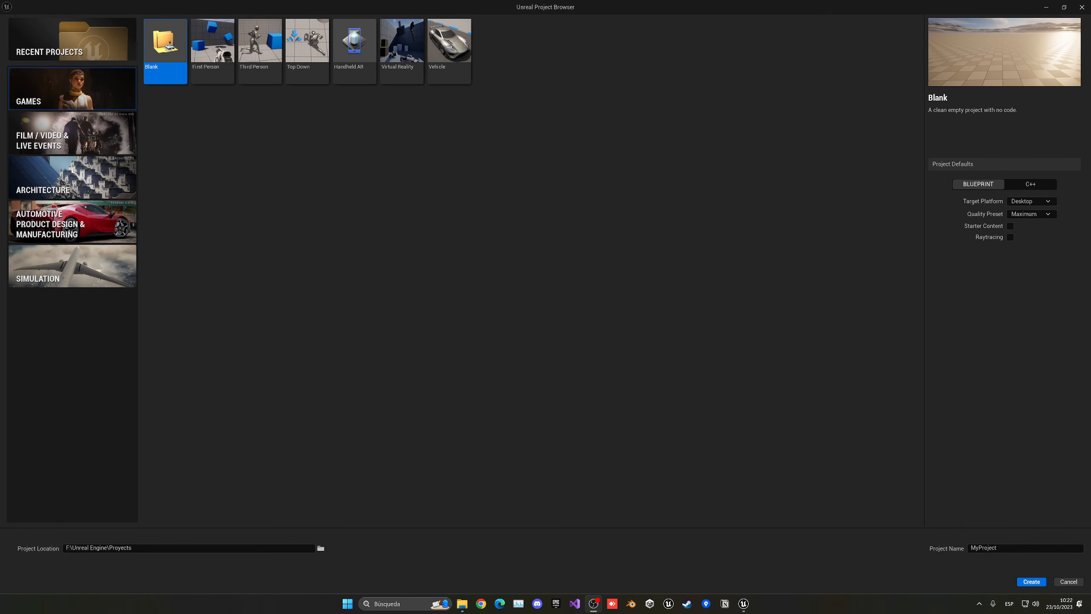
Step: Create a new Blueprint project from the First Person games template, named FirstPersonShooter
{"action": "left_click", "coordinate": [228, 82]}
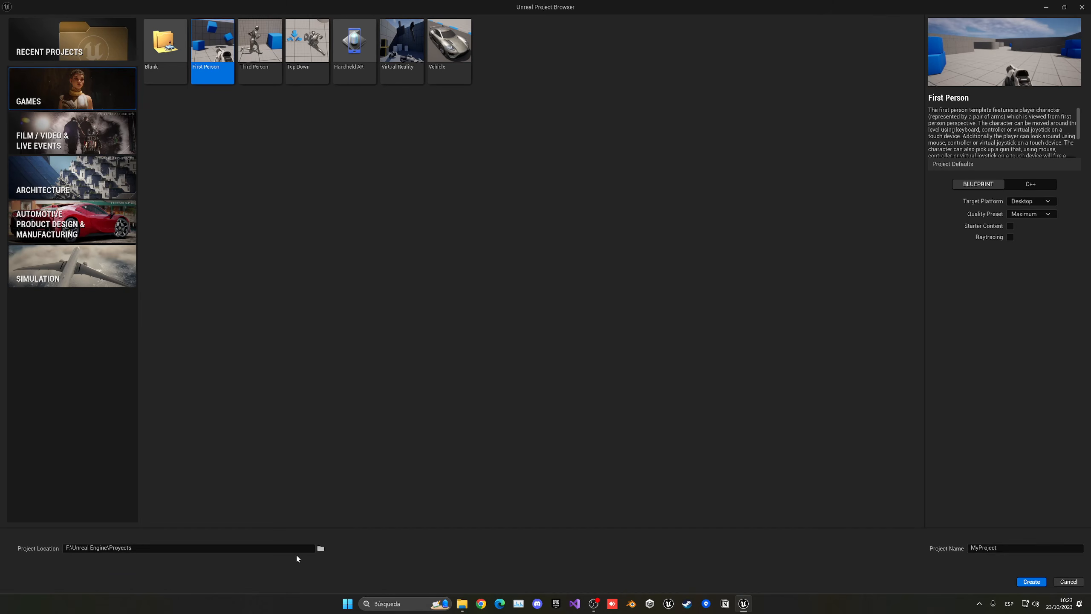
{"action": "double_click", "coordinate": [983, 548]}
{"action": "type", "text": "FirstPersonShooter"}
{"action": "key", "text": "Return"}
{"action": "left_click", "coordinate": [1025, 580]}
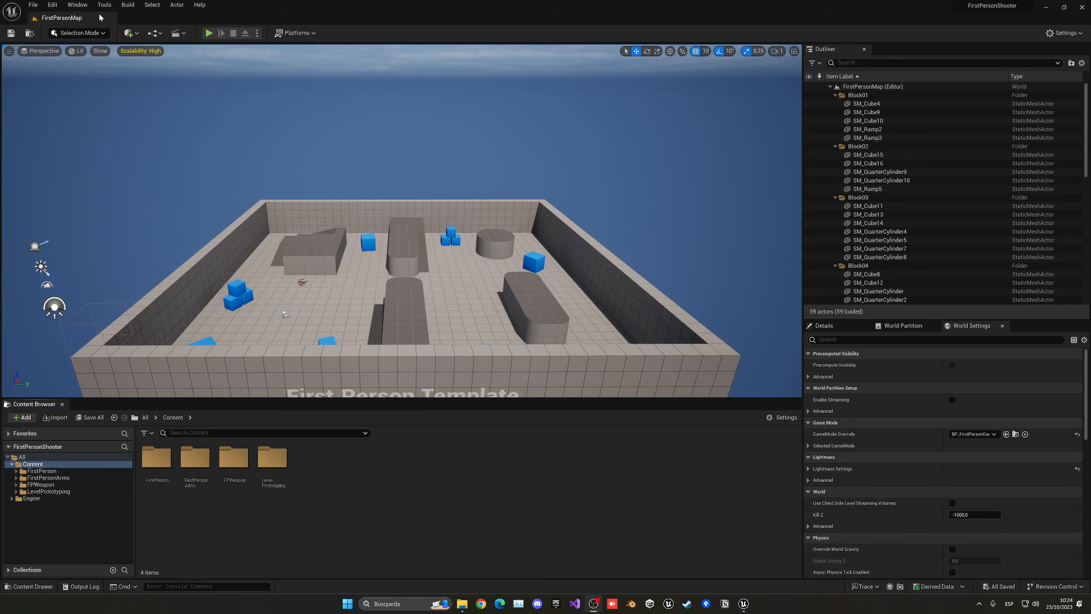
{"action": "left_click", "coordinate": [77, 5]}
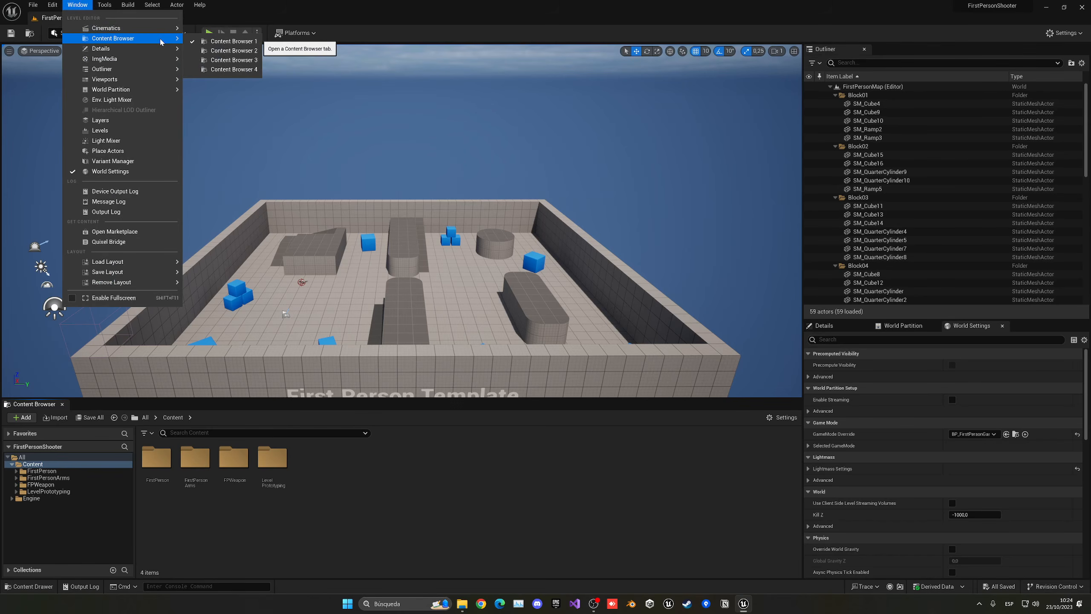
{"action": "left_click", "coordinate": [213, 41]}
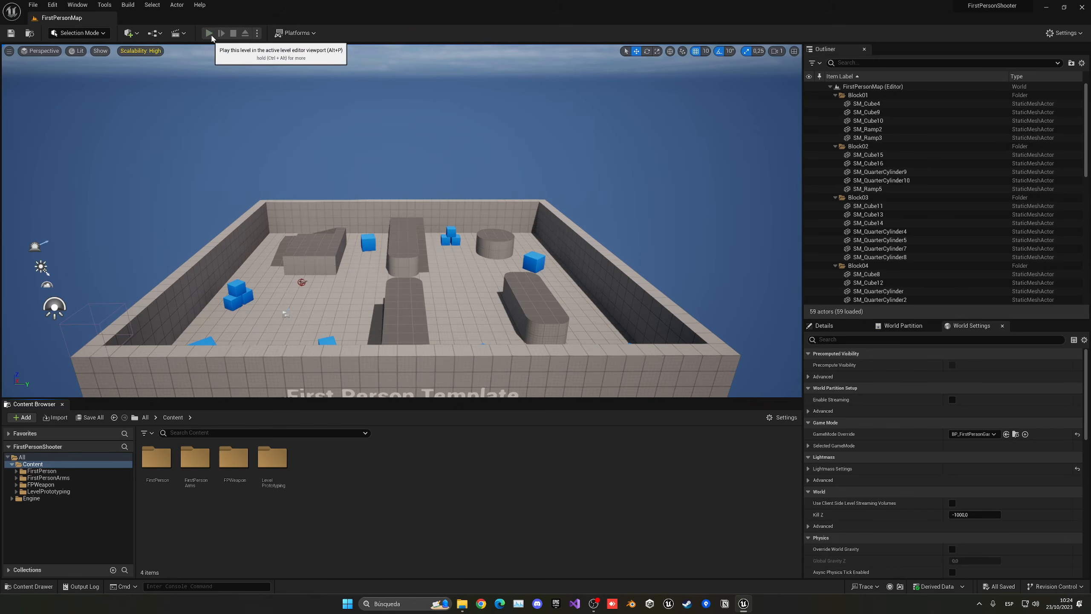
Step: Play-test the level by walking around, picking up the rifle and shooting the blue cubes, and end the play session
{"action": "left_click", "coordinate": [209, 33]}
{"action": "key", "text": "w"}
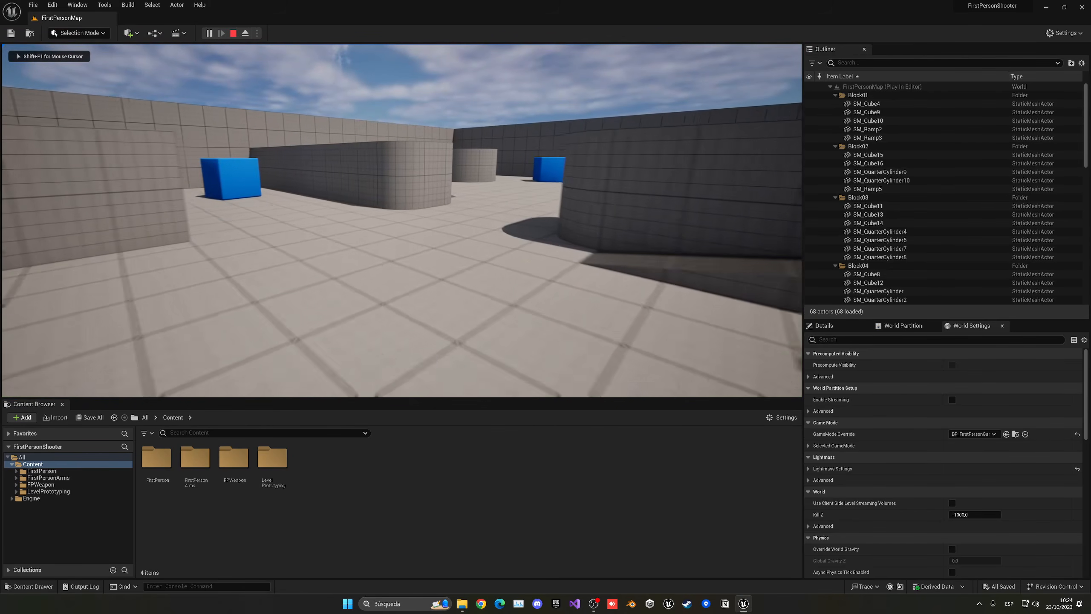
{"action": "key", "text": "w"}
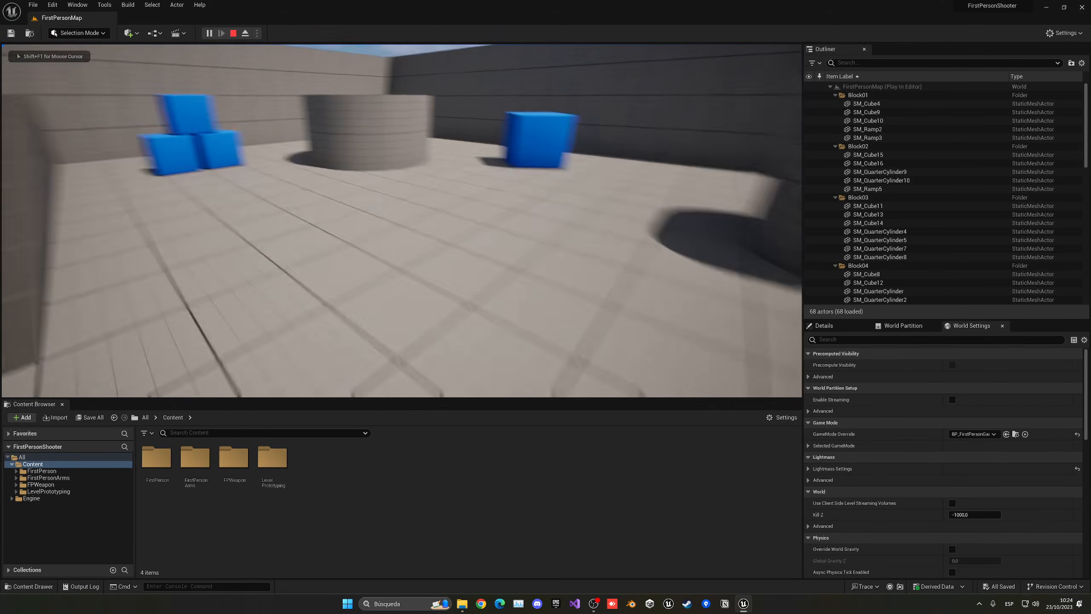
{"action": "key", "text": "w"}
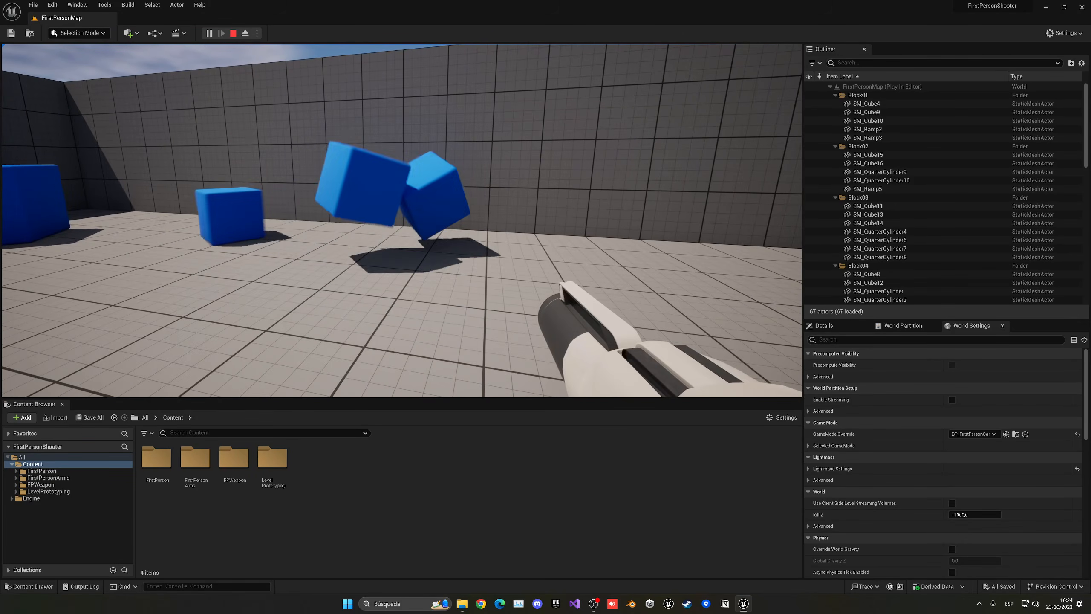
{"action": "key", "text": "w"}
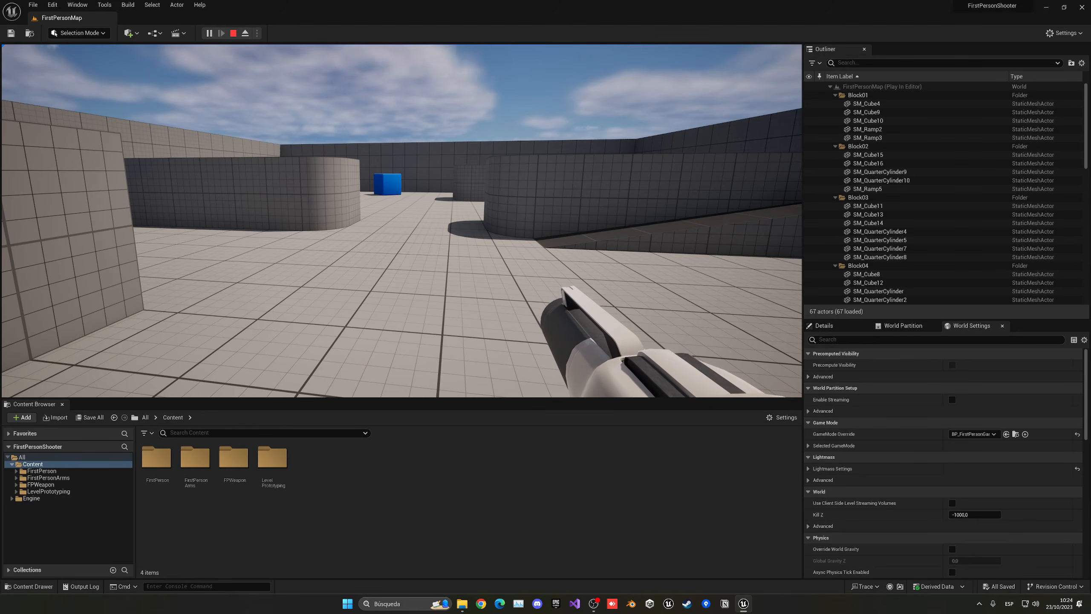
{"action": "key", "text": "w"}
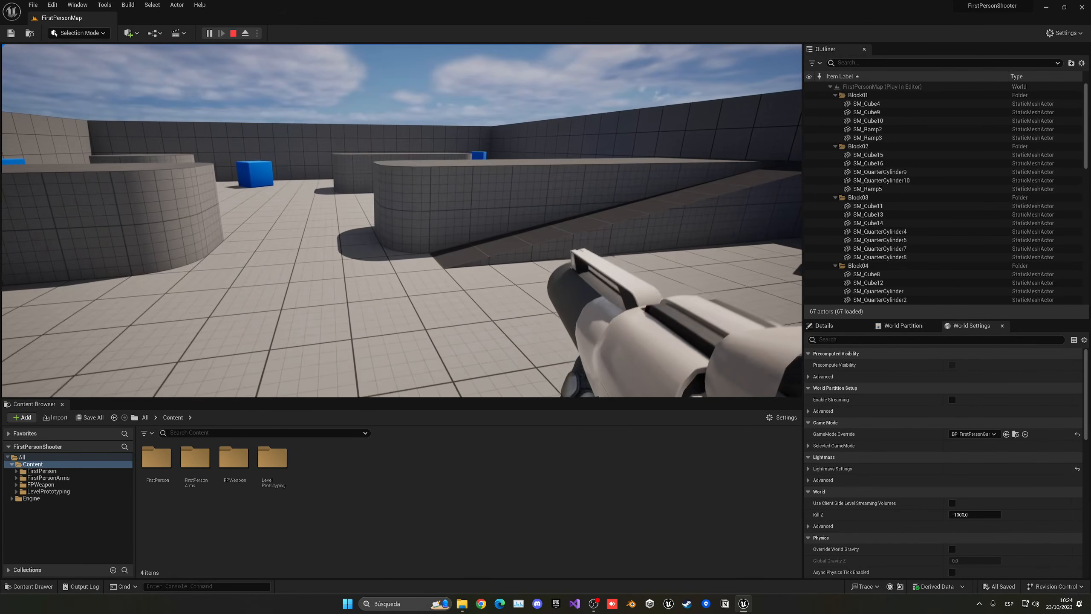
{"action": "key", "text": "w"}
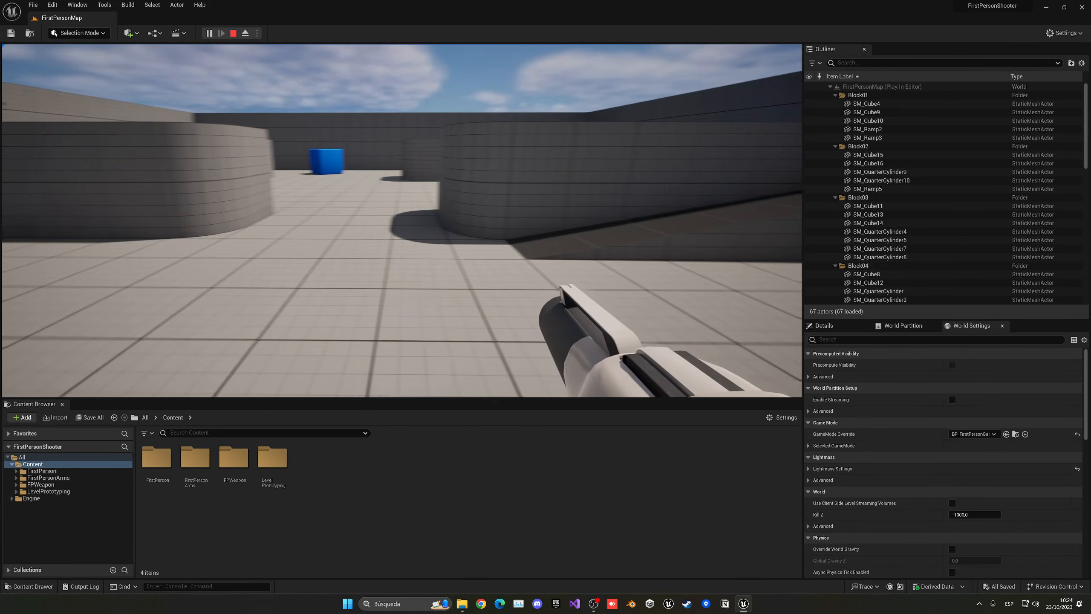
{"action": "key", "text": "w"}
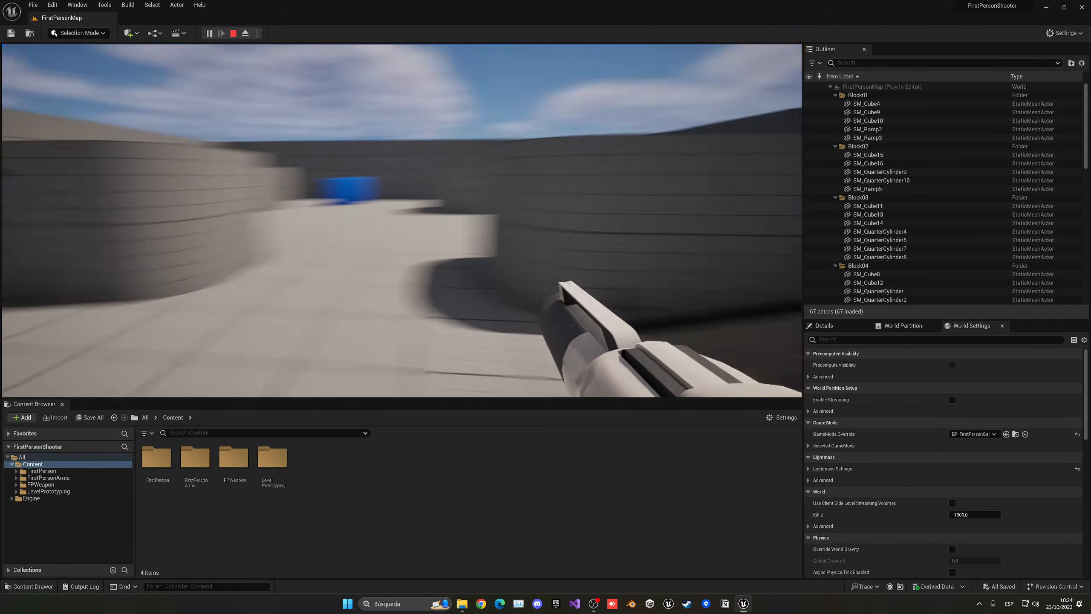
{"action": "key", "text": "Escape"}
Step: Examine the rifle pickup in the level and briefly play-test the character without the weapon, ending the session
{"action": "right_click_drag", "start_coordinate": [385, 210], "coordinate": [215, 253]}
{"action": "key", "text": "s"}
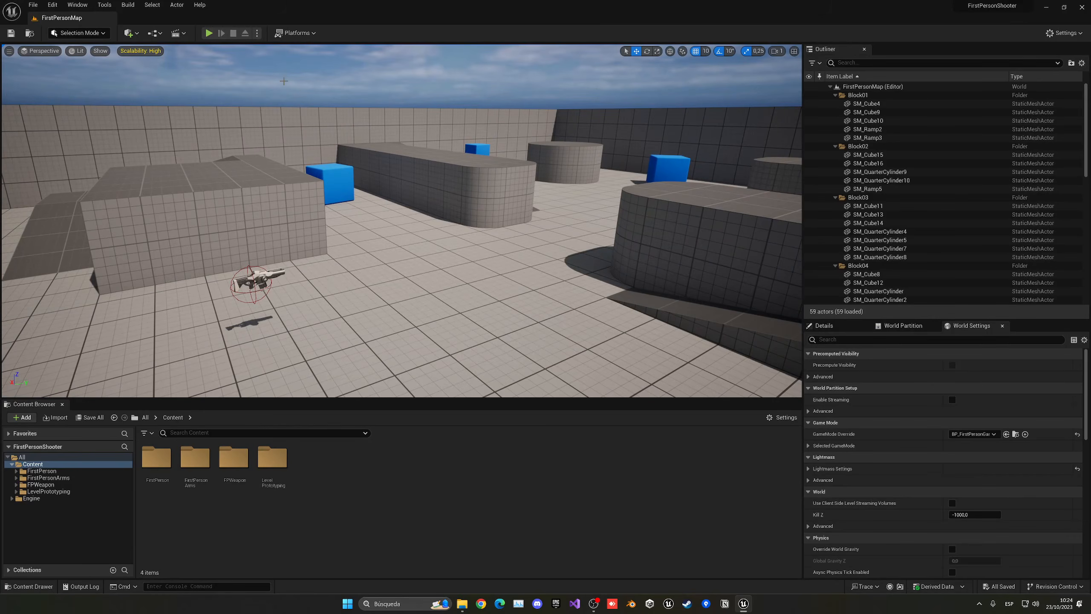
{"action": "left_click", "coordinate": [209, 33]}
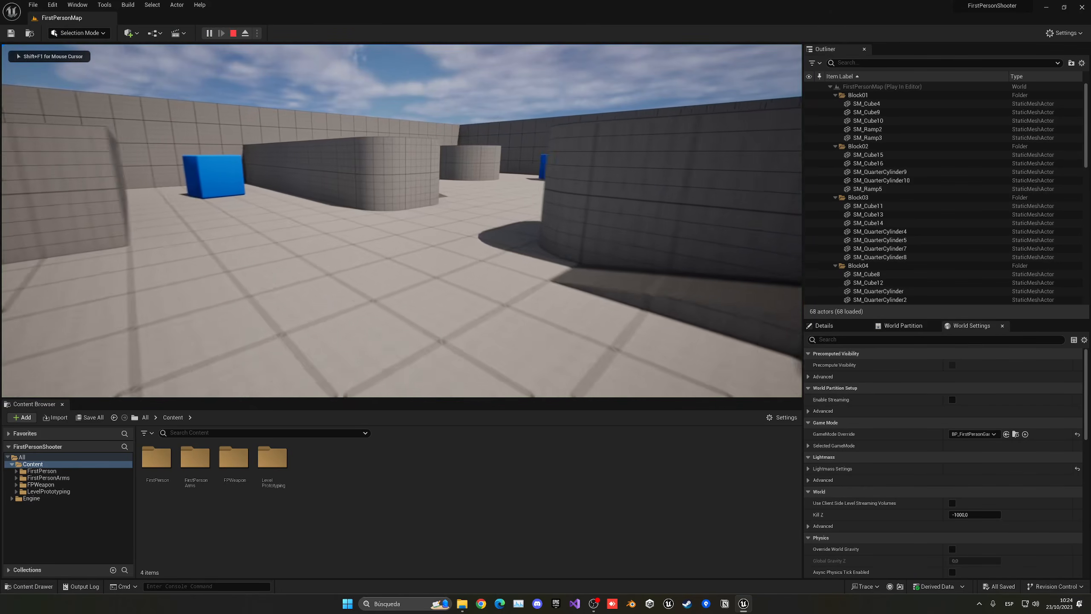
{"action": "key", "text": "w"}
{"action": "key", "text": "Escape"}
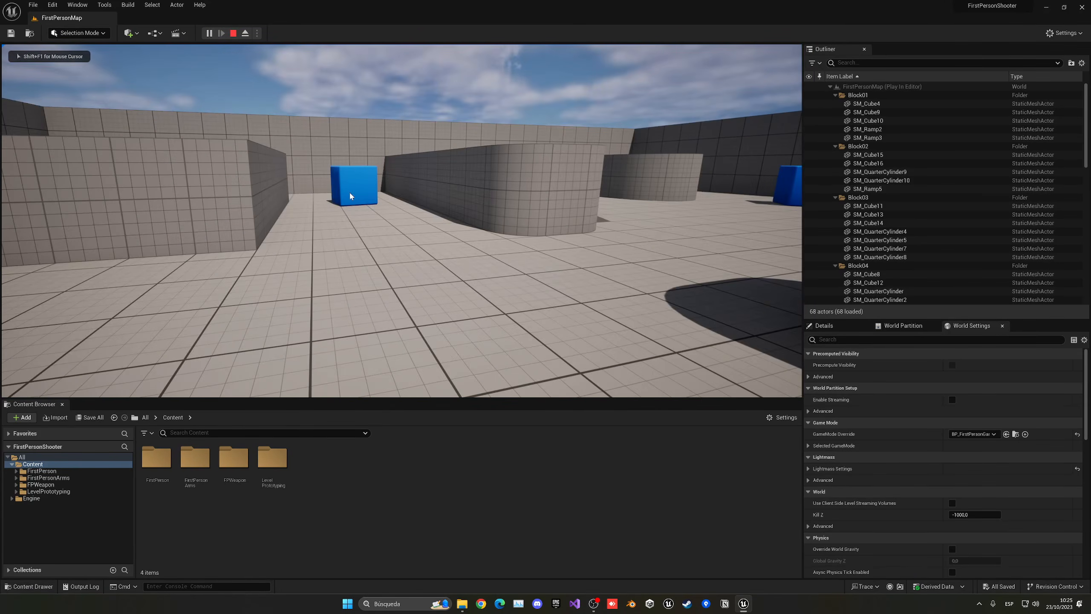
{"action": "key", "text": "Escape"}
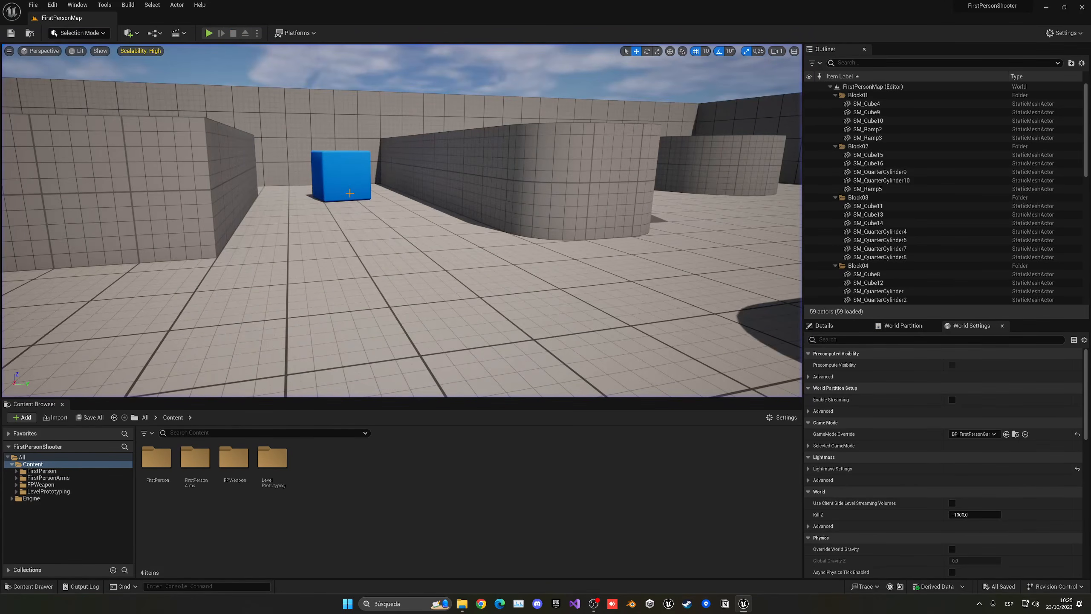
Step: Open BP_FirstPersonCharacter from the FirstPerson/Blueprints folder, dock its editor beside the level, and display its component viewport
{"action": "double_click", "coordinate": [162, 458]}
{"action": "double_click", "coordinate": [163, 457]}
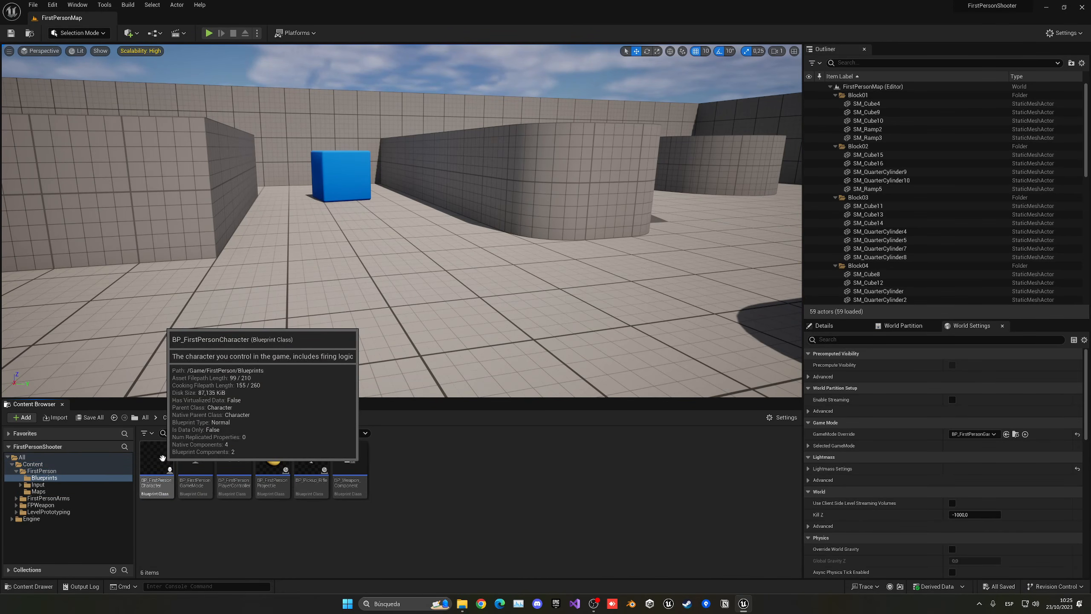
{"action": "left_click", "coordinate": [162, 457]}
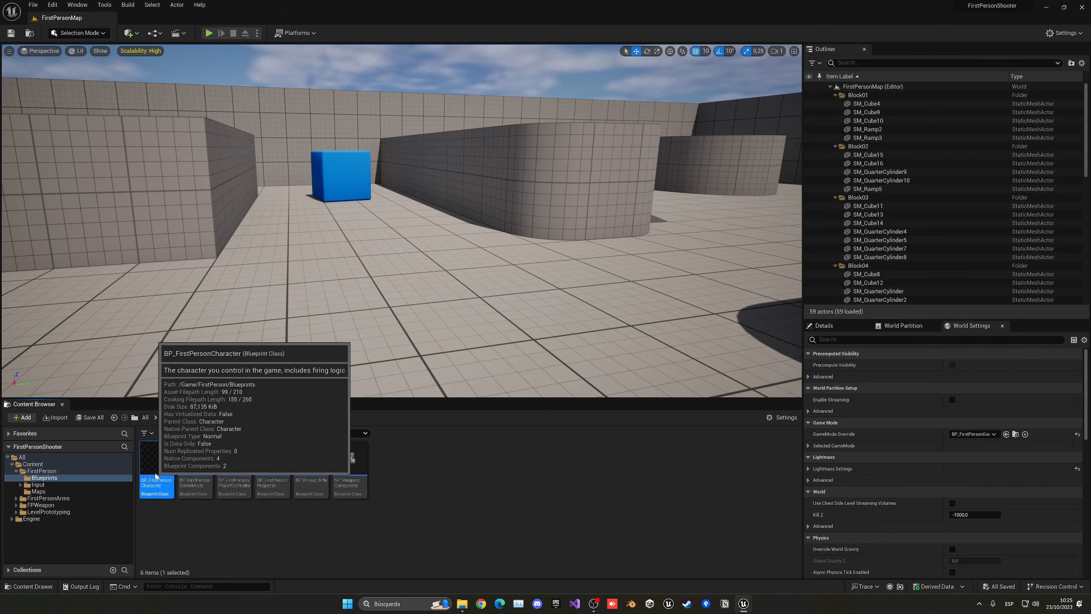
{"action": "double_click", "coordinate": [155, 475]}
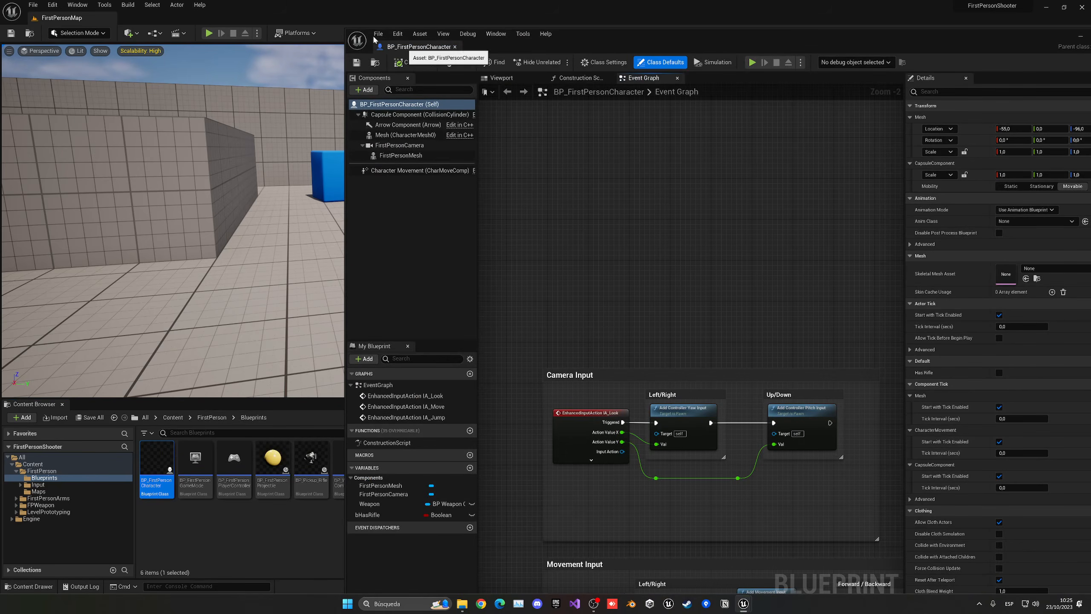
{"action": "left_click_drag", "start_coordinate": [395, 46], "coordinate": [249, 25]}
{"action": "left_click", "coordinate": [209, 48]}
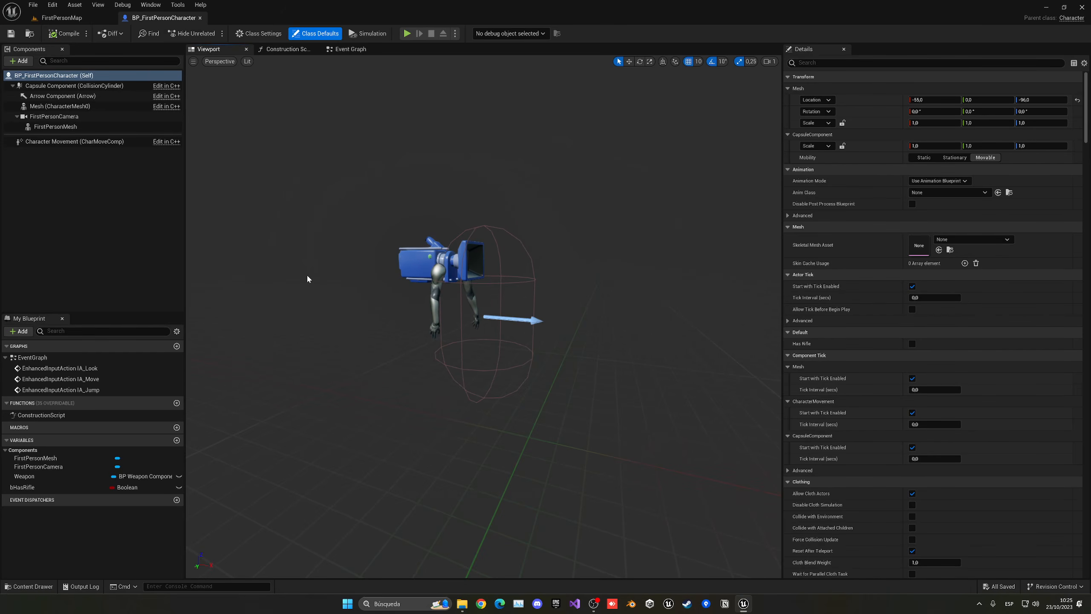
Step: Reparent FirstPersonMesh directly to the Capsule Component and add a Spring Arm component named Arms SpringArm under the capsule
{"action": "left_click", "coordinate": [60, 127]}
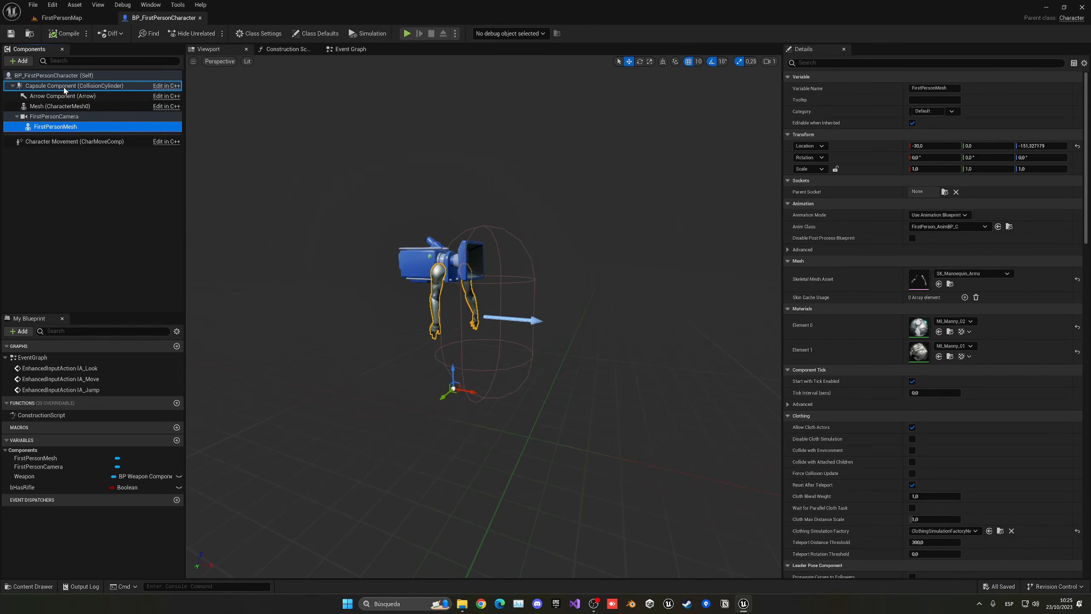
{"action": "left_click_drag", "start_coordinate": [65, 90], "coordinate": [64, 88]}
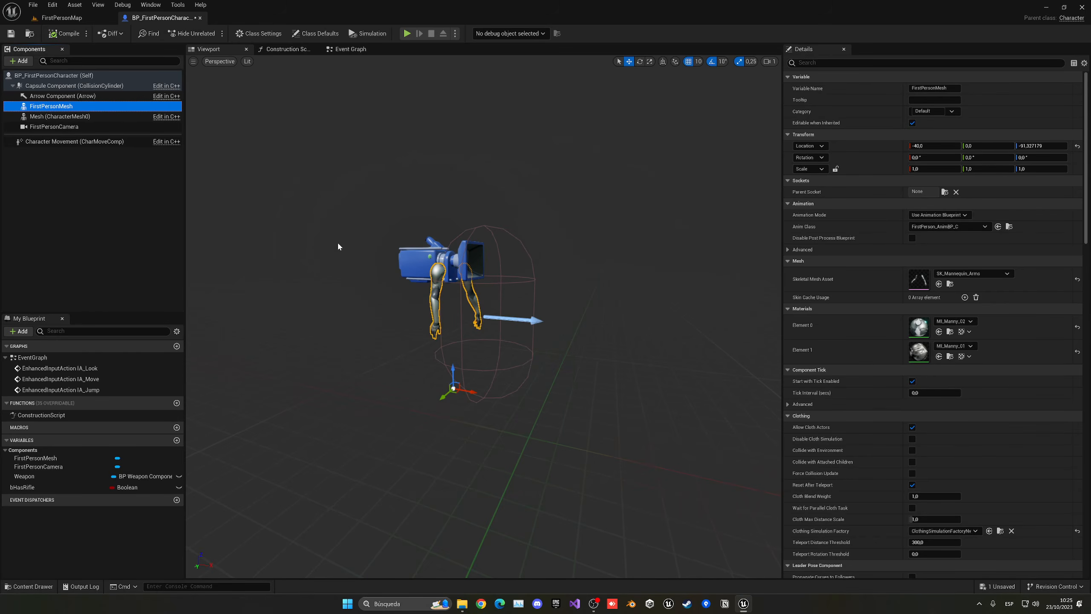
{"action": "left_click", "coordinate": [69, 86]}
{"action": "left_click", "coordinate": [20, 61]}
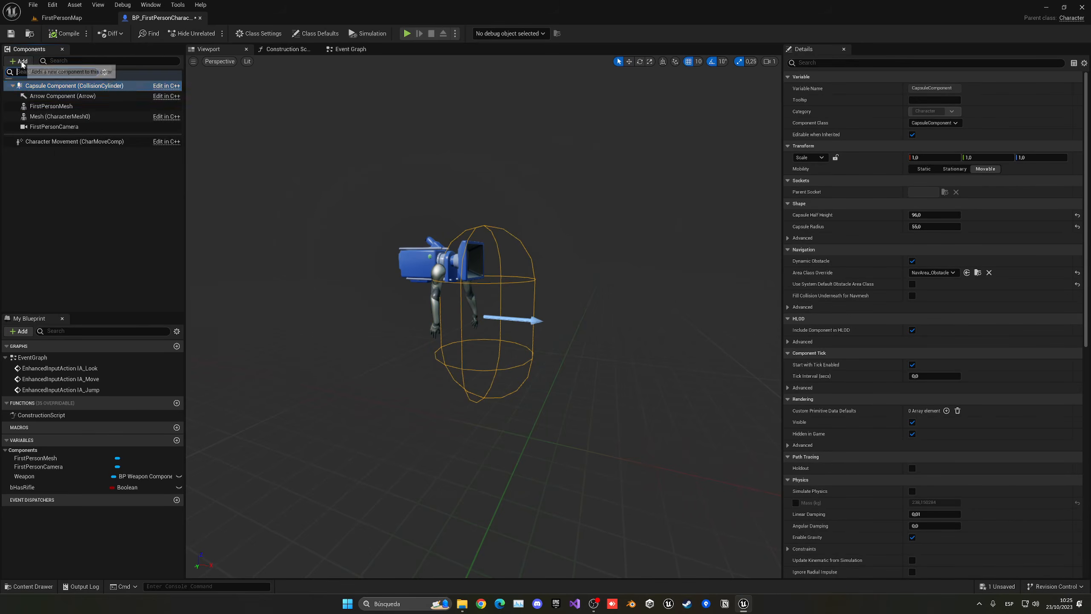
{"action": "type", "text": "spring"}
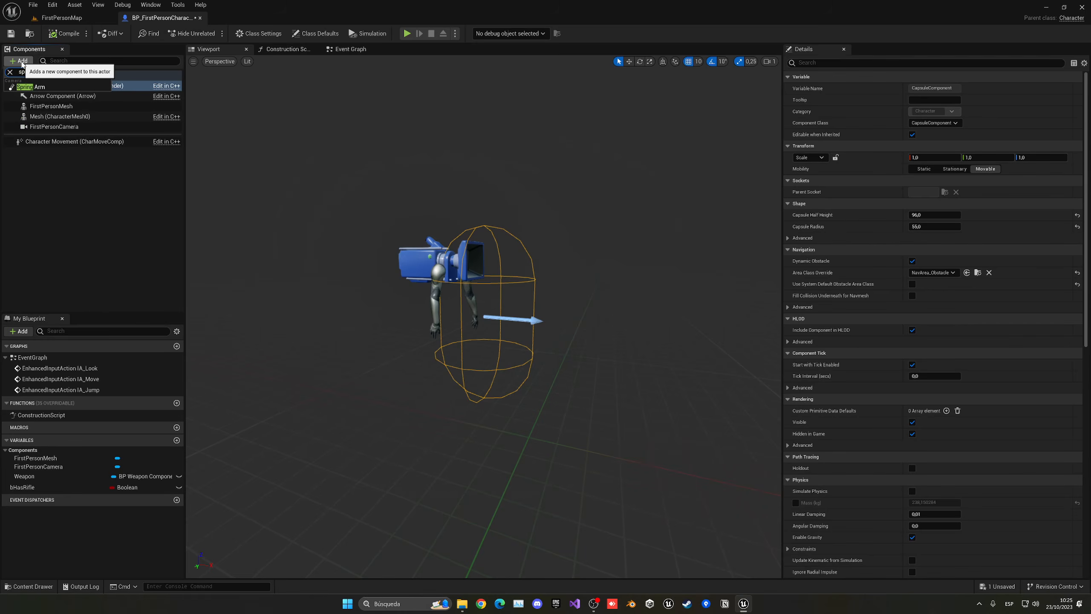
{"action": "left_click", "coordinate": [39, 87]}
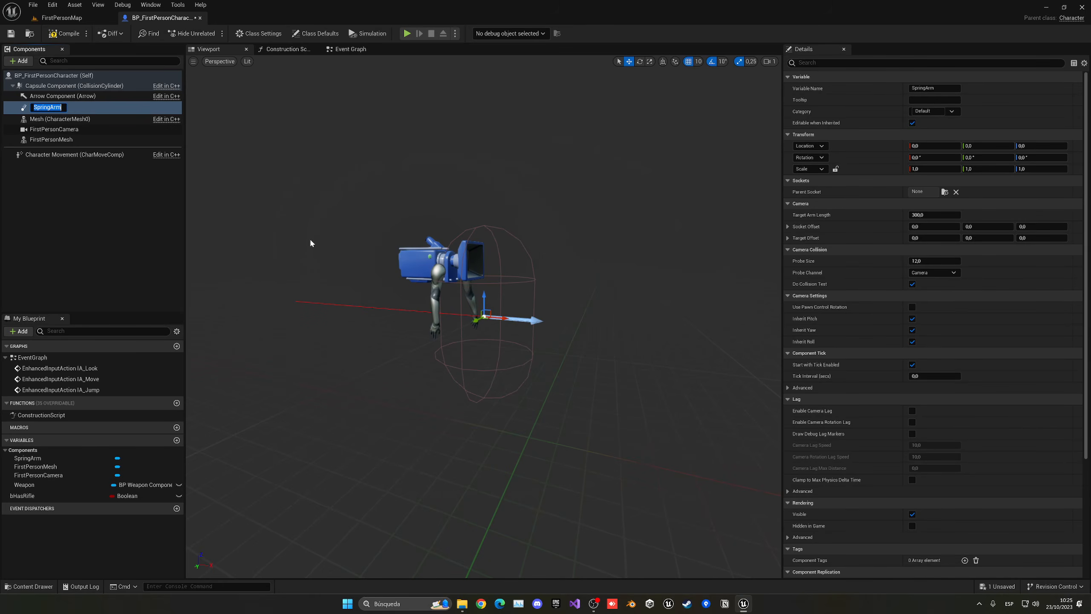
{"action": "key", "text": "Home"}
{"action": "type", "text": "Arms"}
{"action": "key", "text": "Return"}
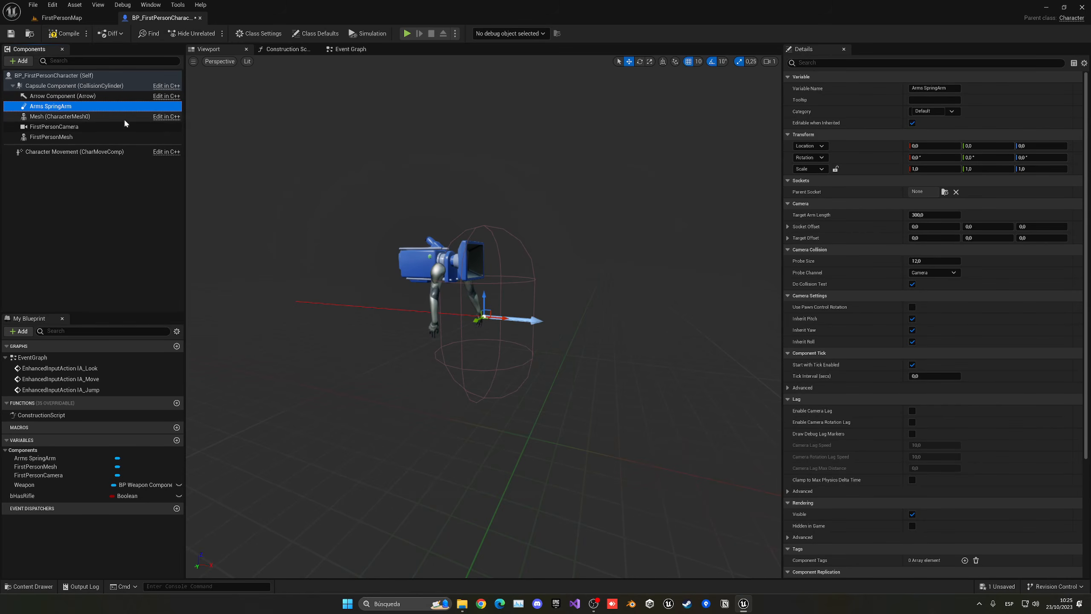
Step: Rename the FirstPersonMesh component to Arms and make it a child of Arms SpringArm
{"action": "left_click", "coordinate": [60, 118]}
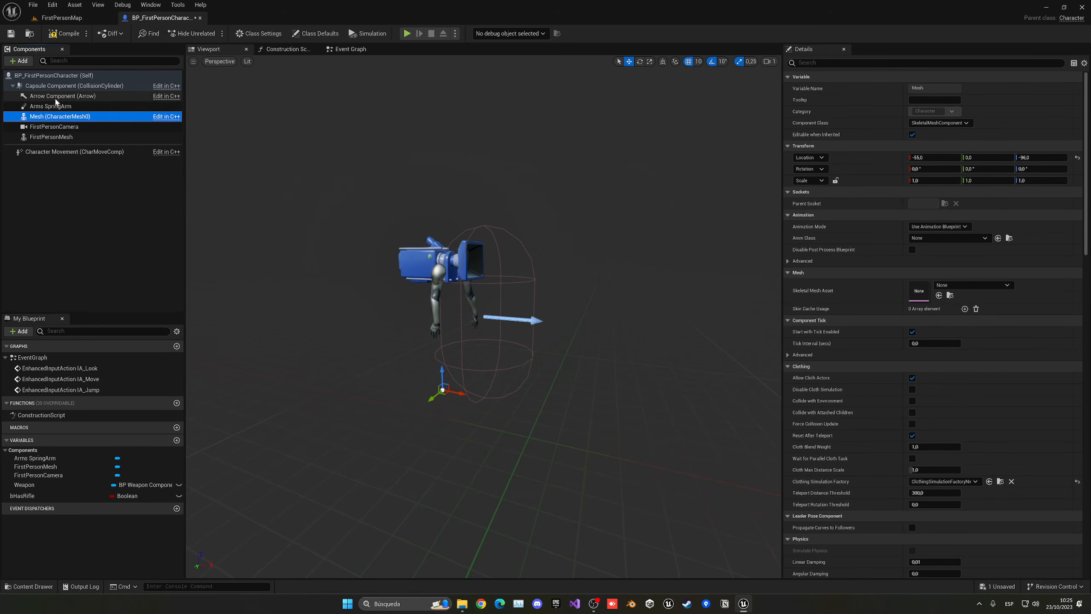
{"action": "left_click", "coordinate": [53, 138]}
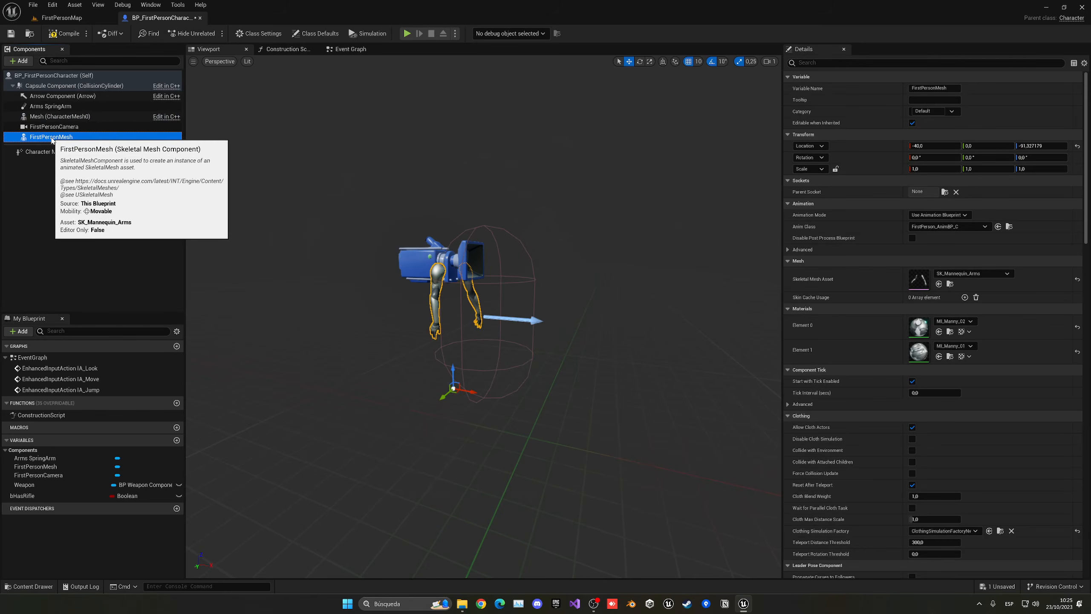
{"action": "key", "text": "F2"}
{"action": "type", "text": "Arms"}
{"action": "key", "text": "Return"}
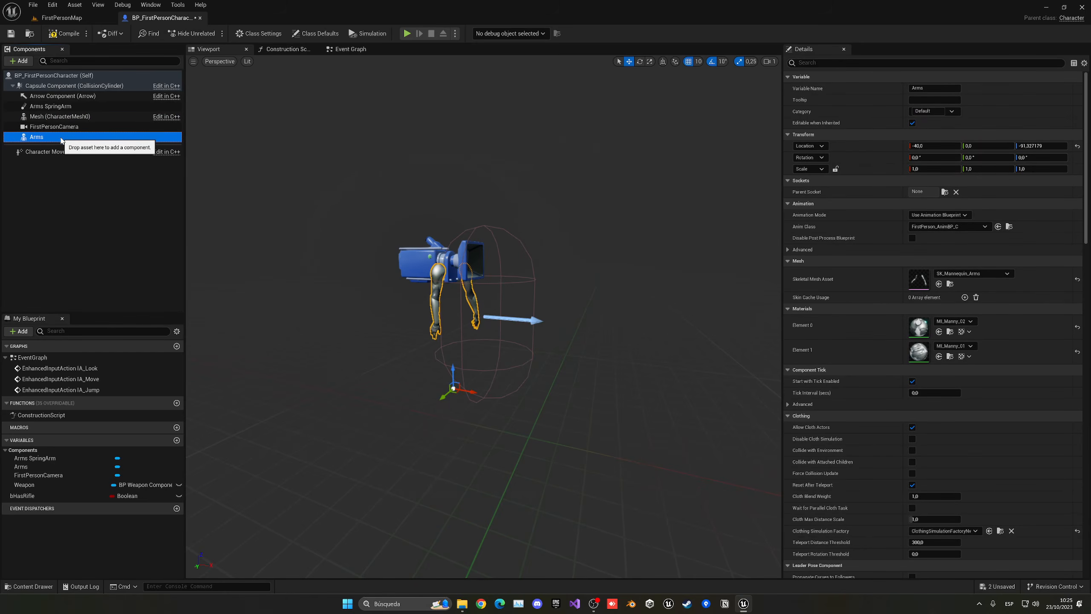
{"action": "left_click_drag", "start_coordinate": [55, 107], "coordinate": [55, 107]}
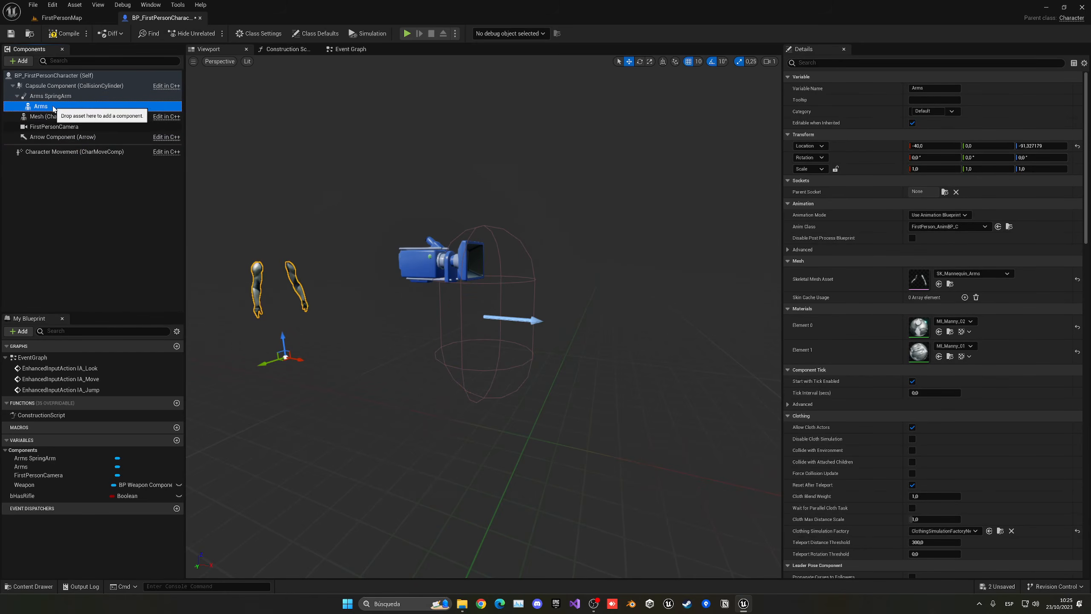
Step: Set the Target Arm Length of Arms SpringArm to 0
{"action": "left_click", "coordinate": [64, 97]}
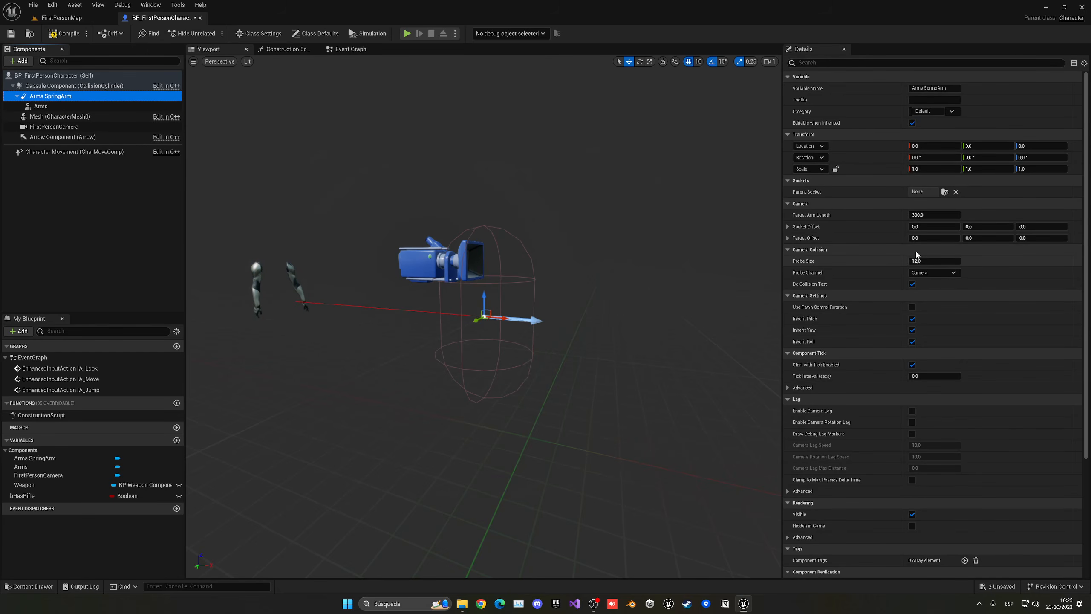
{"action": "left_click", "coordinate": [928, 215]}
{"action": "type", "text": "0"}
{"action": "key", "text": "Return"}
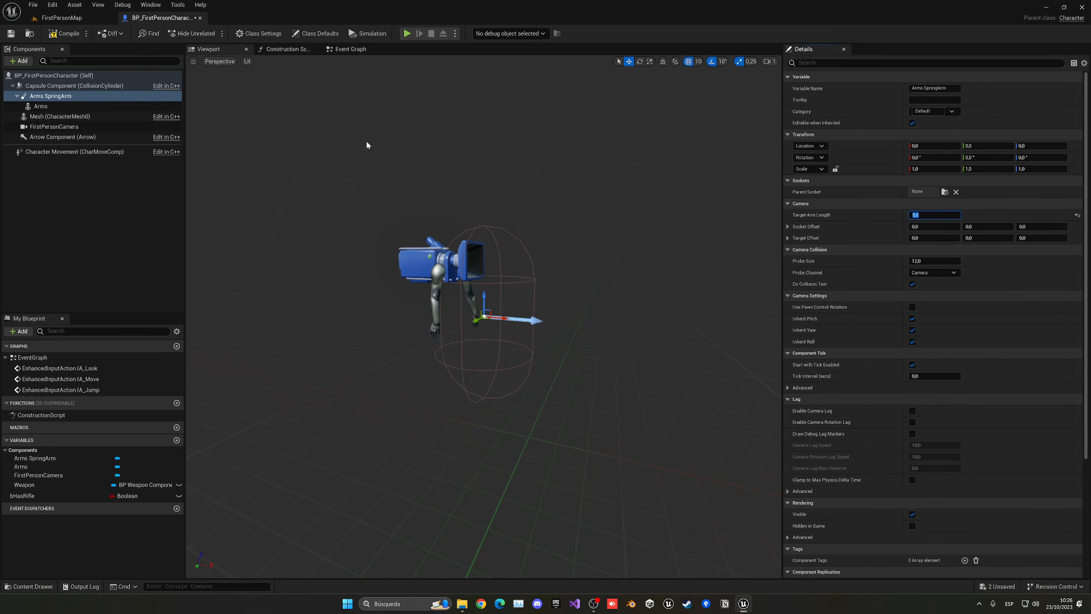
Step: Enable Camera Rotation Lag on Arms SpringArm and set its Camera Rotation Lag Speed to 17
{"action": "left_click", "coordinate": [806, 63]}
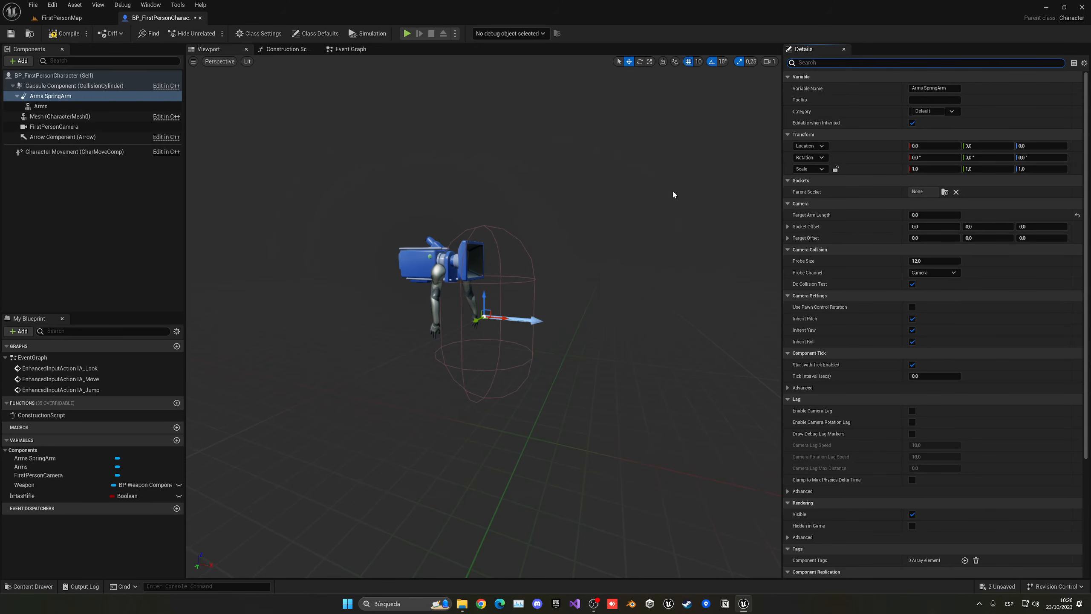
{"action": "type", "text": "lag"}
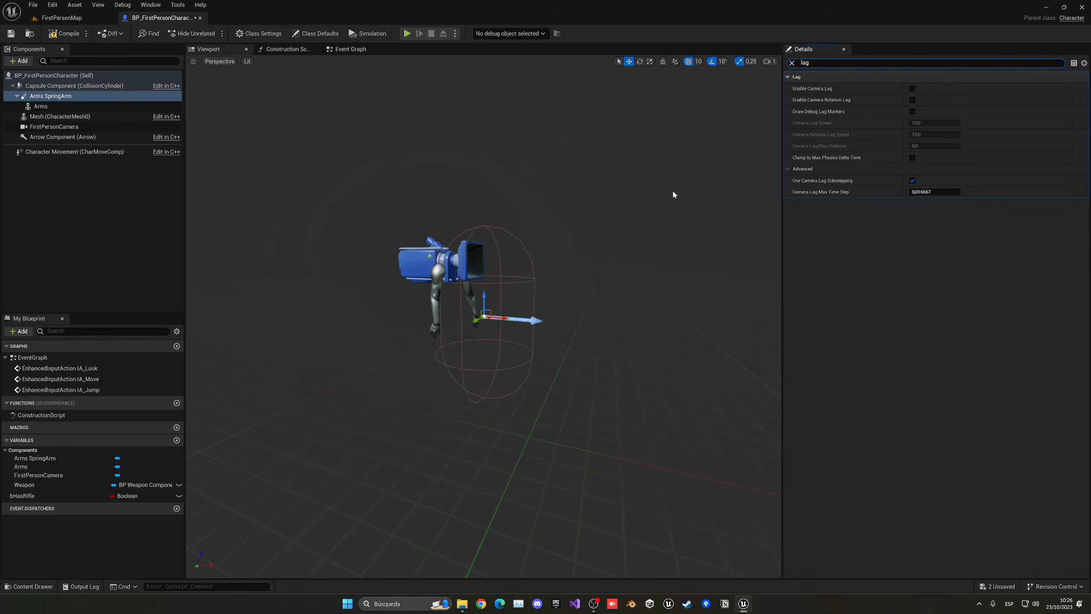
{"action": "left_click", "coordinate": [912, 100]}
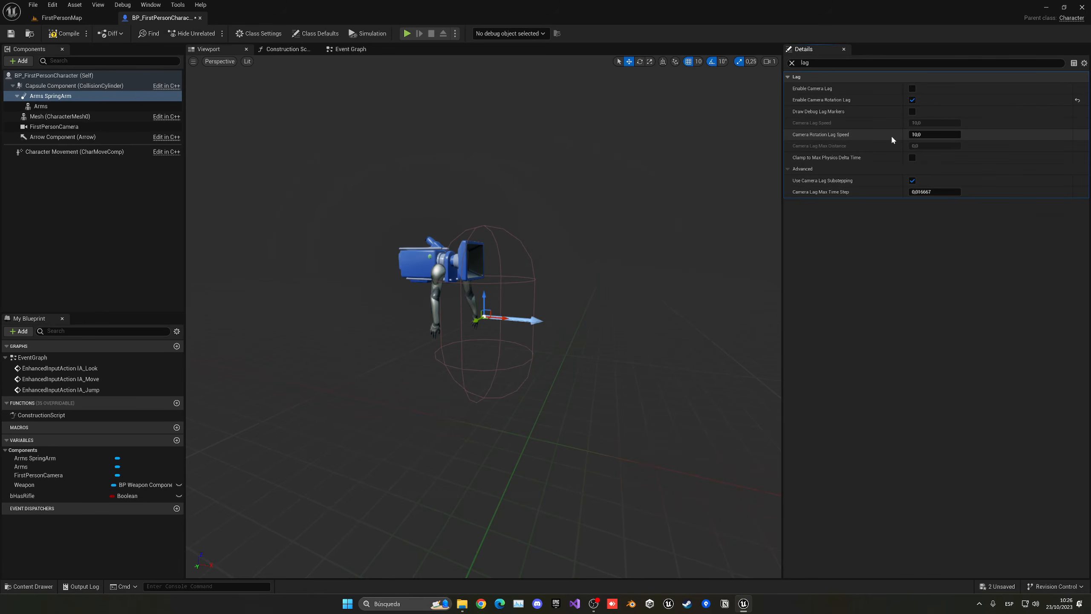
{"action": "left_click", "coordinate": [924, 135]}
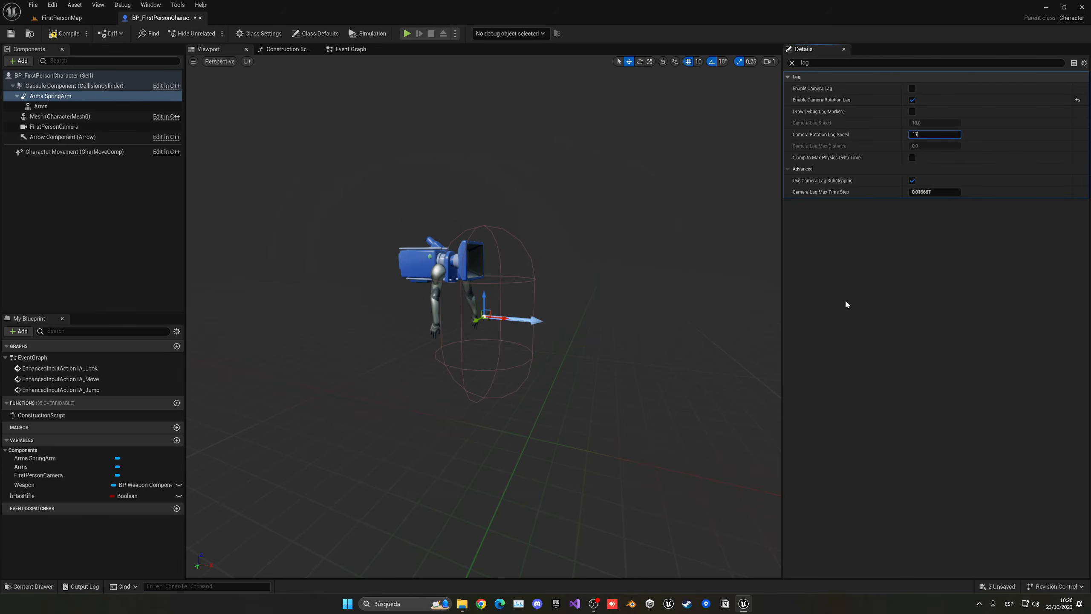
{"action": "type", "text": "17"}
{"action": "key", "text": "Return"}
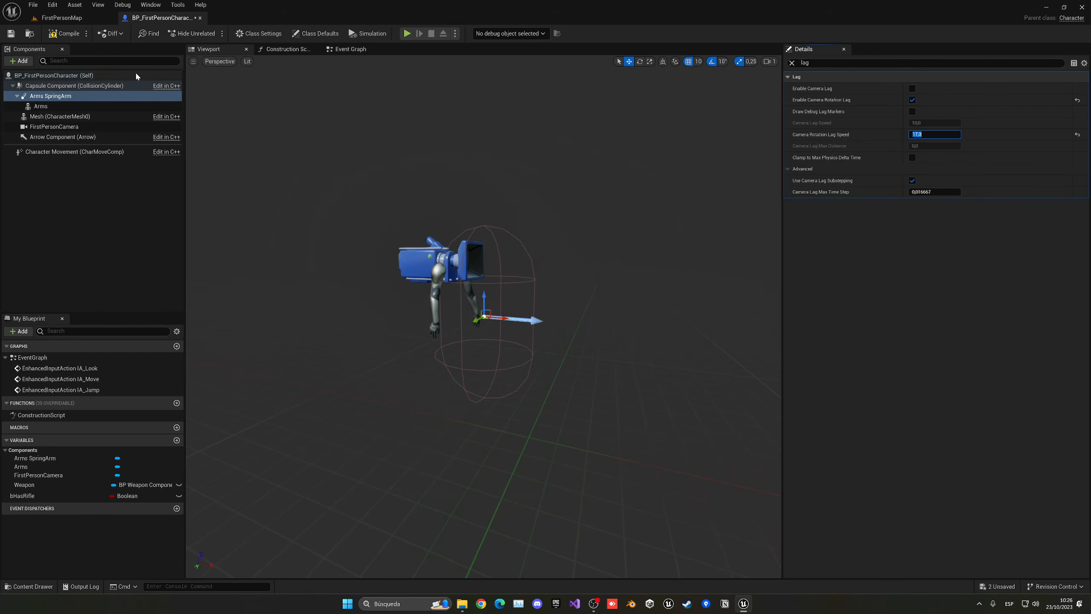
Step: Play-test the arm sway in FirstPersonMap, and display all properties of FirstPersonCamera in the BP_FirstPersonCharacter blueprint
{"action": "left_click", "coordinate": [61, 18]}
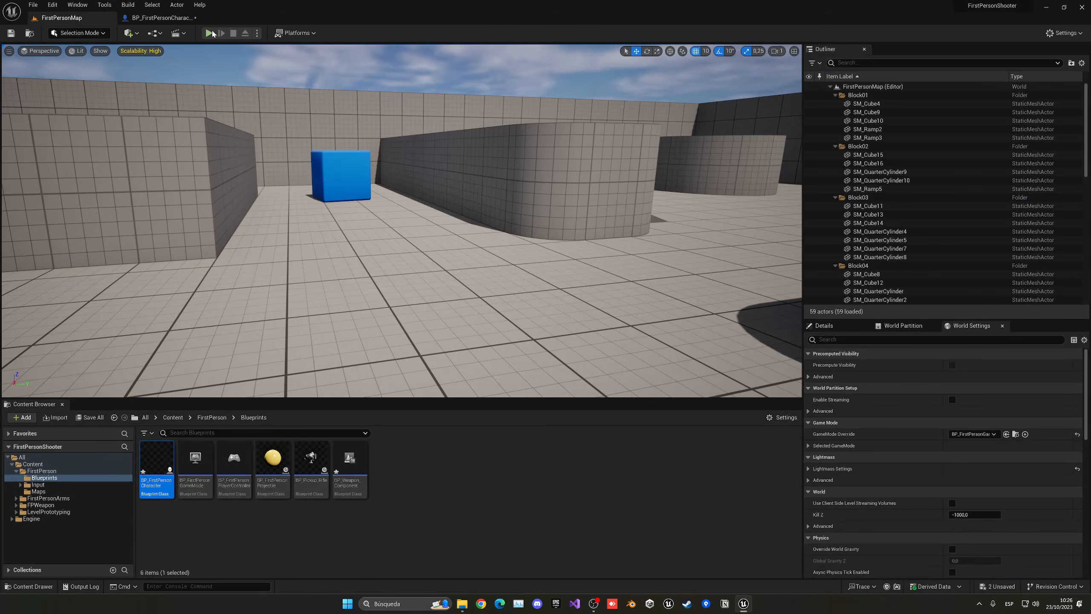
{"action": "left_click", "coordinate": [209, 33]}
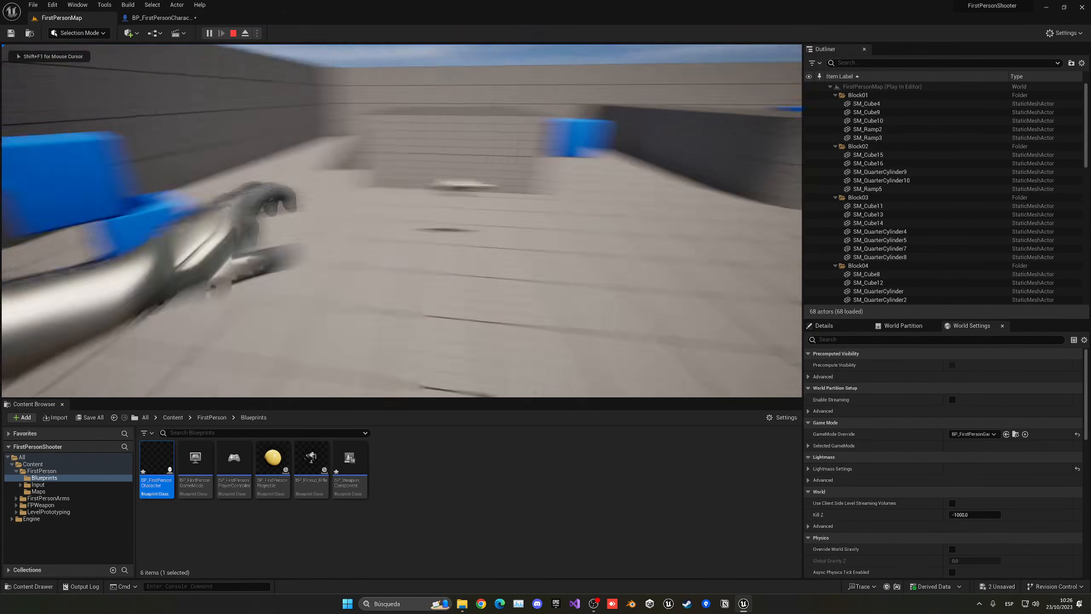
{"action": "key", "text": "Escape"}
{"action": "left_click", "coordinate": [161, 17]}
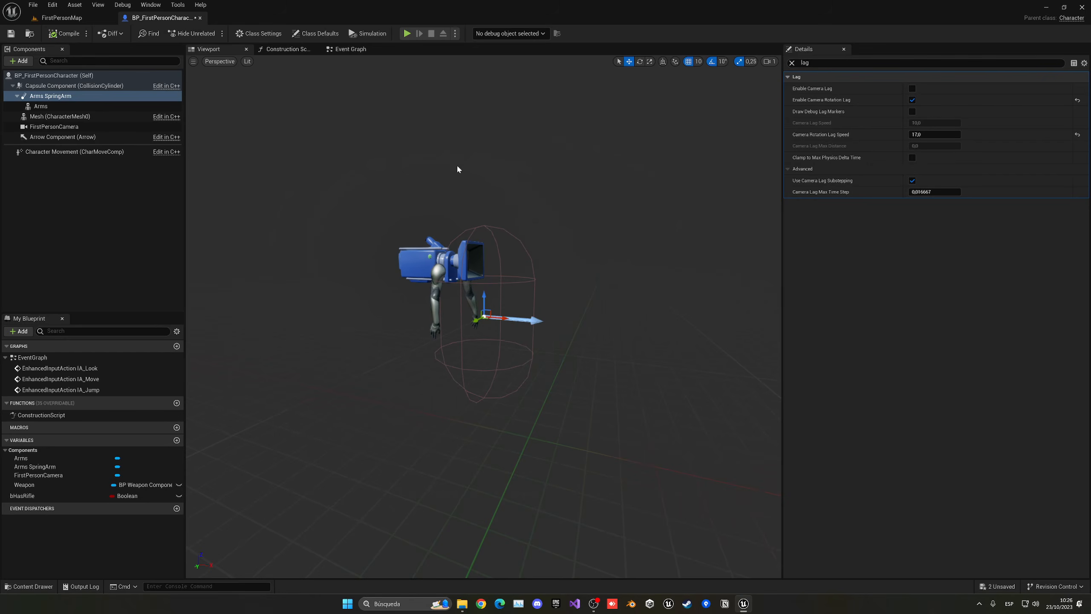
{"action": "left_click", "coordinate": [792, 63]}
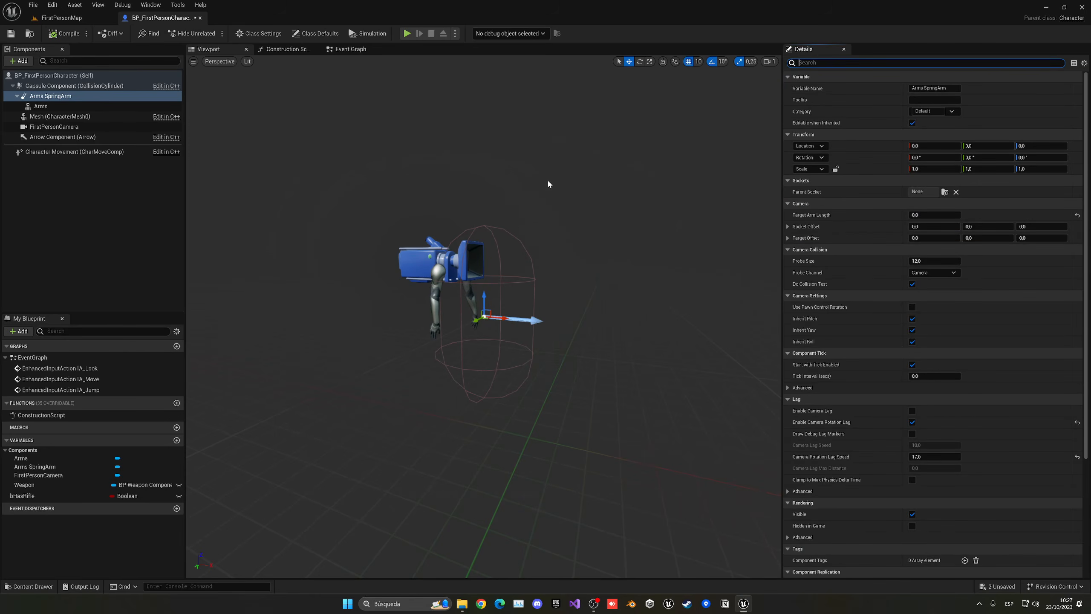
{"action": "left_click", "coordinate": [84, 126]}
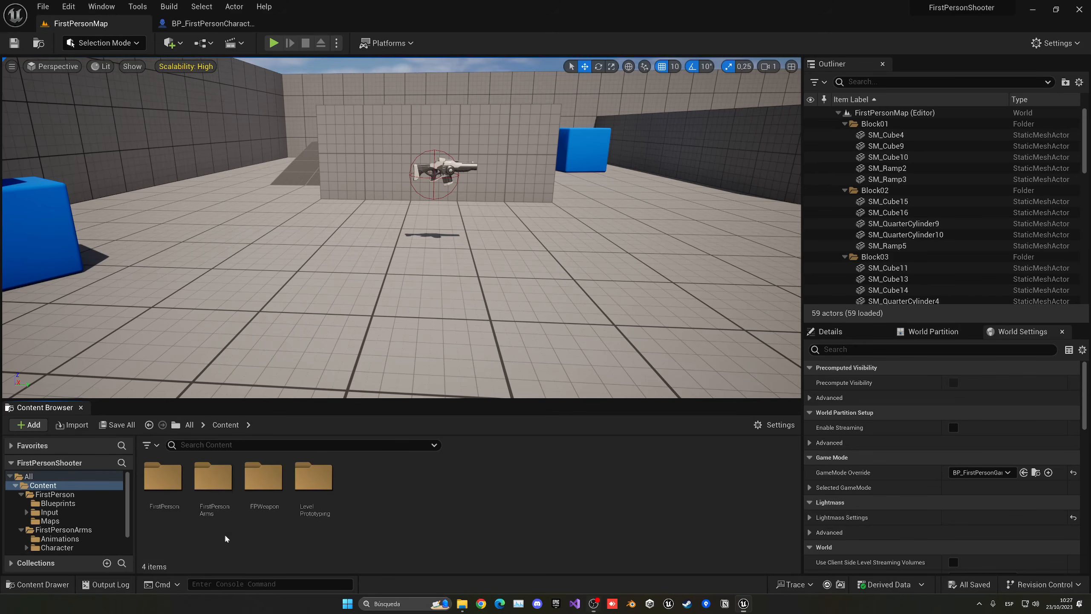
Step: Open the FirstPersonArms/Animations folder in the project content
{"action": "left_click", "coordinate": [217, 515]}
{"action": "double_click", "coordinate": [217, 516]}
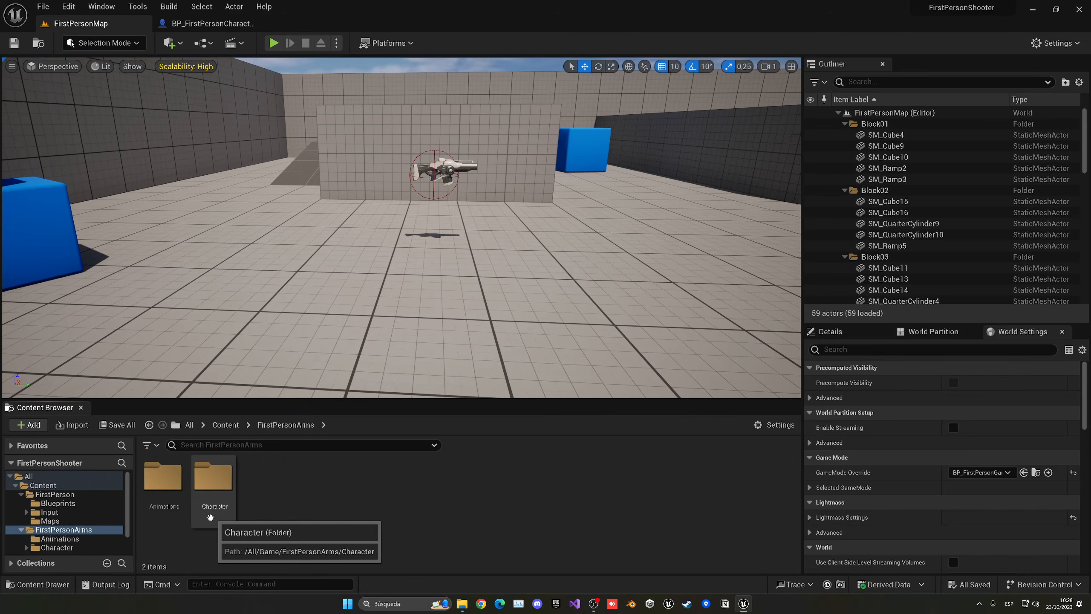
{"action": "double_click", "coordinate": [176, 509]}
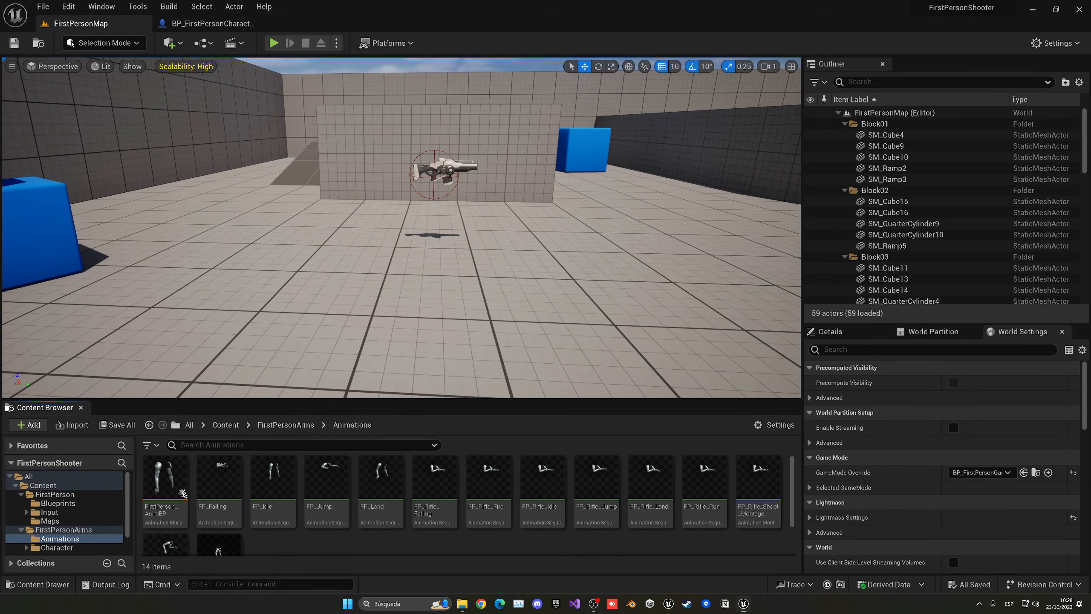
Step: Switch to File Explorer and bring MF_Pistol_Walk_Fwd.FBX and MM_Pistol_Idle_ADS.FBX from Arms Anims into the project's Animations folder
{"action": "key", "text": "alt+Tab"}
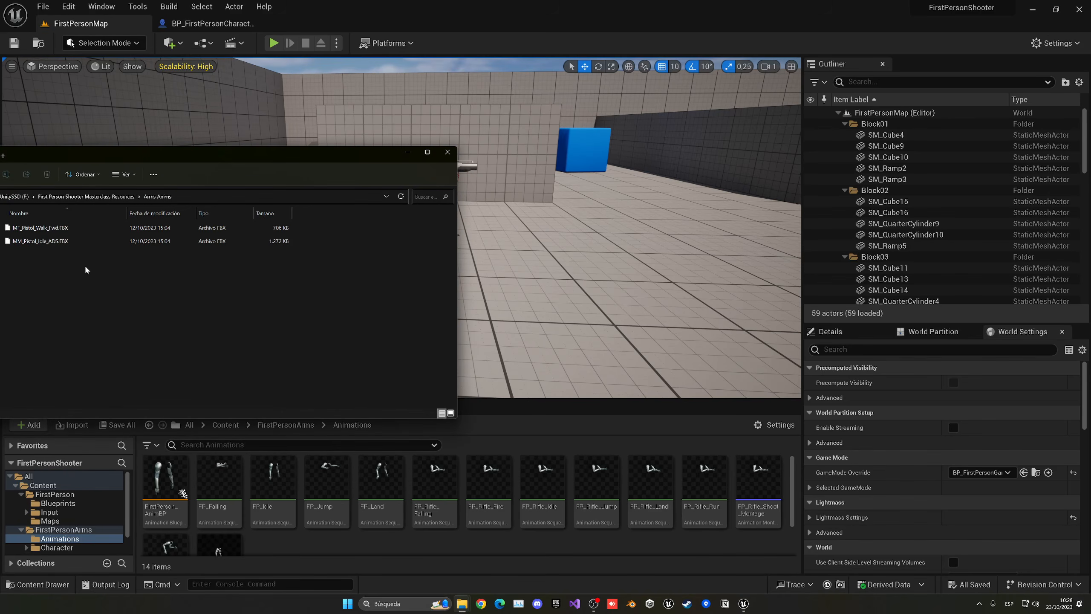
{"action": "left_click", "coordinate": [52, 227]}
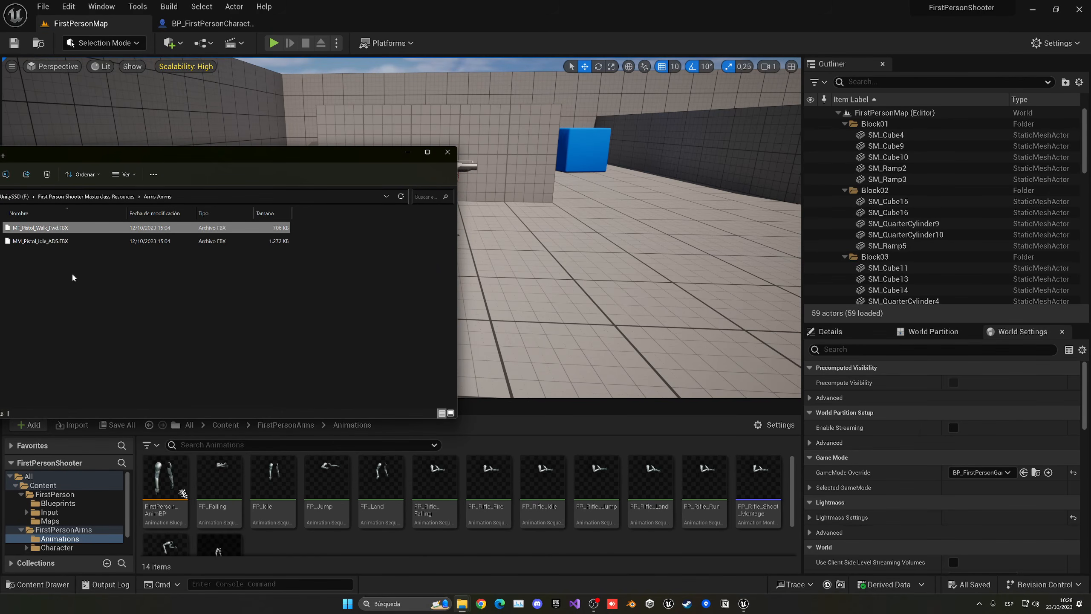
{"action": "key", "text": "ctrl+a"}
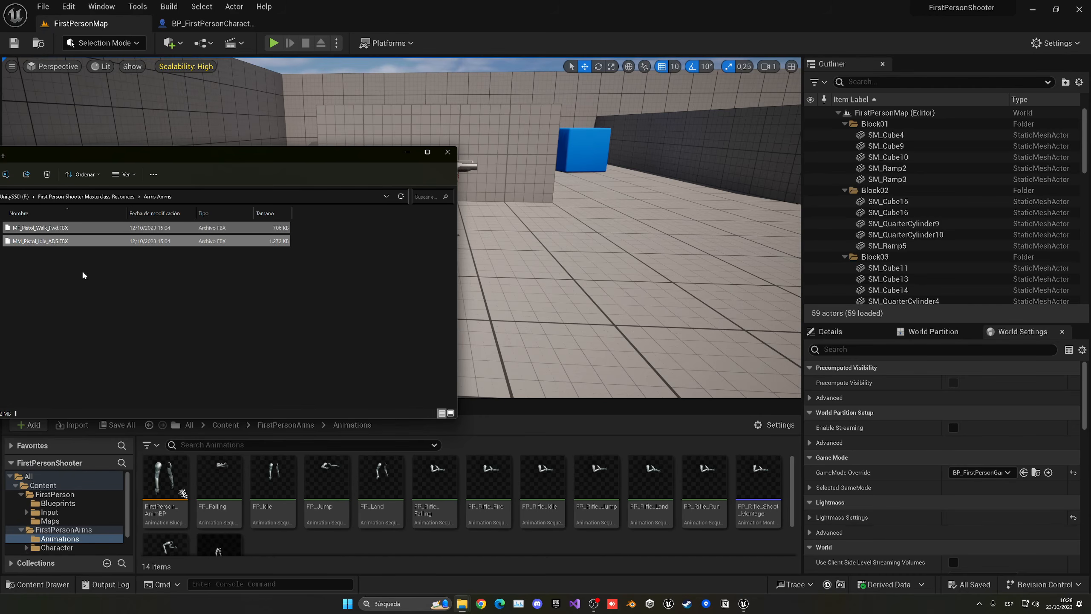
{"action": "left_click_drag", "start_coordinate": [79, 250], "coordinate": [286, 549]}
{"action": "left_click", "coordinate": [447, 152]}
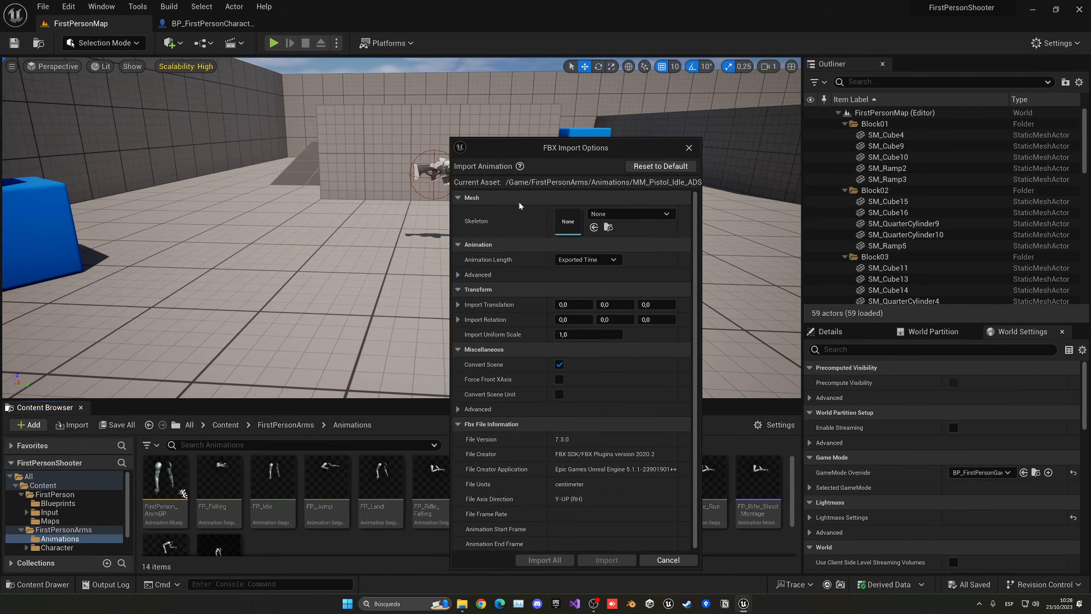
Step: Import all the FBX animations using SK_Mannequin_Arms_Skeleton as their skeleton, and dismiss the message log
{"action": "left_click", "coordinate": [613, 213]}
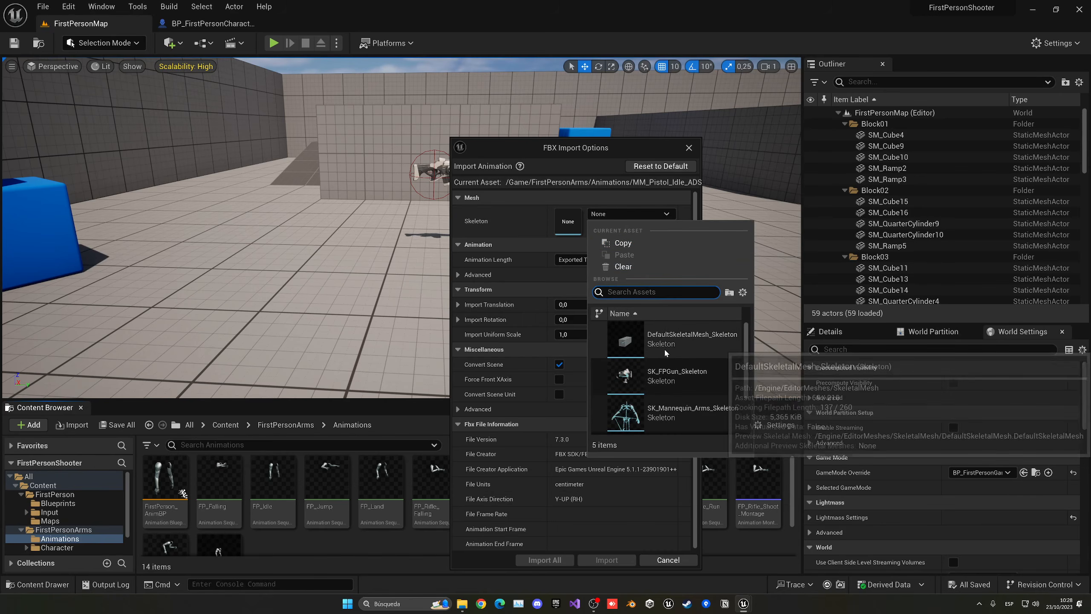
{"action": "scroll", "coordinate": [722, 368], "scroll_direction": "down", "scroll_amount": 2}
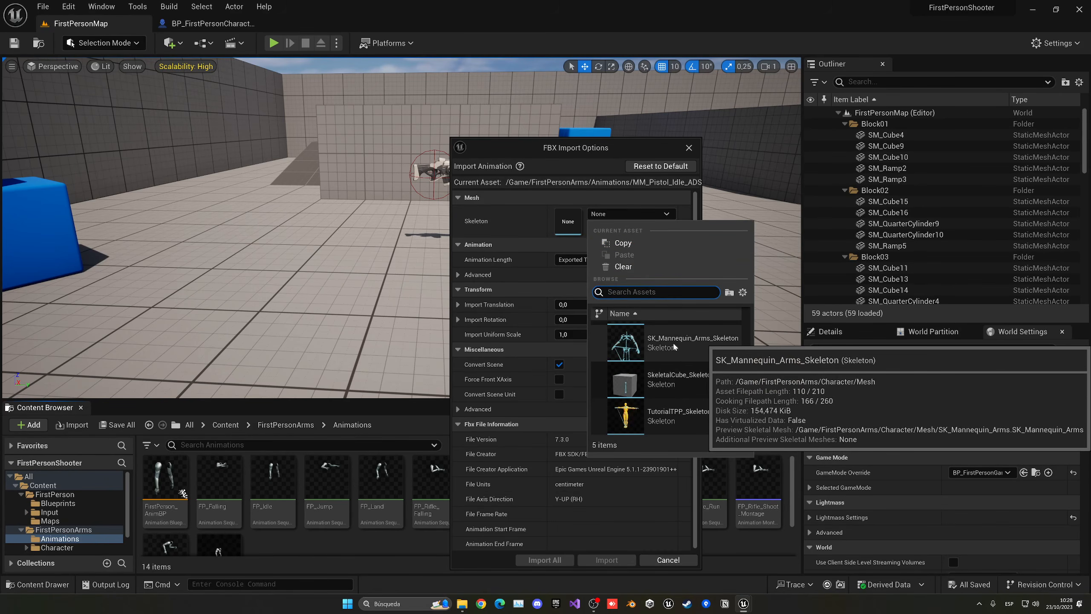
{"action": "left_click", "coordinate": [711, 345]}
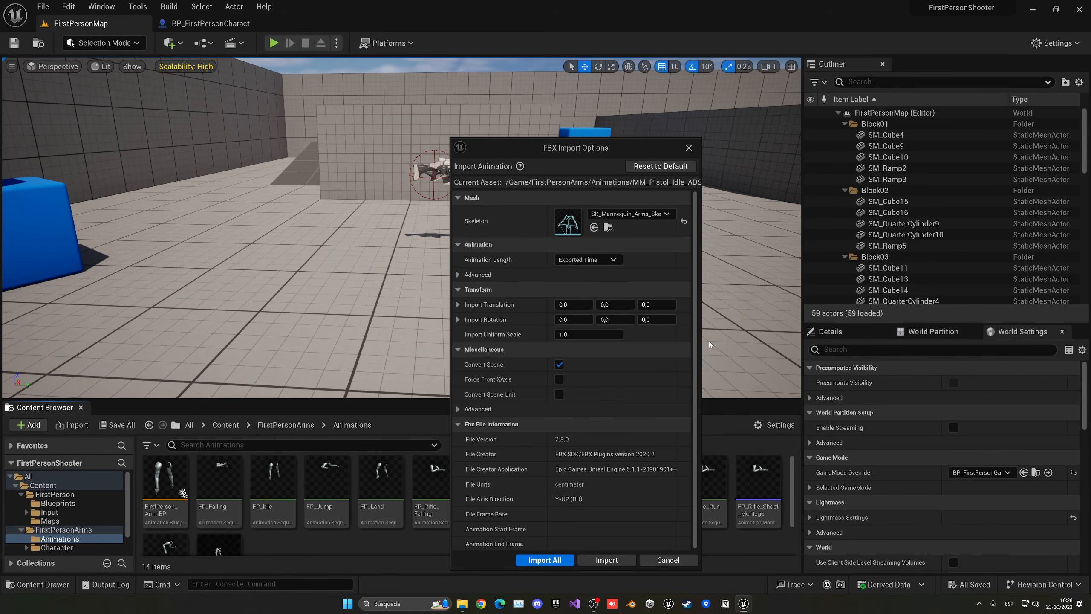
{"action": "left_click", "coordinate": [557, 560]}
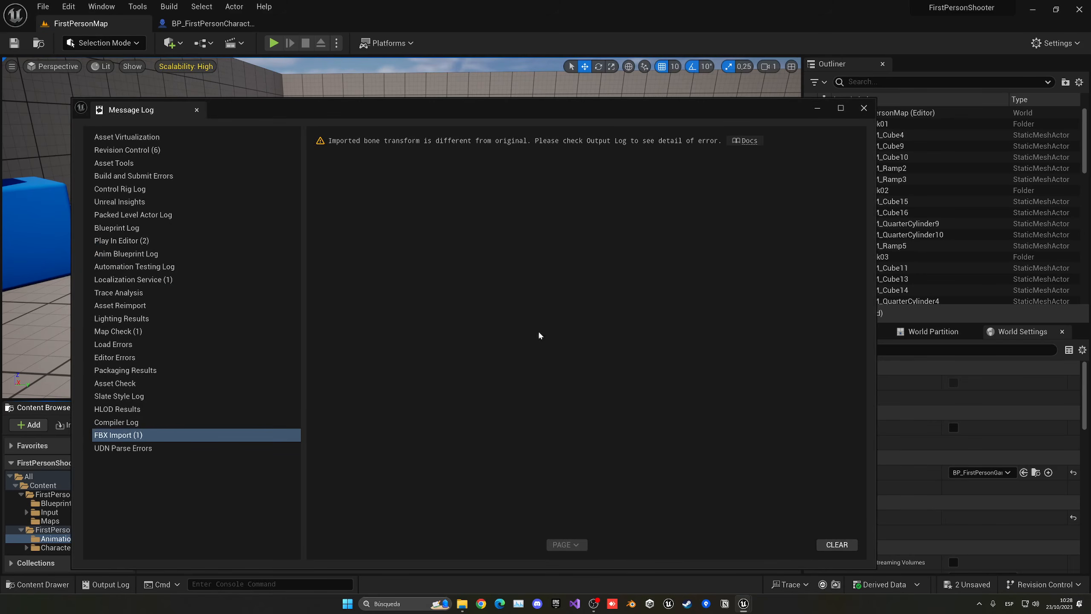
{"action": "left_click", "coordinate": [864, 108]}
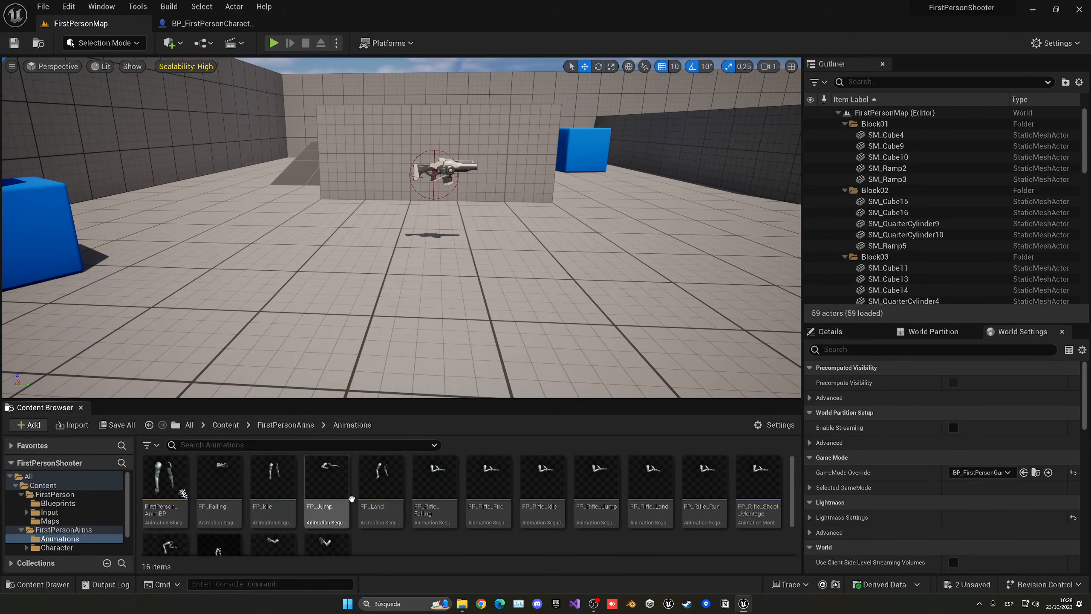
Step: Preview the imported MM_Pistol_Idle_ADS and MF_Pistol_Walk_Fwd animations and close each one before returning to the level
{"action": "scroll", "coordinate": [412, 514], "scroll_direction": "down", "scroll_amount": 2}
{"action": "left_click", "coordinate": [273, 505]}
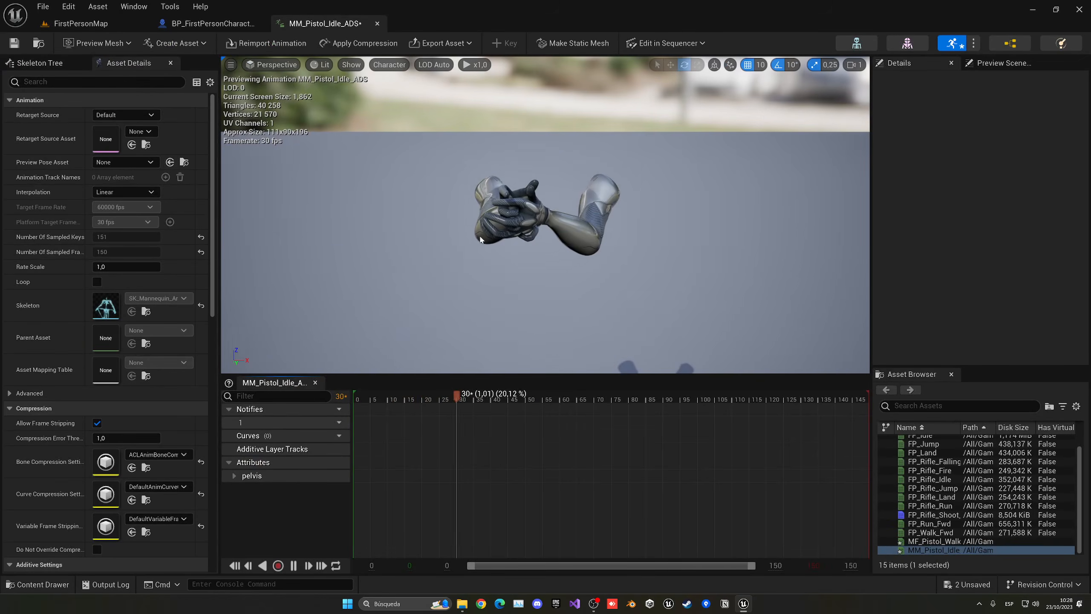
{"action": "left_click", "coordinate": [376, 24]}
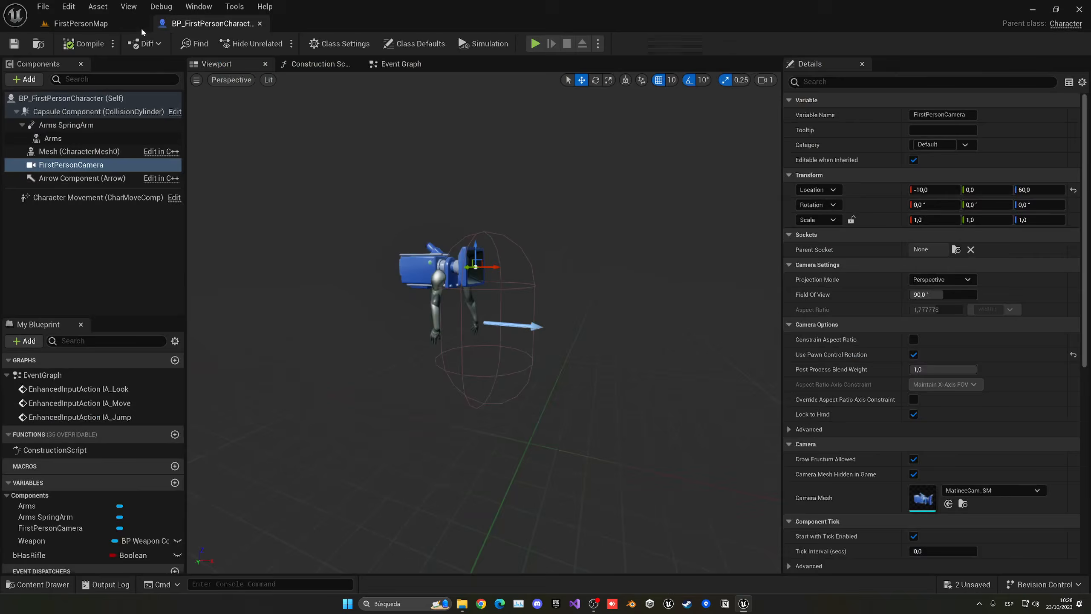
{"action": "left_click", "coordinate": [123, 27]}
{"action": "double_click", "coordinate": [273, 528]}
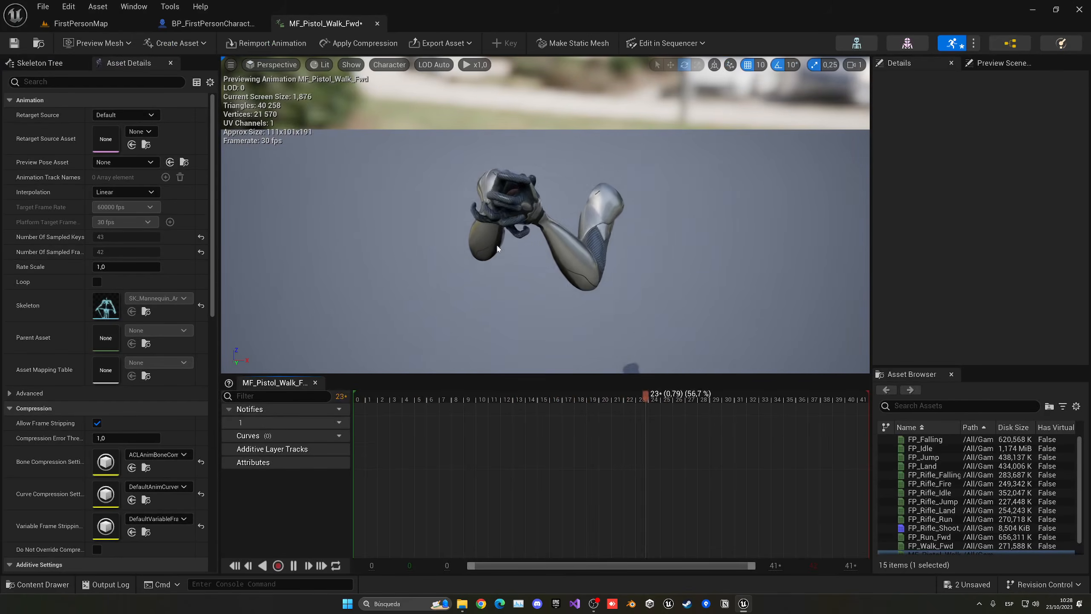
{"action": "left_click", "coordinate": [376, 24]}
{"action": "left_click", "coordinate": [120, 27]}
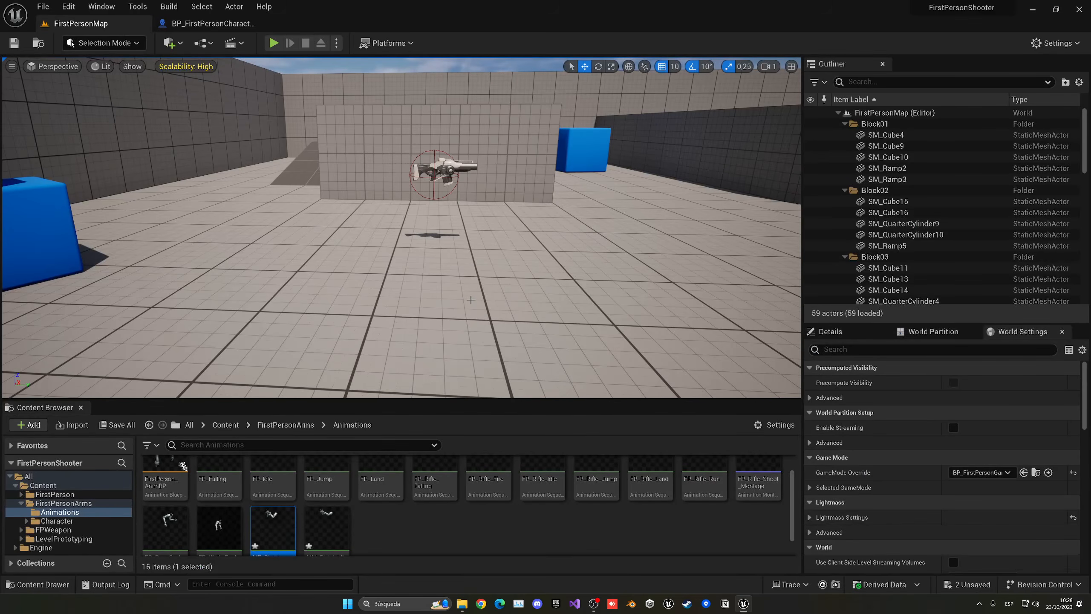
Step: Save all unsaved assets and clear the asset selection in the Animations folder
{"action": "key", "text": "ctrl+shift+s"}
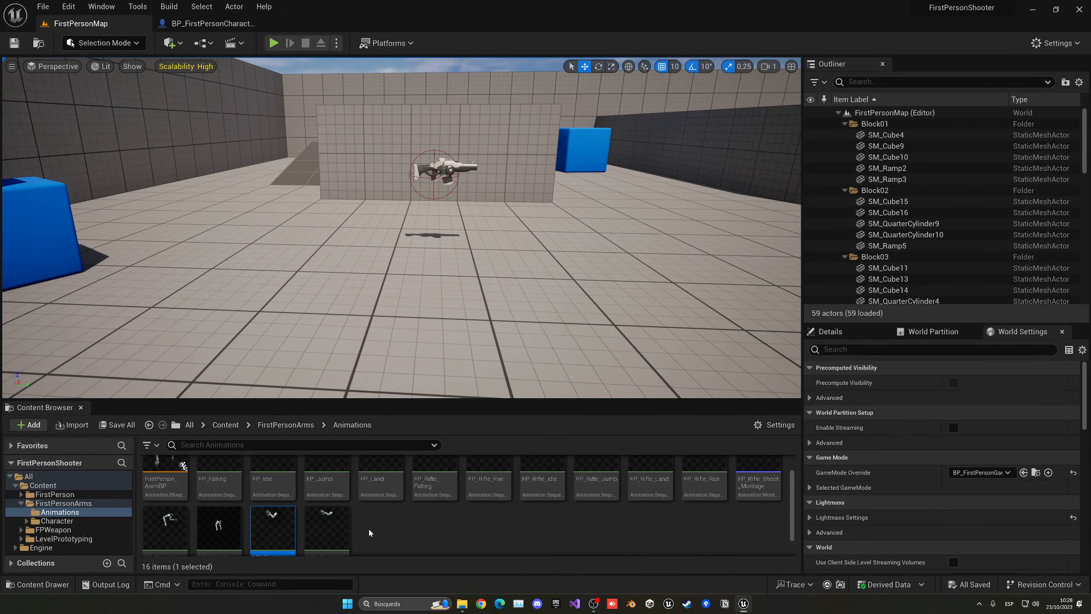
{"action": "scroll", "coordinate": [366, 533], "scroll_direction": "down", "scroll_amount": 1}
{"action": "left_click", "coordinate": [409, 514]}
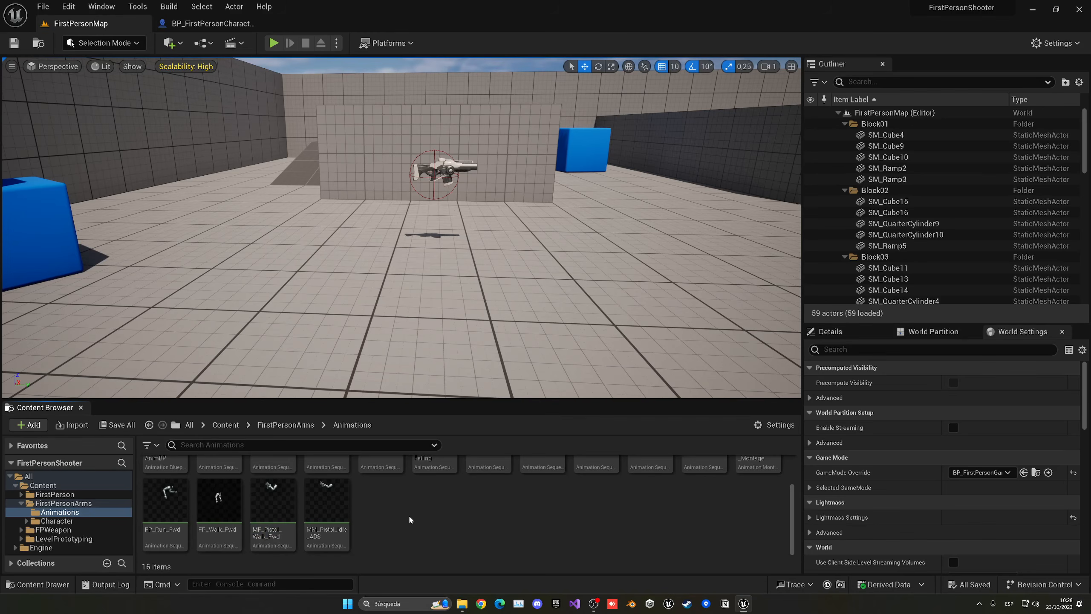
{"action": "scroll", "coordinate": [408, 514], "scroll_direction": "up", "scroll_amount": 2}
{"action": "scroll", "coordinate": [408, 514], "scroll_direction": "down", "scroll_amount": 1}
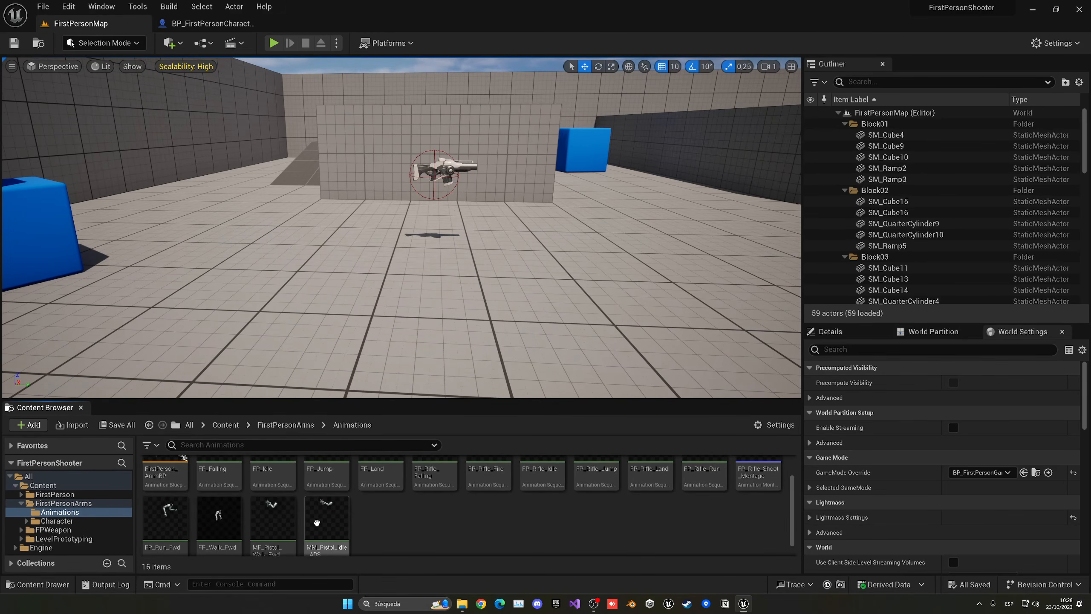
Step: Create a legacy Blend Space 1D for SK_Mannequin_Arms_Skeleton in the Animations folder, name it ArmsBlendSpace1D, and open it
{"action": "right_click", "coordinate": [377, 521]}
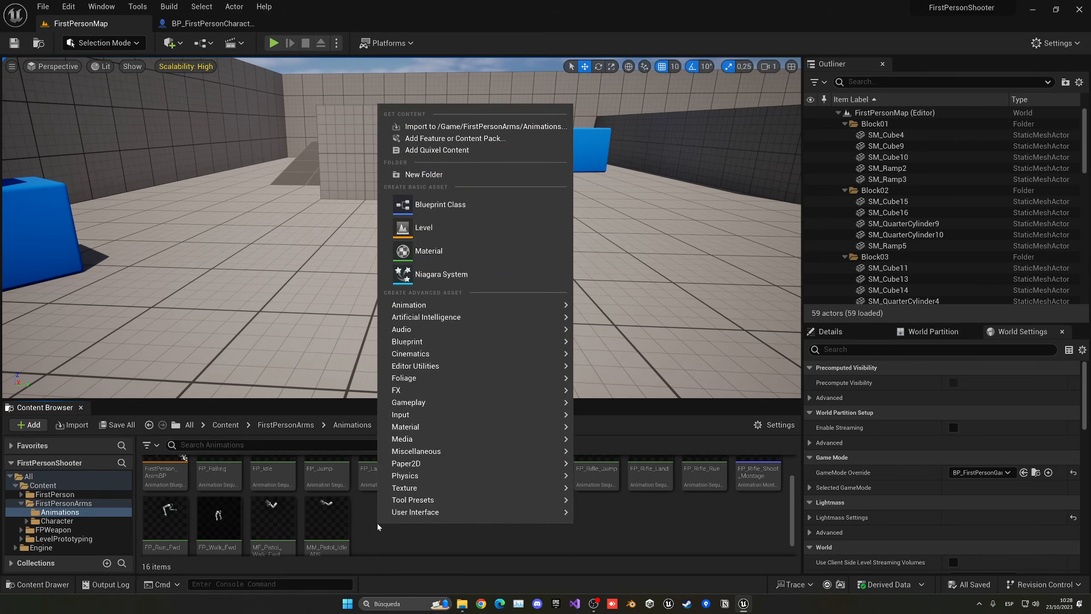
{"action": "mouse_move", "coordinate": [410, 306]}
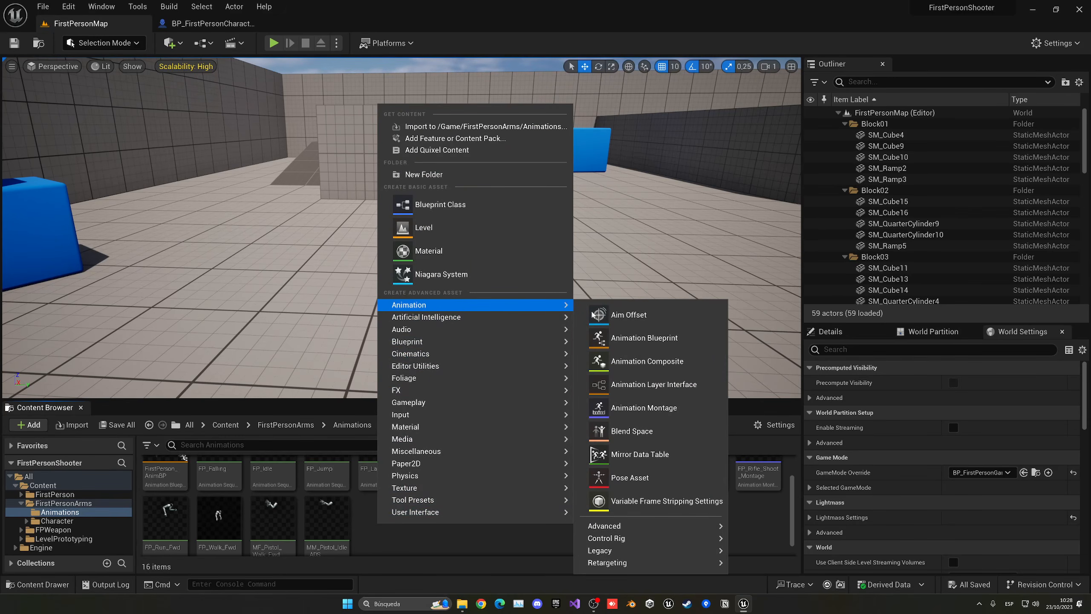
{"action": "mouse_move", "coordinate": [614, 551]}
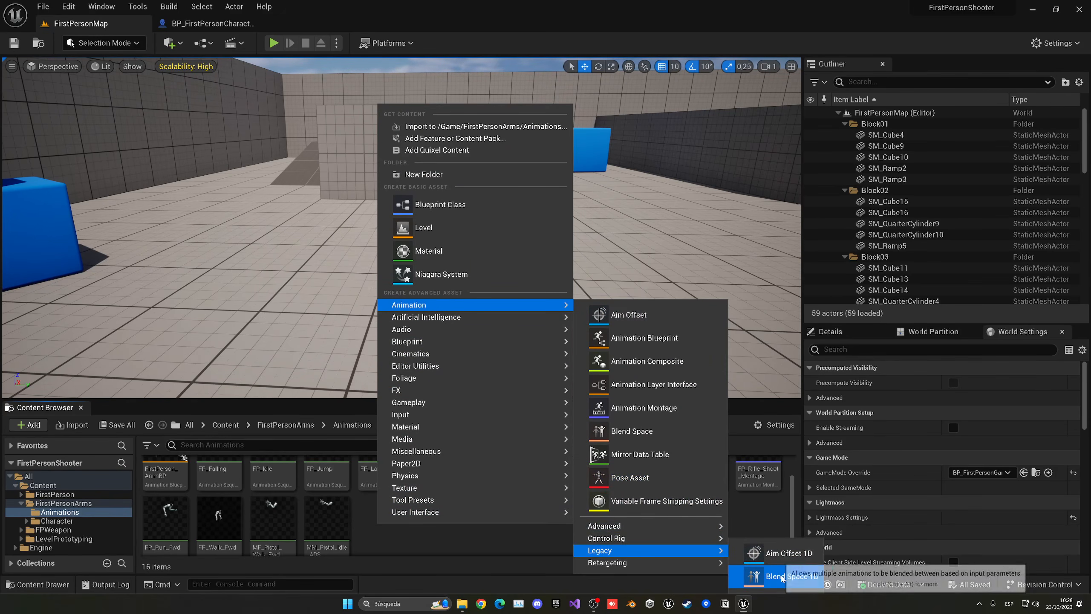
{"action": "left_click", "coordinate": [773, 554]}
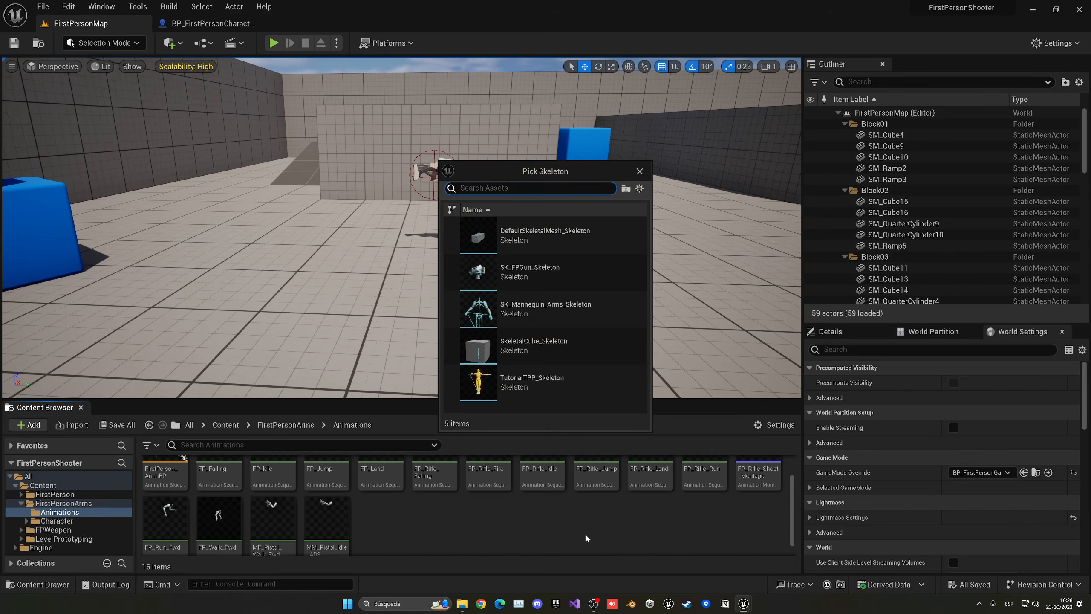
{"action": "left_click", "coordinate": [554, 309]}
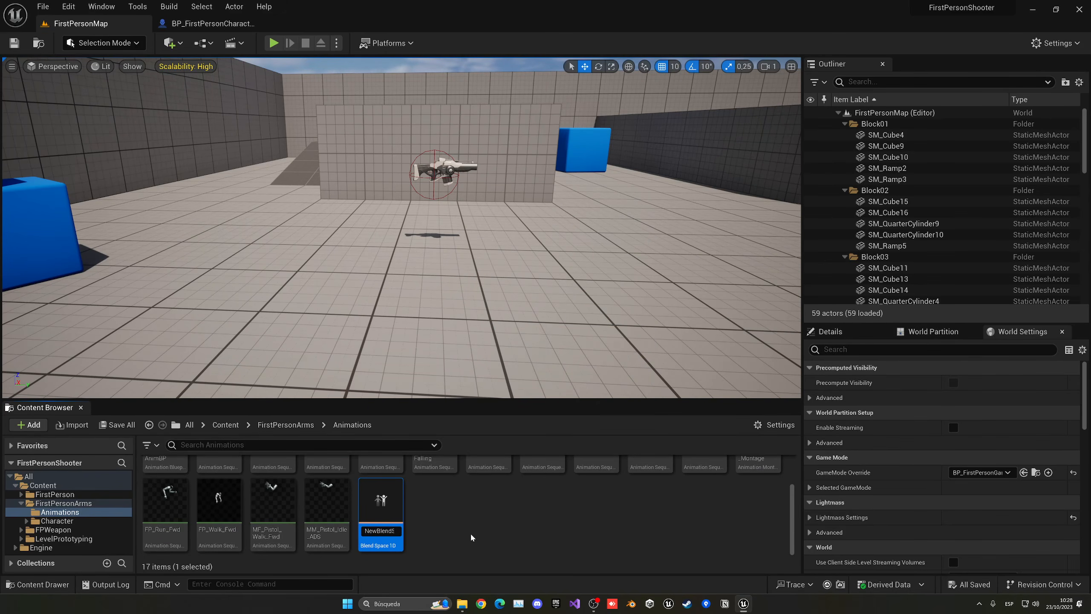
{"action": "type", "text": "Arms"}
{"action": "key", "text": "Return"}
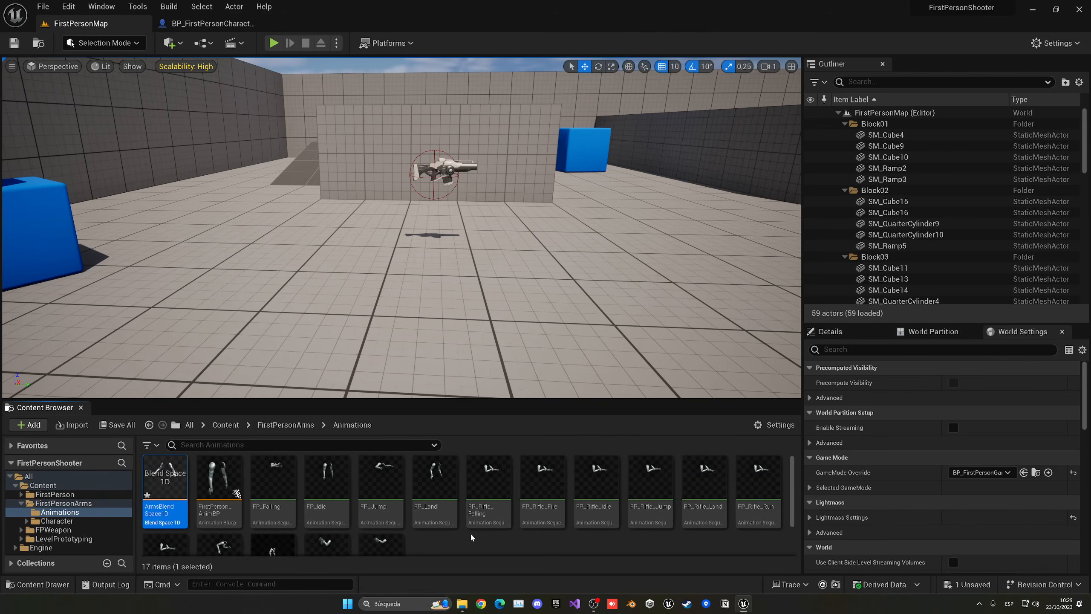
{"action": "key", "text": "Return"}
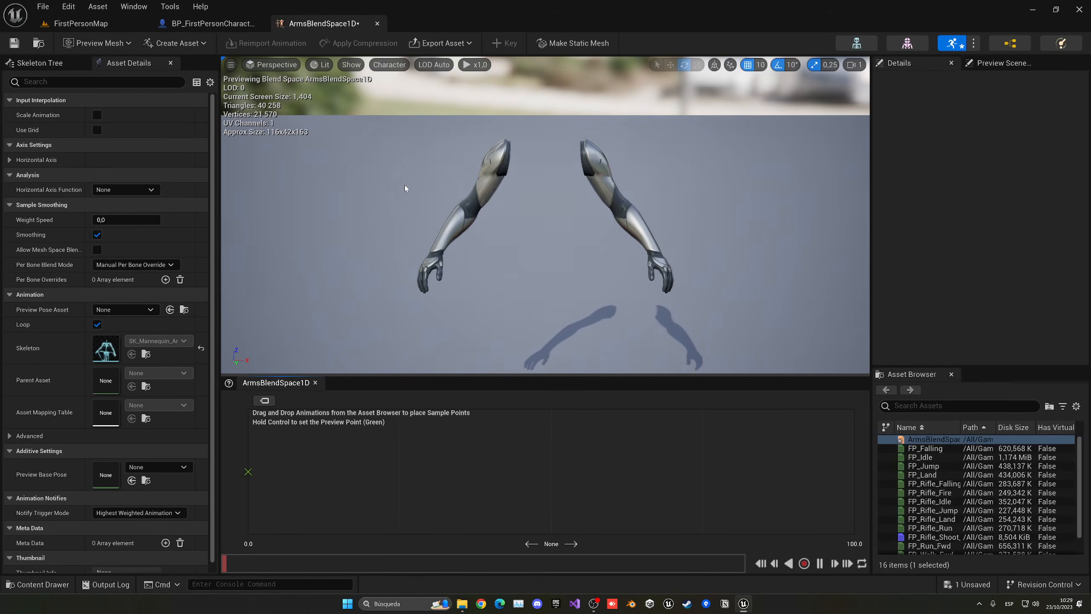
Step: Name the blend space's horizontal axis Speed and set its maximum axis value to 400
{"action": "left_click", "coordinate": [25, 161]}
{"action": "left_click", "coordinate": [120, 174]}
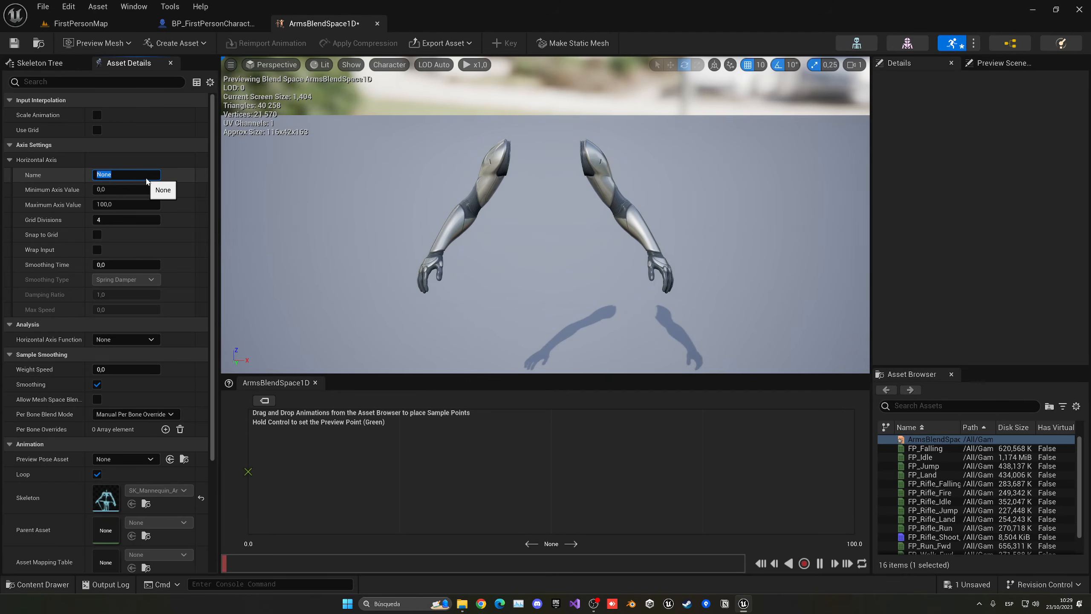
{"action": "type", "text": "Speed"}
{"action": "key", "text": "Tab"}
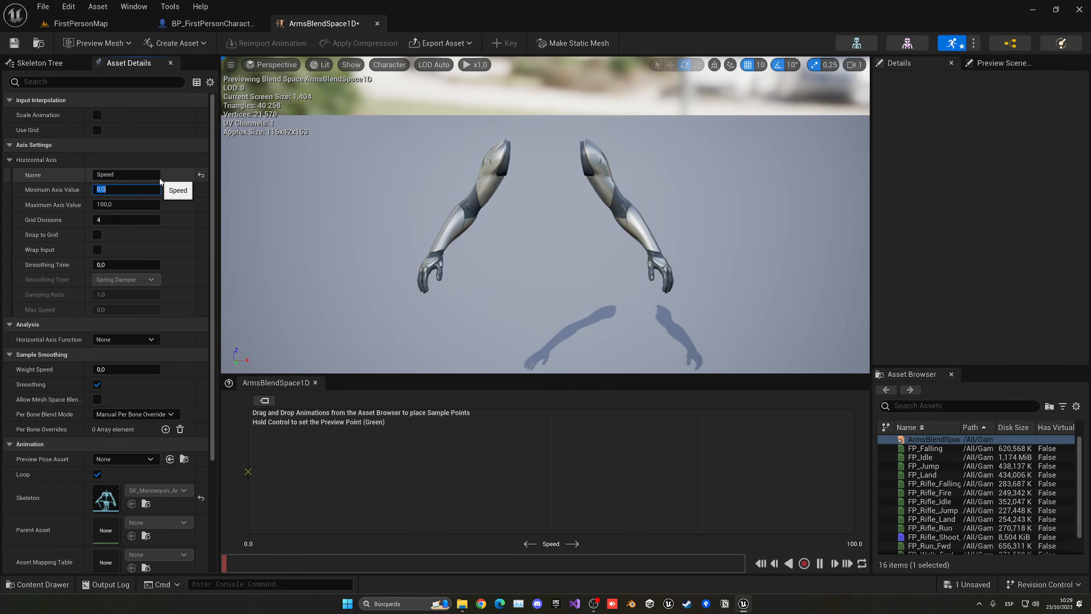
{"action": "key", "text": "Tab"}
{"action": "type", "text": "400"}
{"action": "key", "text": "Return"}
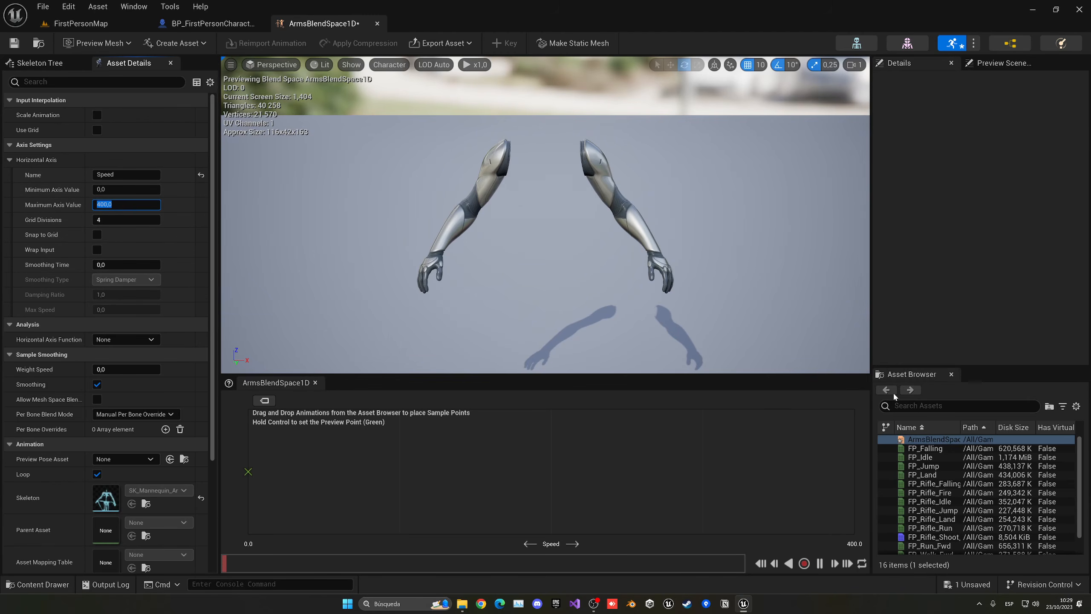
Step: Find the MM_Pistol_Idle_ADS animation and place it as a sample at Speed 0 on the blend space axis
{"action": "left_click", "coordinate": [930, 406]}
{"action": "type", "text": "idle"}
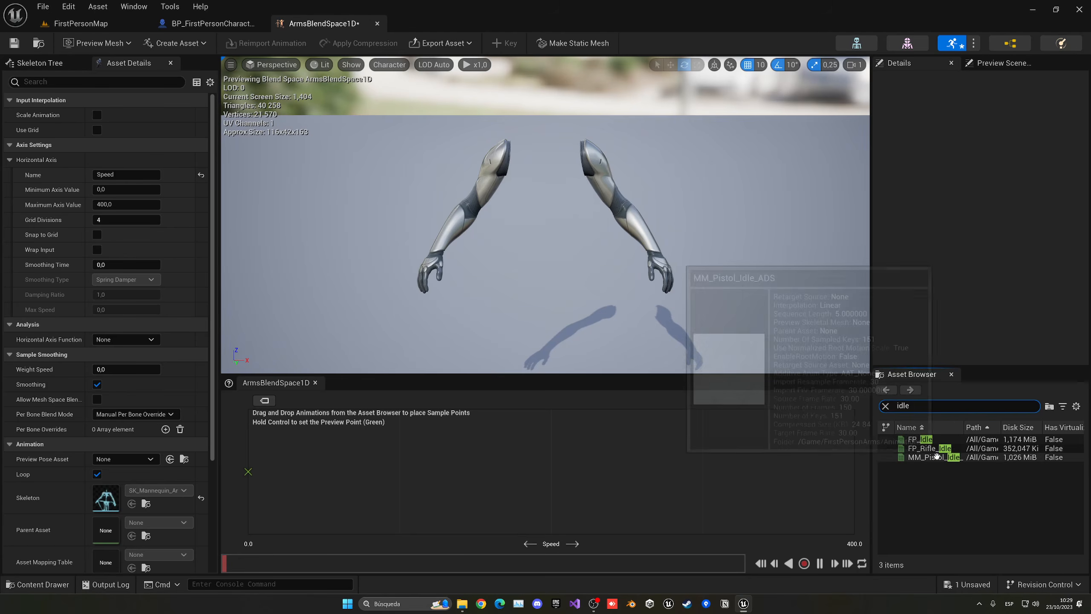
{"action": "left_click_drag", "start_coordinate": [932, 457], "coordinate": [397, 473]}
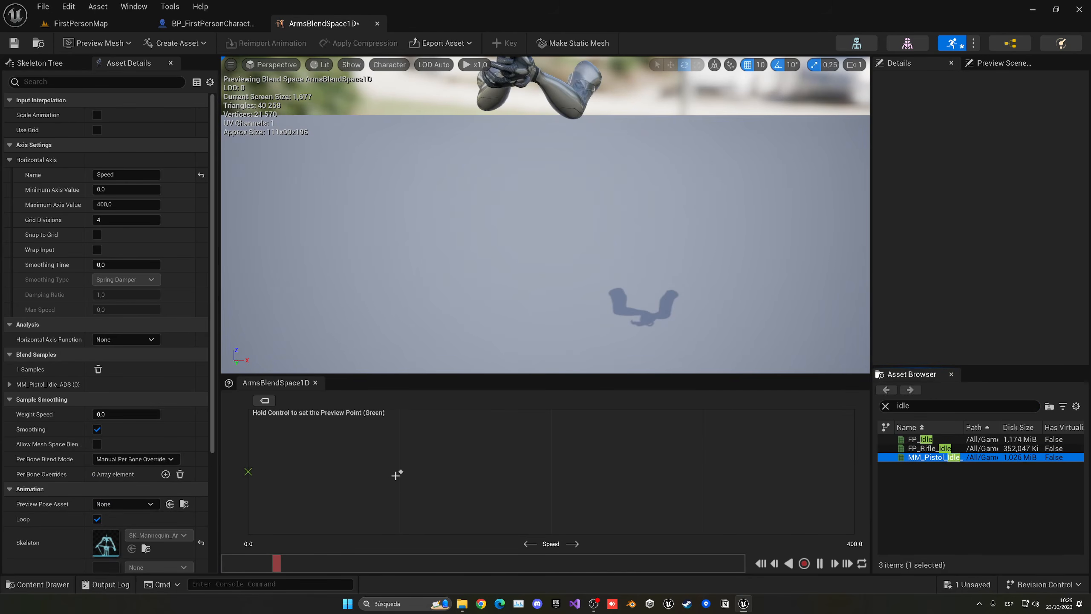
{"action": "left_click_drag", "start_coordinate": [263, 472], "coordinate": [248, 471]}
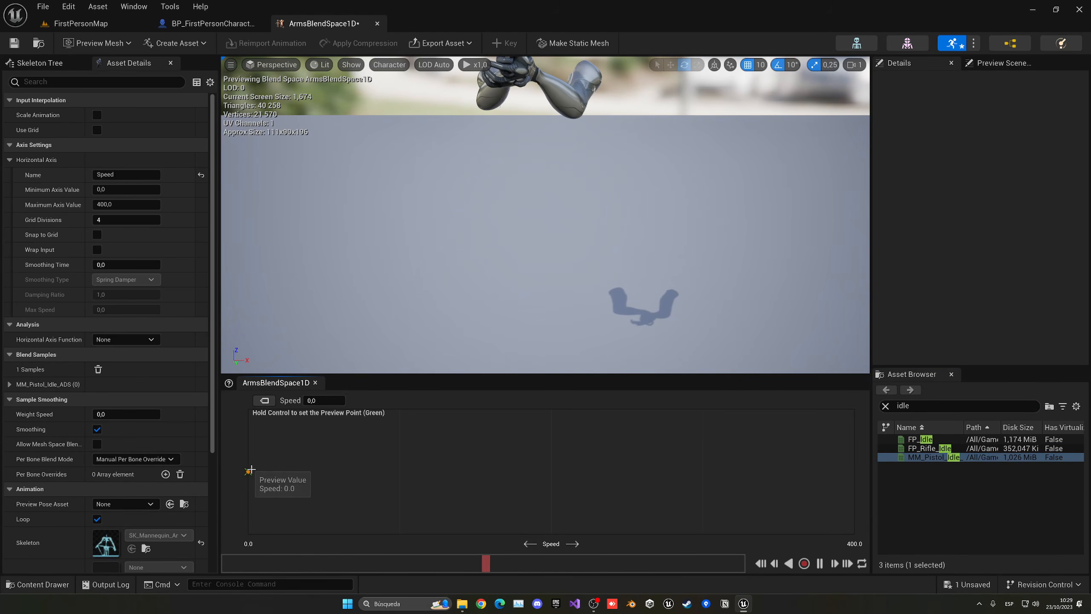
Step: Find the MF_Pistol_Walk_Fwd animation and place it as a sample at Speed 400 on the blend space axis
{"action": "double_click", "coordinate": [903, 405]}
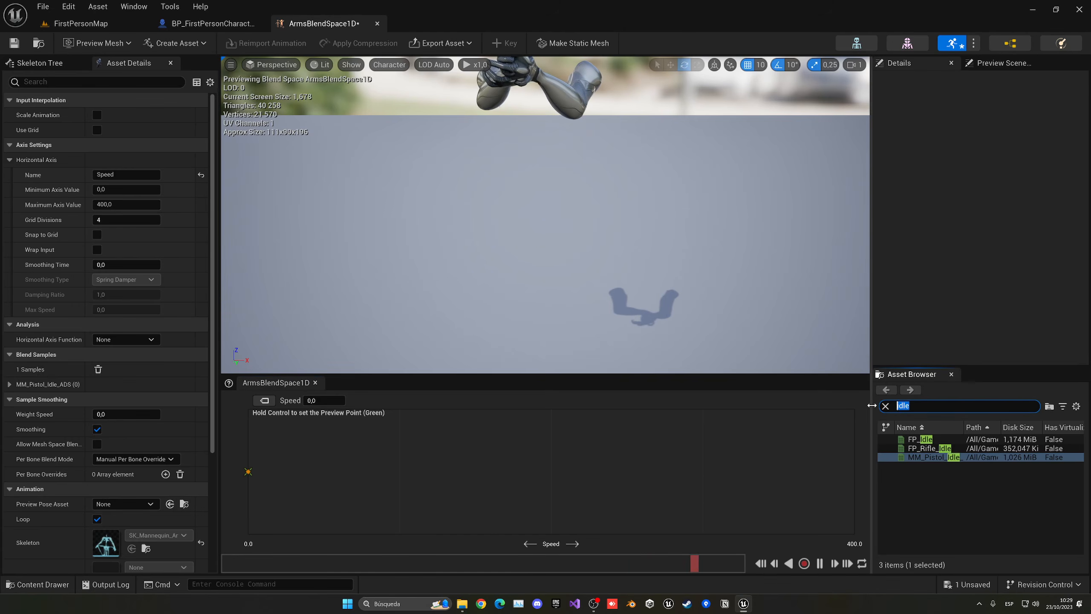
{"action": "type", "text": "walk"}
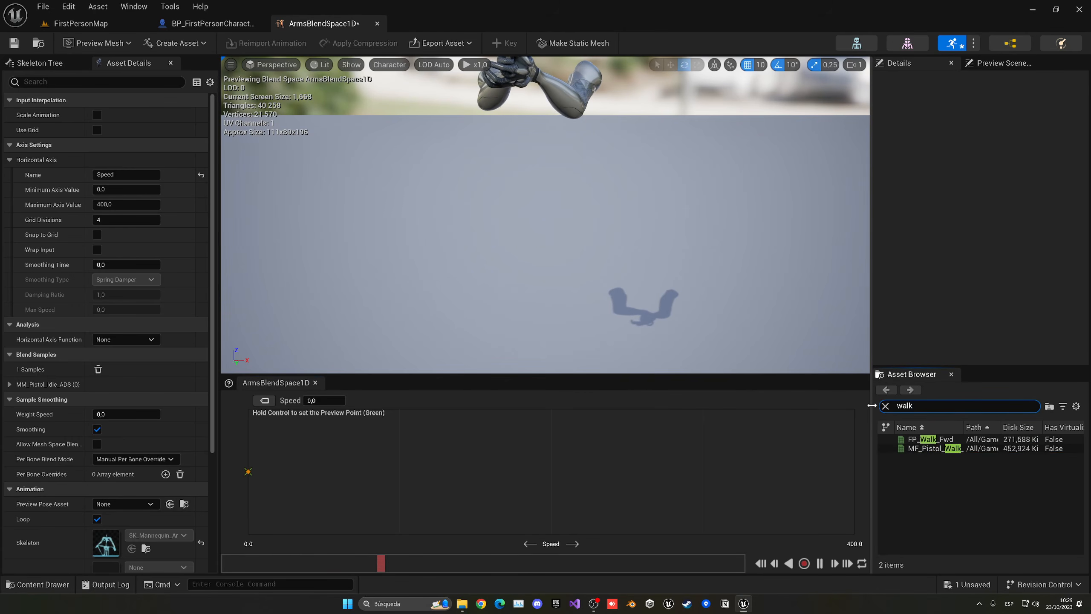
{"action": "left_click_drag", "start_coordinate": [953, 448], "coordinate": [855, 471]}
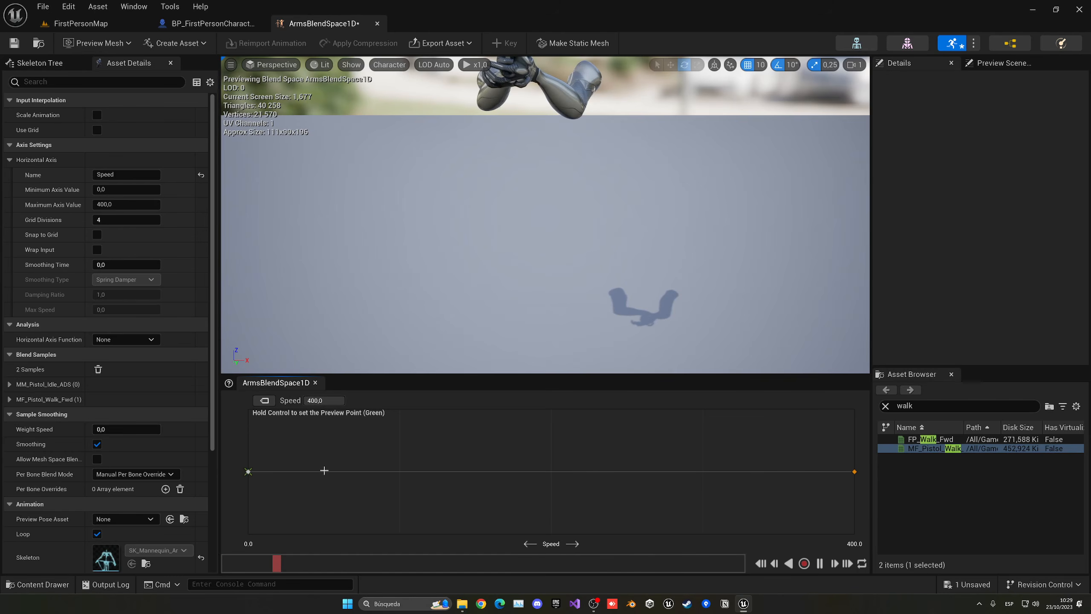
Step: Preview the blend between the idle and walk samples, and save and close the blend space
{"action": "key", "text": "ctrl"}
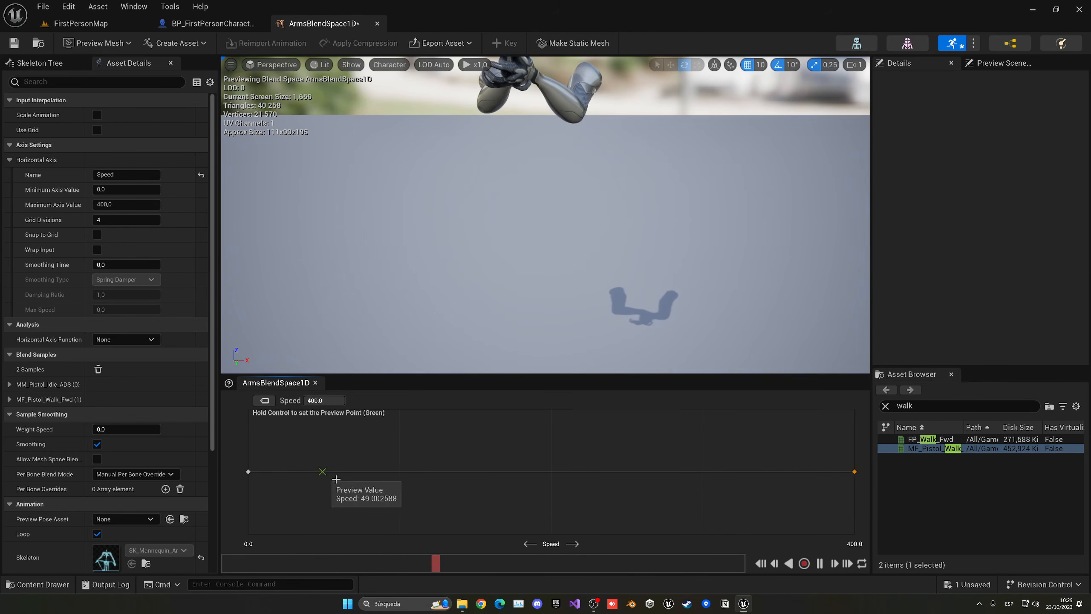
{"action": "right_click_drag", "start_coordinate": [730, 275], "coordinate": [730, 206]}
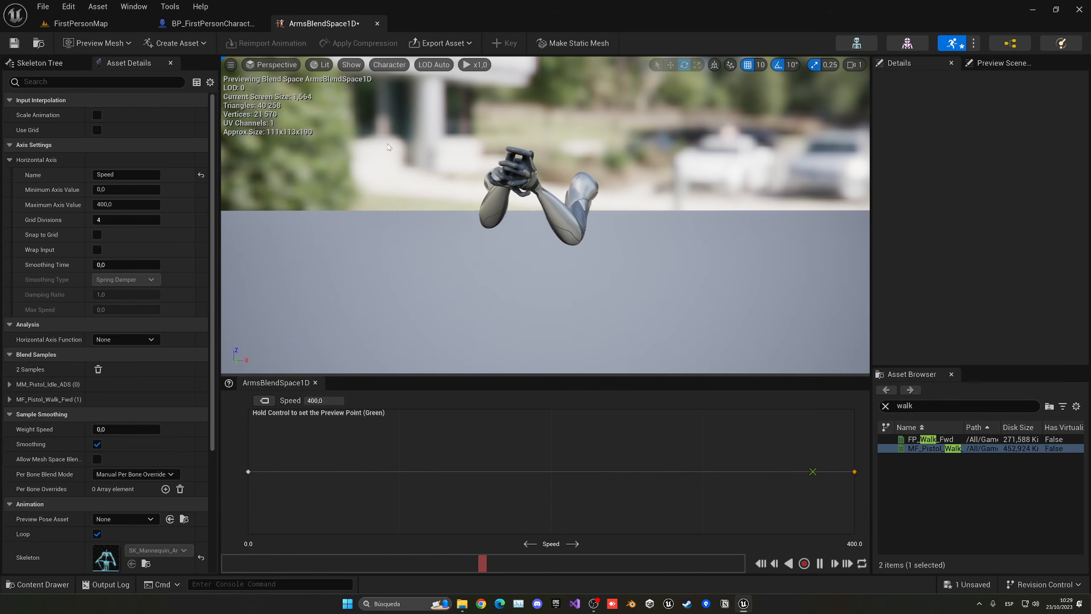
{"action": "left_click", "coordinate": [14, 43]}
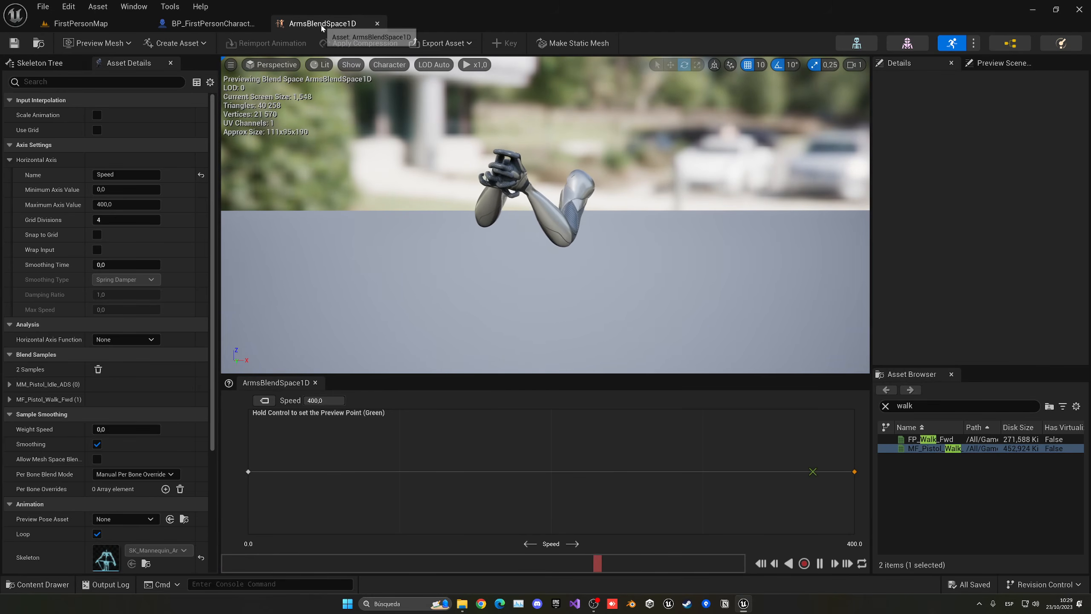
{"action": "left_click", "coordinate": [377, 23]}
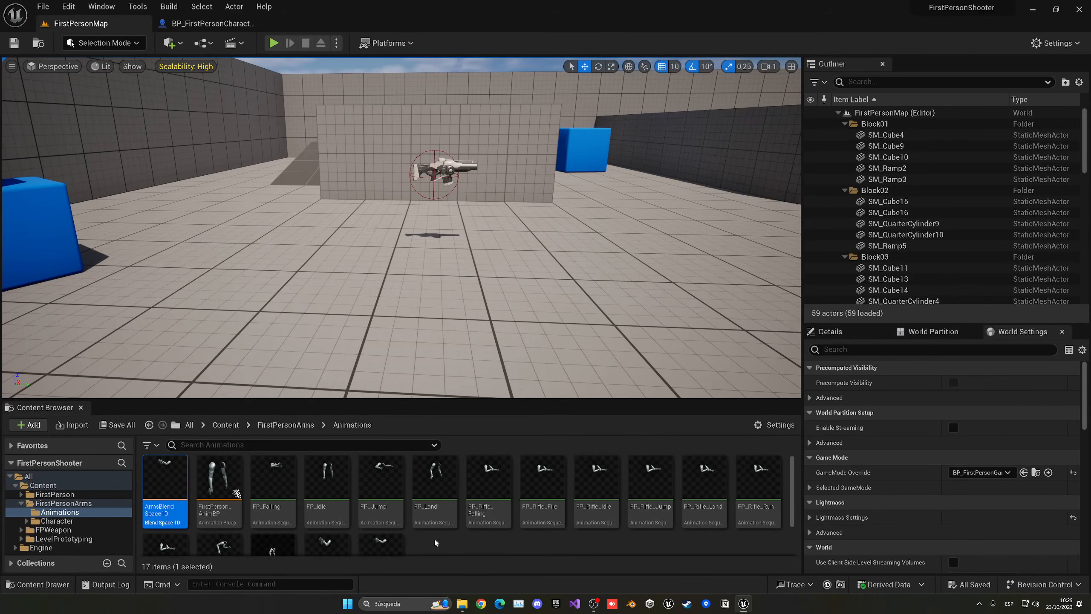
Step: Create an Animation Blueprint for SK_Mannequin_Arms_Skeleton in the Animations folder, name it ABP_Arms, and open it
{"action": "left_click", "coordinate": [497, 543]}
{"action": "right_click", "coordinate": [497, 543]}
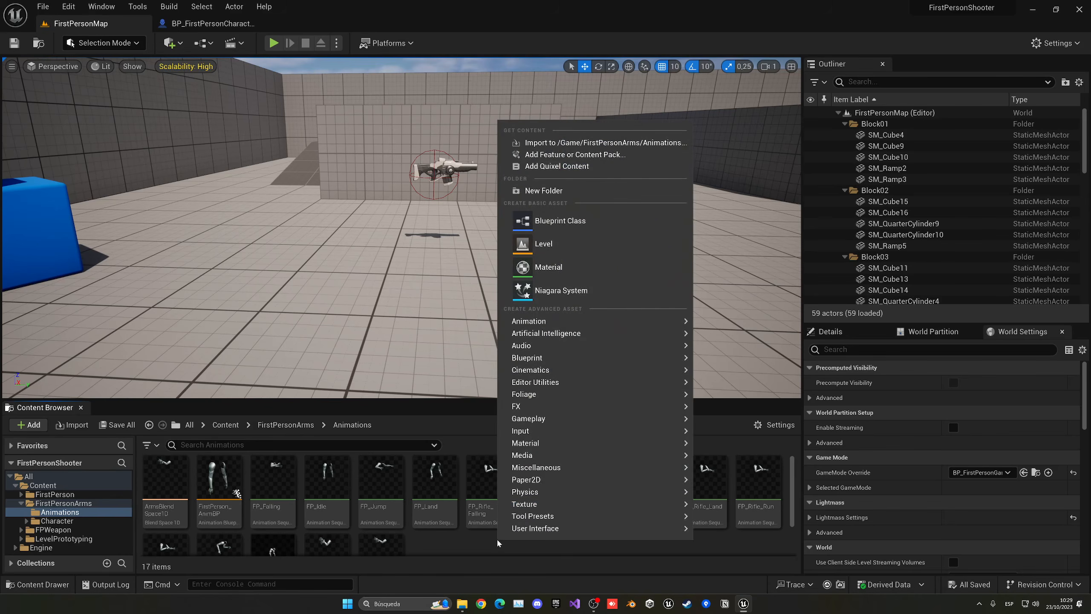
{"action": "mouse_move", "coordinate": [686, 321]}
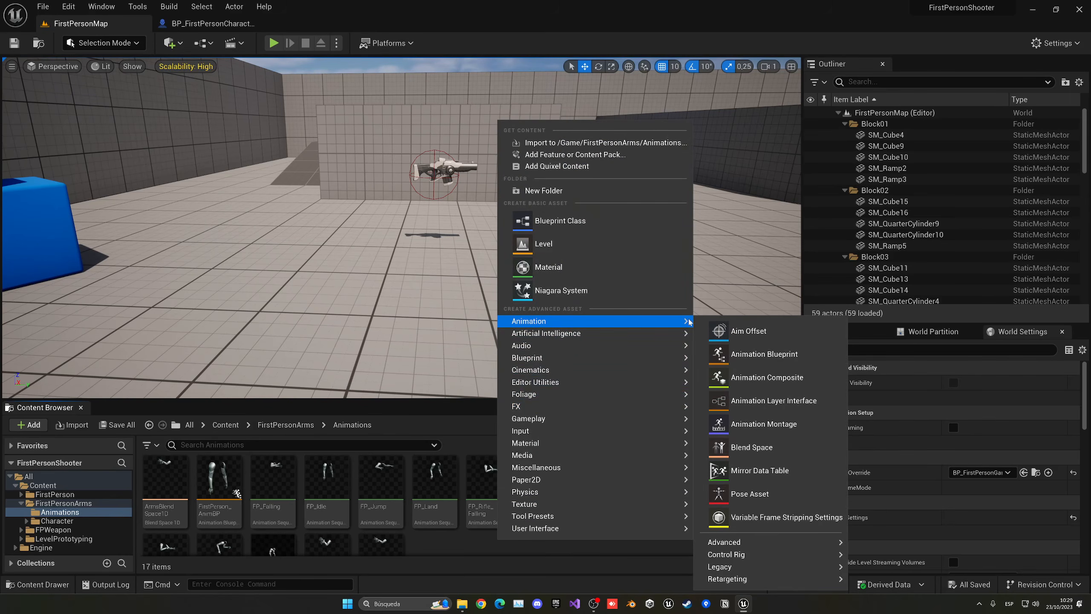
{"action": "left_click", "coordinate": [764, 354]}
{"action": "scroll", "coordinate": [565, 334], "scroll_direction": "down", "scroll_amount": 1}
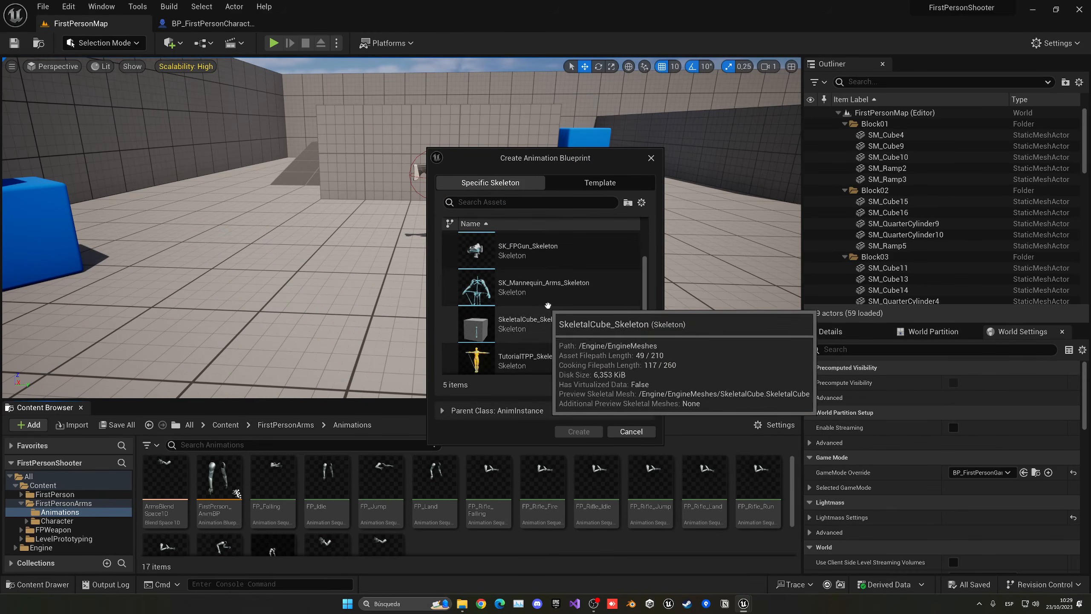
{"action": "left_click", "coordinate": [558, 287]}
{"action": "left_click", "coordinate": [579, 432]}
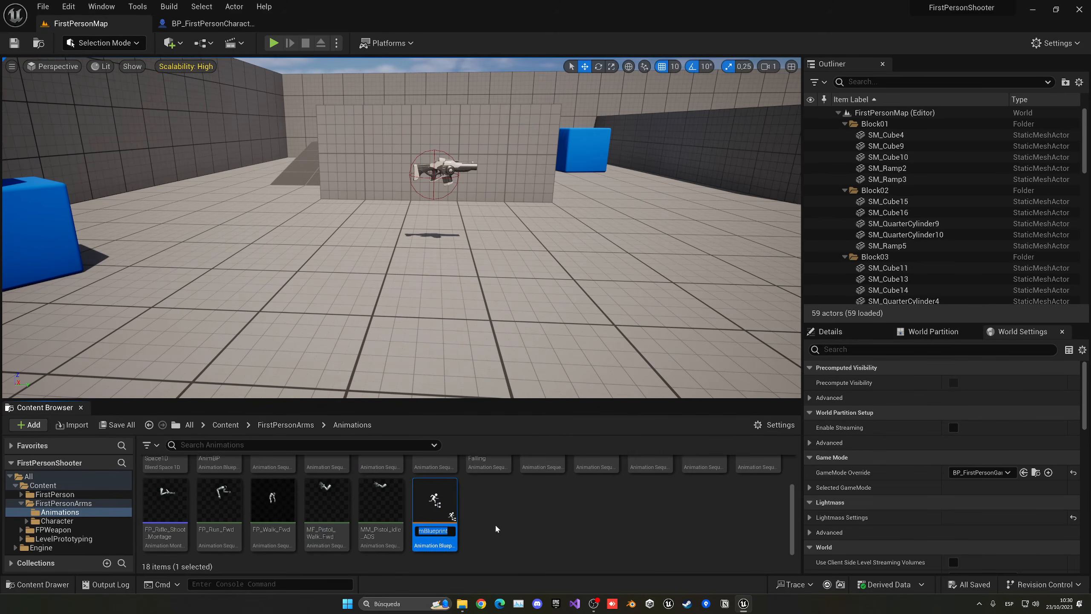
{"action": "type", "text": "ABP_Arms"}
{"action": "key", "text": "Return"}
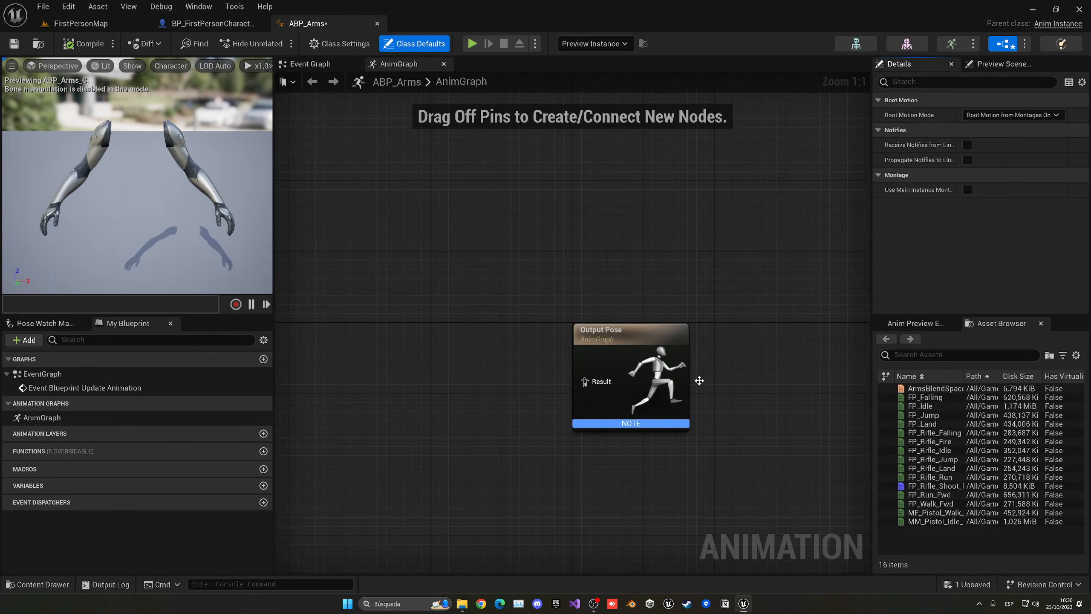
Step: Add ArmsBlendSpace1D to the AnimGraph, connect it to the Output Pose result, and compile the preview
{"action": "left_click_drag", "start_coordinate": [934, 388], "coordinate": [386, 362]}
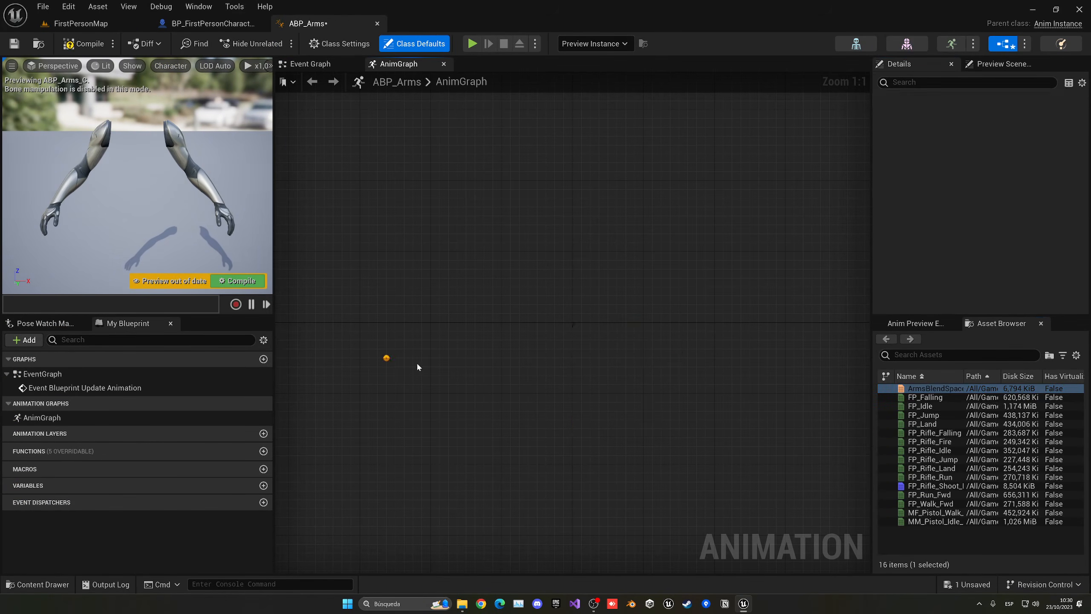
{"action": "right_click_drag", "start_coordinate": [491, 331], "coordinate": [673, 272]}
{"action": "left_click_drag", "start_coordinate": [643, 319], "coordinate": [666, 328]}
{"action": "right_click_drag", "start_coordinate": [666, 327], "coordinate": [460, 329]}
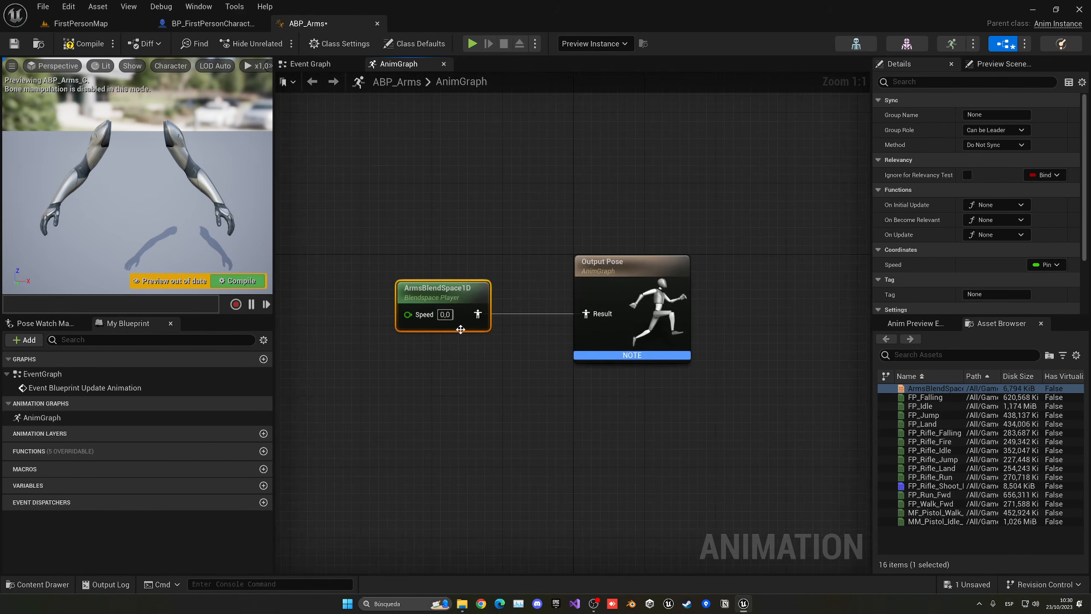
{"action": "left_click", "coordinate": [237, 281]}
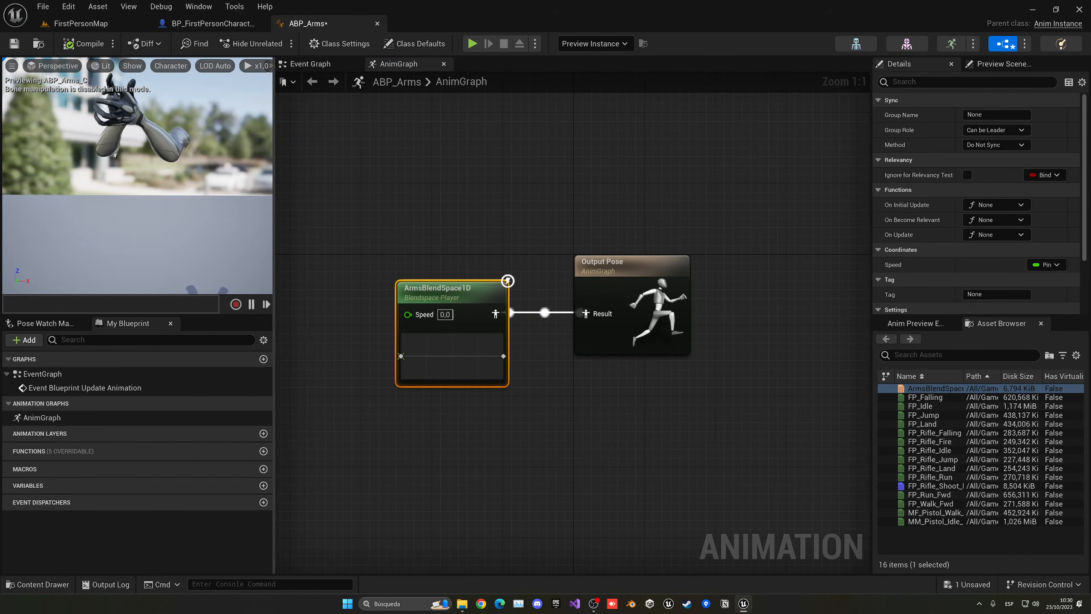
Step: Set the ArmsBlendSpace1D node's Speed to 400 and compile to preview the walk animation
{"action": "left_click", "coordinate": [445, 314]}
{"action": "type", "text": "3"}
{"action": "key", "text": "Return"}
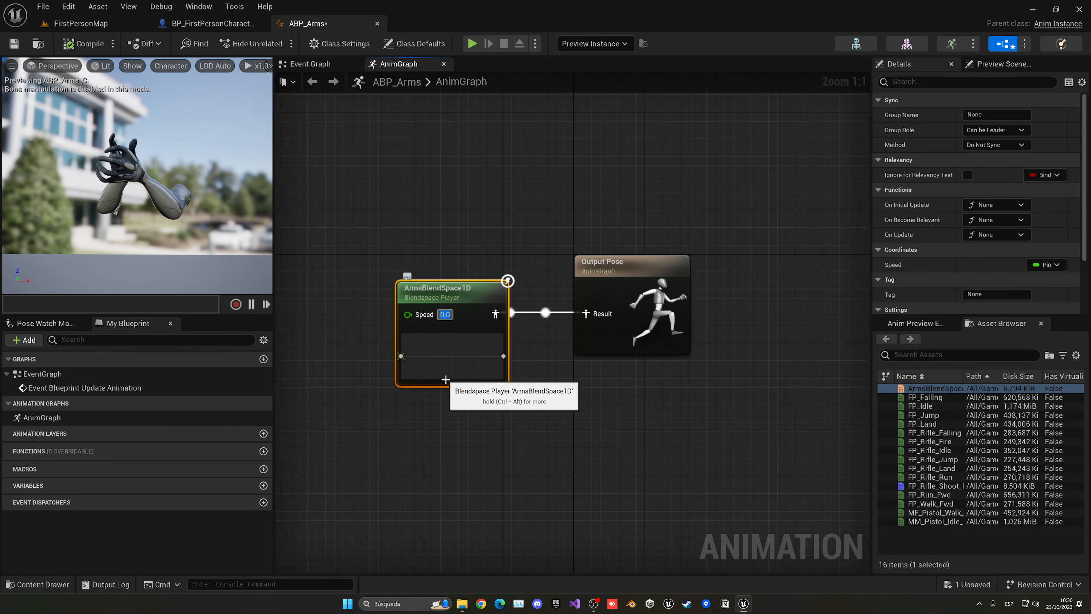
{"action": "key", "text": "BackSpace"}
{"action": "type", "text": "40"}
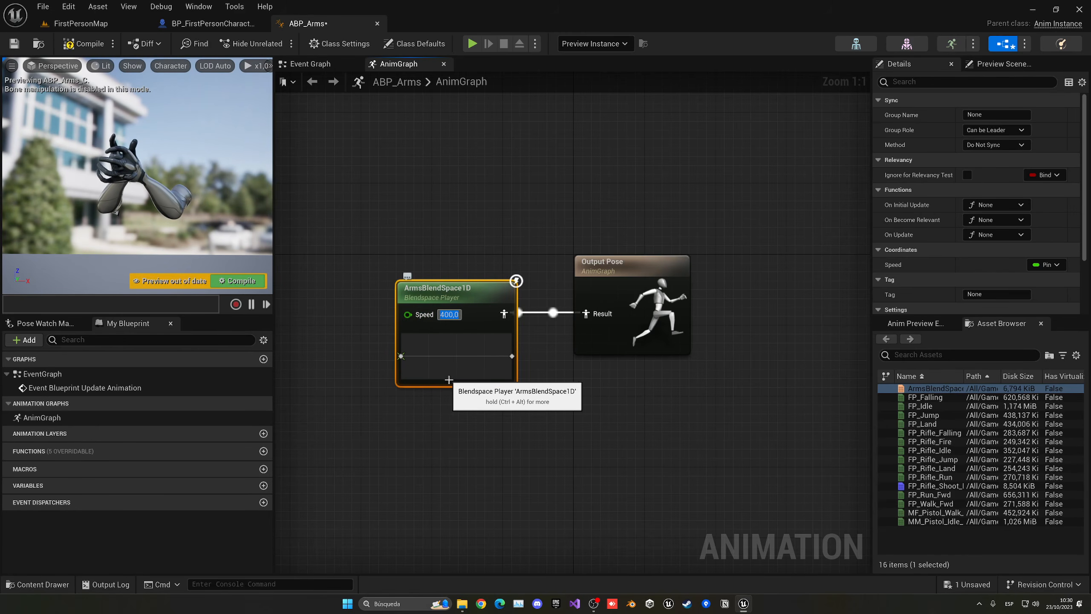
{"action": "left_click", "coordinate": [238, 281]}
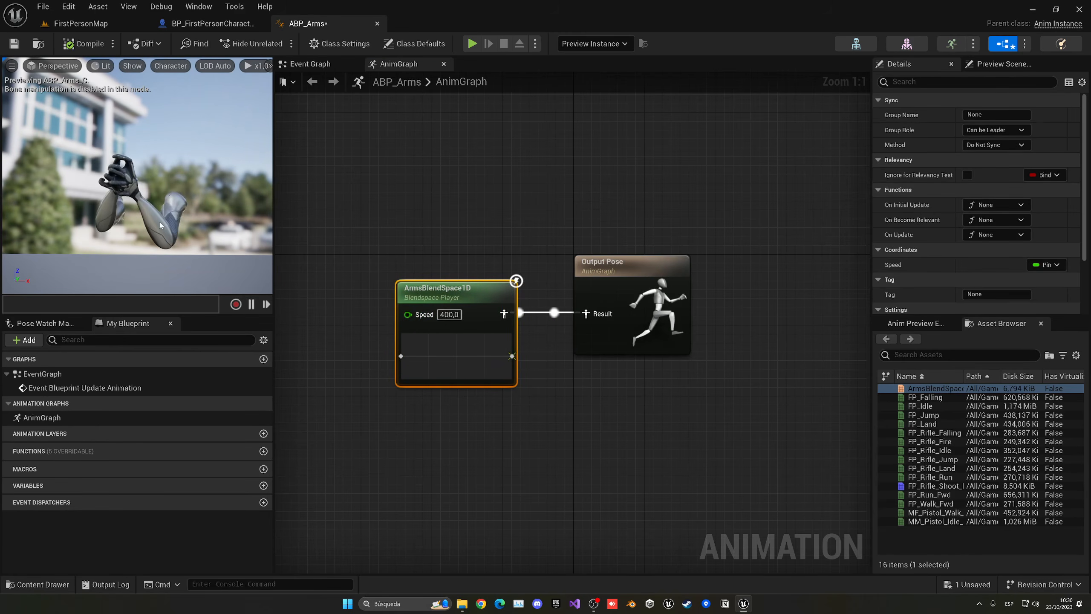
Step: Set the ArmsBlendSpace1D node's Speed back to 0 and compile to preview the idle animation
{"action": "left_click", "coordinate": [452, 315]}
{"action": "type", "text": "0"}
{"action": "key", "text": "Return"}
{"action": "left_click", "coordinate": [239, 283]}
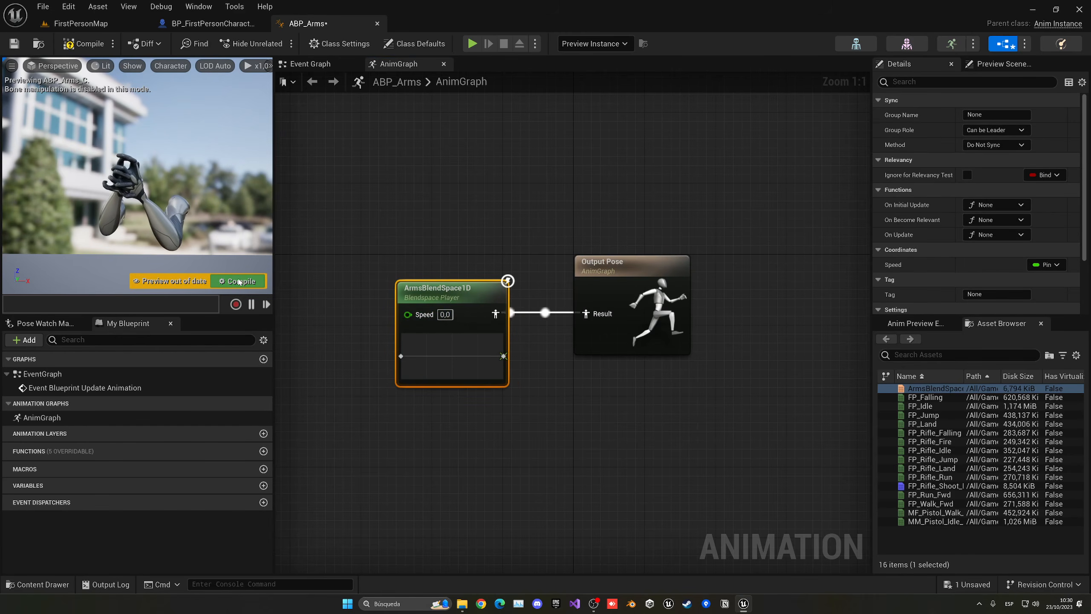
Step: Promote the ArmsBlendSpace1D node's Speed input to a float variable named Speed and straighten the node connections
{"action": "right_click_drag", "start_coordinate": [361, 288], "coordinate": [481, 274]}
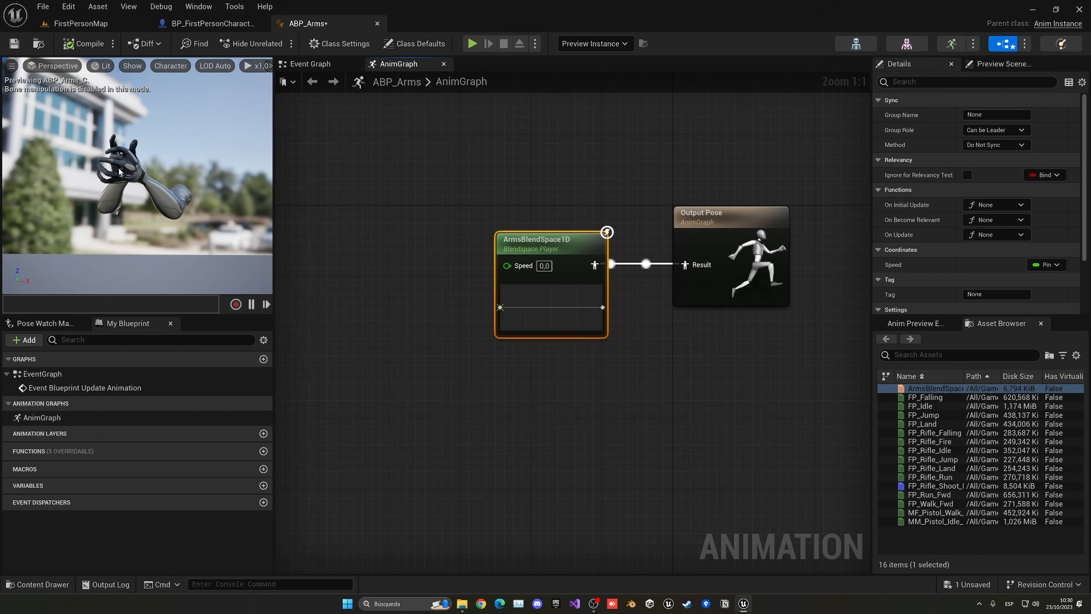
{"action": "right_click_drag", "start_coordinate": [436, 182], "coordinate": [411, 166]}
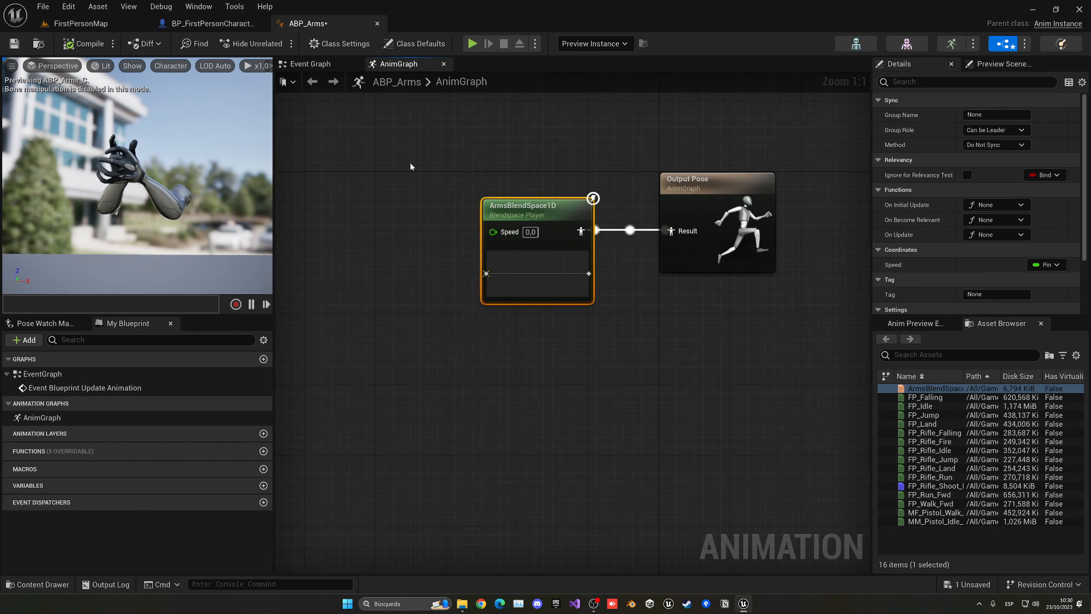
{"action": "right_click", "coordinate": [502, 232]}
{"action": "left_click", "coordinate": [525, 253]}
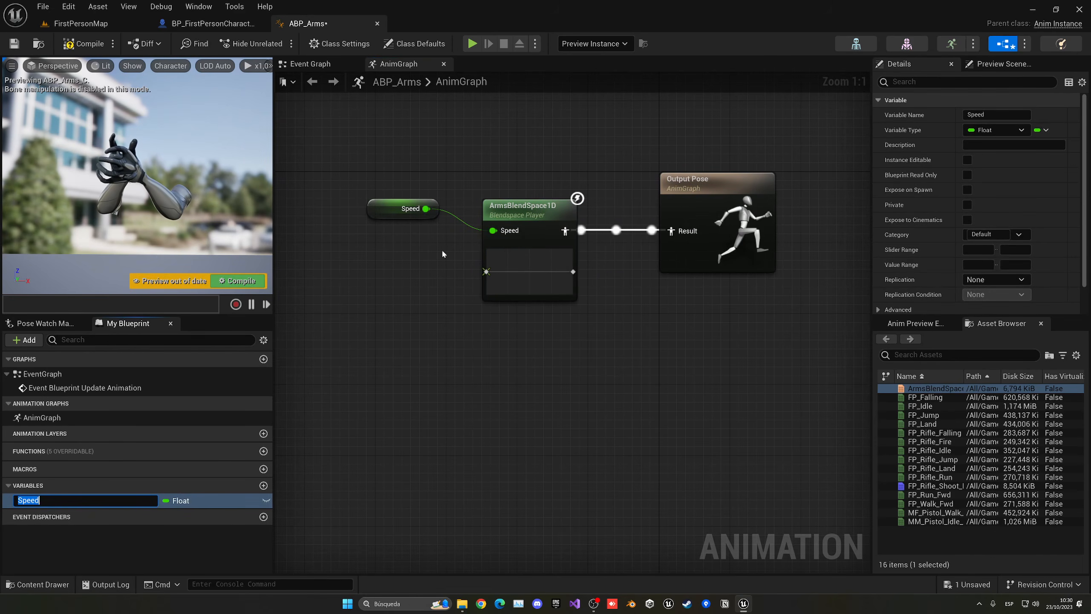
{"action": "left_click_drag", "start_coordinate": [386, 173], "coordinate": [735, 354]}
{"action": "key", "text": "q"}
{"action": "left_click", "coordinate": [619, 301]}
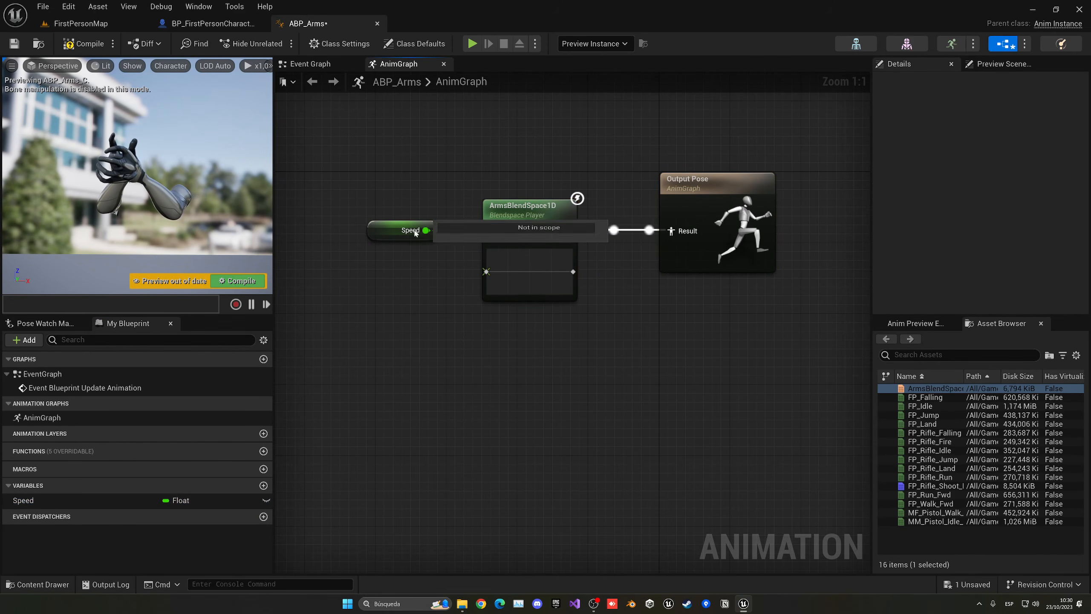
Step: In the Event Graph, add a Get Velocity node from Try Get Pawn Owner's return value and place it directly below
{"action": "left_click", "coordinate": [310, 63]}
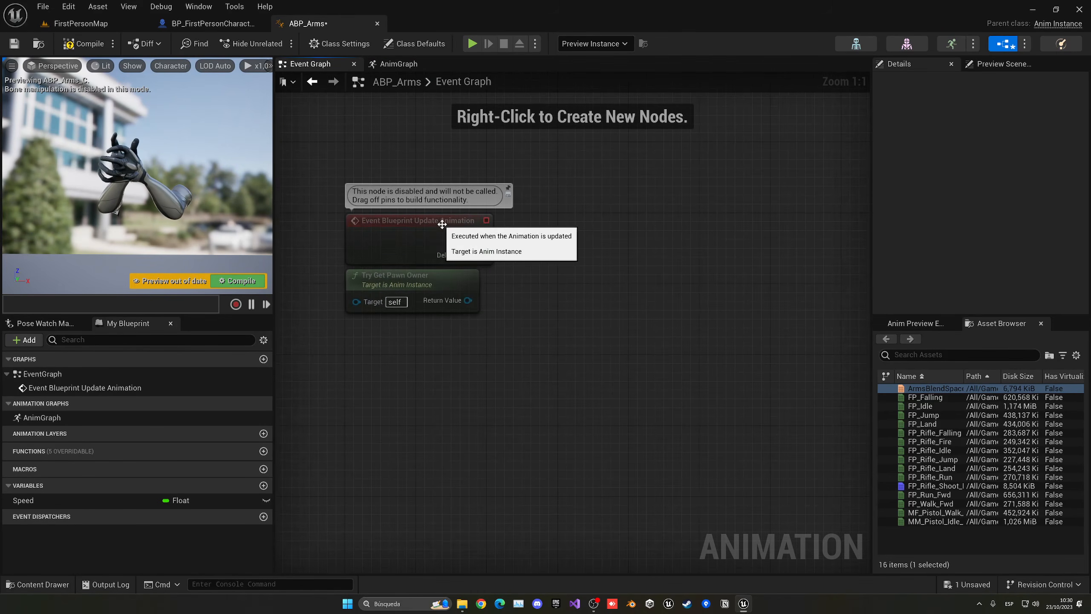
{"action": "left_click_drag", "start_coordinate": [467, 300], "coordinate": [348, 338]}
{"action": "type", "text": "get vel"}
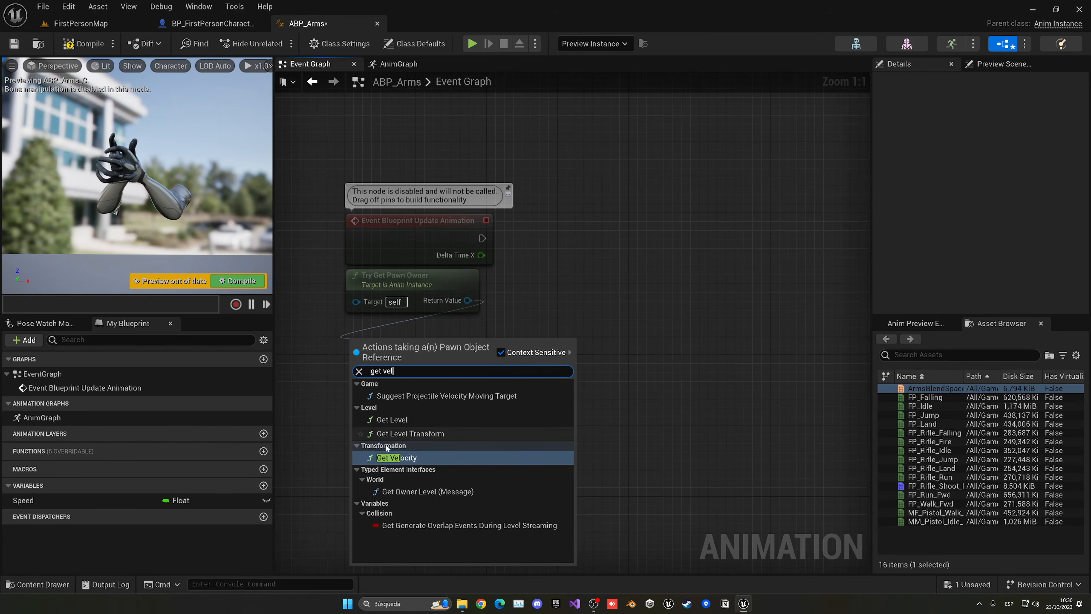
{"action": "left_click", "coordinate": [393, 457]}
{"action": "left_click_drag", "start_coordinate": [387, 341], "coordinate": [395, 332]}
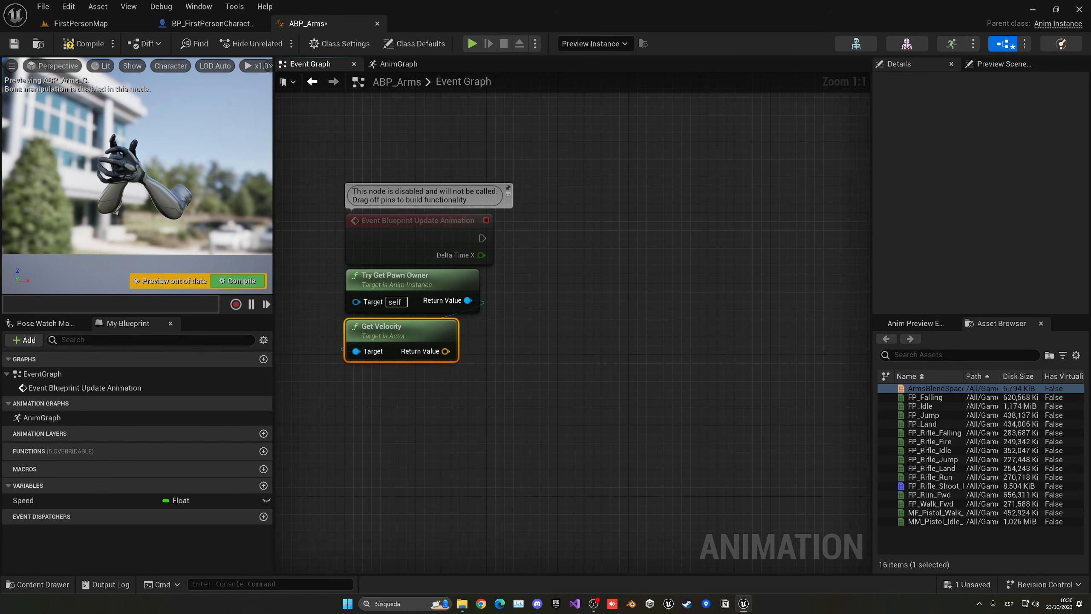
Step: Add a Vector Length node from the return value of Get Velocity, placed below it
{"action": "right_click_drag", "start_coordinate": [395, 335], "coordinate": [356, 309]}
{"action": "left_click_drag", "start_coordinate": [404, 325], "coordinate": [306, 365]}
{"action": "type", "text": "vector le"}
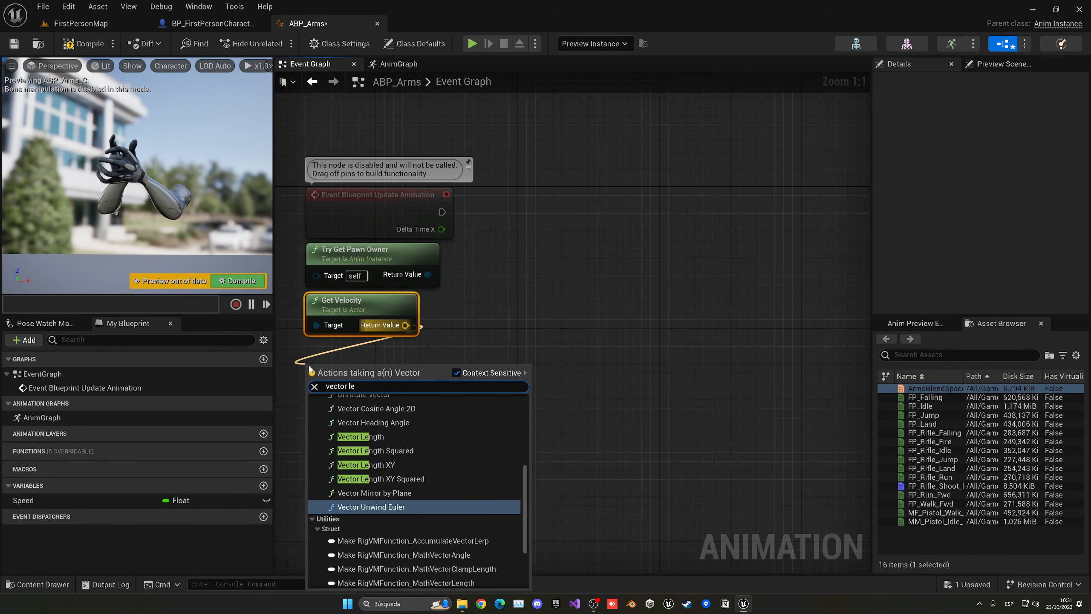
{"action": "left_click", "coordinate": [361, 436]}
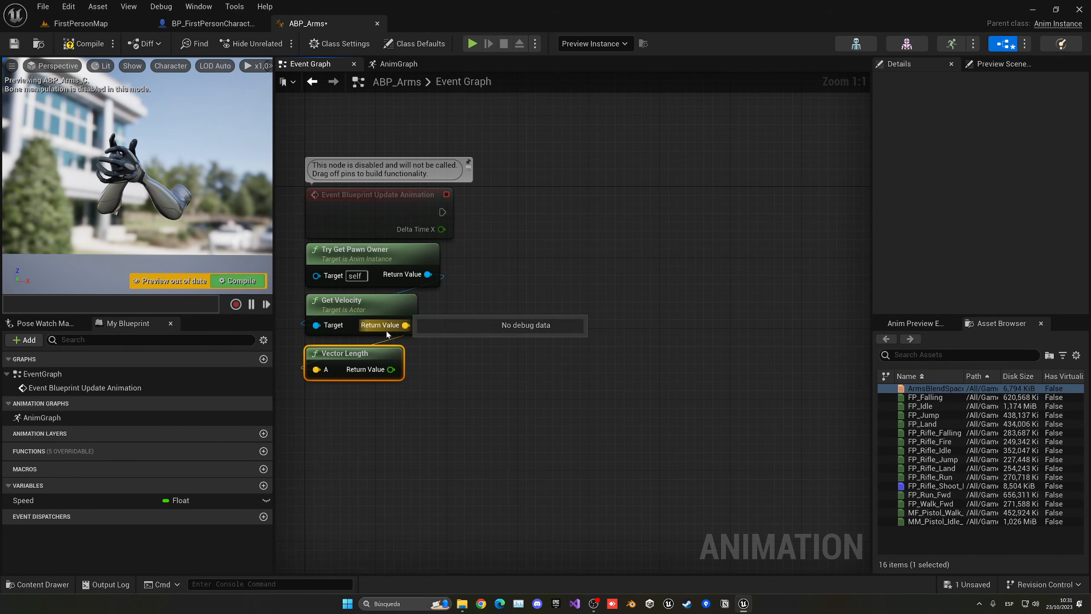
Step: Set the Speed variable from Vector Length on Event Blueprint Update Animation, and straighten the execution connection
{"action": "left_click_drag", "start_coordinate": [123, 499], "coordinate": [474, 198]}
{"action": "left_click_drag", "start_coordinate": [391, 369], "coordinate": [492, 232]}
{"action": "left_click_drag", "start_coordinate": [485, 202], "coordinate": [512, 202]}
{"action": "left_click_drag", "start_coordinate": [401, 163], "coordinate": [566, 239]}
{"action": "key", "text": "q"}
{"action": "left_click", "coordinate": [546, 252]}
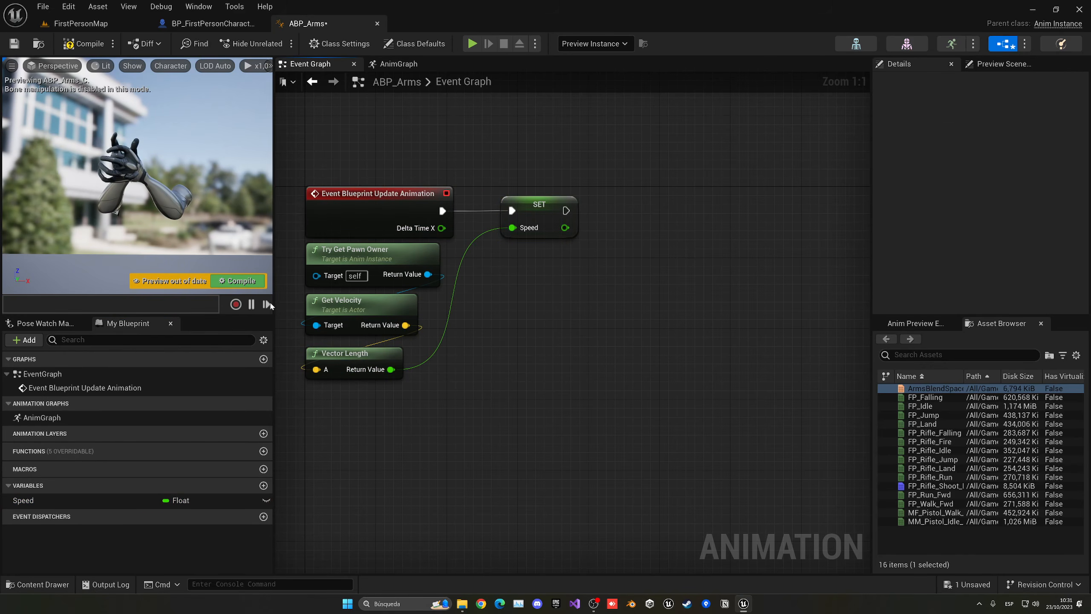
Step: Compile and save ABP_Arms, and assign it as the Arms component's Anim Class in BP_FirstPersonCharacter
{"action": "left_click", "coordinate": [251, 284]}
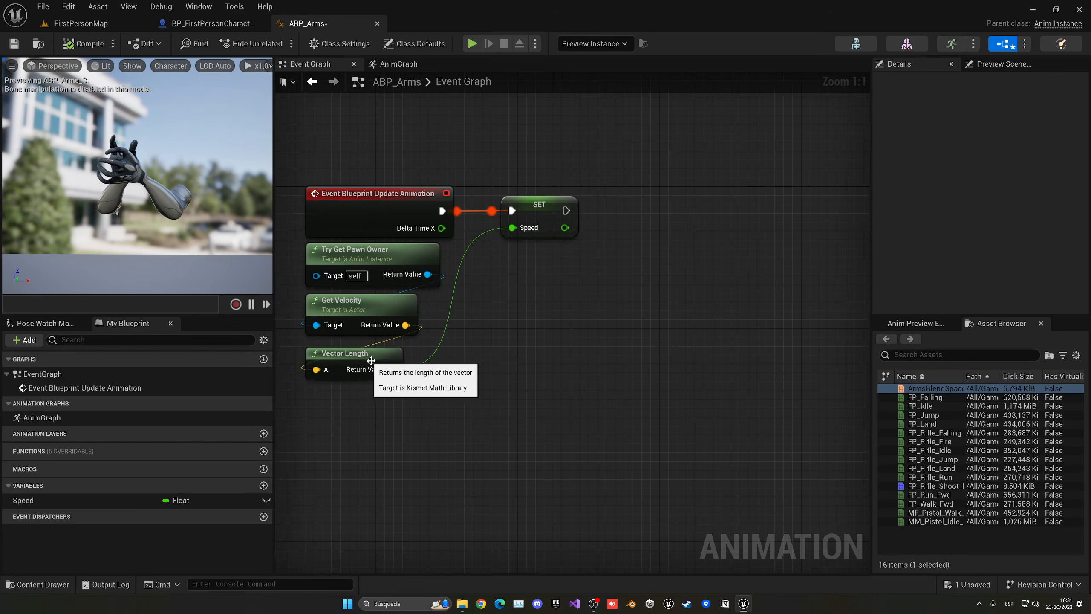
{"action": "left_click", "coordinate": [14, 44]}
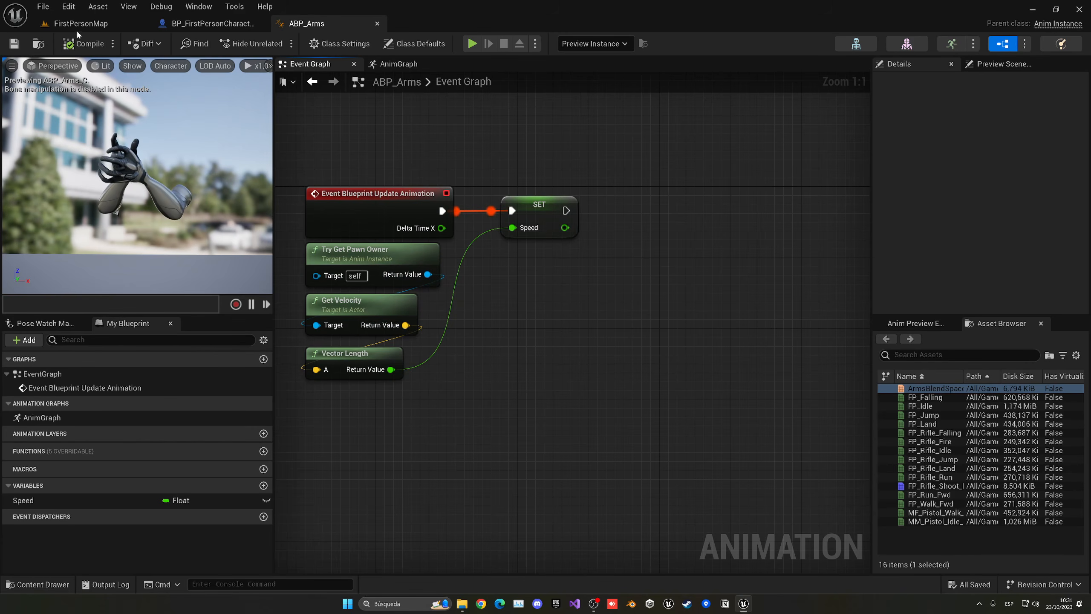
{"action": "left_click", "coordinate": [203, 24]}
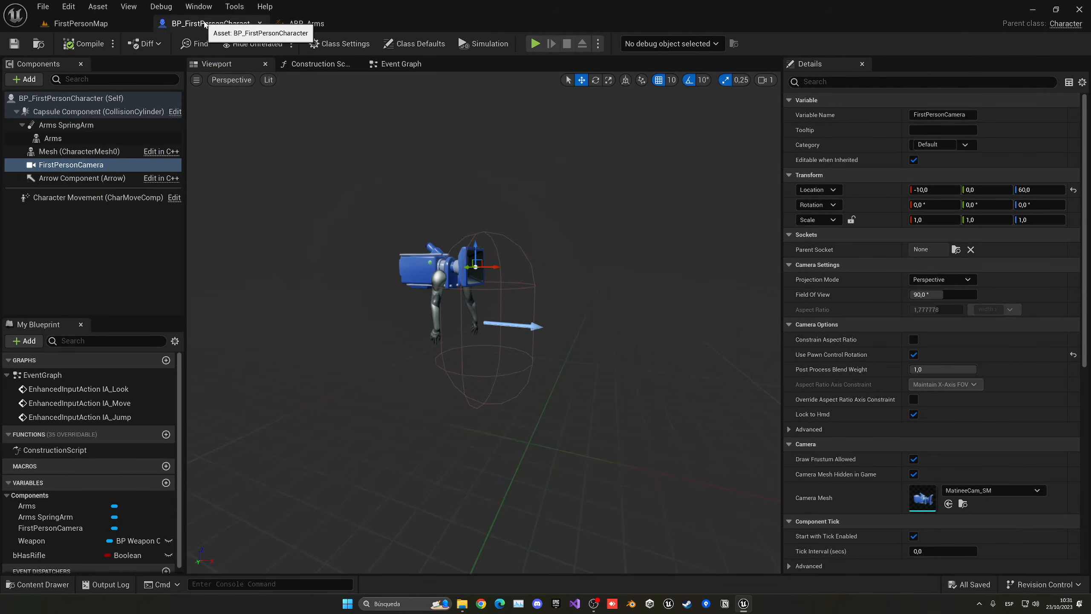
{"action": "left_click", "coordinate": [77, 139]}
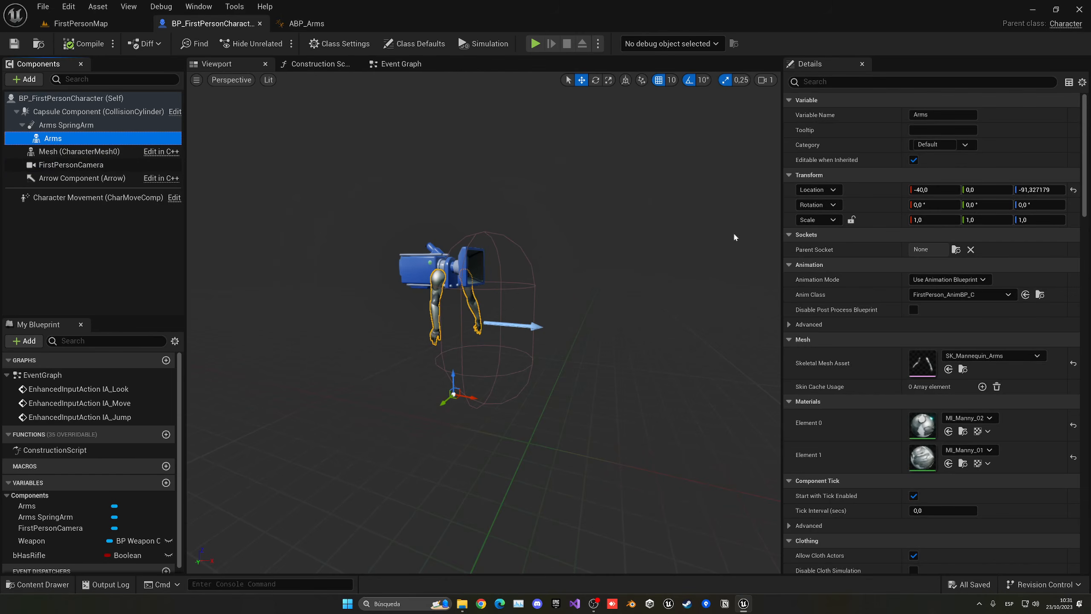
{"action": "left_click", "coordinate": [915, 295]}
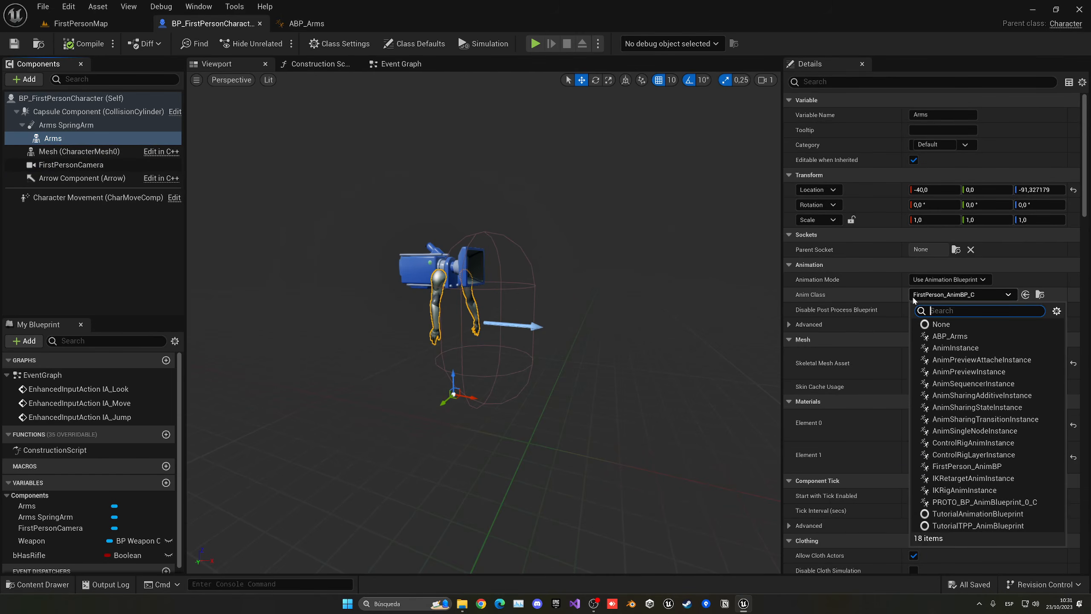
{"action": "left_click", "coordinate": [949, 336]}
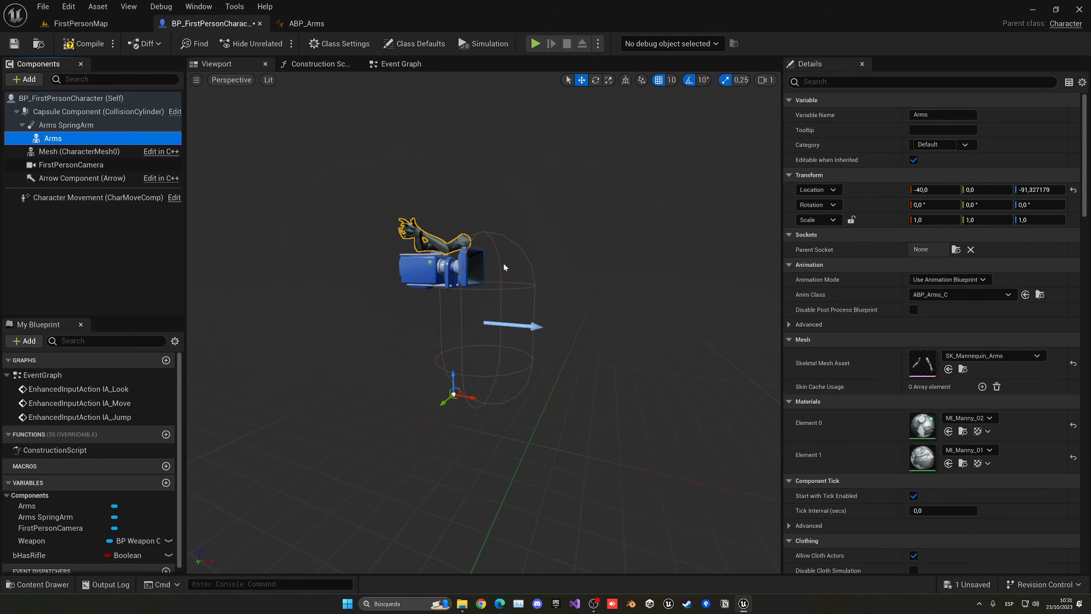
Step: Rotate the Arms component to about -90° on Z and move it to about X 0, Y 0, Z -151.33 so it faces forward
{"action": "mouse_move", "coordinate": [519, 276]}
{"action": "right_mouse_down"}
{"action": "mouse_move", "coordinate": [510, 297]}
{"action": "mouse_move", "coordinate": [520, 317]}
{"action": "mouse_move", "coordinate": [498, 317]}
{"action": "mouse_move", "coordinate": [506, 284]}
{"action": "right_mouse_up"}
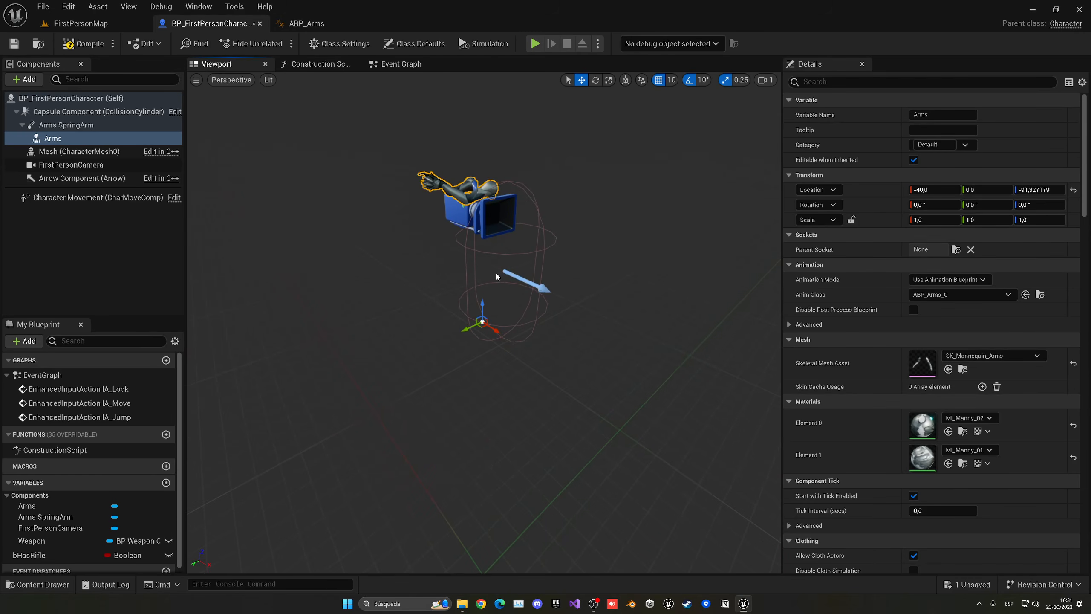
{"action": "key", "text": "e"}
{"action": "mouse_move", "coordinate": [505, 336]}
{"action": "left_mouse_down"}
{"action": "mouse_move", "coordinate": [477, 341]}
{"action": "mouse_move", "coordinate": [485, 331]}
{"action": "left_mouse_up"}
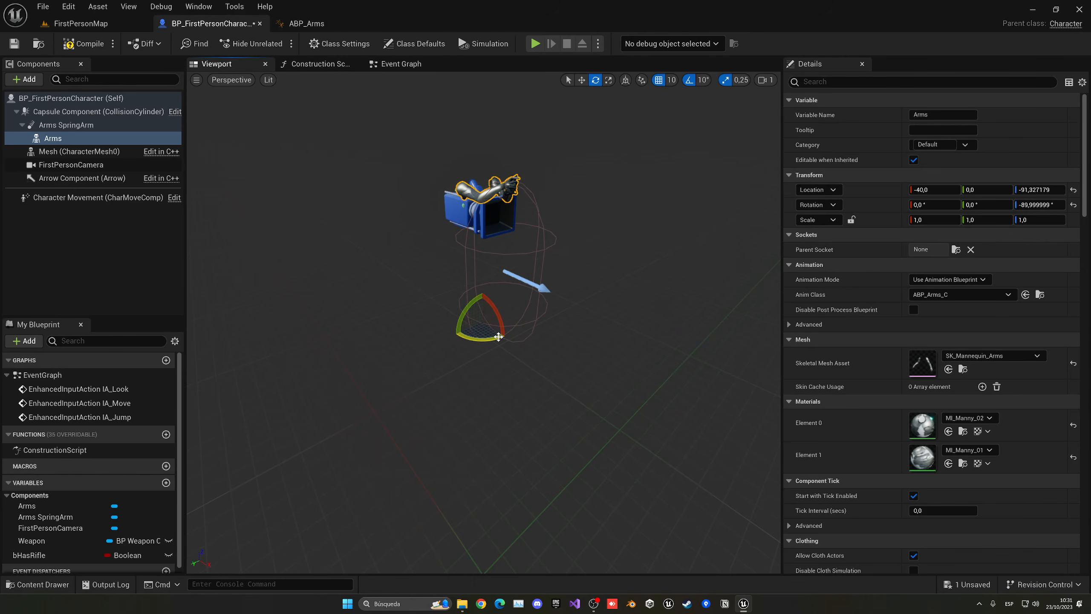
{"action": "key", "text": "w"}
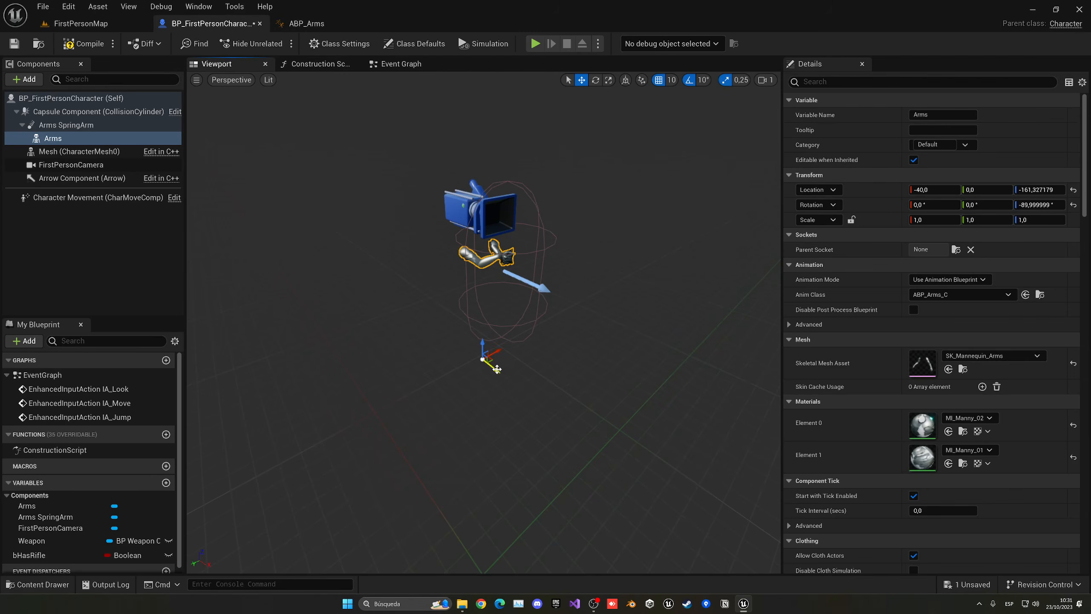
{"action": "left_click_drag", "start_coordinate": [496, 369], "coordinate": [506, 376]}
{"action": "left_click_drag", "start_coordinate": [506, 376], "coordinate": [571, 376], "text": "alt"}
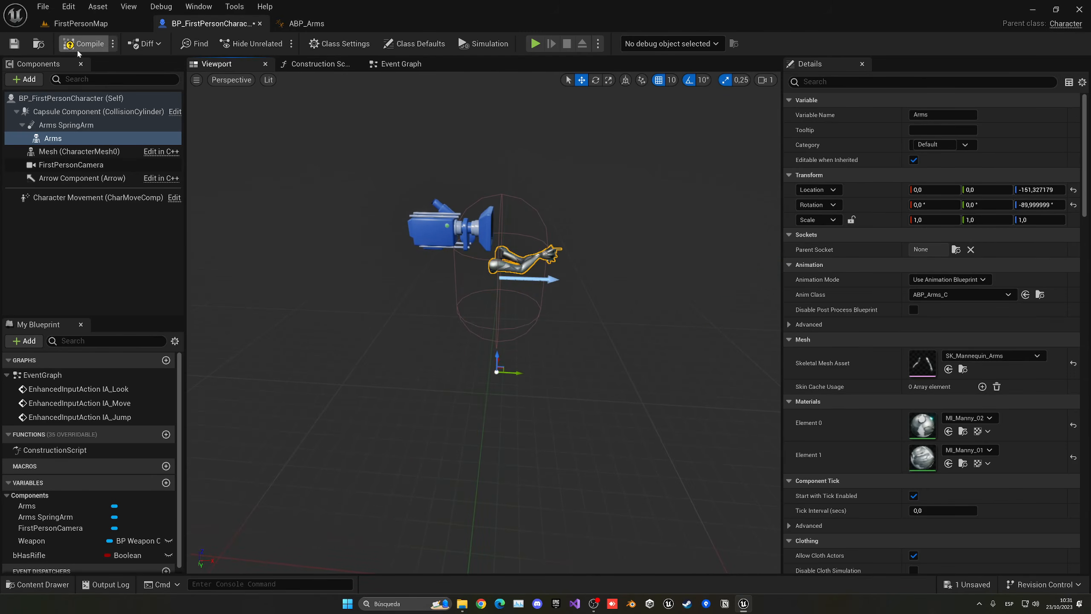
Step: Play-test FirstPersonMap, walking around to check the arm animations and sway, and end the session
{"action": "left_click", "coordinate": [80, 23]}
{"action": "left_click", "coordinate": [273, 43]}
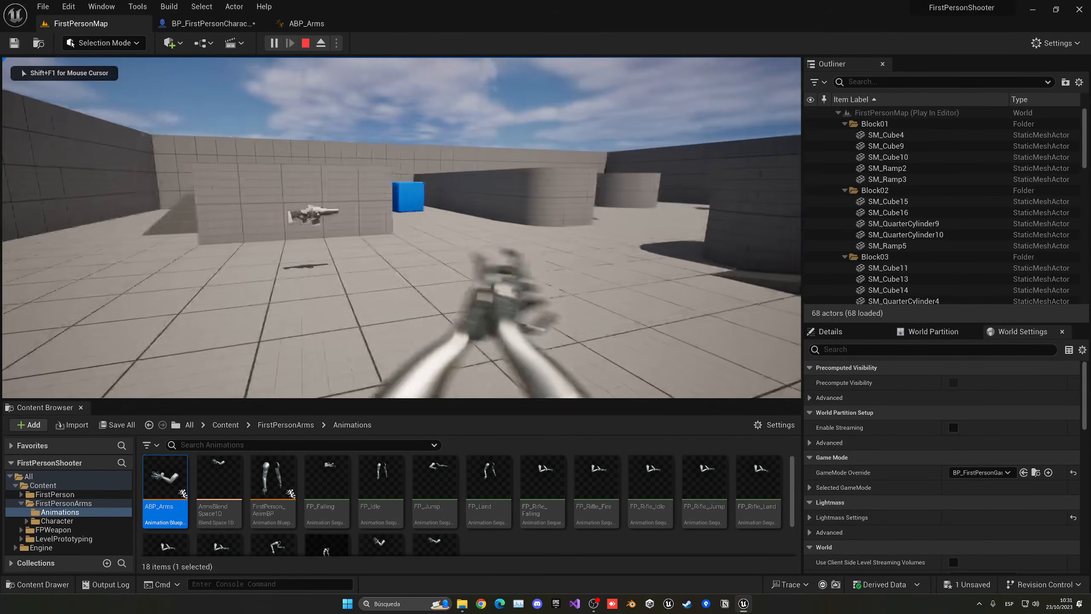
{"action": "key", "text": "w"}
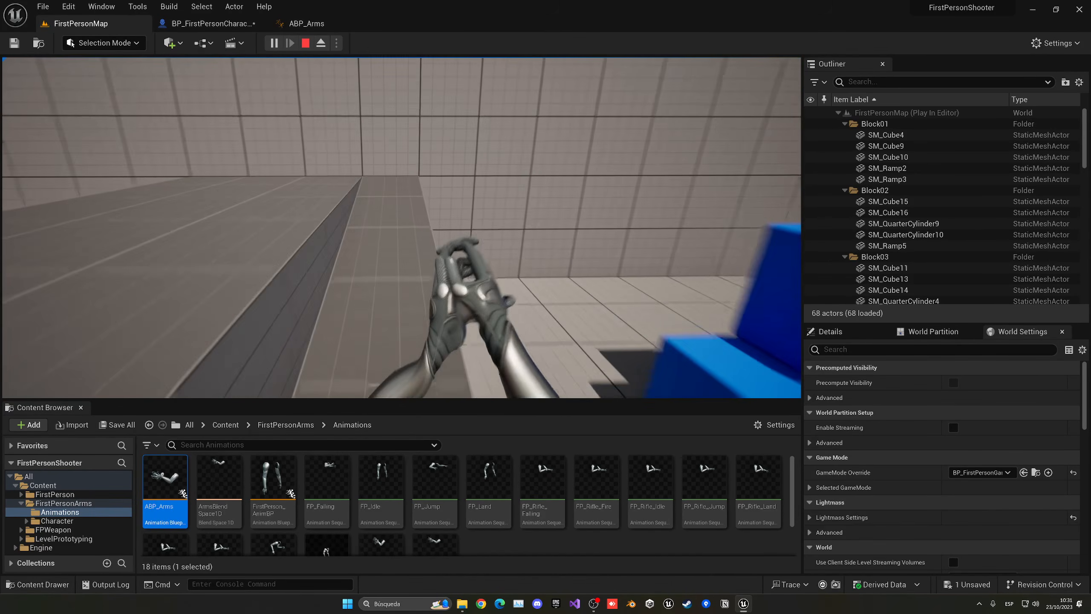
{"action": "key", "text": "w"}
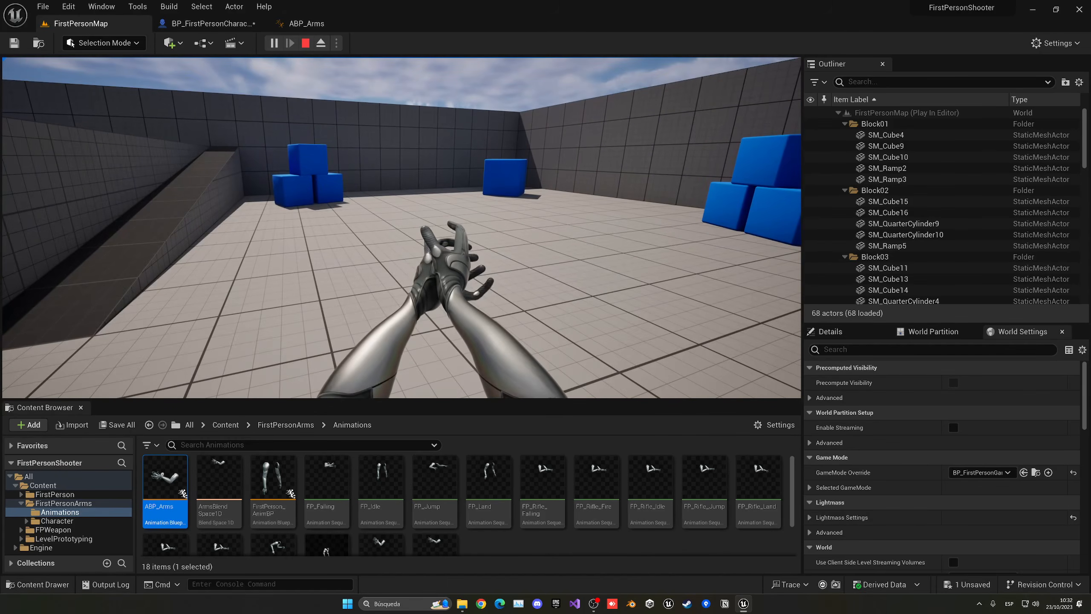
{"action": "key", "text": "Escape"}
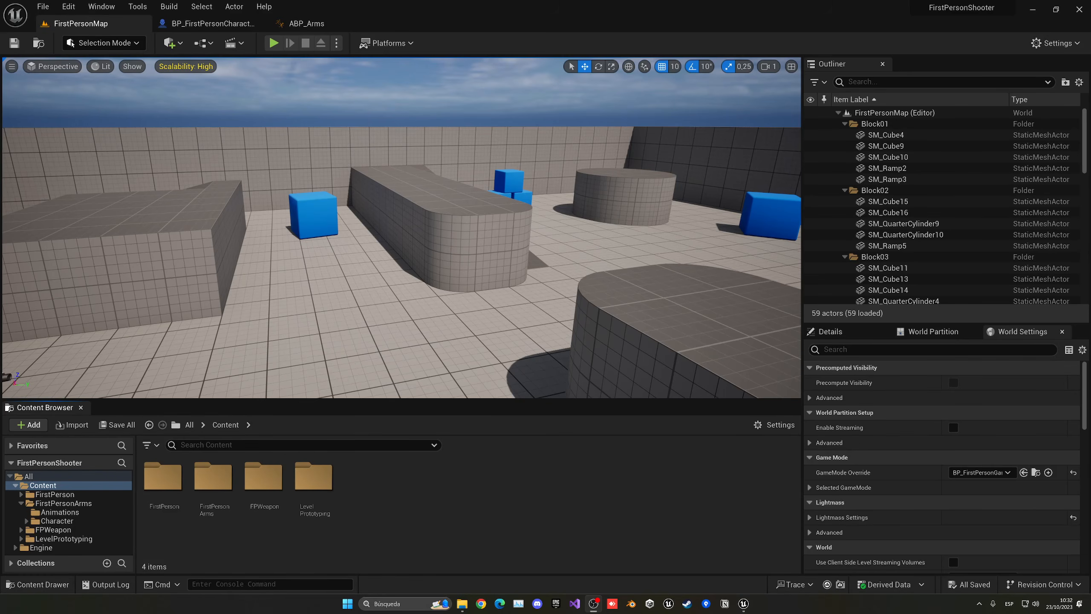
Step: Import the Pistol resource folder into Content with skeletal mesh and animation import enabled for all files, and dismiss the import messages
{"action": "key", "text": "alt+Tab"}
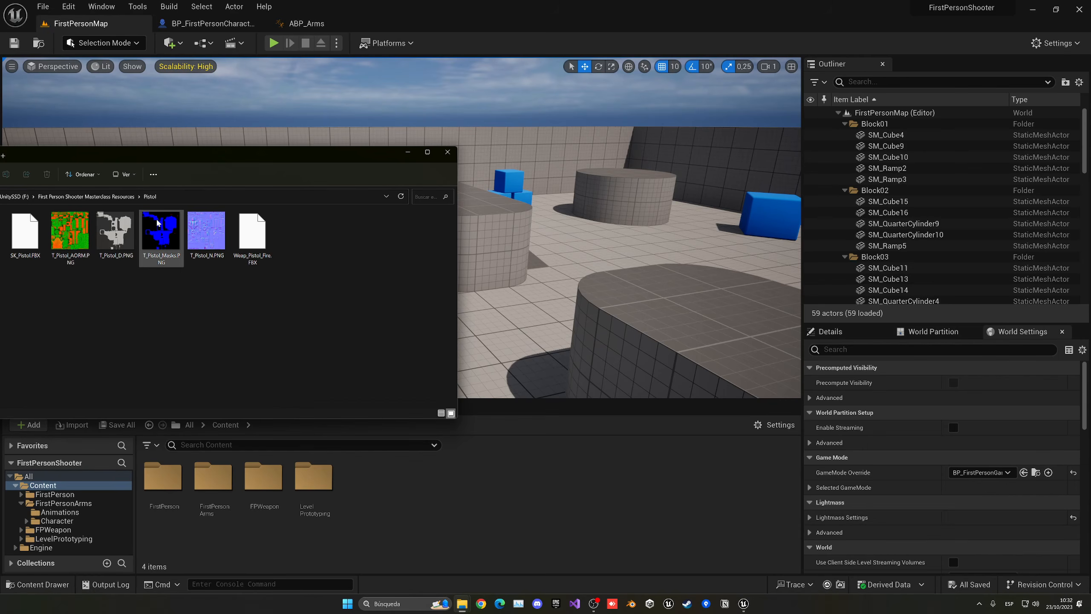
{"action": "left_click_drag", "start_coordinate": [161, 231], "coordinate": [416, 480]}
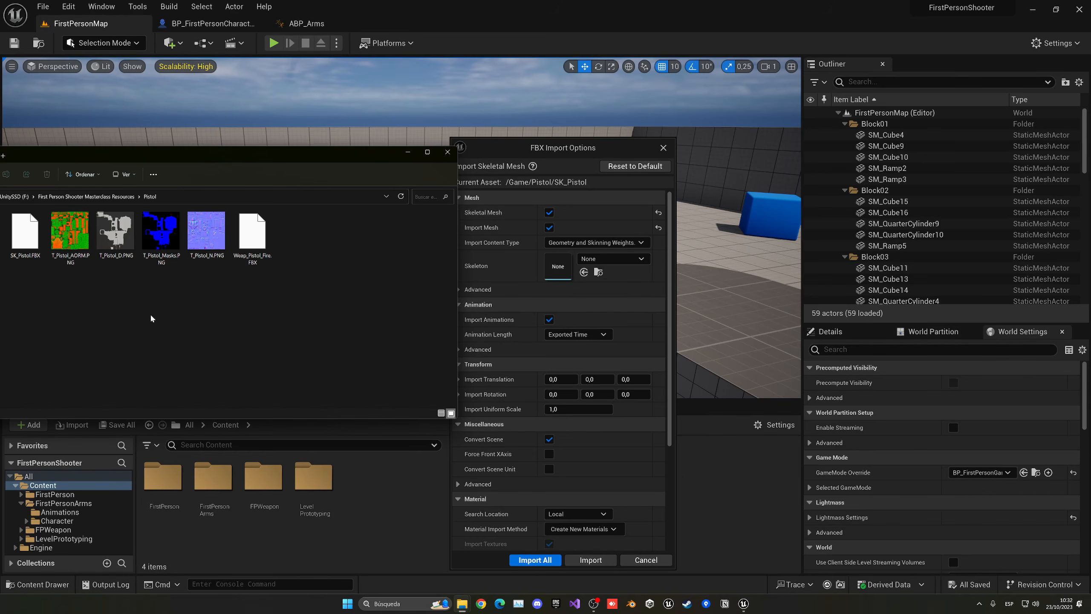
{"action": "left_click", "coordinate": [449, 157]}
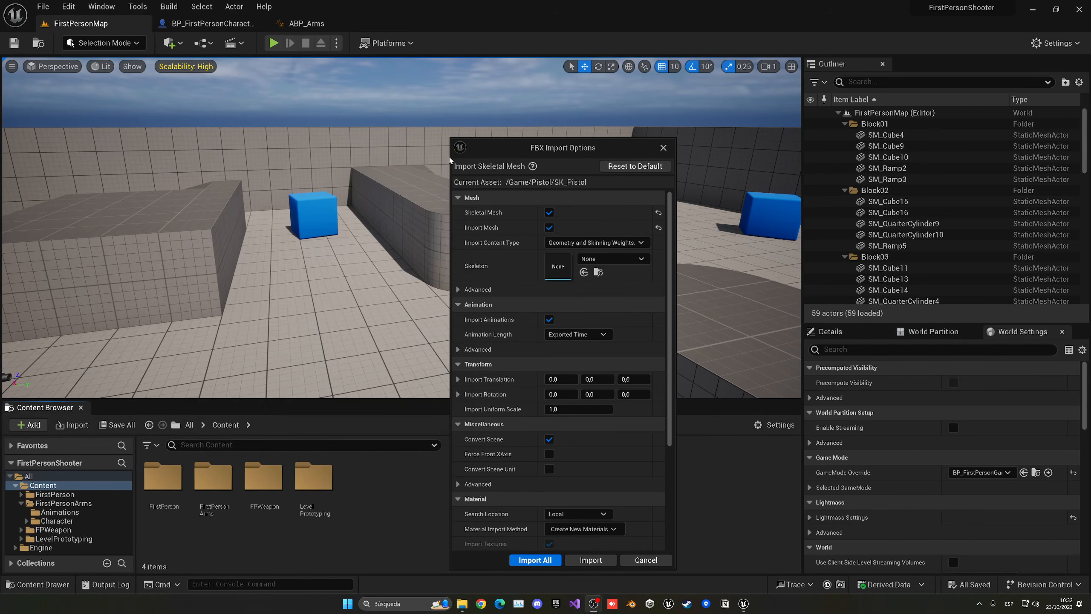
{"action": "left_click", "coordinate": [634, 167]}
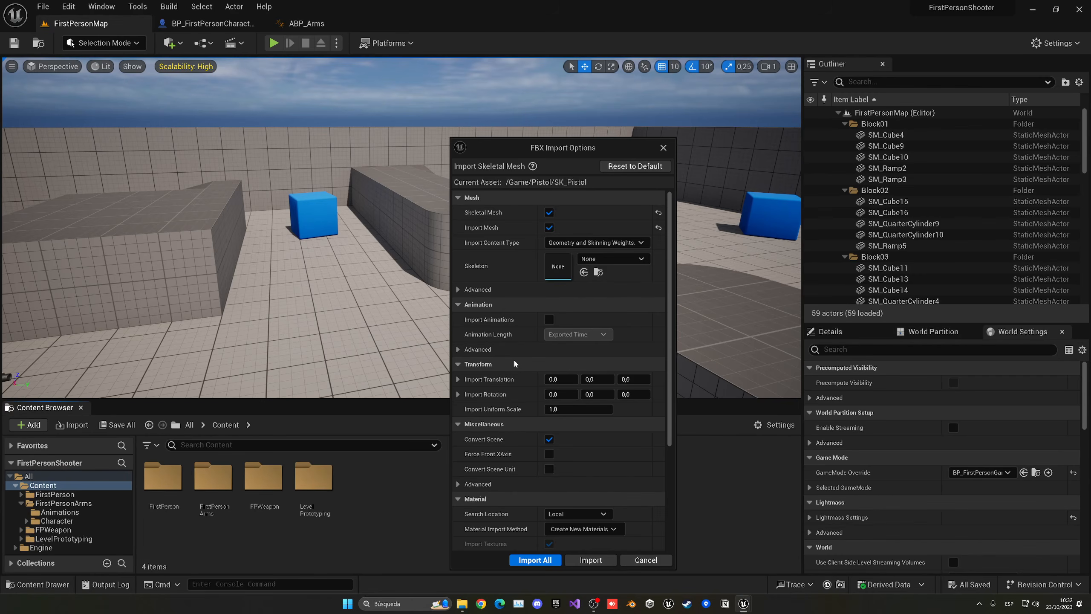
{"action": "left_click", "coordinate": [549, 319]}
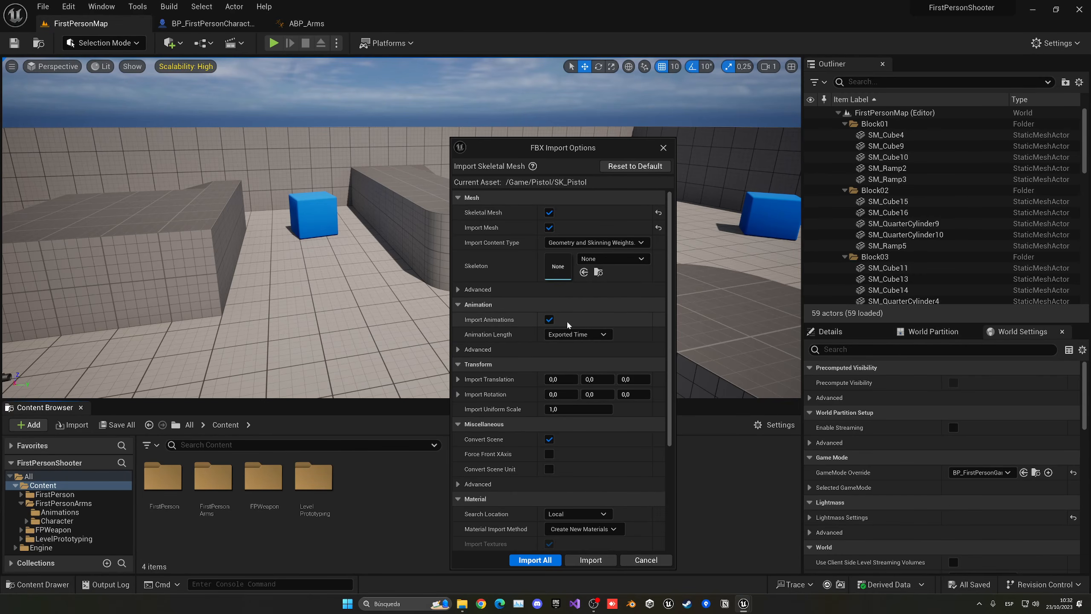
{"action": "left_click", "coordinate": [533, 560]}
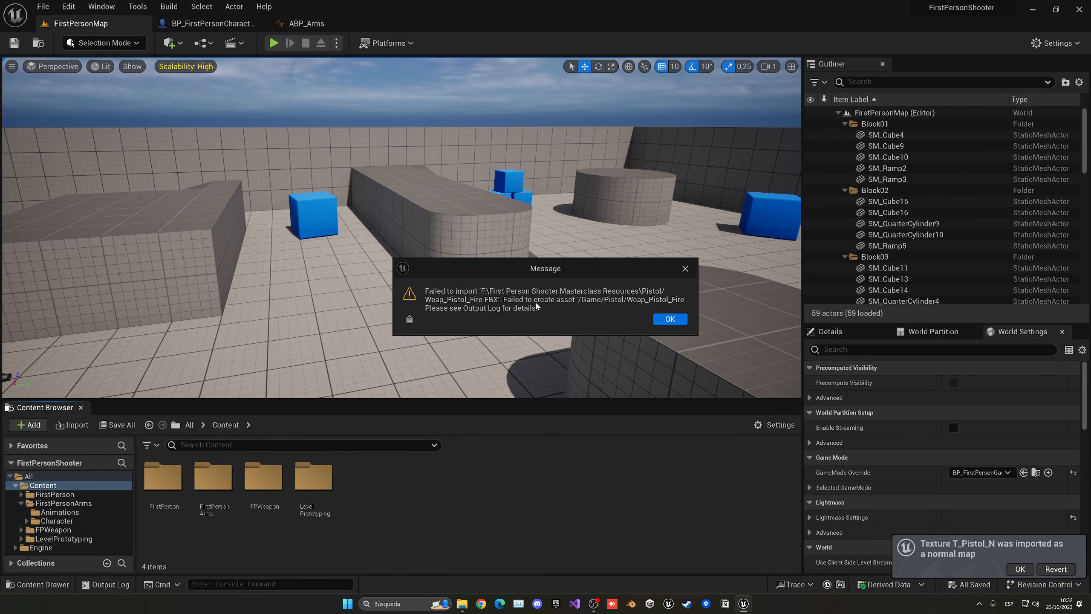
{"action": "left_click", "coordinate": [670, 319]}
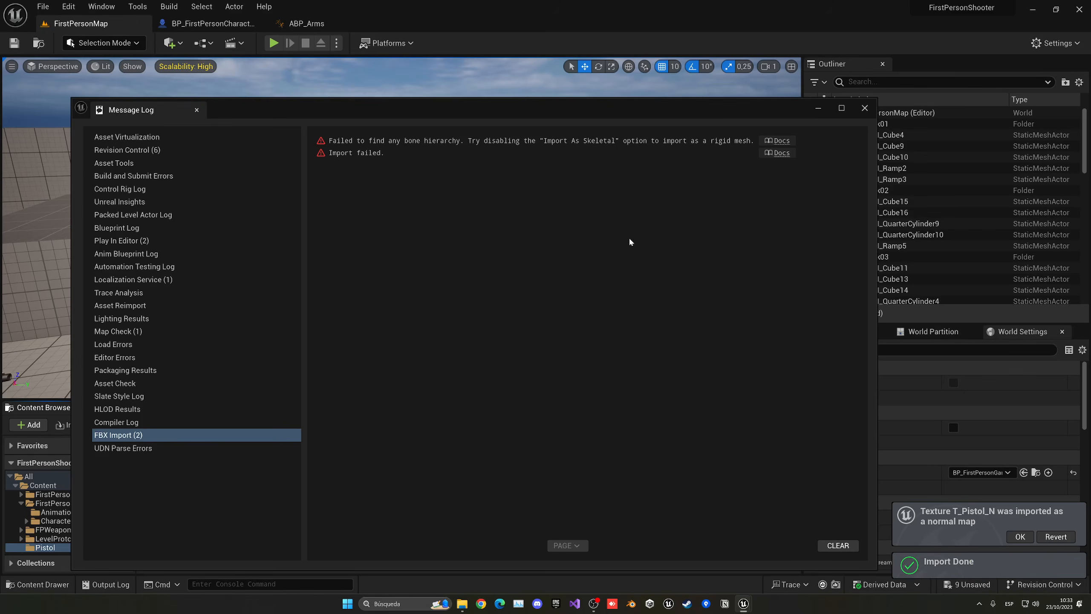
{"action": "left_click", "coordinate": [865, 108]}
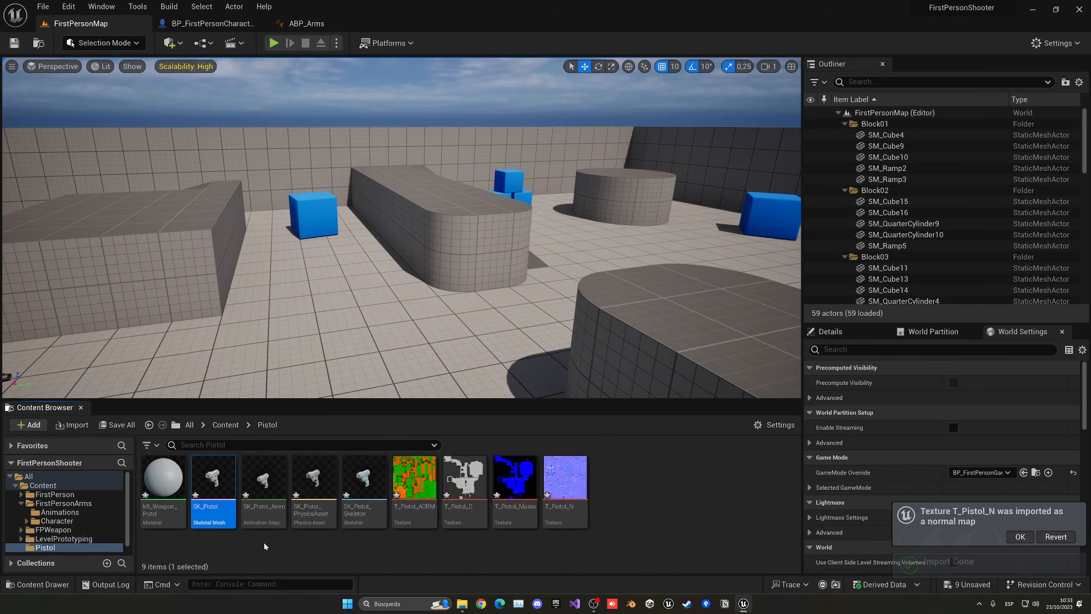
Step: Preview the imported SK_Pistol_Anim animation, close it, and save all the new pistol assets
{"action": "left_click", "coordinate": [281, 495]}
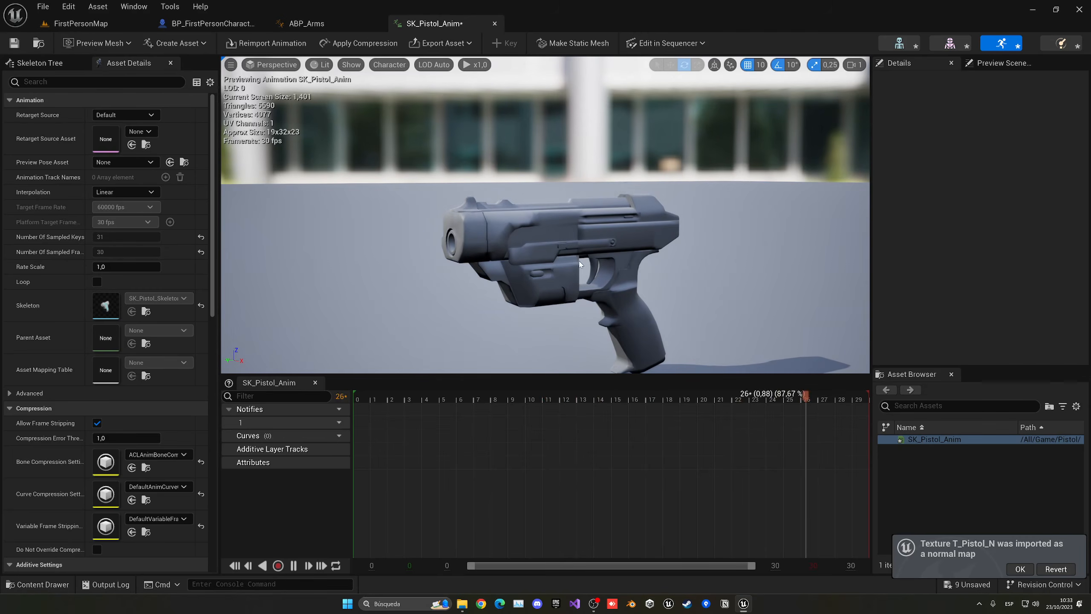
{"action": "left_click", "coordinate": [495, 23]}
{"action": "left_click", "coordinate": [88, 24]}
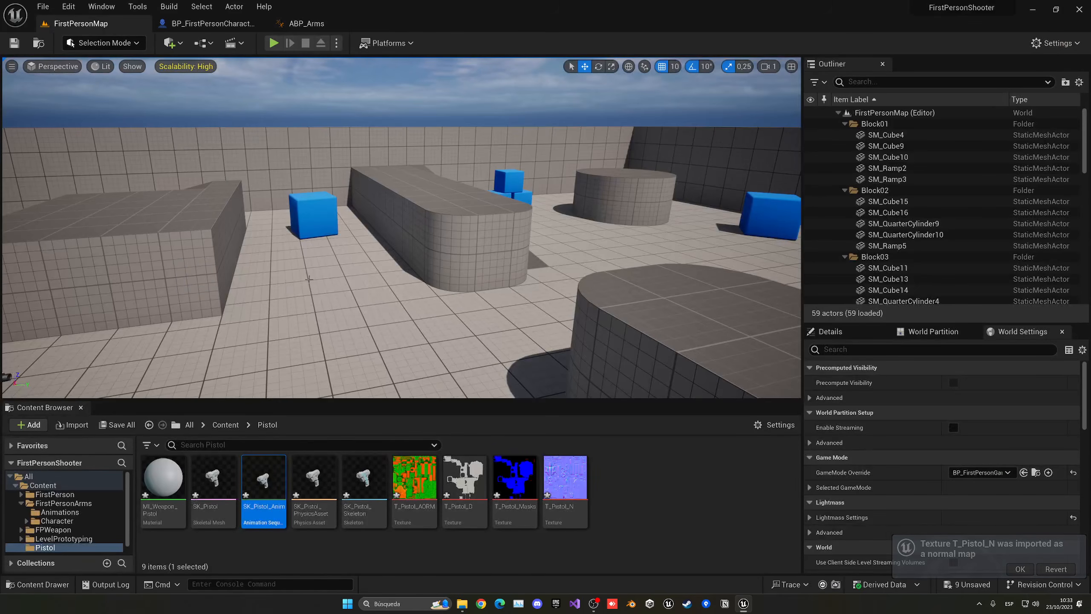
{"action": "key", "text": "ctrl+shift+s"}
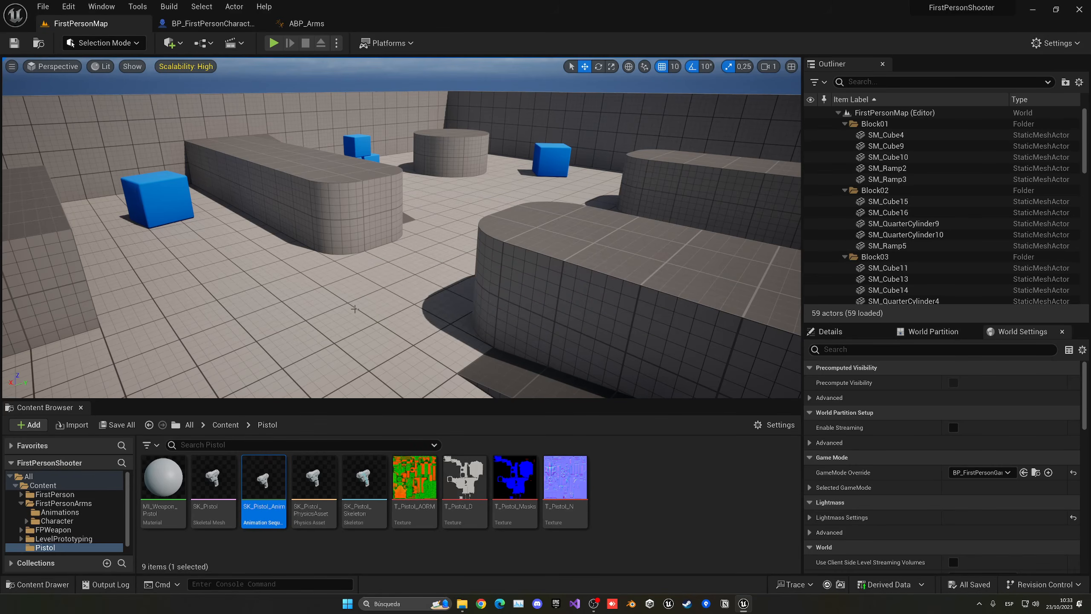
Step: In the MI_Weapon_Pistol material, replace the Param node with a T_Pistol_D texture sample connected to Base Color
{"action": "left_click", "coordinate": [230, 551]}
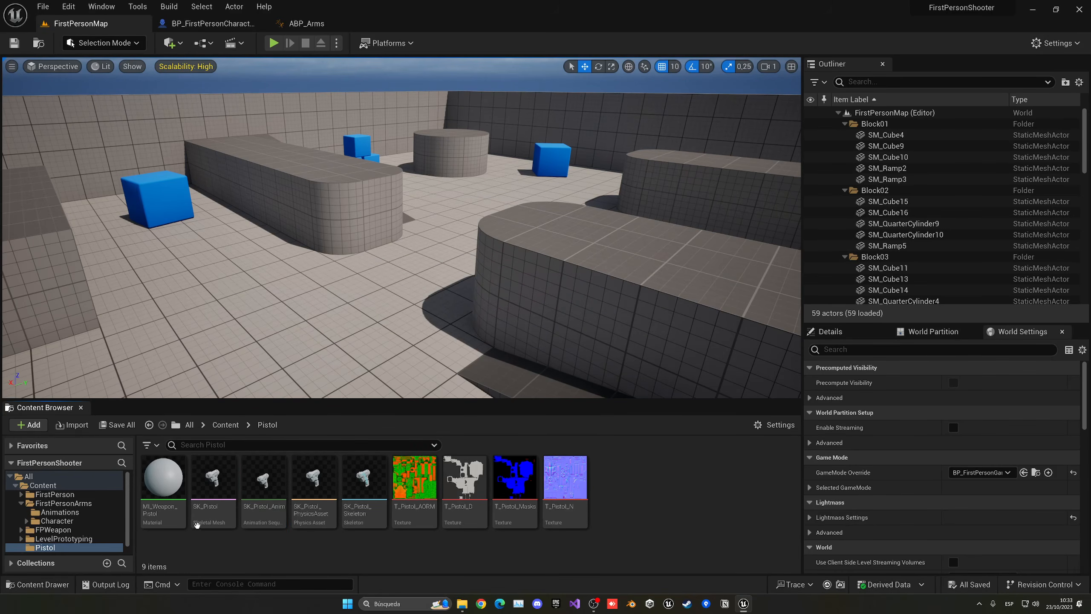
{"action": "double_click", "coordinate": [167, 478]}
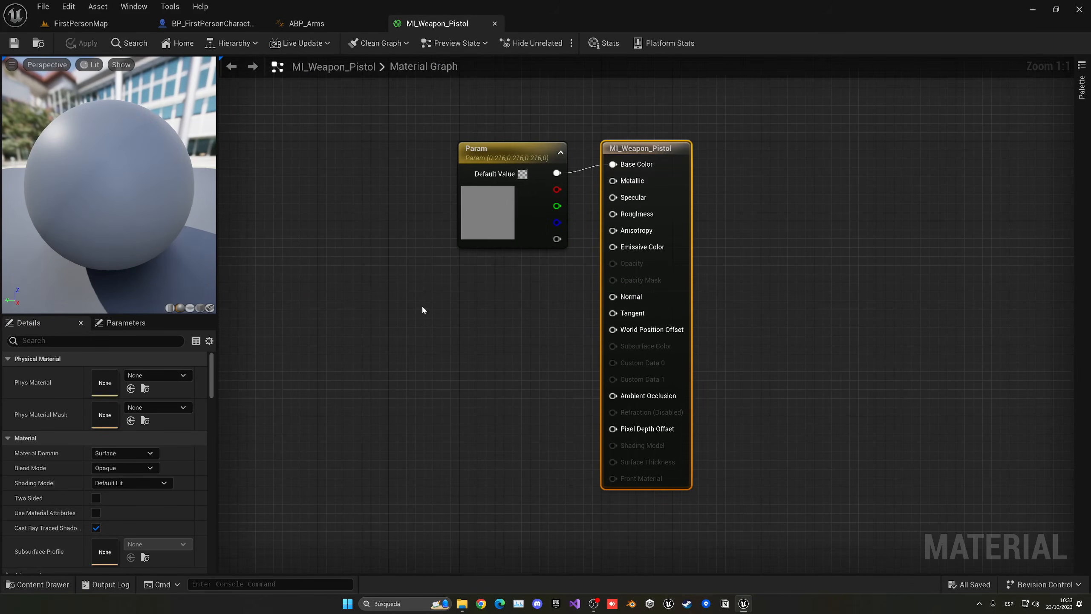
{"action": "key", "text": "ctrl+space"}
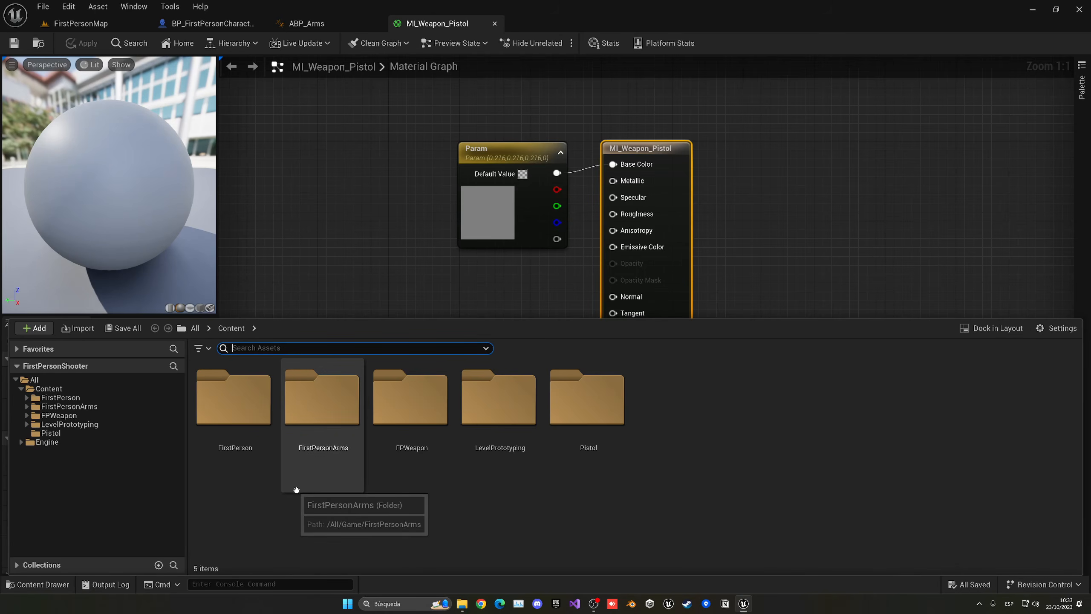
{"action": "double_click", "coordinate": [581, 449]}
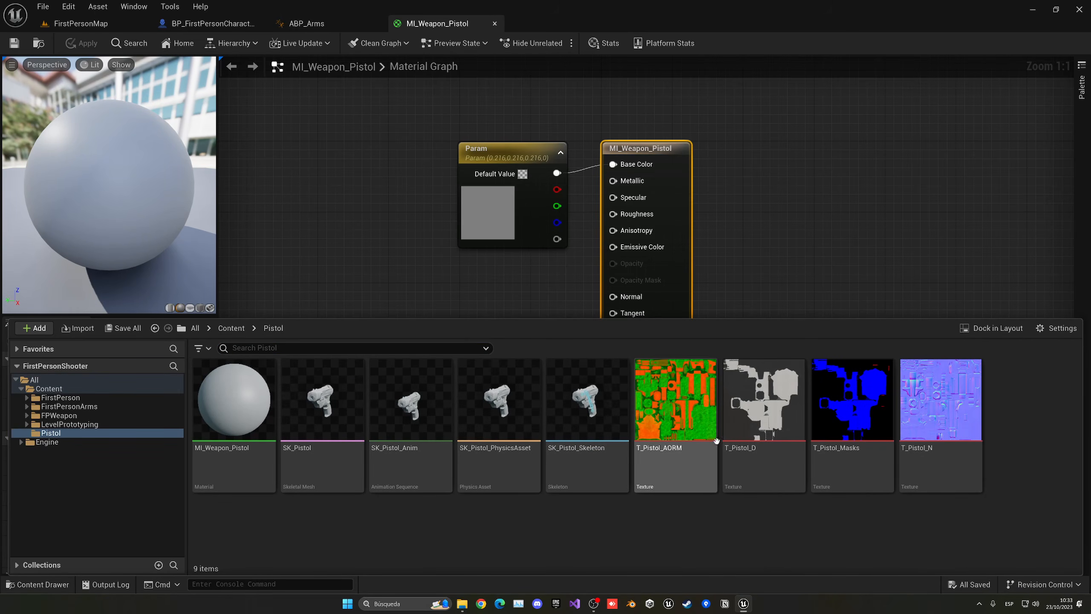
{"action": "left_click", "coordinate": [768, 399]}
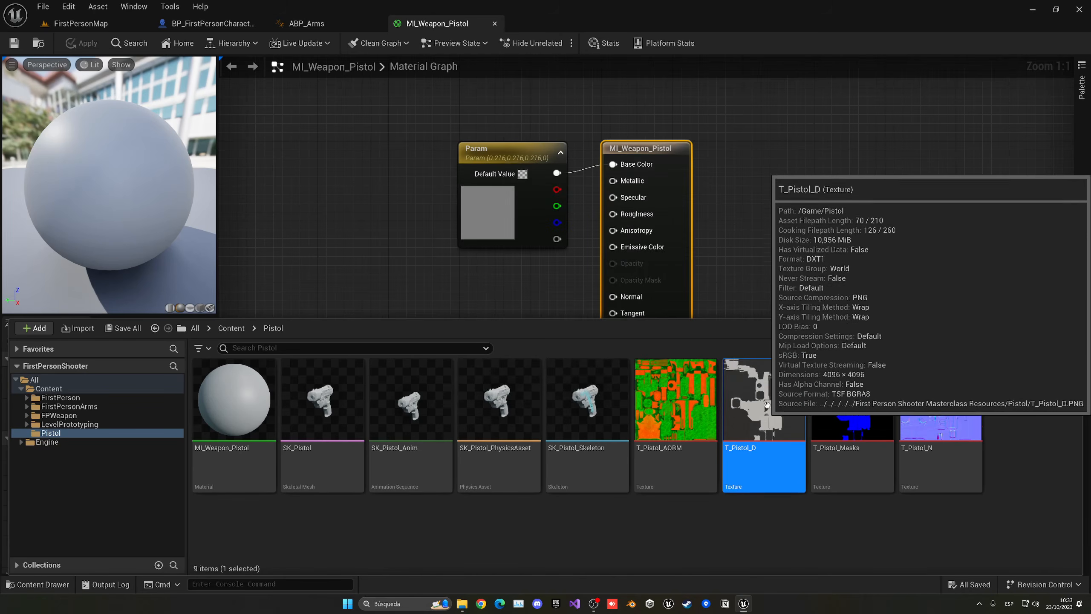
{"action": "left_click_drag", "start_coordinate": [753, 452], "coordinate": [613, 164]}
{"action": "left_click", "coordinate": [513, 210]}
{"action": "key", "text": "Delete"}
{"action": "left_click_drag", "start_coordinate": [424, 275], "coordinate": [522, 186]}
Step: Add a T_Pistol_N texture sample below the first, connect its RGB output to Normal, and apply the material changes
{"action": "key", "text": "ctrl+space"}
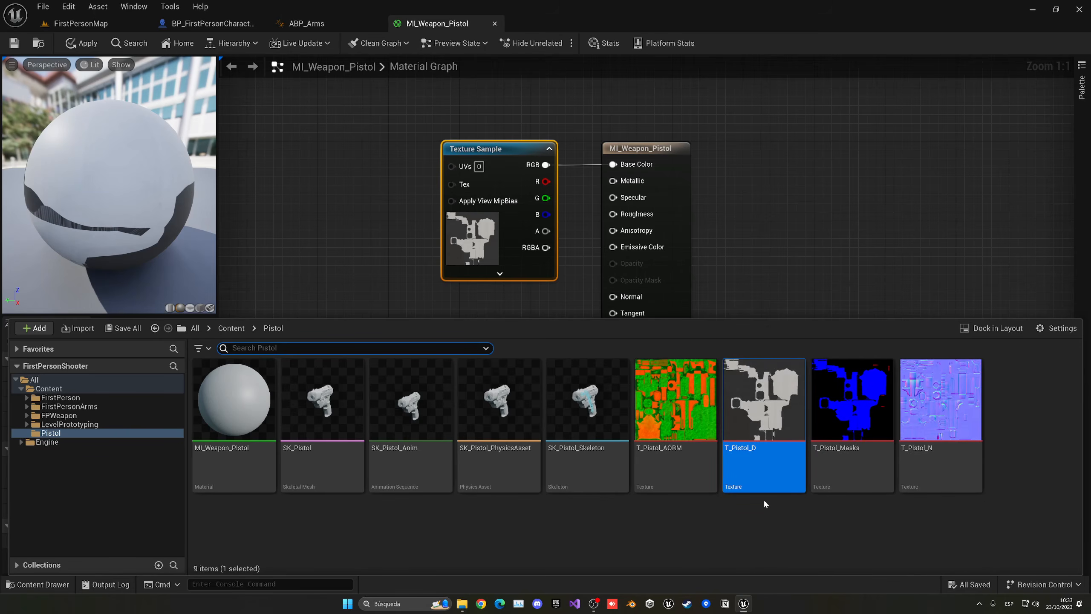
{"action": "left_click_drag", "start_coordinate": [941, 404], "coordinate": [455, 241]}
{"action": "left_click_drag", "start_coordinate": [439, 172], "coordinate": [621, 183]}
{"action": "right_click_drag", "start_coordinate": [505, 173], "coordinate": [493, 242]}
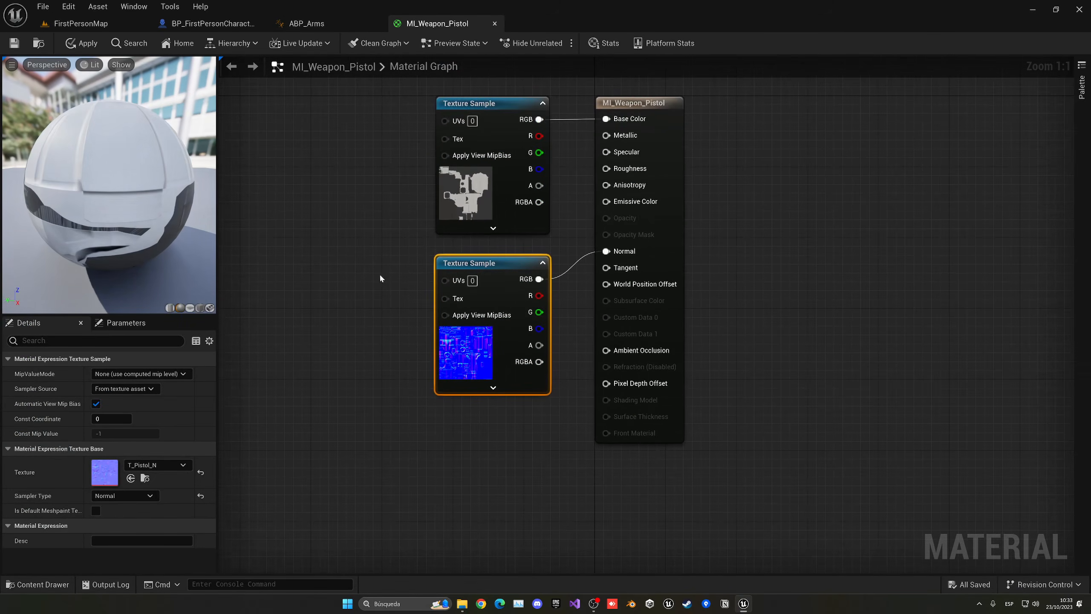
{"action": "left_click", "coordinate": [84, 48]}
Step: Open the SK_Pistol skeletal mesh to inspect its textured material, save all assets, and close the mesh
{"action": "left_click", "coordinate": [83, 24]}
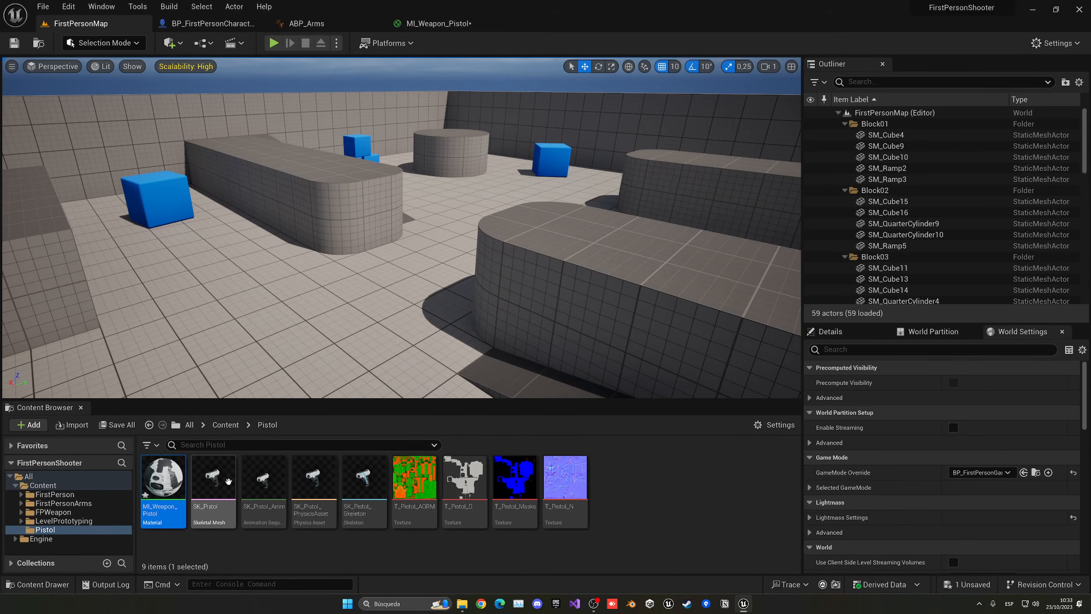
{"action": "left_click", "coordinate": [228, 481]}
{"action": "double_click", "coordinate": [228, 481]}
{"action": "left_click_drag", "start_coordinate": [408, 279], "coordinate": [515, 262]}
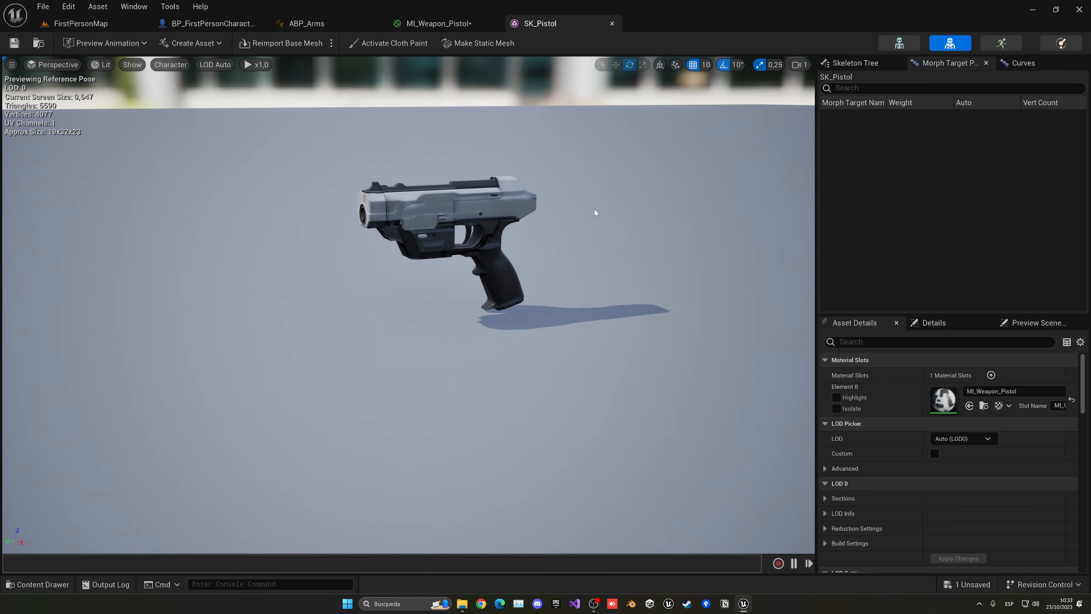
{"action": "key", "text": "ctrl+shift+s"}
{"action": "left_click", "coordinate": [612, 23]}
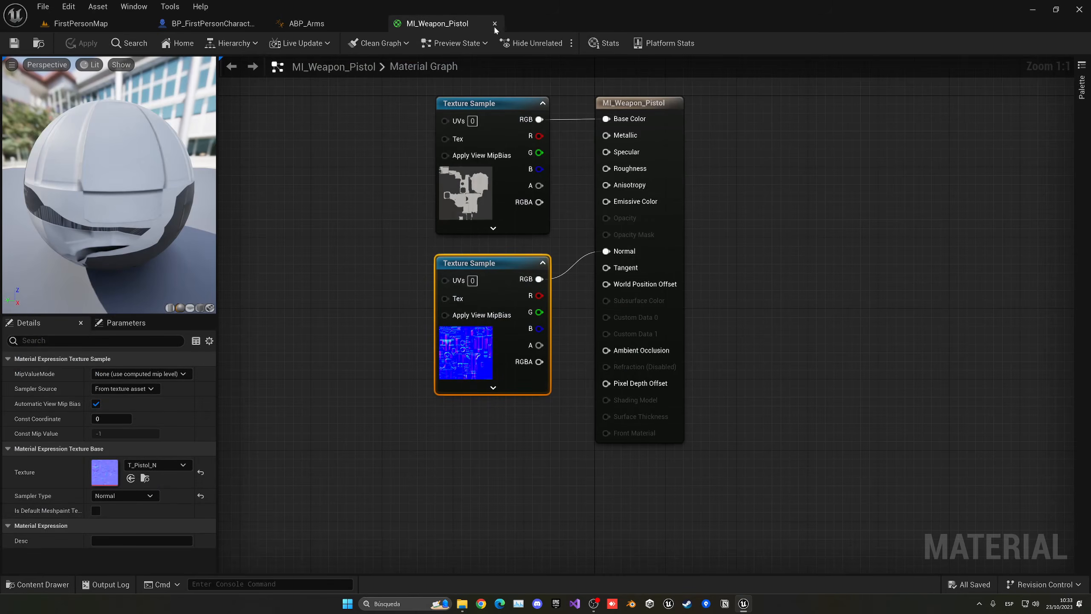
Step: Close the material and arms animation blueprint editors, and open the SK_Mannequin_Arms skeleton from the FirstPersonArms Character Mesh folder
{"action": "left_click", "coordinate": [493, 24]}
{"action": "left_click", "coordinate": [377, 23]}
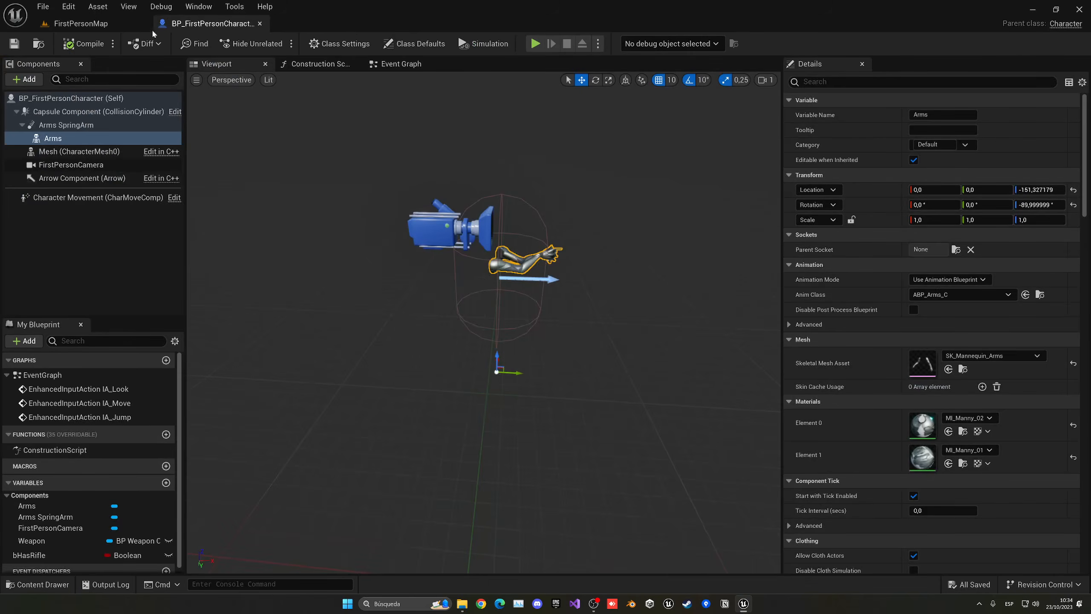
{"action": "left_click", "coordinate": [80, 23]}
{"action": "left_click", "coordinate": [225, 425]}
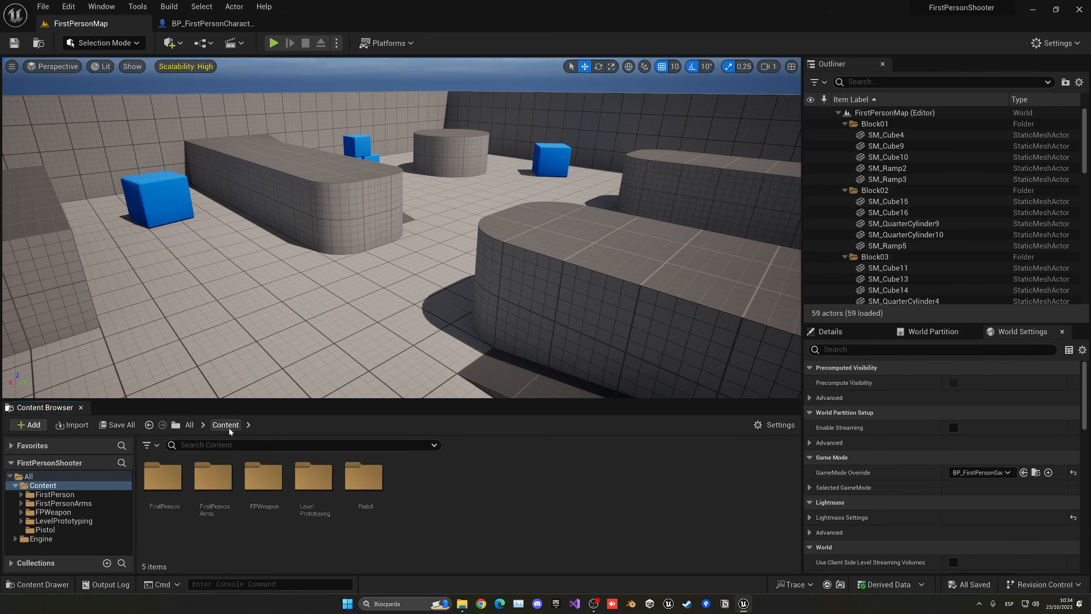
{"action": "double_click", "coordinate": [213, 476]}
{"action": "double_click", "coordinate": [214, 476]}
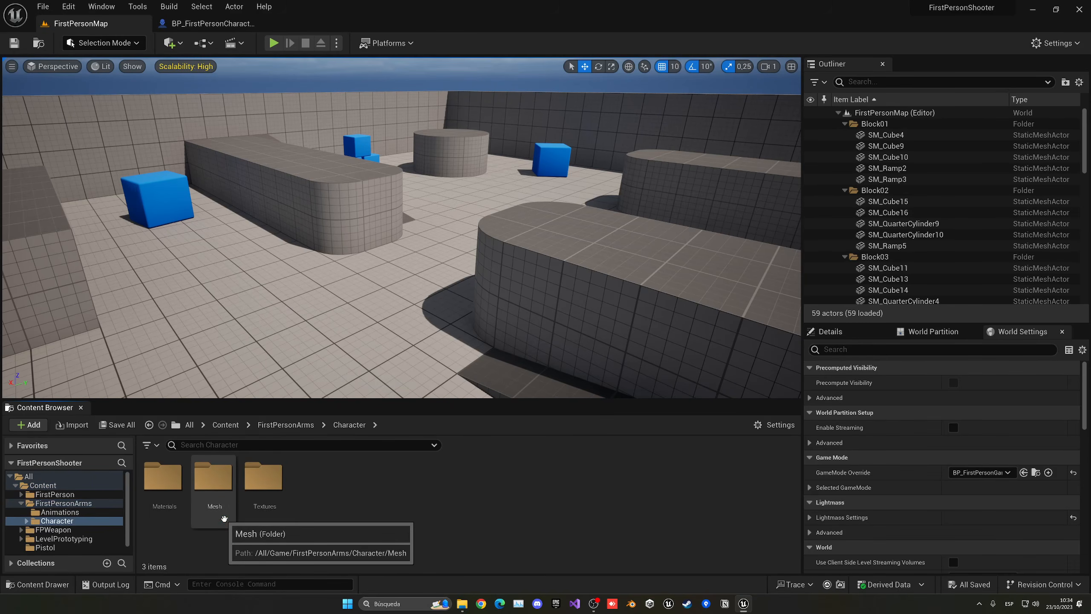
{"action": "double_click", "coordinate": [213, 479]}
{"action": "left_click", "coordinate": [263, 516]}
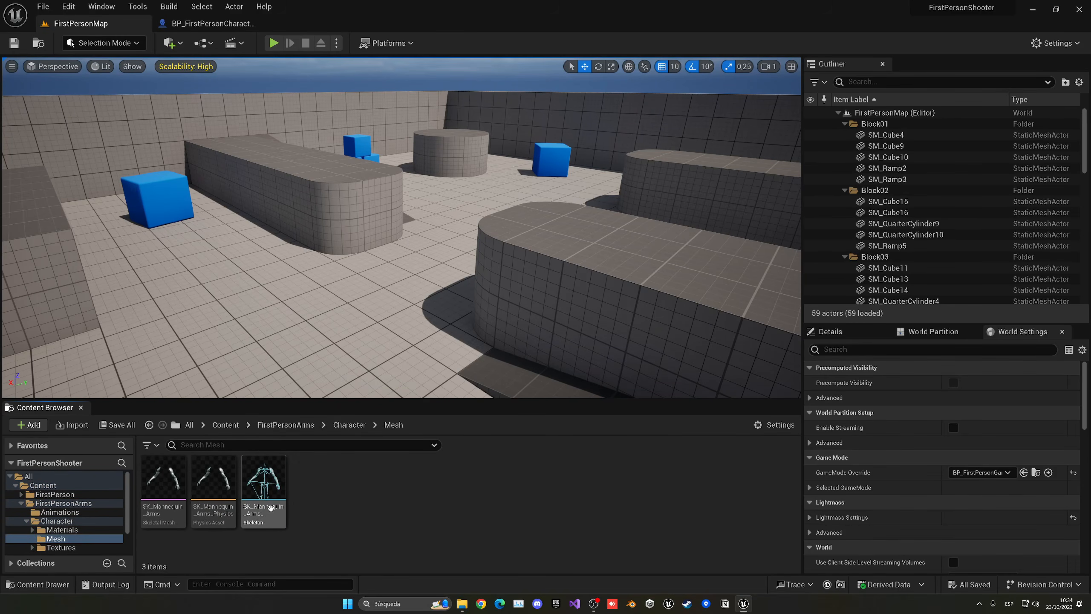
{"action": "double_click", "coordinate": [271, 508]}
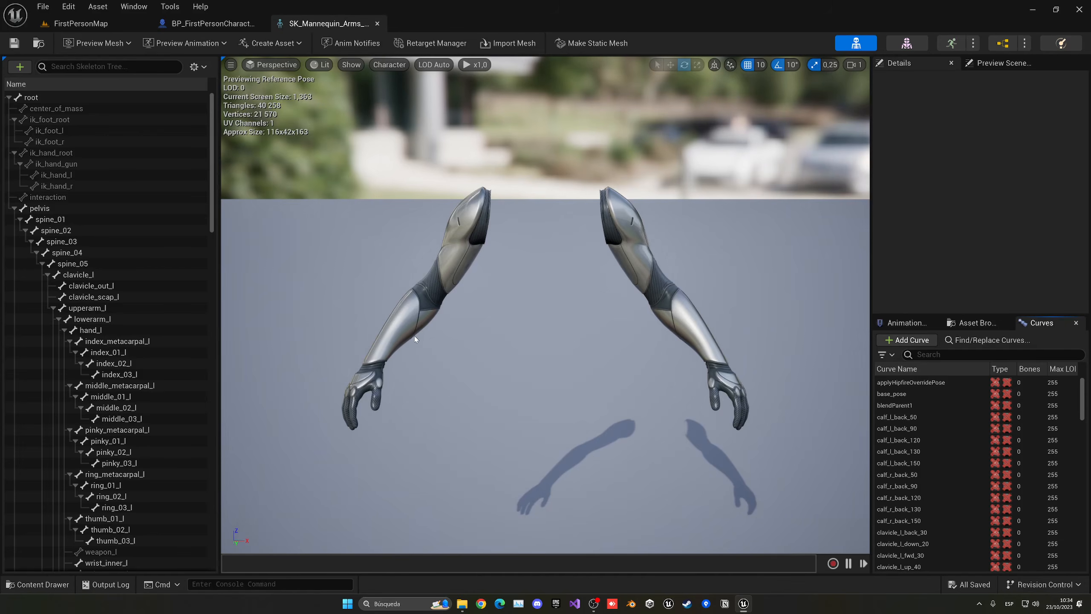
Step: Set the arms skeleton's preview animation to MM_Pistol_Idle_ADS and frame the arms from the side
{"action": "left_click", "coordinate": [184, 44]}
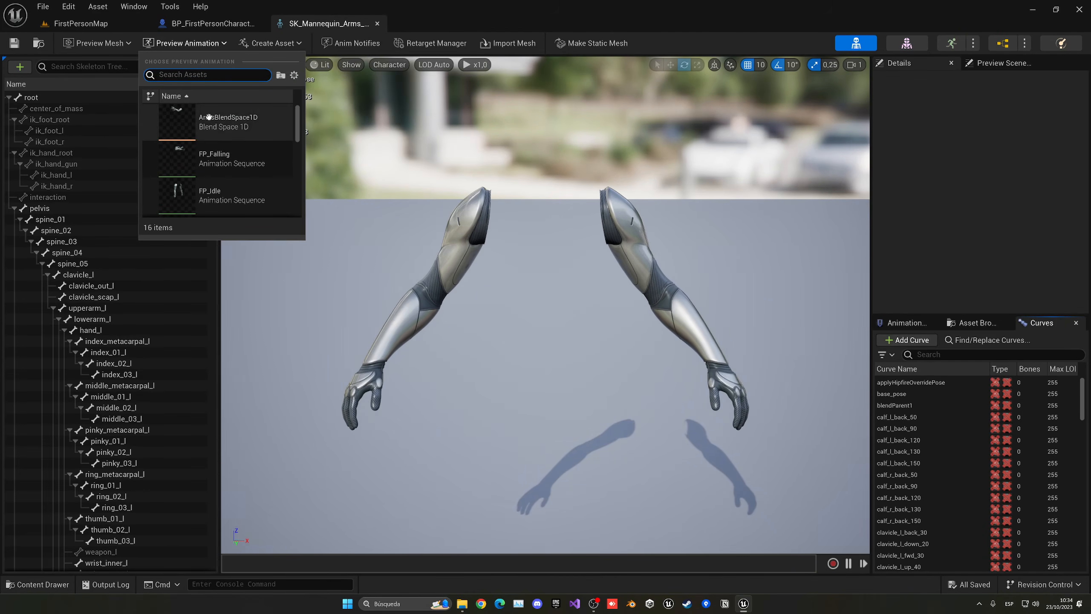
{"action": "scroll", "coordinate": [207, 123], "scroll_direction": "down", "scroll_amount": 1}
{"action": "type", "text": "idle"}
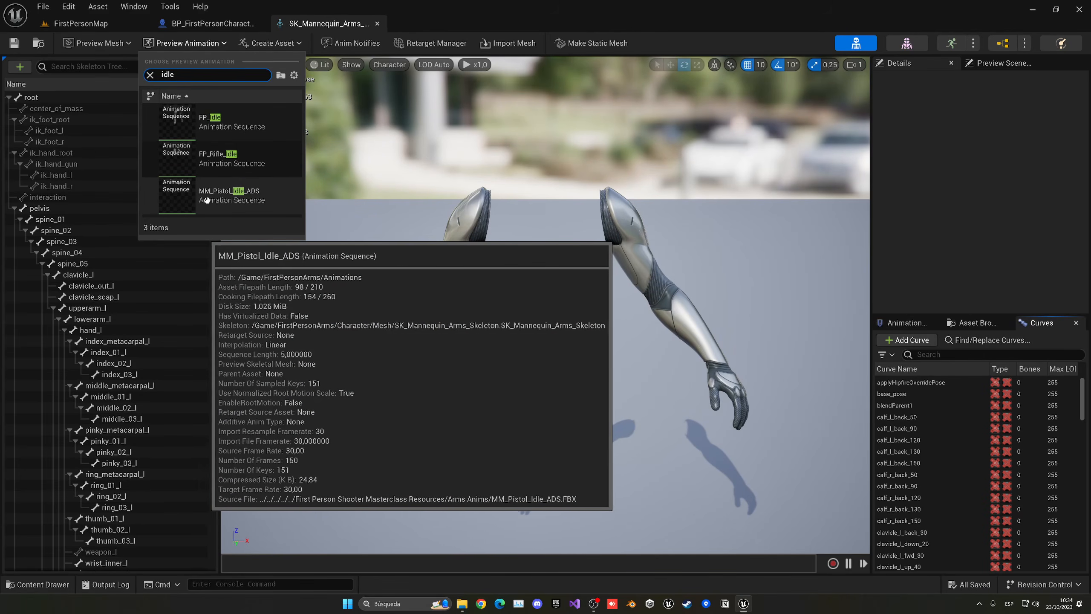
{"action": "left_click", "coordinate": [242, 199]}
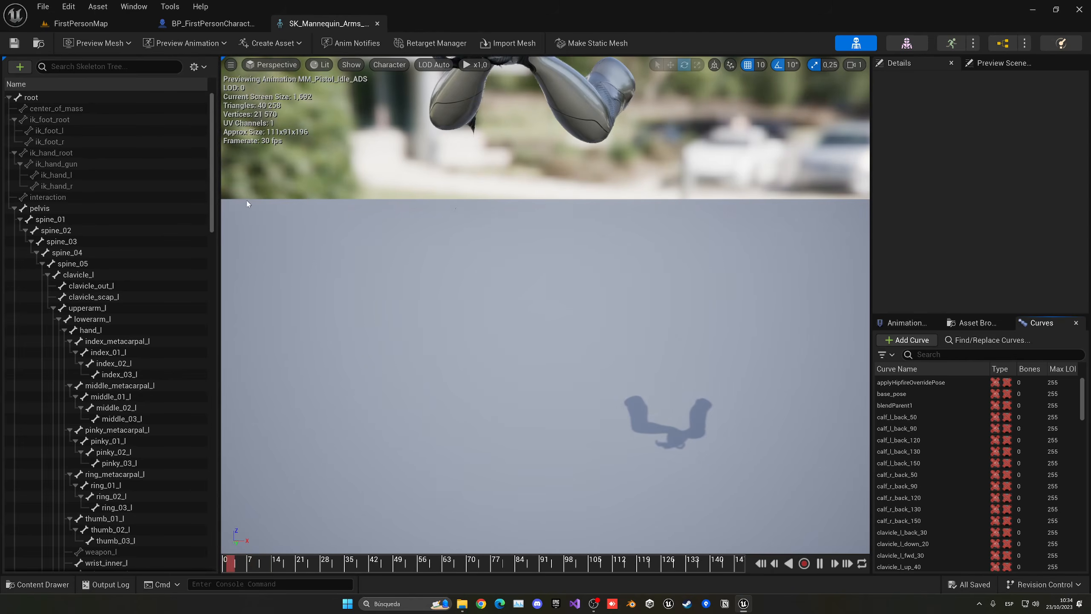
{"action": "mouse_move", "coordinate": [436, 175]}
{"action": "left_mouse_down", "text": "alt"}
{"action": "mouse_move", "coordinate": [545, 240]}
{"action": "mouse_move", "coordinate": [436, 175]}
{"action": "left_mouse_up", "text": "alt"}
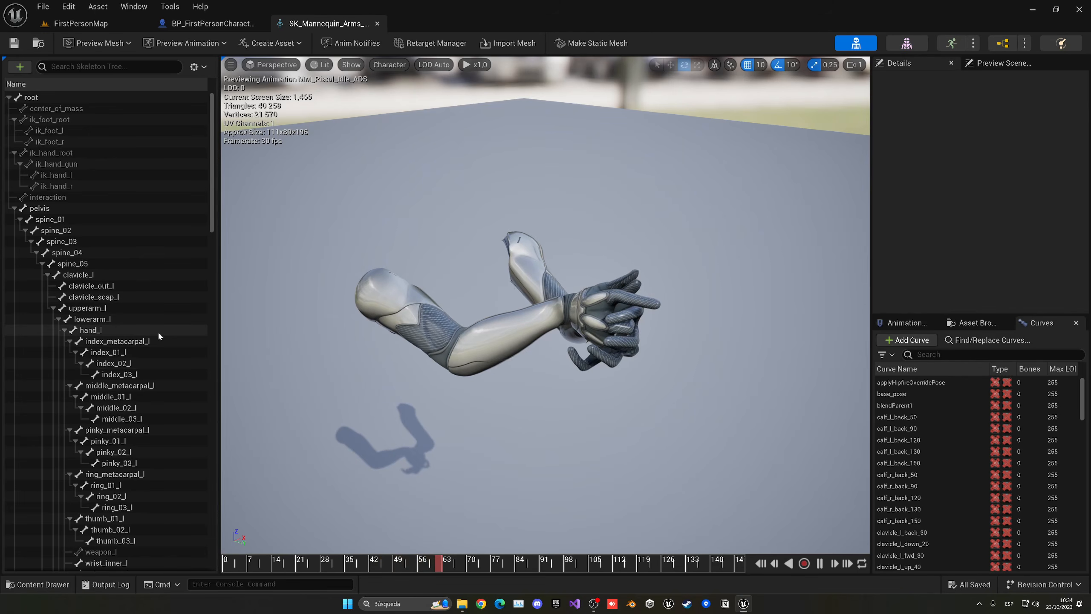
Step: Add a socket to the hand_r bone and name it RH_Pistol
{"action": "scroll", "coordinate": [153, 319], "scroll_direction": "down", "scroll_amount": 2}
{"action": "scroll", "coordinate": [153, 319], "scroll_direction": "down", "scroll_amount": 9}
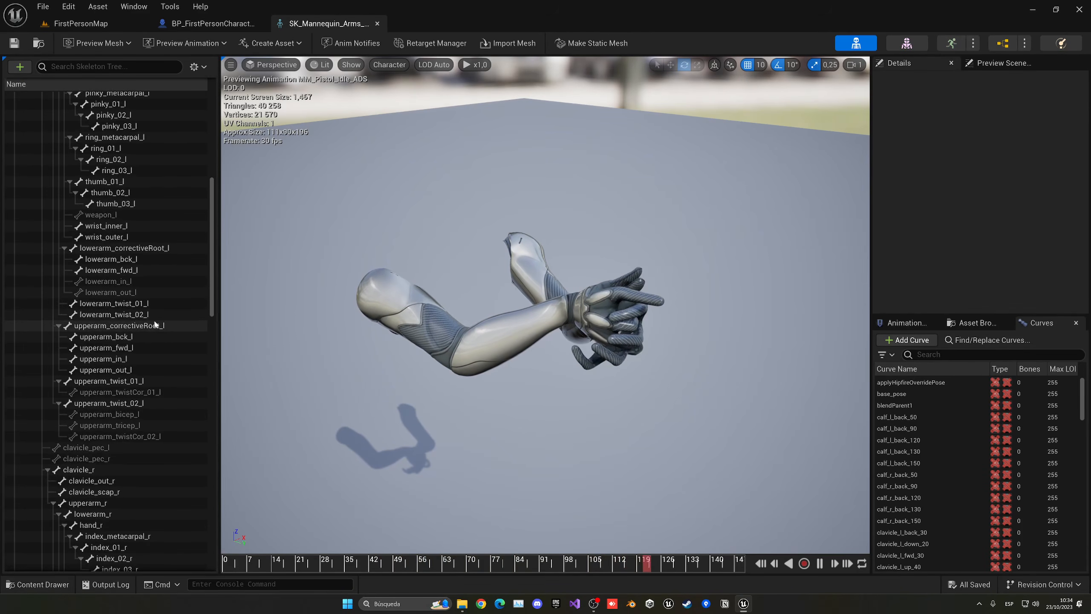
{"action": "left_click", "coordinate": [103, 385]}
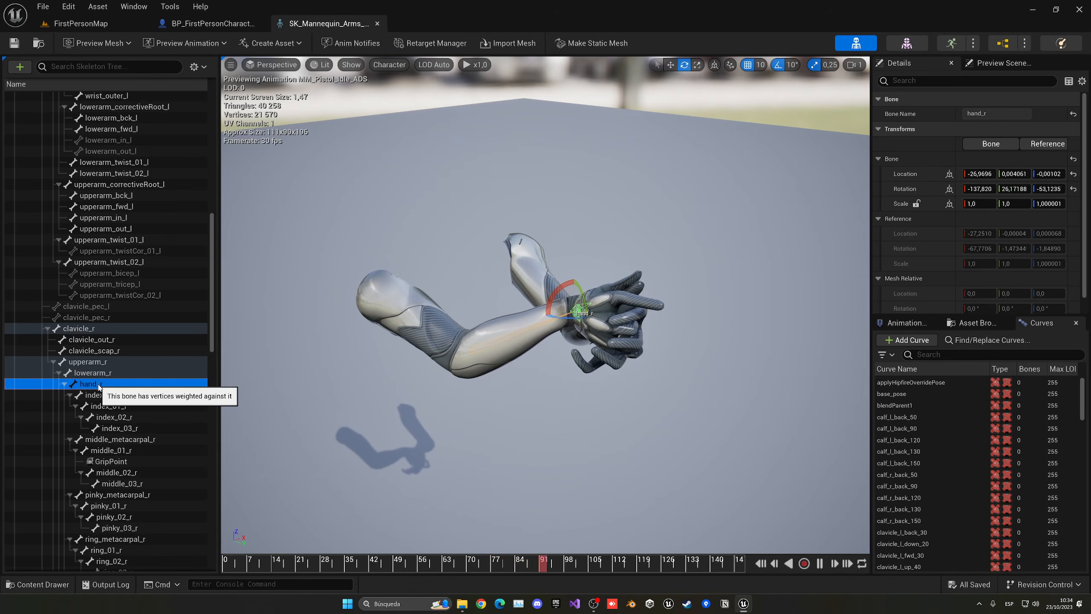
{"action": "right_click", "coordinate": [99, 387]}
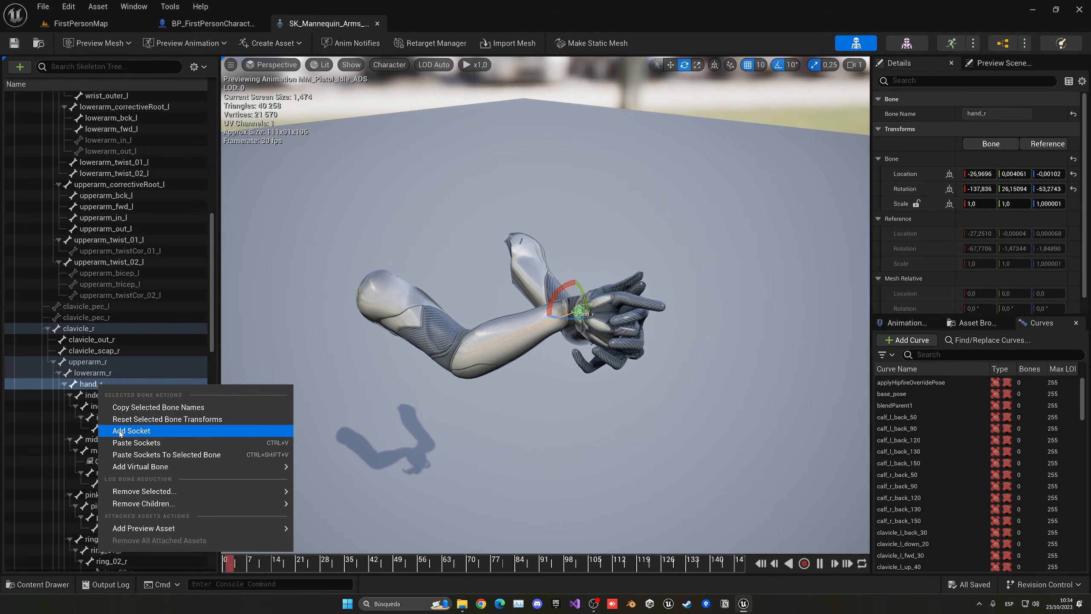
{"action": "left_click", "coordinate": [138, 430]}
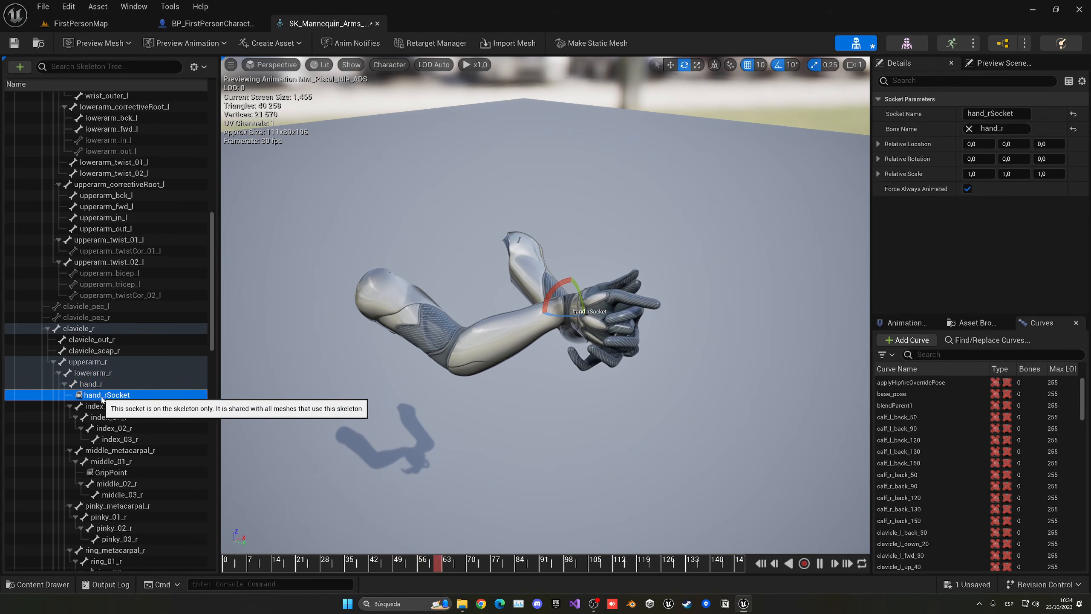
{"action": "type", "text": "RH_Pistol"}
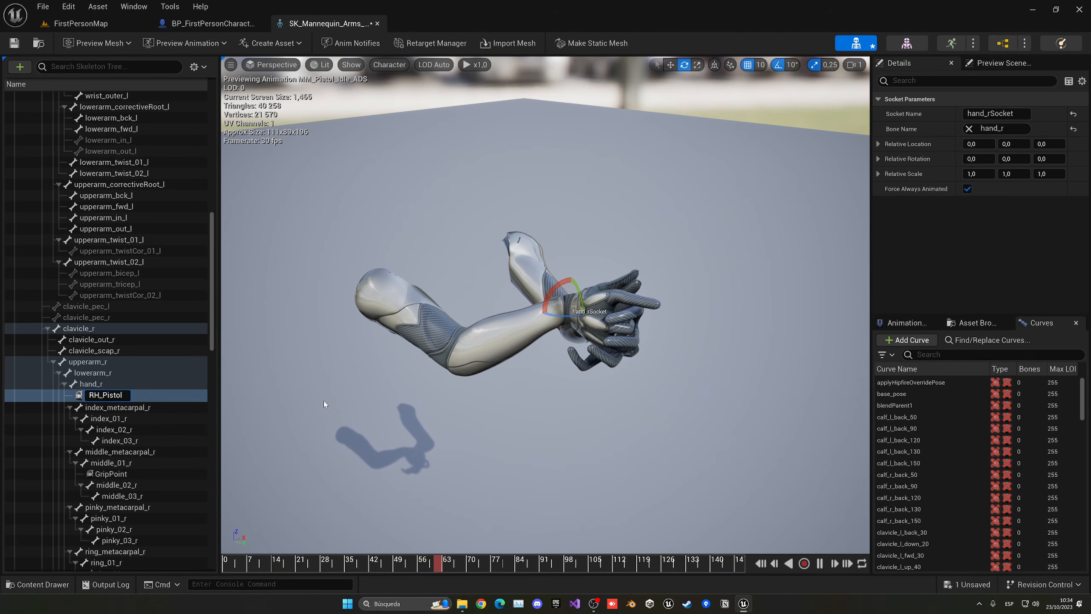
{"action": "key", "text": "Return"}
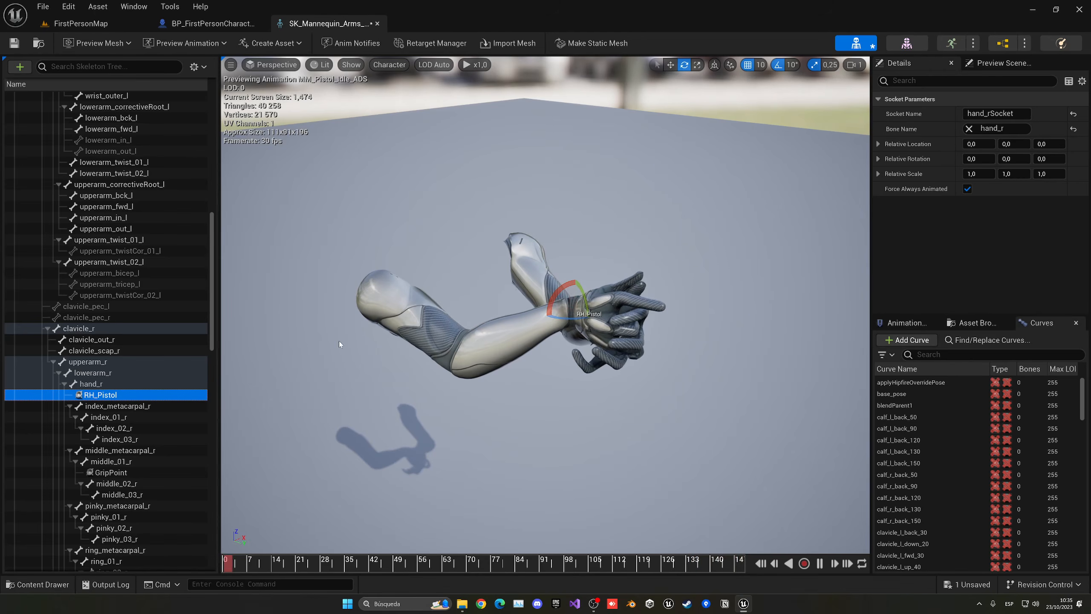
Step: Attach the SK_Pistol mesh to the RH_Pistol socket as a preview asset
{"action": "right_click", "coordinate": [121, 396]}
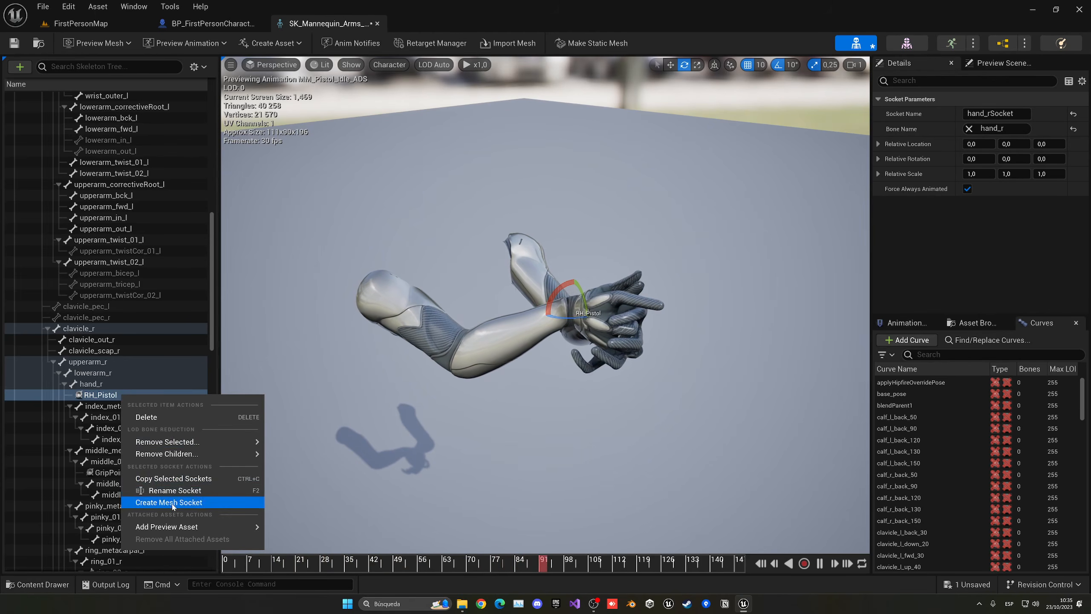
{"action": "mouse_move", "coordinate": [250, 524]}
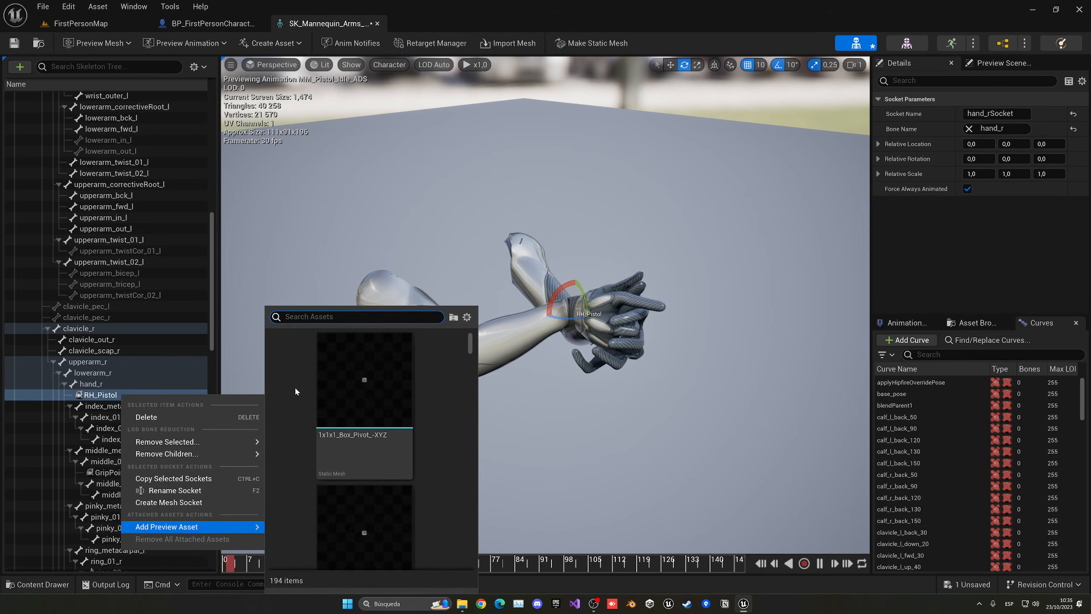
{"action": "type", "text": "pist"}
{"action": "left_click", "coordinate": [306, 386]}
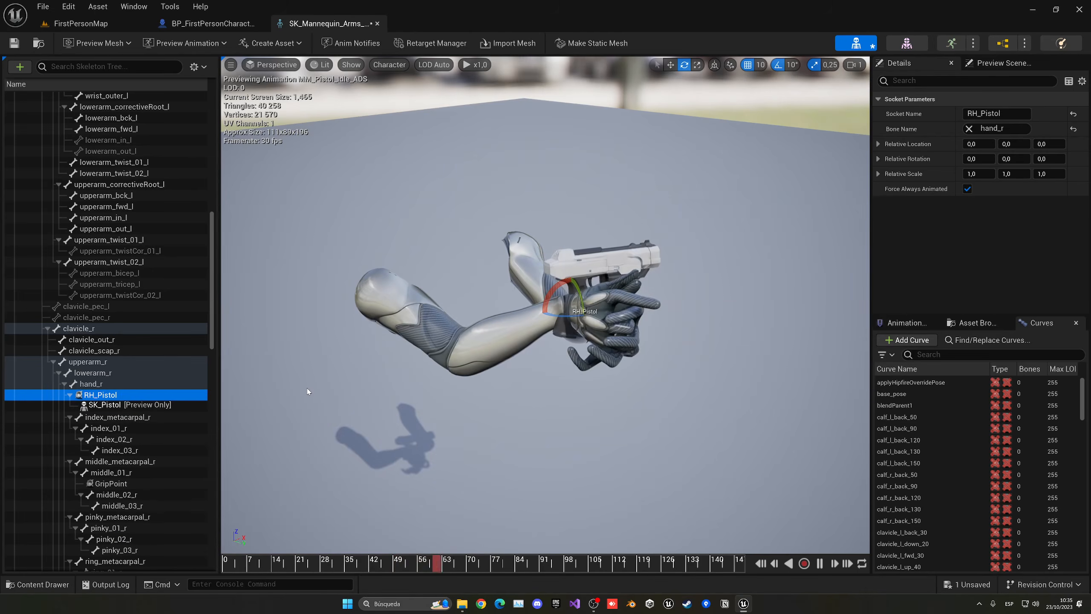
Step: Rotate the RH_Pistol socket 80 degrees about its Z axis and pause the preview animation
{"action": "right_click_drag", "start_coordinate": [517, 287], "coordinate": [591, 335]}
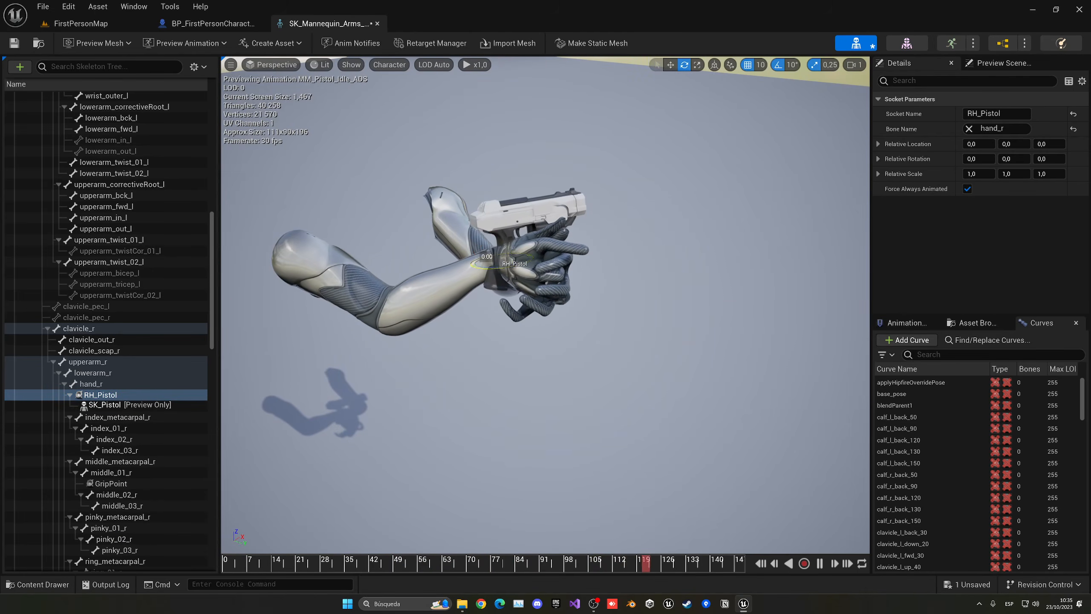
{"action": "left_click_drag", "start_coordinate": [484, 266], "coordinate": [535, 263]}
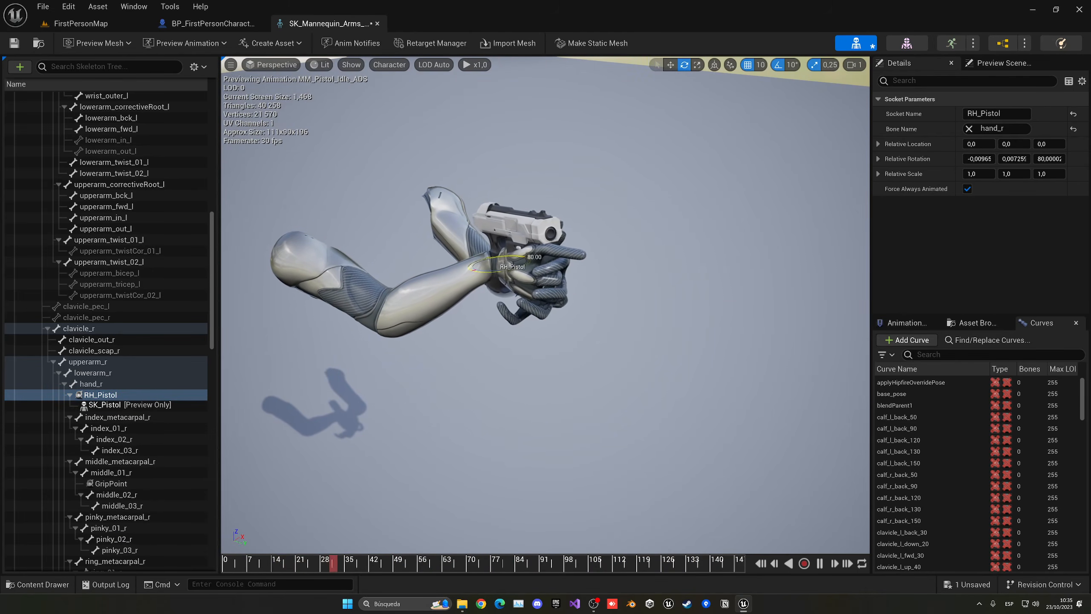
{"action": "key", "text": "w"}
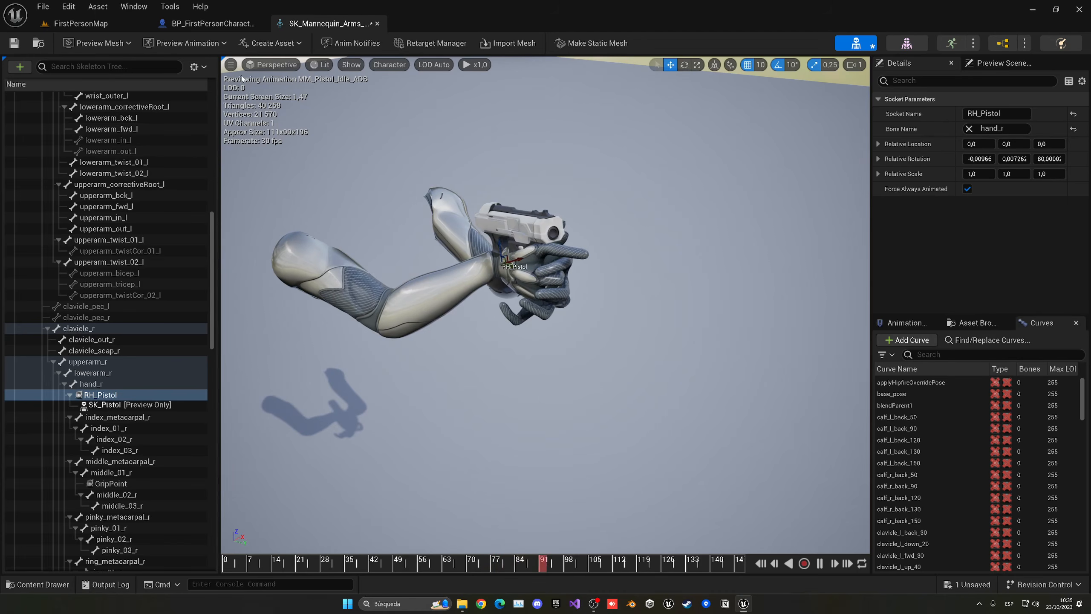
{"action": "left_click", "coordinate": [231, 65]}
{"action": "left_click", "coordinate": [230, 64]}
{"action": "left_click", "coordinate": [820, 563]}
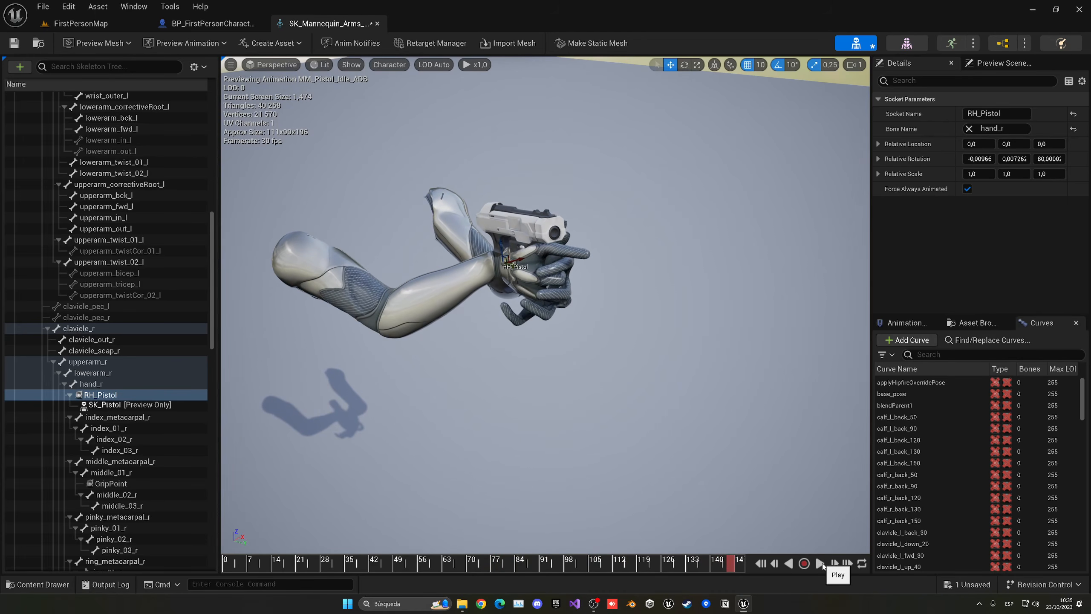
Step: Move the RH_Pistol socket to a relative location of about -10.84, 4.08, 3.08 so the pistol sits in the hand, and save the skeleton
{"action": "mouse_move", "coordinate": [546, 383]}
{"action": "right_mouse_down"}
{"action": "mouse_move", "coordinate": [636, 318]}
{"action": "mouse_move", "coordinate": [546, 382]}
{"action": "right_mouse_up"}
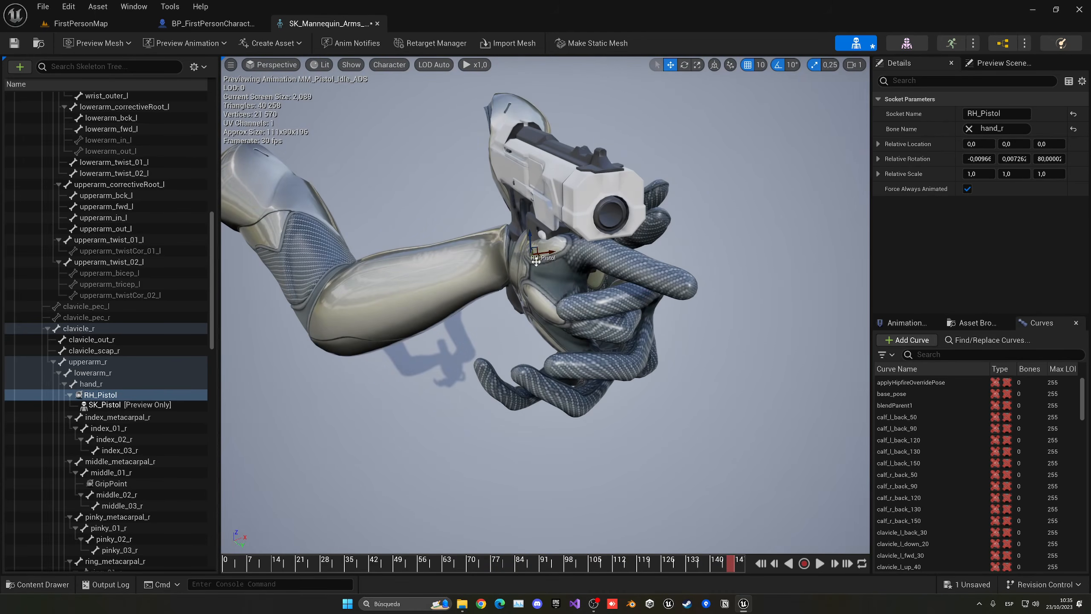
{"action": "left_click_drag", "start_coordinate": [536, 262], "coordinate": [610, 270]}
{"action": "right_click_drag", "start_coordinate": [610, 270], "coordinate": [322, 208]}
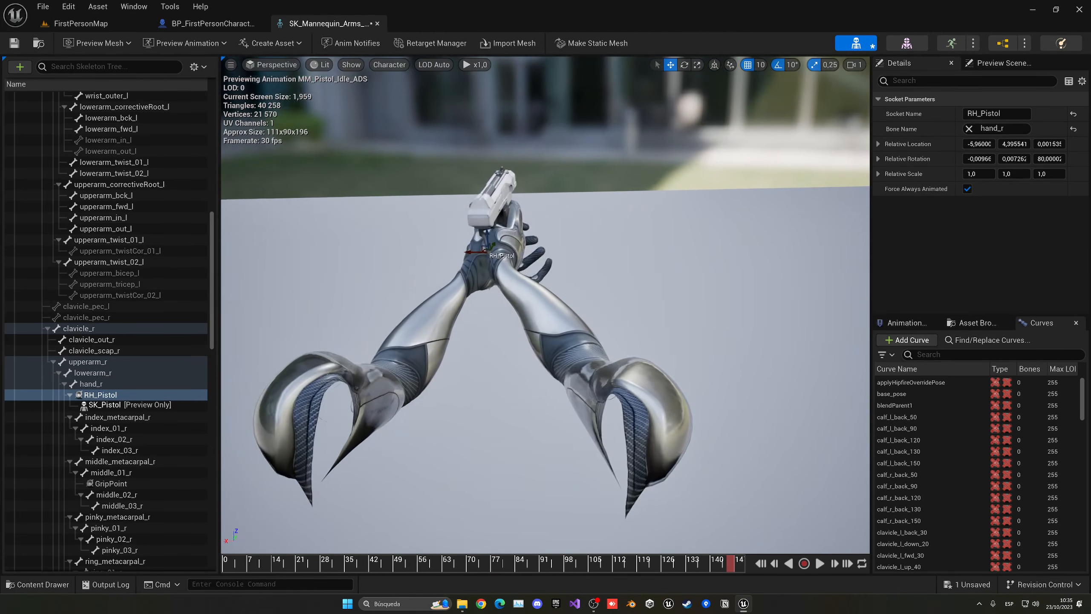
{"action": "left_click_drag", "start_coordinate": [493, 245], "coordinate": [496, 223]}
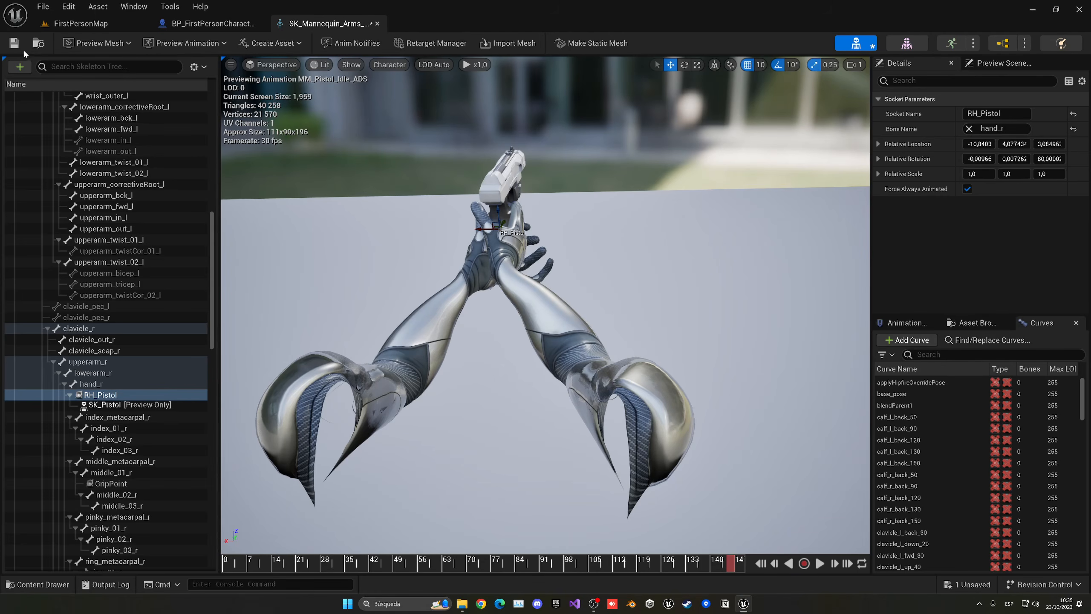
{"action": "key", "text": "e"}
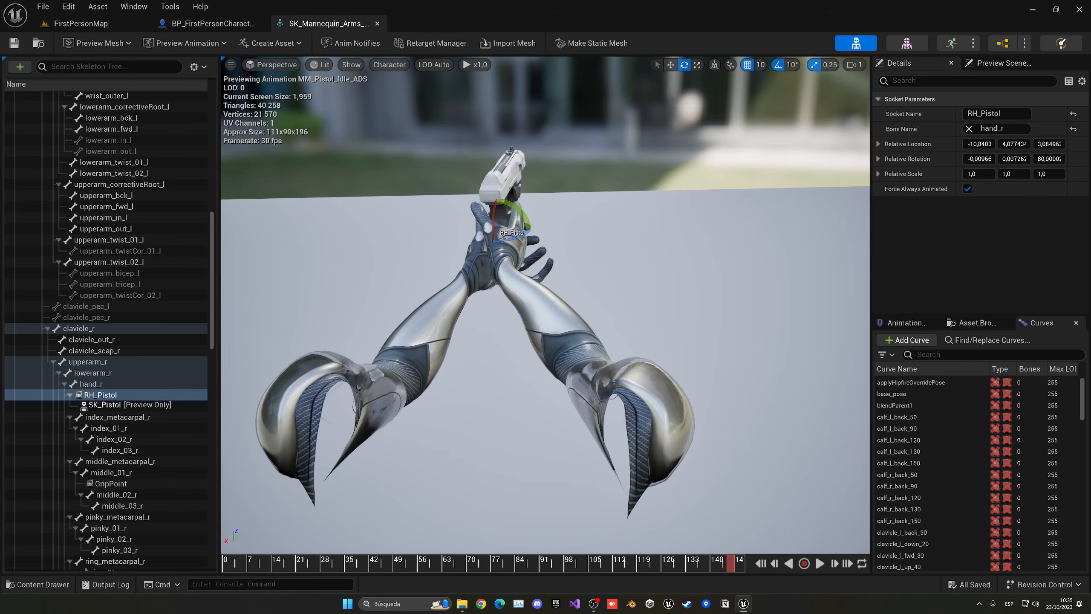
{"action": "left_click_drag", "start_coordinate": [524, 234], "coordinate": [470, 232]}
{"action": "key", "text": "ctrl+z"}
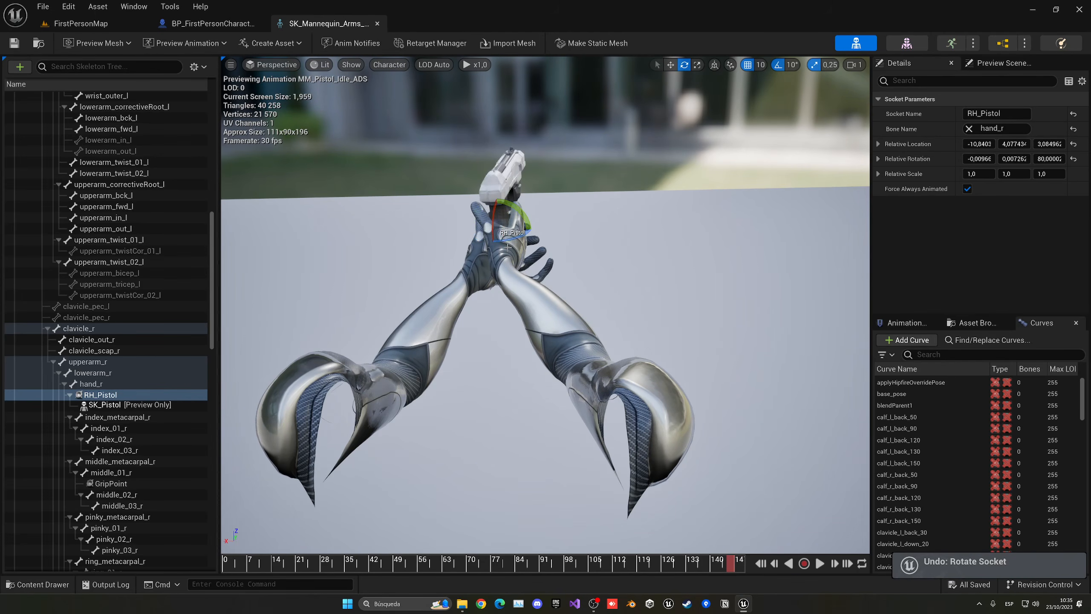
{"action": "key", "text": "w"}
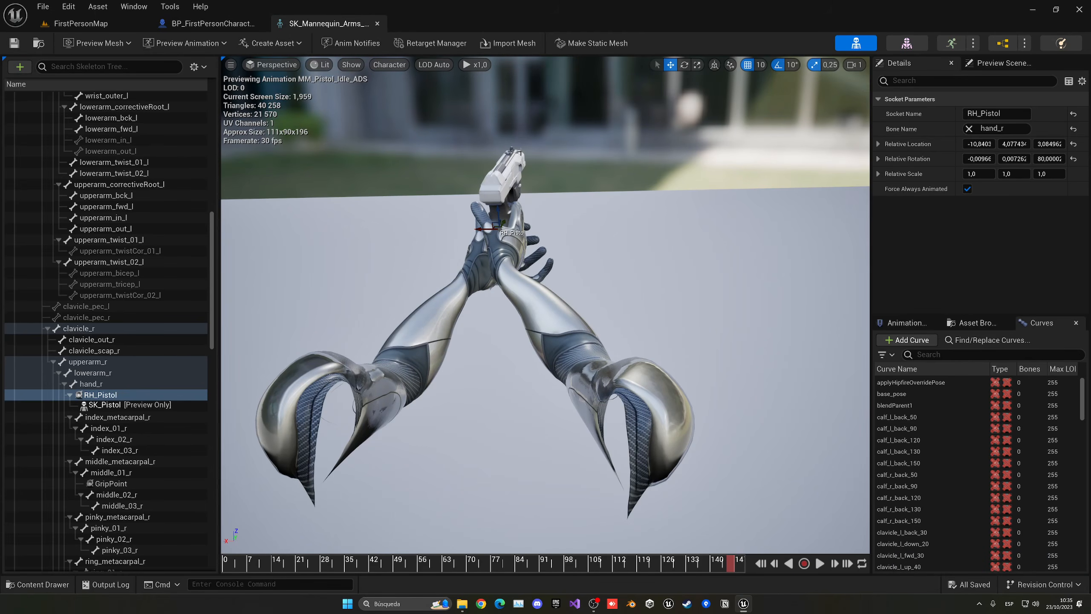
Step: Play FirstPersonMap to check the arms in game, and stop the session
{"action": "left_click", "coordinate": [210, 23]}
{"action": "left_click", "coordinate": [80, 23]}
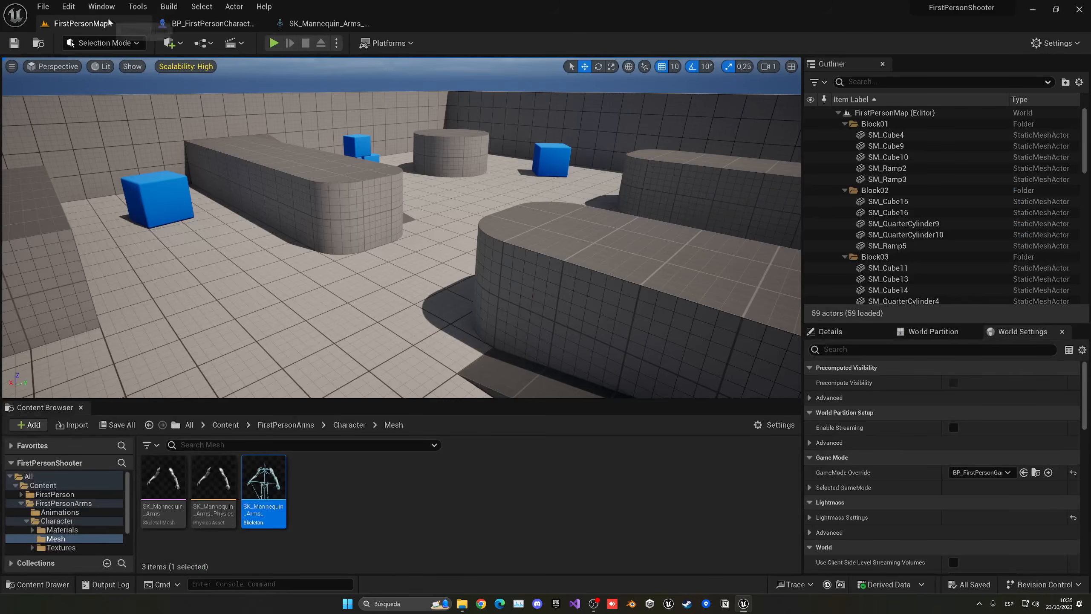
{"action": "left_click", "coordinate": [273, 44]}
{"action": "left_click", "coordinate": [305, 107]}
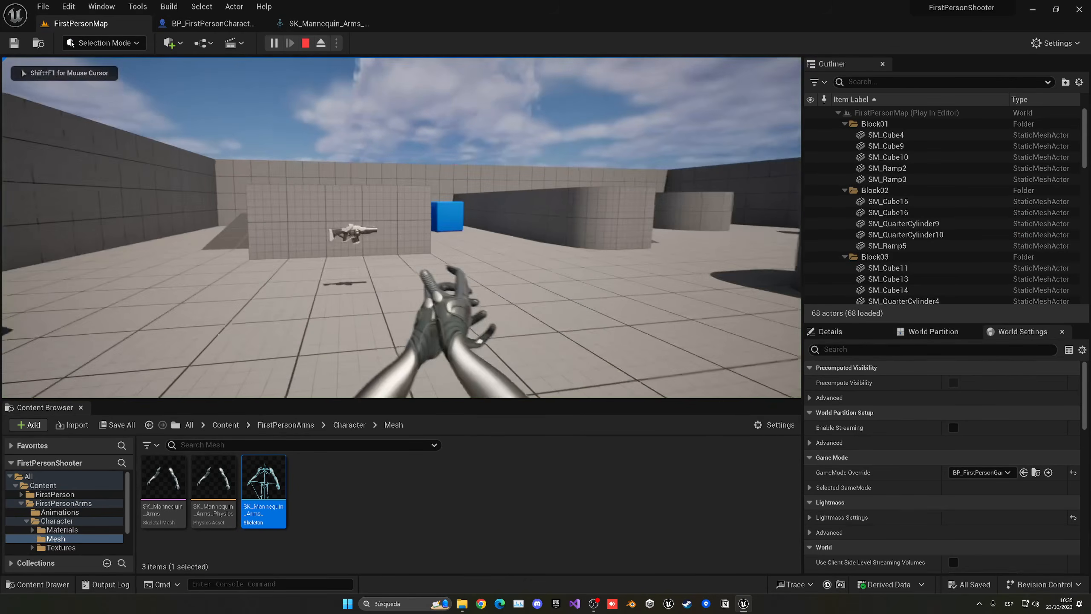
{"action": "key", "text": "Escape"}
{"action": "left_click", "coordinate": [326, 23]}
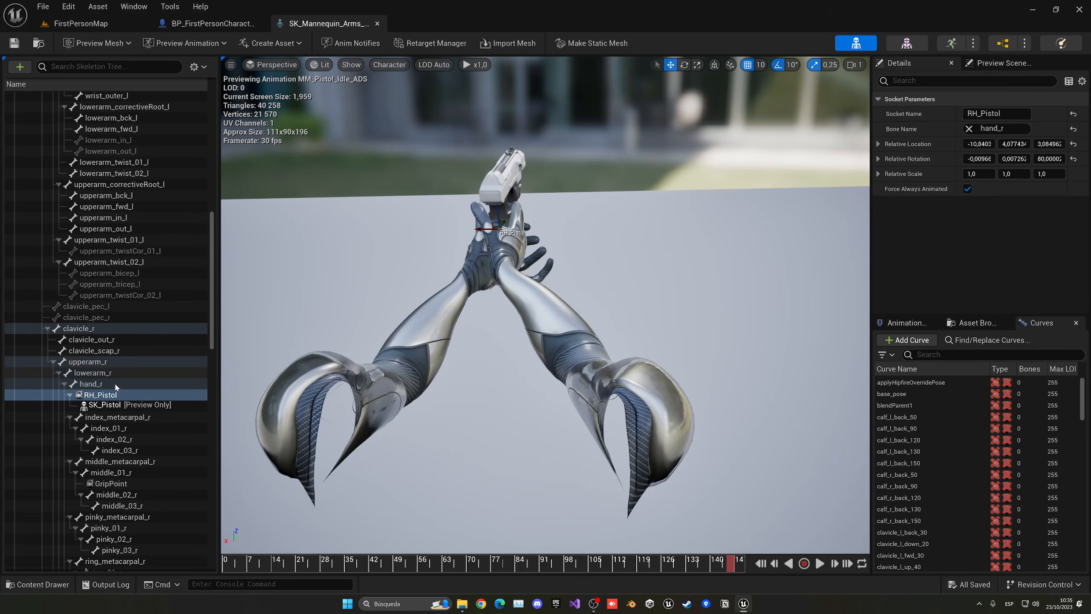
{"action": "left_click", "coordinate": [133, 405]}
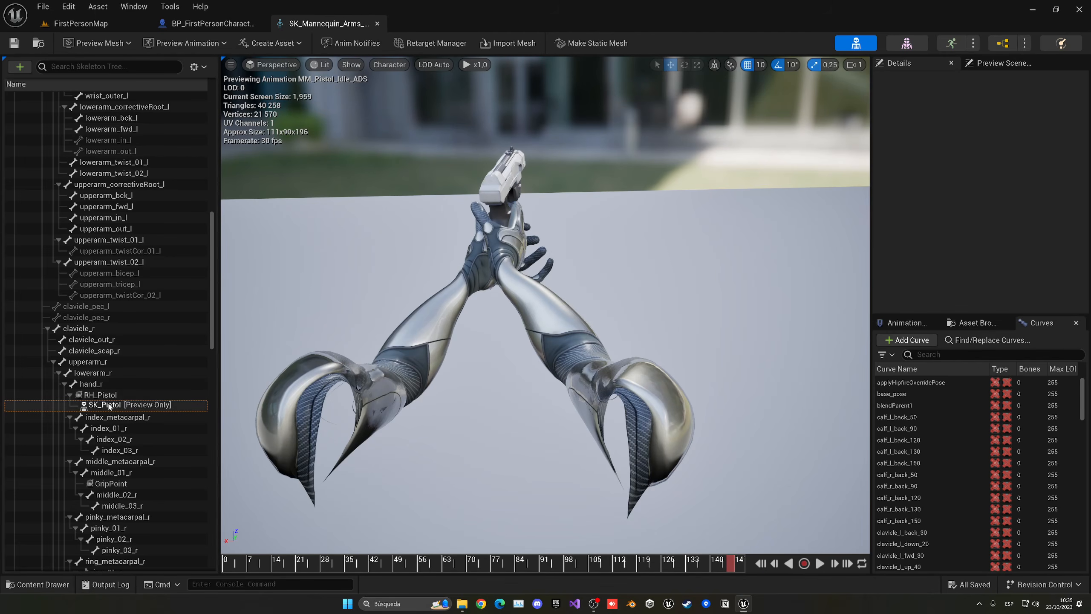
{"action": "left_click", "coordinate": [197, 26]}
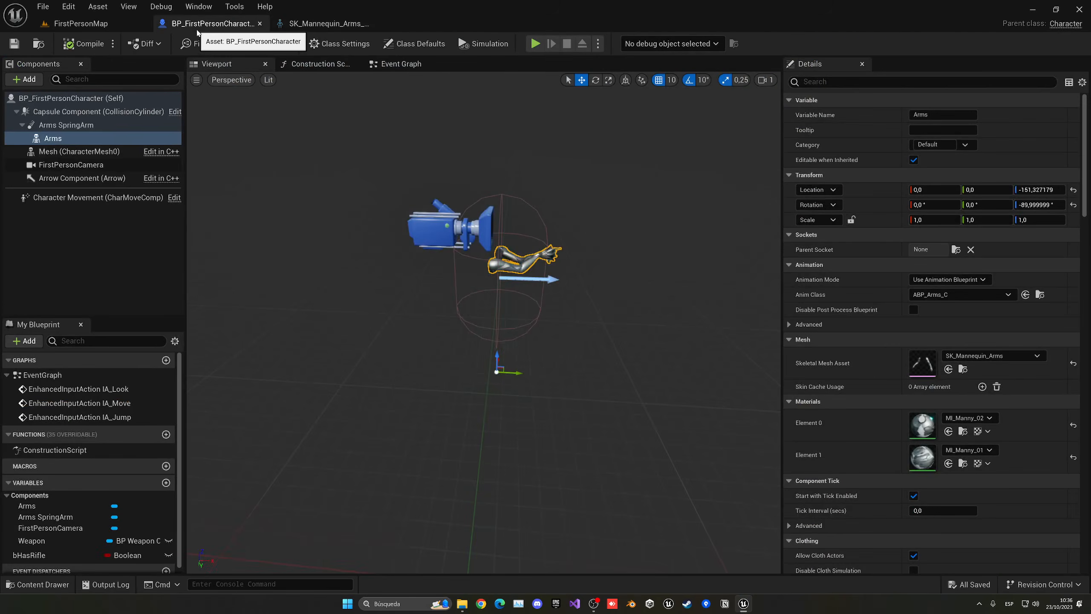
Step: Return to FirstPersonMap and open the Pistol content folder
{"action": "left_click", "coordinate": [122, 25]}
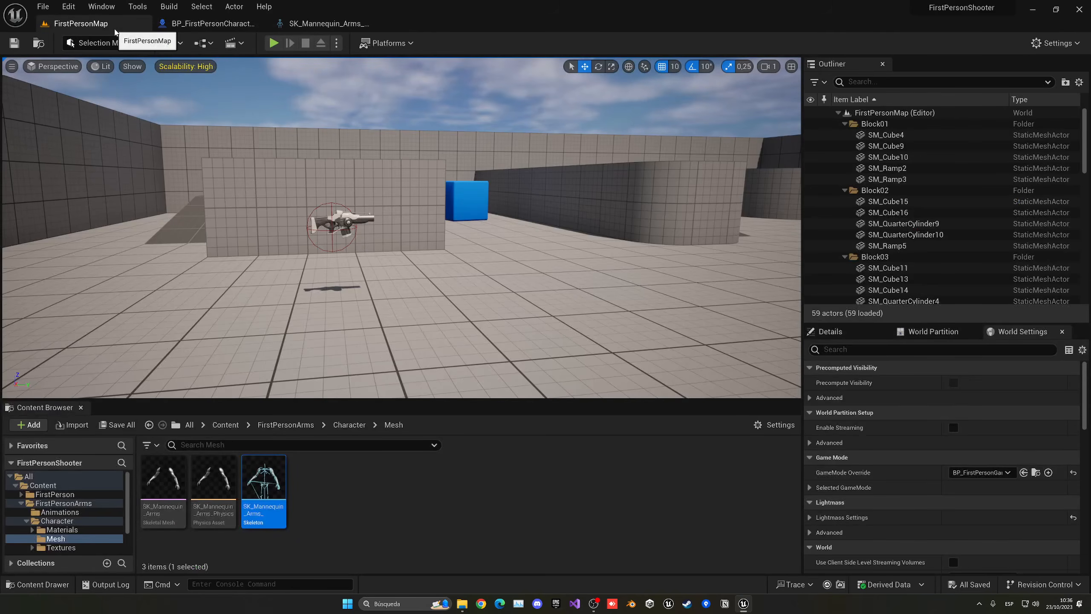
{"action": "left_click", "coordinate": [224, 425]}
{"action": "left_click", "coordinate": [384, 501]}
{"action": "double_click", "coordinate": [385, 503]}
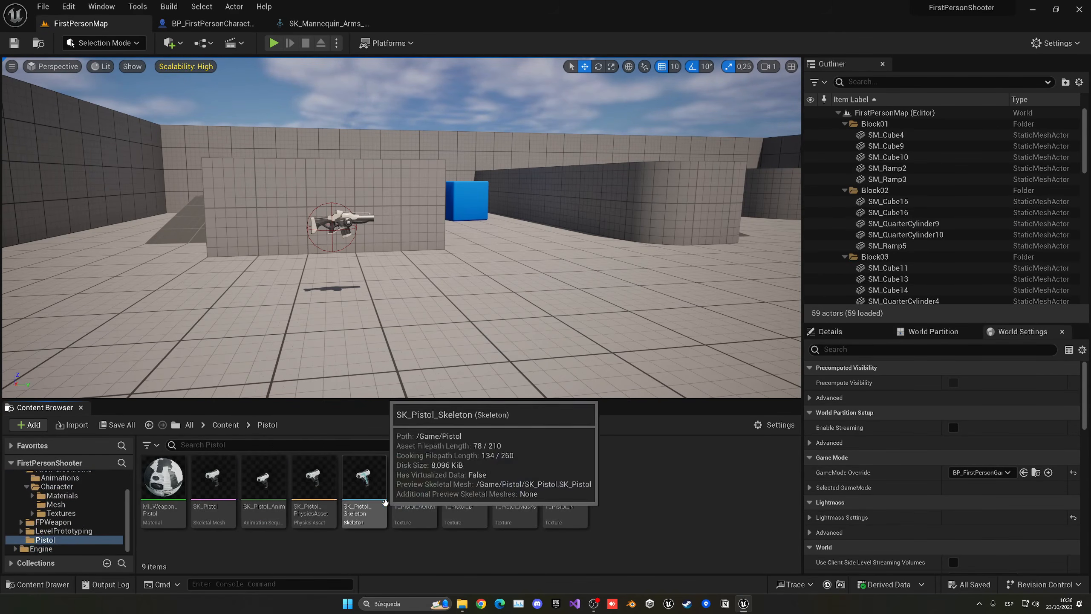
Step: Add a skeletal mesh component using SK_Pistol as a child of Arms in BP_FirstPersonCharacter, keeping its default name
{"action": "left_click", "coordinate": [231, 524]}
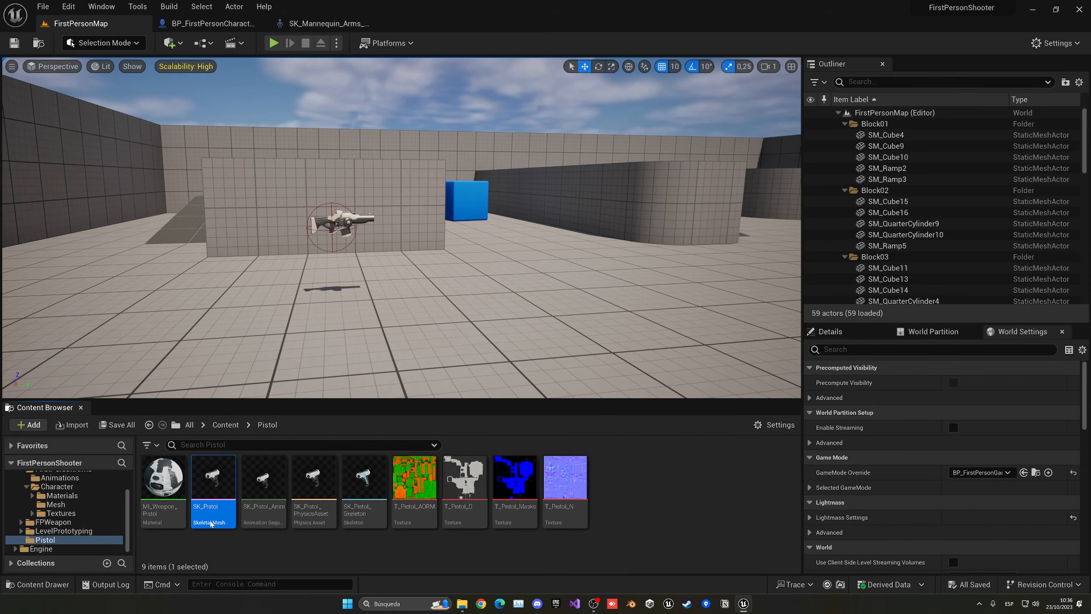
{"action": "left_click", "coordinate": [317, 25]}
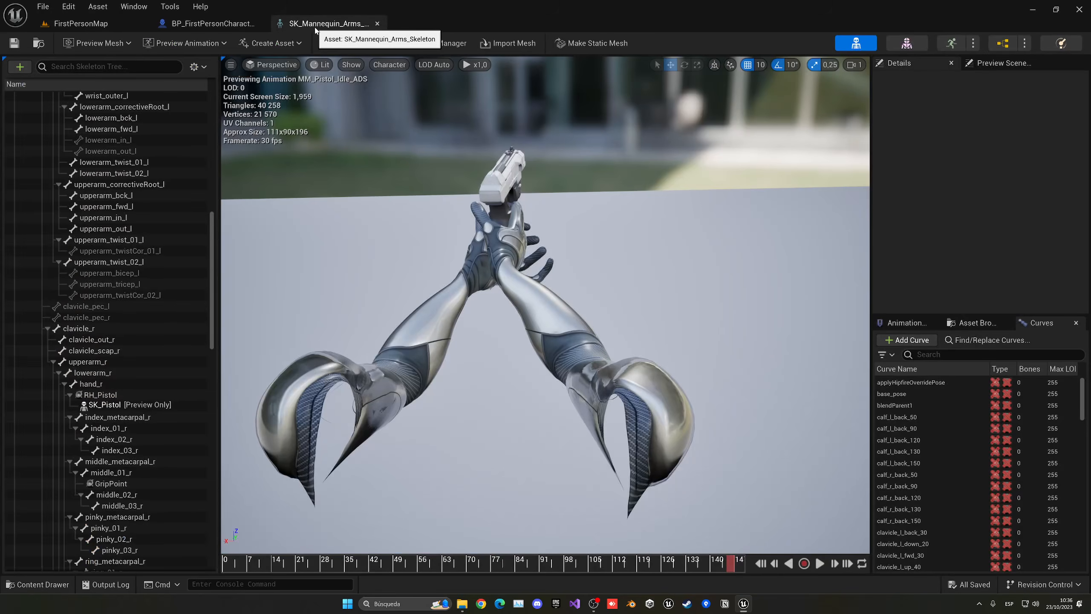
{"action": "left_click", "coordinate": [211, 23]}
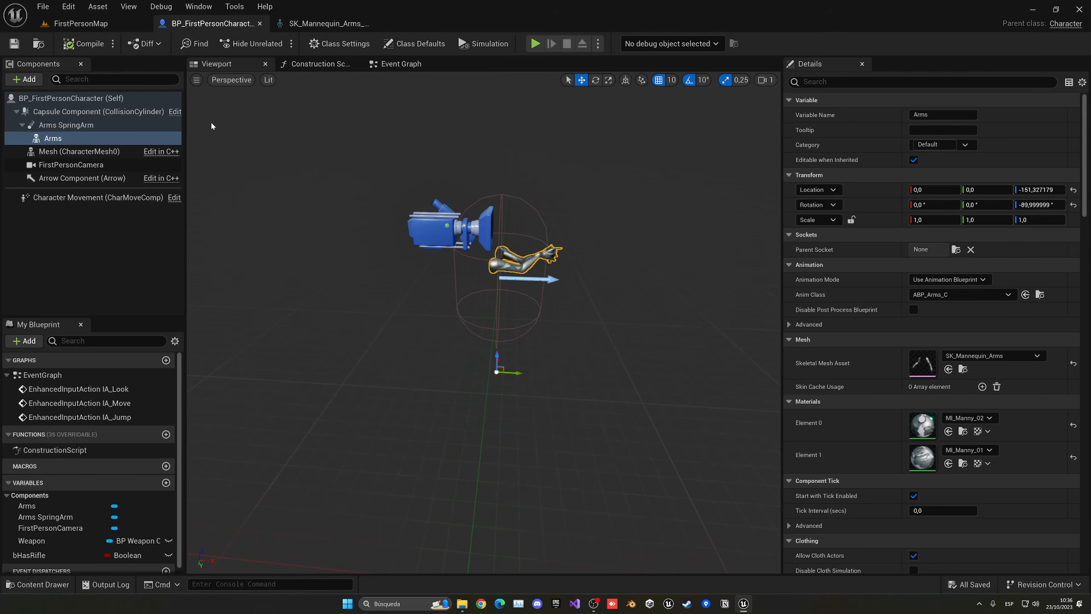
{"action": "left_click", "coordinate": [69, 140]}
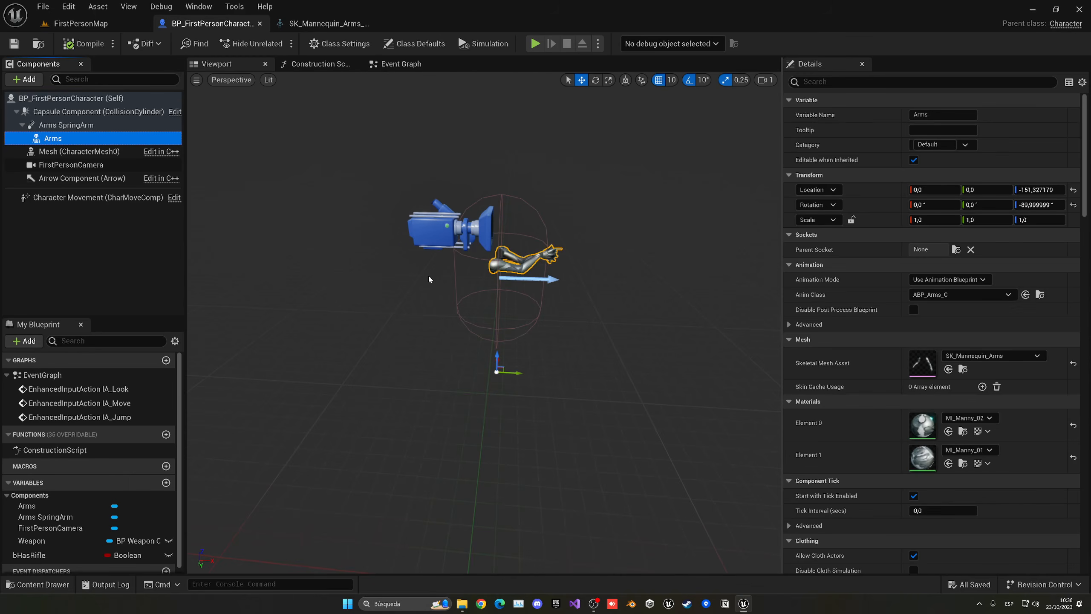
{"action": "left_click", "coordinate": [24, 80]}
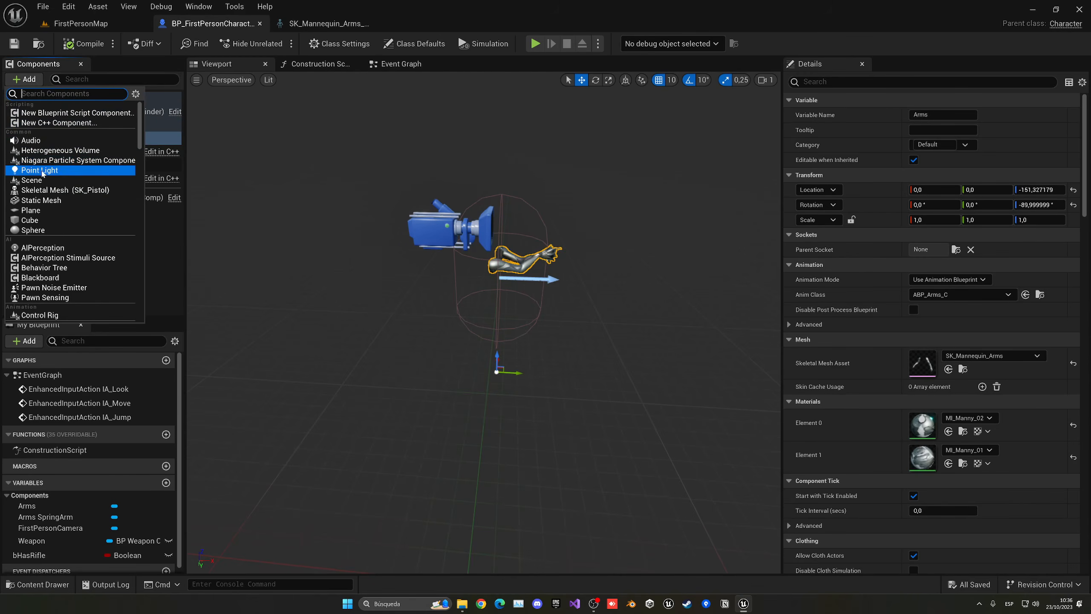
{"action": "left_click", "coordinate": [40, 191]}
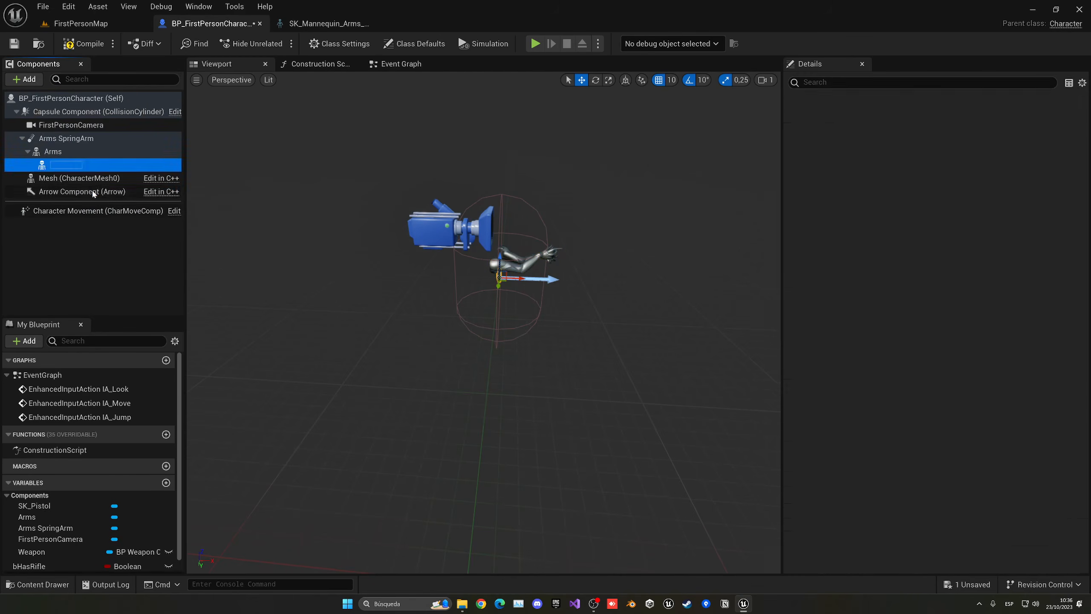
{"action": "key", "text": "Return"}
{"action": "key", "text": "ctrl+space"}
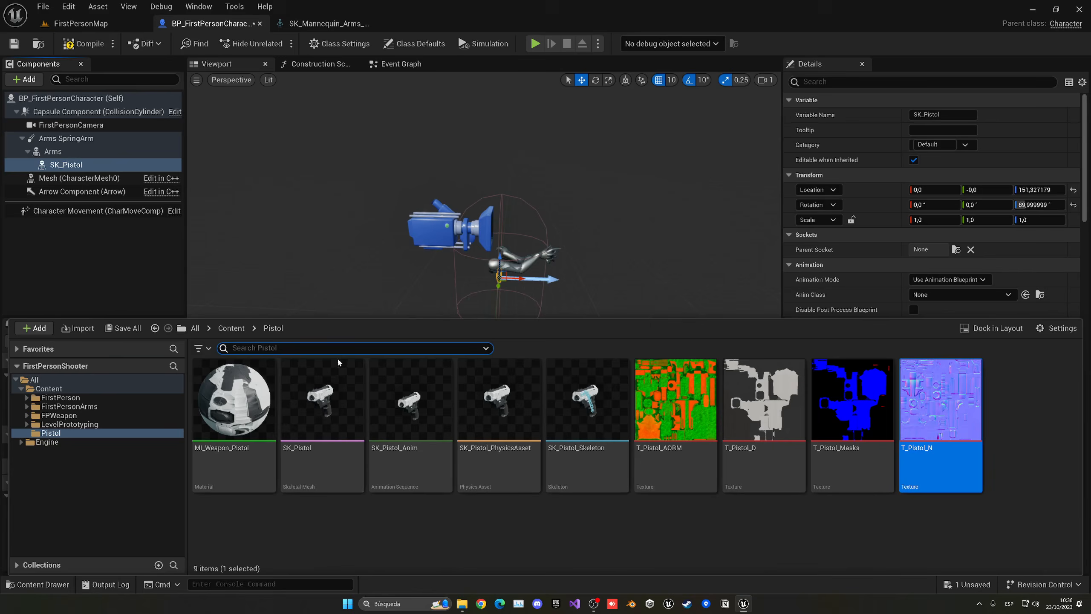
{"action": "left_click", "coordinate": [103, 27]}
{"action": "left_click", "coordinate": [210, 23]}
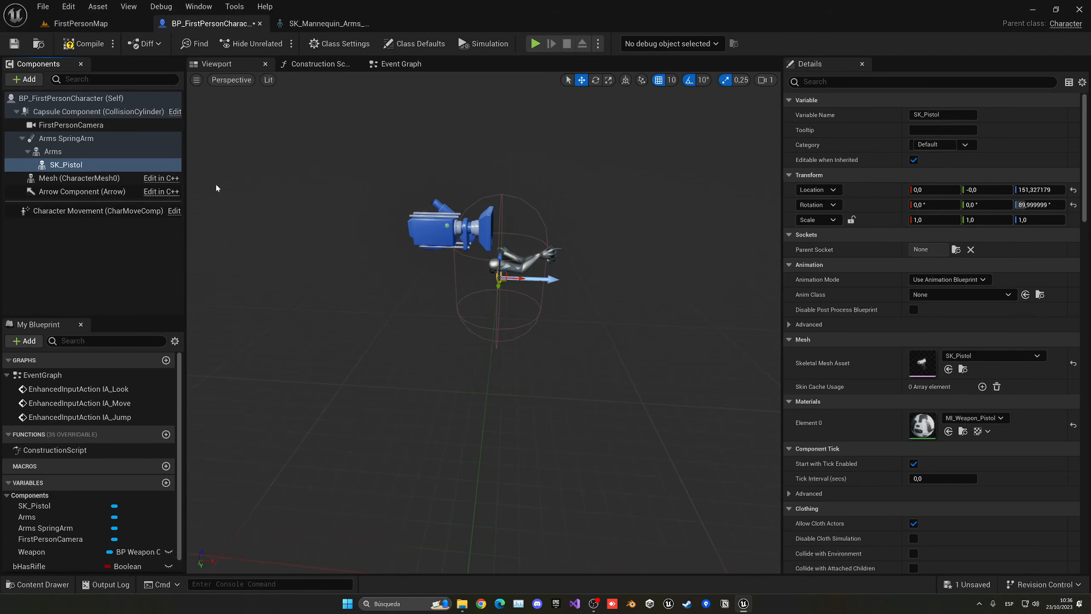
{"action": "left_click", "coordinate": [992, 355]}
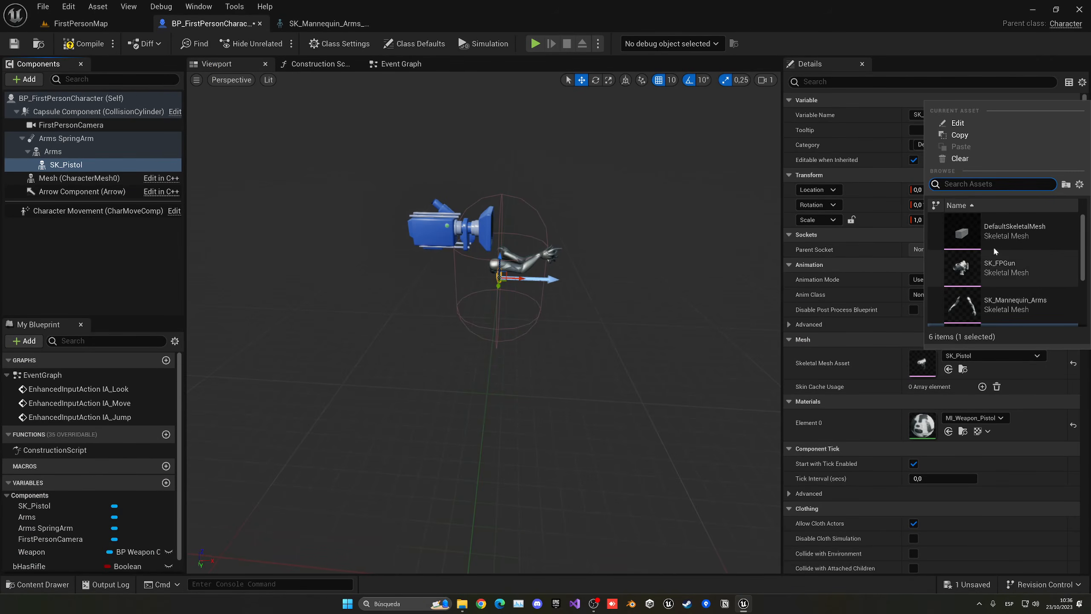
{"action": "left_click", "coordinate": [565, 280]}
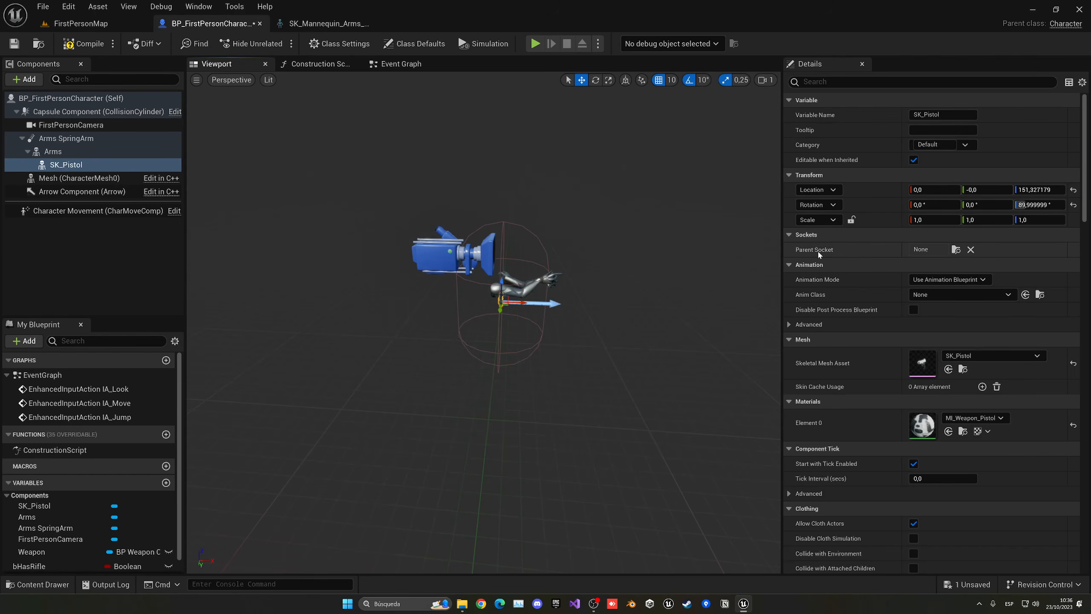
Step: Set the SK_Pistol component's parent socket to RH_Pistol
{"action": "left_click", "coordinate": [955, 249]}
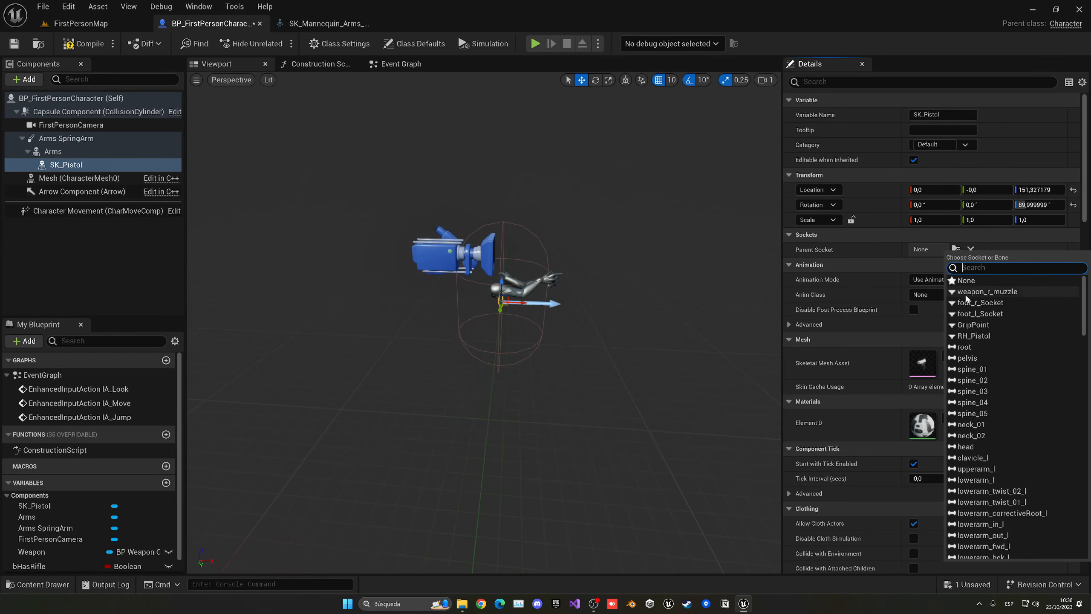
{"action": "type", "text": "rh"}
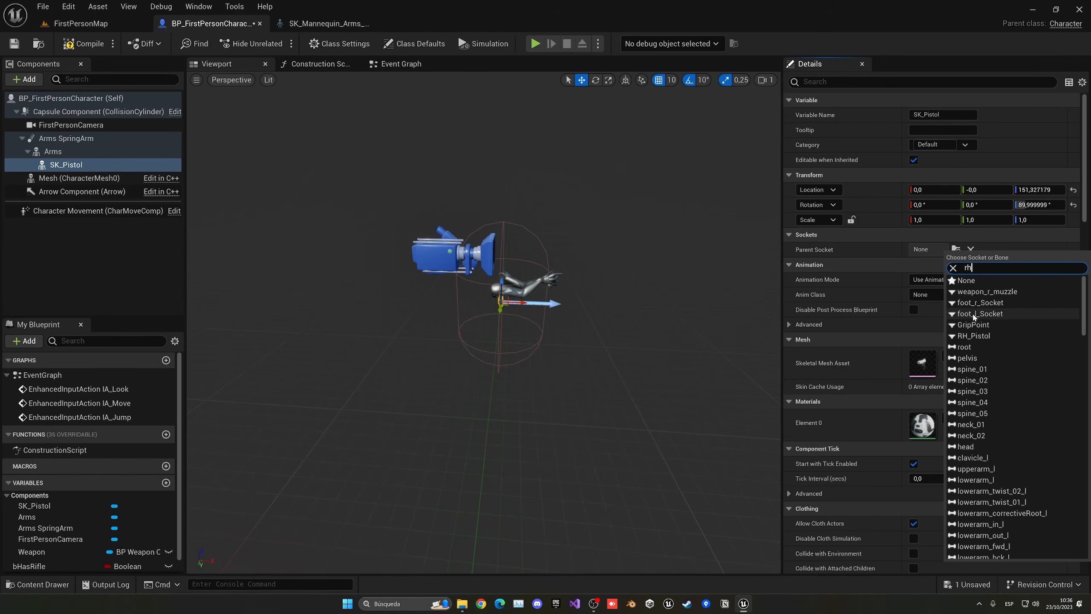
{"action": "type", "text": "_"}
{"action": "left_click", "coordinate": [986, 282]}
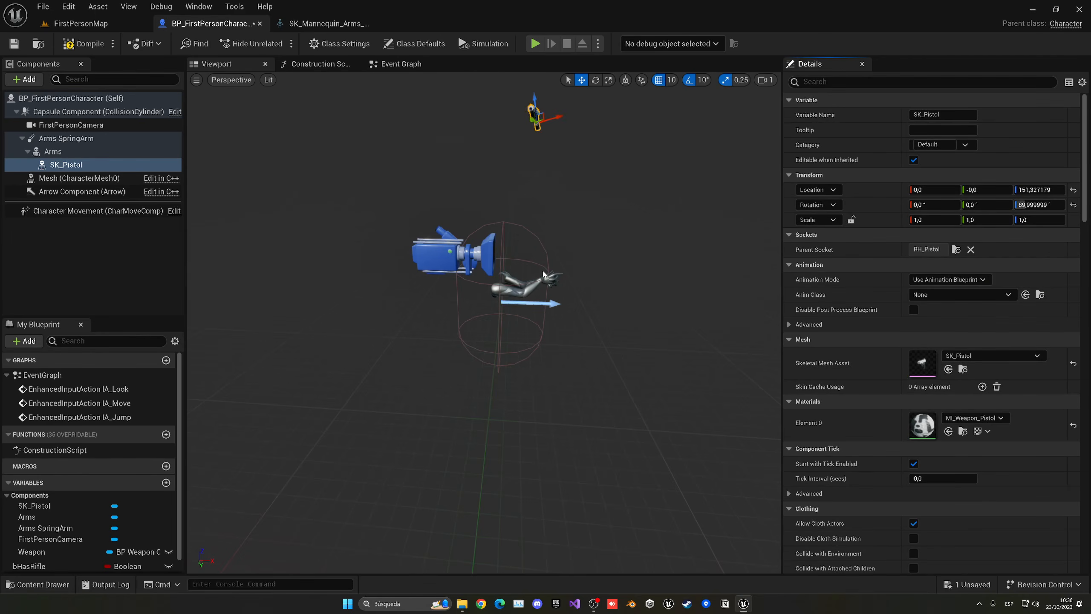
Step: Reset the SK_Pistol component's relative location and rotation to their defaults so it sits in the hand
{"action": "right_click_drag", "start_coordinate": [545, 275], "coordinate": [454, 284]}
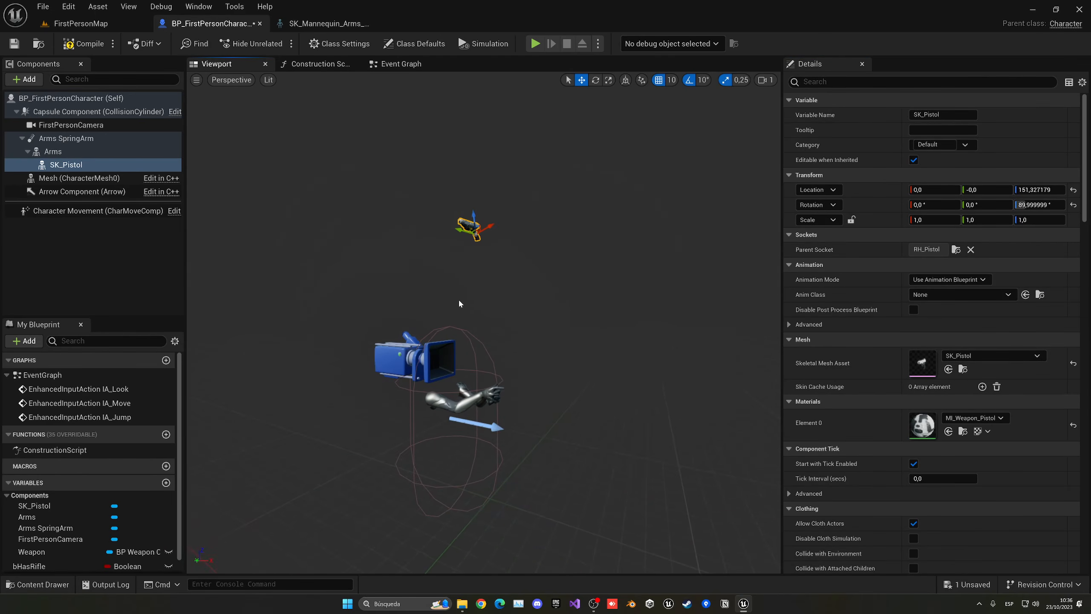
{"action": "left_click", "coordinate": [1073, 190]}
{"action": "left_click", "coordinate": [1073, 205]}
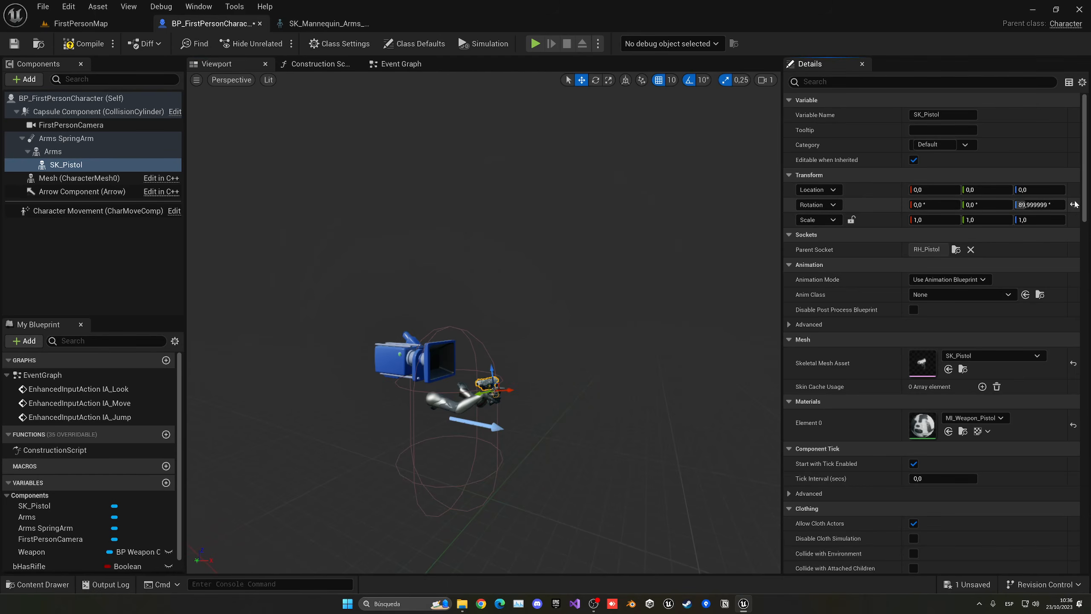
{"action": "key", "text": "w"}
{"action": "right_click_drag", "start_coordinate": [529, 300], "coordinate": [537, 343]}
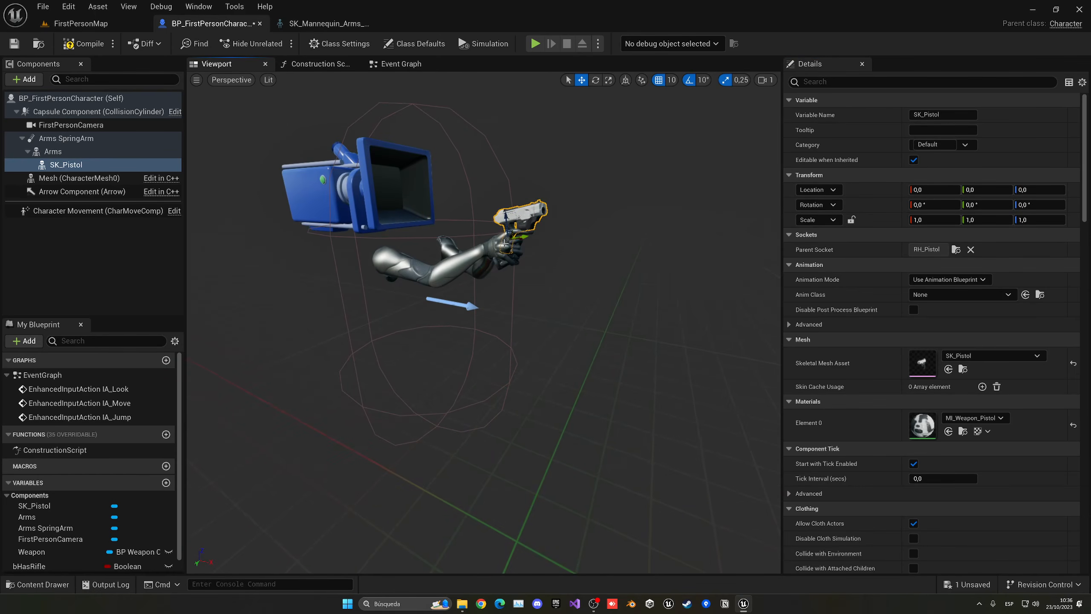
Step: Review the SK_Pistol component's collision preset and compile the character blueprint
{"action": "scroll", "coordinate": [922, 387], "scroll_direction": "down", "scroll_amount": 15}
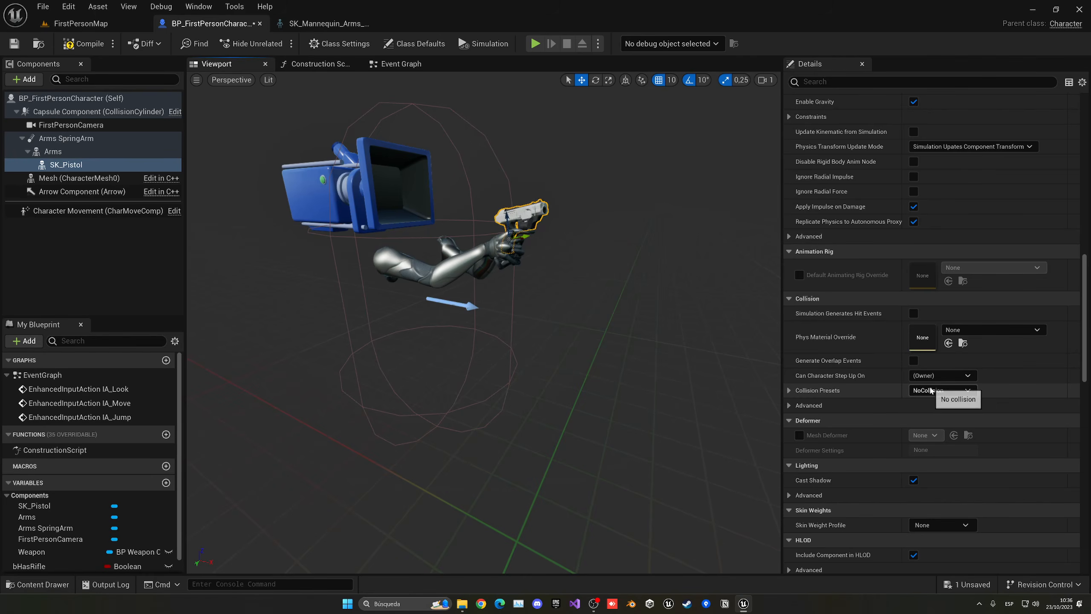
{"action": "scroll", "coordinate": [906, 390], "scroll_direction": "up", "scroll_amount": 10}
{"action": "scroll", "coordinate": [910, 388], "scroll_direction": "up", "scroll_amount": 2}
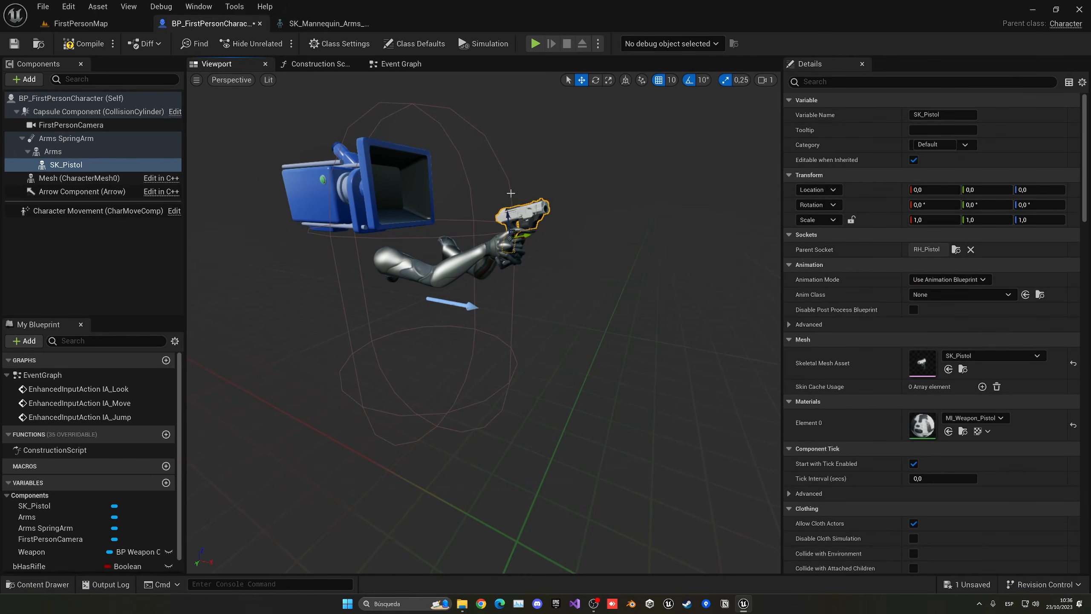
{"action": "left_click", "coordinate": [85, 43]}
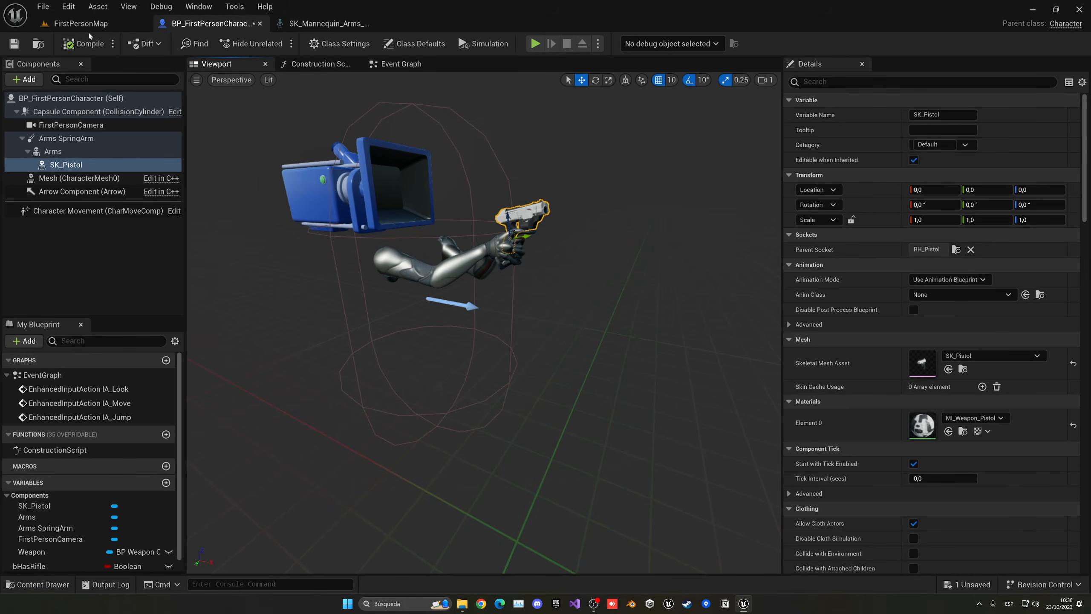
Step: Play FirstPersonMap to check the pistol in the character's hand, stop the session, and save the character blueprint
{"action": "left_click", "coordinate": [80, 23]}
{"action": "left_click", "coordinate": [273, 42]}
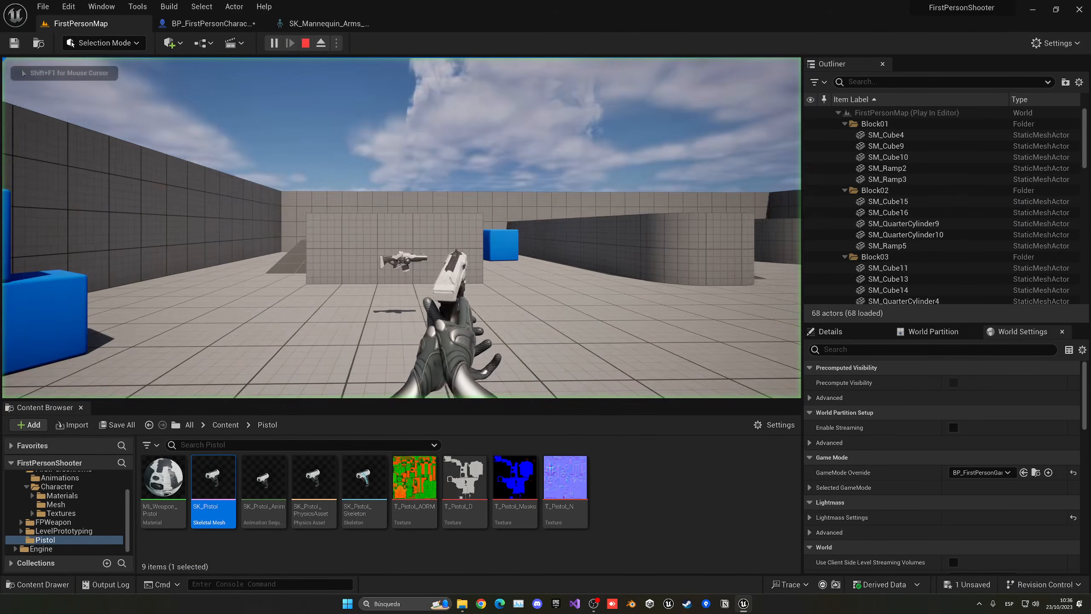
{"action": "key", "text": "w"}
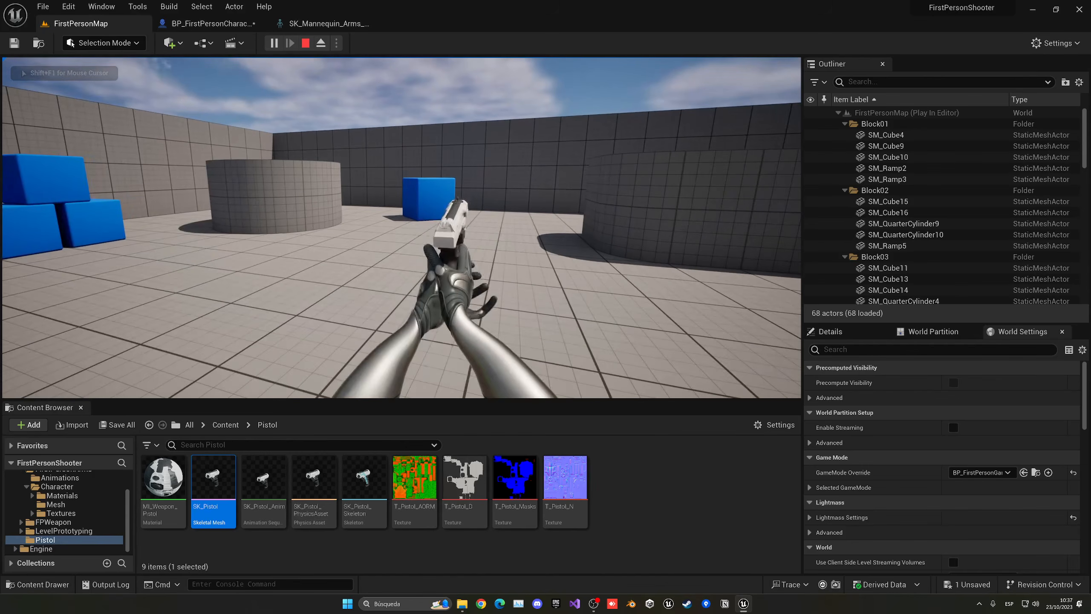
{"action": "key", "text": "Escape"}
{"action": "key", "text": "ctrl+s"}
Step: Rotate the RH_Pistol socket on the arms skeleton to 70 degrees about Z and save the skeleton
{"action": "left_click", "coordinate": [327, 23]}
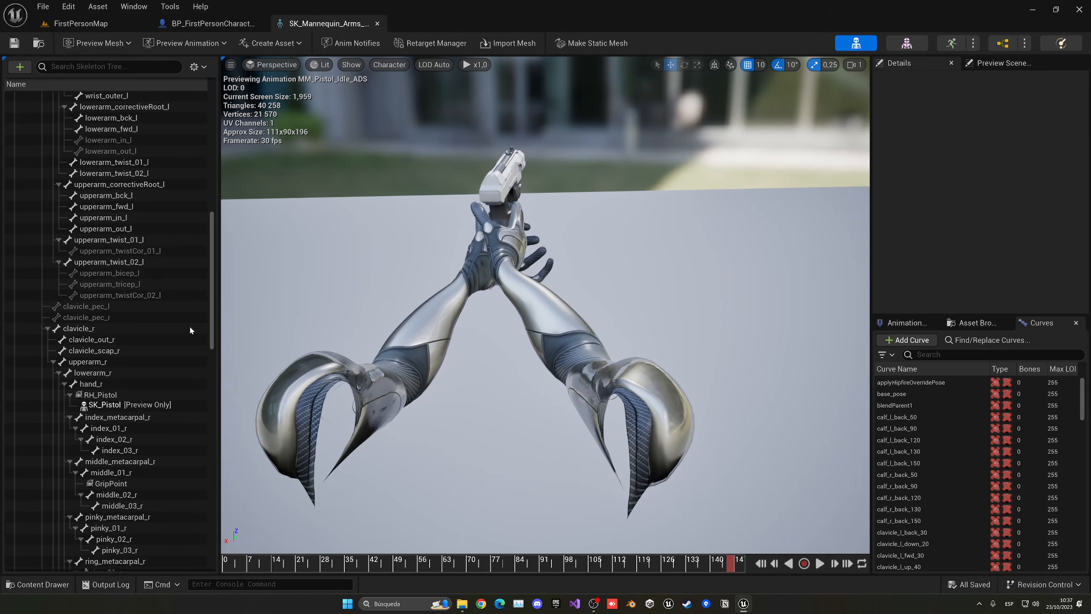
{"action": "left_click", "coordinate": [181, 395]}
{"action": "key", "text": "e"}
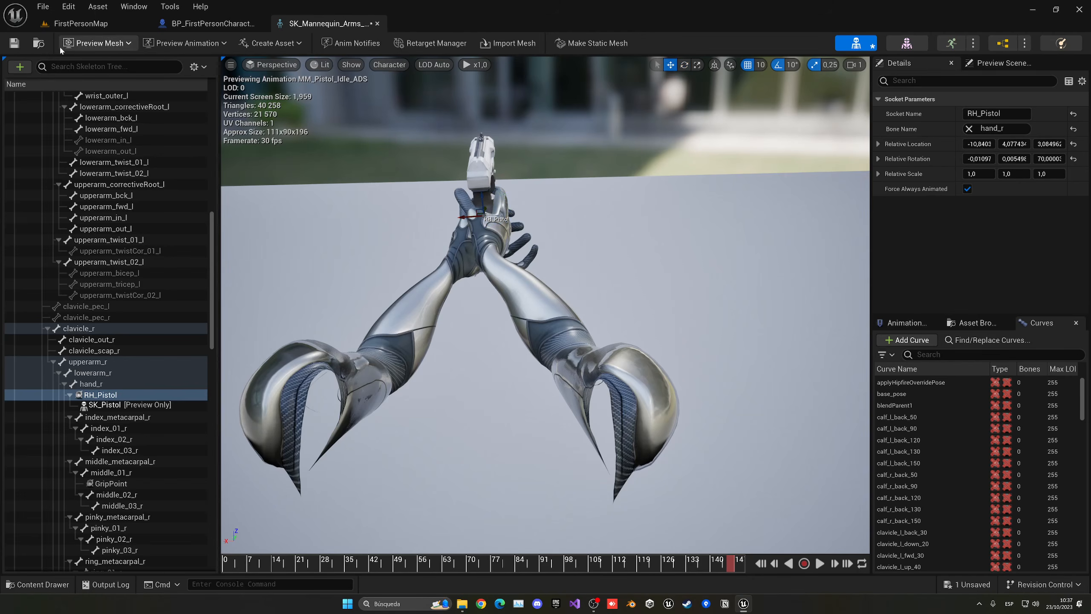
{"action": "left_click", "coordinate": [14, 43]}
Step: Play FirstPersonMap and walk around to check the adjusted pistol alignment, and stop the session
{"action": "left_click", "coordinate": [80, 23]}
{"action": "left_click", "coordinate": [273, 43]}
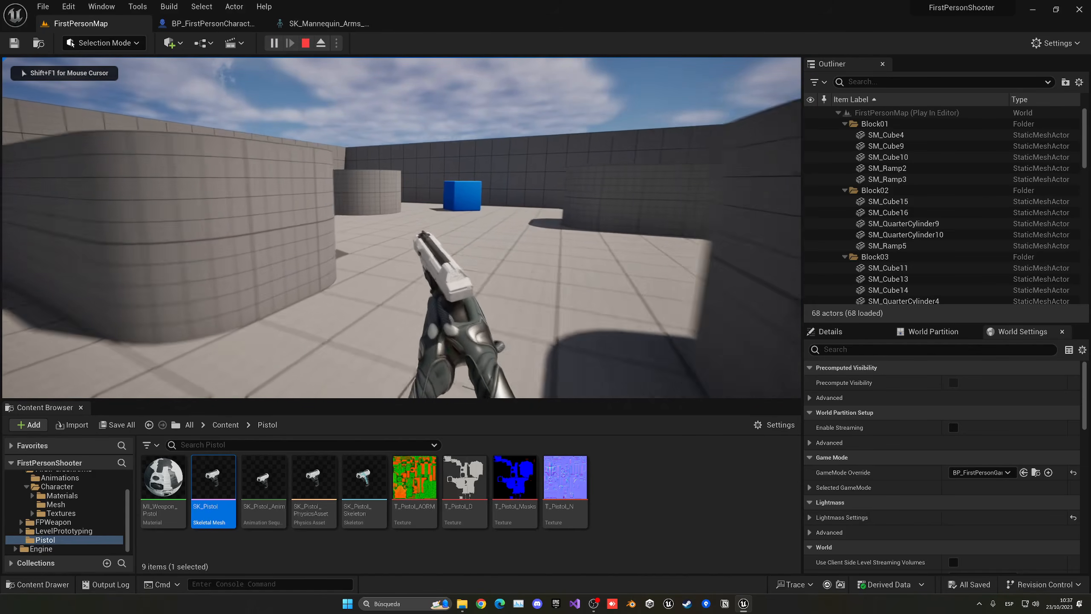
{"action": "key", "text": "w"}
{"action": "key", "text": "w"}
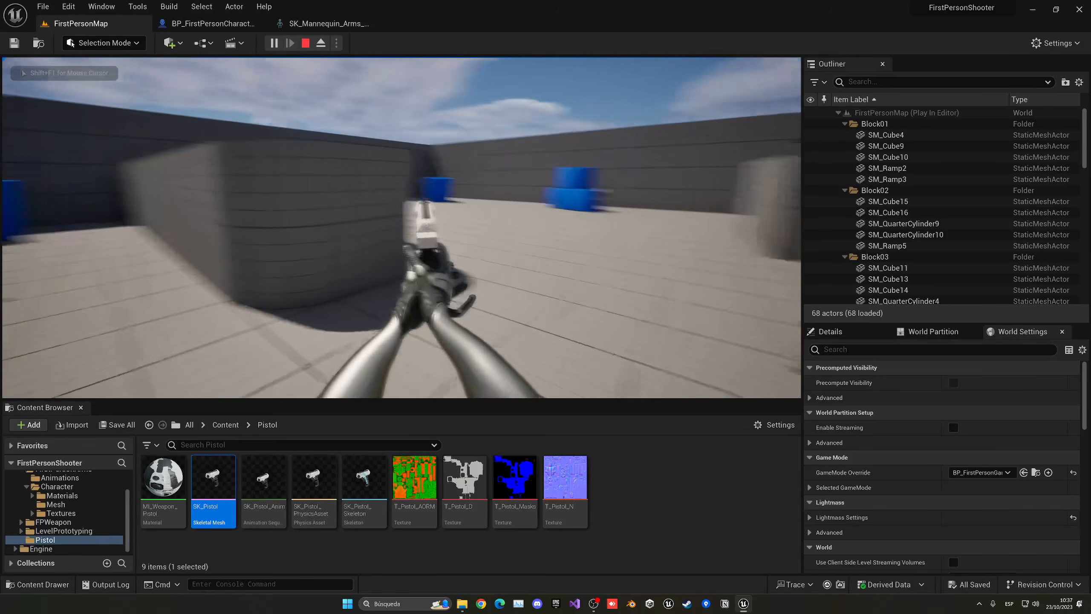
{"action": "key", "text": "w"}
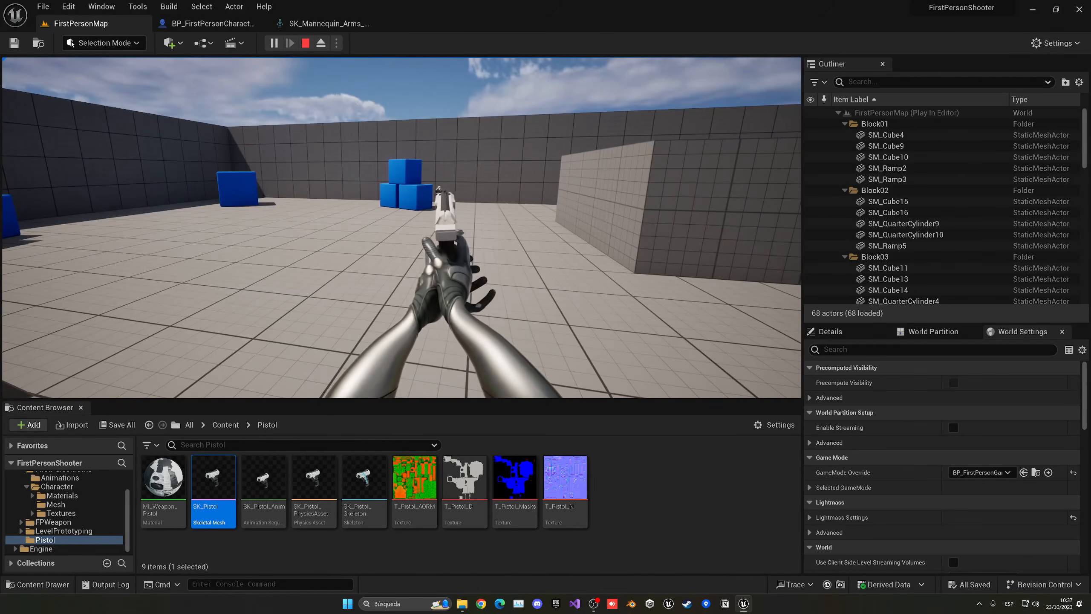
{"action": "key", "text": "w"}
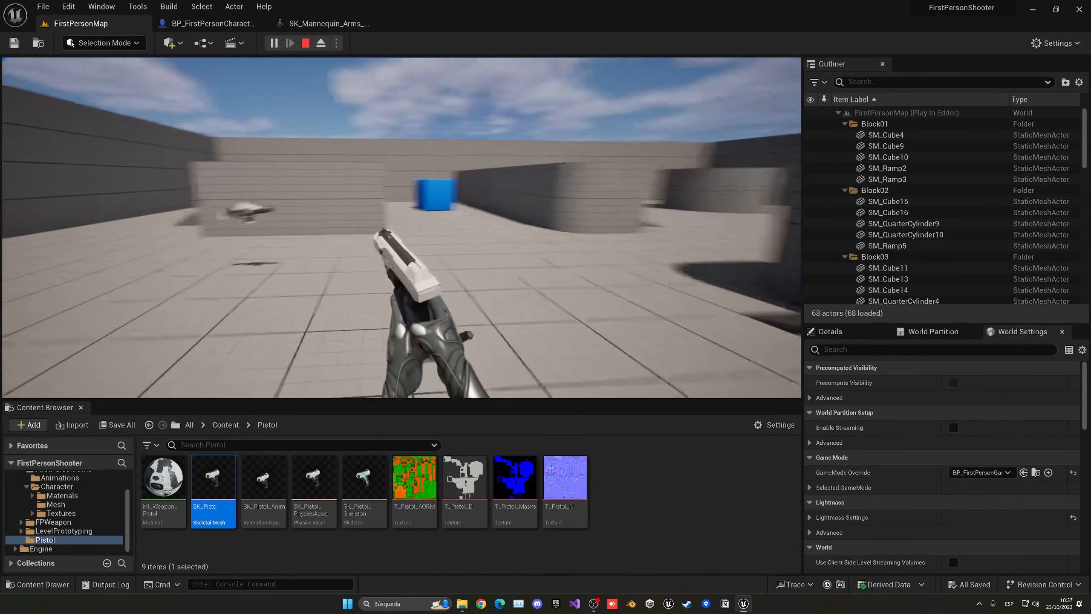
{"action": "key", "text": "w"}
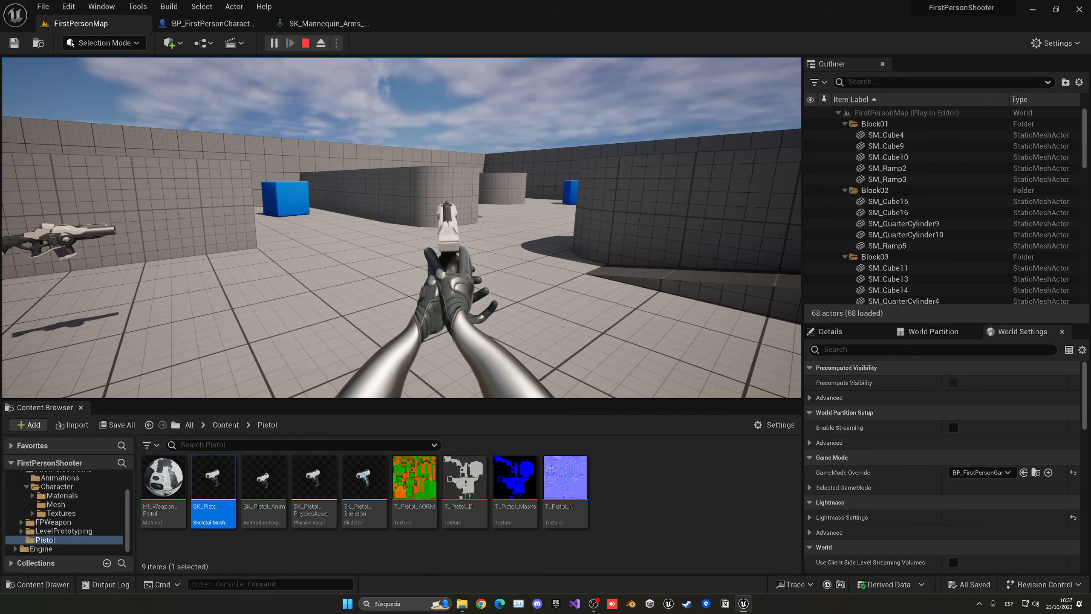
{"action": "key", "text": "Escape"}
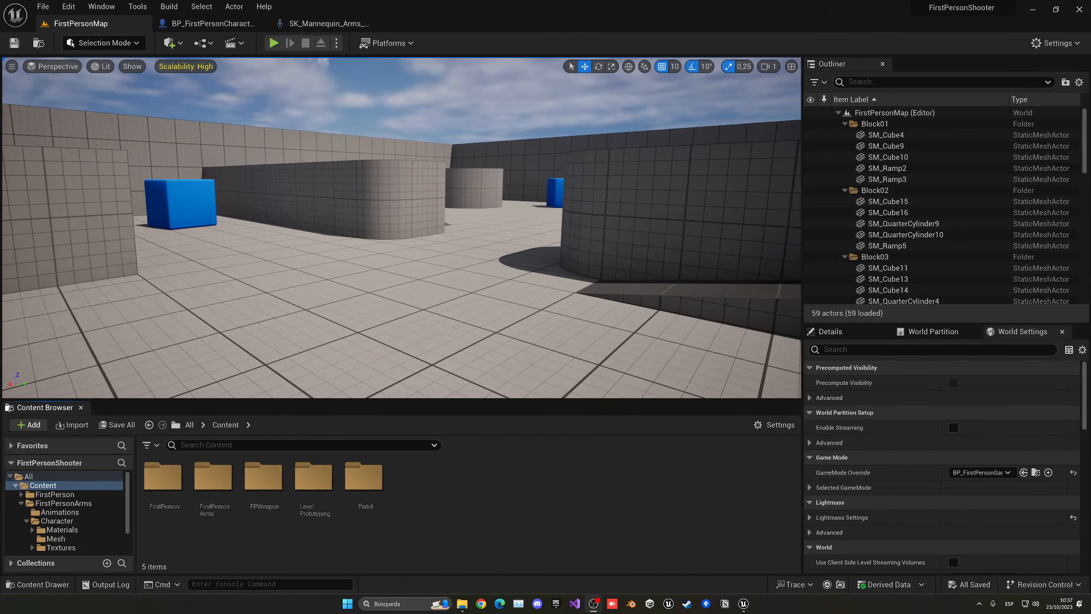
Step: Run FirstPersonMap again and move through the level to review the arm sway and the attached pistol
{"action": "left_click_drag", "start_coordinate": [399, 228], "coordinate": [387, 240]}
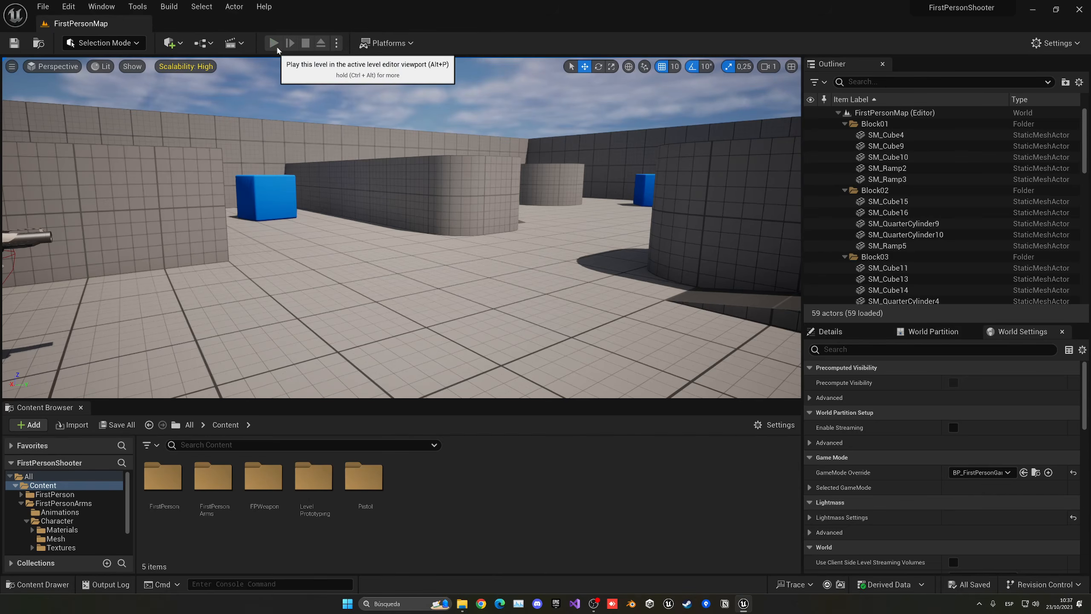
{"action": "left_click", "coordinate": [273, 42]}
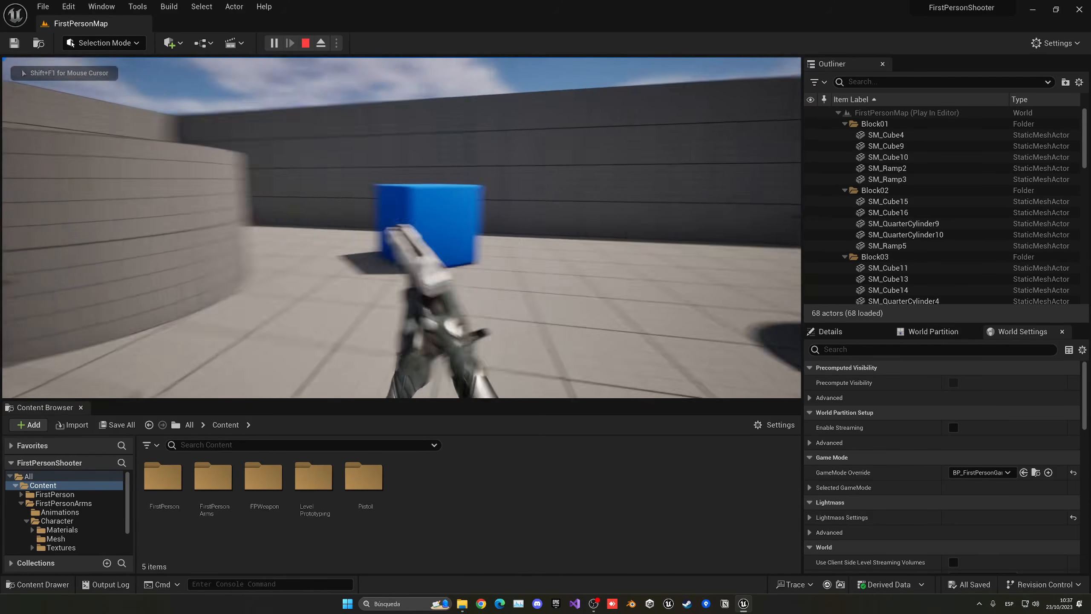
{"action": "key", "text": "w"}
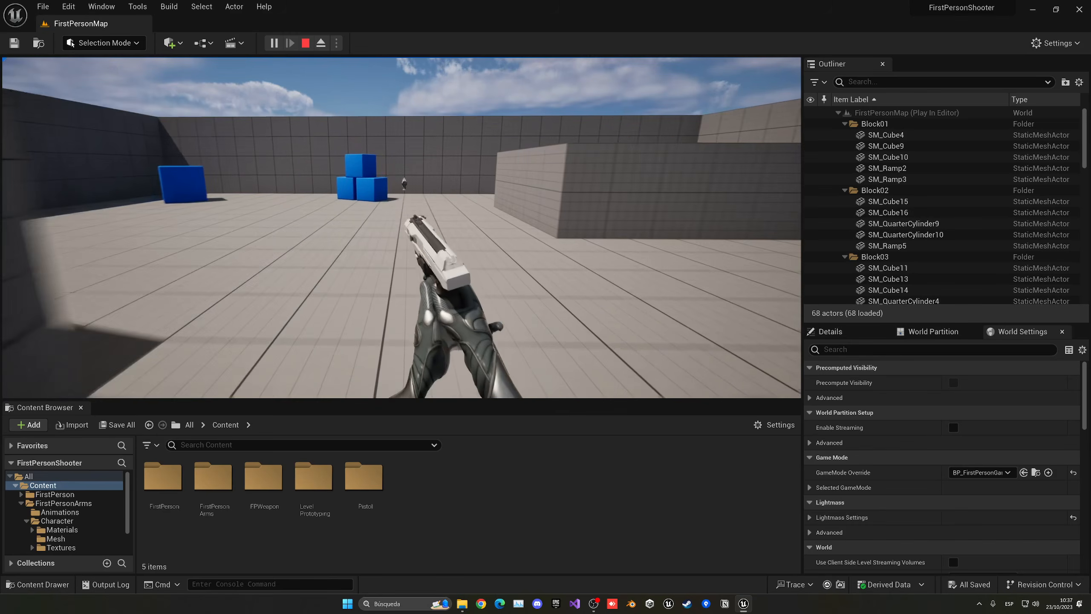
{"action": "key", "text": "w"}
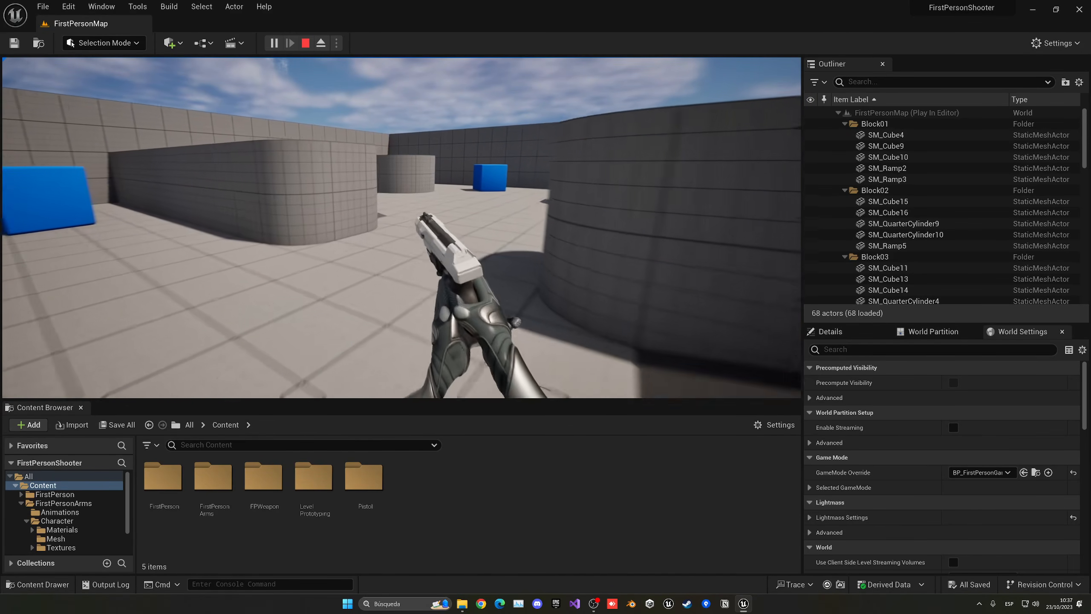
{"action": "key", "text": "w"}
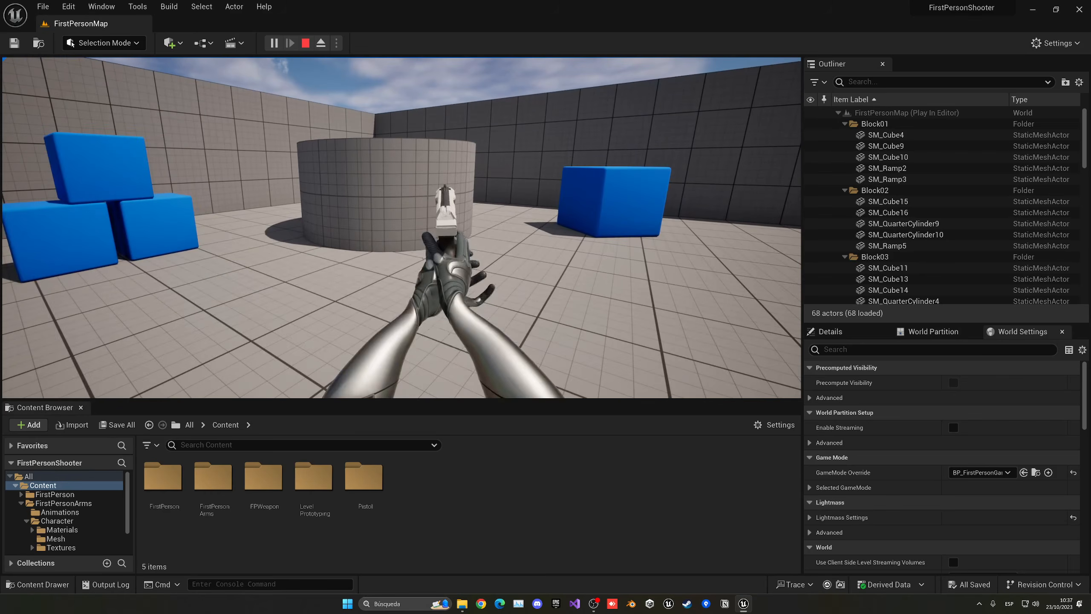
{"action": "key", "text": "w"}
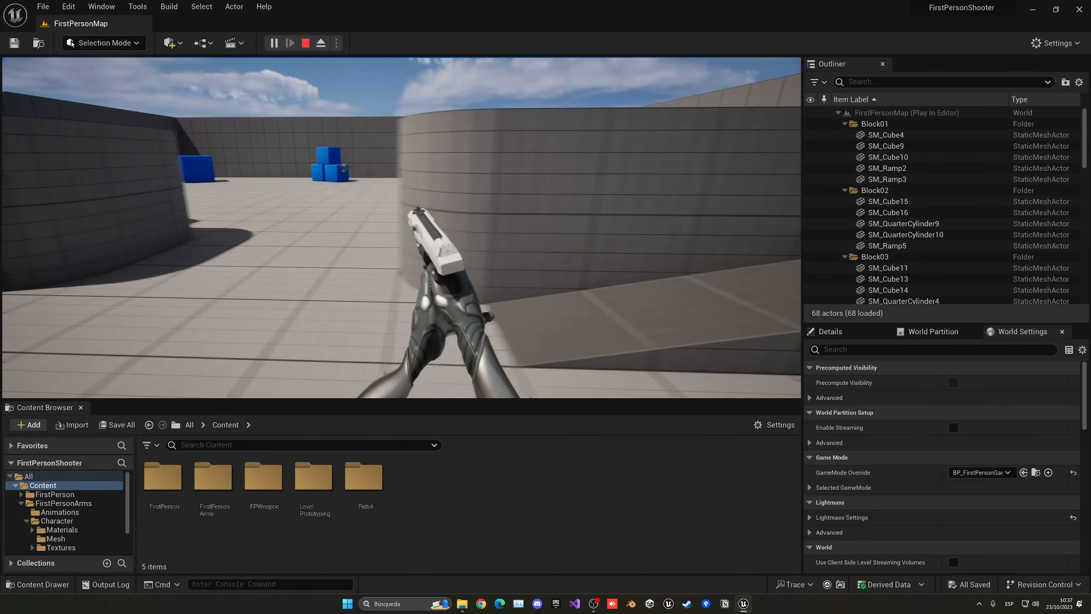
Step: Walk forward through the level to check the arms and pistol, and end the play session
{"action": "key", "text": "w"}
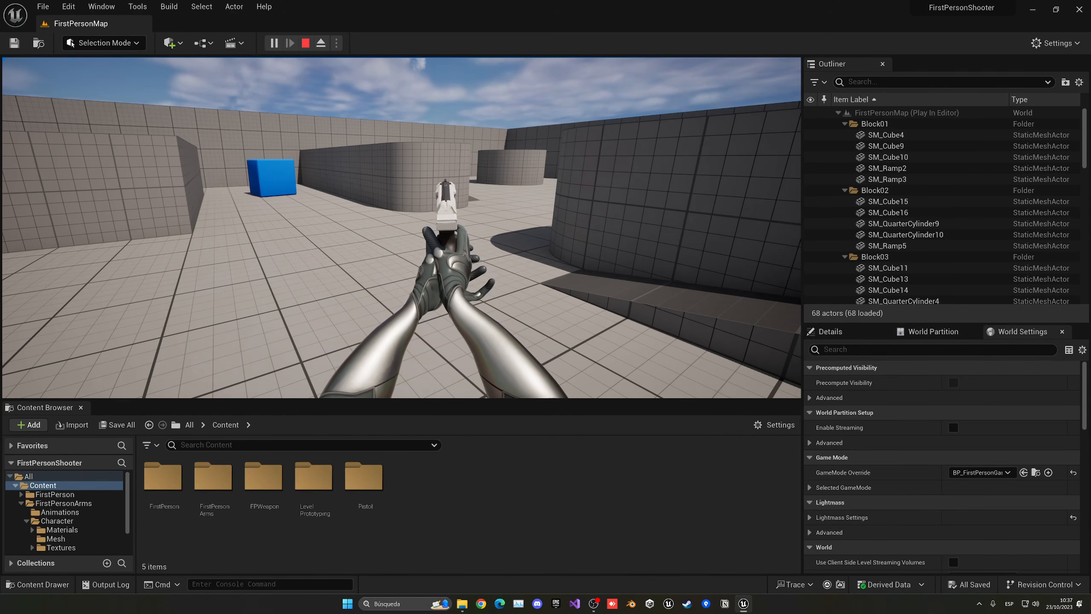
{"action": "key", "text": "Escape"}
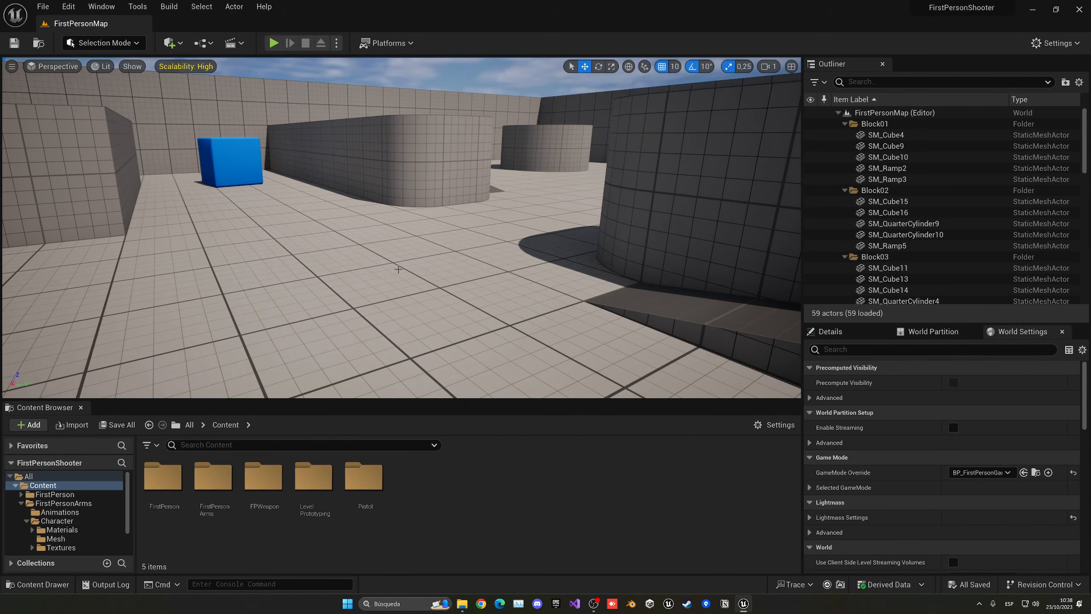
Step: Add the Third Person blueprint feature pack to the project and close the content dialog
{"action": "left_click", "coordinate": [29, 425]}
{"action": "left_click", "coordinate": [112, 209]}
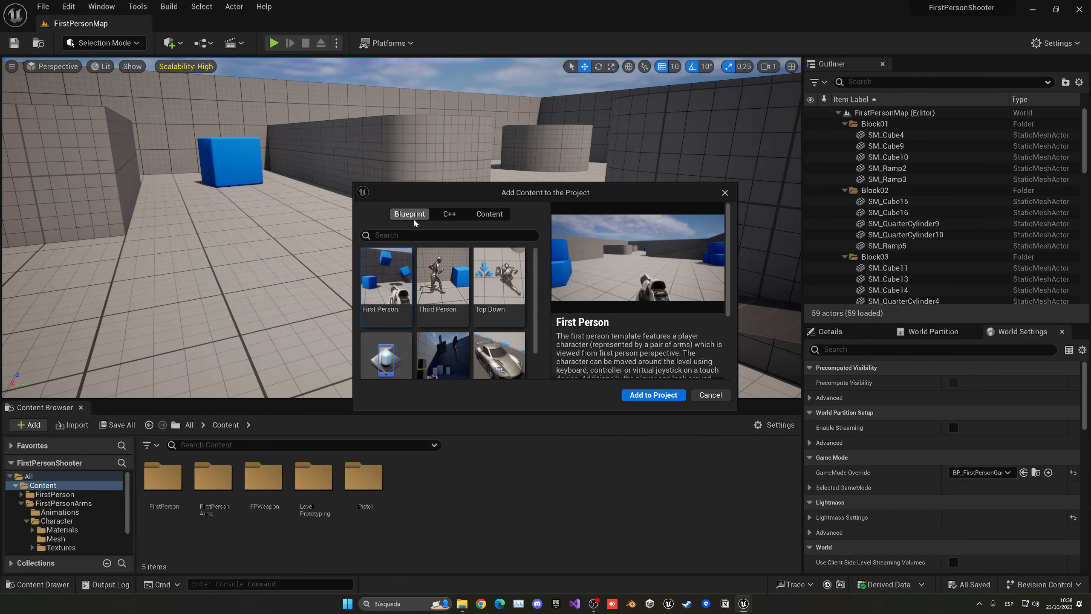
{"action": "left_click", "coordinate": [436, 284]}
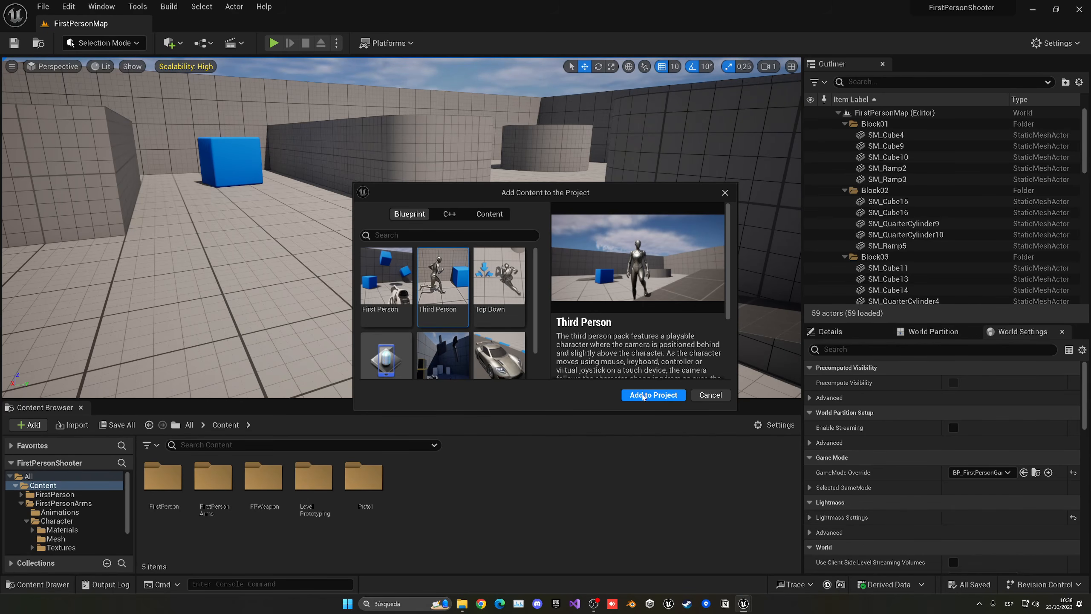
{"action": "left_click", "coordinate": [644, 396]}
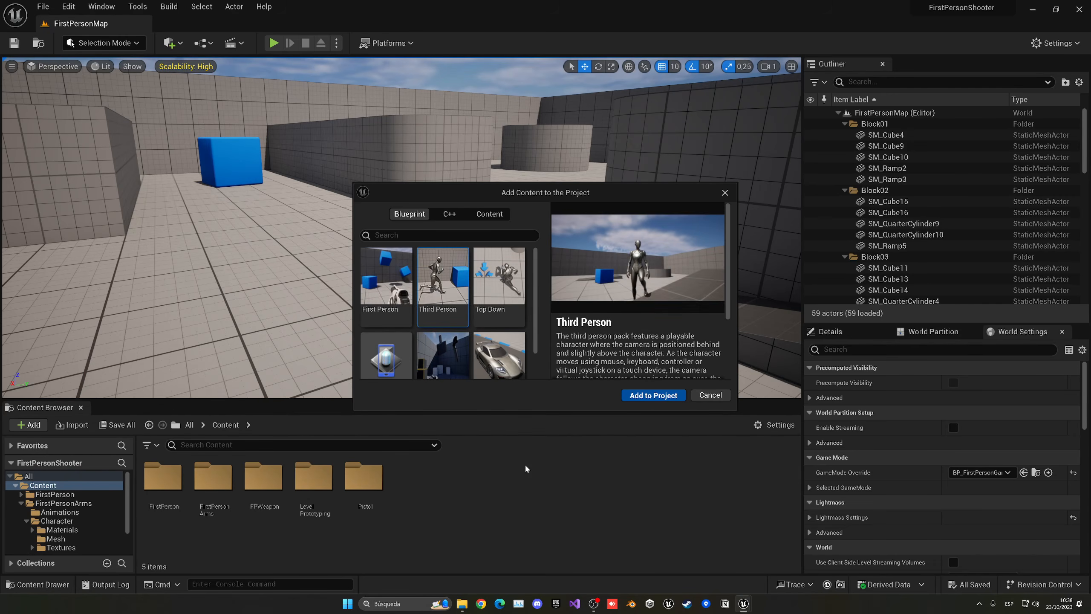
{"action": "left_click", "coordinate": [711, 395]}
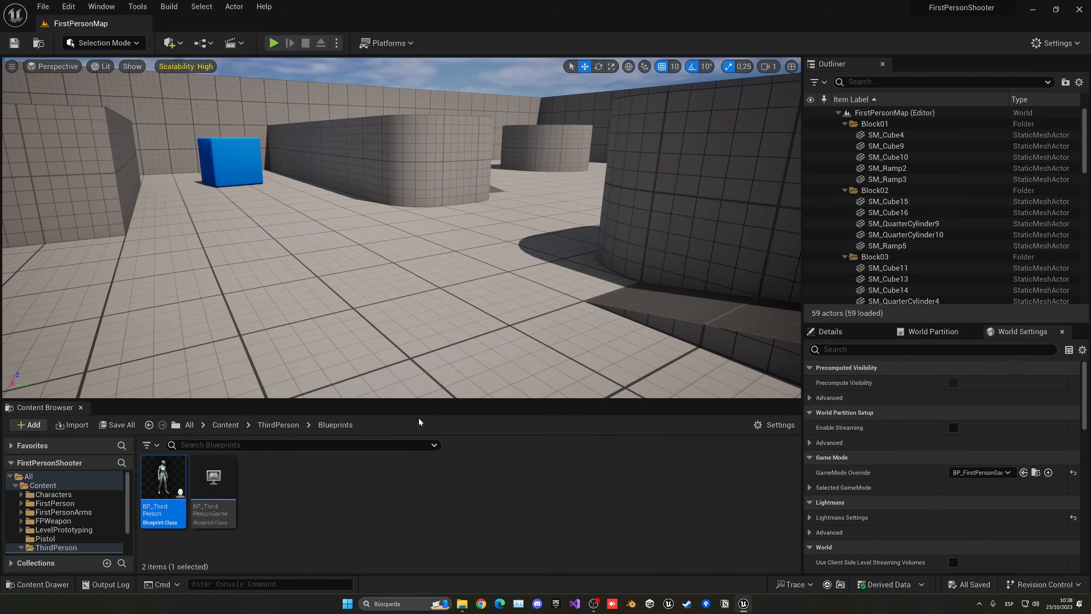
Step: Check the new ThirdPerson folder in Content and force-delete it, keeping the Characters folder
{"action": "left_click", "coordinate": [235, 426]}
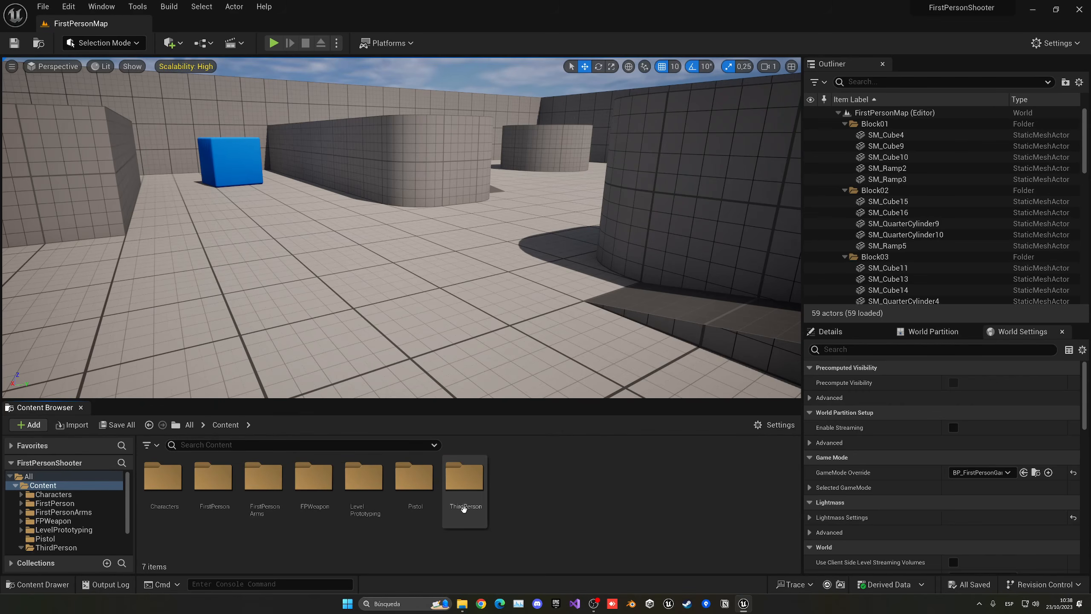
{"action": "double_click", "coordinate": [464, 490]}
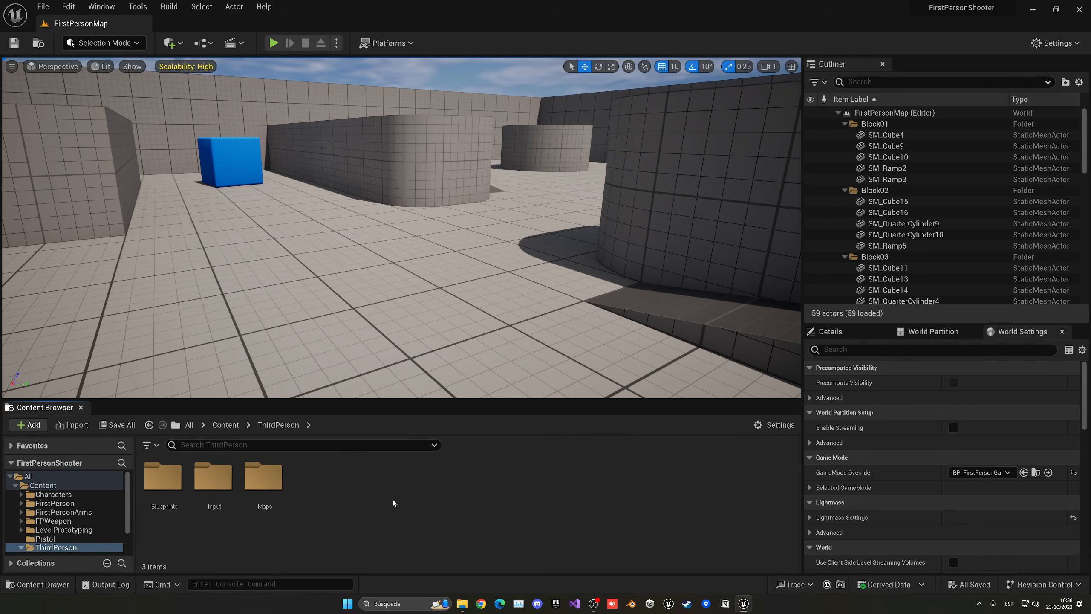
{"action": "left_click", "coordinate": [226, 425]}
{"action": "left_click", "coordinate": [465, 479]}
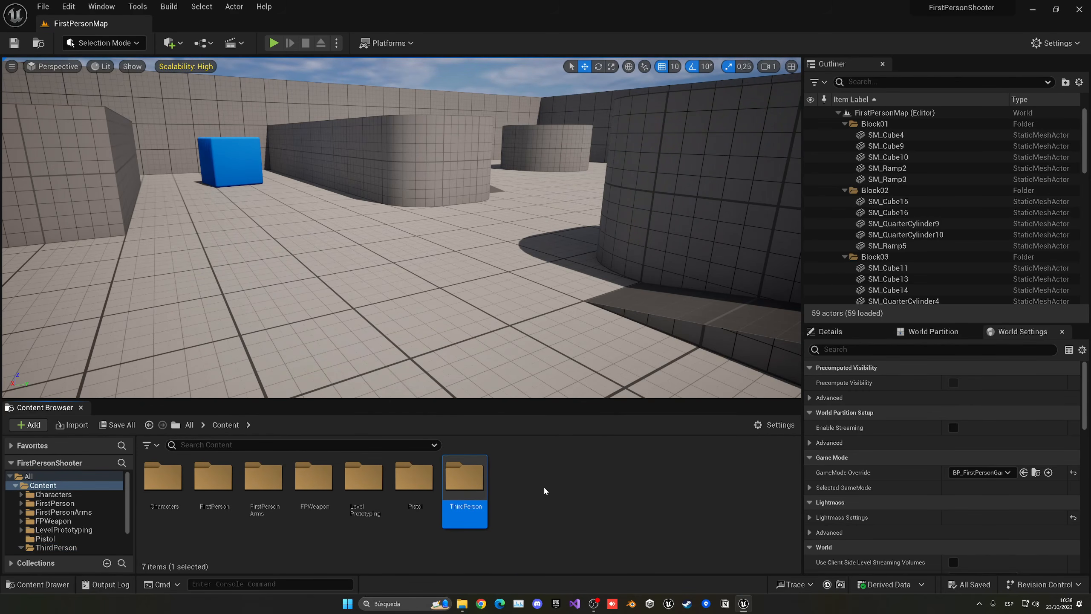
{"action": "key", "text": "Delete"}
{"action": "left_click", "coordinate": [568, 515]}
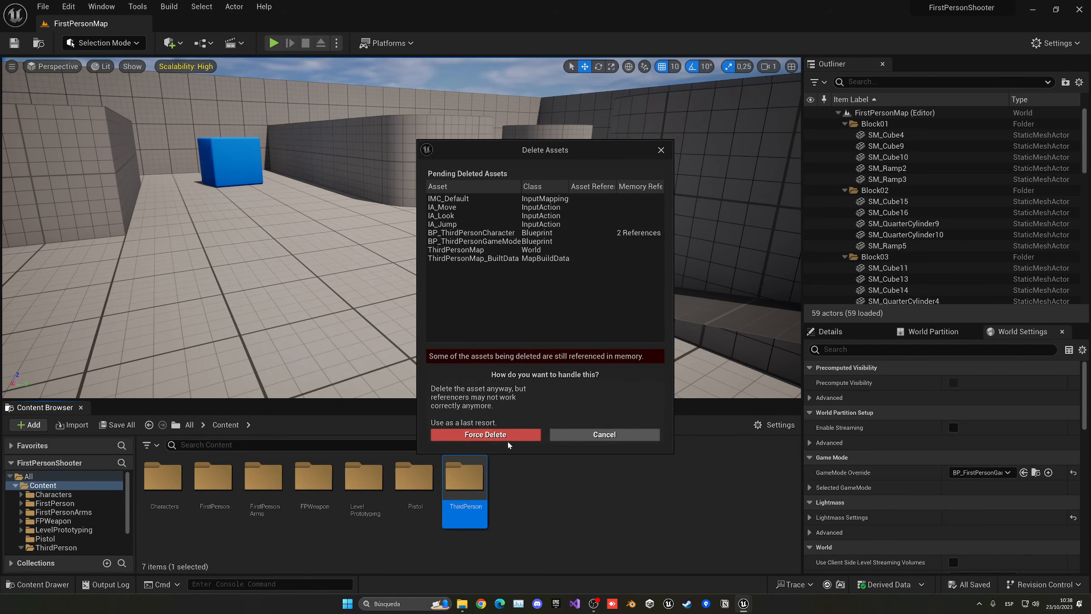
{"action": "left_click", "coordinate": [505, 440]}
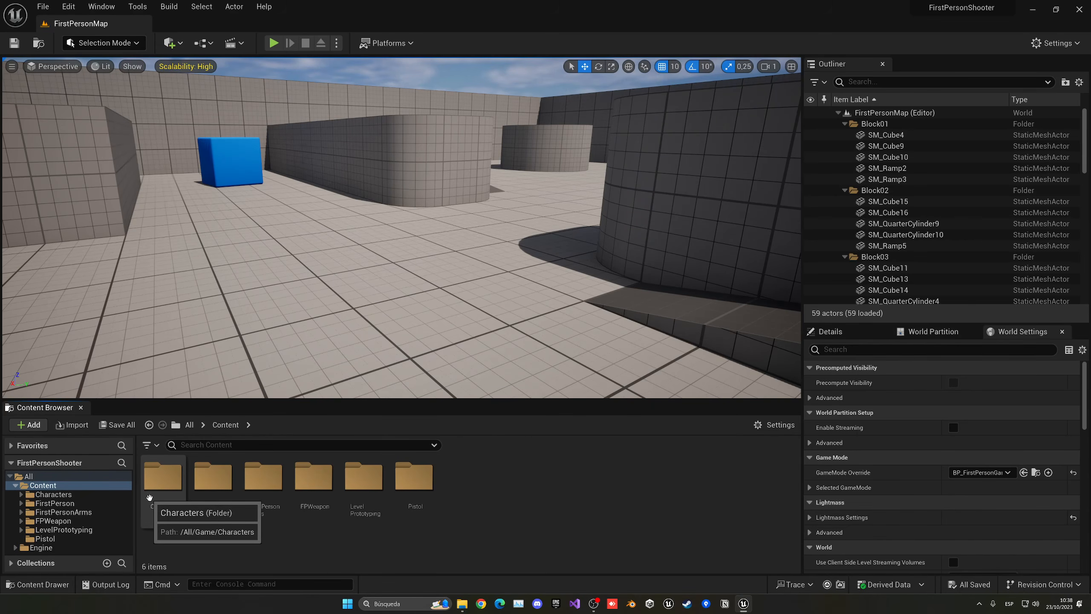
Step: Go to Characters/Mannequins/Animations/Manny, preview the MM_Walk_InPlace animation, and close it
{"action": "double_click", "coordinate": [163, 494]}
{"action": "double_click", "coordinate": [200, 515]}
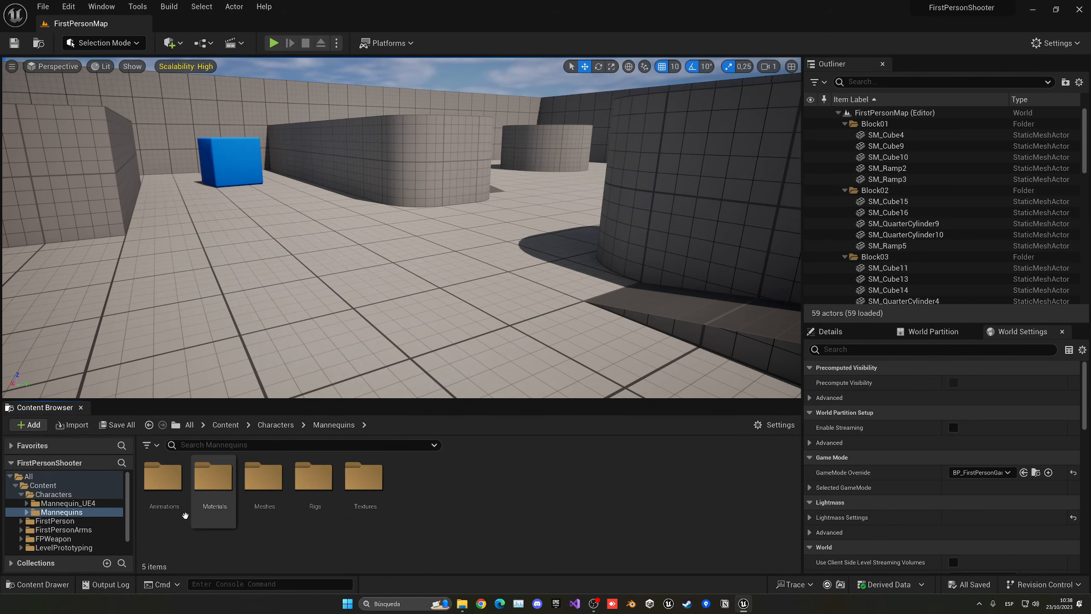
{"action": "double_click", "coordinate": [180, 515]}
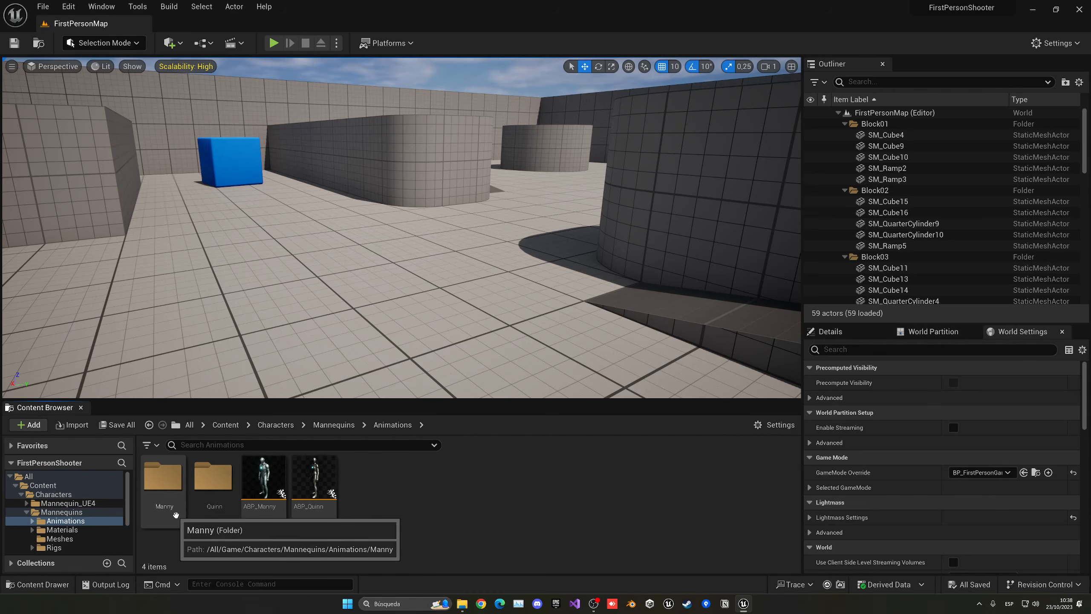
{"action": "double_click", "coordinate": [180, 515]}
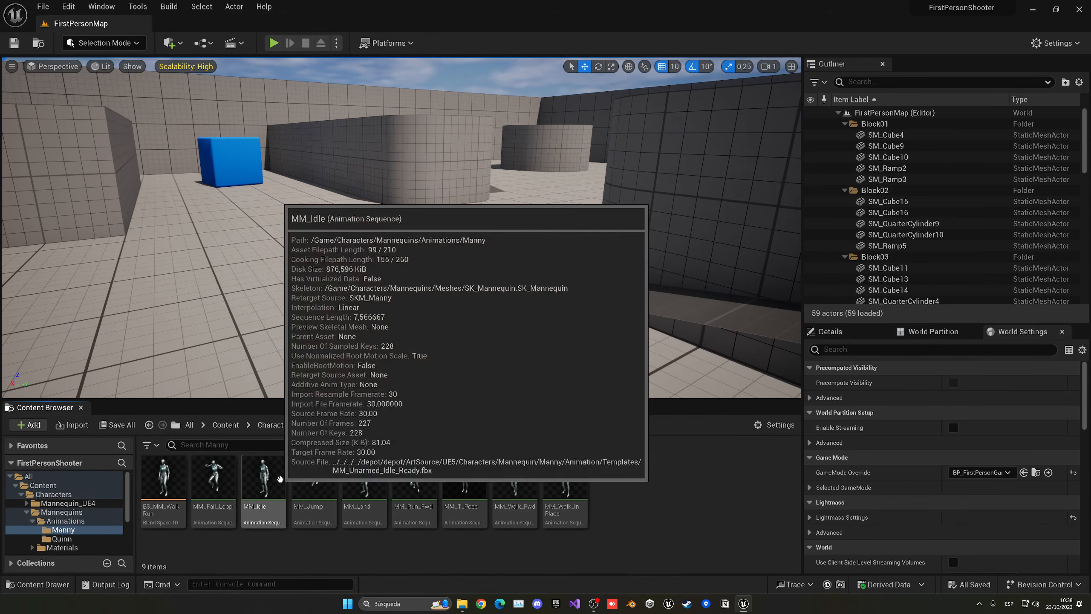
{"action": "left_click", "coordinate": [567, 483]}
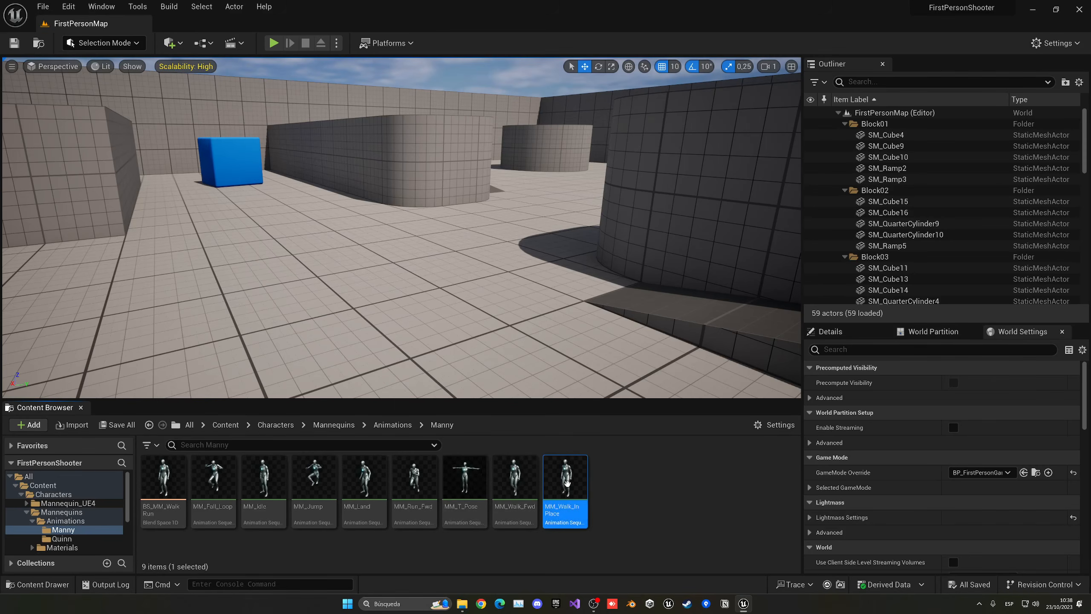
{"action": "double_click", "coordinate": [567, 484]}
{"action": "middle_click", "coordinate": [457, 54]}
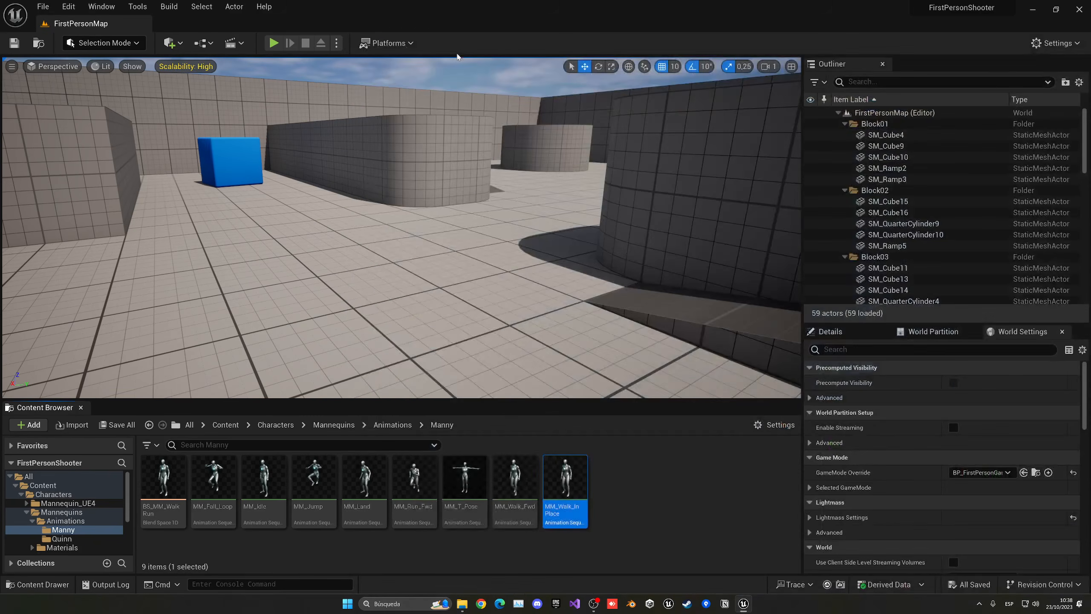
Step: Create a Blend Space 1D named BodyBlendSpace1D for the SK_Mannequin skeleton in the Manny folder and open it docked in the main window
{"action": "right_click", "coordinate": [635, 482]}
{"action": "mouse_move", "coordinate": [683, 263]}
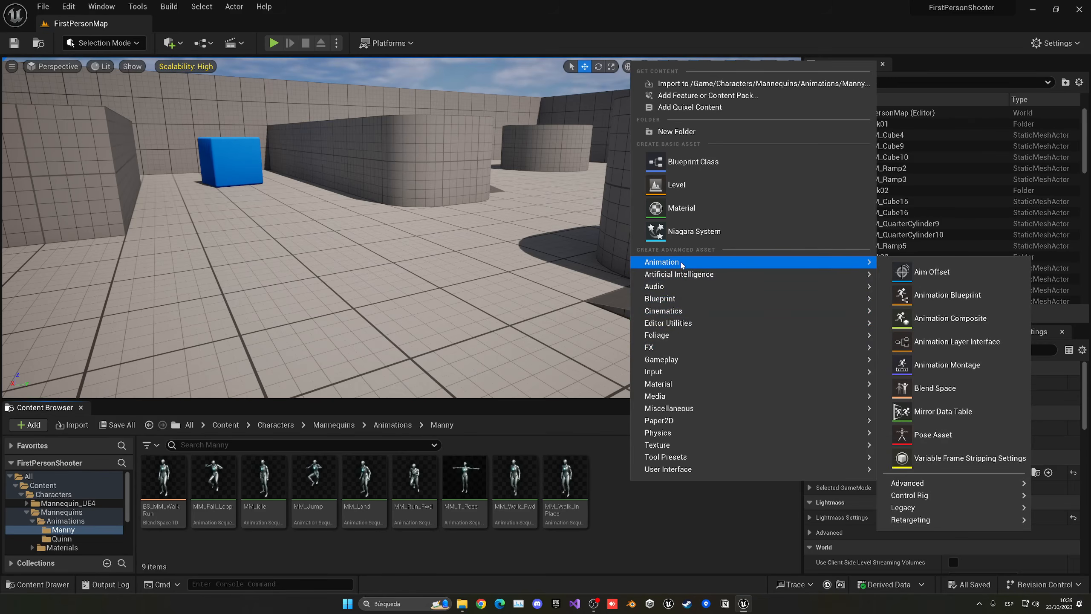
{"action": "mouse_move", "coordinate": [908, 508]}
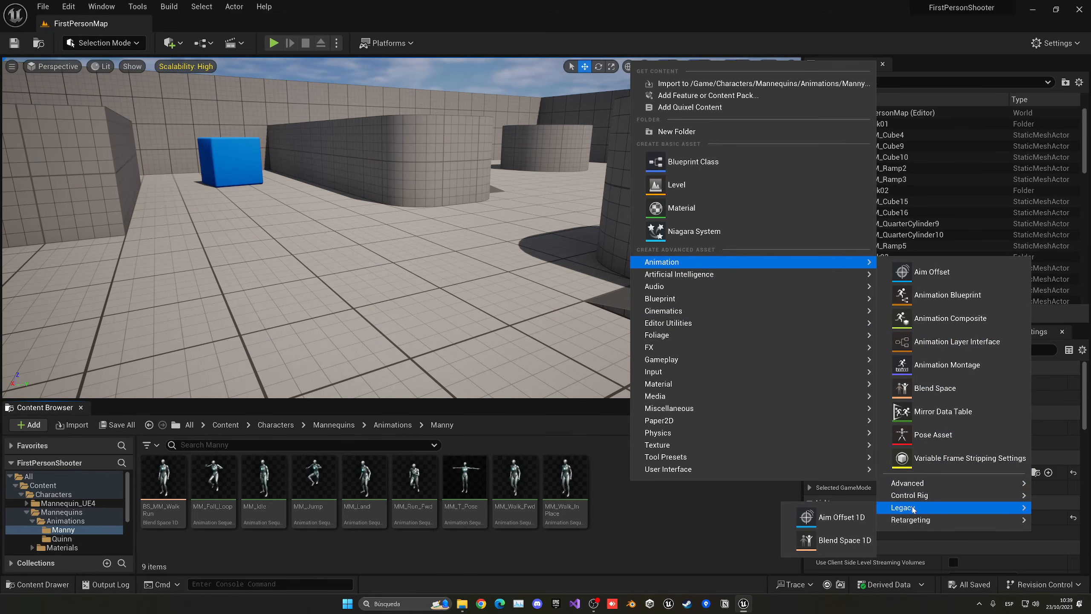
{"action": "left_click", "coordinate": [844, 540]}
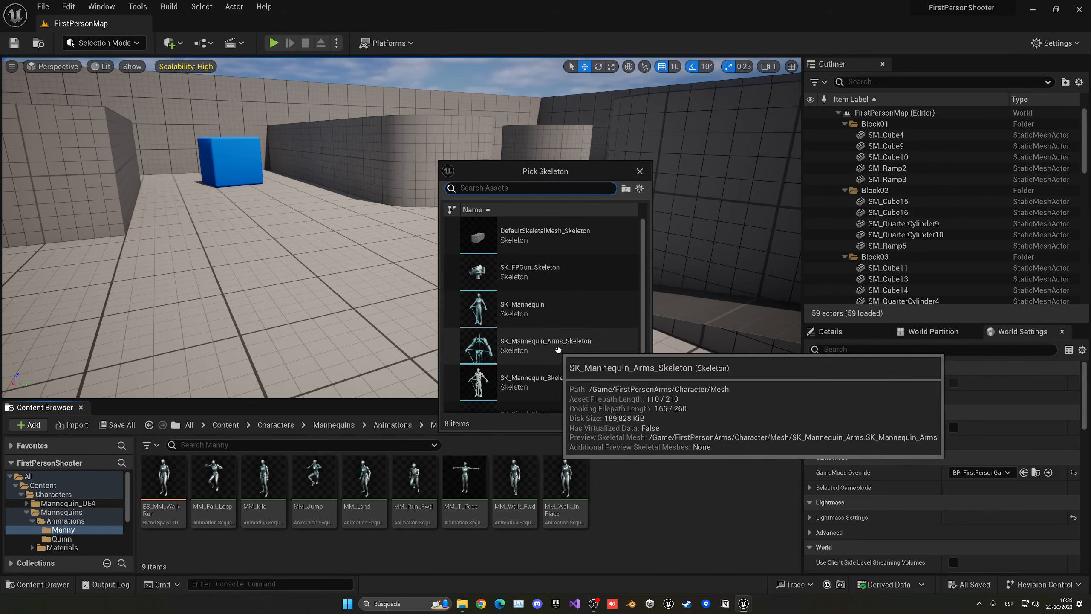
{"action": "left_click", "coordinate": [544, 305]}
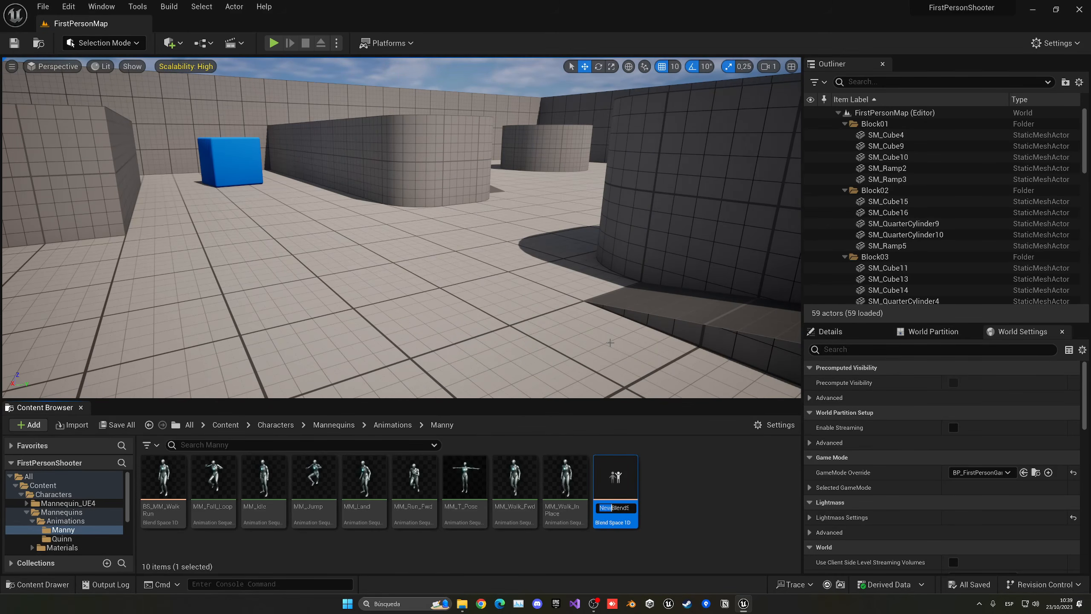
{"action": "key", "text": "Return"}
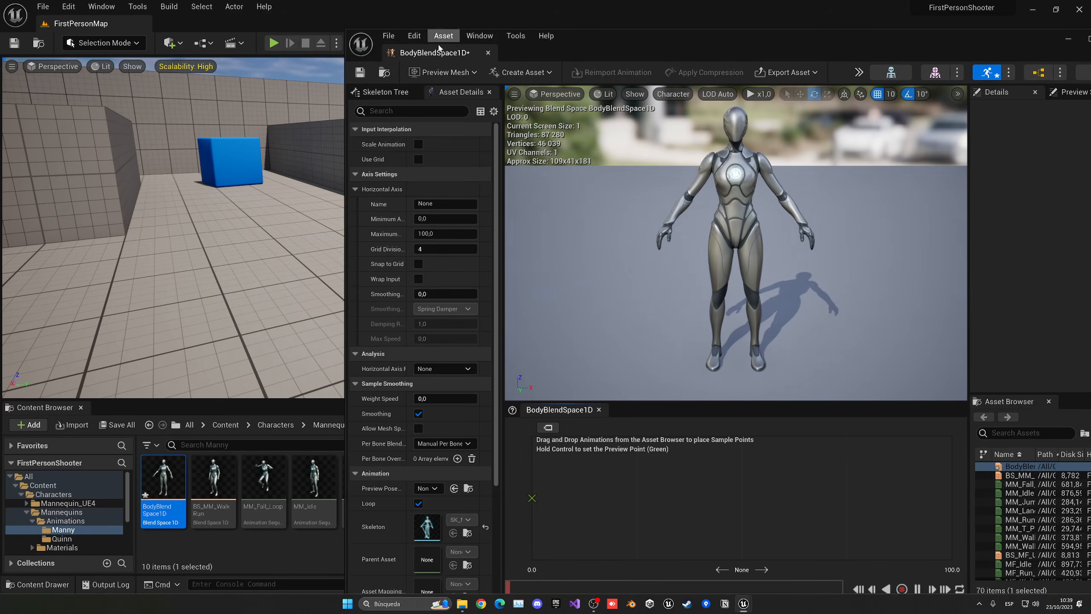
{"action": "left_click_drag", "start_coordinate": [437, 51], "coordinate": [223, 74]}
{"action": "left_click_drag", "start_coordinate": [279, 16], "coordinate": [206, 23]}
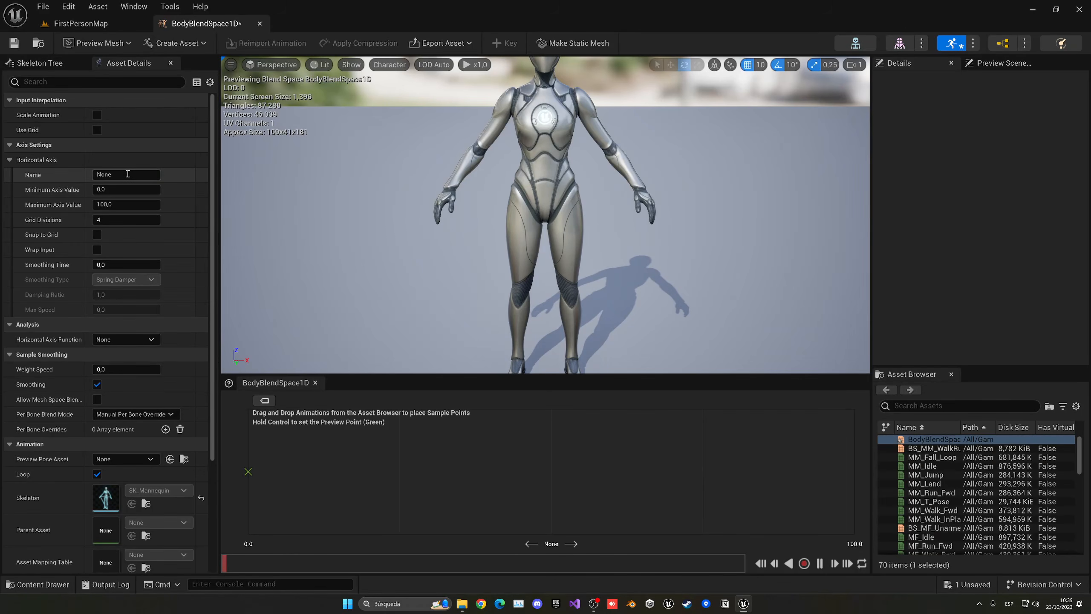
Step: Name the blend space's horizontal axis Speed and set its maximum axis value to 400
{"action": "left_click_drag", "start_coordinate": [126, 174], "coordinate": [75, 175]}
{"action": "type", "text": "Speed"}
{"action": "key", "text": "Tab"}
{"action": "key", "text": "Tab"}
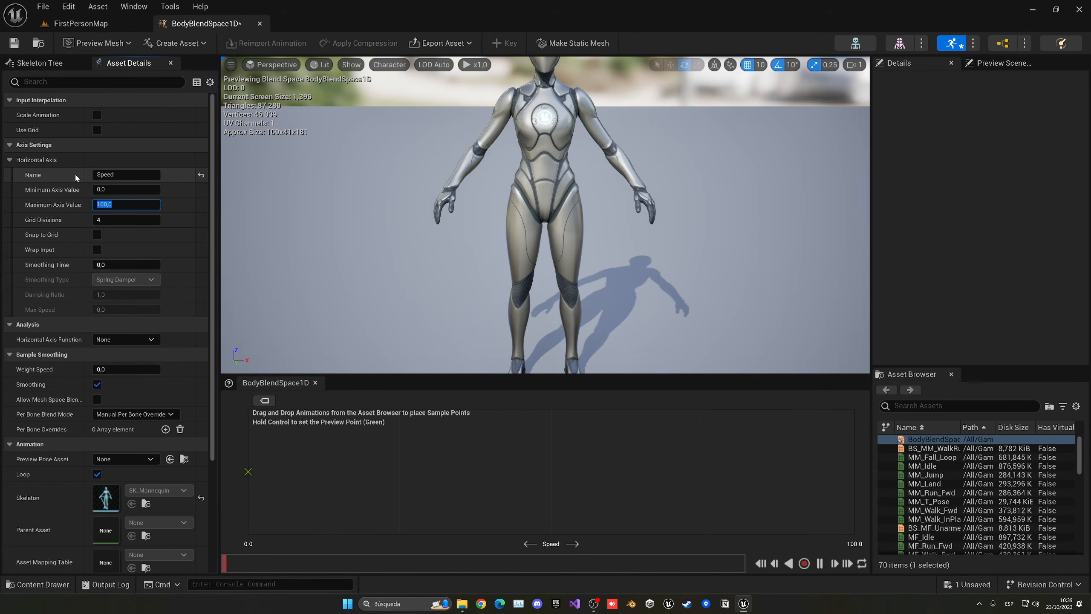
{"action": "type", "text": "400"}
{"action": "key", "text": "Return"}
Step: Find the idle animations and place MM_Idle as a sample at Speed 0
{"action": "left_click", "coordinate": [915, 405]}
{"action": "type", "text": "i"}
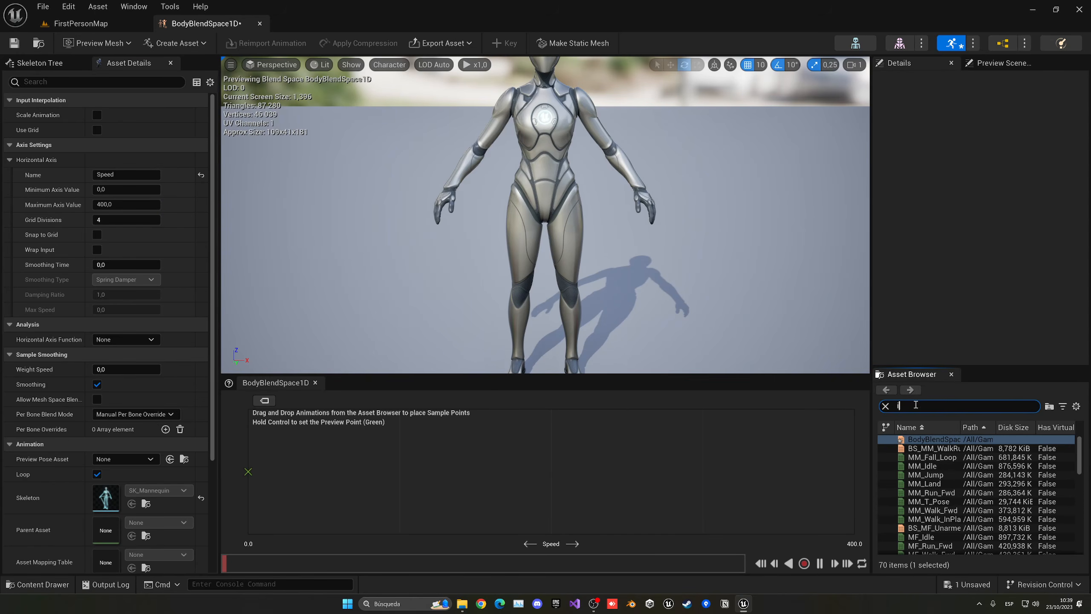
{"action": "type", "text": "dle"}
{"action": "left_click_drag", "start_coordinate": [922, 439], "coordinate": [233, 475]}
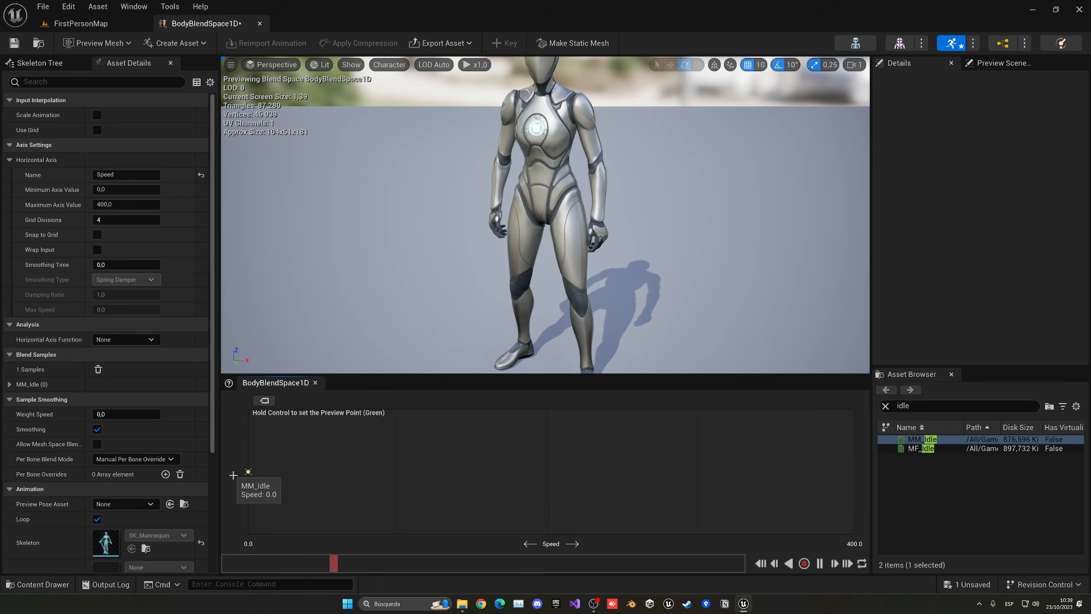
Step: Place MM_Walk_Fwd as a sample at Speed 400, and save and close the blend space
{"action": "left_click", "coordinate": [887, 408]}
{"action": "type", "text": "wal"}
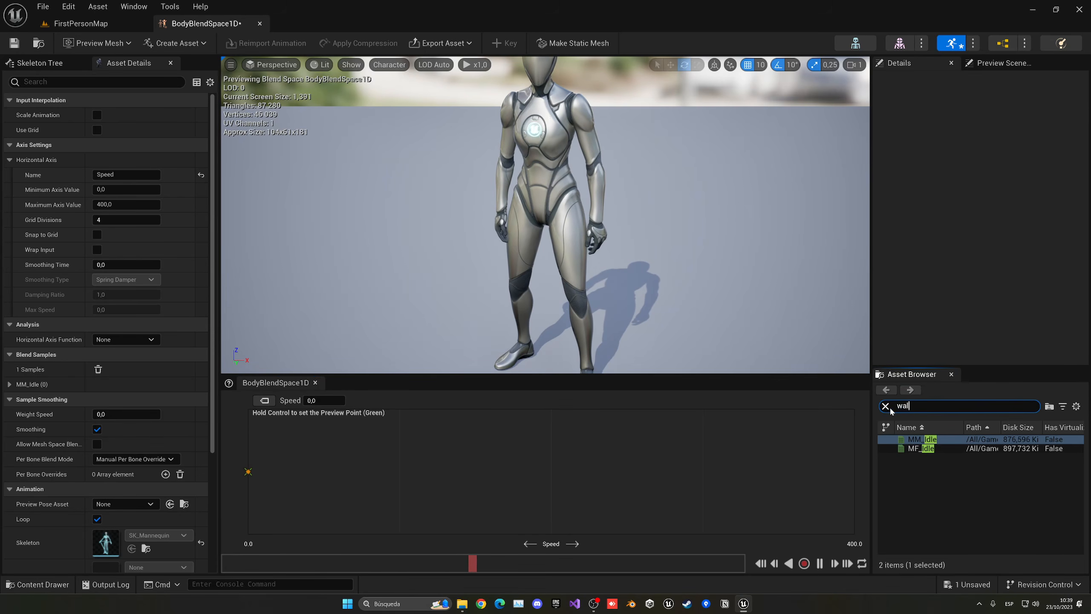
{"action": "type", "text": "k"}
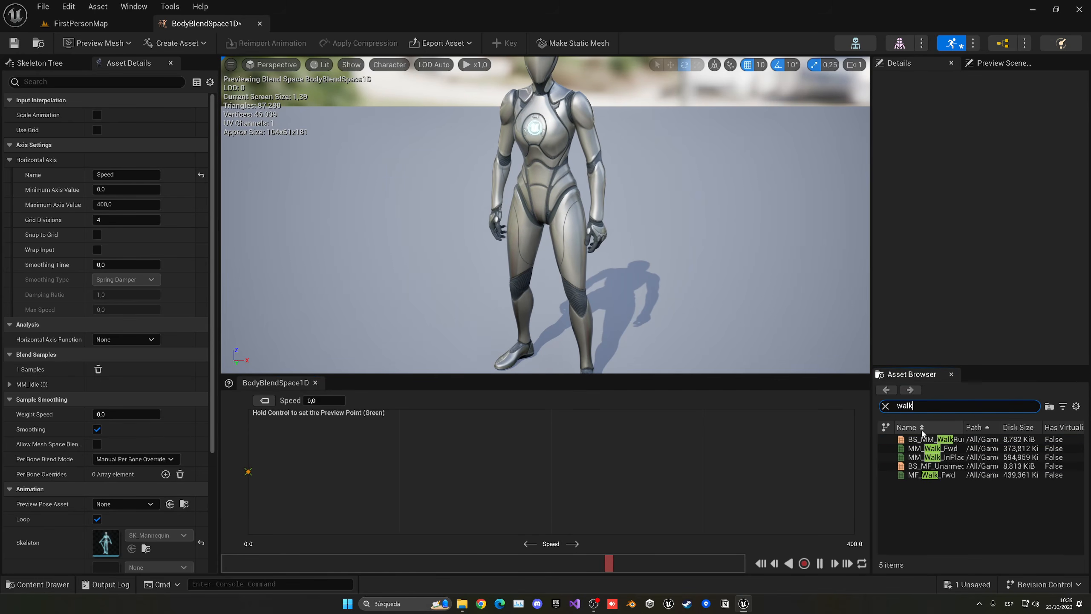
{"action": "left_click_drag", "start_coordinate": [932, 448], "coordinate": [863, 473]}
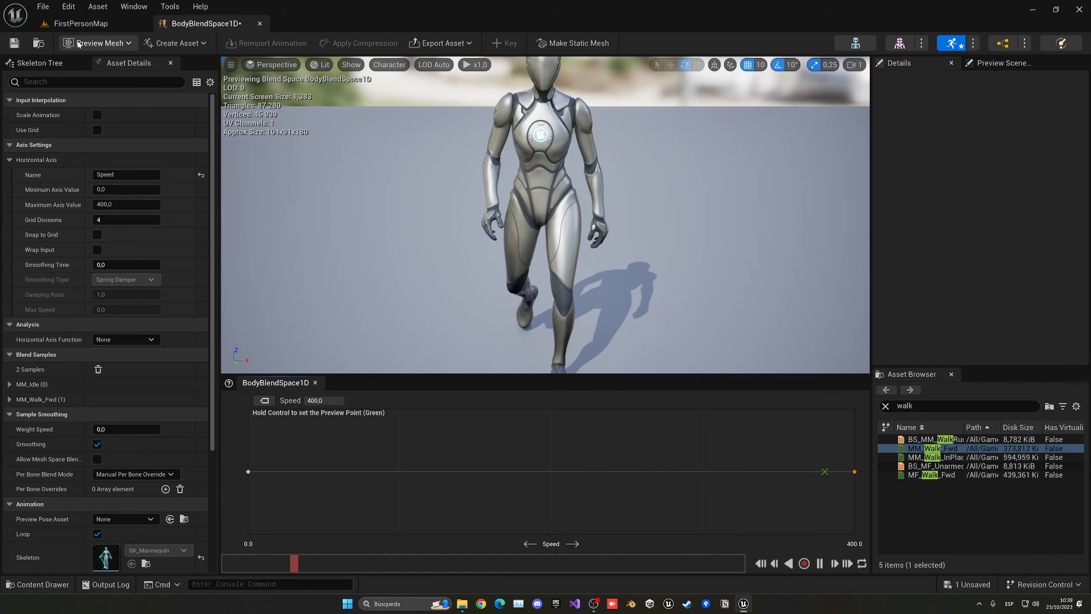
{"action": "left_click", "coordinate": [14, 43]}
{"action": "left_click", "coordinate": [260, 23]}
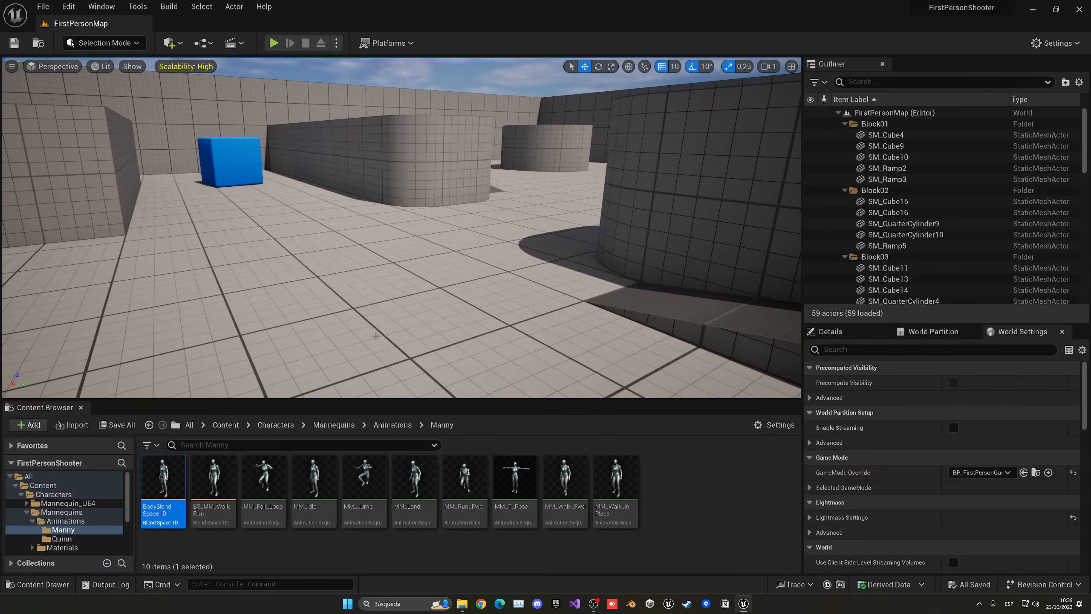
Step: Create an Animation Blueprint named ABP_Body for the SK_Mannequin skeleton in the Manny folder and open it docked in the main window
{"action": "right_click", "coordinate": [663, 475]}
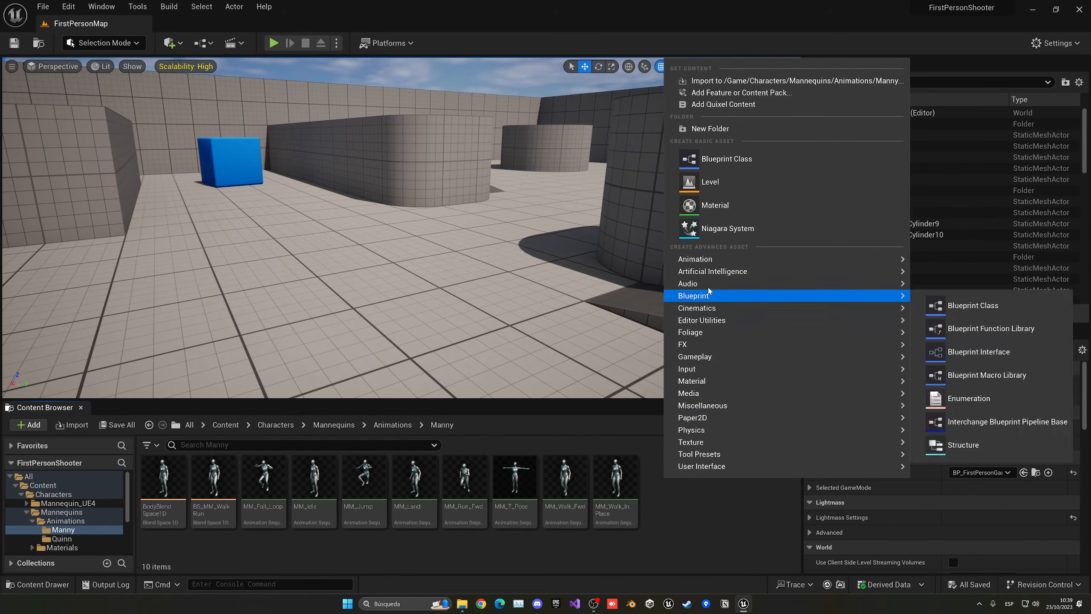
{"action": "mouse_move", "coordinate": [708, 262]}
{"action": "left_click", "coordinate": [981, 292]}
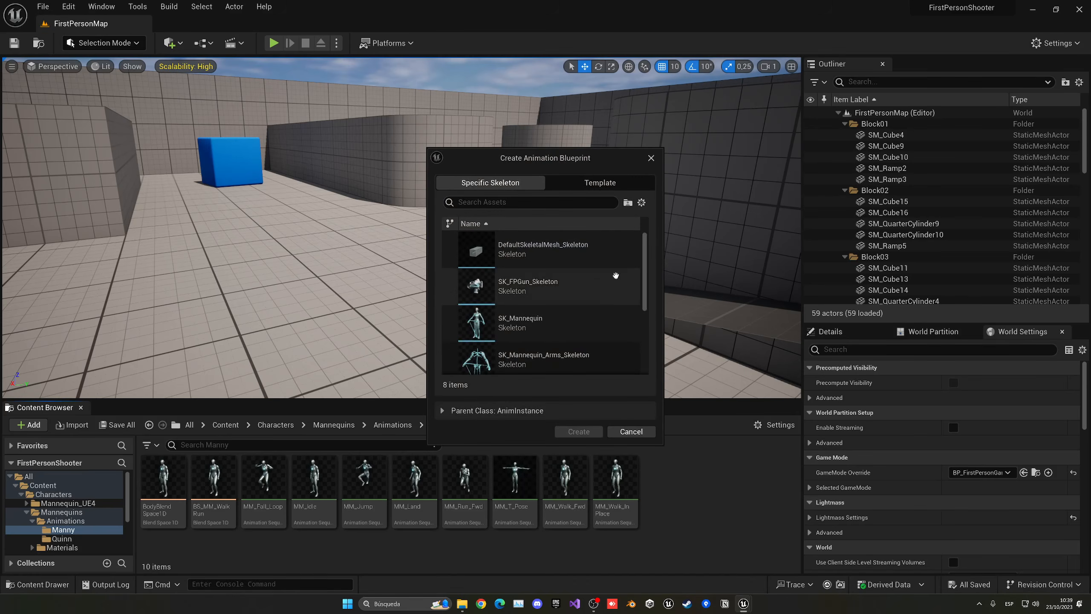
{"action": "left_click", "coordinate": [535, 317]}
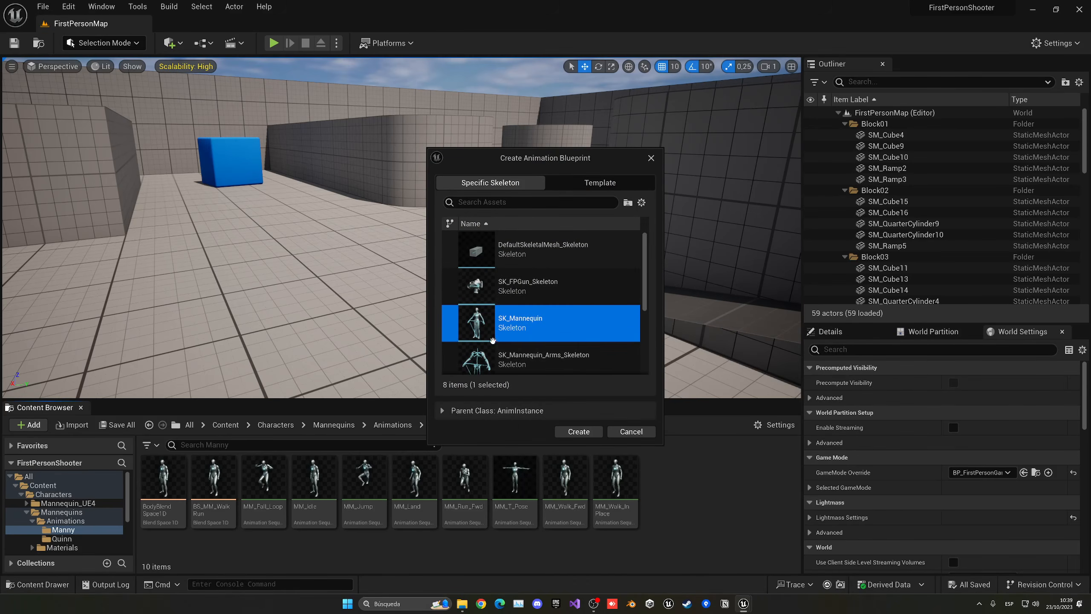
{"action": "left_click", "coordinate": [579, 431]}
{"action": "type", "text": "A"}
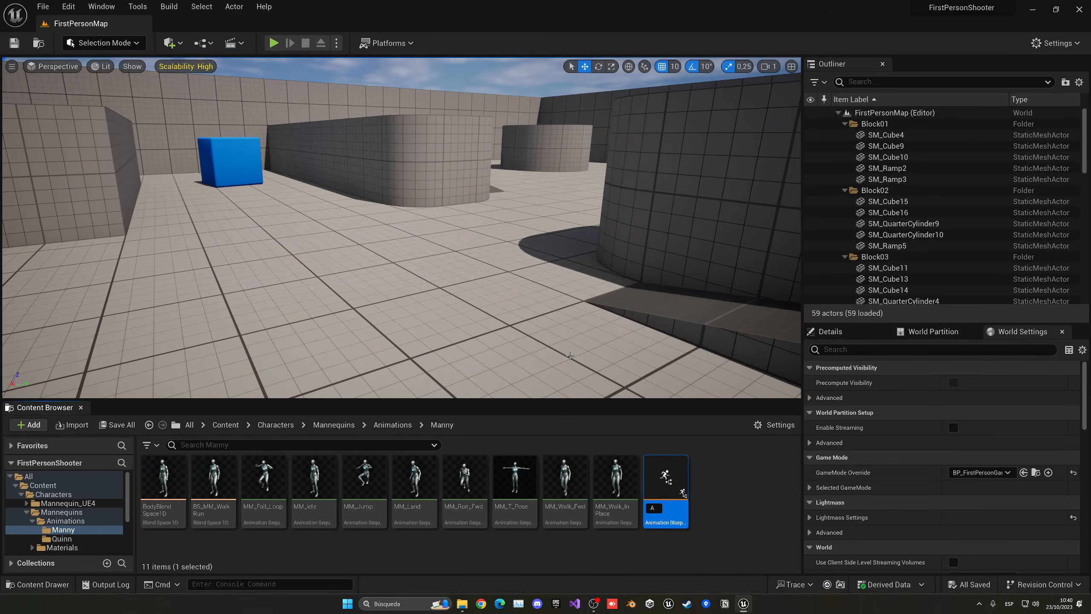
{"action": "type", "text": "BP_Body"}
{"action": "key", "text": "Return"}
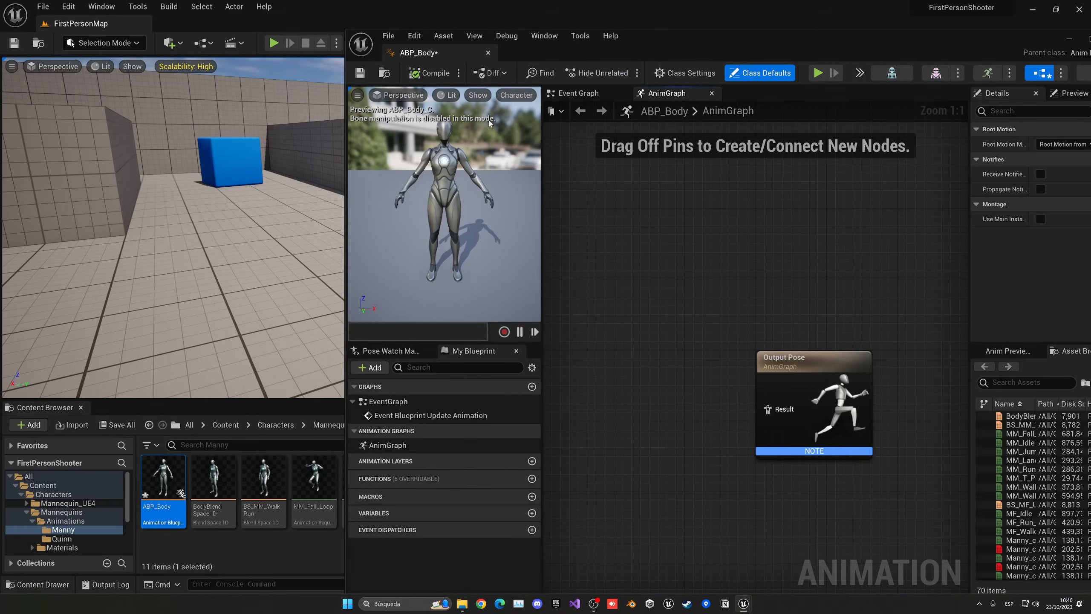
{"action": "left_click_drag", "start_coordinate": [431, 53], "coordinate": [325, 24]}
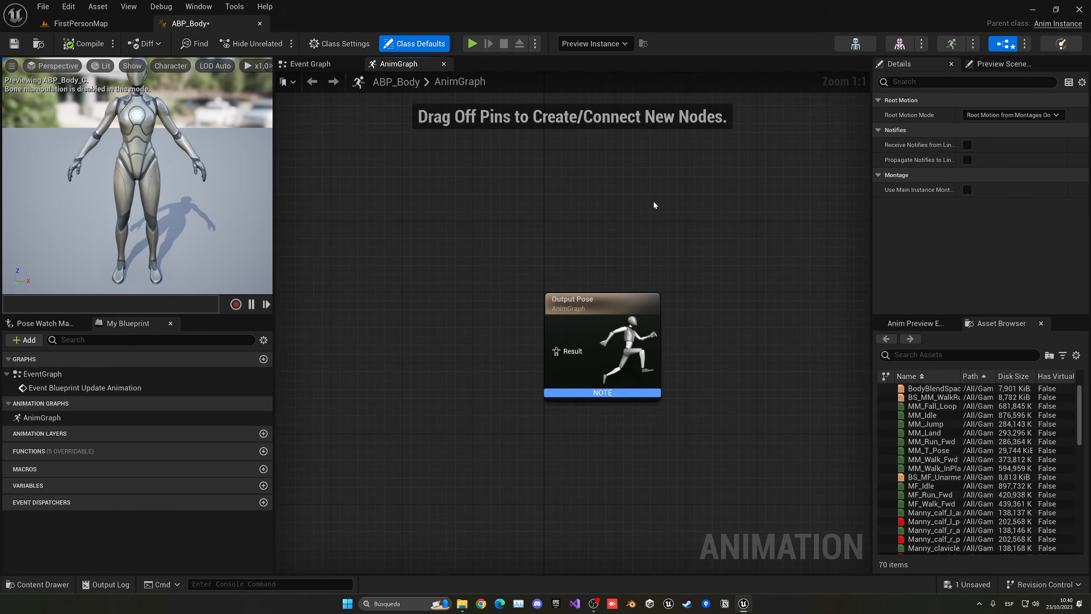
Step: Add a BodyBlendSpace1D player to the AnimGraph, connect it to the Output Pose result, and compile
{"action": "right_click_drag", "start_coordinate": [688, 227], "coordinate": [721, 215]}
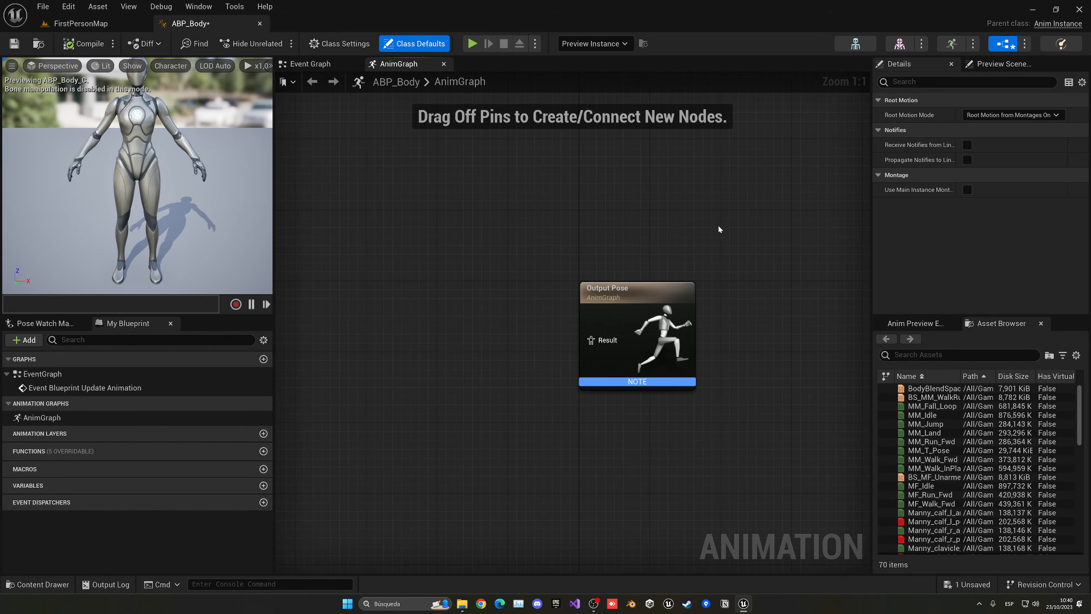
{"action": "left_click_drag", "start_coordinate": [891, 384], "coordinate": [461, 311]}
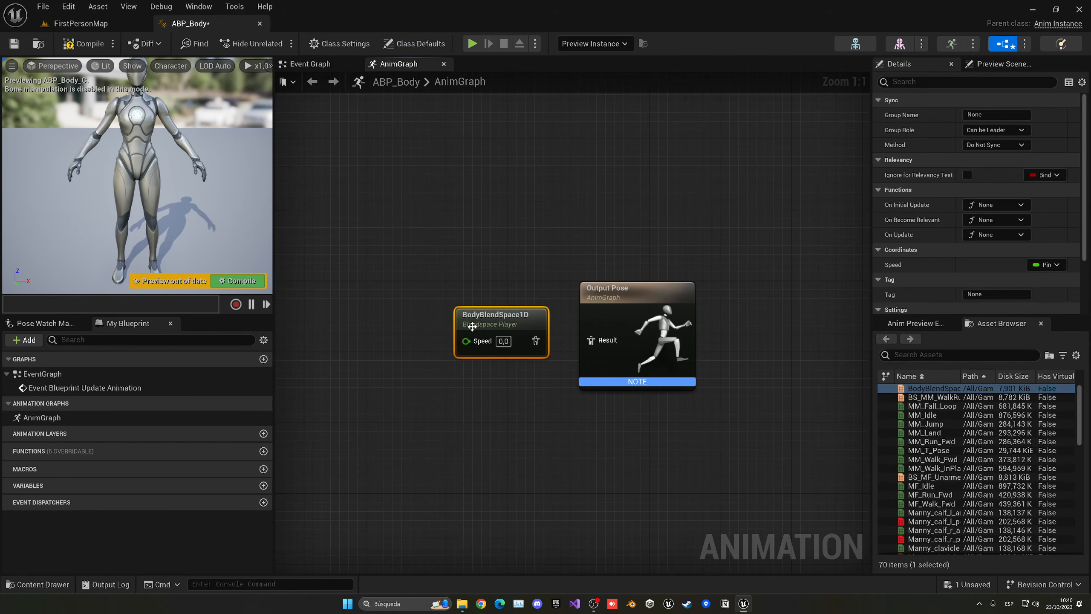
{"action": "right_click_drag", "start_coordinate": [522, 309], "coordinate": [595, 267]}
{"action": "left_click_drag", "start_coordinate": [607, 298], "coordinate": [663, 298]}
{"action": "left_click_drag", "start_coordinate": [612, 282], "coordinate": [594, 283]}
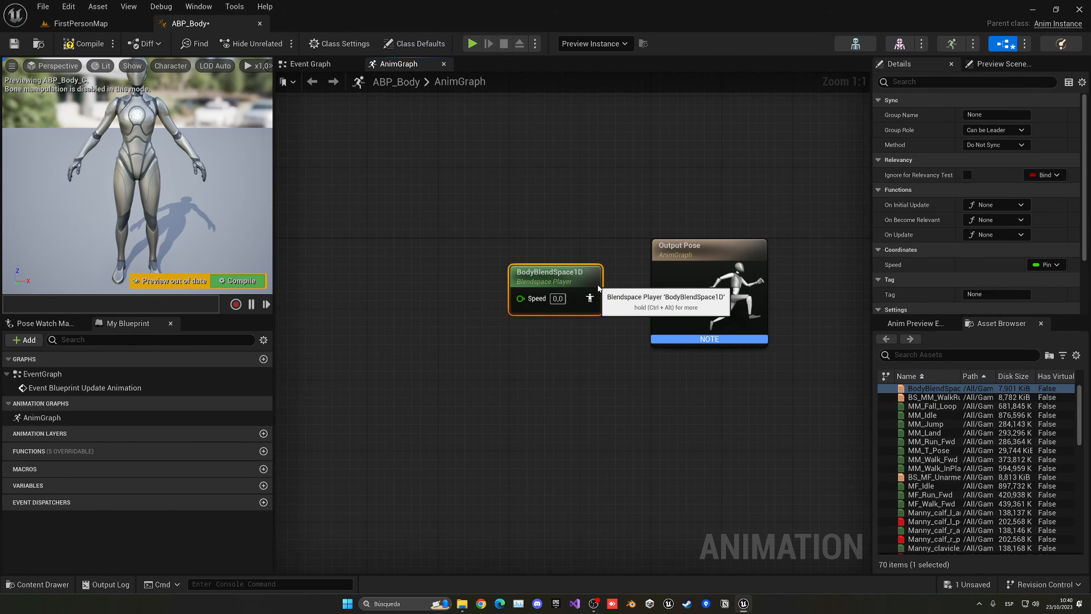
{"action": "left_click", "coordinate": [238, 281]}
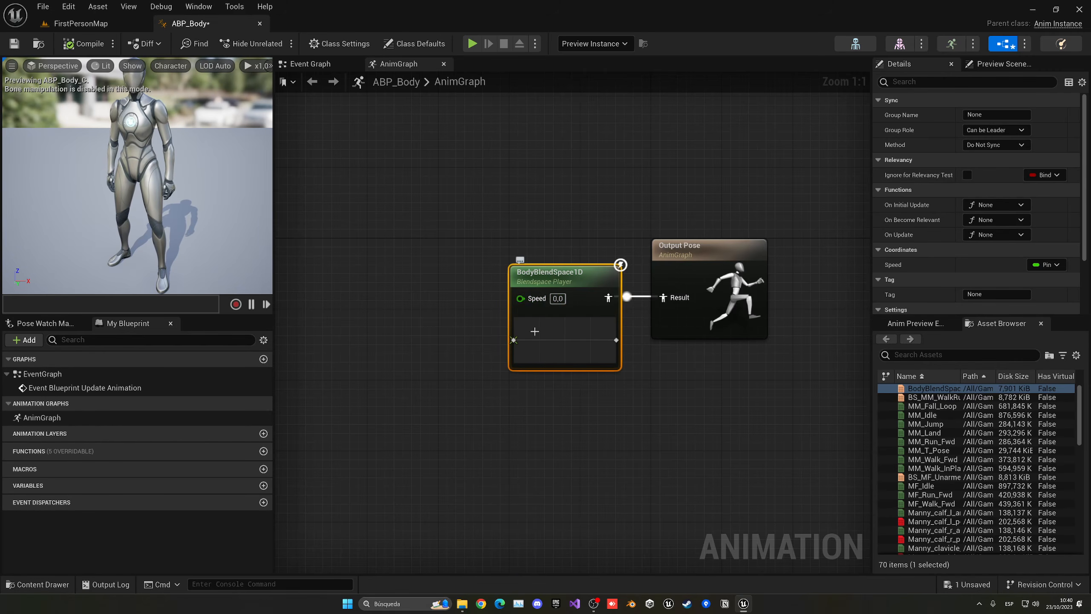
Step: Promote the blend space player's Speed input to a variable named Speed and align the nodes
{"action": "right_click_drag", "start_coordinate": [558, 299], "coordinate": [514, 292]}
{"action": "right_click", "coordinate": [513, 292]}
{"action": "left_click", "coordinate": [505, 319]}
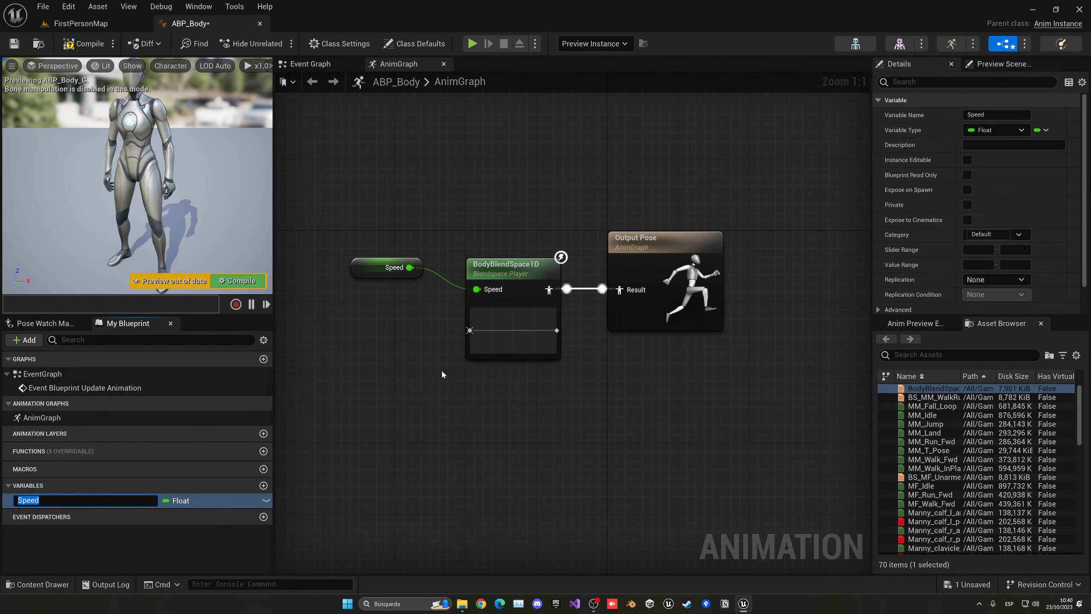
{"action": "key", "text": "Return"}
{"action": "left_click_drag", "start_coordinate": [394, 224], "coordinate": [672, 376]}
{"action": "left_click", "coordinate": [394, 378]}
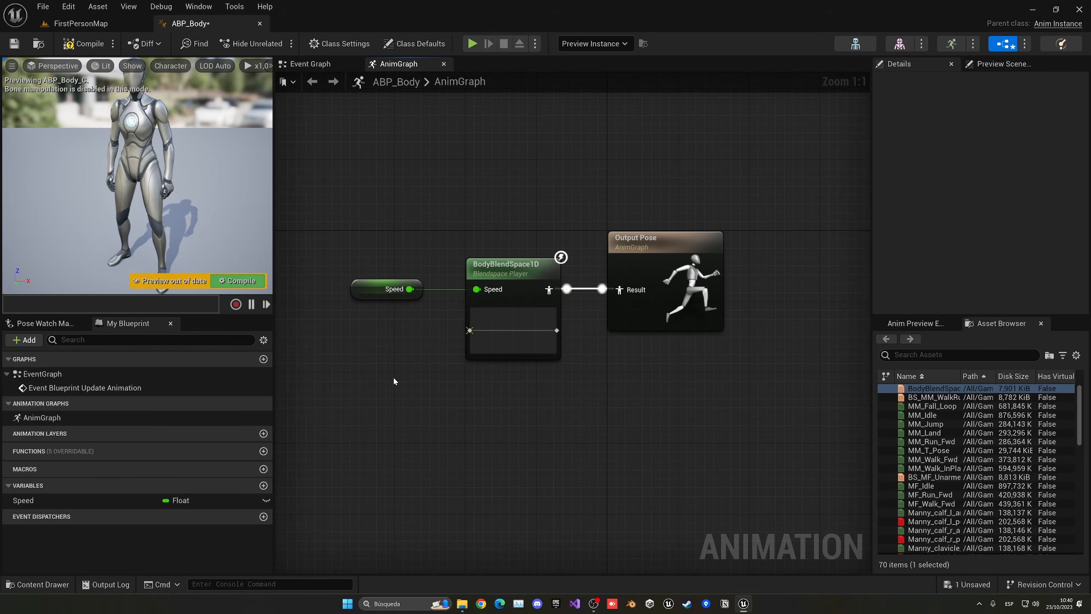
Step: In the Event Graph, add a Get Velocity node fed by Try Get Pawn Owner's return value
{"action": "left_click", "coordinate": [307, 64]}
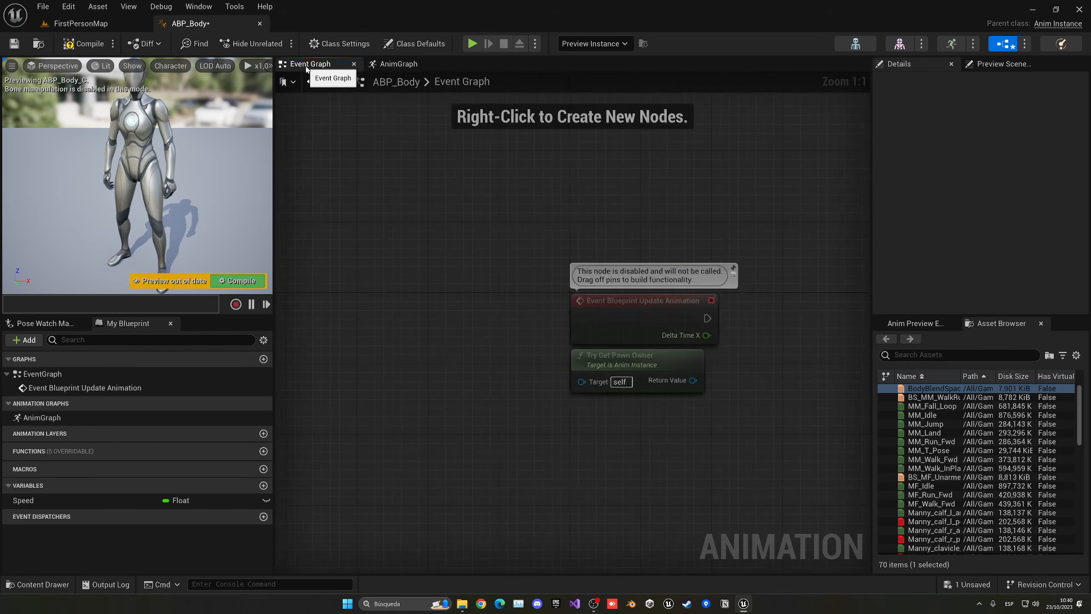
{"action": "right_click_drag", "start_coordinate": [762, 265], "coordinate": [592, 186]}
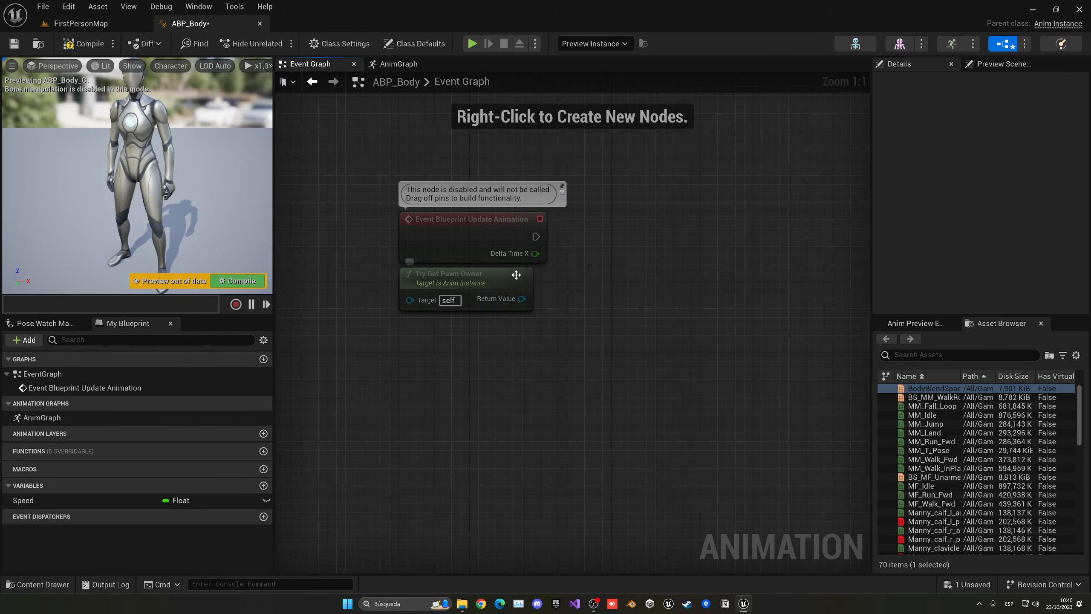
{"action": "left_click_drag", "start_coordinate": [508, 301], "coordinate": [406, 333]}
{"action": "type", "text": "get veloc"}
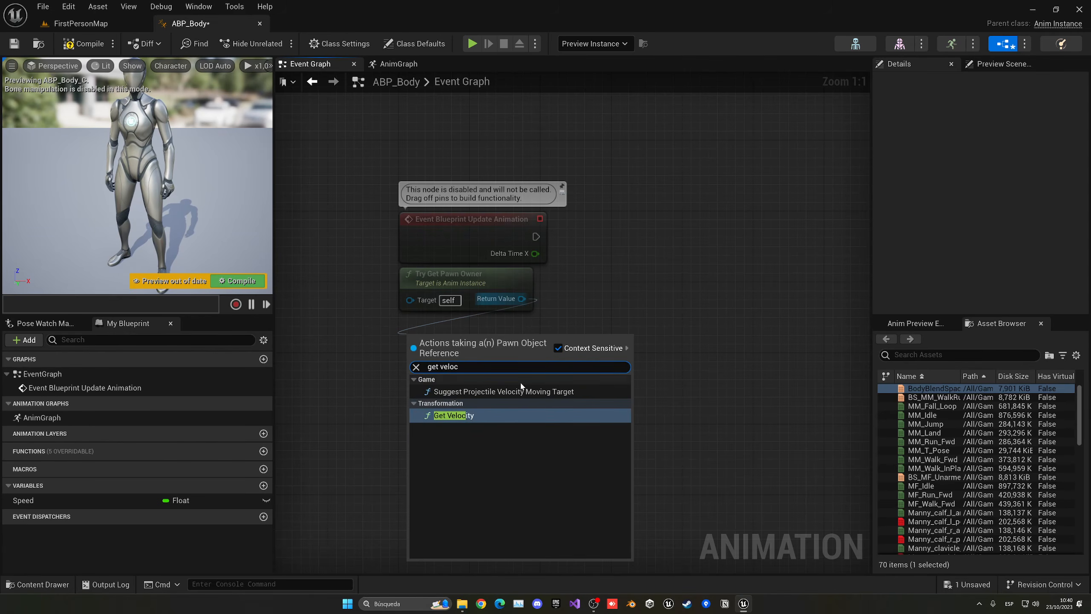
{"action": "left_click", "coordinate": [529, 409]}
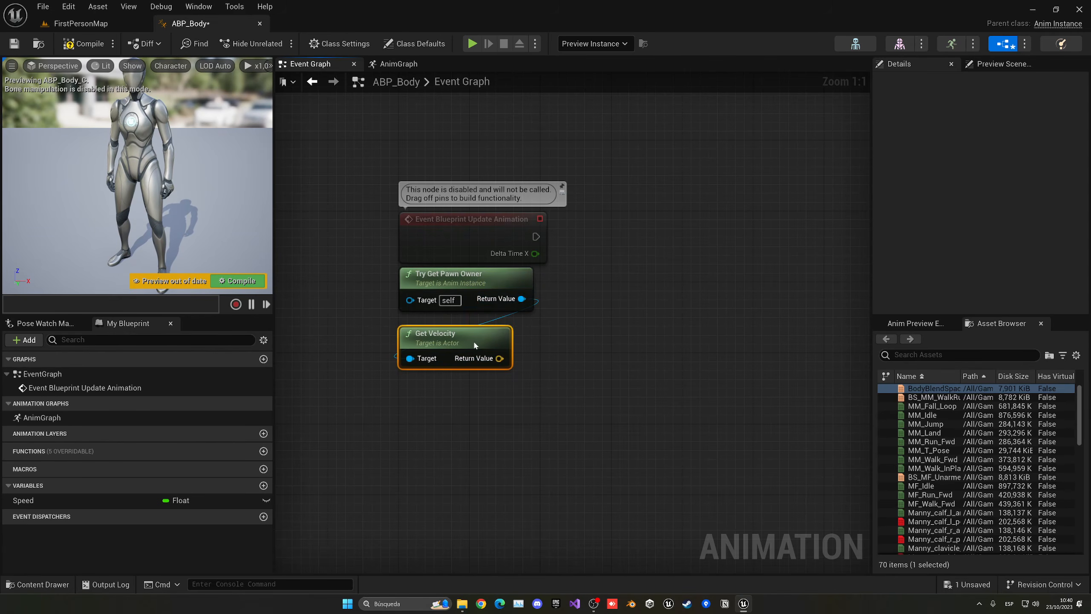
Step: Add a Vector Length node fed by Get Velocity's return value and place it directly beneath that node
{"action": "right_click_drag", "start_coordinate": [499, 358], "coordinate": [502, 307]}
{"action": "left_click_drag", "start_coordinate": [501, 307], "coordinate": [406, 349]}
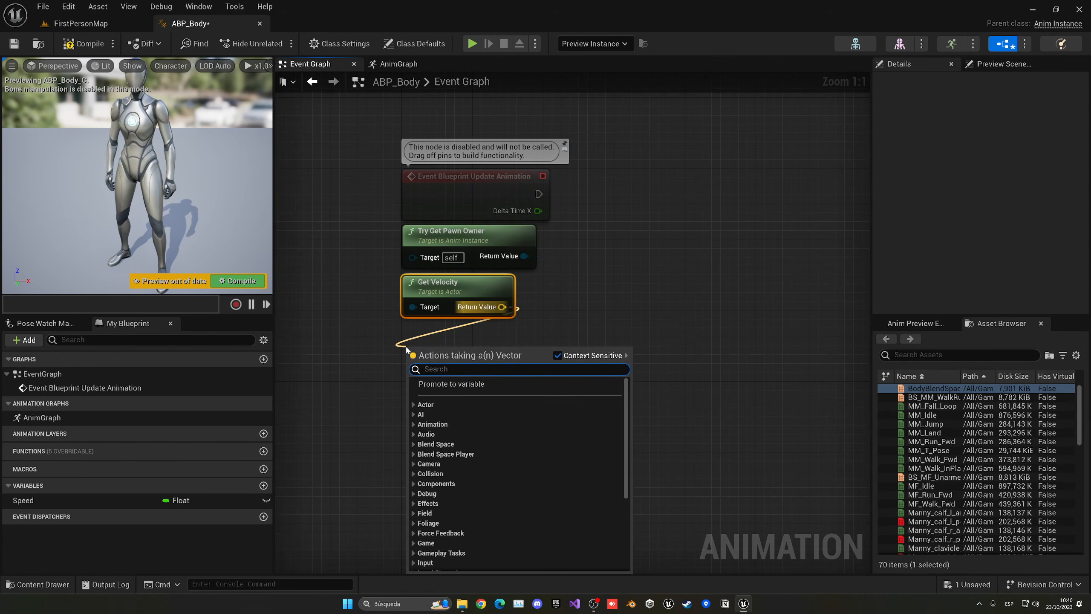
{"action": "type", "text": "vector le"}
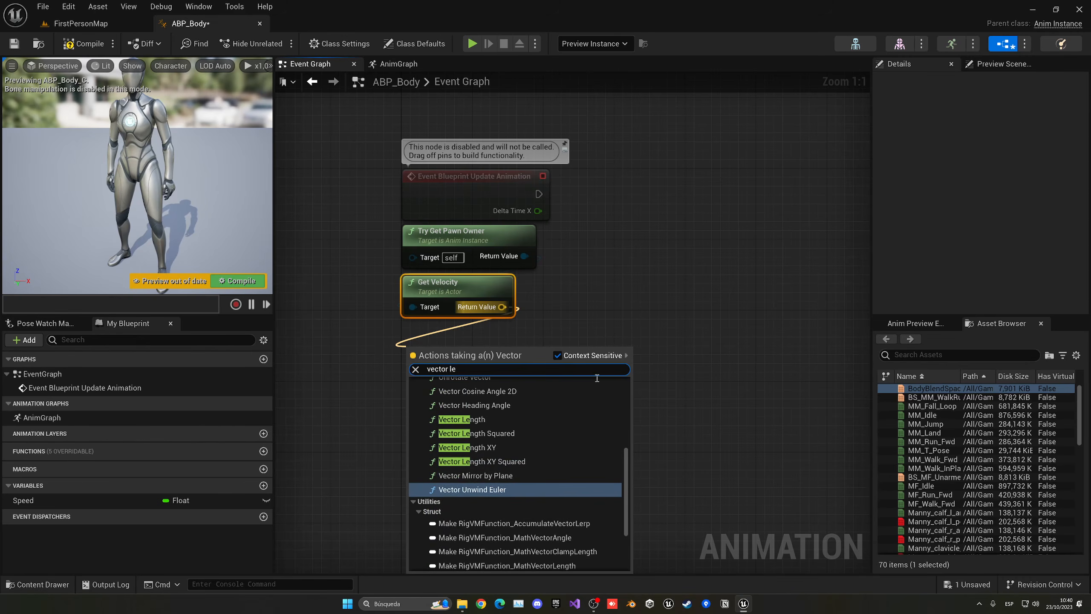
{"action": "left_click", "coordinate": [464, 419]}
{"action": "left_click_drag", "start_coordinate": [468, 351], "coordinate": [465, 336]}
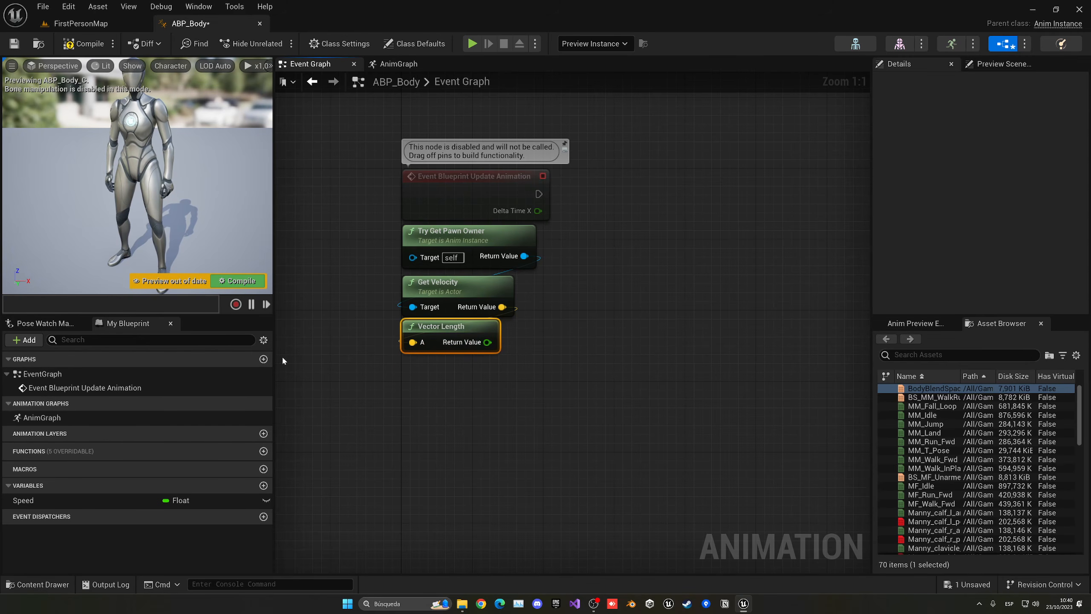
Step: Add a Set Speed node executed by Event Blueprint Update Animation and feed it the Vector Length result
{"action": "left_click_drag", "start_coordinate": [53, 504], "coordinate": [539, 194]}
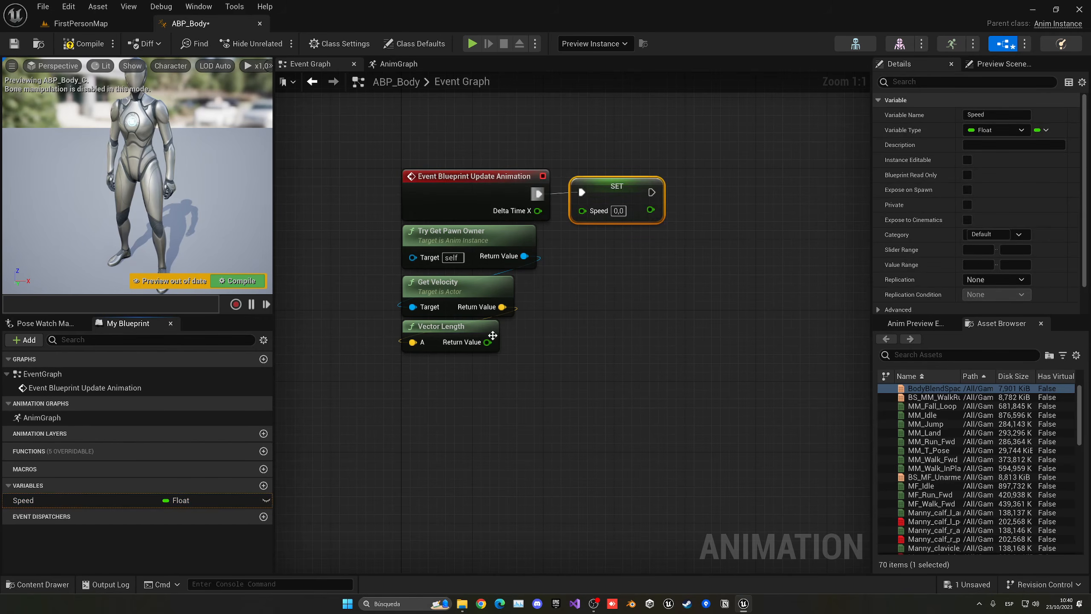
{"action": "left_click_drag", "start_coordinate": [487, 342], "coordinate": [644, 186]}
{"action": "left_click_drag", "start_coordinate": [527, 145], "coordinate": [621, 199]}
{"action": "left_click", "coordinate": [615, 289]}
Step: Compile and save ABP_Body, and close it
{"action": "key", "text": "F7"}
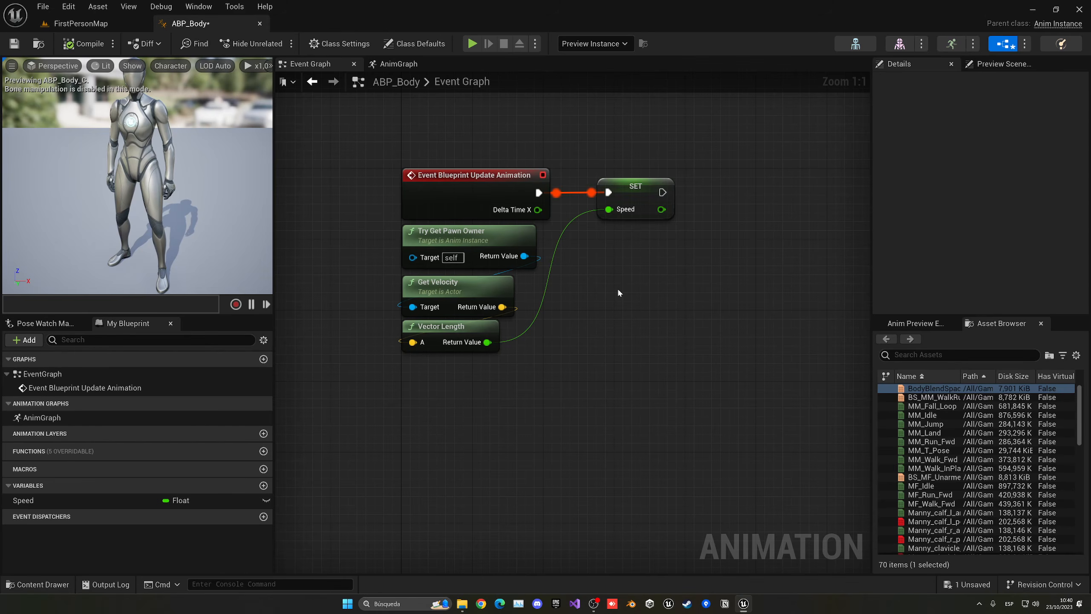
{"action": "key", "text": "ctrl+s"}
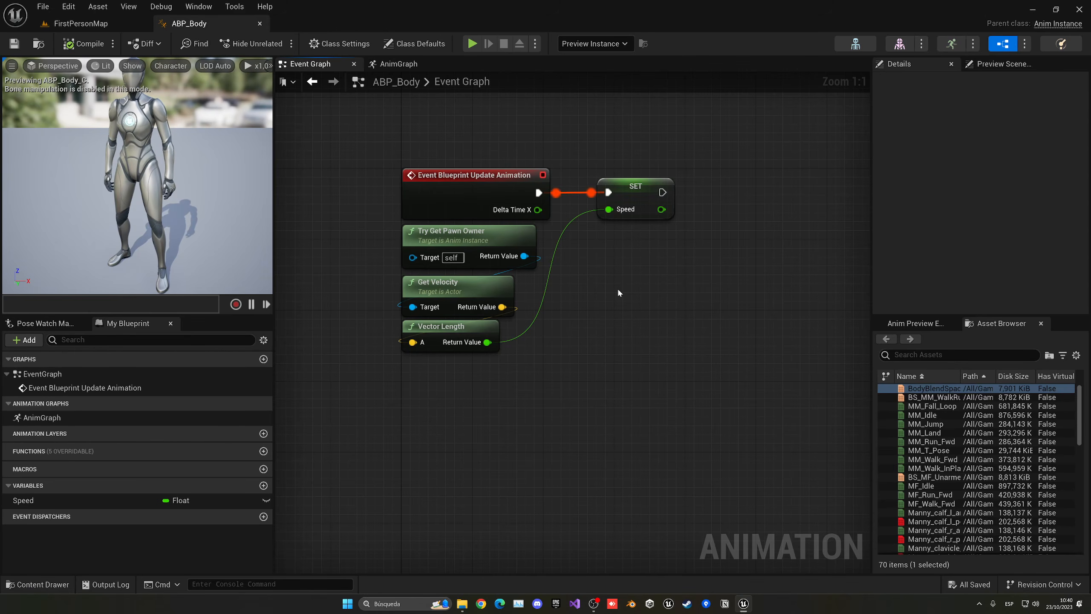
{"action": "right_click_drag", "start_coordinate": [537, 291], "coordinate": [609, 292]}
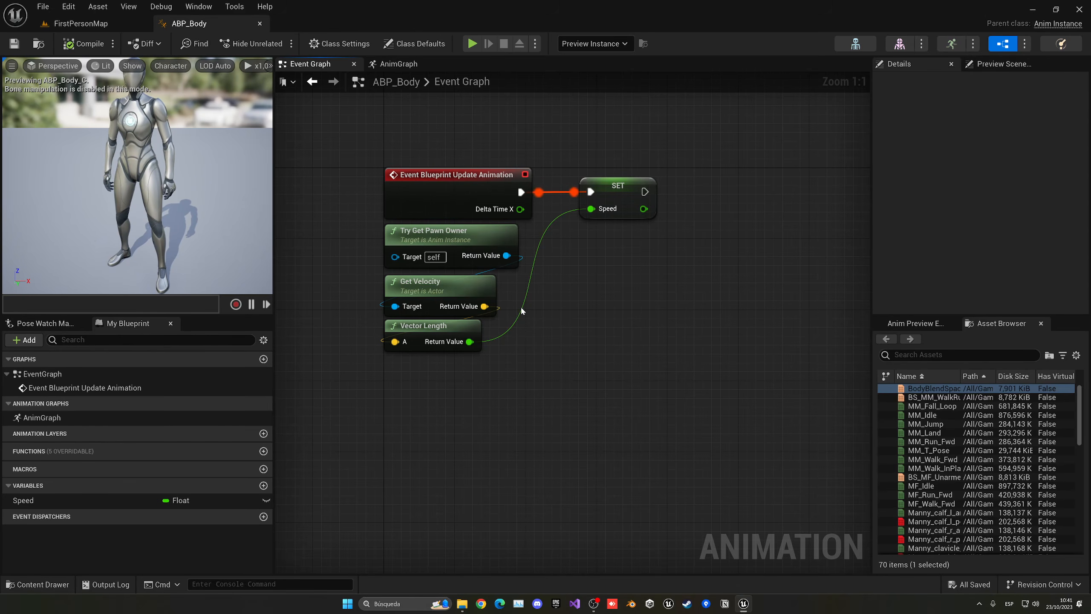
{"action": "left_click", "coordinate": [260, 23]}
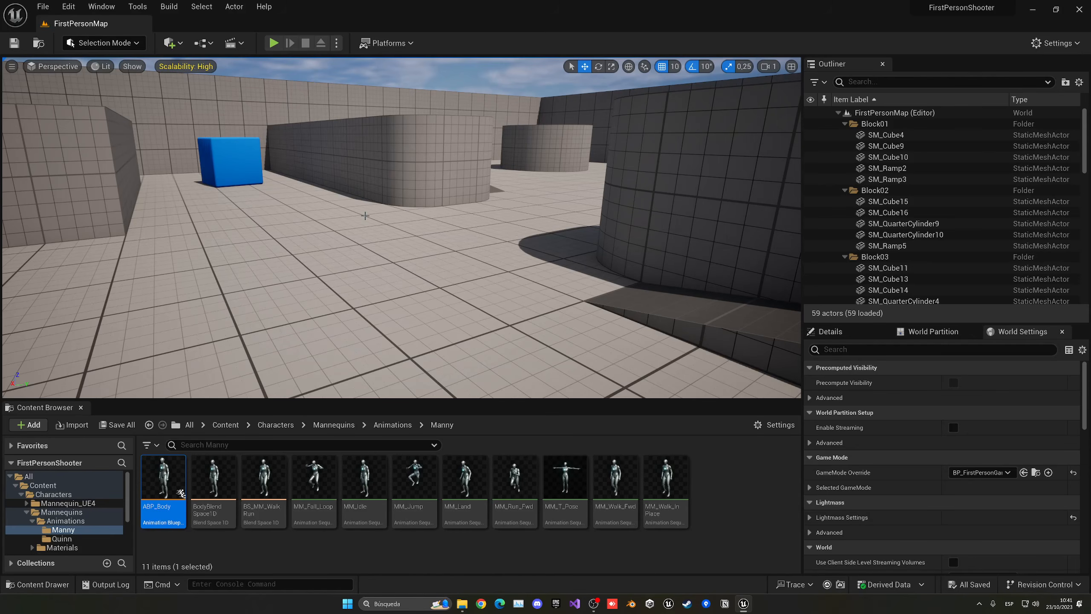
Step: Open BP_FirstPersonCharacter from the FirstPerson Blueprints folder and show its 3D viewport
{"action": "left_click", "coordinate": [225, 424]}
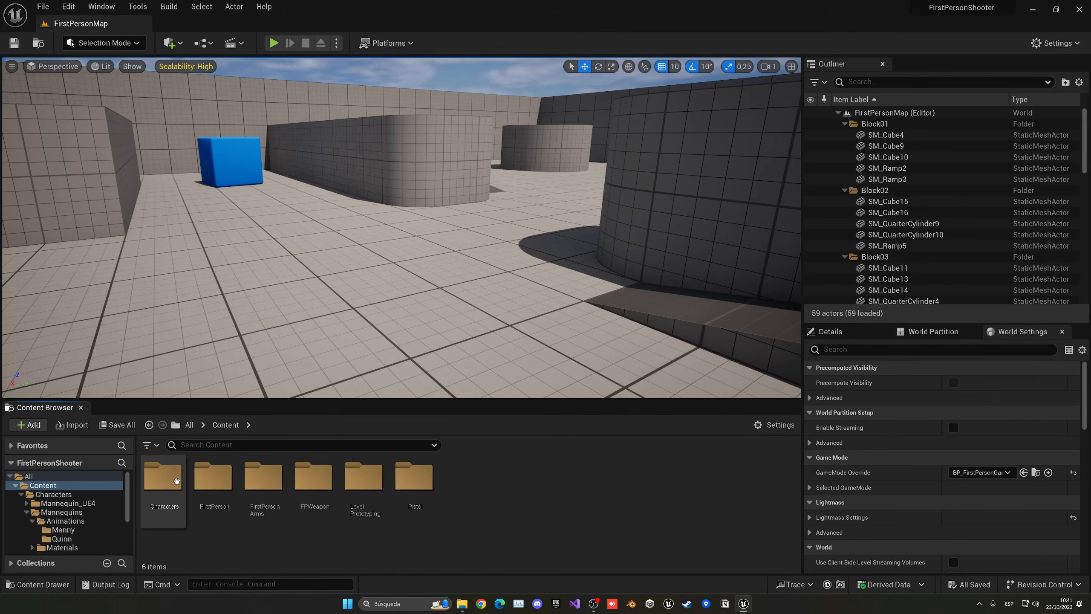
{"action": "double_click", "coordinate": [219, 488]}
{"action": "double_click", "coordinate": [164, 476]}
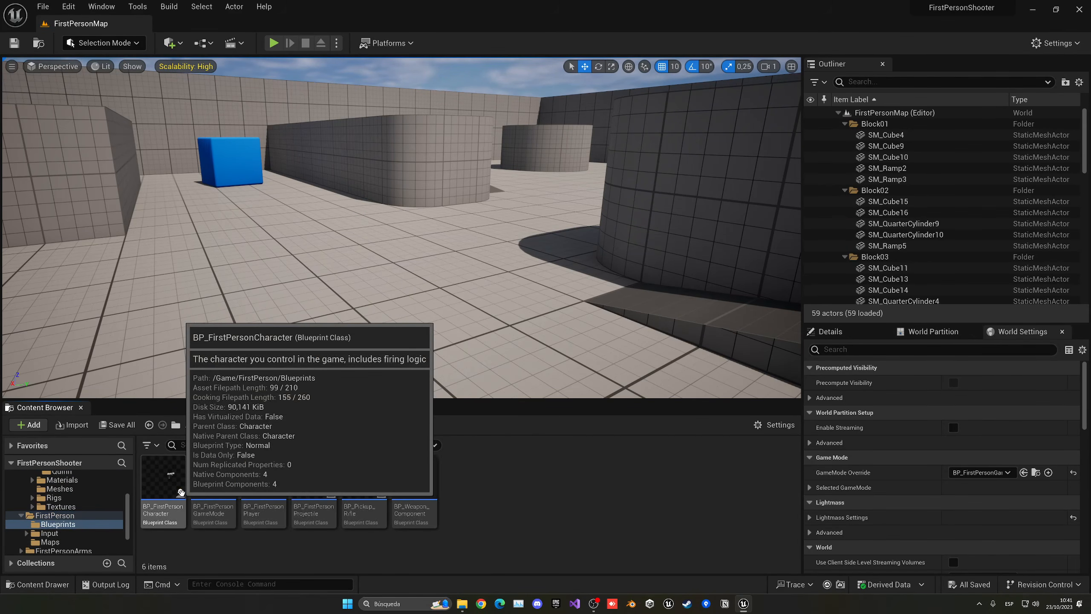
{"action": "double_click", "coordinate": [169, 485]}
{"action": "left_click", "coordinate": [227, 66]}
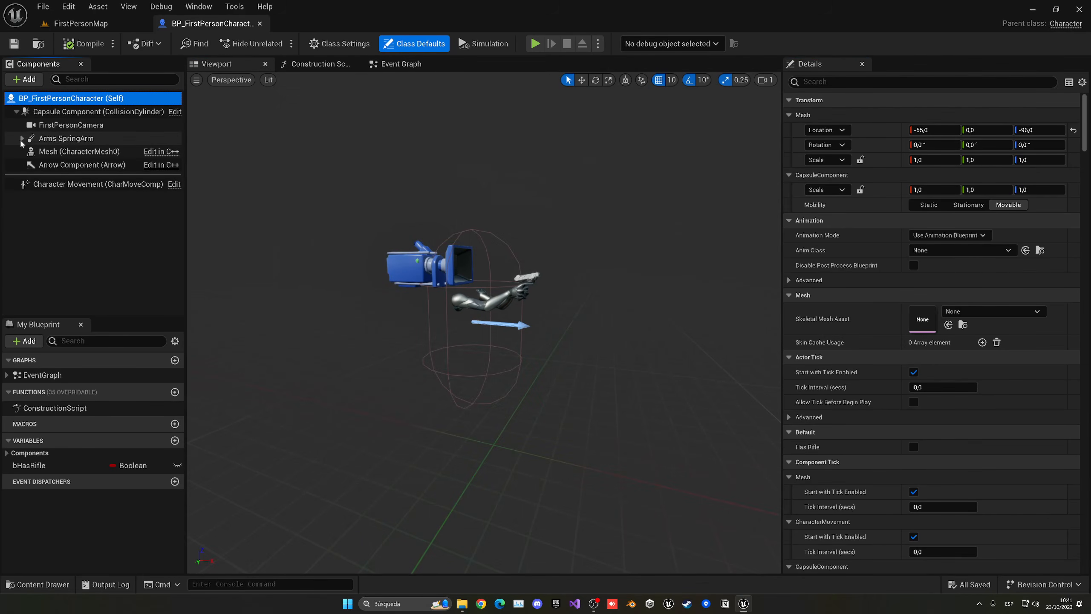
Step: Assign SKM_Manny_Simple as the skeletal mesh asset of the character's Mesh component
{"action": "left_click", "coordinate": [22, 138]}
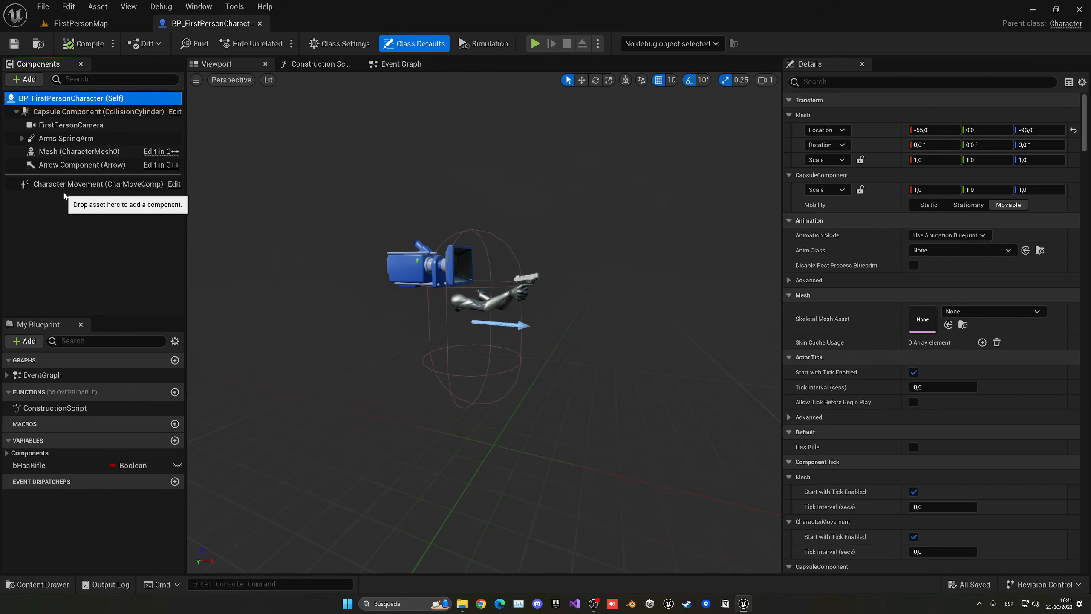
{"action": "left_click", "coordinate": [68, 154]}
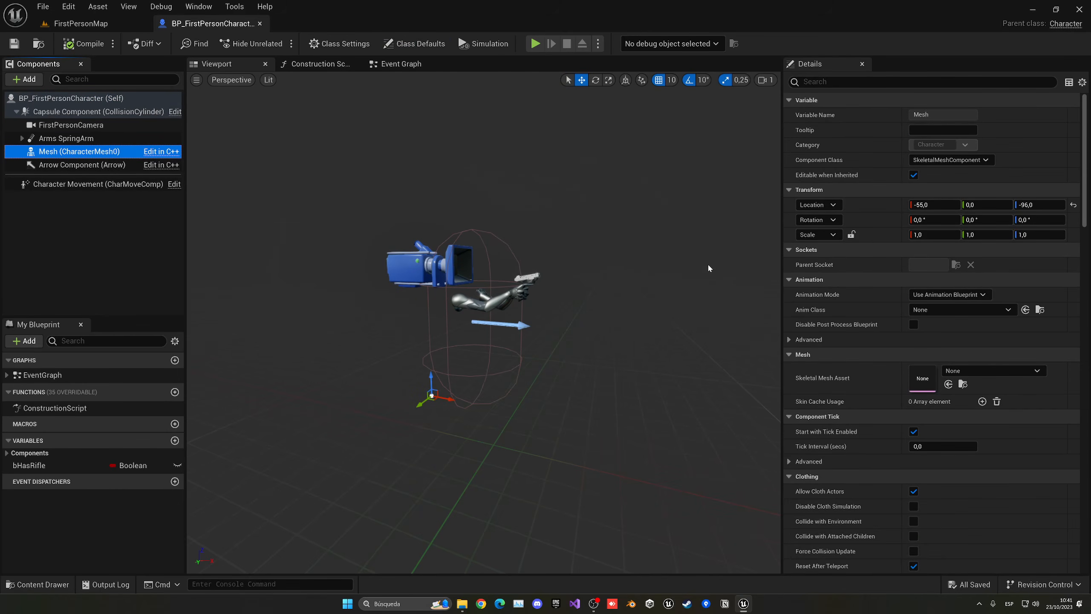
{"action": "left_click", "coordinate": [970, 371]}
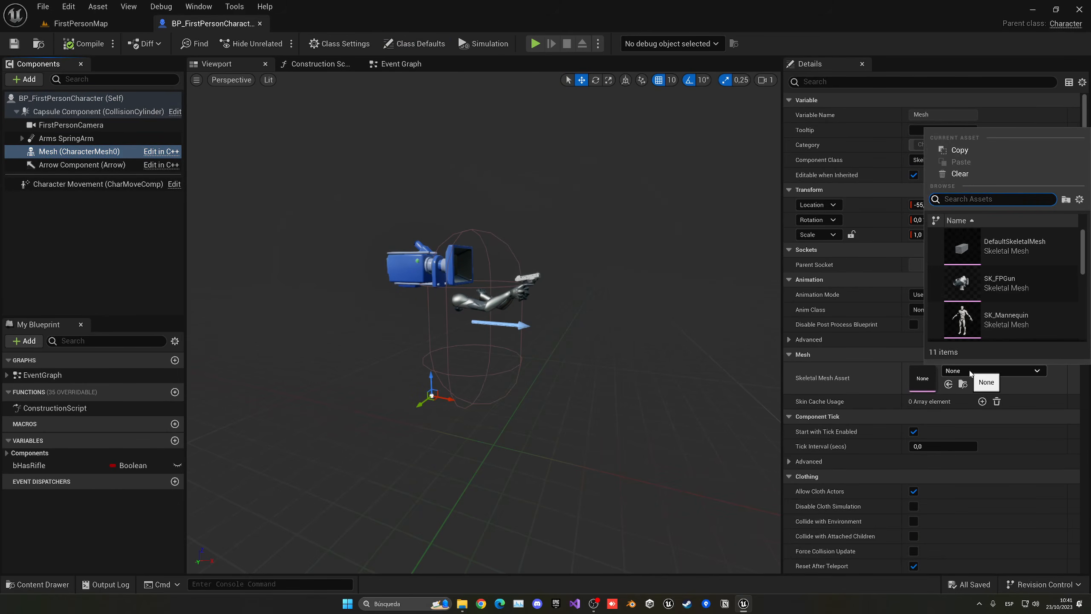
{"action": "type", "text": "manny"}
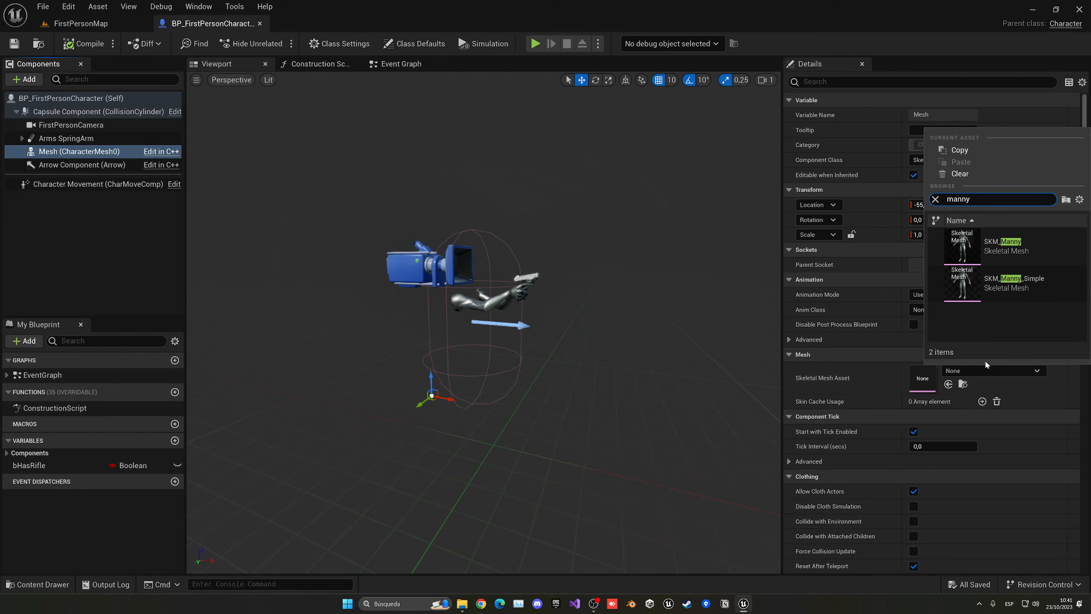
{"action": "left_click", "coordinate": [997, 285]}
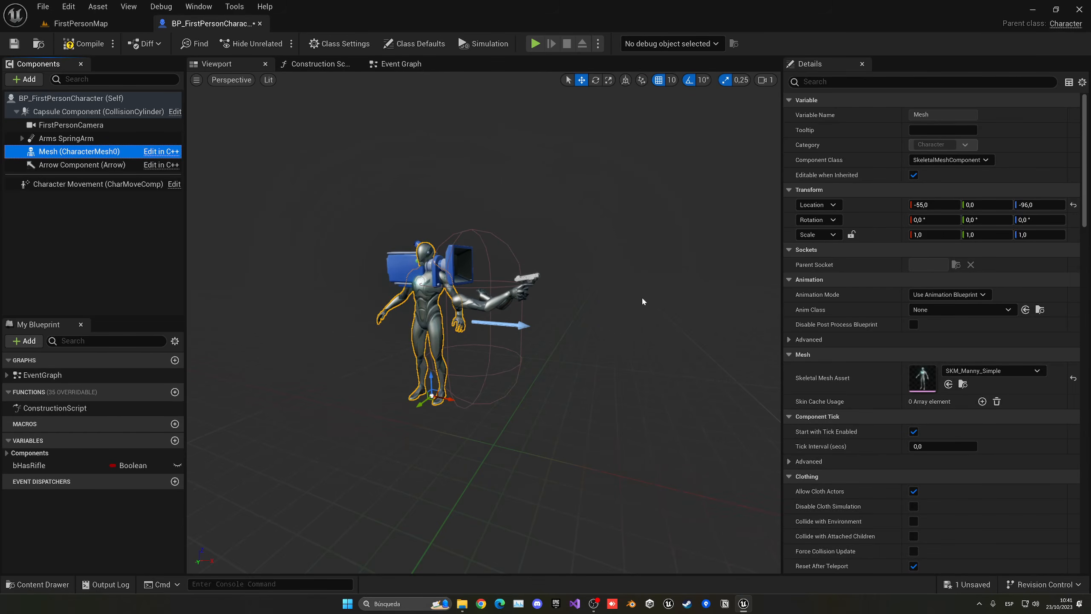
Step: Set the Mesh component's Anim Class to ABP_Body and its Z rotation to -90°
{"action": "left_click", "coordinate": [948, 309]}
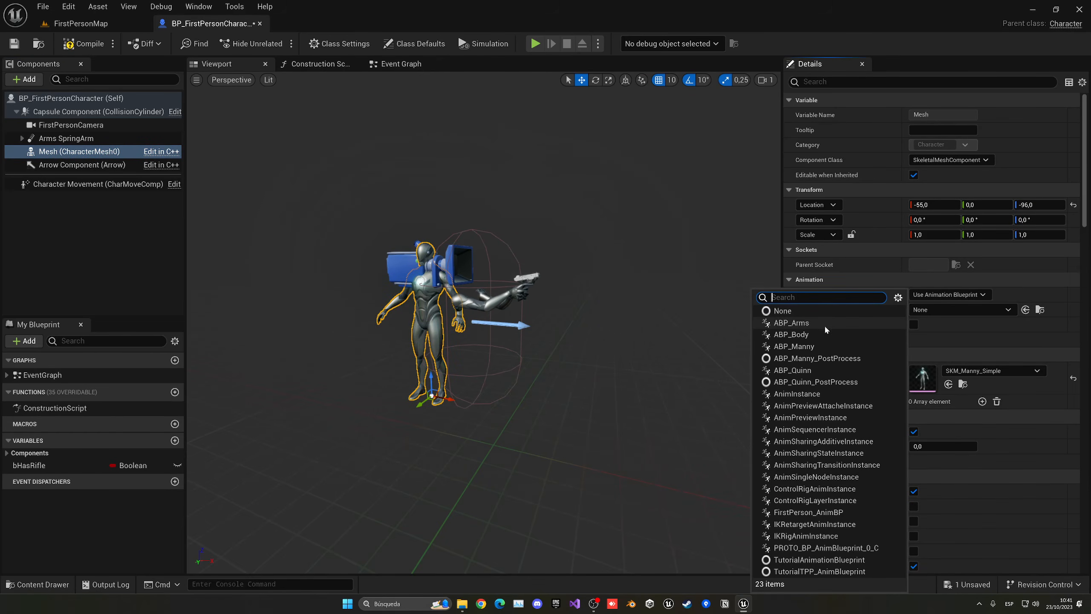
{"action": "left_click", "coordinate": [799, 326]}
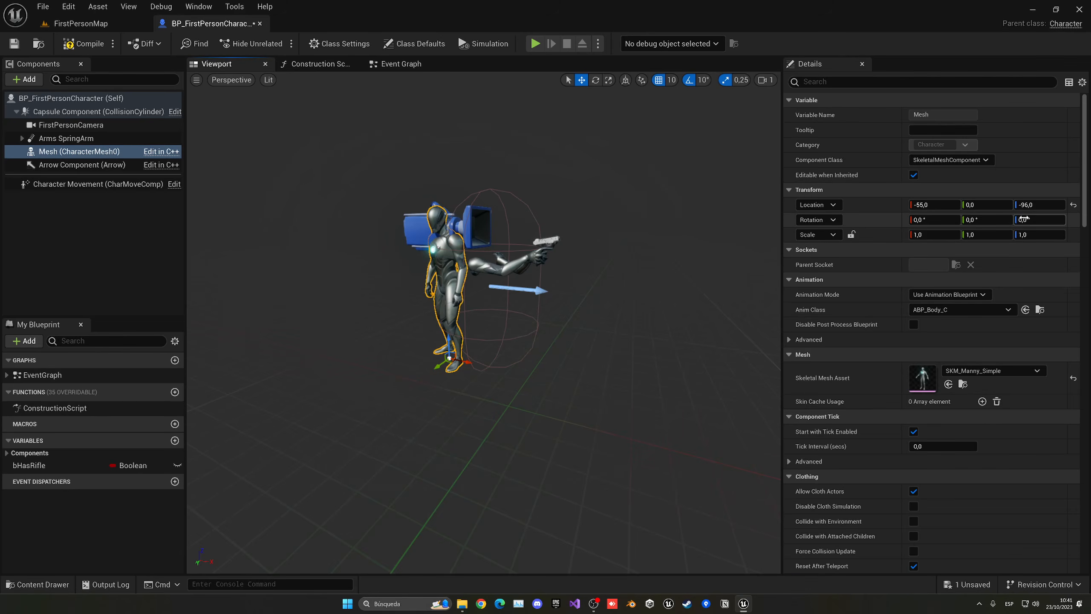
{"action": "left_click", "coordinate": [1036, 219]}
{"action": "key", "text": "Return"}
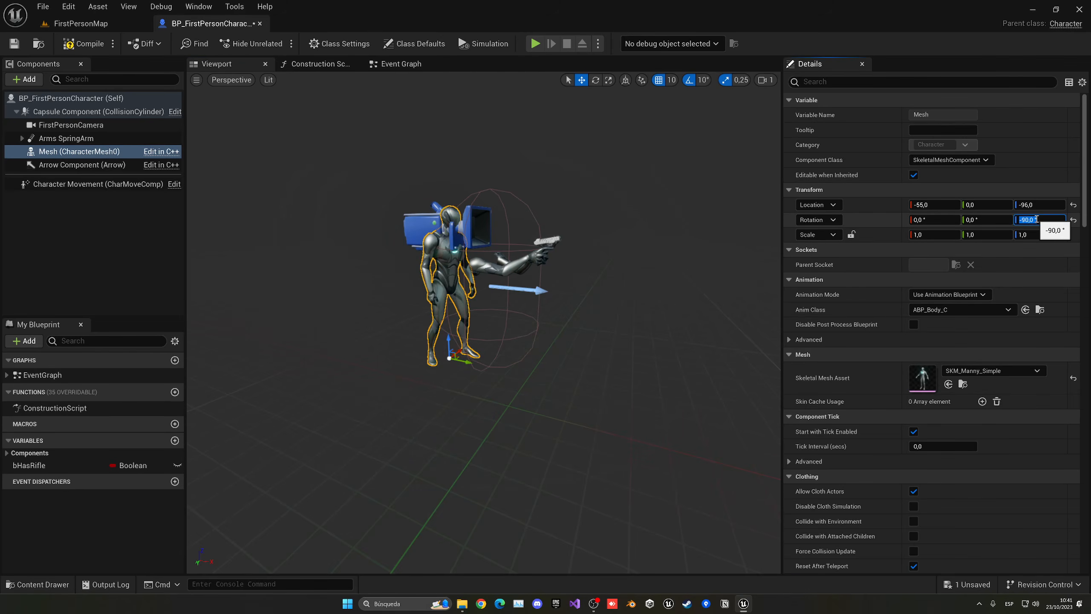
Step: Try setting the body mesh's X location to 0
{"action": "right_click_drag", "start_coordinate": [614, 275], "coordinate": [649, 307]}
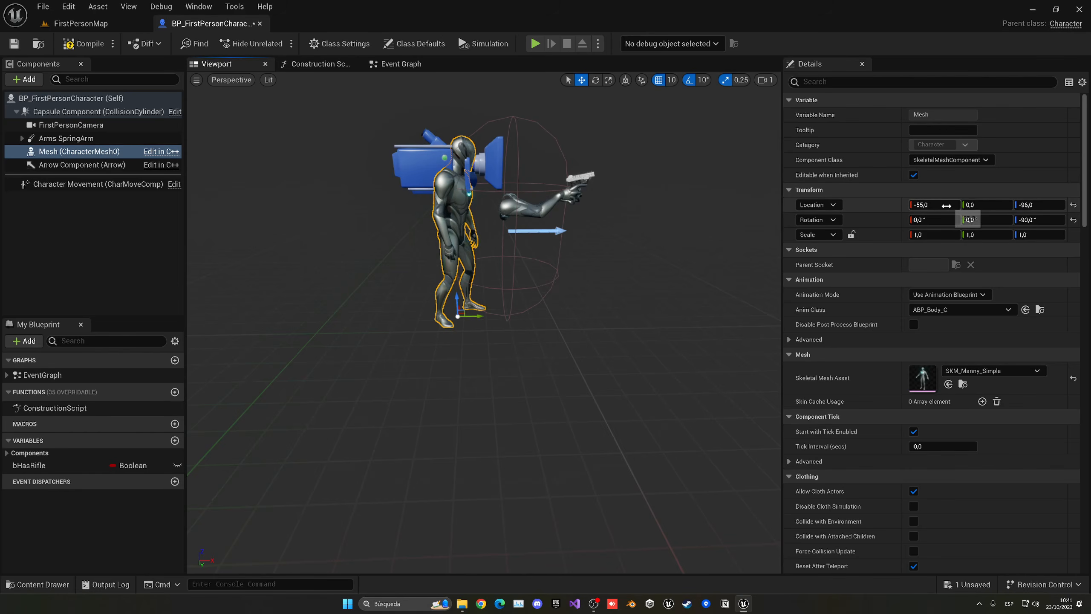
{"action": "right_click_drag", "start_coordinate": [625, 224], "coordinate": [566, 228]}
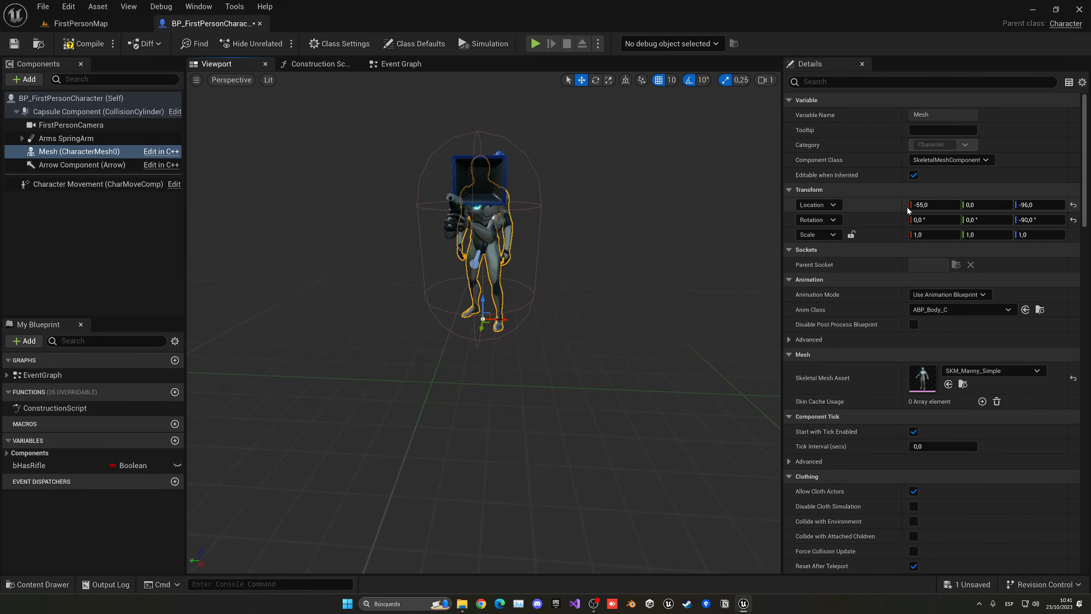
{"action": "left_click", "coordinate": [932, 204]}
{"action": "type", "text": "0"}
{"action": "key", "text": "Return"}
{"action": "right_click_drag", "start_coordinate": [491, 200], "coordinate": [463, 282]}
{"action": "key", "text": "ctrl+z"}
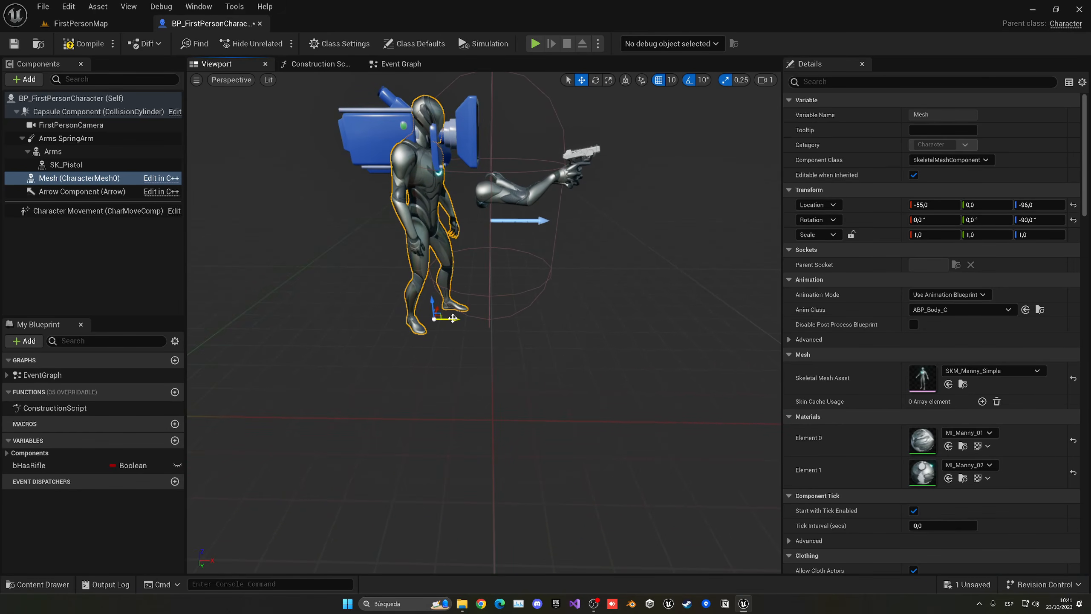
Step: Move the body mesh forward to X location -45
{"action": "left_click_drag", "start_coordinate": [453, 318], "coordinate": [463, 318]}
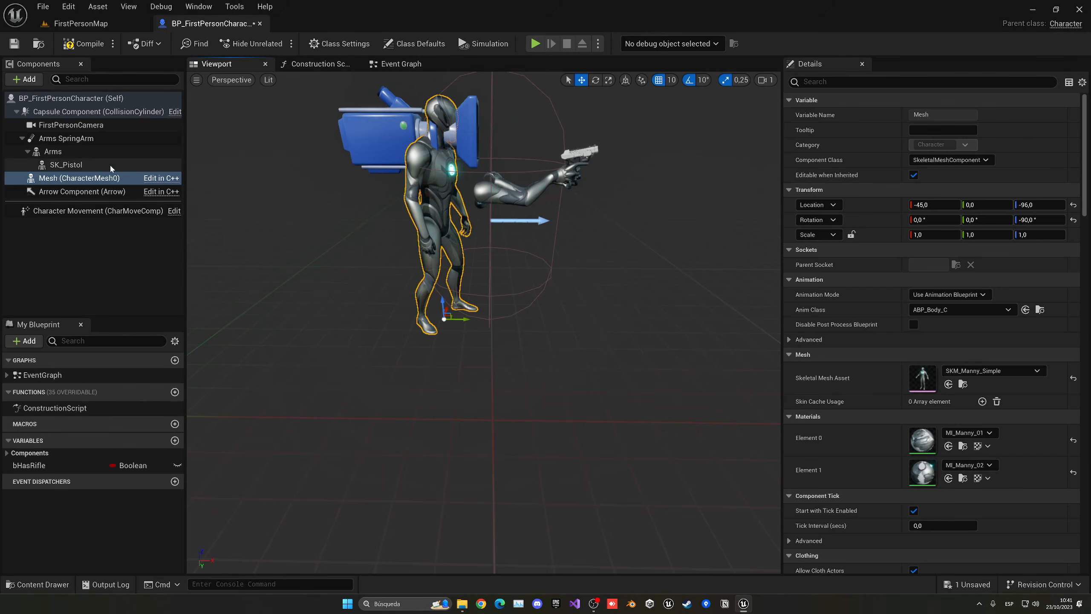
Step: Make FirstPersonCamera a child of the character's Mesh component and attach it to the head bone as parent socket
{"action": "left_click", "coordinate": [60, 125]}
{"action": "left_click_drag", "start_coordinate": [60, 128], "coordinate": [72, 179]}
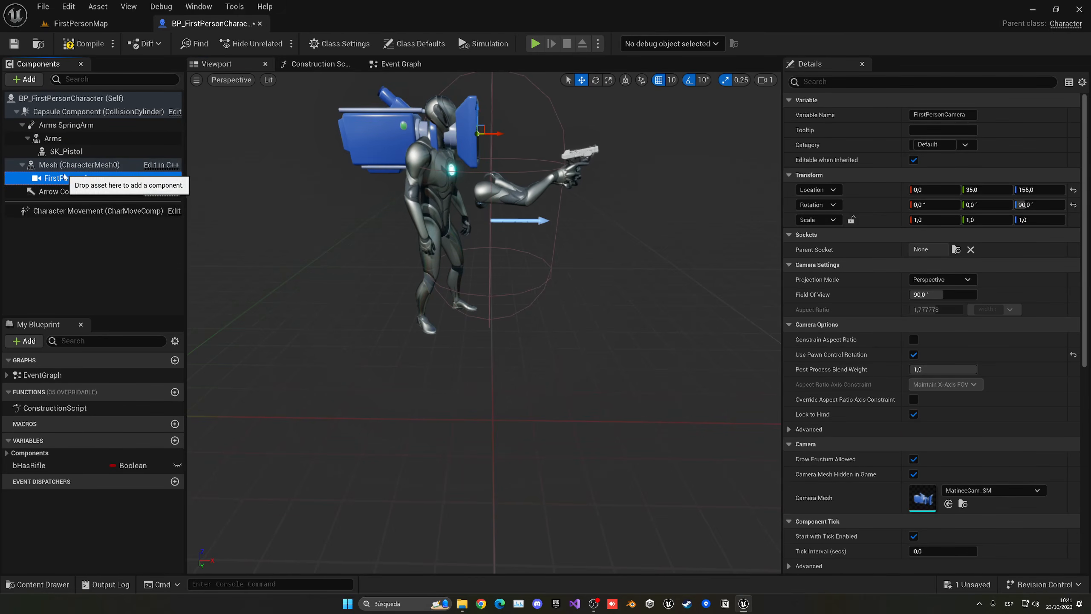
{"action": "left_click", "coordinate": [955, 250]}
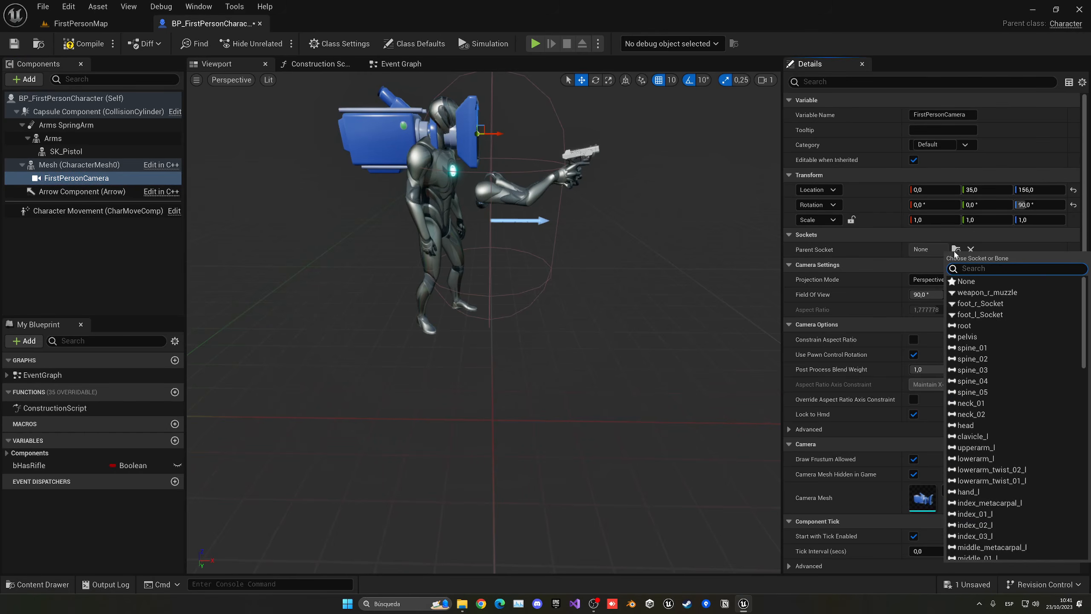
{"action": "type", "text": "head"}
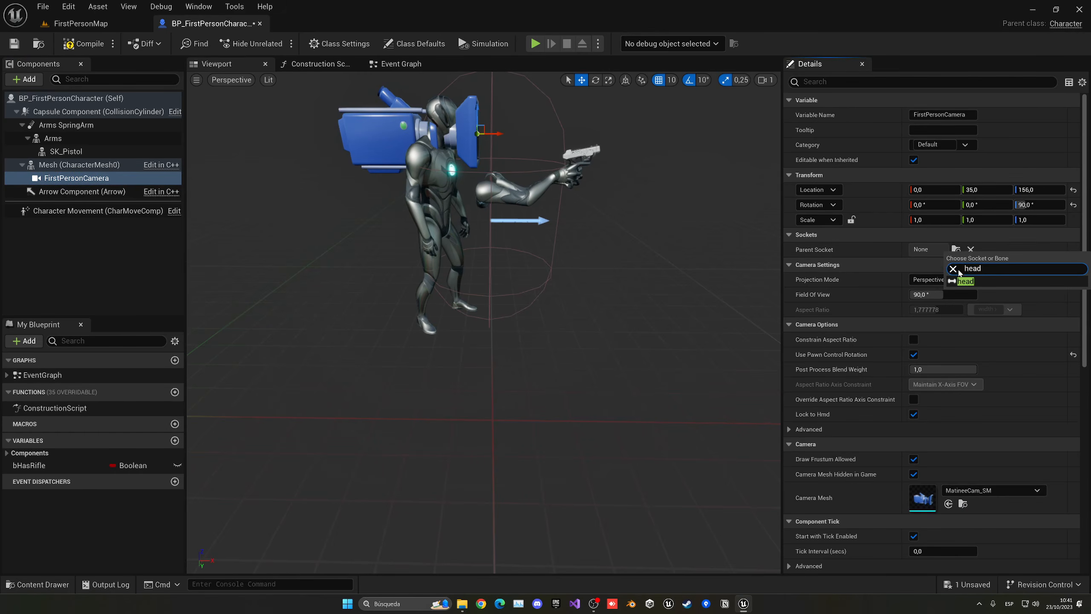
{"action": "left_click", "coordinate": [964, 281]}
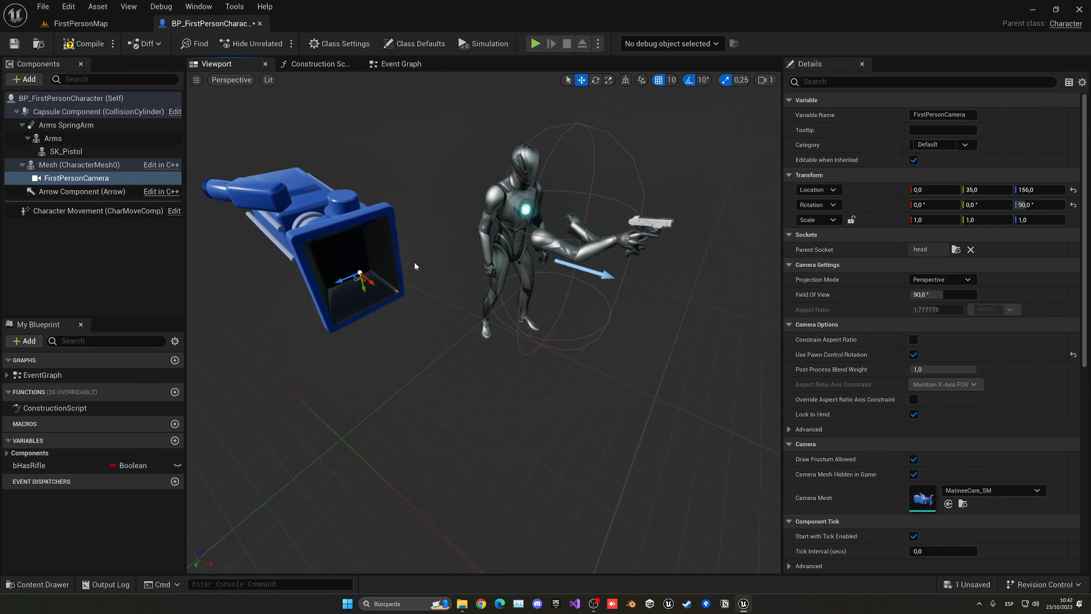
Step: Reset the camera's transform, rotate it to X -90° and Z 90°, and move it to Y location 10
{"action": "left_click", "coordinate": [1073, 189]}
{"action": "left_click", "coordinate": [1074, 204]}
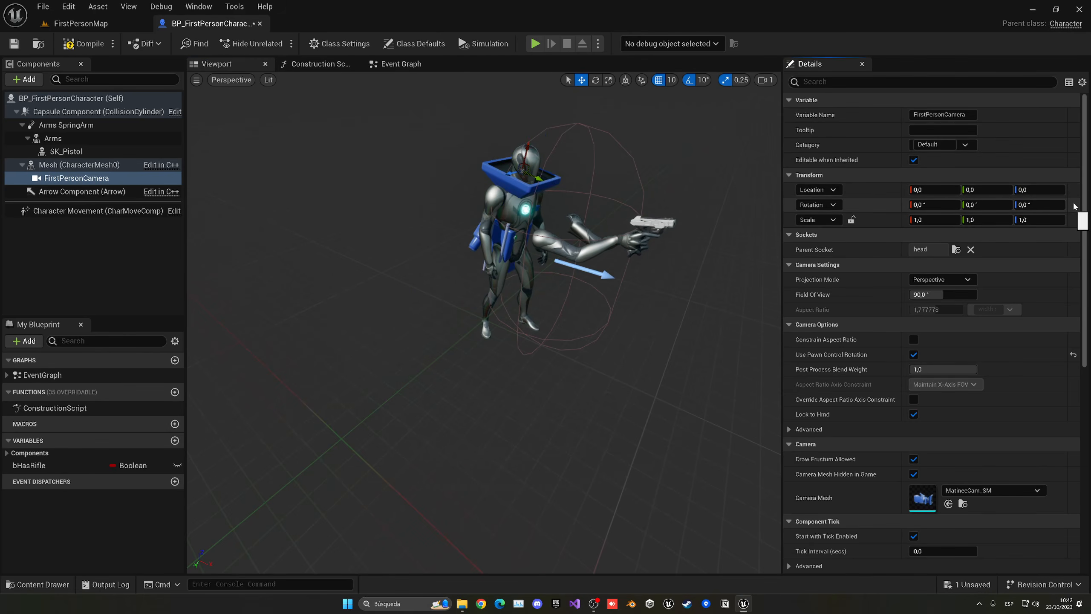
{"action": "key", "text": "e"}
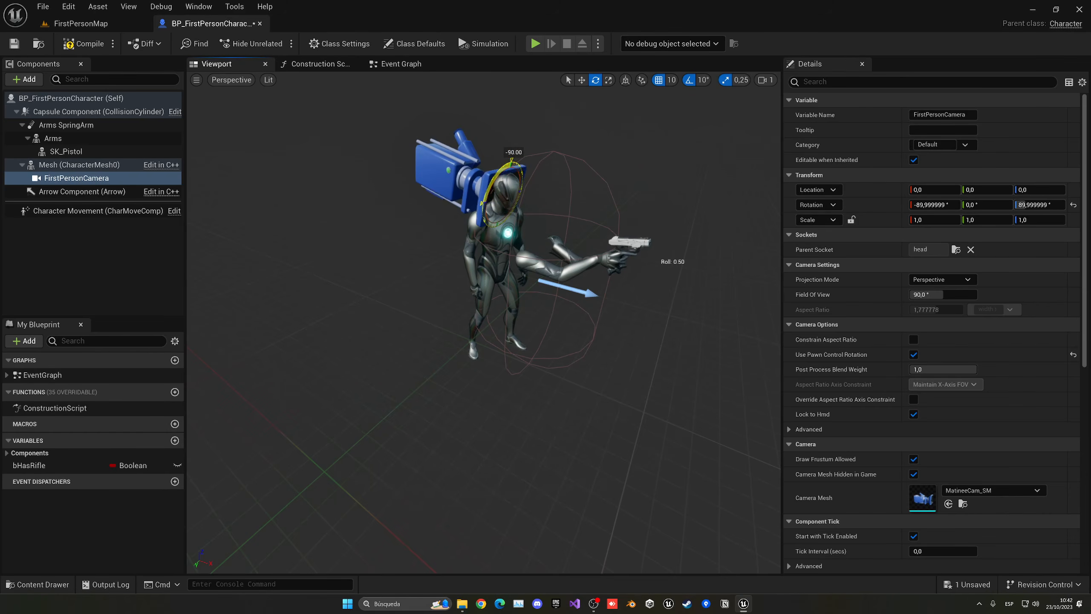
{"action": "key", "text": "w"}
{"action": "right_click_drag", "start_coordinate": [511, 258], "coordinate": [558, 206]}
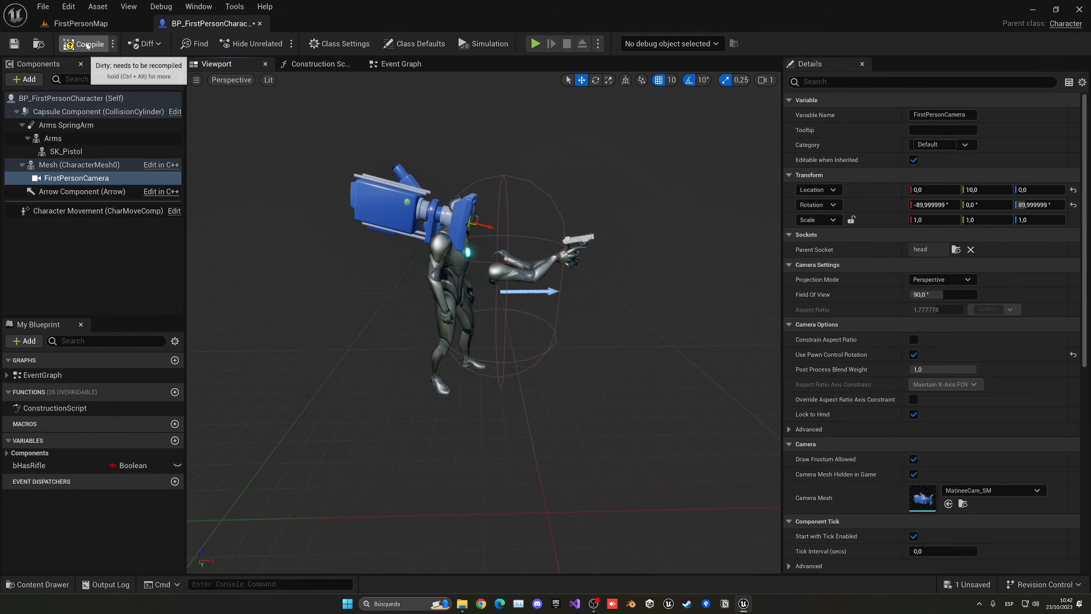
Step: Play-test FirstPersonMap, walking around to check the head-attached camera and the view of the arms
{"action": "left_click", "coordinate": [94, 25]}
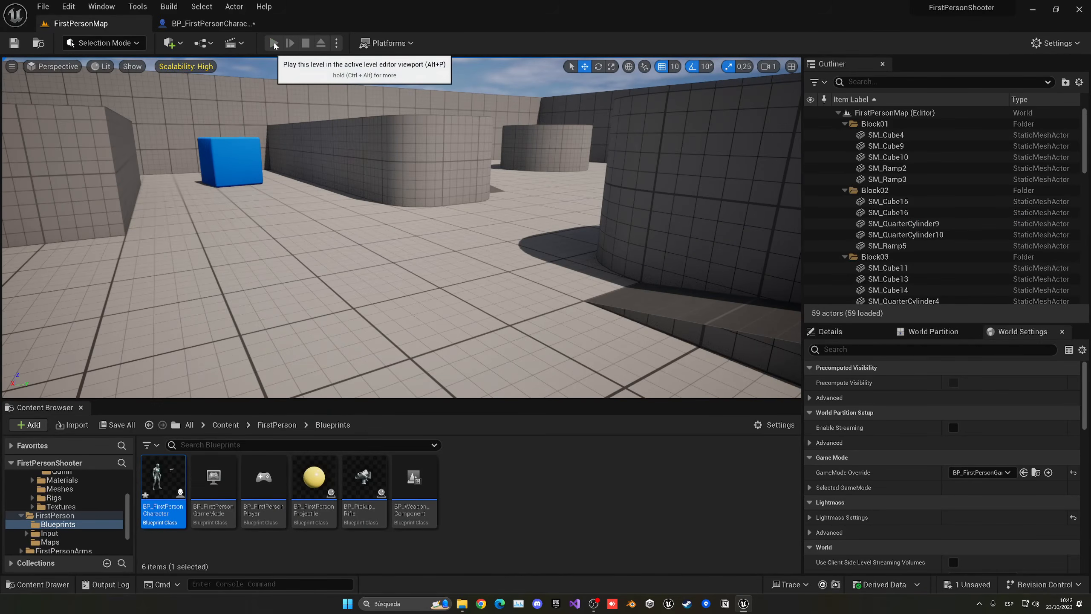
{"action": "left_click", "coordinate": [273, 43]}
{"action": "key", "text": "w"}
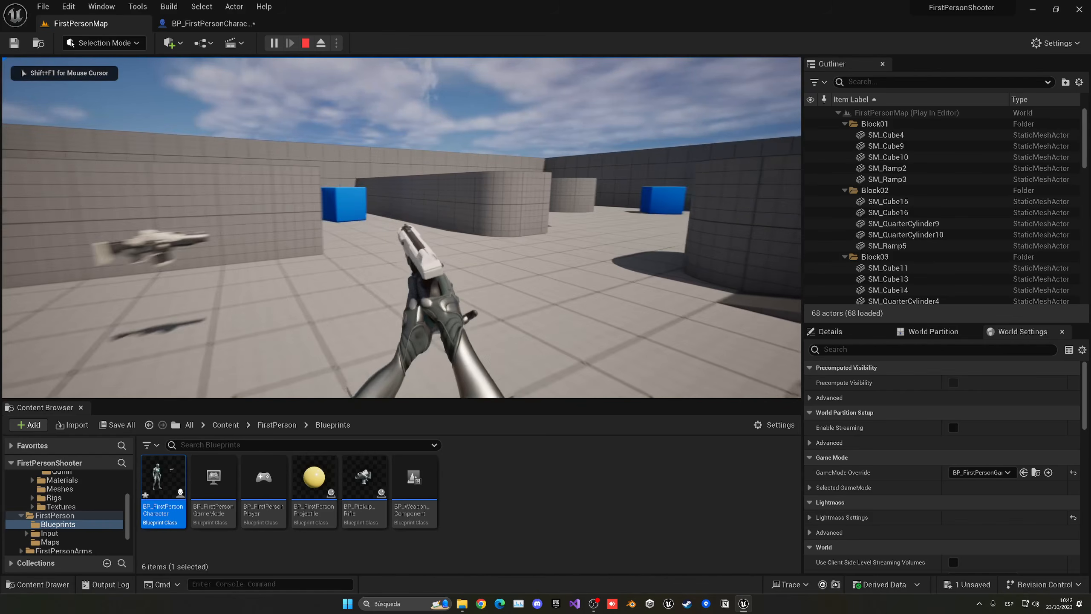
{"action": "key", "text": "w"}
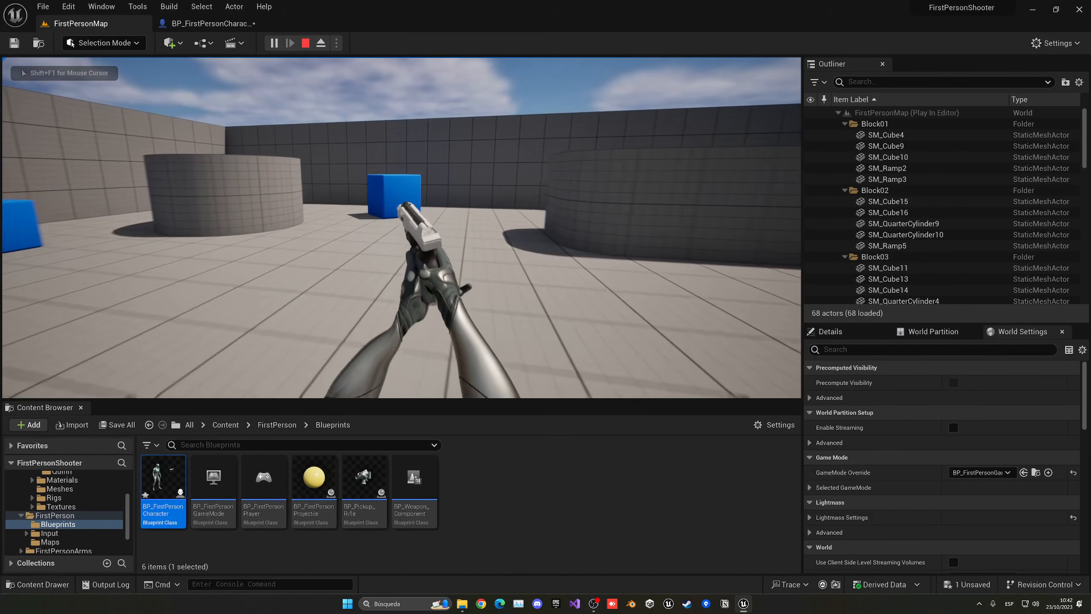
{"action": "key", "text": "w"}
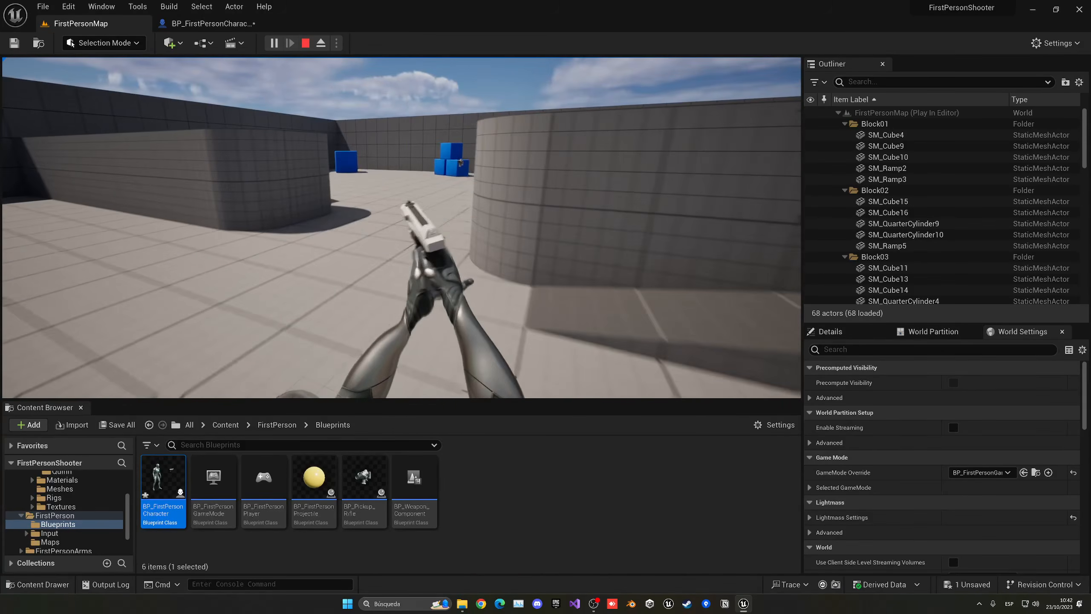
{"action": "key", "text": "w"}
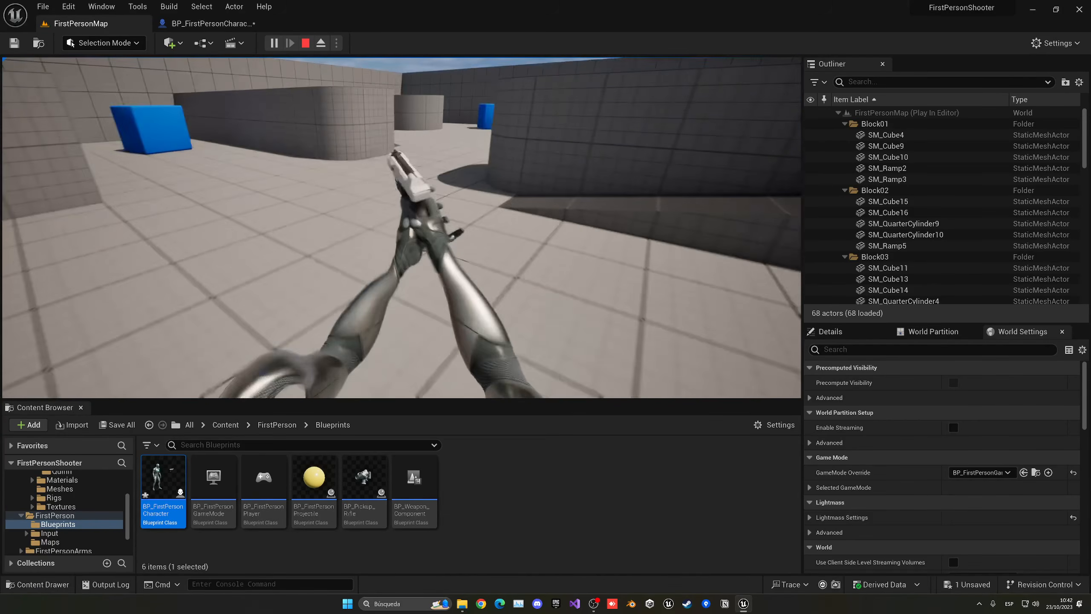
Step: Move the Arms mesh to X location -10 in the character blueprint and play-test the level
{"action": "left_click", "coordinate": [210, 23]}
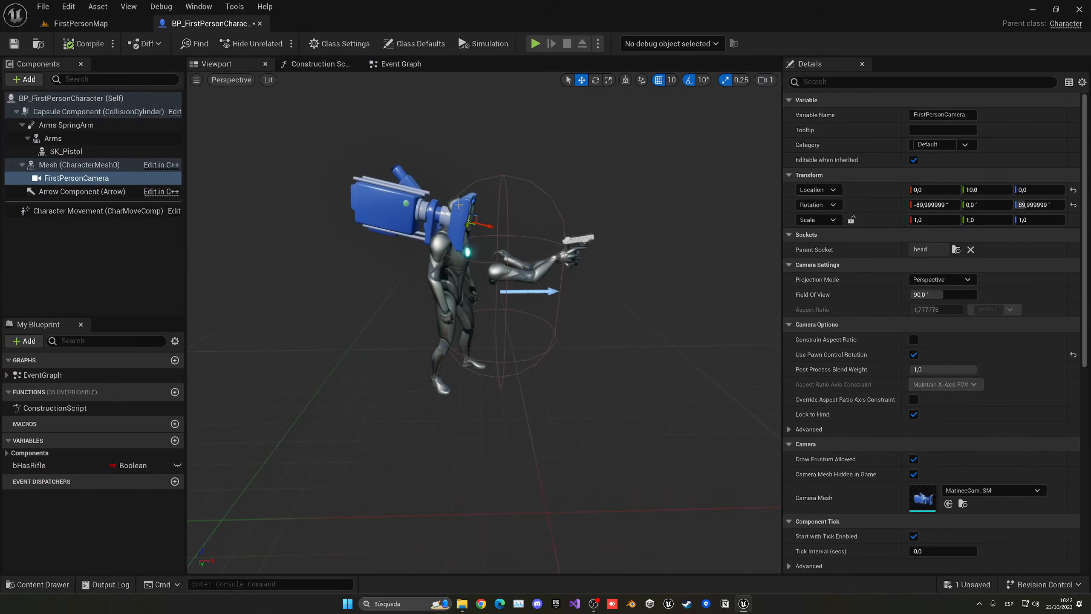
{"action": "left_click", "coordinate": [503, 270]}
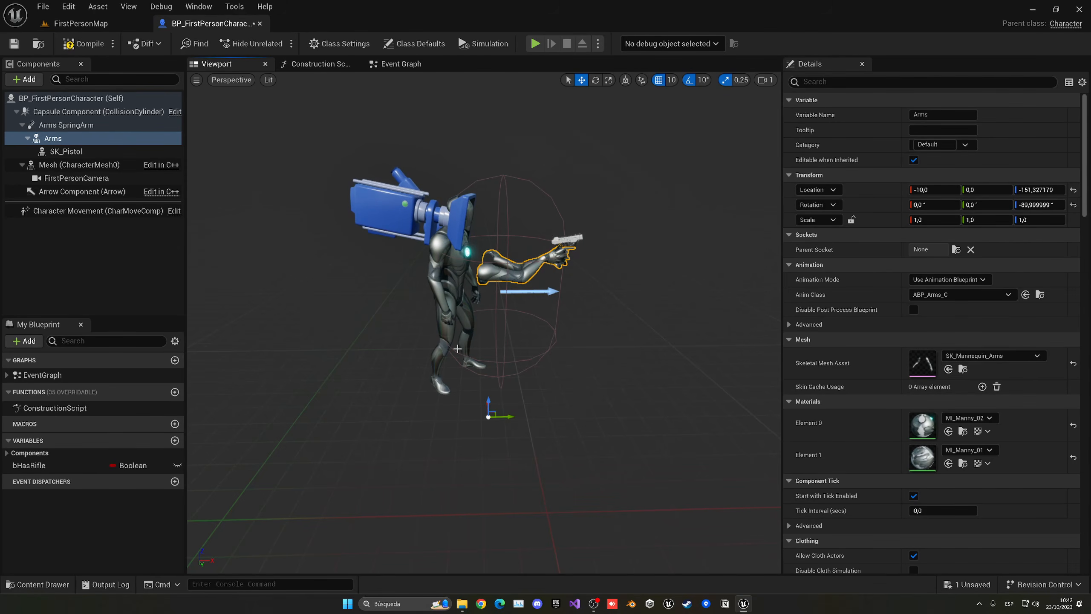
{"action": "left_click", "coordinate": [81, 23]}
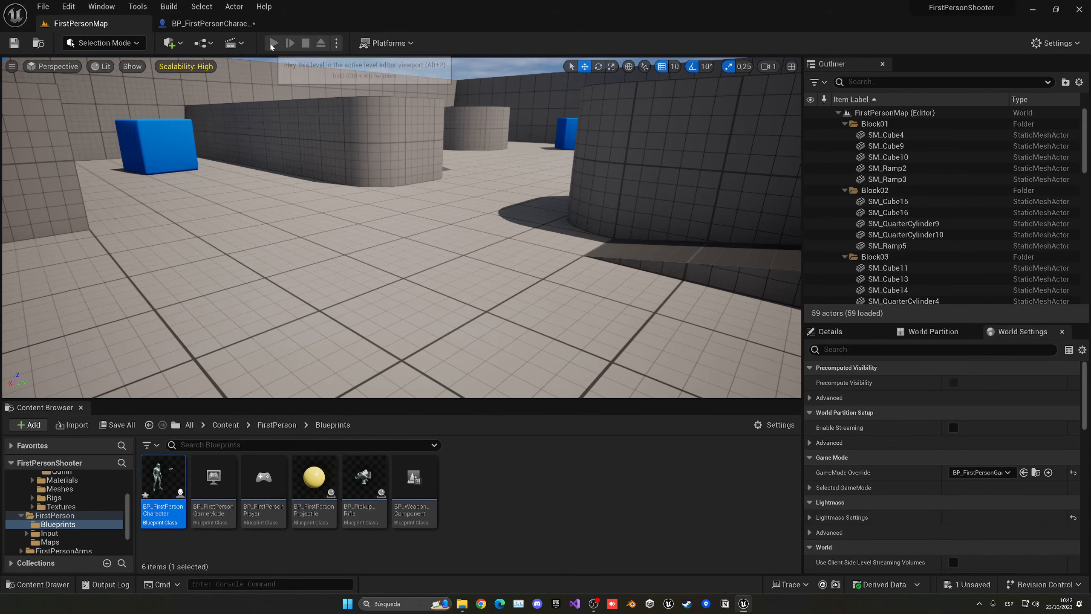
{"action": "left_click", "coordinate": [274, 44]}
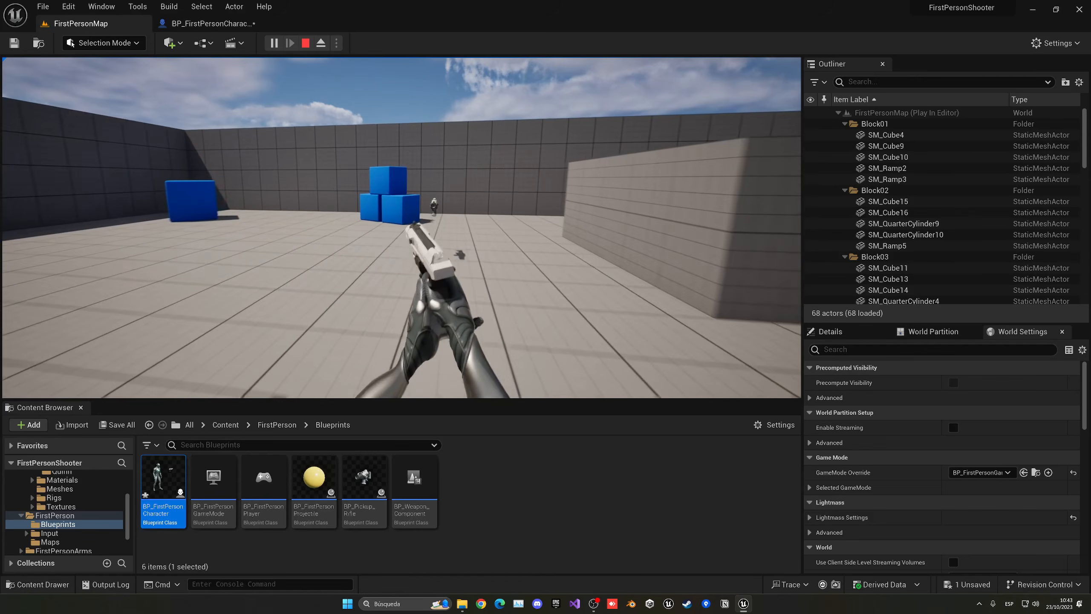
{"action": "key", "text": "Escape"}
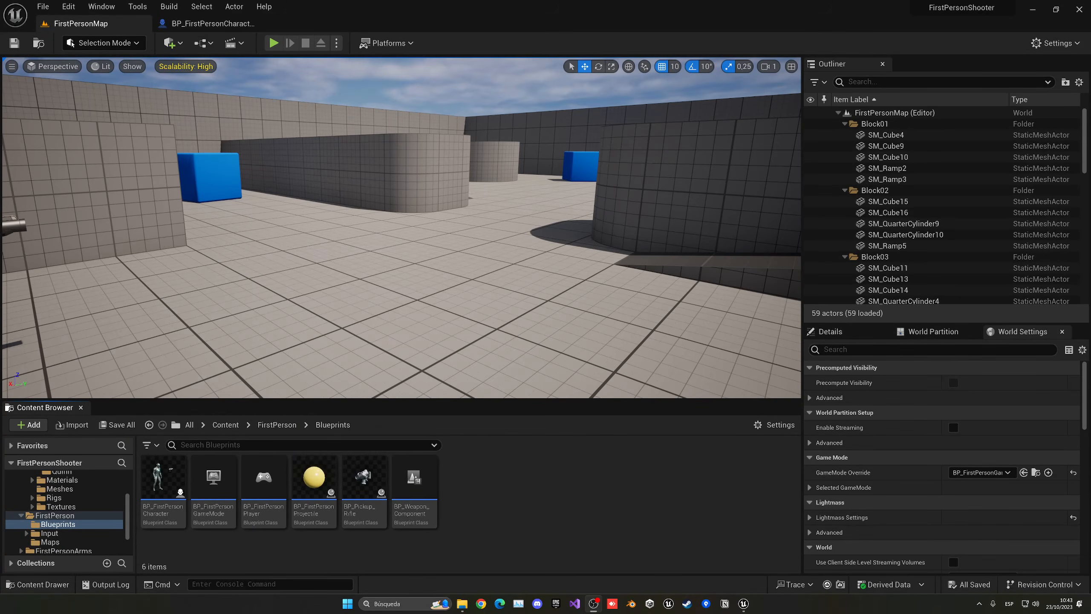
Step: Run the level again and walk around to check the pistol arms' movement
{"action": "left_click", "coordinate": [274, 42]}
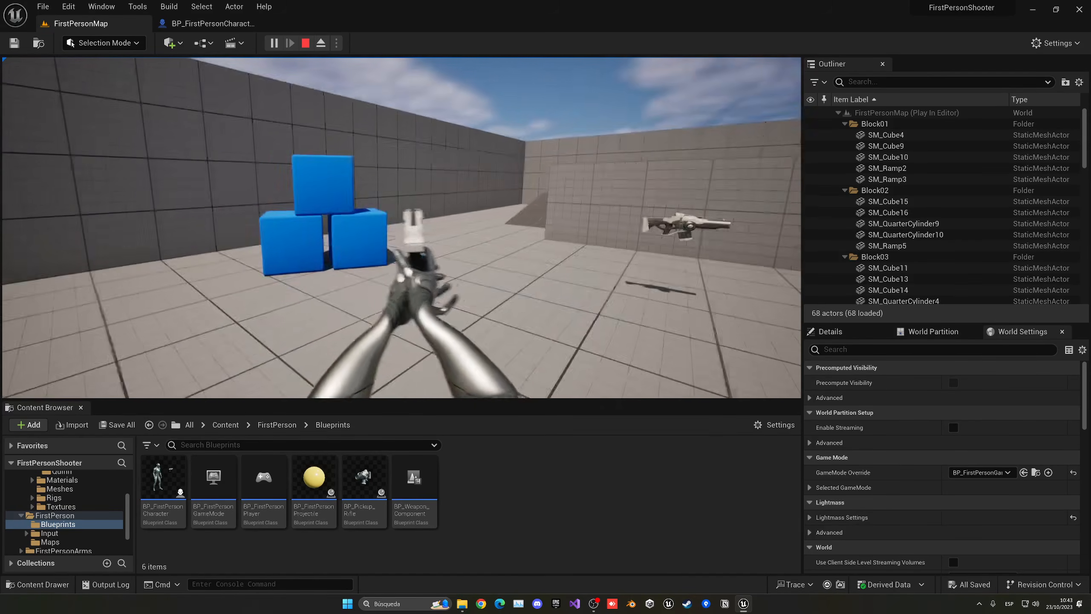
{"action": "key", "text": "w"}
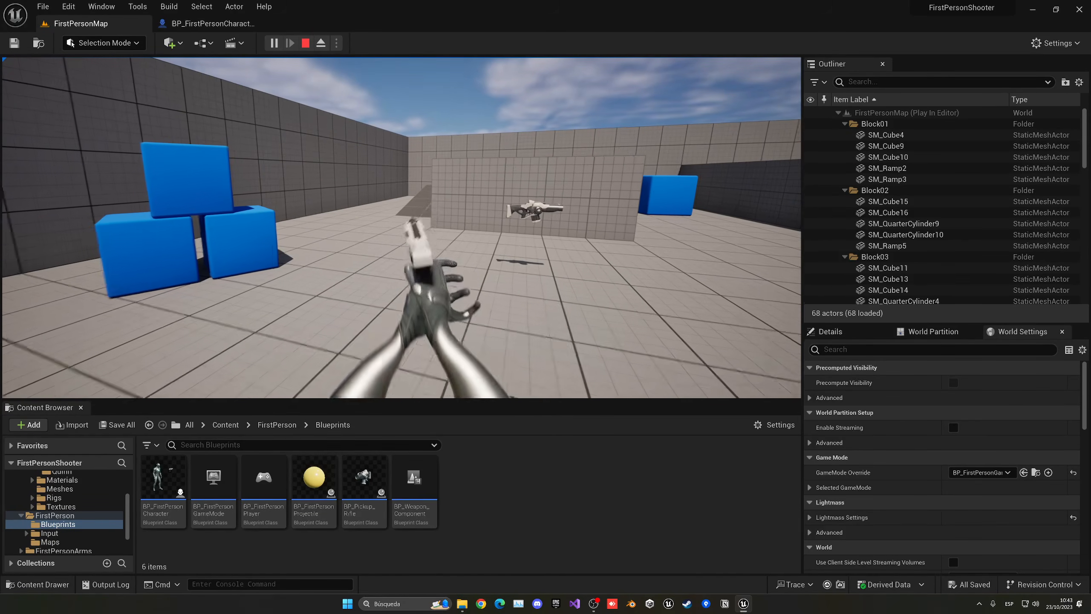
{"action": "key", "text": "w"}
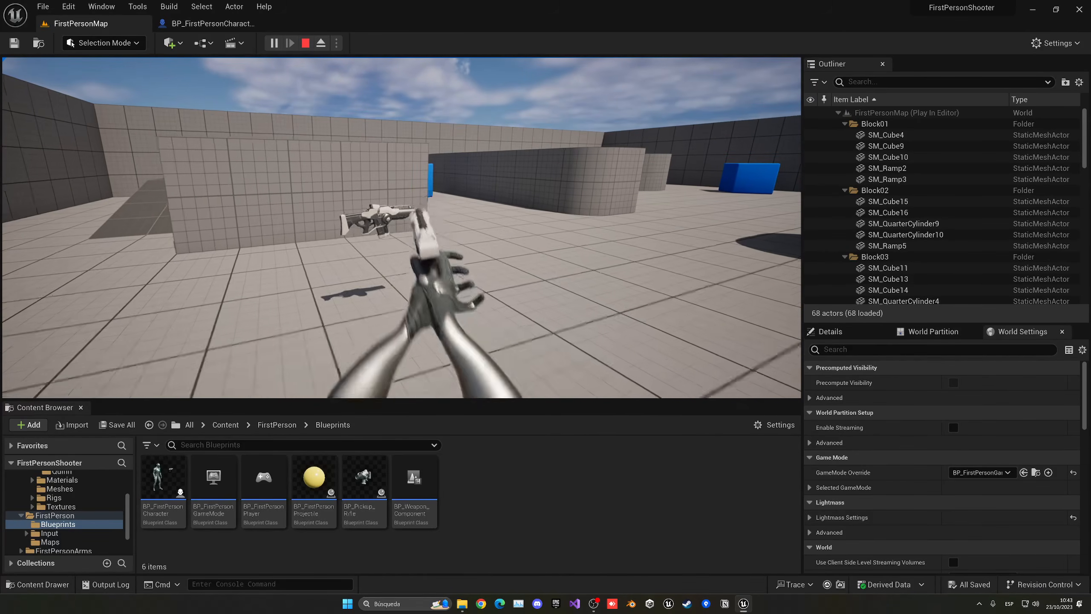
{"action": "key", "text": "Escape"}
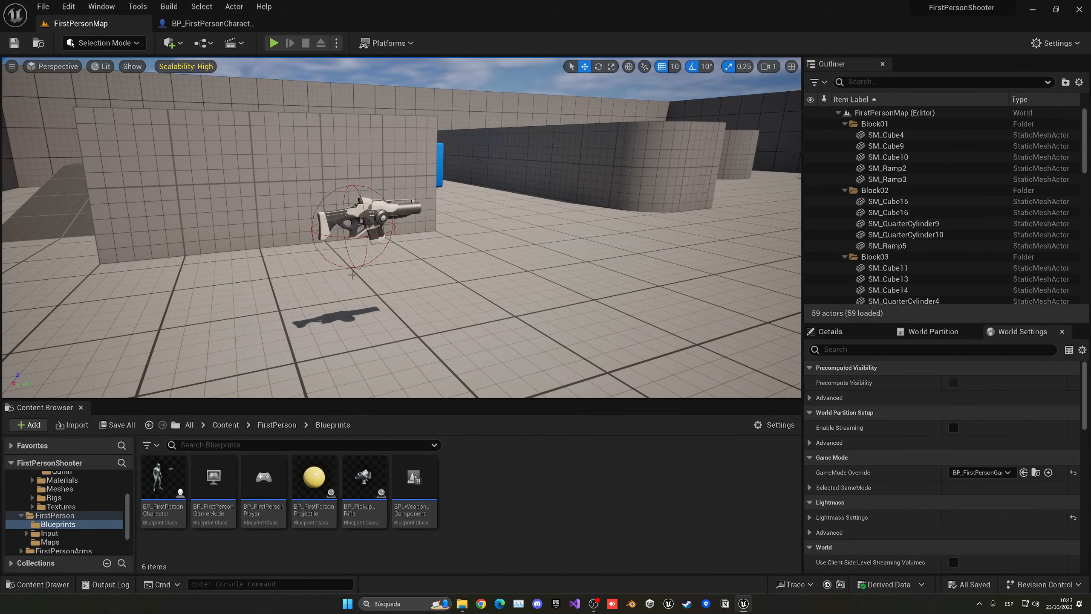
Step: Review the settings of the IA_Shoot input action in FirstPerson/Input/Actions
{"action": "left_click", "coordinate": [225, 425]}
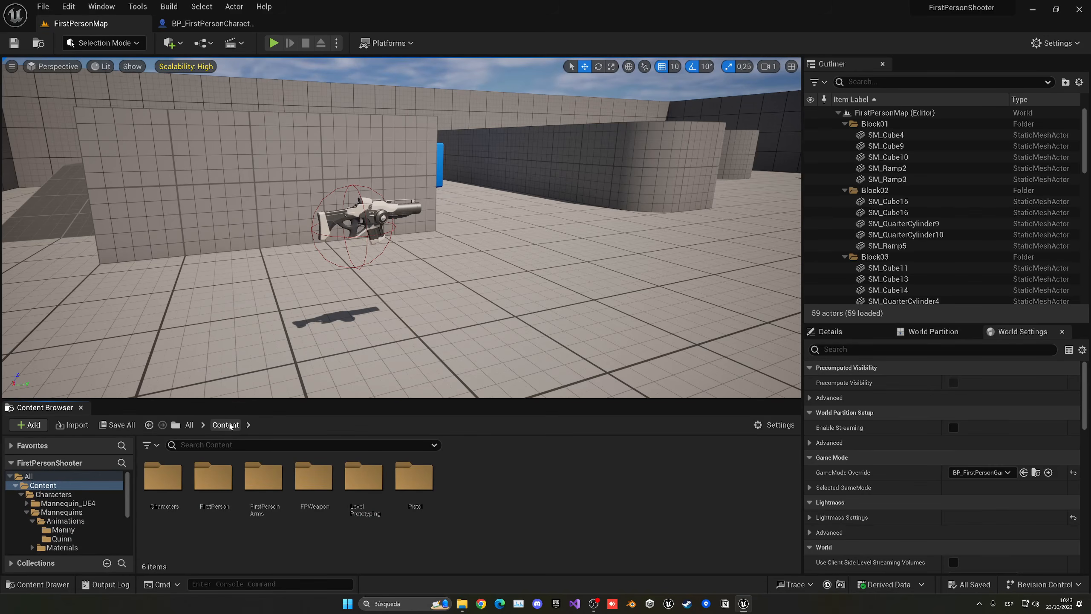
{"action": "double_click", "coordinate": [214, 476]}
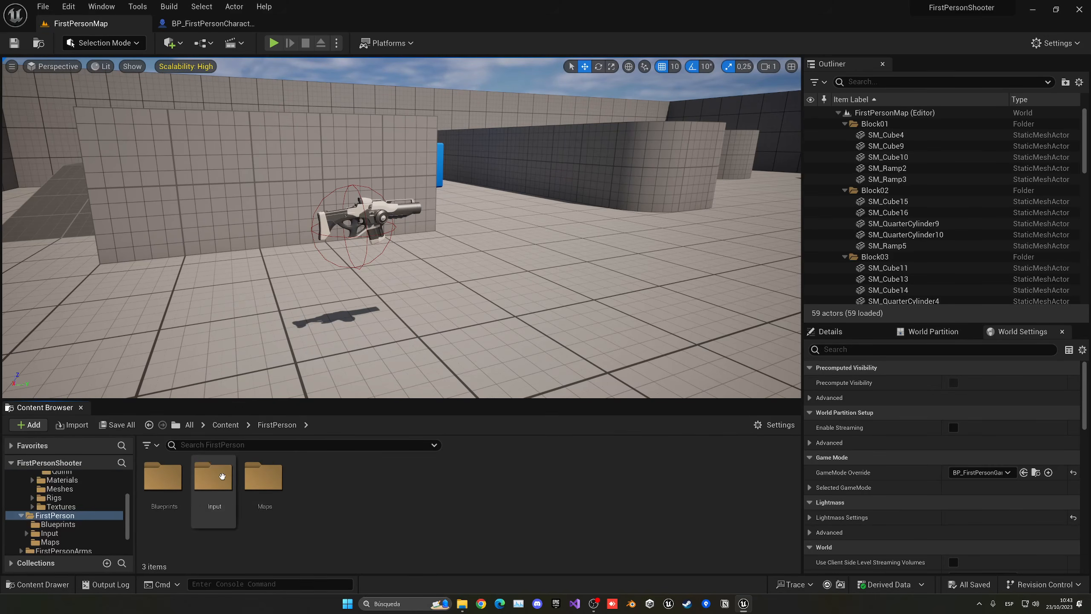
{"action": "double_click", "coordinate": [219, 474]}
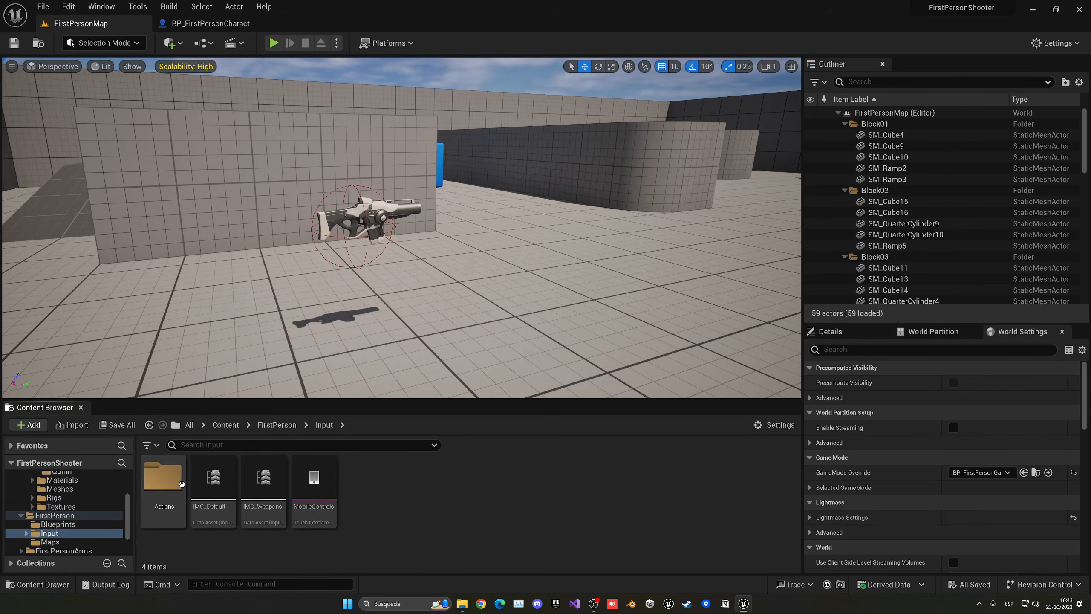
{"action": "double_click", "coordinate": [163, 476]}
{"action": "left_click", "coordinate": [296, 505]}
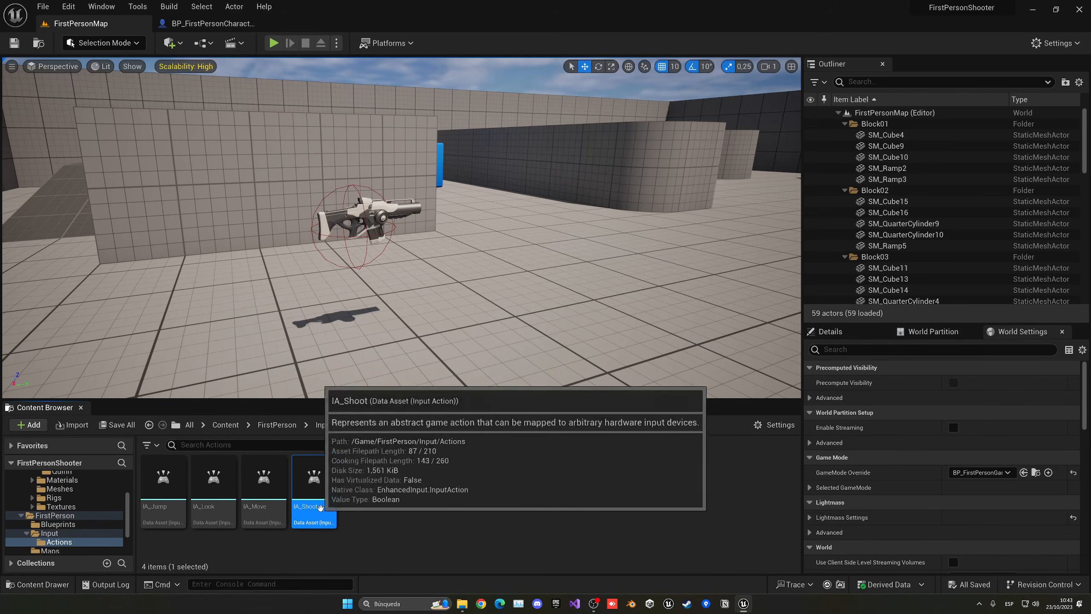
{"action": "double_click", "coordinate": [322, 459]}
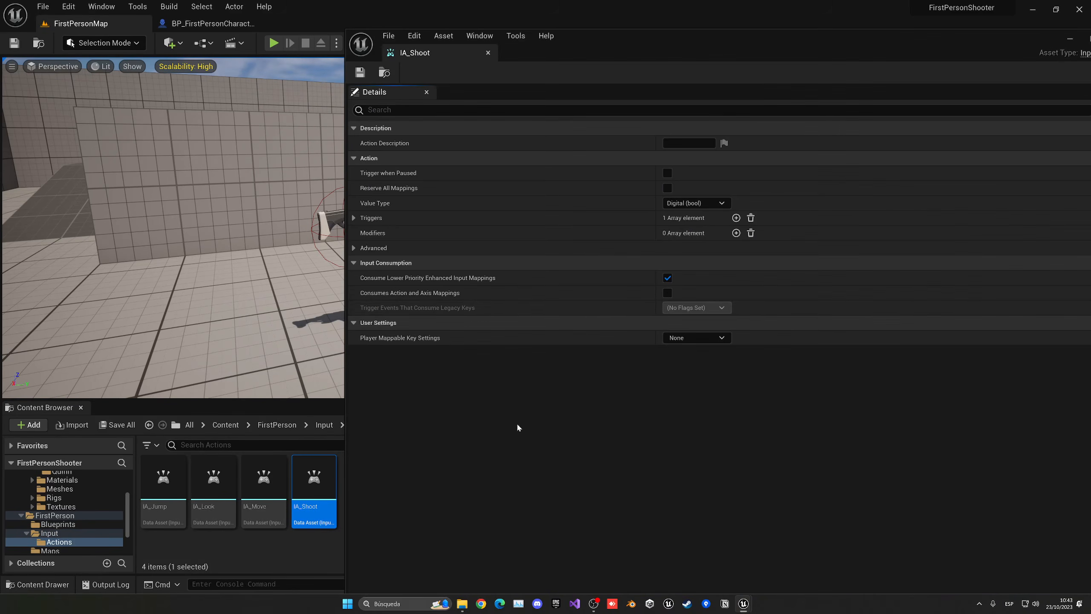
{"action": "middle_click", "coordinate": [420, 54]}
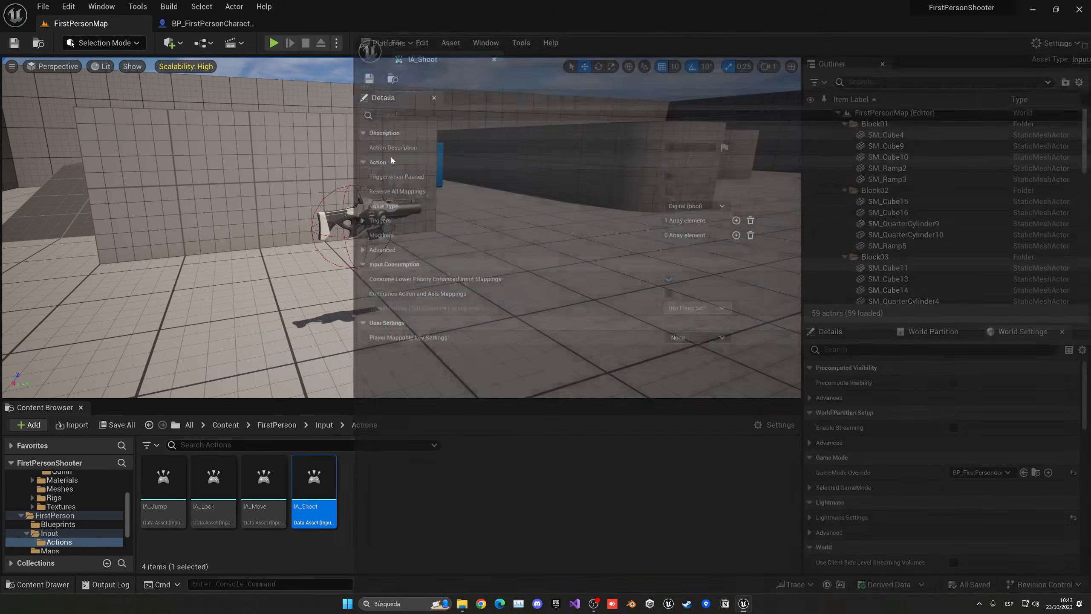
Step: Open the IMC_Default mapping context in the Input folder and add a new mapping
{"action": "left_click", "coordinate": [325, 425]}
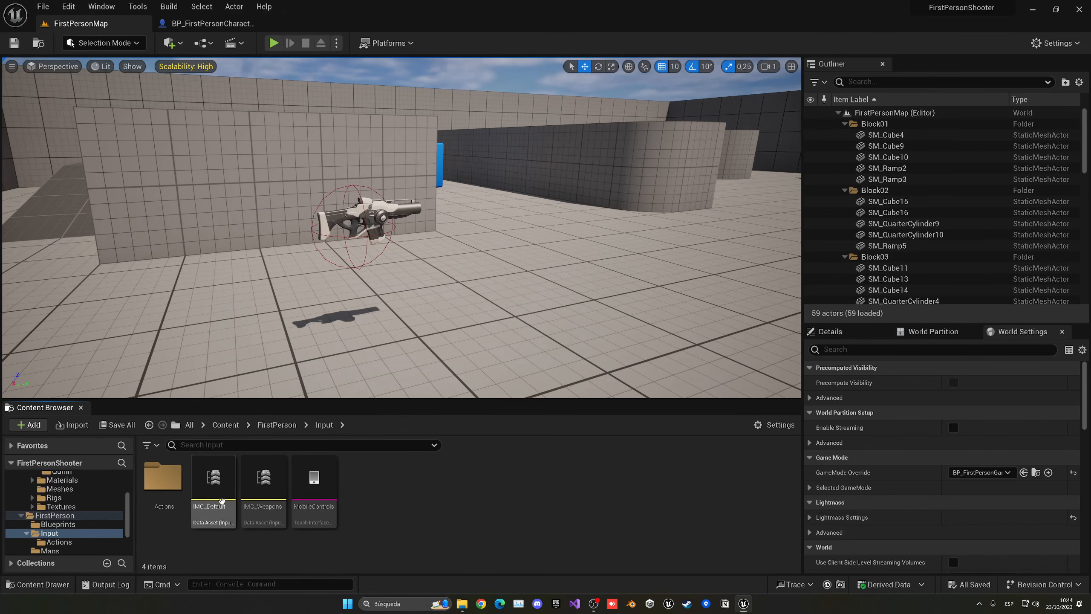
{"action": "double_click", "coordinate": [207, 495]}
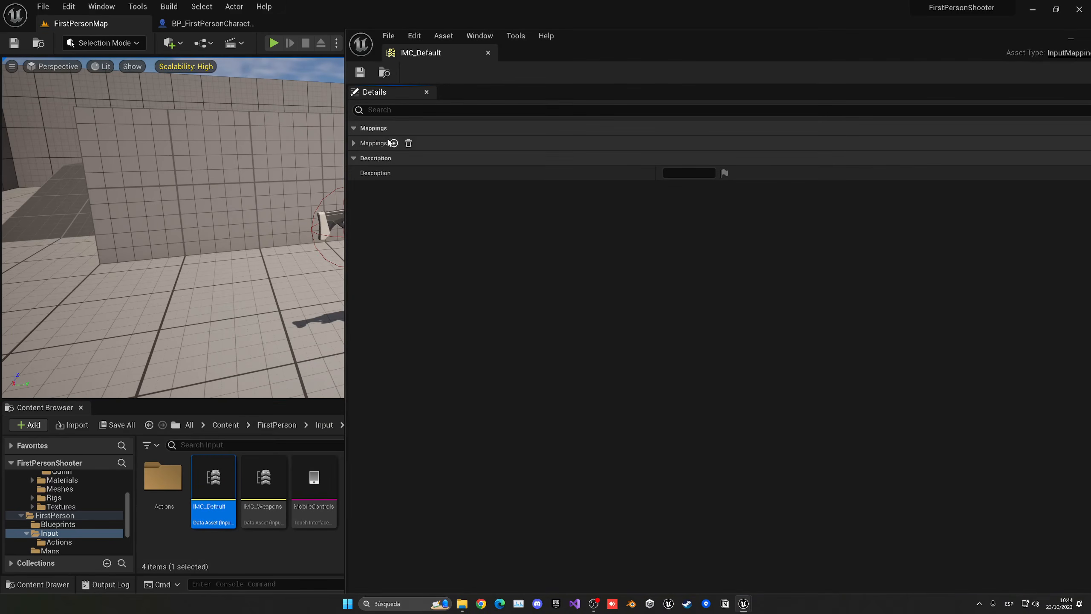
{"action": "left_click", "coordinate": [352, 144]}
{"action": "left_click", "coordinate": [393, 143]}
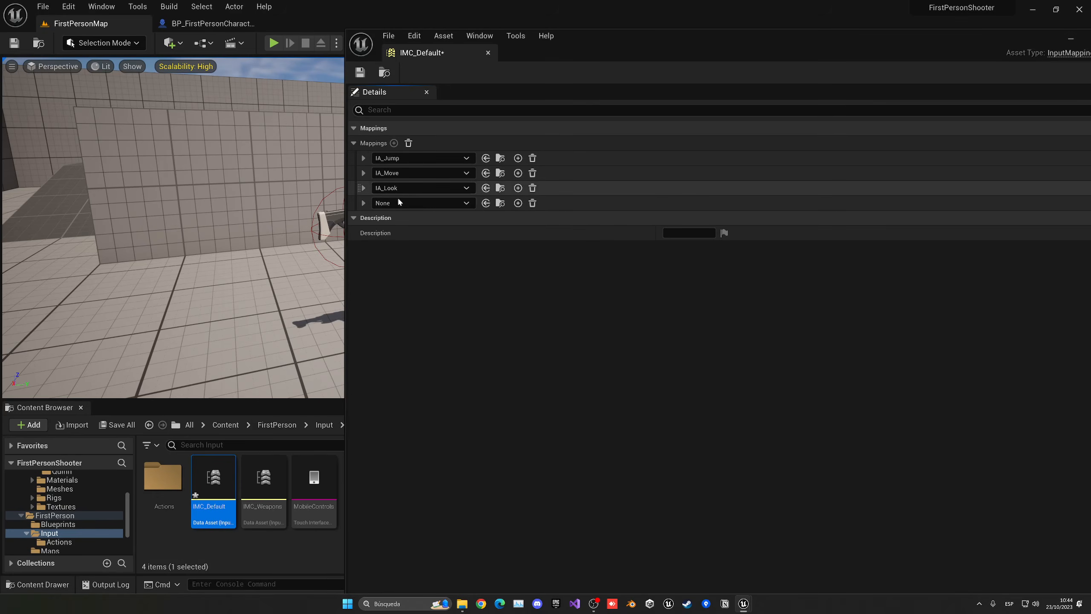
Step: Assign IA_Shoot to the new mapping and bind it to Left Mouse Button
{"action": "left_click", "coordinate": [398, 201]}
{"action": "type", "text": "sh"}
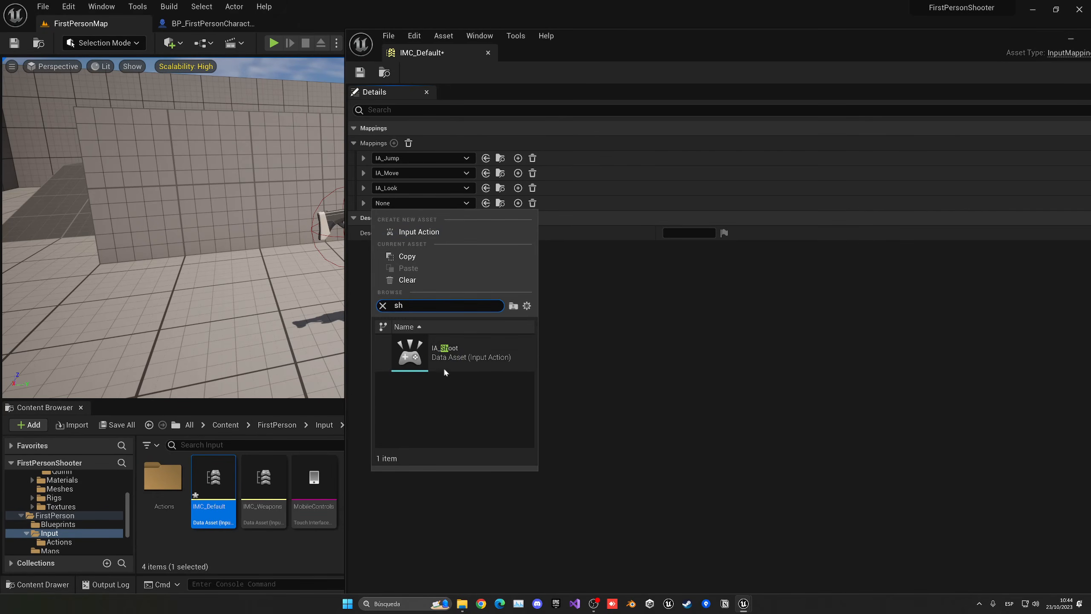
{"action": "left_click", "coordinate": [445, 358]}
{"action": "left_click", "coordinate": [364, 202]}
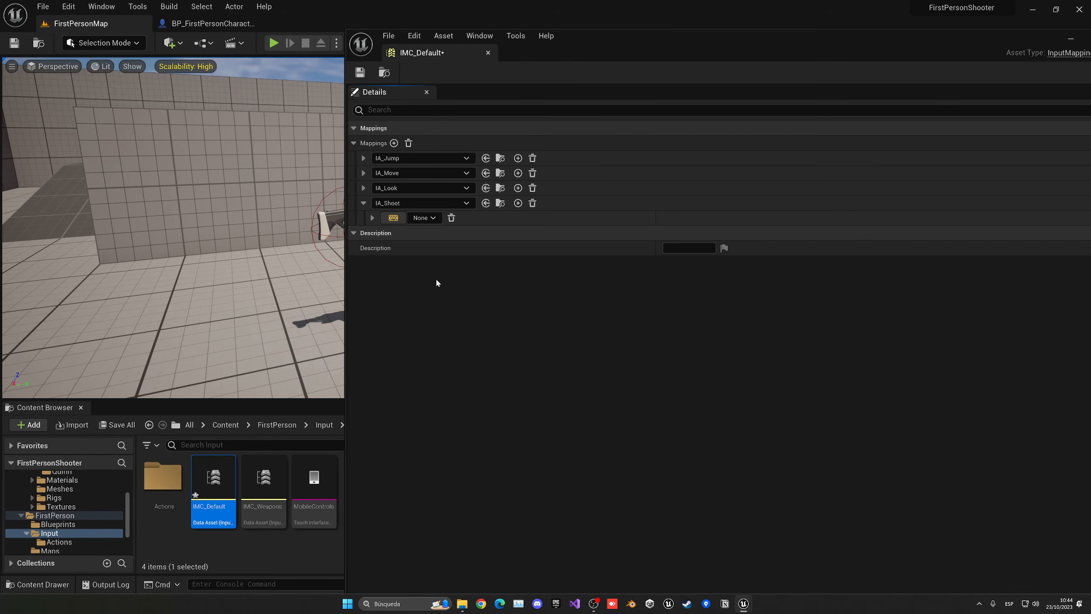
{"action": "left_click", "coordinate": [424, 328]}
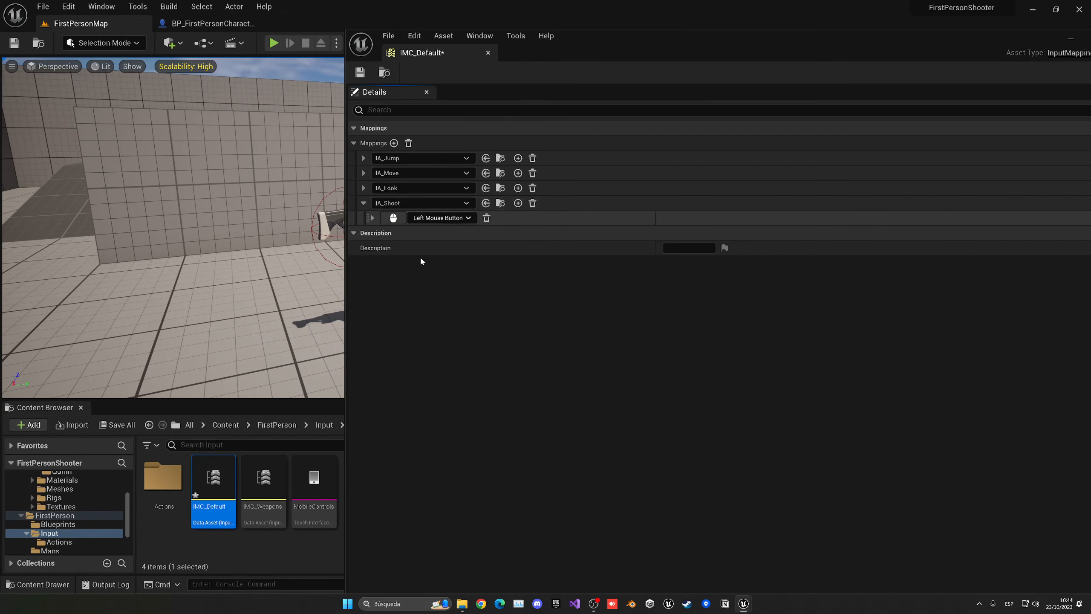
{"action": "left_click", "coordinate": [447, 220]}
{"action": "type", "text": "let"}
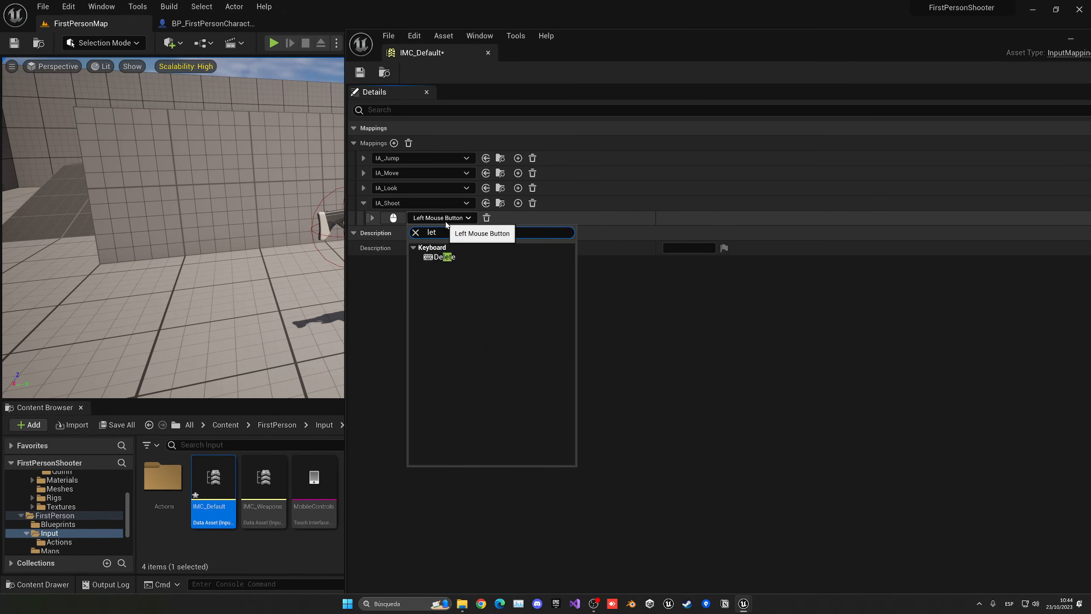
{"action": "key", "text": "Escape"}
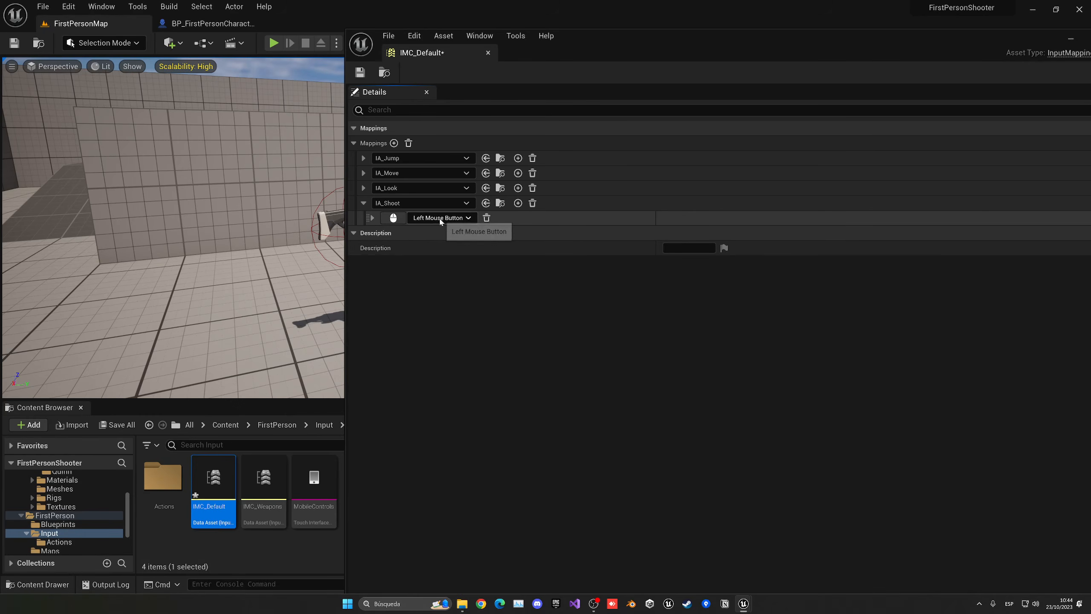
Step: Close the IMC_Default mapping context and open the Event Graph of BP_FirstPersonCharacter at the empty area below the jump input nodes
{"action": "left_click", "coordinate": [488, 53]}
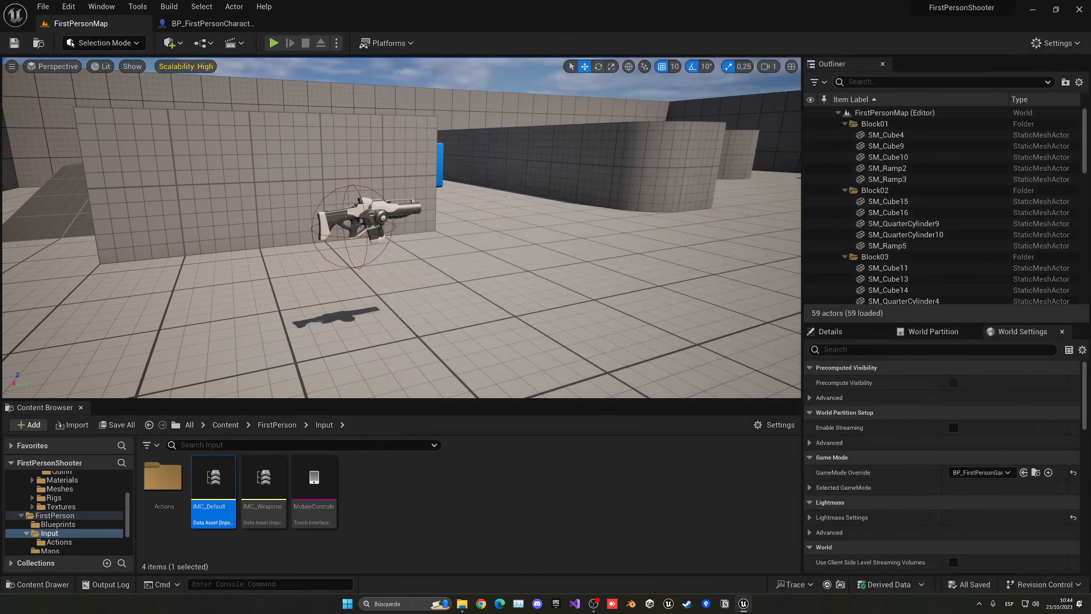
{"action": "left_click", "coordinate": [204, 23]}
{"action": "left_click", "coordinate": [399, 63]}
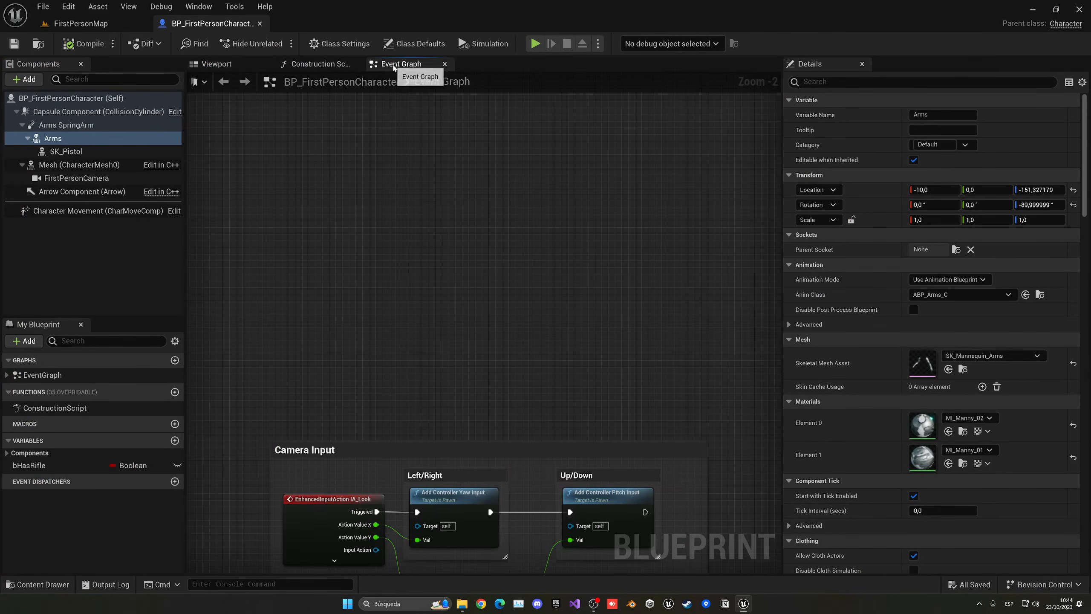
{"action": "scroll", "coordinate": [387, 131], "scroll_direction": "down", "scroll_amount": 6}
{"action": "right_click_drag", "start_coordinate": [369, 365], "coordinate": [352, 244]}
{"action": "scroll", "coordinate": [348, 272], "scroll_direction": "up", "scroll_amount": 4}
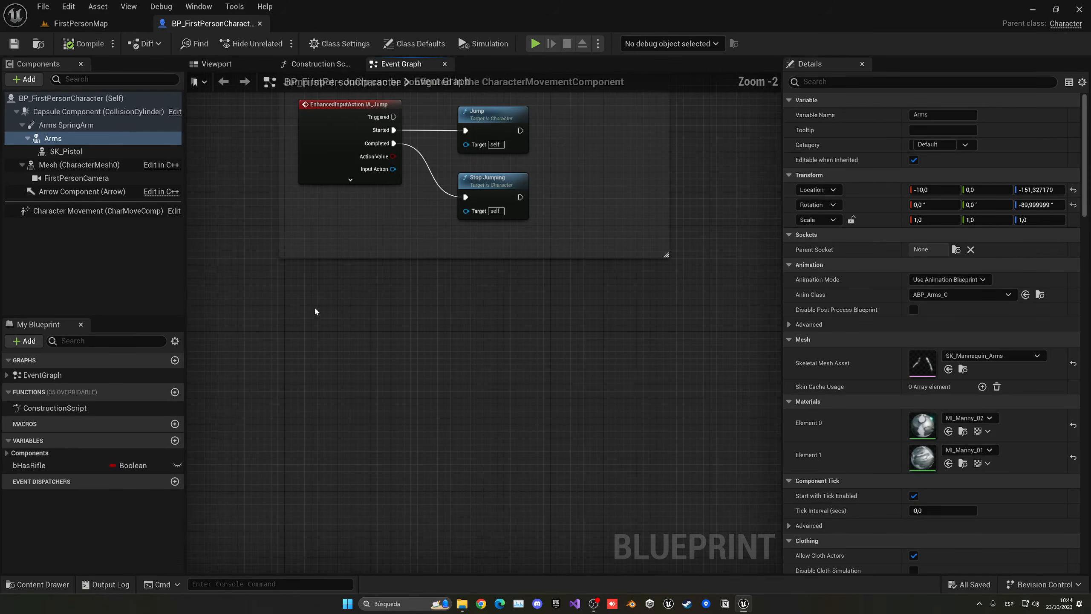
Step: Add the IA_Shoot enhanced input action event below the jump section and expand it to show all its pins
{"action": "right_click", "coordinate": [299, 329]}
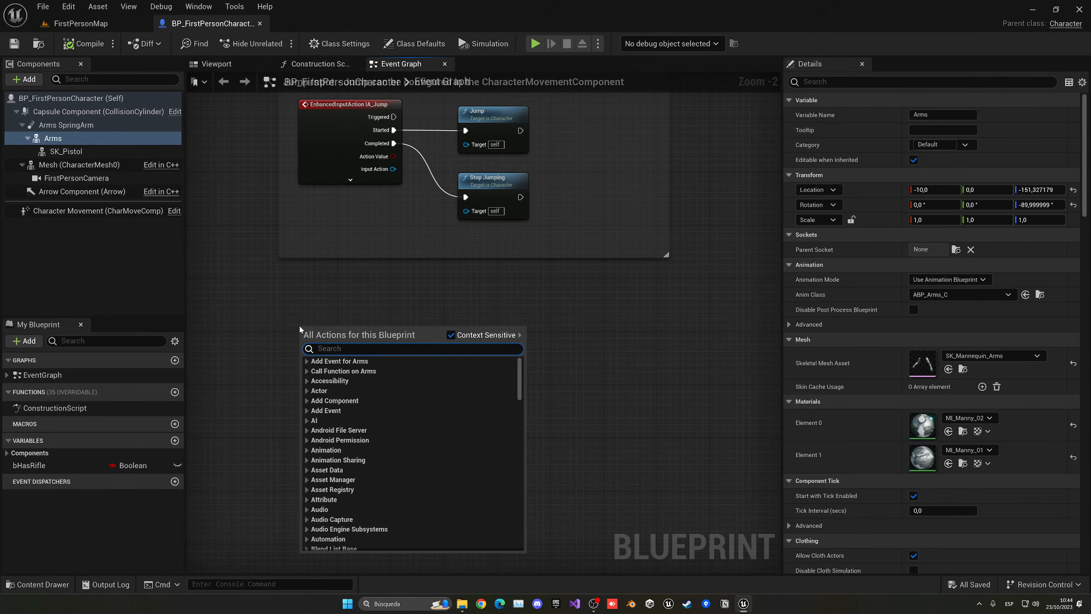
{"action": "type", "text": "ia_"}
{"action": "key", "text": "Down"}
{"action": "key", "text": "Down"}
{"action": "key", "text": "Down"}
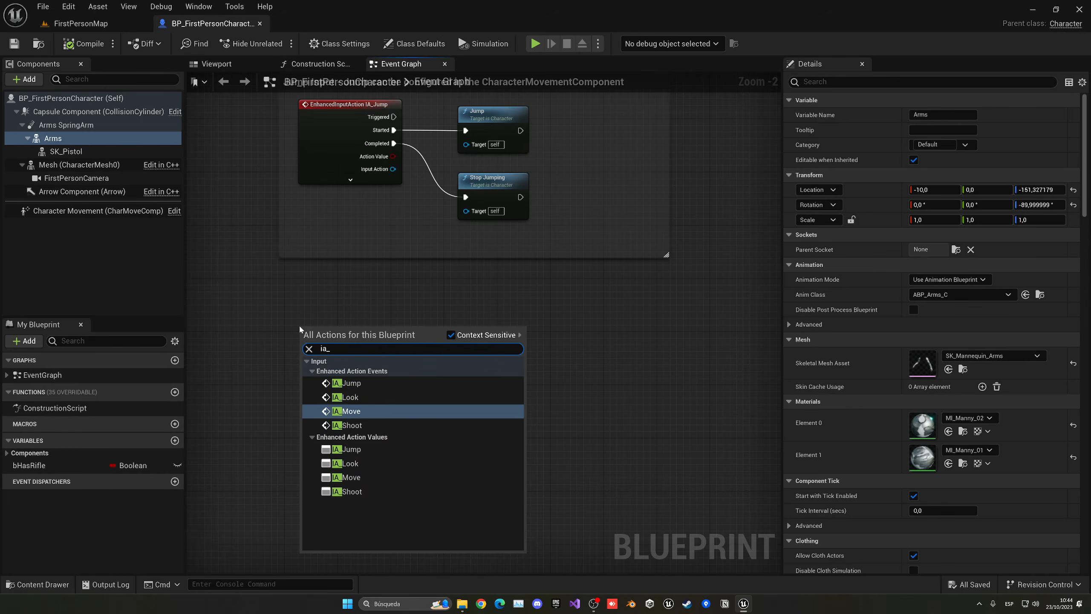
{"action": "key", "text": "Return"}
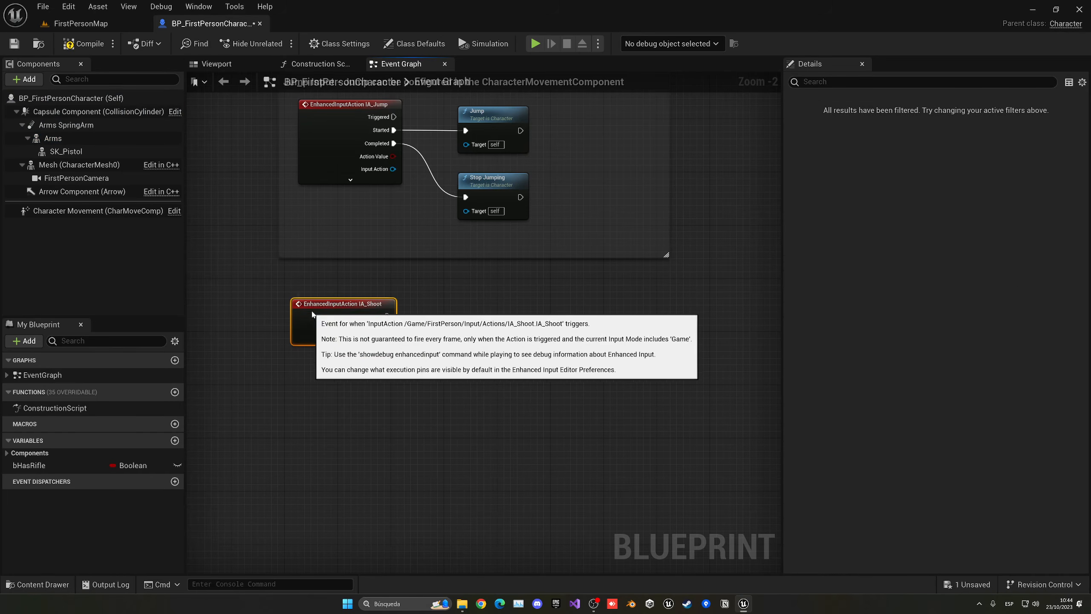
{"action": "left_click", "coordinate": [350, 376]}
Step: Attach a Line Trace By Channel node to the Started output of IA_Shoot and place an SK_Pistol reference between them
{"action": "right_click_drag", "start_coordinate": [384, 335], "coordinate": [327, 327]}
{"action": "scroll", "coordinate": [328, 327], "scroll_direction": "up", "scroll_amount": 1}
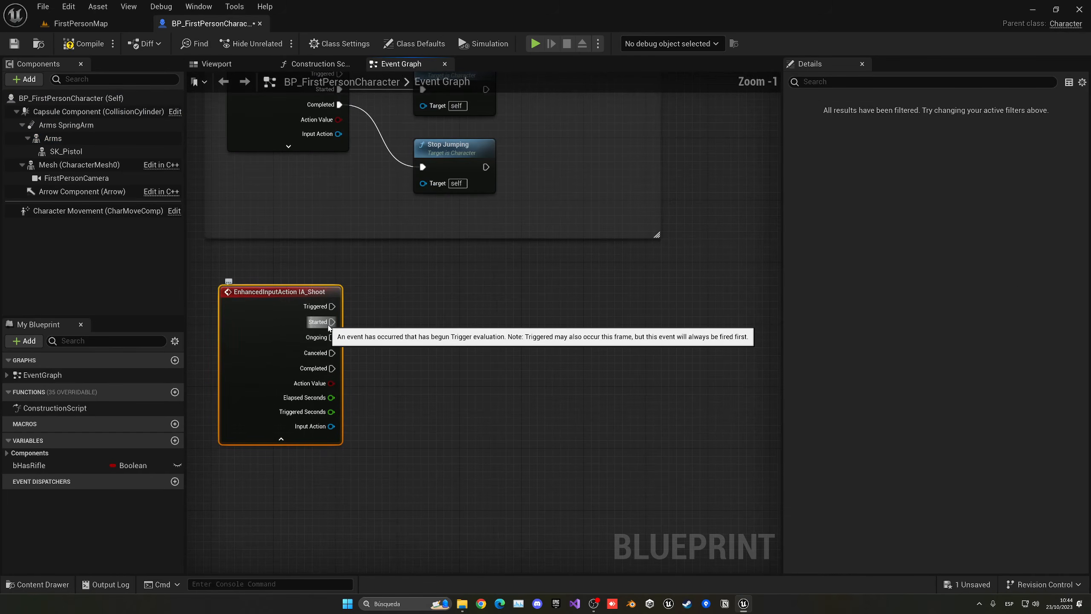
{"action": "left_click_drag", "start_coordinate": [397, 327], "coordinate": [397, 327]}
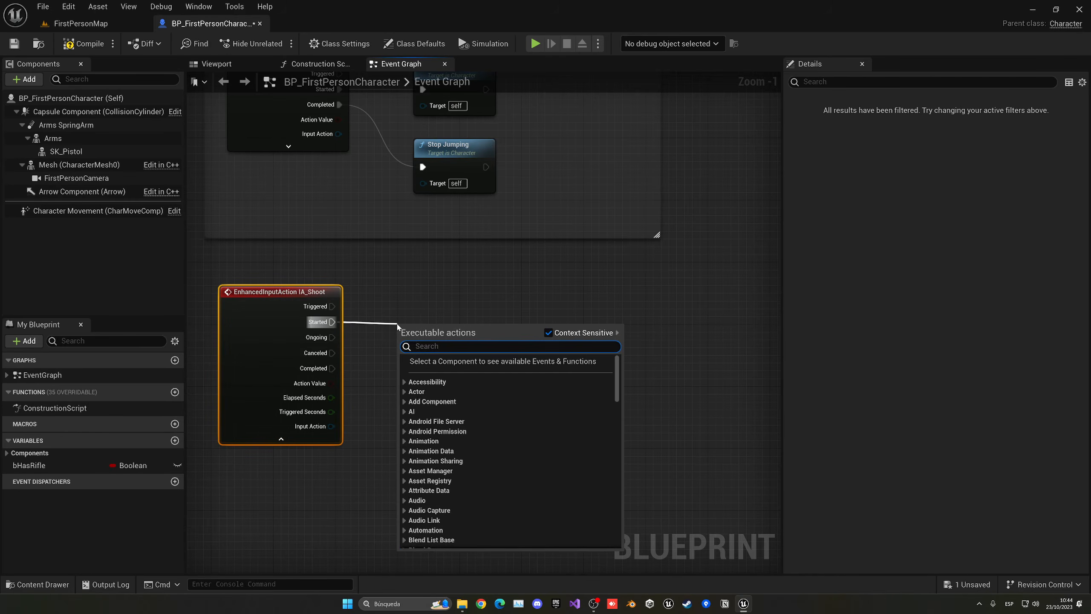
{"action": "type", "text": "line trace"}
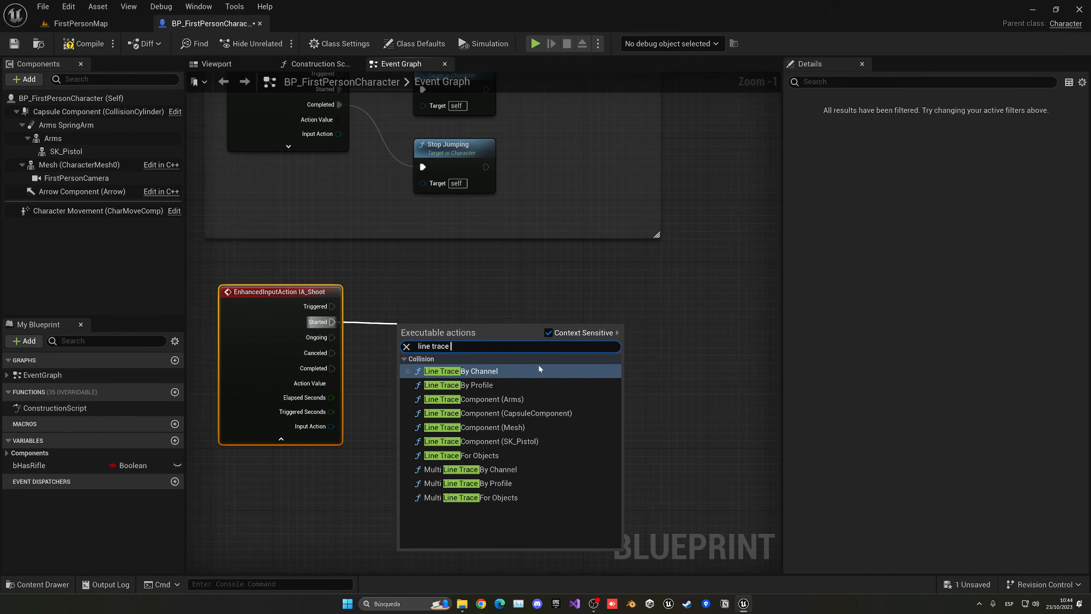
{"action": "left_click", "coordinate": [527, 370]}
{"action": "mouse_move", "coordinate": [503, 321]}
{"action": "left_mouse_down"}
{"action": "mouse_move", "coordinate": [572, 291]}
{"action": "mouse_move", "coordinate": [650, 310]}
{"action": "left_mouse_up"}
{"action": "mouse_move", "coordinate": [647, 293]}
{"action": "right_mouse_down"}
{"action": "mouse_move", "coordinate": [679, 218]}
{"action": "mouse_move", "coordinate": [625, 188]}
{"action": "right_mouse_up"}
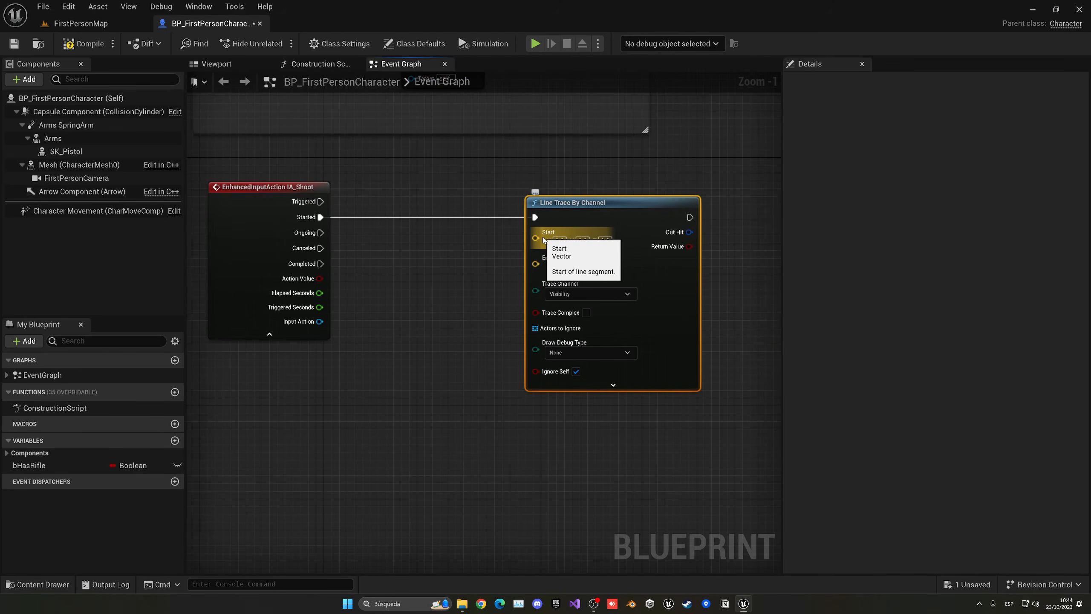
{"action": "right_click_drag", "start_coordinate": [502, 269], "coordinate": [399, 270]}
{"action": "left_click_drag", "start_coordinate": [510, 218], "coordinate": [555, 215]}
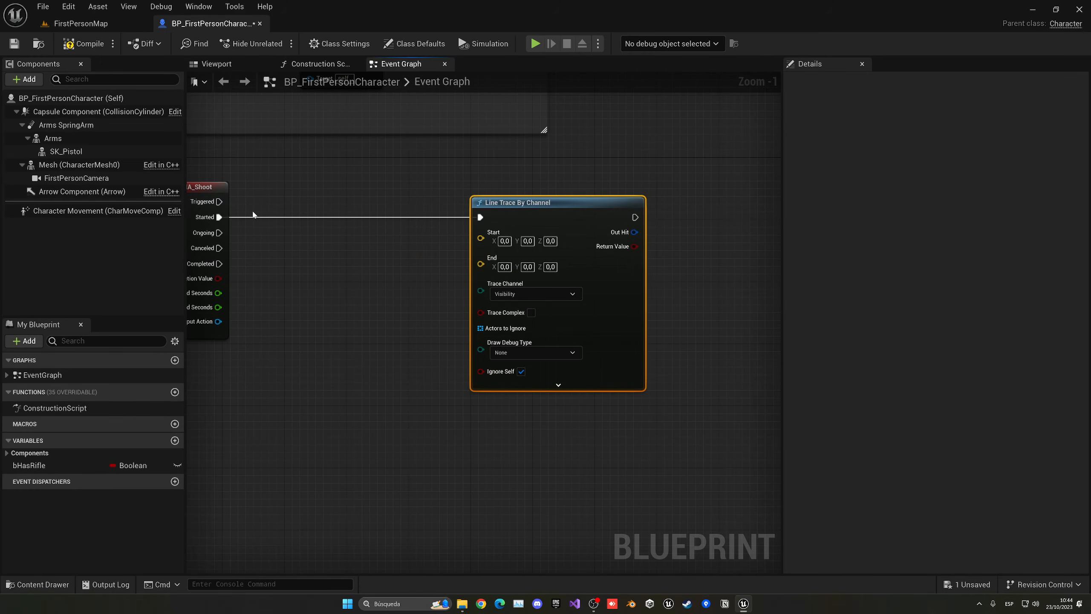
{"action": "left_click_drag", "start_coordinate": [66, 151], "coordinate": [275, 263]}
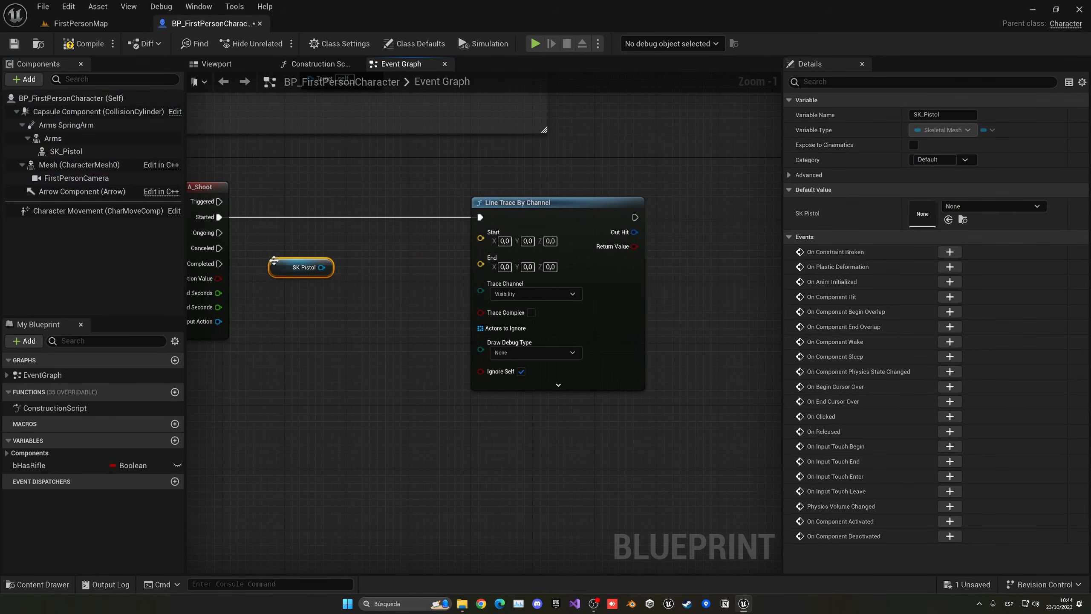
Step: Open SK_Pistol_Skeleton from Content/Pistol, dock its editor with the other tabs and show the pistol from the side with the move gizmo
{"action": "left_click", "coordinate": [137, 29]}
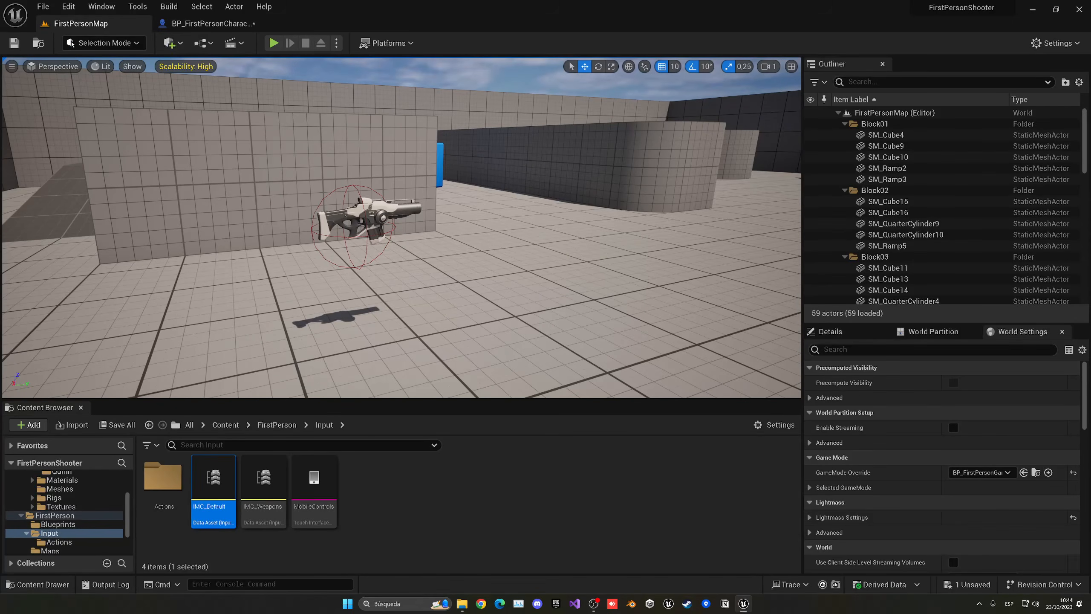
{"action": "left_click", "coordinate": [225, 424]}
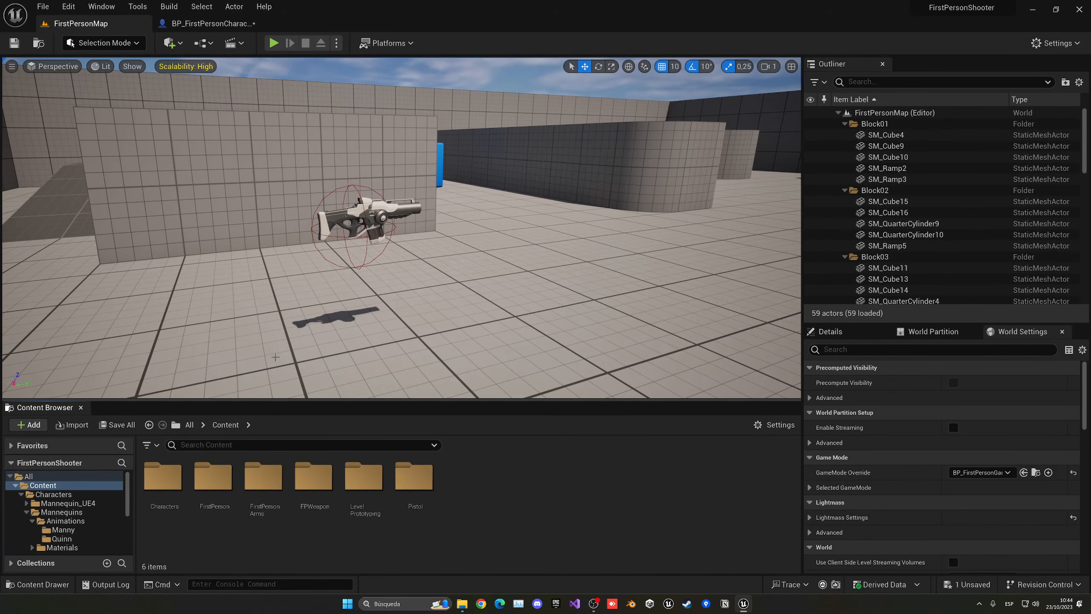
{"action": "double_click", "coordinate": [414, 477]}
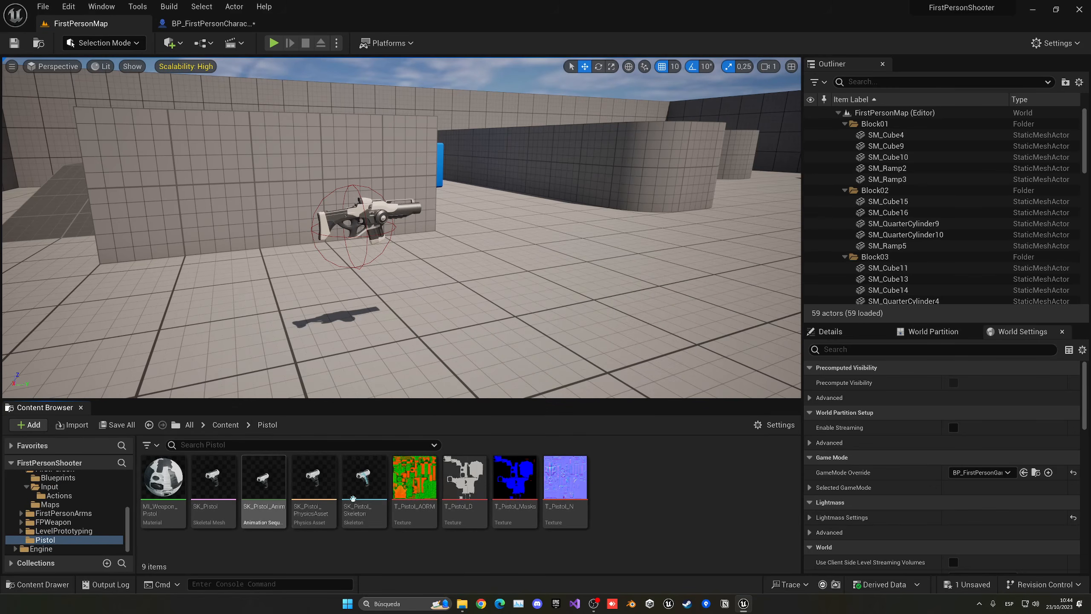
{"action": "double_click", "coordinate": [352, 498]}
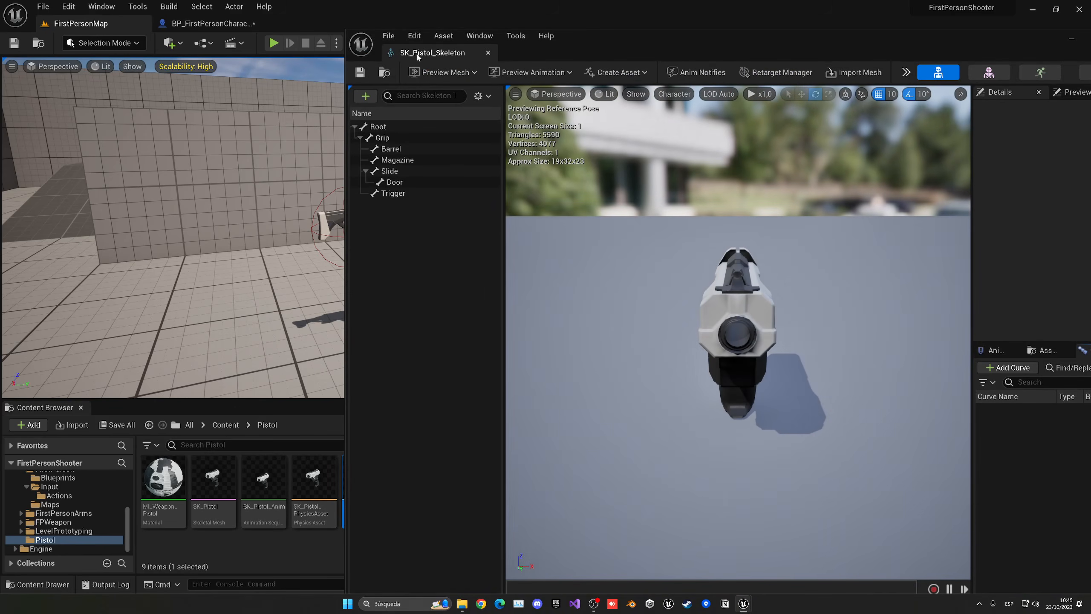
{"action": "left_click_drag", "start_coordinate": [416, 56], "coordinate": [321, 23]}
{"action": "left_click", "coordinate": [107, 164]}
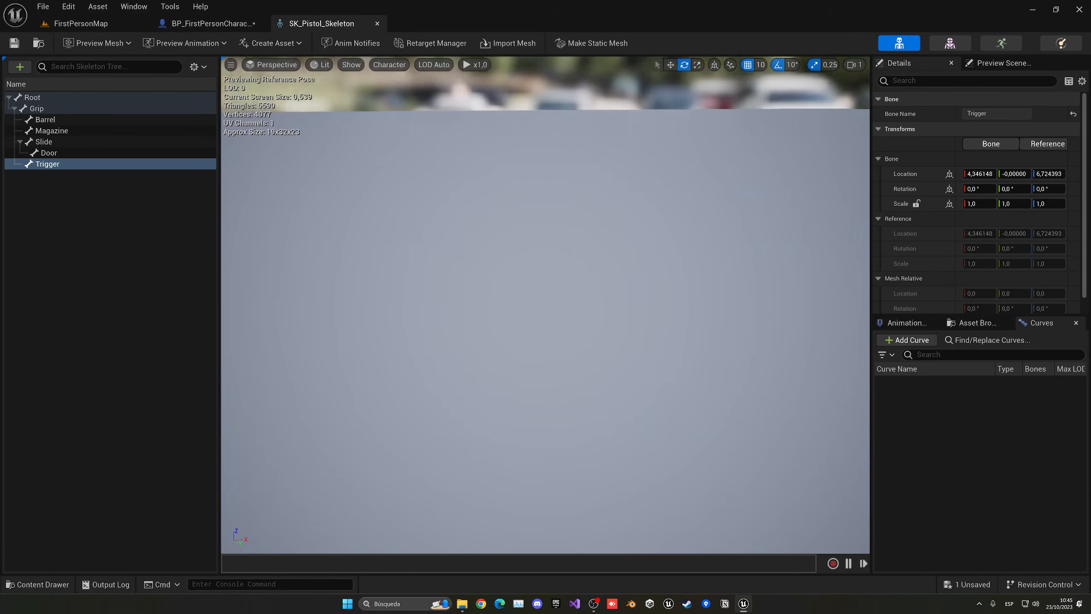
{"action": "mouse_move", "coordinate": [472, 227]}
{"action": "right_mouse_down"}
{"action": "mouse_move", "coordinate": [602, 189]}
{"action": "mouse_move", "coordinate": [455, 228]}
{"action": "mouse_move", "coordinate": [464, 258]}
{"action": "mouse_move", "coordinate": [471, 227]}
{"action": "right_mouse_up"}
{"action": "key", "text": "w"}
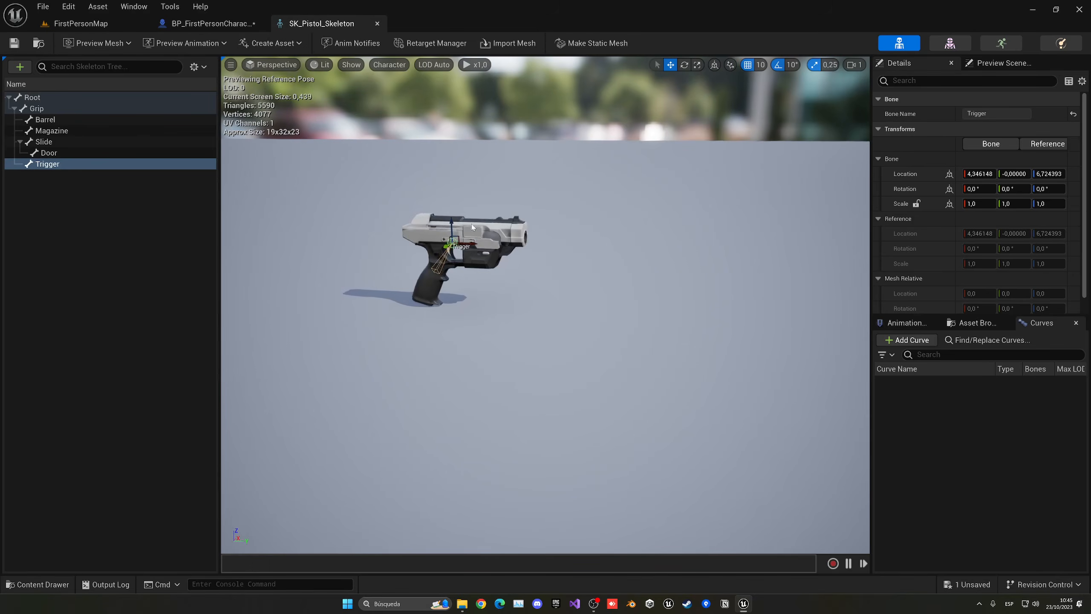
Step: Add a socket to the Grip bone of the pistol skeleton and rename it Muzzle
{"action": "left_click", "coordinate": [32, 97]}
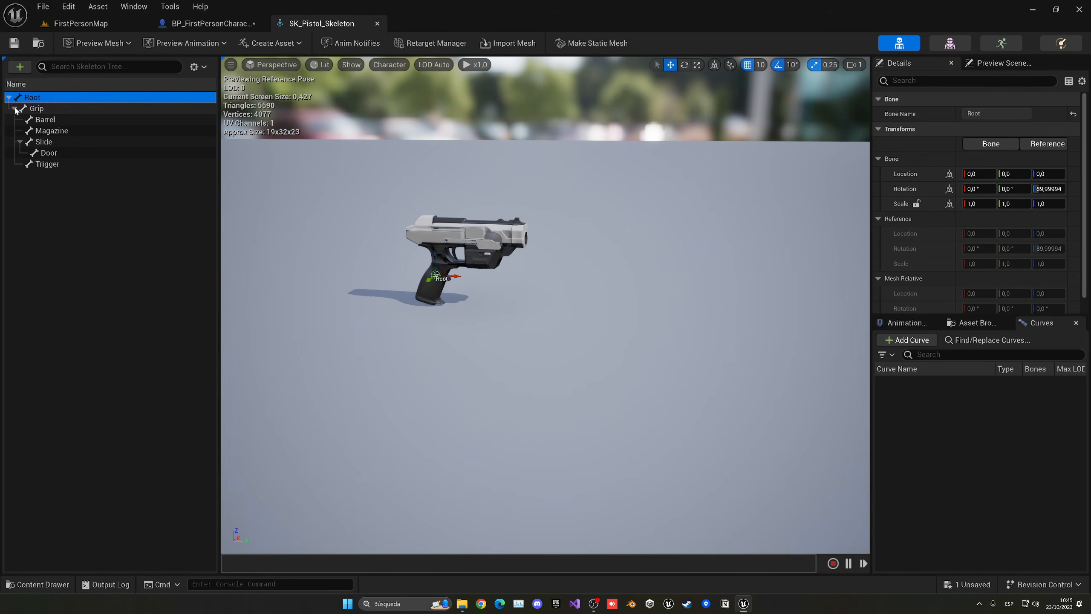
{"action": "left_click", "coordinate": [37, 108]}
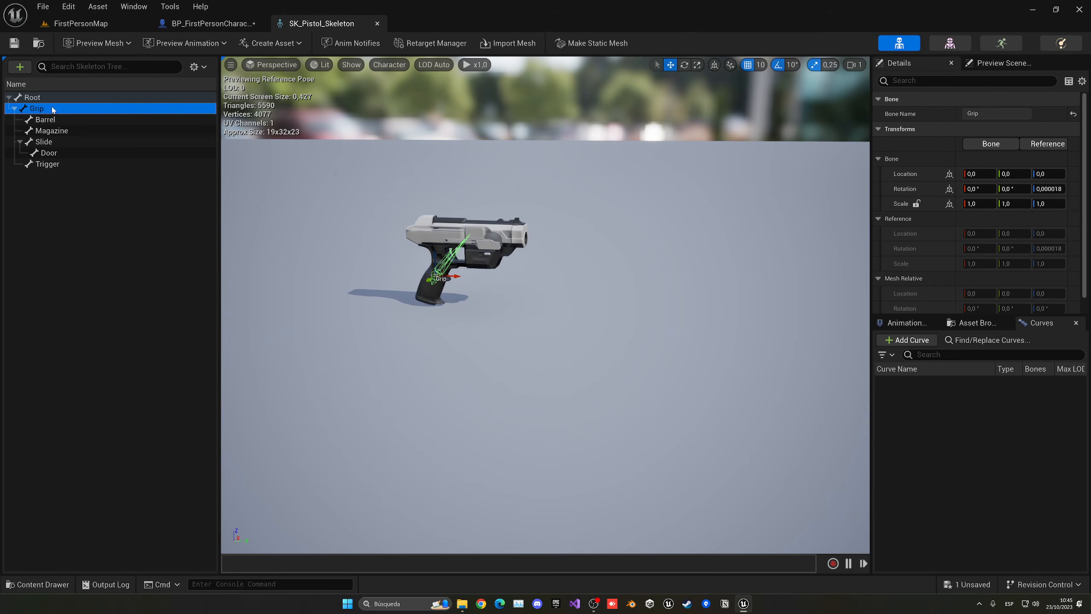
{"action": "left_click", "coordinate": [19, 66]}
{"action": "left_click", "coordinate": [53, 96]}
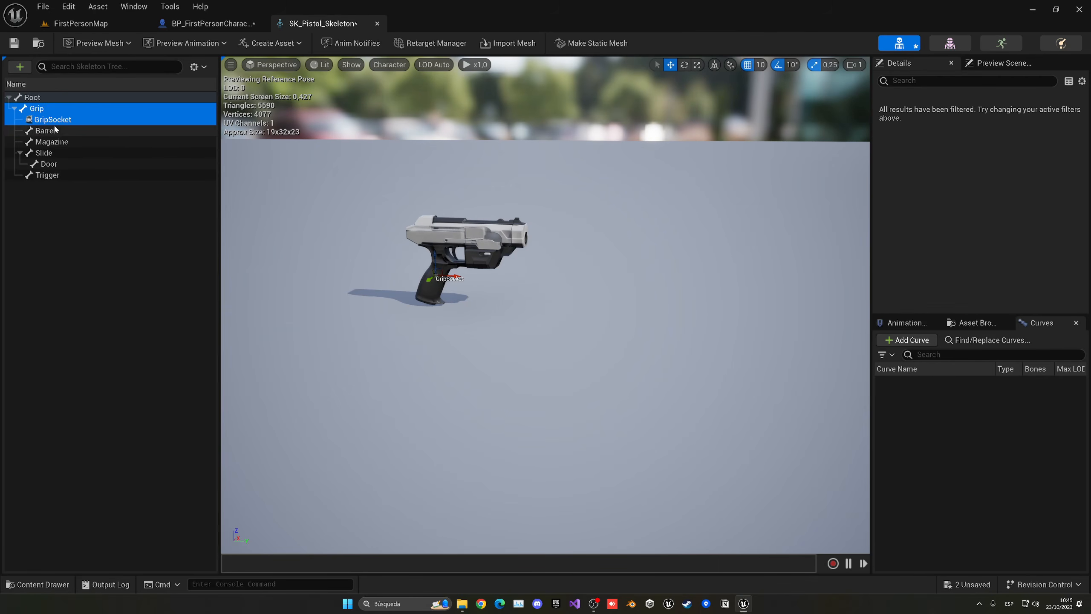
{"action": "left_click", "coordinate": [53, 120]}
{"action": "key", "text": "F2"}
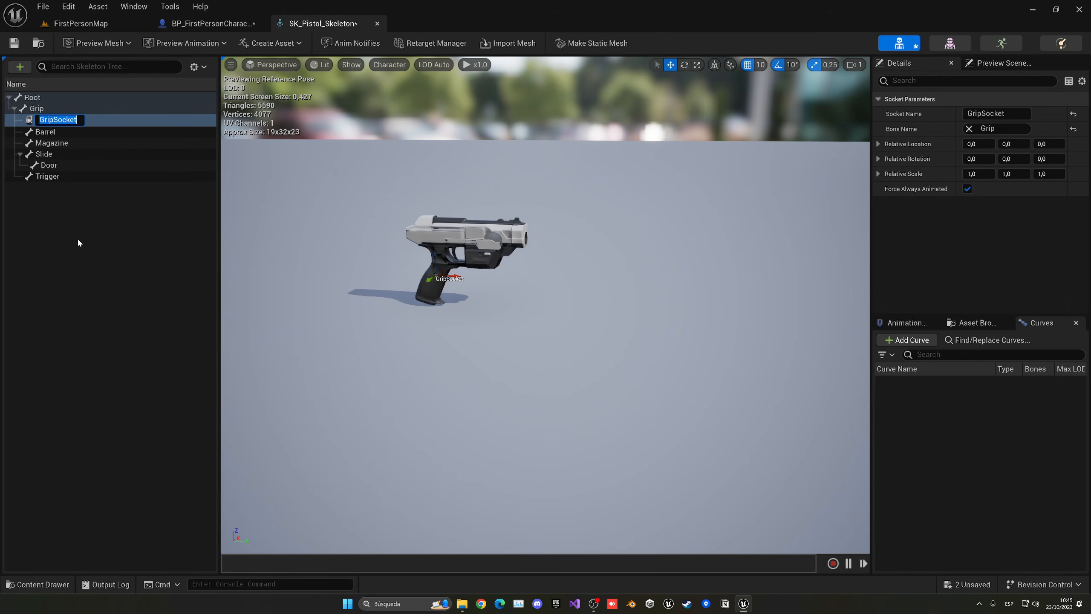
{"action": "type", "text": "Muzzle"}
{"action": "key", "text": "Return"}
Step: Move the Muzzle socket to the front of the barrel, at about X 20.1 and Z 8.2, then save and close the skeleton
{"action": "left_click_drag", "start_coordinate": [455, 275], "coordinate": [536, 281]}
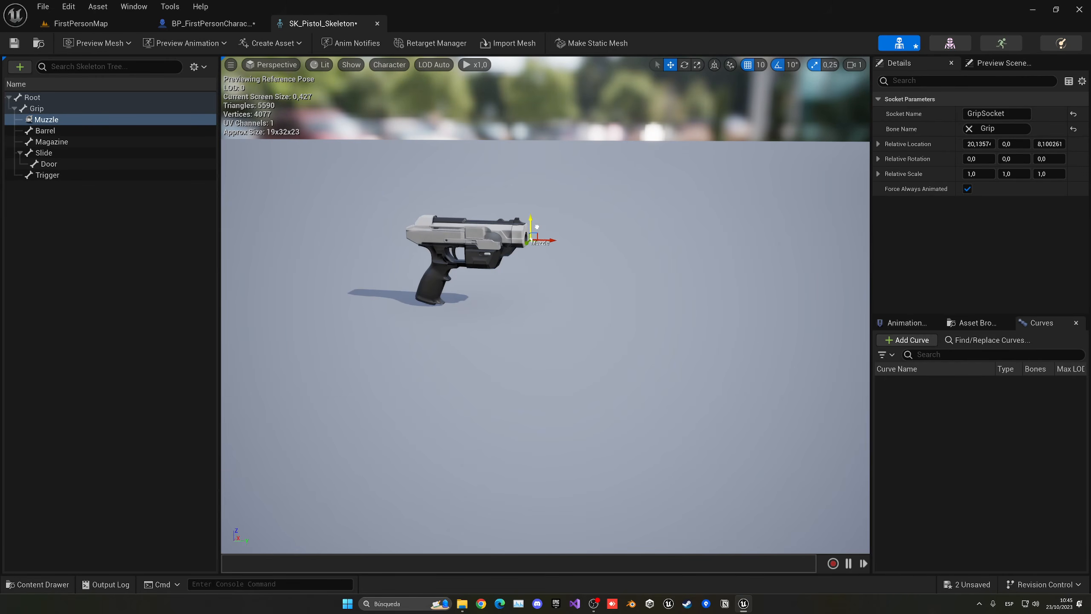
{"action": "scroll", "coordinate": [537, 226], "scroll_direction": "up", "scroll_amount": 4}
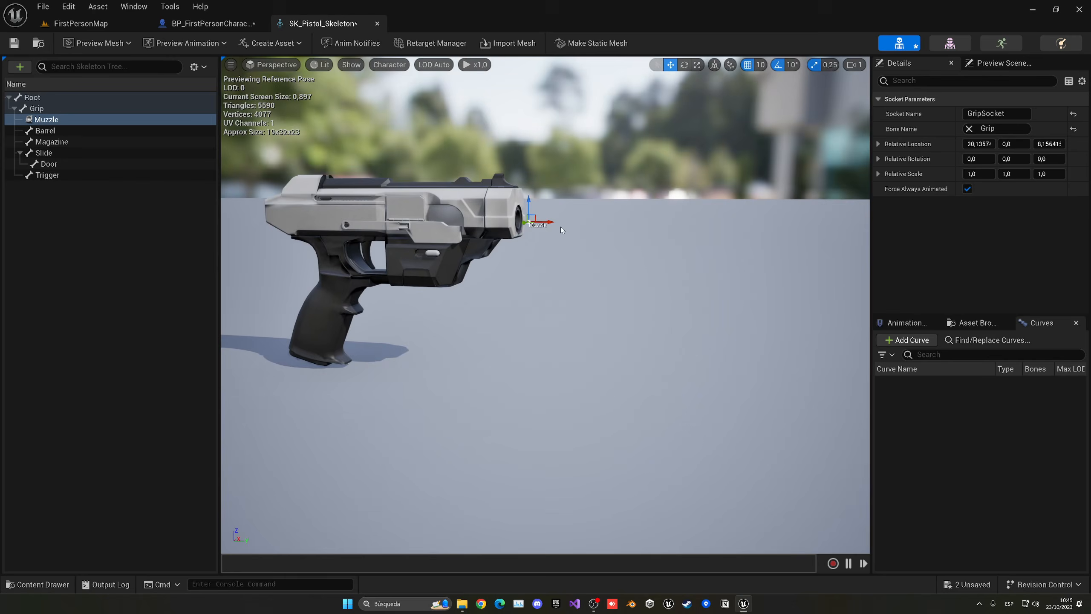
{"action": "mouse_move", "coordinate": [560, 230]}
{"action": "right_mouse_down"}
{"action": "mouse_move", "coordinate": [610, 241]}
{"action": "mouse_move", "coordinate": [537, 202]}
{"action": "mouse_move", "coordinate": [561, 230]}
{"action": "mouse_move", "coordinate": [540, 229]}
{"action": "right_mouse_up"}
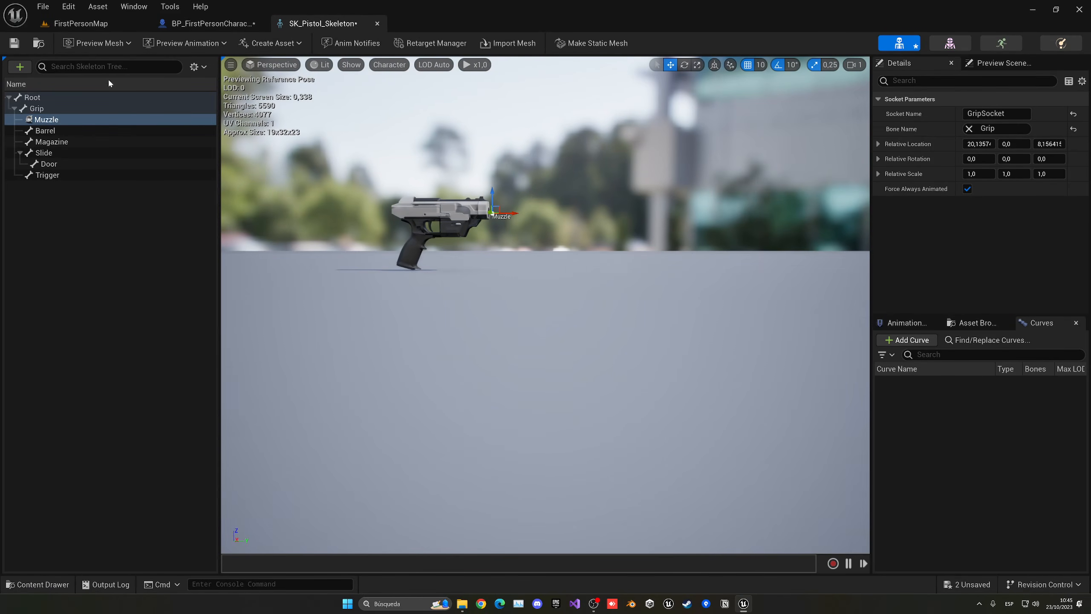
{"action": "left_click", "coordinate": [14, 43]}
{"action": "left_click", "coordinate": [377, 23]}
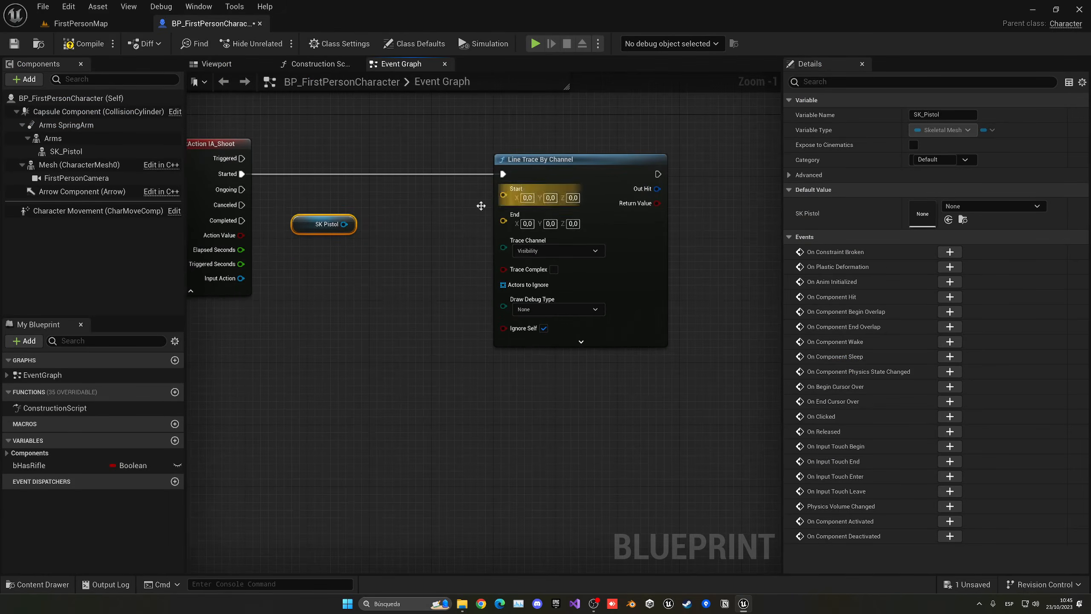
Step: Add a Get Socket Transform node targeting SK Pistol and split its return value into location, rotation and scale
{"action": "left_click_drag", "start_coordinate": [343, 223], "coordinate": [296, 255]}
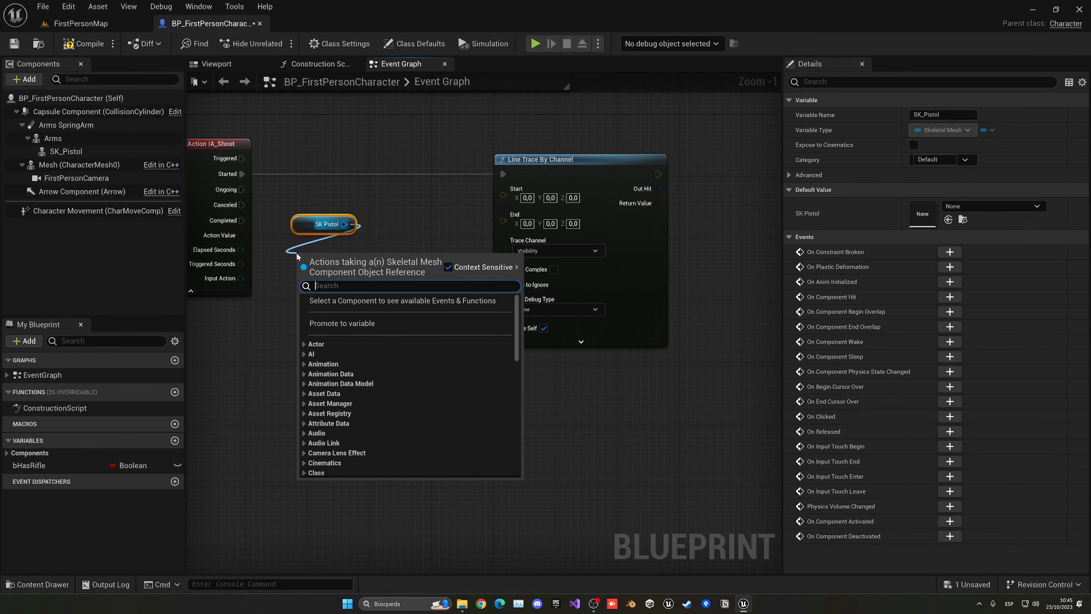
{"action": "type", "text": "get sock"}
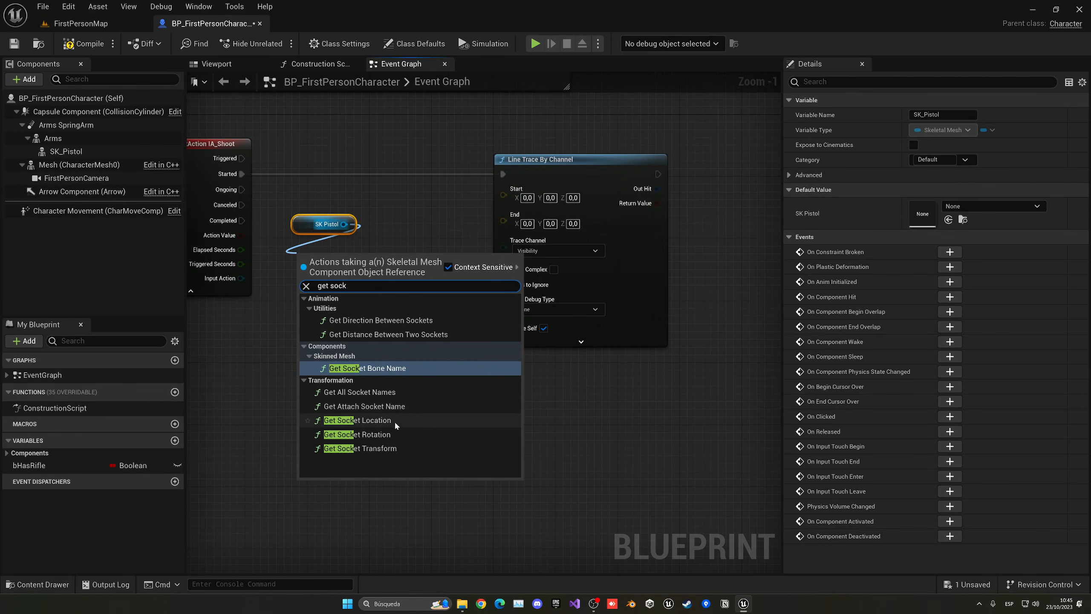
{"action": "left_click", "coordinate": [393, 450]}
{"action": "right_click_drag", "start_coordinate": [427, 276], "coordinate": [363, 263]}
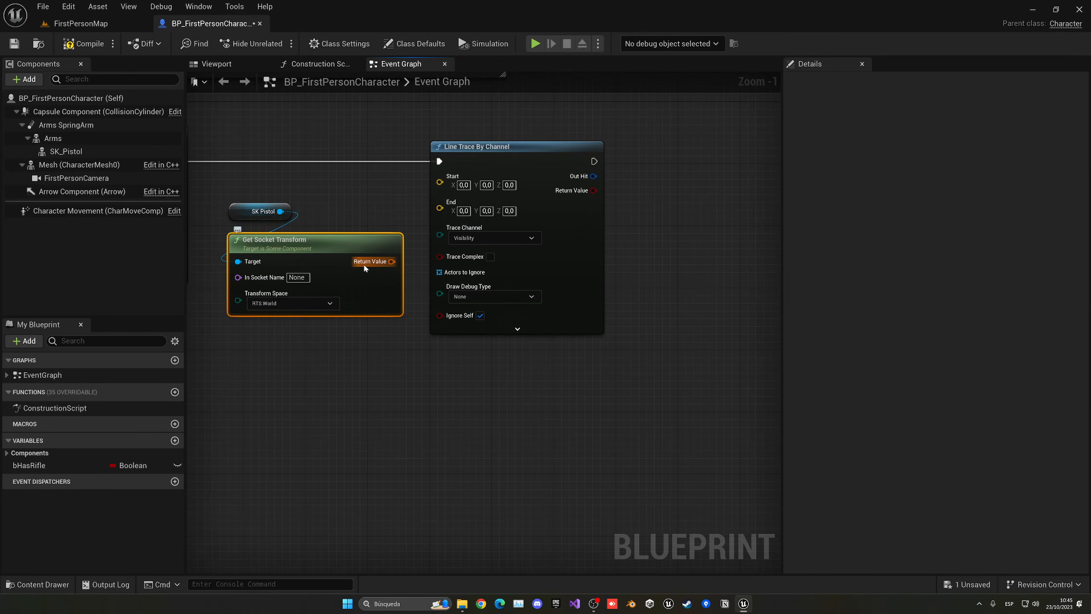
{"action": "right_click", "coordinate": [365, 265]}
{"action": "left_click", "coordinate": [399, 288]}
Step: Move the Line Trace By Channel node farther away and connect the socket's Return Value Location to its Start input
{"action": "left_click_drag", "start_coordinate": [514, 165], "coordinate": [561, 165]}
{"action": "left_click_drag", "start_coordinate": [415, 261], "coordinate": [486, 183]}
{"action": "right_click_drag", "start_coordinate": [461, 233], "coordinate": [496, 234]}
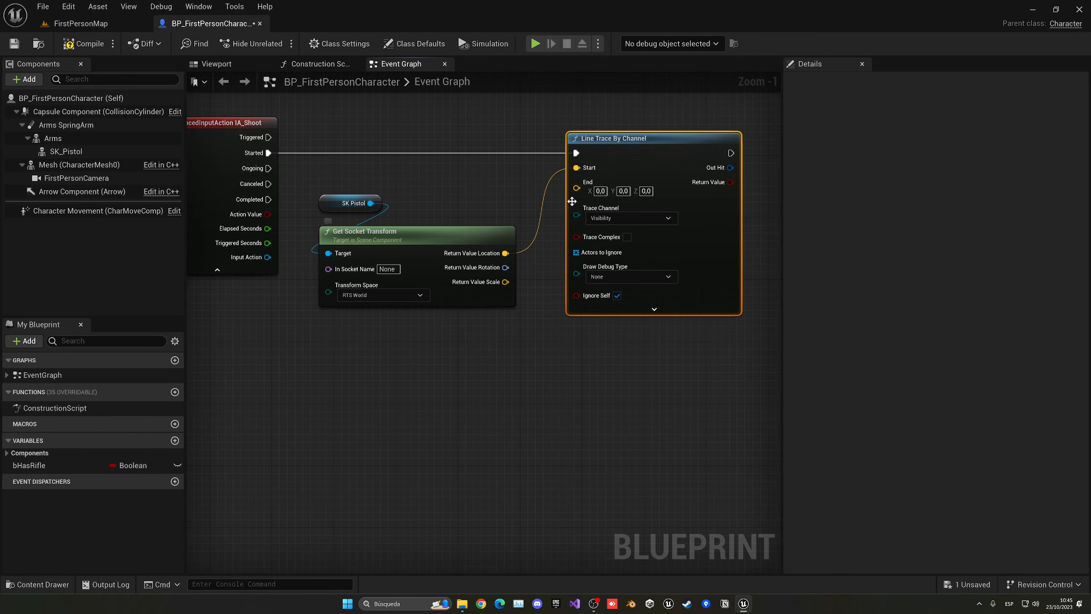
Step: Set Get Socket Transform to RTS Parent Bone Space with Muzzle as the socket name
{"action": "right_click_drag", "start_coordinate": [494, 228], "coordinate": [457, 212]}
{"action": "left_click", "coordinate": [357, 279]}
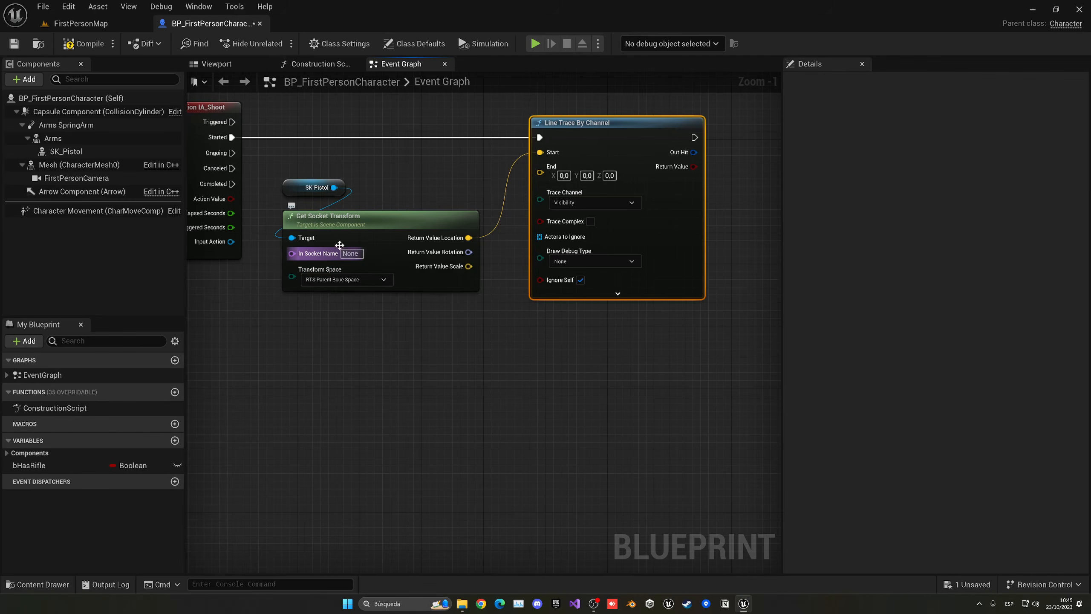
{"action": "left_click", "coordinate": [351, 254]}
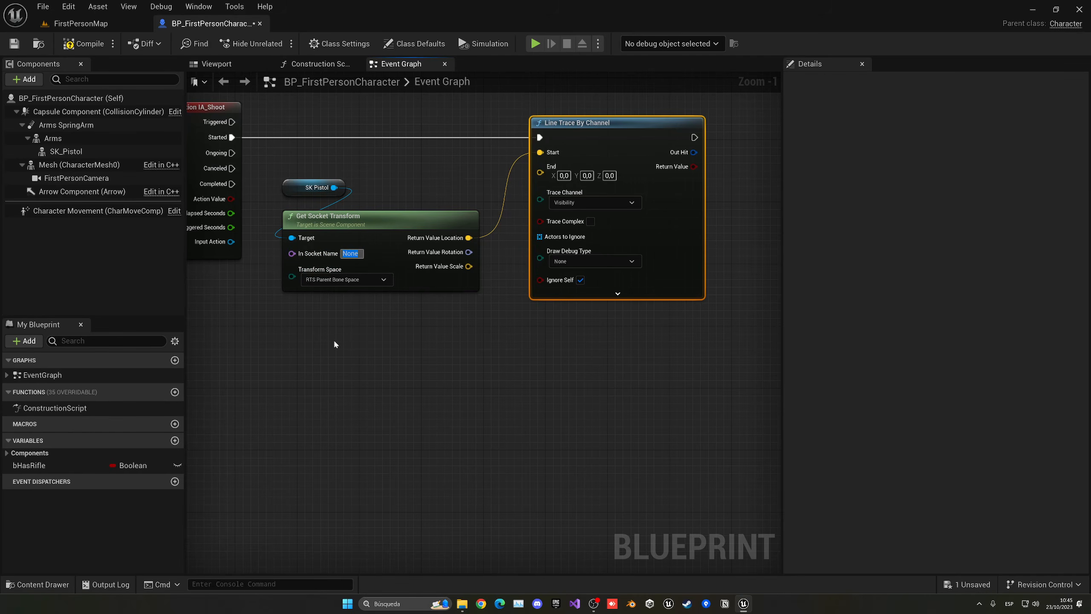
{"action": "type", "text": "Muzzle"}
{"action": "left_click", "coordinate": [335, 344]}
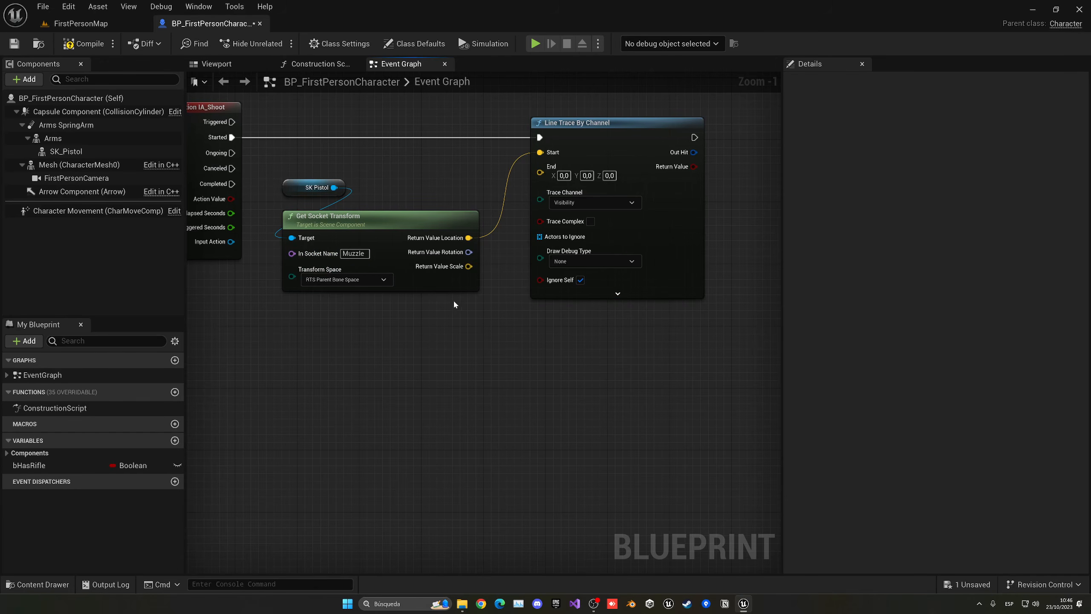
Step: Move the Line Trace By Channel node farther away and add a Get Forward Vector node fed by the socket's Return Value Rotation
{"action": "right_click_drag", "start_coordinate": [453, 301], "coordinate": [363, 303]}
{"action": "left_click_drag", "start_coordinate": [513, 135], "coordinate": [619, 134]}
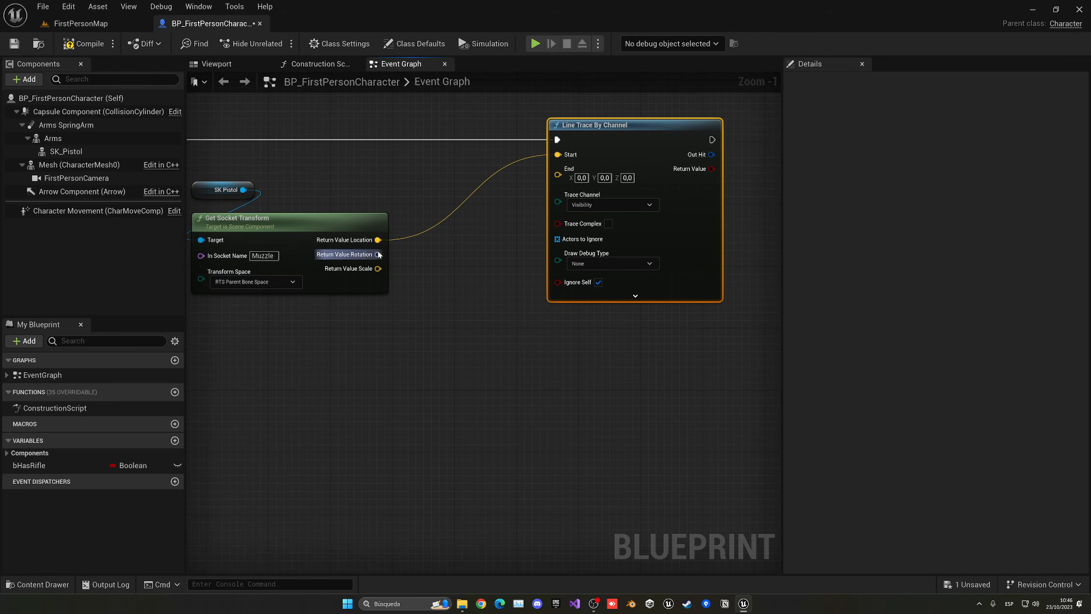
{"action": "left_click_drag", "start_coordinate": [379, 255], "coordinate": [418, 258]}
{"action": "type", "text": "getf"}
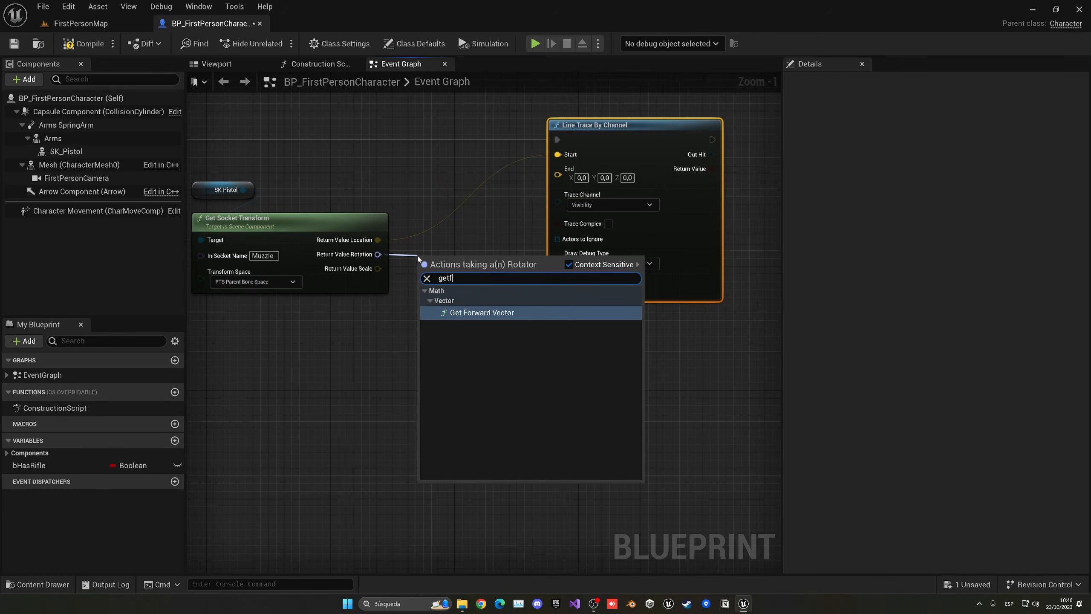
{"action": "type", "text": "orwa"}
{"action": "key", "text": "Return"}
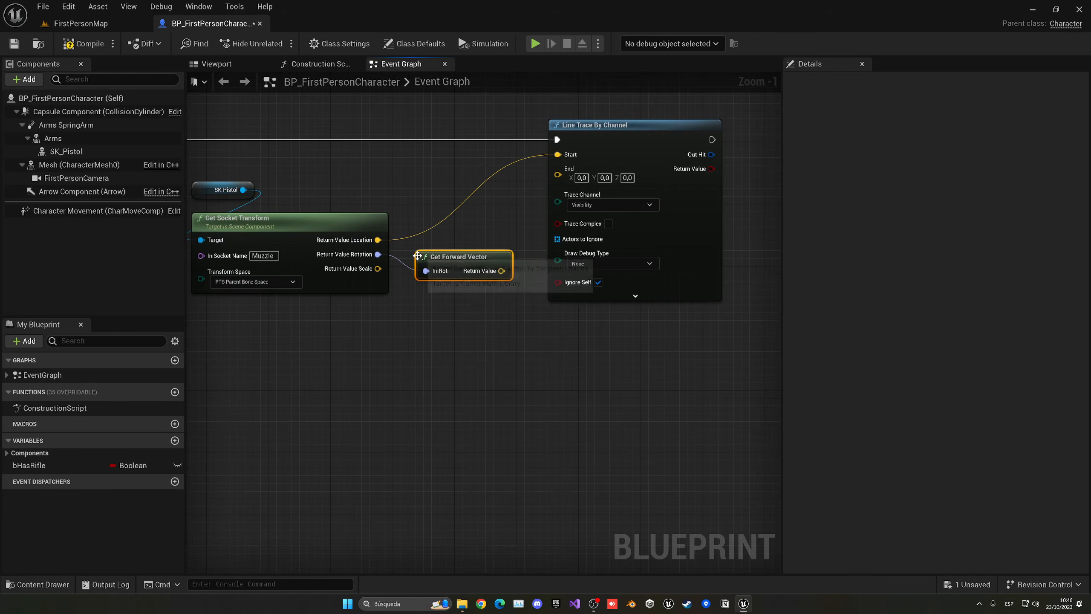
{"action": "left_click_drag", "start_coordinate": [463, 259], "coordinate": [455, 245]}
Step: Multiply the forward vector by 5000, converting the multiply node's second input to a single-precision float
{"action": "right_click_drag", "start_coordinate": [568, 205], "coordinate": [506, 208]}
{"action": "left_click_drag", "start_coordinate": [553, 163], "coordinate": [607, 163]}
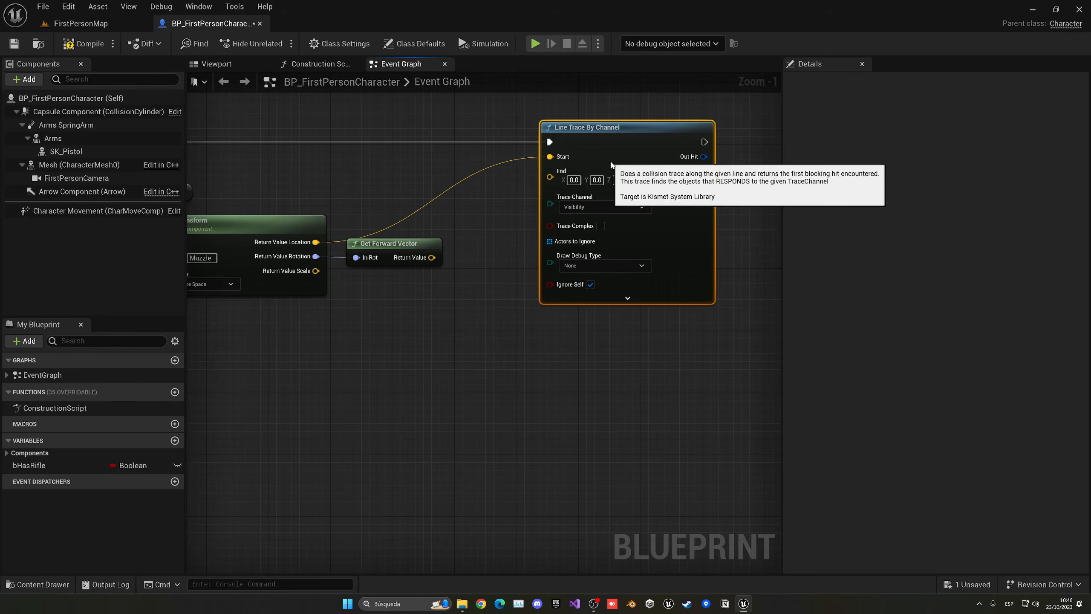
{"action": "left_click_drag", "start_coordinate": [432, 258], "coordinate": [451, 259]}
{"action": "type", "text": "*"}
{"action": "key", "text": "Return"}
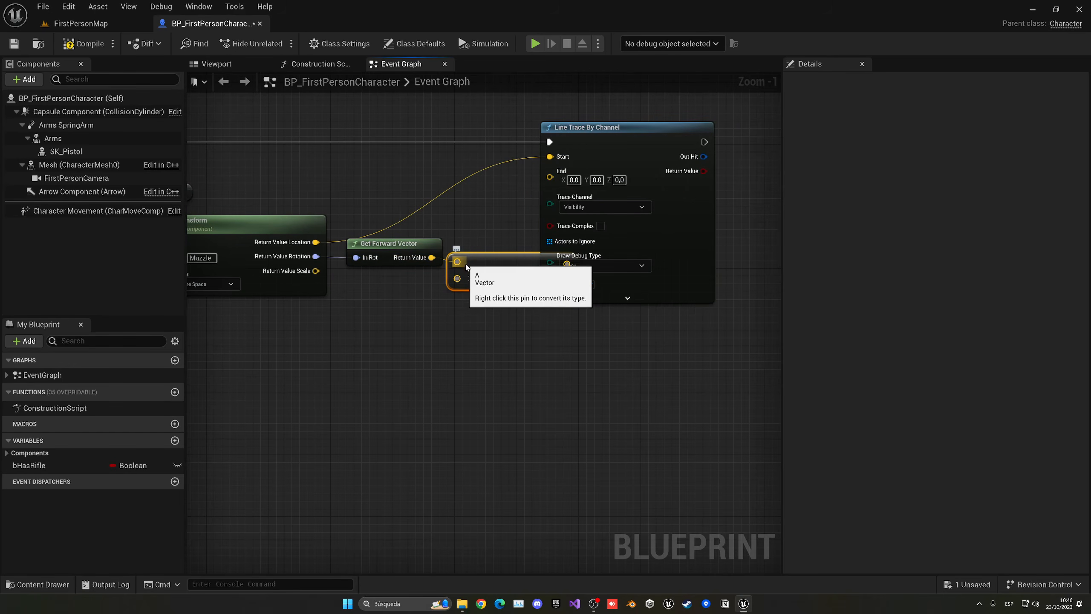
{"action": "right_click", "coordinate": [456, 277]}
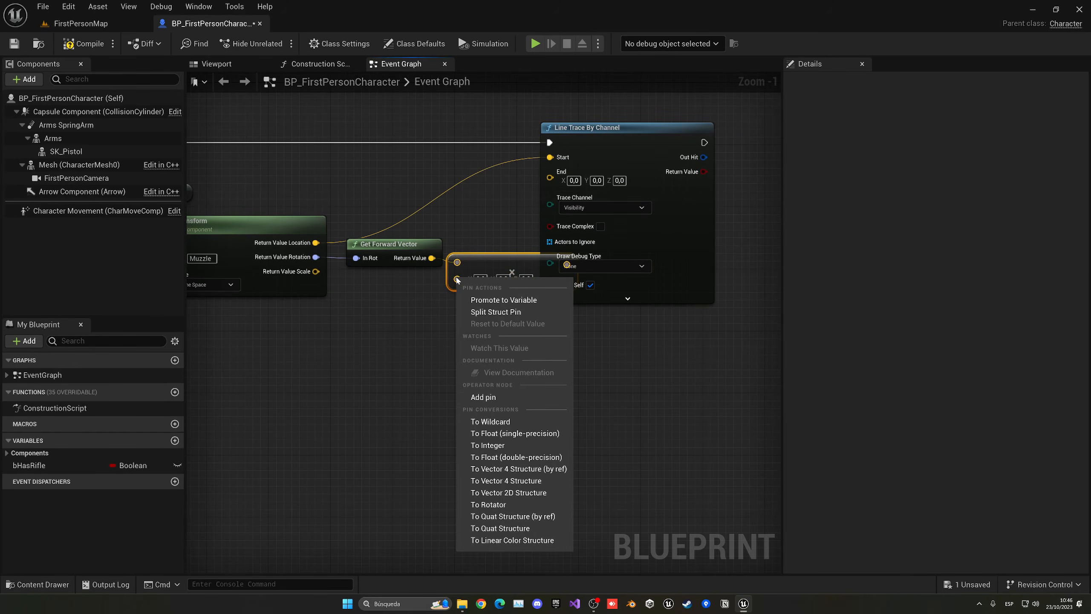
{"action": "left_click", "coordinate": [493, 433]}
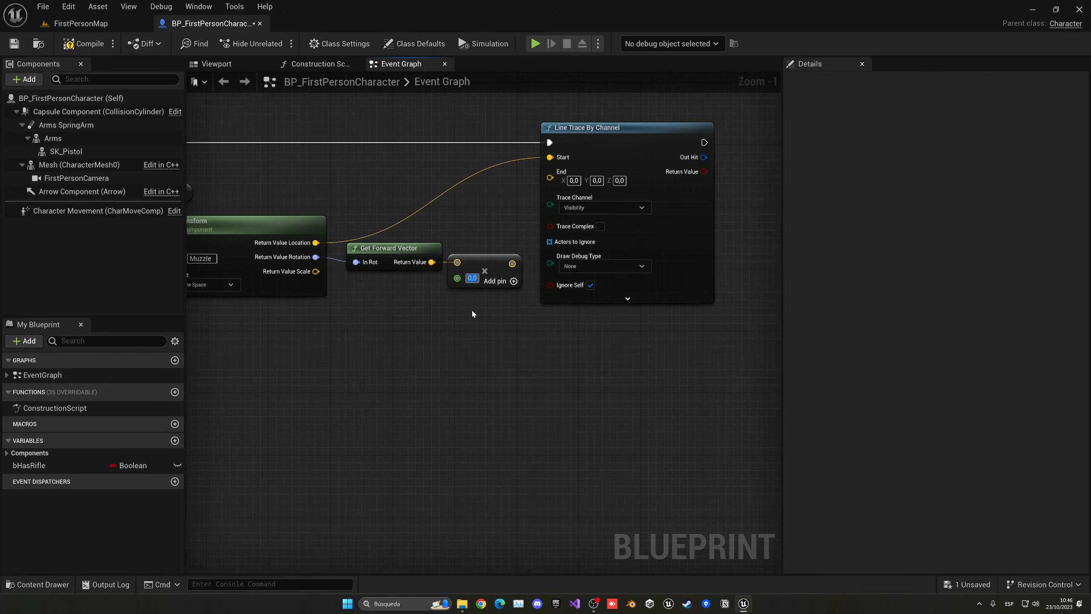
{"action": "type", "text": "2"}
{"action": "key", "text": "Return"}
{"action": "type", "text": "5000"}
Step: Add the socket's Return Value Location to the multiplied vector and connect the sum to the line trace's End input
{"action": "left_click_drag", "start_coordinate": [316, 242], "coordinate": [482, 213]}
{"action": "type", "text": "+"}
{"action": "key", "text": "Return"}
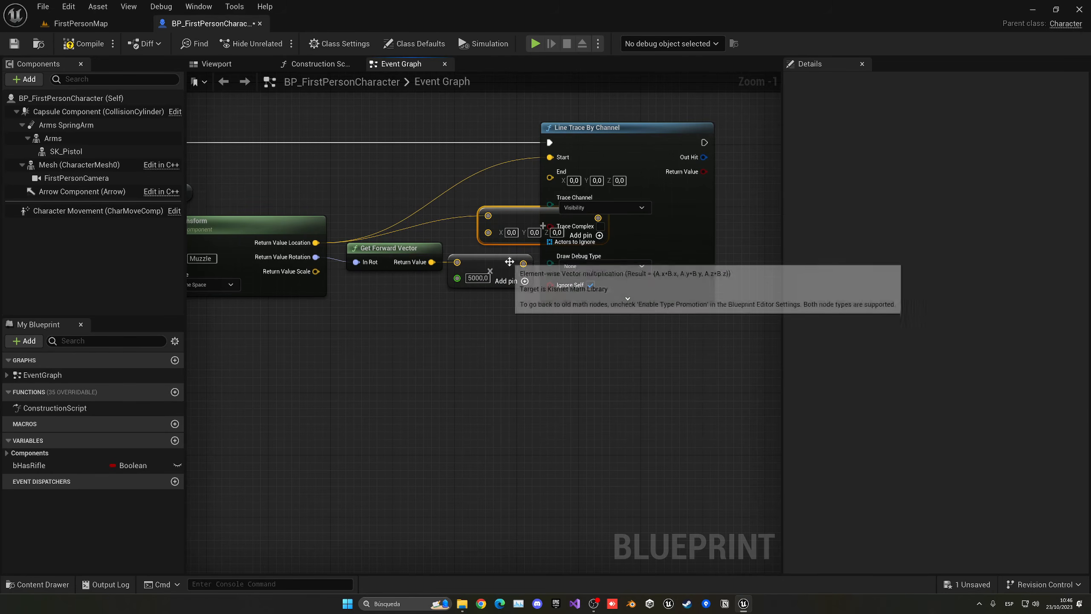
{"action": "mouse_move", "coordinate": [524, 263]}
{"action": "left_mouse_down"}
{"action": "mouse_move", "coordinate": [488, 230]}
{"action": "mouse_move", "coordinate": [542, 215]}
{"action": "mouse_move", "coordinate": [550, 177]}
{"action": "mouse_move", "coordinate": [649, 149]}
{"action": "left_mouse_up"}
{"action": "mouse_move", "coordinate": [573, 195]}
{"action": "right_mouse_down"}
{"action": "mouse_move", "coordinate": [585, 172]}
{"action": "mouse_move", "coordinate": [515, 169]}
{"action": "right_mouse_up"}
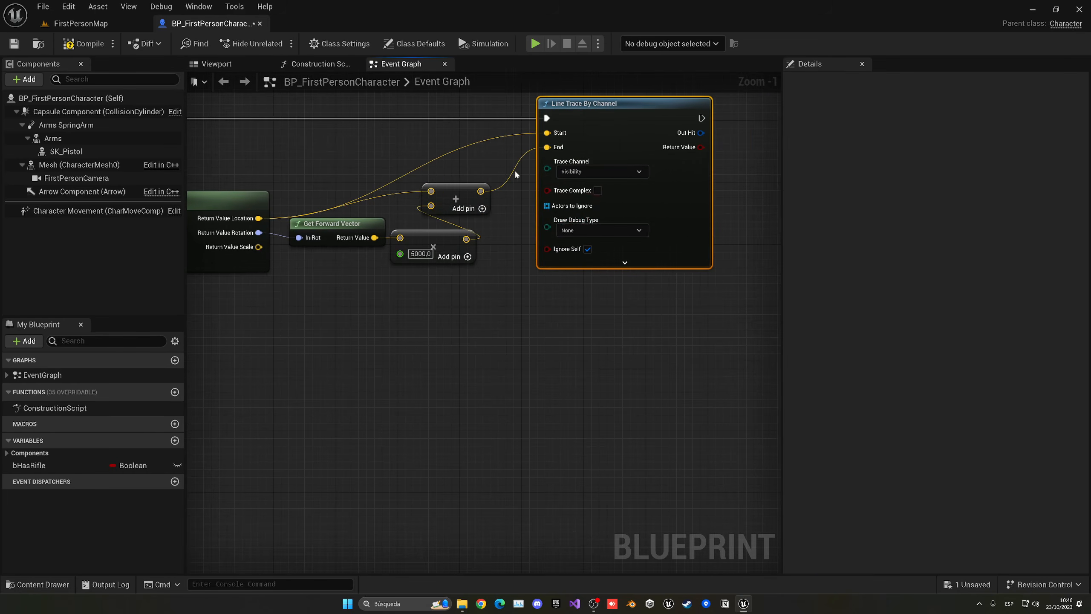
Step: Set the line trace's Draw Debug Type to For Duration and compile the blueprint
{"action": "left_click", "coordinate": [572, 232]}
{"action": "left_click", "coordinate": [575, 253]}
{"action": "scroll", "coordinate": [523, 259], "scroll_direction": "down", "scroll_amount": 2}
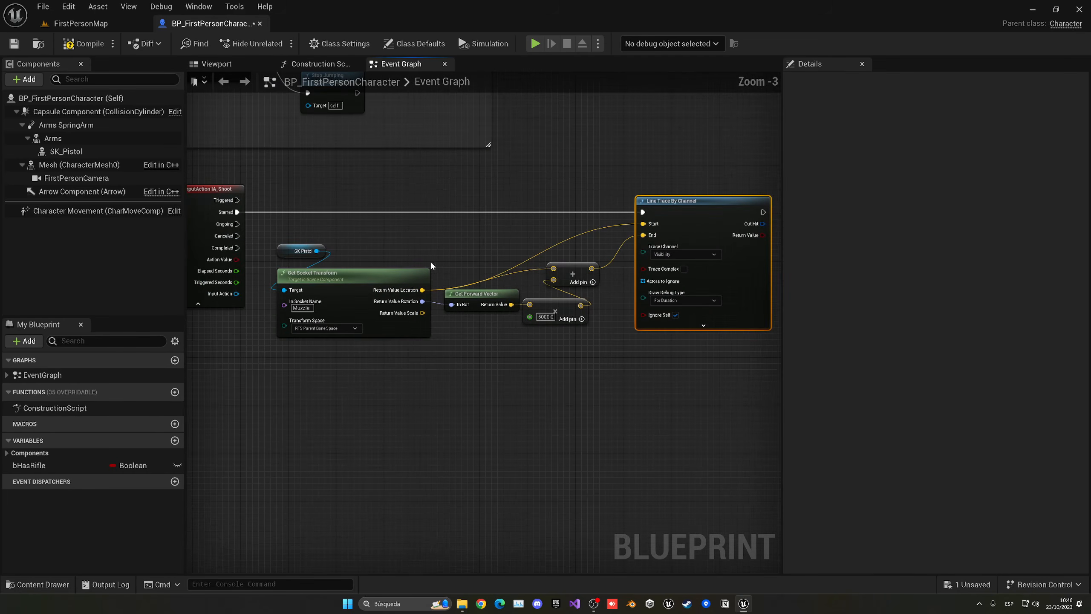
{"action": "left_click", "coordinate": [98, 45]}
Step: Playtest FirstPersonMap to check whether shooting draws the trace's debug line, and stop the session
{"action": "left_click", "coordinate": [116, 25]}
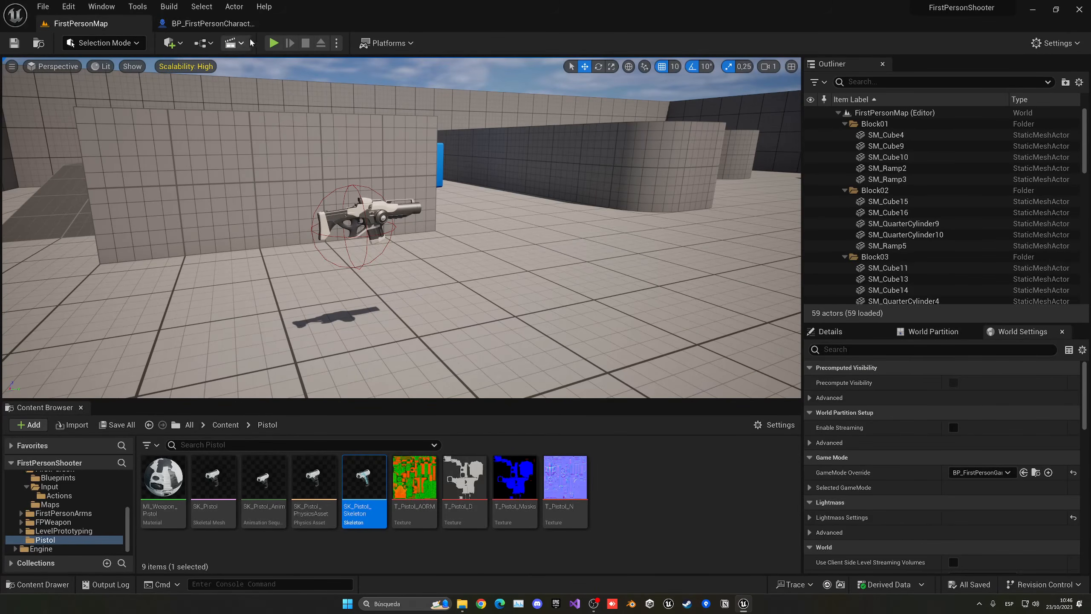
{"action": "left_click", "coordinate": [274, 42]}
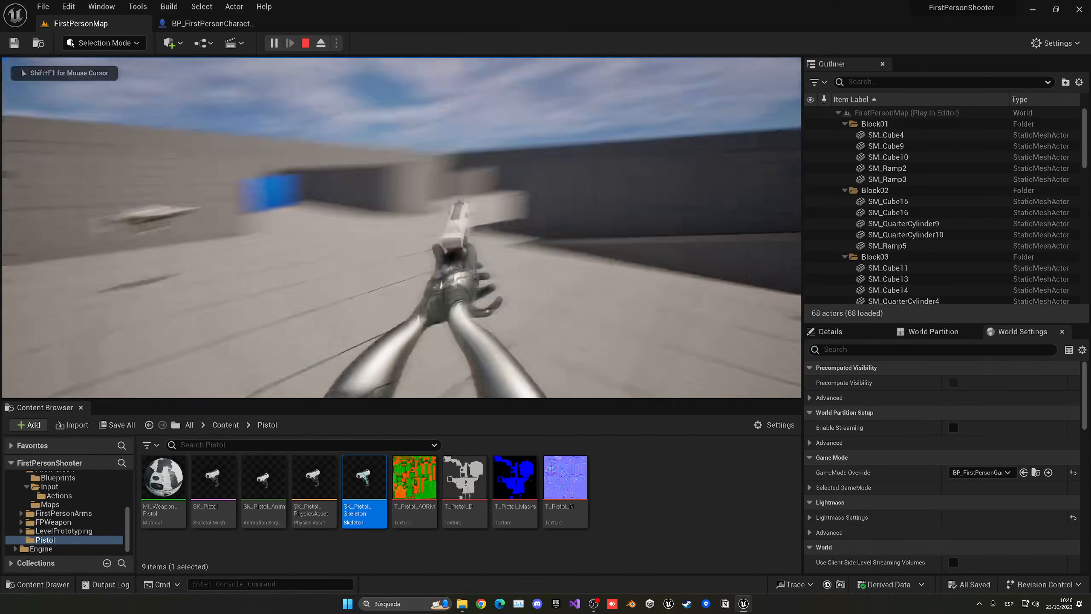
{"action": "key", "text": "s"}
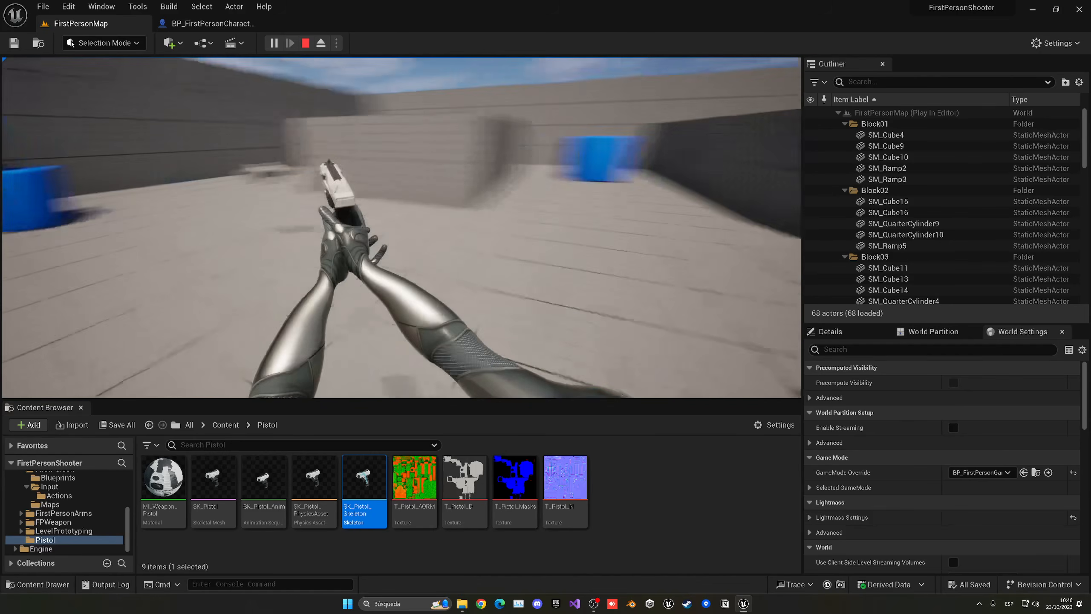
{"action": "key", "text": "Escape"}
Step: Insert a Print String node between IA_Shoot's Started output and the line trace in the character blueprint, and run the game to test shooting
{"action": "left_click", "coordinate": [203, 30]}
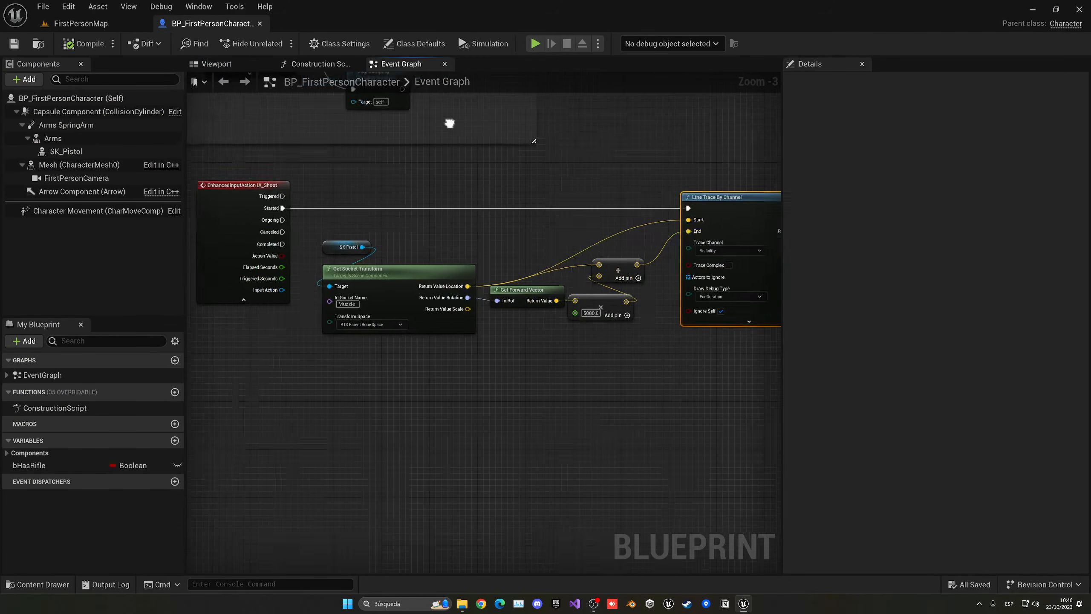
{"action": "left_click_drag", "start_coordinate": [360, 207], "coordinate": [500, 208]}
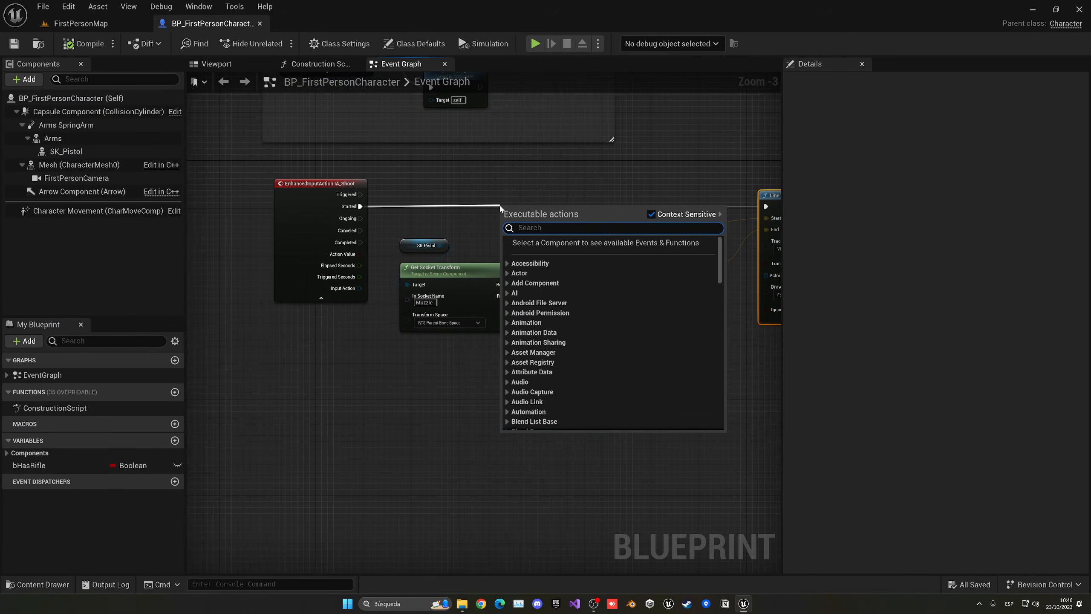
{"action": "type", "text": "print"}
{"action": "key", "text": "Return"}
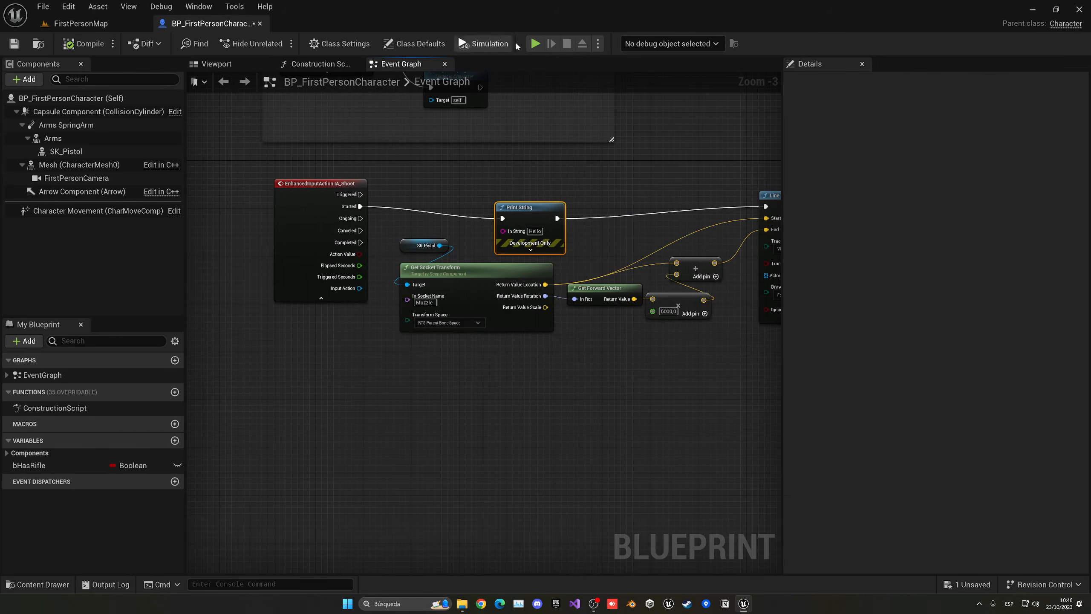
{"action": "left_click", "coordinate": [537, 43]}
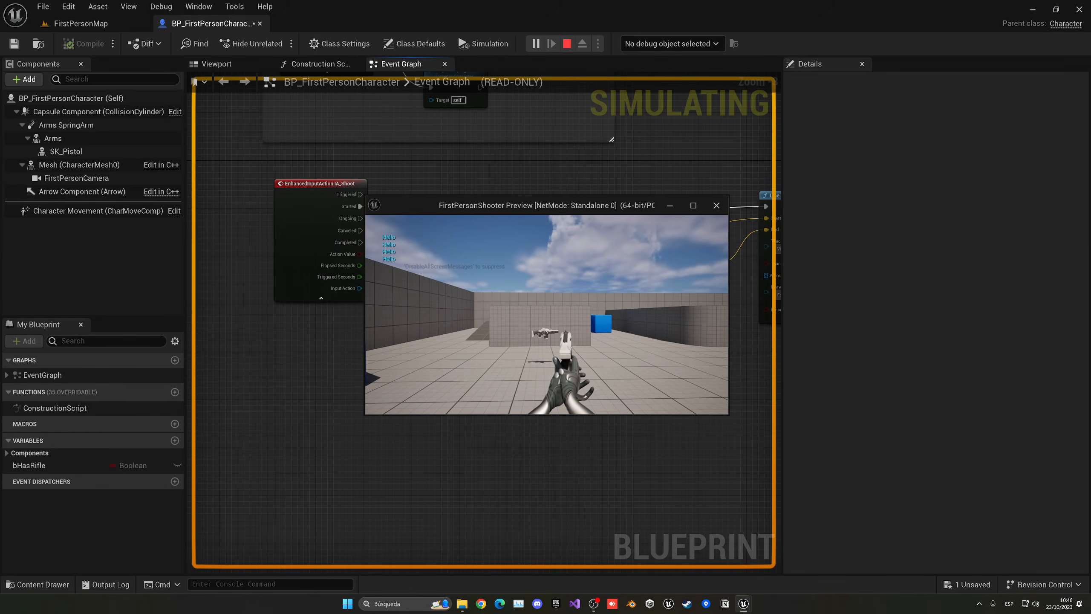
Step: Fire the pistol several times in the running preview to check the shoot input, and end the play session
{"action": "left_click", "coordinate": [546, 315]}
{"action": "left_click", "coordinate": [547, 314]}
{"action": "left_click", "coordinate": [547, 314]}
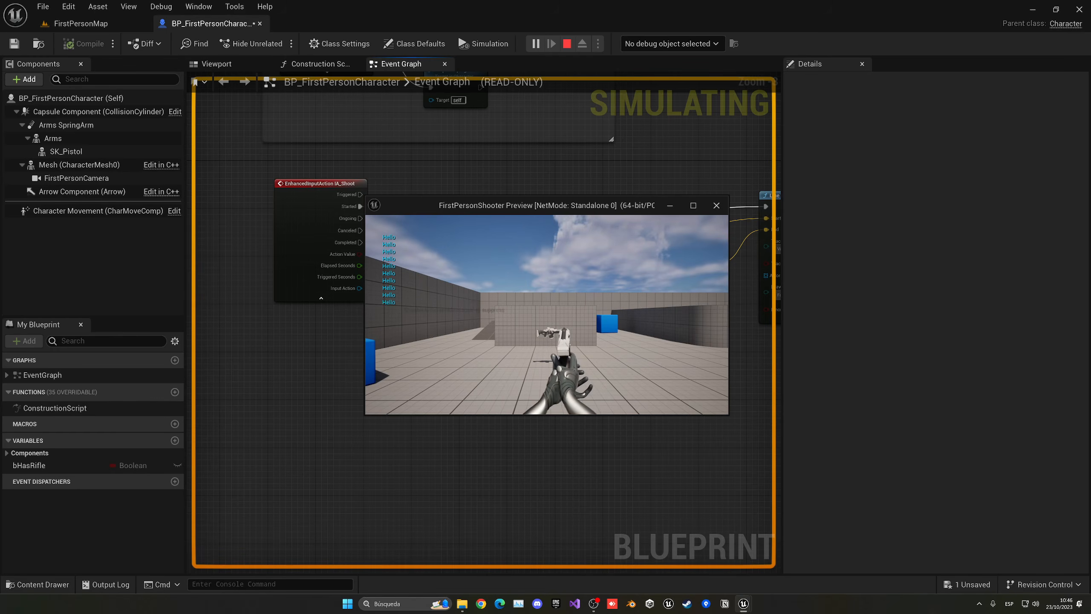
{"action": "key", "text": "Escape"}
Step: Delete the Print String node and connect IA_Shoot's Started output directly to the Line Trace By Channel execution input
{"action": "right_click_drag", "start_coordinate": [460, 298], "coordinate": [293, 314]}
{"action": "right_click_drag", "start_coordinate": [361, 234], "coordinate": [464, 209]}
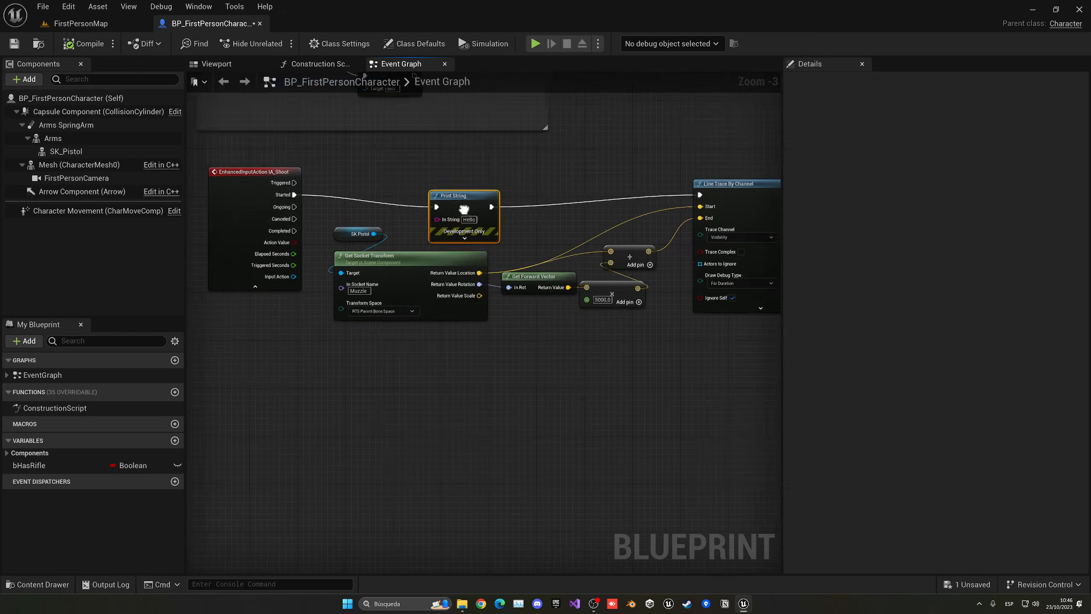
{"action": "key", "text": "Delete"}
{"action": "left_click_drag", "start_coordinate": [294, 194], "coordinate": [705, 194]}
{"action": "mouse_move", "coordinate": [546, 224]}
{"action": "right_mouse_down"}
{"action": "mouse_move", "coordinate": [478, 217]}
{"action": "mouse_move", "coordinate": [511, 214]}
{"action": "right_mouse_up"}
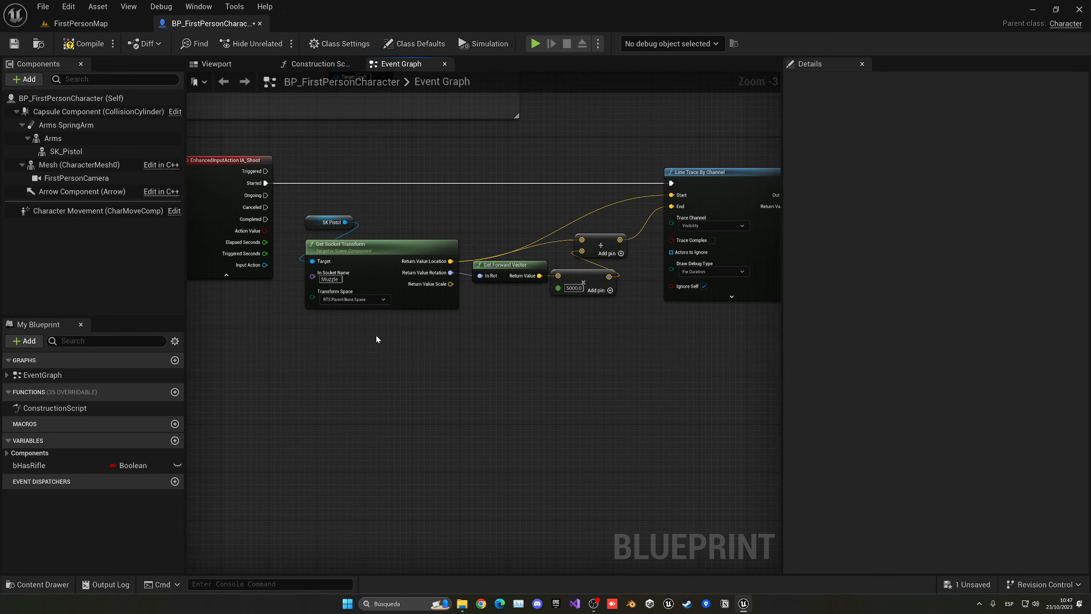
Step: Set the Get Socket Transform node's Transform Space to RTS Actor and compile the blueprint
{"action": "left_click", "coordinate": [351, 299]}
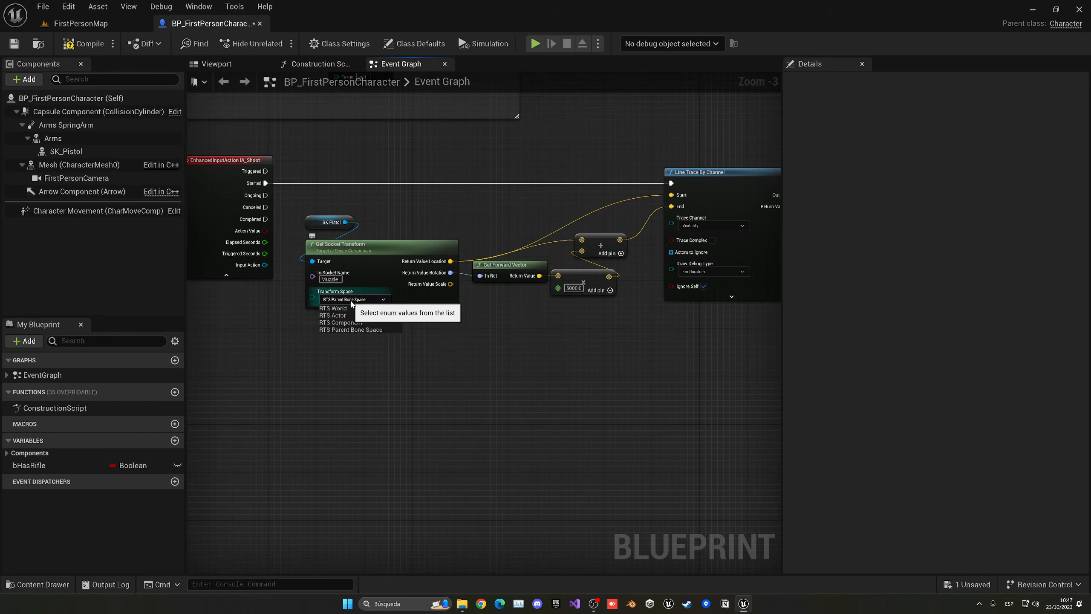
{"action": "left_click", "coordinate": [342, 316]}
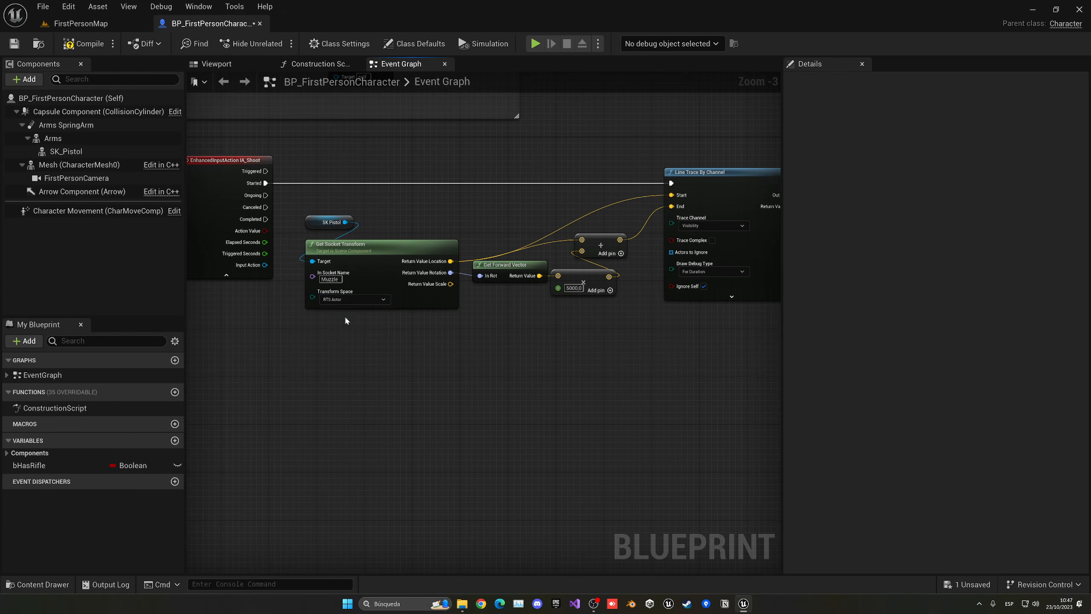
{"action": "left_click", "coordinate": [84, 44]}
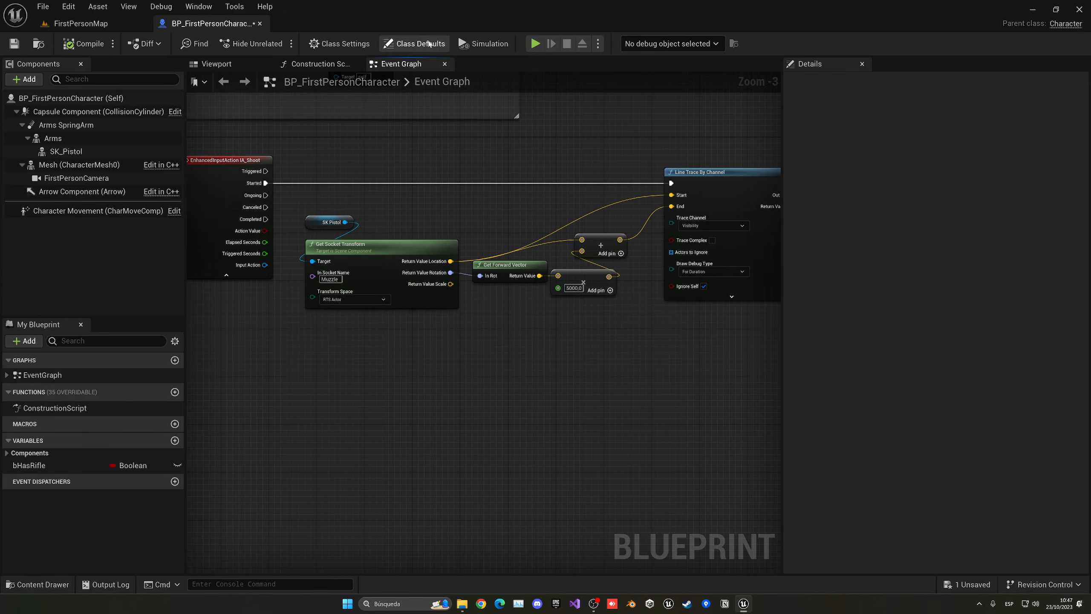
Step: Play the level and fire several shots to check the debug trace in actor space, and end the session
{"action": "left_click", "coordinate": [534, 43]}
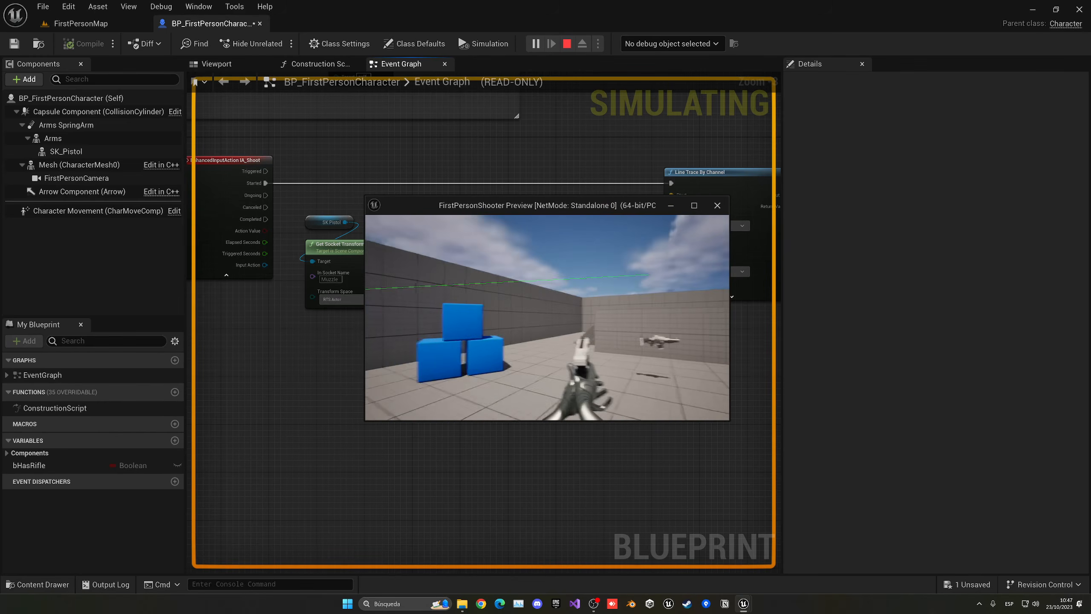
{"action": "left_click", "coordinate": [546, 317]}
{"action": "left_click", "coordinate": [547, 317]}
{"action": "left_click", "coordinate": [547, 317]}
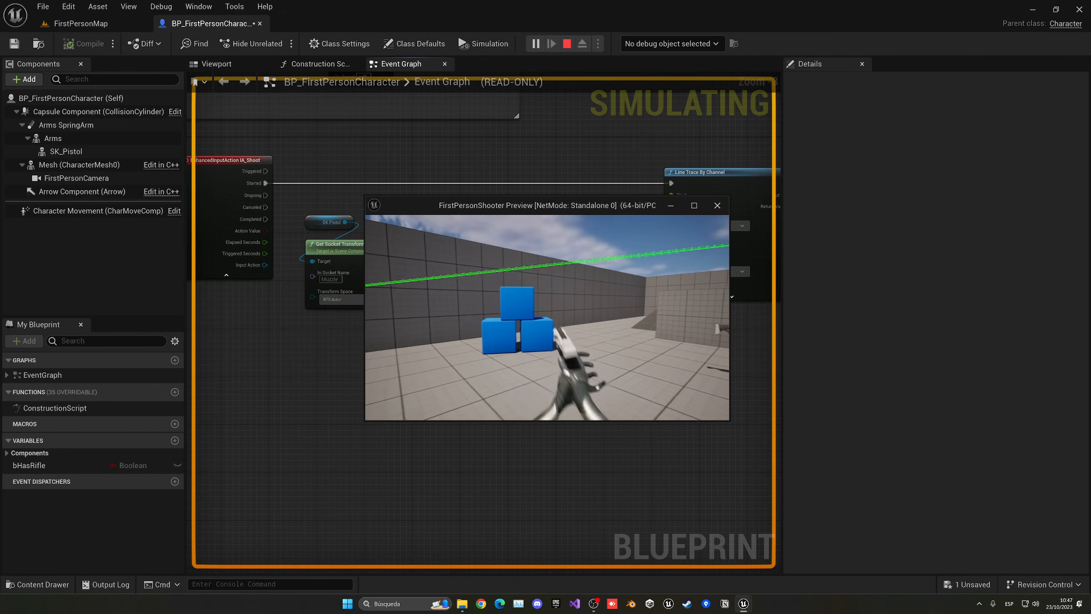
{"action": "key", "text": "Escape"}
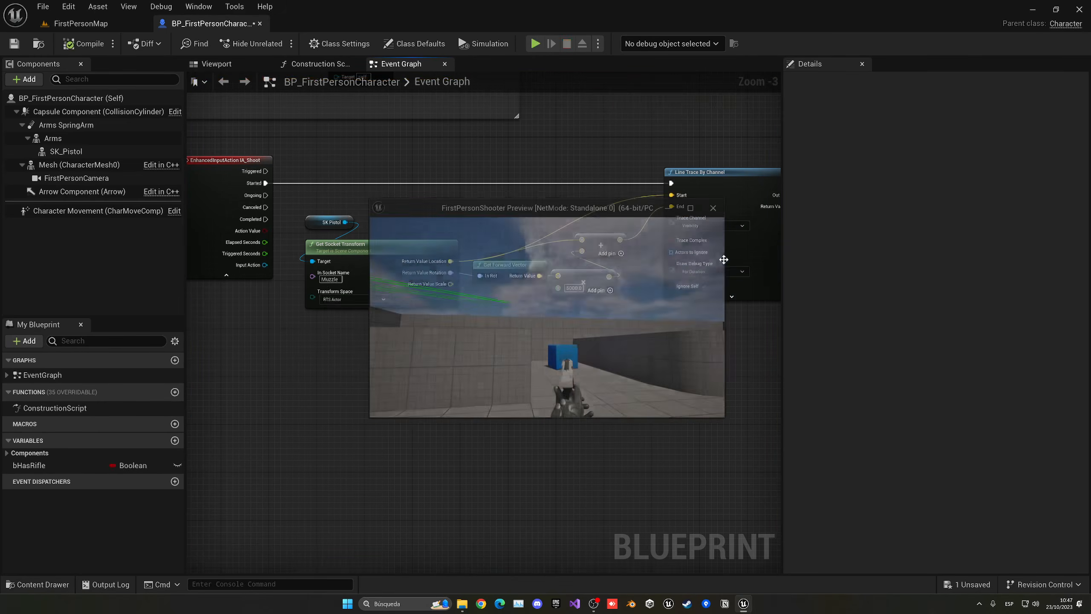
Step: Set the Get Socket Transform node's Transform Space to RTS World and compile the blueprint
{"action": "left_click", "coordinate": [352, 299]}
{"action": "left_click", "coordinate": [339, 307]}
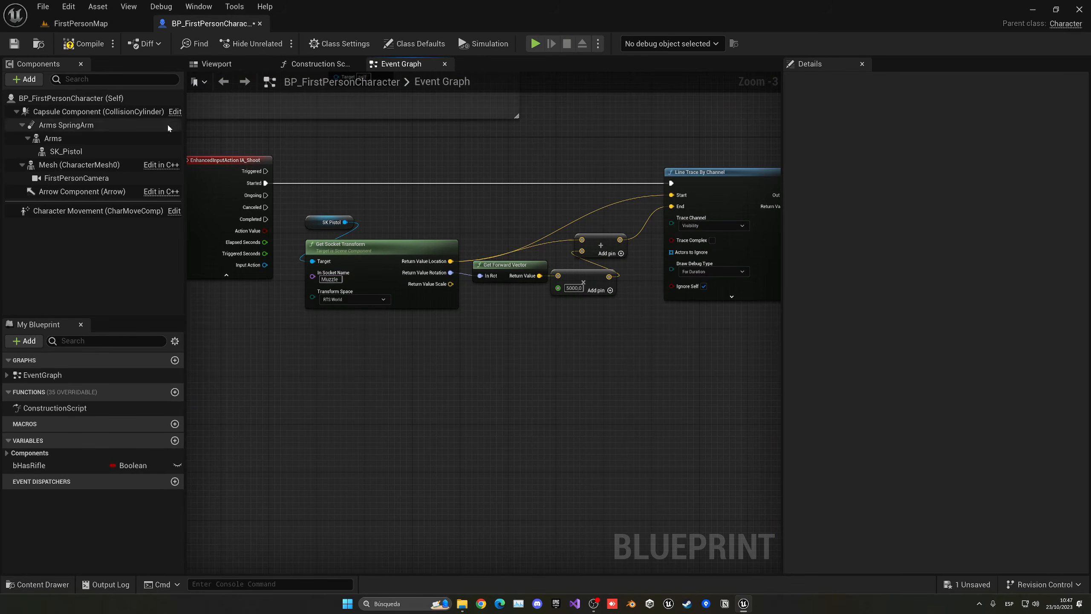
{"action": "left_click", "coordinate": [84, 44]}
Step: Play the level and fire in several directions while moving to check the world-space trace from the muzzle
{"action": "left_click", "coordinate": [535, 44]}
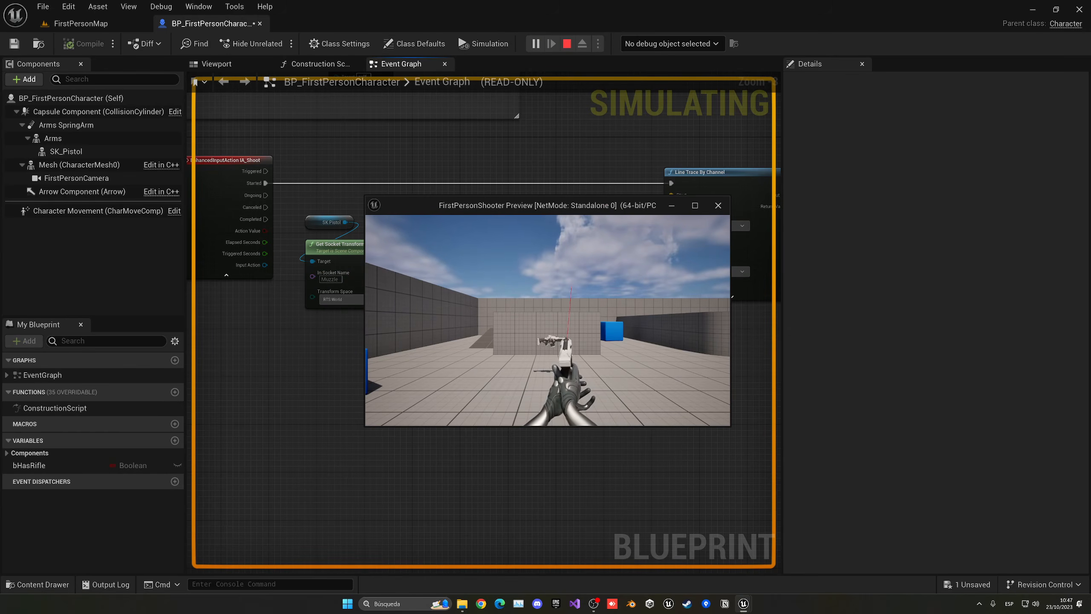
{"action": "key", "text": "w"}
{"action": "left_click", "coordinate": [548, 320]}
{"action": "left_click", "coordinate": [547, 320]}
{"action": "left_click", "coordinate": [547, 320]}
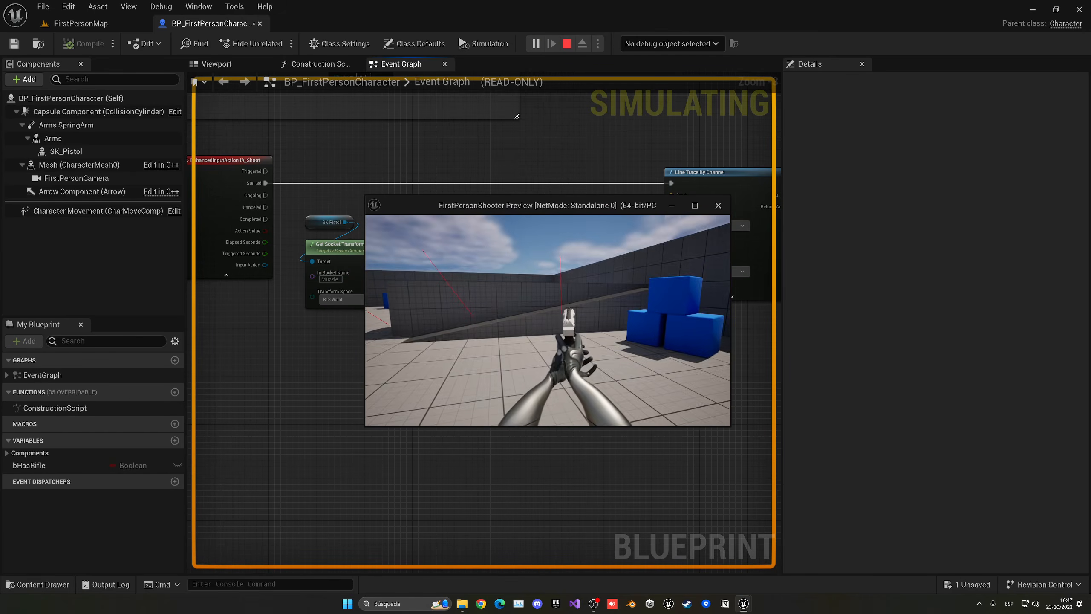
{"action": "left_click", "coordinate": [547, 320]}
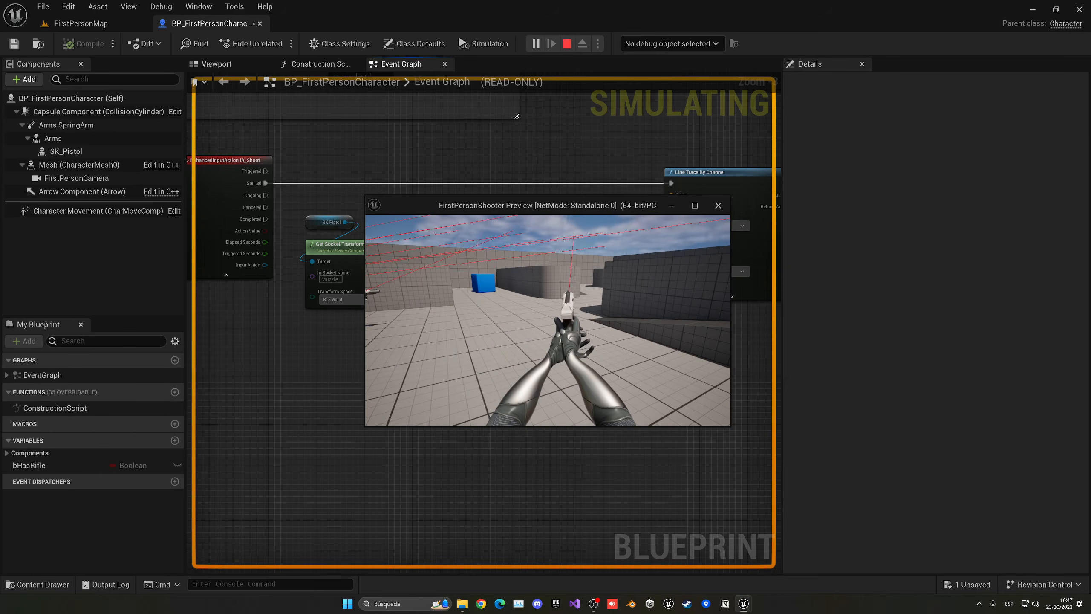
{"action": "left_click", "coordinate": [547, 320]}
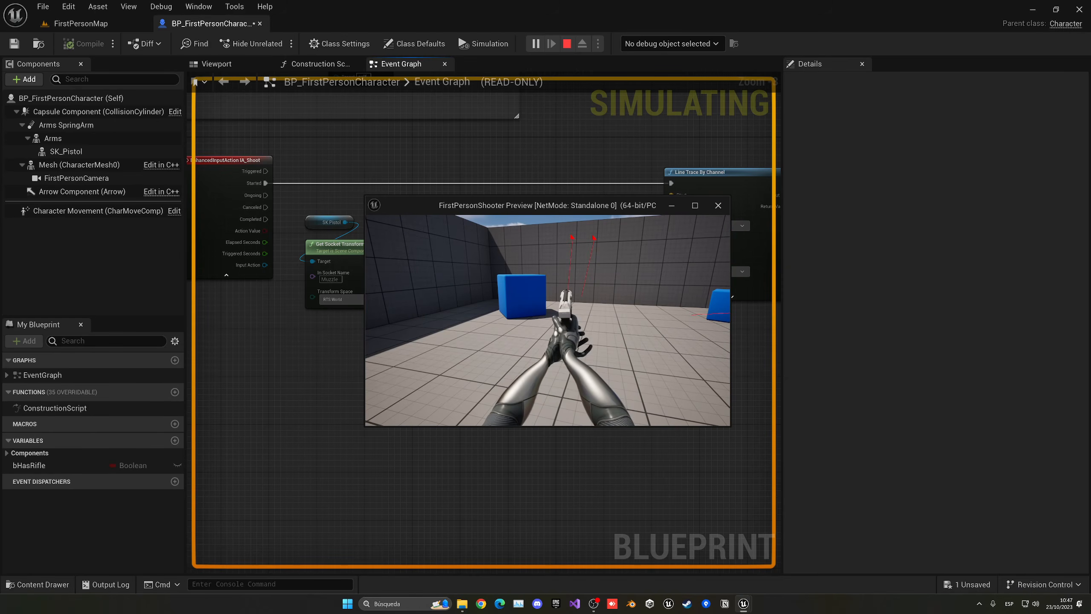
{"action": "key", "text": "Escape"}
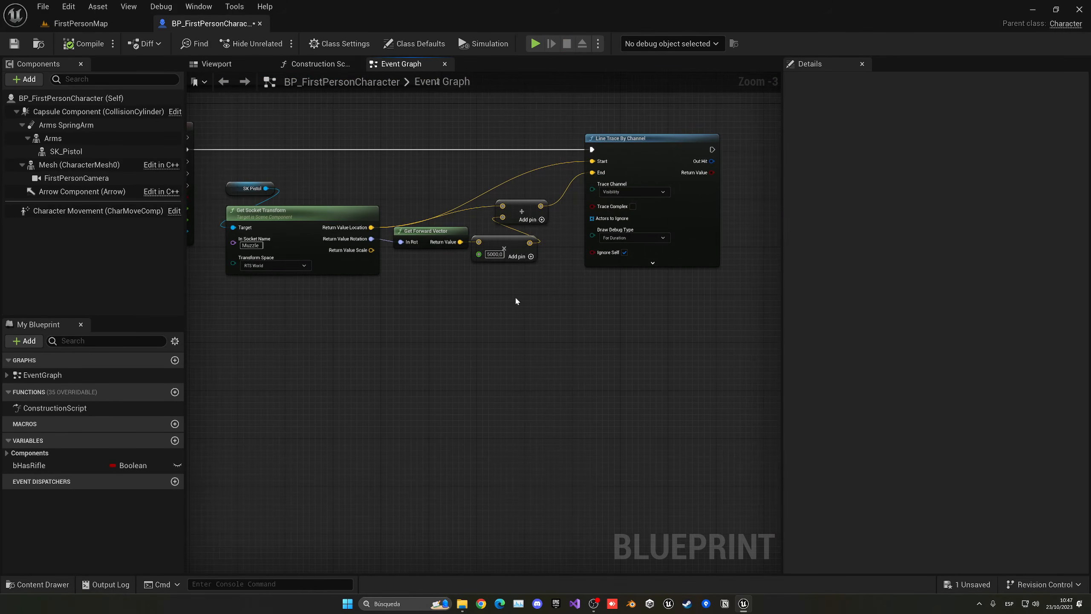
Step: Run the preview again and shoot at the walls to compare the trace's hit points with the pistol's aim
{"action": "left_click", "coordinate": [535, 44]}
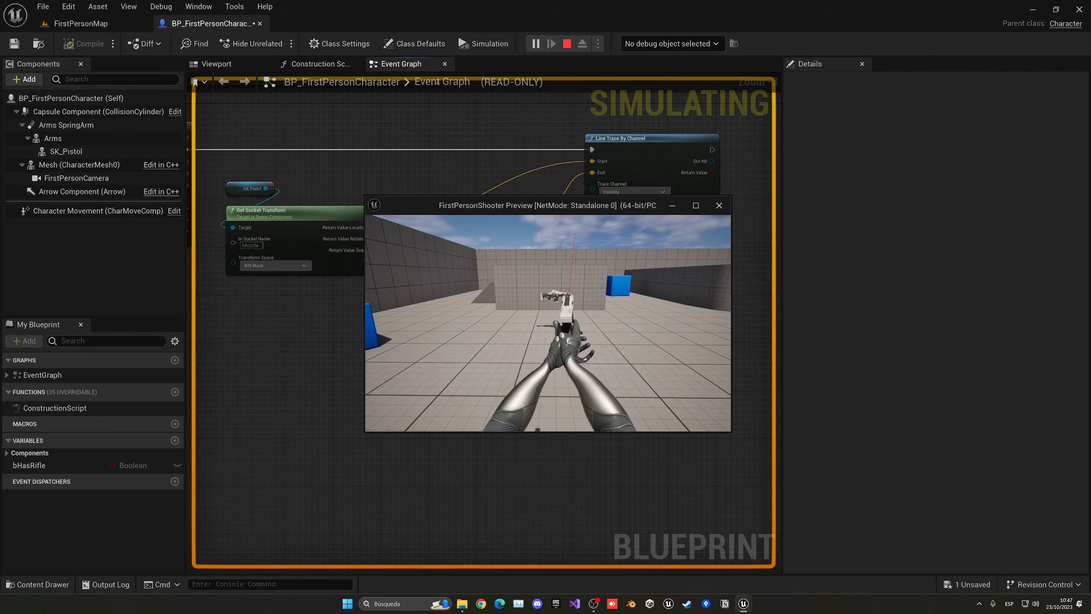
{"action": "left_click", "coordinate": [548, 323]}
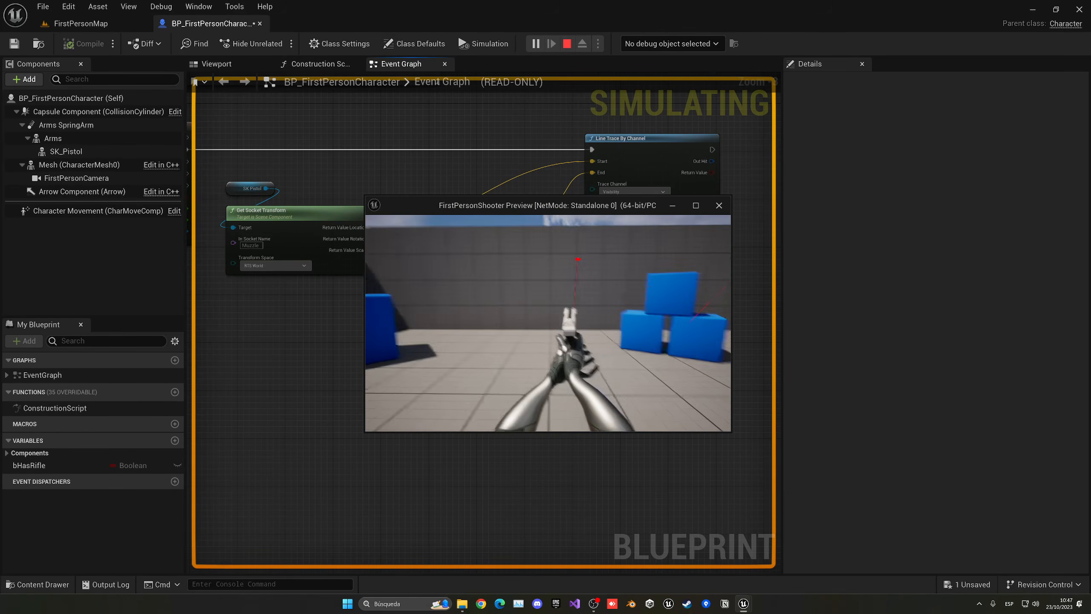
{"action": "left_click", "coordinate": [548, 323]}
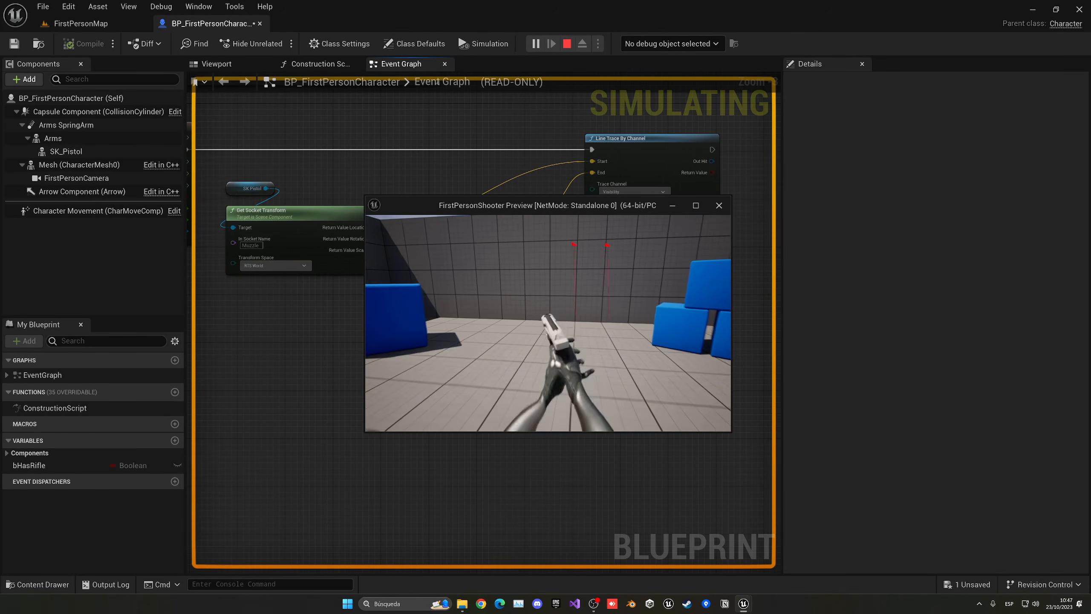
{"action": "left_click", "coordinate": [547, 323]}
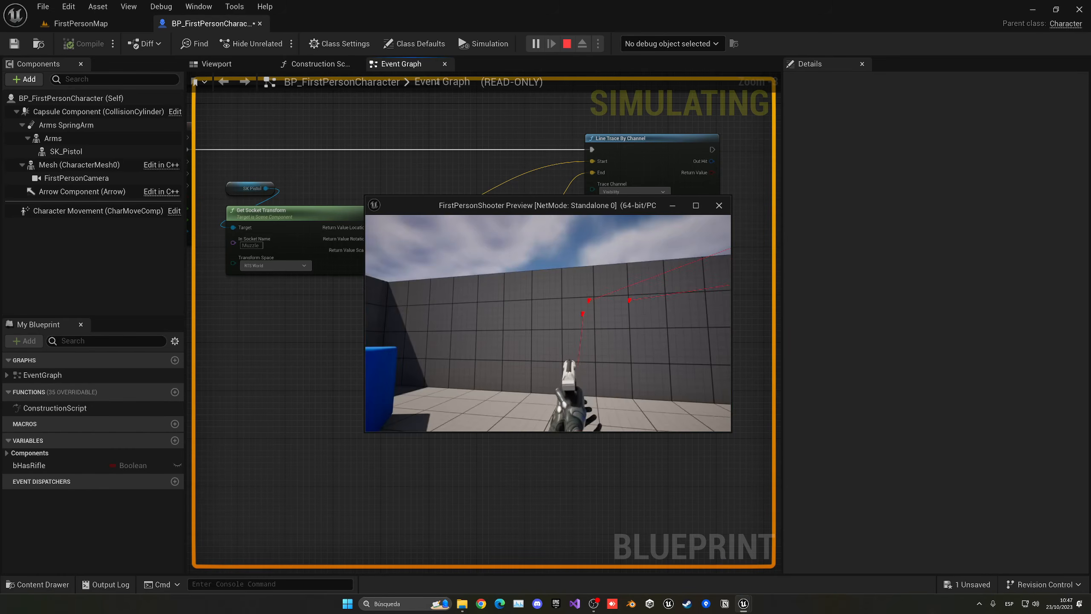
{"action": "left_click", "coordinate": [548, 323]}
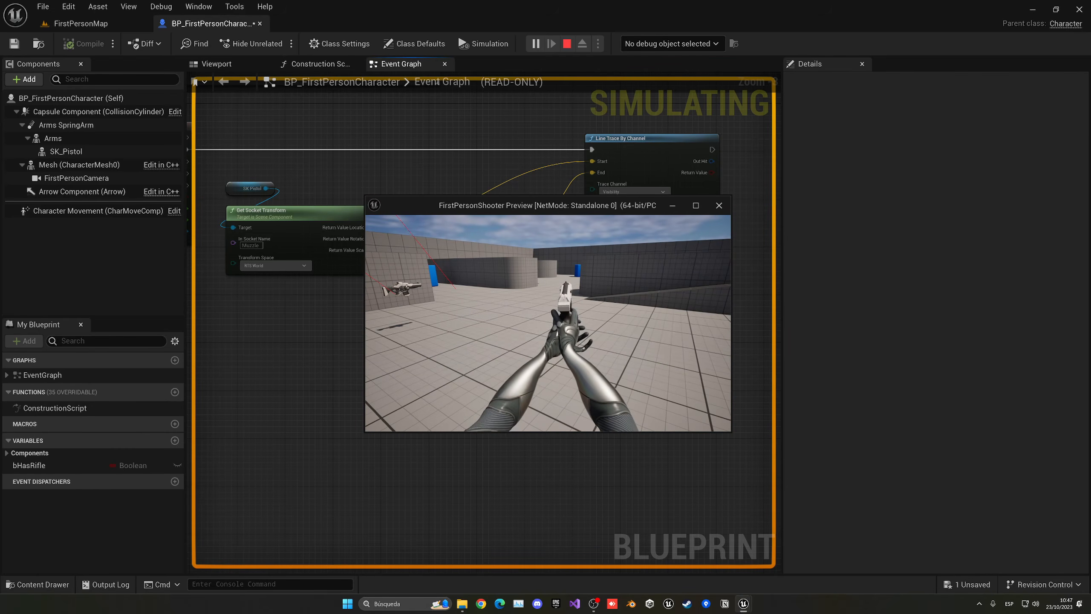
{"action": "key", "text": "Escape"}
{"action": "right_click_drag", "start_coordinate": [665, 285], "coordinate": [751, 265]}
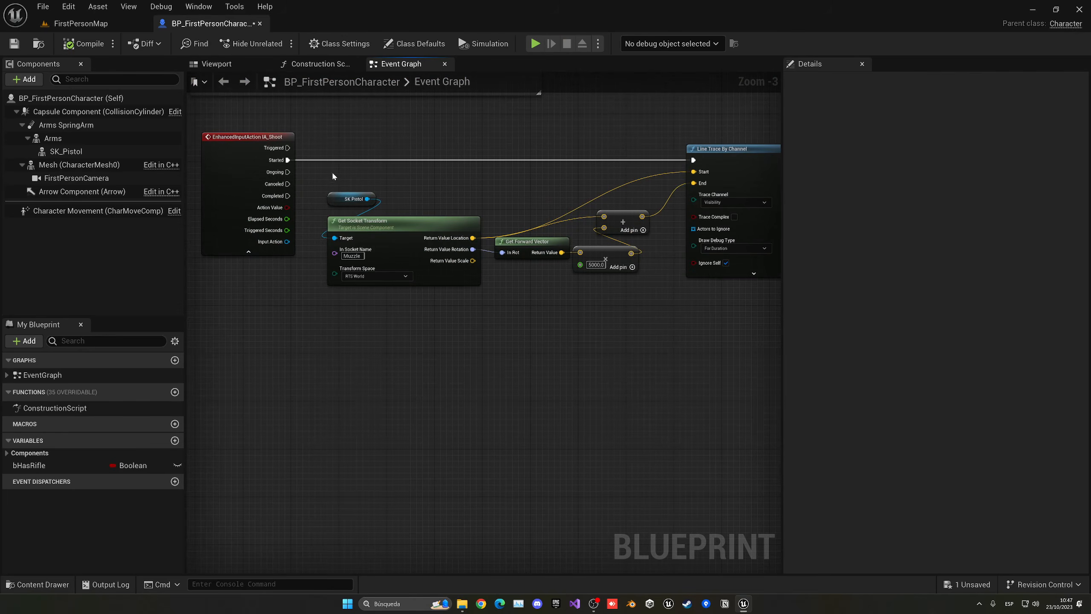
{"action": "left_click_drag", "start_coordinate": [333, 176], "coordinate": [640, 319]}
{"action": "left_click", "coordinate": [640, 318]}
{"action": "right_click_drag", "start_coordinate": [640, 319], "coordinate": [542, 322]}
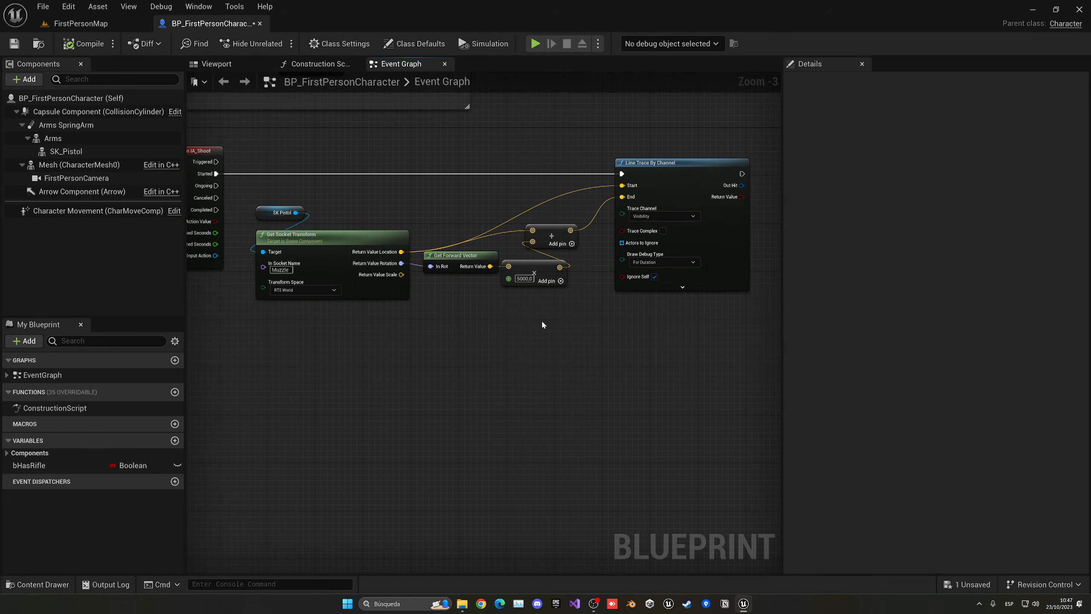
Step: Replay the preview and walk through the level while shooting to examine the trace direction relative to the camera view
{"action": "left_click", "coordinate": [531, 45]}
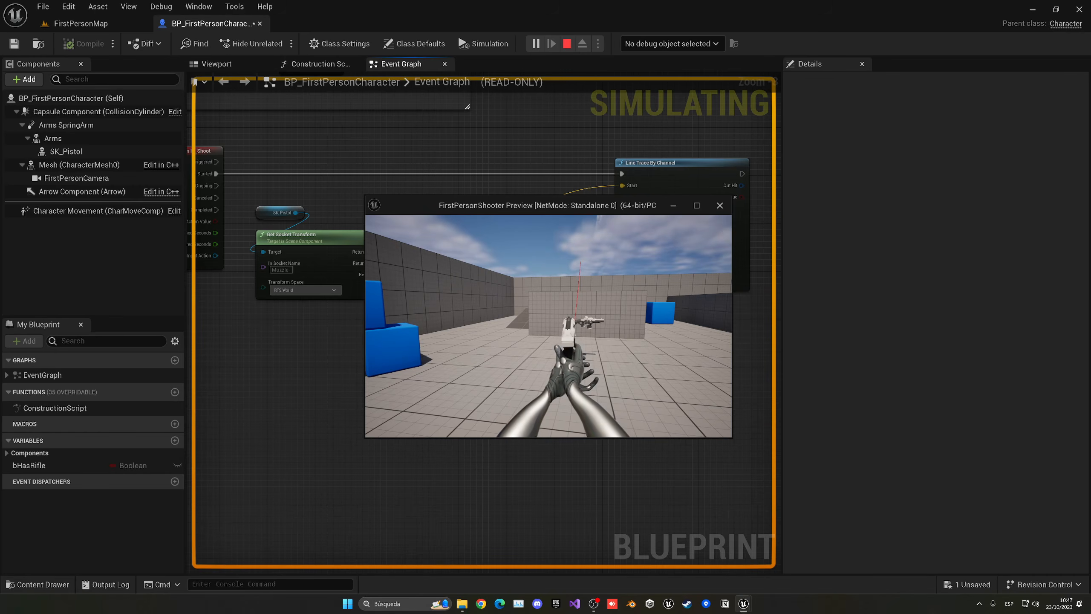
{"action": "key", "text": "Escape"}
{"action": "right_click_drag", "start_coordinate": [475, 317], "coordinate": [496, 321]}
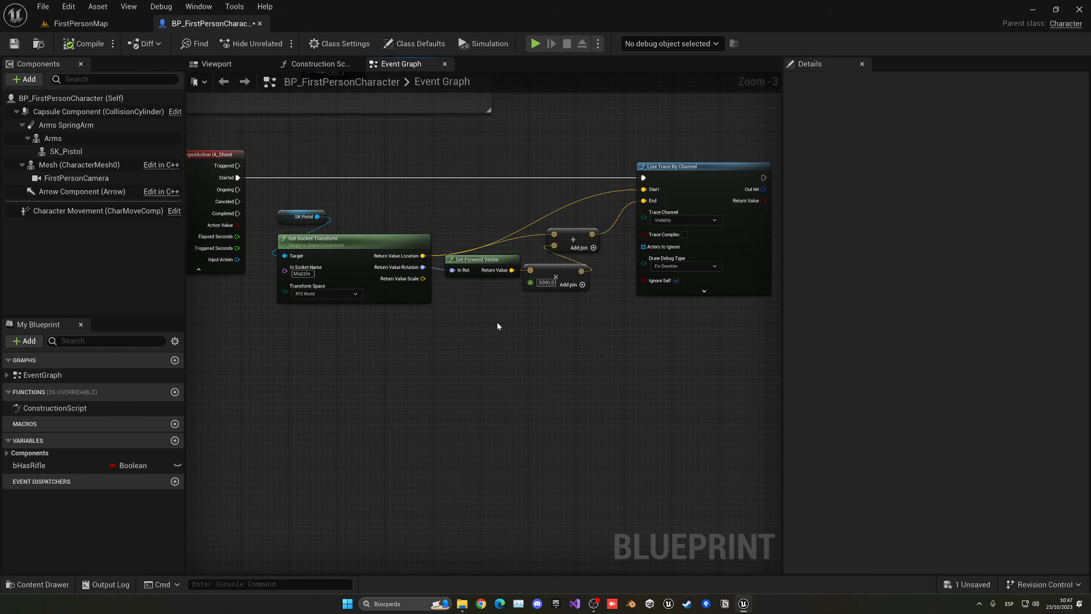
{"action": "left_click", "coordinate": [535, 43]}
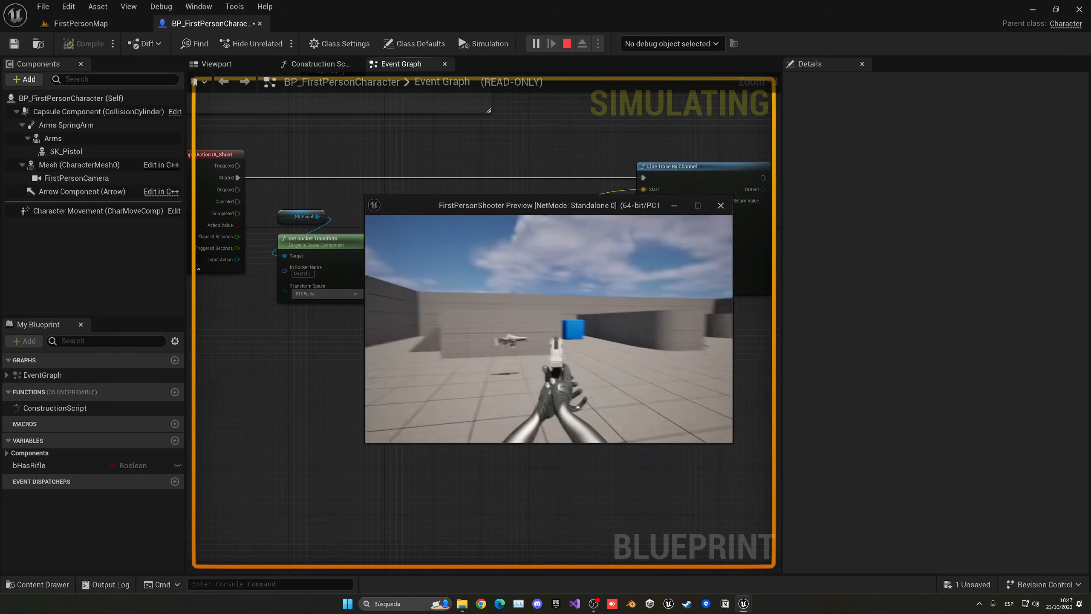
{"action": "key", "text": "w"}
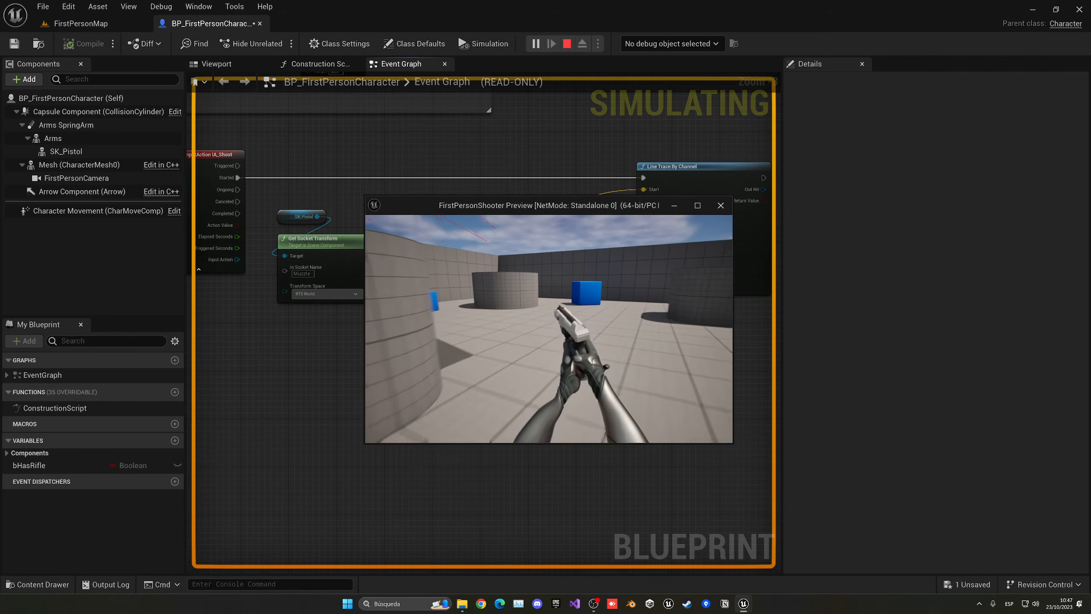
{"action": "key", "text": "w"}
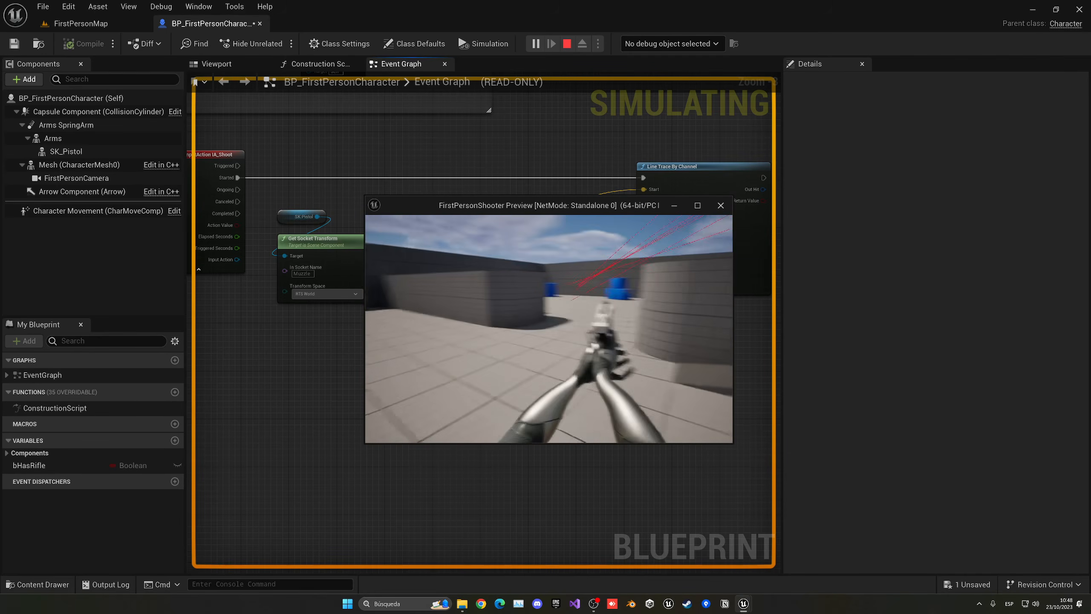
{"action": "key", "text": "Escape"}
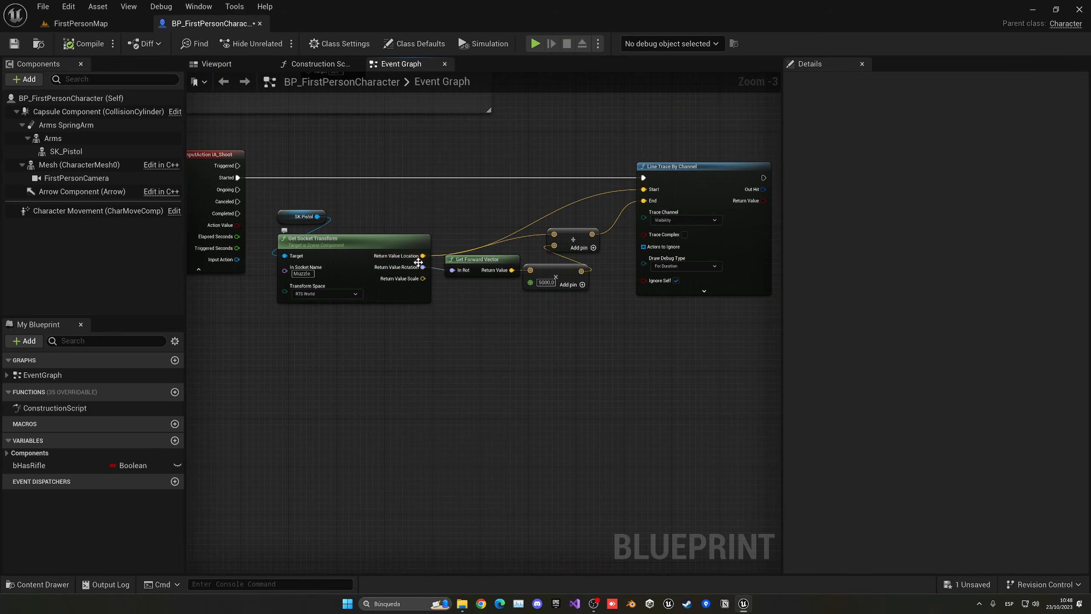
Step: Disconnect the muzzle-socket calculation nodes from Line Trace By Channel's Start and End inputs and move them aside, beyond the trace node
{"action": "left_click_drag", "start_coordinate": [288, 204], "coordinate": [569, 334]}
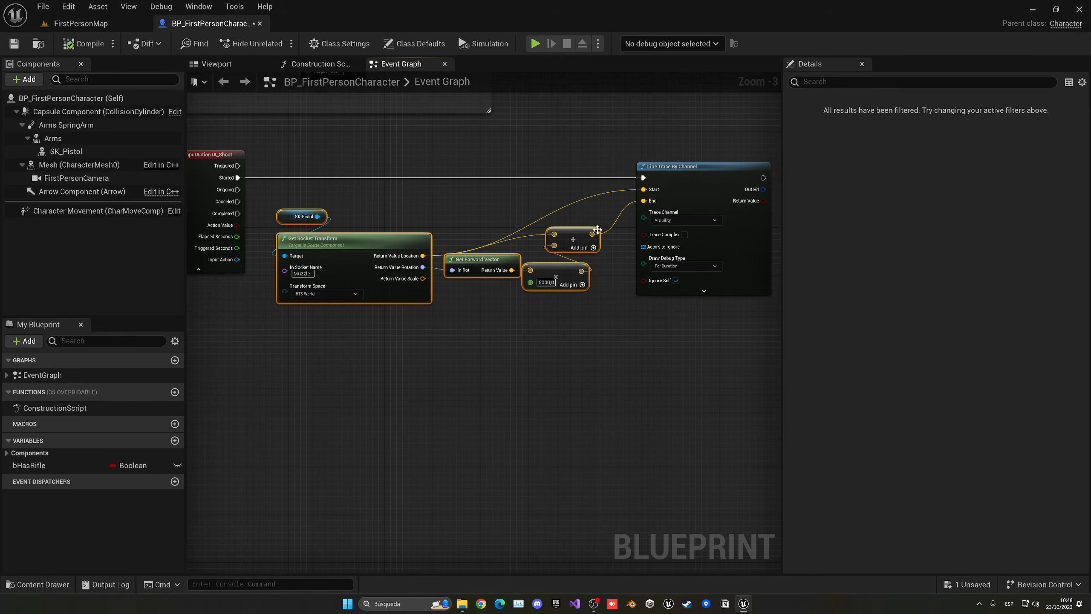
{"action": "left_click", "coordinate": [643, 190], "text": "alt"}
{"action": "left_click", "coordinate": [644, 201], "text": "alt"}
{"action": "scroll", "coordinate": [506, 244], "scroll_direction": "down", "scroll_amount": 2}
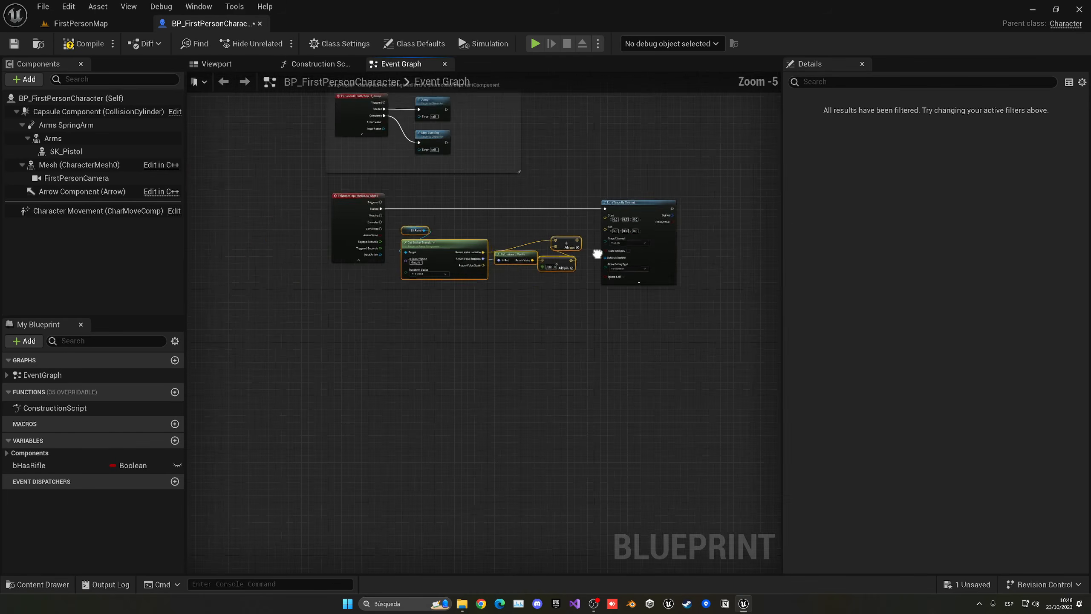
{"action": "mouse_move", "coordinate": [422, 248]}
{"action": "left_mouse_down"}
{"action": "mouse_move", "coordinate": [817, 249]}
{"action": "mouse_move", "coordinate": [589, 247]}
{"action": "left_mouse_up"}
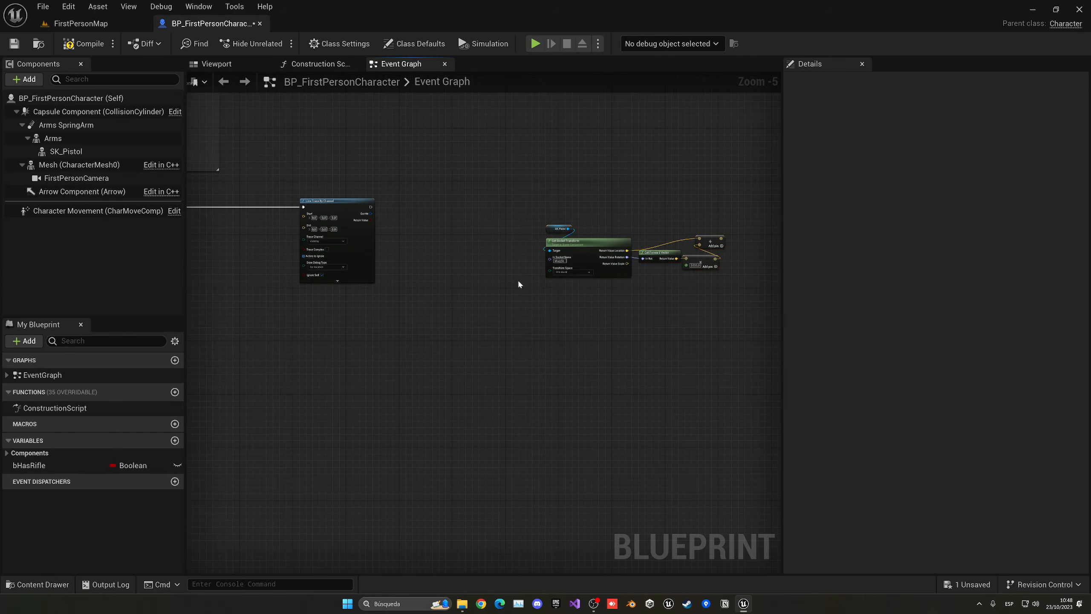
{"action": "mouse_move", "coordinate": [405, 288]}
{"action": "right_mouse_down"}
{"action": "mouse_move", "coordinate": [641, 296]}
{"action": "mouse_move", "coordinate": [410, 283]}
{"action": "right_mouse_up"}
{"action": "left_click_drag", "start_coordinate": [691, 202], "coordinate": [726, 288]}
{"action": "left_click", "coordinate": [670, 271]}
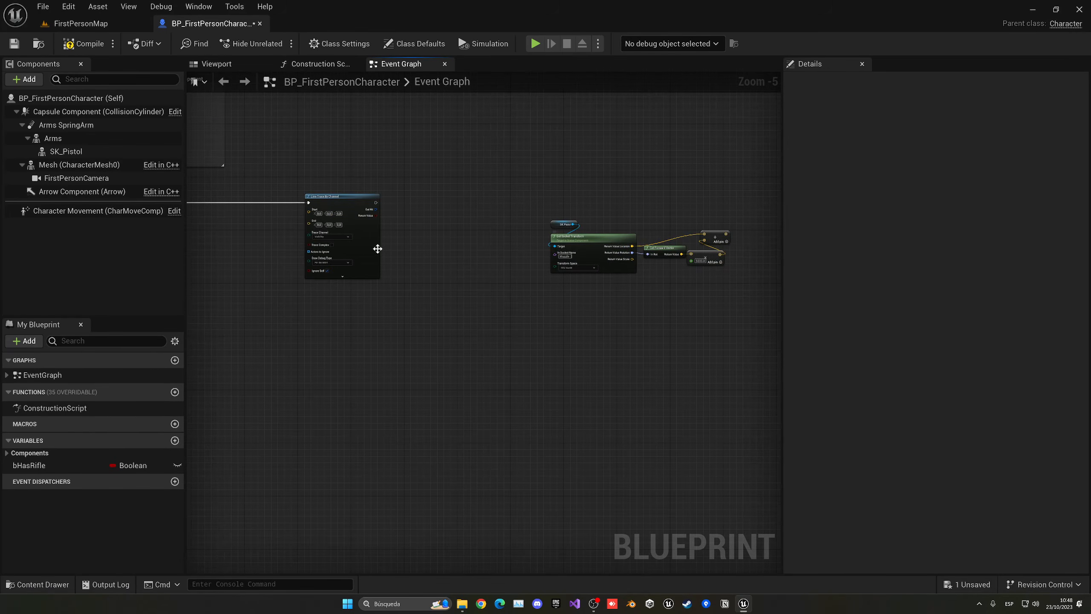
Step: Move the Line Trace By Channel node closer to the IA_Shoot event
{"action": "right_click_drag", "start_coordinate": [377, 249], "coordinate": [614, 251]}
{"action": "scroll", "coordinate": [451, 237], "scroll_direction": "up", "scroll_amount": 3}
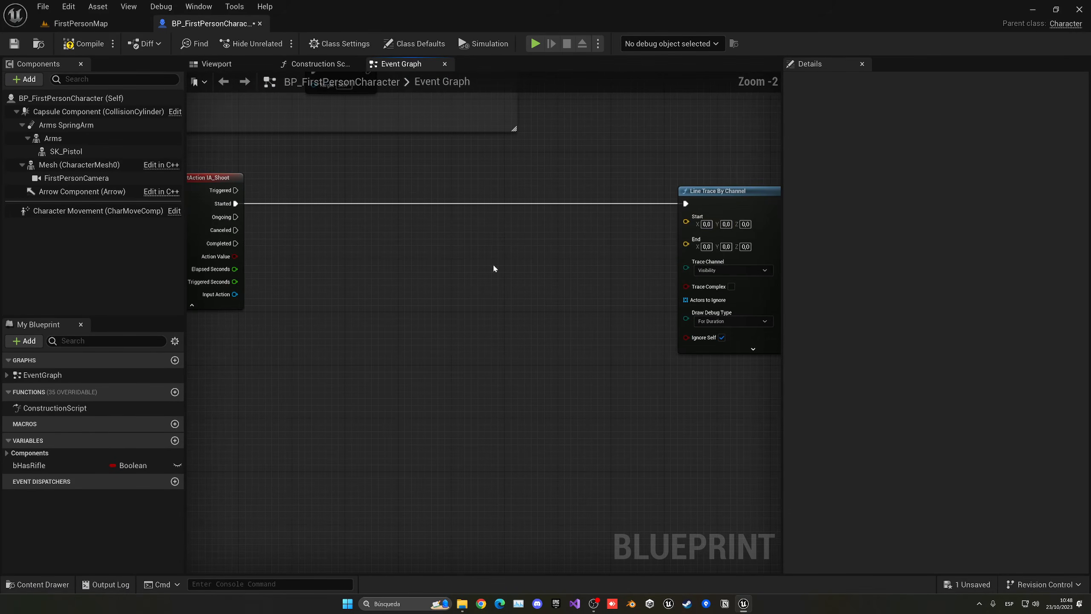
{"action": "left_click_drag", "start_coordinate": [687, 191], "coordinate": [612, 191]}
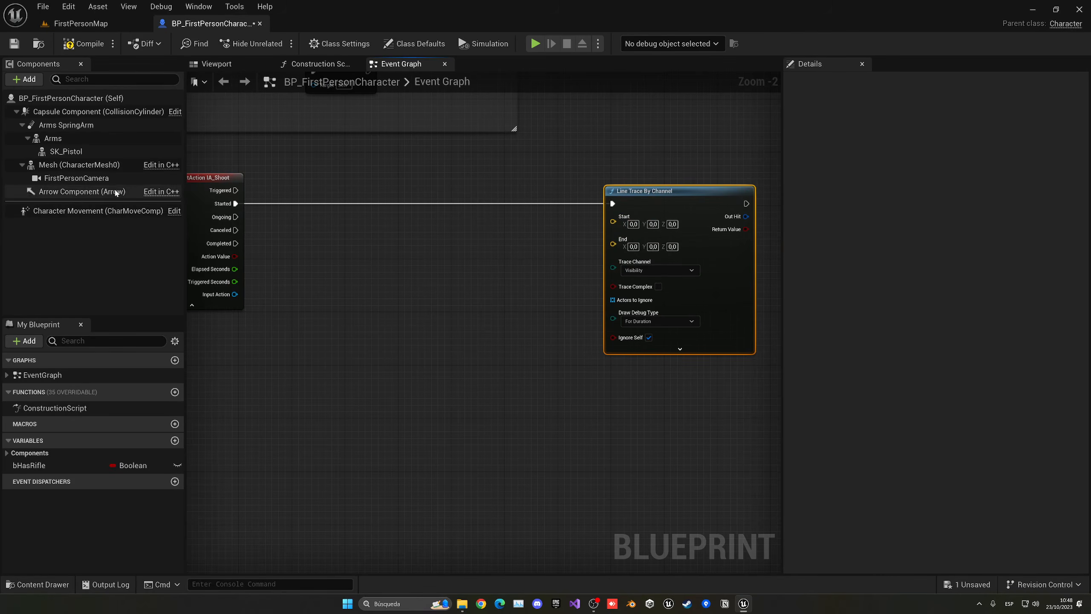
Step: Add a First Person Camera reference with Get World Transform, split its return value, and wire the location to the line trace's Start
{"action": "left_click_drag", "start_coordinate": [77, 178], "coordinate": [351, 278]}
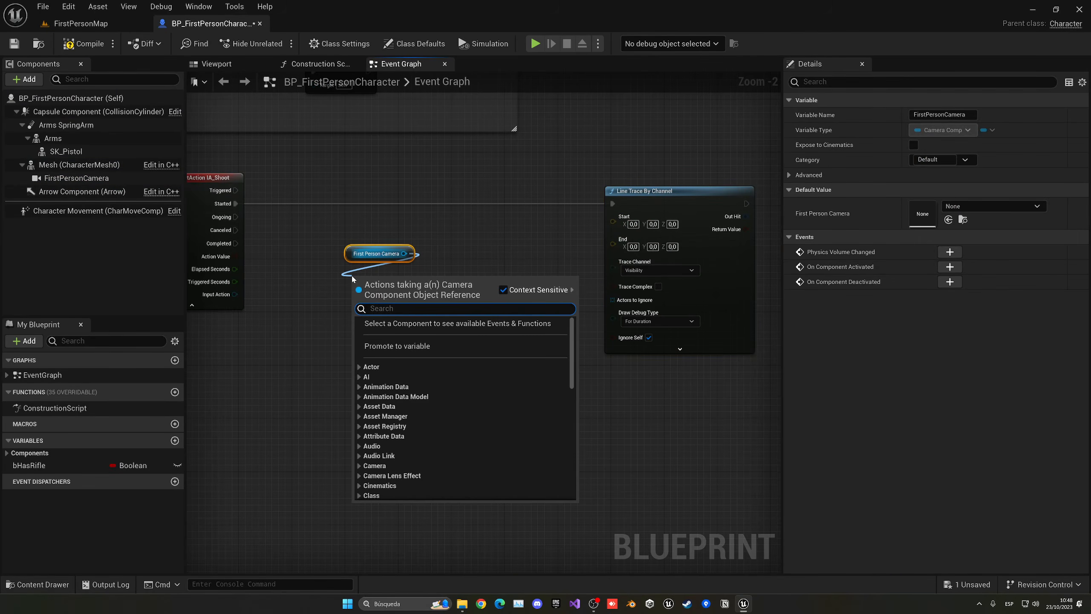
{"action": "type", "text": "get world"}
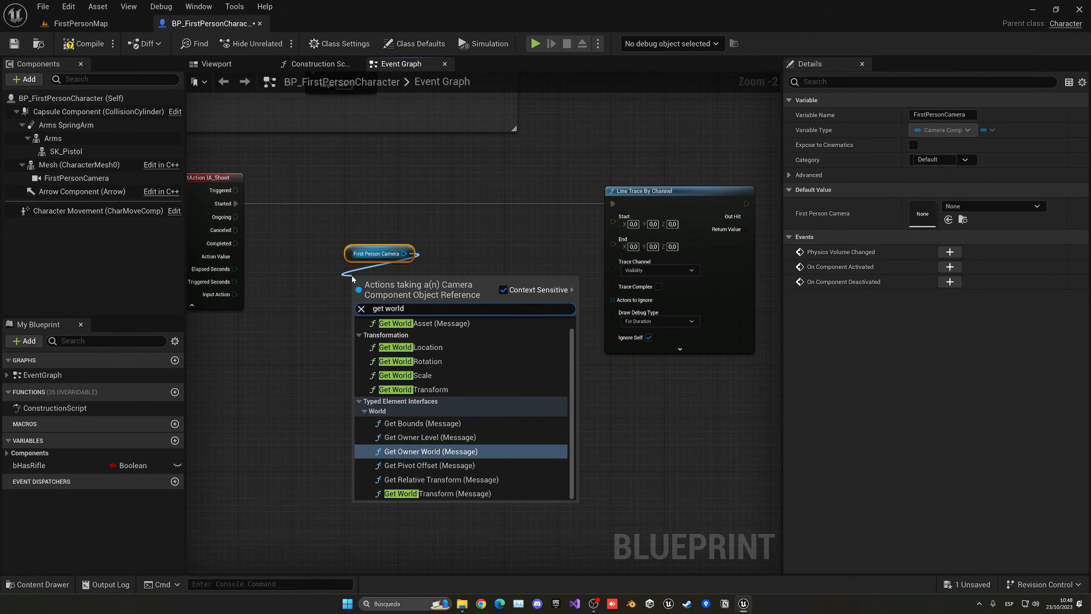
{"action": "type", "text": " transf"}
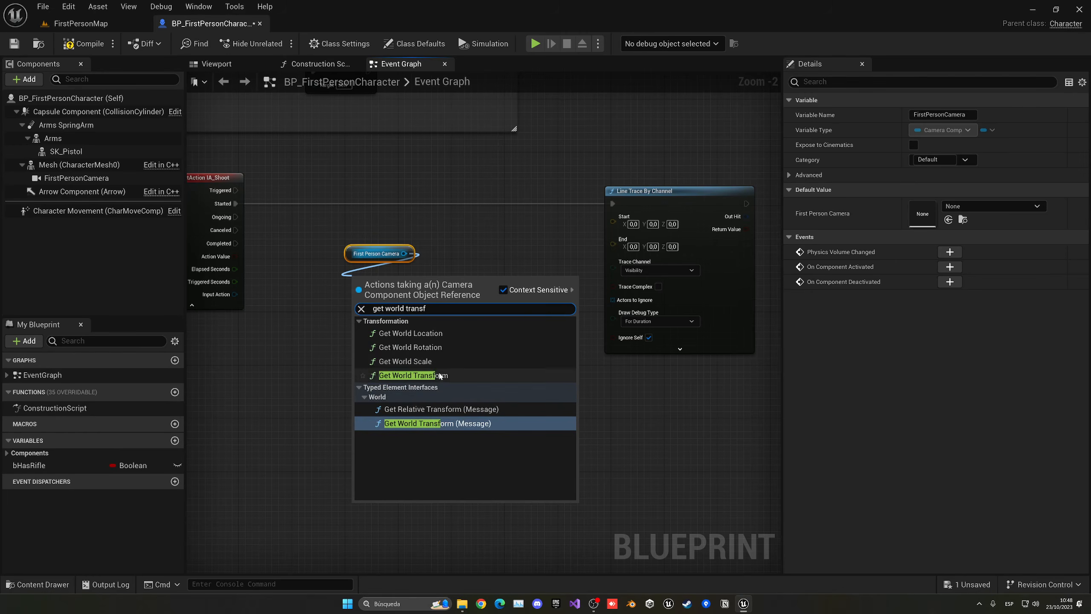
{"action": "left_click", "coordinate": [414, 375]}
{"action": "right_click", "coordinate": [424, 297]}
{"action": "left_click", "coordinate": [449, 330]}
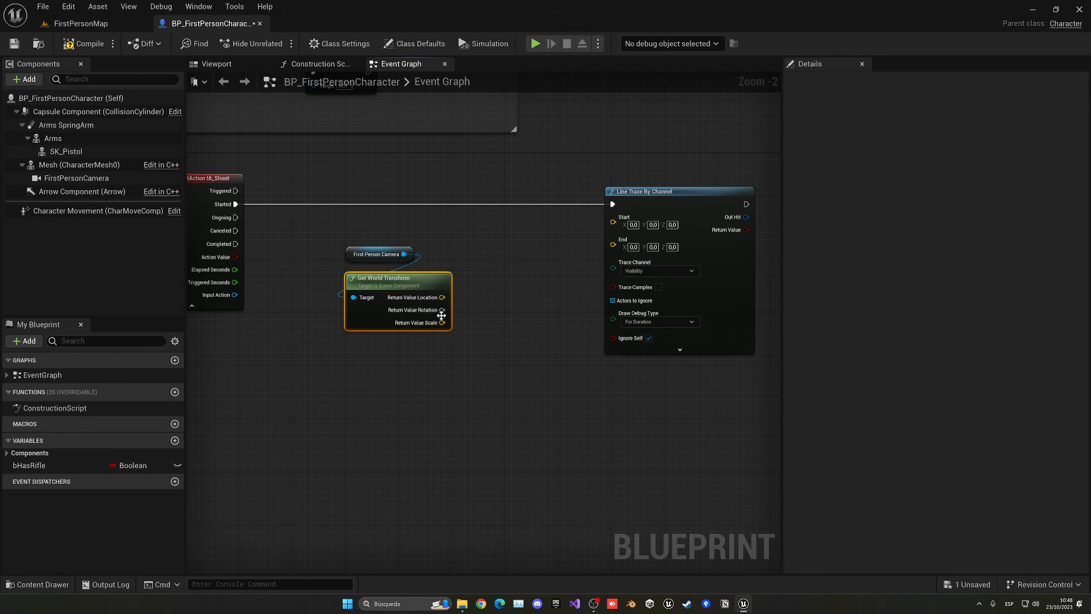
{"action": "mouse_move", "coordinate": [443, 297]}
{"action": "left_mouse_down"}
{"action": "mouse_move", "coordinate": [511, 303]}
{"action": "mouse_move", "coordinate": [613, 221]}
{"action": "left_mouse_up"}
{"action": "right_click_drag", "start_coordinate": [570, 245], "coordinate": [617, 211]}
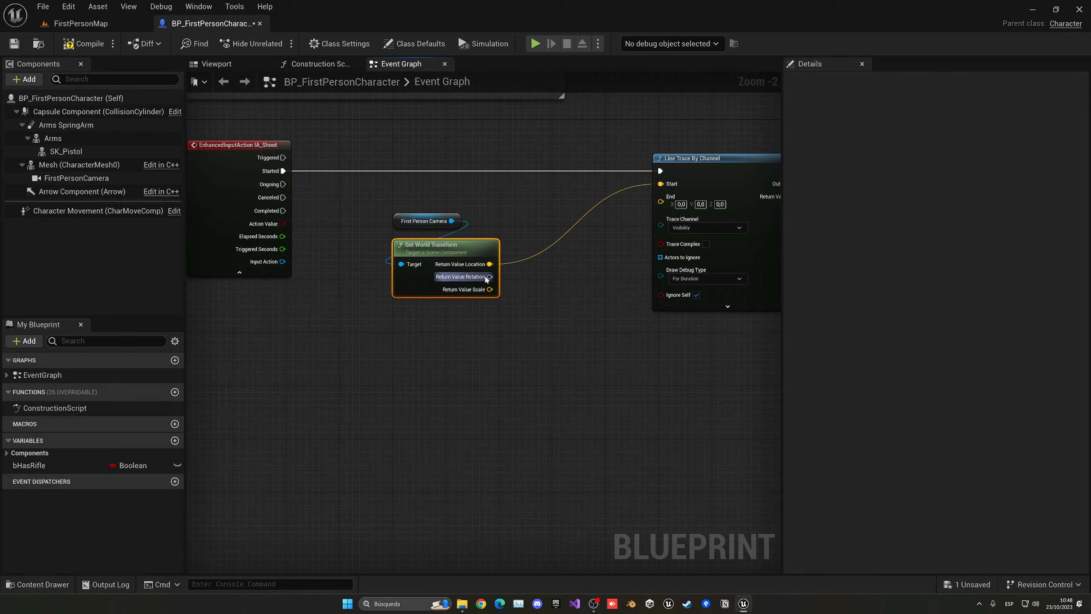
Step: Cut the Get Forward Vector, multiply and add nodes from the muzzle-socket calculation and paste them beside the camera's Get World Transform node
{"action": "left_click_drag", "start_coordinate": [490, 276], "coordinate": [522, 279]}
{"action": "scroll", "coordinate": [324, 263], "scroll_direction": "down", "scroll_amount": 2}
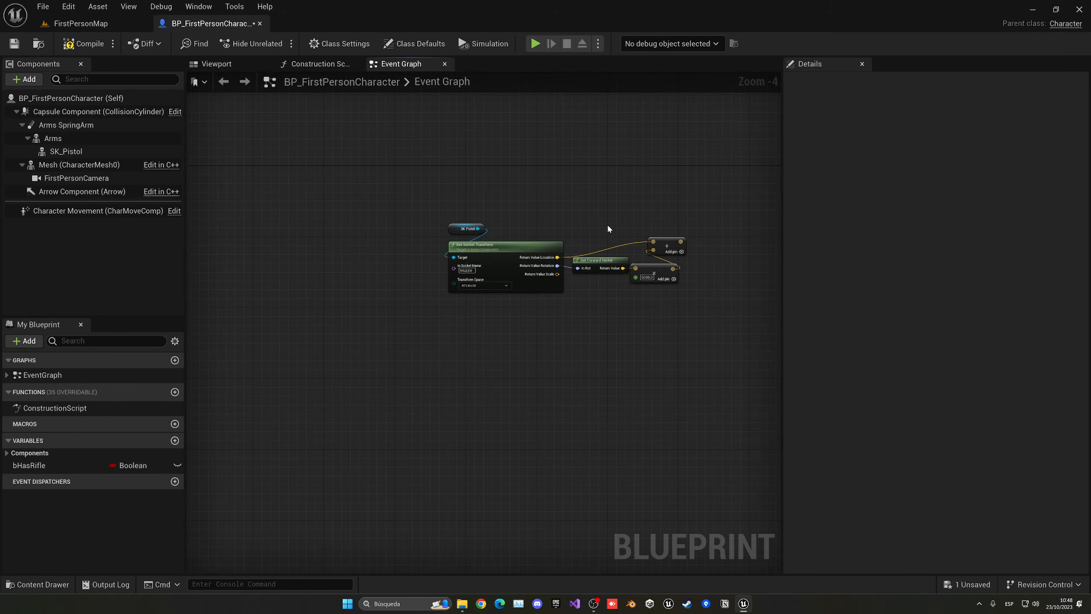
{"action": "mouse_move", "coordinate": [502, 284]}
{"action": "right_mouse_down"}
{"action": "mouse_move", "coordinate": [505, 274]}
{"action": "mouse_move", "coordinate": [617, 273]}
{"action": "mouse_move", "coordinate": [368, 271]}
{"action": "mouse_move", "coordinate": [567, 276]}
{"action": "right_mouse_up"}
{"action": "left_click_drag", "start_coordinate": [412, 198], "coordinate": [475, 200]}
{"action": "key", "text": "ctrl+v"}
{"action": "scroll", "coordinate": [343, 265], "scroll_direction": "up", "scroll_amount": 2}
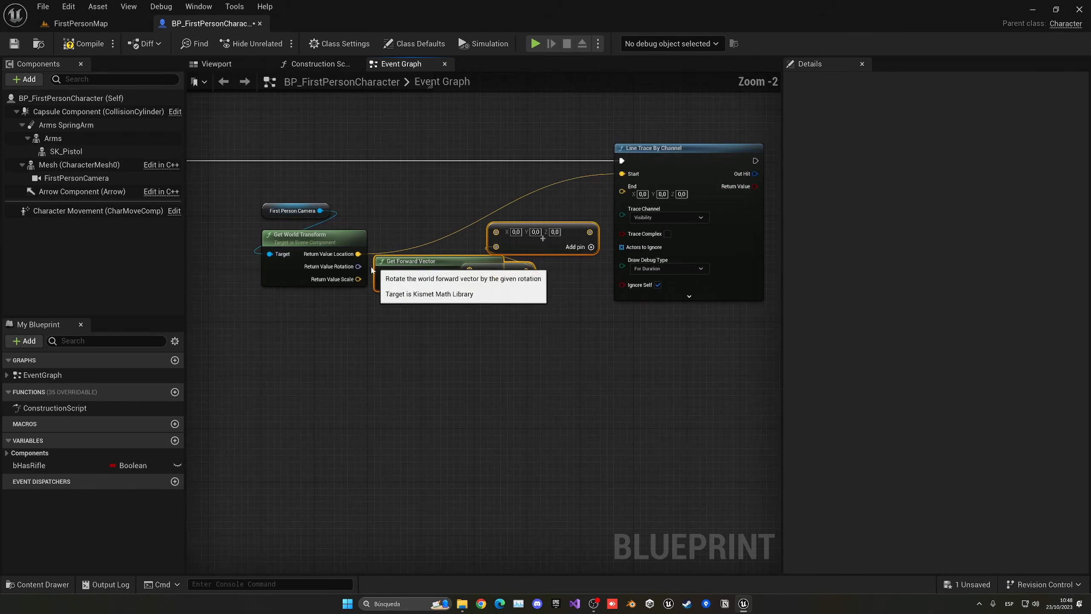
Step: Feed the camera's rotation into Get Forward Vector and its location into the add node, wire the sum to the trace's End, and compile
{"action": "left_click_drag", "start_coordinate": [417, 263], "coordinate": [431, 256]}
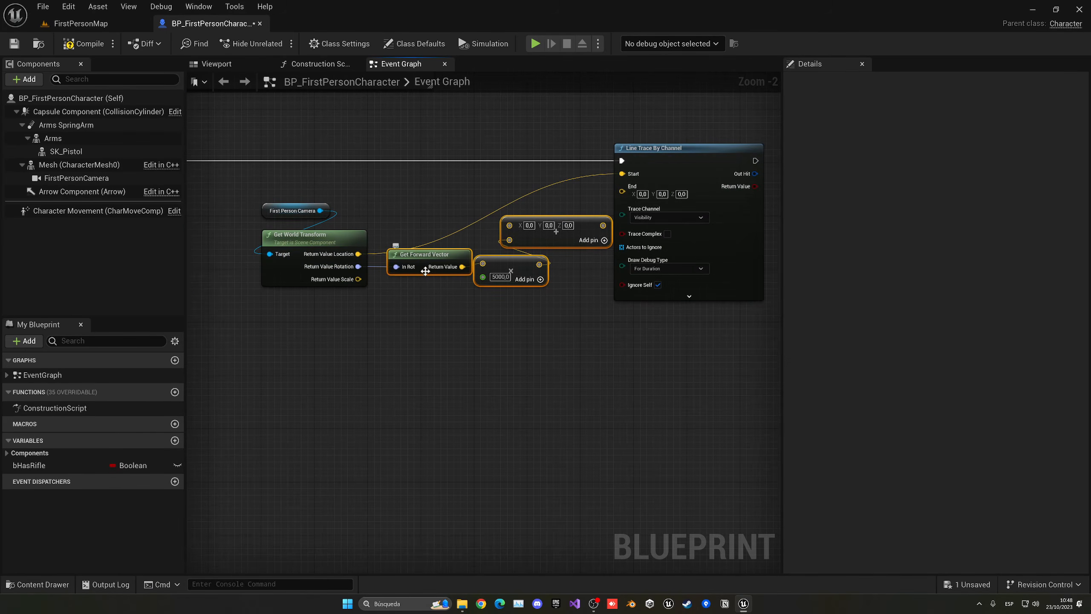
{"action": "right_click_drag", "start_coordinate": [468, 292], "coordinate": [461, 292]}
{"action": "left_click", "coordinate": [461, 292]}
{"action": "left_click_drag", "start_coordinate": [495, 283], "coordinate": [516, 282]}
{"action": "left_click_drag", "start_coordinate": [427, 290], "coordinate": [515, 264]}
{"action": "key", "text": "q"}
{"action": "left_click", "coordinate": [506, 300]}
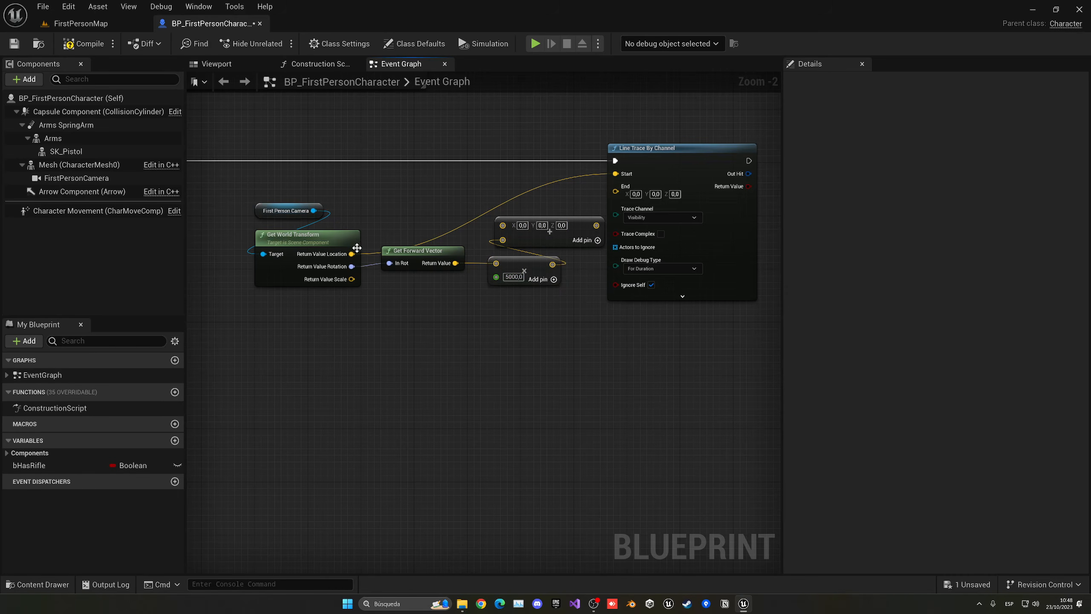
{"action": "mouse_move", "coordinate": [352, 253]}
{"action": "left_mouse_down"}
{"action": "mouse_move", "coordinate": [521, 233]}
{"action": "mouse_move", "coordinate": [502, 224]}
{"action": "mouse_move", "coordinate": [631, 186]}
{"action": "left_mouse_up"}
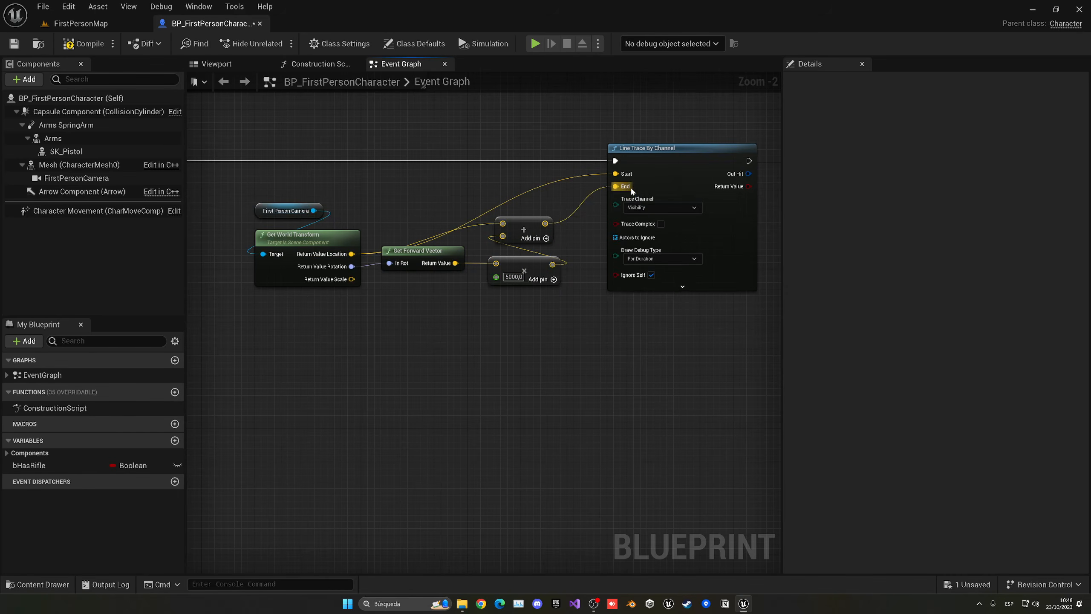
{"action": "left_click", "coordinate": [83, 44]}
Step: Preview FirstPersonMap and shoot at the walls while moving and jumping to check the camera-based trace
{"action": "left_click", "coordinate": [96, 24]}
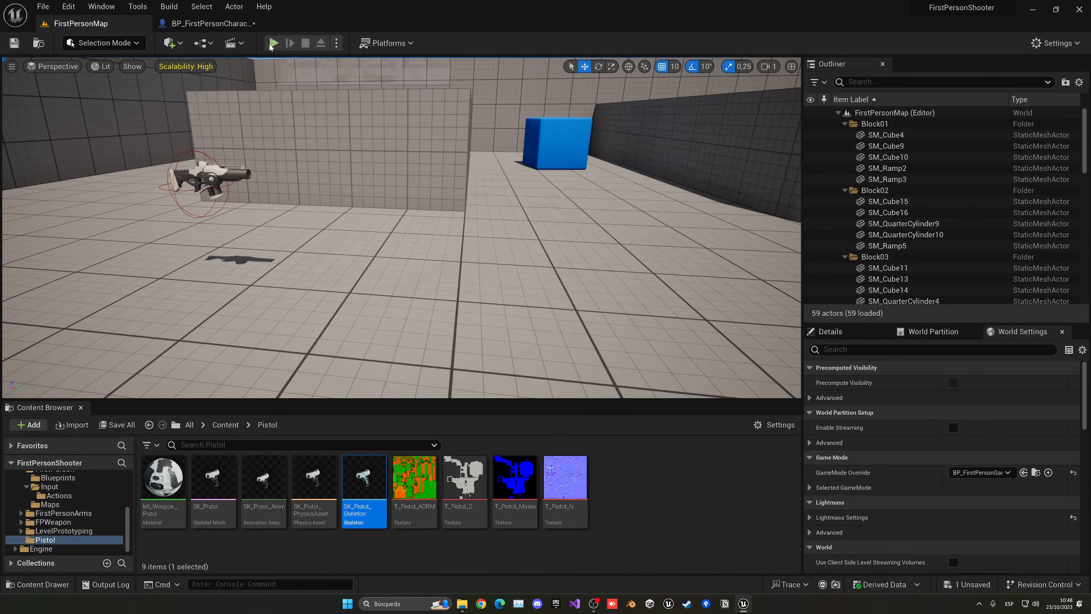
{"action": "left_click", "coordinate": [273, 42]}
{"action": "left_click", "coordinate": [401, 227]}
{"action": "left_click", "coordinate": [401, 227]}
{"action": "left_click", "coordinate": [401, 228]}
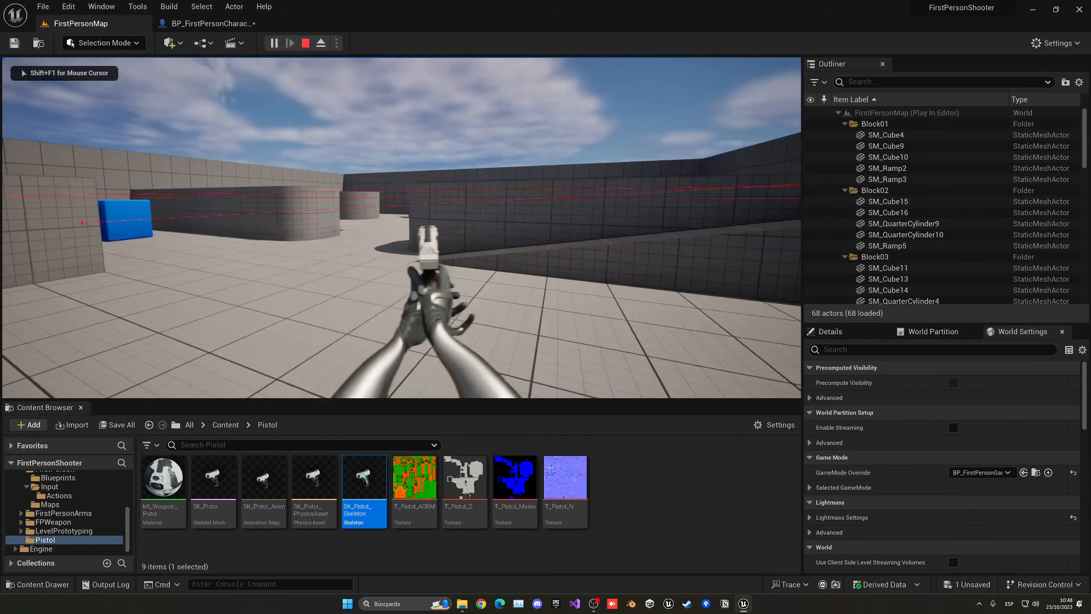
{"action": "left_click", "coordinate": [401, 227]}
{"action": "left_click", "coordinate": [401, 227]}
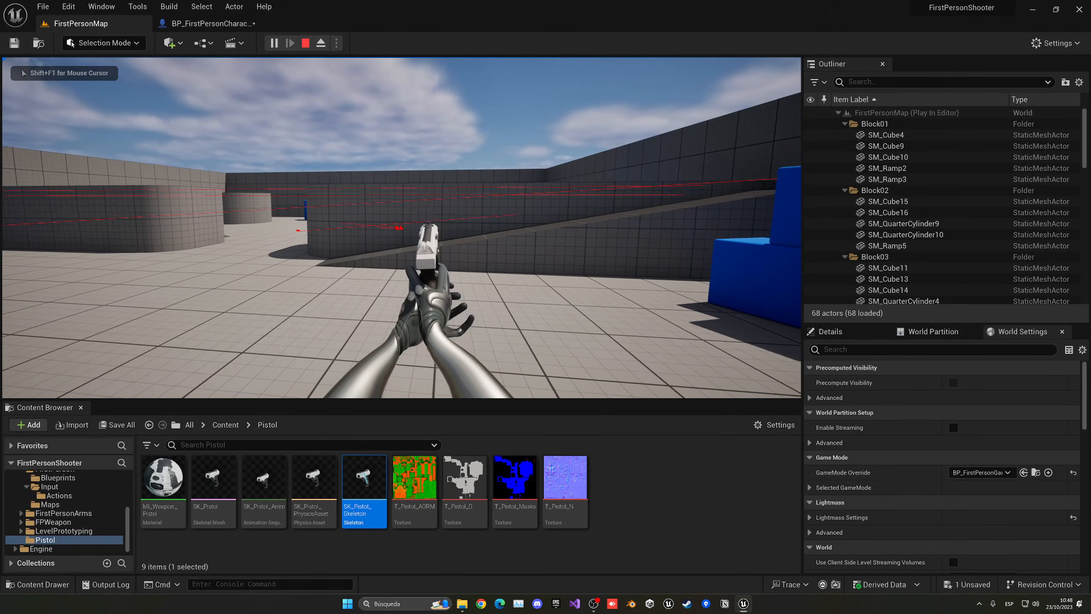
{"action": "left_click", "coordinate": [401, 227]}
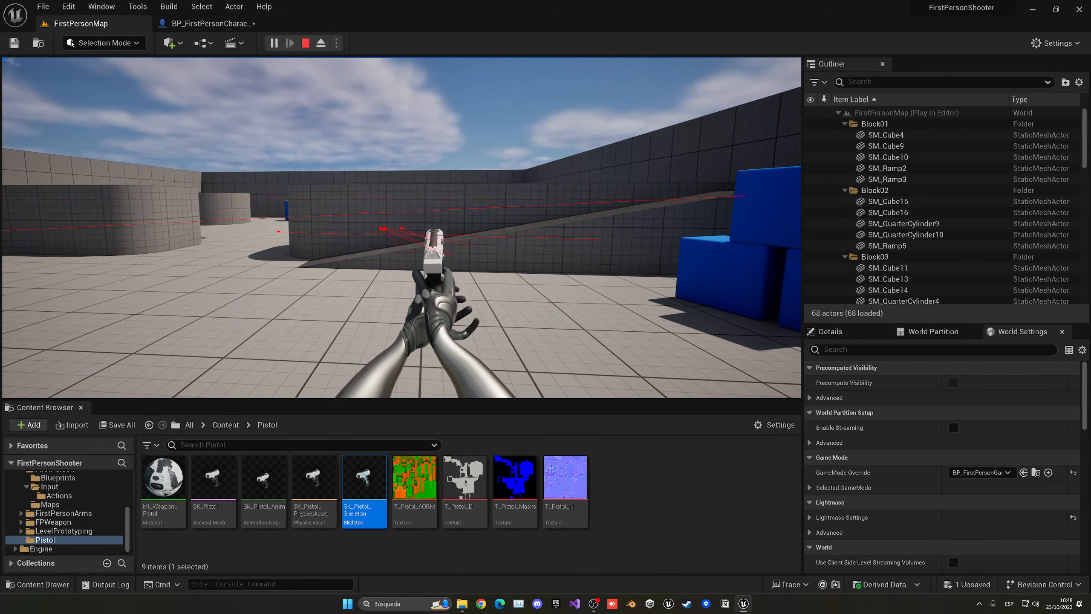
{"action": "key", "text": "space"}
{"action": "key", "text": "a"}
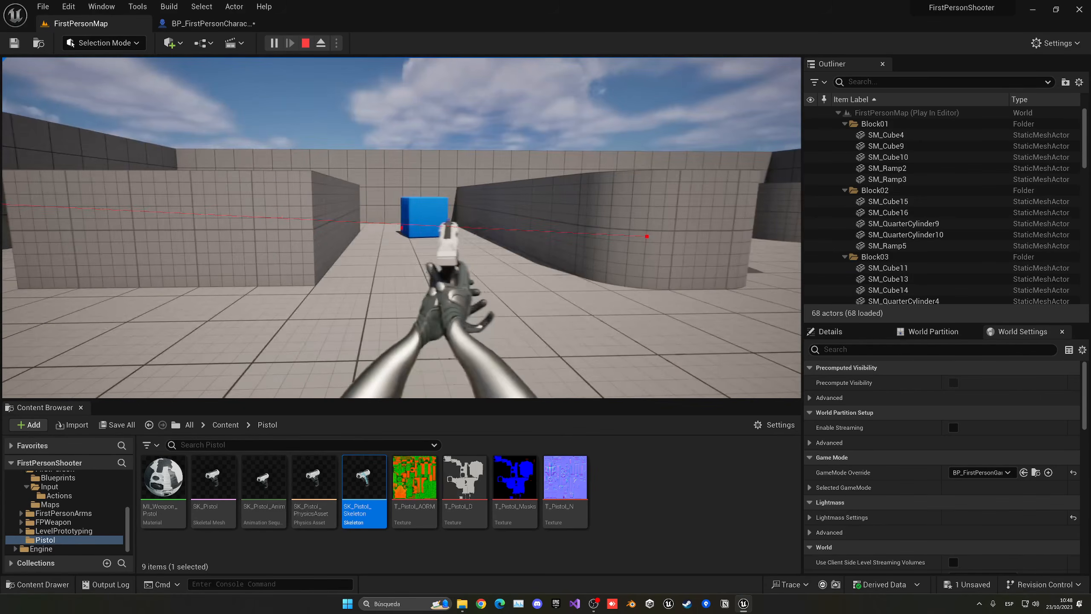
{"action": "key", "text": "Escape"}
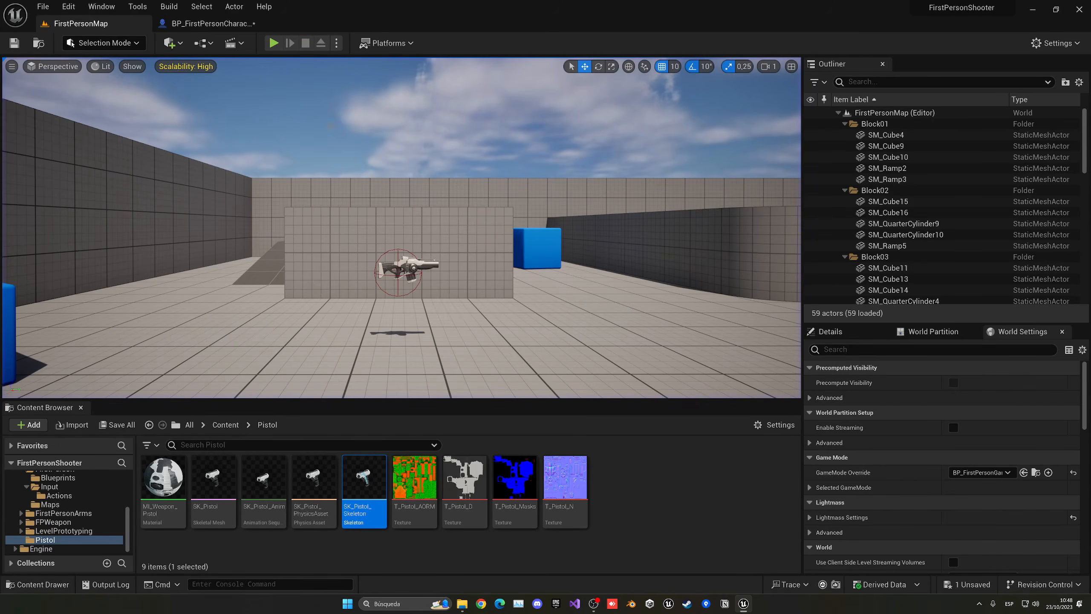
Step: In the character blueprint, add a Branch after Line Trace By Channel with the trace's Return Value as its condition
{"action": "left_click", "coordinate": [210, 23]}
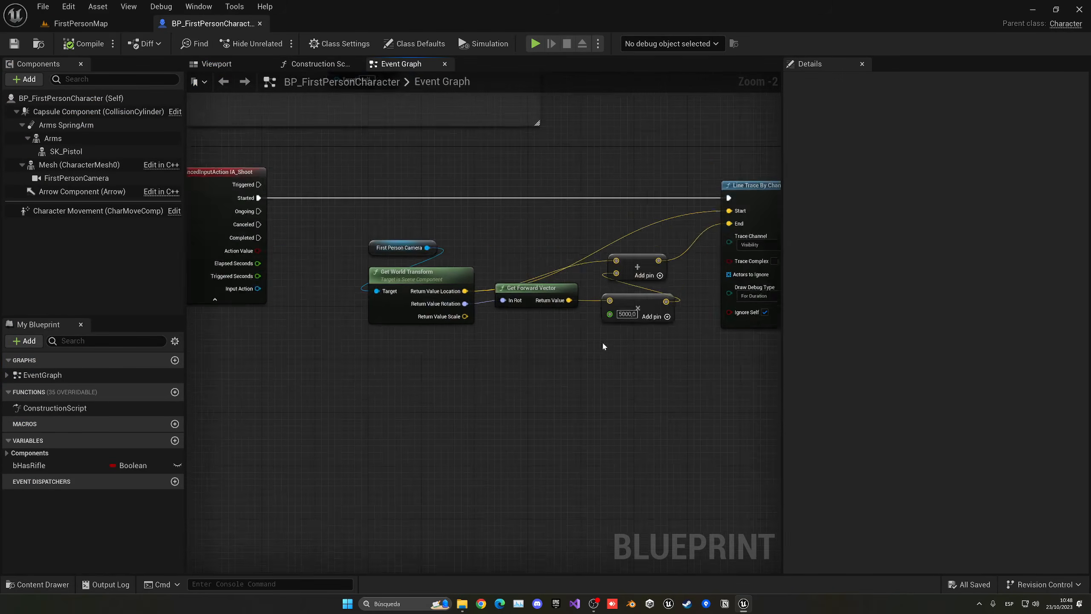
{"action": "right_click_drag", "start_coordinate": [601, 341], "coordinate": [221, 358]}
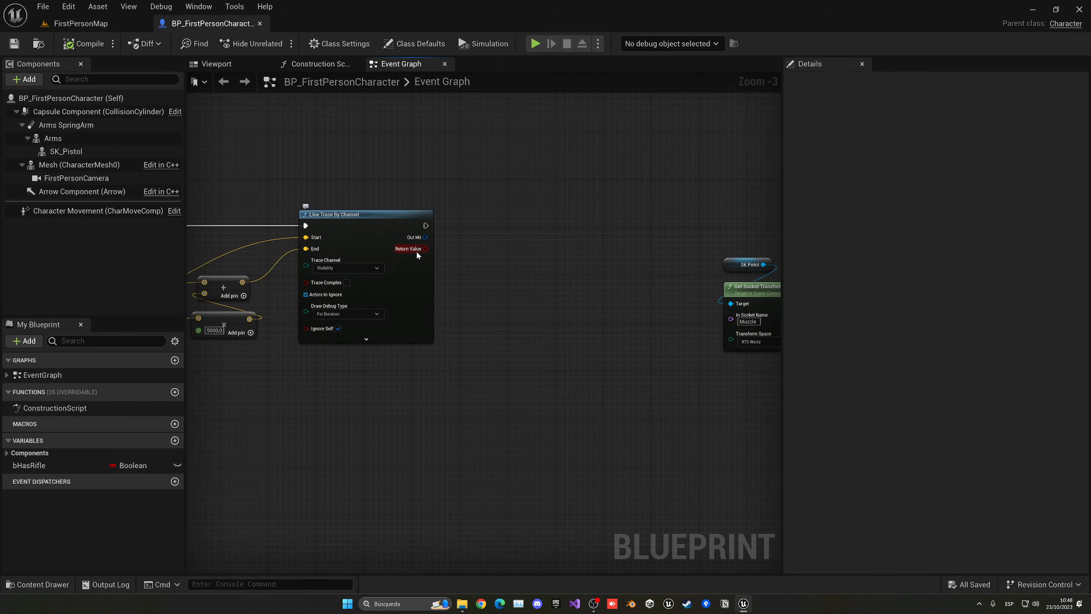
{"action": "left_click_drag", "start_coordinate": [425, 249], "coordinate": [466, 226]}
{"action": "type", "text": "branch"}
{"action": "key", "text": "Return"}
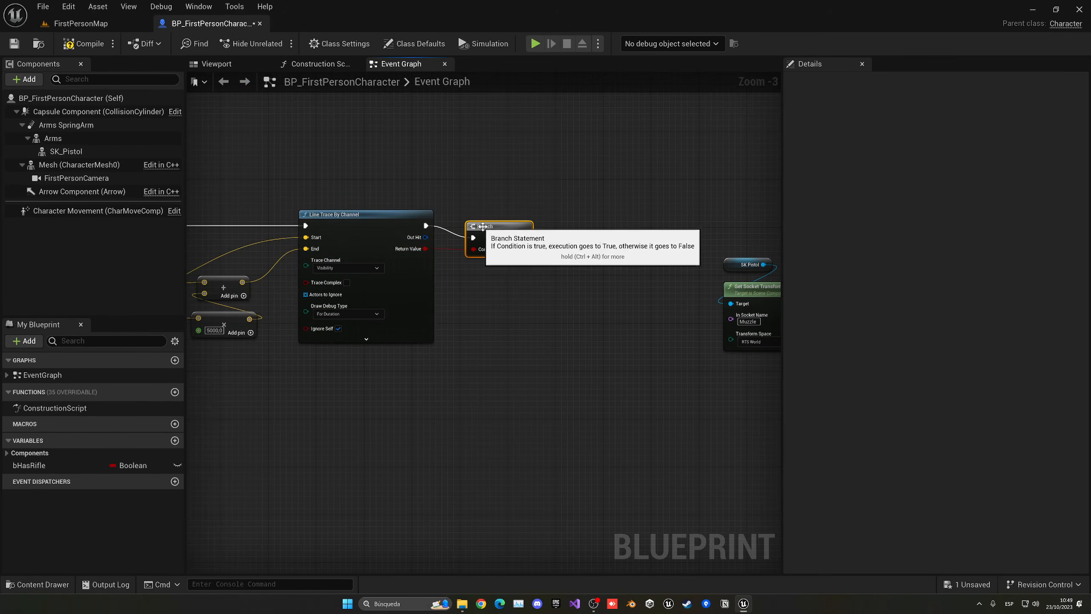
Step: Add a Break Hit Result node from the line trace's Out Hit output, below the Branch
{"action": "right_click_drag", "start_coordinate": [437, 243], "coordinate": [285, 243]}
{"action": "left_click_drag", "start_coordinate": [273, 237], "coordinate": [313, 266]}
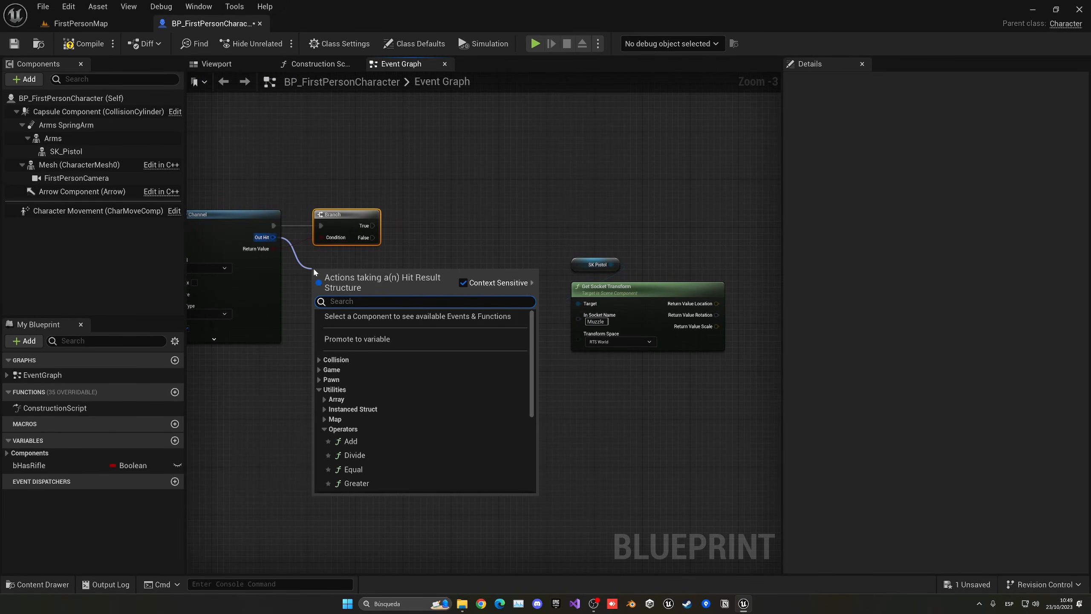
{"action": "type", "text": "break"}
{"action": "key", "text": "Return"}
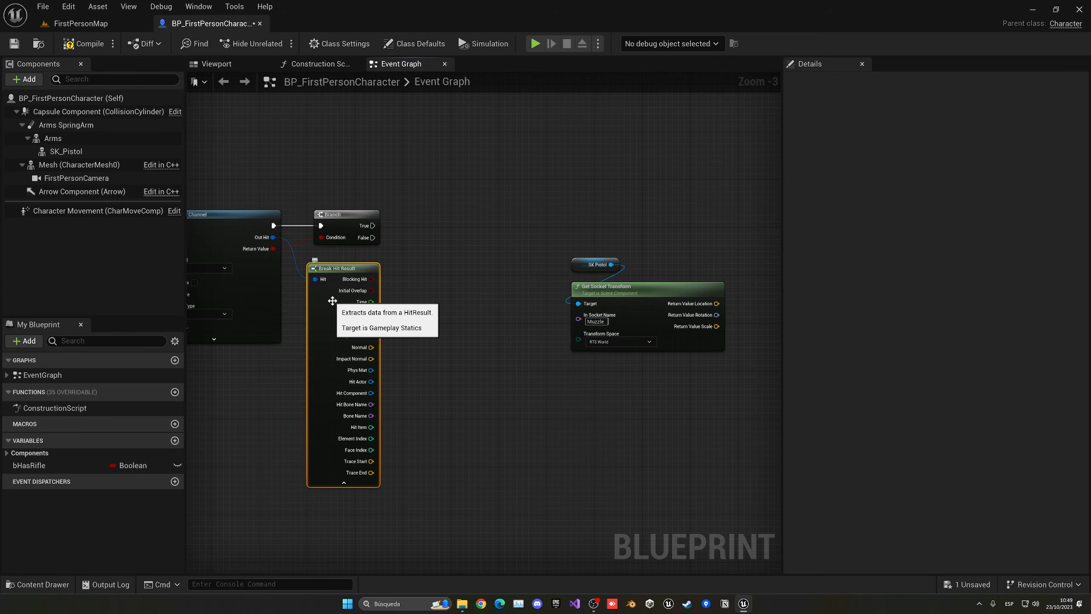
Step: Add Apply Damage with Hit Actor as its Damaged Actor, run it from the Branch's True output, and align it with the Branch
{"action": "right_click_drag", "start_coordinate": [415, 312], "coordinate": [378, 309]}
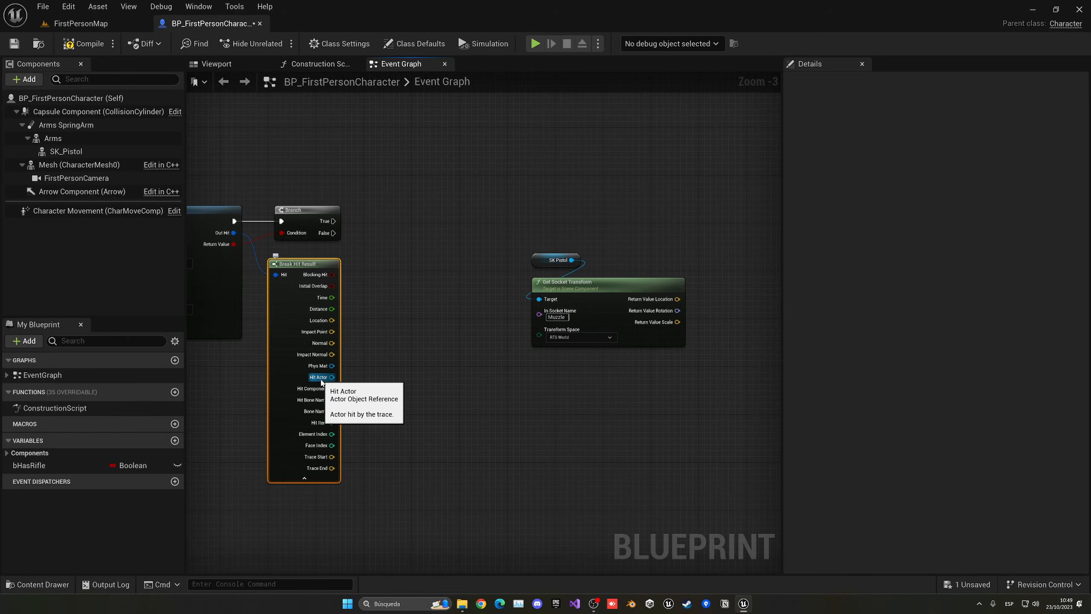
{"action": "left_click_drag", "start_coordinate": [321, 381], "coordinate": [380, 248]}
{"action": "type", "text": "apply da"}
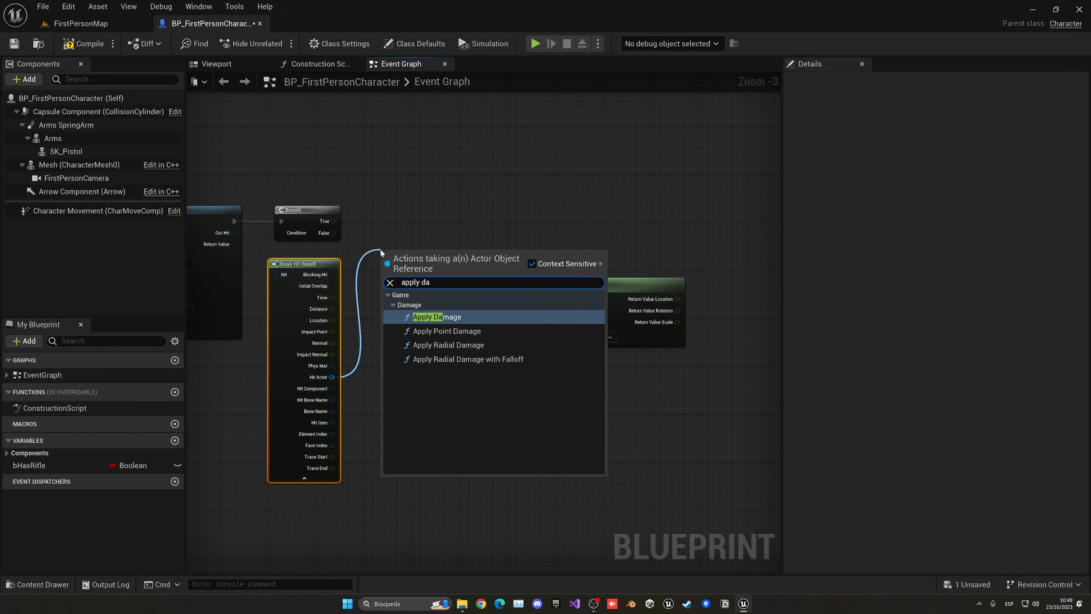
{"action": "key", "text": "Return"}
{"action": "left_click_drag", "start_coordinate": [329, 221], "coordinate": [383, 263]}
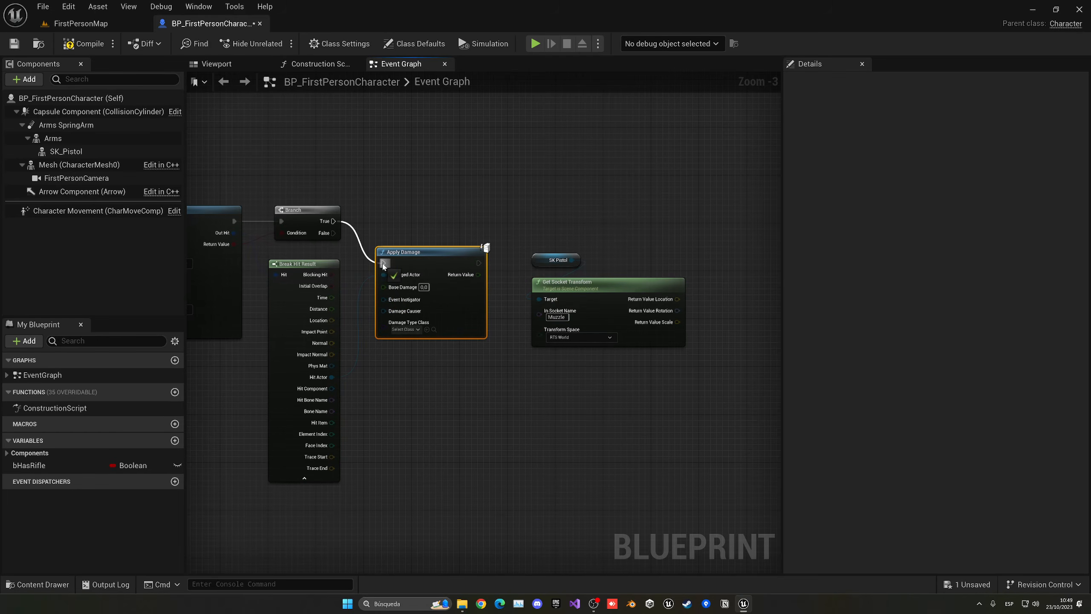
{"action": "left_click_drag", "start_coordinate": [422, 306], "coordinate": [434, 264]}
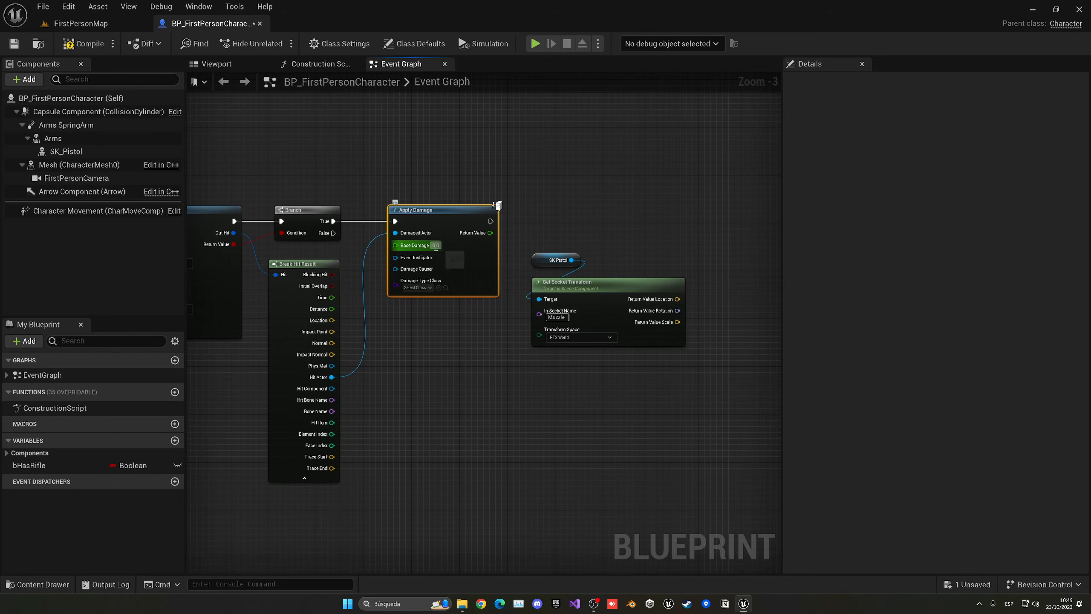
{"action": "left_click_drag", "start_coordinate": [430, 210], "coordinate": [442, 210]}
Step: Promote Apply Damage's Base Damage input to a variable named Pistol Damage and place its node below the execution wire
{"action": "right_click", "coordinate": [407, 245]}
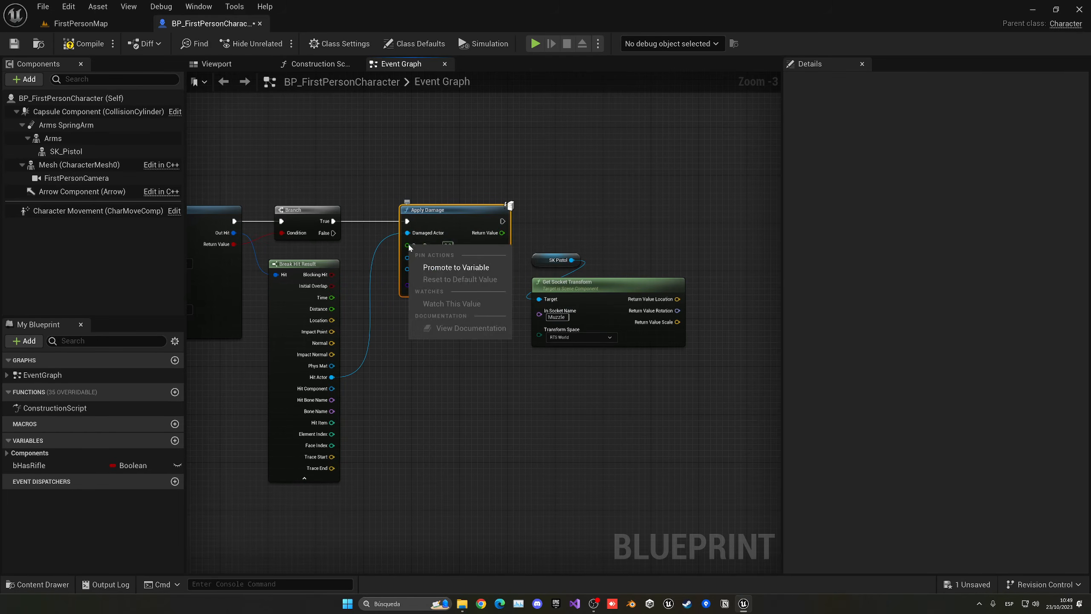
{"action": "left_click", "coordinate": [419, 268]}
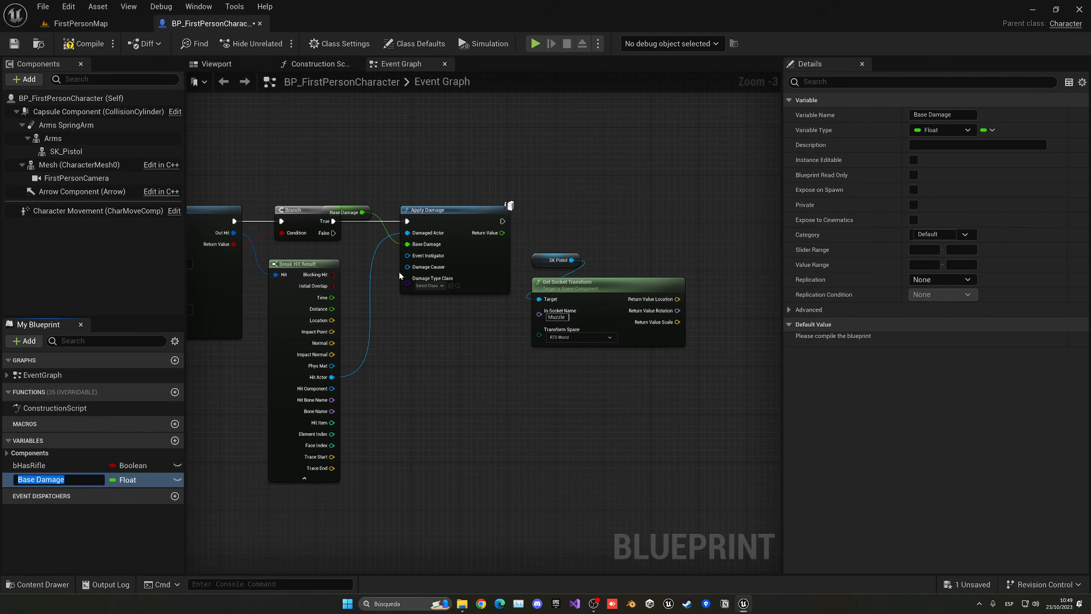
{"action": "type", "text": "Pistol Damage"}
{"action": "key", "text": "Return"}
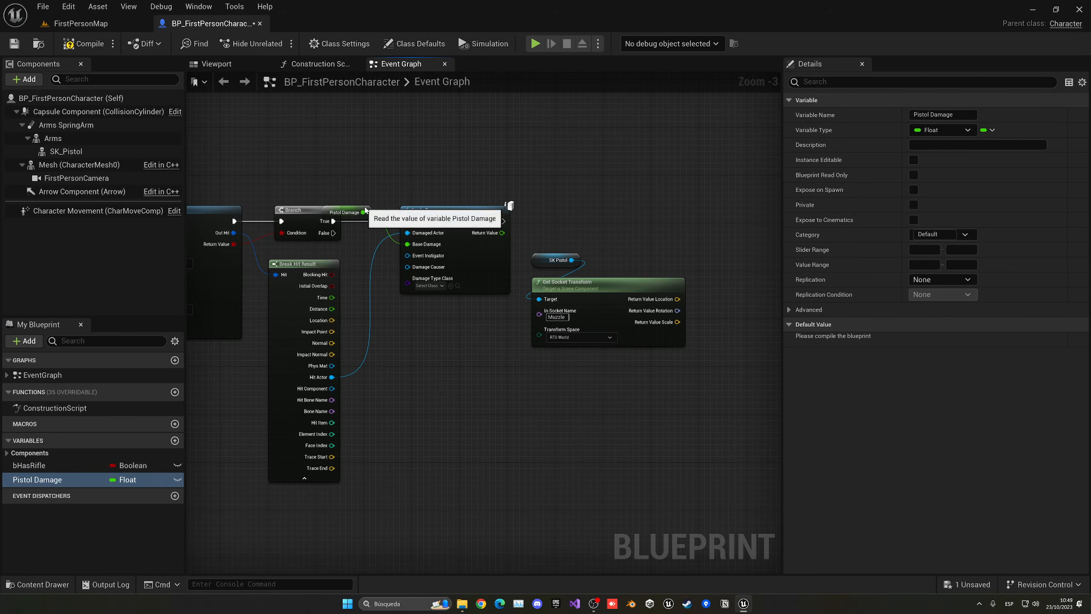
{"action": "left_click_drag", "start_coordinate": [366, 208], "coordinate": [372, 243]}
Step: Set the Pistol Damage variable's default value to 15, and compile and save the blueprint
{"action": "left_click", "coordinate": [56, 480]}
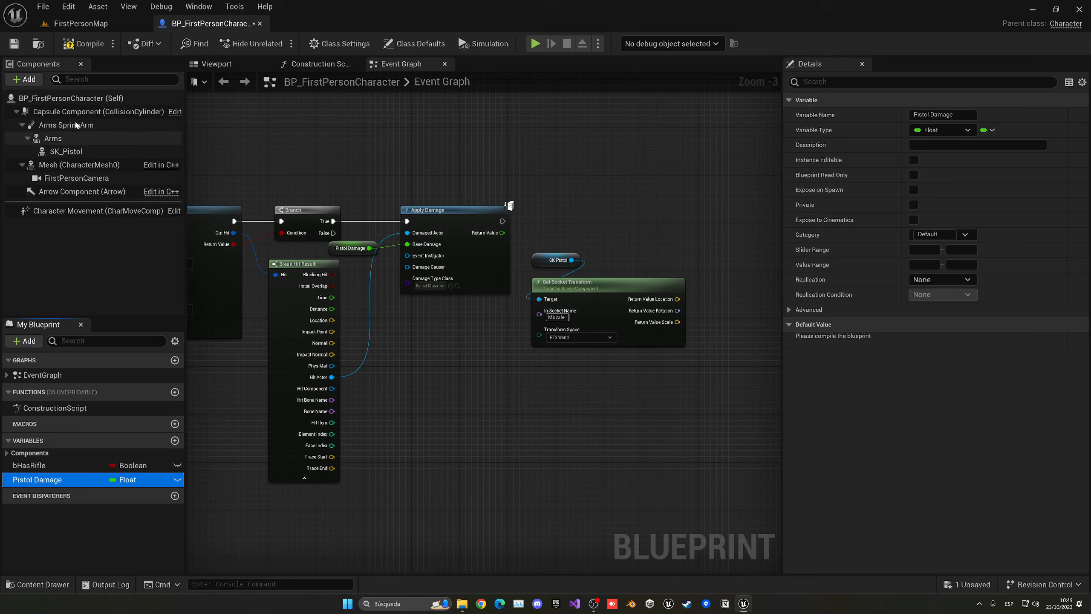
{"action": "left_click", "coordinate": [84, 44]}
{"action": "left_click", "coordinate": [927, 340]}
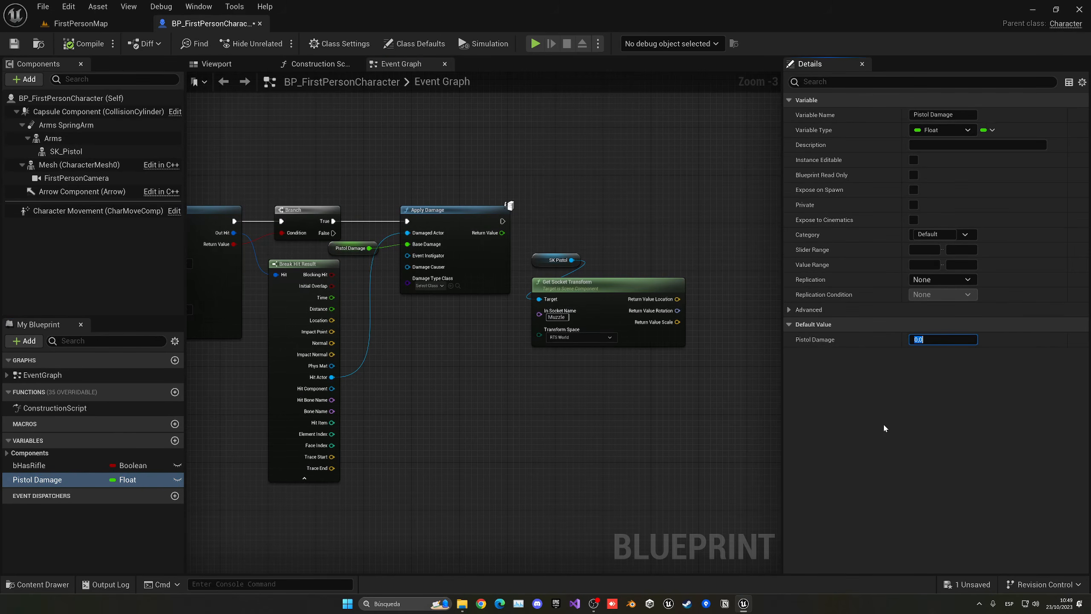
{"action": "type", "text": "15"}
{"action": "right_click_drag", "start_coordinate": [597, 363], "coordinate": [526, 329]}
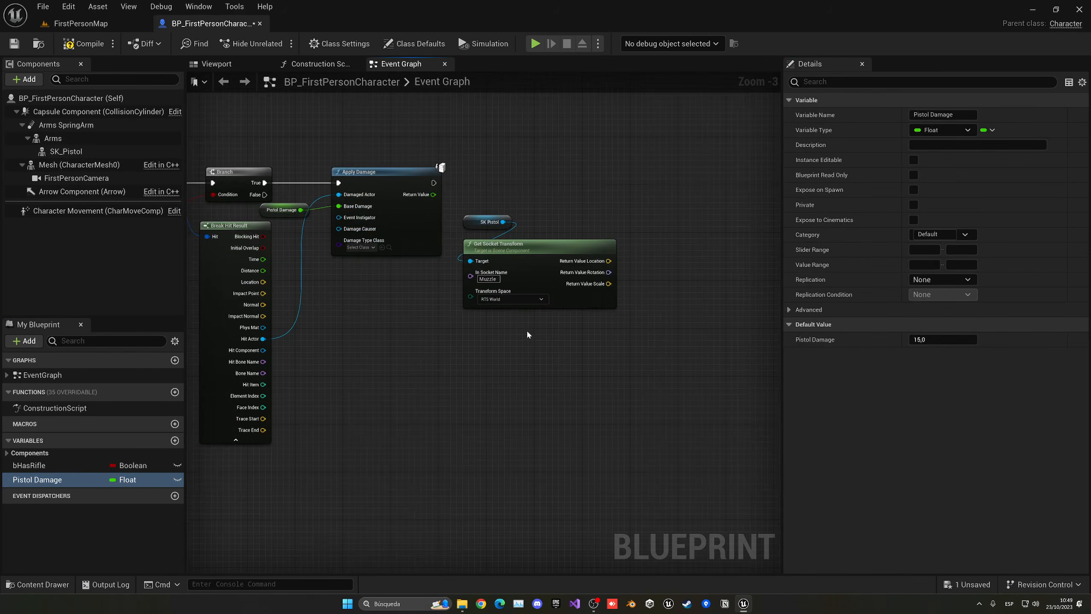
{"action": "left_click", "coordinate": [87, 45]}
{"action": "key", "text": "ctrl+s"}
Step: Play-test FirstPersonMap, walking around and firing the pistol to check the line traces
{"action": "left_click", "coordinate": [105, 26]}
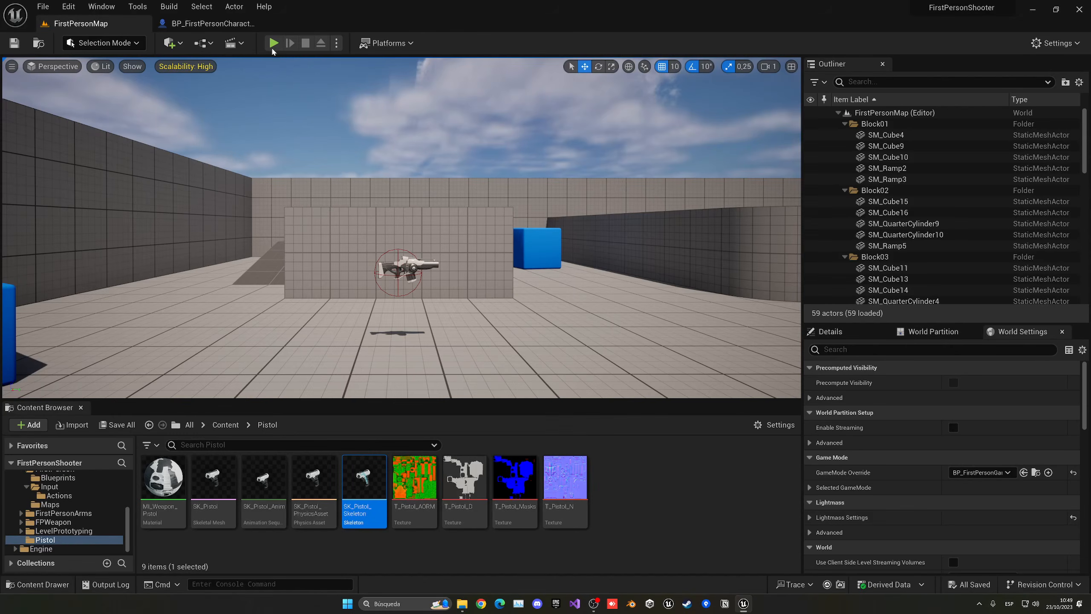
{"action": "left_click", "coordinate": [273, 42]}
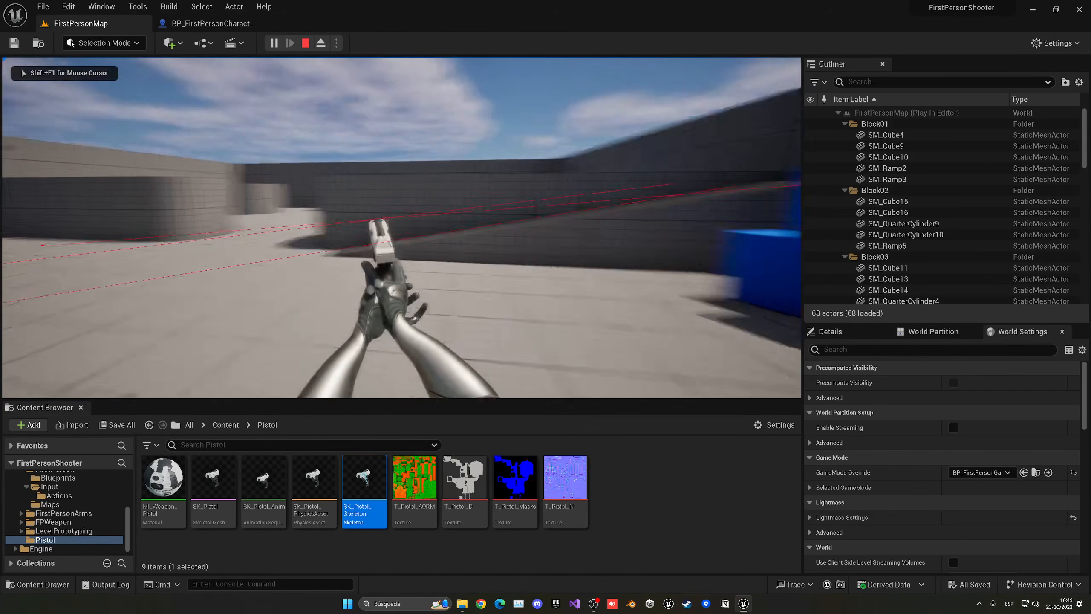
{"action": "key", "text": "w"}
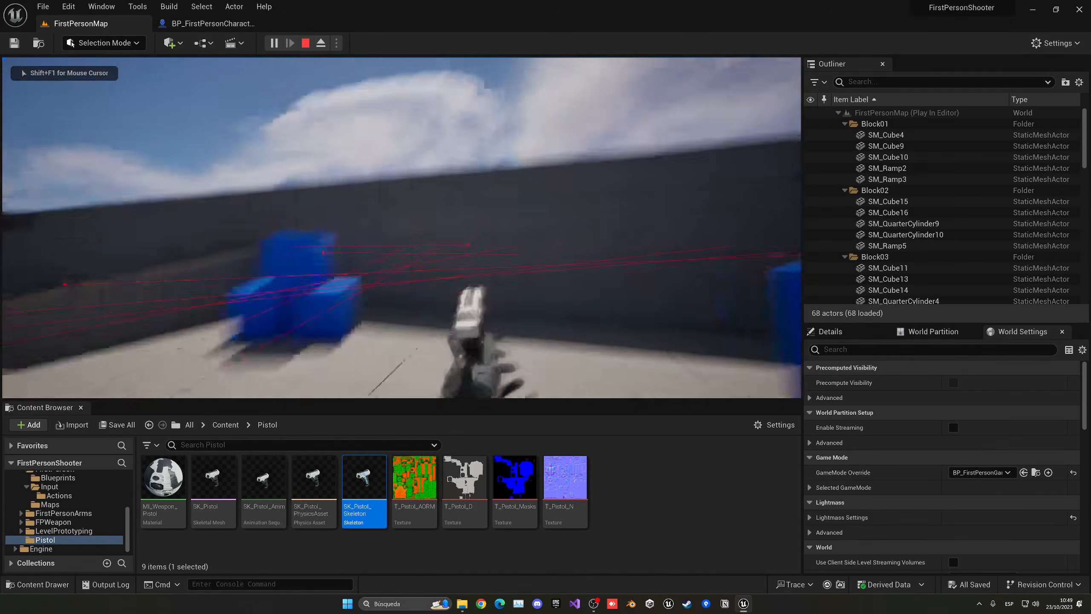
{"action": "key", "text": "w"}
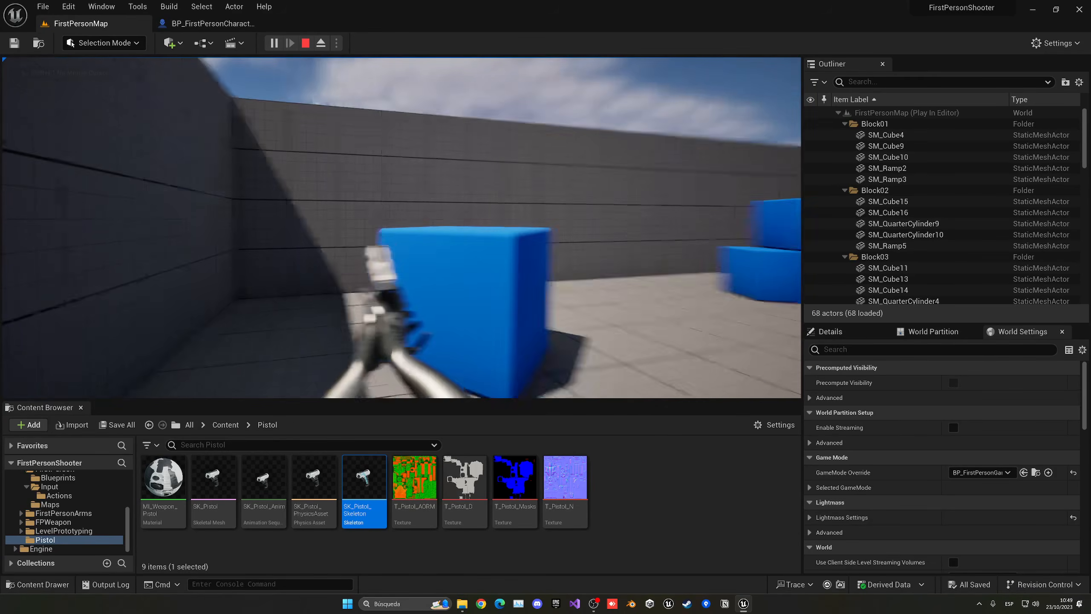
{"action": "key", "text": "w"}
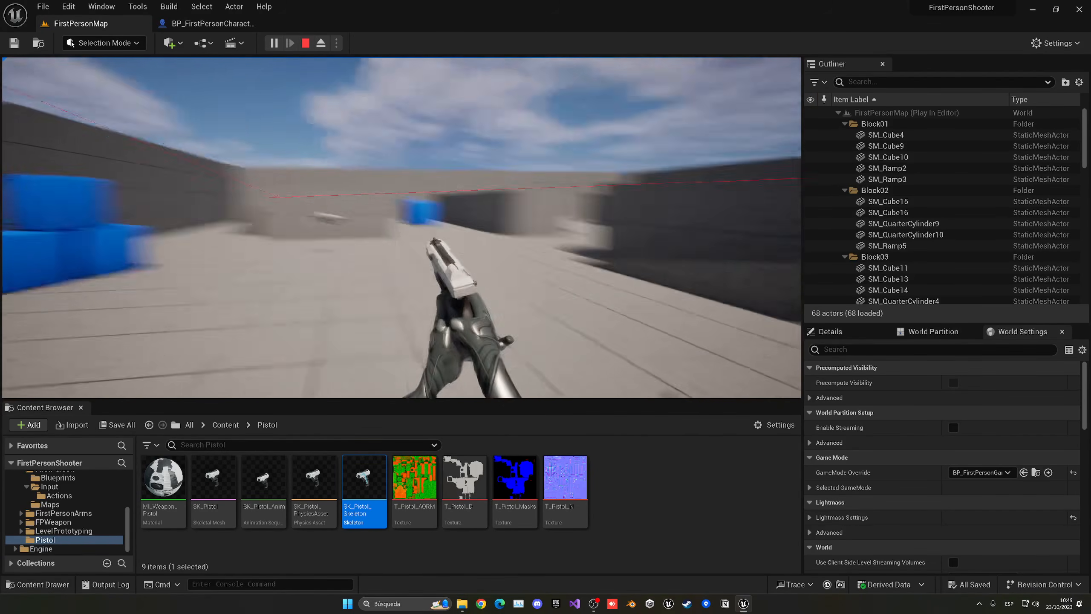
{"action": "key", "text": "Escape"}
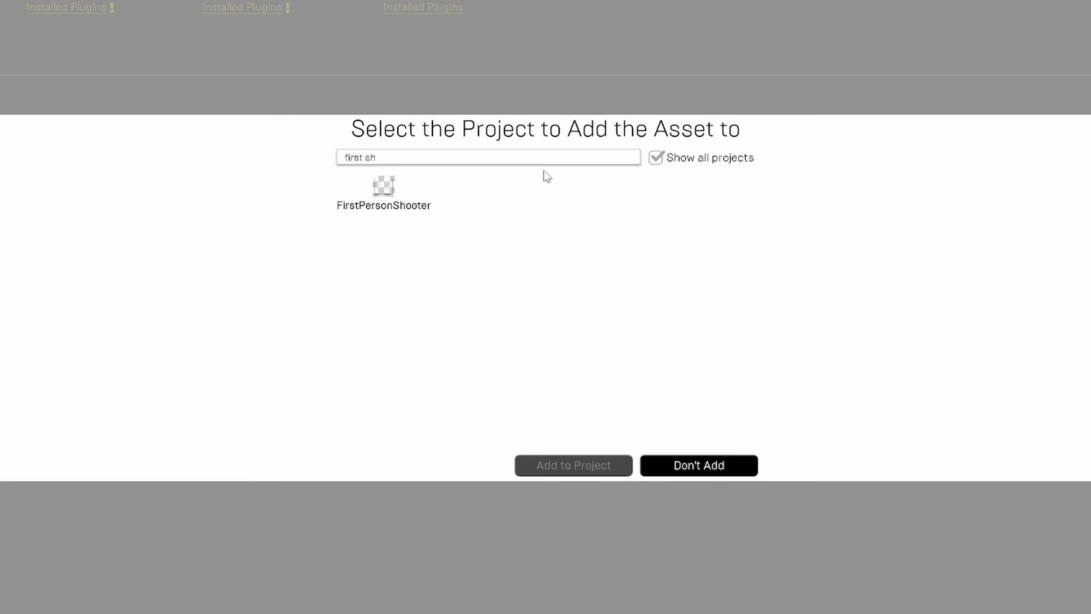
Step: In the Epic Games Launcher, add the effects asset pack to the FirstPersonShooter project
{"action": "left_click", "coordinate": [420, 208]}
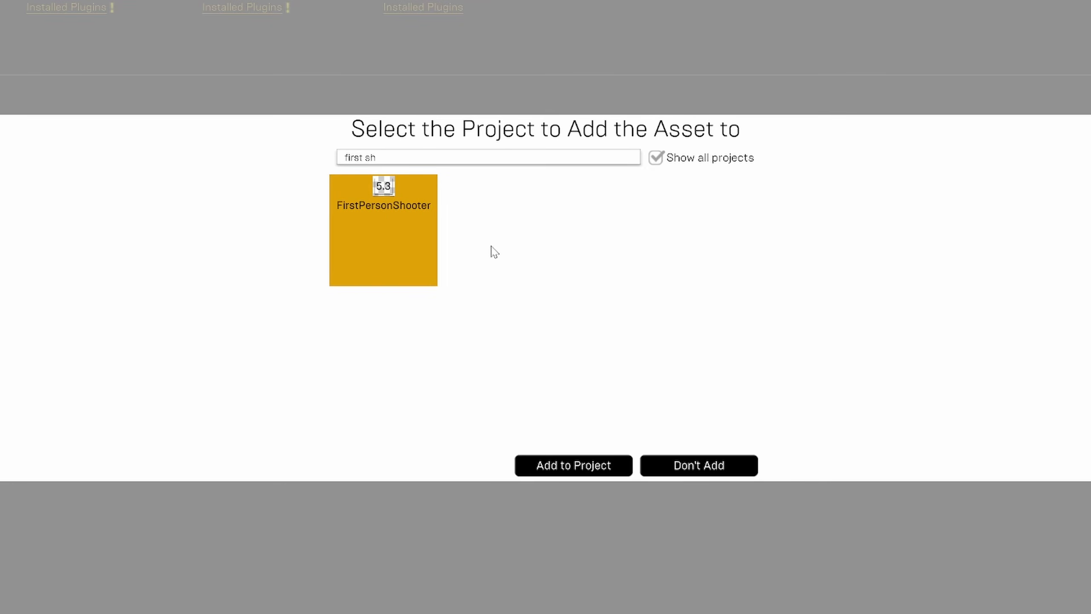
{"action": "left_click", "coordinate": [558, 465]}
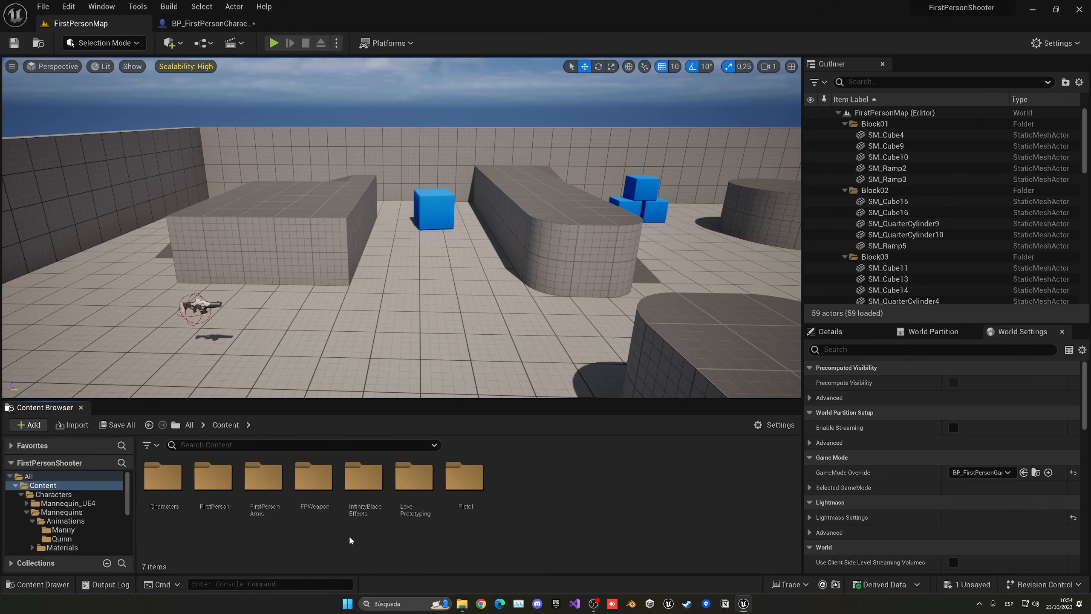
Step: Switch to Unreal Editor, search the InfinityBladeEffects folder for "muzz" effects, inspect P_ChickenMaster_MuzzleFlash_01, and return to the Content folder
{"action": "double_click", "coordinate": [361, 532]}
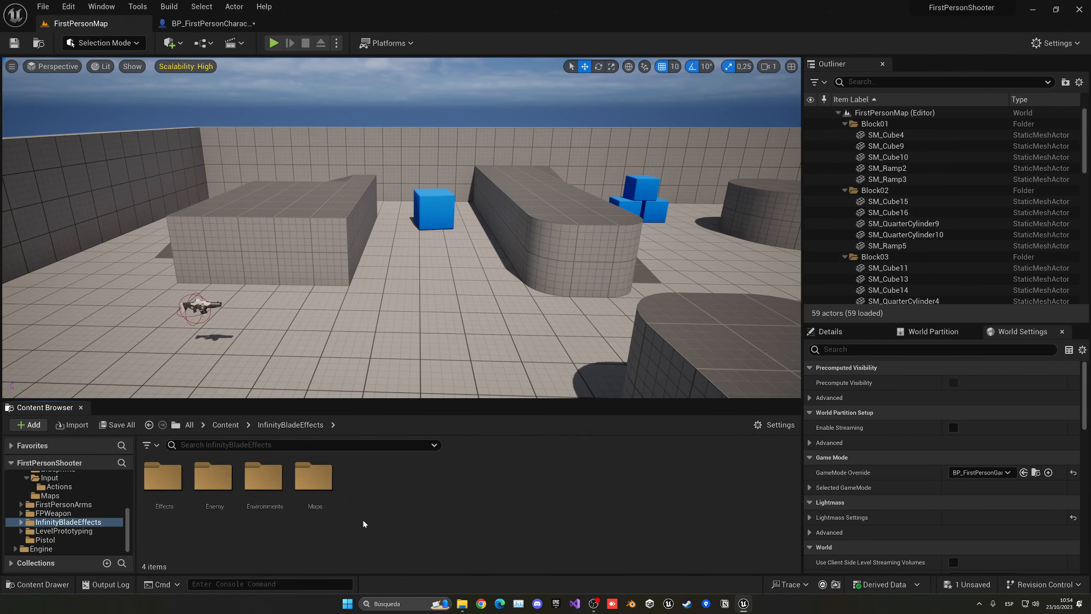
{"action": "left_click", "coordinate": [264, 449]}
{"action": "type", "text": "muz"}
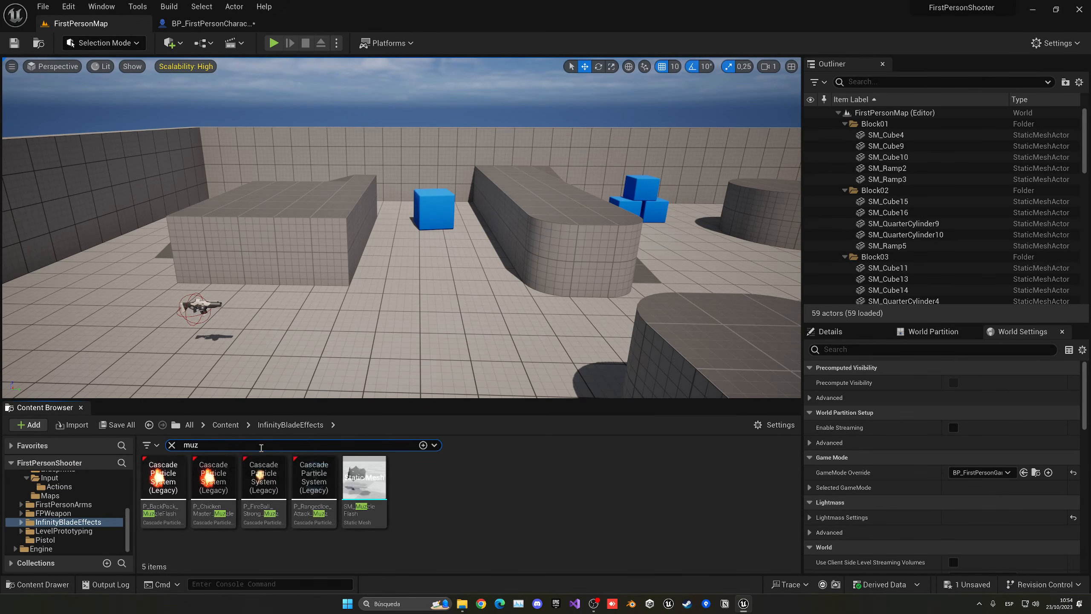
{"action": "type", "text": "z"}
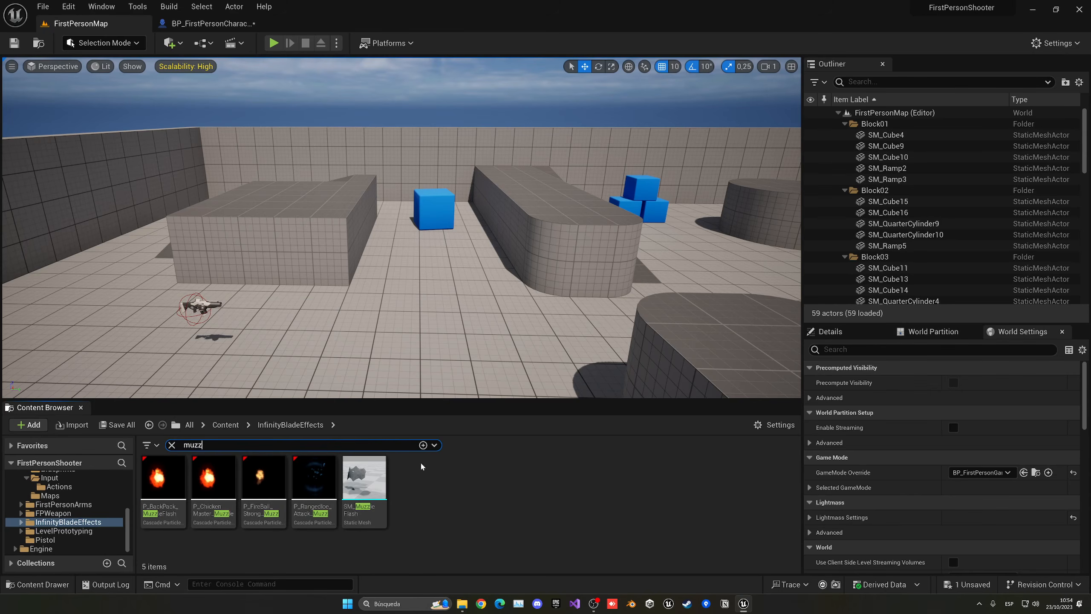
{"action": "left_click", "coordinate": [214, 491]}
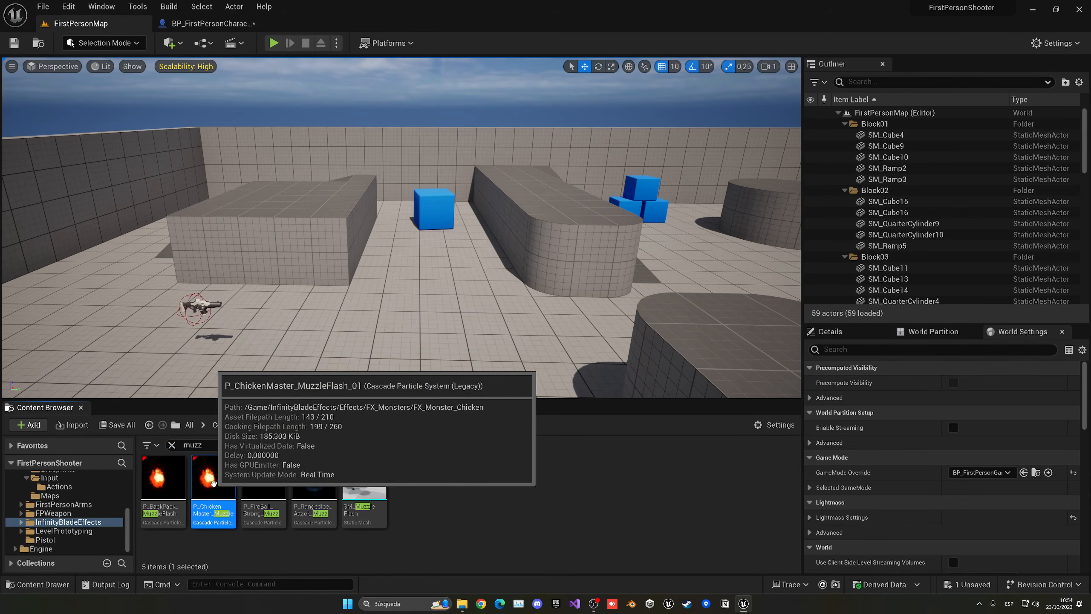
{"action": "left_click", "coordinate": [172, 445]}
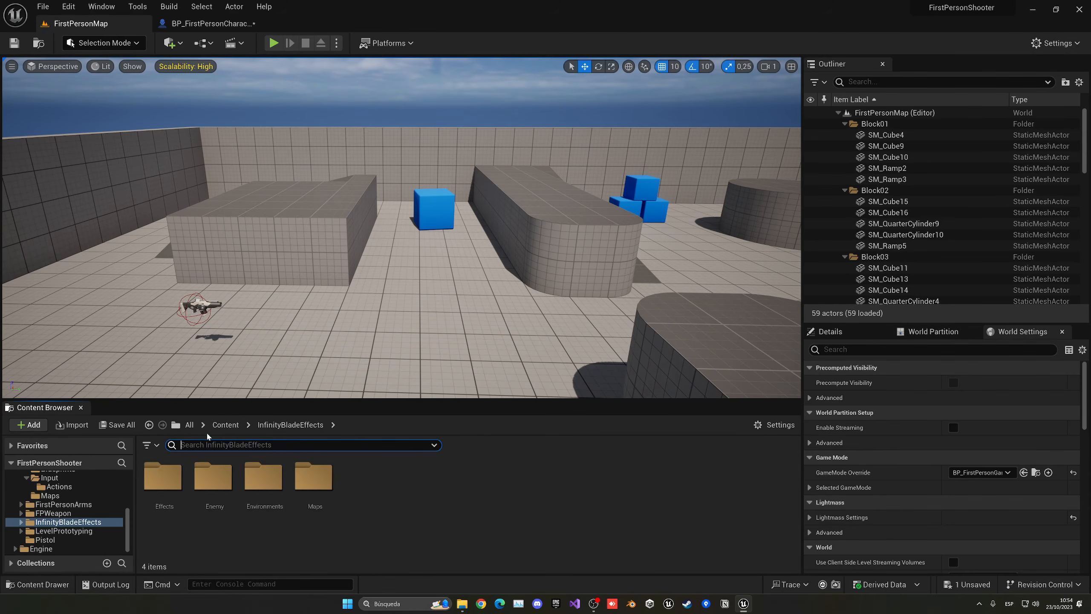
{"action": "left_click", "coordinate": [225, 426]}
Step: In the BP_FirstPersonCharacter event graph, move the SK Pistol and Get Socket Transform nodes farther away from Apply Damage
{"action": "left_click", "coordinate": [198, 27]}
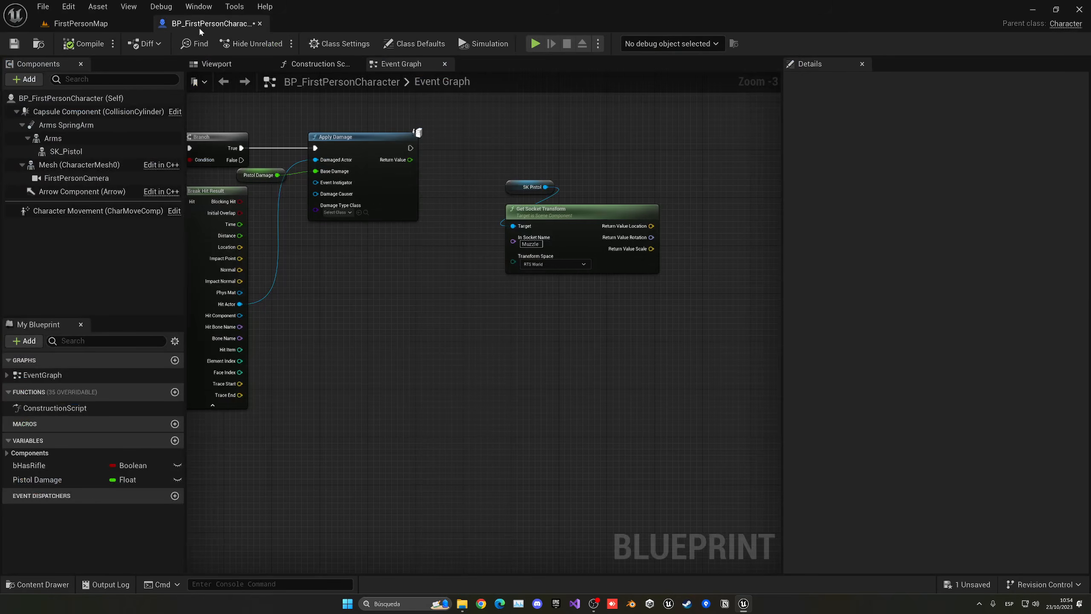
{"action": "right_click_drag", "start_coordinate": [478, 170], "coordinate": [343, 256]}
{"action": "left_click_drag", "start_coordinate": [333, 233], "coordinate": [580, 405]}
{"action": "scroll", "coordinate": [563, 295], "scroll_direction": "down", "scroll_amount": 1}
{"action": "right_click_drag", "start_coordinate": [368, 324], "coordinate": [367, 277]}
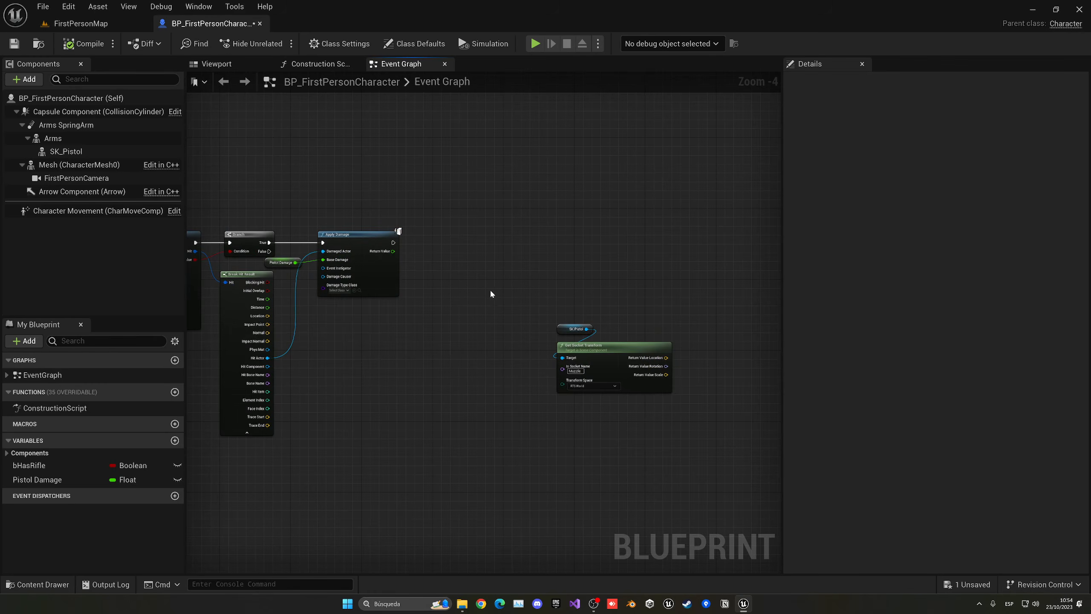
{"action": "left_click_drag", "start_coordinate": [524, 273], "coordinate": [640, 417]}
{"action": "left_click", "coordinate": [474, 302]}
Step: Insert a Sequence node between the shoot input action's Started output and the Line Trace By Channel node
{"action": "right_click_drag", "start_coordinate": [475, 302], "coordinate": [585, 242]}
{"action": "right_click_drag", "start_coordinate": [361, 167], "coordinate": [463, 198]}
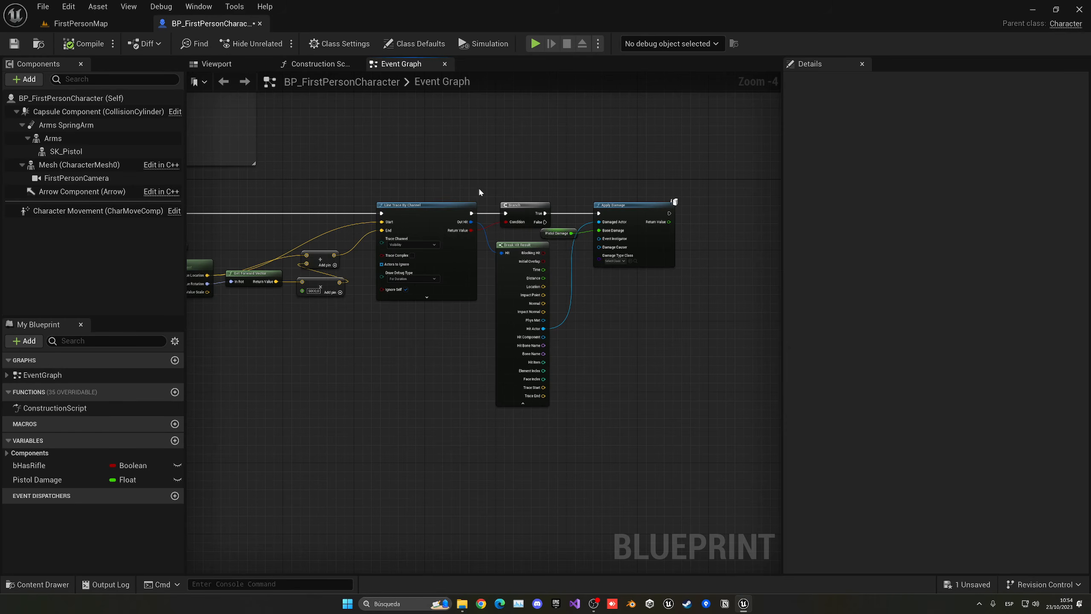
{"action": "right_click_drag", "start_coordinate": [480, 192], "coordinate": [666, 194]}
{"action": "left_click_drag", "start_coordinate": [250, 213], "coordinate": [571, 496]}
{"action": "type", "text": "seq"}
{"action": "left_click", "coordinate": [375, 346]}
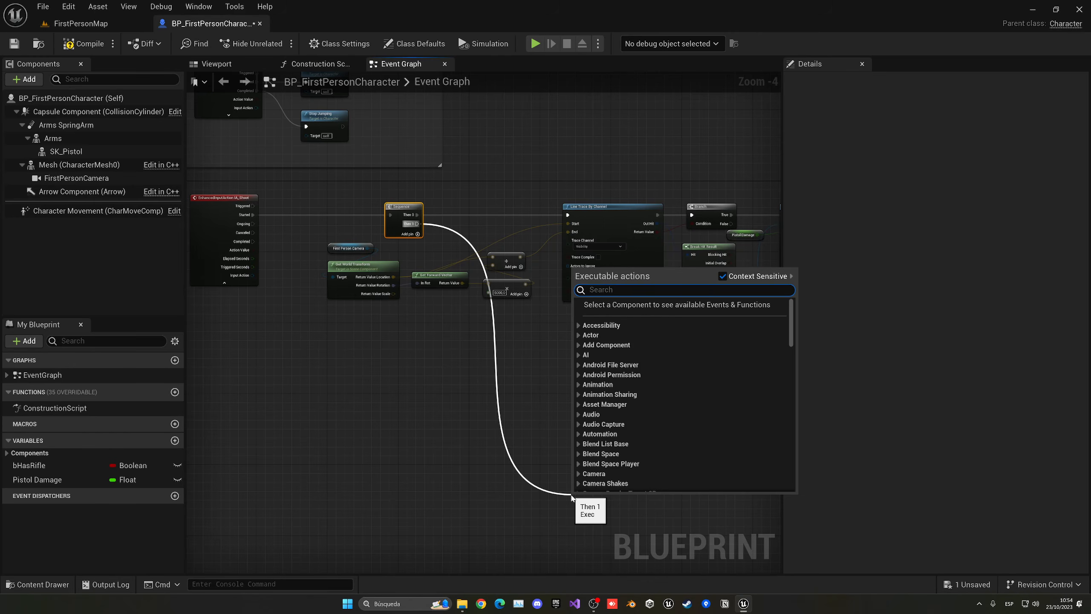
Step: Add a Spawn Emitter at Location node run from the Sequence's Then 1 output, below the line trace nodes
{"action": "type", "text": "spawn emitt"}
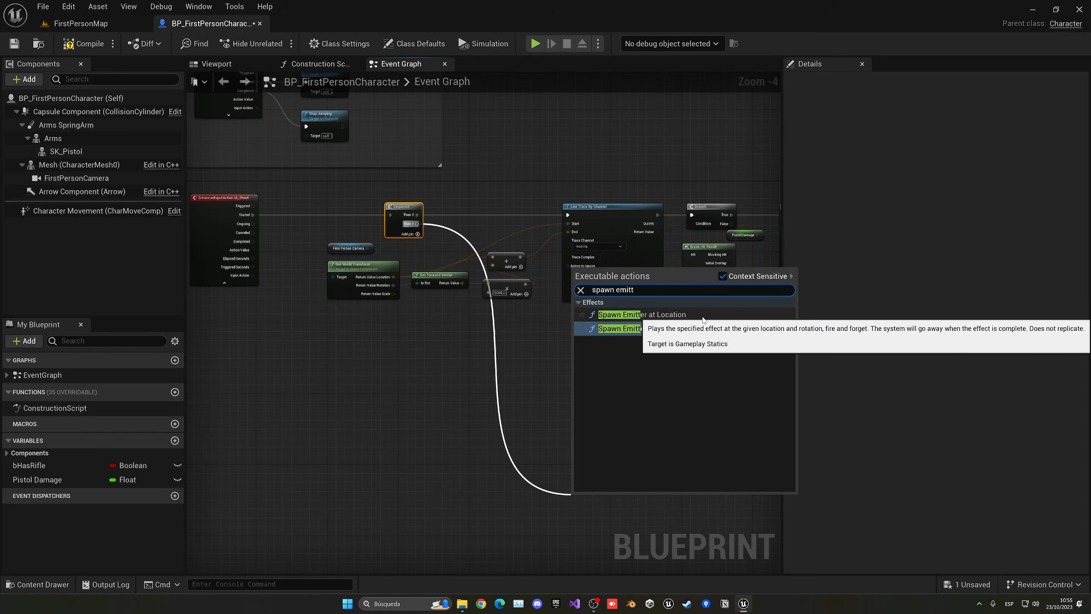
{"action": "left_click", "coordinate": [670, 314]}
{"action": "right_click_drag", "start_coordinate": [586, 366], "coordinate": [450, 240]}
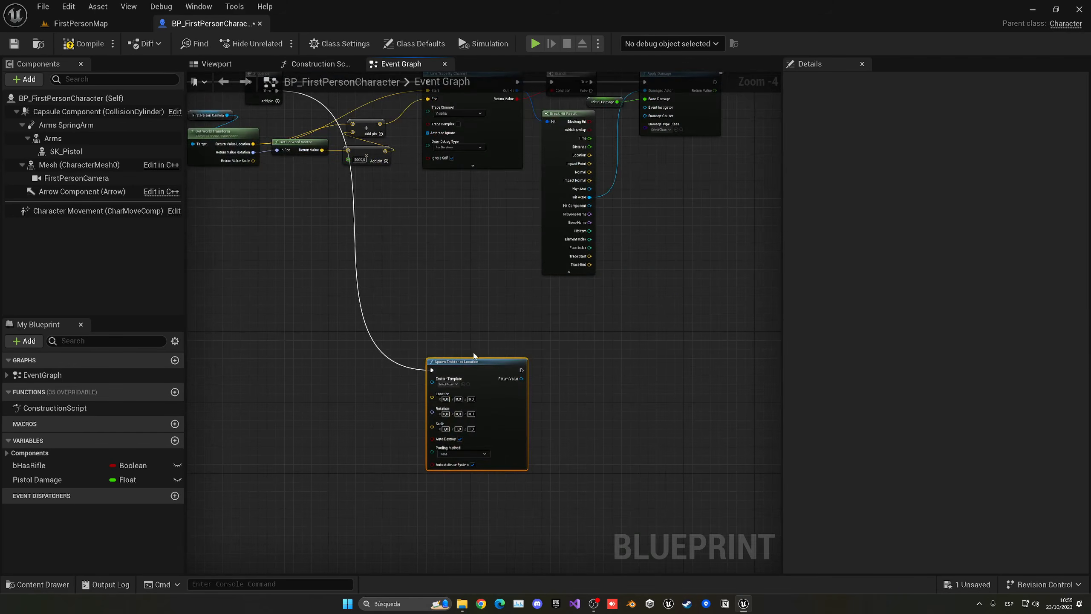
{"action": "right_click_drag", "start_coordinate": [474, 355], "coordinate": [494, 244]}
{"action": "scroll", "coordinate": [495, 244], "scroll_direction": "up", "scroll_amount": 1}
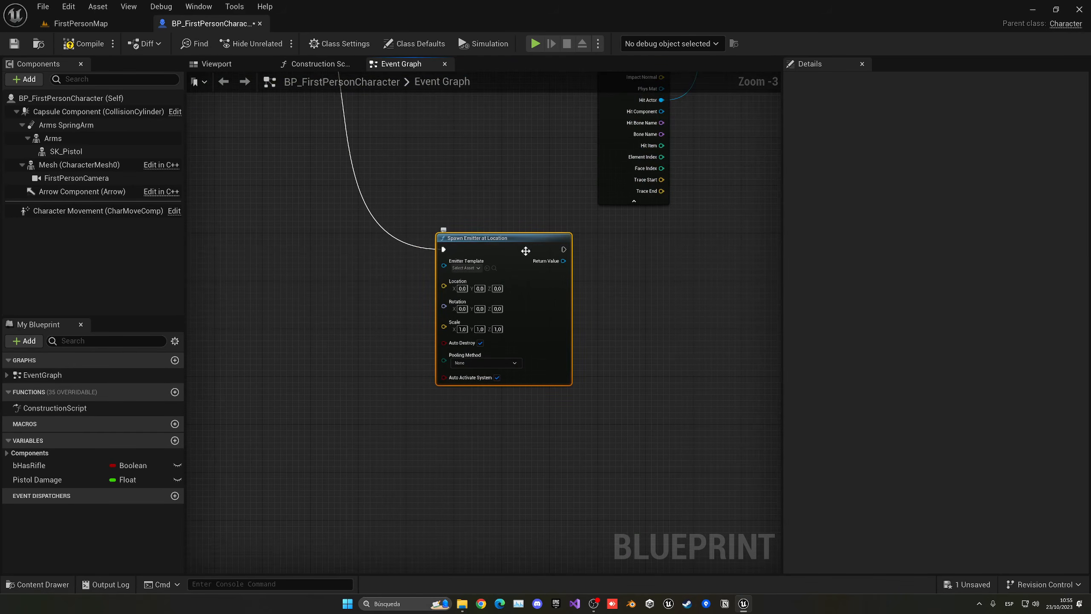
Step: Move the SK Pistol and Get Socket Transform nodes beside the input side of Spawn Emitter at Location
{"action": "scroll", "coordinate": [565, 254], "scroll_direction": "down", "scroll_amount": 3}
{"action": "right_click_drag", "start_coordinate": [567, 255], "coordinate": [400, 312]}
{"action": "scroll", "coordinate": [528, 262], "scroll_direction": "up", "scroll_amount": 3}
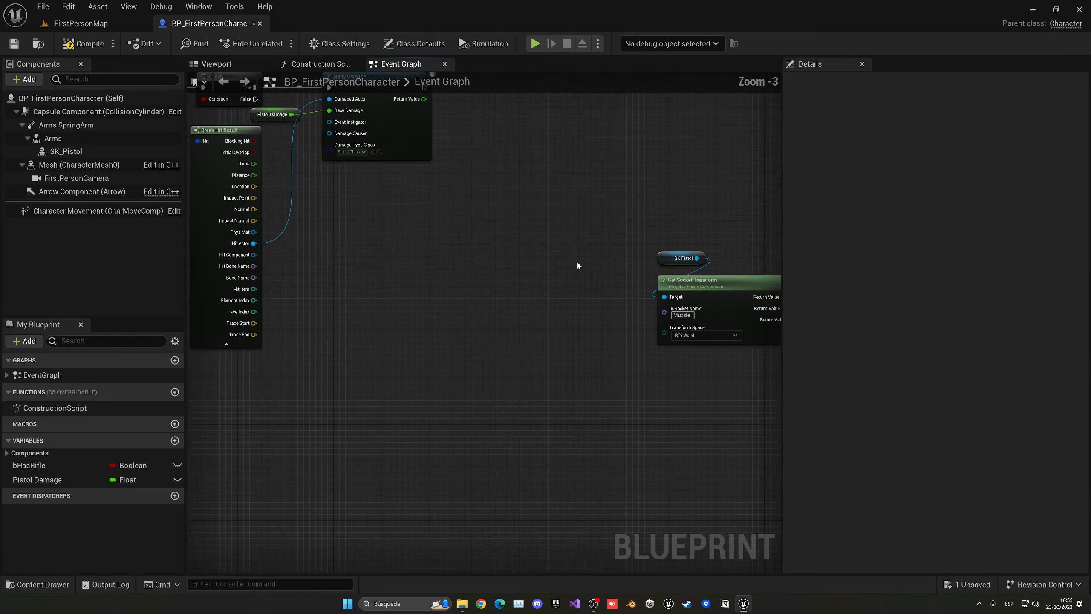
{"action": "left_click_drag", "start_coordinate": [720, 343], "coordinate": [719, 344]}
{"action": "scroll", "coordinate": [554, 299], "scroll_direction": "down", "scroll_amount": 3}
{"action": "right_click_drag", "start_coordinate": [554, 300], "coordinate": [589, 247]}
{"action": "left_click_drag", "start_coordinate": [643, 241], "coordinate": [349, 286]}
{"action": "scroll", "coordinate": [360, 284], "scroll_direction": "up", "scroll_amount": 5}
{"action": "scroll", "coordinate": [360, 284], "scroll_direction": "up", "scroll_amount": 1}
{"action": "right_click_drag", "start_coordinate": [391, 289], "coordinate": [516, 224]}
{"action": "left_click_drag", "start_coordinate": [516, 224], "coordinate": [407, 224]}
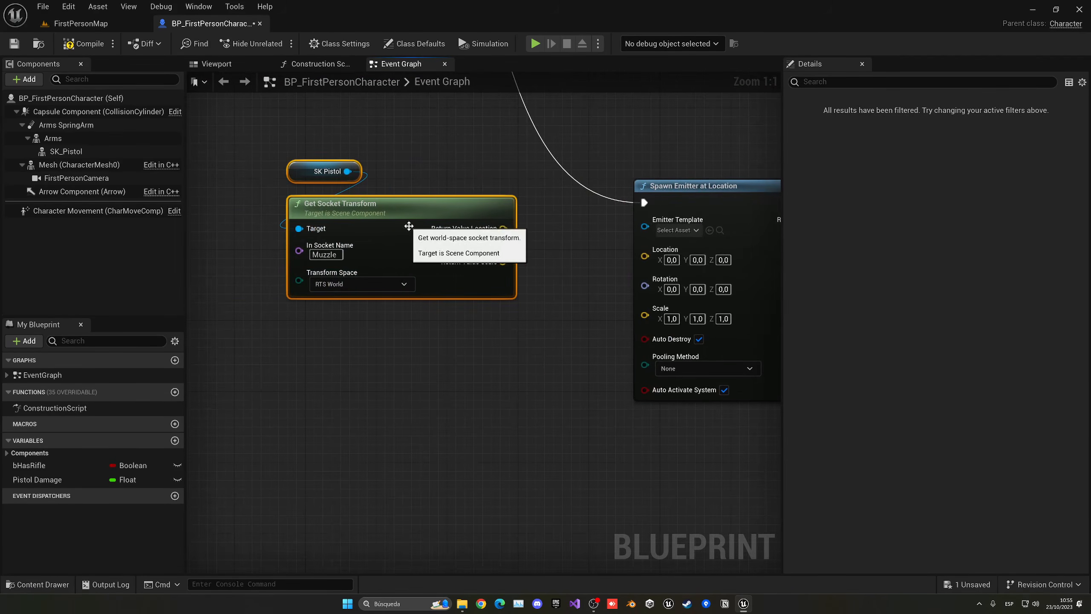
{"action": "scroll", "coordinate": [527, 298], "scroll_direction": "down", "scroll_amount": 1}
{"action": "scroll", "coordinate": [527, 298], "scroll_direction": "down", "scroll_amount": 1}
{"action": "right_click_drag", "start_coordinate": [528, 297], "coordinate": [467, 252]}
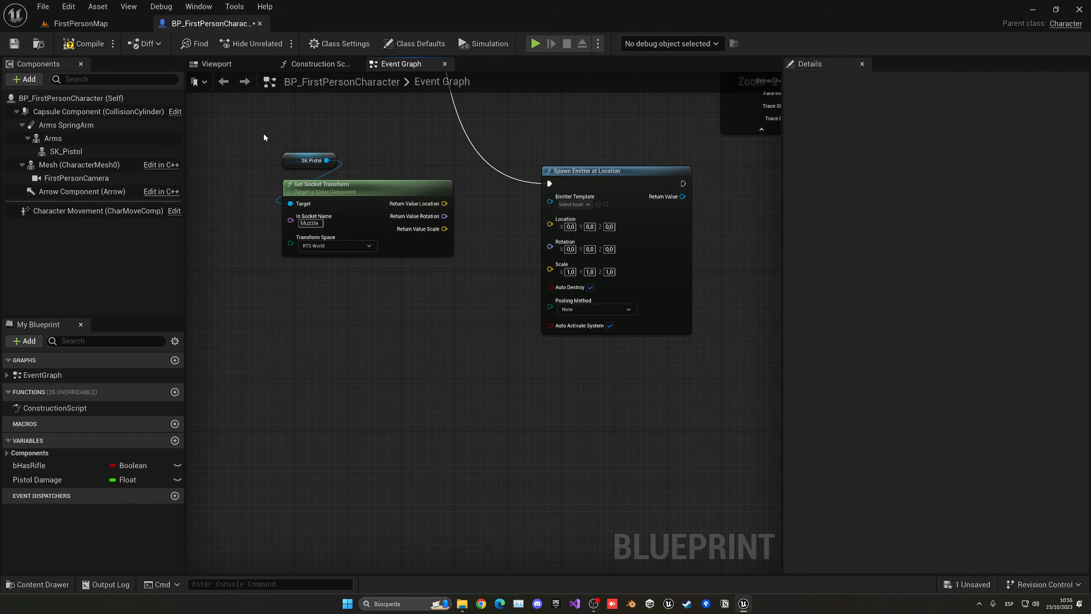
{"action": "left_click_drag", "start_coordinate": [361, 192], "coordinate": [354, 205]}
Step: Feed the socket transform's location and rotation into Spawn Emitter at Location, and set its Pooling Method to Auto Release
{"action": "left_click", "coordinate": [472, 274]}
{"action": "right_click_drag", "start_coordinate": [472, 274], "coordinate": [537, 287]}
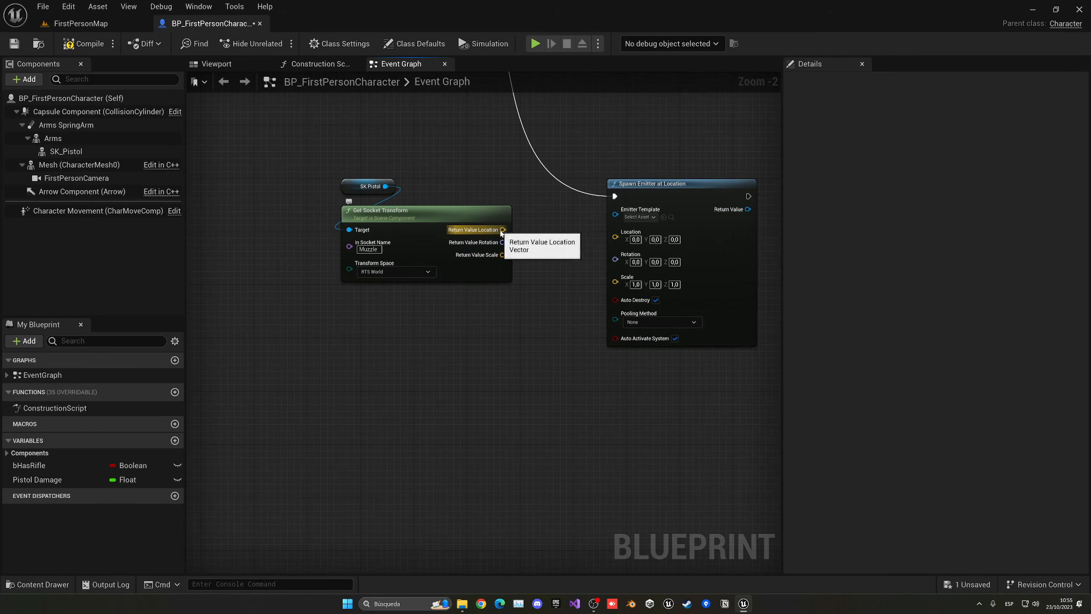
{"action": "left_click_drag", "start_coordinate": [502, 230], "coordinate": [615, 251]}
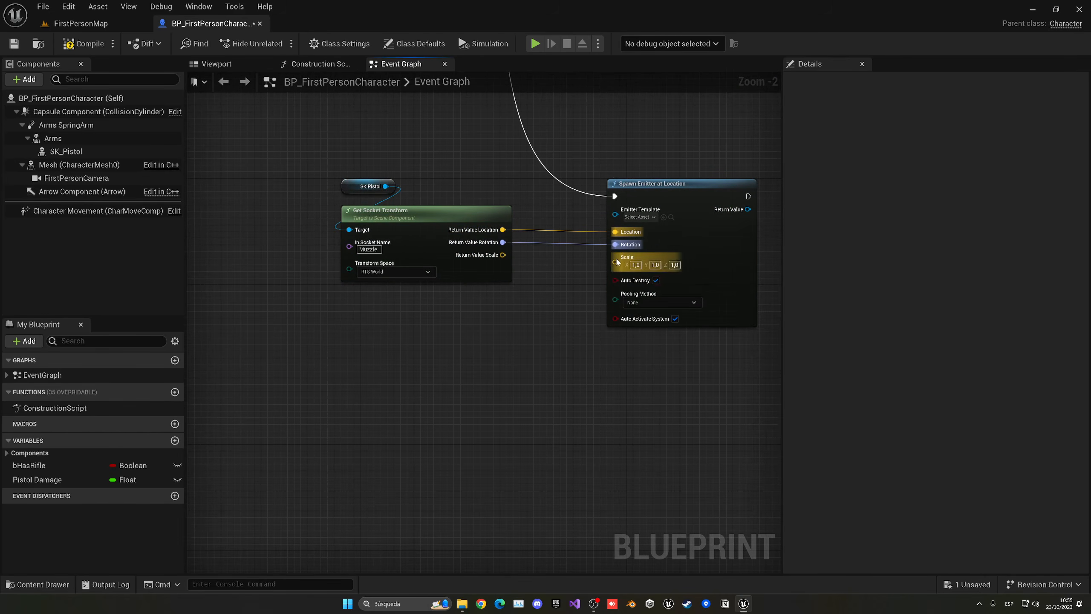
{"action": "left_click", "coordinate": [639, 319]}
{"action": "right_click_drag", "start_coordinate": [605, 307], "coordinate": [503, 316]}
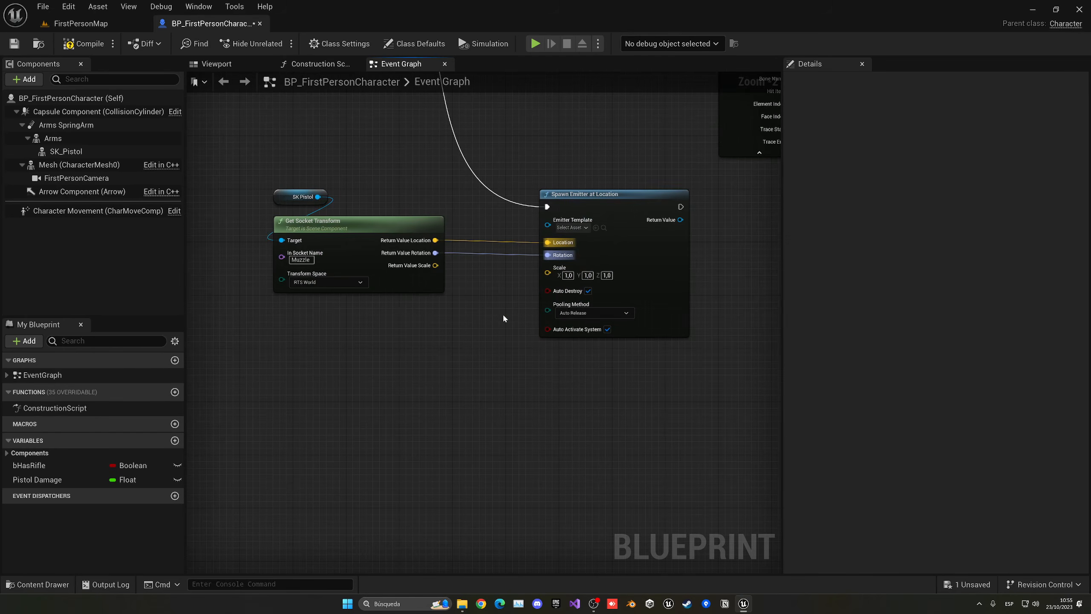
Step: Set the Emitter Template of Spawn Emitter at Location to P_ChickenMaster_MuzzleFlash_01
{"action": "left_click", "coordinate": [583, 228]}
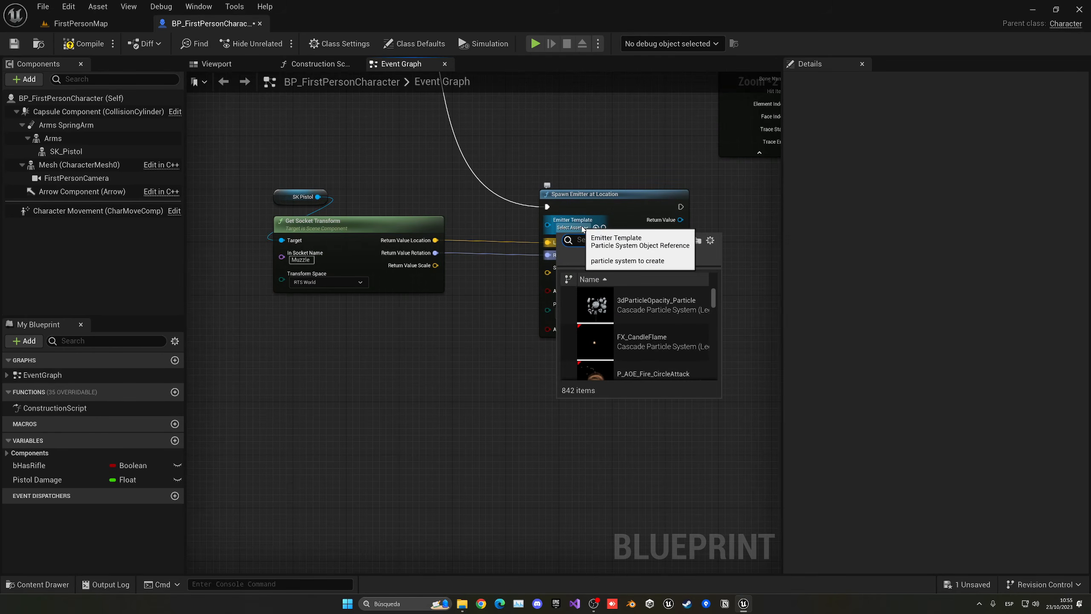
{"action": "type", "text": "muzzle"}
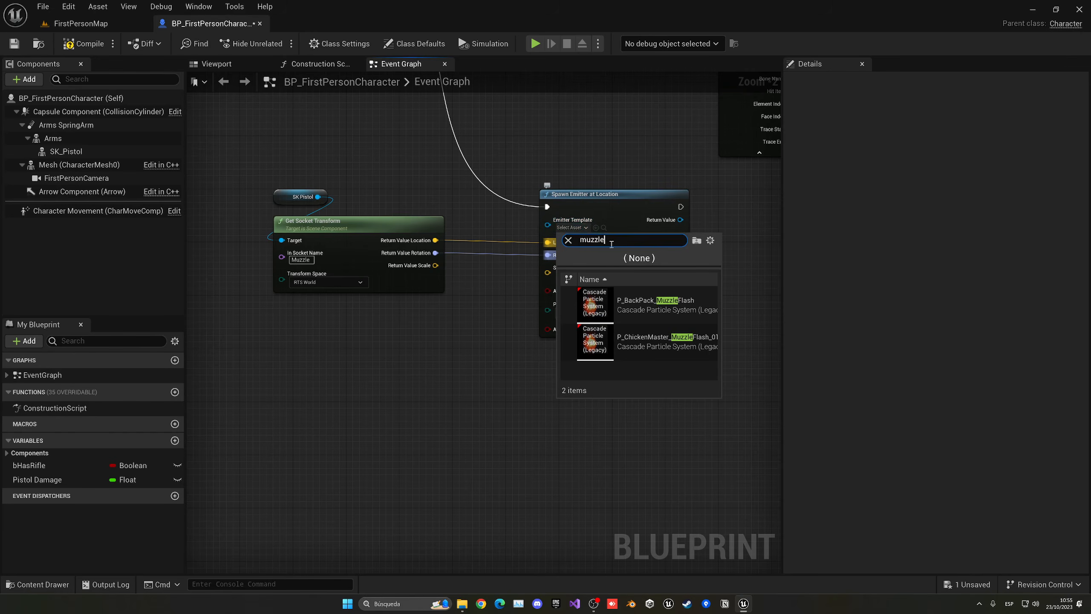
{"action": "left_click", "coordinate": [644, 337]}
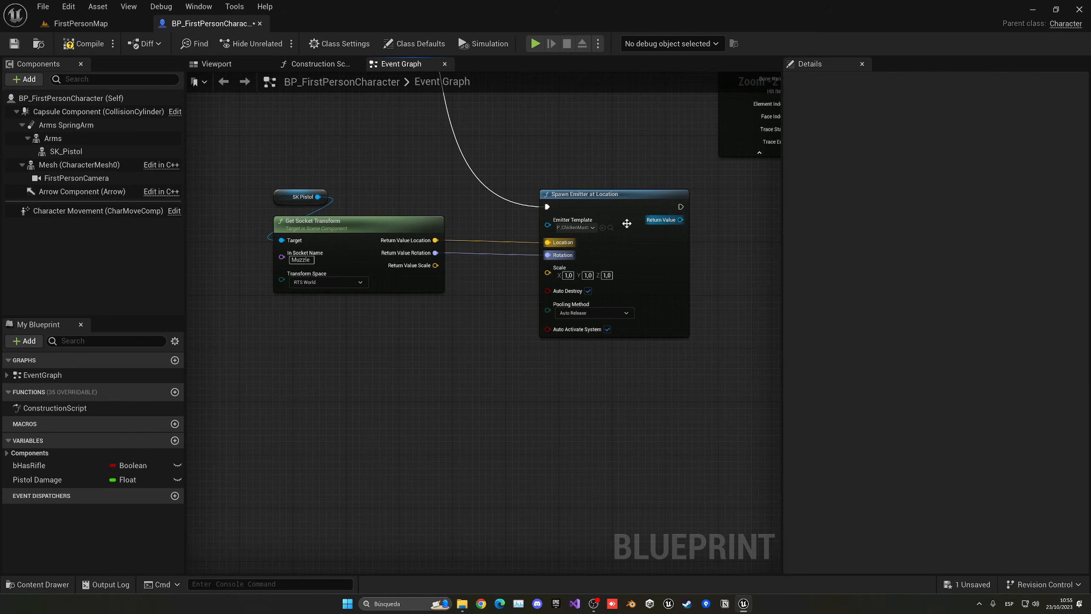
{"action": "right_click_drag", "start_coordinate": [641, 249], "coordinate": [577, 276]}
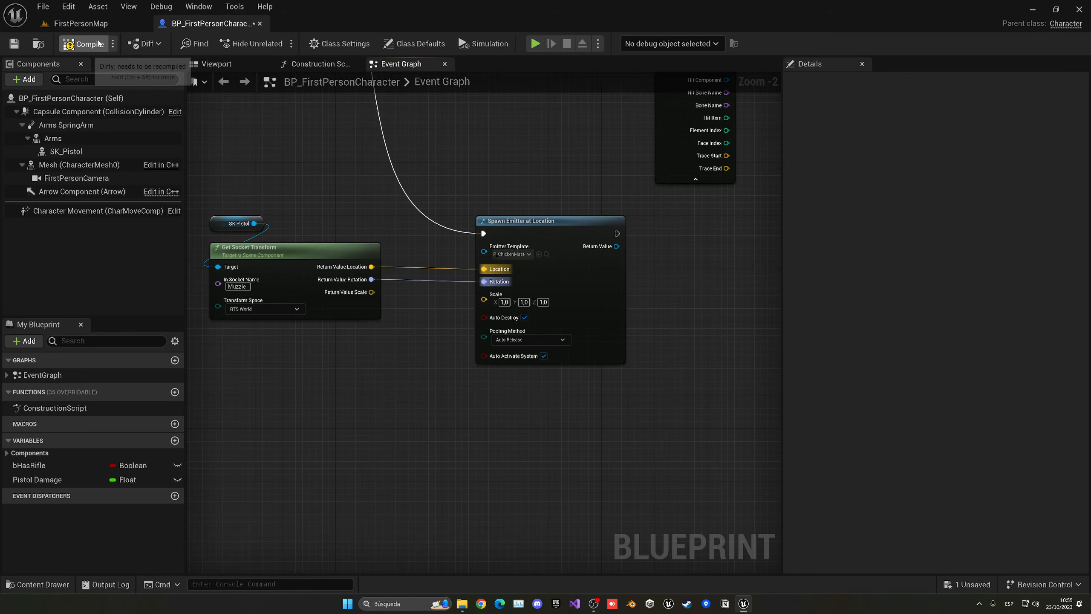
Step: Play the FirstPersonMap level, fire the pistol repeatedly to check the P_ChickenMaster_MuzzleFlash_01 effect, and stop the session
{"action": "left_click", "coordinate": [79, 23]}
{"action": "left_click", "coordinate": [273, 43]}
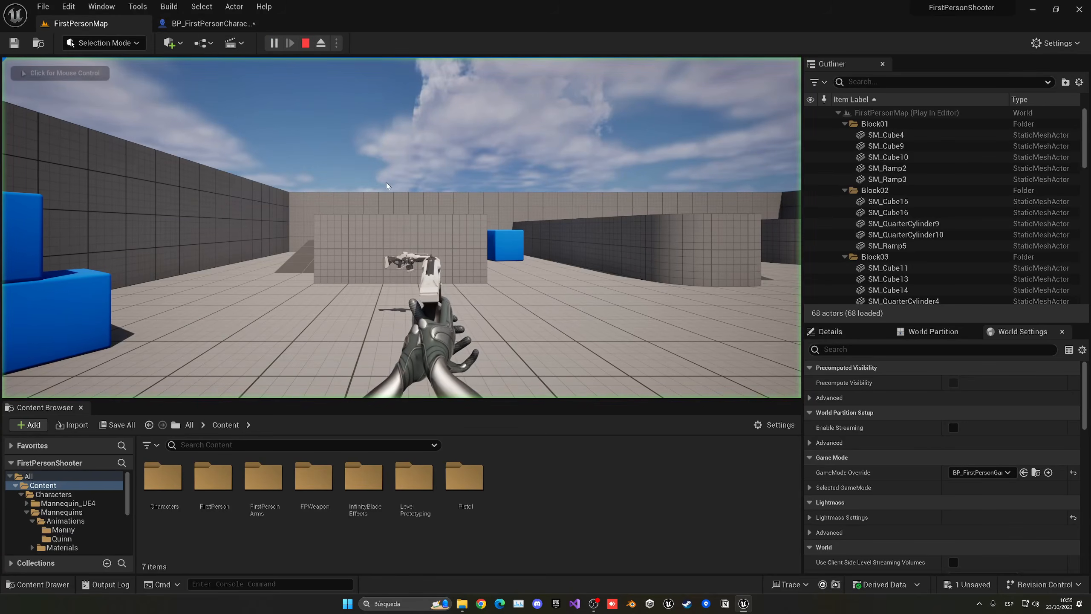
{"action": "left_click", "coordinate": [402, 227]}
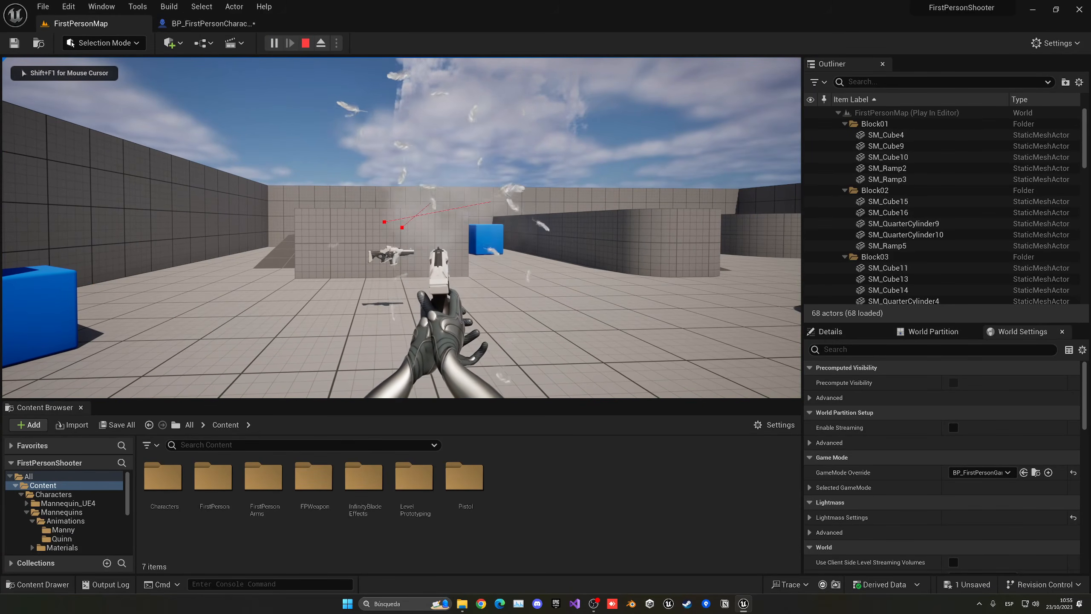
{"action": "left_click", "coordinate": [401, 227]}
{"action": "left_click", "coordinate": [401, 227]}
{"action": "left_click", "coordinate": [401, 227]}
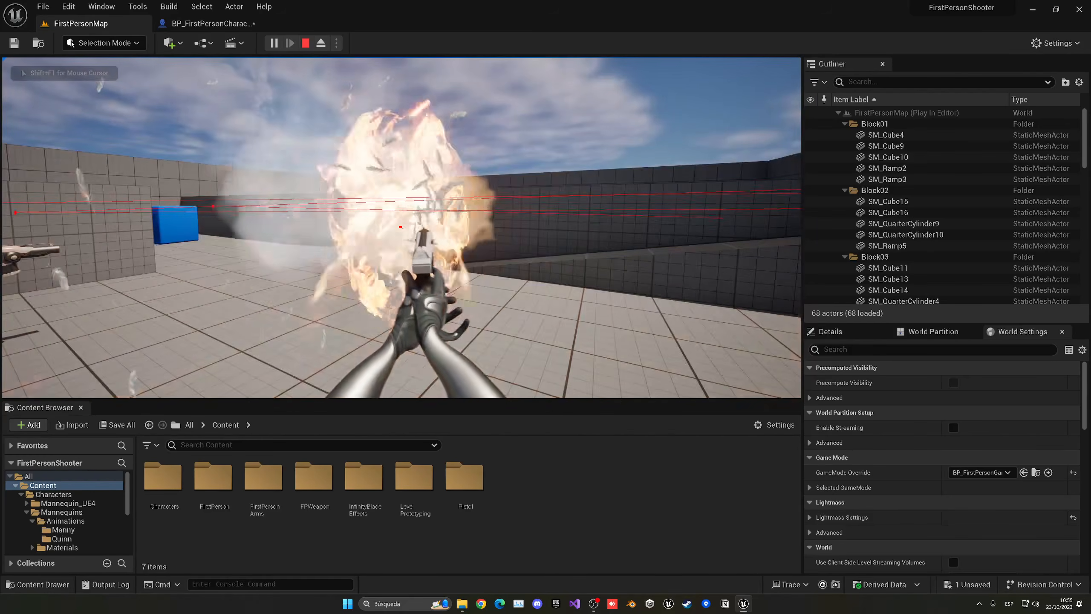
{"action": "left_click", "coordinate": [401, 227]}
{"action": "left_click", "coordinate": [402, 227]}
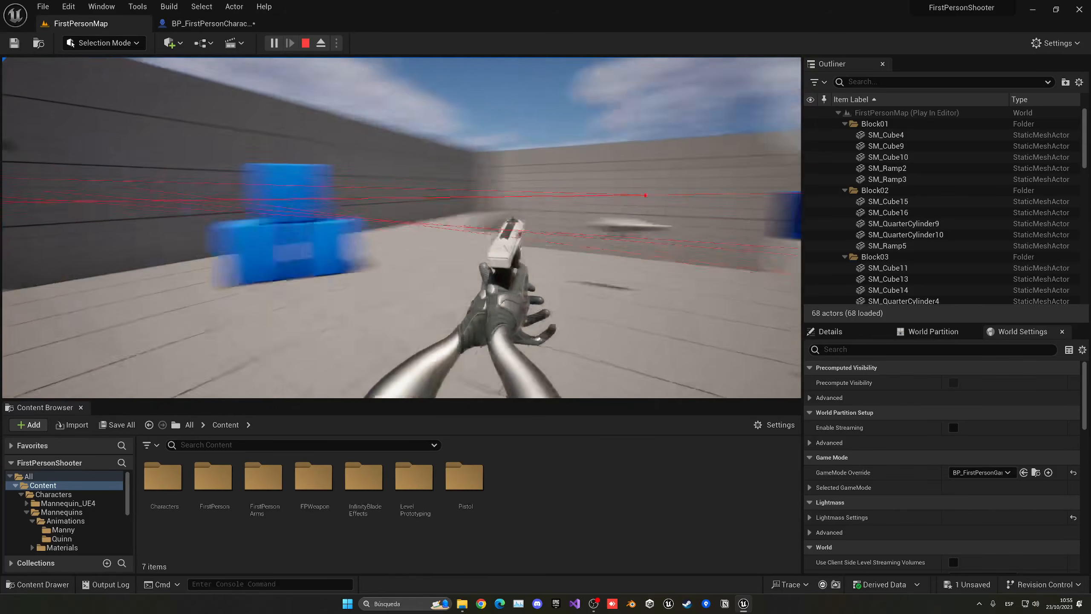
{"action": "left_click", "coordinate": [402, 227]}
{"action": "left_click", "coordinate": [401, 227]}
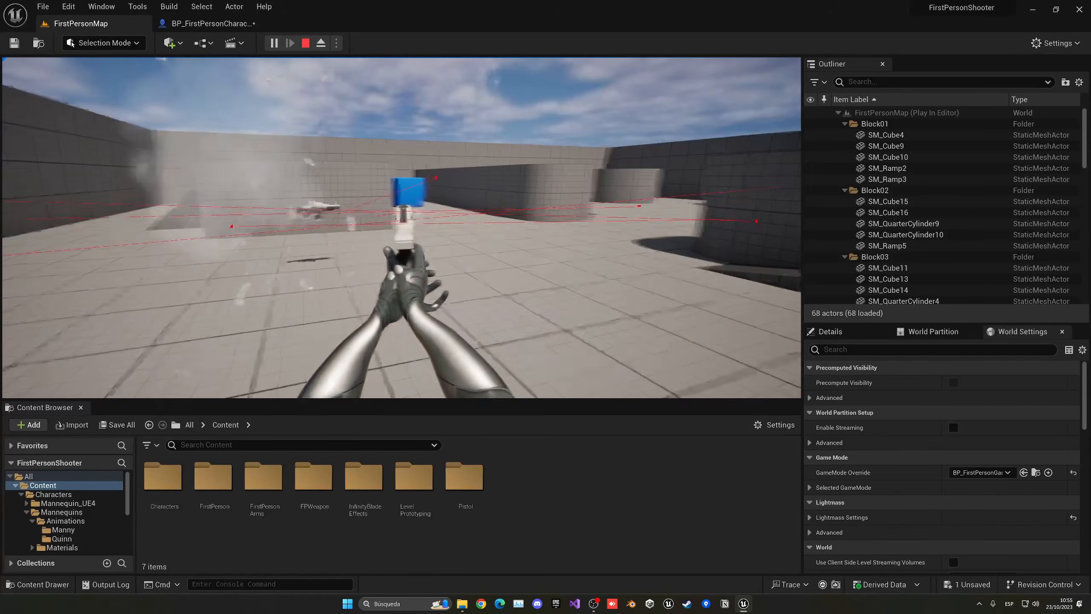
{"action": "left_click", "coordinate": [401, 227]}
{"action": "key", "text": "Escape"}
Step: Change the Emitter Template of Spawn Emitter at Location in the character blueprint to P_BackPack_MuzzleFlash
{"action": "left_click", "coordinate": [211, 23]}
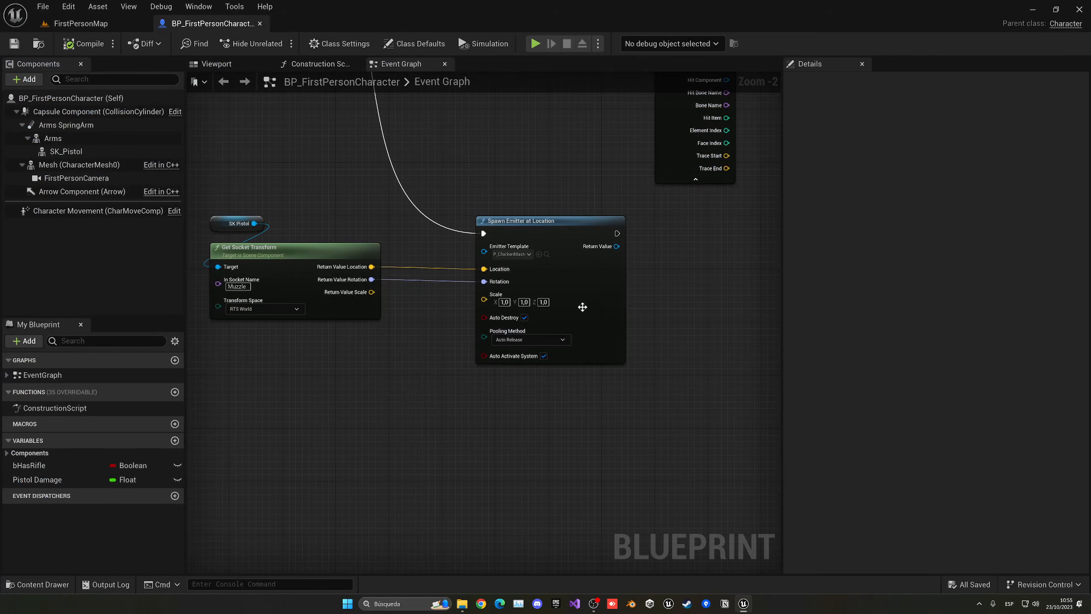
{"action": "left_click", "coordinate": [511, 254]}
{"action": "type", "text": "mu"}
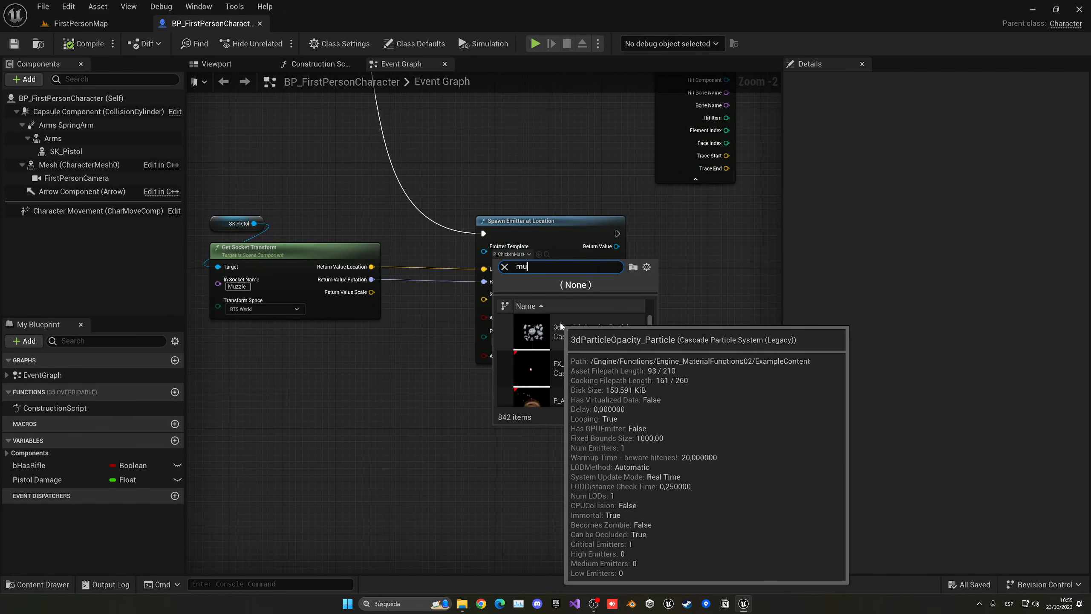
{"action": "type", "text": "zz"}
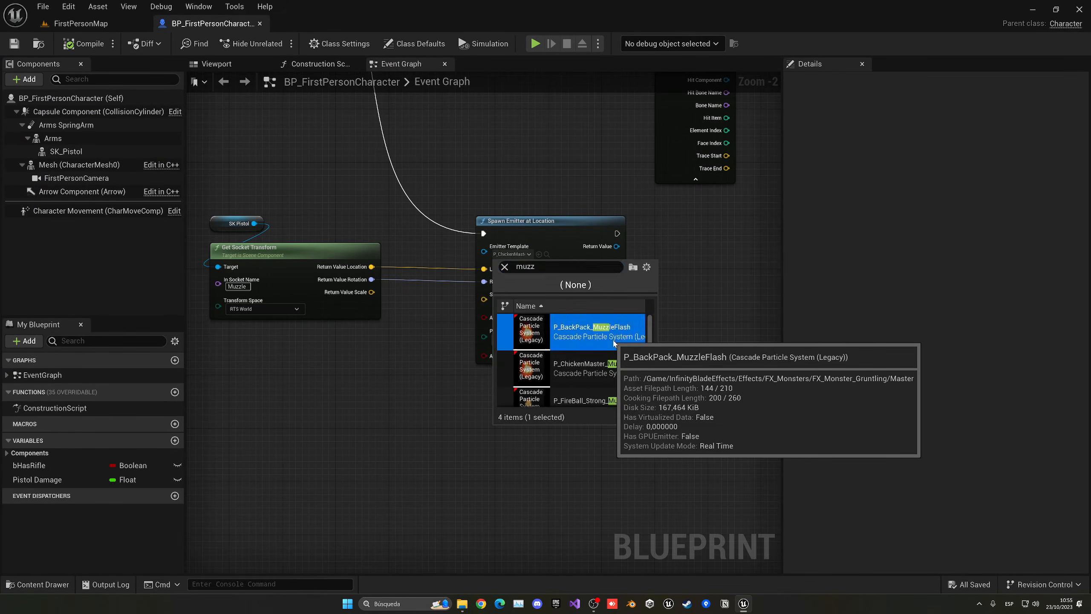
{"action": "left_click", "coordinate": [613, 340]}
Step: Play FirstPersonMap again, fire several shots to judge the P_BackPack_MuzzleFlash effect, and stop the session
{"action": "left_click", "coordinate": [89, 24]}
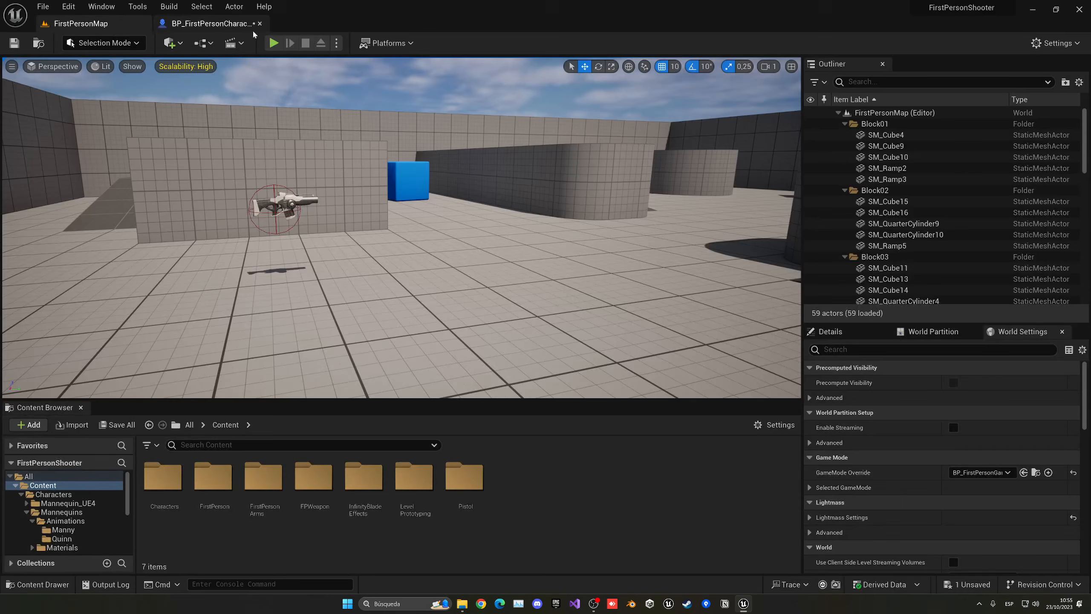
{"action": "left_click", "coordinate": [301, 103]}
{"action": "left_click", "coordinate": [402, 227]}
{"action": "left_click", "coordinate": [402, 227]}
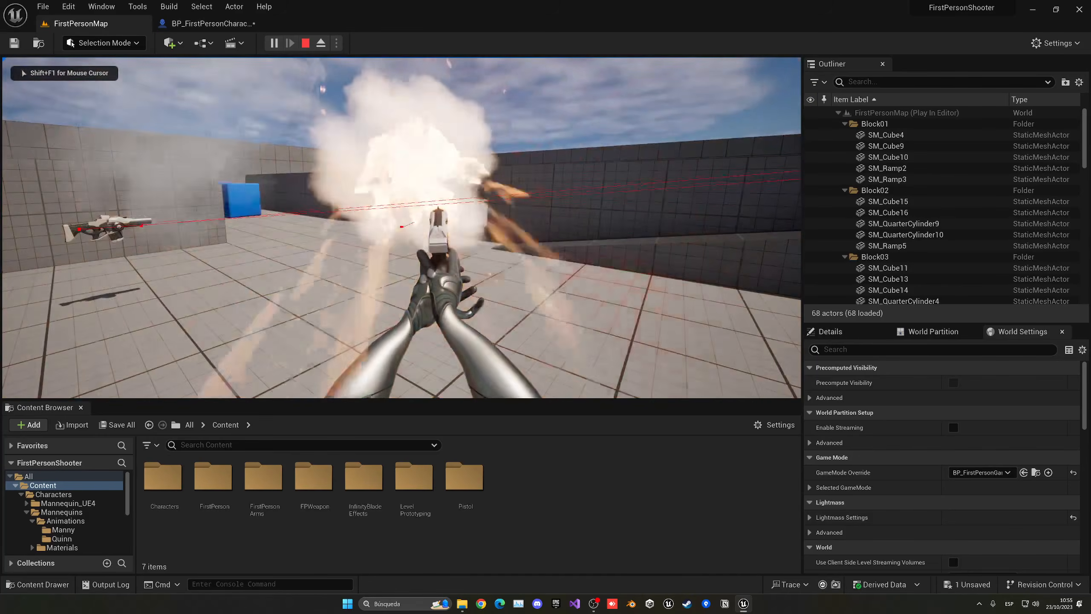
{"action": "left_click", "coordinate": [401, 227]}
{"action": "left_click", "coordinate": [401, 227]}
{"action": "left_click", "coordinate": [402, 227]}
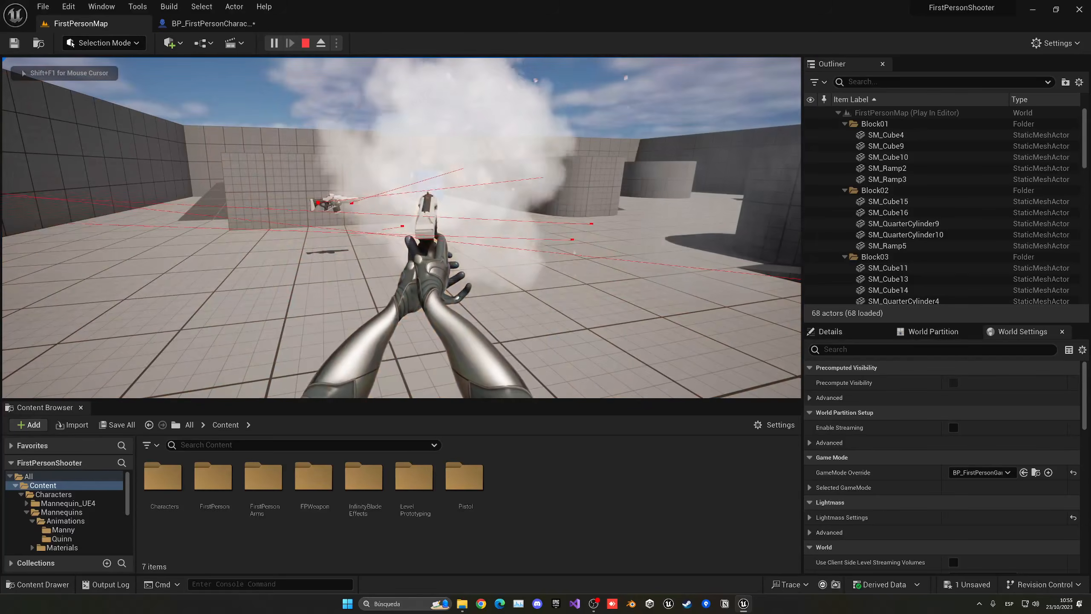
{"action": "left_click", "coordinate": [401, 227]}
{"action": "left_click", "coordinate": [402, 227]}
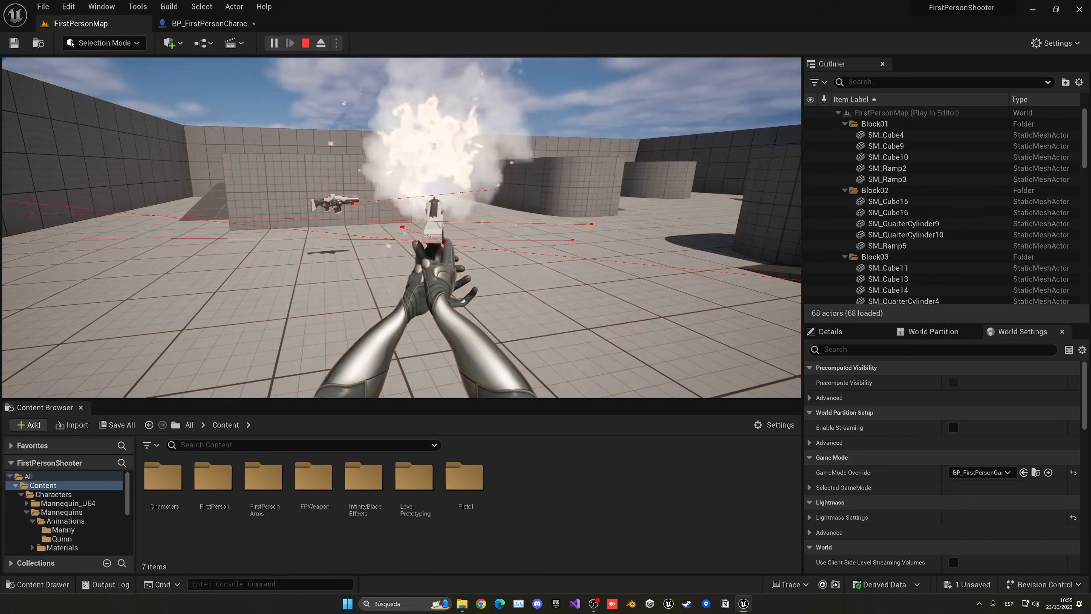
{"action": "left_click", "coordinate": [402, 226]}
{"action": "key", "text": "Escape"}
Step: Change the Emitter Template of Spawn Emitter at Location in the character blueprint to P_FireBall_Strong_MuzzFlash_01
{"action": "left_click", "coordinate": [210, 23]}
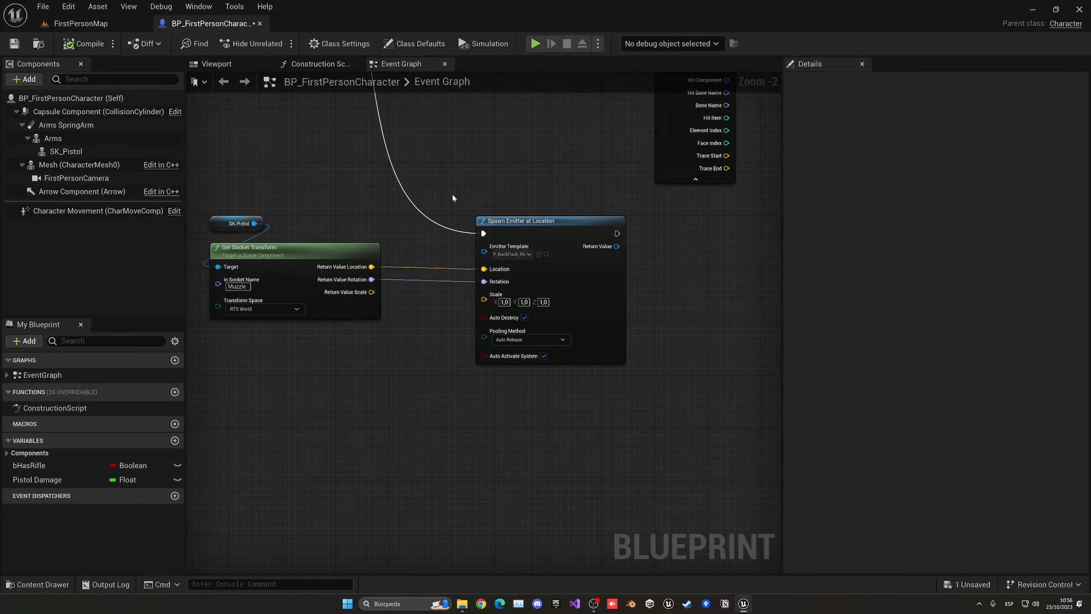
{"action": "left_click", "coordinate": [519, 257]}
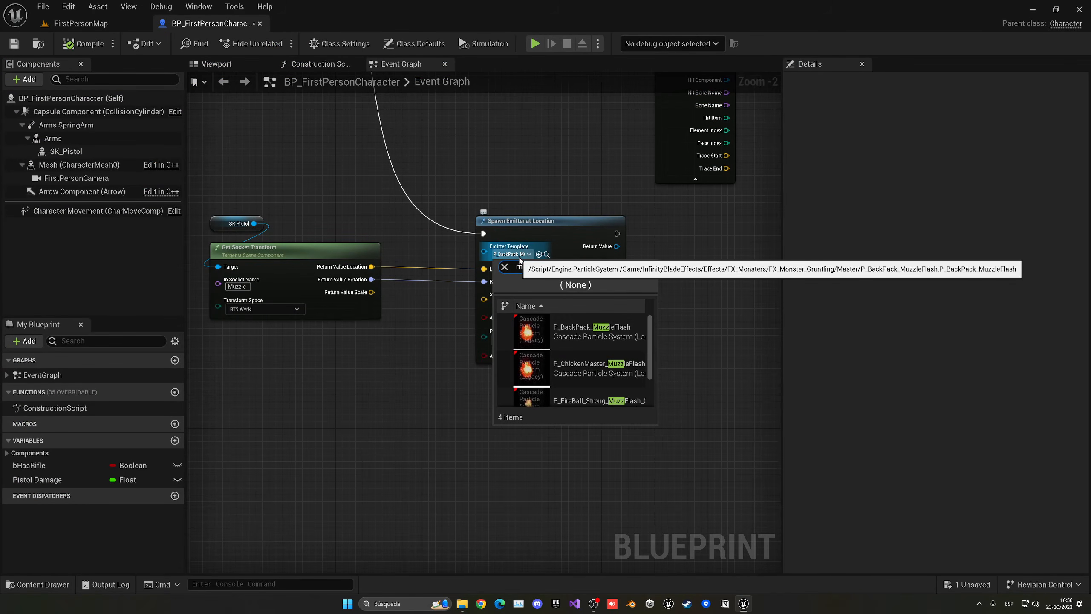
{"action": "type", "text": "muzz"}
{"action": "scroll", "coordinate": [601, 361], "scroll_direction": "down", "scroll_amount": 2}
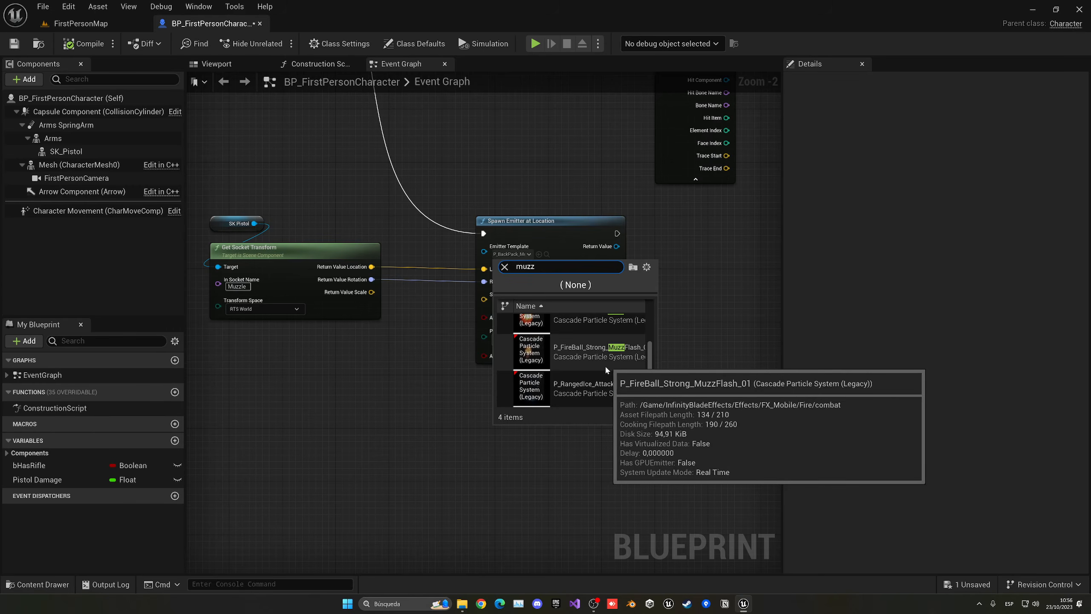
{"action": "left_click", "coordinate": [619, 356]}
Step: Play FirstPersonMap, fire the pistol to judge the P_FireBall_Strong_MuzzFlash_01 effect, and stop the session
{"action": "left_click", "coordinate": [99, 24]}
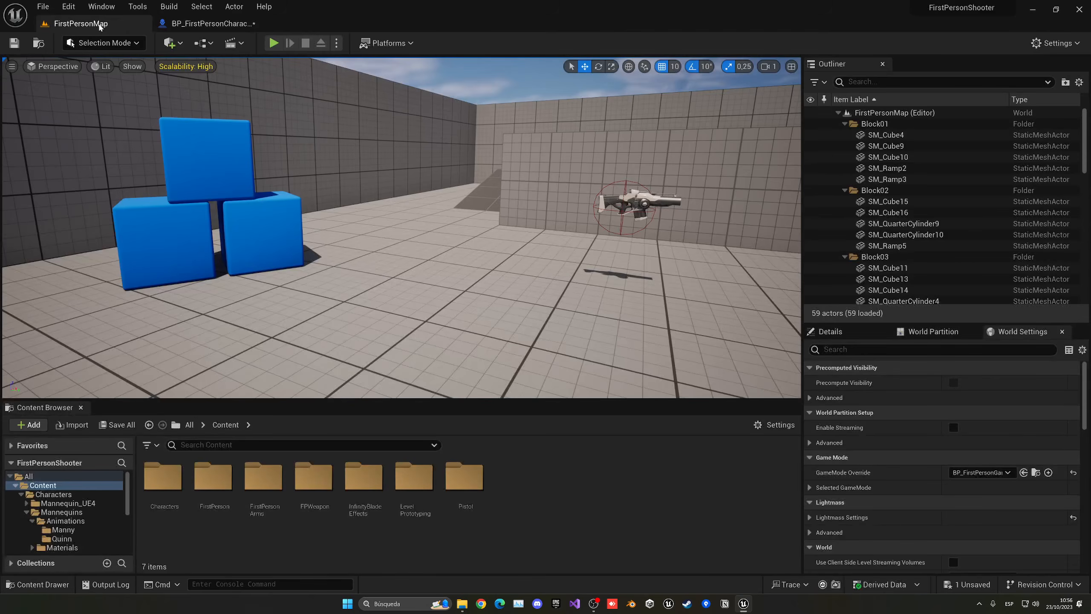
{"action": "left_click", "coordinate": [274, 43]}
{"action": "left_click", "coordinate": [401, 228]}
{"action": "left_click", "coordinate": [401, 228]}
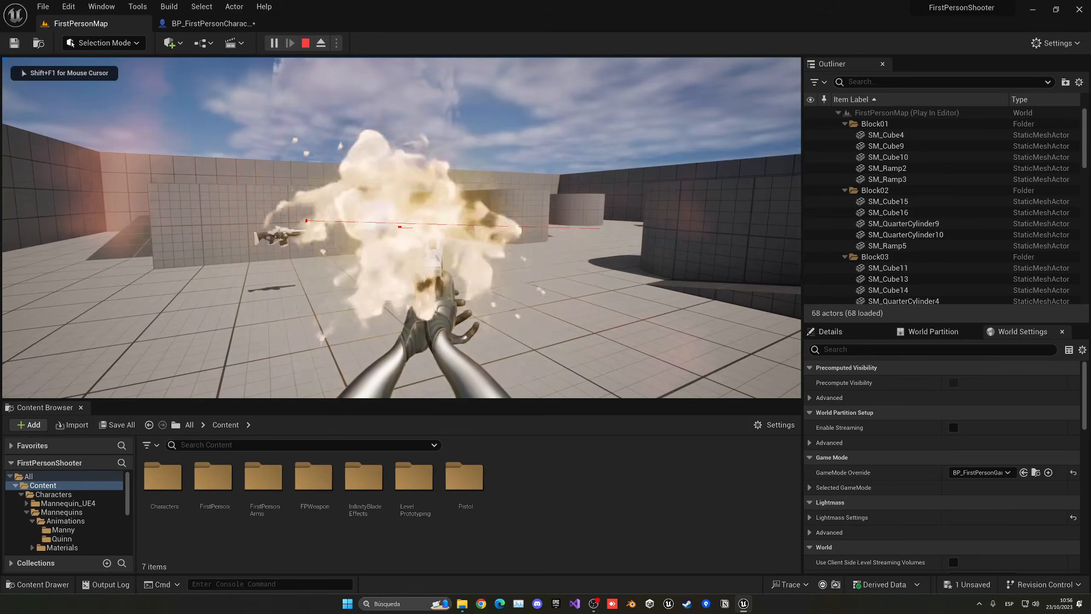
{"action": "key", "text": "Escape"}
Step: Set the Emitter Template of Spawn Emitter at Location in the character blueprint back to P_ChickenMaster_MuzzleFlash_01
{"action": "left_click", "coordinate": [239, 23]}
{"action": "left_click", "coordinate": [522, 255]}
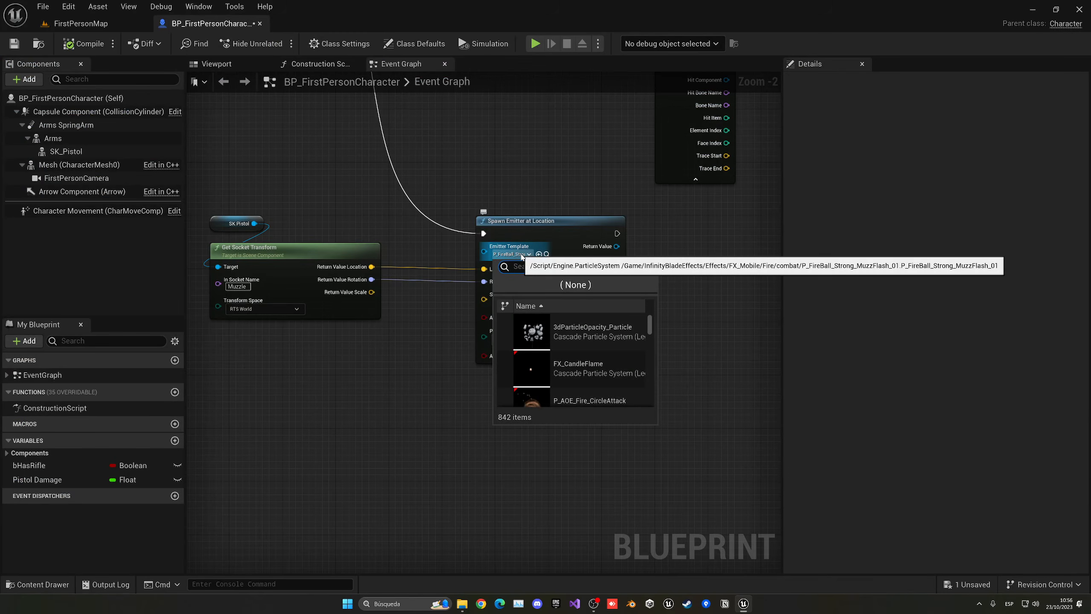
{"action": "type", "text": "muzz"}
{"action": "left_click", "coordinate": [582, 368]}
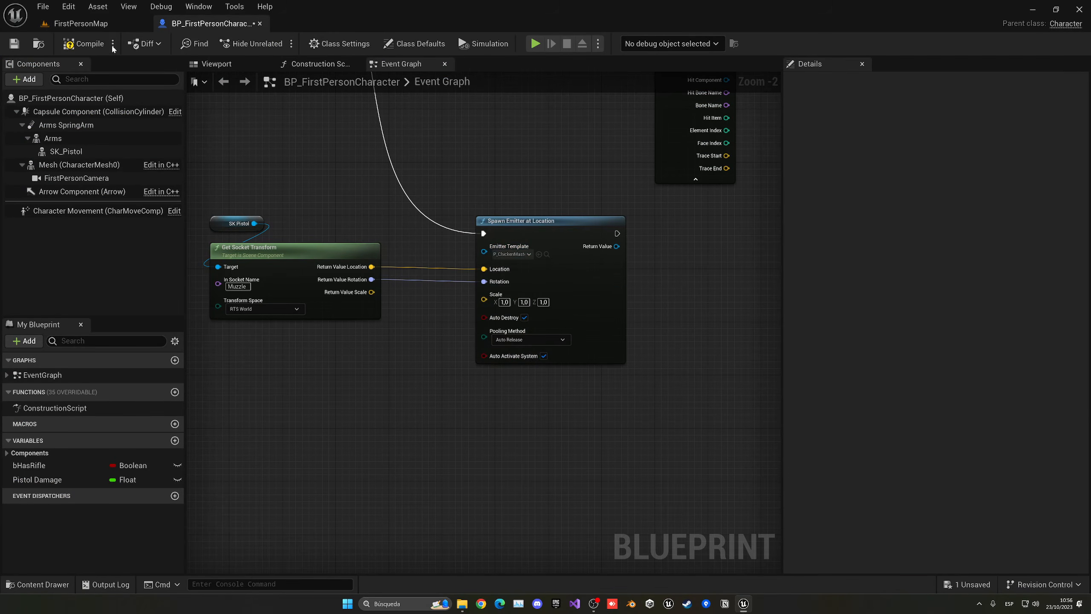
Step: Play FirstPersonMap, fire repeatedly to examine the direction of the restored muzzle flash, stop the session and return to the character blueprint
{"action": "left_click", "coordinate": [100, 26]}
{"action": "left_click", "coordinate": [274, 44]}
{"action": "left_click", "coordinate": [401, 227]}
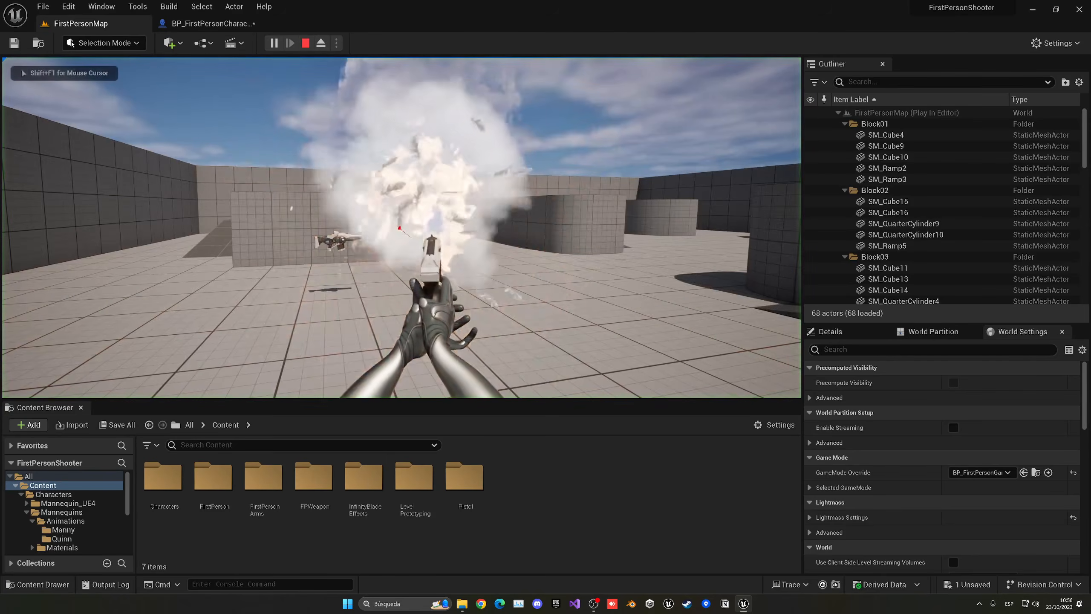
{"action": "key", "text": "w"}
{"action": "left_click", "coordinate": [401, 227]}
{"action": "left_click", "coordinate": [401, 227]}
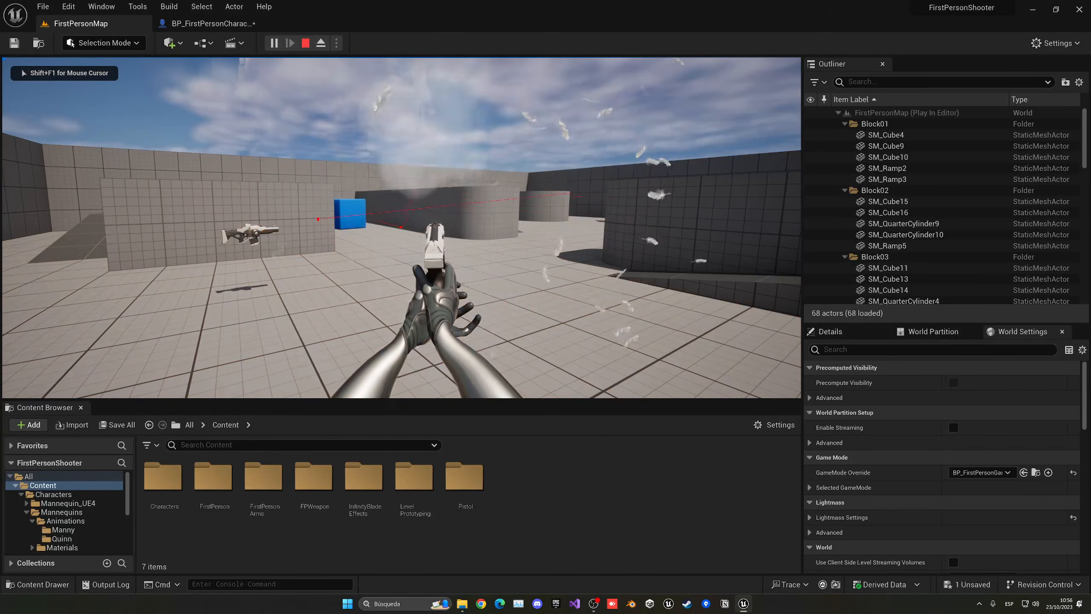
{"action": "left_click", "coordinate": [401, 227]}
{"action": "left_click", "coordinate": [401, 227]}
{"action": "left_click", "coordinate": [401, 227]}
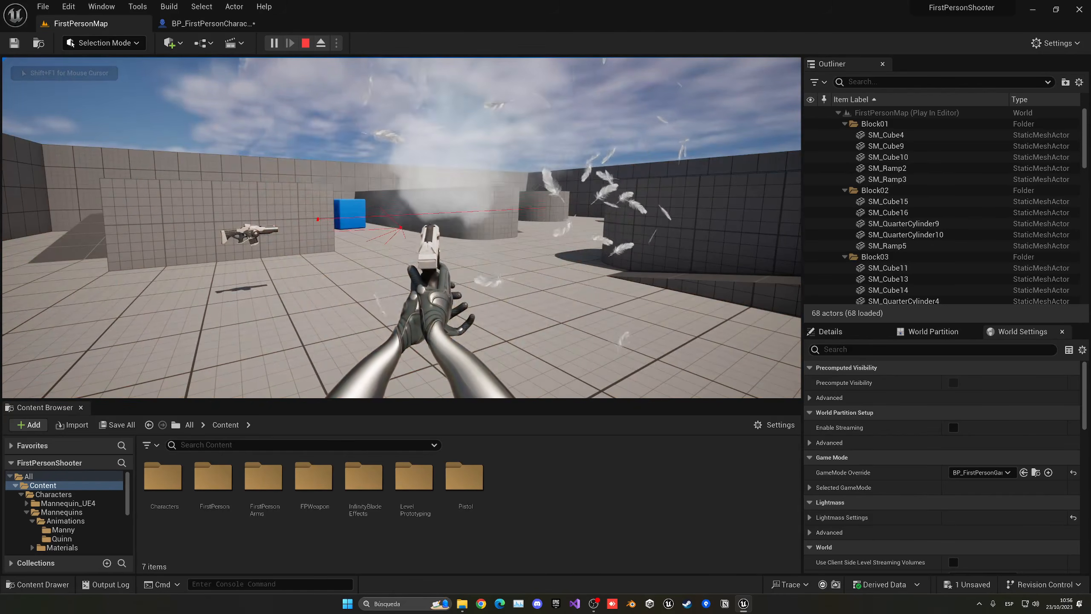
{"action": "left_click", "coordinate": [401, 227]}
{"action": "left_click", "coordinate": [401, 227]}
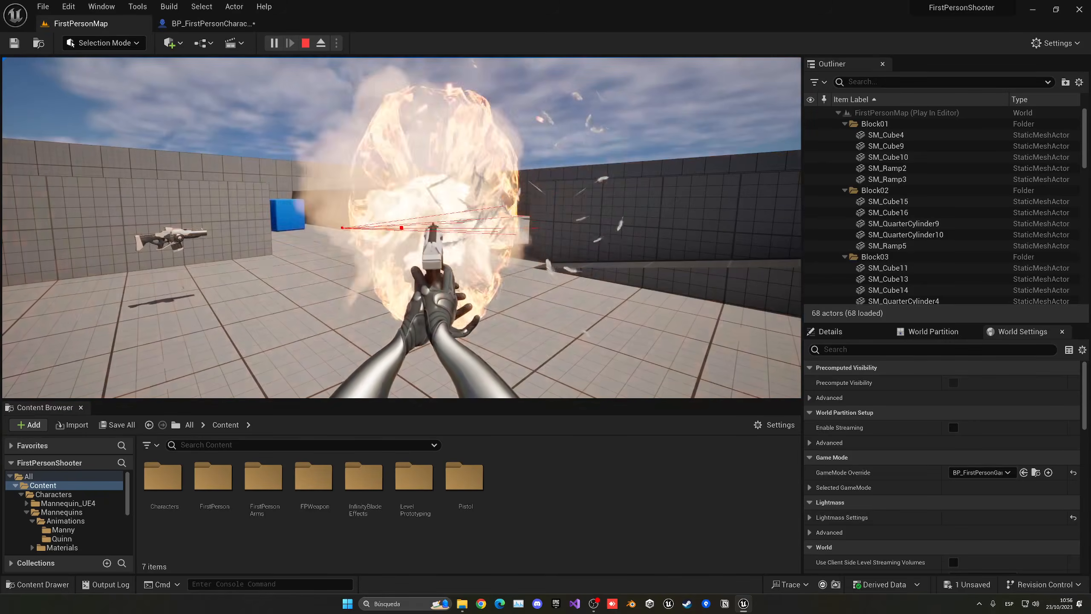
{"action": "key", "text": "Escape"}
{"action": "left_click", "coordinate": [239, 22]}
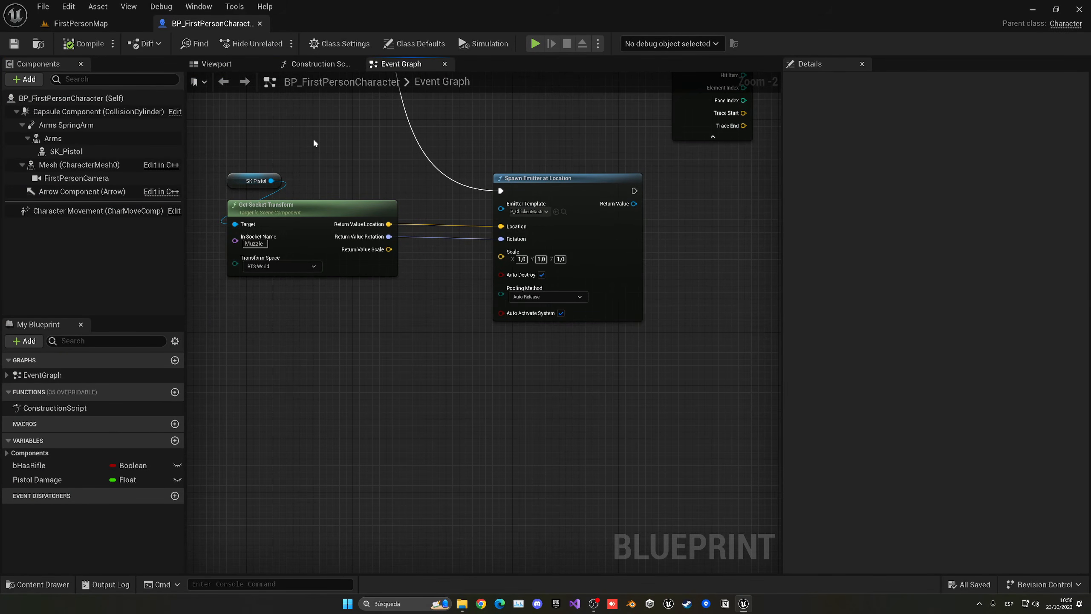
{"action": "left_click_drag", "start_coordinate": [405, 283], "coordinate": [406, 283]}
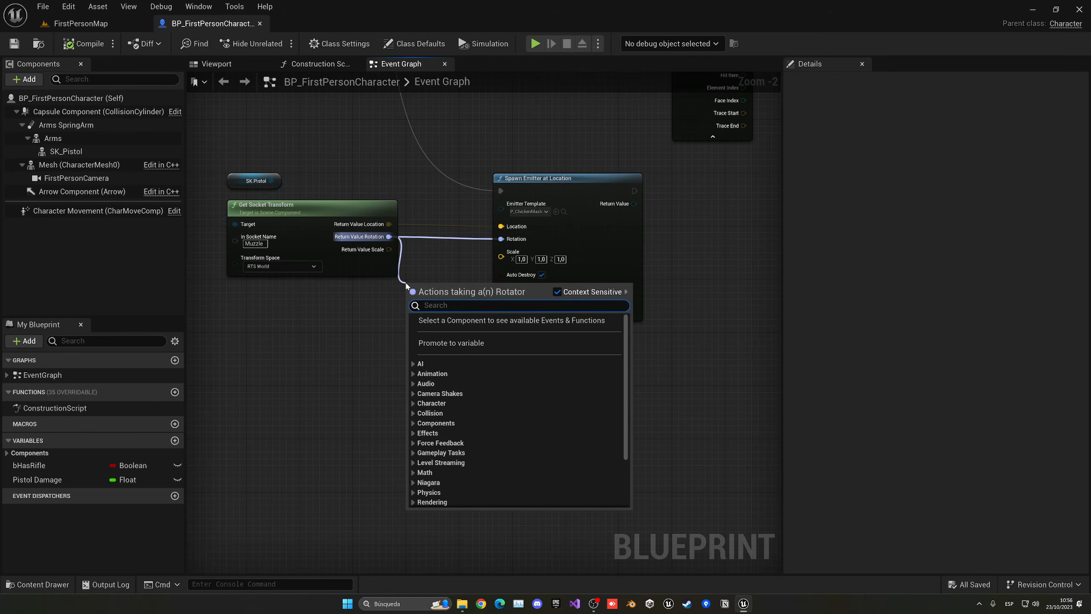
{"action": "type", "text": "+"}
{"action": "key", "text": "Return"}
{"action": "key", "text": "Delete"}
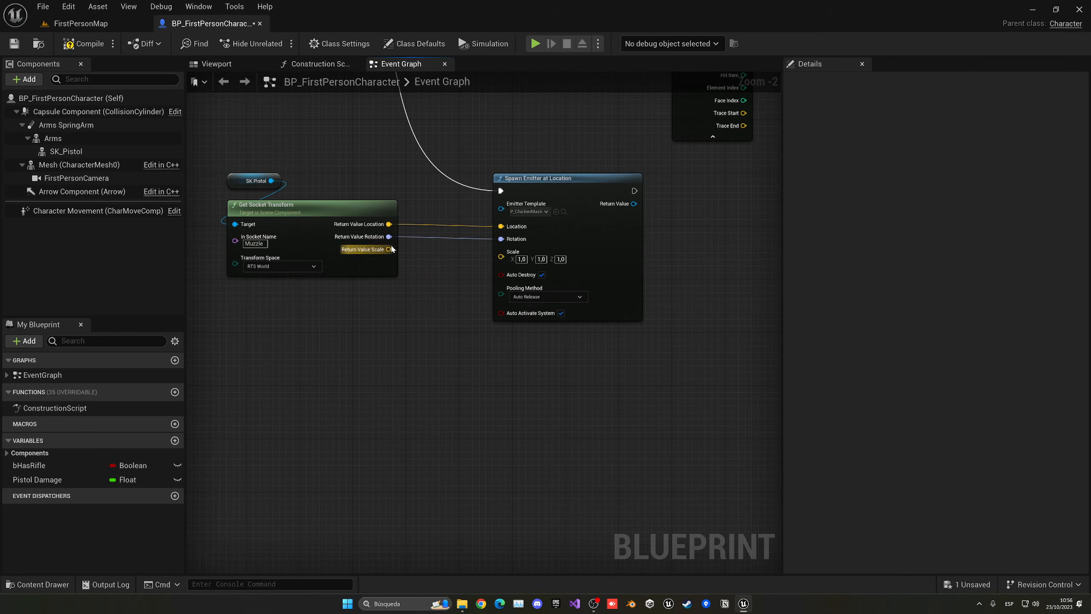
Step: Split the rotation pins of Get Socket Transform and Spawn Emitter at Location into separate Roll, Pitch and Yaw pins
{"action": "right_click", "coordinate": [388, 237]}
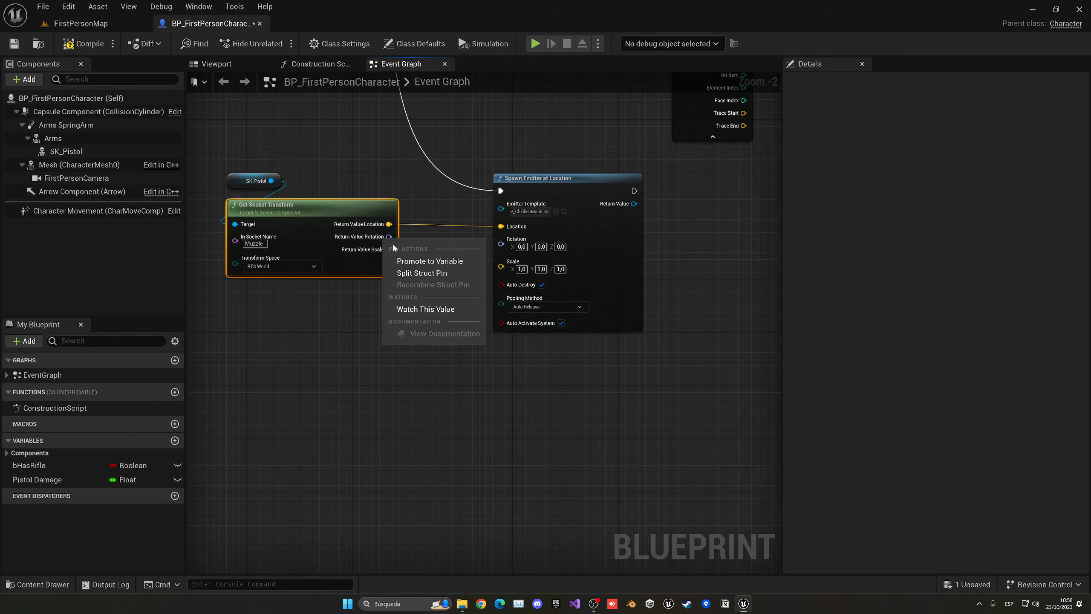
{"action": "left_click", "coordinate": [411, 271]}
{"action": "right_click", "coordinate": [501, 244]}
{"action": "left_click", "coordinate": [529, 279]}
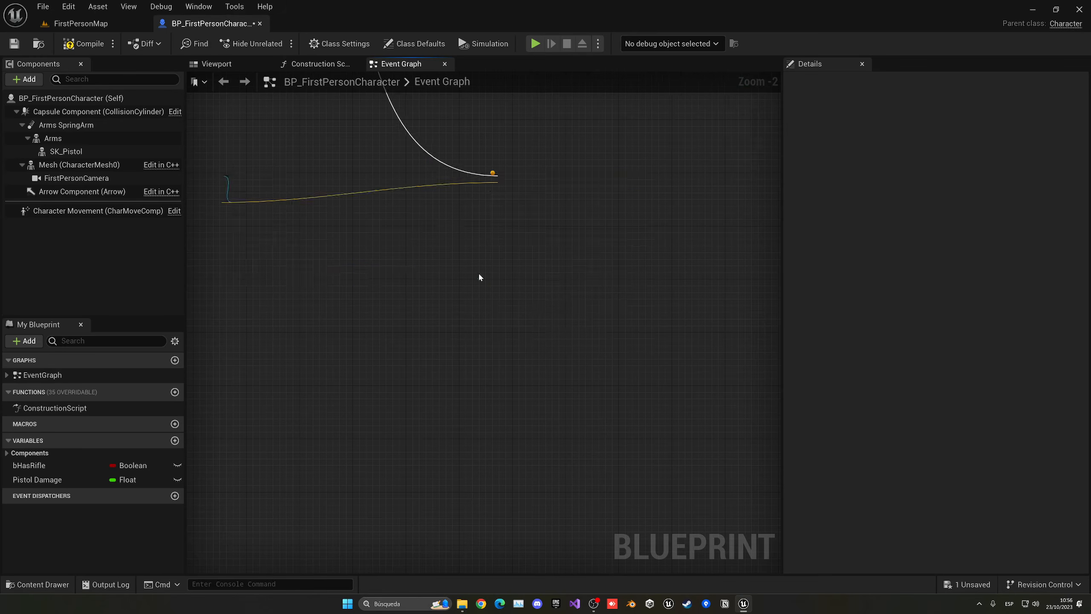
Step: Add an Addition node fed by Get Socket Transform's Rotation Z (Yaw) output, with 180.0 as its second value
{"action": "left_click_drag", "start_coordinate": [365, 279], "coordinate": [365, 278]}
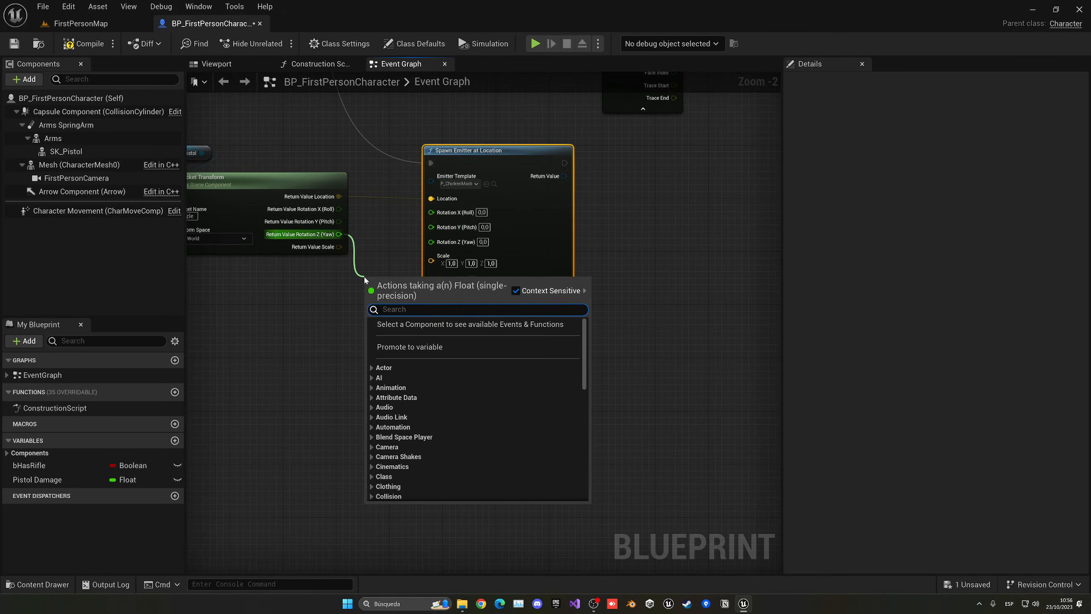
{"action": "type", "text": "+"}
{"action": "key", "text": "Return"}
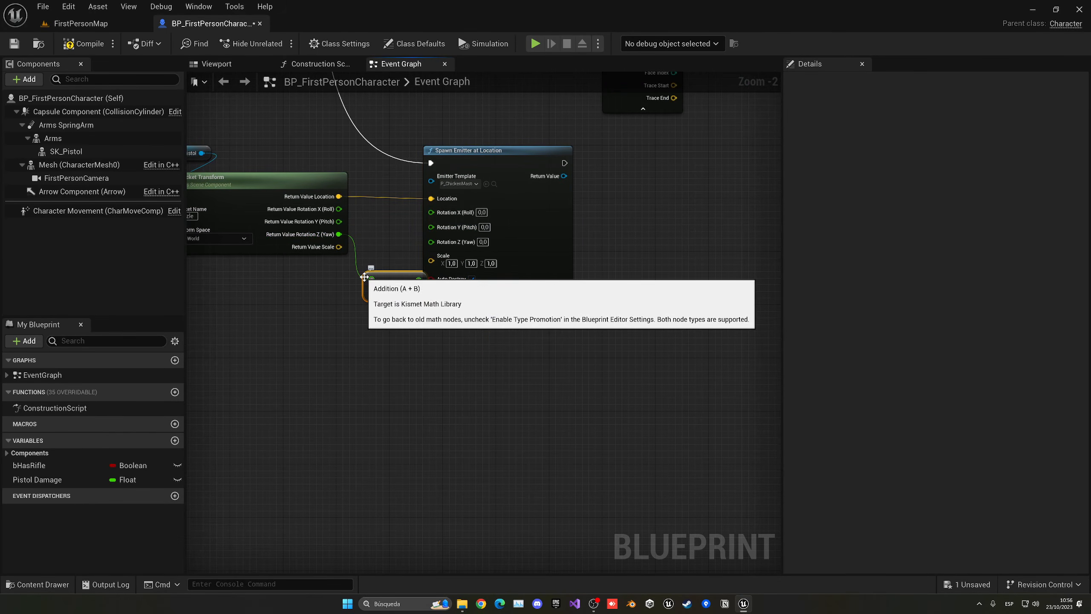
{"action": "left_click", "coordinate": [384, 293]}
{"action": "type", "text": "180,0"}
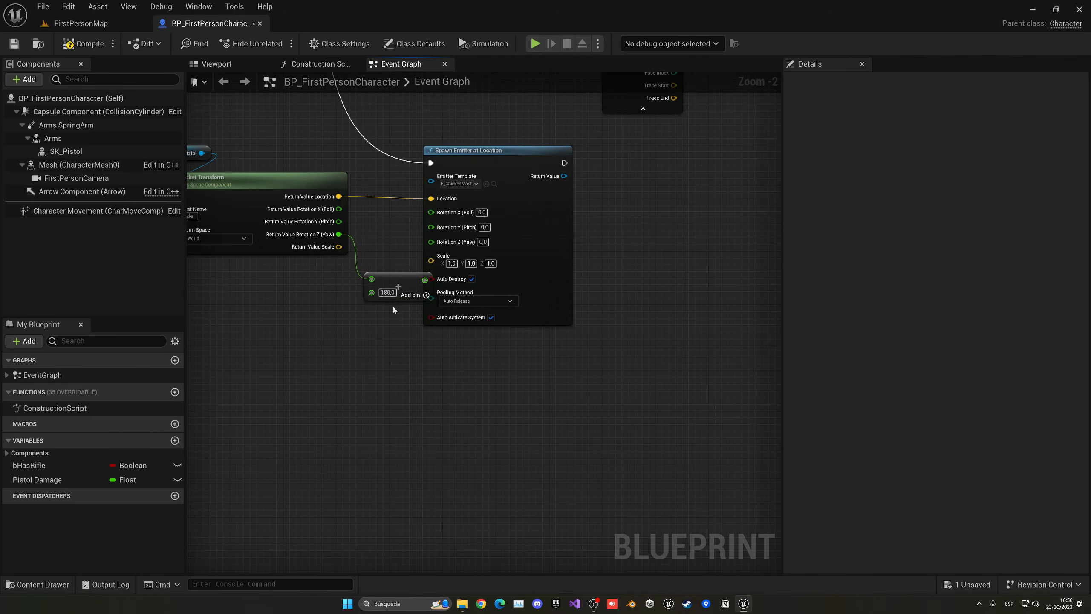
Step: Connect the addition's result to Spawn Emitter at Location's Rotation Z (Yaw), and link the socket's Roll and Pitch directly to their matching inputs
{"action": "left_click_drag", "start_coordinate": [389, 283], "coordinate": [431, 242]}
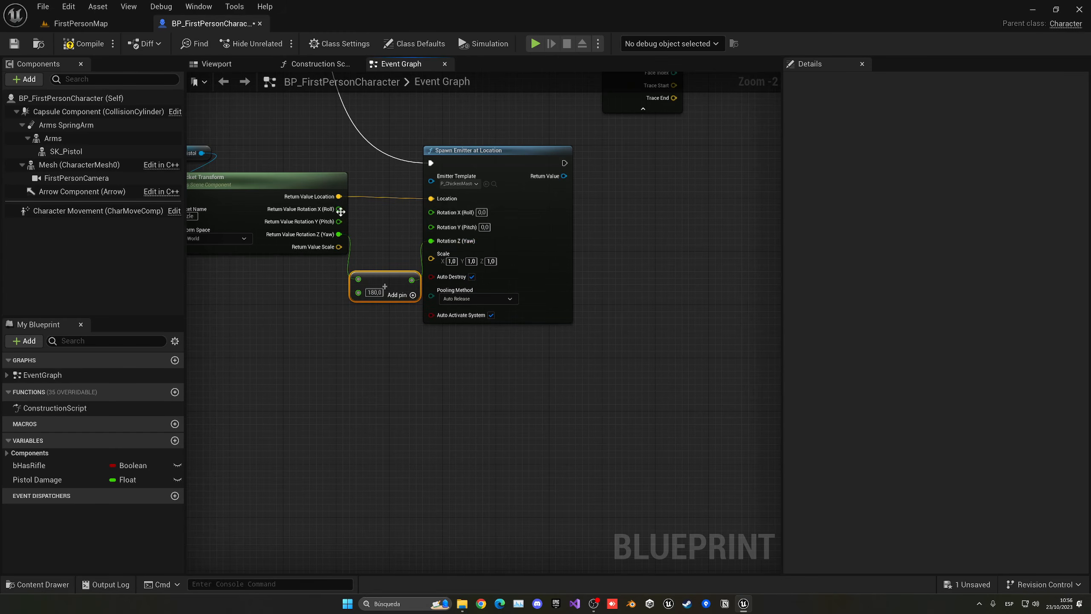
{"action": "left_click_drag", "start_coordinate": [339, 209], "coordinate": [431, 211]}
{"action": "left_click_drag", "start_coordinate": [339, 221], "coordinate": [431, 225]}
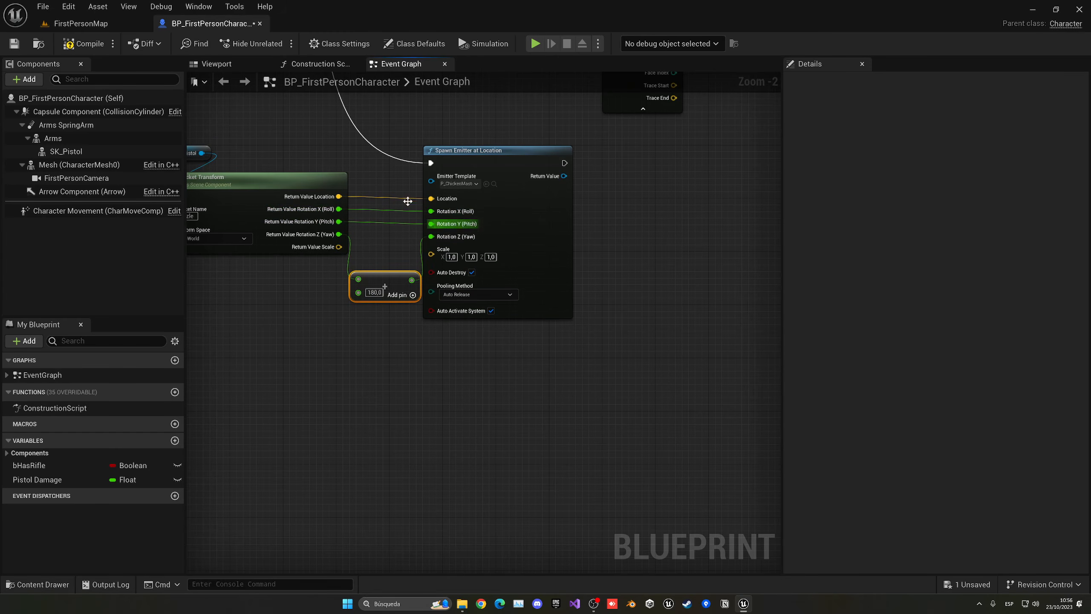
Step: Play the game from the blueprint editor, fire the pistol to examine the muzzle flash's direction, and stop the session
{"action": "left_click", "coordinate": [536, 43]}
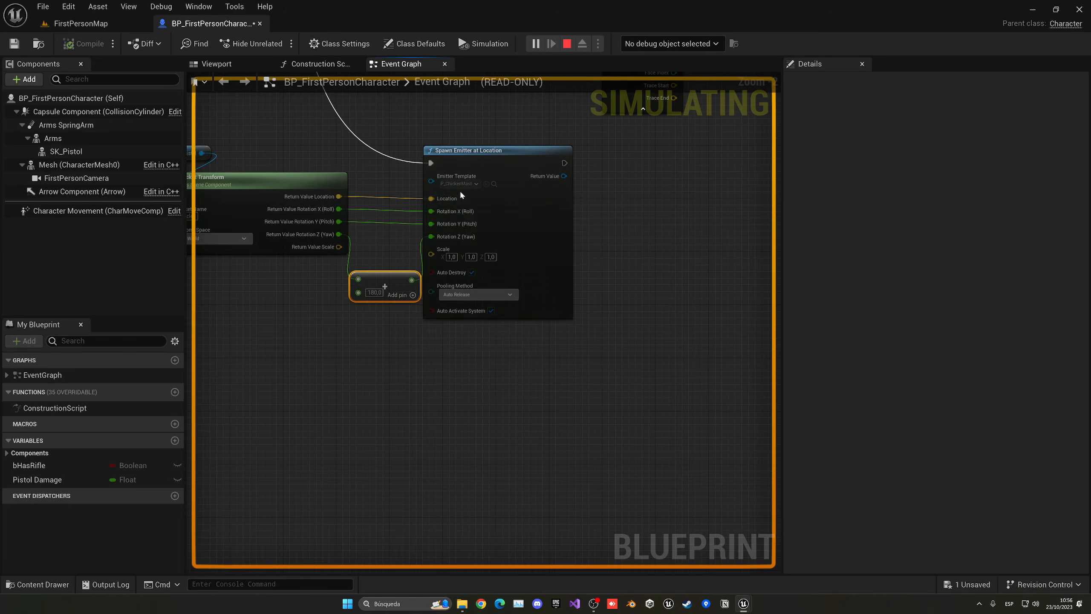
{"action": "left_click", "coordinate": [744, 603]}
{"action": "left_click", "coordinate": [785, 557]}
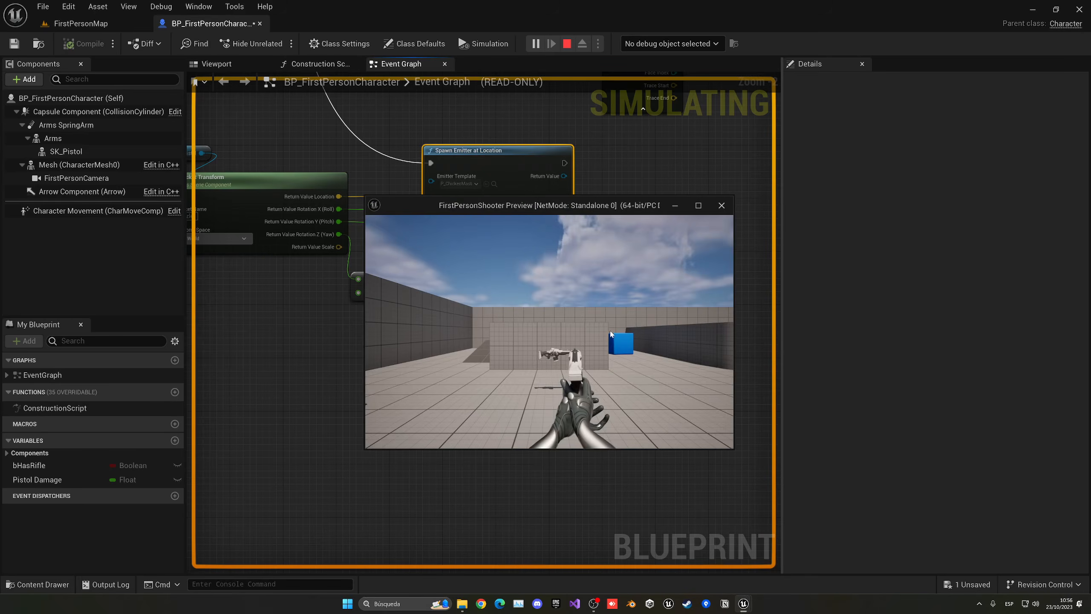
{"action": "left_click", "coordinate": [610, 330]}
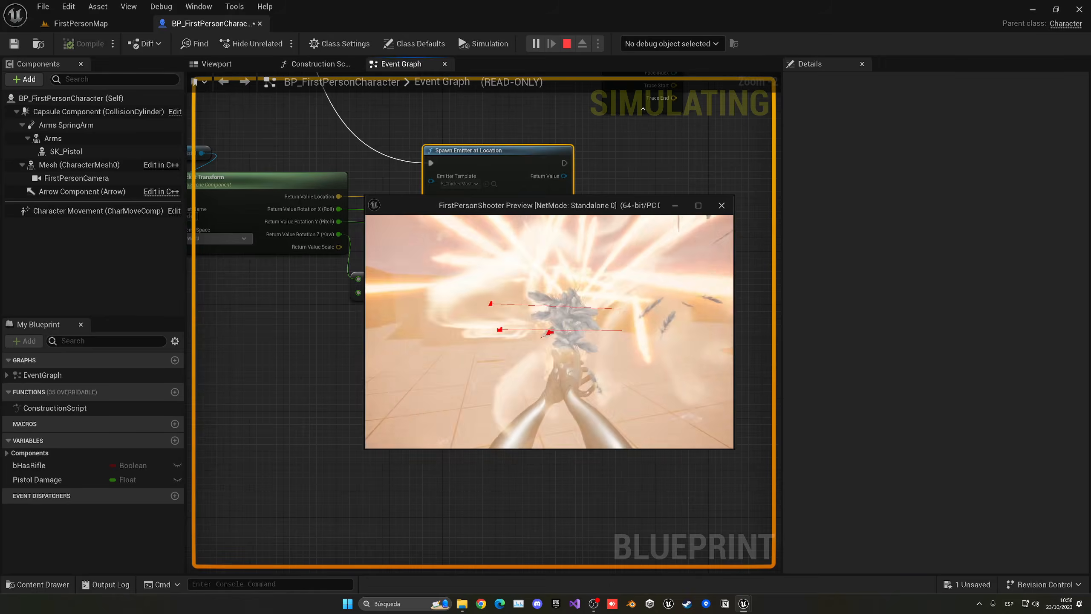
{"action": "key", "text": "Escape"}
Step: Delete the Addition node and break the Roll and Pitch links between Get Socket Transform and Spawn Emitter at Location
{"action": "right_click_drag", "start_coordinate": [449, 300], "coordinate": [478, 262]}
{"action": "left_click", "coordinate": [415, 241]}
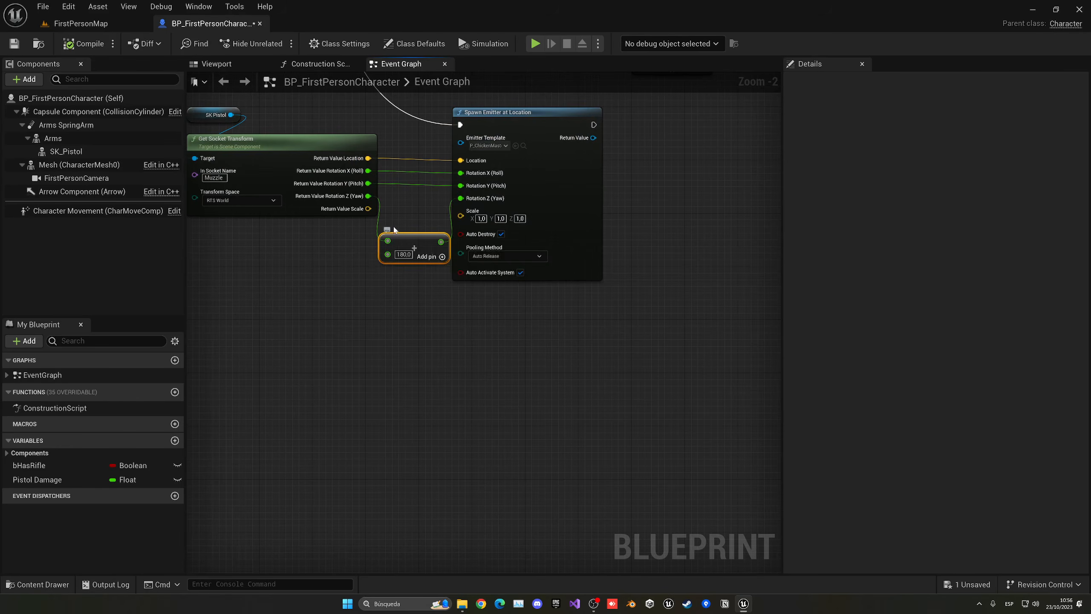
{"action": "key", "text": "Delete"}
{"action": "left_click", "coordinate": [367, 185], "text": "alt"}
{"action": "left_click", "coordinate": [366, 172], "text": "alt"}
Step: Recombine the rotation pins on both nodes, connect the socket's Return Value Rotation to the emitter's Rotation, and compile the blueprint
{"action": "right_click", "coordinate": [365, 184]}
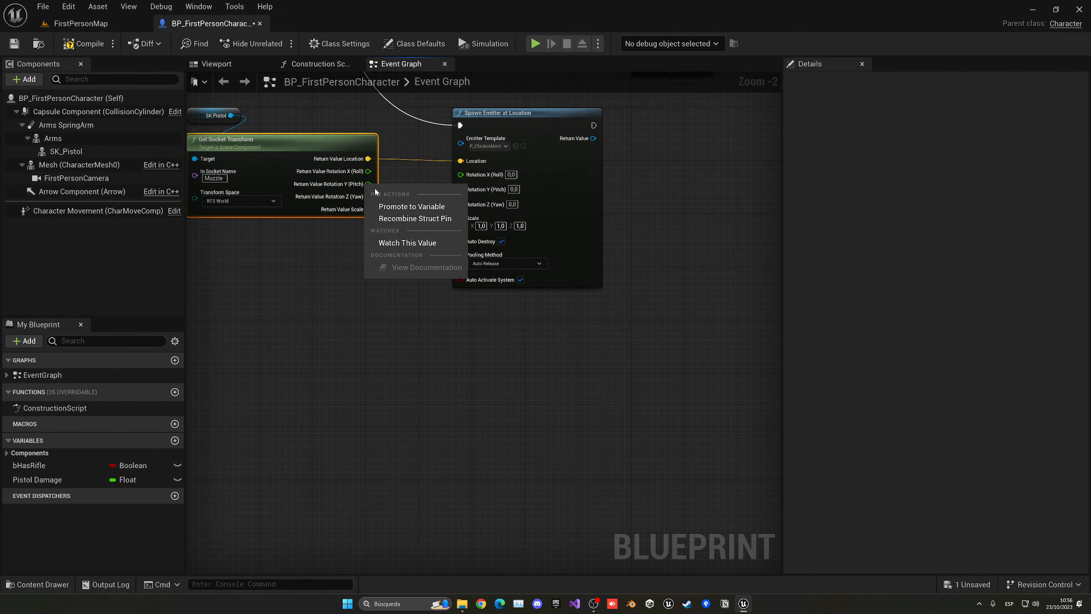
{"action": "left_click", "coordinate": [399, 220]}
{"action": "right_click", "coordinate": [460, 185]}
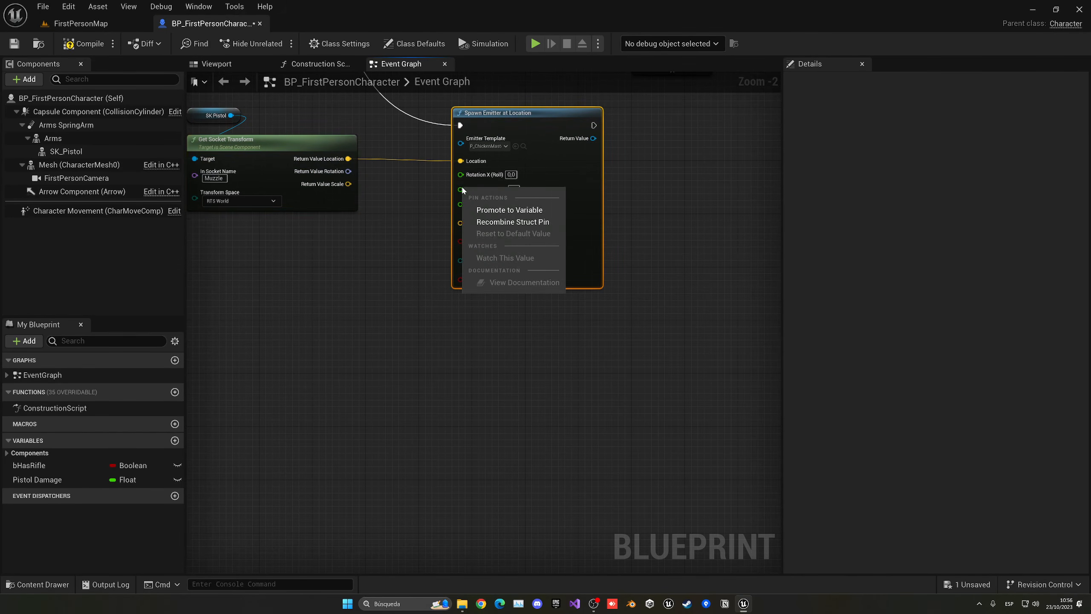
{"action": "left_click", "coordinate": [511, 223]}
{"action": "left_click_drag", "start_coordinate": [474, 179], "coordinate": [475, 176]}
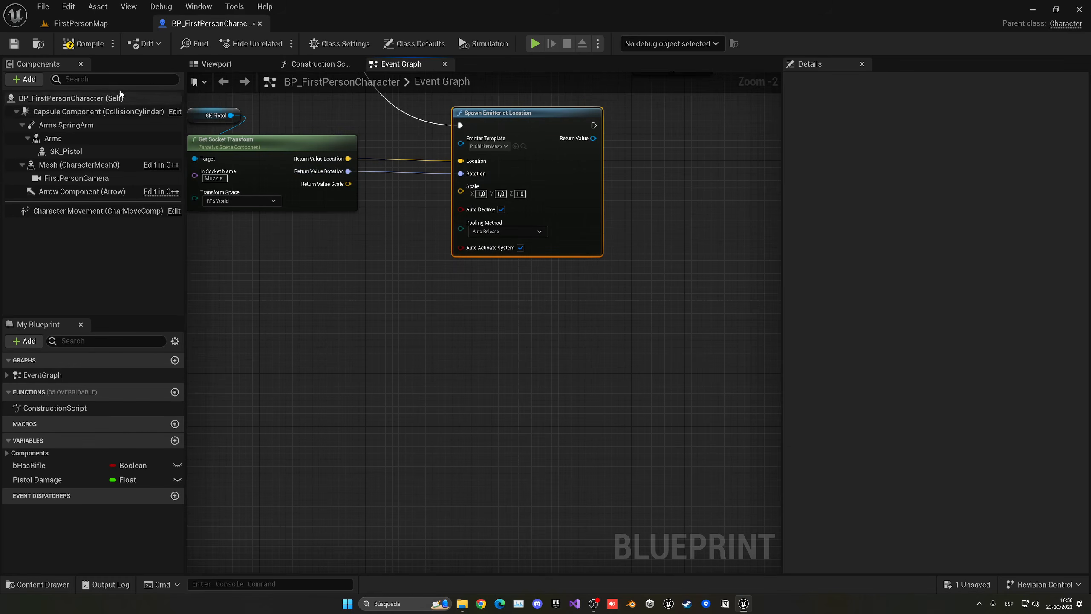
{"action": "left_click", "coordinate": [72, 45]}
Step: Duplicate the assigned ChickenMaster muzzle flash particle system and set the copy as Spawn Emitter at Location's Emitter Template
{"action": "left_click", "coordinate": [523, 147]}
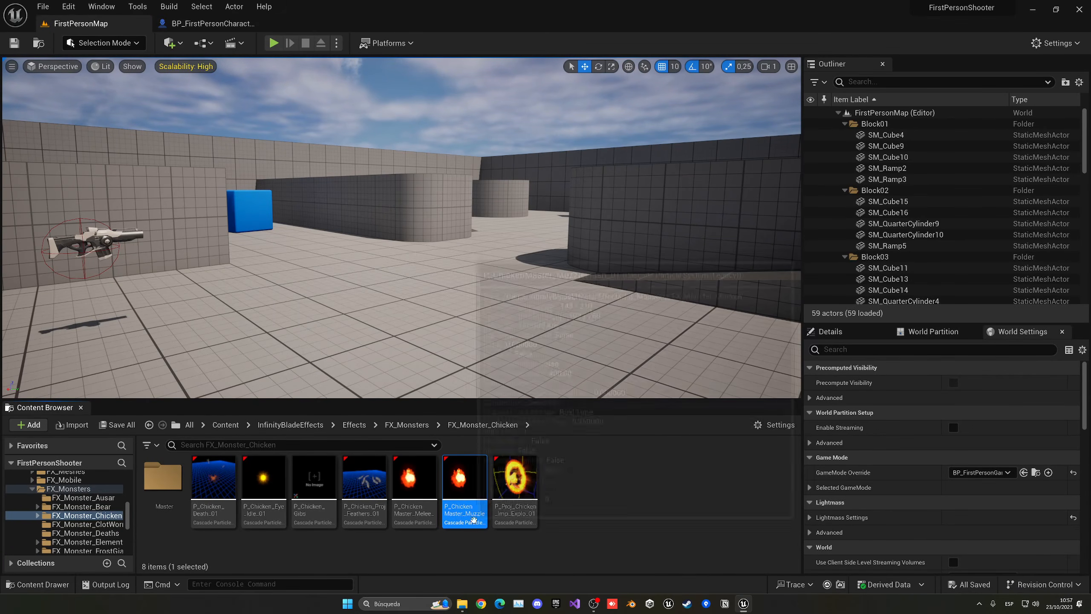
{"action": "key", "text": "ctrl+d"}
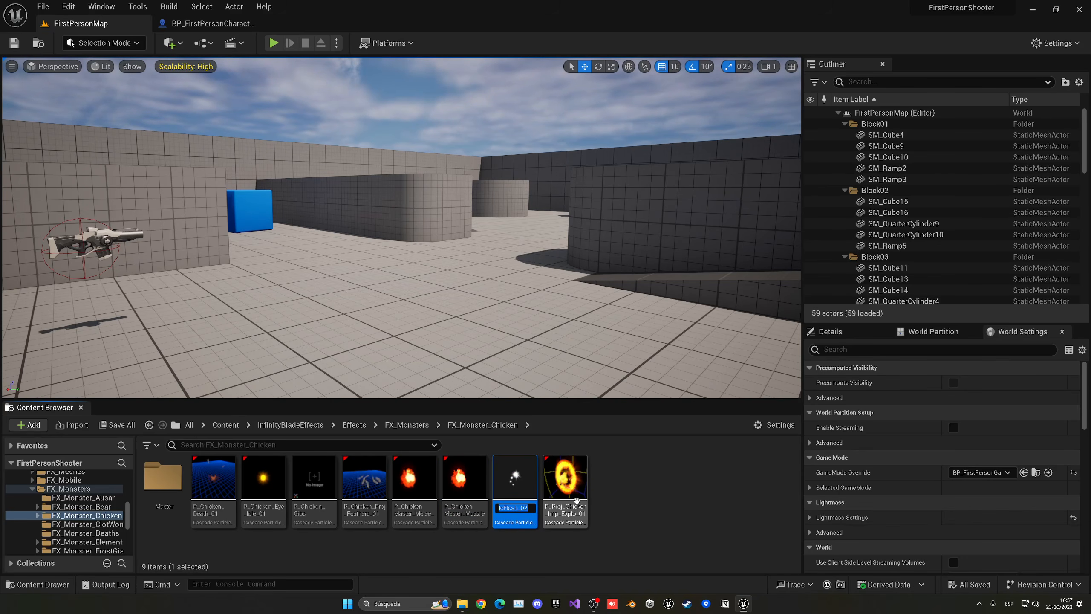
{"action": "key", "text": "Return"}
{"action": "left_click", "coordinate": [228, 23]}
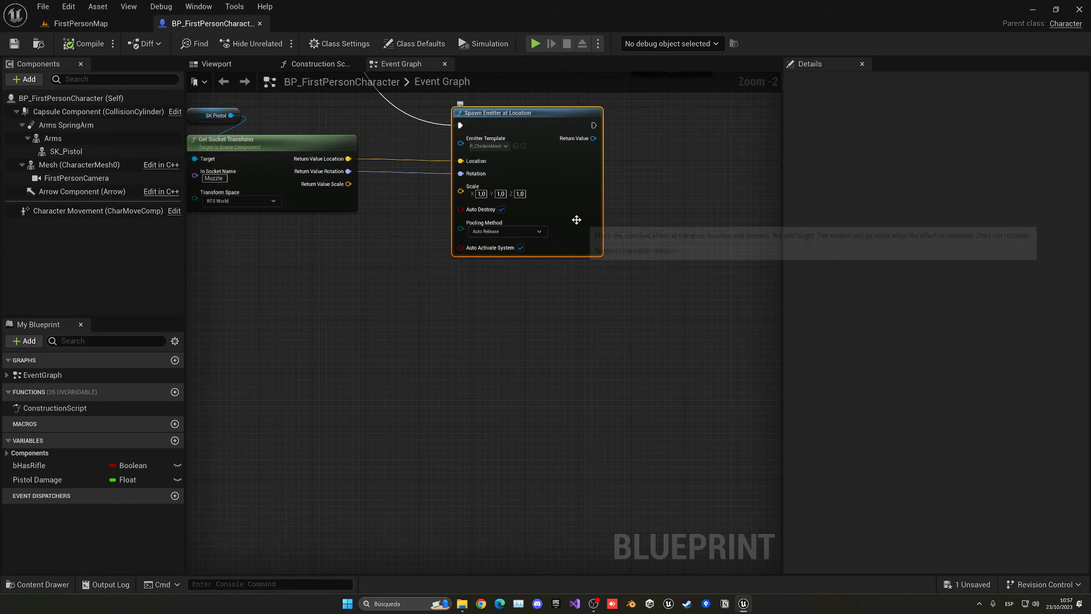
{"action": "left_click", "coordinate": [523, 146]}
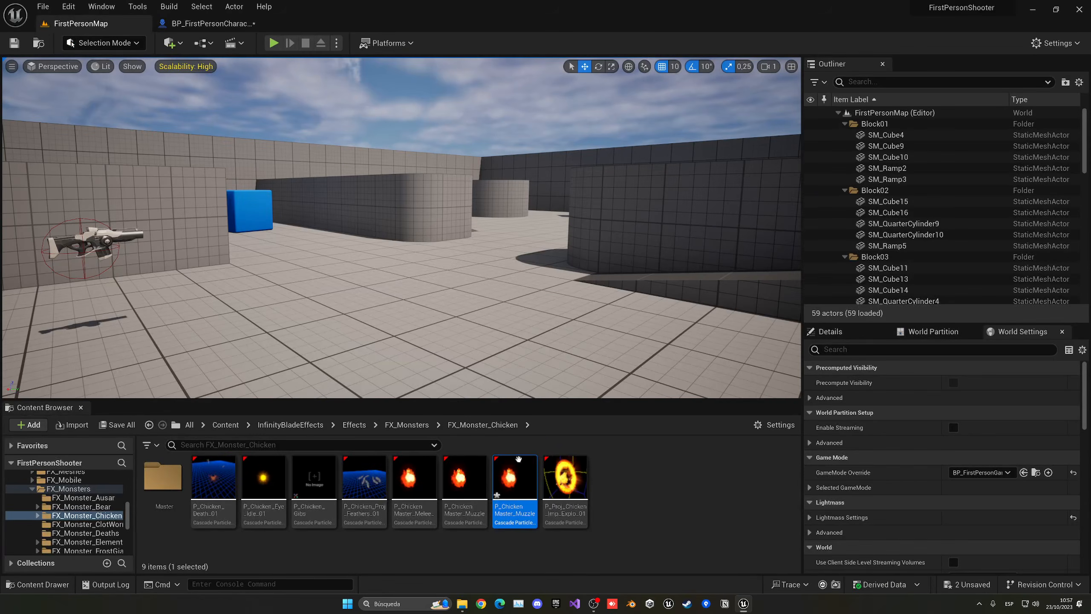
Step: Open the duplicated muzzle flash in the particle editor, disable the emitter using the feathers material, then save and close it
{"action": "double_click", "coordinate": [516, 475]}
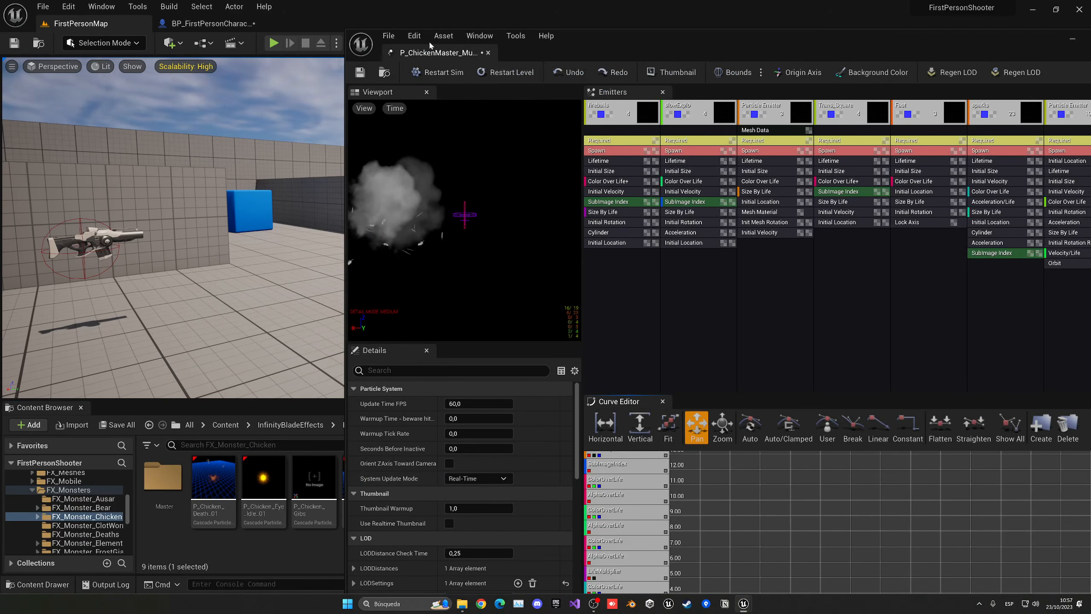
{"action": "left_click_drag", "start_coordinate": [429, 51], "coordinate": [361, 24]}
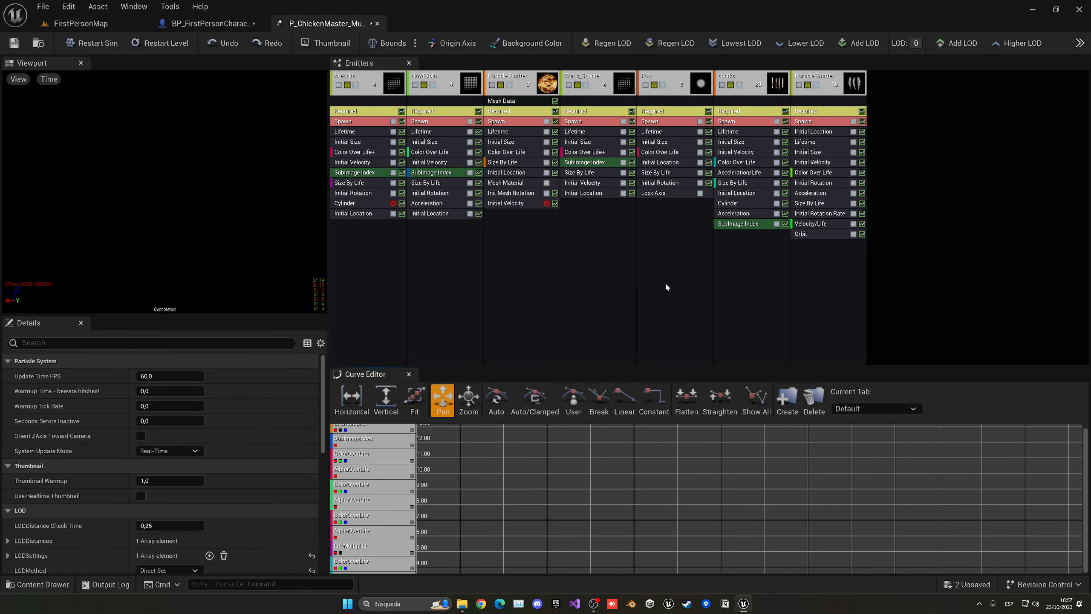
{"action": "left_click", "coordinate": [837, 114]}
{"action": "left_click", "coordinate": [853, 122]}
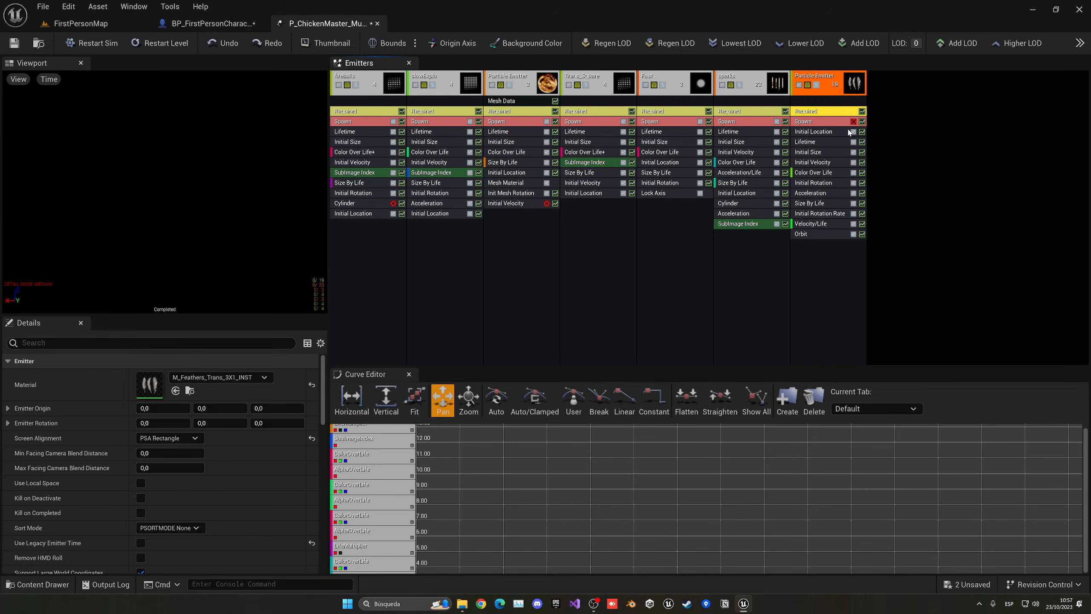
{"action": "left_click", "coordinate": [854, 121]}
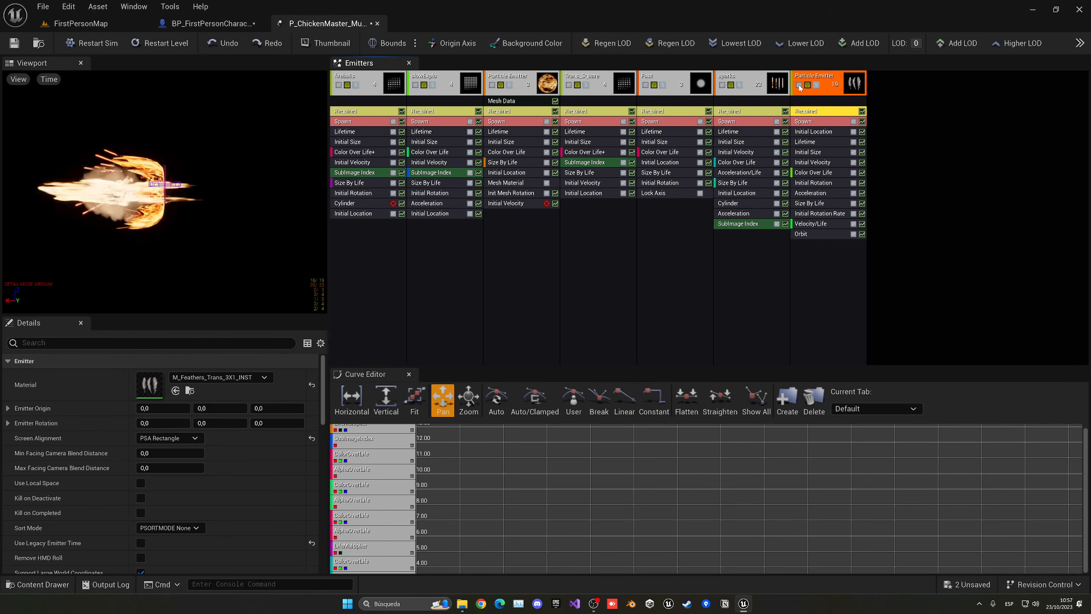
{"action": "left_click", "coordinate": [799, 85]}
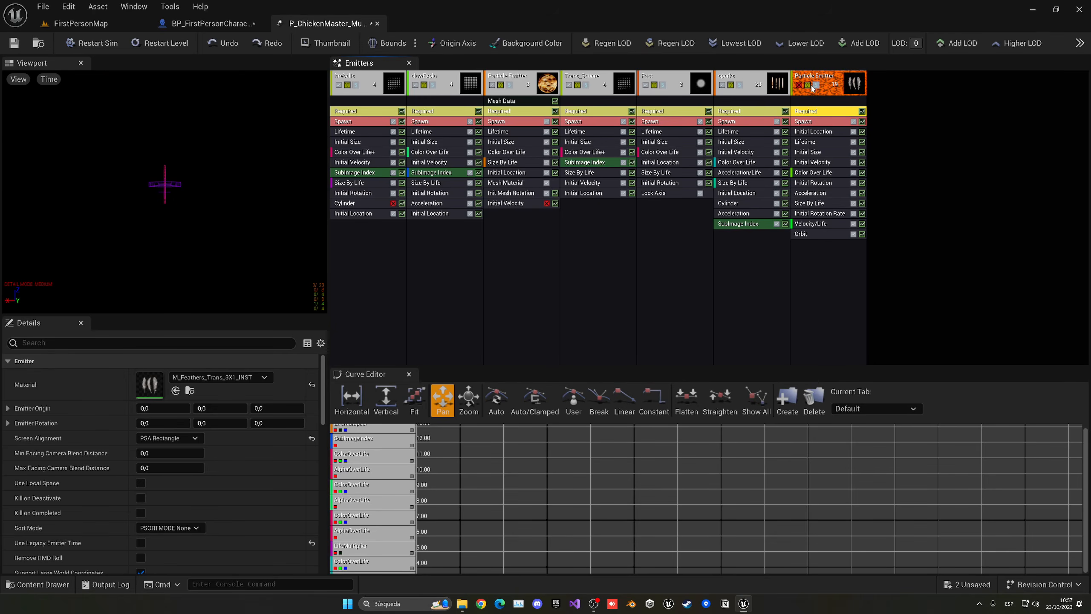
{"action": "left_click", "coordinate": [14, 43]}
{"action": "left_click", "coordinate": [377, 23]}
Step: Play FirstPersonMap and fire once to check the muzzle flash without feathers, then stop the session
{"action": "left_click", "coordinate": [275, 43]}
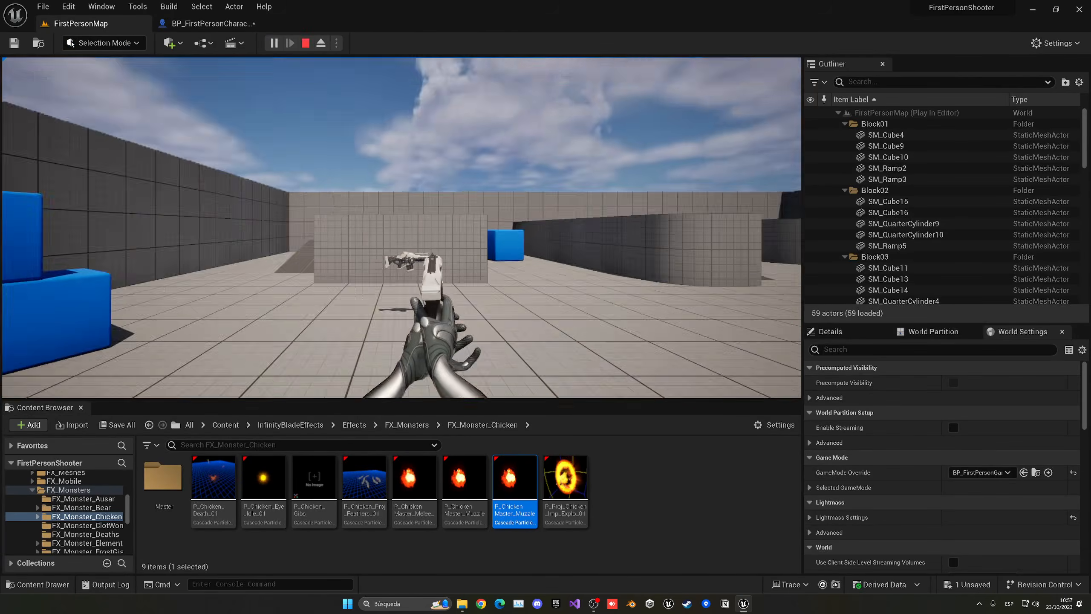
{"action": "left_click", "coordinate": [401, 228]}
{"action": "key", "text": "Escape"}
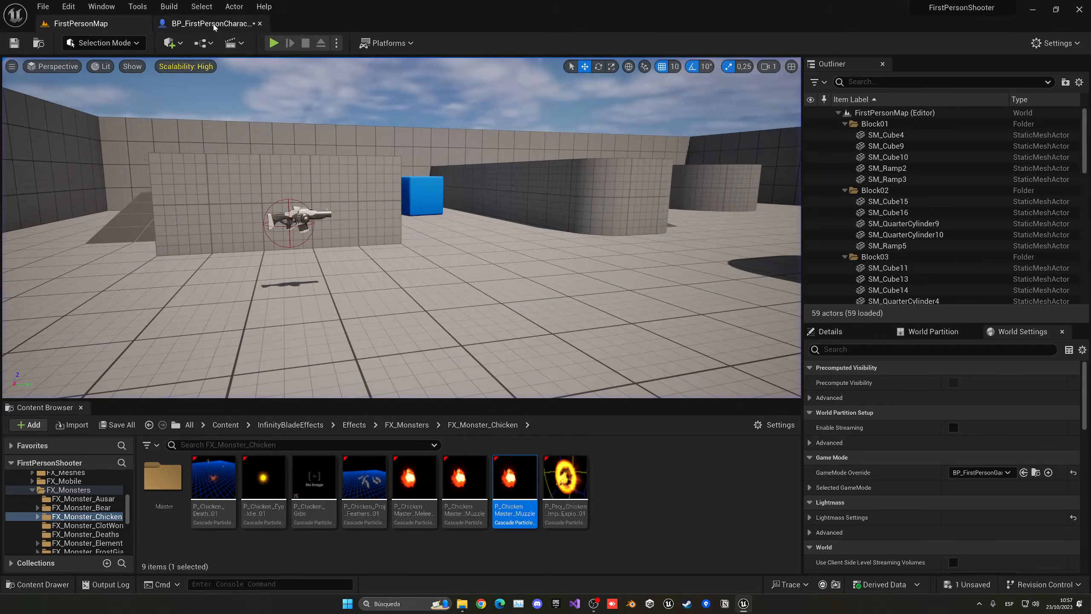
Step: Set Spawn Emitter at Location's Scale to 0,2 on X, Y and Z in the character blueprint, and compile
{"action": "left_click", "coordinate": [214, 24]}
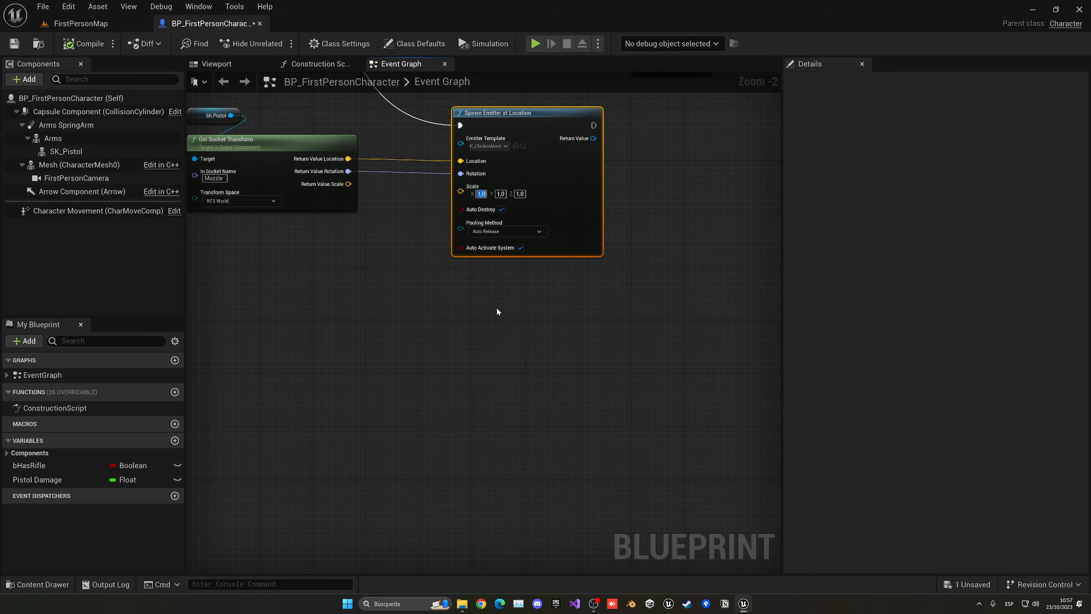
{"action": "key", "text": "BackSpace"}
{"action": "type", "text": "0,2"}
{"action": "key", "text": "Tab"}
{"action": "type", "text": "0,2"}
{"action": "key", "text": "Tab"}
{"action": "type", "text": "0,2"}
{"action": "left_click", "coordinate": [84, 43]}
Step: Play FirstPersonMap, move around firing repeatedly to examine the scaled-down muzzle flash, then return to the character blueprint
{"action": "left_click", "coordinate": [80, 23]}
{"action": "left_click", "coordinate": [273, 42]}
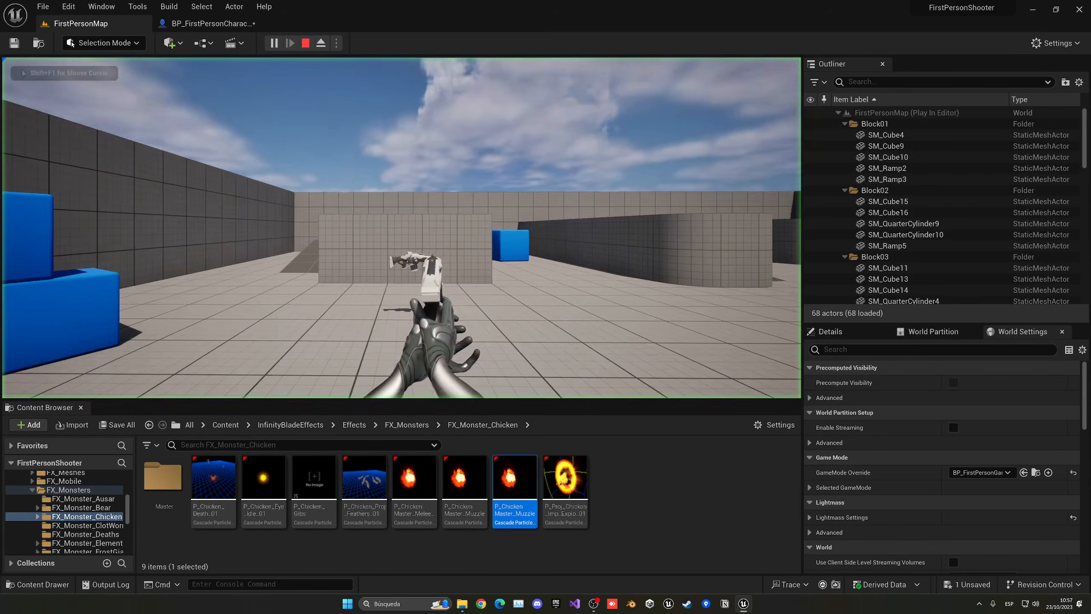
{"action": "left_click", "coordinate": [401, 228]}
{"action": "left_click", "coordinate": [401, 227]}
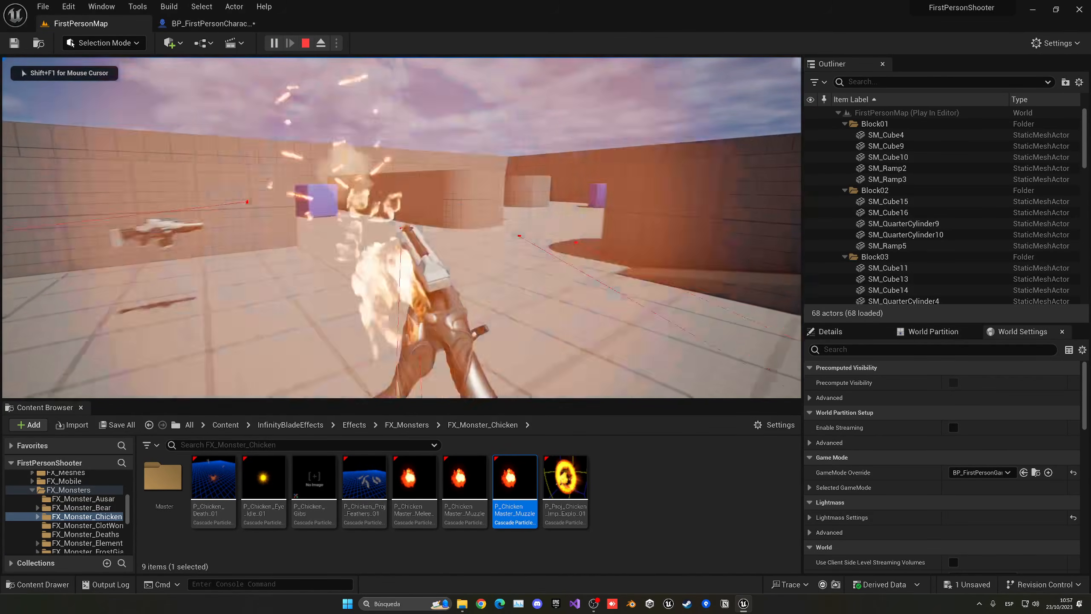
{"action": "left_click", "coordinate": [401, 227]}
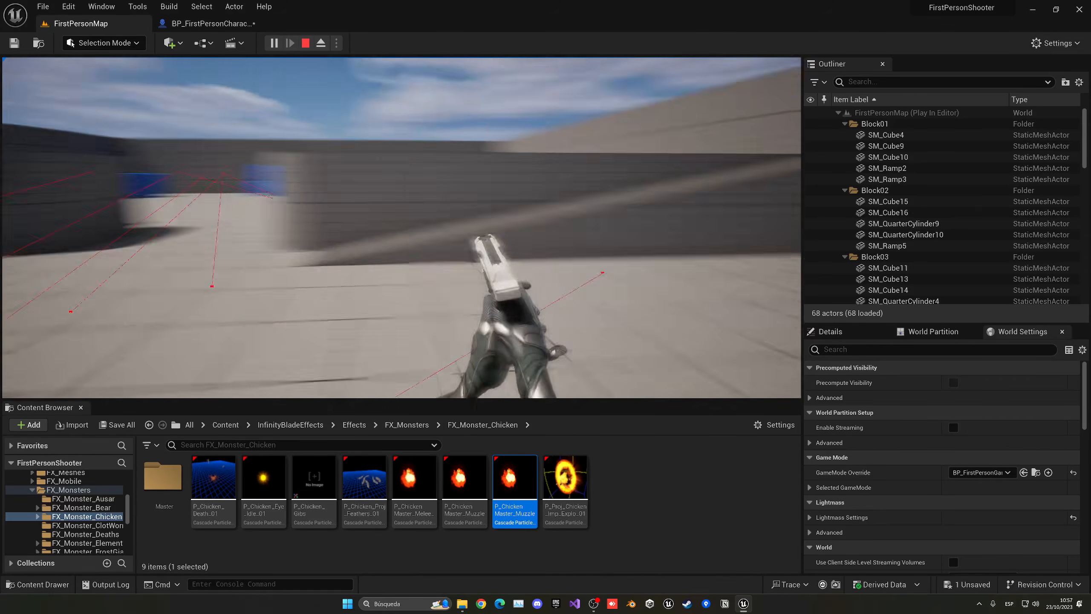
{"action": "left_click", "coordinate": [401, 228]}
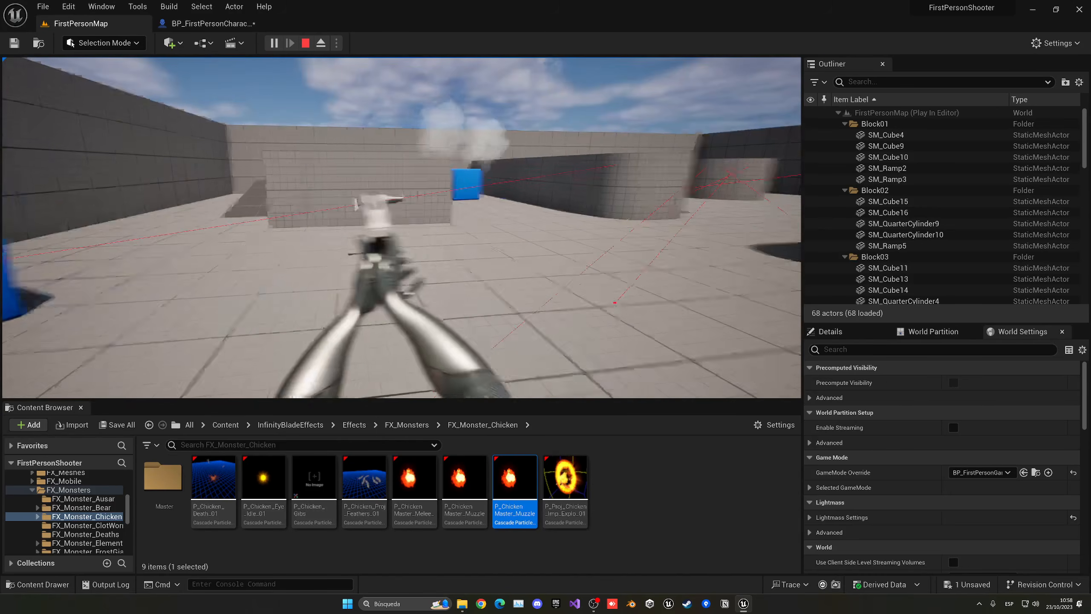
{"action": "key", "text": "w"}
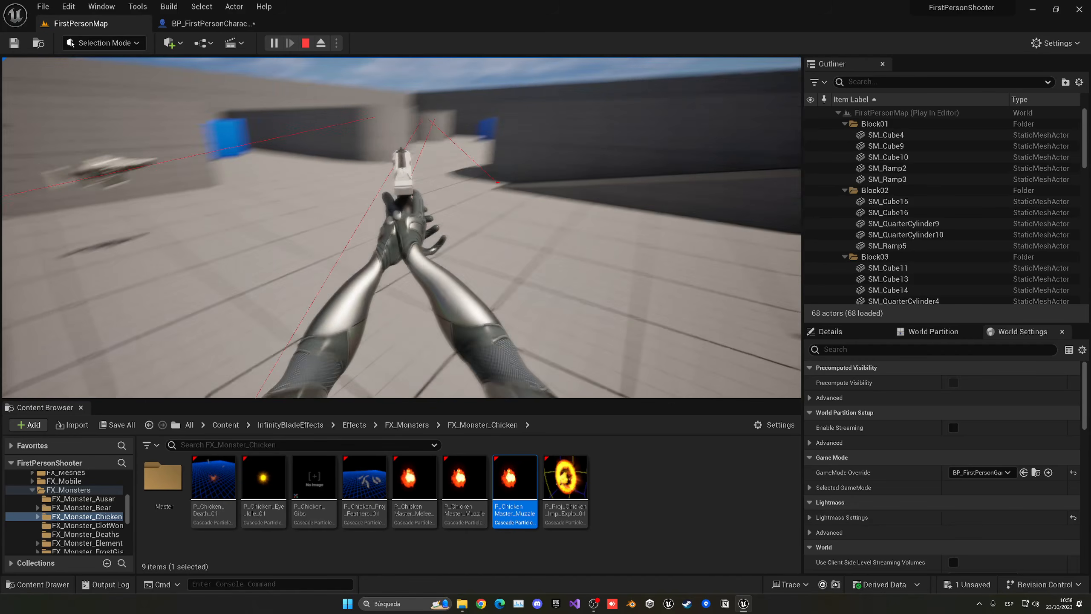
{"action": "left_click", "coordinate": [401, 228]}
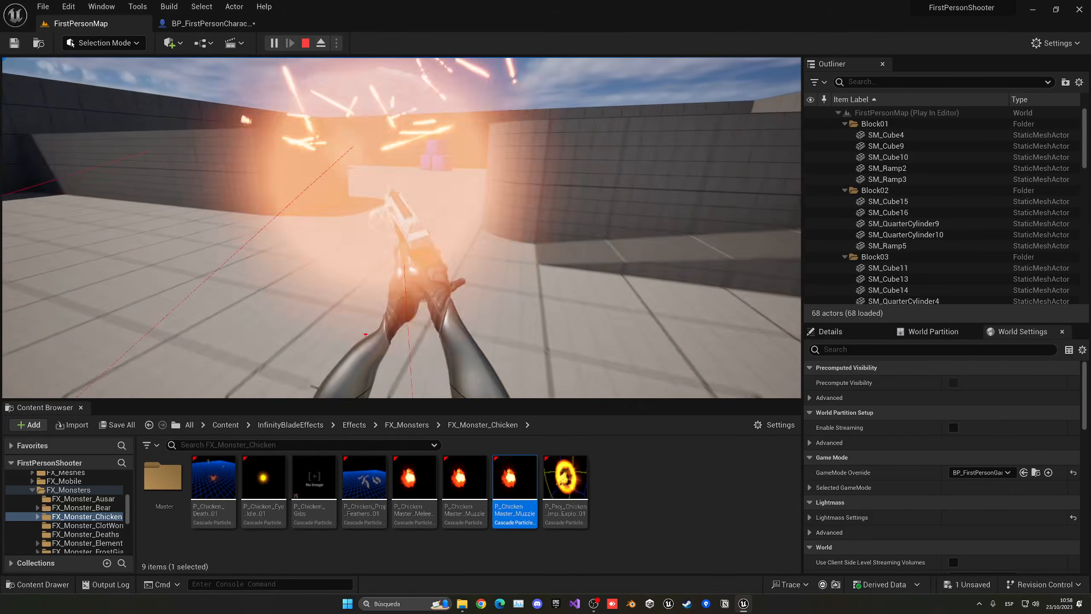
{"action": "left_click", "coordinate": [211, 23]}
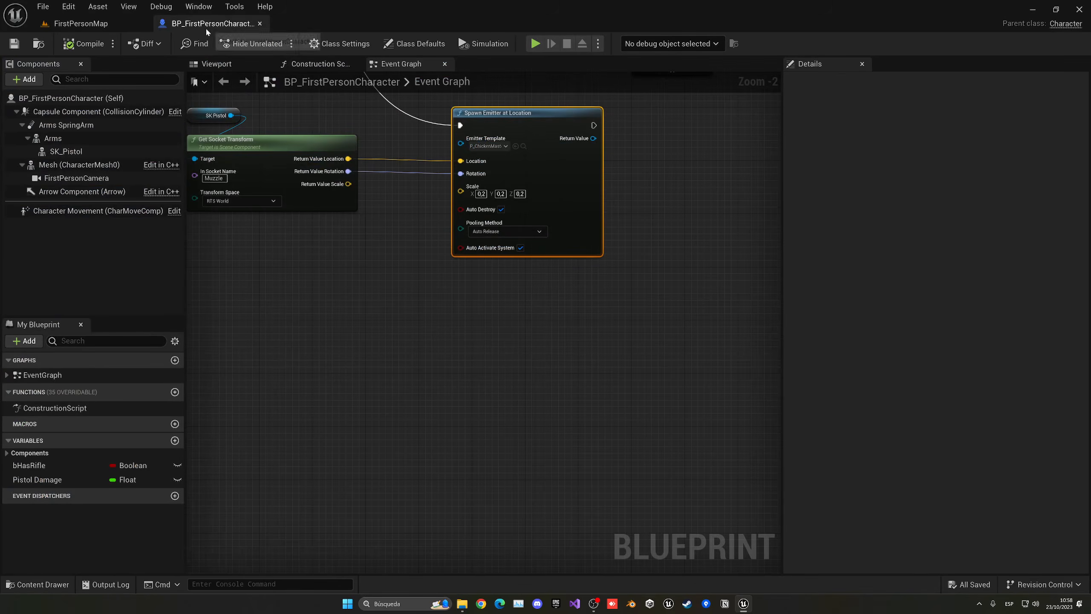
Step: Add a Spawn Emitter Attached node below Spawn Emitter at Location and move the incoming execution link onto it
{"action": "right_click_drag", "start_coordinate": [461, 162], "coordinate": [522, 221]}
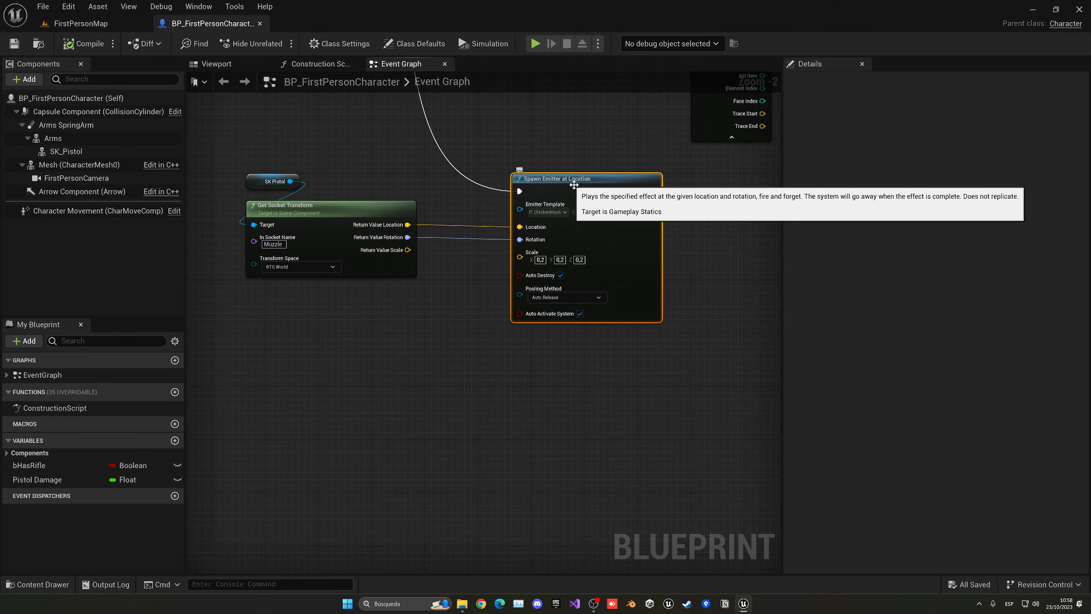
{"action": "scroll", "coordinate": [436, 261], "scroll_direction": "down", "scroll_amount": 1}
{"action": "right_click_drag", "start_coordinate": [437, 261], "coordinate": [396, 320]}
{"action": "right_click_drag", "start_coordinate": [444, 279], "coordinate": [467, 216]}
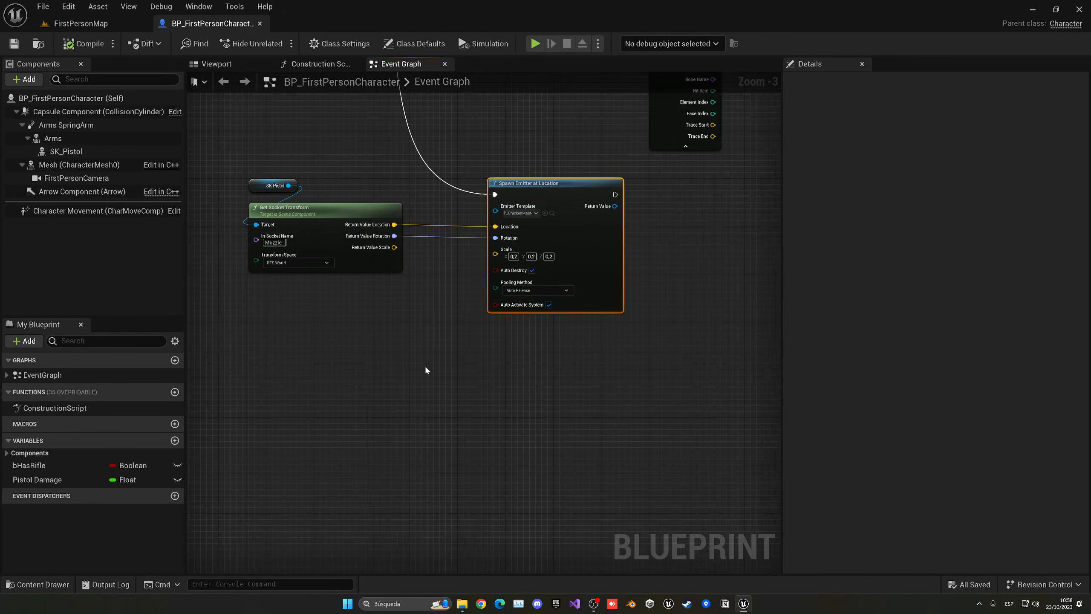
{"action": "right_click", "coordinate": [424, 365]}
{"action": "type", "text": "spawn emit"}
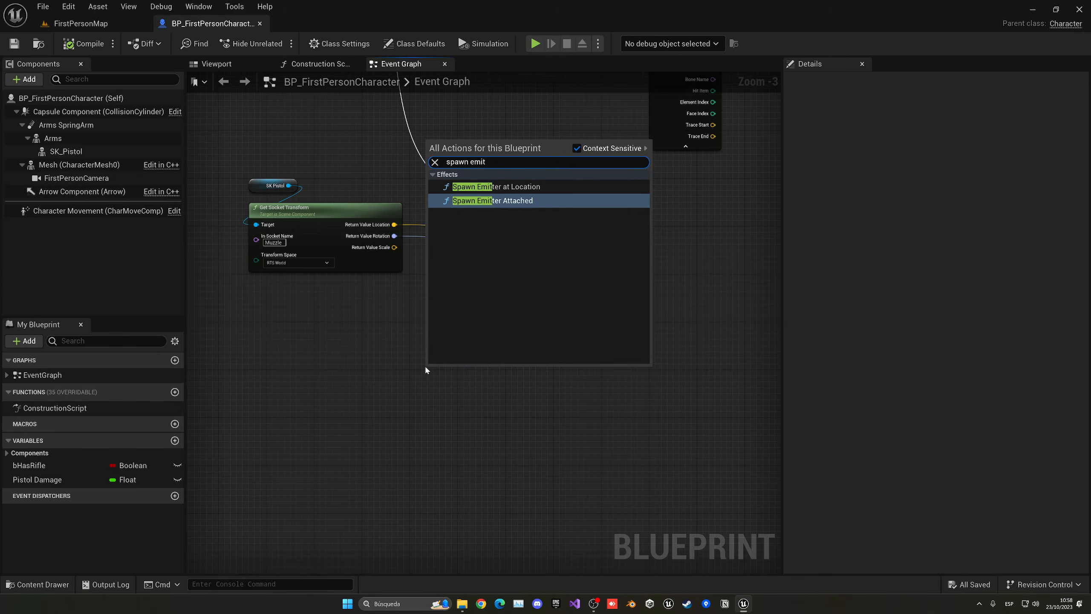
{"action": "key", "text": "Return"}
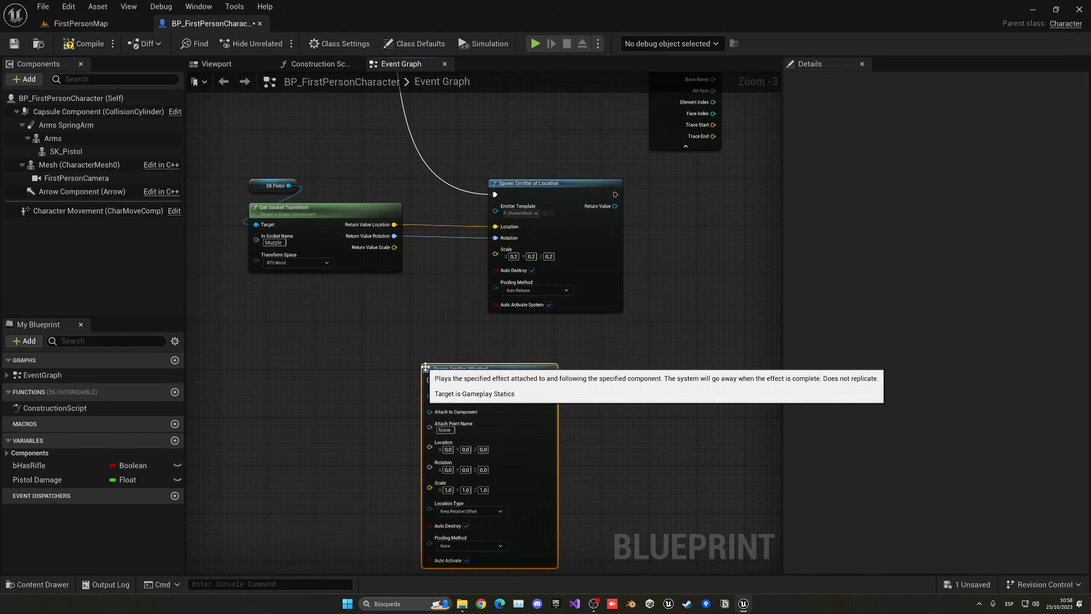
{"action": "left_click_drag", "start_coordinate": [504, 368], "coordinate": [564, 330]}
{"action": "right_click_drag", "start_coordinate": [563, 329], "coordinate": [582, 294]}
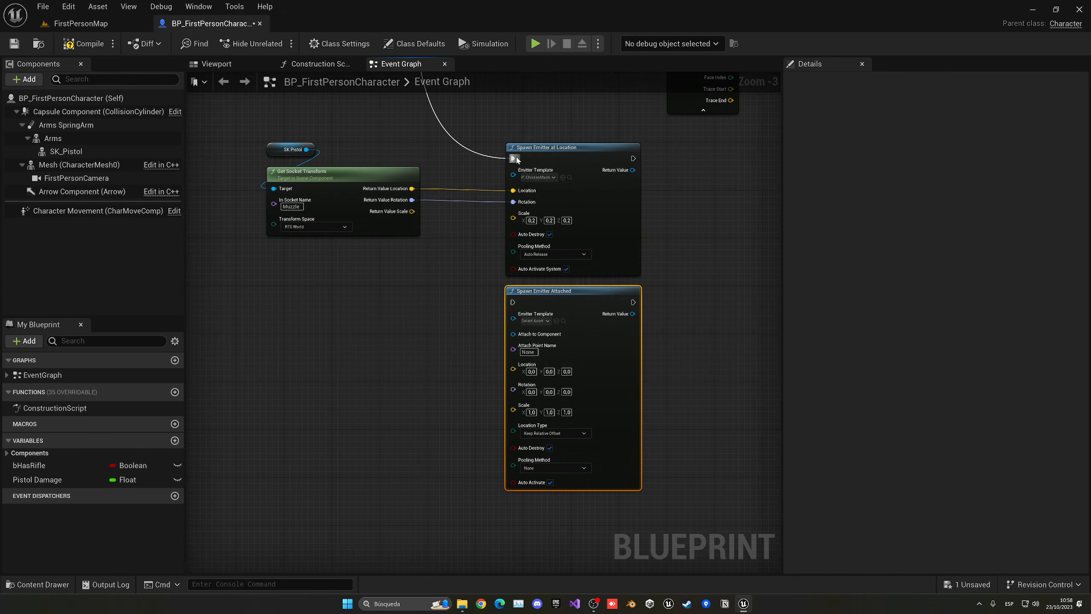
{"action": "left_click_drag", "start_coordinate": [513, 158], "coordinate": [513, 302], "text": "ctrl"}
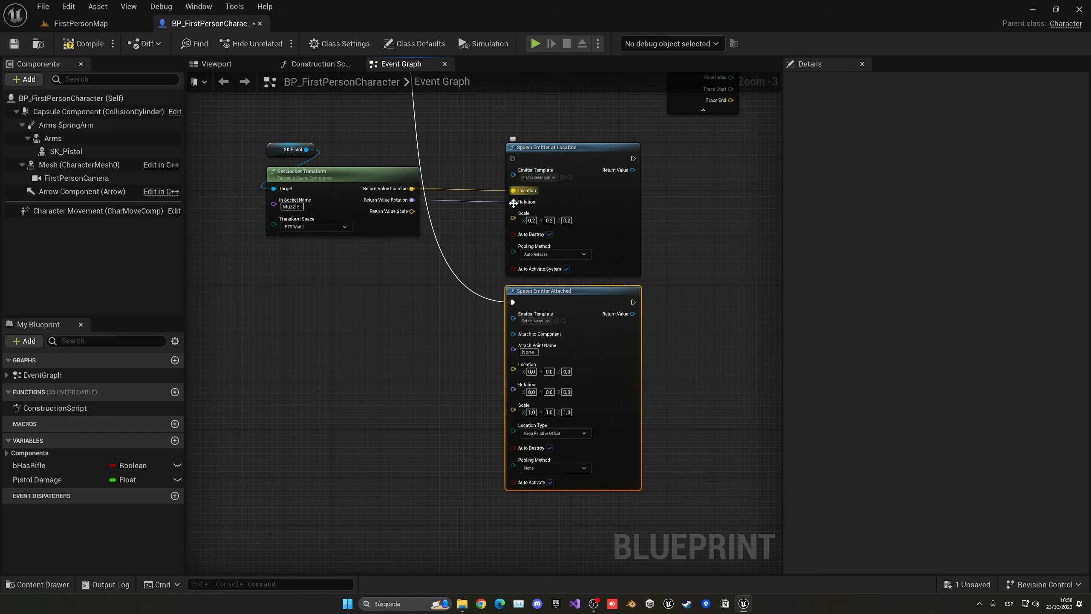
Step: Search "muzz" for Spawn Emitter Attached's Emitter Template and assign the duplicated ChickenMaster muzzle flash
{"action": "right_click_drag", "start_coordinate": [498, 303], "coordinate": [463, 288]}
{"action": "left_click", "coordinate": [500, 305]}
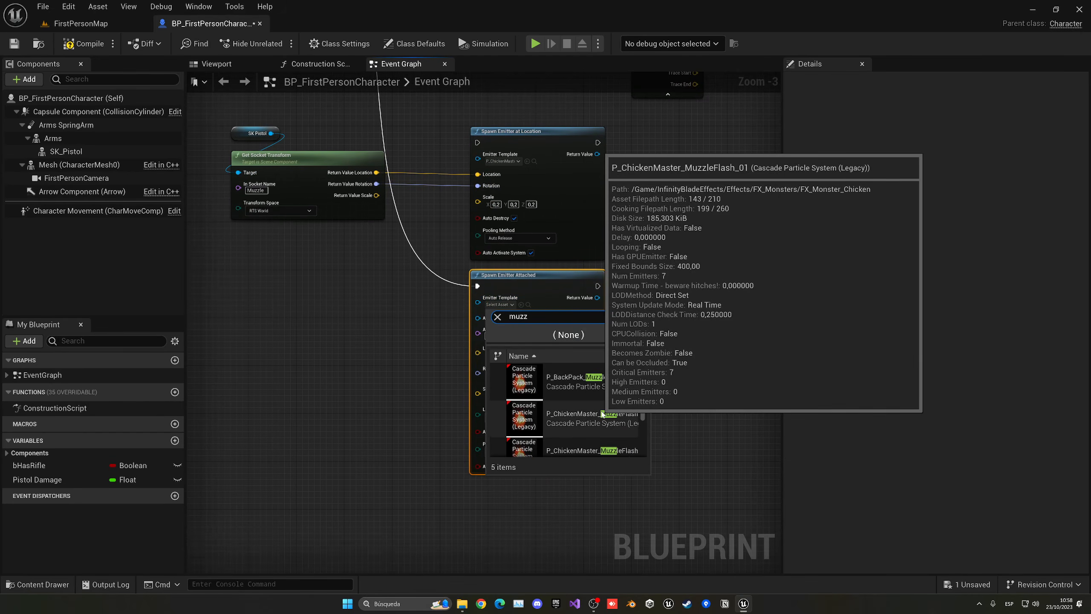
{"action": "scroll", "coordinate": [604, 412], "scroll_direction": "down", "scroll_amount": 1}
{"action": "left_click", "coordinate": [617, 431]}
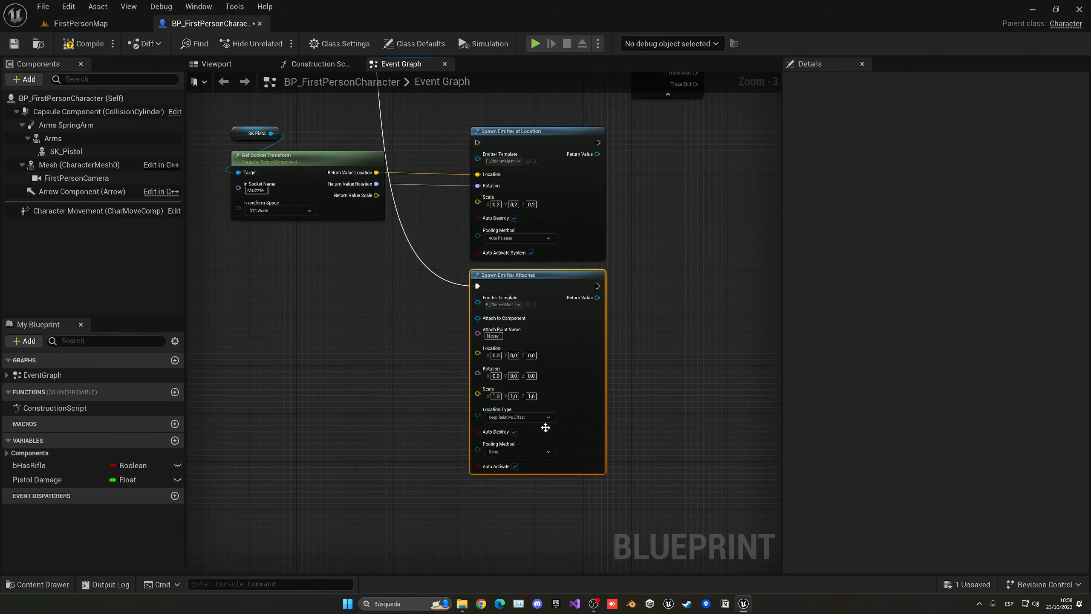
{"action": "right_click_drag", "start_coordinate": [597, 359], "coordinate": [628, 314]}
{"action": "right_click_drag", "start_coordinate": [490, 283], "coordinate": [480, 319]}
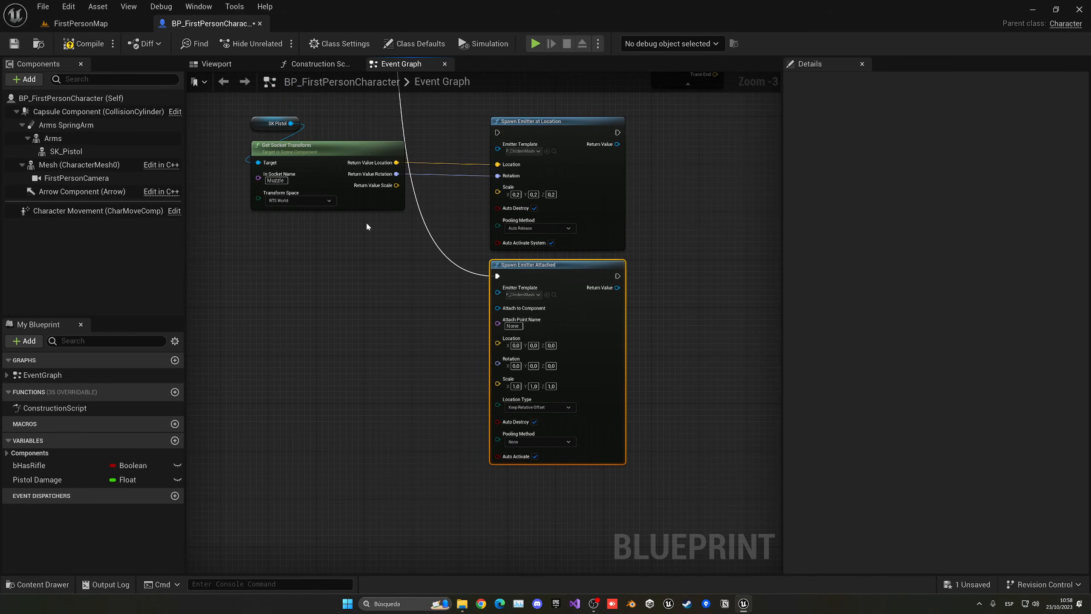
Step: Connect the SK Pistol node to Spawn Emitter Attached's Attach to Component input and set its Attach Point Name to Muzzle
{"action": "left_click_drag", "start_coordinate": [277, 123], "coordinate": [617, 312]}
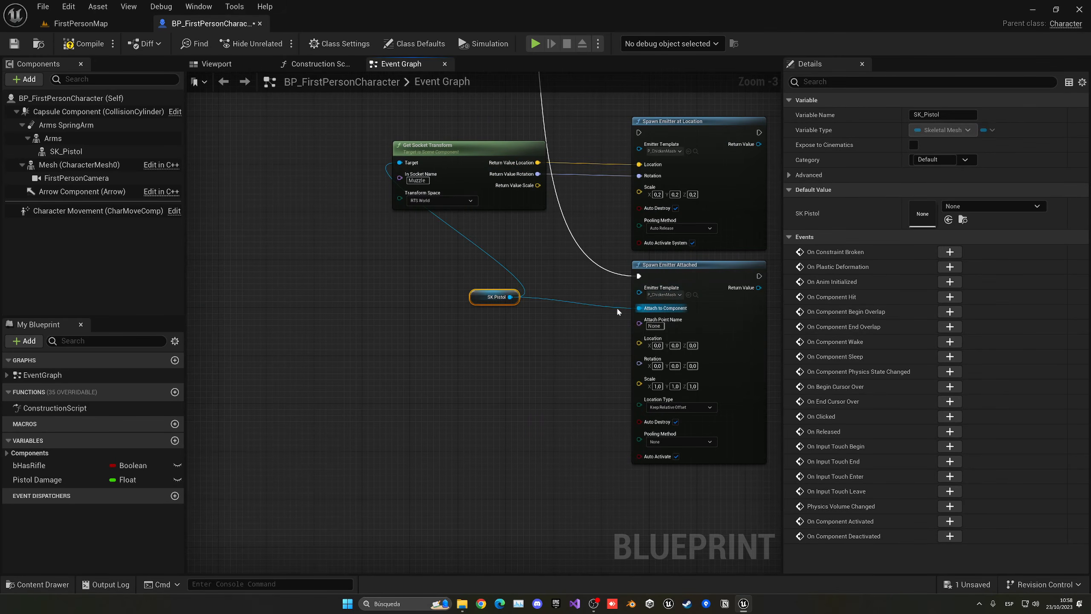
{"action": "left_click_drag", "start_coordinate": [484, 301], "coordinate": [551, 307]}
{"action": "right_click_drag", "start_coordinate": [576, 320], "coordinate": [436, 272]}
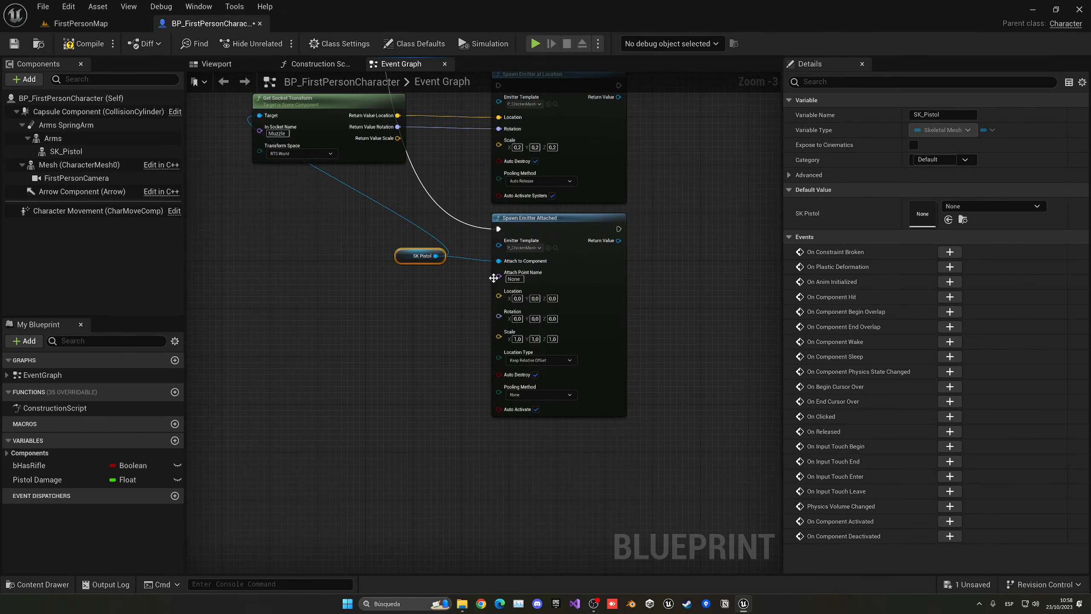
{"action": "left_click", "coordinate": [517, 278]}
{"action": "type", "text": "Muzzle"}
{"action": "key", "text": "Return"}
{"action": "left_click", "coordinate": [412, 330]}
Step: Set Spawn Emitter Attached's Pooling Method to Auto Release, and compile the character blueprint
{"action": "right_click_drag", "start_coordinate": [482, 266], "coordinate": [388, 222]}
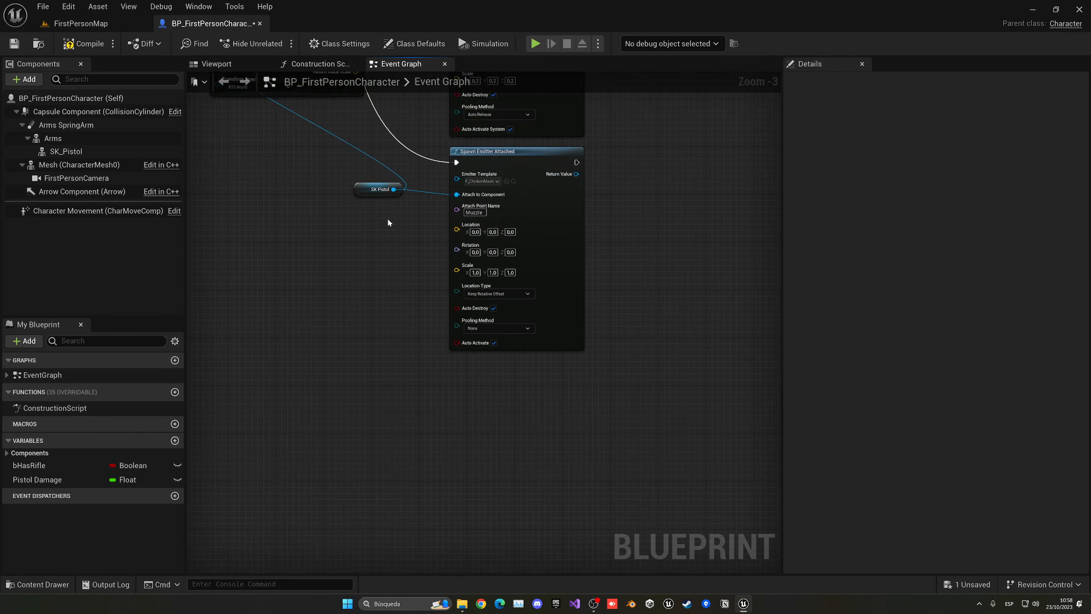
{"action": "right_click_drag", "start_coordinate": [486, 270], "coordinate": [445, 289]}
{"action": "left_click", "coordinate": [465, 314]}
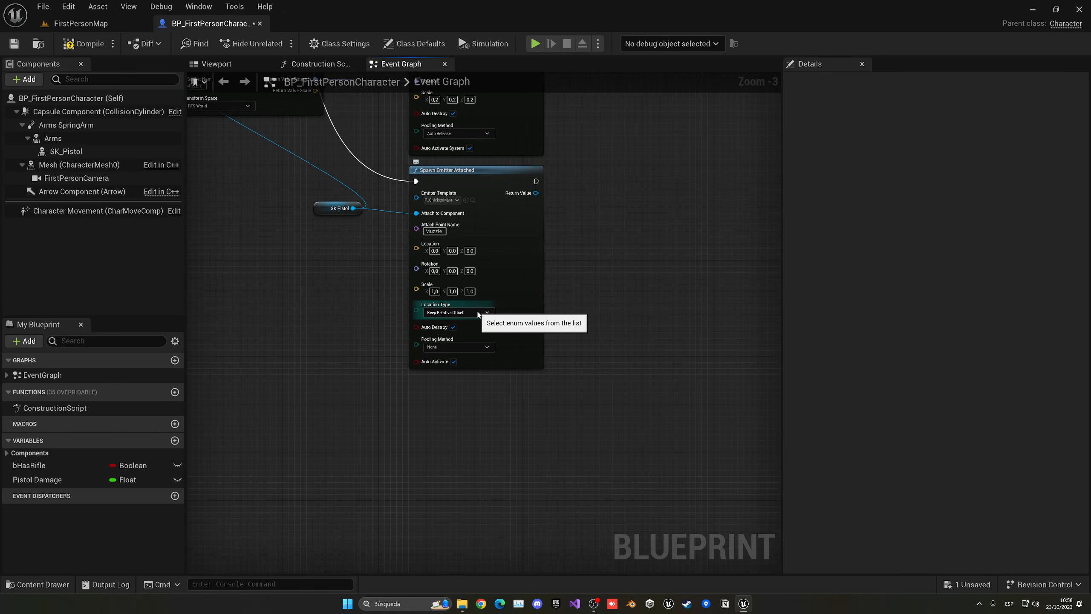
{"action": "left_click", "coordinate": [469, 365]}
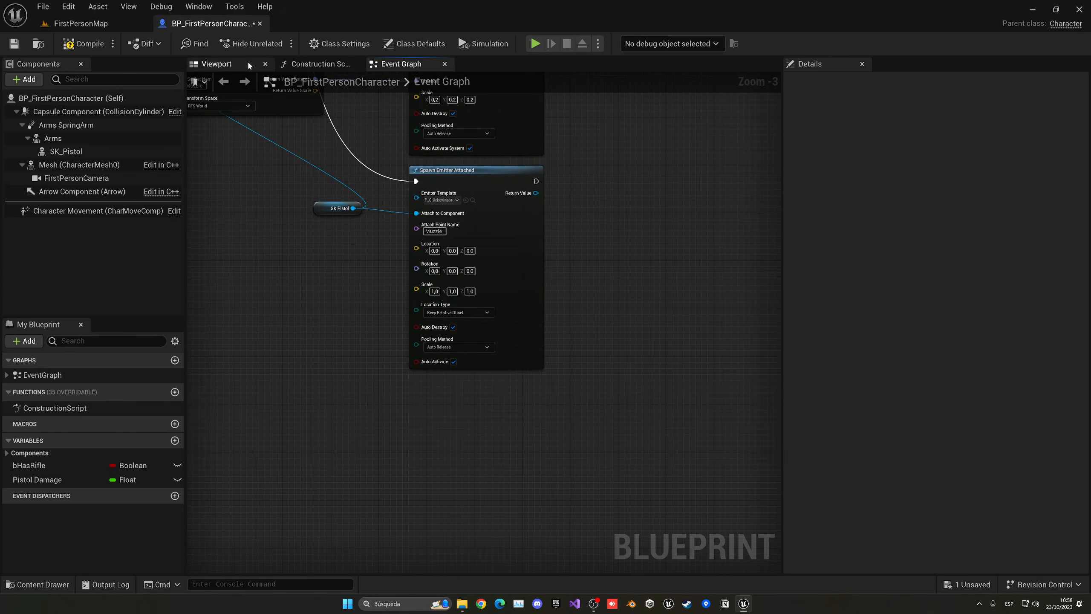
{"action": "left_click", "coordinate": [93, 50]}
Step: Play the game preview, fire the pistol repeatedly while turning to examine the attached muzzle flash, and stop playing
{"action": "left_click", "coordinate": [535, 44]}
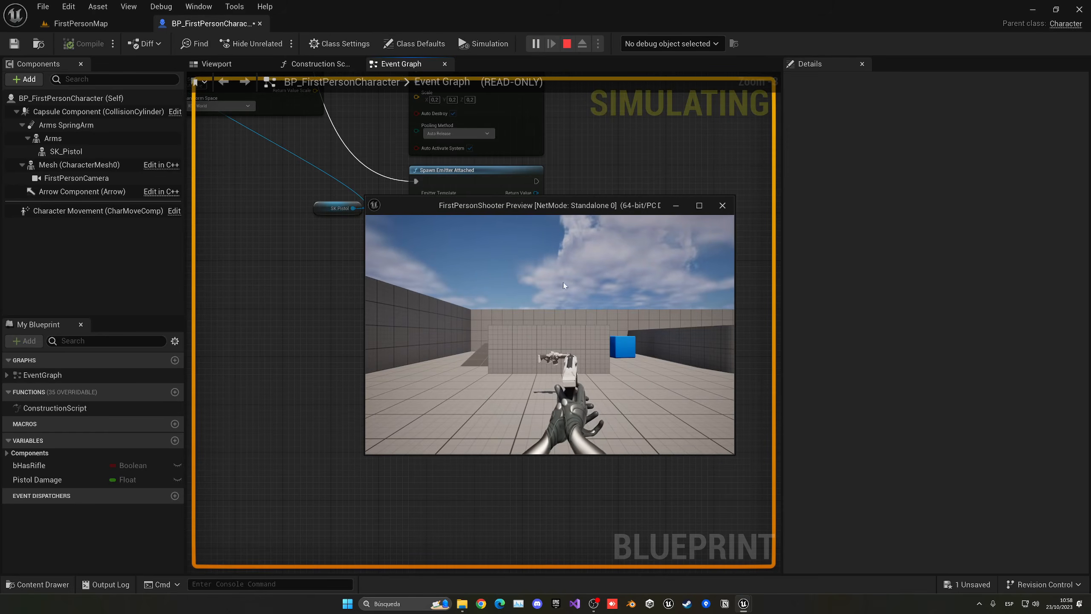
{"action": "left_click", "coordinate": [550, 336]}
{"action": "left_click", "coordinate": [550, 335]}
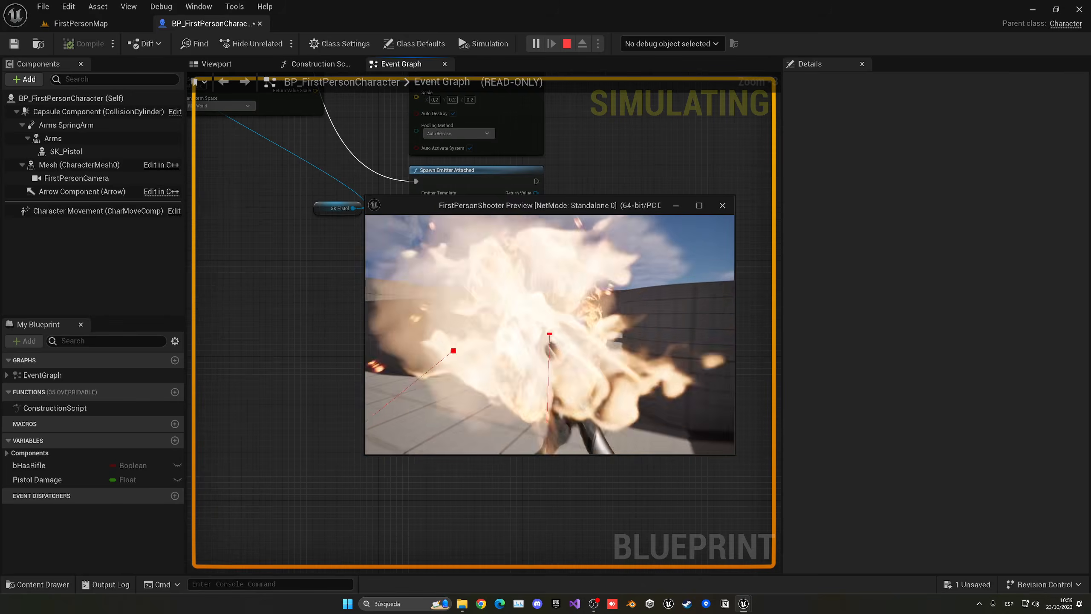
{"action": "left_click", "coordinate": [550, 335]}
{"action": "key", "text": "Escape"}
Step: Set Spawn Emitter Attached's Scale to 0,2 on X, Y and Z, and compile the character blueprint
{"action": "left_click", "coordinate": [434, 292]}
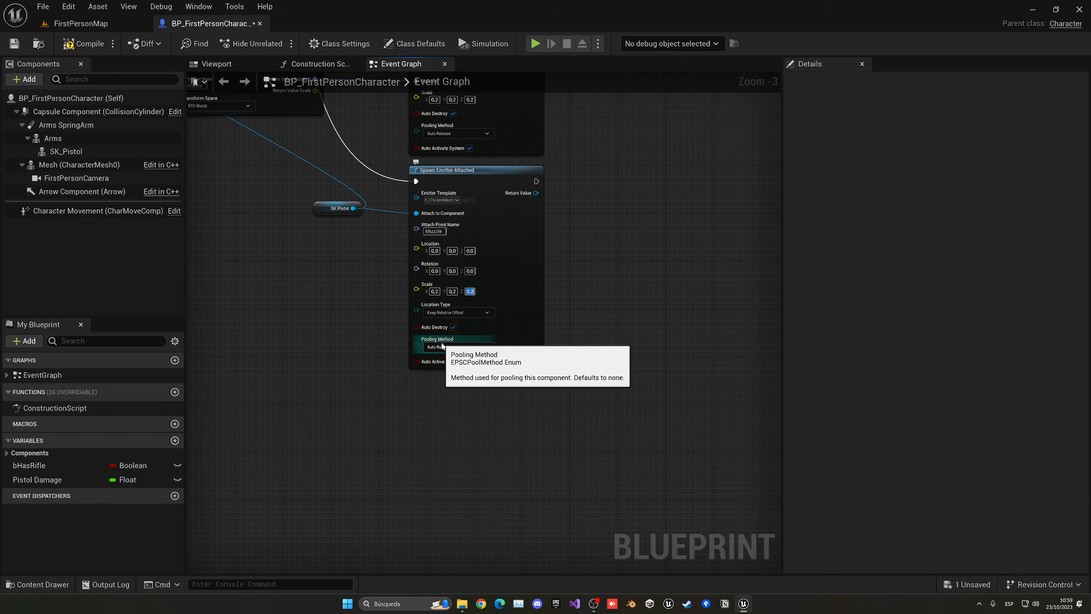
{"action": "left_click", "coordinate": [80, 43]}
Step: Play the preview again, move and fire several shots to examine the smaller attached flash, and stop playing
{"action": "left_click", "coordinate": [533, 43]}
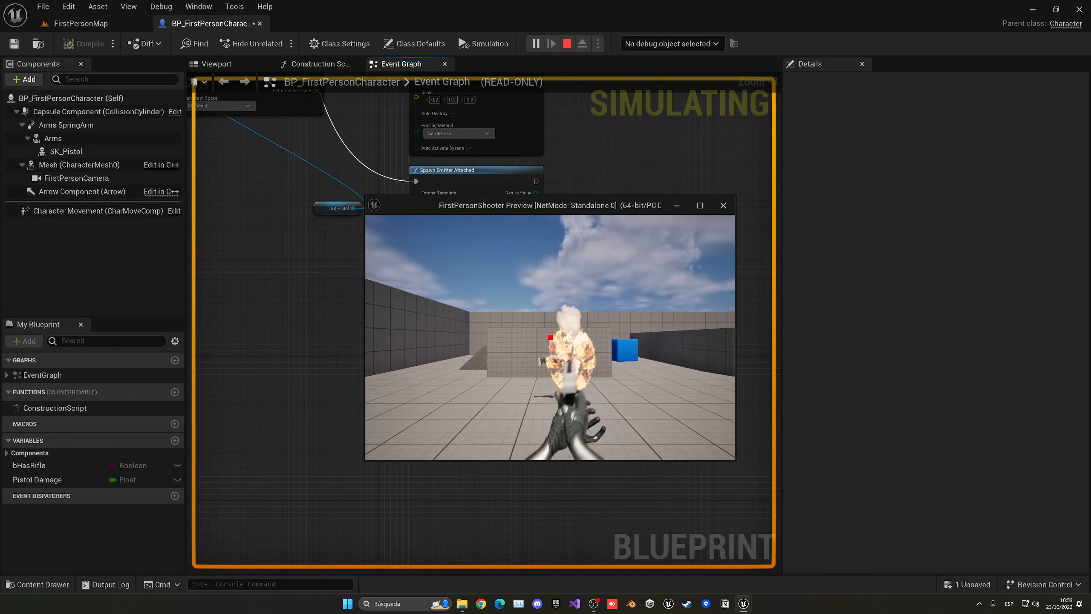
{"action": "left_click", "coordinate": [550, 336]}
{"action": "key", "text": "w"}
{"action": "left_click", "coordinate": [550, 337]}
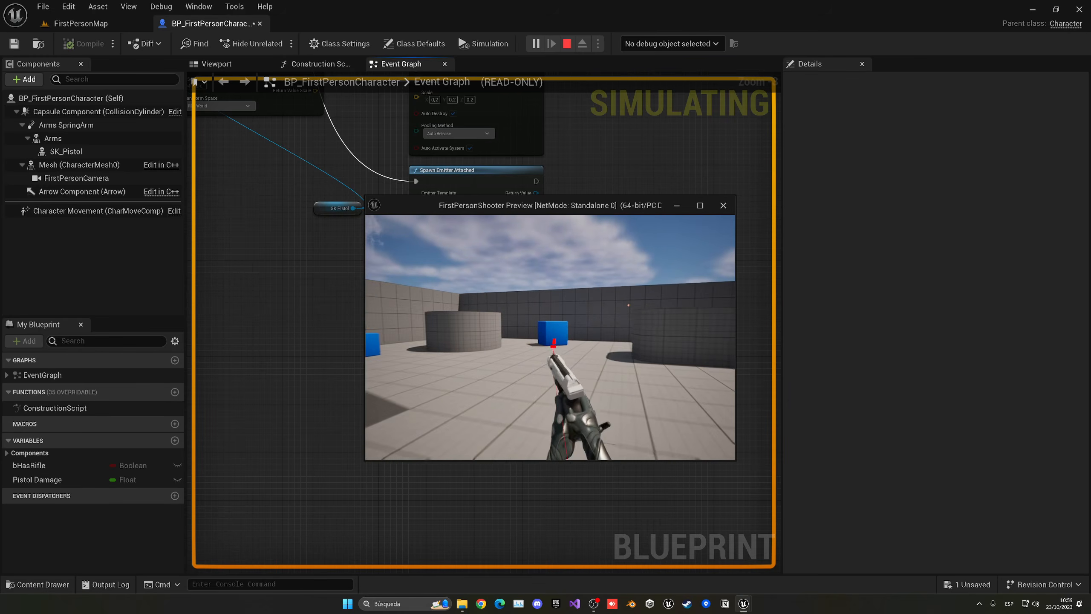
{"action": "left_click", "coordinate": [550, 337]}
{"action": "left_click", "coordinate": [550, 337]}
{"action": "key", "text": "Escape"}
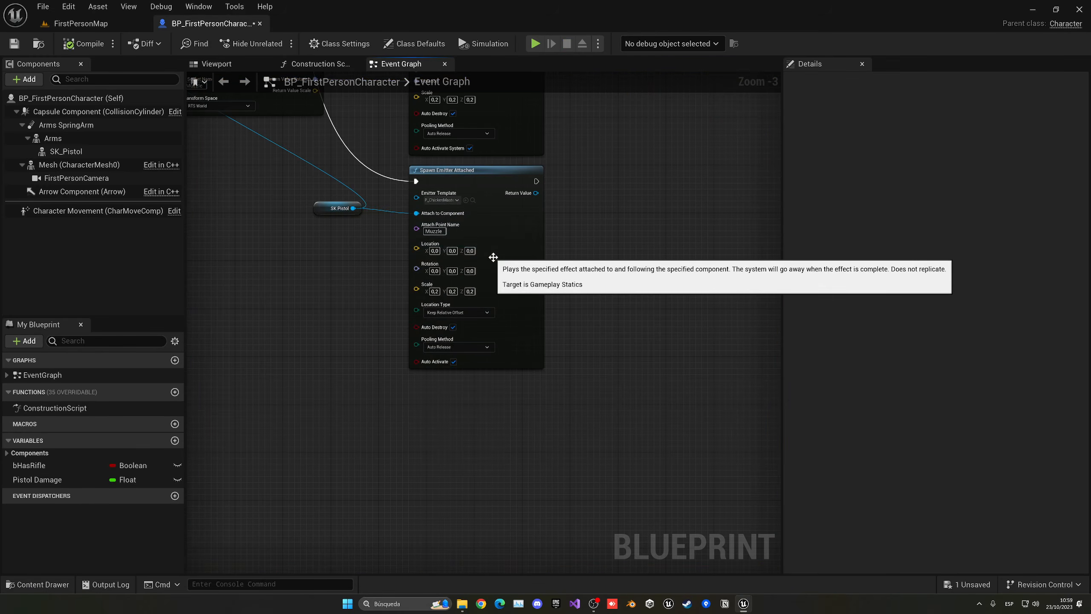
Step: Delete the unused Spawn Emitter at Location and Get Socket Transform nodes, and move Spawn Emitter Attached up into the freed space
{"action": "key", "text": "ctrl+s"}
{"action": "right_click_drag", "start_coordinate": [544, 180], "coordinate": [675, 331]}
{"action": "left_click", "coordinate": [626, 217]}
{"action": "key", "text": "Delete"}
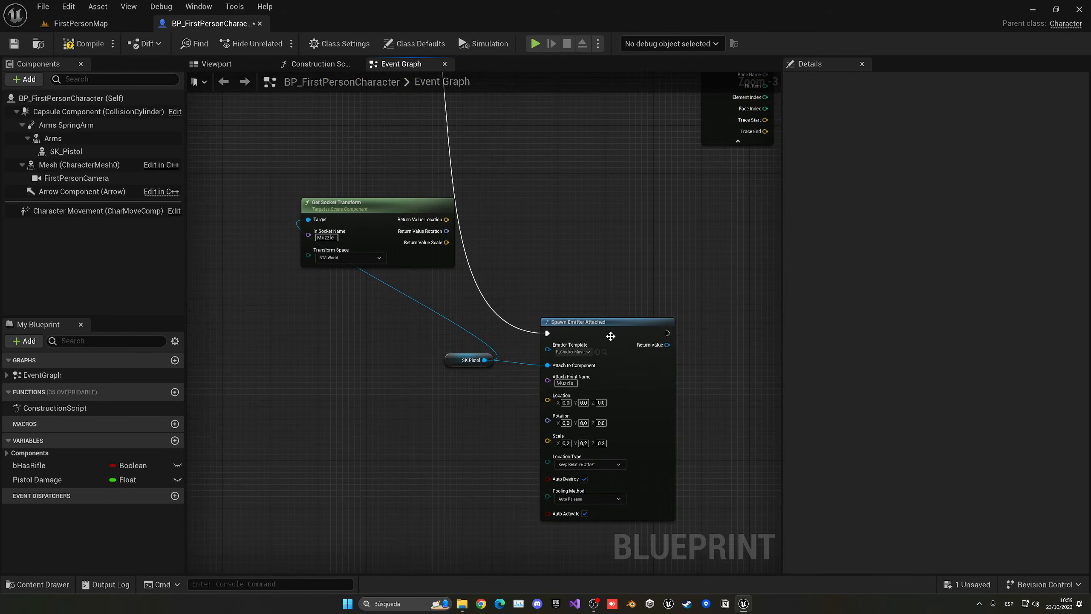
{"action": "left_click_drag", "start_coordinate": [602, 322], "coordinate": [601, 239]}
{"action": "left_click", "coordinate": [393, 237]}
{"action": "key", "text": "Delete"}
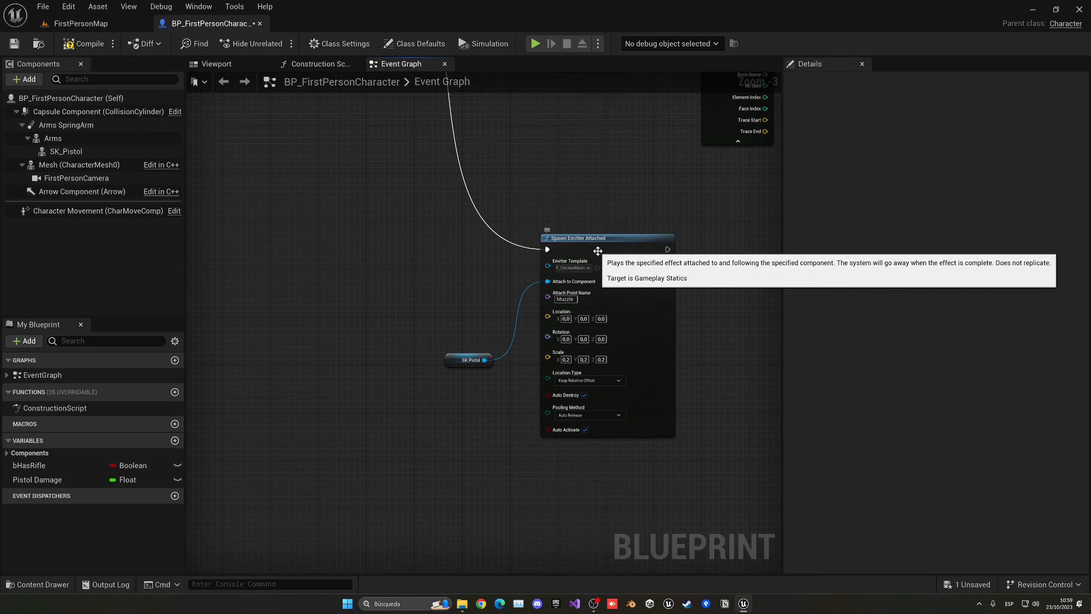
Step: Move the SK Pistol and Spawn Emitter Attached nodes up together closer to the line trace nodes, and compile
{"action": "scroll", "coordinate": [554, 253], "scroll_direction": "down", "scroll_amount": 2}
{"action": "left_click", "coordinate": [484, 278]}
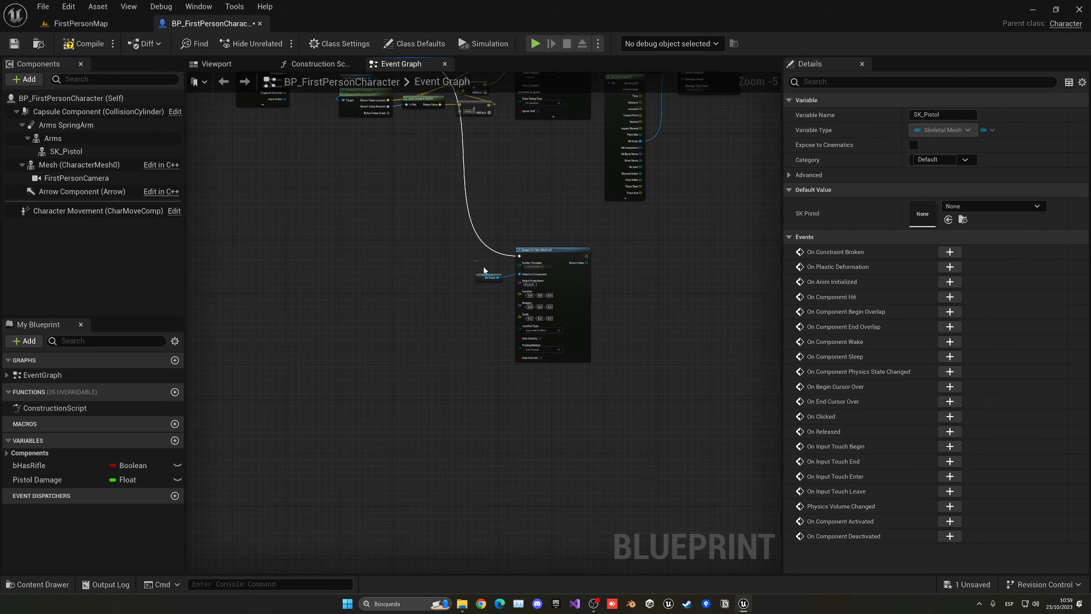
{"action": "left_click", "coordinate": [558, 258], "text": "ctrl"}
{"action": "left_click_drag", "start_coordinate": [557, 258], "coordinate": [557, 187]}
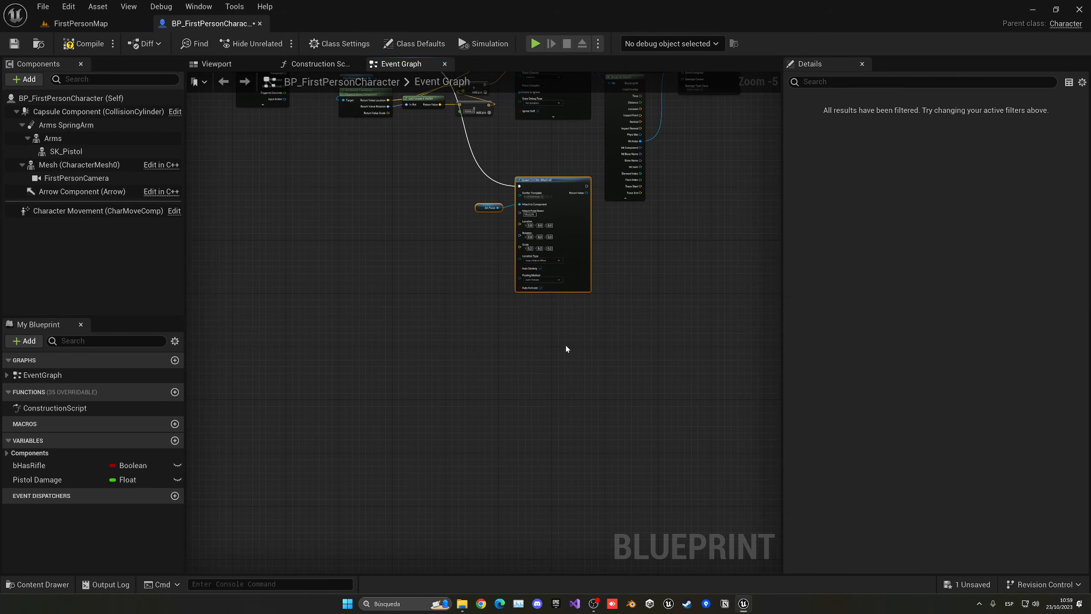
{"action": "left_click", "coordinate": [565, 344]}
{"action": "right_click_drag", "start_coordinate": [482, 306], "coordinate": [469, 417]}
{"action": "left_click", "coordinate": [89, 47]}
Step: Play FirstPersonMap and fire the pistol while looking around to check the finished muzzle flash, then stop playing
{"action": "left_click", "coordinate": [115, 28]}
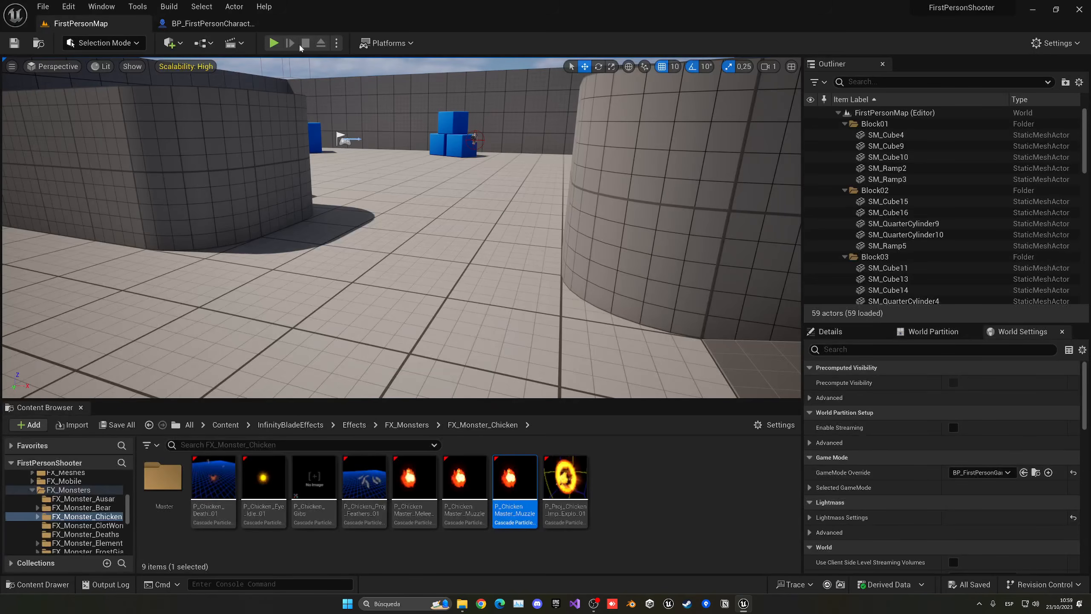
{"action": "left_click", "coordinate": [283, 43]}
{"action": "left_click", "coordinate": [400, 228]}
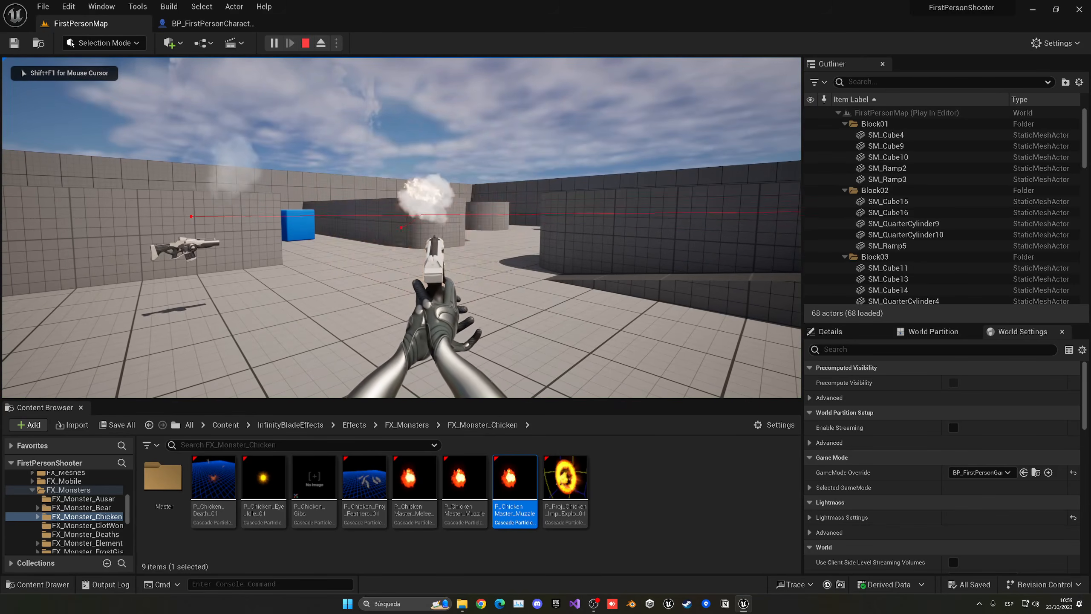
{"action": "left_click", "coordinate": [400, 227]}
{"action": "key", "text": "Escape"}
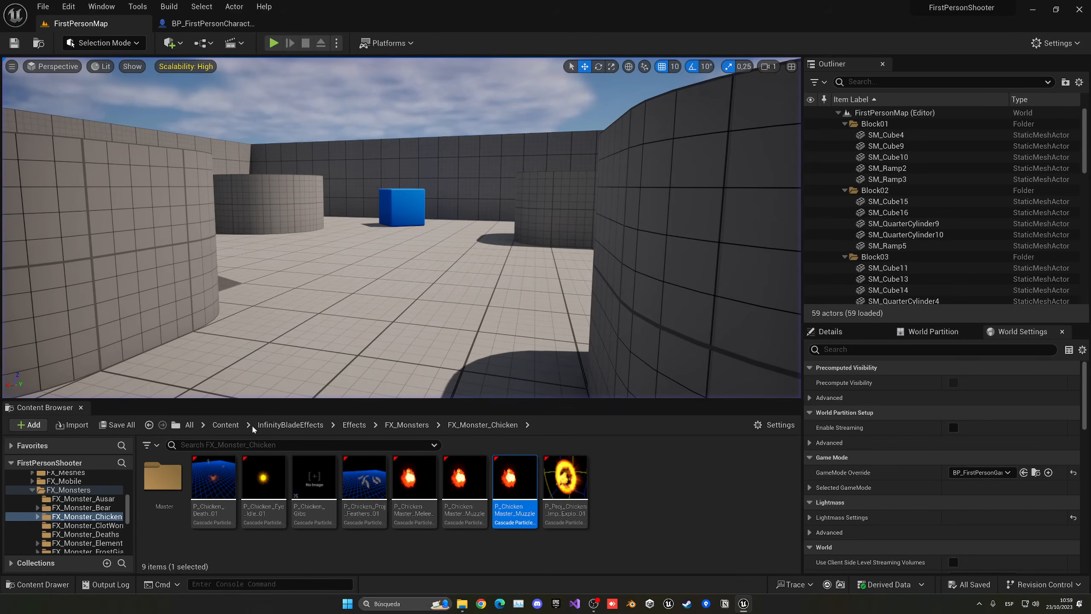
Step: Create a folder named Blueprints in the project's Content folder and open it
{"action": "left_click", "coordinate": [225, 425]}
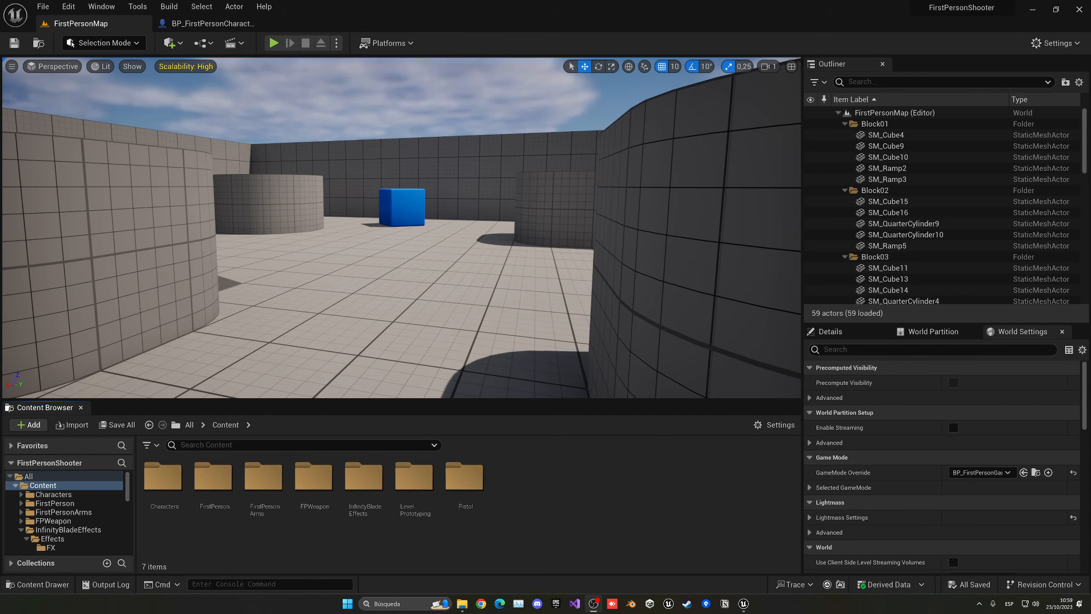
{"action": "right_click", "coordinate": [580, 486]}
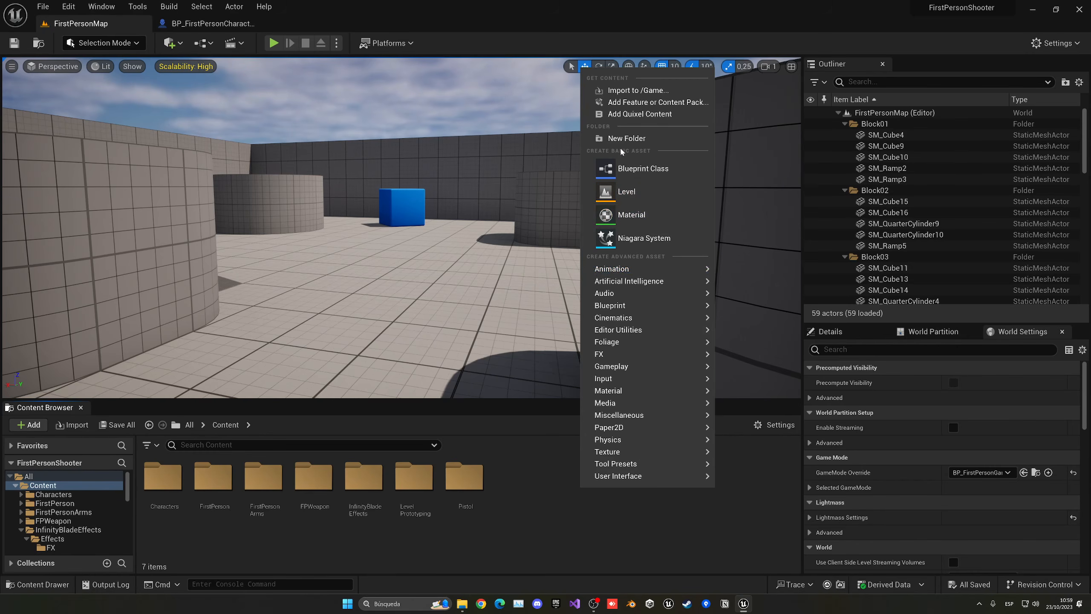
{"action": "left_click", "coordinate": [626, 138]}
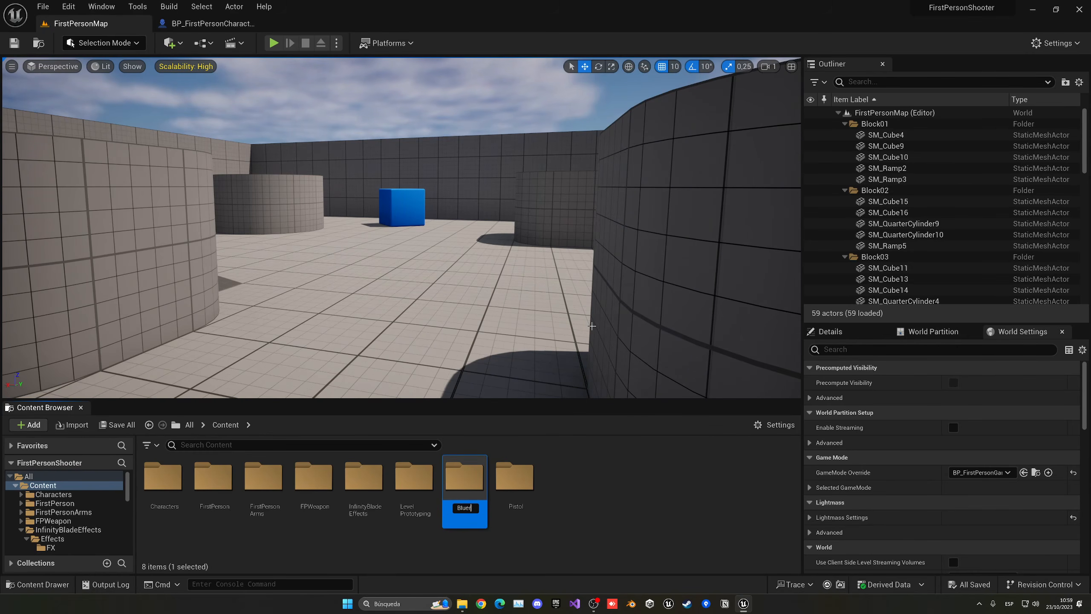
{"action": "type", "text": "Blueprints"}
{"action": "key", "text": "Return"}
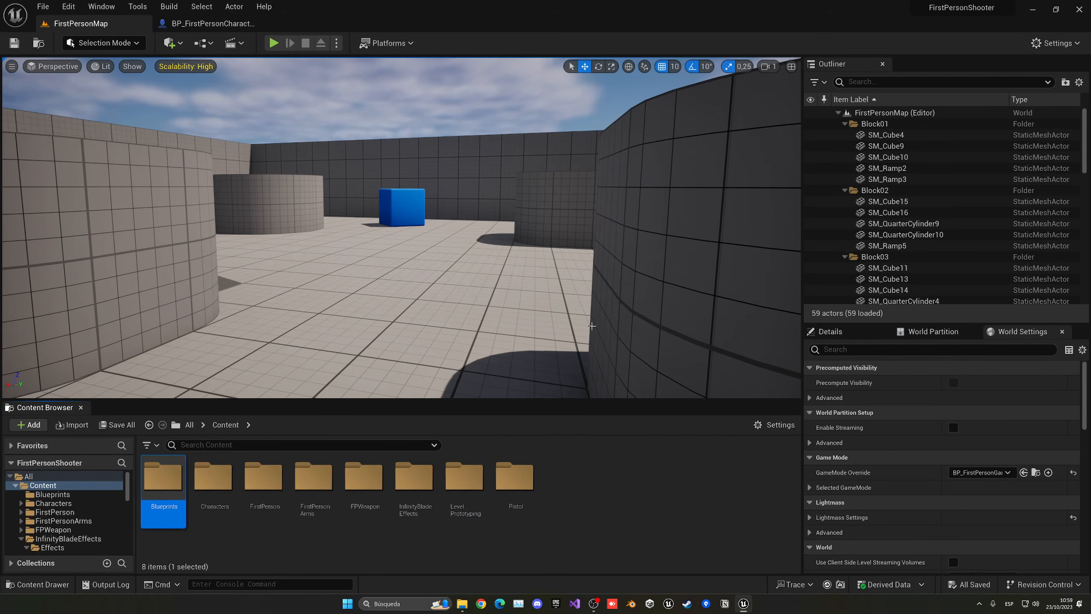
{"action": "key", "text": "Return"}
Step: Create a blueprint class with LegacyCameraShake as parent, name it BP_ShootCameraShake, and open it
{"action": "right_click", "coordinate": [253, 493]}
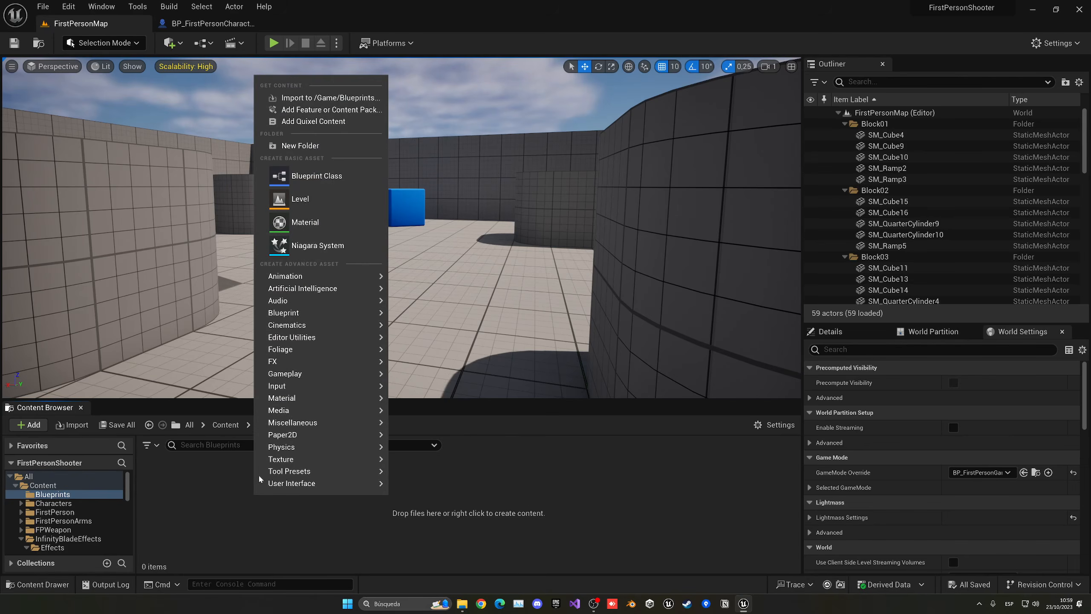
{"action": "left_click", "coordinate": [301, 181]}
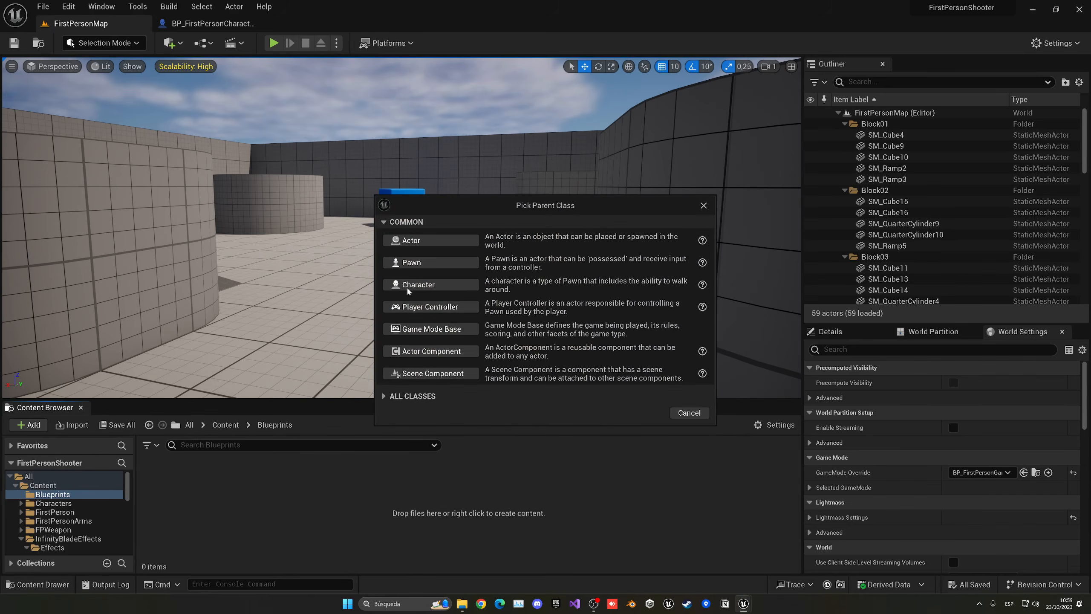
{"action": "left_click", "coordinate": [389, 398]}
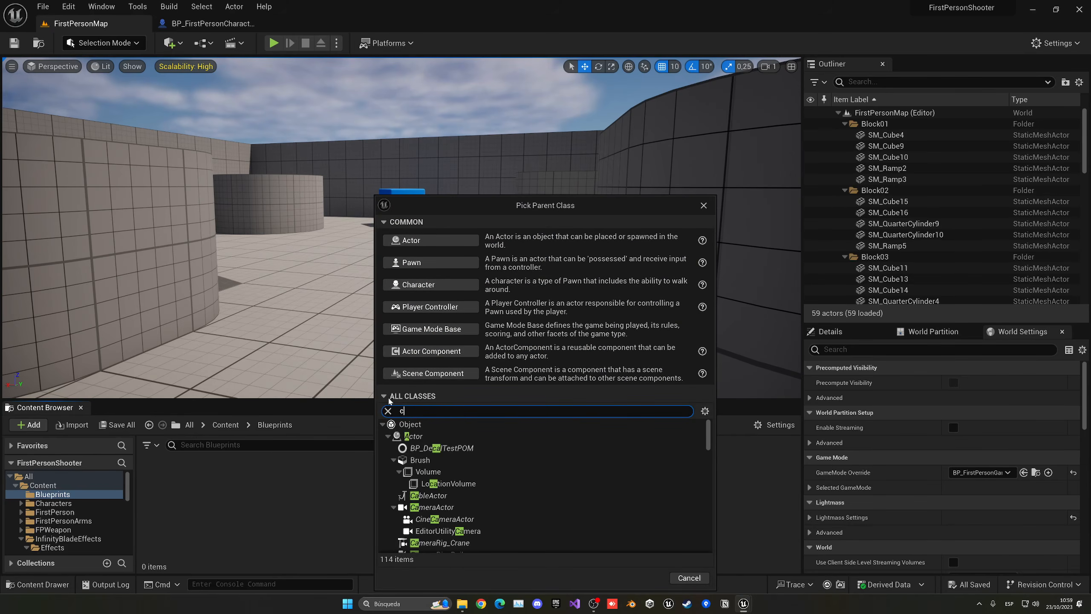
{"action": "key", "text": "BackSpace"}
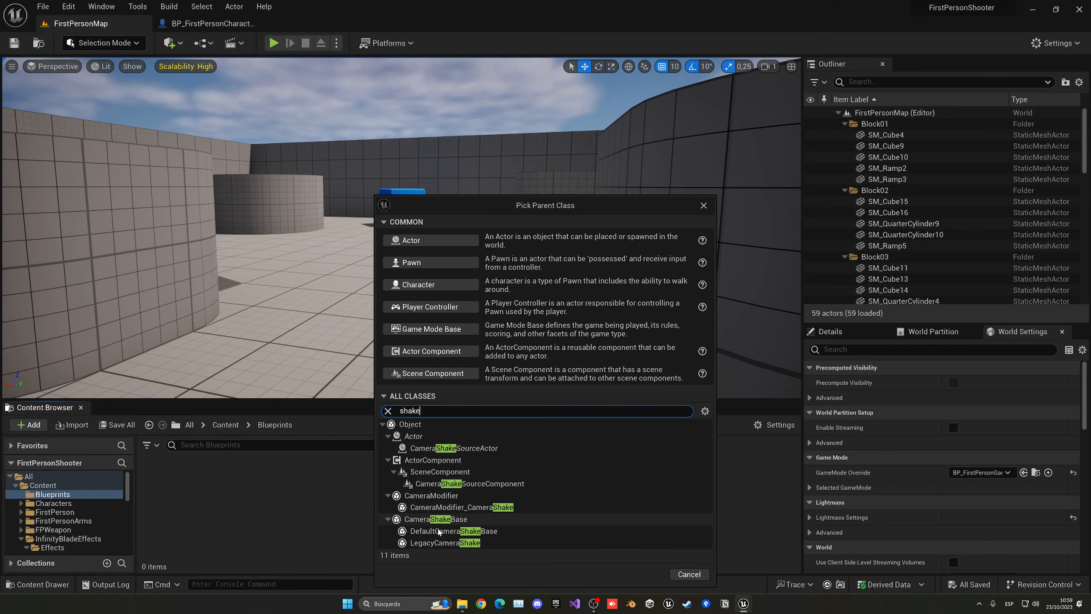
{"action": "left_click", "coordinate": [483, 544]}
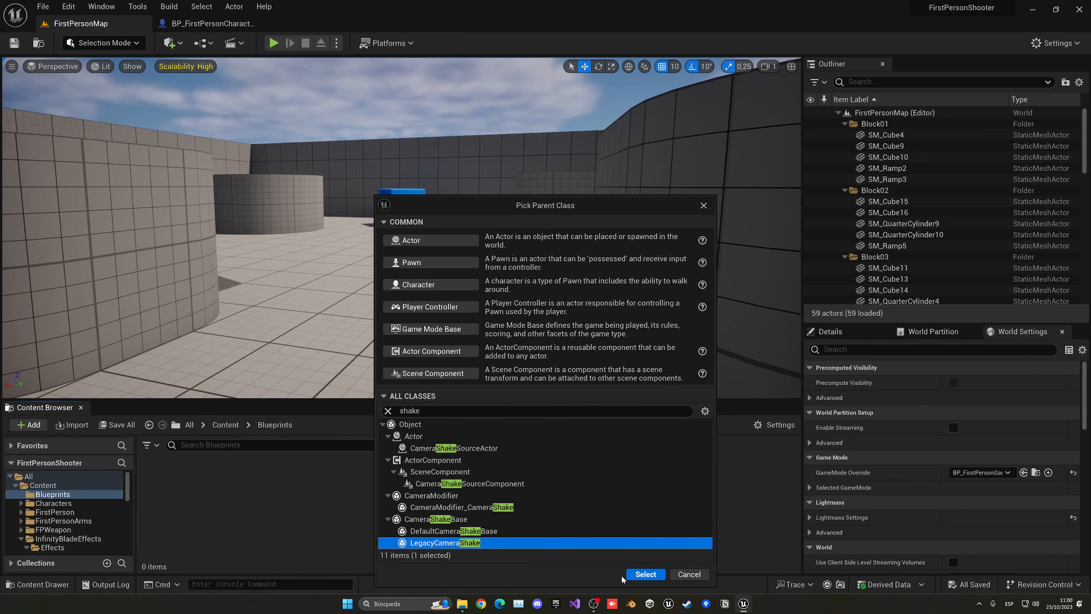
{"action": "left_click", "coordinate": [644, 574]}
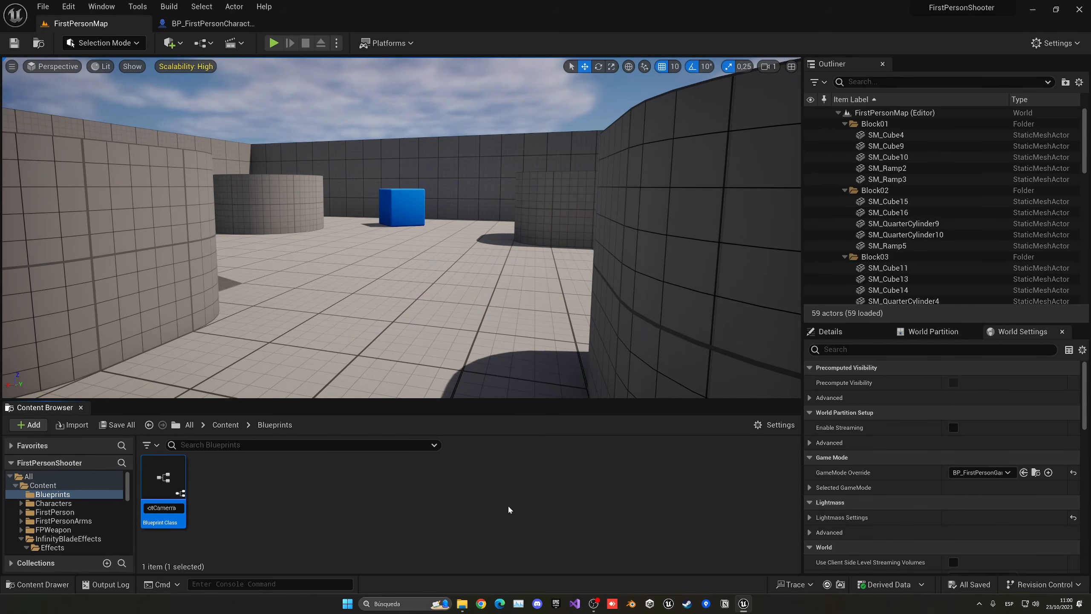
{"action": "type", "text": "BP_ShootCameraShake"}
{"action": "key", "text": "Return"}
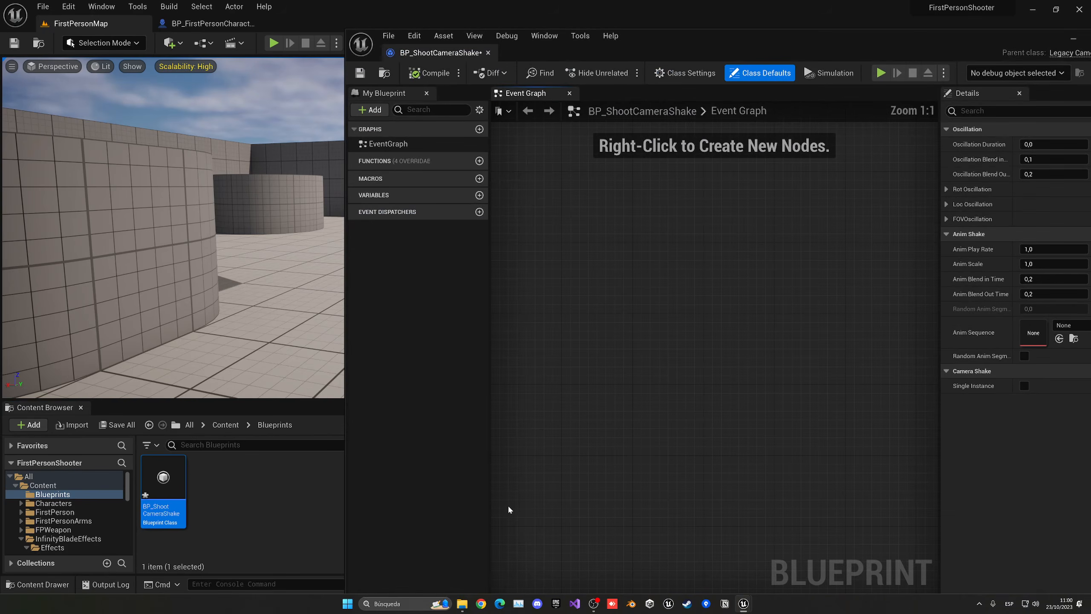
Step: Dock the BP_ShootCameraShake editor beside the other open editors and set its Oscillation Duration to 0,25
{"action": "left_click_drag", "start_coordinate": [440, 53], "coordinate": [327, 23]}
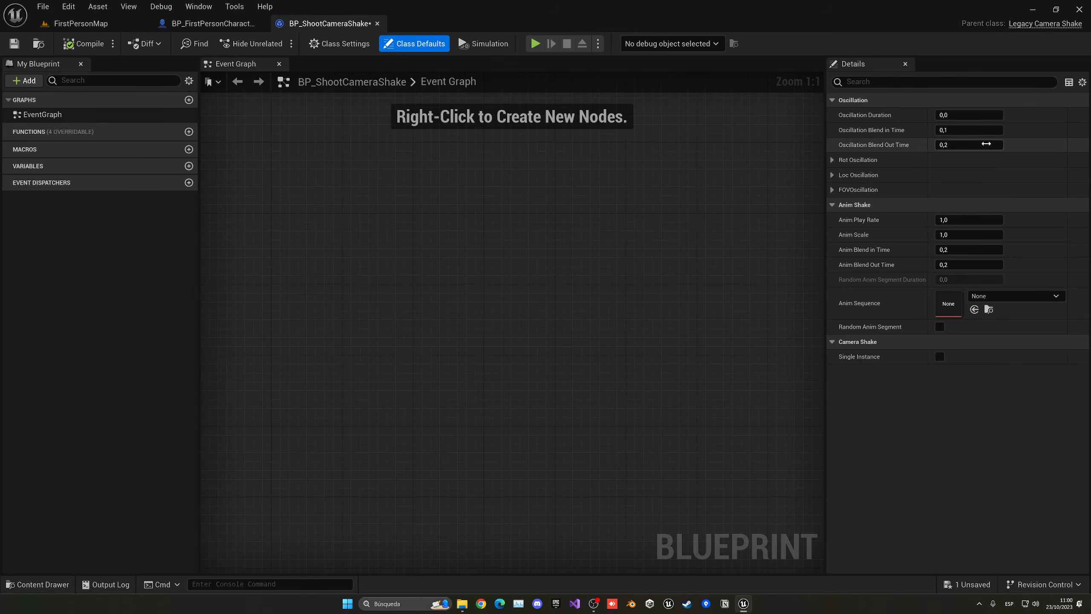
{"action": "left_click", "coordinate": [968, 114]}
{"action": "type", "text": ".2"}
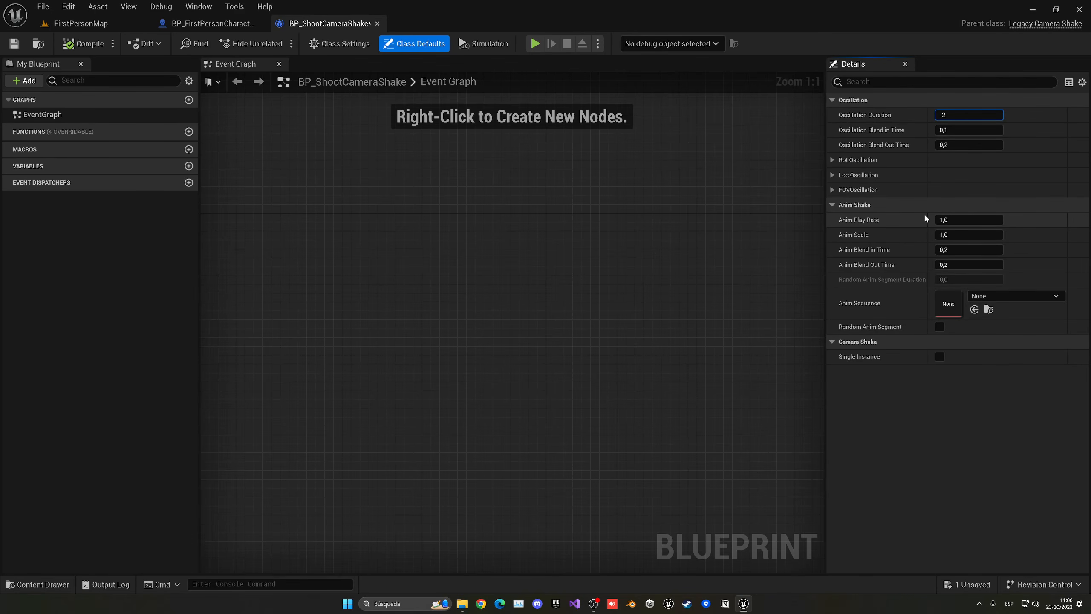
{"action": "type", "text": "5"}
{"action": "key", "text": "Return"}
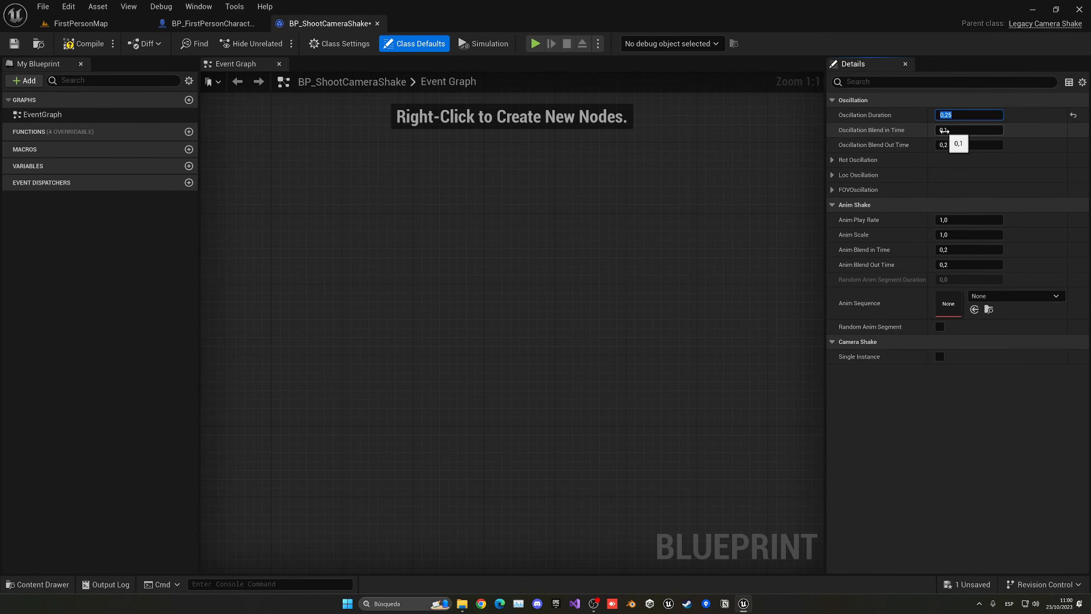
Step: Set the Rot Oscillation Pitch Amplitude to 1,0 and Frequency to 2,0 in BP_ShootCameraShake
{"action": "left_click", "coordinate": [833, 159]}
{"action": "left_click", "coordinate": [840, 175]}
{"action": "left_click", "coordinate": [977, 190]}
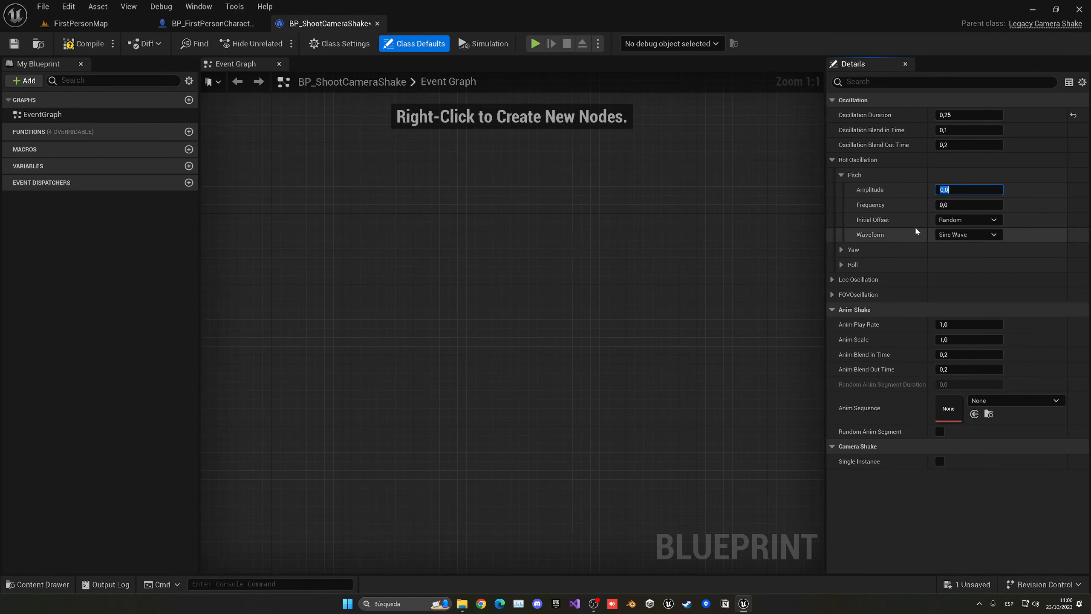
{"action": "left_click", "coordinate": [956, 207]}
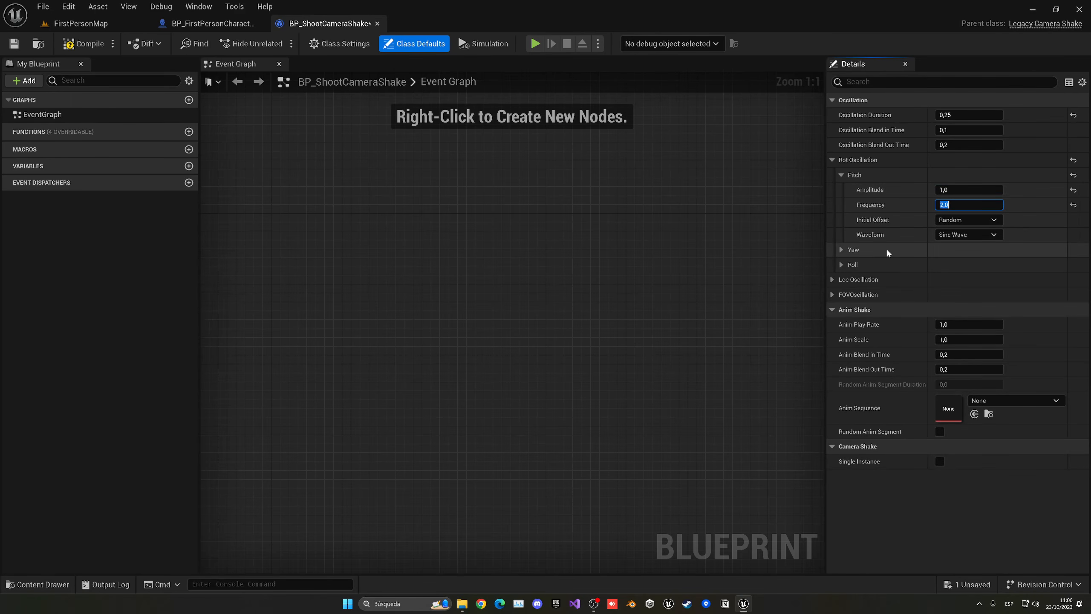
Step: Set the Rot Oscillation Yaw and Roll to Amplitude 1,0 and Frequency 2,0, and compile and save BP_ShootCameraShake
{"action": "left_click", "coordinate": [841, 249]}
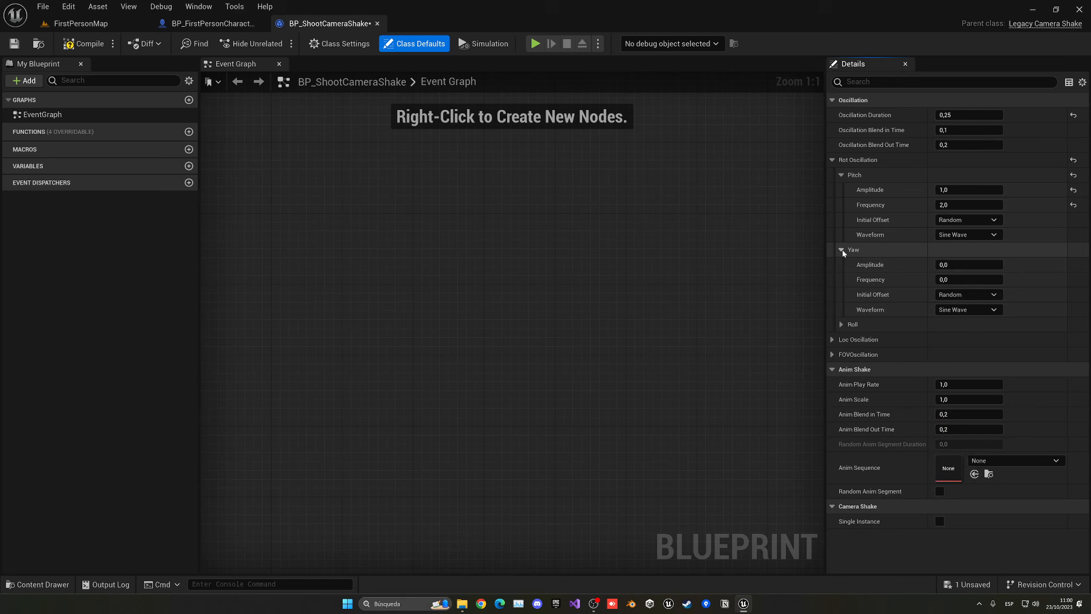
{"action": "left_click", "coordinate": [836, 326]}
{"action": "type", "text": "1"}
{"action": "key", "text": "Tab"}
{"action": "type", "text": "2"}
{"action": "left_click", "coordinate": [967, 340]}
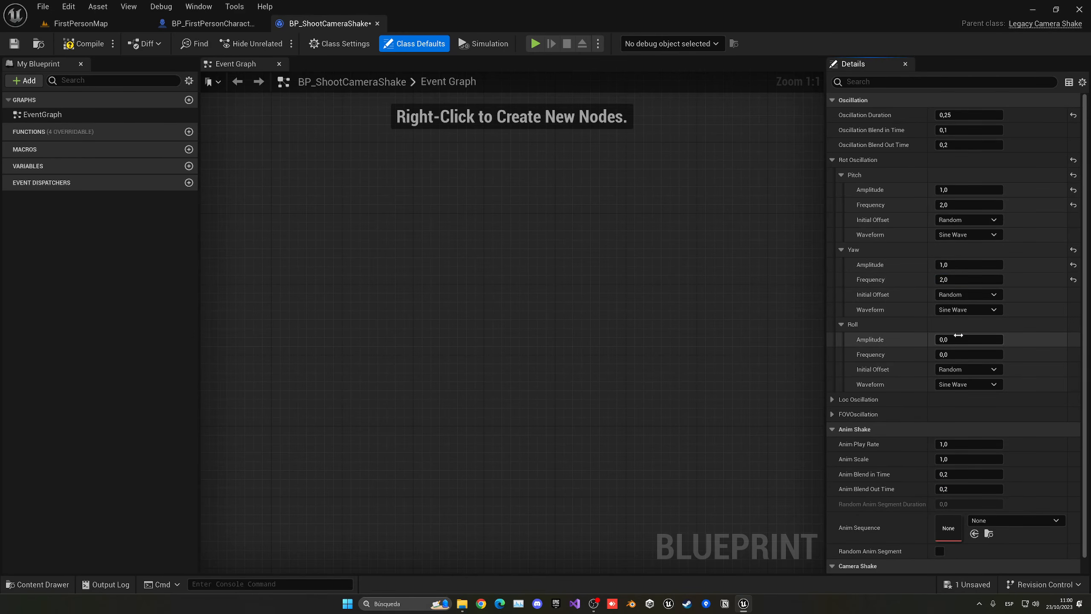
{"action": "type", "text": "1"}
{"action": "type", "text": "2"}
{"action": "key", "text": "Return"}
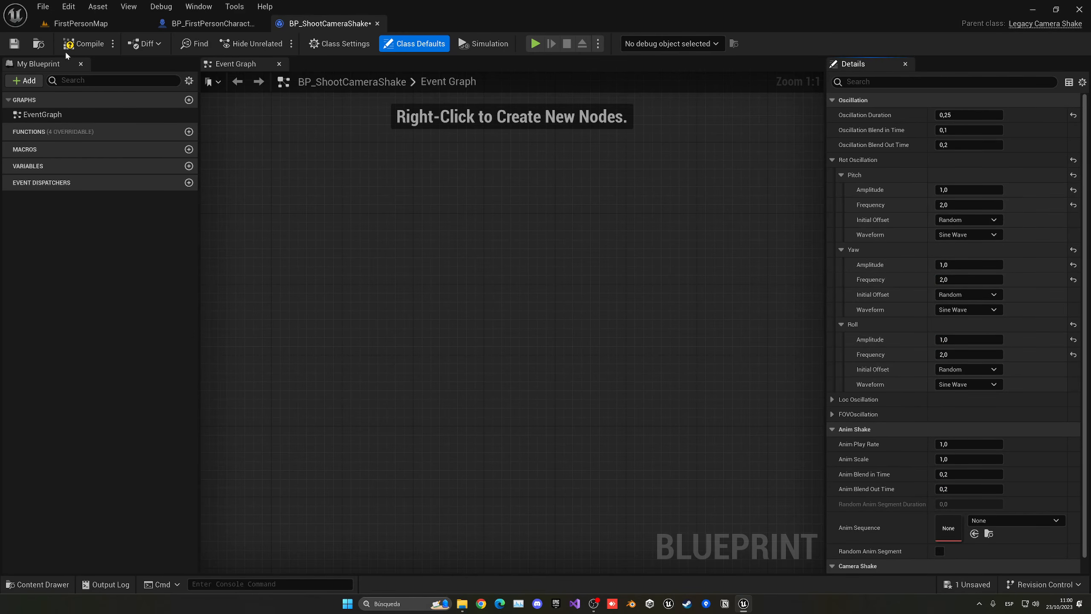
{"action": "left_click", "coordinate": [79, 49]}
{"action": "left_click", "coordinate": [15, 44]}
Step: In BP_FirstPersonCharacter, add a Play World Camera Shake node after Spawn Emitter Attached, with BP_ShootCameraShake as its Shake
{"action": "left_click", "coordinate": [192, 25]}
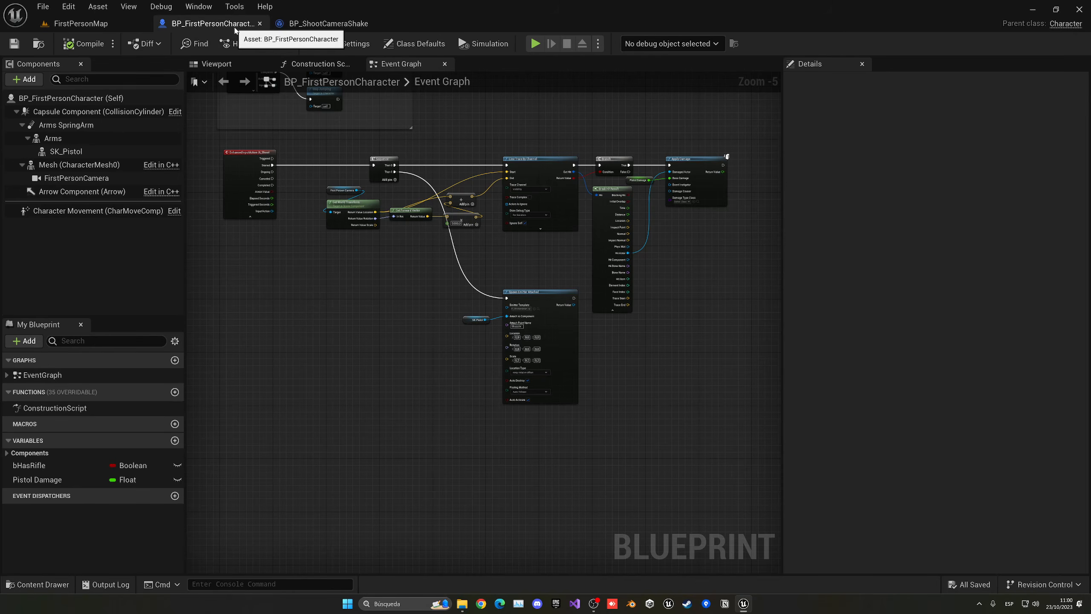
{"action": "right_click_drag", "start_coordinate": [425, 149], "coordinate": [368, 83]}
{"action": "right_click_drag", "start_coordinate": [404, 181], "coordinate": [313, 158]}
{"action": "scroll", "coordinate": [409, 209], "scroll_direction": "up", "scroll_amount": 2}
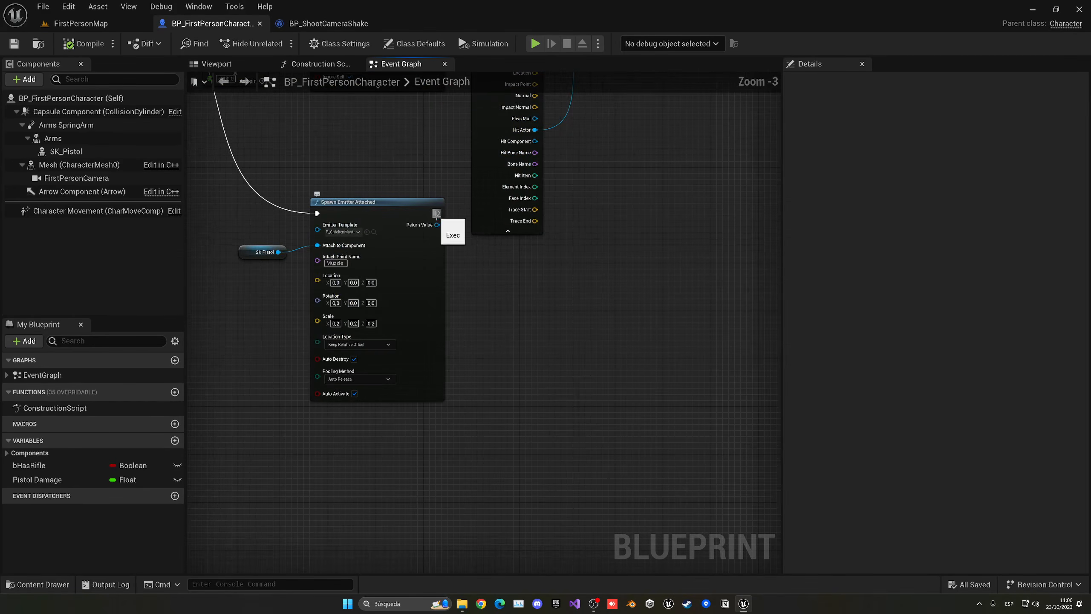
{"action": "left_click_drag", "start_coordinate": [436, 213], "coordinate": [593, 215]}
{"action": "type", "text": "play "}
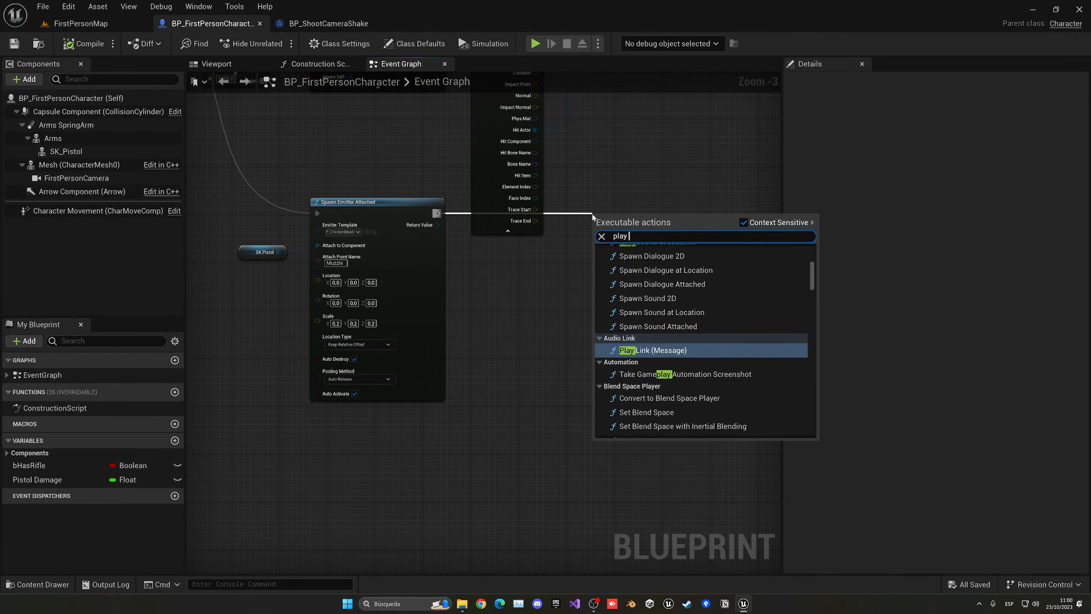
{"action": "type", "text": "camera"}
{"action": "key", "text": "Return"}
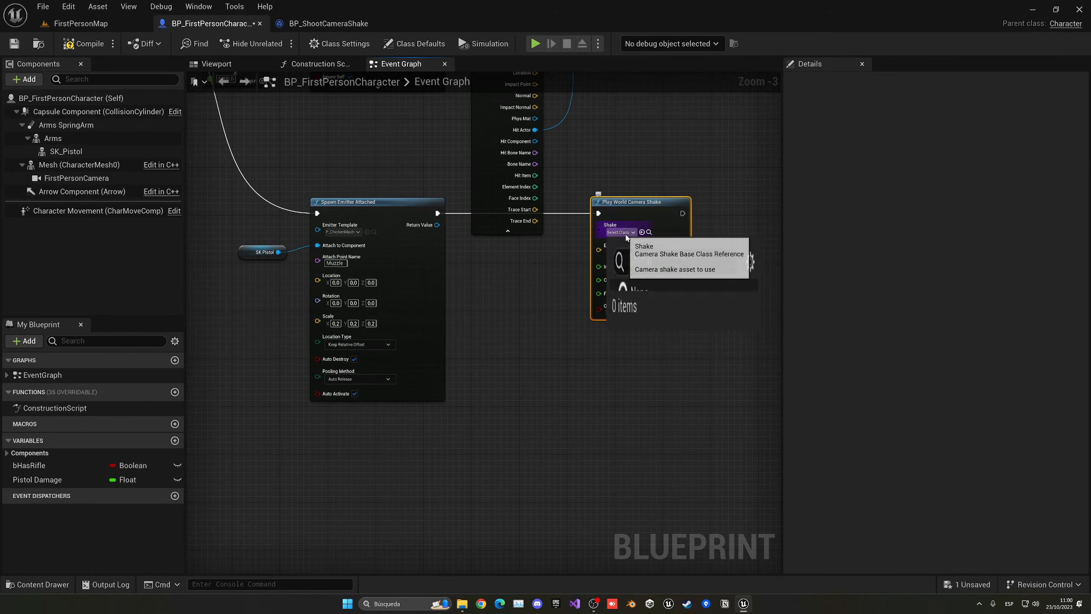
{"action": "left_click", "coordinate": [621, 232]}
{"action": "left_click", "coordinate": [669, 272]}
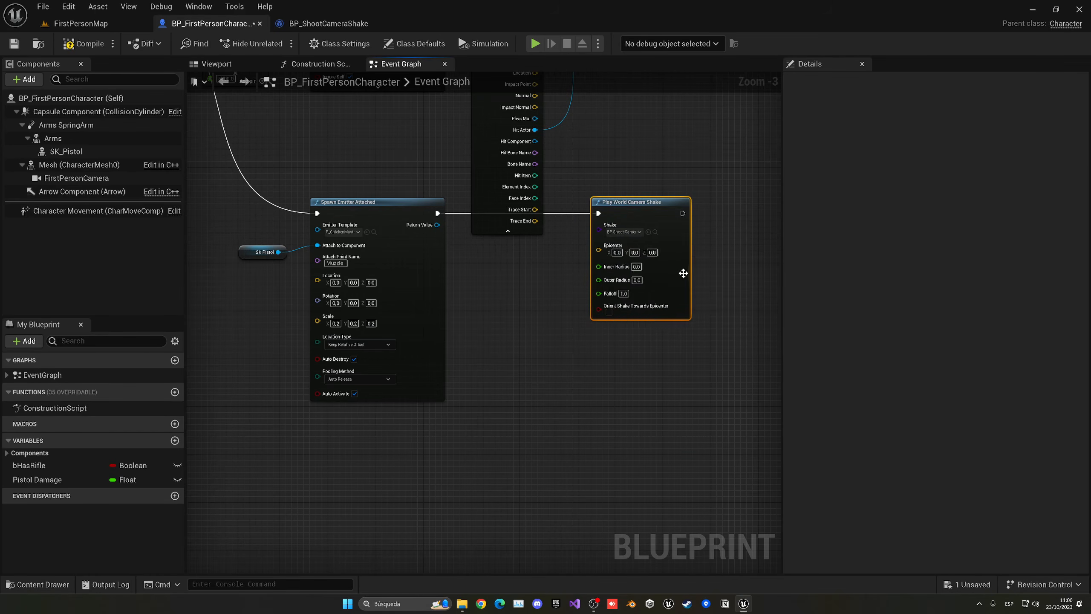
Step: Feed Get Actor Location into the camera shake's Epicenter, space the nodes apart and set the Outer Radius to 3000,0
{"action": "right_click_drag", "start_coordinate": [683, 273], "coordinate": [624, 279]}
{"action": "left_click_drag", "start_coordinate": [540, 257], "coordinate": [468, 326]}
{"action": "type", "text": "get actor loca"}
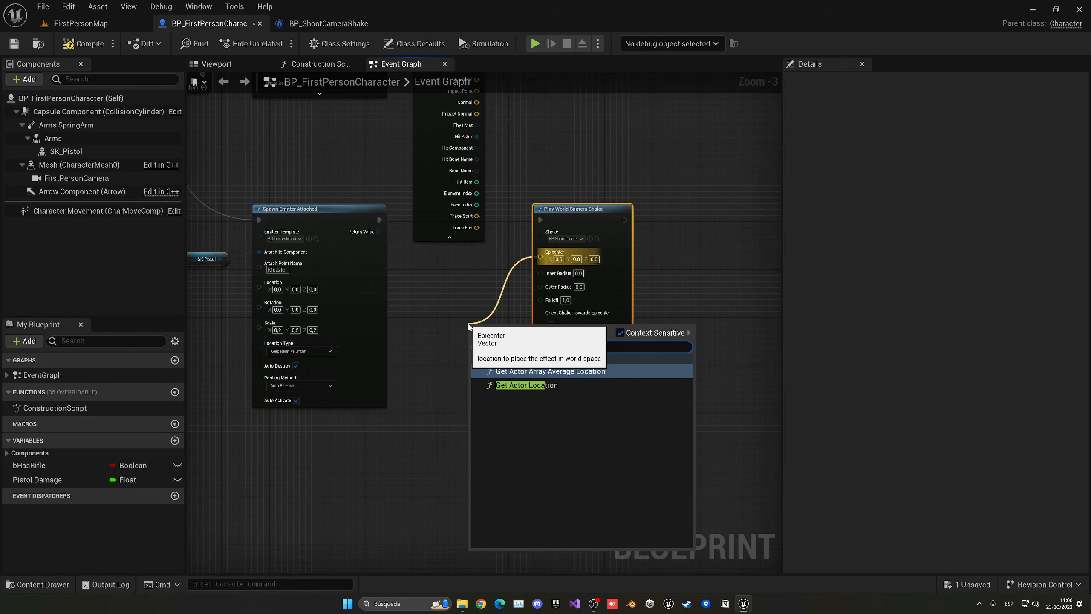
{"action": "key", "text": "Down"}
{"action": "key", "text": "Return"}
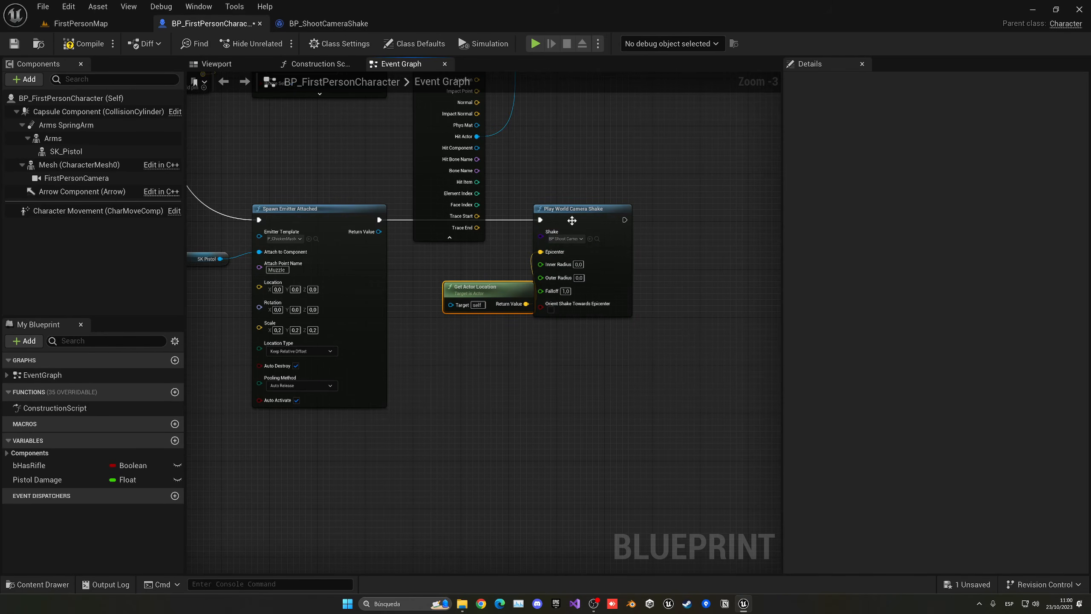
{"action": "left_click_drag", "start_coordinate": [571, 220], "coordinate": [590, 220]}
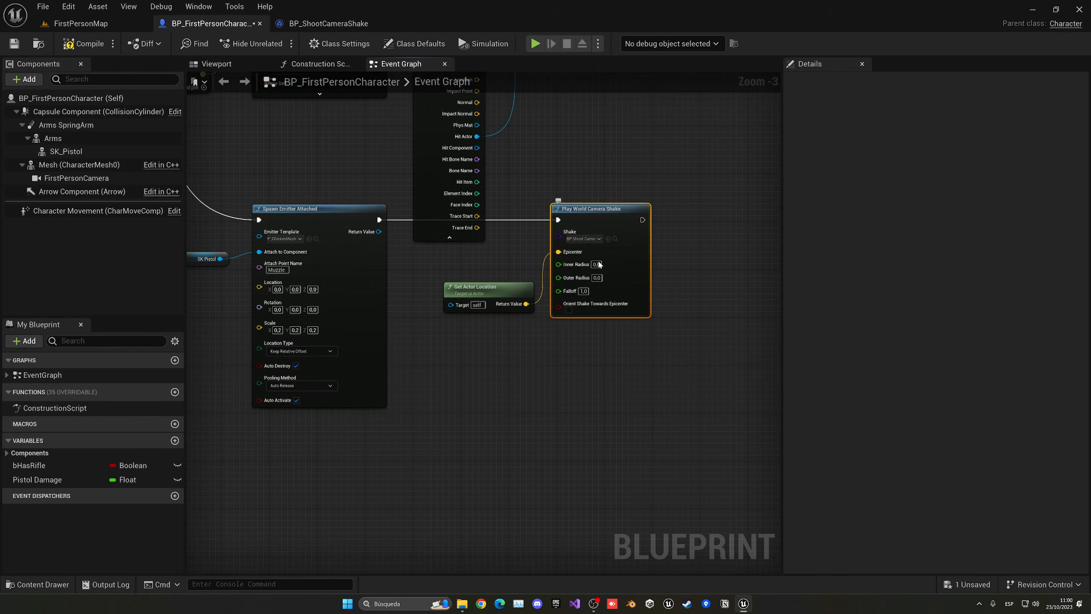
{"action": "type", "text": "3000"}
{"action": "left_click", "coordinate": [571, 364]}
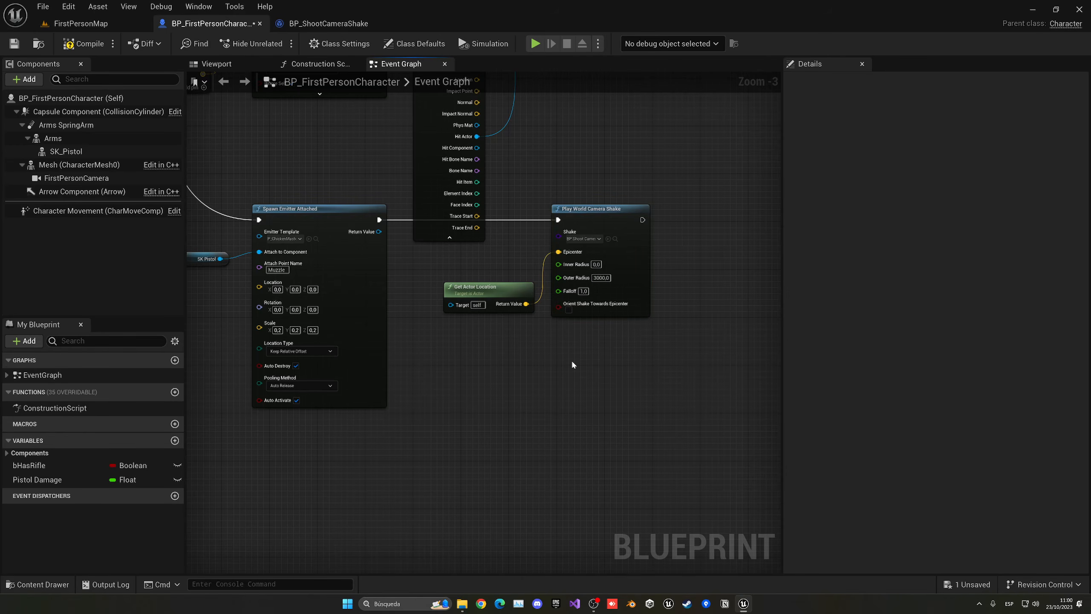
Step: Play FirstPersonMap and fire several pistol shots to check the camera shake, and end the play session
{"action": "left_click", "coordinate": [81, 23]}
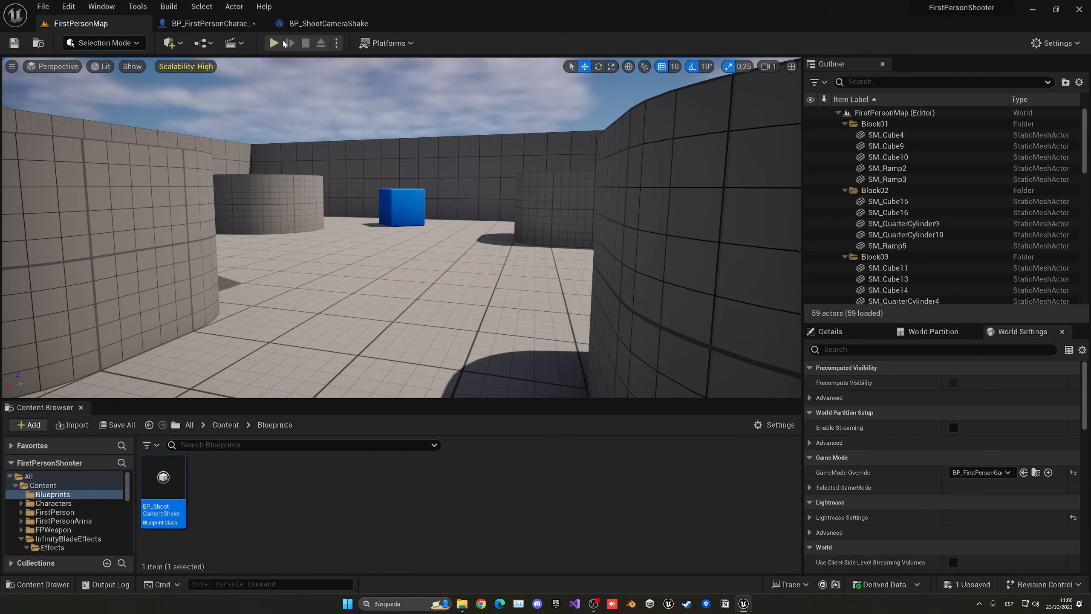
{"action": "left_click", "coordinate": [274, 43]}
{"action": "left_click", "coordinate": [401, 227]}
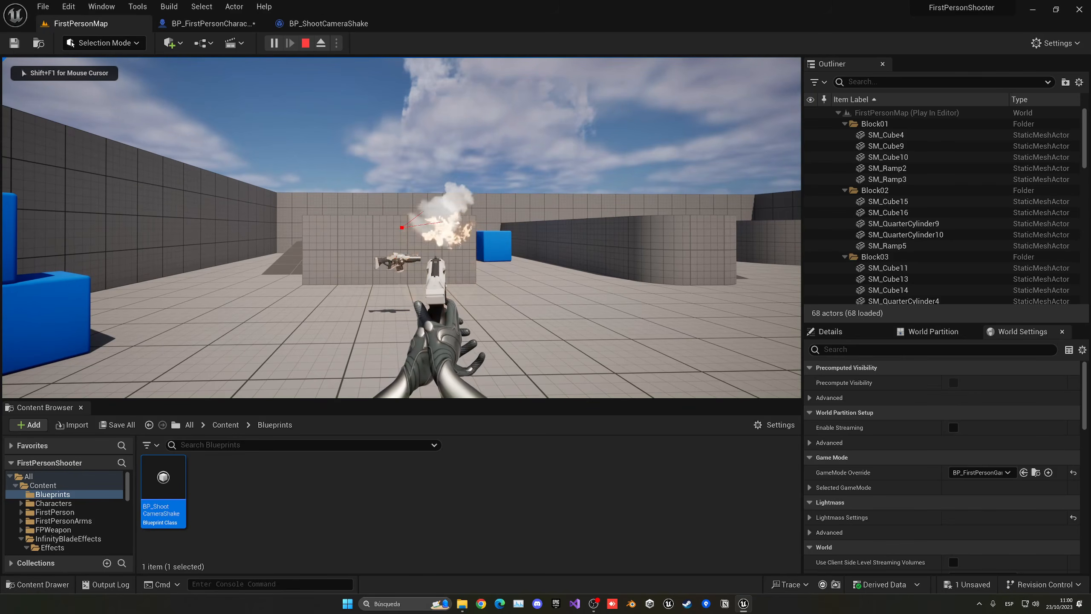
{"action": "left_click", "coordinate": [401, 227]}
{"action": "left_click", "coordinate": [402, 227]}
{"action": "left_click", "coordinate": [401, 228]}
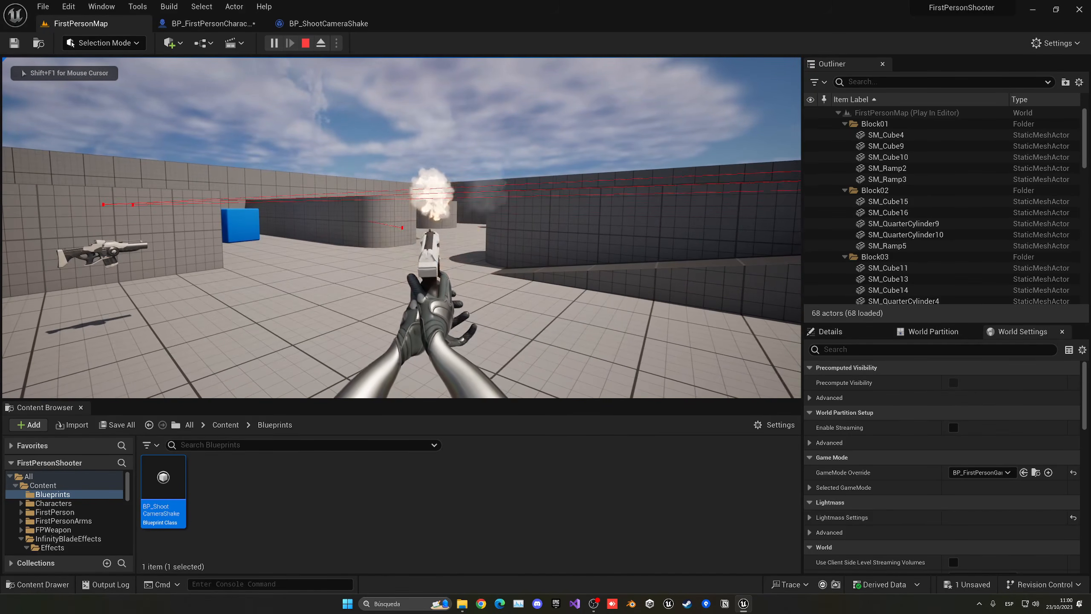
{"action": "key", "text": "Escape"}
Step: Set the Oscillation Duration of BP_ShootCameraShake to 0,1 and compile the blueprint
{"action": "left_click", "coordinate": [328, 23]}
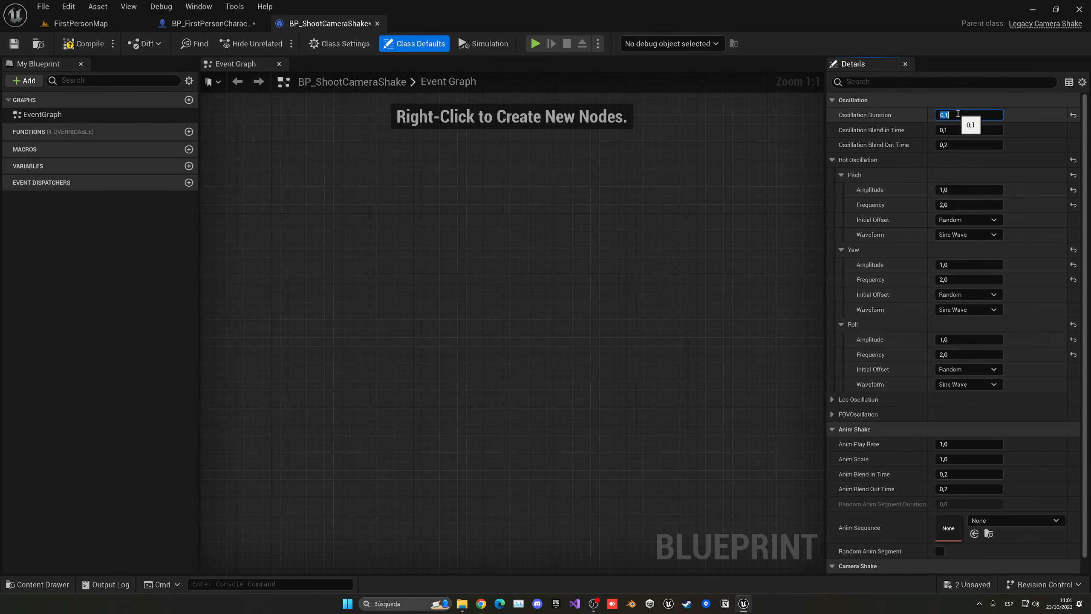
{"action": "left_click", "coordinate": [81, 45]}
Step: Playtest FirstPersonMap again, firing repeated shots to judge the shortened camera shake, and stop playing
{"action": "left_click", "coordinate": [86, 23]}
{"action": "left_click", "coordinate": [274, 43]}
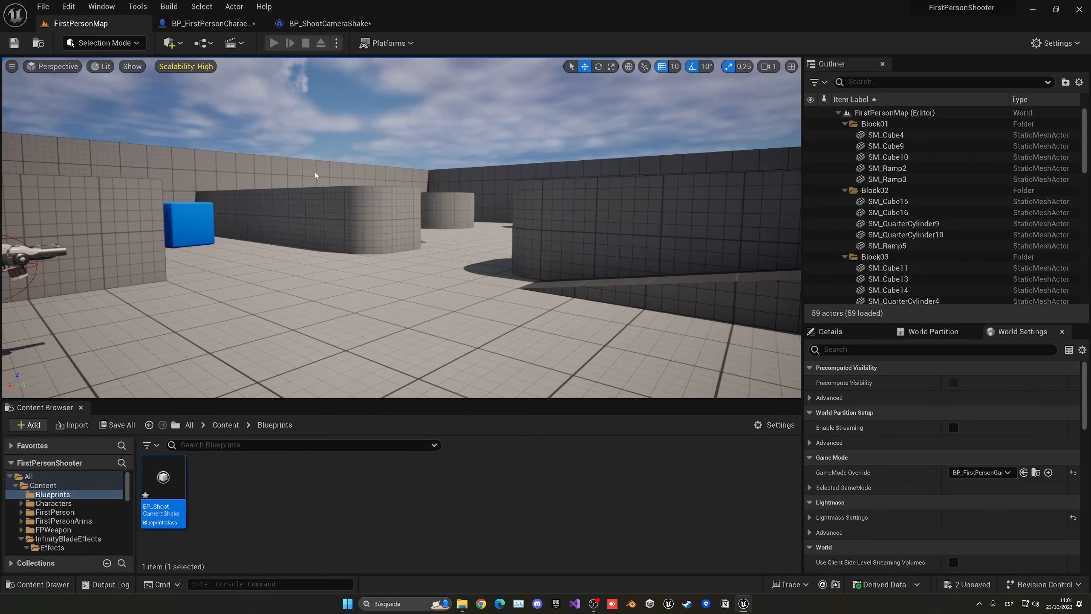
{"action": "left_click", "coordinate": [315, 176]}
{"action": "left_click", "coordinate": [401, 228]}
{"action": "left_click", "coordinate": [401, 228]}
{"action": "left_click", "coordinate": [401, 228]}
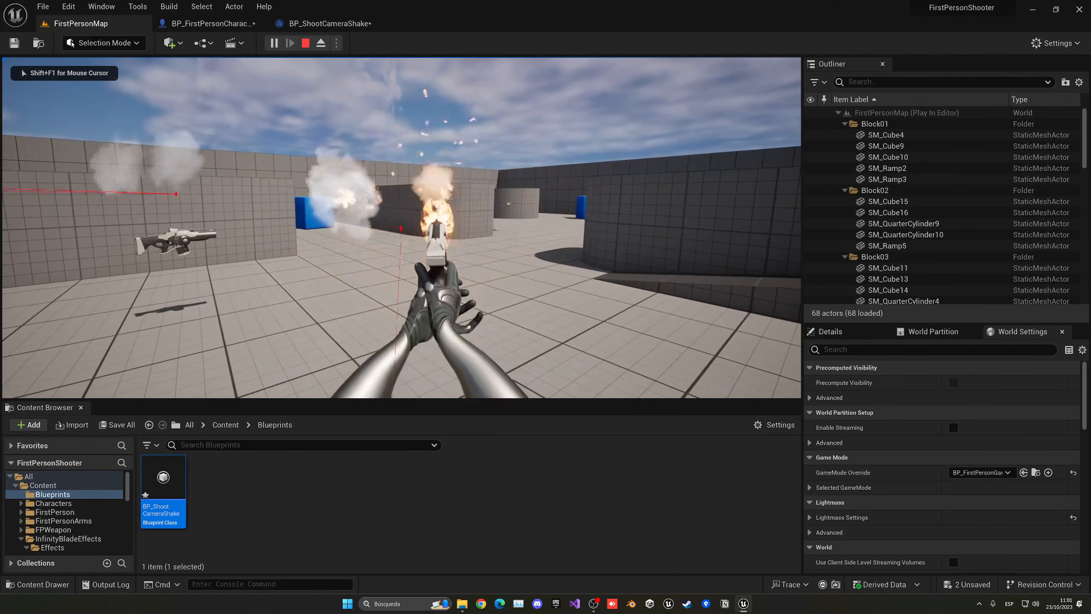
{"action": "left_click", "coordinate": [401, 227]}
{"action": "left_click", "coordinate": [401, 227]}
{"action": "left_click", "coordinate": [401, 227]}
{"action": "left_click", "coordinate": [401, 228]}
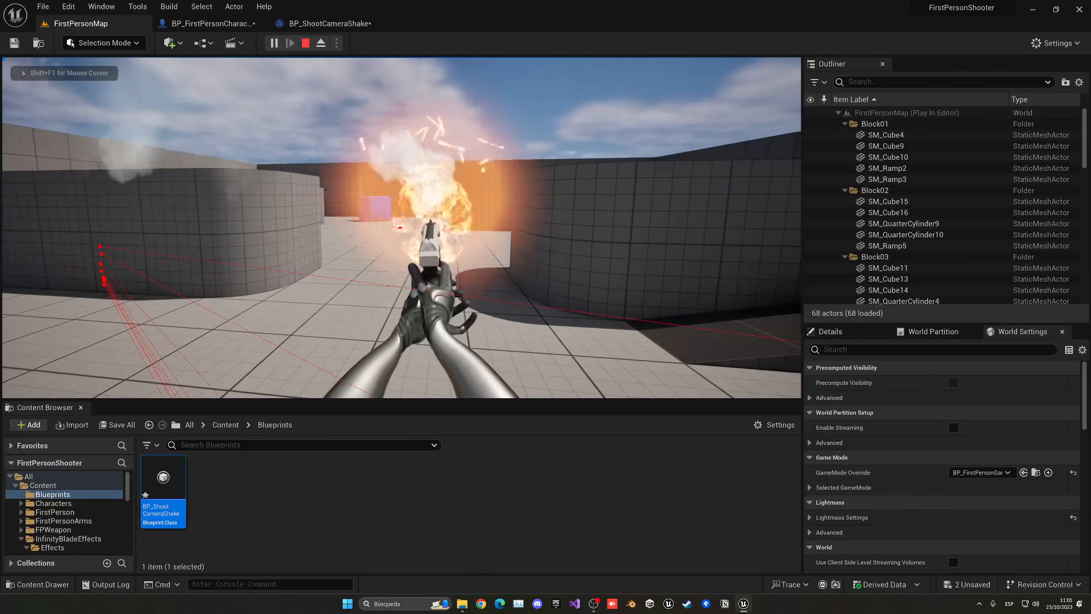
{"action": "key", "text": "Escape"}
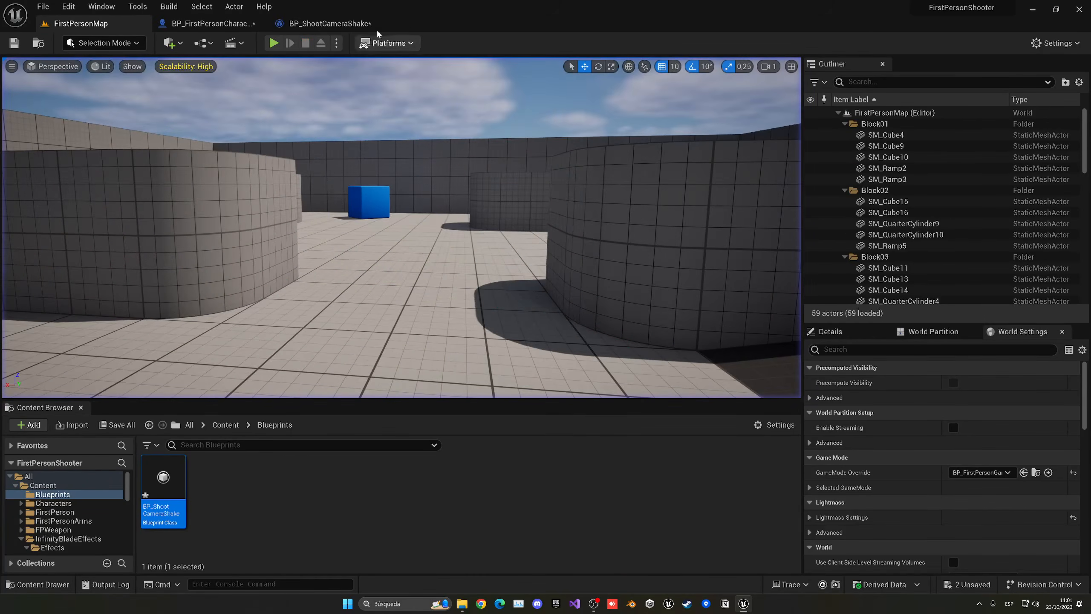
Step: Set the Oscillation Duration of BP_ShootCameraShake to 0,17
{"action": "left_click", "coordinate": [377, 31]}
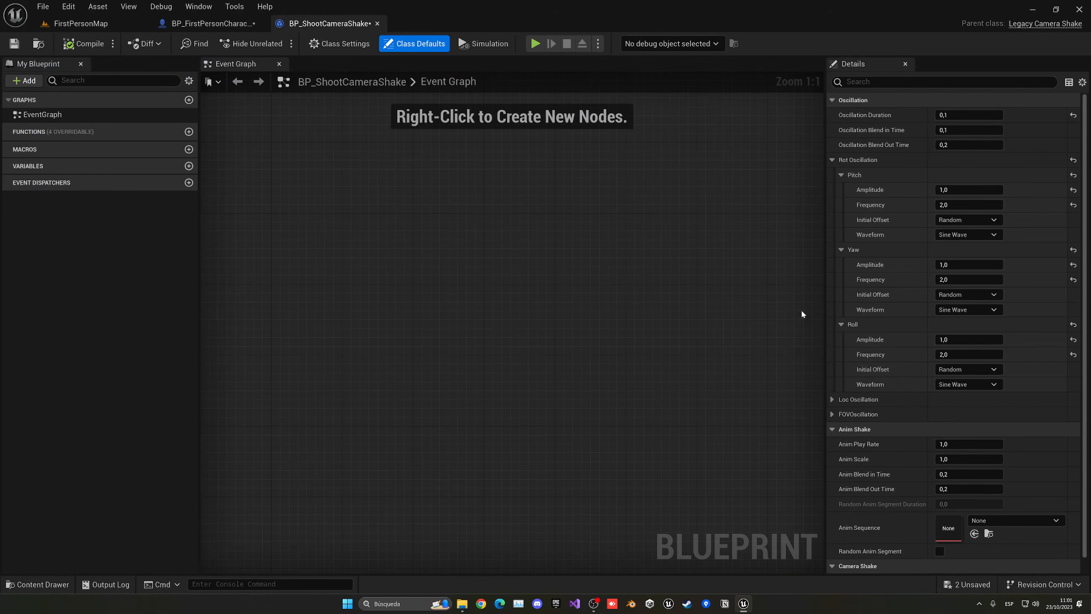
{"action": "left_click", "coordinate": [834, 399]}
{"action": "left_click", "coordinate": [849, 400]}
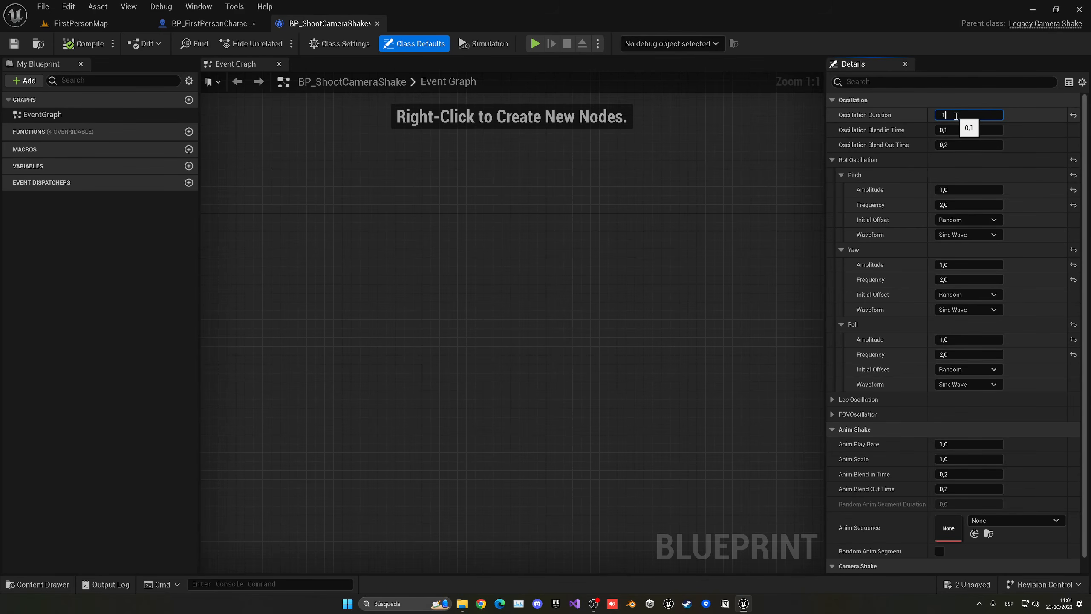
Step: Run FirstPersonMap and shoot the pistol to examine the shake with the 0,17 duration, and exit play mode
{"action": "left_click", "coordinate": [80, 23]}
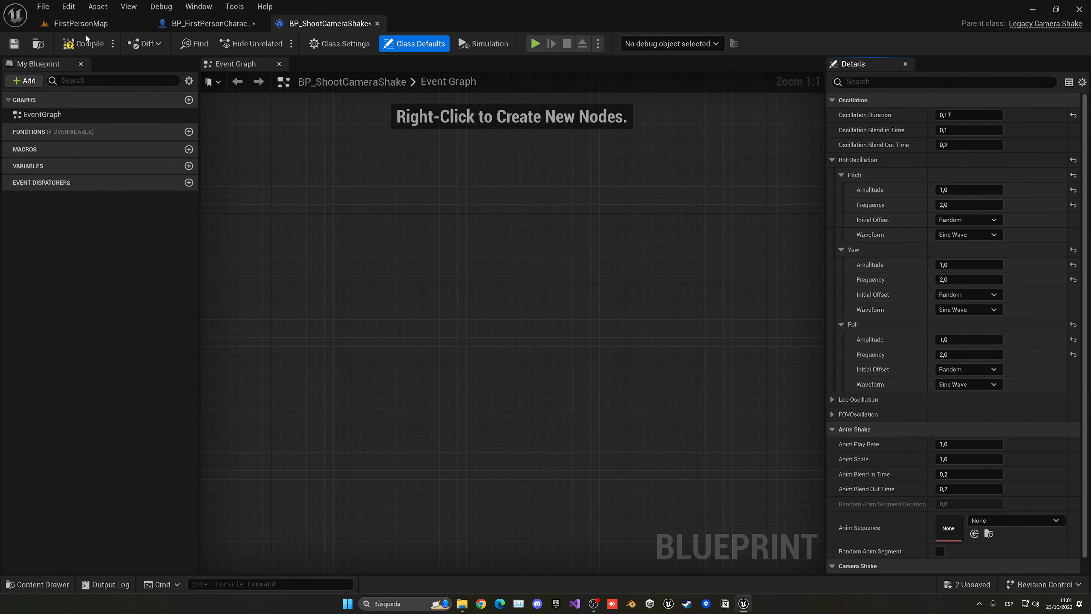
{"action": "left_click", "coordinate": [275, 43]}
{"action": "left_click", "coordinate": [279, 45]}
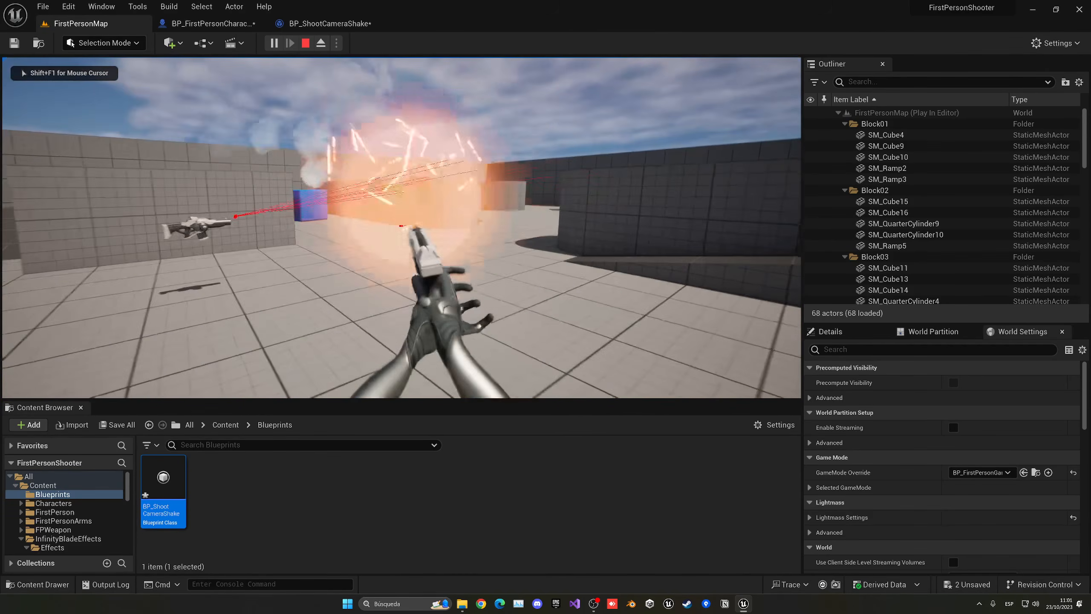
{"action": "key", "text": "Escape"}
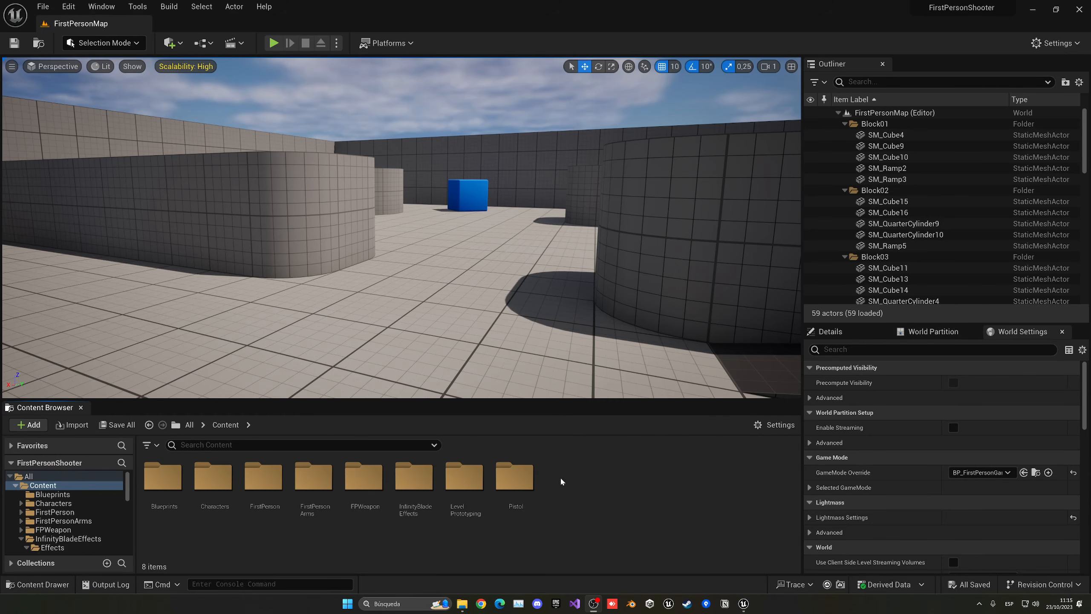
Step: Create a folder named Audio in the project's Content folder and open it
{"action": "right_click", "coordinate": [574, 487]}
{"action": "left_click", "coordinate": [626, 138]}
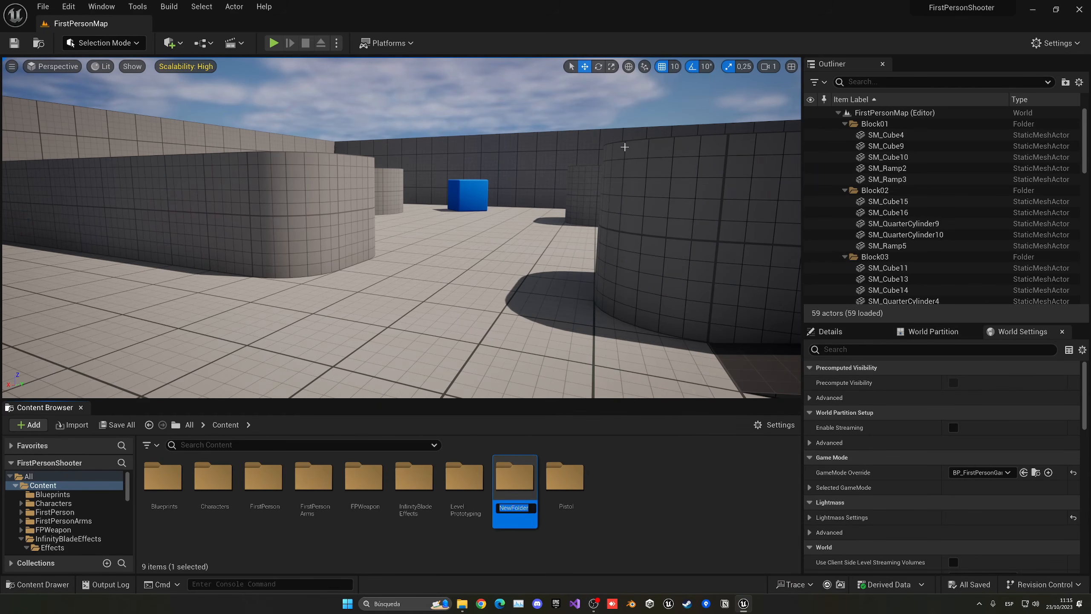
{"action": "type", "text": "Audio"}
{"action": "key", "text": "Return"}
{"action": "key", "text": "Return"}
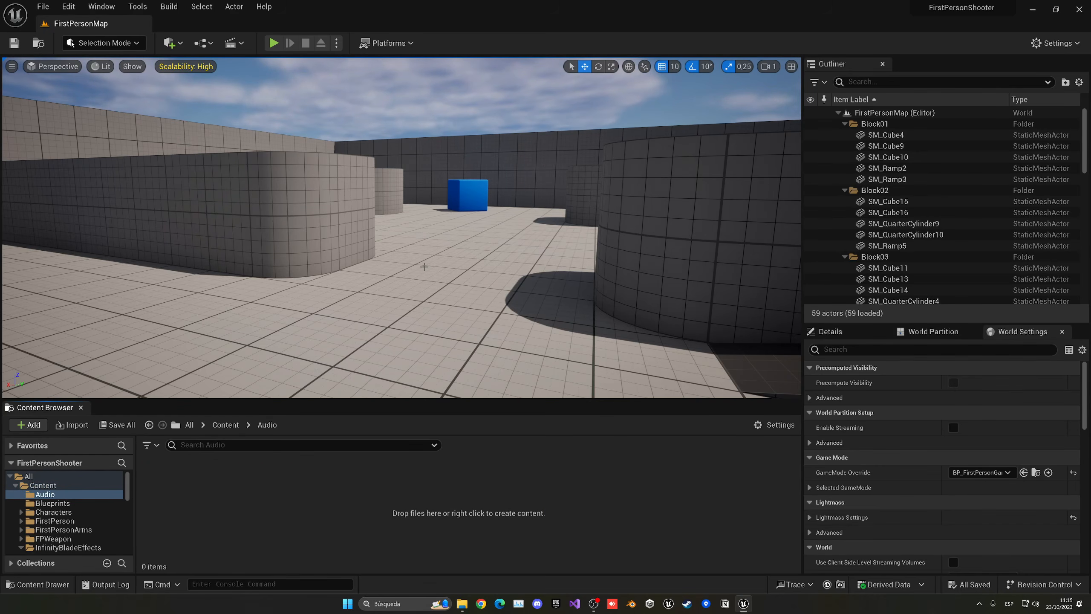
{"action": "left_click", "coordinate": [226, 424]}
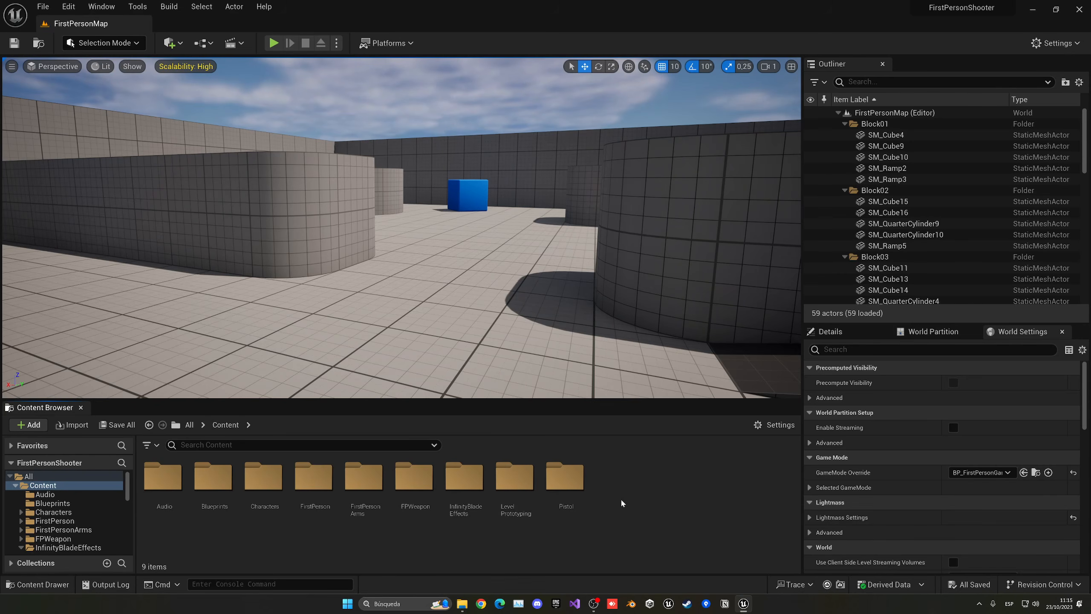
{"action": "double_click", "coordinate": [181, 494]}
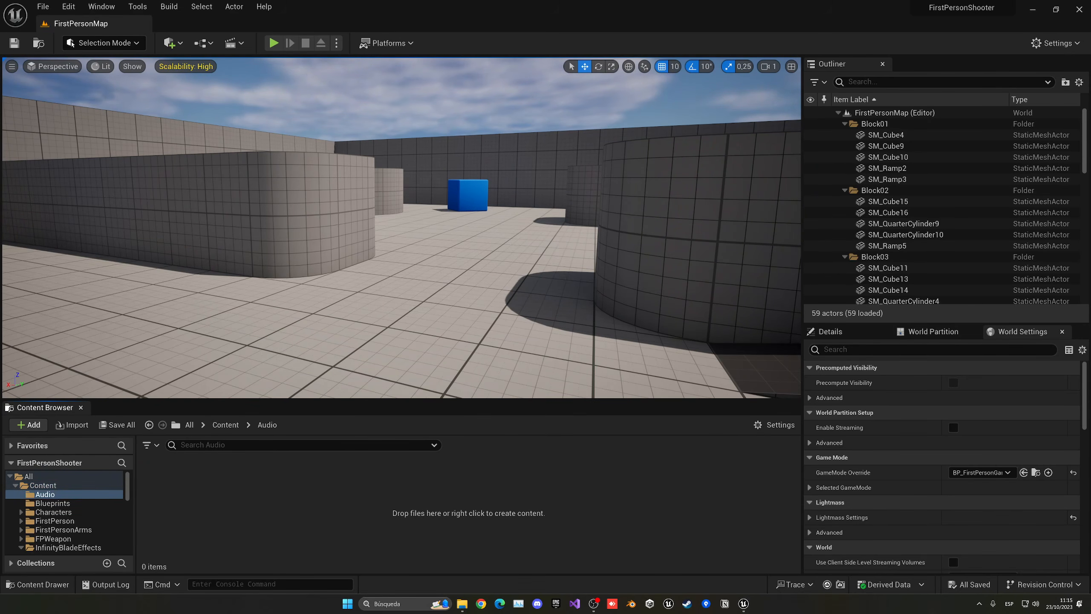
Step: Import Footstep_Concrete.WAV and PistolFire.WAV from the Sounds resources folder in File Explorer into the Audio folder
{"action": "key", "text": "alt+Tab"}
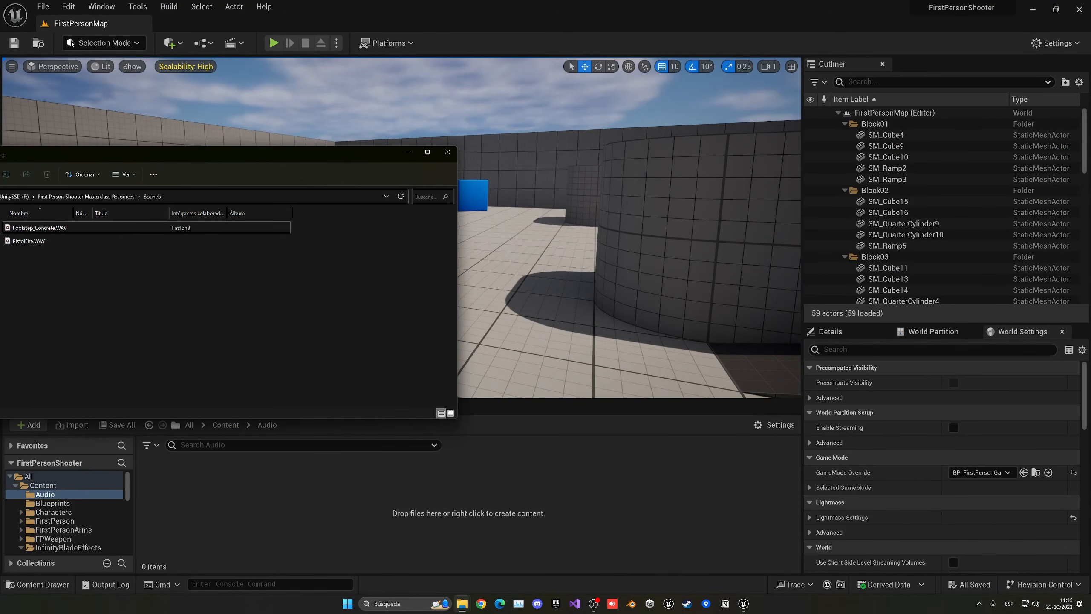
{"action": "left_click_drag", "start_coordinate": [43, 261], "coordinate": [275, 480]}
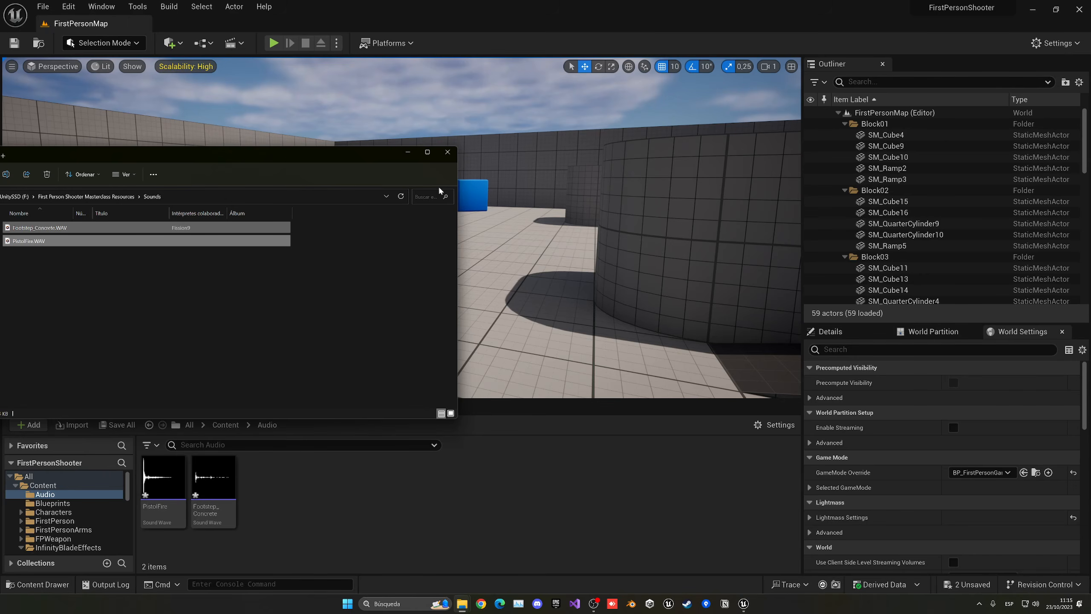
{"action": "left_click", "coordinate": [445, 152]}
Step: Preview the imported PistolFire and Footstep_Concrete sounds and save the new assets
{"action": "mouse_move", "coordinate": [211, 488]}
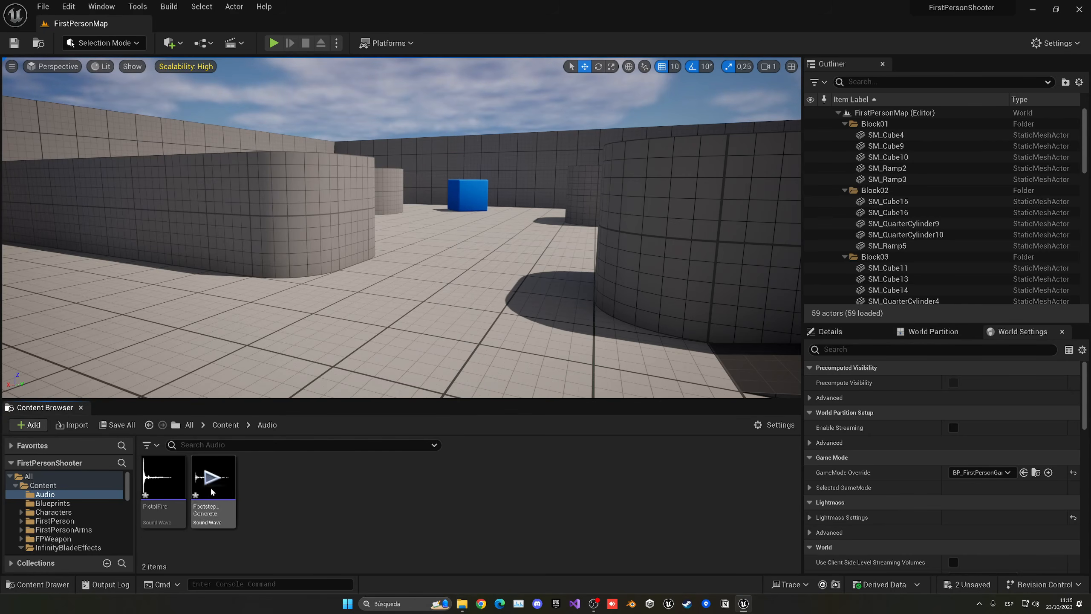
{"action": "left_click", "coordinate": [160, 480]}
{"action": "mouse_move", "coordinate": [207, 478]}
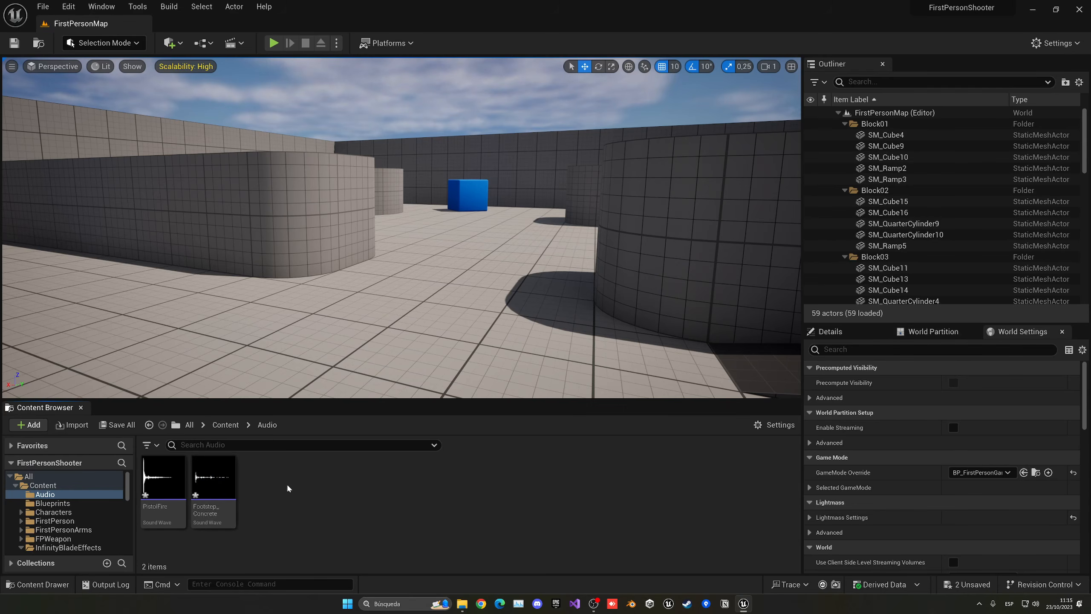
{"action": "key", "text": "ctrl+s"}
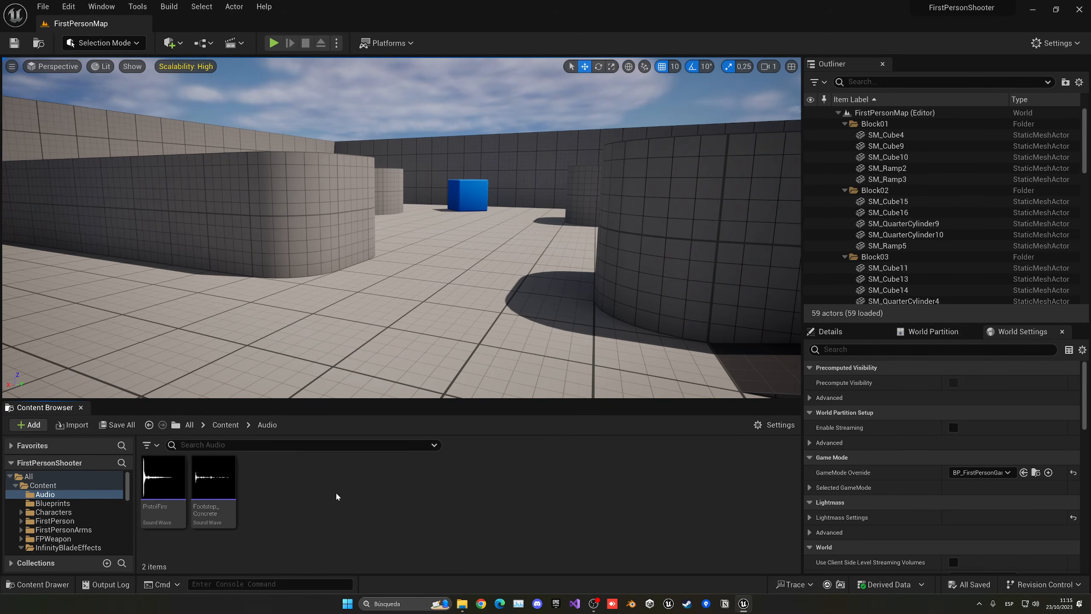
Step: Create a MetaSound Source named MS_Footstep in the Audio folder and open it docked in the main editor window
{"action": "right_click", "coordinate": [289, 493]}
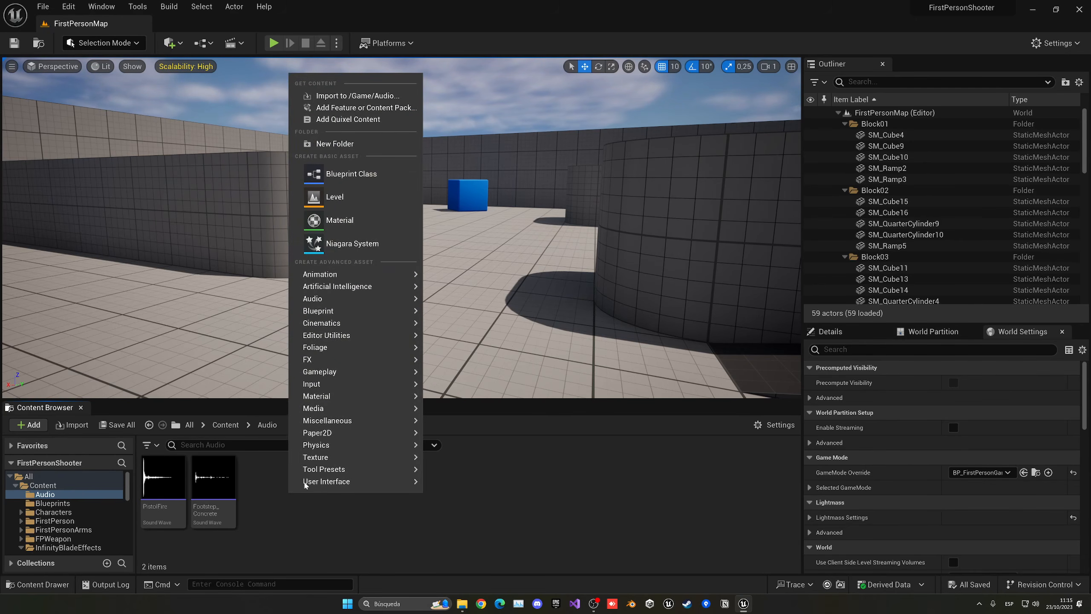
{"action": "mouse_move", "coordinate": [333, 304]}
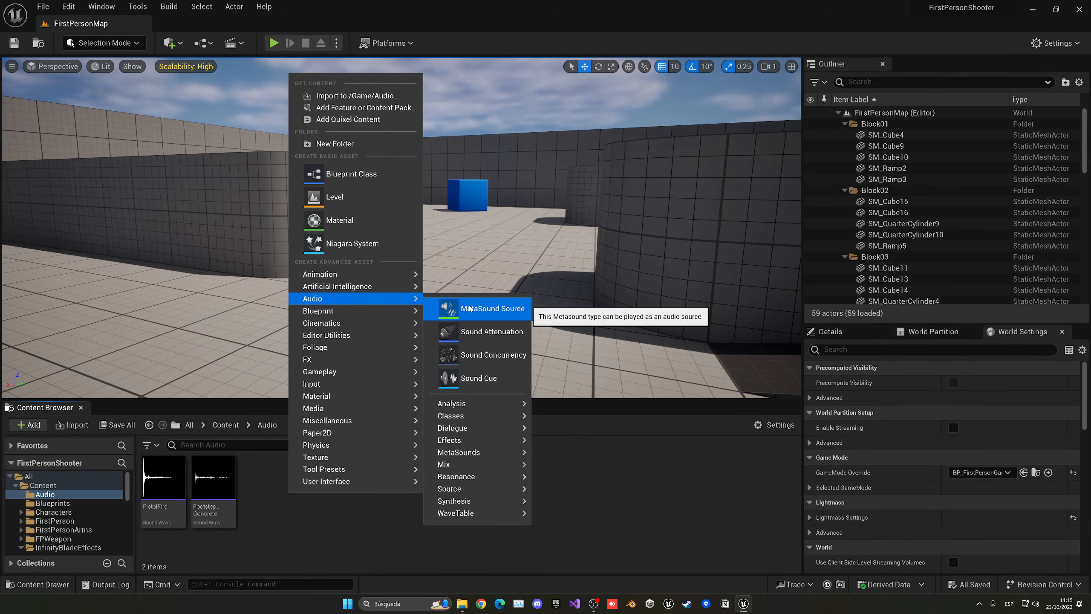
{"action": "left_click", "coordinate": [486, 308]}
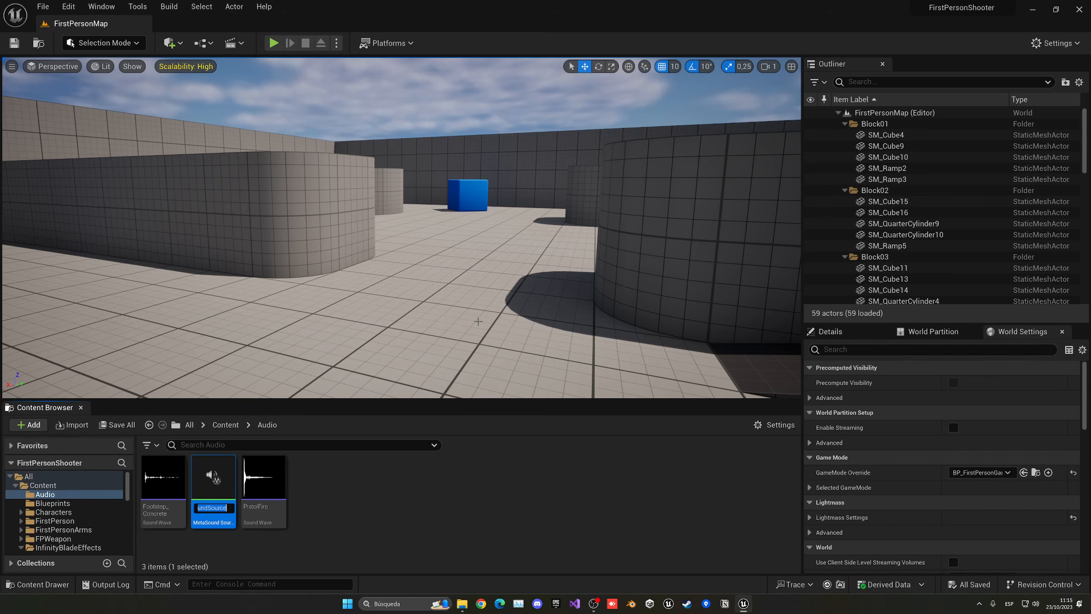
{"action": "type", "text": "MS_"}
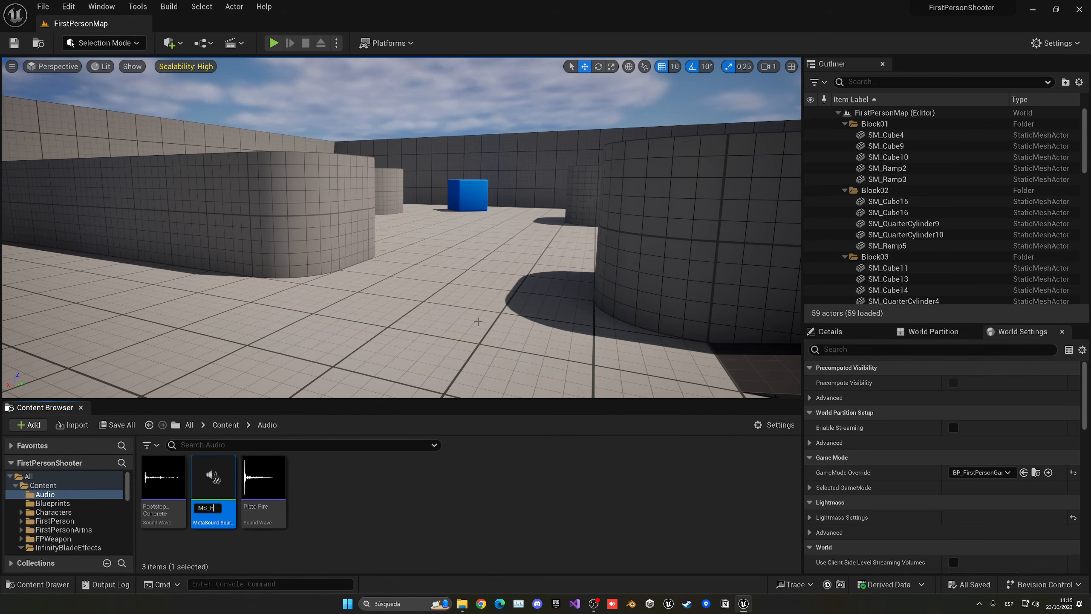
{"action": "type", "text": "Footste"}
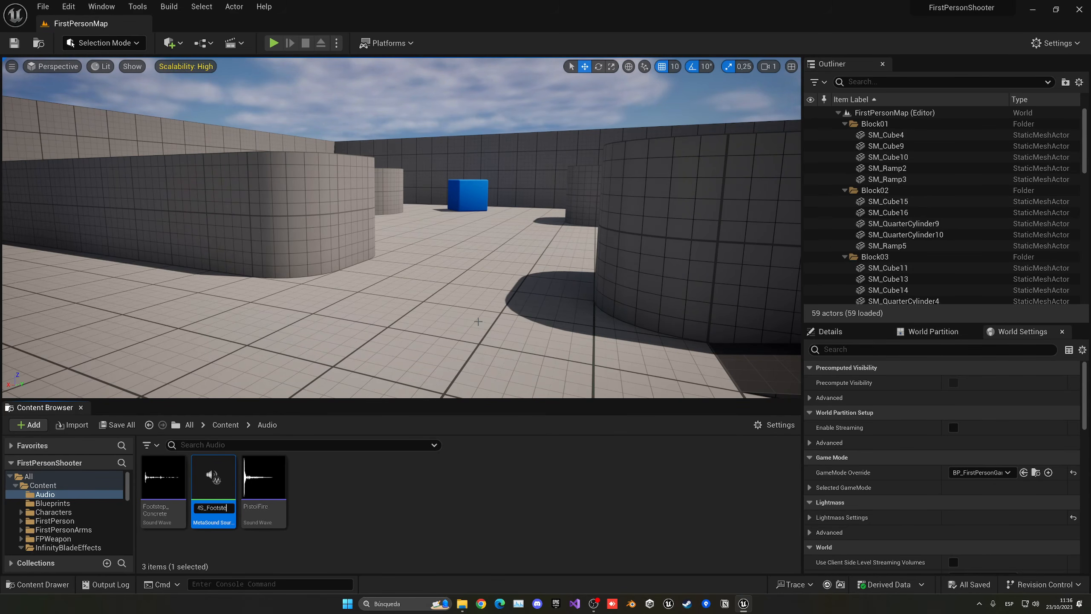
{"action": "type", "text": "p"}
{"action": "key", "text": "Return"}
{"action": "key", "text": "Return"}
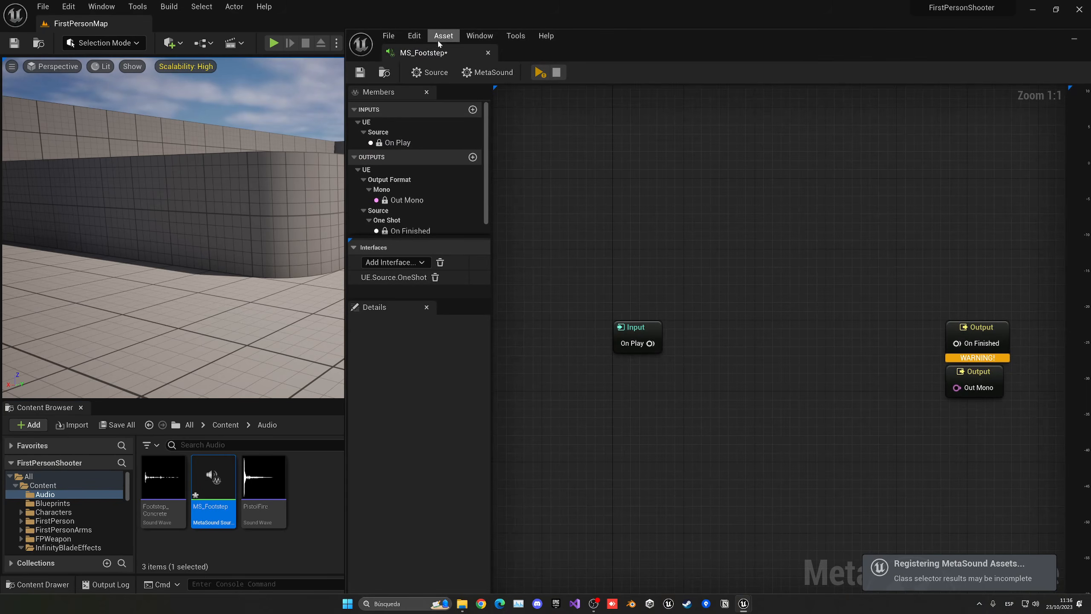
{"action": "left_click_drag", "start_coordinate": [439, 51], "coordinate": [358, 30]}
Step: Add a Wave Player (1.0, Mono) node triggered by On Play and set its Wave Asset to Footstep_Concrete
{"action": "right_click_drag", "start_coordinate": [600, 199], "coordinate": [531, 158]}
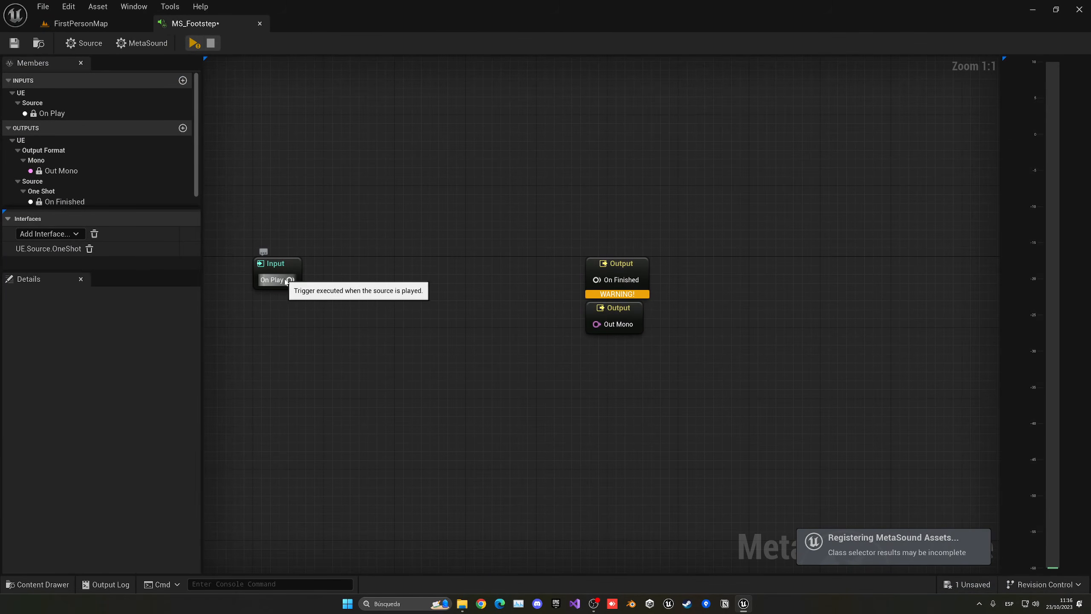
{"action": "left_click_drag", "start_coordinate": [290, 279], "coordinate": [347, 282]}
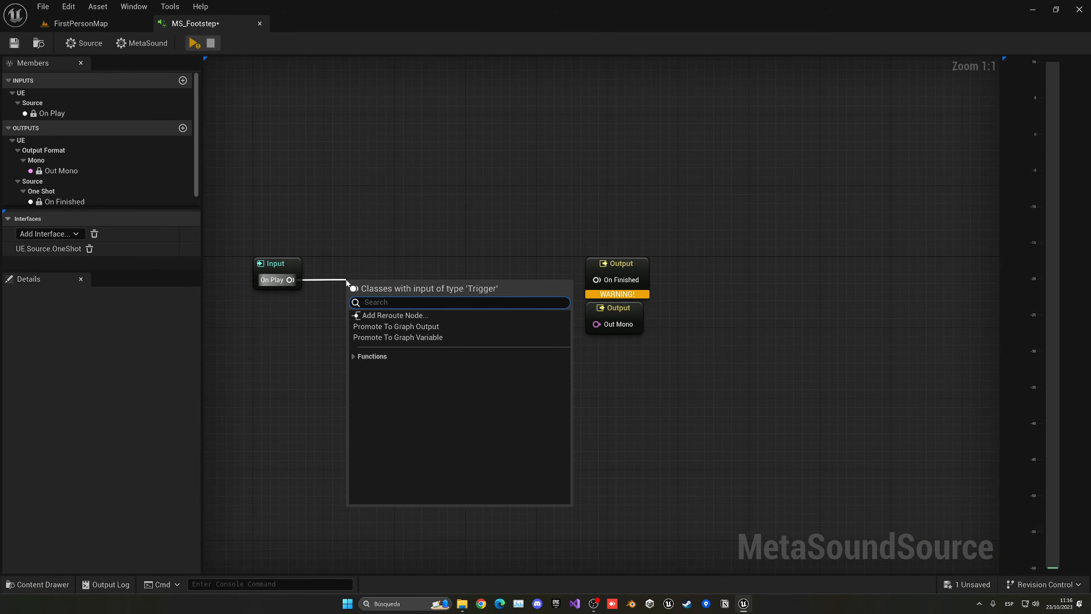
{"action": "type", "text": "play"}
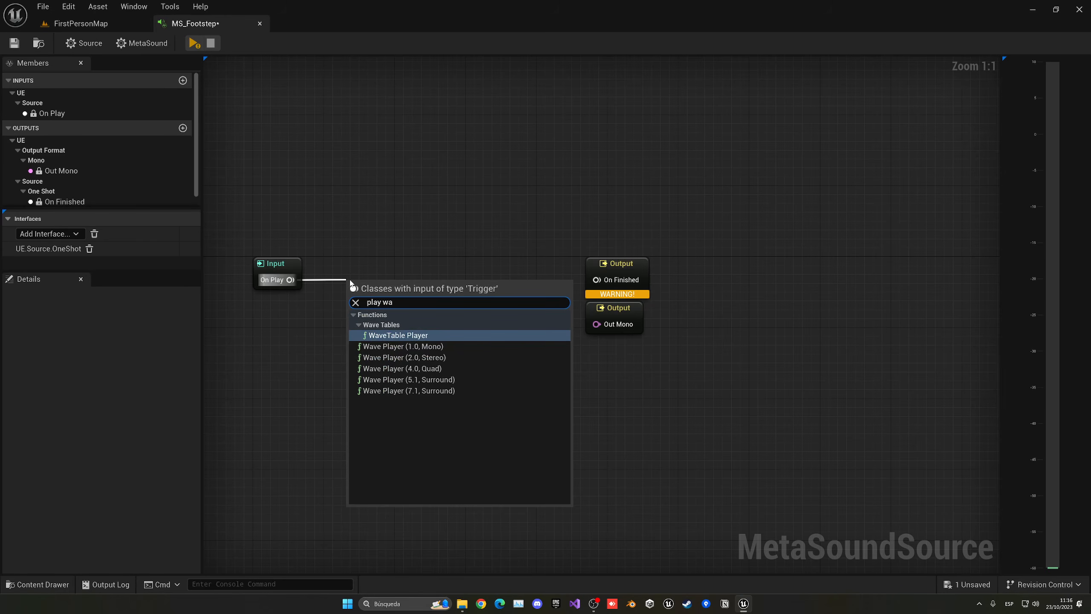
{"action": "type", "text": " wa"}
{"action": "left_click", "coordinate": [399, 346]}
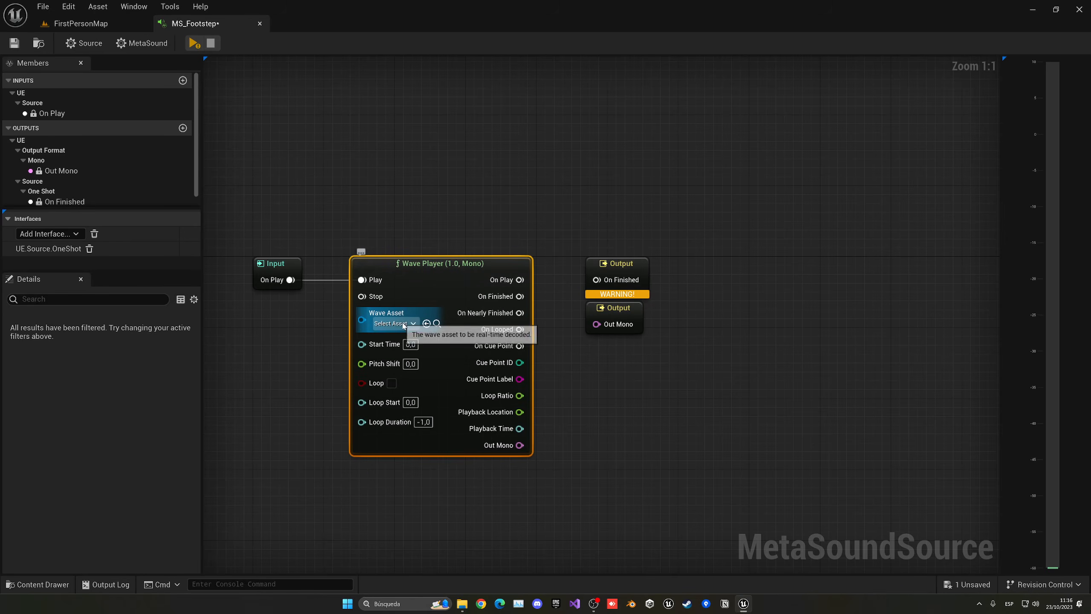
{"action": "left_click", "coordinate": [404, 324]}
{"action": "type", "text": "foot"}
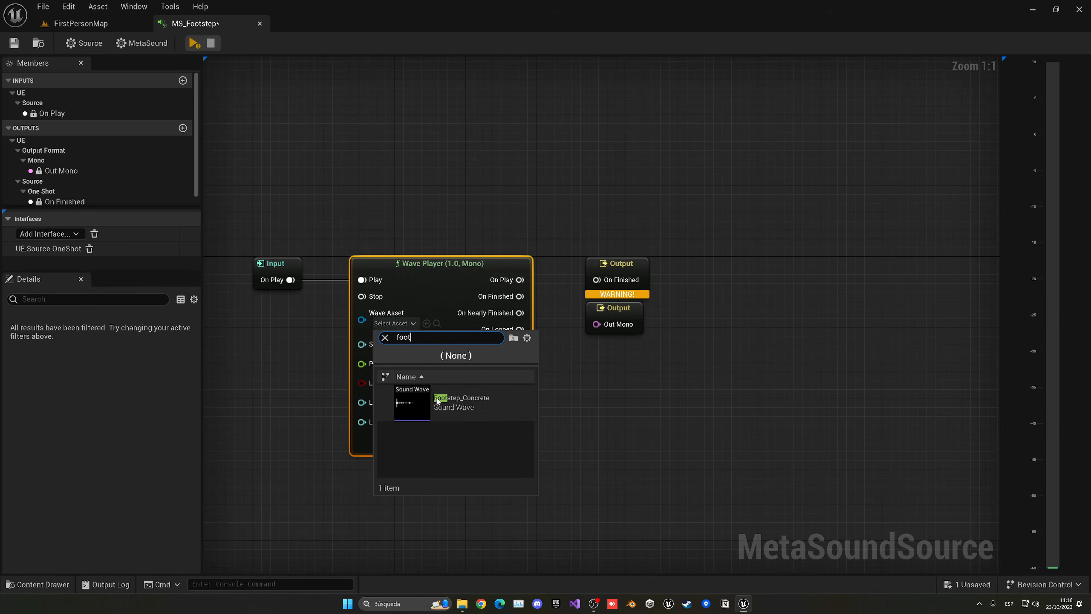
{"action": "left_click", "coordinate": [460, 402]}
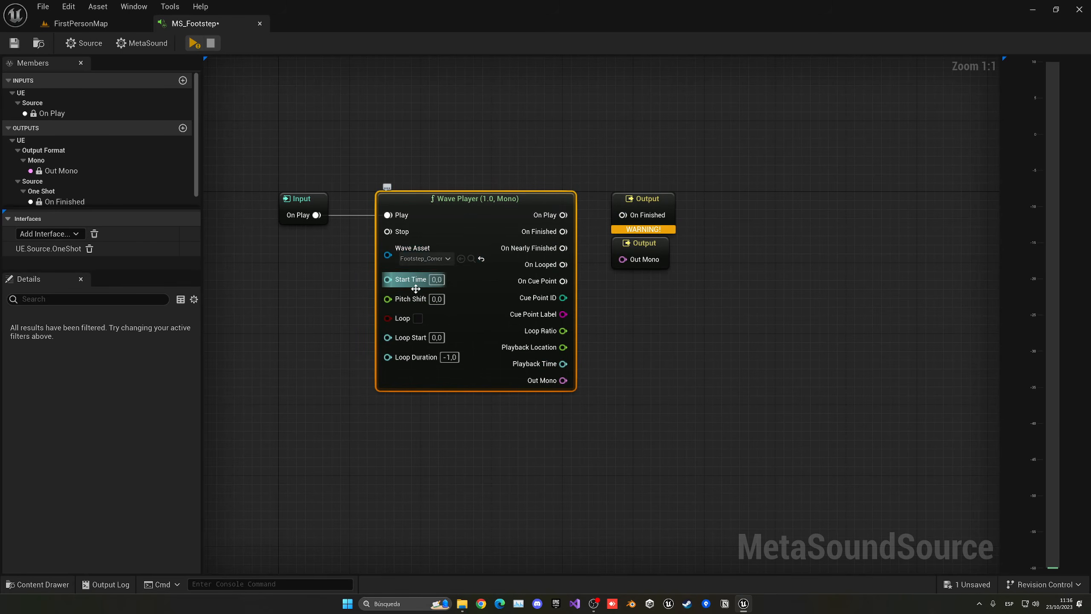
Step: Connect the Wave Player's Out Mono and On Finished to the matching Output nodes and preview the MetaSound
{"action": "mouse_move", "coordinate": [587, 292]}
{"action": "right_mouse_down"}
{"action": "mouse_move", "coordinate": [510, 292]}
{"action": "mouse_move", "coordinate": [576, 309]}
{"action": "right_mouse_up"}
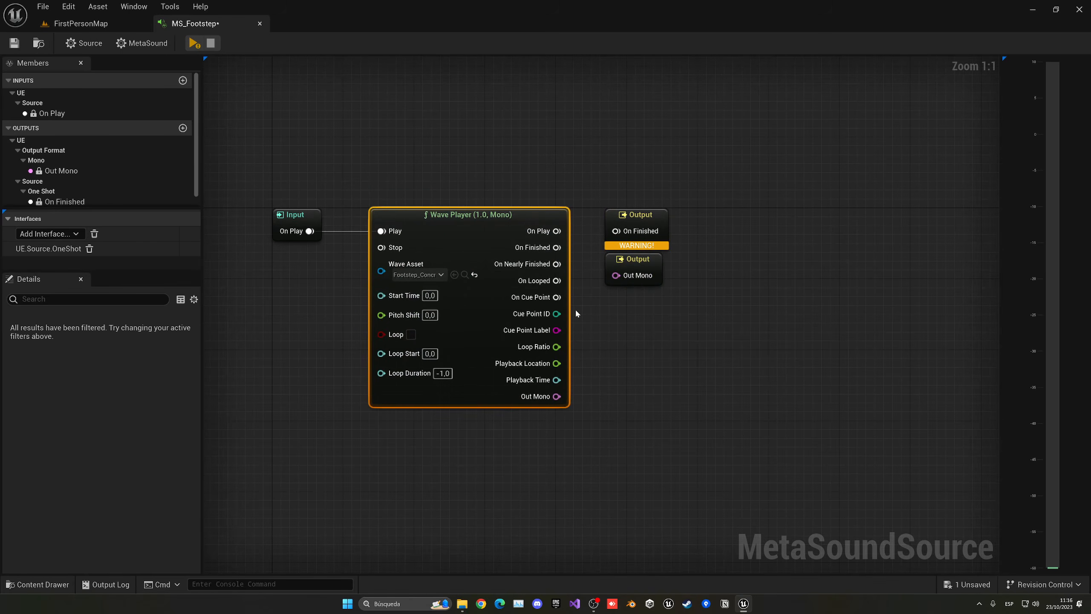
{"action": "left_click", "coordinate": [115, 25]}
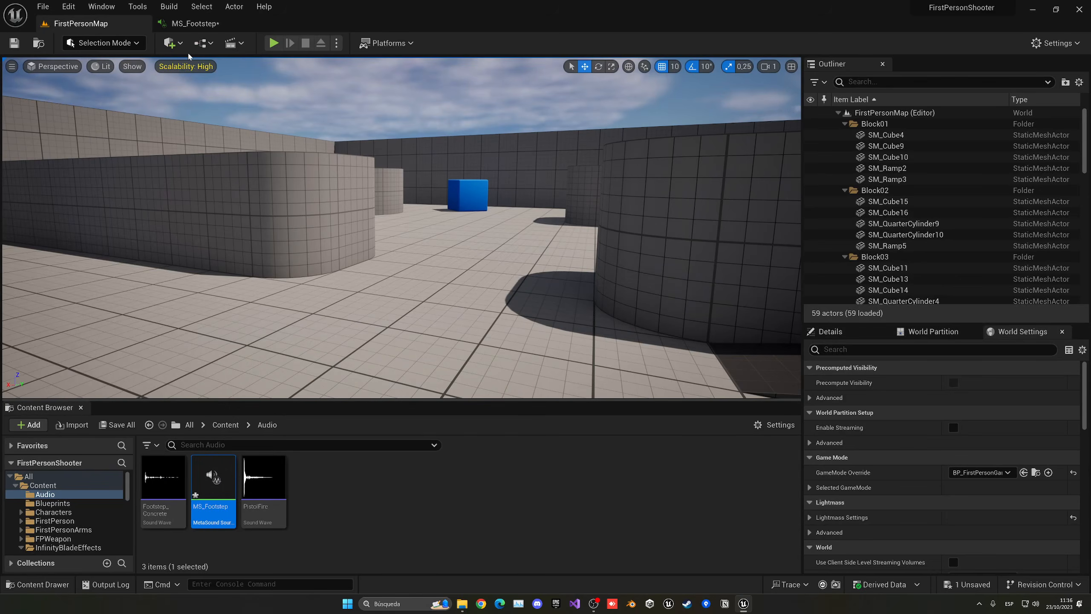
{"action": "left_click", "coordinate": [191, 24]}
{"action": "right_click_drag", "start_coordinate": [525, 181], "coordinate": [477, 166]}
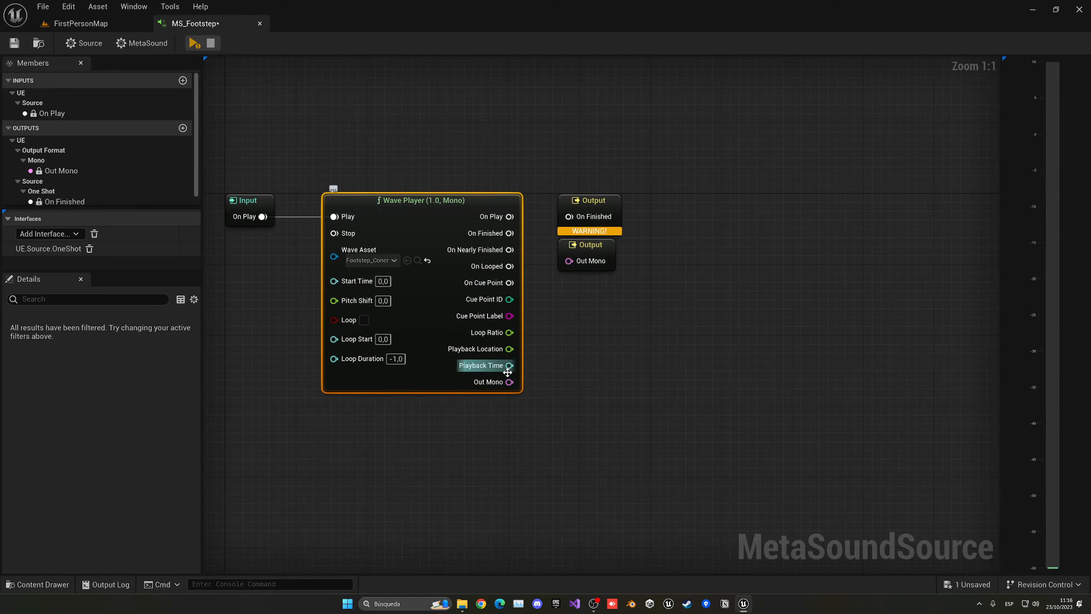
{"action": "left_click_drag", "start_coordinate": [509, 381], "coordinate": [578, 372]}
{"action": "left_click_drag", "start_coordinate": [511, 233], "coordinate": [579, 217]}
{"action": "left_click_drag", "start_coordinate": [593, 203], "coordinate": [589, 220]}
{"action": "right_click_drag", "start_coordinate": [596, 238], "coordinate": [632, 241]}
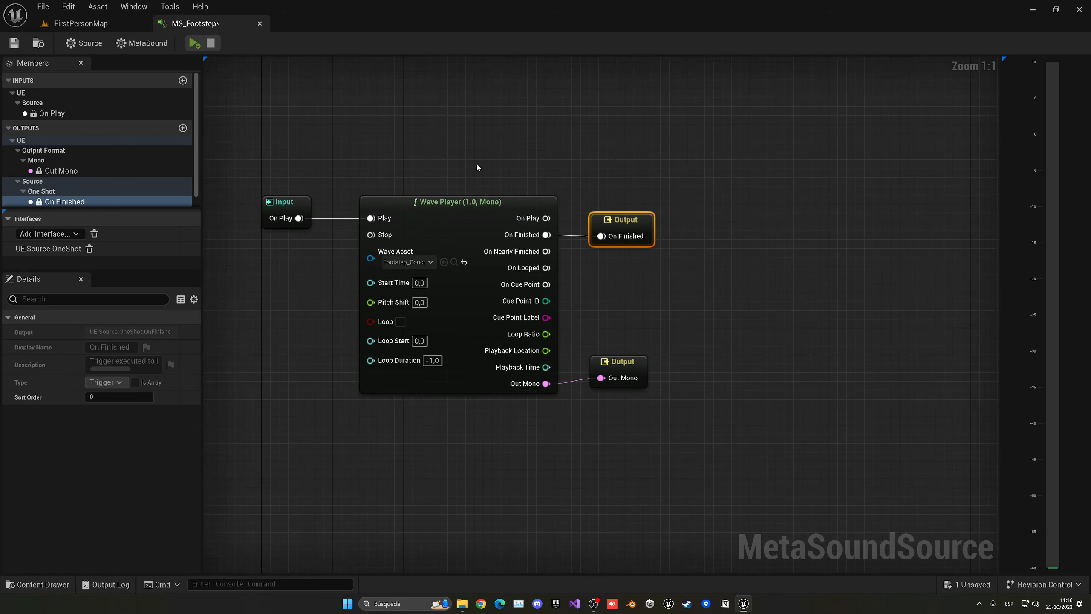
{"action": "left_click", "coordinate": [194, 43]}
Step: Add a Random (Float) node driving Pitch Shift and wire it between On Play and the Wave Player's Play input
{"action": "right_click_drag", "start_coordinate": [371, 112], "coordinate": [575, 97]}
{"action": "left_click_drag", "start_coordinate": [495, 186], "coordinate": [395, 185]}
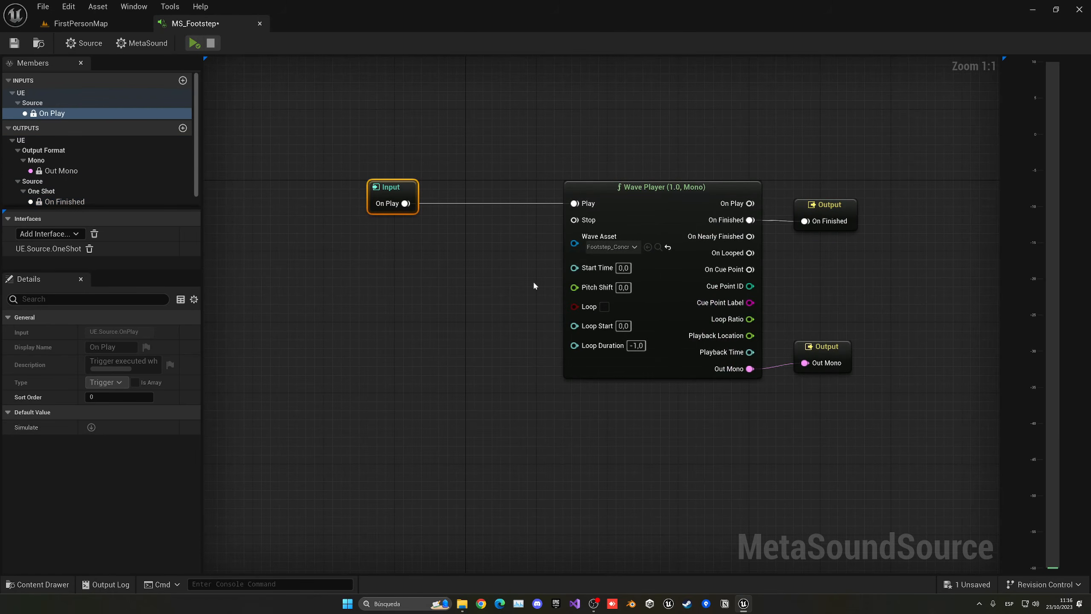
{"action": "left_click_drag", "start_coordinate": [574, 288], "coordinate": [443, 245]}
{"action": "type", "text": "rand"}
{"action": "left_click", "coordinate": [496, 399]}
{"action": "left_click_drag", "start_coordinate": [404, 204], "coordinate": [424, 265]}
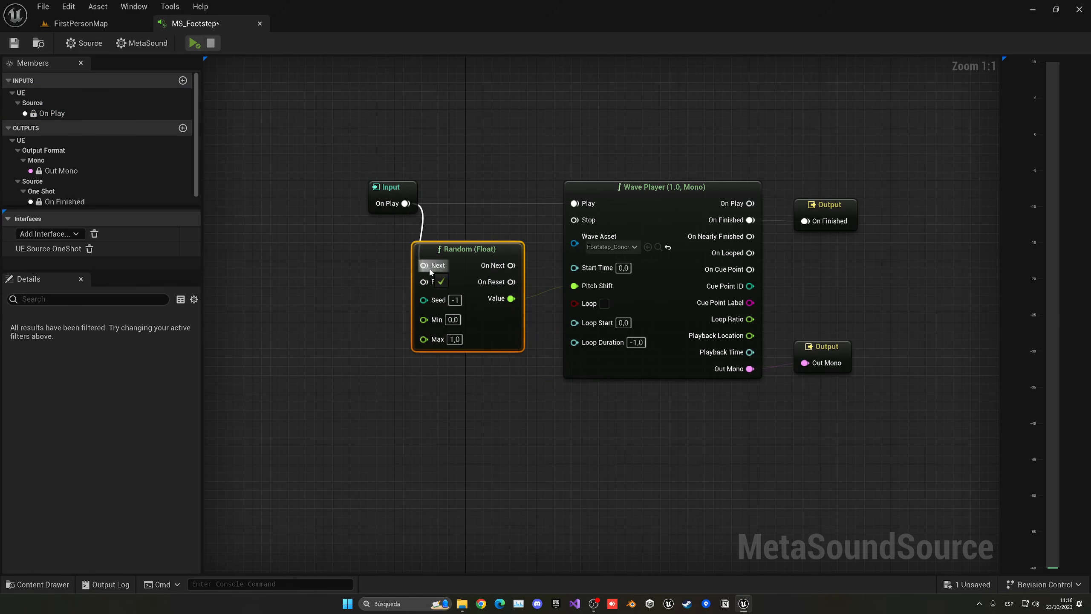
{"action": "left_click_drag", "start_coordinate": [511, 265], "coordinate": [574, 203]}
{"action": "left_click_drag", "start_coordinate": [445, 323], "coordinate": [462, 261]}
Step: Set the Random (Float) node's Min to -3,0 and Max to 3,0
{"action": "left_click", "coordinate": [470, 258]}
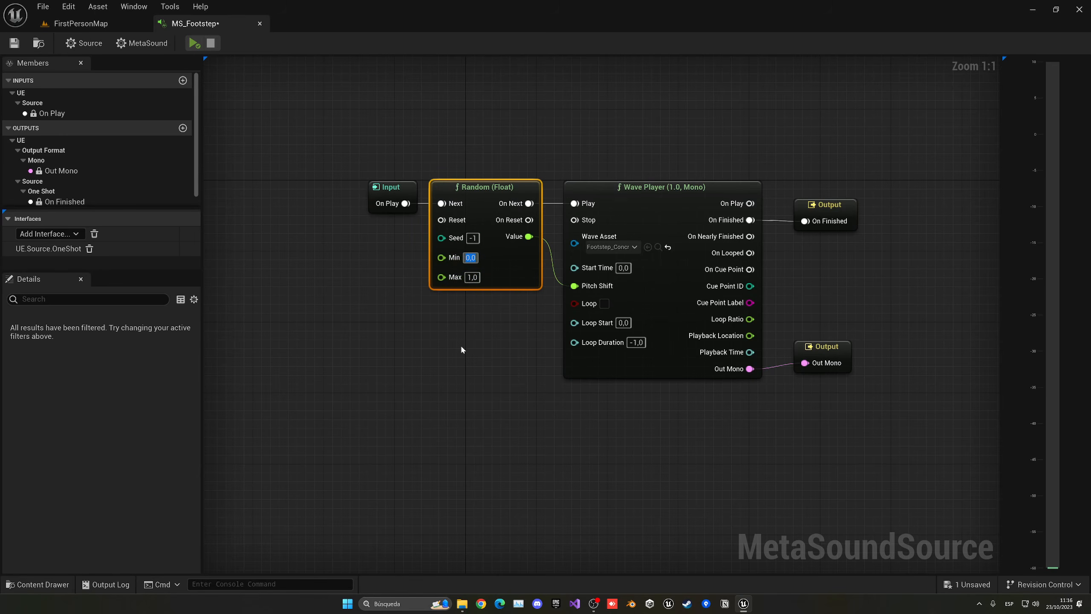
{"action": "type", "text": "-3,0"}
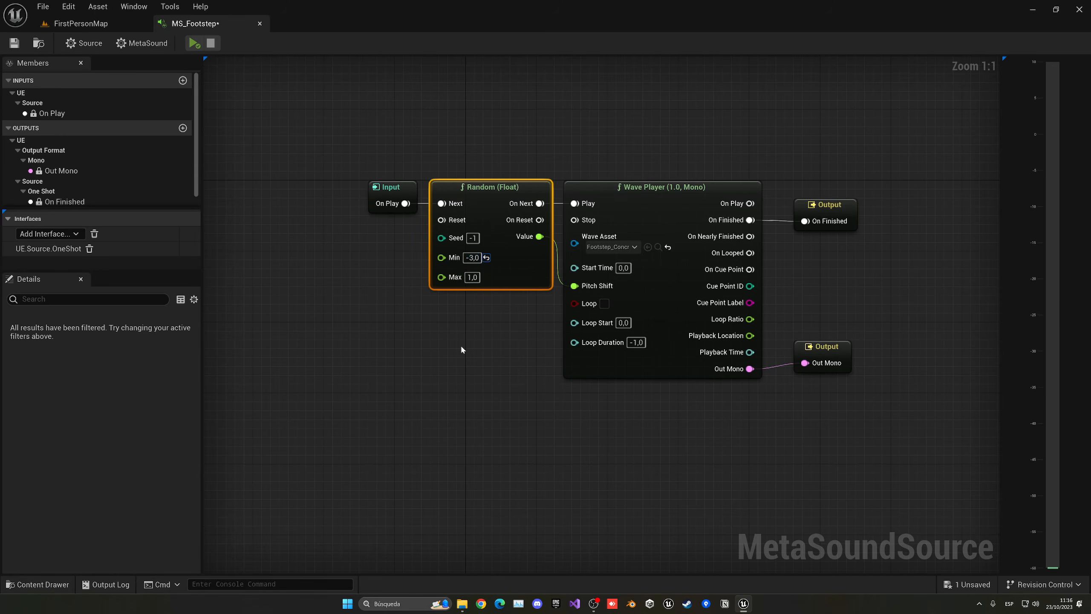
{"action": "key", "text": "Tab"}
{"action": "type", "text": "3,0"}
{"action": "left_click", "coordinate": [473, 308]}
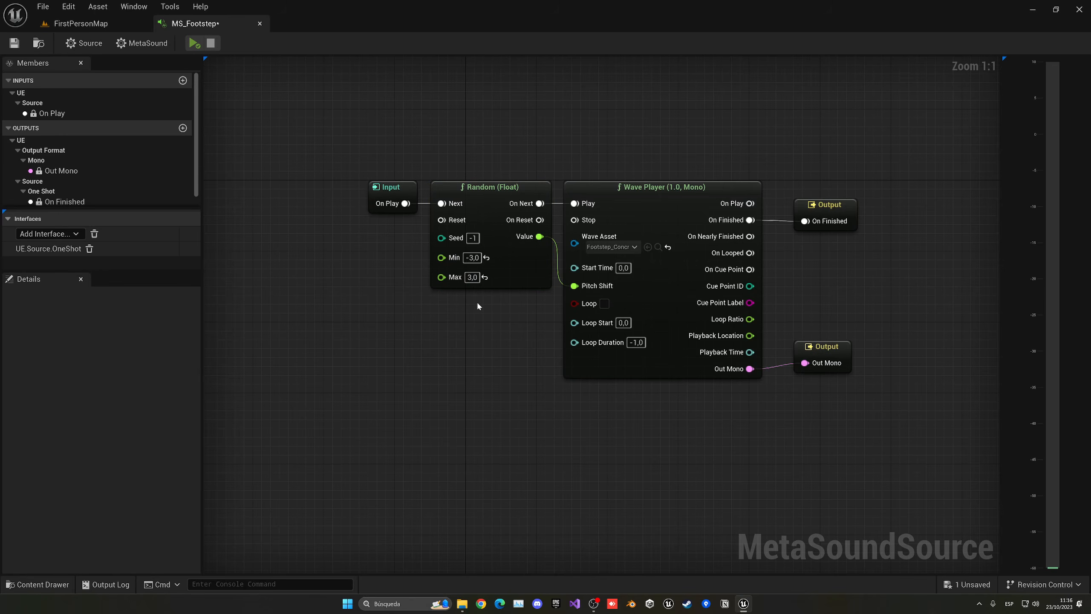
Step: Preview the randomized footstep sound, save MS_Footstep and close its editor
{"action": "left_click", "coordinate": [194, 43]}
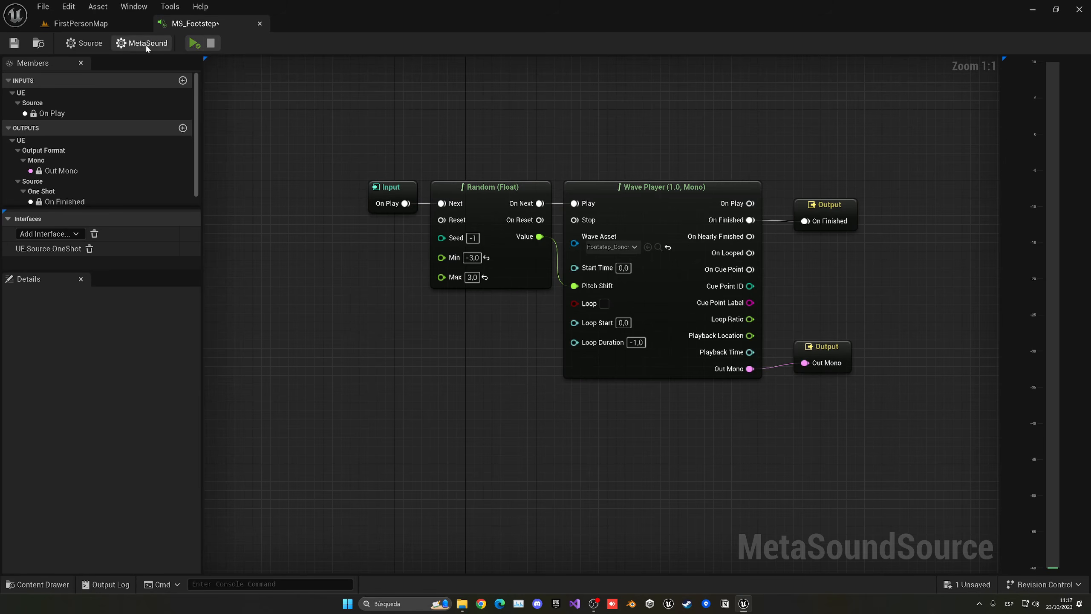
{"action": "left_click", "coordinate": [14, 43]}
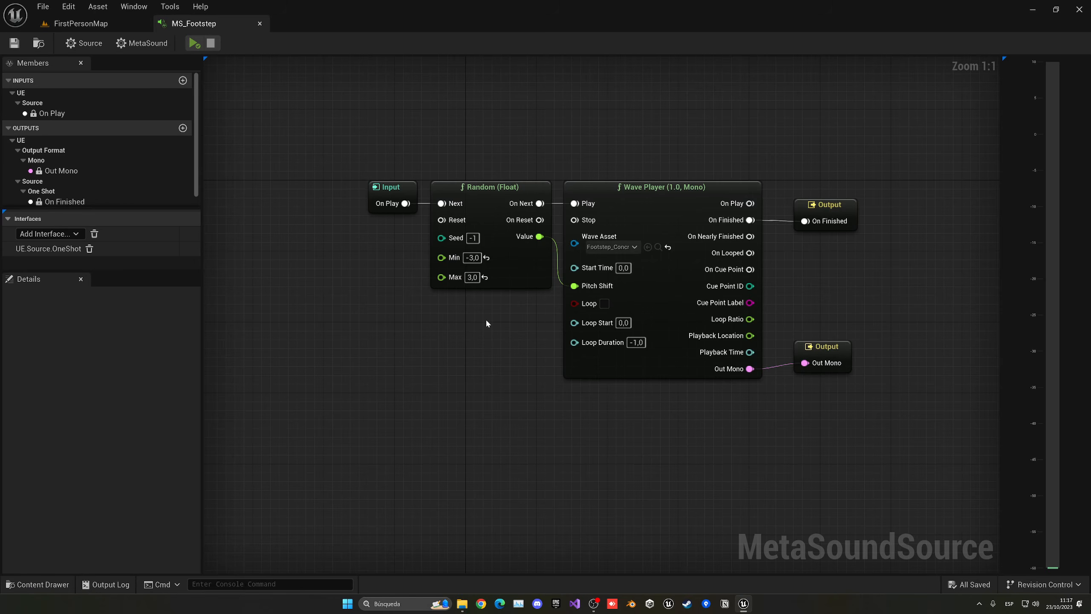
{"action": "left_click", "coordinate": [259, 23]}
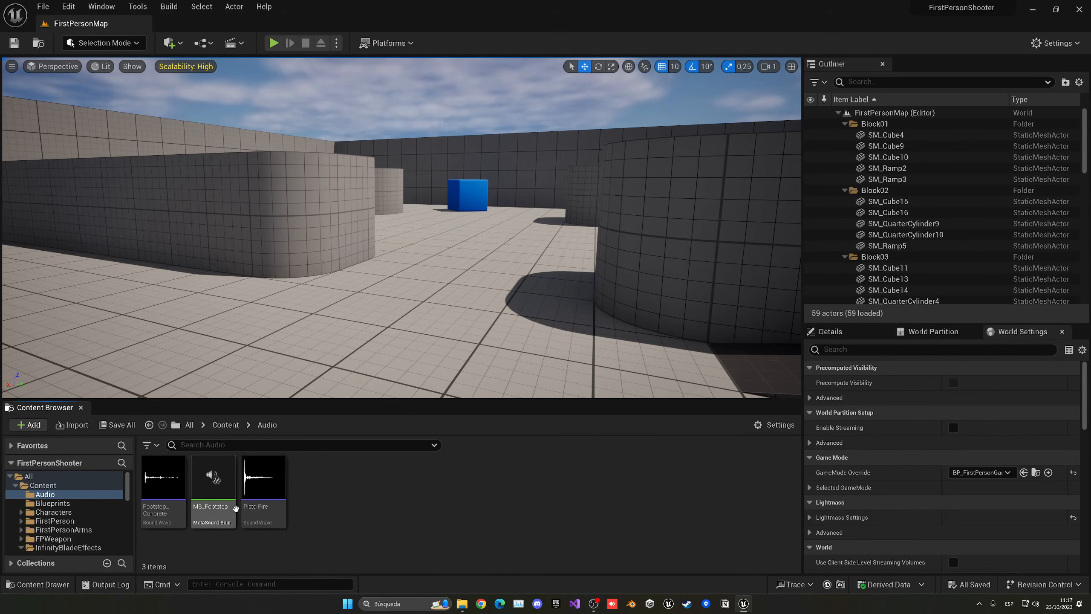
Step: Duplicate MS_Footstep in the Audio folder and name the copy MS_PistolFire
{"action": "key", "text": "ctrl+d"}
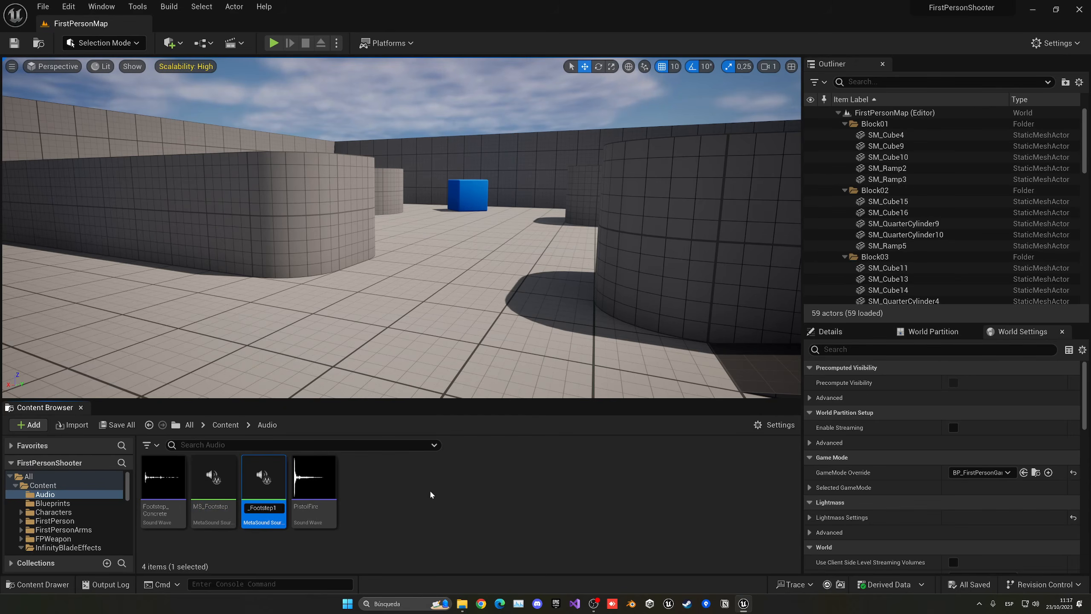
{"action": "key", "text": "shift+Left"}
{"action": "key", "text": "shift+Left"}
{"action": "key", "text": "shift+Left"}
{"action": "key", "text": "shift+Left"}
{"action": "key", "text": "shift+Left"}
{"action": "key", "text": "shift+Left"}
{"action": "key", "text": "shift+Left"}
{"action": "type", "text": "PistolFire"}
{"action": "key", "text": "Return"}
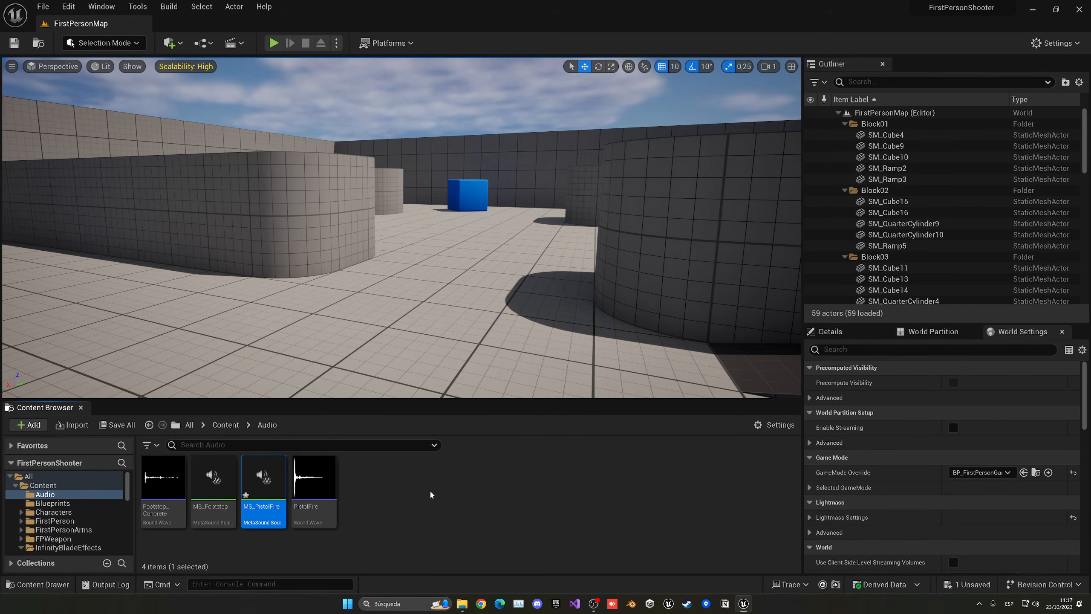
Step: Open MS_PistolFire docked in the main editor window, set its Wave Player's Wave Asset to PistolFire, and preview the sound
{"action": "key", "text": "Return"}
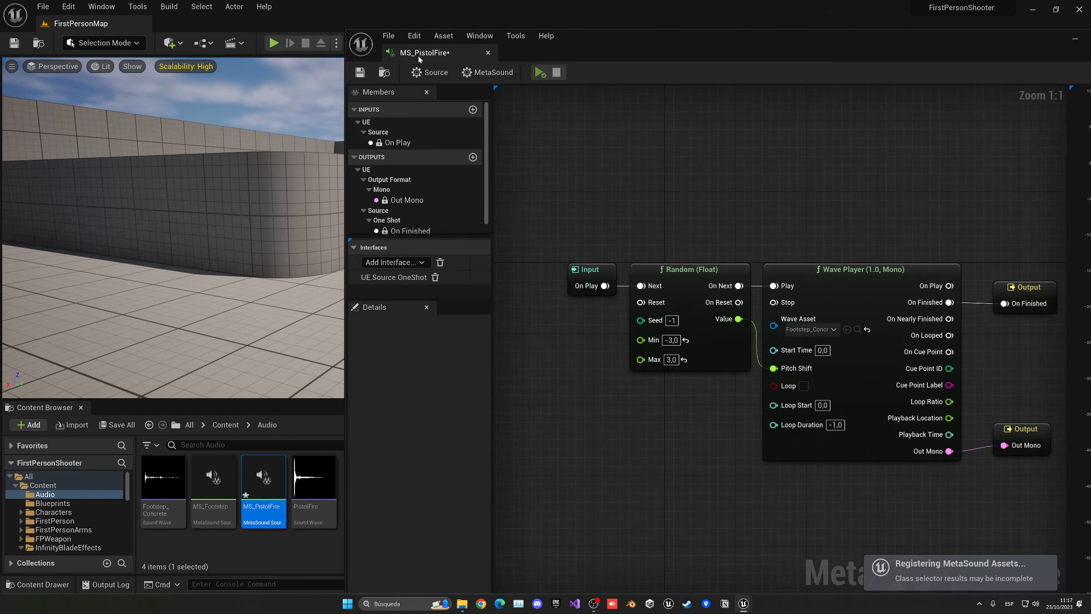
{"action": "left_click_drag", "start_coordinate": [419, 59], "coordinate": [369, 22]}
{"action": "left_click", "coordinate": [812, 329]}
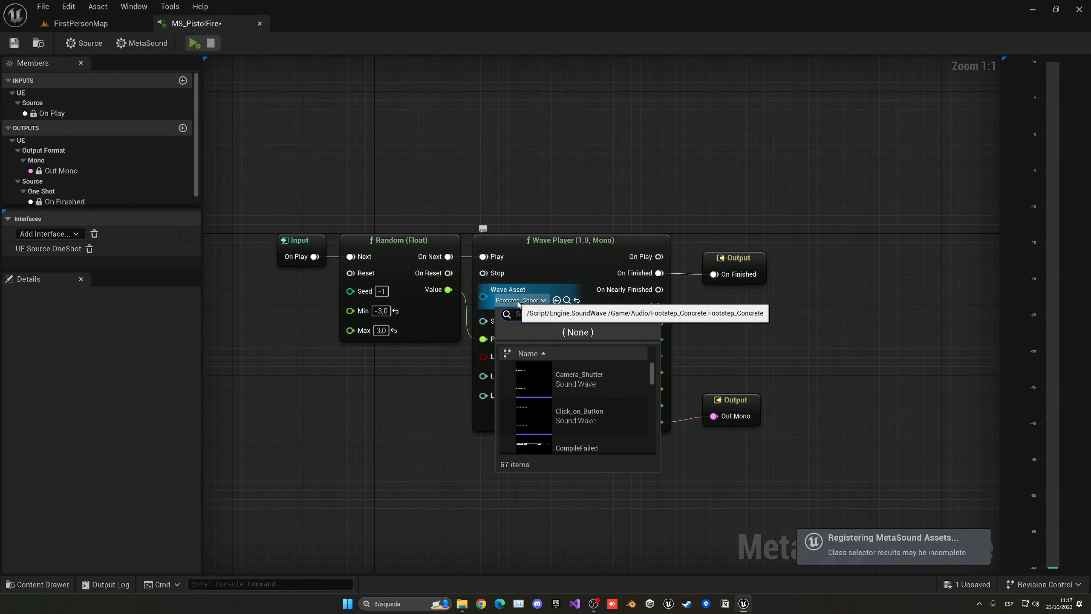
{"action": "type", "text": "pist"}
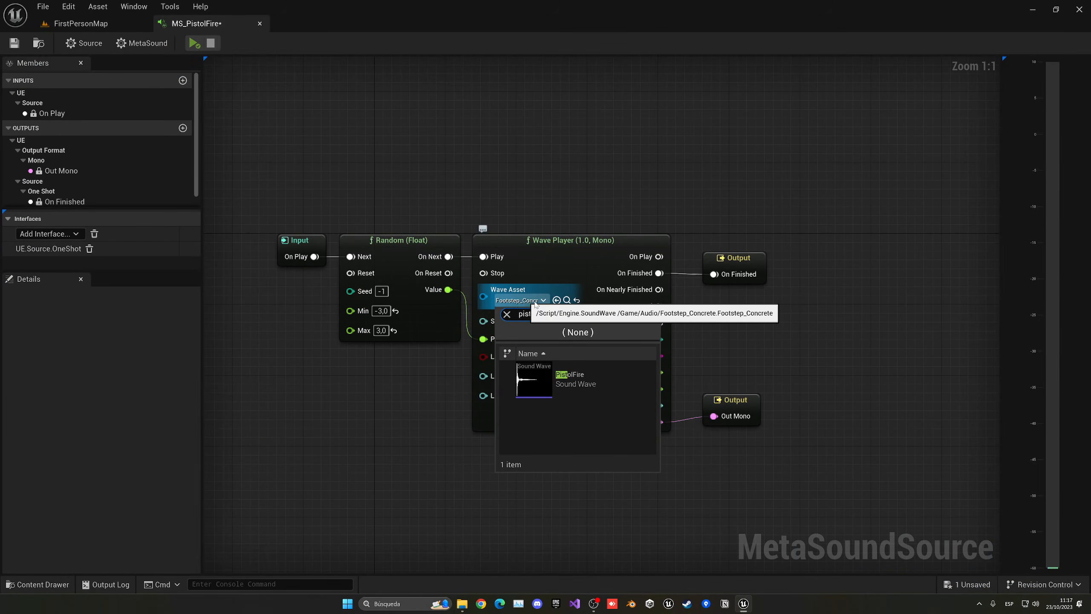
{"action": "left_click", "coordinate": [620, 385]}
{"action": "left_click", "coordinate": [194, 43]}
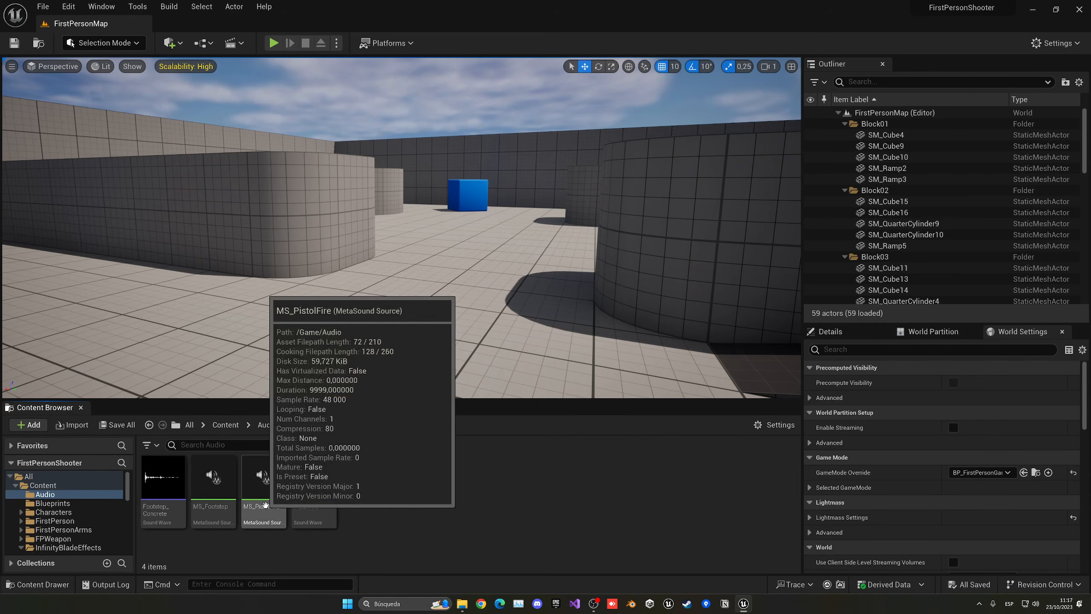
{"action": "left_click", "coordinate": [222, 425]}
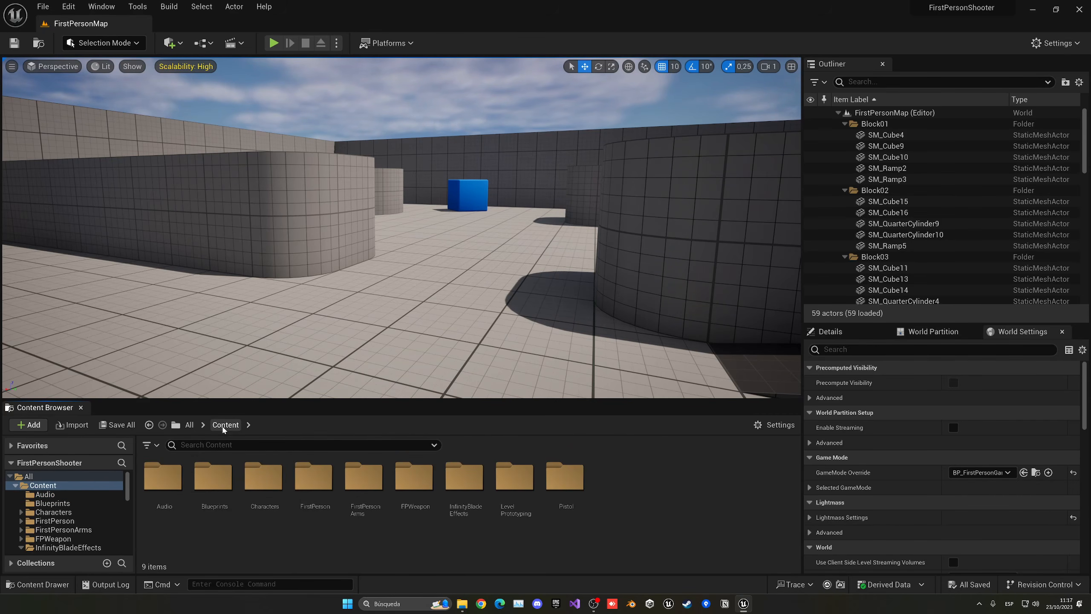
{"action": "double_click", "coordinate": [213, 476]}
{"action": "double_click", "coordinate": [165, 475]}
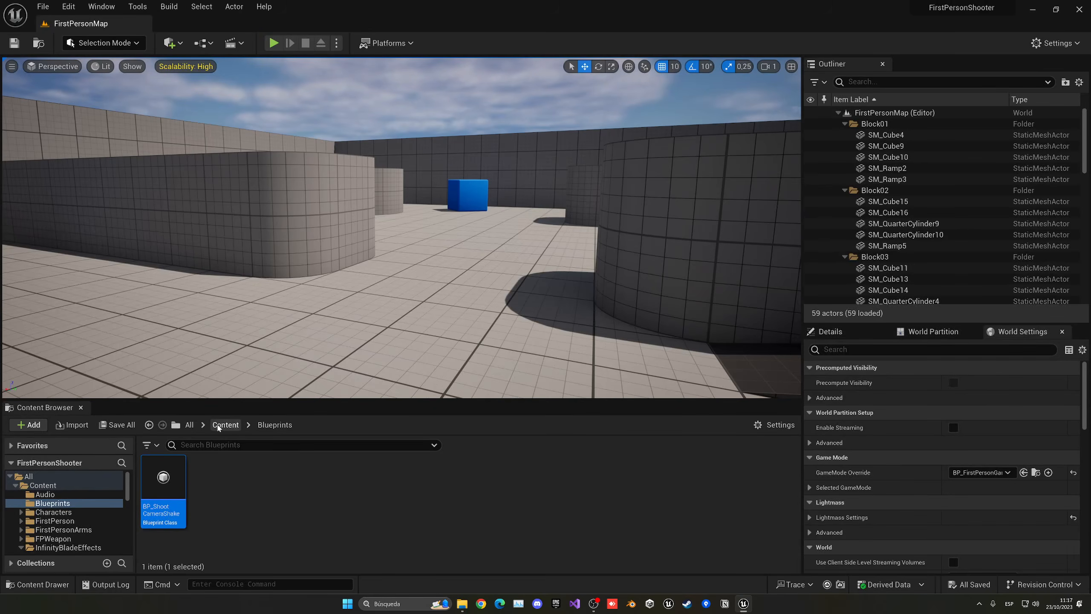
Step: Open the BP_FirstPersonCharacter blueprint from the Content/FirstPerson/Blueprints folder
{"action": "left_click", "coordinate": [218, 425]}
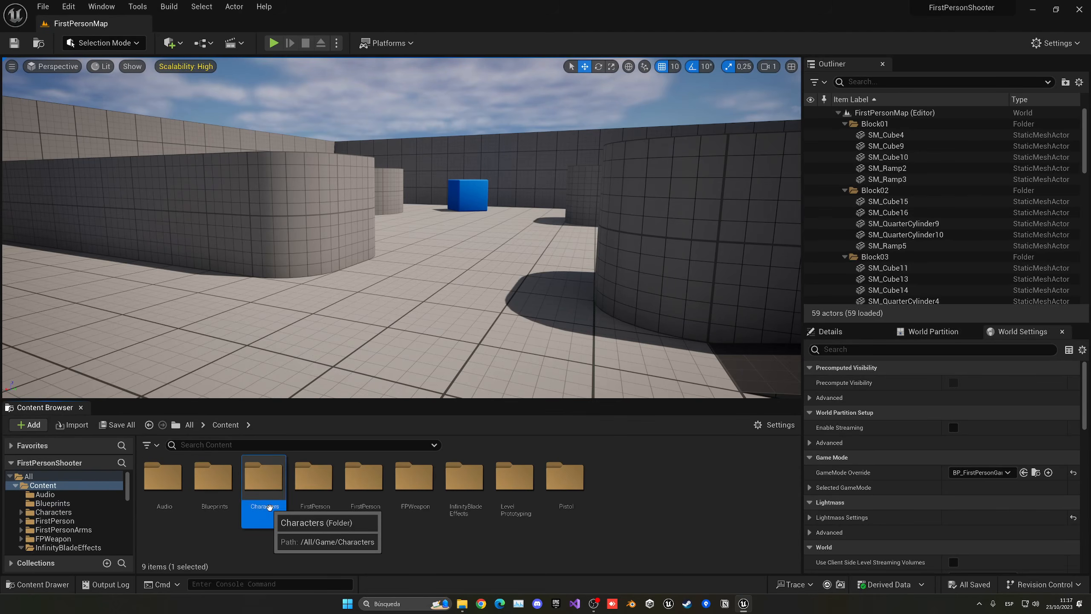
{"action": "double_click", "coordinate": [307, 498]}
{"action": "left_click", "coordinate": [176, 485]}
{"action": "double_click", "coordinate": [176, 486]}
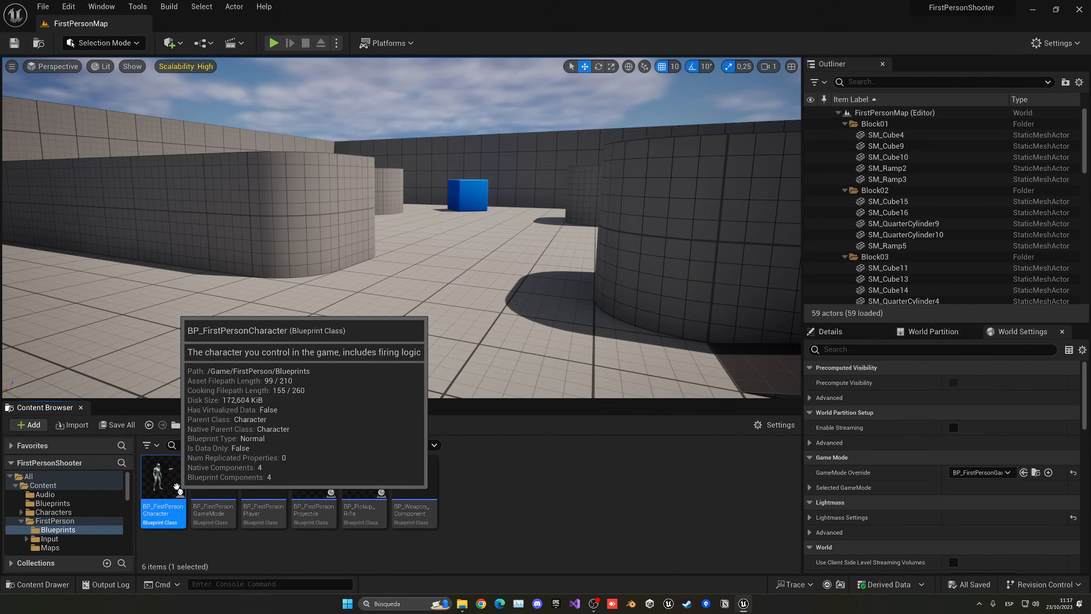
{"action": "double_click", "coordinate": [172, 483]}
Step: Add a Play Sound at Location node executed after Play World Camera Shake in the Event Graph, aligned in the same row
{"action": "right_click_drag", "start_coordinate": [373, 174], "coordinate": [553, 193]}
{"action": "right_click_drag", "start_coordinate": [591, 240], "coordinate": [353, 257]}
{"action": "scroll", "coordinate": [353, 257], "scroll_direction": "up", "scroll_amount": 2}
{"action": "left_click_drag", "start_coordinate": [391, 240], "coordinate": [445, 246]}
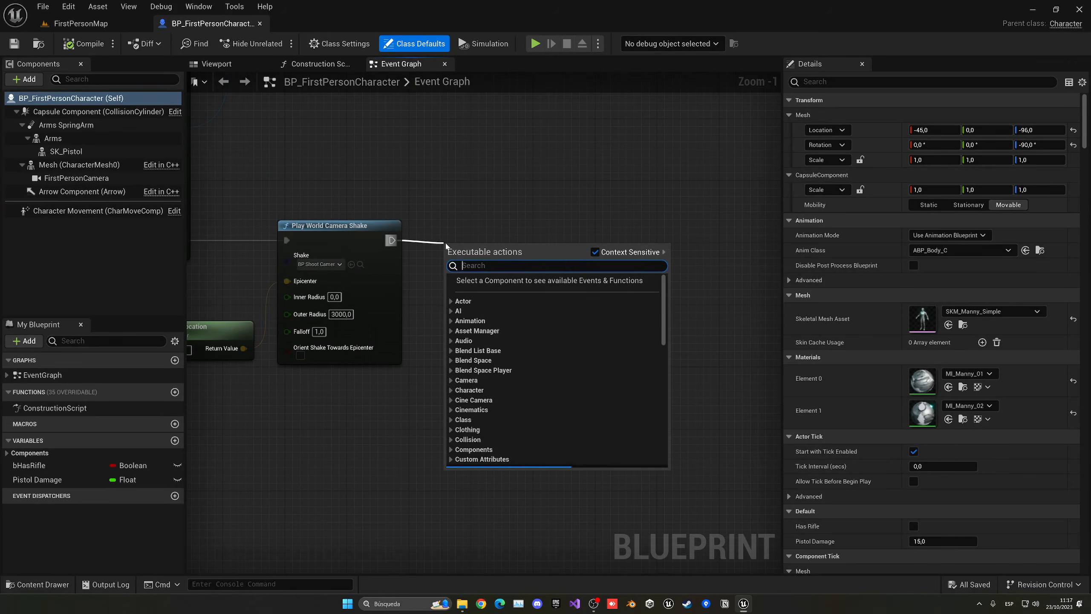
{"action": "type", "text": "play sound"}
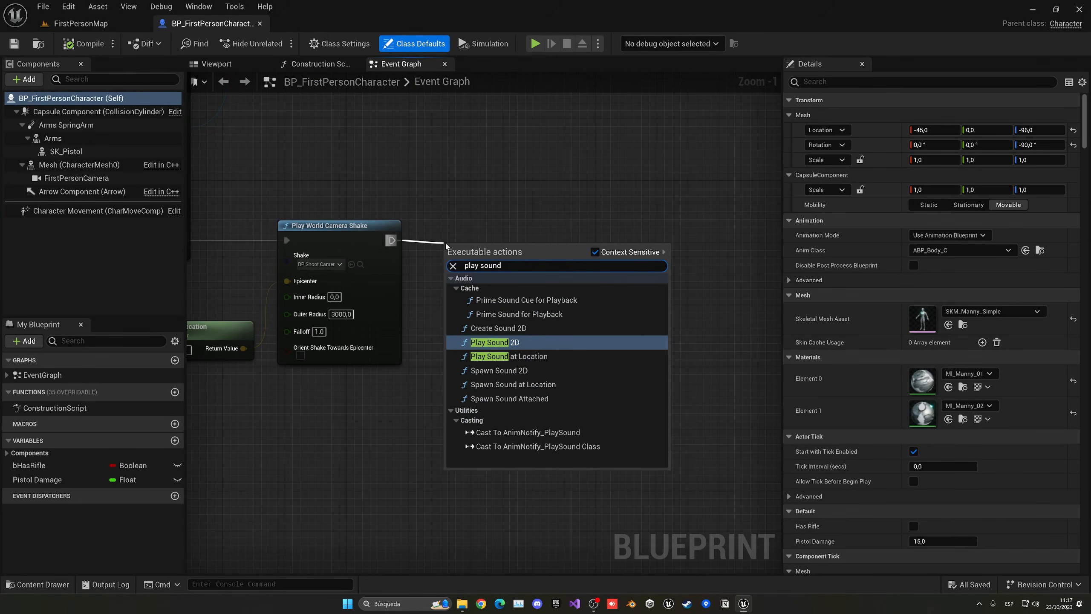
{"action": "left_click", "coordinate": [546, 360]}
{"action": "left_click_drag", "start_coordinate": [537, 243], "coordinate": [554, 230]}
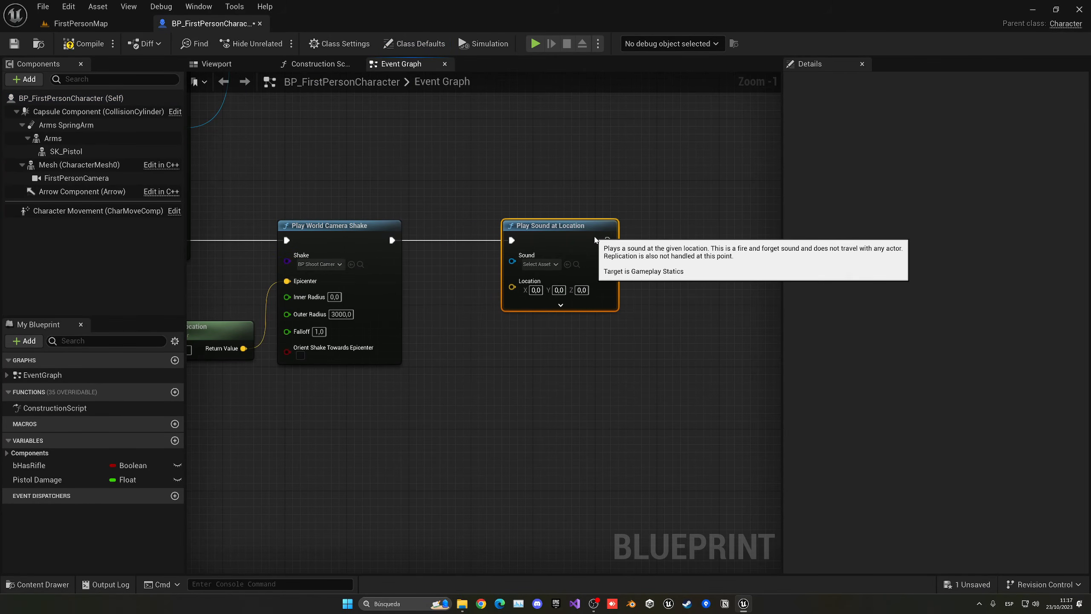
Step: Set the sound of the Play Sound at Location node to MS_PistolFire
{"action": "left_click", "coordinate": [540, 263]}
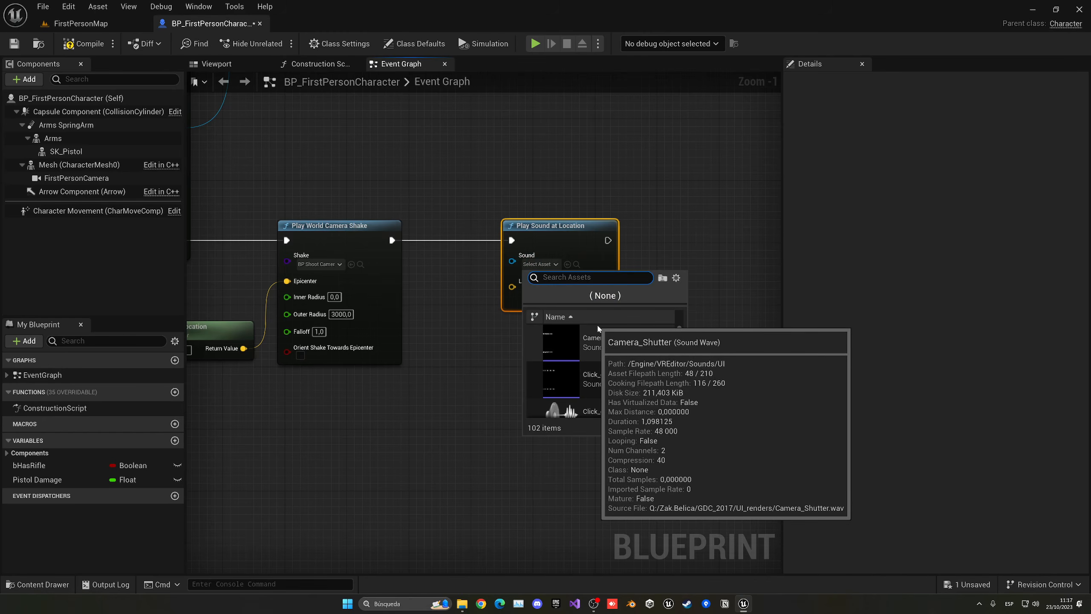
{"action": "type", "text": "ms_"}
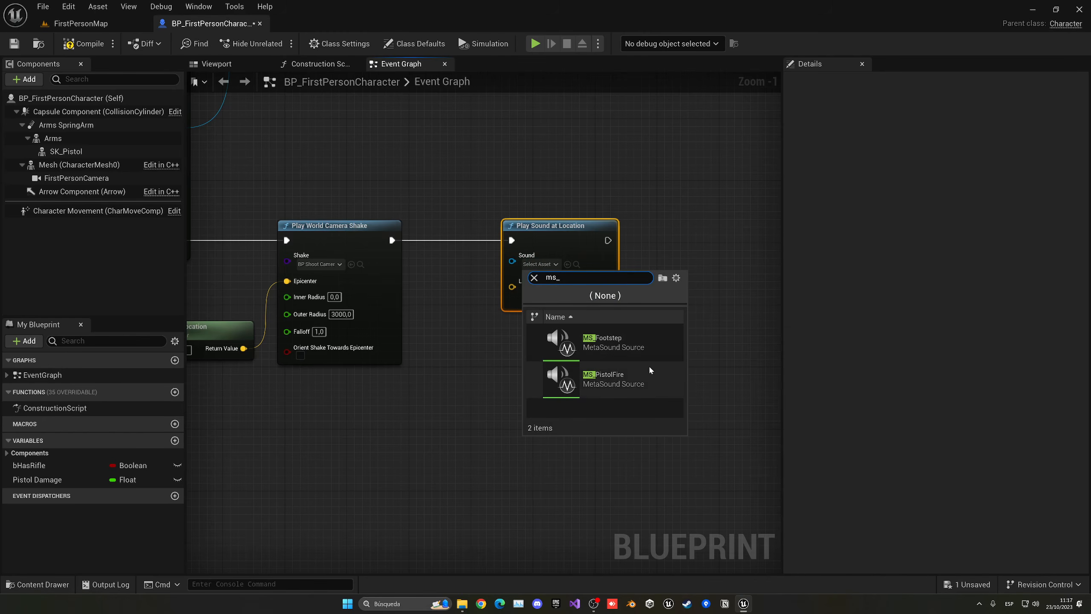
{"action": "left_click", "coordinate": [649, 370]}
{"action": "right_click_drag", "start_coordinate": [630, 377], "coordinate": [556, 315]}
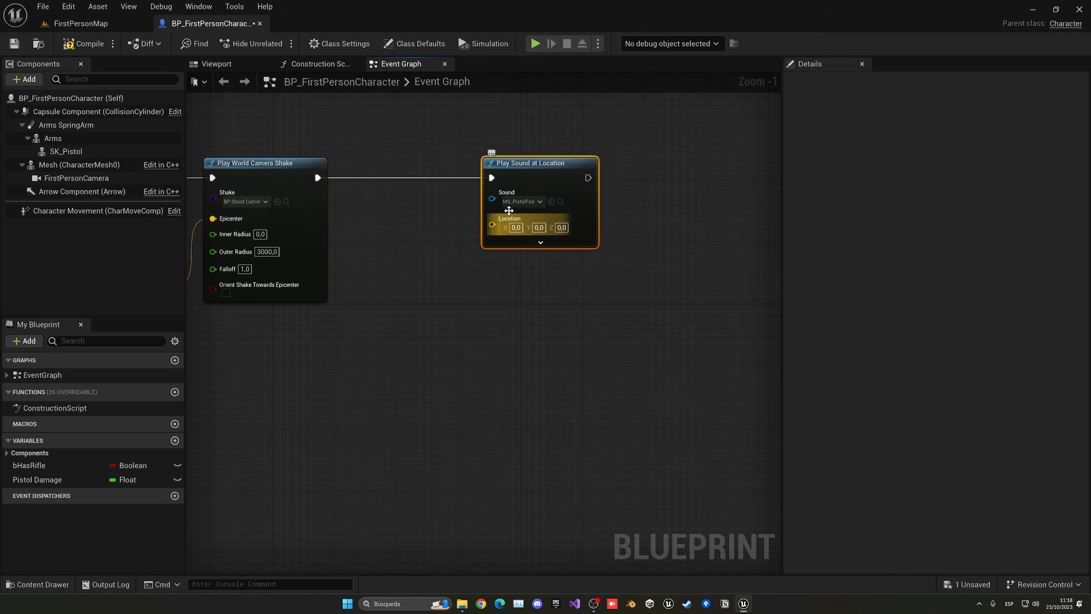
Step: Feed the sound node's Location from a new Get Actor Location node placed between it and Play World Camera Shake
{"action": "left_click_drag", "start_coordinate": [492, 224], "coordinate": [395, 257]}
{"action": "type", "text": "get actor loca"}
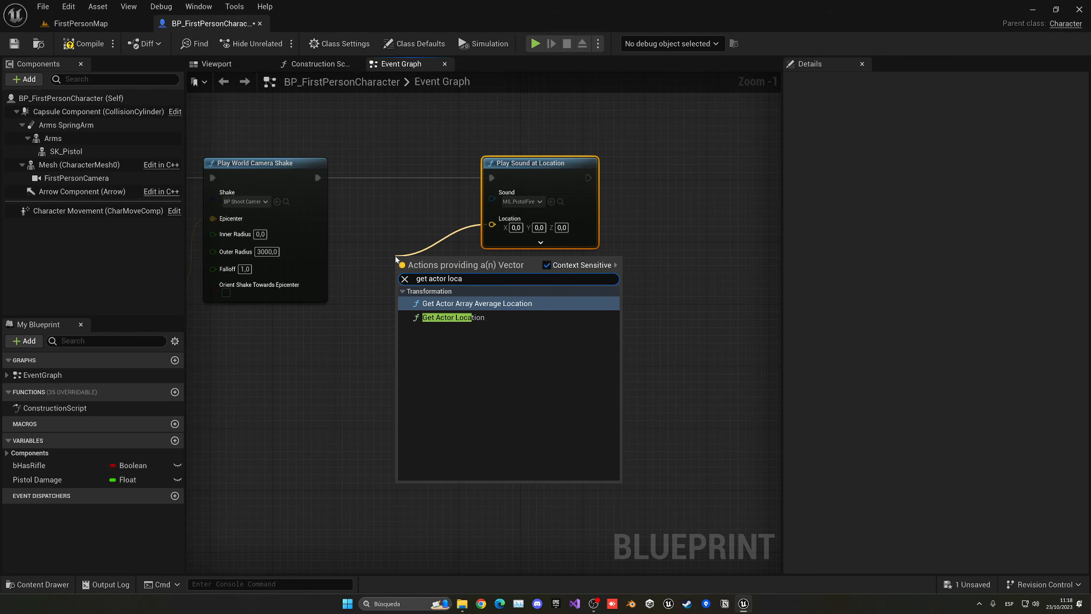
{"action": "left_click", "coordinate": [453, 317]}
{"action": "left_click_drag", "start_coordinate": [419, 257], "coordinate": [388, 203]}
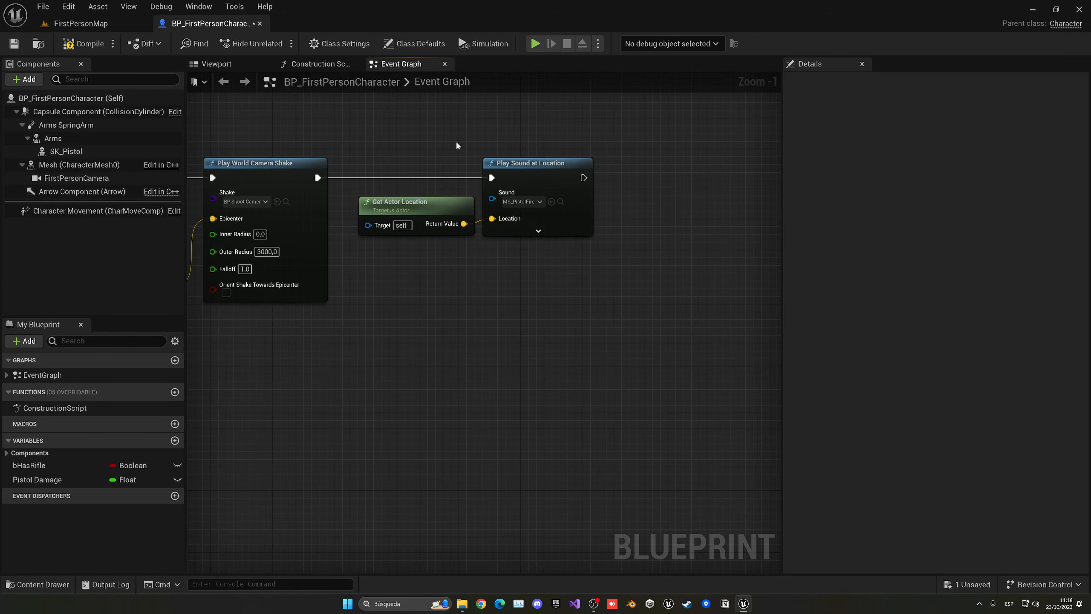
{"action": "left_click_drag", "start_coordinate": [456, 145], "coordinate": [579, 309]}
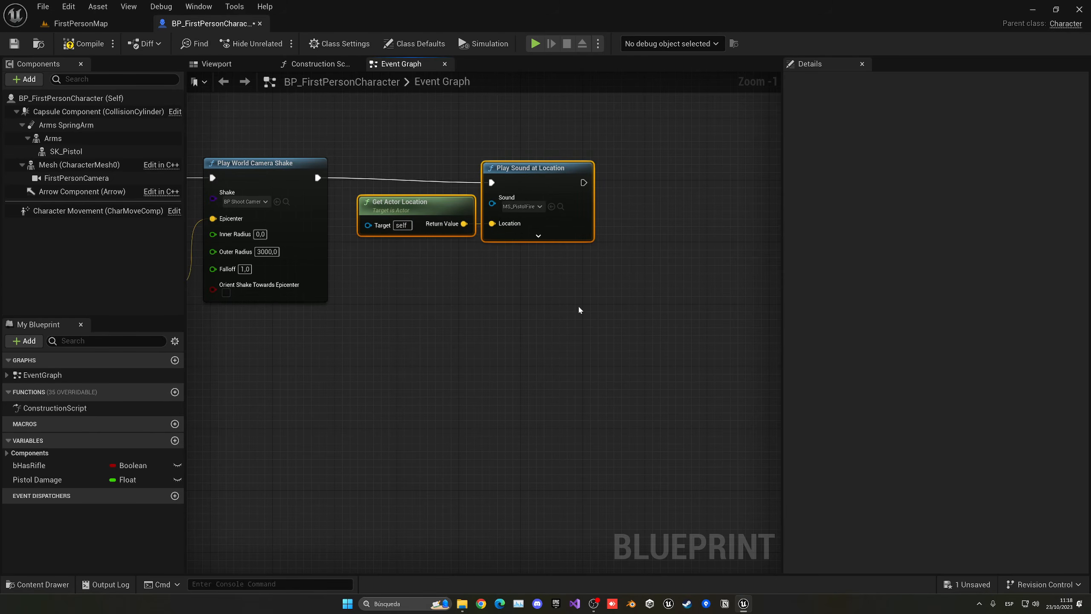
{"action": "key", "text": "q"}
{"action": "key", "text": "ctrl+z"}
{"action": "left_click", "coordinate": [490, 248]}
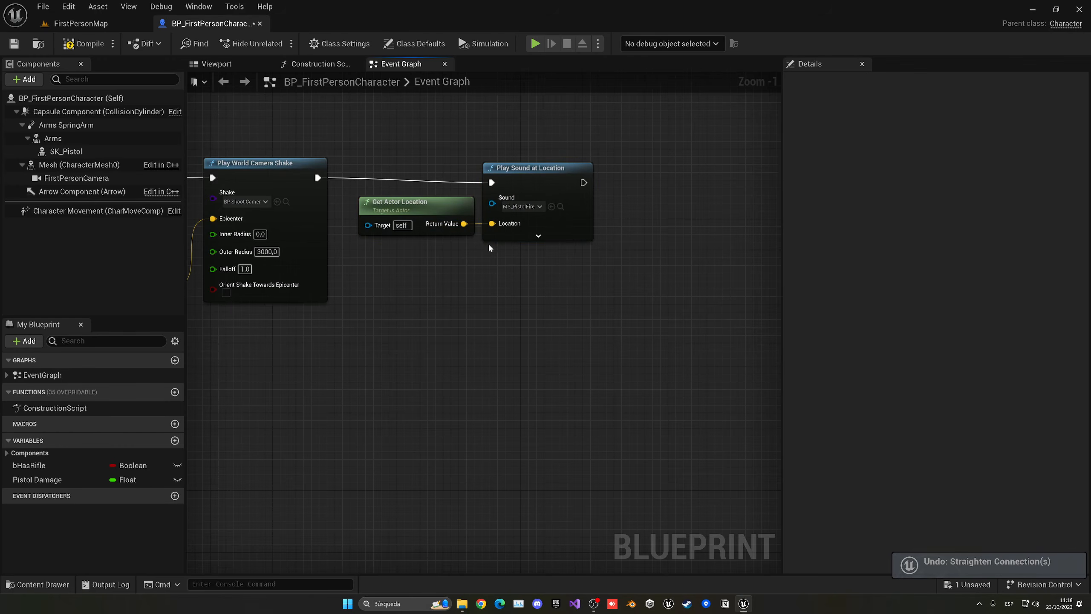
Step: Straighten the connections of the Get Actor Location and Play Sound at Location nodes and save the blueprint
{"action": "left_click", "coordinate": [448, 211]}
{"action": "left_click", "coordinate": [519, 181], "text": "shift"}
{"action": "key", "text": "q"}
{"action": "left_click", "coordinate": [522, 298]}
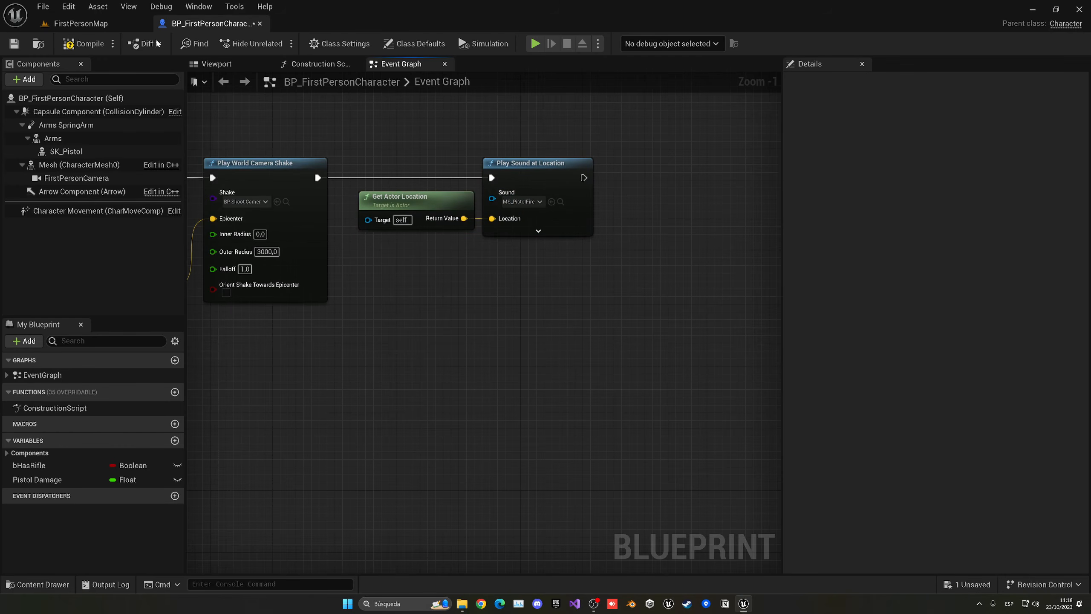
{"action": "key", "text": "ctrl+s"}
Step: Play FirstPersonMap in the editor, fire the pistol to test its sound, and stop the session
{"action": "left_click", "coordinate": [274, 43]}
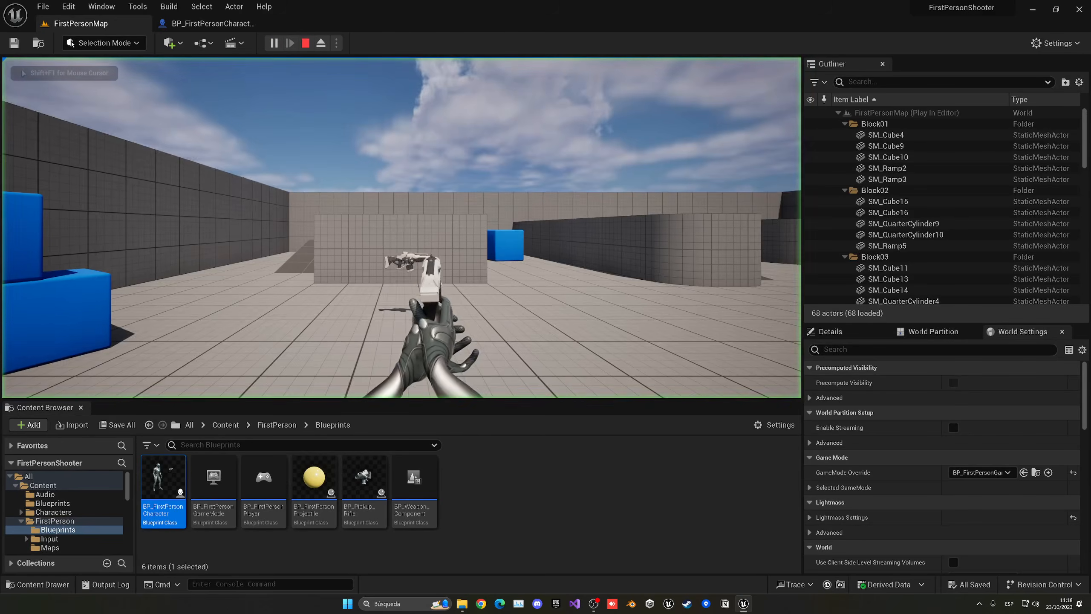
{"action": "left_click", "coordinate": [402, 227]}
{"action": "left_click", "coordinate": [403, 227]}
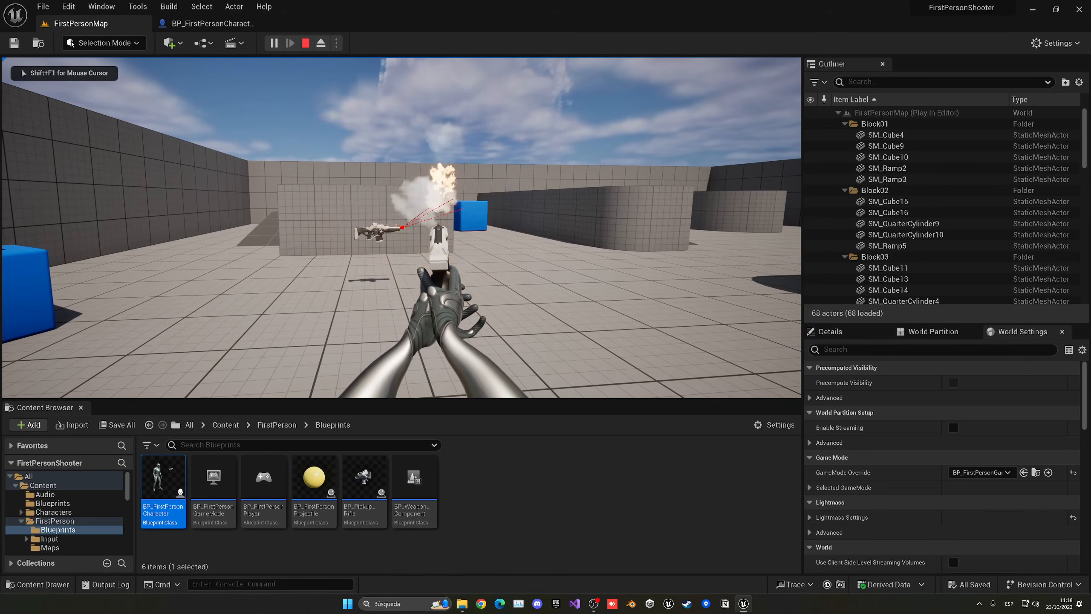
{"action": "key", "text": "Escape"}
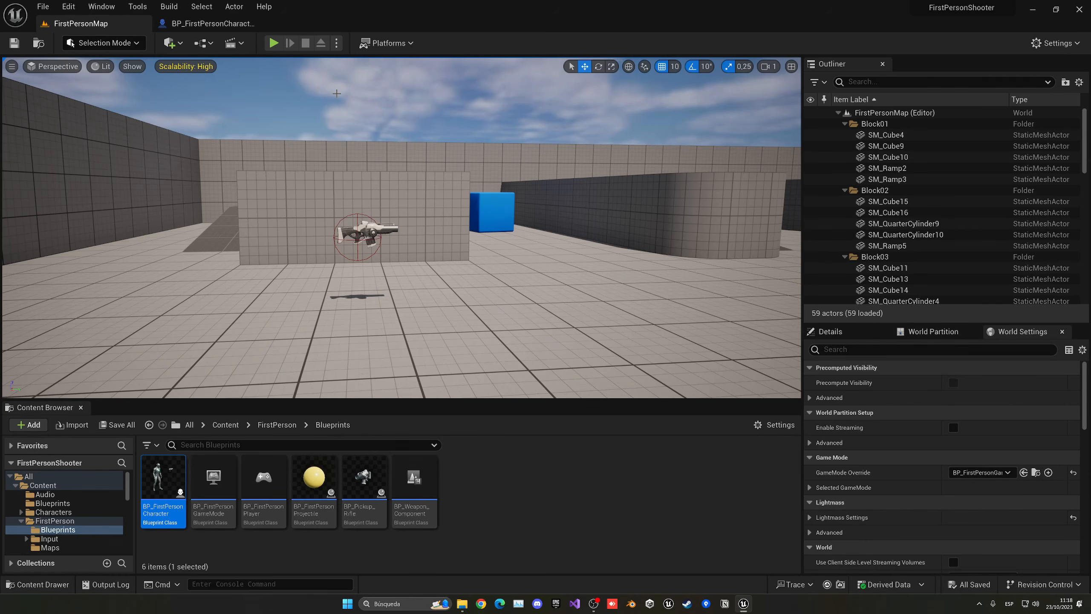
Step: Show the Content folder's contents and play the level again to test walking around without shooting, ending the session
{"action": "left_click", "coordinate": [226, 424]}
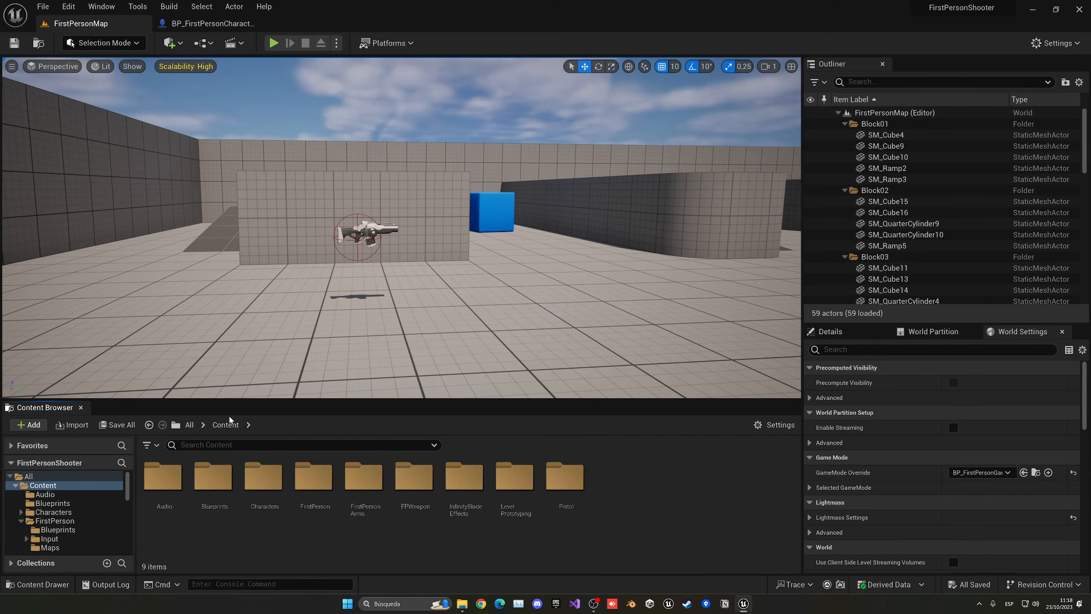
{"action": "left_click", "coordinate": [274, 43]}
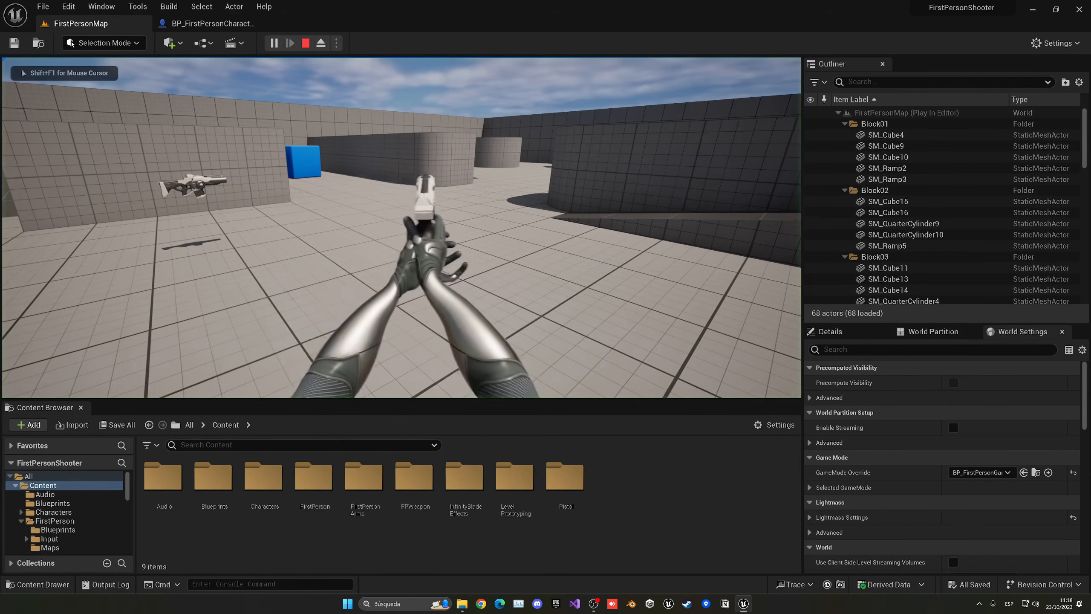
{"action": "key", "text": "w"}
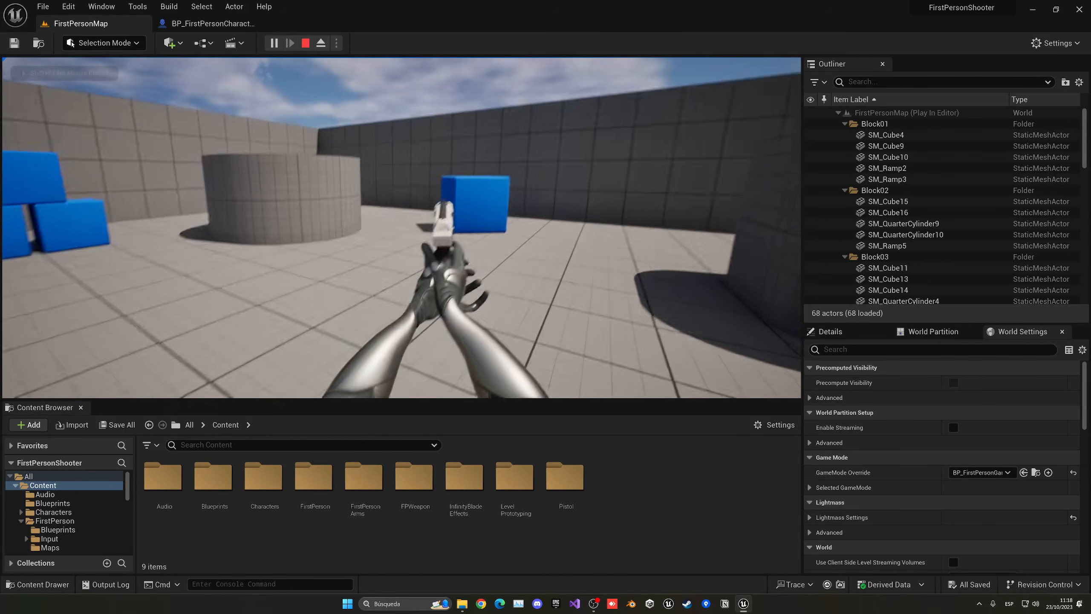
{"action": "key", "text": "Escape"}
{"action": "left_click_drag", "start_coordinate": [386, 213], "coordinate": [343, 172]}
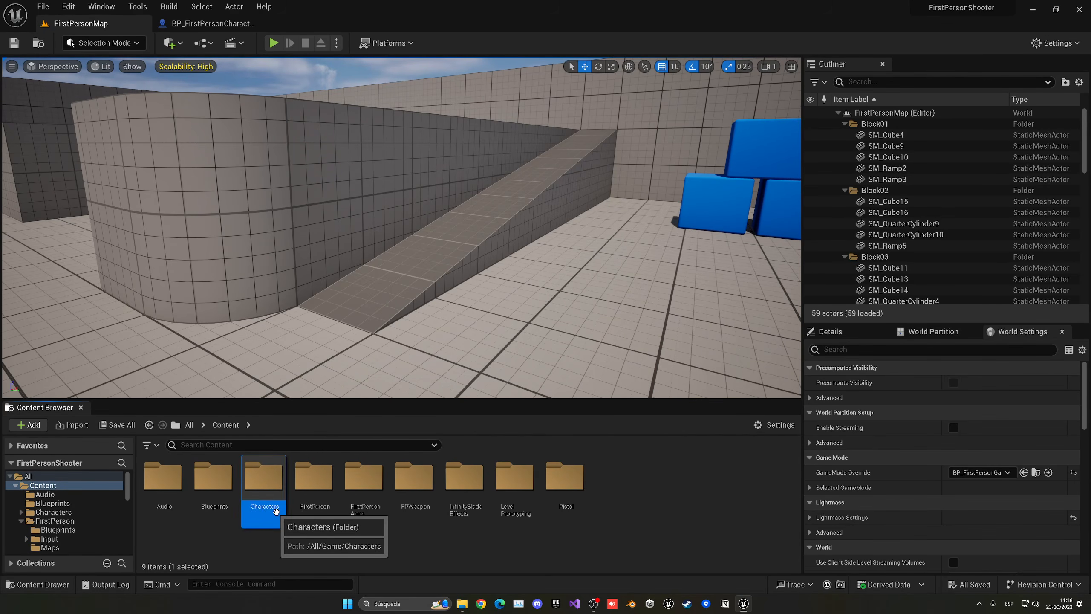
Step: Browse to Characters/Mannequins/Animations/Manny and check which animations BodyBlendSpace1D blends, closing its editor again
{"action": "double_click", "coordinate": [264, 479]}
{"action": "double_click", "coordinate": [214, 479]}
{"action": "double_click", "coordinate": [180, 502]}
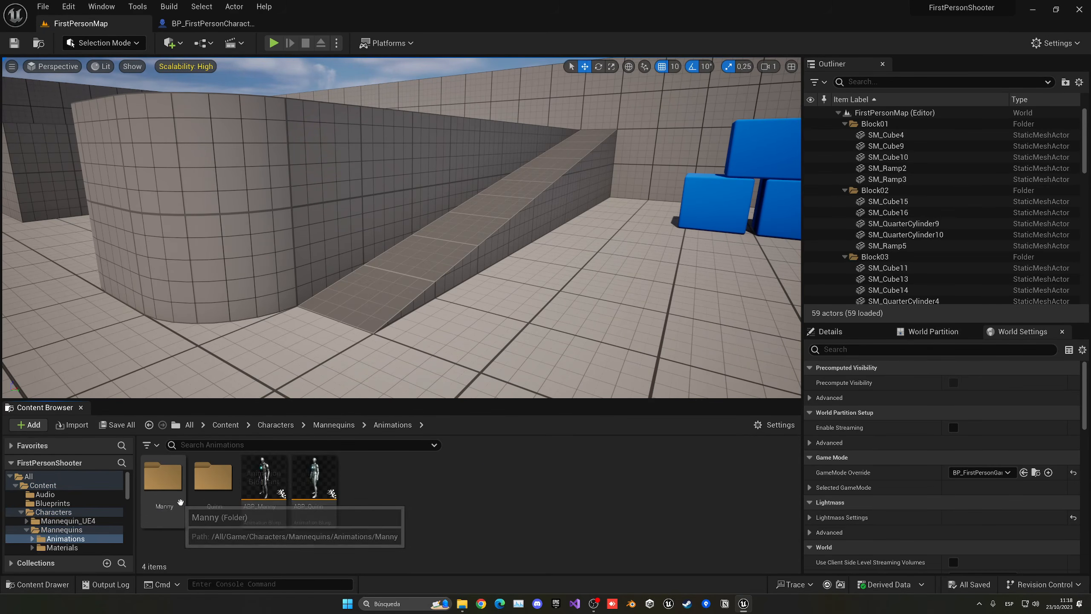
{"action": "double_click", "coordinate": [180, 502]}
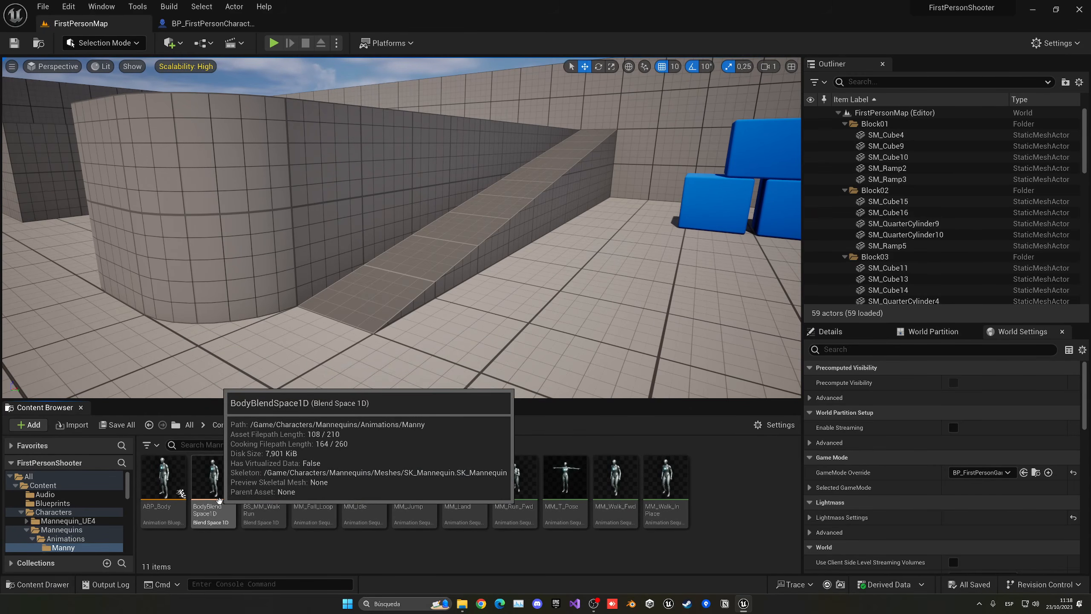
{"action": "double_click", "coordinate": [212, 477]}
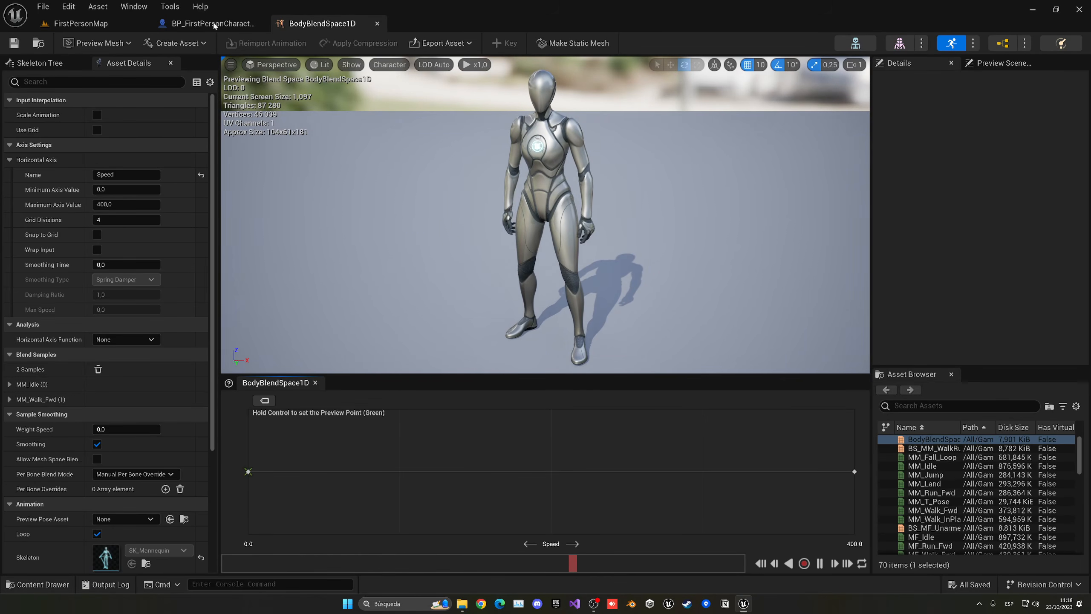
{"action": "left_click", "coordinate": [377, 23]}
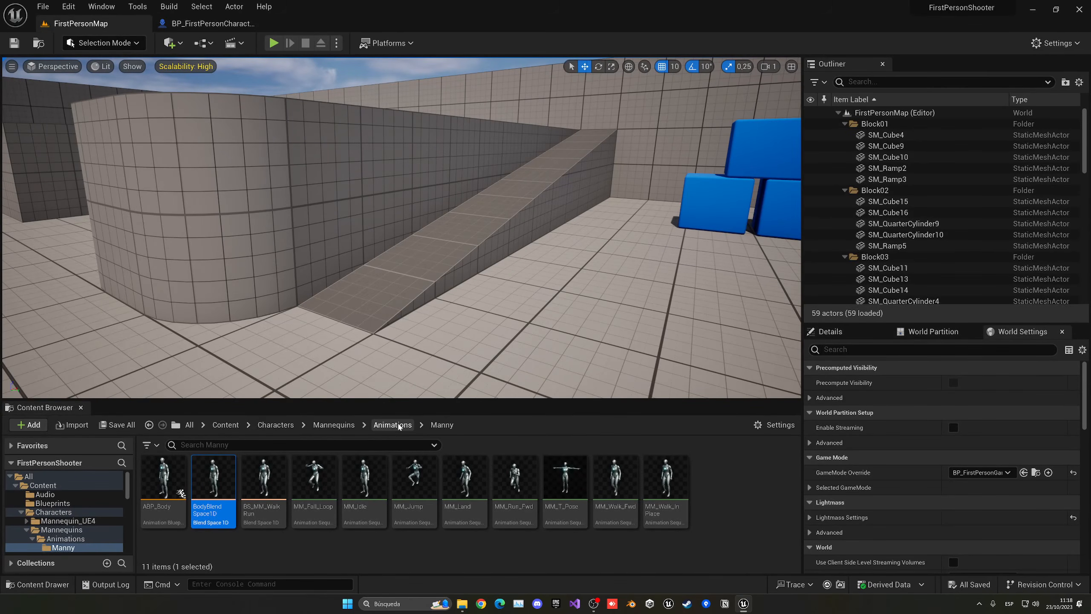
Step: Open the MM_Walk_Fwd animation sequence from the Manny folder and dock its editor in the main window
{"action": "mouse_move", "coordinate": [591, 478]}
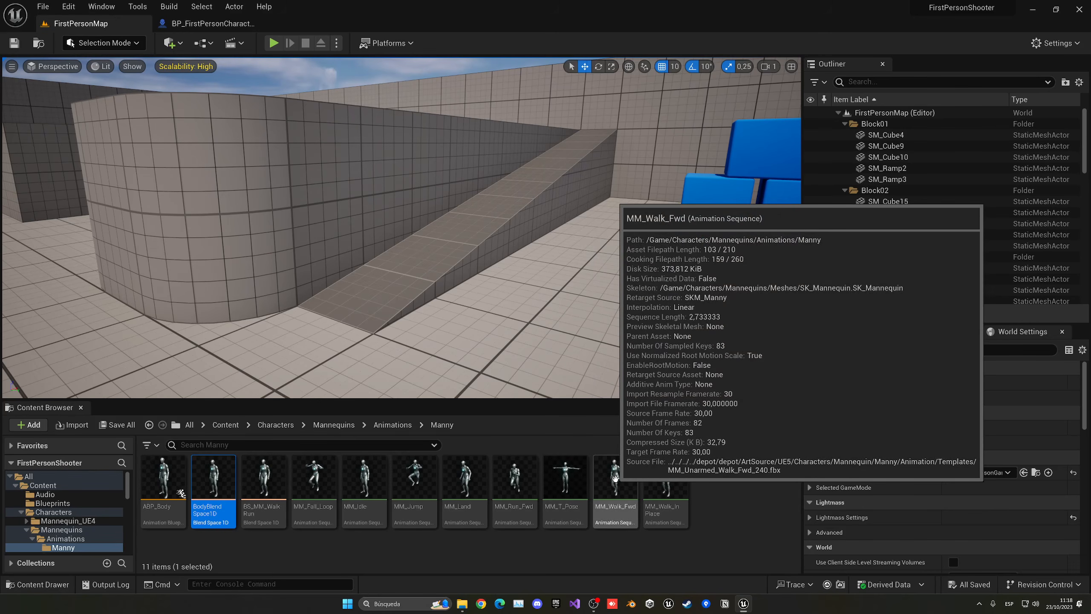
{"action": "left_click", "coordinate": [616, 482]}
{"action": "double_click", "coordinate": [616, 479]}
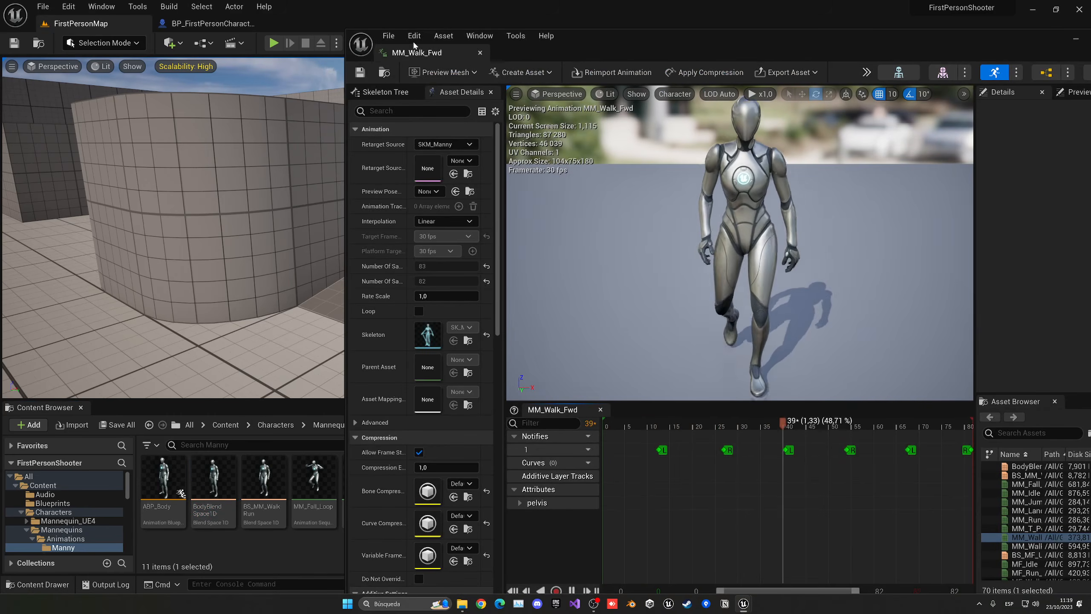
{"action": "left_click_drag", "start_coordinate": [412, 47], "coordinate": [365, 21]}
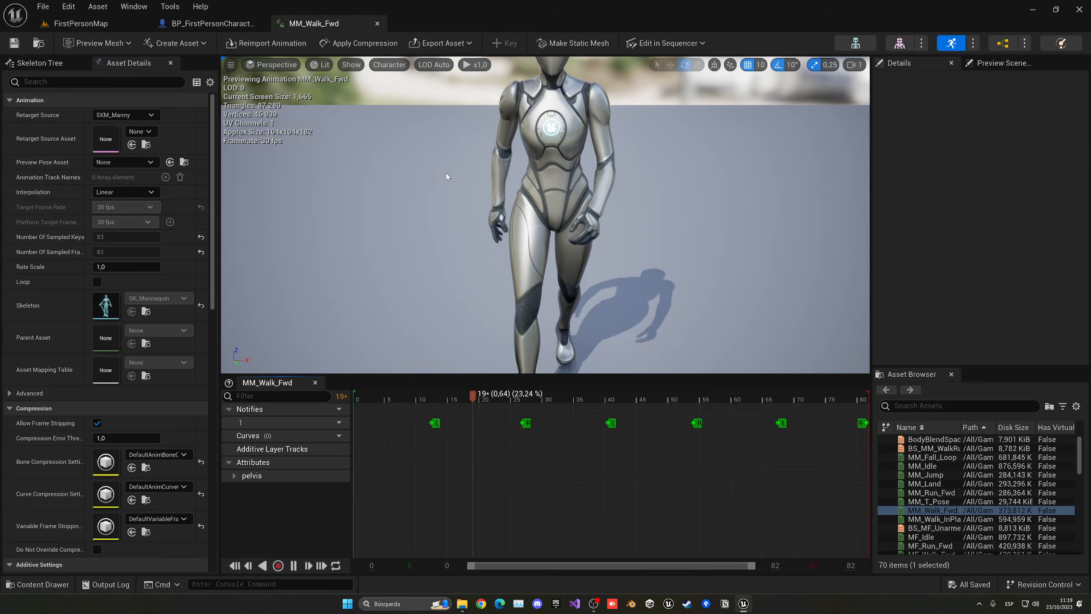
Step: Pause the walk animation with the feet seen from the side and add a notify track named Sounds
{"action": "left_click_drag", "start_coordinate": [446, 177], "coordinate": [552, 157], "text": "alt"}
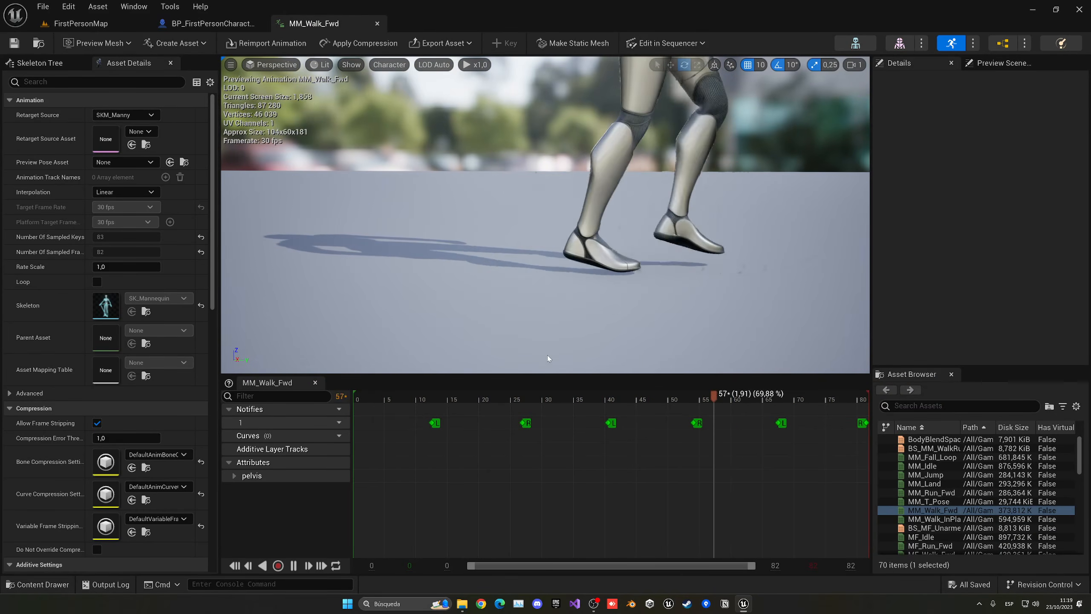
{"action": "left_click_drag", "start_coordinate": [499, 400], "coordinate": [659, 398]}
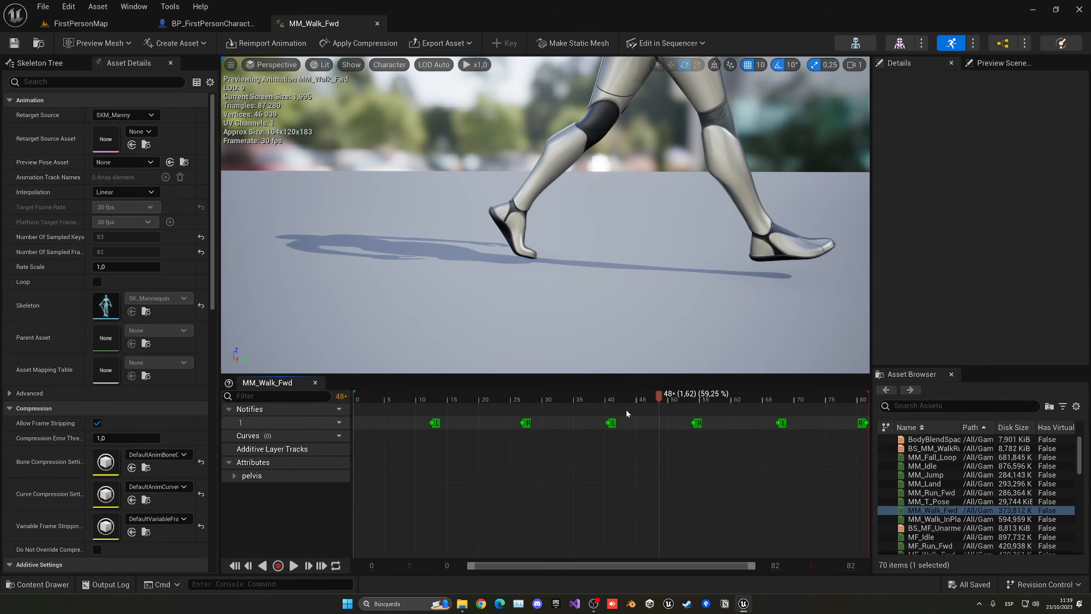
{"action": "left_click", "coordinate": [332, 408]}
{"action": "left_click", "coordinate": [364, 430]}
{"action": "type", "text": "Sounds"}
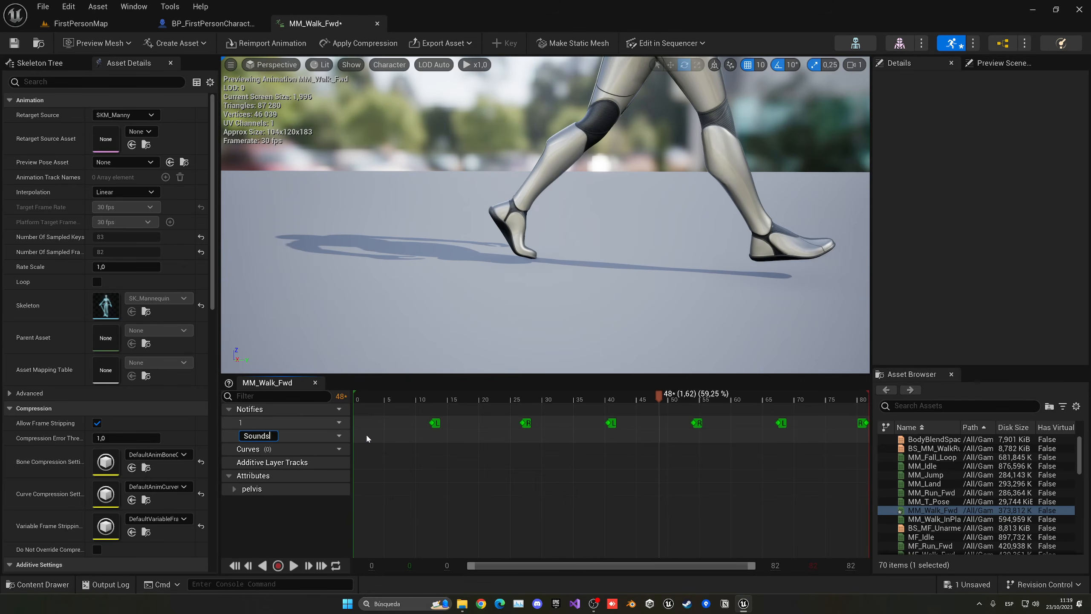
{"action": "key", "text": "Return"}
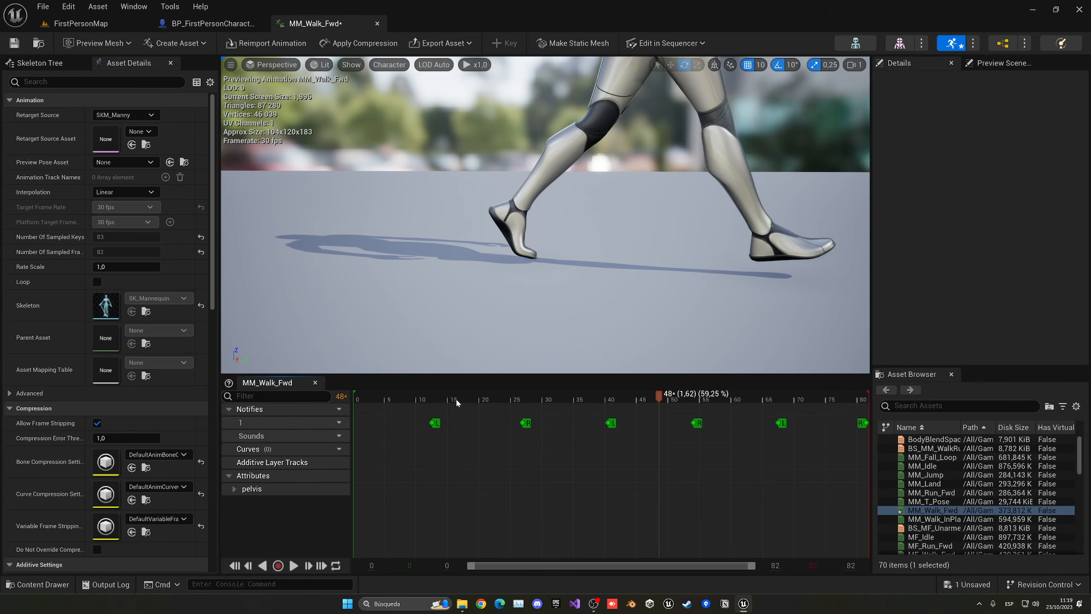
Step: Add a Play Sound notify to the Sounds track at frame 12 (0.41 s), where the first foot lands
{"action": "mouse_move", "coordinate": [455, 397]}
{"action": "left_mouse_down"}
{"action": "mouse_move", "coordinate": [418, 395]}
{"action": "mouse_move", "coordinate": [435, 398]}
{"action": "left_mouse_up"}
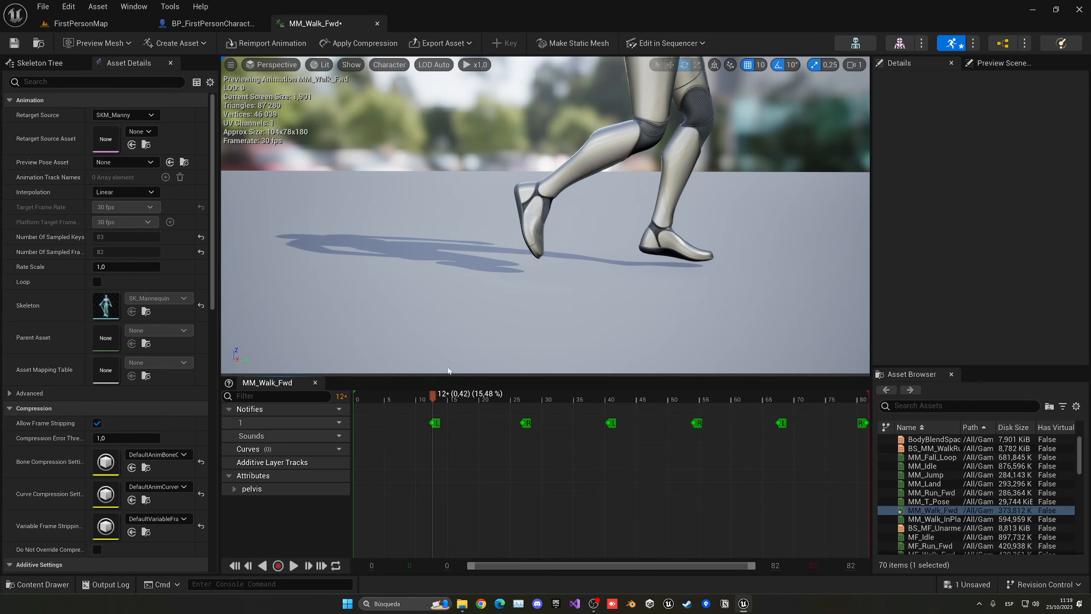
{"action": "mouse_move", "coordinate": [434, 398]}
{"action": "left_mouse_down"}
{"action": "mouse_move", "coordinate": [403, 402]}
{"action": "mouse_move", "coordinate": [431, 401]}
{"action": "left_mouse_up"}
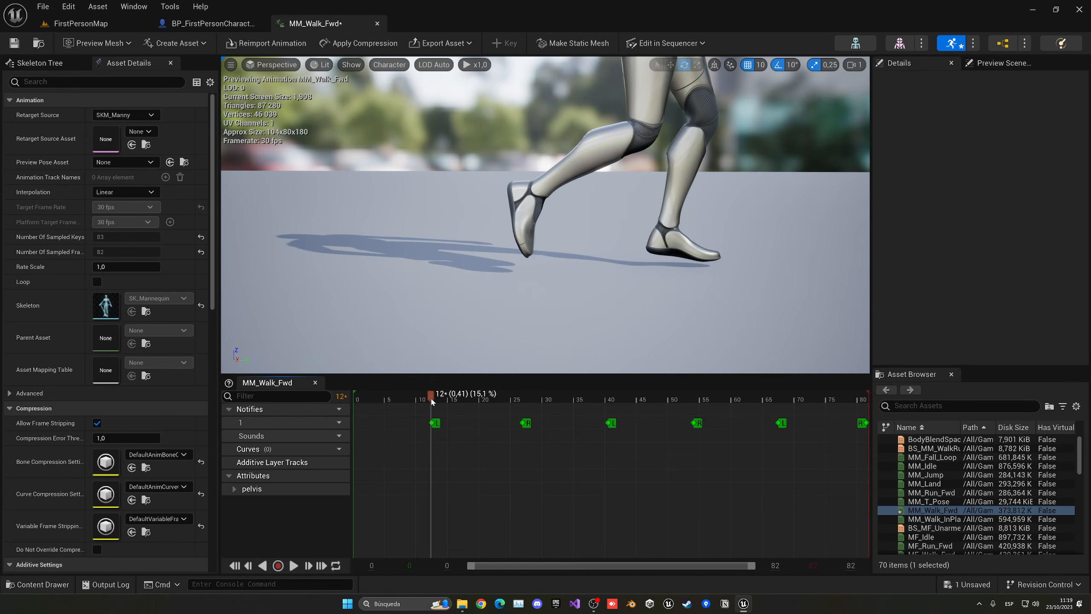
{"action": "right_click", "coordinate": [430, 435]}
{"action": "mouse_move", "coordinate": [476, 459]}
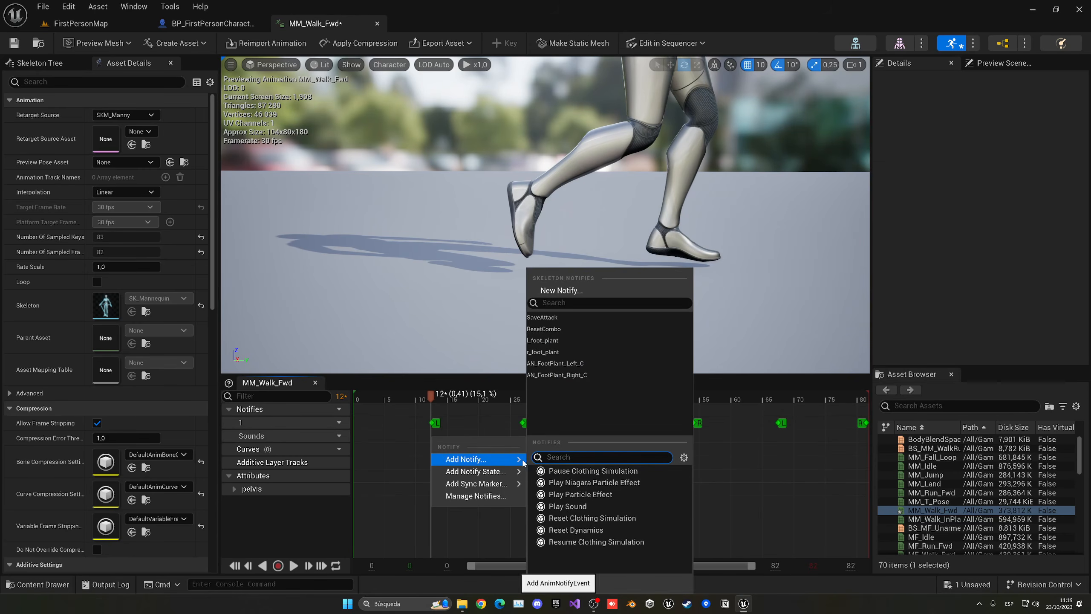
{"action": "left_click", "coordinate": [575, 511]}
Step: Assign the MS_Footstep MetaSound as the sound of the Play Sound notify at frame 12
{"action": "left_click", "coordinate": [451, 437]}
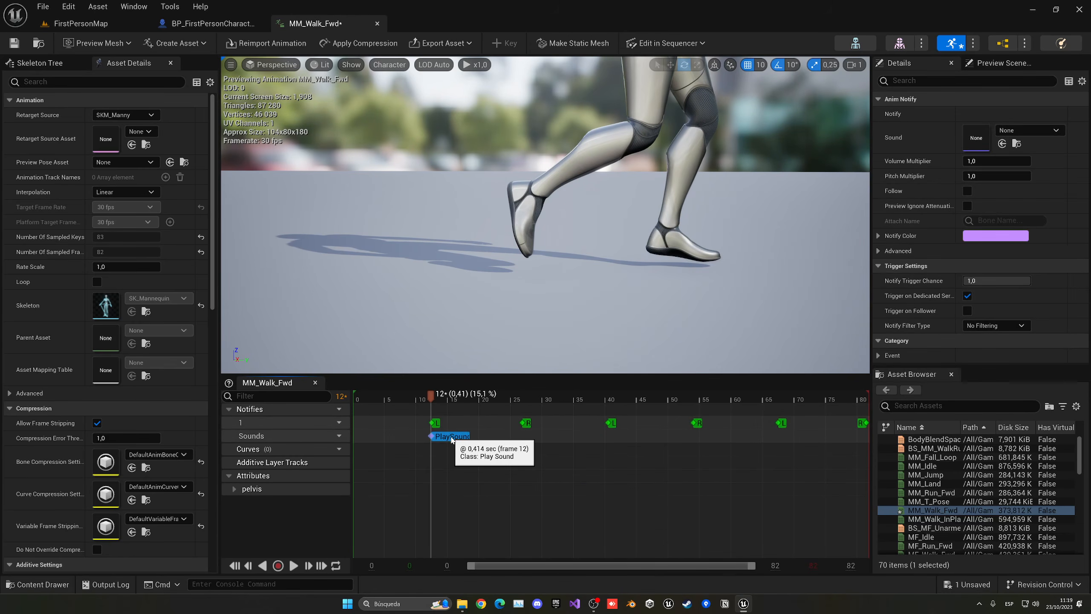
{"action": "left_click", "coordinate": [1002, 131]}
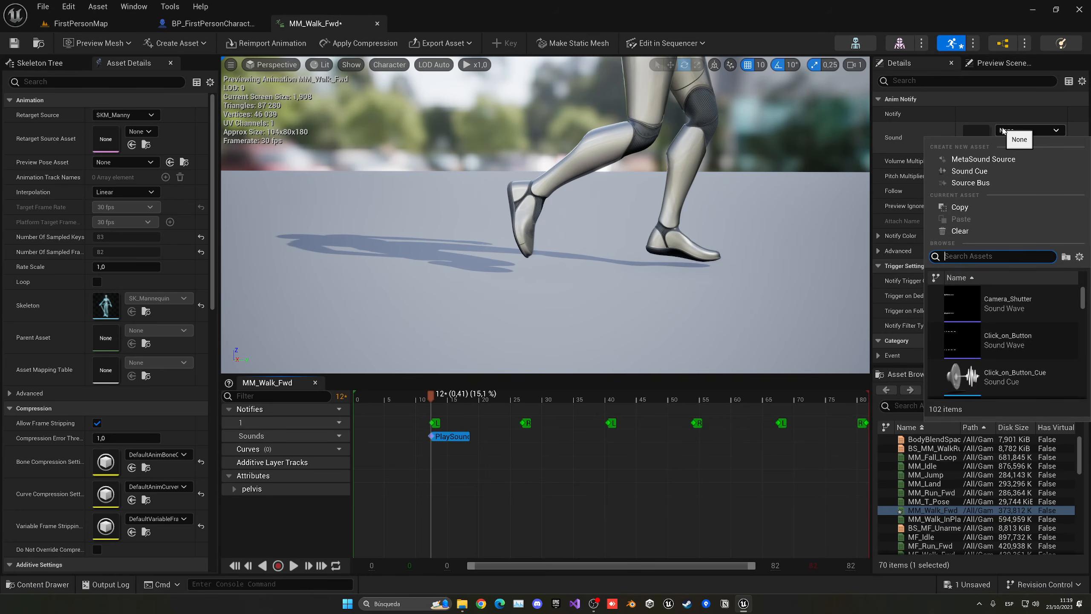
{"action": "type", "text": "ms_"}
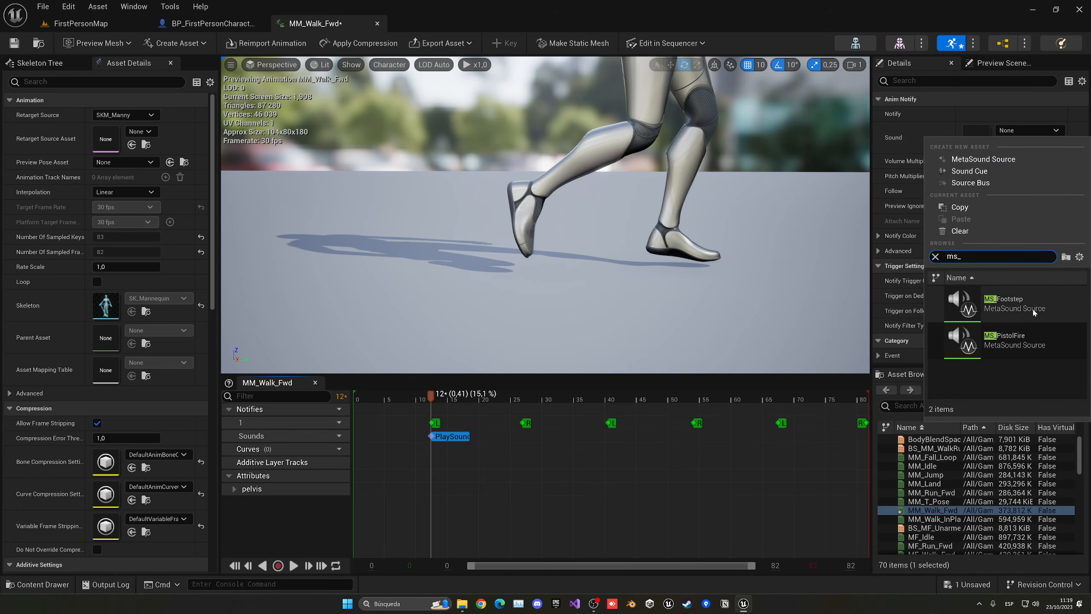
{"action": "left_click", "coordinate": [1005, 303]}
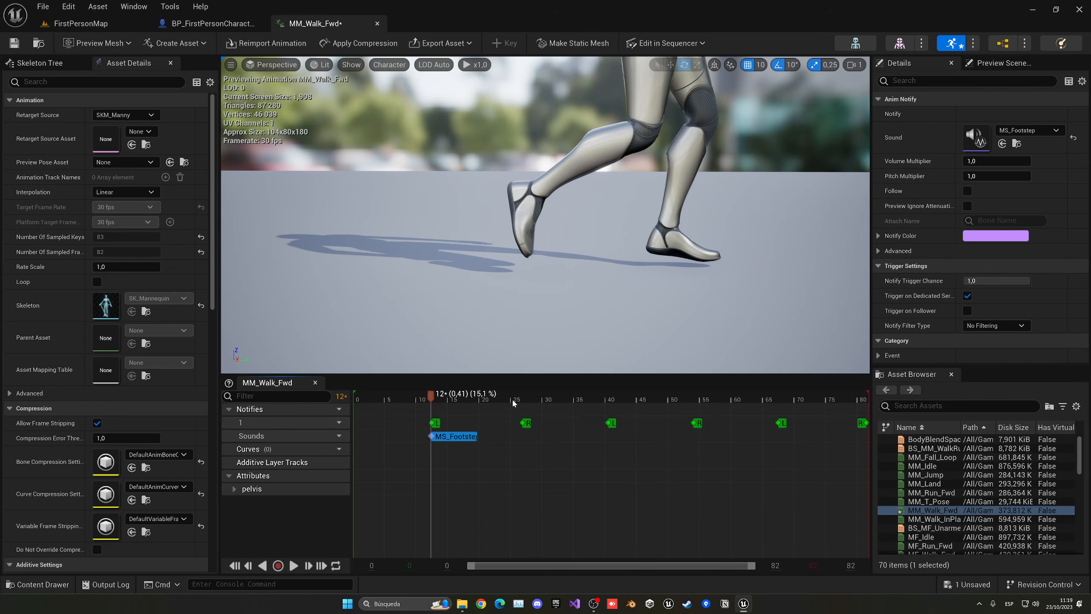
Step: Duplicate the MS_Footstep notify on the Sounds track at each remaining foot plant: frames 26, 40, 53, 67 and 81
{"action": "left_click_drag", "start_coordinate": [514, 399], "coordinate": [521, 398]}
{"action": "left_click", "coordinate": [521, 438]}
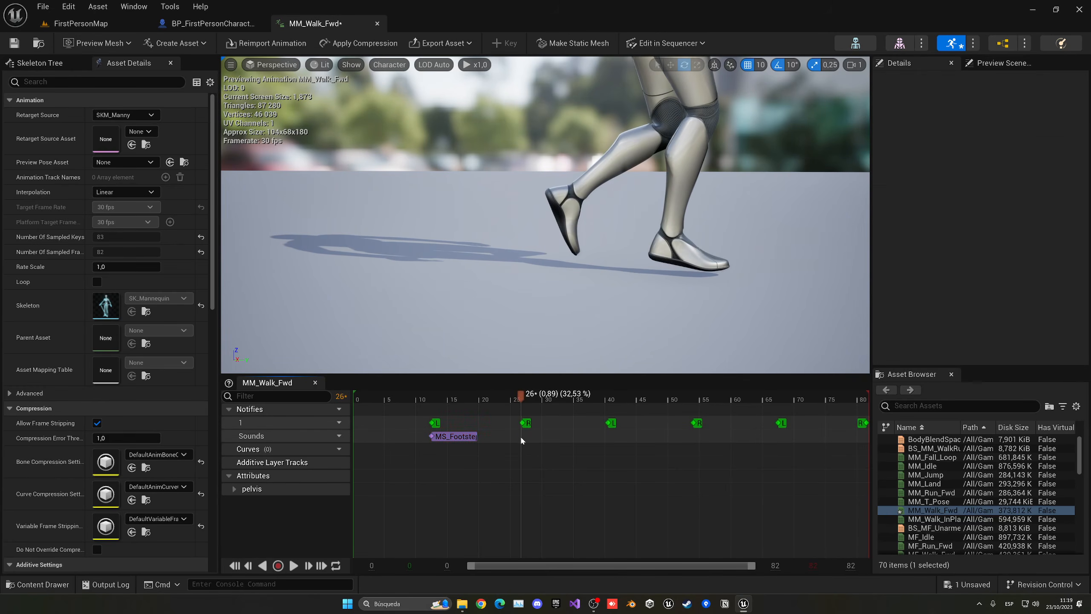
{"action": "key", "text": "ctrl+v"}
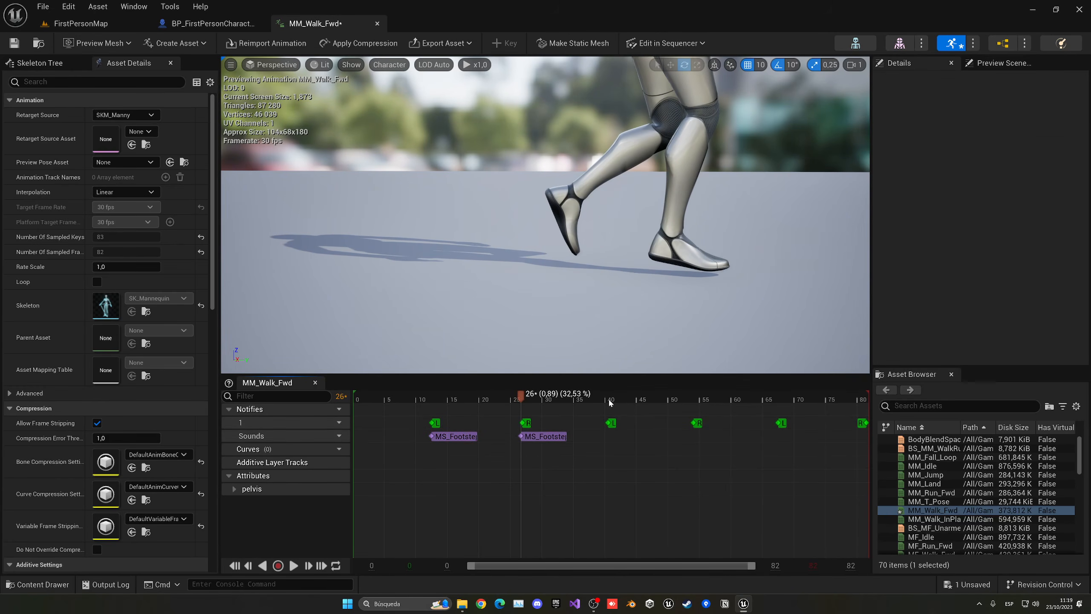
{"action": "left_click", "coordinate": [608, 426]}
{"action": "key", "text": "ctrl+v"}
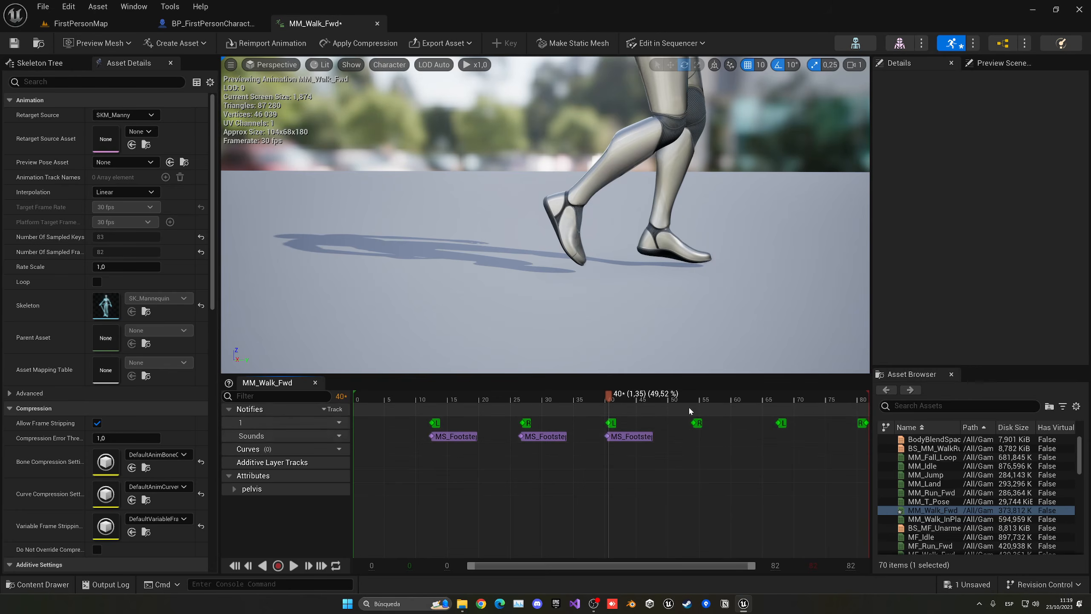
{"action": "left_click", "coordinate": [693, 439]}
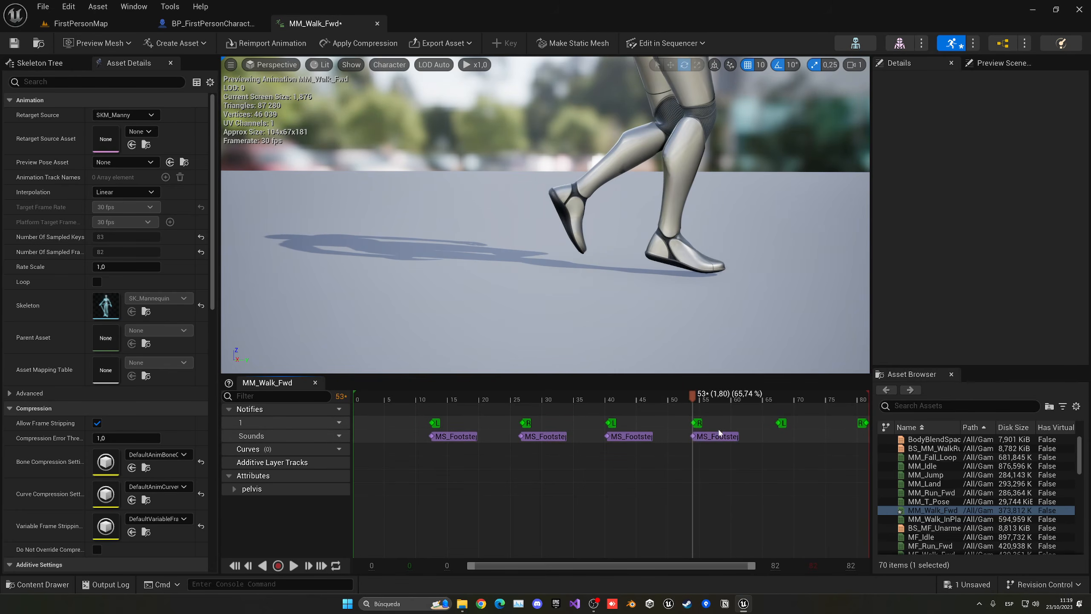
{"action": "left_click", "coordinate": [778, 403]}
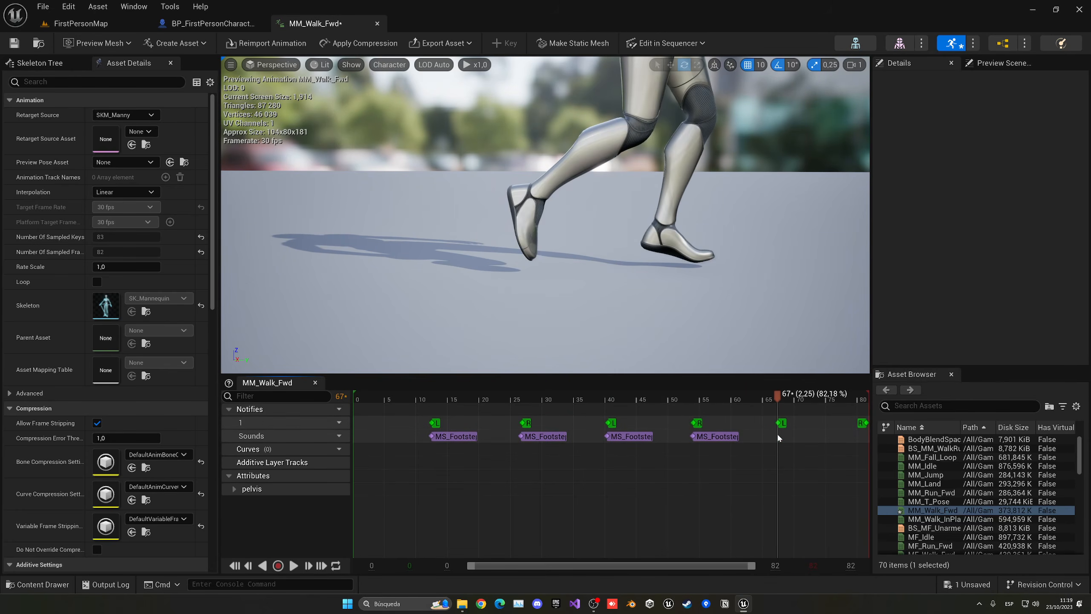
{"action": "key", "text": "ctrl+v"}
{"action": "left_click", "coordinate": [865, 401]}
{"action": "key", "text": "ctrl+v"}
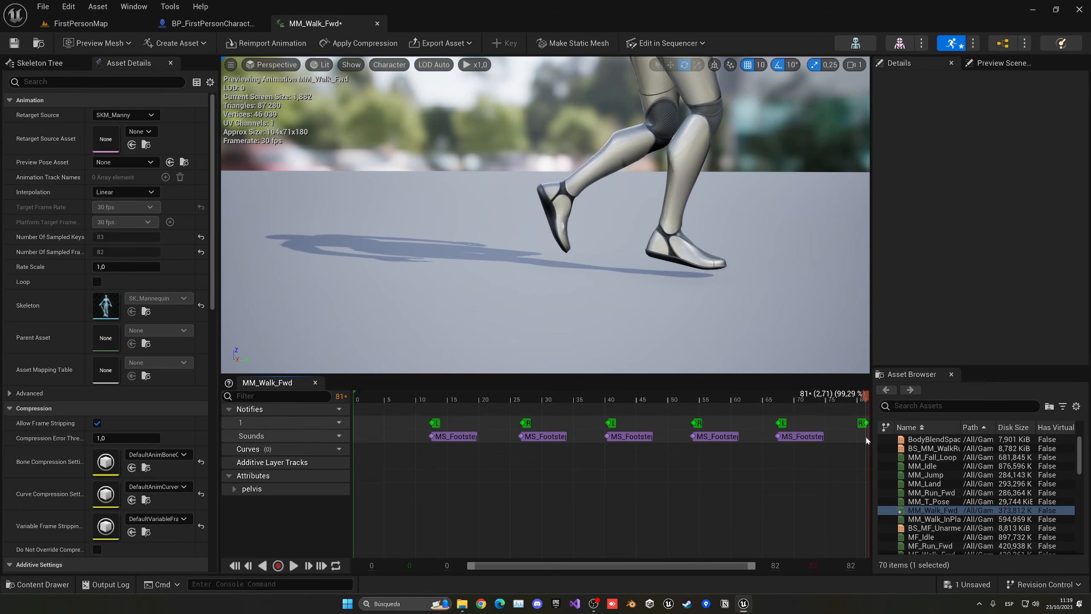
Step: Play back the walk animation and playtest FirstPersonMap, walking forward to check the footstep sounds
{"action": "left_click", "coordinate": [386, 399]}
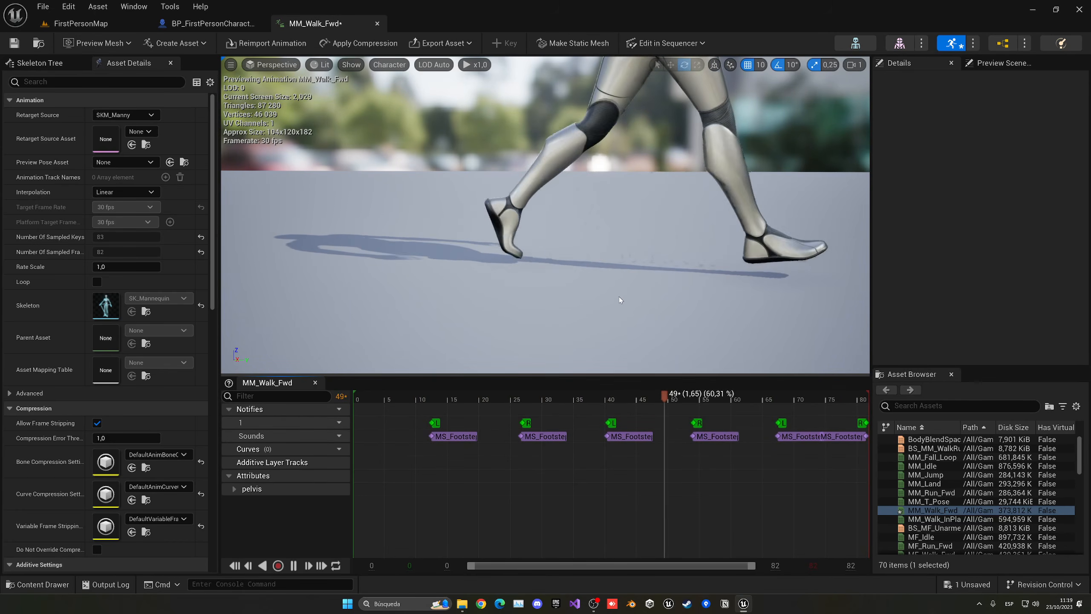
{"action": "left_click", "coordinate": [80, 23]}
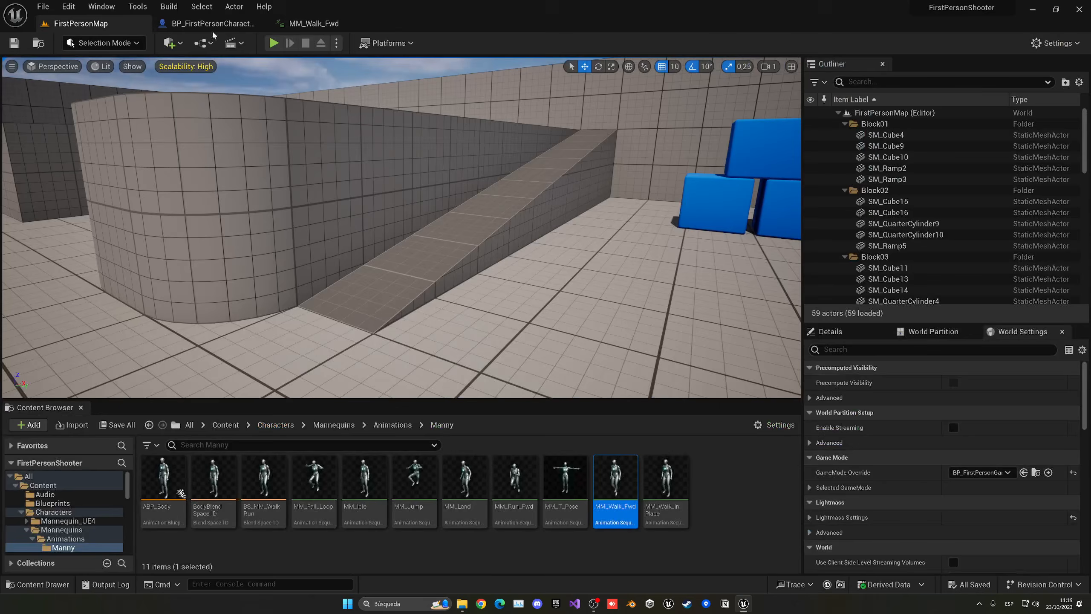
{"action": "left_click", "coordinate": [274, 43]}
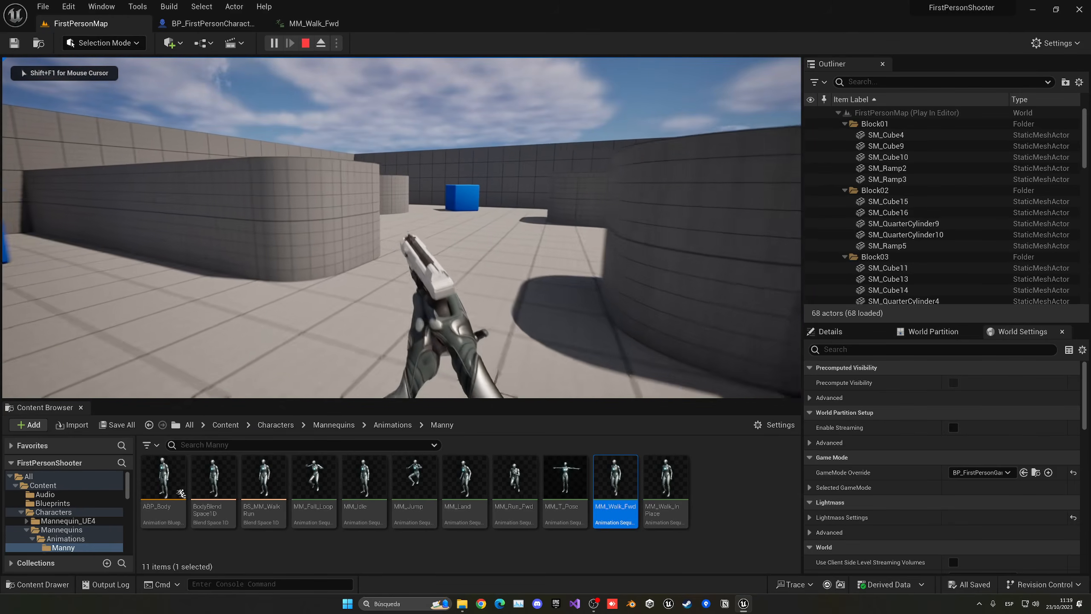
{"action": "key", "text": "w"}
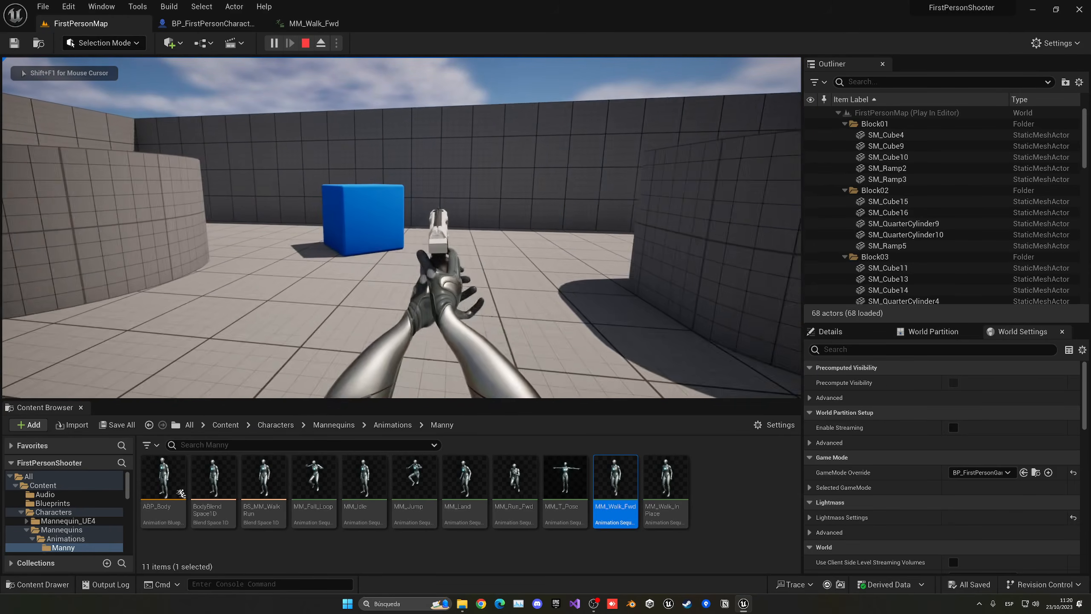
{"action": "key", "text": "Escape"}
Step: Set Max Walk Speed of the Character Movement component in BP_FirstPersonCharacter to 400 cm/s
{"action": "left_click", "coordinate": [236, 424]}
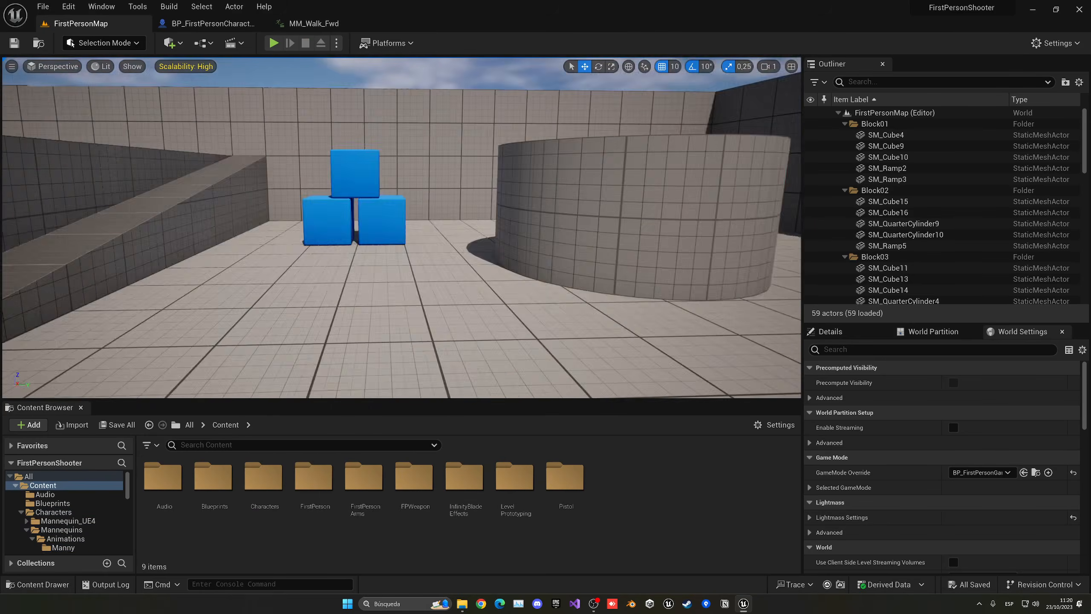
{"action": "left_click", "coordinate": [211, 23]}
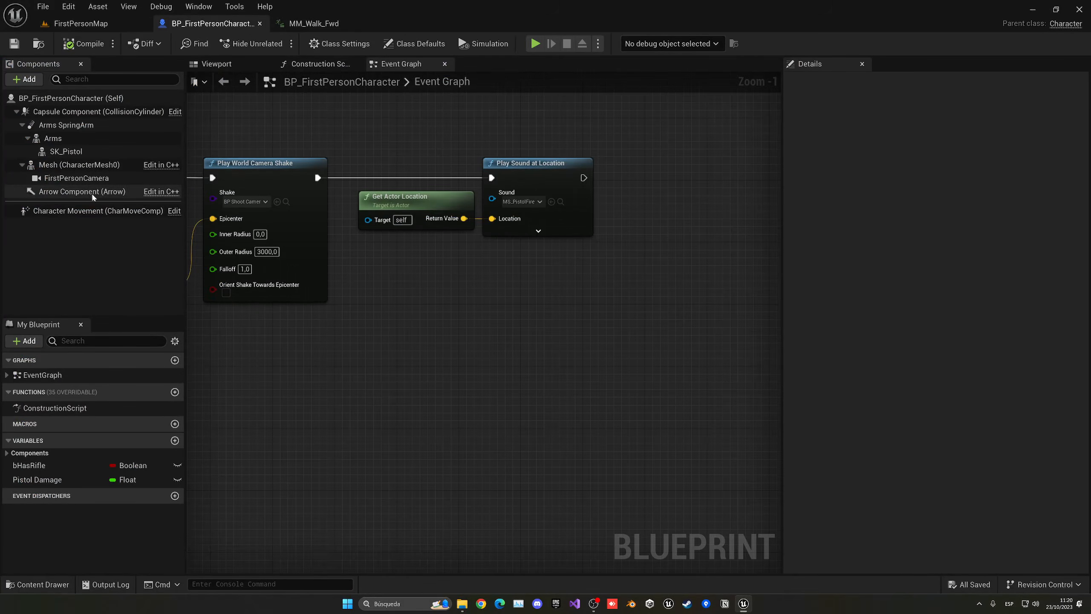
{"action": "left_click", "coordinate": [99, 211]}
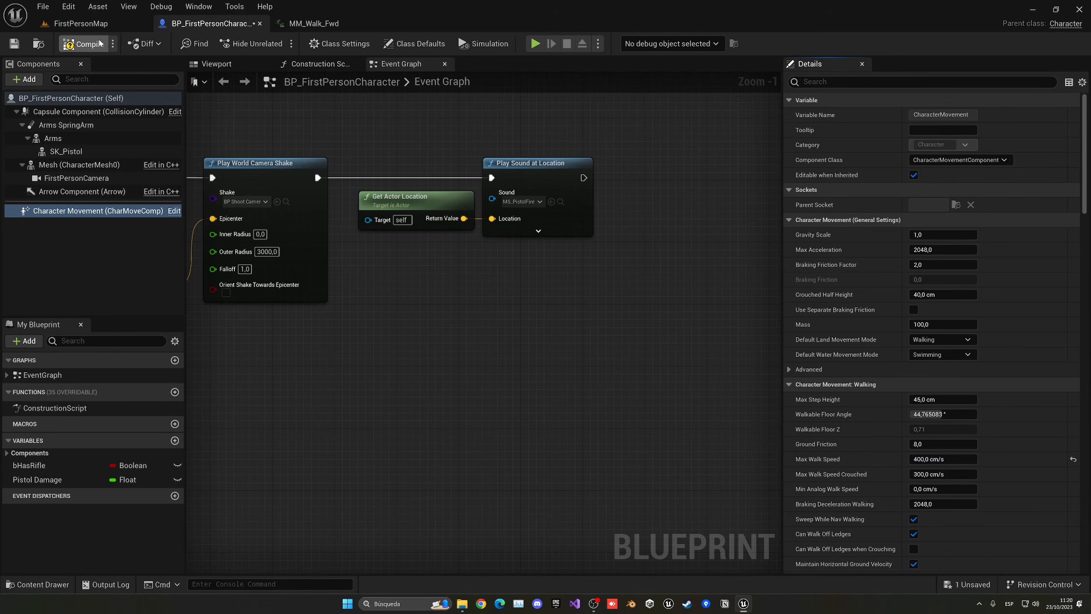
Step: Playtest FirstPersonMap, walking around and firing the pistol to check footsteps and shots at the new walk speed
{"action": "left_click", "coordinate": [107, 24]}
{"action": "left_click", "coordinate": [273, 43]}
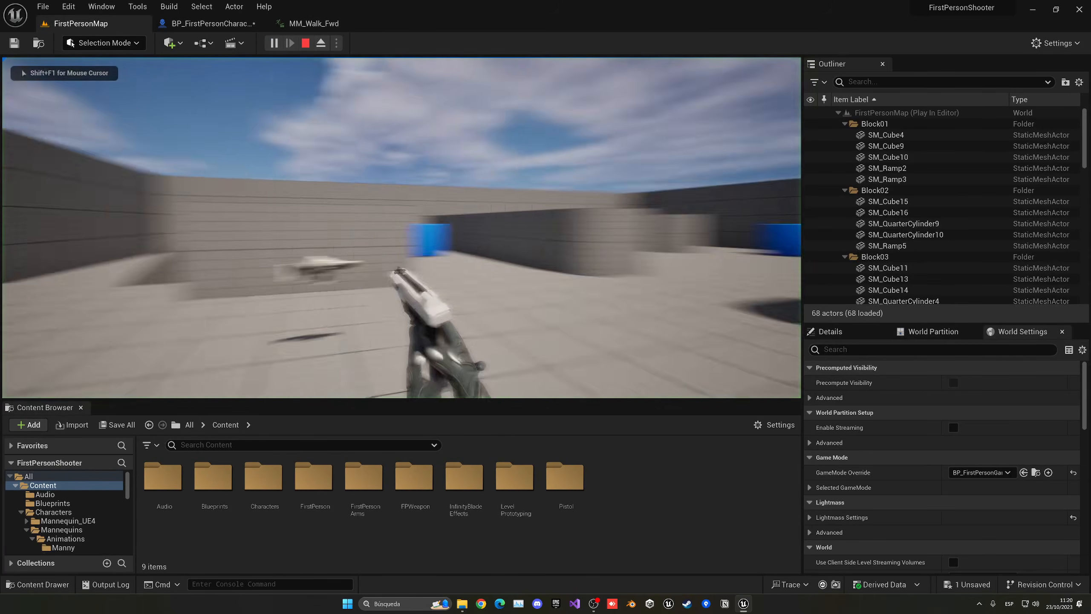
{"action": "key", "text": "w"}
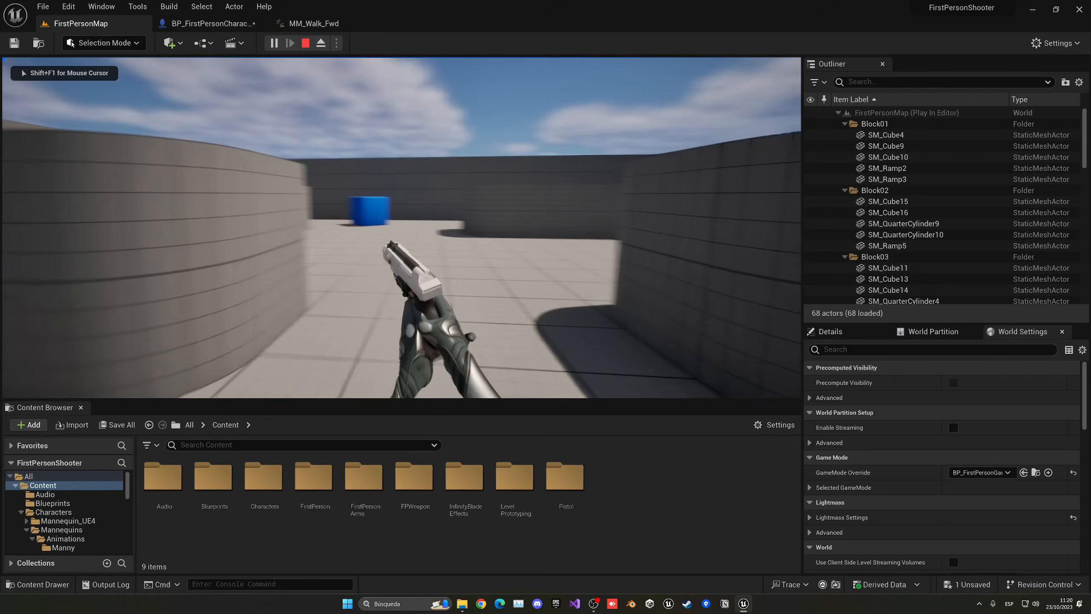
{"action": "left_click", "coordinate": [401, 228]}
{"action": "left_click", "coordinate": [401, 228]}
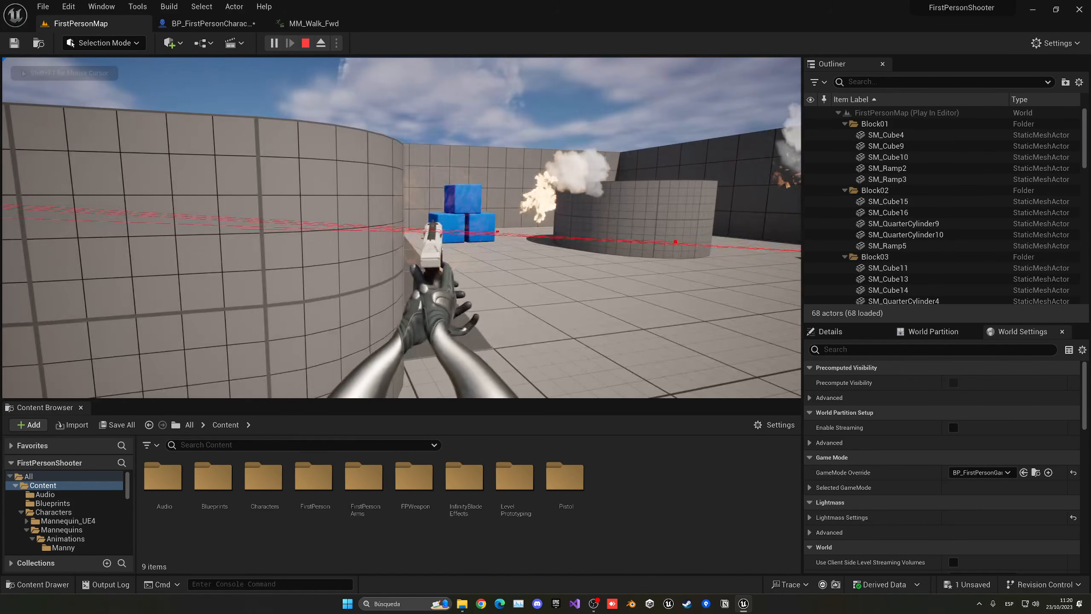
{"action": "key", "text": "w"}
{"action": "left_click", "coordinate": [401, 228]}
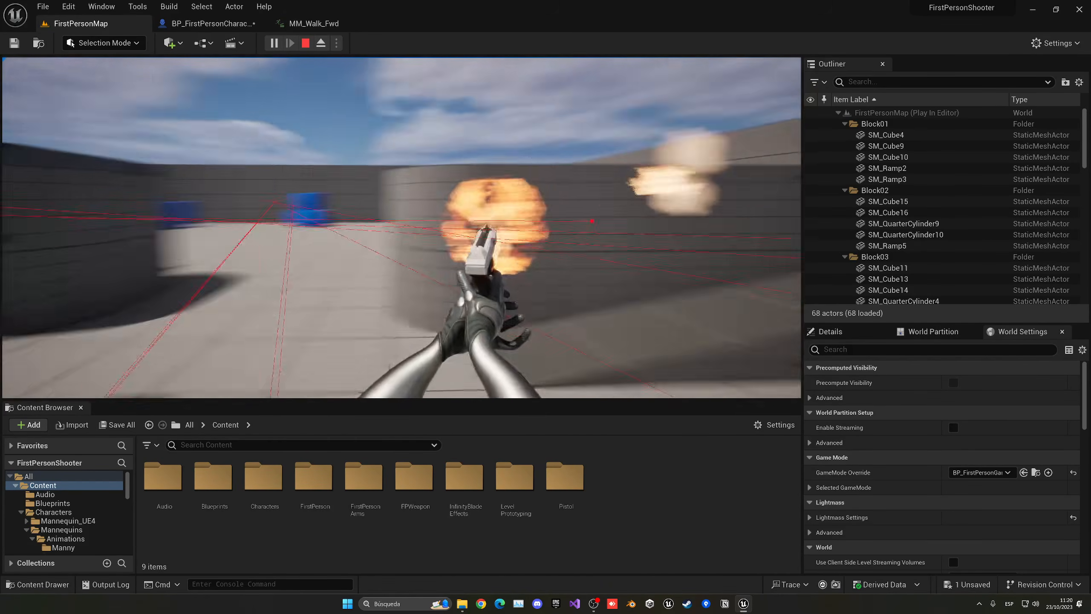
{"action": "key", "text": "Escape"}
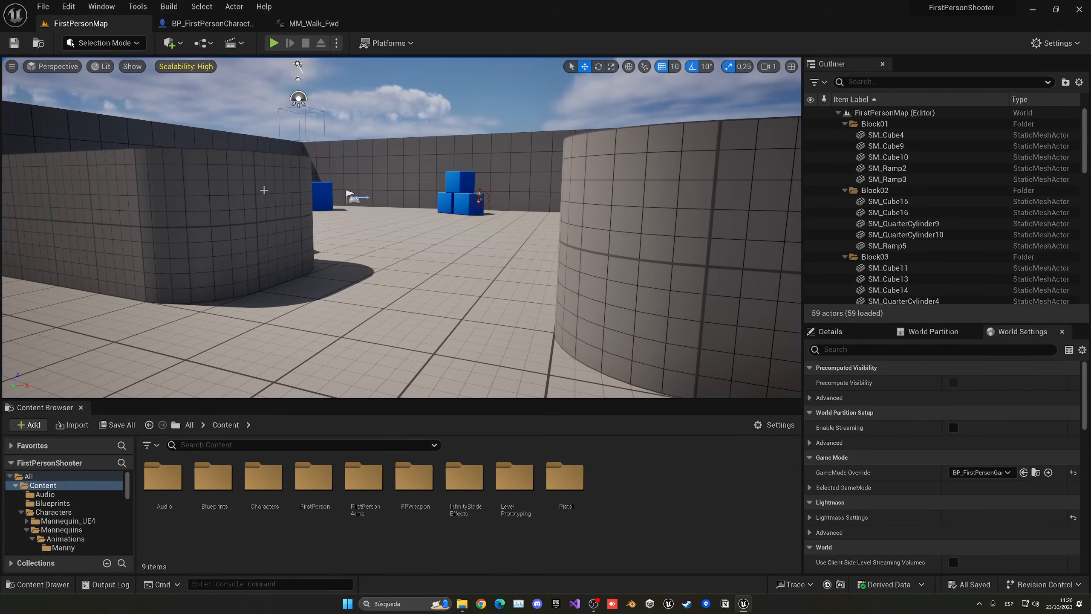
Step: Close the MM_Walk_Fwd and BP_FirstPersonCharacter editors, leaving only the level open with an overview of the arena
{"action": "right_click_drag", "start_coordinate": [414, 198], "coordinate": [576, 227]}
{"action": "key", "text": "w"}
{"action": "key", "text": "e"}
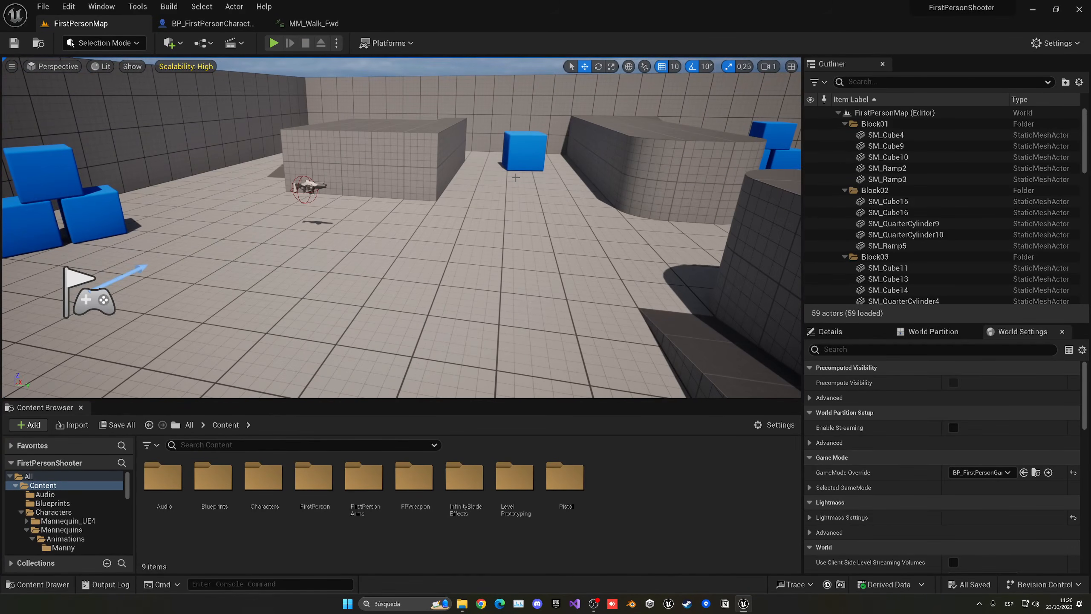
{"action": "middle_click", "coordinate": [314, 24]}
{"action": "middle_click", "coordinate": [236, 24]}
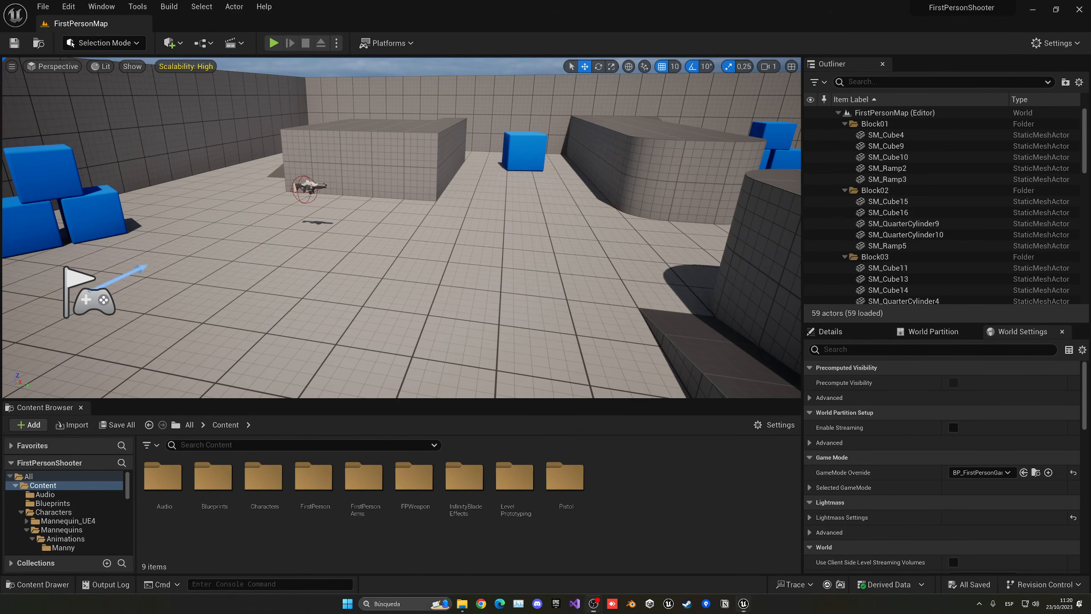
Step: Create a Character blueprint named BP_Dummy in the Blueprints folder and dock its editor in the main window
{"action": "double_click", "coordinate": [225, 482]}
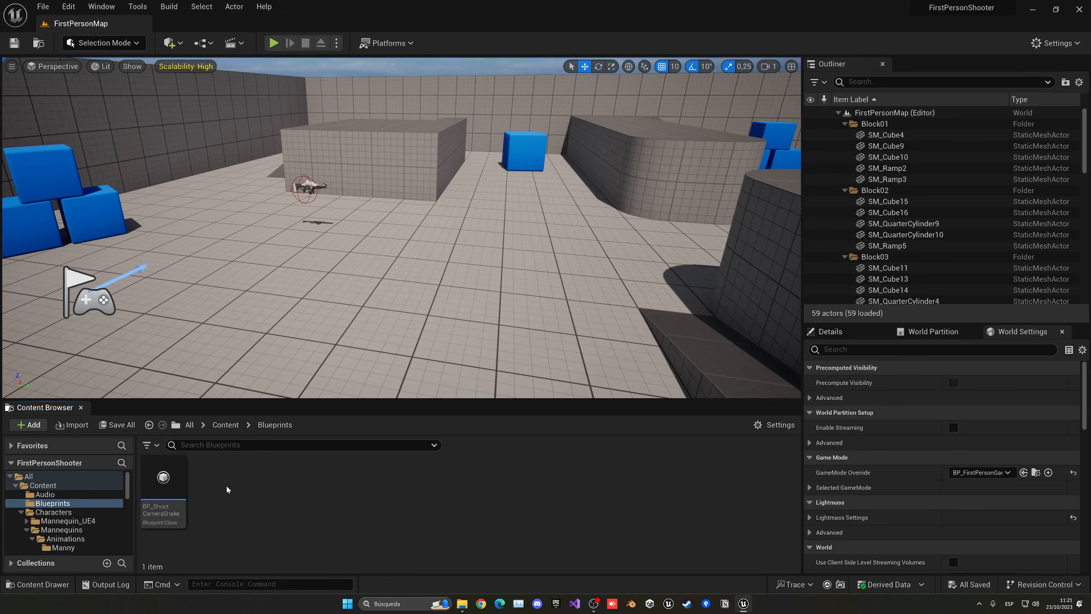
{"action": "right_click", "coordinate": [226, 484]}
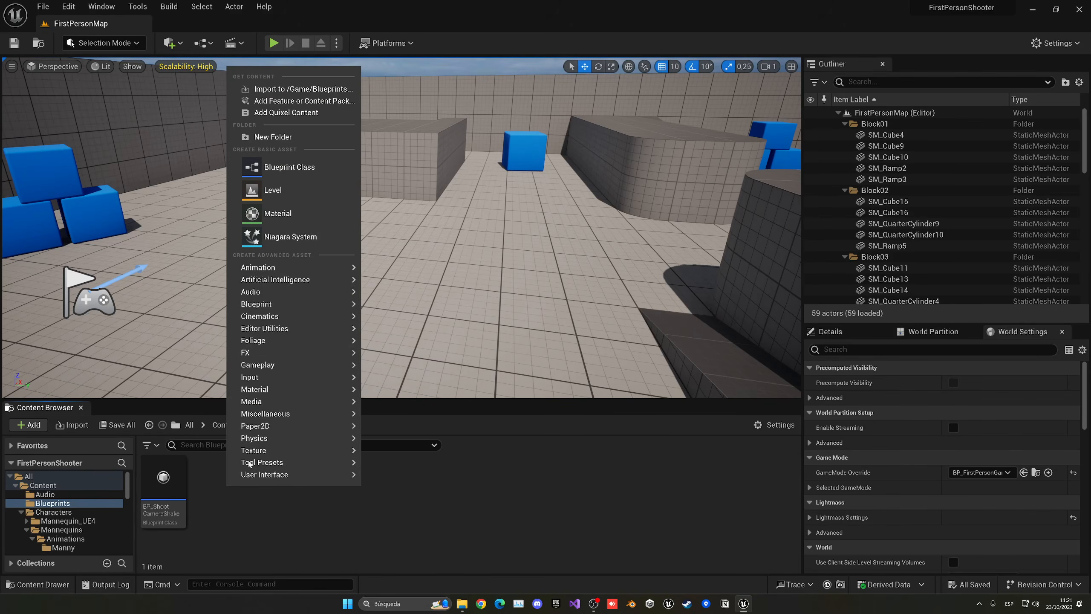
{"action": "left_click", "coordinate": [278, 172]}
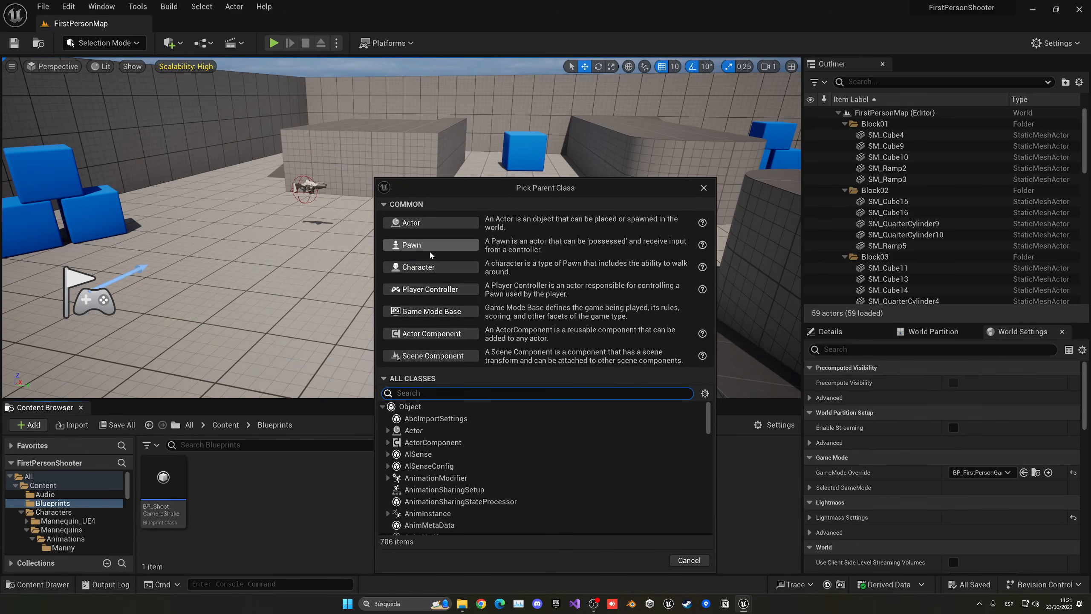
{"action": "left_click", "coordinate": [433, 266]}
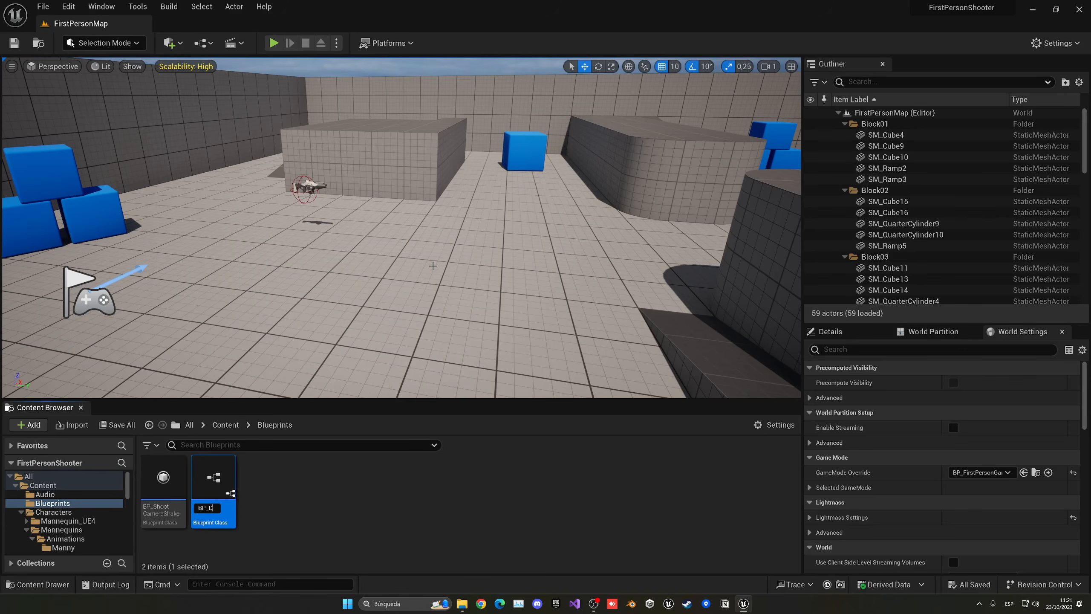
{"action": "type", "text": "BP_Dummy"}
{"action": "key", "text": "Return"}
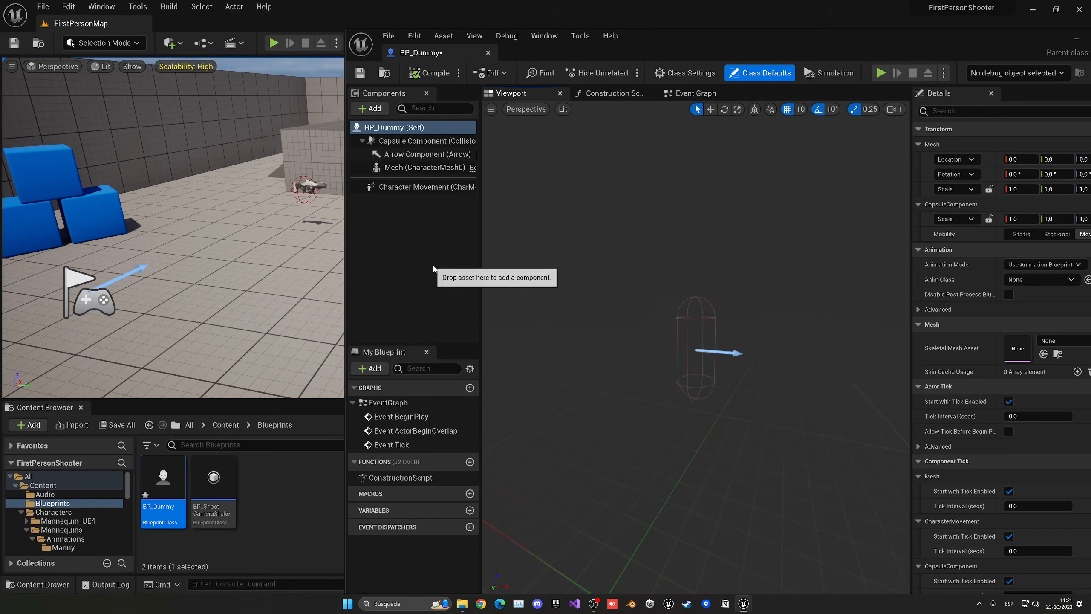
{"action": "left_click_drag", "start_coordinate": [443, 52], "coordinate": [271, 29]}
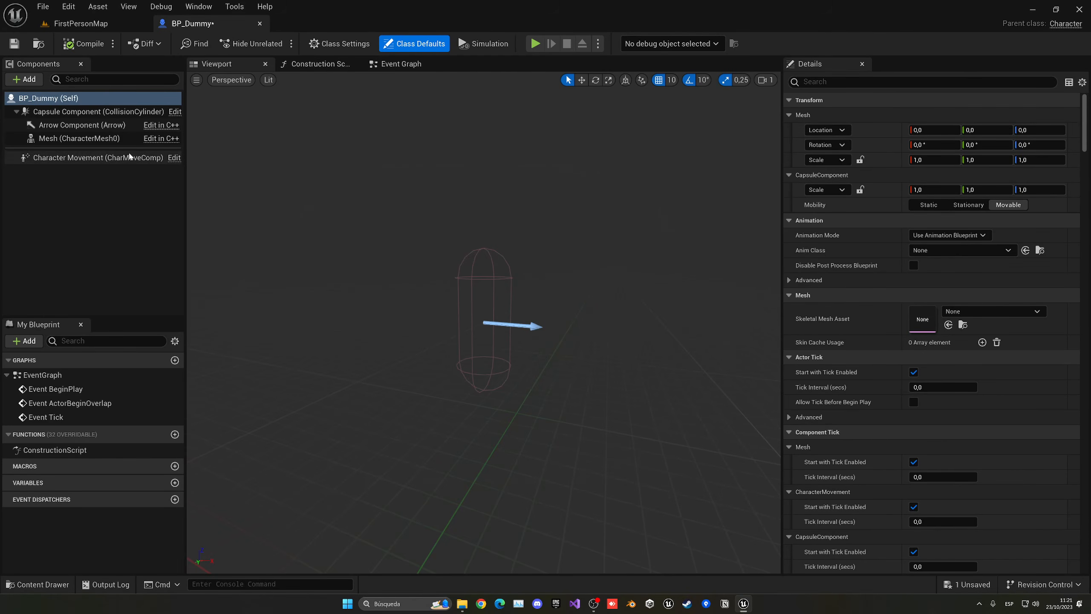
Step: Assign SKM_Manny_Simple as the skeletal mesh of BP_Dummy's Mesh component
{"action": "left_click", "coordinate": [72, 138]}
{"action": "left_click", "coordinate": [967, 371]}
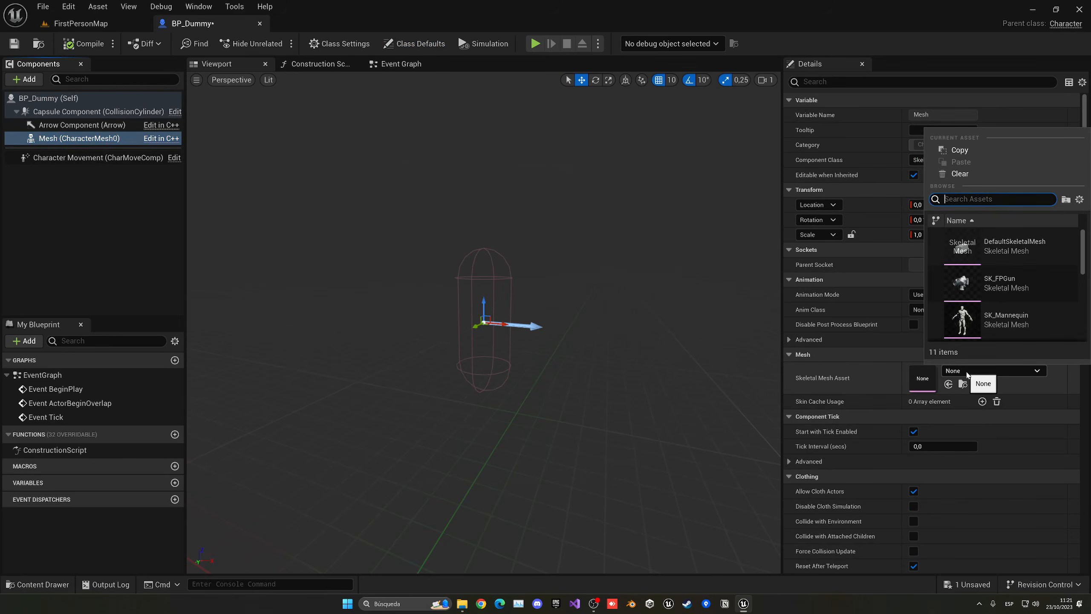
{"action": "type", "text": "manny"}
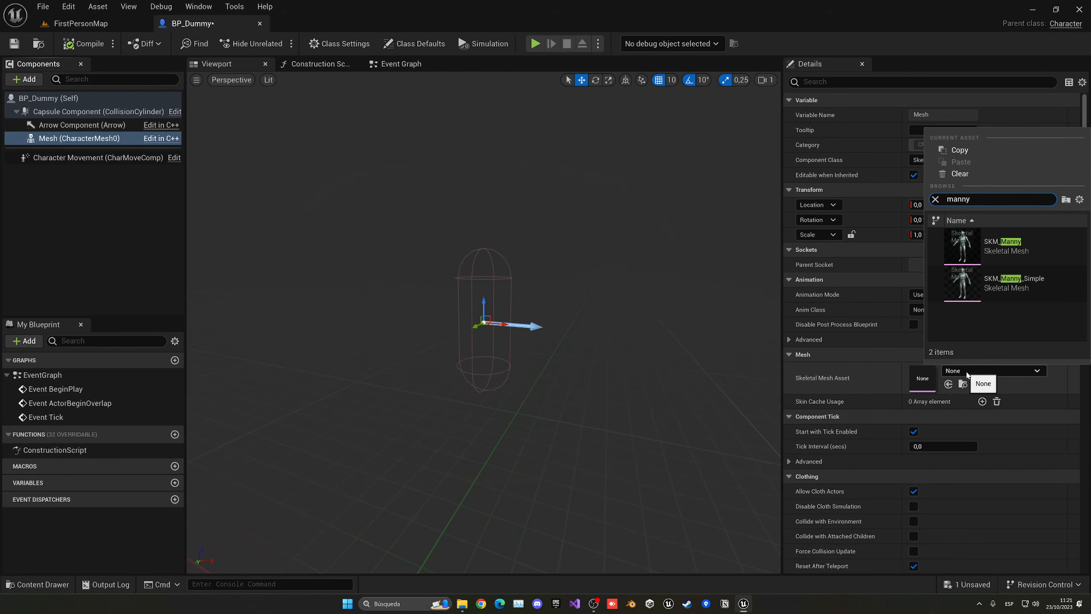
{"action": "left_click", "coordinate": [1014, 282]}
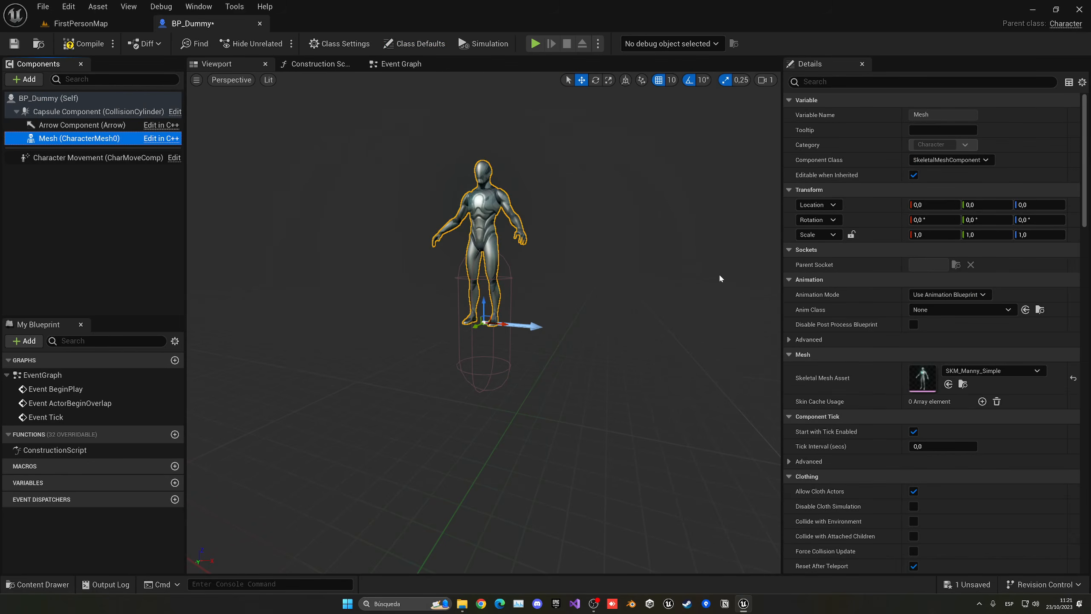
Step: Set the Z location of BP_Dummy's mesh to -89 so it sits inside the capsule
{"action": "left_click", "coordinate": [1023, 204]}
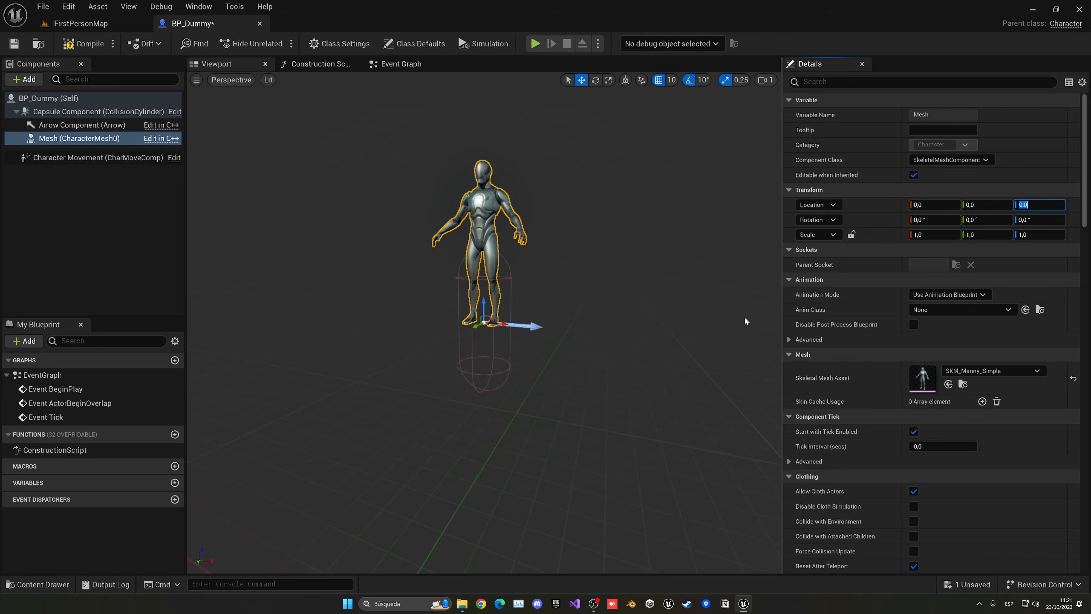
{"action": "type", "text": "-89"}
{"action": "key", "text": "Return"}
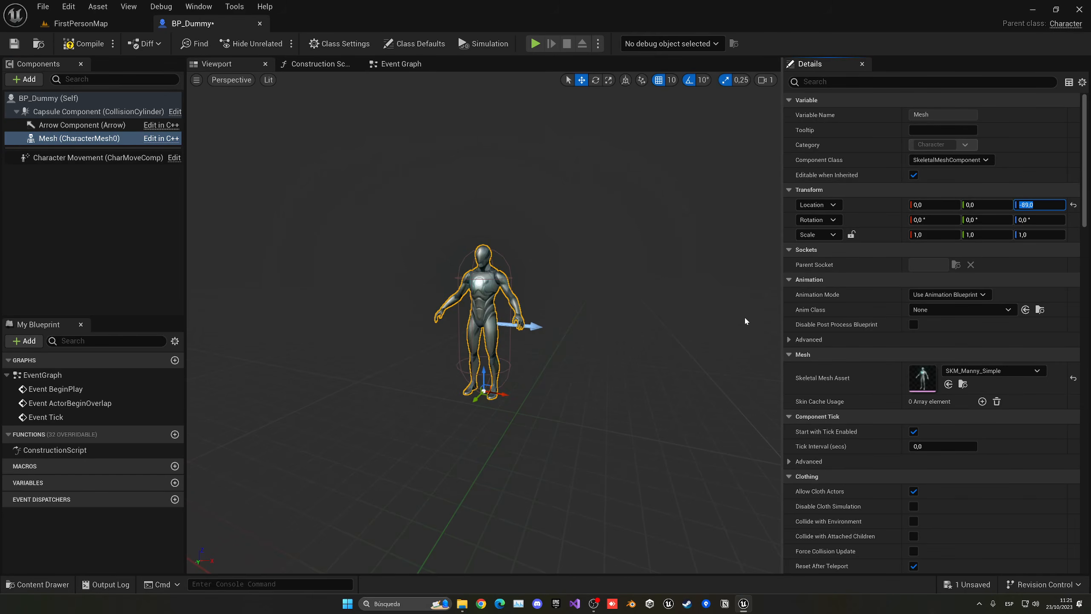
Step: Set the mesh's Z rotation to -90° and its Anim Class to ABP_Body, and compile and save BP_Dummy
{"action": "type", "text": "-90"}
{"action": "key", "text": "Return"}
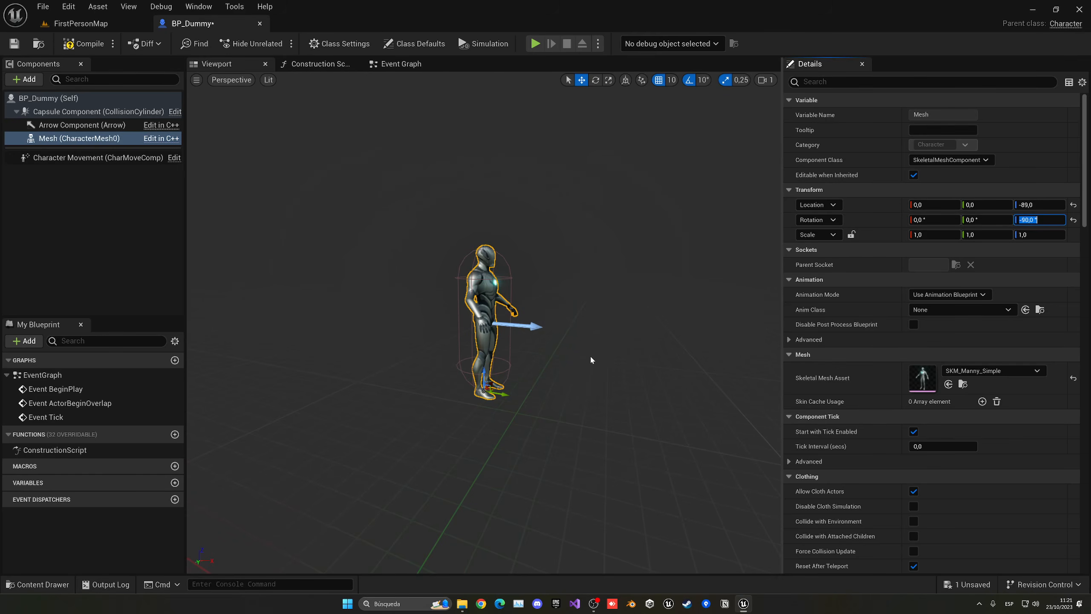
{"action": "left_click", "coordinate": [926, 314]}
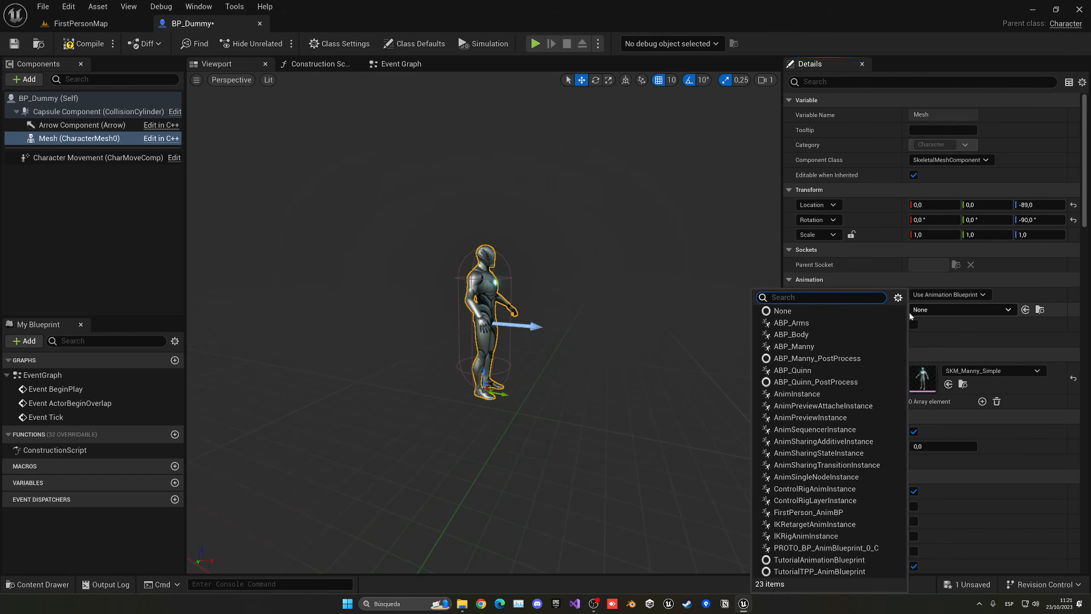
{"action": "left_click", "coordinate": [791, 335]}
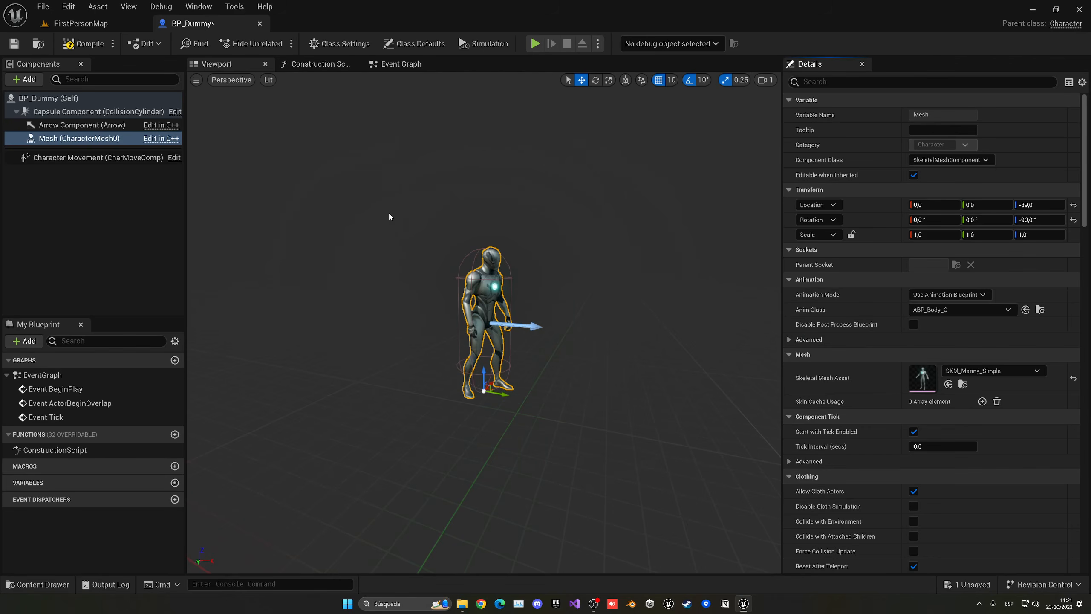
{"action": "left_click", "coordinate": [92, 51]}
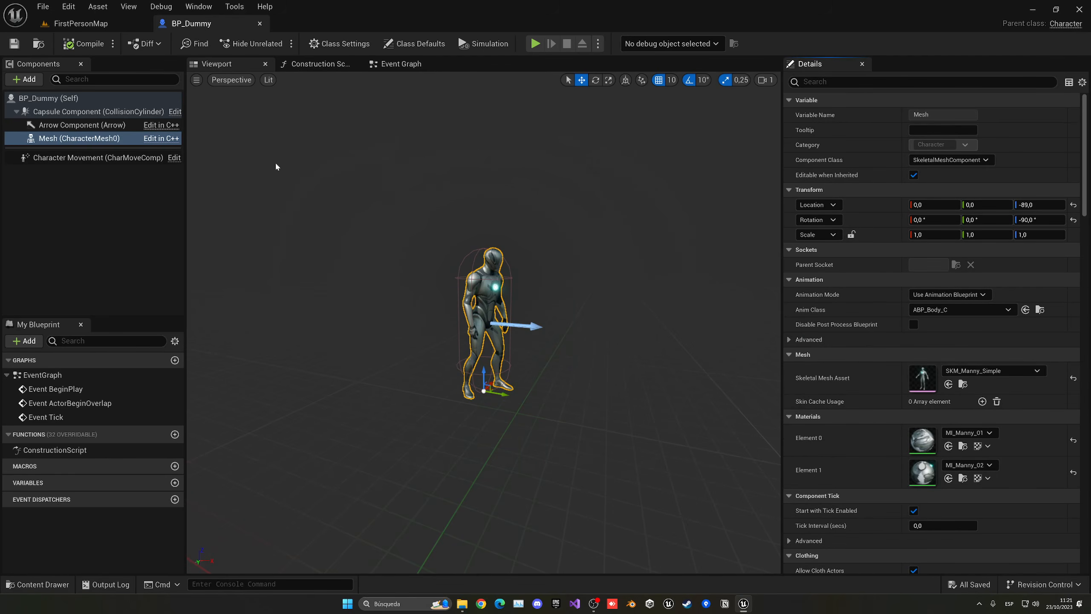
Step: Delete the default BeginPlay, ActorBeginOverlap and Tick event nodes from BP_Dummy's Event Graph
{"action": "left_click", "coordinate": [401, 63]}
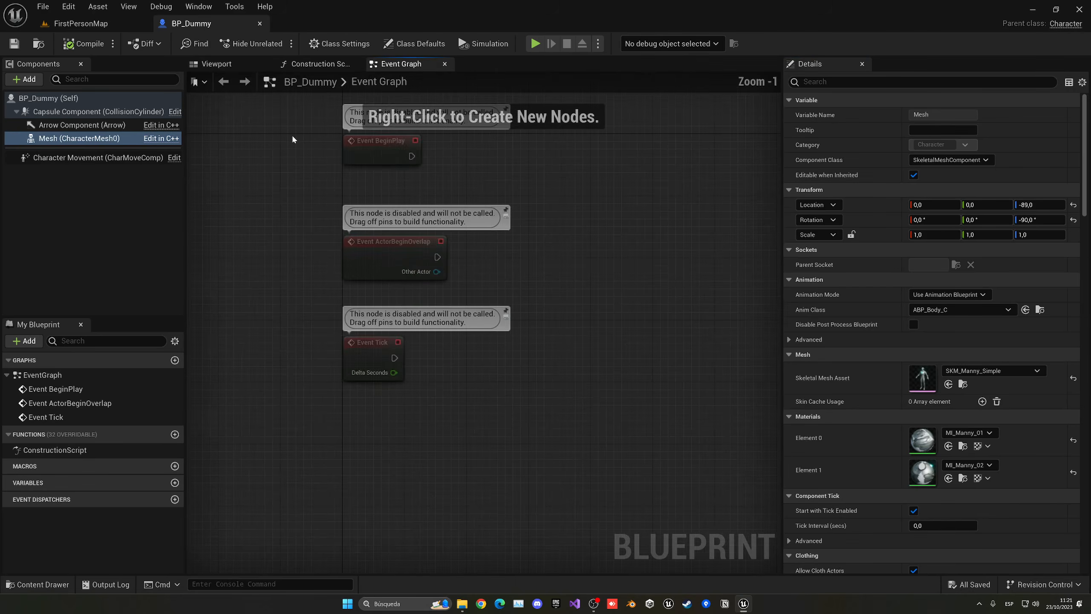
{"action": "left_click_drag", "start_coordinate": [292, 139], "coordinate": [347, 382]}
{"action": "key", "text": "Delete"}
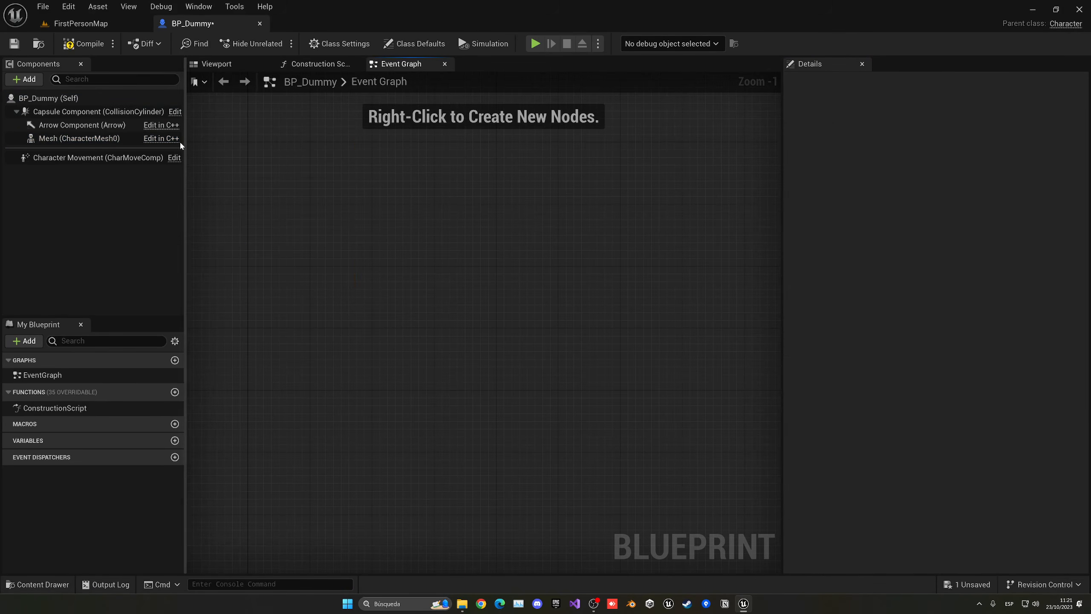
Step: Open BP_FirstPersonCharacter from the FirstPerson Blueprints folder and examine the Apply Damage node after the line trace
{"action": "left_click", "coordinate": [82, 23]}
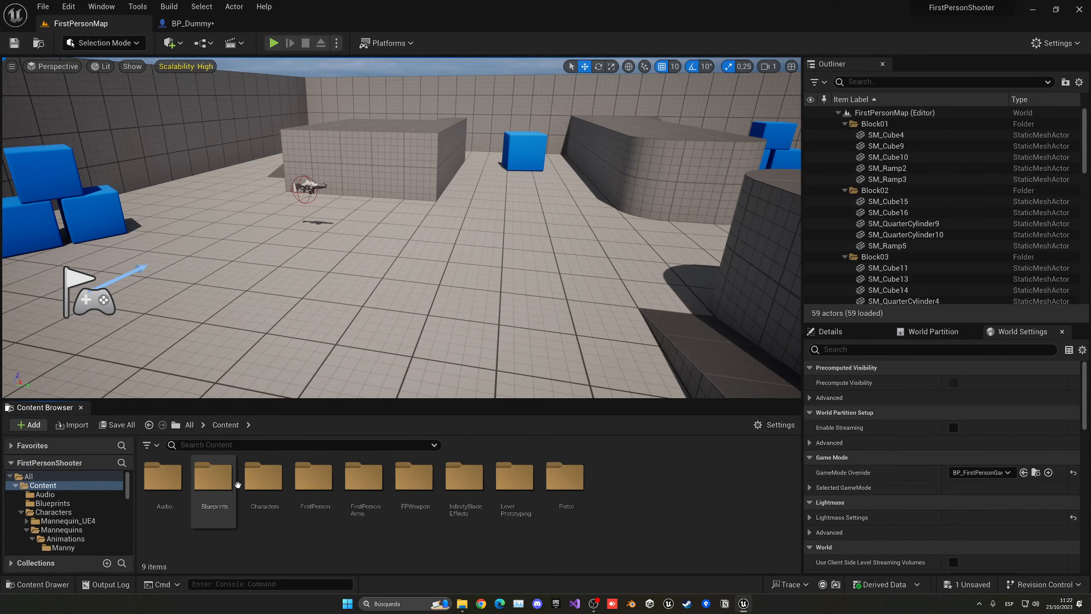
{"action": "double_click", "coordinate": [264, 477]}
{"action": "left_click", "coordinate": [225, 424]}
{"action": "double_click", "coordinate": [314, 477]}
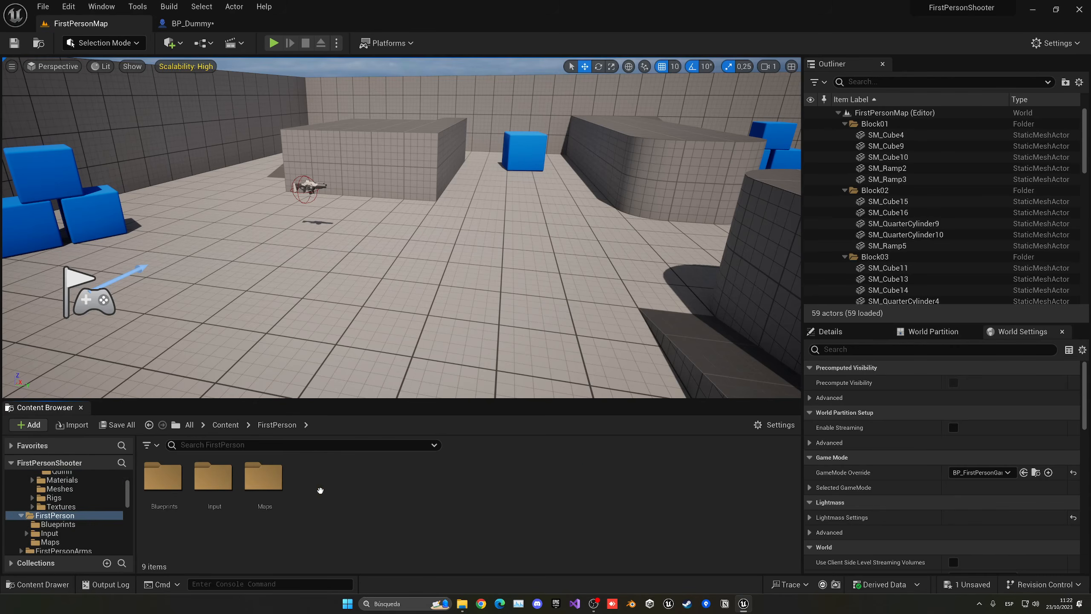
{"action": "double_click", "coordinate": [163, 477]}
{"action": "double_click", "coordinate": [160, 477]}
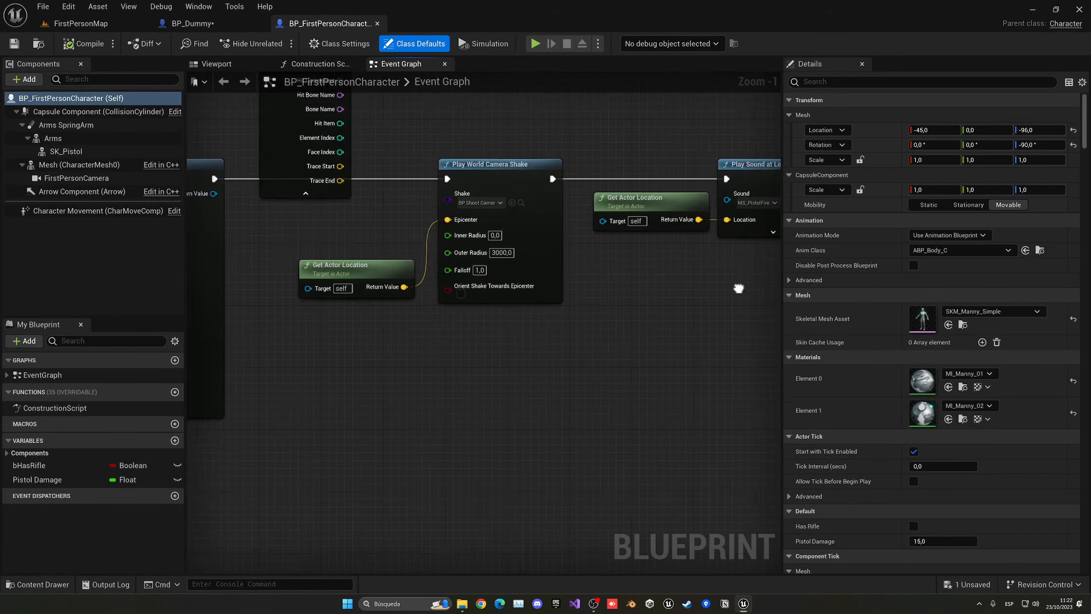
{"action": "right_click_drag", "start_coordinate": [738, 288], "coordinate": [480, 177]}
{"action": "scroll", "coordinate": [638, 232], "scroll_direction": "down", "scroll_amount": 2}
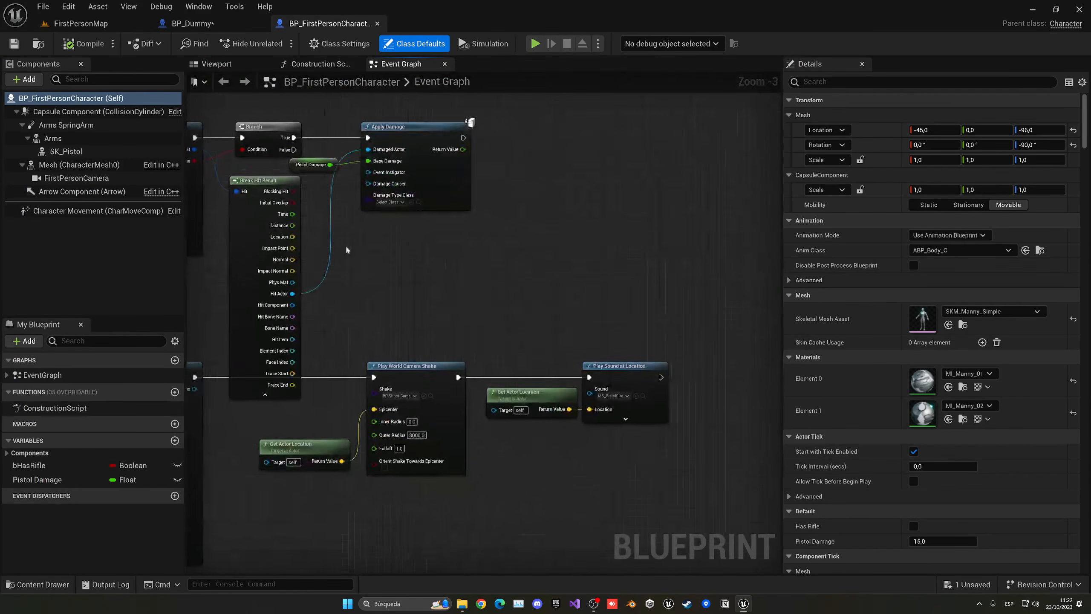
{"action": "left_click", "coordinate": [419, 136]}
{"action": "right_click_drag", "start_coordinate": [419, 135], "coordinate": [454, 191]}
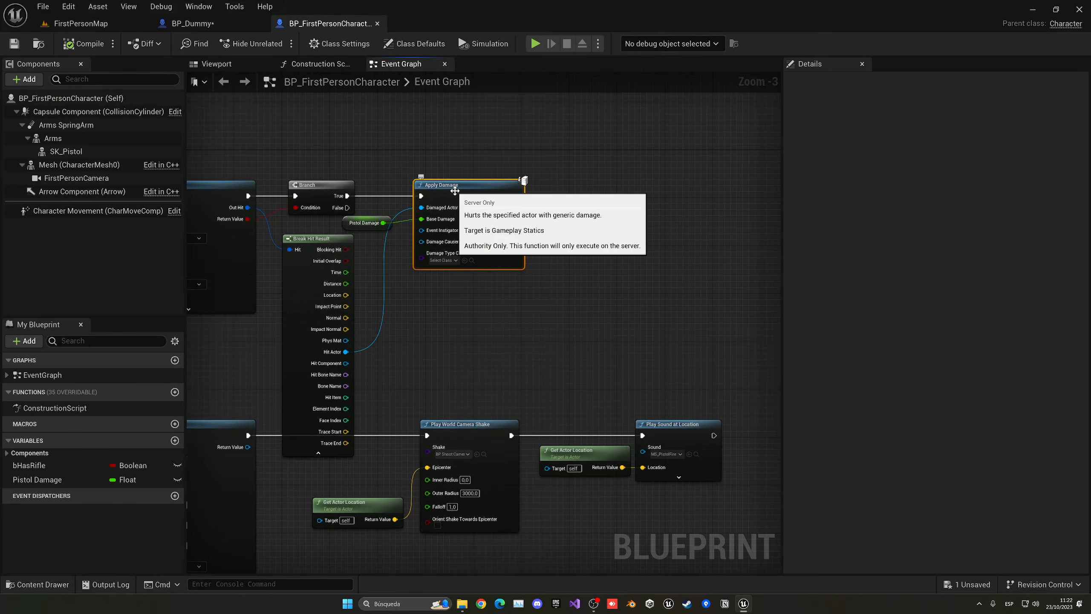
Step: Add an Event AnyDamage node to BP_Dummy's Event Graph
{"action": "left_click", "coordinate": [193, 23]}
{"action": "right_click", "coordinate": [317, 295]}
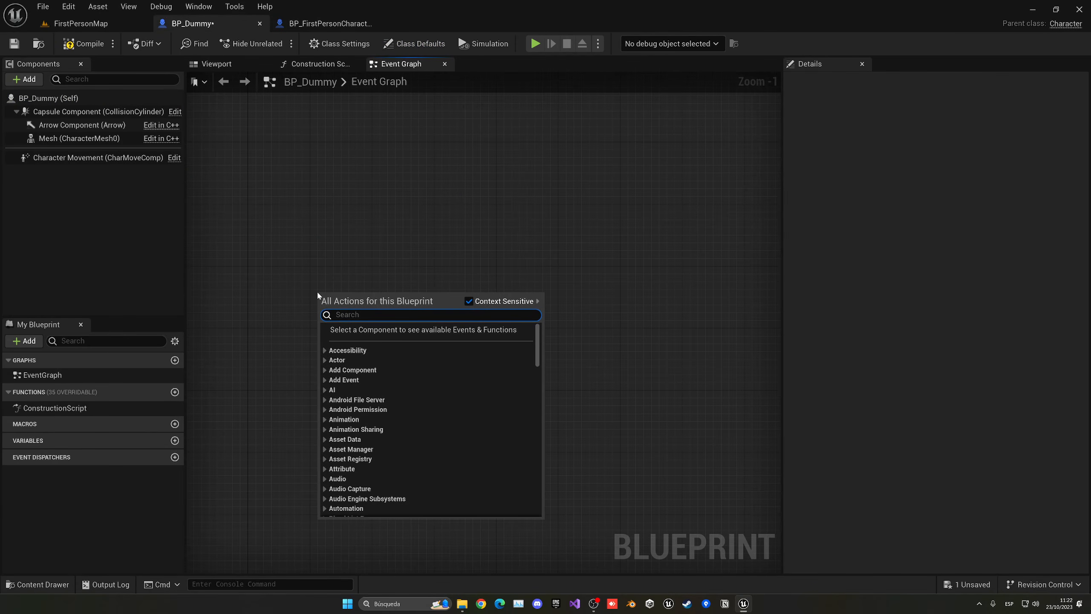
{"action": "type", "text": "event any"}
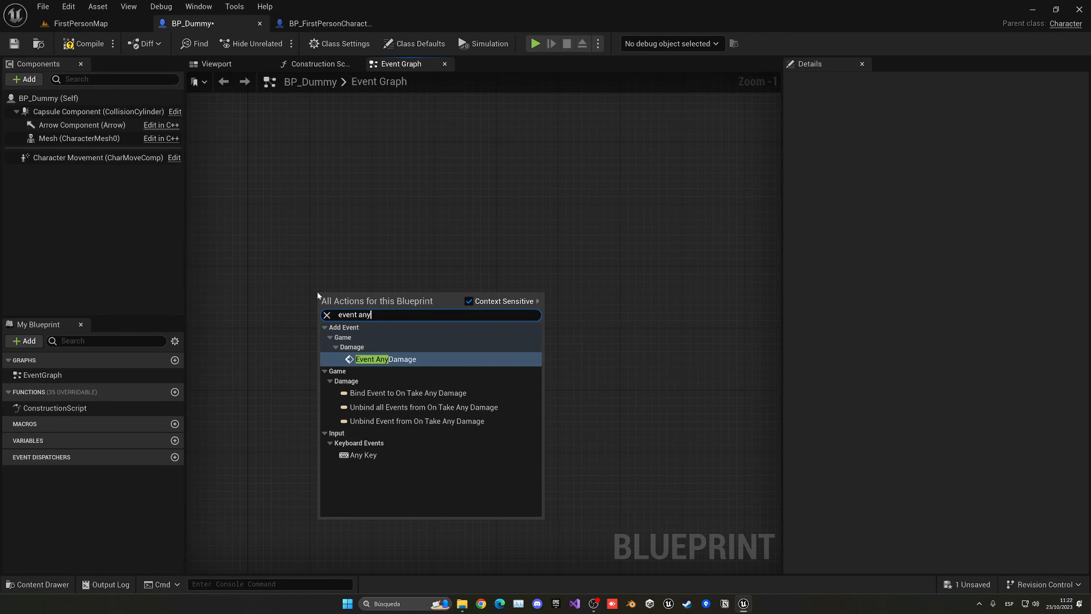
{"action": "key", "text": "Return"}
{"action": "left_click_drag", "start_coordinate": [324, 290], "coordinate": [325, 283]}
{"action": "right_click_drag", "start_coordinate": [335, 297], "coordinate": [308, 232]}
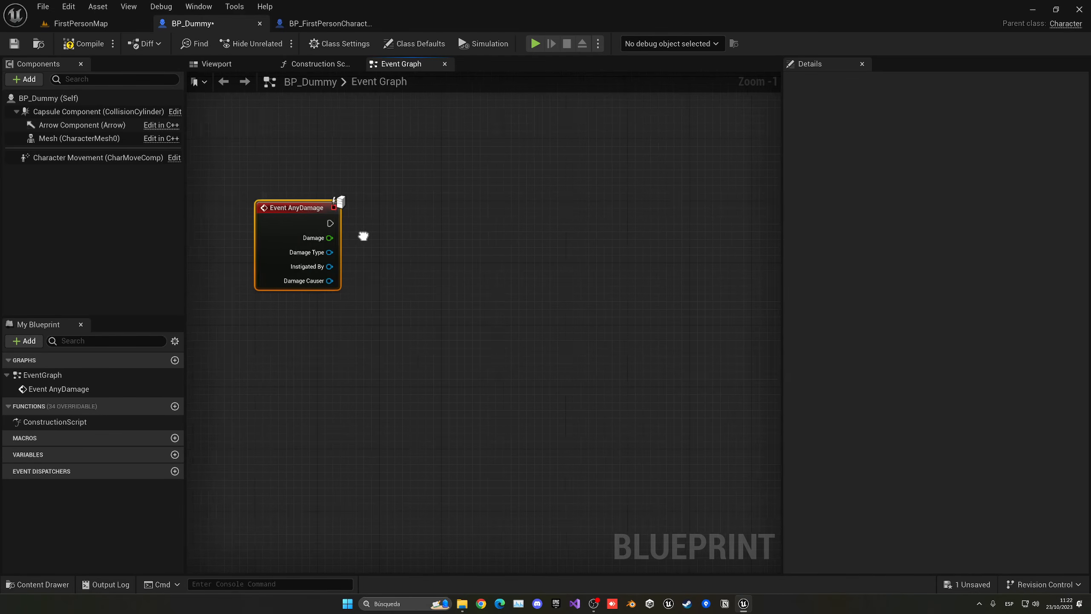
Step: Review how the line trace's hit actor and Pistol Damage feed Apply Damage in BP_FirstPersonCharacter, and return to BP_Dummy
{"action": "left_click", "coordinate": [327, 23]}
{"action": "right_click_drag", "start_coordinate": [212, 173], "coordinate": [430, 169]}
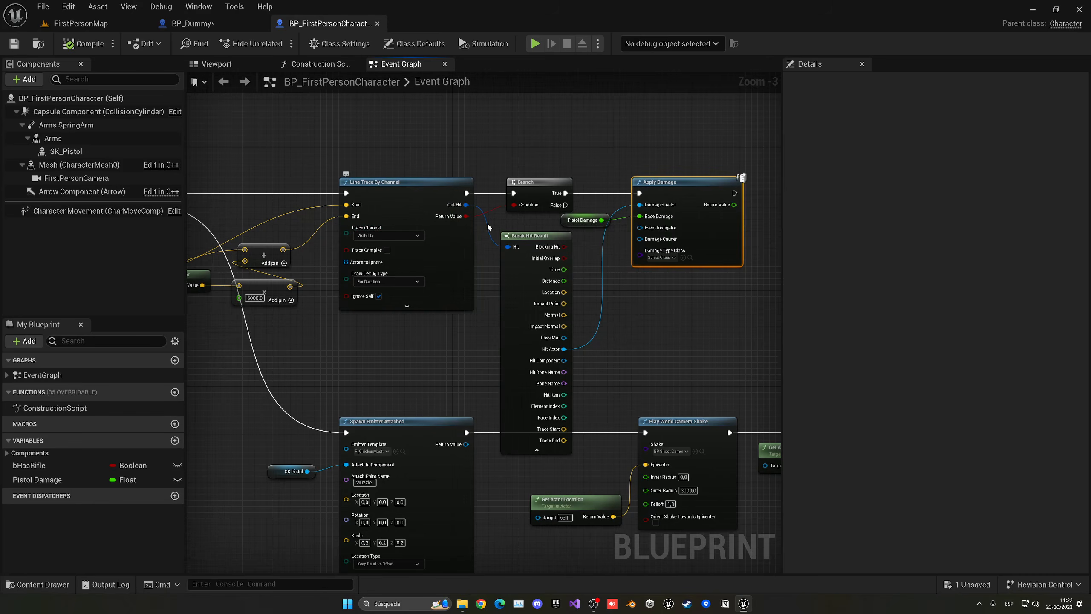
{"action": "right_click_drag", "start_coordinate": [486, 222], "coordinate": [293, 199]}
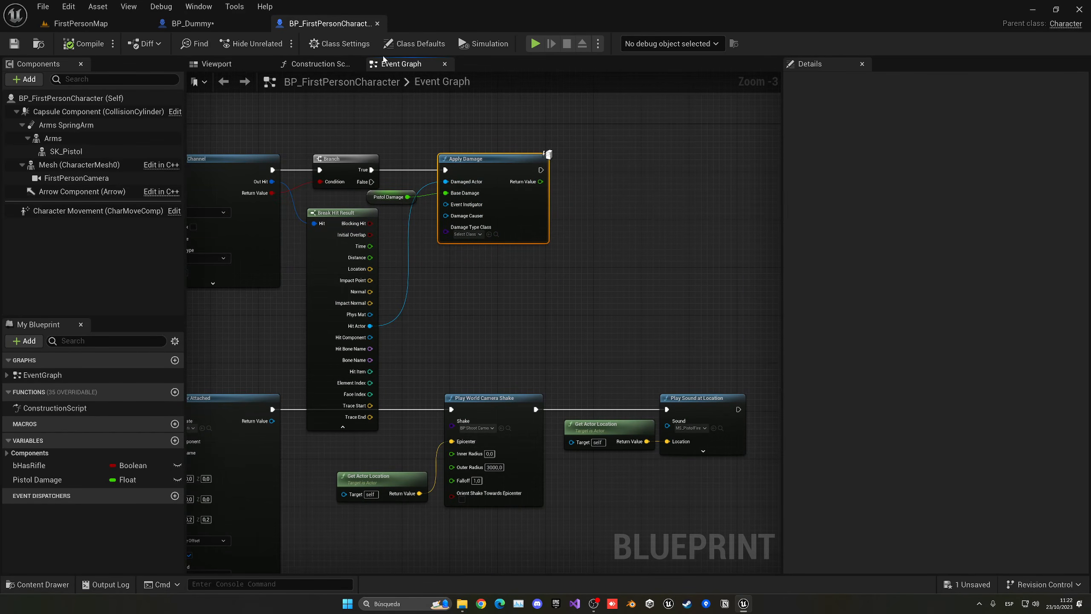
{"action": "left_click", "coordinate": [232, 29]}
{"action": "left_click_drag", "start_coordinate": [430, 231], "coordinate": [431, 231]}
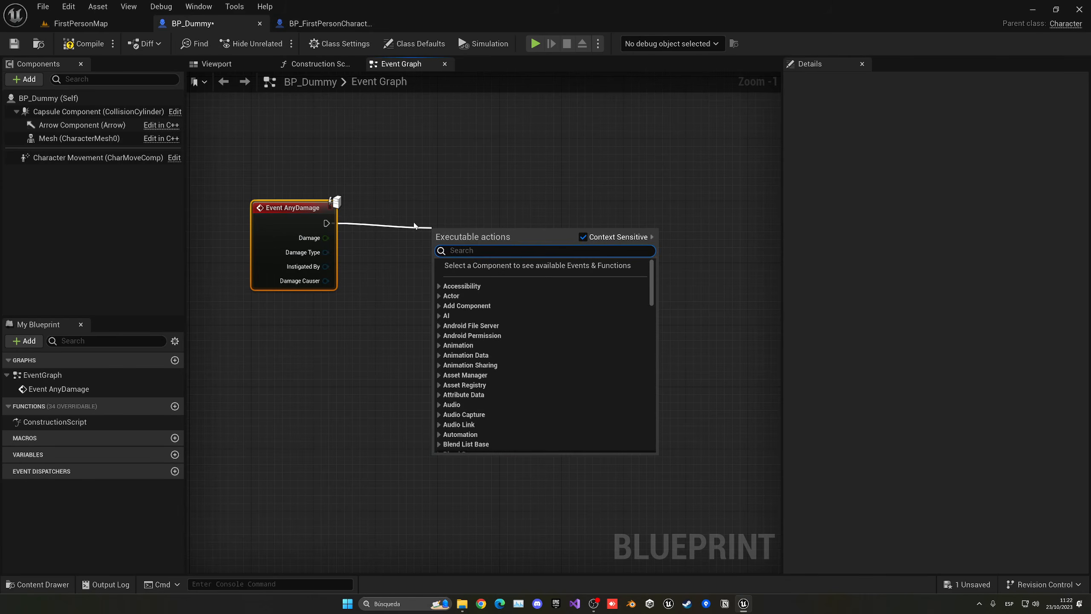
{"action": "left_click", "coordinate": [409, 228]}
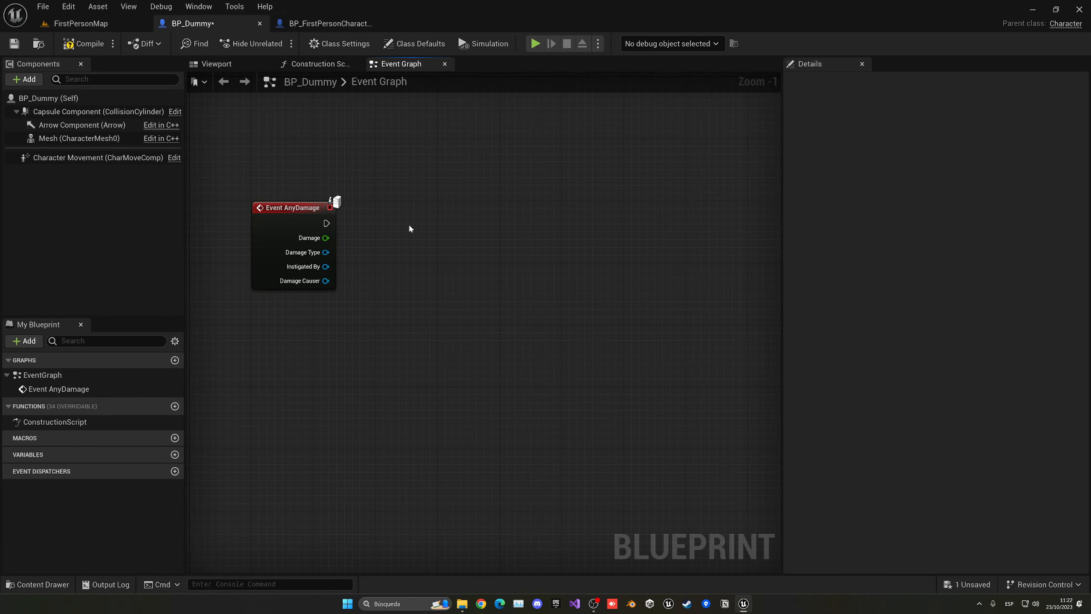
Step: Create a Float variable named health in BP_Dummy
{"action": "left_click", "coordinate": [176, 455]}
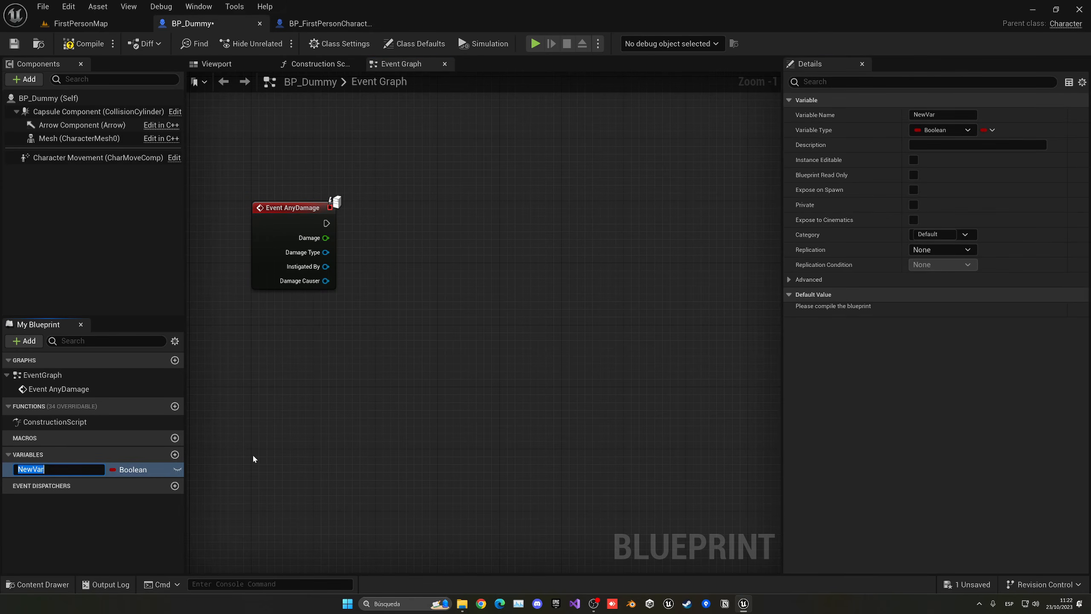
{"action": "type", "text": "health"}
{"action": "key", "text": "Return"}
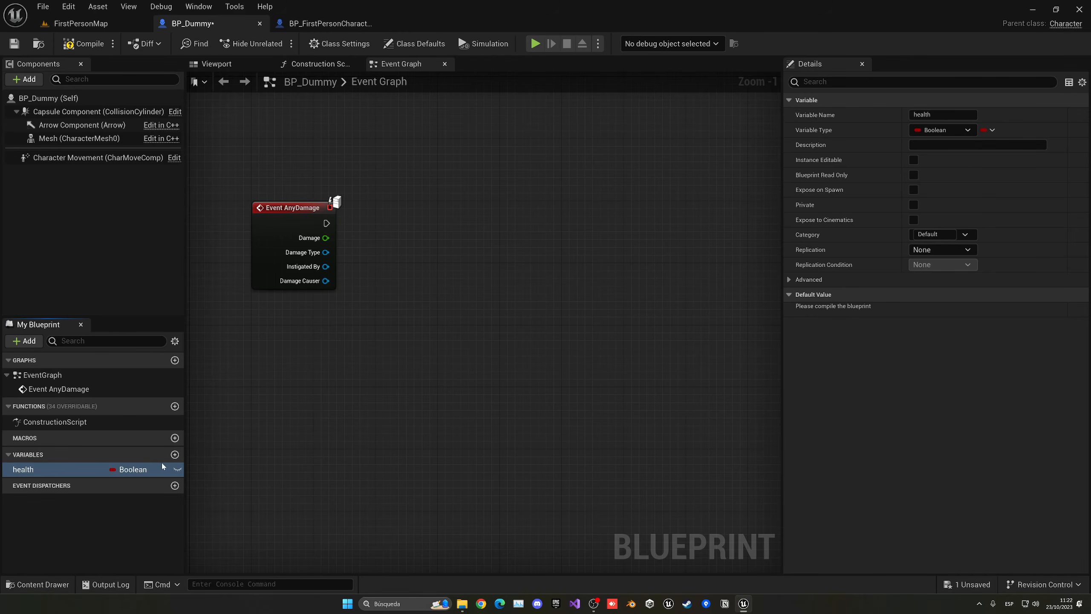
{"action": "left_click", "coordinate": [131, 469]}
{"action": "left_click", "coordinate": [136, 303]}
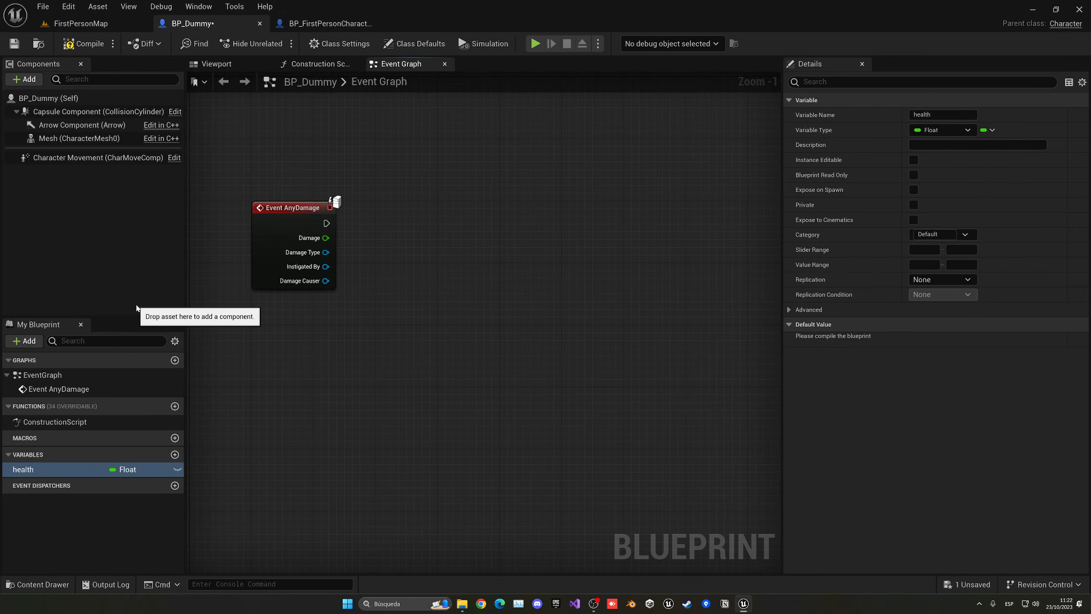
Step: Compile BP_Dummy and set the health variable's default value to 30
{"action": "left_click", "coordinate": [86, 49]}
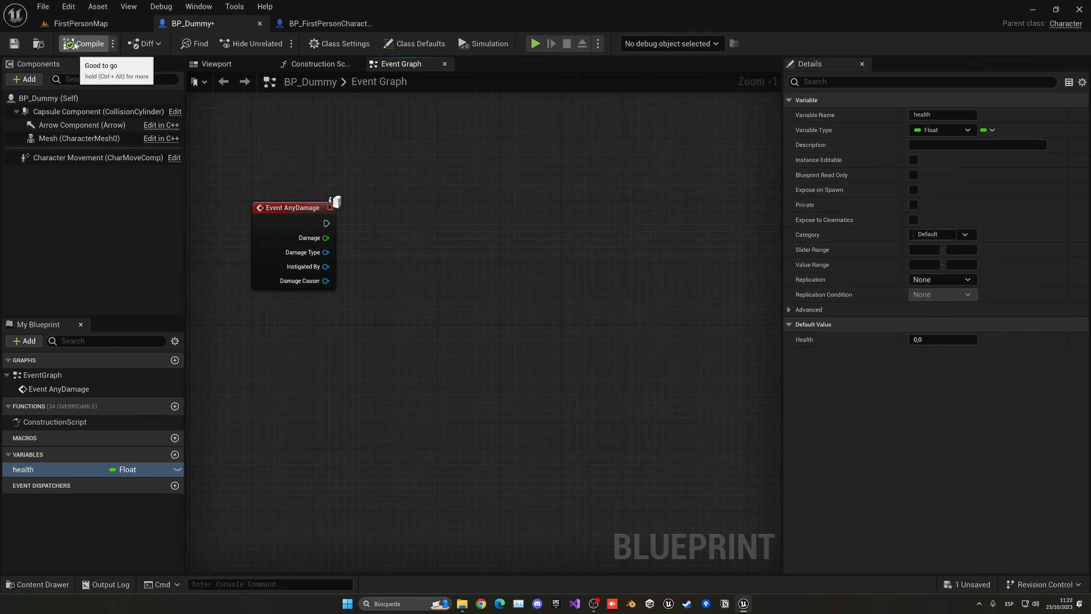
{"action": "left_click", "coordinate": [932, 339]}
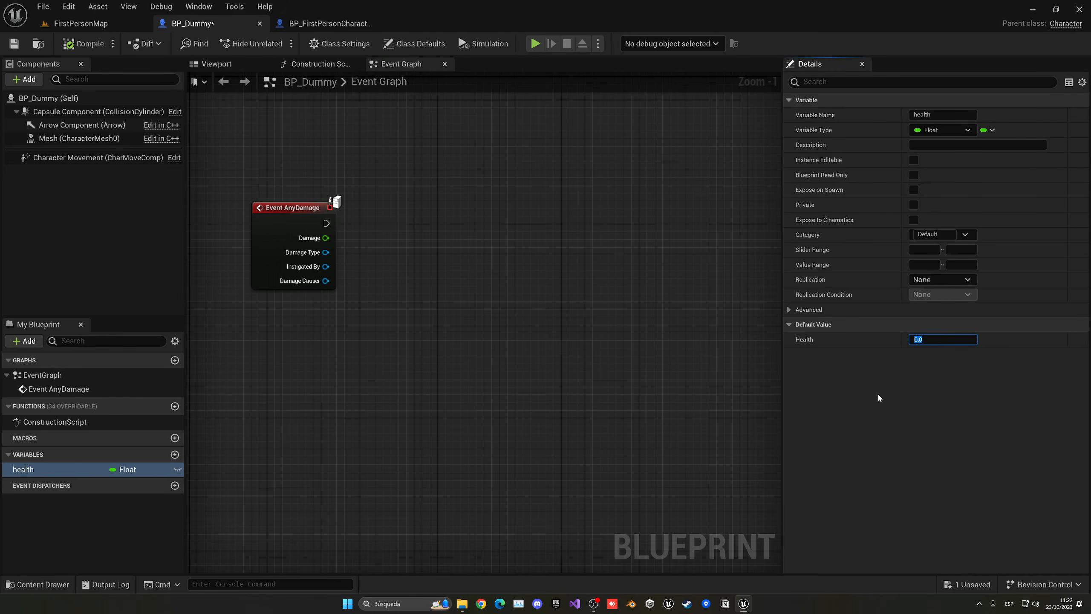
{"action": "type", "text": "30"}
{"action": "key", "text": "Return"}
Step: Add a health getter and a Subtract node that takes Event AnyDamage's Damage value away from health
{"action": "right_click_drag", "start_coordinate": [585, 360], "coordinate": [581, 381]}
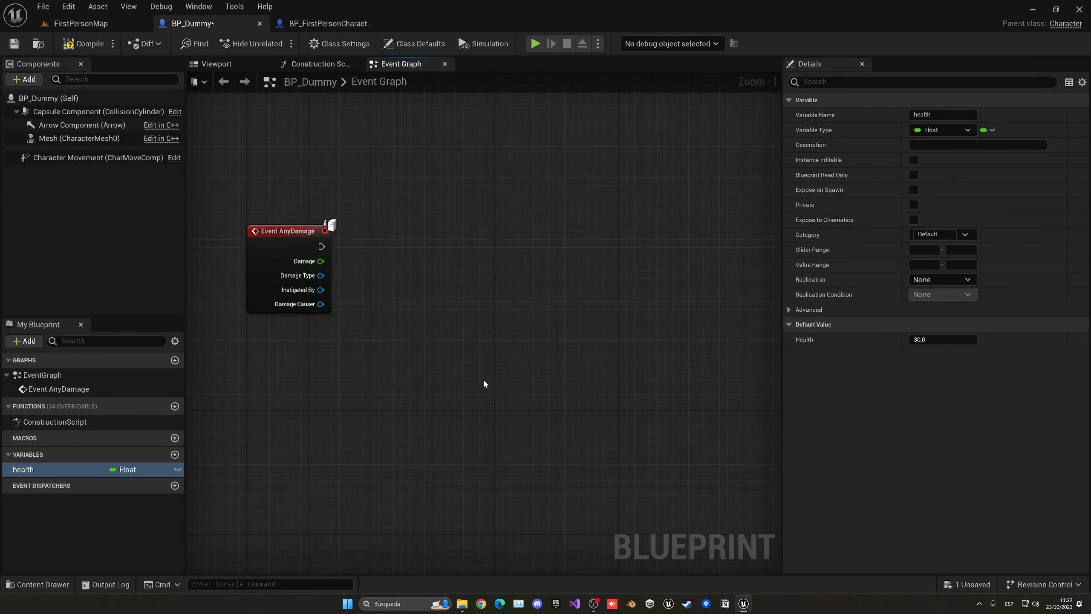
{"action": "mouse_move", "coordinate": [75, 467]}
{"action": "left_mouse_down"}
{"action": "mouse_move", "coordinate": [194, 443]}
{"action": "mouse_move", "coordinate": [395, 305]}
{"action": "mouse_move", "coordinate": [398, 289]}
{"action": "left_mouse_up"}
{"action": "left_click", "coordinate": [344, 360]}
{"action": "type", "text": "-"}
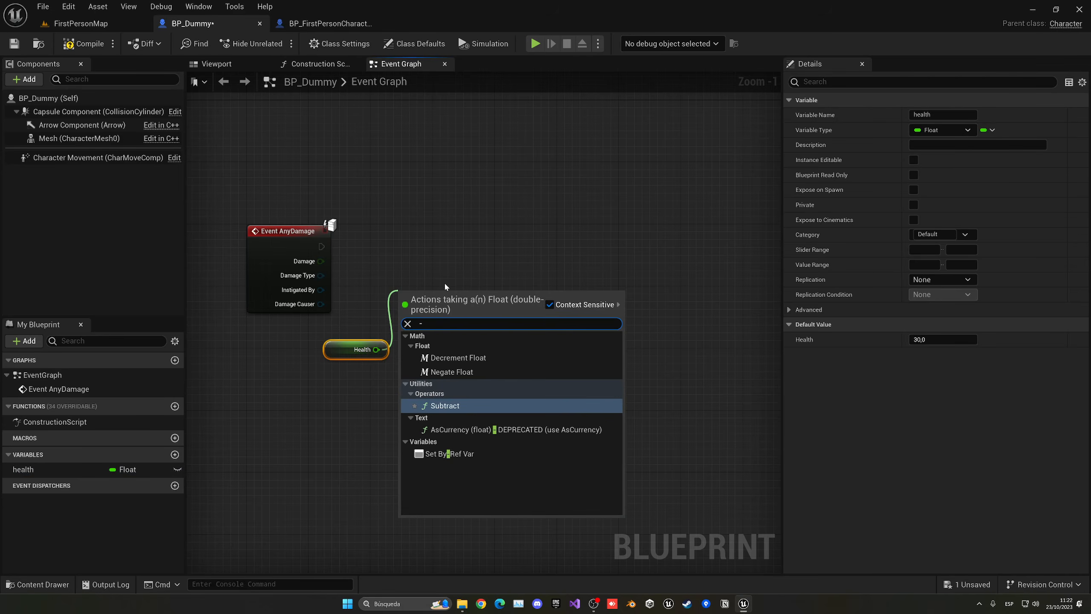
{"action": "key", "text": "Return"}
{"action": "left_click_drag", "start_coordinate": [321, 260], "coordinate": [329, 268]}
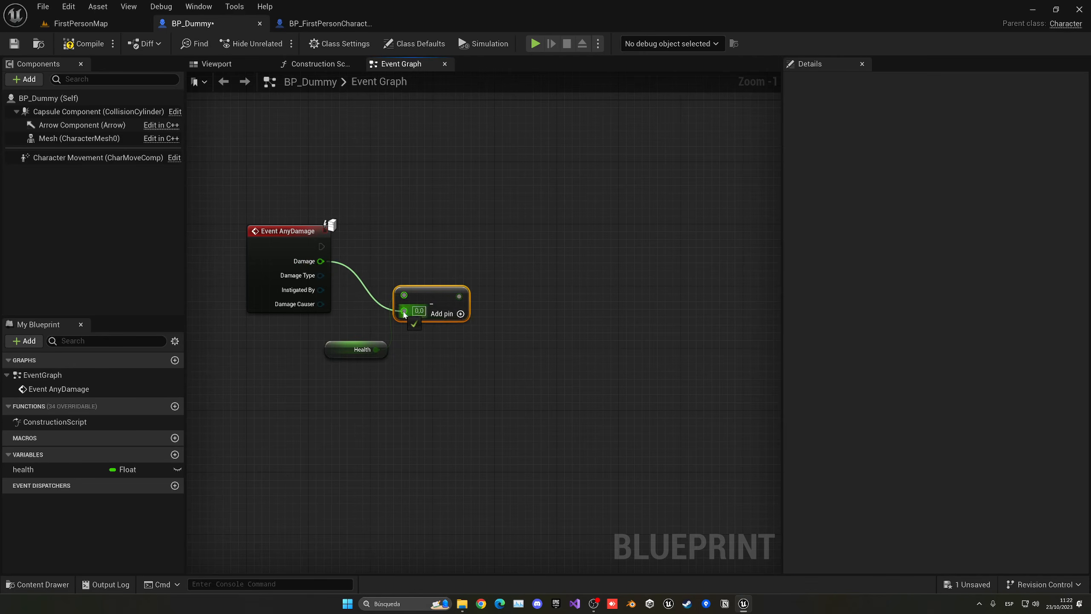
Step: Wire Health and the Damage output of Event AnyDamage into the subtract node placed beside the Health getter
{"action": "left_click_drag", "start_coordinate": [404, 314], "coordinate": [436, 353]}
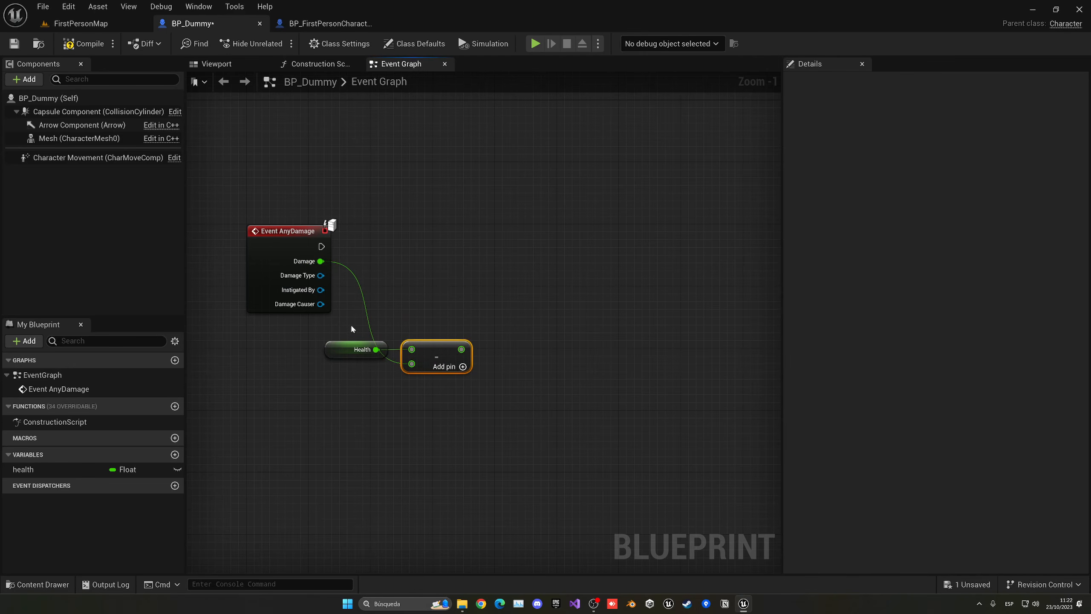
{"action": "left_click_drag", "start_coordinate": [352, 329], "coordinate": [426, 390]}
{"action": "left_click", "coordinate": [343, 374]}
{"action": "right_click_drag", "start_coordinate": [357, 381], "coordinate": [278, 355]}
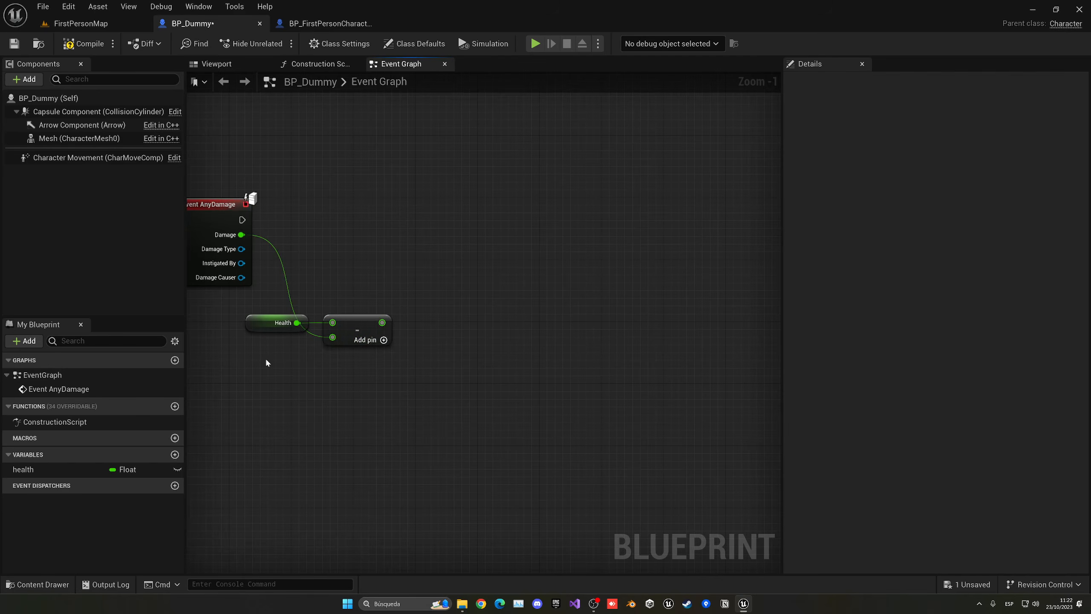
Step: Add a SET Health node fed by the subtraction result and run it from Event AnyDamage
{"action": "left_click_drag", "start_coordinate": [23, 468], "coordinate": [384, 325]}
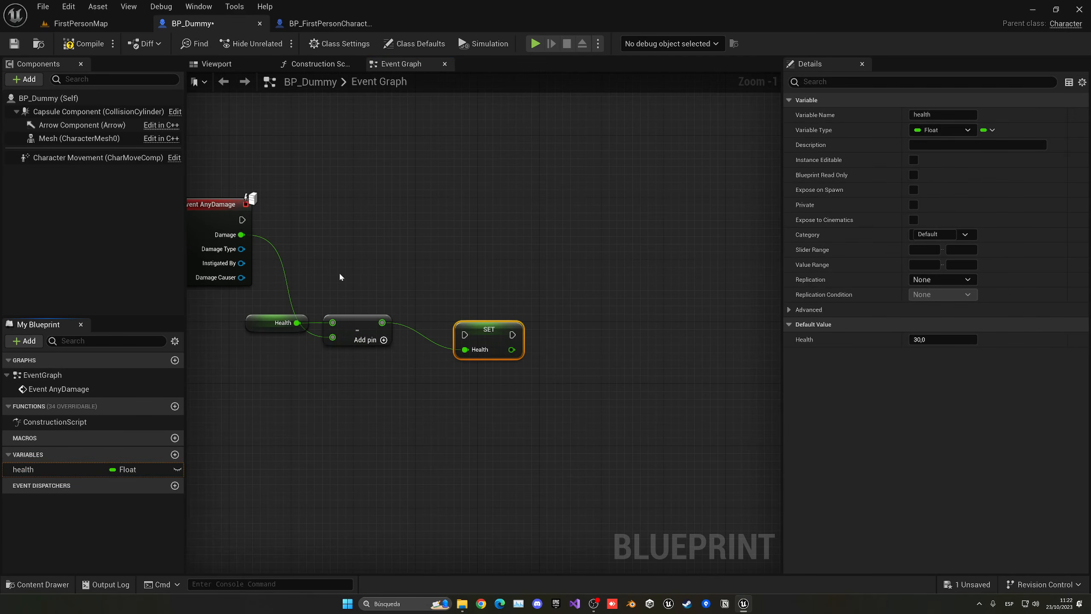
{"action": "left_click_drag", "start_coordinate": [242, 220], "coordinate": [458, 229]}
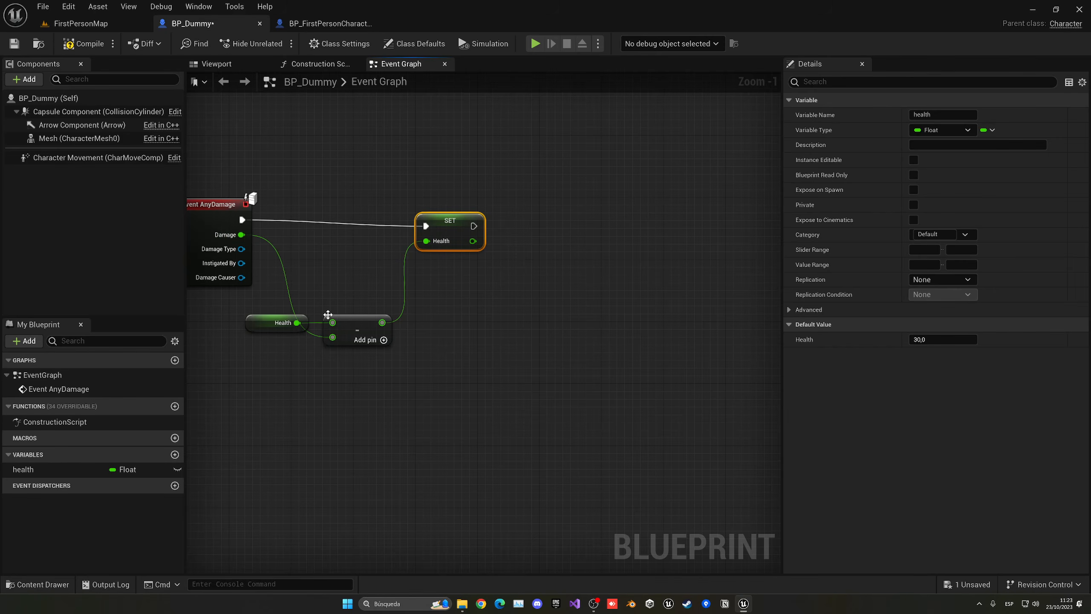
{"action": "right_click_drag", "start_coordinate": [440, 283], "coordinate": [523, 305]}
{"action": "left_click_drag", "start_coordinate": [539, 243], "coordinate": [539, 236]}
Step: Add a Branch node executed after the SET Health node
{"action": "right_click_drag", "start_coordinate": [607, 273], "coordinate": [421, 276]}
{"action": "mouse_move", "coordinate": [368, 241]}
{"action": "left_mouse_down"}
{"action": "mouse_move", "coordinate": [455, 243]}
{"action": "mouse_move", "coordinate": [462, 224]}
{"action": "left_mouse_up"}
{"action": "type", "text": "branch"}
{"action": "key", "text": "Return"}
Step: Compare Health with a less-than-or-equal (<=) node against 0,0 and use the result as the Branch condition
{"action": "mouse_move", "coordinate": [23, 469]}
{"action": "left_mouse_down"}
{"action": "mouse_move", "coordinate": [345, 347]}
{"action": "mouse_move", "coordinate": [406, 340]}
{"action": "mouse_move", "coordinate": [357, 337]}
{"action": "left_mouse_up"}
{"action": "left_click", "coordinate": [349, 351]}
{"action": "type", "text": "<"}
{"action": "left_click", "coordinate": [451, 412]}
{"action": "mouse_move", "coordinate": [471, 346]}
{"action": "left_mouse_down"}
{"action": "mouse_move", "coordinate": [480, 256]}
{"action": "mouse_move", "coordinate": [515, 242]}
{"action": "left_mouse_up"}
Step: Add a Mesh reference driving a Set Simulate Physics node with Simulate enabled, executed from the Branch's True output
{"action": "right_click_drag", "start_coordinate": [581, 257], "coordinate": [425, 261]}
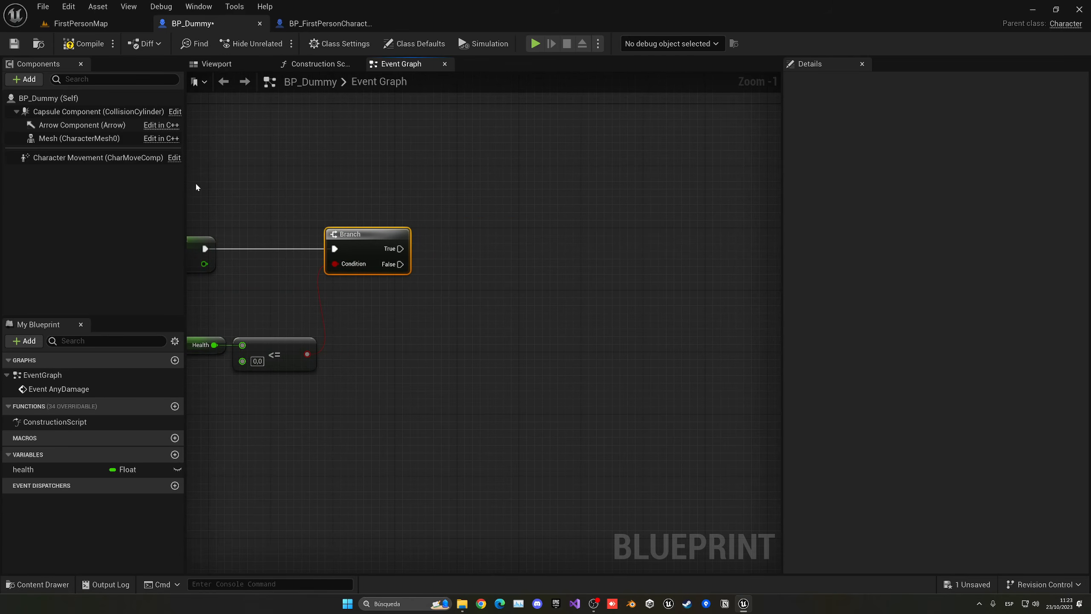
{"action": "left_click_drag", "start_coordinate": [77, 138], "coordinate": [447, 270]}
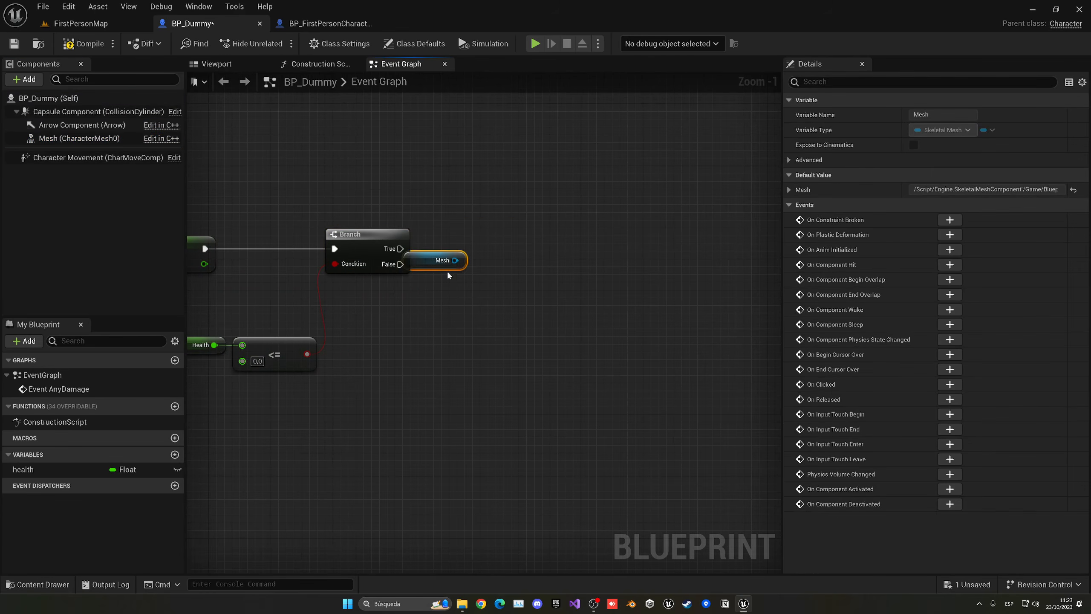
{"action": "left_click_drag", "start_coordinate": [400, 319], "coordinate": [453, 261]}
{"action": "type", "text": "set sm"}
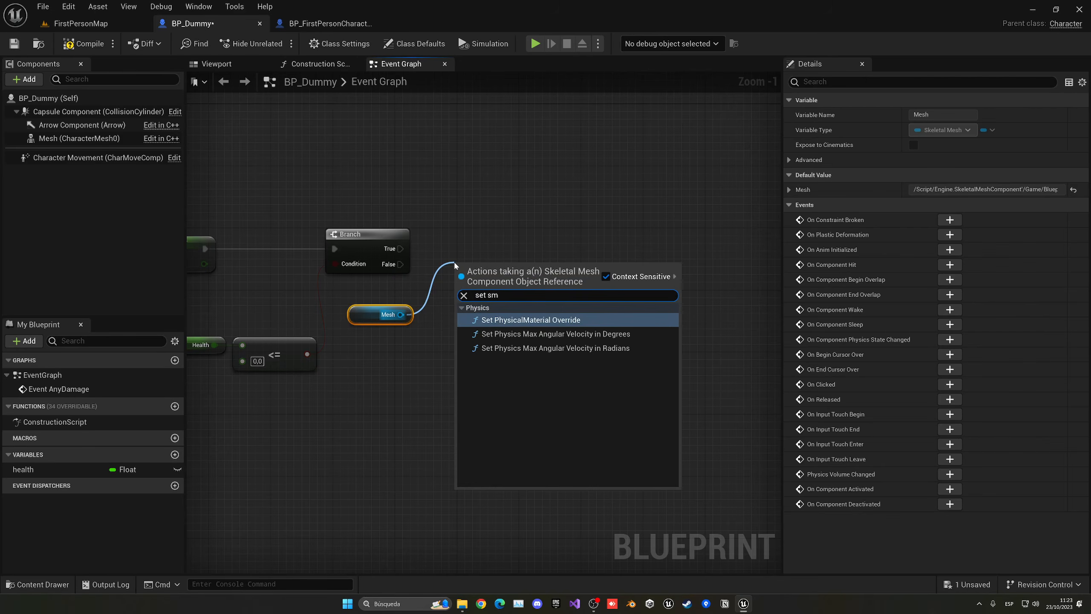
{"action": "key", "text": "BackSpace"}
{"action": "type", "text": "im"}
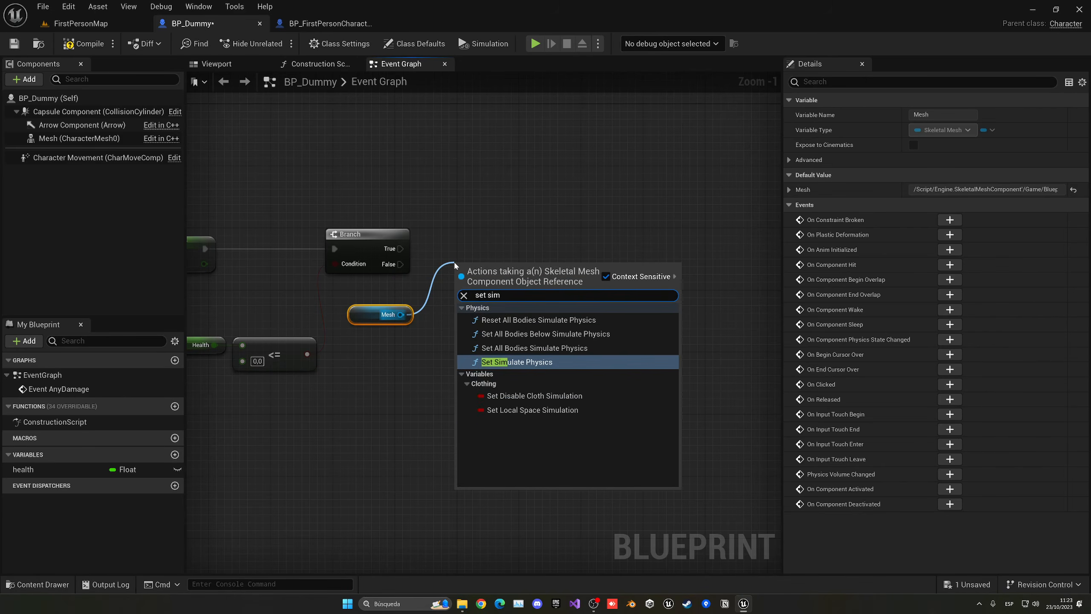
{"action": "key", "text": "Return"}
{"action": "left_click", "coordinate": [495, 317]}
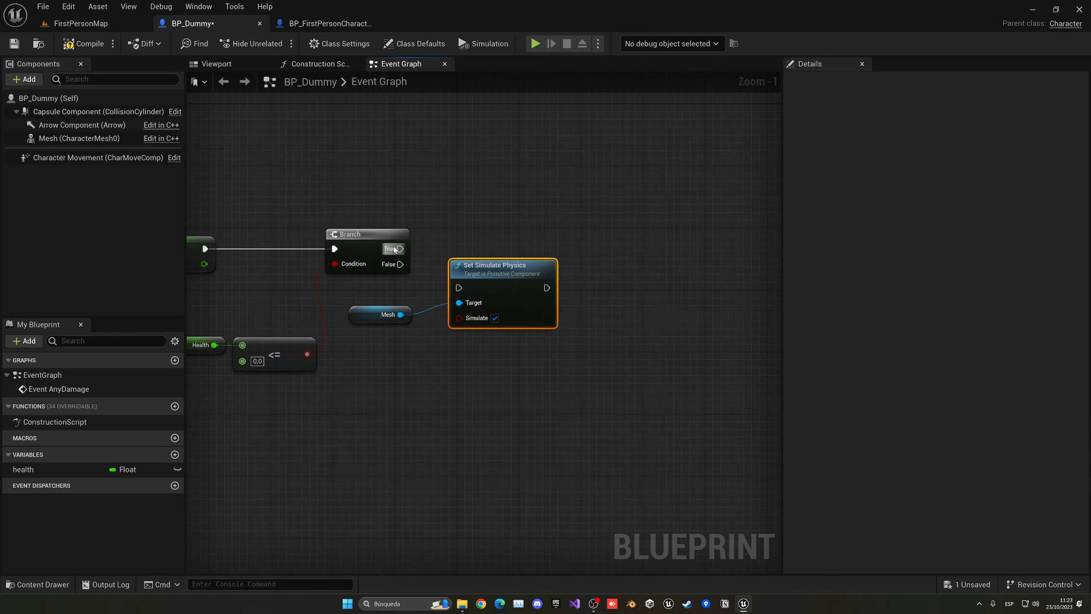
{"action": "left_click_drag", "start_coordinate": [400, 248], "coordinate": [509, 239]}
{"action": "right_click_drag", "start_coordinate": [567, 294], "coordinate": [528, 291]}
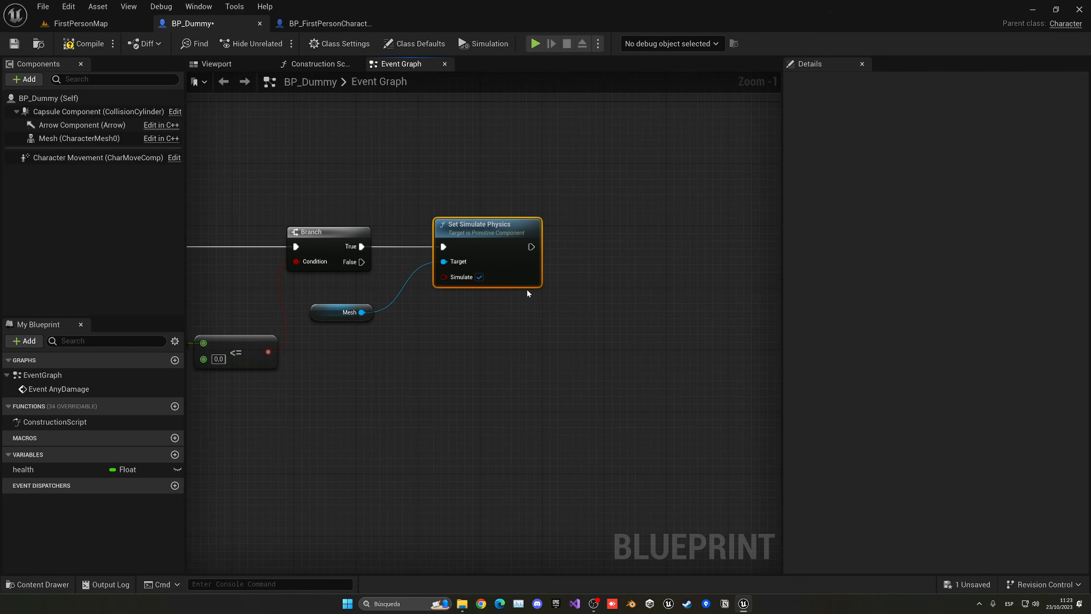
Step: Set the Mesh component's collision preset to Custom and its Collision Enabled option to Collision Enabled (Query and Physics)
{"action": "left_click", "coordinate": [78, 138]}
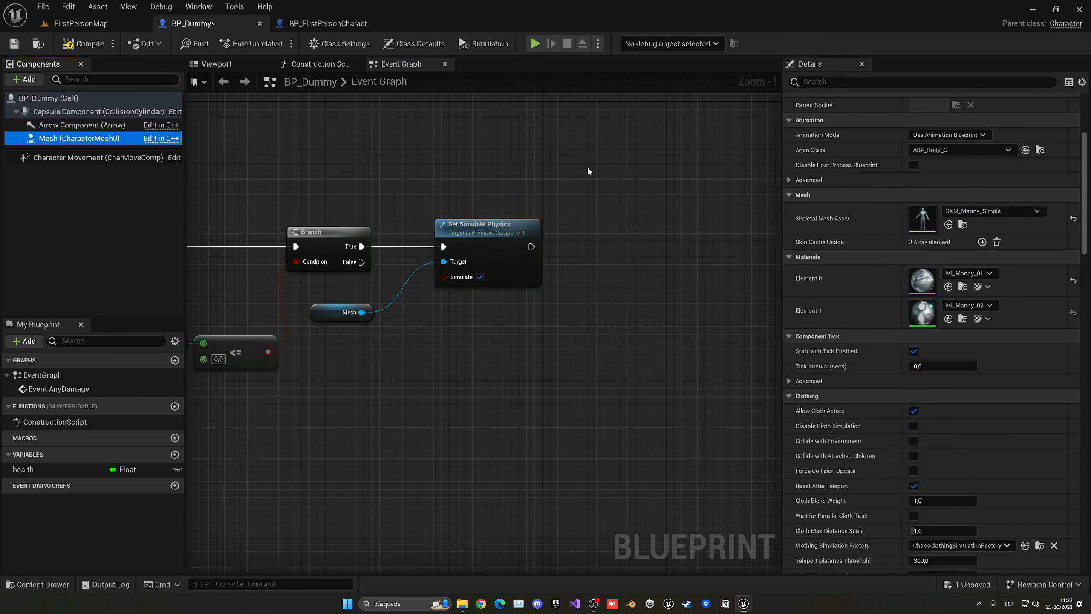
{"action": "scroll", "coordinate": [840, 352], "scroll_direction": "down", "scroll_amount": 15}
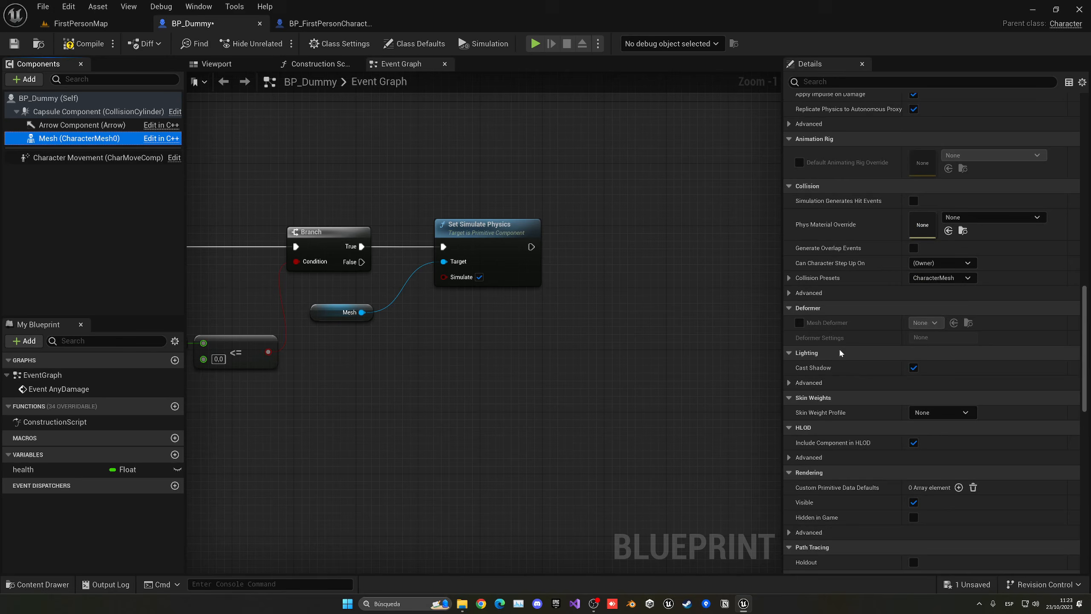
{"action": "left_click", "coordinate": [789, 277]}
{"action": "left_click", "coordinate": [941, 278]}
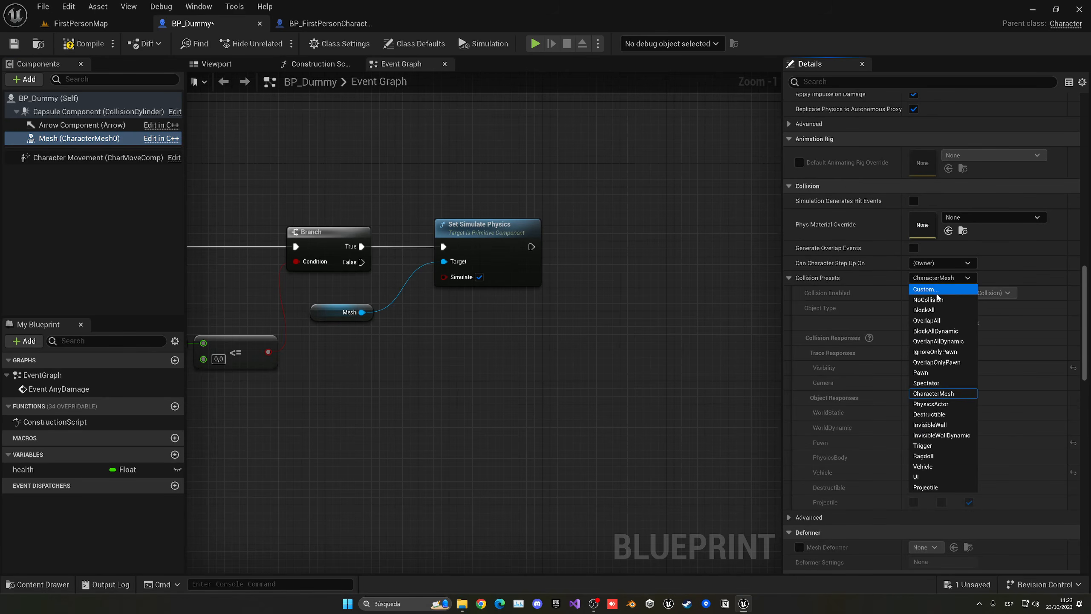
{"action": "left_click", "coordinate": [925, 289]}
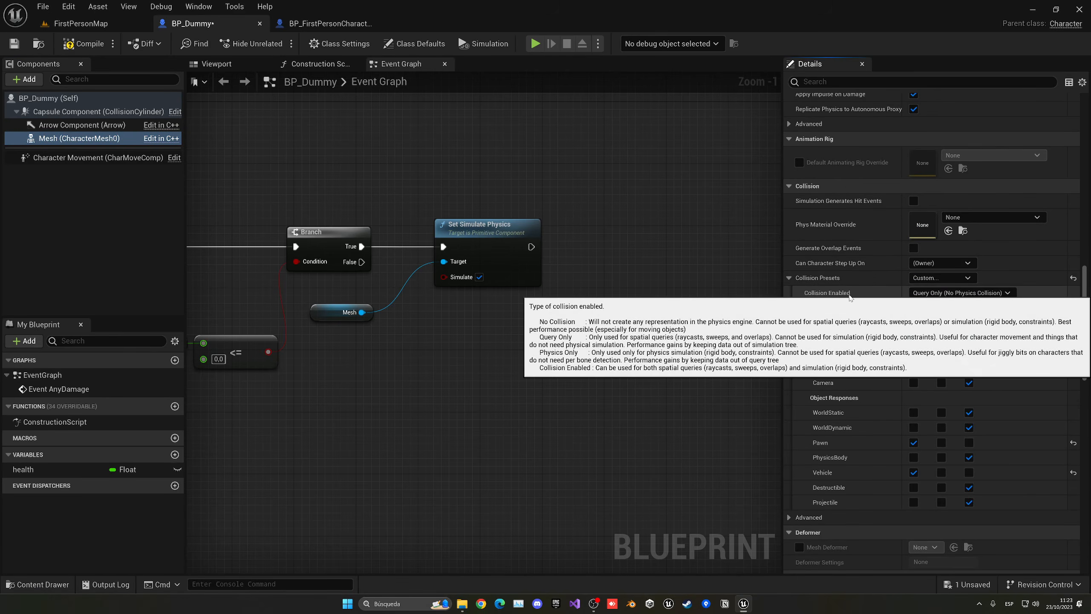
{"action": "left_click", "coordinate": [933, 294]}
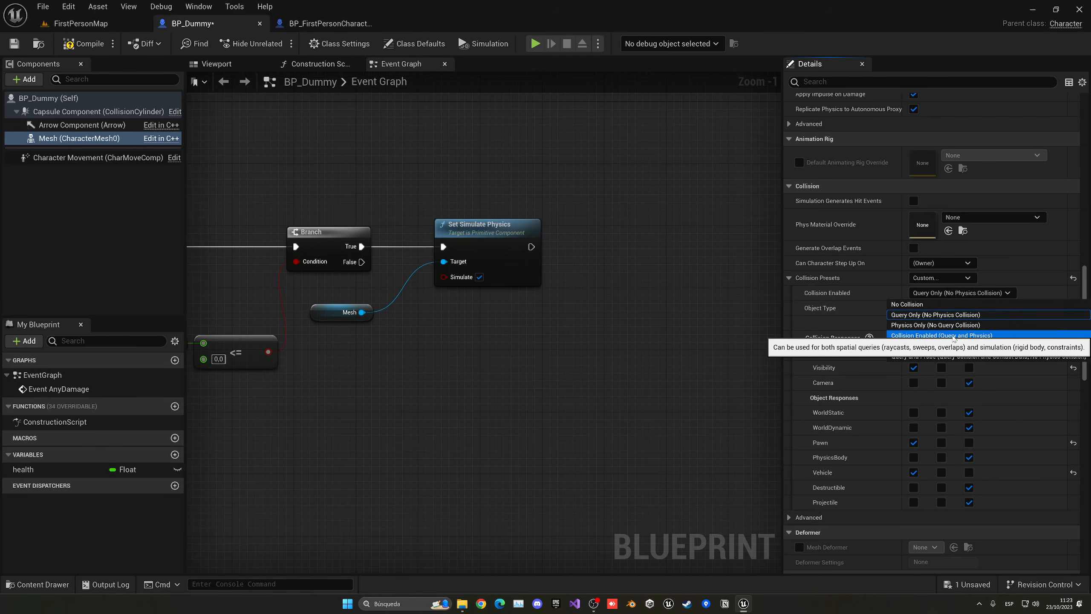
{"action": "left_click", "coordinate": [920, 336]}
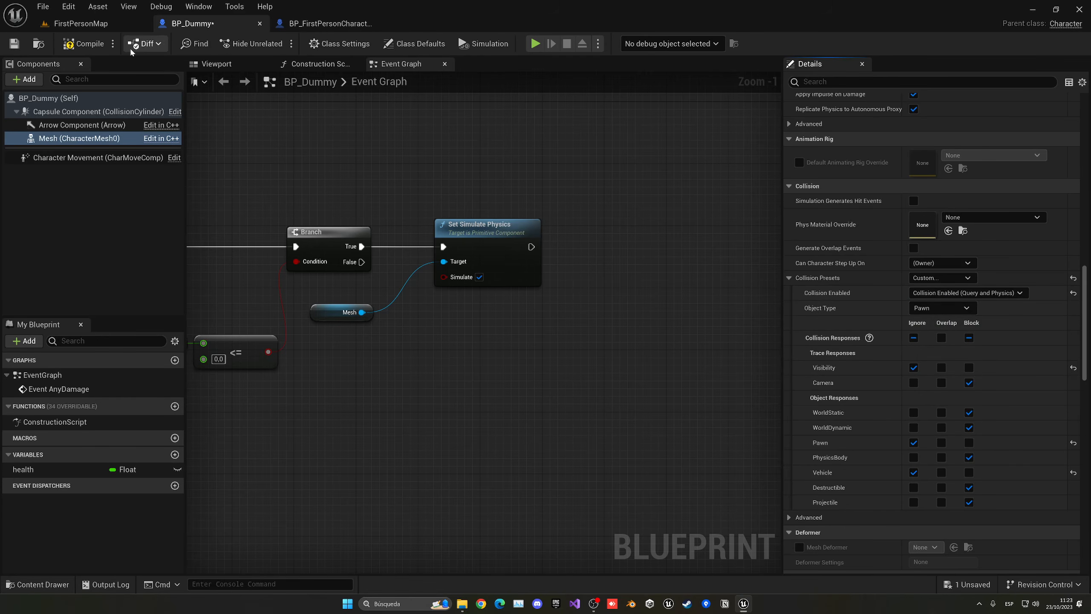
Step: Compile and save the BP_Dummy blueprint
{"action": "left_click", "coordinate": [84, 44]}
{"action": "key", "text": "ctrl+s"}
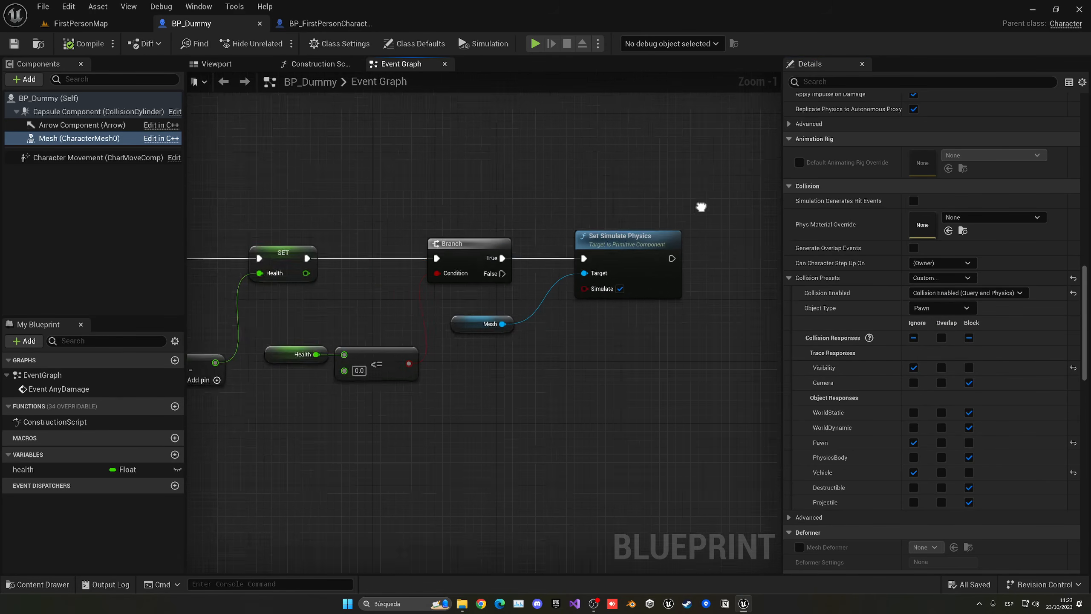
{"action": "scroll", "coordinate": [738, 217], "scroll_direction": "down", "scroll_amount": 1}
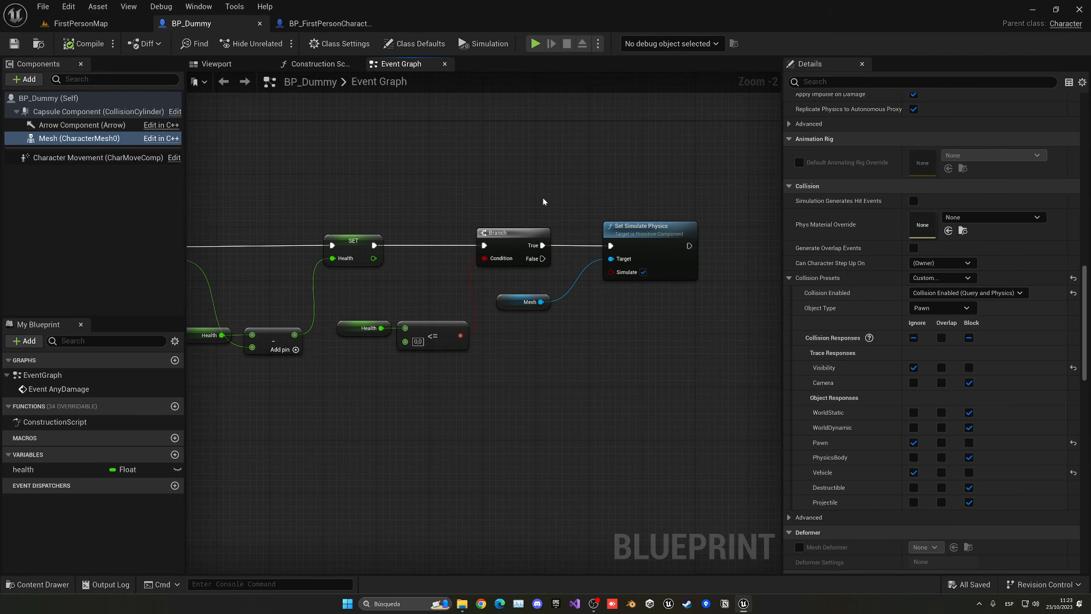
{"action": "right_click_drag", "start_coordinate": [542, 196], "coordinate": [594, 197]}
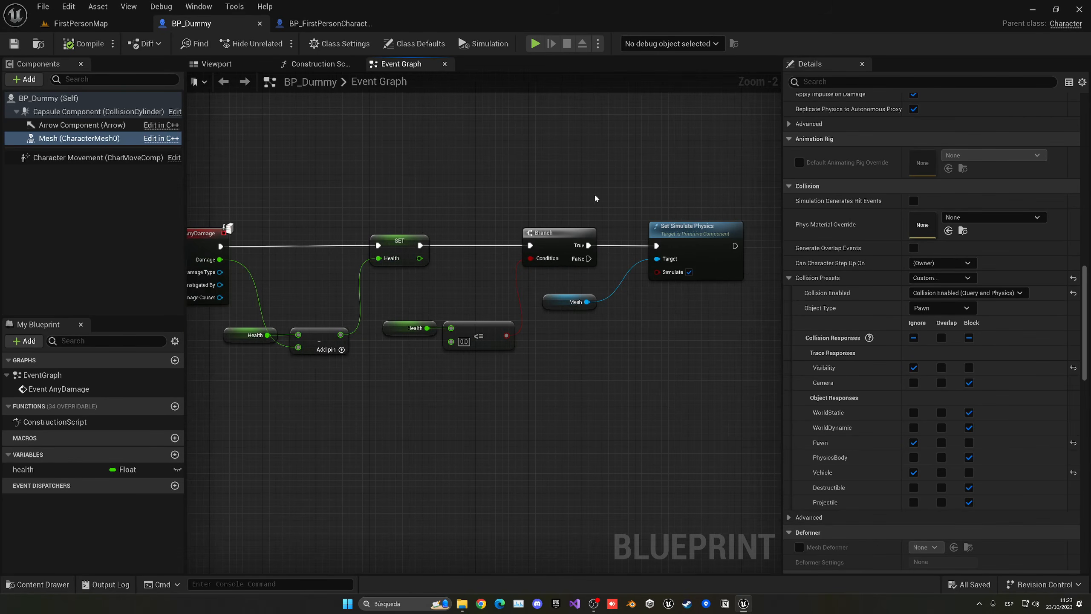
Step: Delete the BP_FirstPersonCharacter actor from the FirstPersonMap level
{"action": "left_click", "coordinate": [123, 27]}
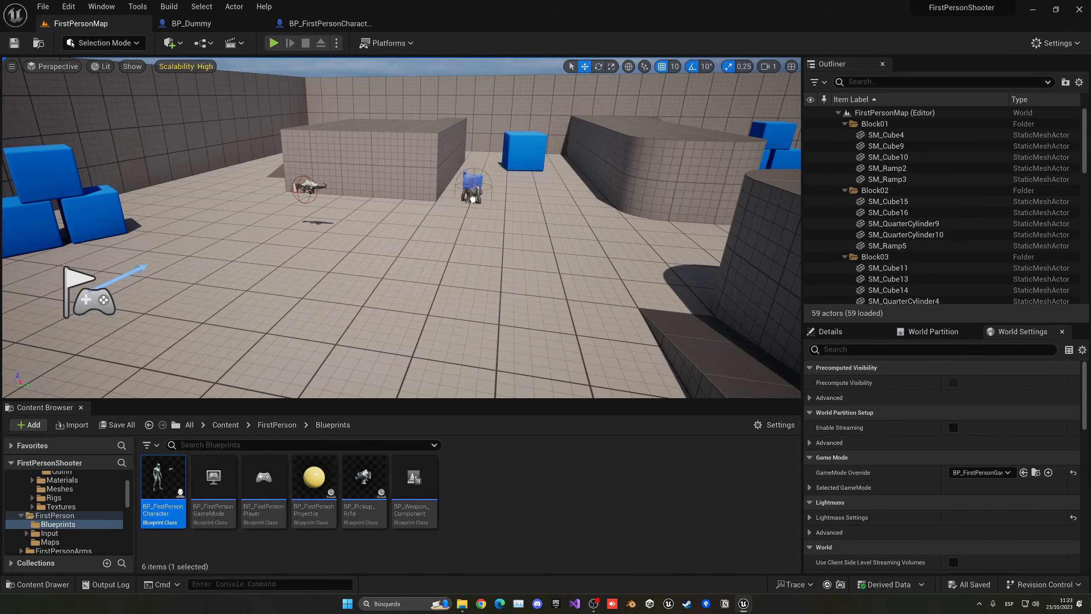
{"action": "left_click_drag", "start_coordinate": [472, 198], "coordinate": [472, 199]}
{"action": "key", "text": "e"}
{"action": "right_click_drag", "start_coordinate": [473, 126], "coordinate": [487, 152]}
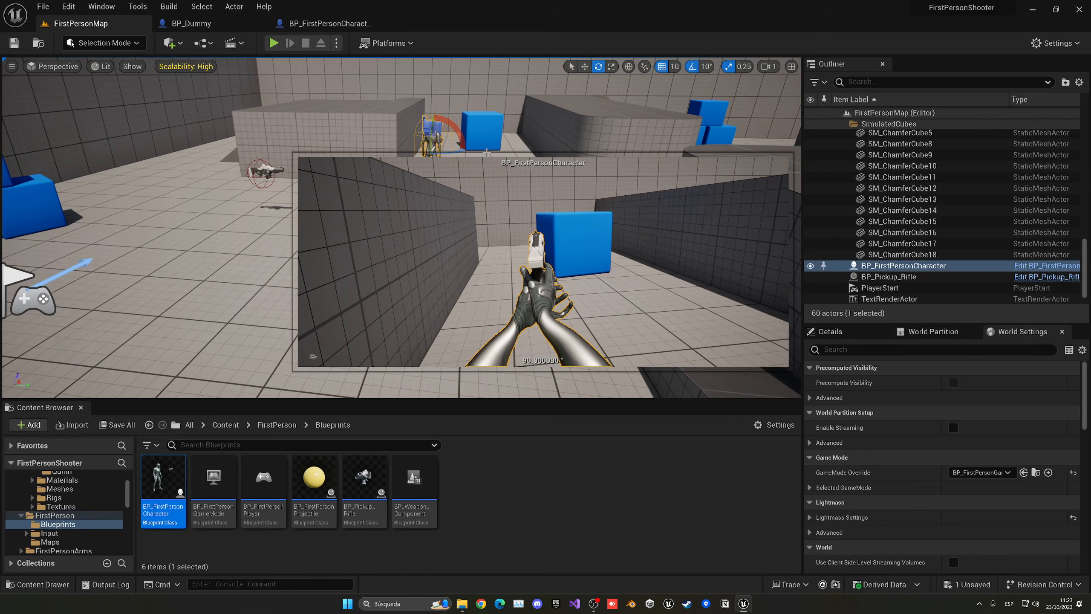
{"action": "key", "text": "Delete"}
Step: Place BP_Dummy from the Content/Blueprints folder in the level near the rifle pickup and rotate it about 170 degrees
{"action": "left_click", "coordinate": [225, 425]}
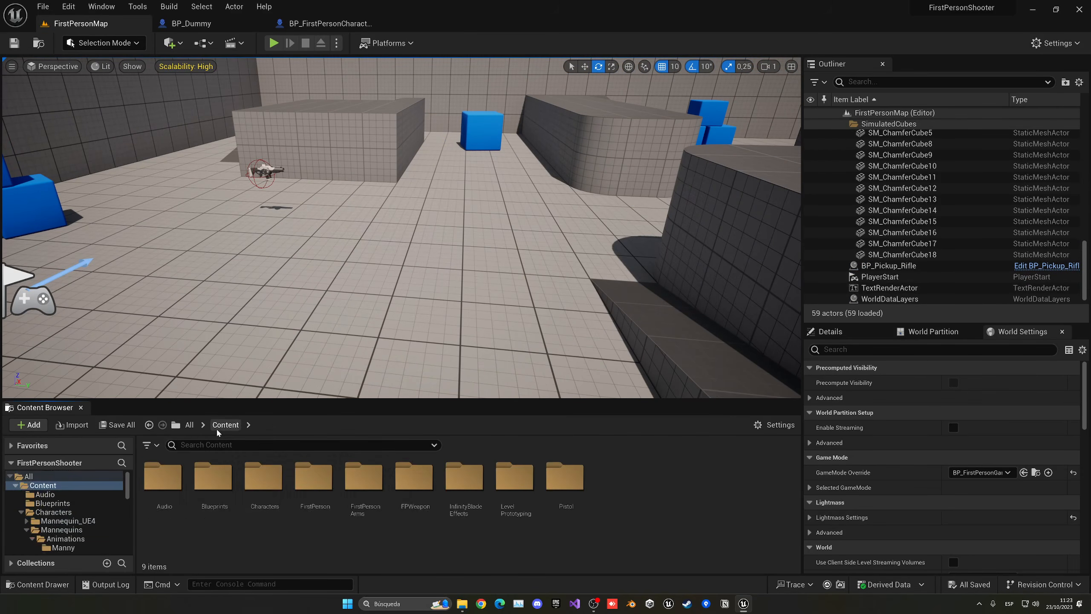
{"action": "double_click", "coordinate": [213, 477]}
{"action": "left_click_drag", "start_coordinate": [163, 477], "coordinate": [393, 206]}
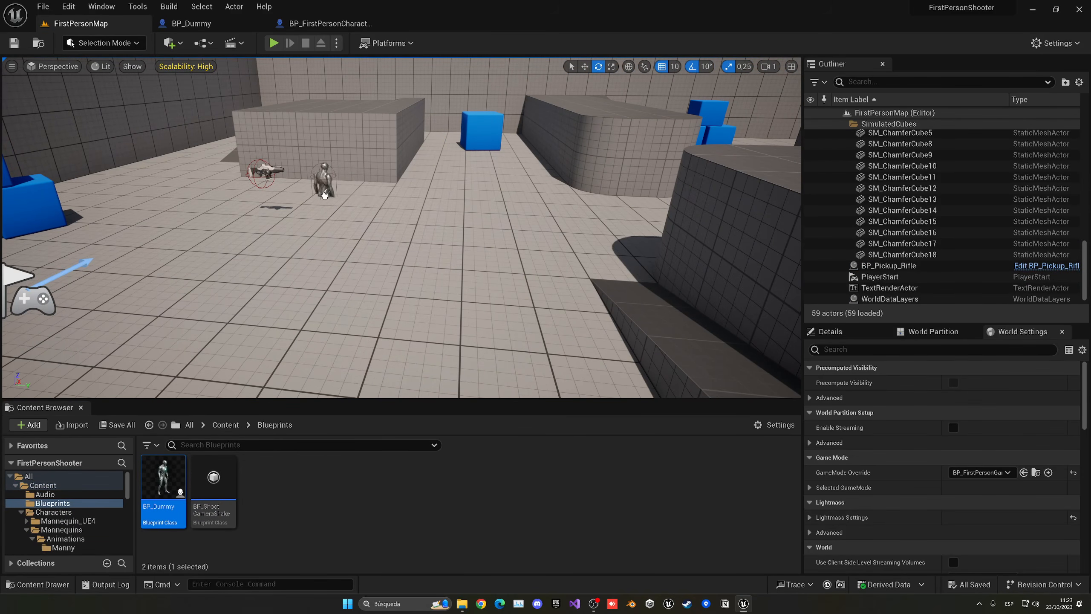
{"action": "left_click_drag", "start_coordinate": [325, 195], "coordinate": [324, 196]}
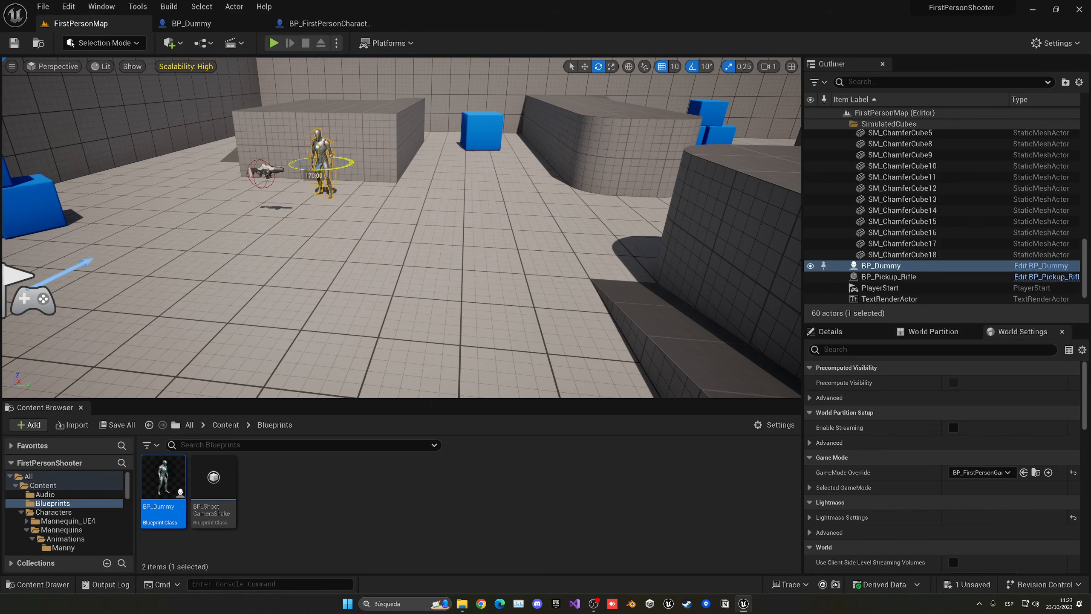
Step: Delete the BP_Pickup_Rifle actor from the level
{"action": "left_click", "coordinate": [267, 169]}
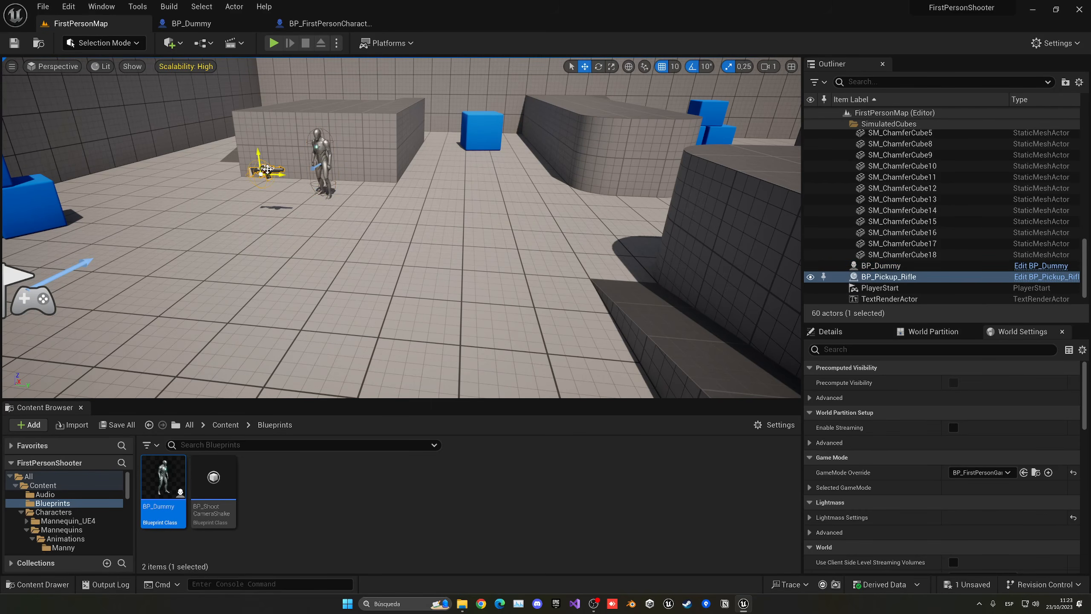
{"action": "key", "text": "Escape"}
Step: Play the level, shoot at the dummy several times from different positions, and end the play session
{"action": "left_click", "coordinate": [273, 44]}
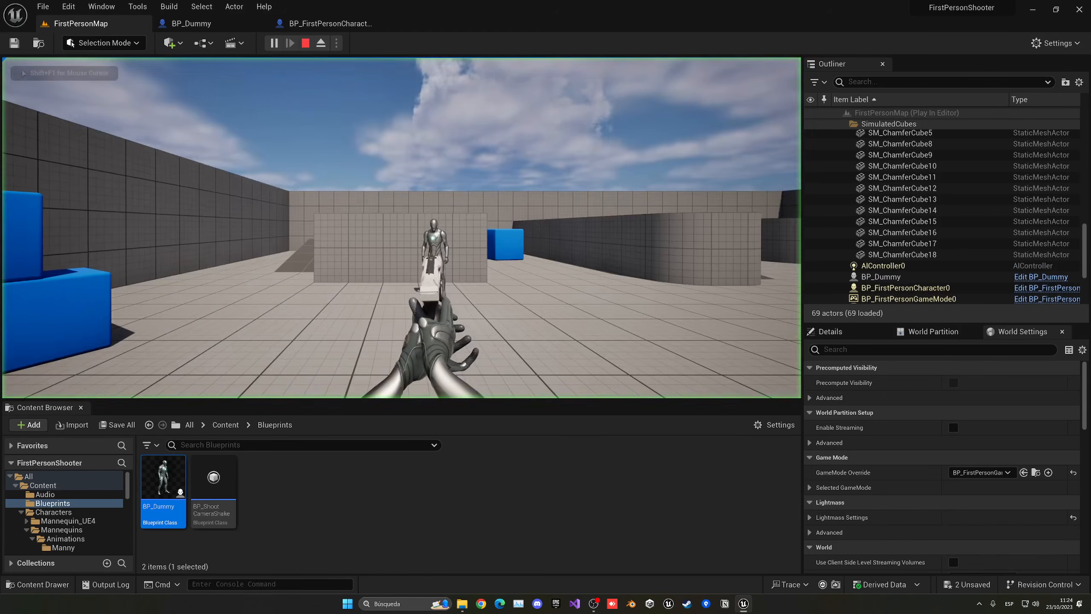
{"action": "key", "text": "w"}
{"action": "left_click", "coordinate": [401, 227]}
{"action": "left_click", "coordinate": [401, 227]}
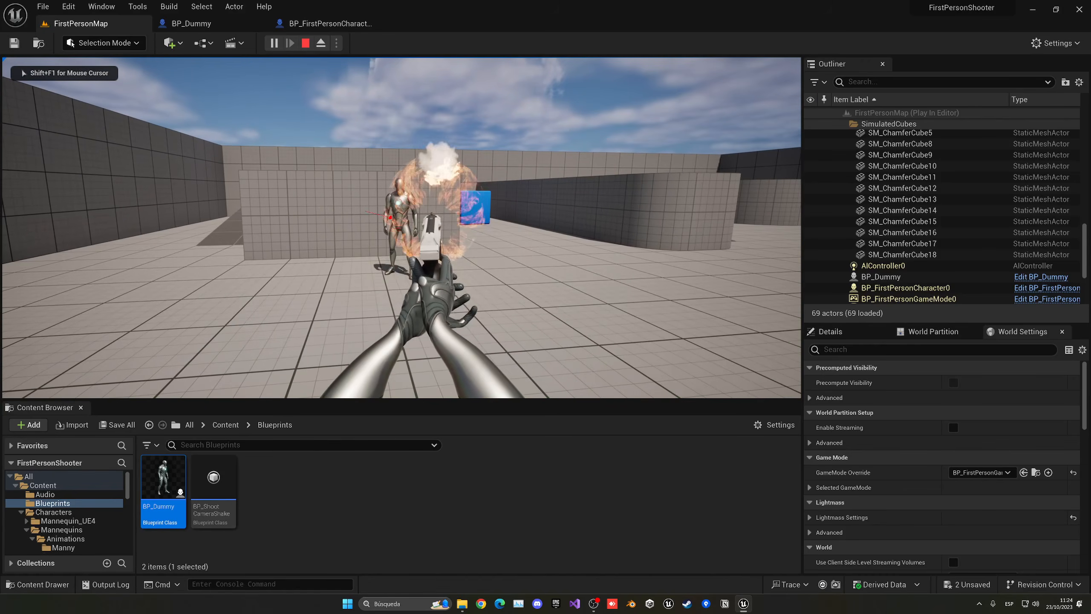
{"action": "left_click", "coordinate": [401, 227]}
{"action": "left_click", "coordinate": [401, 227]}
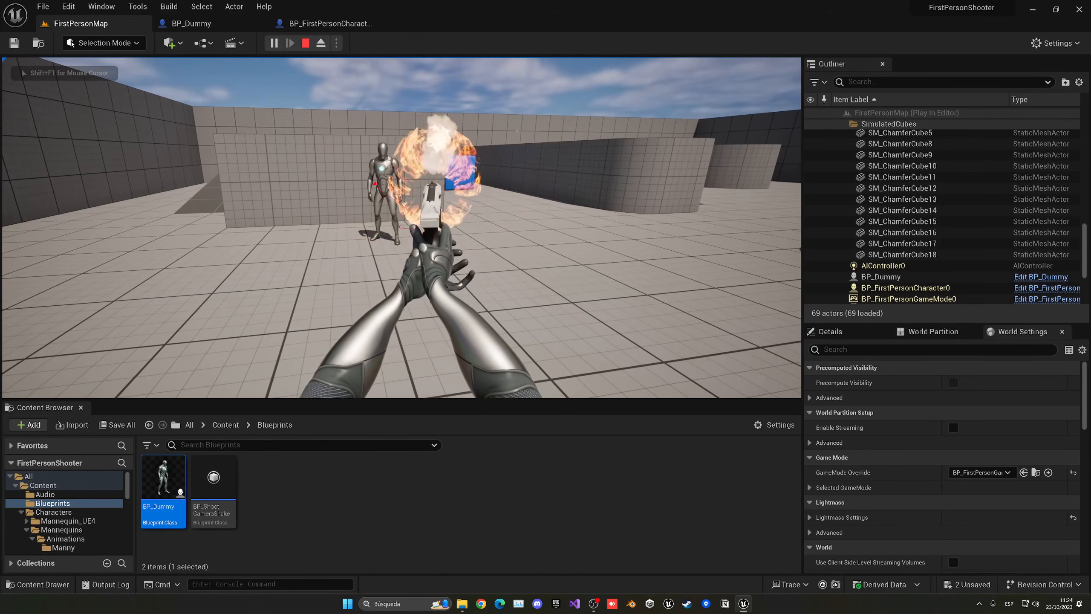
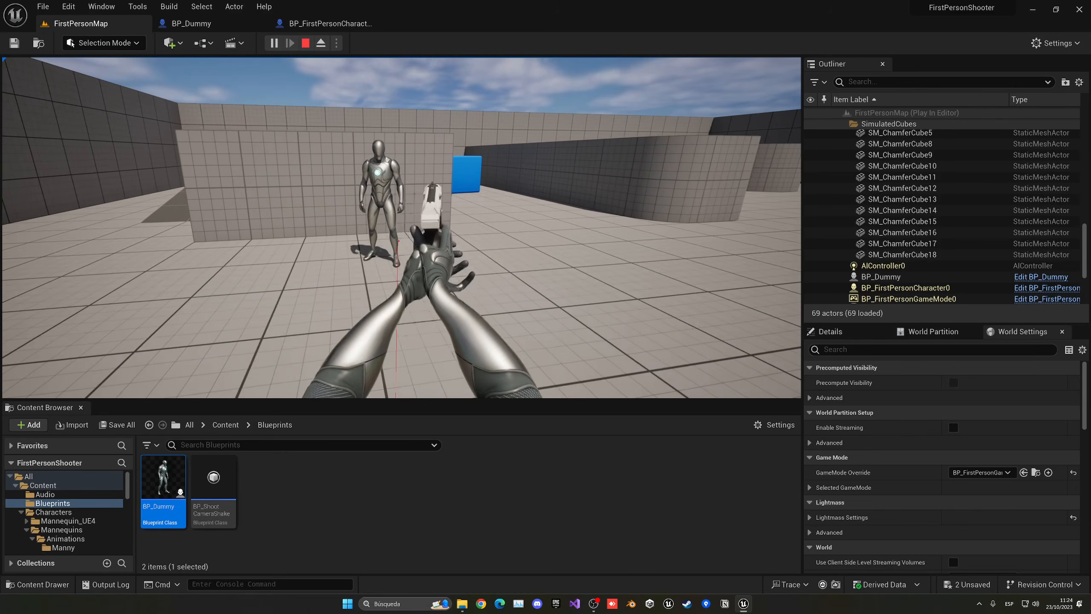
{"action": "left_click", "coordinate": [401, 227]}
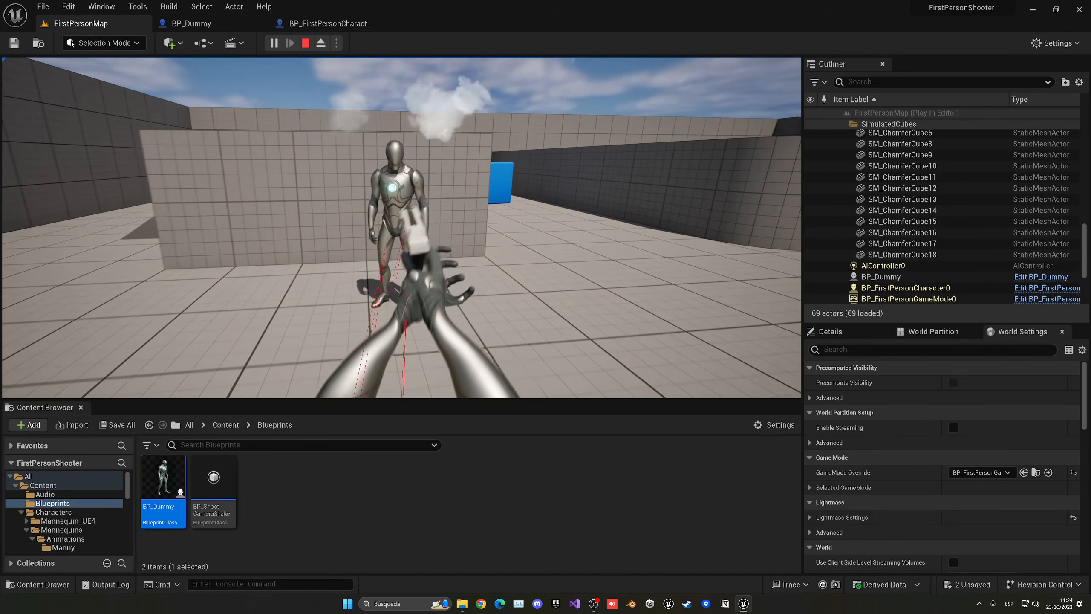
{"action": "key", "text": "w"}
{"action": "key", "text": "a"}
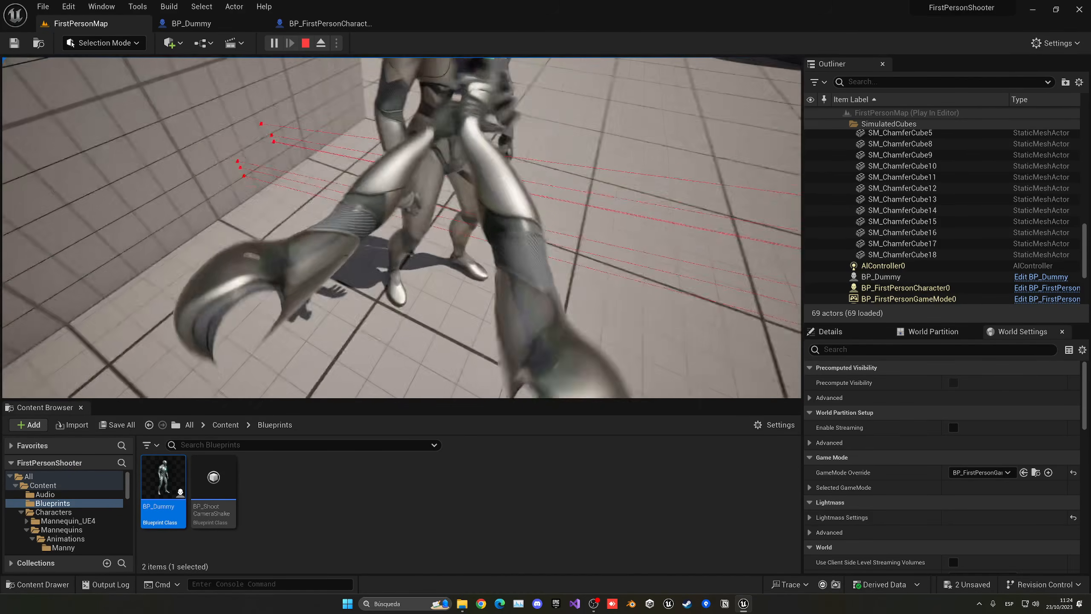
{"action": "key", "text": "a"}
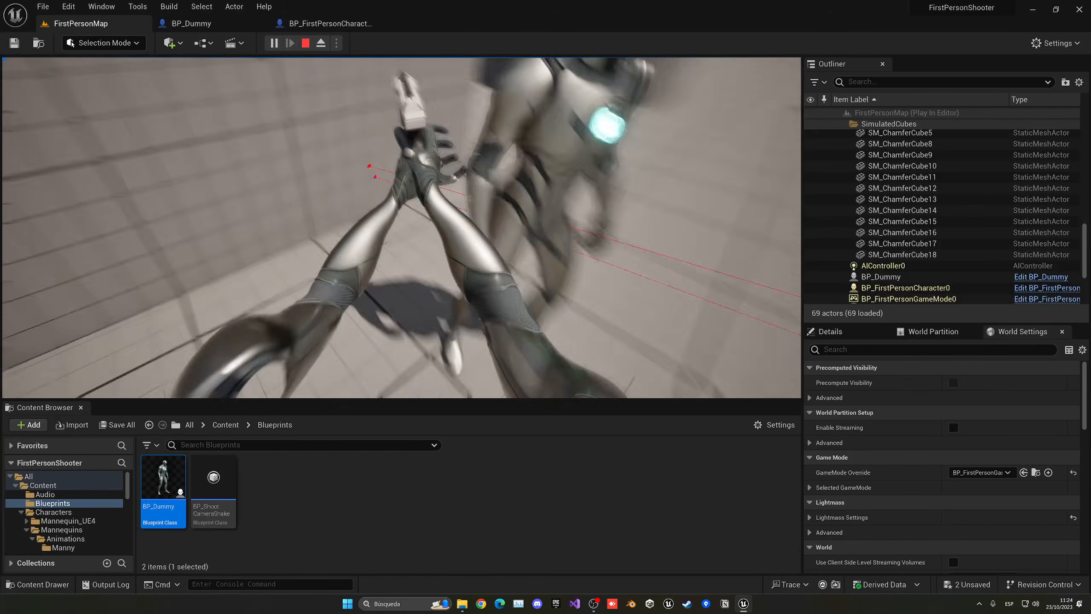
{"action": "key", "text": "Escape"}
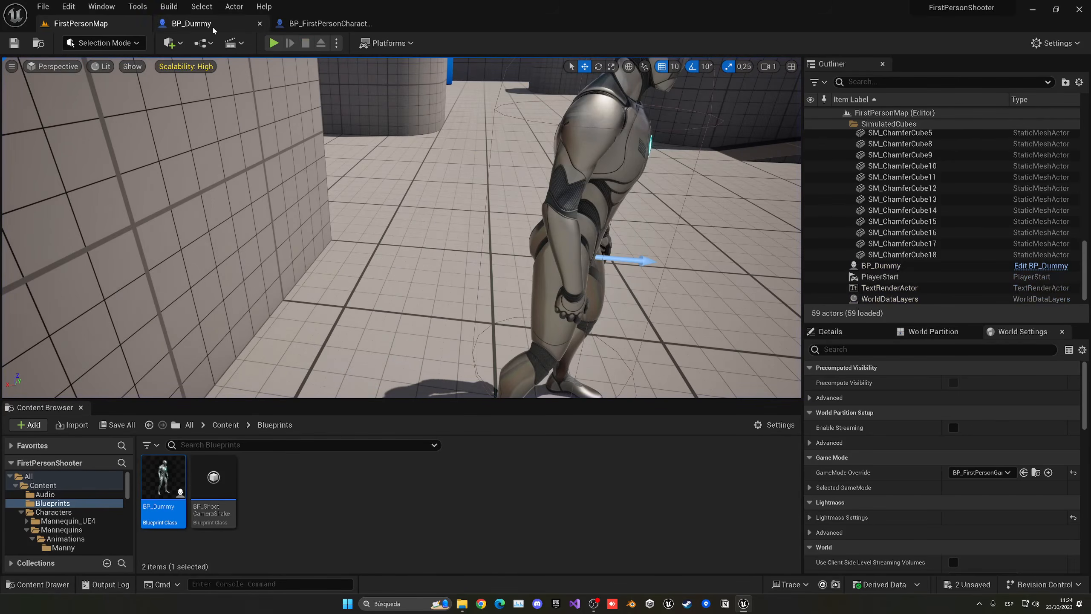
Step: Set the collision response of BP_Dummy's Mesh to block the Visibility trace and compile the blueprint
{"action": "left_click", "coordinate": [192, 23]}
{"action": "left_click", "coordinate": [339, 24]}
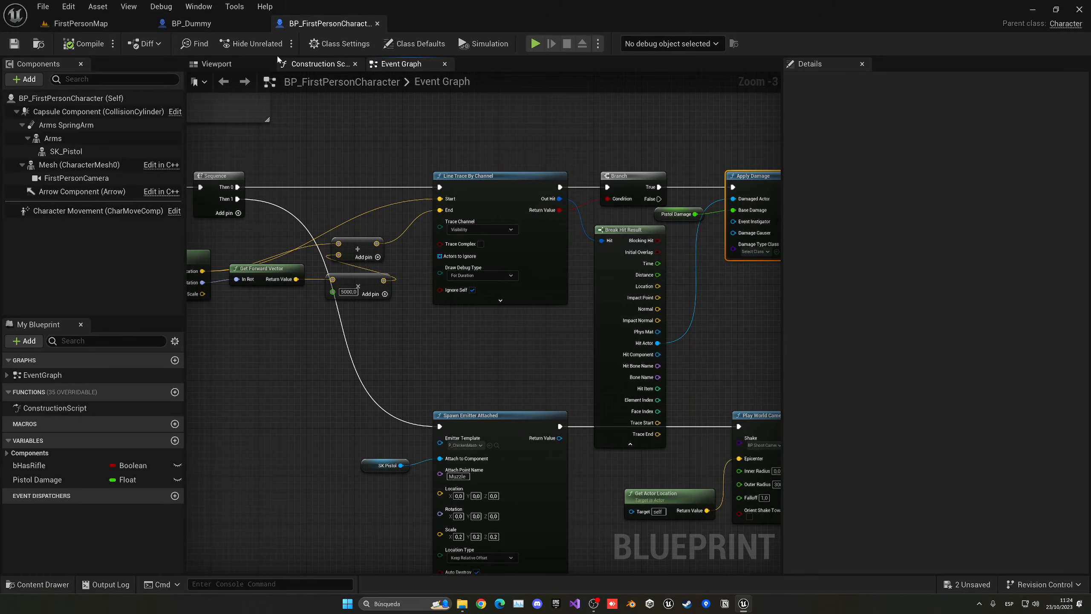
{"action": "left_click", "coordinate": [240, 24]}
{"action": "left_click", "coordinate": [78, 138]}
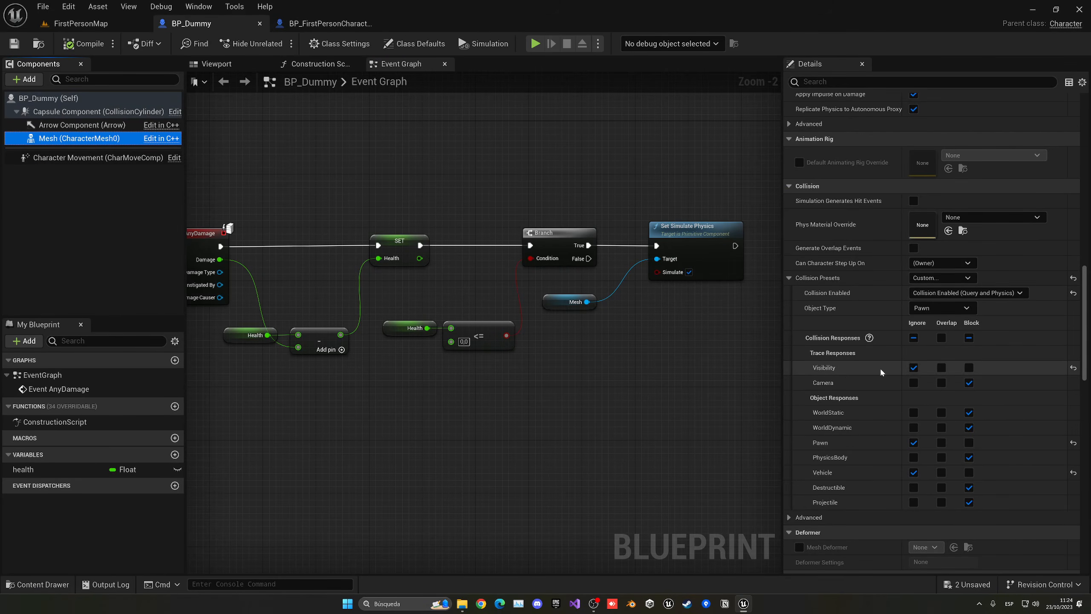
{"action": "left_click", "coordinate": [969, 368]}
{"action": "left_click", "coordinate": [415, 159]}
{"action": "left_click", "coordinate": [89, 43]}
Step: Play FirstPersonMap, shoot the dummy and walk up to its body, and end the play session
{"action": "left_click", "coordinate": [103, 25]}
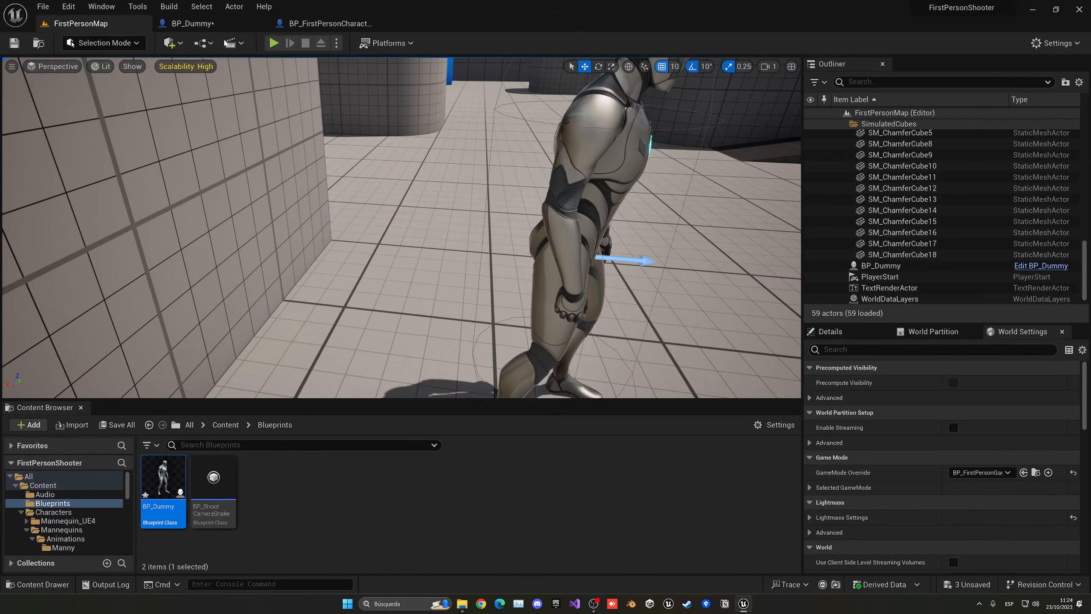
{"action": "left_click", "coordinate": [274, 43]}
{"action": "key", "text": "w"}
{"action": "left_click", "coordinate": [401, 227]}
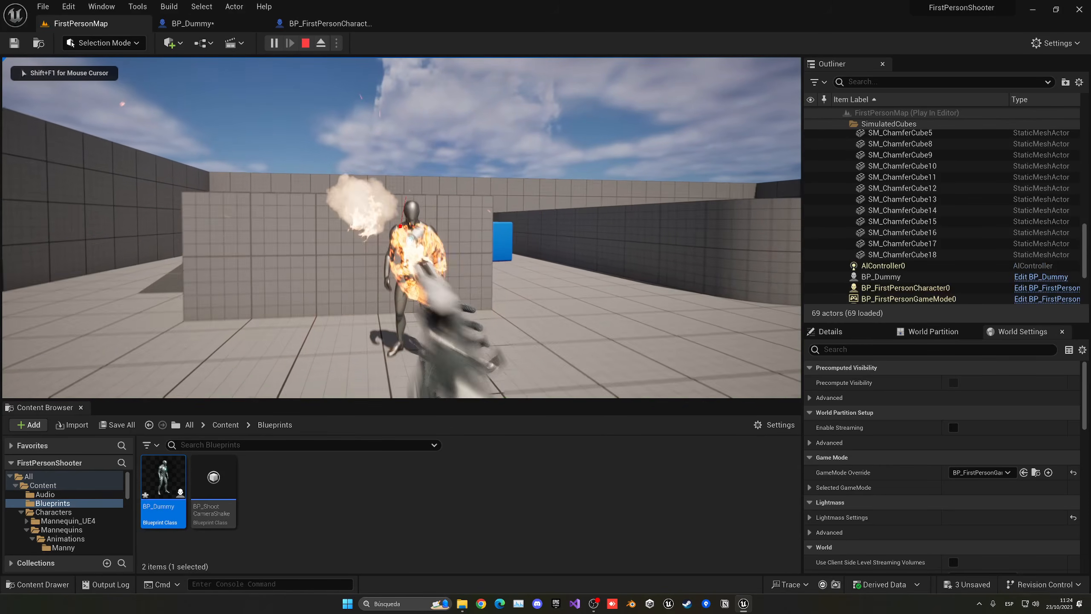
{"action": "left_click", "coordinate": [401, 227]}
{"action": "key", "text": "w"}
{"action": "key", "text": "d"}
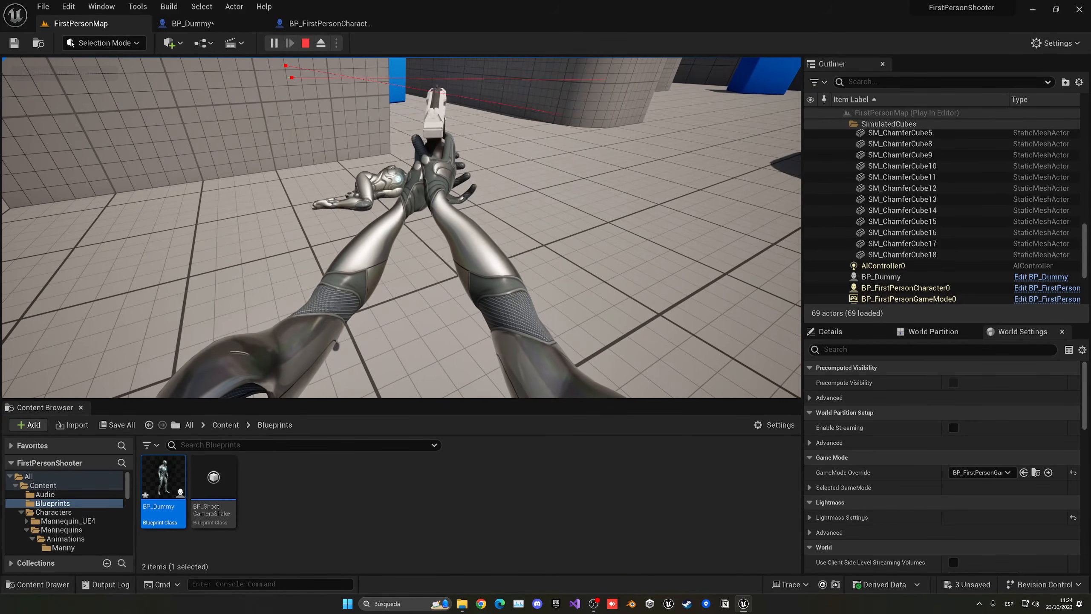
{"action": "key", "text": "Escape"}
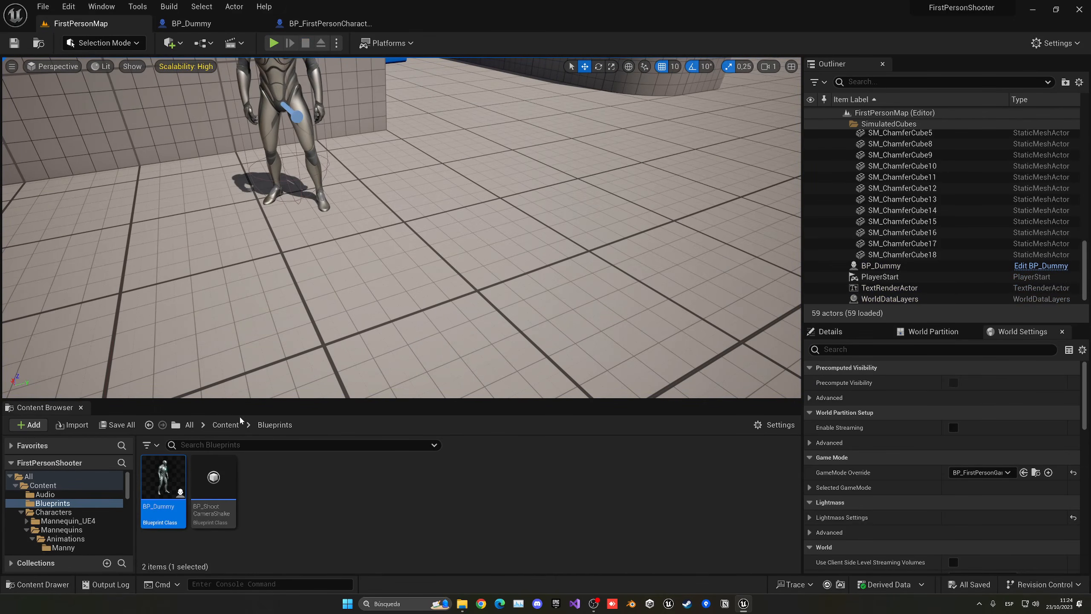
{"action": "left_click", "coordinate": [225, 425]}
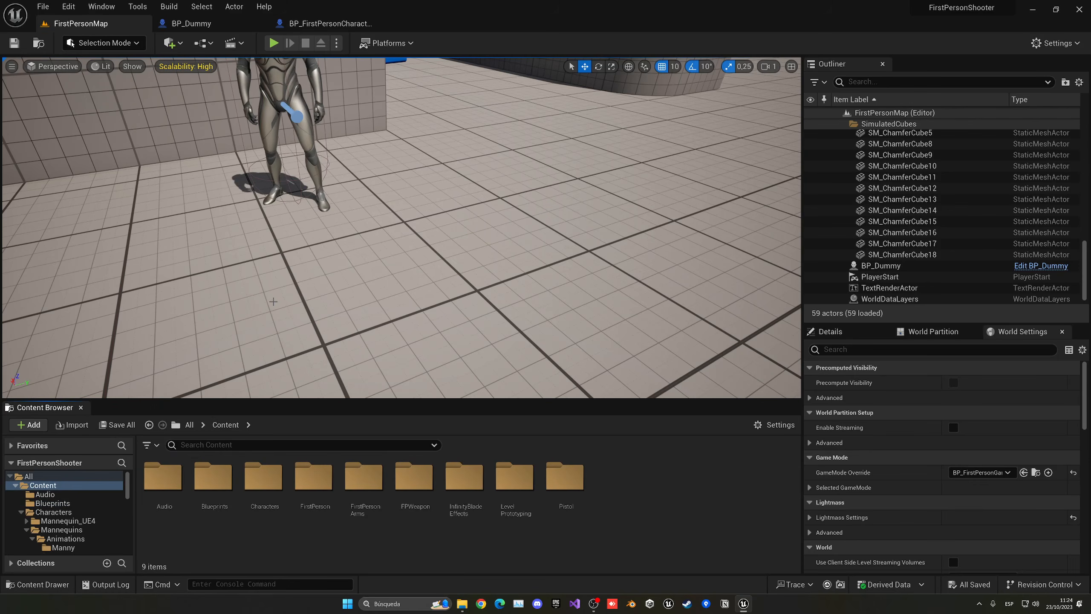
{"action": "key", "text": "s"}
{"action": "right_click_drag", "start_coordinate": [273, 302], "coordinate": [313, 280]}
{"action": "left_click", "coordinate": [244, 26]}
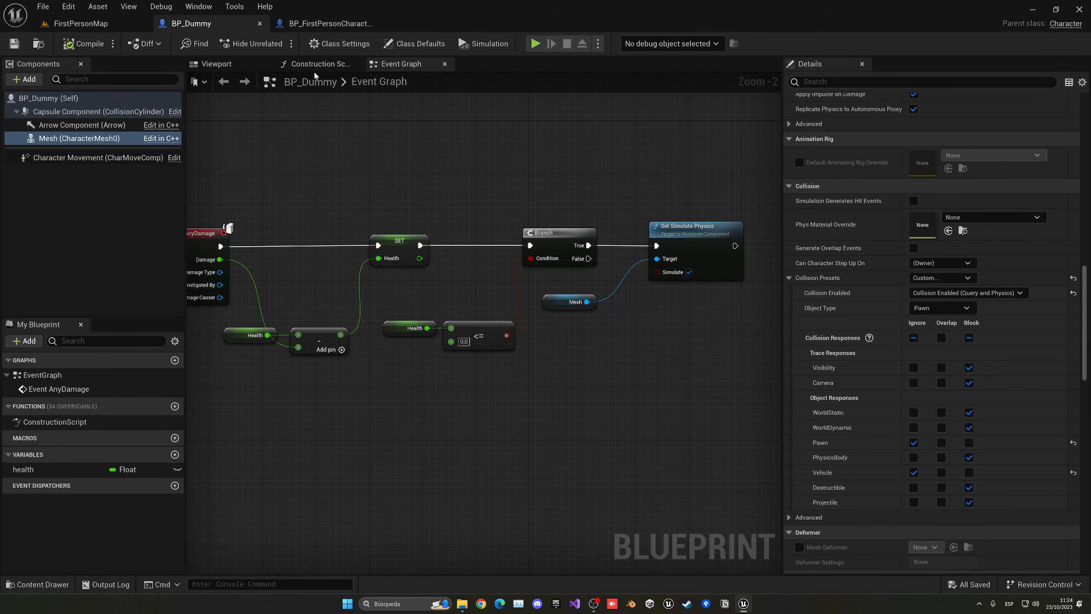
{"action": "left_click", "coordinate": [240, 68]}
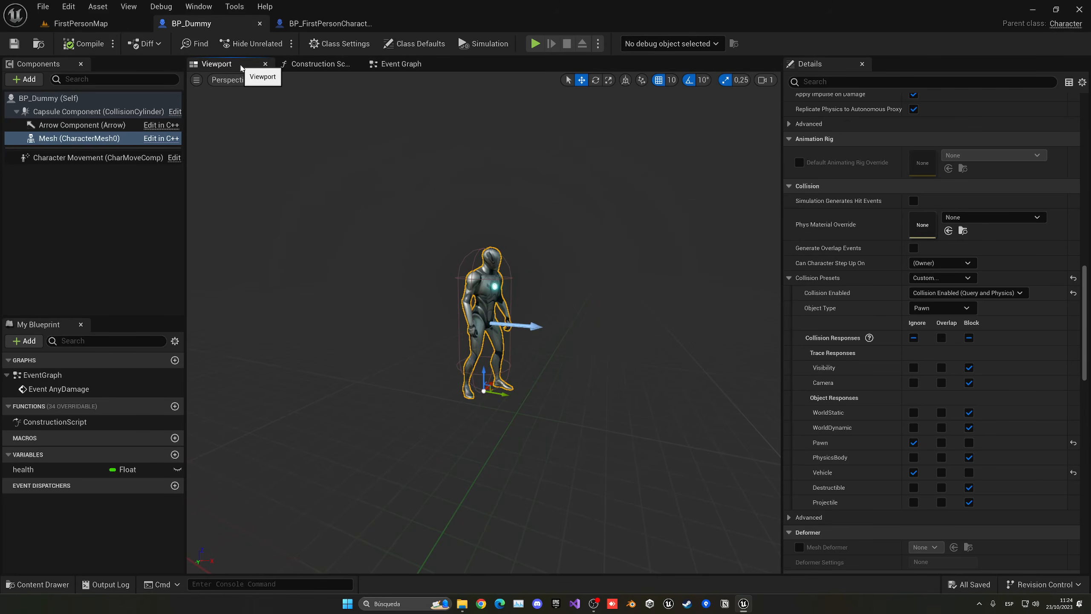
{"action": "left_click", "coordinate": [395, 65]}
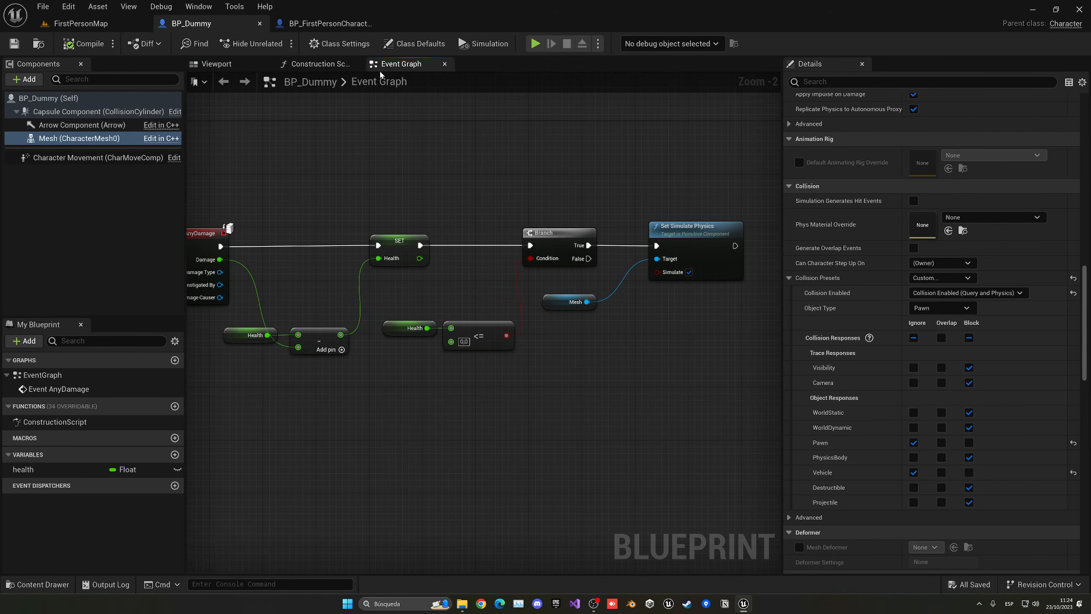
{"action": "left_click", "coordinate": [234, 65]}
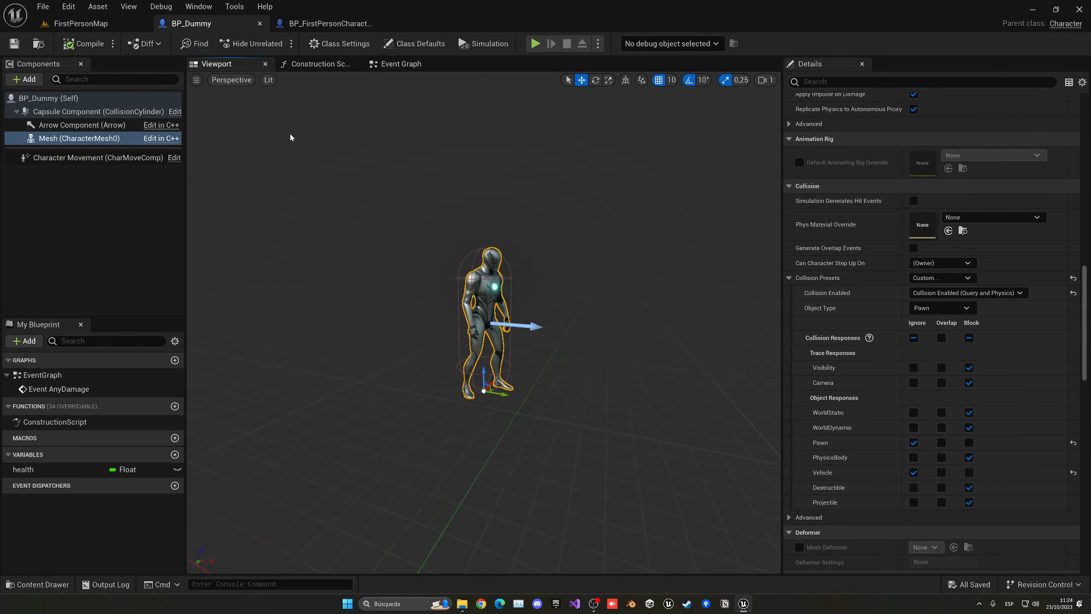
Step: In BP_FirstPersonCharacter, reparent Arms SpringArm with its children under FirstPersonCamera and compile the blueprint
{"action": "left_click", "coordinate": [339, 24]}
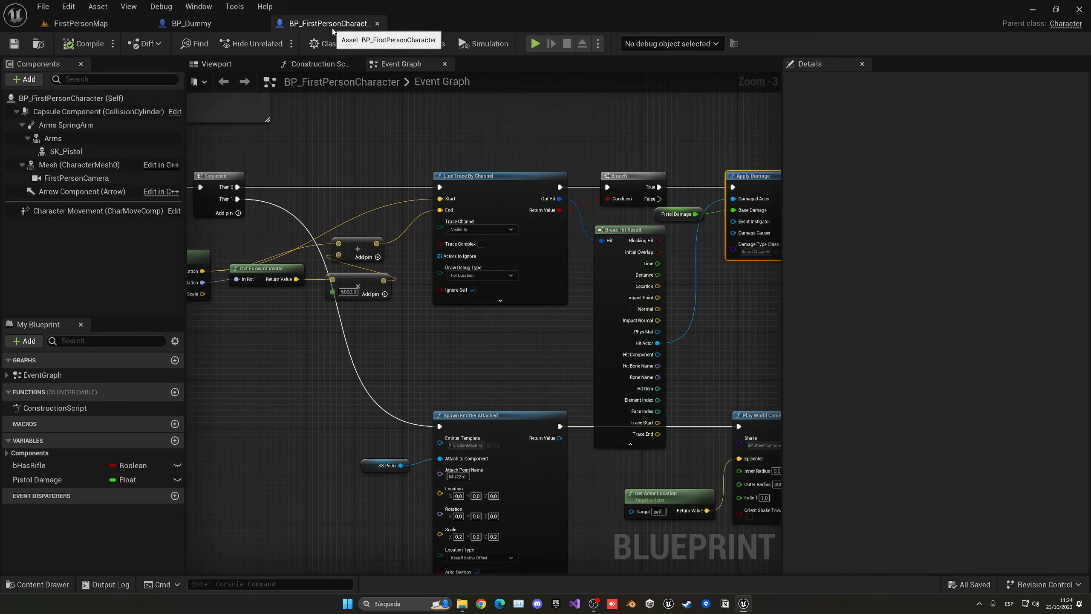
{"action": "left_click", "coordinate": [235, 64]}
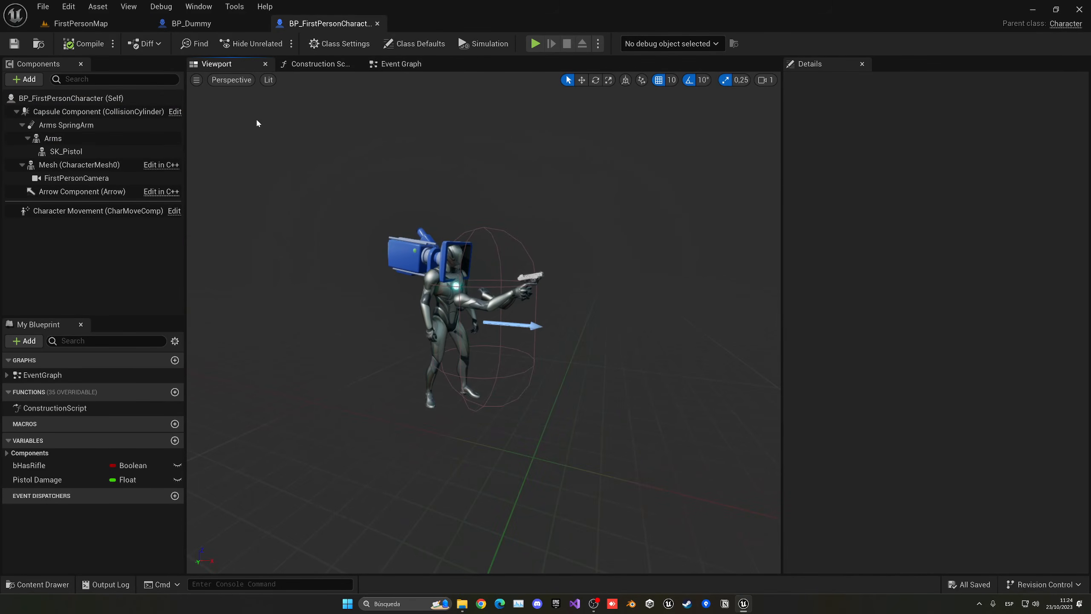
{"action": "left_click", "coordinate": [21, 124]}
{"action": "left_click", "coordinate": [89, 129]}
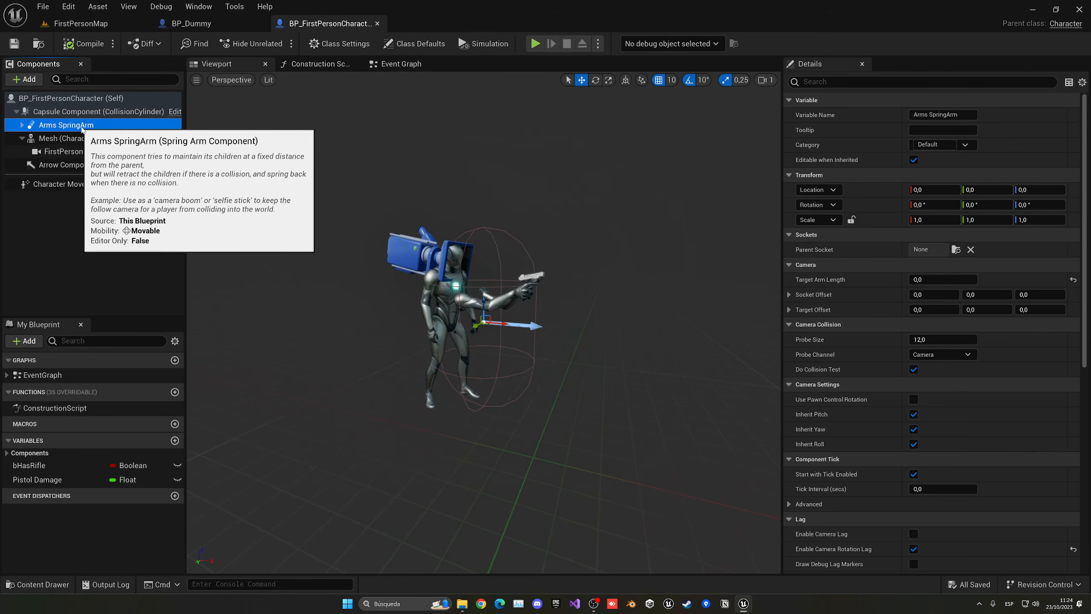
{"action": "left_click_drag", "start_coordinate": [76, 130], "coordinate": [80, 153]}
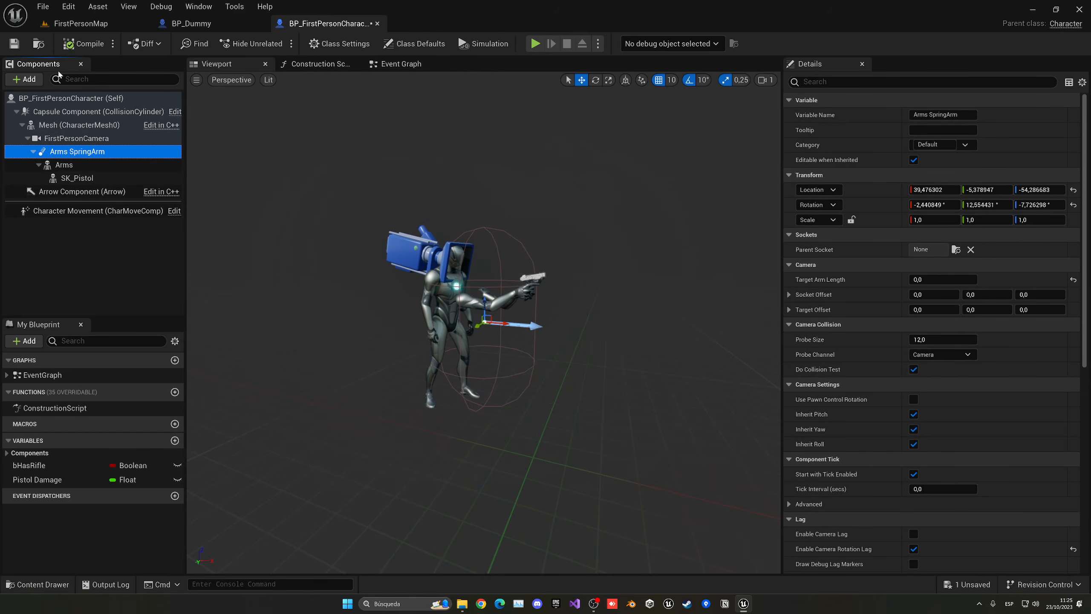
{"action": "left_click", "coordinate": [85, 45]}
Step: Play the level to check how the arms follow the camera while shooting, and end the session
{"action": "left_click", "coordinate": [86, 24]}
{"action": "left_click", "coordinate": [274, 43]}
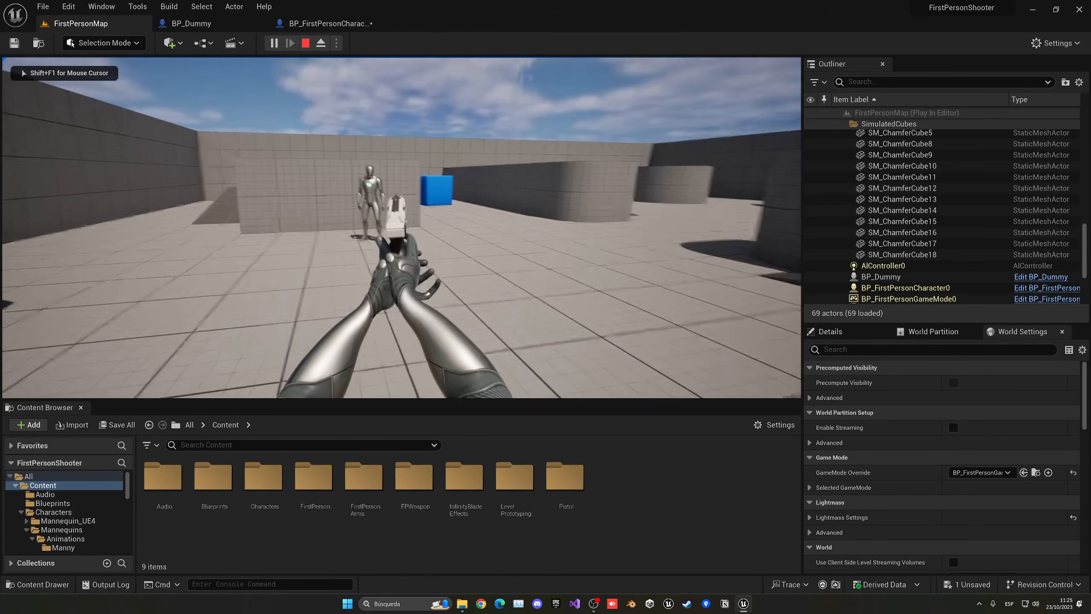
{"action": "left_click", "coordinate": [408, 222]}
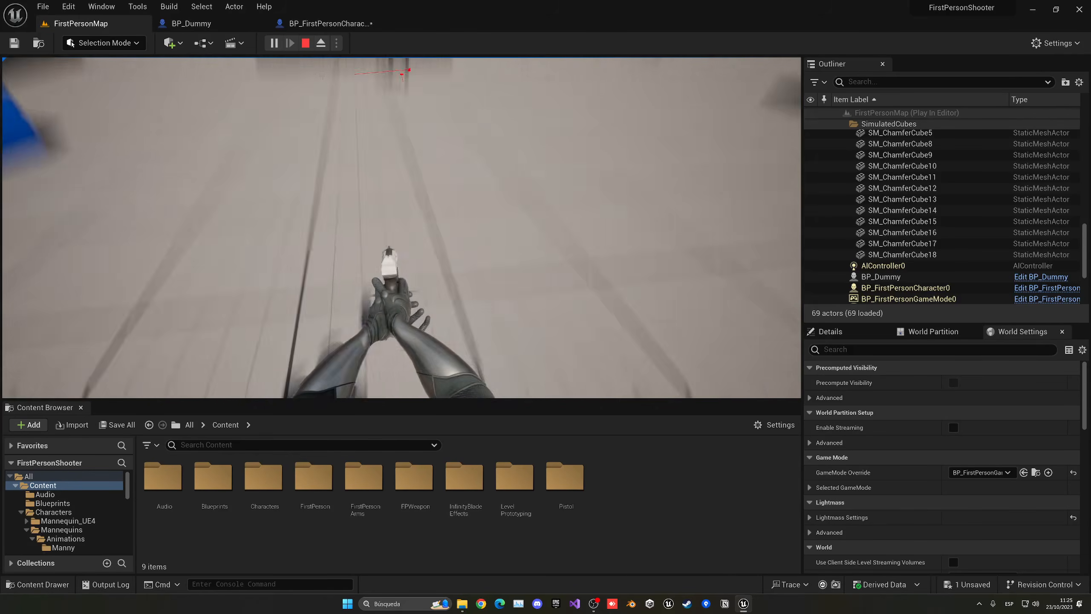
{"action": "key", "text": "Escape"}
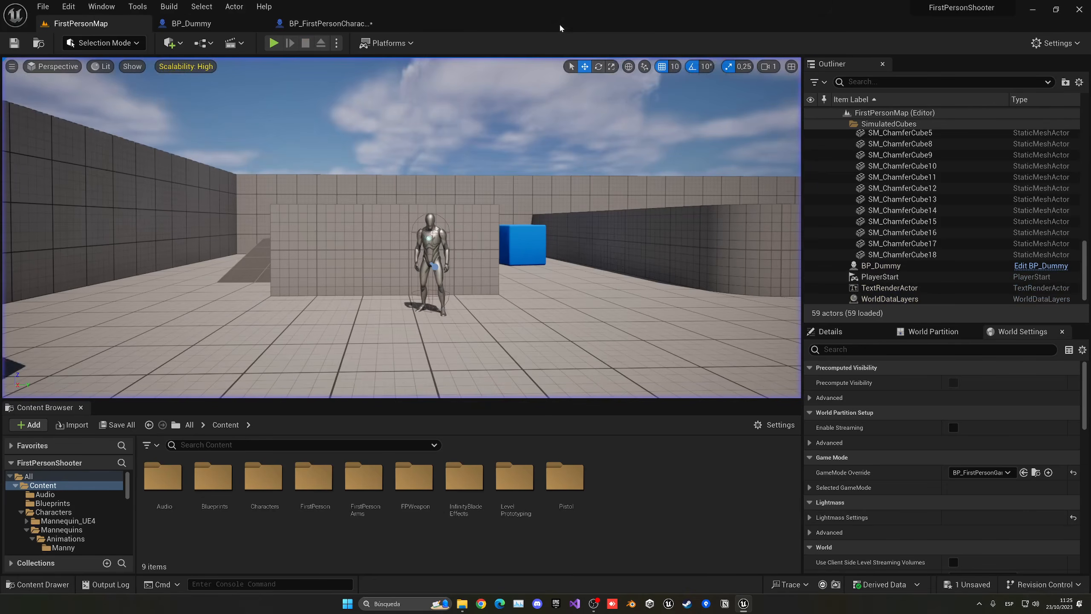
Step: Rotate Arms SpringArm in BP_FirstPersonCharacter by about -10 degrees in pitch
{"action": "left_click", "coordinate": [323, 25]}
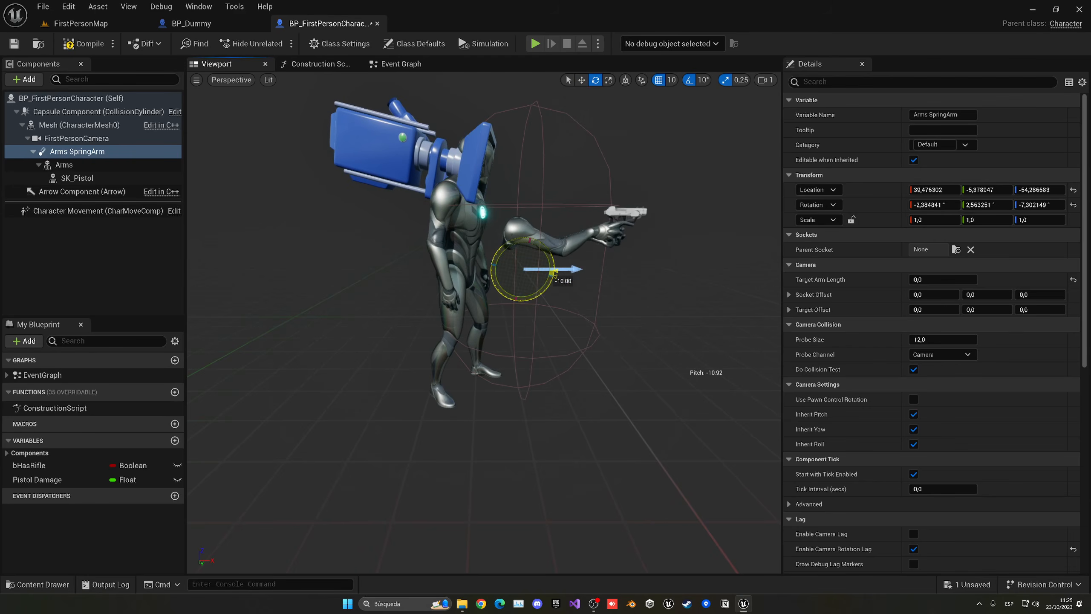
Step: Play the level again, test the adjusted pistol aim by repeatedly shooting at the dummy, and end the session
{"action": "left_click", "coordinate": [80, 23]}
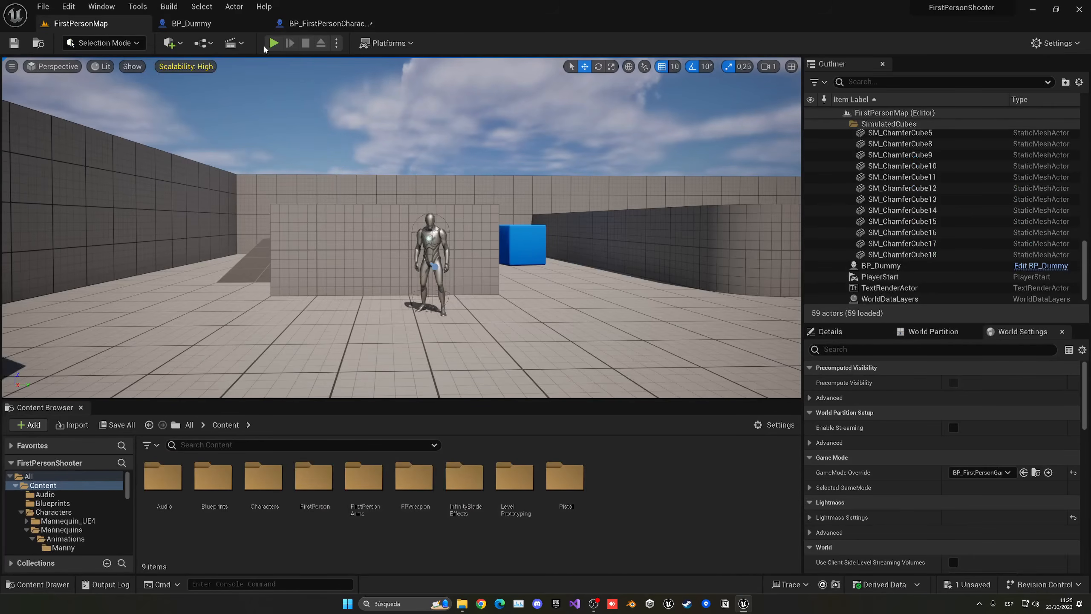
{"action": "key", "text": "alt+p"}
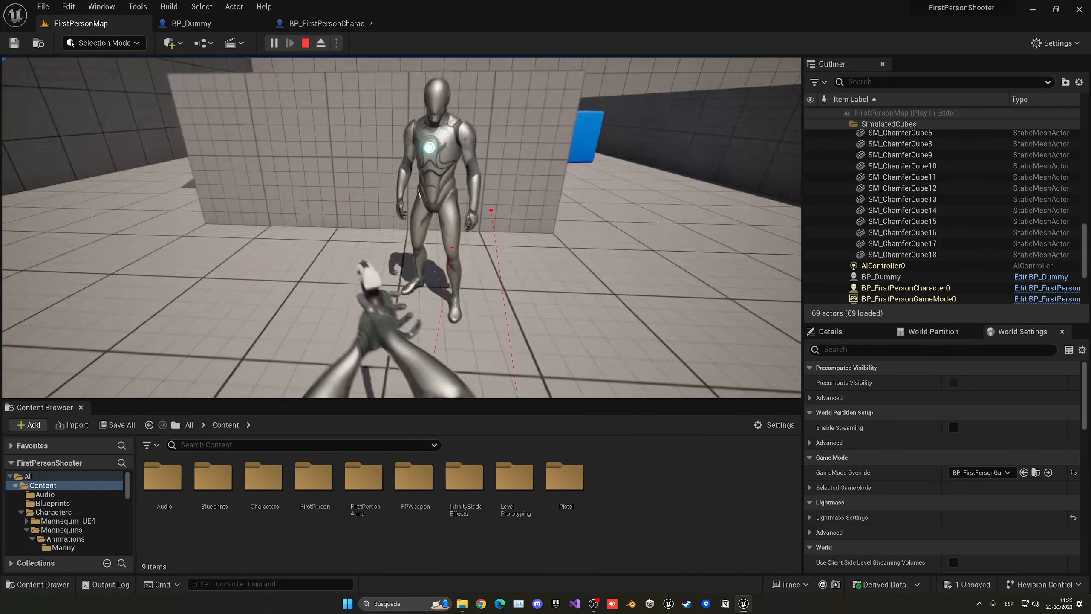
{"action": "left_click", "coordinate": [402, 228]}
{"action": "left_click", "coordinate": [402, 228]}
{"action": "left_click", "coordinate": [401, 228]}
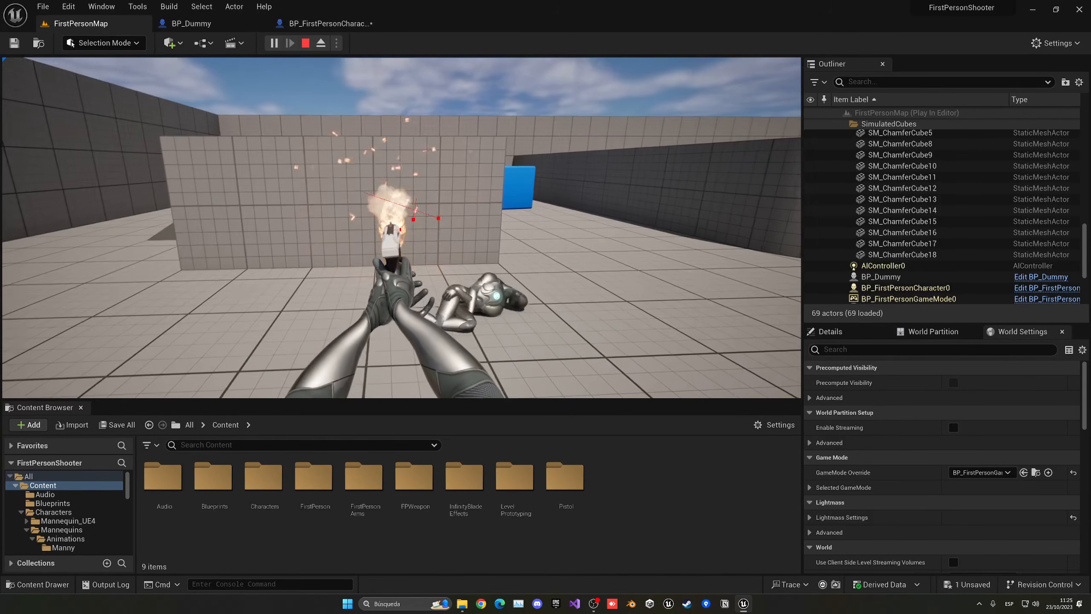
{"action": "left_click", "coordinate": [402, 227]}
{"action": "left_click", "coordinate": [402, 227]}
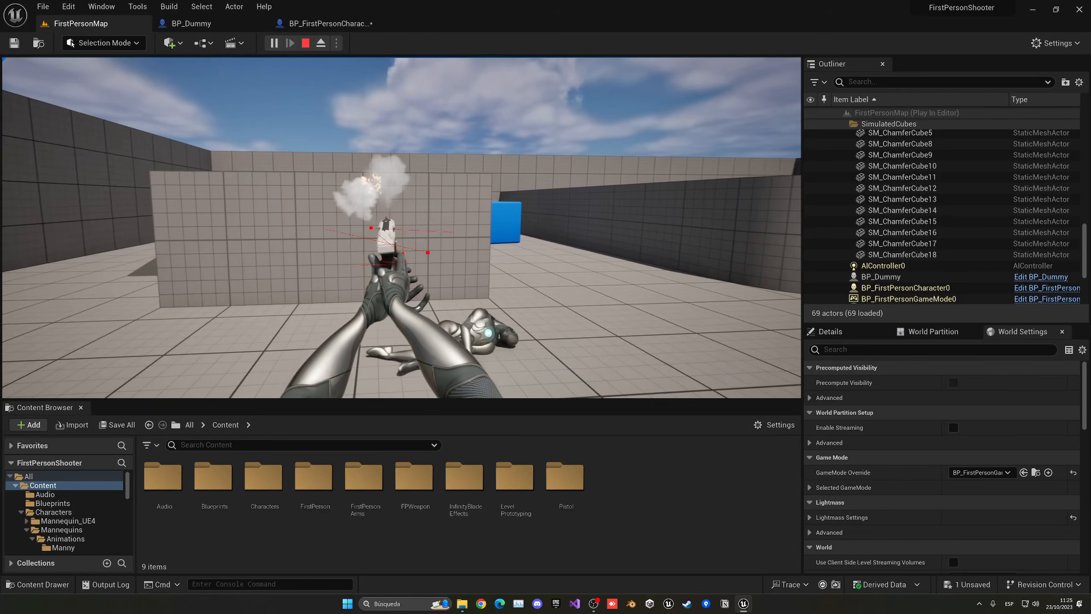
{"action": "key", "text": "Escape"}
Step: Save all changes and close the BP_Dummy and BP_FirstPersonCharacter blueprint editors
{"action": "key", "text": "ctrl+shift+s"}
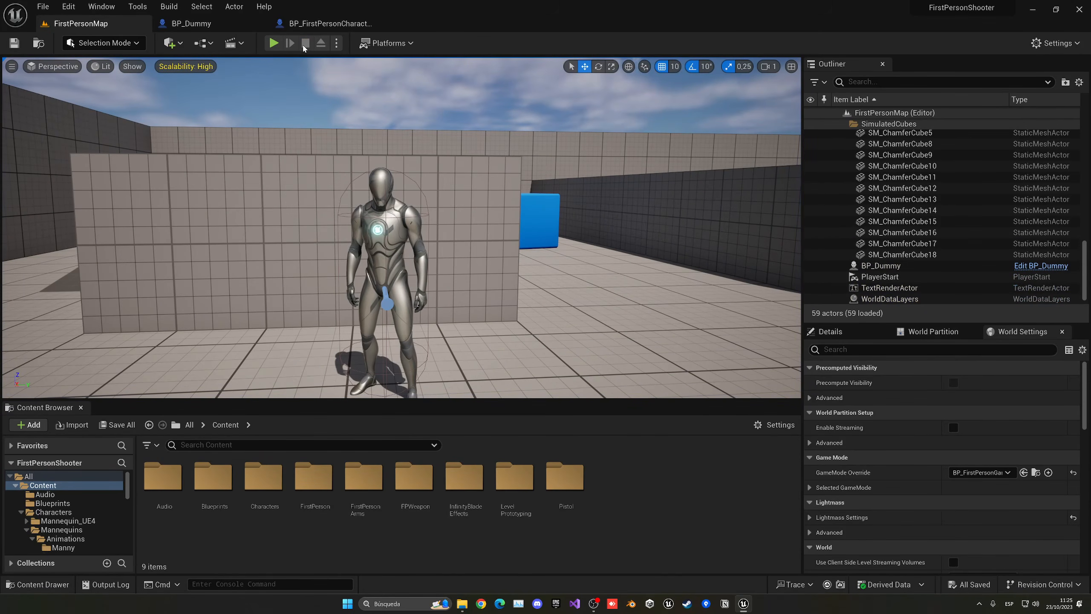
{"action": "left_click", "coordinate": [260, 23]}
{"action": "left_click", "coordinate": [259, 23]}
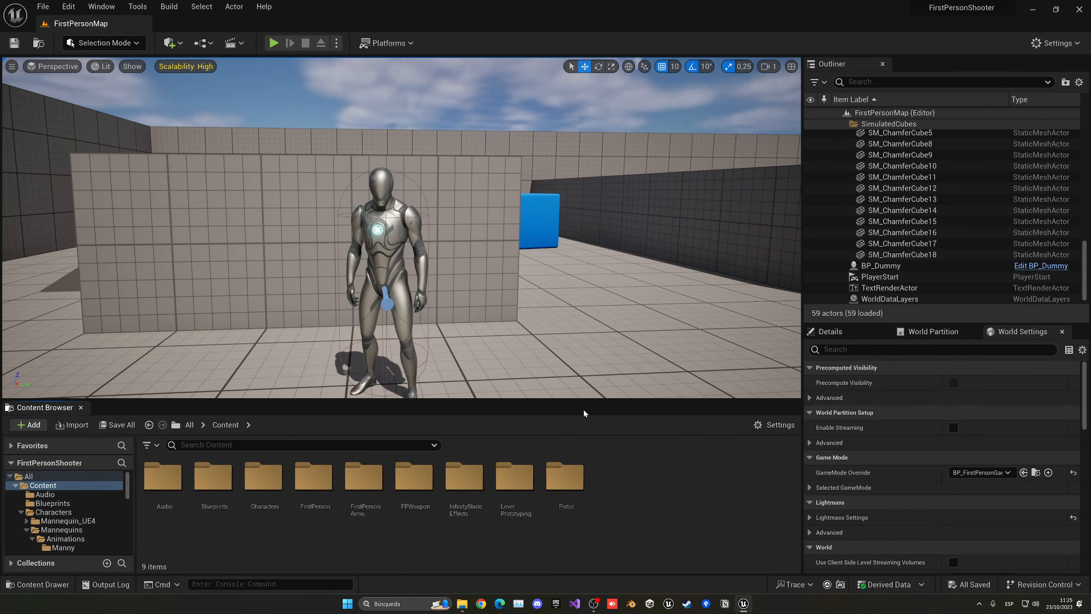
Step: Create a Widget Blueprint based on User Widget in the Content folder and name it WB_HUD
{"action": "right_click", "coordinate": [612, 473]}
{"action": "mouse_move", "coordinate": [651, 469]}
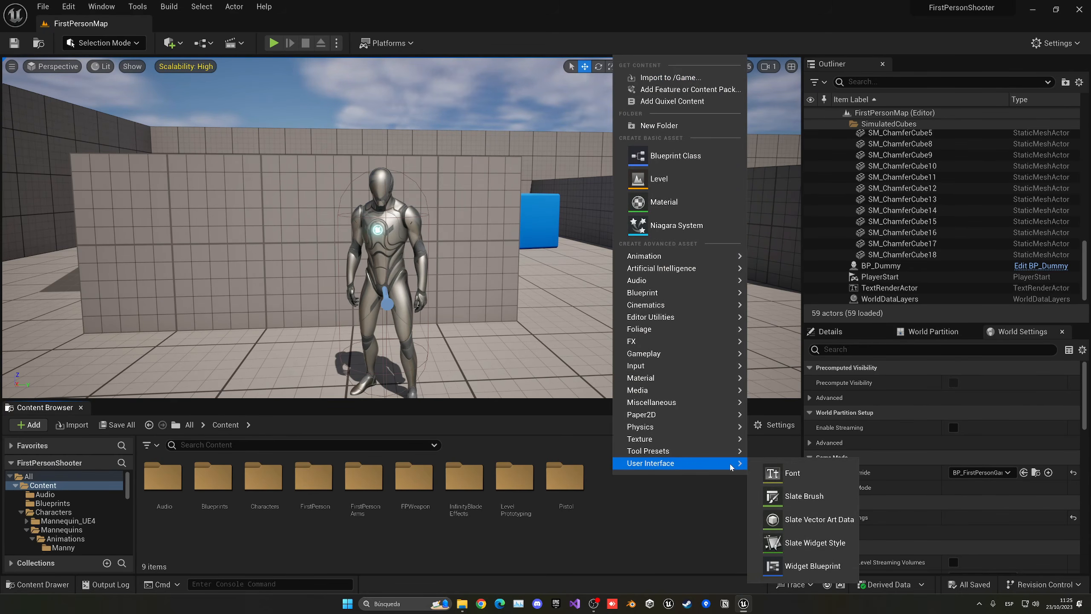
{"action": "left_click", "coordinate": [810, 566]}
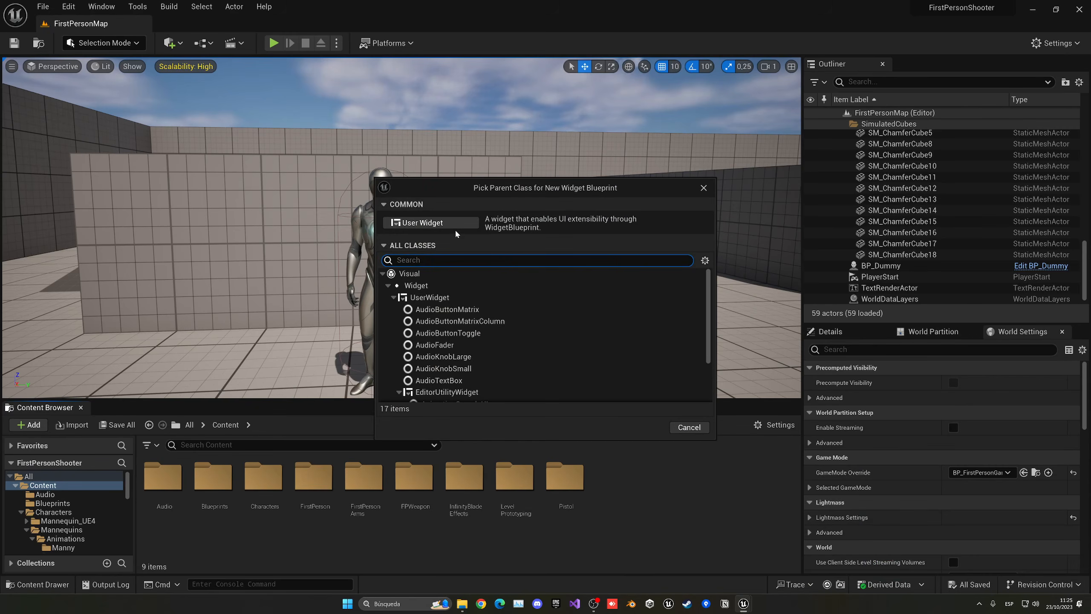
{"action": "left_click", "coordinate": [445, 228]}
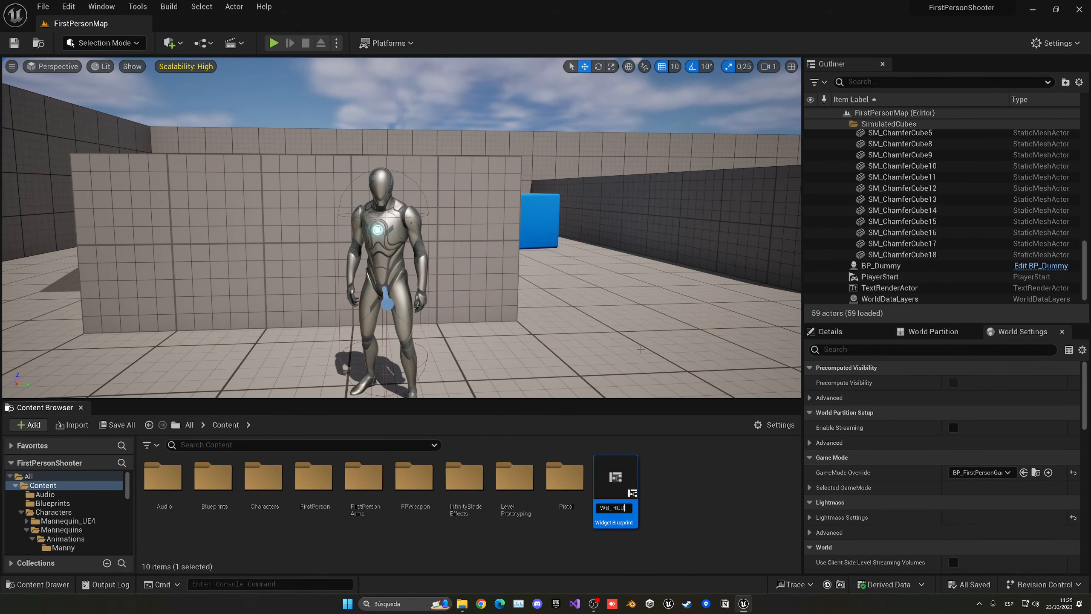
{"action": "key", "text": "Return"}
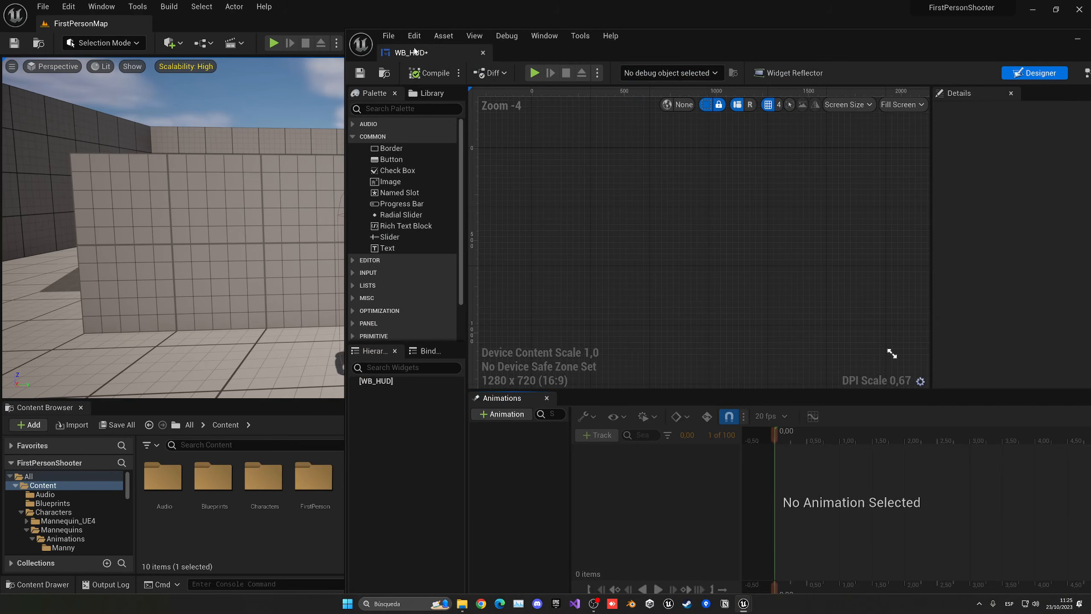
Step: Dock the WB_HUD editor beside the level, add a Canvas Panel as root, and place an Image on it
{"action": "left_click_drag", "start_coordinate": [415, 51], "coordinate": [333, 29]}
{"action": "type", "text": "ca"}
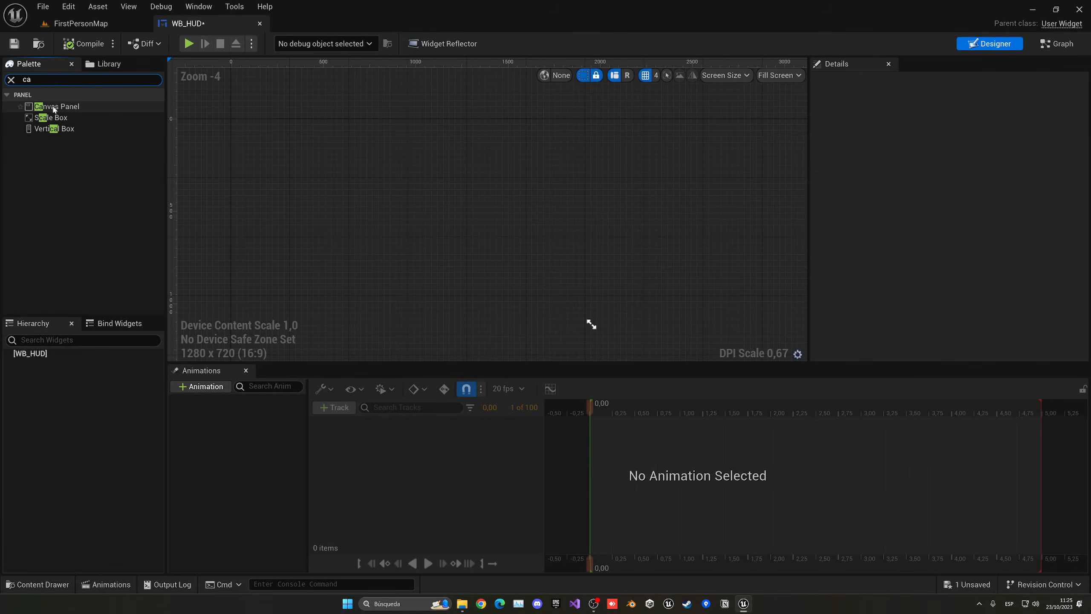
{"action": "left_click_drag", "start_coordinate": [56, 106], "coordinate": [92, 317]}
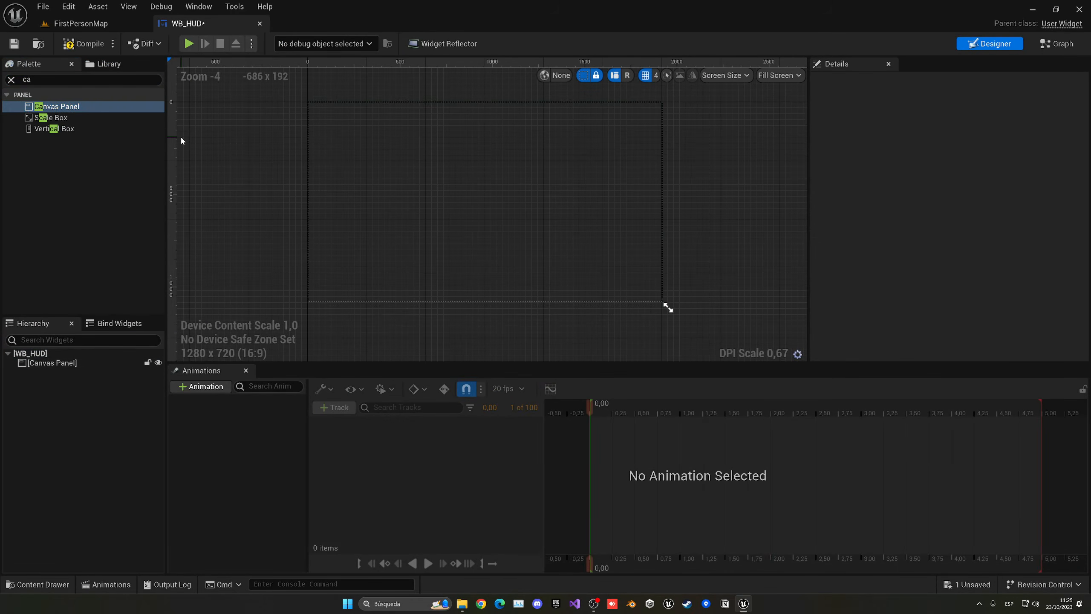
{"action": "left_click", "coordinate": [11, 79]}
{"action": "left_click_drag", "start_coordinate": [44, 152], "coordinate": [492, 180]}
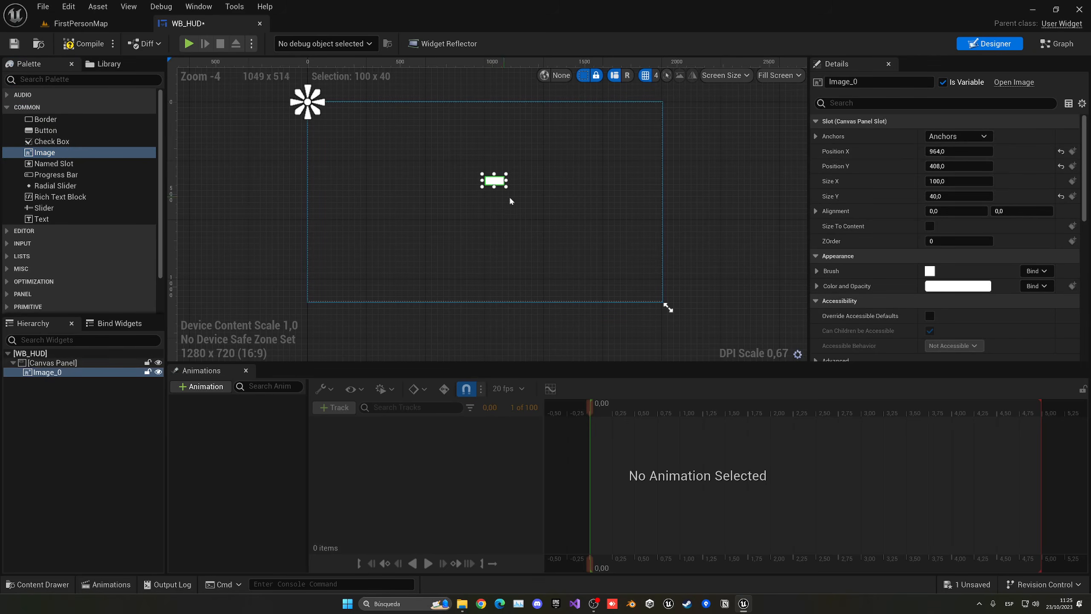
Step: Anchor the Image to the canvas centre with position 0, 0 and alignment 0.5, 0.5
{"action": "left_click", "coordinate": [956, 136]}
{"action": "left_click", "coordinate": [983, 202]}
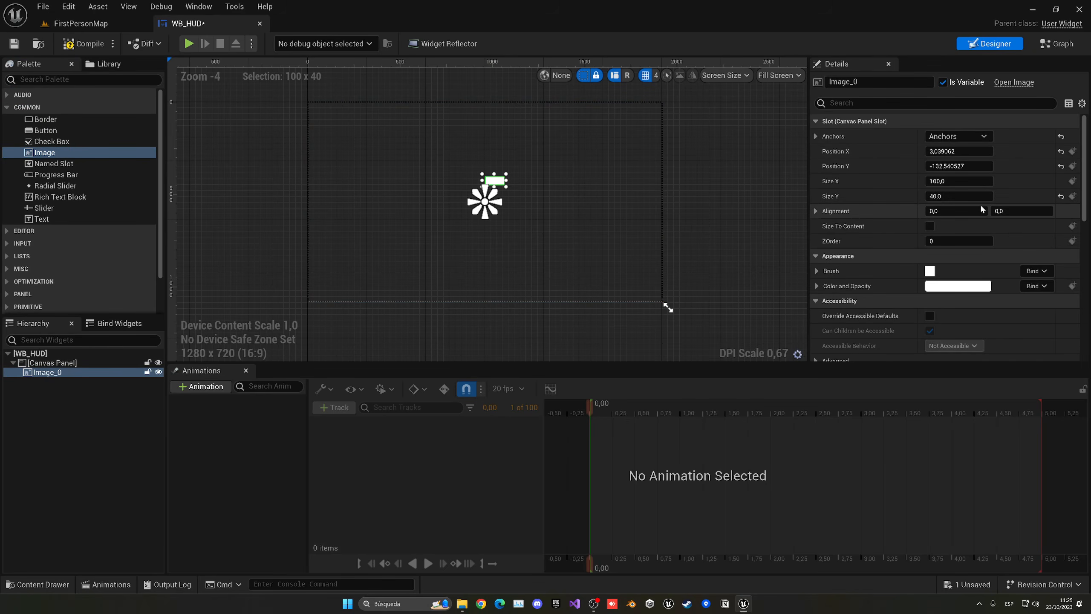
{"action": "type", "text": "0"}
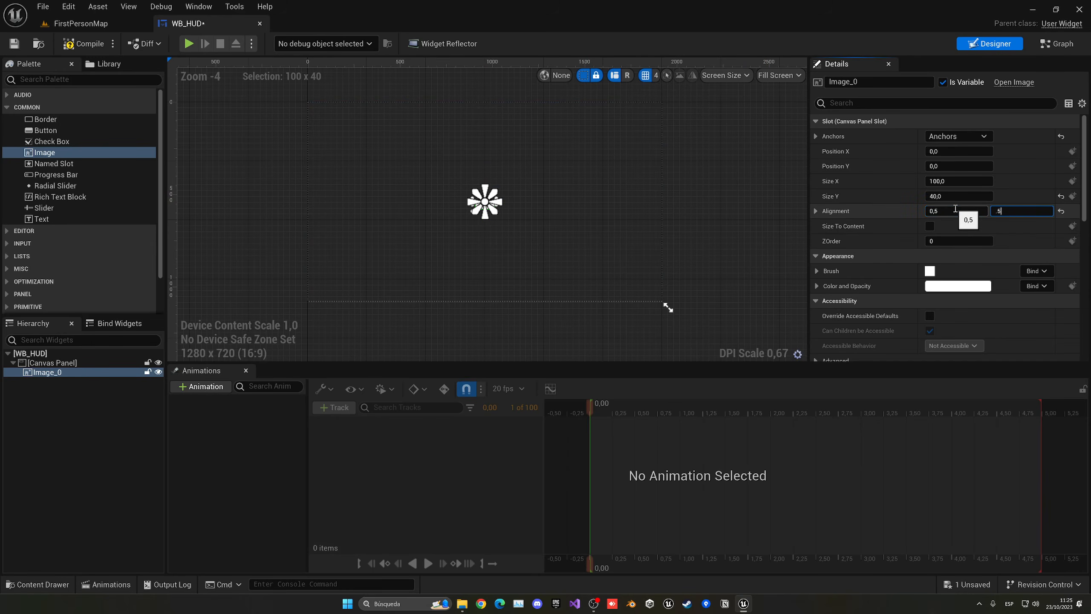
{"action": "scroll", "coordinate": [481, 197], "scroll_direction": "up", "scroll_amount": 5}
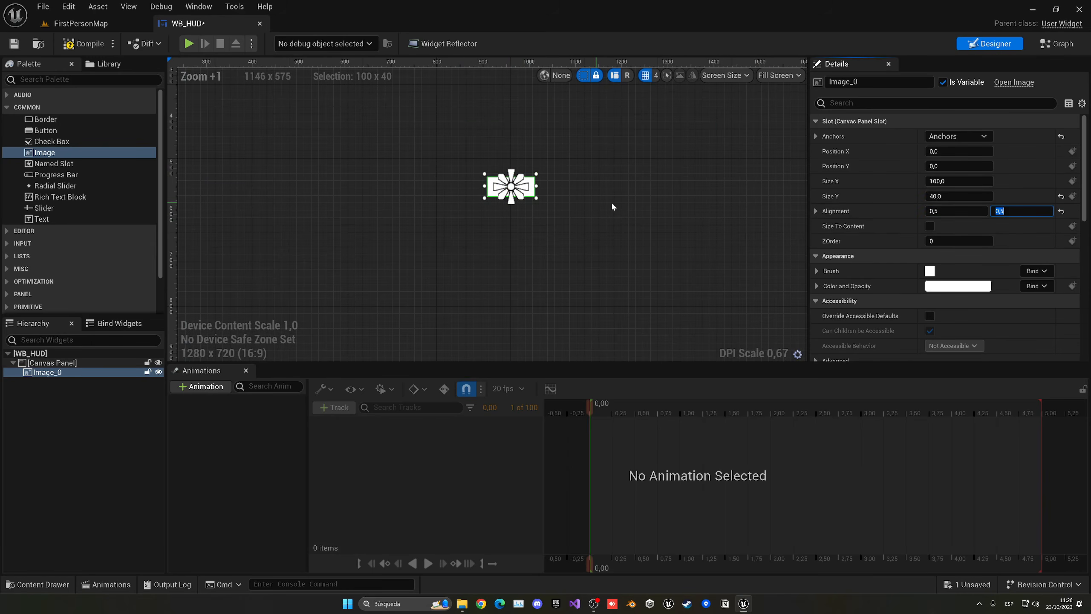
Step: Set the Image's Size X to 40 and assign the engine's Anchor texture as its brush image
{"action": "left_click", "coordinate": [949, 183]}
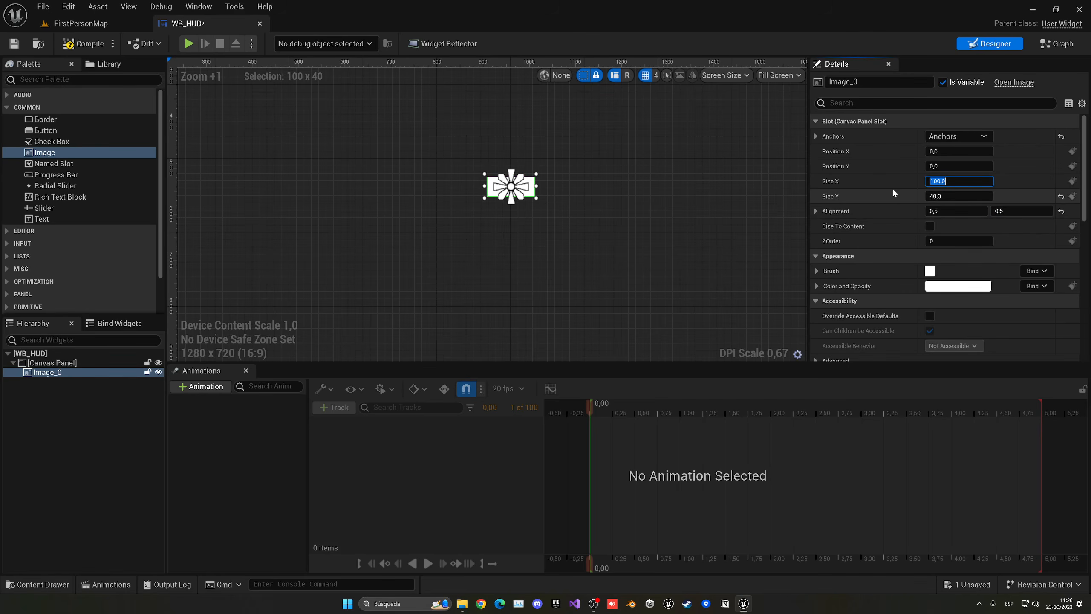
{"action": "type", "text": "40"}
{"action": "key", "text": "Return"}
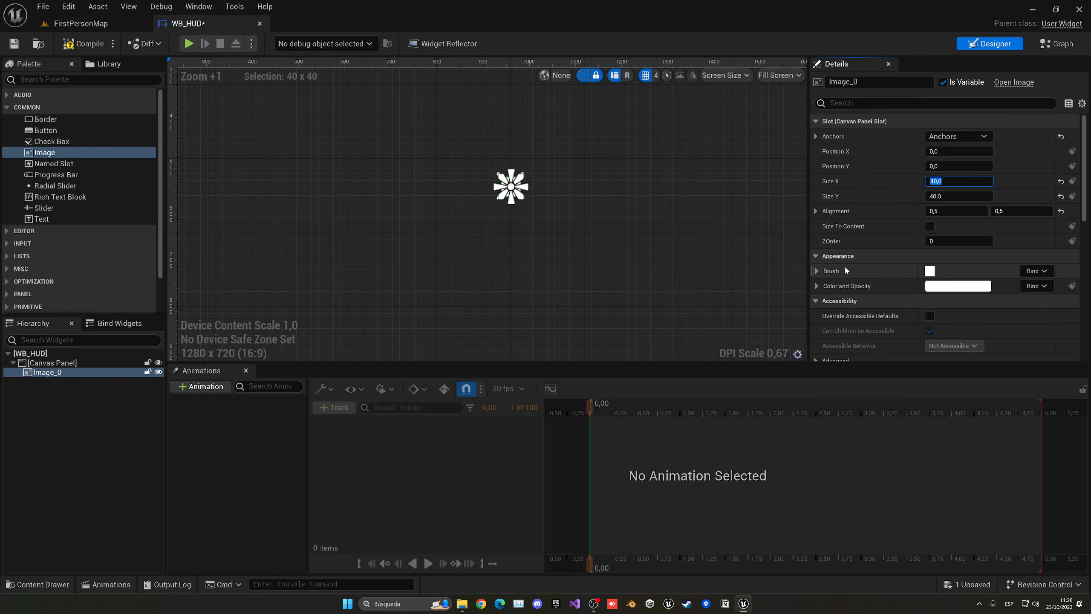
{"action": "left_click", "coordinate": [816, 271]}
{"action": "left_click", "coordinate": [988, 286]}
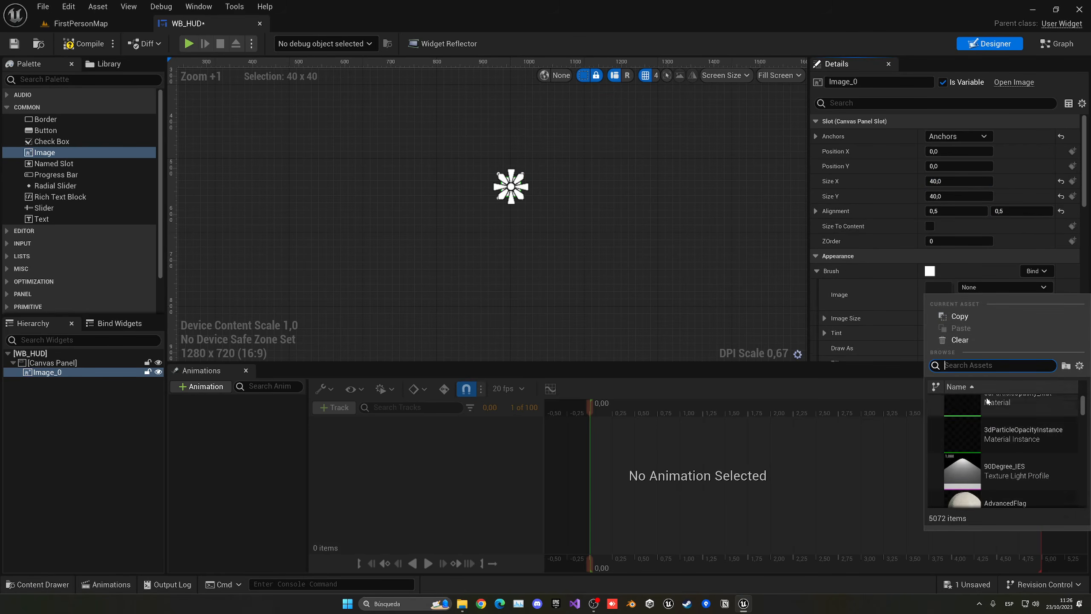
{"action": "scroll", "coordinate": [992, 417], "scroll_direction": "down", "scroll_amount": 10}
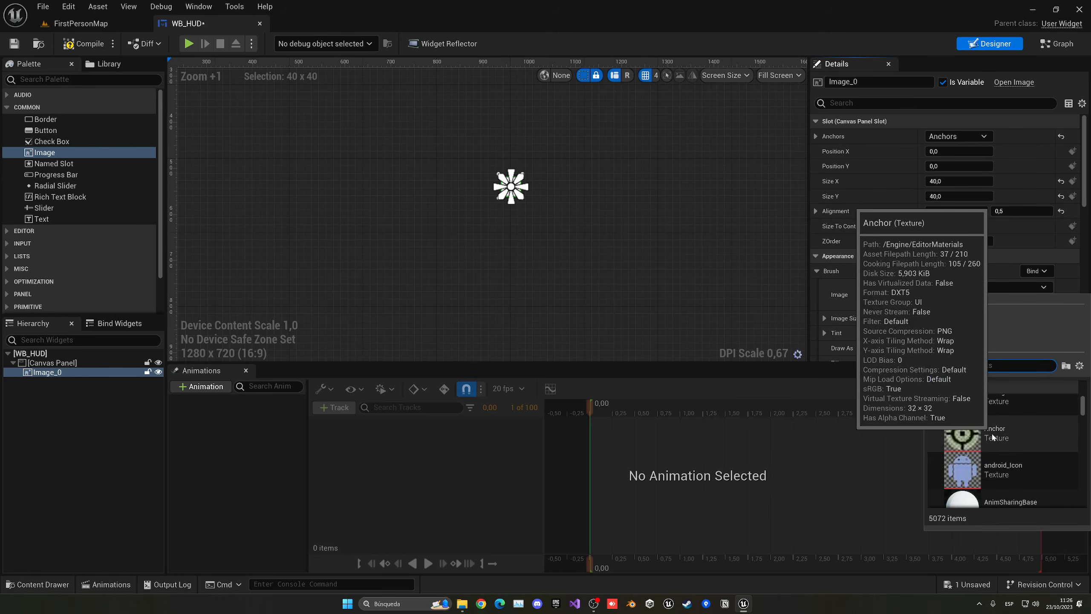
{"action": "left_click", "coordinate": [991, 438]}
{"action": "left_click", "coordinate": [650, 265]}
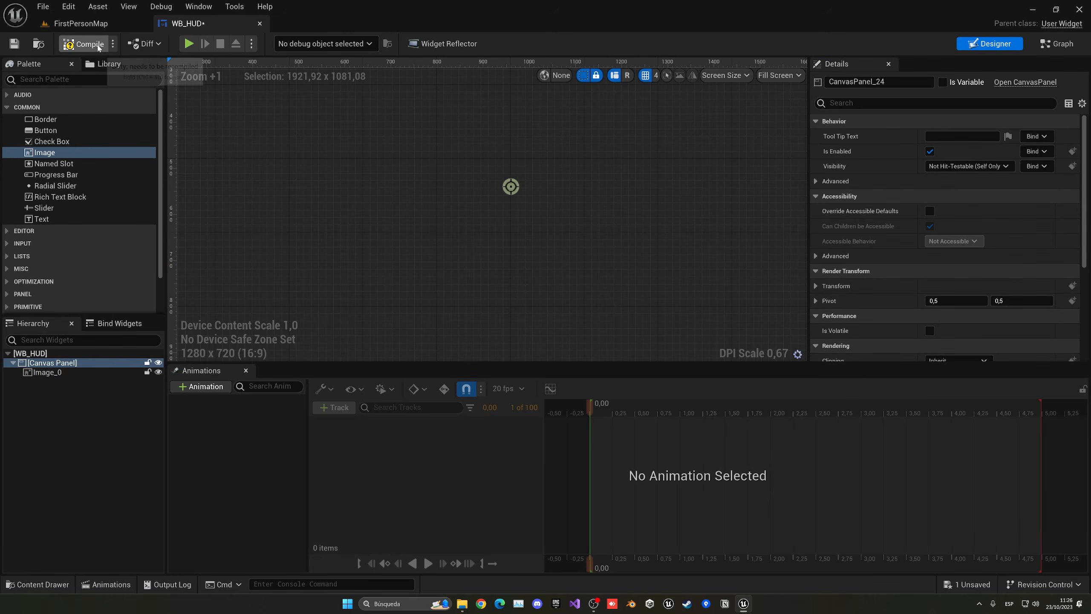
Step: Play-test FirstPersonMap briefly to check whether the HUD image shows in game
{"action": "left_click", "coordinate": [108, 24]}
{"action": "left_click", "coordinate": [274, 43]}
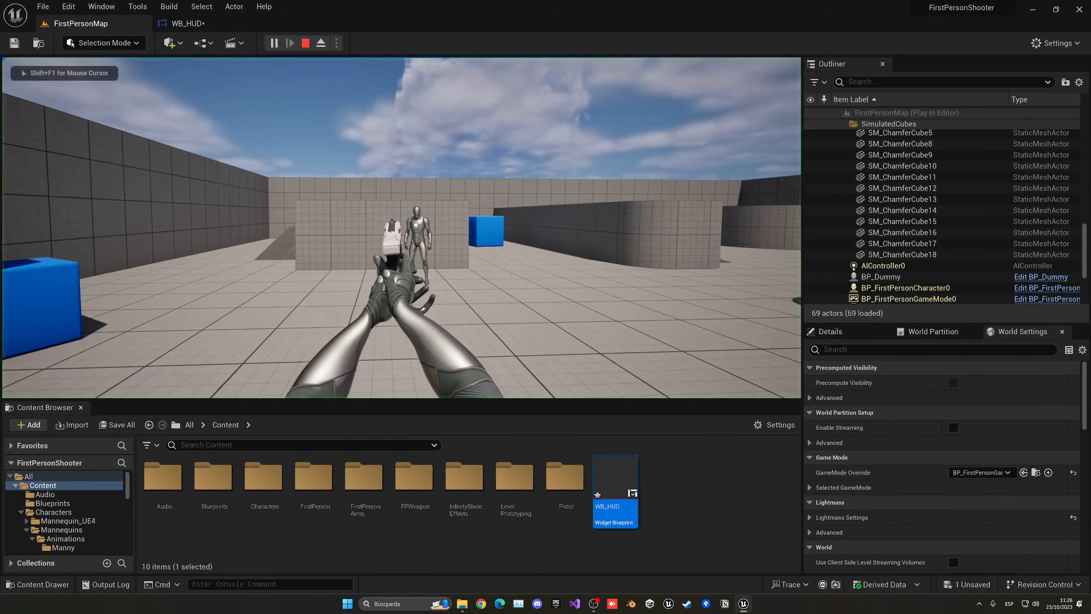
{"action": "key", "text": "Escape"}
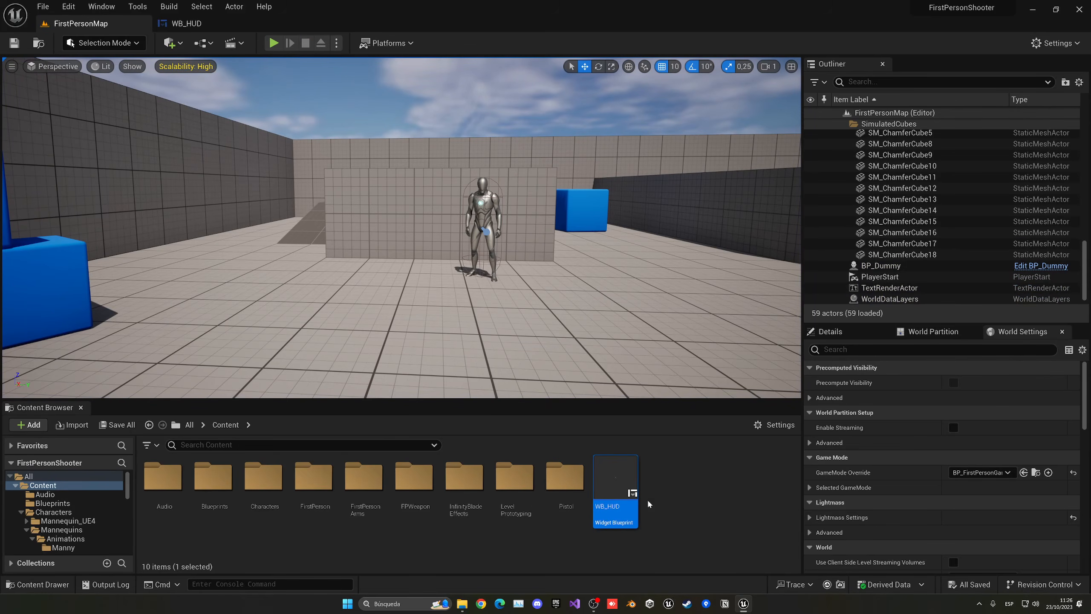
Step: Create a folder named UI in the Content folder and move the WB_HUD widget into it
{"action": "right_click", "coordinate": [659, 501]}
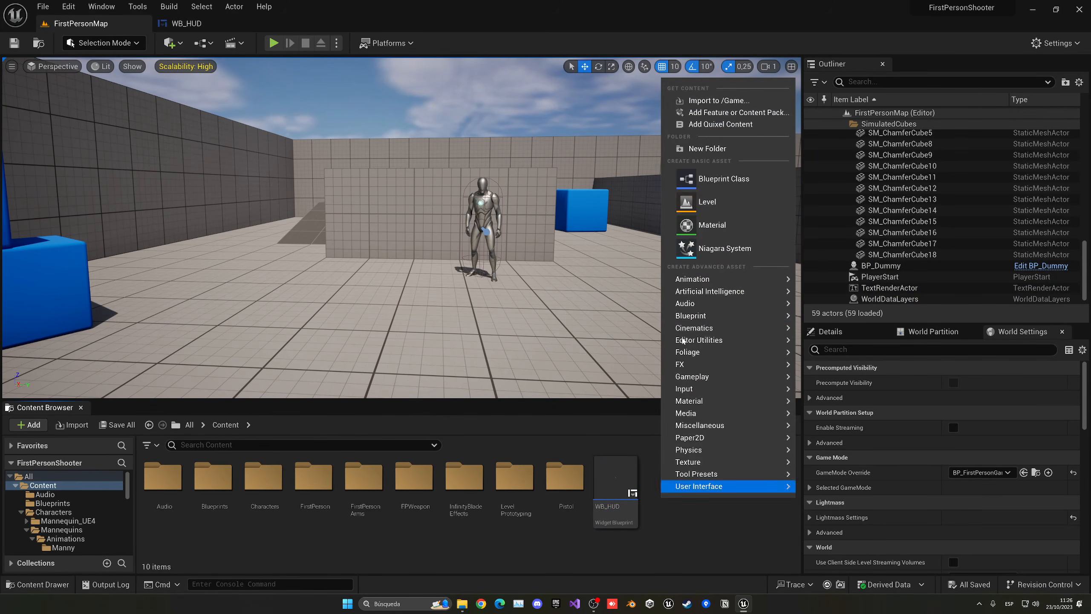
{"action": "left_click", "coordinate": [697, 155]}
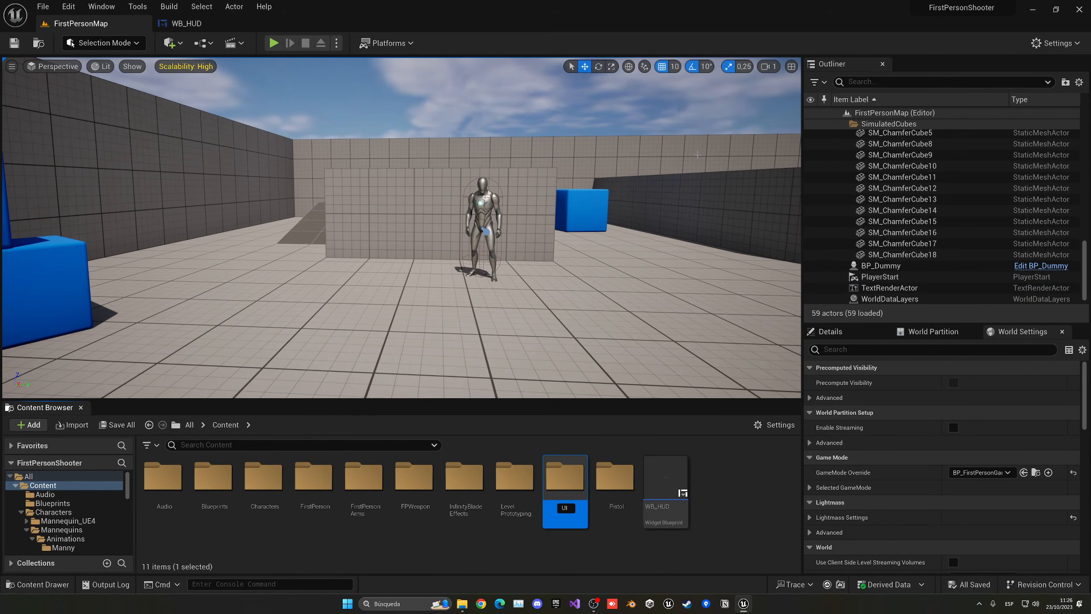
{"action": "key", "text": "Return"}
{"action": "left_click_drag", "start_coordinate": [665, 491], "coordinate": [630, 495]}
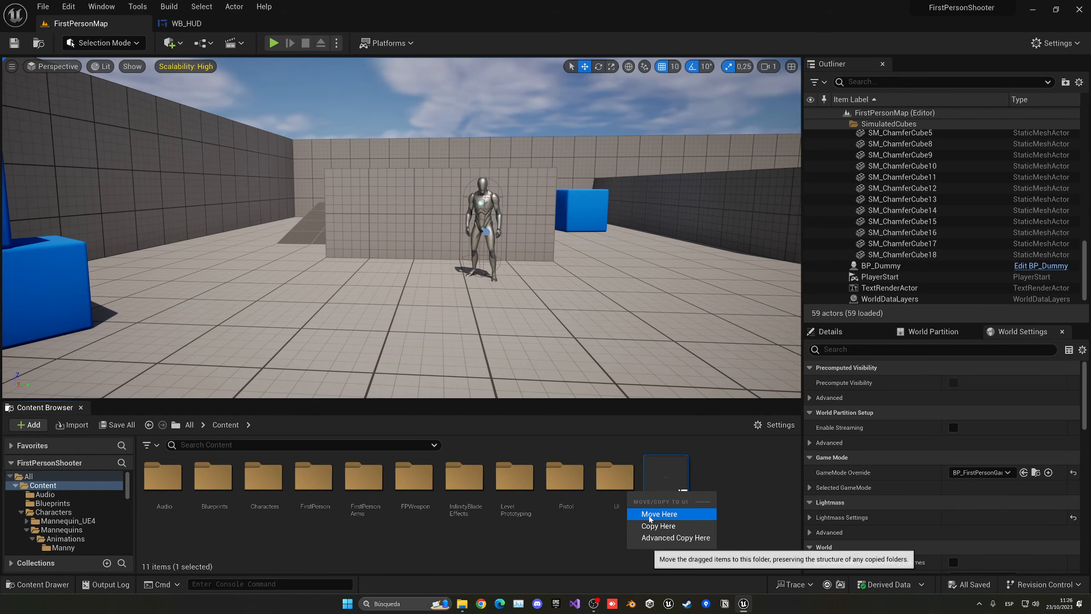
{"action": "left_click", "coordinate": [649, 515]}
Step: Find BP_FirstPersonCharacter in the FirstPerson Blueprints folder and open it for editing
{"action": "double_click", "coordinate": [214, 478]}
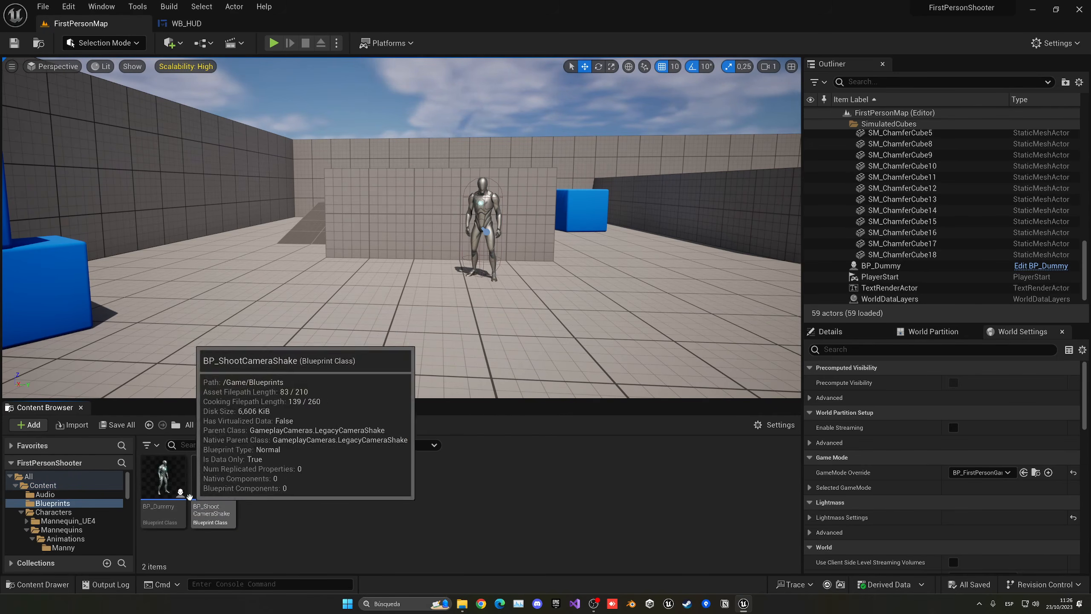
{"action": "left_click", "coordinate": [226, 424]}
{"action": "double_click", "coordinate": [265, 507]}
{"action": "left_click", "coordinate": [225, 424]}
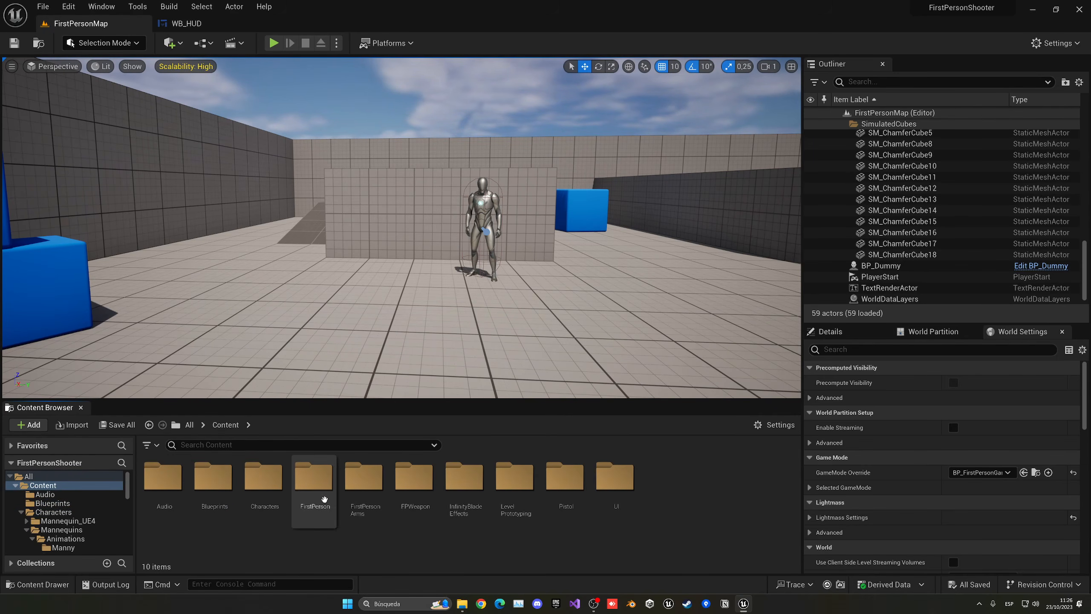
{"action": "double_click", "coordinate": [314, 477]}
{"action": "double_click", "coordinate": [149, 491]}
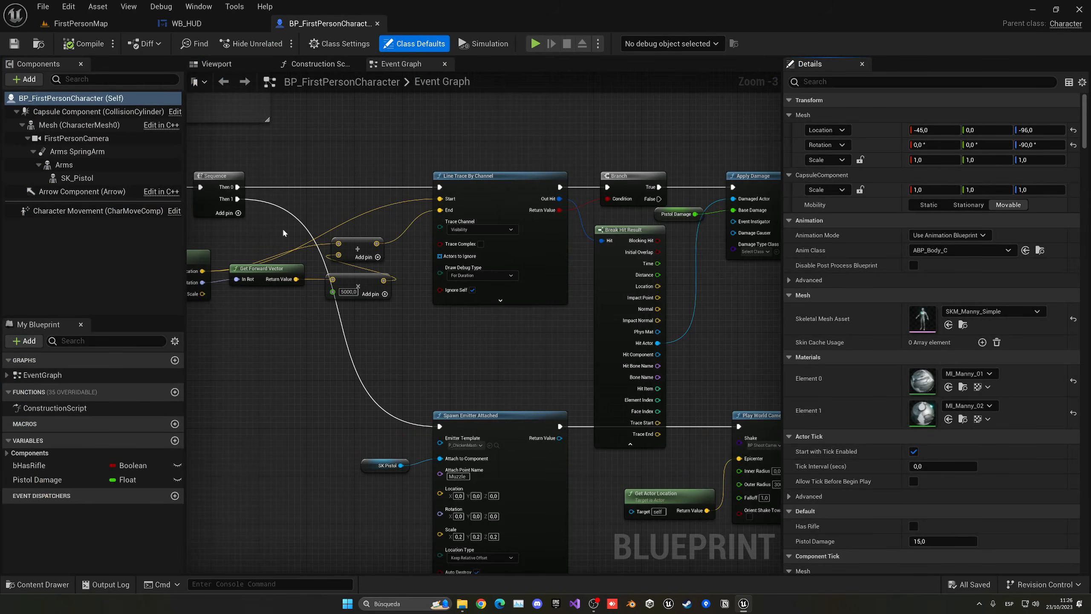
Step: Add an Event BeginPlay node in the empty area above the Camera Input section of the Event Graph
{"action": "scroll", "coordinate": [459, 315], "scroll_direction": "down", "scroll_amount": 5}
{"action": "scroll", "coordinate": [459, 315], "scroll_direction": "up", "scroll_amount": 6}
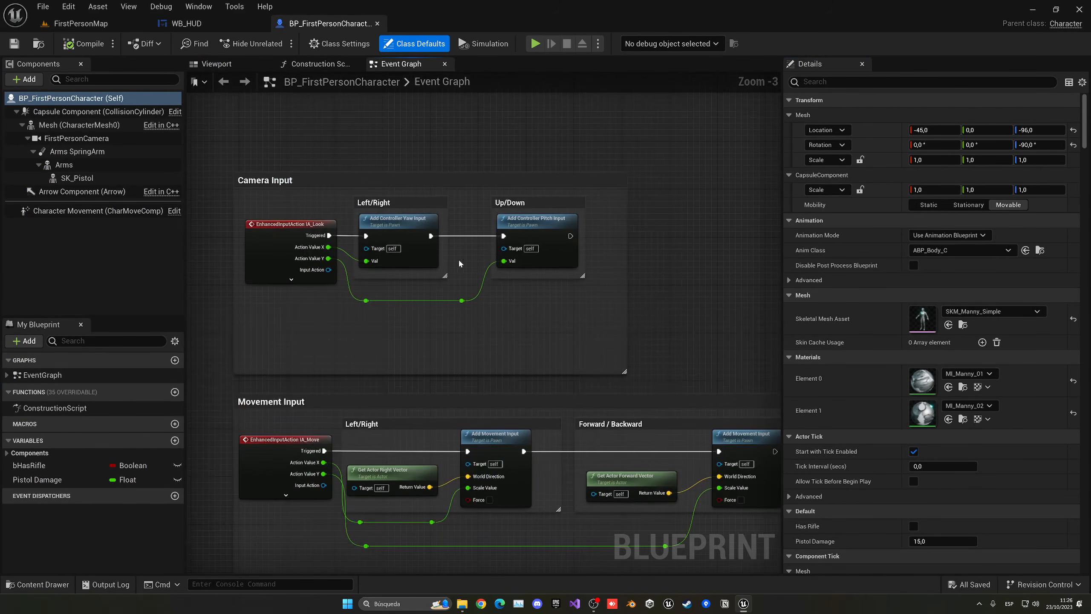
{"action": "right_click_drag", "start_coordinate": [458, 259], "coordinate": [445, 365]}
{"action": "right_click", "coordinate": [303, 289]}
{"action": "type", "text": "begin"}
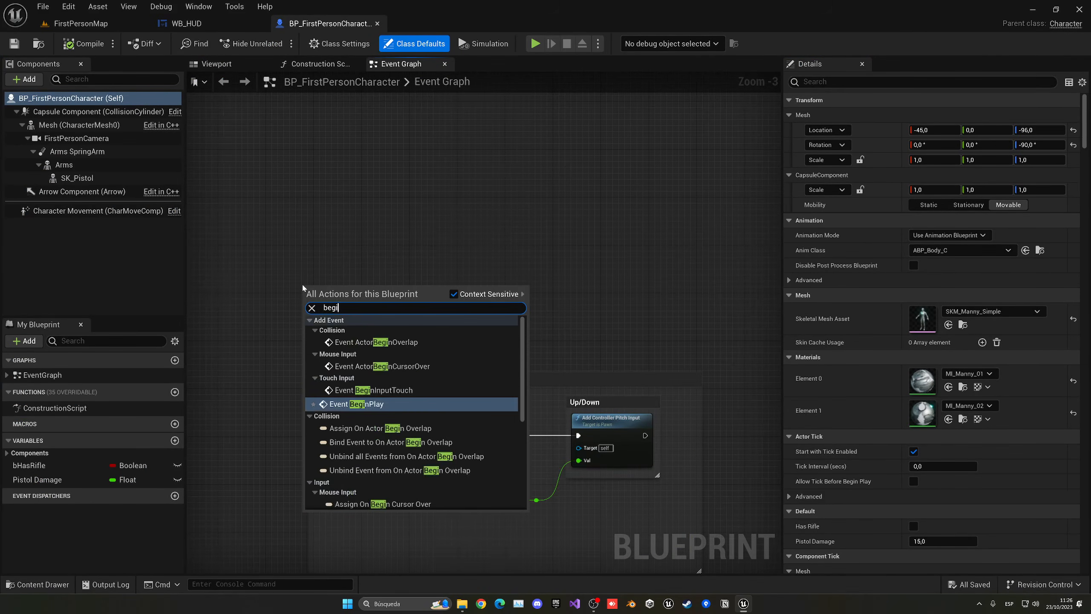
{"action": "key", "text": "Return"}
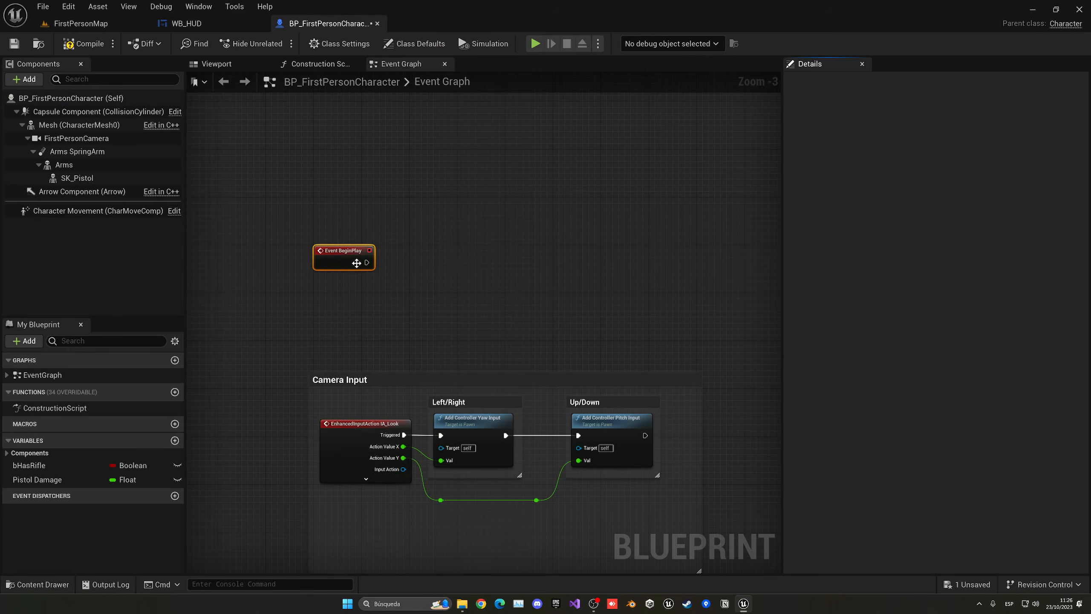
{"action": "scroll", "coordinate": [363, 264], "scroll_direction": "up", "scroll_amount": 3}
{"action": "left_click_drag", "start_coordinate": [371, 262], "coordinate": [431, 265]}
{"action": "type", "text": "creat"}
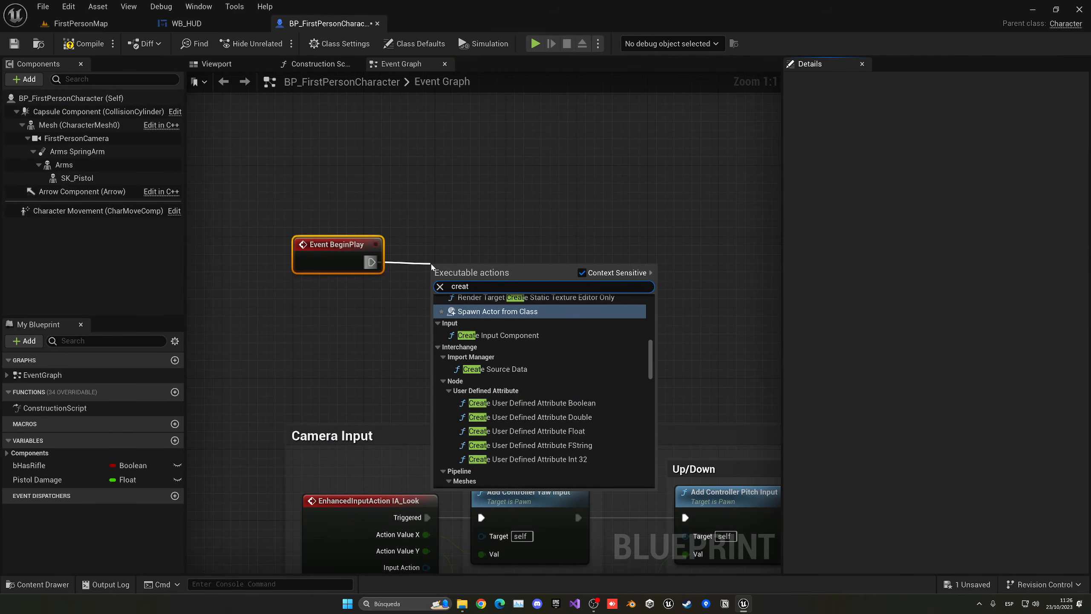
{"action": "type", "text": "e w"}
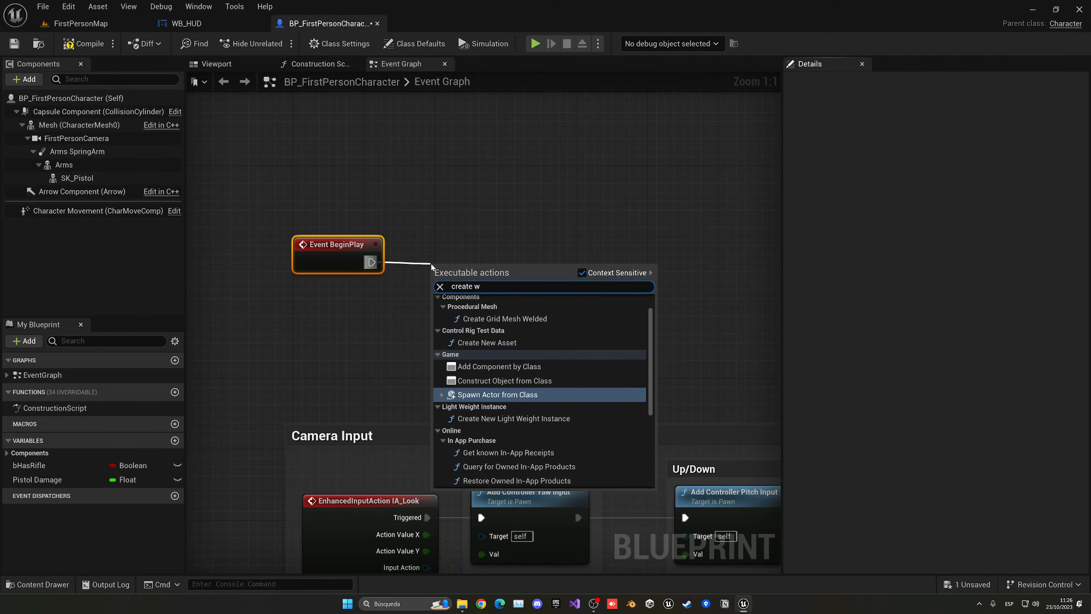
{"action": "key", "text": "Return"}
{"action": "key", "text": "ctrl+z"}
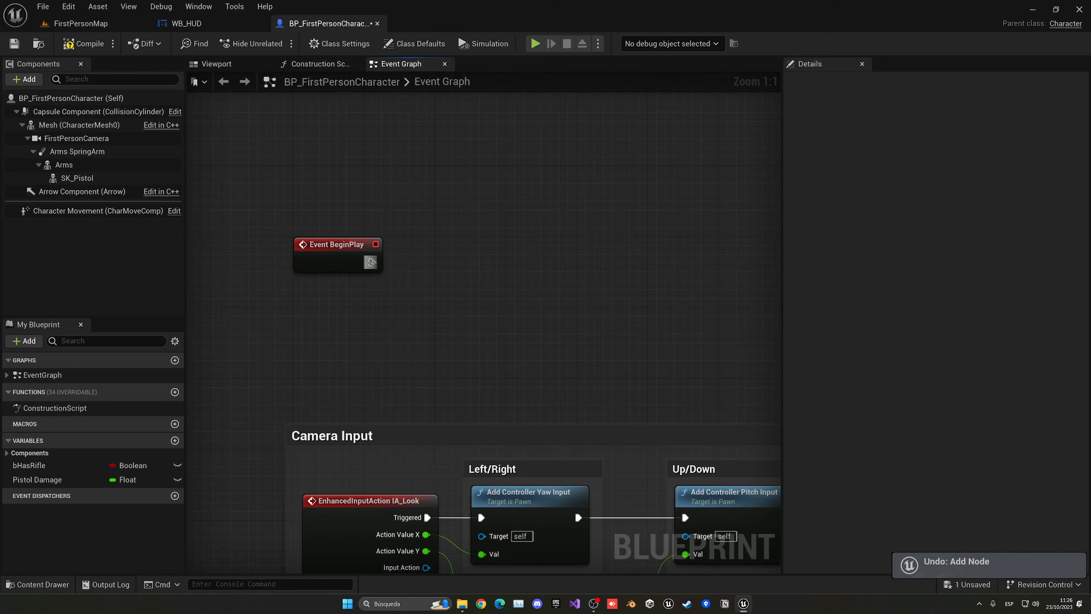
Step: Add a Create Widget node wired to the execution output of Event BeginPlay
{"action": "left_click_drag", "start_coordinate": [371, 262], "coordinate": [408, 265]}
{"action": "type", "text": "crete wid"}
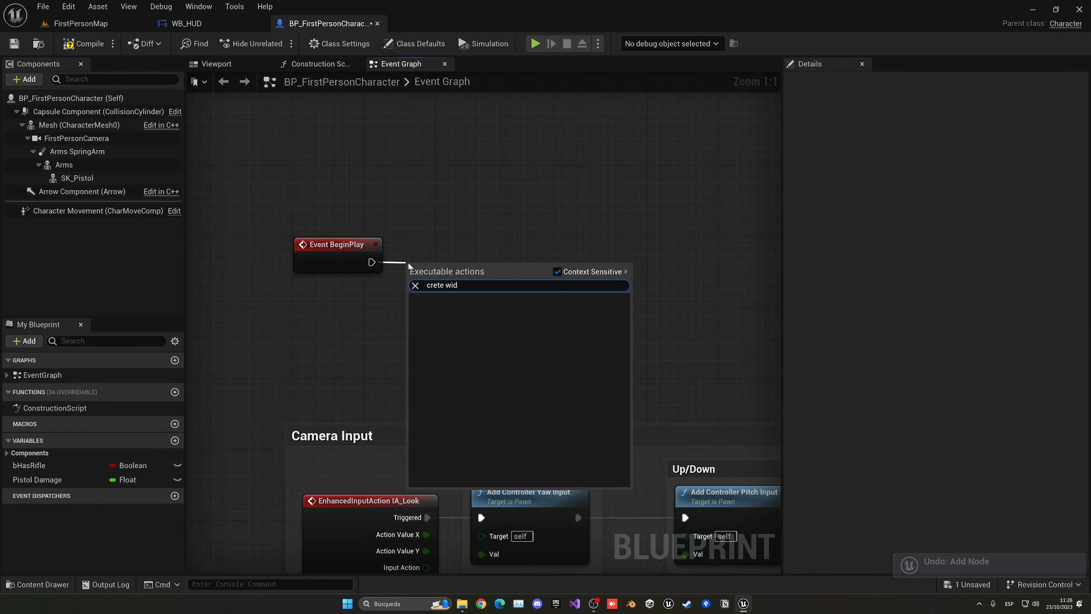
{"action": "key", "text": "BackSpace"}
{"action": "key", "text": "BackSpace"}
{"action": "key", "text": "BackSpace"}
{"action": "key", "text": "BackSpace"}
{"action": "key", "text": "BackSpace"}
{"action": "key", "text": "BackSpace"}
{"action": "type", "text": "ate w"}
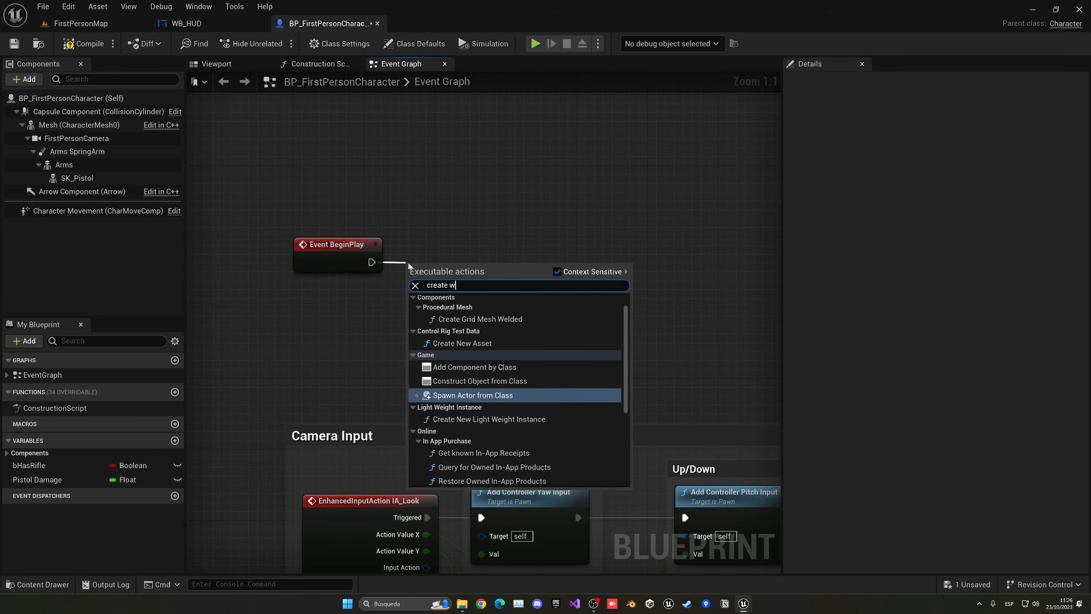
{"action": "type", "text": "id"}
{"action": "key", "text": "Return"}
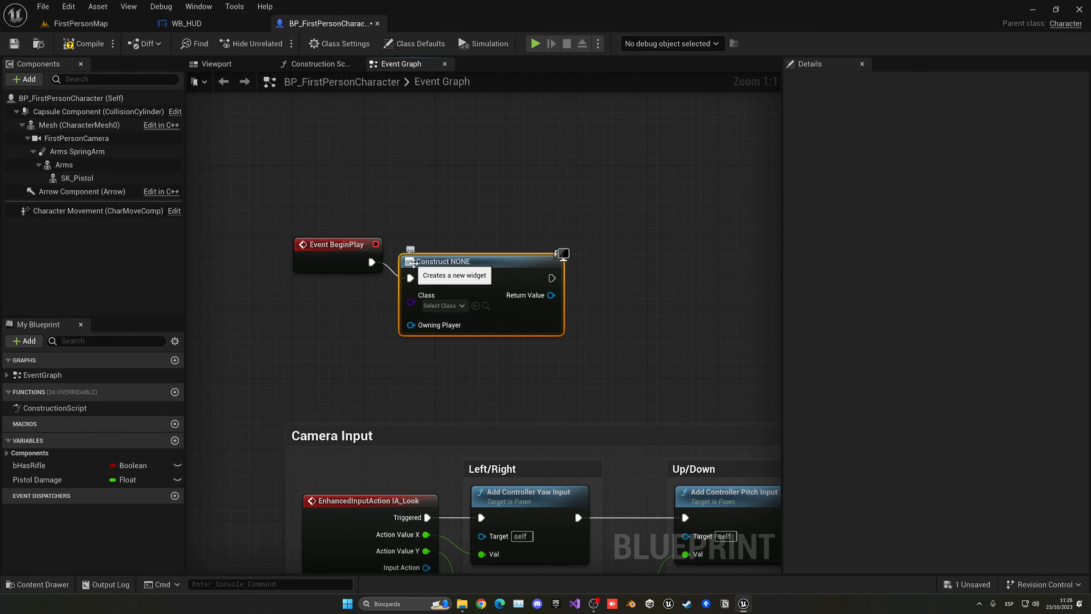
Step: Straighten the connection between Event BeginPlay and the Create Widget node, and set the node's class to WB_HUD
{"action": "left_click_drag", "start_coordinate": [414, 262], "coordinate": [431, 244]}
{"action": "left_click_drag", "start_coordinate": [356, 209], "coordinate": [442, 275]}
{"action": "key", "text": "q"}
{"action": "left_click", "coordinate": [476, 289]}
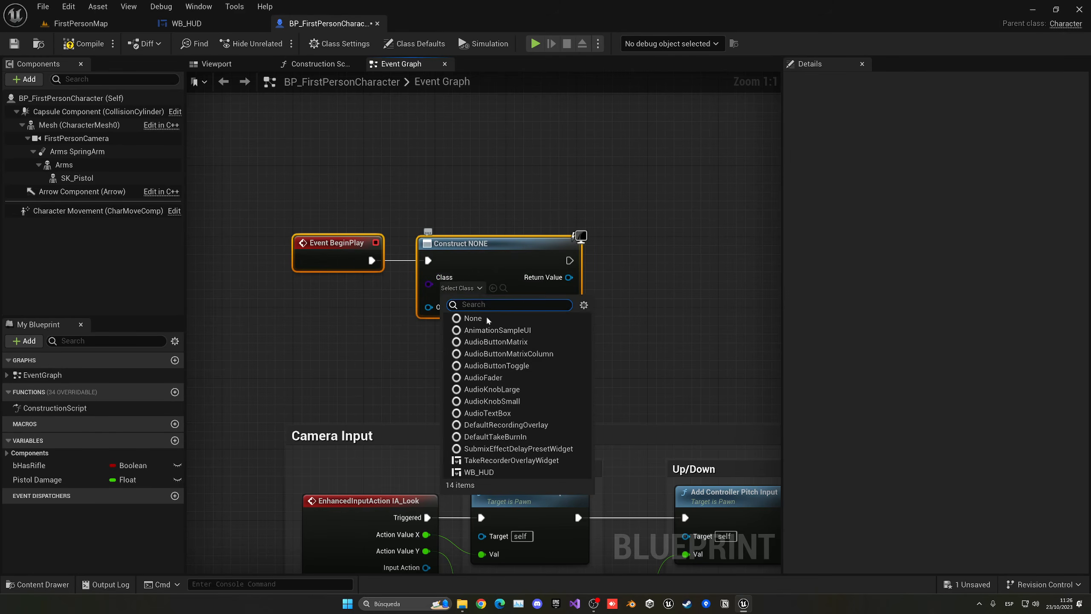
{"action": "left_click", "coordinate": [492, 471]}
Step: Add an Add to Viewport node fed by the Return Value of the Create Widget node
{"action": "right_click_drag", "start_coordinate": [602, 194], "coordinate": [549, 194]}
{"action": "left_click_drag", "start_coordinate": [523, 277], "coordinate": [613, 266]}
{"action": "type", "text": "add to v"}
{"action": "key", "text": "Return"}
Step: Play-test FirstPersonMap, shoot the dummy using the crosshair, move sideways both ways, and stop the session
{"action": "left_click", "coordinate": [99, 27]}
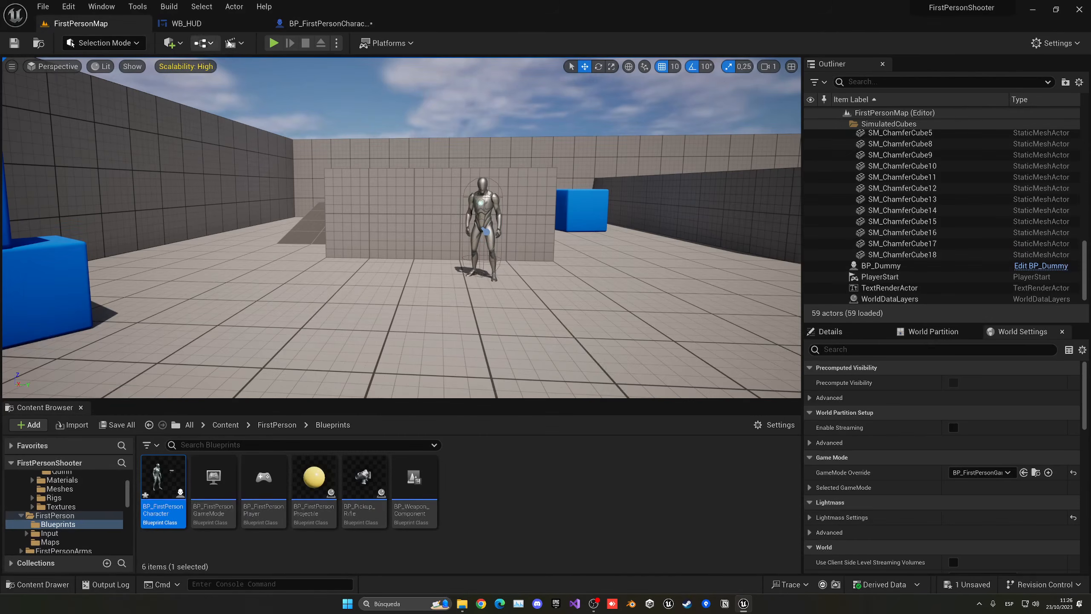
{"action": "left_click", "coordinate": [274, 43]}
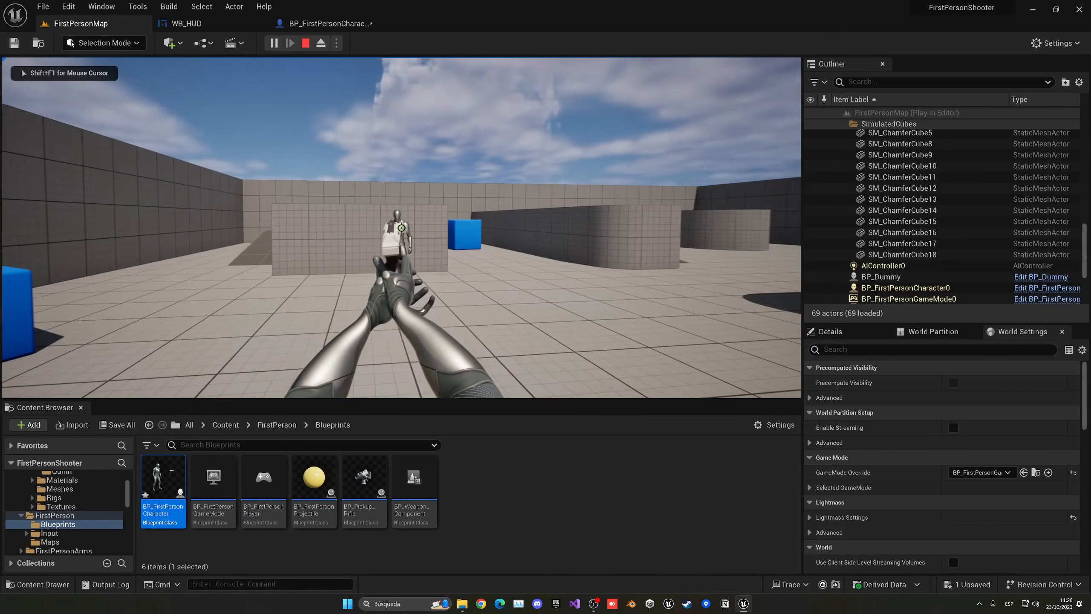
{"action": "left_click", "coordinate": [401, 228]}
{"action": "left_click", "coordinate": [401, 228]}
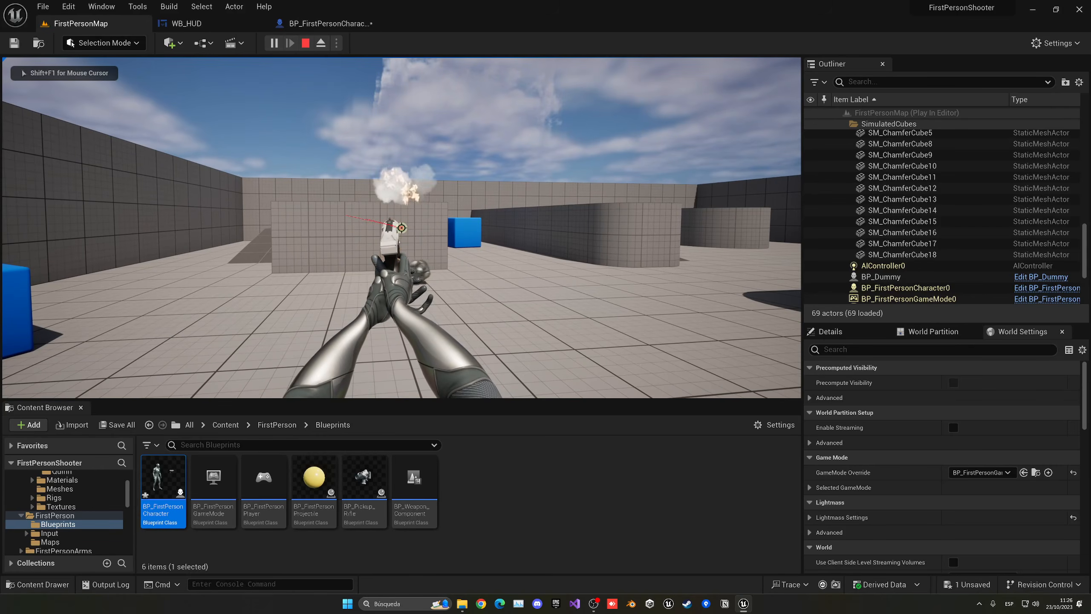
{"action": "key", "text": "d"}
{"action": "key", "text": "a"}
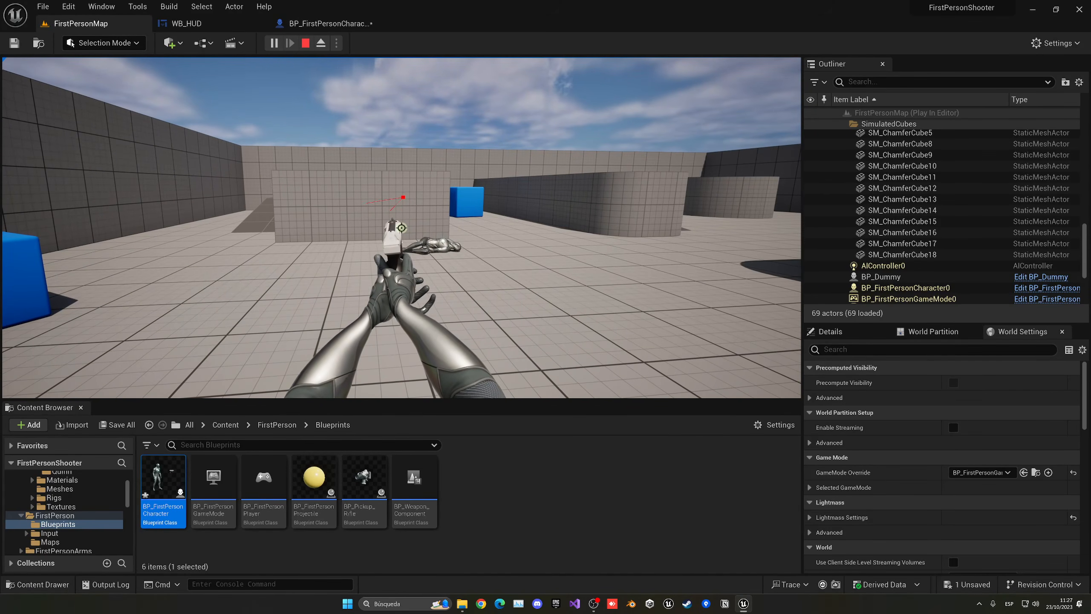
{"action": "key", "text": "Escape"}
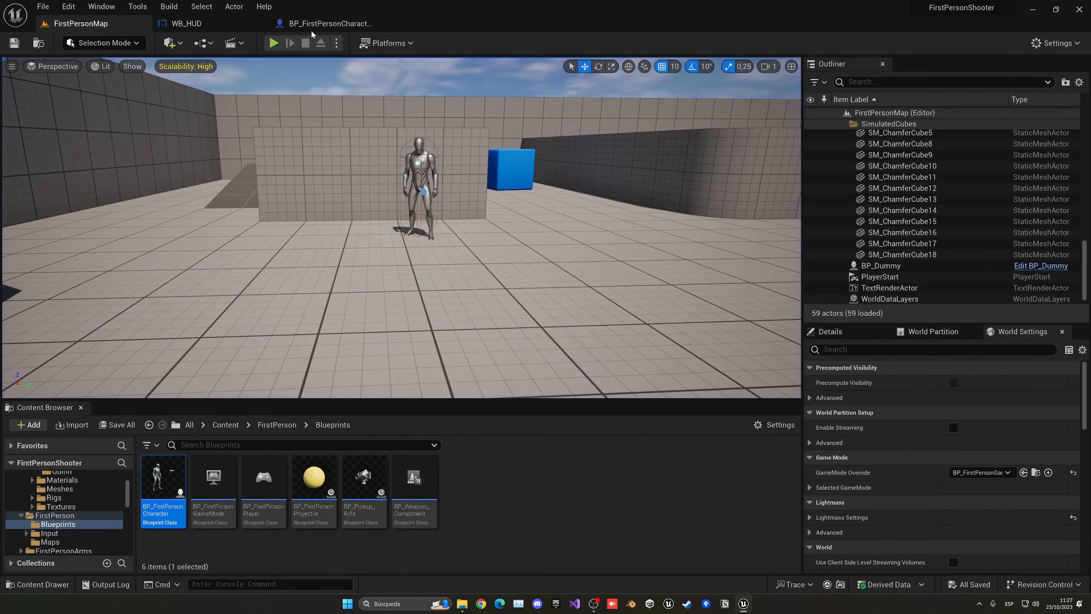
Step: Close the WB_HUD editor and go back to the Event Graph of BP_FirstPersonCharacter
{"action": "left_click", "coordinate": [312, 25]}
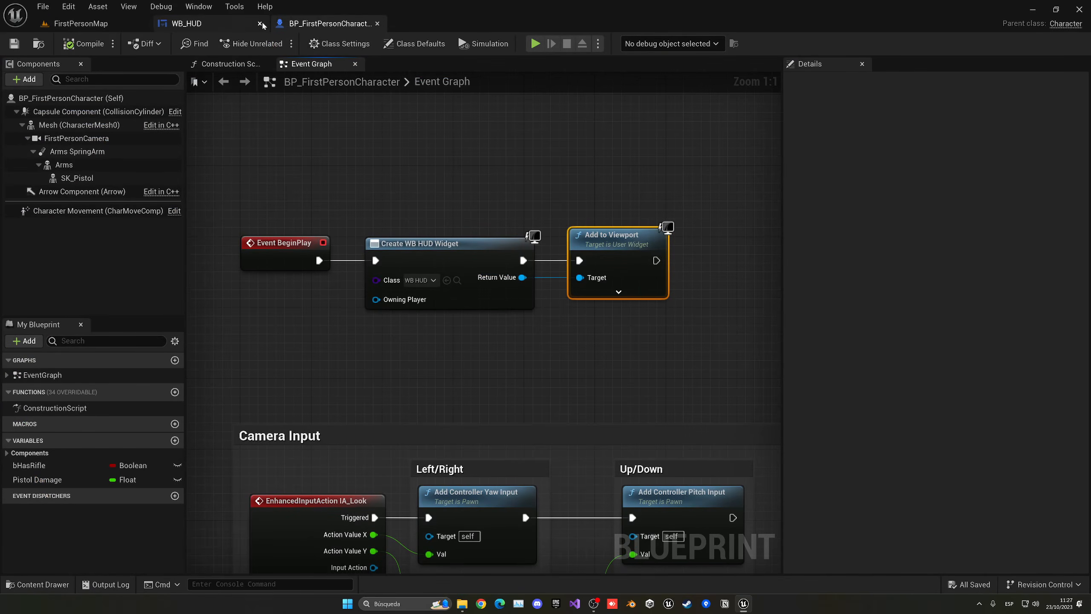
{"action": "left_click", "coordinate": [260, 24]}
{"action": "left_click", "coordinate": [228, 64]}
{"action": "left_click", "coordinate": [302, 63]}
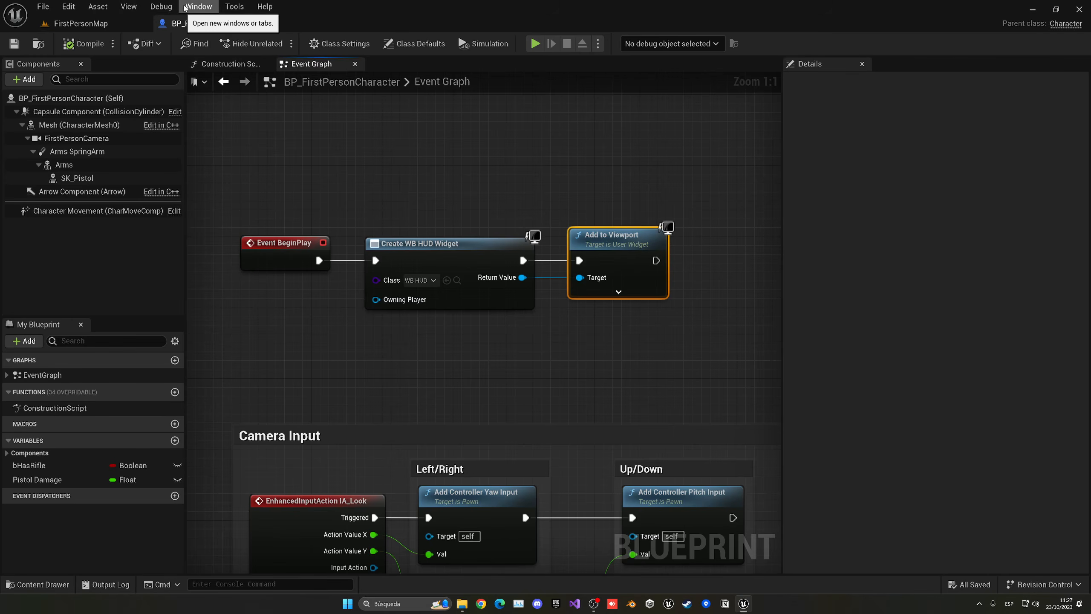
Step: Reopen the blueprint's Viewport, dock it ahead of the Construction Script and Event Graph, and select the Arms SpringArm component
{"action": "left_click", "coordinate": [198, 6]}
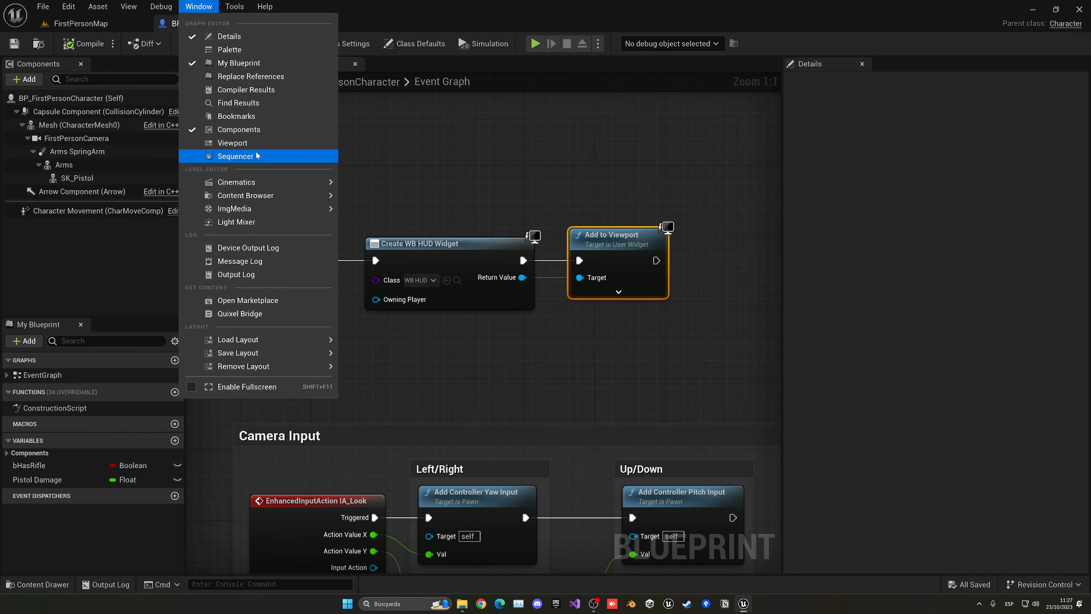
{"action": "left_click", "coordinate": [357, 113]}
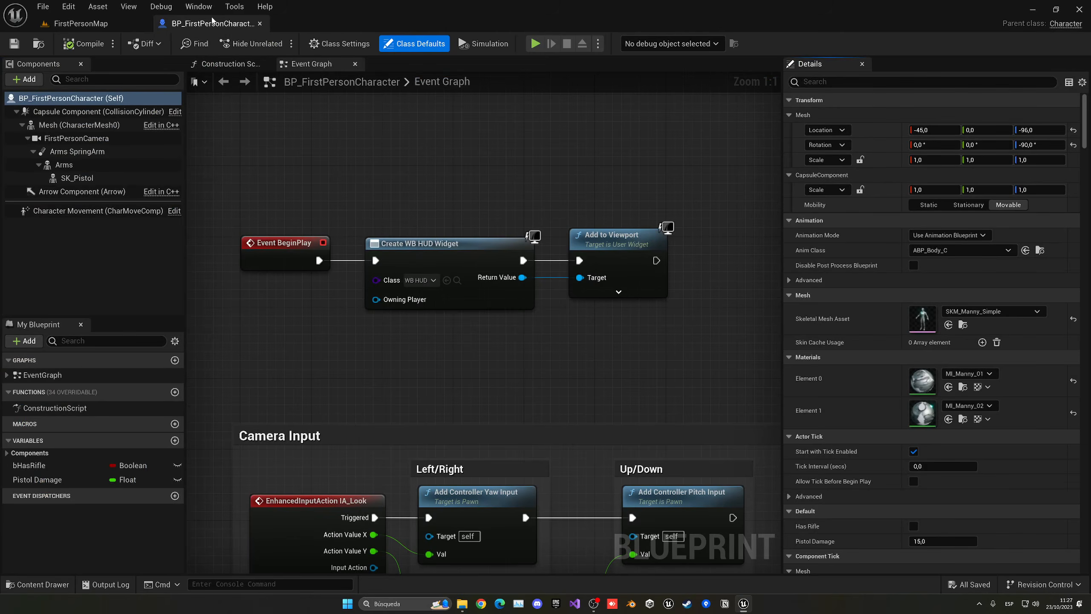
{"action": "left_click", "coordinate": [198, 6]}
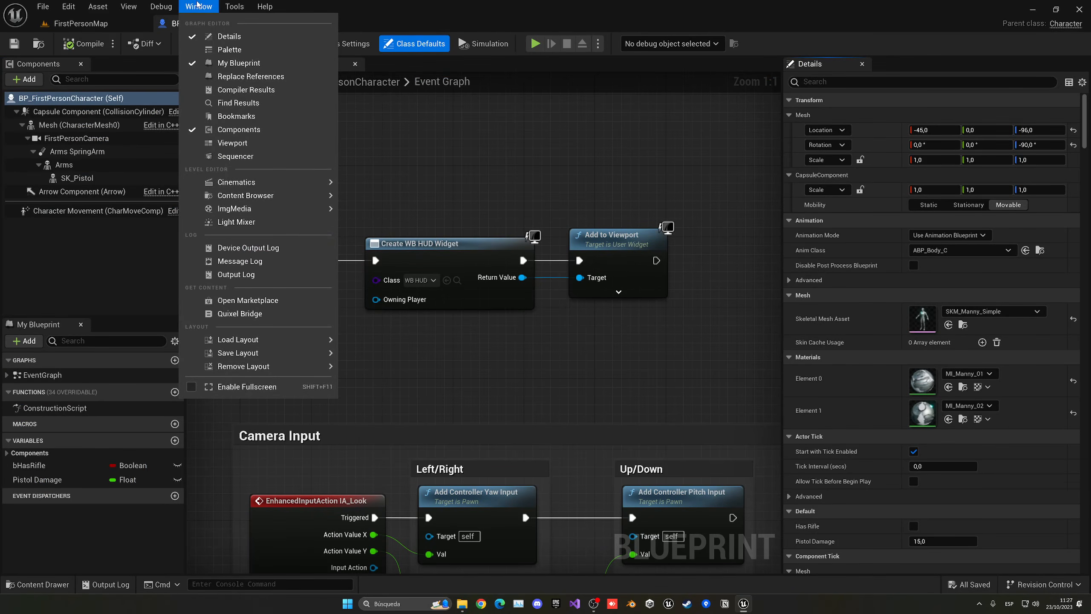
{"action": "left_click", "coordinate": [241, 143]}
{"action": "left_click_drag", "start_coordinate": [350, 67], "coordinate": [258, 194]}
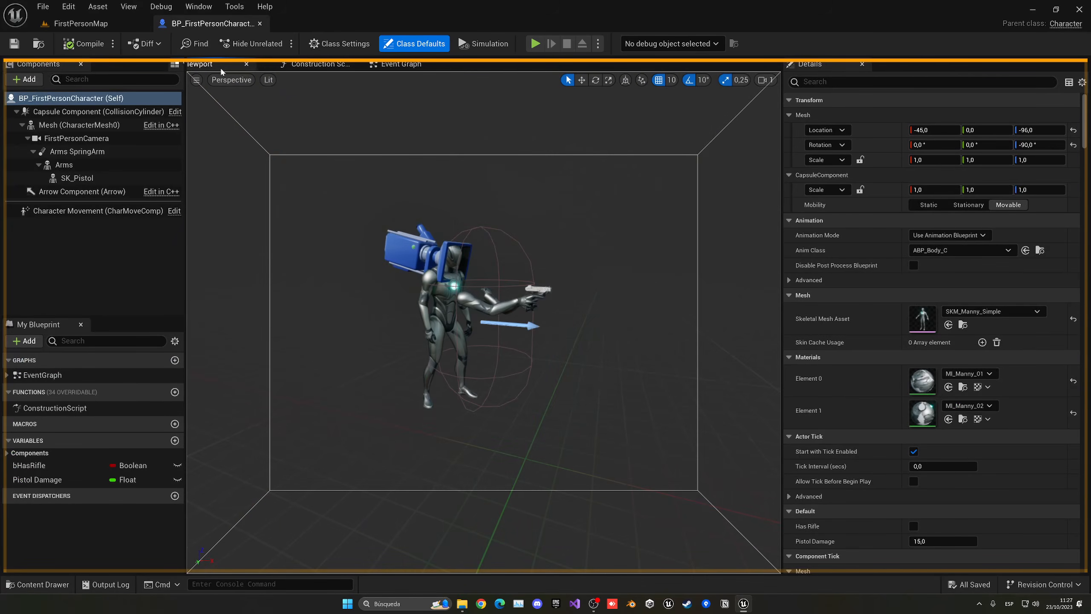
{"action": "left_click", "coordinate": [82, 152]}
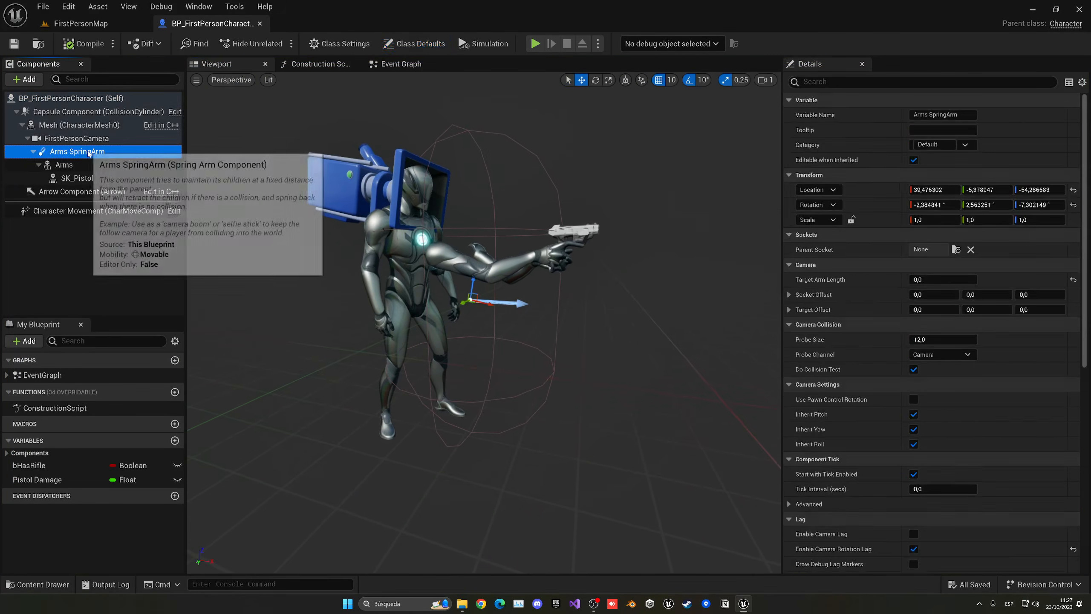
Step: Shift the Arms SpringArm to about X 29.6, Y -4.1, Z -54.7, and check the pistol's aim by play-testing shots in FirstPersonMap
{"action": "right_click_drag", "start_coordinate": [483, 322], "coordinate": [494, 262]}
{"action": "left_click_drag", "start_coordinate": [511, 253], "coordinate": [515, 254]}
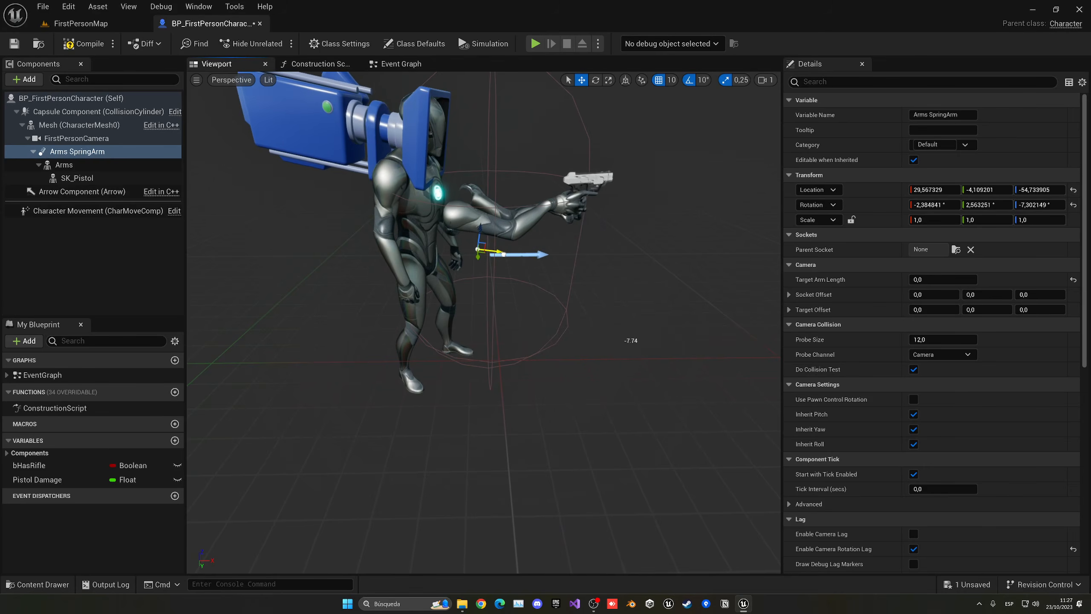
{"action": "left_click", "coordinate": [81, 23]}
{"action": "left_click", "coordinate": [273, 43]}
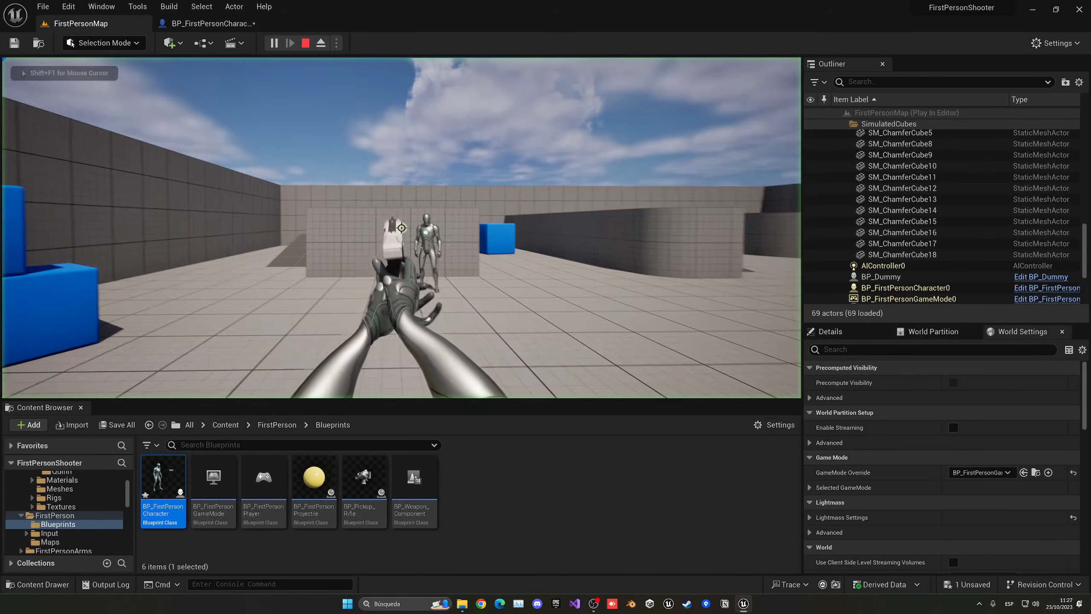
{"action": "left_click", "coordinate": [401, 227]}
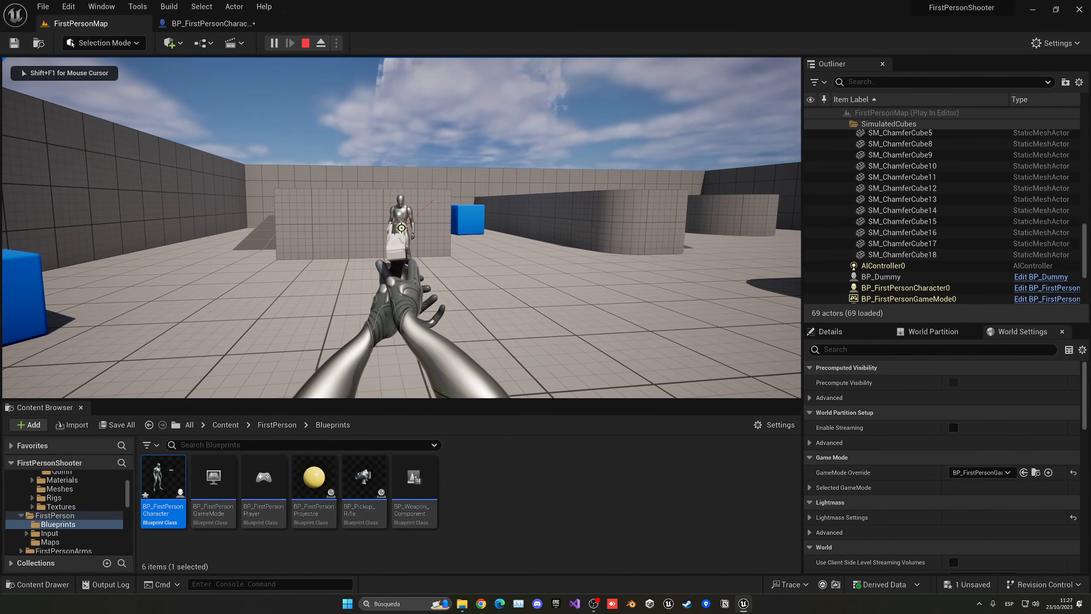
{"action": "left_click", "coordinate": [401, 228]}
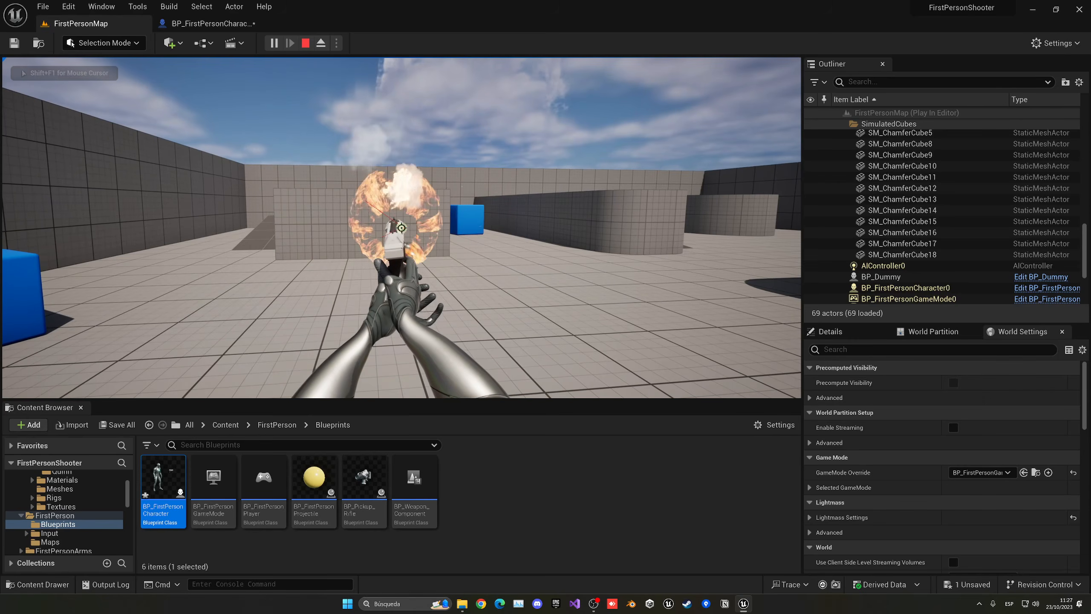
{"action": "key", "text": "Escape"}
{"action": "left_click", "coordinate": [210, 23]}
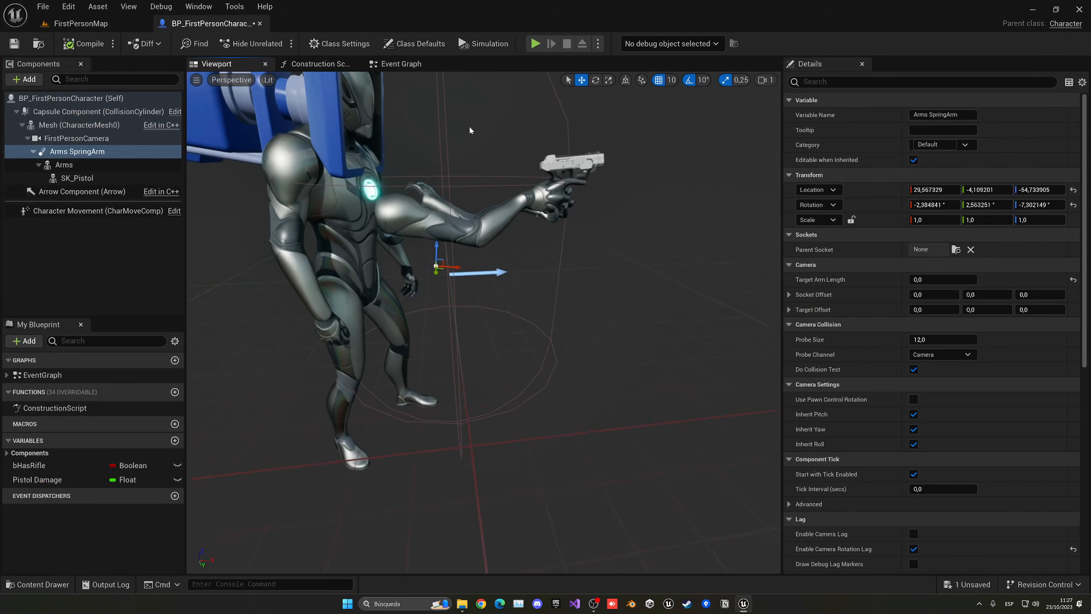
Step: Set rotation snapping to 5° and rotate the Arms SpringArm to a Y rotation of about -2.43°
{"action": "left_click", "coordinate": [703, 80]}
{"action": "left_click", "coordinate": [720, 110]}
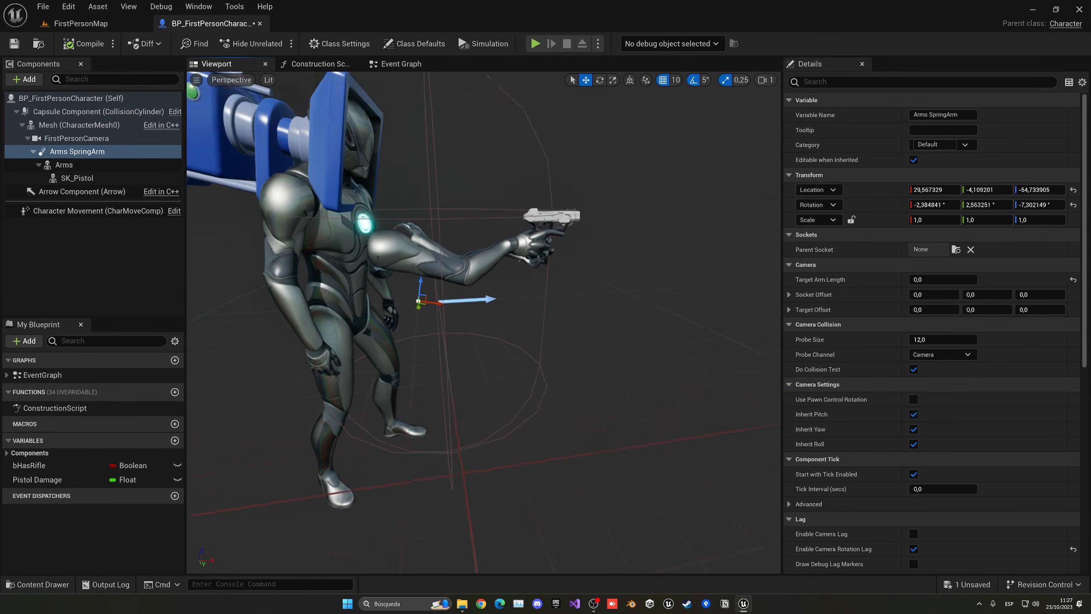
{"action": "key", "text": "e"}
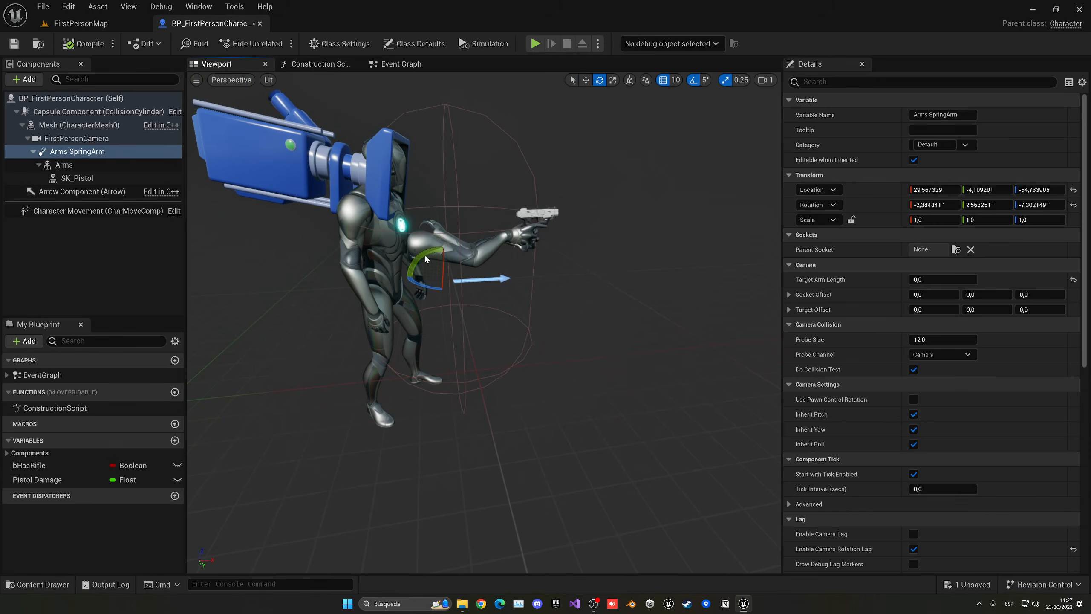
Step: Play-test FirstPersonMap, shoot the dummy and walk forward, stop the session, and return to BP_FirstPersonCharacter
{"action": "key", "text": "alt+p"}
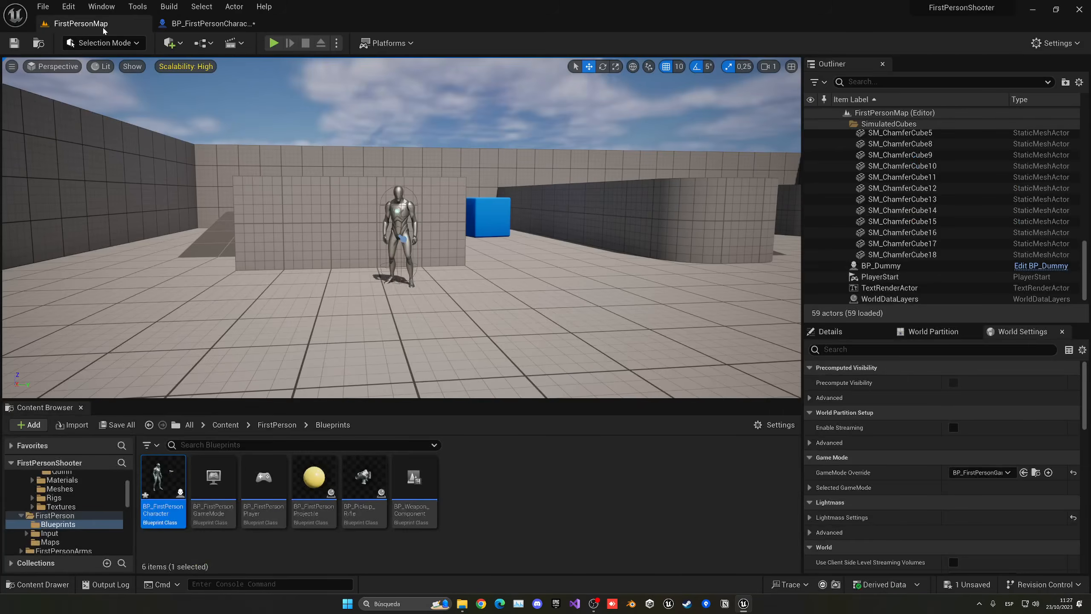
{"action": "left_click", "coordinate": [402, 227]}
{"action": "left_click", "coordinate": [402, 228]}
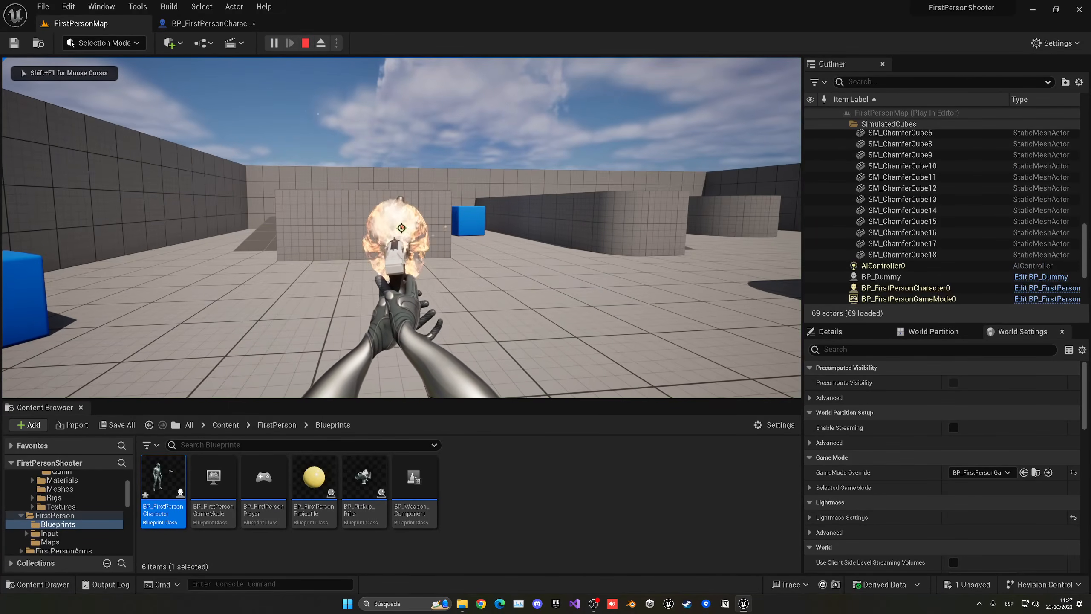
{"action": "left_click", "coordinate": [402, 227]}
{"action": "key", "text": "w"}
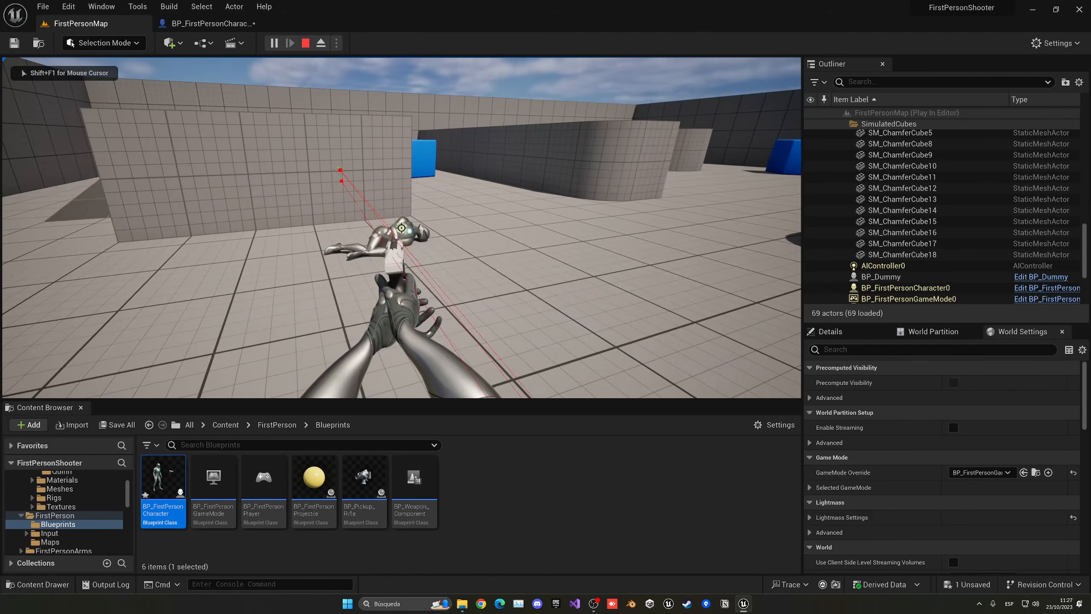
{"action": "key", "text": "Escape"}
{"action": "left_click", "coordinate": [213, 24]}
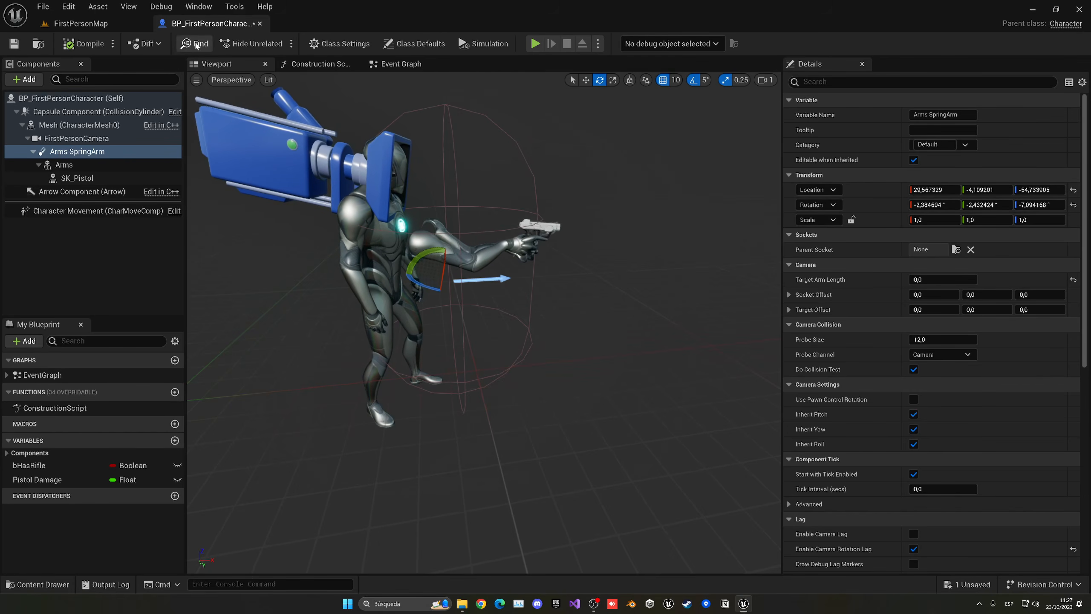
Step: Play-test FirstPersonMap again and fire at the dummy to recheck the pistol's alignment with the crosshair
{"action": "left_click", "coordinate": [81, 23]}
{"action": "left_click", "coordinate": [273, 43]}
{"action": "left_click", "coordinate": [402, 228]}
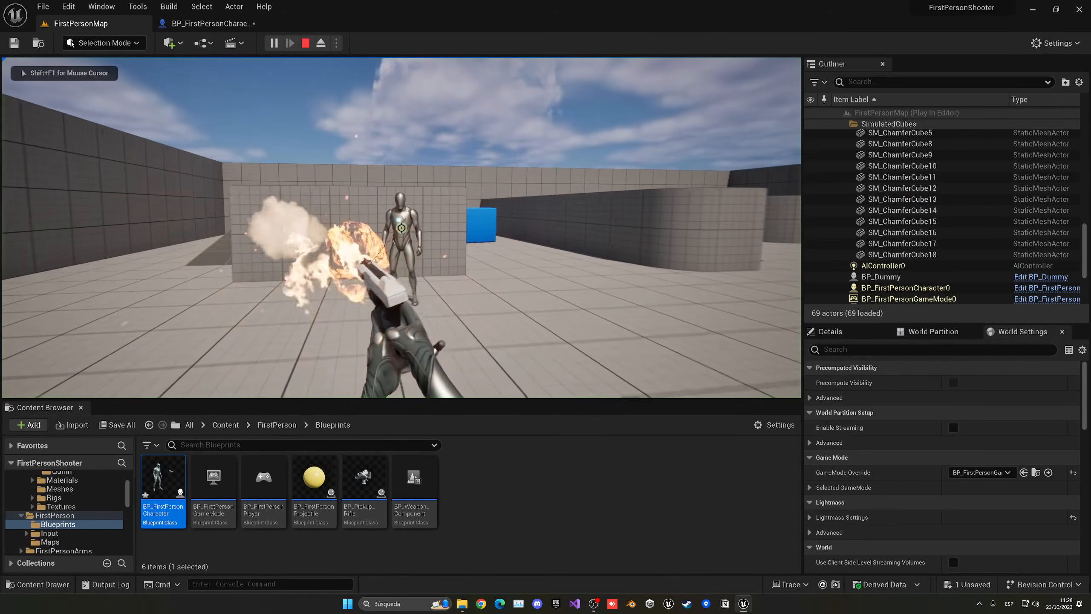
{"action": "left_click", "coordinate": [401, 227]}
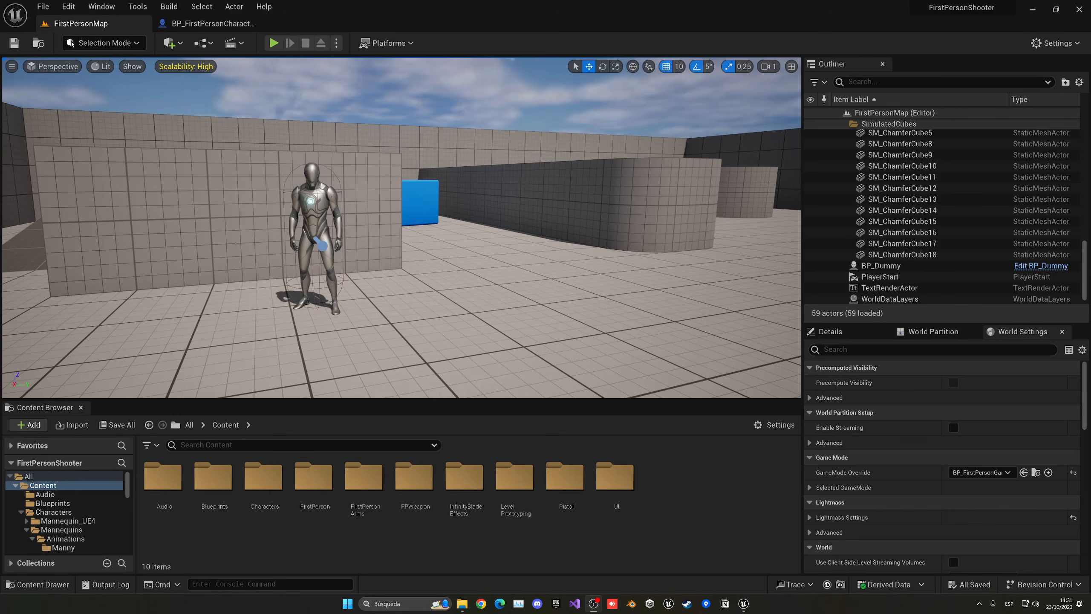
Step: Open the Event Graph of BP_FirstPersonCharacter and bring the Apply Damage node at the end of the shooting logic into view
{"action": "left_click", "coordinate": [201, 24]}
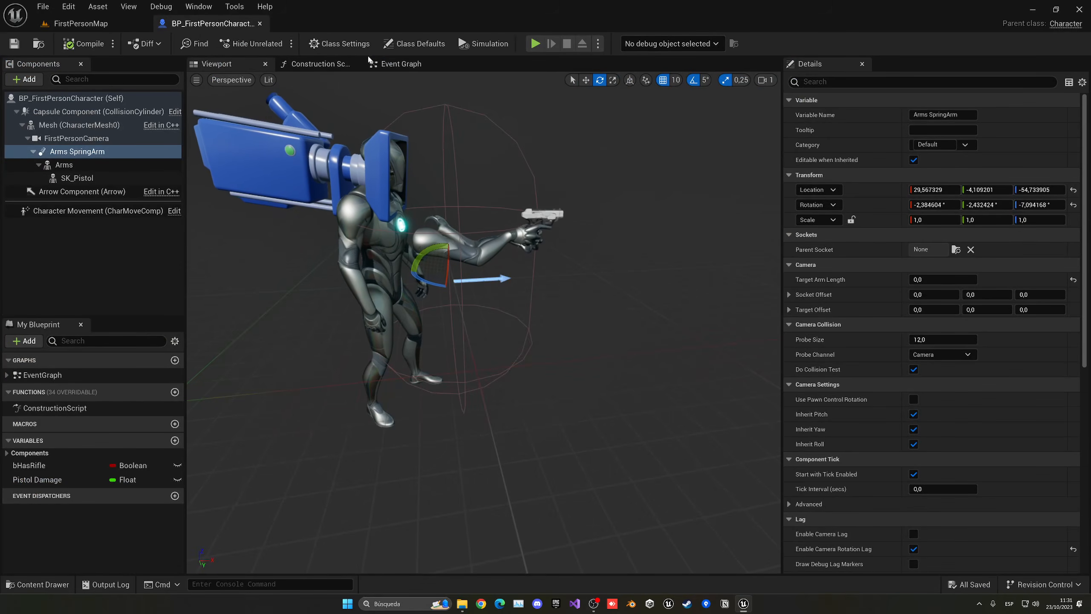
{"action": "left_click", "coordinate": [402, 64]}
{"action": "scroll", "coordinate": [480, 207], "scroll_direction": "down", "scroll_amount": 7}
{"action": "right_click_drag", "start_coordinate": [513, 217], "coordinate": [438, 114]}
{"action": "right_click_drag", "start_coordinate": [514, 261], "coordinate": [415, 106]}
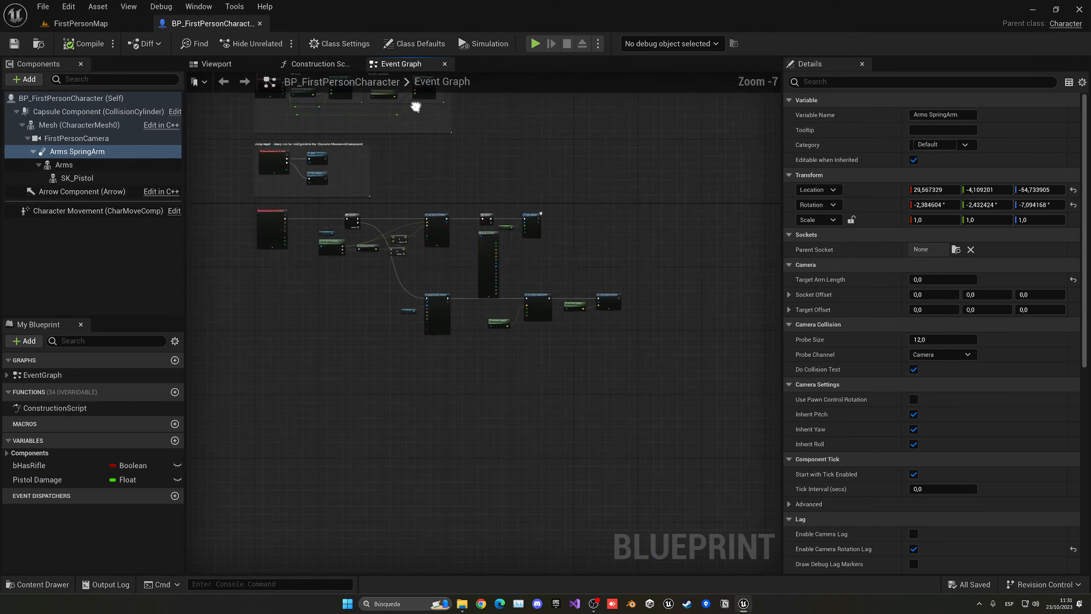
{"action": "scroll", "coordinate": [517, 228], "scroll_direction": "up", "scroll_amount": 3}
{"action": "right_click_drag", "start_coordinate": [454, 193], "coordinate": [442, 225]}
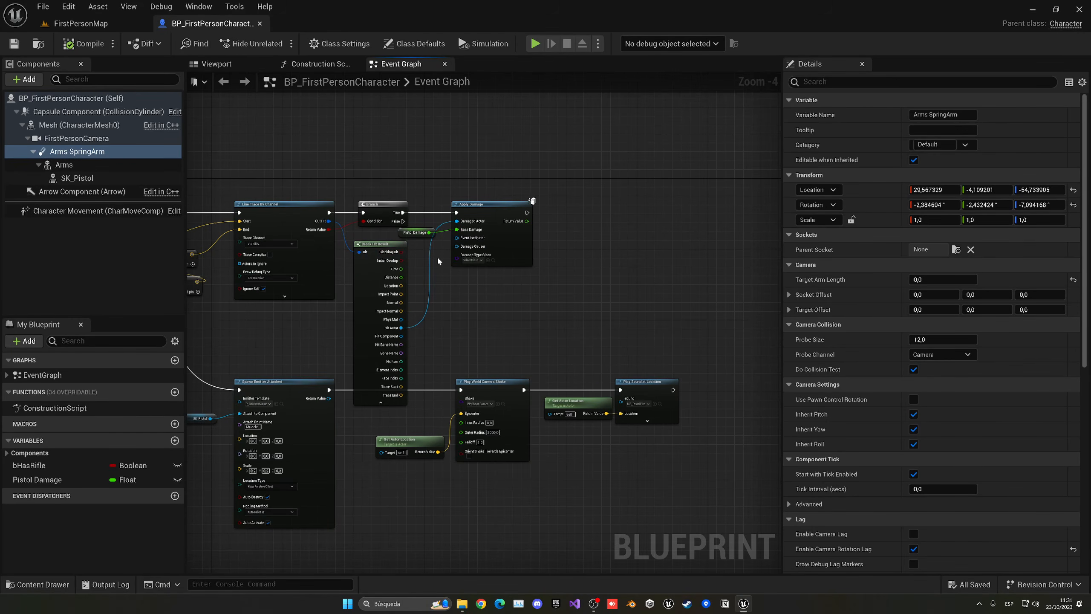
{"action": "right_click_drag", "start_coordinate": [430, 310], "coordinate": [342, 319]}
{"action": "scroll", "coordinate": [408, 253], "scroll_direction": "up", "scroll_amount": 3}
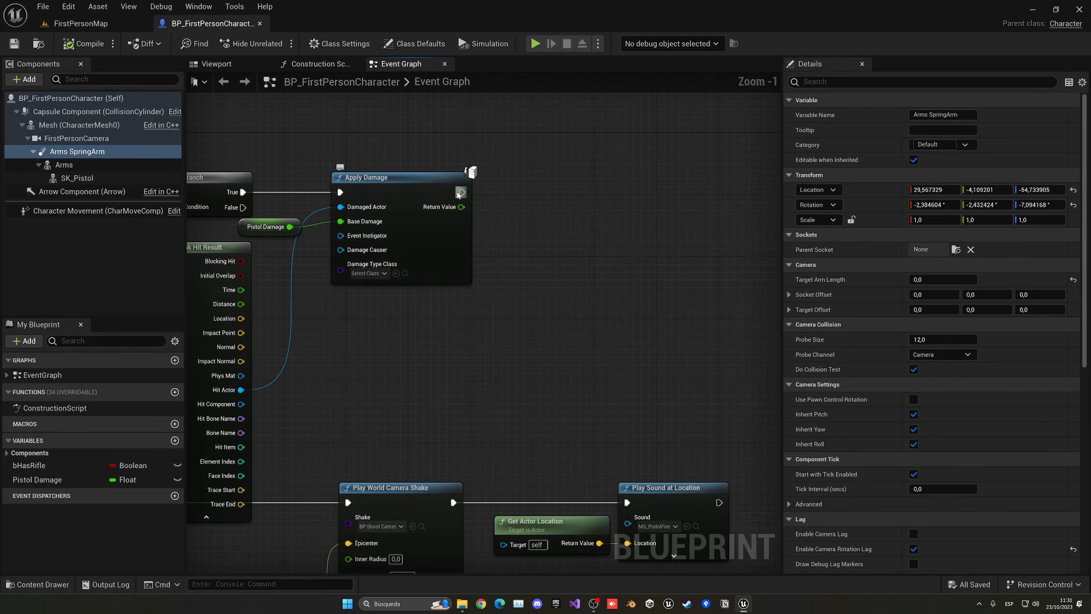
Step: Try a Spawn System at Location node after Apply Damage, searching its System Template for "impact pla" and "player"
{"action": "left_click_drag", "start_coordinate": [460, 193], "coordinate": [578, 196]}
{"action": "type", "text": "spawn syste"}
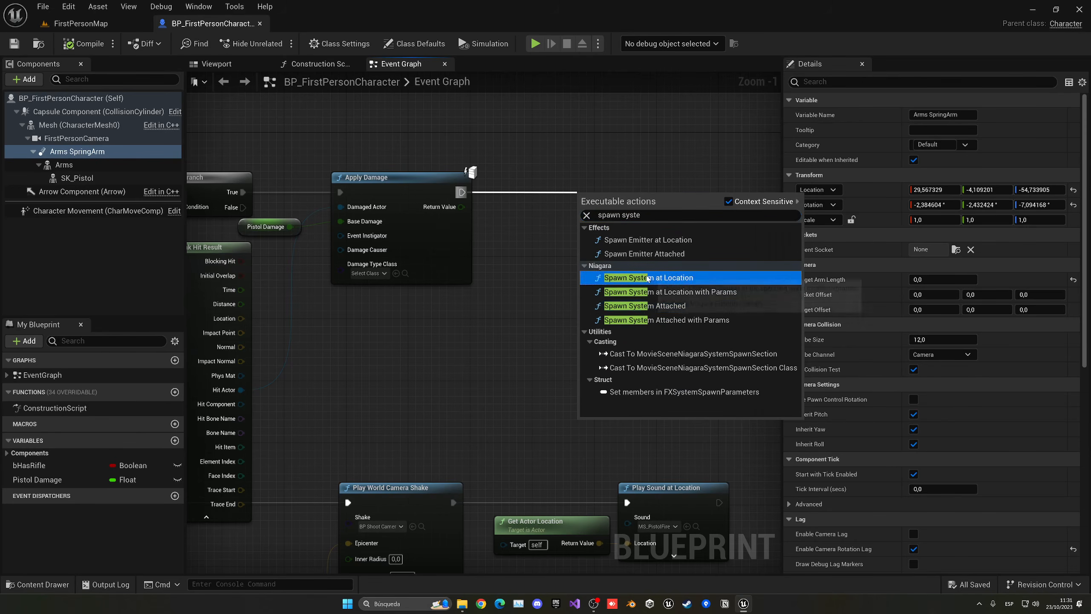
{"action": "left_click", "coordinate": [648, 277]}
{"action": "left_click", "coordinate": [610, 216]}
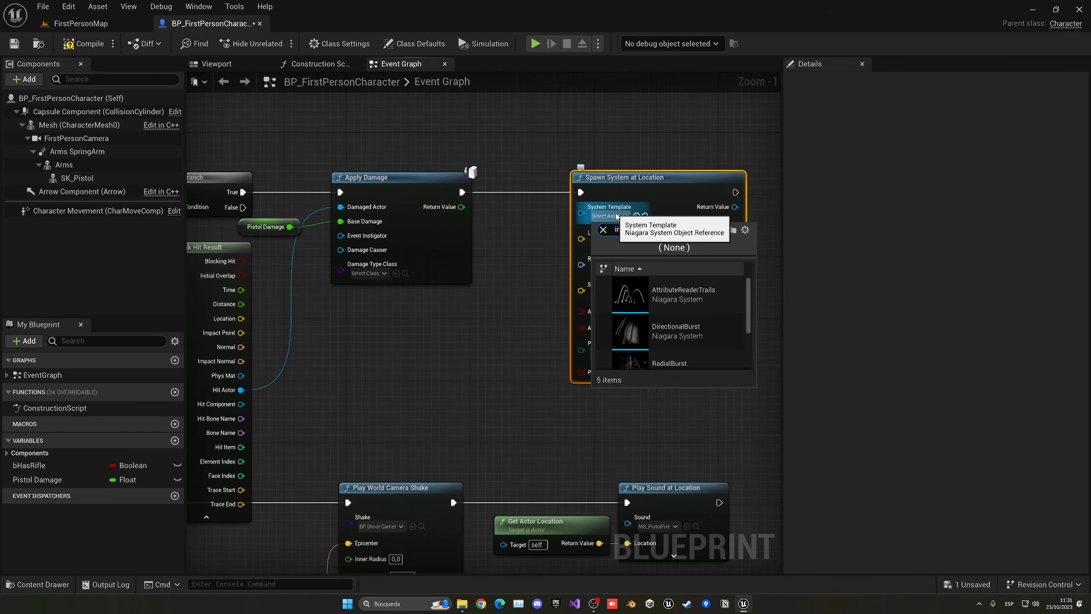
{"action": "type", "text": "impact pla"}
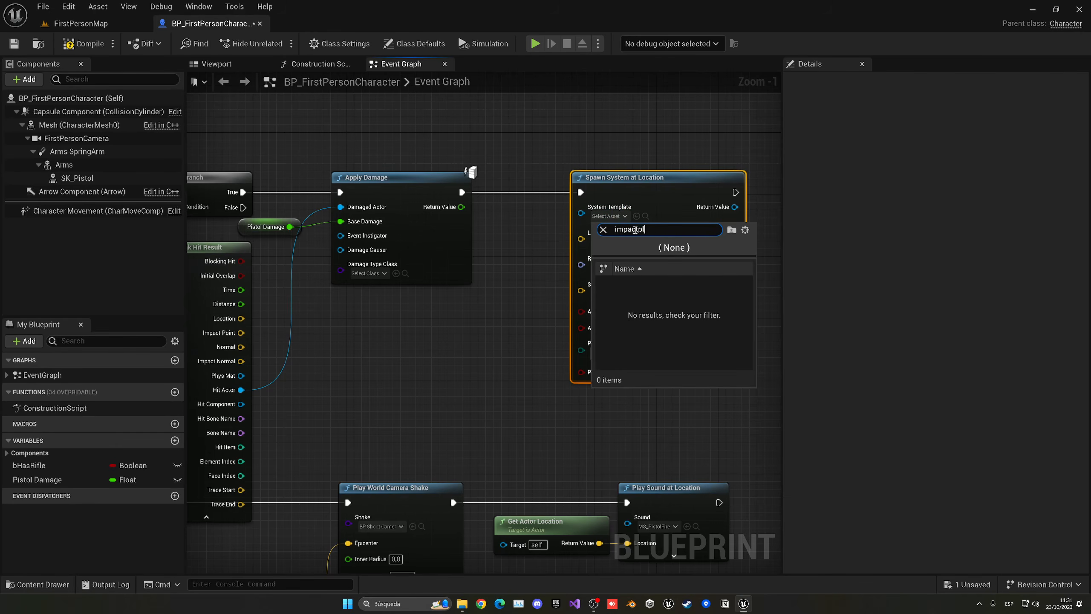
{"action": "key", "text": "BackSpace"}
{"action": "key", "text": "BackSpace"}
{"action": "key", "text": "BackSpace"}
{"action": "key", "text": "BackSpace"}
{"action": "key", "text": "BackSpace"}
{"action": "key", "text": "BackSpace"}
{"action": "key", "text": "BackSpace"}
{"action": "key", "text": "BackSpace"}
{"action": "type", "text": "player"}
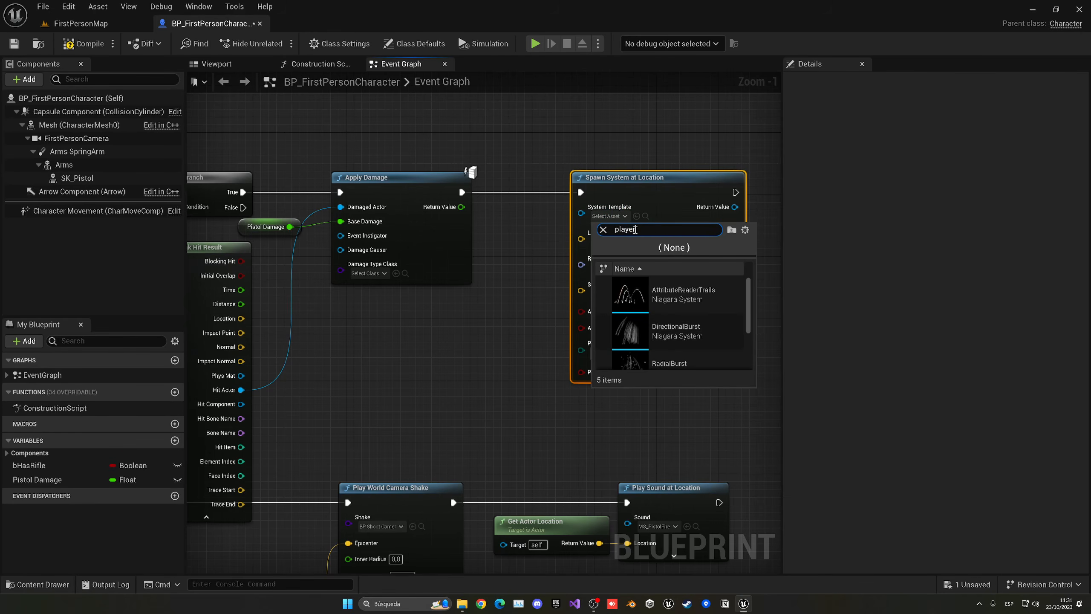
Step: Delete the Spawn System at Location node following Apply Damage
{"action": "left_click", "coordinate": [531, 252]}
{"action": "right_click_drag", "start_coordinate": [561, 242], "coordinate": [536, 242]}
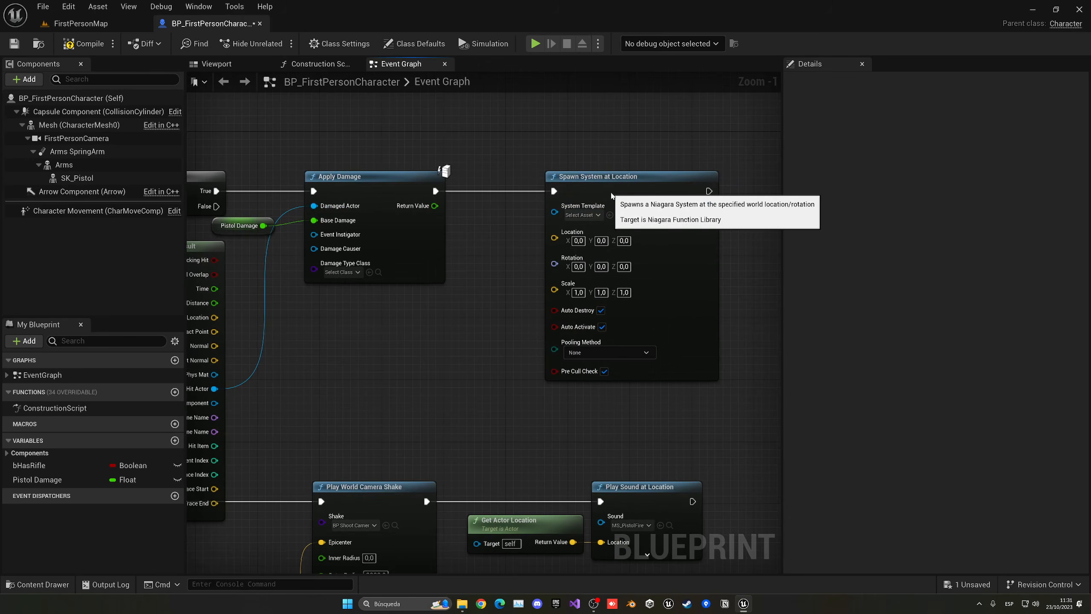
{"action": "left_click", "coordinate": [612, 196]}
{"action": "right_click_drag", "start_coordinate": [612, 196], "coordinate": [480, 194]}
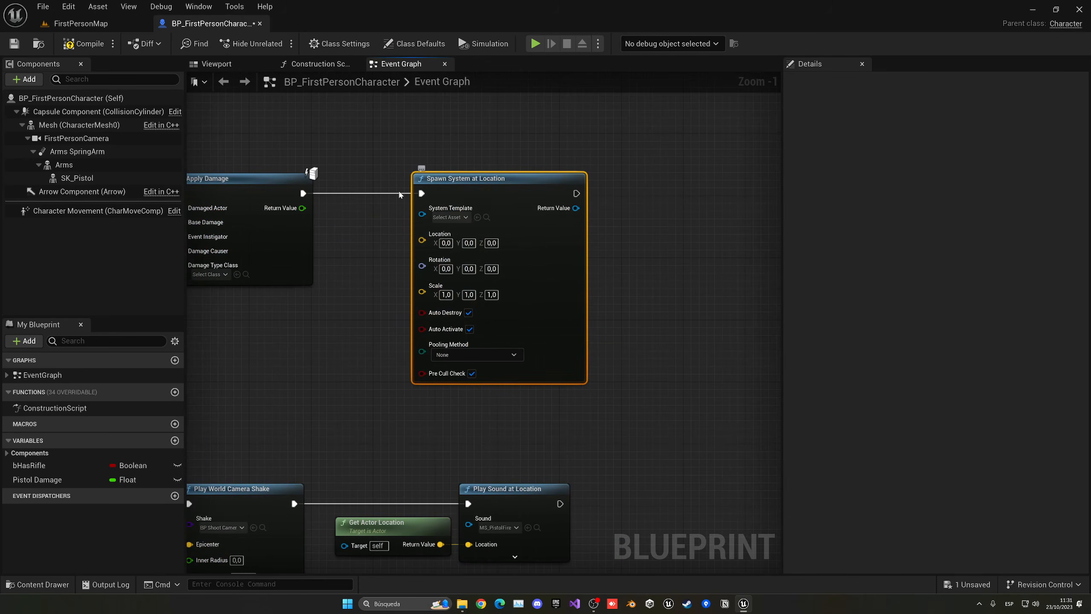
{"action": "key", "text": "Delete"}
Step: Add a Spawn Emitter at Location node executed after Apply Damage and line it up with that node
{"action": "left_click_drag", "start_coordinate": [399, 194], "coordinate": [351, 192]}
{"action": "type", "text": "spawn e"}
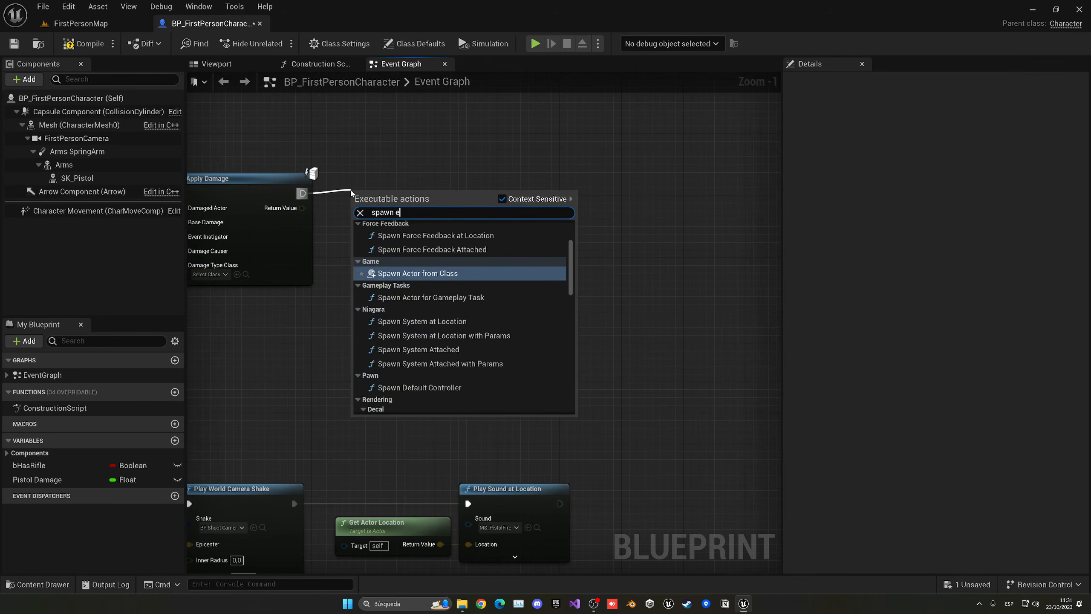
{"action": "type", "text": "mitter"}
{"action": "key", "text": "Return"}
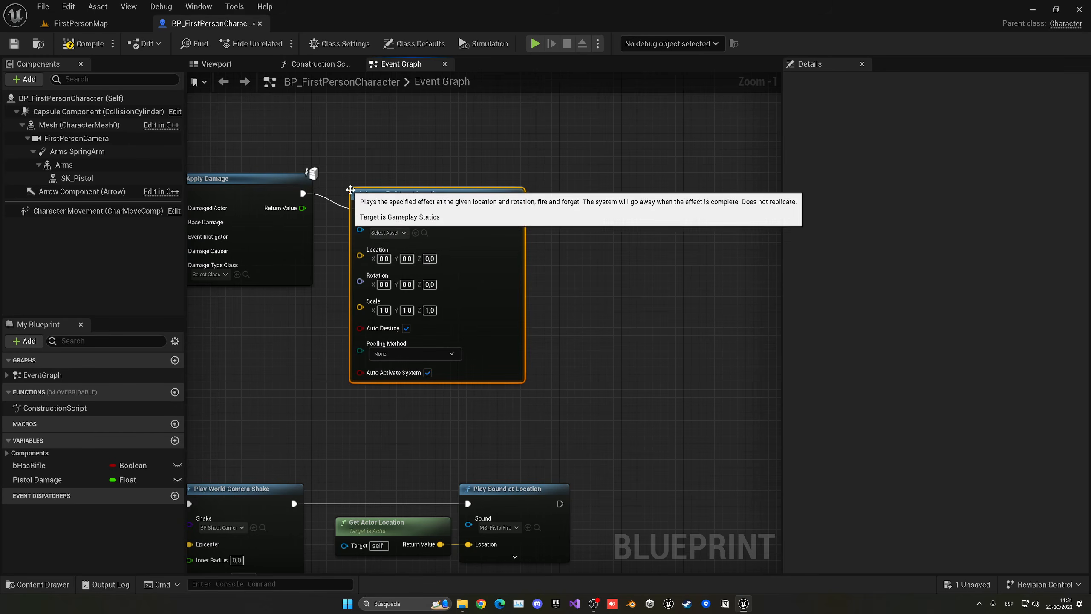
{"action": "left_click_drag", "start_coordinate": [351, 189], "coordinate": [420, 174]}
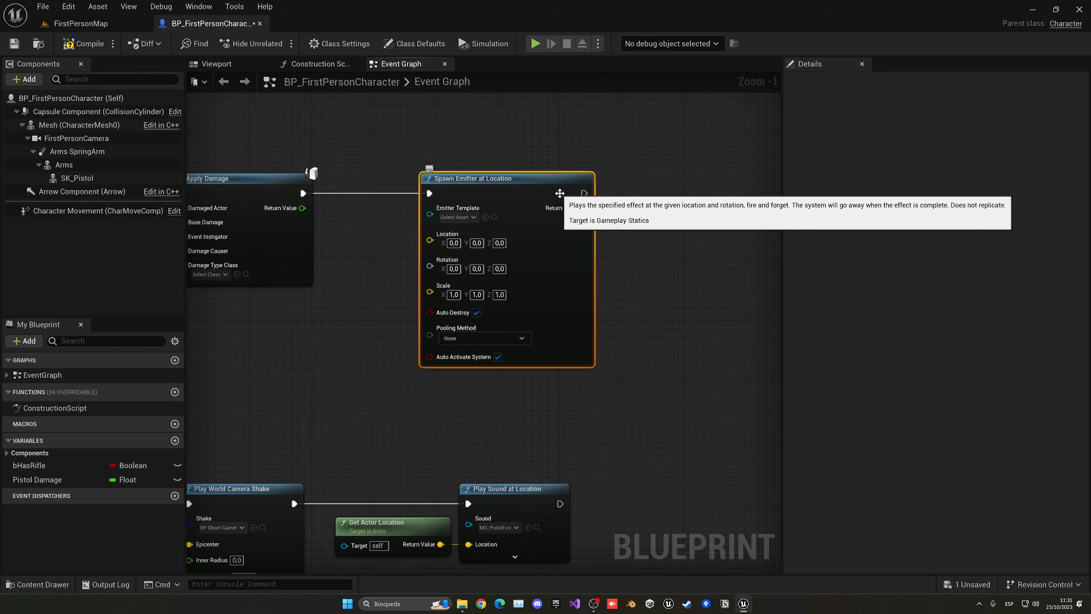
Step: Search the emitter templates for "impact pla" and assign P_Impact_Player_Fire_Weak to the Spawn Emitter at Location node
{"action": "right_click_drag", "start_coordinate": [559, 194], "coordinate": [605, 195]}
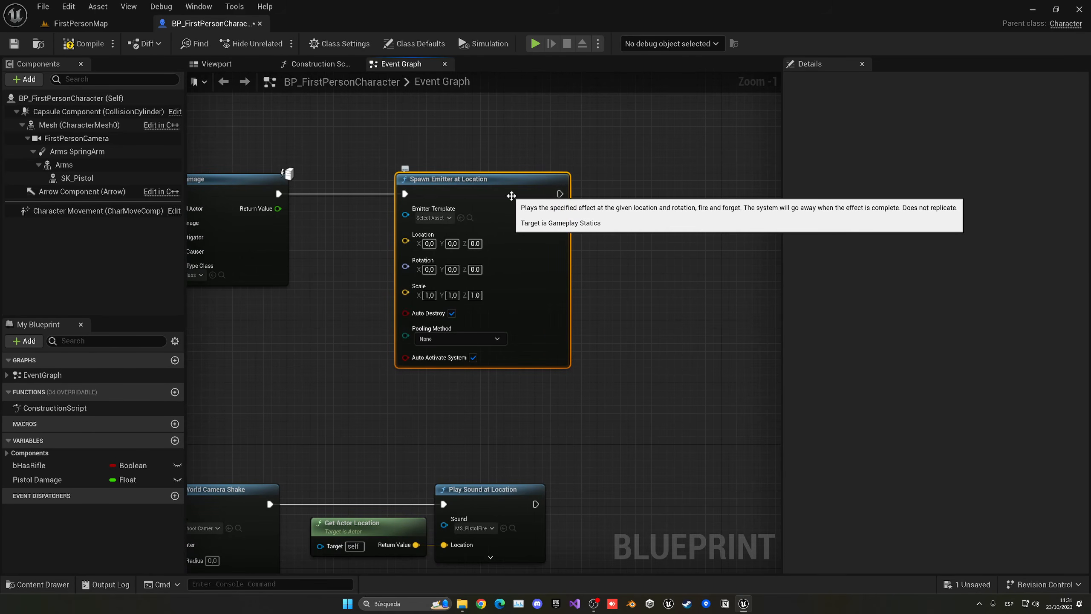
{"action": "left_click", "coordinate": [448, 218]}
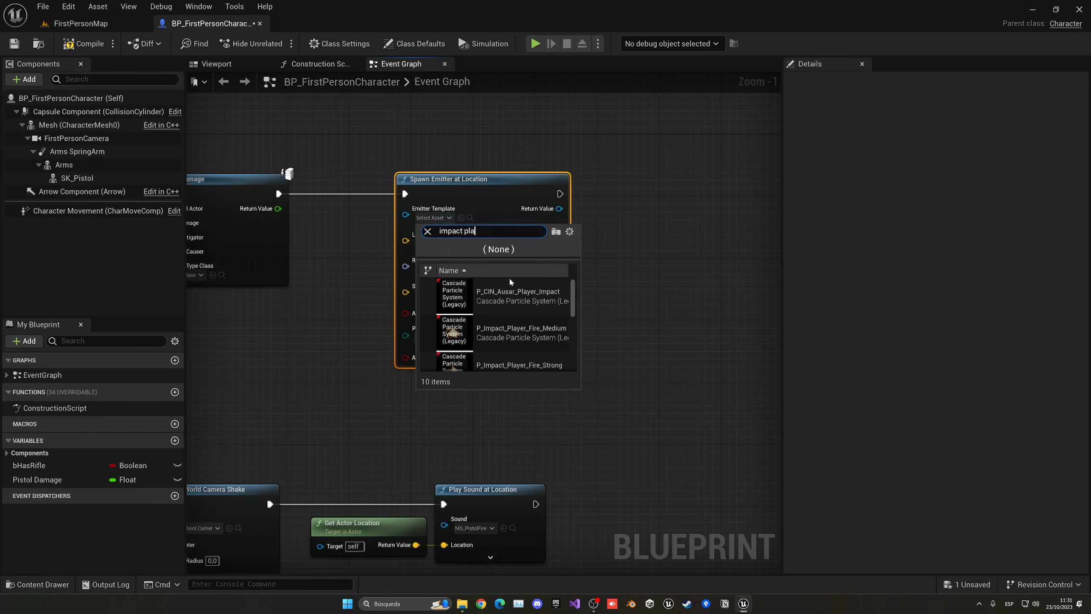
{"action": "scroll", "coordinate": [549, 335], "scroll_direction": "down", "scroll_amount": 1}
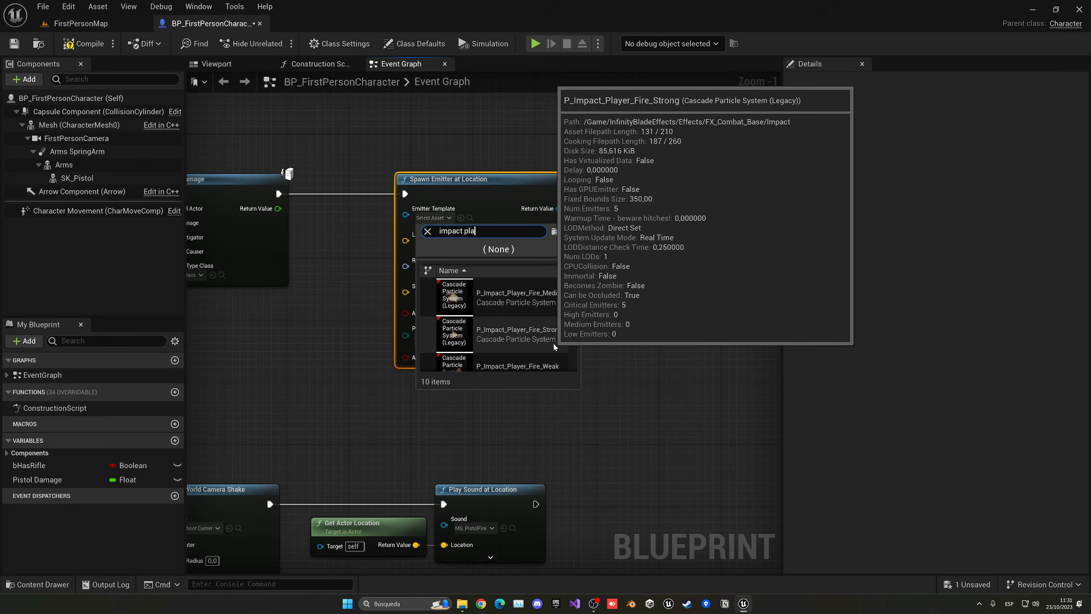
{"action": "left_click", "coordinate": [520, 363]}
Step: Feed Break Hit Result's Impact Point into the emitter's Location, with Scale 0.5 on all axes and Pooling Method Auto Release
{"action": "right_click_drag", "start_coordinate": [494, 288], "coordinate": [603, 261]}
{"action": "right_click_drag", "start_coordinate": [320, 256], "coordinate": [419, 273]}
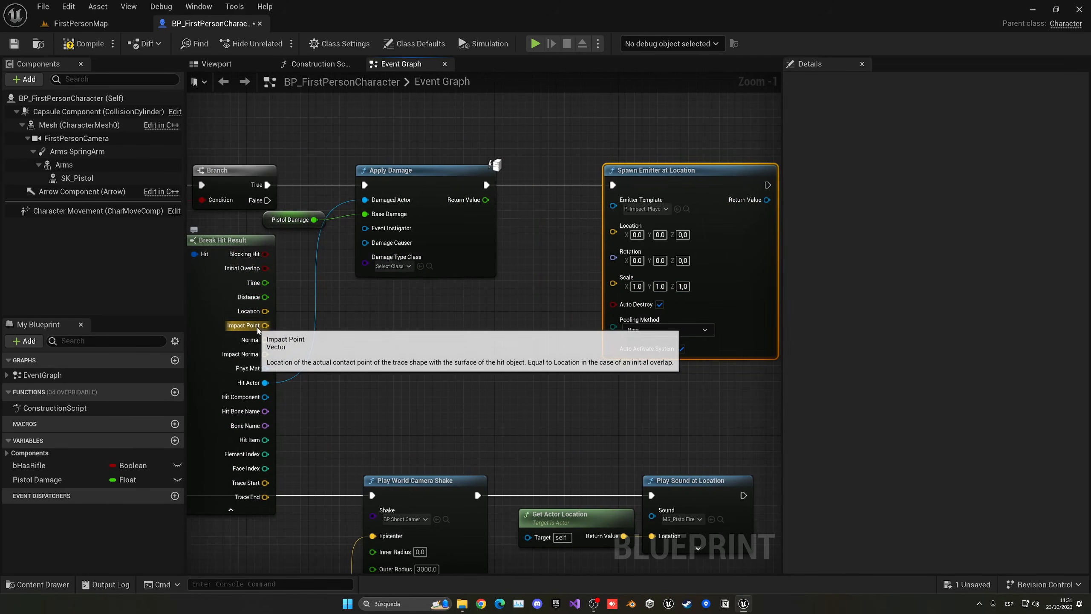
{"action": "left_click_drag", "start_coordinate": [265, 326], "coordinate": [638, 233]}
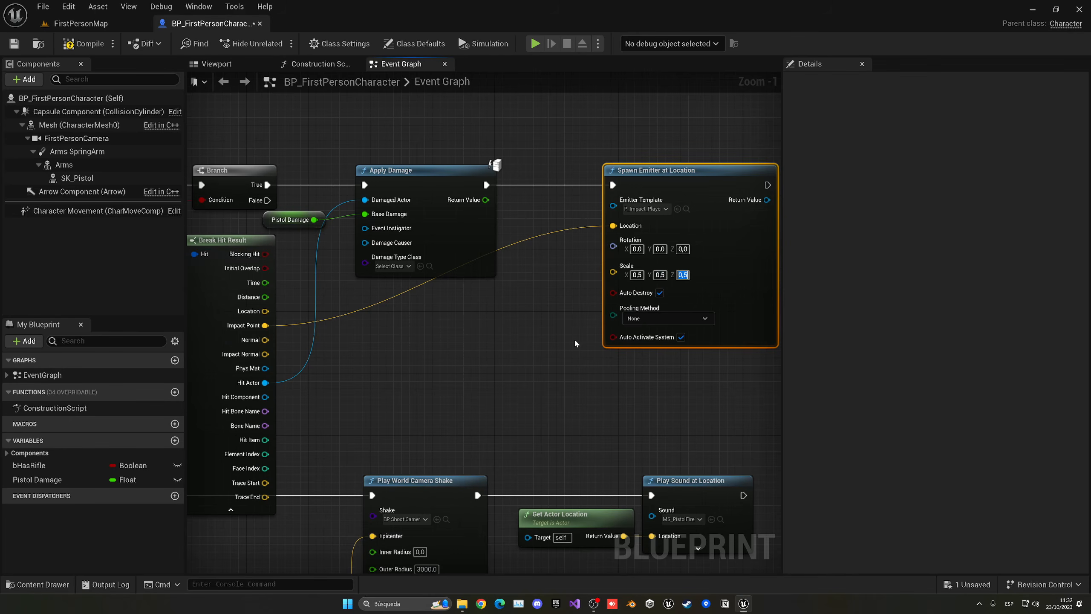
{"action": "left_click", "coordinate": [656, 322]}
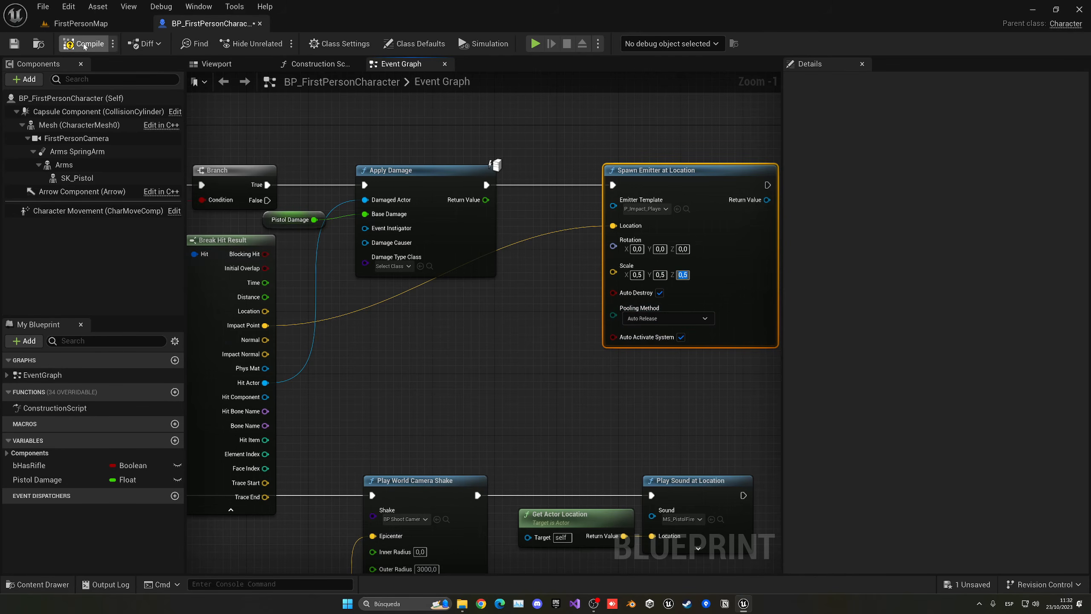
Step: Play-test FirstPersonMap and fire several shots at the dummy to check the impact effect
{"action": "left_click", "coordinate": [99, 27]}
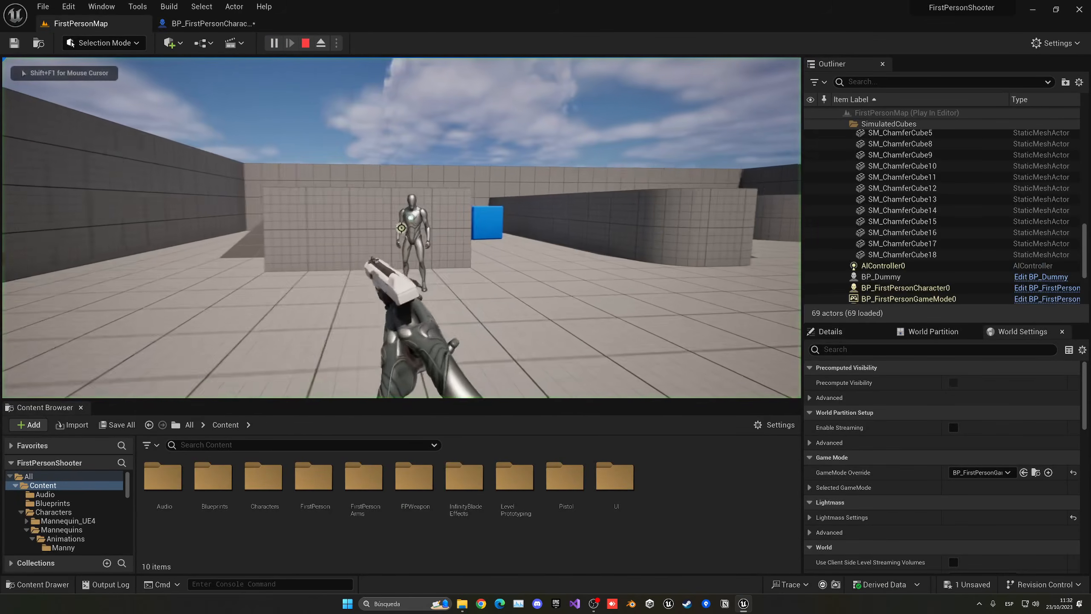
{"action": "left_click", "coordinate": [401, 227]}
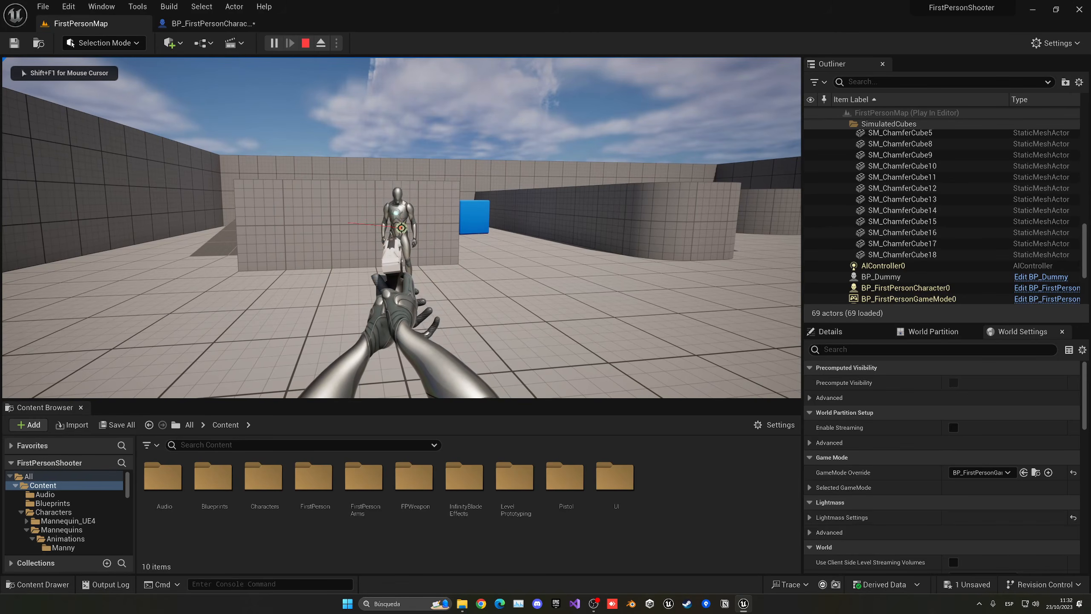
{"action": "left_click", "coordinate": [401, 228]}
{"action": "left_click", "coordinate": [401, 228]}
{"action": "left_click", "coordinate": [402, 227]}
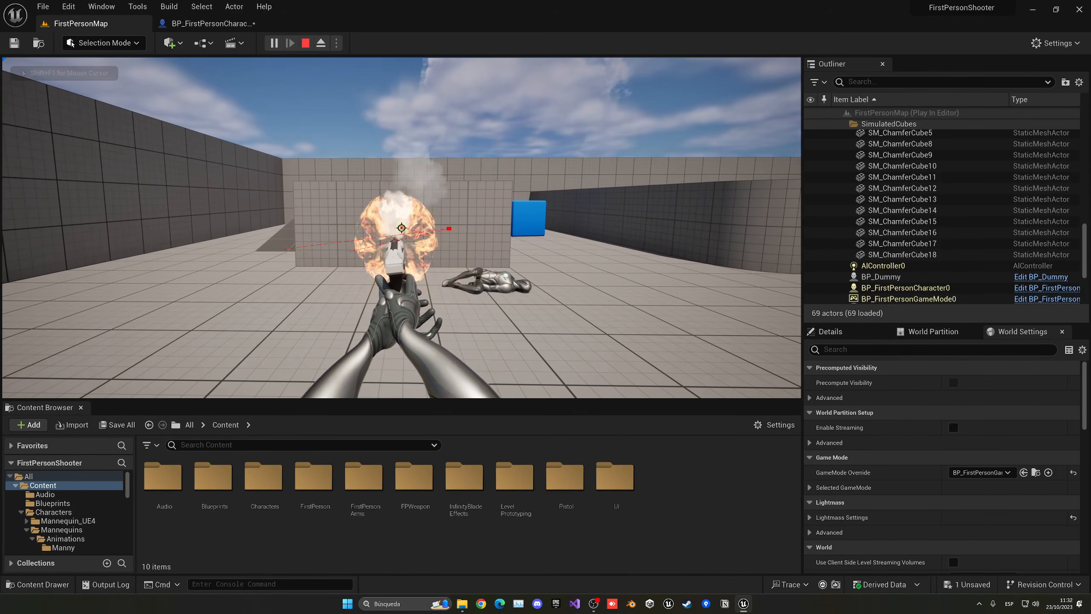
Step: Keep firing at the walls and around the fallen dummy to check the impact effect on different surfaces, and end the play test
{"action": "left_click", "coordinate": [401, 227]}
{"action": "left_click", "coordinate": [401, 228]}
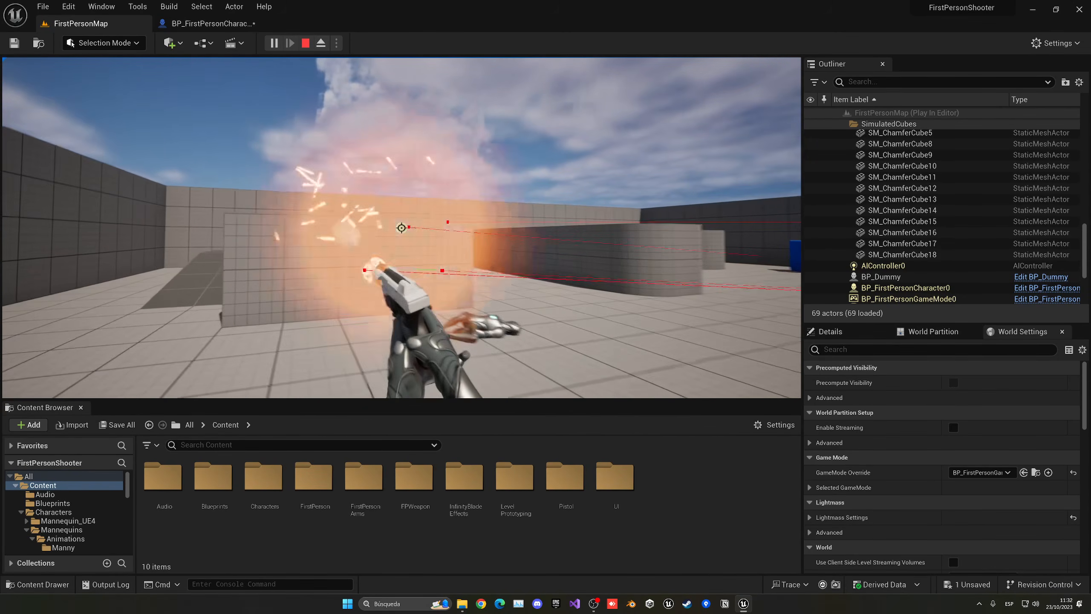
{"action": "left_click", "coordinate": [401, 228]}
{"action": "left_click", "coordinate": [401, 227]}
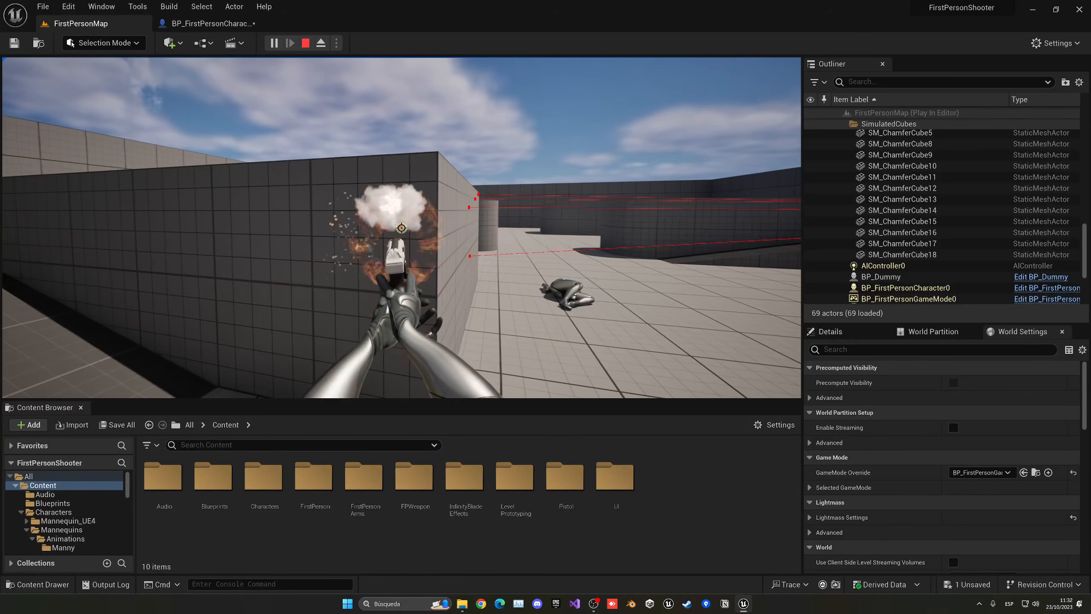
{"action": "left_click", "coordinate": [401, 227]}
{"action": "left_click", "coordinate": [401, 228]}
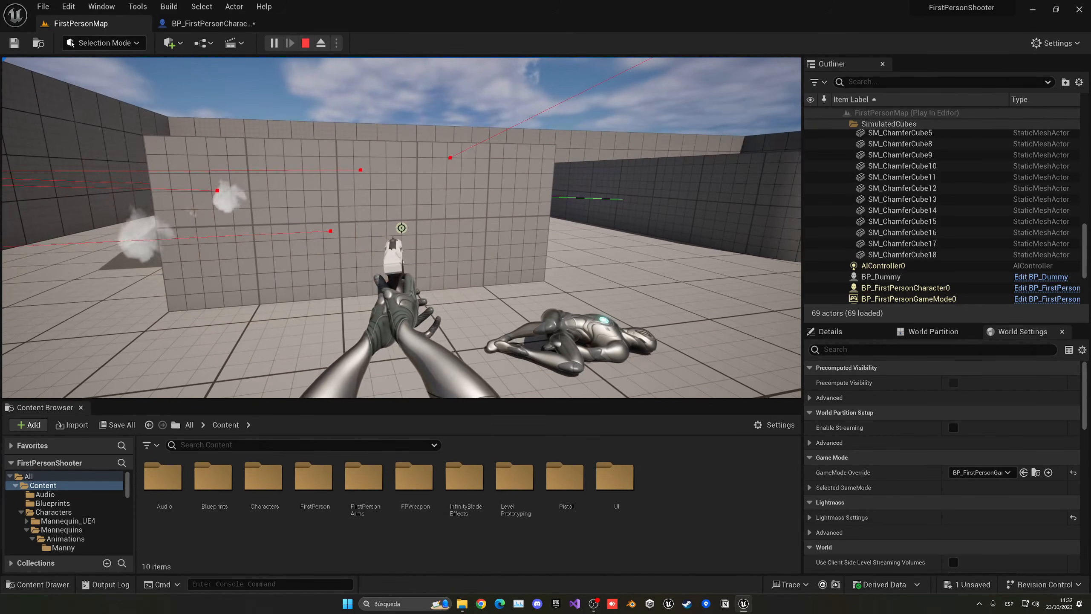
{"action": "key", "text": "Escape"}
Step: Convert Break Hit Result's Normal with a Make Rot from X node, feed it into the Spawn Emitter's Rotation, and compile the blueprint
{"action": "left_click", "coordinate": [211, 23]}
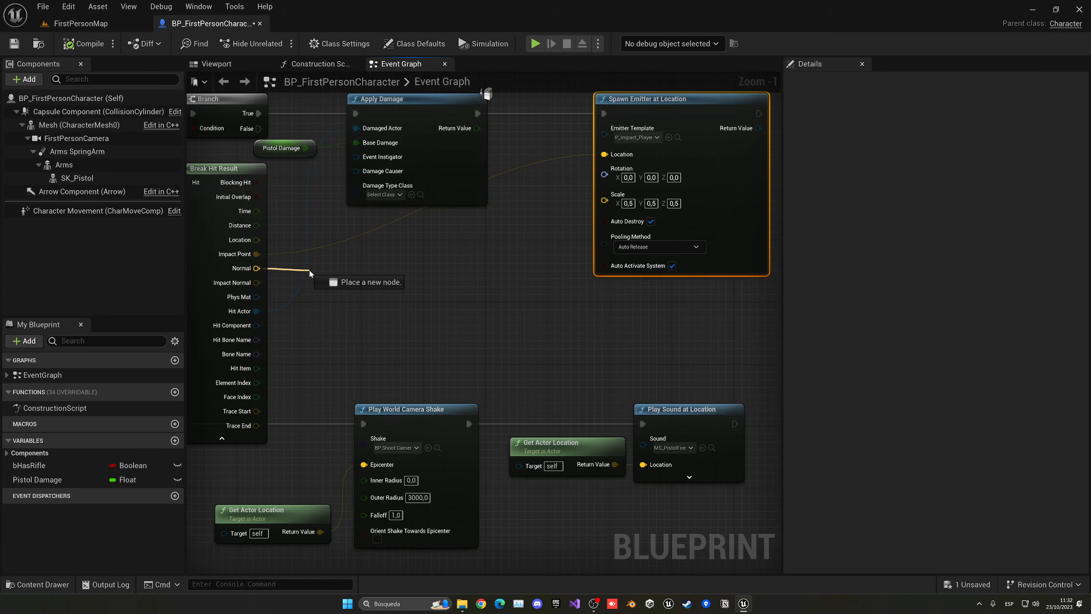
{"action": "left_click_drag", "start_coordinate": [310, 274], "coordinate": [320, 272]}
{"action": "type", "text": "f"}
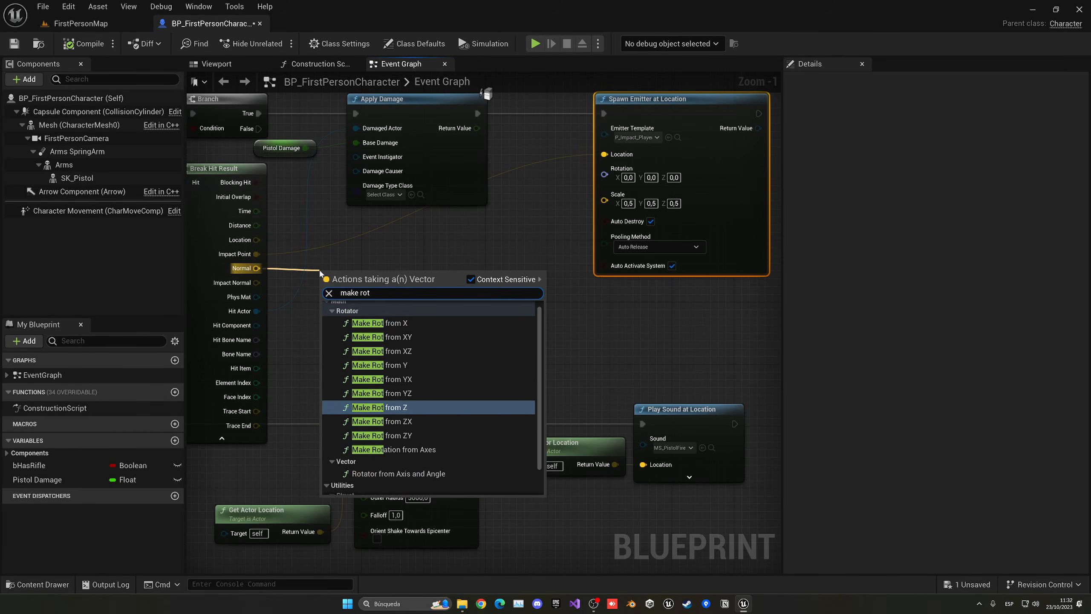
{"action": "left_click", "coordinate": [373, 324]}
{"action": "left_click_drag", "start_coordinate": [390, 283], "coordinate": [604, 174]}
{"action": "left_click", "coordinate": [89, 43]}
Step: Play-test FirstPersonMap and shoot the dummy and walls to check that the impact effect is oriented to the surface
{"action": "left_click", "coordinate": [86, 23]}
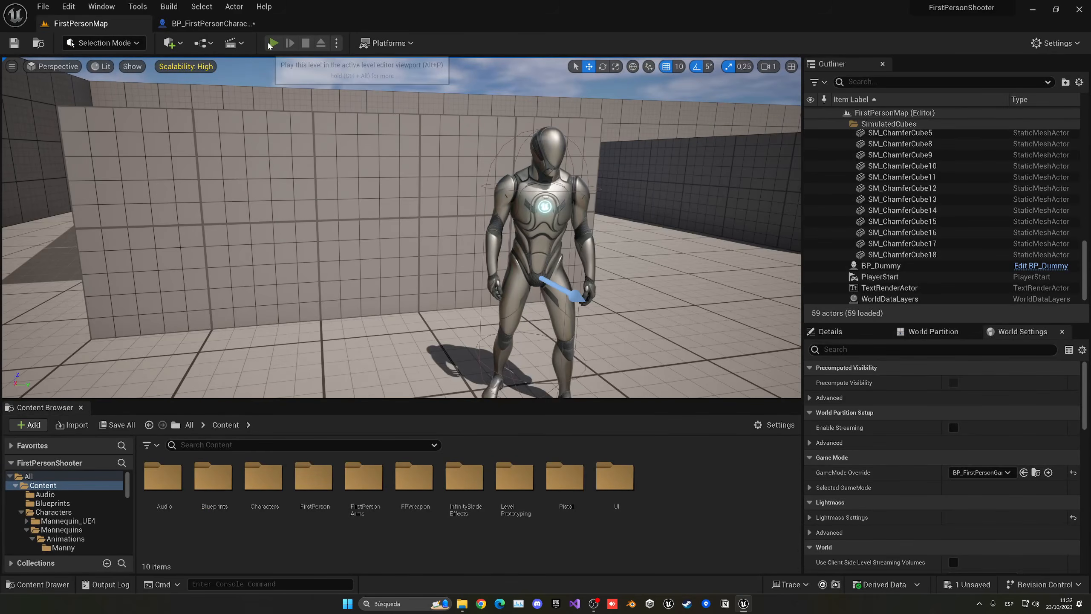
{"action": "left_click", "coordinate": [274, 43]}
{"action": "left_click", "coordinate": [401, 227]}
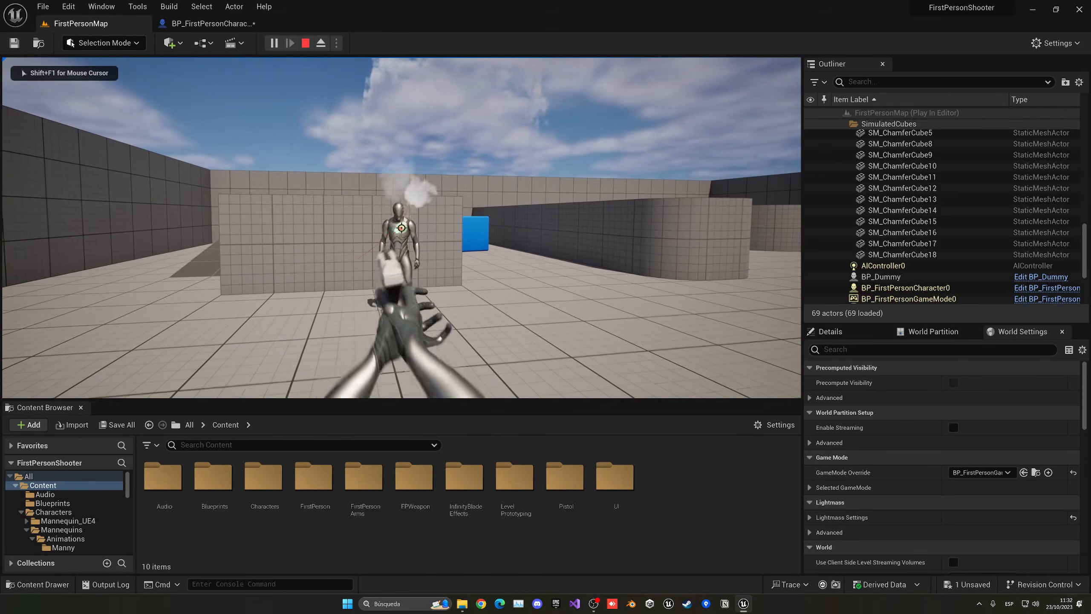
{"action": "key", "text": "a"}
{"action": "left_click", "coordinate": [401, 228]}
{"action": "left_click", "coordinate": [401, 228]}
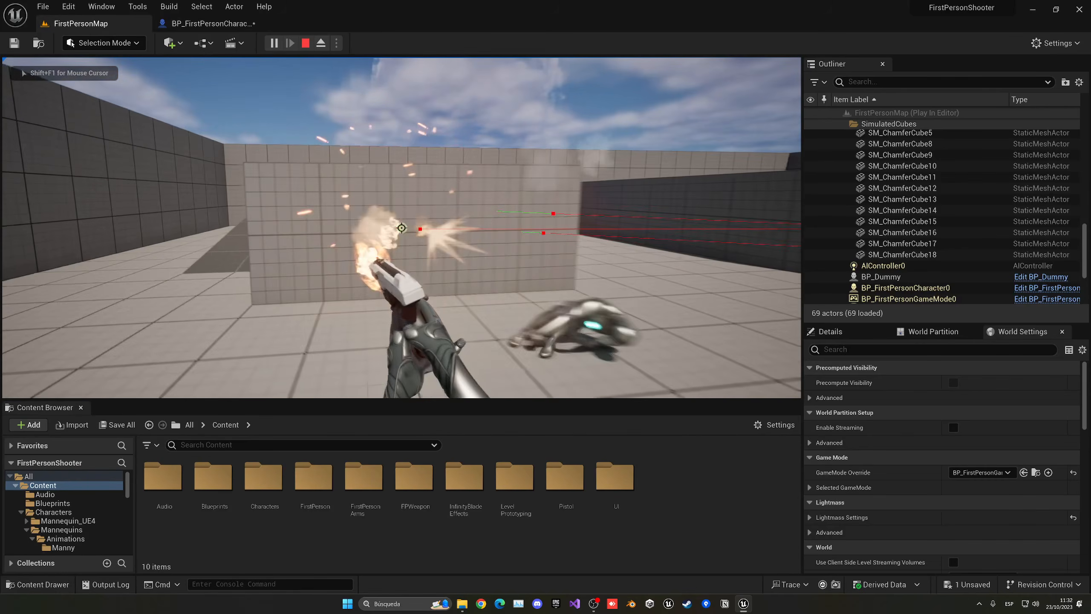
{"action": "left_click", "coordinate": [402, 227]}
{"action": "key", "text": "d"}
{"action": "left_click", "coordinate": [401, 228]}
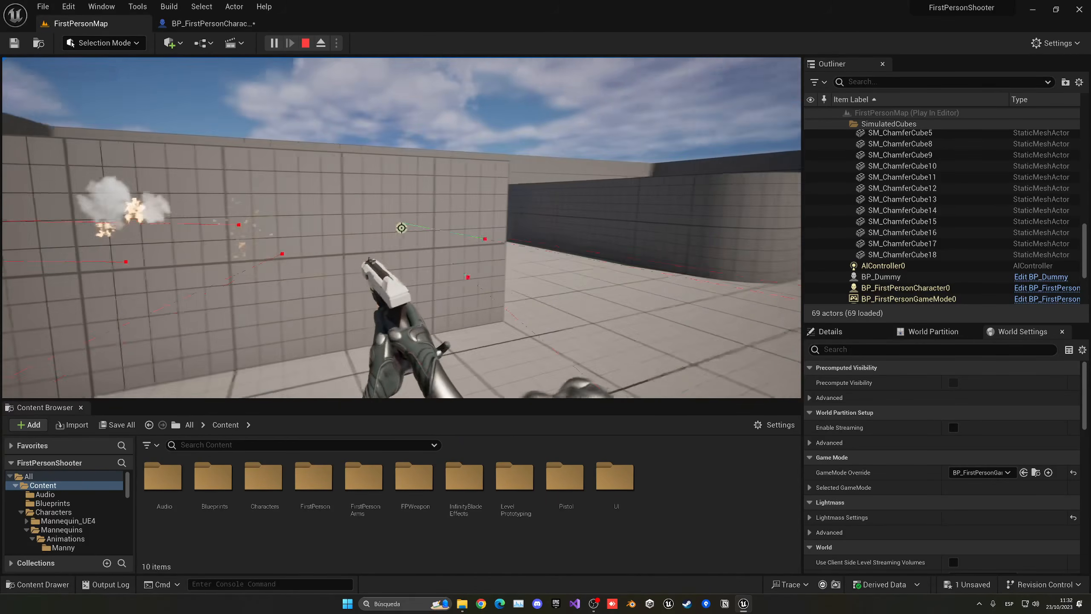
{"action": "left_click", "coordinate": [401, 227]}
{"action": "key", "text": "Escape"}
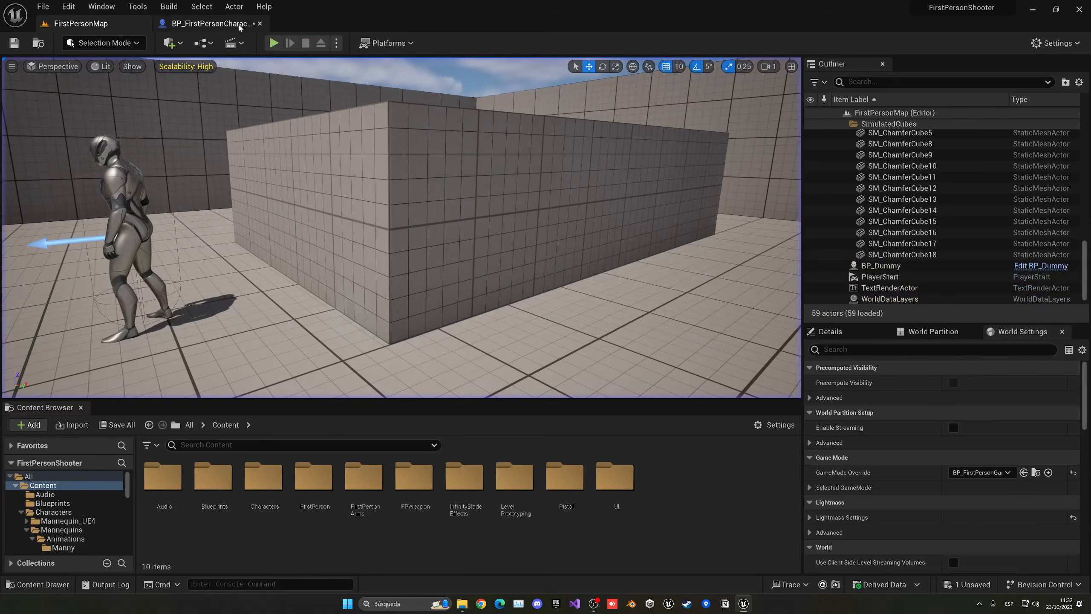
Step: Save all assets and change the Spawn Emitter at Location node's Emitter Template to P_Impact_Player_Fire_Medium
{"action": "key", "text": "ctrl+shift+s"}
{"action": "left_click", "coordinate": [236, 24]}
{"action": "left_click", "coordinate": [644, 137]}
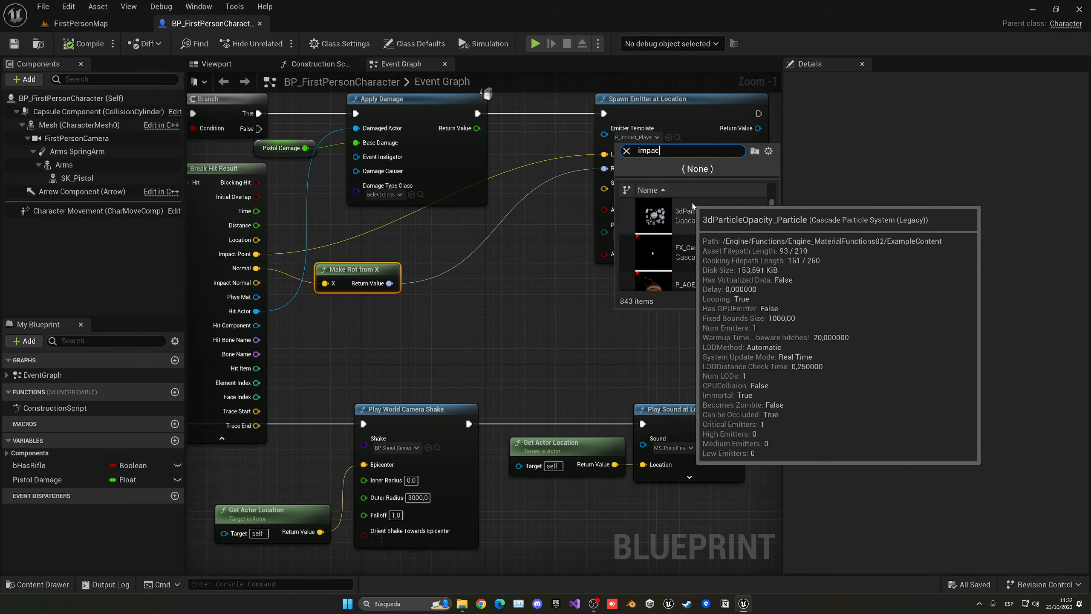
{"action": "type", "text": "impact player"}
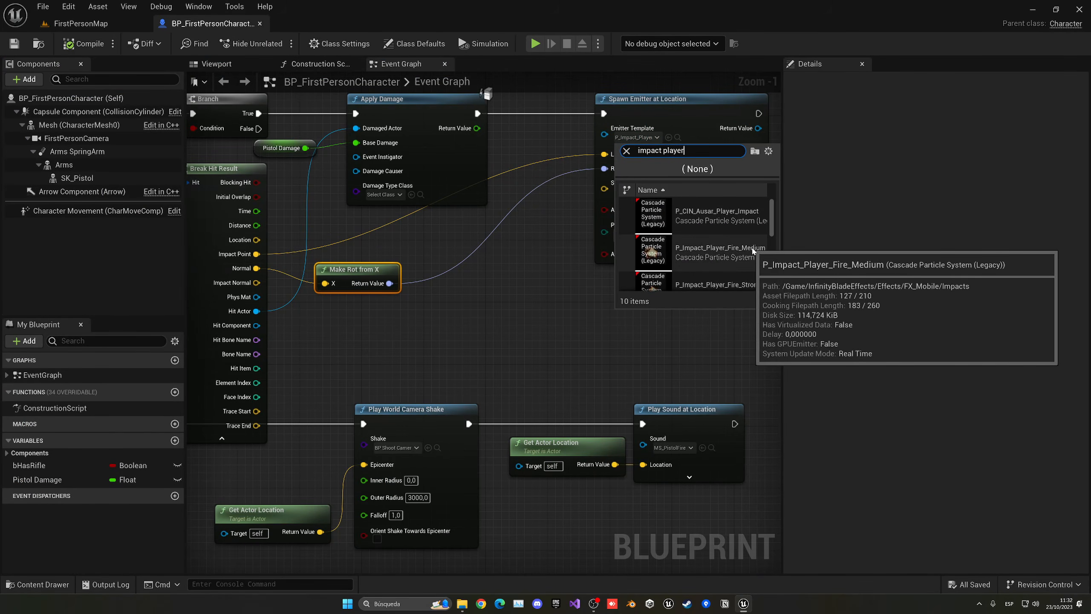
{"action": "left_click", "coordinate": [742, 240]}
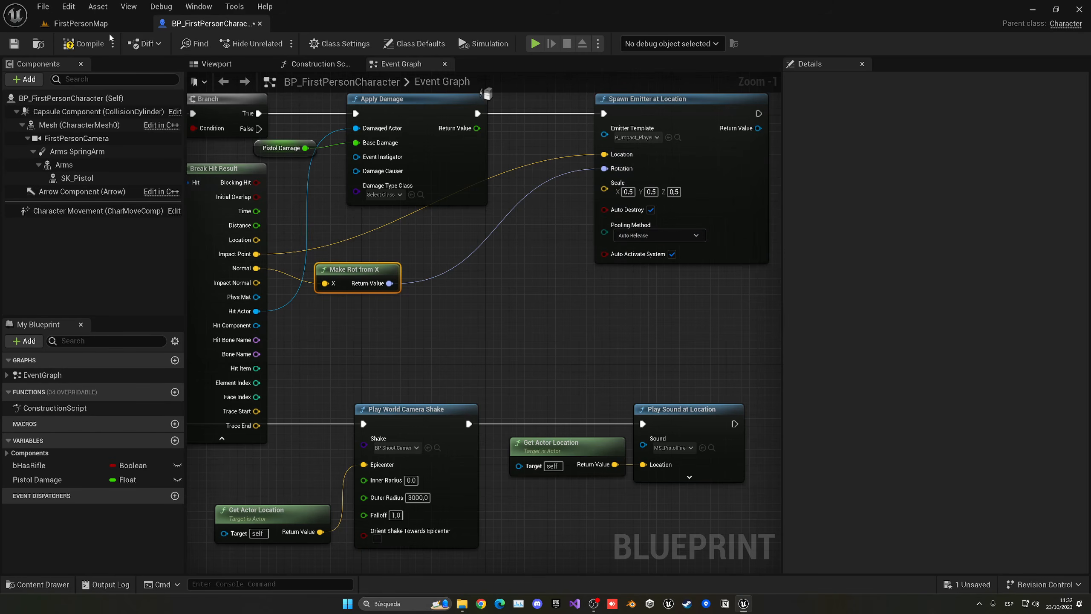
Step: Play-test FirstPersonMap with several shots at the dummy and wall to check the medium fire impact effect
{"action": "left_click", "coordinate": [81, 23]}
{"action": "left_click", "coordinate": [274, 43]}
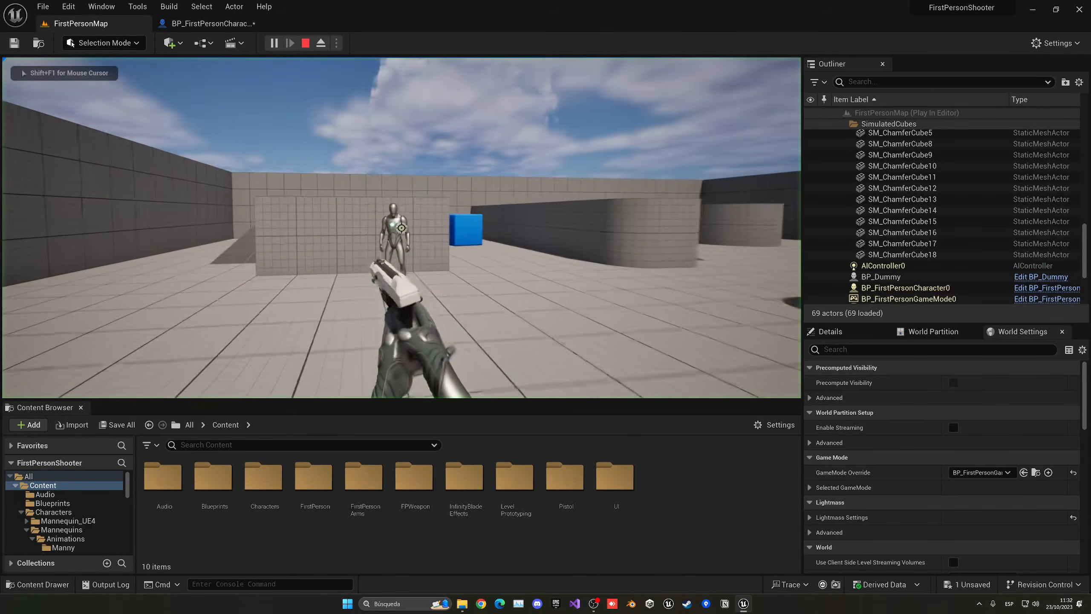
{"action": "left_click", "coordinate": [402, 227]}
{"action": "left_click", "coordinate": [401, 228]}
{"action": "left_click", "coordinate": [401, 228]}
{"action": "left_click", "coordinate": [401, 228]}
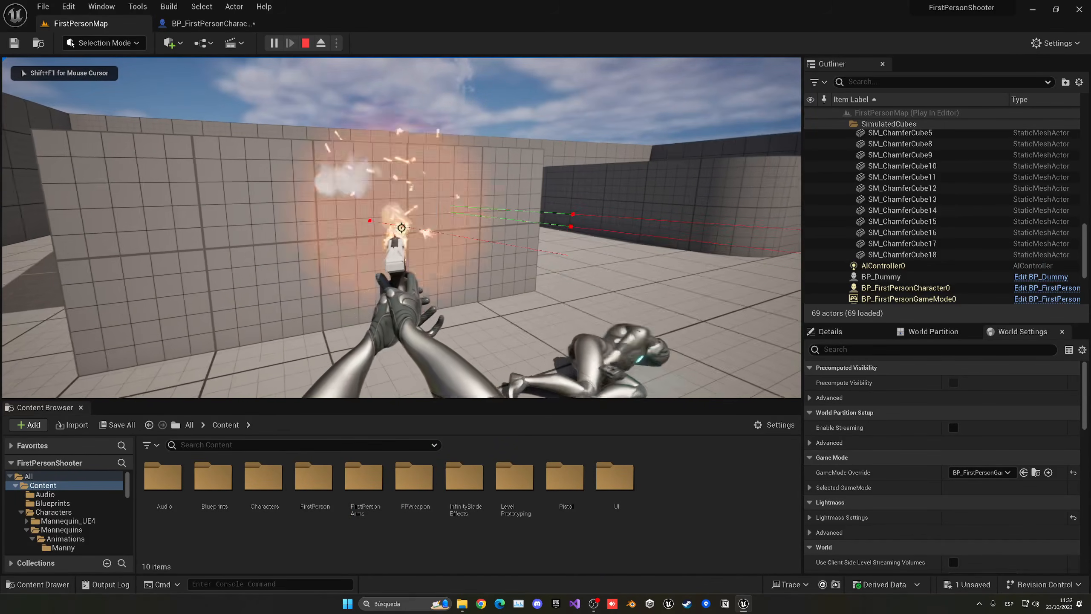
{"action": "key", "text": "Escape"}
Step: Locate P_Impact_Player_Fire_Medium in the Impacts folder from the emitter node and duplicate it, keeping the default name
{"action": "left_click", "coordinate": [196, 23]}
{"action": "right_click_drag", "start_coordinate": [595, 237], "coordinate": [491, 233]}
{"action": "left_click", "coordinate": [579, 132]}
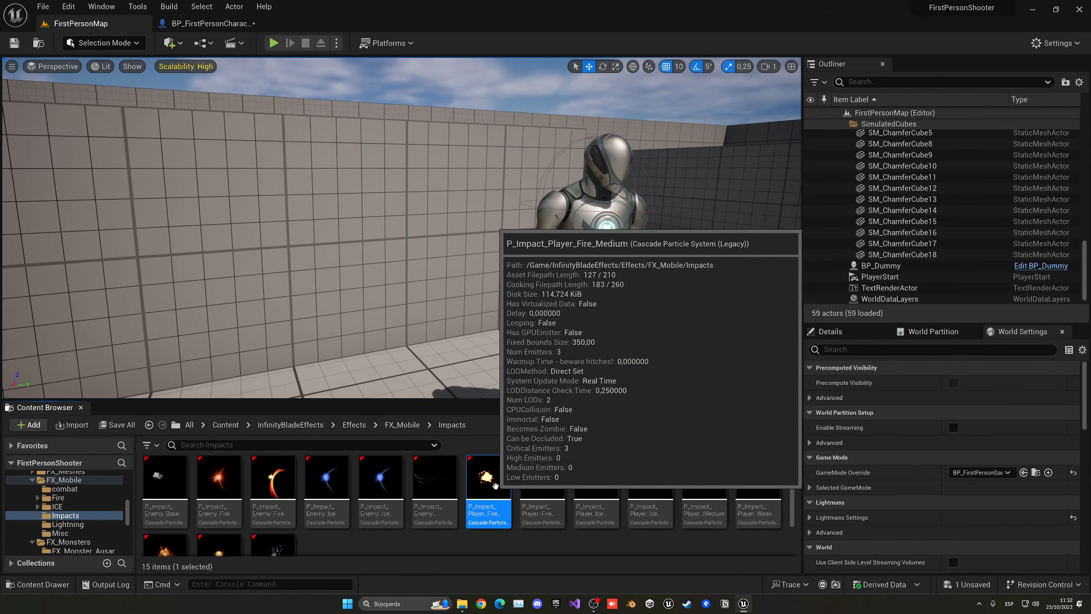
{"action": "key", "text": "ctrl+d"}
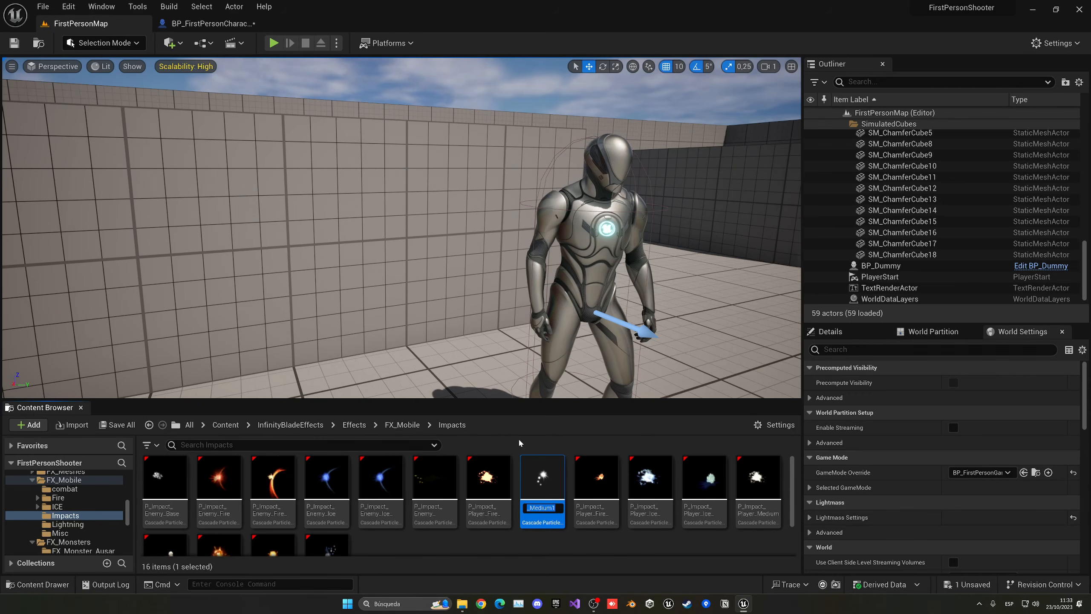
{"action": "key", "text": "Return"}
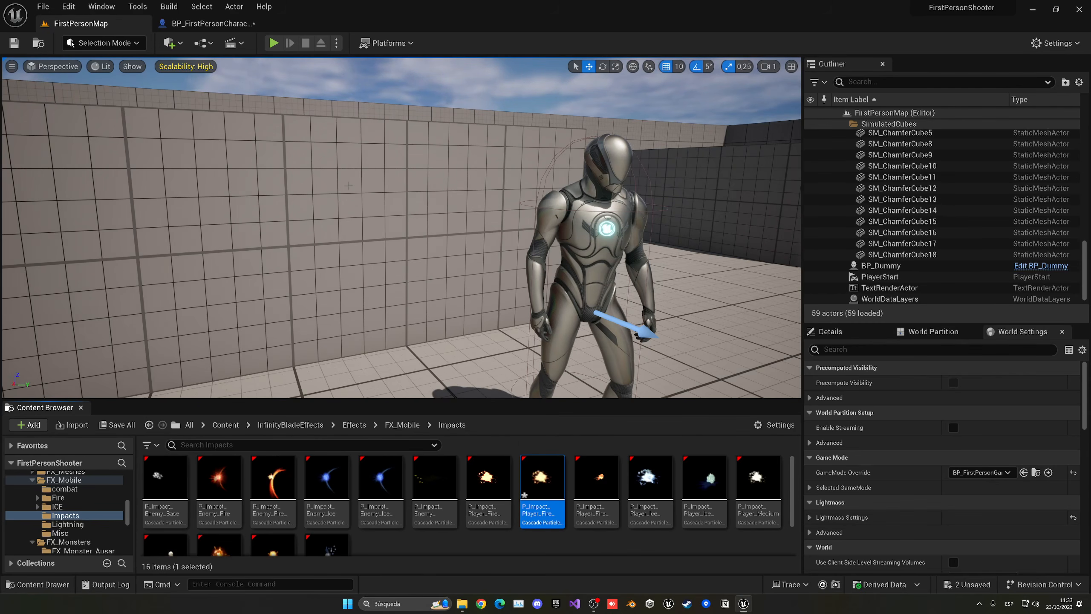
Step: Assign the duplicated particle system to the Spawn Emitter at Location node and open the duplicate for editing
{"action": "left_click", "coordinate": [210, 23]}
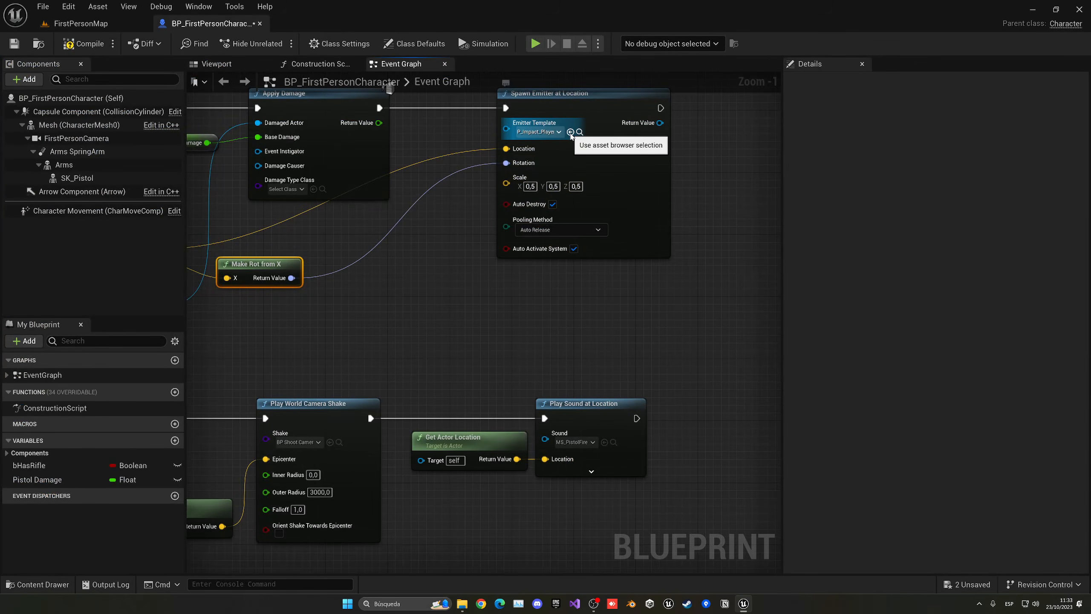
{"action": "left_click", "coordinate": [570, 136]}
{"action": "left_click", "coordinate": [126, 24]}
{"action": "double_click", "coordinate": [558, 479]}
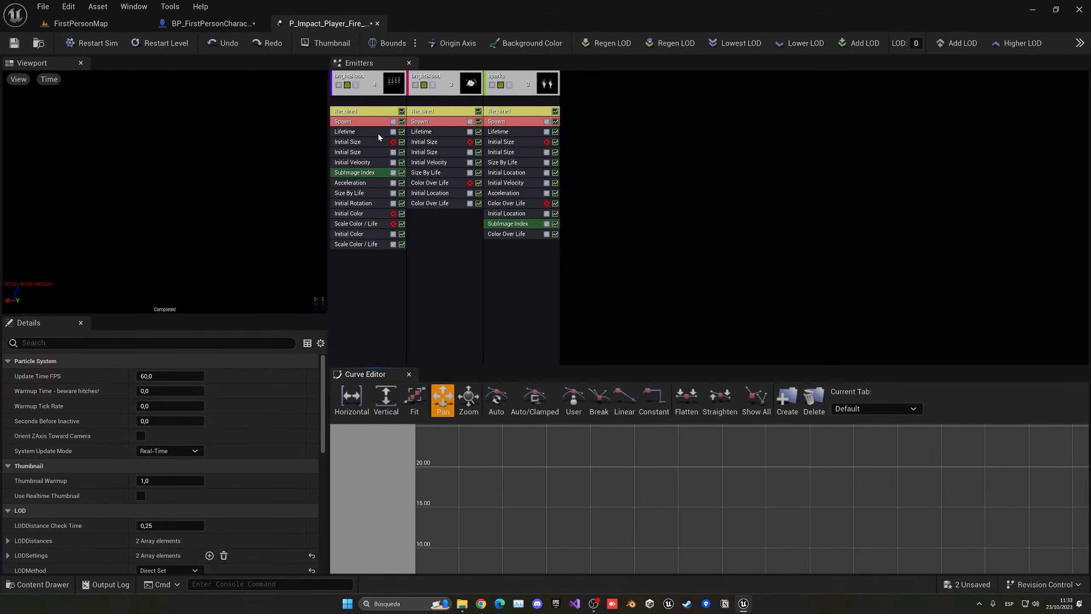
Step: Set the first emitter's first Scale Color / Life colour point to a pinkish red, about R 4.0, G 0.0, B 0.26
{"action": "left_click", "coordinate": [362, 224]}
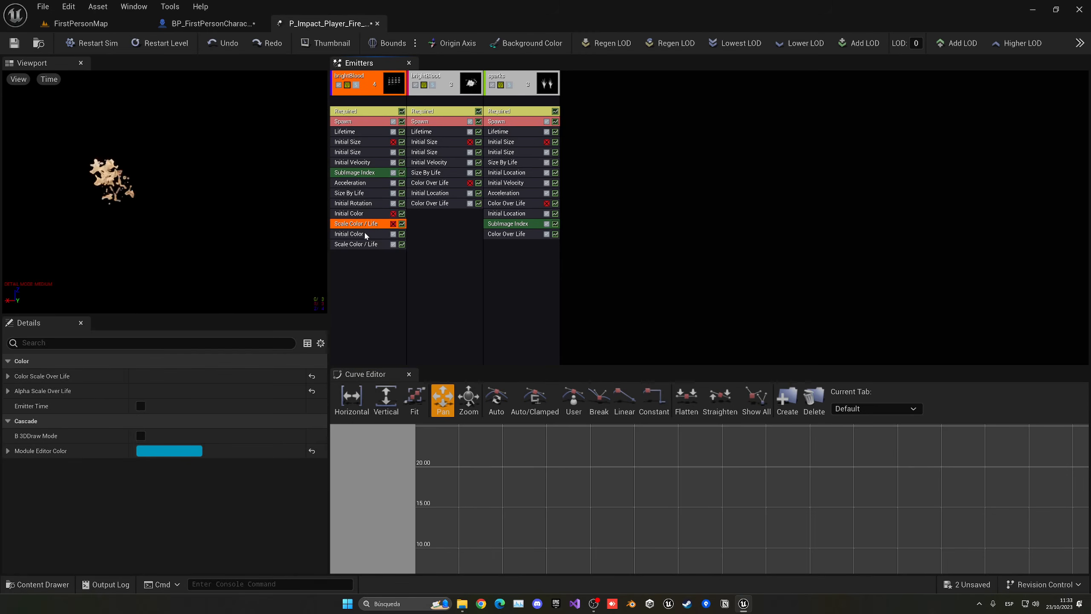
{"action": "left_click", "coordinate": [8, 376]}
{"action": "left_click", "coordinate": [16, 390]}
{"action": "left_click", "coordinate": [25, 406]}
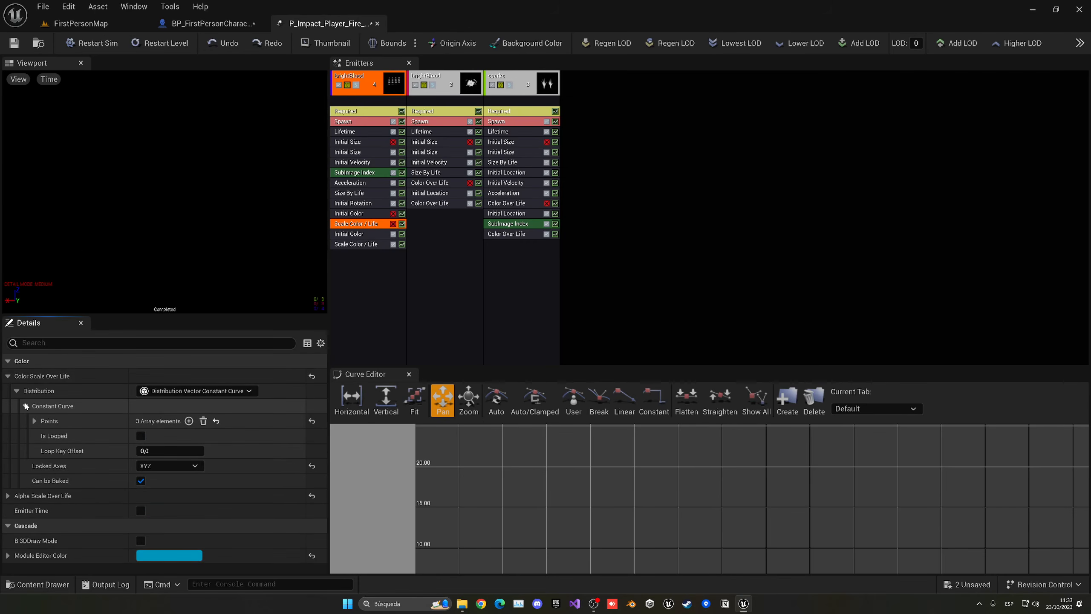
{"action": "left_click", "coordinate": [35, 420]}
{"action": "left_click", "coordinate": [44, 436]}
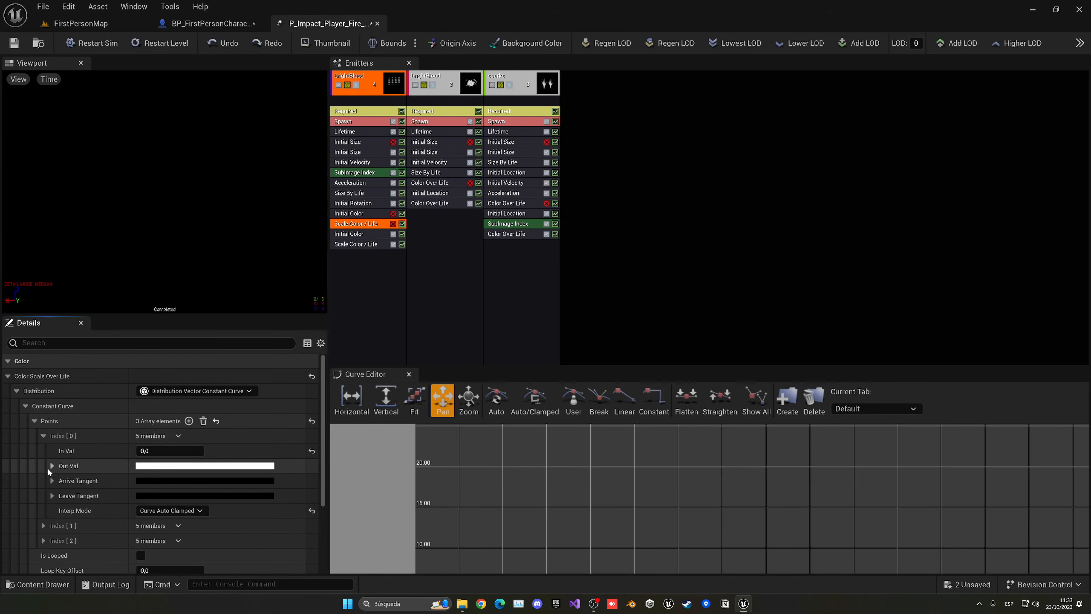
{"action": "left_click", "coordinate": [145, 467]}
{"action": "left_click_drag", "start_coordinate": [214, 461], "coordinate": [311, 456]}
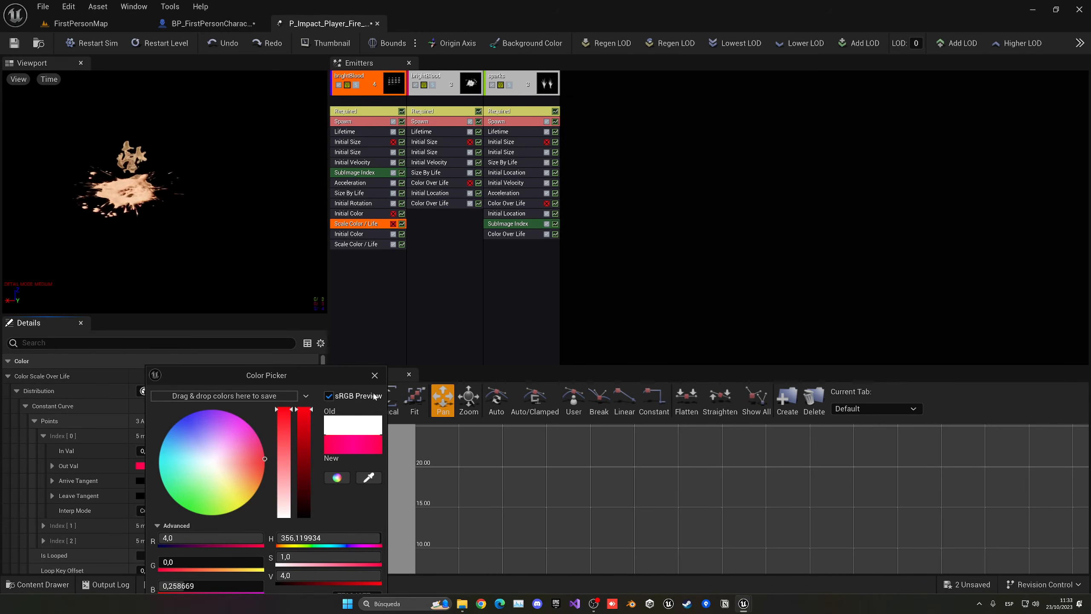
{"action": "left_click", "coordinate": [375, 375]}
{"action": "left_click", "coordinate": [438, 124]}
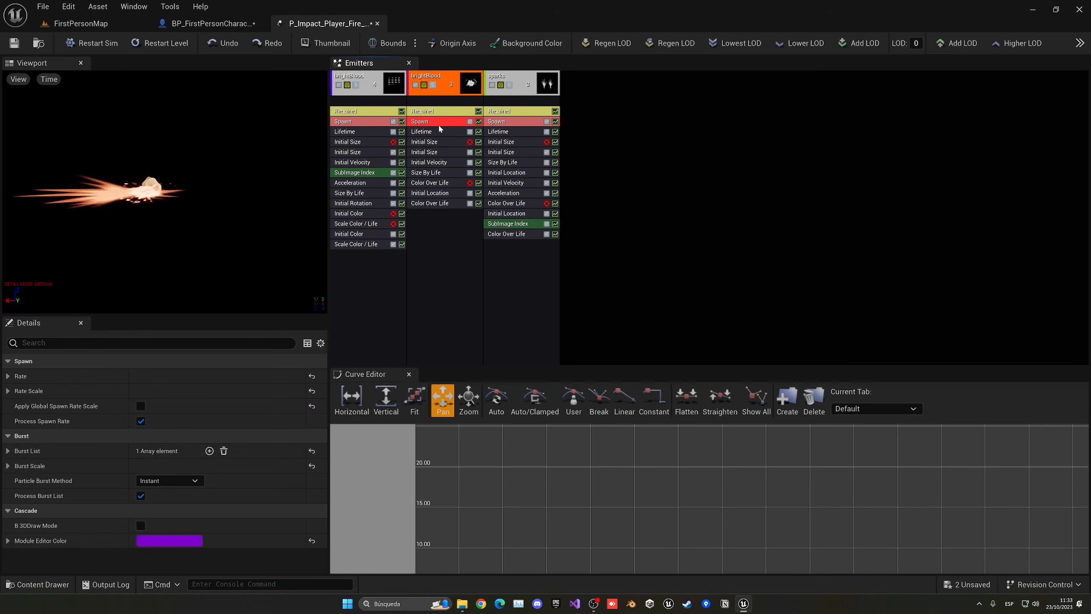
{"action": "left_click", "coordinate": [440, 132]}
{"action": "left_click", "coordinate": [440, 98]}
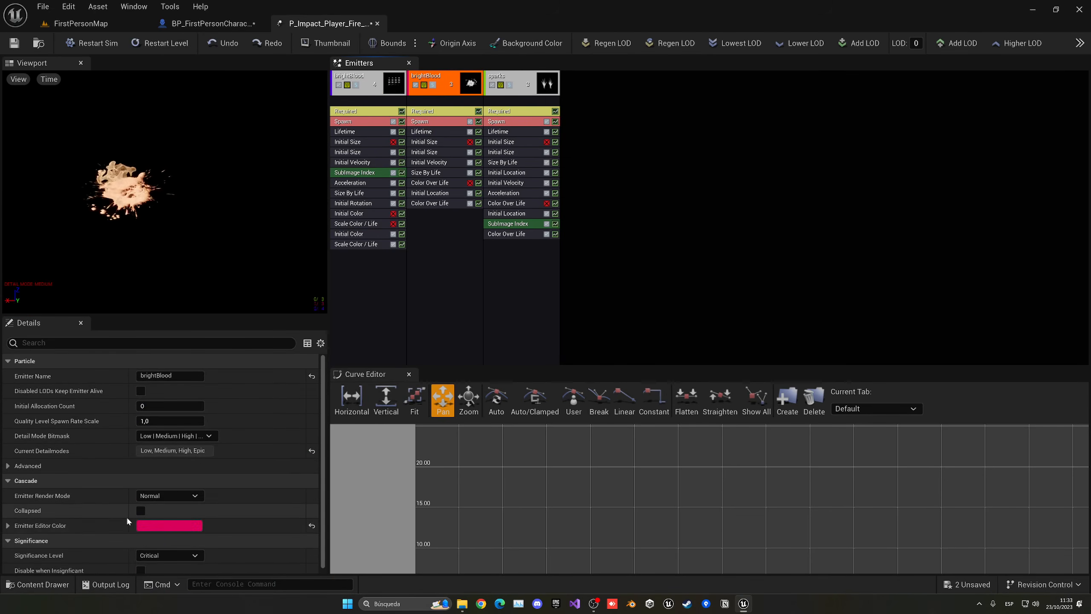
{"action": "left_click", "coordinate": [436, 132]}
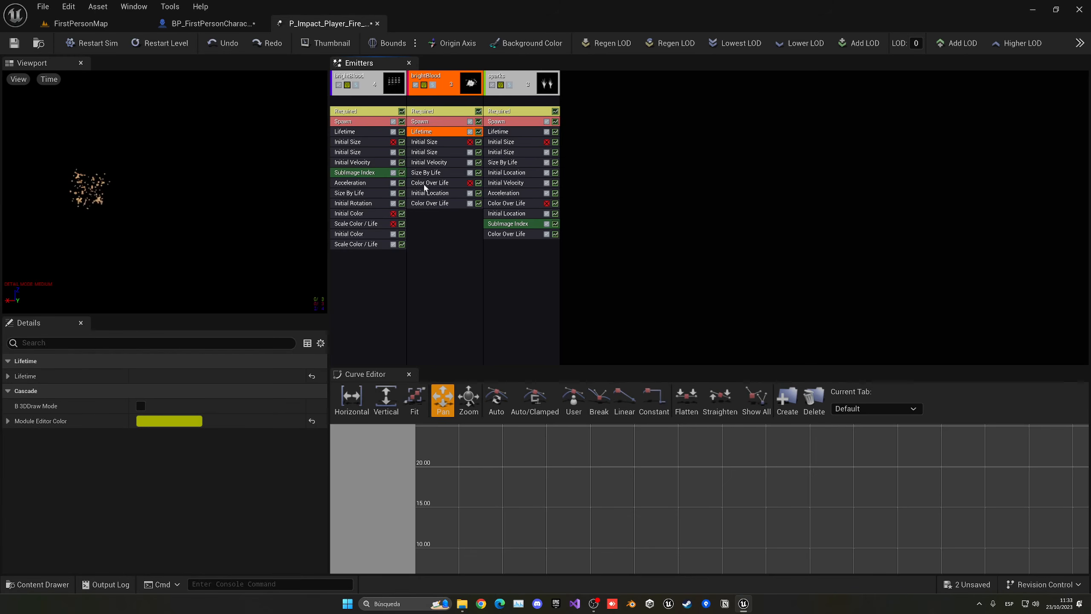
Step: Set point 0 of the second brightBlood emitter's Color Over Life to light red, about R 4.0, G 0.97, B 0.63
{"action": "left_click", "coordinate": [428, 183]}
{"action": "left_click", "coordinate": [8, 376]}
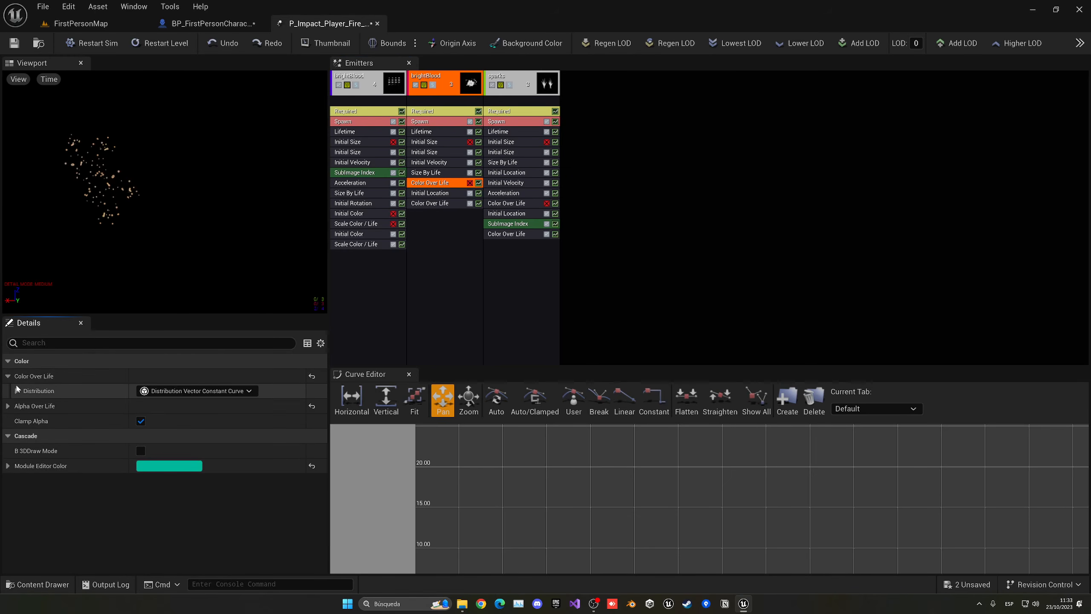
{"action": "left_click", "coordinate": [16, 390]}
{"action": "left_click", "coordinate": [25, 406]}
{"action": "left_click", "coordinate": [34, 420]}
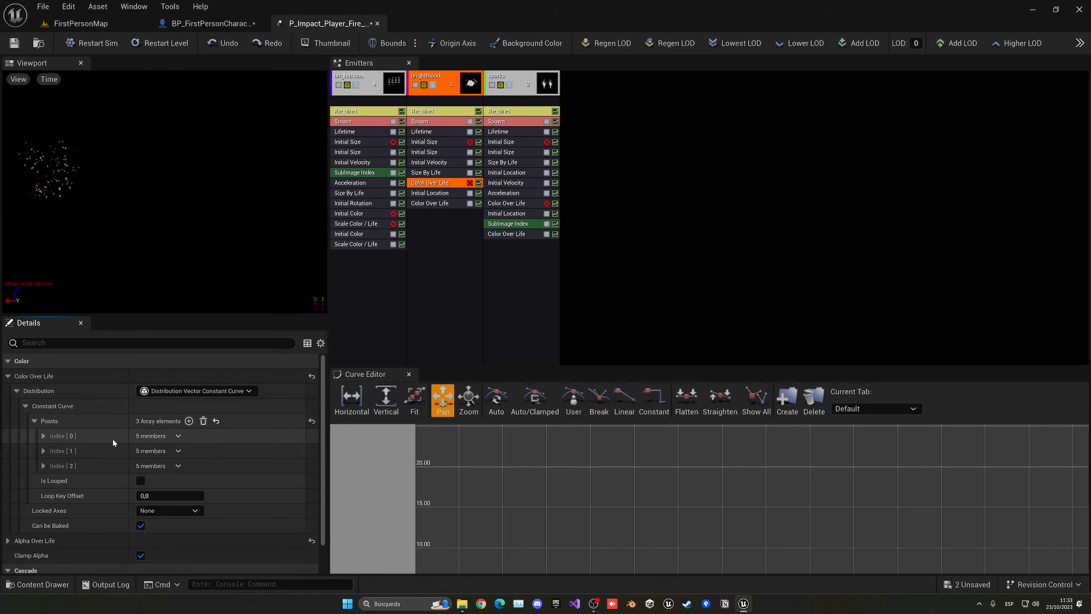
{"action": "left_click", "coordinate": [50, 437]}
{"action": "left_click", "coordinate": [146, 465]}
{"action": "left_click", "coordinate": [269, 467]}
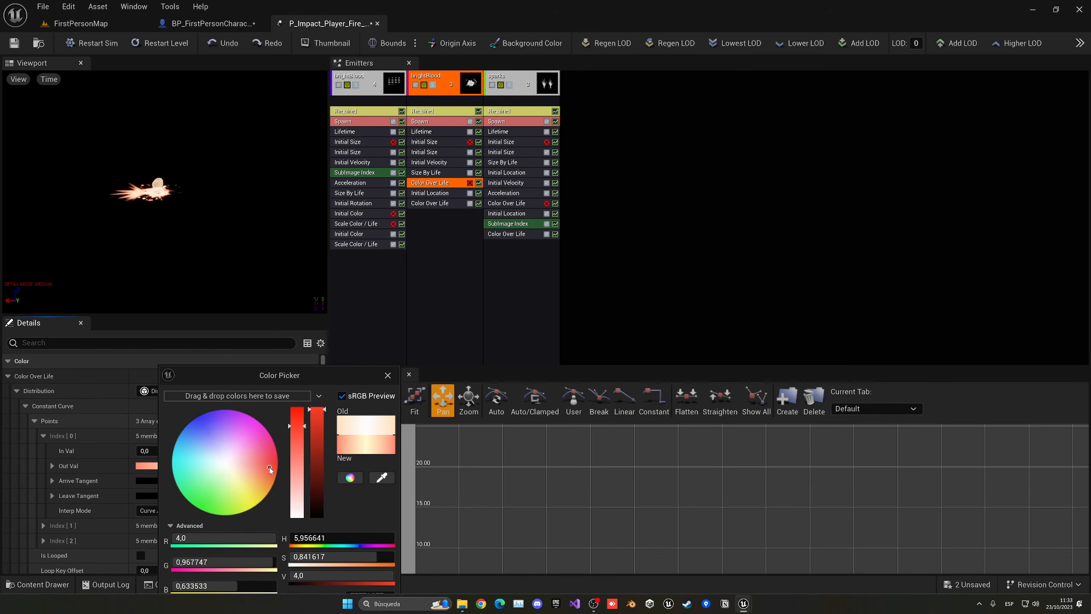
{"action": "left_click_drag", "start_coordinate": [269, 467], "coordinate": [269, 467]}
{"action": "left_click", "coordinate": [387, 375]}
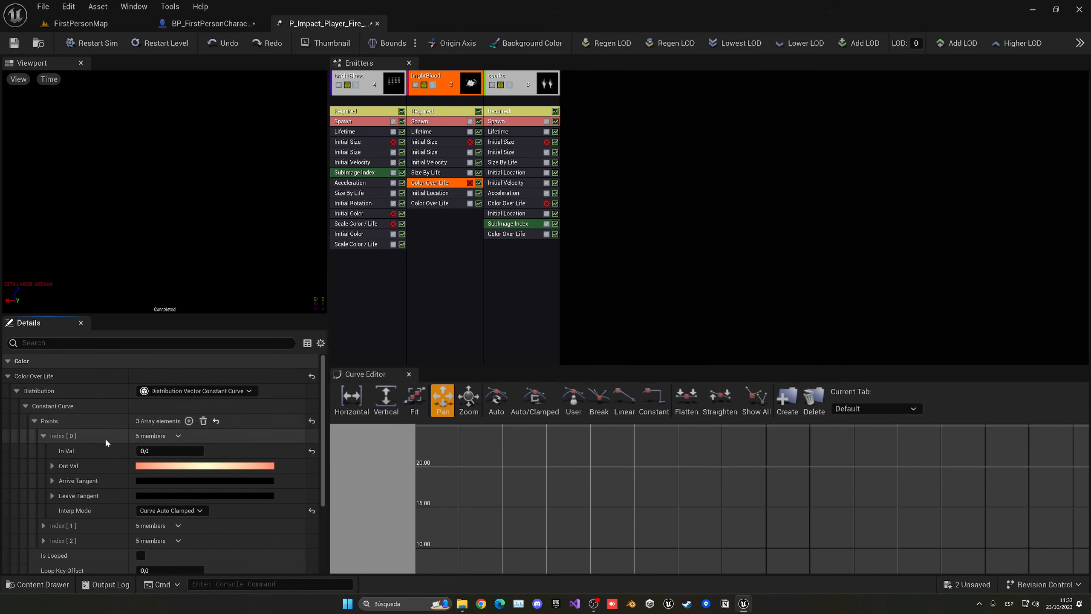
Step: Set point 1 of that Color Over Life curve to red, about R 1.0, G 0.09, B 0.16
{"action": "left_click", "coordinate": [43, 436]}
{"action": "left_click", "coordinate": [43, 451]}
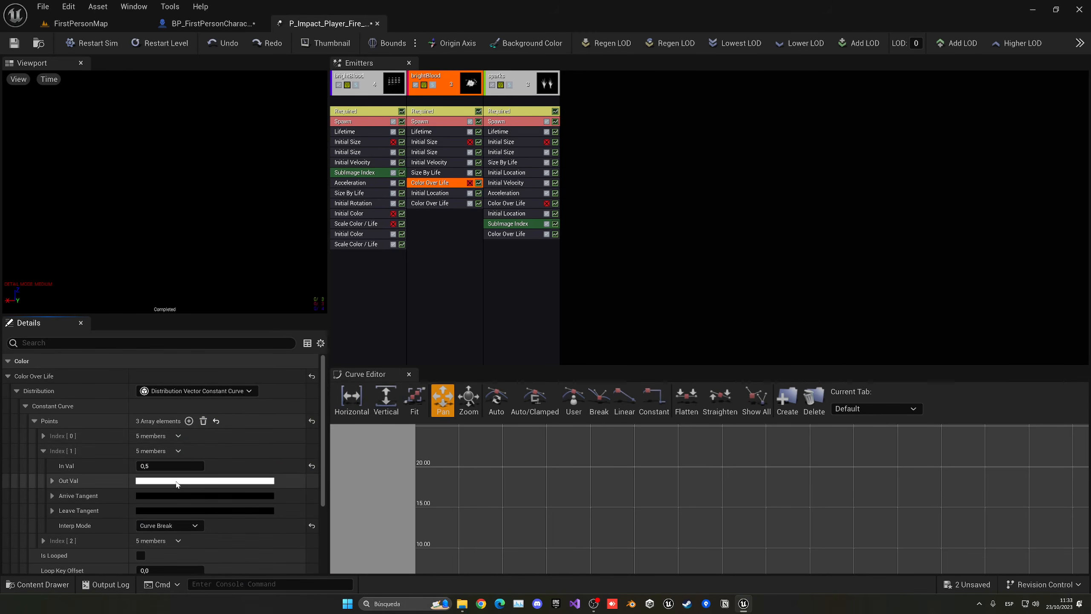
{"action": "left_click", "coordinate": [155, 480]}
{"action": "left_click_drag", "start_coordinate": [256, 456], "coordinate": [310, 456]}
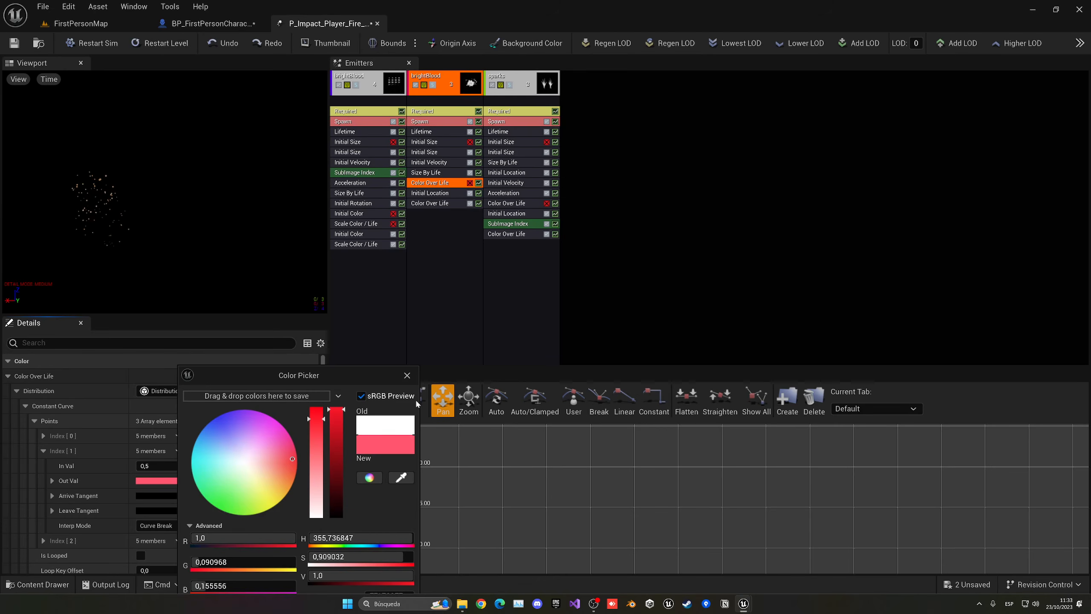
{"action": "left_click", "coordinate": [407, 375]}
Step: Set point 2 of the same Color Over Life curve to dark red, about R 0.5, G 0.07, B 0.09
{"action": "left_click", "coordinate": [43, 451]}
{"action": "left_click", "coordinate": [44, 465]}
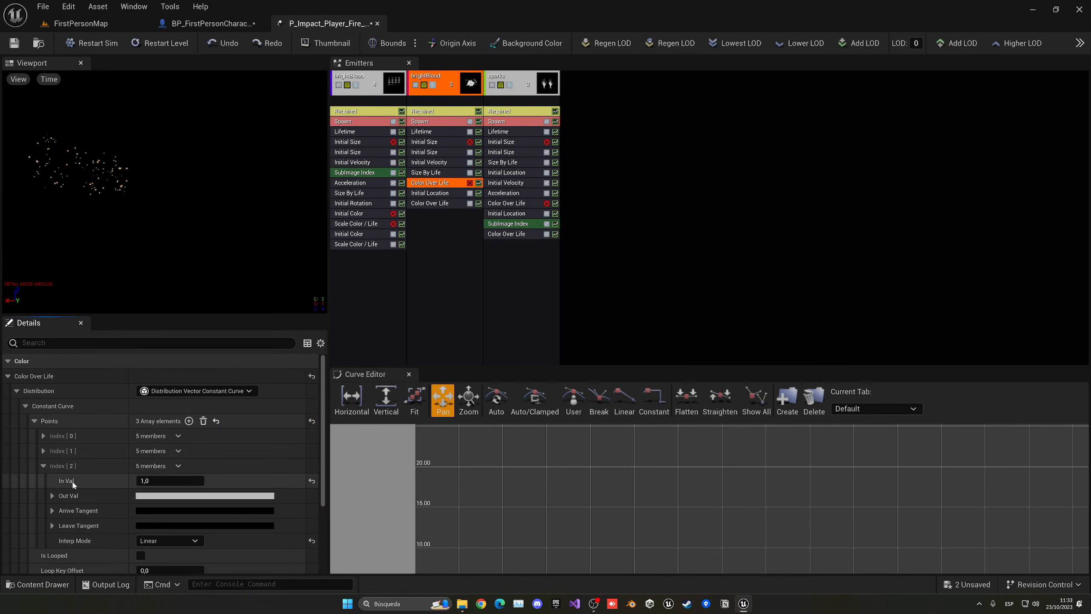
{"action": "left_click", "coordinate": [163, 496]}
{"action": "left_click", "coordinate": [252, 459]}
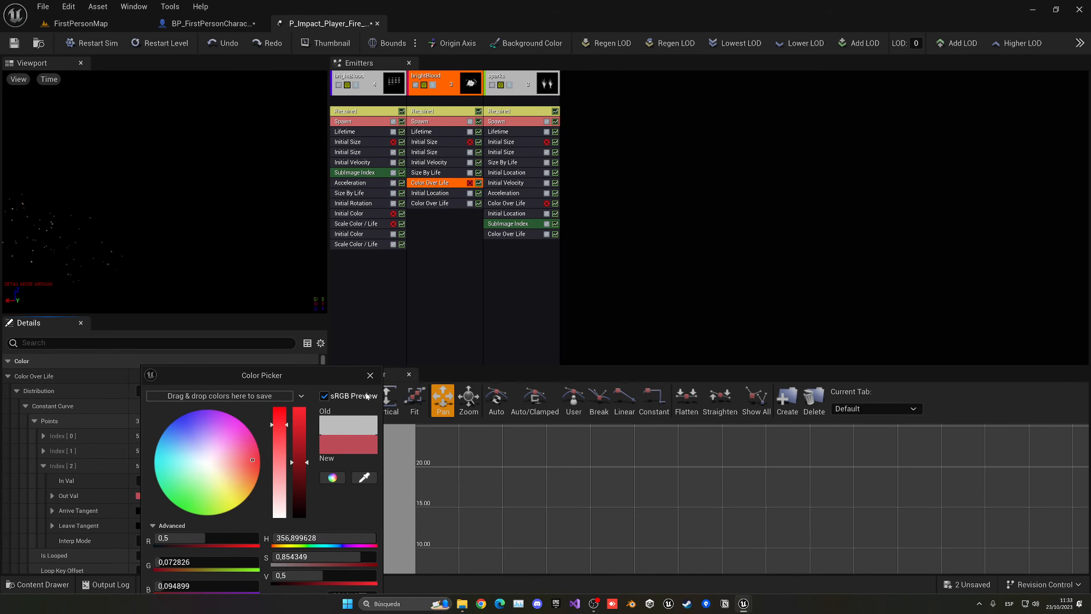
Step: Set point 0 of the sparks emitter's Color Over Life curve to orange-red, about R 8.0, G 0.53, B 0.27
{"action": "left_click", "coordinate": [371, 376]}
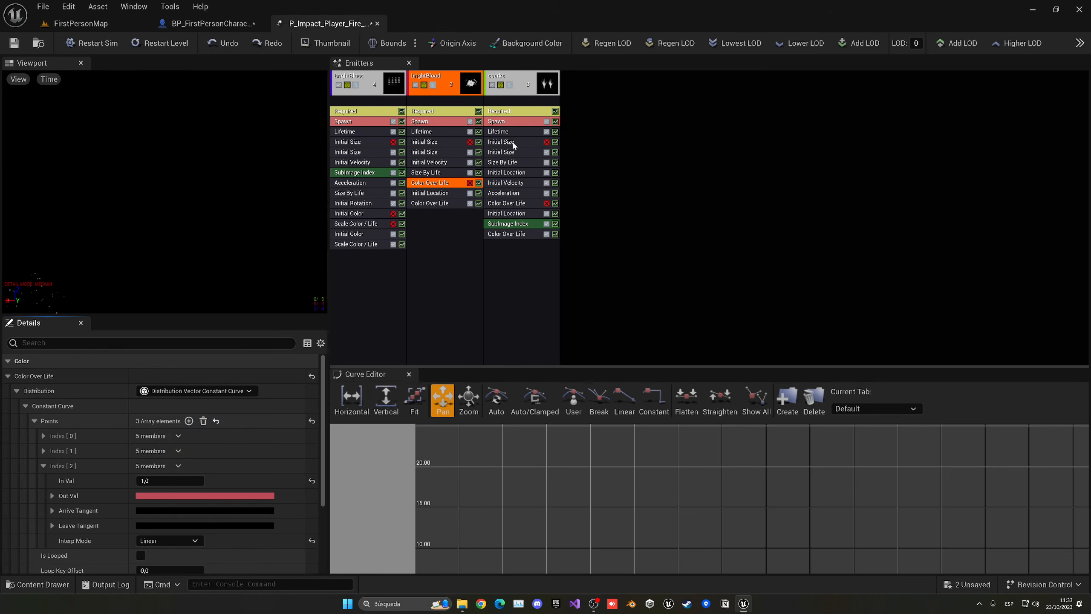
{"action": "left_click", "coordinate": [507, 211]}
{"action": "left_click", "coordinate": [507, 204]}
{"action": "left_click", "coordinate": [168, 466]}
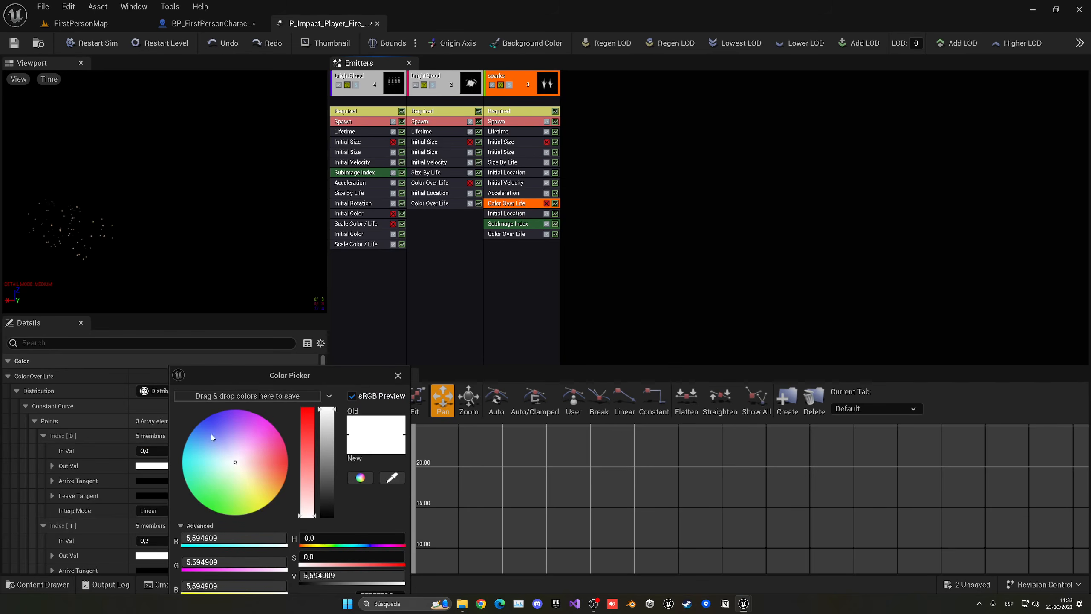
{"action": "left_click", "coordinate": [286, 465]}
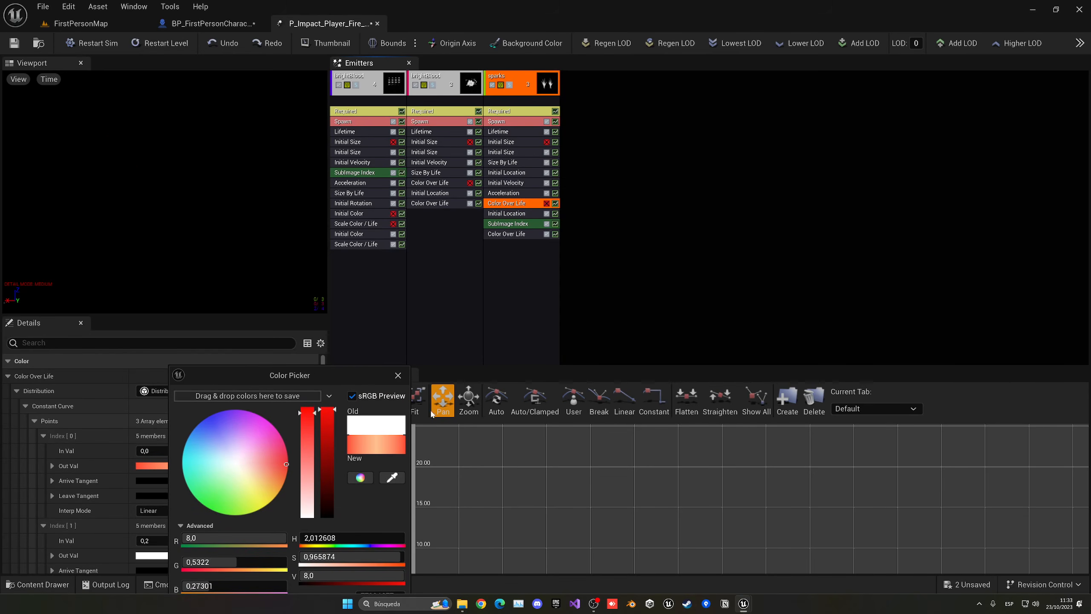
{"action": "left_click", "coordinate": [398, 375]}
Step: Set point 1 of the sparks emitter's Color Over Life curve, at In Val 0.2, to a pinkish red
{"action": "scroll", "coordinate": [172, 498], "scroll_direction": "down", "scroll_amount": 2}
{"action": "left_click", "coordinate": [148, 502]}
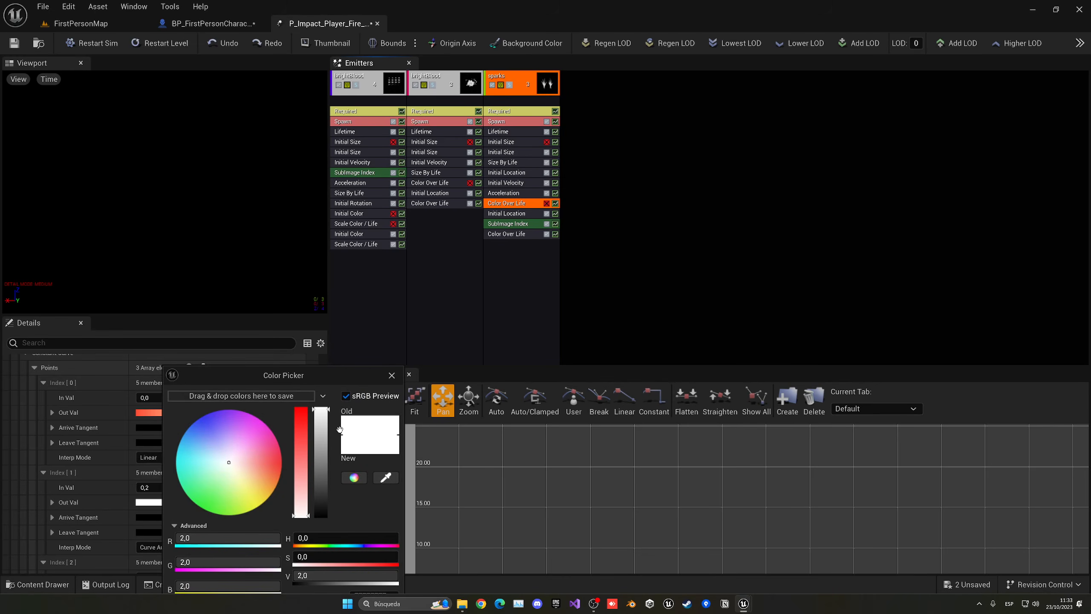
{"action": "left_click", "coordinate": [271, 460]}
{"action": "left_click", "coordinate": [391, 375]}
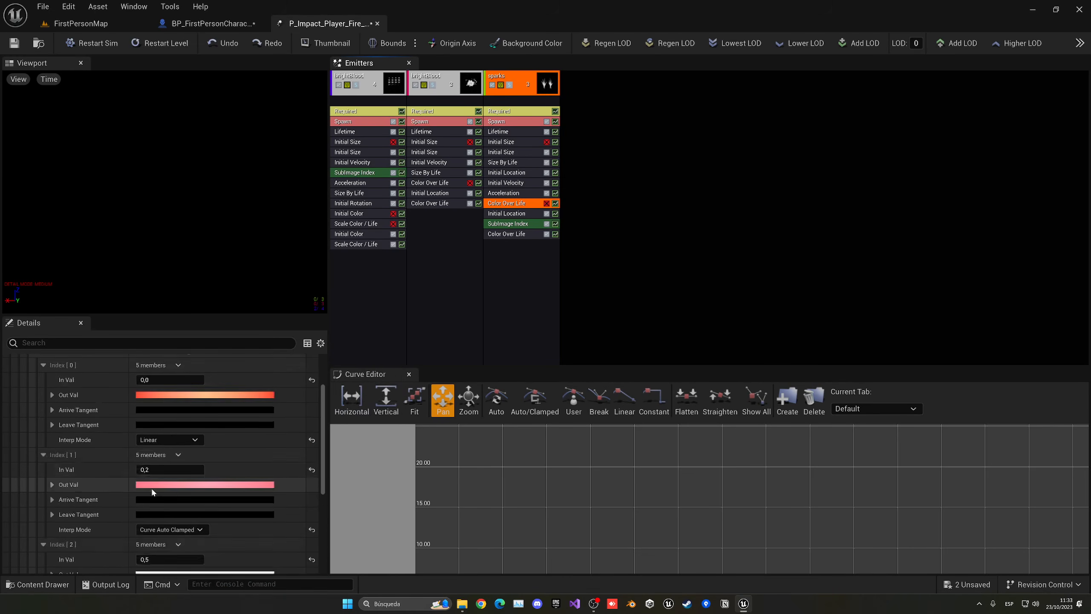
Step: Set point 2 of the sparks emitter's Color Over Life curve to red, about R 1.0, G 0.06, B 0.09
{"action": "scroll", "coordinate": [146, 494], "scroll_direction": "down", "scroll_amount": 2}
{"action": "left_click", "coordinate": [146, 503]}
{"action": "left_click", "coordinate": [271, 460]}
{"action": "left_click", "coordinate": [271, 460]}
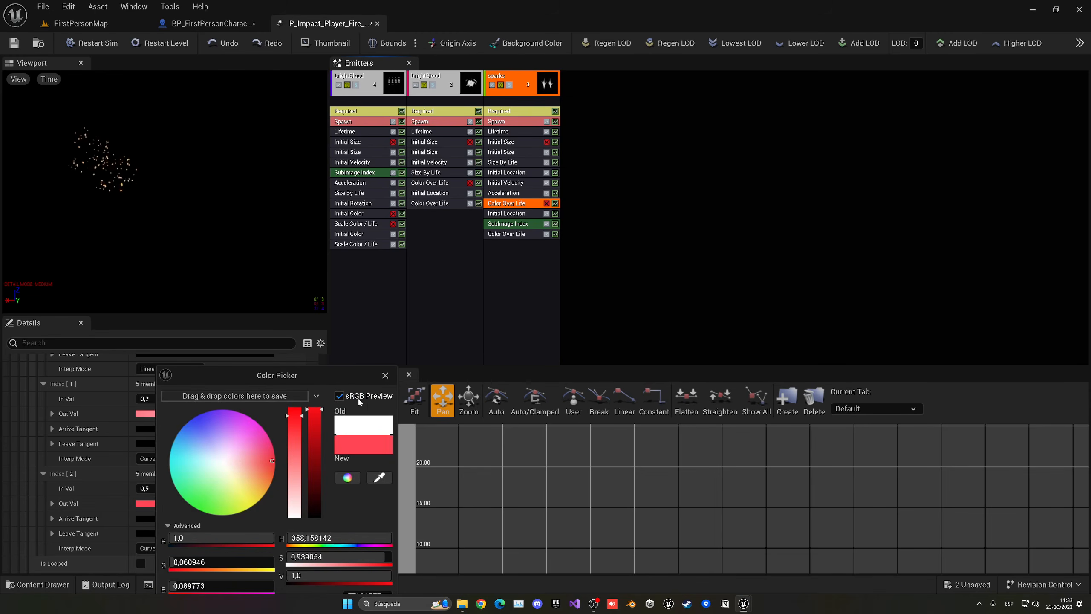
{"action": "left_click", "coordinate": [385, 375]}
{"action": "scroll", "coordinate": [172, 464], "scroll_direction": "up", "scroll_amount": 4}
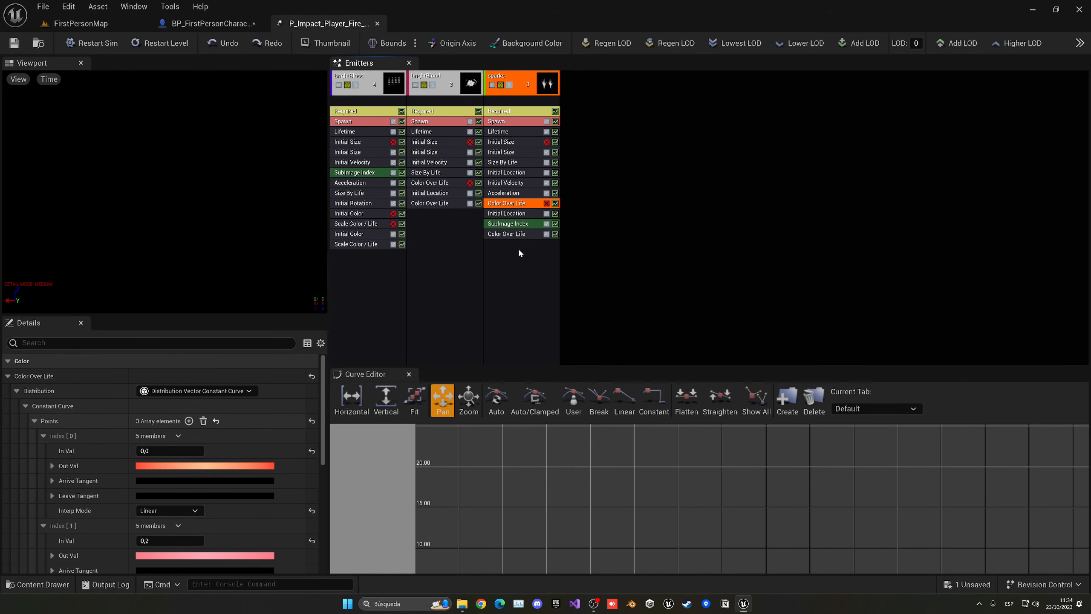
Step: Close the particle system and play-test FirstPersonMap, shooting at the dummy to check the recoloured impact effect
{"action": "left_click", "coordinate": [377, 23]}
{"action": "left_click", "coordinate": [80, 23]}
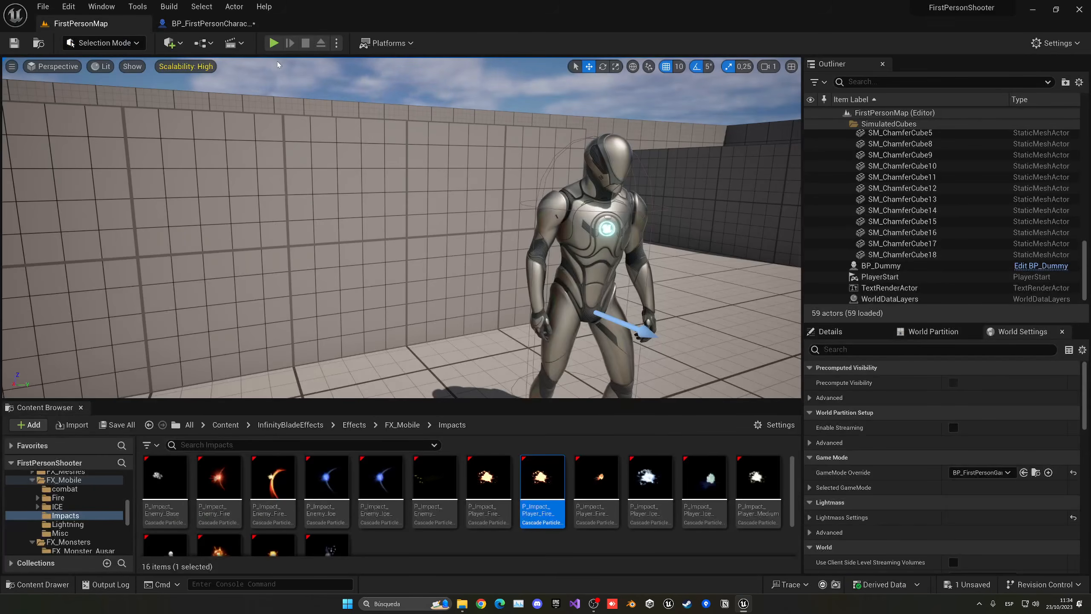
{"action": "key", "text": "alt+p"}
{"action": "left_click", "coordinate": [401, 227]}
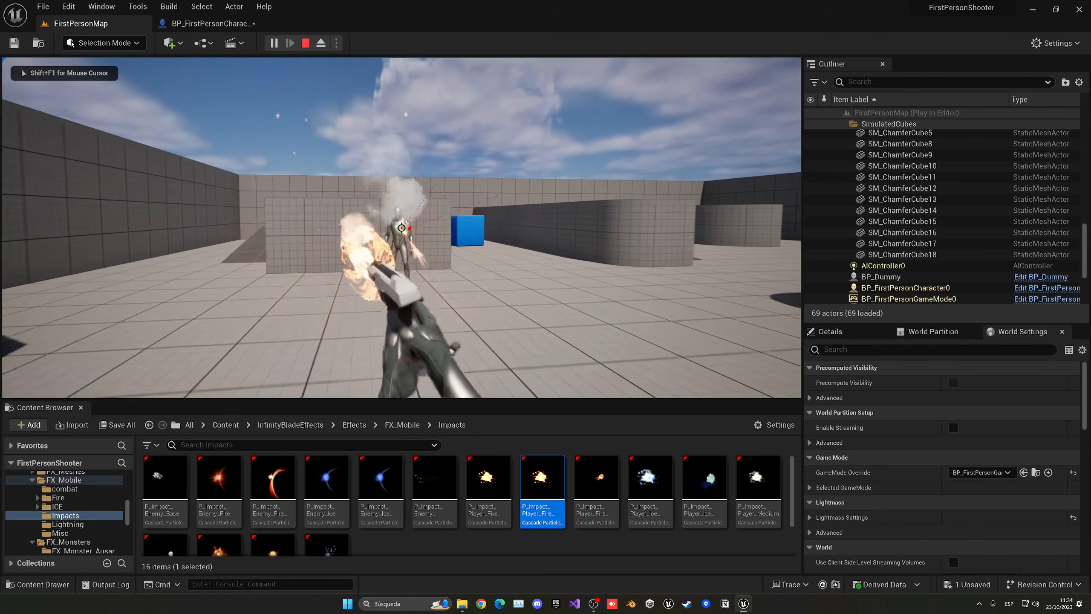
{"action": "key", "text": "Escape"}
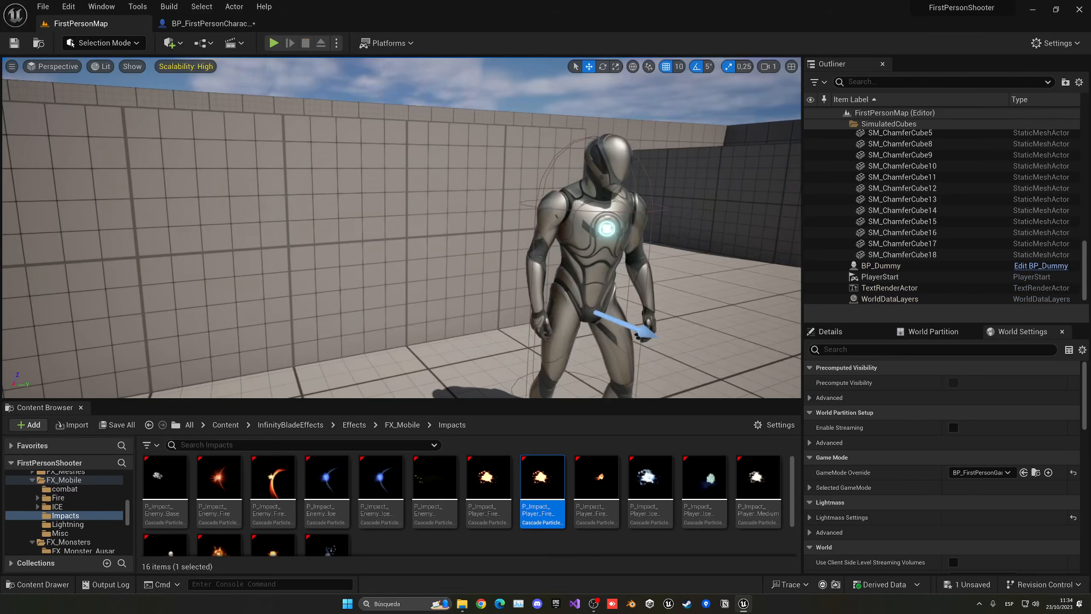
Step: Preview P_Impact_Enemy_Base by temporarily placing it on the level floor, and remove it
{"action": "left_click_drag", "start_coordinate": [165, 477], "coordinate": [232, 288]}
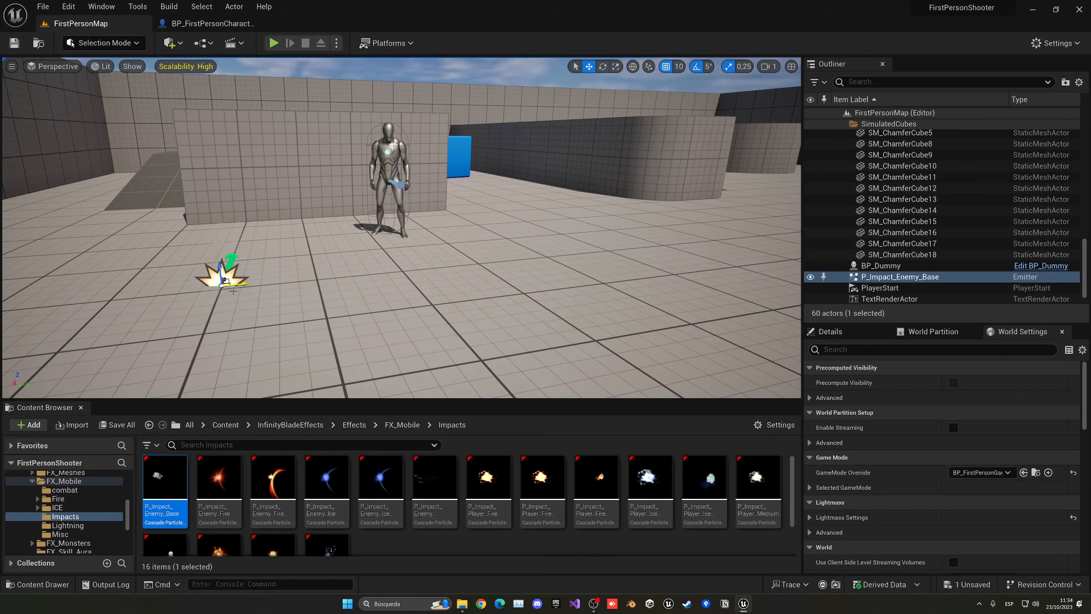
{"action": "key", "text": "Delete"}
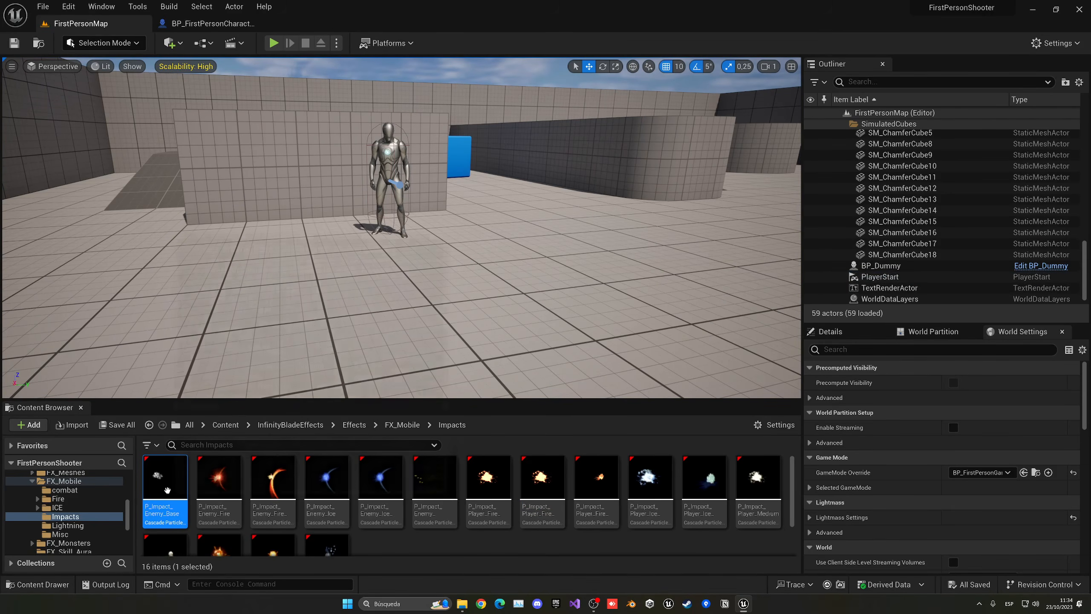
Step: In BP_FirstPersonCharacter, chain a copy of Spawn Emitter at Location after the original, using P_Impact_Enemy_Base as its emitter template
{"action": "left_click", "coordinate": [212, 23]}
{"action": "right_click_drag", "start_coordinate": [427, 155], "coordinate": [399, 188]}
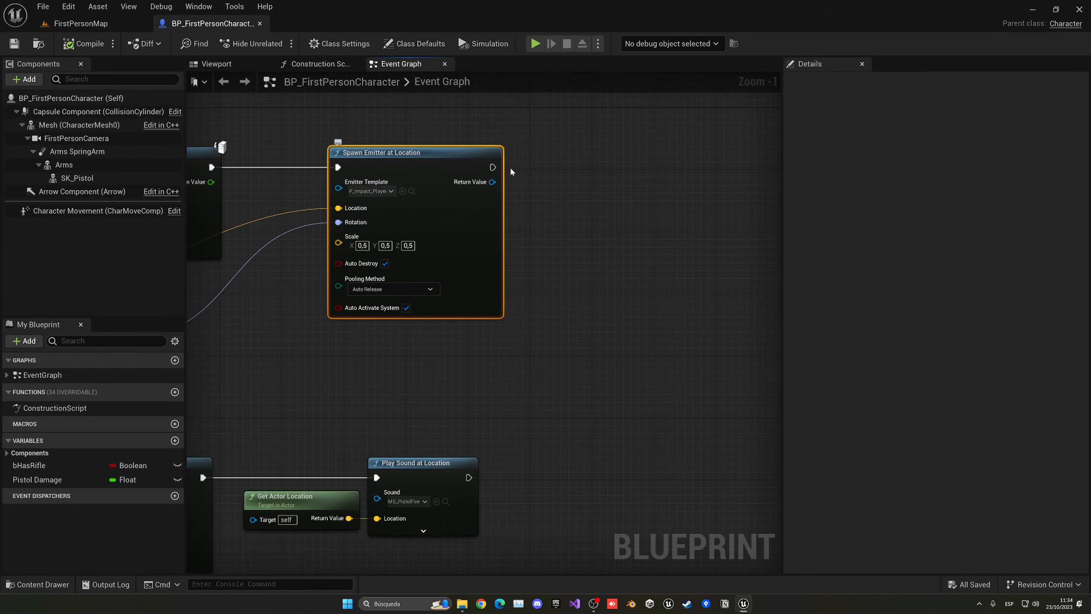
{"action": "key", "text": "ctrl+c"}
{"action": "key", "text": "ctrl+v"}
{"action": "left_click_drag", "start_coordinate": [484, 168], "coordinate": [556, 183]}
{"action": "left_click_drag", "start_coordinate": [625, 217], "coordinate": [640, 194]}
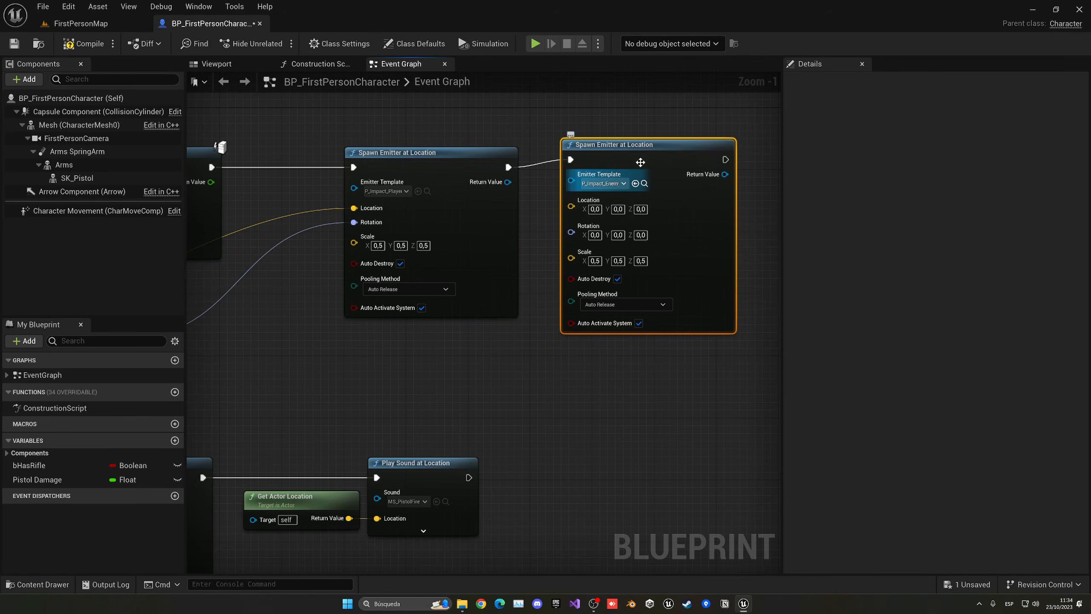
Step: Connect the impact point and the Make Rot from X rotation to the second Spawn Emitter node's Location and Rotation
{"action": "scroll", "coordinate": [603, 214], "scroll_direction": "down", "scroll_amount": 2}
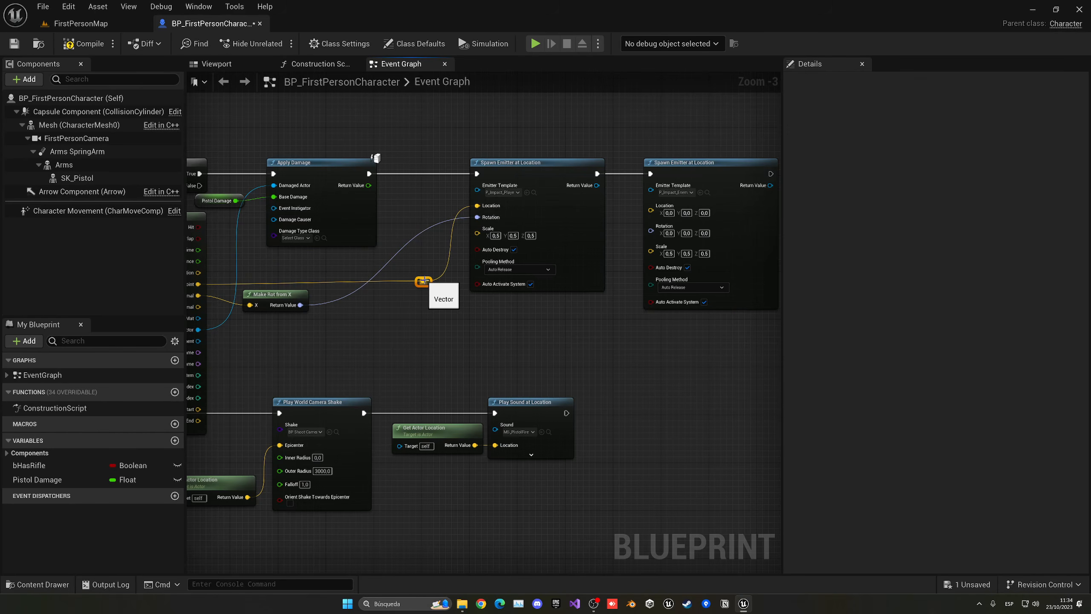
{"action": "left_click_drag", "start_coordinate": [424, 280], "coordinate": [650, 206]}
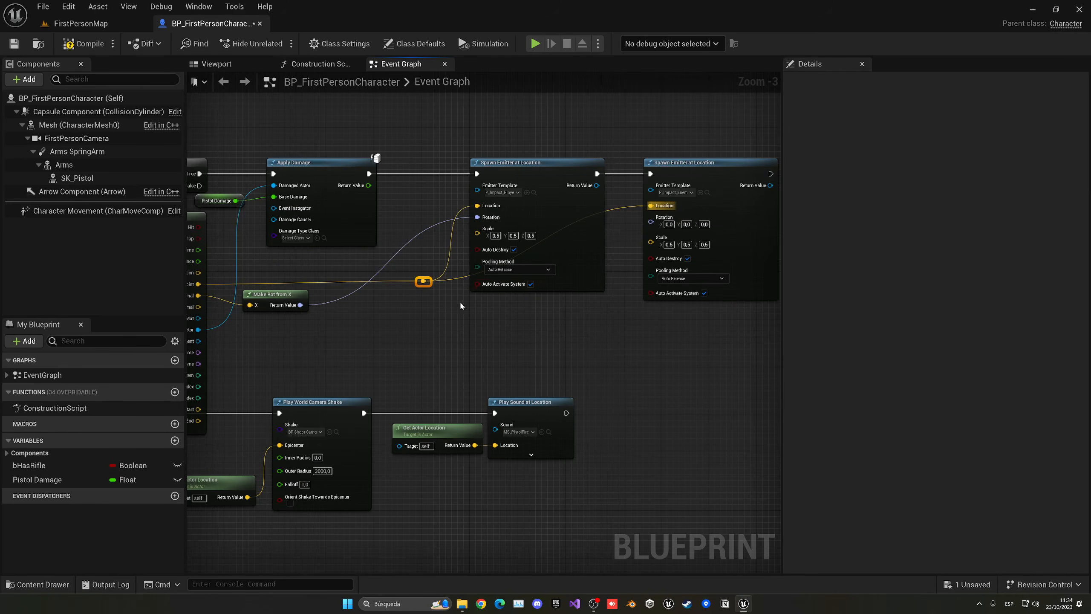
{"action": "double_click", "coordinate": [333, 301]}
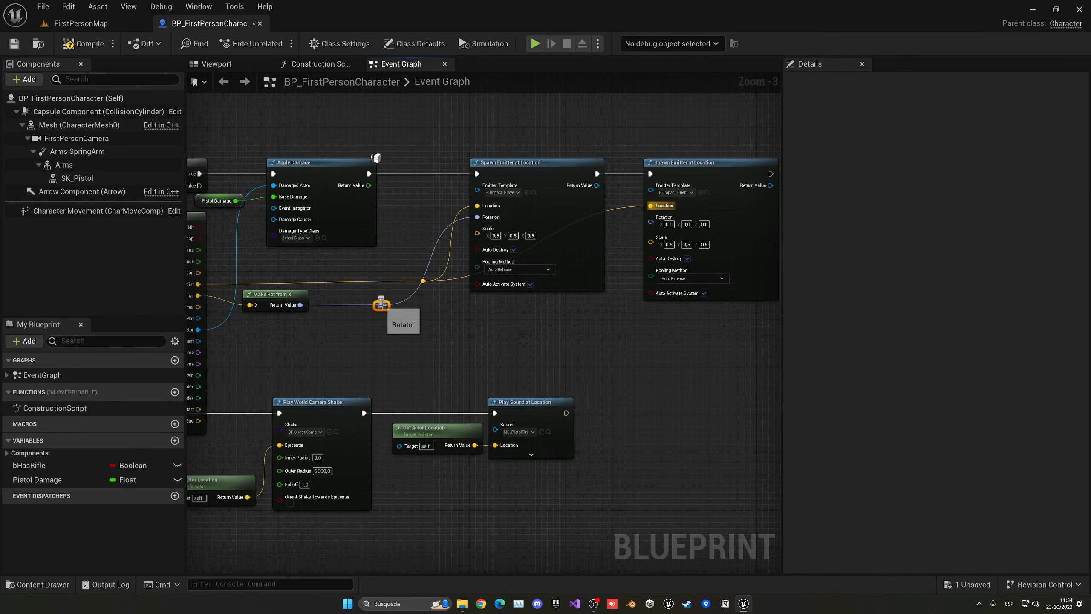
{"action": "left_click_drag", "start_coordinate": [381, 305], "coordinate": [652, 220]}
{"action": "right_click_drag", "start_coordinate": [678, 274], "coordinate": [627, 263]}
{"action": "left_click", "coordinate": [629, 258]}
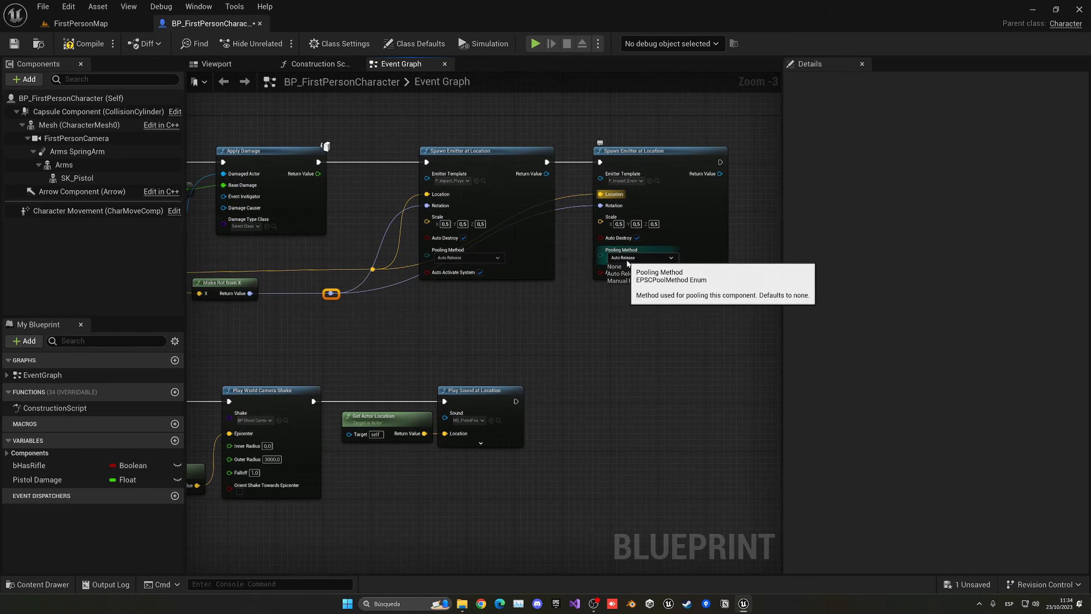
{"action": "left_click", "coordinate": [578, 277]}
Step: Play-test FirstPersonMap, moving around and firing at the dummy, walls and floor to check the combined impact effects
{"action": "left_click", "coordinate": [86, 24]}
{"action": "left_click", "coordinate": [275, 43]}
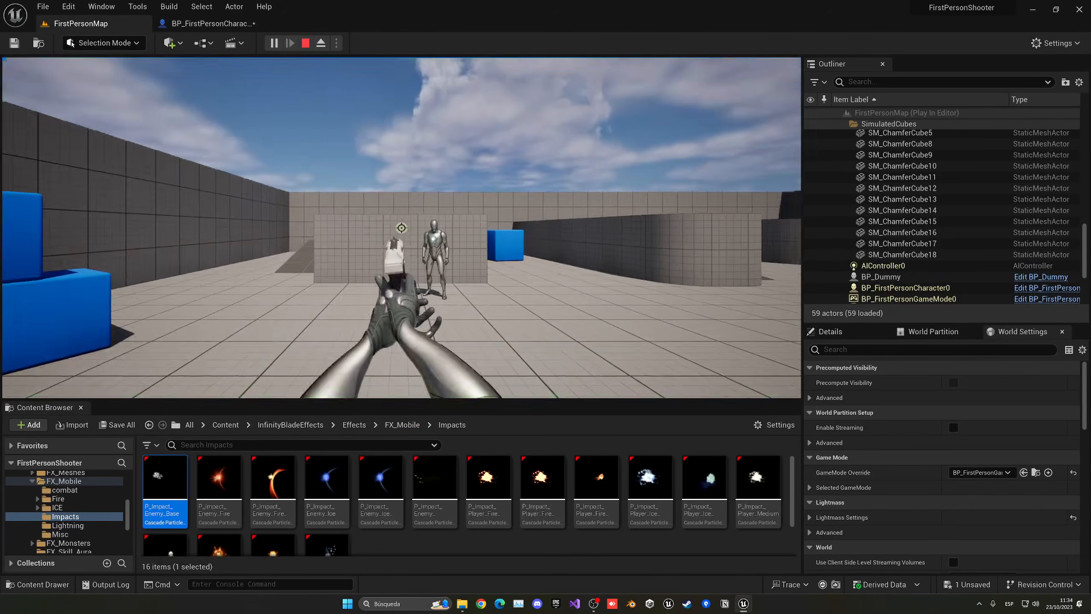
{"action": "key", "text": "w"}
{"action": "left_click", "coordinate": [401, 227]}
{"action": "left_click", "coordinate": [401, 227]}
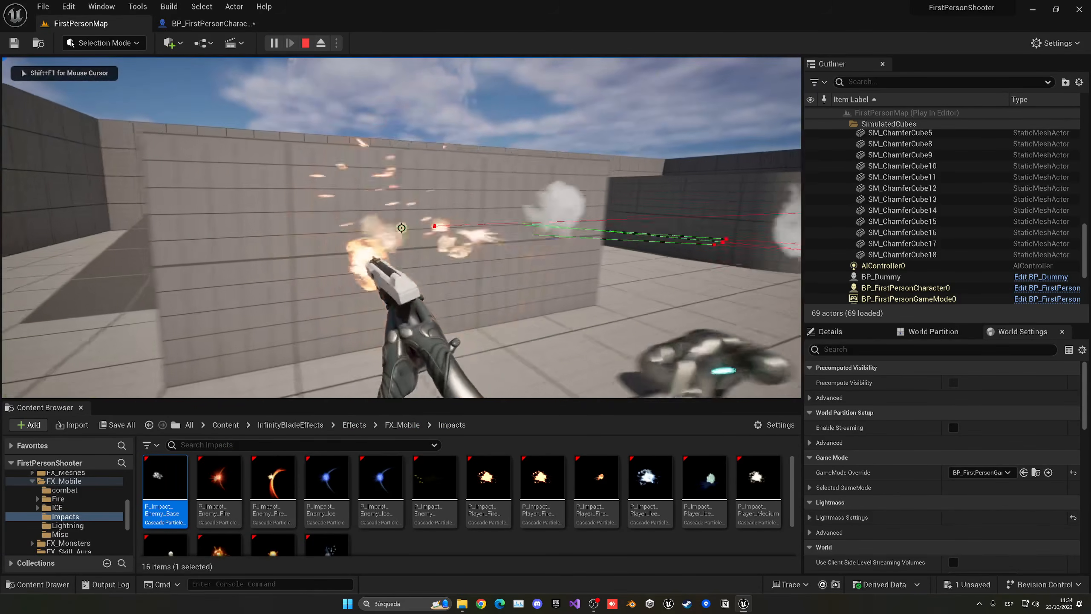
{"action": "left_click", "coordinate": [401, 227]}
{"action": "key", "text": "d"}
{"action": "left_click", "coordinate": [401, 227]}
{"action": "left_click", "coordinate": [401, 227]}
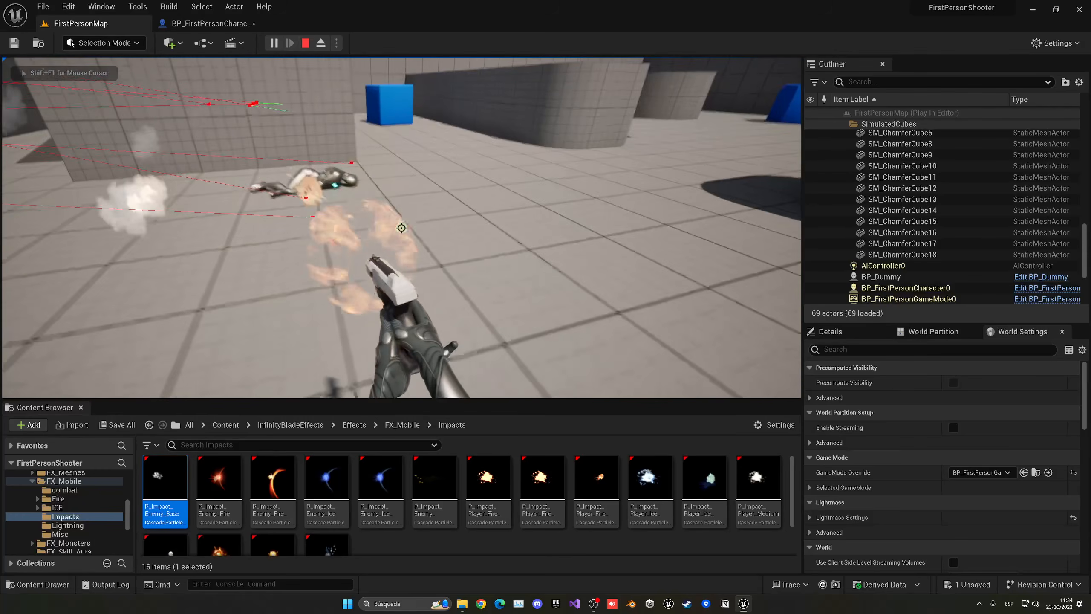
{"action": "left_click", "coordinate": [401, 227]}
{"action": "left_click", "coordinate": [401, 227]}
{"action": "key", "text": "s"}
{"action": "left_click", "coordinate": [401, 227]}
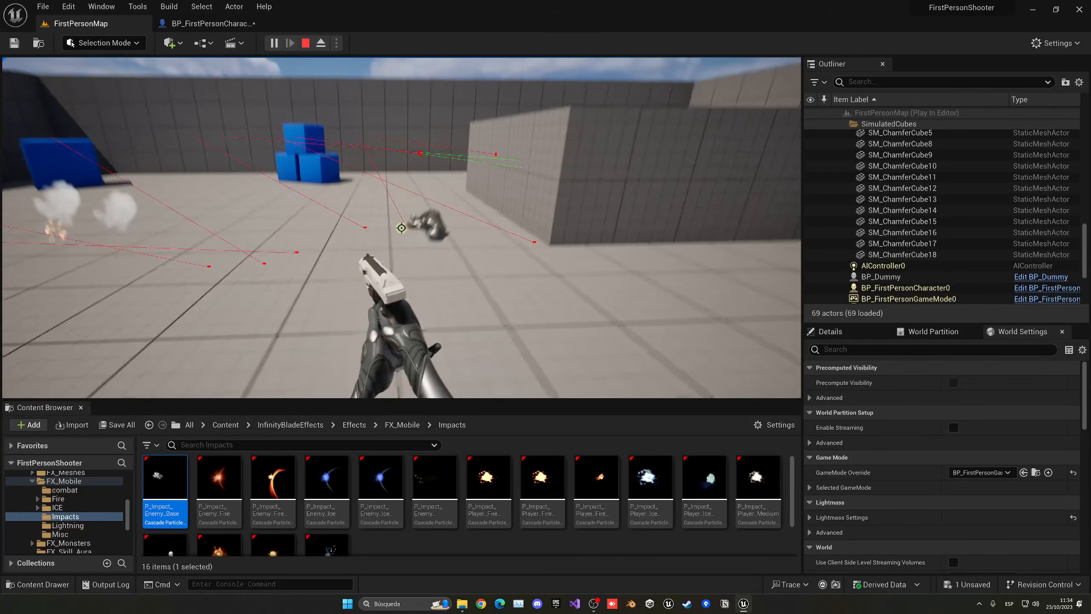
{"action": "left_click", "coordinate": [401, 227]}
{"action": "key", "text": "a"}
{"action": "key", "text": "Escape"}
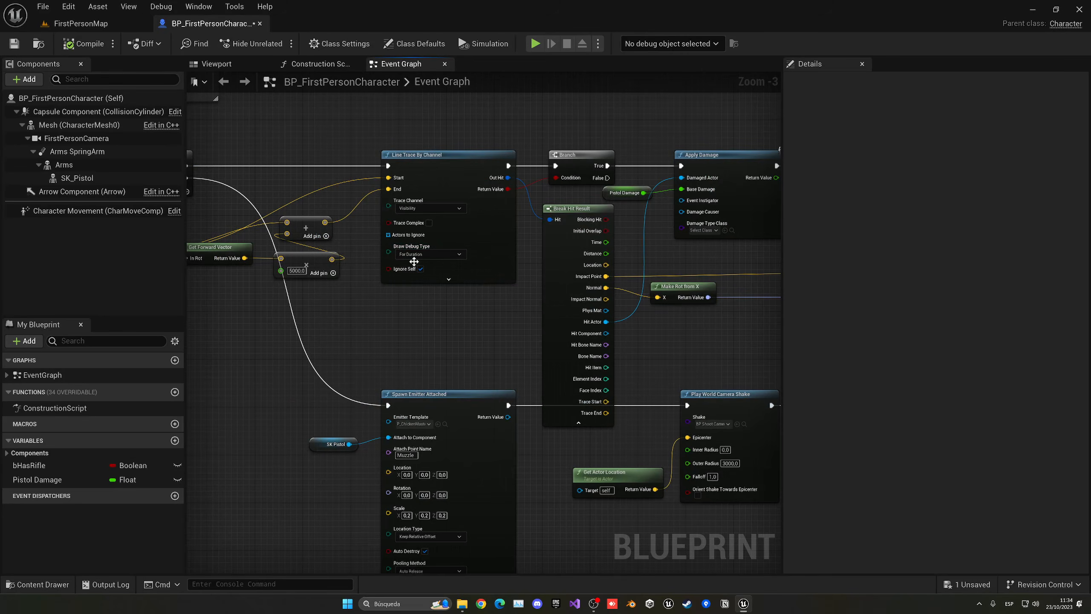
Step: Set the Draw Debug Type of the Line Trace By Channel node to None
{"action": "right_click_drag", "start_coordinate": [414, 261], "coordinate": [493, 265]}
{"action": "left_click", "coordinate": [506, 257]}
{"action": "left_click", "coordinate": [505, 266]}
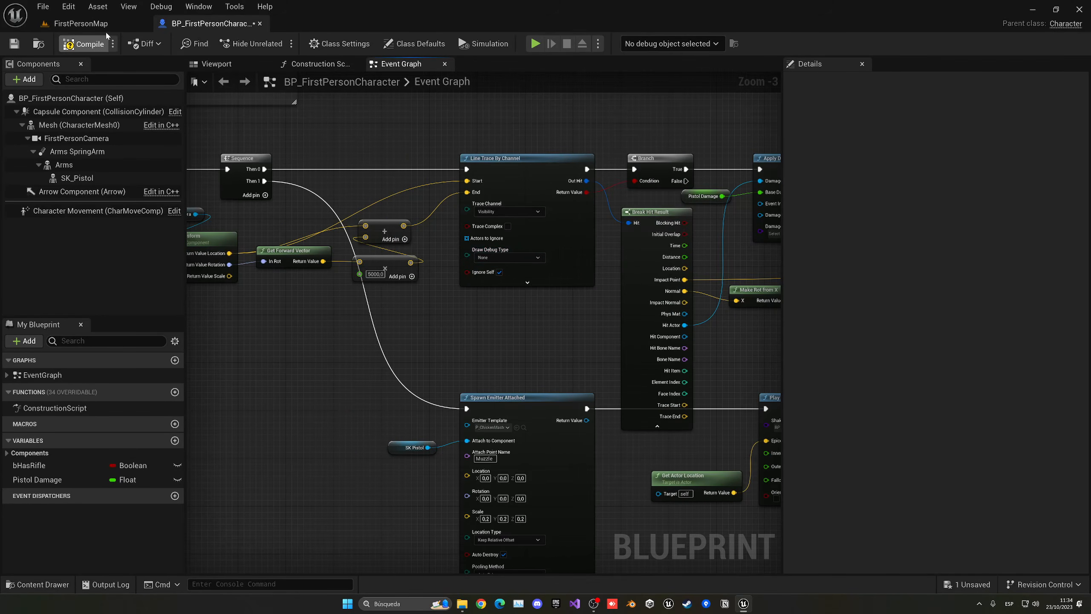
Step: Play-test FirstPersonMap again, firing several shots to check the impacts without debug trace lines
{"action": "left_click", "coordinate": [102, 24]}
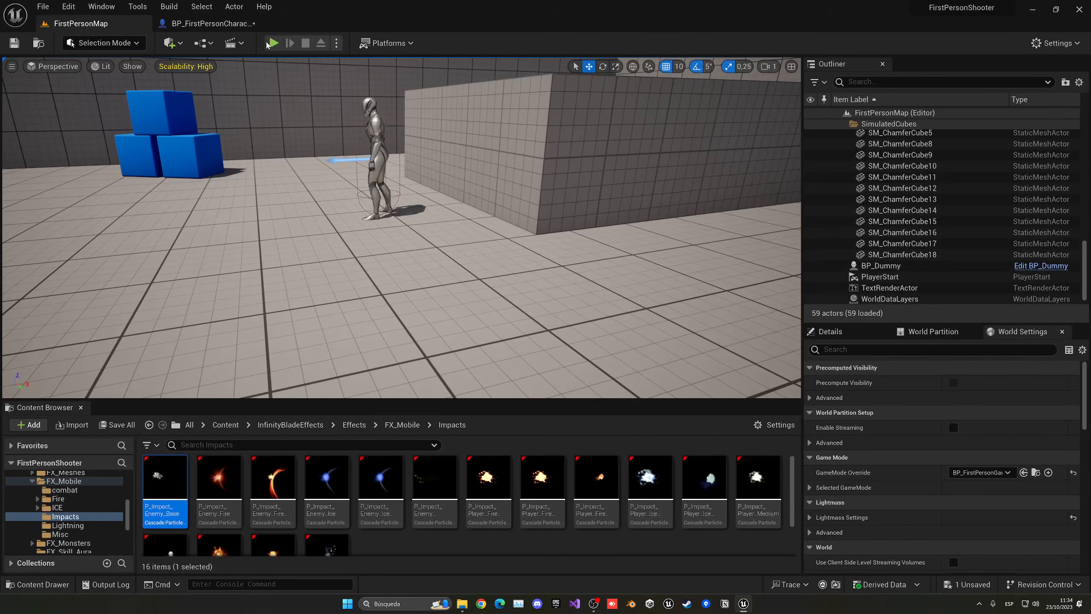
{"action": "left_click", "coordinate": [274, 43]}
{"action": "left_click", "coordinate": [401, 227]}
{"action": "left_click", "coordinate": [401, 227]}
{"action": "key", "text": "w"}
{"action": "left_click", "coordinate": [401, 228]}
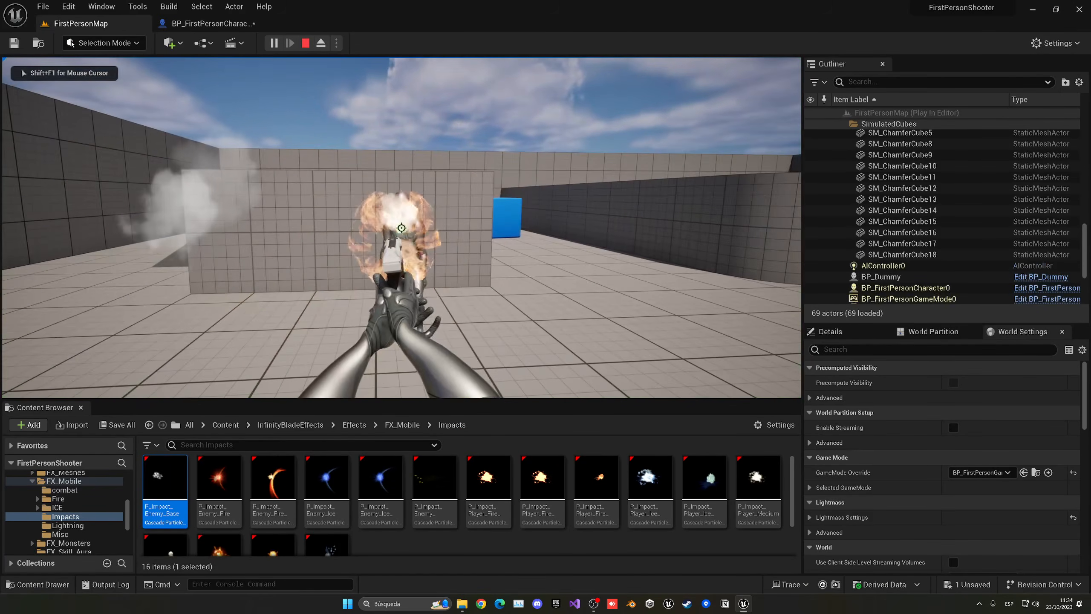
{"action": "left_click", "coordinate": [401, 228]}
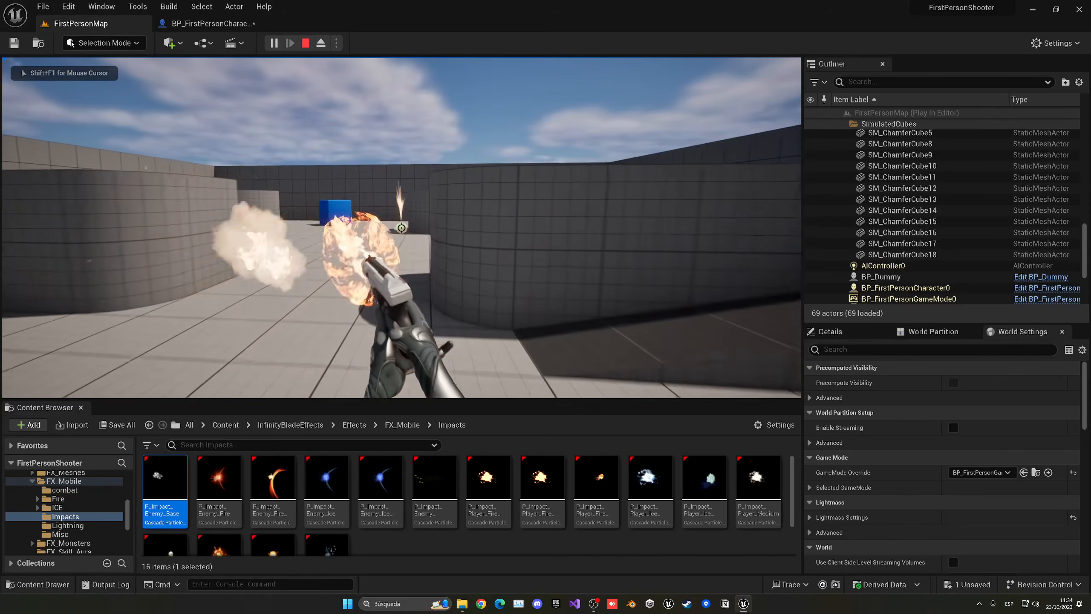
{"action": "key", "text": "Escape"}
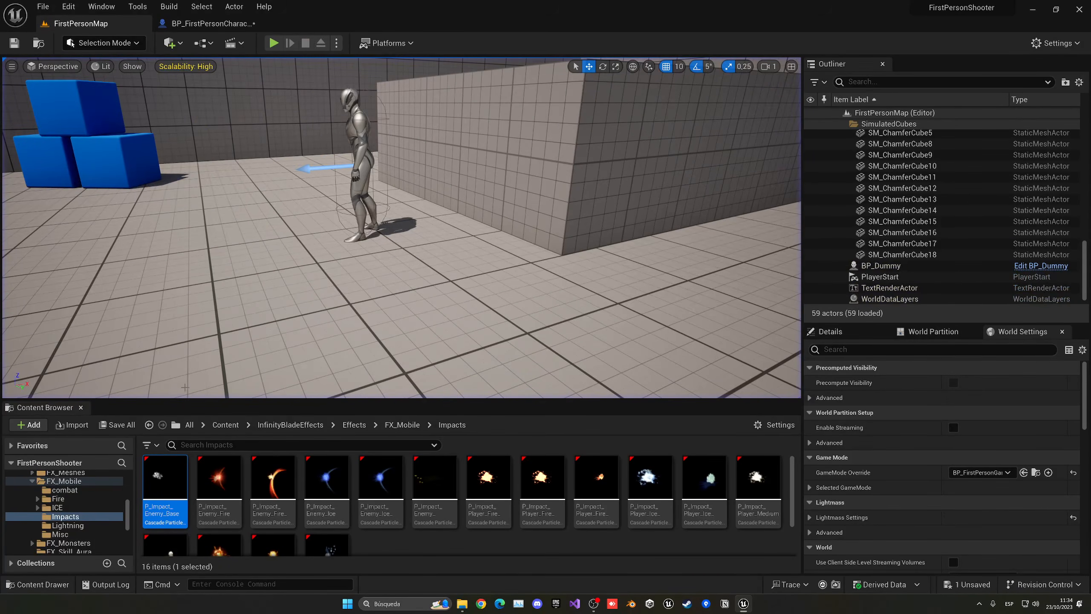
Step: Create a folder named AI in the project's root Content folder and open it
{"action": "left_click", "coordinate": [225, 424]}
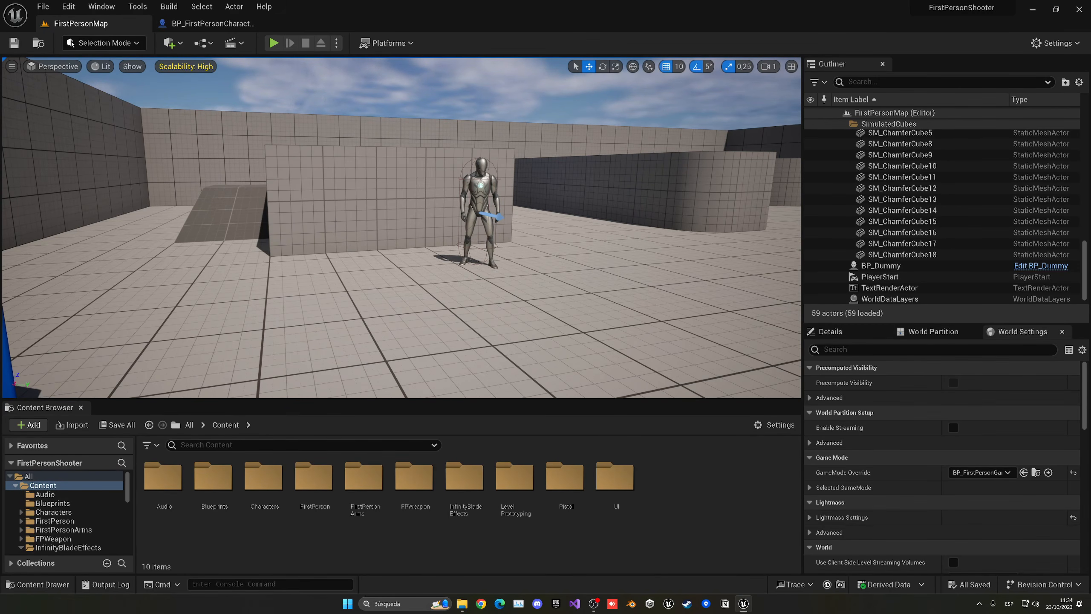
{"action": "right_click_drag", "start_coordinate": [349, 272], "coordinate": [387, 271]}
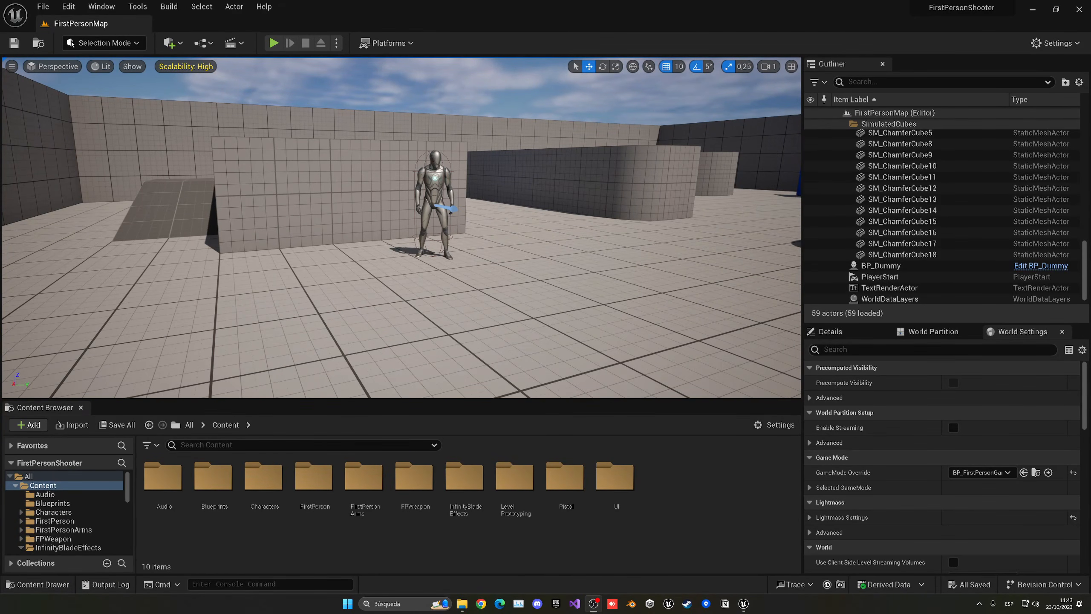
{"action": "right_click", "coordinate": [684, 461]}
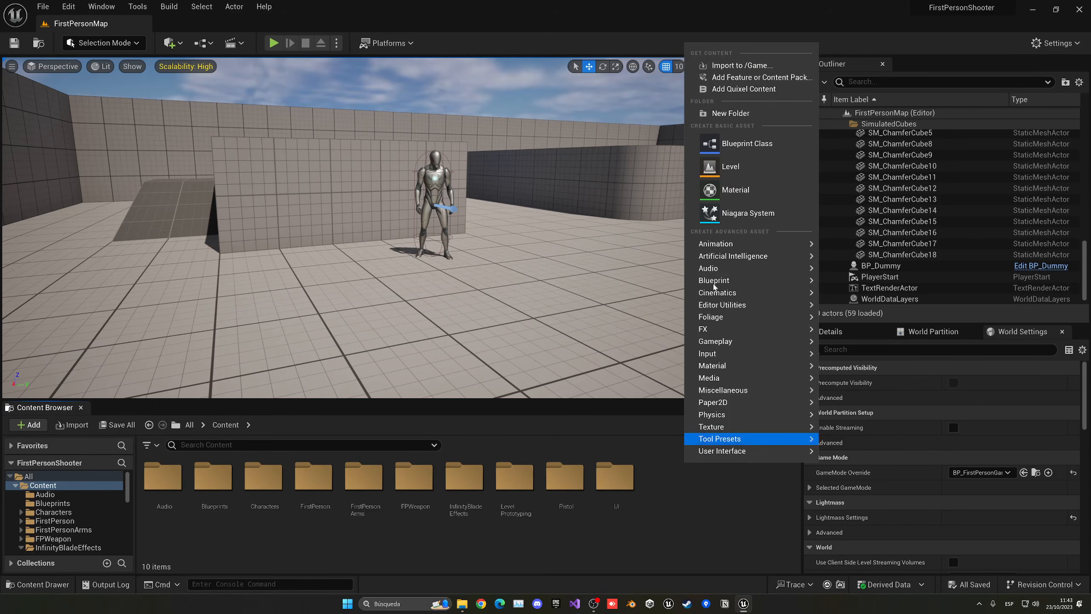
{"action": "left_click", "coordinate": [709, 111]}
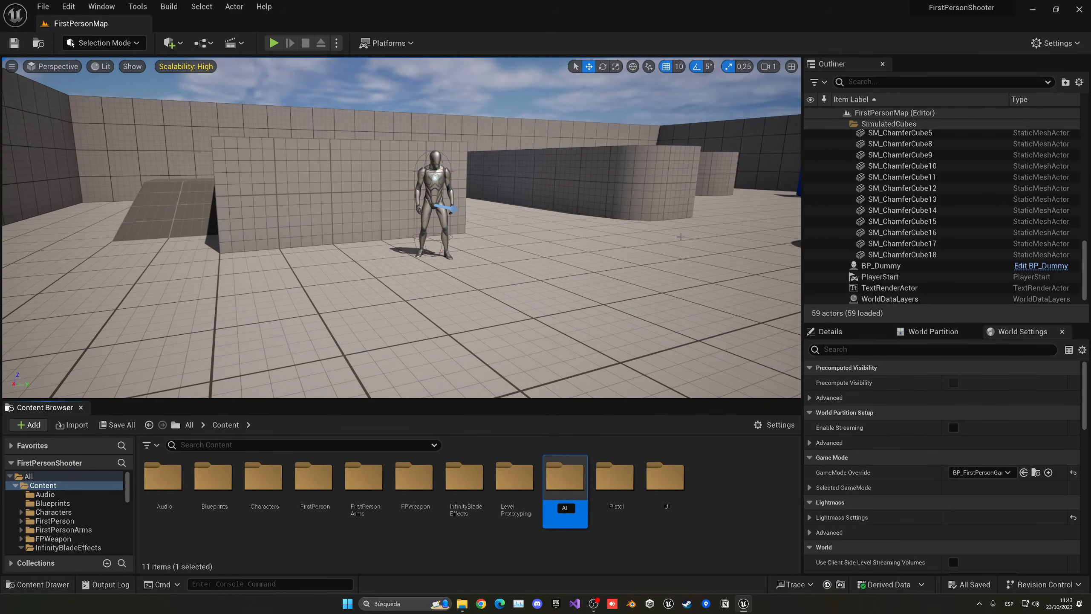
{"action": "type", "text": "AI"}
{"action": "key", "text": "Return"}
{"action": "key", "text": "Return"}
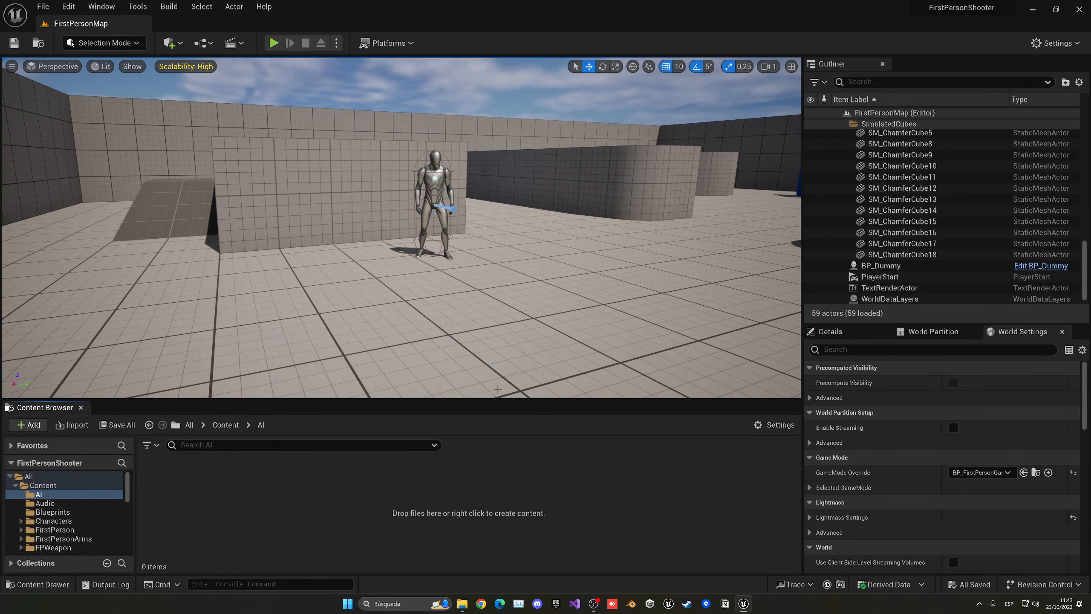
Step: Create a Blackboard asset named BD_AI in the AI folder
{"action": "right_click", "coordinate": [258, 483]}
{"action": "mouse_move", "coordinate": [313, 346]}
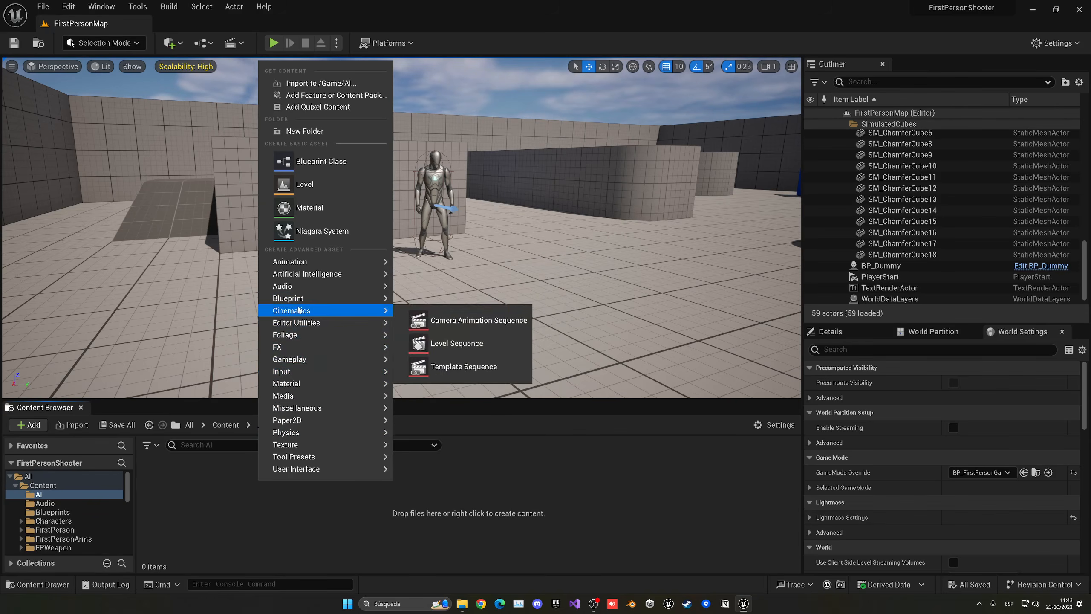
{"action": "mouse_move", "coordinate": [299, 275]}
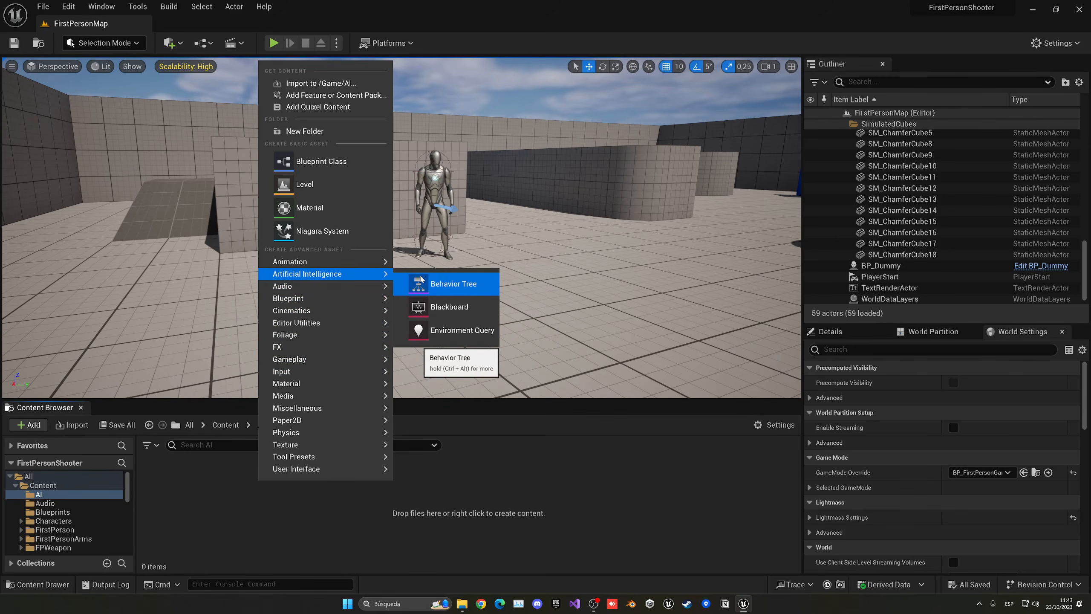
{"action": "left_click", "coordinate": [448, 308]}
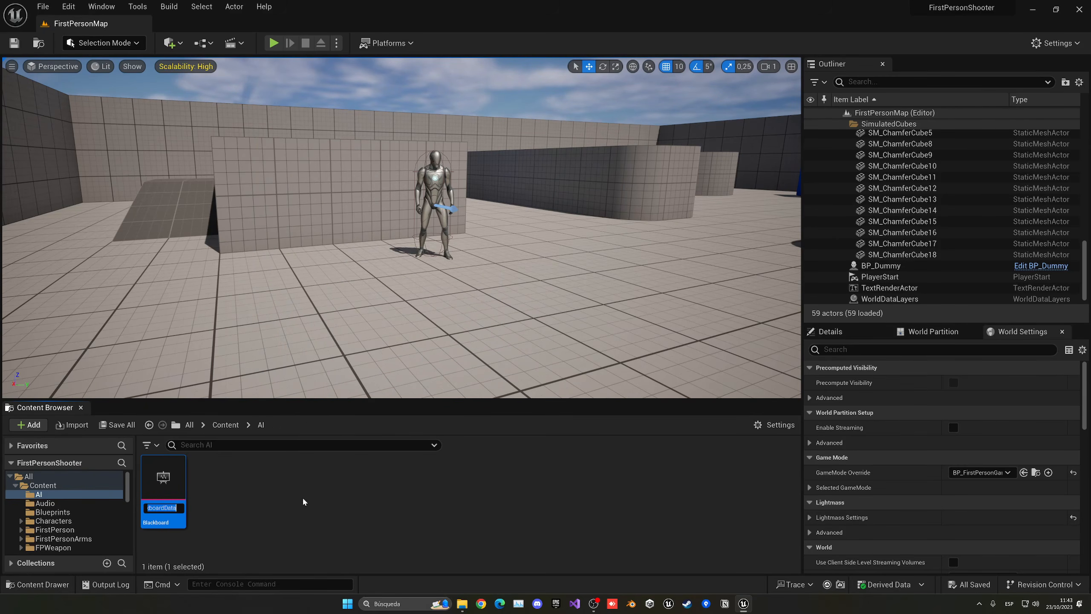
{"action": "type", "text": "BD_AI"}
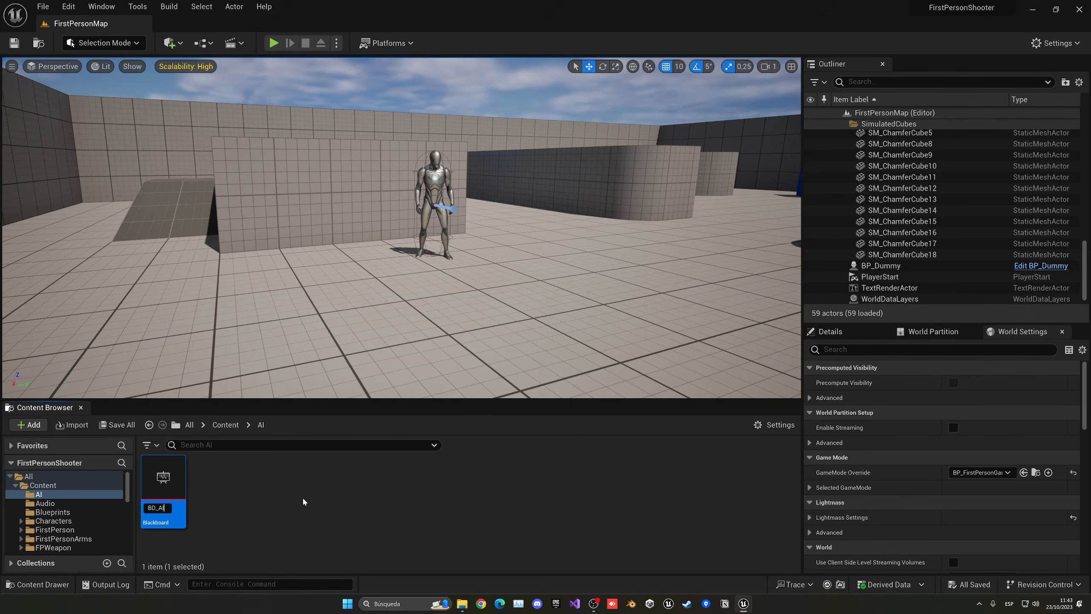
{"action": "key", "text": "Return"}
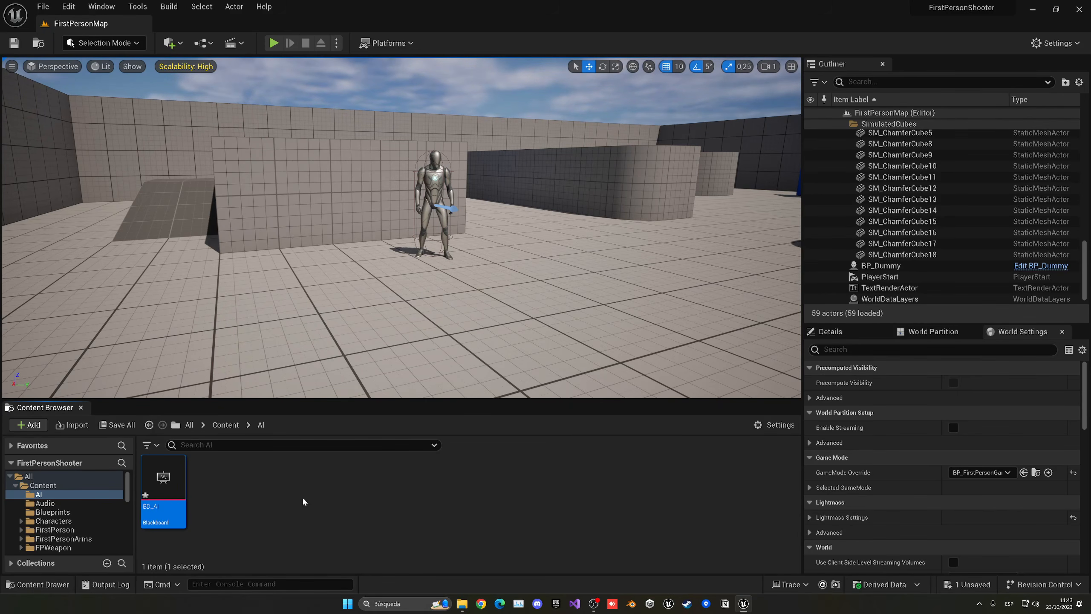
Step: Create a Behavior Tree asset named BT_AI in the AI folder and save all assets
{"action": "right_click", "coordinate": [240, 502]}
{"action": "mouse_move", "coordinate": [301, 292]}
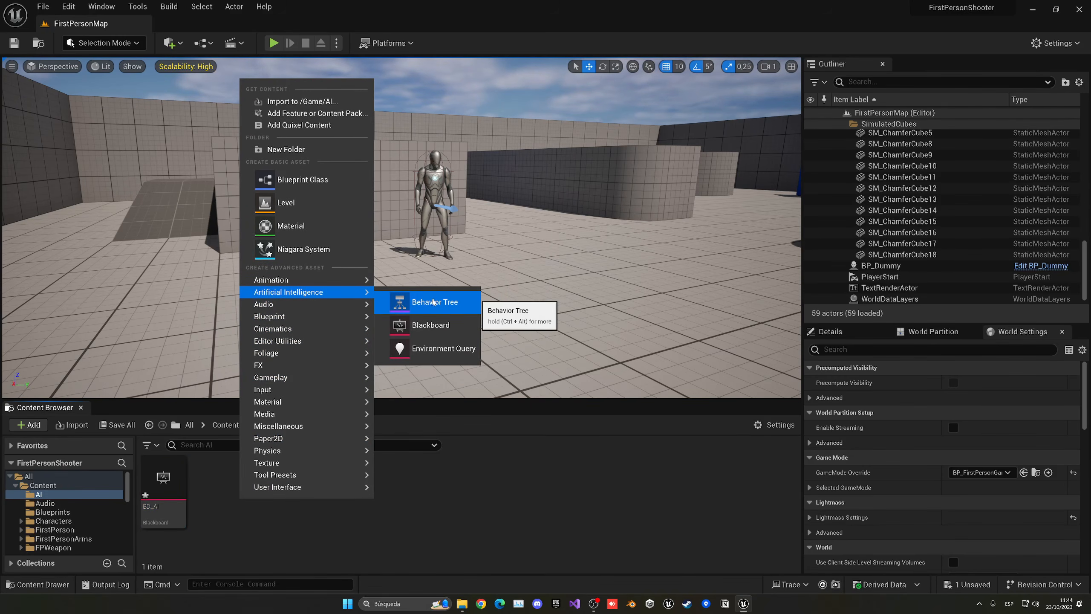
{"action": "left_click", "coordinate": [433, 301]}
{"action": "type", "text": "BT_AI"}
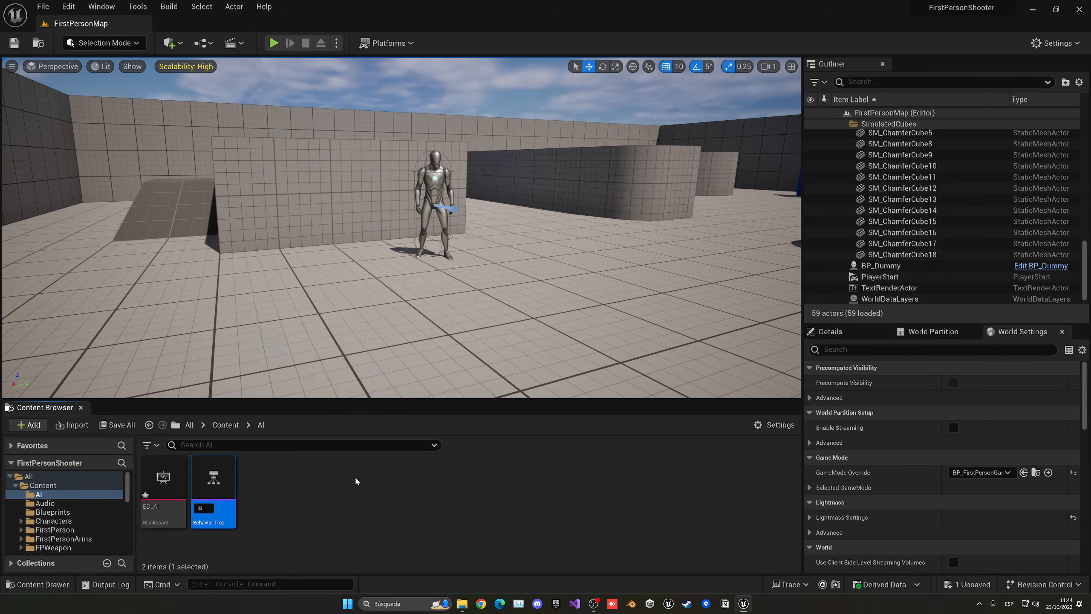
{"action": "key", "text": "Return"}
{"action": "key", "text": "ctrl+shift+s"}
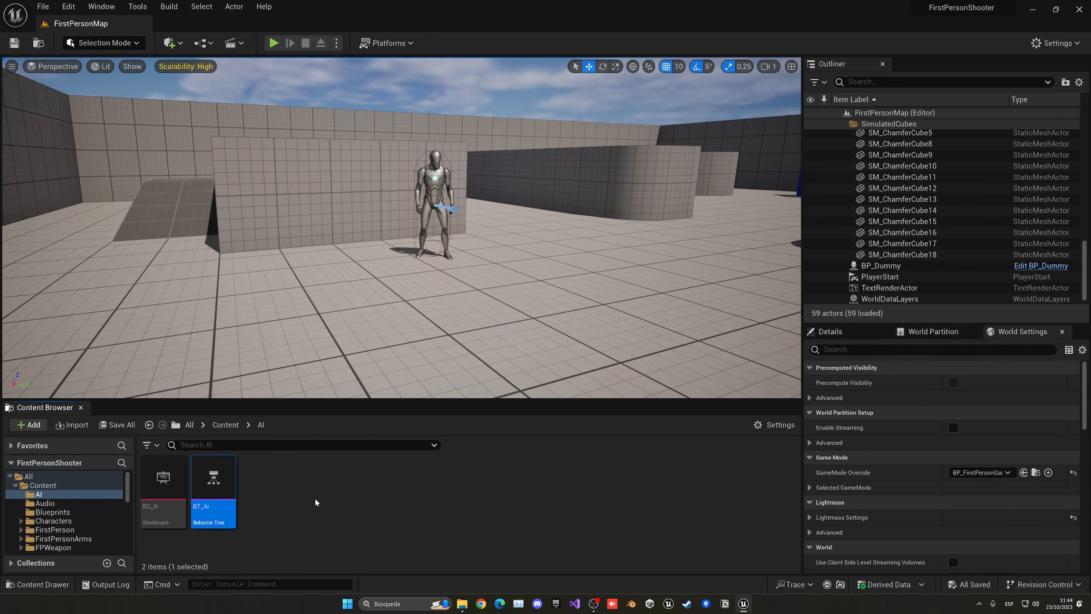
Step: Create a Blueprint class with AIController as its parent and name it BP_AI_Controller
{"action": "left_click", "coordinate": [256, 504]}
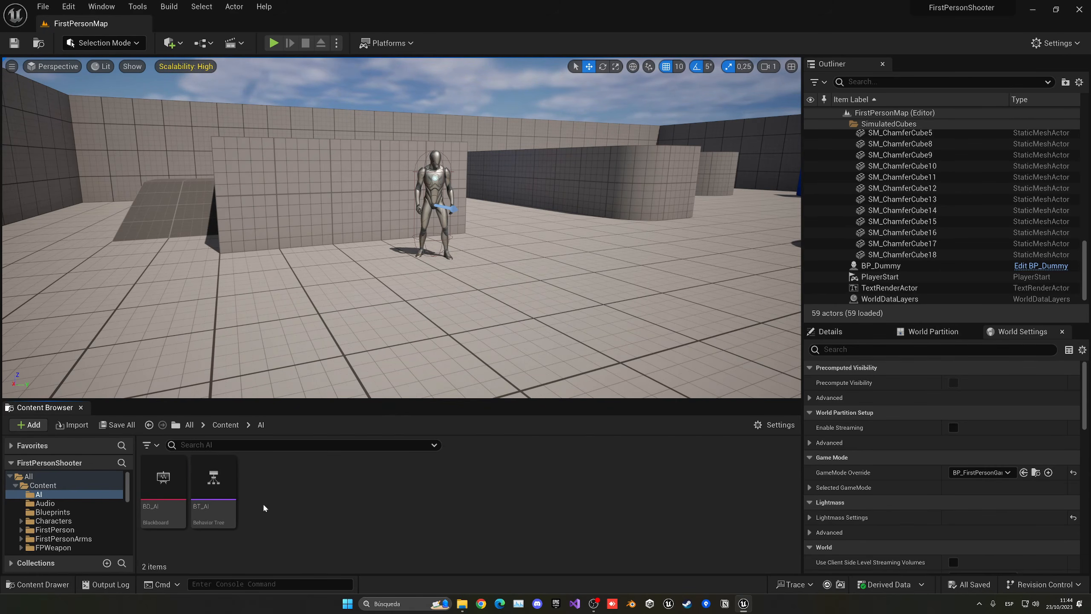
{"action": "right_click", "coordinate": [263, 503]}
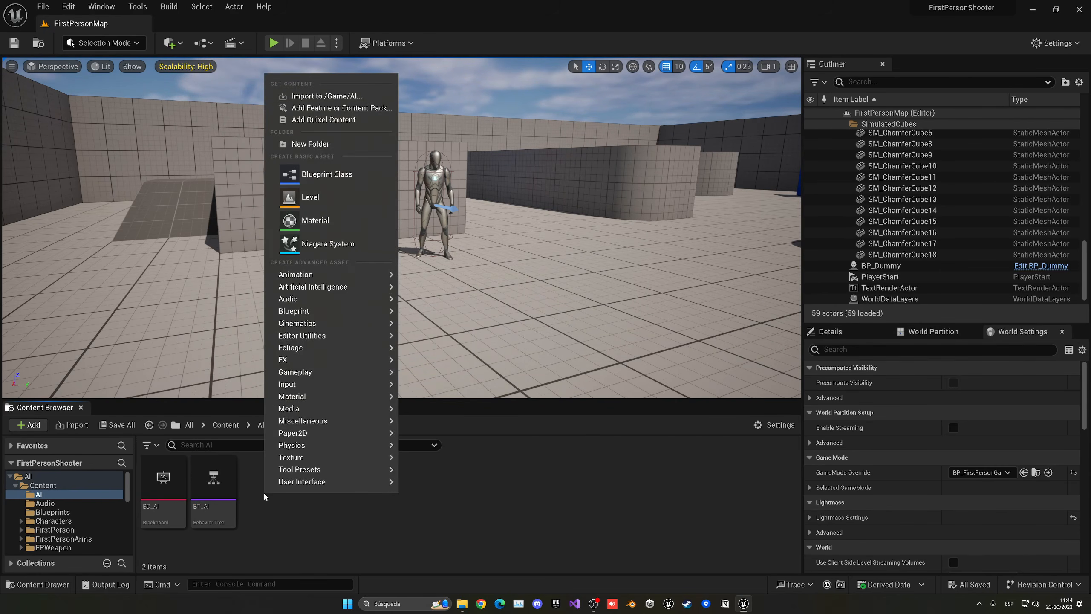
{"action": "left_click", "coordinate": [318, 176]}
{"action": "type", "text": "ai"}
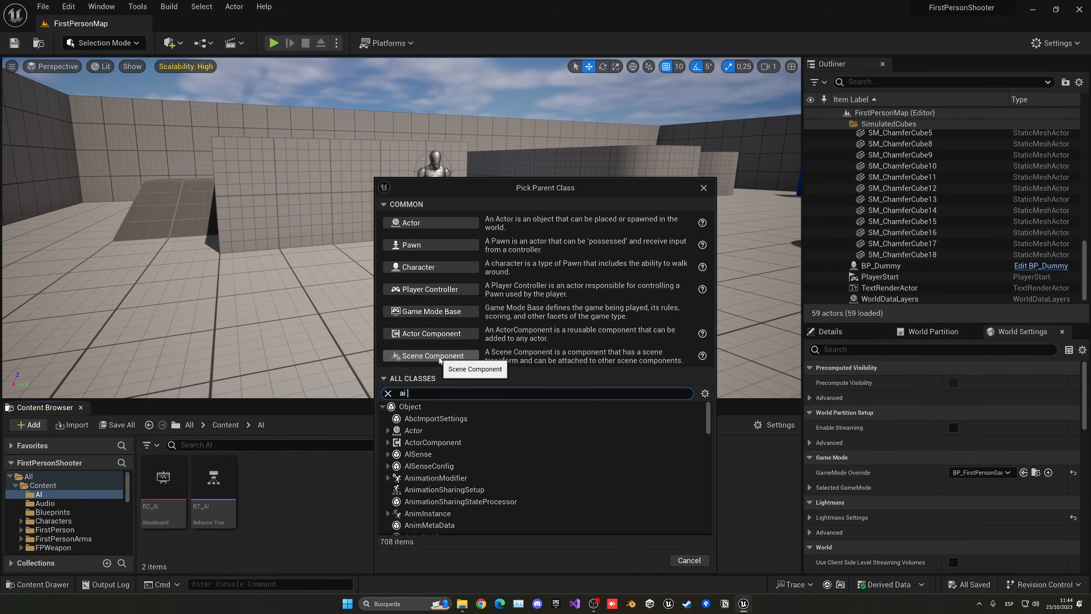
{"action": "type", "text": " controller"}
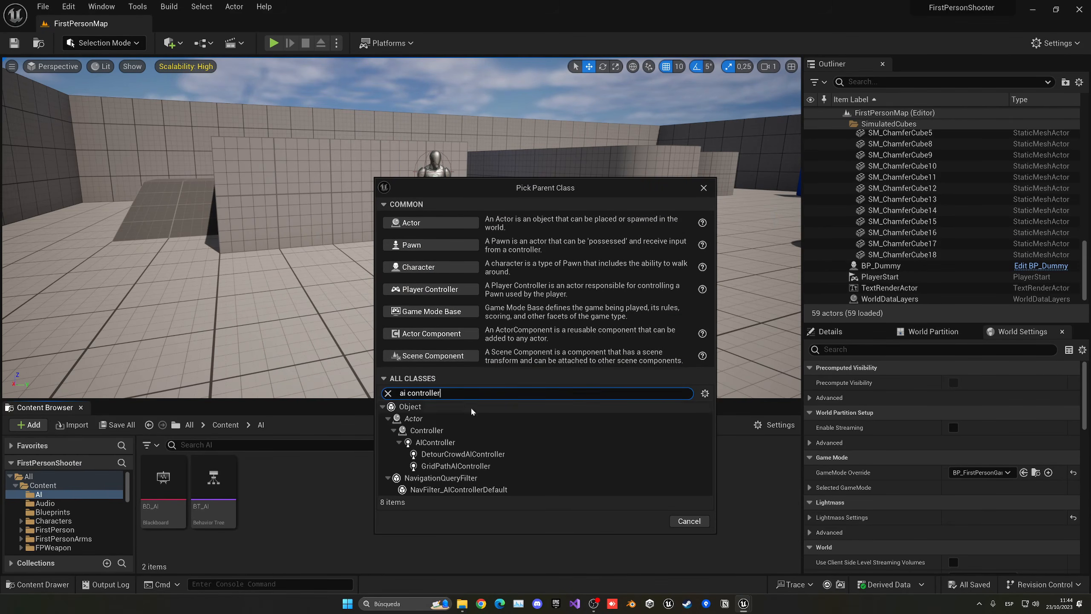
{"action": "left_click", "coordinate": [463, 444]}
{"action": "left_click", "coordinate": [645, 521]}
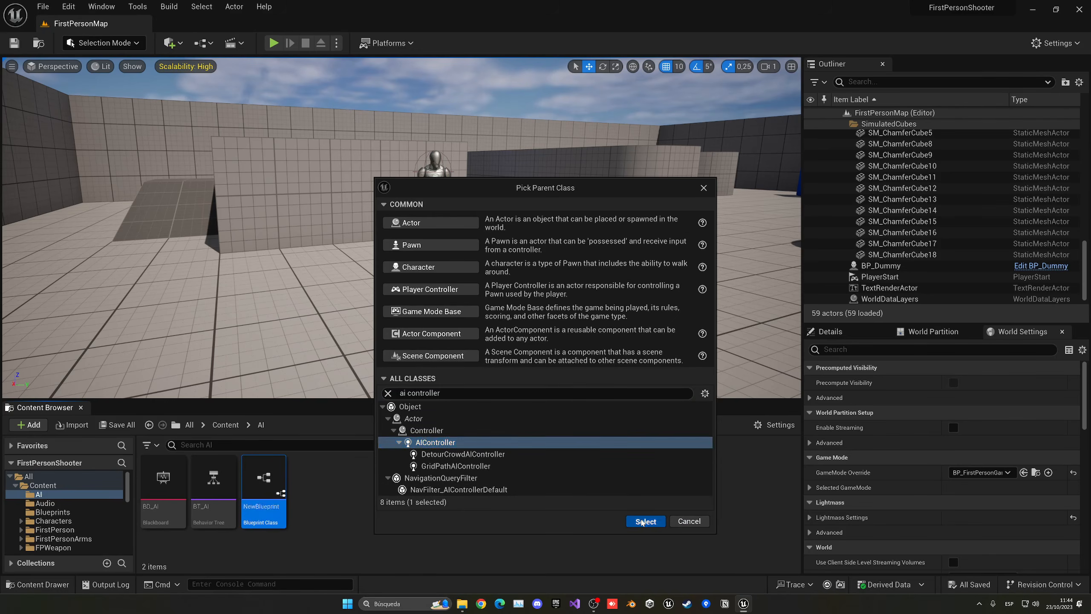
{"action": "type", "text": "BP_A"}
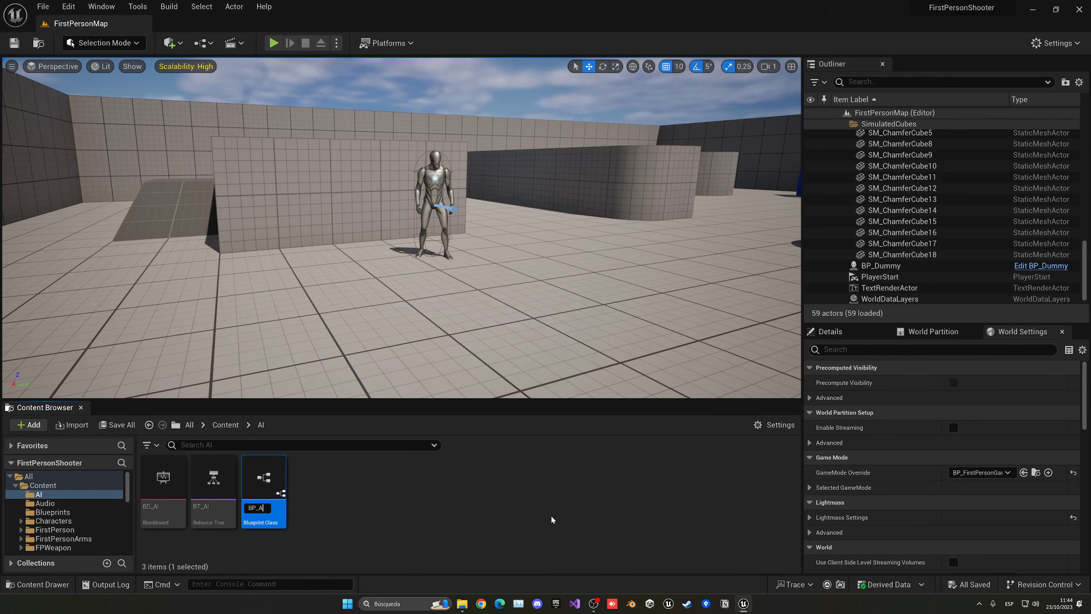
{"action": "type", "text": "I_CO"}
{"action": "type", "text": "ntroller"}
{"action": "key", "text": "Return"}
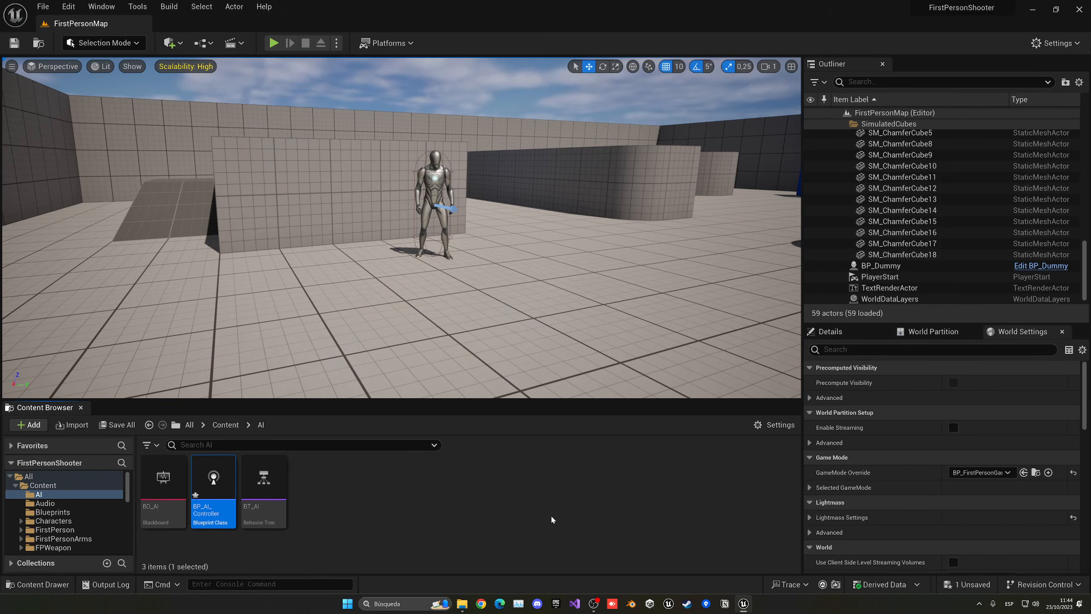
Step: Open BP_AI_Controller docked beside the level and delete the Event Tick node from its Event Graph
{"action": "key", "text": "Return"}
{"action": "left_click_drag", "start_coordinate": [433, 56], "coordinate": [336, 23]}
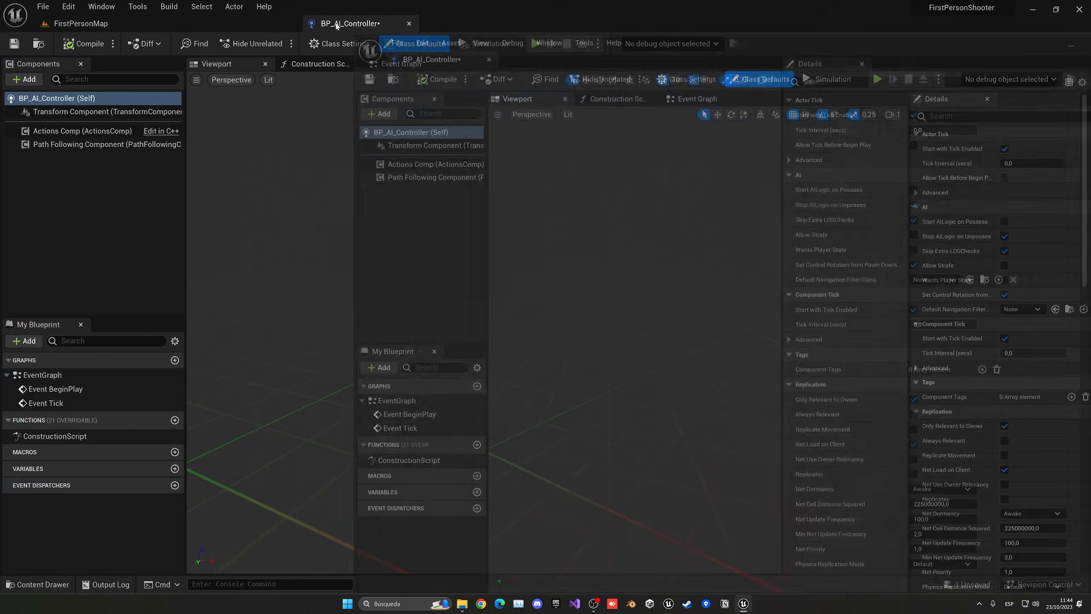
{"action": "left_click", "coordinate": [396, 64]}
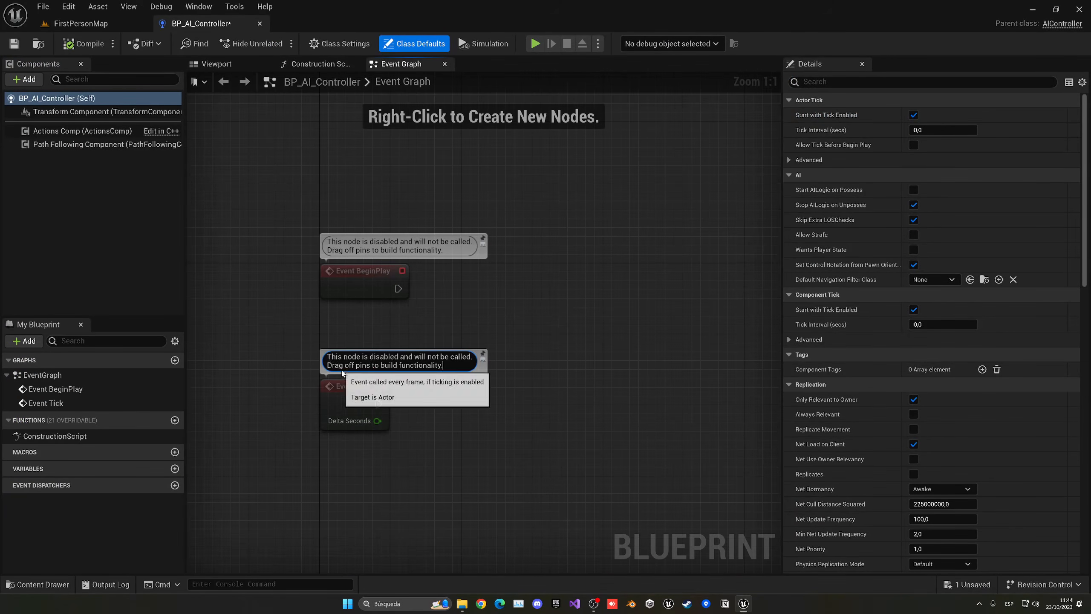
{"action": "left_click", "coordinate": [339, 386]}
{"action": "key", "text": "Delete"}
Step: Add a Run Behavior Tree node executed from Event BeginPlay and straighten the connection between the two nodes
{"action": "left_click_drag", "start_coordinate": [398, 288], "coordinate": [442, 286]}
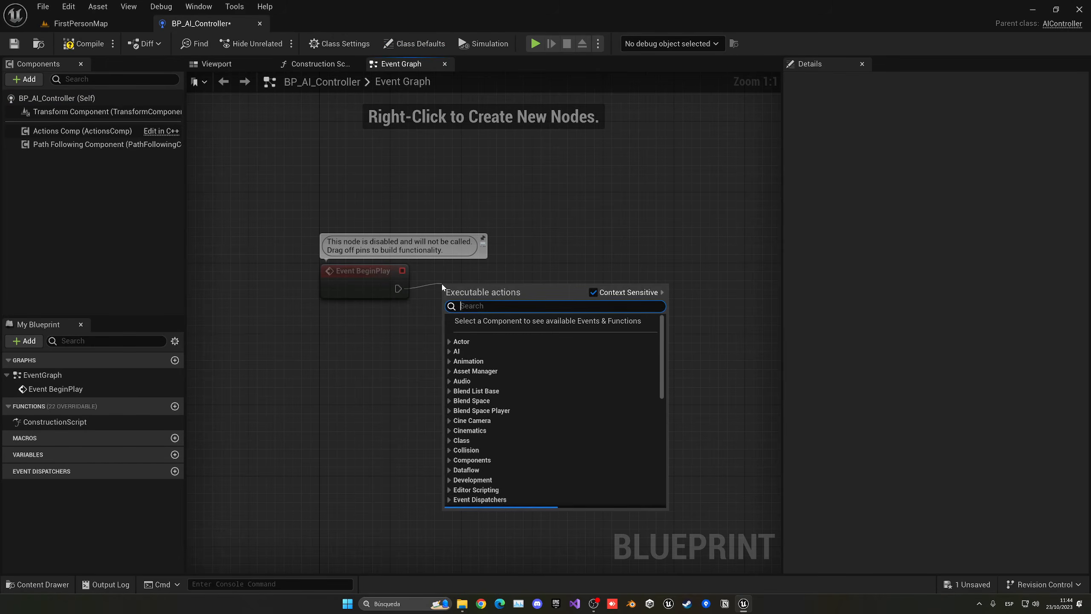
{"action": "type", "text": "run behavior"}
{"action": "key", "text": "Return"}
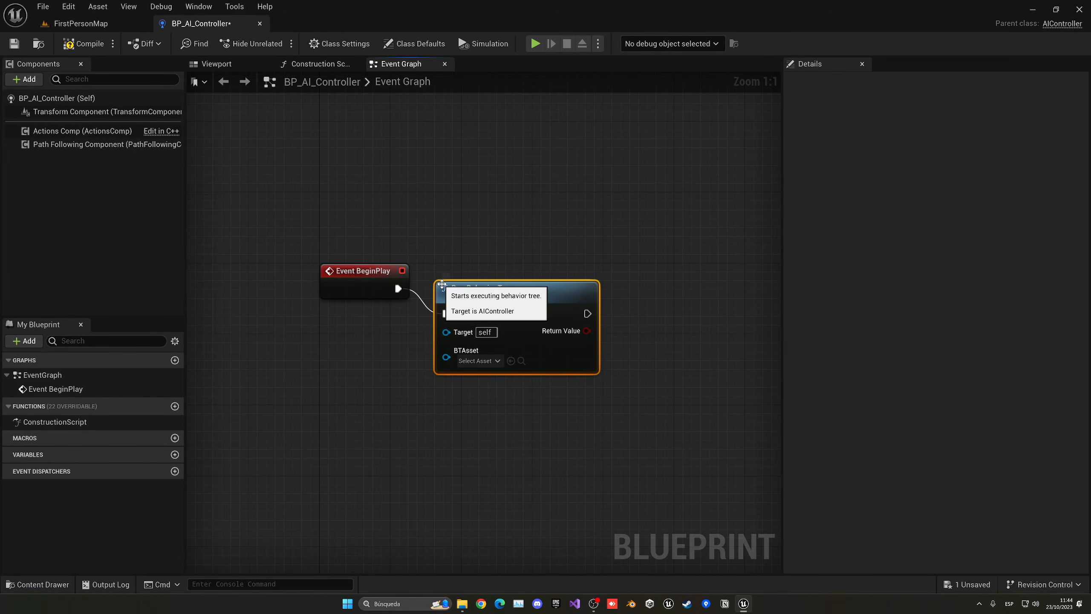
{"action": "left_click_drag", "start_coordinate": [368, 222], "coordinate": [483, 372]}
{"action": "key", "text": "q"}
{"action": "right_click_drag", "start_coordinate": [483, 340], "coordinate": [462, 276]}
{"action": "left_click_drag", "start_coordinate": [452, 270], "coordinate": [450, 284]}
Step: Set the BTAsset of the Run Behavior Tree node to BT_AI, then compile, save and close the blueprint
{"action": "left_click", "coordinate": [457, 274]}
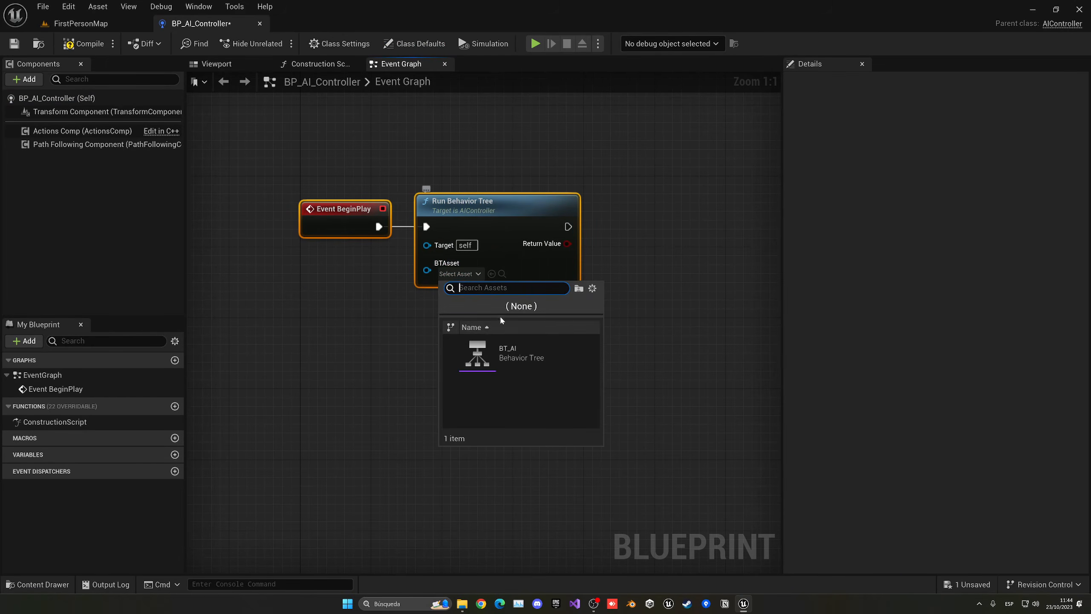
{"action": "left_click", "coordinate": [514, 360]}
{"action": "left_click", "coordinate": [81, 44]}
{"action": "left_click", "coordinate": [15, 44]}
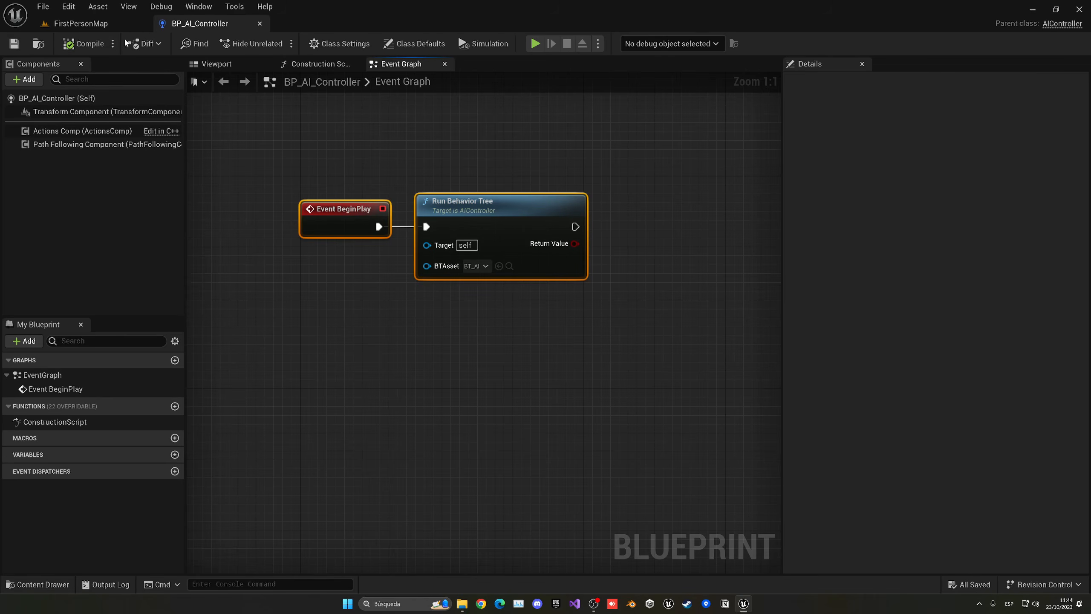
{"action": "left_click", "coordinate": [259, 23]}
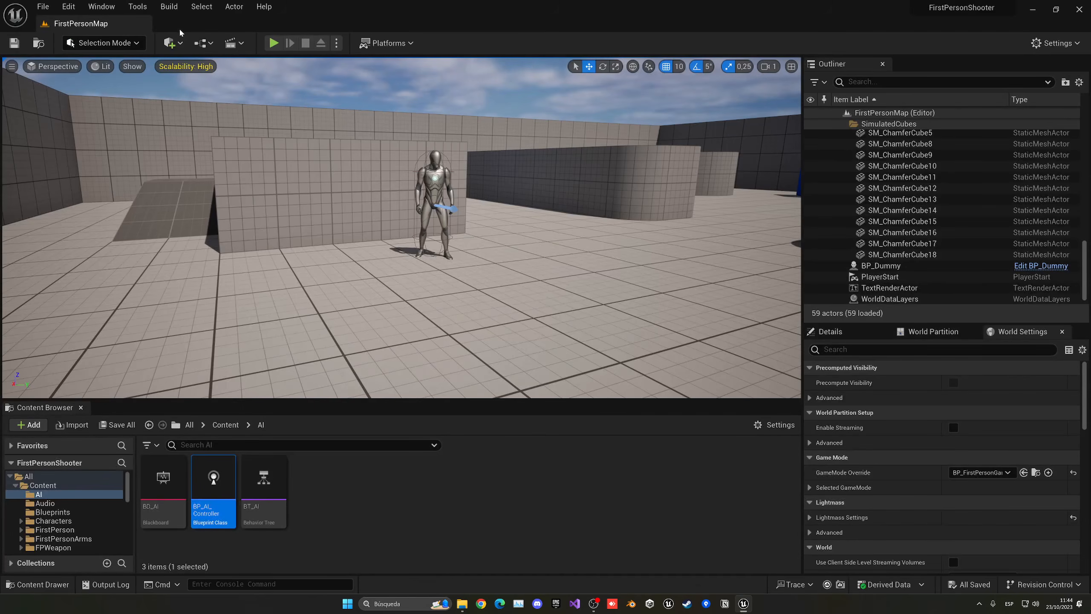
Step: Move BP_Dummy from the Blueprints folder into the AI folder and open the AI folder
{"action": "left_click", "coordinate": [225, 425]}
{"action": "double_click", "coordinate": [265, 480]}
{"action": "left_click", "coordinate": [163, 483]}
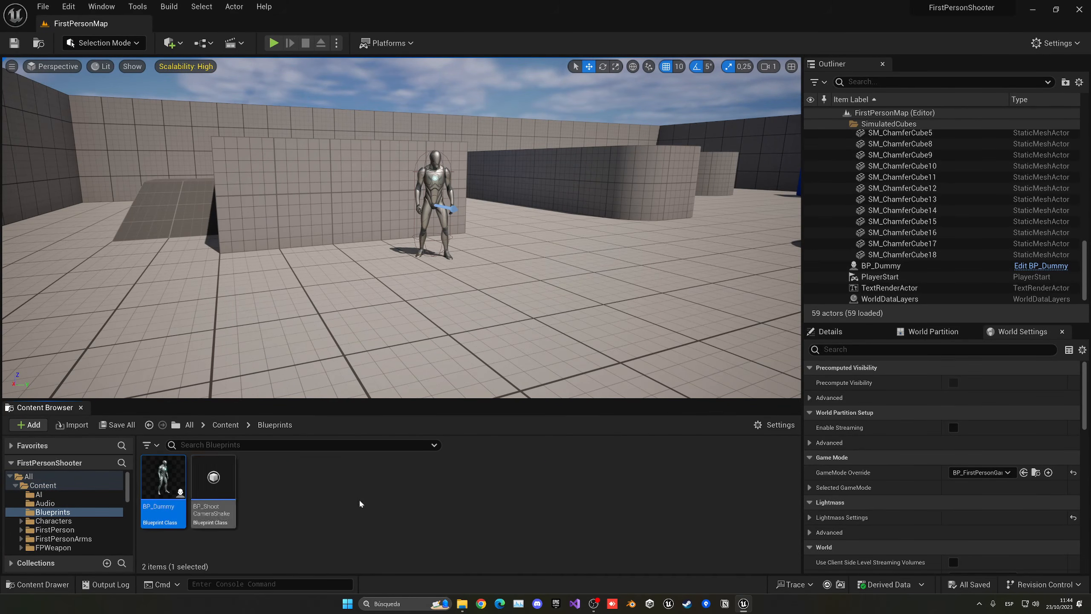
{"action": "left_click_drag", "start_coordinate": [162, 485], "coordinate": [52, 495]}
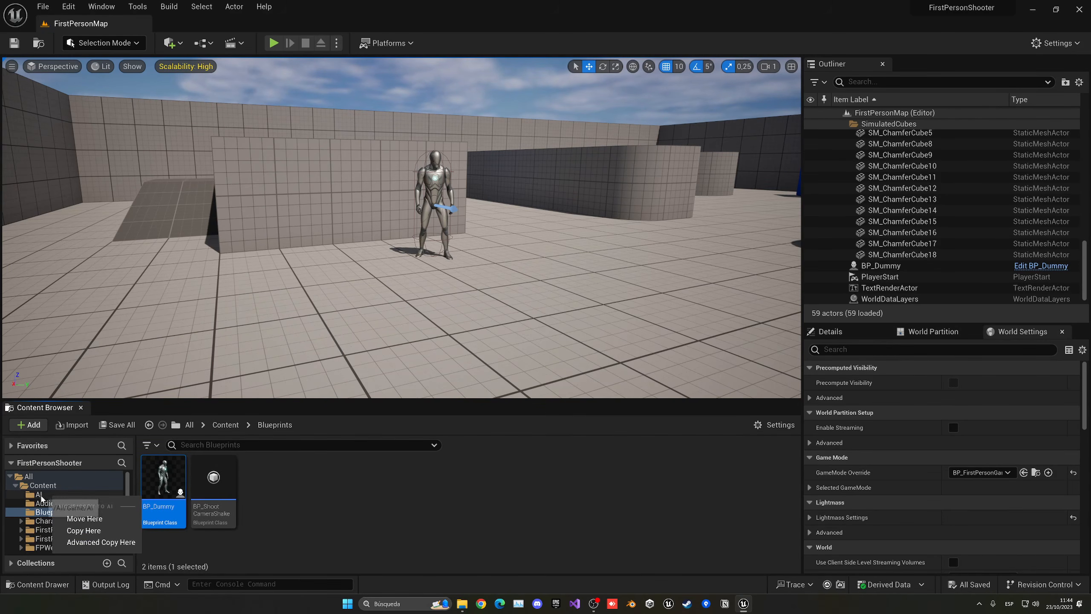
{"action": "left_click", "coordinate": [75, 519]}
{"action": "left_click", "coordinate": [39, 494]}
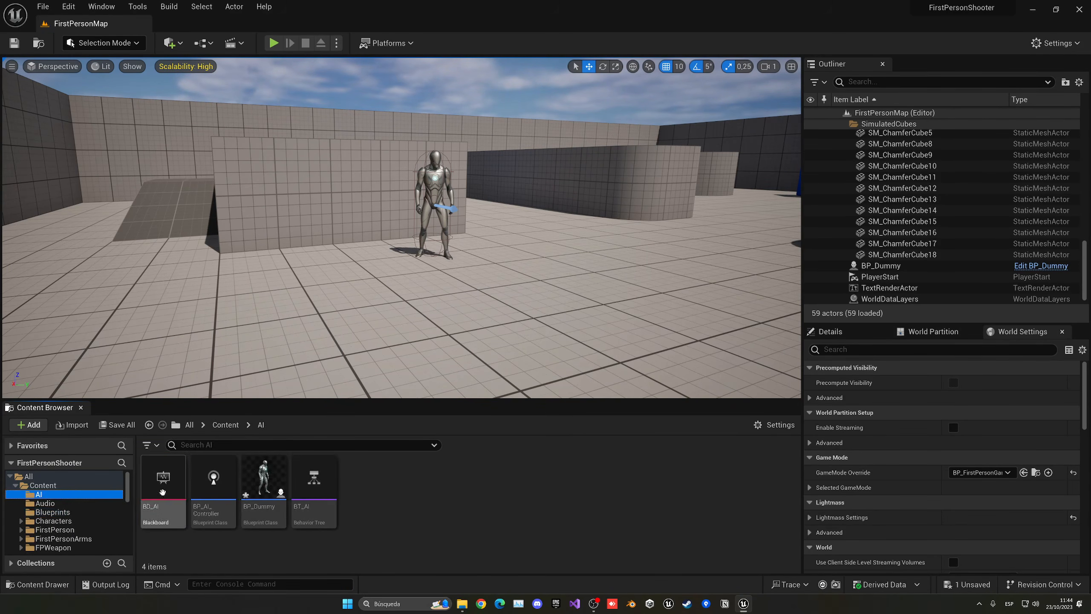
Step: Rename the BP_Dummy blueprint as BP_AI
{"action": "key", "text": "F2"}
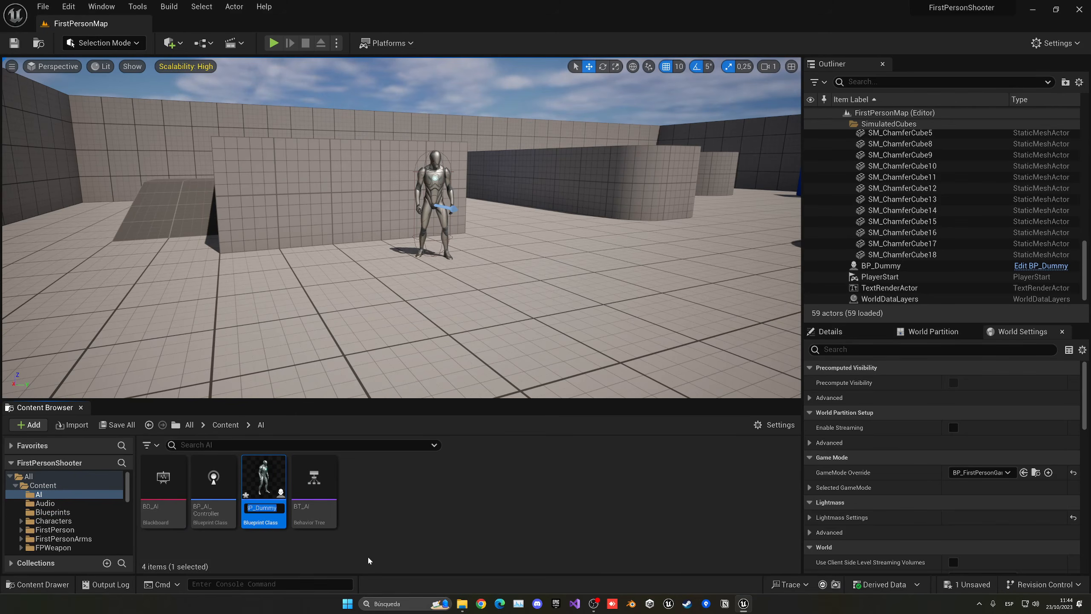
{"action": "key", "text": "Right"}
{"action": "key", "text": "BackSpace"}
{"action": "key", "text": "BackSpace"}
{"action": "key", "text": "BackSpace"}
{"action": "key", "text": "BackSpace"}
{"action": "key", "text": "BackSpace"}
{"action": "type", "text": "AI"}
{"action": "key", "text": "Return"}
Step: Open BP_AI docked beside the level and set its AI Controller Class to BP_AI_Controller
{"action": "key", "text": "Return"}
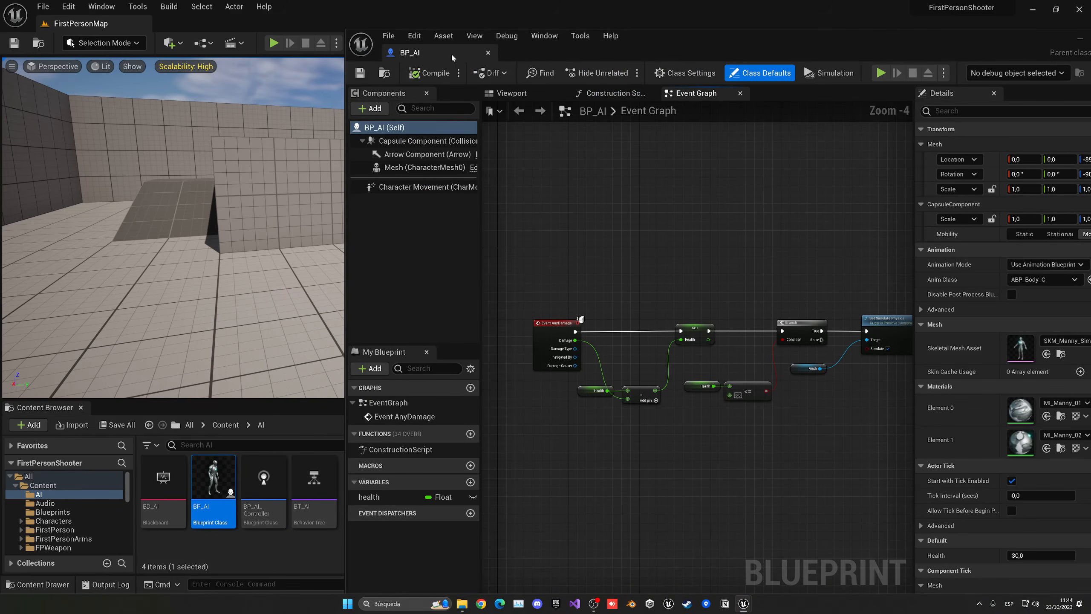
{"action": "left_click_drag", "start_coordinate": [451, 53], "coordinate": [330, 29]}
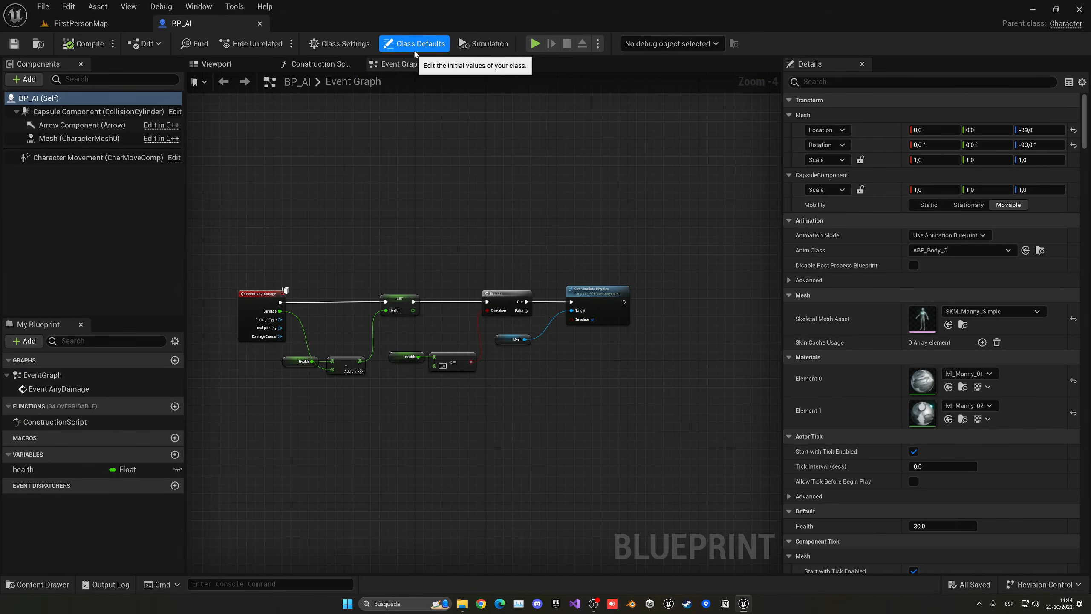
{"action": "left_click", "coordinate": [797, 82]}
{"action": "type", "text": "ai"}
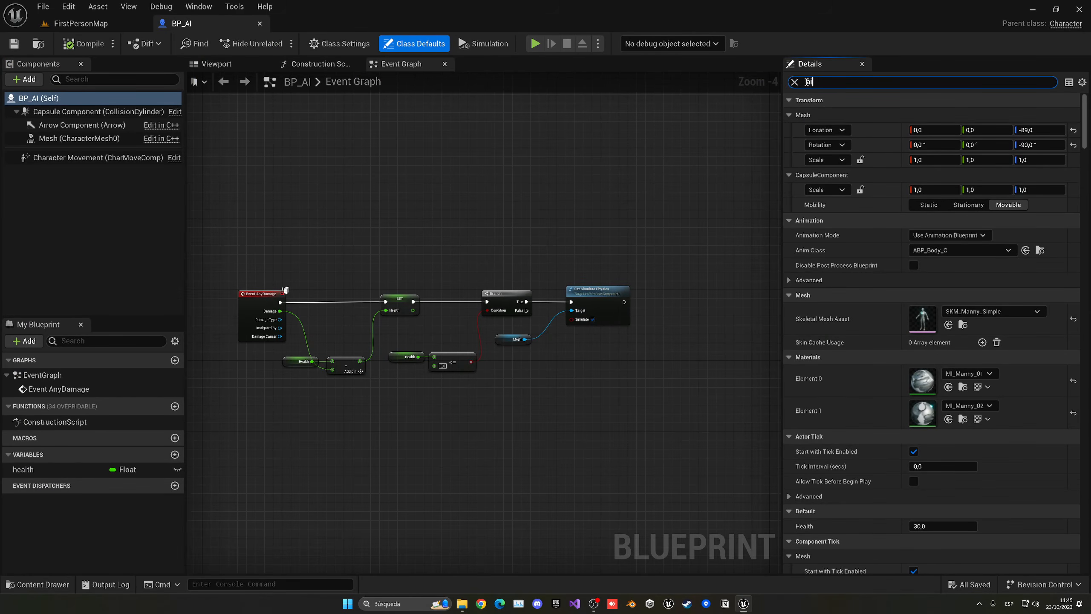
{"action": "scroll", "coordinate": [885, 313], "scroll_direction": "down", "scroll_amount": 5}
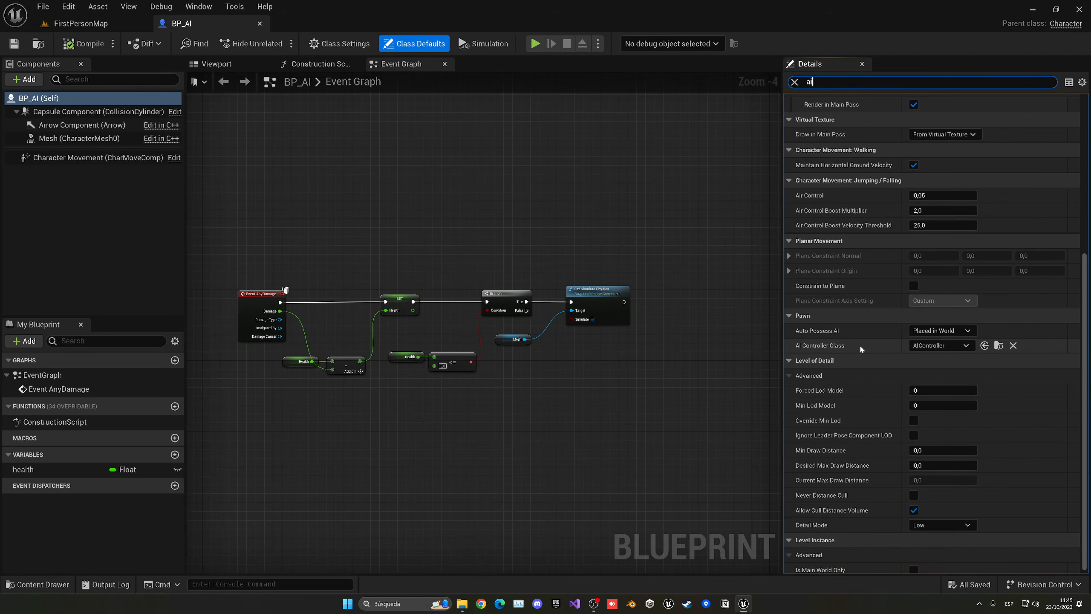
{"action": "left_click", "coordinate": [926, 346]}
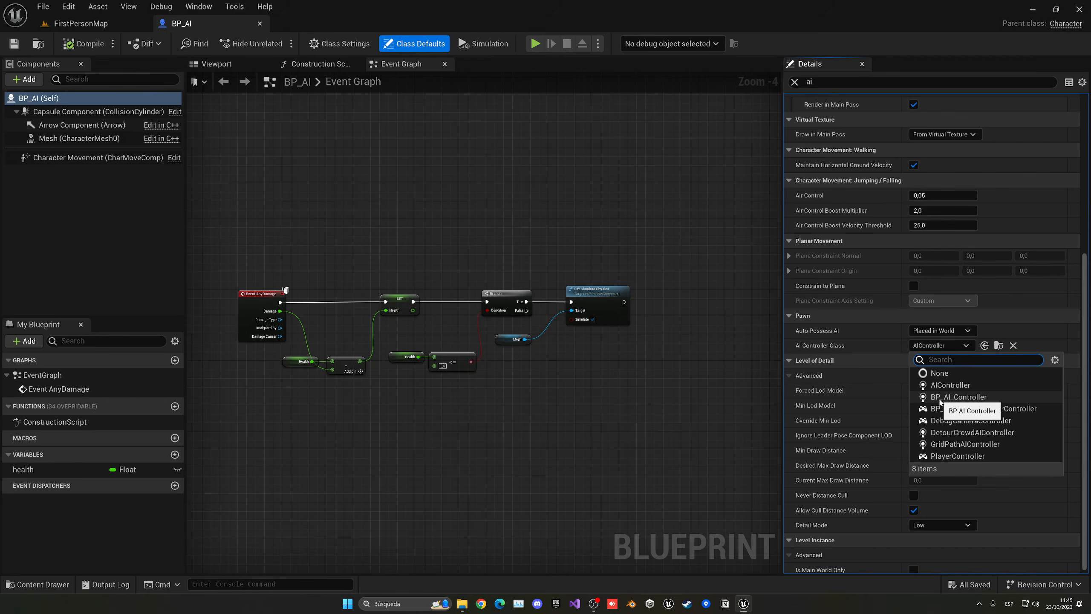
{"action": "left_click", "coordinate": [966, 397]}
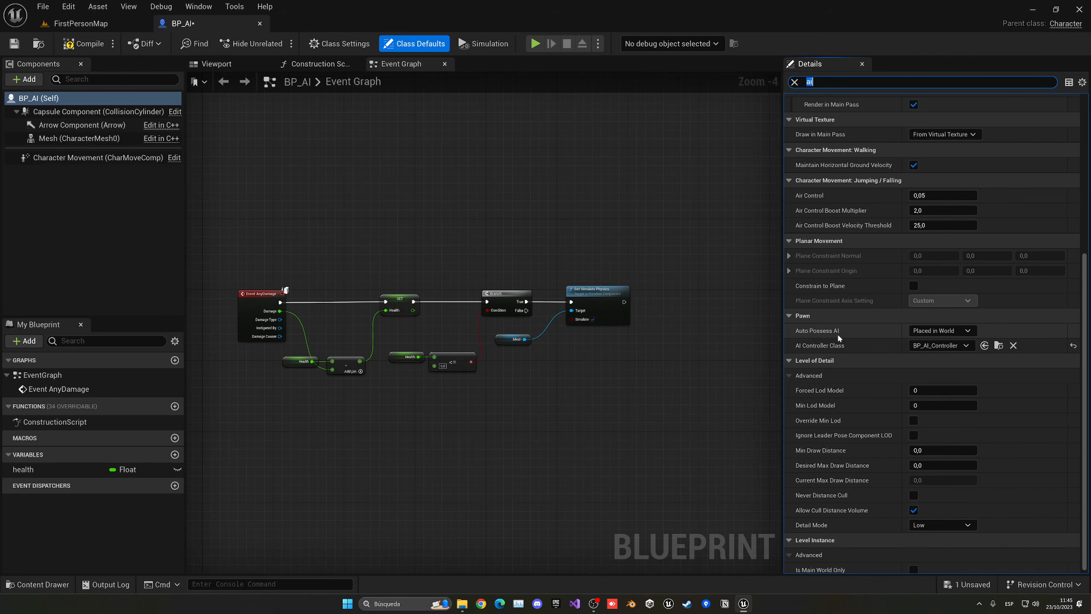
Step: Set Auto Possess AI to Placed in World or Spawned in BP_AI's class defaults and compile the blueprint
{"action": "left_click", "coordinate": [940, 331]}
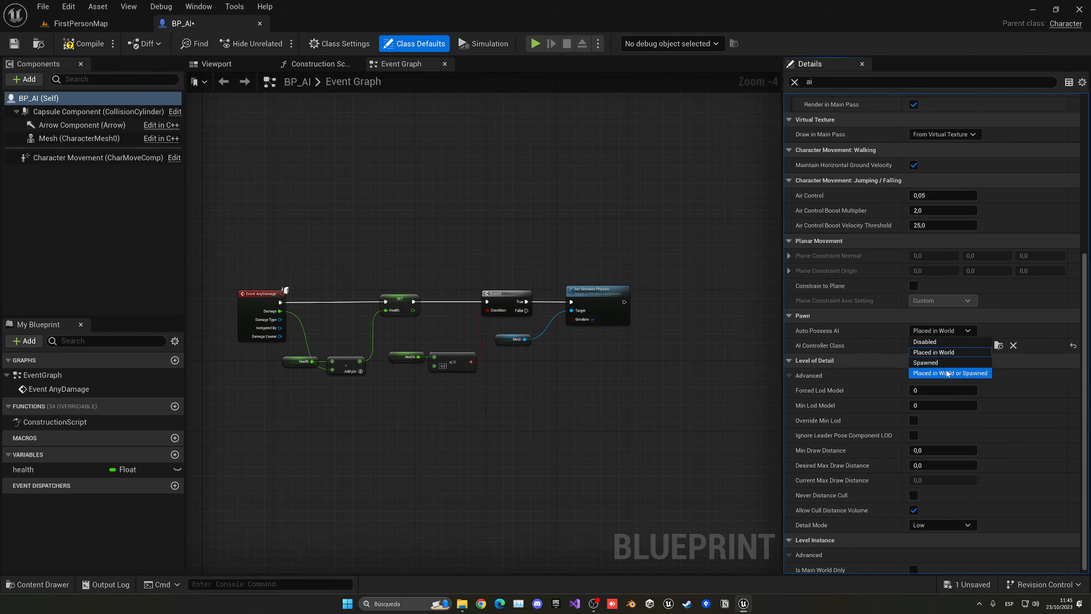
{"action": "left_click", "coordinate": [934, 377]}
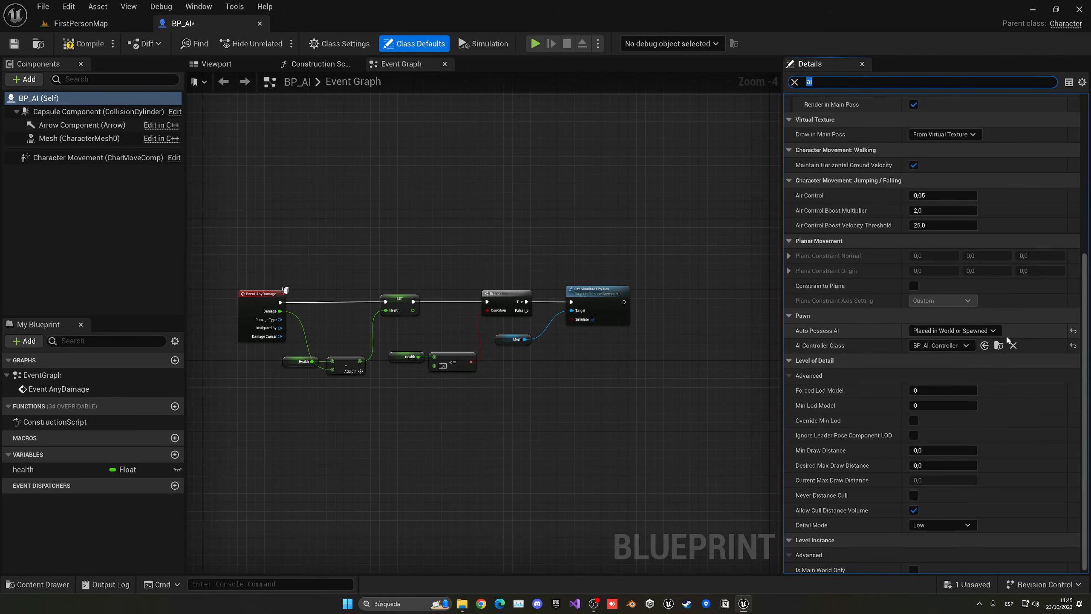
{"action": "left_click", "coordinate": [82, 43]}
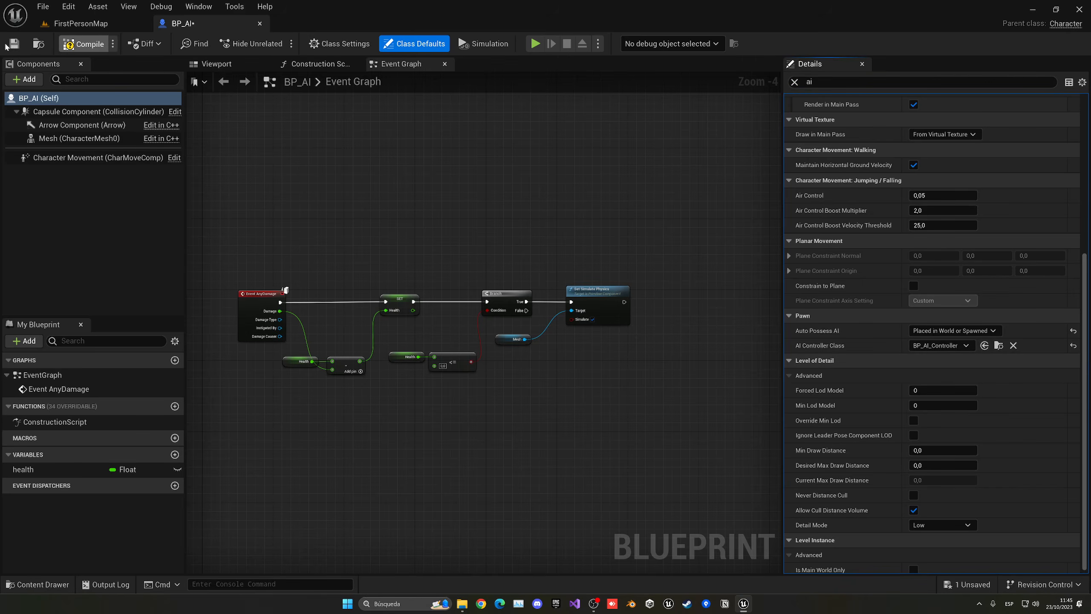
Step: Save and close the BP_AI blueprint, and delete the BP_Dummy actor from the level
{"action": "left_click", "coordinate": [9, 44]}
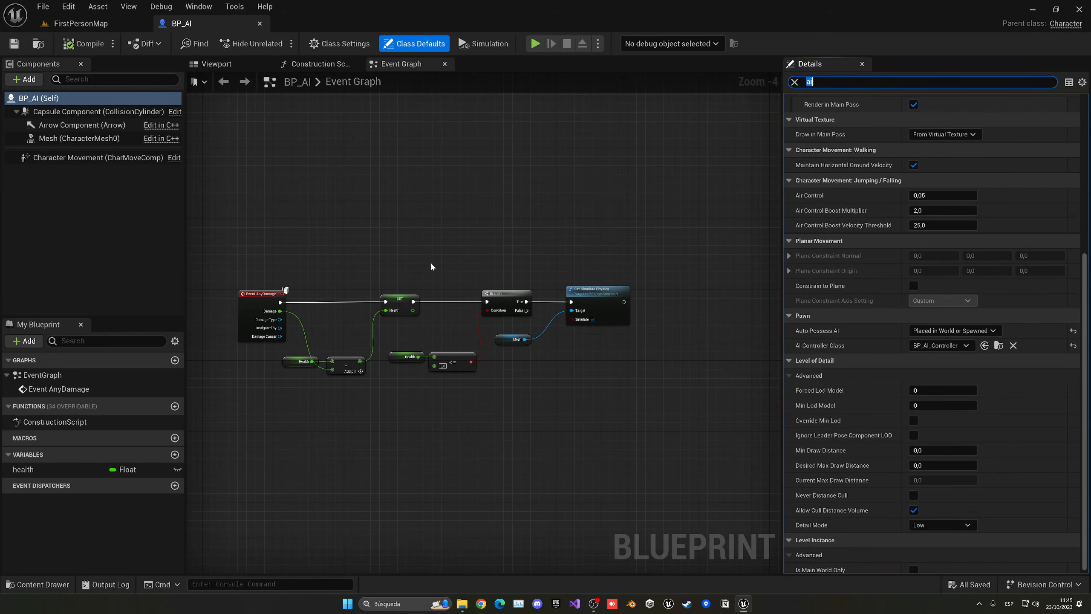
{"action": "left_click", "coordinate": [259, 23]}
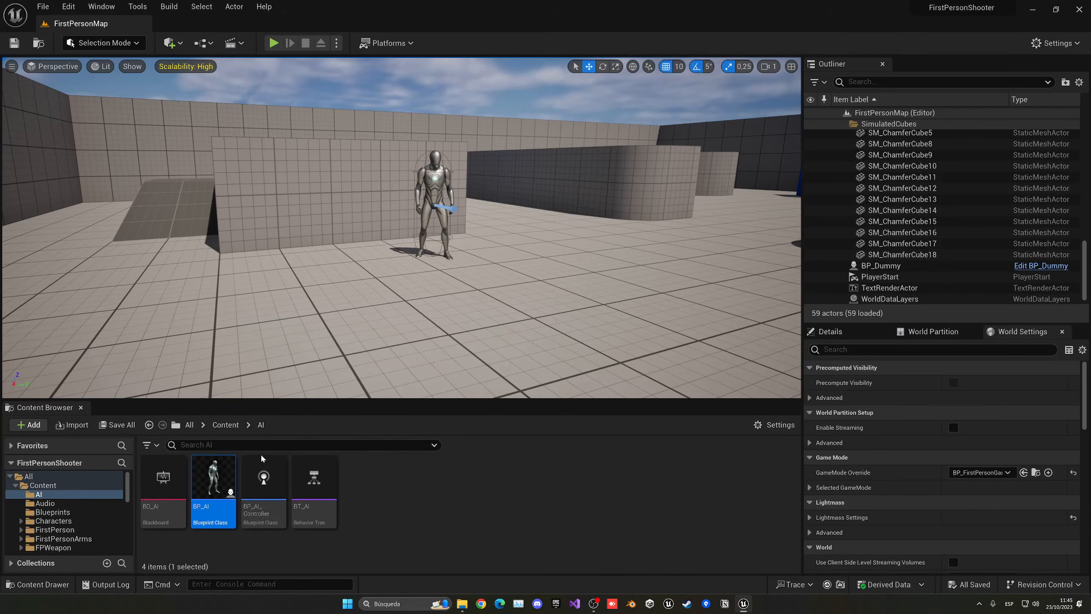
{"action": "left_click", "coordinate": [434, 202]}
{"action": "key", "text": "Delete"}
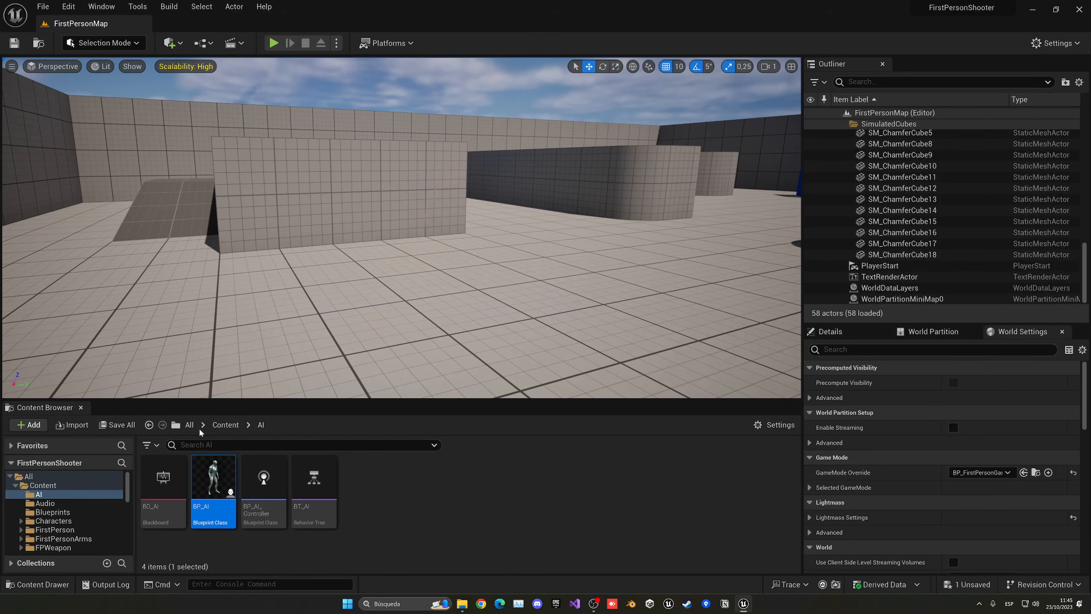
Step: Place BP_AI on the floor in front of the wall and rotate it sideways about its vertical axis
{"action": "left_click_drag", "start_coordinate": [214, 477], "coordinate": [409, 254]}
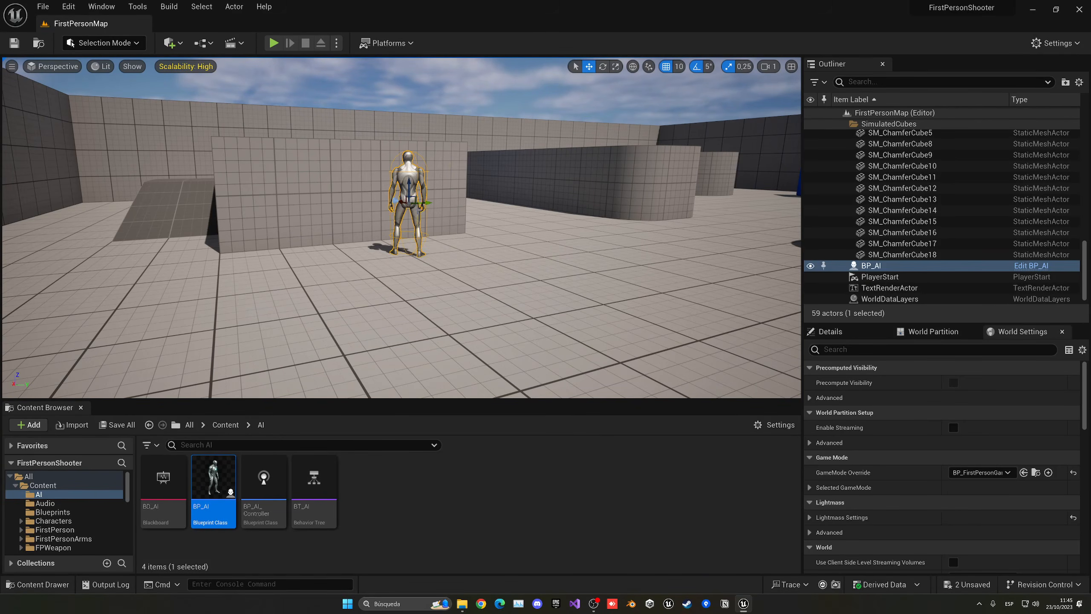
{"action": "key", "text": "e"}
{"action": "left_click_drag", "start_coordinate": [400, 206], "coordinate": [434, 207]}
{"action": "key", "text": "w"}
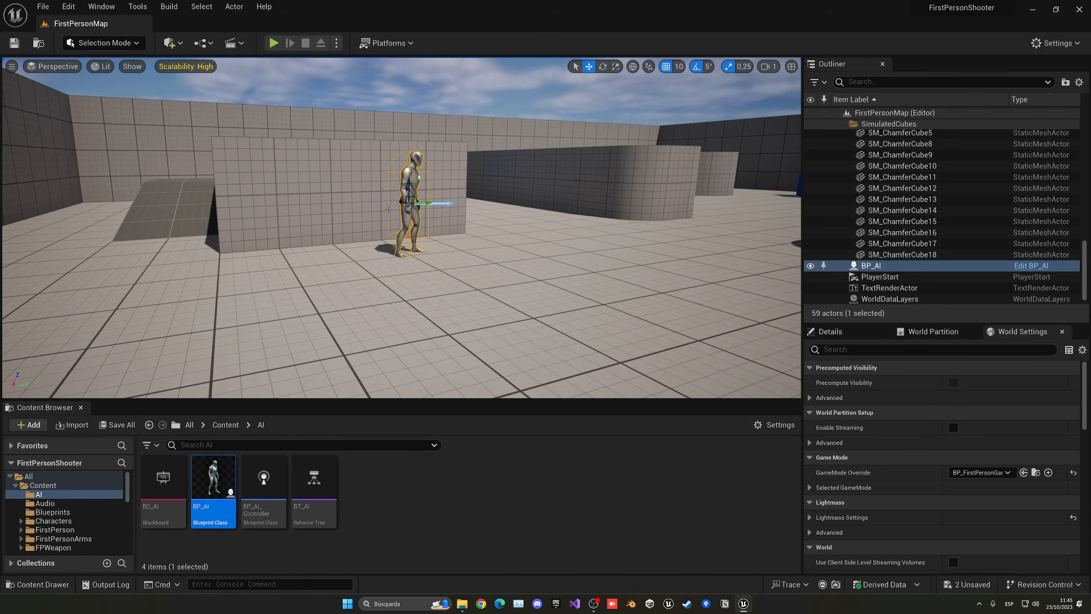
Step: Play-test the level briefly with the placed BP_AI, stop the session and save the map
{"action": "left_click", "coordinate": [273, 42]}
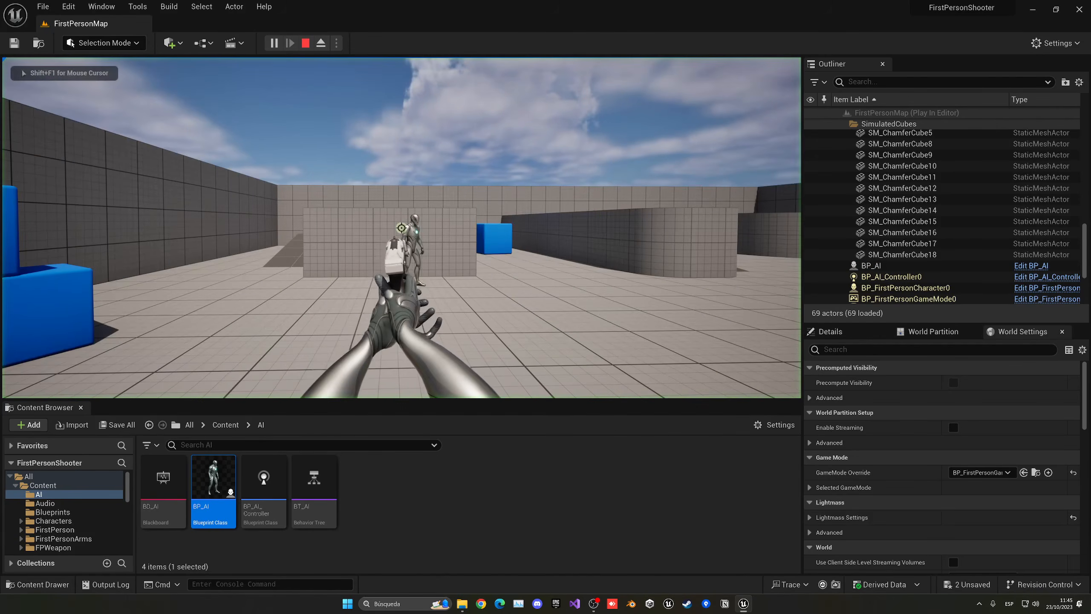
{"action": "key", "text": "Escape"}
{"action": "key", "text": "ctrl+s"}
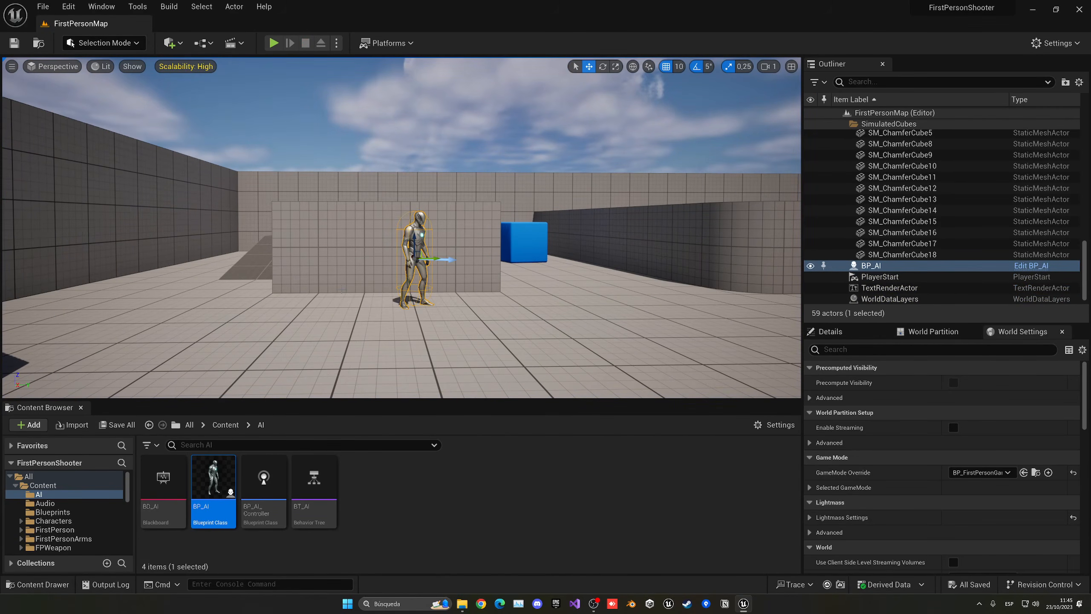
Step: Open the BT_AI behavior tree docked beside the level and check its assigned Blackboard Asset
{"action": "double_click", "coordinate": [169, 482]}
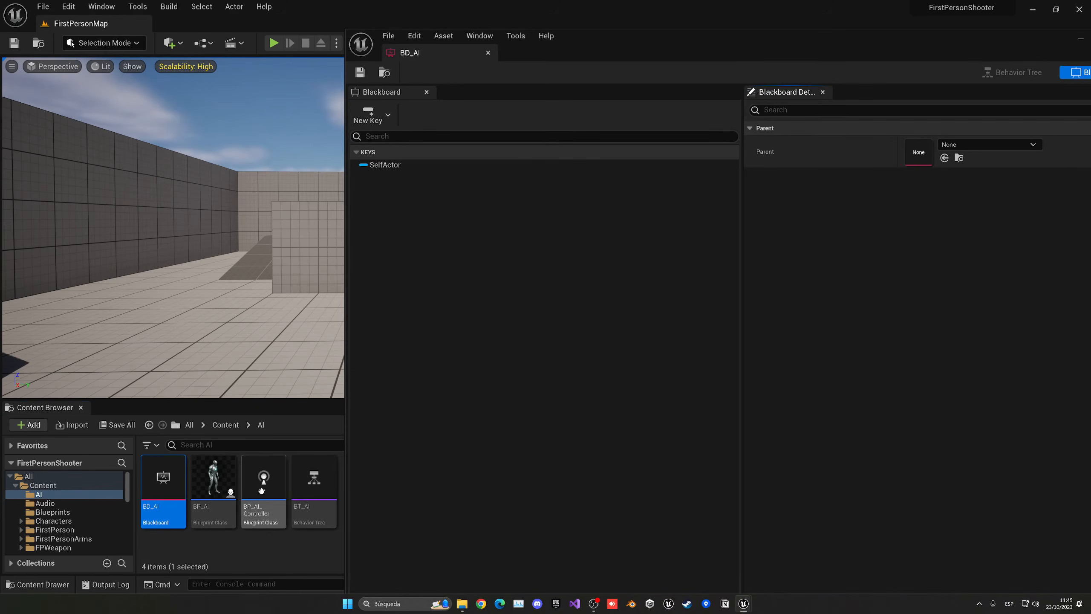
{"action": "middle_click", "coordinate": [406, 50]}
{"action": "double_click", "coordinate": [317, 478]}
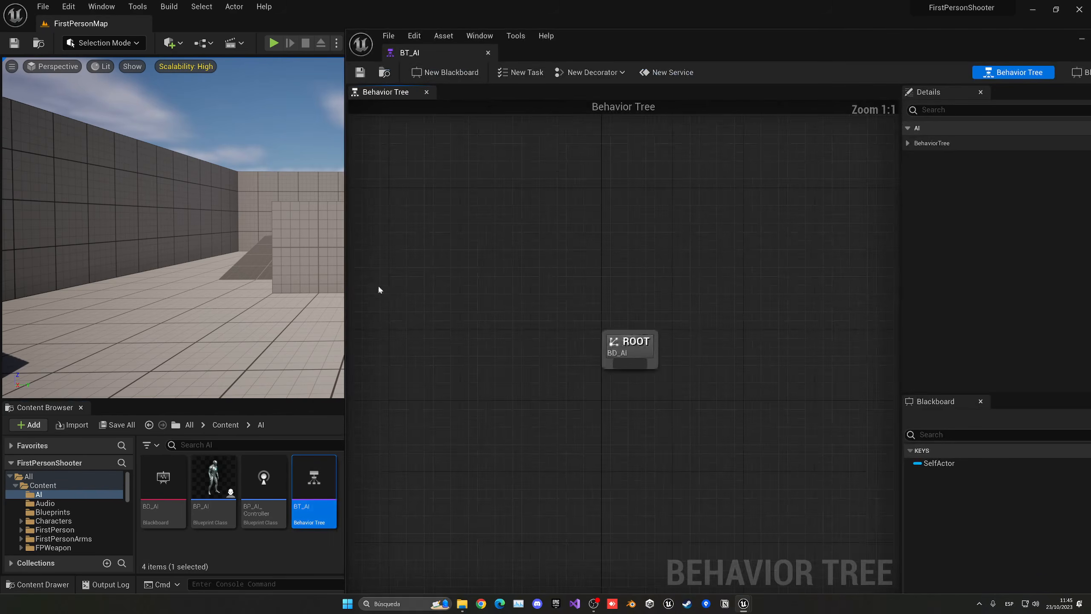
{"action": "left_click_drag", "start_coordinate": [443, 56], "coordinate": [330, 30]}
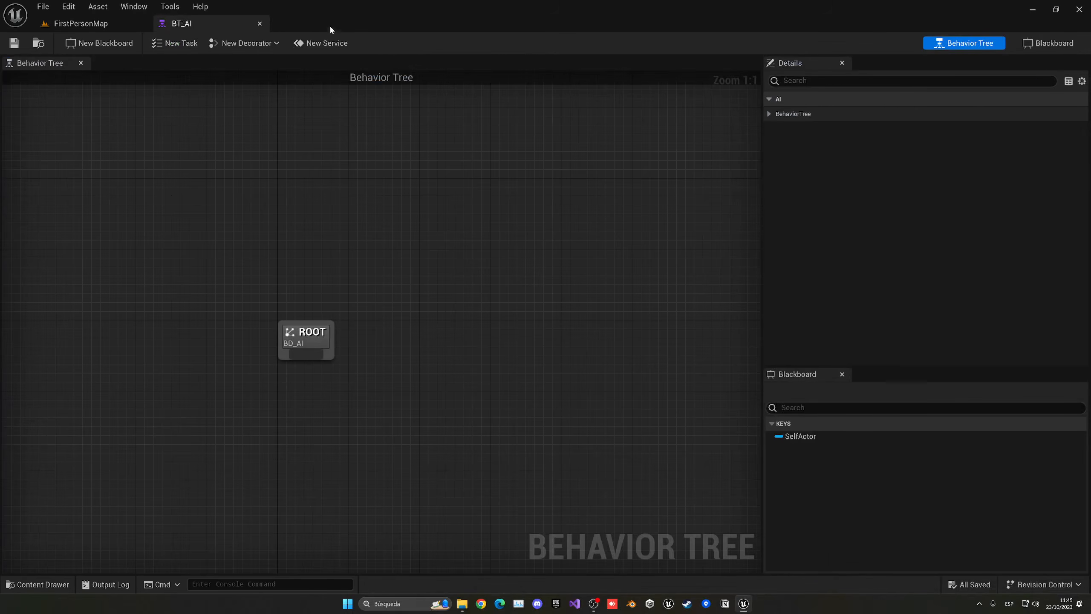
{"action": "left_click", "coordinate": [769, 114]}
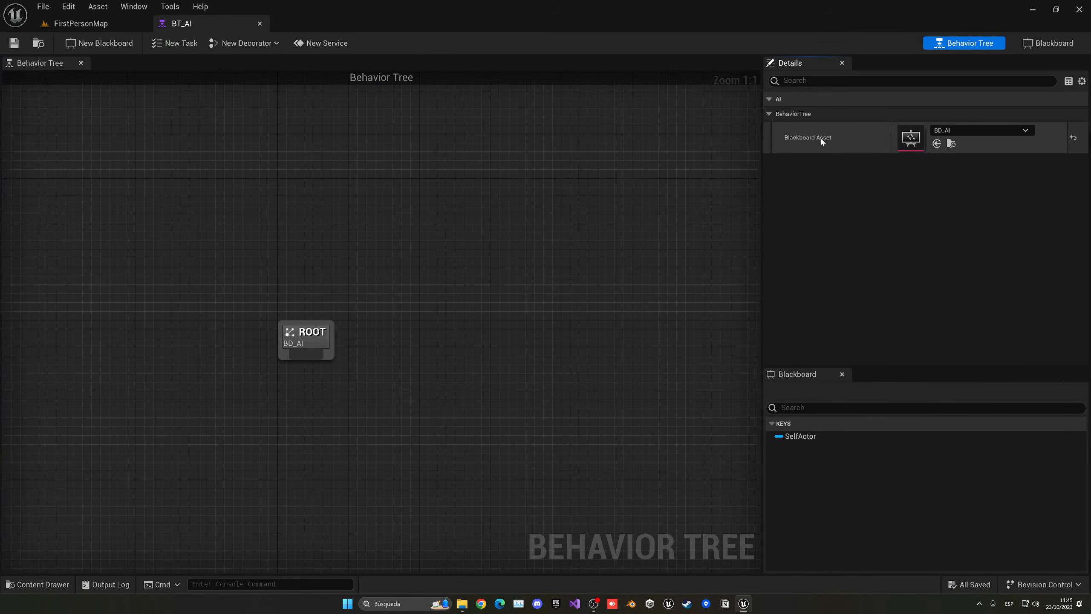
{"action": "left_click", "coordinate": [768, 114]}
Step: Add a Selector composite node directly beneath ROOT in the behavior tree
{"action": "right_click_drag", "start_coordinate": [448, 227], "coordinate": [505, 163]}
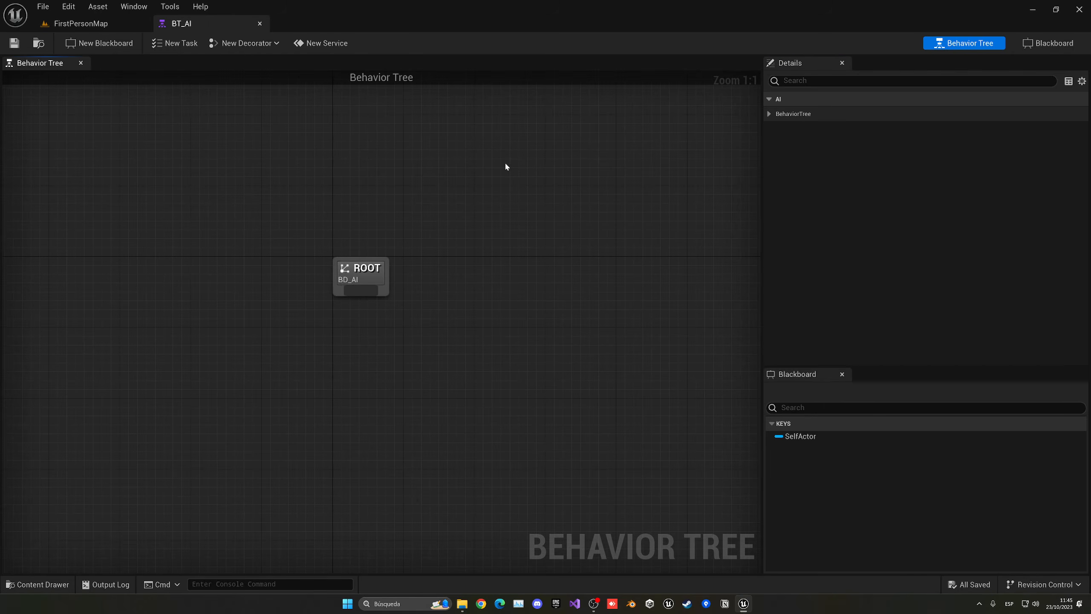
{"action": "right_click_drag", "start_coordinate": [484, 280], "coordinate": [519, 164]}
{"action": "left_click_drag", "start_coordinate": [407, 174], "coordinate": [394, 249]}
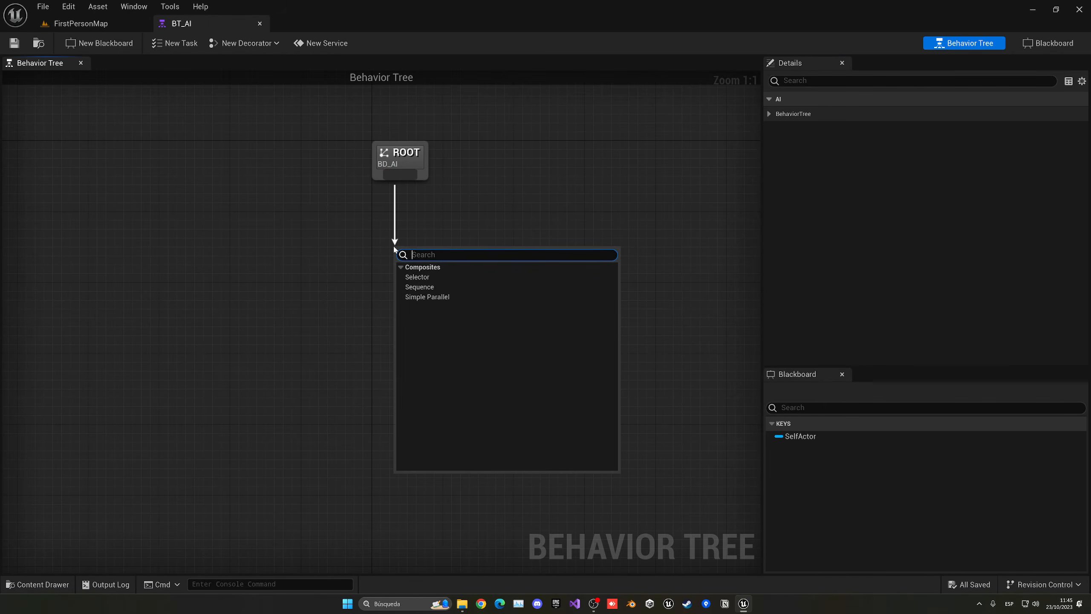
{"action": "left_click", "coordinate": [318, 190]}
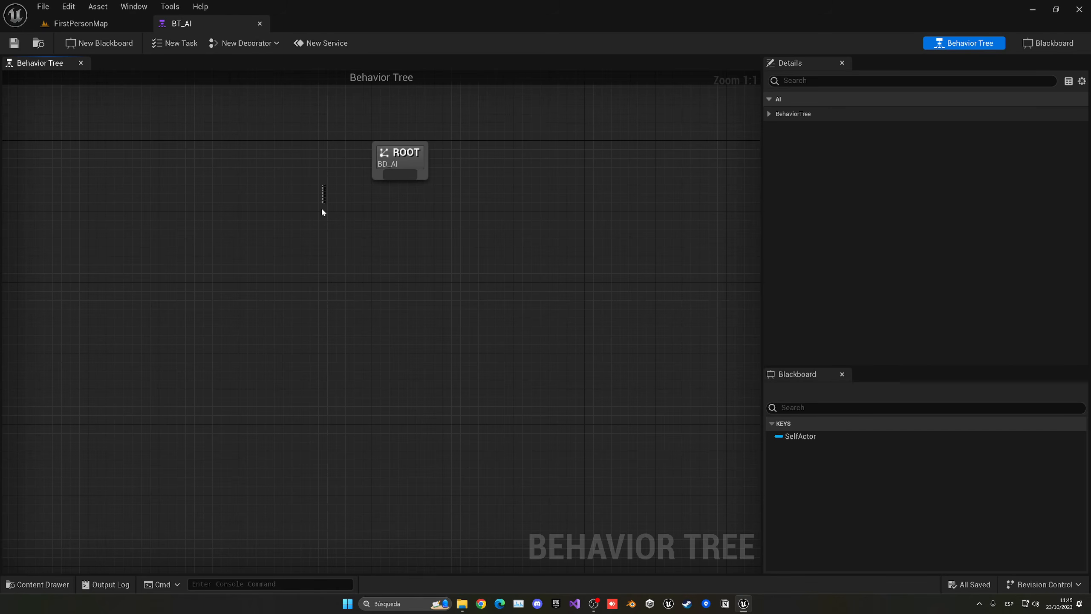
{"action": "left_click_drag", "start_coordinate": [324, 213], "coordinate": [326, 371]}
{"action": "left_click_drag", "start_coordinate": [146, 217], "coordinate": [196, 276]}
{"action": "left_click_drag", "start_coordinate": [475, 212], "coordinate": [666, 305]}
{"action": "left_click_drag", "start_coordinate": [399, 175], "coordinate": [391, 254]}
{"action": "left_click", "coordinate": [430, 273]}
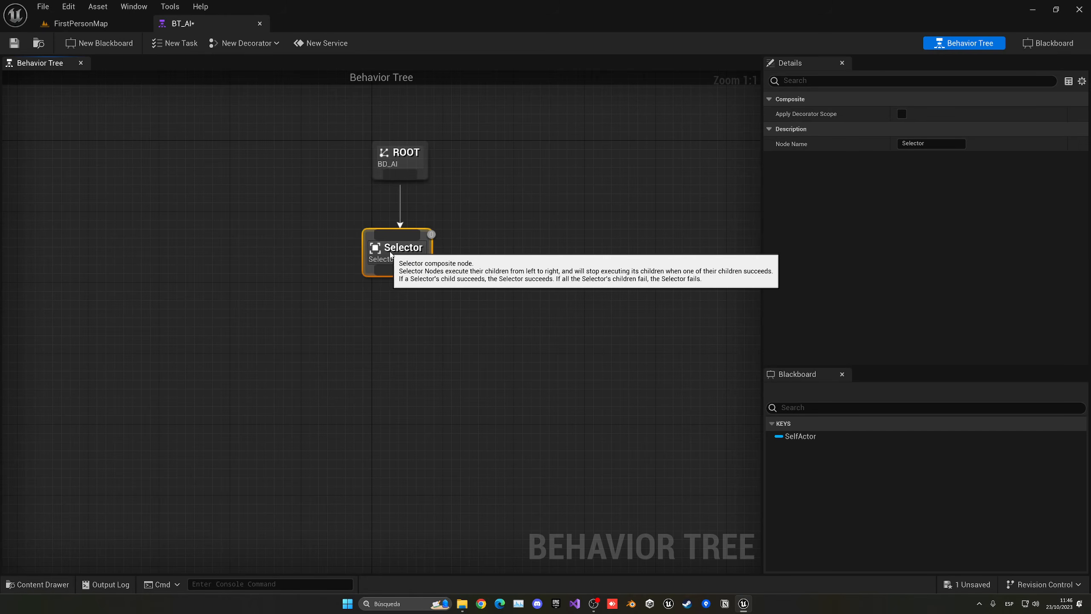
Step: Add a Sequence composite node connected below and to the left of the Selector
{"action": "right_click_drag", "start_coordinate": [424, 277], "coordinate": [422, 229]}
{"action": "scroll", "coordinate": [429, 188], "scroll_direction": "down", "scroll_amount": 1}
{"action": "left_click_drag", "start_coordinate": [395, 222], "coordinate": [221, 279]}
{"action": "left_click", "coordinate": [401, 258]}
{"action": "left_click_drag", "start_coordinate": [398, 221], "coordinate": [486, 310]}
{"action": "left_click_drag", "start_coordinate": [390, 225], "coordinate": [257, 269]}
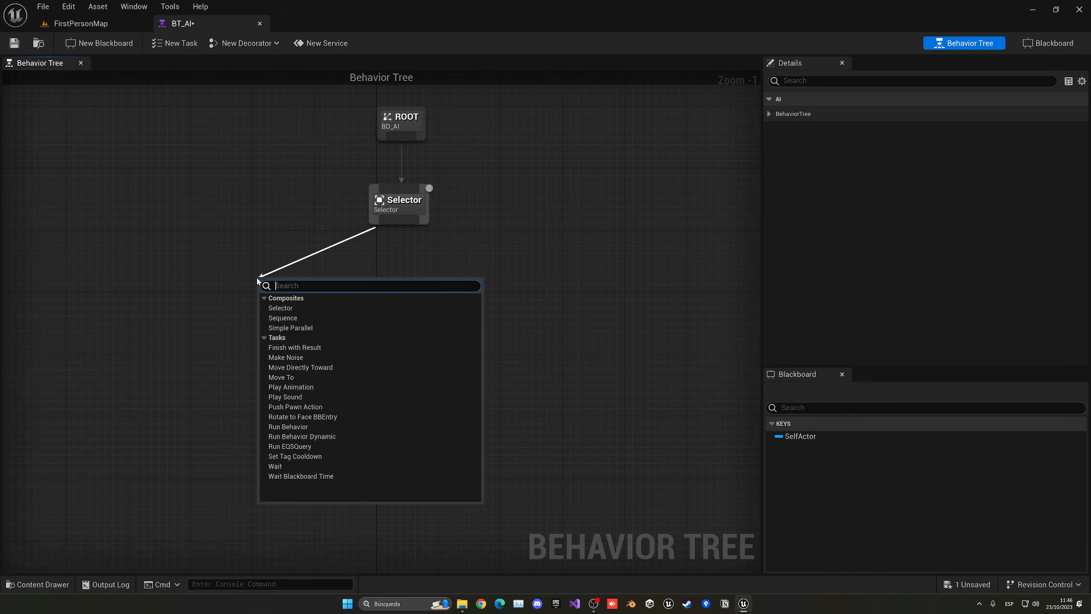
{"action": "left_click", "coordinate": [286, 318]}
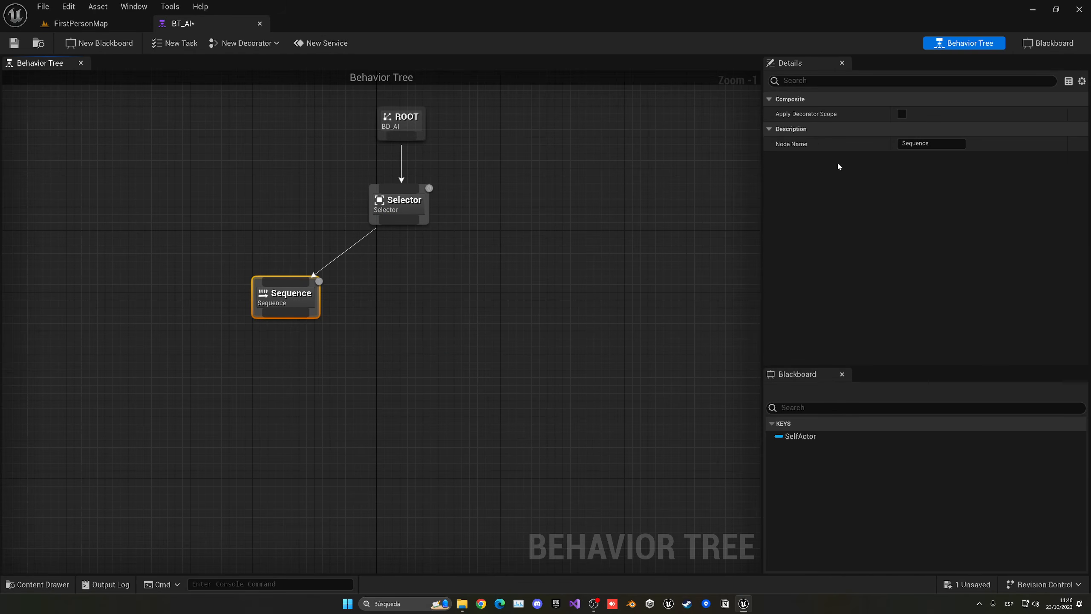
Step: Rename the Sequence node as Wonder Sequence and shift it further left of the Selector
{"action": "left_click", "coordinate": [903, 143]}
{"action": "type", "text": "Wonde"}
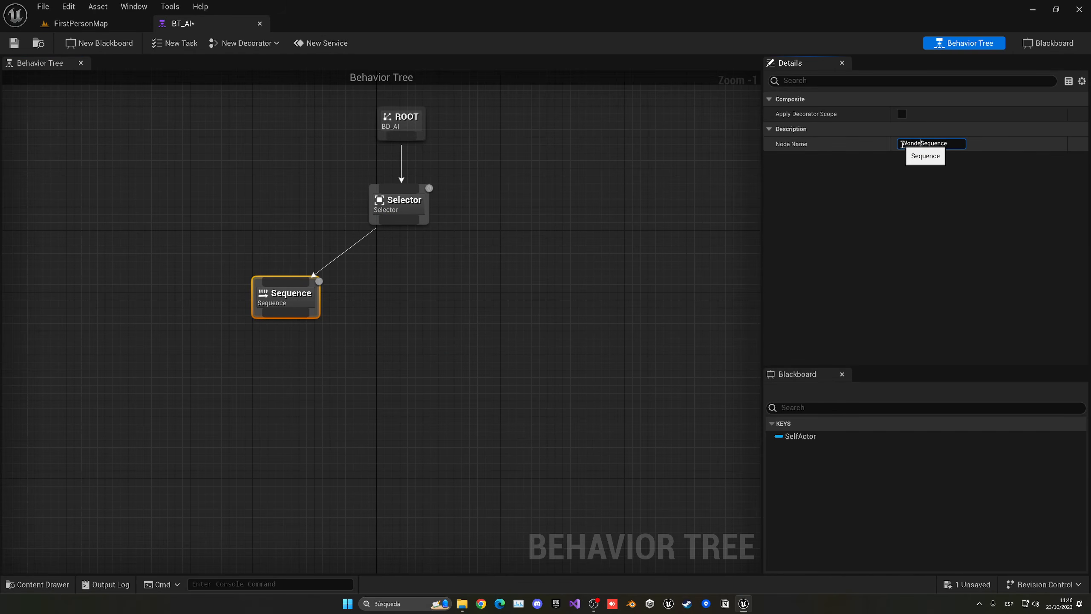
{"action": "type", "text": "r"}
{"action": "key", "text": "Return"}
{"action": "left_click_drag", "start_coordinate": [313, 288], "coordinate": [257, 272]}
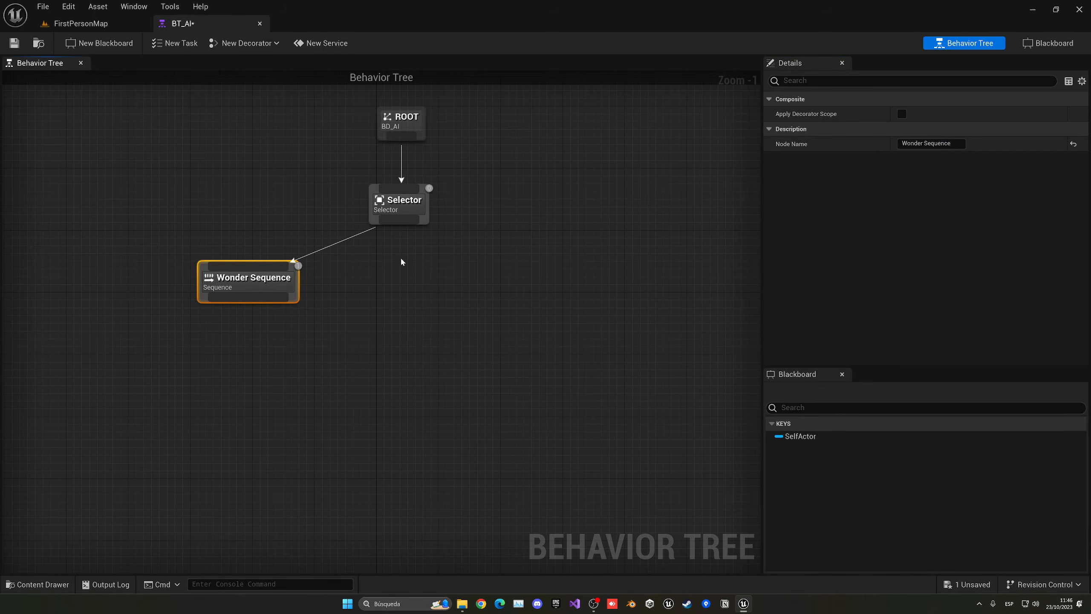
Step: Add a second Sequence node connected below and to the right of the Selector and name it Chase Sequence
{"action": "right_click_drag", "start_coordinate": [401, 262], "coordinate": [386, 226]}
{"action": "left_click_drag", "start_coordinate": [386, 190], "coordinate": [422, 233]}
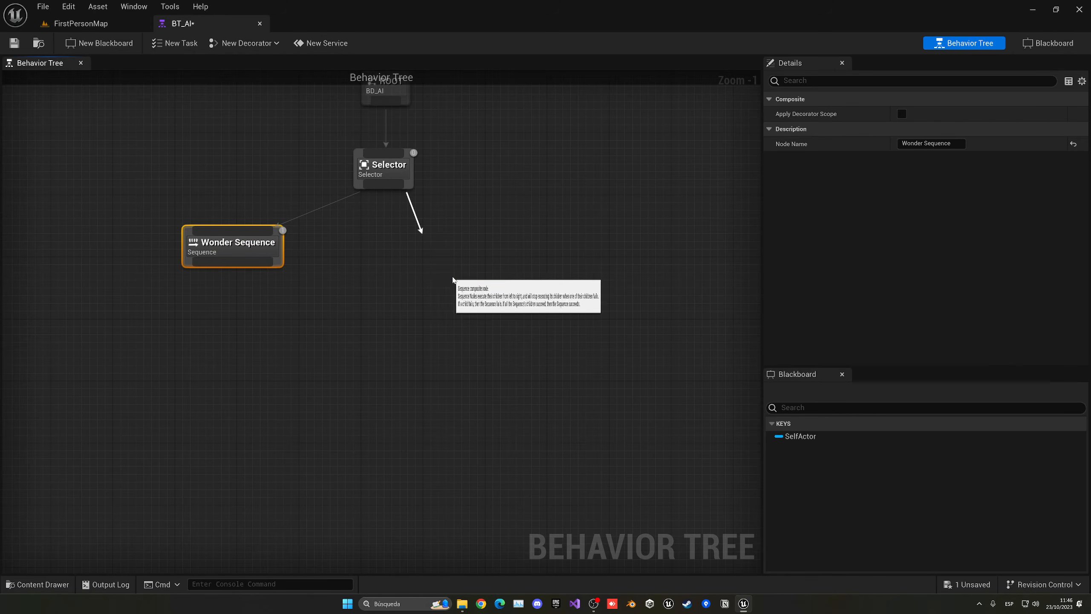
{"action": "left_click", "coordinate": [452, 280]}
{"action": "left_click", "coordinate": [911, 143]}
{"action": "key", "text": "Home"}
{"action": "type", "text": "Ch"}
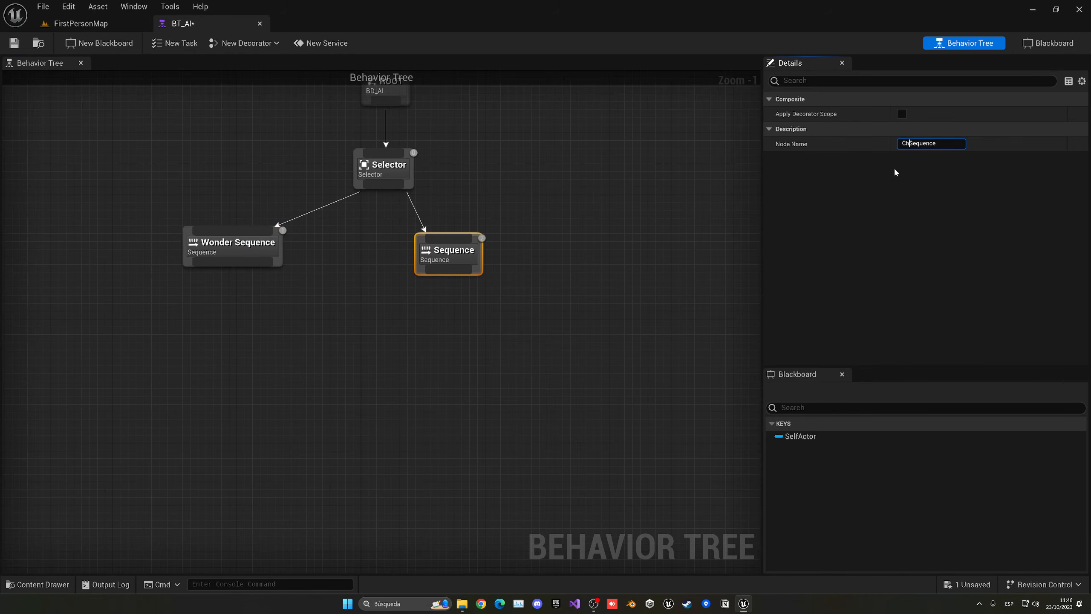
{"action": "type", "text": "ase"}
{"action": "key", "text": "Return"}
{"action": "left_click_drag", "start_coordinate": [444, 261], "coordinate": [467, 254]}
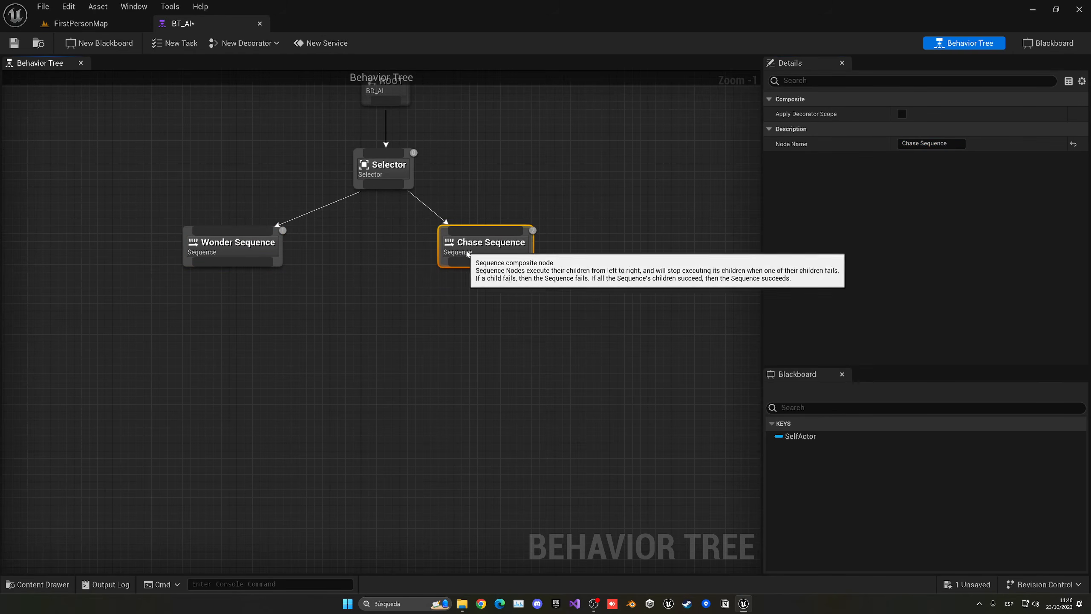
Step: Adjust the spacing of the Chase Sequence and Wonder Sequence nodes on either side beneath the Selector
{"action": "right_click_drag", "start_coordinate": [464, 290], "coordinate": [546, 291]}
{"action": "left_click_drag", "start_coordinate": [579, 253], "coordinate": [596, 251]}
{"action": "left_click", "coordinate": [542, 304]}
{"action": "right_click_drag", "start_coordinate": [542, 304], "coordinate": [509, 304]}
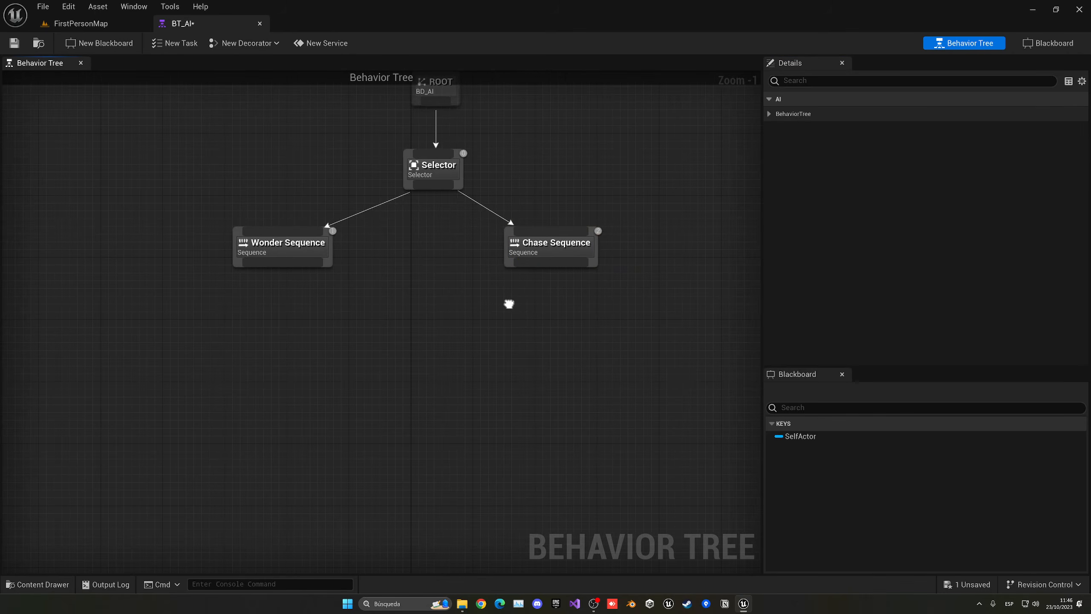
{"action": "left_click_drag", "start_coordinate": [287, 243], "coordinate": [295, 243]}
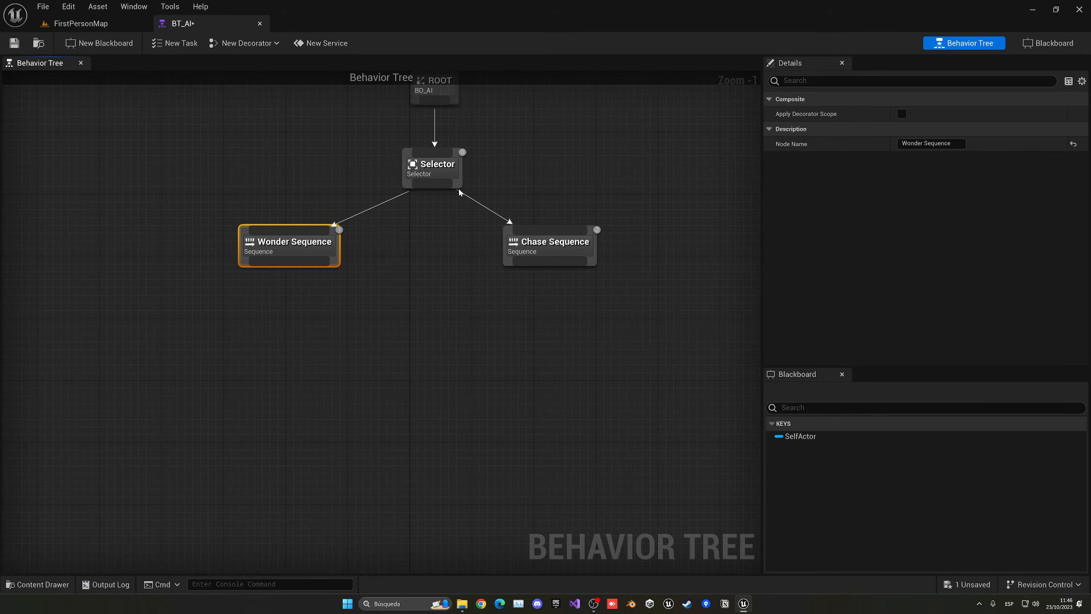
{"action": "left_click", "coordinate": [416, 266]}
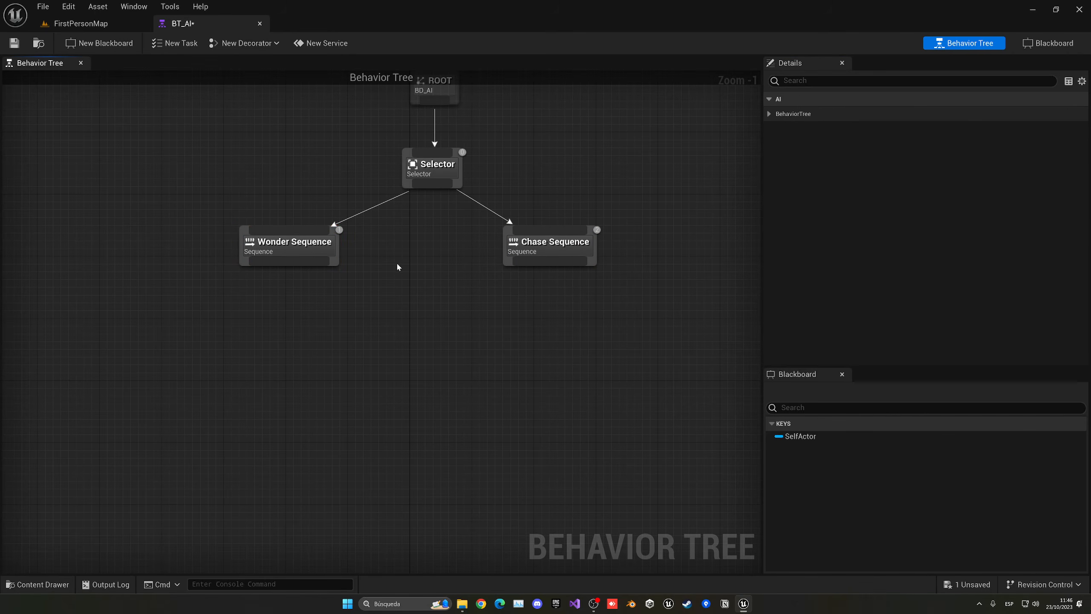
{"action": "left_click_drag", "start_coordinate": [192, 187], "coordinate": [365, 291]}
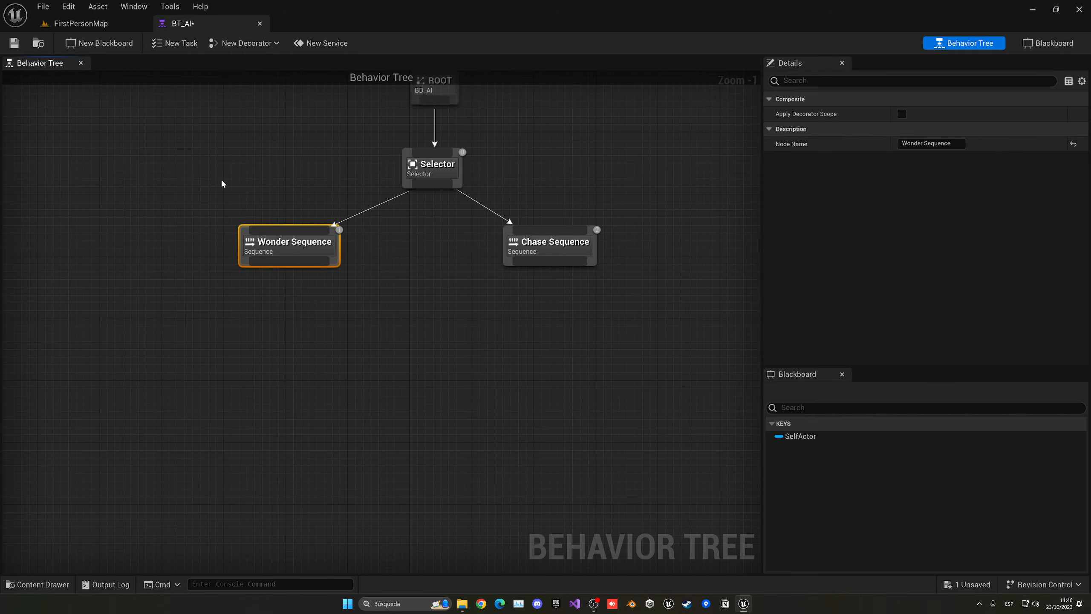
{"action": "left_click_drag", "start_coordinate": [221, 183], "coordinate": [366, 306]}
{"action": "left_click", "coordinate": [366, 305]}
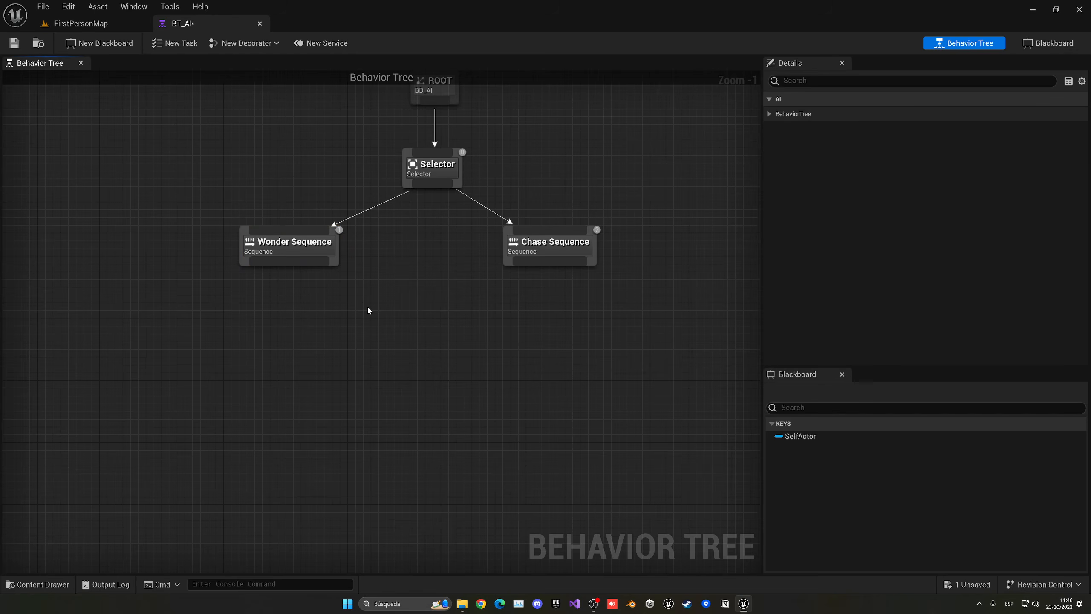
{"action": "left_click_drag", "start_coordinate": [282, 261], "coordinate": [279, 318]}
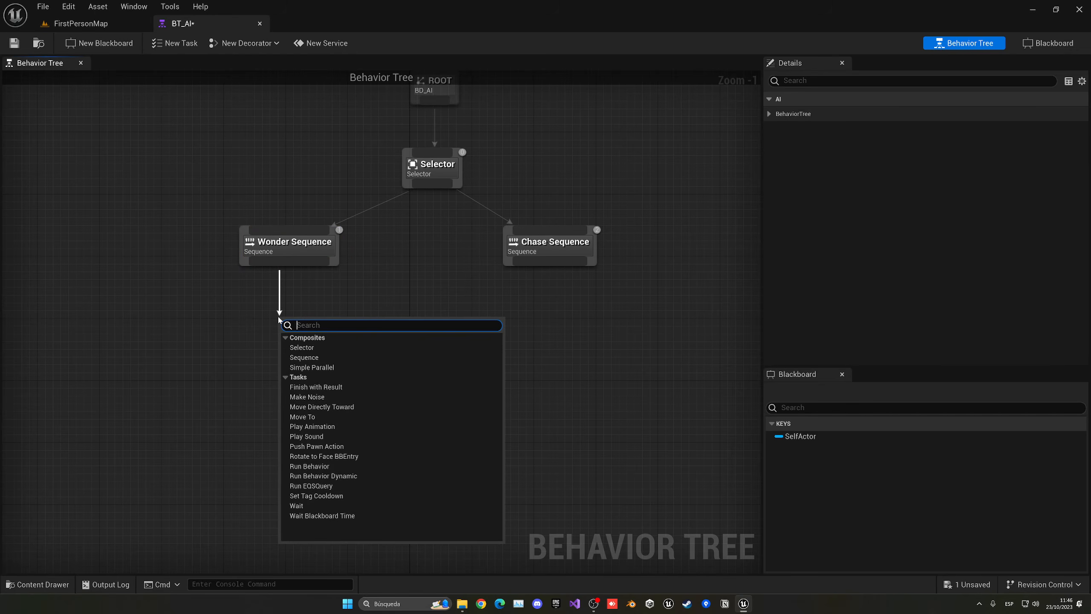
{"action": "left_click", "coordinate": [241, 309]}
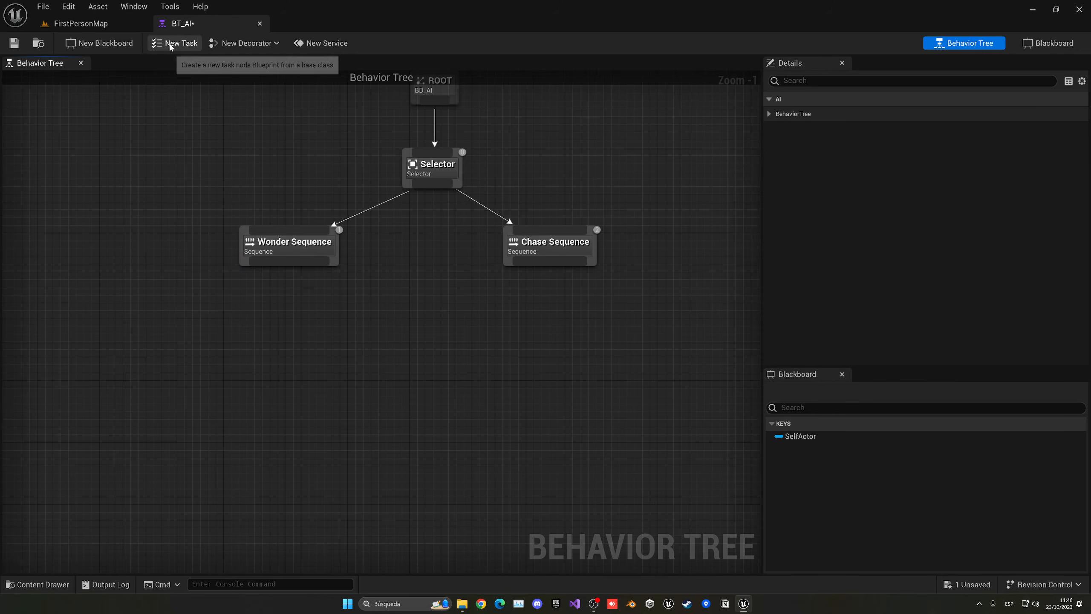
Step: Start a new behavior tree task and create a Tasks folder inside the AI folder as its save location
{"action": "left_click", "coordinate": [183, 44]}
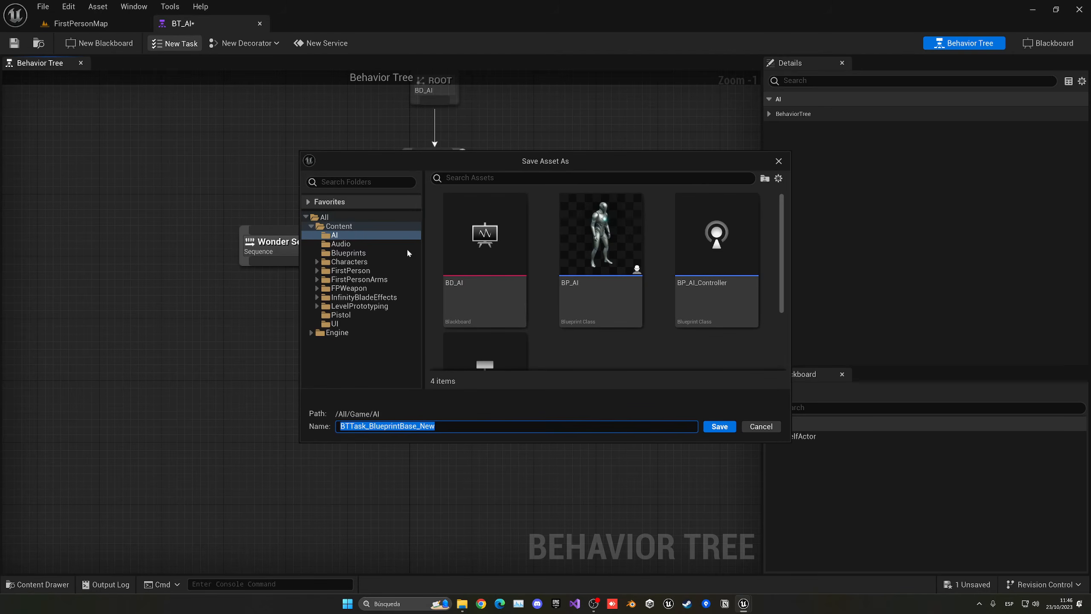
{"action": "right_click", "coordinate": [515, 294]}
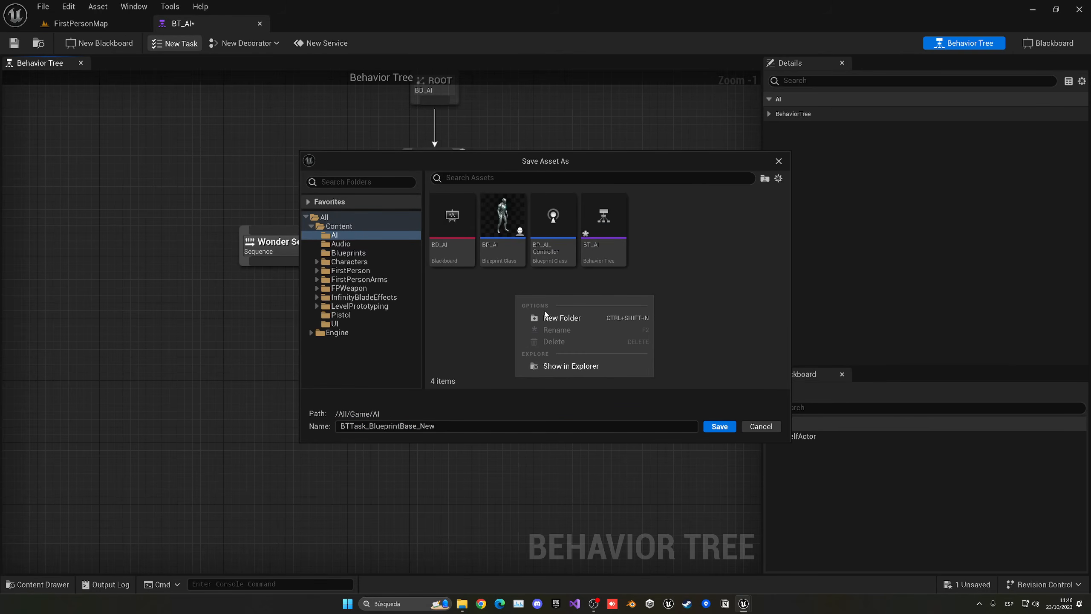
{"action": "left_click", "coordinate": [546, 316]}
{"action": "type", "text": "Ta"}
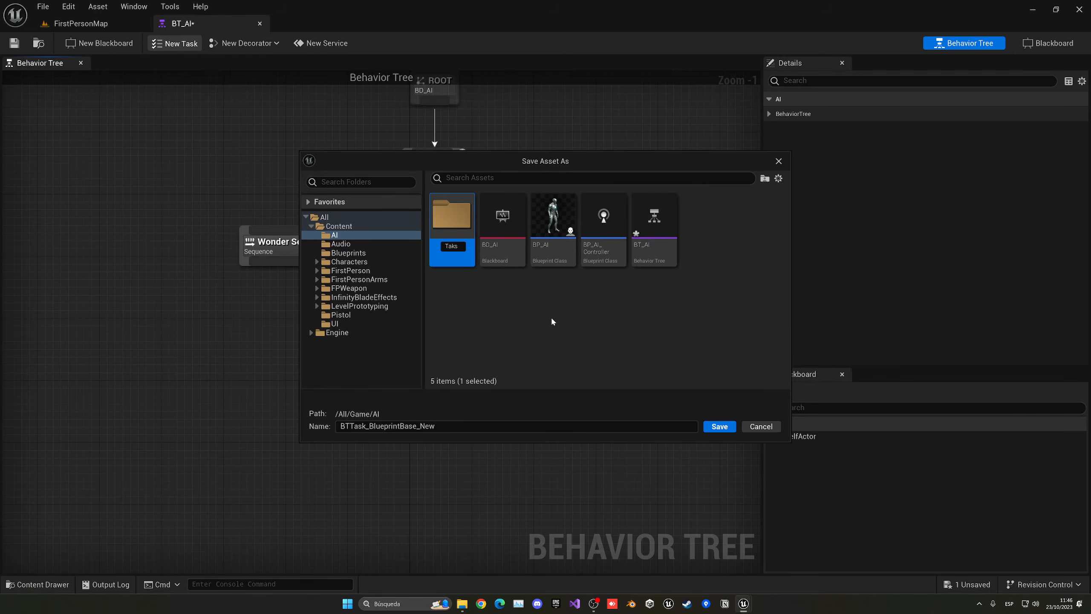
{"action": "type", "text": "sks"}
{"action": "key", "text": "Return"}
{"action": "double_click", "coordinate": [453, 254]}
Step: Save the new task blueprint as BT_Task_Wonder in the Tasks folder
{"action": "left_click", "coordinate": [352, 426]}
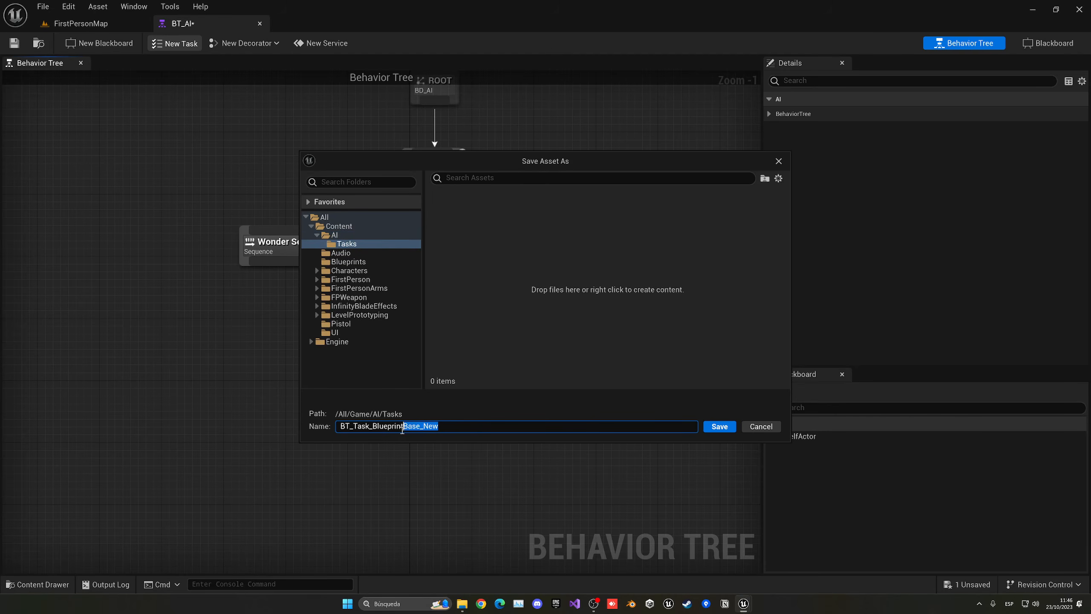
{"action": "type", "text": "Wonder"}
{"action": "key", "text": "Return"}
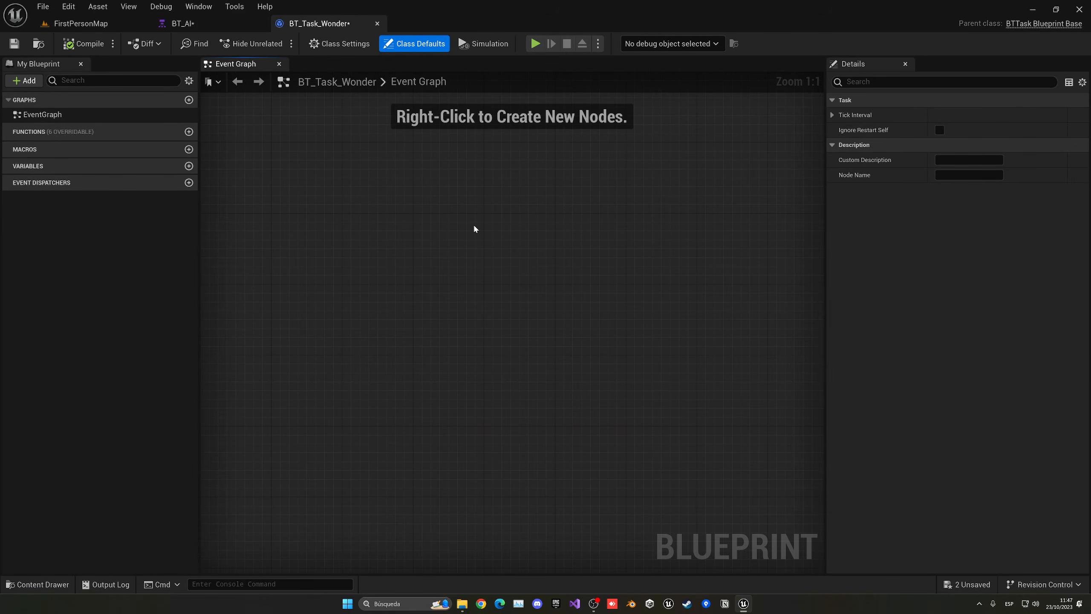
Step: Override Receive Execute AI and chain an AI MoveTo node to it, connecting Controlled Pawn to its Pawn input
{"action": "left_click", "coordinate": [159, 133]}
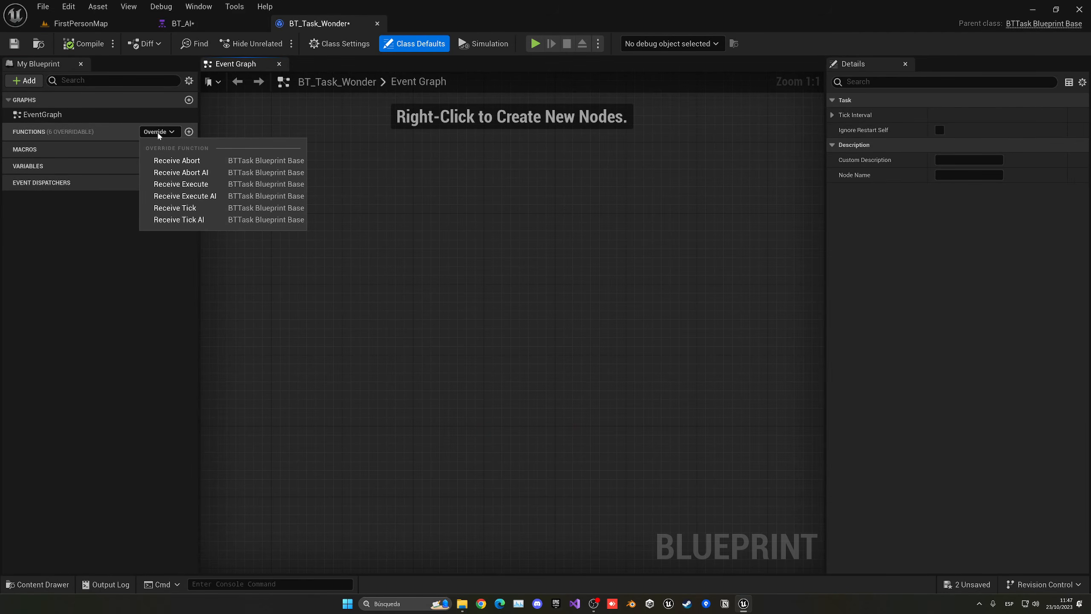
{"action": "left_click", "coordinate": [194, 198]}
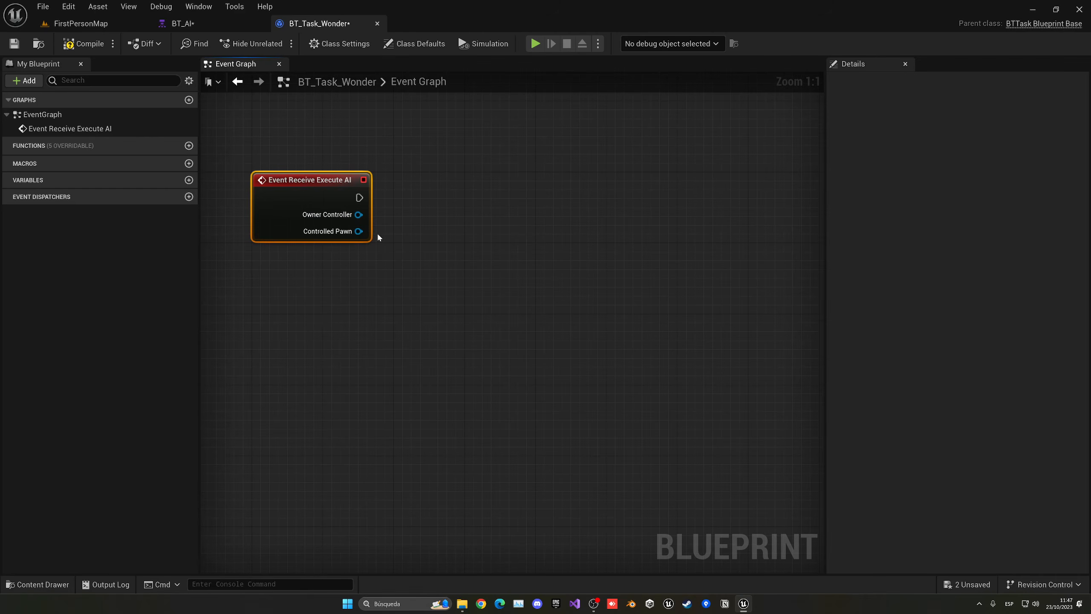
{"action": "left_click_drag", "start_coordinate": [359, 198], "coordinate": [416, 201]}
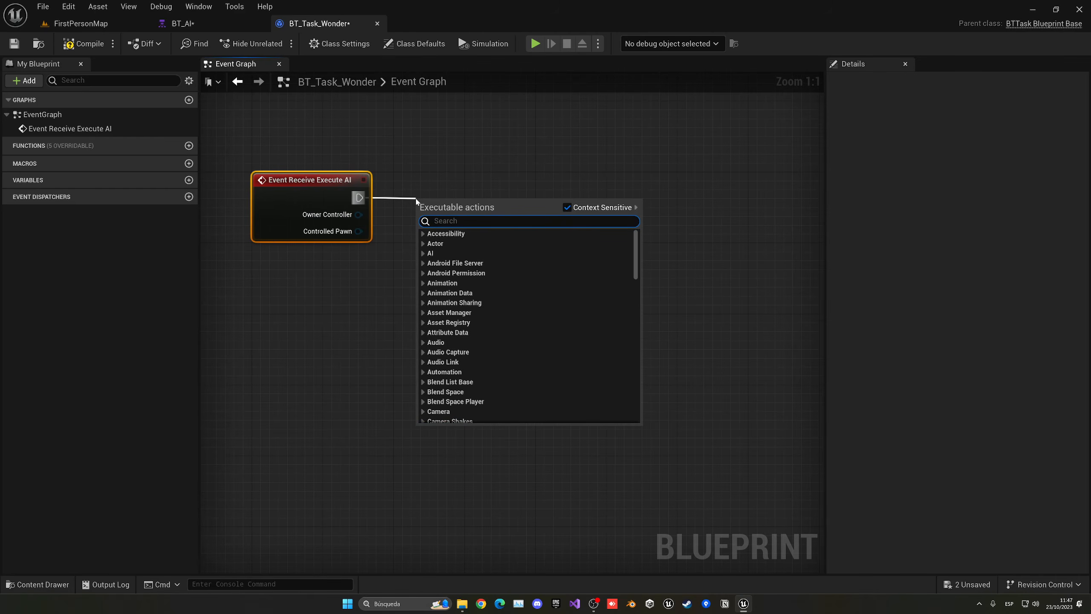
{"action": "type", "text": "ai move to"}
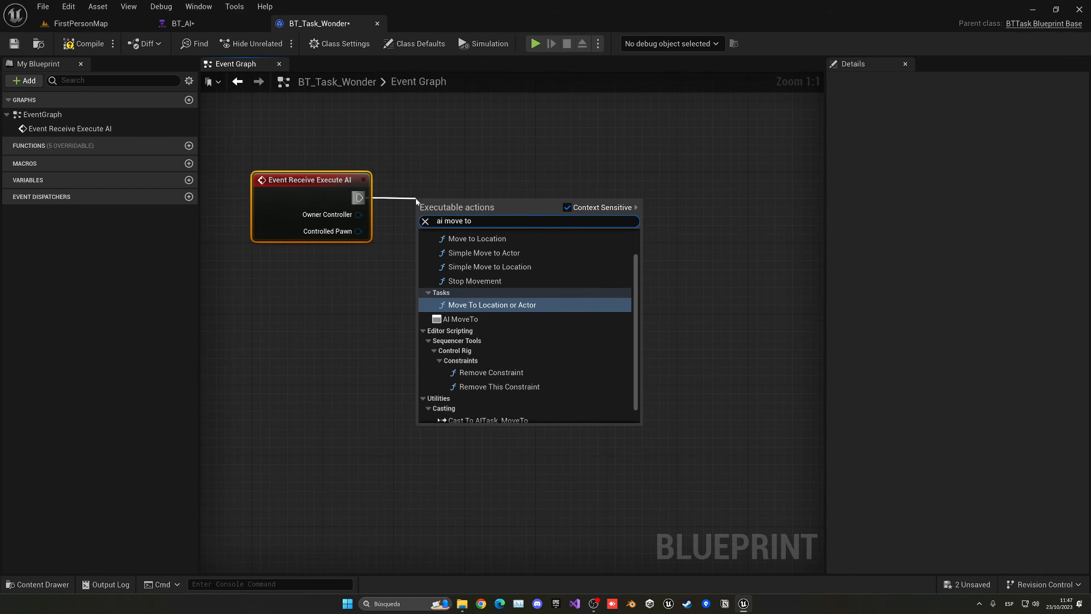
{"action": "left_click", "coordinate": [473, 318]}
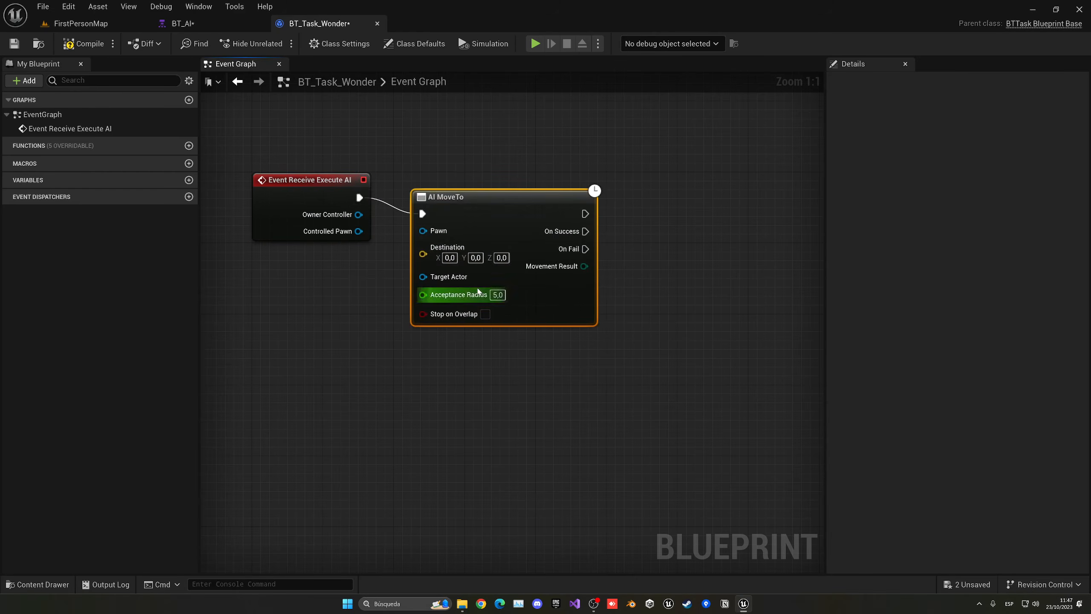
{"action": "left_click_drag", "start_coordinate": [359, 231], "coordinate": [485, 213]}
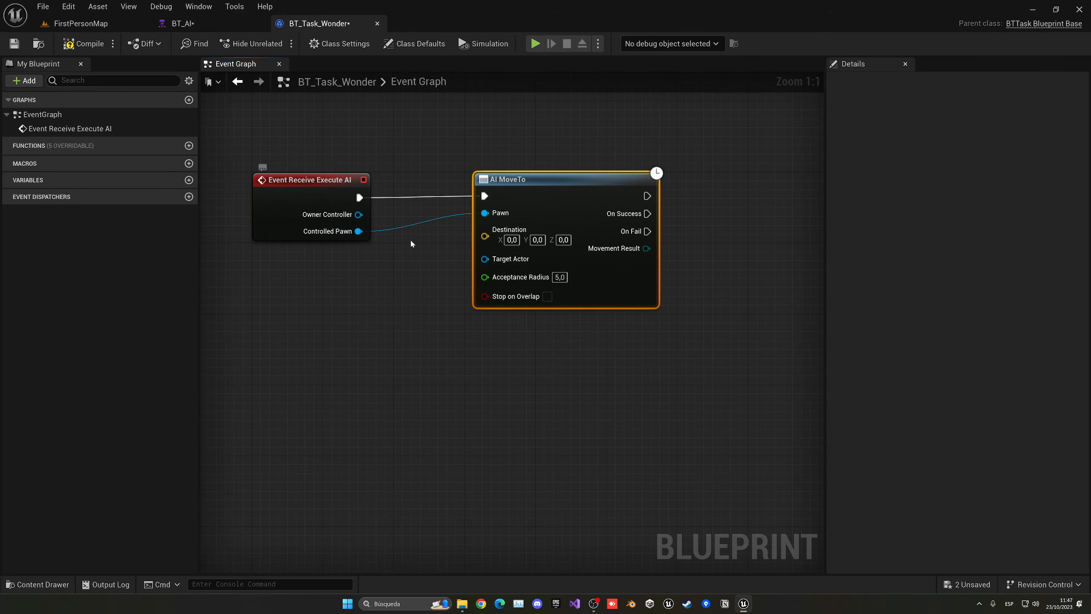
Step: Add a GetRandomReachablePointInRadius node whose Random Location feeds the Destination of AI MoveTo
{"action": "right_click_drag", "start_coordinate": [412, 244], "coordinate": [519, 223]}
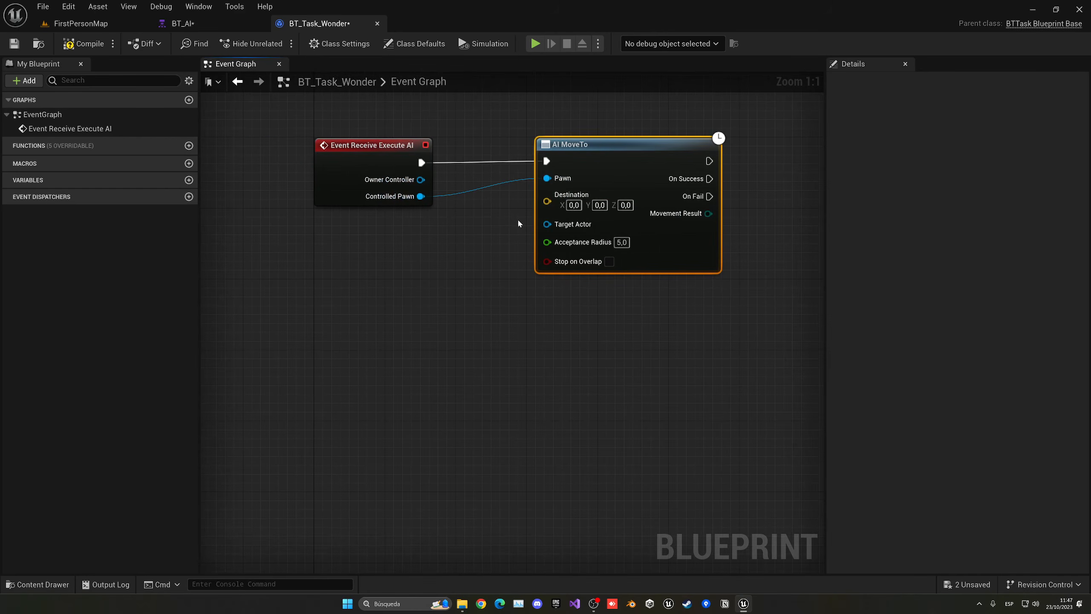
{"action": "left_click_drag", "start_coordinate": [547, 202], "coordinate": [392, 261]}
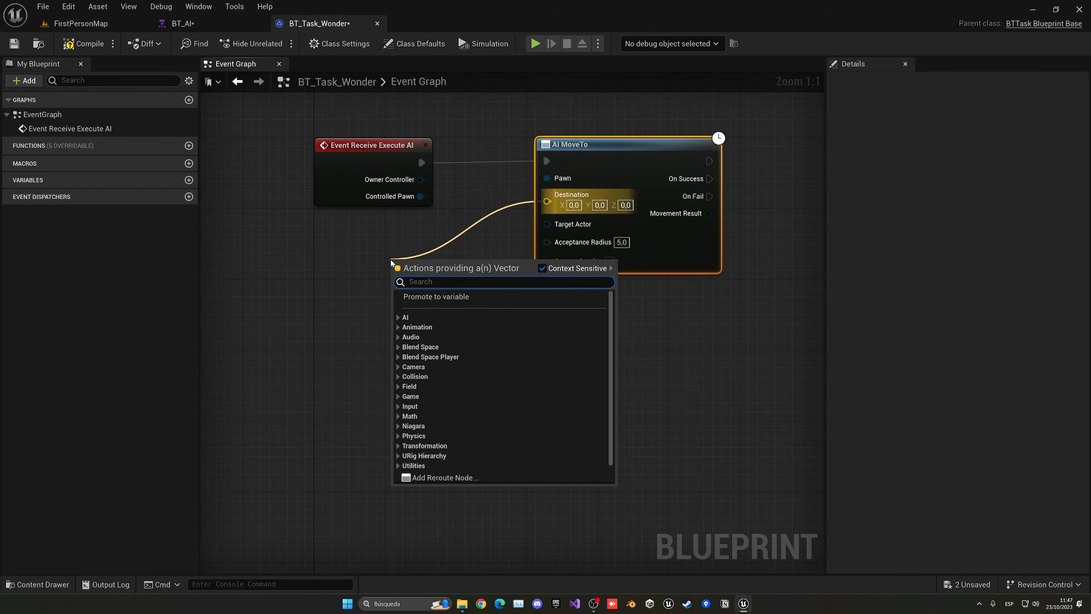
{"action": "type", "text": "get random"}
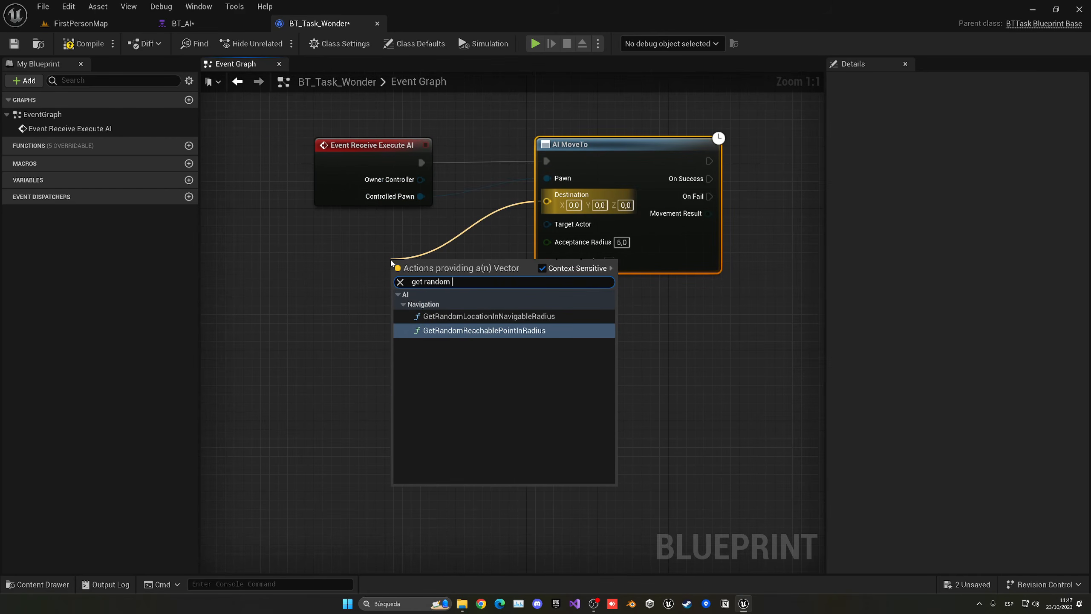
{"action": "type", "text": " point"}
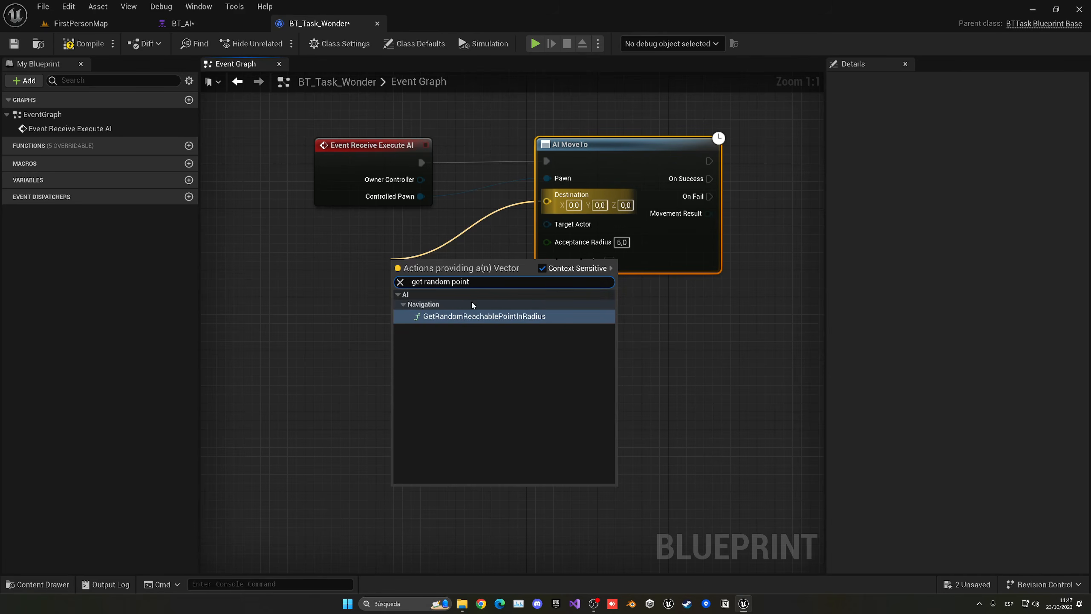
{"action": "key", "text": "Return"}
{"action": "left_click_drag", "start_coordinate": [400, 257], "coordinate": [395, 274]}
Step: Add a Get Actor Location node from Controlled Pawn and connect its Return Value to the random point node's Origin
{"action": "right_click_drag", "start_coordinate": [378, 276], "coordinate": [508, 253]}
{"action": "left_click_drag", "start_coordinate": [550, 173], "coordinate": [293, 209]}
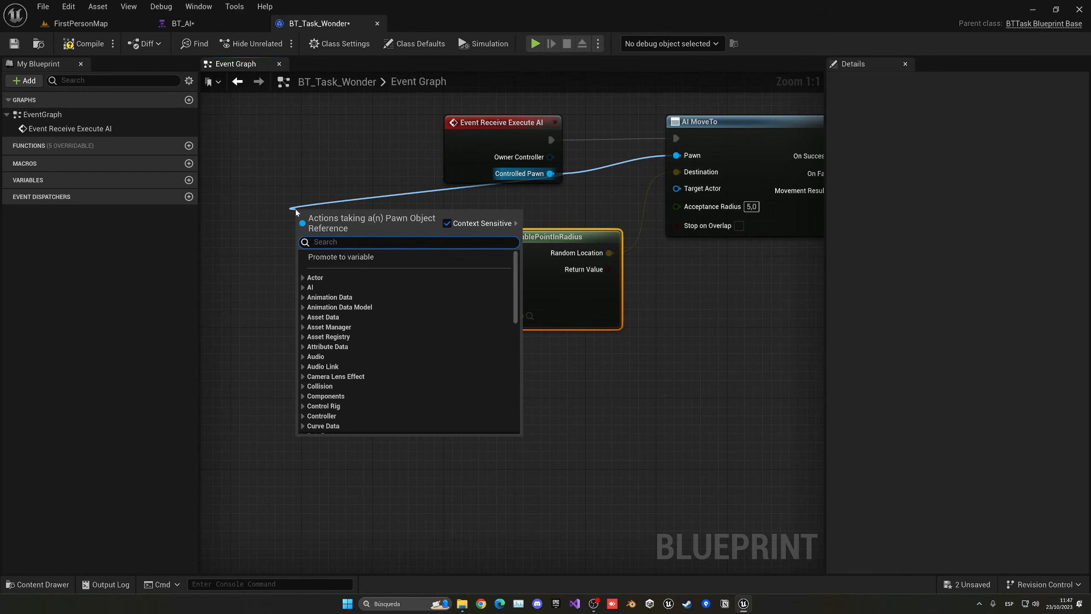
{"action": "type", "text": "get acot"}
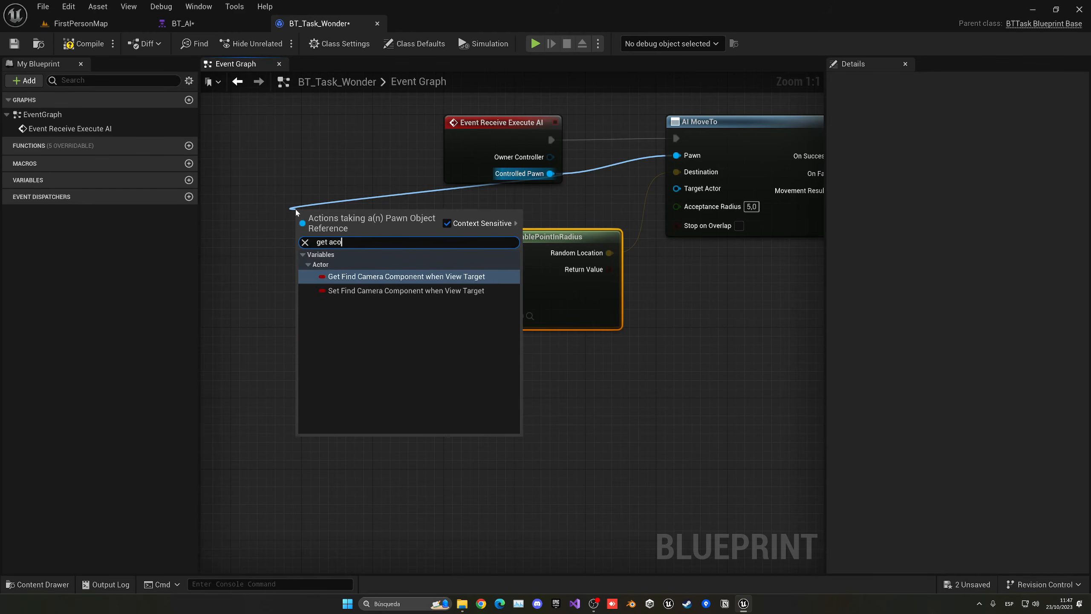
{"action": "key", "text": "BackSpace"}
{"action": "key", "text": "BackSpace"}
{"action": "type", "text": "tor loca"}
{"action": "key", "text": "Return"}
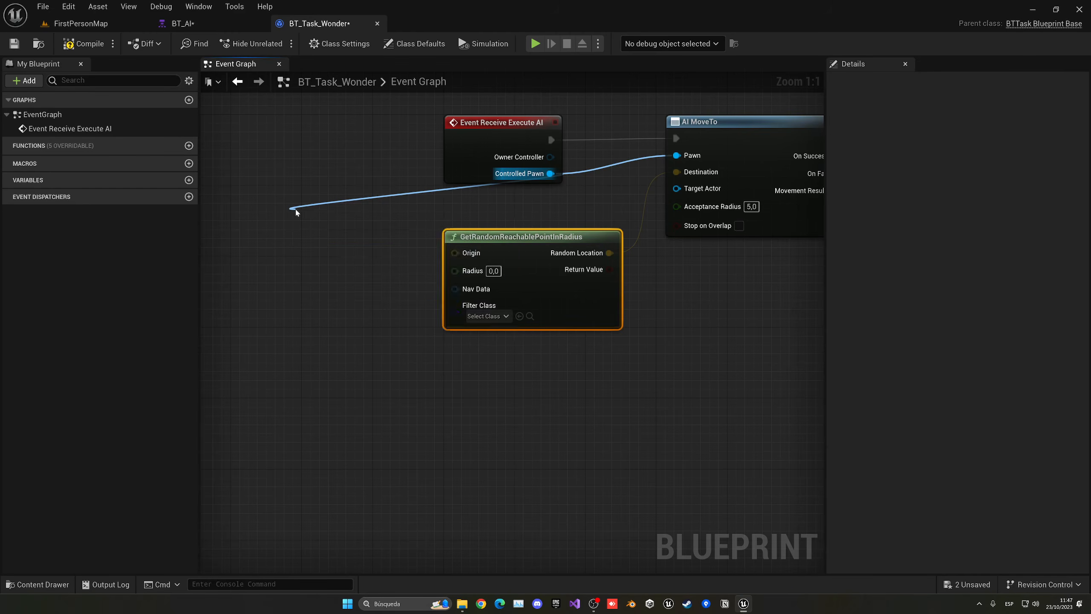
{"action": "left_click_drag", "start_coordinate": [394, 236], "coordinate": [455, 254]}
{"action": "scroll", "coordinate": [458, 261], "scroll_direction": "down", "scroll_amount": 2}
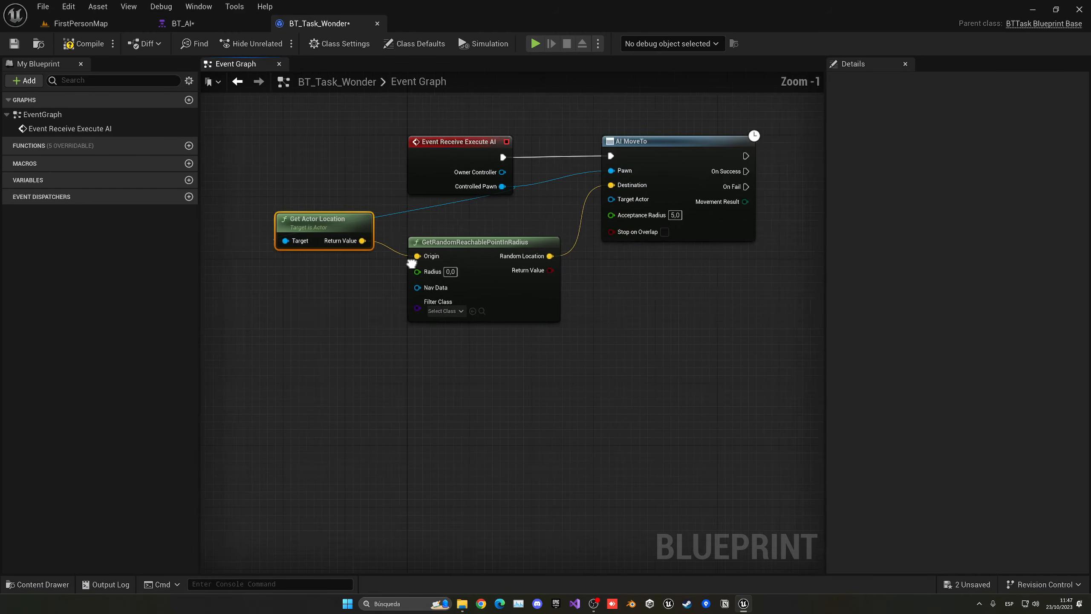
Step: Move the event node away from the location nodes to tidy the graph, and set the random point Radius to 500
{"action": "left_click", "coordinate": [455, 176]}
{"action": "left_click_drag", "start_coordinate": [455, 176], "coordinate": [265, 176]}
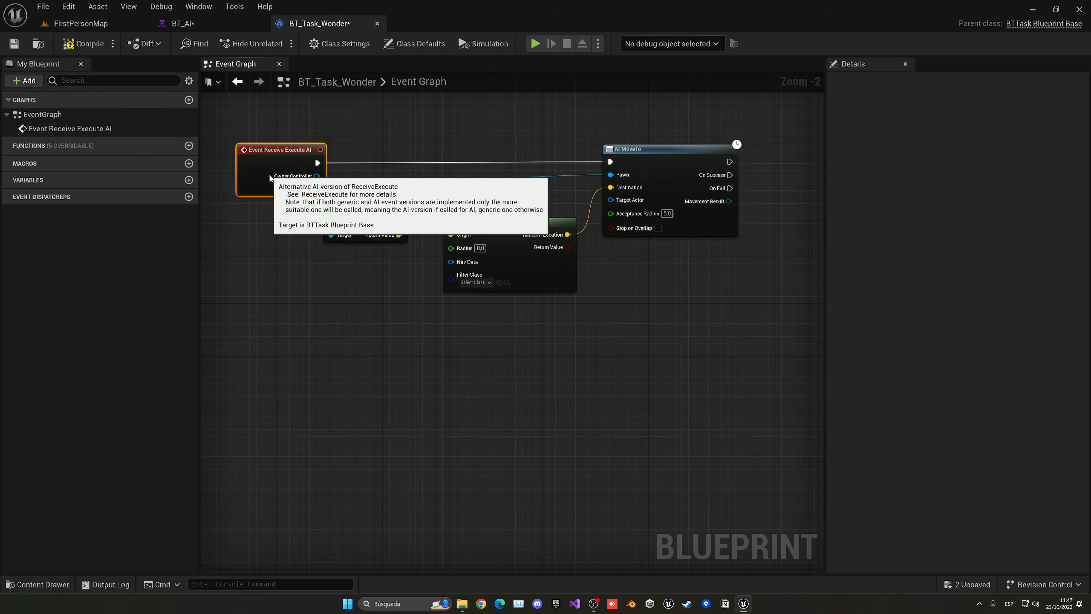
{"action": "right_click_drag", "start_coordinate": [355, 197], "coordinate": [397, 200]}
{"action": "left_click_drag", "start_coordinate": [415, 222], "coordinate": [422, 222]}
{"action": "left_click", "coordinate": [459, 280]}
{"action": "right_click_drag", "start_coordinate": [459, 280], "coordinate": [381, 276]}
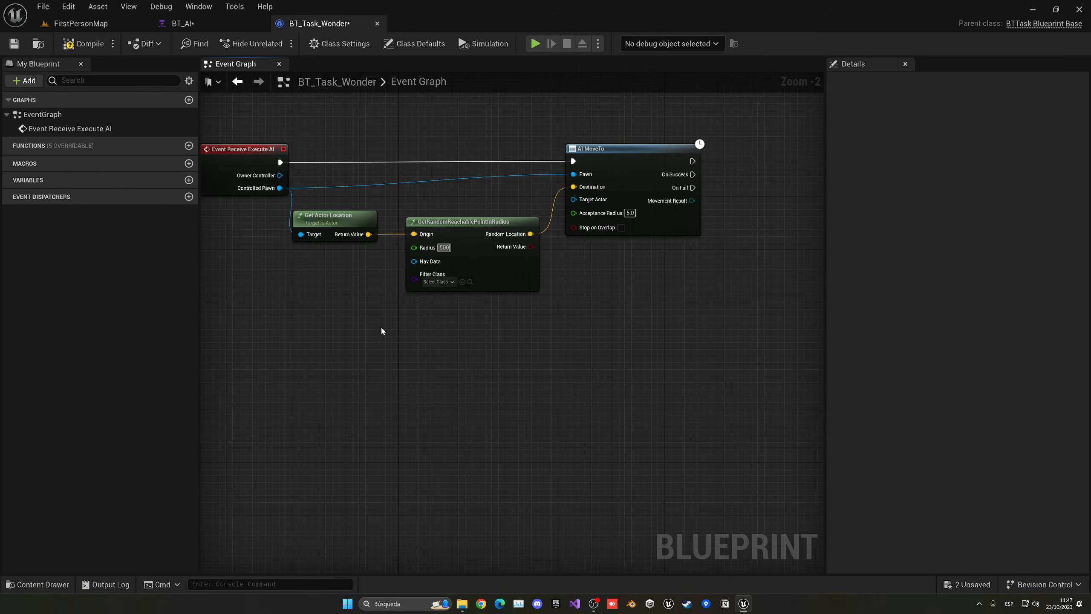
{"action": "right_click_drag", "start_coordinate": [480, 280], "coordinate": [147, 322]}
{"action": "left_click_drag", "start_coordinate": [359, 220], "coordinate": [408, 223]}
{"action": "type", "text": "finish"}
{"action": "key", "text": "Return"}
{"action": "key", "text": "ctrl+z"}
Step: Add a Finish Execute node to the On Success output of AI MoveTo and enable its Success option
{"action": "type", "text": "finish"}
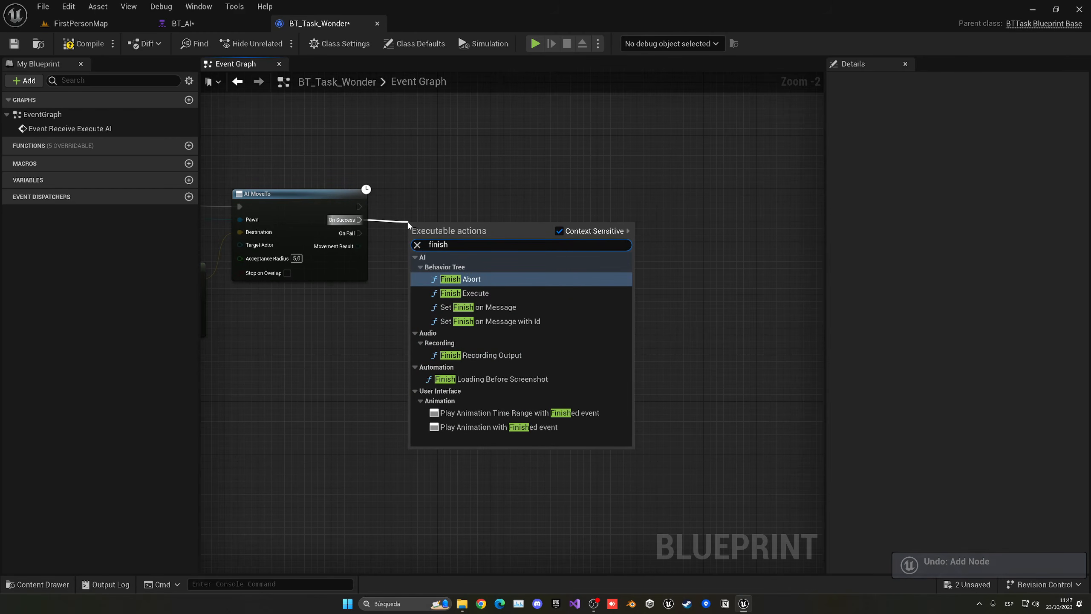
{"action": "left_click", "coordinate": [465, 292]}
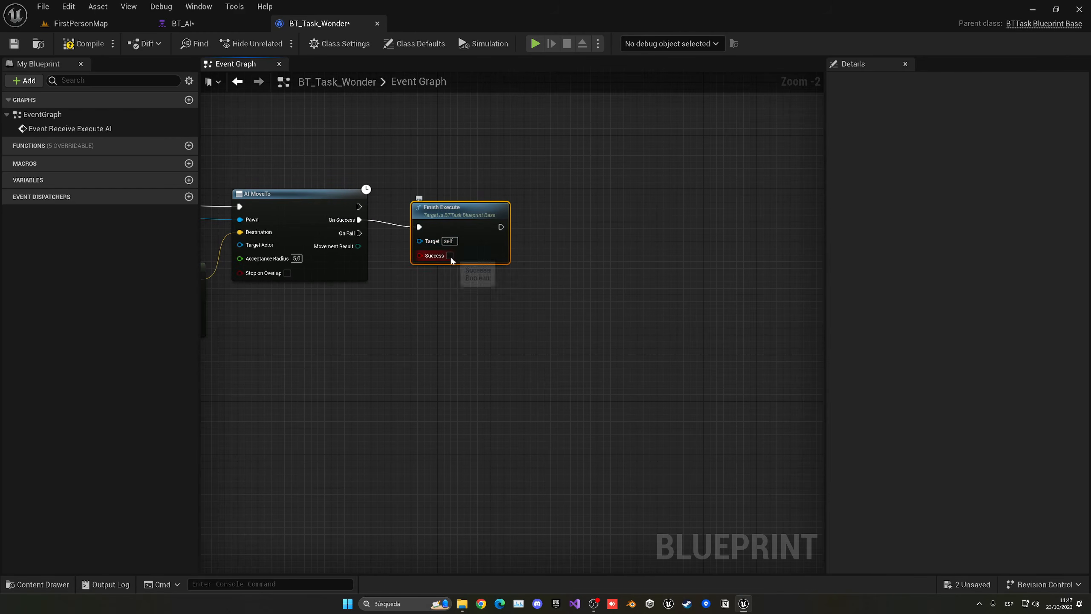
{"action": "left_click", "coordinate": [449, 256]}
Step: Wire a copy of Finish Execute with Success disabled to On Fail, and compile and save the task blueprint
{"action": "key", "text": "ctrl+c"}
{"action": "key", "text": "ctrl+v"}
{"action": "left_click_drag", "start_coordinate": [359, 234], "coordinate": [402, 274]}
{"action": "left_click_drag", "start_coordinate": [428, 307], "coordinate": [448, 326]}
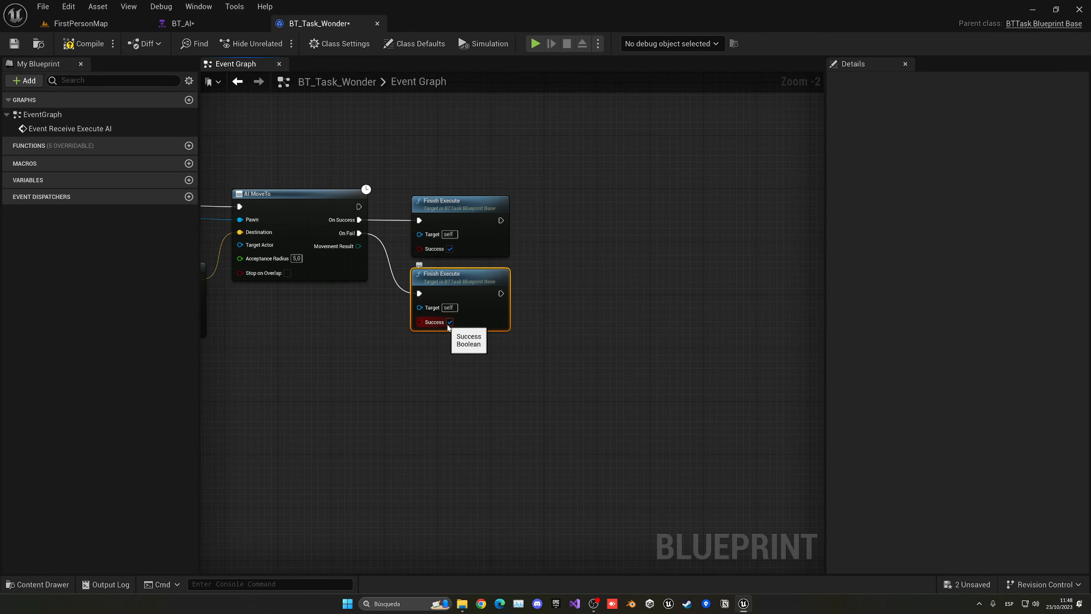
{"action": "left_click", "coordinate": [449, 322]}
{"action": "left_click_drag", "start_coordinate": [477, 290], "coordinate": [476, 283]}
{"action": "left_click", "coordinate": [455, 353]}
{"action": "left_click", "coordinate": [71, 45]}
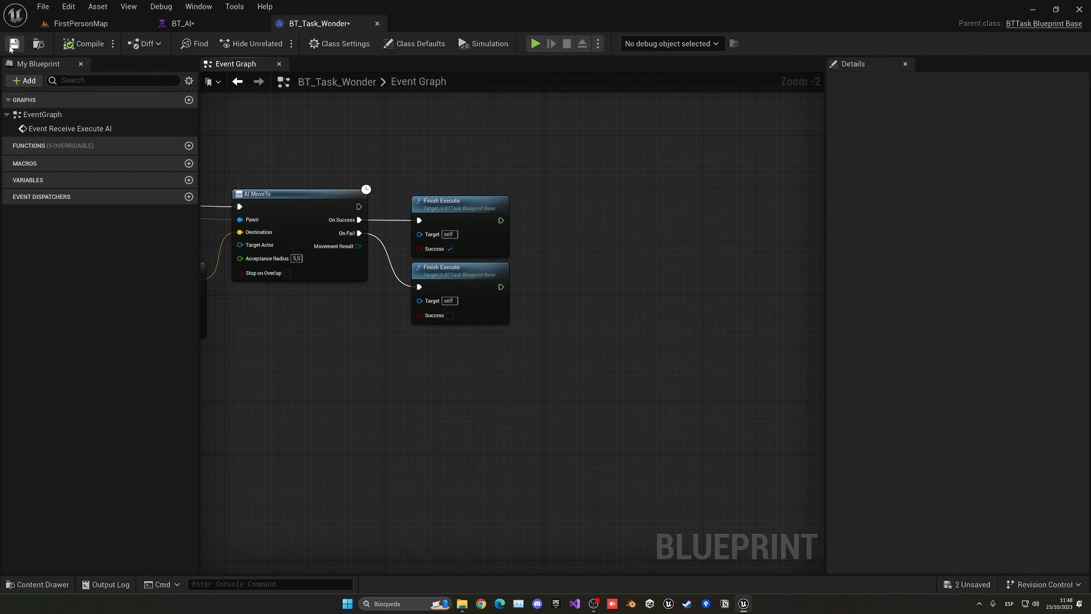
{"action": "left_click", "coordinate": [13, 45]}
Step: Add the BT_Task_Wonder task beneath the Wonder Sequence in the BT_AI behavior tree
{"action": "left_click", "coordinate": [182, 23]}
{"action": "left_click_drag", "start_coordinate": [274, 263], "coordinate": [305, 306]}
{"action": "type", "text": "w"}
{"action": "left_click", "coordinate": [309, 339]}
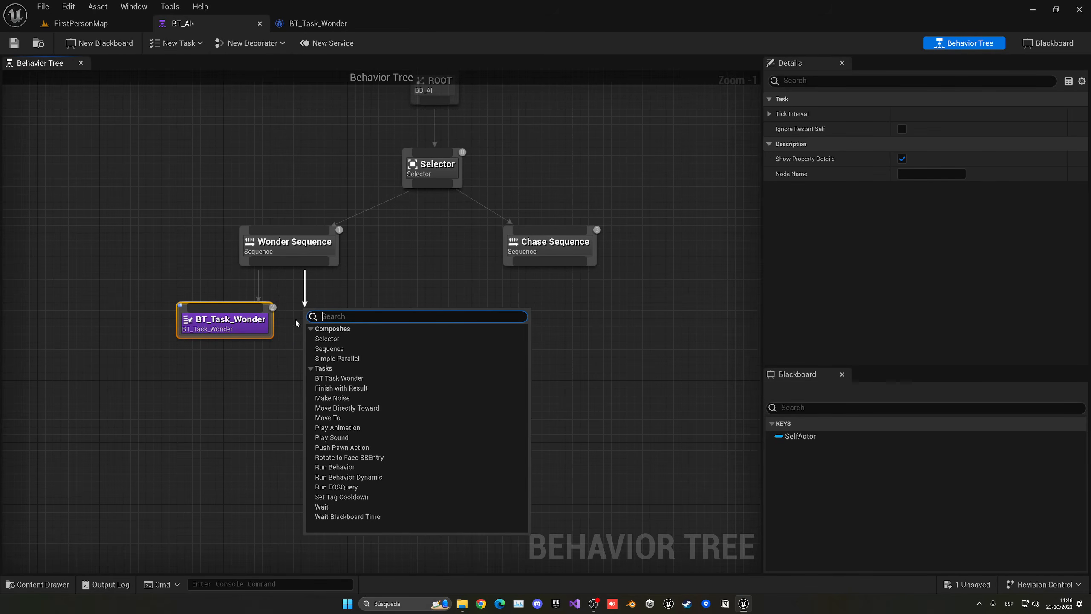
Step: Add a Wait task beside BT_Task_Wonder under the Wonder Sequence and set its Wait Time to 2
{"action": "type", "text": "wa"}
{"action": "left_click", "coordinate": [320, 349]}
{"action": "type", "text": "2"}
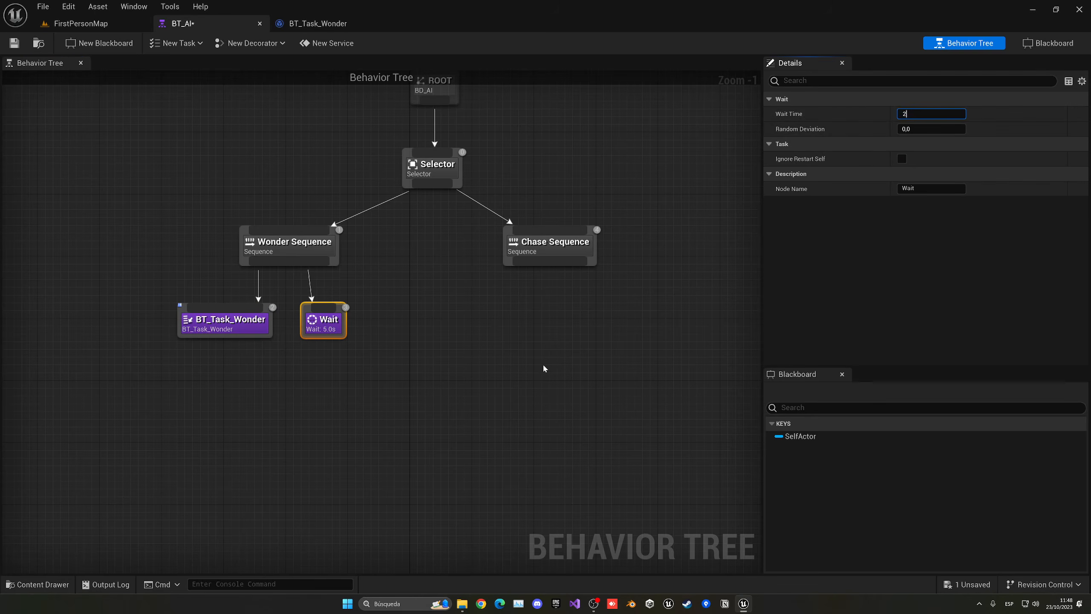
{"action": "left_click", "coordinate": [544, 368]}
Step: Place a Nav Mesh Bounds Volume on the floor near the AI character in FirstPersonMap
{"action": "left_click", "coordinate": [77, 23]}
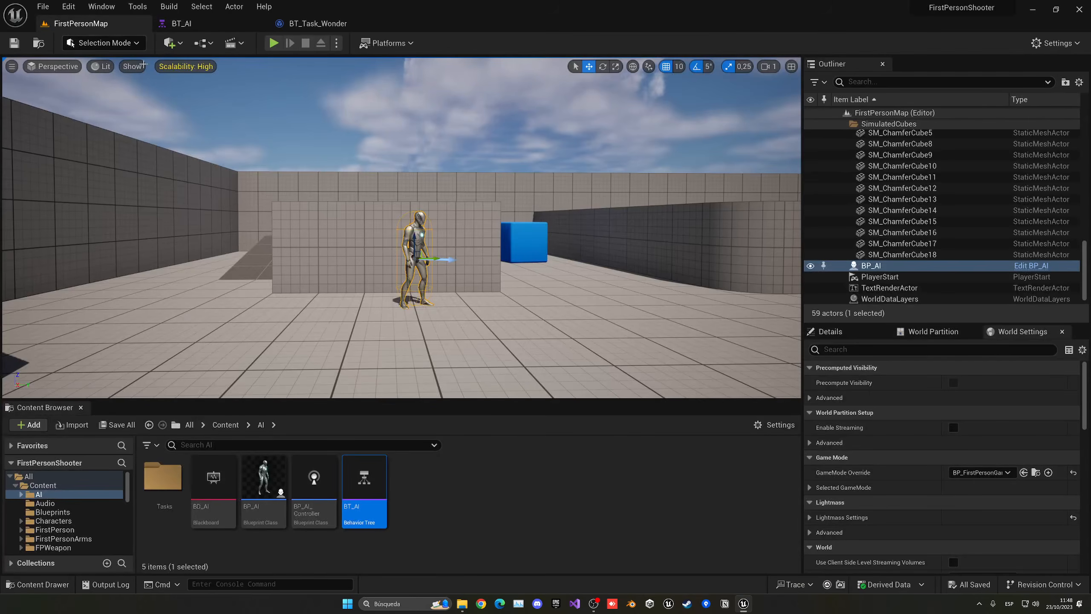
{"action": "left_click", "coordinate": [274, 43]}
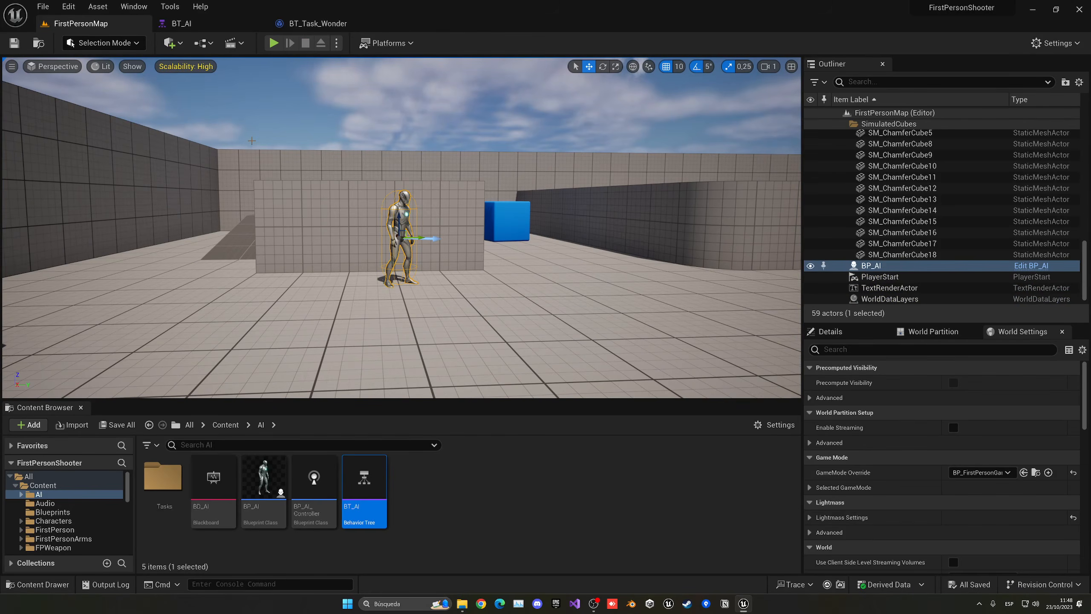
{"action": "left_click", "coordinate": [174, 45]}
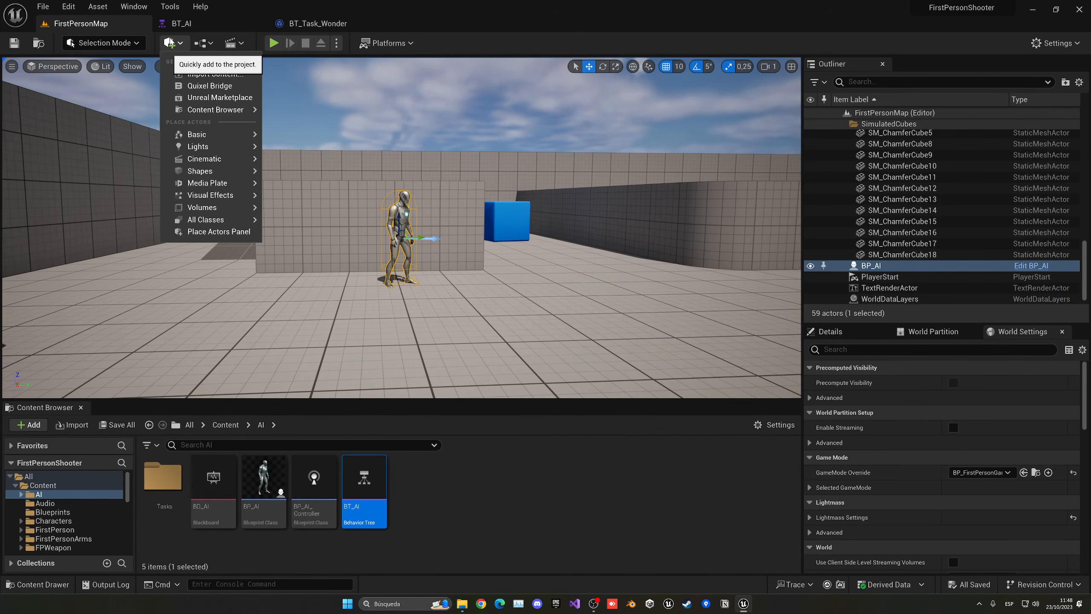
{"action": "mouse_move", "coordinate": [206, 207]}
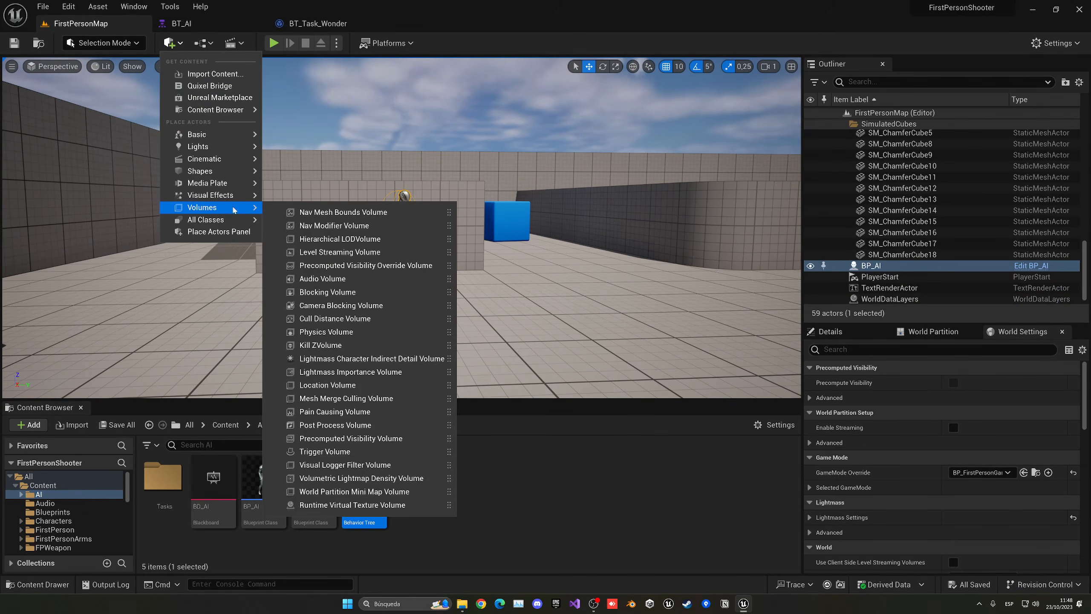
{"action": "left_click_drag", "start_coordinate": [324, 213], "coordinate": [491, 291]}
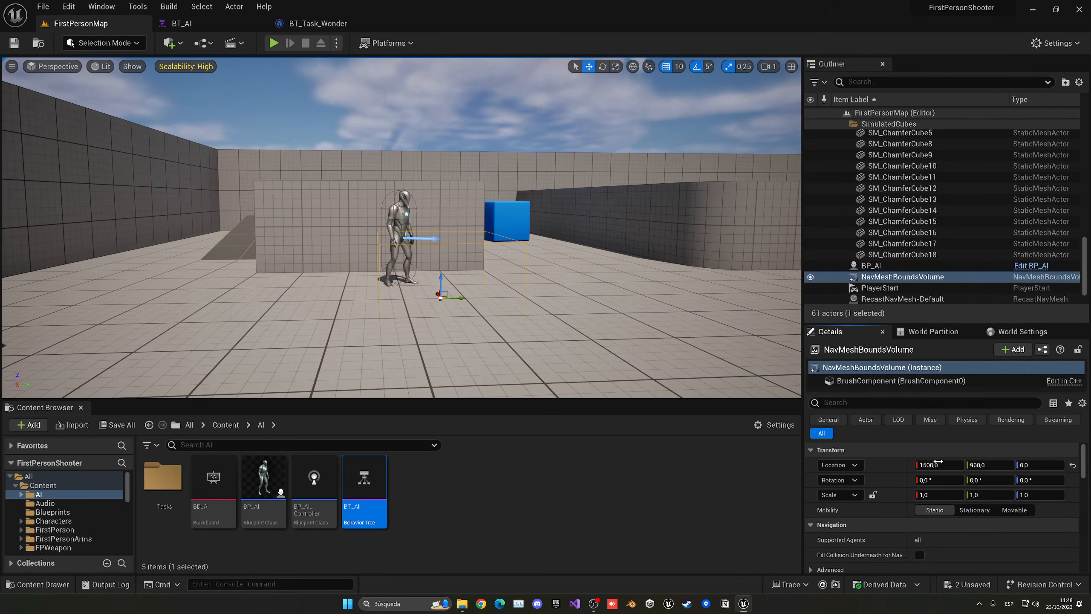
Step: Try to rescale the NavMeshBoundsVolume with its proportions locked, entering a scale of 0
{"action": "left_click", "coordinate": [872, 495]}
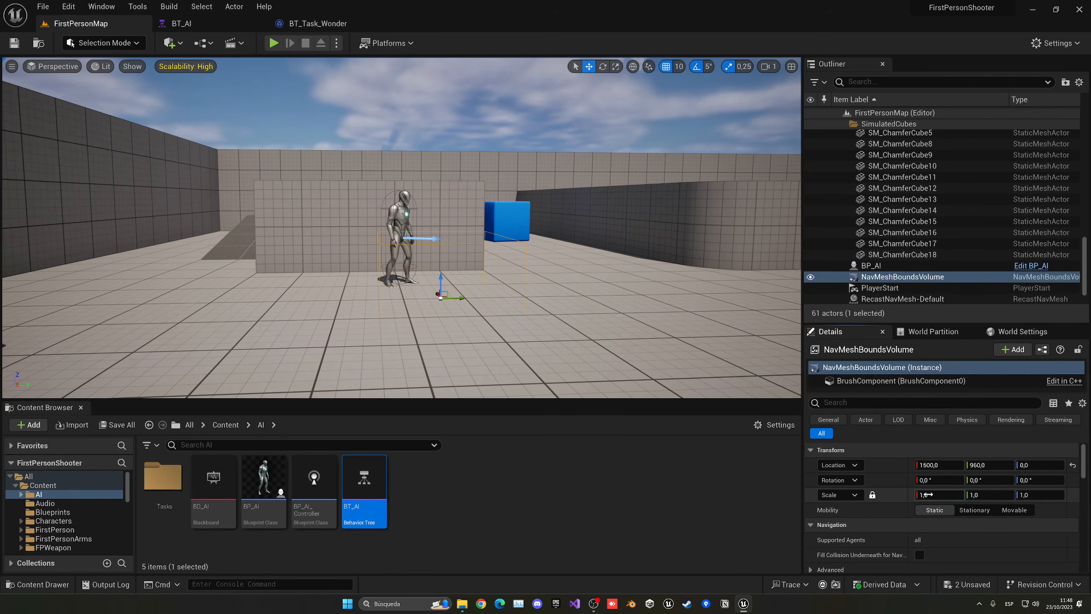
{"action": "type", "text": "0"}
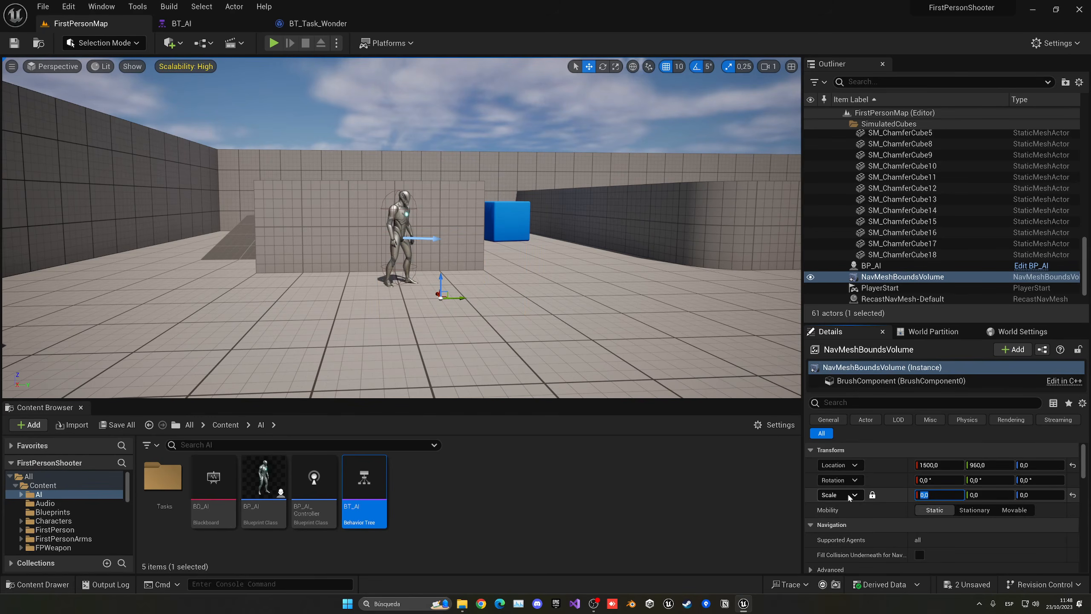
{"action": "key", "text": "Return"}
Step: Show the navigation display in the viewport with the whole walled level in view
{"action": "key", "text": "s"}
{"action": "right_click_drag", "start_coordinate": [424, 218], "coordinate": [396, 219]}
{"action": "key", "text": "p"}
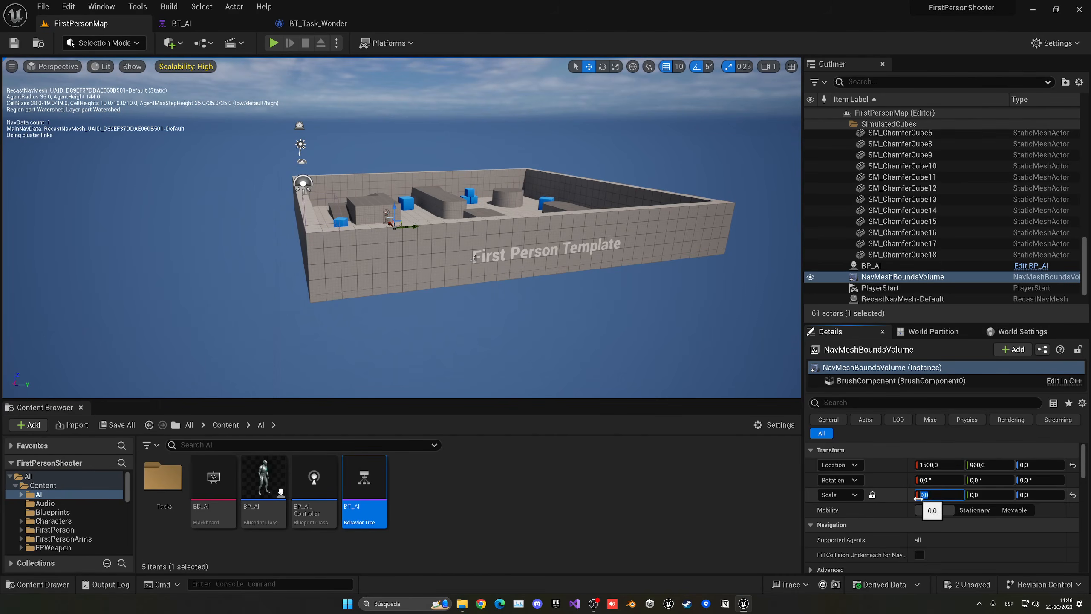
{"action": "right_click_drag", "start_coordinate": [730, 352], "coordinate": [737, 382]}
{"action": "key", "text": "e"}
{"action": "key", "text": "w"}
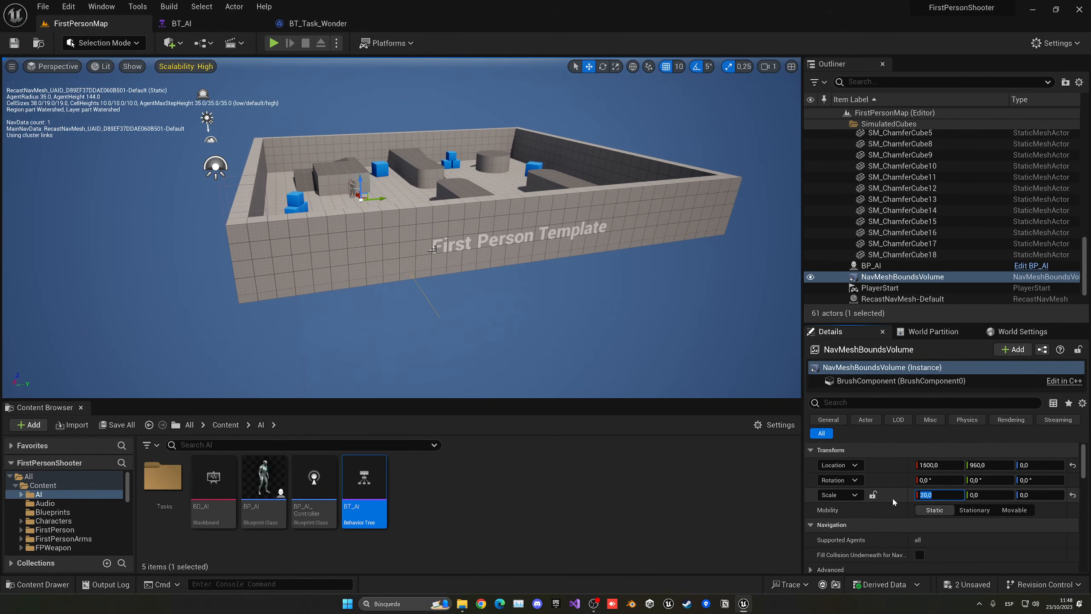
Step: Try again to scale the NavMeshBoundsVolume to 20 with its scale proportions locked
{"action": "type", "text": "0"}
{"action": "key", "text": "Return"}
{"action": "left_click", "coordinate": [860, 494]}
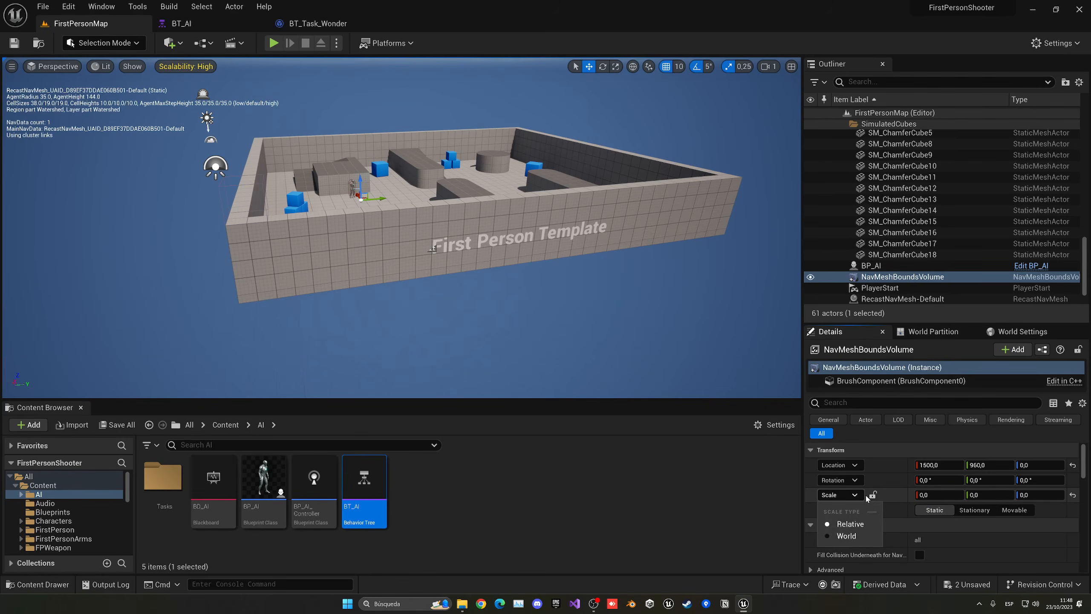
{"action": "left_click", "coordinate": [872, 494]}
{"action": "left_click", "coordinate": [924, 496]}
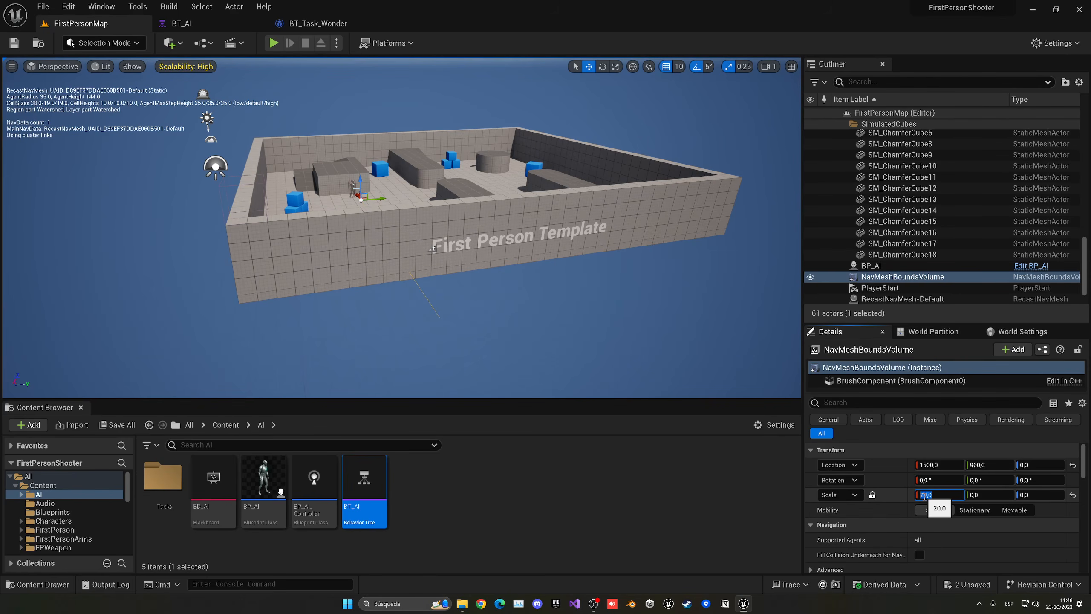
Step: Unlock the scale proportions of the NavMeshBoundsVolume and set its scale to 20 on the X, Y and Z axes
{"action": "left_click", "coordinate": [980, 496]}
{"action": "type", "text": "20"}
{"action": "key", "text": "Return"}
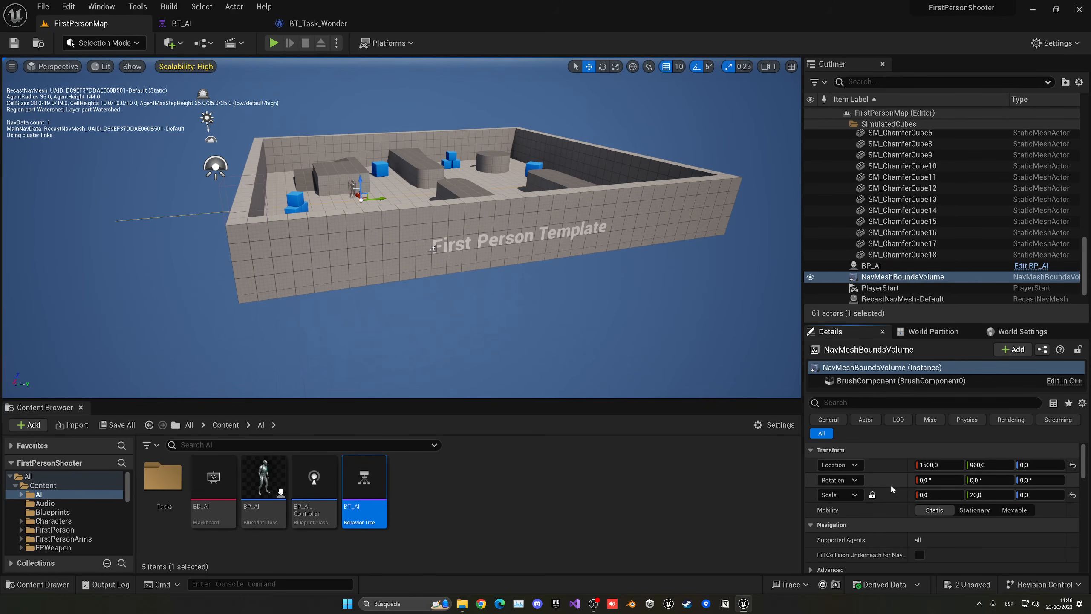
{"action": "left_click", "coordinate": [873, 495]}
{"action": "left_click", "coordinate": [945, 495]}
{"action": "type", "text": "20"}
{"action": "left_click", "coordinate": [1035, 496]}
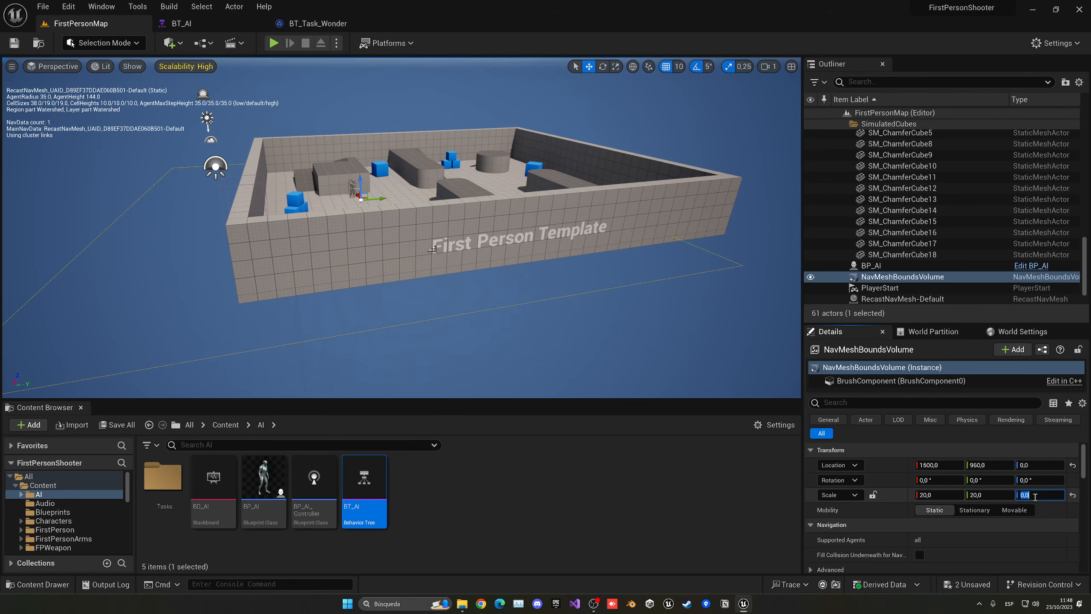
{"action": "type", "text": "20"}
{"action": "key", "text": "Return"}
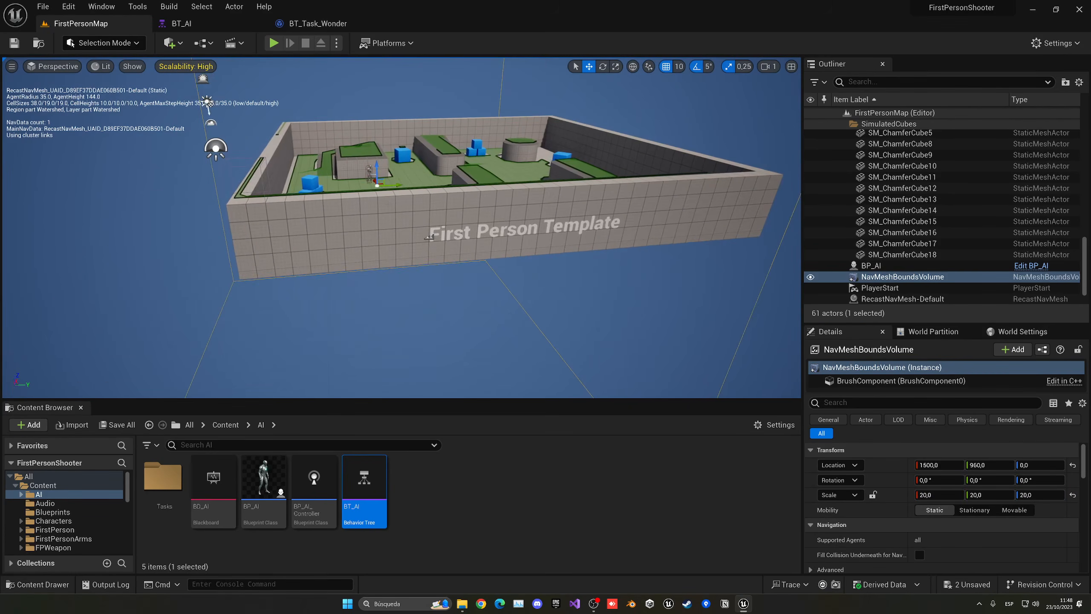
Step: Move the NavMeshBoundsVolume along the Y axis to about 1540 so that it surrounds the walled level
{"action": "left_click_drag", "start_coordinate": [395, 185], "coordinate": [441, 114]}
{"action": "right_click_drag", "start_coordinate": [357, 275], "coordinate": [357, 275]}
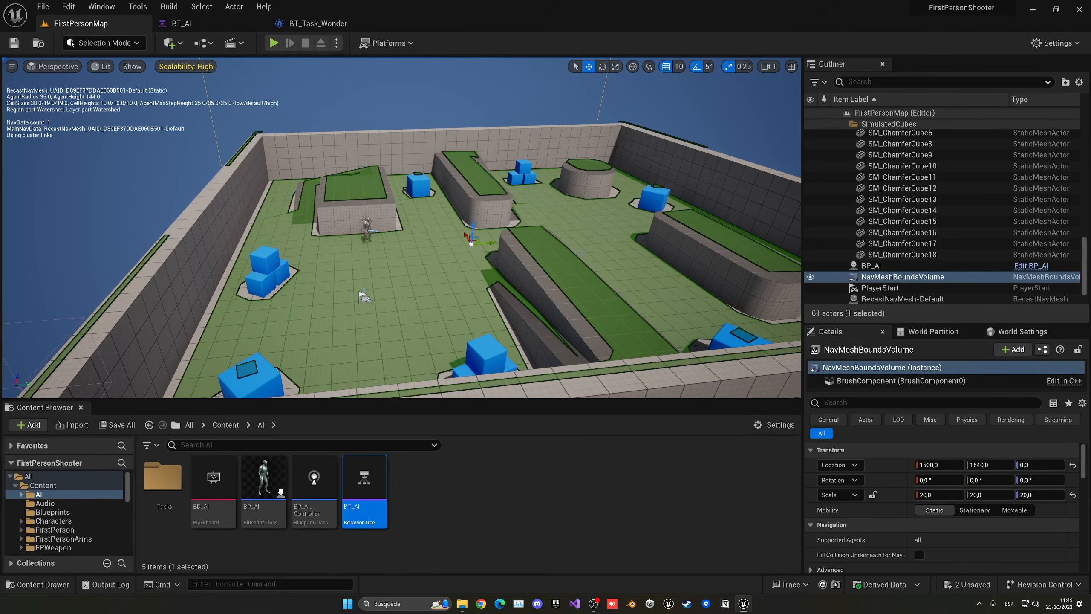
Step: Play-test the level to watch the AI character wander on the navigation mesh, and end the session
{"action": "key", "text": "w"}
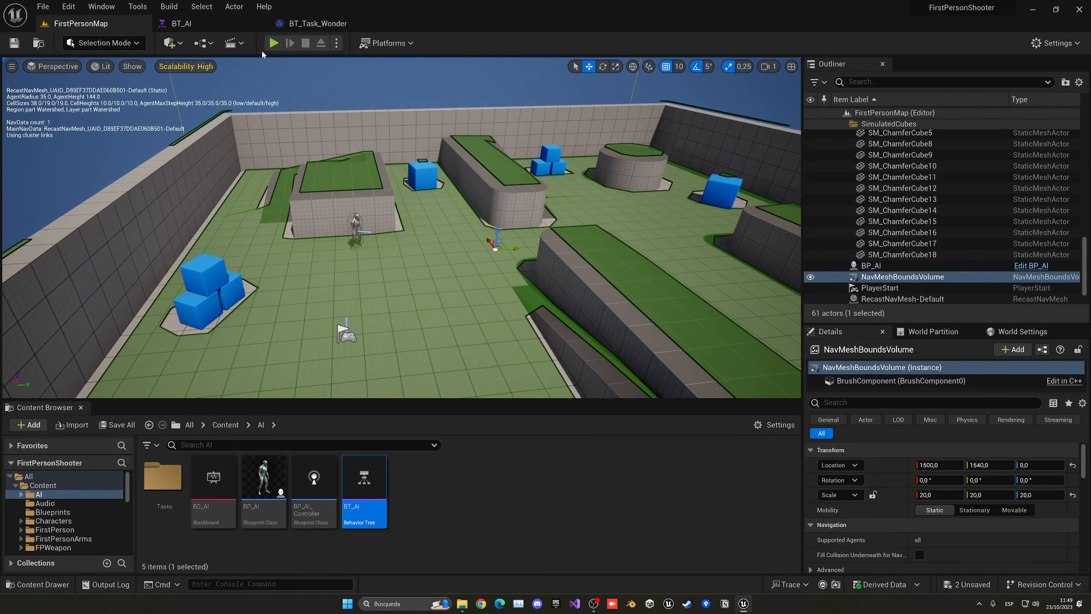
{"action": "left_click", "coordinate": [273, 42]}
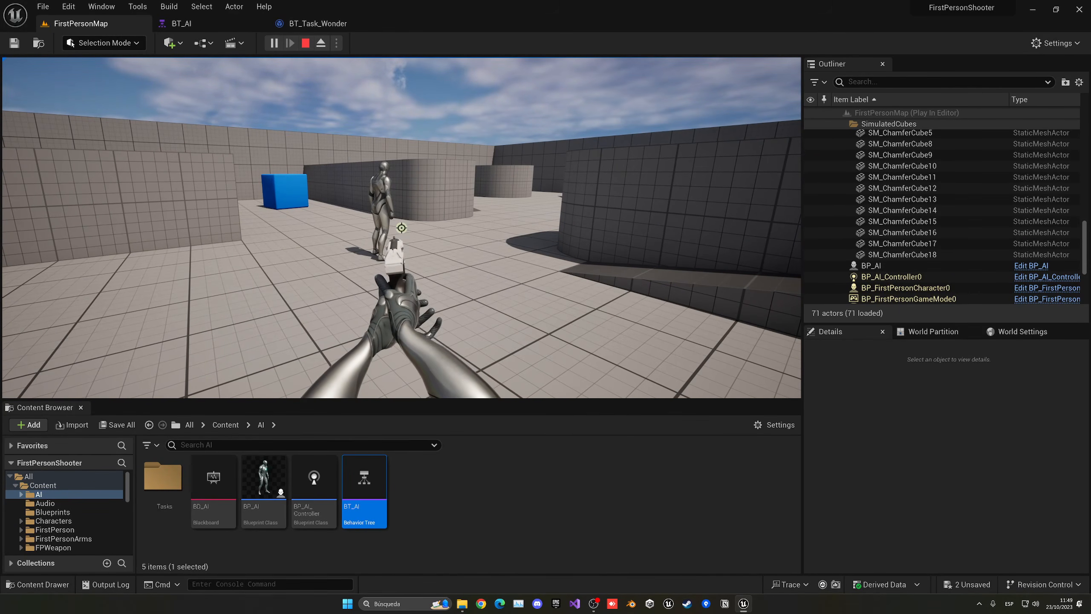
{"action": "key", "text": "Escape"}
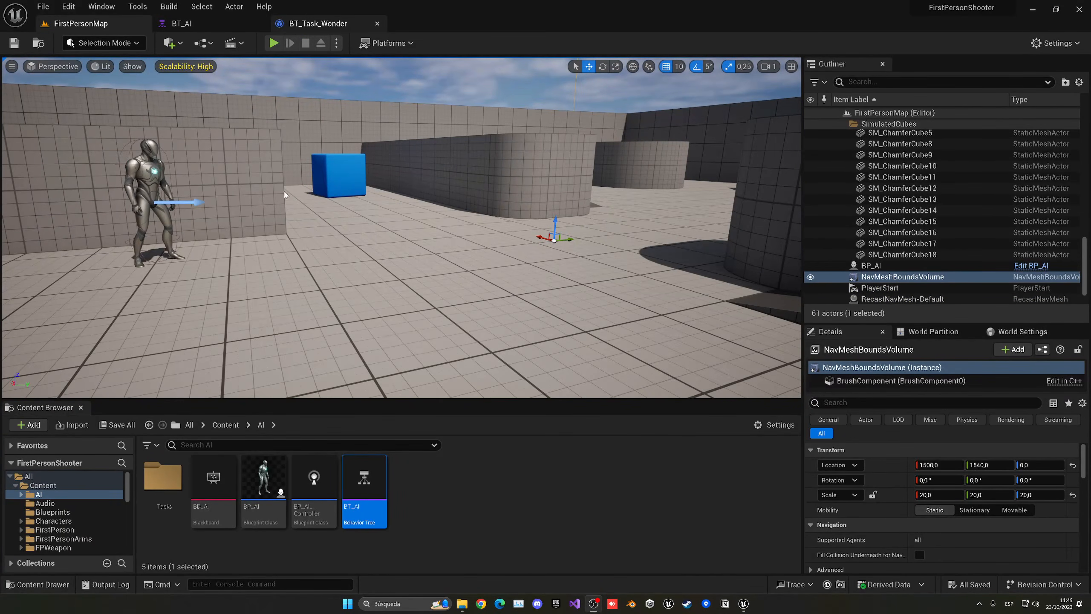
Step: Open the BP_AI blueprint and set its Character Movement component's Max Walk Speed to 350 cm/s
{"action": "left_click", "coordinate": [260, 478]}
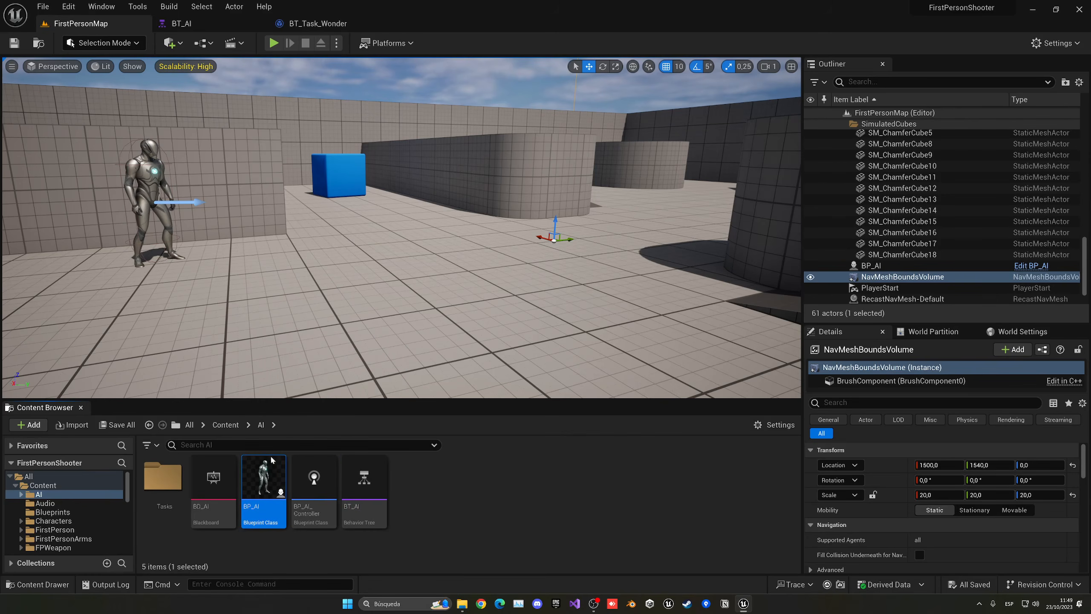
{"action": "double_click", "coordinate": [260, 478]}
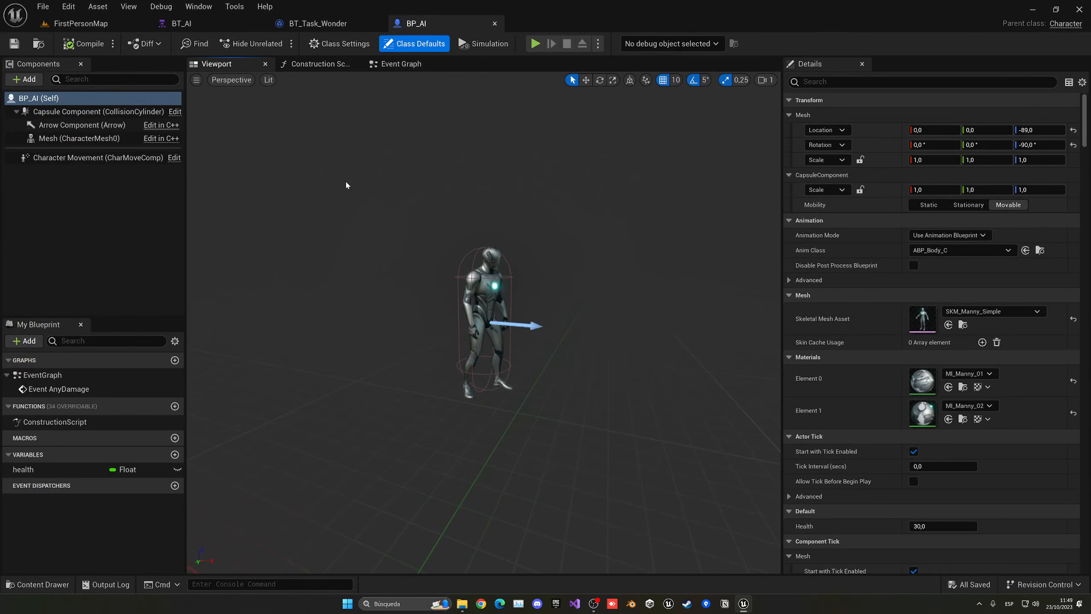
{"action": "left_click", "coordinate": [398, 63]}
{"action": "left_click", "coordinate": [98, 157]}
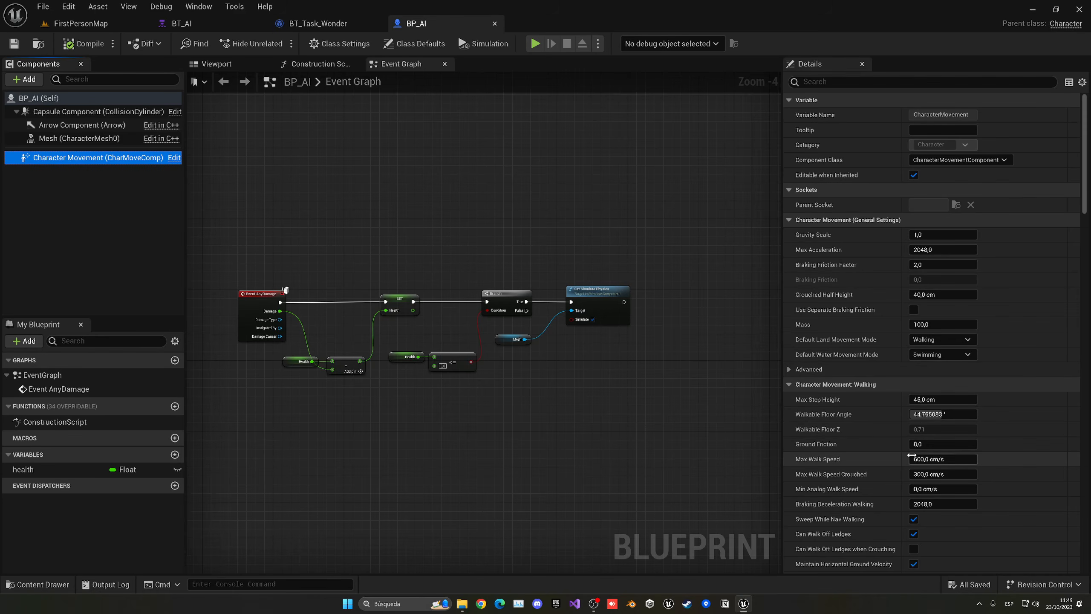
{"action": "left_click", "coordinate": [895, 464]}
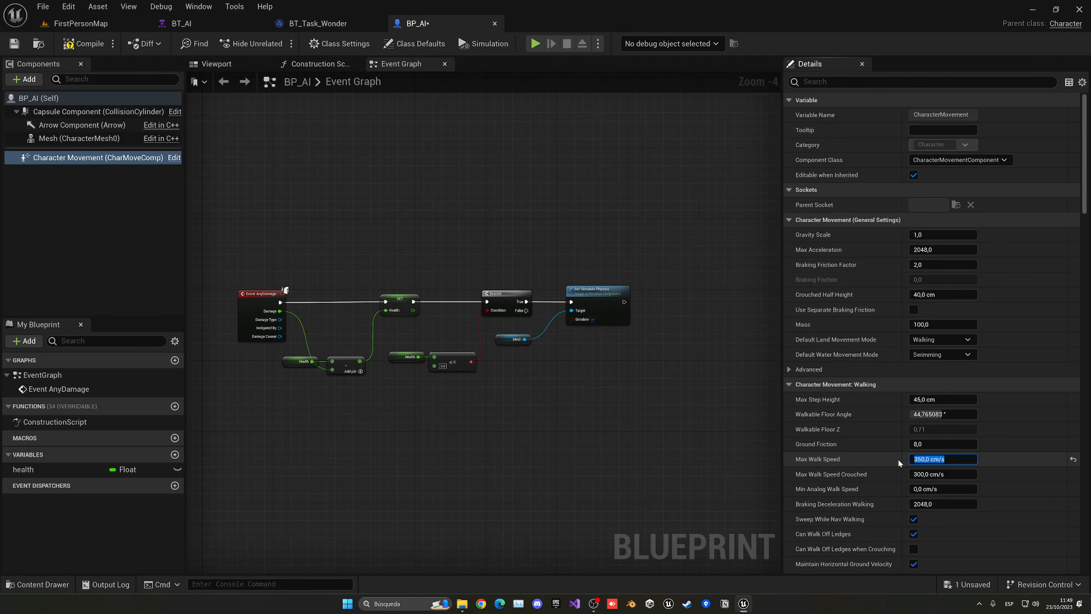
Step: Enable Orient Rotation to Movement on BP_AI's Character Movement and disable Use Controller Rotation Yaw in the class defaults
{"action": "scroll", "coordinate": [883, 327], "scroll_direction": "down", "scroll_amount": 10}
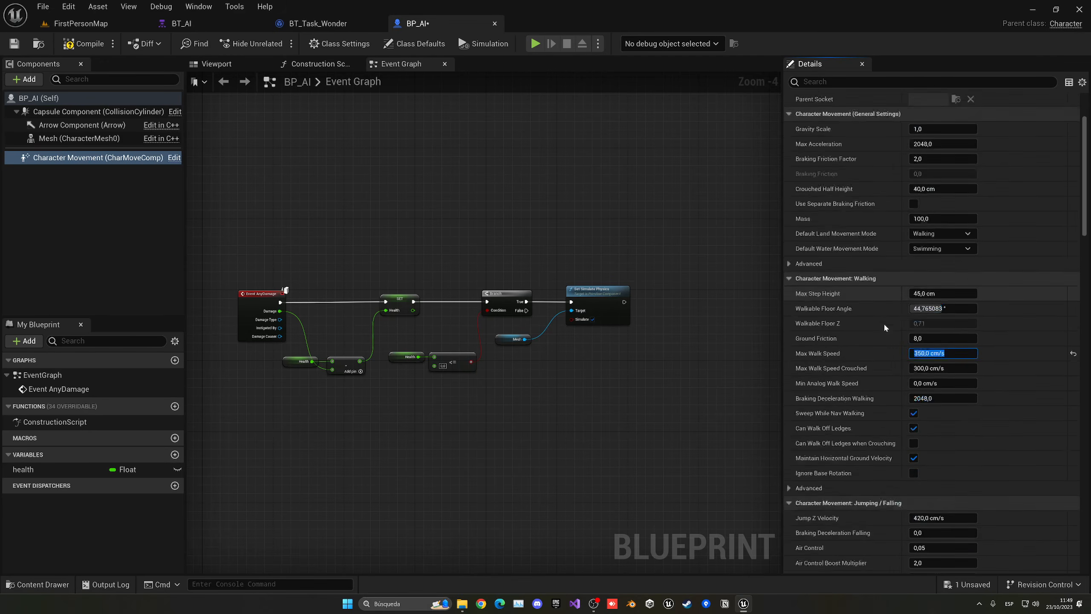
{"action": "scroll", "coordinate": [884, 328], "scroll_direction": "down", "scroll_amount": 10}
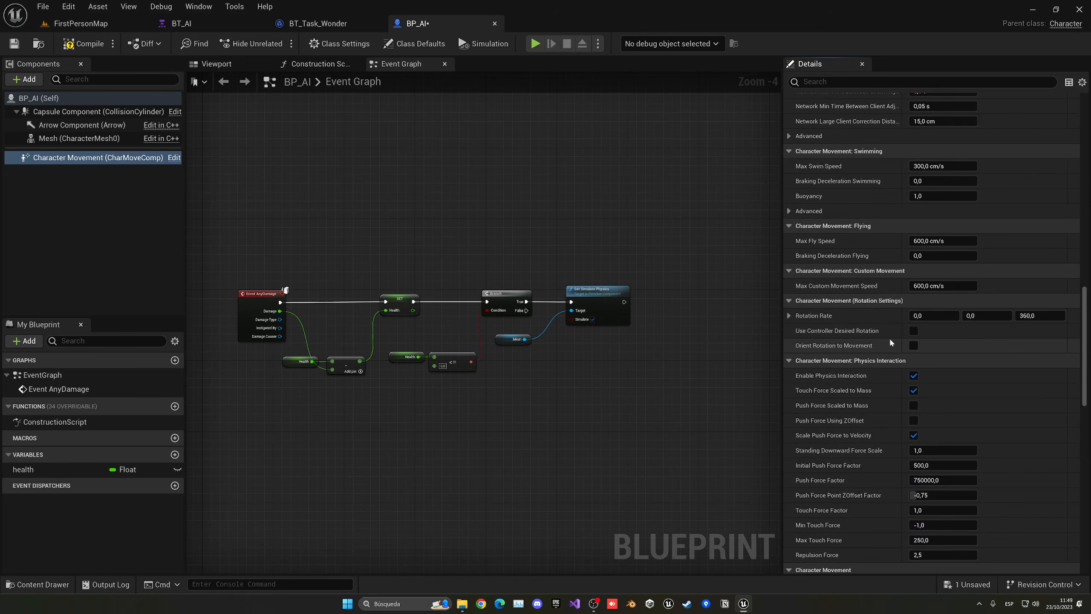
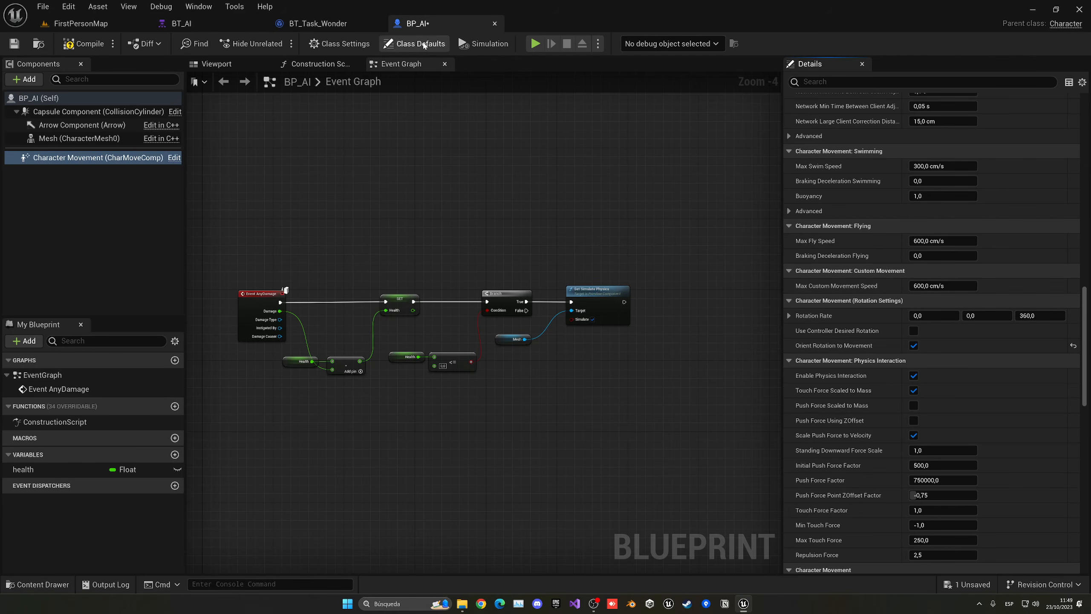
{"action": "left_click", "coordinate": [413, 44]}
{"action": "left_click", "coordinate": [887, 82]}
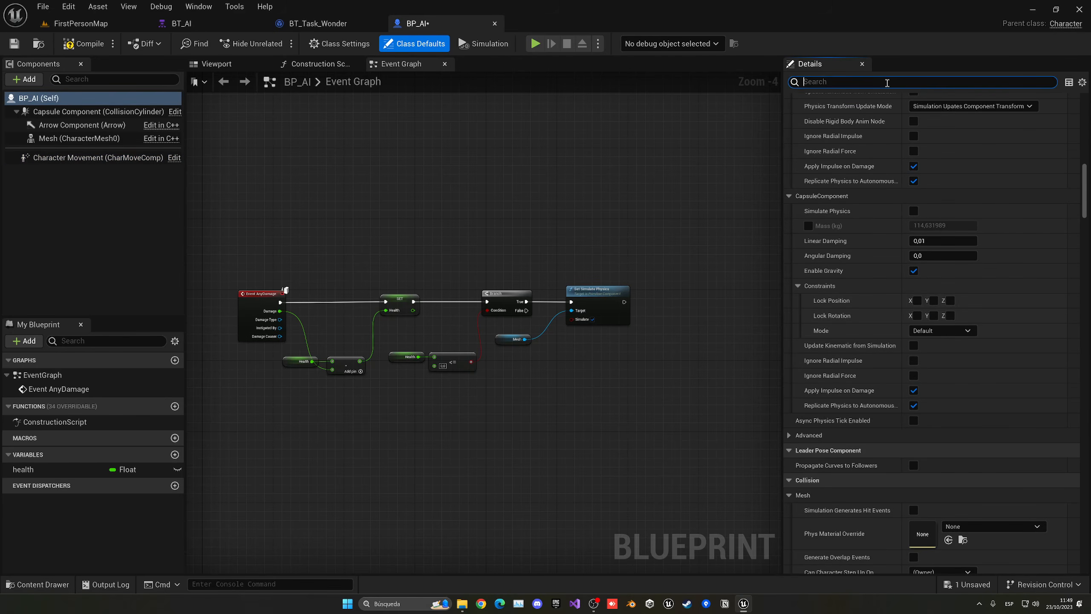
{"action": "type", "text": "yaw"}
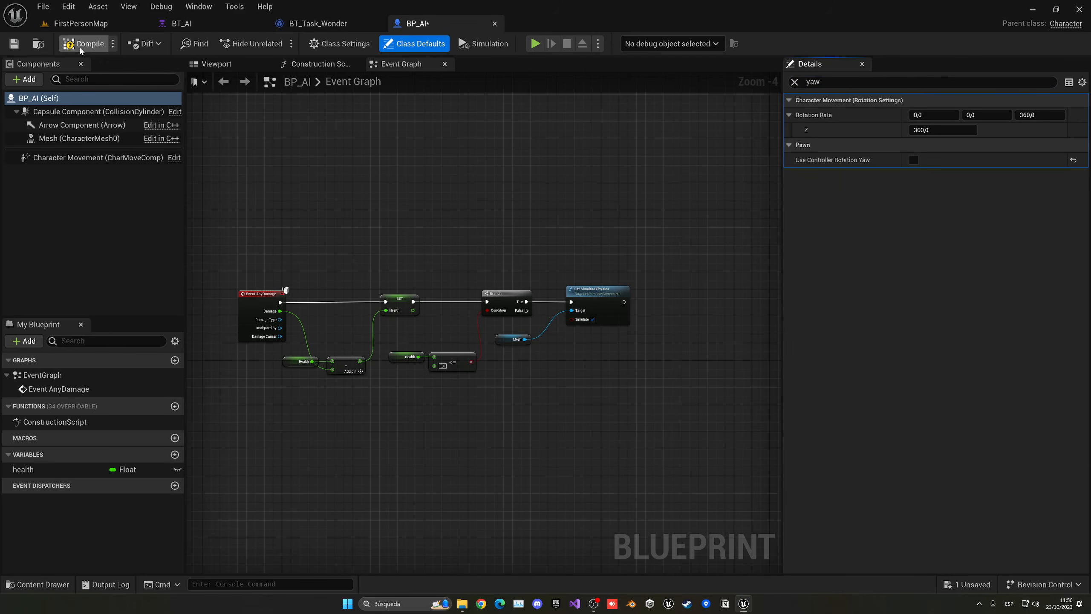
Step: Play-test FirstPersonMap to check how the AI character walks and turns, and end the session
{"action": "left_click", "coordinate": [95, 25]}
{"action": "left_click", "coordinate": [274, 43]}
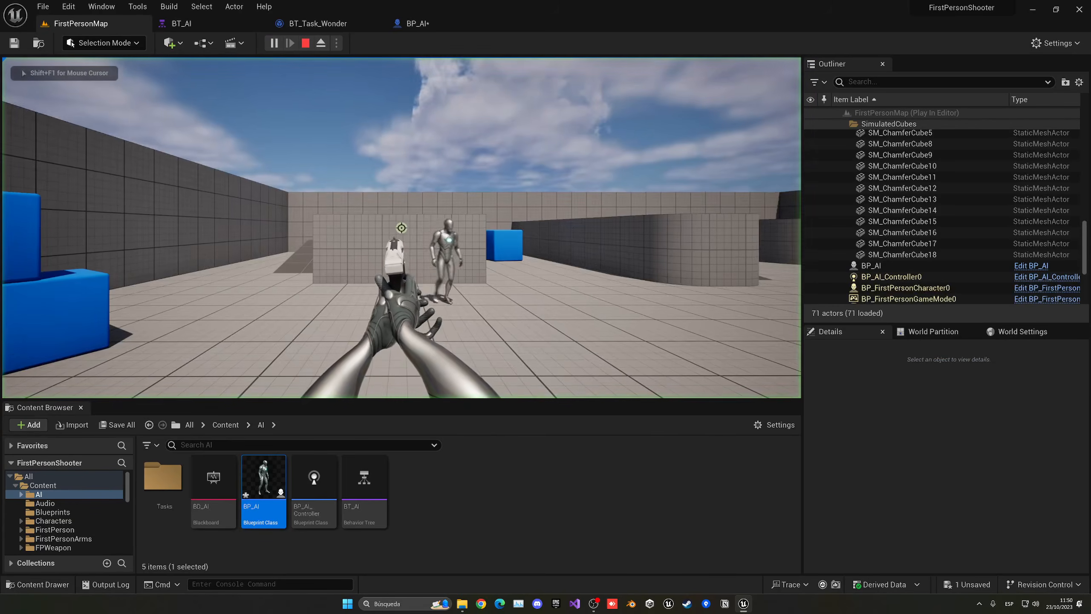
{"action": "key", "text": "w"}
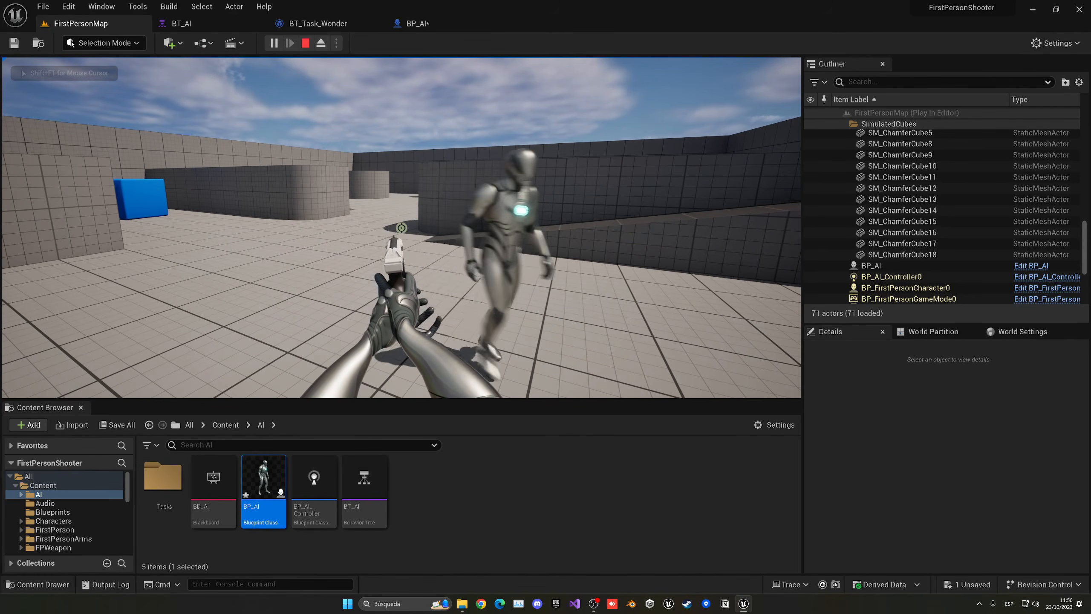
{"action": "key", "text": "Escape"}
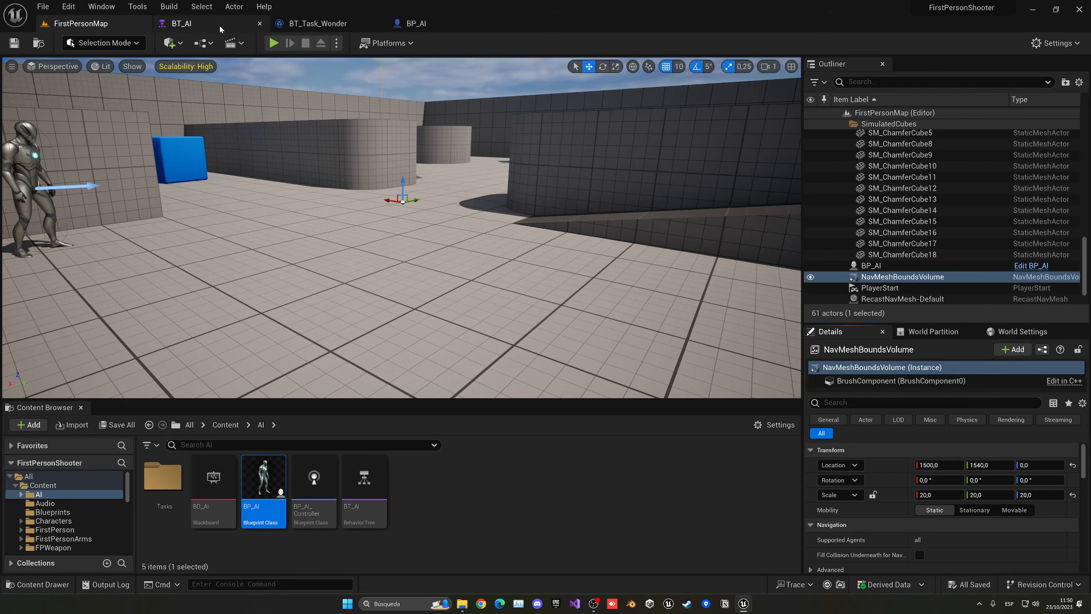
Step: Open the BP_AI_Controller blueprint and add an AIPerception component to it
{"action": "right_click_drag", "start_coordinate": [249, 65], "coordinate": [193, 68]}
{"action": "right_click_drag", "start_coordinate": [354, 139], "coordinate": [354, 138]}
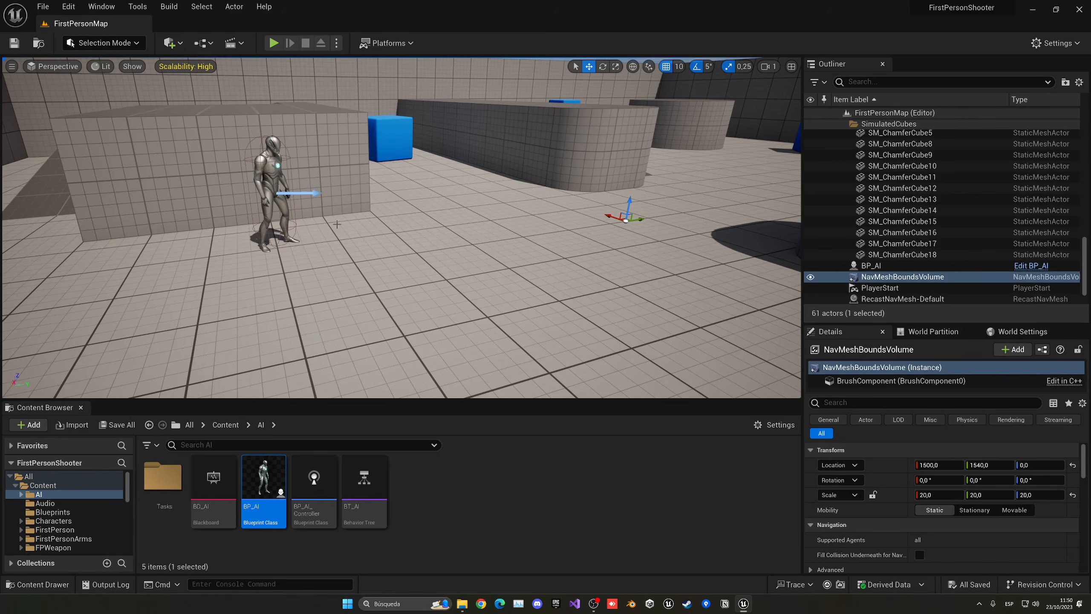
{"action": "double_click", "coordinate": [321, 484]}
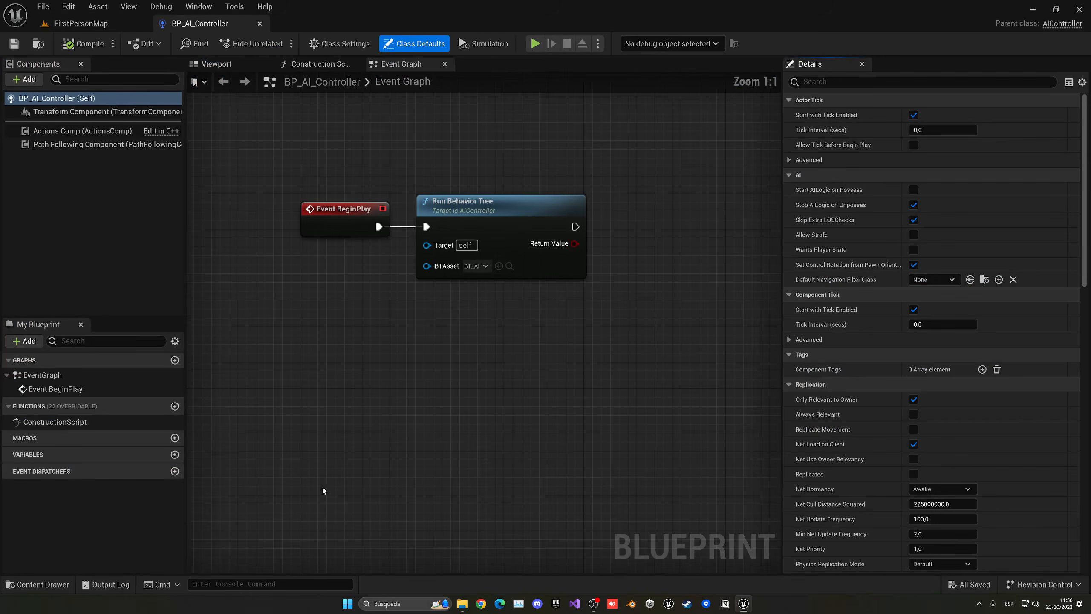
{"action": "left_click", "coordinate": [26, 79]}
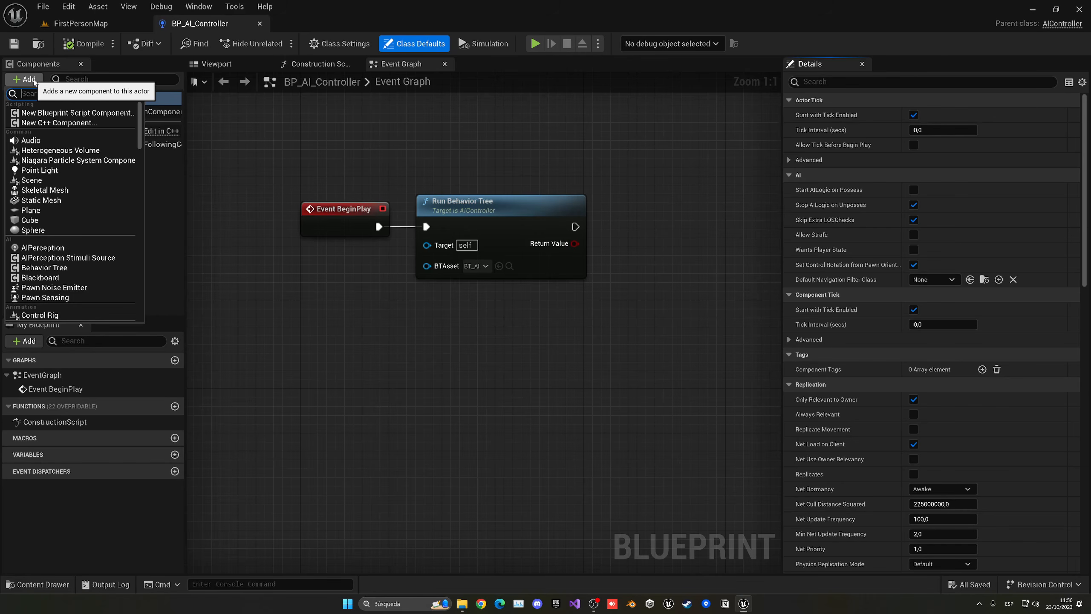
{"action": "type", "text": "perc"}
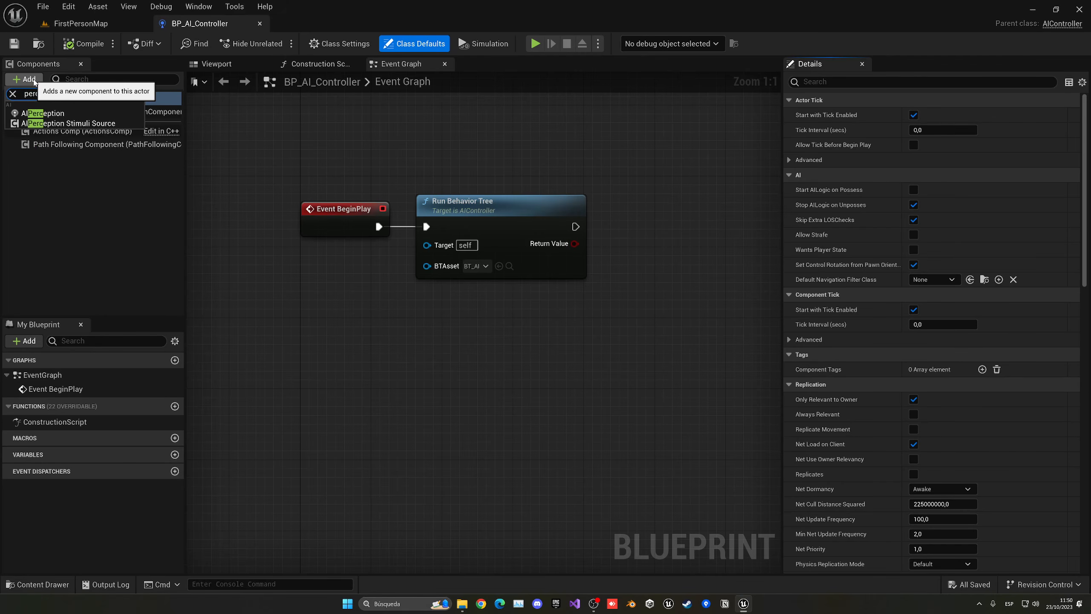
{"action": "left_click", "coordinate": [45, 112]}
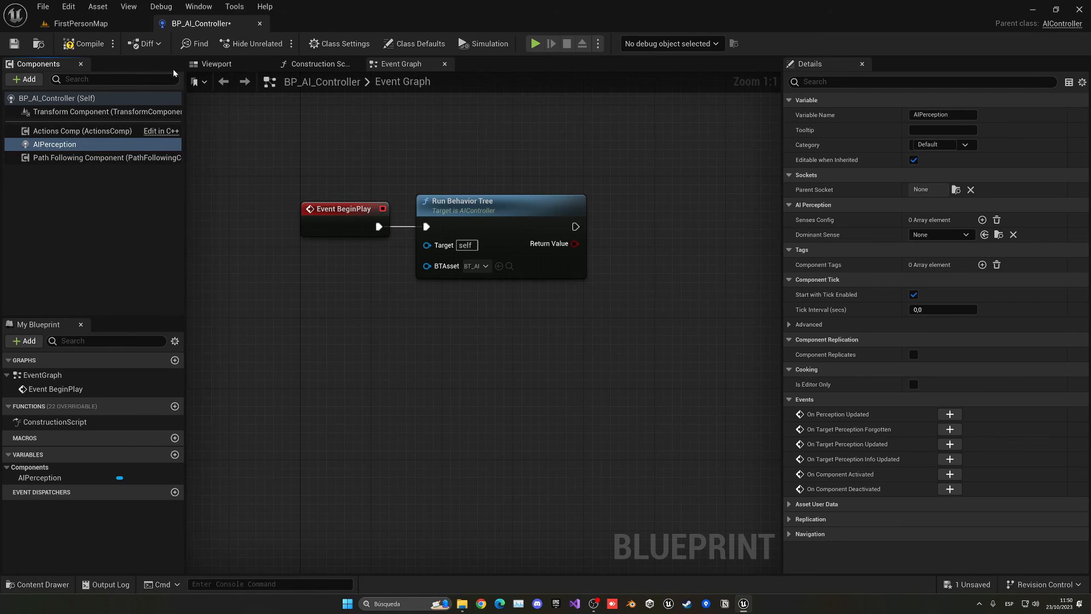
Step: Add an entry to the AIPerception component's Senses Config and set it to AI Sight config
{"action": "left_click", "coordinate": [198, 67]}
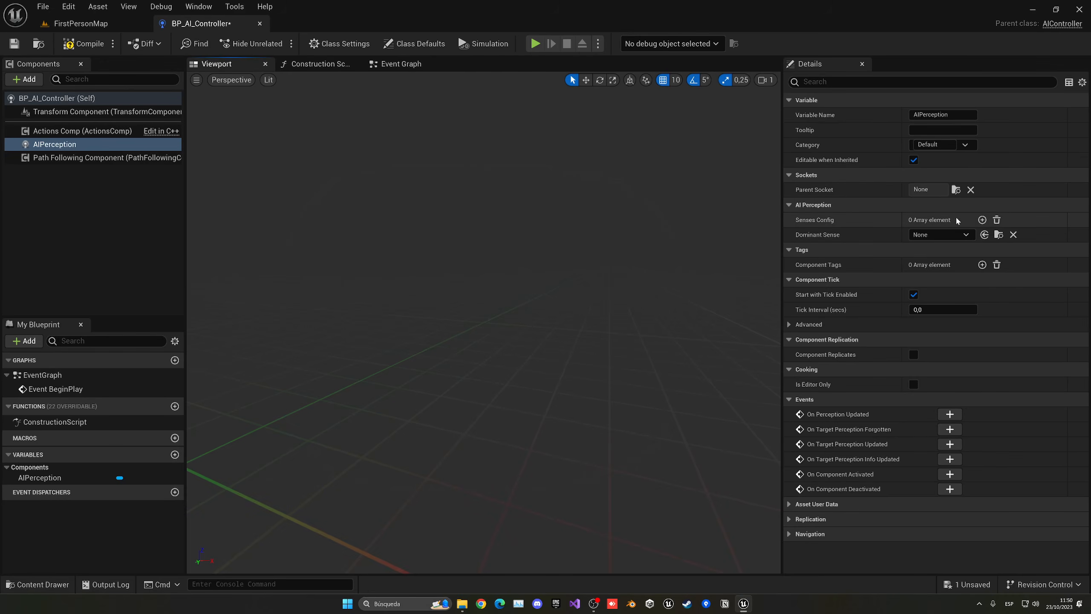
{"action": "left_click", "coordinate": [982, 220]}
{"action": "left_click", "coordinate": [967, 235]}
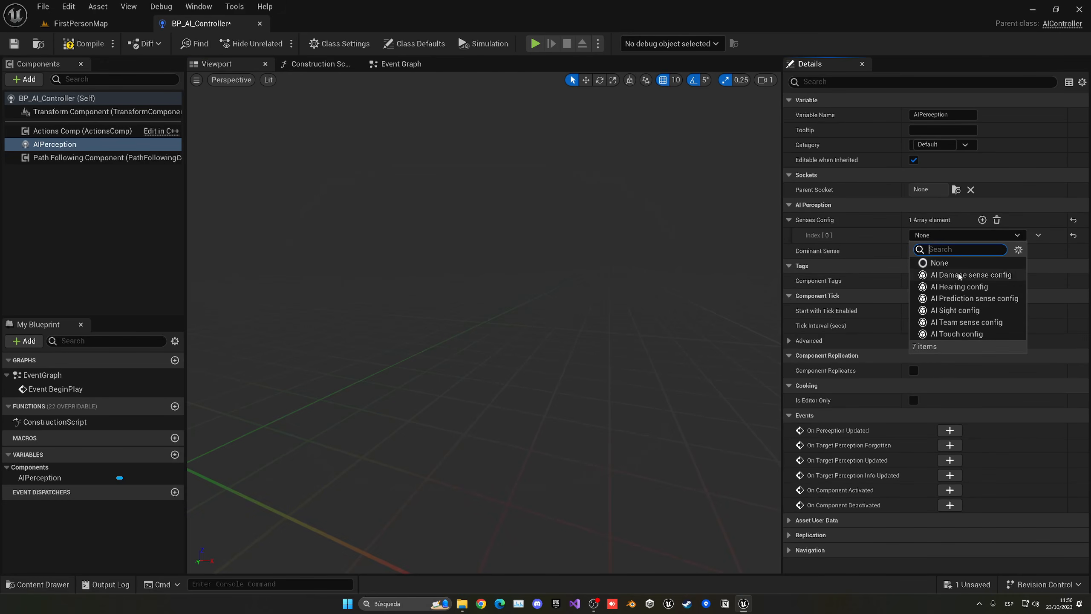
{"action": "left_click", "coordinate": [956, 310]}
Step: Enable Detect Neutrals and Detect Friendlies in the sight sense's Detection by Affiliation settings, and compile the blueprint
{"action": "left_click", "coordinate": [800, 235]}
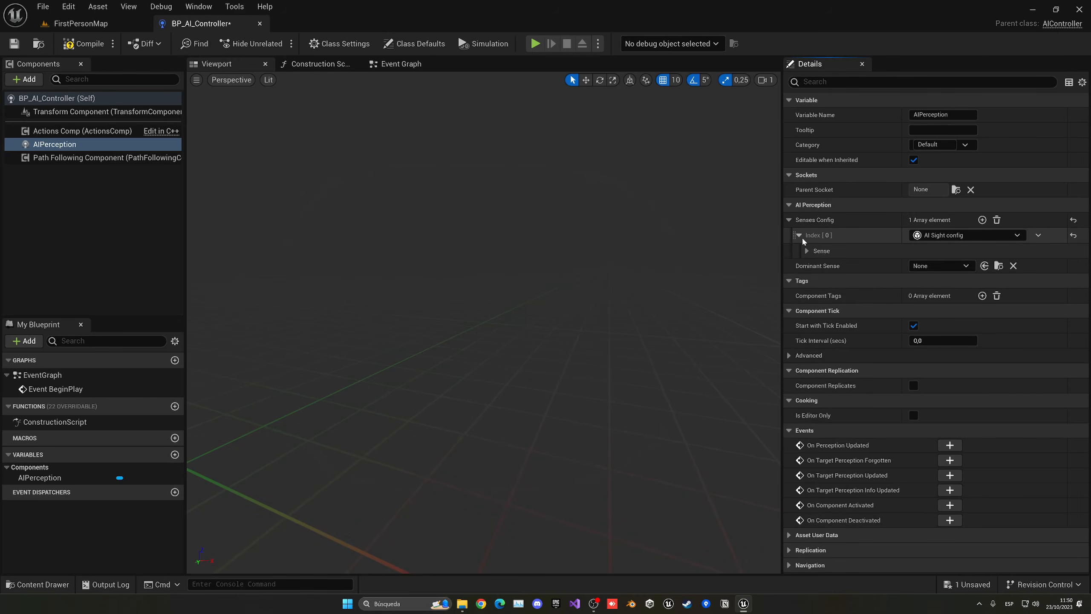
{"action": "left_click", "coordinate": [807, 251]}
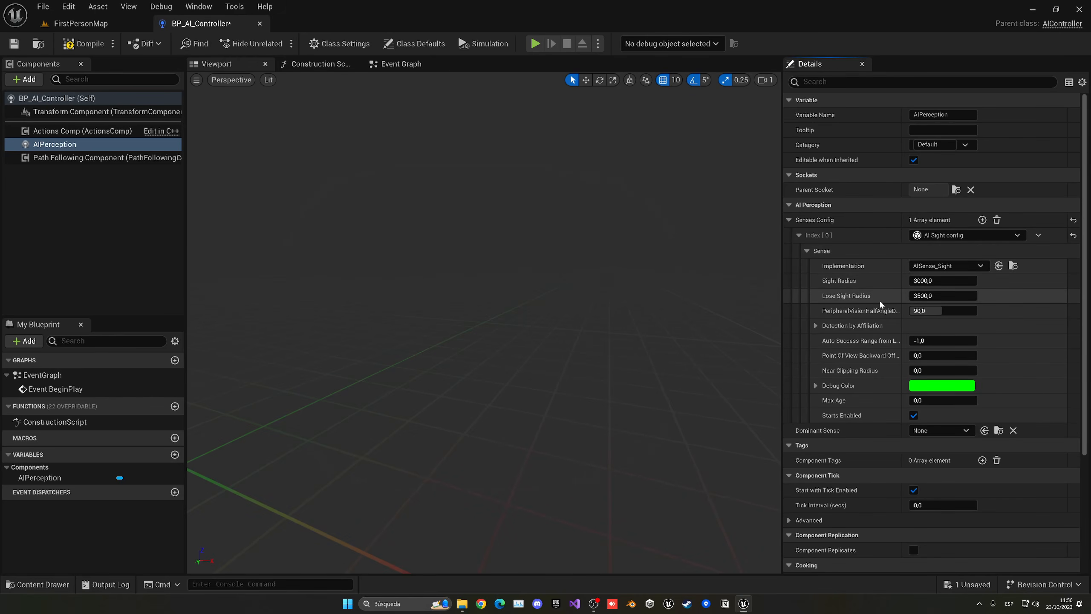
{"action": "left_click", "coordinate": [816, 326]}
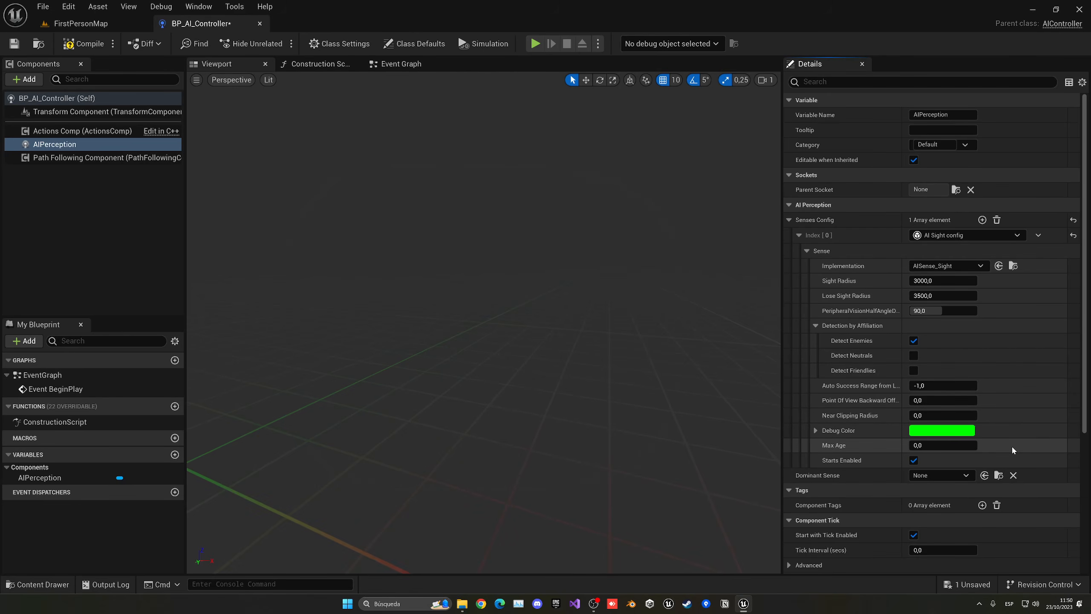
{"action": "left_click", "coordinate": [914, 356]}
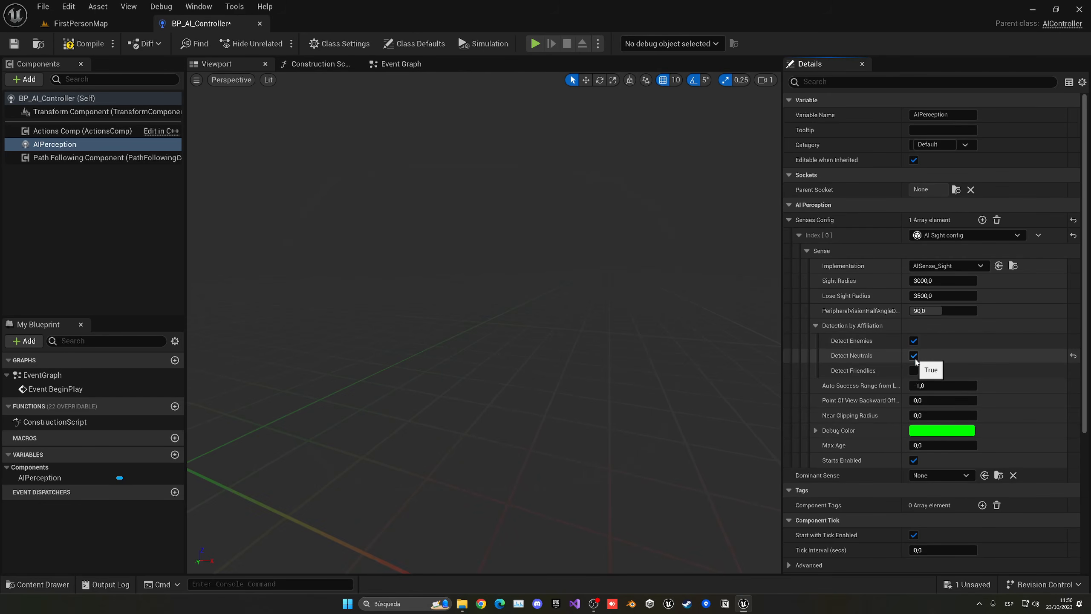
{"action": "left_click", "coordinate": [914, 369]}
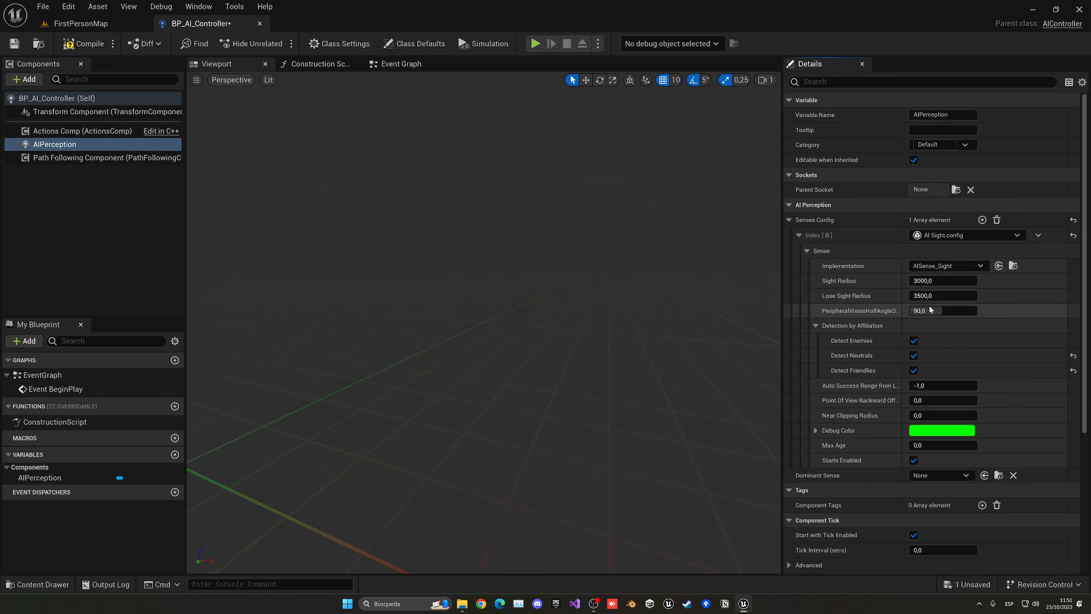
{"action": "left_click", "coordinate": [84, 44]}
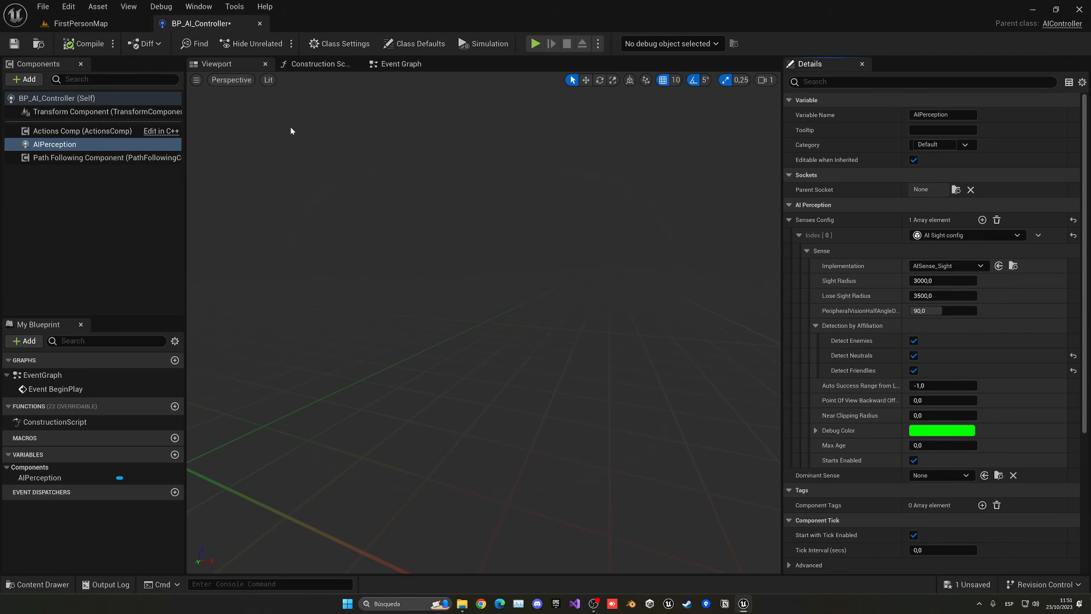
Step: Add the AIPerception component's On Target Perception Updated event to the controller's event graph
{"action": "scroll", "coordinate": [828, 330], "scroll_direction": "down", "scroll_amount": 5}
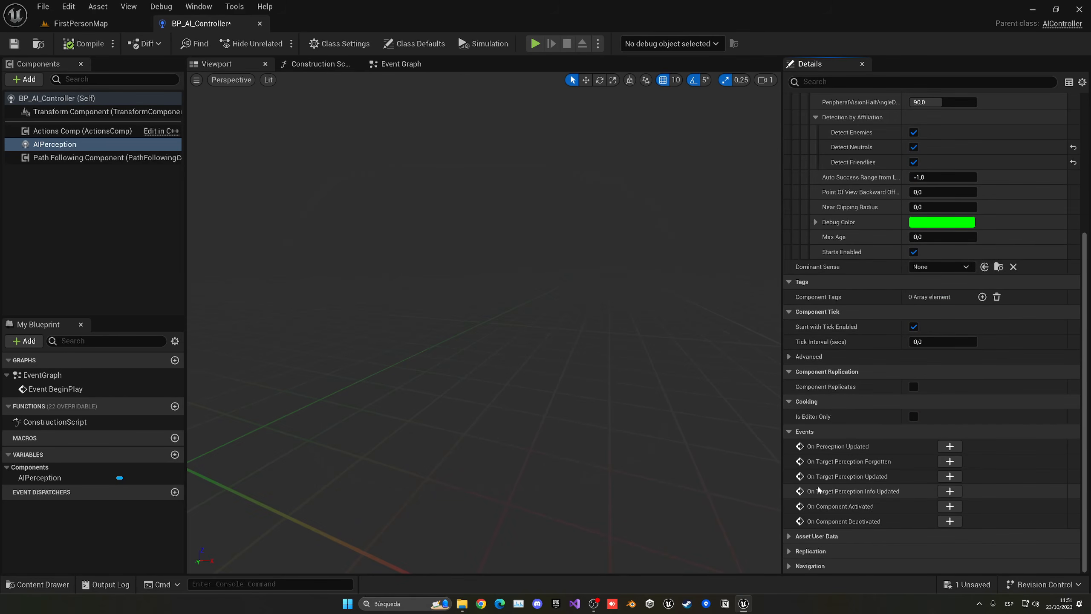
{"action": "left_click", "coordinate": [949, 475]}
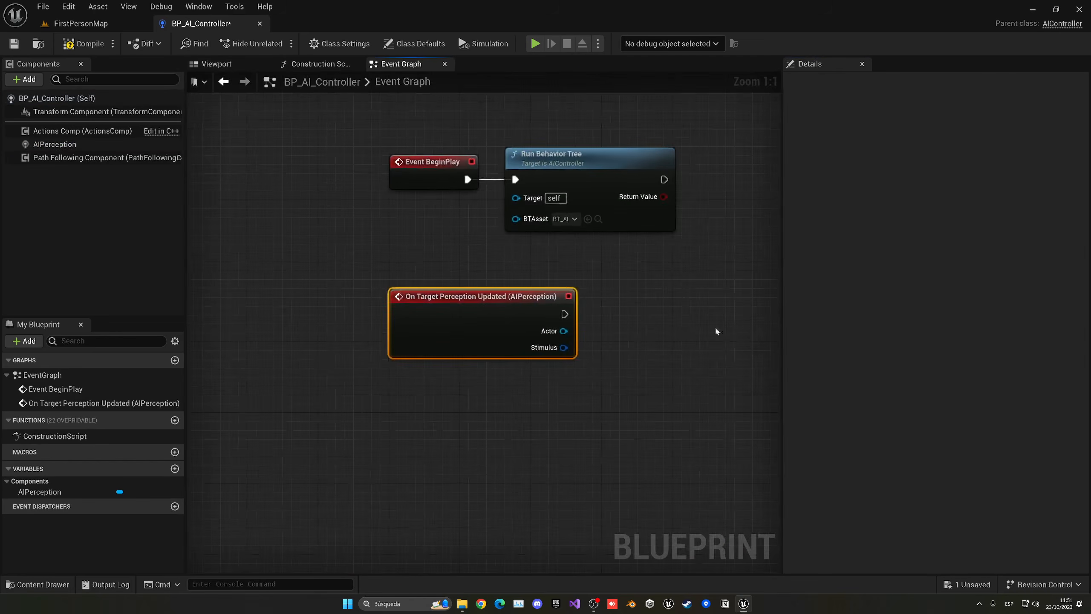
{"action": "right_click_drag", "start_coordinate": [413, 281], "coordinate": [308, 242]}
{"action": "right_click_drag", "start_coordinate": [367, 262], "coordinate": [382, 285]}
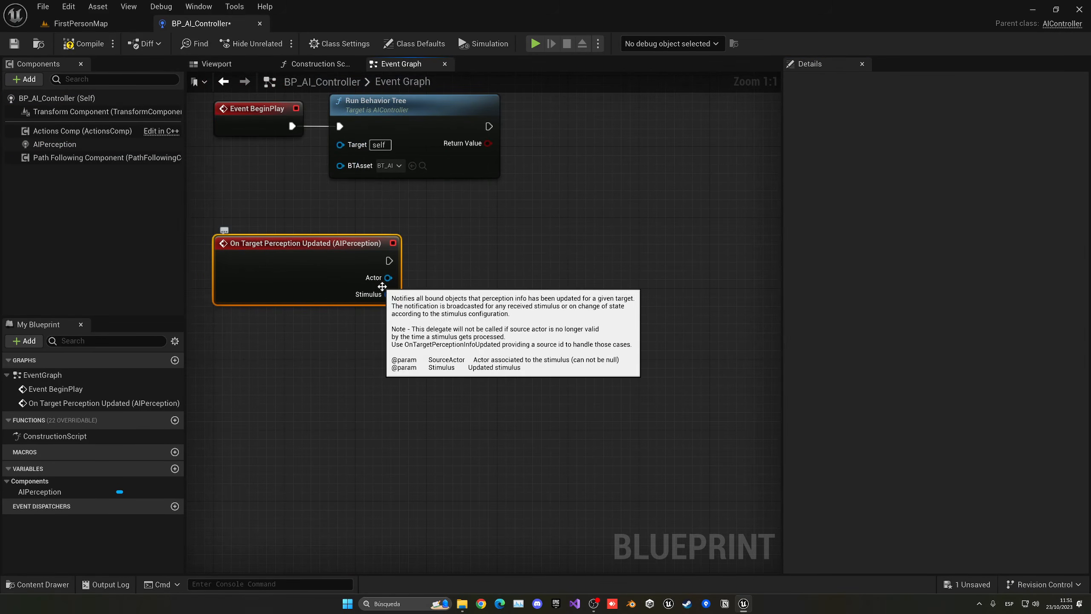
Step: Add an Actor Has Tag check on the perception event's Actor output, with the tag set to Player
{"action": "mouse_move", "coordinate": [471, 311]}
{"action": "right_mouse_down"}
{"action": "mouse_move", "coordinate": [459, 309]}
{"action": "mouse_move", "coordinate": [468, 303]}
{"action": "right_mouse_up"}
{"action": "scroll", "coordinate": [468, 302], "scroll_direction": "down", "scroll_amount": 2}
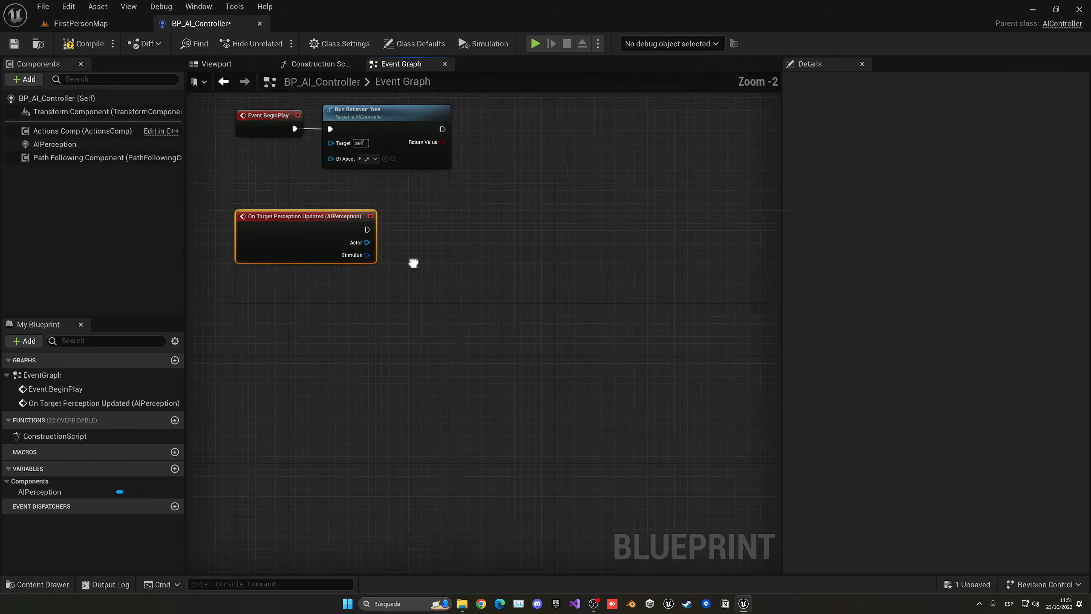
{"action": "left_click_drag", "start_coordinate": [364, 241], "coordinate": [406, 272]}
{"action": "type", "text": "hast"}
{"action": "key", "text": "Return"}
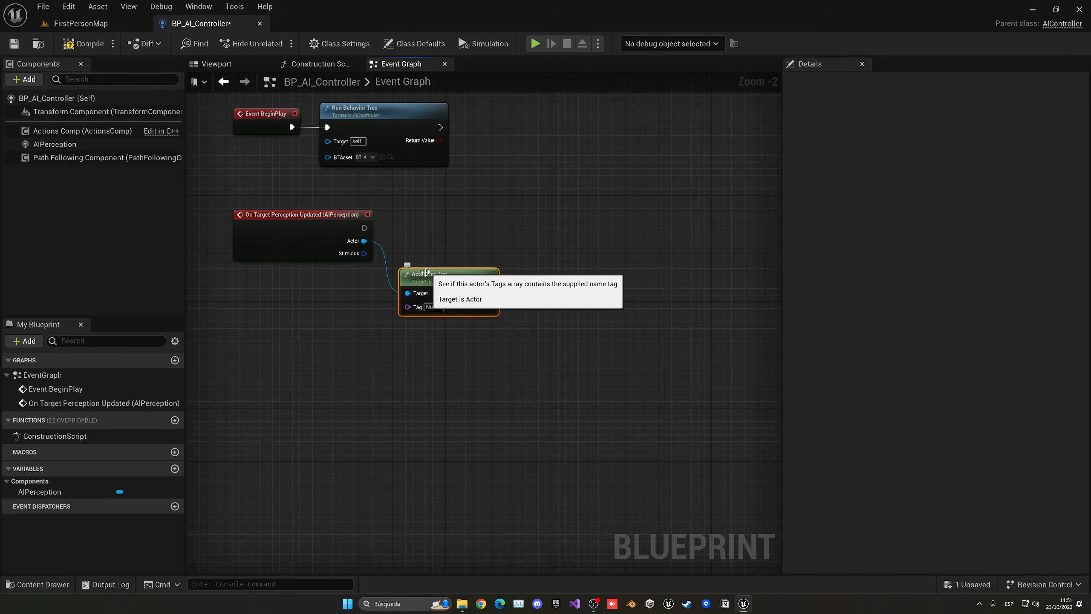
{"action": "type", "text": "Player"}
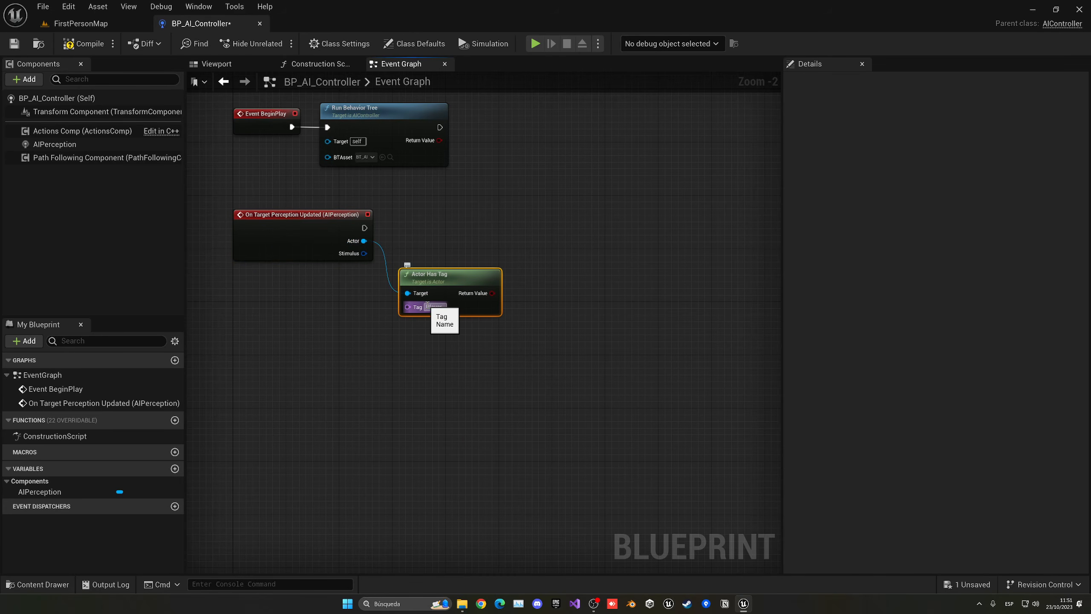
{"action": "key", "text": "Return"}
Step: Open the first-person character blueprint from the FirstPerson Blueprints folder in the level editor's content
{"action": "left_click", "coordinate": [81, 23]}
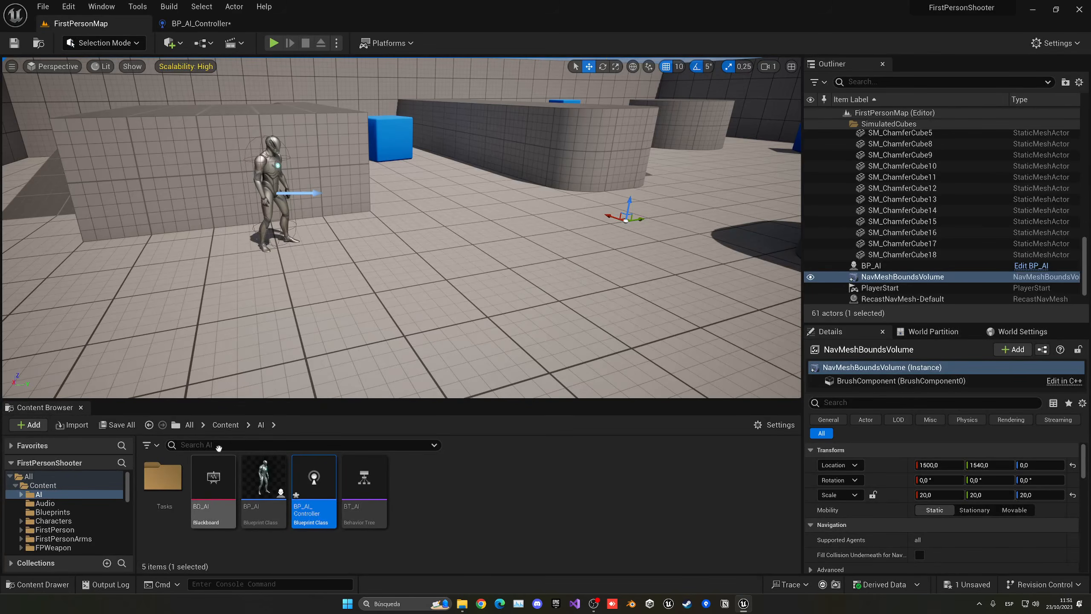
{"action": "left_click", "coordinate": [225, 425]}
{"action": "double_click", "coordinate": [364, 476]}
{"action": "double_click", "coordinate": [163, 477]}
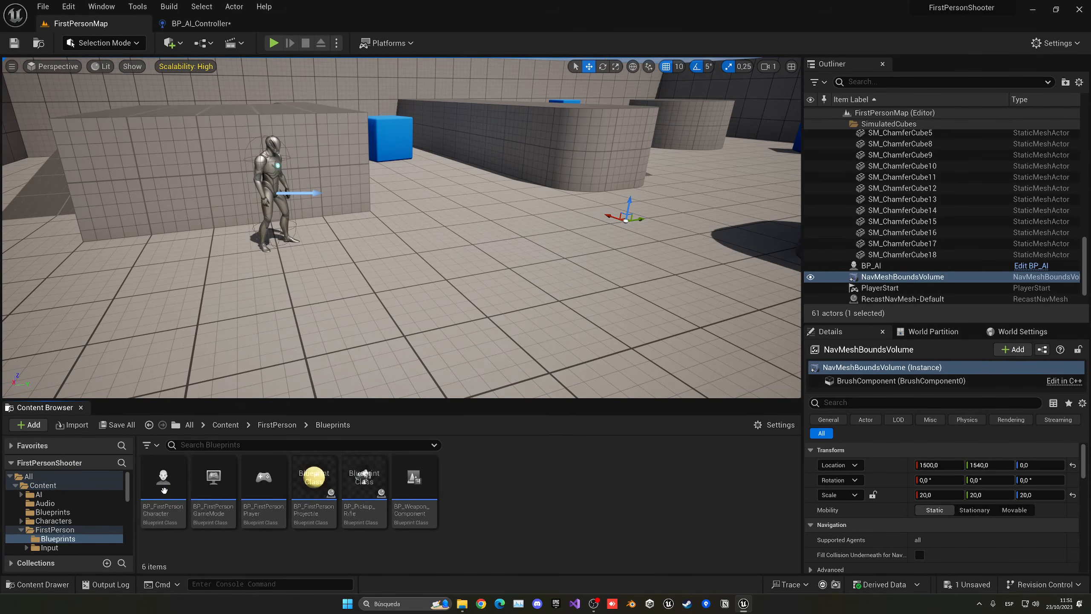
{"action": "double_click", "coordinate": [163, 477]}
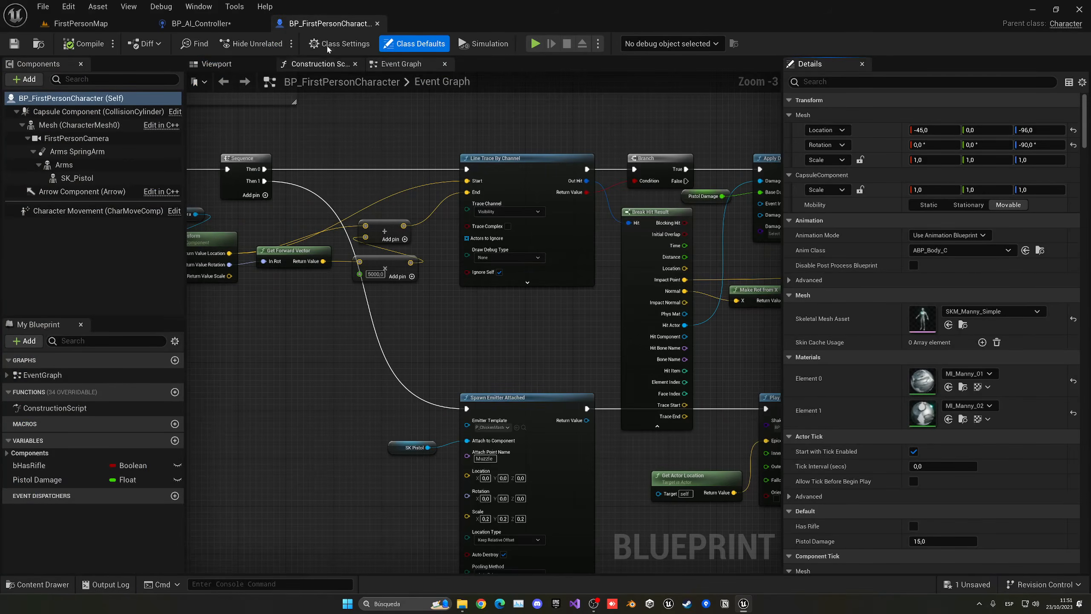
Step: Add a Player entry to the character's actor Tags, compile and save everything, and close the blueprint
{"action": "left_click", "coordinate": [833, 82]}
{"action": "type", "text": "tag"}
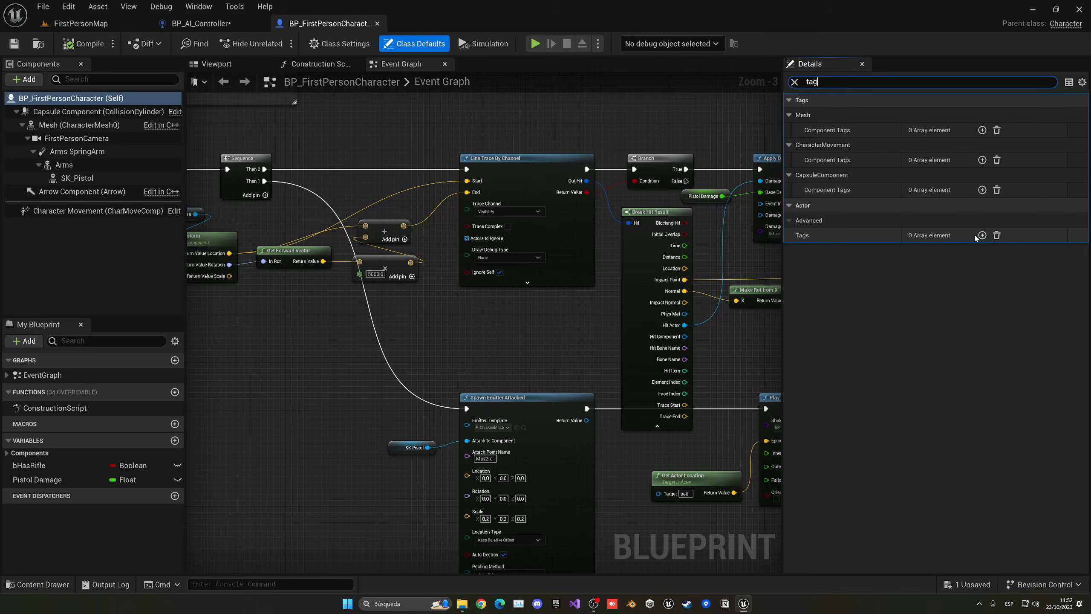
{"action": "left_click", "coordinate": [982, 235]}
{"action": "left_click", "coordinate": [932, 250]}
{"action": "type", "text": "Player"}
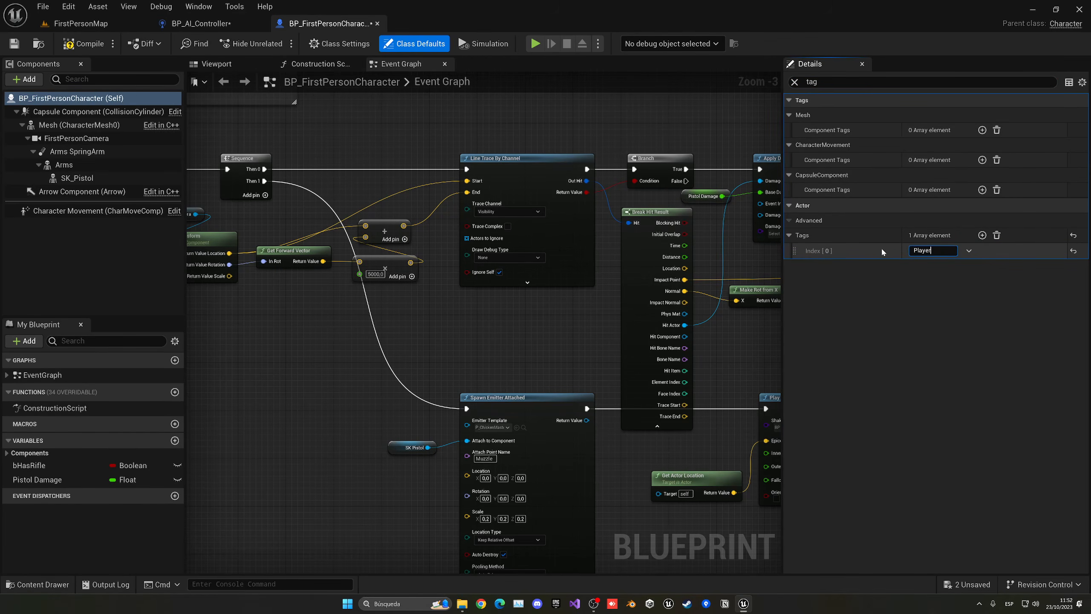
{"action": "key", "text": "Return"}
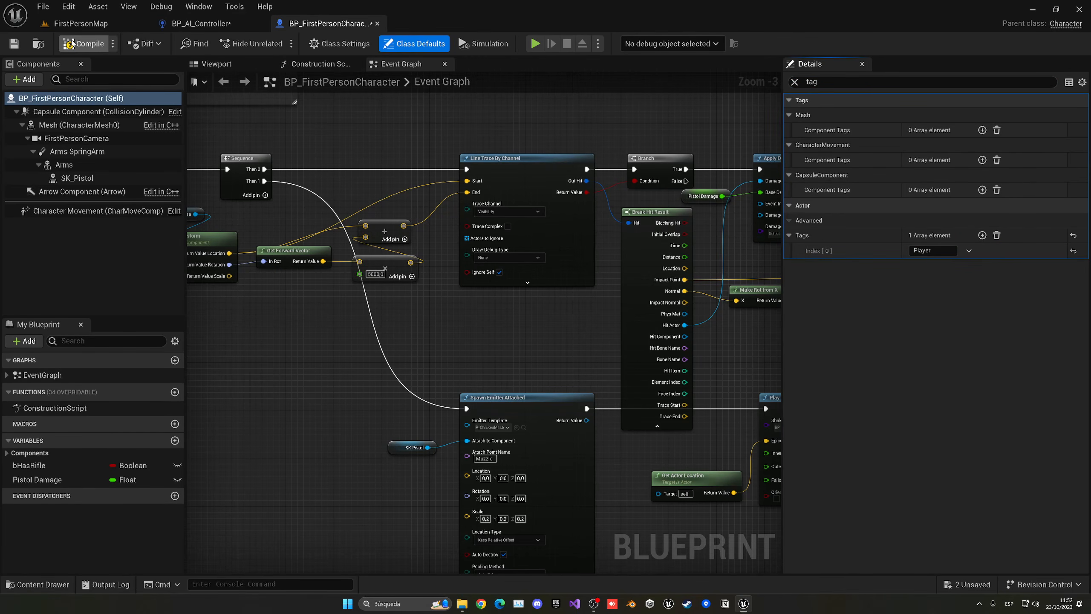
{"action": "left_click", "coordinate": [84, 44]}
{"action": "key", "text": "ctrl+shift+s"}
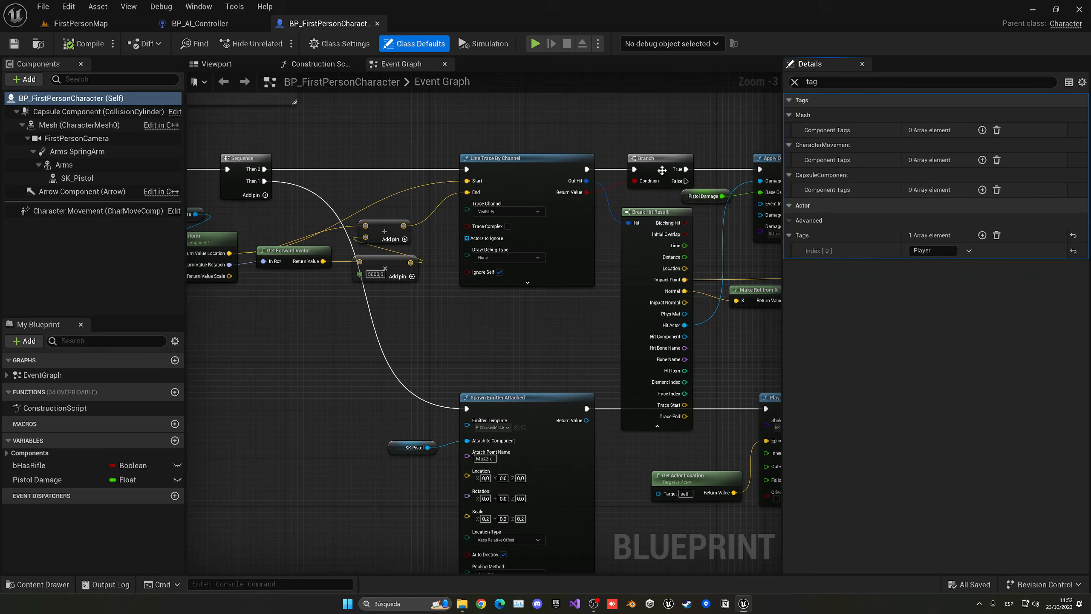
{"action": "middle_click", "coordinate": [364, 24]}
Step: Add a Branch conditioned on the Actor Has Tag result and run it from On Target Perception Updated
{"action": "left_click_drag", "start_coordinate": [491, 293], "coordinate": [518, 228]}
{"action": "type", "text": "branch"}
{"action": "key", "text": "Return"}
{"action": "left_click_drag", "start_coordinate": [364, 227], "coordinate": [563, 222]}
{"action": "right_click_drag", "start_coordinate": [462, 264], "coordinate": [335, 257]}
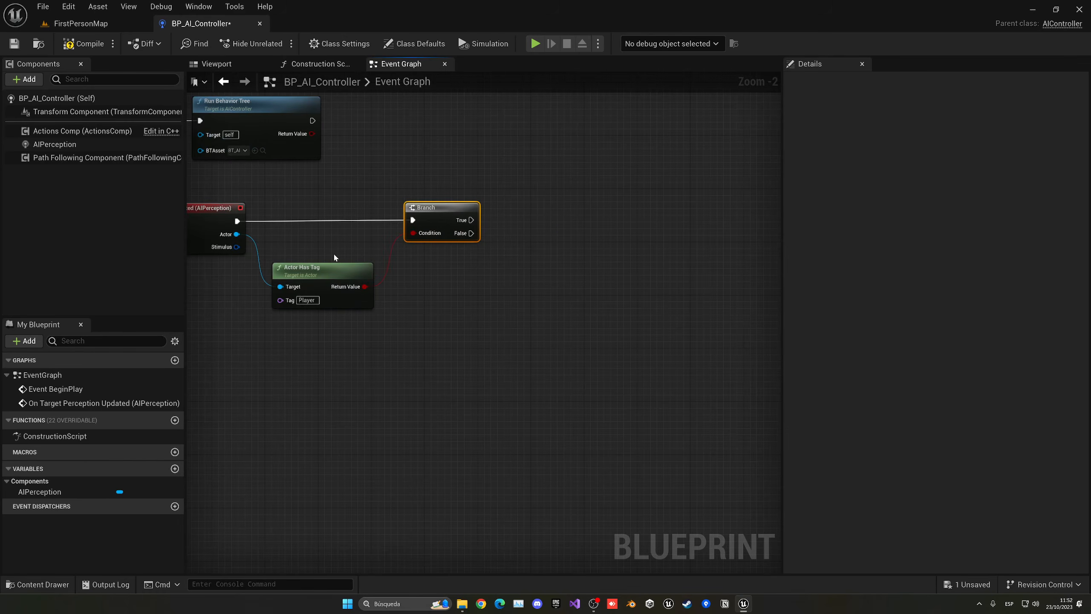
Step: Add a Get Blackboard node targeting self and place it below the Branch
{"action": "right_click_drag", "start_coordinate": [464, 206], "coordinate": [477, 300]}
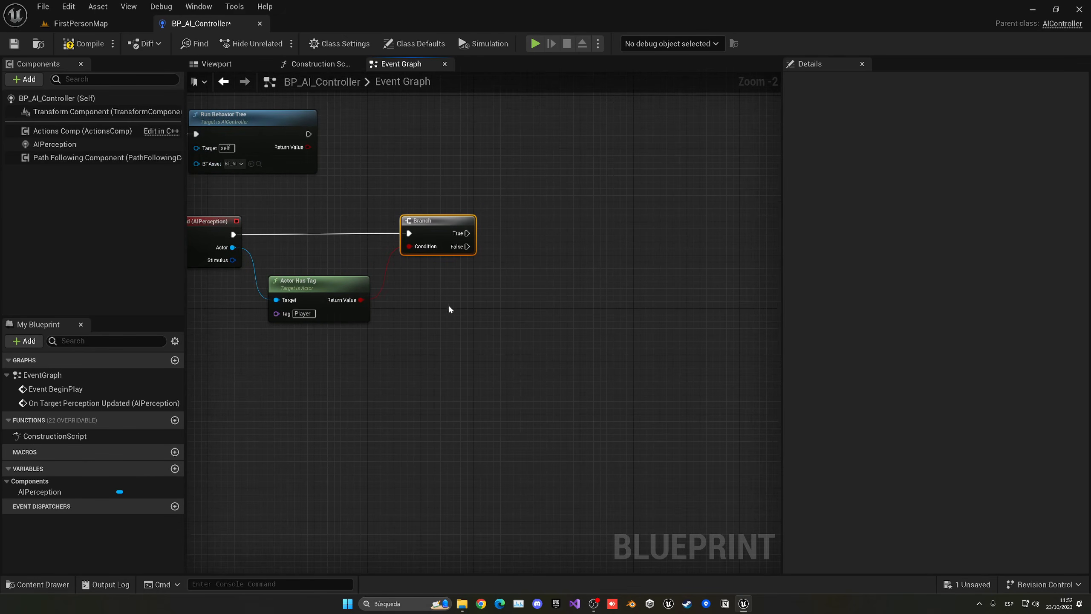
{"action": "right_click", "coordinate": [434, 325]}
{"action": "type", "text": "get black"}
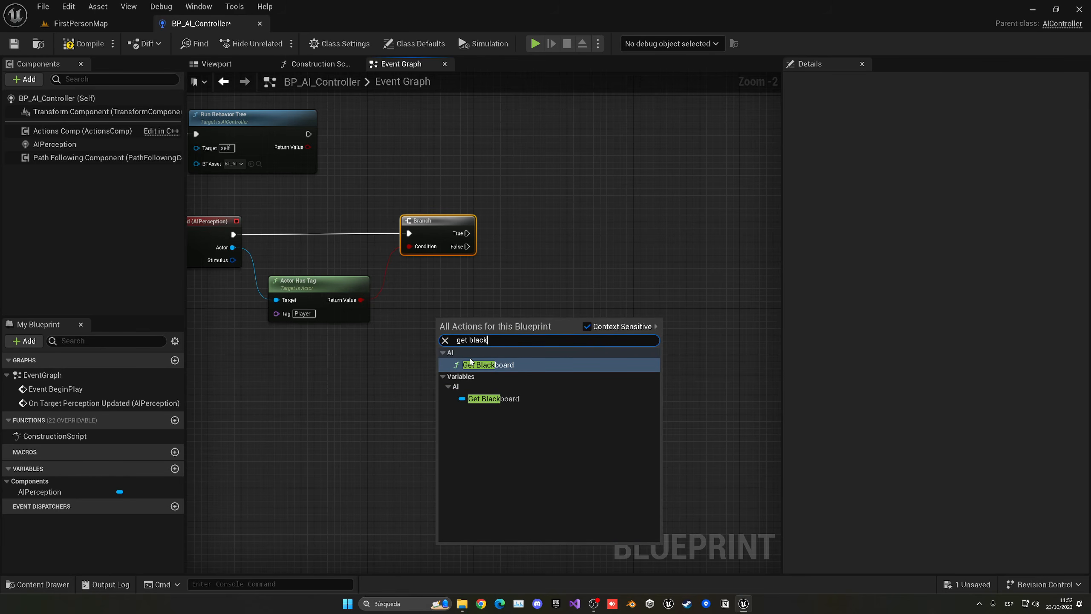
{"action": "key", "text": "Return"}
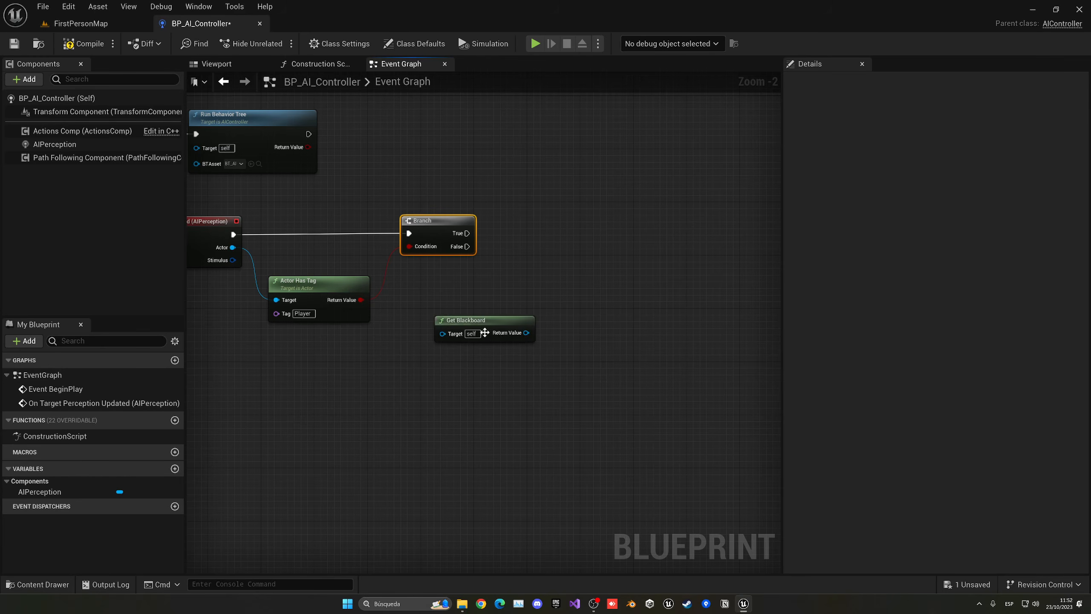
{"action": "mouse_move", "coordinate": [485, 316]}
{"action": "left_mouse_down"}
{"action": "mouse_move", "coordinate": [569, 325]}
{"action": "mouse_move", "coordinate": [483, 313]}
{"action": "left_mouse_up"}
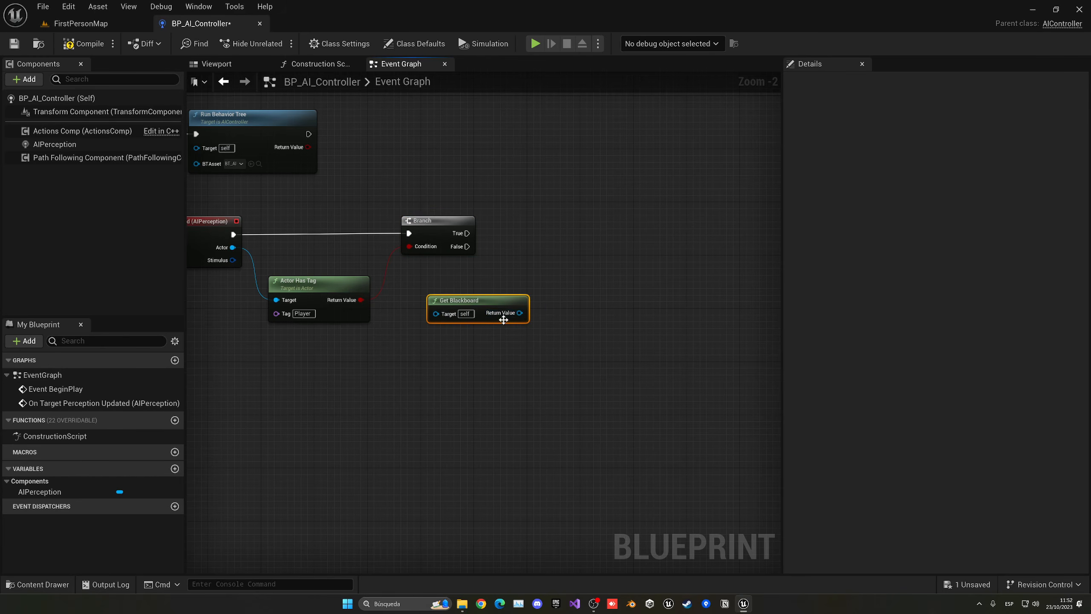
{"action": "right_click_drag", "start_coordinate": [505, 321], "coordinate": [532, 320]}
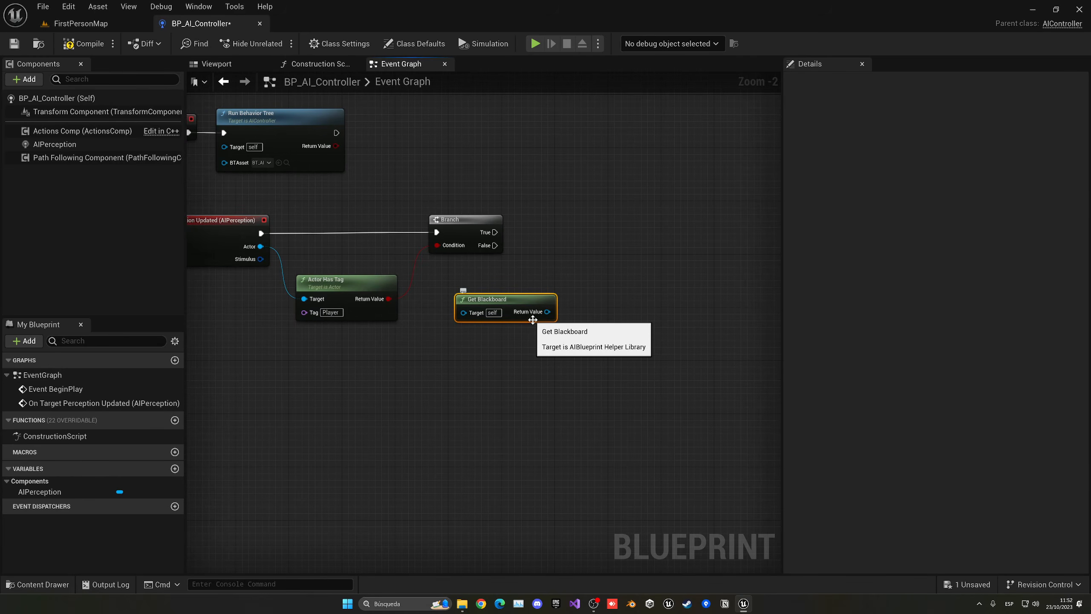
Step: Add a Set Value as Bool node targeting Get Blackboard's return value, run it from the Branch's True output, and compile the blueprint
{"action": "left_click_drag", "start_coordinate": [548, 312], "coordinate": [578, 248]}
{"action": "type", "text": "set value"}
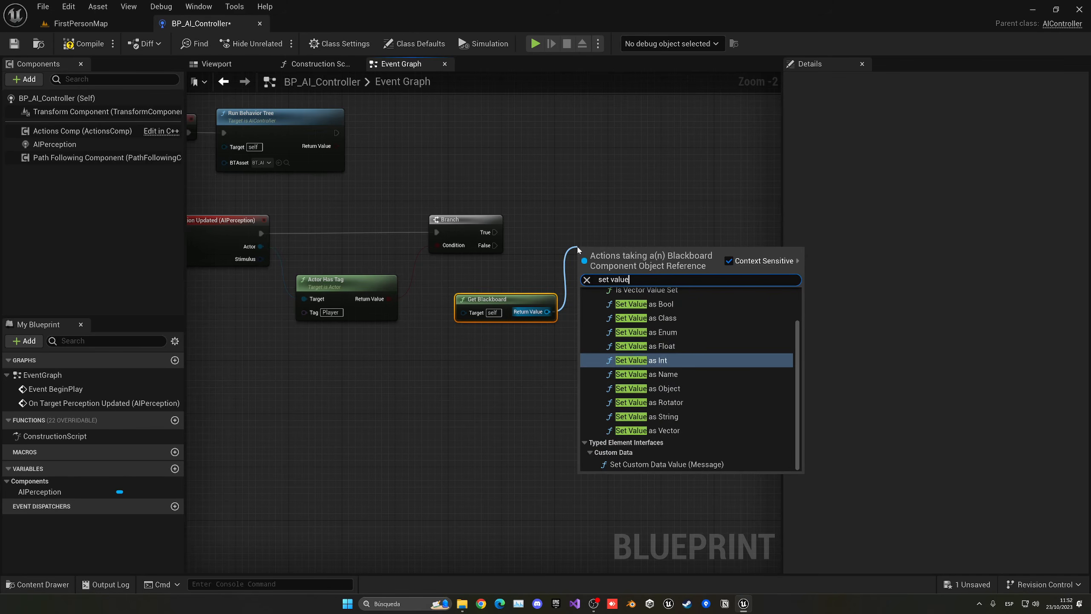
{"action": "left_click", "coordinate": [641, 304]}
{"action": "left_click_drag", "start_coordinate": [494, 232], "coordinate": [585, 266]}
{"action": "left_click_drag", "start_coordinate": [625, 271], "coordinate": [645, 238]}
{"action": "left_click", "coordinate": [637, 297]}
{"action": "left_click", "coordinate": [89, 44]}
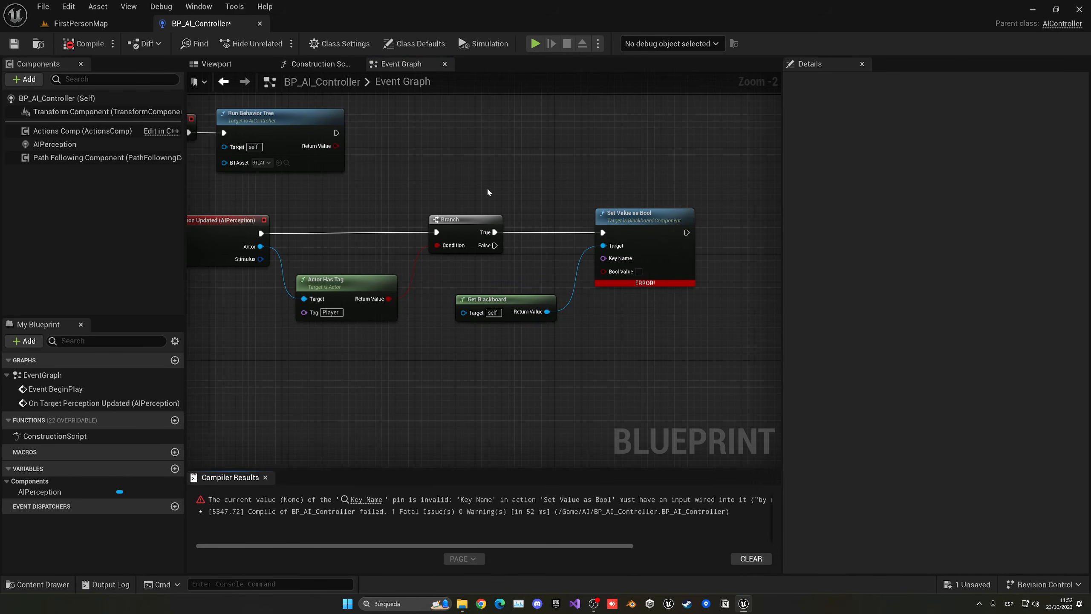
Step: Open the BD_AI blackboard from the project's AI folder and dock its editor beside BP_AI_Controller
{"action": "left_click", "coordinate": [81, 23]}
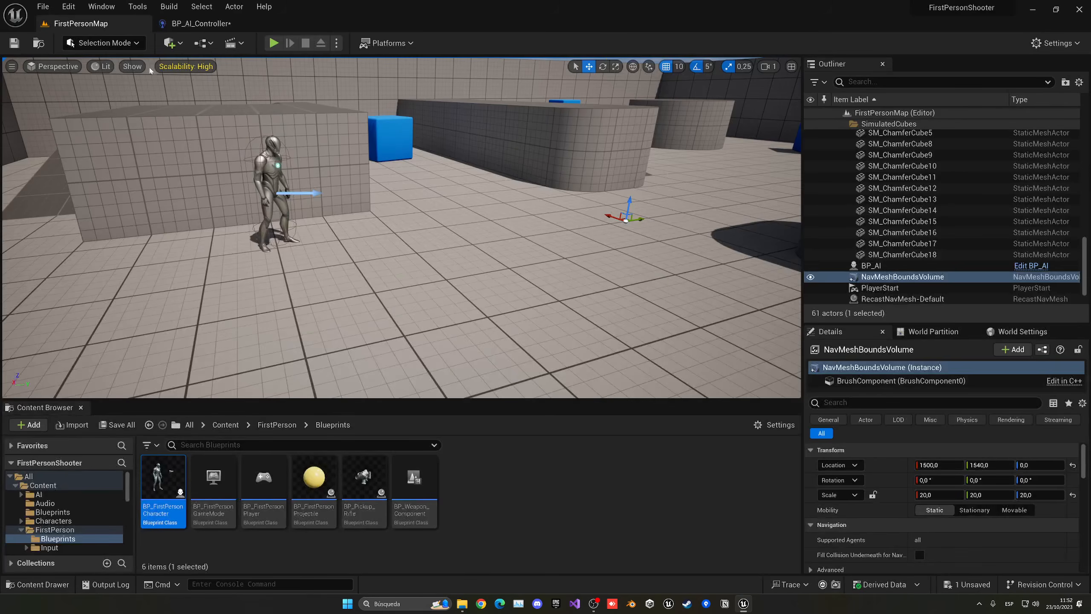
{"action": "left_click", "coordinate": [214, 424]}
{"action": "double_click", "coordinate": [159, 474]}
{"action": "double_click", "coordinate": [213, 477]}
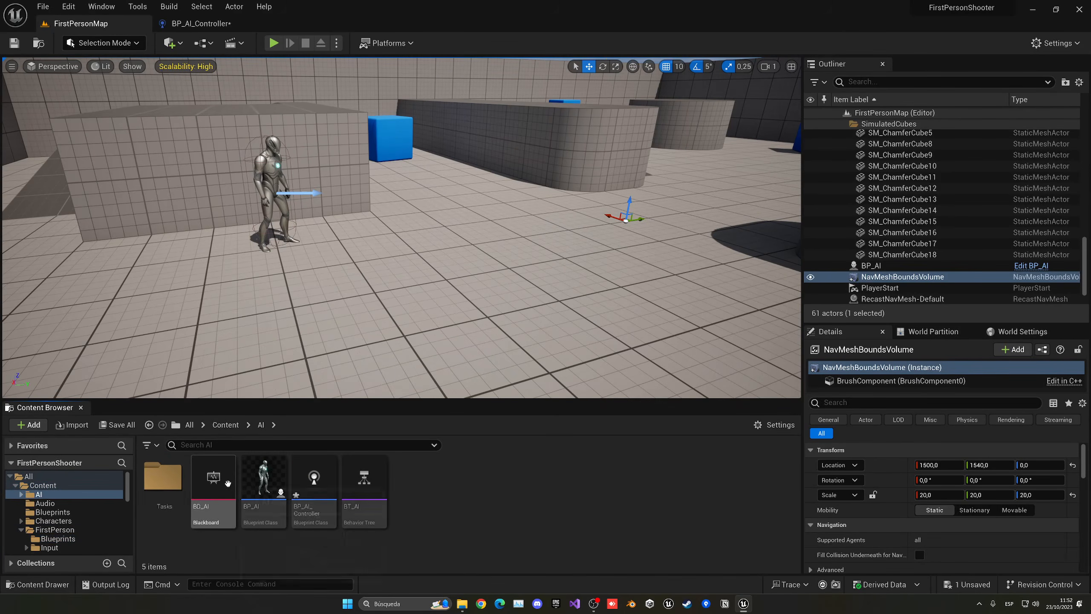
{"action": "left_click_drag", "start_coordinate": [419, 60], "coordinate": [332, 28]}
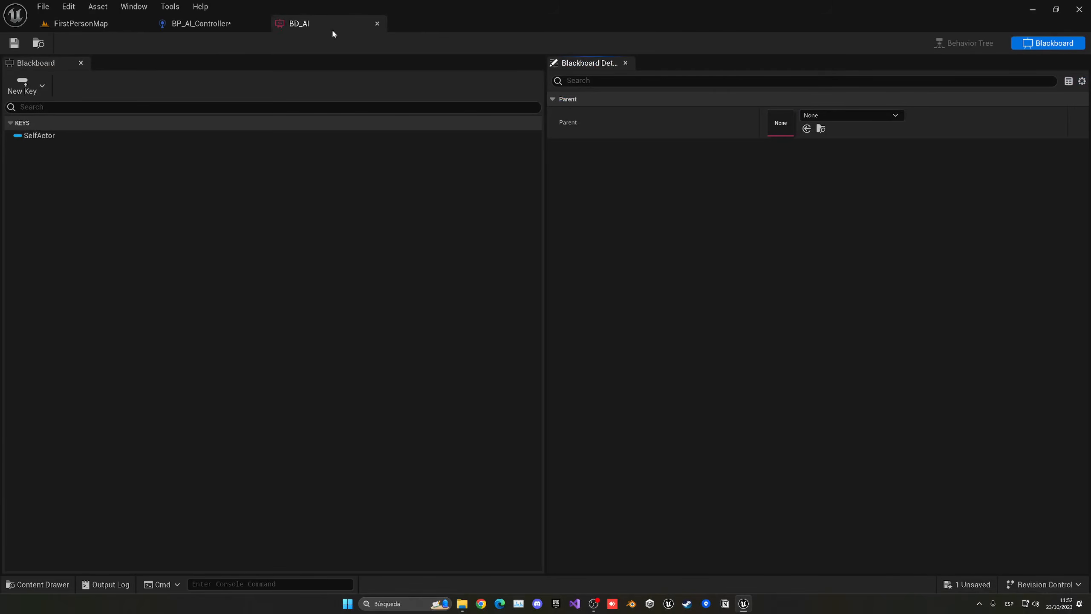
Step: Create a Bool key named isSeeingPlayer in the BD_AI blackboard and save the asset
{"action": "left_click", "coordinate": [25, 89]}
{"action": "left_click", "coordinate": [26, 91]}
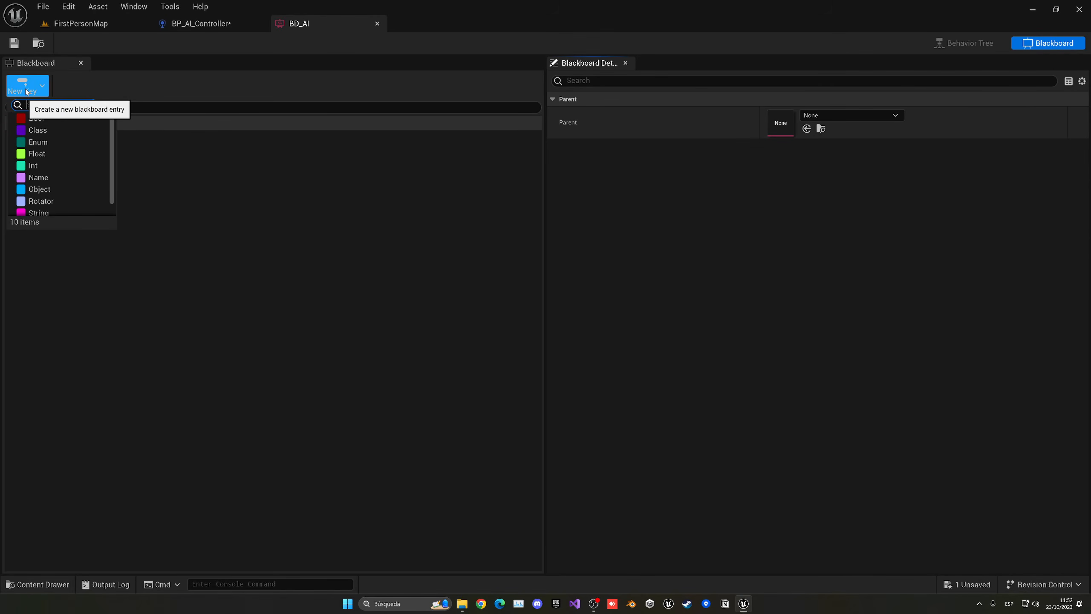
{"action": "left_click", "coordinate": [32, 119]}
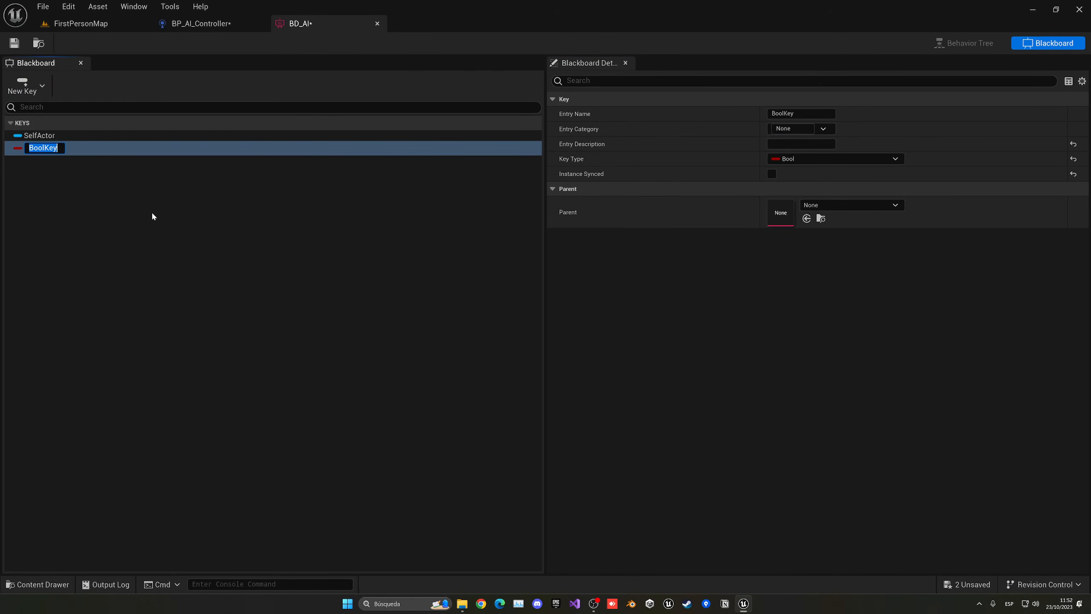
{"action": "type", "text": "isSeeingPlayer"}
{"action": "key", "text": "Return"}
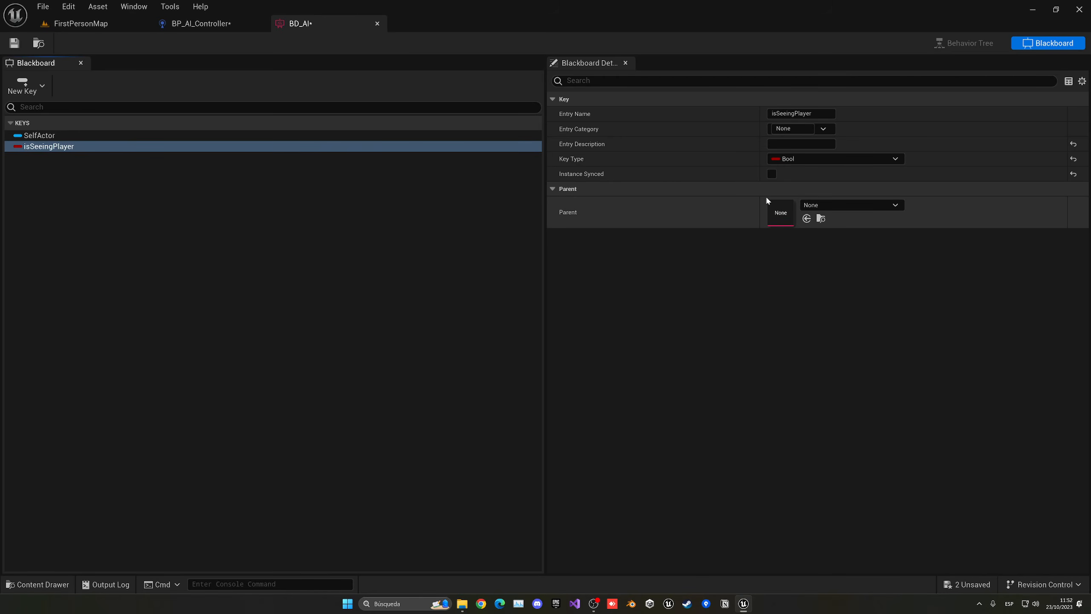
{"action": "left_click", "coordinate": [14, 43]}
Step: Return to the BP_AI_Controller event graph and close the compiler results
{"action": "left_click", "coordinate": [208, 24]}
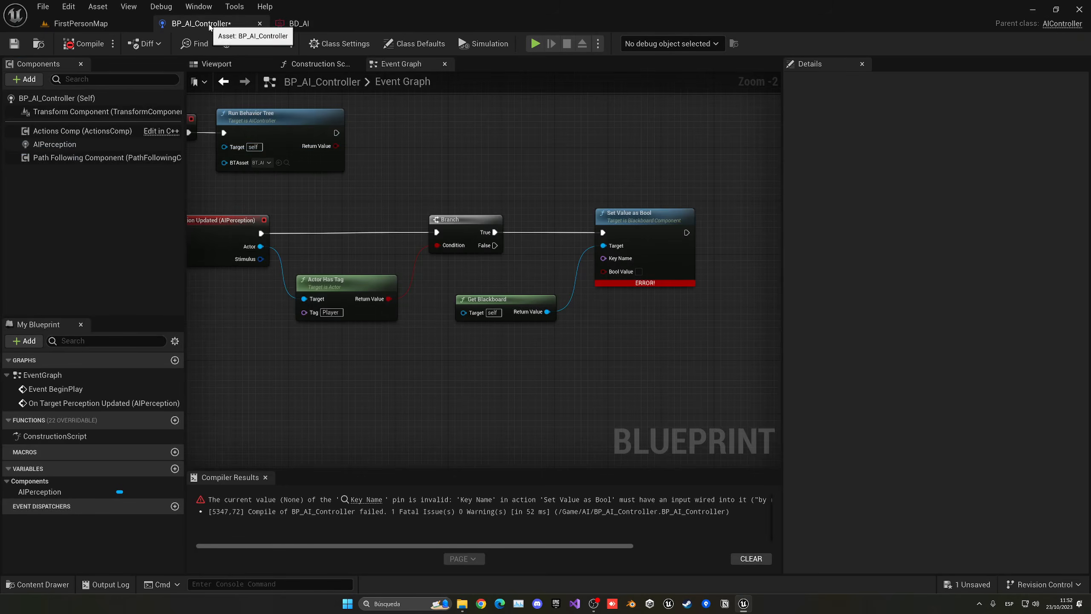
{"action": "right_click_drag", "start_coordinate": [533, 184], "coordinate": [452, 140]}
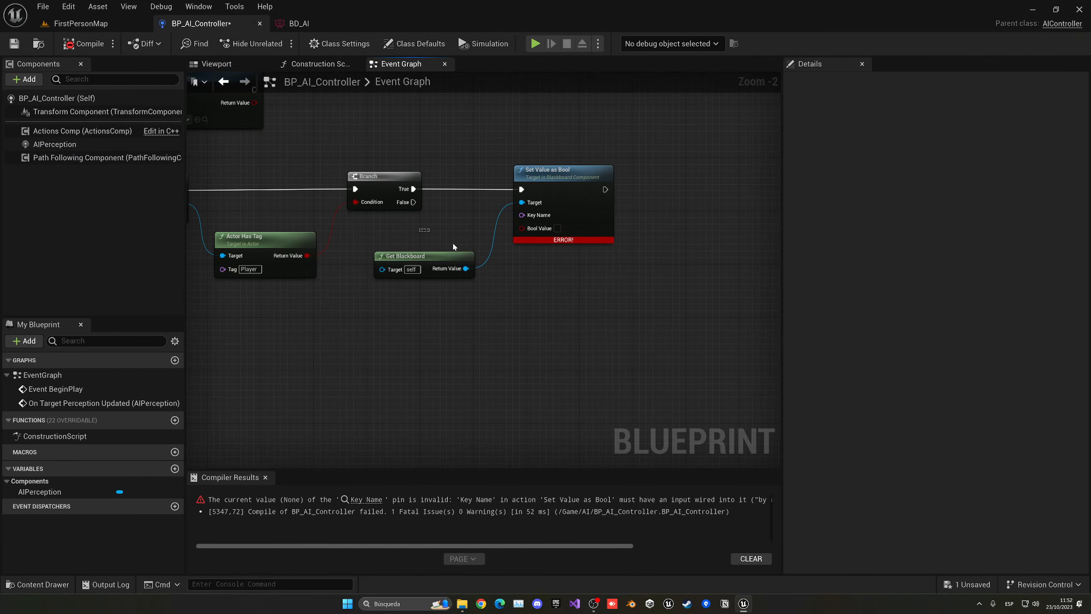
{"action": "left_click_drag", "start_coordinate": [453, 248], "coordinate": [583, 303]}
{"action": "left_click", "coordinate": [543, 304]}
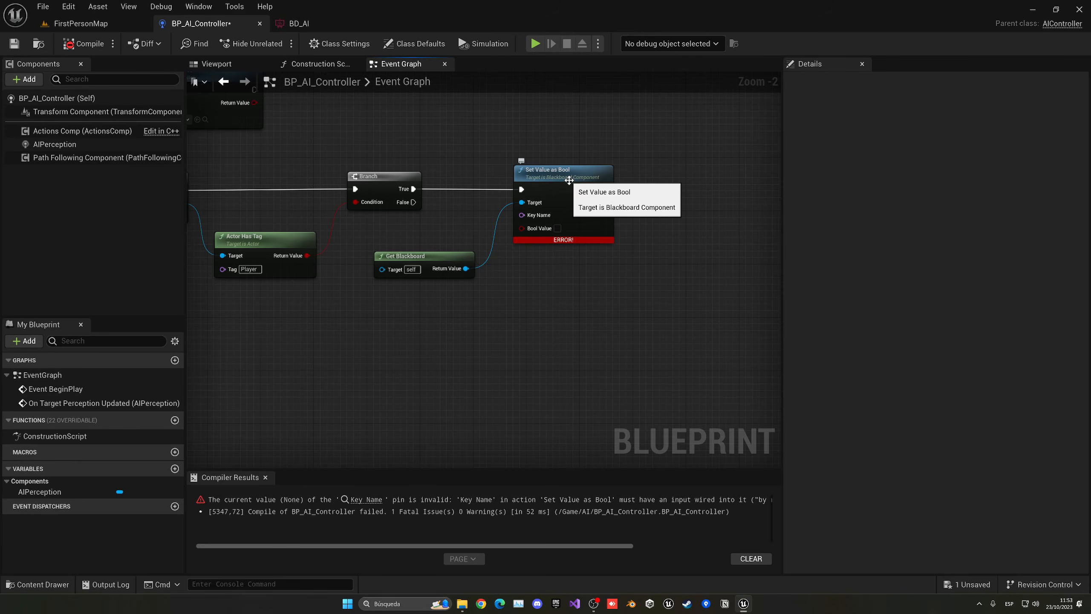
{"action": "left_click", "coordinate": [265, 477]}
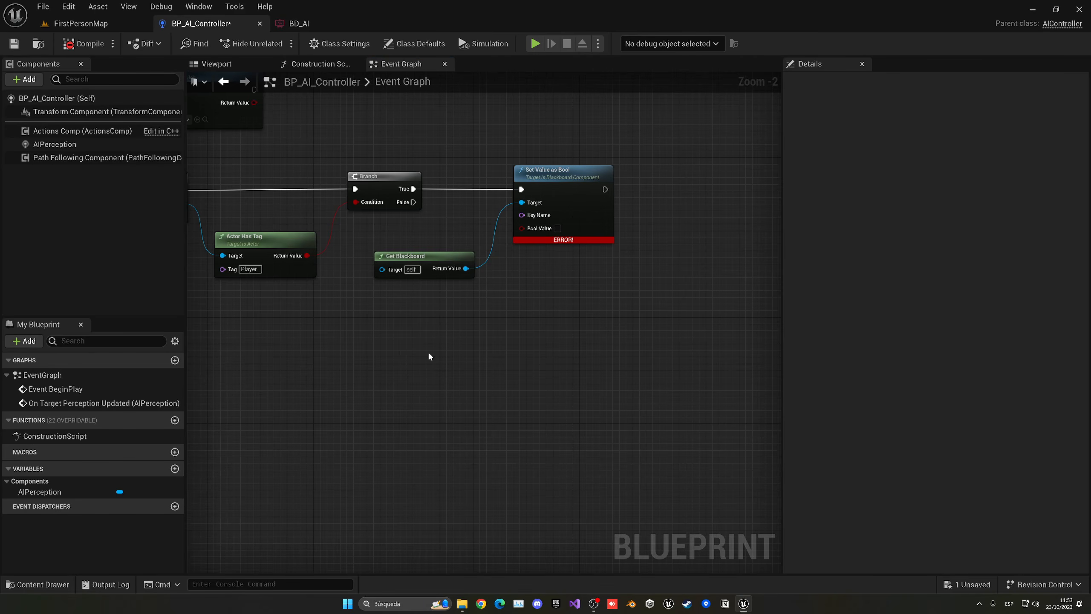
{"action": "right_click_drag", "start_coordinate": [452, 304], "coordinate": [459, 333]}
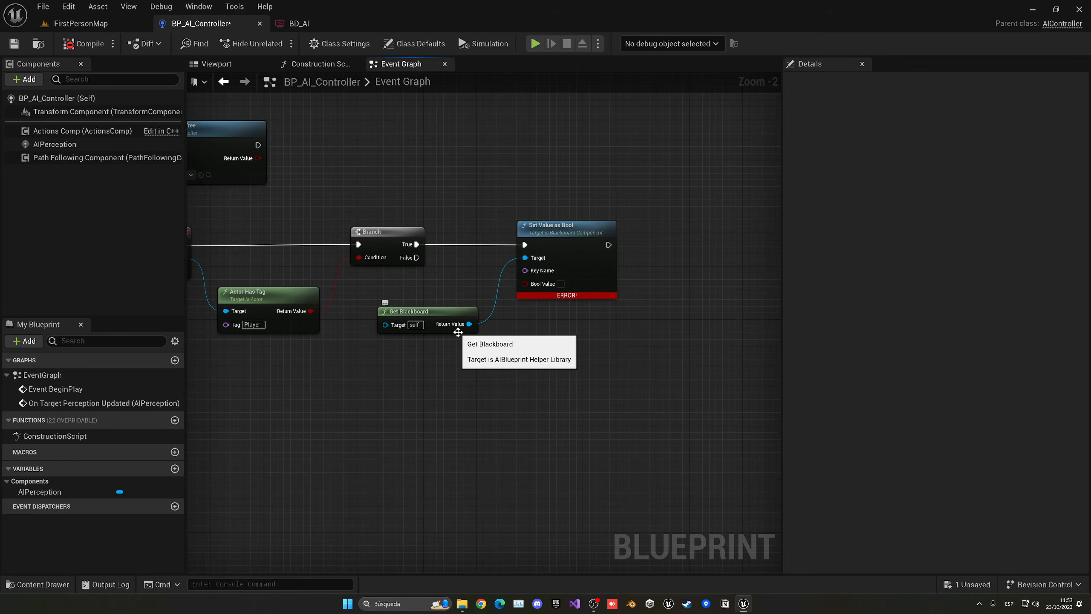
{"action": "right_click_drag", "start_coordinate": [457, 332], "coordinate": [410, 275]}
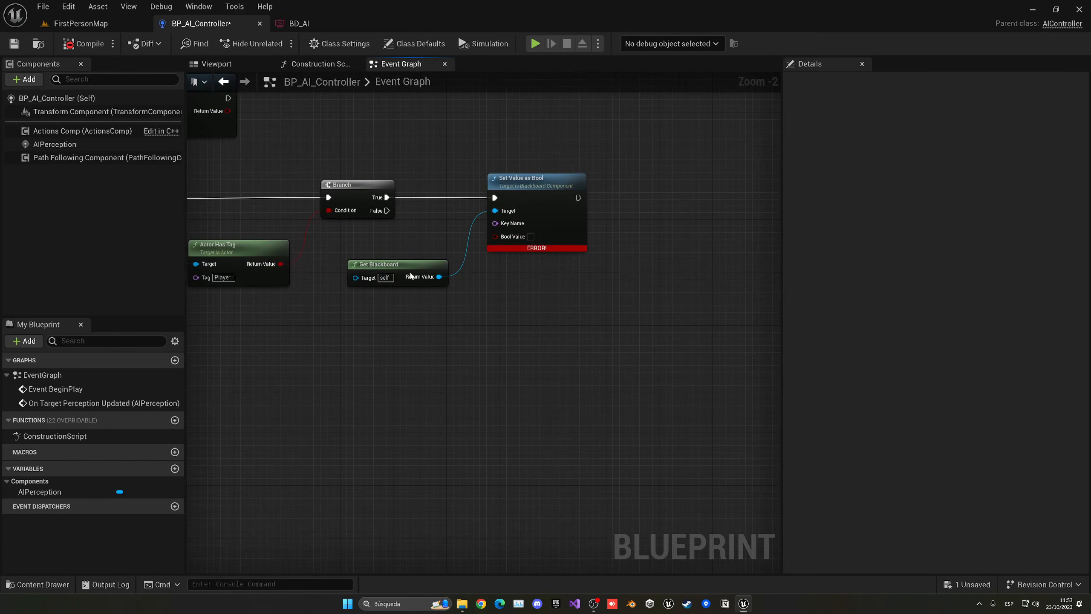
{"action": "left_click_drag", "start_coordinate": [411, 276], "coordinate": [469, 318]}
{"action": "type", "text": "set is"}
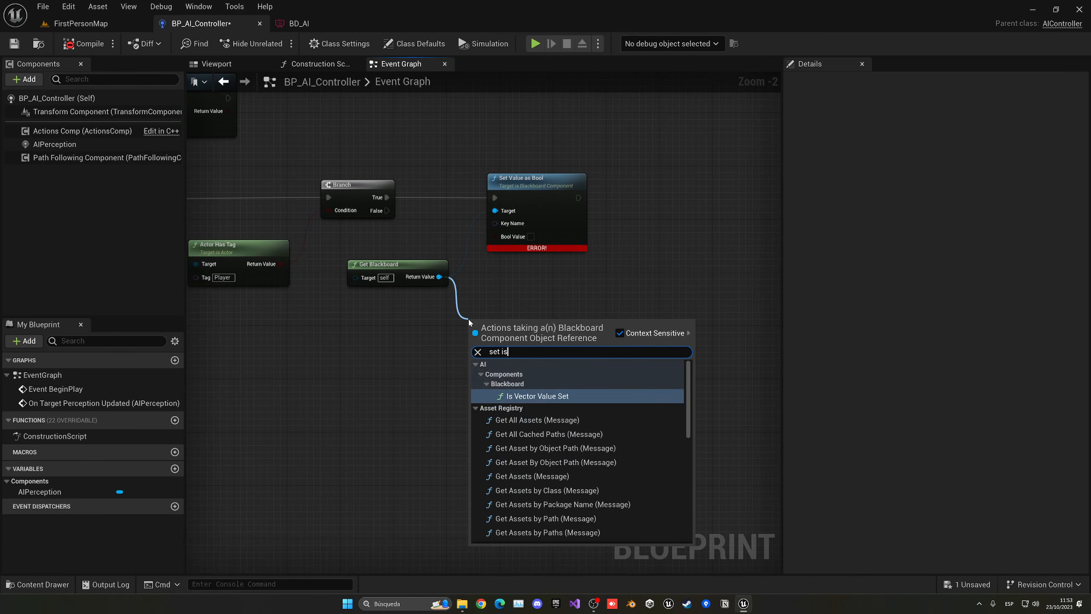
{"action": "type", "text": "seeingplayer"}
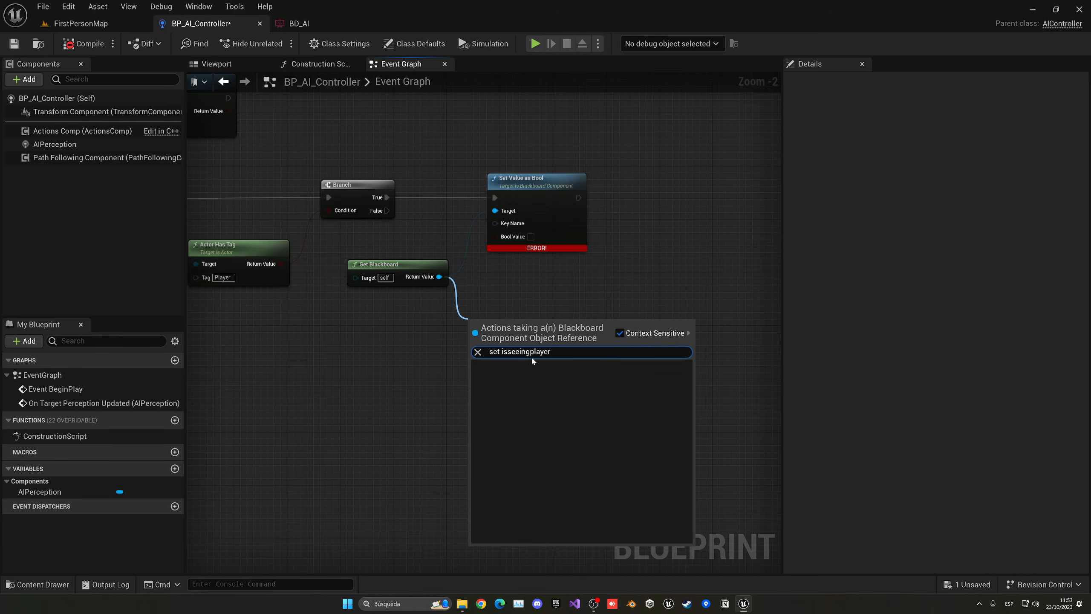
{"action": "left_click", "coordinate": [538, 300]}
Step: Add a Make Literal Name node feeding the Key Name input of Set Value as Bool
{"action": "left_click", "coordinate": [554, 225]}
{"action": "scroll", "coordinate": [555, 227], "scroll_direction": "up", "scroll_amount": 2}
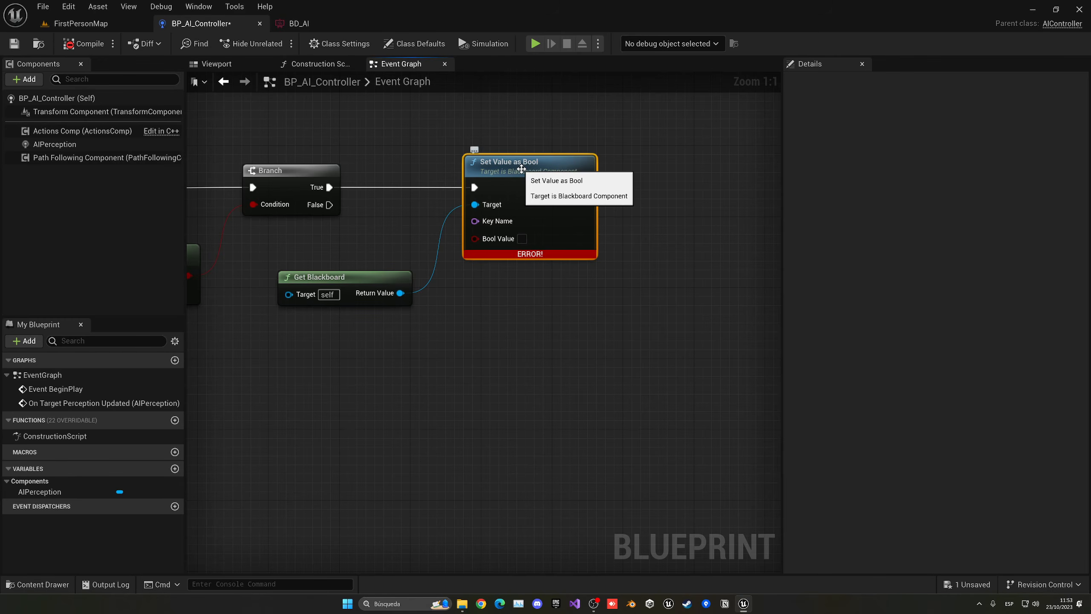
{"action": "right_click_drag", "start_coordinate": [521, 169], "coordinate": [532, 144]}
{"action": "left_click_drag", "start_coordinate": [485, 196], "coordinate": [501, 253]}
{"action": "type", "text": "makel"}
{"action": "key", "text": "Return"}
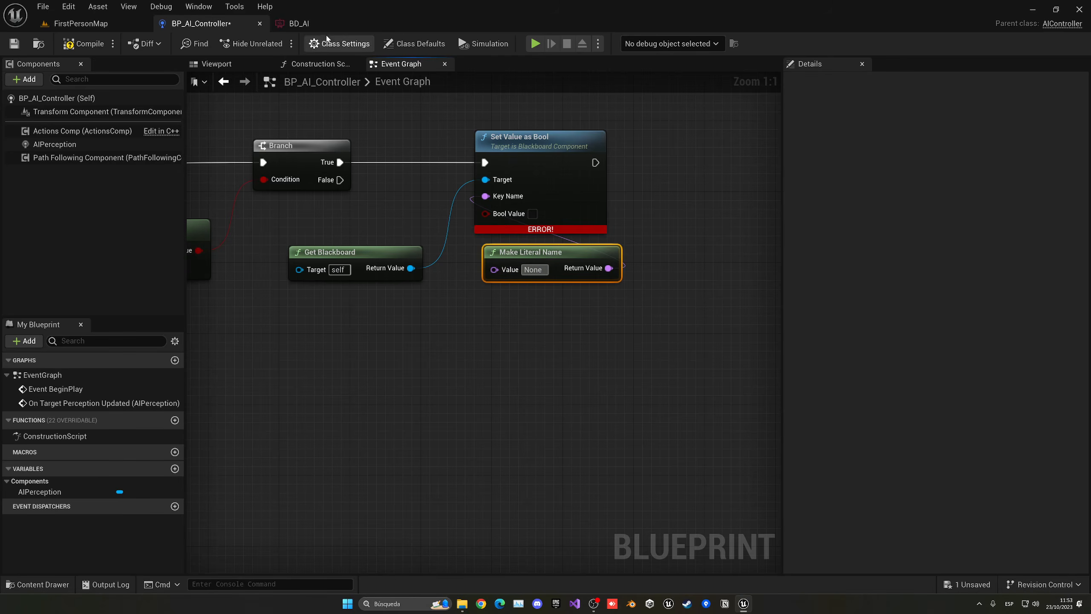
Step: Copy the isSeeingPlayer entry name from BD_AI into the Make Literal Name value and align that node under Set Value as Bool
{"action": "left_click", "coordinate": [298, 23]}
{"action": "left_click_drag", "start_coordinate": [811, 113], "coordinate": [726, 114]}
{"action": "key", "text": "ctrl+c"}
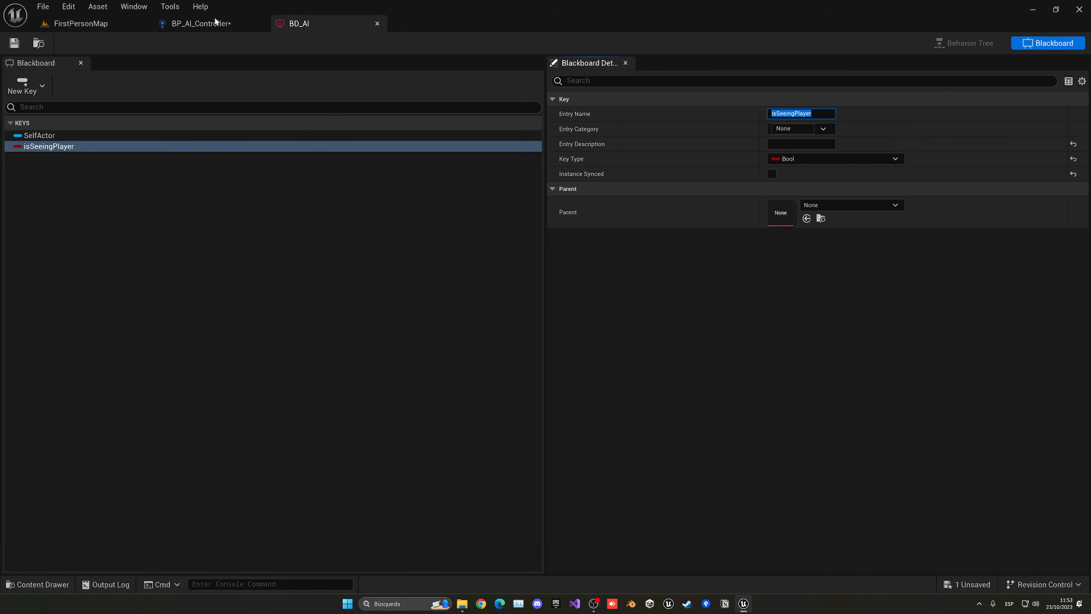
{"action": "left_click", "coordinate": [201, 23]}
{"action": "right_click", "coordinate": [542, 270]}
{"action": "left_click", "coordinate": [556, 292]}
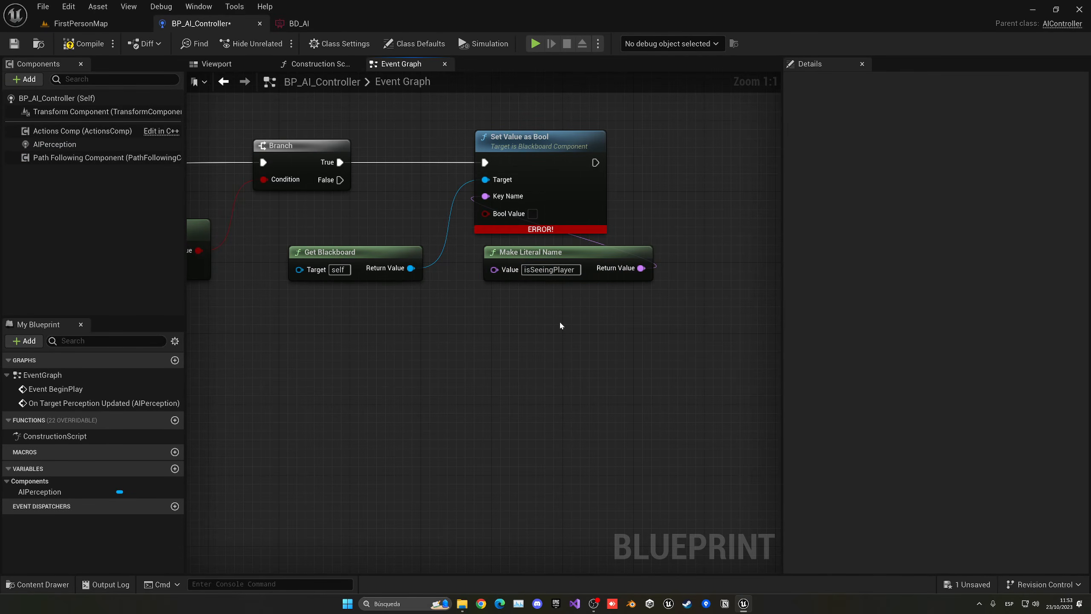
{"action": "left_click_drag", "start_coordinate": [559, 251], "coordinate": [550, 252]}
Step: Enable Bool Value on the Set Value as Bool node and compile BP_AI_Controller
{"action": "left_click", "coordinate": [532, 213]}
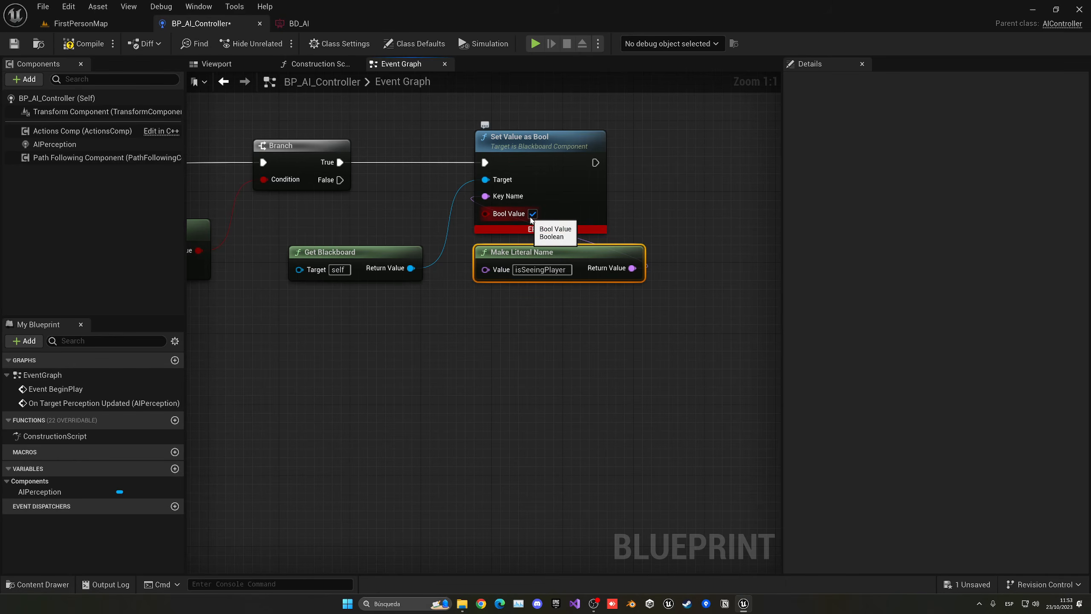
{"action": "left_click", "coordinate": [84, 44]}
{"action": "right_click_drag", "start_coordinate": [542, 252], "coordinate": [624, 264]}
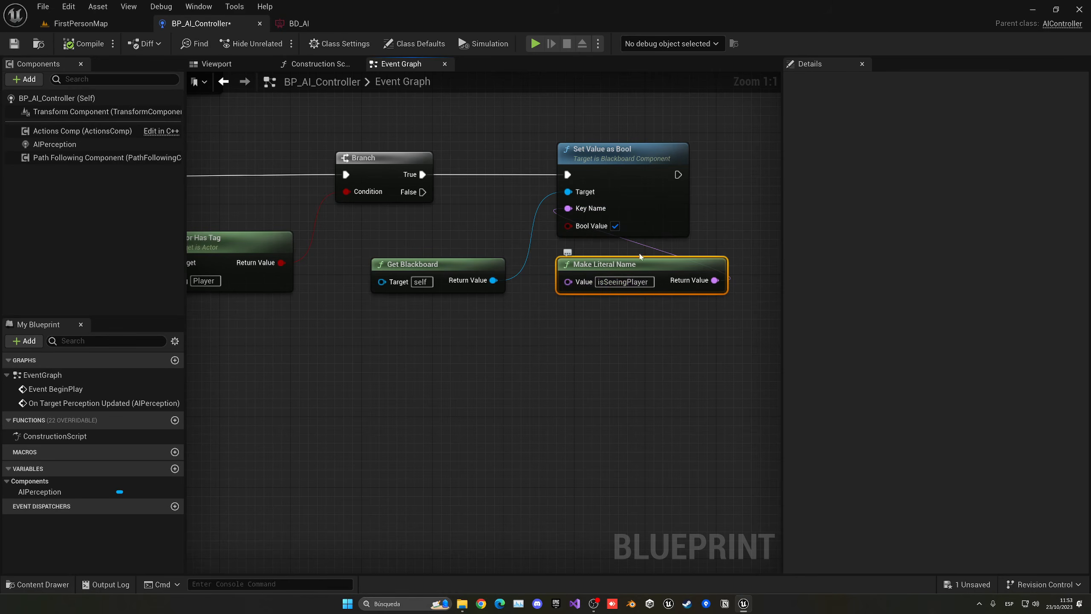
{"action": "right_click_drag", "start_coordinate": [614, 355], "coordinate": [622, 272]}
{"action": "scroll", "coordinate": [511, 382], "scroll_direction": "down", "scroll_amount": 1}
{"action": "left_click", "coordinate": [694, 297]}
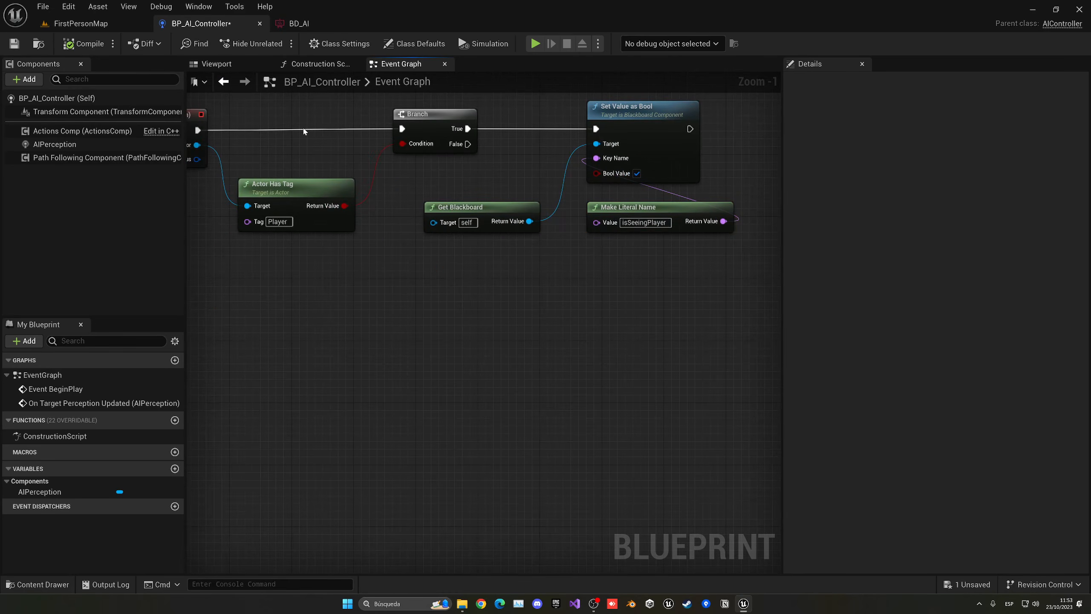
Step: Close the BD_AI blackboard and open the BT_AI behavior tree from the AI folder
{"action": "left_click", "coordinate": [299, 23]}
{"action": "left_click", "coordinate": [377, 23]}
{"action": "left_click", "coordinate": [81, 23]}
{"action": "double_click", "coordinate": [366, 487]}
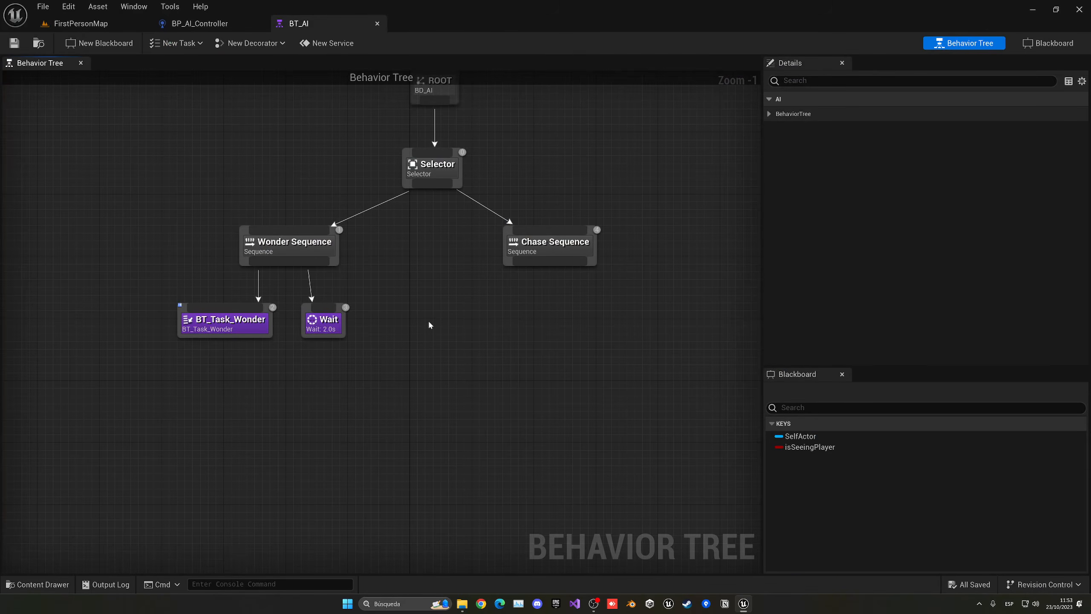
{"action": "right_click_drag", "start_coordinate": [428, 318], "coordinate": [386, 304]}
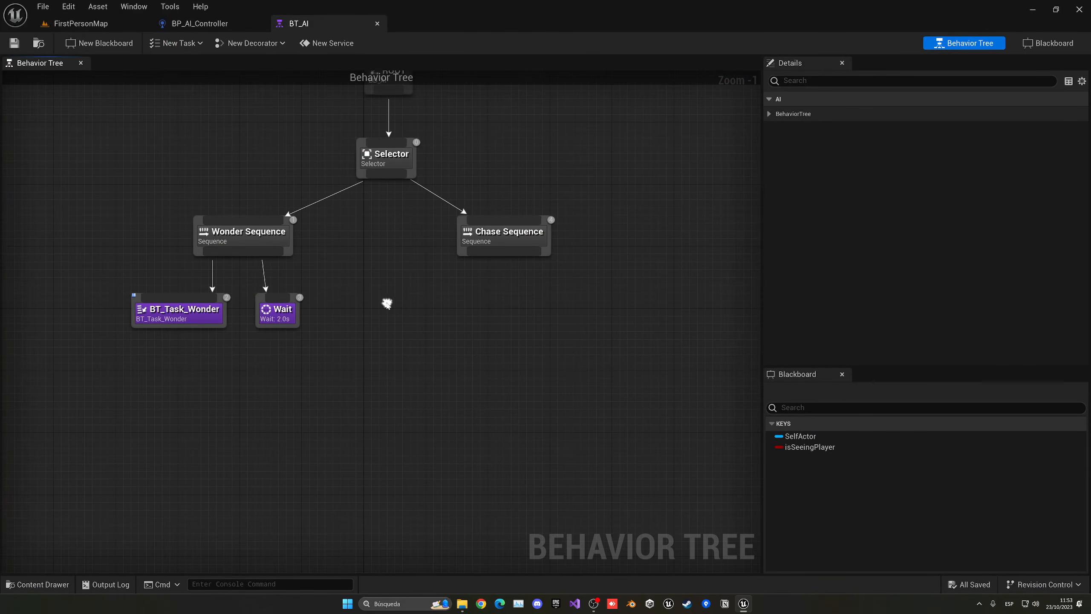
{"action": "right_click_drag", "start_coordinate": [430, 262], "coordinate": [411, 262]}
{"action": "left_click", "coordinate": [254, 245]}
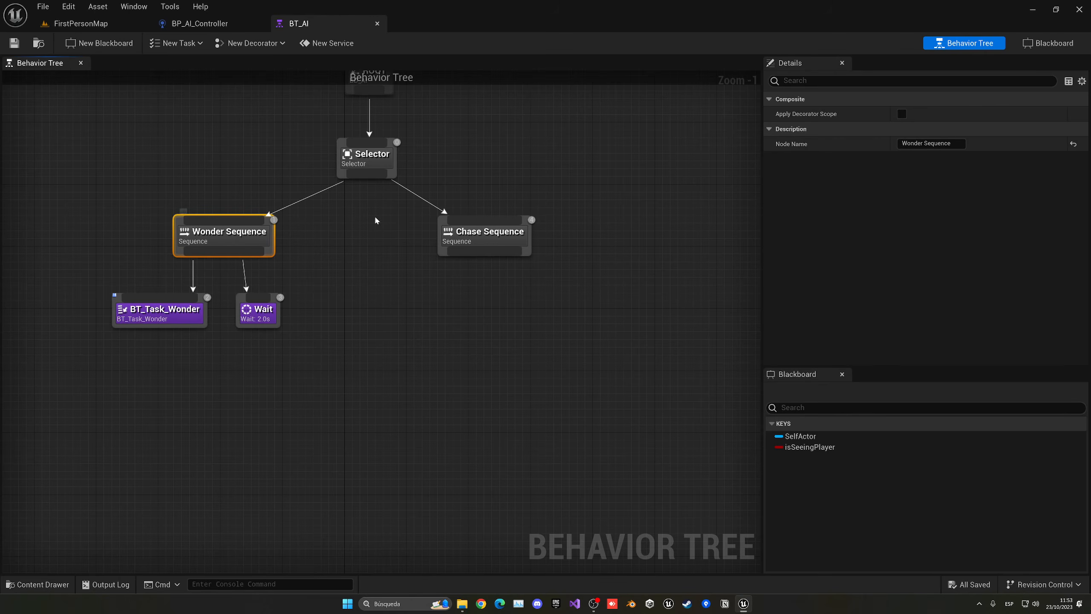
{"action": "left_click", "coordinate": [511, 303]}
{"action": "right_click_drag", "start_coordinate": [511, 303], "coordinate": [432, 303]}
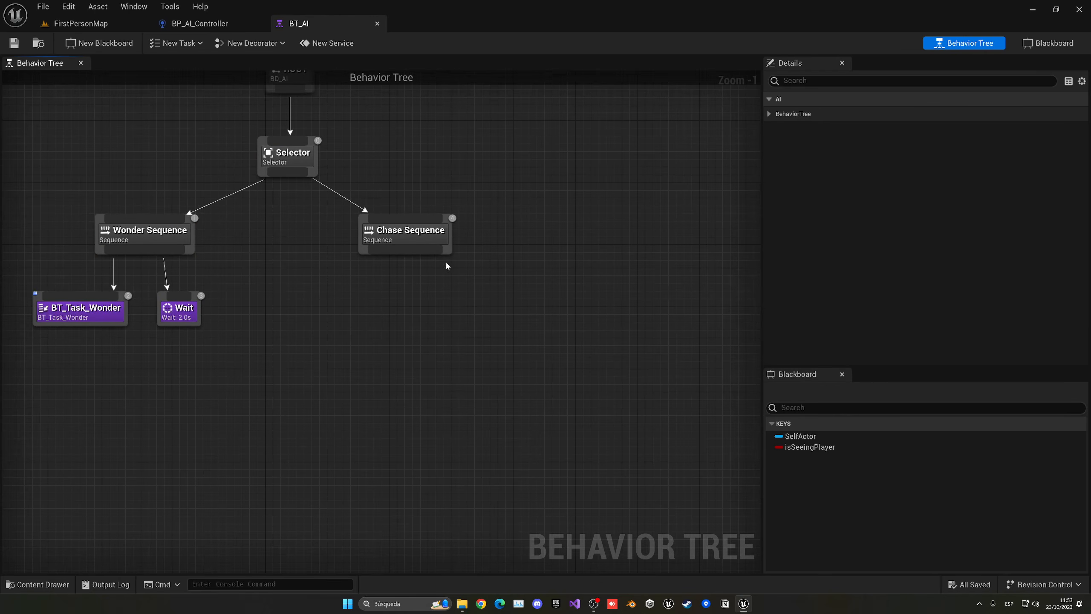
Step: Create a new task based on BTTask_BlueprintBase and save it as BT_Task_ChasePlayer in the AI/Tasks folder
{"action": "left_click", "coordinate": [183, 43]}
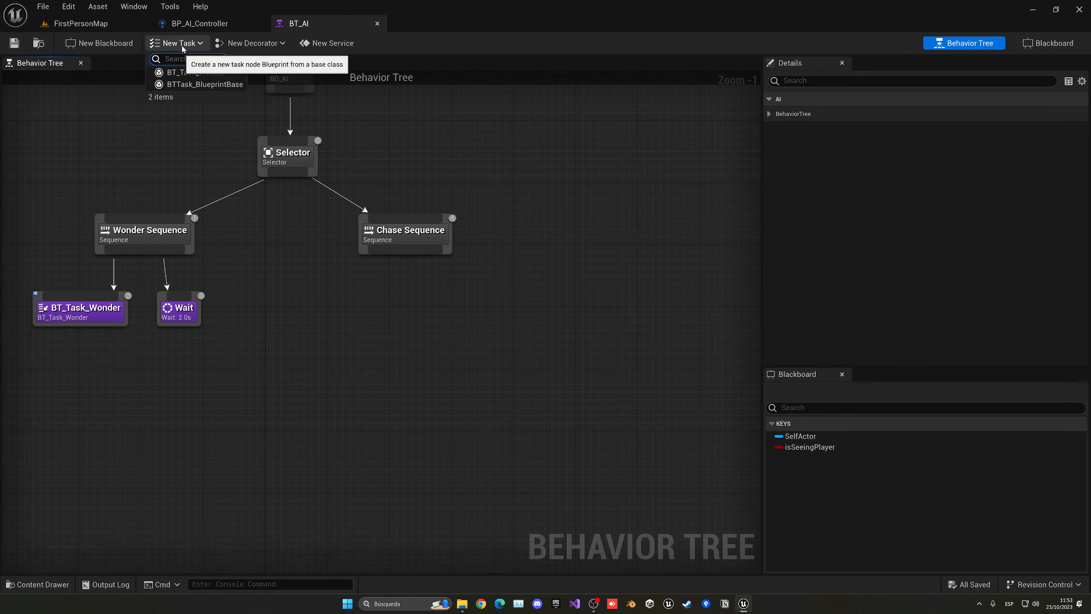
{"action": "left_click", "coordinate": [197, 84]}
{"action": "left_click", "coordinate": [420, 220]}
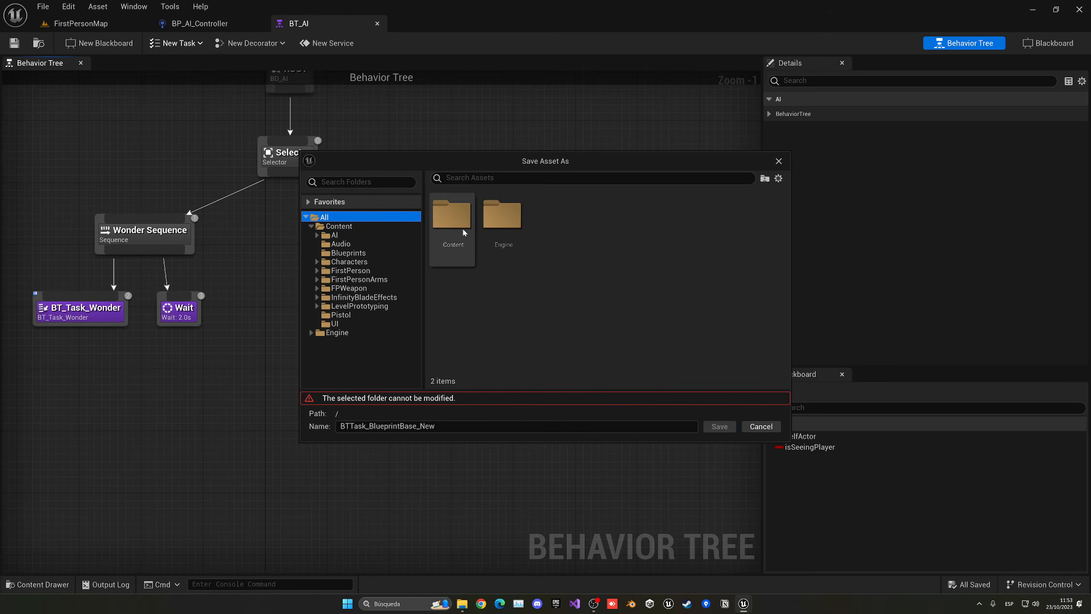
{"action": "left_click", "coordinate": [333, 236]}
{"action": "double_click", "coordinate": [439, 234]}
{"action": "left_click", "coordinate": [352, 425]}
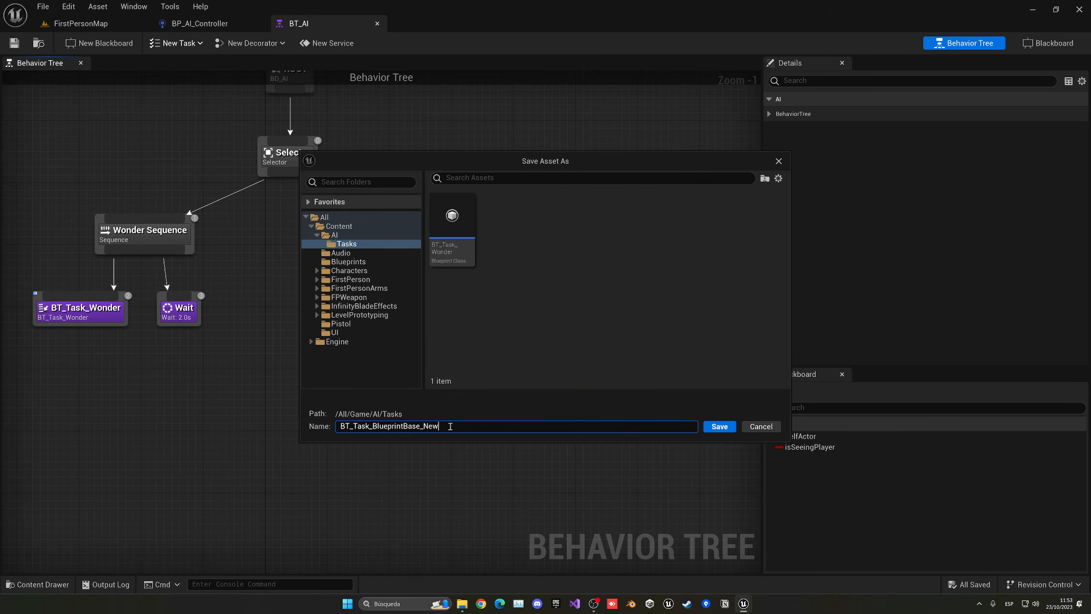
{"action": "type", "text": "BT_Task_ChasePlayer"}
{"action": "key", "text": "Return"}
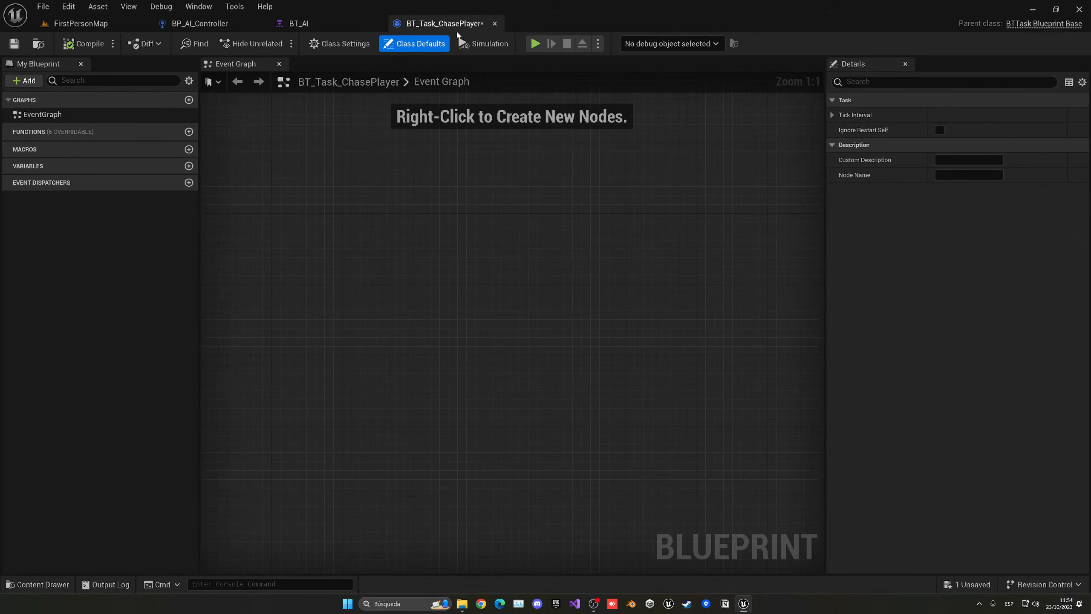
Step: Override the Receive Execute AI function in BT_Task_ChasePlayer to place its event in the graph
{"action": "left_click", "coordinate": [158, 132]}
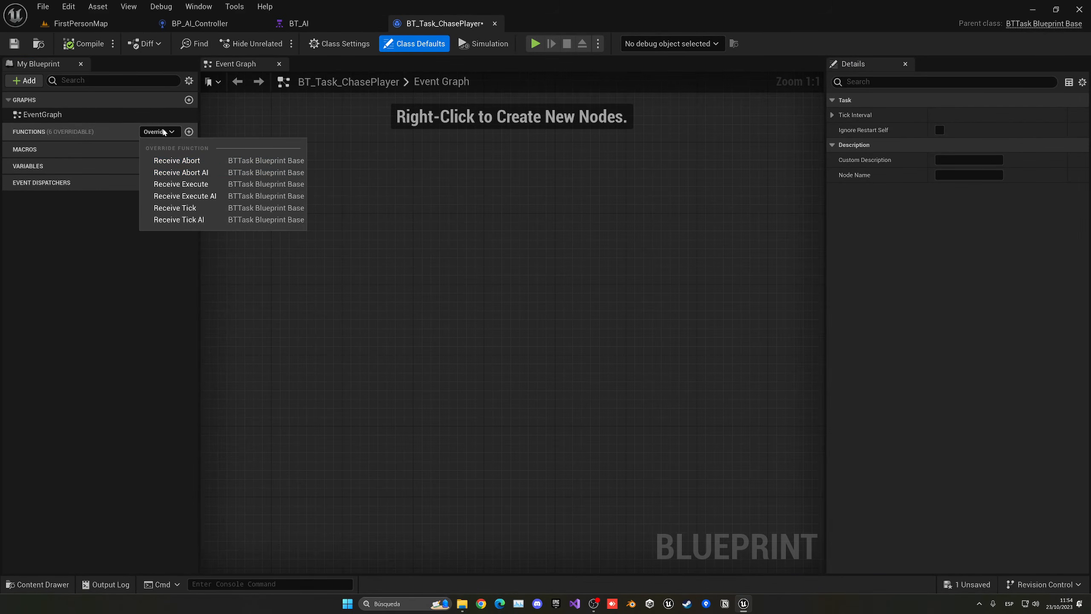
{"action": "left_click", "coordinate": [180, 196]}
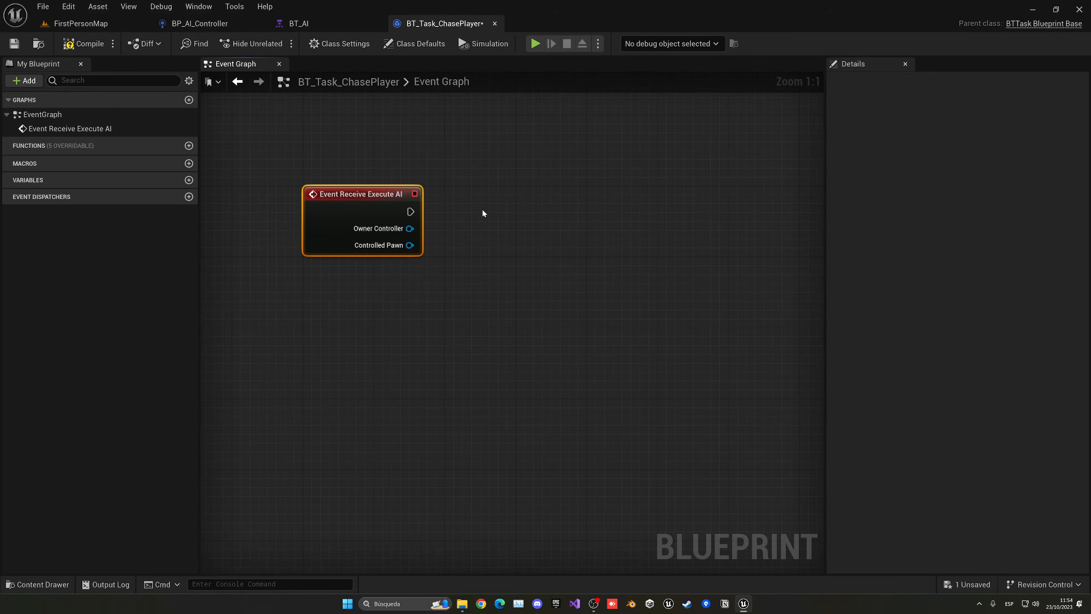
{"action": "right_click_drag", "start_coordinate": [483, 214], "coordinate": [415, 213]}
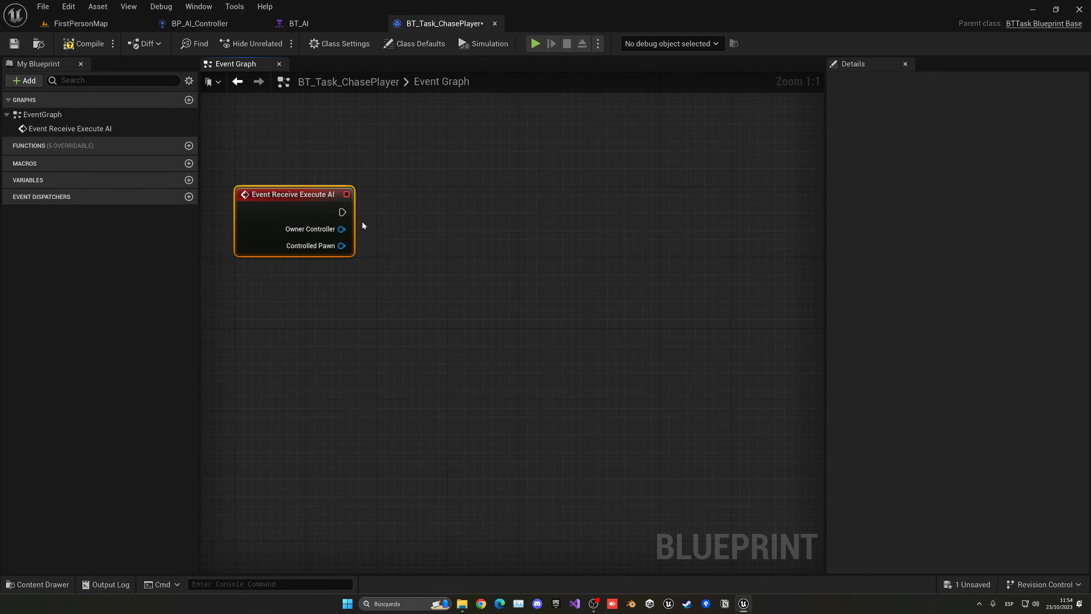
Step: Add an AI MoveTo node after Event Receive Execute AI and connect Controlled Pawn to its Pawn input
{"action": "left_click_drag", "start_coordinate": [342, 212], "coordinate": [413, 213]}
{"action": "type", "text": "ai m"}
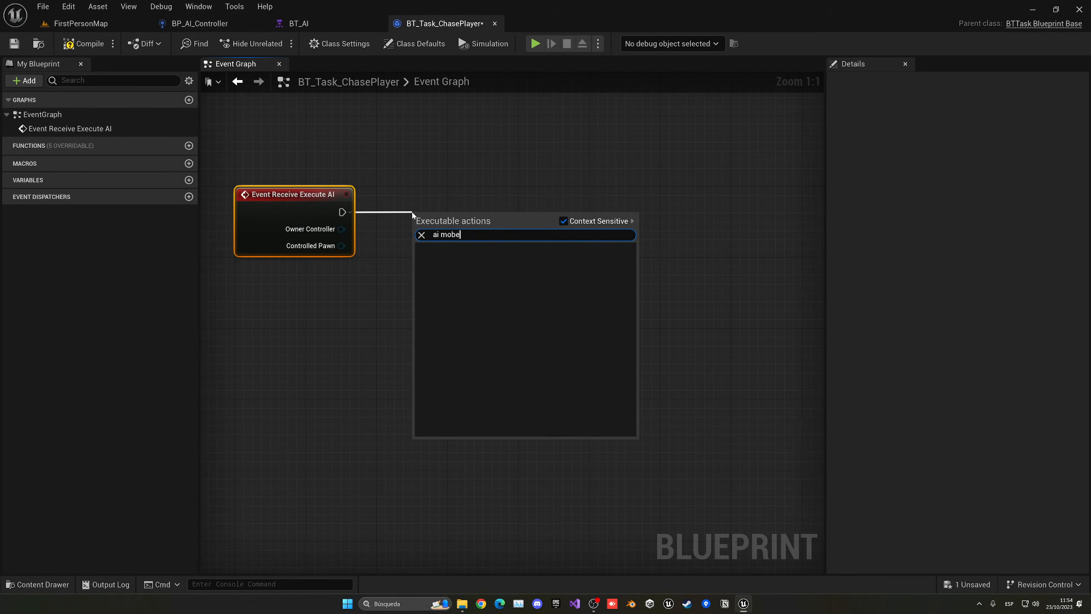
{"action": "type", "text": "ovet"}
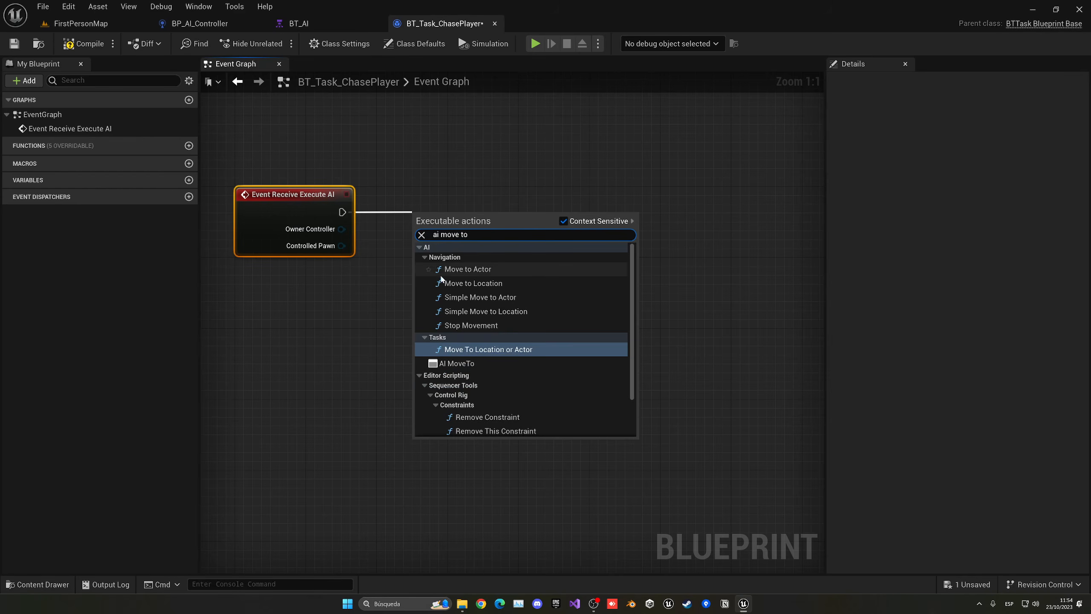
{"action": "left_click", "coordinate": [455, 363]}
{"action": "left_click_drag", "start_coordinate": [465, 212], "coordinate": [553, 195]}
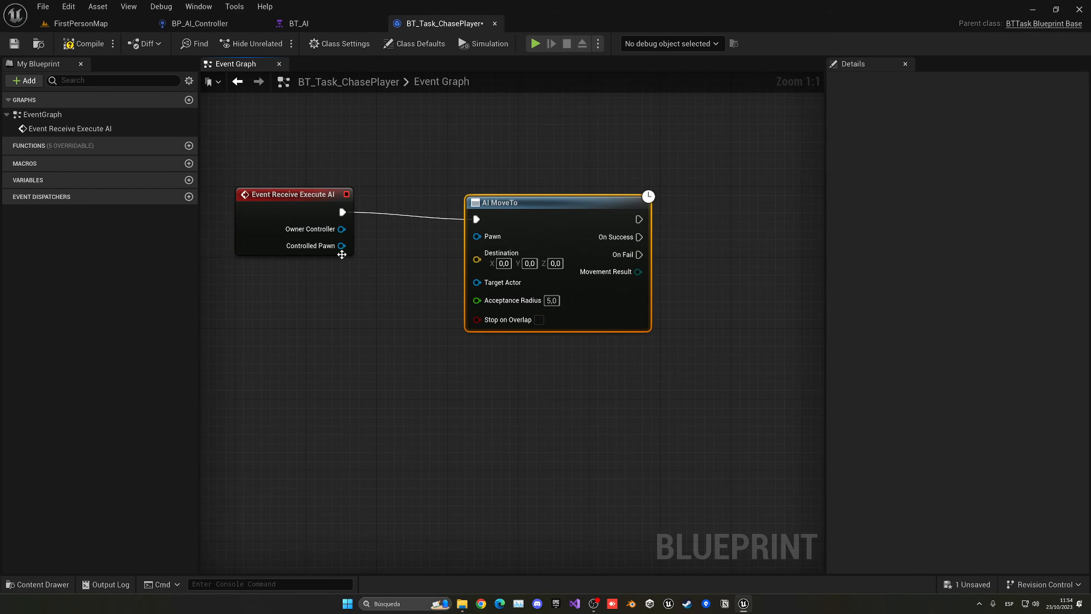
{"action": "left_click_drag", "start_coordinate": [341, 245], "coordinate": [503, 227]}
Step: Feed a Get Player Character node into the Target Actor input of AI MoveTo
{"action": "right_click_drag", "start_coordinate": [570, 220], "coordinate": [646, 198]}
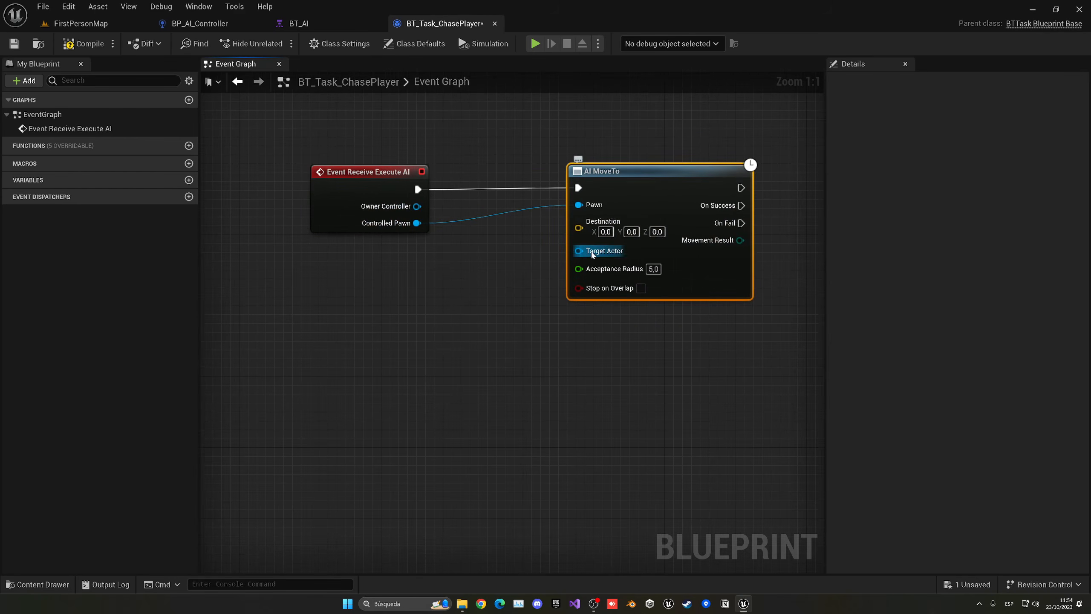
{"action": "left_click_drag", "start_coordinate": [579, 251], "coordinate": [444, 284]}
{"action": "type", "text": "pl"}
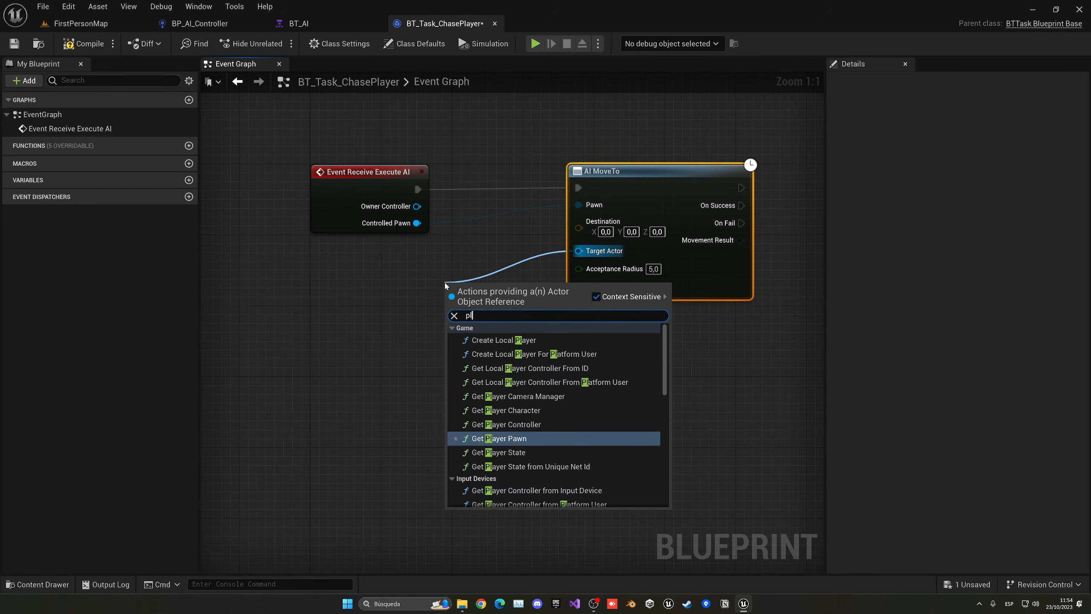
{"action": "key", "text": "BackSpace"}
{"action": "key", "text": "BackSpace"}
{"action": "type", "text": "ghet p"}
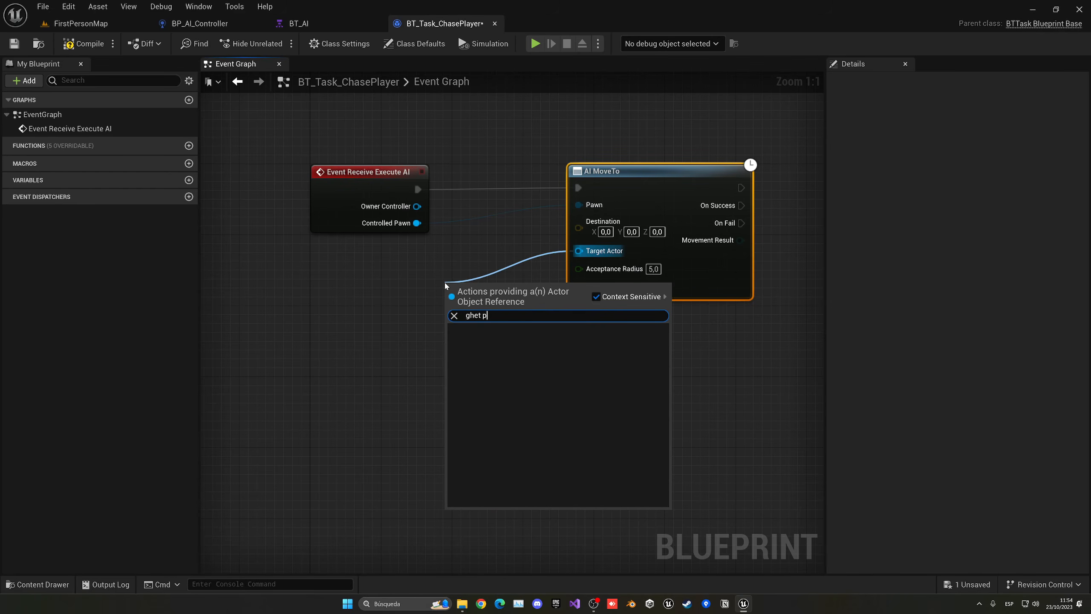
{"action": "key", "text": "BackSpace"}
{"action": "key", "text": "BackSpace"}
{"action": "type", "text": "et player c"}
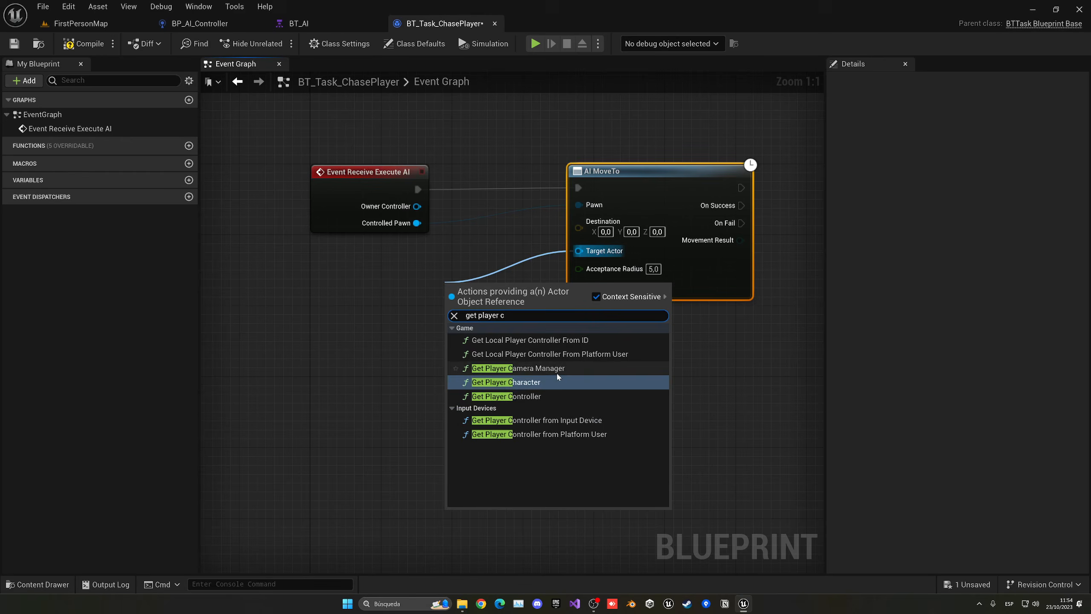
{"action": "left_click", "coordinate": [507, 382]}
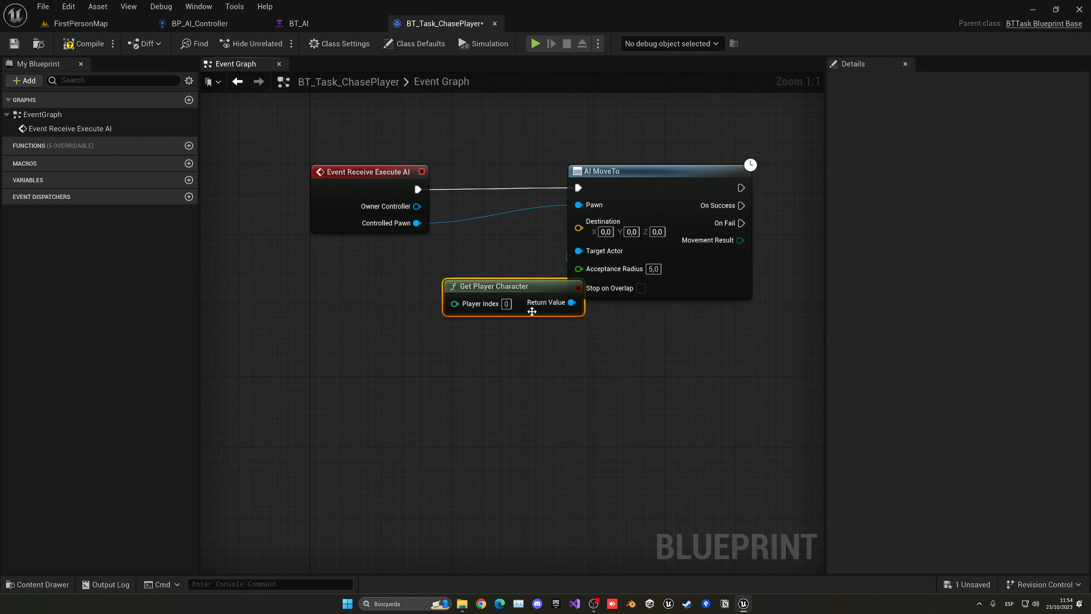
Step: Arrange the Get Player Character node beside AI MoveTo and set the Acceptance Radius to 120
{"action": "right_click_drag", "start_coordinate": [451, 277], "coordinate": [352, 261]}
{"action": "left_click", "coordinate": [555, 252]}
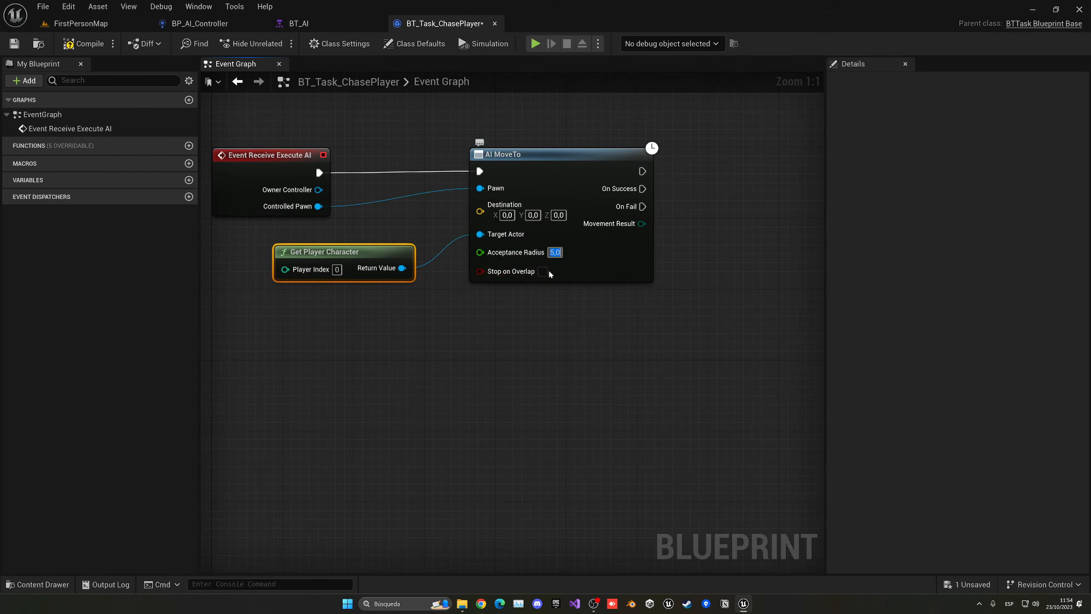
{"action": "left_click", "coordinate": [538, 316]}
Step: Connect a Finish Execute node to On Success of AI MoveTo and enable its Success option
{"action": "right_click_drag", "start_coordinate": [523, 280], "coordinate": [511, 278]}
{"action": "left_click_drag", "start_coordinate": [516, 209], "coordinate": [565, 206]}
{"action": "type", "text": "fimni"}
{"action": "key", "text": "BackSpace"}
{"action": "key", "text": "BackSpace"}
{"action": "key", "text": "BackSpace"}
{"action": "type", "text": "nish"}
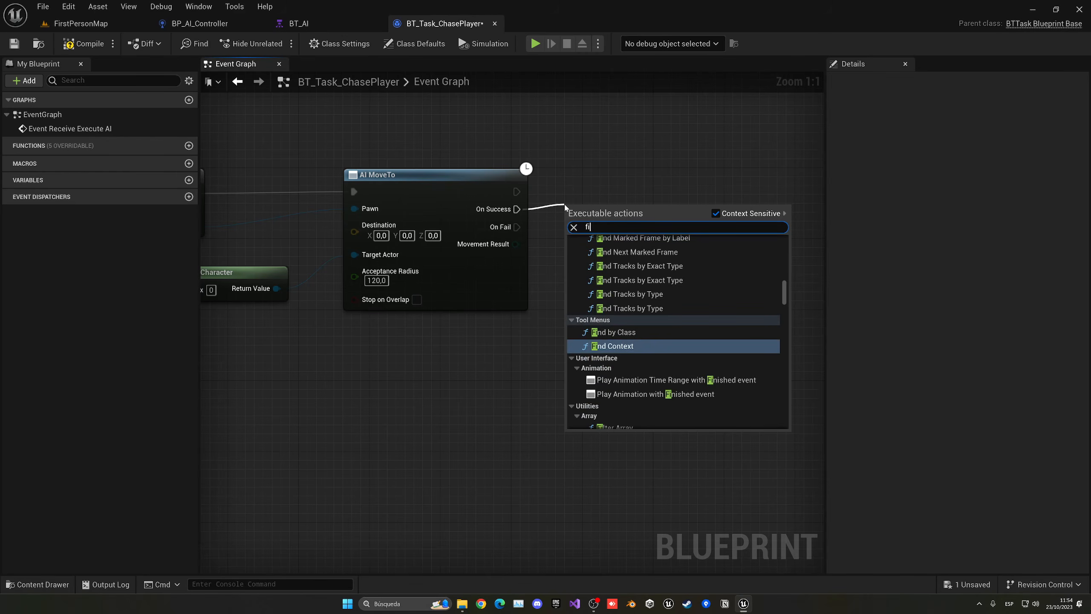
{"action": "key", "text": "Down"}
{"action": "key", "text": "Return"}
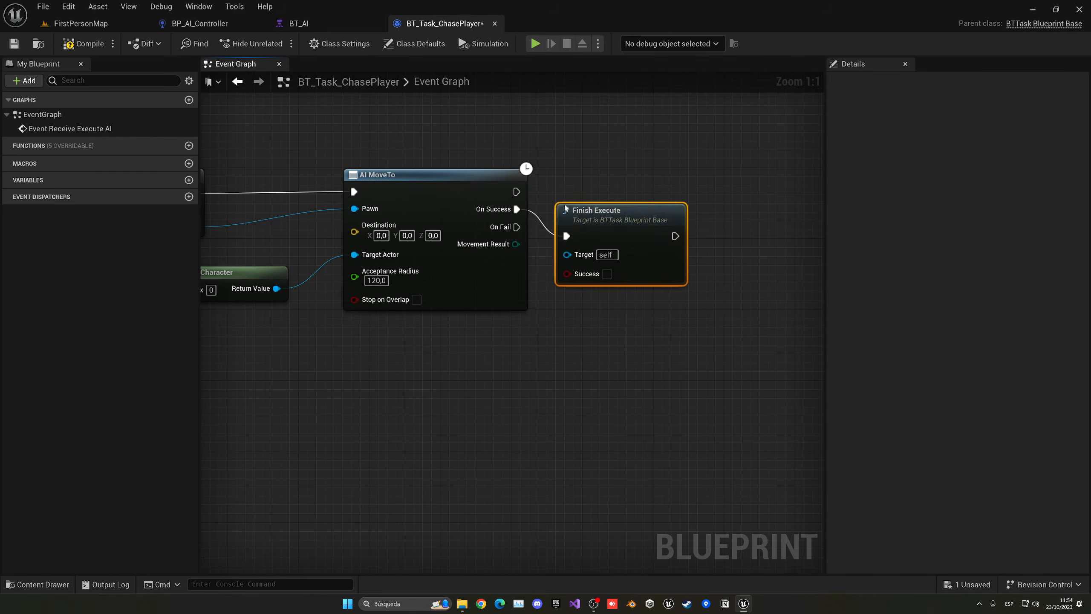
{"action": "left_click_drag", "start_coordinate": [600, 221], "coordinate": [638, 198]}
{"action": "left_click", "coordinate": [643, 247]}
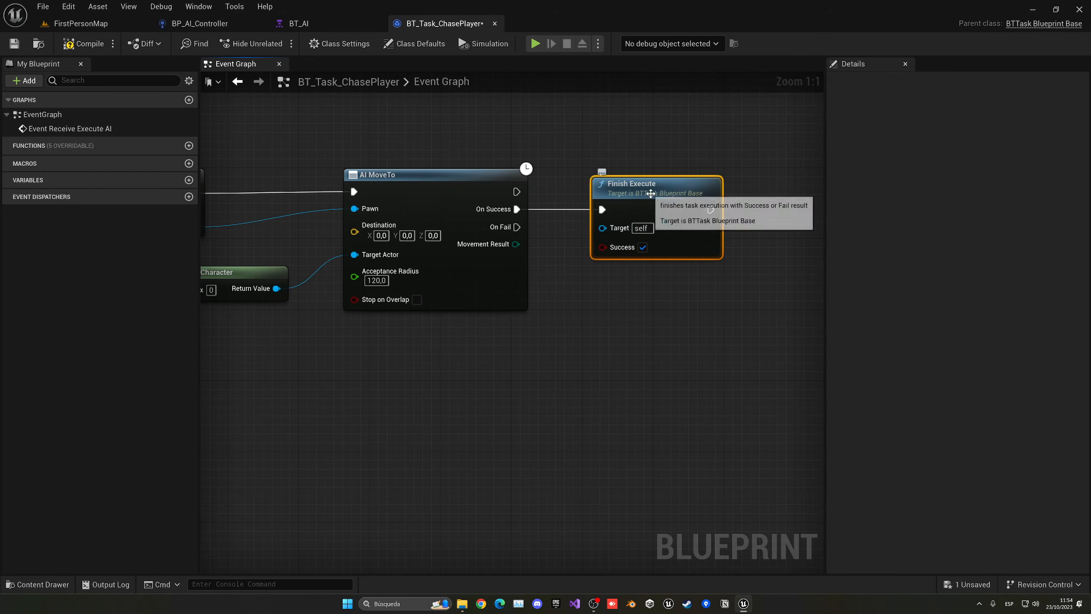
Step: Duplicate the Finish Execute node, connect the copy to On Fail, and save BT_Task_ChasePlayer
{"action": "key", "text": "ctrl+w"}
{"action": "left_click_drag", "start_coordinate": [517, 227], "coordinate": [625, 302]}
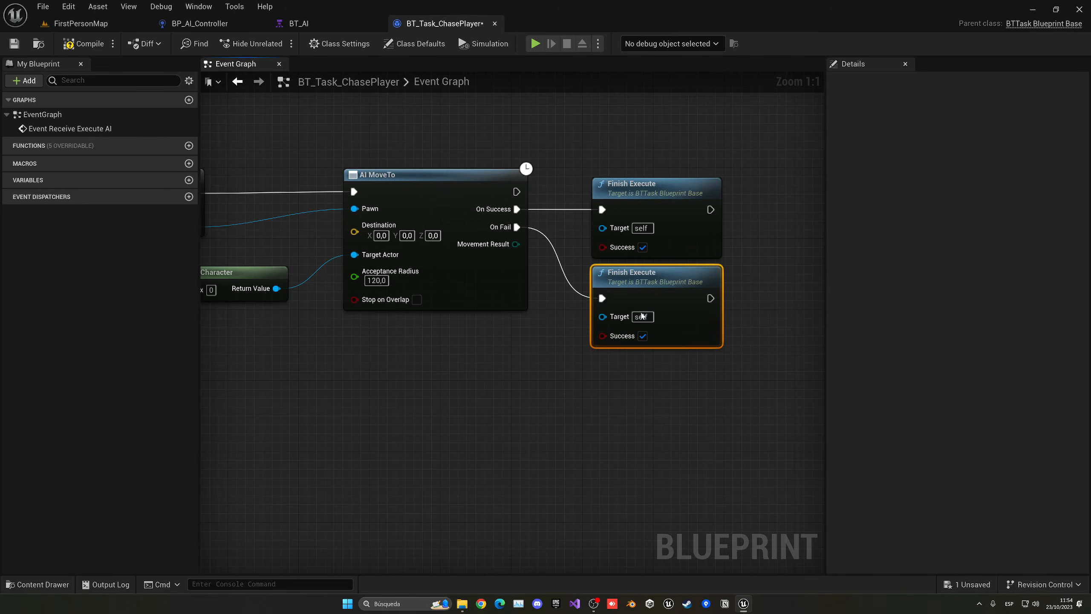
{"action": "left_click", "coordinate": [639, 382]}
{"action": "key", "text": "ctrl+s"}
Step: Add BT_Task_ChasePlayer under the Chase Sequence in the BT_AI behavior tree and save it
{"action": "left_click", "coordinate": [299, 27]}
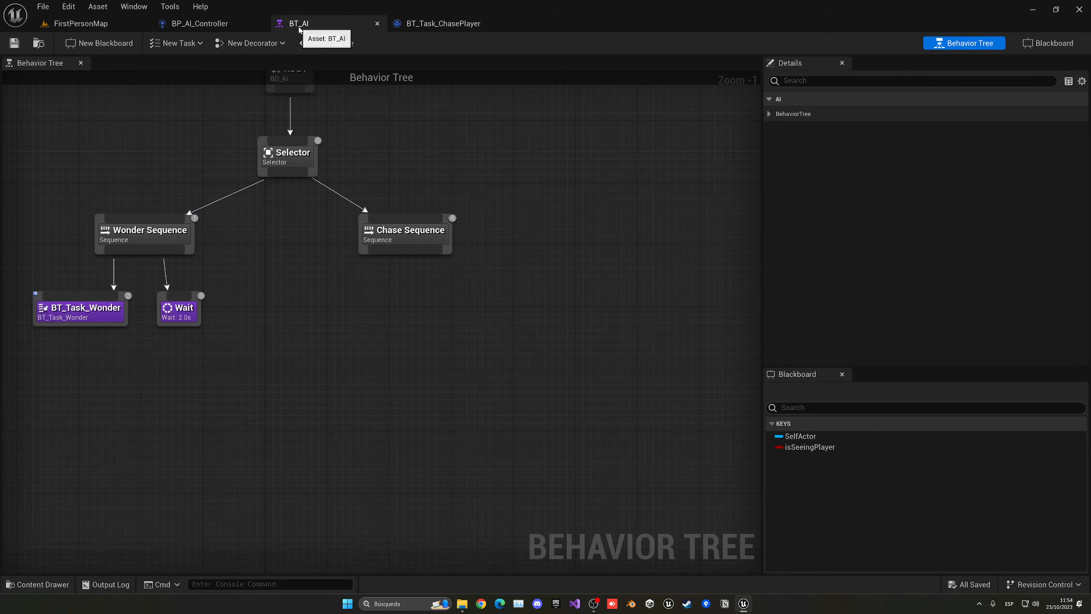
{"action": "left_click_drag", "start_coordinate": [389, 251], "coordinate": [378, 319]}
{"action": "type", "text": "ch"}
{"action": "left_click", "coordinate": [397, 319]}
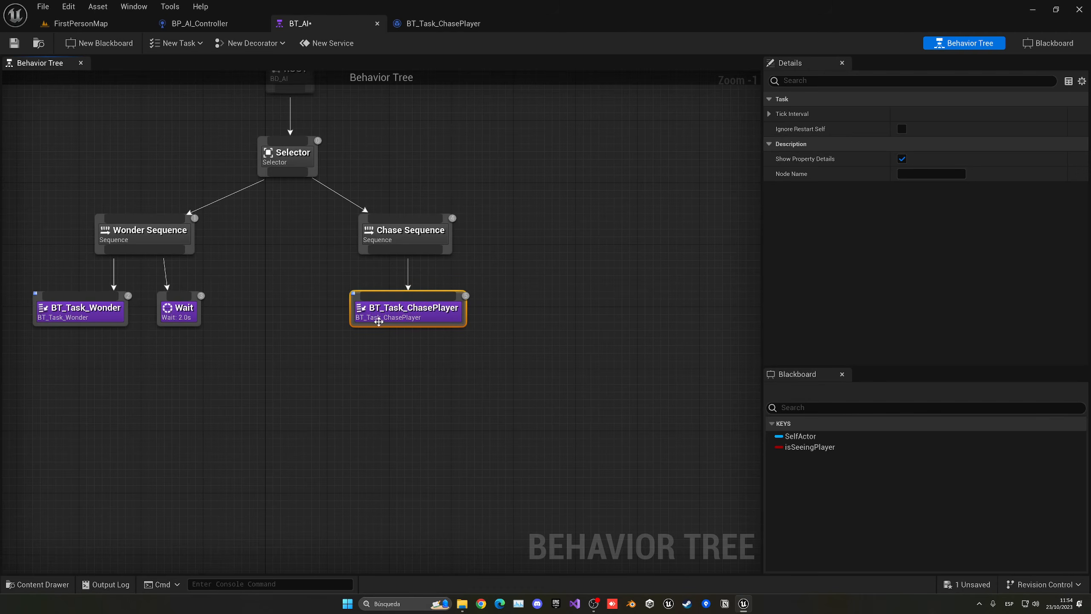
{"action": "right_click_drag", "start_coordinate": [350, 321], "coordinate": [509, 261]}
{"action": "left_click", "coordinate": [15, 43]}
Step: Play FirstPersonMap to check the enemy's behavior, and end the play session
{"action": "mouse_move", "coordinate": [80, 23]}
{"action": "left_mouse_down"}
{"action": "mouse_move", "coordinate": [197, 23]}
{"action": "mouse_move", "coordinate": [86, 23]}
{"action": "left_mouse_up"}
{"action": "left_click", "coordinate": [277, 47]}
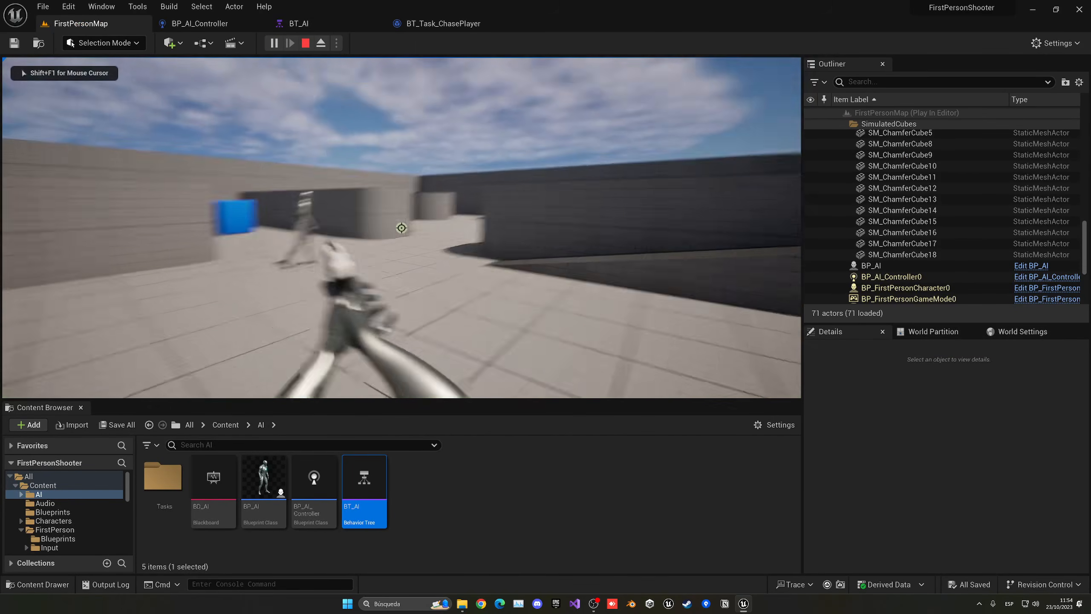
{"action": "key", "text": "Escape"}
Step: Return to BT_AI and review the keys in its blackboard before going back to the tree
{"action": "left_click", "coordinate": [301, 23]}
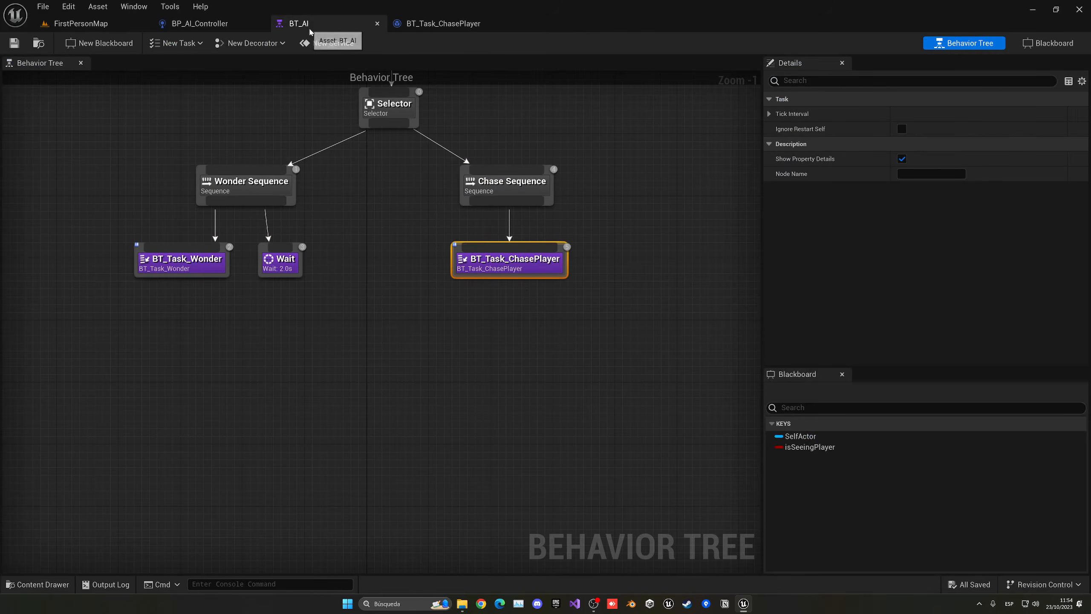
{"action": "right_click_drag", "start_coordinate": [461, 187], "coordinate": [492, 216]}
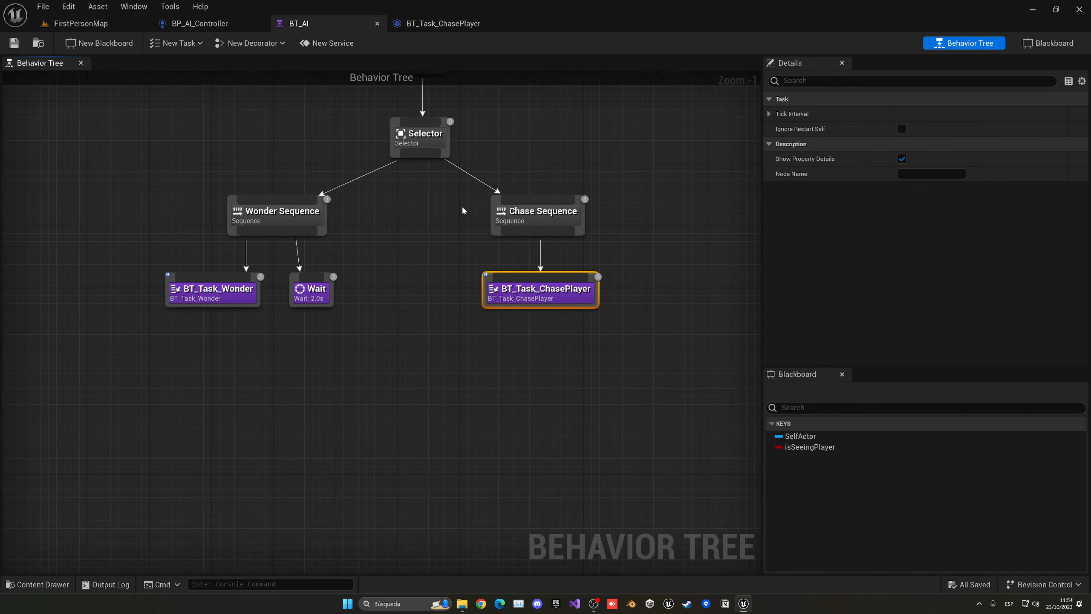
{"action": "left_click", "coordinate": [1047, 44]}
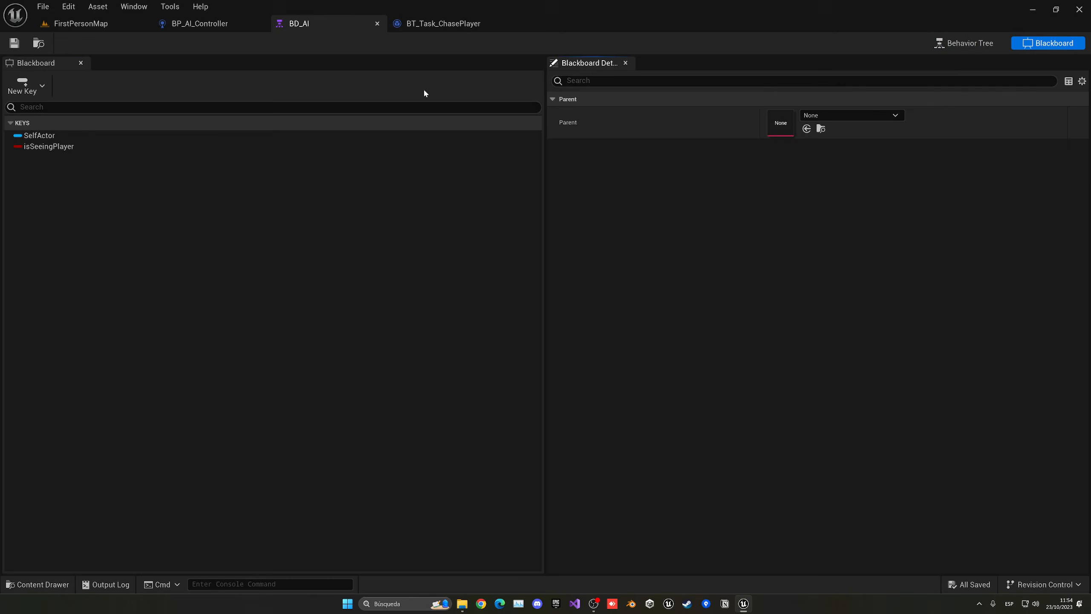
{"action": "left_click", "coordinate": [964, 43]}
Step: Add a Blackboard decorator to the Chase Sequence node
{"action": "left_click", "coordinate": [323, 232]}
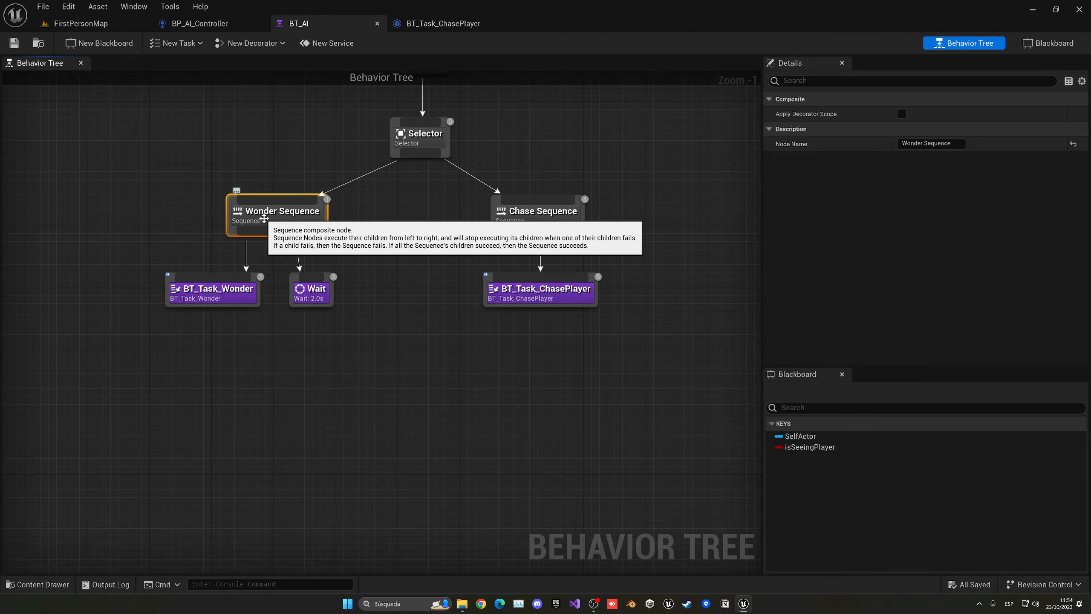
{"action": "left_click", "coordinate": [532, 212]}
{"action": "right_click", "coordinate": [535, 215]}
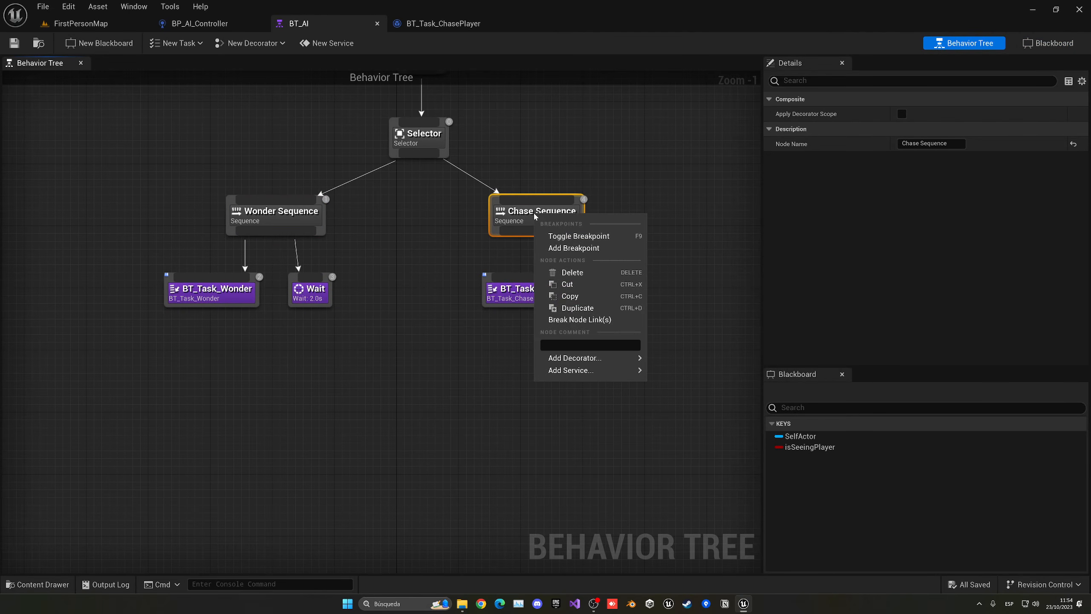
{"action": "mouse_move", "coordinate": [567, 360]}
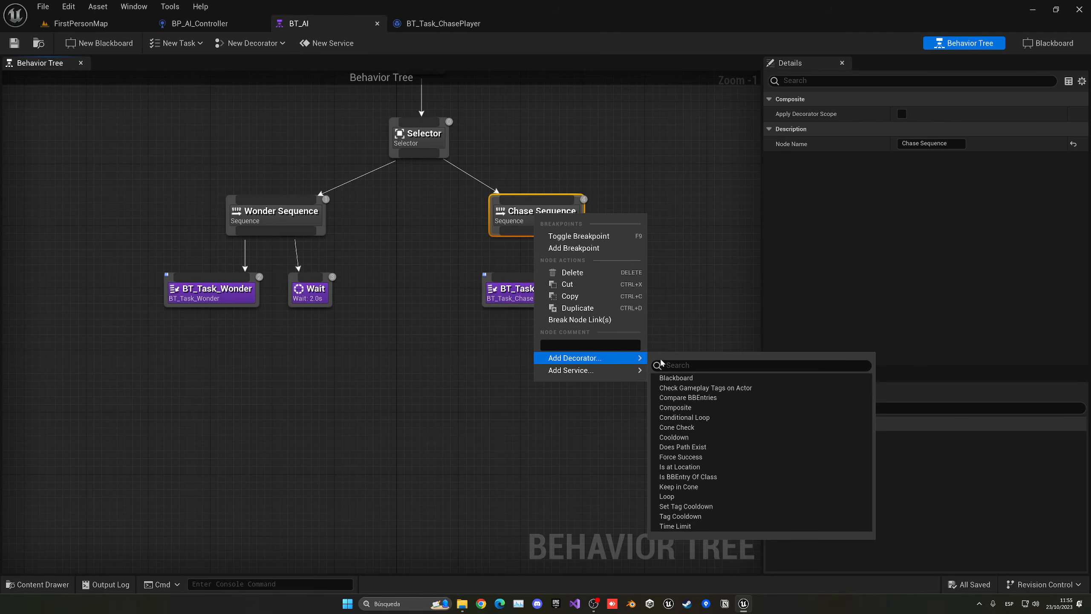
{"action": "left_click", "coordinate": [686, 381]}
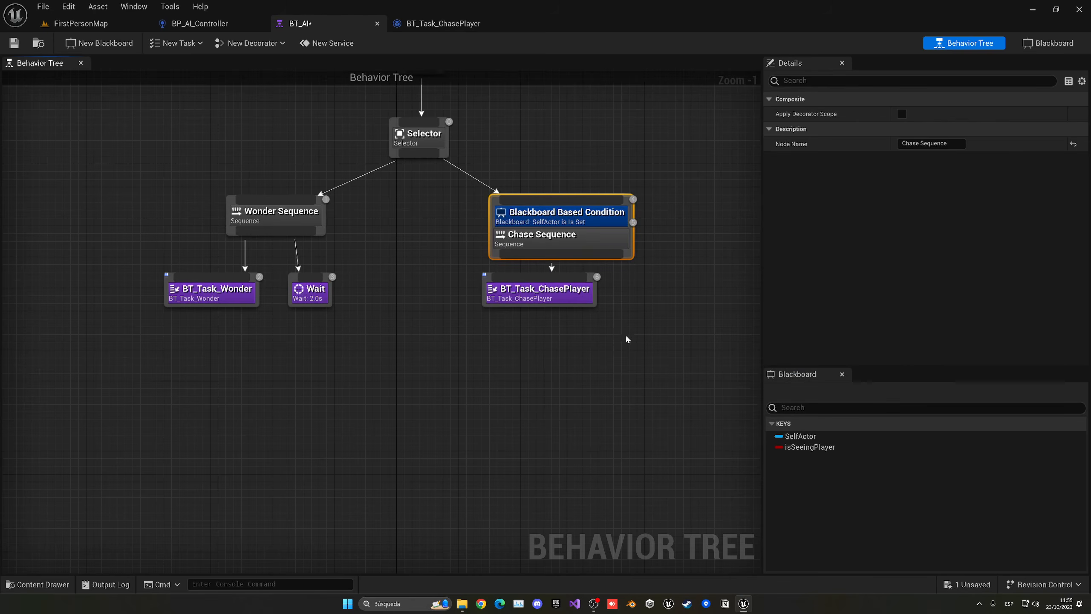
Step: Configure the Chase Sequence decorator with Blackboard Key isSeeingPlayer, Key Query Is Set and Observer aborts Self, and nudge the sequence node into place
{"action": "left_click", "coordinate": [559, 221]}
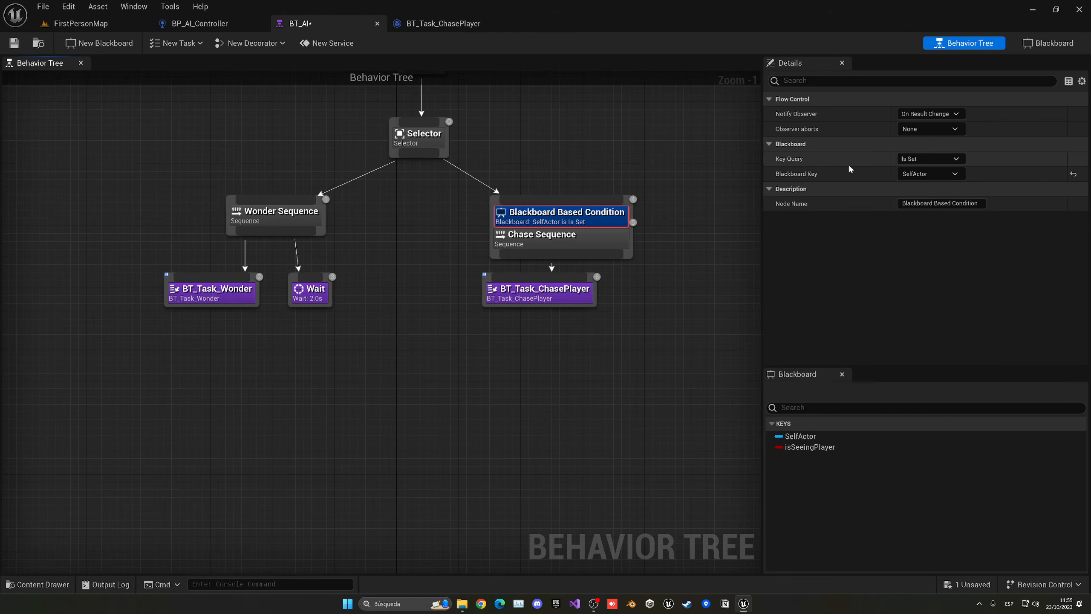
{"action": "left_click", "coordinate": [928, 174]}
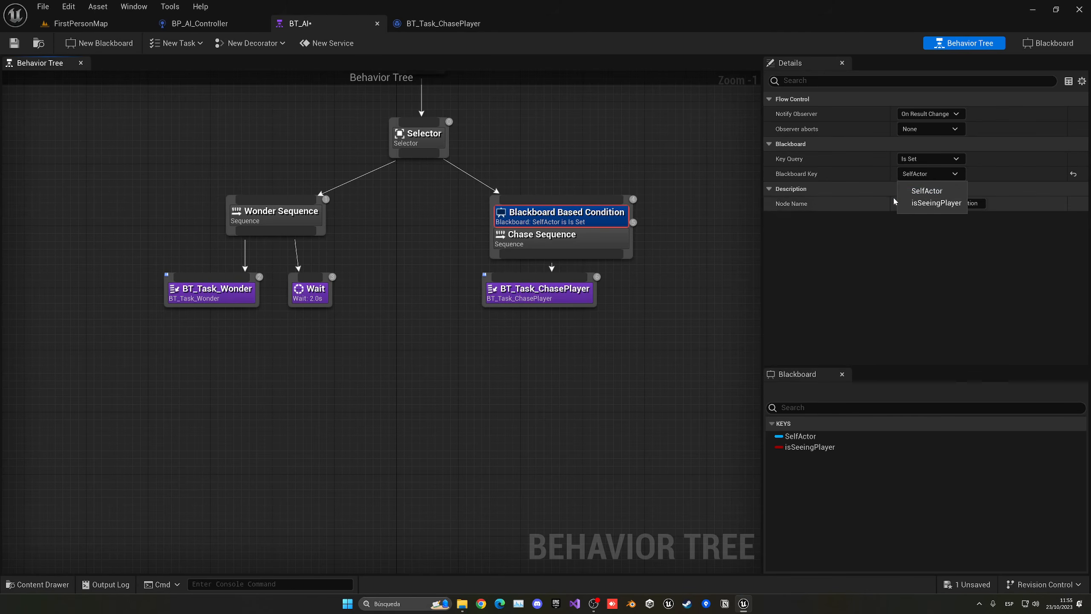
{"action": "left_click", "coordinate": [935, 203]}
{"action": "left_click", "coordinate": [928, 159]}
{"action": "left_click", "coordinate": [917, 170]}
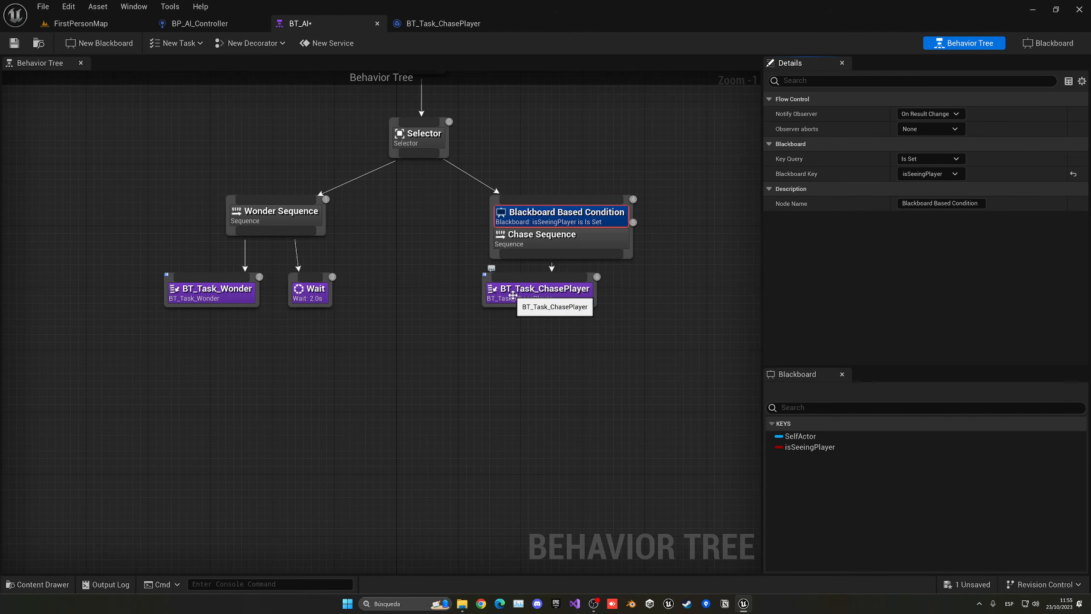
{"action": "left_click", "coordinate": [910, 129]}
{"action": "left_click", "coordinate": [919, 155]}
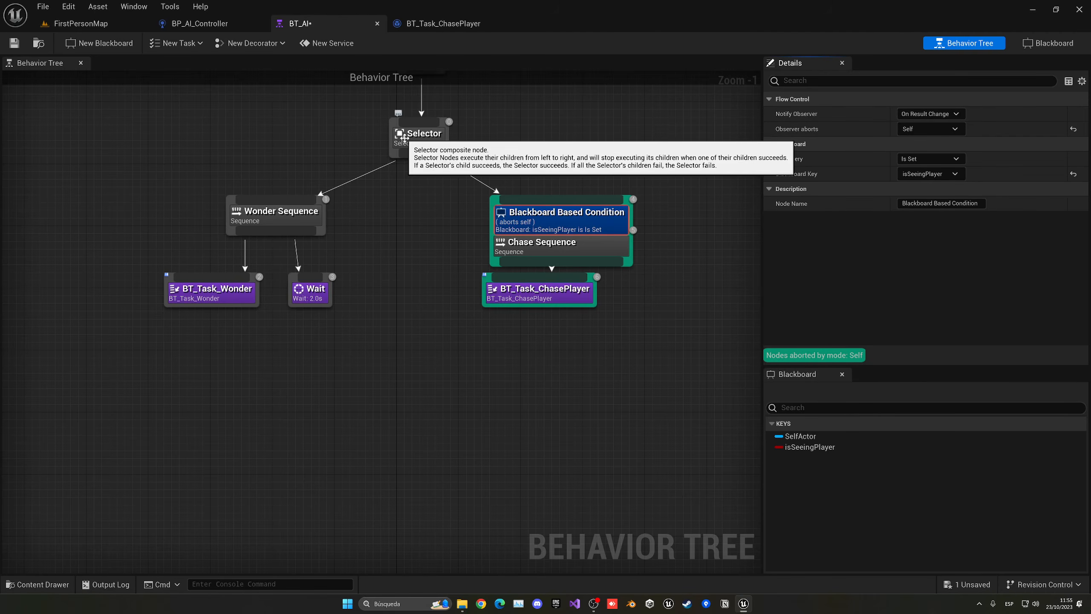
{"action": "left_click_drag", "start_coordinate": [554, 227], "coordinate": [538, 218]}
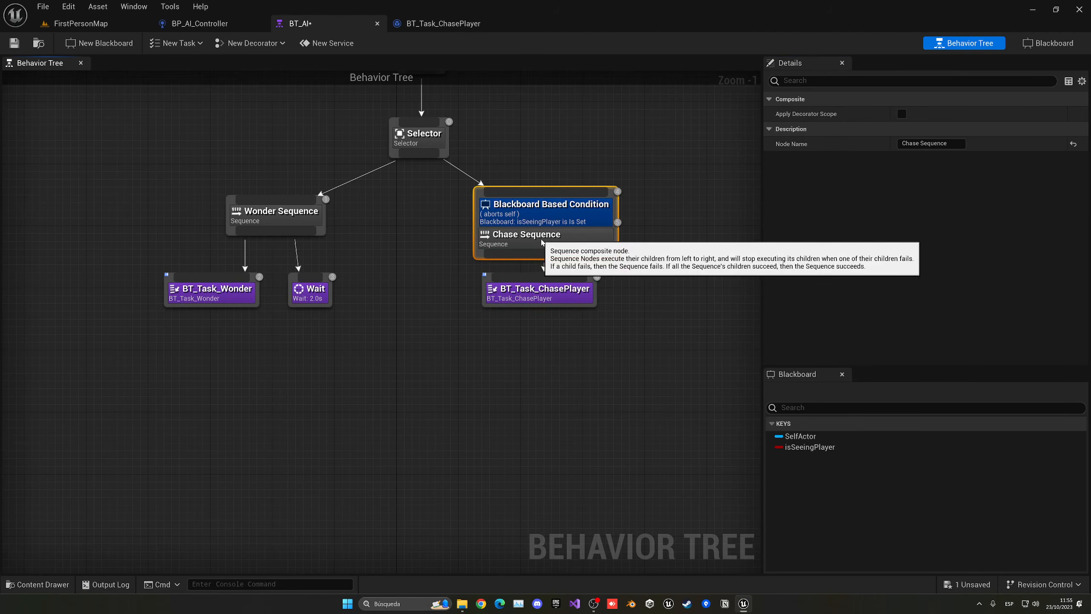
Step: Add a Blackboard decorator to the Wonder Sequence node
{"action": "left_click", "coordinate": [268, 216]}
{"action": "right_click", "coordinate": [269, 217]}
{"action": "mouse_move", "coordinate": [309, 362]}
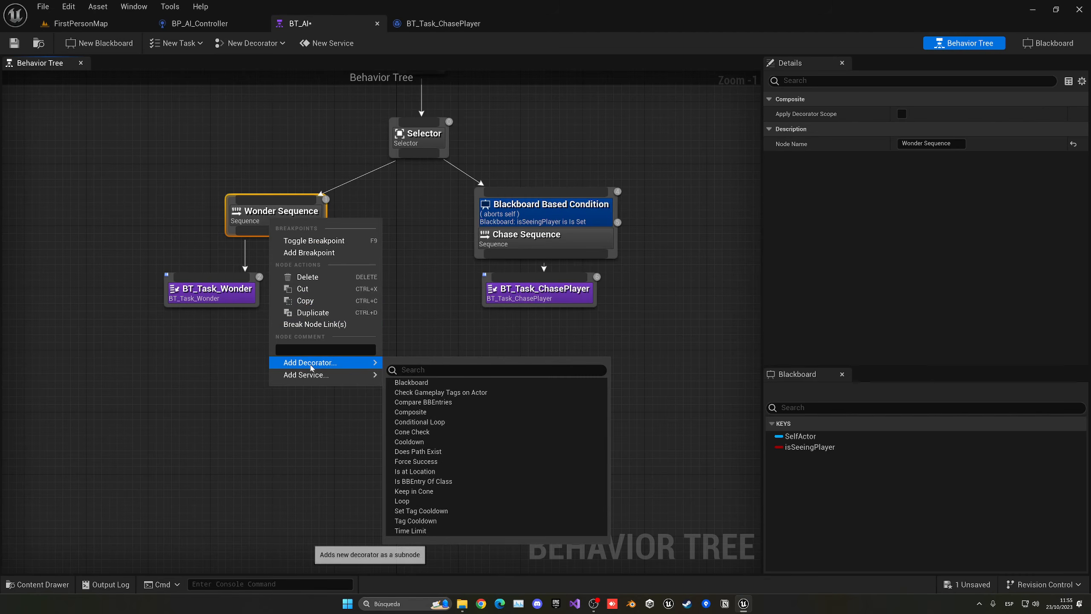
{"action": "left_click", "coordinate": [411, 381]}
Step: Configure the Wonder Sequence decorator with Blackboard Key isSeeingPlayer, Key Query Is Not Set and Observer aborts Self, and save BT_AI
{"action": "left_click", "coordinate": [323, 227]}
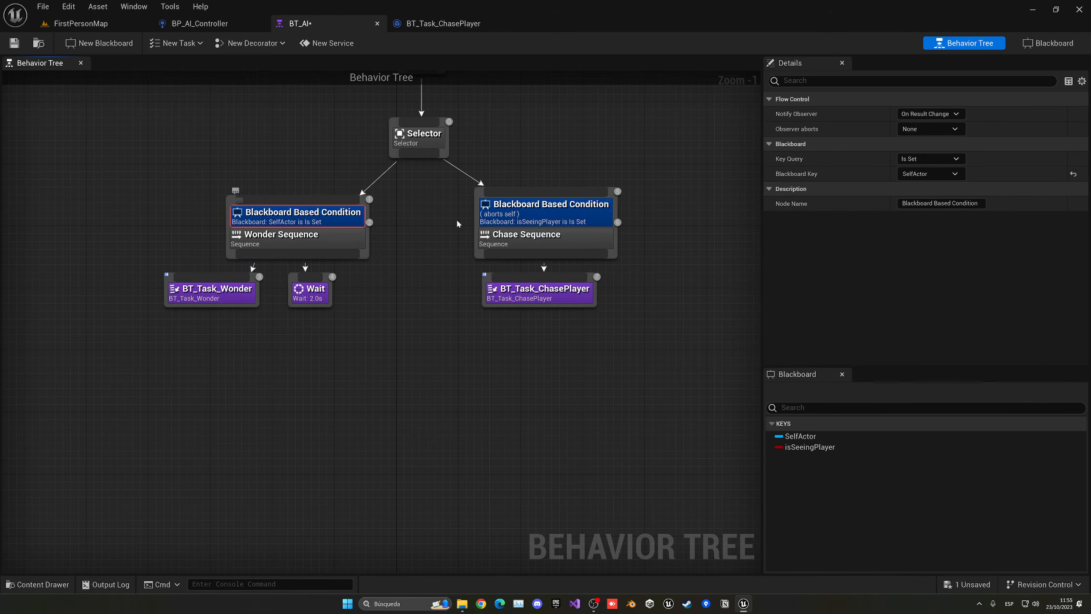
{"action": "left_click", "coordinate": [924, 173]}
{"action": "left_click", "coordinate": [927, 203]}
{"action": "left_click", "coordinate": [925, 158]}
{"action": "left_click", "coordinate": [924, 181]}
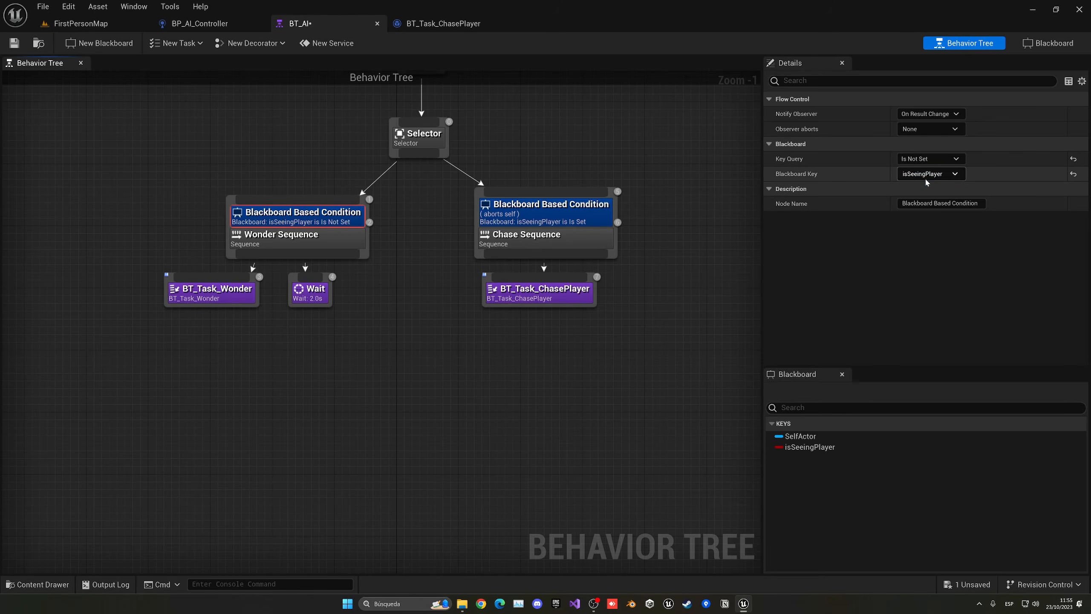
{"action": "left_click", "coordinate": [920, 129]}
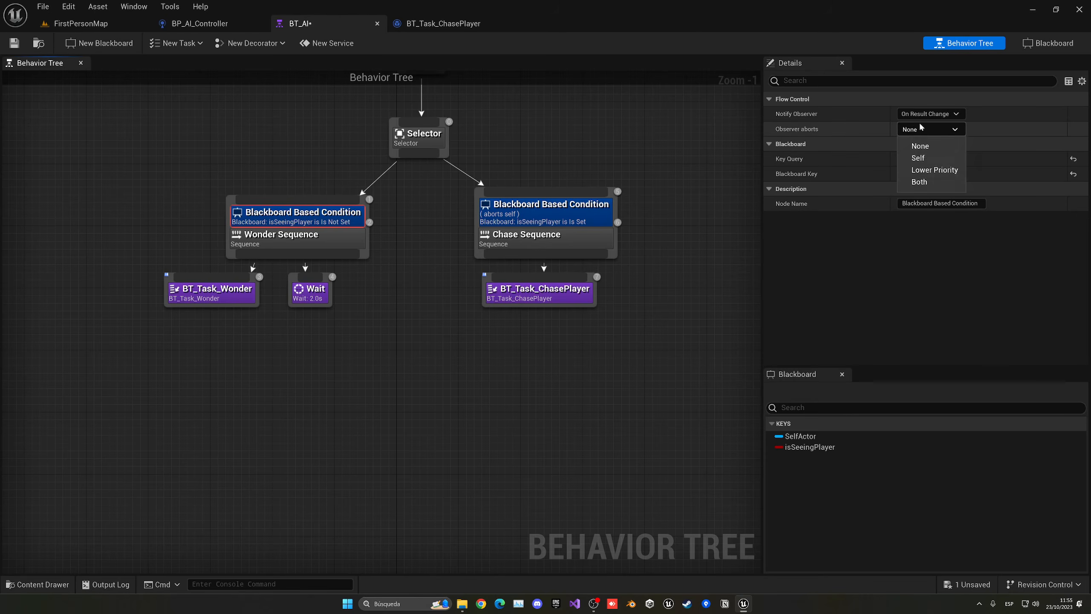
{"action": "left_click", "coordinate": [919, 158]}
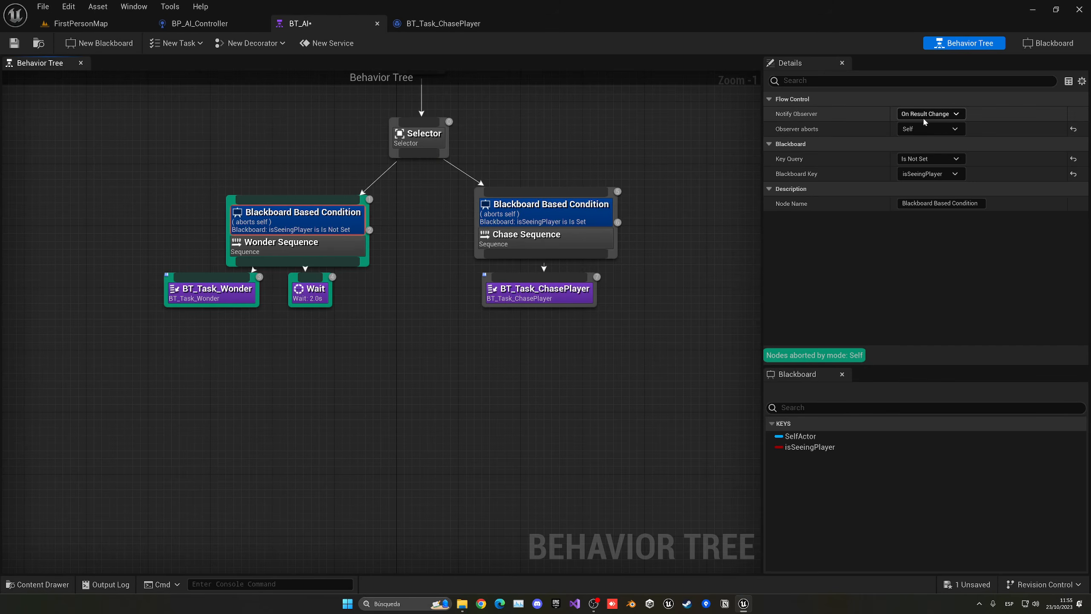
{"action": "left_click", "coordinate": [479, 145]}
{"action": "left_click", "coordinate": [19, 42]}
Step: Play-test FirstPersonMap to check how the enemy chases the player, shoot it, and stop the session
{"action": "left_click", "coordinate": [92, 24]}
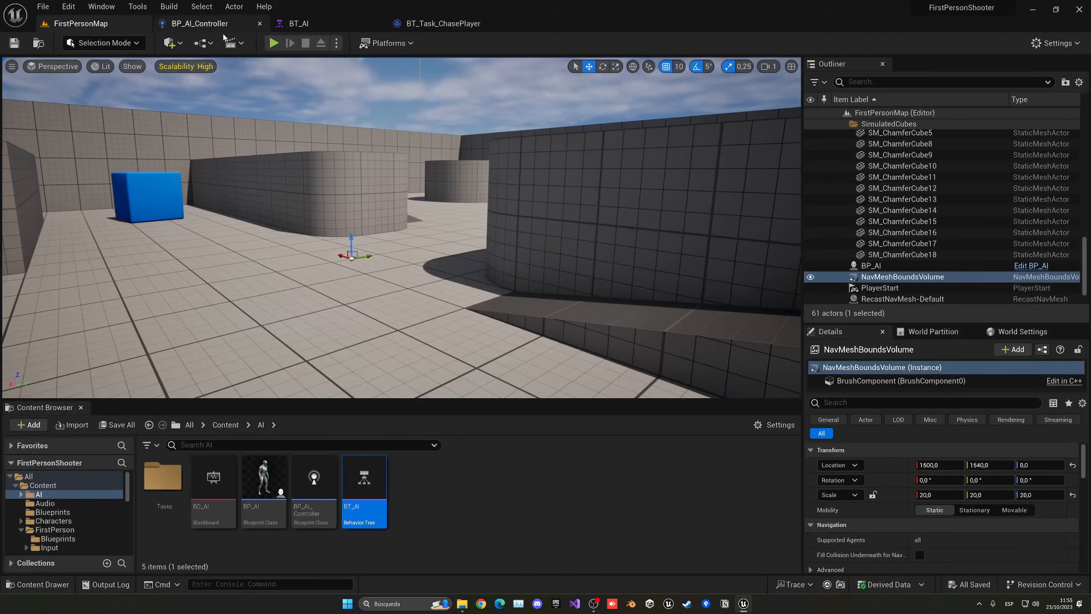
{"action": "left_click", "coordinate": [276, 44]}
{"action": "key", "text": "d"}
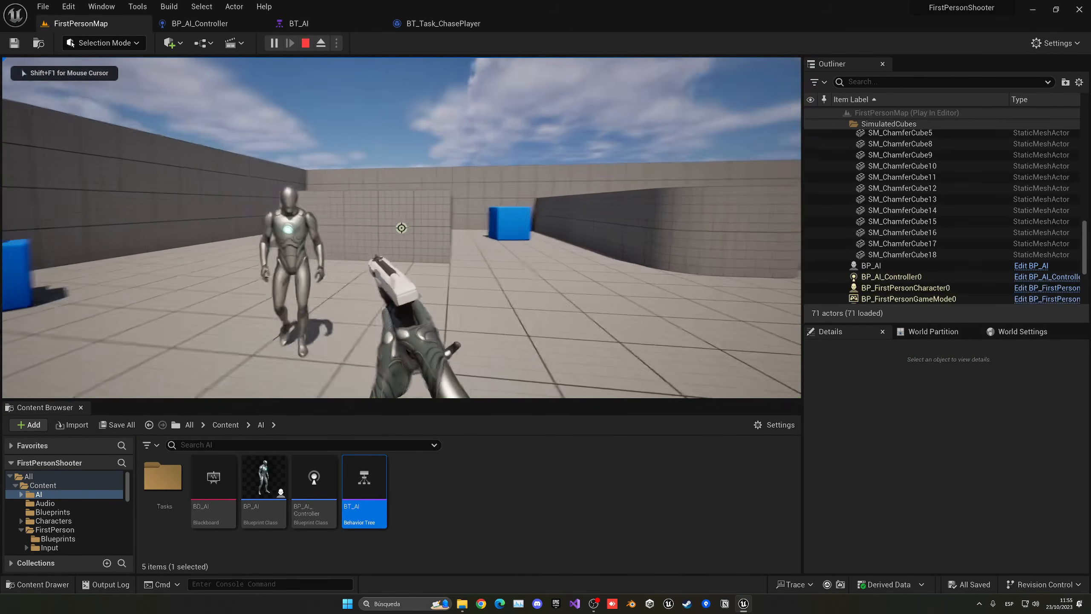
{"action": "key", "text": "w"}
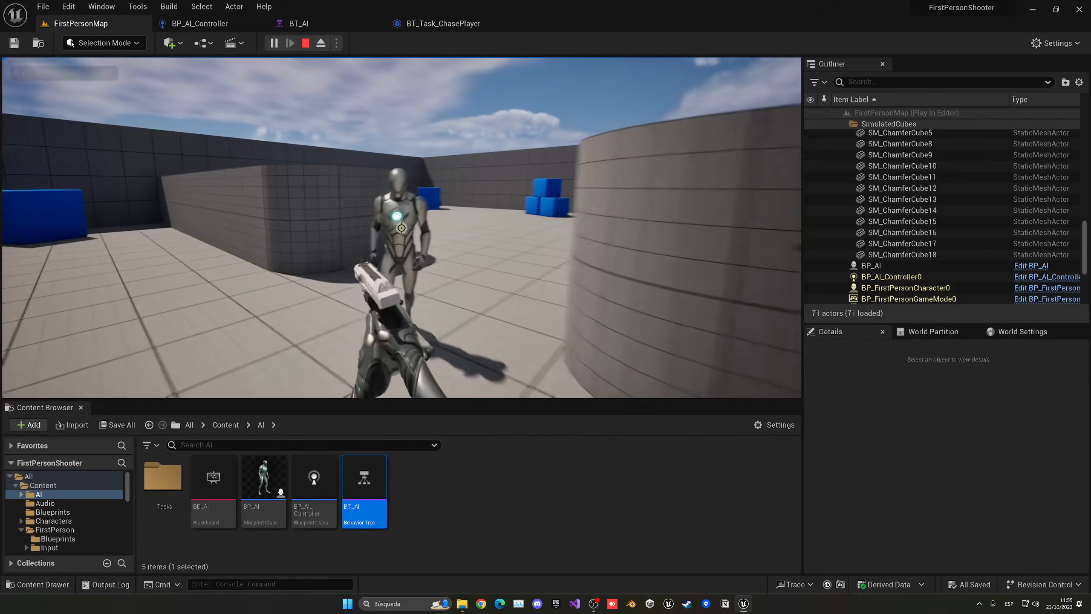
{"action": "left_click", "coordinate": [401, 227]}
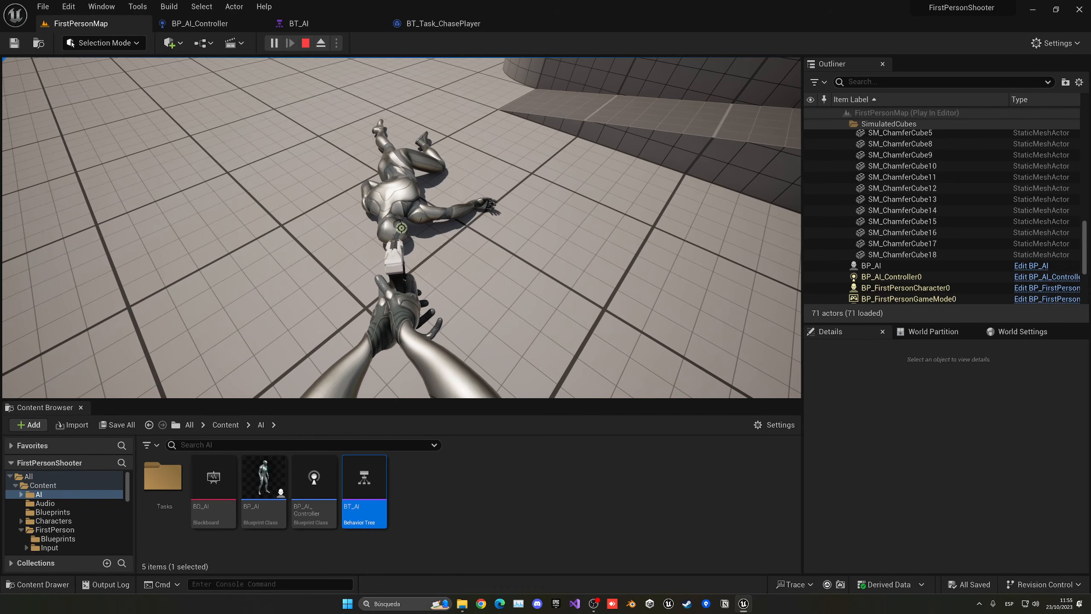
{"action": "key", "text": "Escape"}
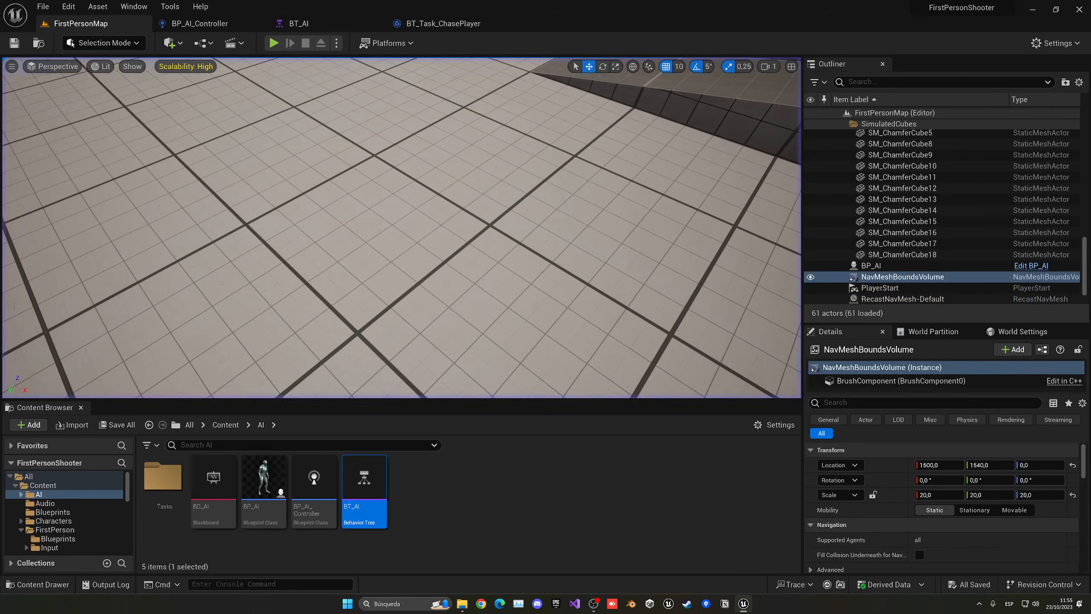
{"action": "right_click_drag", "start_coordinate": [401, 228], "coordinate": [345, 187]}
{"action": "key", "text": "w"}
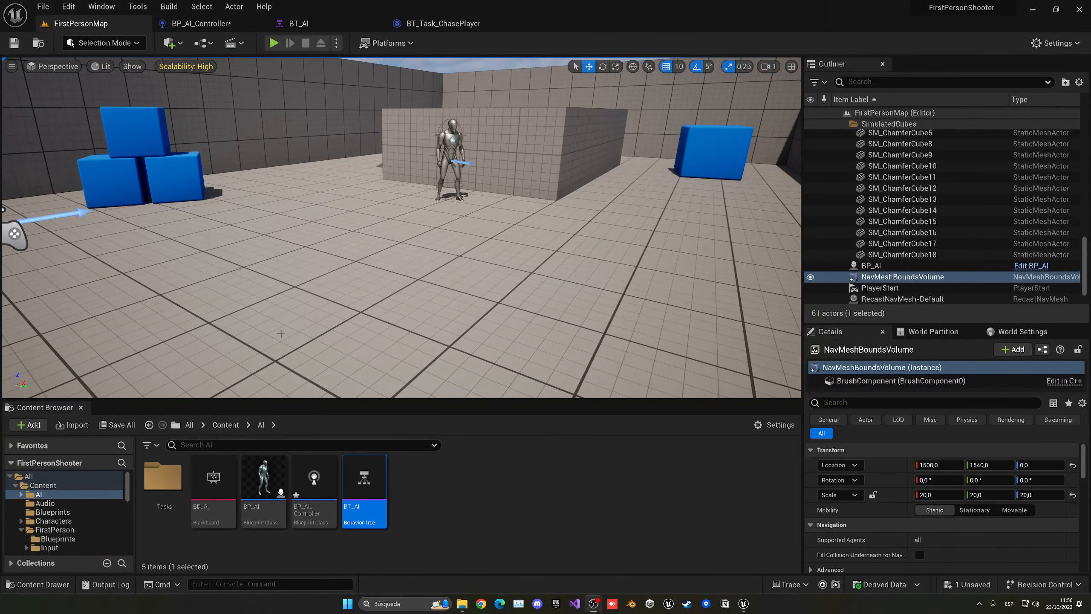
Step: In BP_AI_Controller, add a Break AIStimulus node from the Stimulus output of On Target Perception Updated and expand all its pins
{"action": "left_click", "coordinate": [206, 23]}
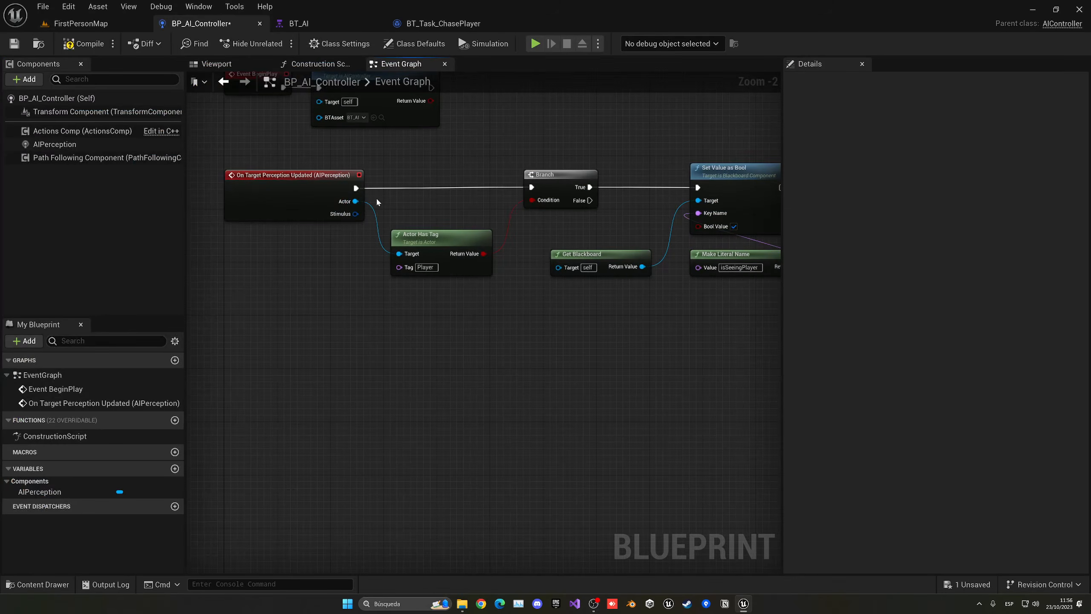
{"action": "left_click_drag", "start_coordinate": [377, 271], "coordinate": [383, 294]}
{"action": "type", "text": "br"}
{"action": "key", "text": "Return"}
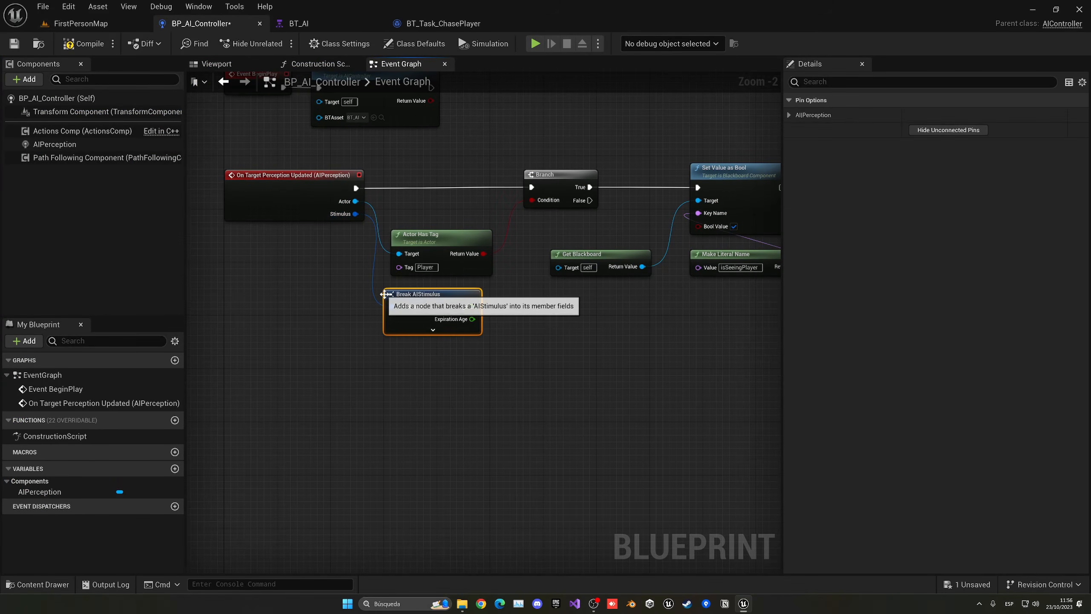
{"action": "right_click_drag", "start_coordinate": [389, 296], "coordinate": [325, 167]}
{"action": "left_click", "coordinate": [369, 201]}
{"action": "right_click_drag", "start_coordinate": [435, 226], "coordinate": [336, 295]}
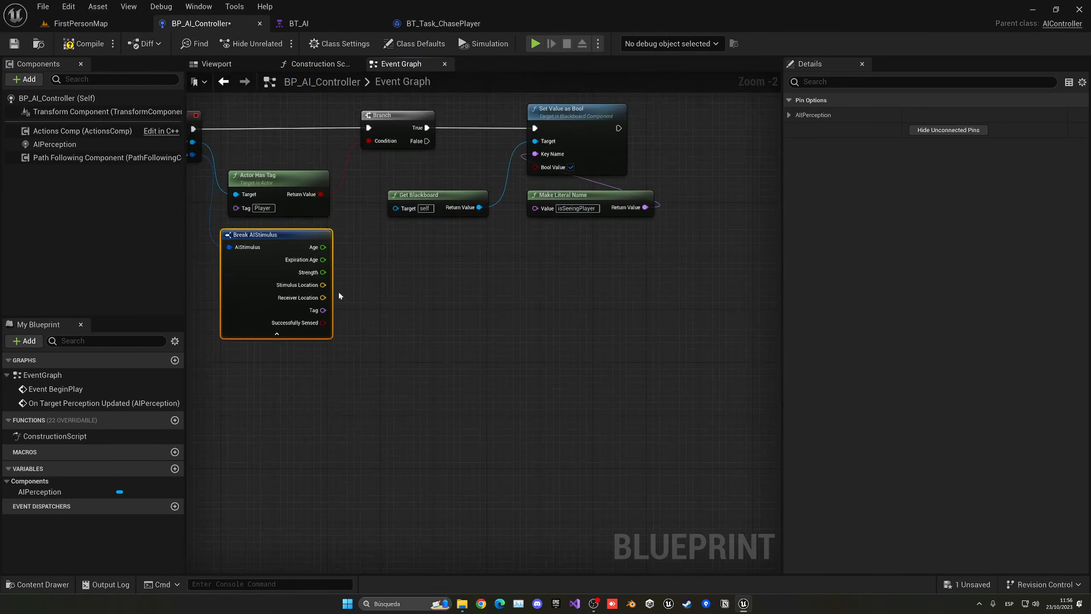
Step: Insert a second Branch between the existing Branch and Set Value as Bool, with Successfully Sensed as its condition
{"action": "left_click_drag", "start_coordinate": [322, 322], "coordinate": [532, 127]}
{"action": "type", "text": "br"}
{"action": "key", "text": "Return"}
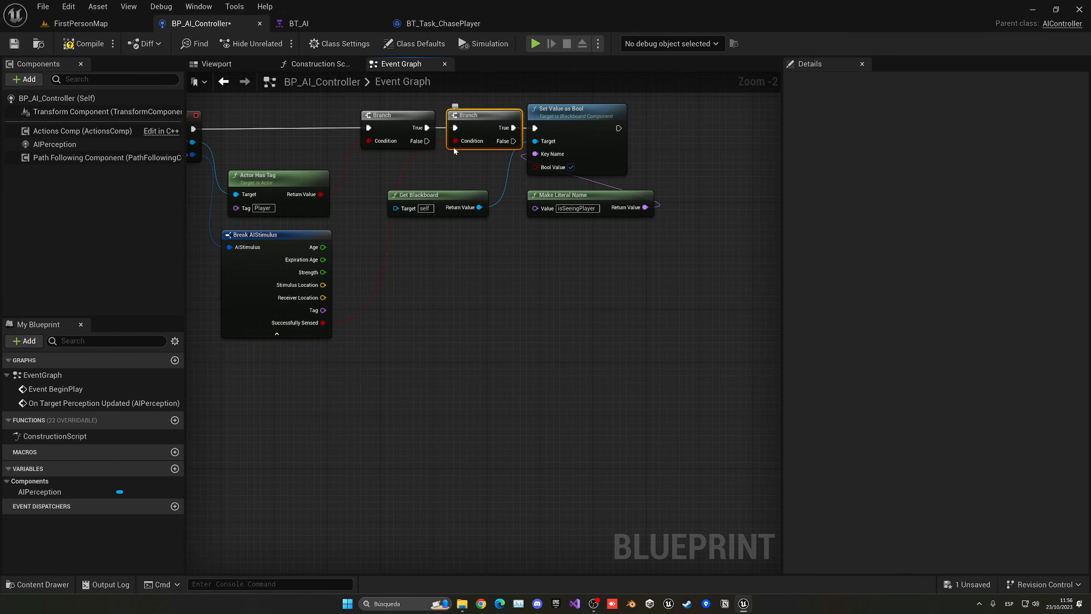
{"action": "right_click_drag", "start_coordinate": [454, 151], "coordinate": [421, 152]}
{"action": "left_click_drag", "start_coordinate": [519, 116], "coordinate": [538, 117]}
Step: Duplicate the Set Value as Bool node group, run it from the second Branch's False output with Bool Value unchecked, and compile and save
{"action": "left_click_drag", "start_coordinate": [425, 169], "coordinate": [608, 263]}
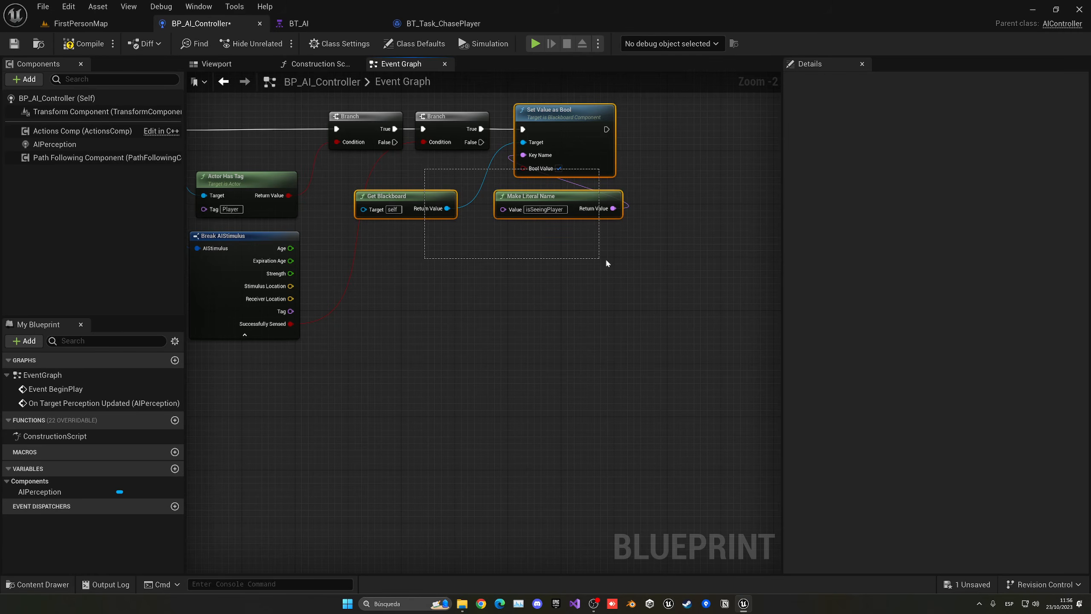
{"action": "key", "text": "ctrl+c"}
{"action": "key", "text": "ctrl+v"}
{"action": "left_click_drag", "start_coordinate": [481, 142], "coordinate": [583, 187]}
{"action": "left_click_drag", "start_coordinate": [618, 183], "coordinate": [611, 250]}
{"action": "left_click_drag", "start_coordinate": [482, 142], "coordinate": [576, 262]}
{"action": "left_click_drag", "start_coordinate": [608, 258], "coordinate": [561, 258]}
{"action": "left_click", "coordinate": [566, 301]}
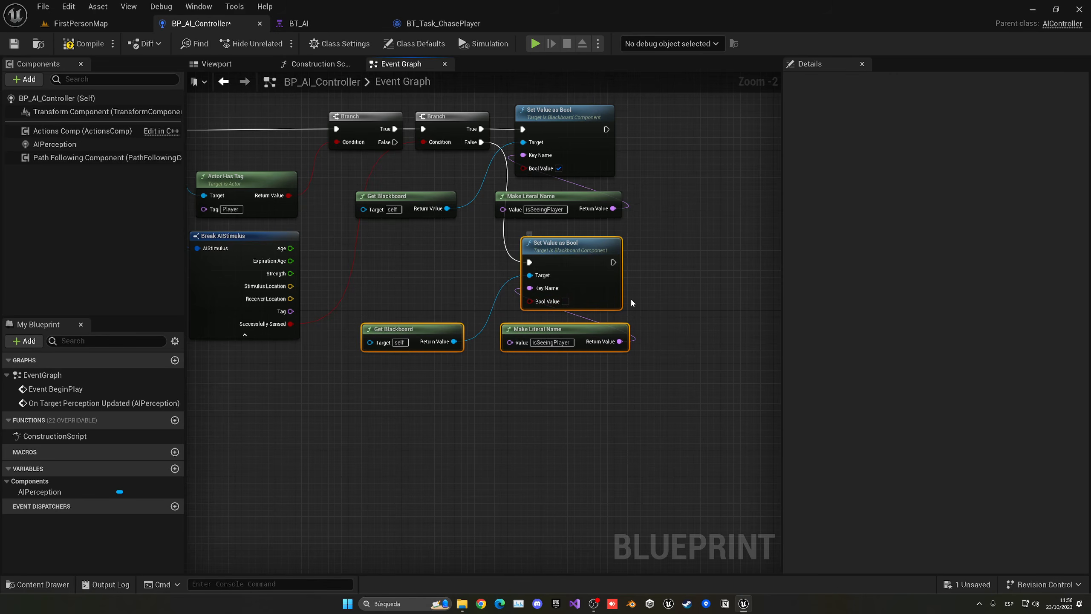
{"action": "left_click", "coordinate": [631, 303]}
{"action": "left_click", "coordinate": [84, 44]}
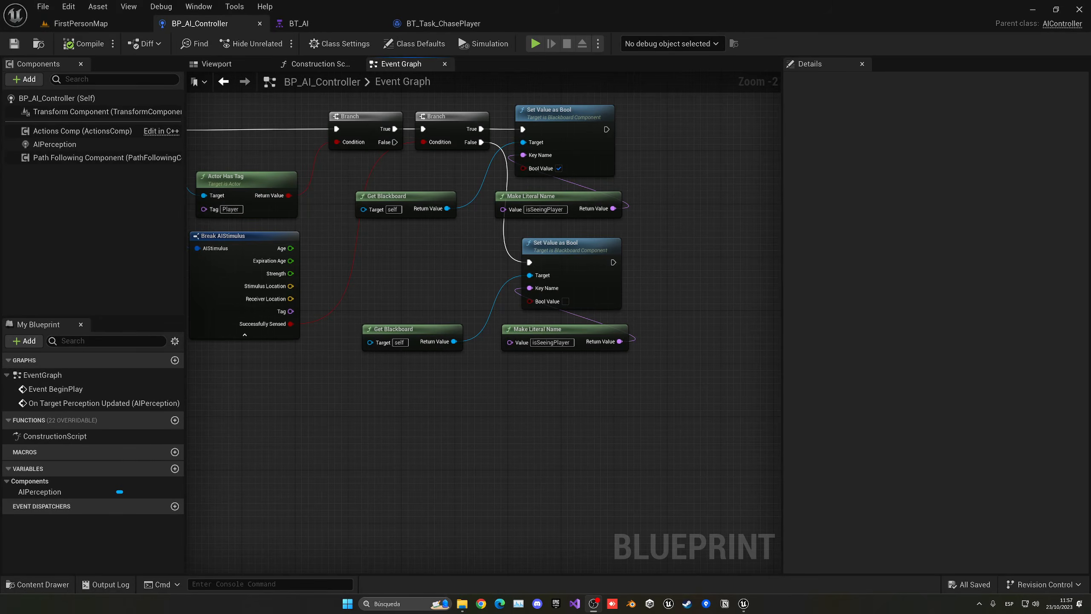
Step: Close the open asset editors and open the Content/Characters/Mannequins/Animations folder
{"action": "middle_click", "coordinate": [206, 25]}
{"action": "middle_click", "coordinate": [208, 26]}
{"action": "middle_click", "coordinate": [217, 25]}
{"action": "left_click", "coordinate": [225, 425]}
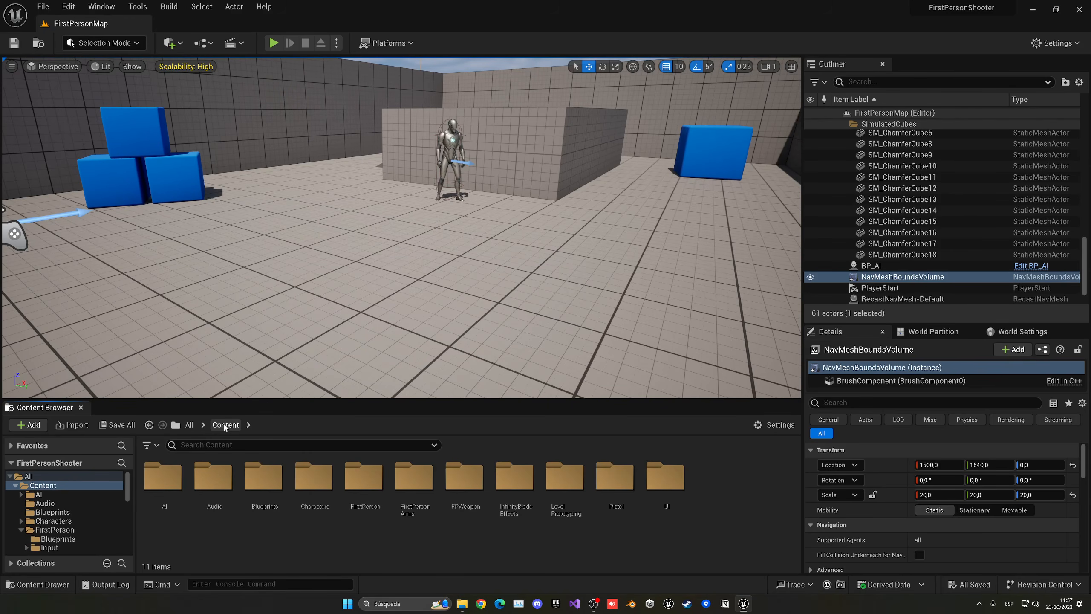
{"action": "double_click", "coordinate": [303, 479]}
{"action": "double_click", "coordinate": [213, 484]}
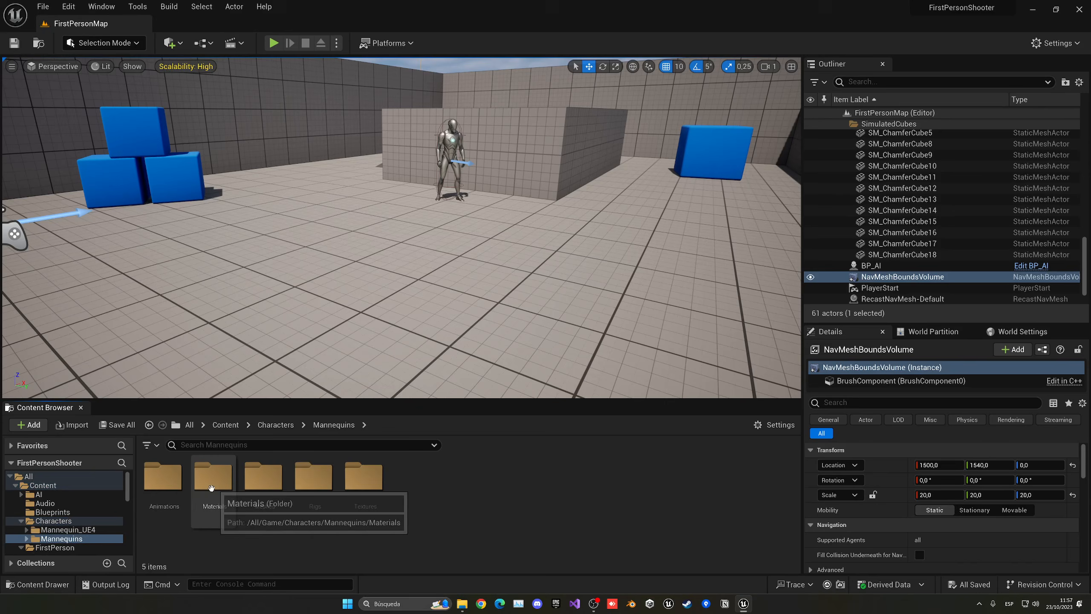
{"action": "double_click", "coordinate": [163, 478]}
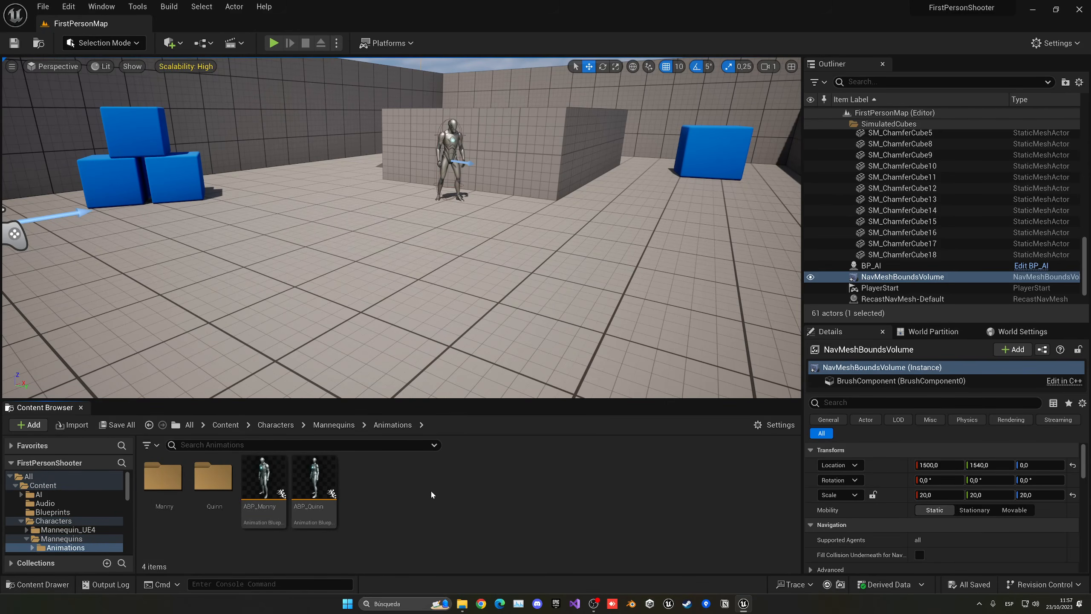
Step: Import Attack.fbx from the Enemy Anims folder into Animations using the SK_Mannequin_Skeleton skeleton, and close its animation editor
{"action": "key", "text": "alt+Tab"}
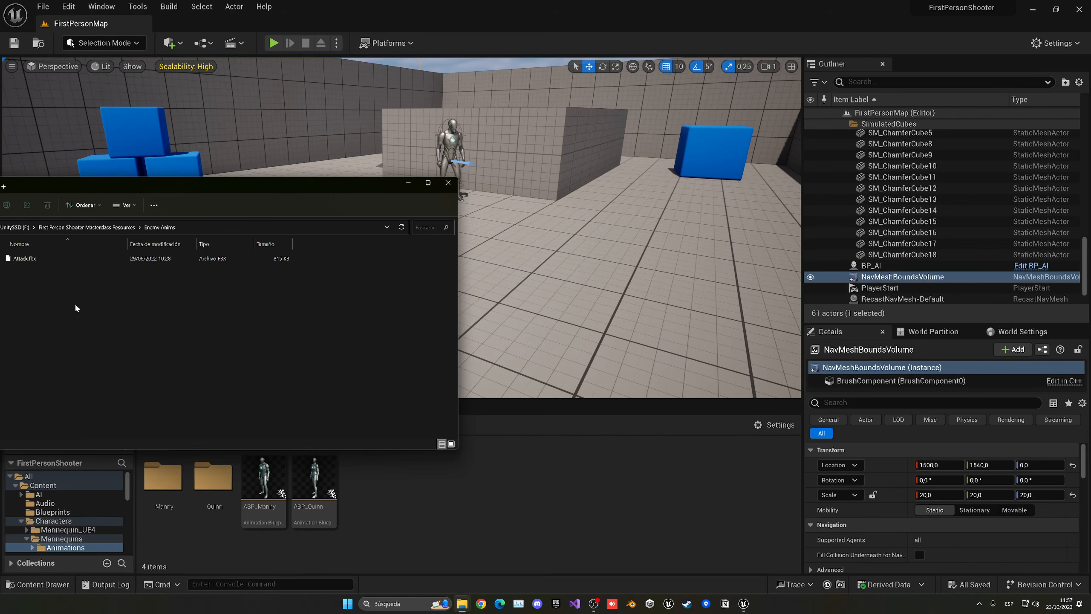
{"action": "left_click", "coordinate": [40, 260]}
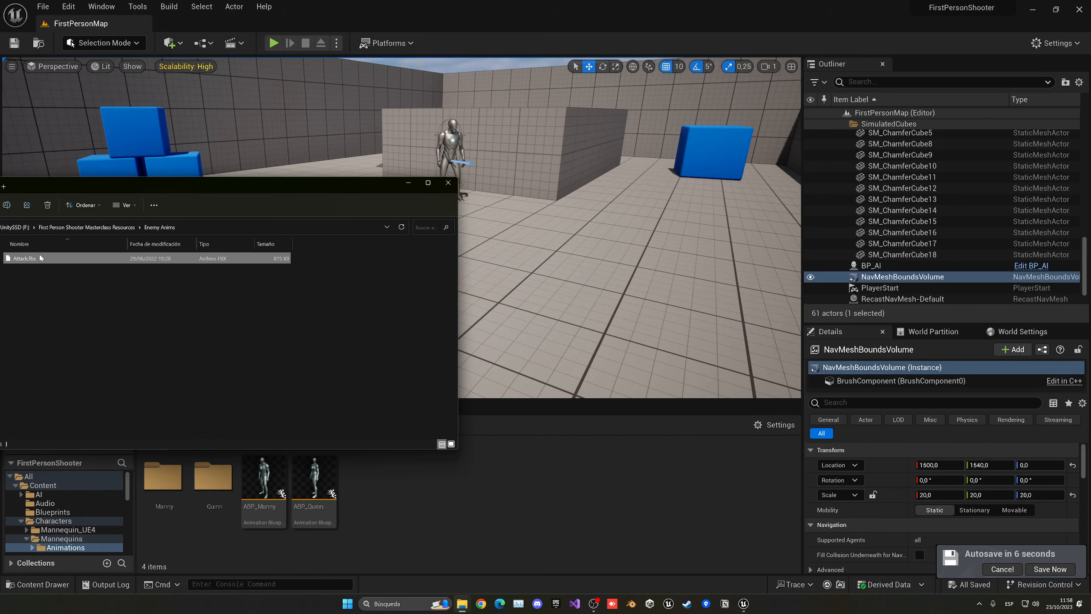
{"action": "left_click_drag", "start_coordinate": [482, 488], "coordinate": [483, 488]}
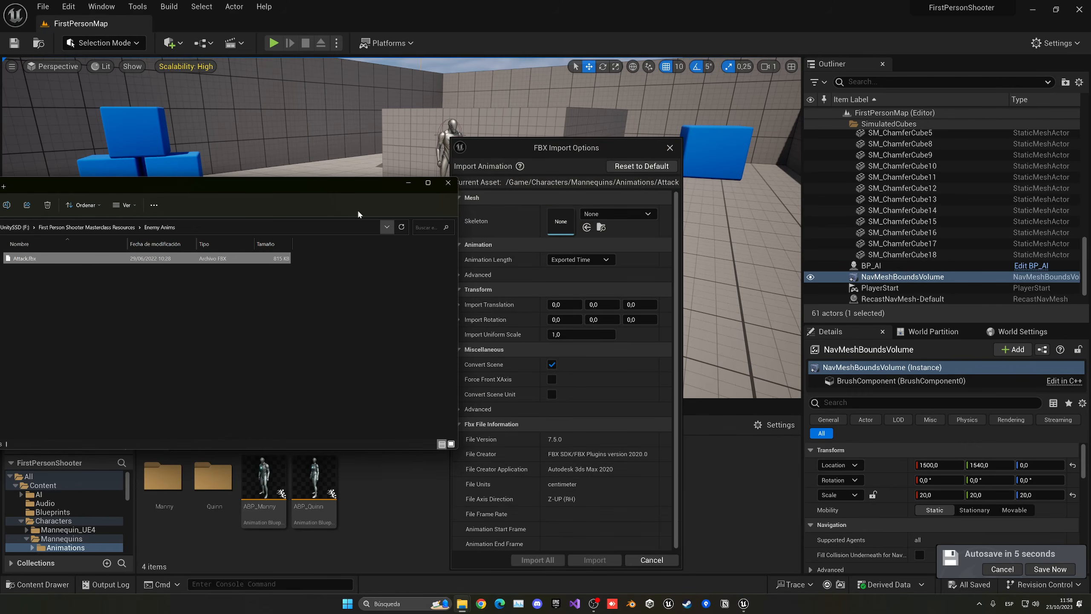
{"action": "left_click", "coordinate": [440, 185]}
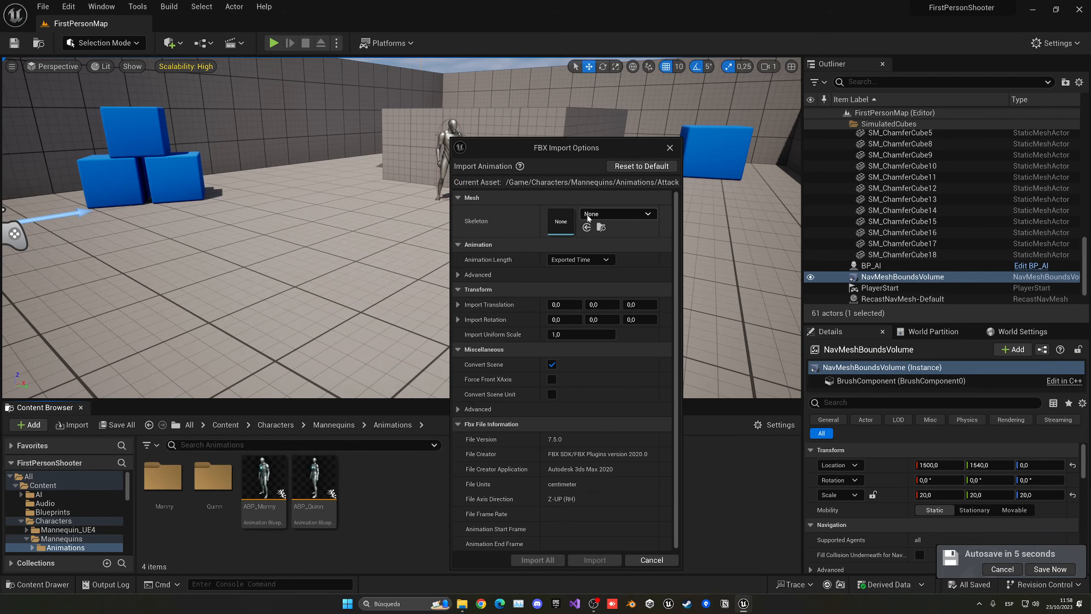
{"action": "left_click", "coordinate": [615, 214]}
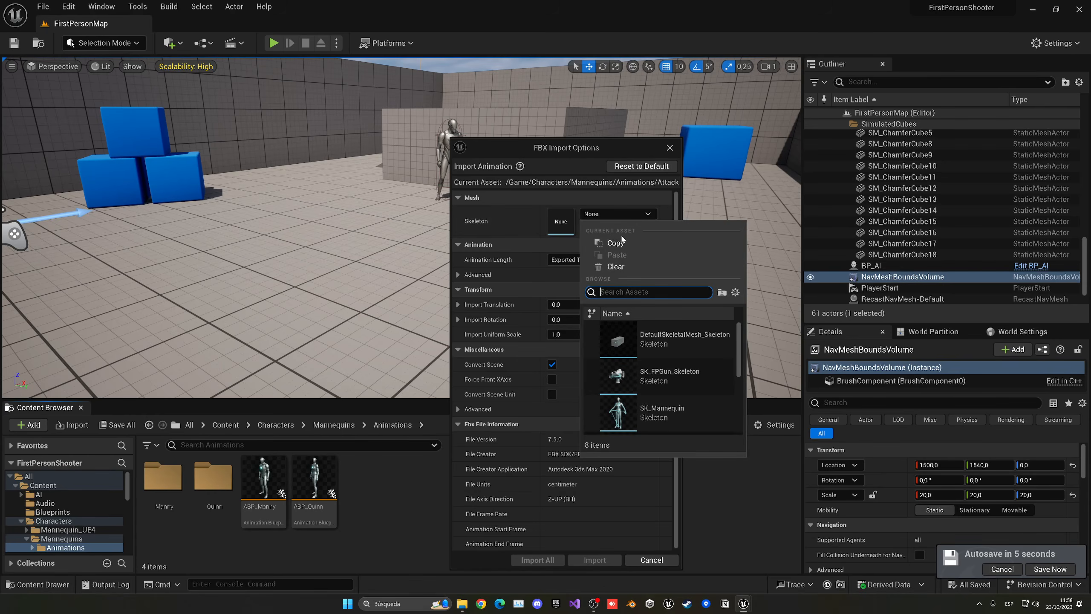
{"action": "scroll", "coordinate": [665, 371], "scroll_direction": "down", "scroll_amount": 1}
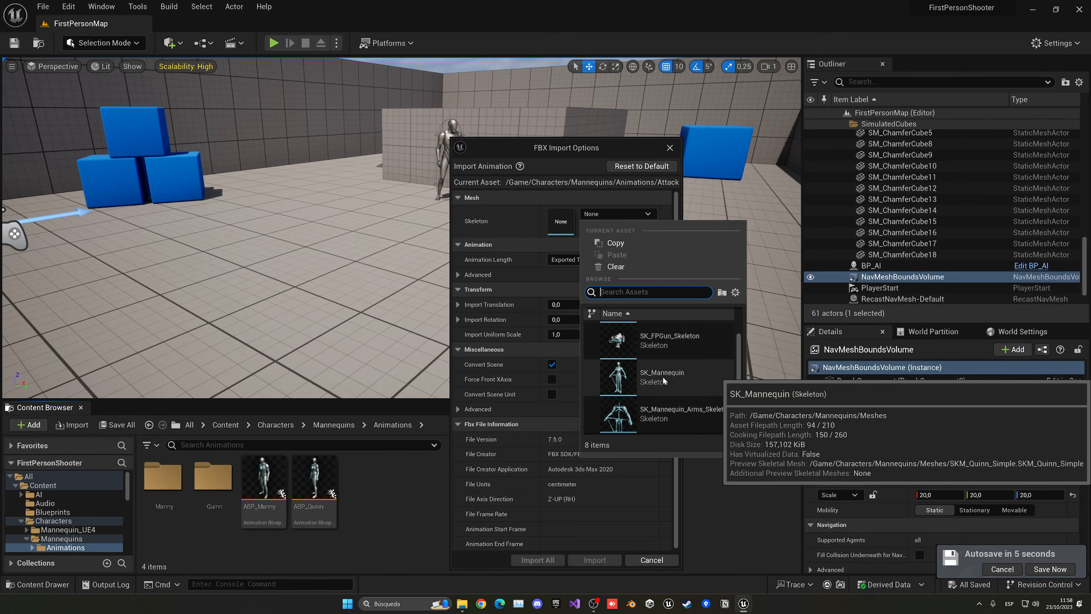
{"action": "scroll", "coordinate": [652, 376], "scroll_direction": "down", "scroll_amount": 2}
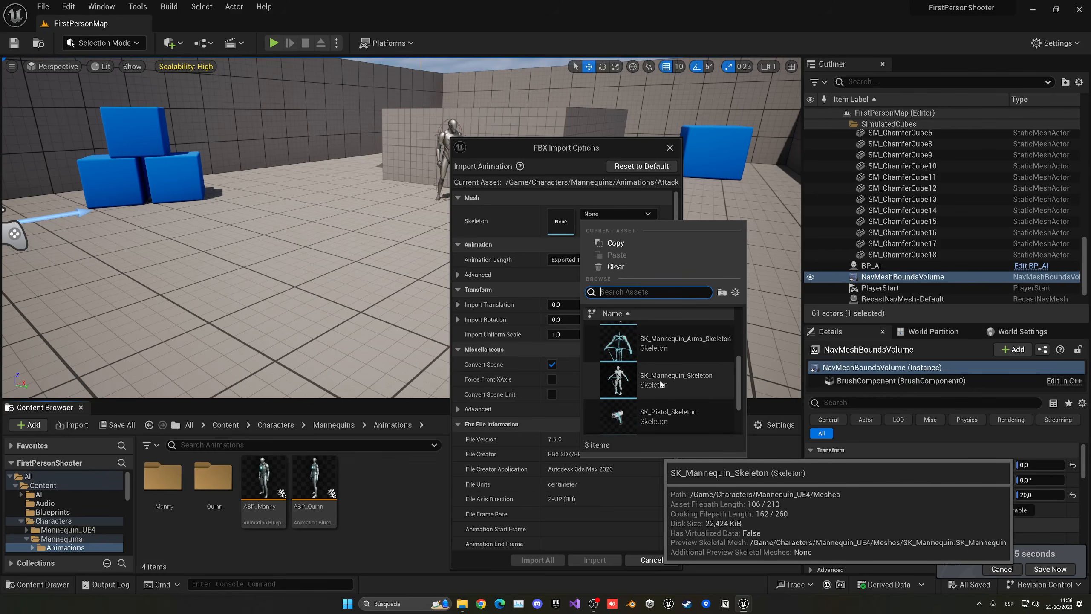
{"action": "left_click", "coordinate": [625, 380]}
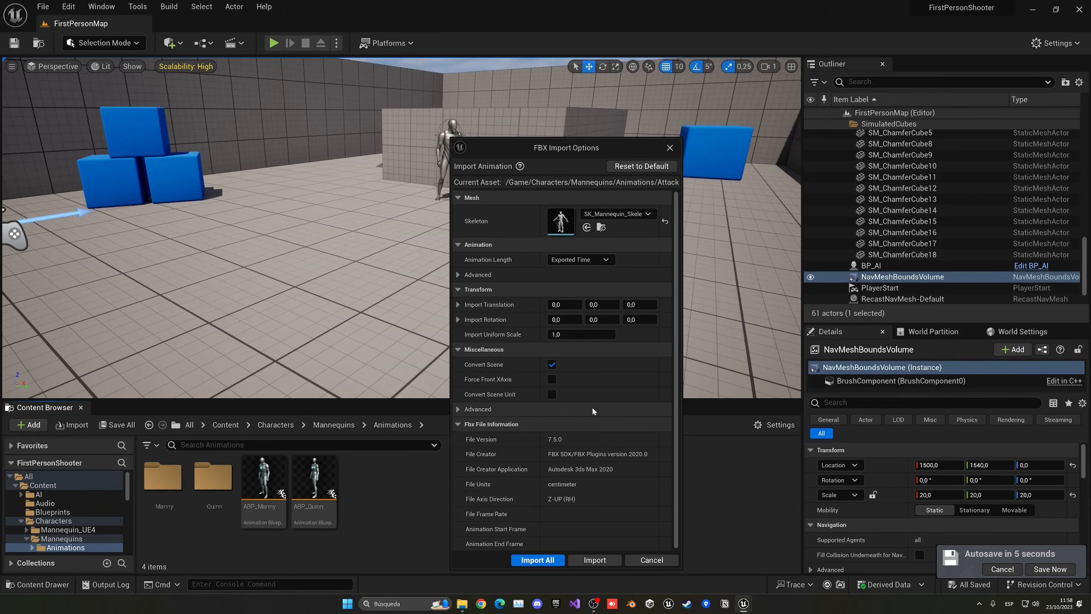
{"action": "left_click", "coordinate": [588, 558]}
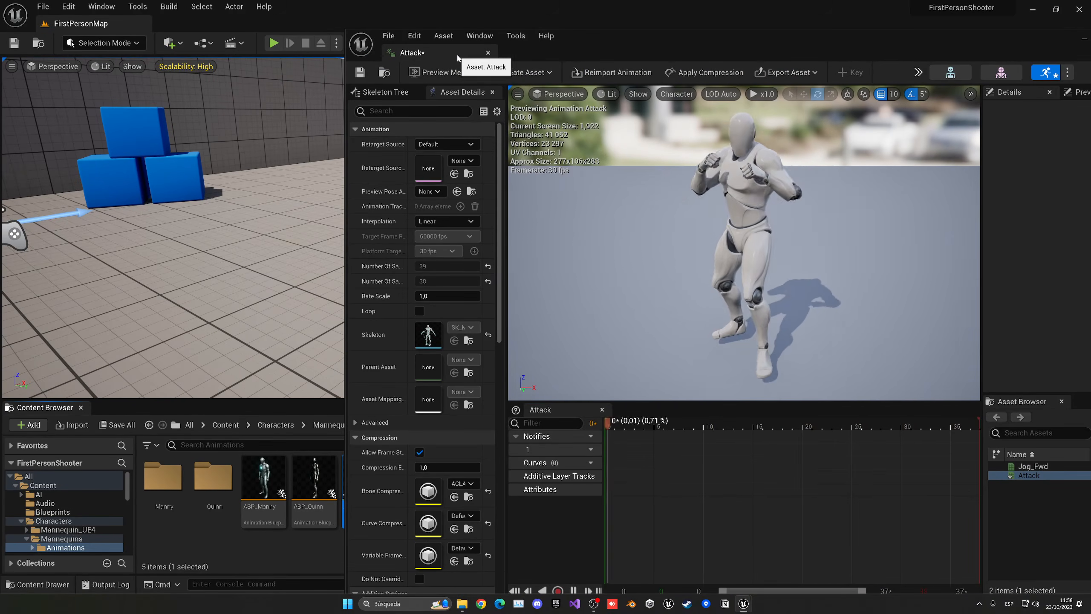
{"action": "left_click", "coordinate": [488, 52]}
Step: Create a UE4 folder inside Animations and move the Attack animation into it
{"action": "left_click", "coordinate": [408, 488]}
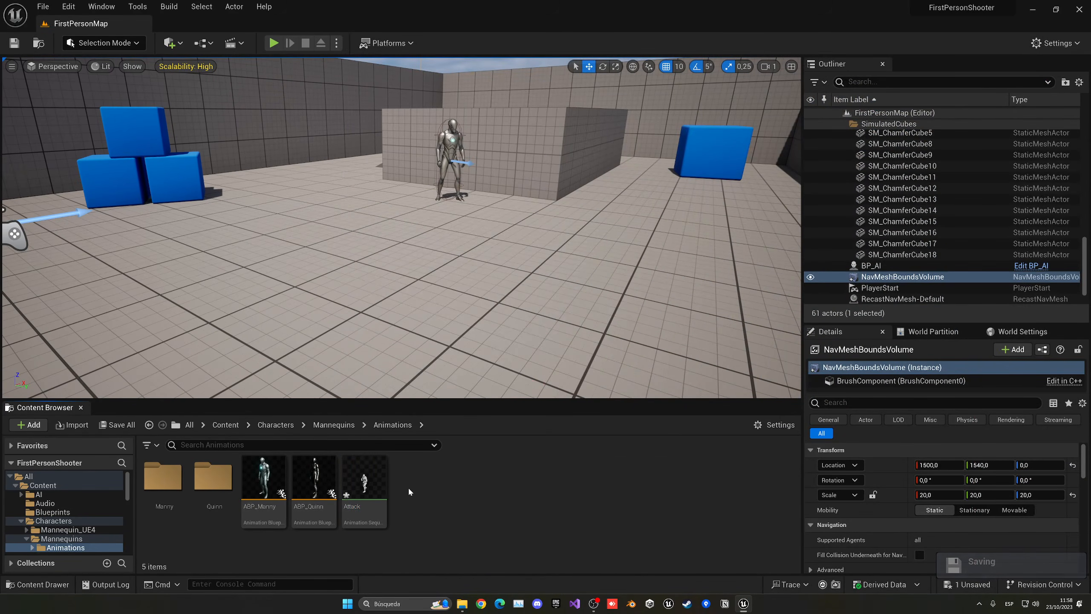
{"action": "right_click", "coordinate": [409, 490]}
{"action": "left_click", "coordinate": [460, 142]}
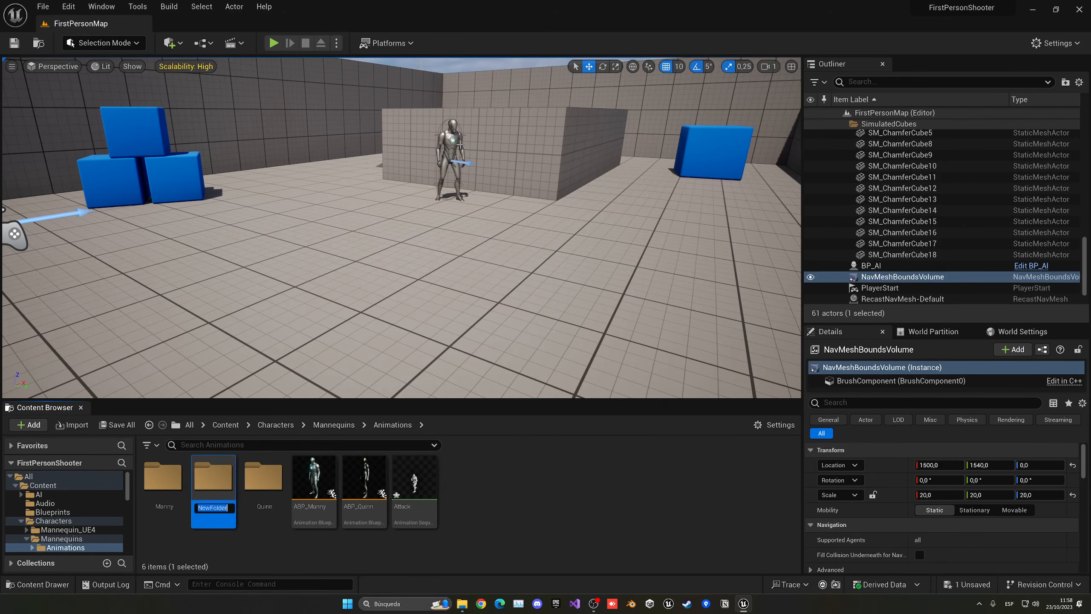
{"action": "type", "text": "UE4"}
{"action": "key", "text": "Return"}
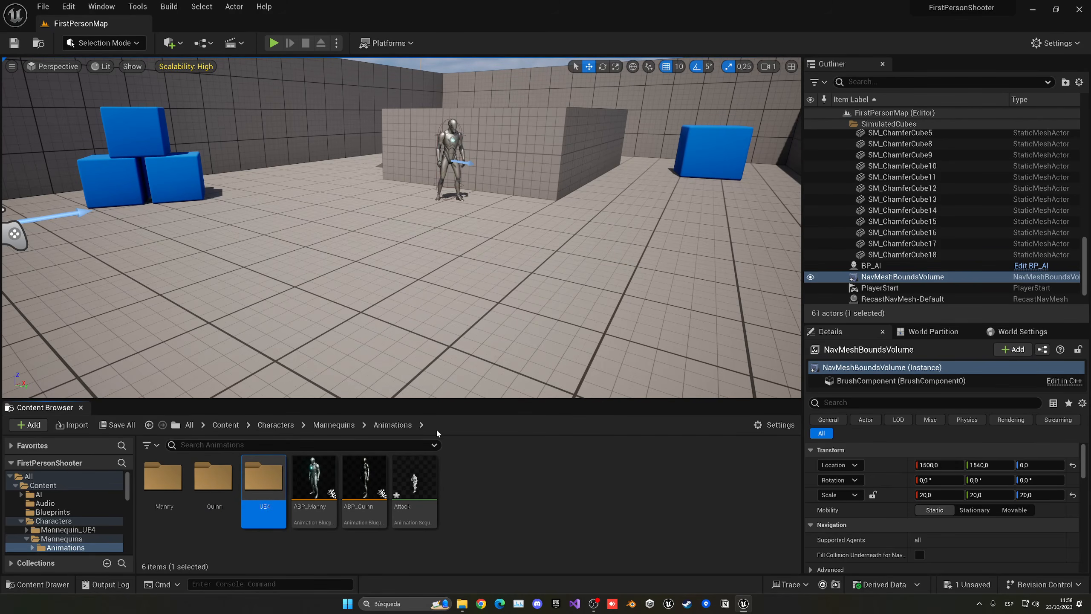
{"action": "left_click_drag", "start_coordinate": [414, 486], "coordinate": [279, 503]}
{"action": "left_click", "coordinate": [303, 519]}
Step: Start duplicating and retargeting the Attack animation in the UE4 folder, using RTG_UE4Manny_UE5Manny as the IK Retargeter
{"action": "double_click", "coordinate": [265, 499]}
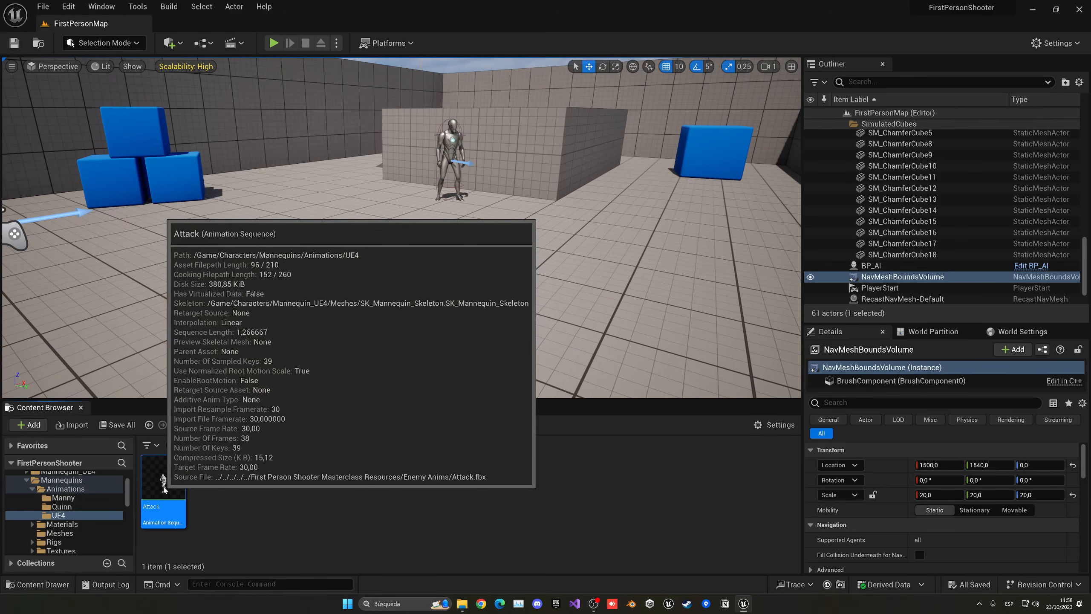
{"action": "right_click", "coordinate": [163, 490]}
{"action": "mouse_move", "coordinate": [300, 152]}
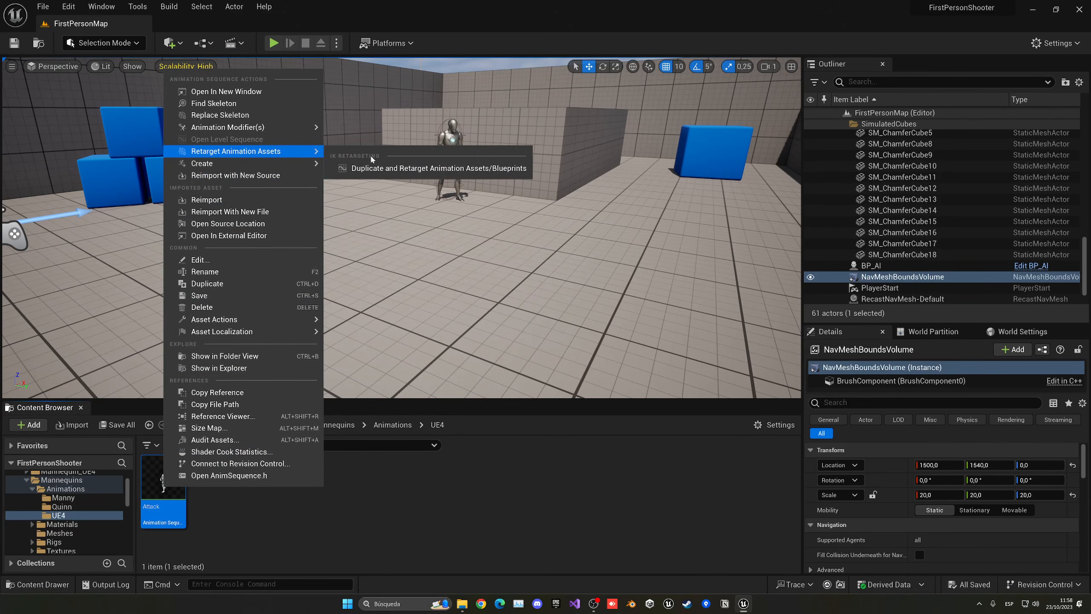
{"action": "left_click", "coordinate": [447, 168]}
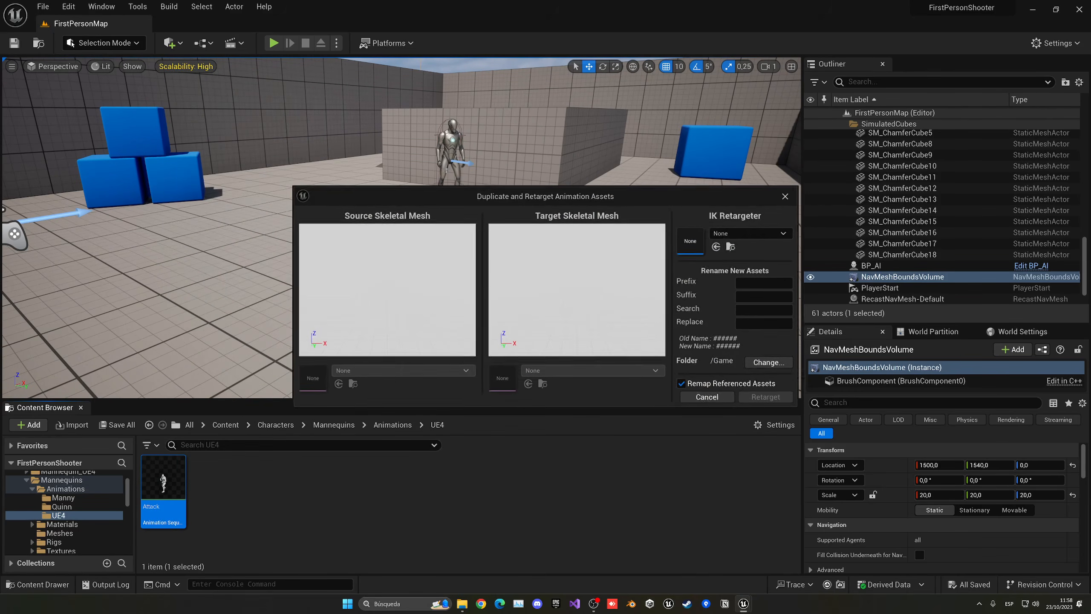
{"action": "left_click", "coordinate": [732, 233]}
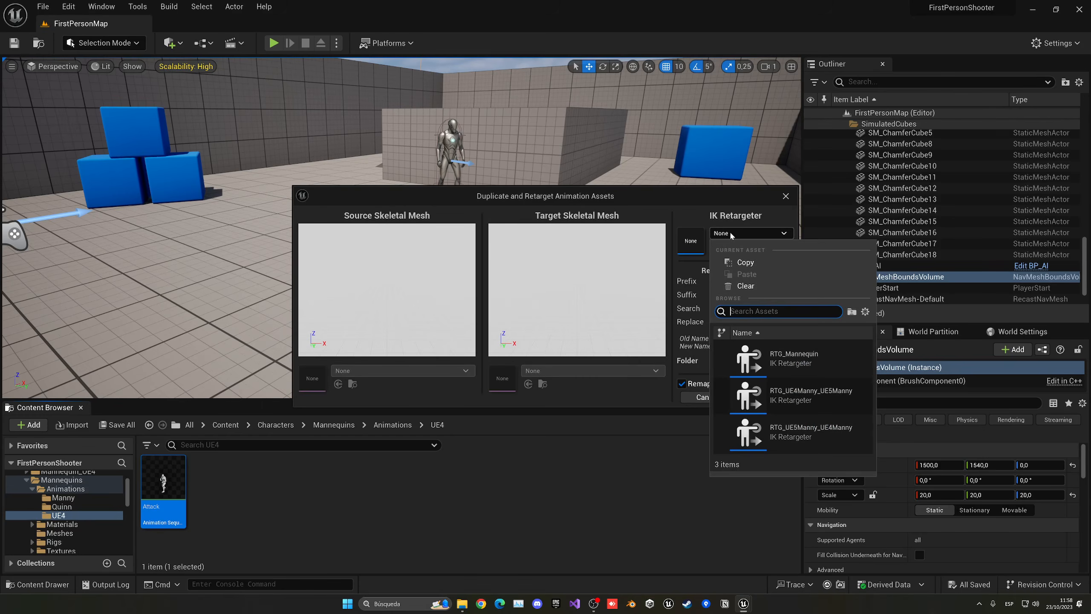
{"action": "left_click", "coordinate": [822, 394]}
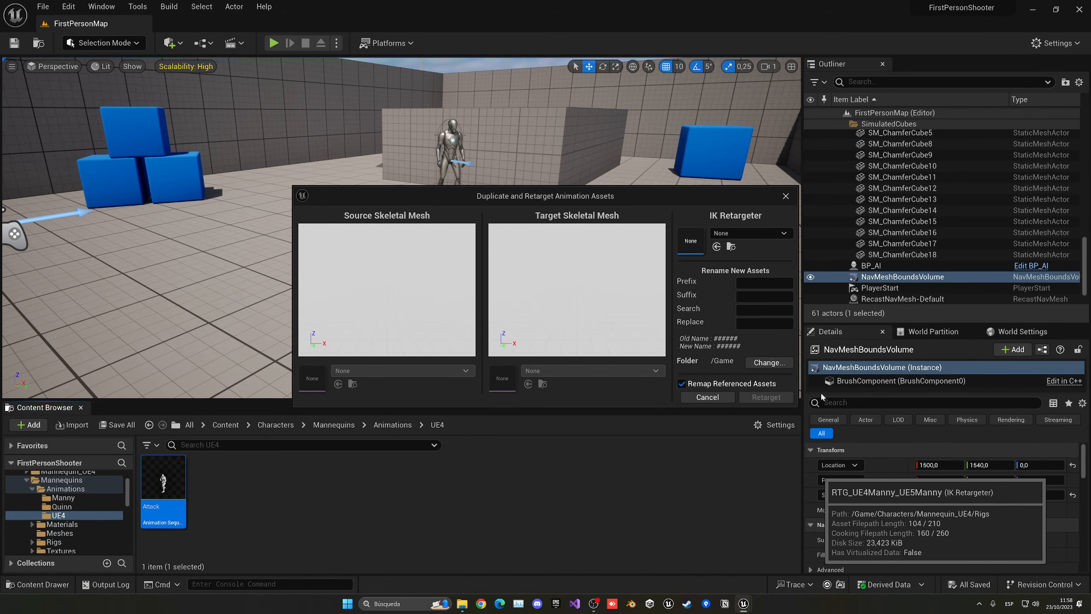
Step: Retarget the animation into Content/Characters/Mannequins/Animations, preview the new Attack animation, and close its editor
{"action": "left_click", "coordinate": [777, 363]}
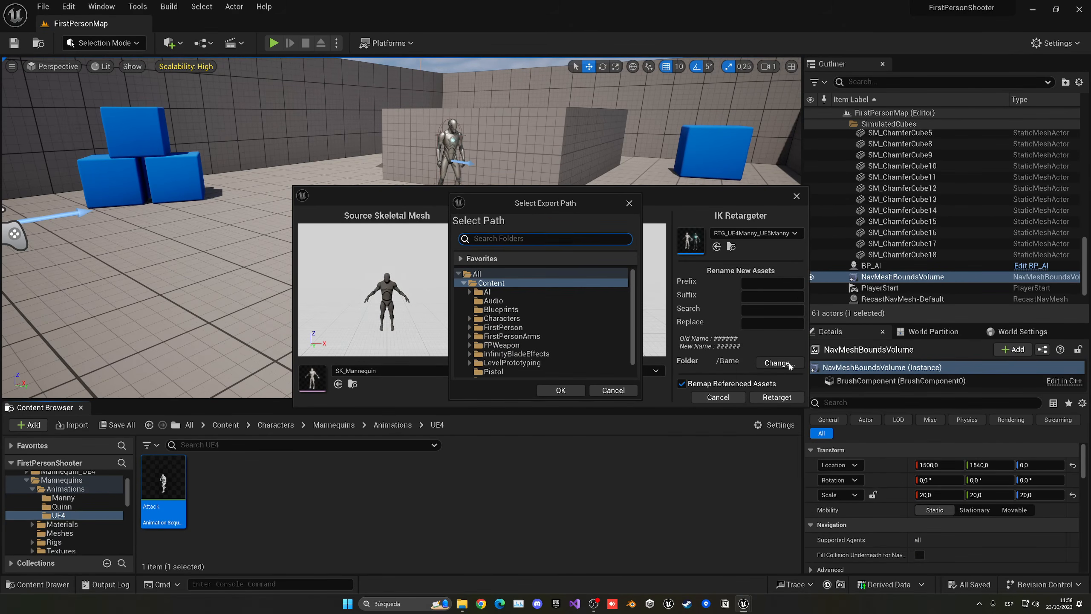
{"action": "left_click", "coordinate": [582, 292]}
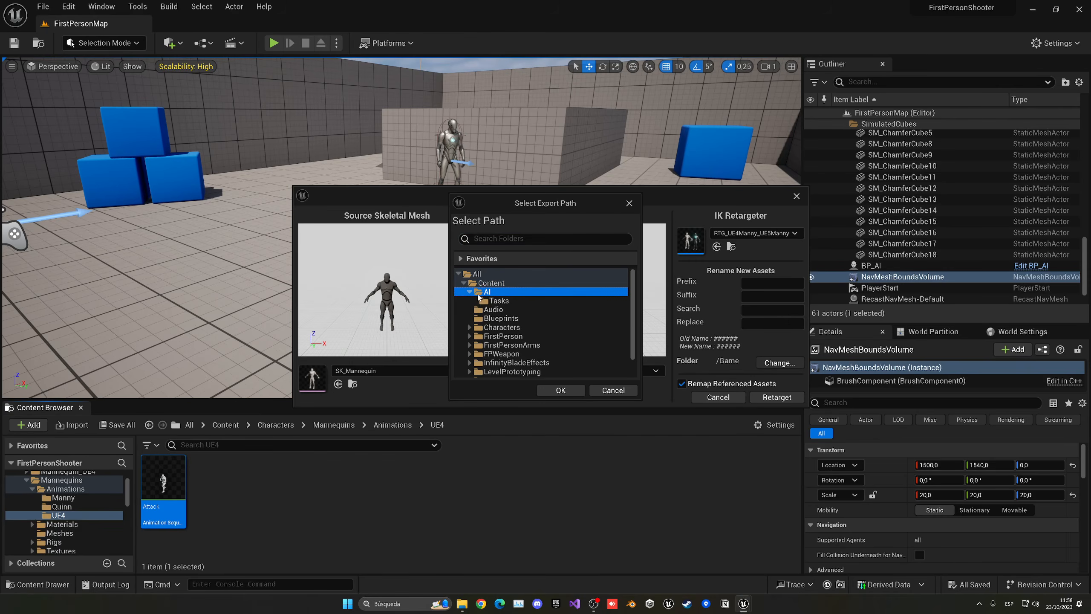
{"action": "double_click", "coordinate": [499, 318]}
{"action": "double_click", "coordinate": [502, 336]}
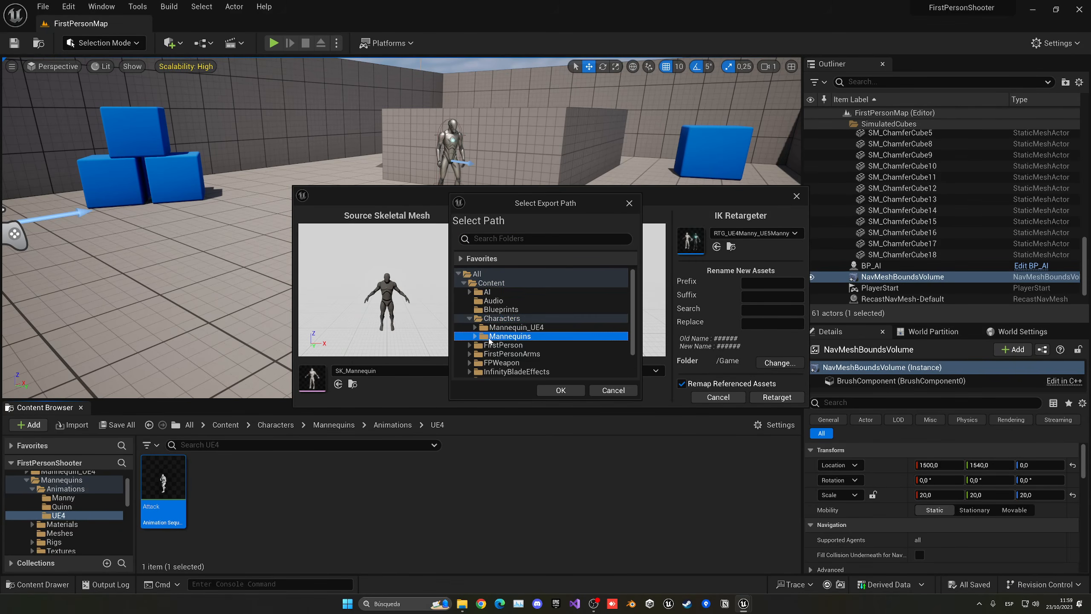
{"action": "left_click", "coordinate": [494, 346]}
{"action": "left_click", "coordinate": [560, 390]}
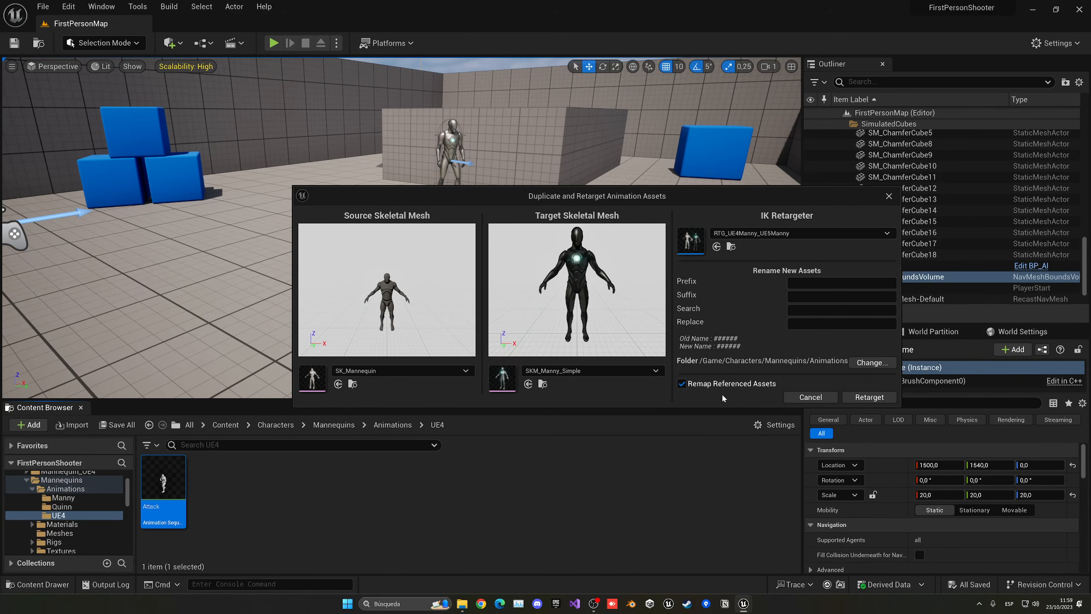
{"action": "left_click", "coordinate": [863, 398]}
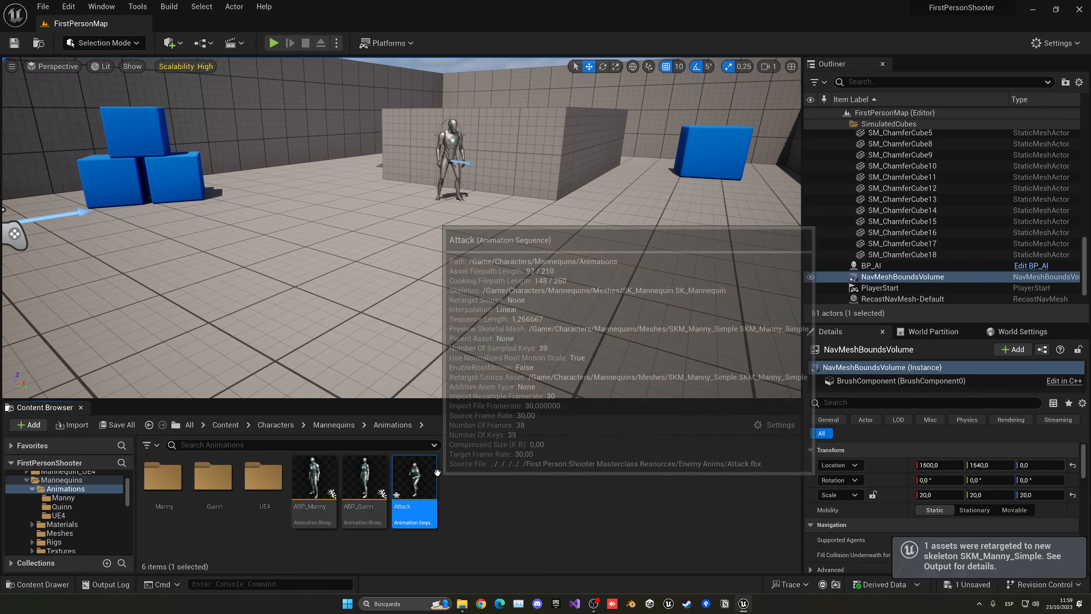
{"action": "double_click", "coordinate": [436, 473]}
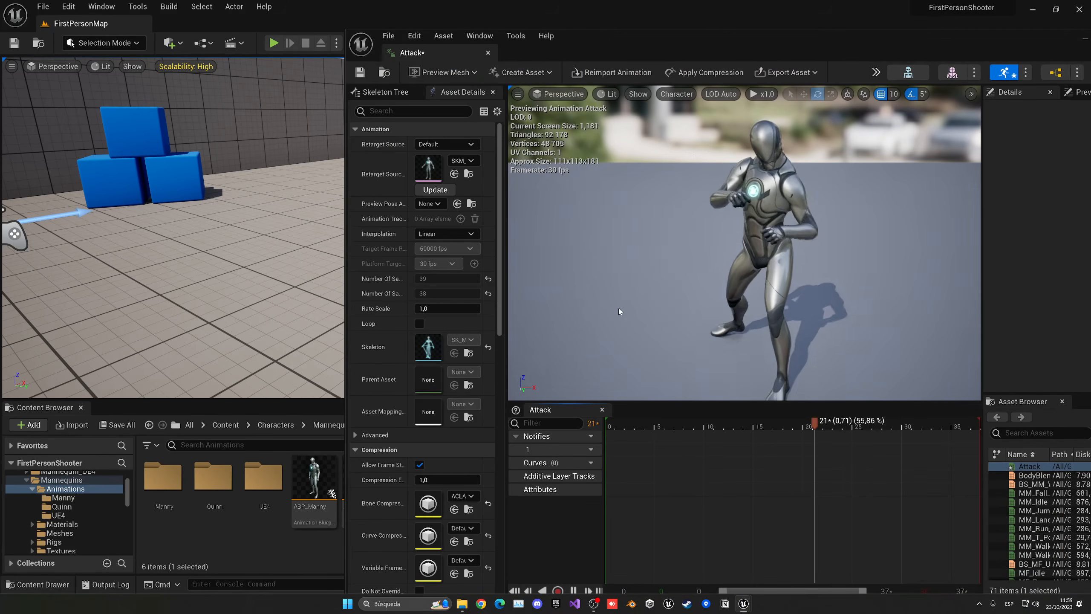
{"action": "left_click", "coordinate": [488, 53]}
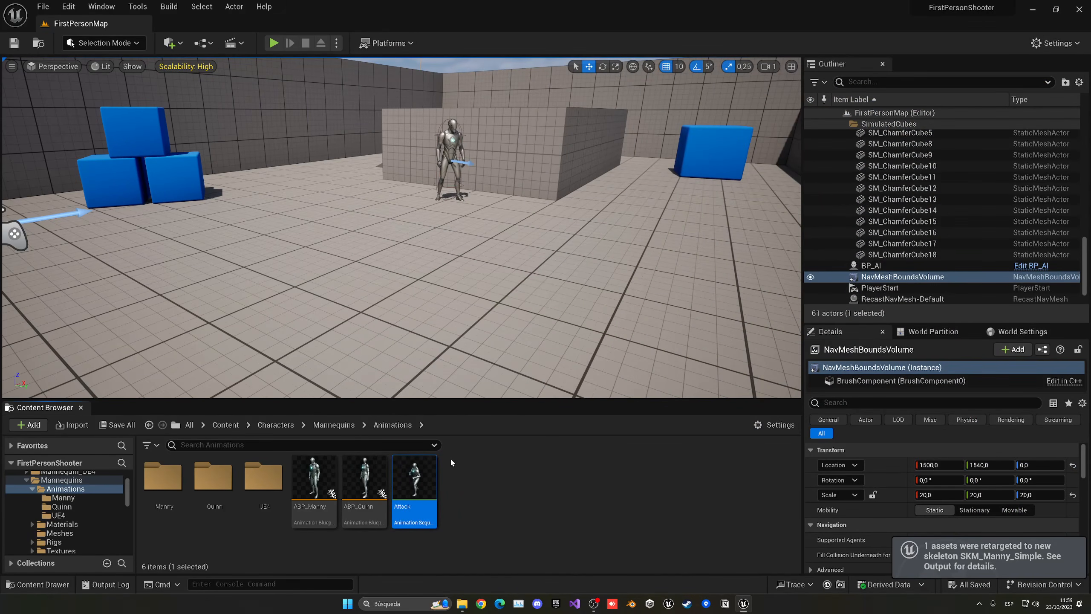
Step: Create an animation montage named Attack_Montage from the retargeted Attack animation, preview it, and close its editor
{"action": "right_click", "coordinate": [414, 482]}
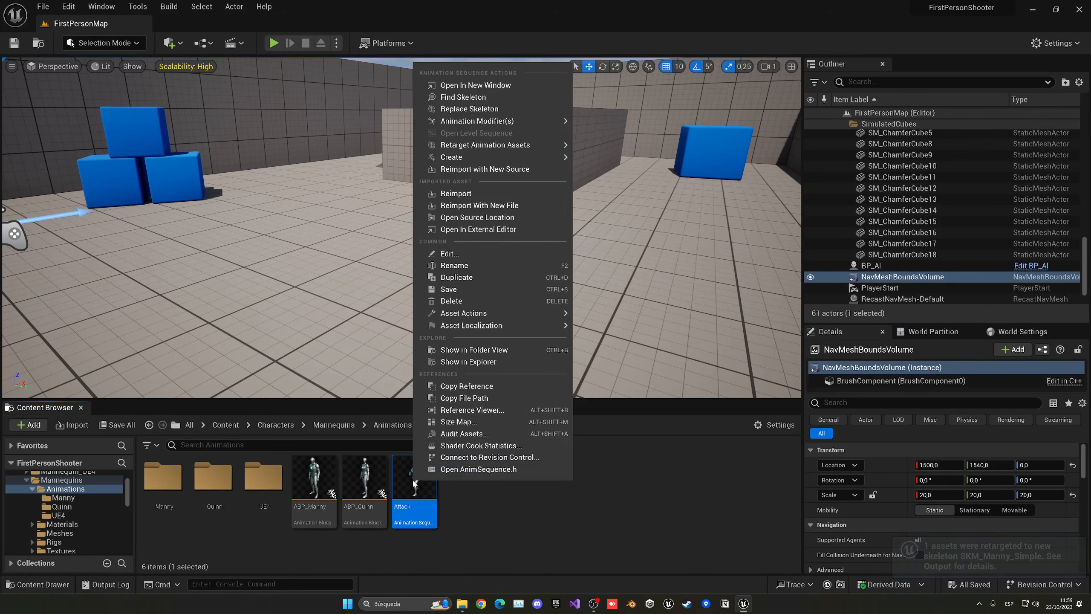
{"action": "mouse_move", "coordinate": [515, 157]}
{"action": "left_click", "coordinate": [619, 171]}
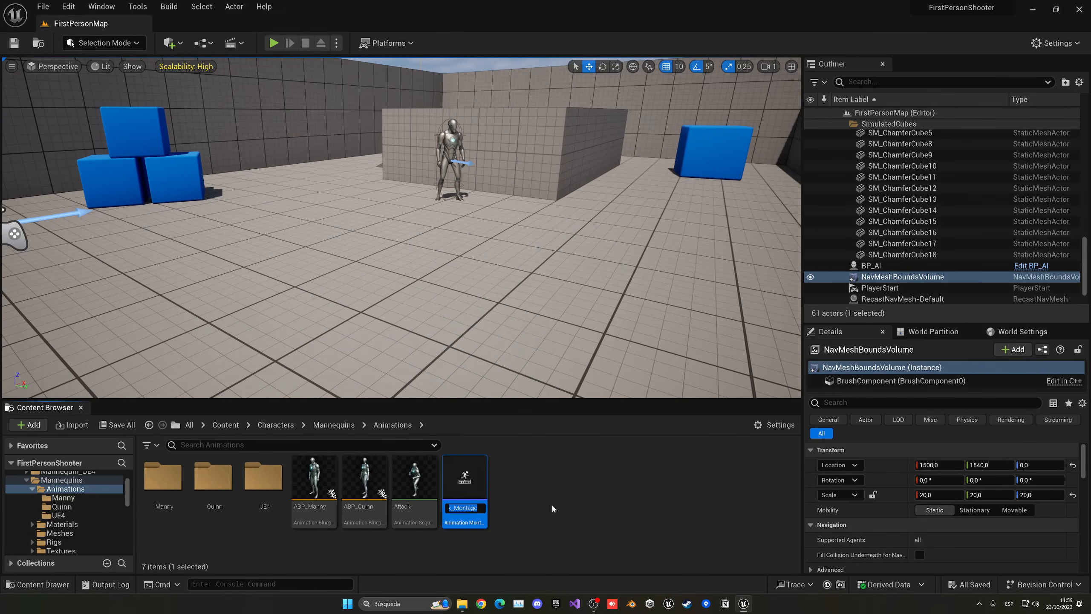
{"action": "key", "text": "Return"}
{"action": "double_click", "coordinate": [473, 477]}
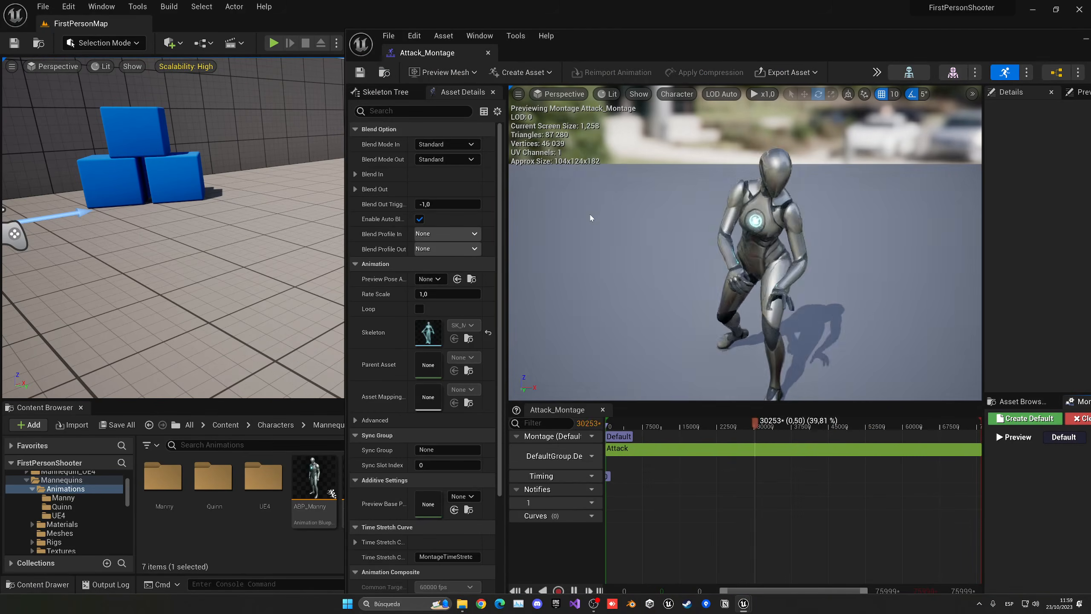
{"action": "left_click_drag", "start_coordinate": [563, 47], "coordinate": [514, 41]}
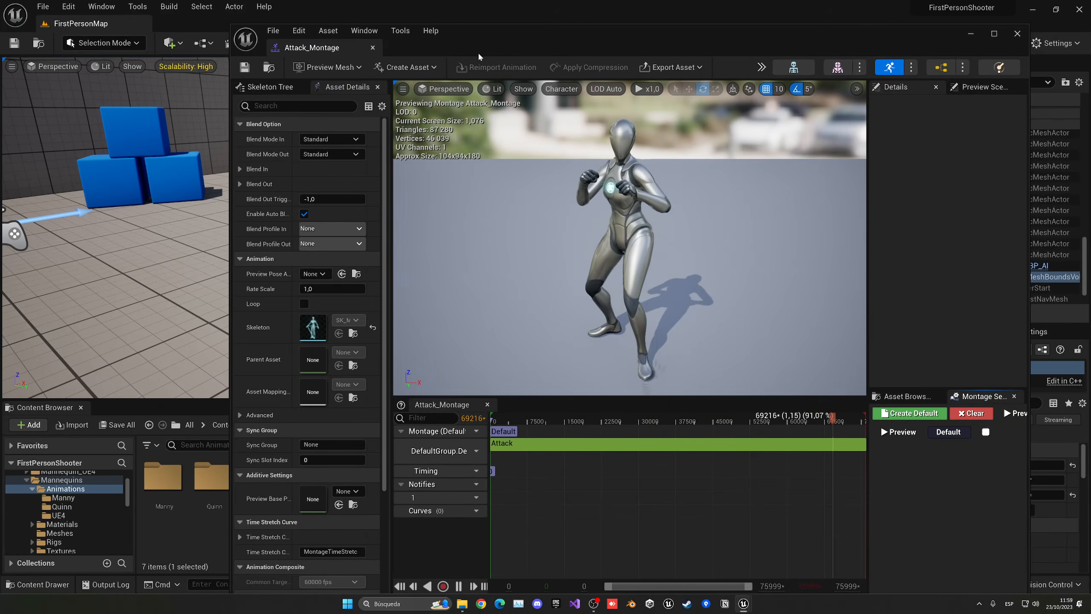
{"action": "left_click", "coordinate": [229, 411]}
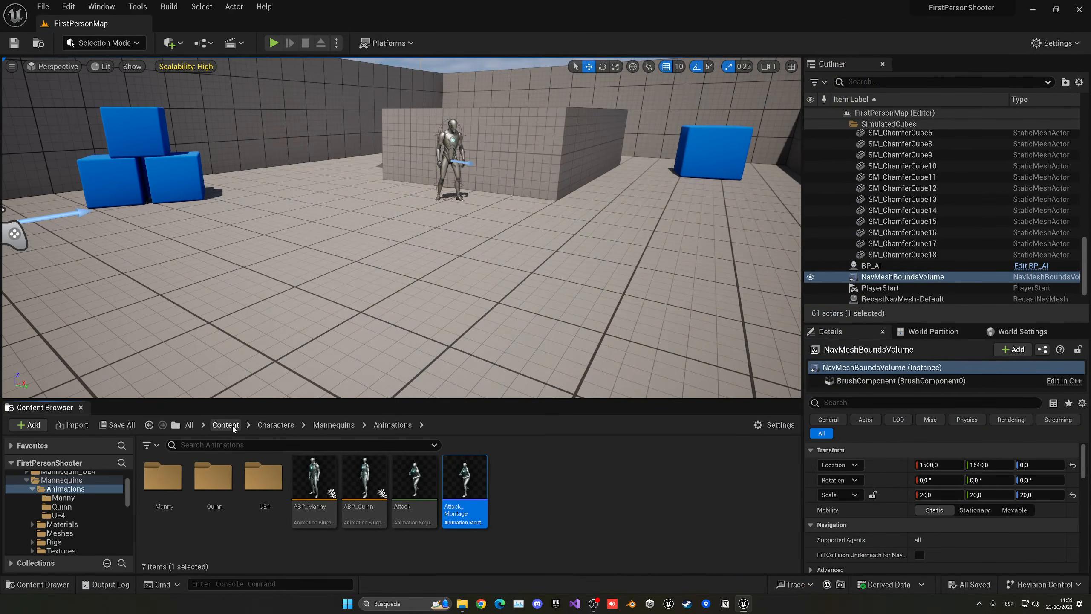
Step: Open the BP_AI blueprint from the Content/AI folder
{"action": "left_click", "coordinate": [225, 425]}
{"action": "double_click", "coordinate": [162, 477]}
{"action": "left_click", "coordinate": [263, 477]}
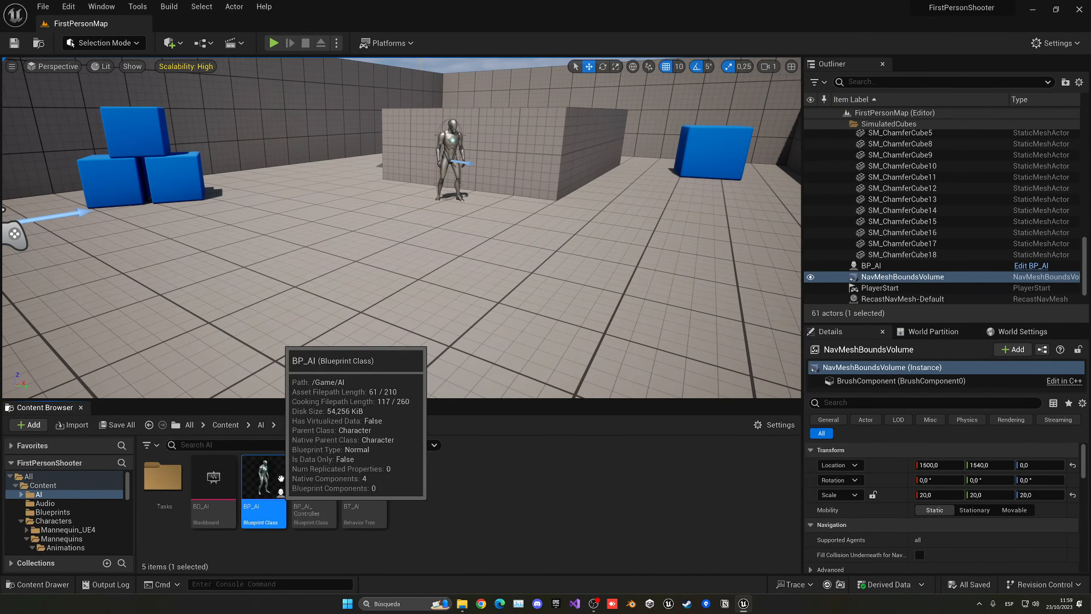
{"action": "double_click", "coordinate": [281, 477]}
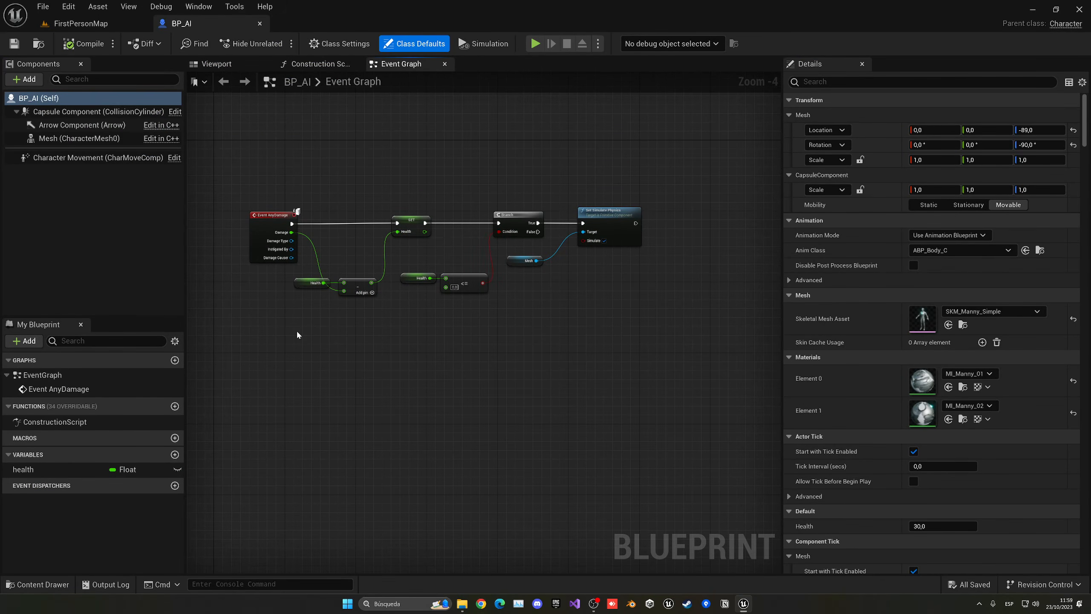
Step: Create a Blueprint Interface named BPI_AI in the Content/AI folder and open it
{"action": "left_click", "coordinate": [81, 23]}
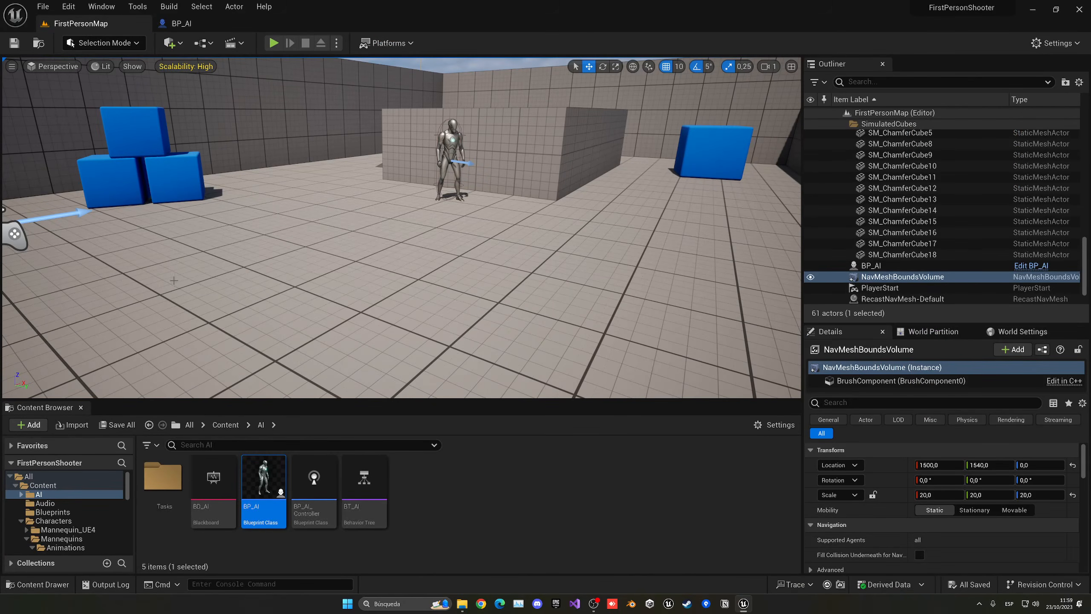
{"action": "right_click", "coordinate": [420, 485]}
{"action": "mouse_move", "coordinate": [473, 267]}
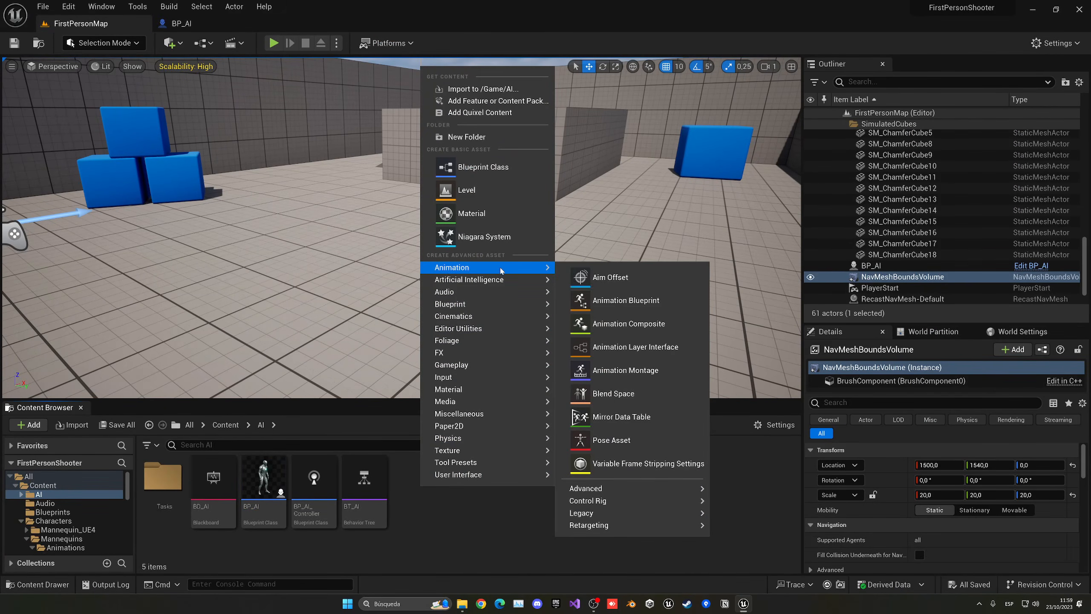
{"action": "mouse_move", "coordinate": [513, 279]}
{"action": "mouse_move", "coordinate": [473, 304]}
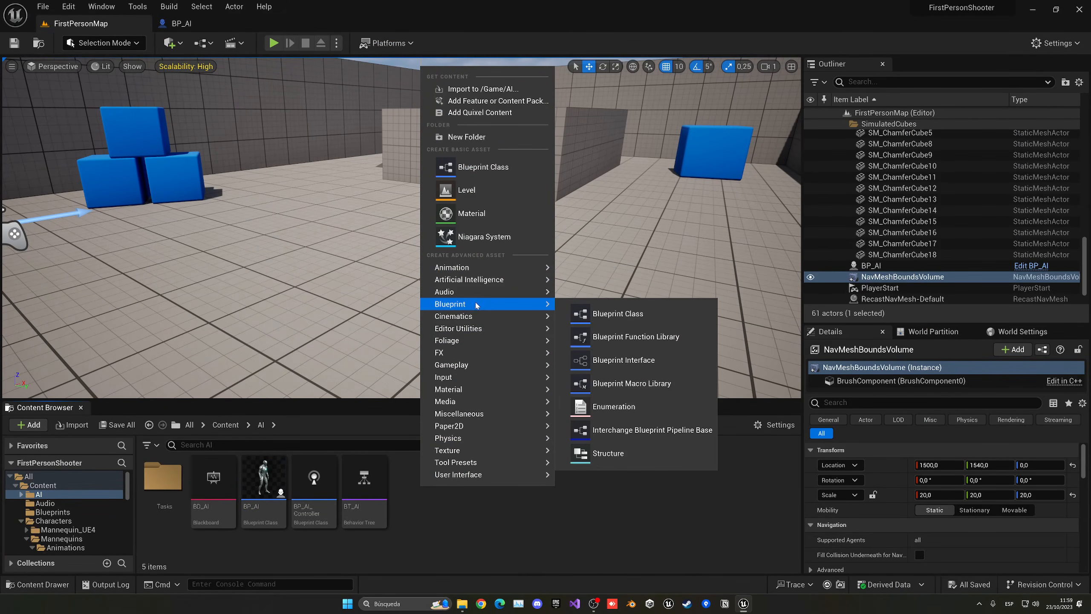
{"action": "left_click", "coordinate": [618, 361]}
{"action": "type", "text": "BPI_AI"}
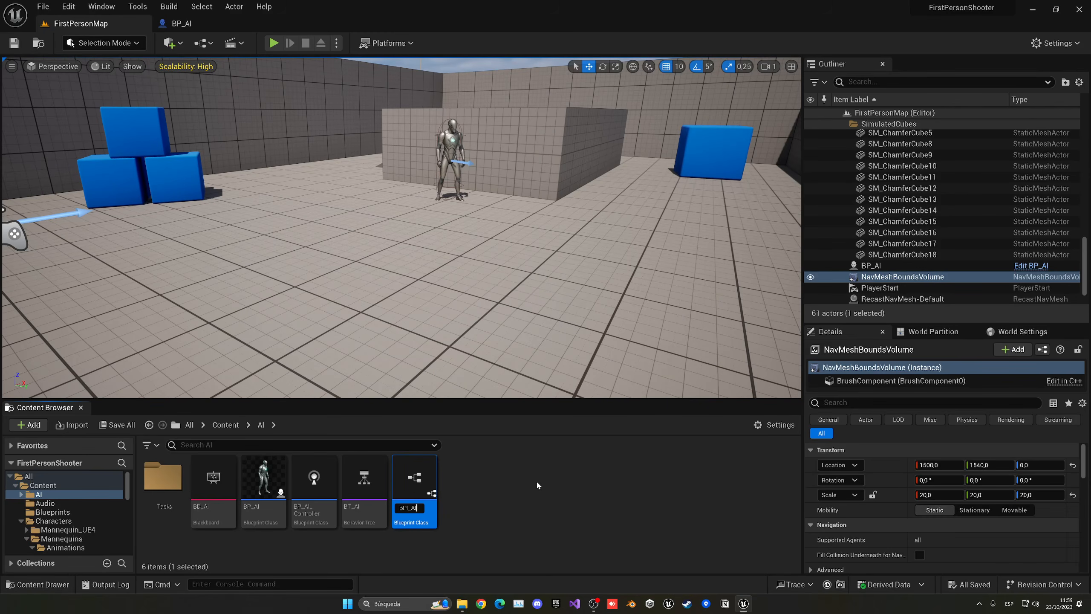
{"action": "key", "text": "Return"}
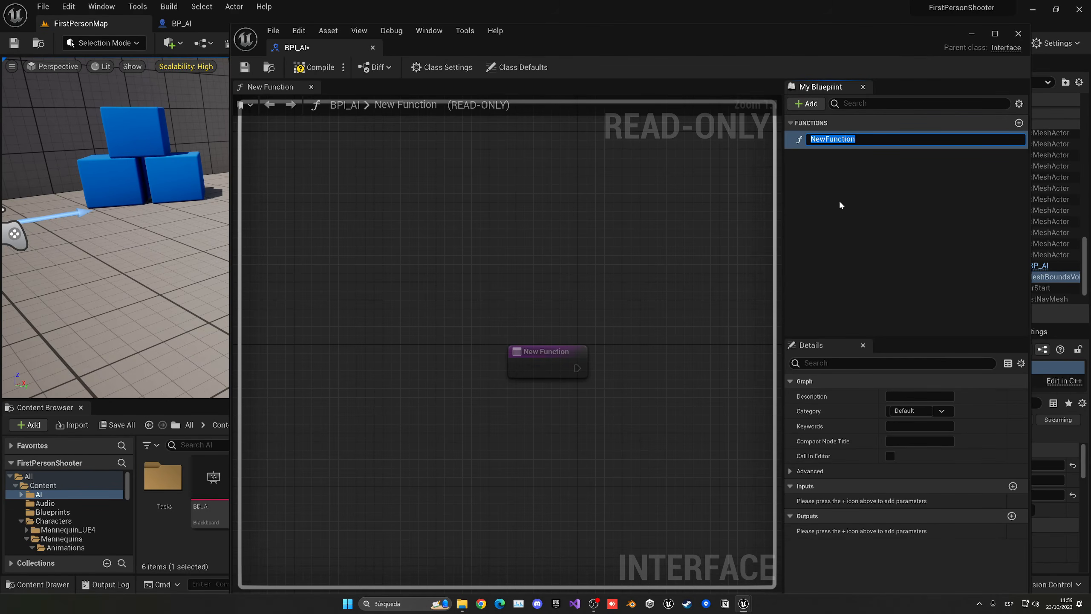
Step: Name the interface's function Attack, compile and save BPI_AI, and close its editor
{"action": "type", "text": "Attack"}
{"action": "key", "text": "Return"}
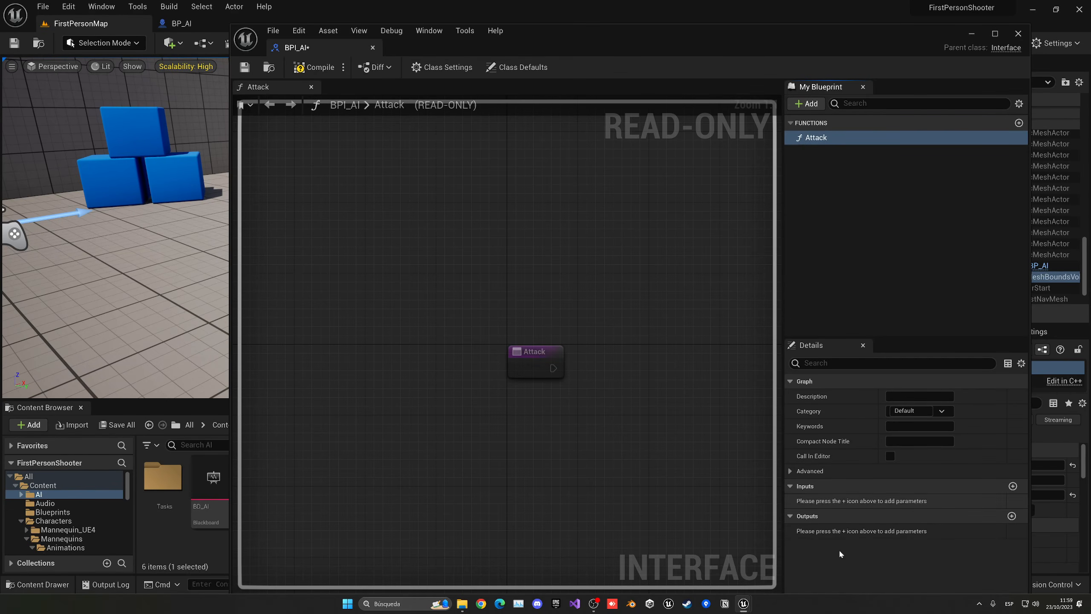
{"action": "left_click", "coordinate": [306, 73]}
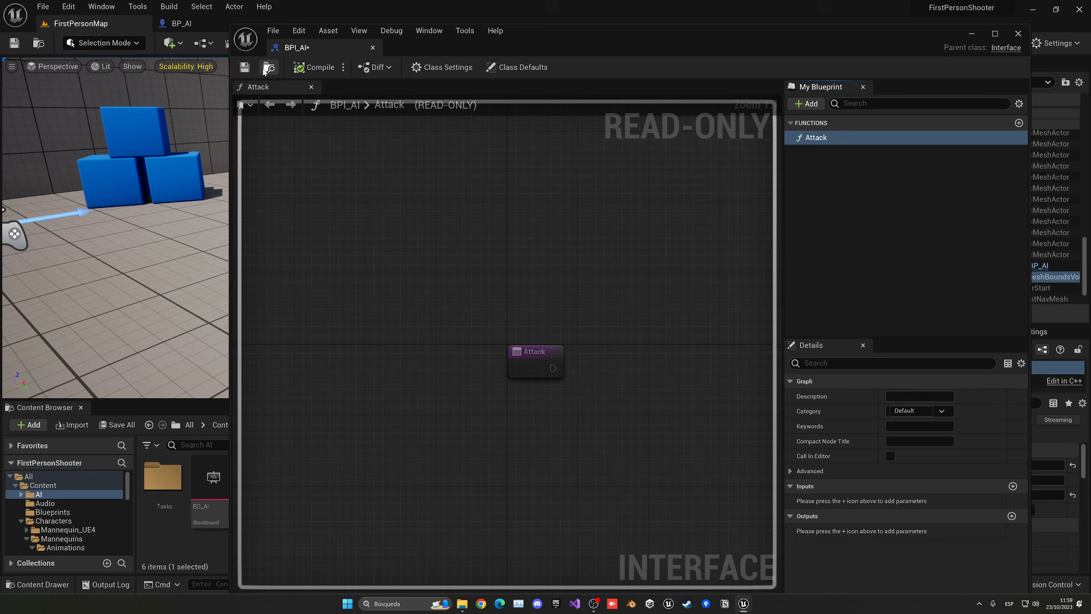
{"action": "middle_click", "coordinate": [304, 50]}
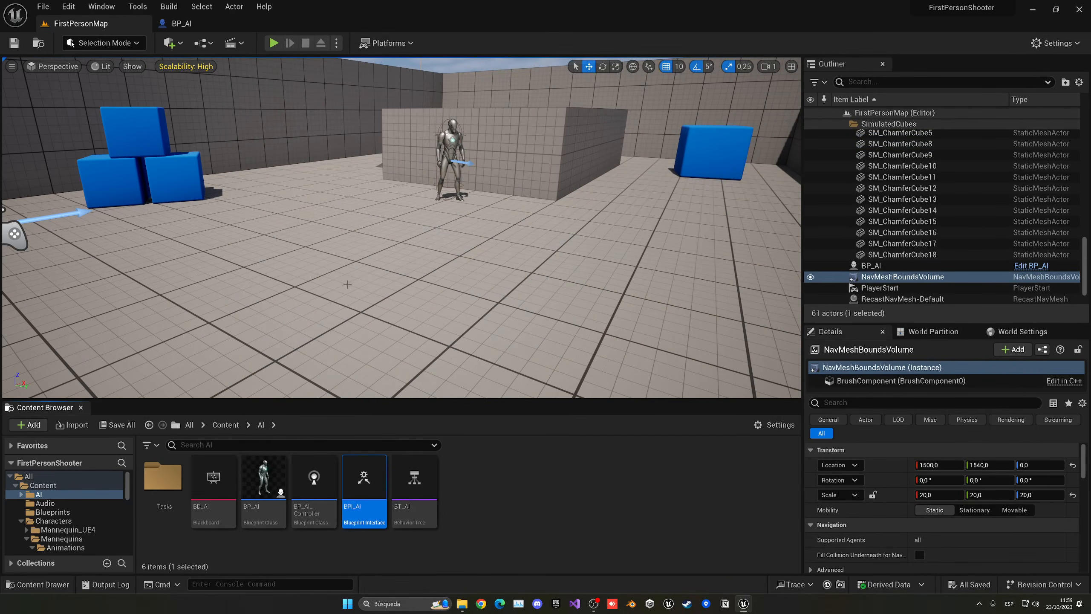
Step: Add BPI_AI to the implemented interfaces in BP_AI's class settings
{"action": "left_click", "coordinate": [187, 30]}
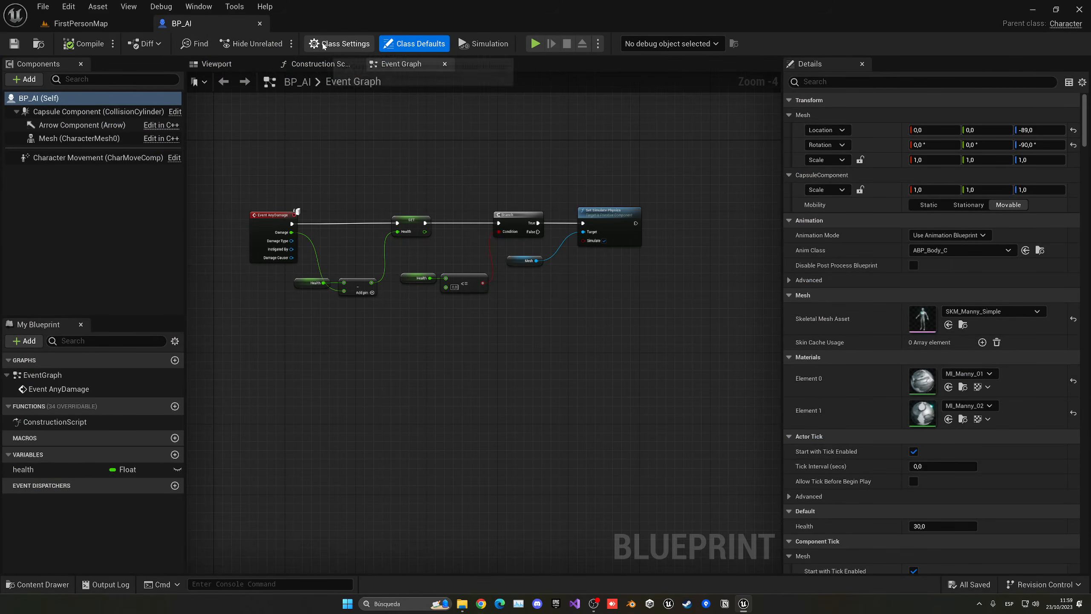
{"action": "left_click", "coordinate": [339, 43]}
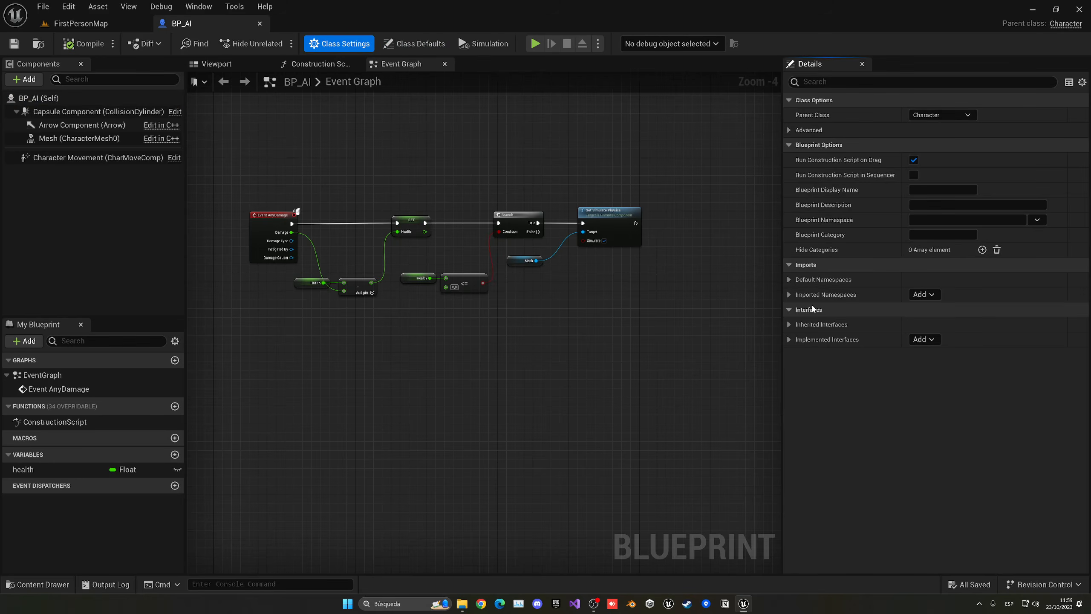
{"action": "left_click", "coordinate": [915, 341]}
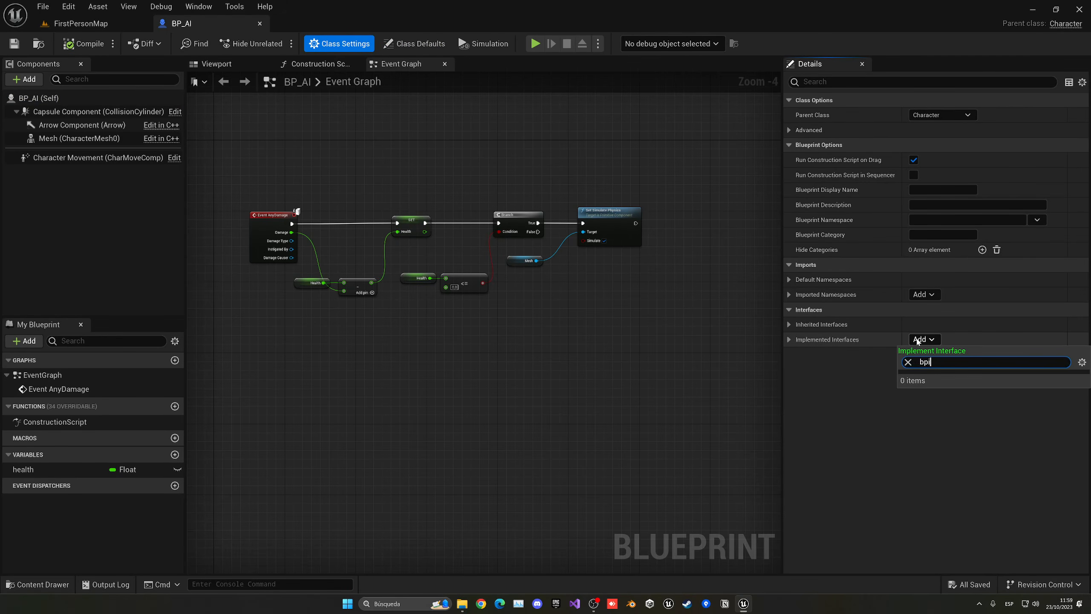
{"action": "left_click", "coordinate": [944, 380]}
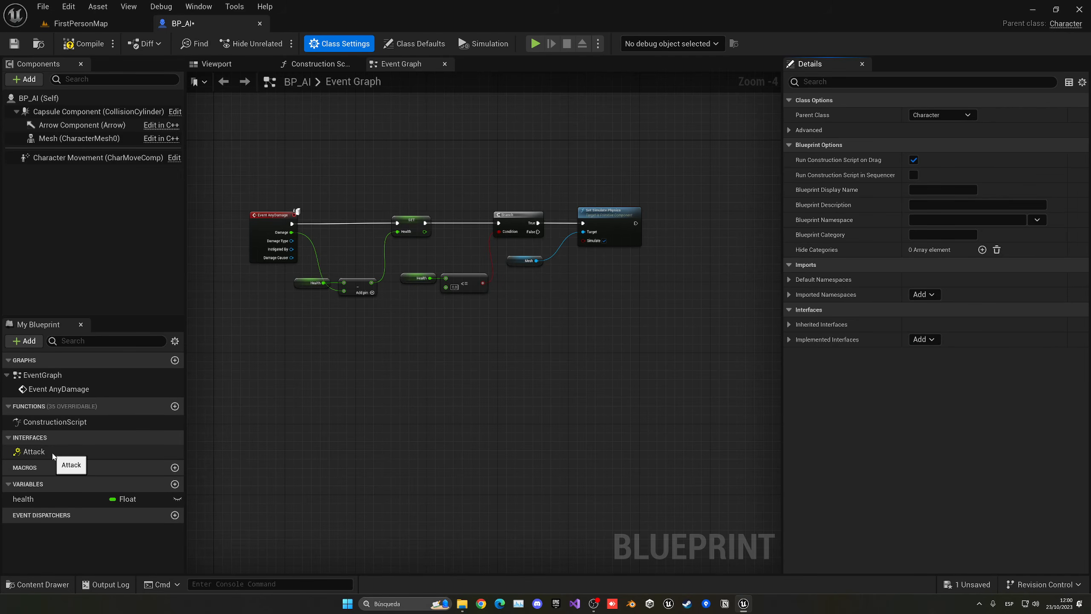
Step: Implement the Attack interface event in BP_AI's event graph and run a Play Montage node from it
{"action": "double_click", "coordinate": [53, 455]}
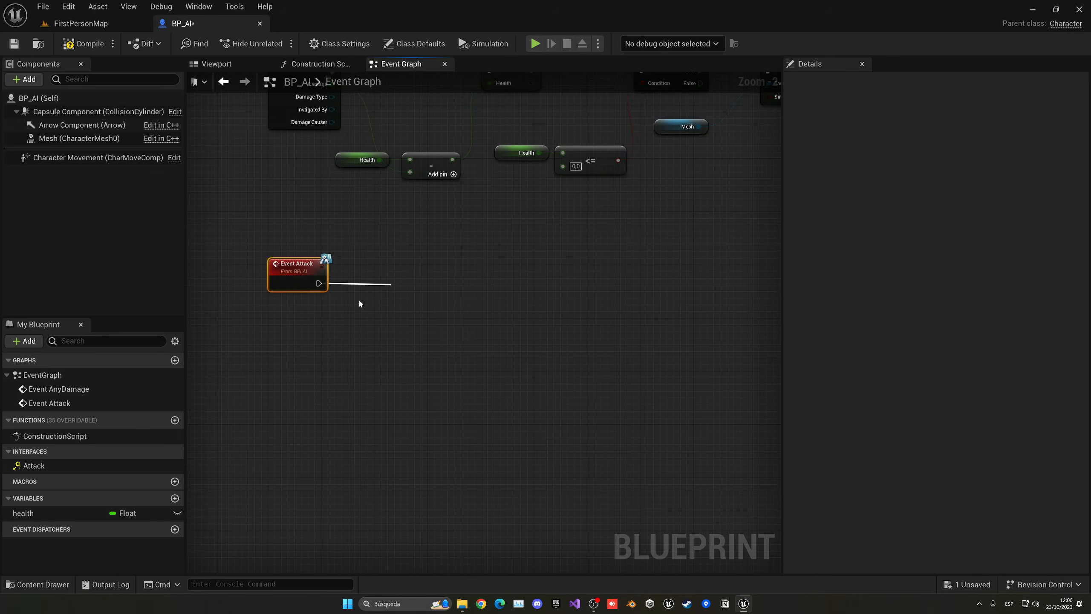
{"action": "left_click_drag", "start_coordinate": [318, 283], "coordinate": [365, 288]}
{"action": "type", "text": "play m"}
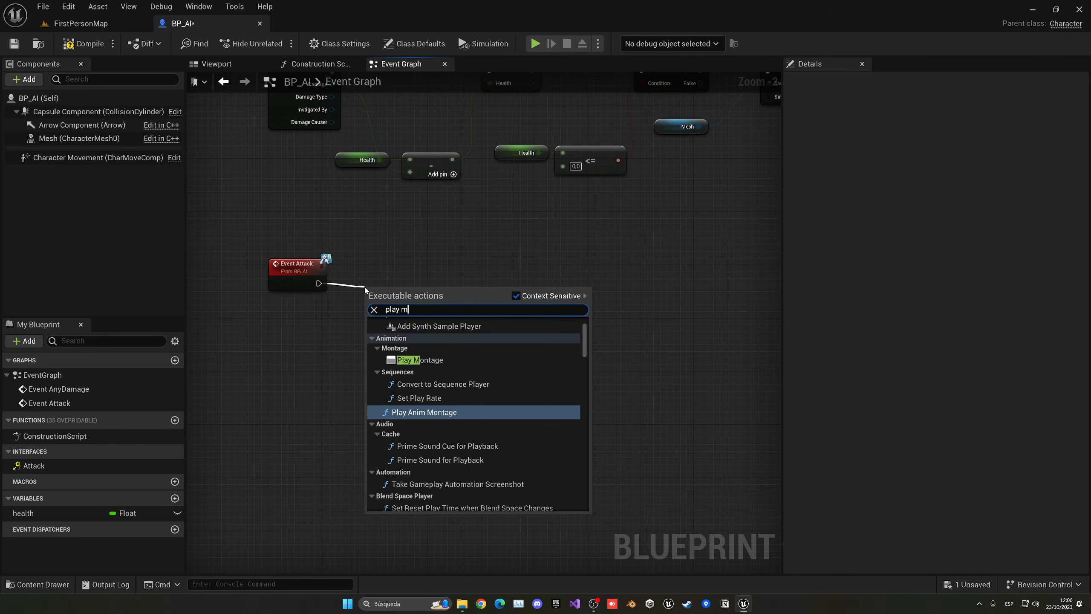
{"action": "type", "text": "o"}
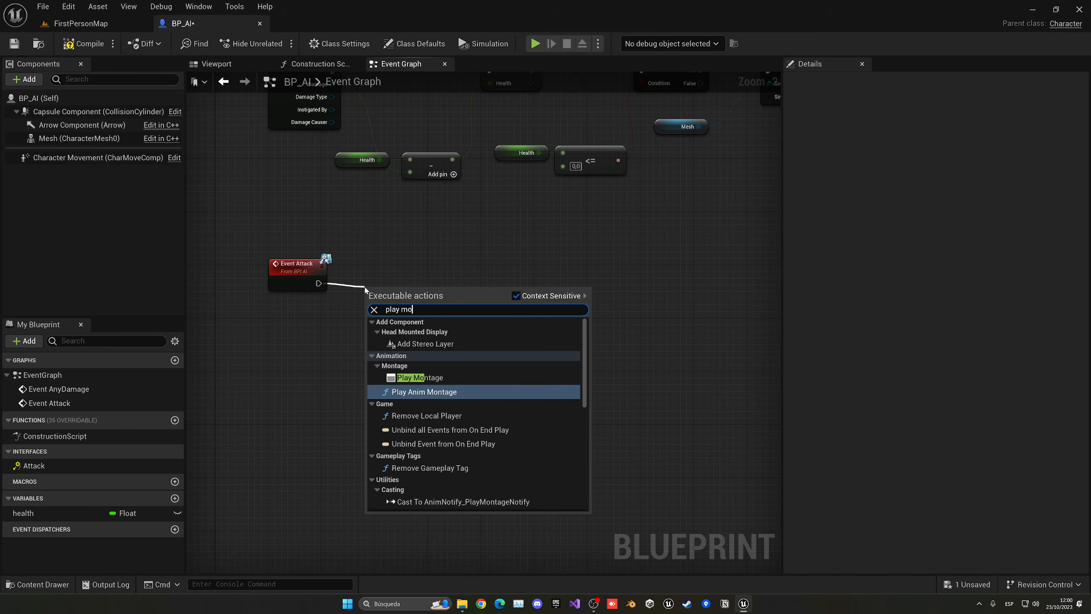
{"action": "type", "text": "nta"}
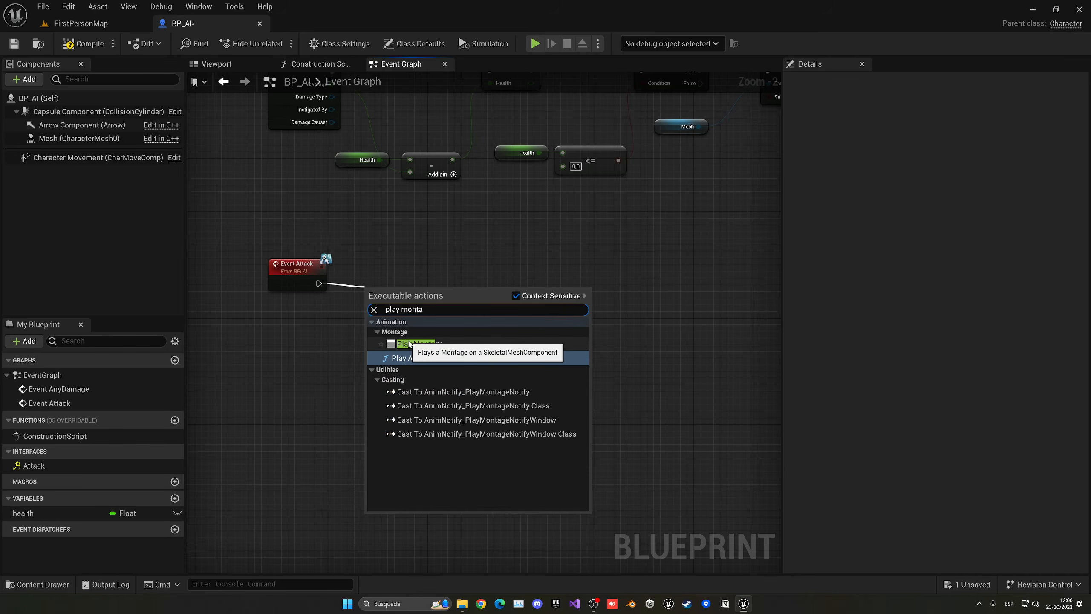
{"action": "key", "text": "Up"}
{"action": "key", "text": "Return"}
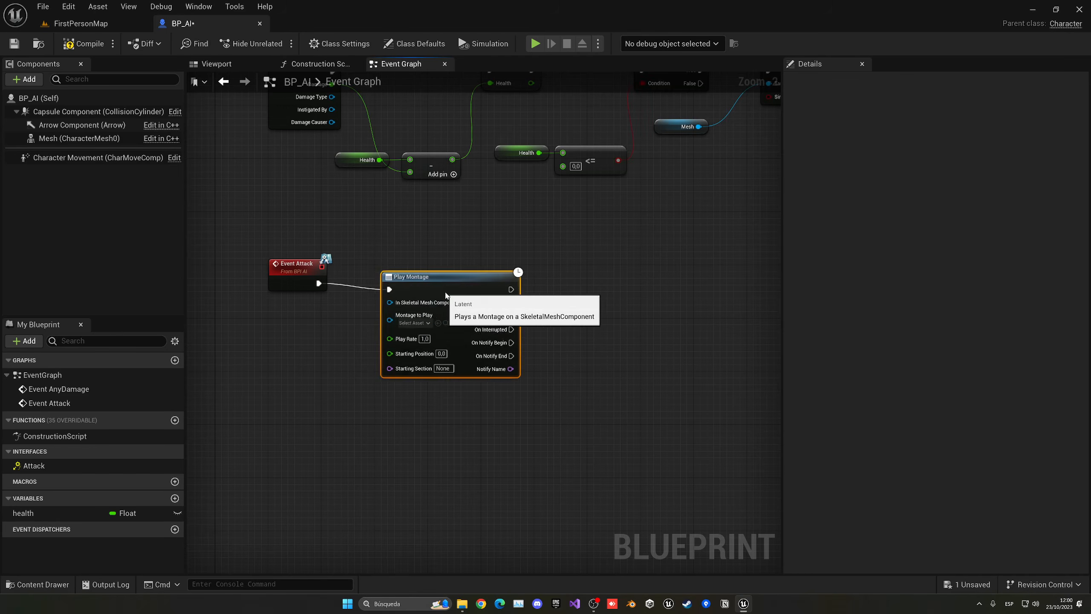
{"action": "scroll", "coordinate": [408, 292], "scroll_direction": "up", "scroll_amount": 2}
{"action": "left_click_drag", "start_coordinate": [271, 225], "coordinate": [416, 310]}
{"action": "right_click_drag", "start_coordinate": [332, 324], "coordinate": [380, 303]}
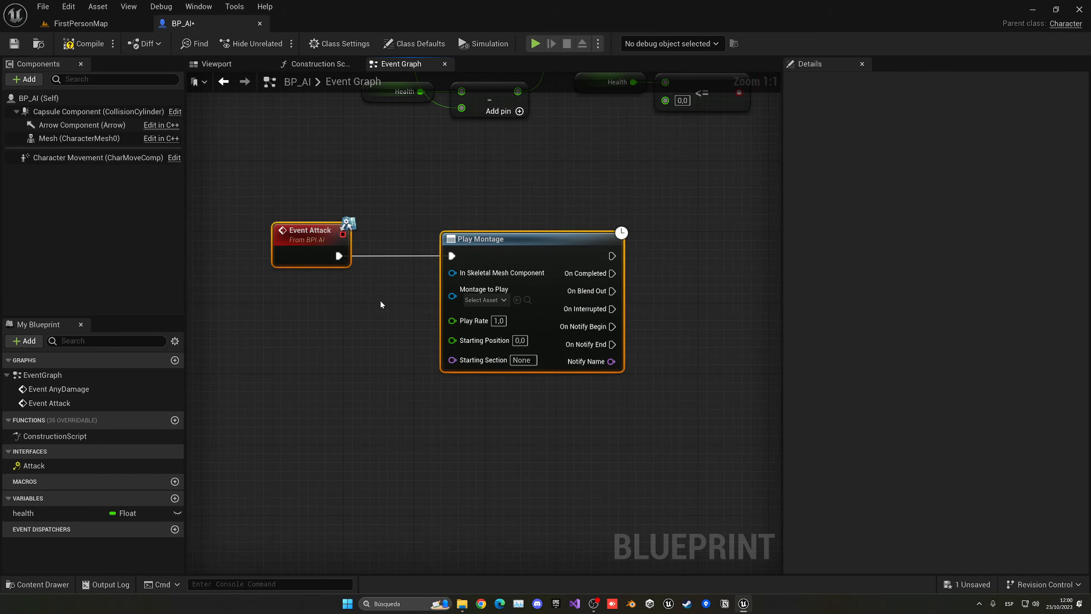
Step: Connect the Mesh component to Play Montage's In Skeletal Mesh Component and set Montage to Play to Attack_Montage
{"action": "left_click", "coordinate": [381, 302]}
{"action": "left_click_drag", "start_coordinate": [77, 138], "coordinate": [453, 273]}
{"action": "left_click", "coordinate": [483, 300]}
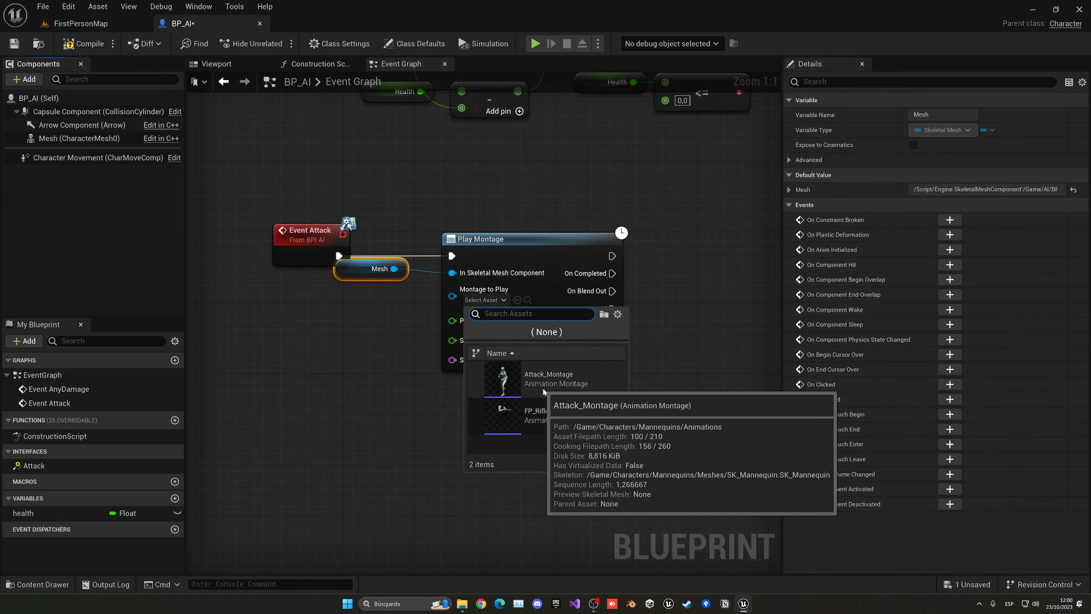
{"action": "left_click", "coordinate": [502, 380]}
{"action": "left_click_drag", "start_coordinate": [374, 268], "coordinate": [374, 287]}
{"action": "left_click", "coordinate": [489, 299]}
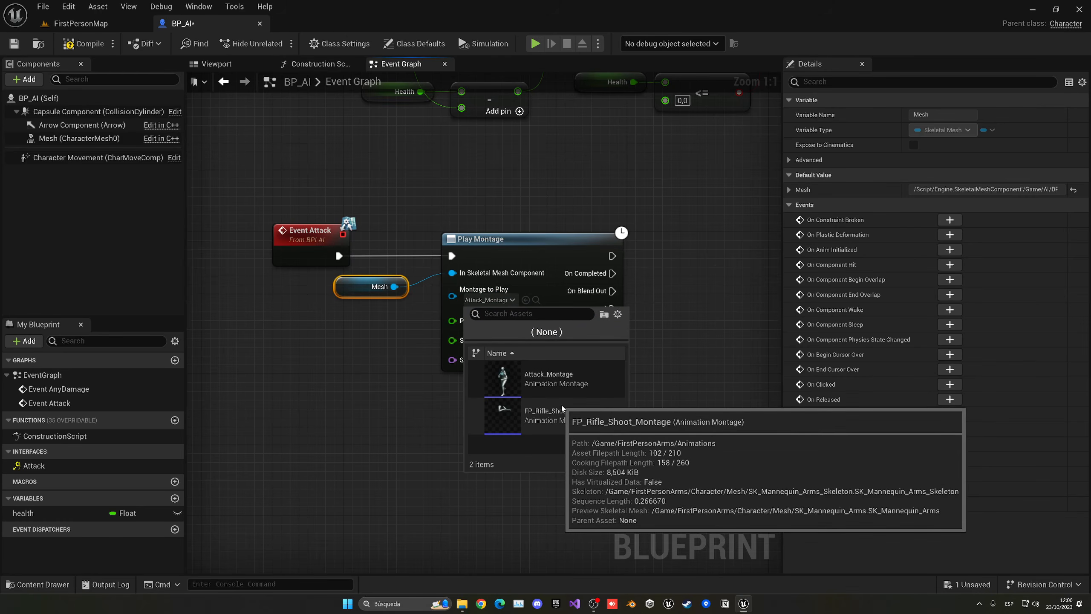
{"action": "left_click", "coordinate": [643, 397]}
{"action": "right_click_drag", "start_coordinate": [643, 397], "coordinate": [655, 347]}
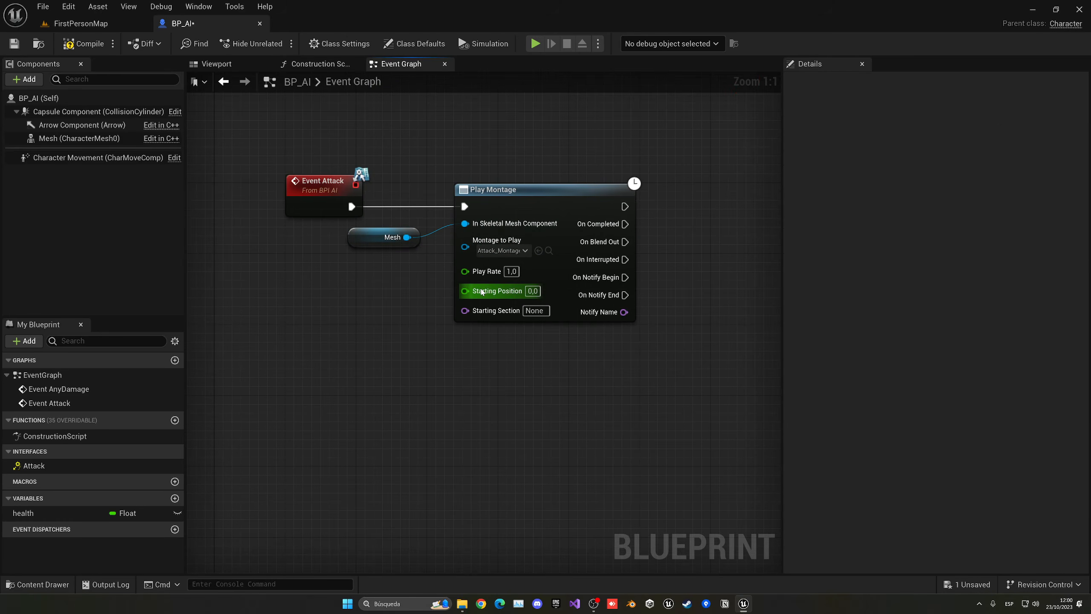
Step: Compile the BP_AI blueprint
{"action": "right_click_drag", "start_coordinate": [478, 288], "coordinate": [433, 285]}
{"action": "right_click_drag", "start_coordinate": [549, 228], "coordinate": [496, 249]}
{"action": "scroll", "coordinate": [528, 225], "scroll_direction": "down", "scroll_amount": 2}
{"action": "left_click", "coordinate": [83, 43]}
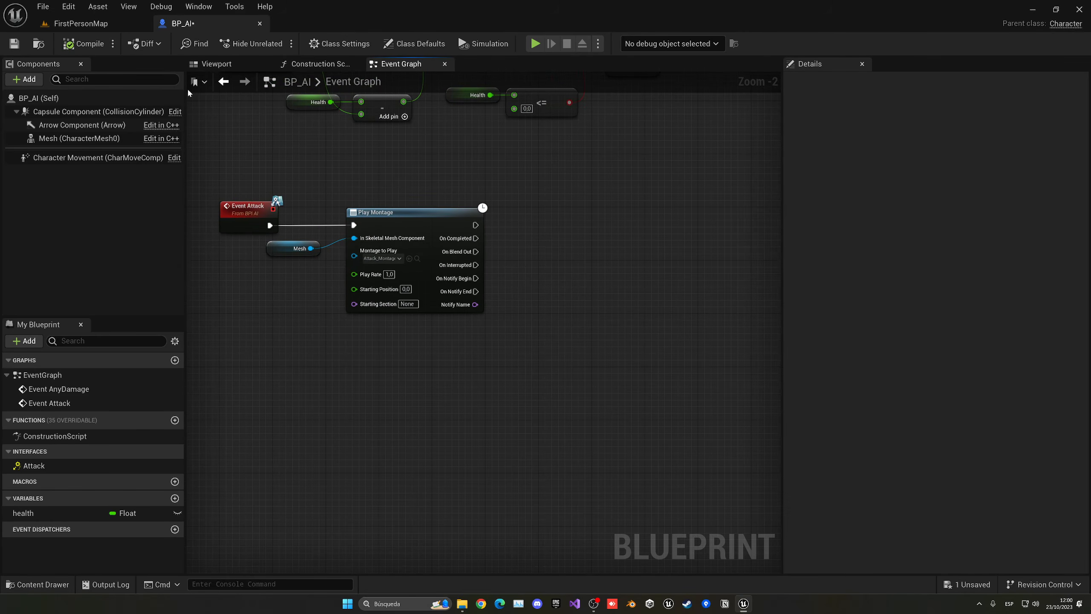
{"action": "left_click", "coordinate": [122, 23]}
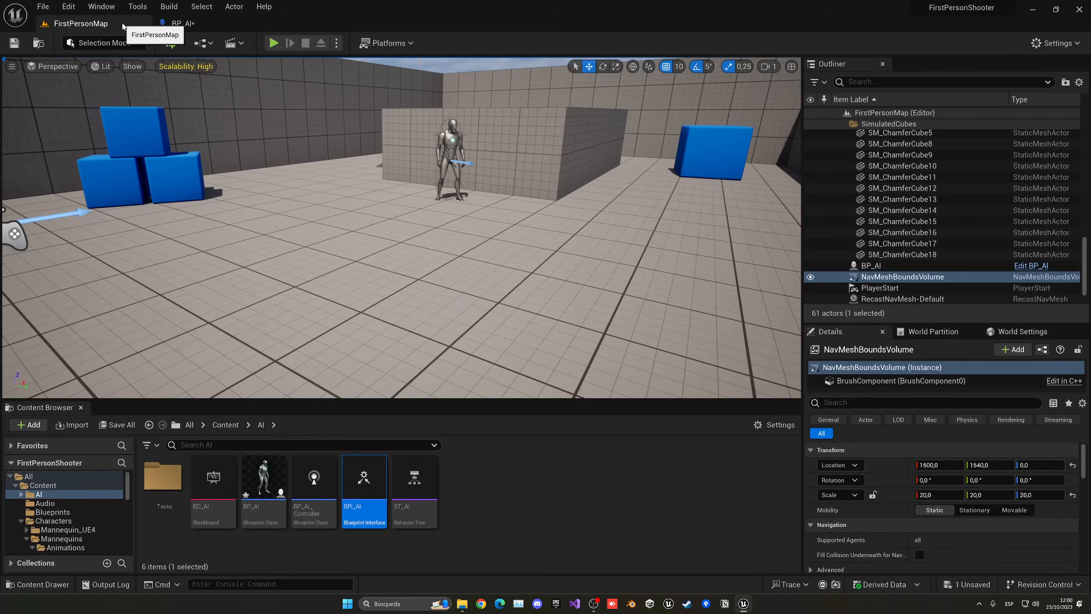
{"action": "double_click", "coordinate": [169, 476]}
{"action": "left_click", "coordinate": [178, 470]}
{"action": "double_click", "coordinate": [178, 471]}
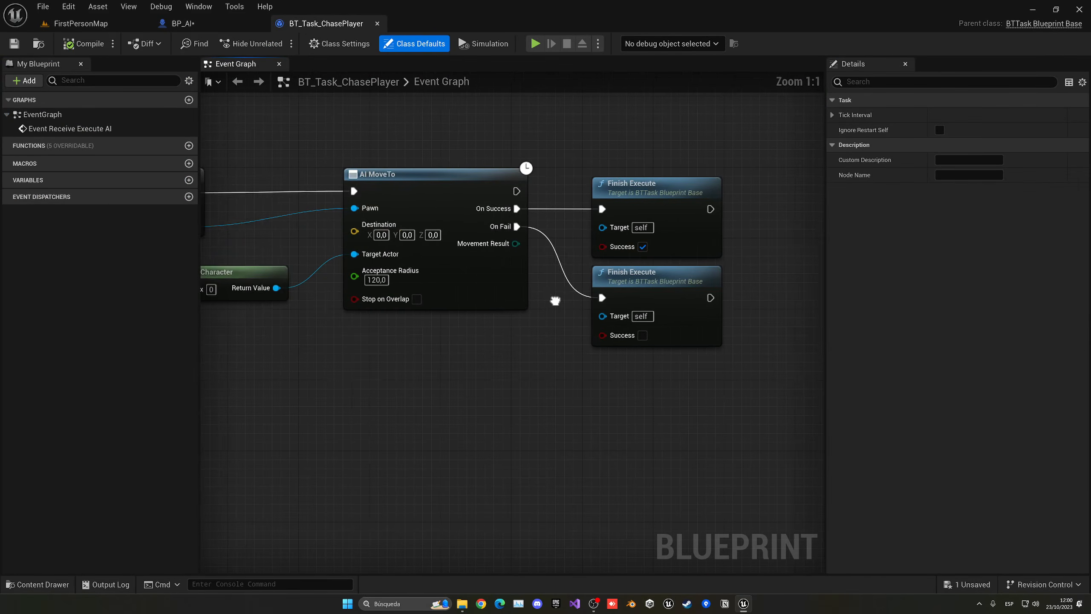
{"action": "left_click_drag", "start_coordinate": [537, 133], "coordinate": [585, 268]}
{"action": "left_click_drag", "start_coordinate": [611, 188], "coordinate": [811, 183]}
{"action": "left_click", "coordinate": [599, 207]}
{"action": "right_click_drag", "start_coordinate": [679, 185], "coordinate": [560, 190]}
{"action": "left_click_drag", "start_coordinate": [562, 183], "coordinate": [646, 312]}
{"action": "left_click_drag", "start_coordinate": [653, 216], "coordinate": [455, 226]}
{"action": "left_click", "coordinate": [539, 233]}
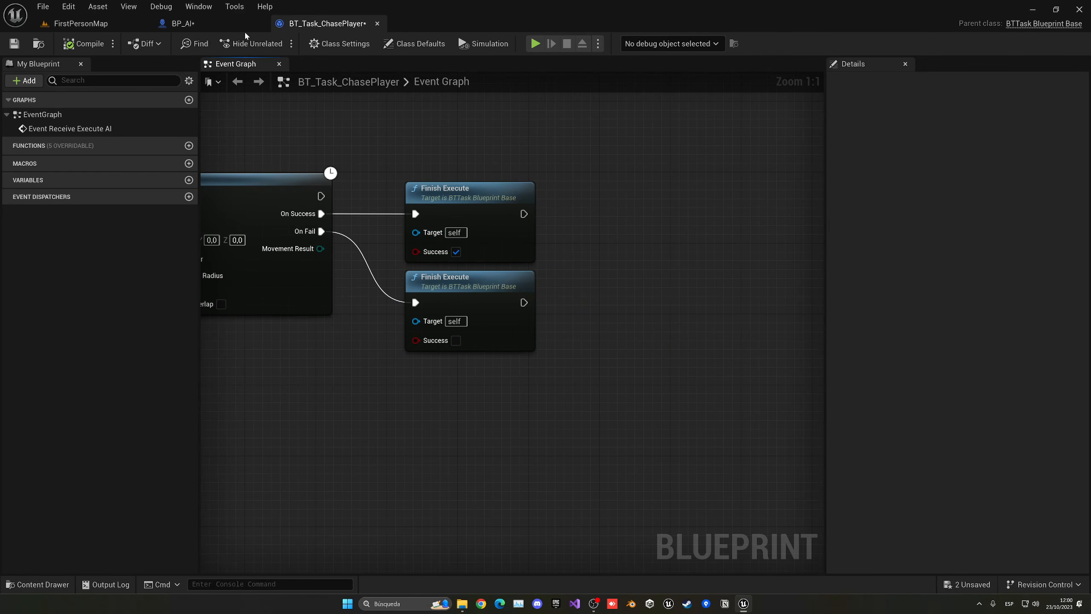
{"action": "left_click", "coordinate": [377, 23]}
{"action": "left_click", "coordinate": [80, 23]}
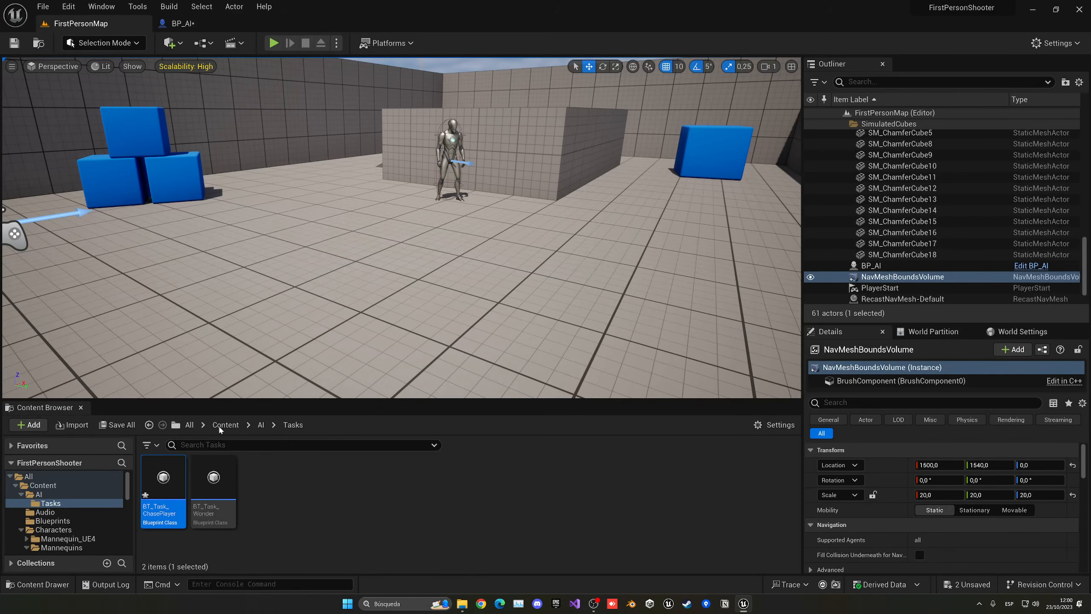
Step: Open the BT_AI behavior tree from the Content/AI folder
{"action": "left_click", "coordinate": [260, 425]}
{"action": "double_click", "coordinate": [415, 476]}
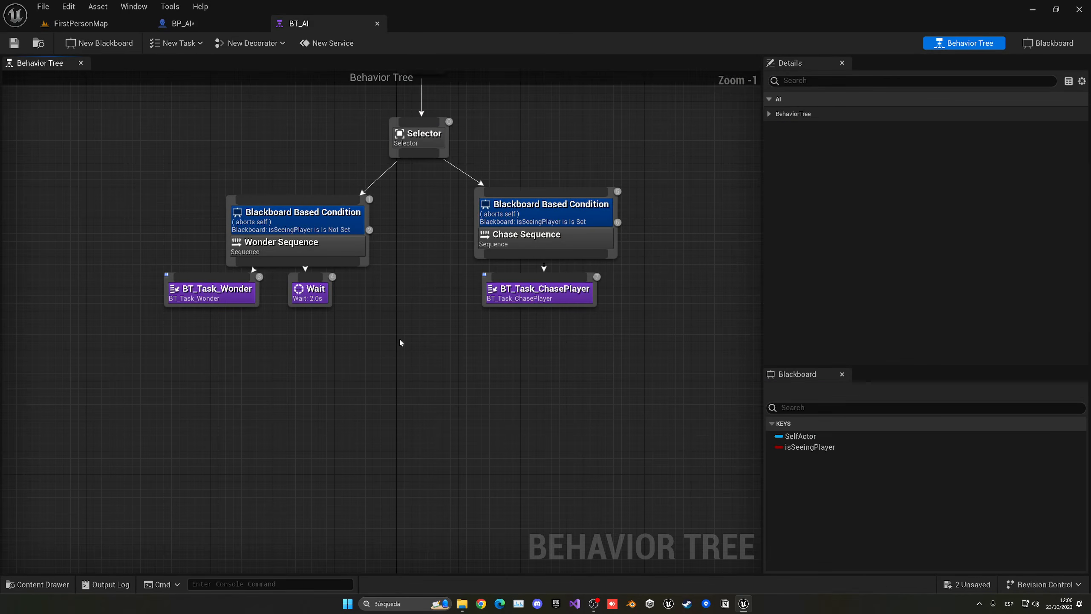
{"action": "right_click_drag", "start_coordinate": [399, 337], "coordinate": [374, 341]}
Step: Create a task based on BTTask_BlueprintBase, save it as BT_Task_Attack in AI/Tasks, and dock its editor in the main window
{"action": "left_click", "coordinate": [177, 44]}
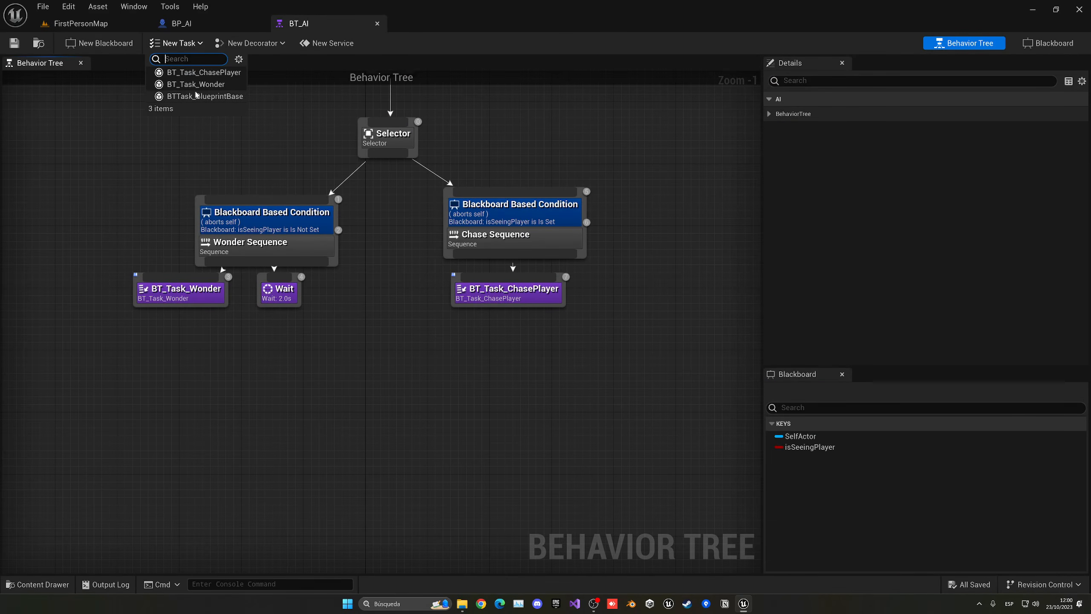
{"action": "left_click", "coordinate": [196, 95]}
{"action": "left_click", "coordinate": [347, 244]}
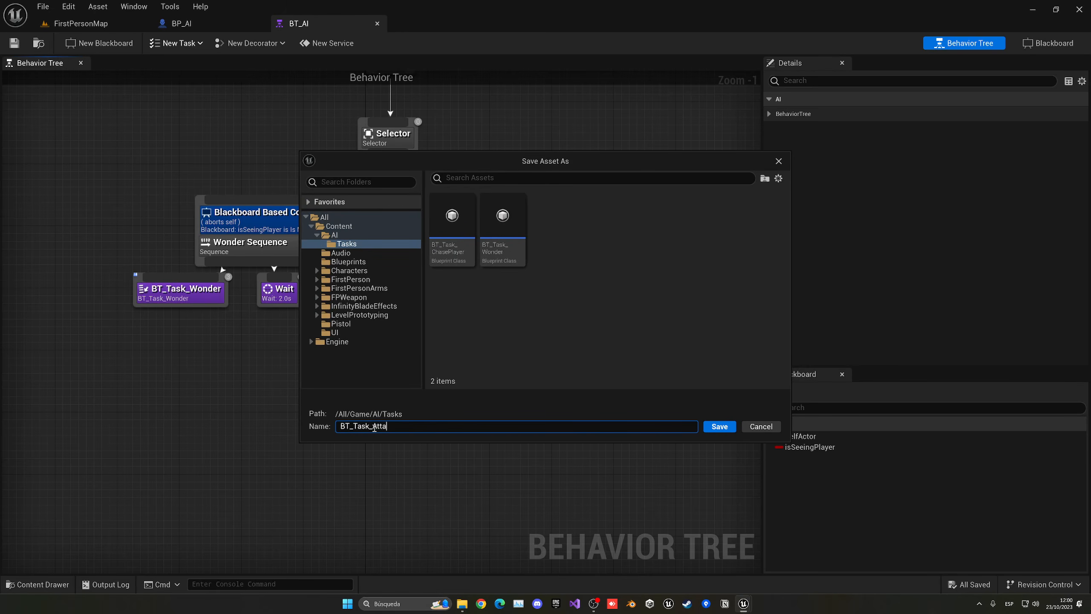
{"action": "key", "text": "Return"}
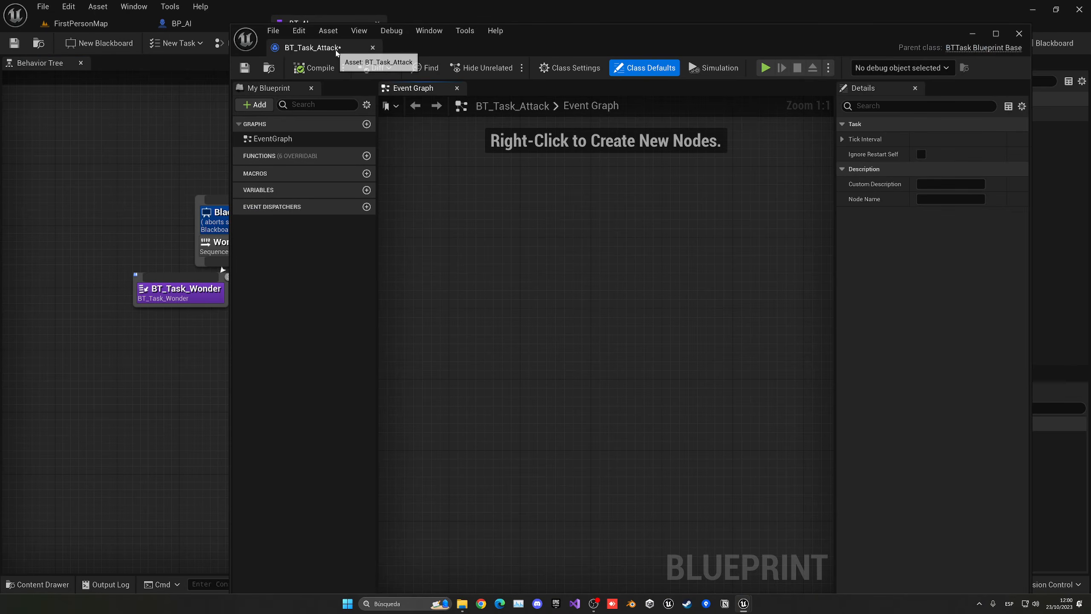
{"action": "left_click_drag", "start_coordinate": [331, 45], "coordinate": [513, 27]}
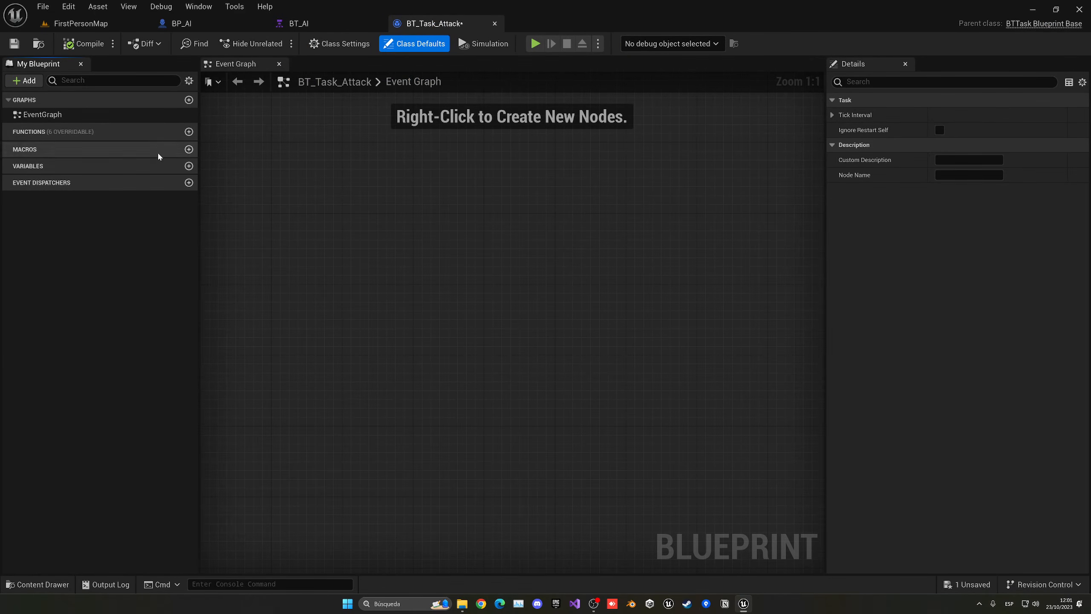
Step: Override Receive Execute AI and feed its Controlled Pawn into a Does Implement Interface node set to BPI_AI
{"action": "left_click", "coordinate": [160, 132]}
{"action": "left_click", "coordinate": [185, 195]}
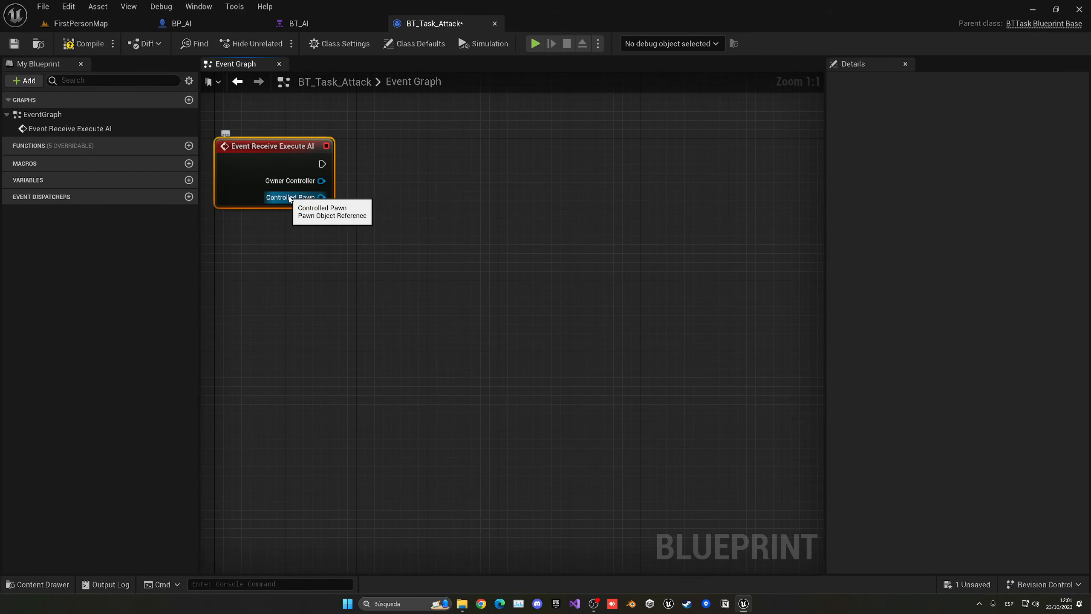
{"action": "left_click_drag", "start_coordinate": [321, 197], "coordinate": [380, 234]}
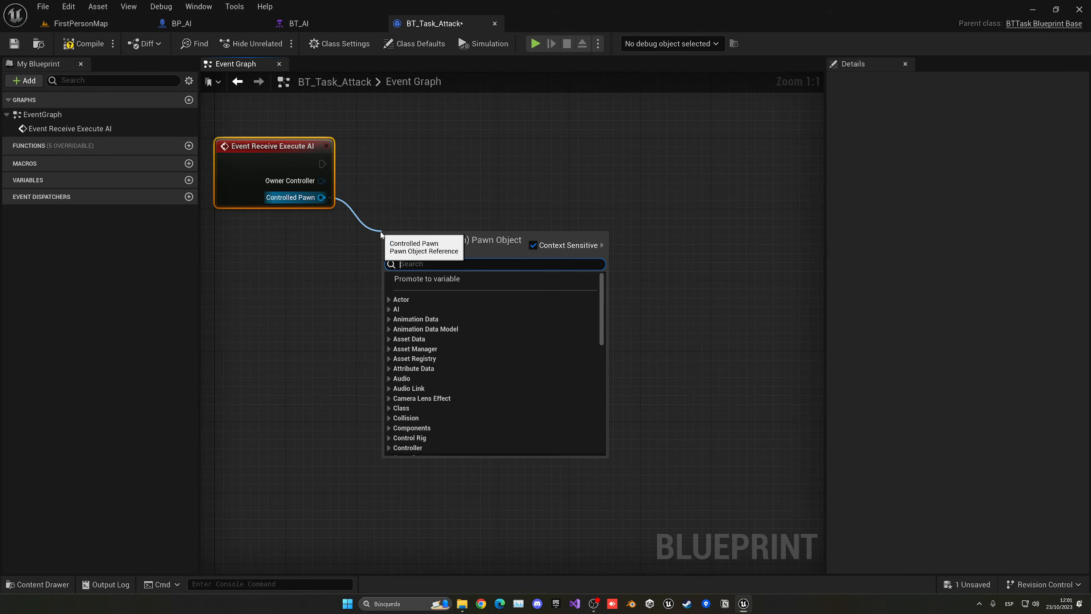
{"action": "type", "text": "does"}
{"action": "key", "text": "Return"}
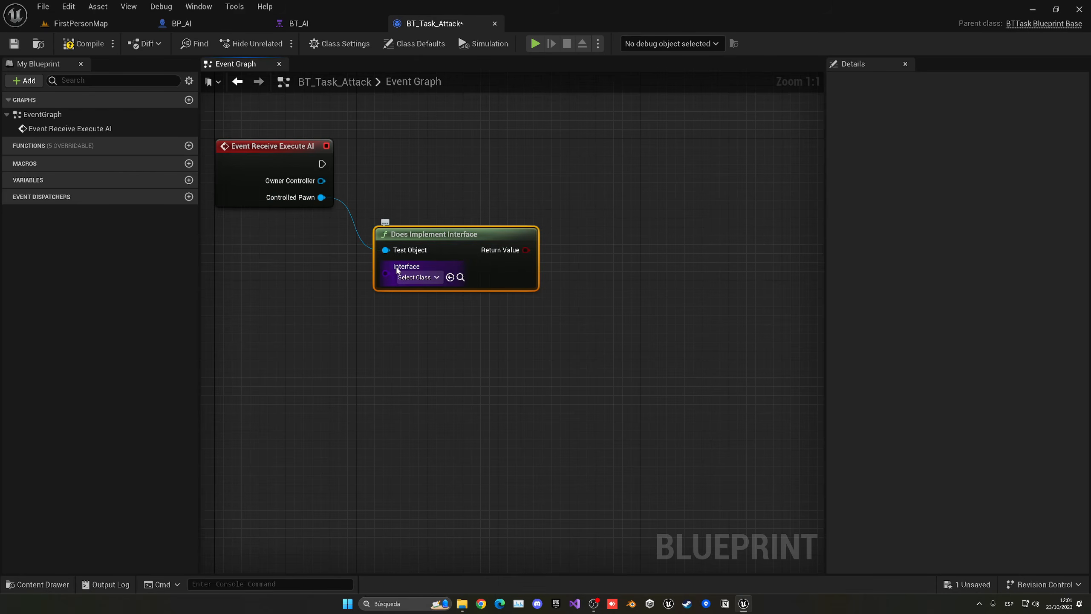
{"action": "left_click", "coordinate": [407, 279]}
{"action": "type", "text": "bpi"}
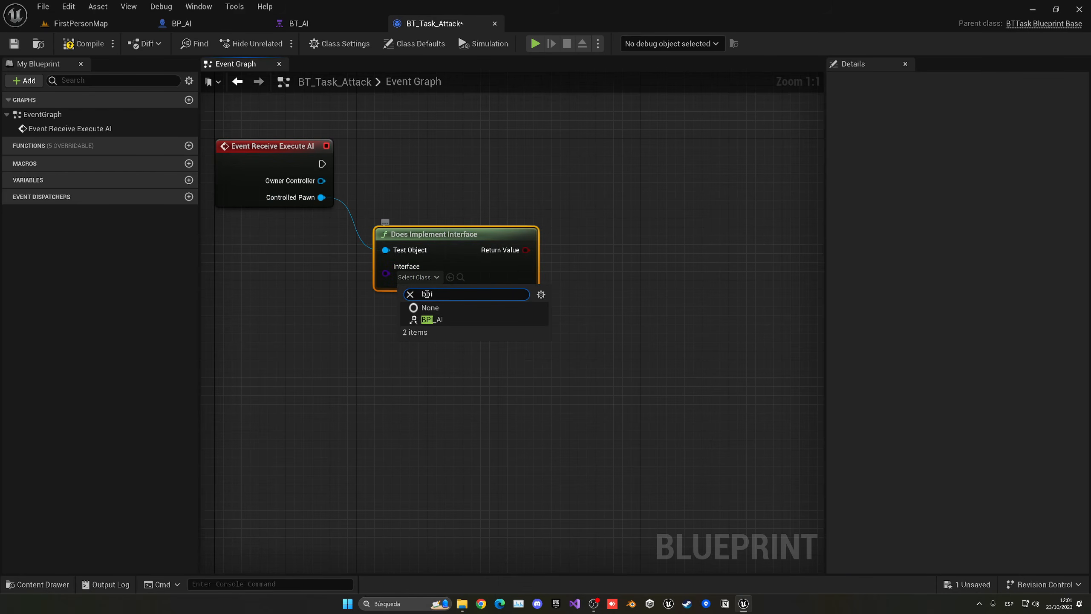
{"action": "left_click", "coordinate": [433, 317]}
Step: Add a Branch conditioned on the interface check's Return Value and execute it from Event Receive Execute AI
{"action": "left_click_drag", "start_coordinate": [536, 250], "coordinate": [594, 182]}
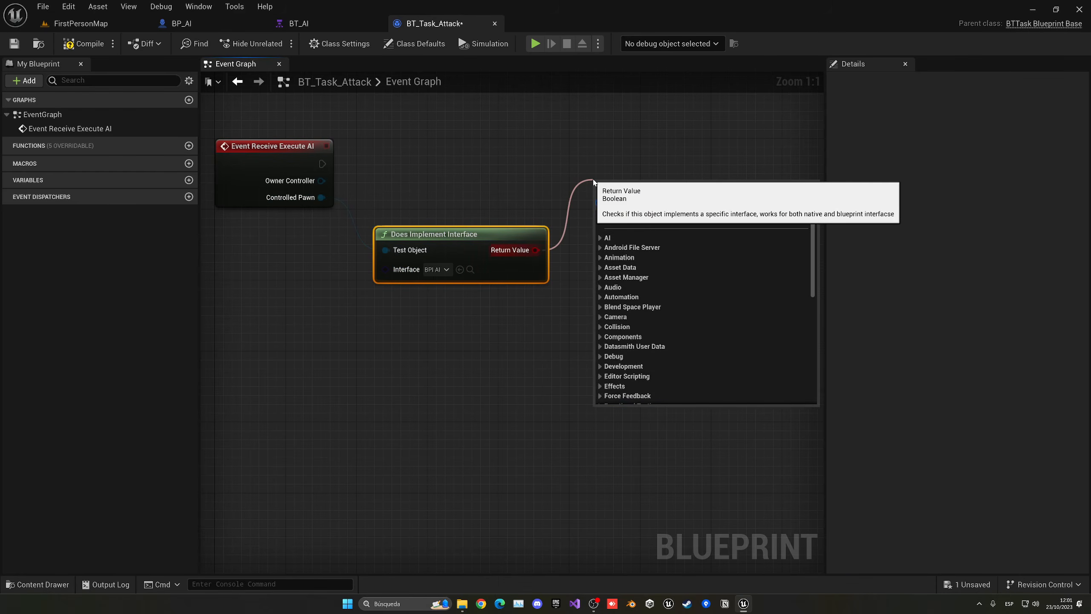
{"action": "type", "text": "branch"}
{"action": "key", "text": "Return"}
{"action": "left_click_drag", "start_coordinate": [322, 164], "coordinate": [632, 146]}
Step: Add the BPI_AI Attack message targeting the Controlled Pawn and run it from the Branch's True output
{"action": "left_click_drag", "start_coordinate": [321, 198], "coordinate": [764, 172]}
{"action": "type", "text": "attack"}
{"action": "left_click", "coordinate": [730, 269]}
{"action": "left_click_drag", "start_coordinate": [683, 161], "coordinate": [749, 162]}
{"action": "right_click_drag", "start_coordinate": [763, 161], "coordinate": [647, 162]}
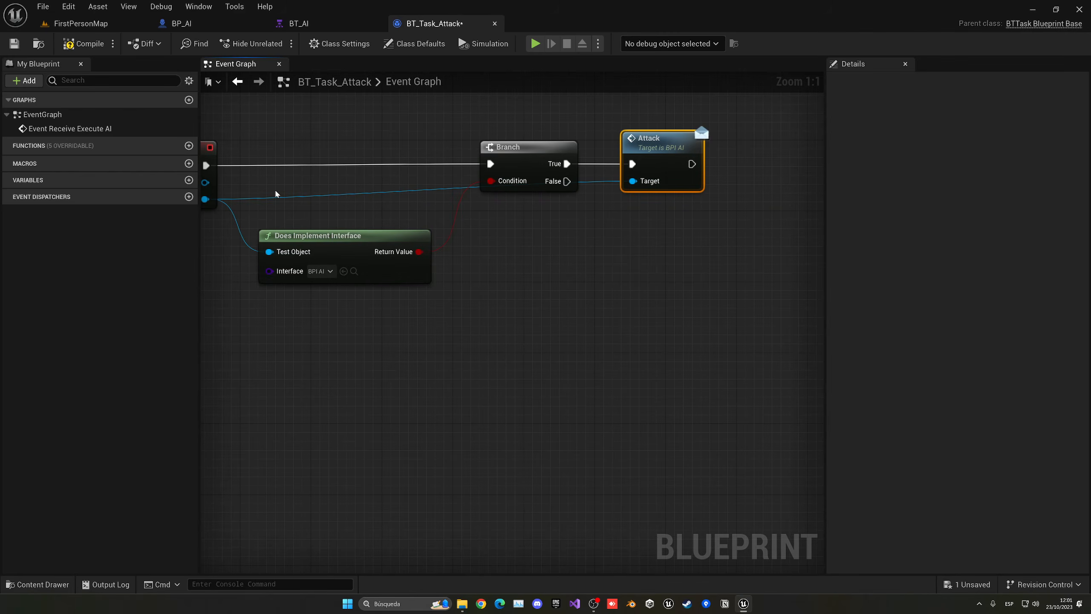
{"action": "left_click_drag", "start_coordinate": [205, 198], "coordinate": [655, 217]}
{"action": "type", "text": "cast"}
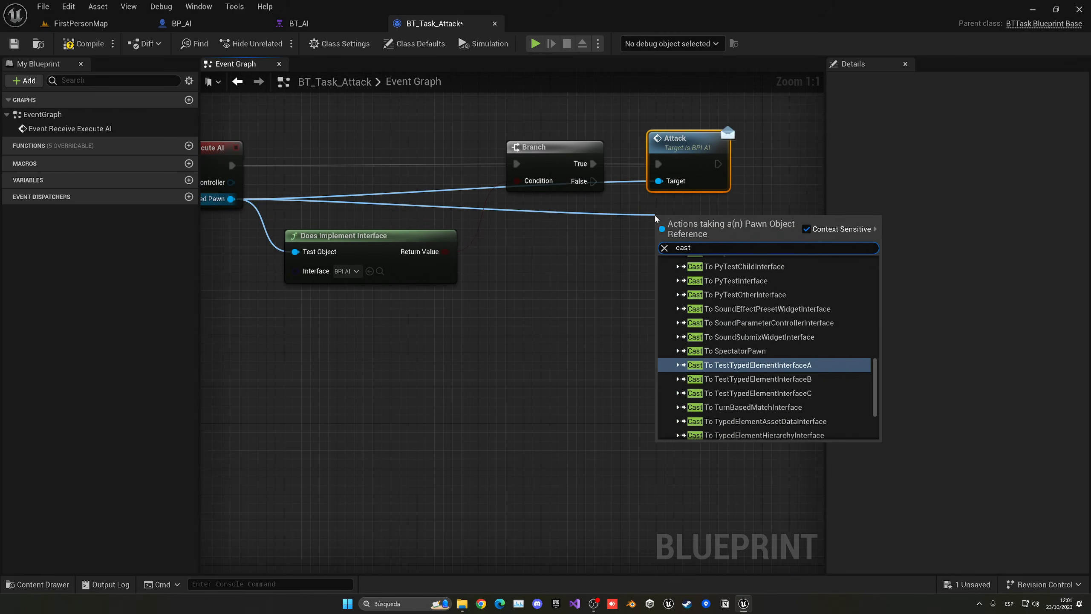
{"action": "type", "text": " ti"}
{"action": "type", "text": "ai"}
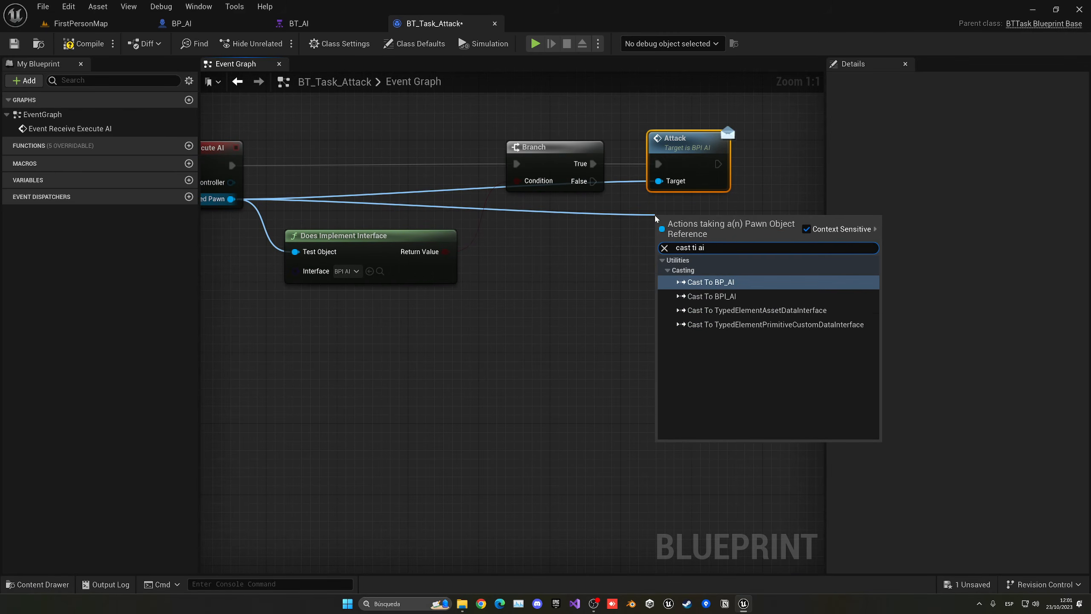
{"action": "left_click", "coordinate": [718, 286]}
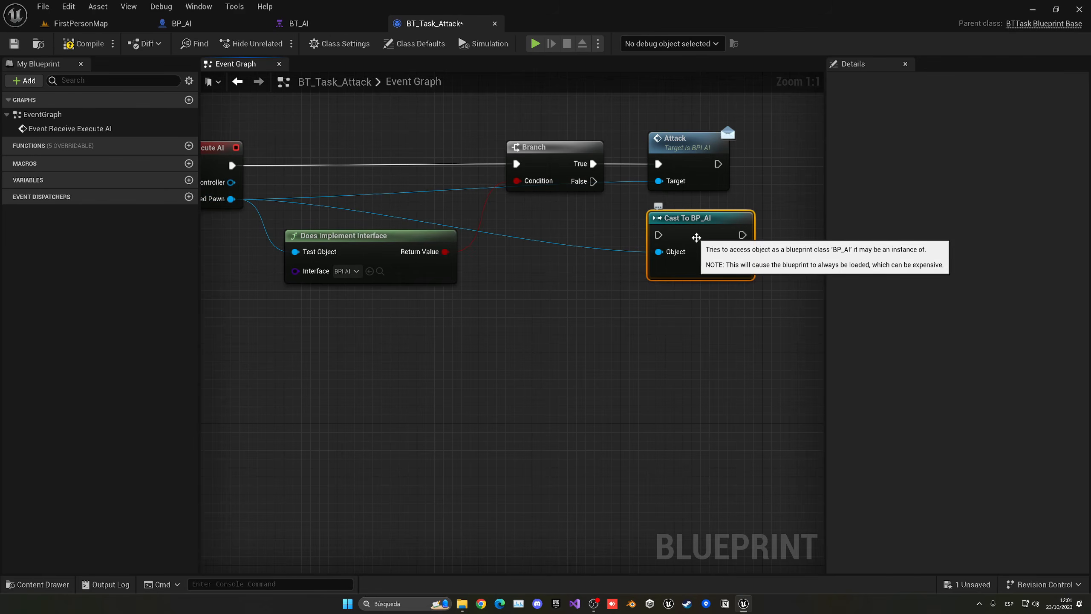
{"action": "key", "text": "Delete"}
Step: Add a Delay node after the Attack message and set its duration to 0,3
{"action": "left_click", "coordinate": [691, 166]}
{"action": "scroll", "coordinate": [519, 249], "scroll_direction": "down", "scroll_amount": 1}
{"action": "right_click_drag", "start_coordinate": [519, 248], "coordinate": [511, 283]}
{"action": "right_click_drag", "start_coordinate": [343, 278], "coordinate": [491, 271]}
{"action": "scroll", "coordinate": [406, 261], "scroll_direction": "down", "scroll_amount": 1}
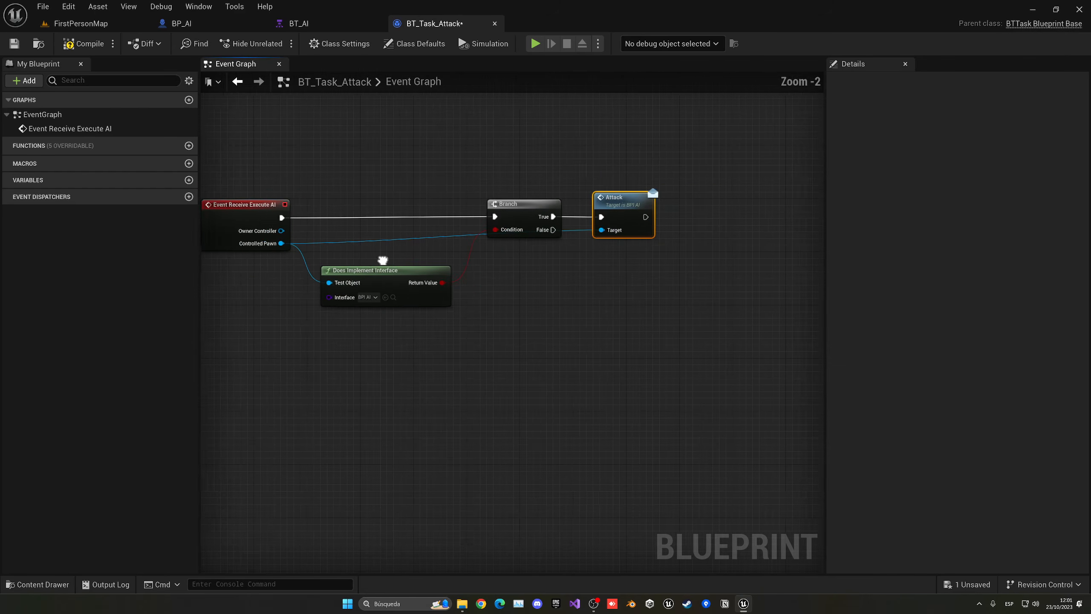
{"action": "left_click_drag", "start_coordinate": [642, 216], "coordinate": [674, 222]}
{"action": "type", "text": "delay"}
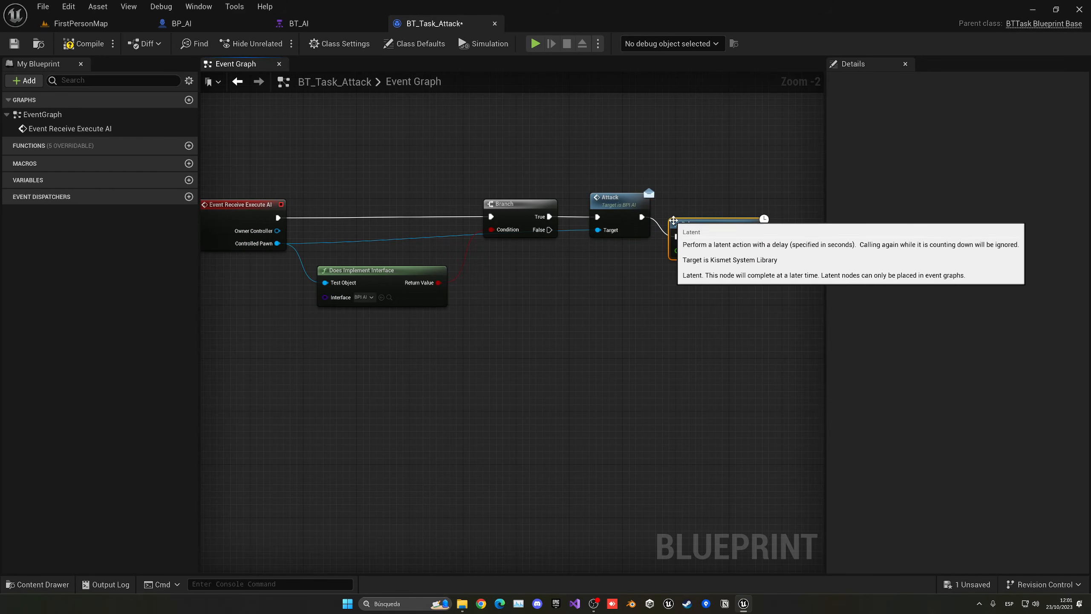
{"action": "key", "text": "Return"}
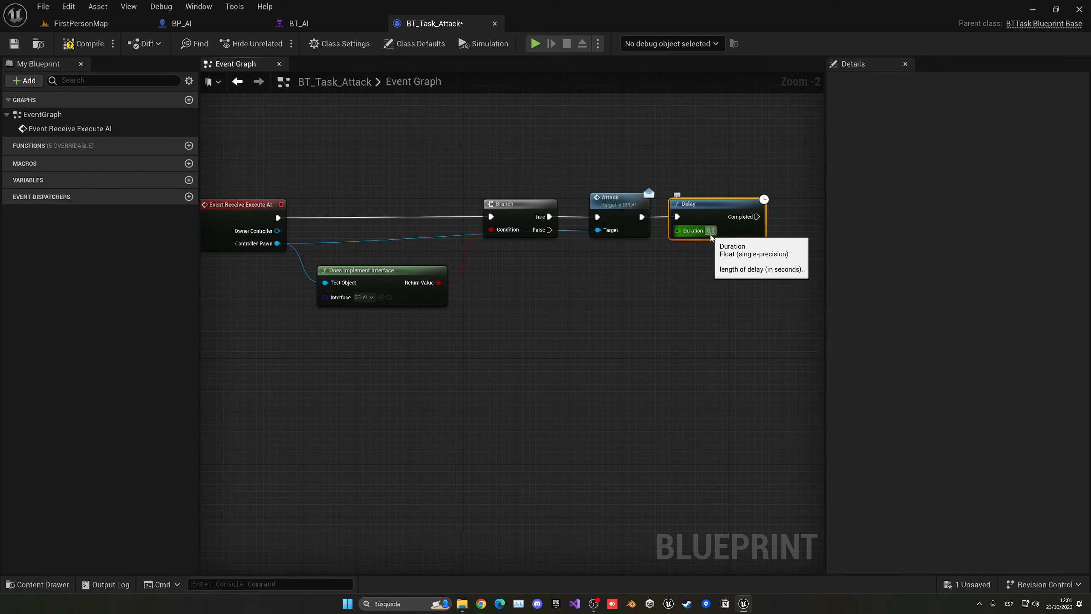
{"action": "left_click", "coordinate": [711, 233]}
{"action": "type", "text": "0,3"}
{"action": "key", "text": "Return"}
{"action": "right_click_drag", "start_coordinate": [702, 249], "coordinate": [588, 262]}
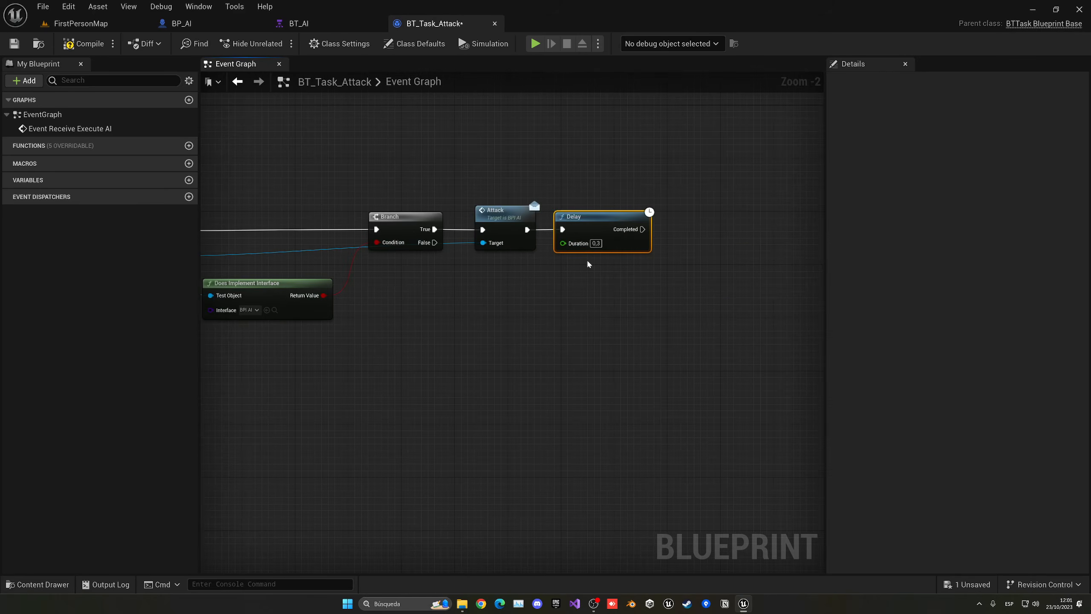
Step: Add a Finish Execute node after the Delay with Success enabled
{"action": "left_click_drag", "start_coordinate": [628, 235], "coordinate": [673, 232]}
{"action": "type", "text": "finish"}
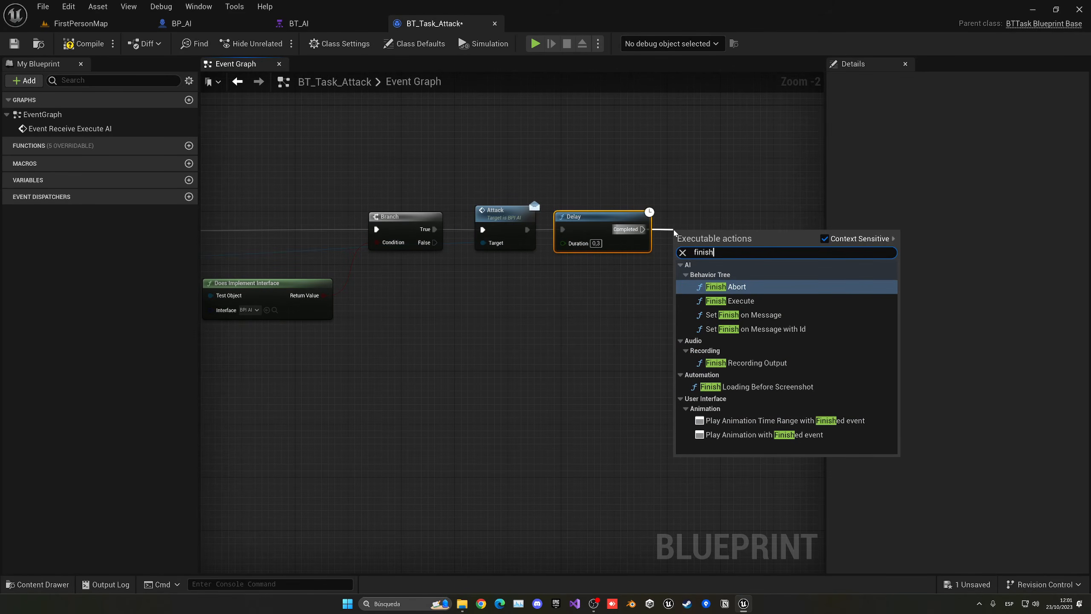
{"action": "left_click", "coordinate": [729, 301]}
{"action": "left_click_drag", "start_coordinate": [701, 251], "coordinate": [718, 252]}
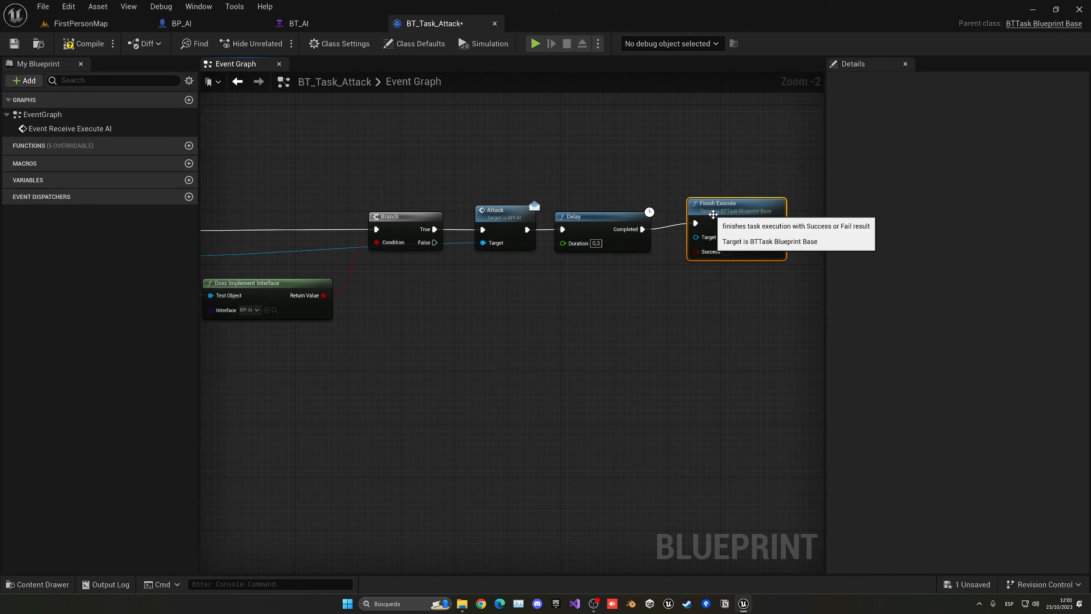
{"action": "left_click", "coordinate": [726, 258]}
Step: Duplicate the Finish Execute node onto the Branch's False output with Success disabled, and compile and save the task
{"action": "key", "text": "ctrl+c"}
{"action": "key", "text": "ctrl+v"}
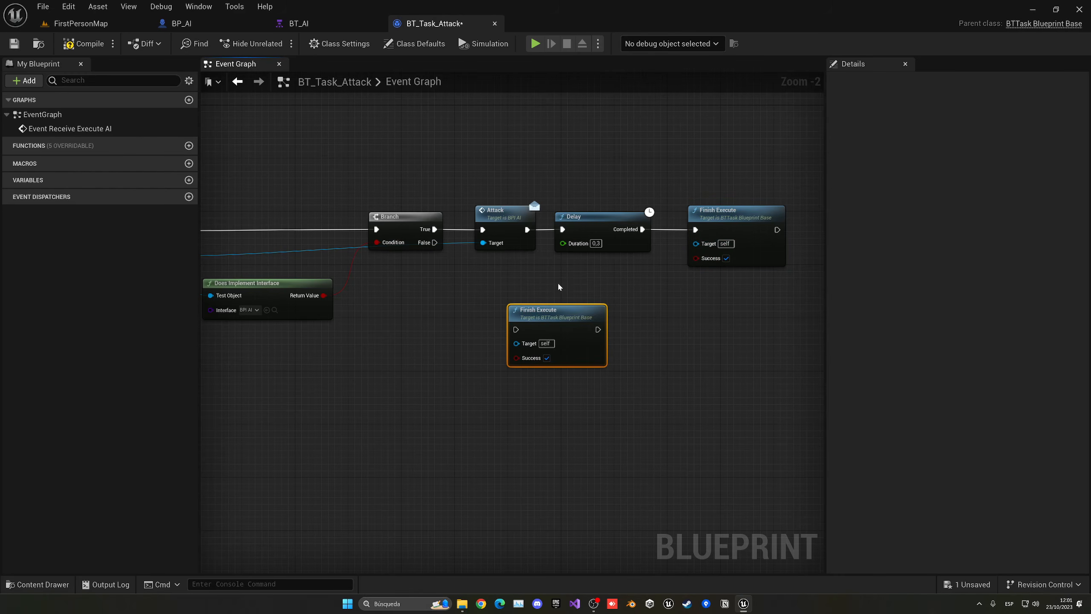
{"action": "left_click_drag", "start_coordinate": [424, 244], "coordinate": [516, 329]}
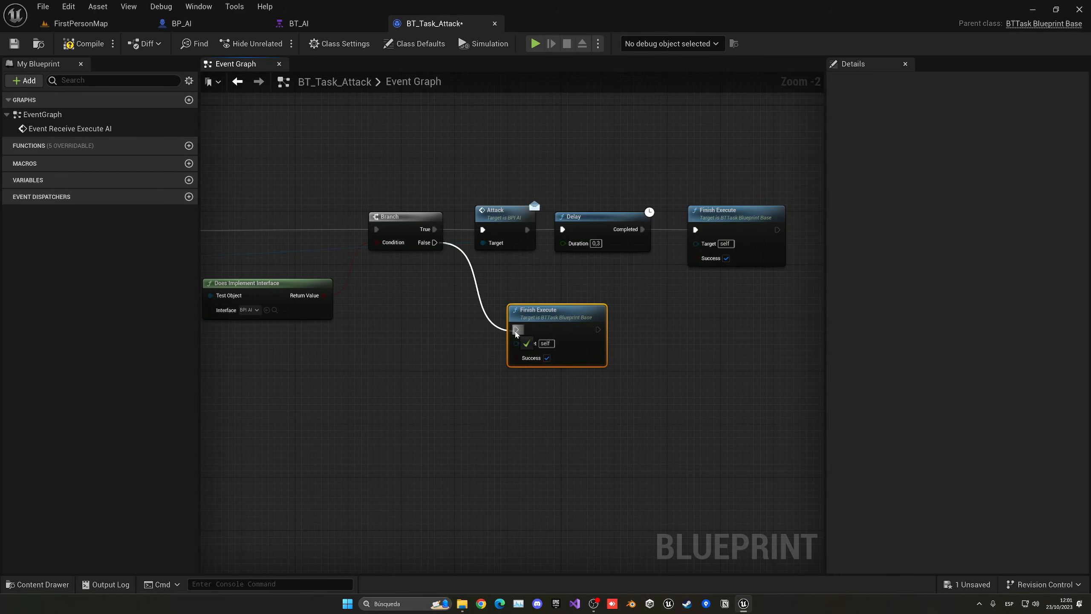
{"action": "left_click", "coordinate": [547, 357]}
{"action": "right_click_drag", "start_coordinate": [411, 234], "coordinate": [479, 202]}
{"action": "left_click", "coordinate": [88, 44]}
{"action": "key", "text": "ctrl+s"}
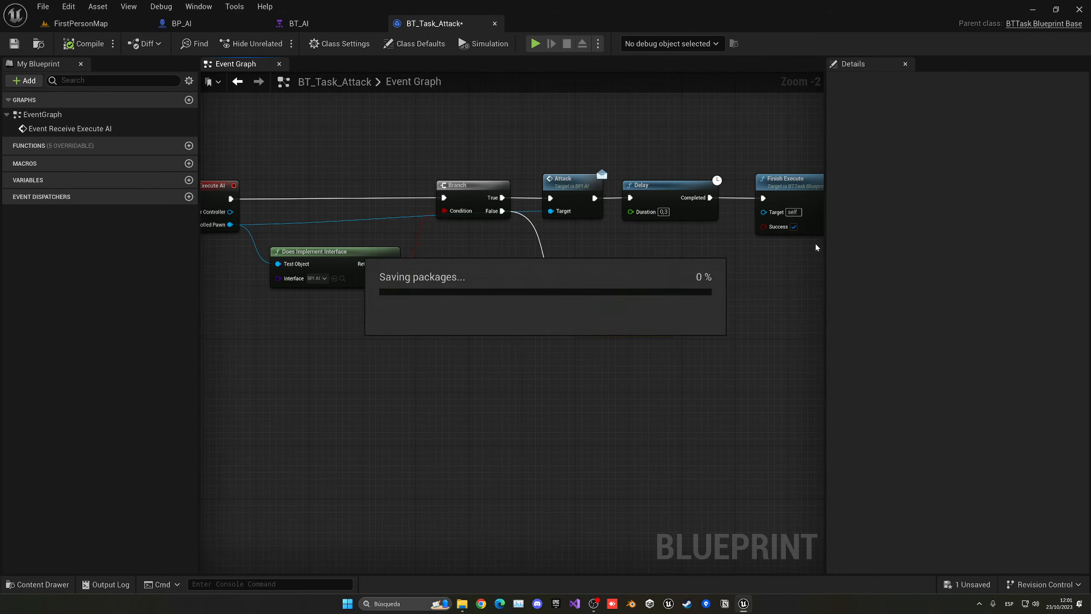
Step: Play-test FirstPersonMap to check the AI's behaviour
{"action": "left_click", "coordinate": [81, 23]}
{"action": "left_click", "coordinate": [275, 43]}
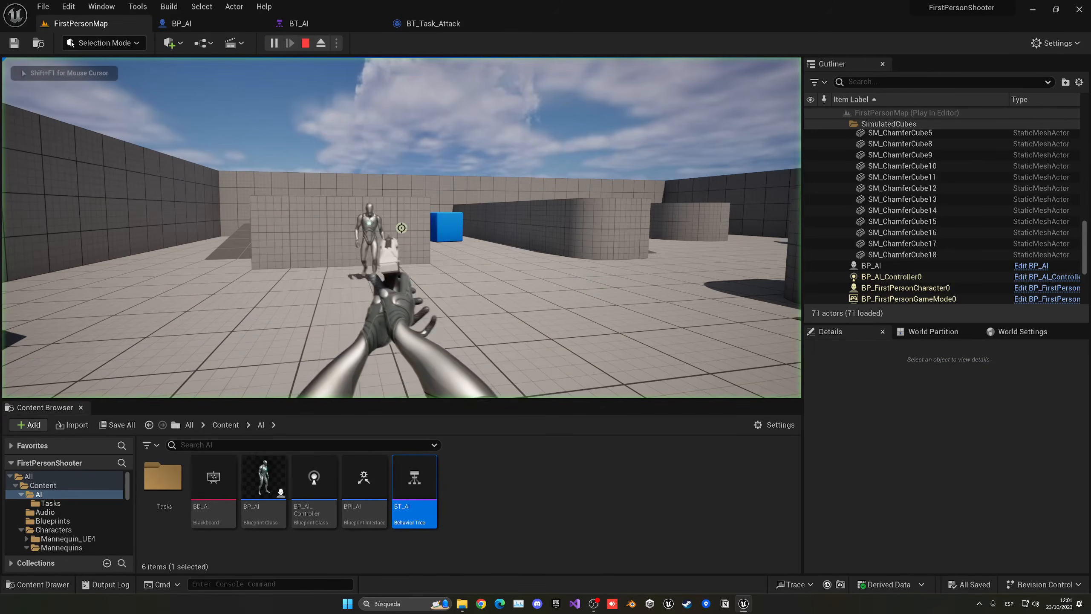
{"action": "key", "text": "shift+F1"}
Step: Add BT_Task_Attack under the Chase Sequence in BT_AI, after BT_Task_ChasePlayer, and save the behavior tree
{"action": "left_click", "coordinate": [300, 23]}
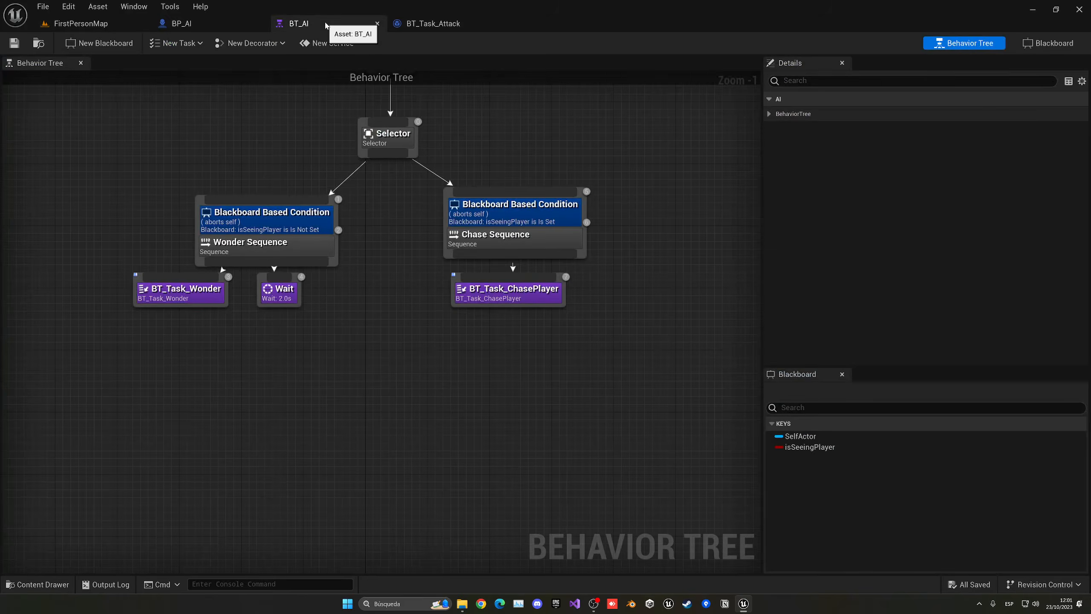
{"action": "left_click", "coordinate": [526, 213]}
{"action": "left_click_drag", "start_coordinate": [498, 292], "coordinate": [428, 300]}
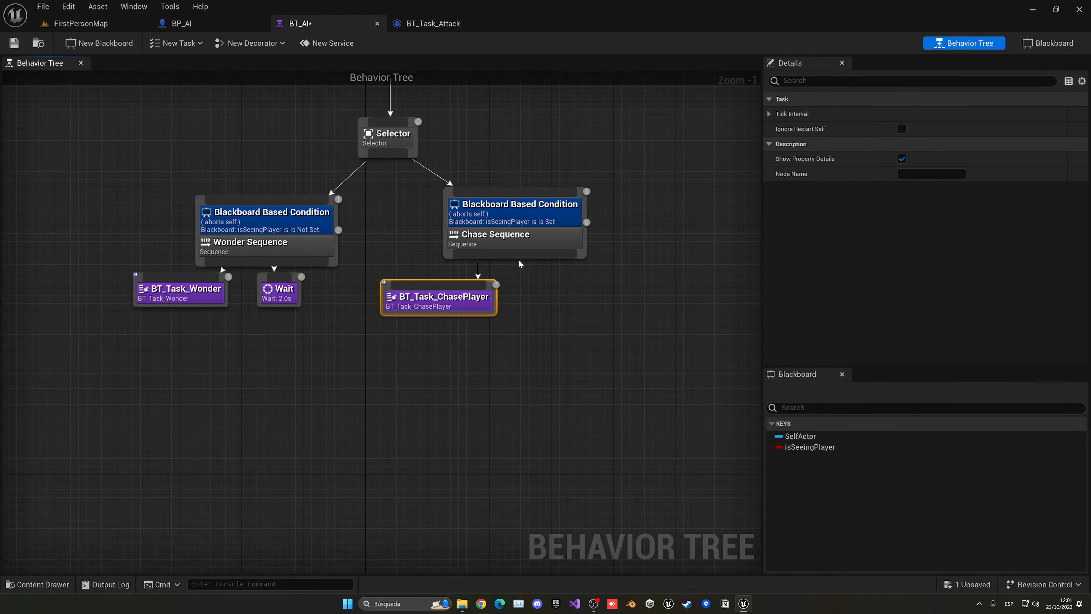
{"action": "left_click_drag", "start_coordinate": [517, 257], "coordinate": [537, 281]}
{"action": "type", "text": "att"}
{"action": "left_click", "coordinate": [571, 312]}
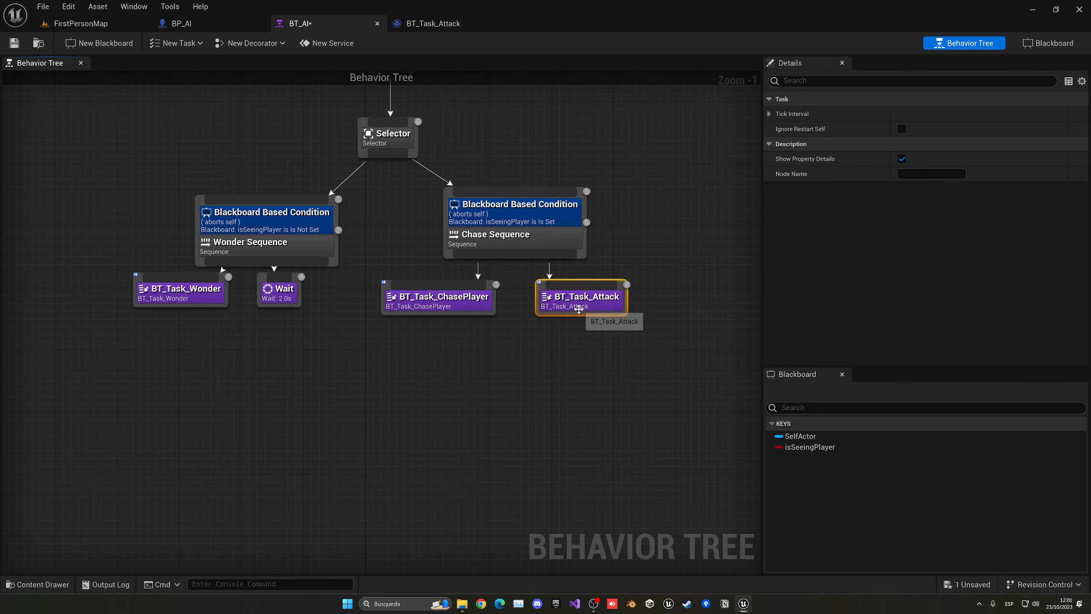
{"action": "left_click", "coordinate": [557, 338]}
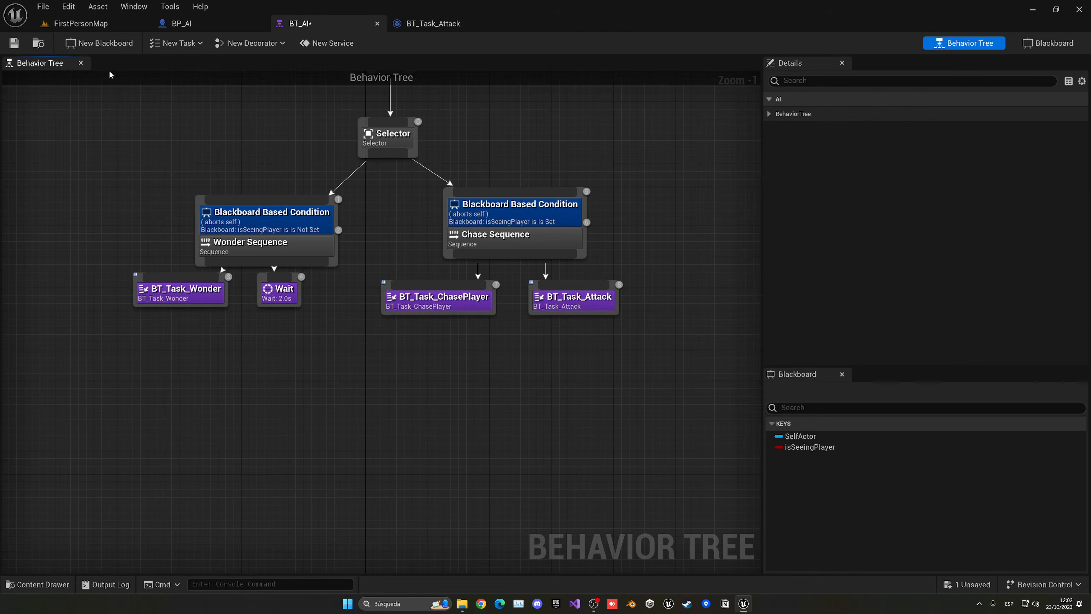
{"action": "left_click", "coordinate": [15, 43]}
Step: Play-test the AI's attack in FirstPersonMap and review the Event Attack nodes in BP_AI
{"action": "left_click", "coordinate": [81, 24]}
{"action": "left_click", "coordinate": [272, 43]}
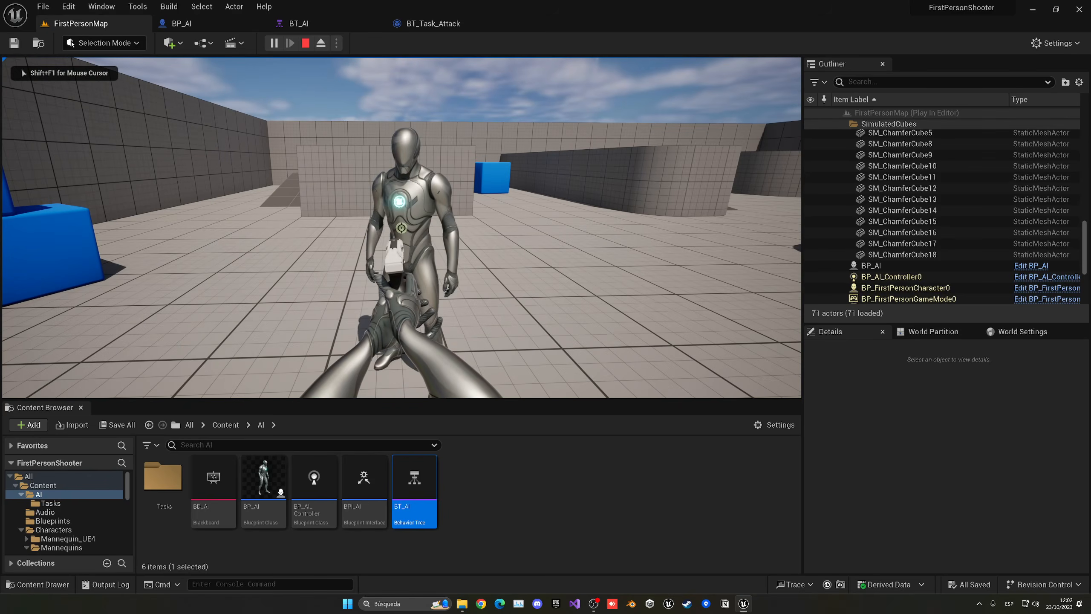
{"action": "key", "text": "Escape"}
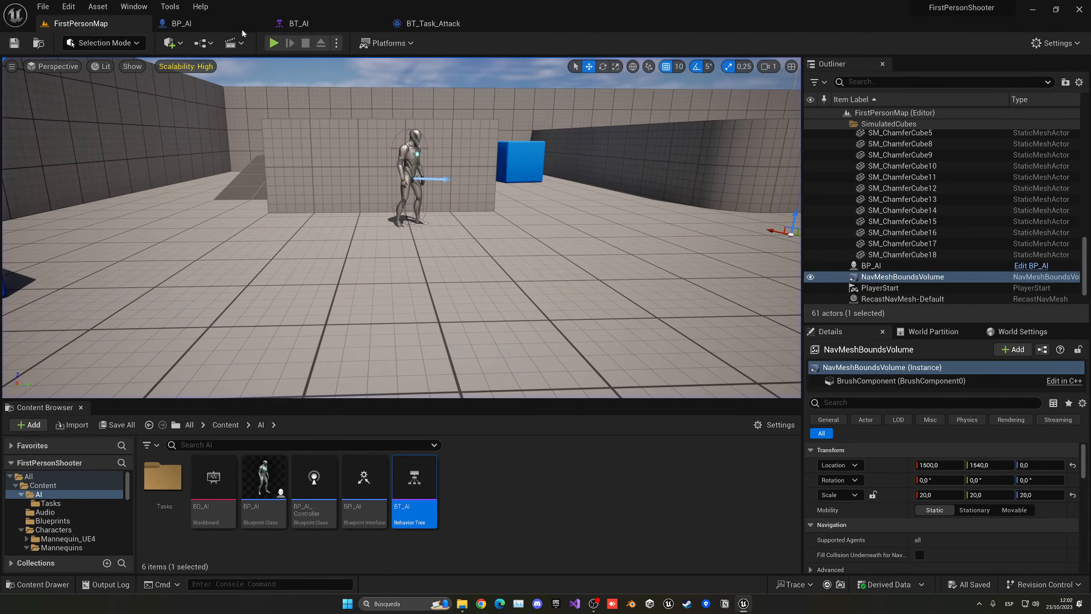
{"action": "left_click", "coordinate": [242, 28]}
{"action": "right_click_drag", "start_coordinate": [386, 183], "coordinate": [427, 199]}
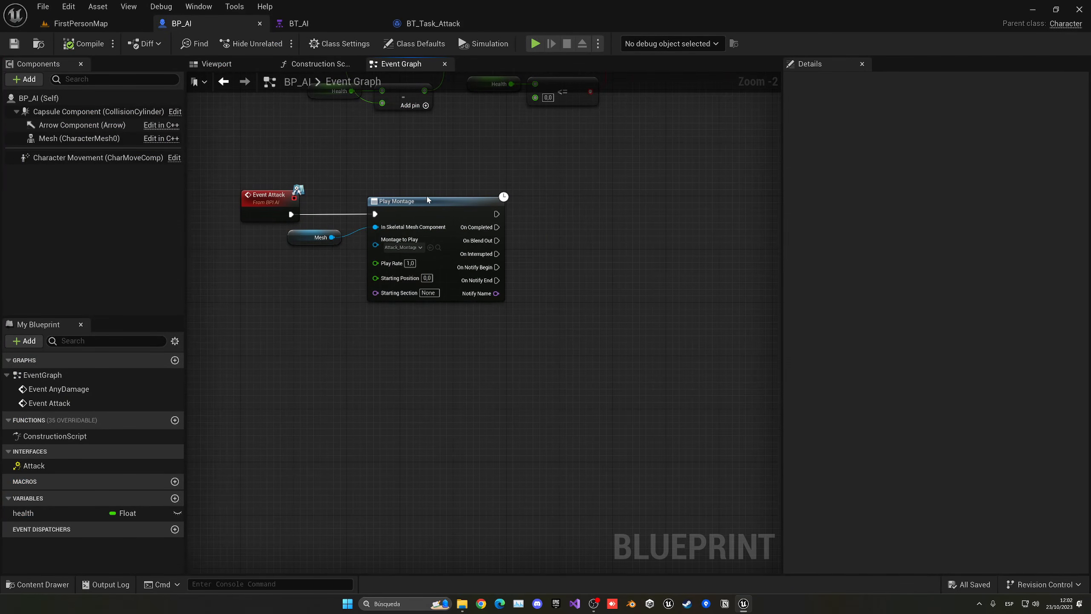
Step: Insert a Print String node between Event Receive Execute AI and the Branch in BT_Task_Attack
{"action": "left_click", "coordinate": [433, 24]}
{"action": "right_click_drag", "start_coordinate": [527, 127], "coordinate": [467, 91]}
{"action": "right_click_drag", "start_coordinate": [377, 118], "coordinate": [579, 160]}
{"action": "left_click", "coordinate": [430, 212]}
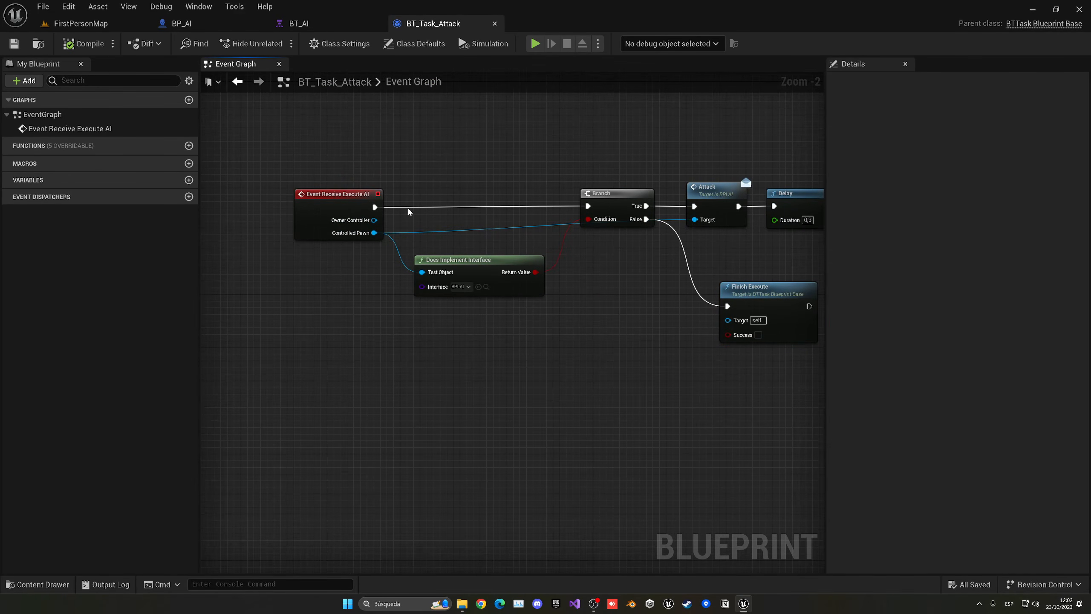
{"action": "left_click_drag", "start_coordinate": [374, 207], "coordinate": [405, 211]}
{"action": "type", "text": "printç"}
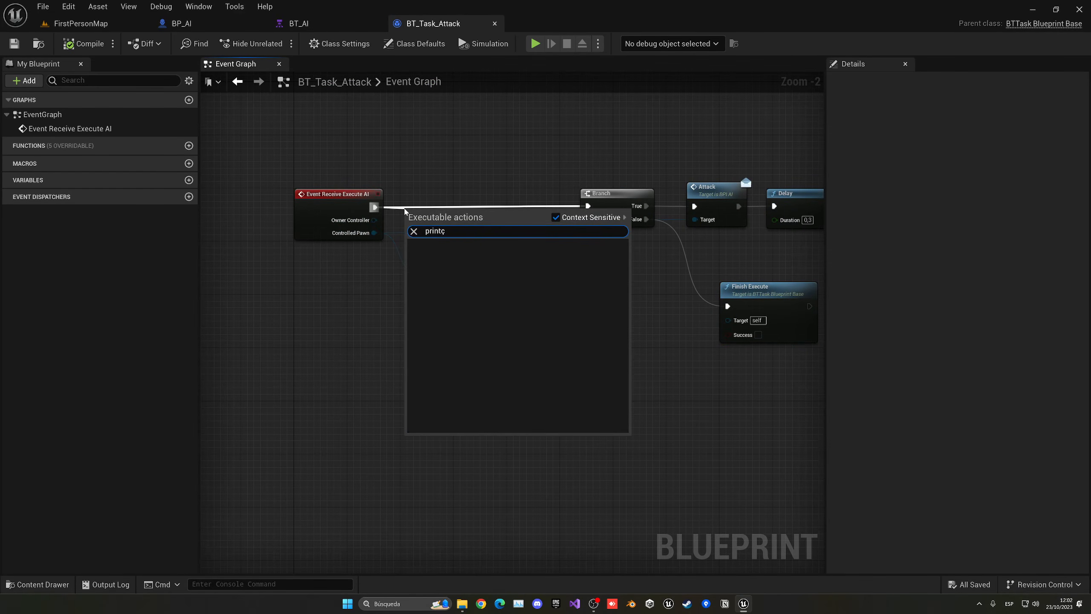
{"action": "key", "text": "BackSpace"}
{"action": "key", "text": "Return"}
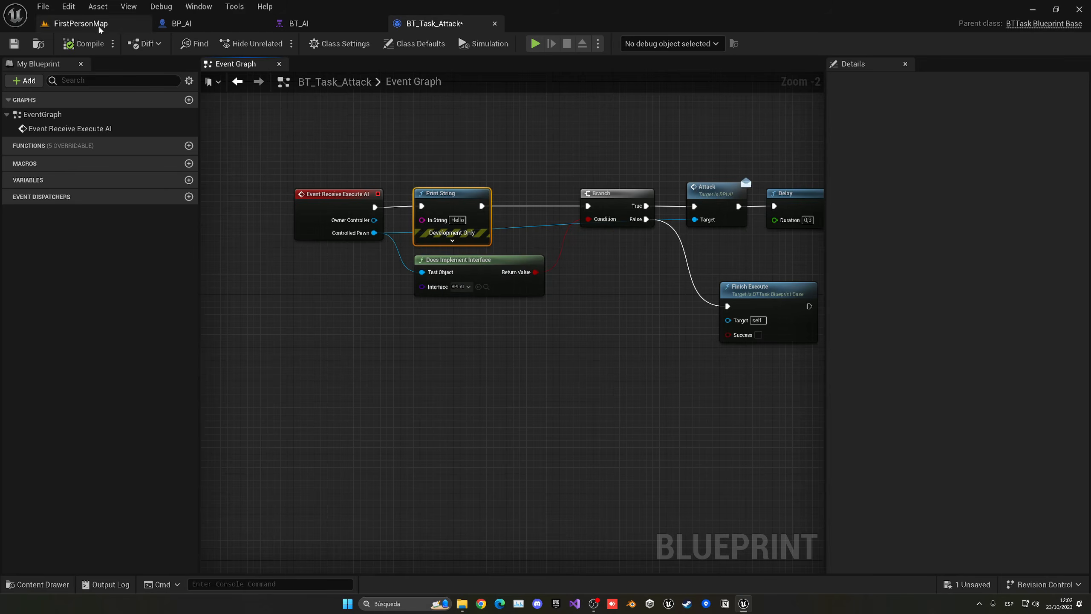
Step: Play-test FirstPersonMap to check whether the attack task executes
{"action": "left_click", "coordinate": [98, 24]}
{"action": "left_click", "coordinate": [274, 43]}
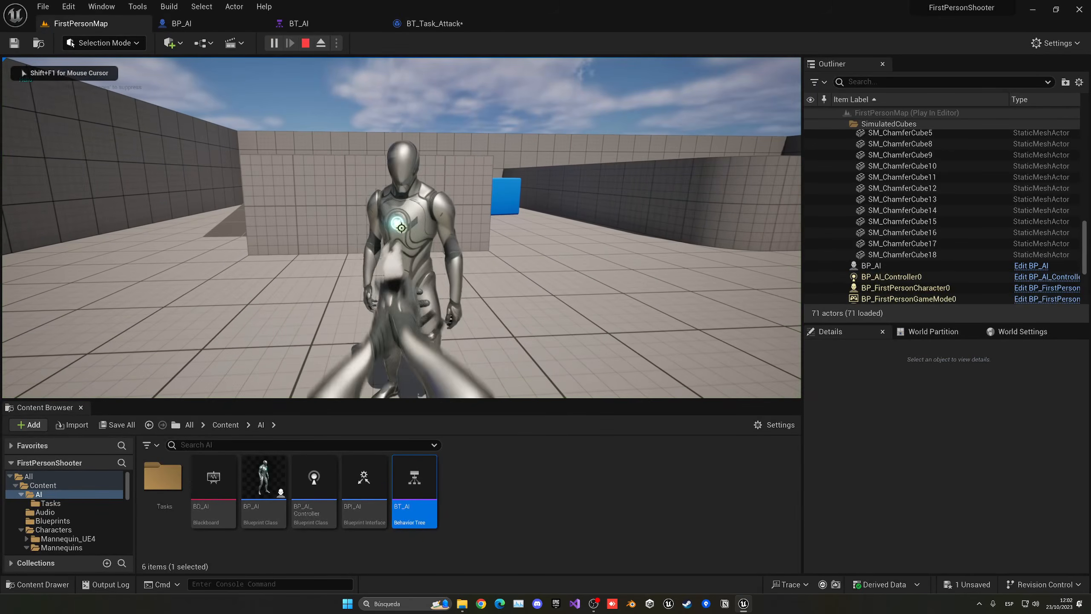
{"action": "key", "text": "F8"}
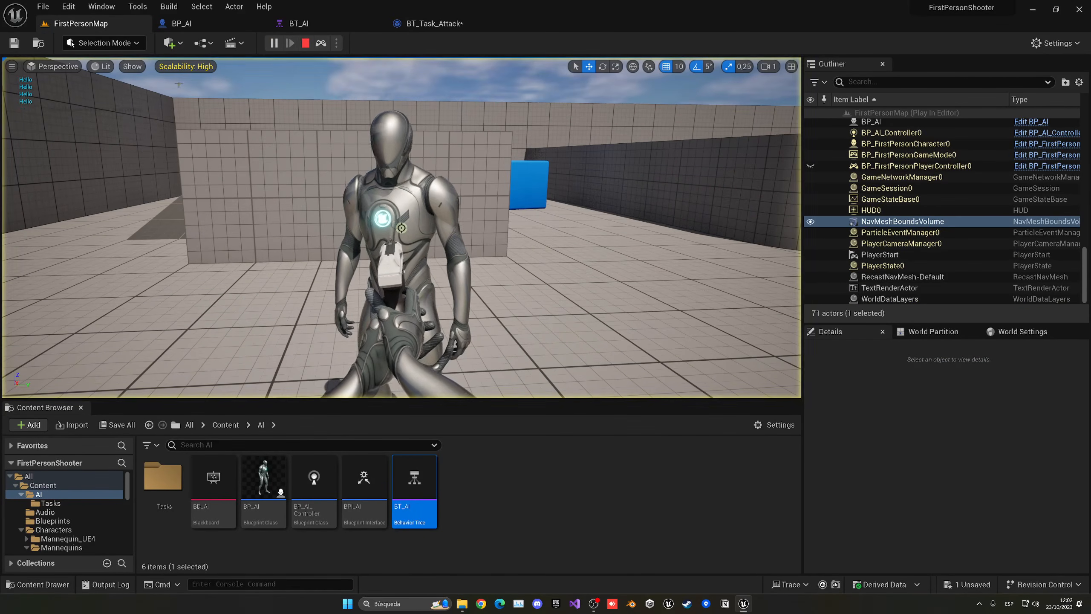
{"action": "key", "text": "Escape"}
Step: Delete the Print String node in BT_Task_Attack and reconnect Event Receive Execute AI to the Branch
{"action": "left_click", "coordinate": [360, 28]}
{"action": "left_click", "coordinate": [402, 24]}
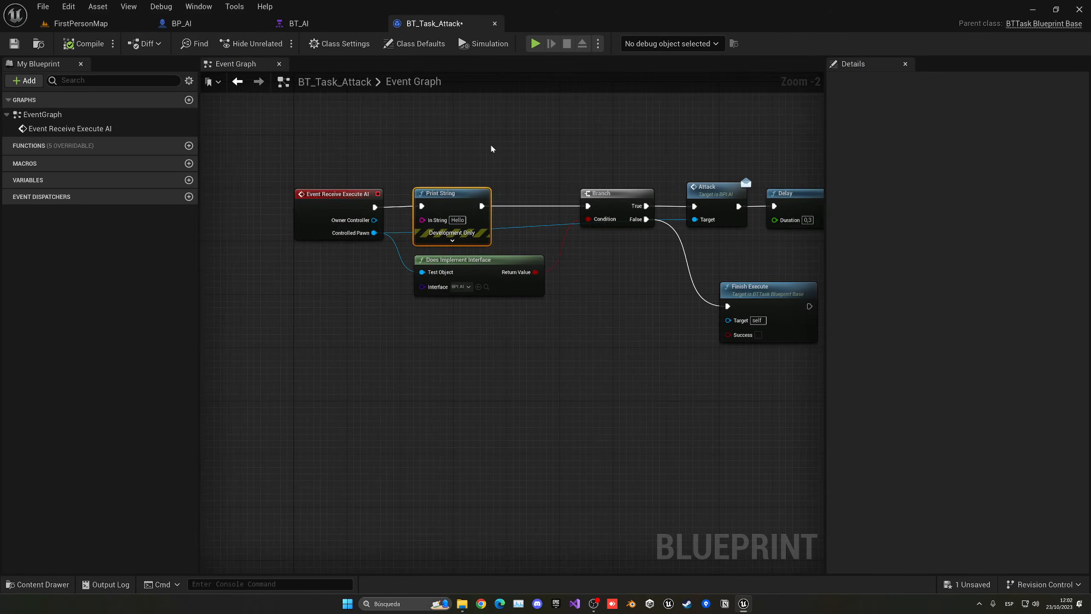
{"action": "right_click_drag", "start_coordinate": [492, 149], "coordinate": [453, 141]}
{"action": "key", "text": "Delete"}
{"action": "left_click_drag", "start_coordinate": [336, 200], "coordinate": [550, 199]}
Step: Add a Print String node on the Branch's True output in BT_Task_Attack
{"action": "right_click_drag", "start_coordinate": [436, 271], "coordinate": [282, 232]}
{"action": "left_click_drag", "start_coordinate": [453, 160], "coordinate": [456, 120]}
{"action": "type", "text": "pr"}
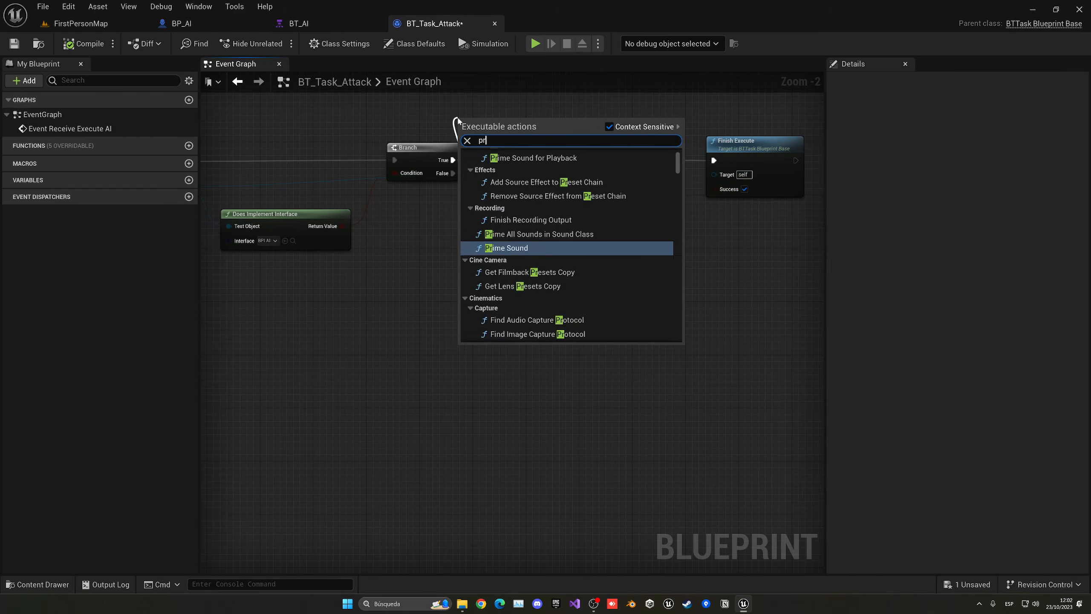
{"action": "key", "text": "Return"}
Step: Play-test FirstPersonMap to check whether the Branch's True path is reached
{"action": "left_click", "coordinate": [80, 23]}
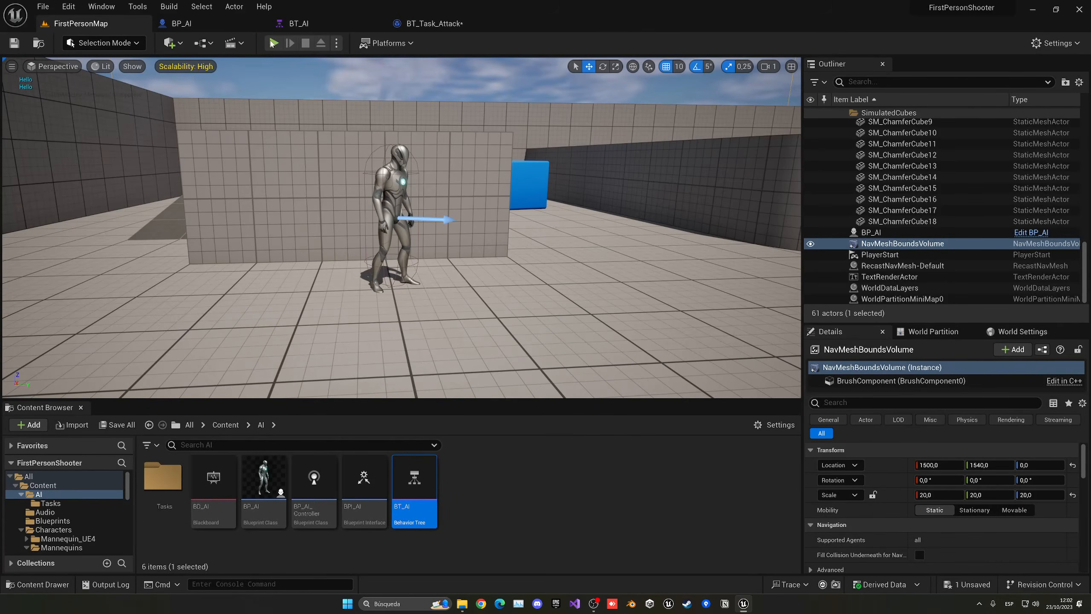
{"action": "left_click", "coordinate": [273, 43]}
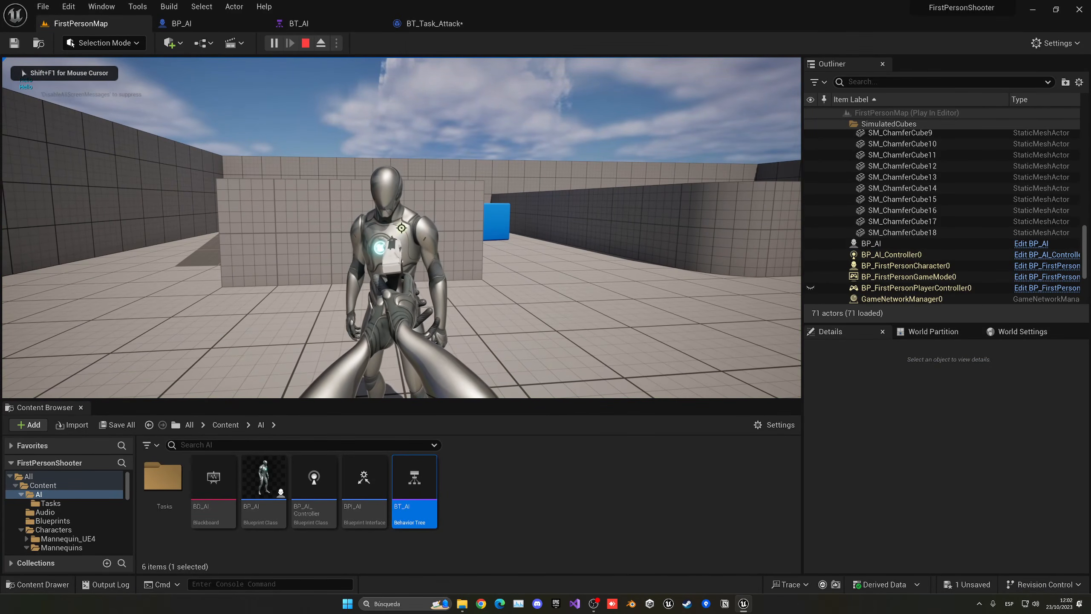
{"action": "key", "text": "Escape"}
Step: Remove the Print String from BT_Task_Attack and reconnect the Branch's True output to the Attack message
{"action": "left_click", "coordinate": [297, 27]}
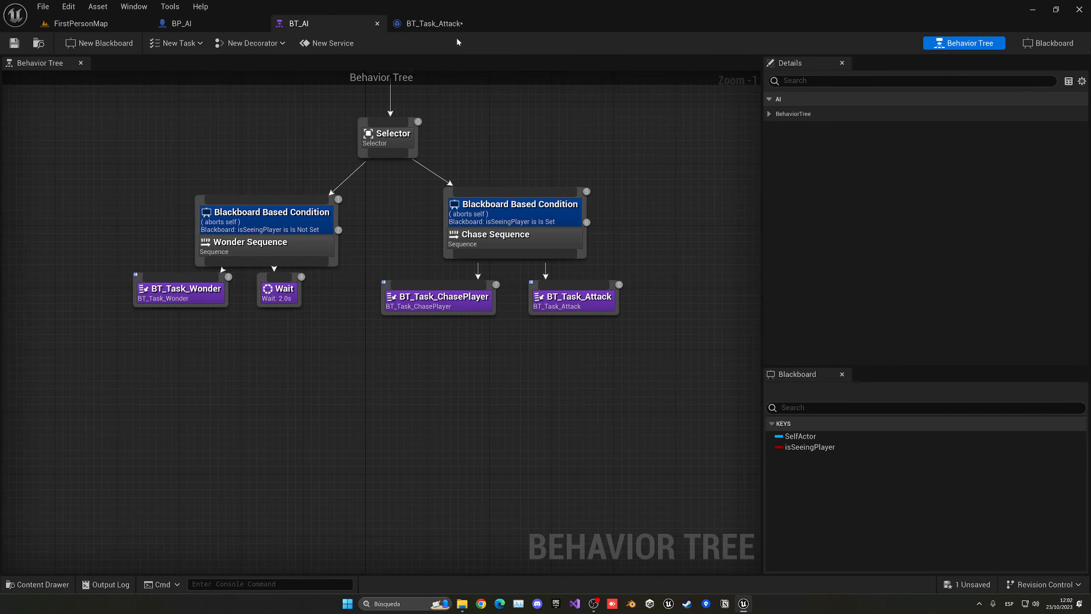
{"action": "left_click", "coordinate": [434, 23]}
{"action": "left_click_drag", "start_coordinate": [453, 160], "coordinate": [500, 160]}
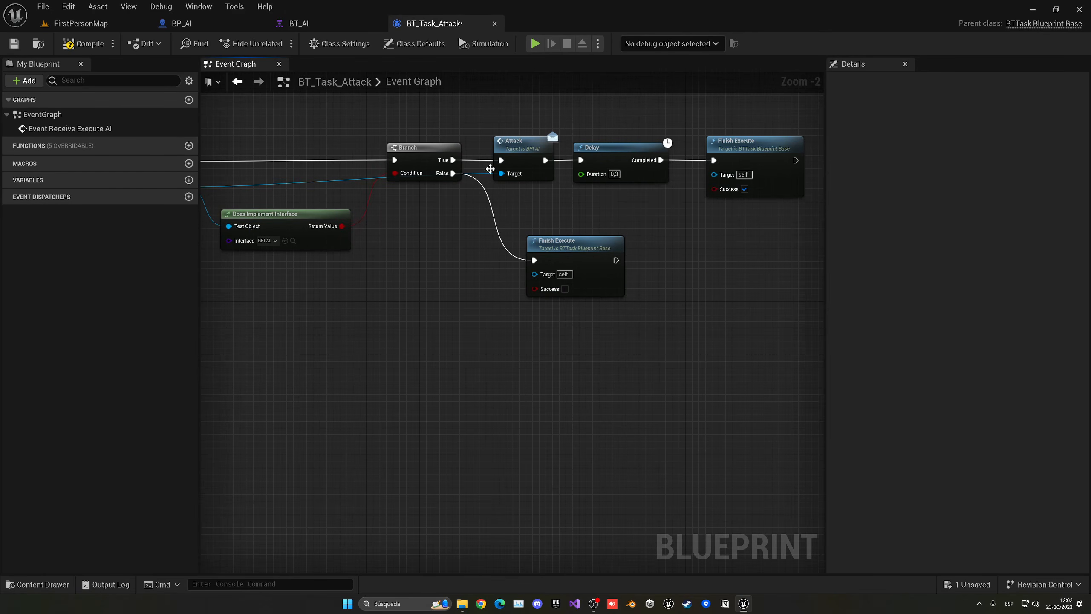
Step: Review the remaining BT_Task_Attack nodes and the Attack function in the BPI_AI interface
{"action": "right_click_drag", "start_coordinate": [492, 207], "coordinate": [490, 234]}
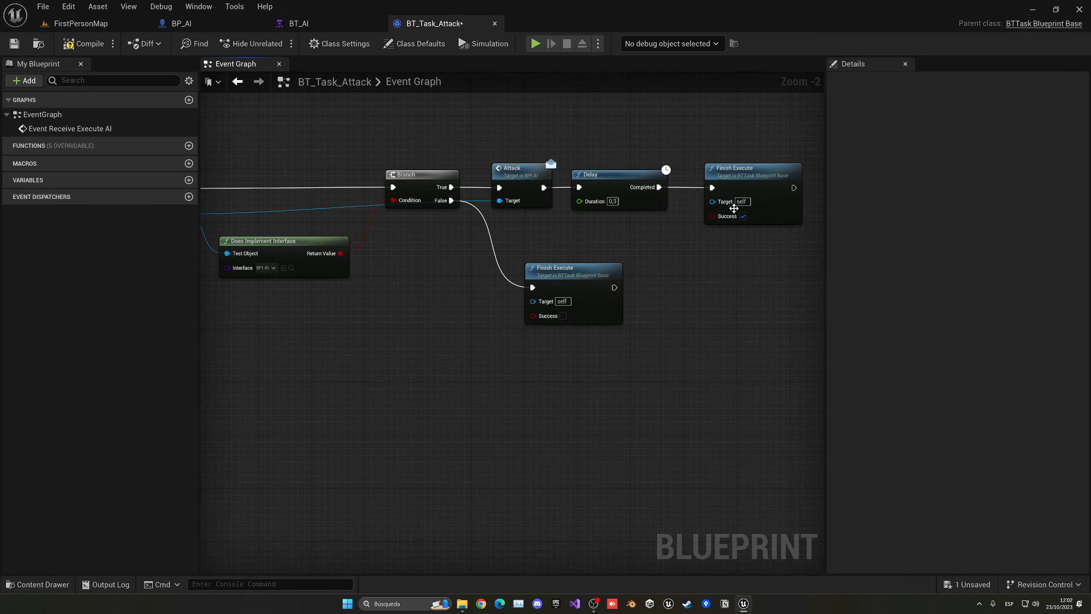
{"action": "right_click_drag", "start_coordinate": [624, 239], "coordinate": [569, 241]}
{"action": "double_click", "coordinate": [470, 189]}
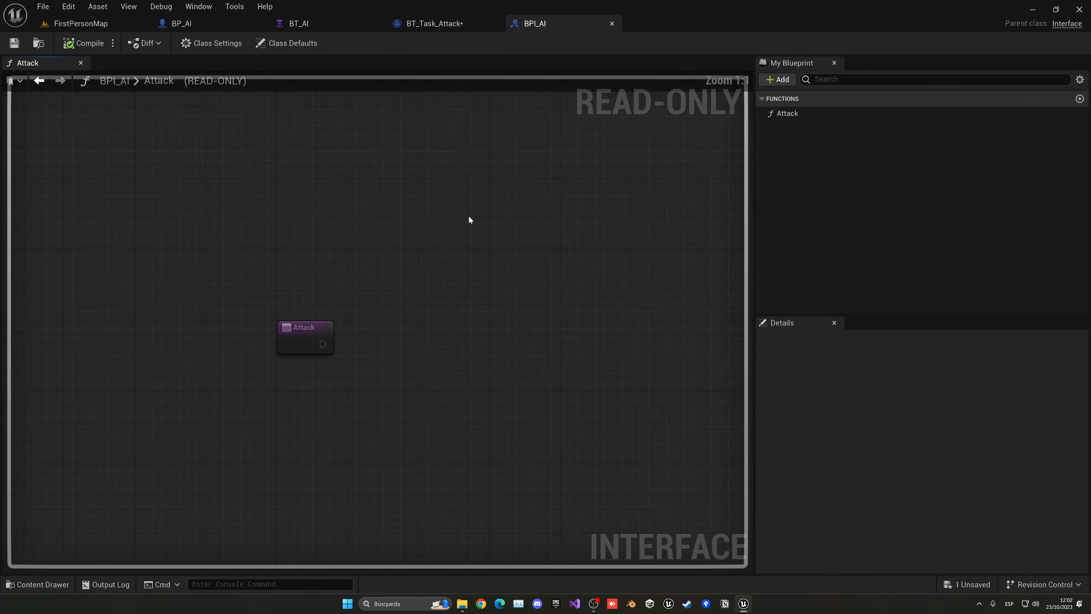
{"action": "middle_click", "coordinate": [541, 22]}
Step: Add a Print String node to Event Attack in BP_AI and play-test whether the event fires
{"action": "left_click", "coordinate": [184, 23]}
{"action": "right_click_drag", "start_coordinate": [323, 185], "coordinate": [410, 190]}
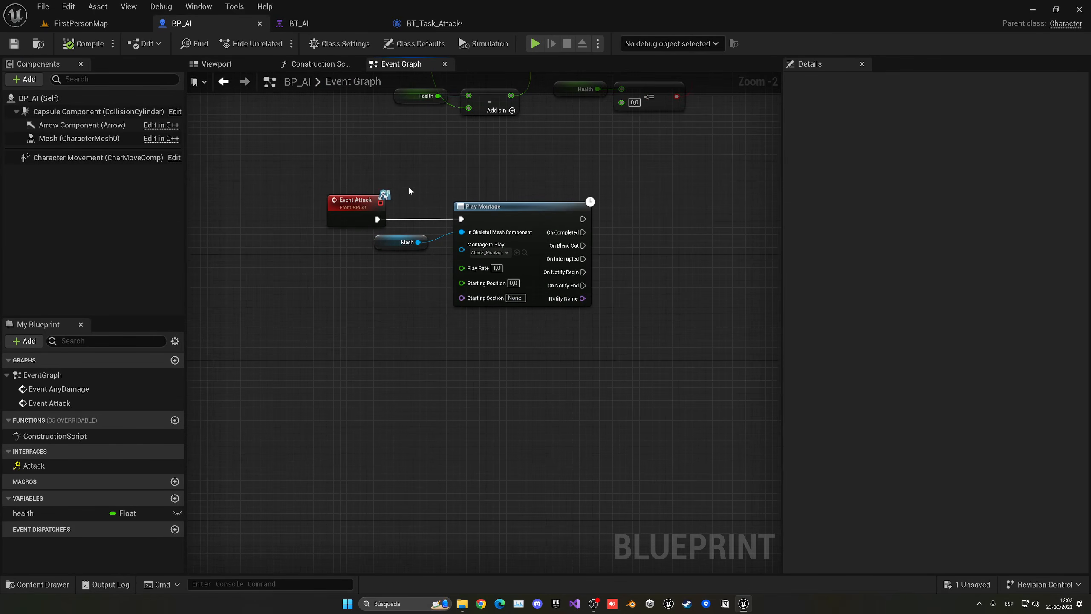
{"action": "left_click_drag", "start_coordinate": [378, 219], "coordinate": [429, 182]}
{"action": "type", "text": "print"}
{"action": "key", "text": "Return"}
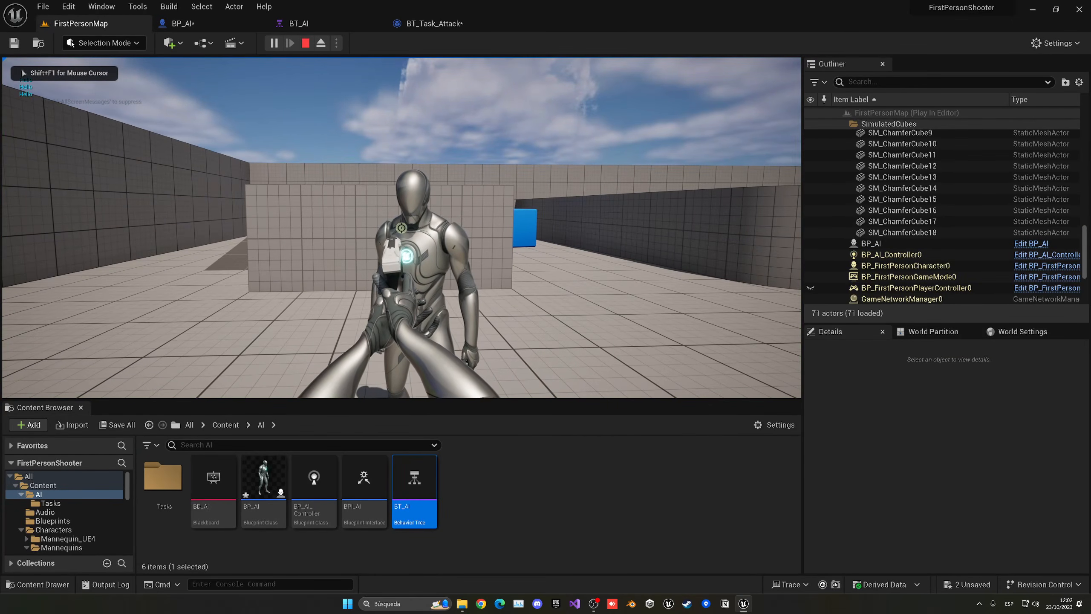
{"action": "key", "text": "Escape"}
Step: Delete the Print String in BP_AI, reconnect Event Attack to Play Montage, and recompile the blueprint
{"action": "left_click", "coordinate": [184, 23]}
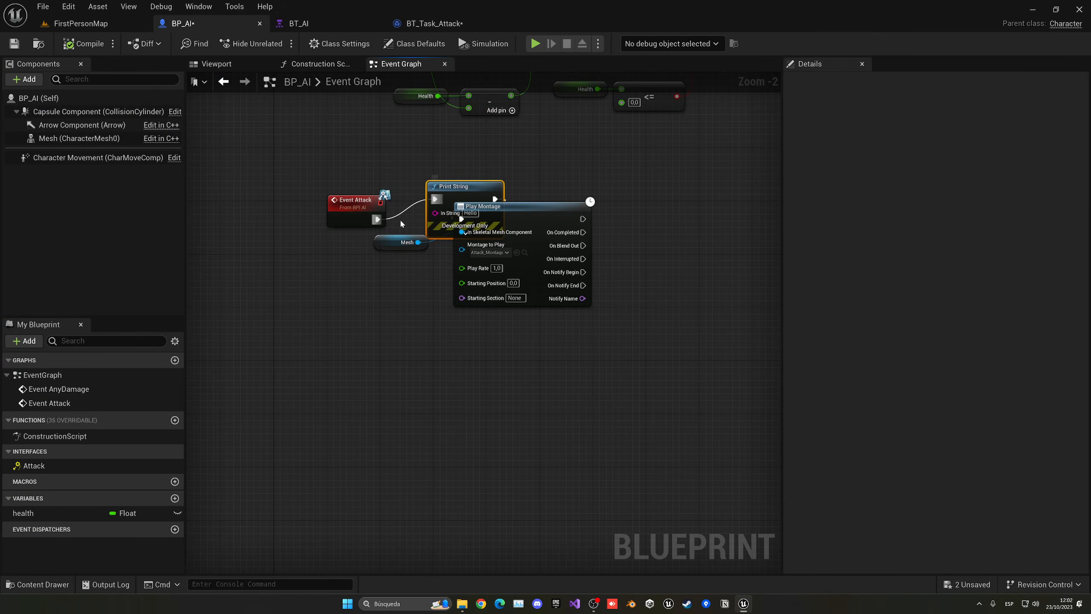
{"action": "key", "text": "Delete"}
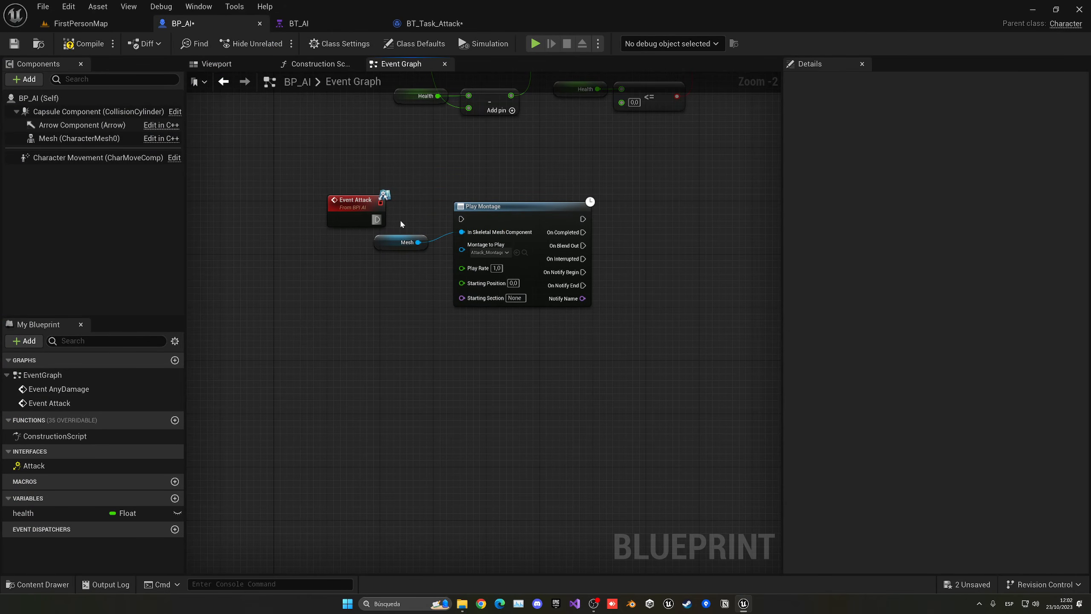
{"action": "left_click_drag", "start_coordinate": [377, 219], "coordinate": [393, 223]}
{"action": "left_click", "coordinate": [92, 44]}
Step: Open the ABP_Body animation blueprint used by BP_AI's Mesh component and show its AnimGraph
{"action": "left_click", "coordinate": [79, 138]}
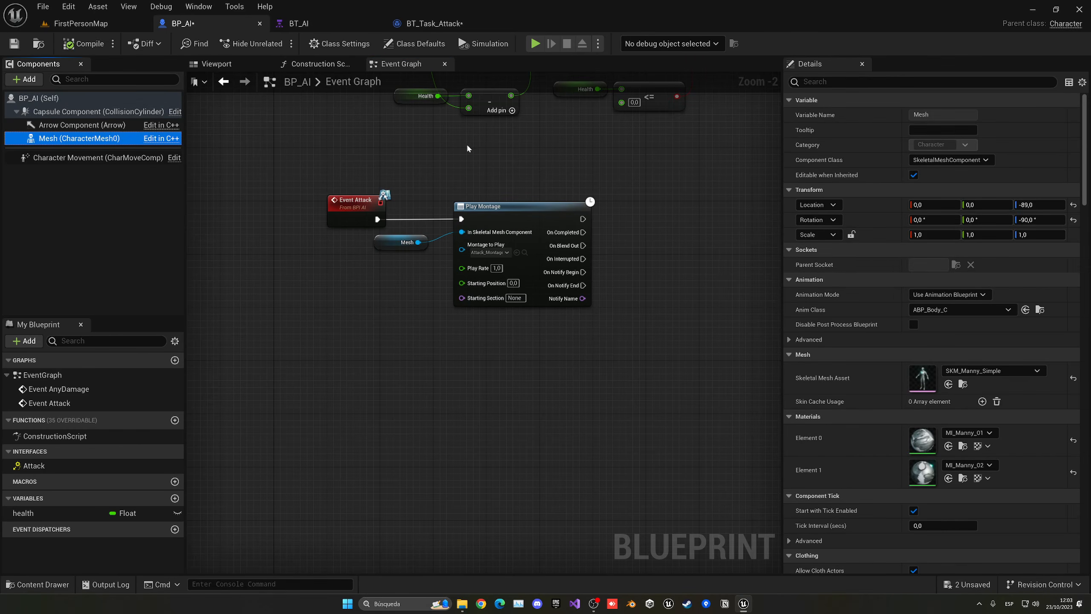
{"action": "left_click", "coordinate": [1039, 309]}
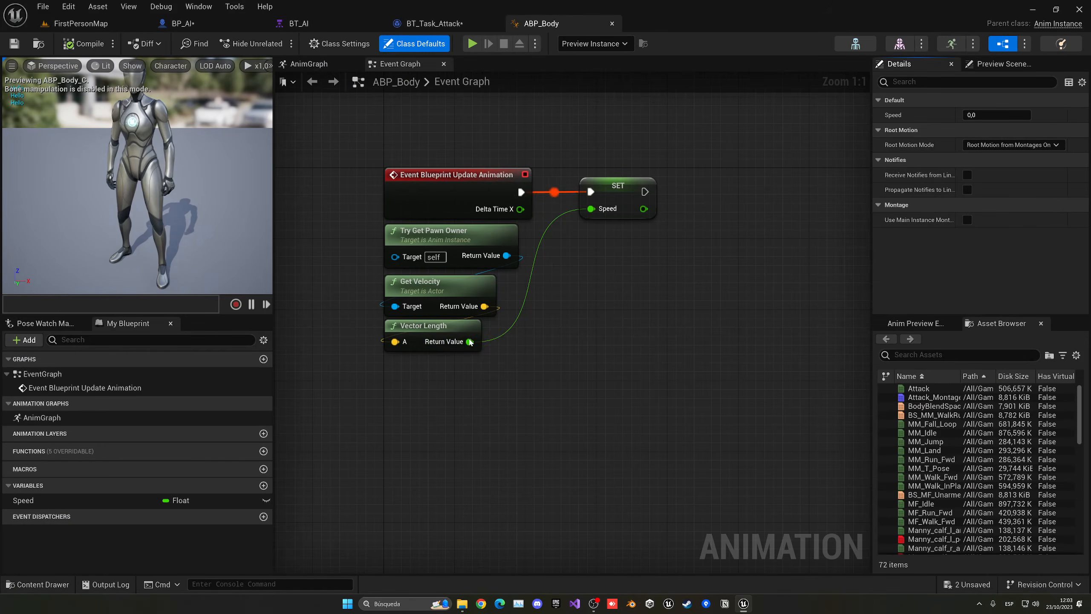
{"action": "left_click", "coordinate": [330, 62]}
{"action": "right_click_drag", "start_coordinate": [603, 195], "coordinate": [603, 140]}
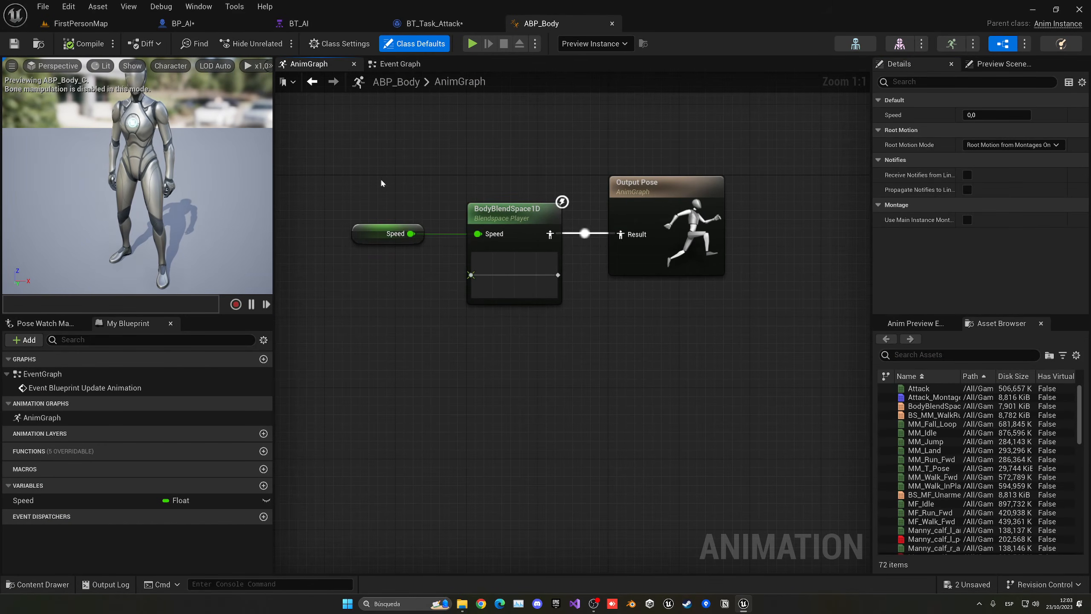
Step: Move the Speed and BodyBlendSpace1D nodes away from Output Pose to make room between them
{"action": "left_click_drag", "start_coordinate": [381, 183], "coordinate": [516, 300]}
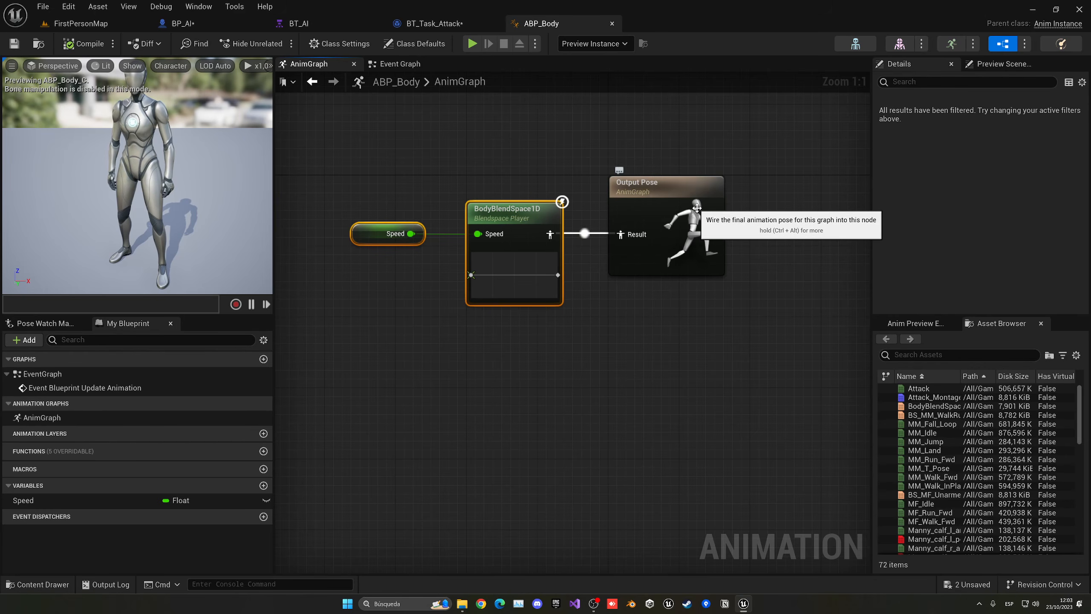
{"action": "right_click_drag", "start_coordinate": [697, 208], "coordinate": [735, 208]}
{"action": "scroll", "coordinate": [735, 208], "scroll_direction": "down", "scroll_amount": 1}
{"action": "left_click_drag", "start_coordinate": [587, 211], "coordinate": [509, 218]}
{"action": "left_click", "coordinate": [598, 259]}
{"action": "right_click_drag", "start_coordinate": [598, 259], "coordinate": [499, 262]}
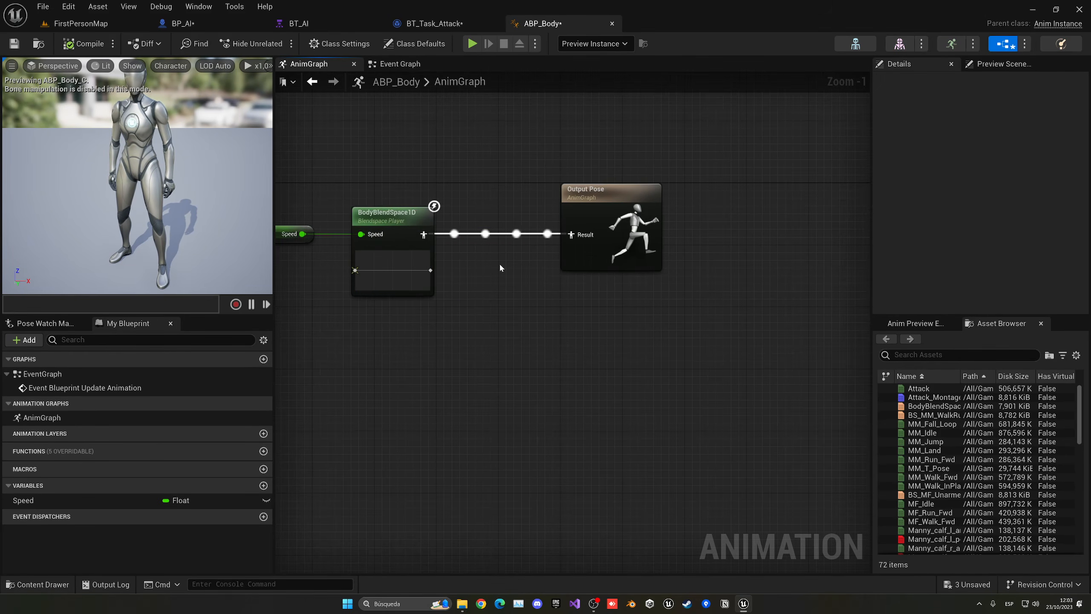
Step: Insert a Slot 'DefaultSlot' node between BodyBlendSpace1D and the Output Pose
{"action": "left_click_drag", "start_coordinate": [423, 235], "coordinate": [450, 237]}
{"action": "type", "text": "defa"}
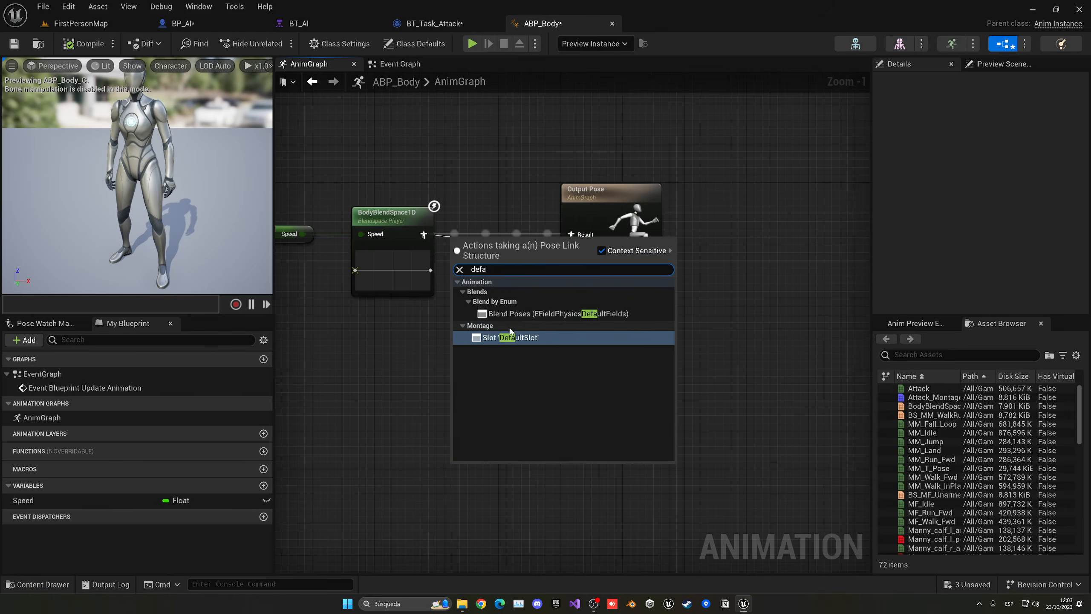
{"action": "key", "text": "Return"}
{"action": "left_click", "coordinate": [238, 280]}
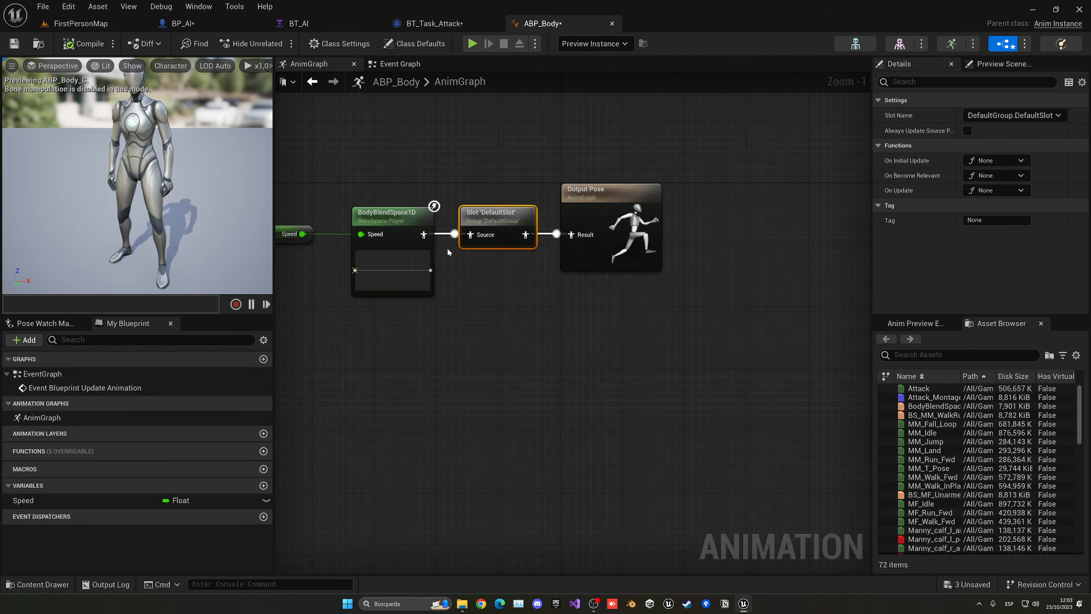
{"action": "right_click_drag", "start_coordinate": [581, 277], "coordinate": [634, 274]}
{"action": "left_click_drag", "start_coordinate": [512, 178], "coordinate": [605, 295]}
{"action": "left_click", "coordinate": [605, 295]}
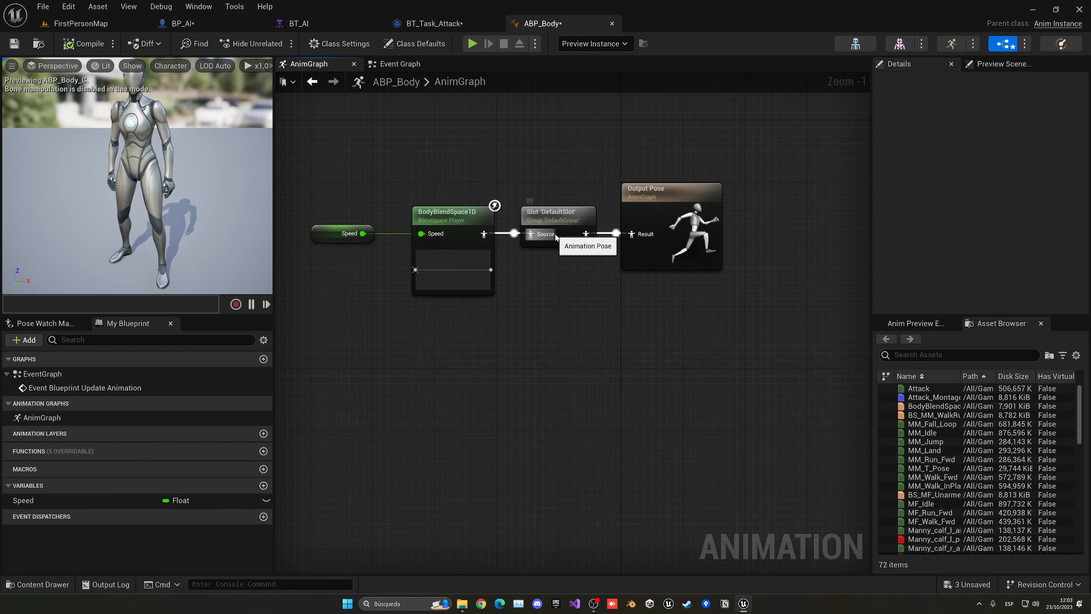
{"action": "left_click", "coordinate": [570, 233]}
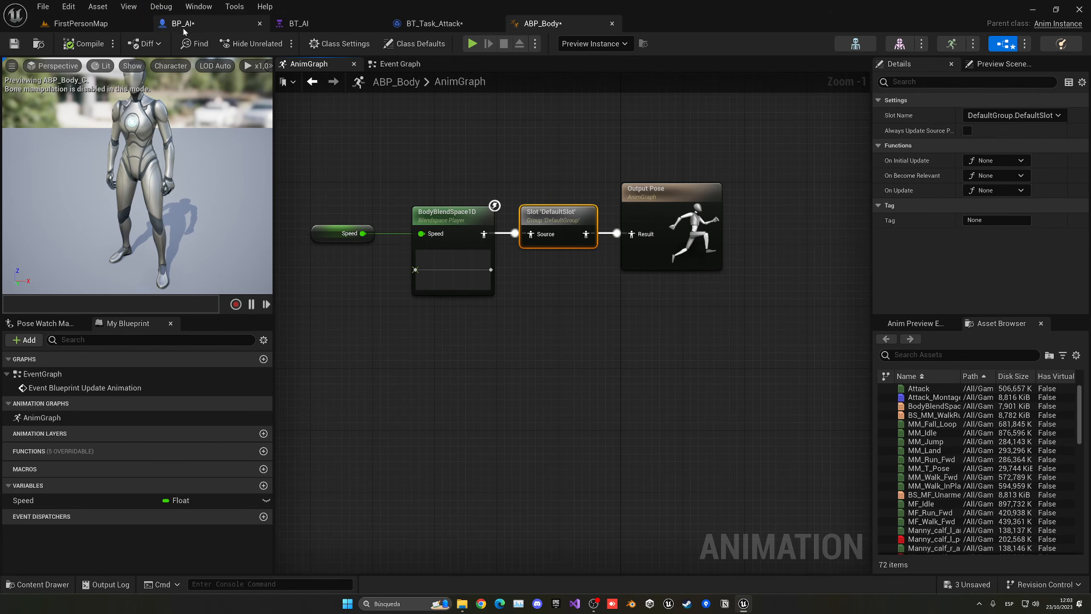
Step: Play-test FirstPersonMap to check the AI's attack animation, stop the session, and save all modified assets
{"action": "left_click", "coordinate": [129, 24]}
{"action": "left_click", "coordinate": [272, 43]}
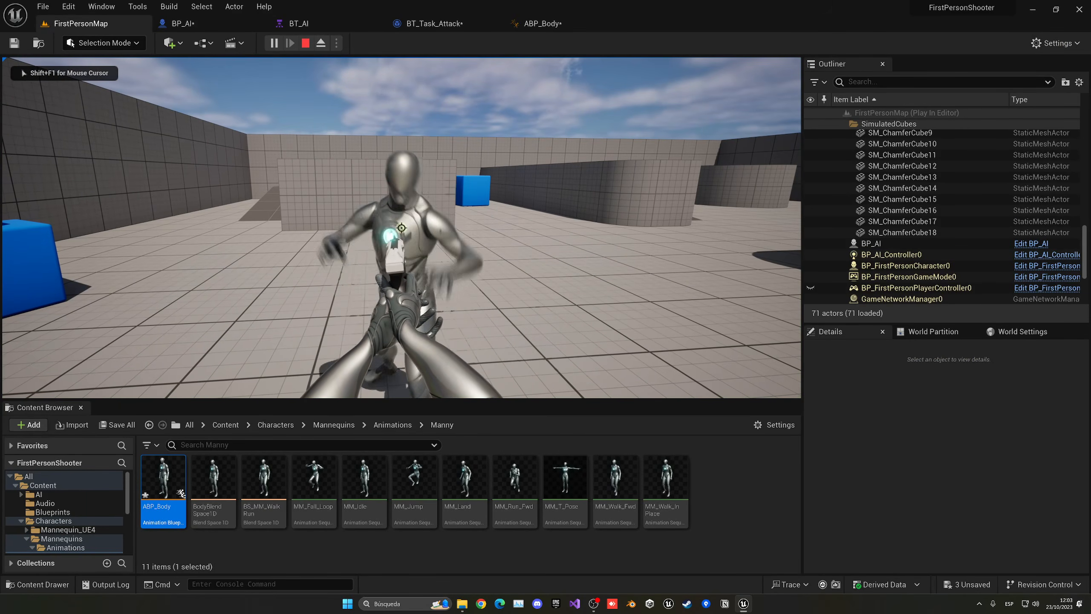
{"action": "key", "text": "Escape"}
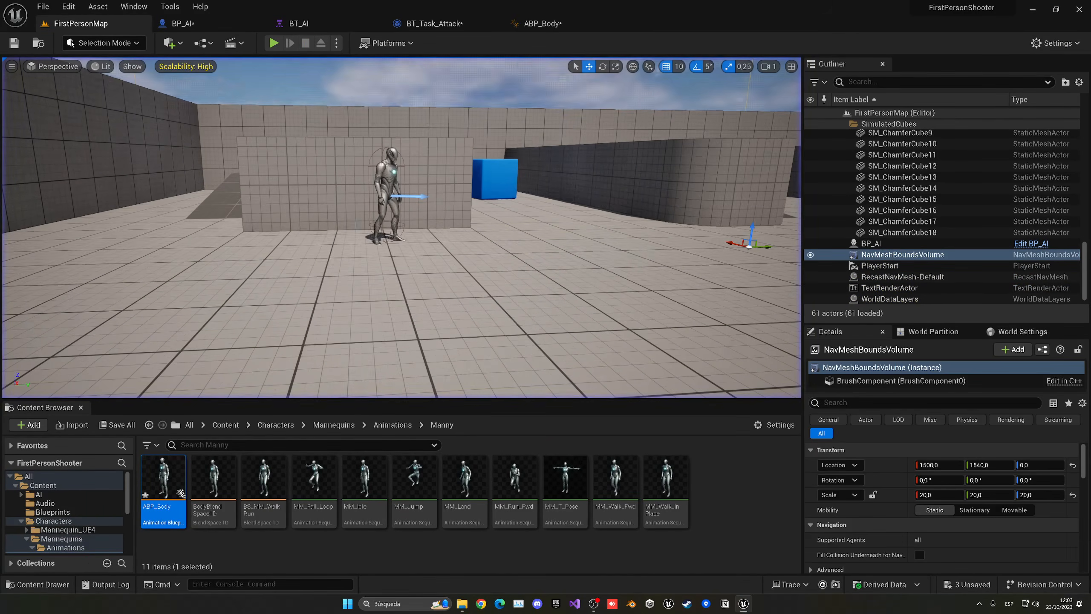
{"action": "key", "text": "ctrl+shift+s"}
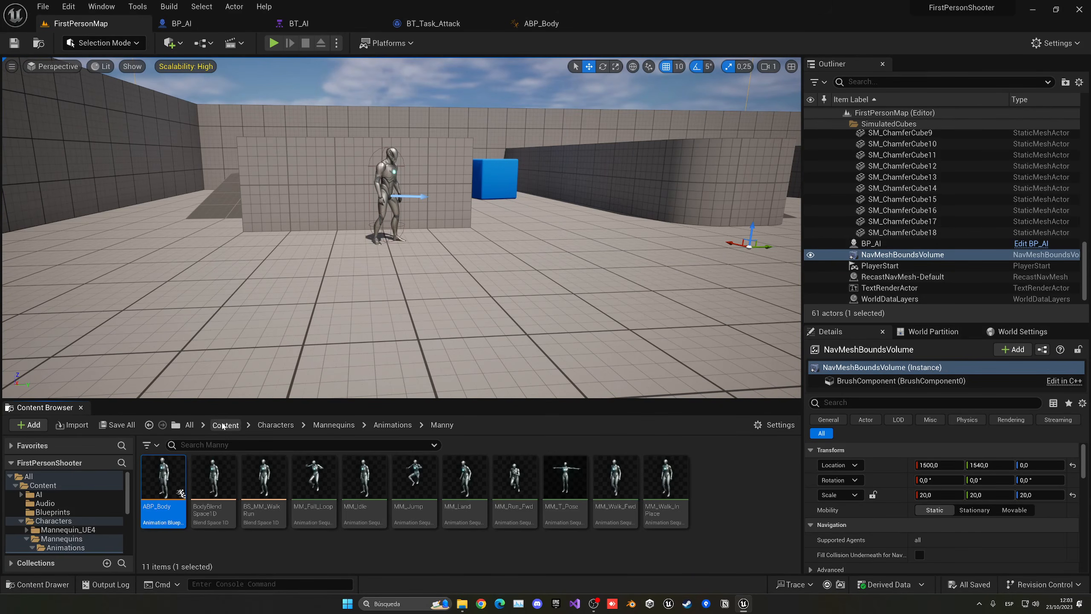
Step: Open the BP_AI blueprint from the project's Content/AI folder
{"action": "left_click", "coordinate": [225, 424]}
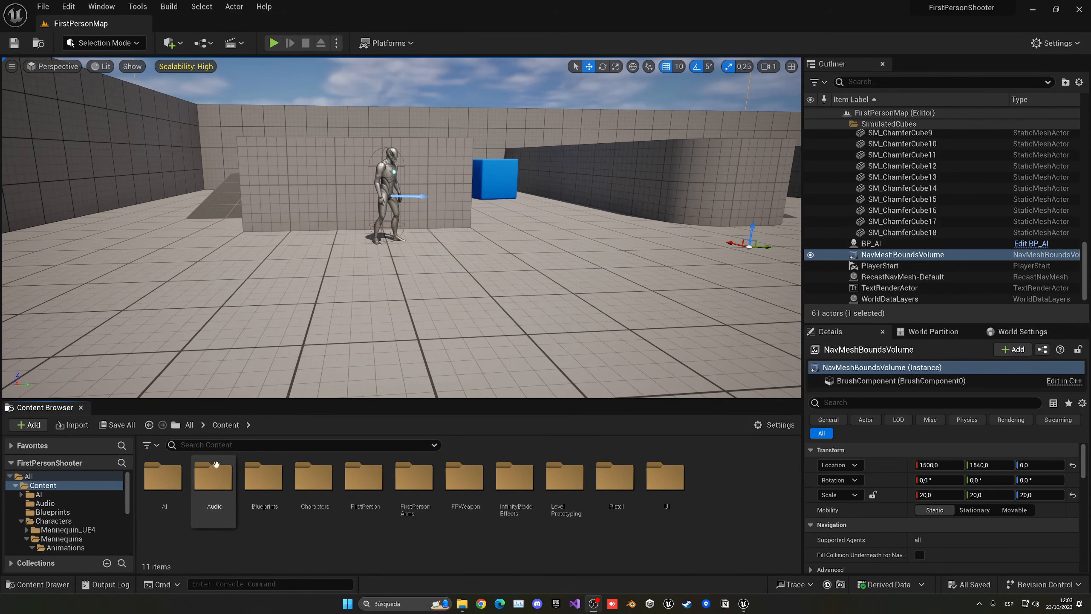
{"action": "double_click", "coordinate": [167, 476]}
{"action": "double_click", "coordinate": [247, 467]}
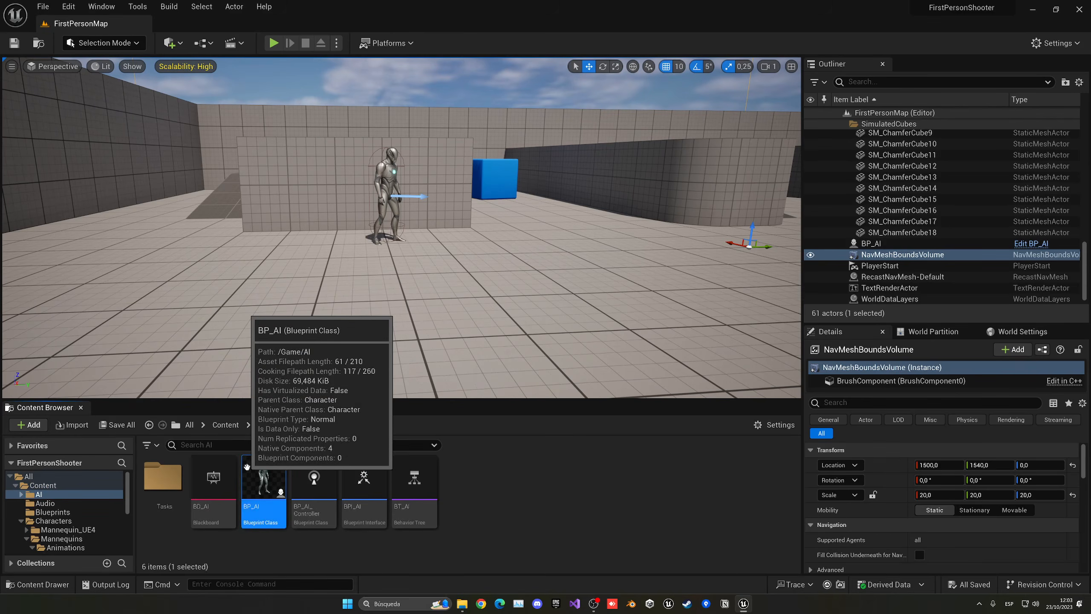
Step: Add a Sphere Trace For Objects node executed from Play Montage's On Notify Begin output in BP_AI
{"action": "scroll", "coordinate": [472, 275], "scroll_direction": "up", "scroll_amount": 2}
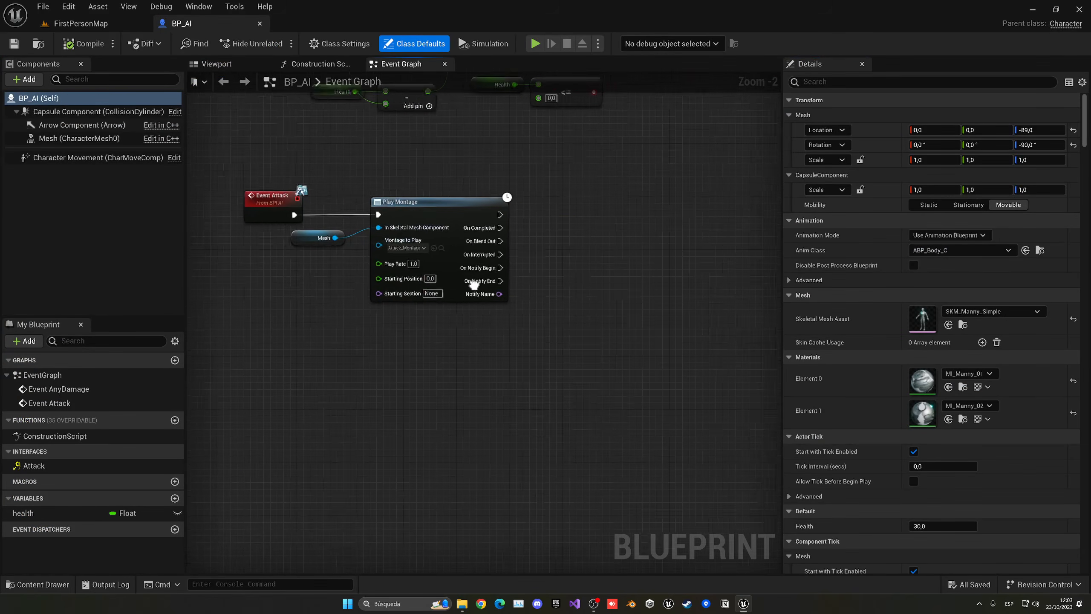
{"action": "left_click_drag", "start_coordinate": [475, 262], "coordinate": [567, 263]}
{"action": "type", "text": "spher"}
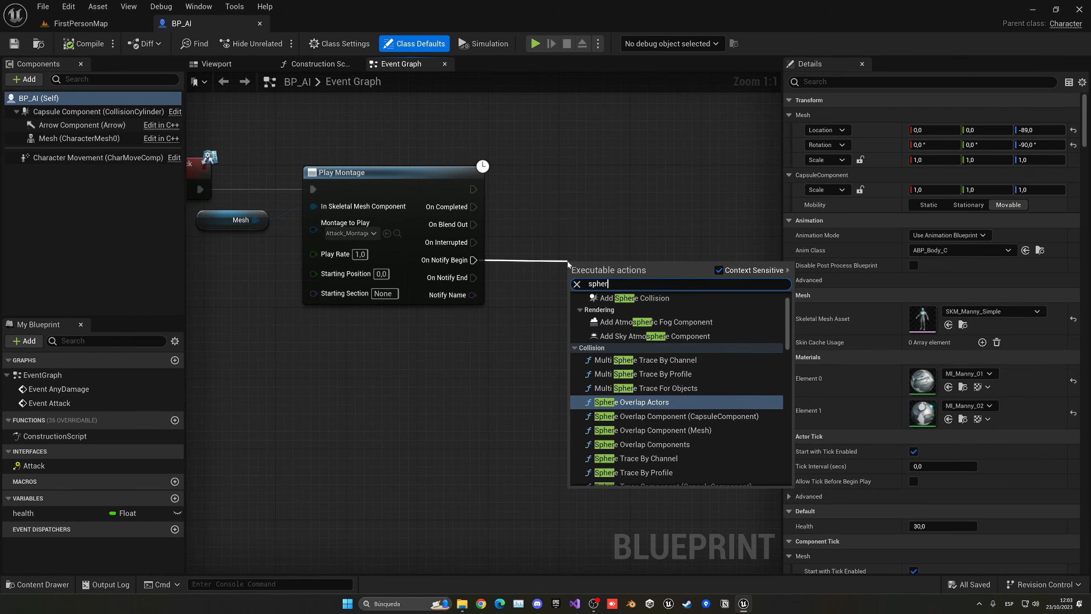
{"action": "type", "text": "e trace"}
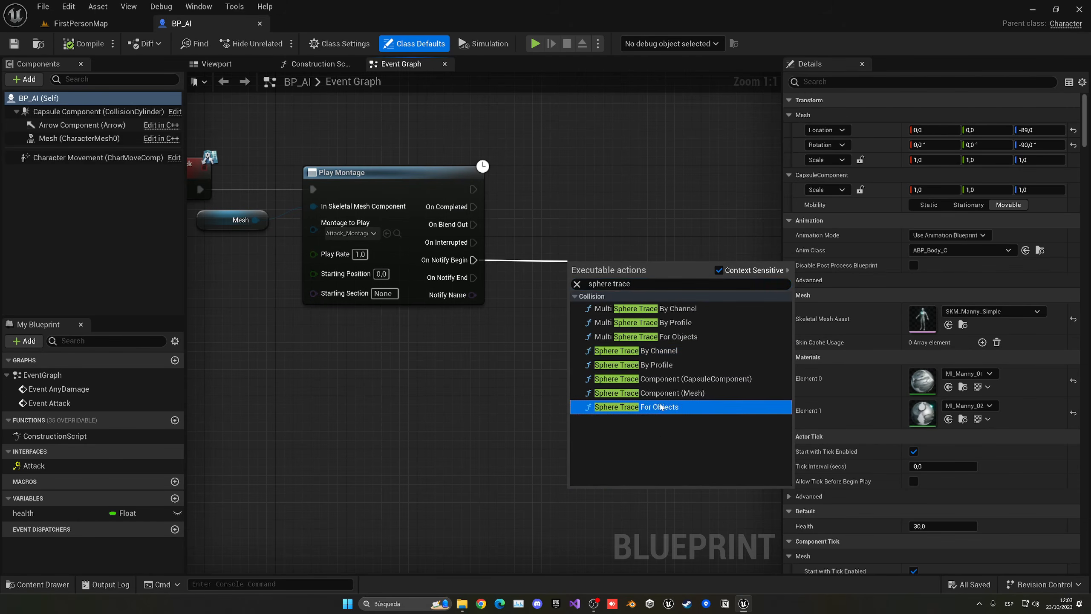
{"action": "left_click", "coordinate": [661, 407]}
{"action": "right_click_drag", "start_coordinate": [588, 244], "coordinate": [623, 246]}
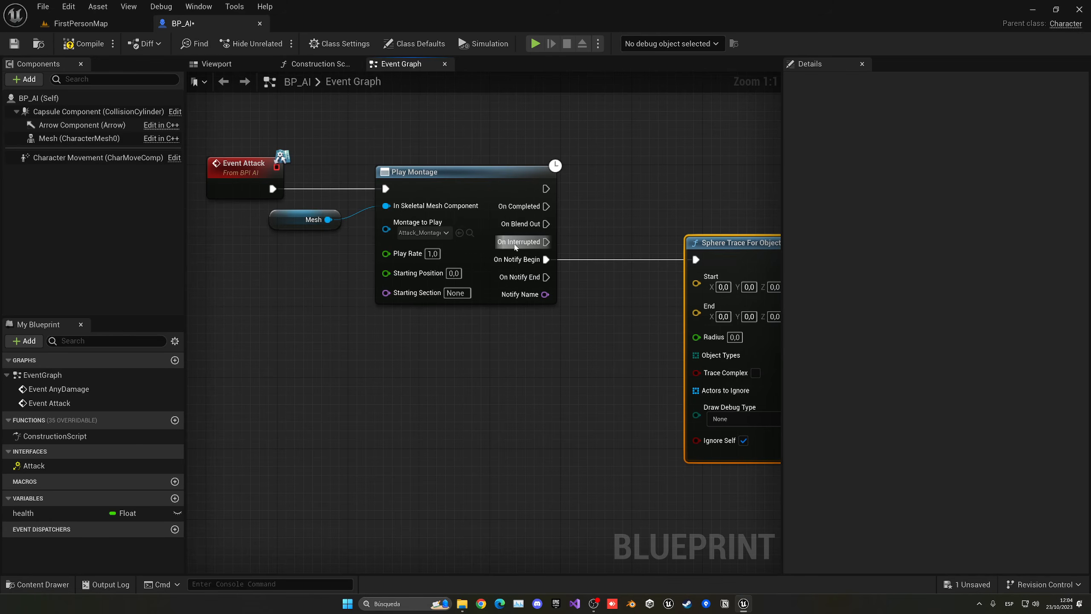
Step: Open the Attack_Montage assigned to Play Montage and add a notify on its notify track at about 0.20 s
{"action": "left_click", "coordinate": [470, 233]}
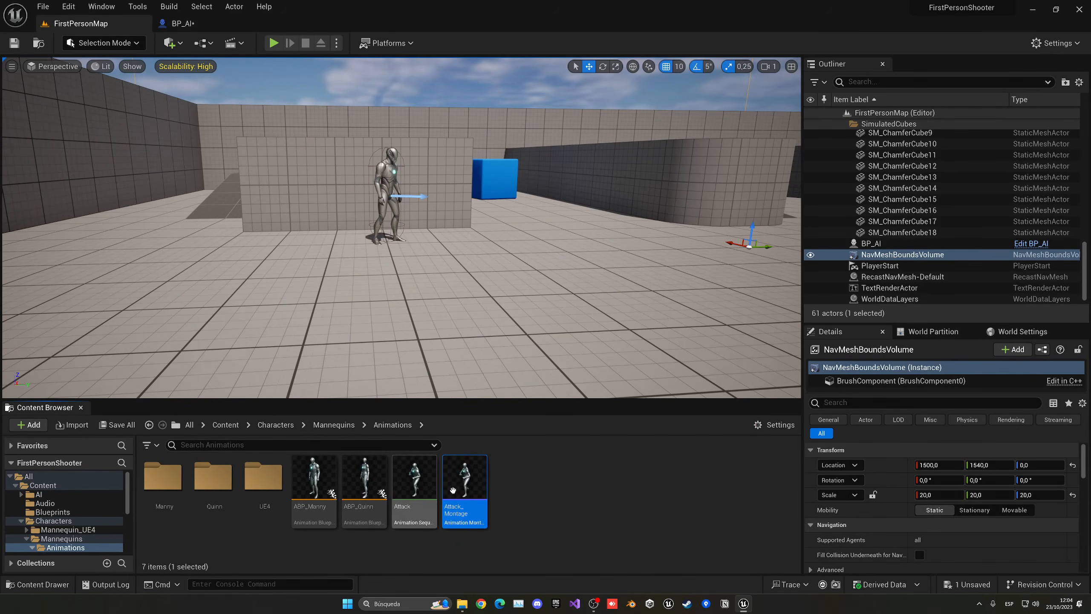
{"action": "double_click", "coordinate": [464, 481]}
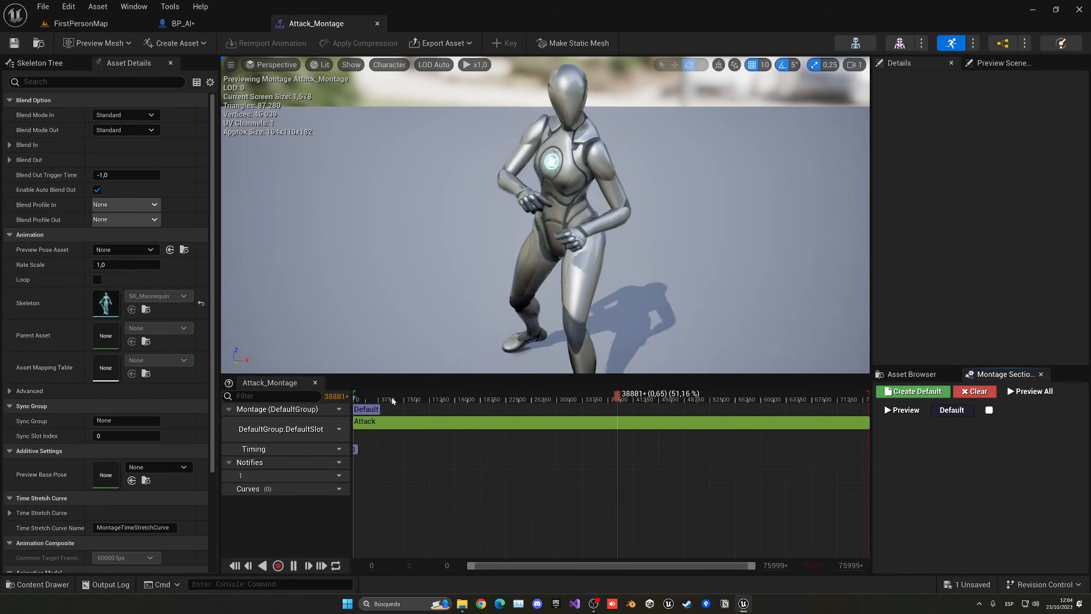
{"action": "left_click_drag", "start_coordinate": [403, 395], "coordinate": [433, 382]}
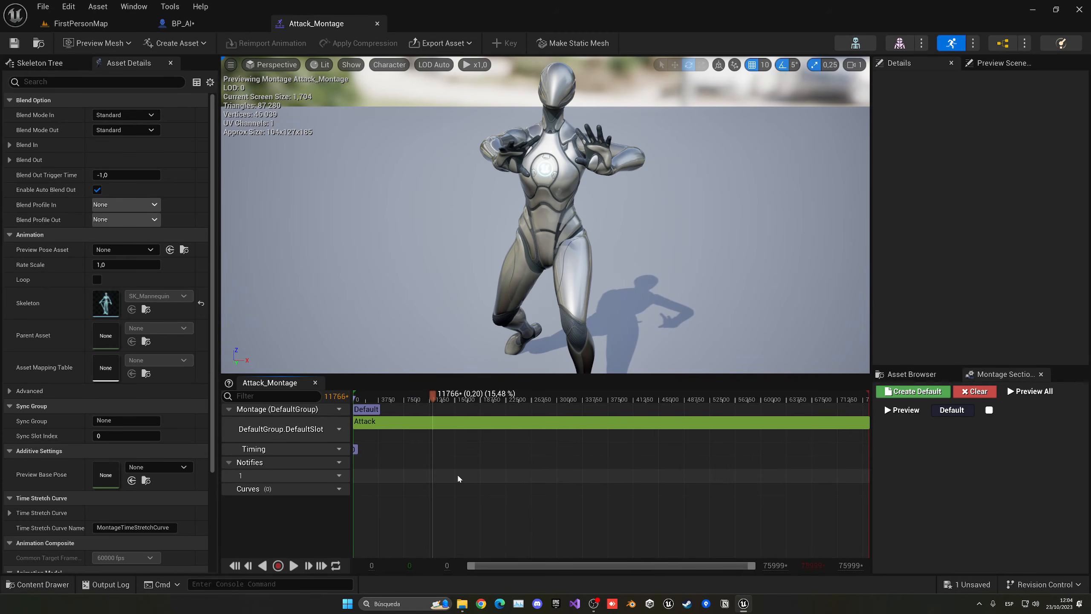
{"action": "right_click", "coordinate": [435, 475]}
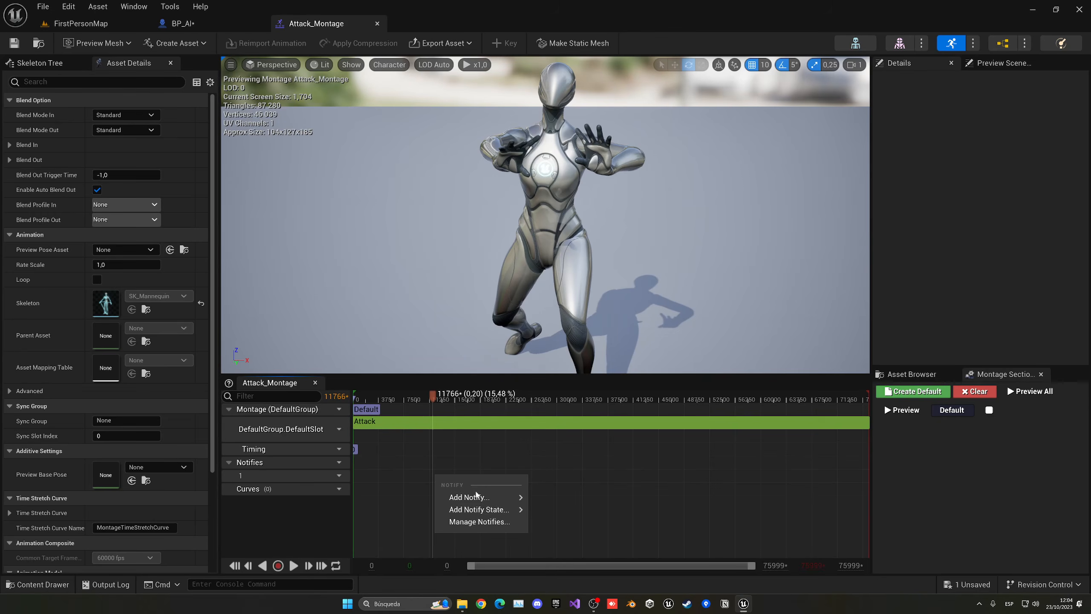
{"action": "mouse_move", "coordinate": [477, 497]}
{"action": "left_click", "coordinate": [575, 470]}
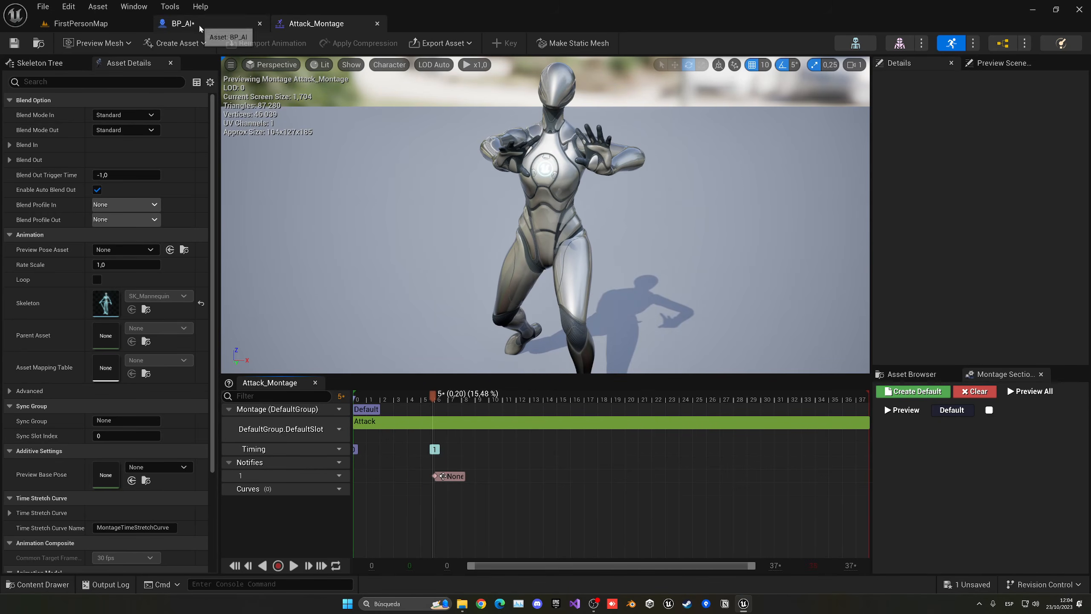
Step: Return to BP_AI's Event Graph and close the Attack_Montage editor
{"action": "left_click", "coordinate": [183, 23]}
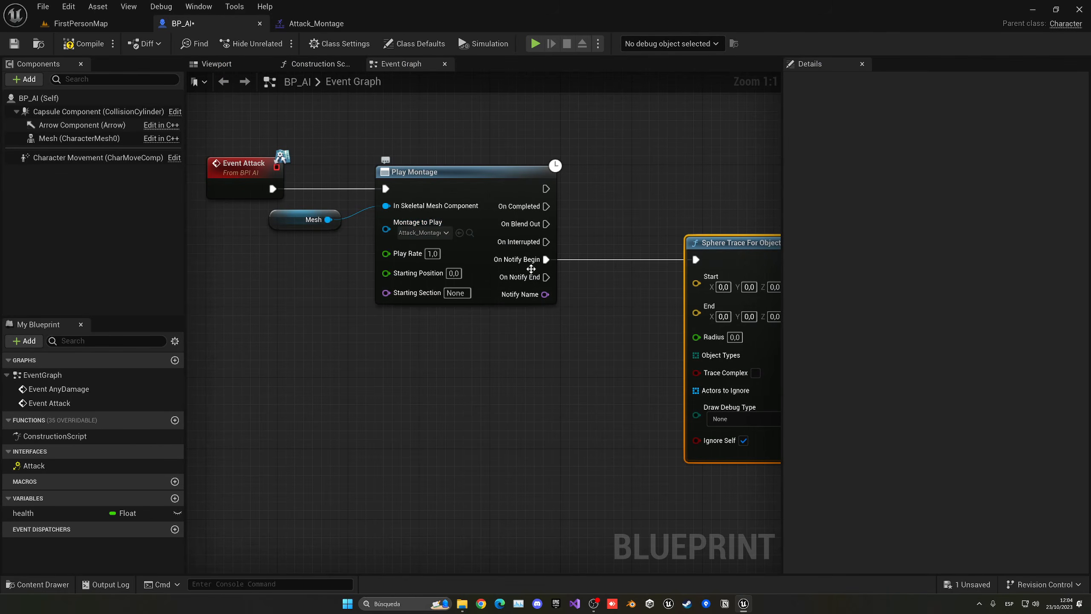
{"action": "mouse_move", "coordinate": [577, 264]}
{"action": "right_mouse_down"}
{"action": "mouse_move", "coordinate": [473, 256]}
{"action": "mouse_move", "coordinate": [442, 268]}
{"action": "right_mouse_up"}
{"action": "scroll", "coordinate": [515, 281], "scroll_direction": "down", "scroll_amount": 2}
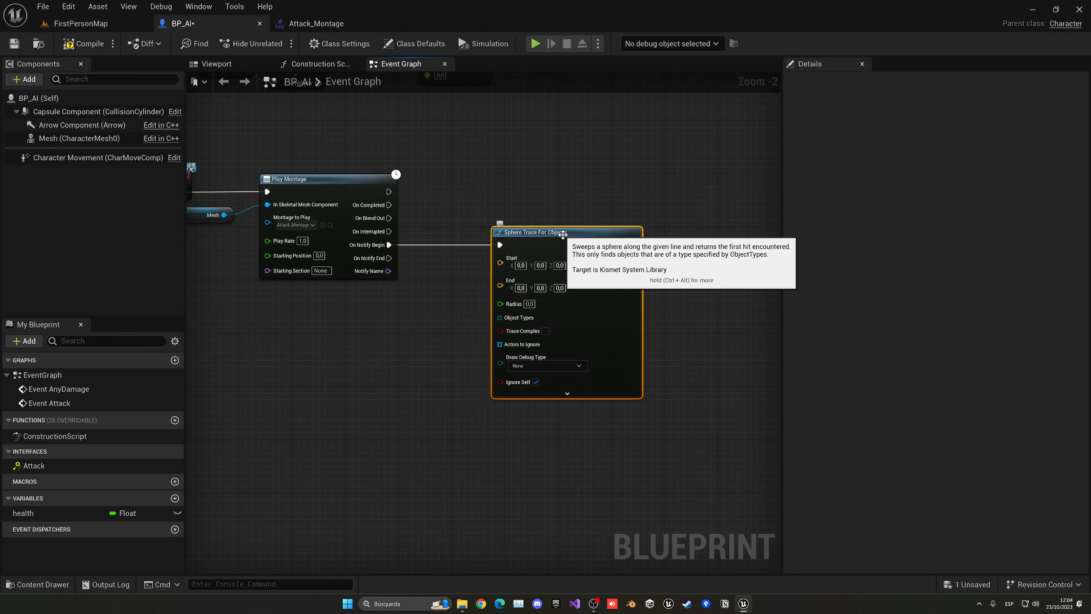
{"action": "middle_click", "coordinate": [321, 23]}
{"action": "right_click_drag", "start_coordinate": [502, 199], "coordinate": [552, 202]}
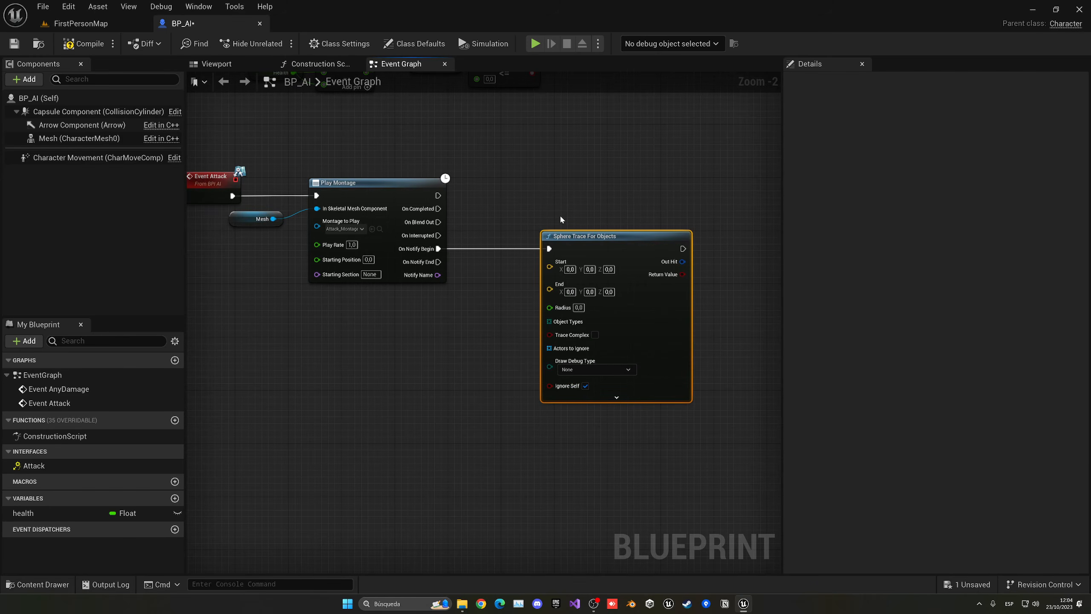
{"action": "right_click_drag", "start_coordinate": [470, 231], "coordinate": [413, 189]}
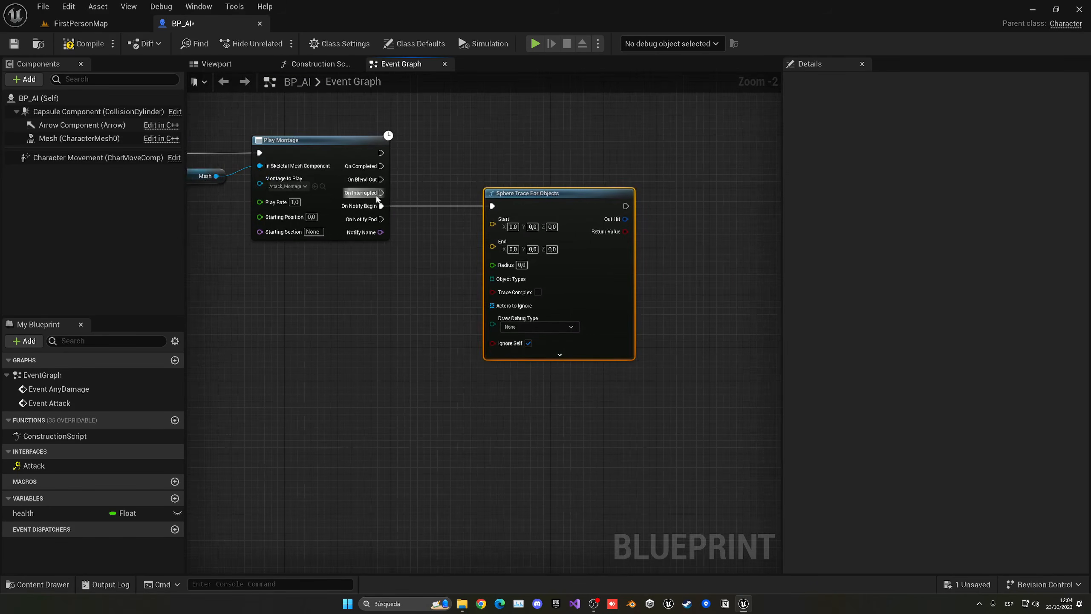
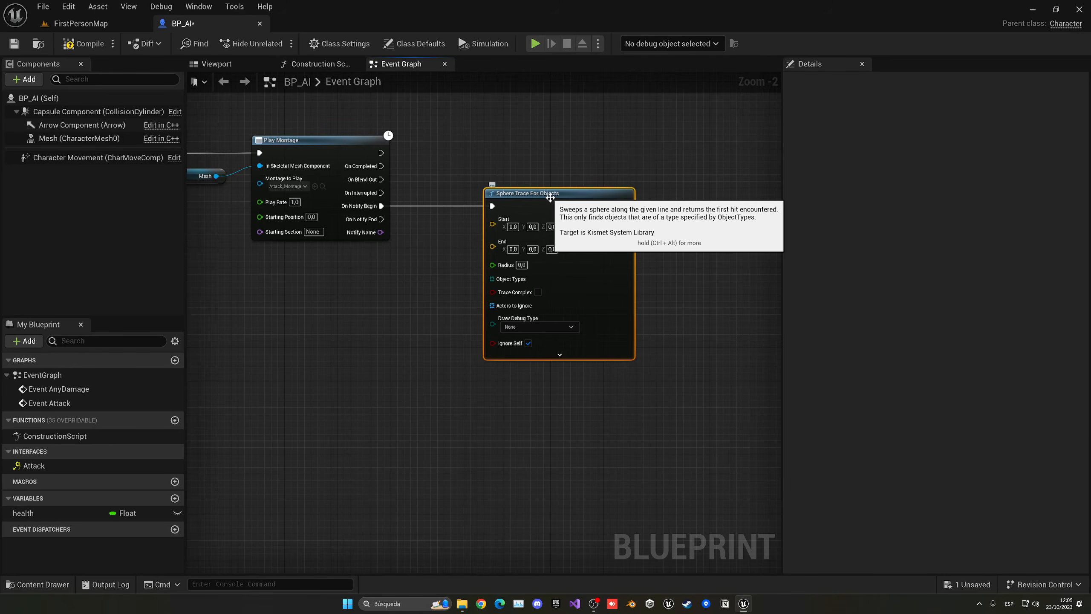
Step: Feed the sphere trace's Start from a new Get Actor Location node placed below Play Montage
{"action": "right_click_drag", "start_coordinate": [550, 198], "coordinate": [613, 199]}
{"action": "left_click_drag", "start_coordinate": [555, 224], "coordinate": [364, 290]}
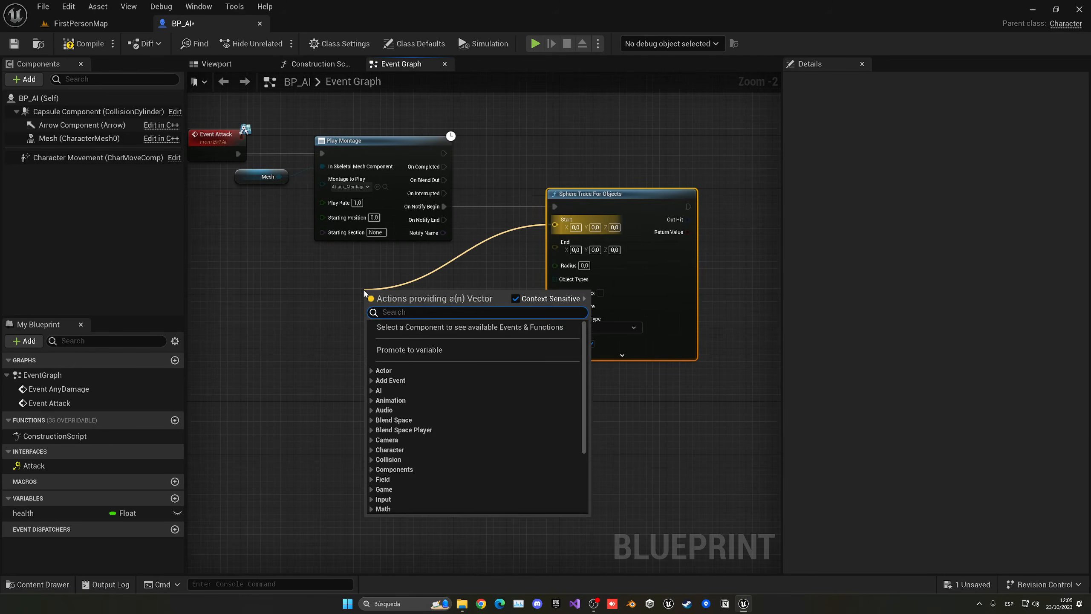
{"action": "type", "text": "get actor loca"}
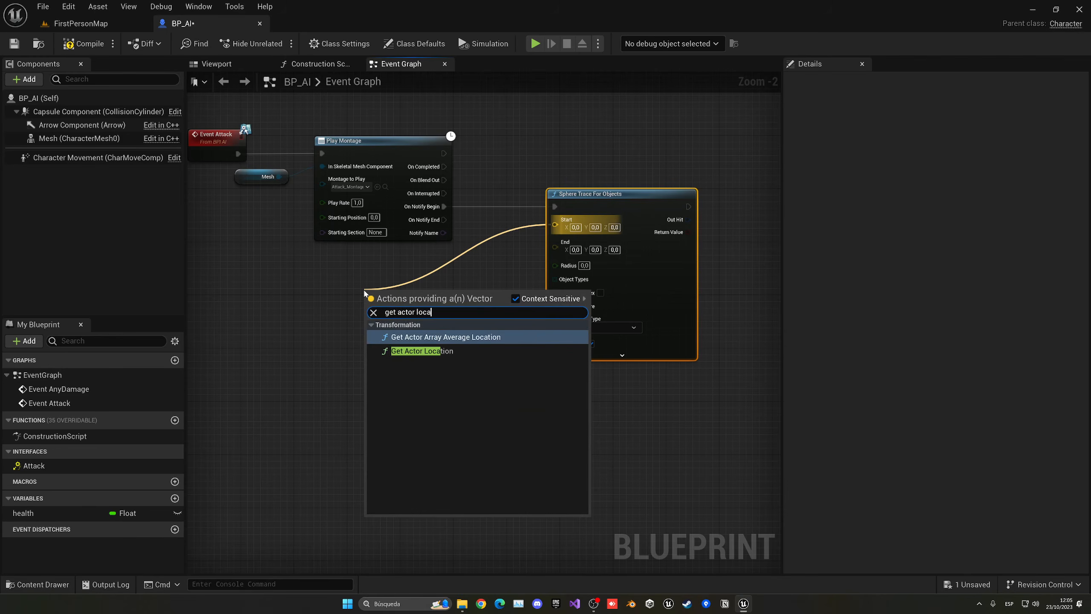
{"action": "left_click", "coordinate": [423, 351]}
{"action": "left_click_drag", "start_coordinate": [370, 297], "coordinate": [336, 271]}
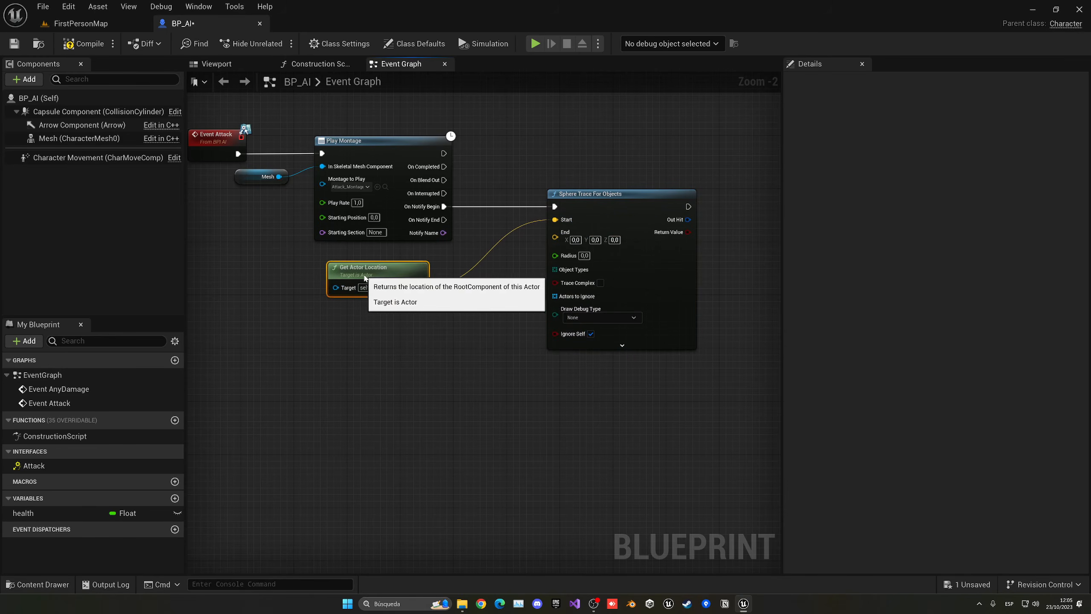
Step: Add a Get Actor Rotation node below Get Actor Location in the Event Graph
{"action": "right_click_drag", "start_coordinate": [416, 348], "coordinate": [411, 287]}
{"action": "right_click", "coordinate": [298, 286]}
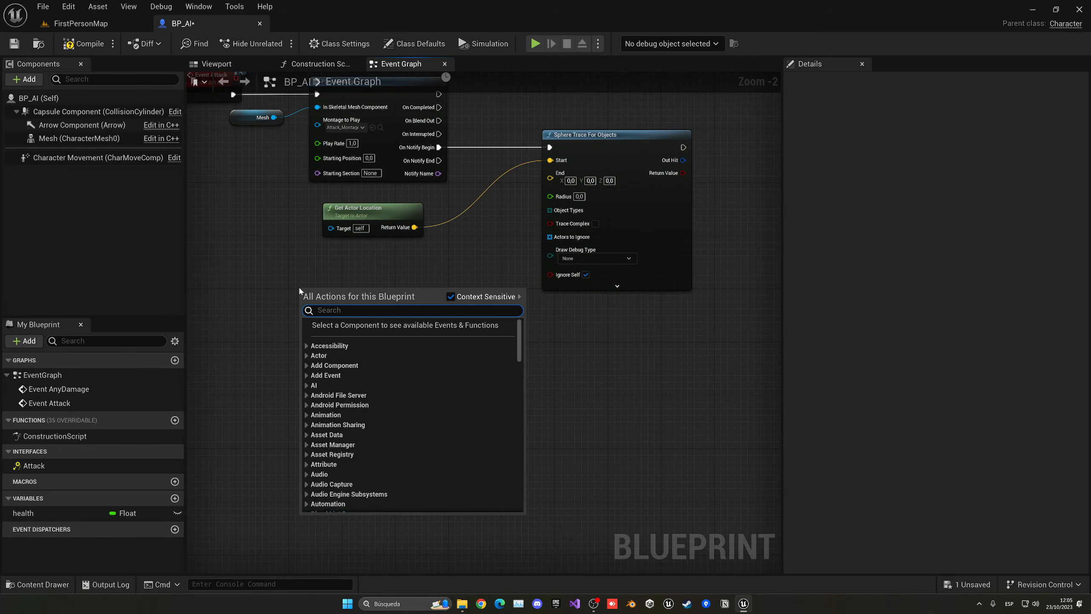
{"action": "type", "text": "get acor"}
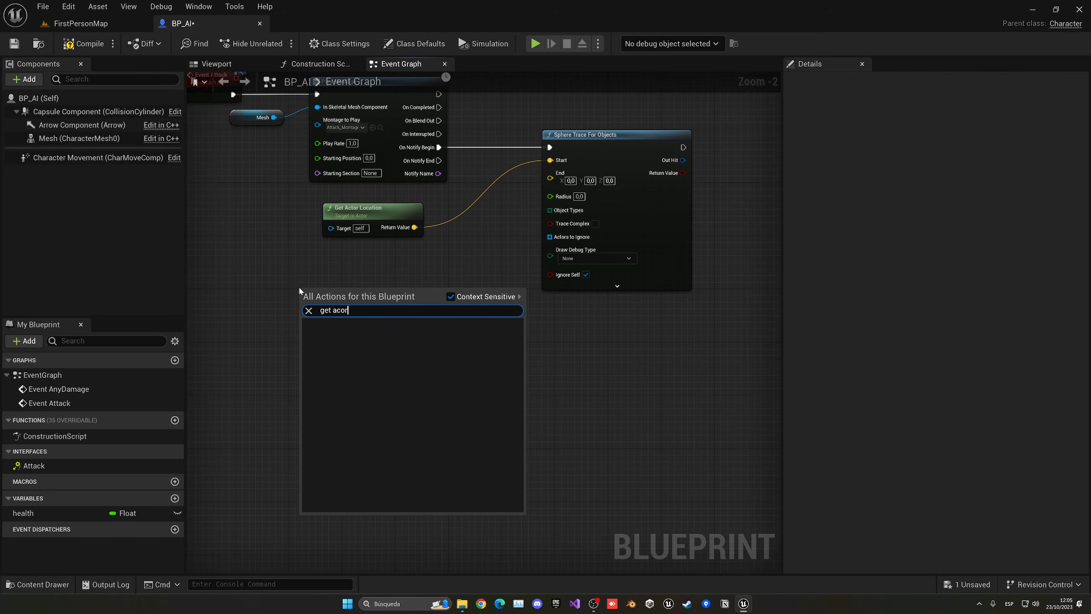
{"action": "key", "text": "BackSpace"}
{"action": "key", "text": "BackSpace"}
{"action": "type", "text": "or"}
{"action": "key", "text": "BackSpace"}
{"action": "key", "text": "BackSpace"}
{"action": "type", "text": "torr"}
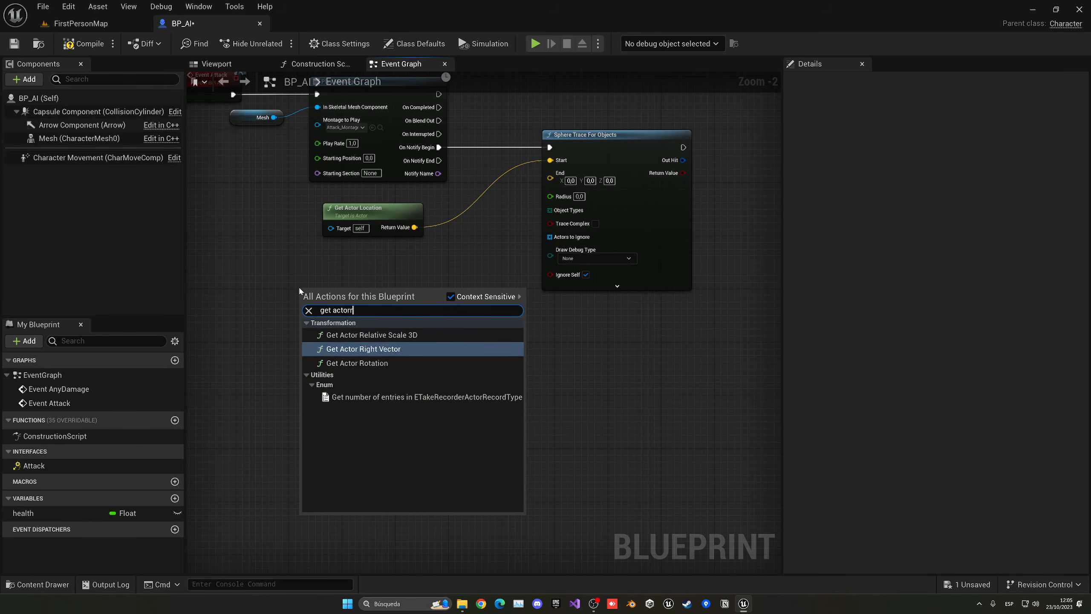
{"action": "key", "text": "Down"}
{"action": "key", "text": "Return"}
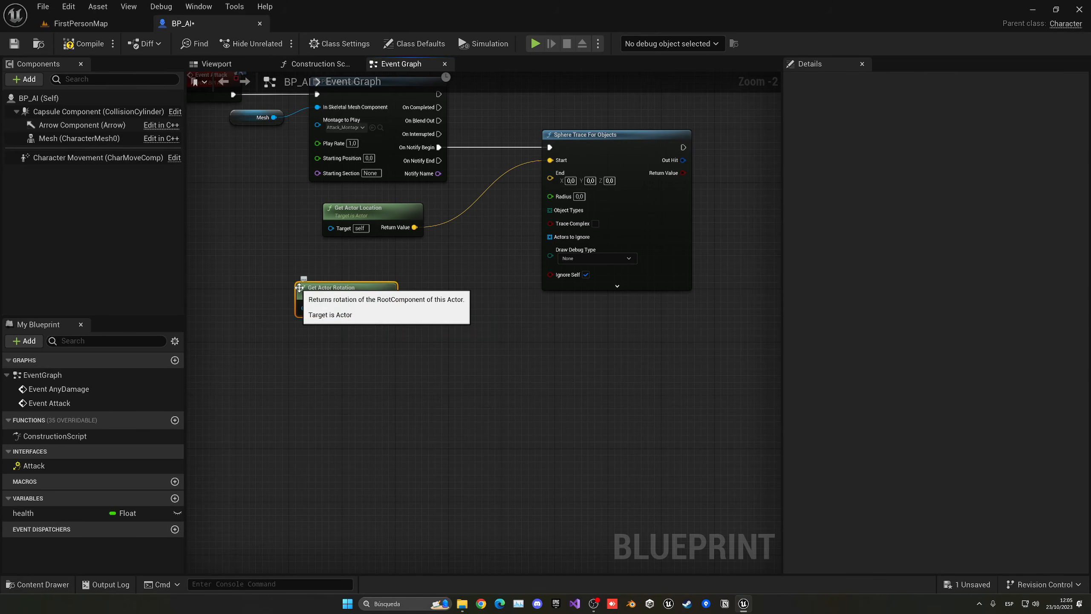
Step: Connect Get Actor Rotation's return value to a new Get Forward Vector node
{"action": "right_click_drag", "start_coordinate": [299, 289], "coordinate": [271, 269]}
{"action": "left_click_drag", "start_coordinate": [321, 269], "coordinate": [360, 265]}
{"action": "type", "text": "get forw"}
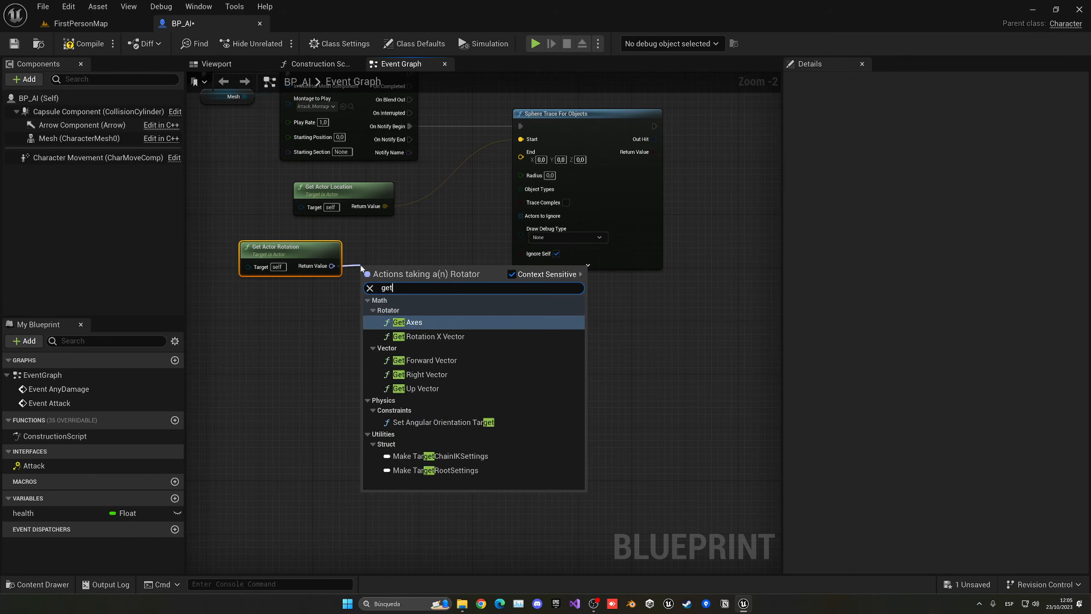
{"action": "key", "text": "Return"}
{"action": "left_click_drag", "start_coordinate": [297, 298], "coordinate": [320, 246]}
{"action": "key", "text": "q"}
{"action": "left_click", "coordinate": [412, 291]}
{"action": "key", "text": "ctrl+z"}
{"action": "key", "text": "ctrl+z"}
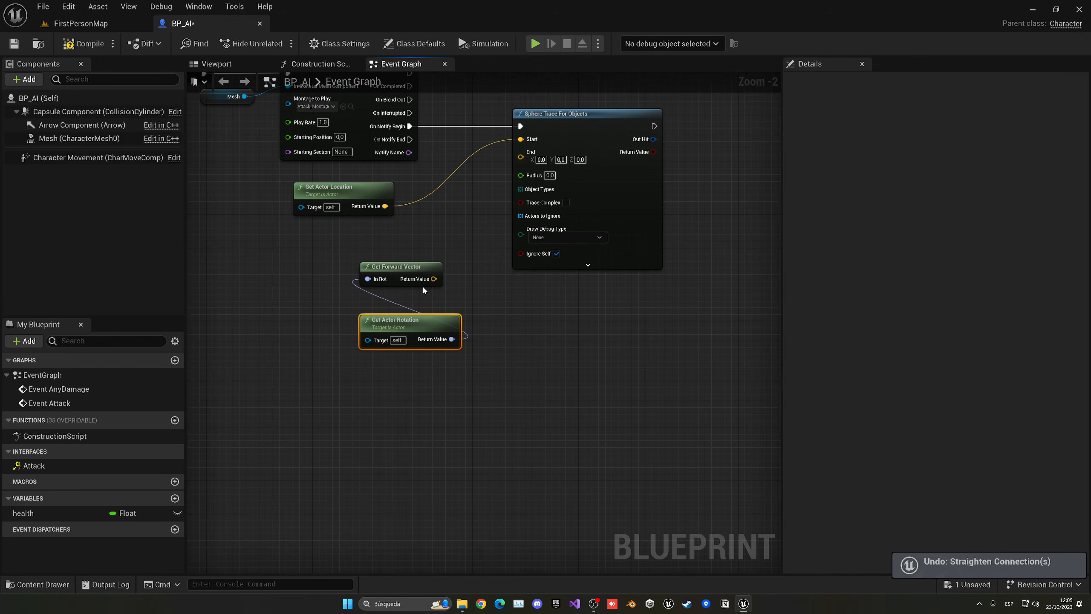
Step: Line up Get Actor Rotation and Get Forward Vector side by side below Get Actor Location with a straight connection
{"action": "left_click_drag", "start_coordinate": [376, 320], "coordinate": [272, 253]}
{"action": "left_click_drag", "start_coordinate": [337, 228], "coordinate": [384, 280]}
{"action": "key", "text": "q"}
{"action": "mouse_move", "coordinate": [392, 271]}
{"action": "left_mouse_down"}
{"action": "mouse_move", "coordinate": [324, 244]}
{"action": "mouse_move", "coordinate": [394, 254]}
{"action": "left_mouse_up"}
Step: Multiply the forward vector by a single-precision float of 300 using a new Multiply node
{"action": "left_click", "coordinate": [368, 264]}
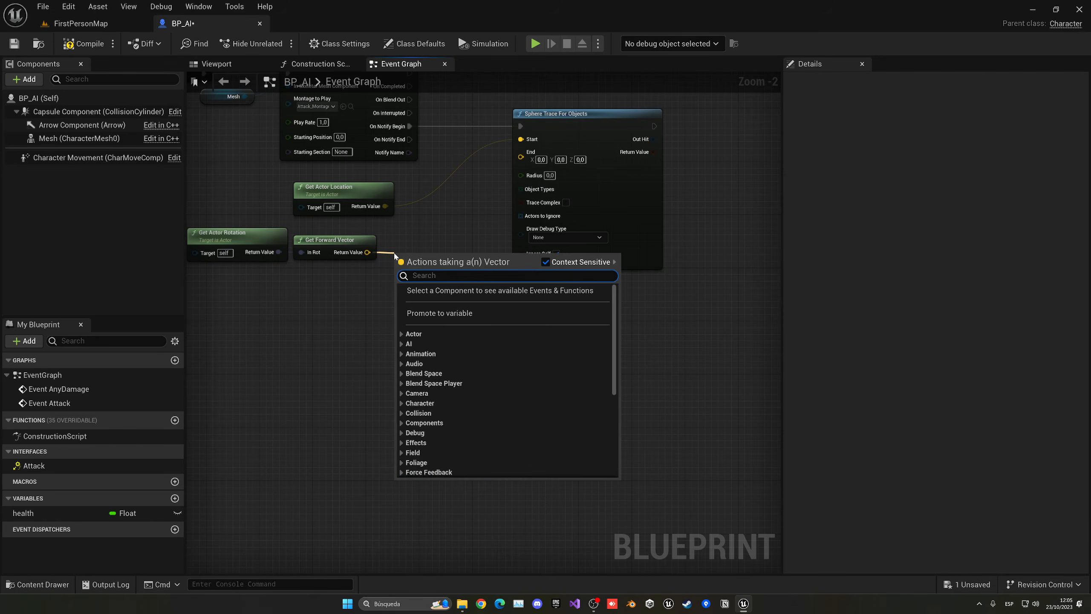
{"action": "type", "text": "*"}
{"action": "key", "text": "Return"}
{"action": "right_click", "coordinate": [401, 270]}
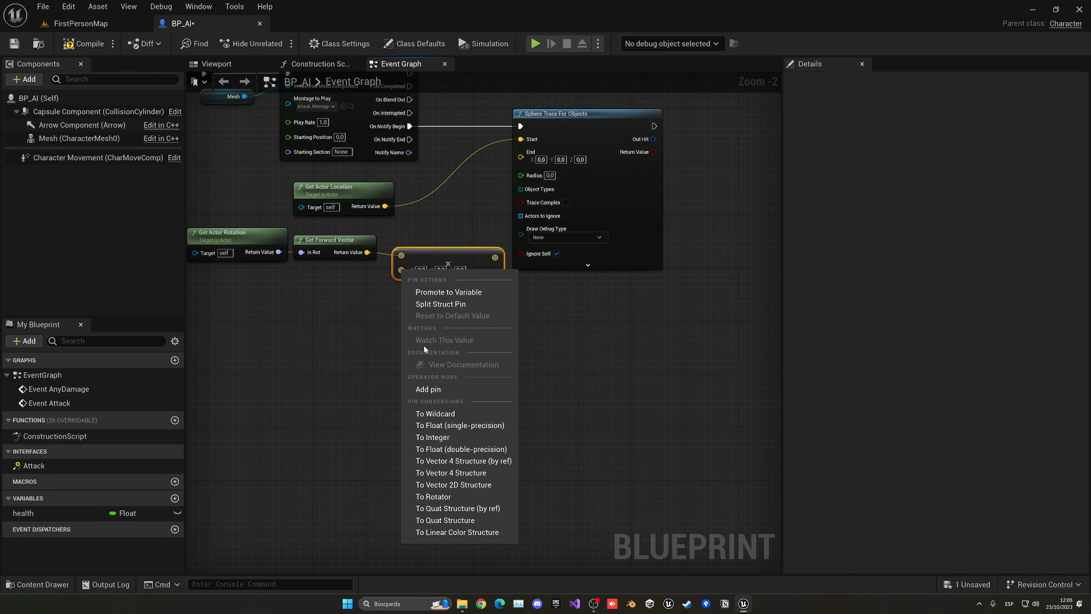
{"action": "left_click", "coordinate": [430, 425]}
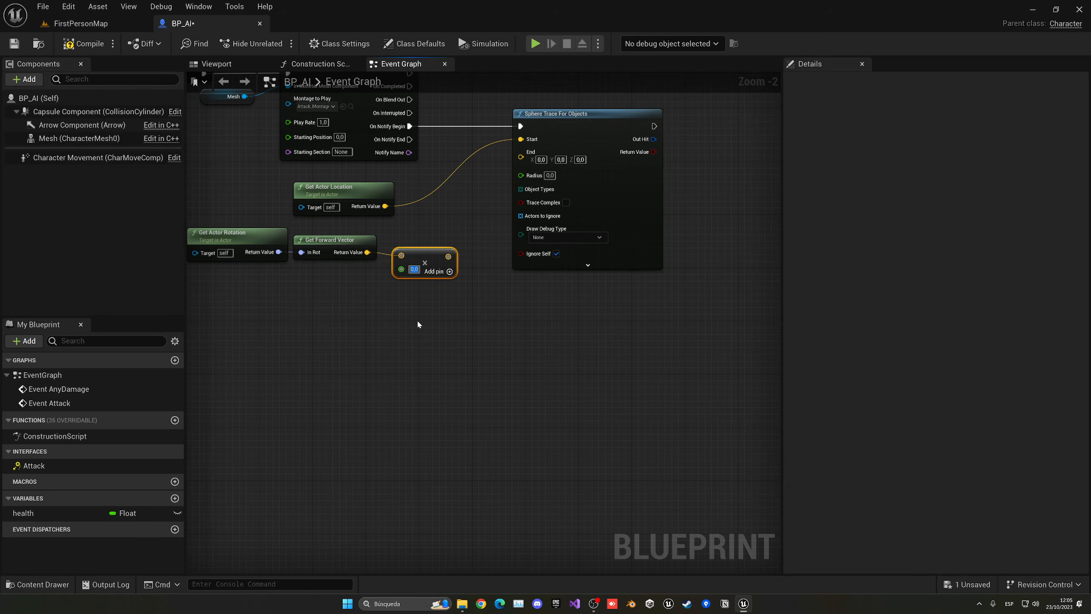
{"action": "type", "text": "300"}
{"action": "left_click", "coordinate": [417, 318]}
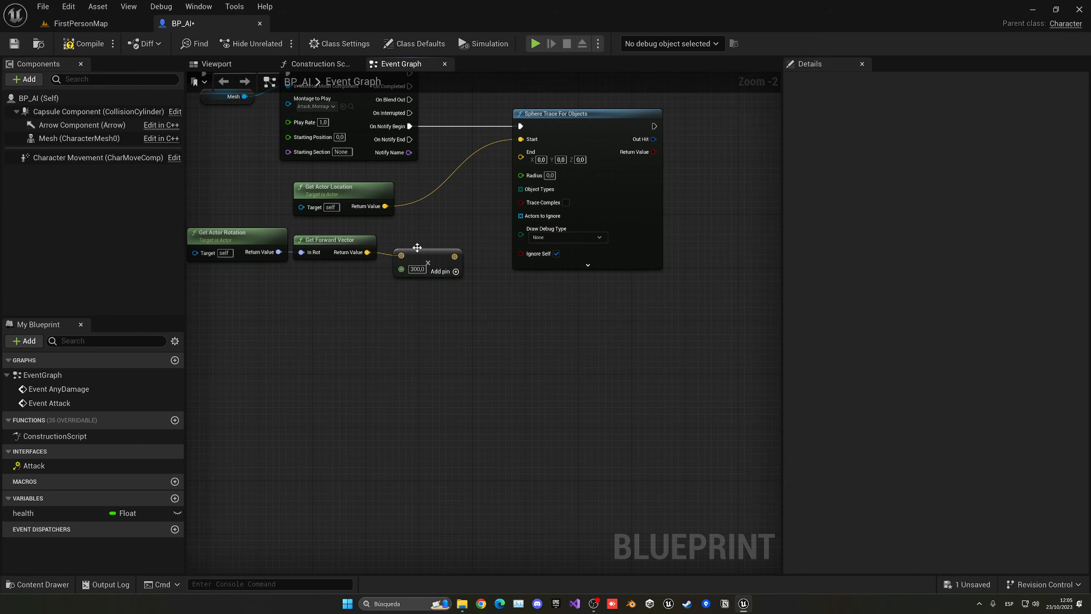
Step: Add the actor location to the scaled forward vector with an Add node and connect the sum to the sphere trace's End
{"action": "mouse_move", "coordinate": [385, 206]}
{"action": "left_mouse_down"}
{"action": "mouse_move", "coordinate": [429, 226]}
{"action": "mouse_move", "coordinate": [454, 259]}
{"action": "mouse_move", "coordinate": [428, 243]}
{"action": "mouse_move", "coordinate": [529, 159]}
{"action": "left_mouse_up"}
{"action": "type", "text": "+"}
{"action": "key", "text": "Return"}
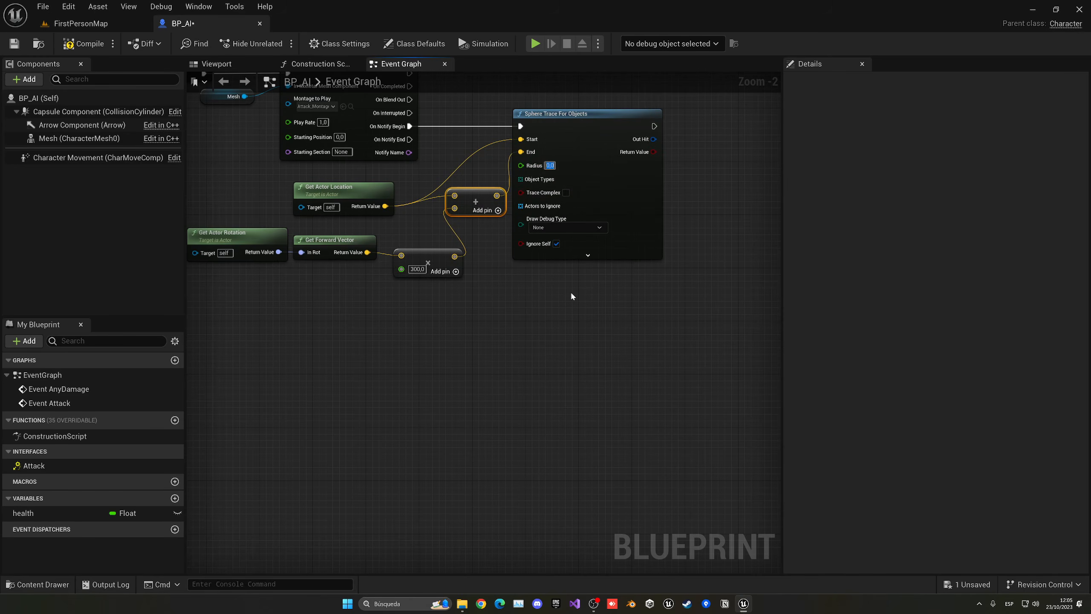
Step: Set the sphere trace's radius to 25
{"action": "type", "text": "25"}
{"action": "key", "text": "Return"}
{"action": "left_click", "coordinate": [572, 293]}
{"action": "right_click_drag", "start_coordinate": [571, 293], "coordinate": [492, 294]}
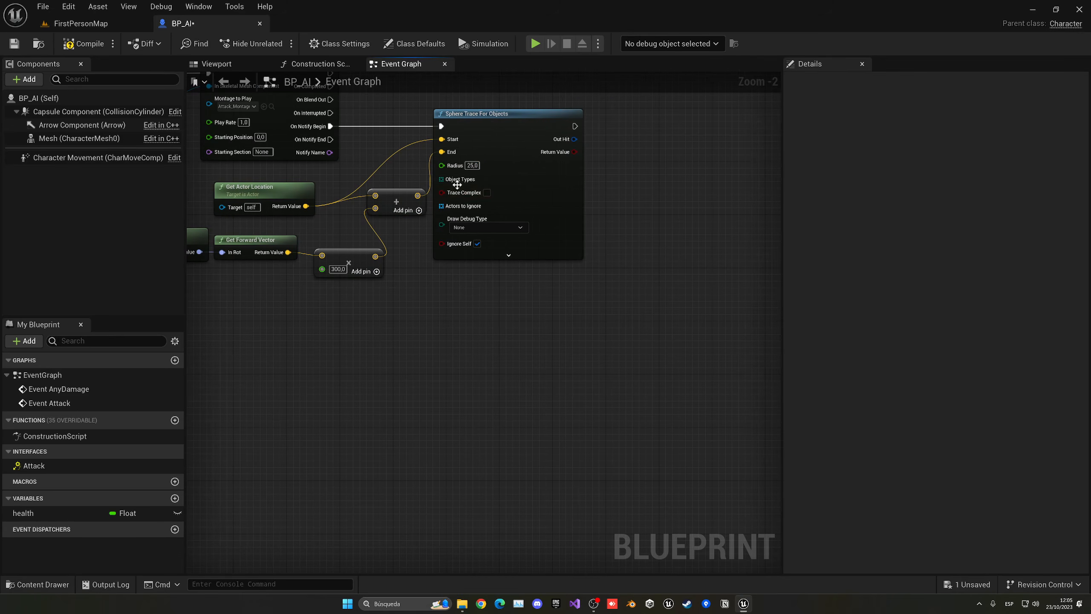
Step: Feed the sphere trace's Object Types from a new Make Array node containing Pawn, and set Draw Debug Type to For Duration
{"action": "left_click_drag", "start_coordinate": [450, 182], "coordinate": [470, 274]}
{"action": "key", "text": "Return"}
{"action": "left_click", "coordinate": [477, 300]}
{"action": "left_click", "coordinate": [486, 325]}
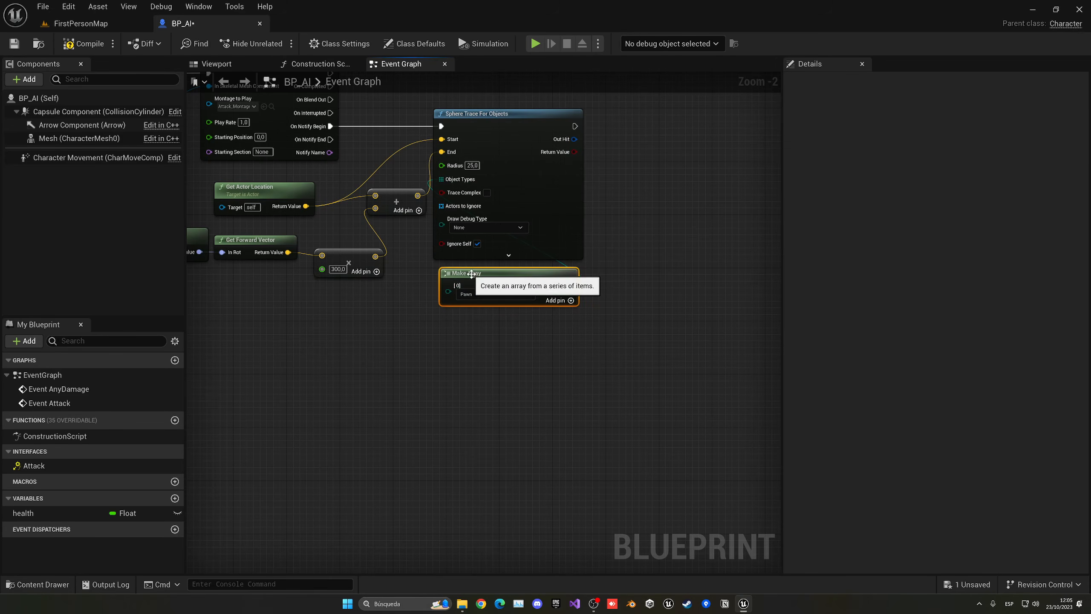
{"action": "left_click", "coordinate": [472, 330]}
{"action": "left_click", "coordinate": [487, 227]}
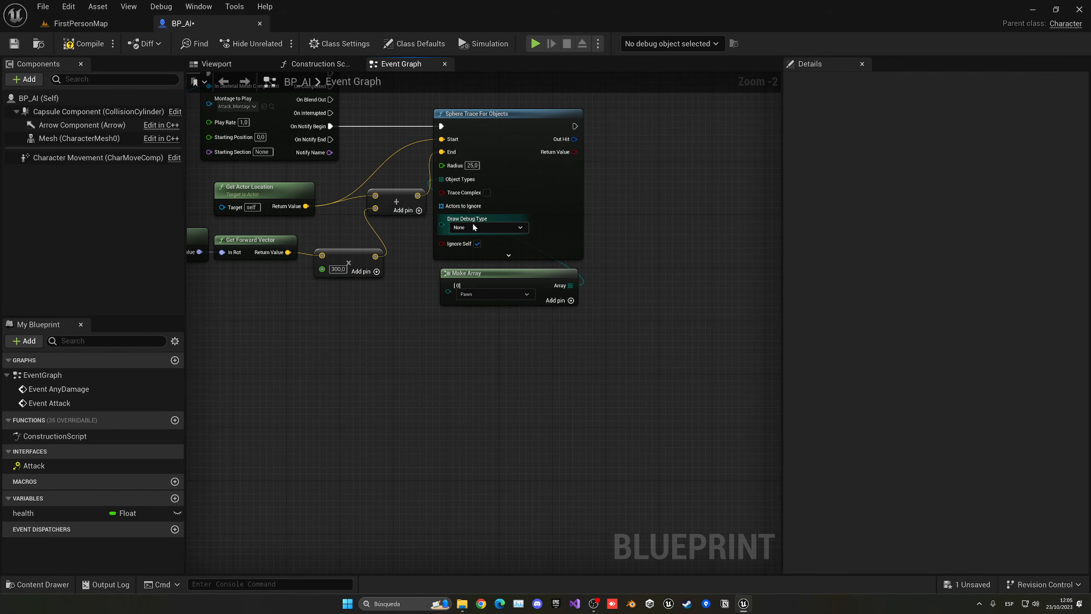
{"action": "left_click", "coordinate": [467, 251]}
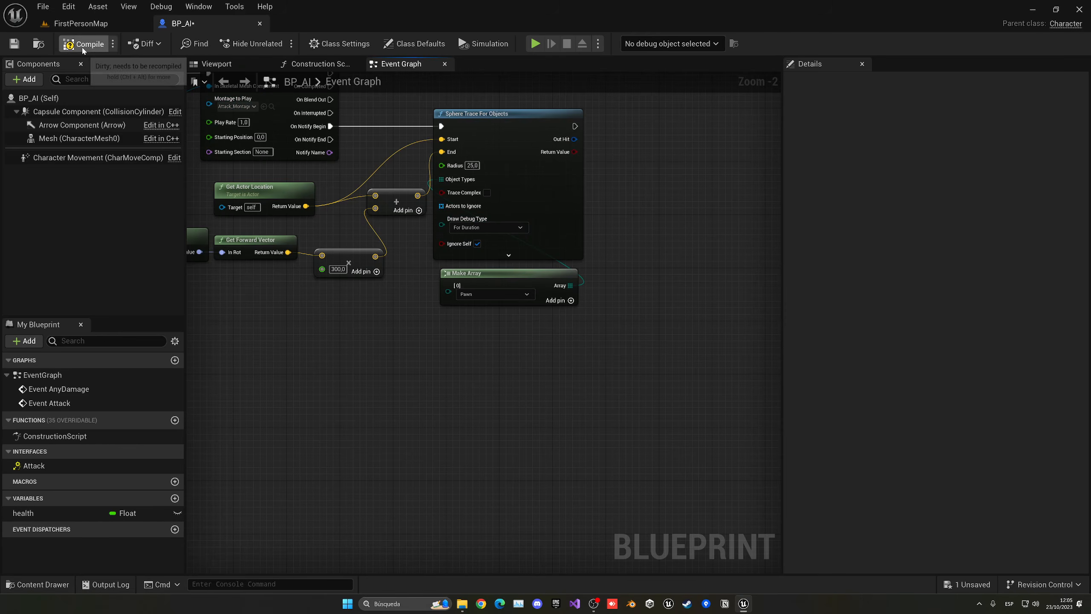
Step: Play-test FirstPersonMap to check the debug spheres drawn during the AI's attack
{"action": "left_click", "coordinate": [81, 23]}
{"action": "left_click", "coordinate": [274, 43]}
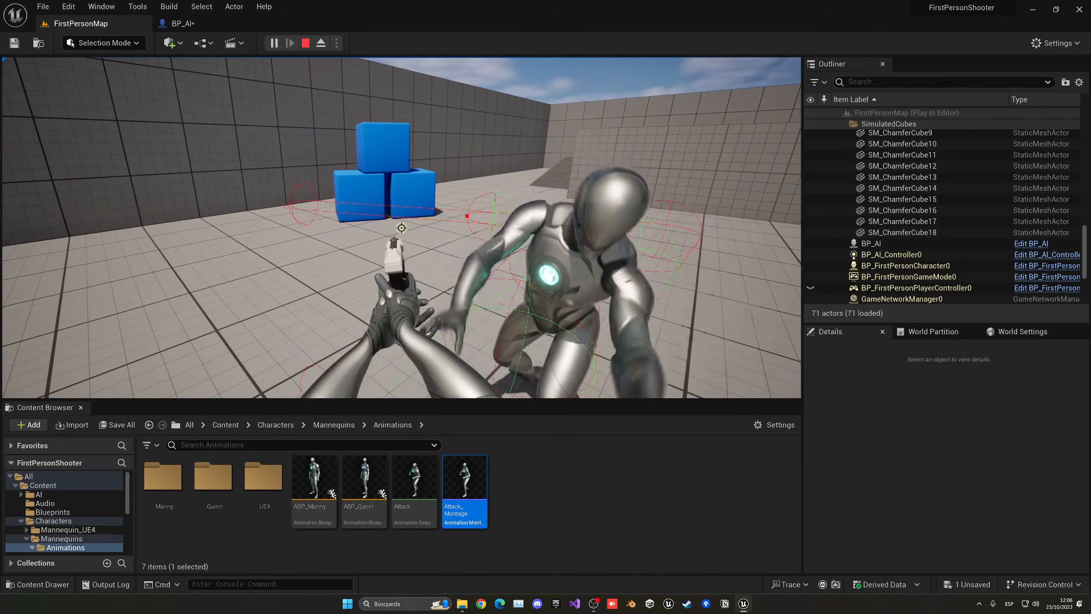
{"action": "key", "text": "Escape"}
Step: In BP_AI, set the forward vector's multiplier to 170 and the sphere trace's radius to 30
{"action": "left_click", "coordinate": [189, 23]}
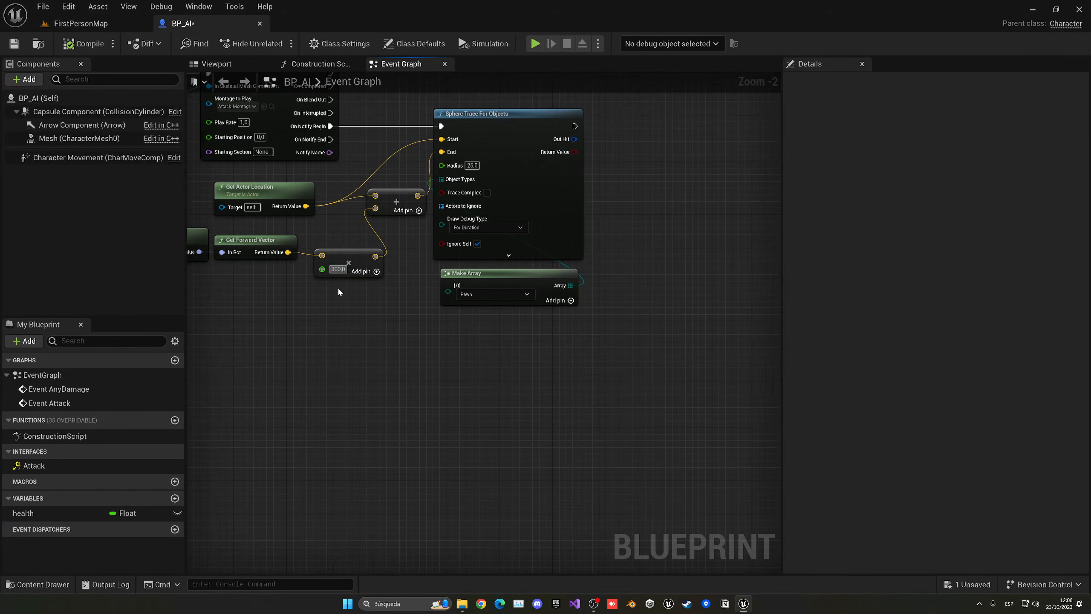
{"action": "key", "text": "BackSpace"}
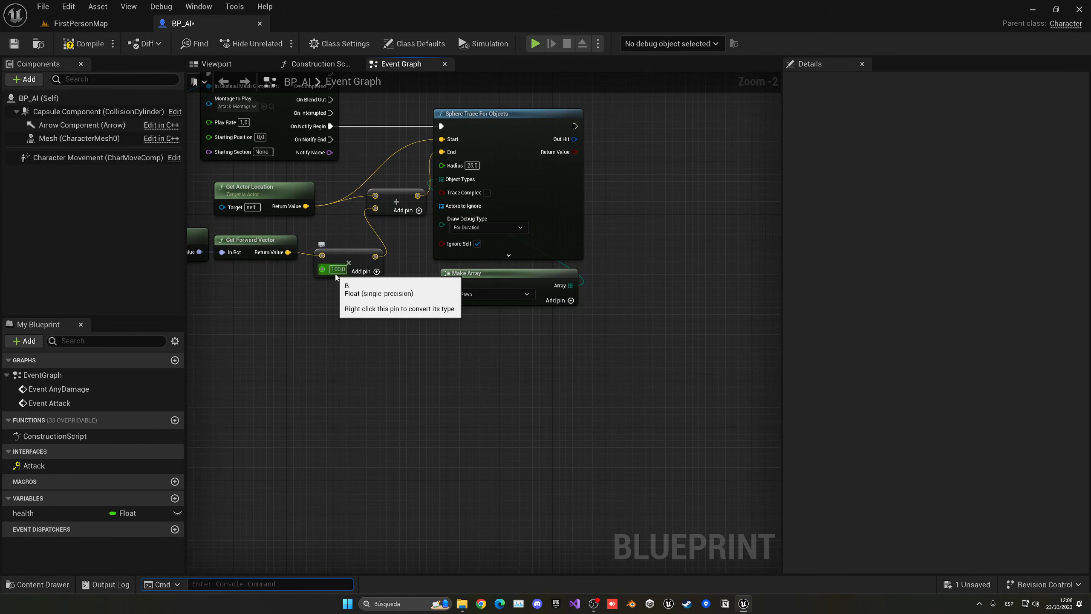
{"action": "left_click", "coordinate": [338, 269]}
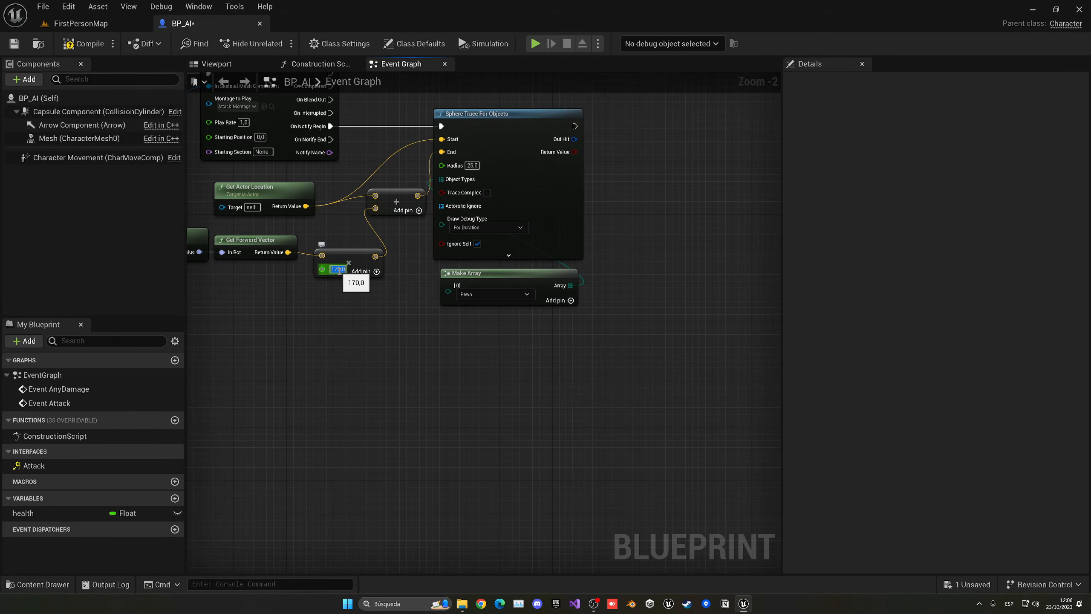
{"action": "key", "text": "Tab"}
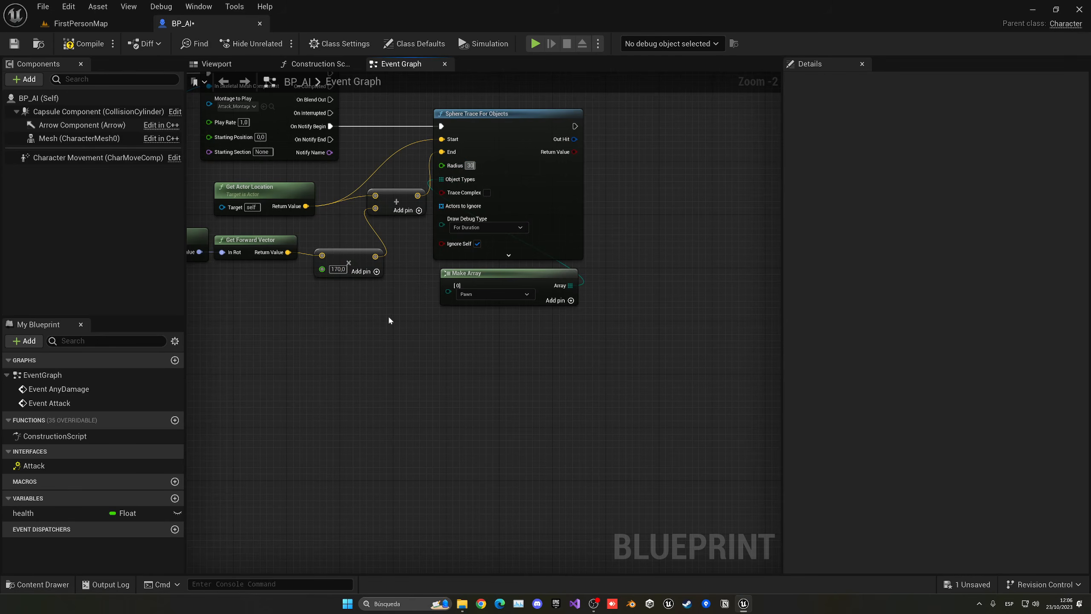
Step: Play-test FirstPersonMap again, moving around the AI to check the reach of its adjusted attack trace
{"action": "left_click", "coordinate": [81, 23]}
{"action": "left_click", "coordinate": [274, 43]}
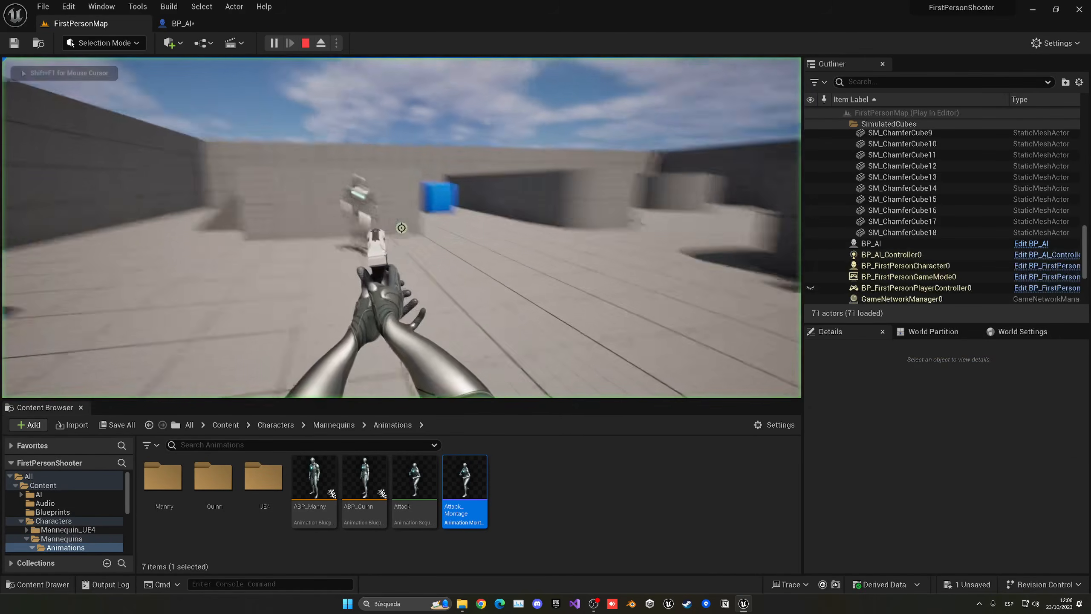
{"action": "key", "text": "s"}
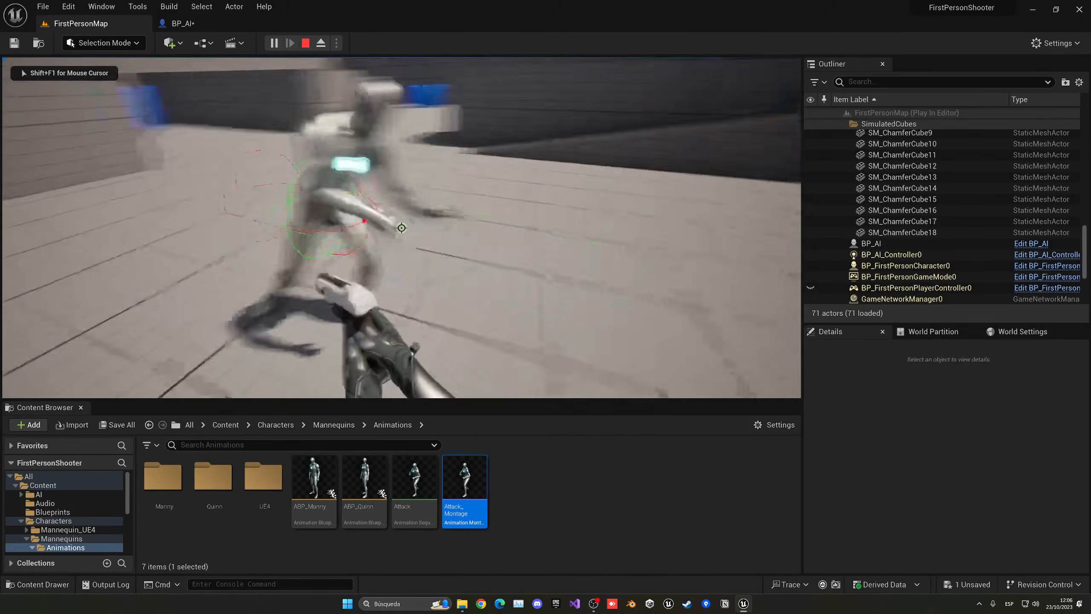
{"action": "key", "text": "s"}
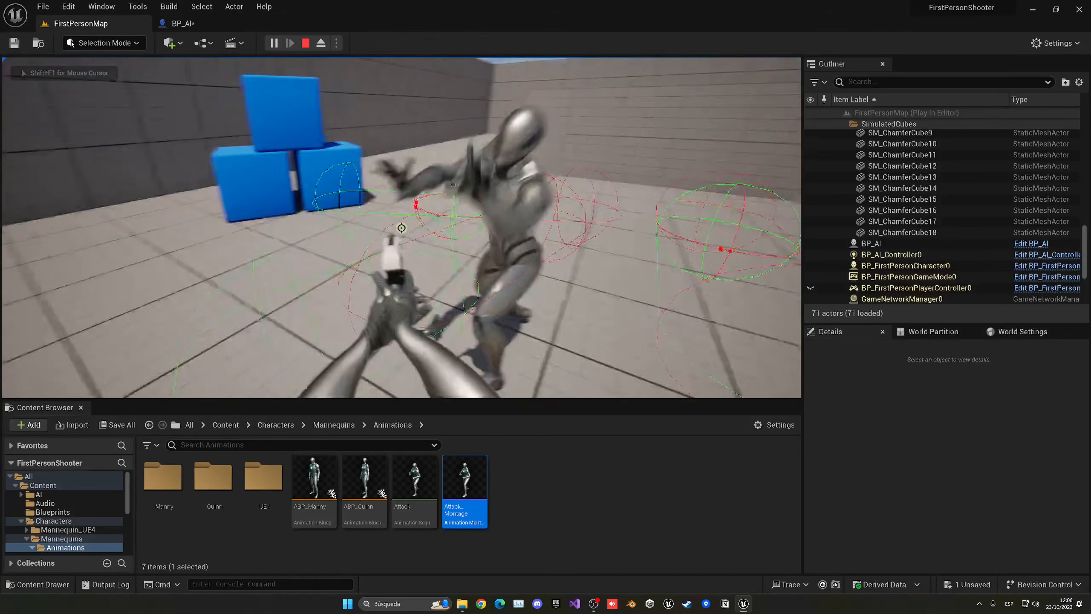
{"action": "key", "text": "Escape"}
Step: In BP_AI, add a Branch after the sphere trace with the trace's Return Value as its condition
{"action": "left_click", "coordinate": [183, 23]}
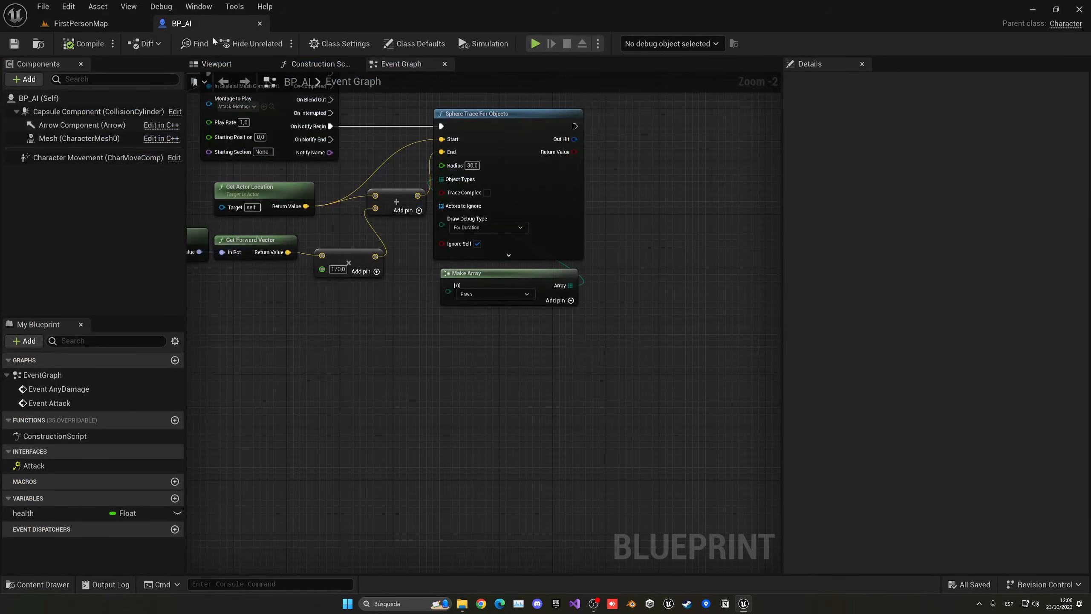
{"action": "mouse_move", "coordinate": [400, 213]}
{"action": "left_mouse_down"}
{"action": "mouse_move", "coordinate": [451, 173]}
{"action": "mouse_move", "coordinate": [457, 246]}
{"action": "left_mouse_up"}
{"action": "type", "text": "branch"}
{"action": "key", "text": "Return"}
{"action": "key", "text": "ctrl+z"}
Step: Split the sphere trace's Out Hit with a Break Hit Result node placed below the Branch
{"action": "left_click_drag", "start_coordinate": [402, 200], "coordinate": [441, 243]}
{"action": "type", "text": "br"}
{"action": "key", "text": "Return"}
{"action": "left_click", "coordinate": [484, 280]}
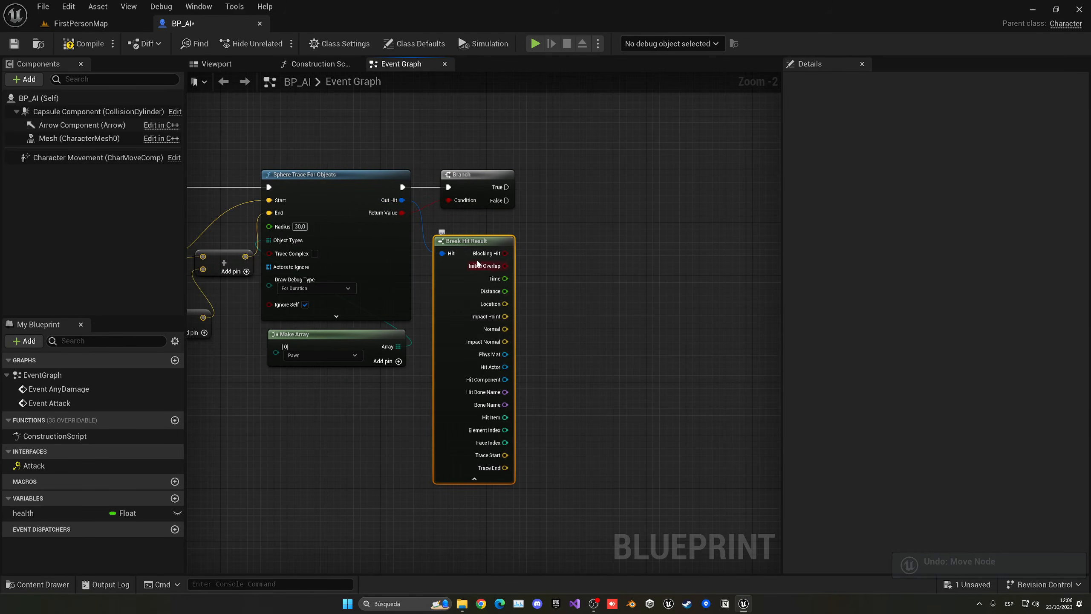
Step: Add an Apply Damage node targeting Hit Actor, run it from the Branch's True output, and align it with the Branch
{"action": "right_click_drag", "start_coordinate": [489, 234], "coordinate": [373, 224]}
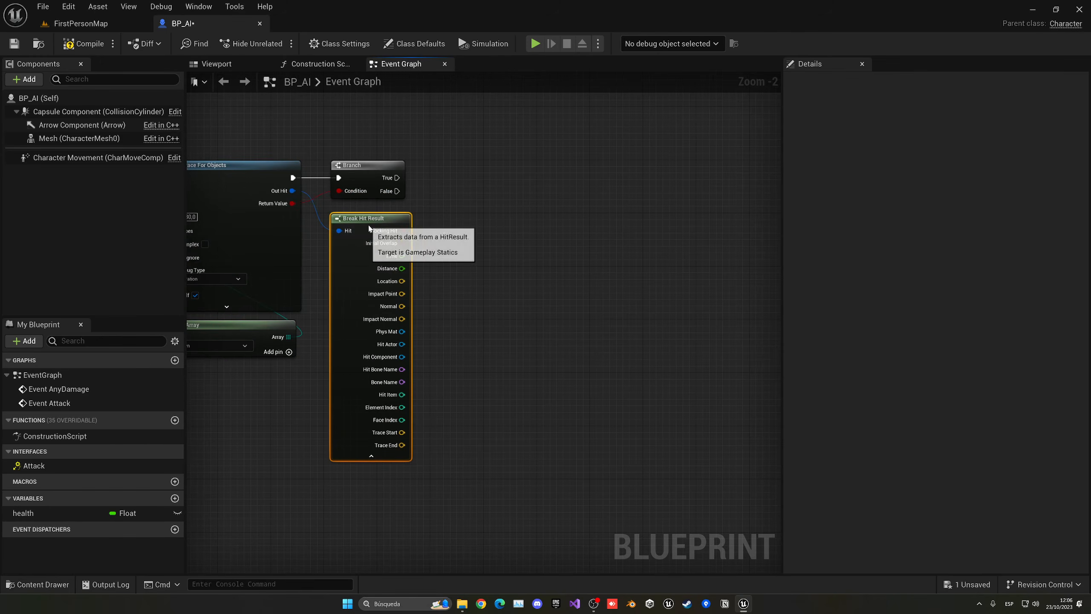
{"action": "left_click_drag", "start_coordinate": [396, 344], "coordinate": [474, 190]}
{"action": "type", "text": "app"}
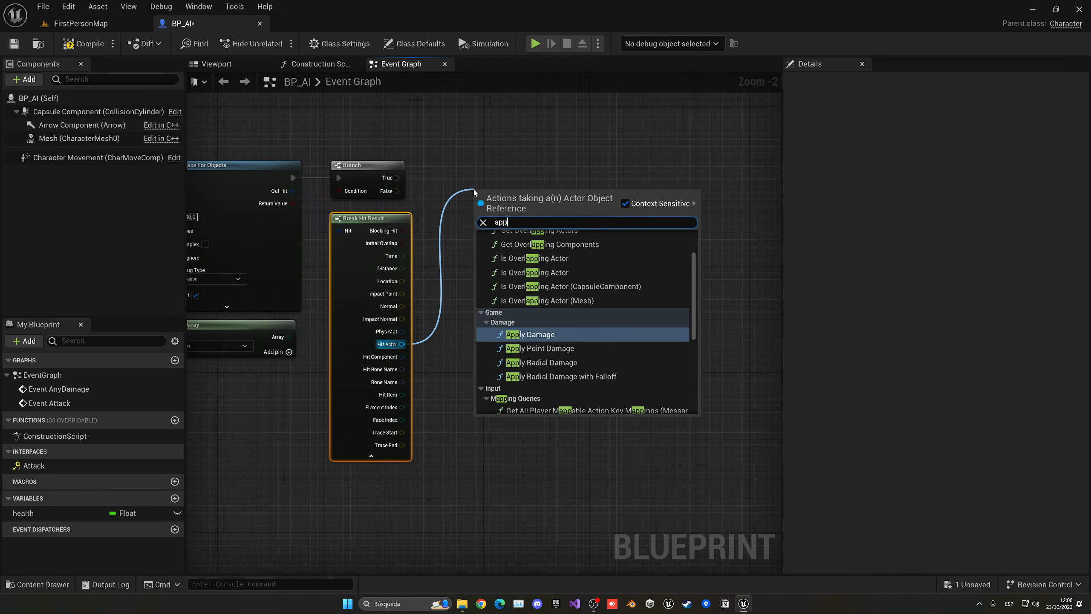
{"action": "key", "text": "Return"}
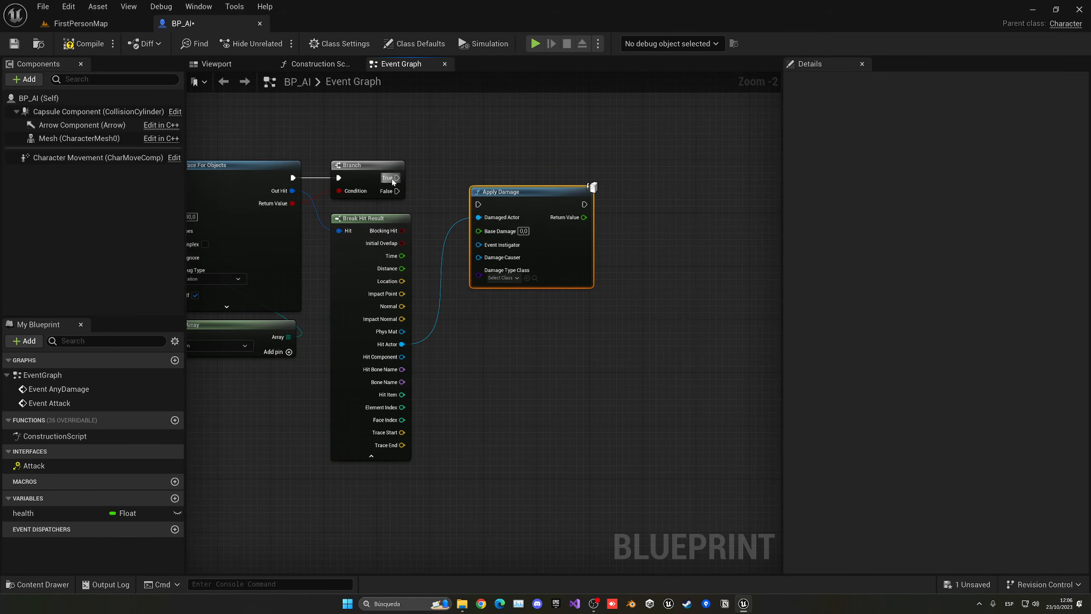
{"action": "left_click_drag", "start_coordinate": [396, 178], "coordinate": [478, 184]}
{"action": "type", "text": "q"}
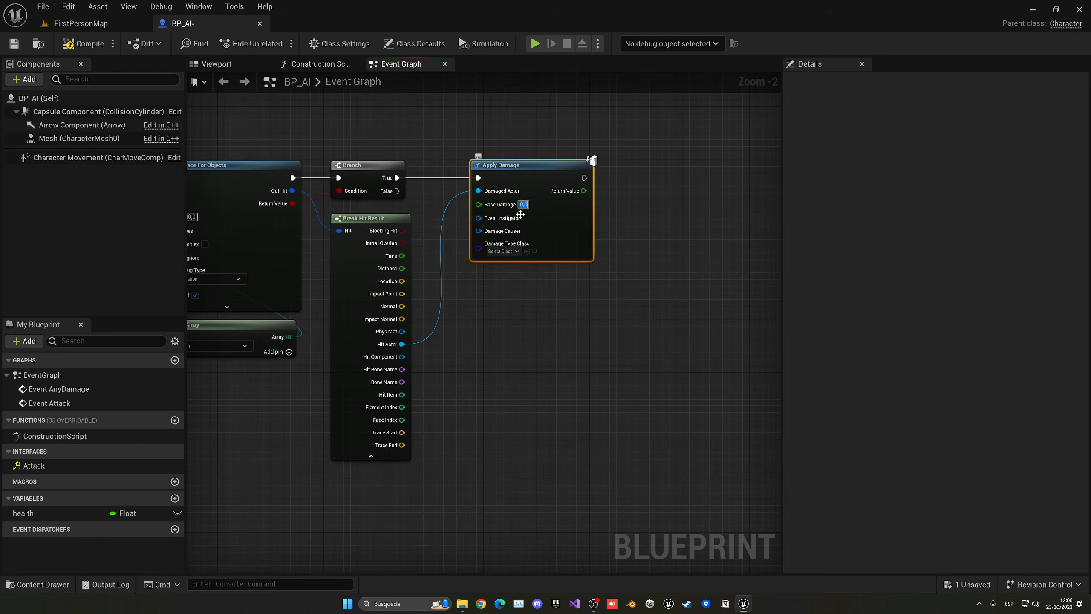
Step: Set Apply Damage's Base Damage to 10 and compile BP_AI
{"action": "type", "text": "10"}
{"action": "left_click", "coordinate": [491, 318]}
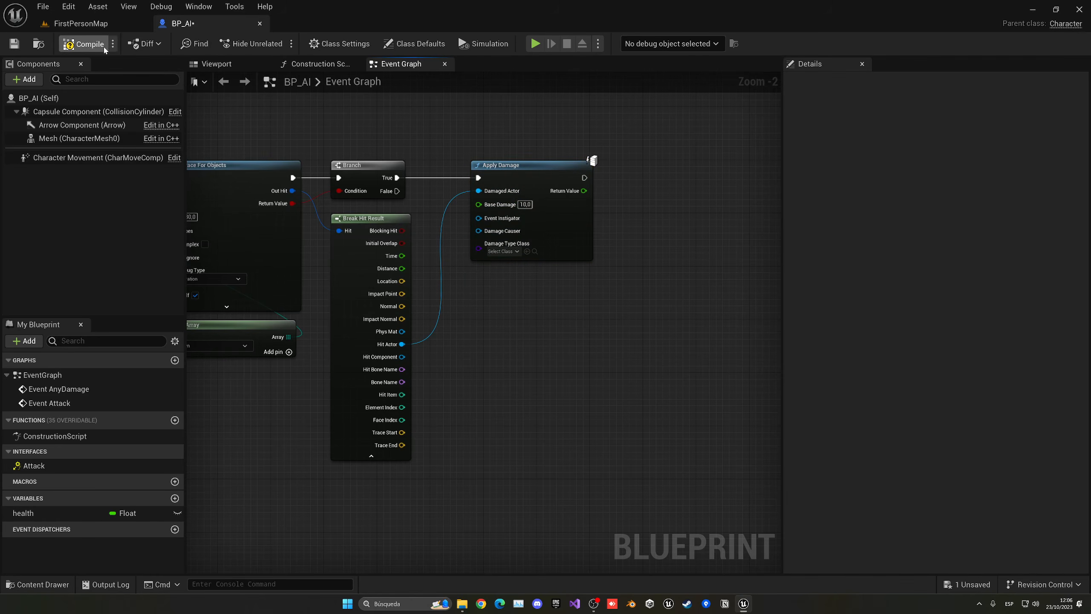
{"action": "left_click", "coordinate": [86, 44]}
Step: Open the BP_FirstPersonCharacter blueprint from the FirstPerson Blueprints folder
{"action": "left_click", "coordinate": [109, 24]}
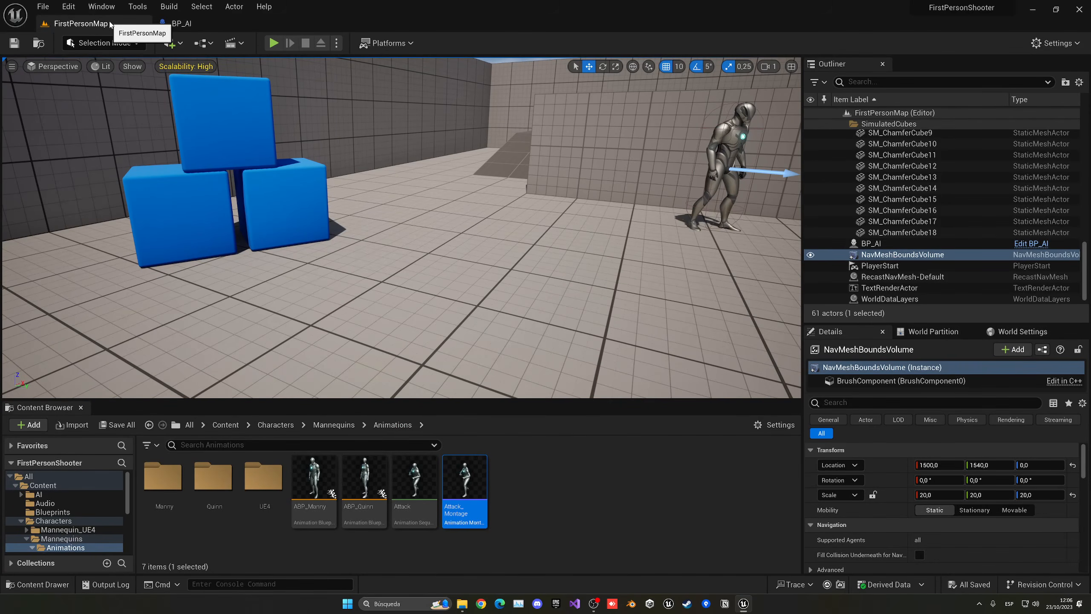
{"action": "left_click", "coordinate": [225, 424]}
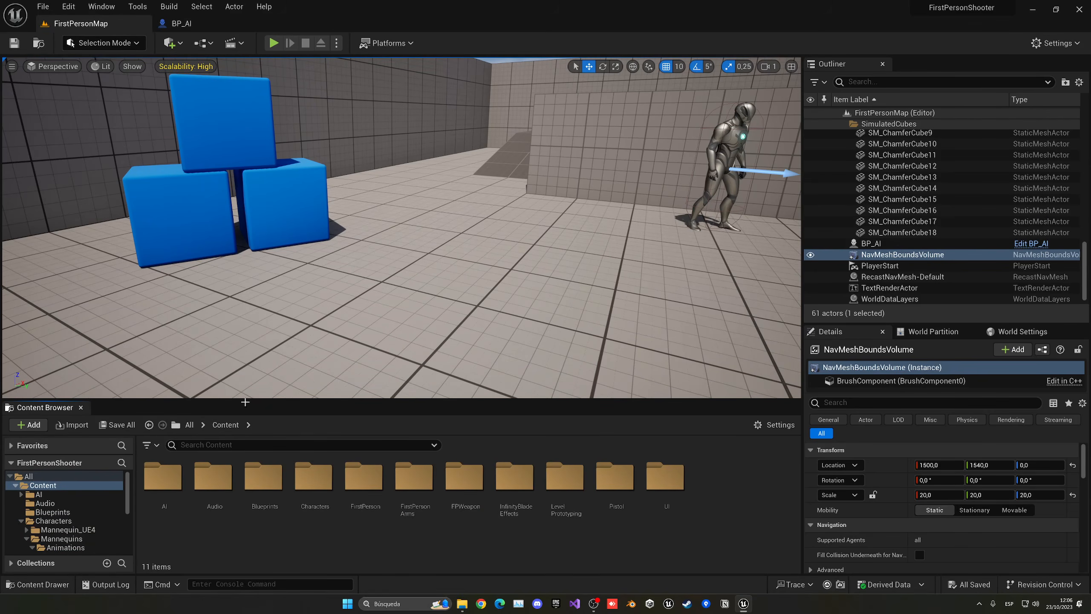
{"action": "double_click", "coordinate": [364, 476]}
{"action": "double_click", "coordinate": [165, 479]}
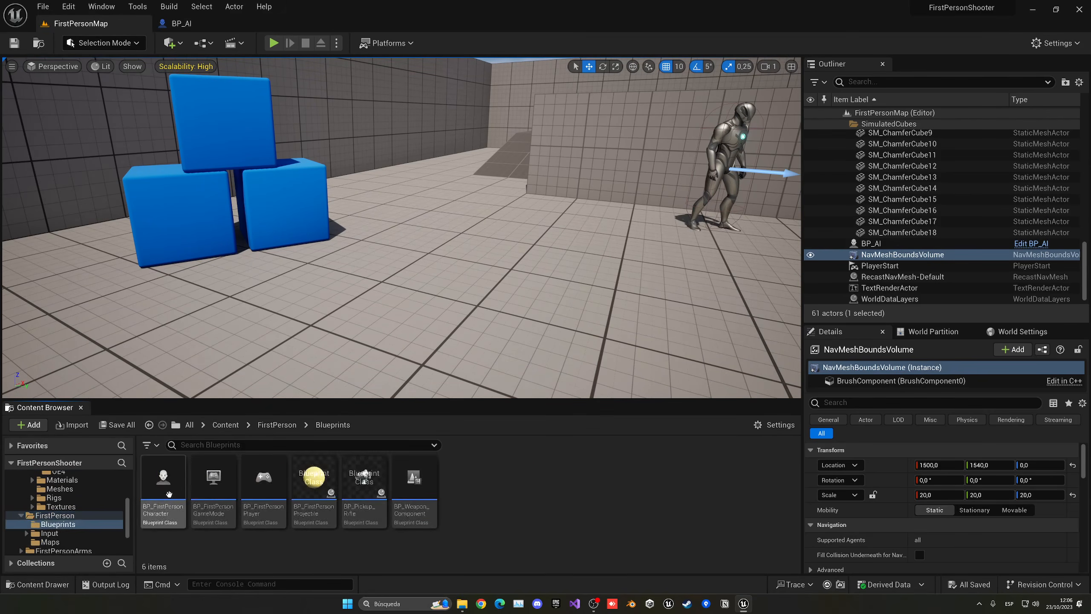
{"action": "double_click", "coordinate": [163, 490]}
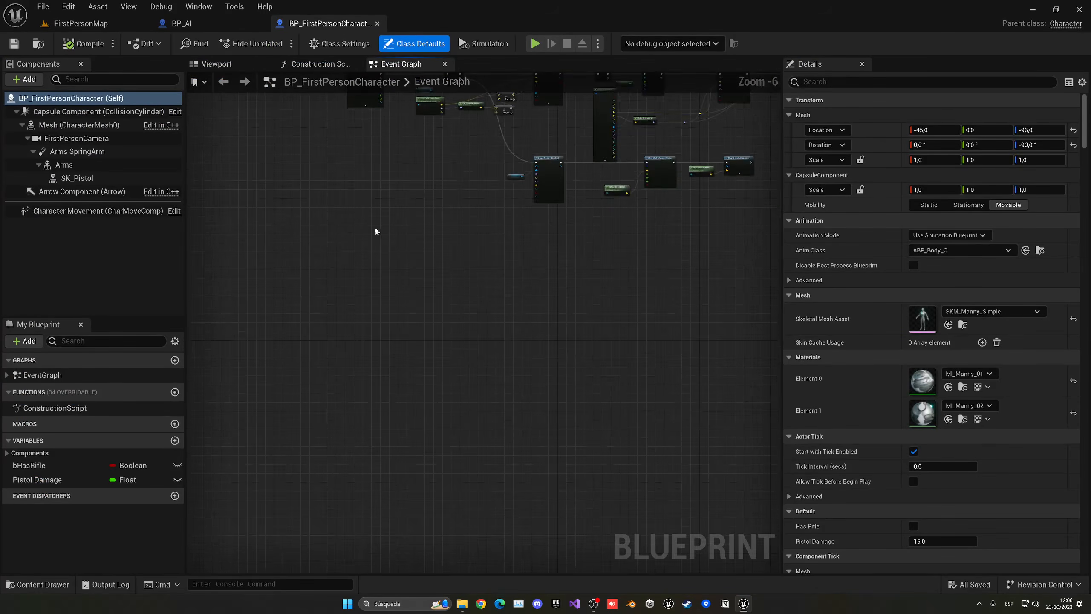
{"action": "scroll", "coordinate": [375, 232], "scroll_direction": "up", "scroll_amount": 2}
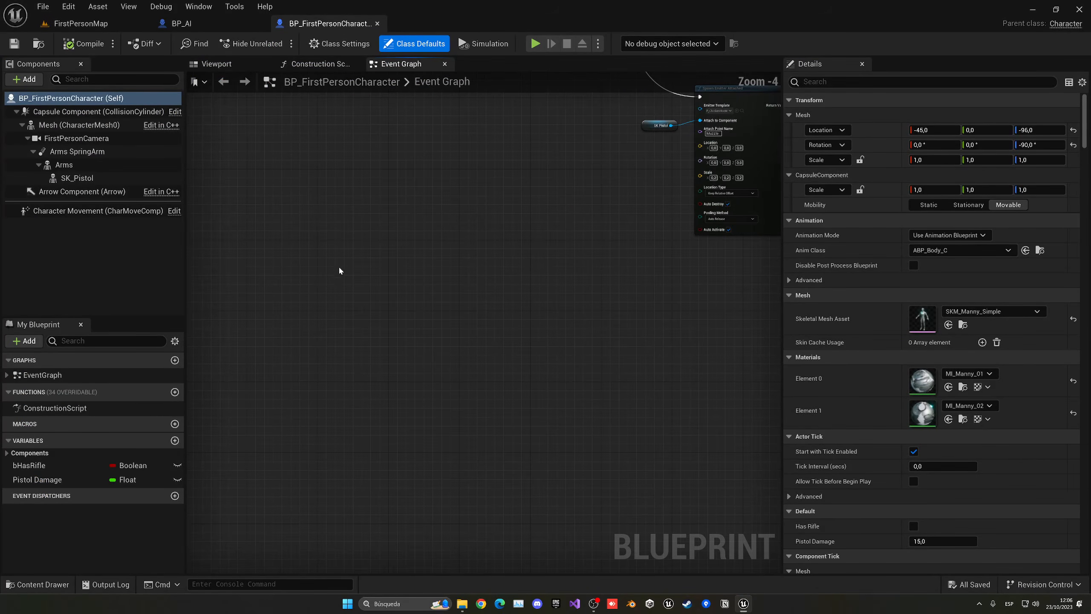
{"action": "right_click", "coordinate": [318, 281]}
{"action": "type", "text": "apply"}
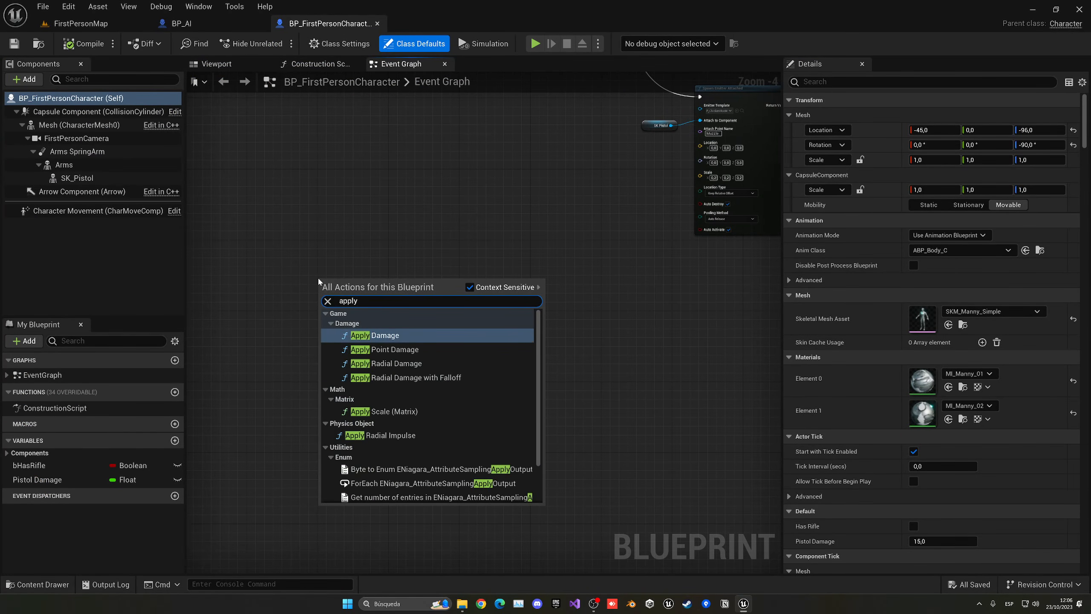
{"action": "type", "text": "da"}
{"action": "key", "text": "Return"}
{"action": "key", "text": "Delete"}
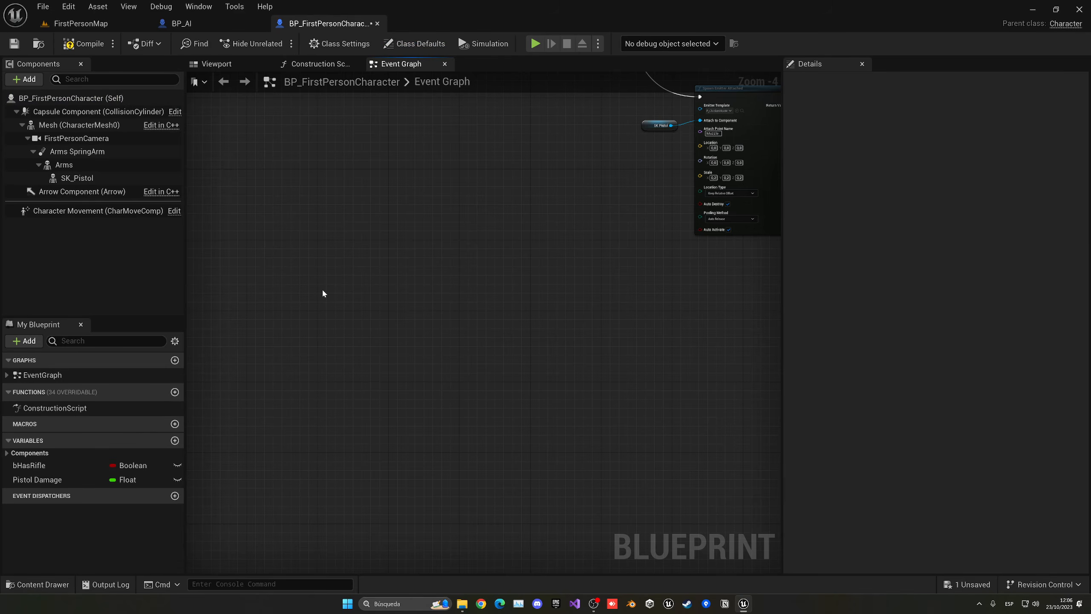
Step: Add an Event AnyDamage node in an empty area of the character's event graph
{"action": "right_click", "coordinate": [313, 290]}
{"action": "type", "text": "event any"}
{"action": "key", "text": "Return"}
{"action": "left_click_drag", "start_coordinate": [326, 291], "coordinate": [335, 315]}
{"action": "scroll", "coordinate": [430, 357], "scroll_direction": "up", "scroll_amount": 3}
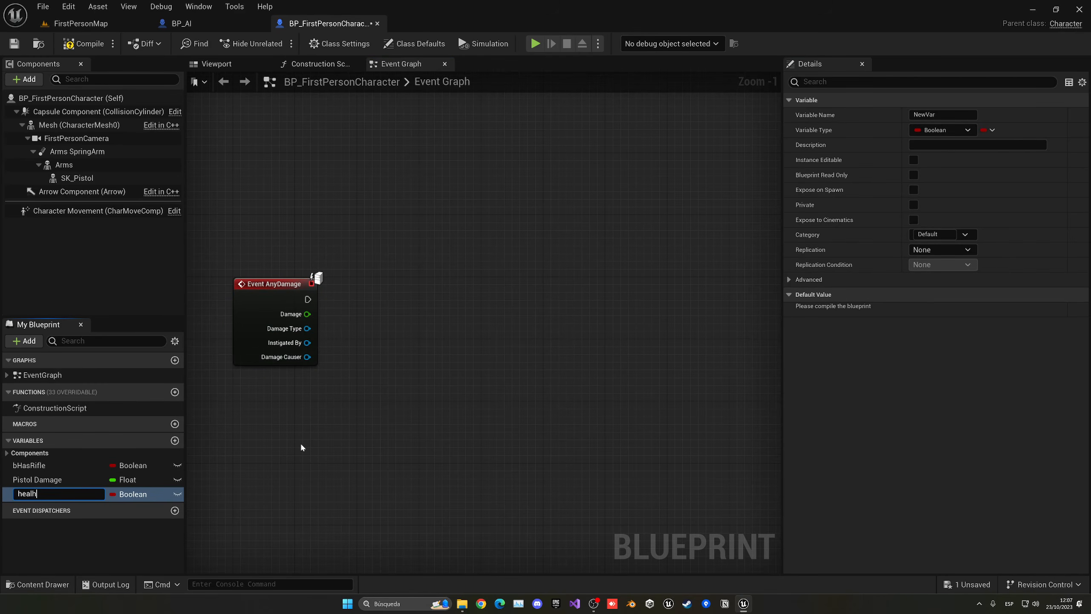
Step: Create a Float variable named health in the character blueprint and give it a default value of 100
{"action": "type", "text": "th"}
{"action": "key", "text": "Return"}
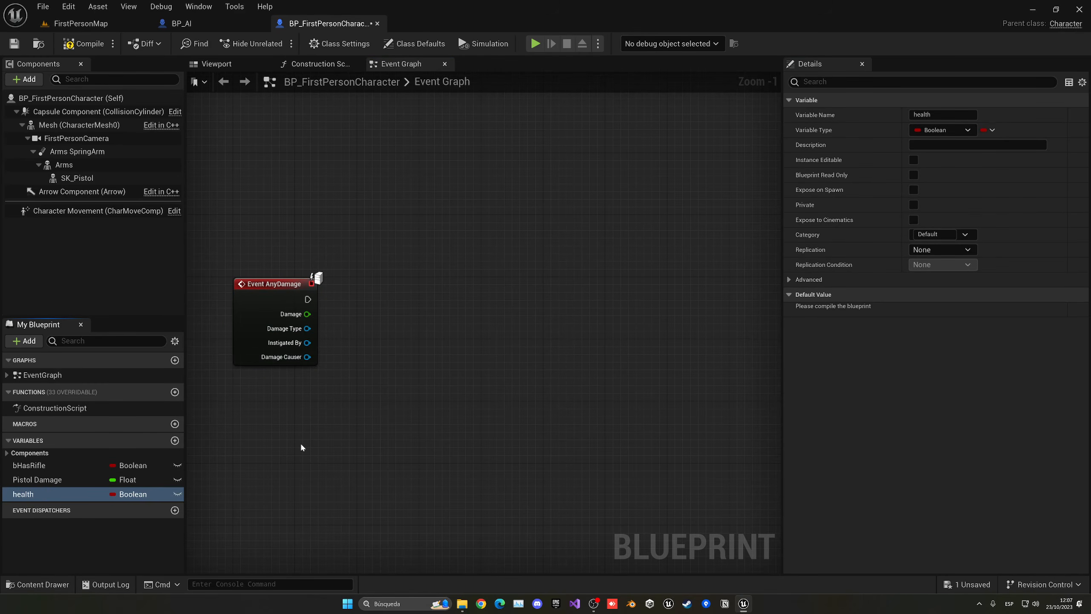
{"action": "left_click", "coordinate": [131, 494]}
{"action": "left_click", "coordinate": [134, 327]}
{"action": "left_click", "coordinate": [84, 43]}
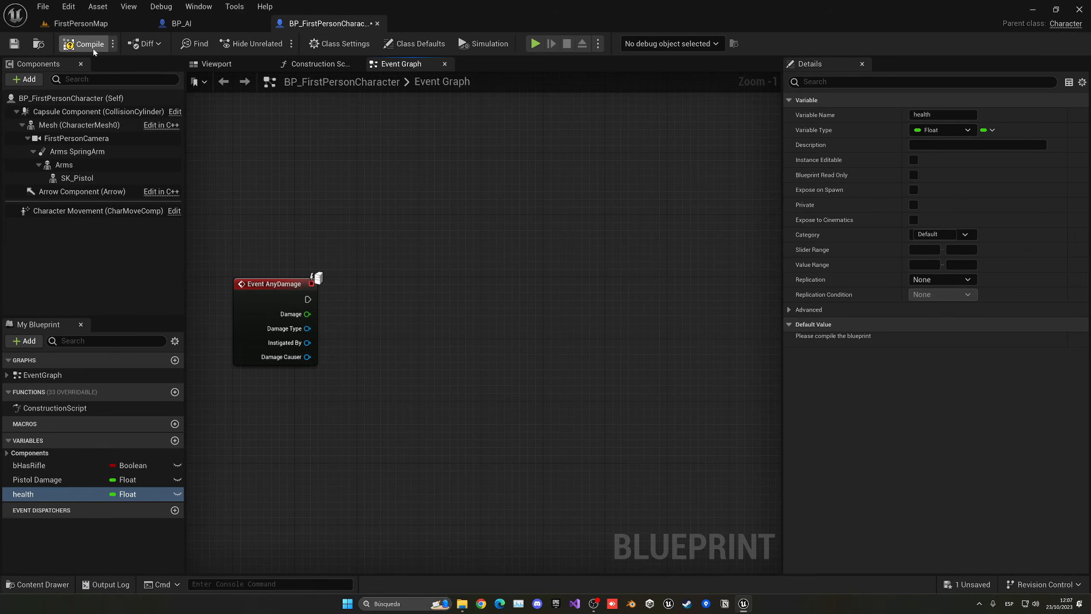
{"action": "left_click", "coordinate": [941, 339]}
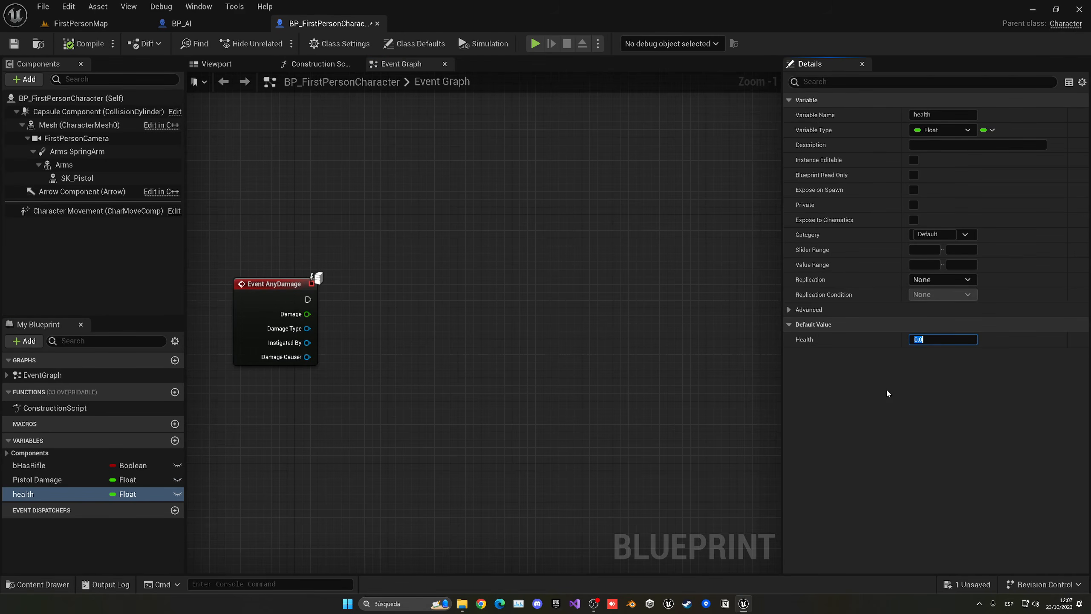
{"action": "type", "text": "100"}
{"action": "key", "text": "Return"}
Step: Subtract Event AnyDamage's Damage from a Get health node using a new Subtract node
{"action": "mouse_move", "coordinate": [129, 490]}
{"action": "left_mouse_down"}
{"action": "mouse_move", "coordinate": [208, 467]}
{"action": "mouse_move", "coordinate": [276, 393]}
{"action": "left_mouse_up"}
{"action": "left_click", "coordinate": [287, 404]}
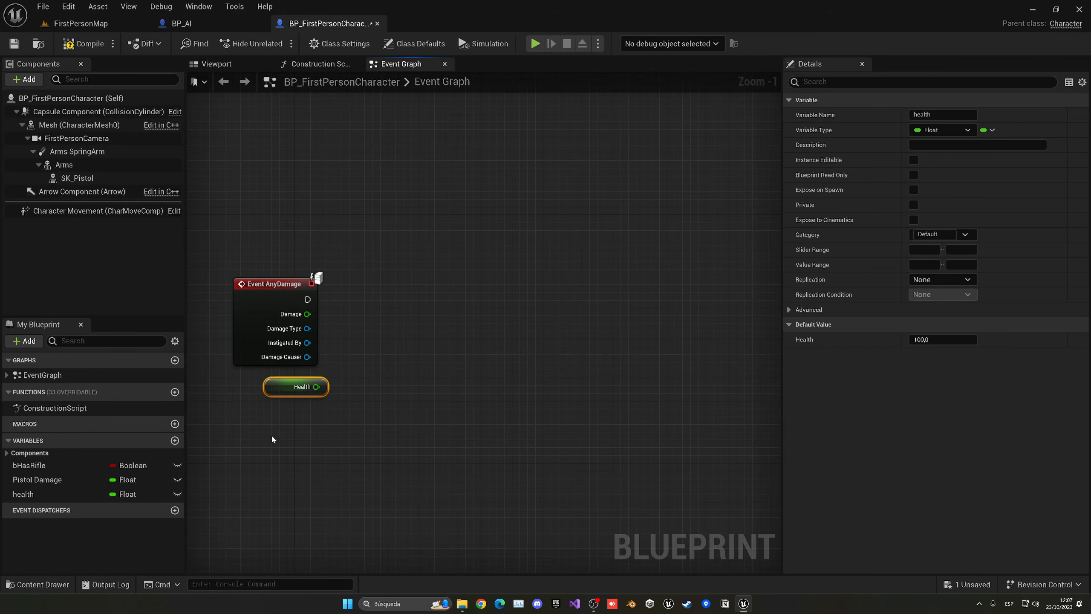
{"action": "mouse_move", "coordinate": [317, 387]}
{"action": "left_mouse_down"}
{"action": "mouse_move", "coordinate": [366, 364]}
{"action": "mouse_move", "coordinate": [370, 384]}
{"action": "left_mouse_up"}
{"action": "type", "text": "-"}
{"action": "key", "text": "Return"}
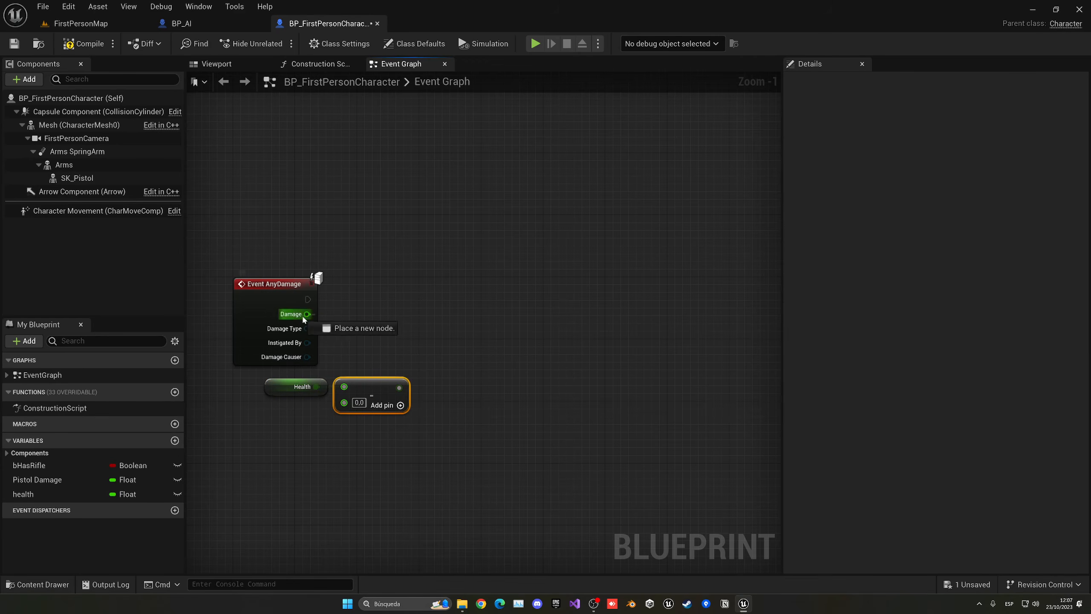
{"action": "left_click_drag", "start_coordinate": [307, 314], "coordinate": [345, 402]}
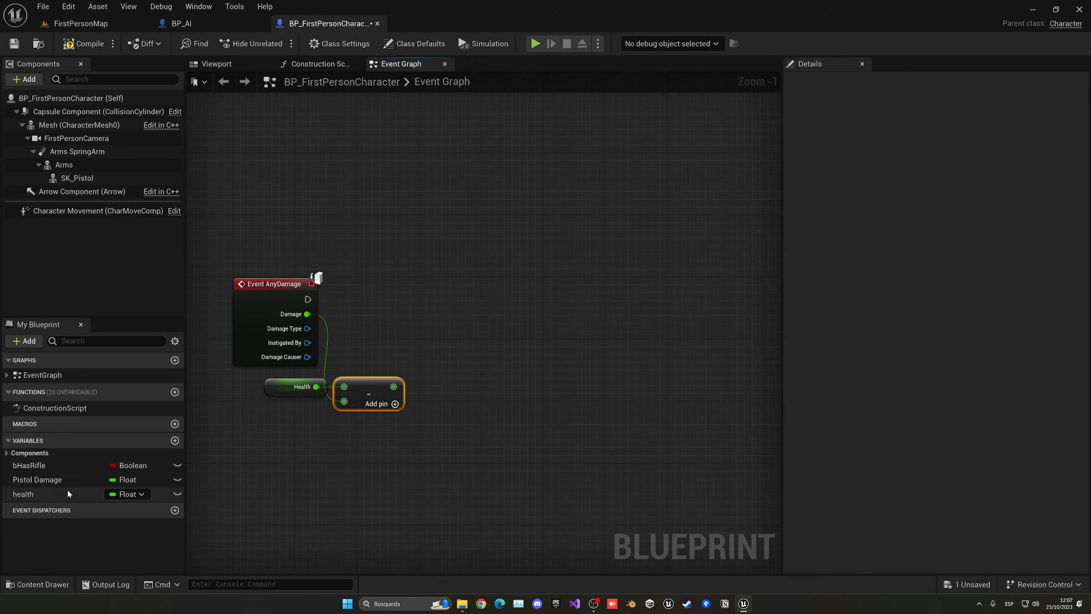
Step: Add a Set health node run by Event AnyDamage and connect the subtraction result to its Health input
{"action": "mouse_move", "coordinate": [66, 491]}
{"action": "left_mouse_down"}
{"action": "mouse_move", "coordinate": [320, 409]}
{"action": "mouse_move", "coordinate": [369, 312]}
{"action": "left_mouse_up"}
{"action": "left_click", "coordinate": [398, 344]}
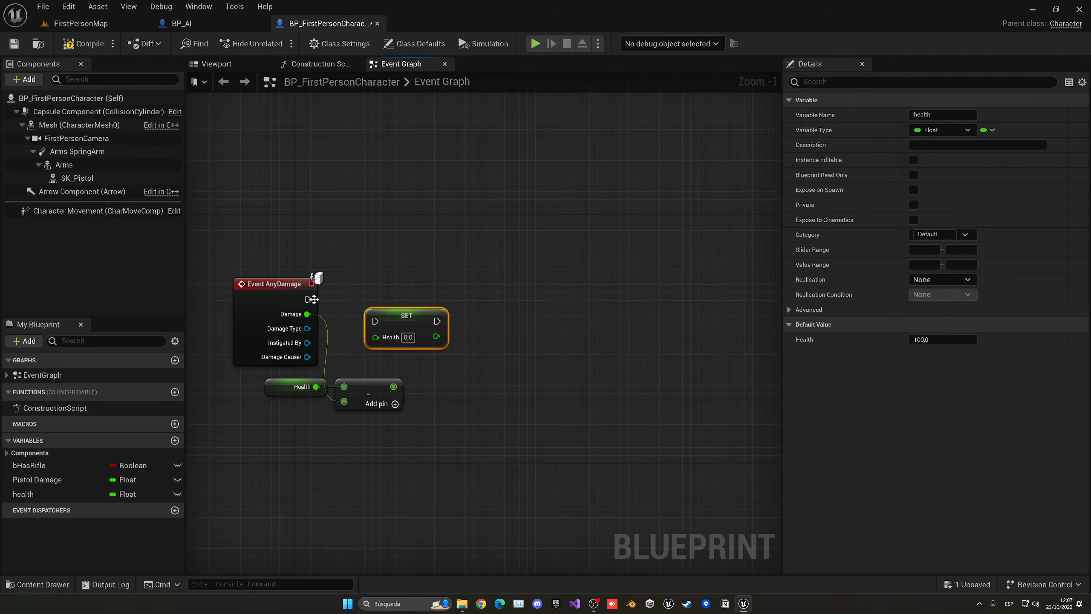
{"action": "left_click_drag", "start_coordinate": [308, 299], "coordinate": [416, 316]}
{"action": "mouse_move", "coordinate": [393, 387]}
{"action": "left_mouse_down"}
{"action": "mouse_move", "coordinate": [391, 329]}
{"action": "mouse_move", "coordinate": [447, 303]}
{"action": "left_mouse_up"}
{"action": "right_click_drag", "start_coordinate": [447, 304], "coordinate": [329, 301]}
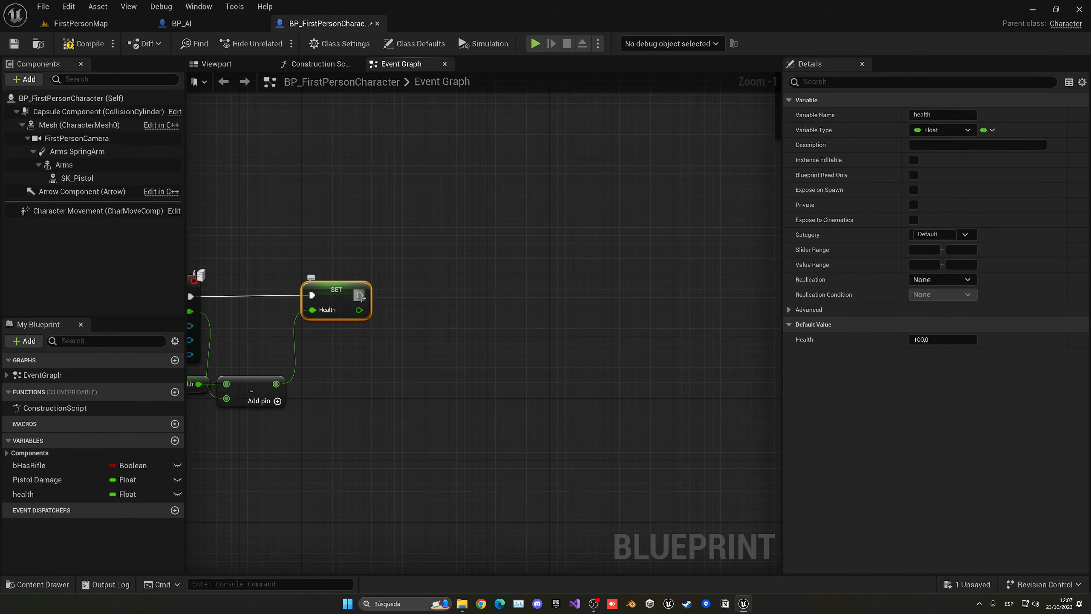
Step: Add a Branch after the Set health node, with its Condition testing whether health is less than or equal to 0
{"action": "left_click_drag", "start_coordinate": [359, 295], "coordinate": [423, 299]}
{"action": "type", "text": "br"}
{"action": "key", "text": "Return"}
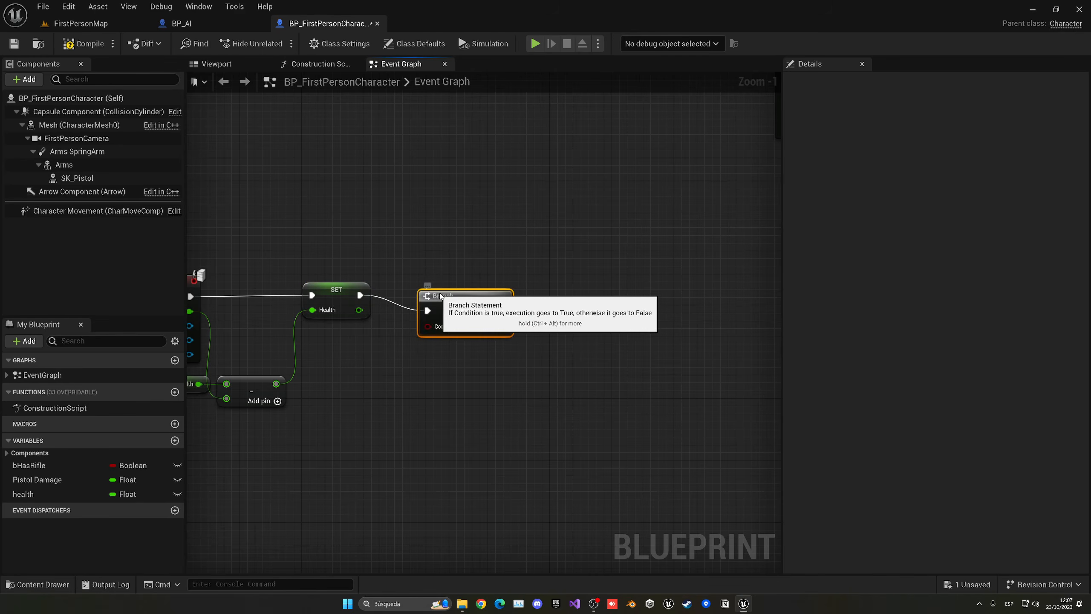
{"action": "mouse_move", "coordinate": [59, 494]}
{"action": "left_mouse_down", "text": "ctrl"}
{"action": "mouse_move", "coordinate": [339, 379]}
{"action": "mouse_move", "coordinate": [417, 386]}
{"action": "left_mouse_up", "text": "ctrl"}
{"action": "type", "text": "<="}
{"action": "key", "text": "Return"}
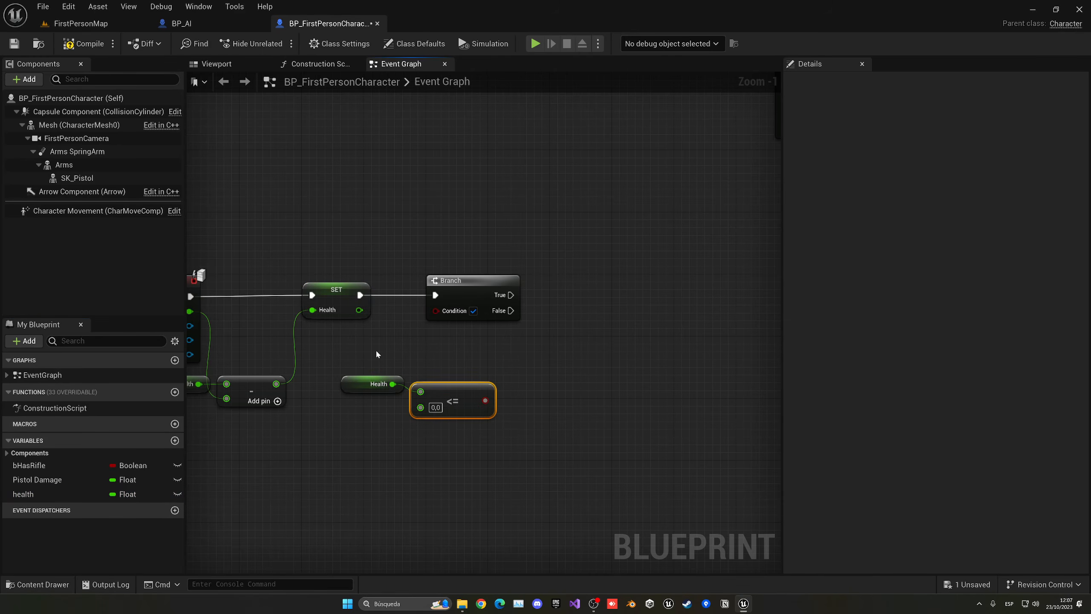
{"action": "left_click", "coordinate": [454, 441]}
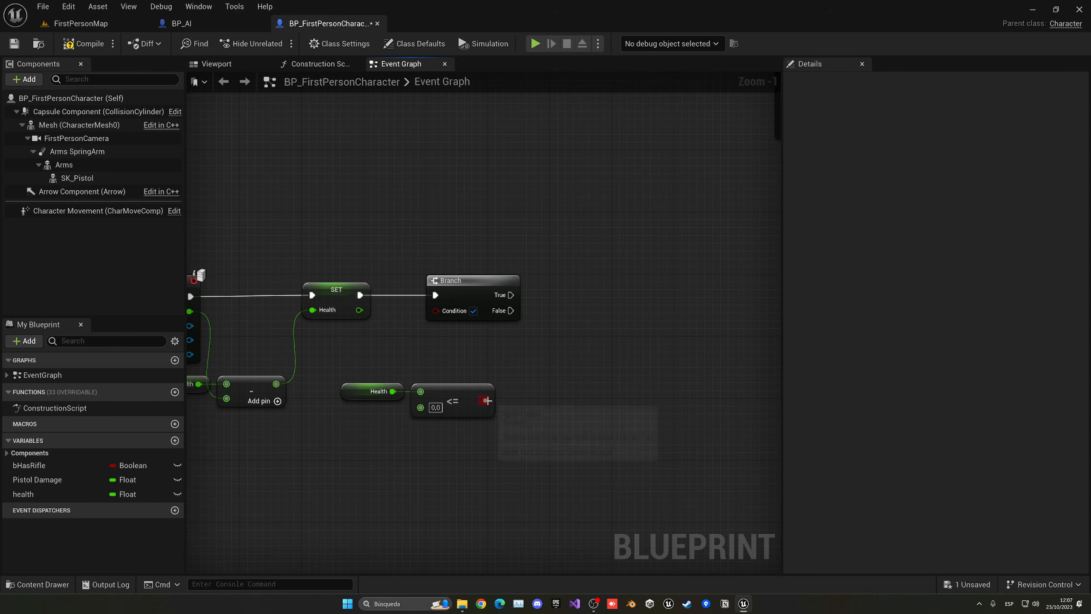
{"action": "left_click_drag", "start_coordinate": [485, 400], "coordinate": [444, 312]}
Step: Add a Set Simulate Physics node targeting Mesh, run it from the Branch's True output, and enable Simulate
{"action": "right_click_drag", "start_coordinate": [445, 312], "coordinate": [361, 314]}
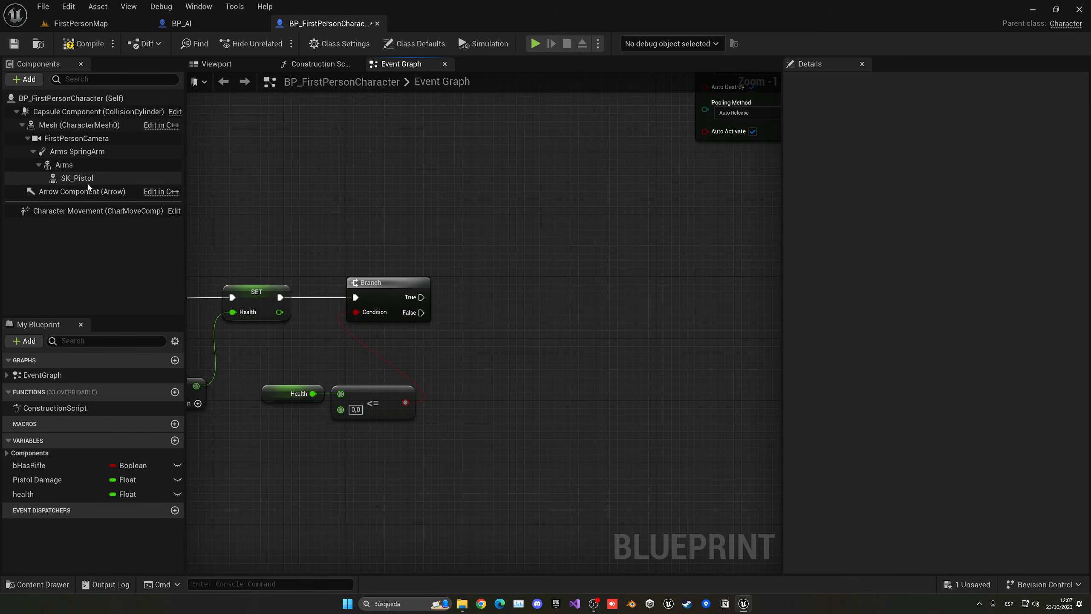
{"action": "left_click_drag", "start_coordinate": [80, 124], "coordinate": [453, 301]}
{"action": "type", "text": "set simu"}
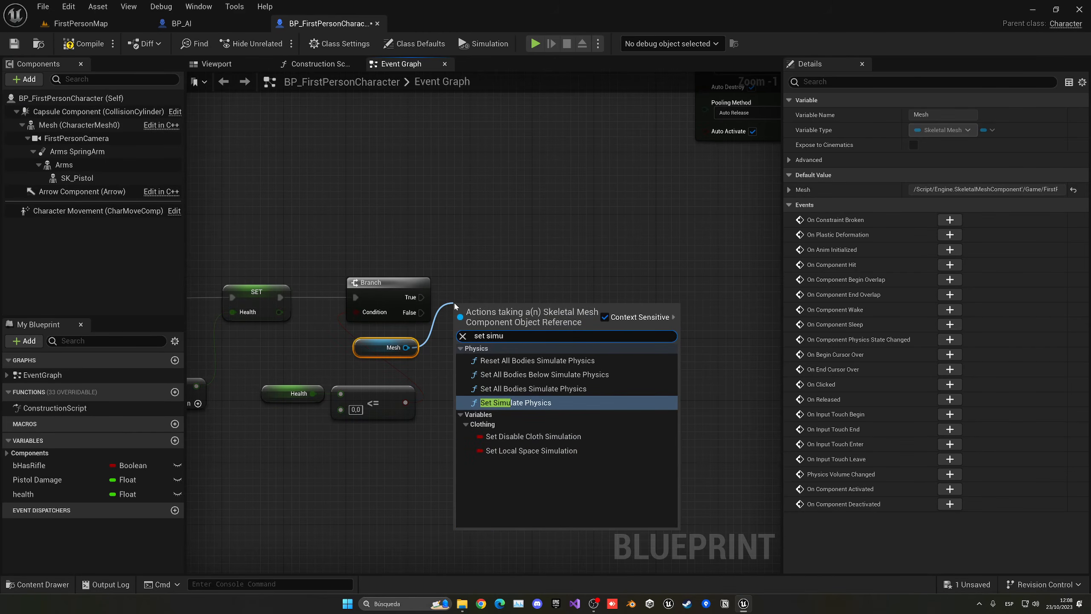
{"action": "key", "text": "Return"}
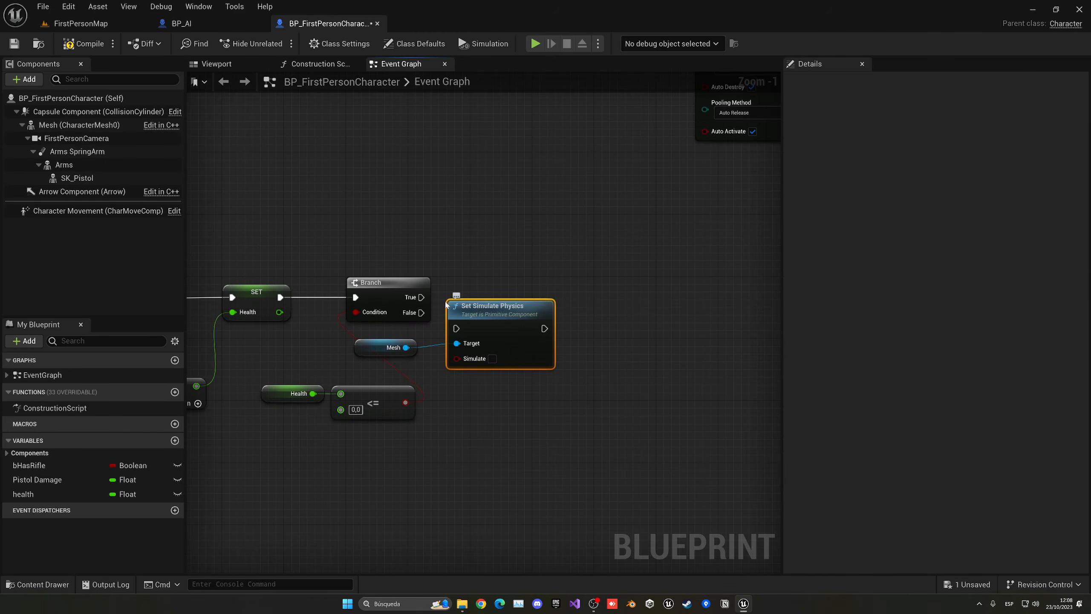
{"action": "left_click_drag", "start_coordinate": [422, 297], "coordinate": [517, 276]}
{"action": "left_click", "coordinate": [492, 359]}
Step: Add a Disable Input node after Set Simulate Physics, align it with the chain, and compile the character blueprint
{"action": "right_click_drag", "start_coordinate": [506, 361], "coordinate": [459, 346]}
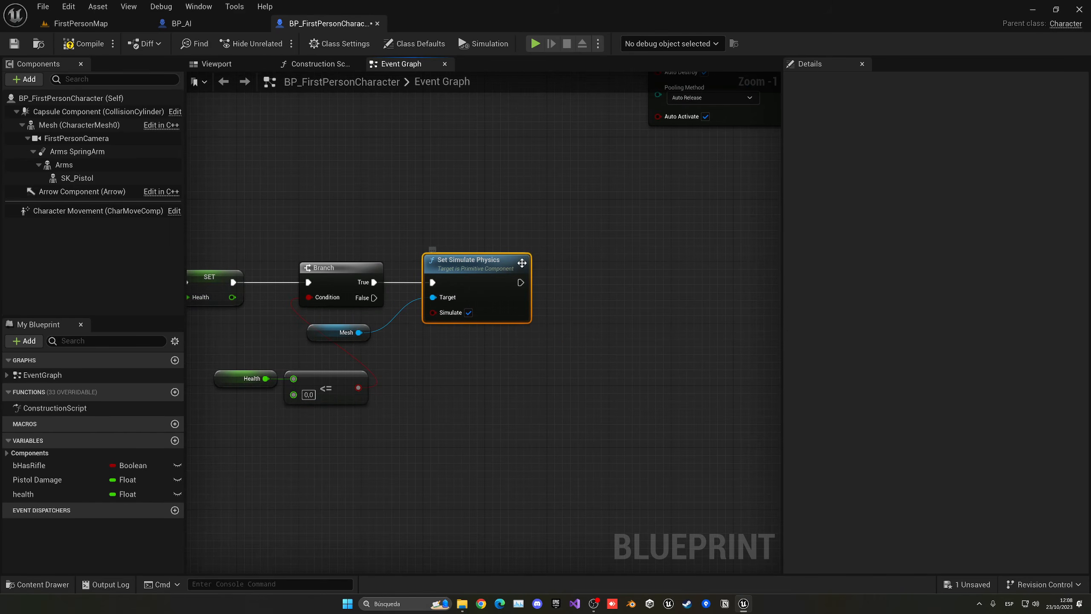
{"action": "left_click_drag", "start_coordinate": [519, 282], "coordinate": [560, 280]}
{"action": "type", "text": "disable input"}
{"action": "key", "text": "Return"}
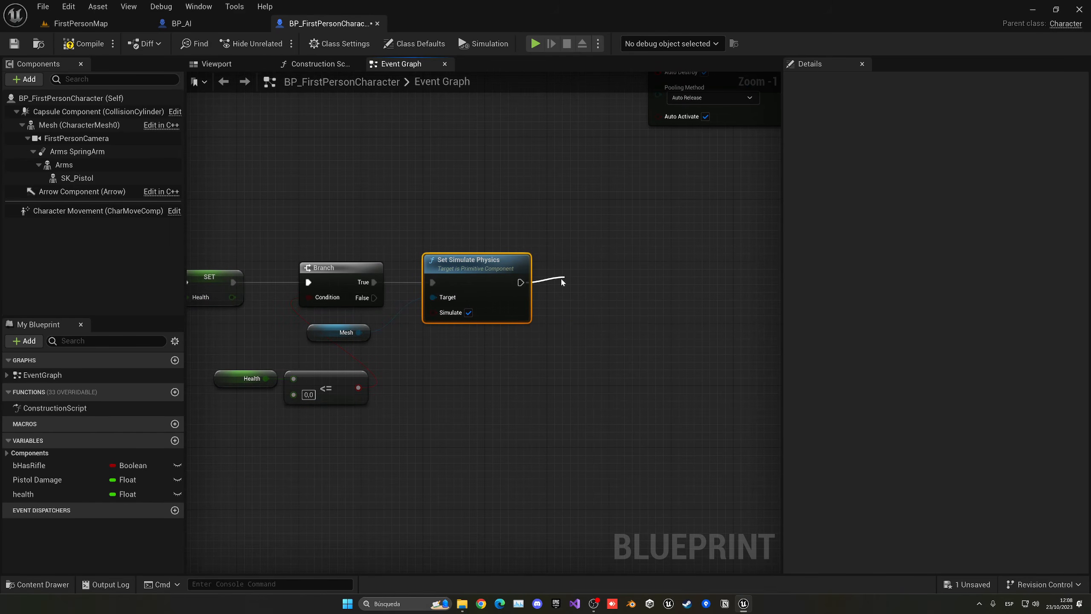
{"action": "key", "text": "q"}
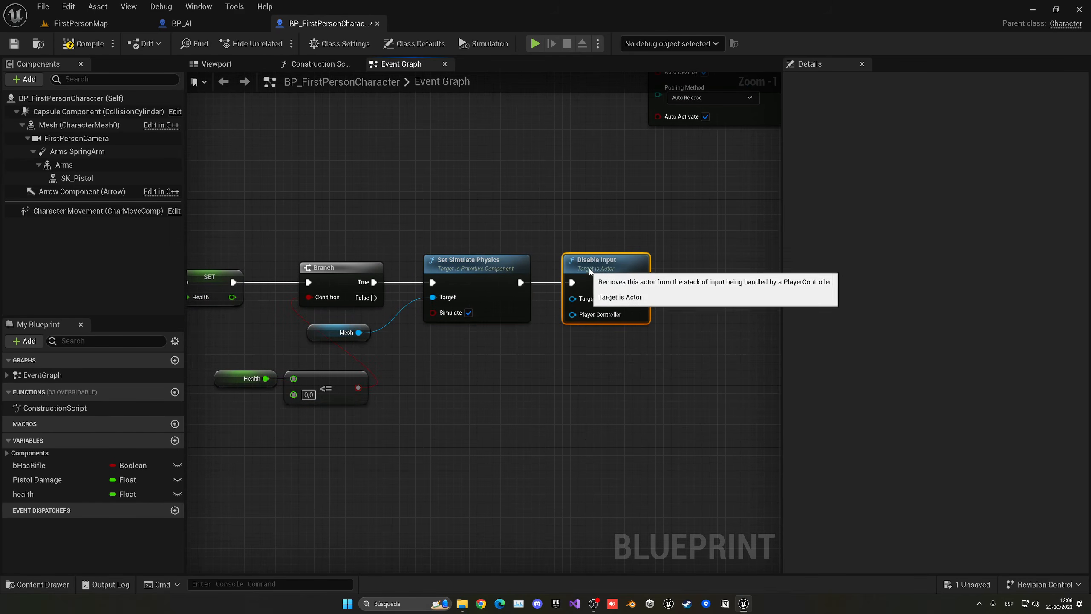
{"action": "left_click", "coordinate": [100, 44]}
Step: Play the FirstPersonMap level to test the player's death, and stop the session
{"action": "left_click", "coordinate": [129, 25]}
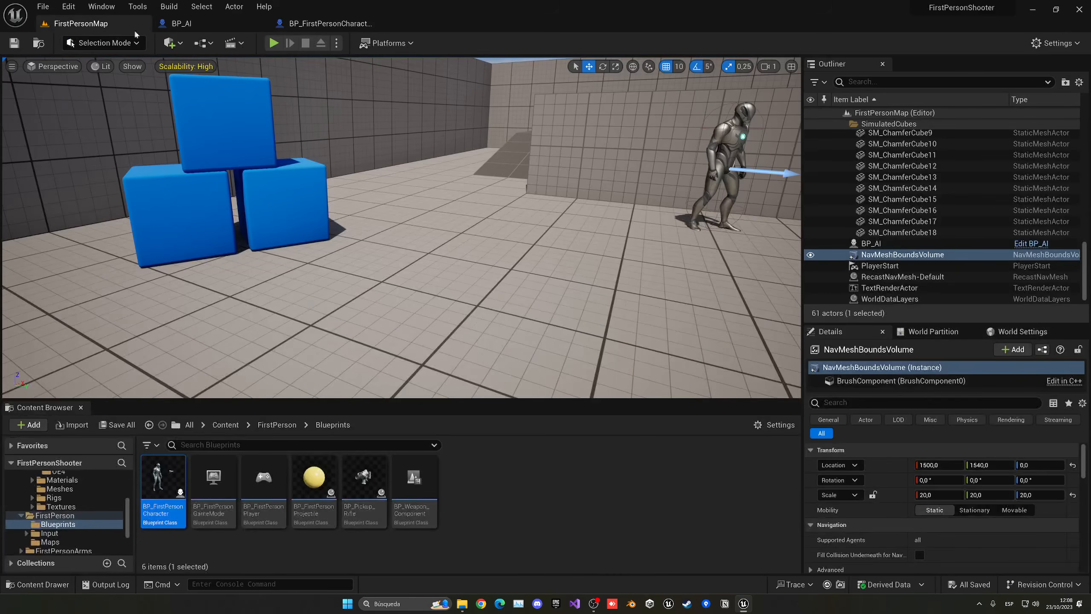
{"action": "left_click", "coordinate": [272, 43]}
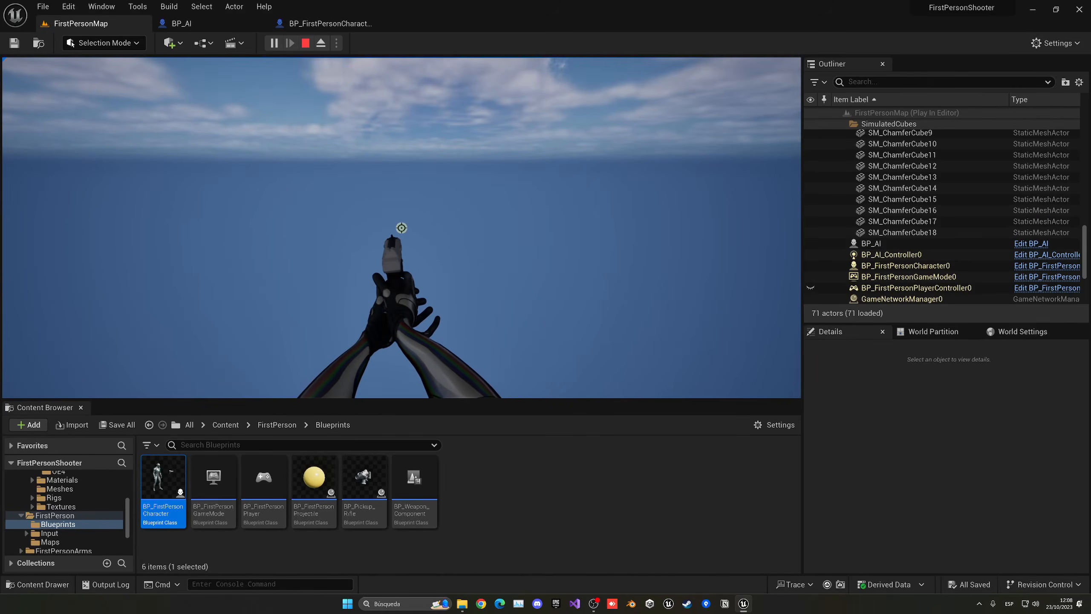
{"action": "key", "text": "Escape"}
{"action": "key", "text": "e"}
{"action": "right_click_drag", "start_coordinate": [351, 169], "coordinate": [351, 169]}
Step: Set the character Mesh's Collision Presets to Custom with Collision Enabled (Query and Physics), and compile the blueprint
{"action": "left_click", "coordinate": [326, 23]}
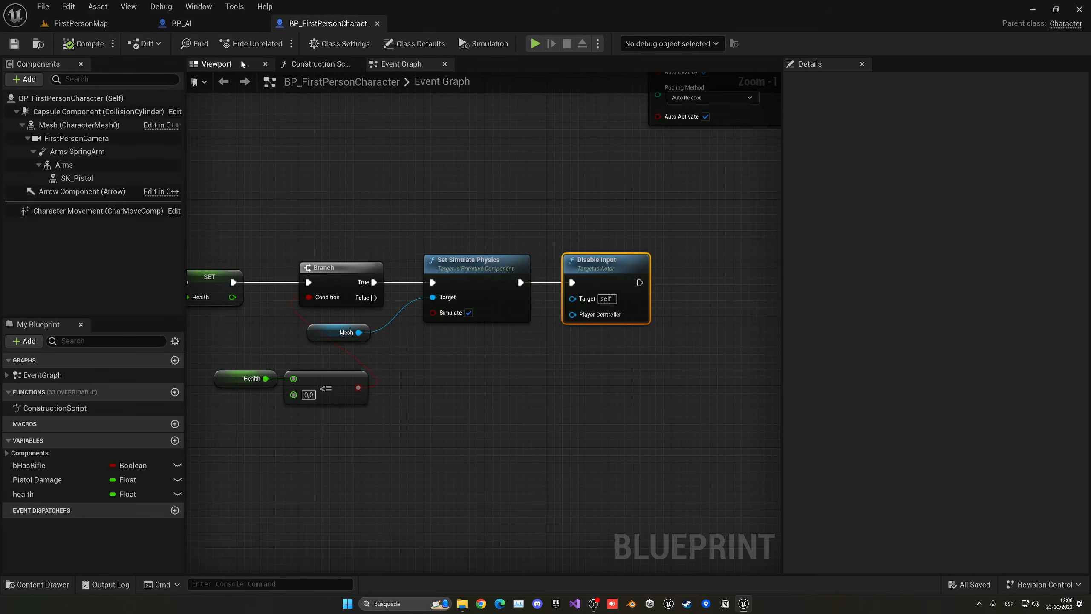
{"action": "left_click", "coordinate": [217, 64]}
{"action": "left_click", "coordinate": [96, 125]}
{"action": "scroll", "coordinate": [921, 348], "scroll_direction": "down", "scroll_amount": 15}
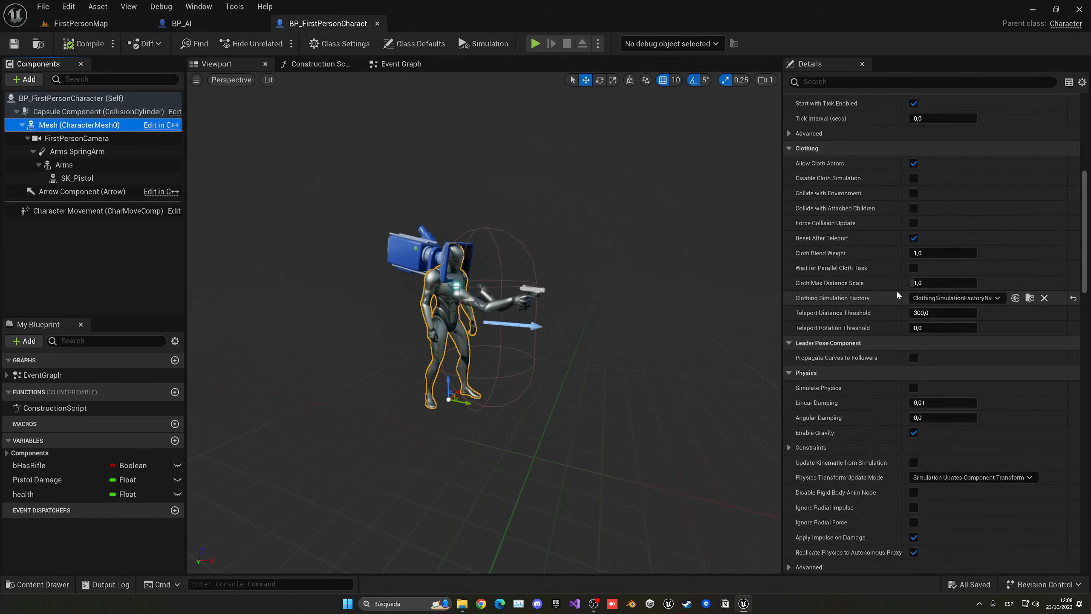
{"action": "left_click", "coordinate": [940, 401]}
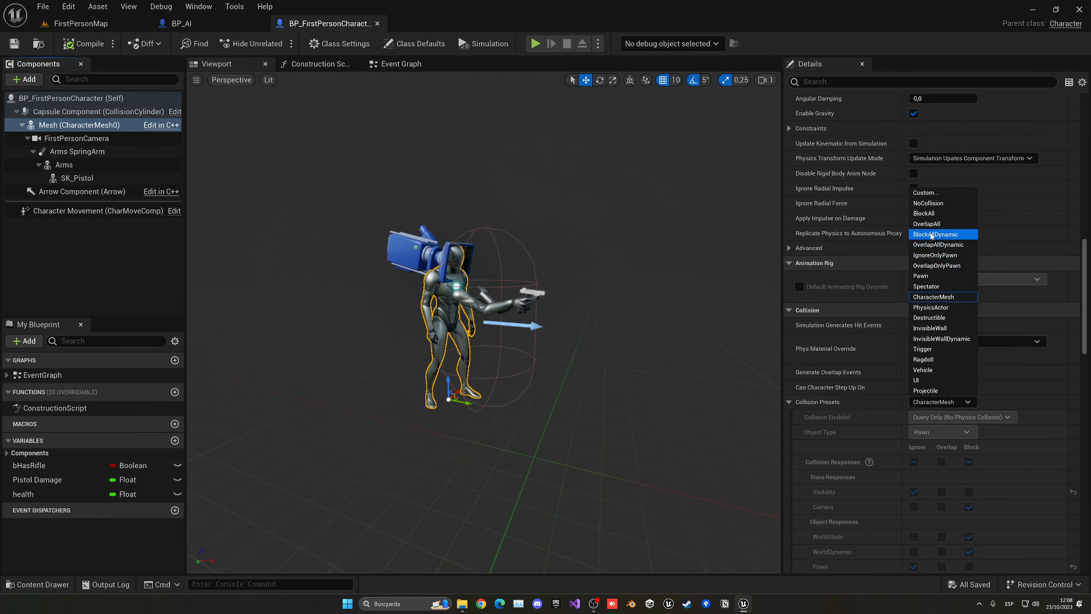
{"action": "left_click", "coordinate": [924, 194]}
{"action": "scroll", "coordinate": [902, 413], "scroll_direction": "down", "scroll_amount": 2}
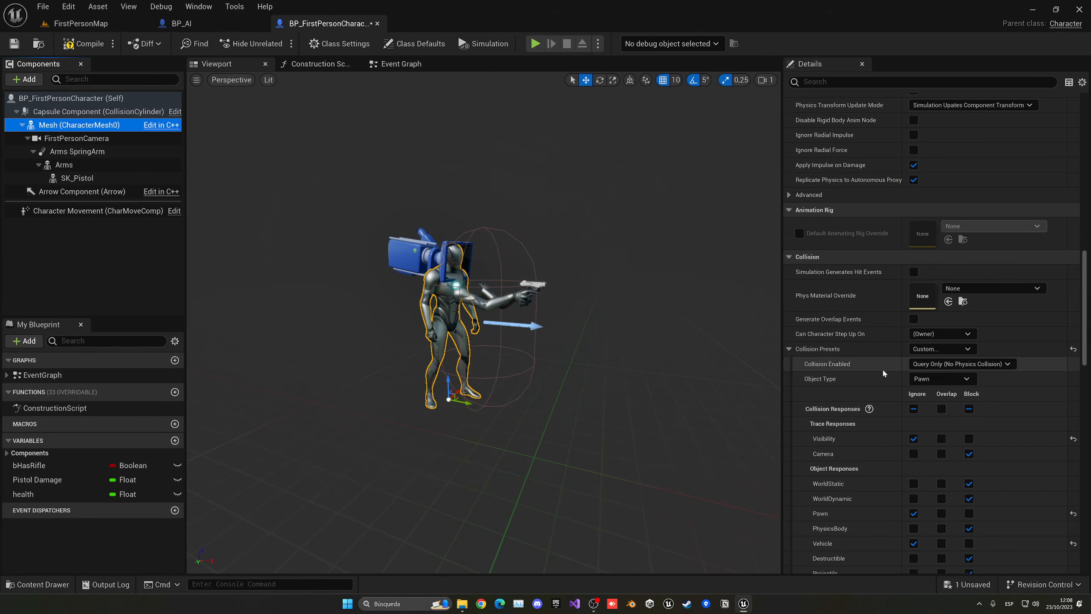
{"action": "left_click", "coordinate": [961, 363]}
{"action": "left_click", "coordinate": [911, 407]}
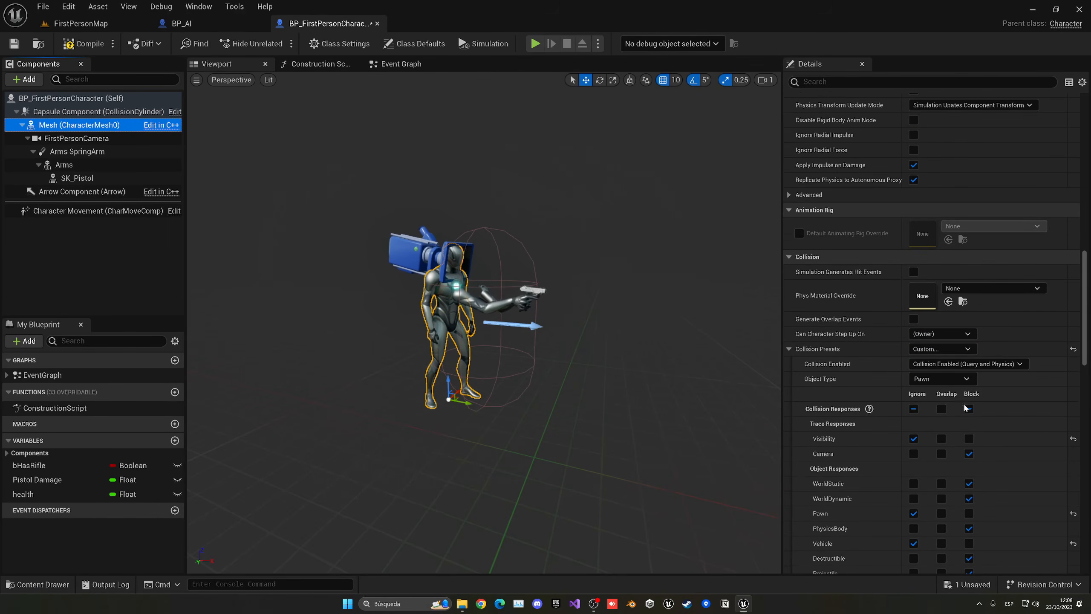
{"action": "left_click", "coordinate": [90, 44]}
Step: Play FirstPersonMap again and let the AI enemy attack to check the player's ragdoll death, and stop the session
{"action": "left_click", "coordinate": [80, 23]}
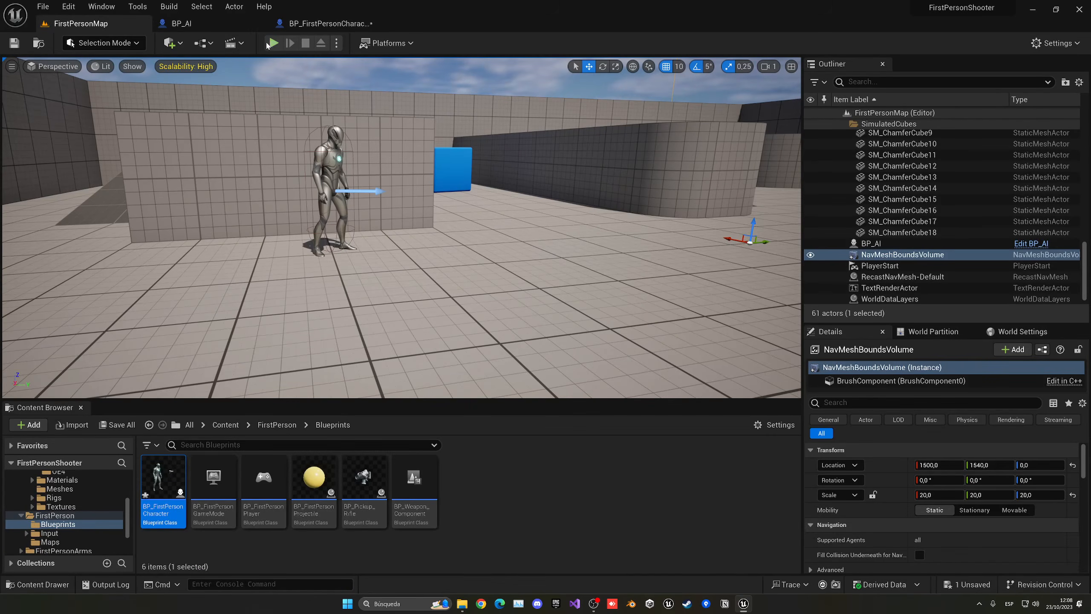
{"action": "left_click", "coordinate": [273, 43]}
{"action": "key", "text": "w"}
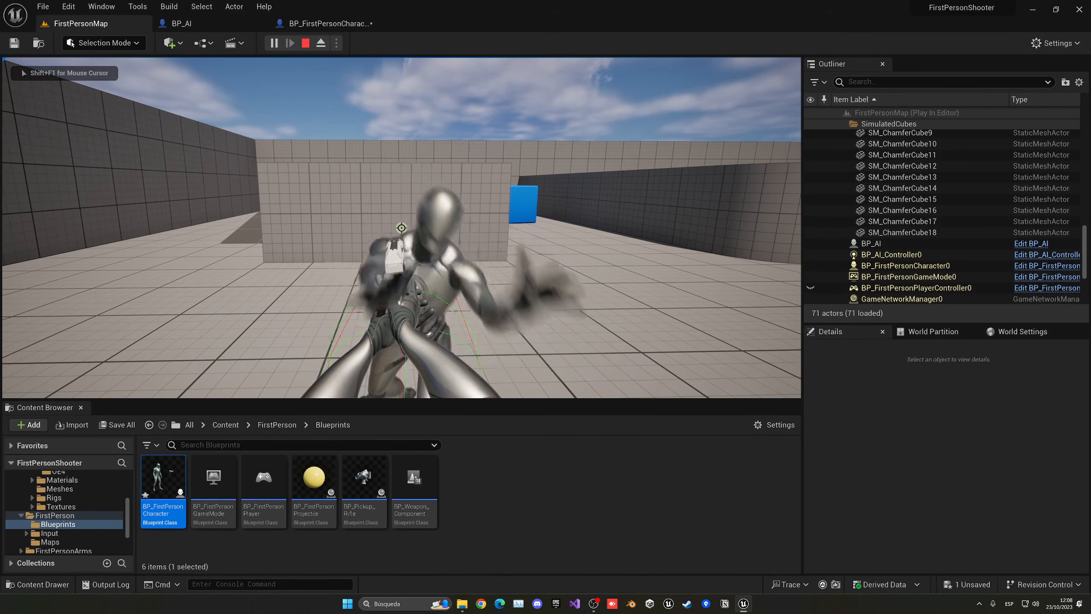
{"action": "key", "text": "ctrl"}
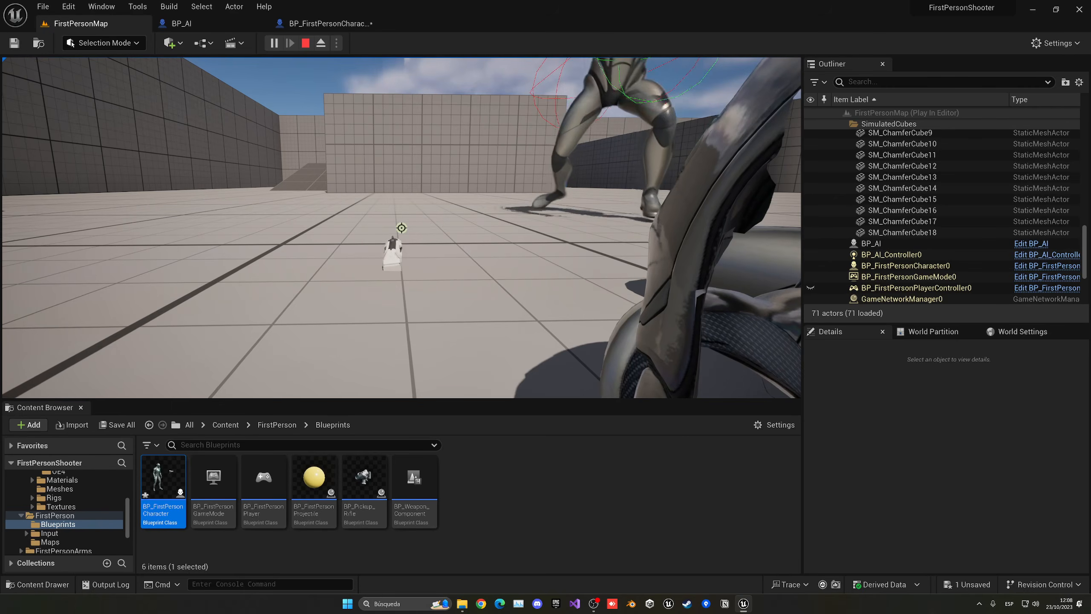
{"action": "key", "text": "Escape"}
{"action": "right_click_drag", "start_coordinate": [403, 159], "coordinate": [508, 206]}
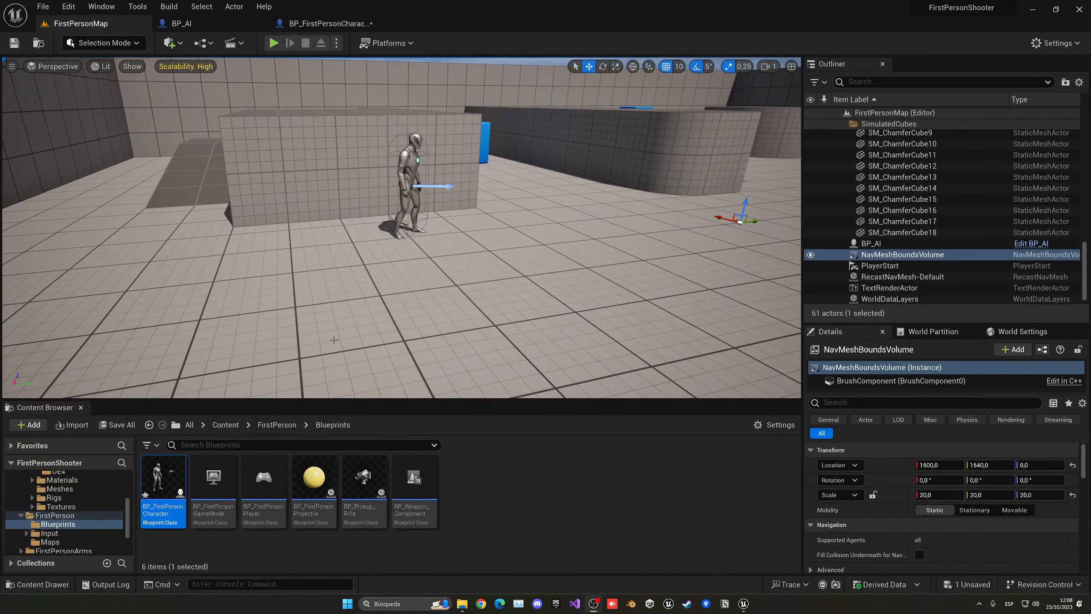
Step: Save all changes and open the WB_HUD widget blueprint from the Content/UI folder
{"action": "left_click", "coordinate": [225, 425]}
{"action": "key", "text": "ctrl+shift+s"}
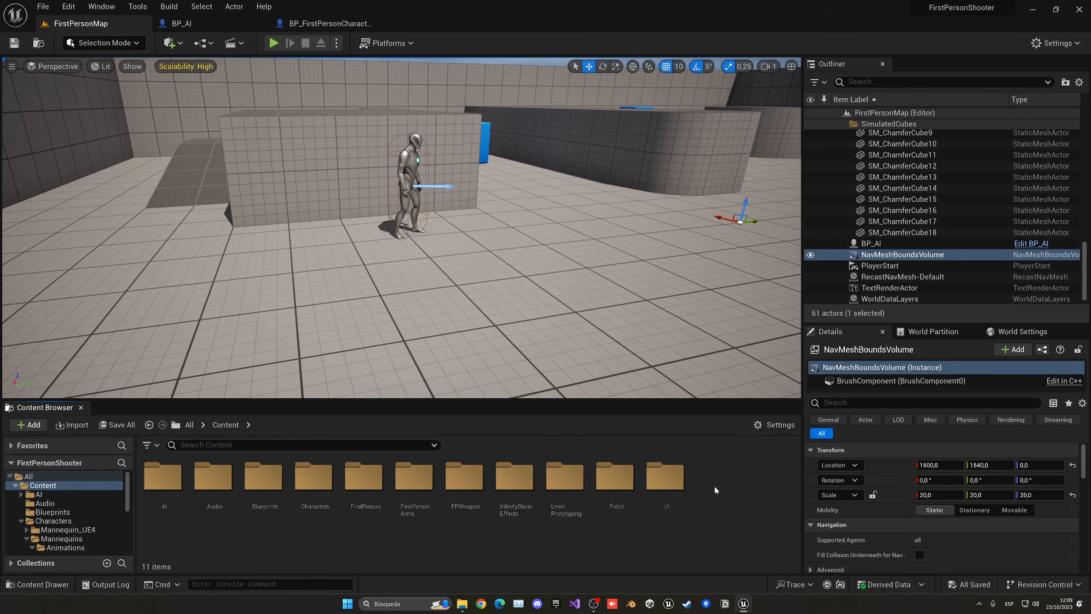
{"action": "double_click", "coordinate": [665, 477]}
{"action": "left_click", "coordinate": [171, 484]}
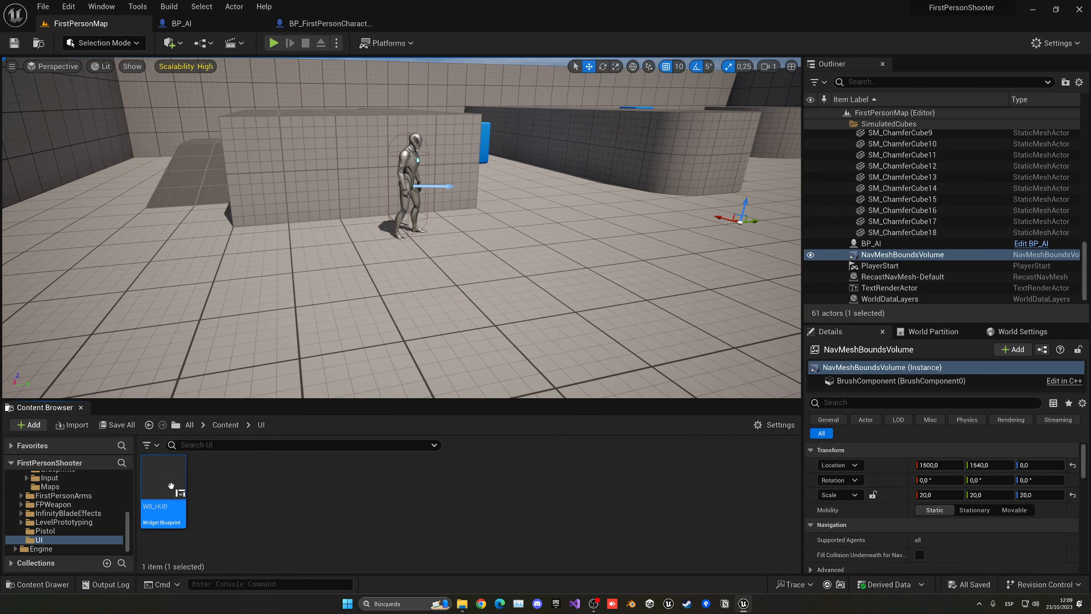
{"action": "double_click", "coordinate": [171, 485]}
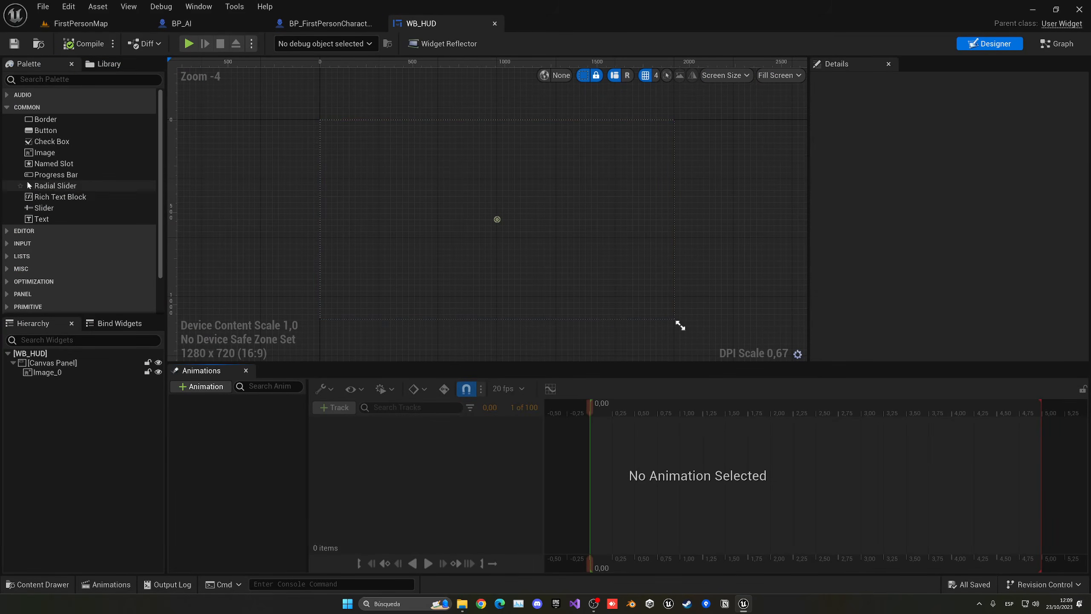
Step: Place a Progress Bar about 370 x 13 near the canvas's upper-right corner and anchor it to the top-right
{"action": "left_click_drag", "start_coordinate": [47, 174], "coordinate": [435, 221]}
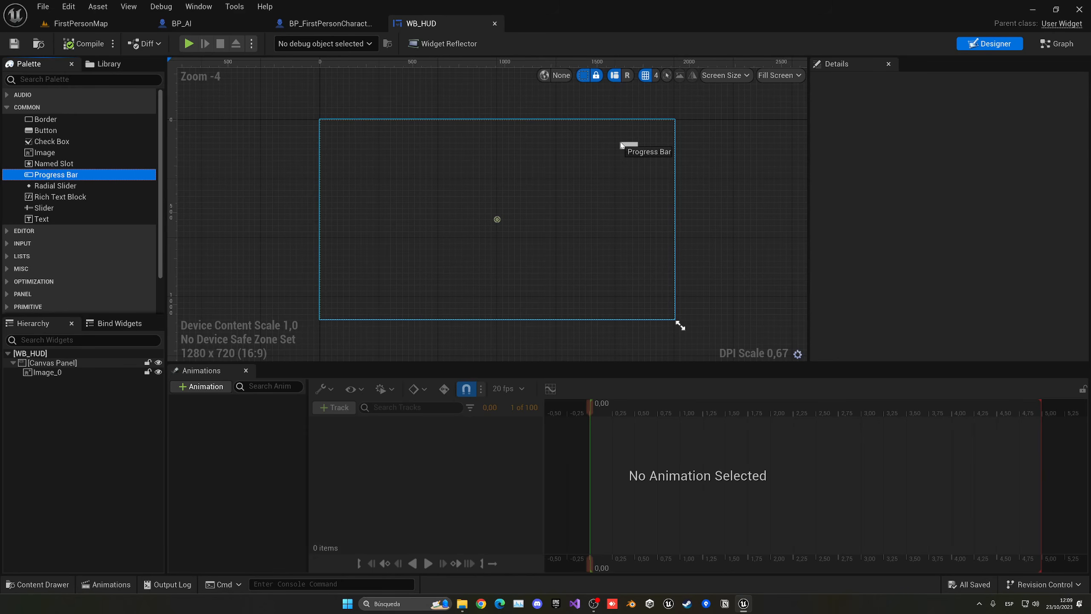
{"action": "mouse_move", "coordinate": [609, 143]}
{"action": "left_mouse_down"}
{"action": "mouse_move", "coordinate": [699, 136]}
{"action": "mouse_move", "coordinate": [627, 132]}
{"action": "left_mouse_up"}
{"action": "scroll", "coordinate": [614, 142], "scroll_direction": "up", "scroll_amount": 3}
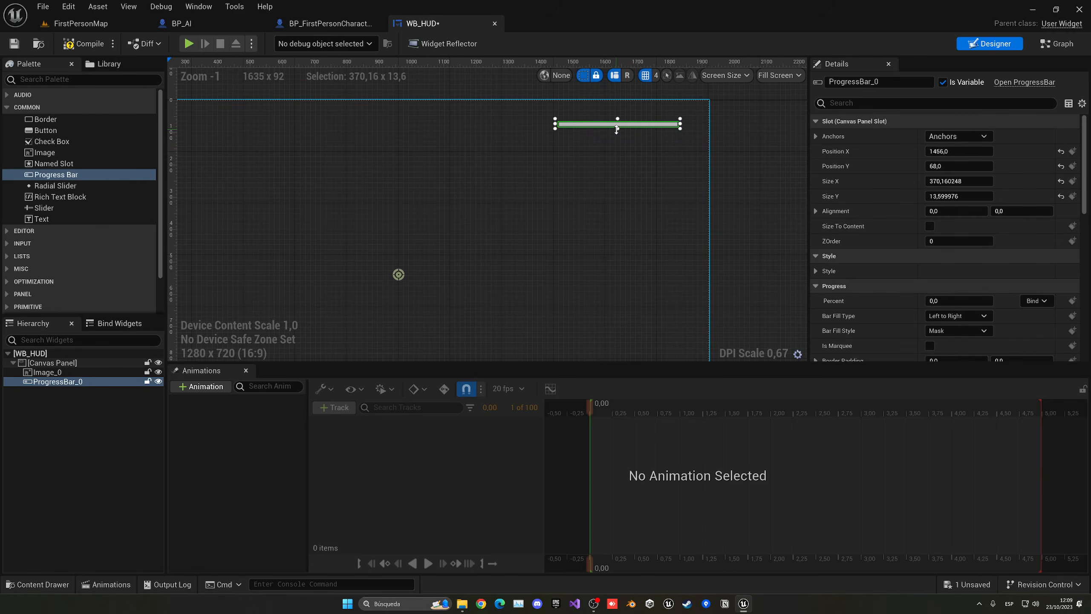
{"action": "left_click", "coordinate": [958, 137]}
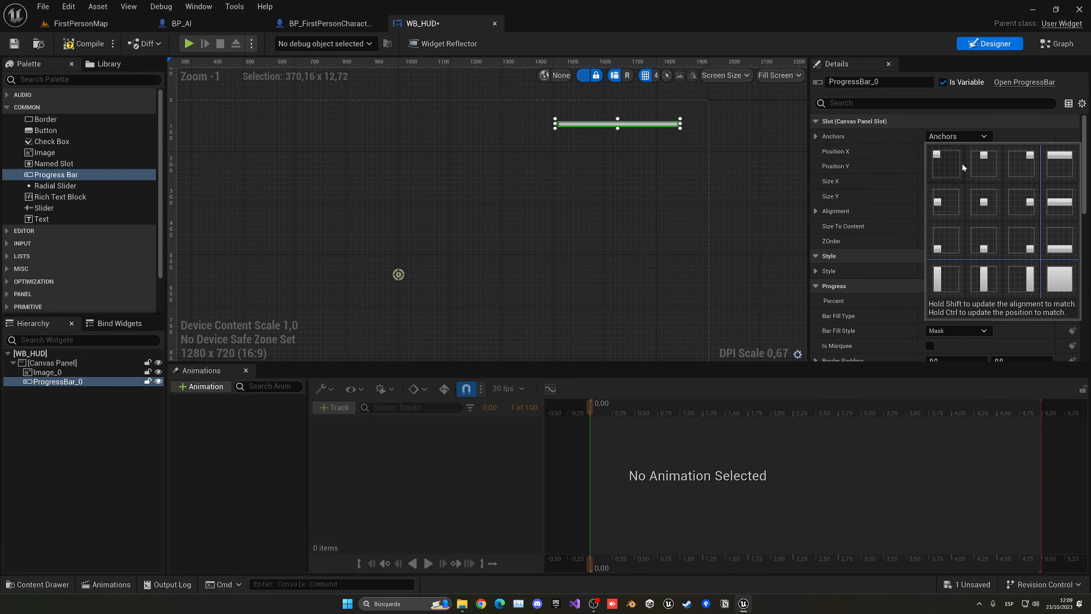
{"action": "left_click", "coordinate": [1021, 166]}
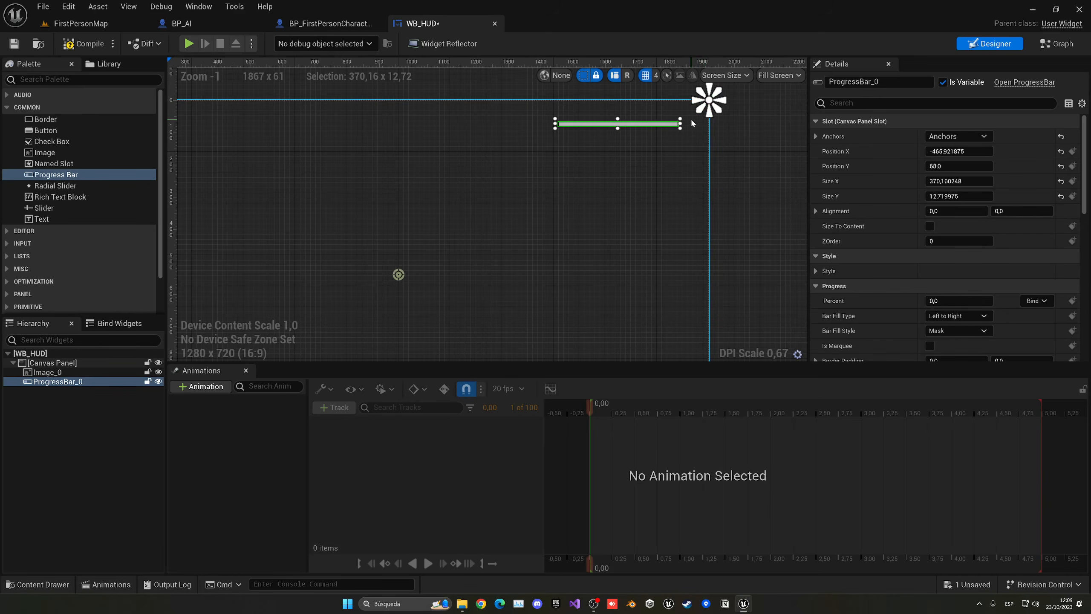
Step: Set the progress bar's Percent to 0.7 and its Fill Color and Opacity to red
{"action": "scroll", "coordinate": [871, 266], "scroll_direction": "down", "scroll_amount": 3}
{"action": "left_click", "coordinate": [933, 230]}
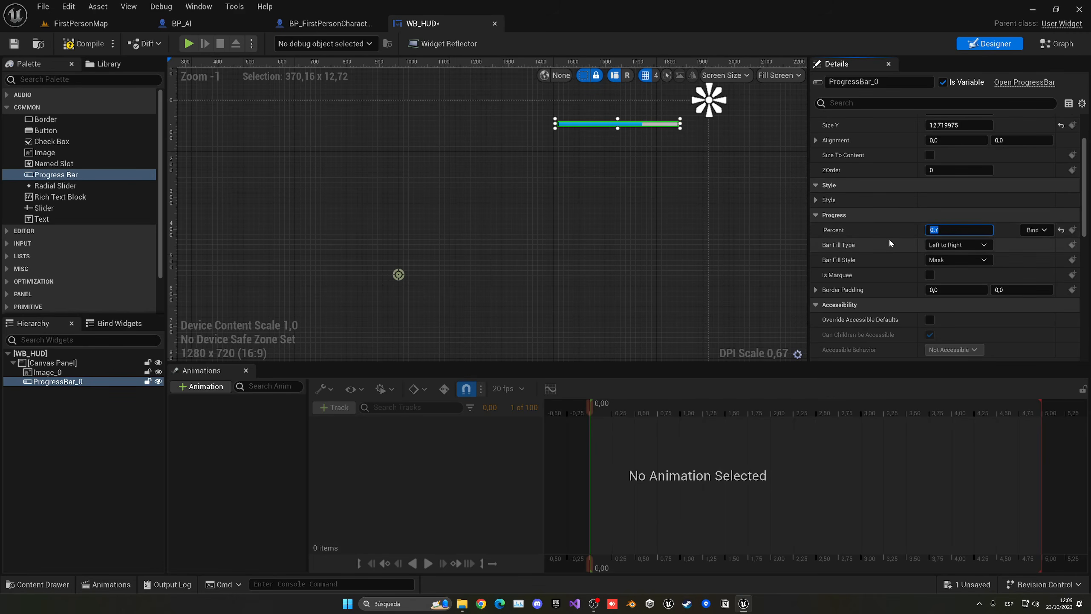
{"action": "scroll", "coordinate": [888, 244], "scroll_direction": "down", "scroll_amount": 3}
{"action": "left_click", "coordinate": [933, 267]}
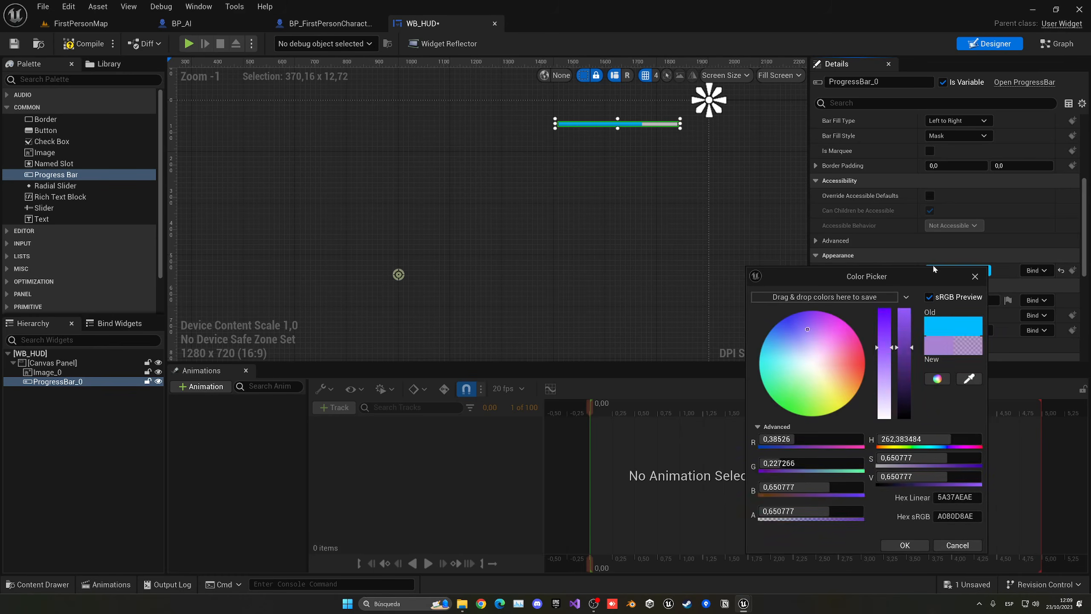
{"action": "left_click", "coordinate": [856, 377]}
{"action": "mouse_move", "coordinate": [859, 379]}
{"action": "left_mouse_down"}
{"action": "mouse_move", "coordinate": [907, 378]}
{"action": "mouse_move", "coordinate": [932, 362]}
{"action": "left_mouse_up"}
{"action": "left_click", "coordinate": [905, 545]}
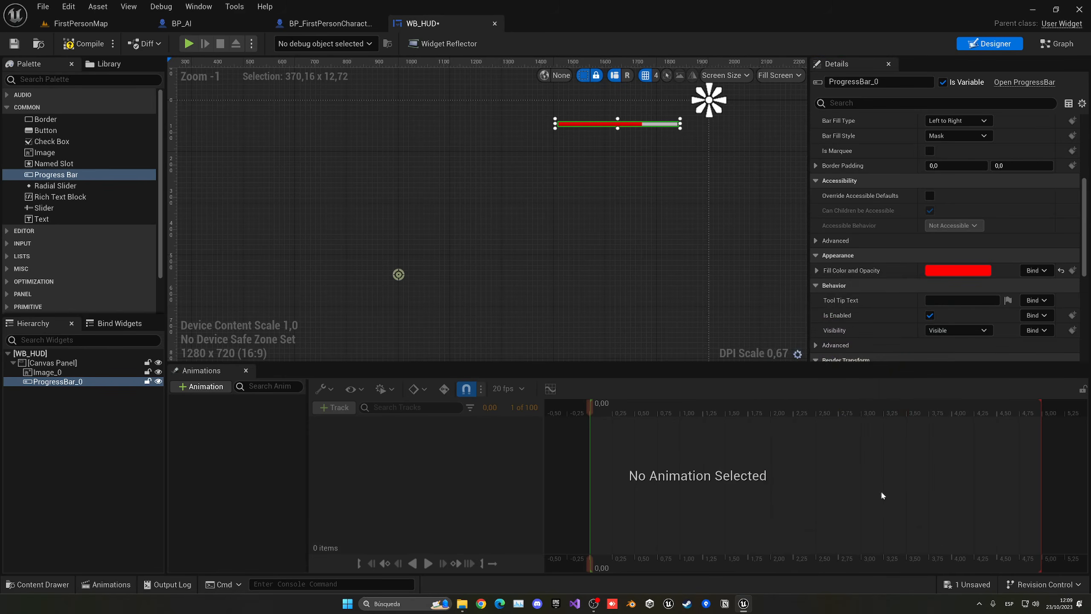
Step: Vary the progress bar's Percent to preview how the red fill changes, and return it to 0.7
{"action": "left_click", "coordinate": [665, 186]}
{"action": "left_click", "coordinate": [641, 156]}
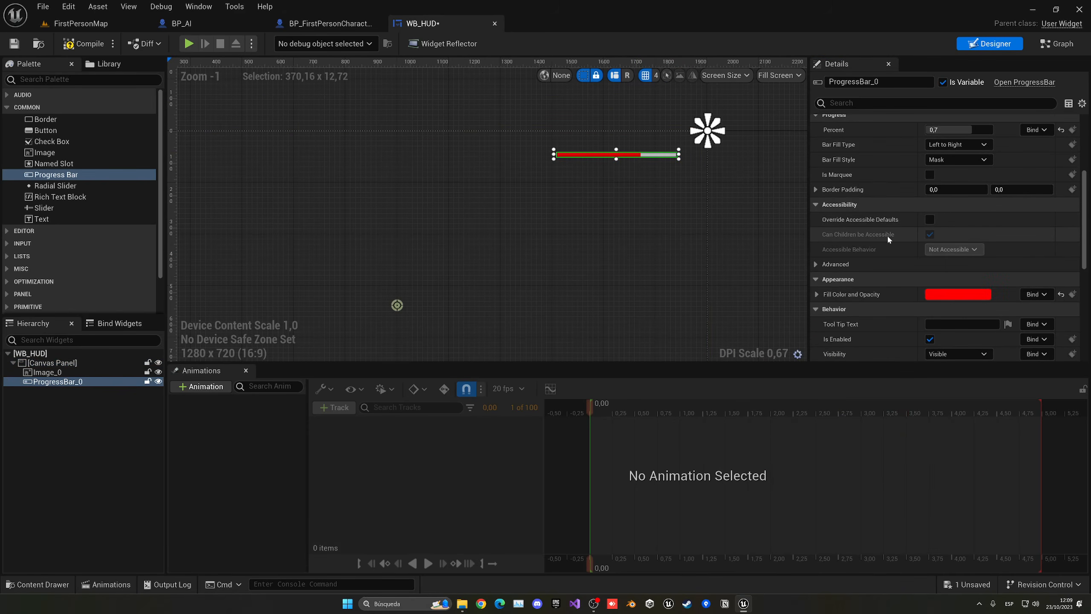
{"action": "scroll", "coordinate": [887, 235], "scroll_direction": "up", "scroll_amount": 3}
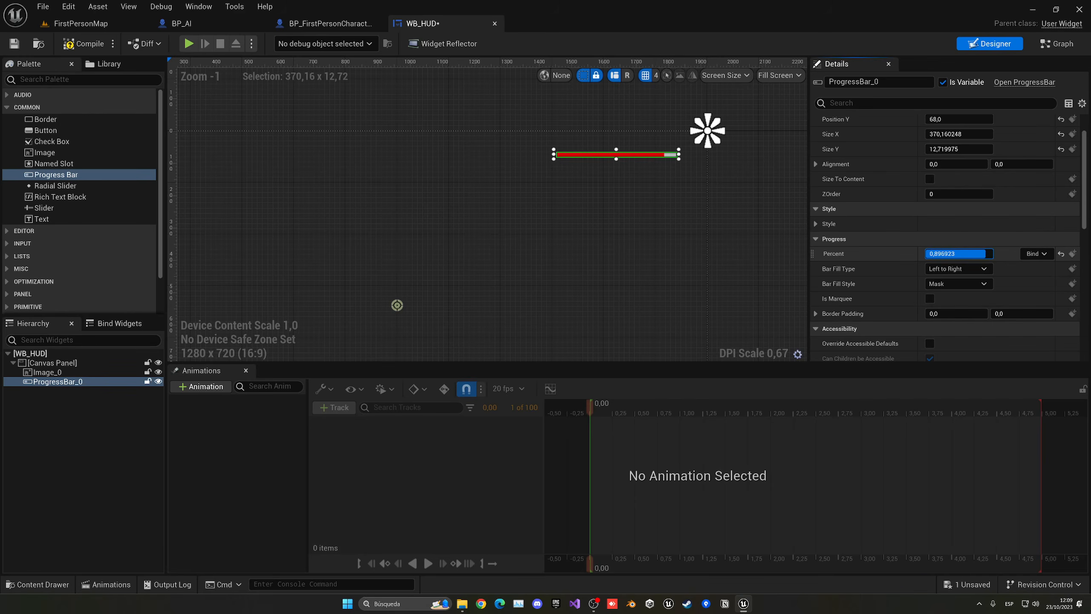
{"action": "left_click_drag", "start_coordinate": [965, 259], "coordinate": [939, 265]}
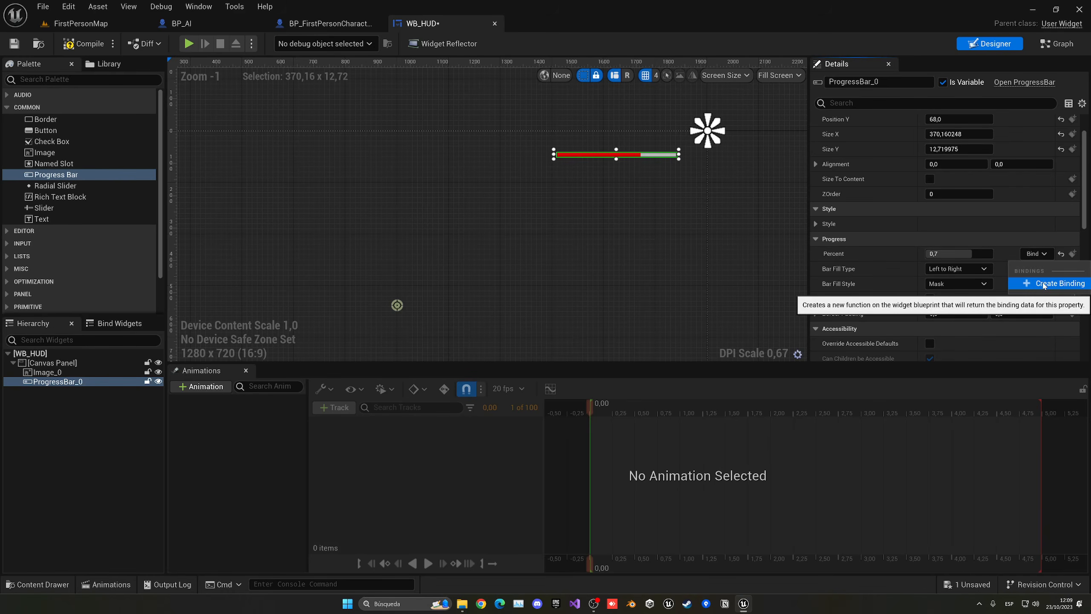
Step: Create a binding function for the progress bar's Percent and move its Return Node farther from the Get Percent node
{"action": "left_click", "coordinate": [1042, 283]}
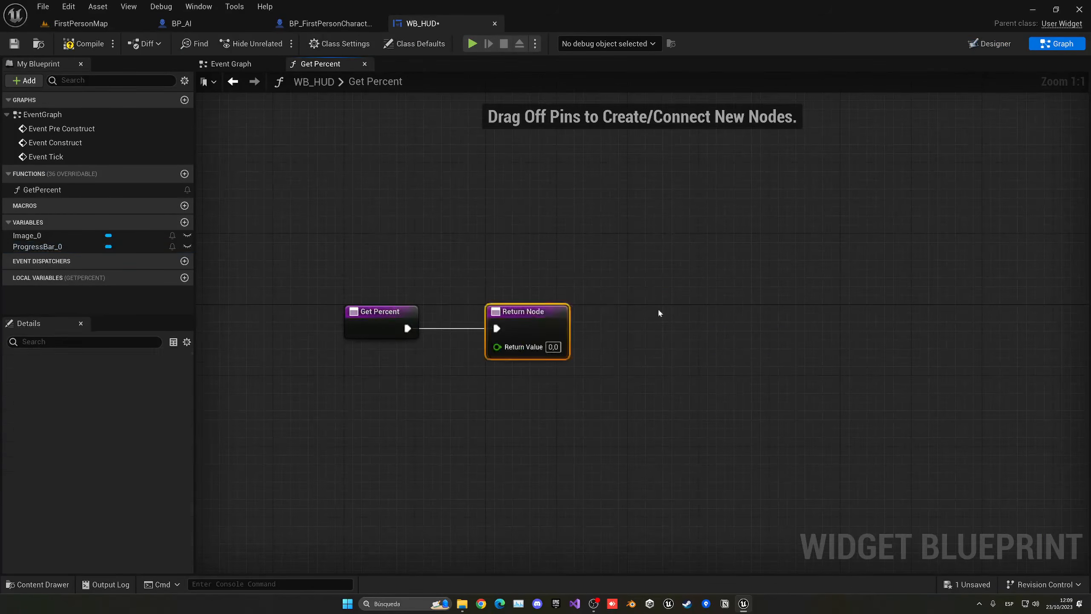
{"action": "left_click_drag", "start_coordinate": [553, 313], "coordinate": [748, 317]}
{"action": "right_click_drag", "start_coordinate": [711, 297], "coordinate": [626, 186]}
{"action": "left_click_drag", "start_coordinate": [342, 191], "coordinate": [623, 289]}
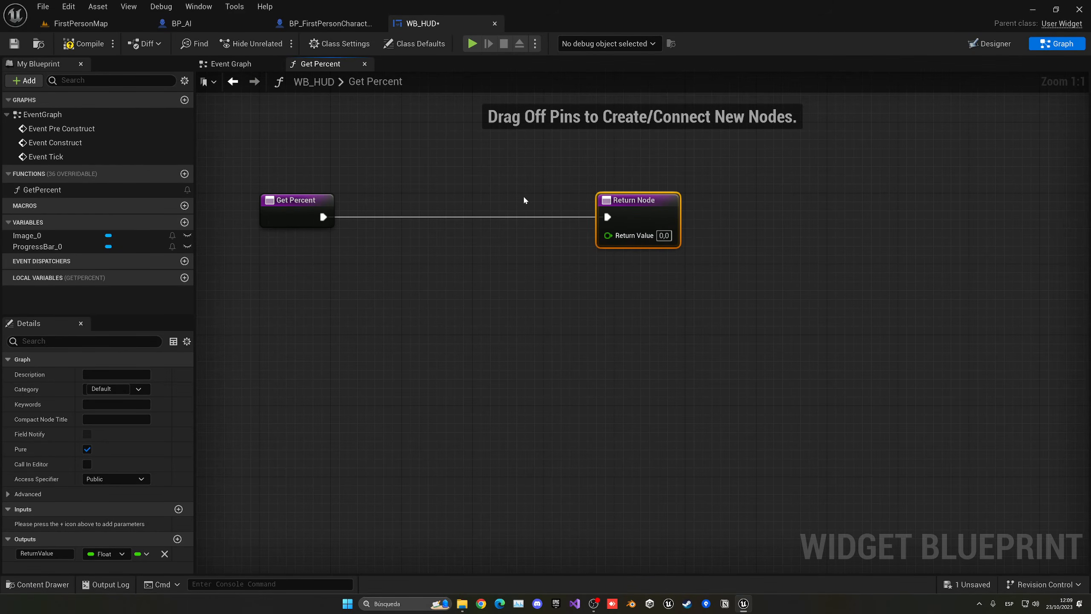
Step: Insert a Cast To BP_FirstPersonCharacter node between the Get Percent and Return nodes
{"action": "left_click_drag", "start_coordinate": [323, 216], "coordinate": [377, 218]}
{"action": "type", "text": "ca"}
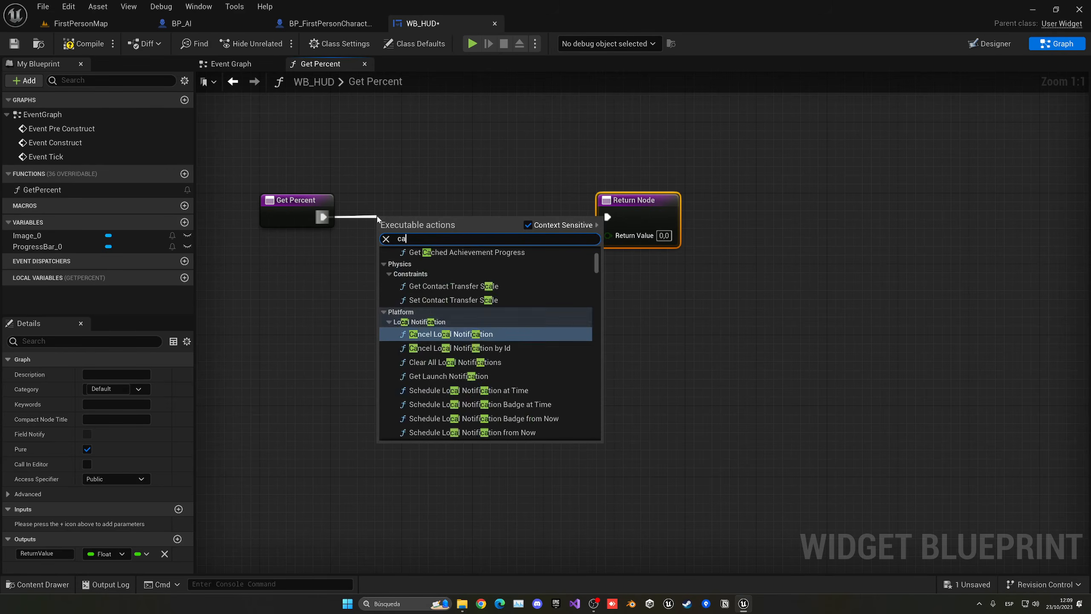
{"action": "type", "text": "st to firs"}
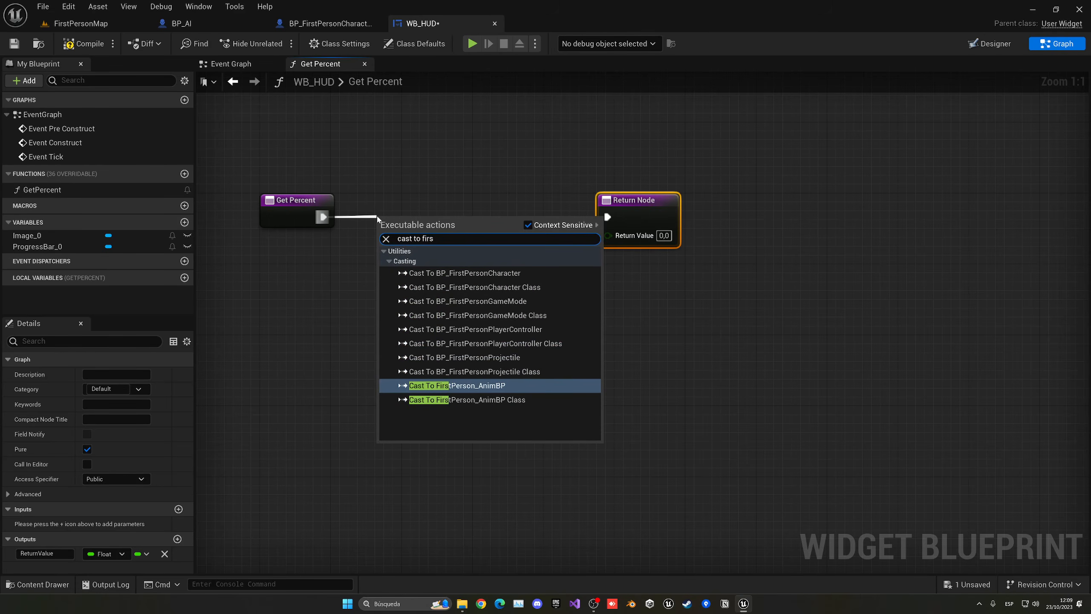
{"action": "left_click", "coordinate": [465, 272]}
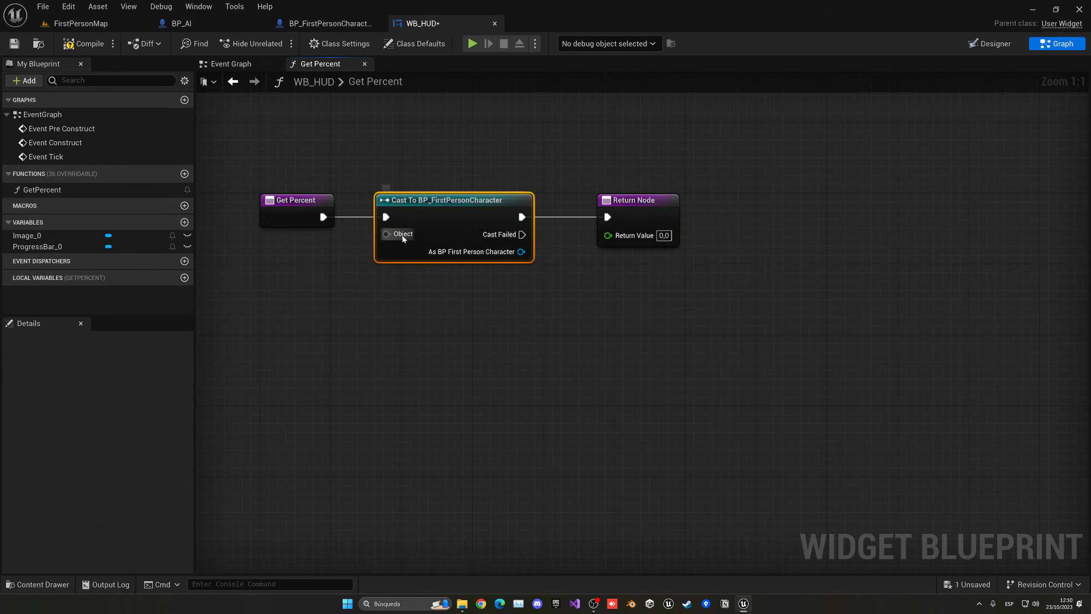
Step: Supply the cast's Object with a Get Player Character node and place it below Get Percent
{"action": "left_click_drag", "start_coordinate": [386, 234], "coordinate": [288, 288]}
{"action": "type", "text": "get player"}
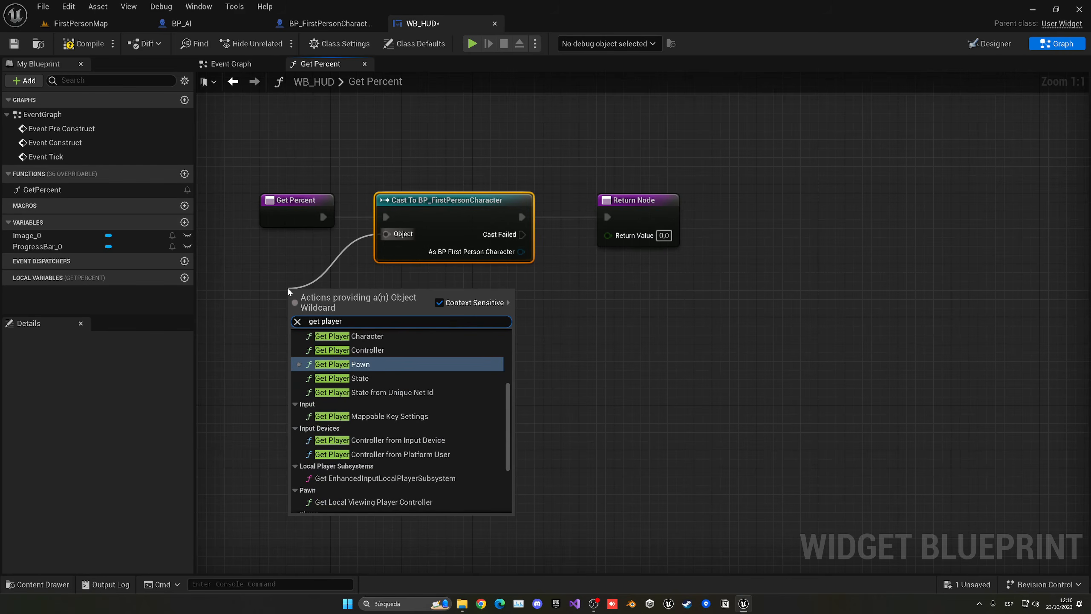
{"action": "left_click", "coordinate": [333, 337]}
{"action": "left_click_drag", "start_coordinate": [359, 294], "coordinate": [287, 256]}
Step: Get the health variable from the cast character and connect it to the Return Node's Return Value
{"action": "right_click_drag", "start_coordinate": [526, 252], "coordinate": [428, 256]}
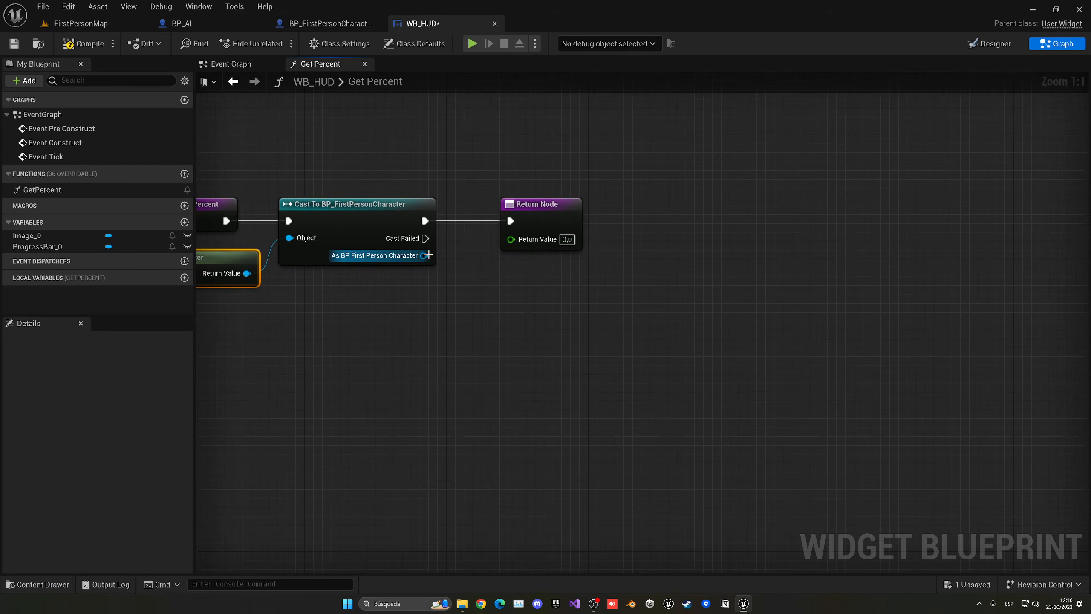
{"action": "left_click_drag", "start_coordinate": [427, 257], "coordinate": [445, 284]}
{"action": "type", "text": "g"}
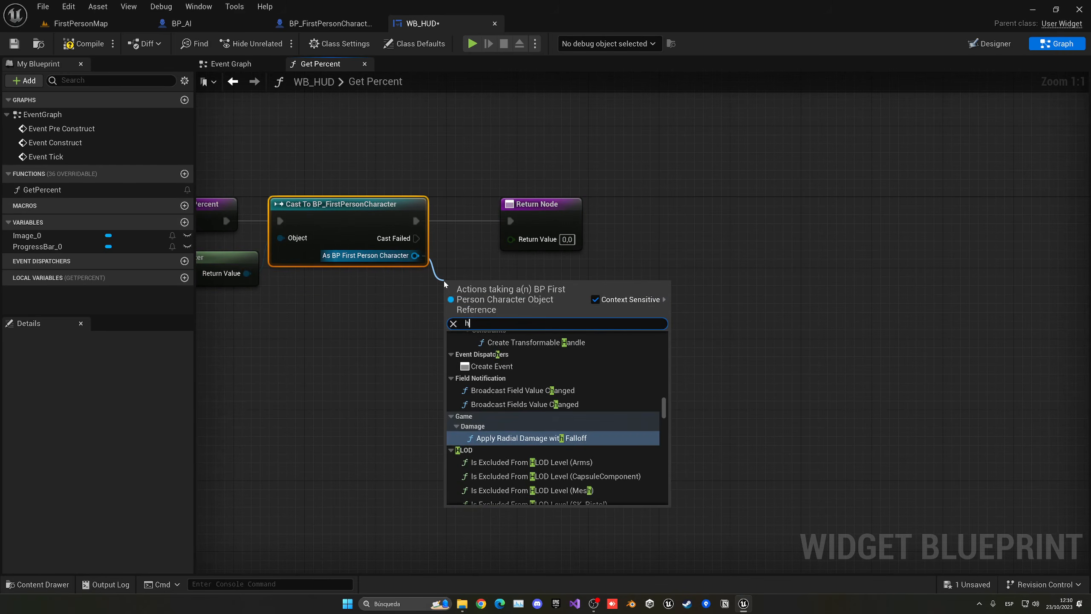
{"action": "type", "text": "et health"}
{"action": "key", "text": "Return"}
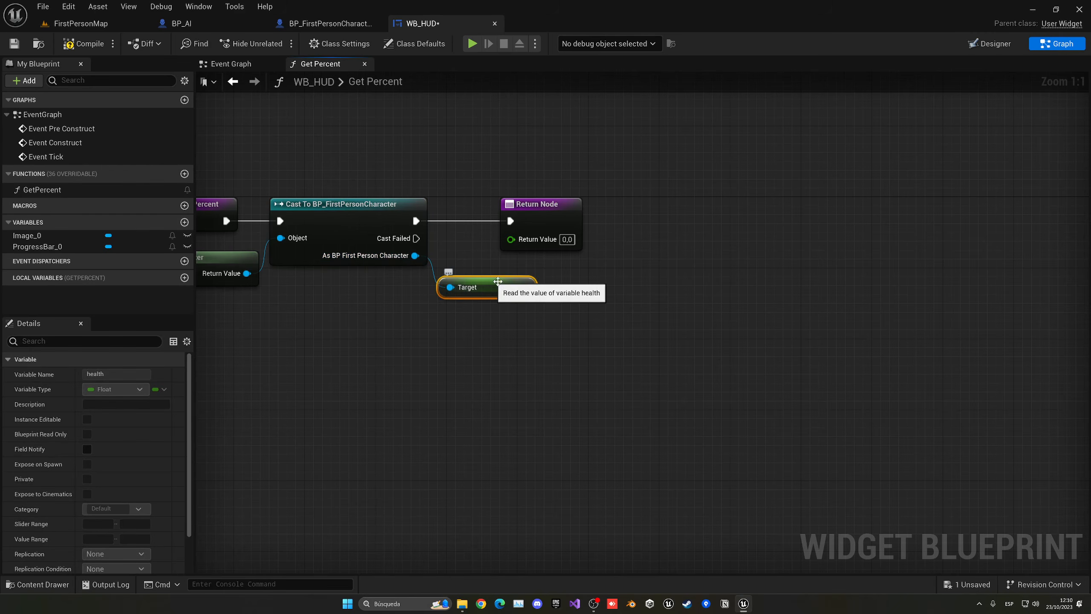
{"action": "right_click_drag", "start_coordinate": [502, 286], "coordinate": [434, 265]}
{"action": "mouse_move", "coordinate": [434, 265]}
{"action": "left_mouse_down"}
{"action": "mouse_move", "coordinate": [486, 270]}
{"action": "mouse_move", "coordinate": [463, 224]}
{"action": "left_mouse_up"}
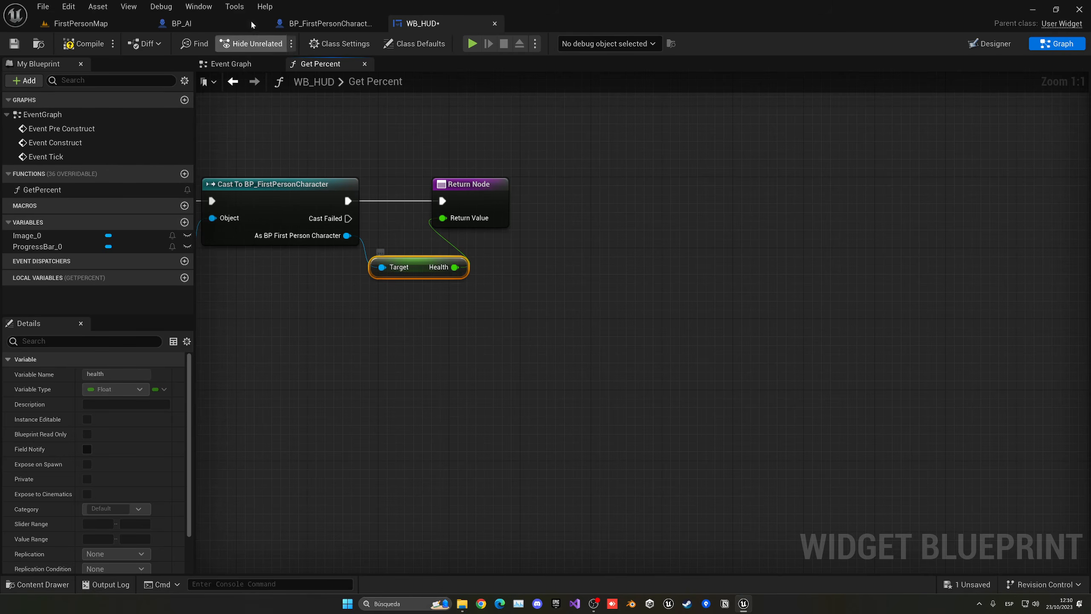
Step: Close the BP_AI editor and examine the health variable's default value in BP_FirstPersonCharacter, then return to WB_HUD
{"action": "left_click", "coordinate": [235, 26]}
{"action": "left_click_drag", "start_coordinate": [320, 25], "coordinate": [250, 24]}
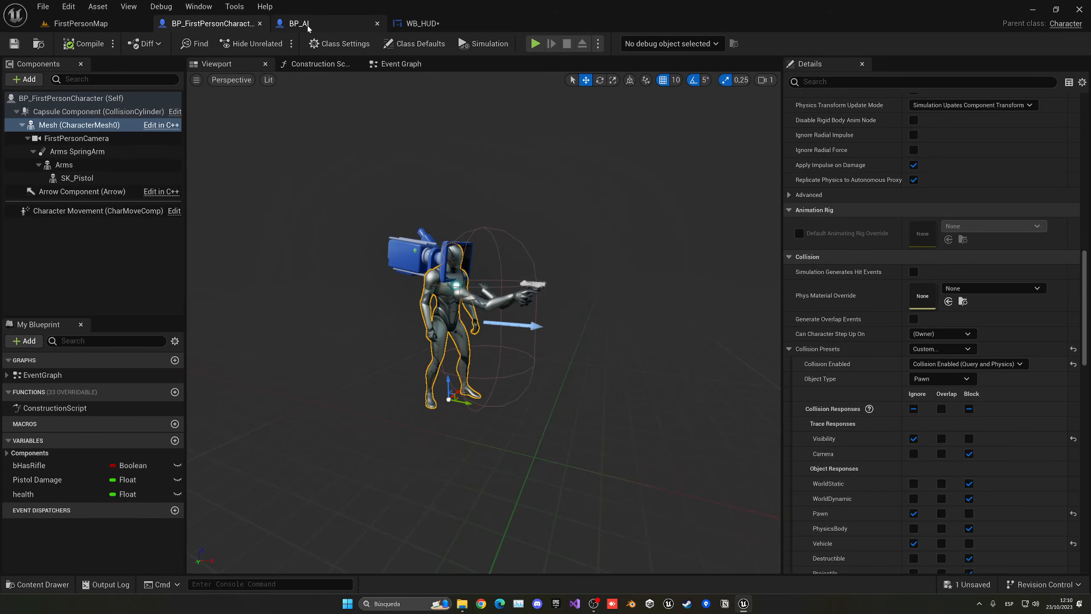
{"action": "middle_click", "coordinate": [307, 26]}
{"action": "left_click", "coordinate": [30, 494]}
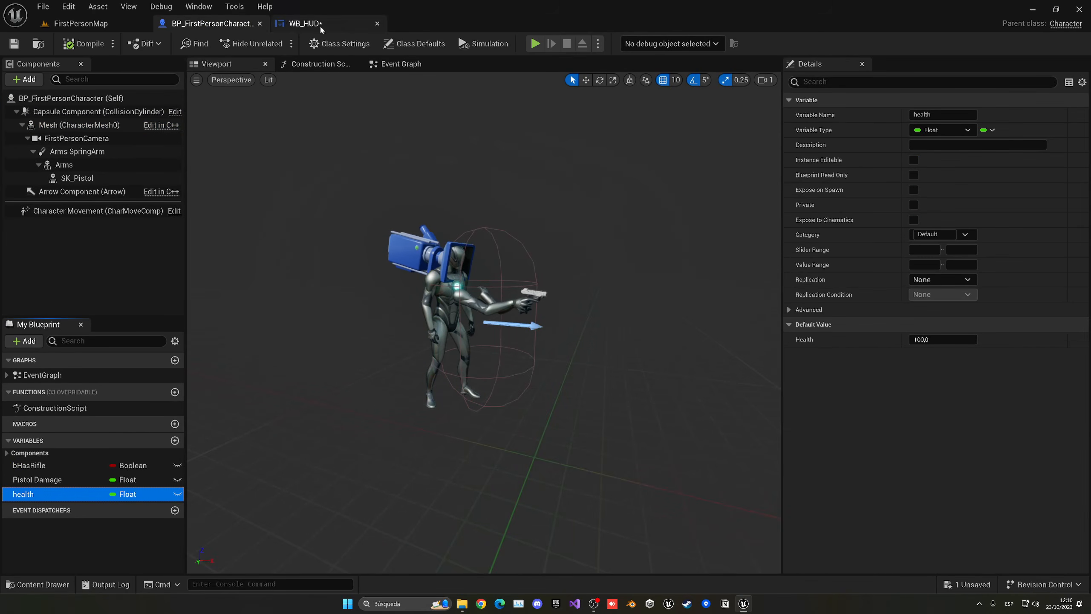
{"action": "left_click", "coordinate": [305, 24]}
Step: Divide health by 100, feed the quotient into Return Value, compile, and move the Return Node clear of the division
{"action": "left_click", "coordinate": [480, 211]}
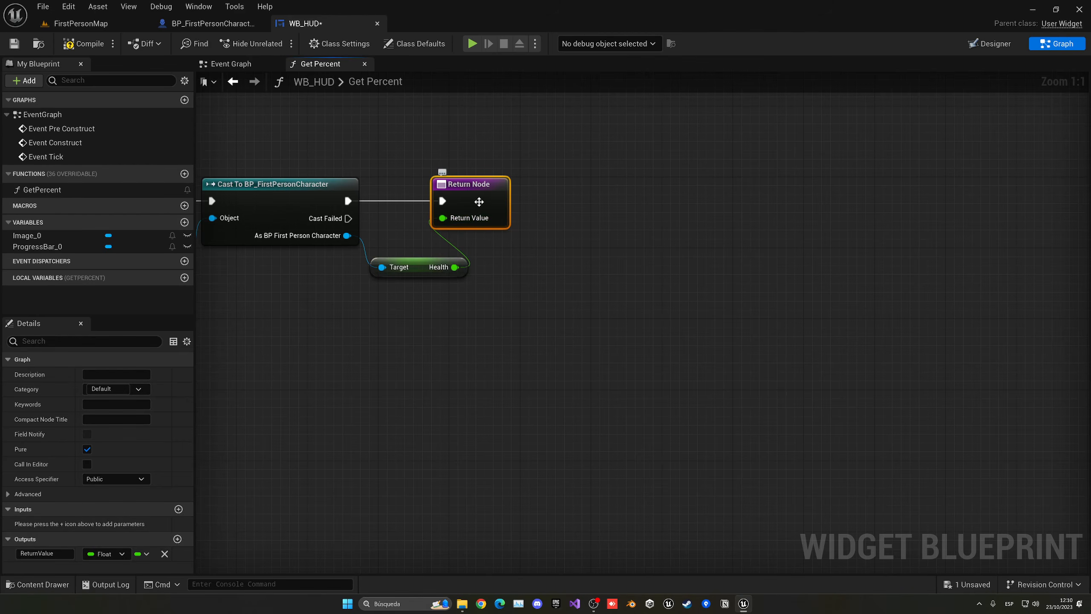
{"action": "left_click_drag", "start_coordinate": [479, 202], "coordinate": [549, 201]}
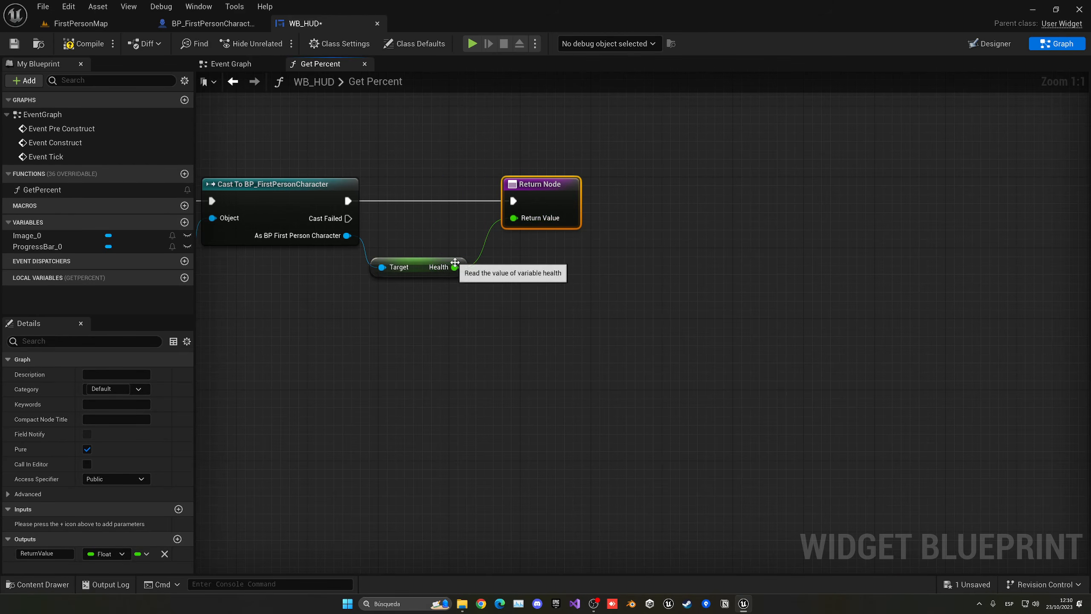
{"action": "left_click_drag", "start_coordinate": [455, 262], "coordinate": [498, 265]}
{"action": "type", "text": "/"}
{"action": "key", "text": "Return"}
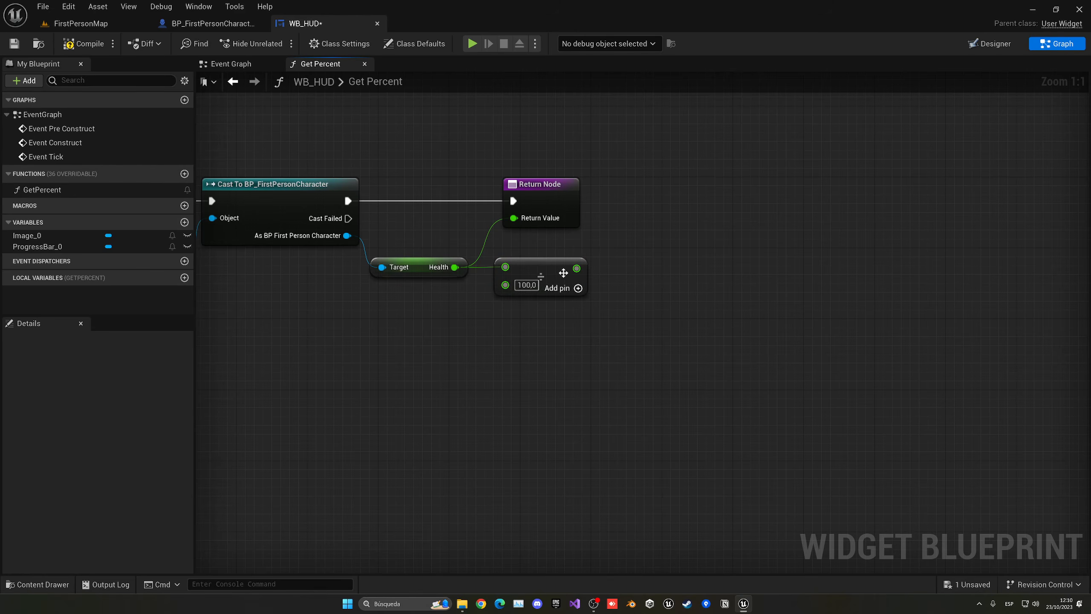
{"action": "left_click_drag", "start_coordinate": [576, 268], "coordinate": [513, 218]}
{"action": "left_click", "coordinate": [79, 44]}
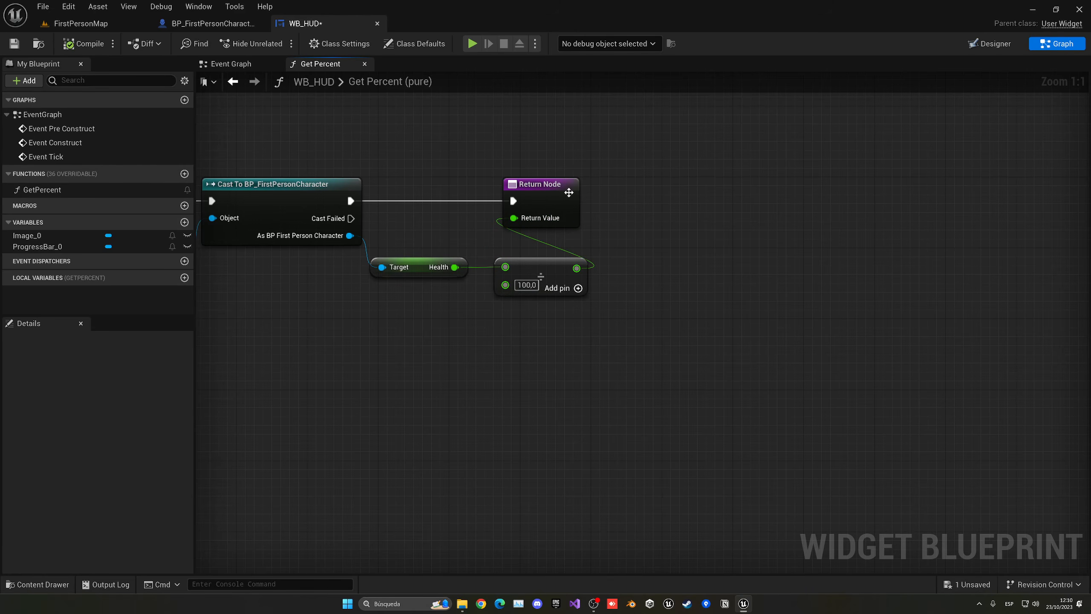
{"action": "left_click_drag", "start_coordinate": [569, 193], "coordinate": [666, 192]}
Step: Play-test FirstPersonMap to check the health bar during enemy attacks, stop the session, and save all changes
{"action": "left_click", "coordinate": [80, 23]}
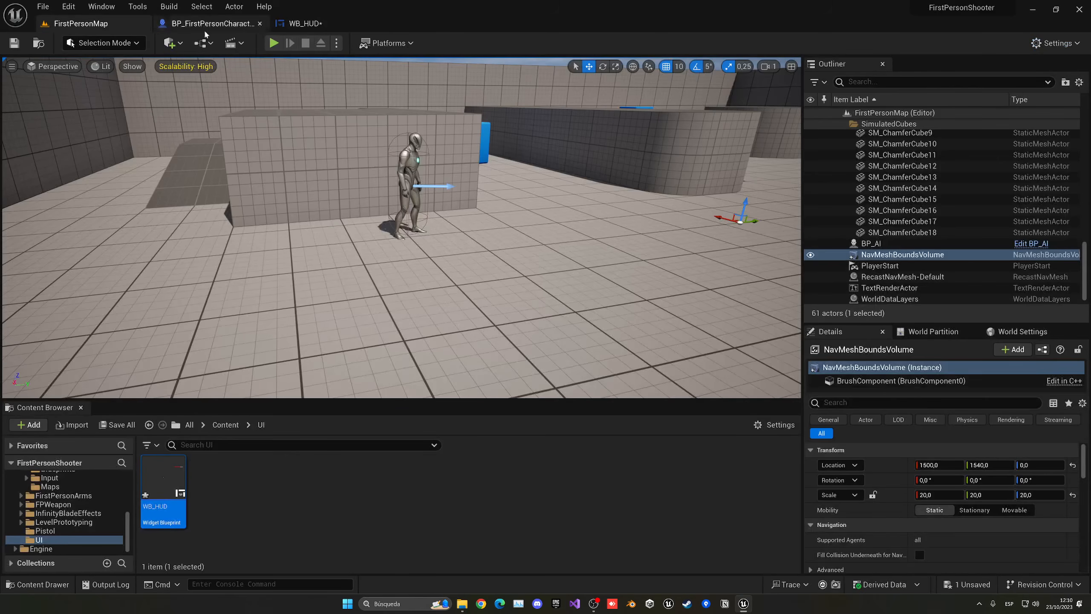
{"action": "left_click", "coordinate": [272, 43]}
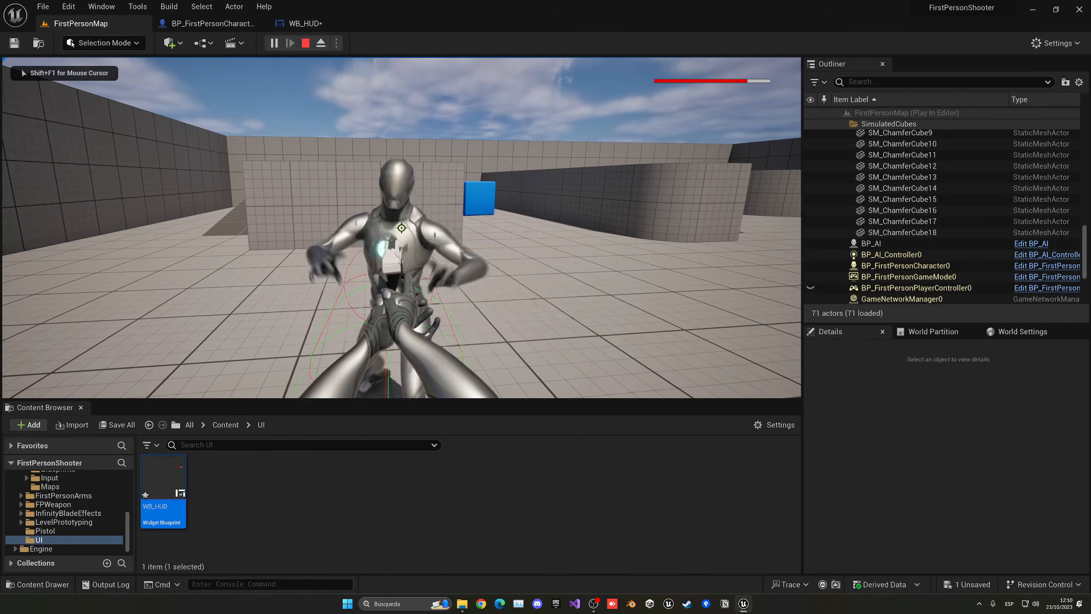
{"action": "key", "text": "F8"}
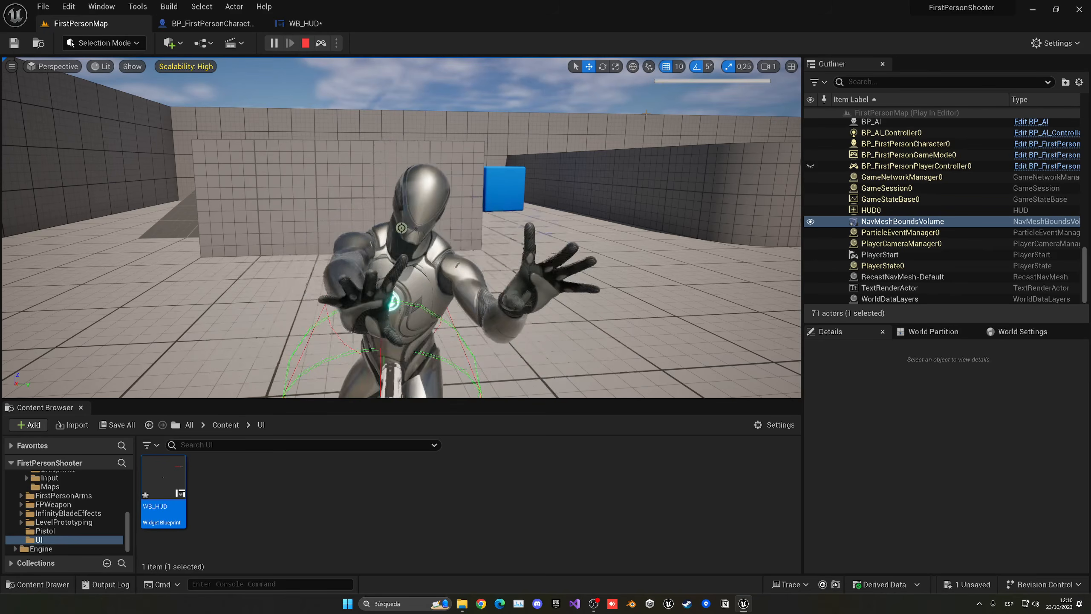
{"action": "key", "text": "Escape"}
{"action": "key", "text": "ctrl+shift+s"}
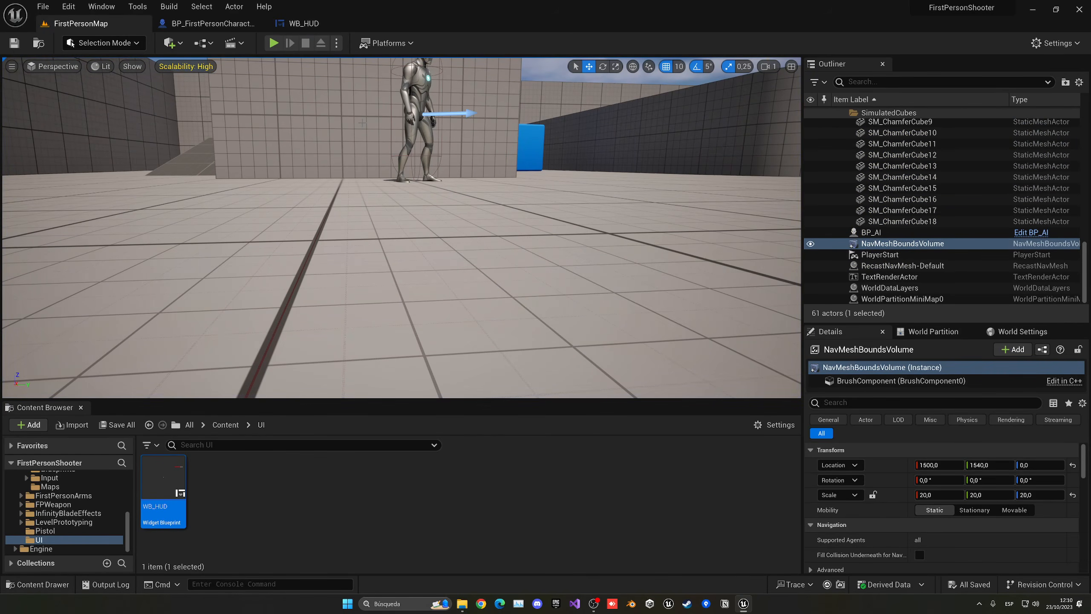
Step: Add an Image named DamageImage to the WB_HUD canvas and anchor it to fill the whole canvas
{"action": "double_click", "coordinate": [161, 494]}
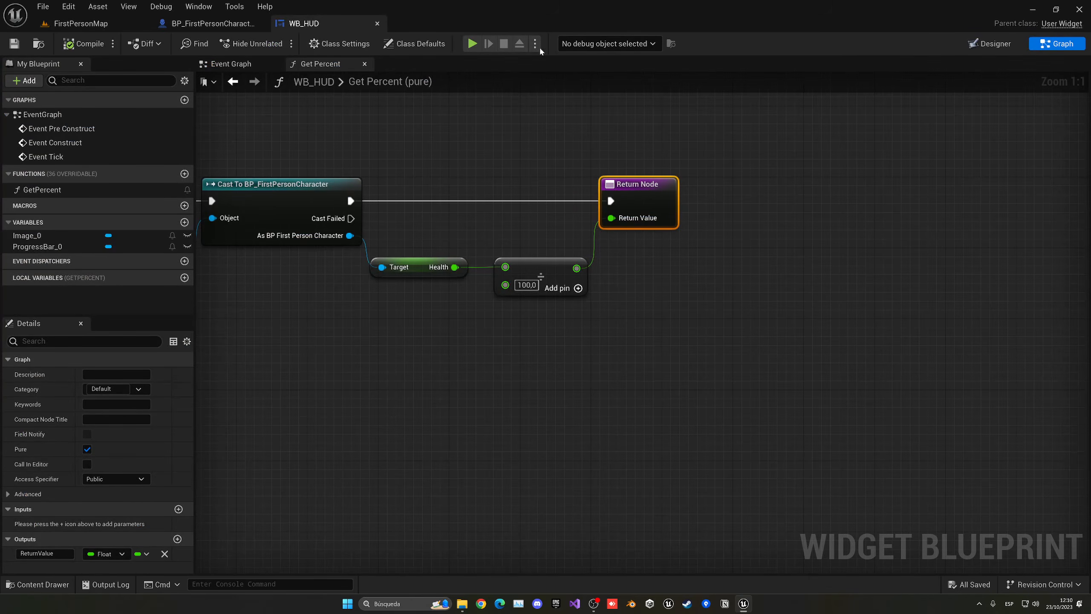
{"action": "left_click", "coordinate": [988, 43]}
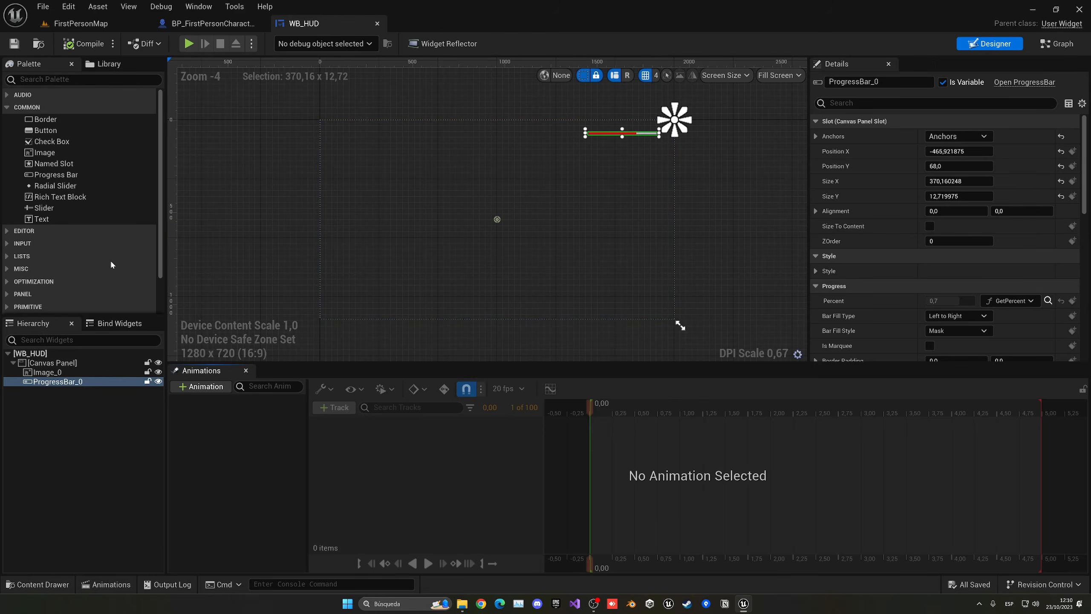
{"action": "left_click_drag", "start_coordinate": [43, 152], "coordinate": [421, 209]}
{"action": "double_click", "coordinate": [55, 392]}
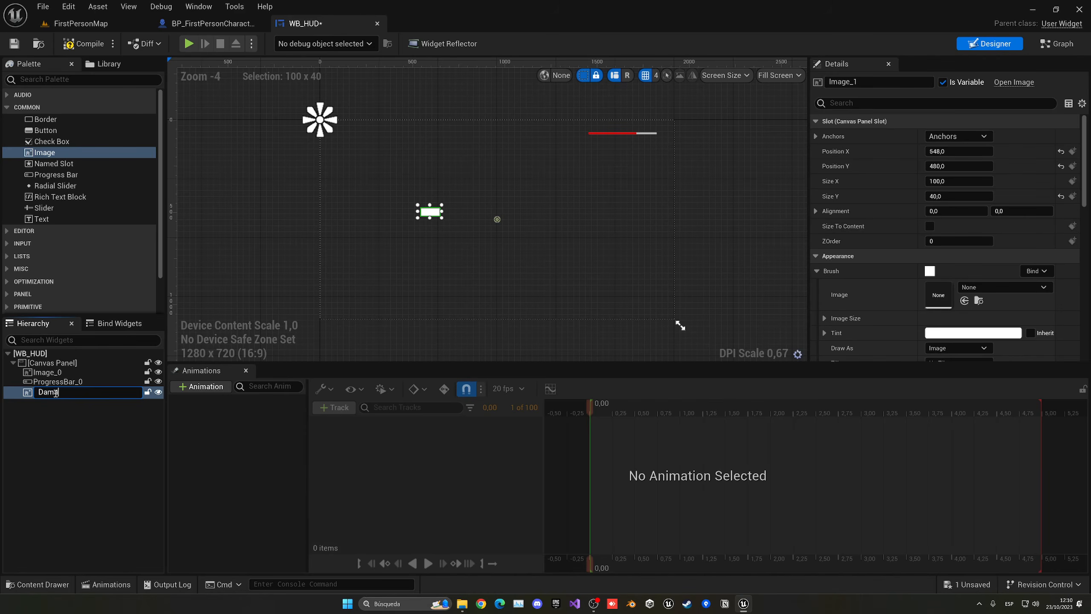
{"action": "type", "text": "DamageImage"}
{"action": "key", "text": "Return"}
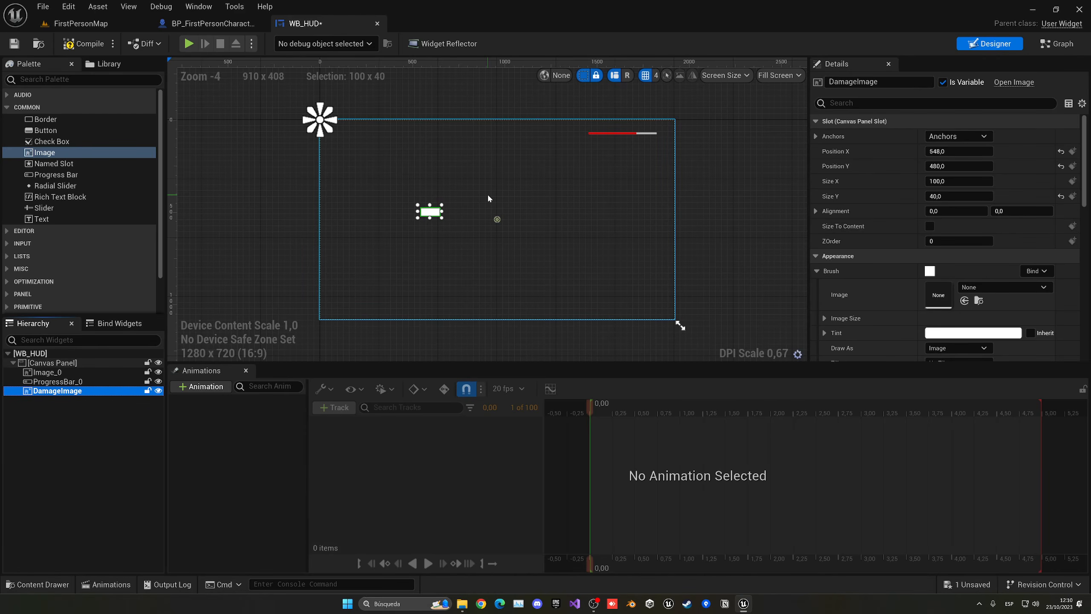
{"action": "left_click", "coordinate": [958, 136]}
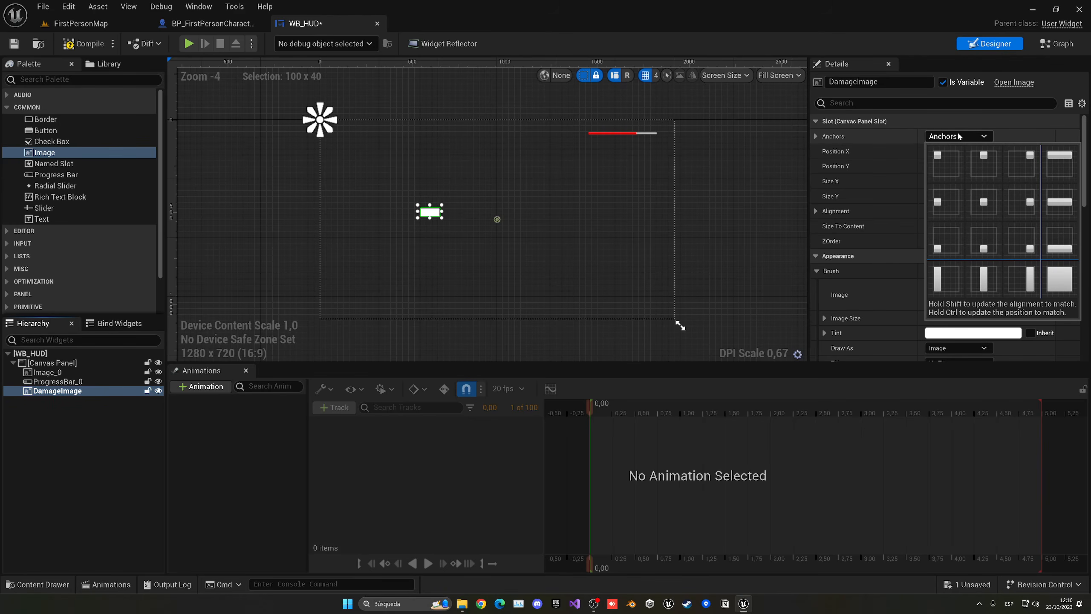
{"action": "left_click", "coordinate": [1058, 278], "text": "ctrl"}
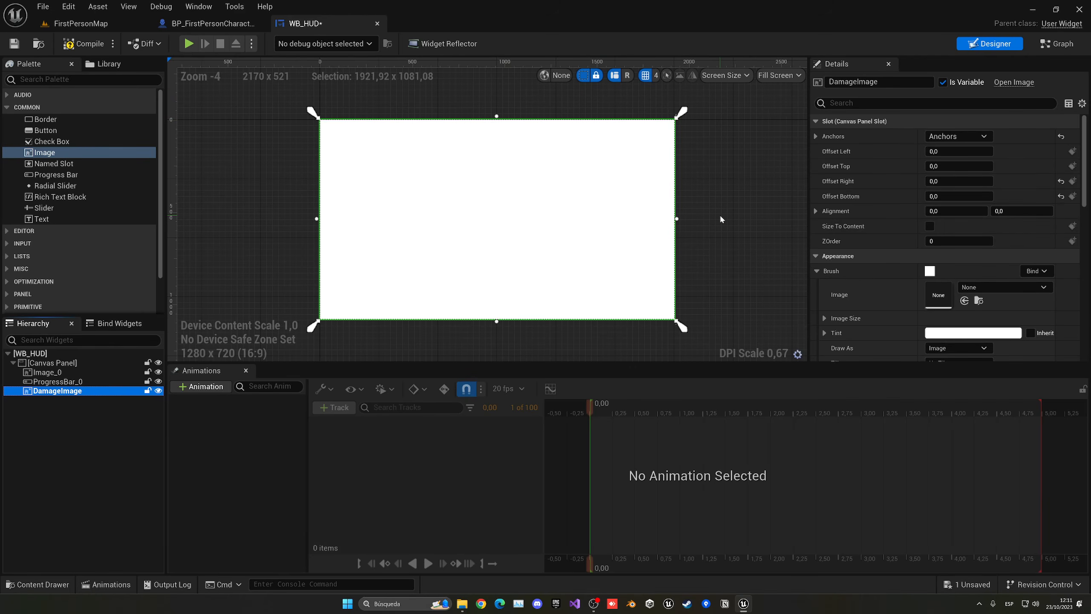
Step: Set DamageImage's brush tint to dark red with hex sRGB AD0000FF
{"action": "left_click", "coordinate": [937, 333]}
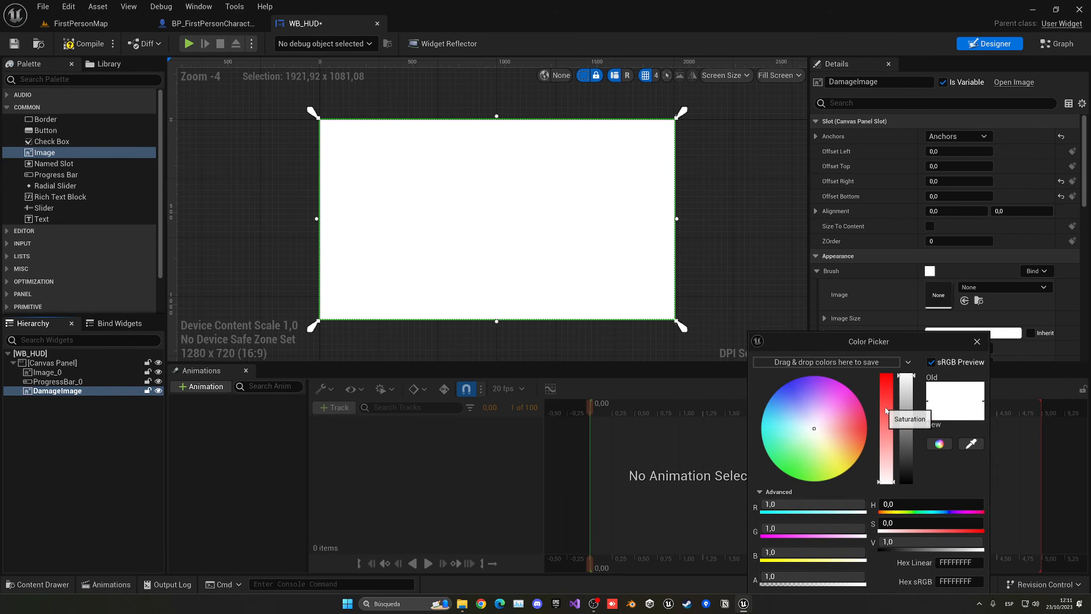
{"action": "mouse_move", "coordinate": [885, 410]}
{"action": "left_mouse_down"}
{"action": "mouse_move", "coordinate": [885, 374]}
{"action": "mouse_move", "coordinate": [886, 425]}
{"action": "mouse_move", "coordinate": [885, 374]}
{"action": "mouse_move", "coordinate": [917, 428]}
{"action": "left_mouse_up"}
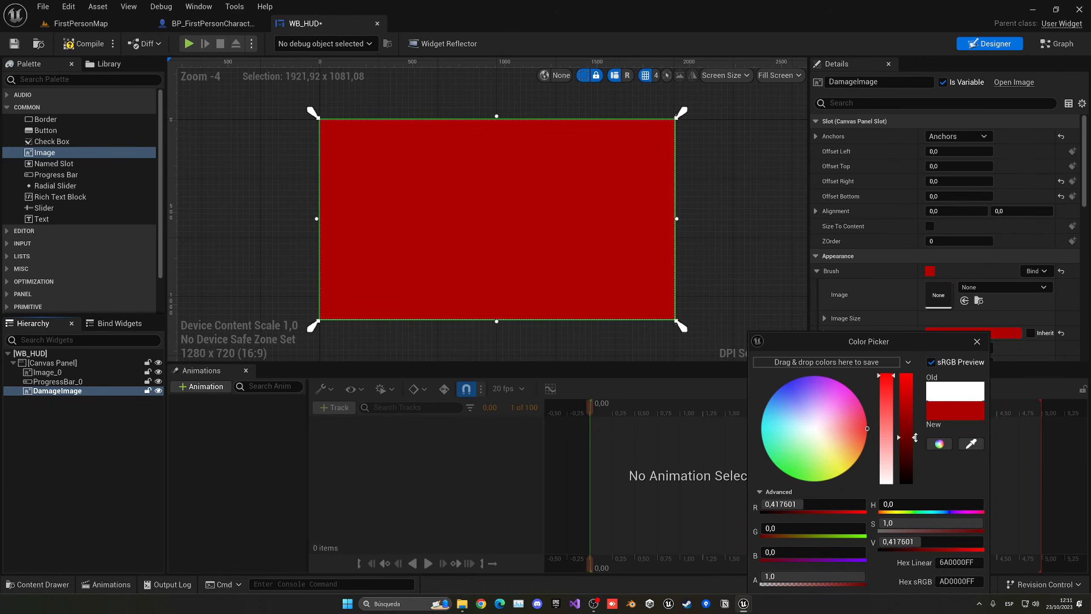
{"action": "left_click_drag", "start_coordinate": [938, 342], "coordinate": [921, 250]}
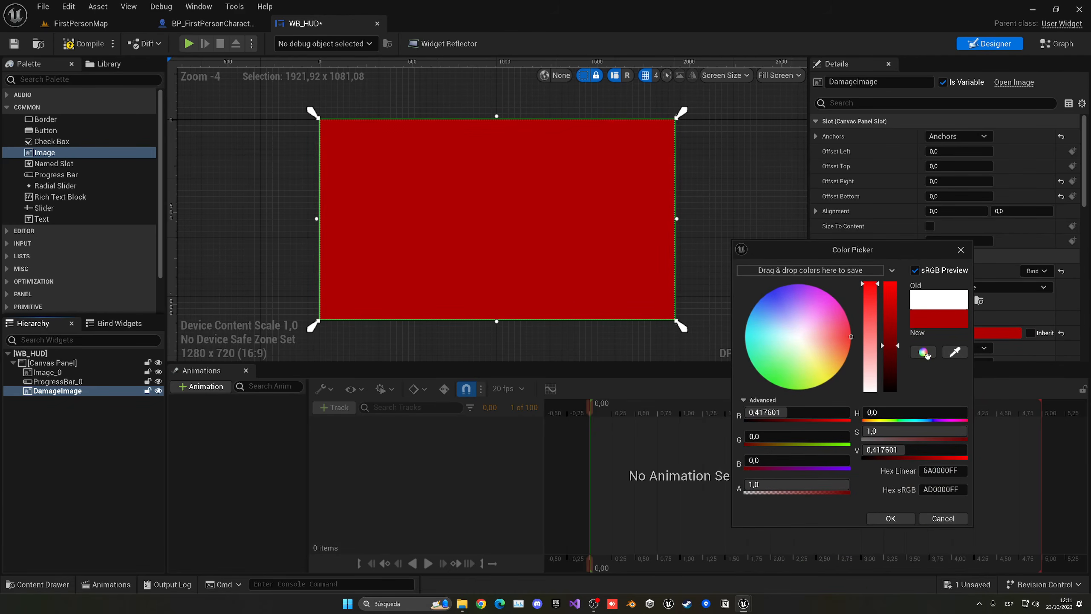
{"action": "left_click", "coordinate": [891, 518]}
{"action": "scroll", "coordinate": [859, 292], "scroll_direction": "down", "scroll_amount": 1}
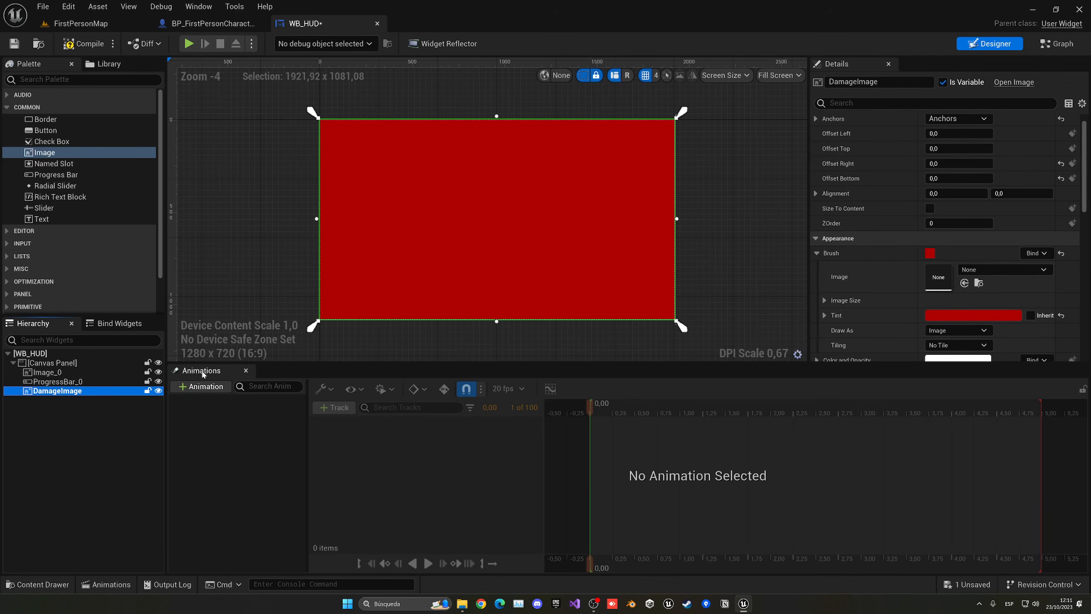
Step: Create a new widget animation named Damage in WB_HUD
{"action": "left_click", "coordinate": [199, 6]}
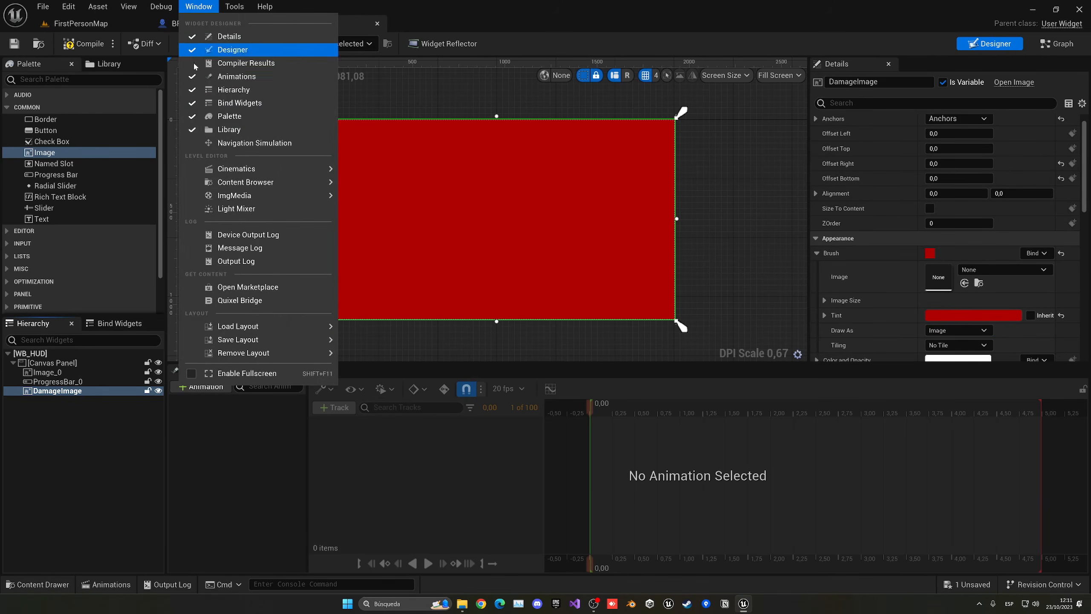
{"action": "left_click", "coordinate": [228, 78]}
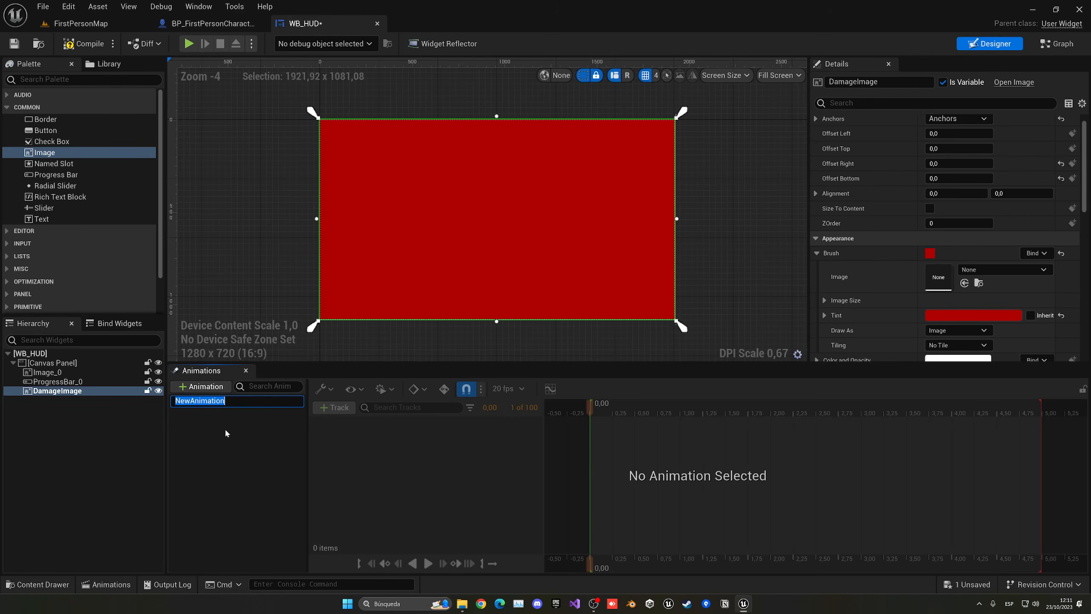
{"action": "type", "text": "Damage"}
{"action": "key", "text": "Return"}
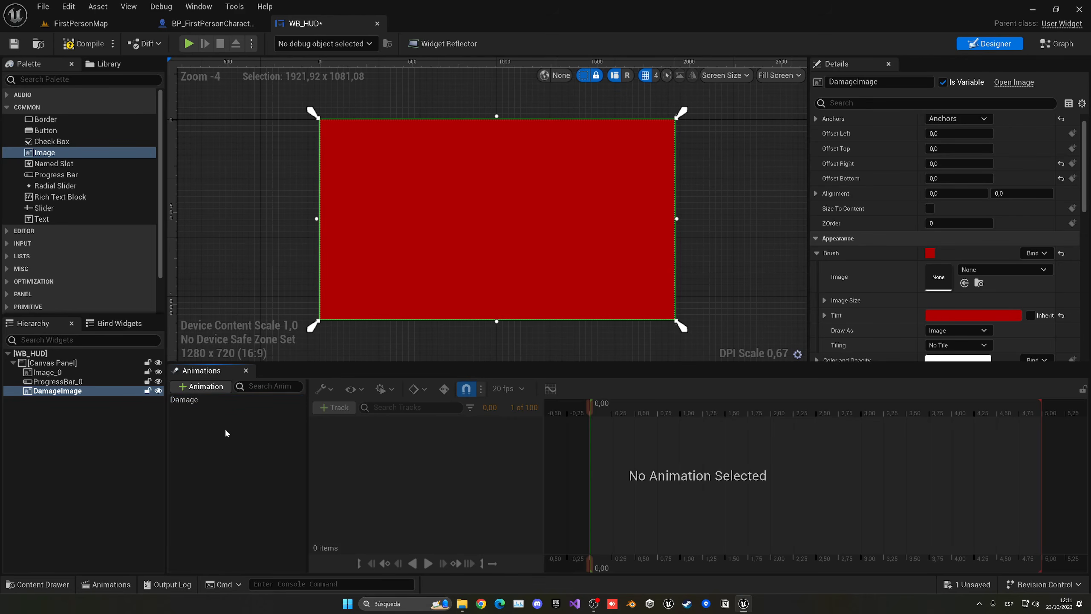
Step: Add a DamageImage track to the Damage animation and bring up the image's Color and Opacity property
{"action": "left_click", "coordinate": [213, 401]}
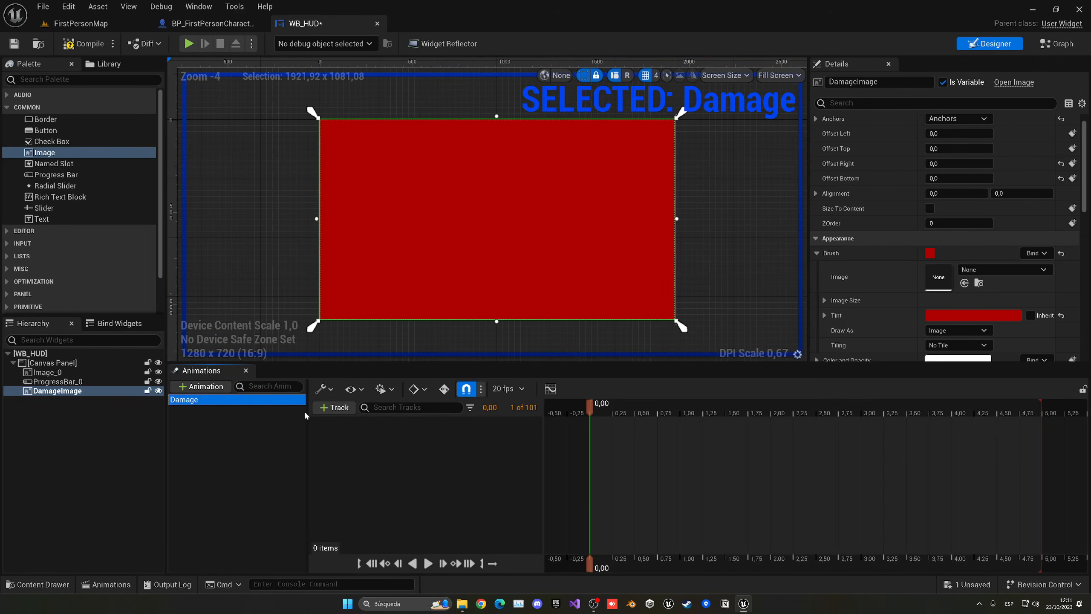
{"action": "left_click", "coordinate": [329, 407]}
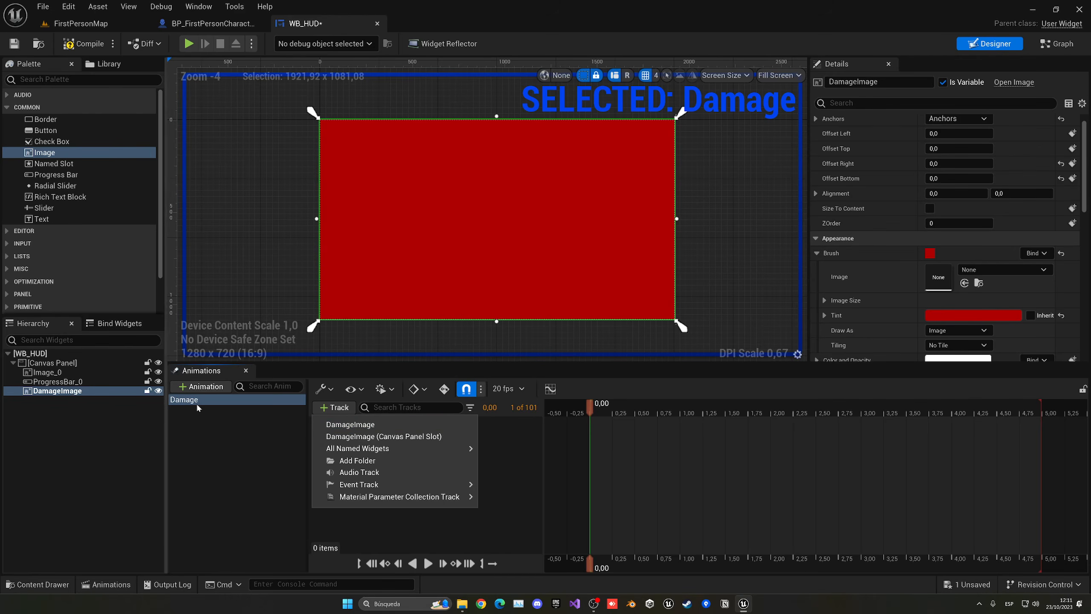
{"action": "left_click", "coordinate": [351, 424]}
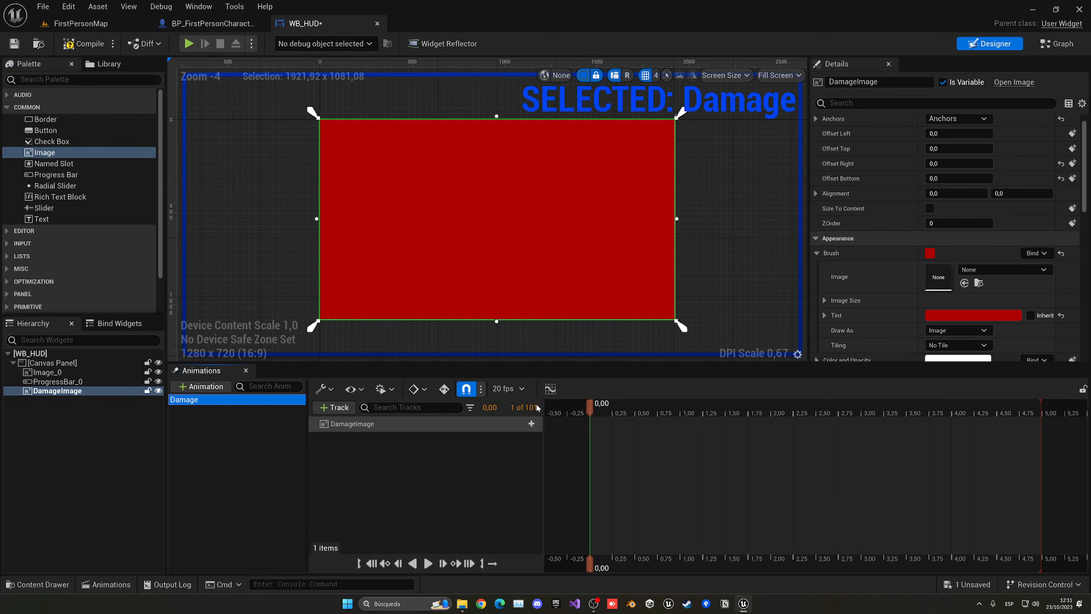
{"action": "scroll", "coordinate": [1008, 295], "scroll_direction": "down", "scroll_amount": 2}
{"action": "scroll", "coordinate": [891, 282], "scroll_direction": "down", "scroll_amount": 3}
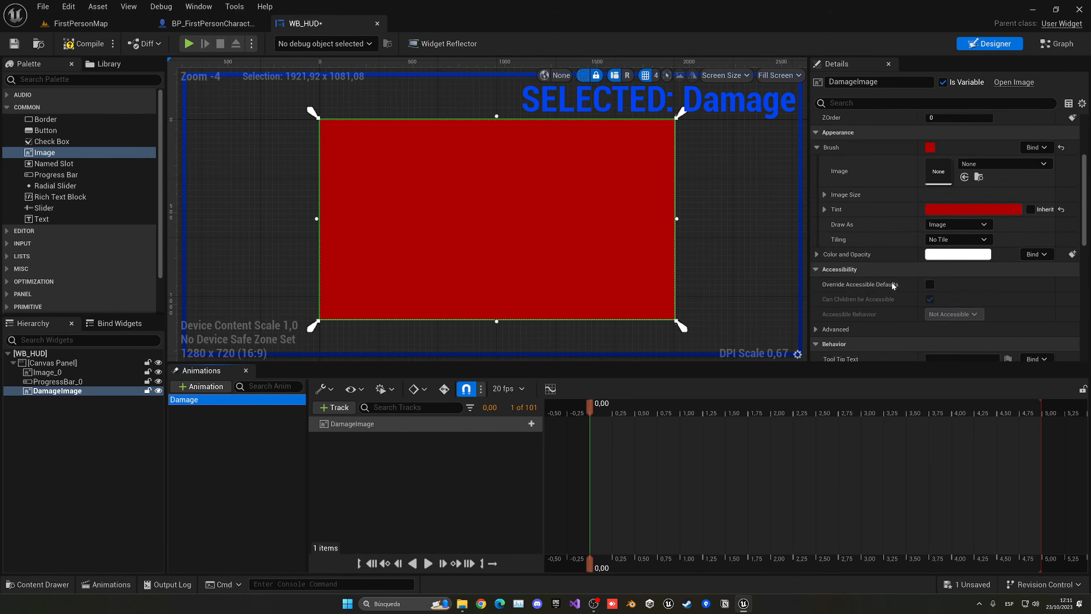
Step: Set DamageImage's Color and Opacity alpha to 0 and add a keyframe for it at 0.00 s in the Damage animation
{"action": "scroll", "coordinate": [837, 253], "scroll_direction": "up", "scroll_amount": 4}
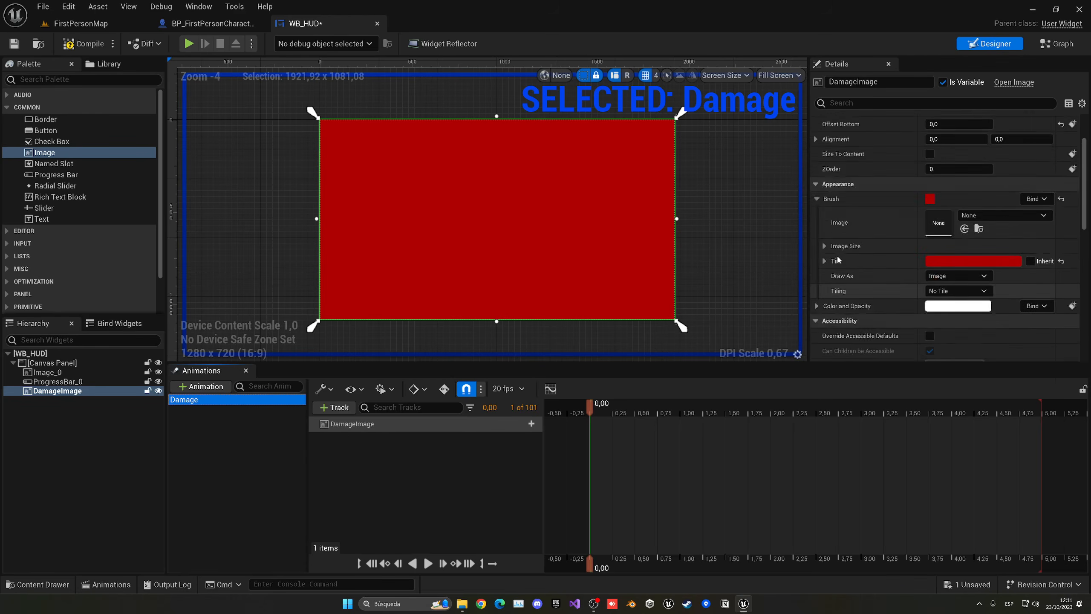
{"action": "scroll", "coordinate": [823, 266], "scroll_direction": "down", "scroll_amount": 1}
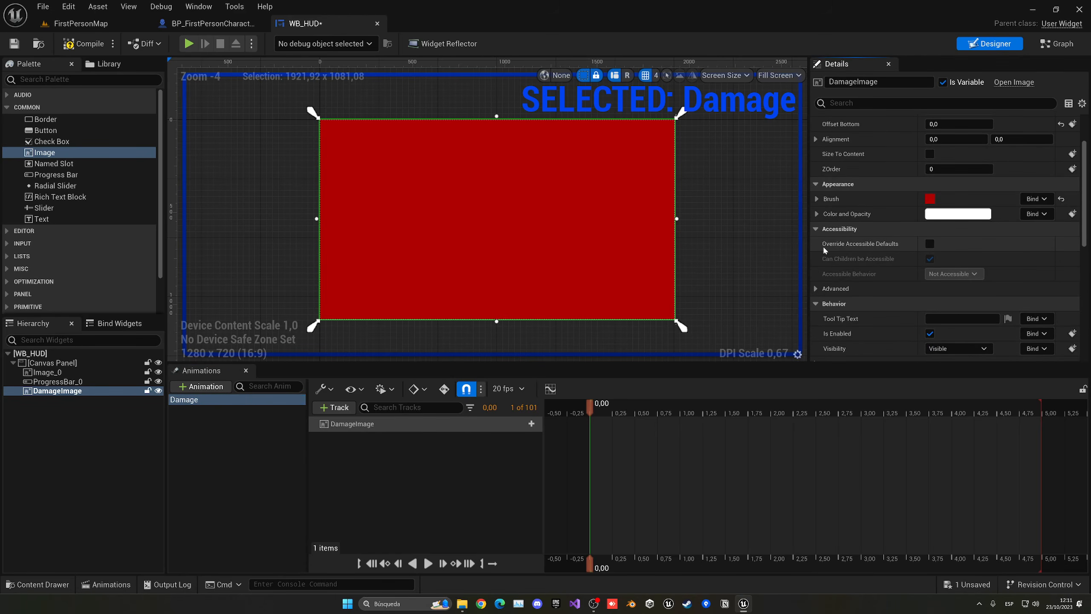
{"action": "left_click", "coordinate": [817, 214]}
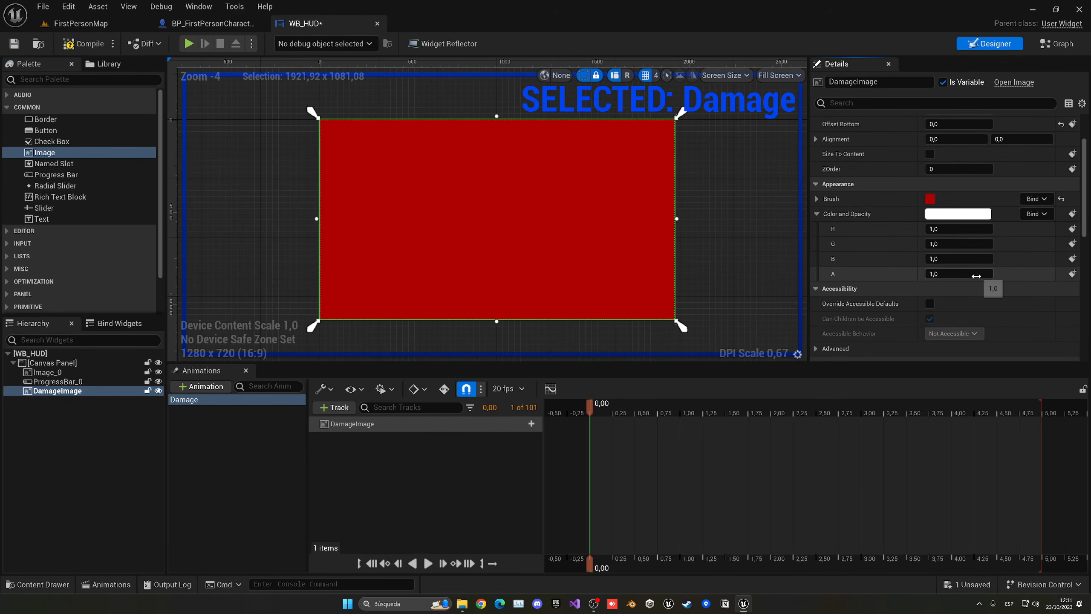
{"action": "type", "text": "0"}
{"action": "key", "text": "Return"}
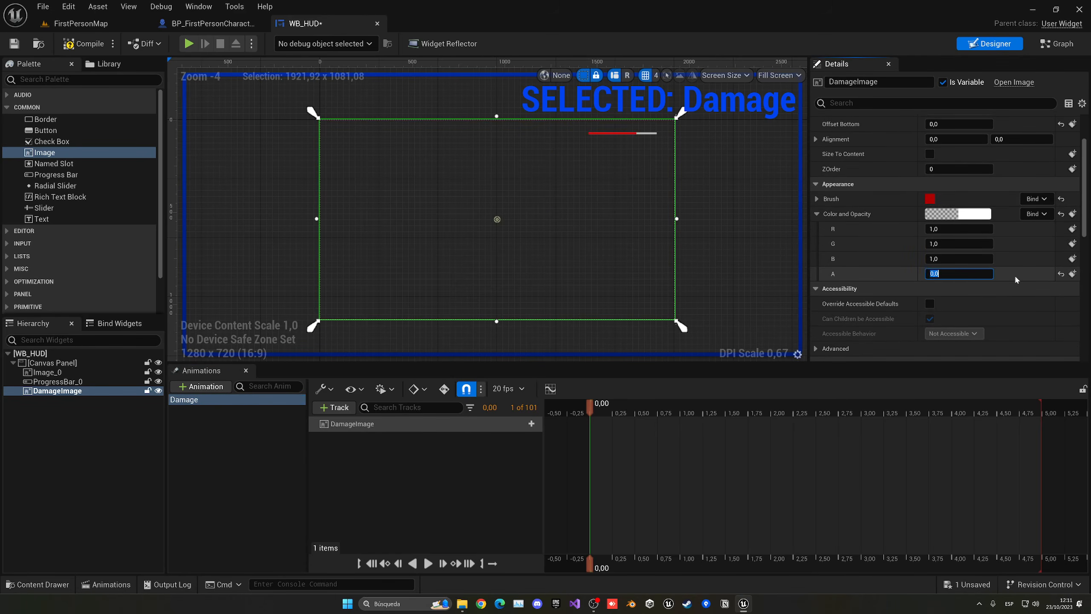
{"action": "left_click", "coordinate": [1072, 274]}
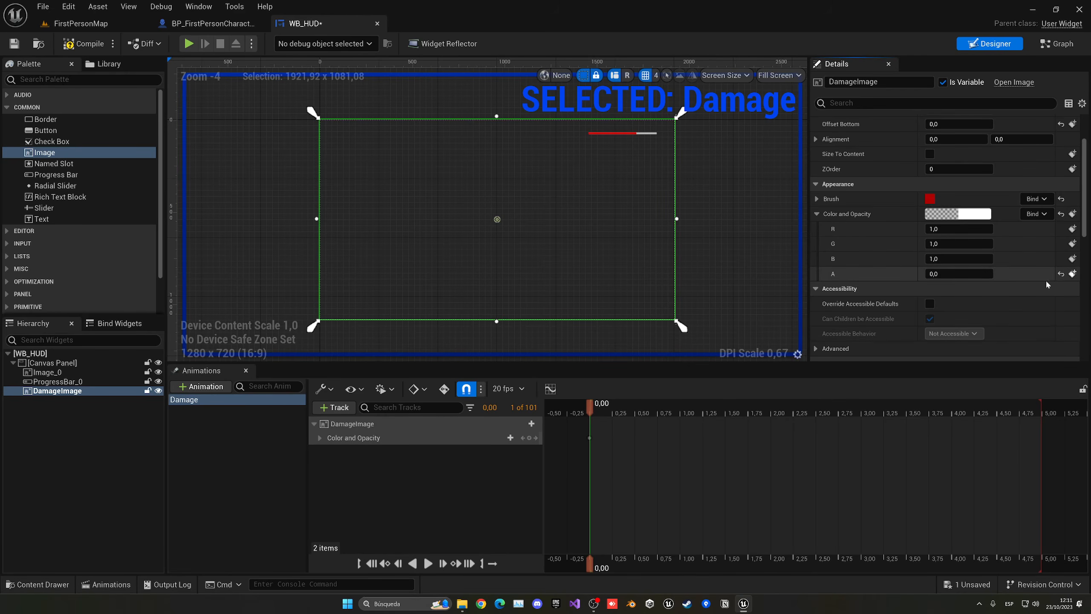
Step: Add a keyframe at 0.25 s in the Damage animation with DamageImage's alpha set to 0.3
{"action": "left_click_drag", "start_coordinate": [592, 416], "coordinate": [614, 413]}
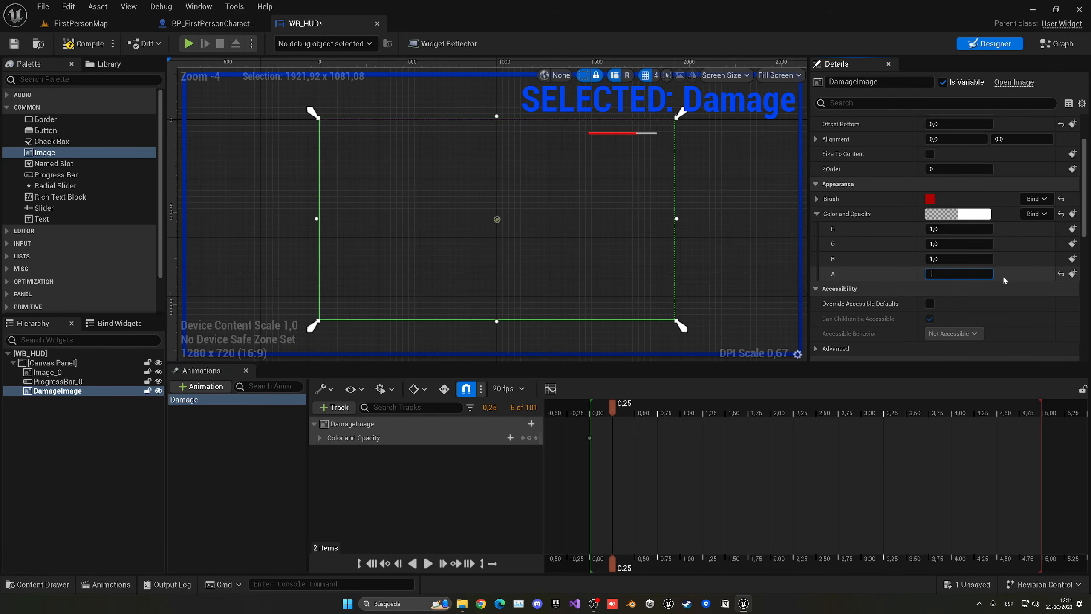
{"action": "type", "text": "3"}
{"action": "key", "text": "Return"}
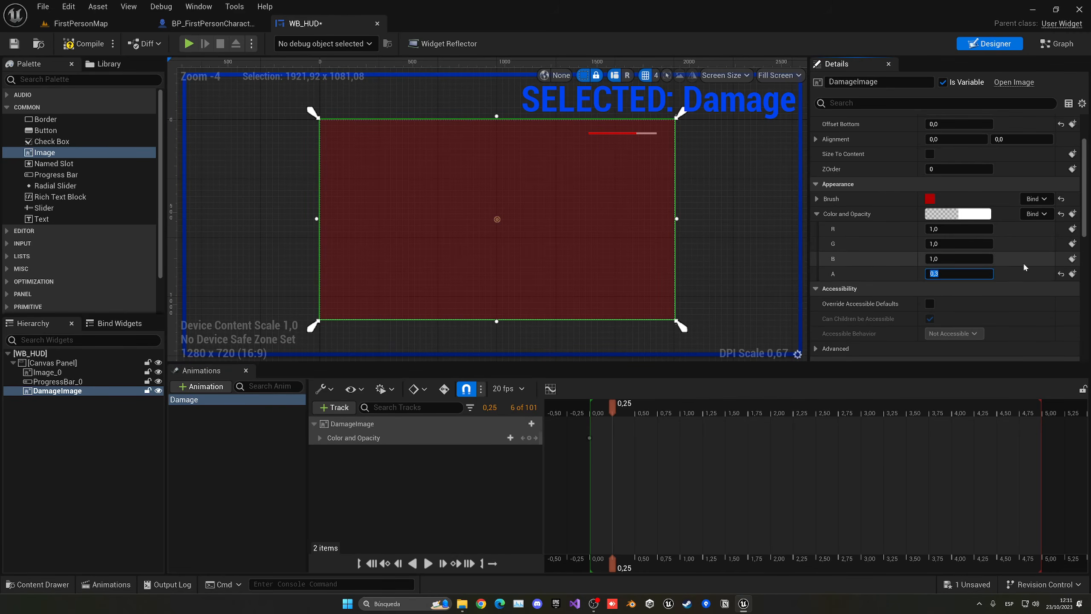
Step: Add a closing keyframe at 0.50 s in the Damage animation with DamageImage's alpha set to 0
{"action": "left_click", "coordinate": [620, 412]}
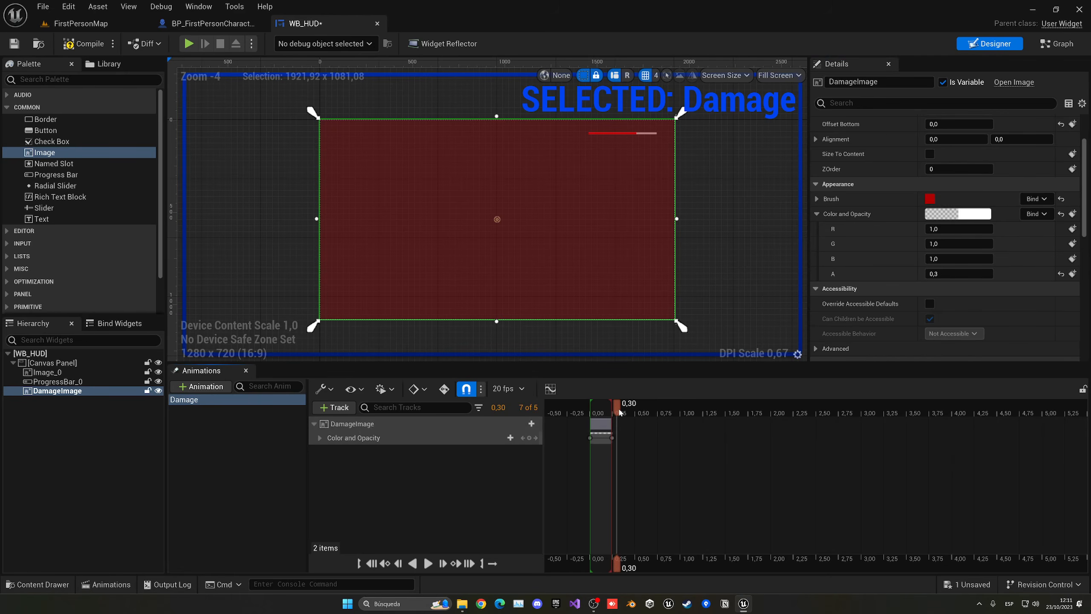
{"action": "left_click_drag", "start_coordinate": [620, 412], "coordinate": [635, 411]}
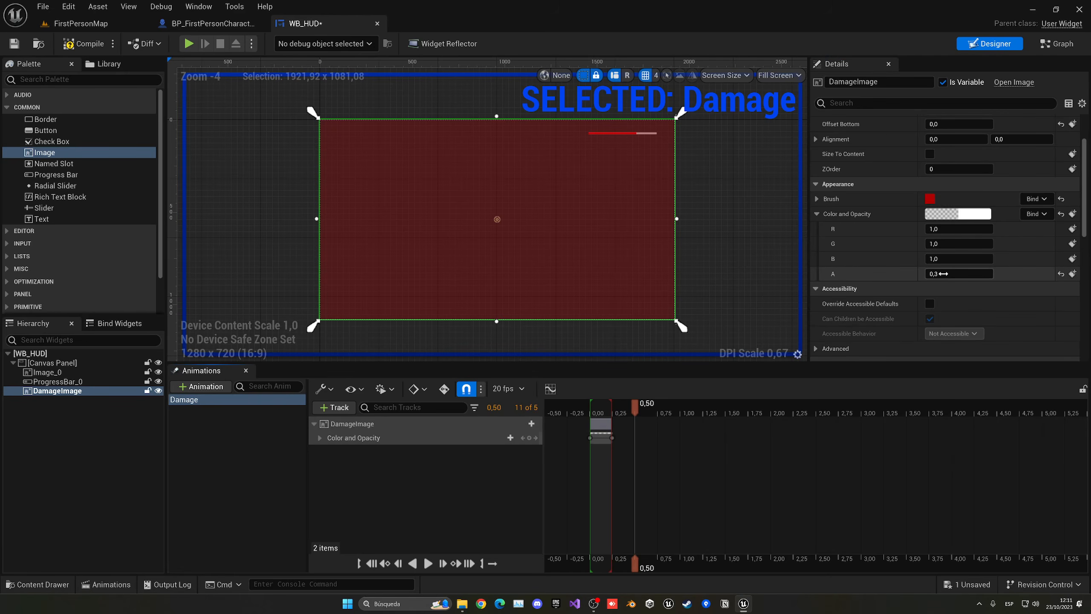
{"action": "left_click", "coordinate": [1073, 274]}
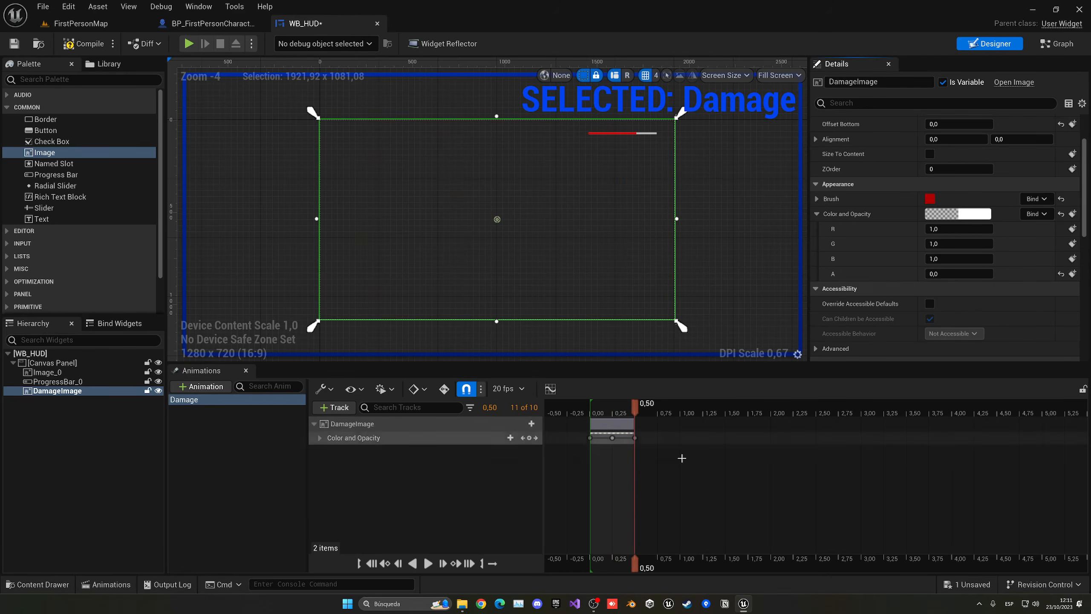
Step: Move the middle Color and Opacity keyframe earlier to about 0.10 s and play the Damage animation to preview the flash
{"action": "key", "text": "space"}
{"action": "scroll", "coordinate": [613, 439], "scroll_direction": "up", "scroll_amount": 6, "text": "ctrl"}
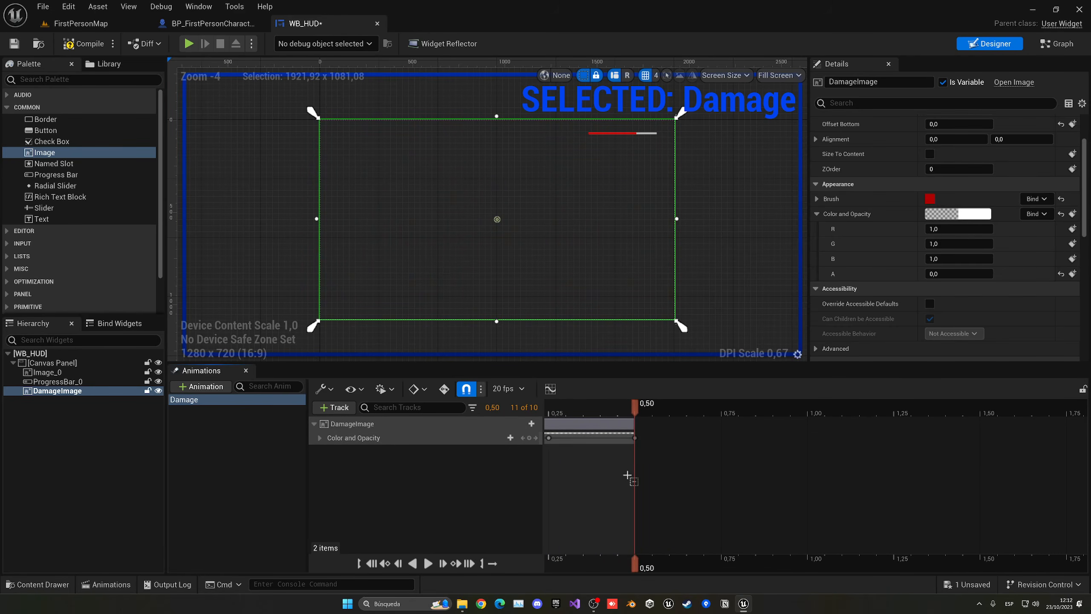
{"action": "scroll", "coordinate": [621, 475], "scroll_direction": "up", "scroll_amount": 2, "text": "shift"}
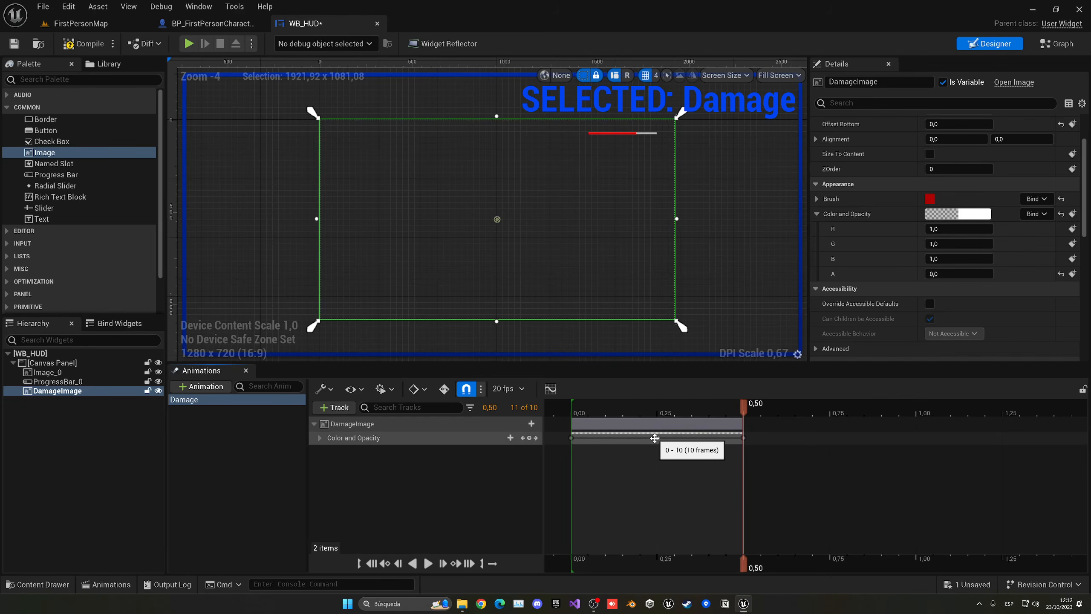
{"action": "left_click_drag", "start_coordinate": [656, 438], "coordinate": [617, 439]}
{"action": "left_click", "coordinate": [574, 410]}
{"action": "key", "text": "space"}
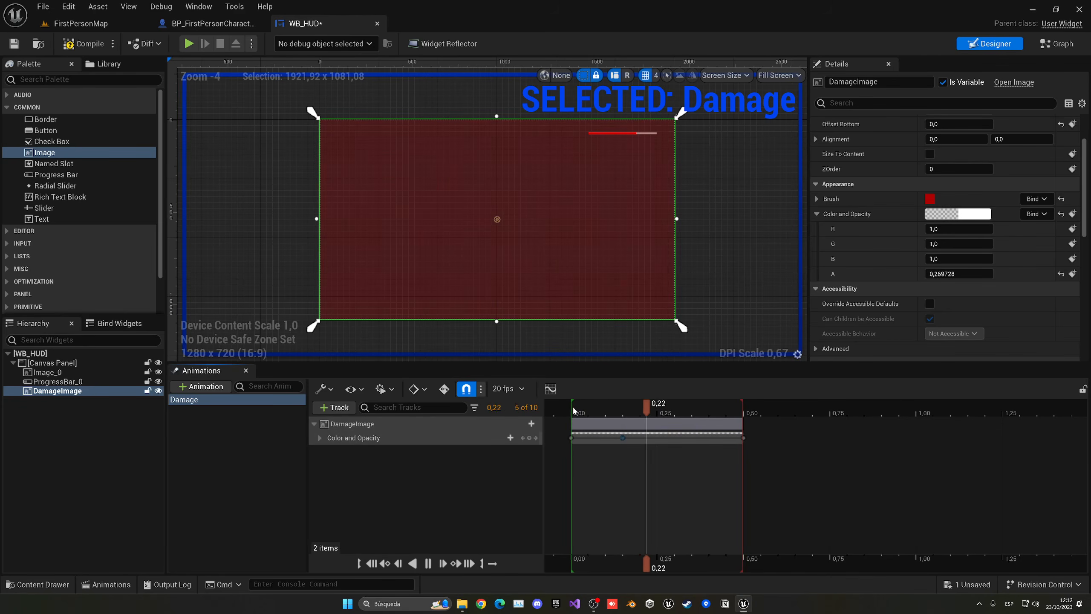
{"action": "key", "text": "space"}
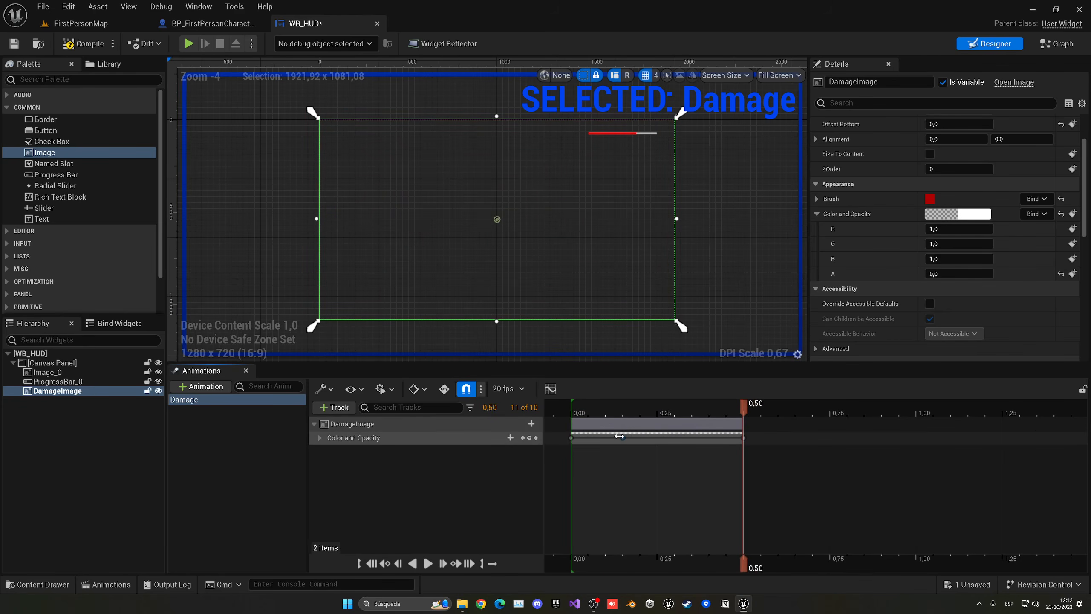
{"action": "left_click_drag", "start_coordinate": [622, 438], "coordinate": [605, 437]}
{"action": "key", "text": "space"}
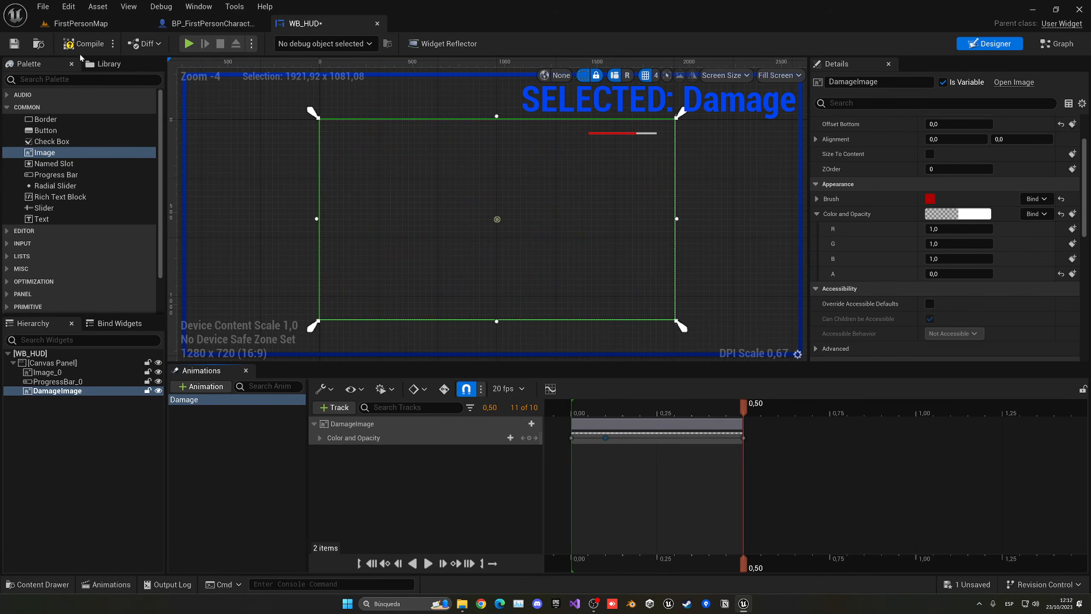
Step: Compile and save WB_HUD, and delete all the default event nodes from its Event Graph
{"action": "left_click", "coordinate": [83, 44]}
{"action": "left_click", "coordinate": [15, 44]}
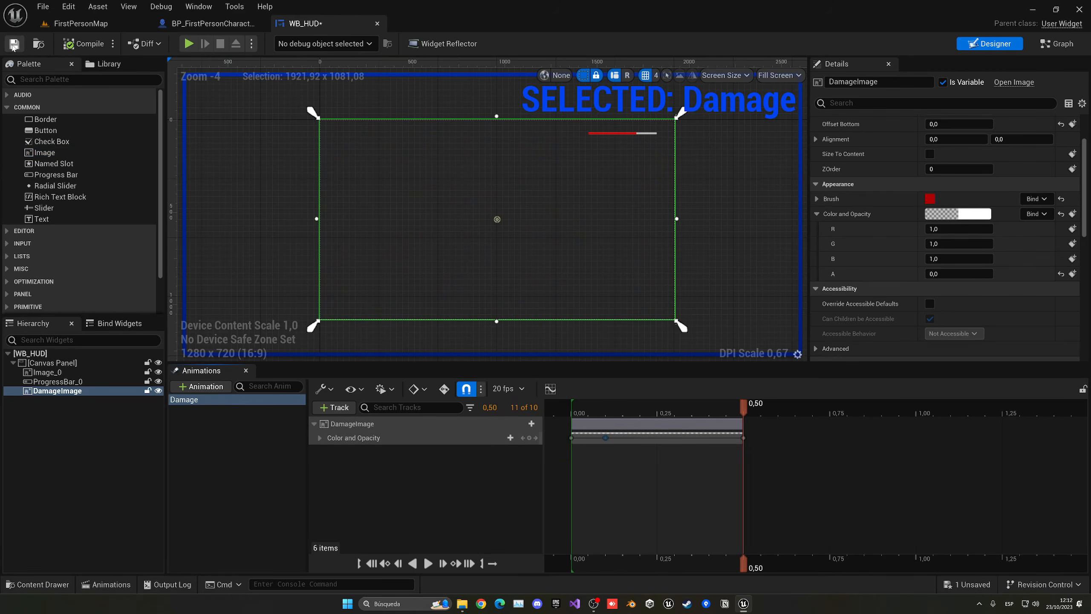
{"action": "left_click", "coordinate": [1067, 43]}
{"action": "left_click", "coordinate": [231, 63]}
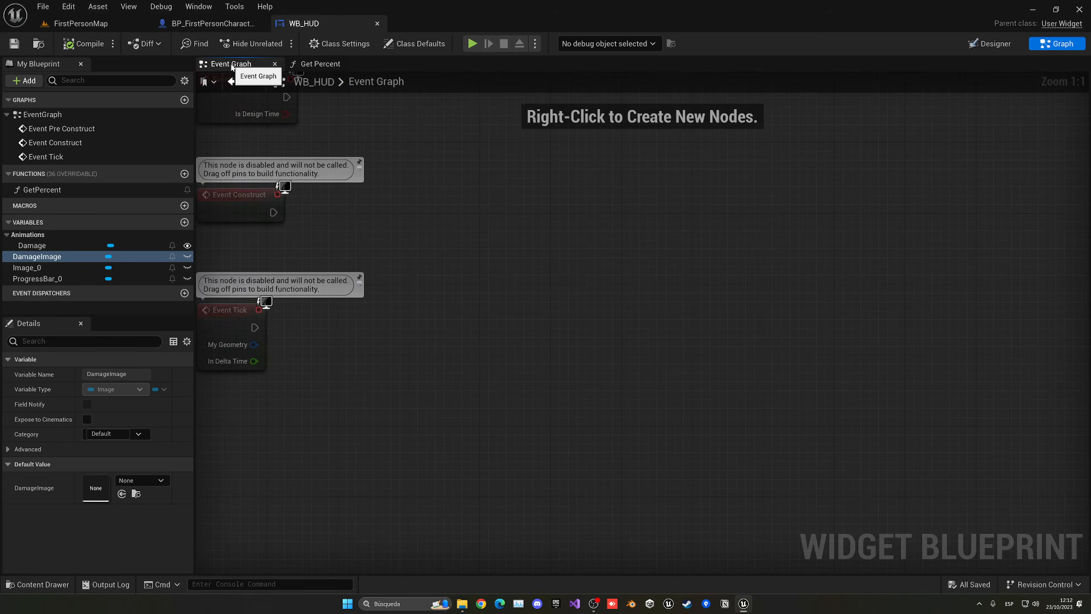
{"action": "key", "text": "ctrl+a"}
{"action": "key", "text": "Delete"}
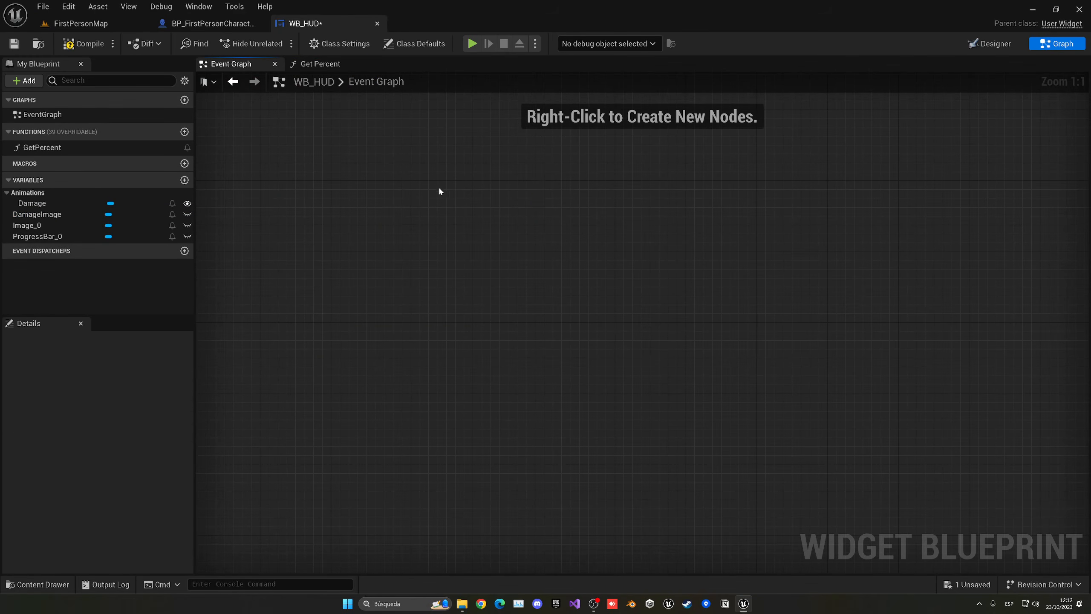
Step: Add a custom event named Damage UI to the WB_HUD Event Graph
{"action": "right_click", "coordinate": [402, 189]}
{"action": "type", "text": "custom"}
{"action": "key", "text": "Return"}
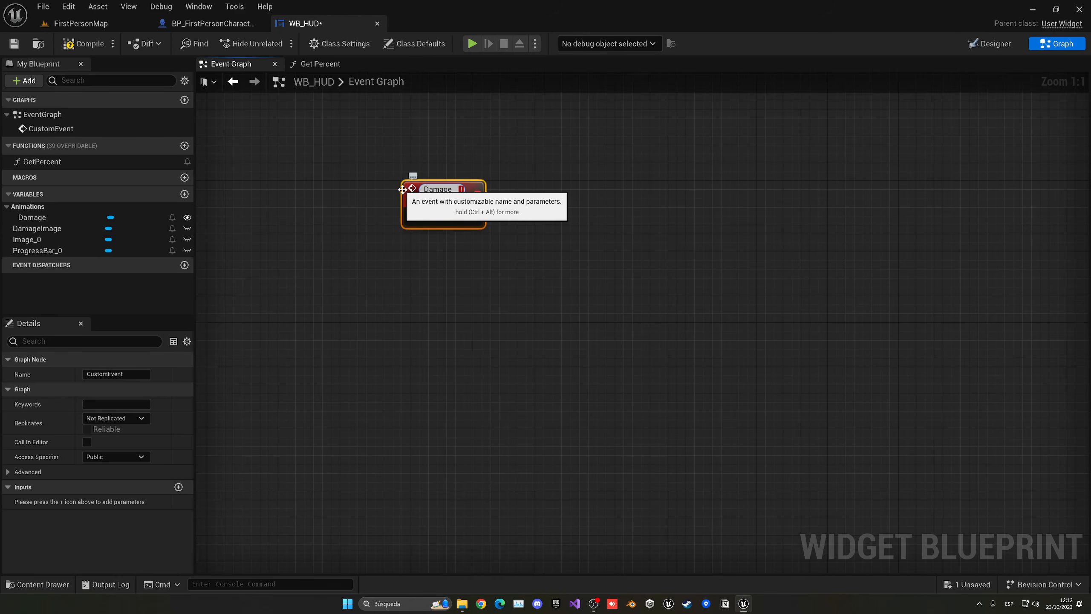
{"action": "key", "text": "Return"}
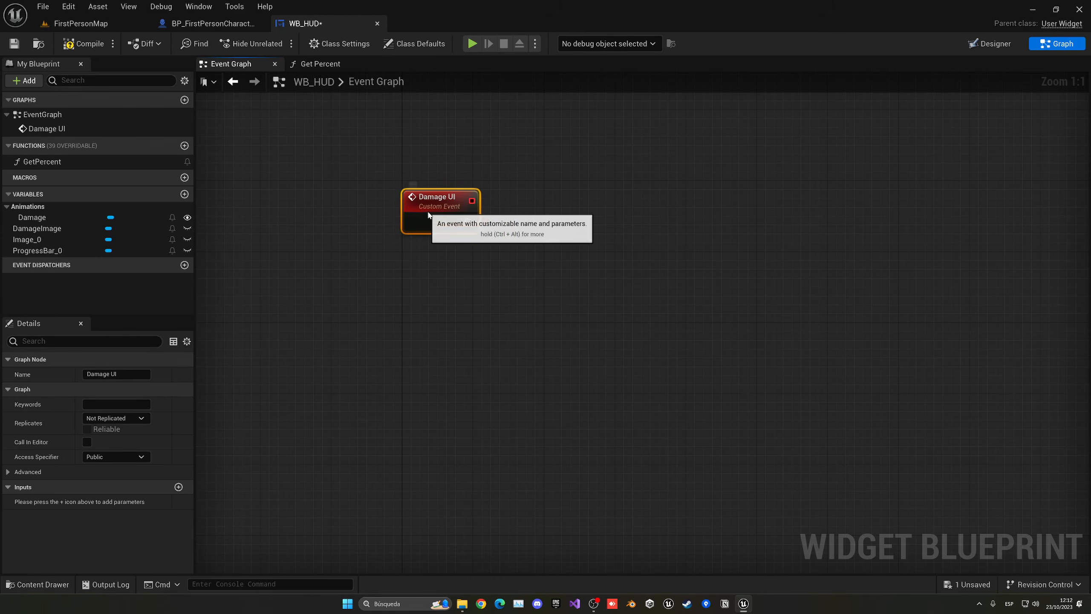
Step: Add a Play Animation node that uses the Damage animation as In Animation and connect it to the Damage UI event
{"action": "left_click_drag", "start_coordinate": [32, 217], "coordinate": [511, 225]}
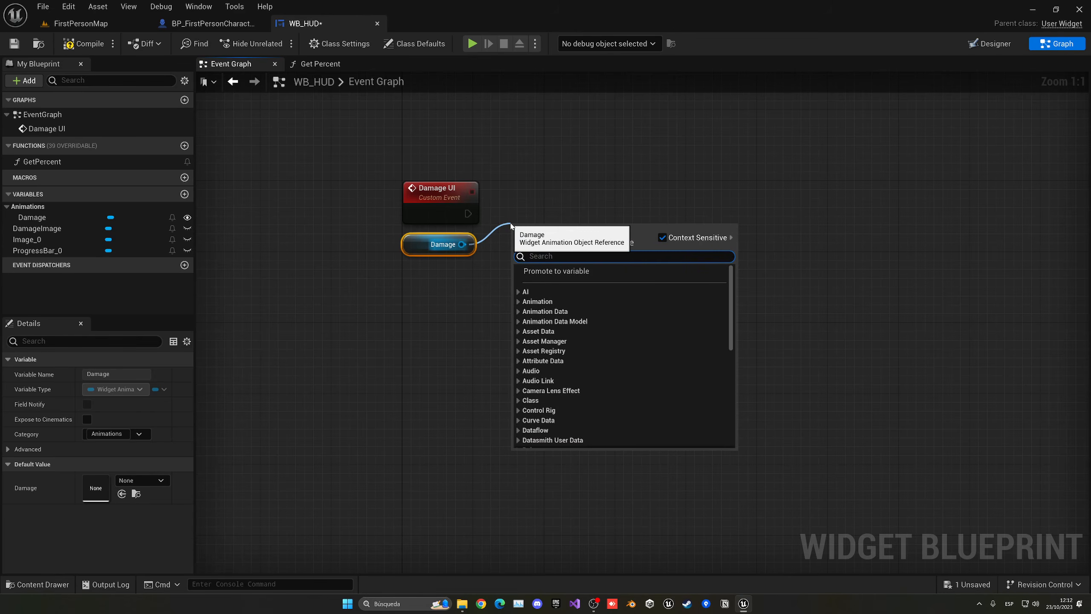
{"action": "type", "text": "play a"}
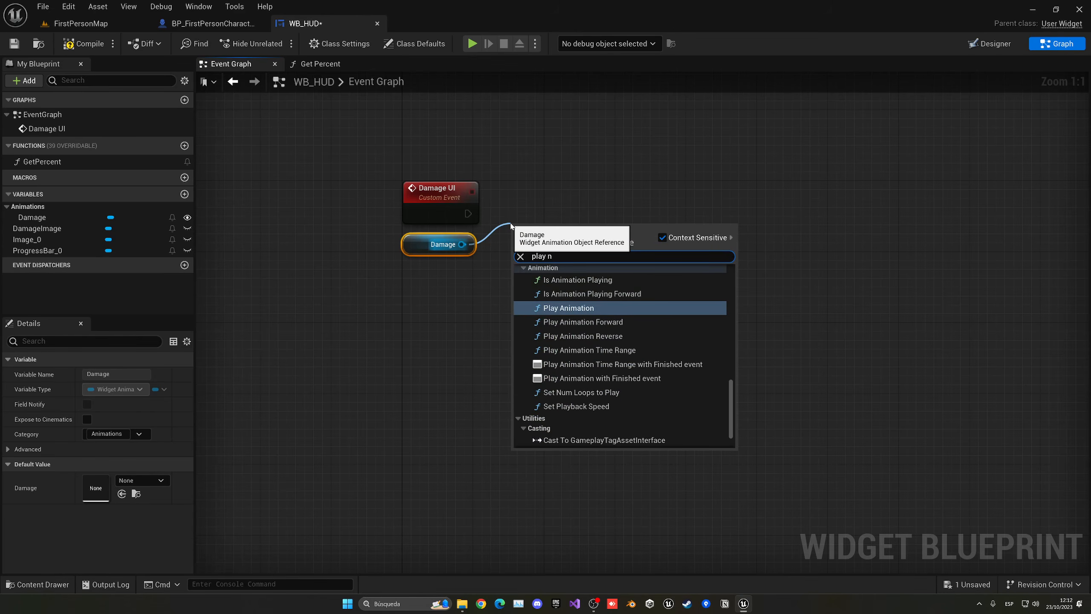
{"action": "key", "text": "Return"}
{"action": "left_click_drag", "start_coordinate": [468, 214], "coordinate": [521, 250]}
{"action": "left_click_drag", "start_coordinate": [584, 244], "coordinate": [591, 210]}
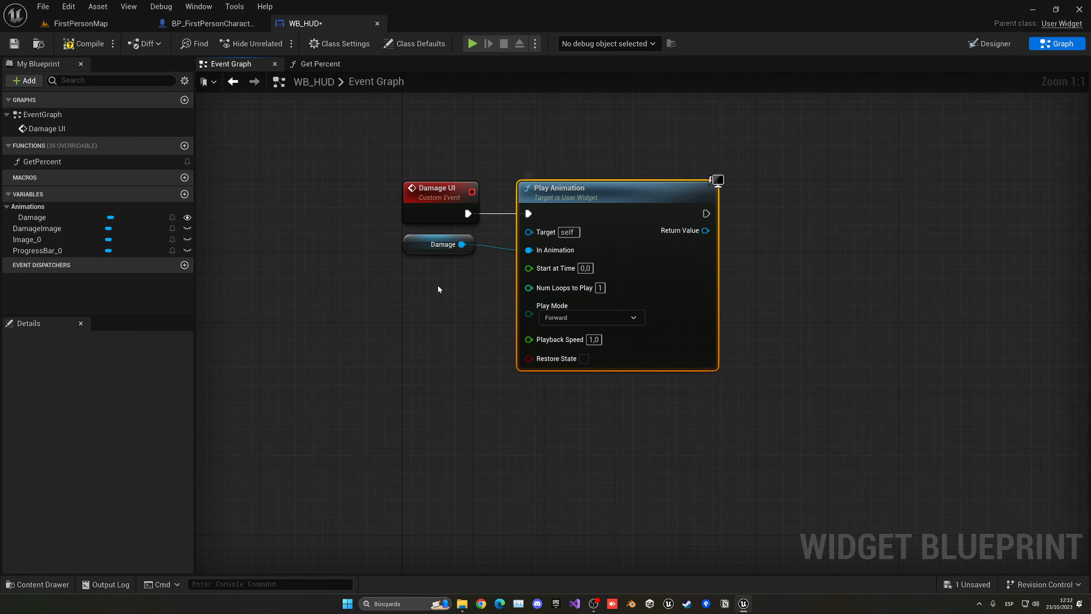
Step: Compile and save WB_HUD, and switch to the BP_FirstPersonCharacter blueprint
{"action": "left_click", "coordinate": [84, 44]}
{"action": "left_click", "coordinate": [211, 23]}
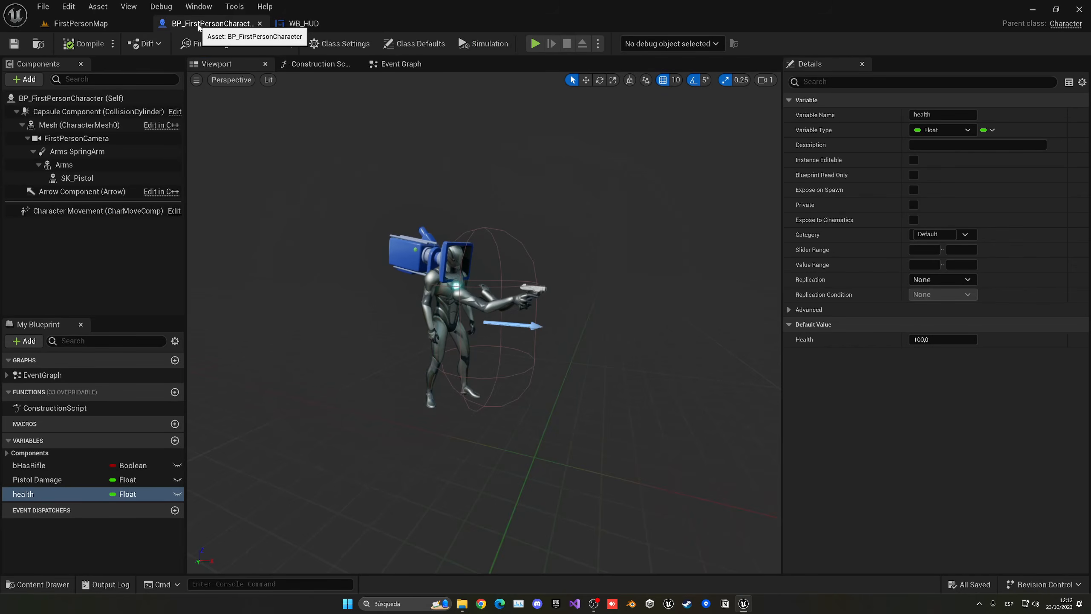
Step: Move the Add to Viewport node farther from the Create WB HUD Widget node in the character's Event Graph
{"action": "left_click", "coordinate": [396, 64]}
{"action": "scroll", "coordinate": [402, 142], "scroll_direction": "down", "scroll_amount": 2}
{"action": "right_click_drag", "start_coordinate": [401, 146], "coordinate": [507, 416]}
{"action": "scroll", "coordinate": [506, 416], "scroll_direction": "down", "scroll_amount": 5}
{"action": "right_click_drag", "start_coordinate": [485, 275], "coordinate": [466, 468]}
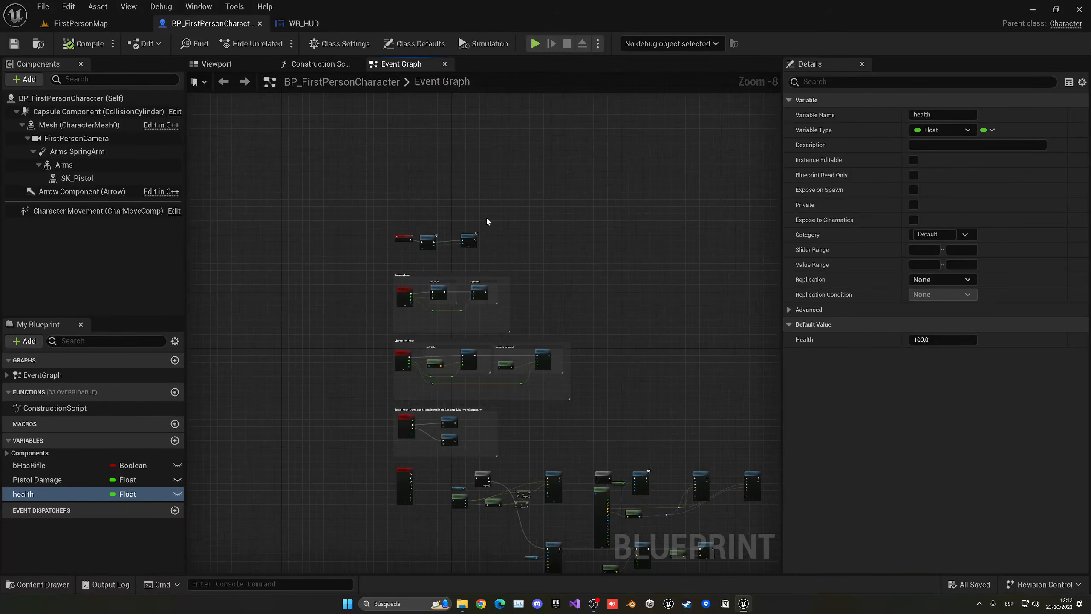
{"action": "scroll", "coordinate": [480, 240], "scroll_direction": "up", "scroll_amount": 5}
{"action": "right_click_drag", "start_coordinate": [470, 242], "coordinate": [481, 216]}
{"action": "left_click_drag", "start_coordinate": [453, 202], "coordinate": [498, 199]}
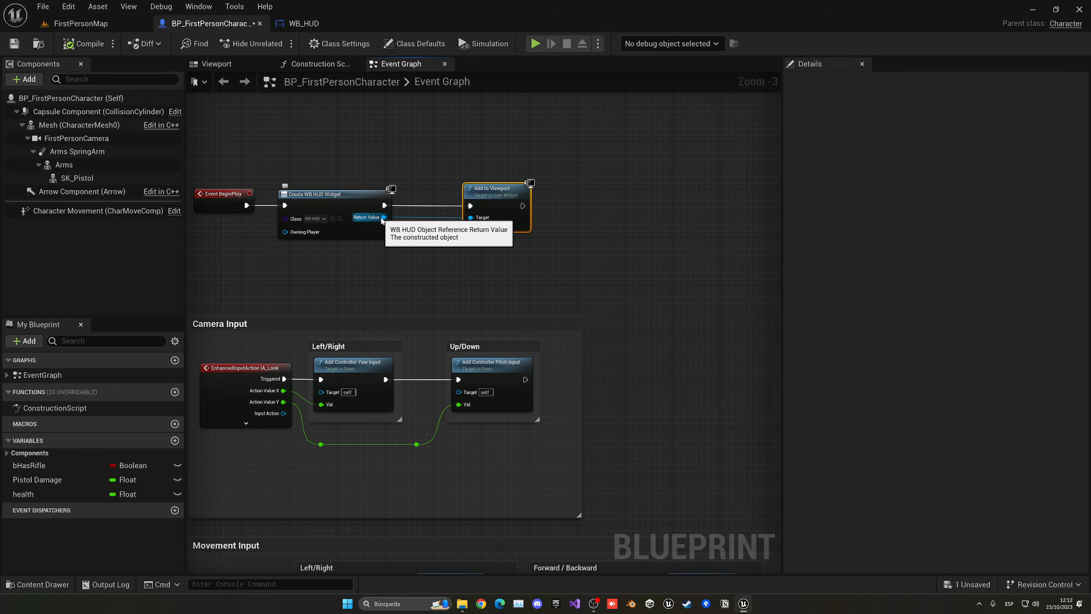
Step: Promote the Create WB HUD Widget return value to a variable named HUD Widget
{"action": "scroll", "coordinate": [387, 219], "scroll_direction": "up", "scroll_amount": 2}
{"action": "right_click", "coordinate": [381, 216]}
{"action": "left_click", "coordinate": [402, 242]}
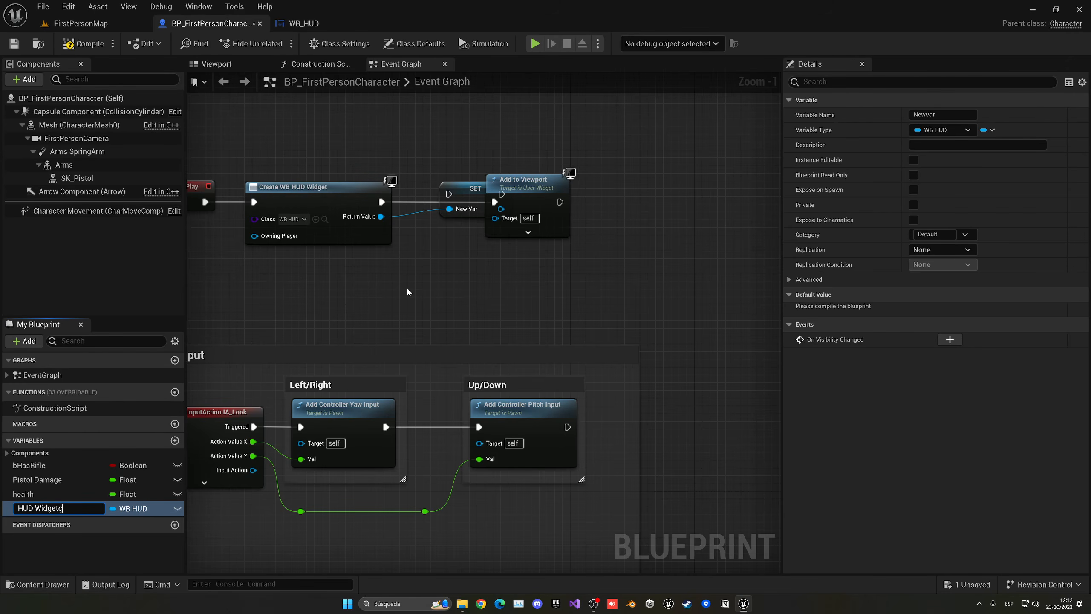
{"action": "key", "text": "Return"}
{"action": "left_click", "coordinate": [63, 510]}
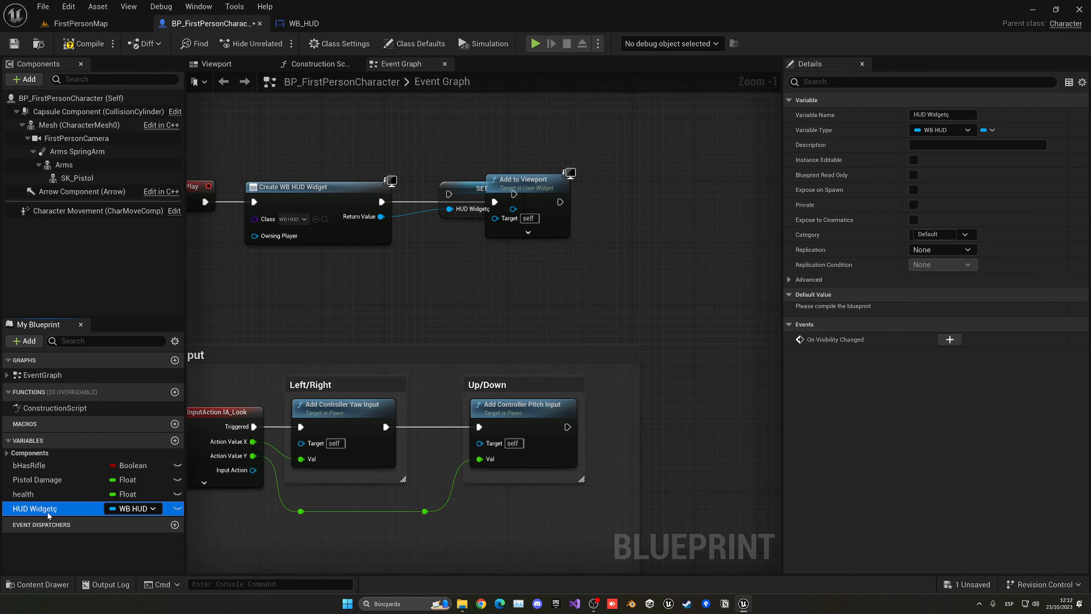
{"action": "key", "text": "Return"}
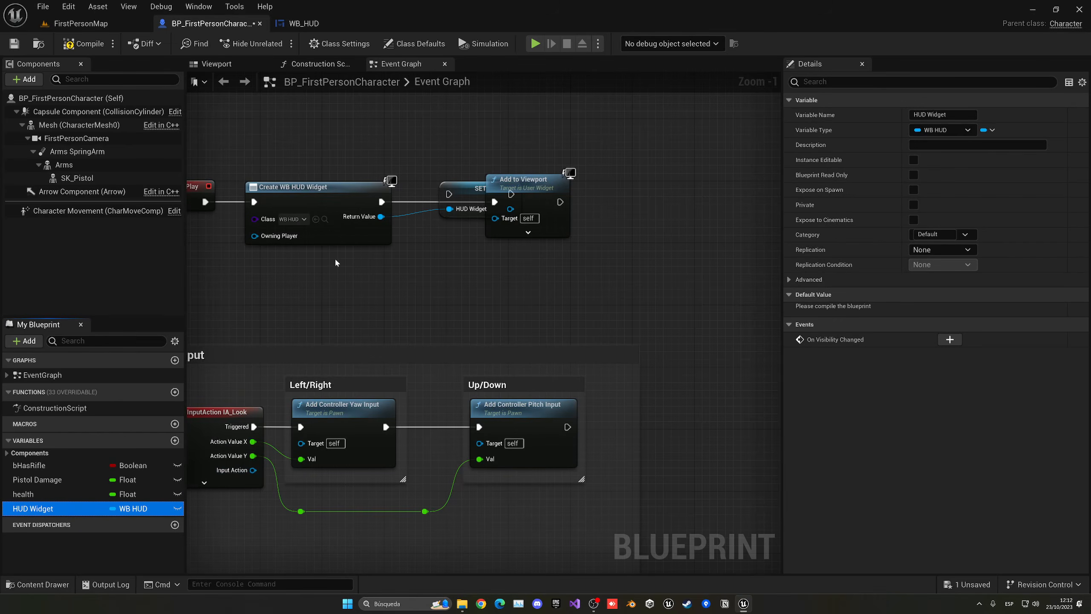
Step: Place the HUD Widget SET node between Create WB HUD Widget and Add to Viewport, wiring both execution and the Target input through it
{"action": "left_click_drag", "start_coordinate": [381, 205], "coordinate": [449, 194]}
{"action": "left_click_drag", "start_coordinate": [463, 195], "coordinate": [431, 204]}
{"action": "left_click_drag", "start_coordinate": [479, 201], "coordinate": [494, 201]}
{"action": "left_click_drag", "start_coordinate": [516, 202], "coordinate": [546, 205]}
{"action": "left_click_drag", "start_coordinate": [479, 216], "coordinate": [525, 217]}
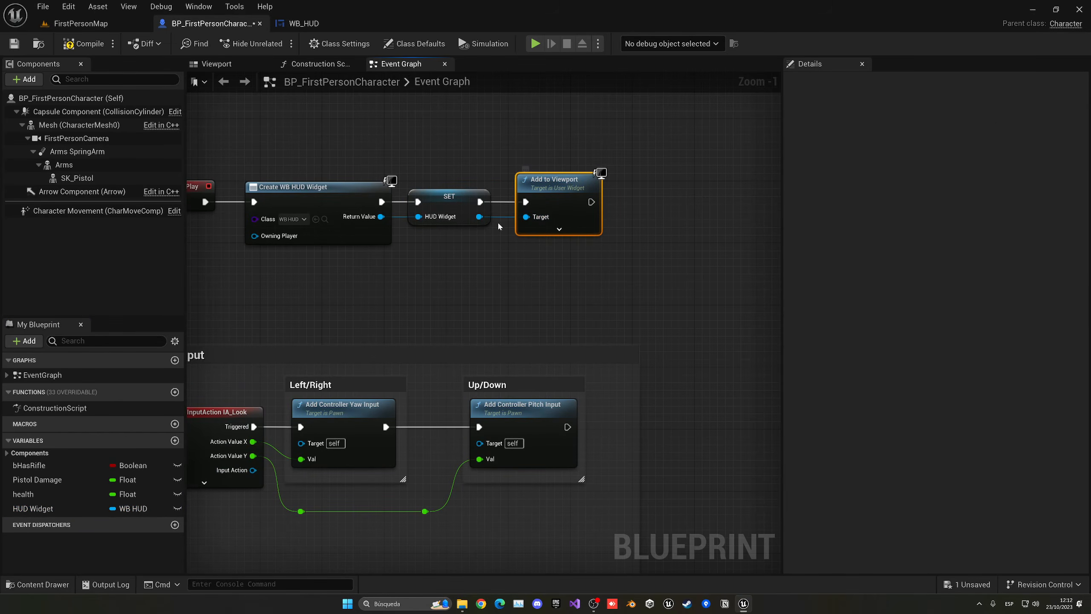
Step: Add a getter for the HUD Widget variable below the Branch that checks whether health is at or below zero
{"action": "scroll", "coordinate": [500, 258], "scroll_direction": "down", "scroll_amount": 3}
{"action": "right_click_drag", "start_coordinate": [501, 270], "coordinate": [485, 107]}
{"action": "right_click_drag", "start_coordinate": [537, 301], "coordinate": [477, 103]}
{"action": "scroll", "coordinate": [478, 103], "scroll_direction": "down", "scroll_amount": 1}
{"action": "right_click_drag", "start_coordinate": [521, 488], "coordinate": [431, 134]}
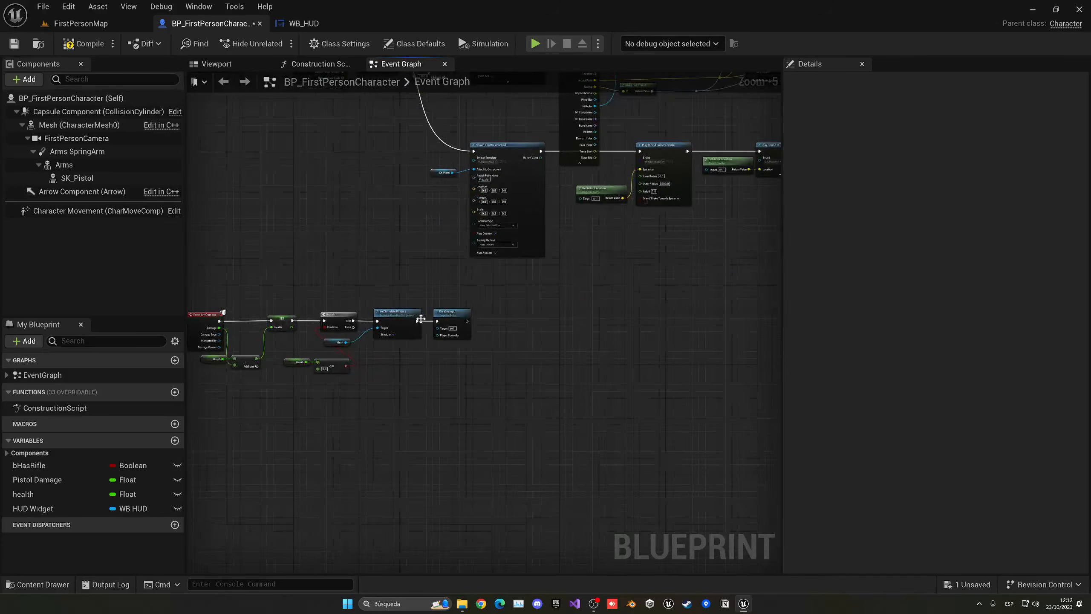
{"action": "scroll", "coordinate": [421, 318], "scroll_direction": "up", "scroll_amount": 5}
{"action": "right_click_drag", "start_coordinate": [275, 258], "coordinate": [360, 256]}
{"action": "left_click_drag", "start_coordinate": [348, 247], "coordinate": [407, 343]}
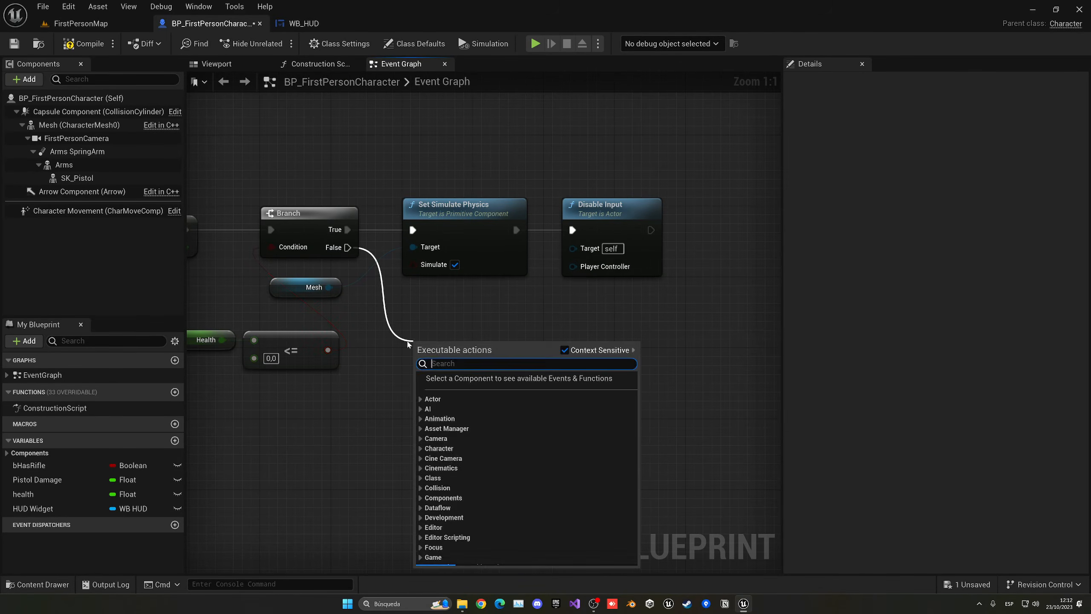
{"action": "left_click", "coordinate": [378, 334]}
{"action": "right_click_drag", "start_coordinate": [349, 256], "coordinate": [362, 193]}
{"action": "left_click_drag", "start_coordinate": [33, 509], "coordinate": [454, 288]}
{"action": "left_click", "coordinate": [326, 378]}
{"action": "type", "text": "play"}
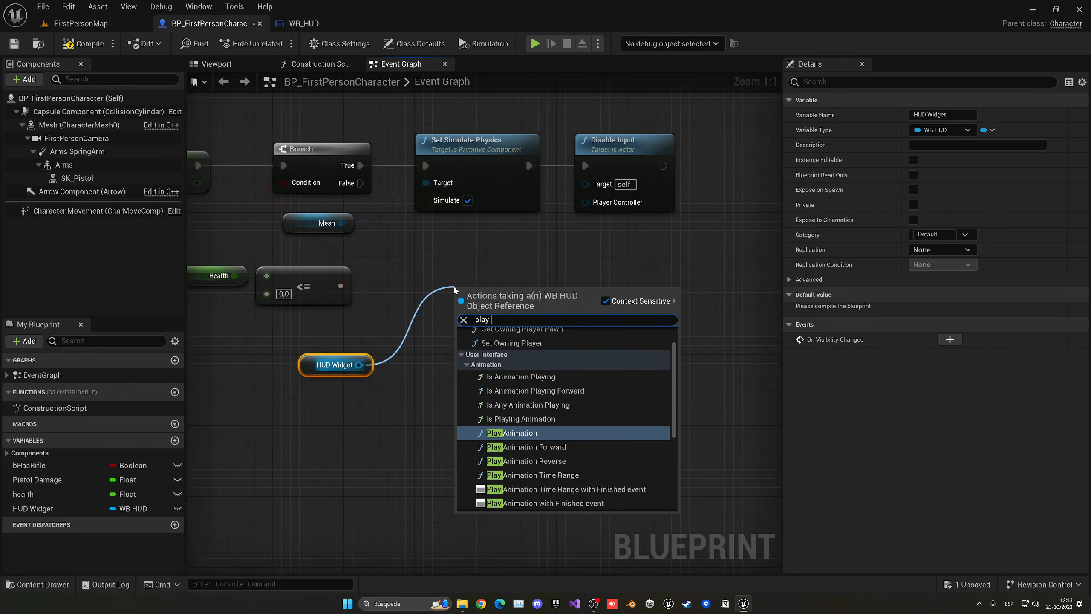
{"action": "type", "text": " faa"}
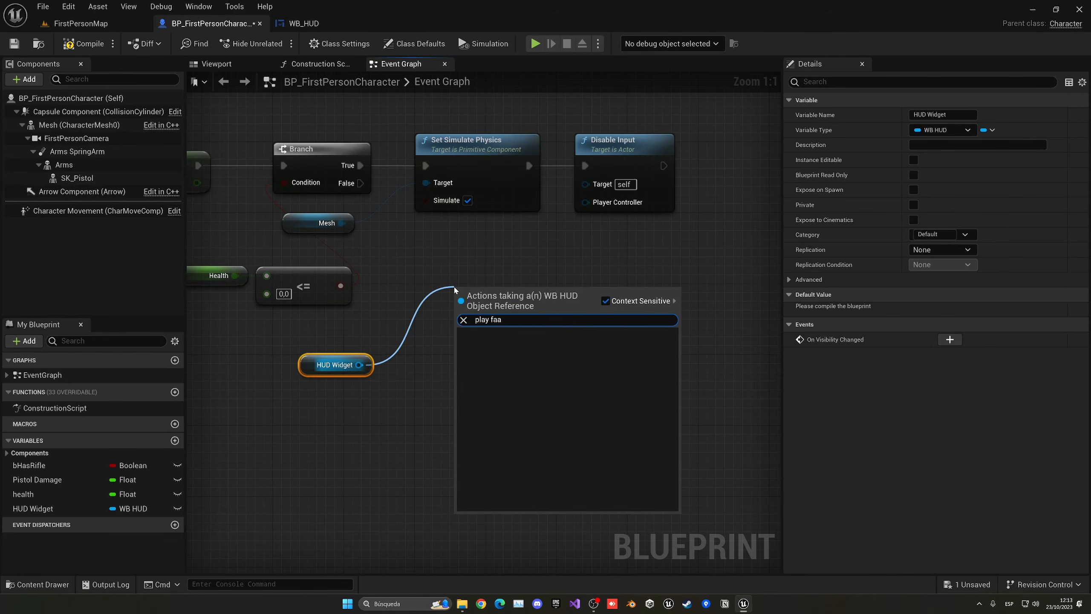
{"action": "key", "text": "BackSpace"}
{"action": "type", "text": "mage"}
{"action": "key", "text": "BackSpace"}
{"action": "key", "text": "BackSpace"}
{"action": "key", "text": "BackSpace"}
{"action": "key", "text": "BackSpace"}
{"action": "key", "text": "BackSpace"}
{"action": "key", "text": "BackSpace"}
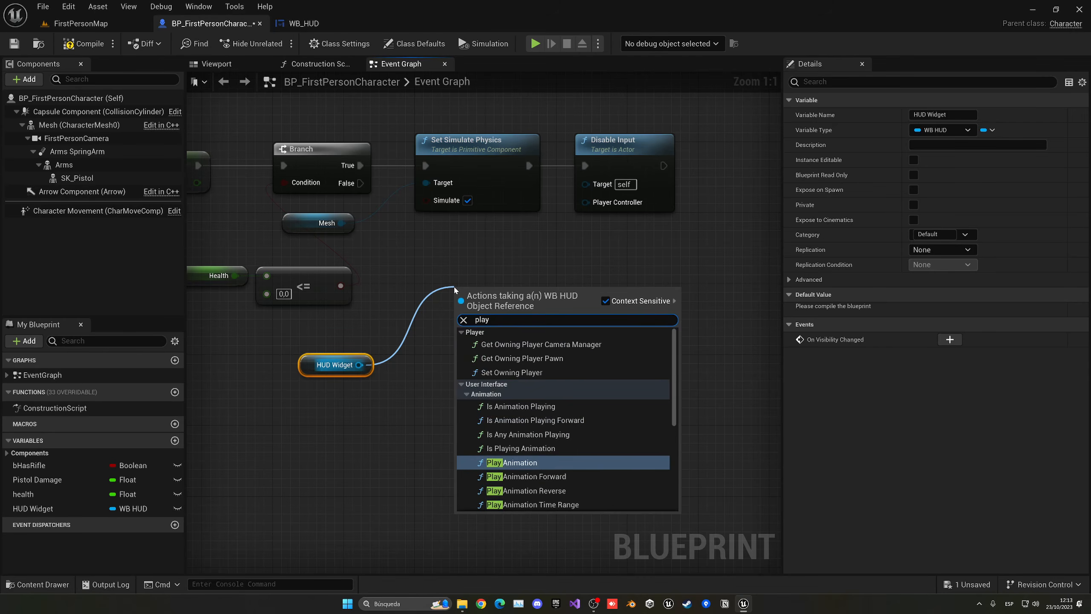
{"action": "type", "text": "damag"}
{"action": "key", "text": "BackSpace"}
{"action": "key", "text": "BackSpace"}
{"action": "key", "text": "BackSpace"}
{"action": "key", "text": "BackSpace"}
{"action": "key", "text": "BackSpace"}
{"action": "type", "text": "anima"}
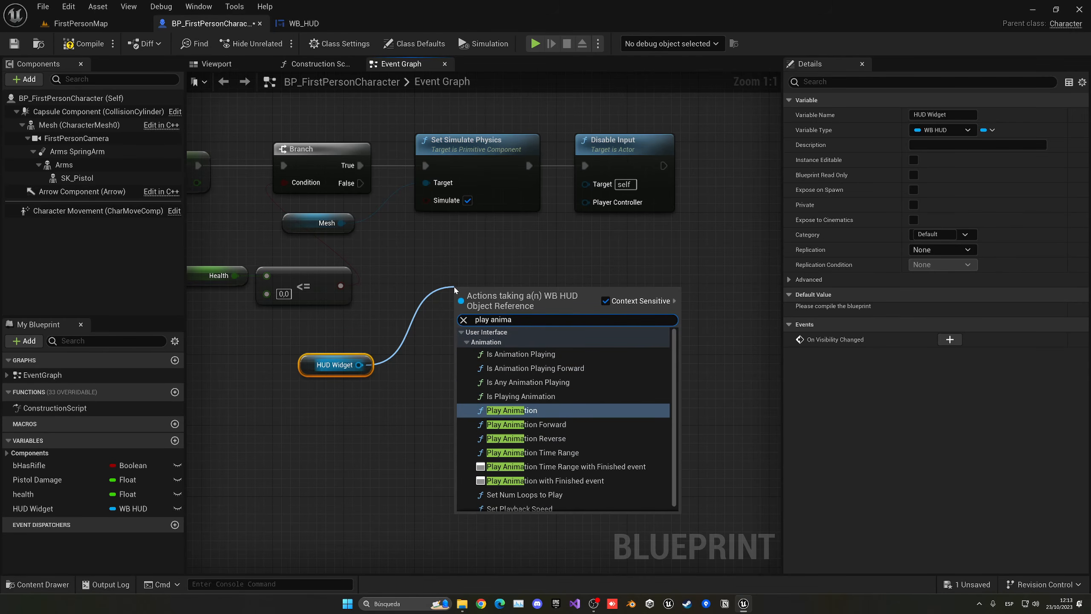
{"action": "left_click", "coordinate": [304, 23]}
{"action": "left_click", "coordinate": [212, 23]}
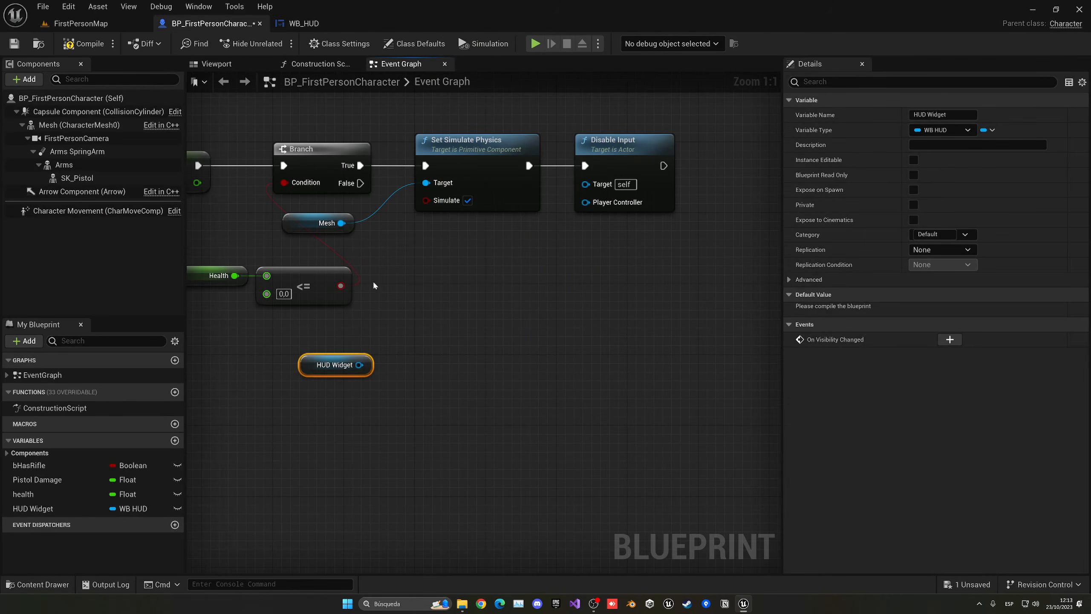
Step: Call Damage UI on the HUD Widget reference, run it from the Branch's False output, and position it beside the Branch
{"action": "left_click_drag", "start_coordinate": [362, 368], "coordinate": [480, 293]}
{"action": "type", "text": "damage ui"}
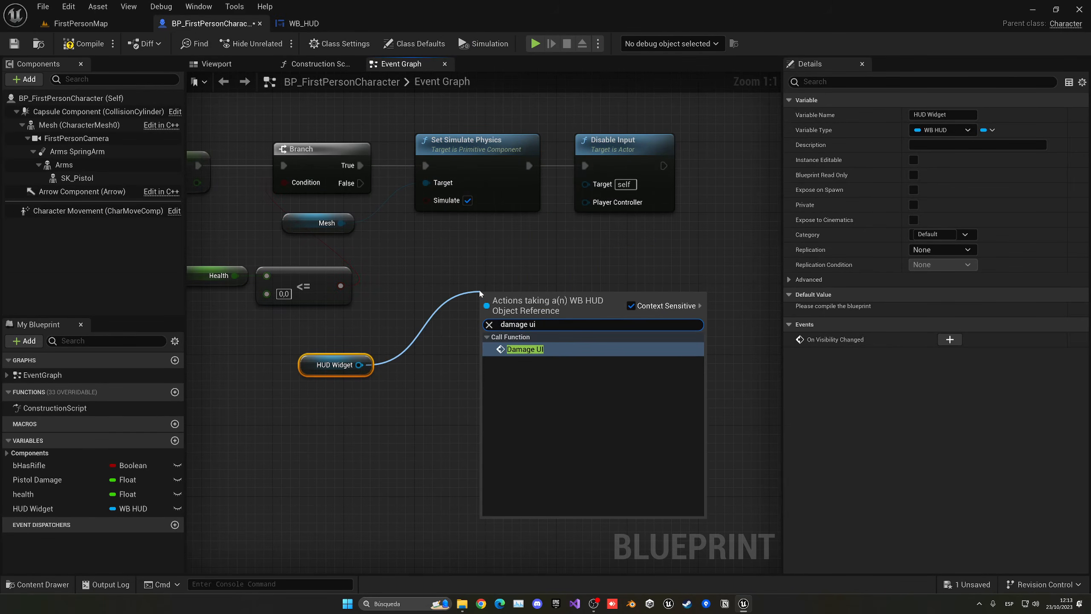
{"action": "key", "text": "Return"}
{"action": "left_click_drag", "start_coordinate": [360, 184], "coordinate": [492, 316]}
{"action": "left_click_drag", "start_coordinate": [494, 320], "coordinate": [432, 266]}
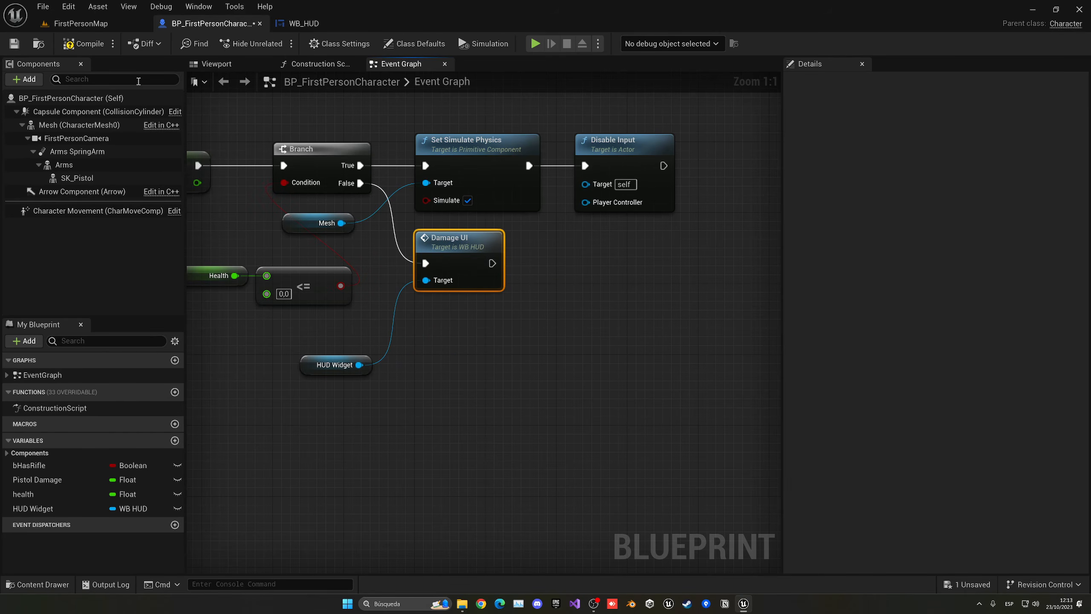
Step: Compile the character blueprint and play-test FirstPersonMap to check the damage effect when the AI attacks
{"action": "left_click", "coordinate": [92, 45]}
{"action": "left_click", "coordinate": [107, 23]}
{"action": "left_click", "coordinate": [274, 44]}
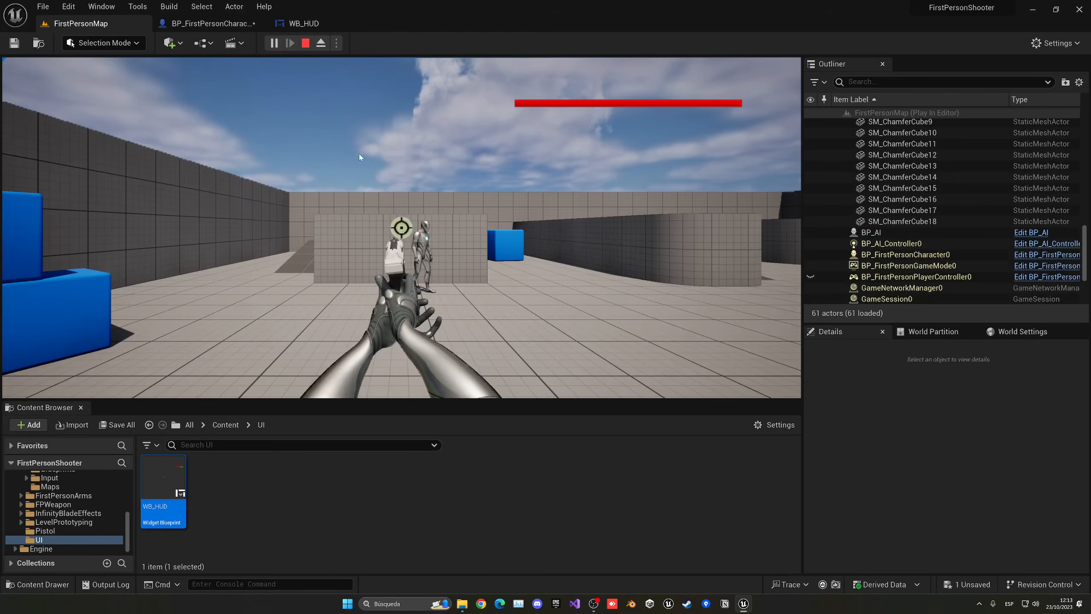
{"action": "left_click", "coordinate": [395, 161]}
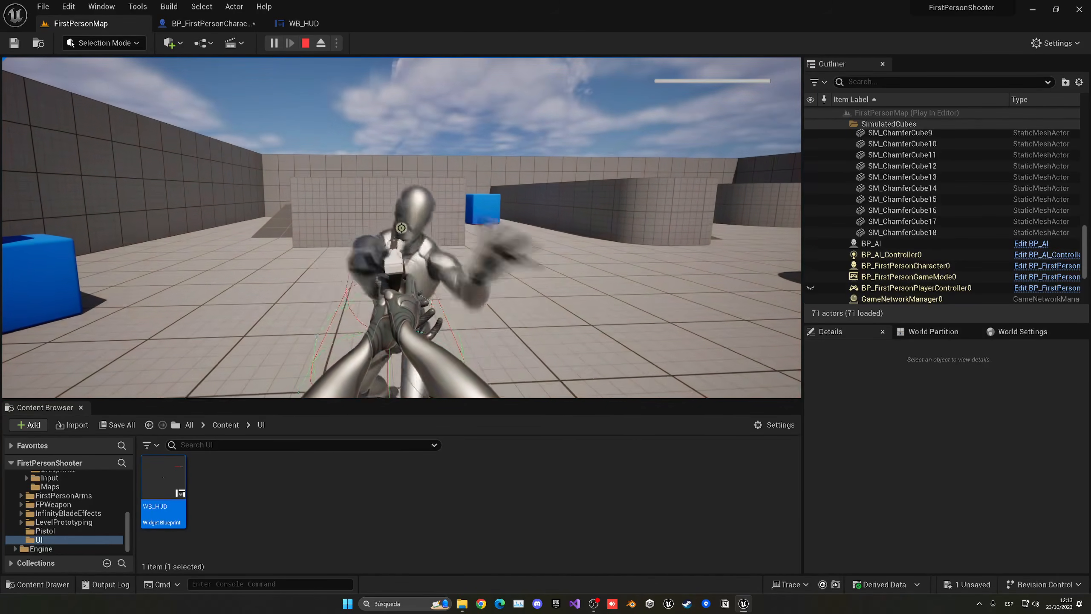
{"action": "key", "text": "Escape"}
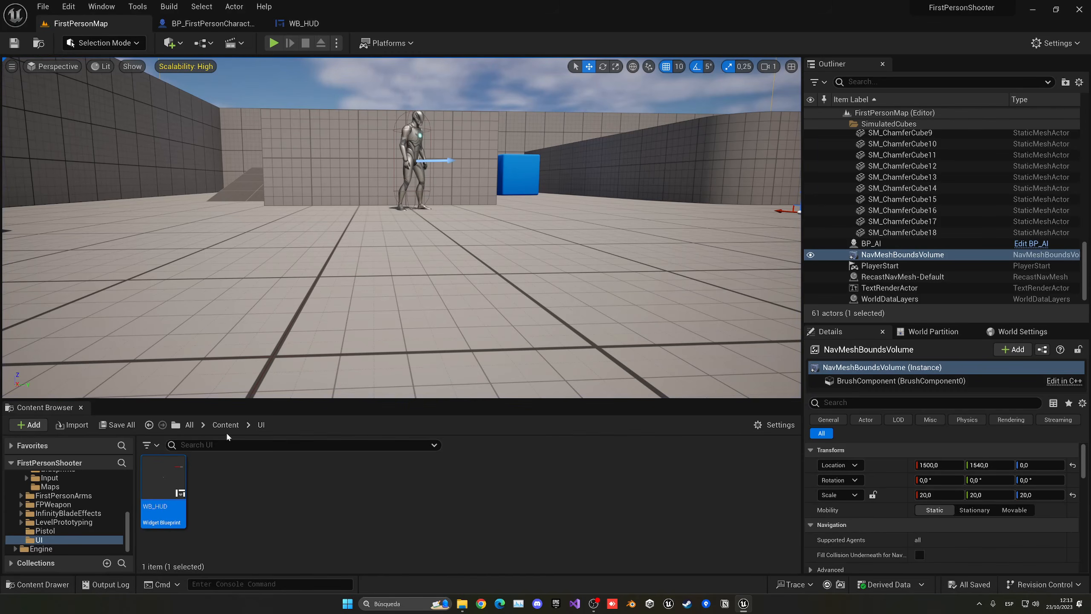
Step: Import Grunt.wav from the Sounds resource folder into the project's Audio folder
{"action": "left_click", "coordinate": [223, 425]}
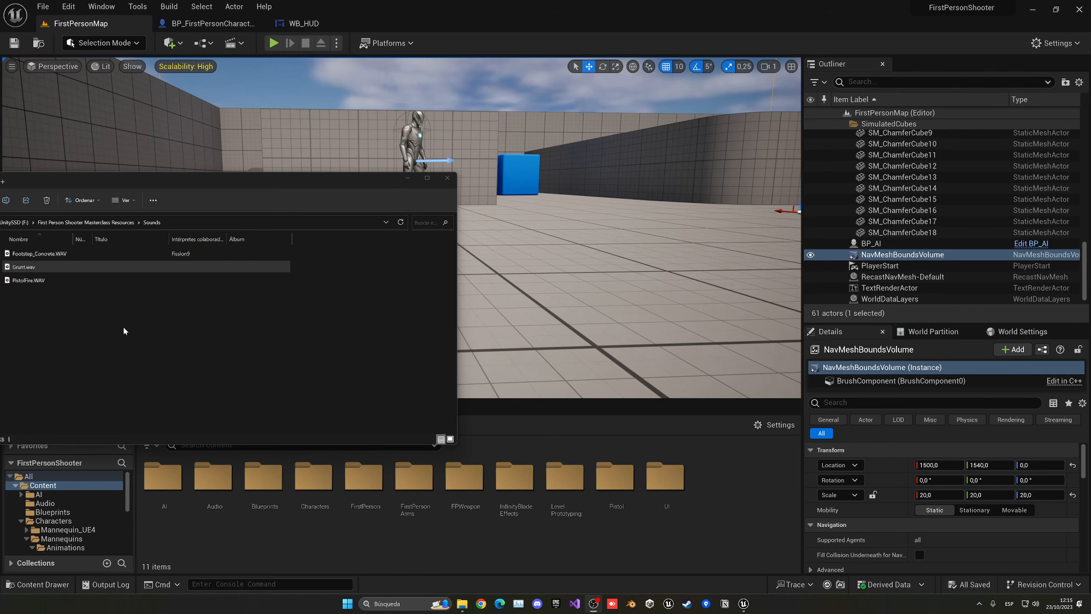
{"action": "left_click_drag", "start_coordinate": [24, 267], "coordinate": [222, 486]}
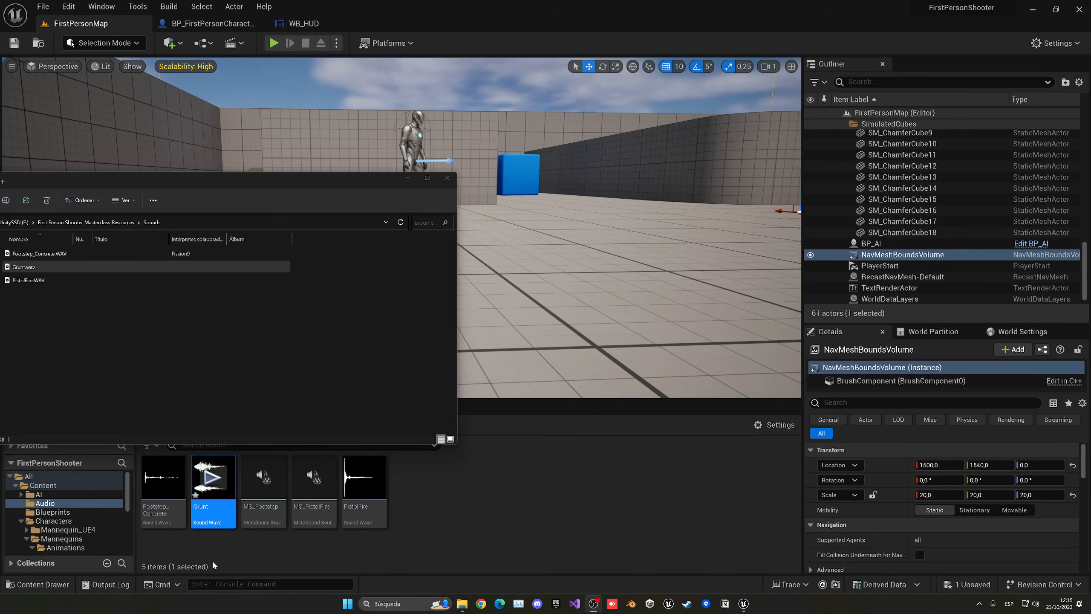
{"action": "left_click", "coordinate": [231, 537]}
Step: Duplicate the MS_Footstep MetaSound and name the copy MS_Grunt
{"action": "left_click", "coordinate": [265, 508]}
{"action": "key", "text": "ctrl+d"}
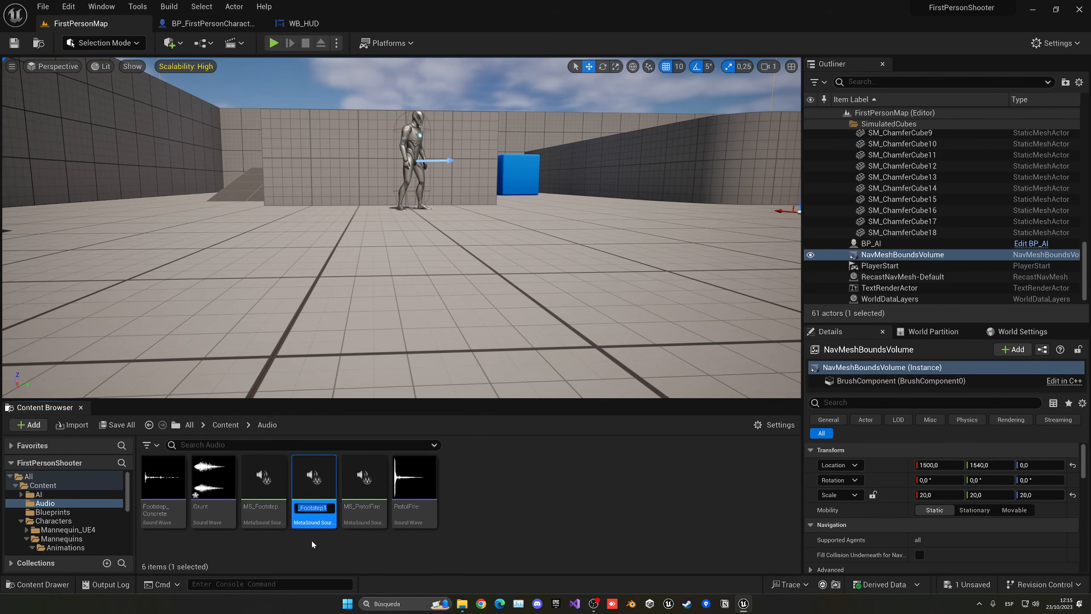
{"action": "key", "text": "Right"}
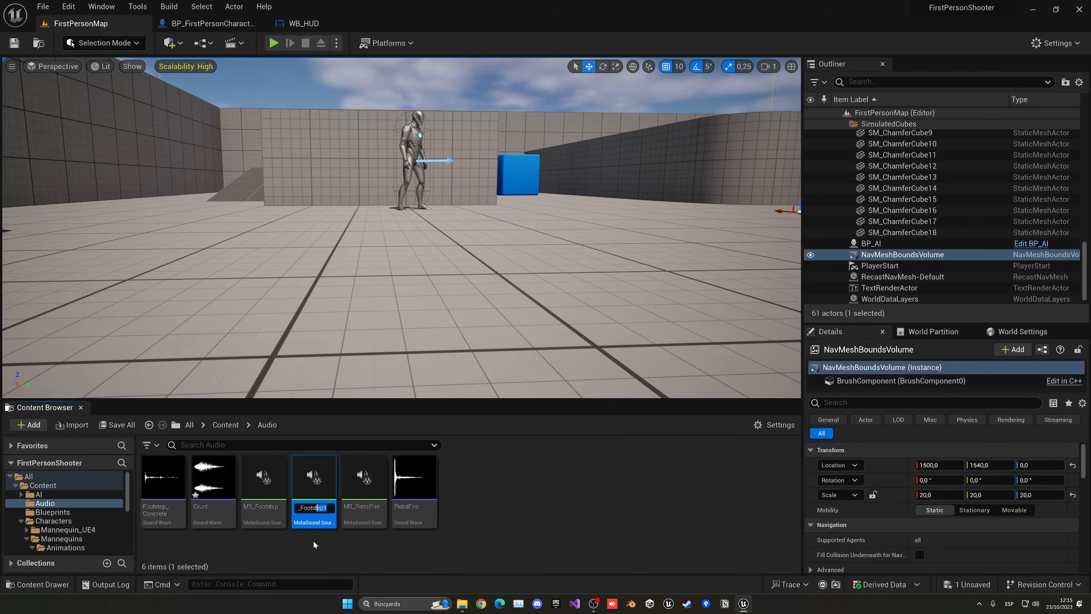
{"action": "type", "text": "_Grunt"}
{"action": "key", "text": "Return"}
Step: Set the Wave Player's wave asset in MS_Grunt to Grunt and preview the sound
{"action": "key", "text": "Return"}
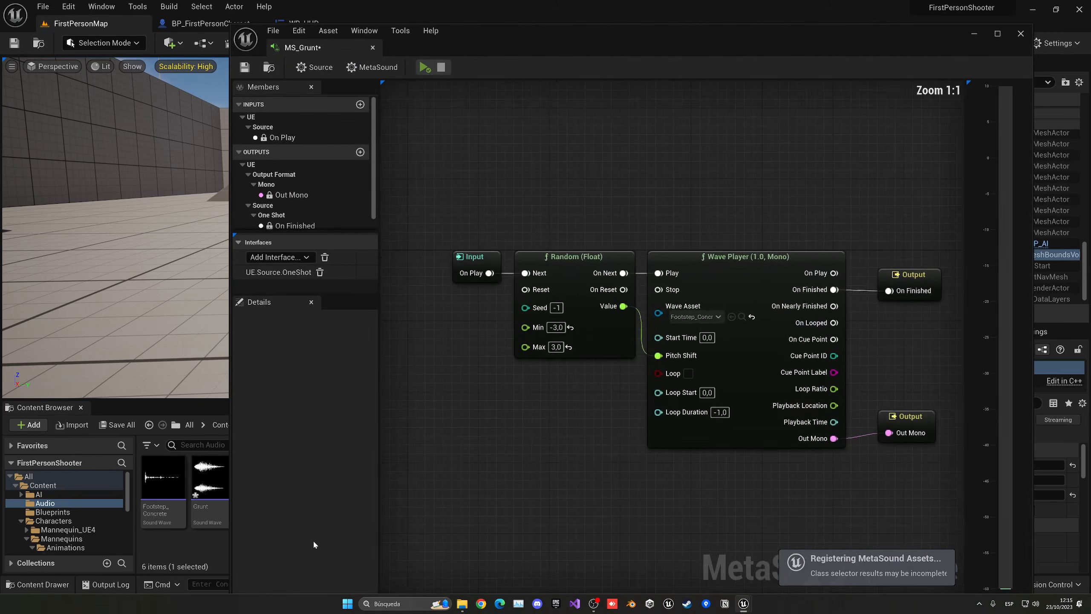
{"action": "left_click", "coordinate": [704, 324]}
{"action": "type", "text": "gru"}
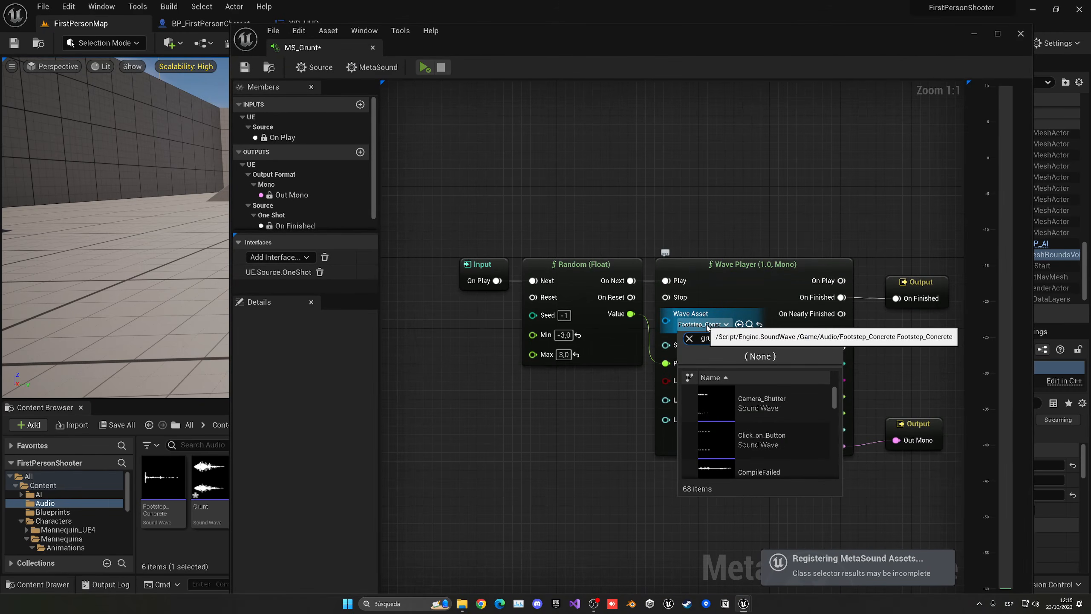
{"action": "left_click", "coordinate": [761, 403]}
{"action": "left_click", "coordinate": [425, 67]}
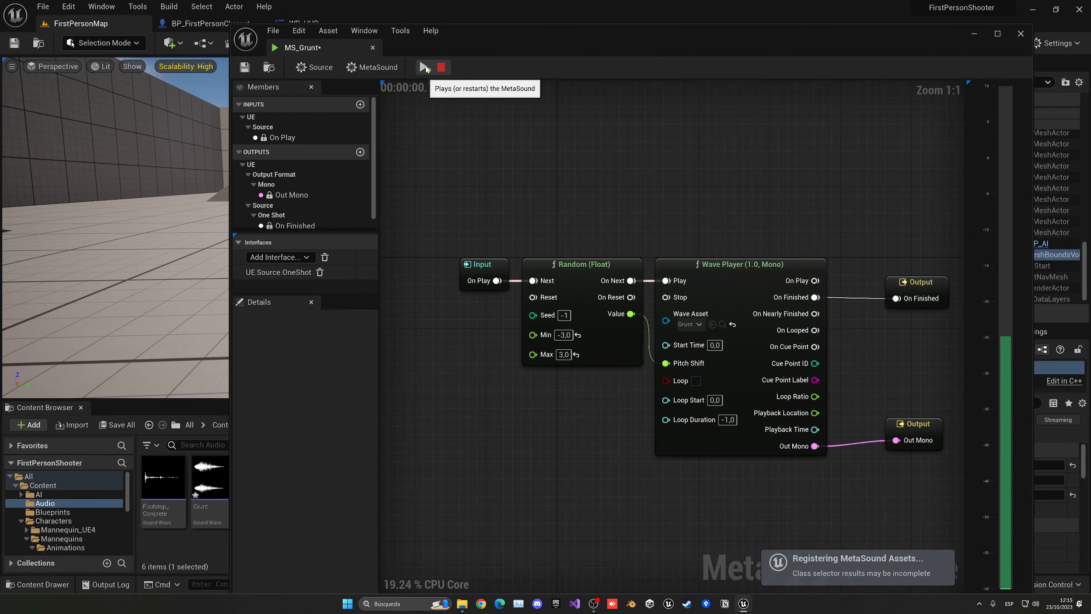
{"action": "left_click", "coordinate": [424, 68]}
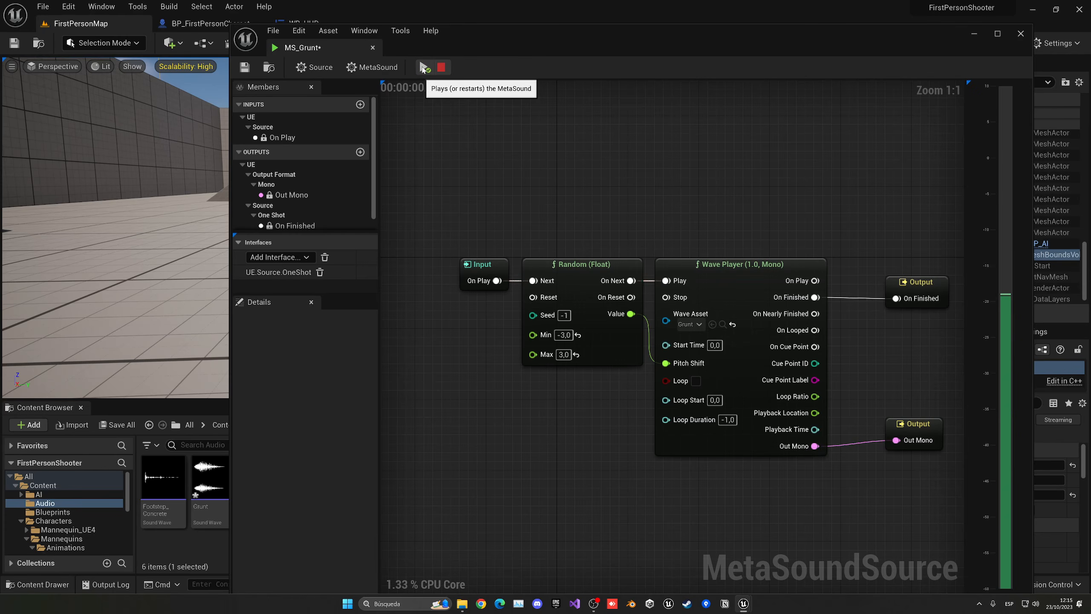
Step: Close the MS_Grunt editor and save all modified assets
{"action": "left_click", "coordinate": [373, 47]}
{"action": "left_click", "coordinate": [506, 517]}
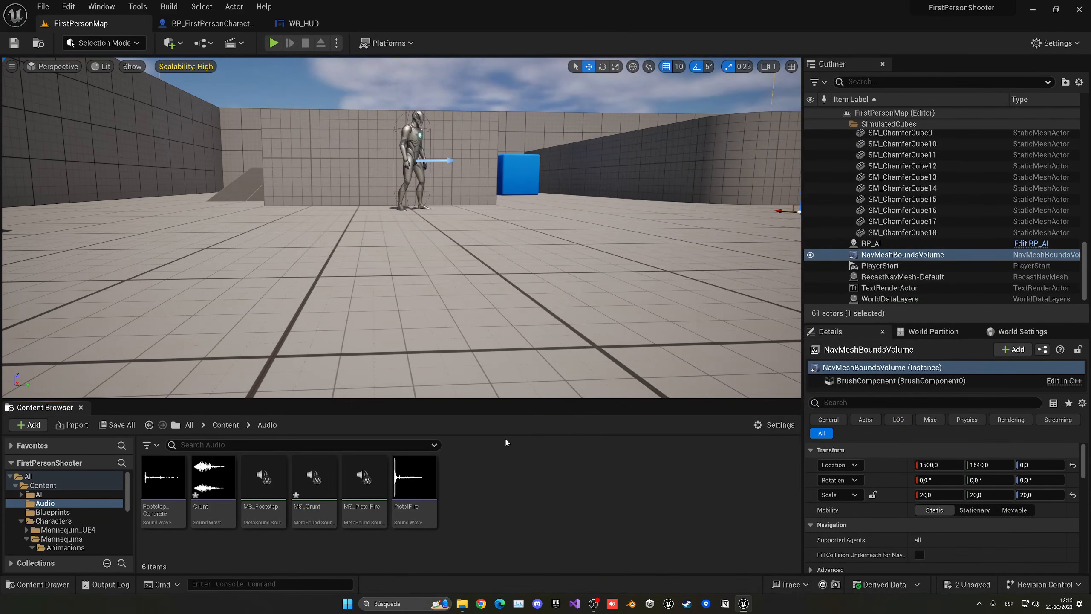
{"action": "key", "text": "ctrl+shift+s"}
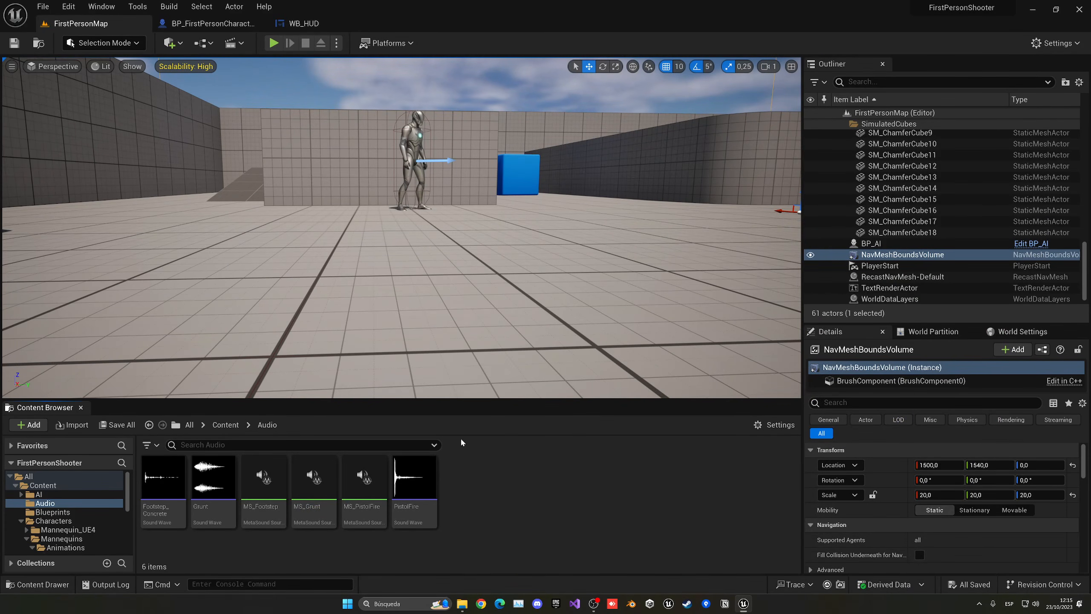
Step: Add a Play Sound at Location node after Damage UI in BP_FirstPersonCharacter, with MS_Grunt as its sound
{"action": "left_click", "coordinate": [210, 23]}
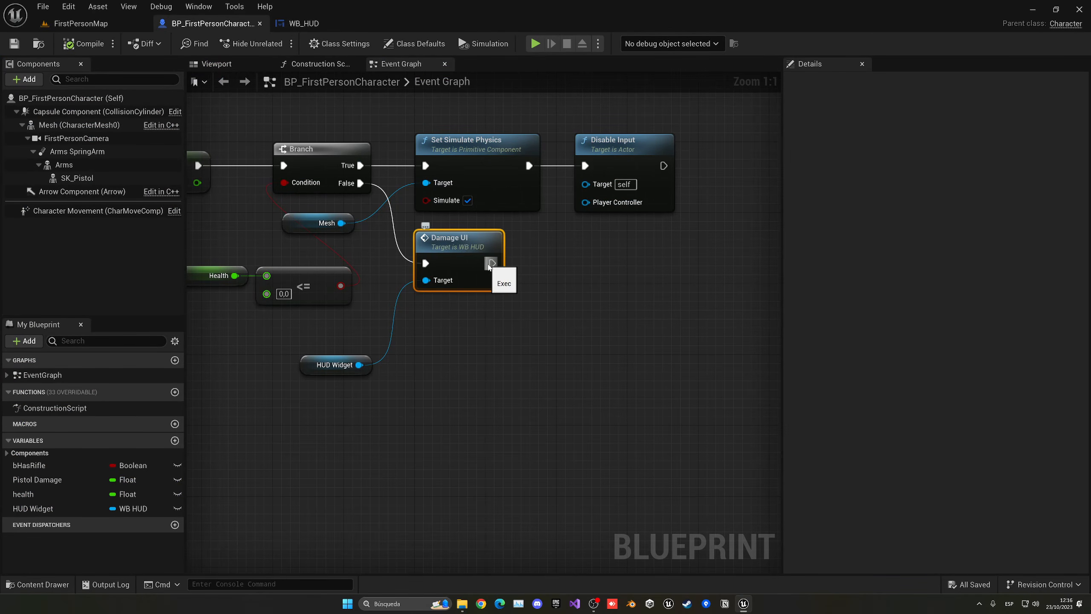
{"action": "left_click_drag", "start_coordinate": [491, 263], "coordinate": [541, 267]}
{"action": "type", "text": "play sound"}
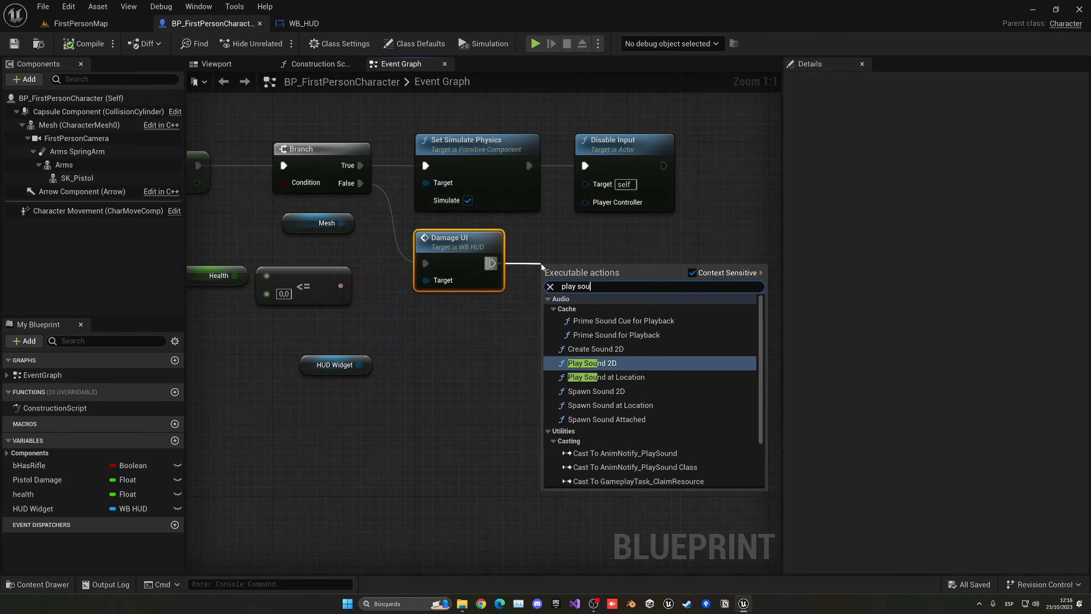
{"action": "left_click", "coordinate": [614, 377]}
{"action": "left_click", "coordinate": [607, 291]}
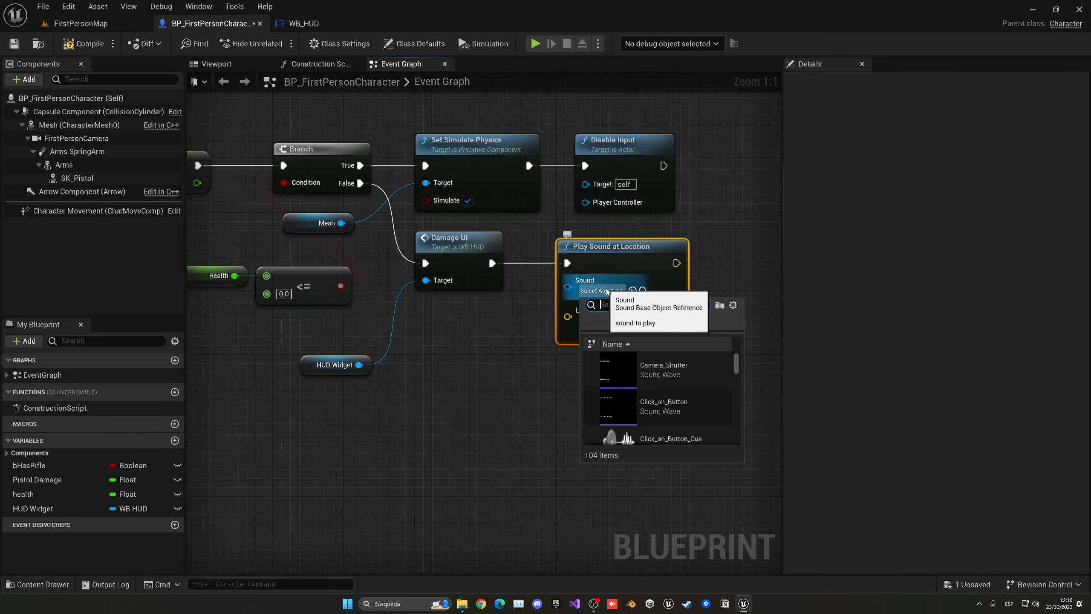
{"action": "type", "text": "ms_da"}
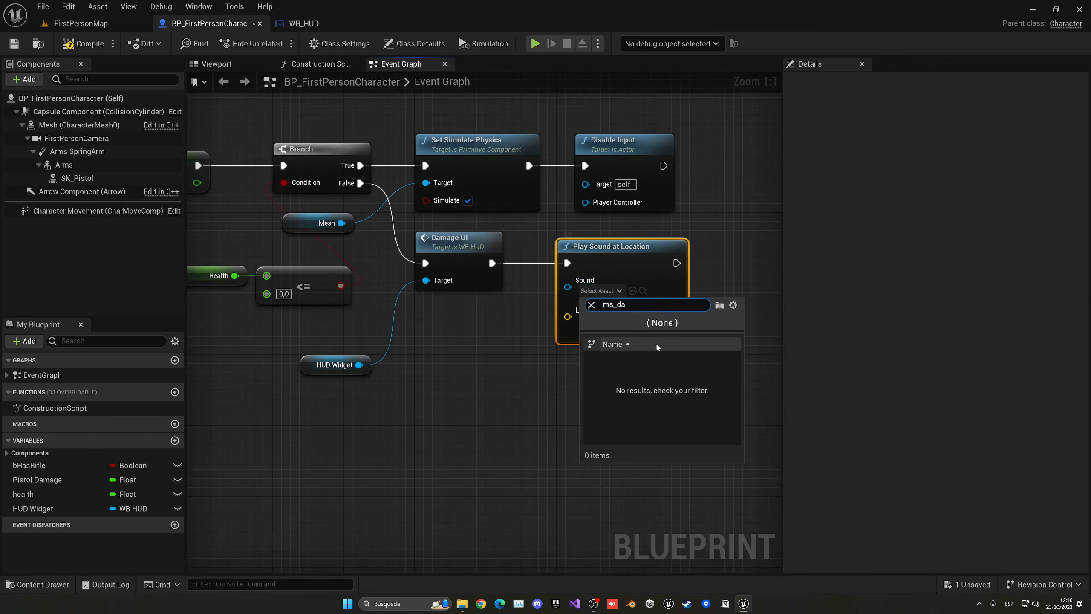
{"action": "key", "text": "BackSpace"}
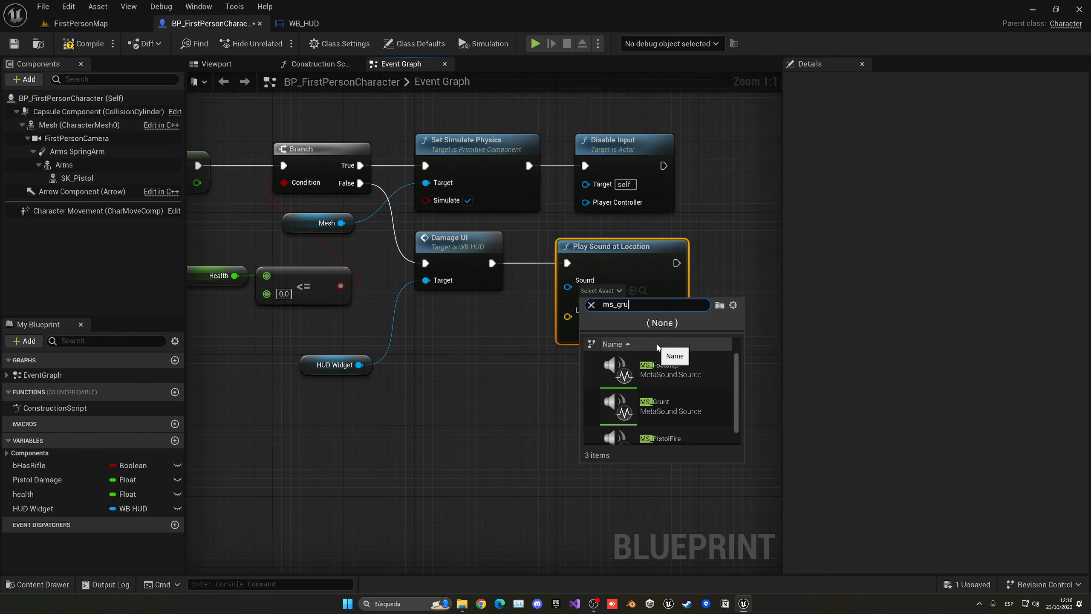
{"action": "type", "text": "gru"}
{"action": "left_click", "coordinate": [645, 368]}
Step: Feed the Location input of Play Sound at Location from a Get Actor Location node and compile the blueprint
{"action": "left_click_drag", "start_coordinate": [568, 316], "coordinate": [504, 365]}
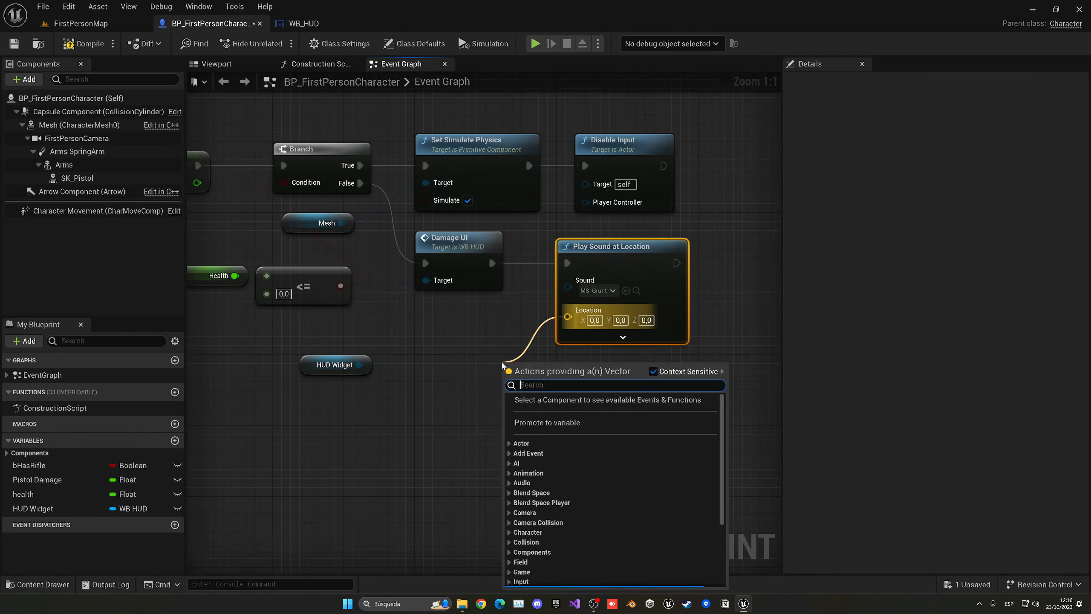
{"action": "type", "text": "get actor"}
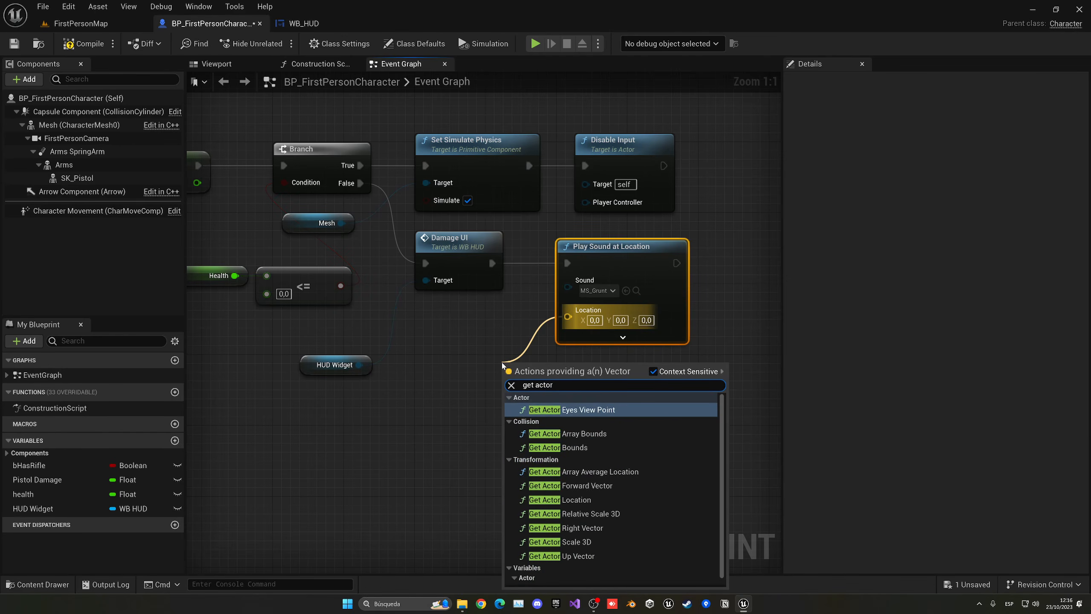
{"action": "left_click", "coordinate": [597, 499]}
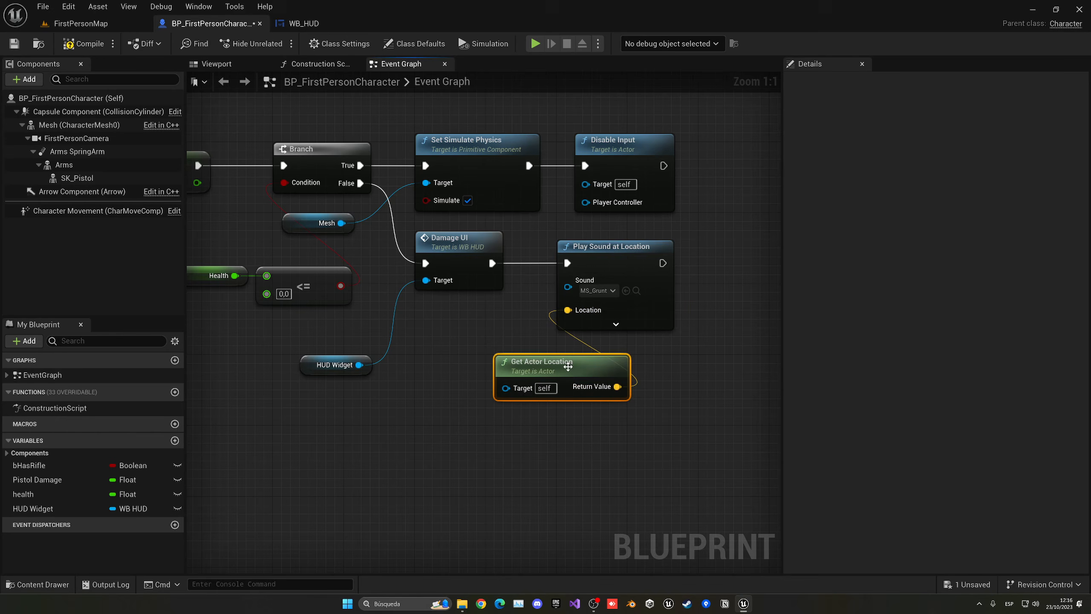
{"action": "left_click", "coordinate": [89, 44]}
Step: Play-test FirstPersonMap, letting the enemy hit the character to check the damage feedback and grunt sound
{"action": "left_click", "coordinate": [104, 27]}
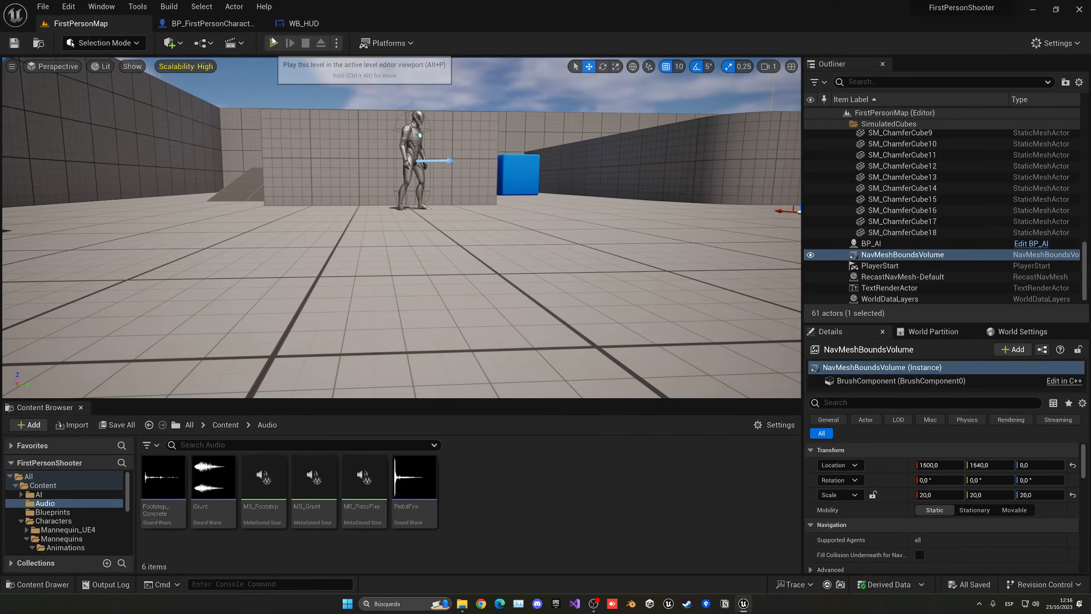
{"action": "left_click", "coordinate": [273, 42]}
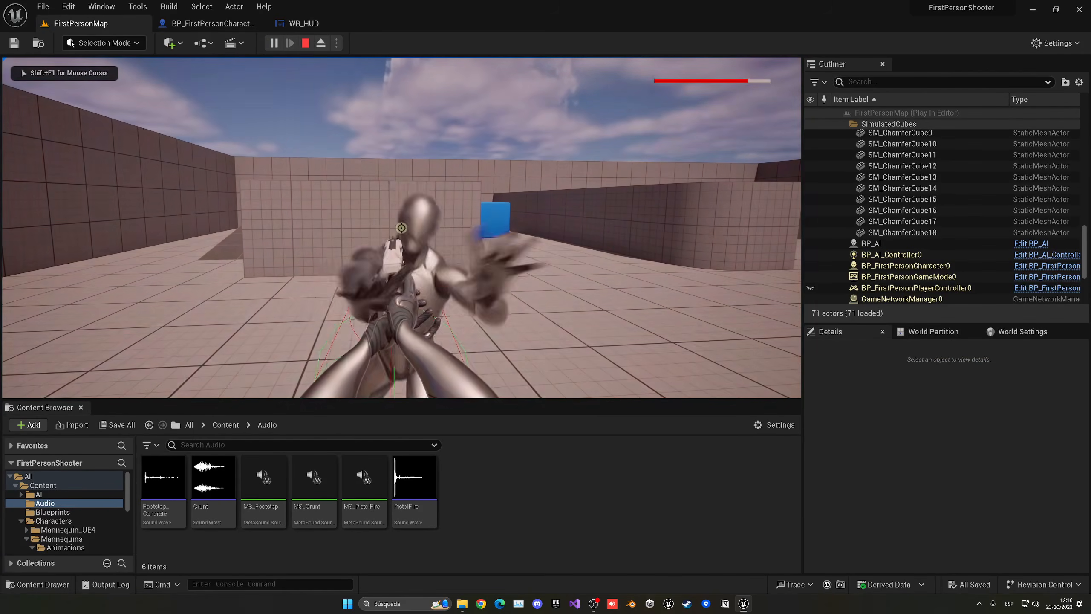
{"action": "key", "text": "Escape"}
{"action": "left_click", "coordinate": [210, 23]}
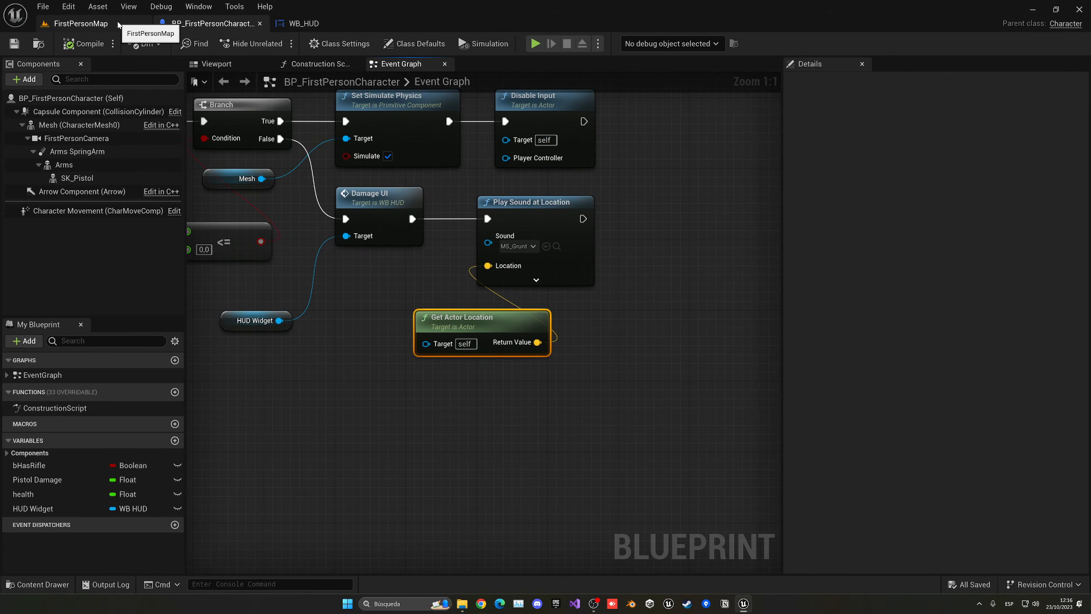
{"action": "left_click", "coordinate": [119, 24]}
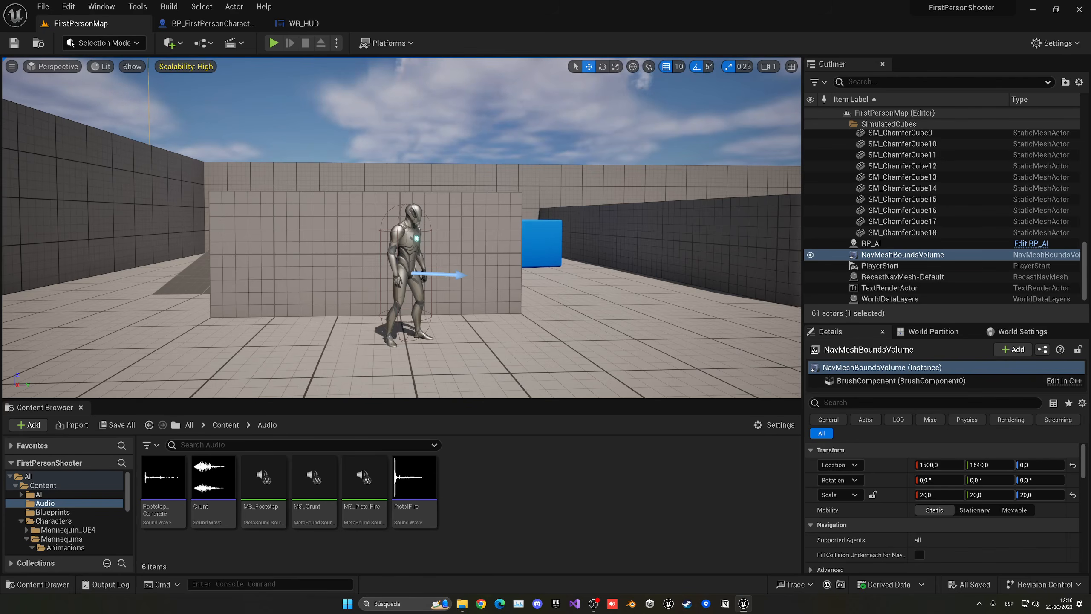
Step: Create a Sound Attenuation asset named SA_Character in the Audio folder
{"action": "right_click", "coordinate": [510, 478]}
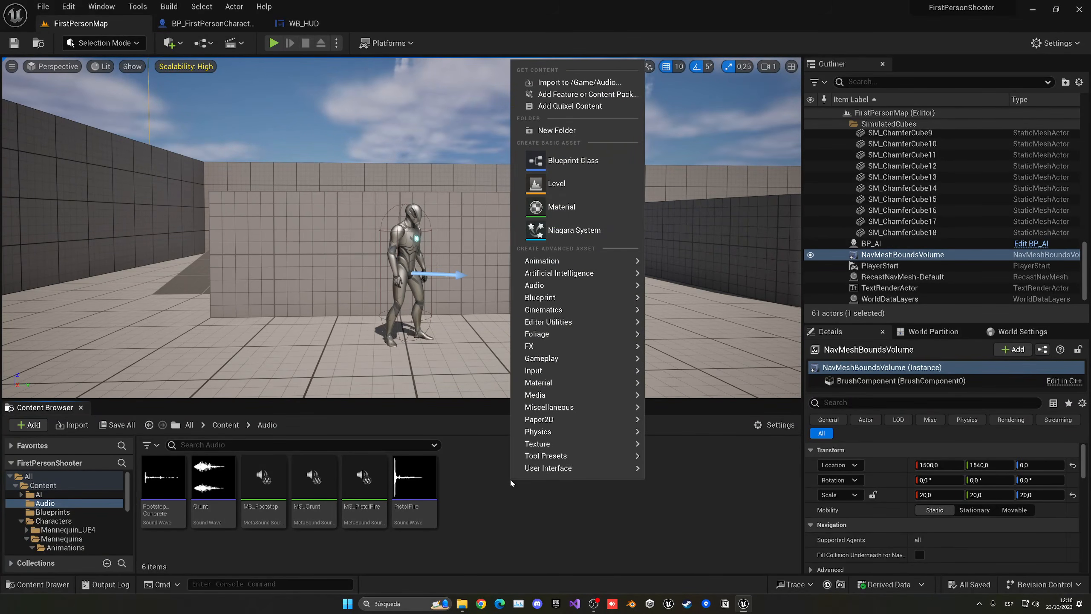
{"action": "mouse_move", "coordinate": [580, 285]}
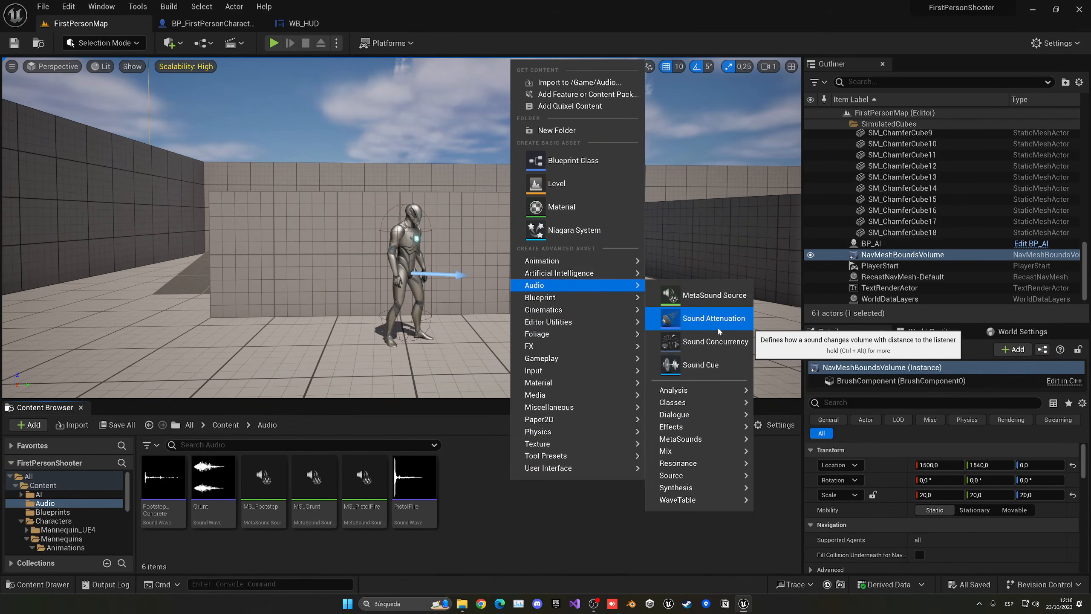
{"action": "left_click", "coordinate": [695, 319]}
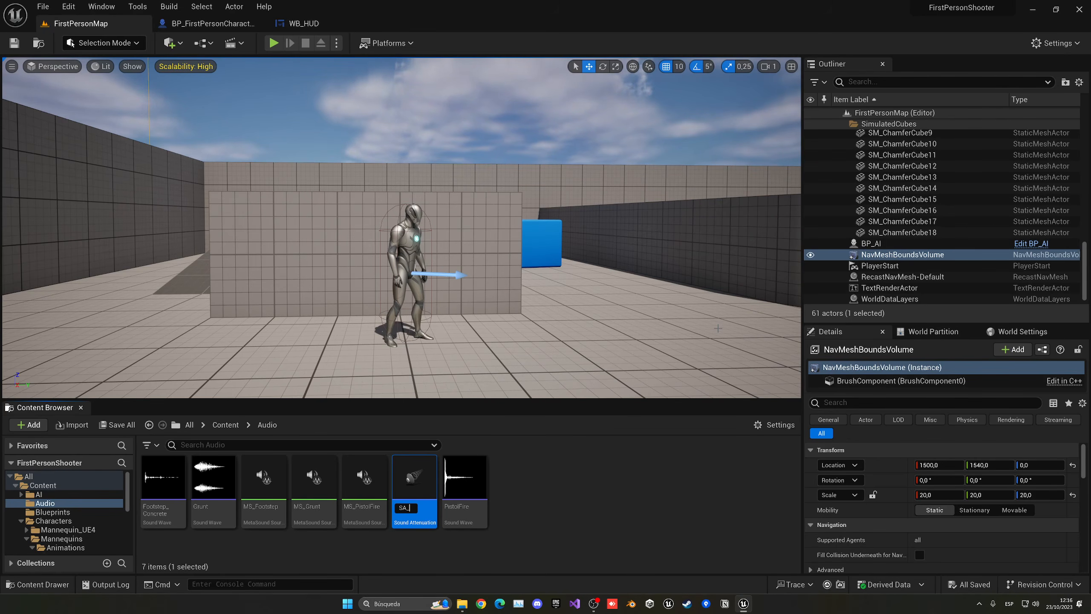
{"action": "key", "text": "Return"}
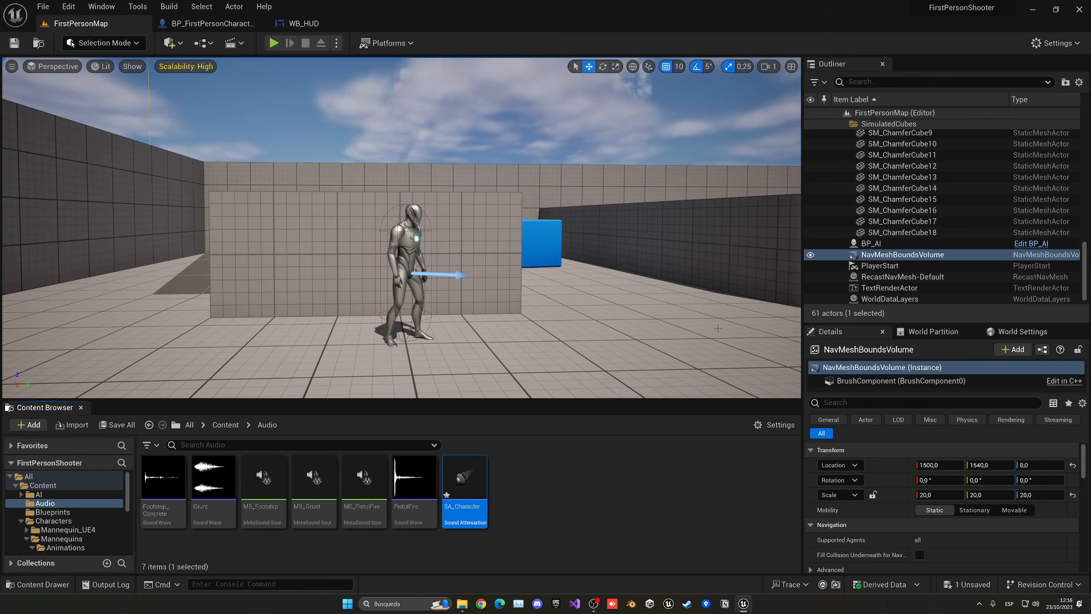
Step: Set SA_Character's inner radius to 200 and falloff distance to 2000, then save and close it
{"action": "key", "text": "Return"}
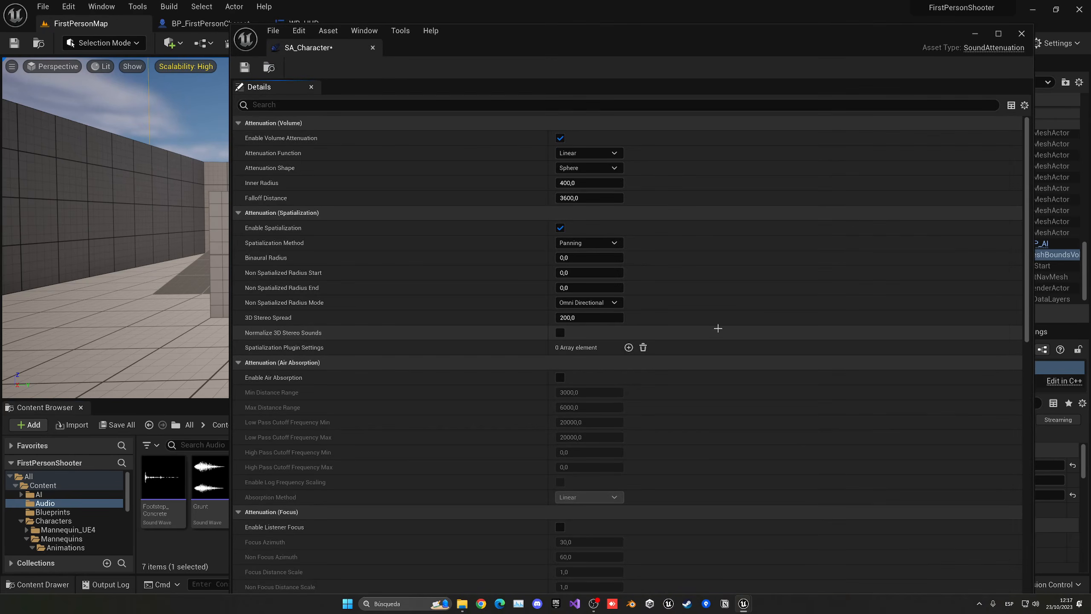
{"action": "type", "text": "200"}
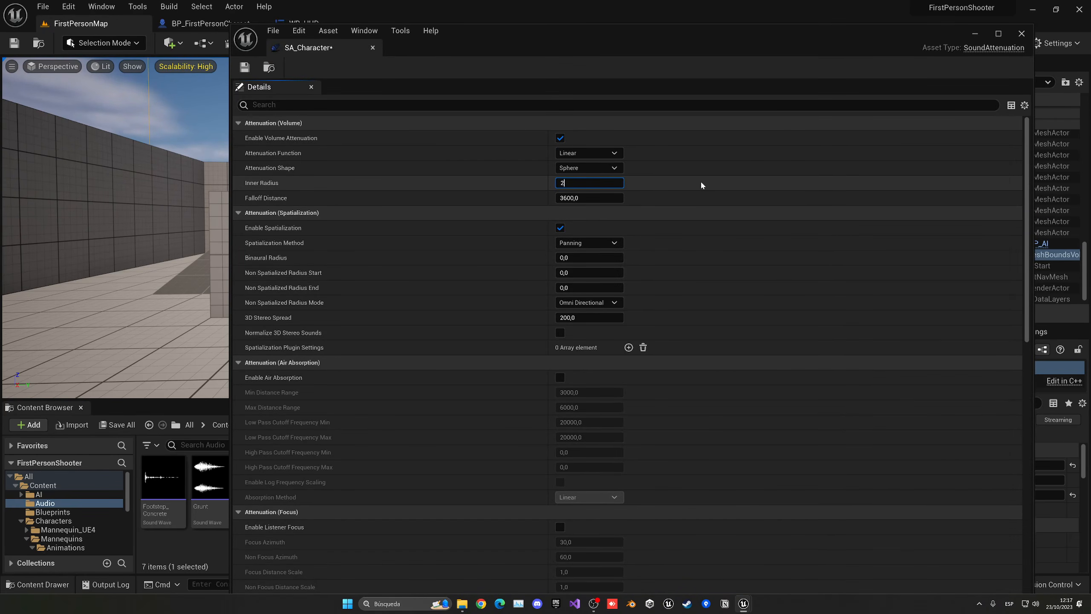
{"action": "key", "text": "Return"}
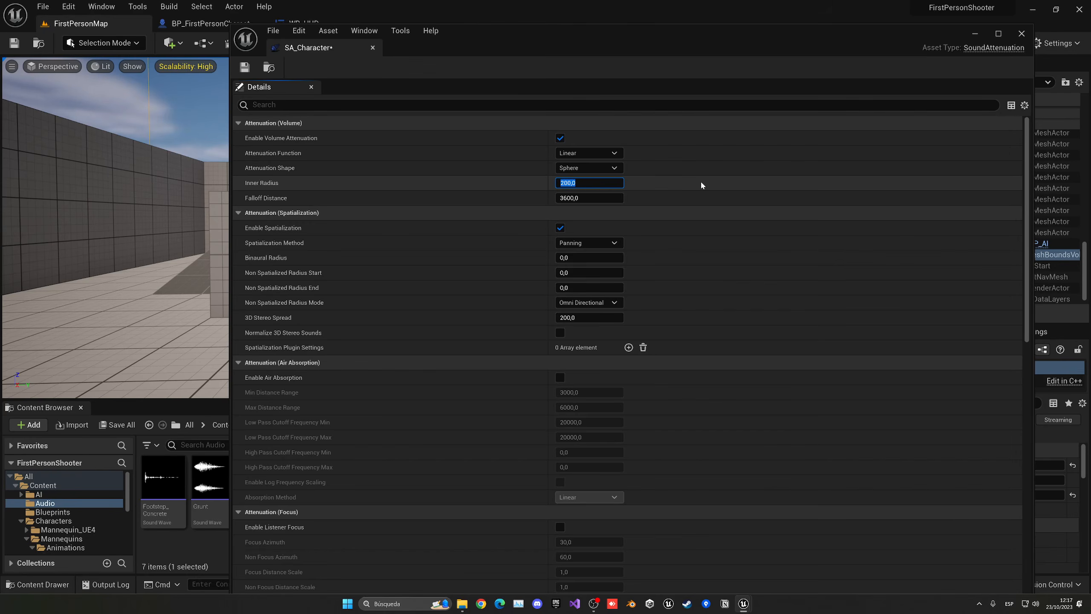
{"action": "key", "text": "Tab"}
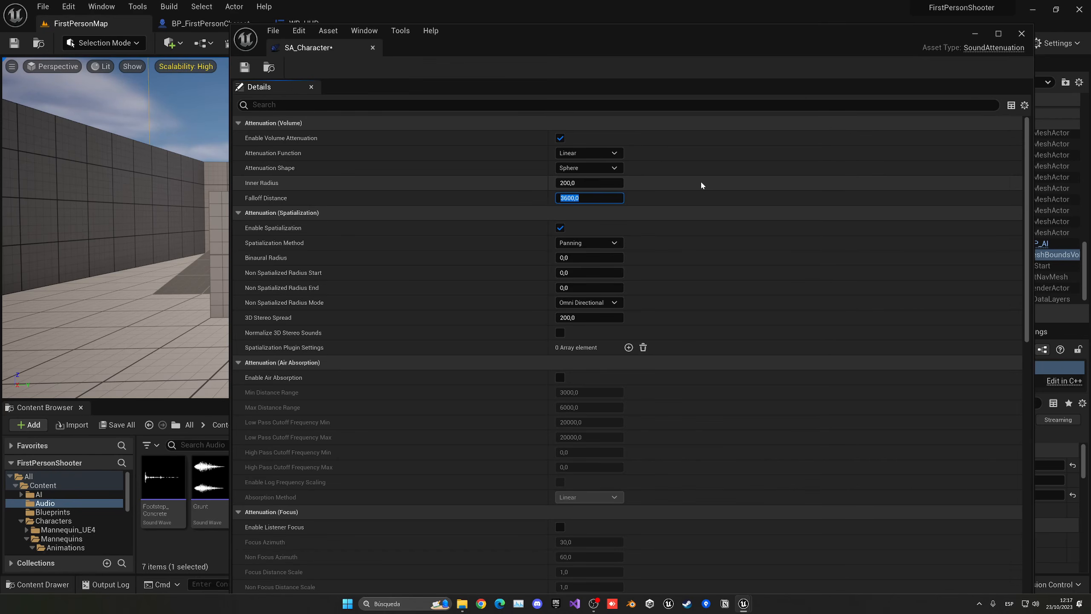
{"action": "type", "text": "2000"}
{"action": "key", "text": "Return"}
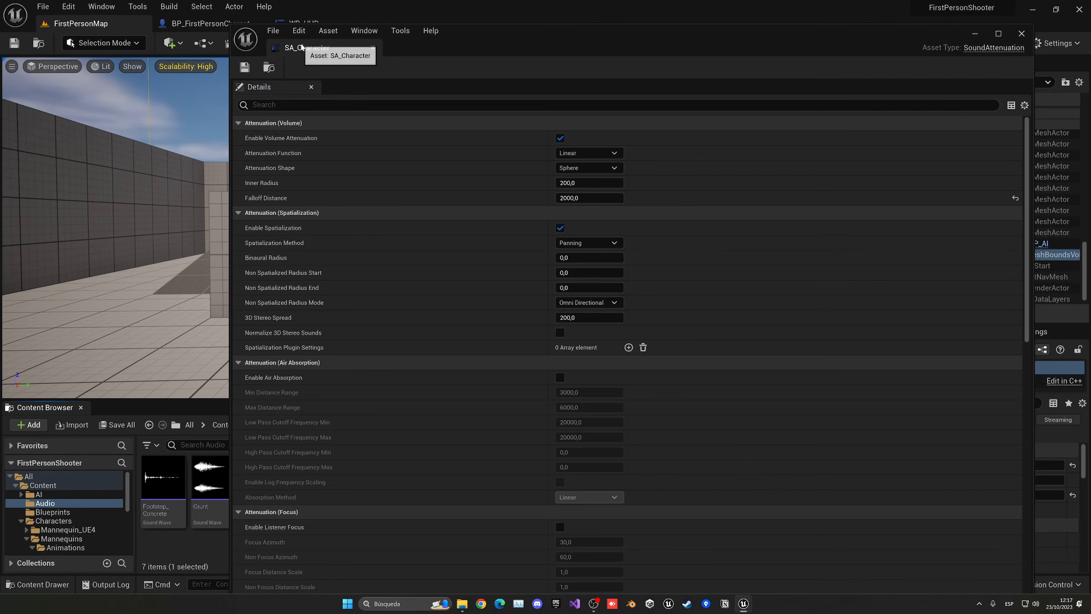
{"action": "left_click", "coordinate": [372, 47]}
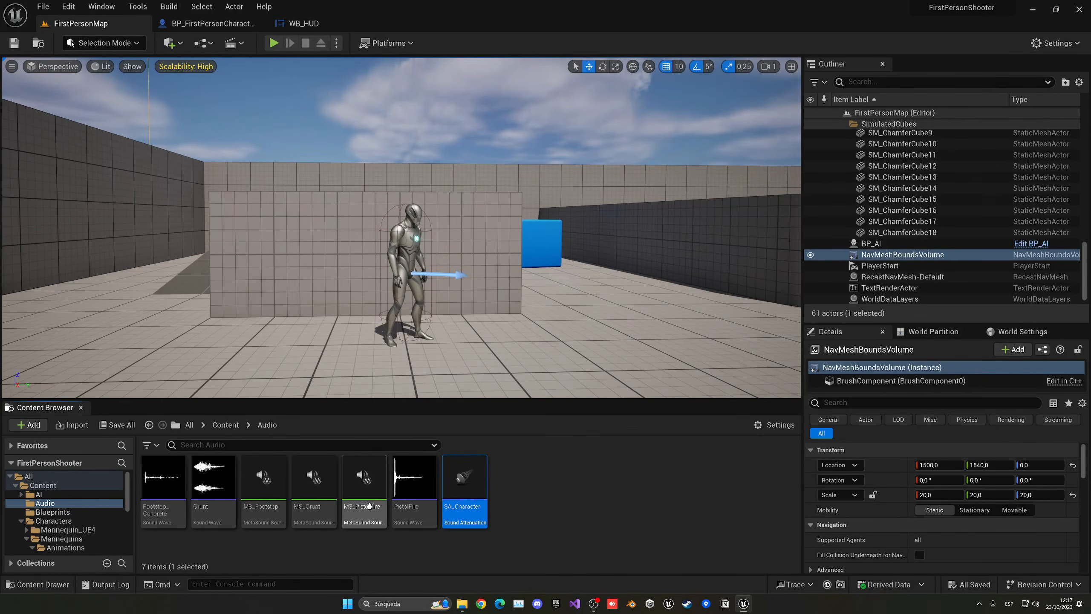
Step: Assign SA_Character as the attenuation settings of the MS_Footstep source and save the MetaSound
{"action": "double_click", "coordinate": [264, 488]}
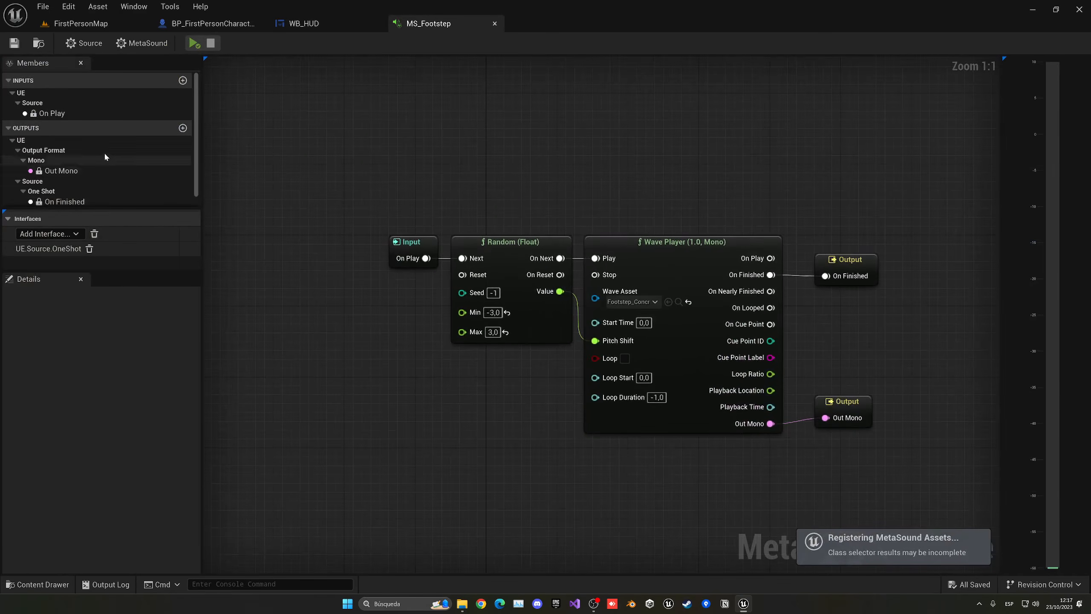
{"action": "left_click", "coordinate": [84, 43]}
{"action": "left_click", "coordinate": [29, 335]}
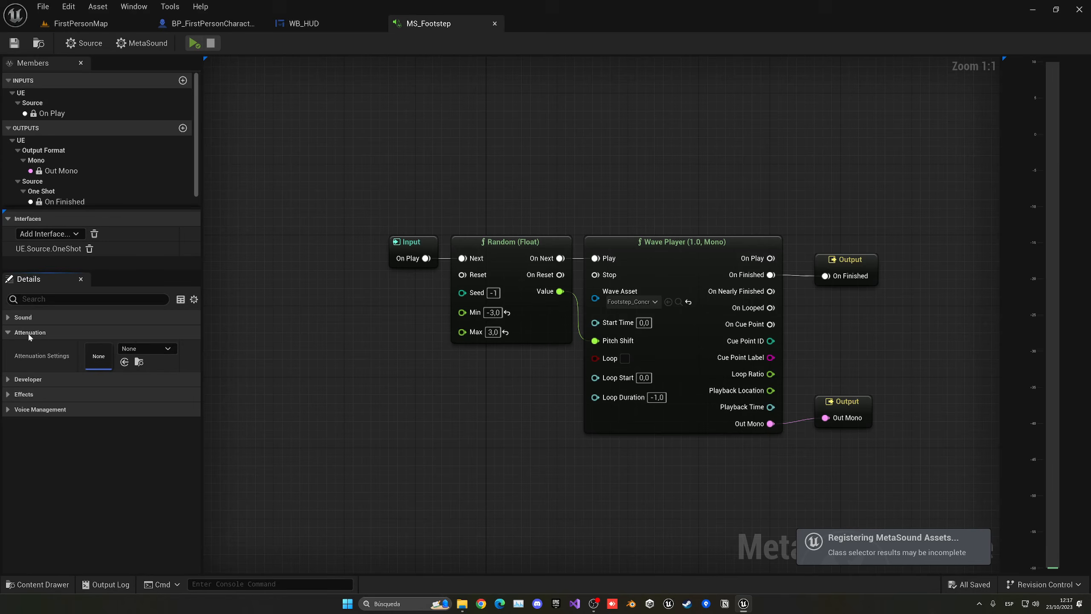
{"action": "left_click", "coordinate": [147, 349]}
{"action": "left_click", "coordinate": [193, 224]}
{"action": "left_click", "coordinate": [14, 43]}
Step: Assign SA_Character as the attenuation settings of the MS_Grunt source, then save and close it
{"action": "left_click", "coordinate": [80, 23]}
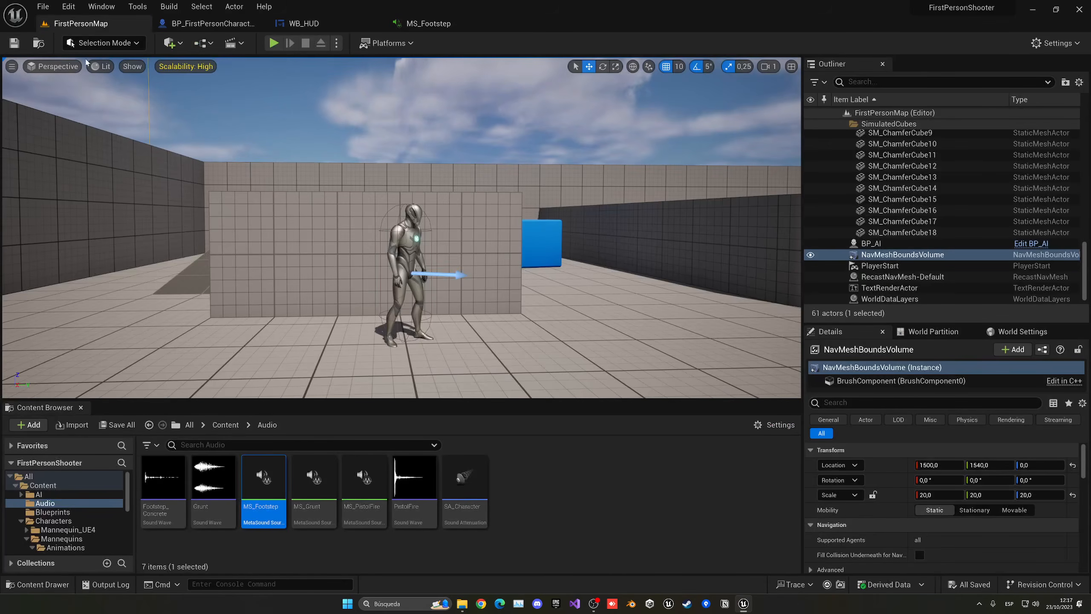
{"action": "double_click", "coordinate": [314, 485]}
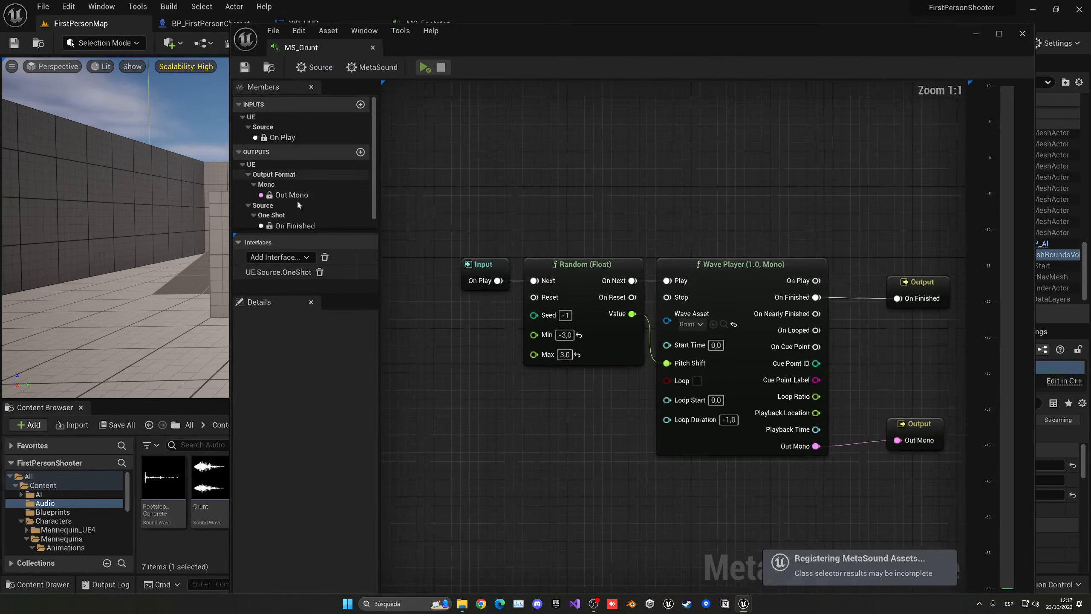
{"action": "left_click", "coordinate": [314, 67]}
{"action": "left_click", "coordinate": [308, 379]}
{"action": "left_click", "coordinate": [365, 249]}
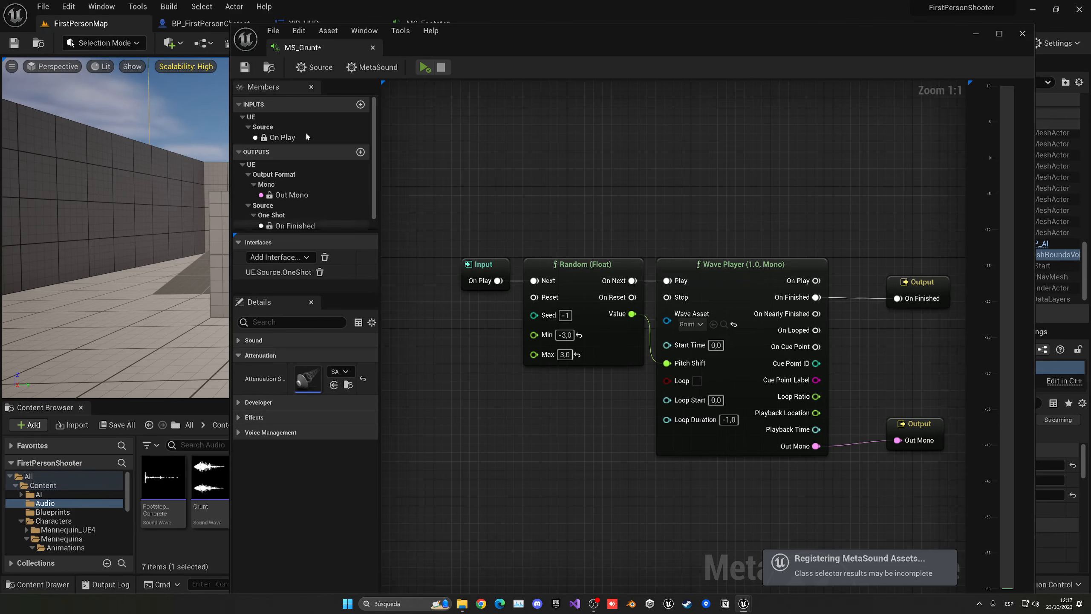
{"action": "left_click", "coordinate": [247, 68]}
{"action": "middle_click", "coordinate": [303, 47]}
Step: Assign SA_Character as MS_PistolFire's attenuation settings, save it, and close the MS_PistolFire, MS_Footstep and WB_HUD editors
{"action": "double_click", "coordinate": [358, 494]}
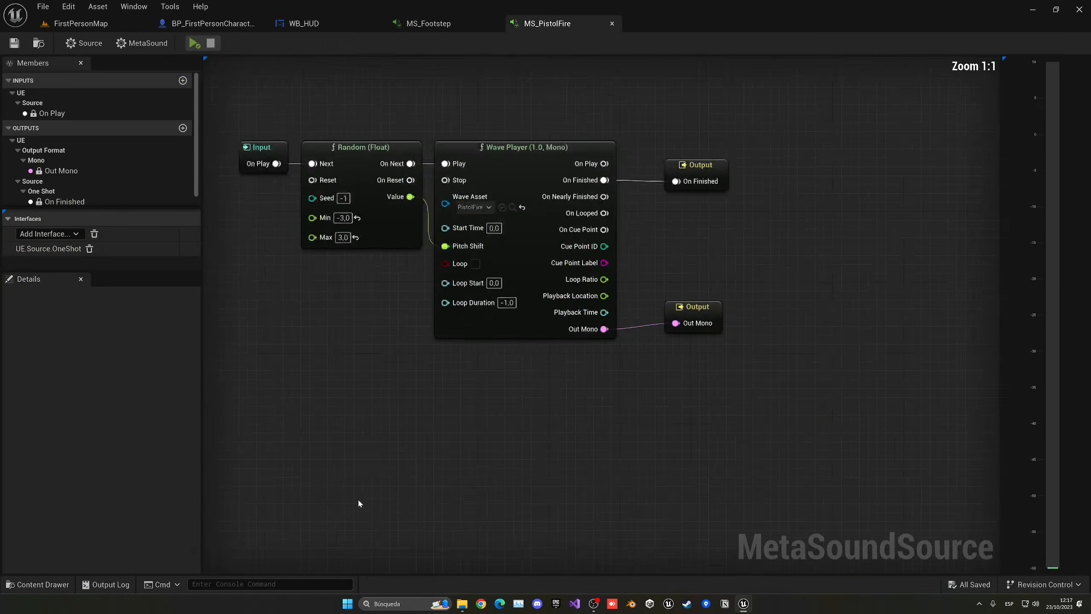
{"action": "left_click", "coordinate": [84, 43]}
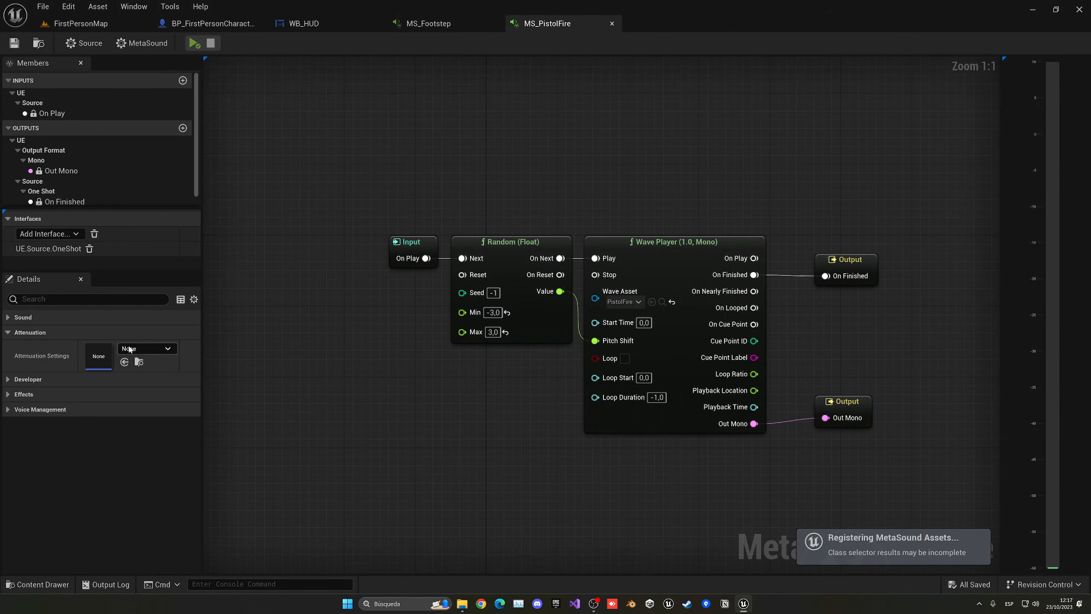
{"action": "left_click", "coordinate": [99, 356]}
{"action": "left_click", "coordinate": [185, 218]}
{"action": "left_click", "coordinate": [14, 43]}
{"action": "middle_click", "coordinate": [522, 23]}
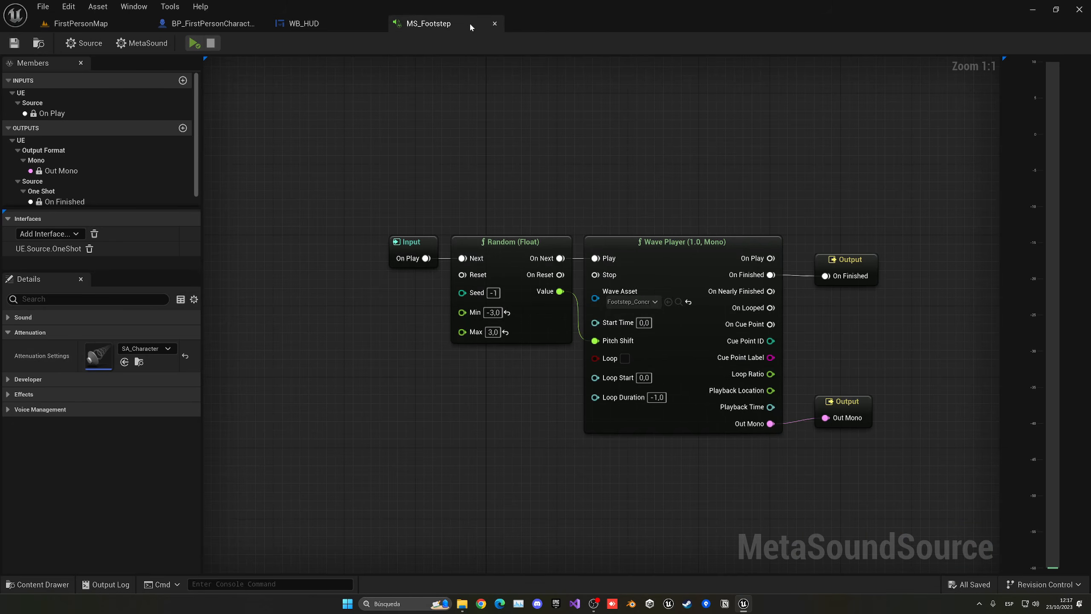
{"action": "middle_click", "coordinate": [469, 23]}
{"action": "middle_click", "coordinate": [347, 29]}
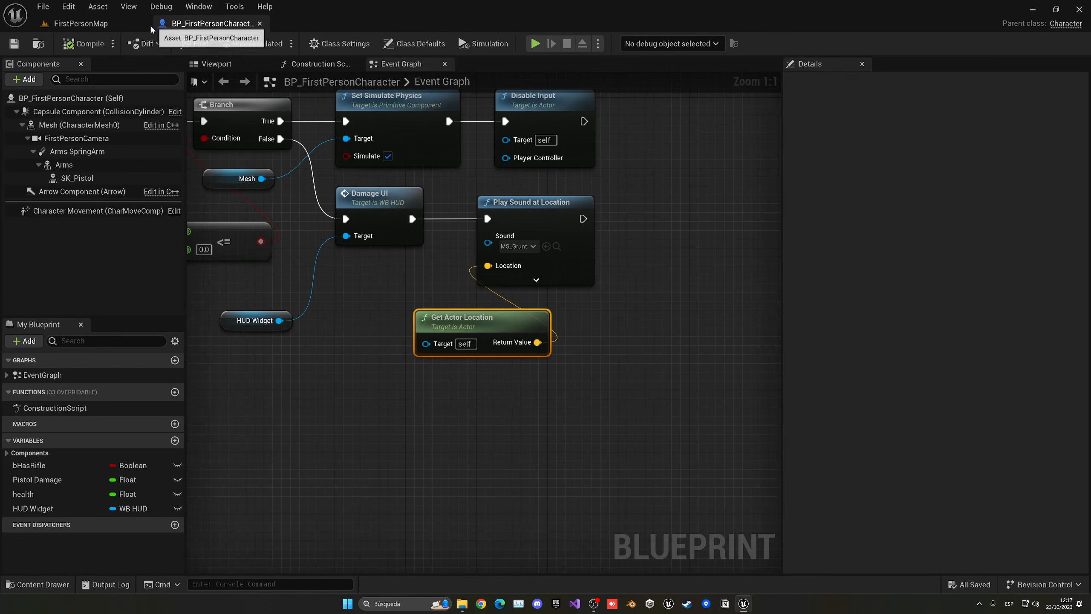
Step: Play-test FirstPersonMap by firing the pistol and moving around to check the attenuated sounds
{"action": "left_click", "coordinate": [81, 23]}
{"action": "left_click", "coordinate": [273, 43]}
{"action": "left_click", "coordinate": [401, 228]}
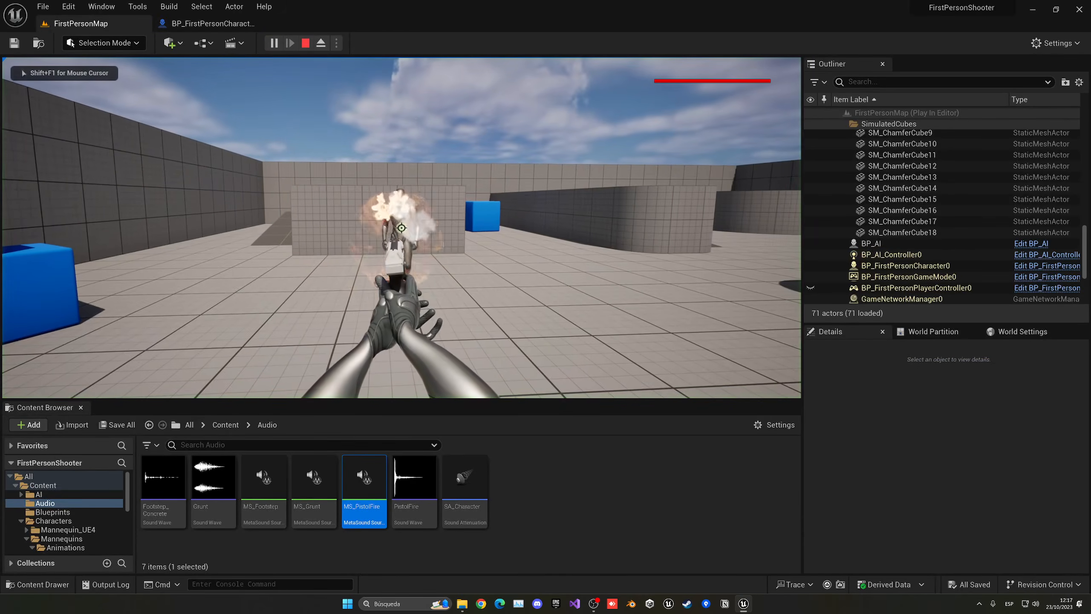
{"action": "left_click", "coordinate": [401, 227]}
{"action": "key", "text": "w"}
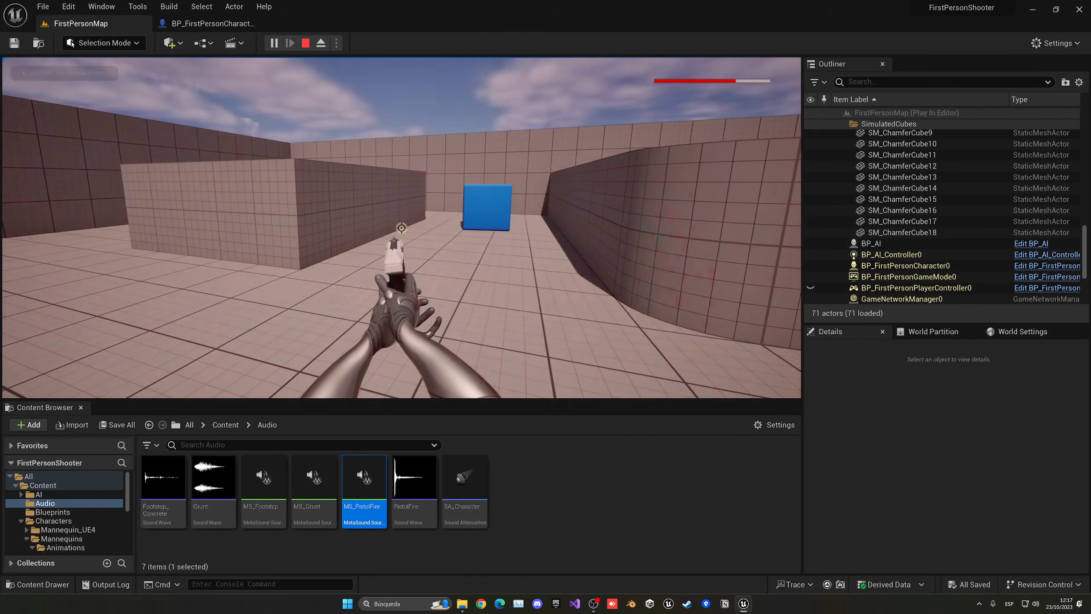
{"action": "key", "text": "Escape"}
{"action": "key", "text": "Escape"}
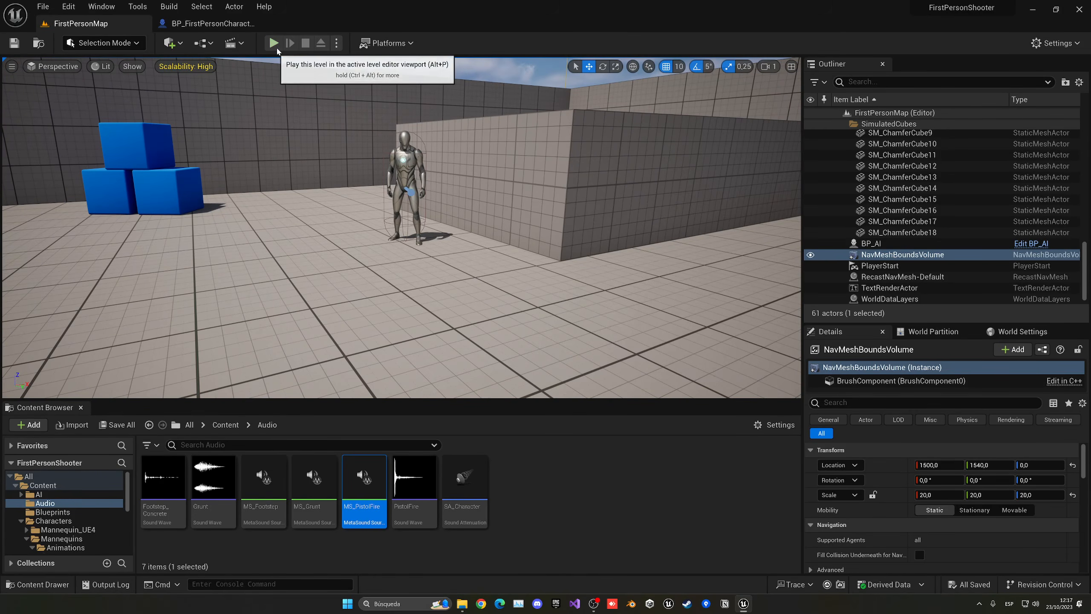
Step: Run the level again and shoot the attacking enemy at close range to check its behaviour
{"action": "left_click", "coordinate": [274, 43]}
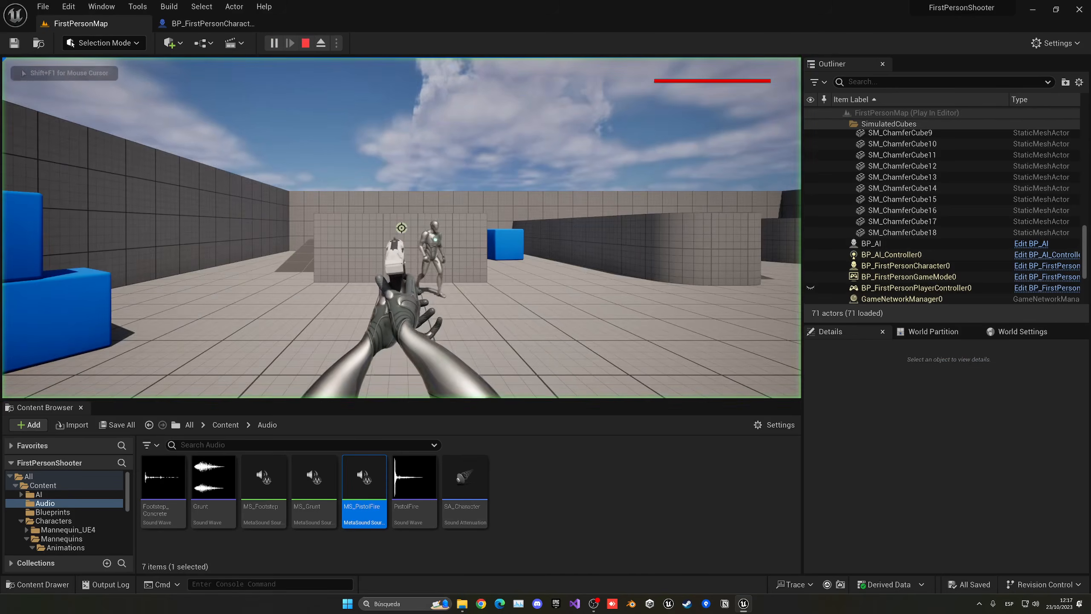
{"action": "left_click", "coordinate": [401, 228]}
{"action": "left_click", "coordinate": [401, 227]}
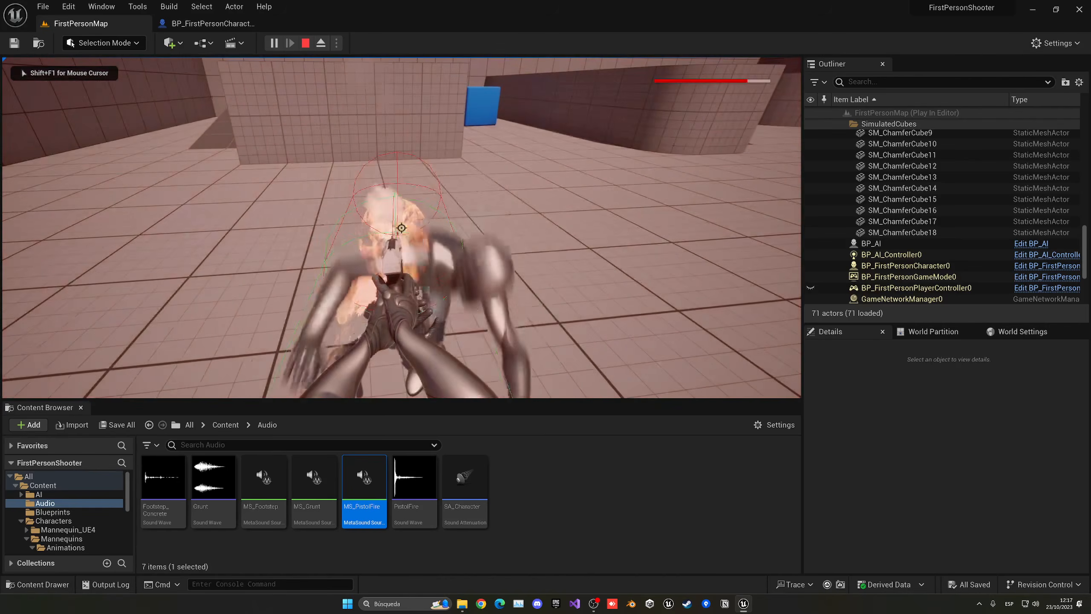
{"action": "key", "text": "Escape"}
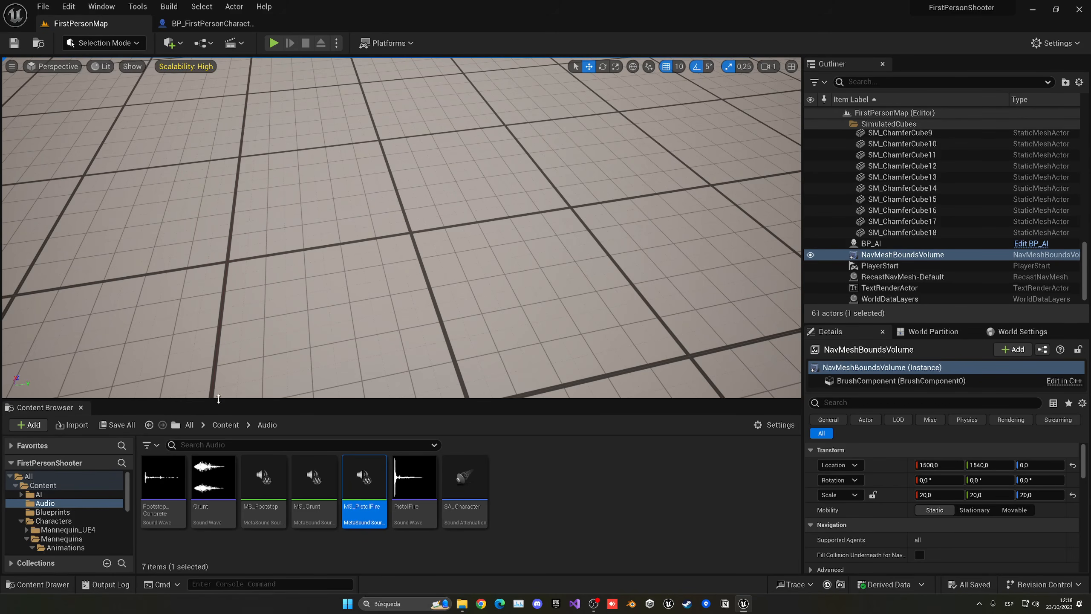
Step: Open the BP_AI blueprint from the AI folder and add a Boolean variable named isDead
{"action": "left_click", "coordinate": [225, 424]}
{"action": "double_click", "coordinate": [163, 477]}
{"action": "left_click", "coordinate": [263, 477]}
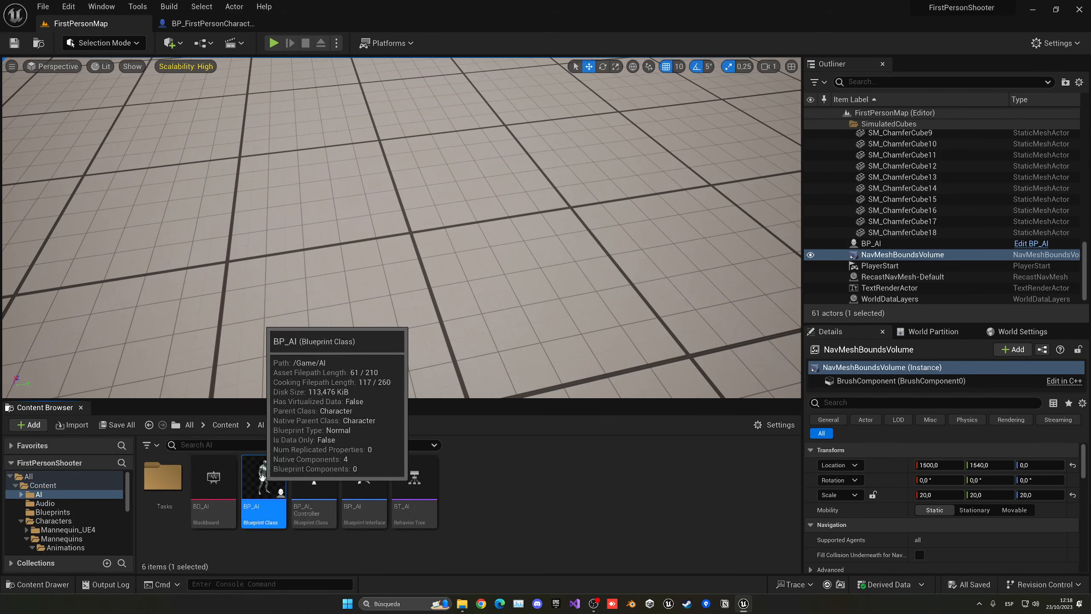
{"action": "double_click", "coordinate": [262, 477]}
{"action": "scroll", "coordinate": [301, 365], "scroll_direction": "down", "scroll_amount": 3}
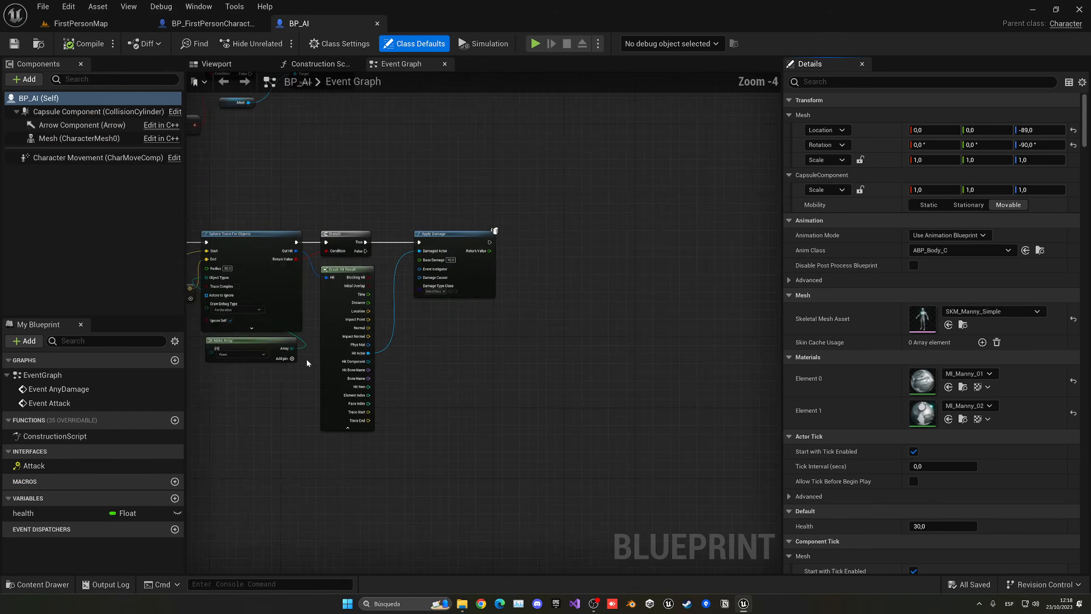
{"action": "left_click", "coordinate": [175, 498]}
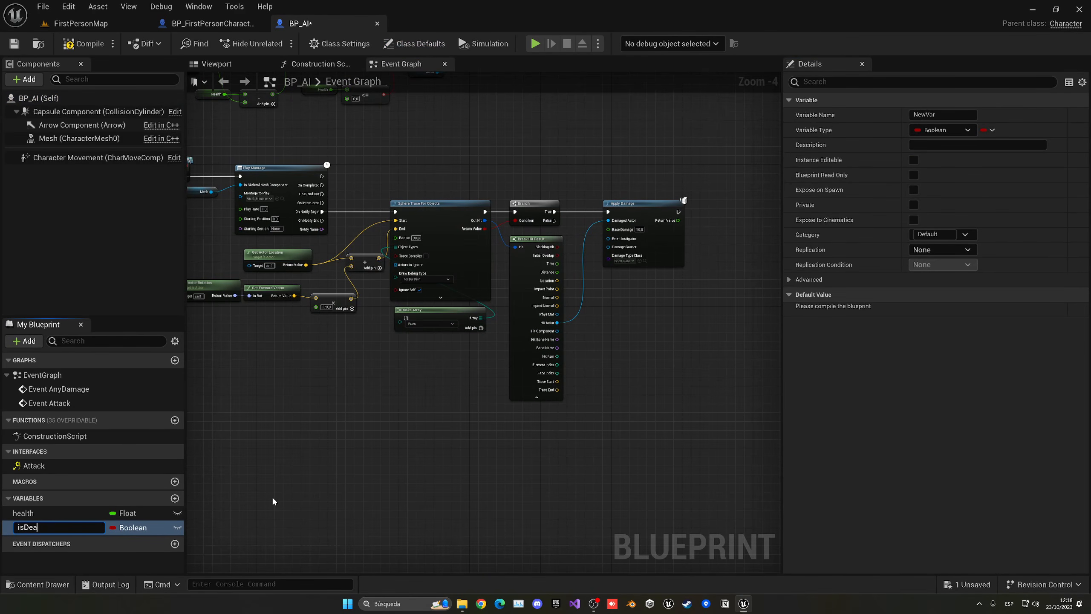
{"action": "key", "text": "Return"}
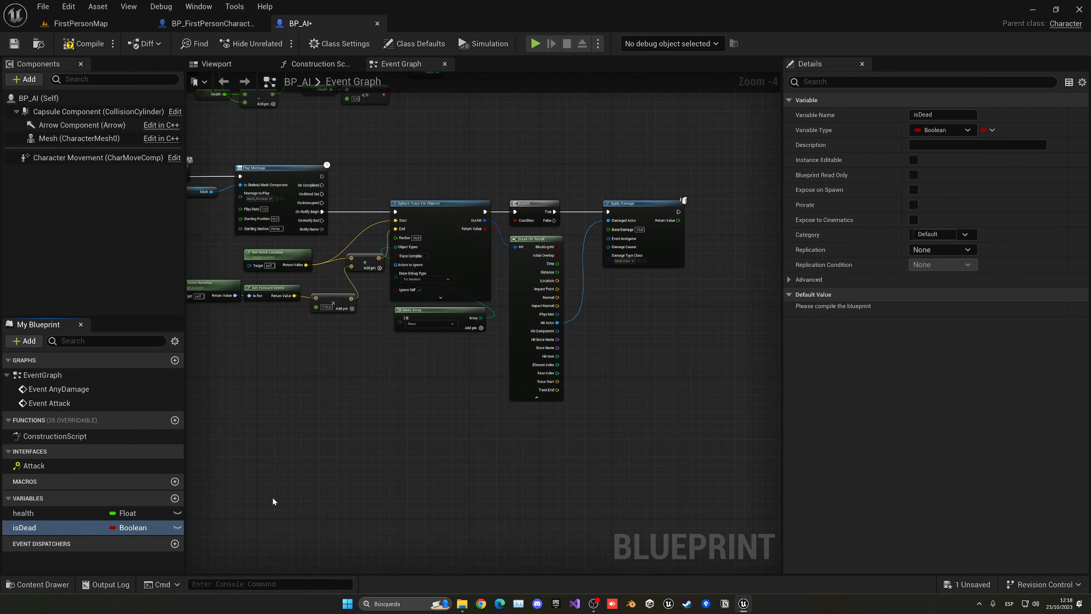
Step: Add a node setting isDead to true after Set Simulate Physics in the AnyDamage chain
{"action": "right_click_drag", "start_coordinate": [443, 233], "coordinate": [550, 234]}
{"action": "right_click_drag", "start_coordinate": [531, 184], "coordinate": [485, 401]}
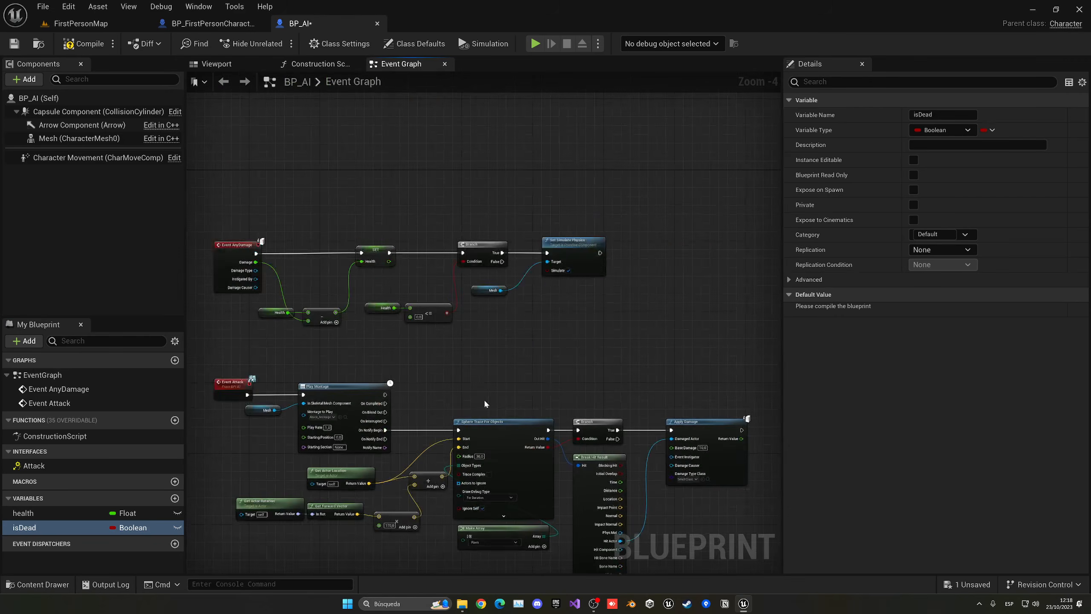
{"action": "scroll", "coordinate": [616, 301], "scroll_direction": "up", "scroll_amount": 3}
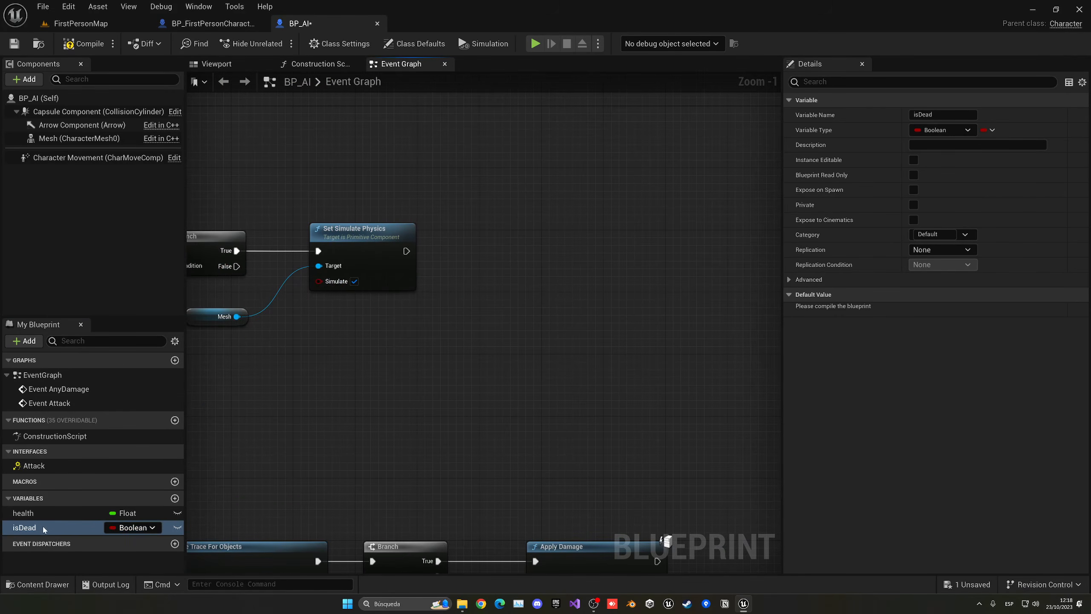
{"action": "left_click_drag", "start_coordinate": [24, 527], "coordinate": [487, 254]}
{"action": "left_click", "coordinate": [484, 267]}
{"action": "right_click_drag", "start_coordinate": [533, 291], "coordinate": [407, 304]}
{"action": "left_click", "coordinate": [400, 283]}
{"action": "left_click_drag", "start_coordinate": [385, 262], "coordinate": [242, 239]}
Step: Add a Disable Movement (CharacterMovement) call after the isDead setter and arrange its nodes
{"action": "left_click_drag", "start_coordinate": [382, 263], "coordinate": [417, 262]}
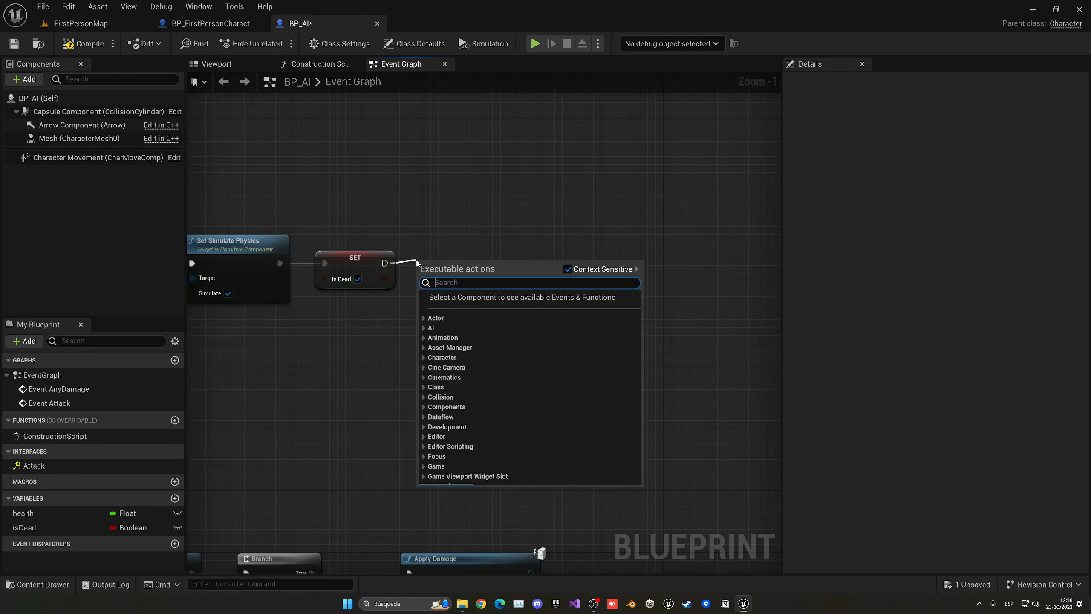
{"action": "type", "text": "se"}
{"action": "key", "text": "BackSpace"}
{"action": "key", "text": "BackSpace"}
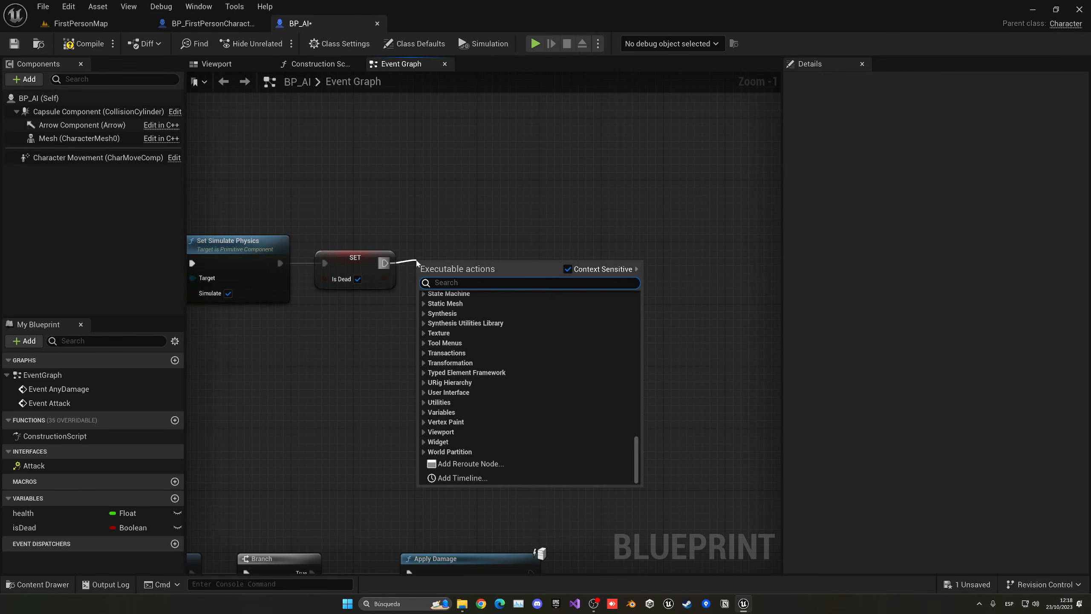
{"action": "type", "text": "disable mo"}
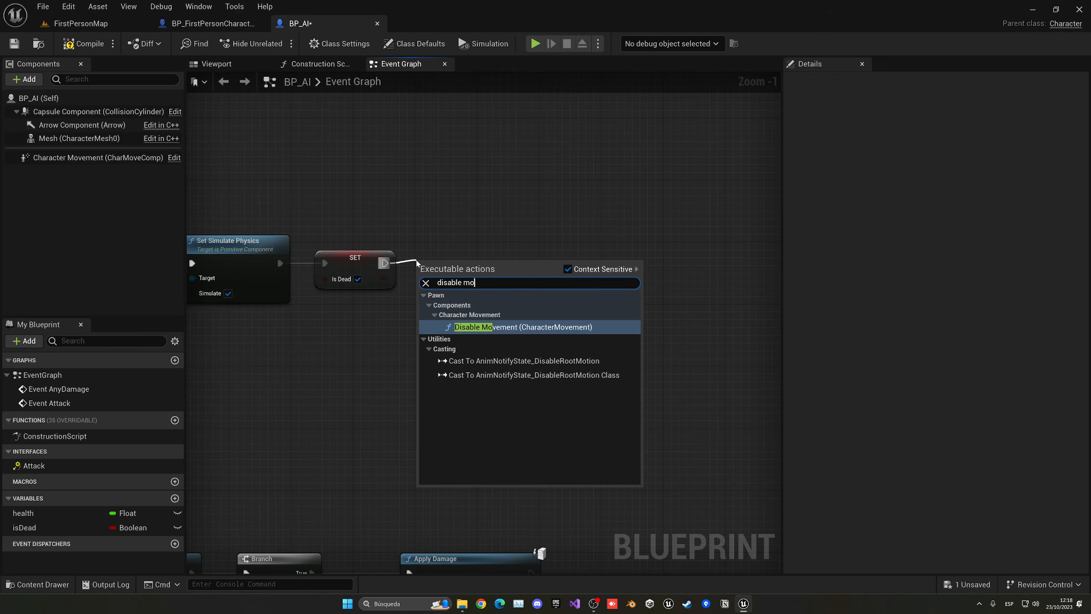
{"action": "key", "text": "Return"}
{"action": "left_click_drag", "start_coordinate": [443, 260], "coordinate": [476, 239]}
{"action": "left_click", "coordinate": [373, 219]}
{"action": "left_click_drag", "start_coordinate": [373, 219], "coordinate": [373, 298]}
Step: Insert a Branch between Event Attack and Play Montage, continuing the montage from its True output
{"action": "scroll", "coordinate": [489, 246], "scroll_direction": "down", "scroll_amount": 3}
{"action": "right_click_drag", "start_coordinate": [424, 372], "coordinate": [491, 88]}
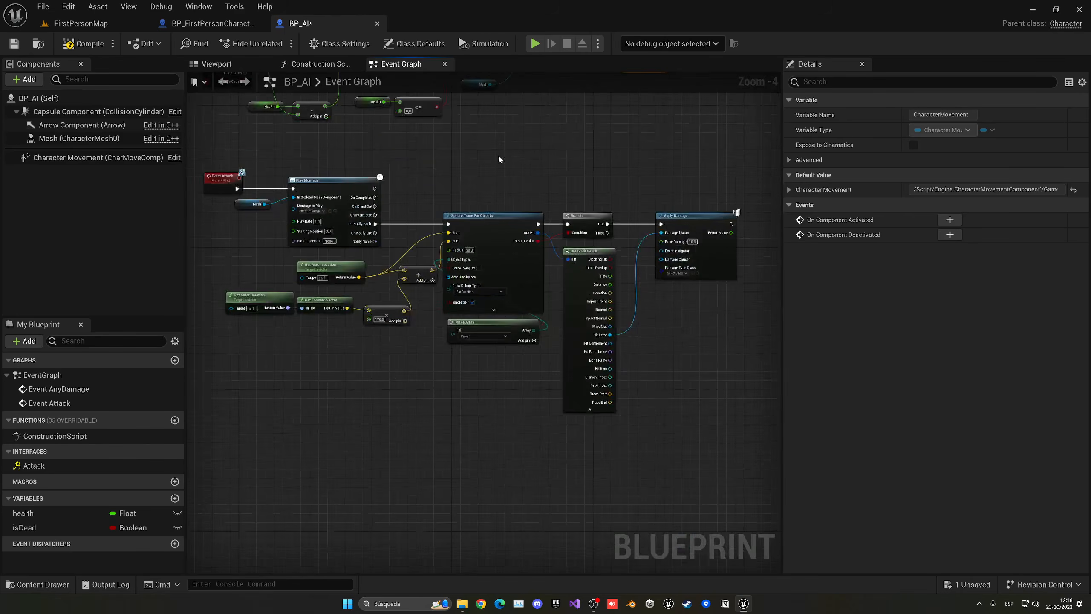
{"action": "scroll", "coordinate": [413, 231], "scroll_direction": "up", "scroll_amount": 2}
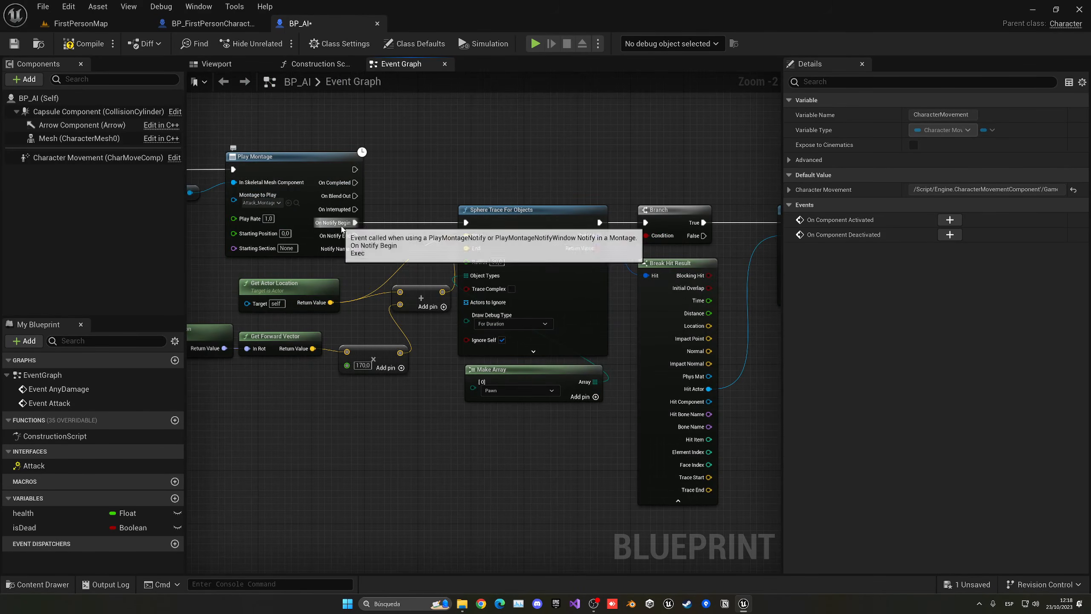
{"action": "mouse_move", "coordinate": [326, 222]}
{"action": "right_mouse_down"}
{"action": "mouse_move", "coordinate": [502, 241]}
{"action": "mouse_move", "coordinate": [513, 224]}
{"action": "right_mouse_up"}
{"action": "mouse_move", "coordinate": [480, 200]}
{"action": "left_mouse_down"}
{"action": "mouse_move", "coordinate": [377, 200]}
{"action": "mouse_move", "coordinate": [428, 205]}
{"action": "left_mouse_up"}
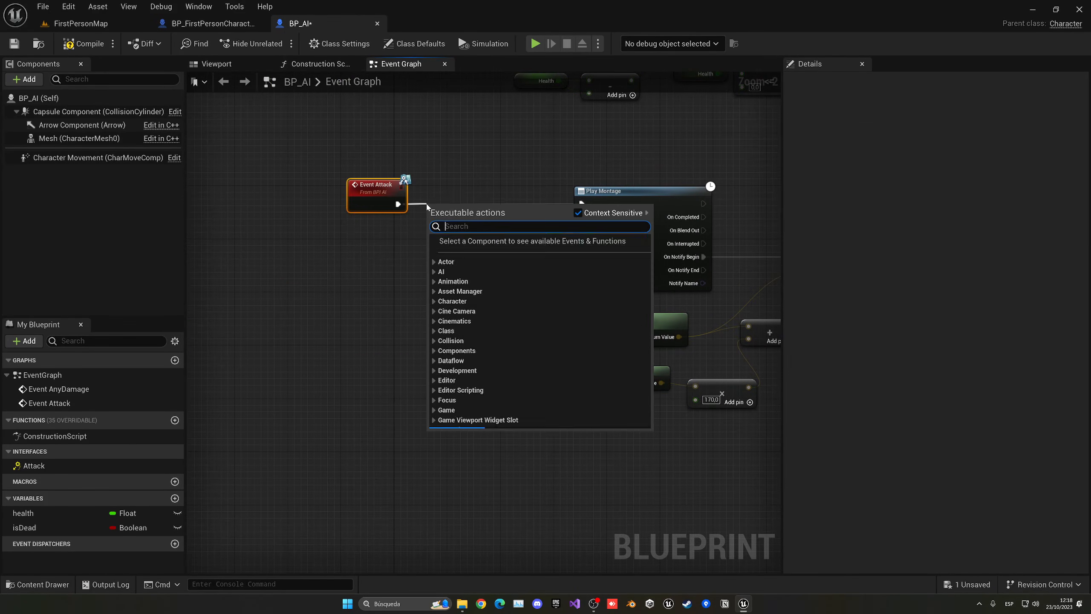
{"action": "type", "text": "branch"}
{"action": "key", "text": "Return"}
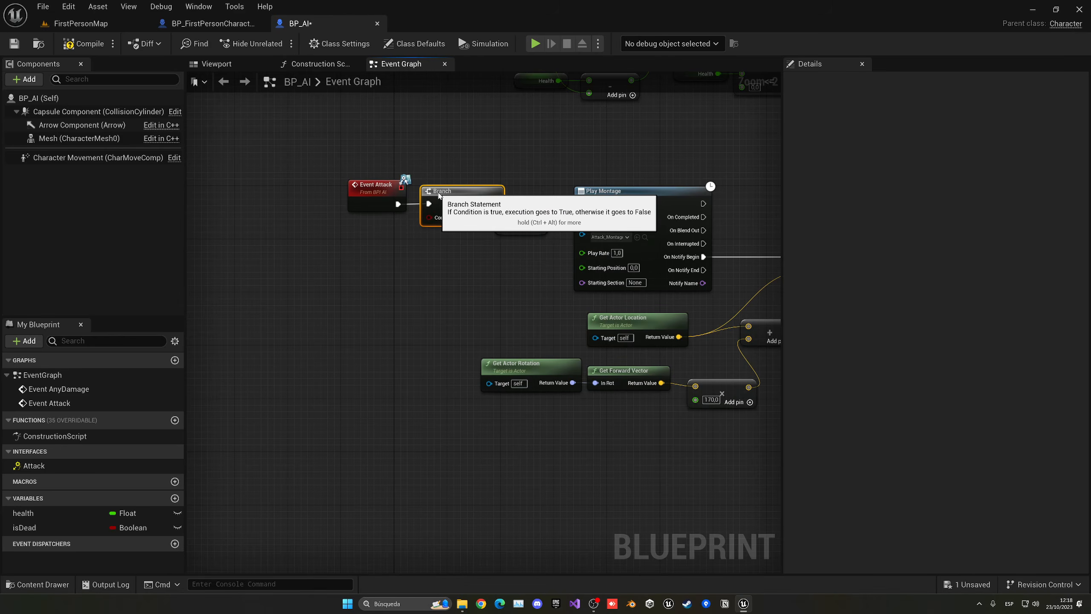
Step: Drive the attack Branch's condition with isDead through a NOT Boolean node, and compile and save BP_AI
{"action": "left_click", "coordinate": [25, 528]}
{"action": "left_click", "coordinate": [292, 253]}
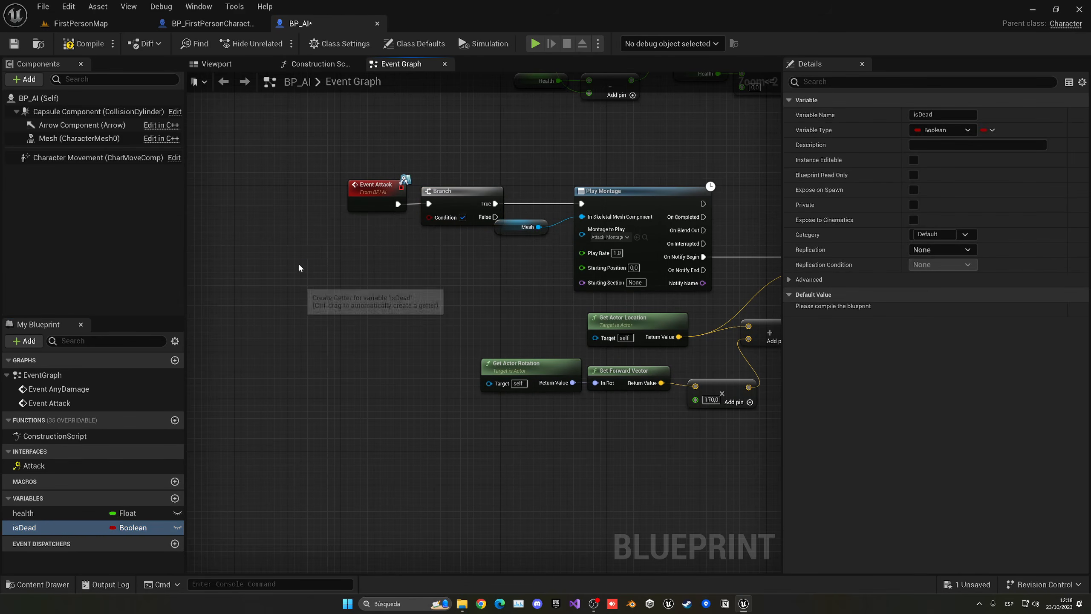
{"action": "left_click_drag", "start_coordinate": [314, 247], "coordinate": [336, 250]}
{"action": "type", "text": "not bo"}
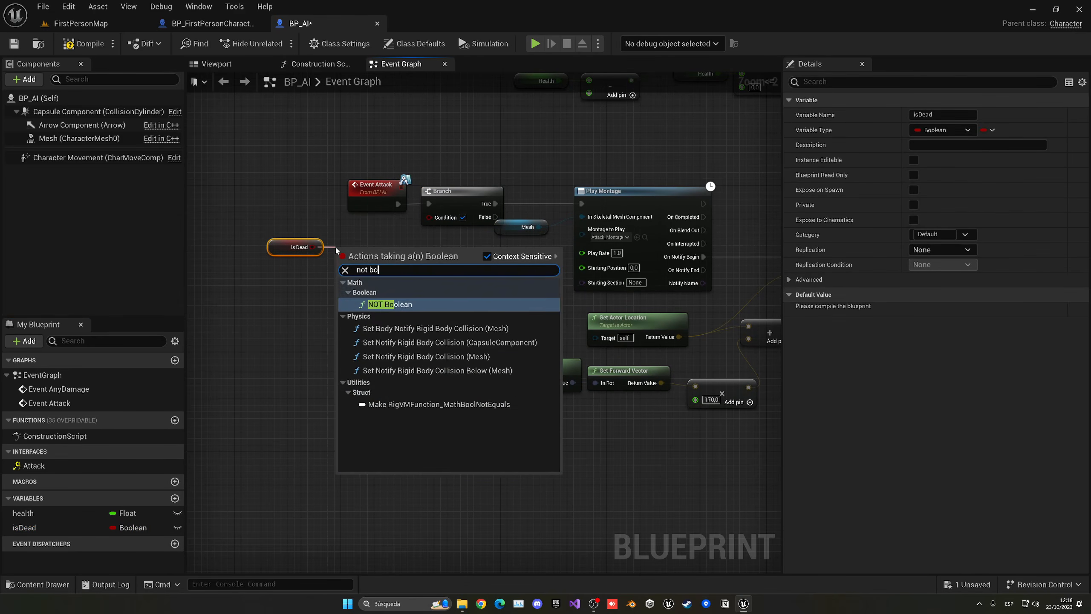
{"action": "key", "text": "Return"}
{"action": "left_click_drag", "start_coordinate": [386, 254], "coordinate": [442, 219]}
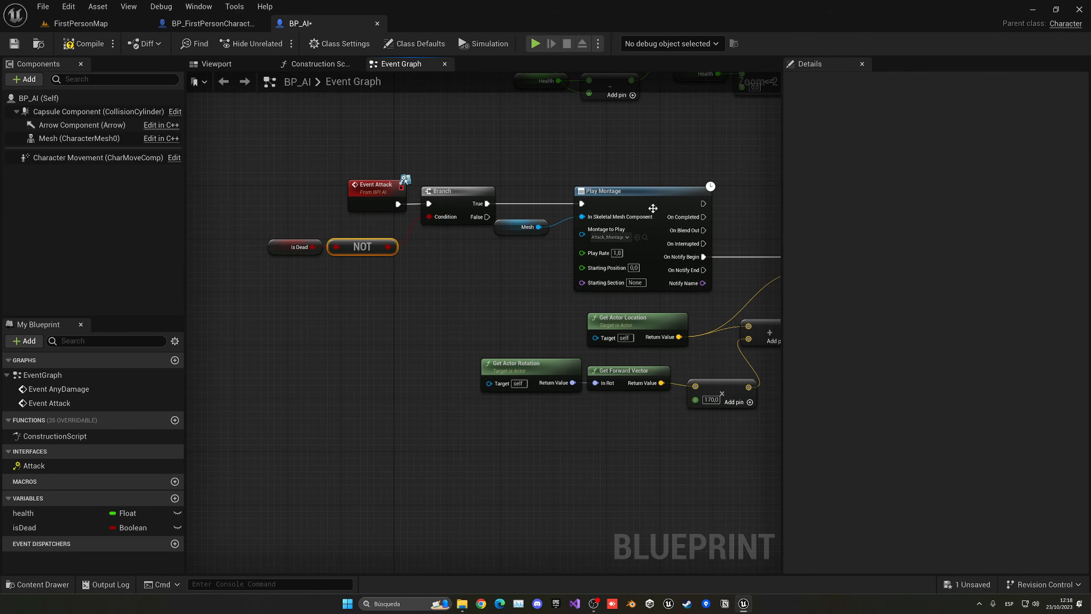
{"action": "left_click", "coordinate": [83, 44]}
{"action": "key", "text": "ctrl+s"}
Step: Play-test FirstPersonMap by shooting the enemy to check its behaviour once dead
{"action": "left_click", "coordinate": [107, 27]}
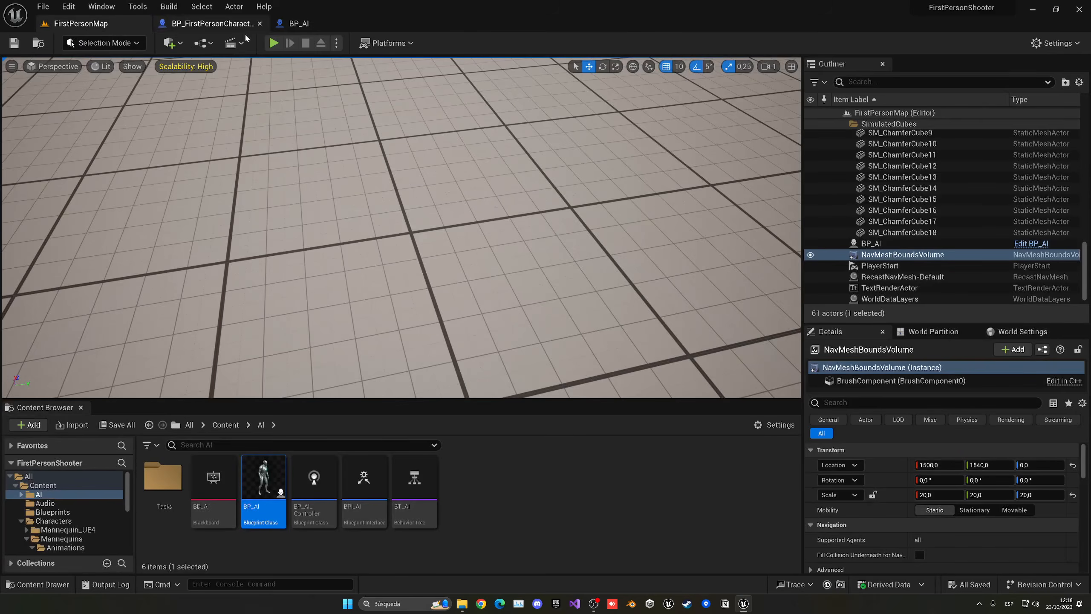
{"action": "left_click", "coordinate": [273, 43]}
{"action": "left_click", "coordinate": [343, 135]}
{"action": "left_click", "coordinate": [401, 227]}
{"action": "left_click", "coordinate": [401, 227]}
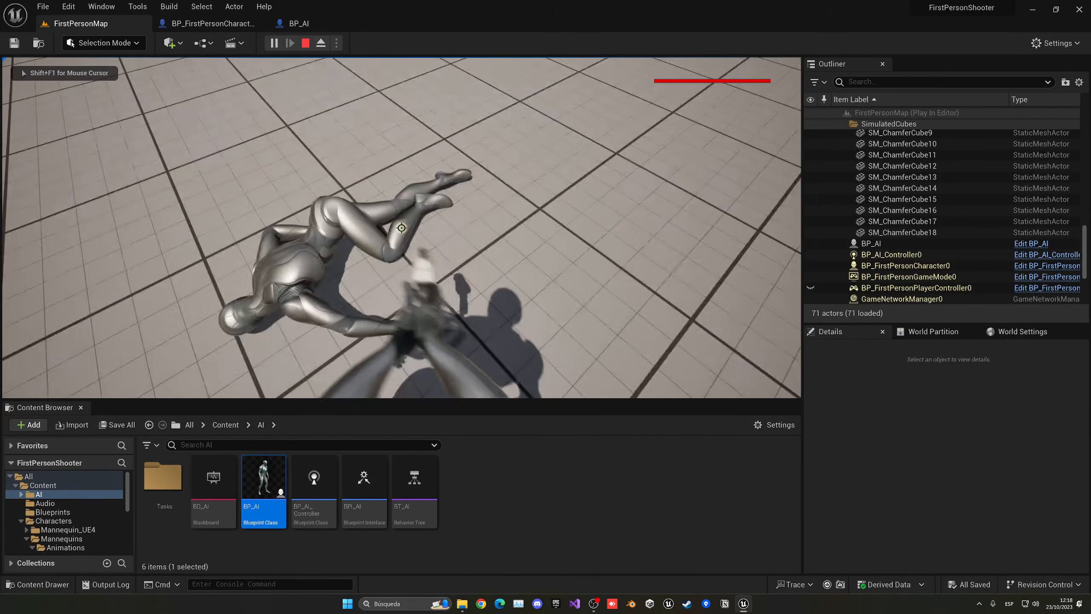
{"action": "key", "text": "Escape"}
{"action": "key", "text": "Escape"}
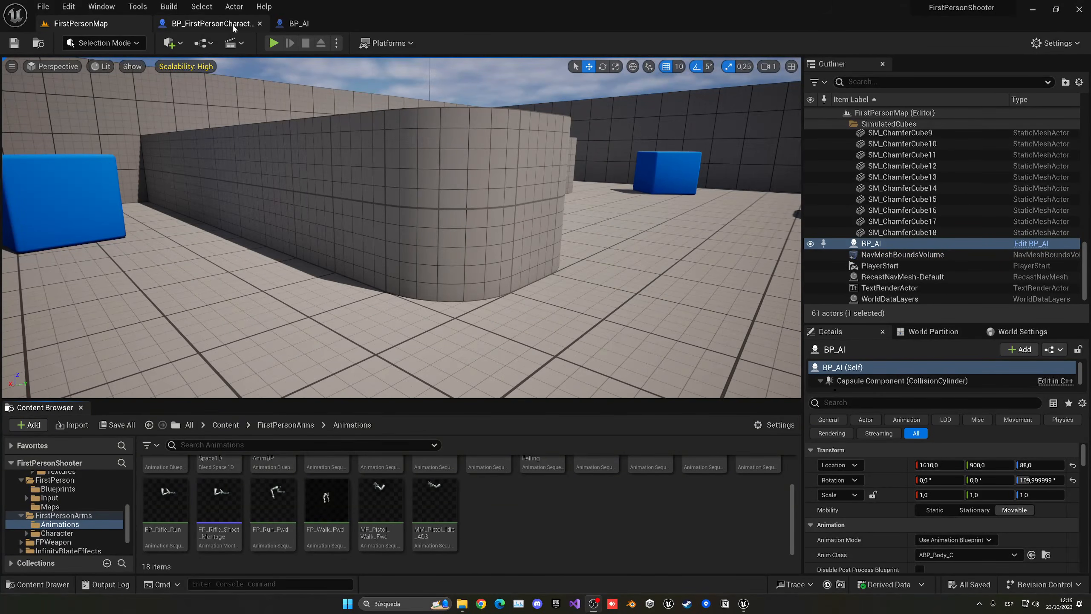
Step: Play-test FirstPersonMap twice, firing the pistol repeatedly while moving around to check how the arms behave when shooting
{"action": "left_click", "coordinate": [274, 43]}
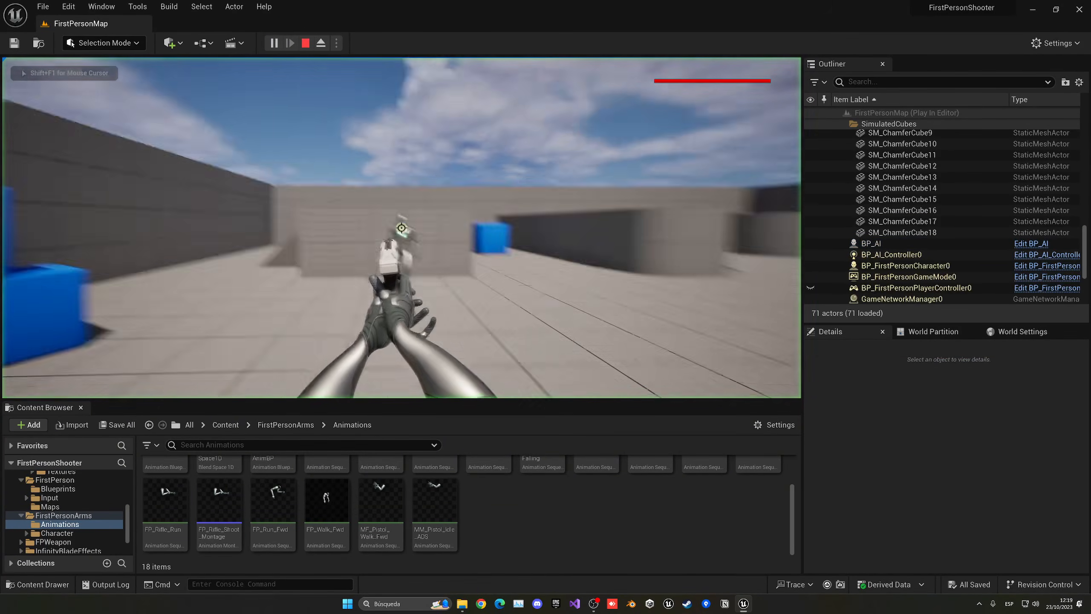
{"action": "left_click", "coordinate": [401, 228]}
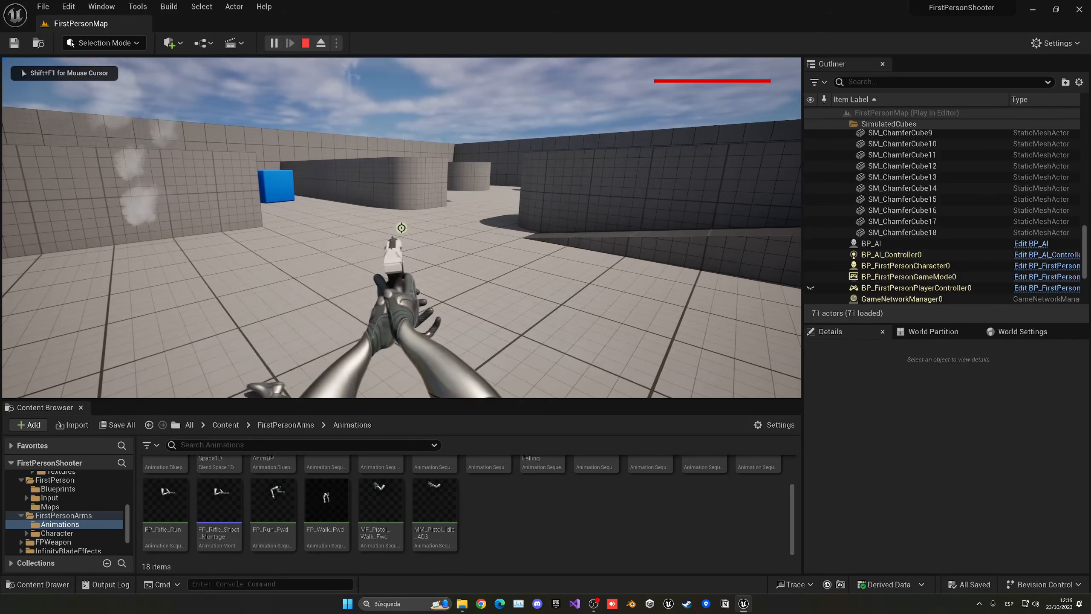
{"action": "left_click", "coordinate": [401, 228]}
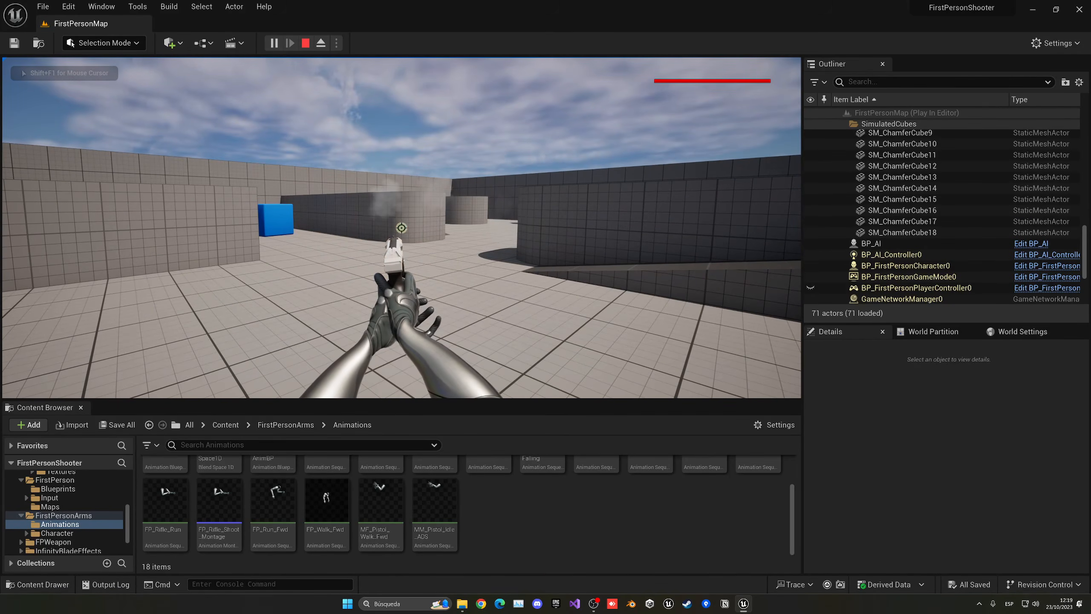
{"action": "left_click", "coordinate": [401, 228]}
{"action": "left_click", "coordinate": [401, 227]}
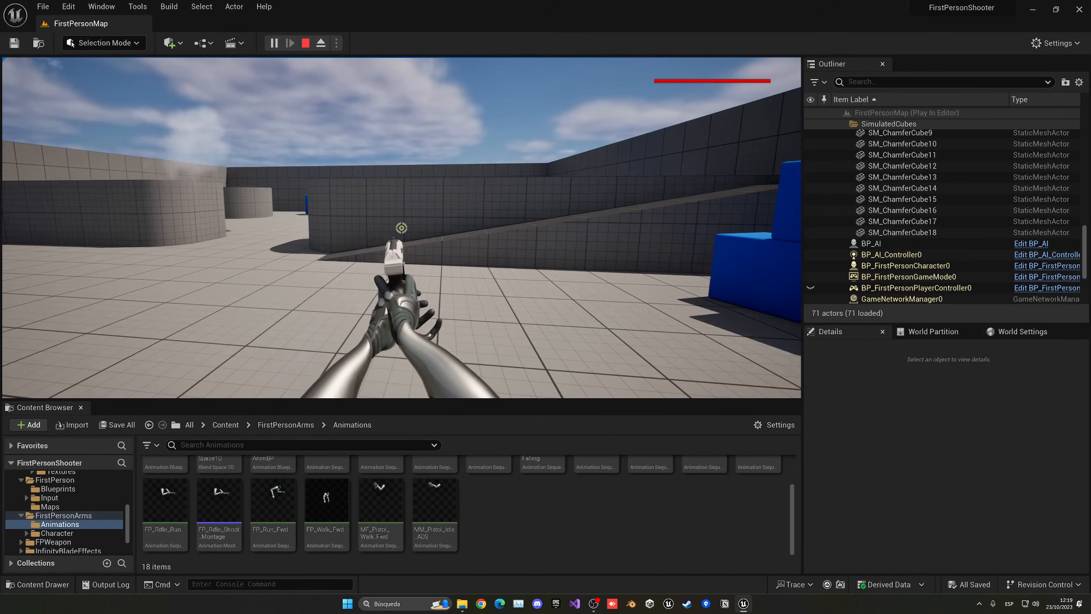
{"action": "left_click", "coordinate": [401, 227]}
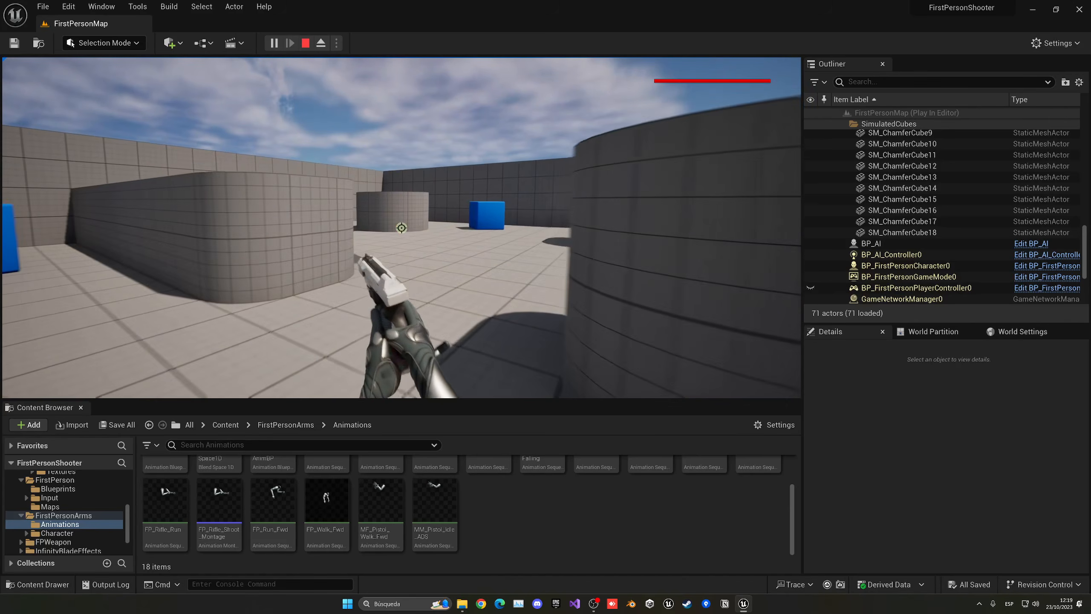
{"action": "left_click", "coordinate": [401, 227]}
{"action": "left_click", "coordinate": [401, 228]}
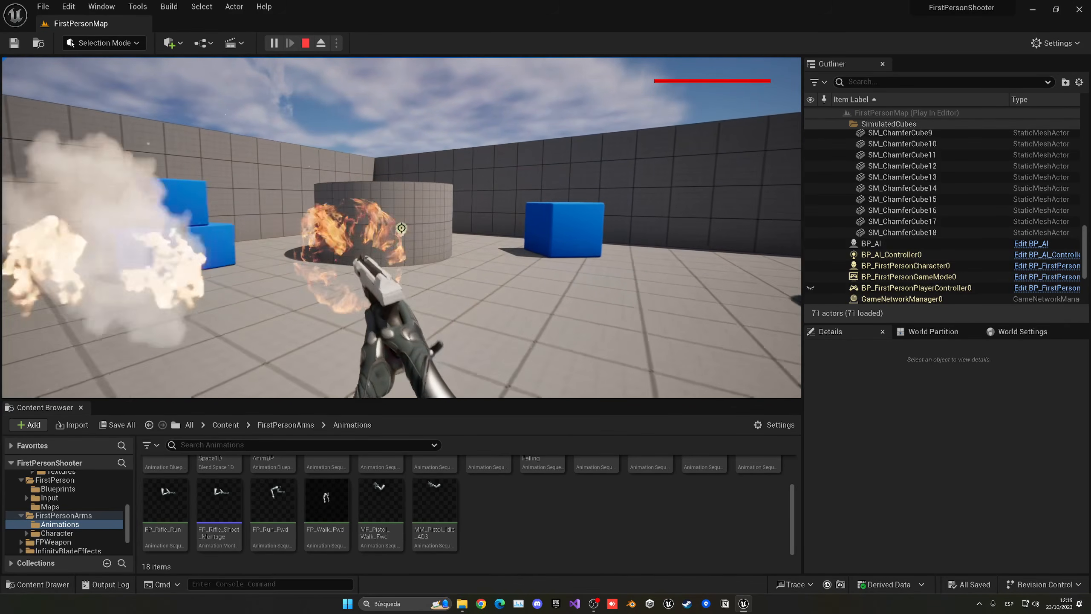
{"action": "key", "text": "Escape"}
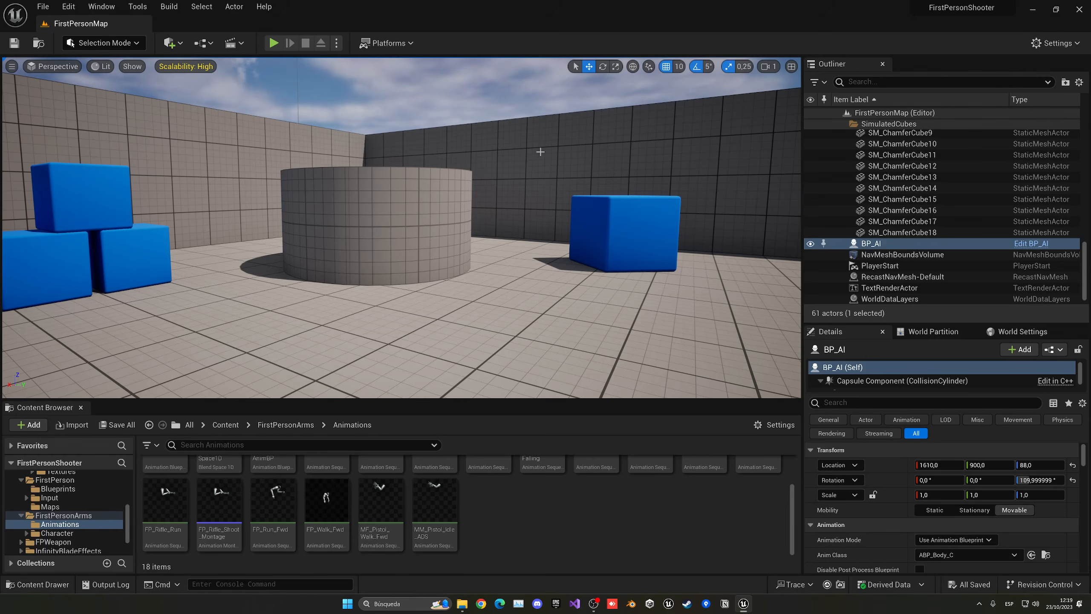
{"action": "left_click", "coordinate": [274, 43]}
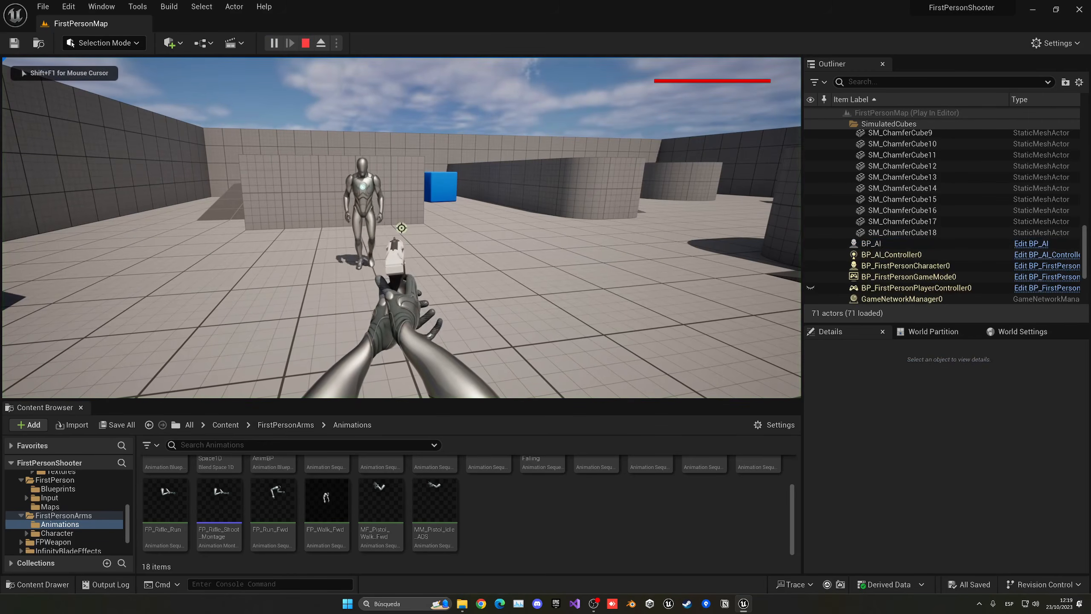
{"action": "key", "text": "Escape"}
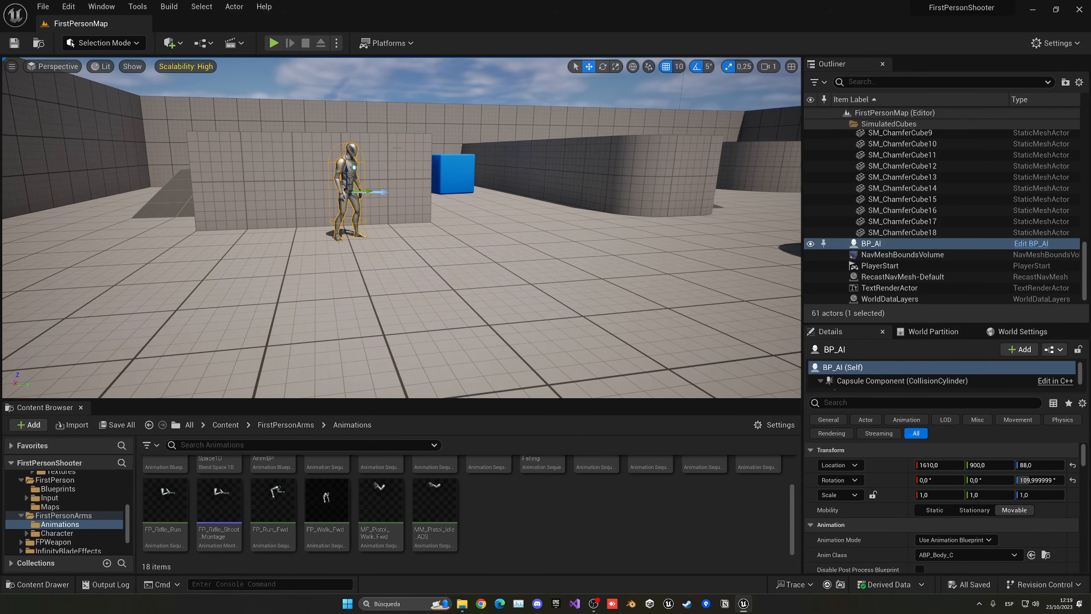
Step: Duplicate the MM_Pistol_Idle_ADS animation in the FirstPersonArms Animations folder and name the copy PistolShoot
{"action": "left_click", "coordinate": [434, 501]}
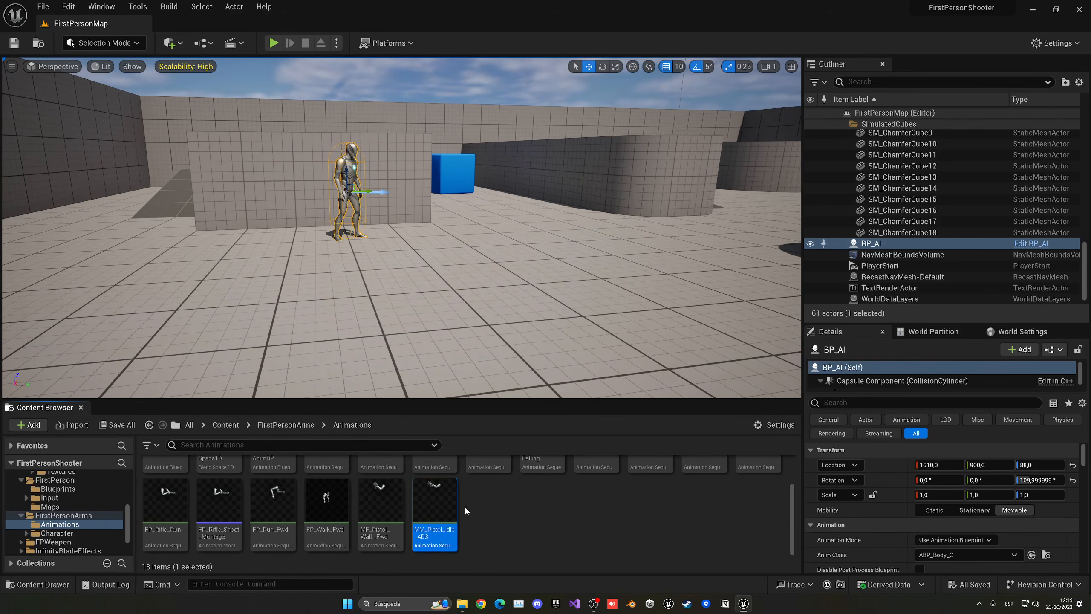
{"action": "left_click", "coordinate": [226, 424]}
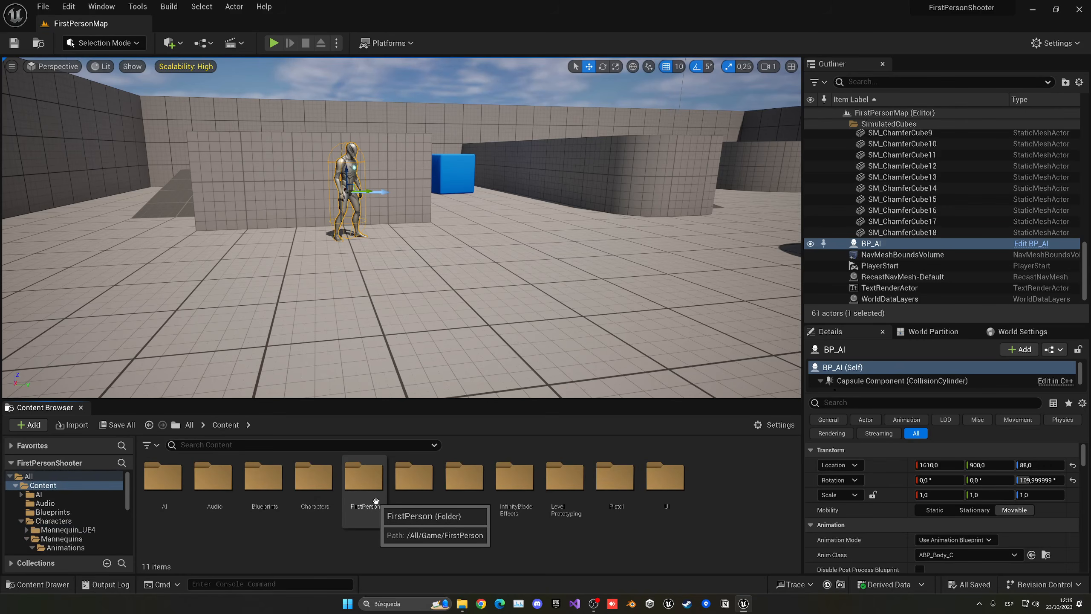
{"action": "double_click", "coordinate": [376, 505]}
{"action": "left_click", "coordinate": [225, 425]}
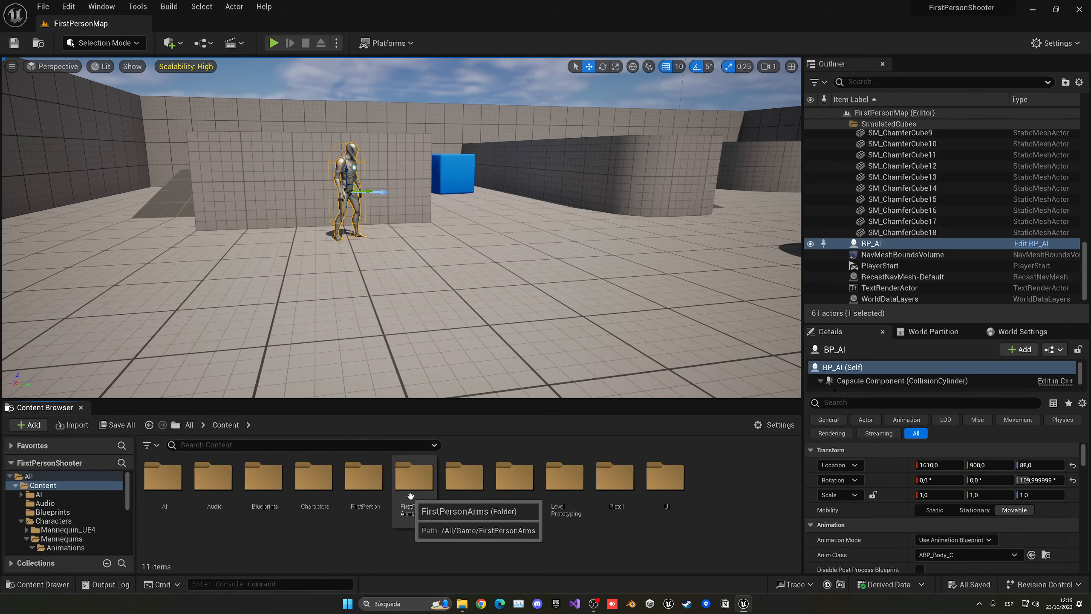
{"action": "double_click", "coordinate": [411, 494]}
{"action": "double_click", "coordinate": [180, 484]}
{"action": "scroll", "coordinate": [222, 507], "scroll_direction": "down", "scroll_amount": 3}
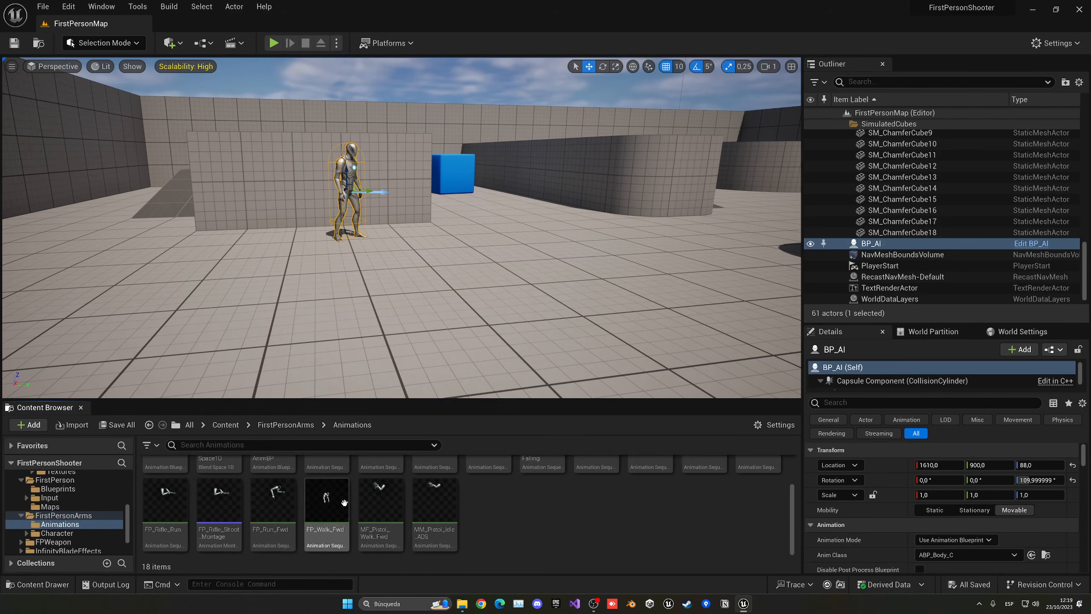
{"action": "left_click", "coordinate": [433, 530]}
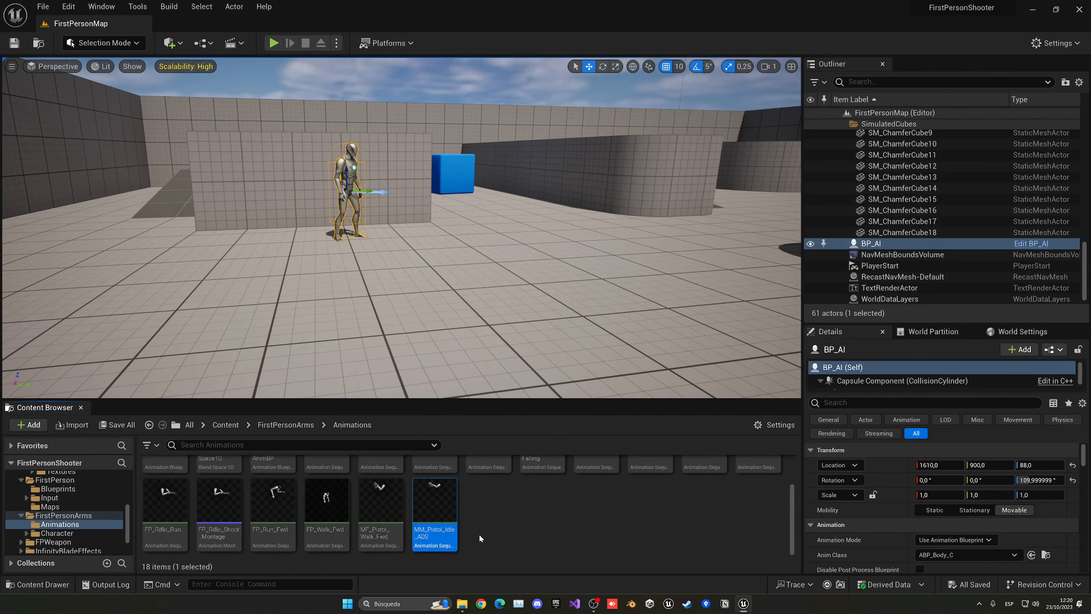
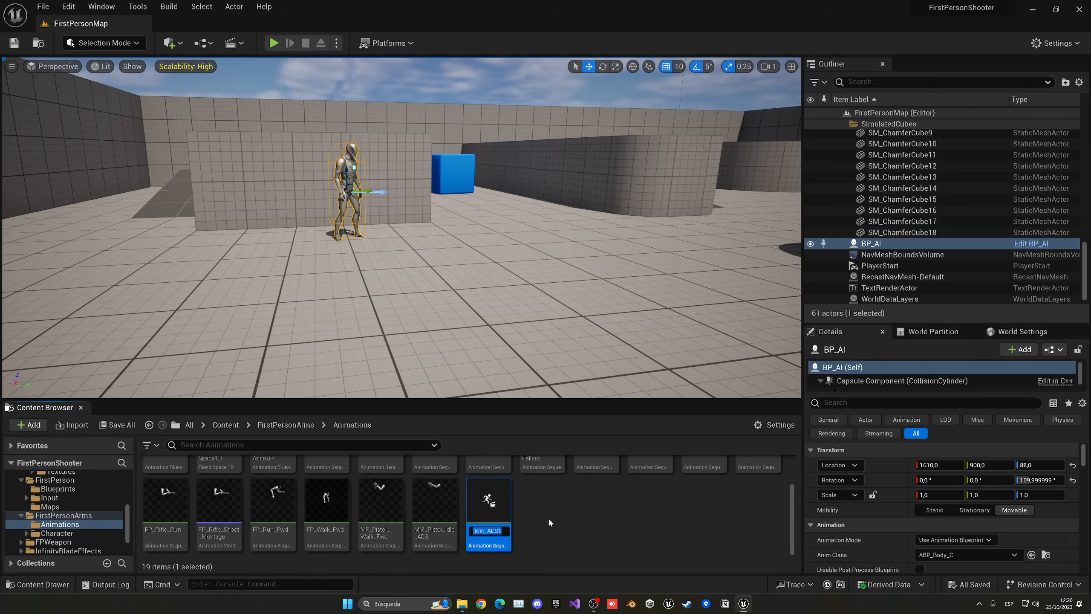
{"action": "type", "text": "PistolShoot"}
{"action": "key", "text": "Return"}
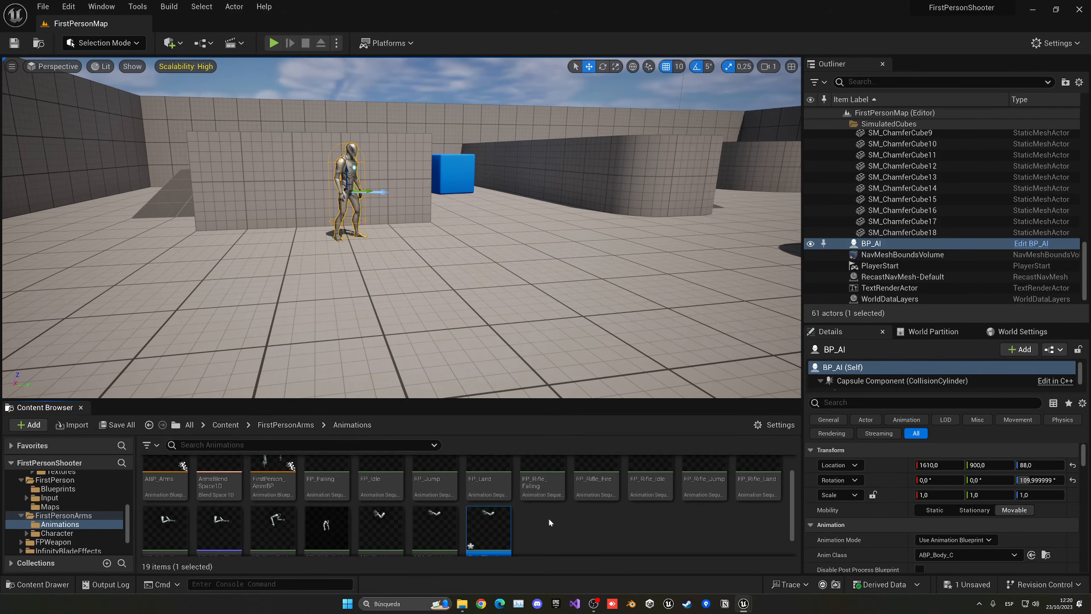
Step: Trim the PistolShoot animation by removing everything from frame 15 to frame 151, save it and close its editor
{"action": "key", "text": "Return"}
{"action": "left_click_drag", "start_coordinate": [363, 45], "coordinate": [207, 24]}
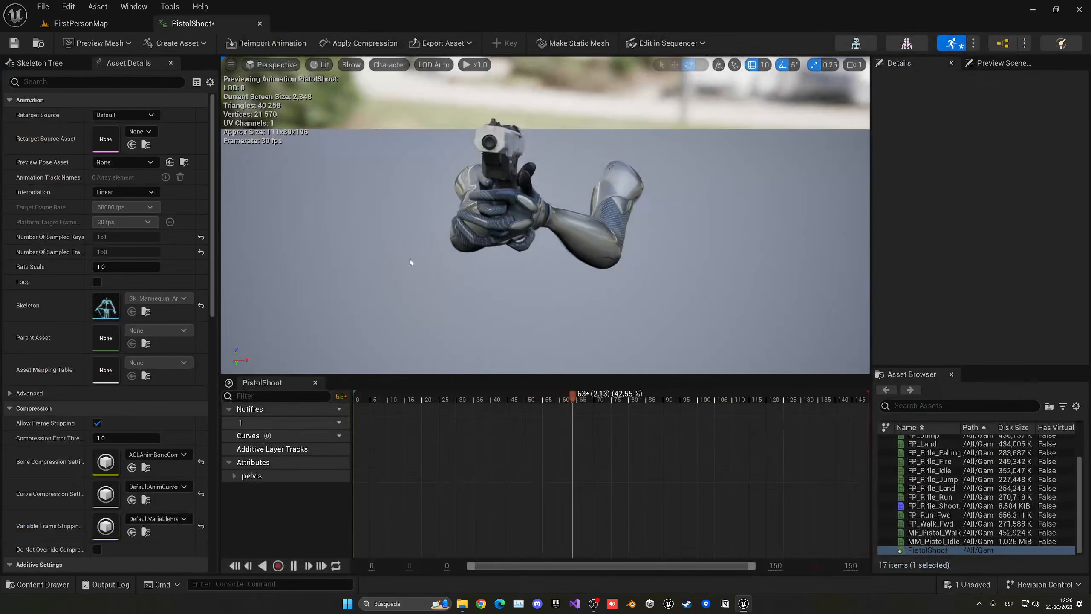
{"action": "left_click_drag", "start_coordinate": [533, 399], "coordinate": [405, 399]}
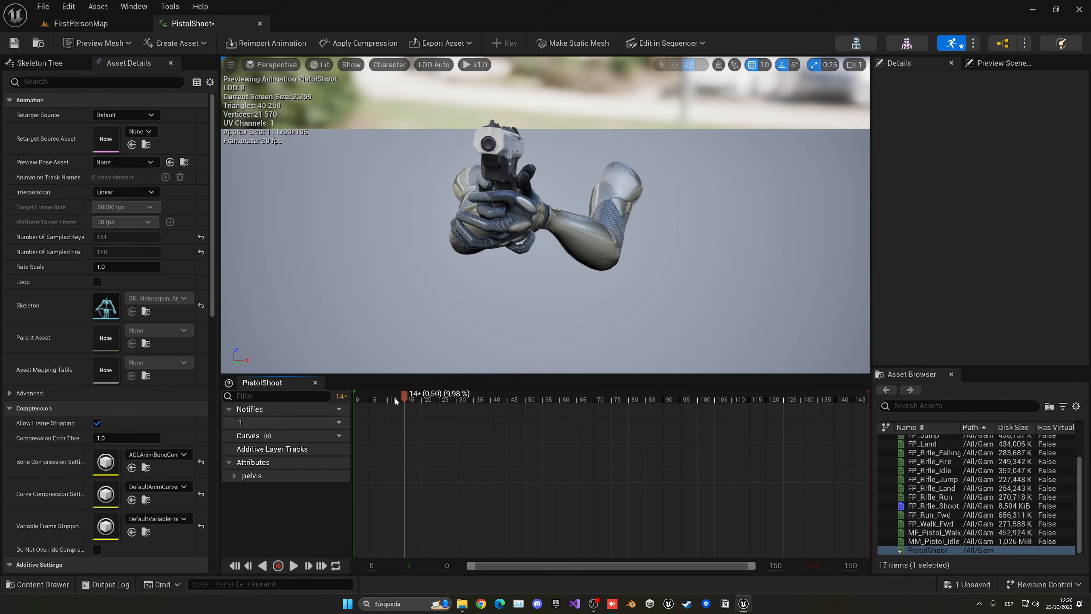
{"action": "right_click", "coordinate": [404, 398]}
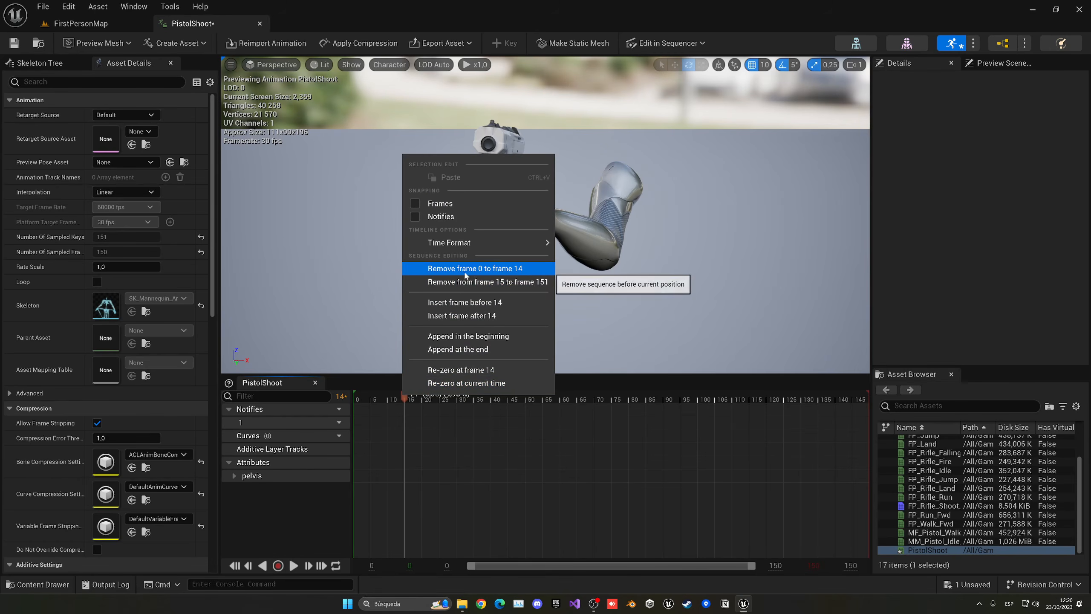
{"action": "left_click", "coordinate": [543, 281]}
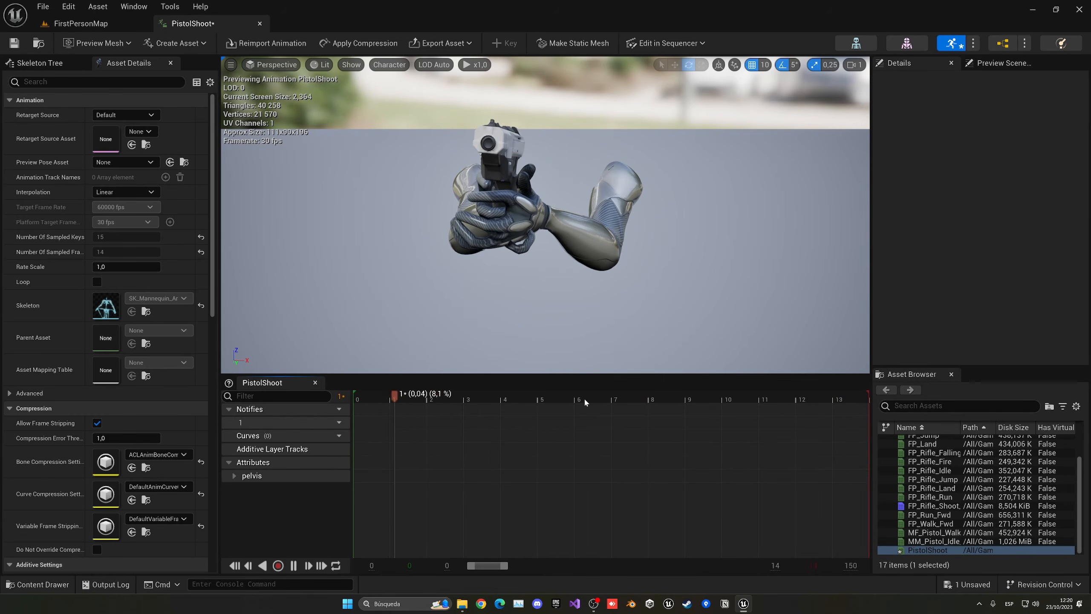
{"action": "left_click", "coordinate": [14, 43]}
{"action": "left_click", "coordinate": [259, 23]}
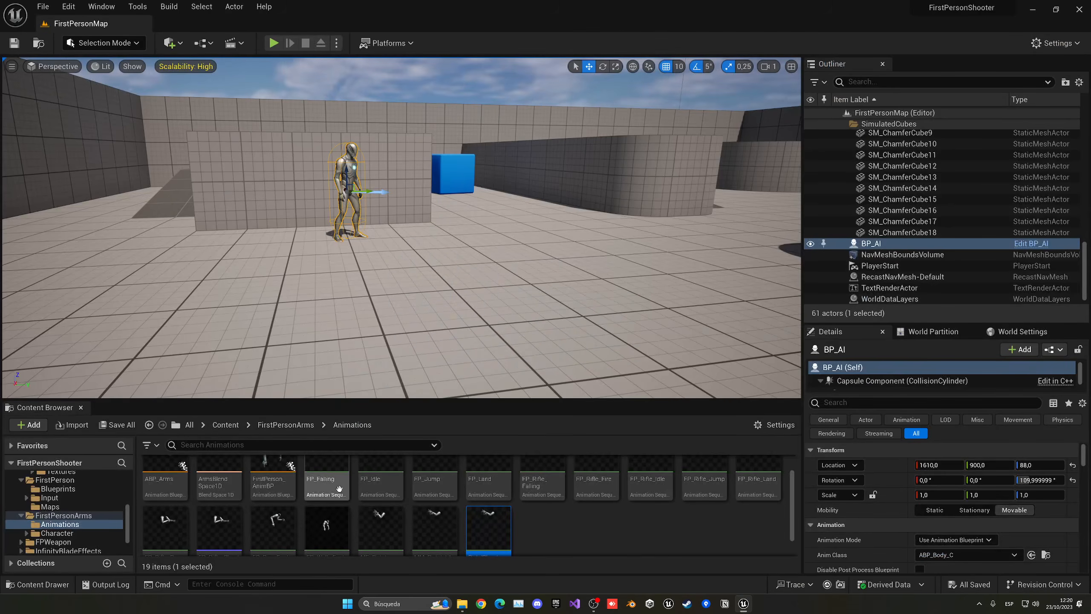
Step: Create an AnimMontage from the PistolShoot animation, keeping the name PistolShoot_Montage, and save it
{"action": "right_click", "coordinate": [500, 524]}
{"action": "mouse_move", "coordinate": [539, 199]}
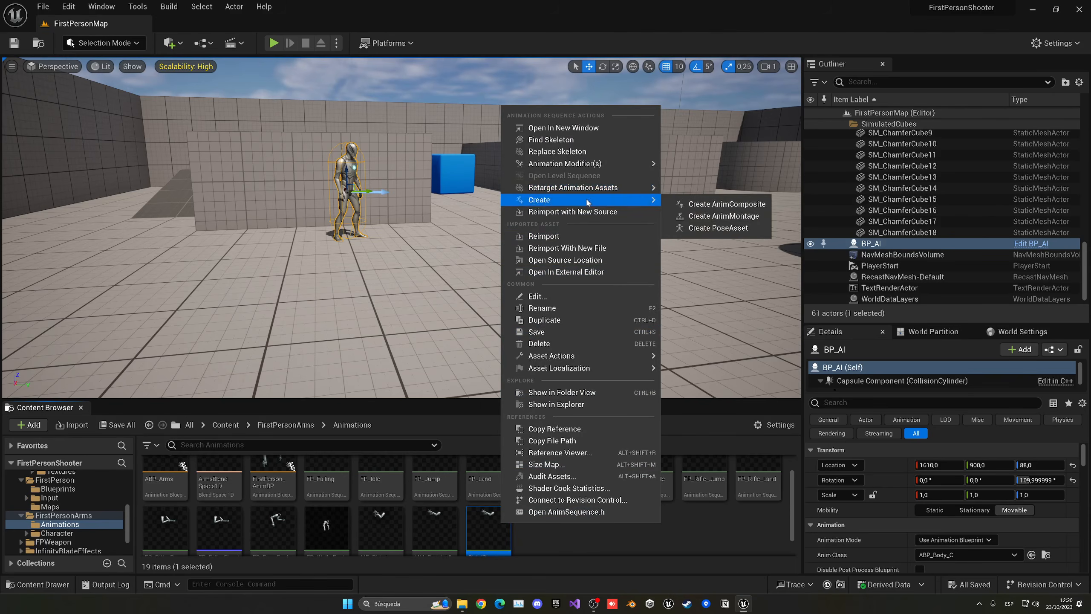
{"action": "left_click", "coordinate": [721, 214]}
{"action": "scroll", "coordinate": [622, 519], "scroll_direction": "down", "scroll_amount": 1}
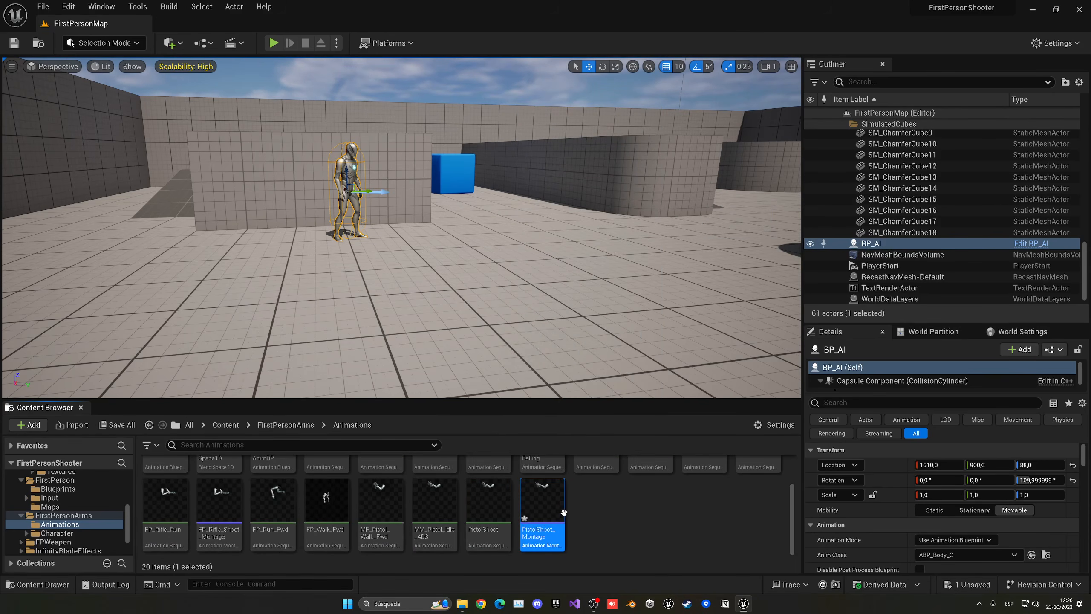
{"action": "key", "text": "ctrl+s"}
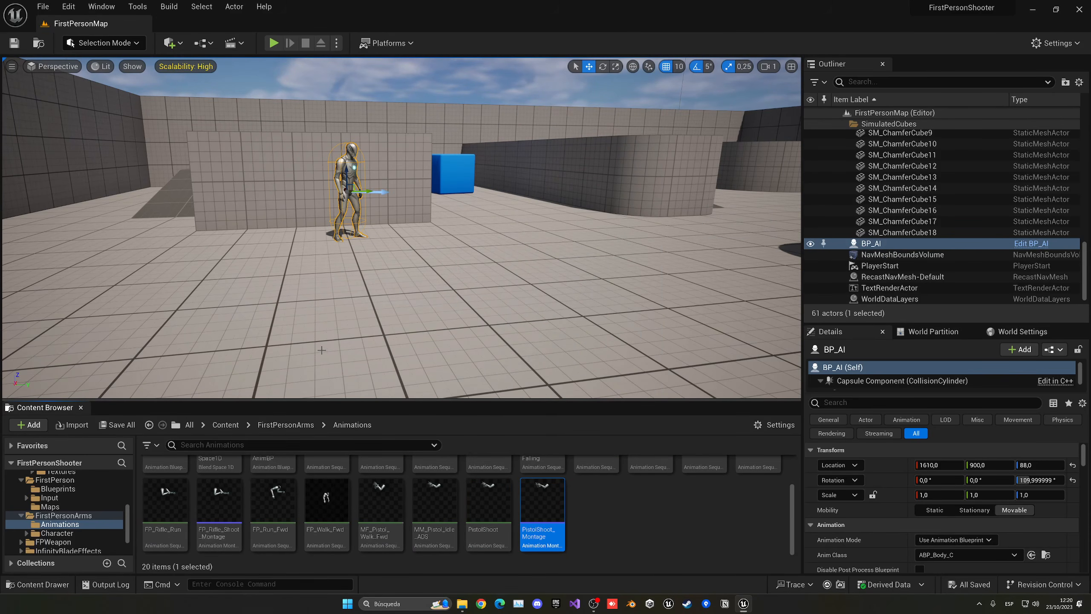
Step: In the ABP_Arms AnimGraph, insert a Slot 'DefaultSlot' node between ArmsBlendSpace1D and Output Pose, and close the blueprint
{"action": "scroll", "coordinate": [247, 482], "scroll_direction": "up", "scroll_amount": 1}
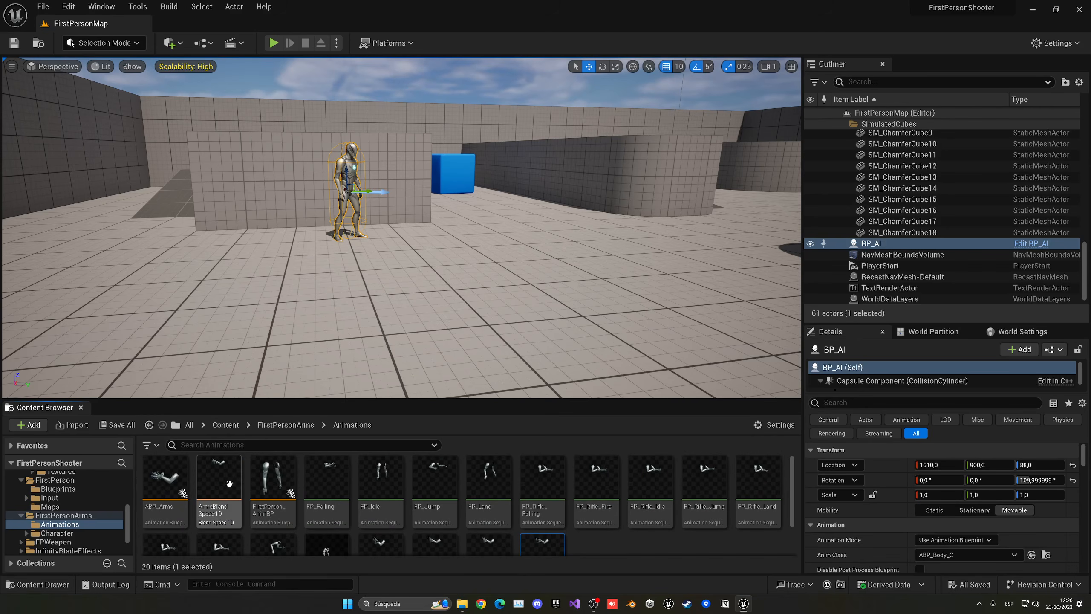
{"action": "double_click", "coordinate": [164, 481]}
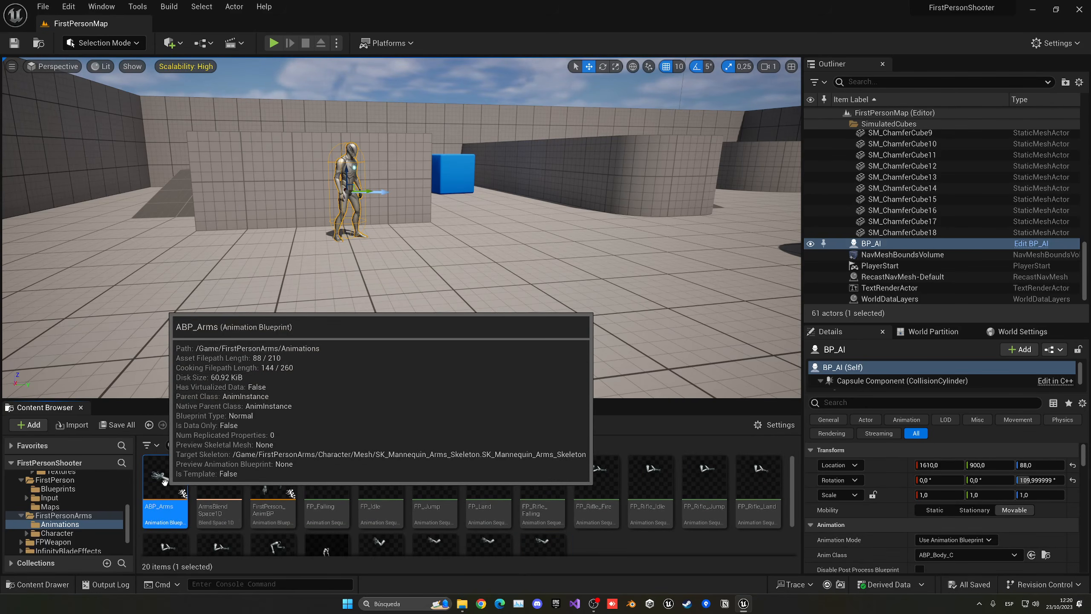
{"action": "left_click", "coordinate": [326, 64]}
{"action": "left_click_drag", "start_coordinate": [406, 183], "coordinate": [509, 230]}
{"action": "left_click_drag", "start_coordinate": [504, 218], "coordinate": [539, 237]}
{"action": "left_click", "coordinate": [509, 248]}
{"action": "type", "text": "d"}
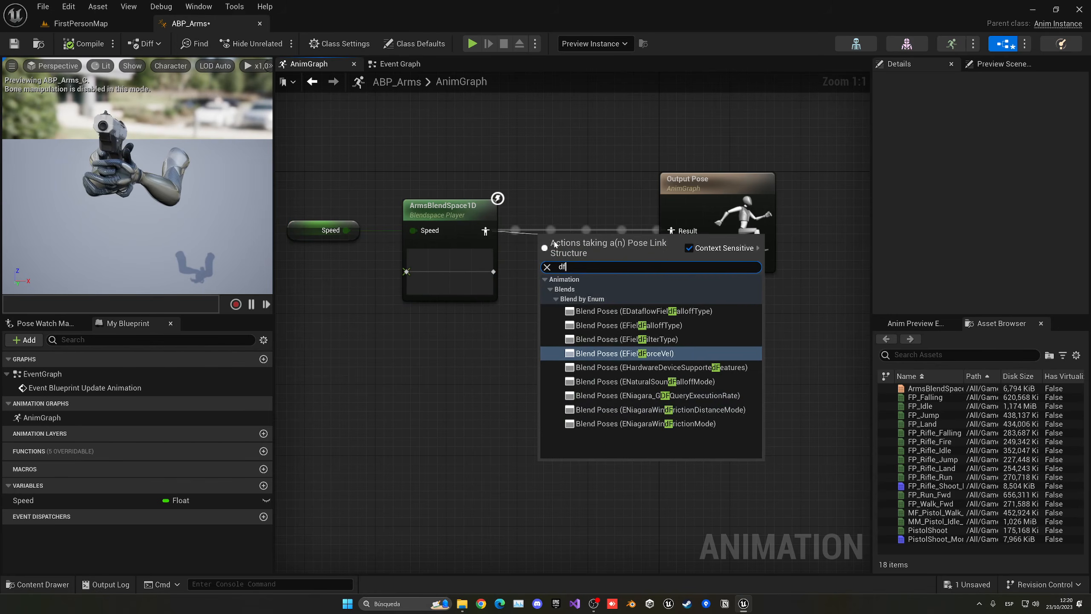
{"action": "type", "text": "efa"}
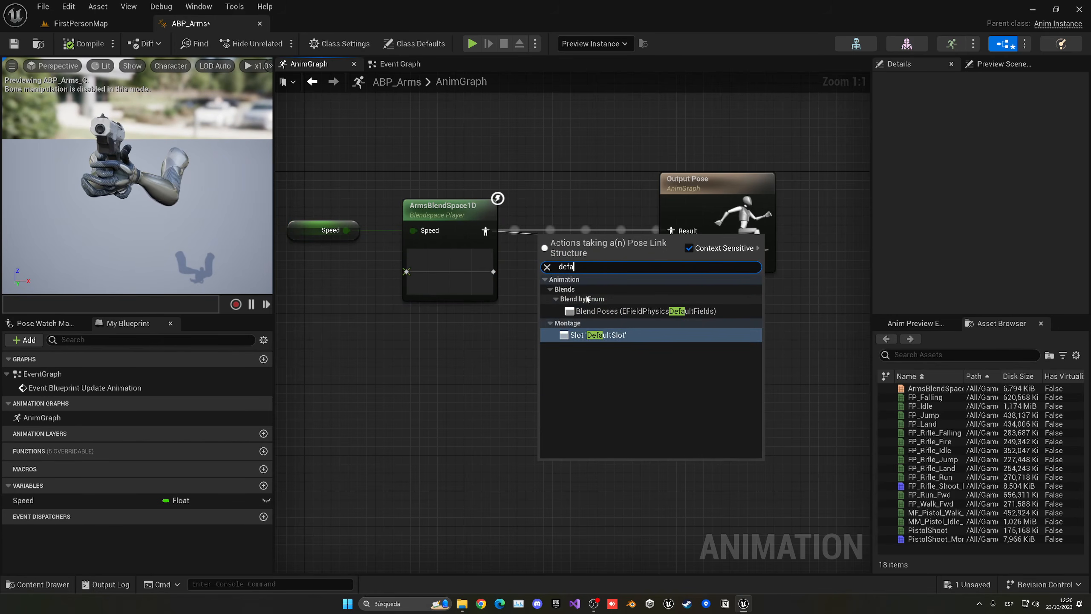
{"action": "key", "text": "Return"}
{"action": "left_click_drag", "start_coordinate": [578, 267], "coordinate": [578, 231]}
{"action": "left_click", "coordinate": [237, 281]}
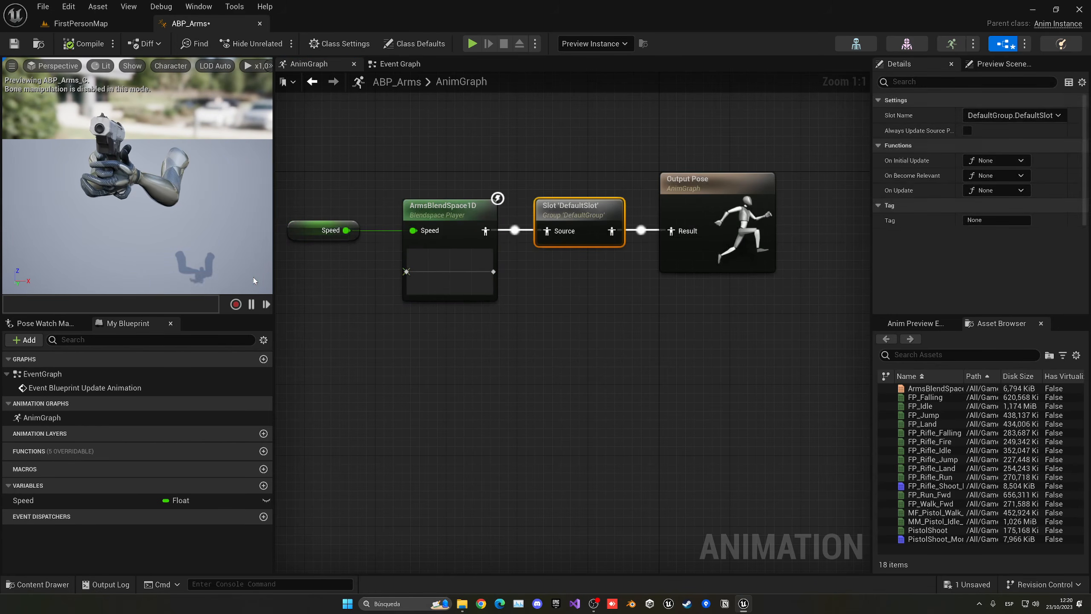
{"action": "left_click", "coordinate": [260, 23]}
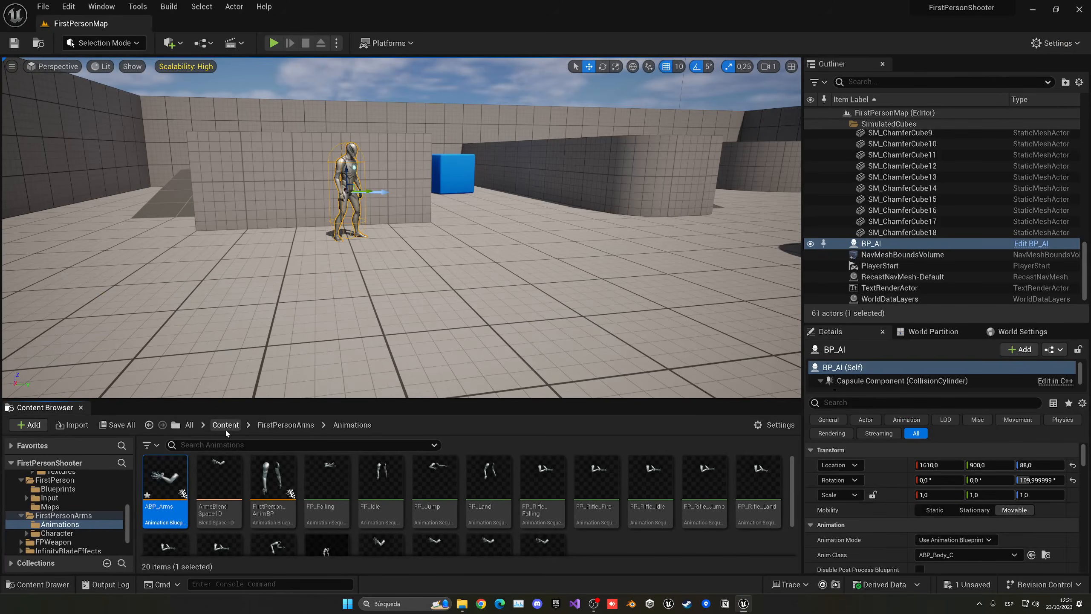
Step: Open the BP_FirstPersonCharacter blueprint from the FirstPerson Blueprints folder
{"action": "left_click", "coordinate": [225, 425]}
{"action": "double_click", "coordinate": [264, 482]}
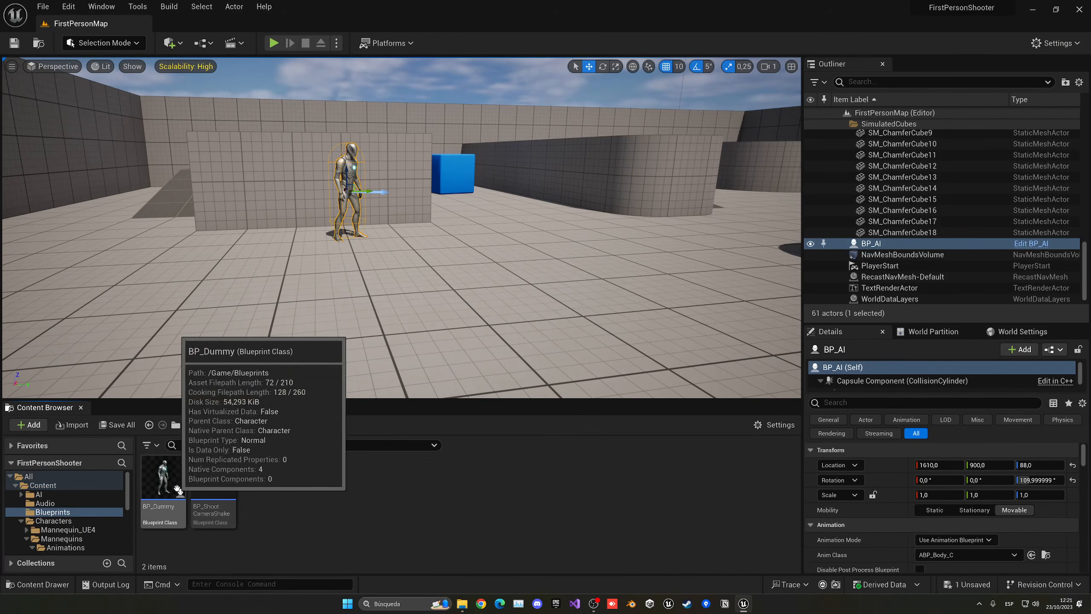
{"action": "left_click", "coordinate": [225, 425]}
{"action": "double_click", "coordinate": [347, 479]}
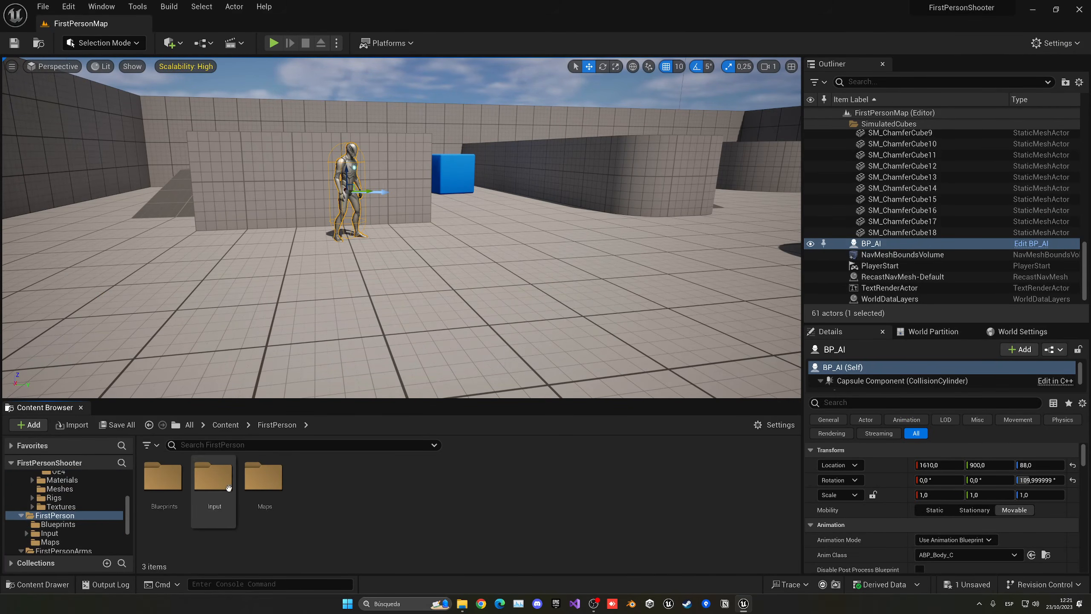
{"action": "double_click", "coordinate": [164, 477]}
{"action": "left_click", "coordinate": [163, 477]}
{"action": "double_click", "coordinate": [163, 477]}
Step: Add a Play Montage node after the pistol-fire Play Sound at Location node in the Event Graph
{"action": "scroll", "coordinate": [283, 373], "scroll_direction": "down", "scroll_amount": 6}
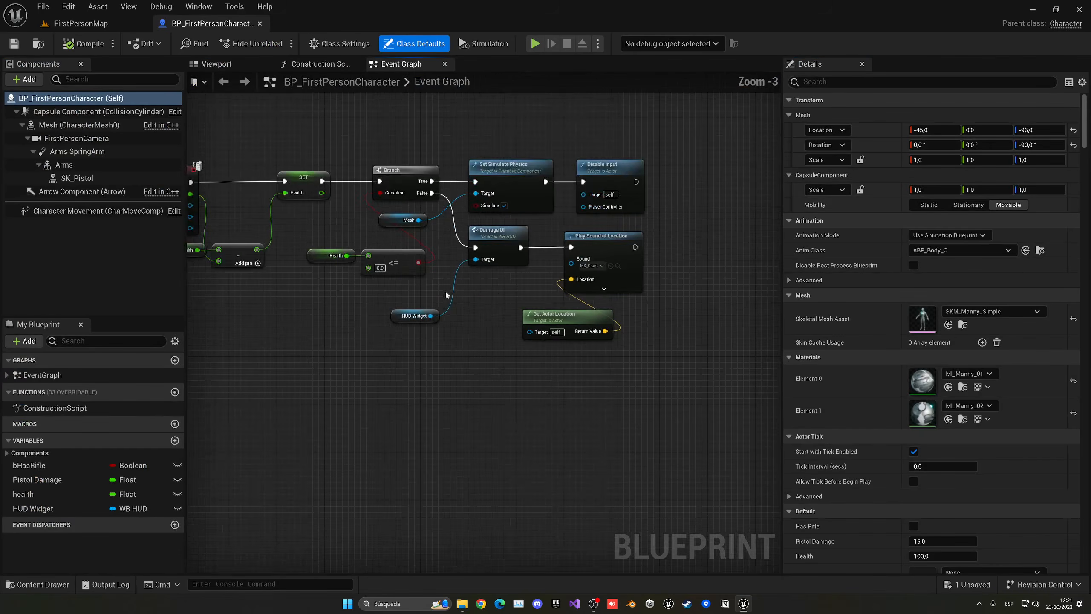
{"action": "right_click_drag", "start_coordinate": [363, 269], "coordinate": [314, 211]}
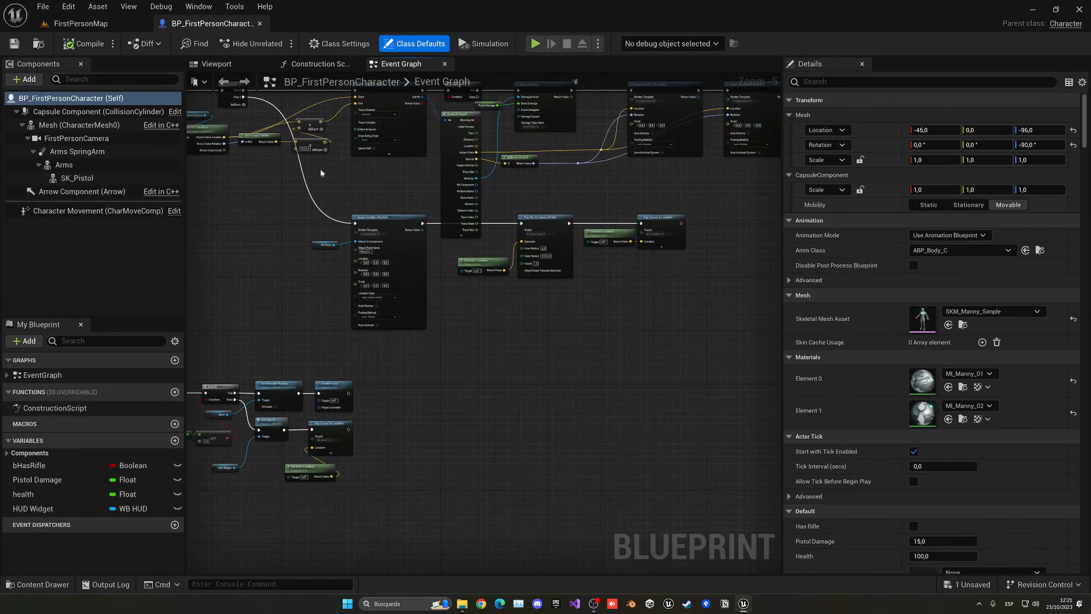
{"action": "right_click_drag", "start_coordinate": [588, 223], "coordinate": [460, 225]}
{"action": "scroll", "coordinate": [537, 226], "scroll_direction": "up", "scroll_amount": 4}
{"action": "right_click_drag", "start_coordinate": [543, 227], "coordinate": [359, 239]}
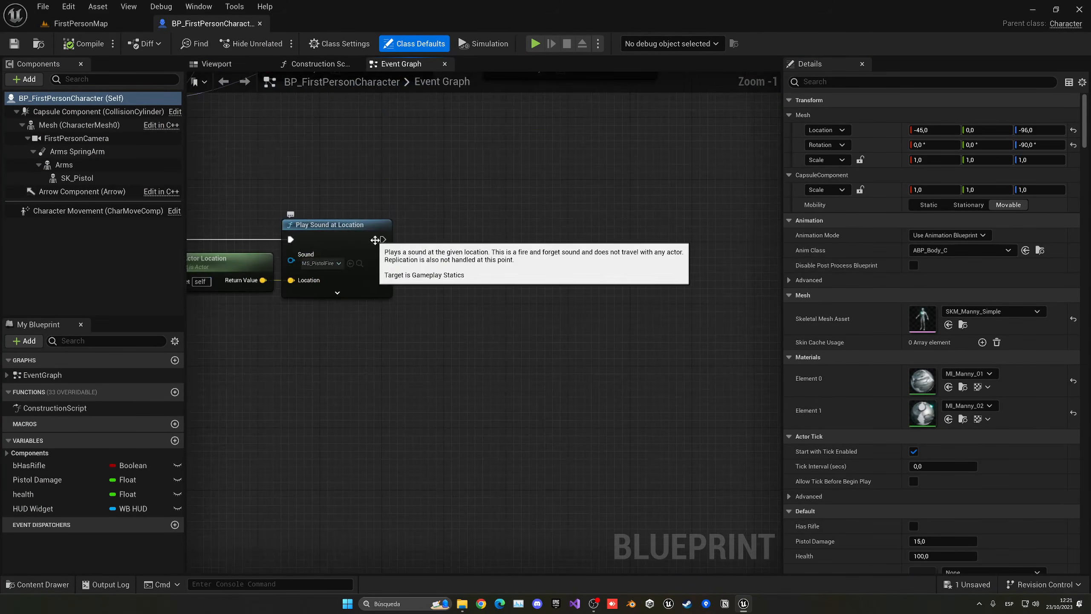
{"action": "left_click_drag", "start_coordinate": [382, 239], "coordinate": [446, 241]}
{"action": "type", "text": "play mont"}
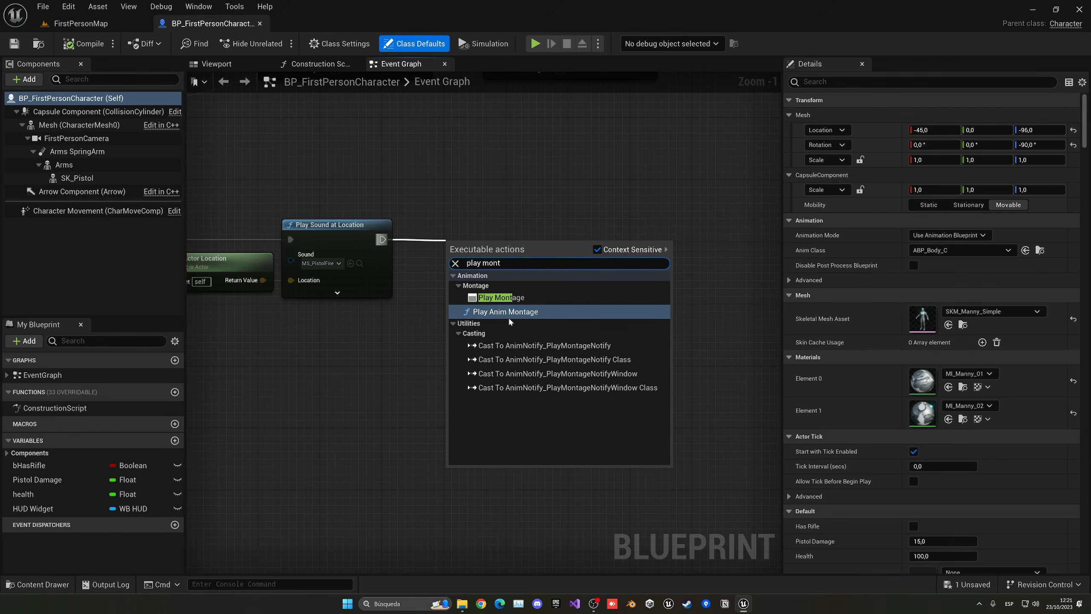
{"action": "left_click", "coordinate": [500, 297]}
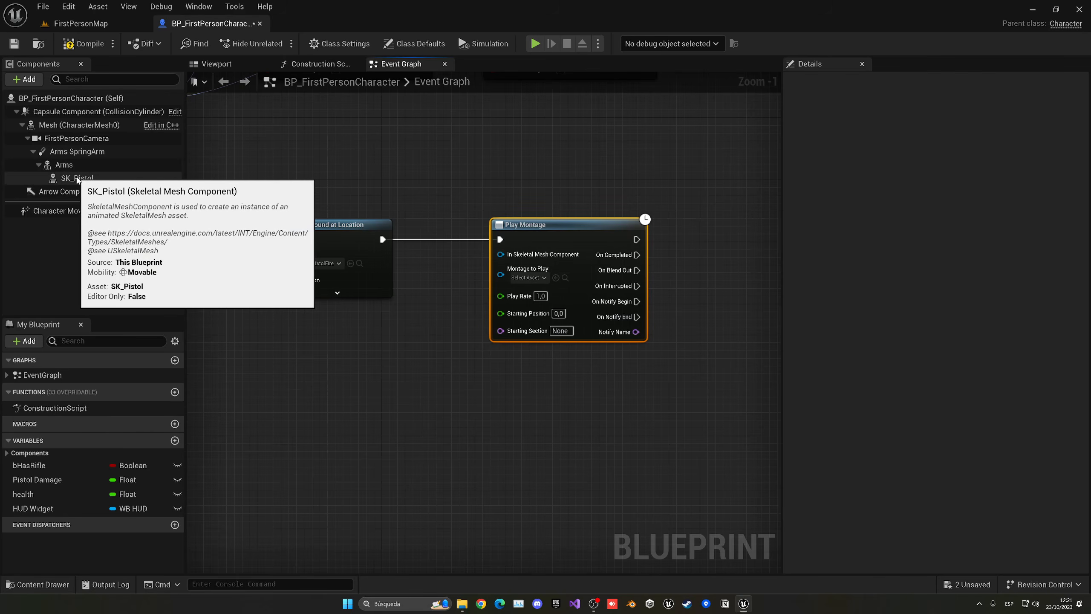
Step: Connect the Arms component to Play Montage's In Skeletal Mesh Component and choose PistolShoot_Montage as the Montage to Play
{"action": "left_click_drag", "start_coordinate": [79, 164], "coordinate": [500, 254]}
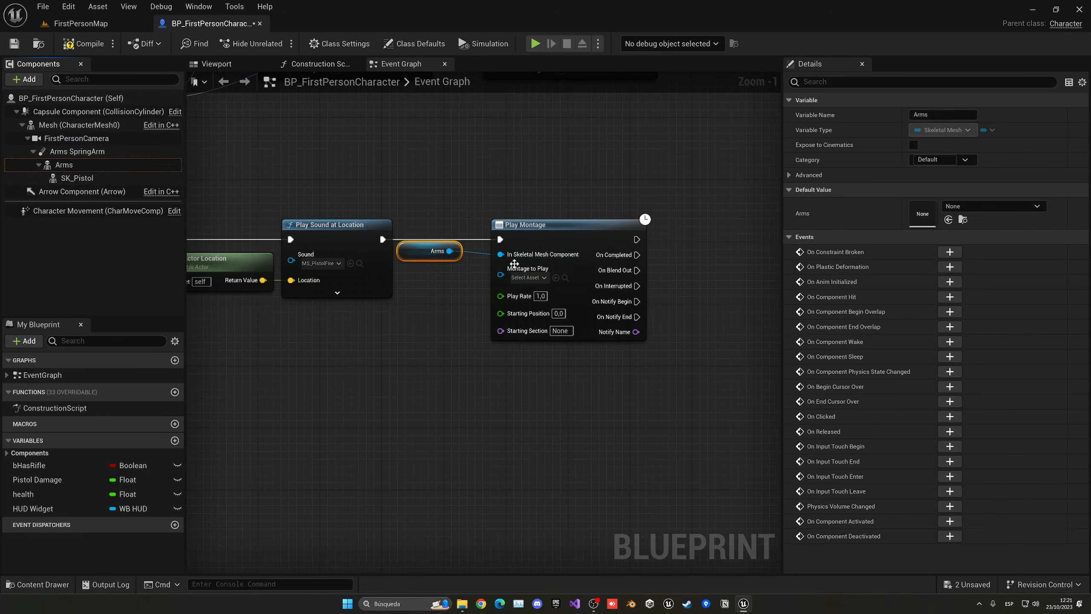
{"action": "left_click", "coordinate": [528, 277]}
{"action": "left_click", "coordinate": [613, 416]}
Step: Play-test FirstPersonMap, moving around and firing the pistol repeatedly to check the shooting montage on the arms
{"action": "left_click", "coordinate": [81, 23]}
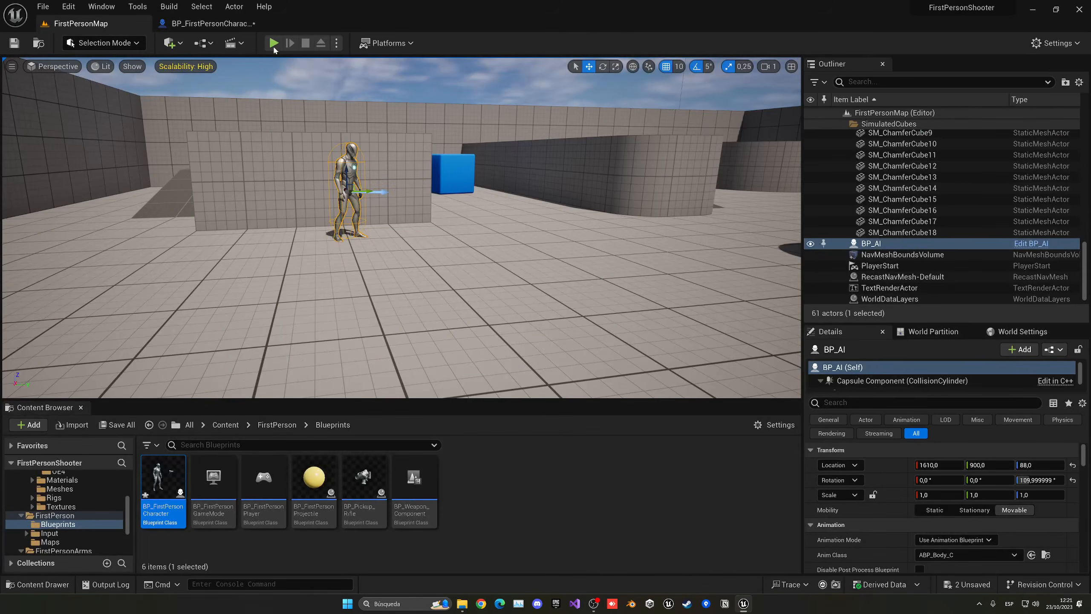
{"action": "left_click", "coordinate": [401, 227]}
{"action": "key", "text": "w"}
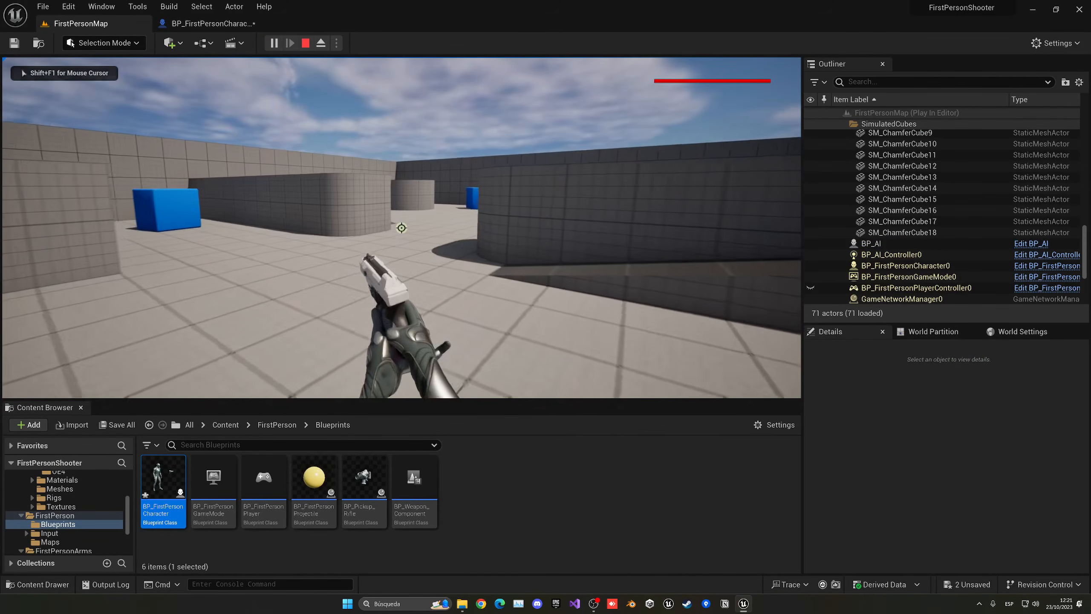
{"action": "left_click", "coordinate": [401, 227]}
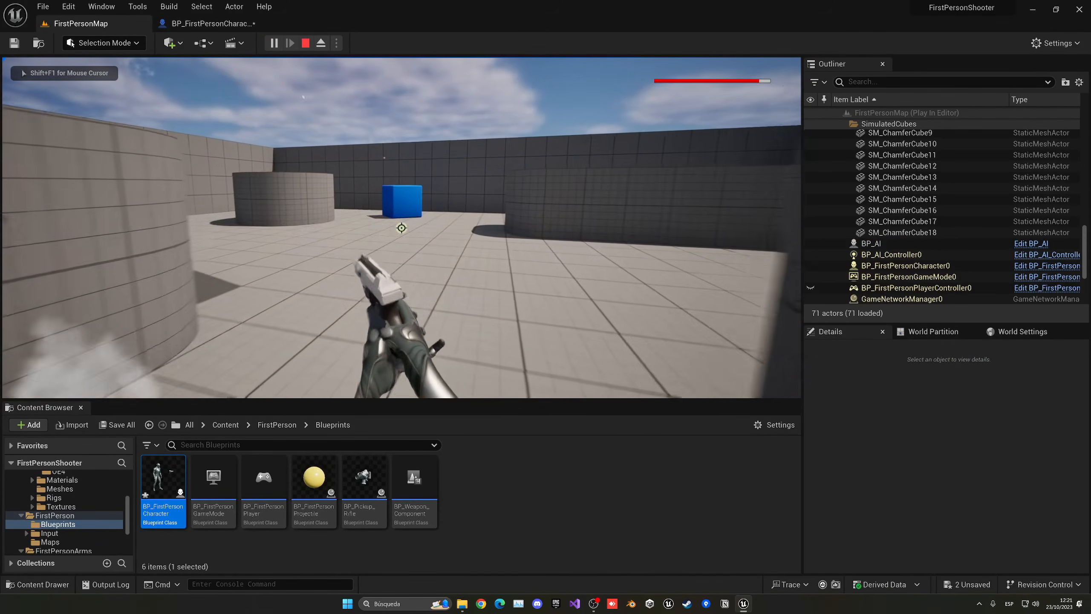
{"action": "left_click", "coordinate": [401, 227]}
{"action": "key", "text": "w"}
{"action": "left_click", "coordinate": [401, 227]}
{"action": "left_click", "coordinate": [401, 227]}
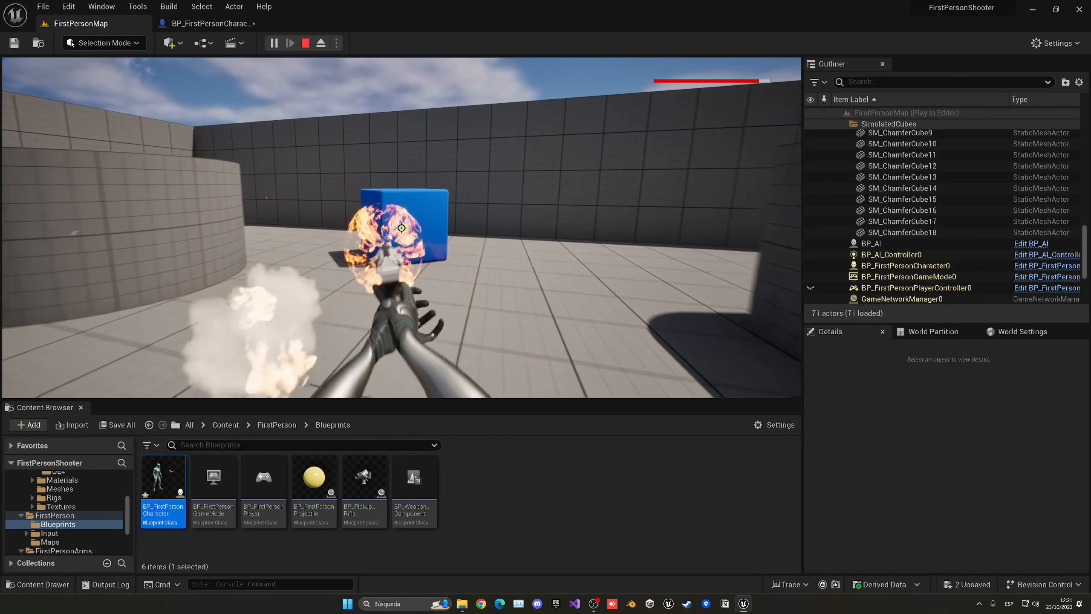
{"action": "left_click", "coordinate": [401, 227]}
{"action": "key", "text": "Escape"}
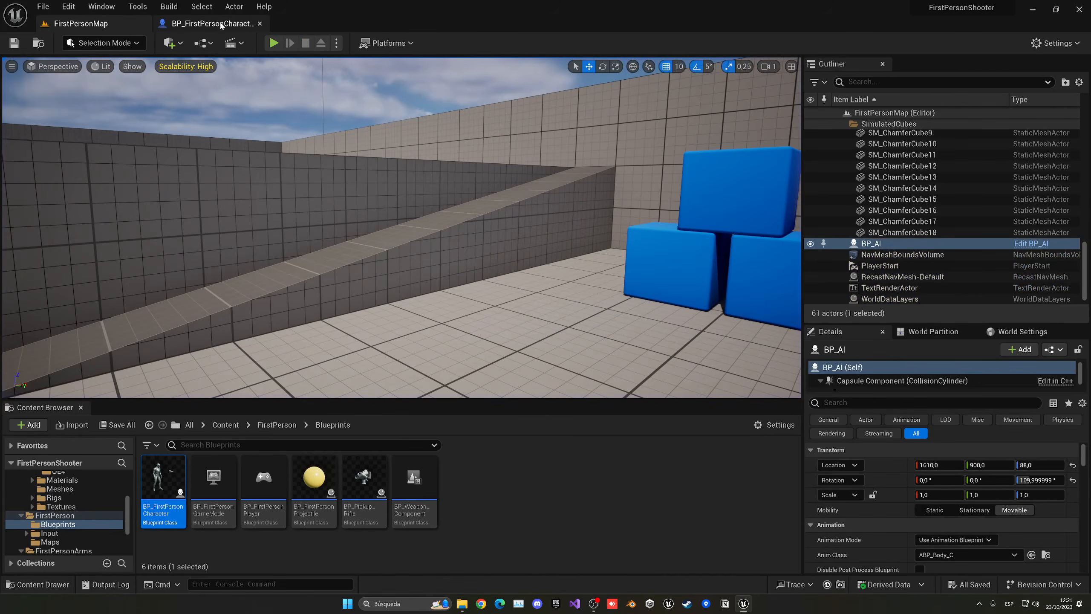
Step: Open PistolShoot_Montage, set its Blend In time to 0,1 and Blend Out time to 0,4, and save it
{"action": "left_click", "coordinate": [215, 24]}
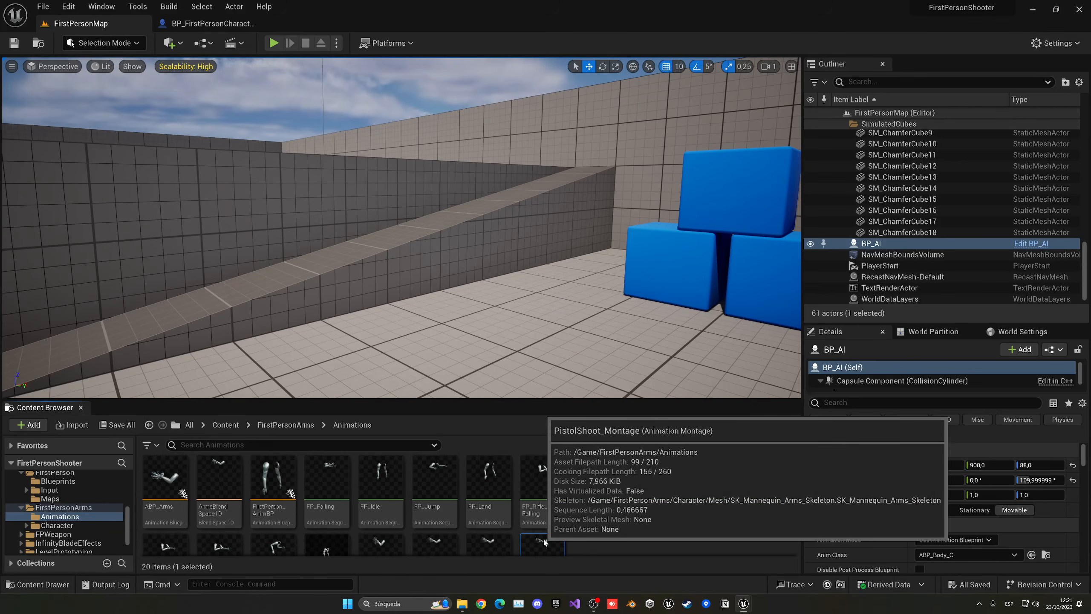
{"action": "double_click", "coordinate": [543, 540]}
{"action": "left_click_drag", "start_coordinate": [321, 47], "coordinate": [345, 24]}
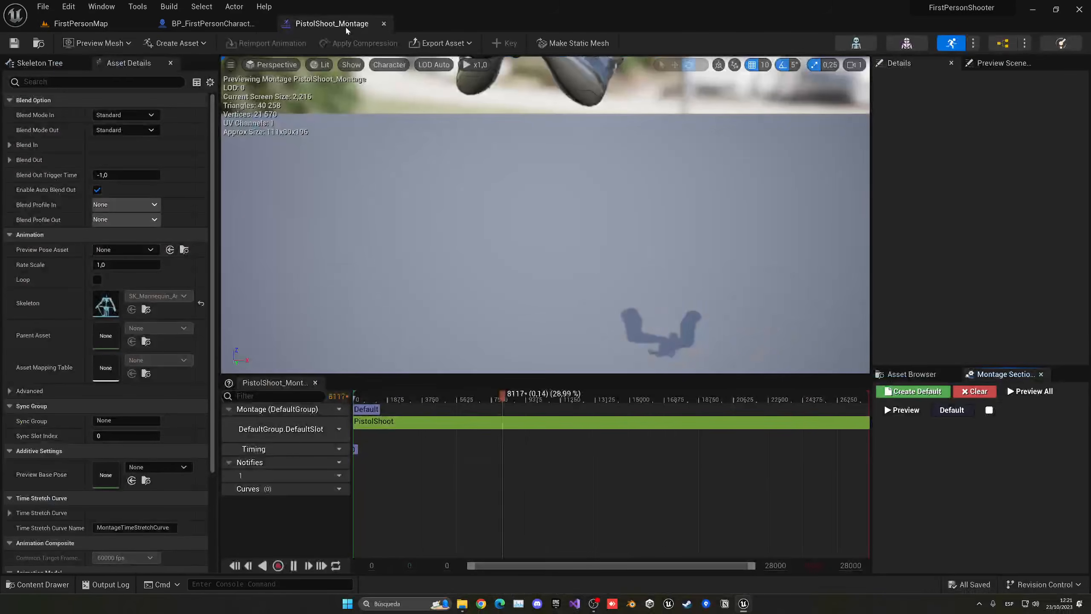
{"action": "left_click", "coordinate": [9, 144]}
{"action": "left_click", "coordinate": [126, 159]}
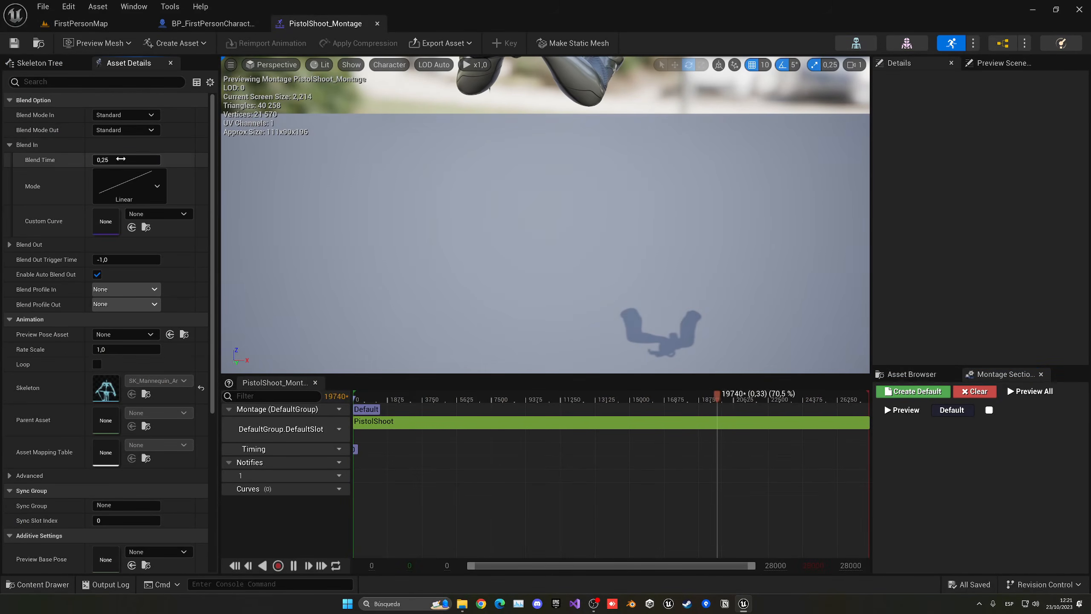
{"action": "left_click", "coordinate": [29, 244]}
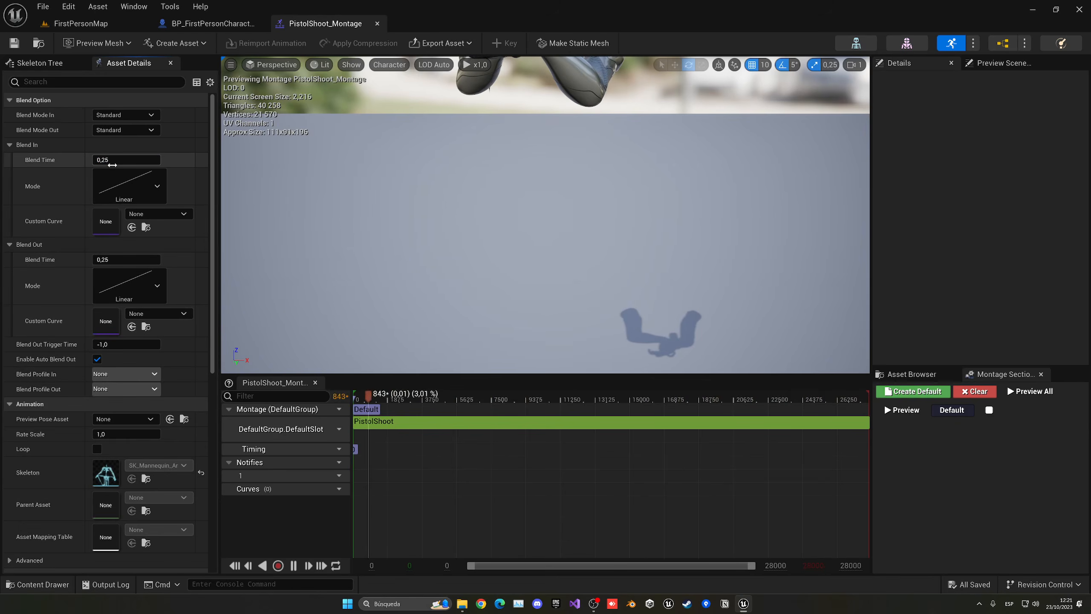
{"action": "type", "text": "0,1"}
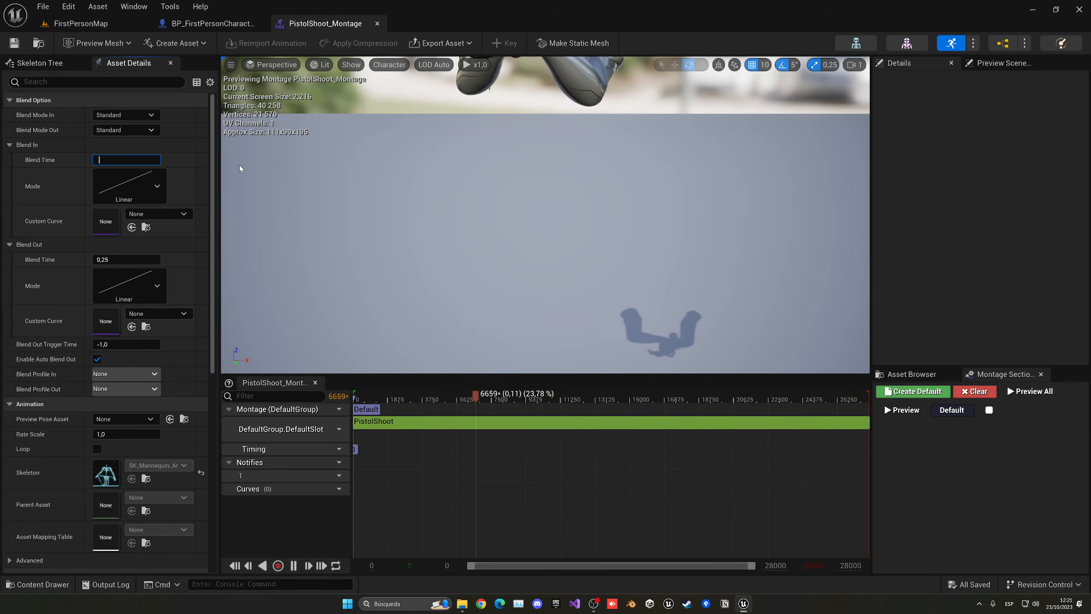
{"action": "key", "text": "Return"}
{"action": "left_click", "coordinate": [123, 259]}
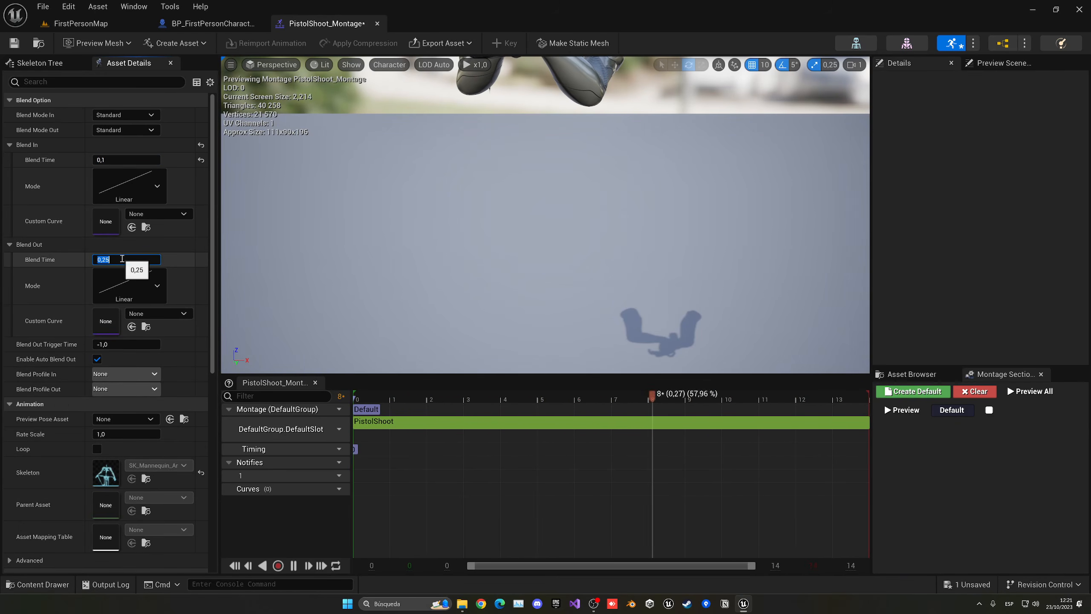
{"action": "type", "text": "0,4"}
{"action": "key", "text": "Return"}
{"action": "key", "text": "ctrl+s"}
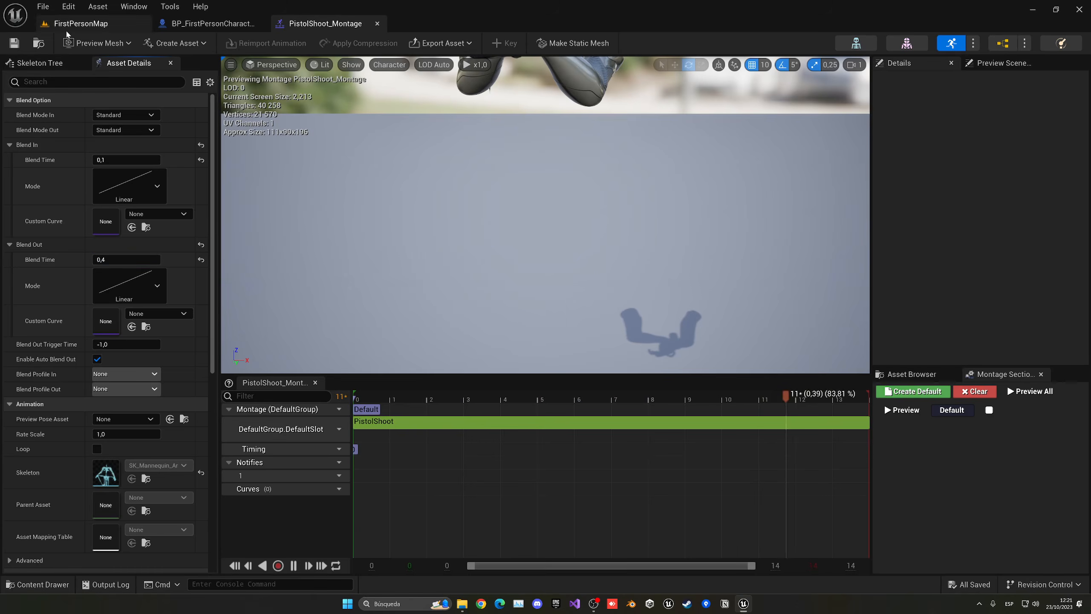
Step: Play-test FirstPersonMap, moving around and firing the pistol repeatedly to check the montage's 0,1 blend in and 0,4 blend out
{"action": "left_click", "coordinate": [81, 23]}
{"action": "left_click", "coordinate": [274, 43]}
{"action": "key", "text": "w"}
{"action": "left_click", "coordinate": [401, 227]}
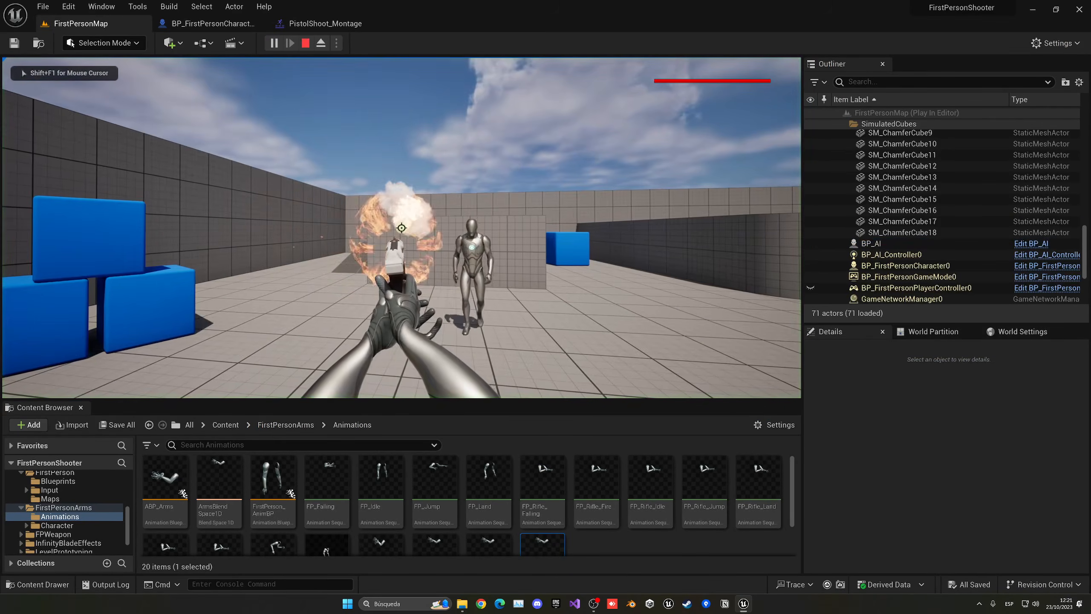
{"action": "left_click", "coordinate": [401, 227]}
{"action": "left_click", "coordinate": [401, 228]}
{"action": "left_click", "coordinate": [401, 227]}
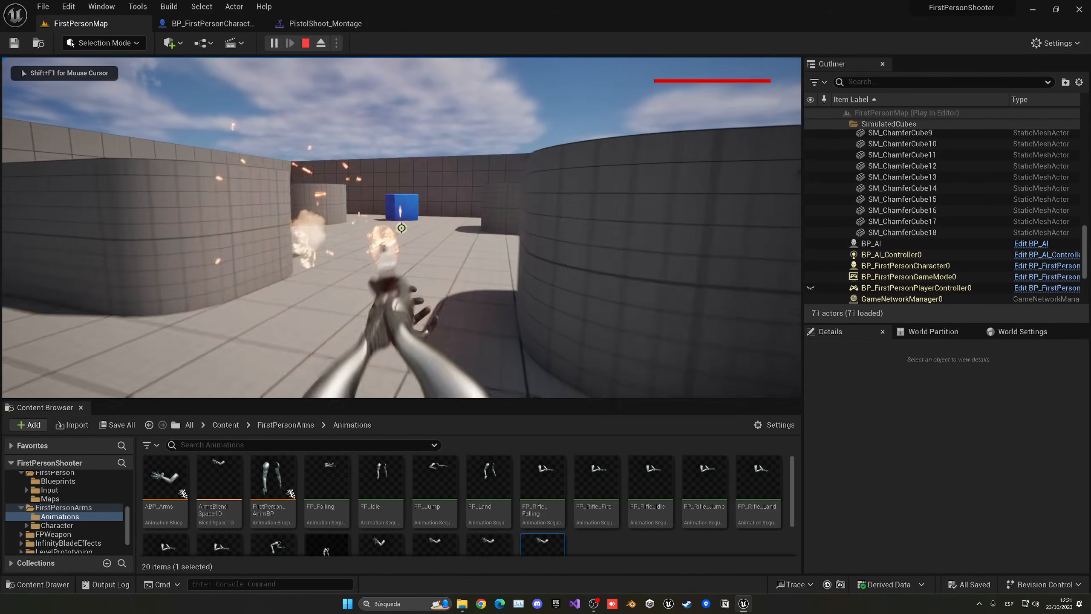
{"action": "left_click", "coordinate": [401, 227]}
{"action": "left_click", "coordinate": [401, 227]}
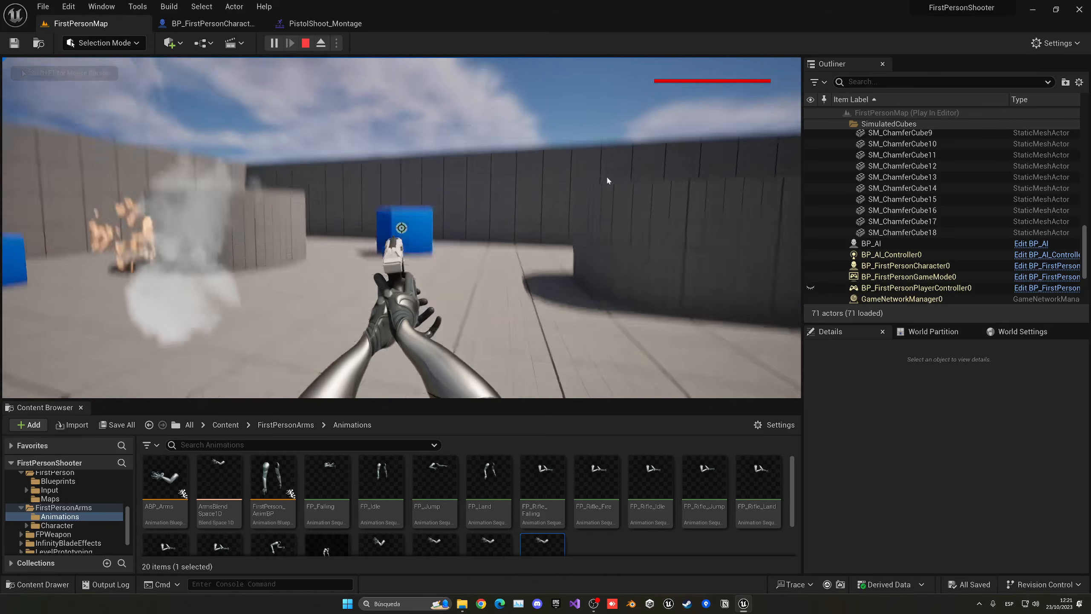
{"action": "key", "text": "Escape"}
Step: Set PistolShoot_Montage's Blend Out time to 0,7 and play-test a pistol shot in FirstPersonMap
{"action": "left_click", "coordinate": [342, 24]}
{"action": "left_click", "coordinate": [131, 260]}
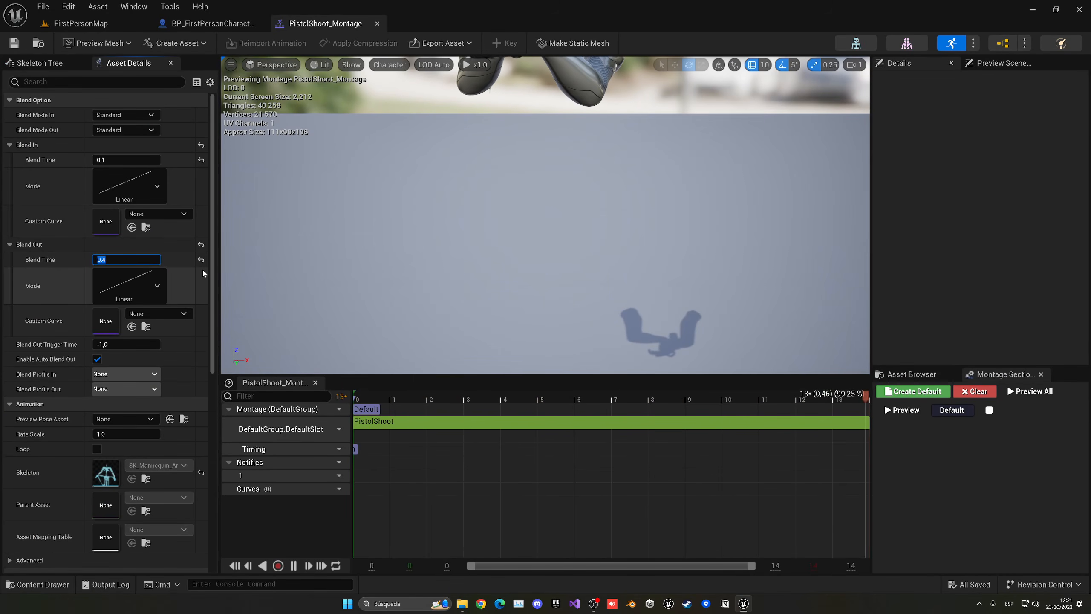
{"action": "type", "text": "0,7"}
{"action": "key", "text": "Return"}
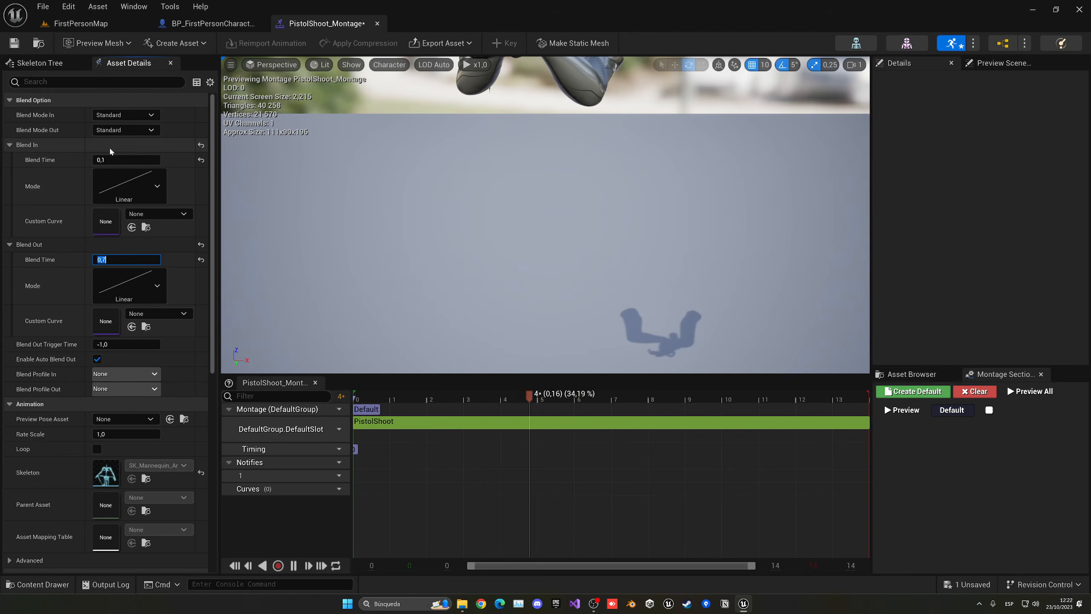
{"action": "left_click", "coordinate": [81, 24]}
{"action": "left_click", "coordinate": [274, 43]}
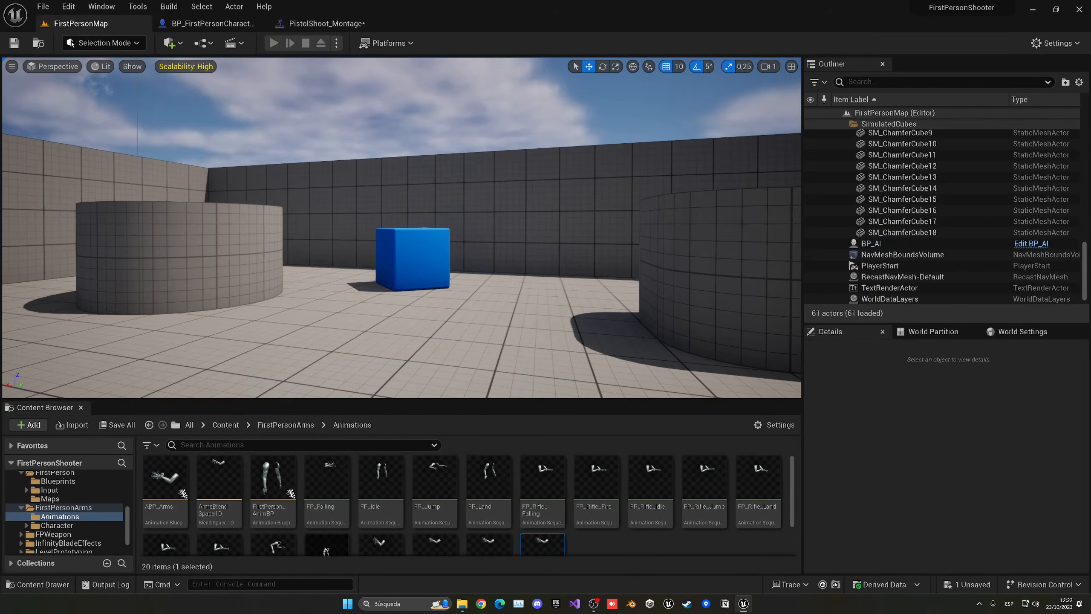
{"action": "left_click", "coordinate": [401, 228]}
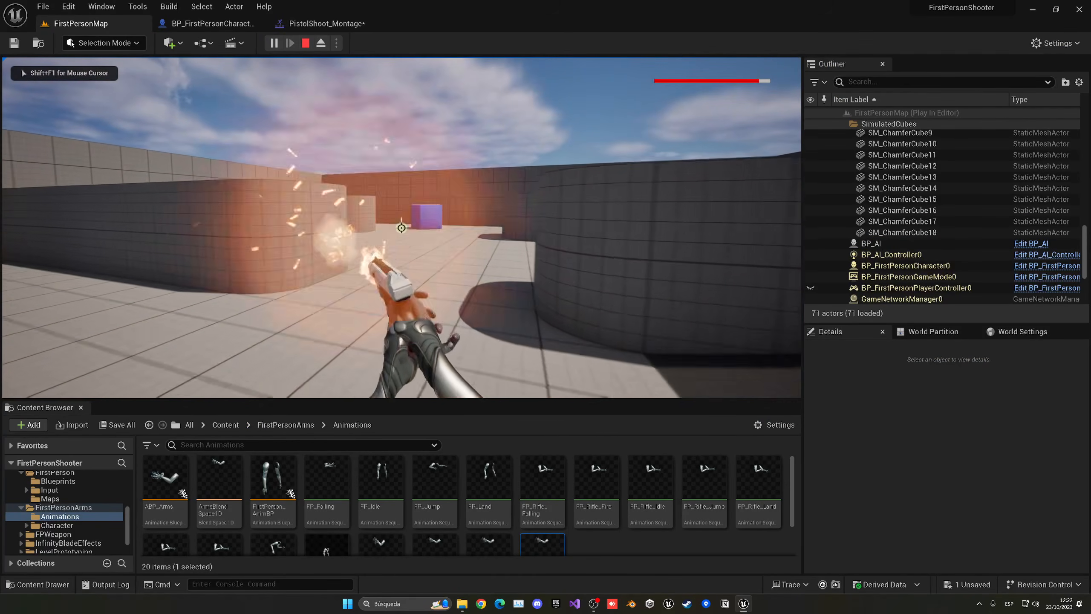
{"action": "key", "text": "Escape"}
Step: Try a Blend Out time of 0,2 in PistolShoot_Montage and play-test the pistol shooting in FirstPersonMap
{"action": "left_click", "coordinate": [326, 23]}
{"action": "left_click", "coordinate": [138, 260]}
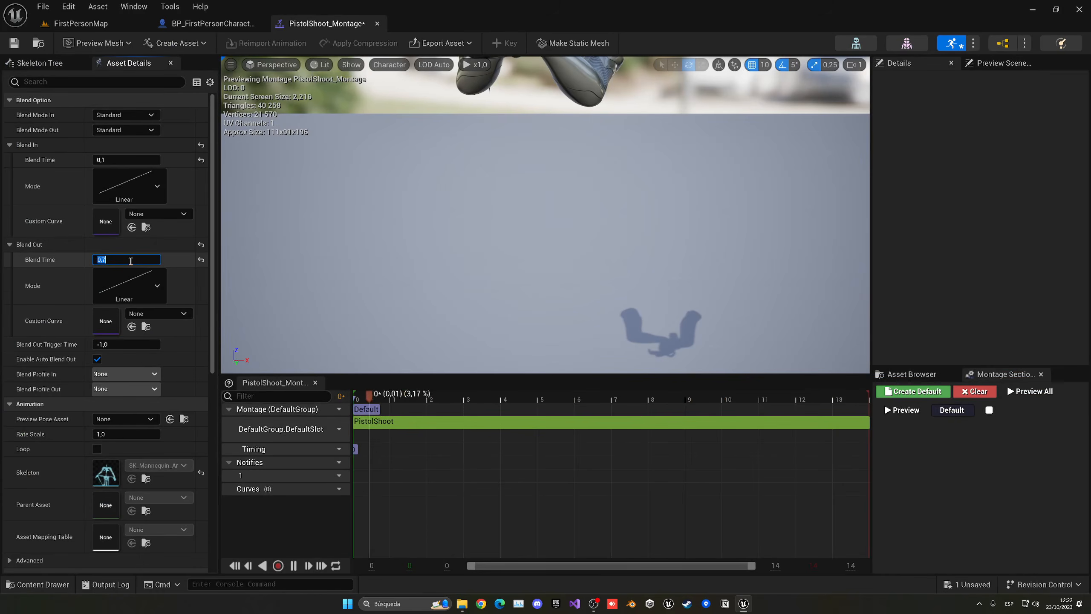
{"action": "left_click", "coordinate": [81, 23]}
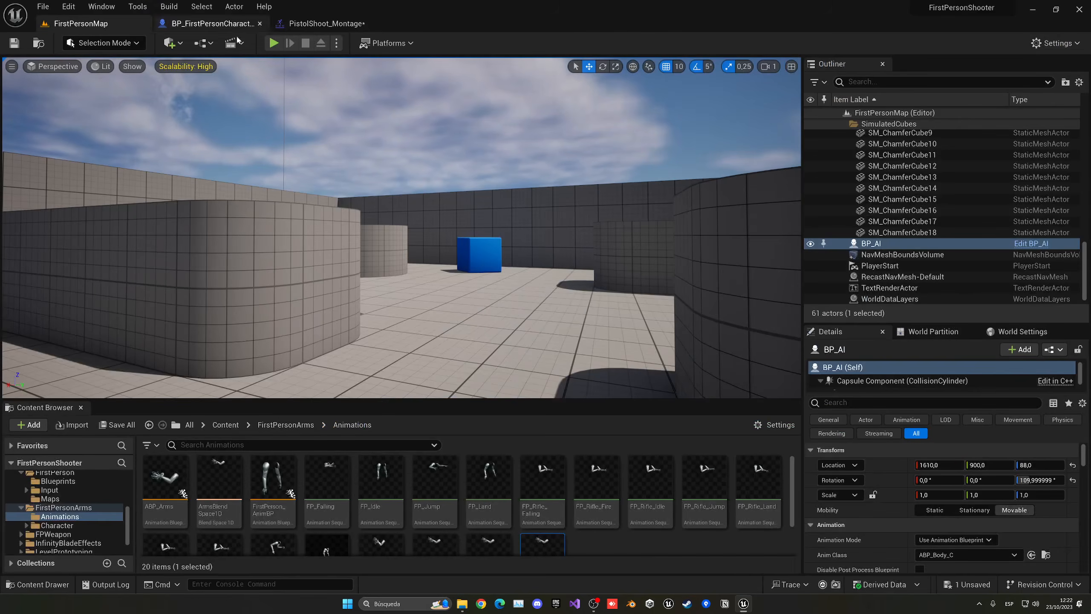
{"action": "left_click", "coordinate": [274, 43]}
{"action": "key", "text": "w"}
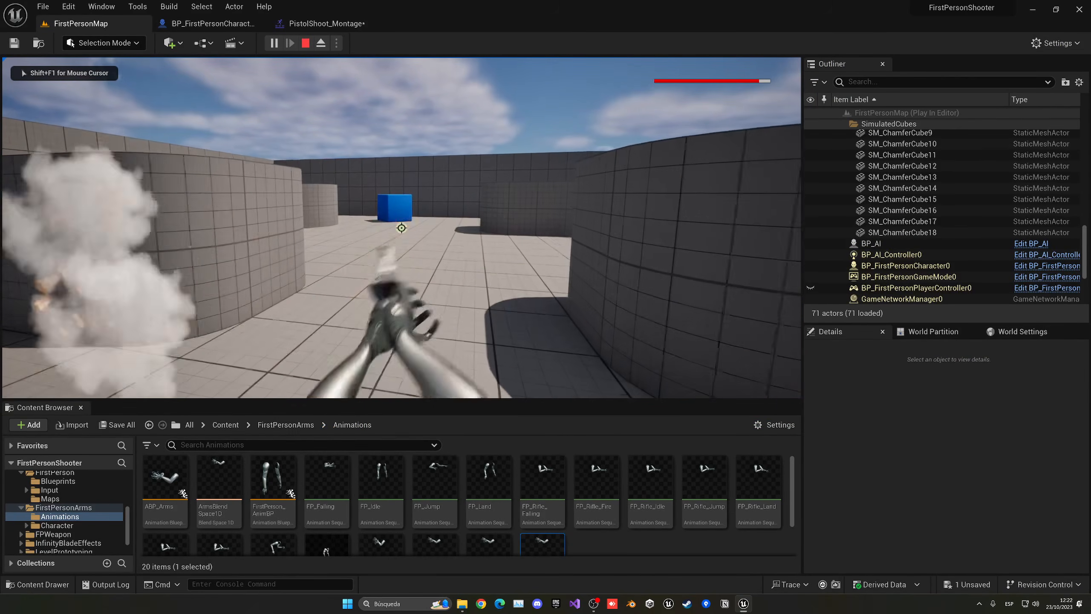
{"action": "key", "text": "Escape"}
Step: Set PistolShoot_Montage's Blend Out time to 0,35 and play-test FirstPersonMap, firing repeatedly around the level
{"action": "left_click", "coordinate": [327, 23]}
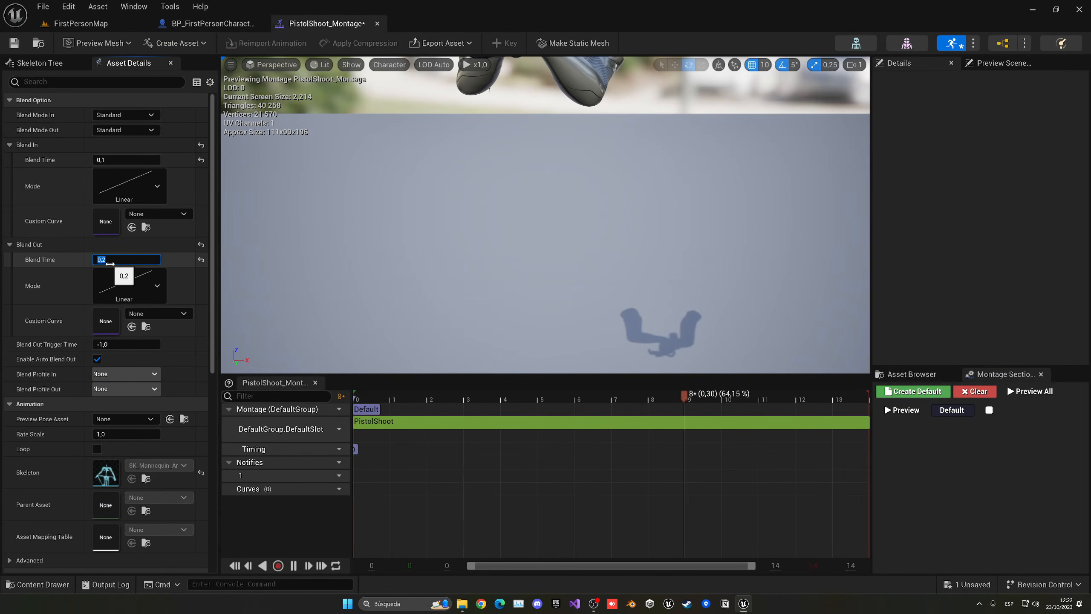
{"action": "key", "text": "Return"}
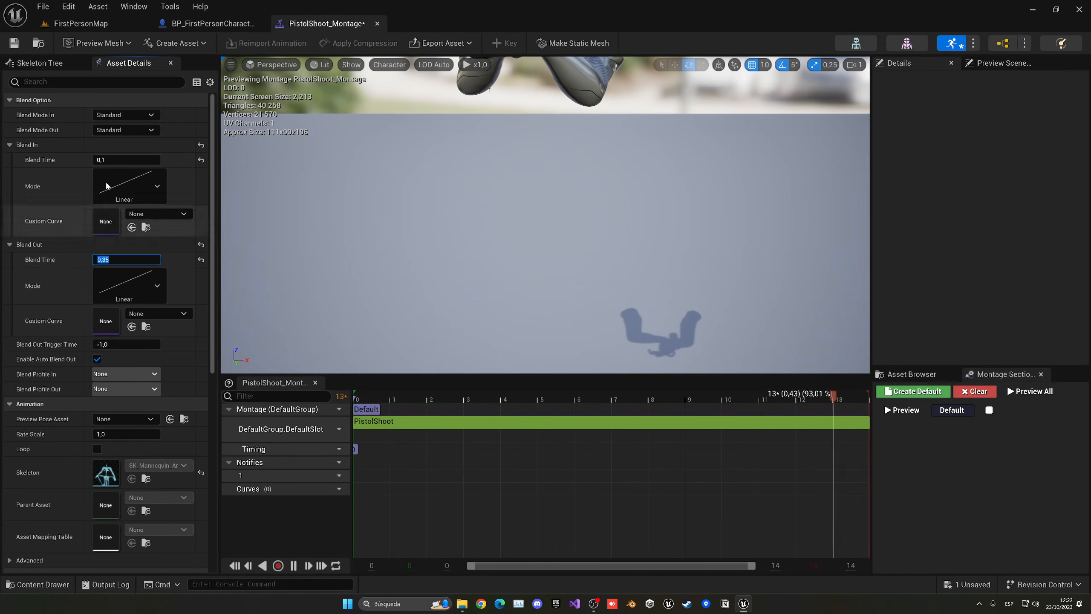
{"action": "left_click", "coordinate": [80, 25]}
{"action": "left_click", "coordinate": [273, 43]}
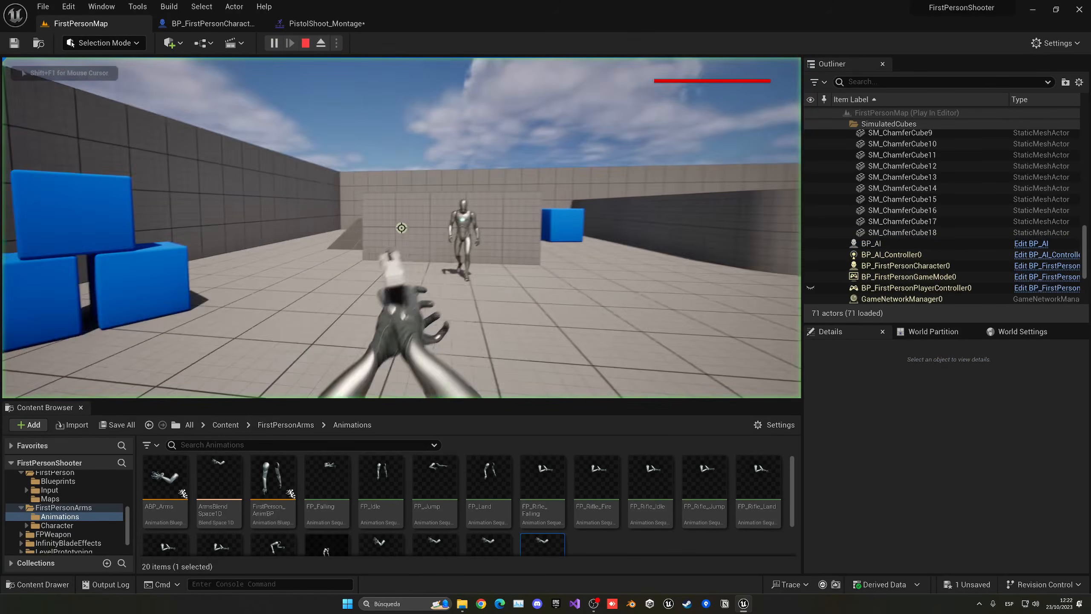
{"action": "left_click", "coordinate": [401, 227]}
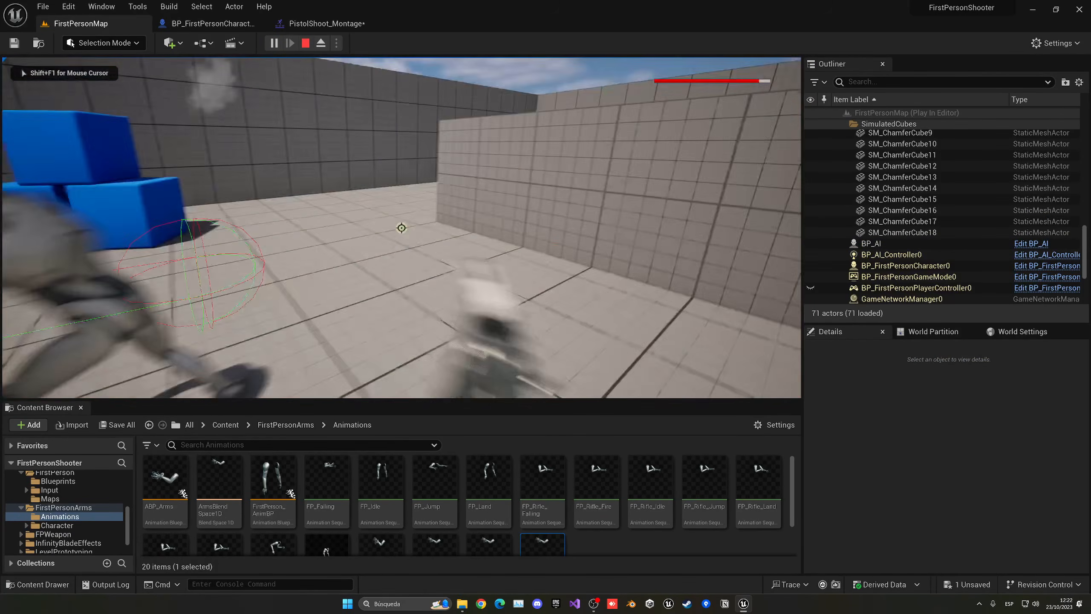
{"action": "left_click", "coordinate": [401, 228]}
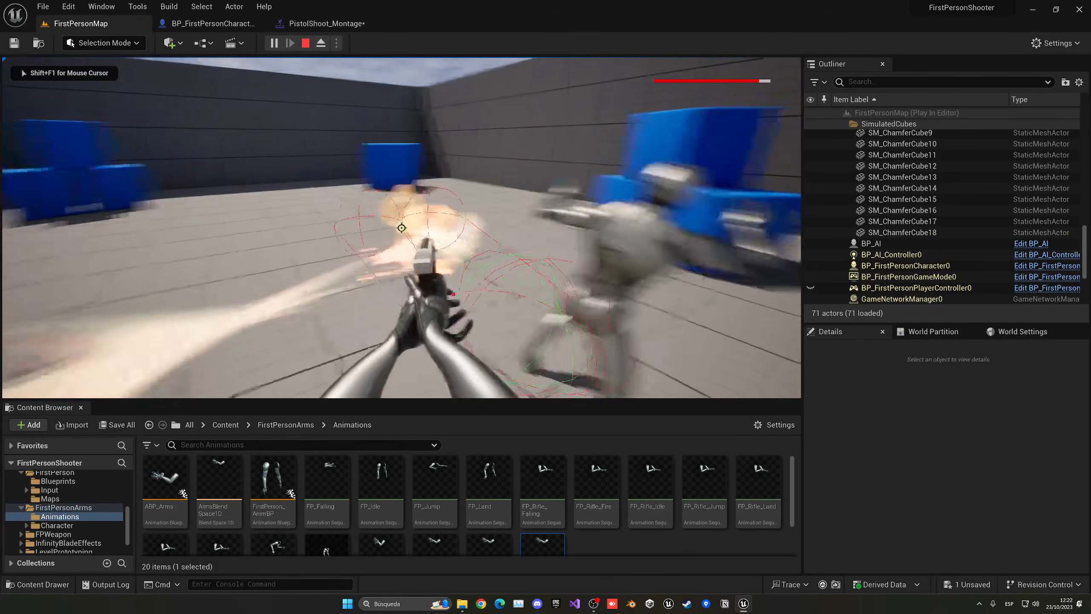
{"action": "left_click", "coordinate": [401, 227]}
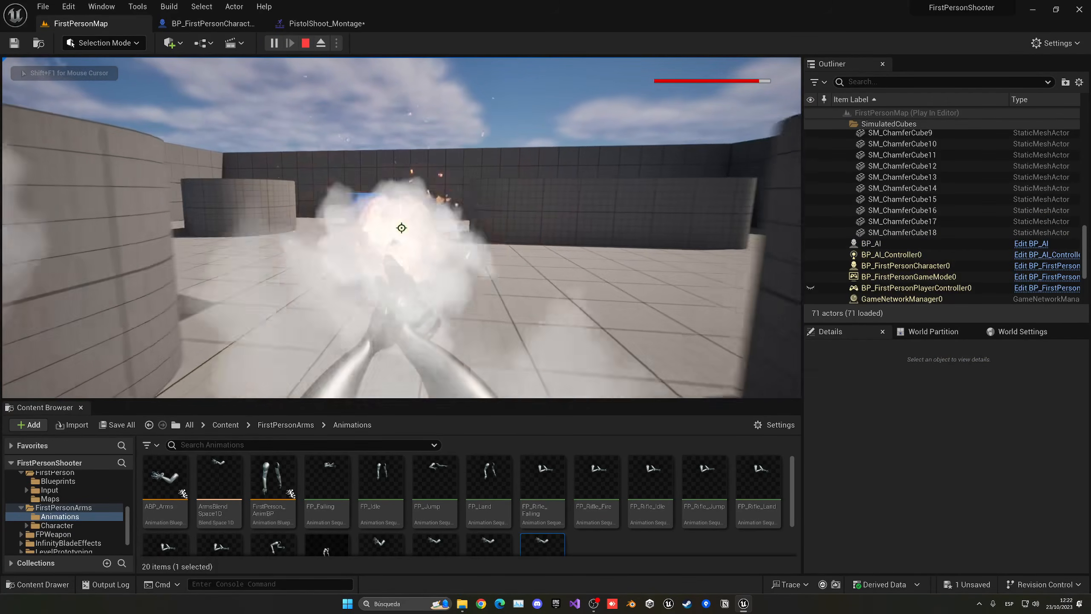
{"action": "left_click", "coordinate": [401, 228]}
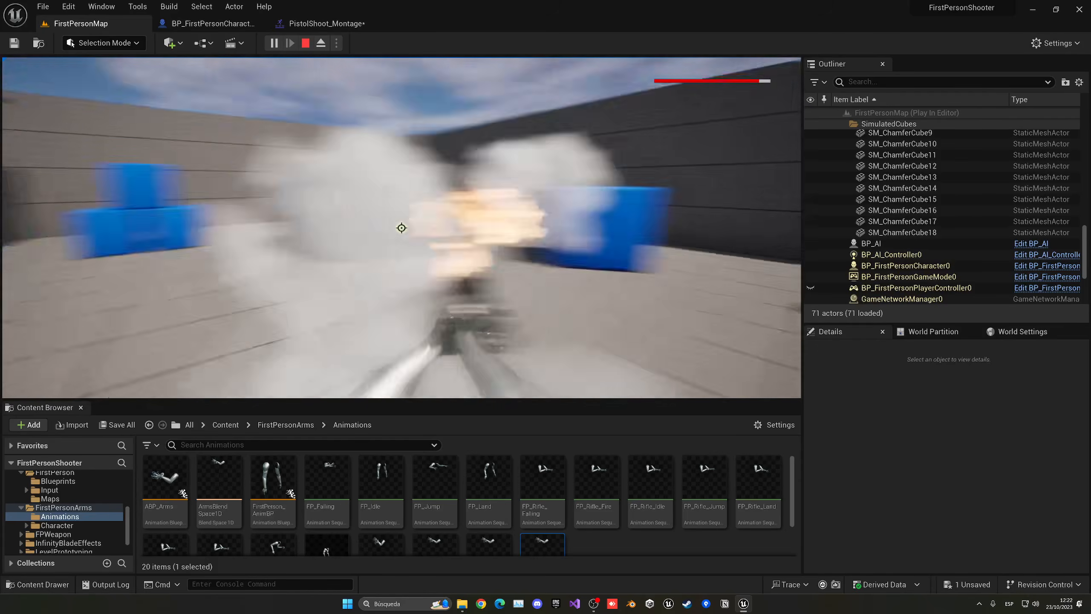
{"action": "key", "text": "Escape"}
Step: Save all changes and close the BP_FirstPersonCharacter and PistolShoot_Montage editors
{"action": "key", "text": "ctrl+shift+s"}
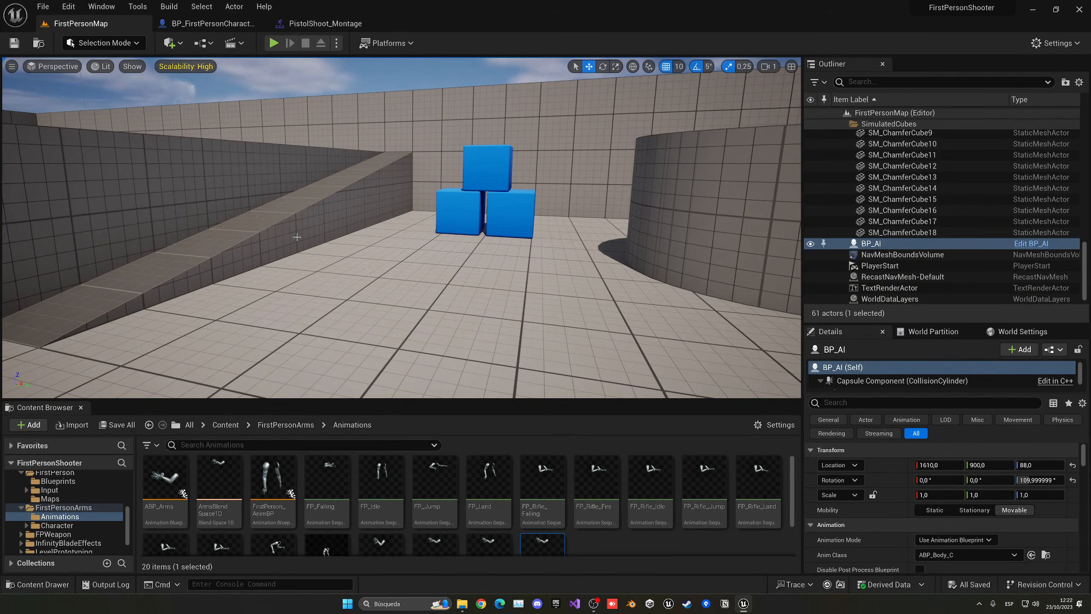
{"action": "middle_click", "coordinate": [244, 29]}
{"action": "middle_click", "coordinate": [244, 28]}
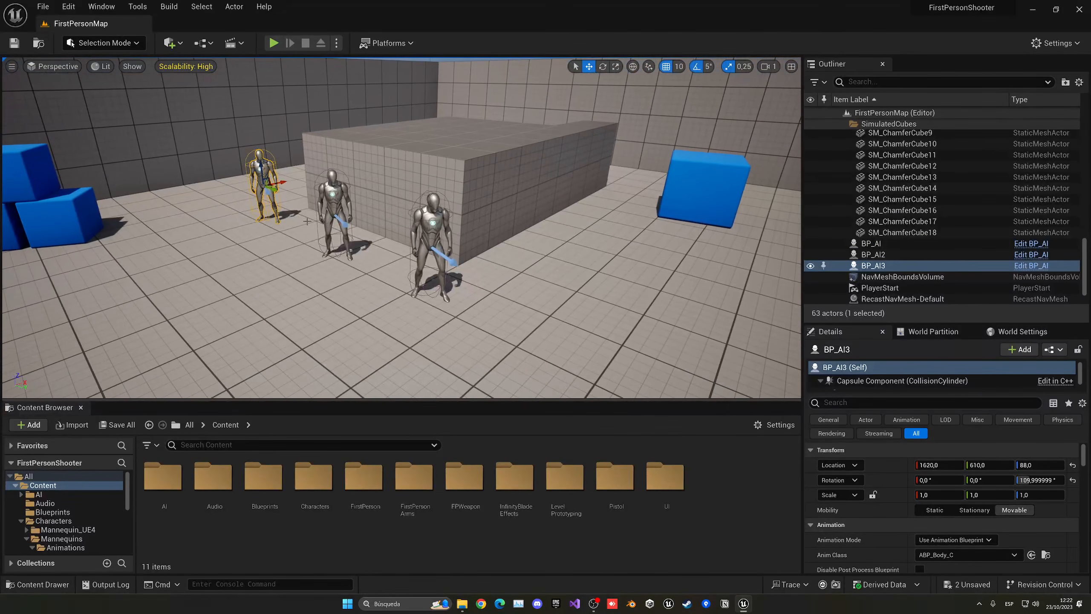
Step: Duplicate the BP_AI enemy to have five of them in FirstPersonMap and play-test shooting them
{"action": "left_click_drag", "start_coordinate": [285, 183], "coordinate": [239, 248], "text": "alt"}
{"action": "left_click", "coordinate": [274, 42]}
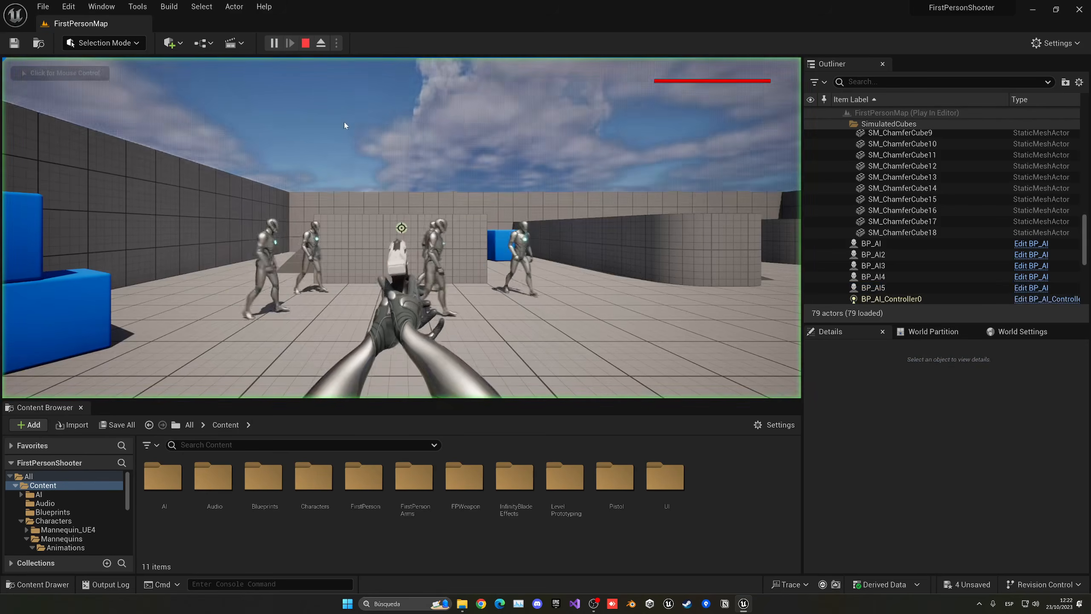
{"action": "left_click", "coordinate": [401, 228]}
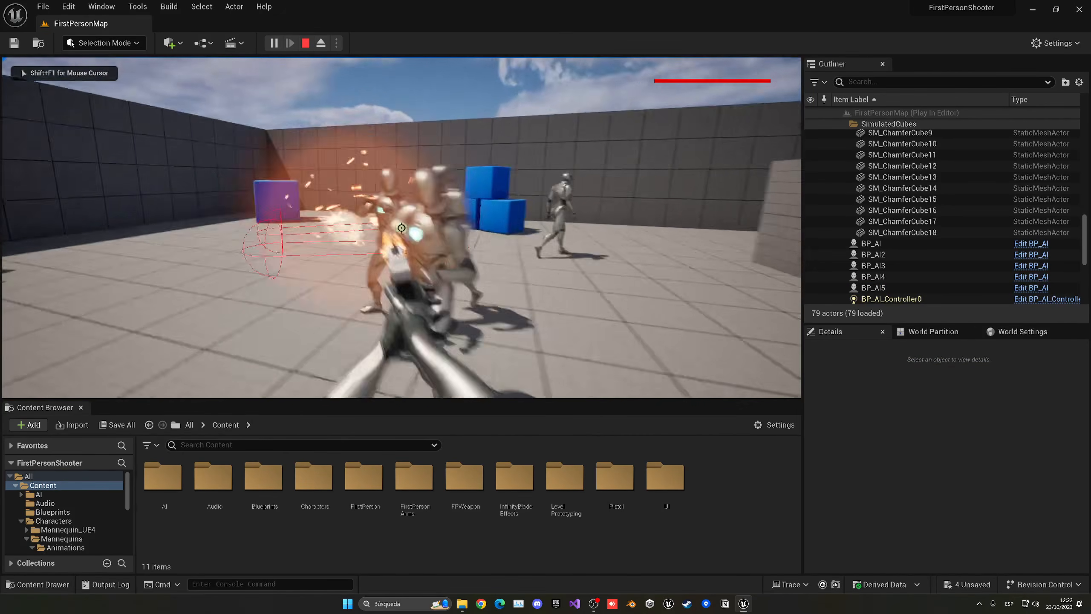
{"action": "left_click", "coordinate": [401, 228]}
{"action": "left_click", "coordinate": [401, 227]}
{"action": "key", "text": "s"}
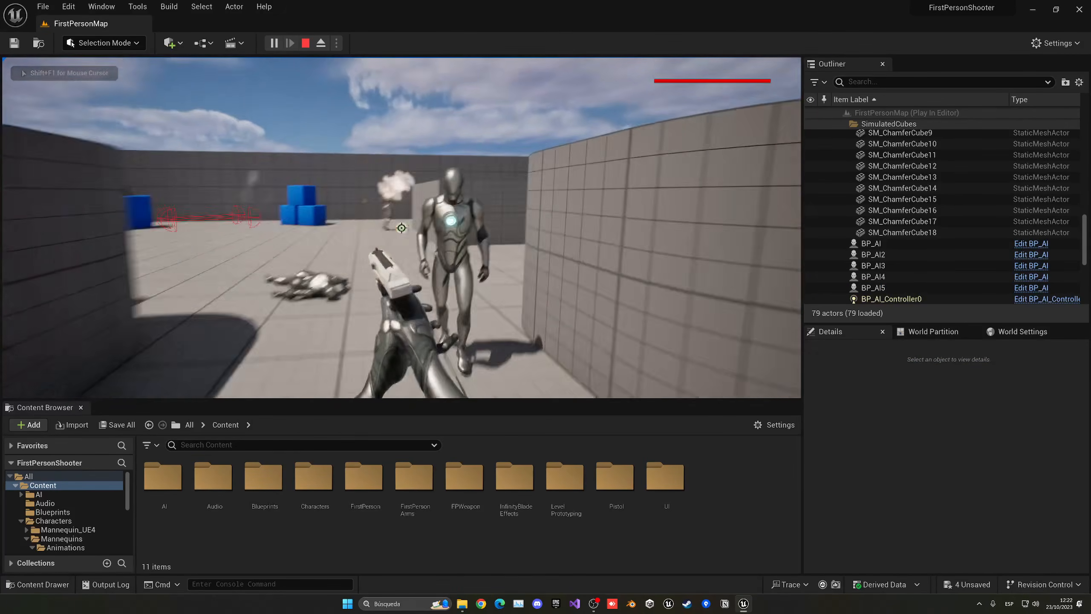
{"action": "left_click", "coordinate": [401, 227]}
{"action": "left_click", "coordinate": [401, 228]}
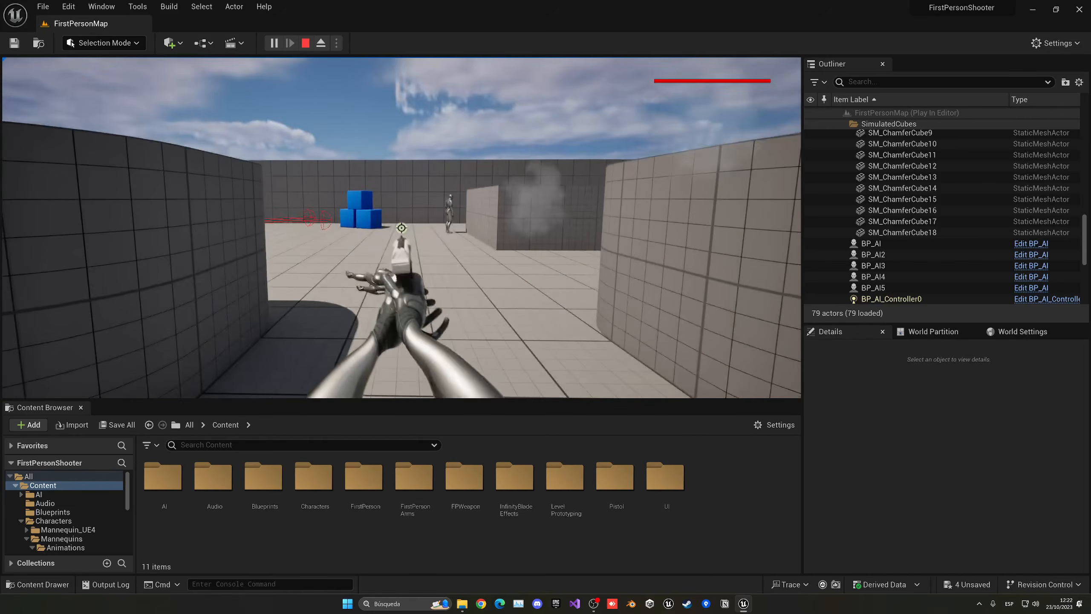
{"action": "key", "text": "Escape"}
Step: Open BP_AI from the AI folder, set the Sphere Trace For Objects node's Draw Debug Type to None, save, and return to FirstPersonMap
{"action": "double_click", "coordinate": [163, 476]}
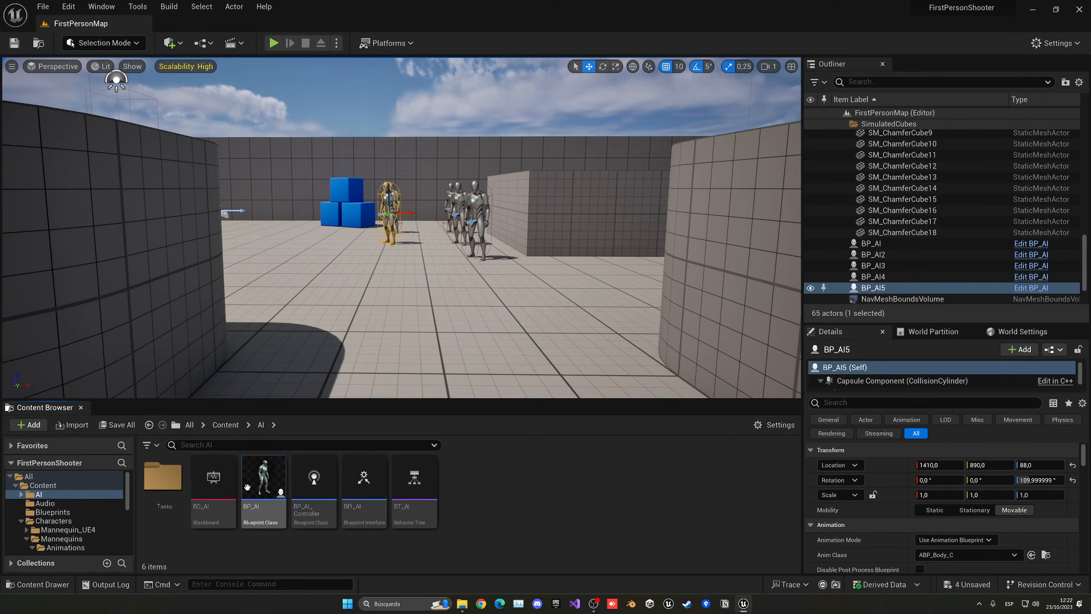
{"action": "double_click", "coordinate": [261, 477]}
{"action": "mouse_move", "coordinate": [392, 382]}
{"action": "right_mouse_down"}
{"action": "mouse_move", "coordinate": [331, 363]}
{"action": "mouse_move", "coordinate": [48, 337]}
{"action": "right_mouse_up"}
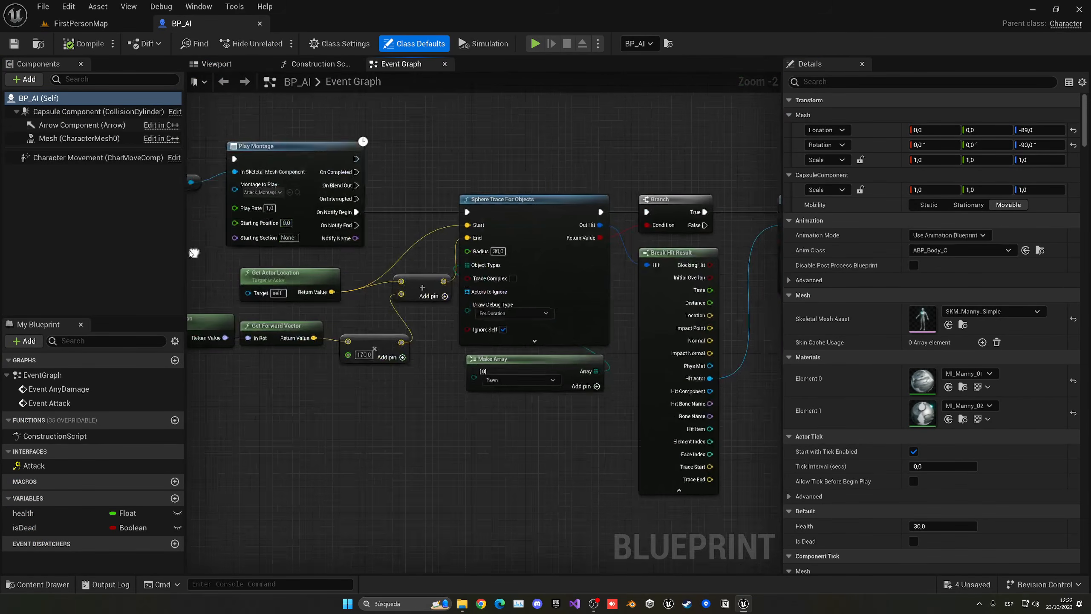
{"action": "right_click_drag", "start_coordinate": [435, 301], "coordinate": [330, 242]}
{"action": "left_click", "coordinate": [391, 252]}
{"action": "left_click", "coordinate": [382, 264]}
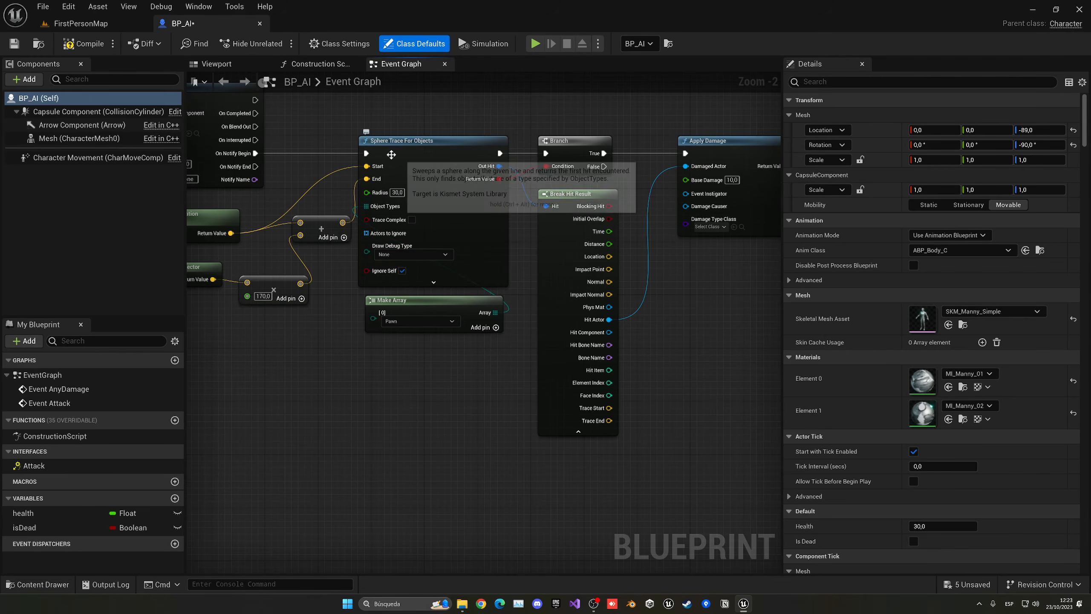
{"action": "key", "text": "ctrl+s"}
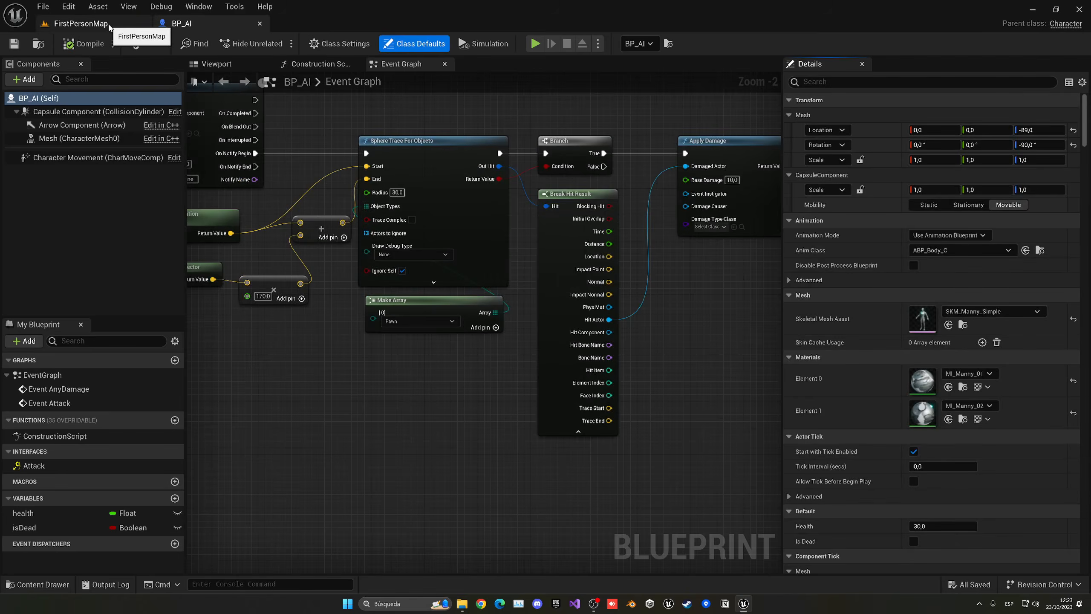
{"action": "left_click", "coordinate": [80, 23]}
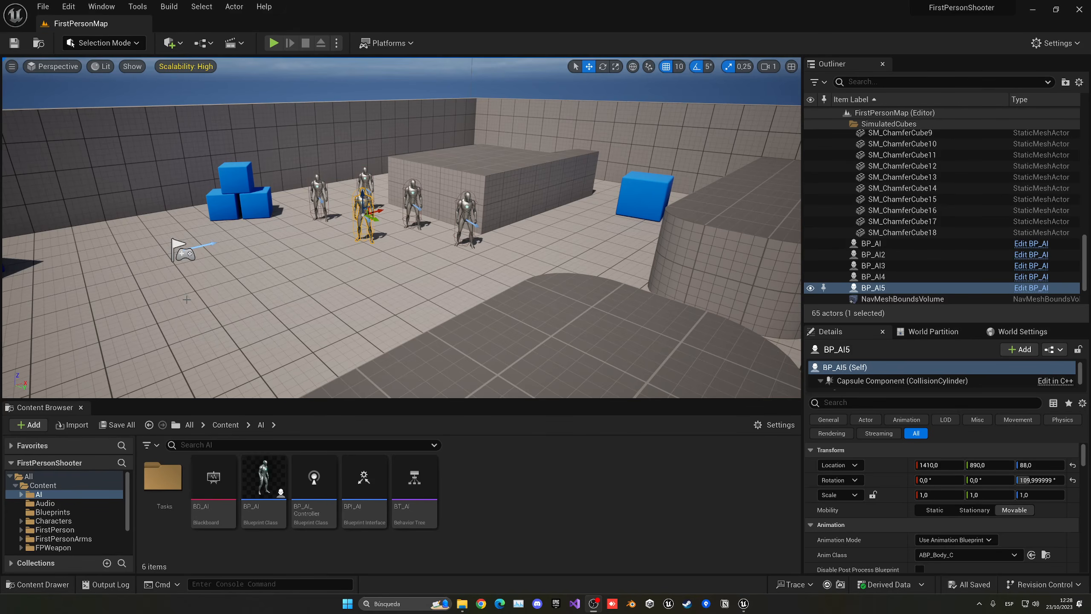
Step: Open Quixel Bridge, add the Weathered Concrete Wall surface from the local Megascans to the project, and return to the level editor
{"action": "left_click", "coordinate": [112, 9]}
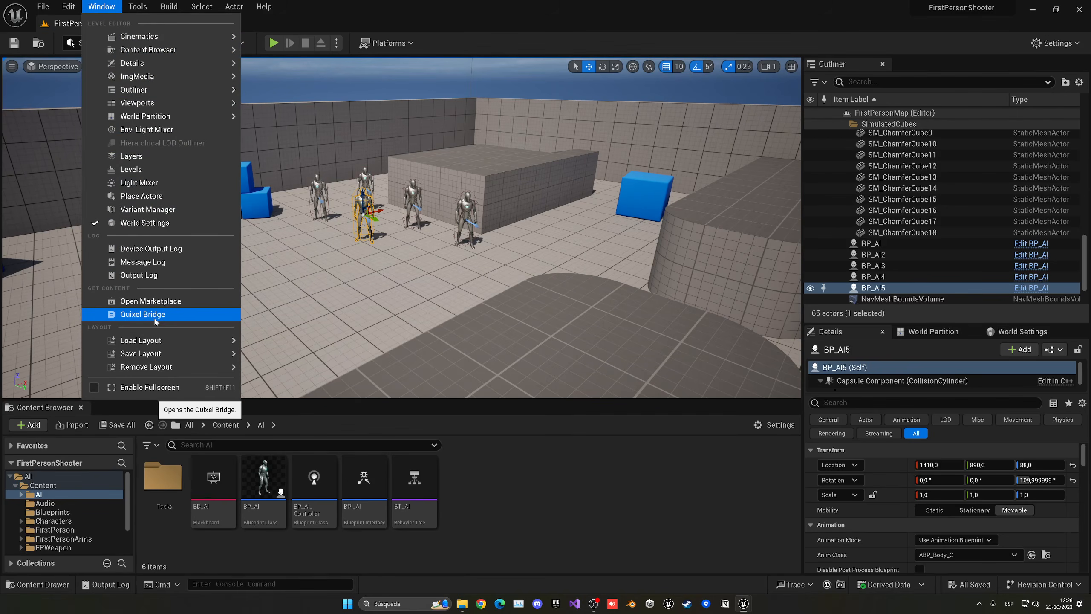
{"action": "mouse_move", "coordinate": [743, 604]}
{"action": "left_click", "coordinate": [767, 576]}
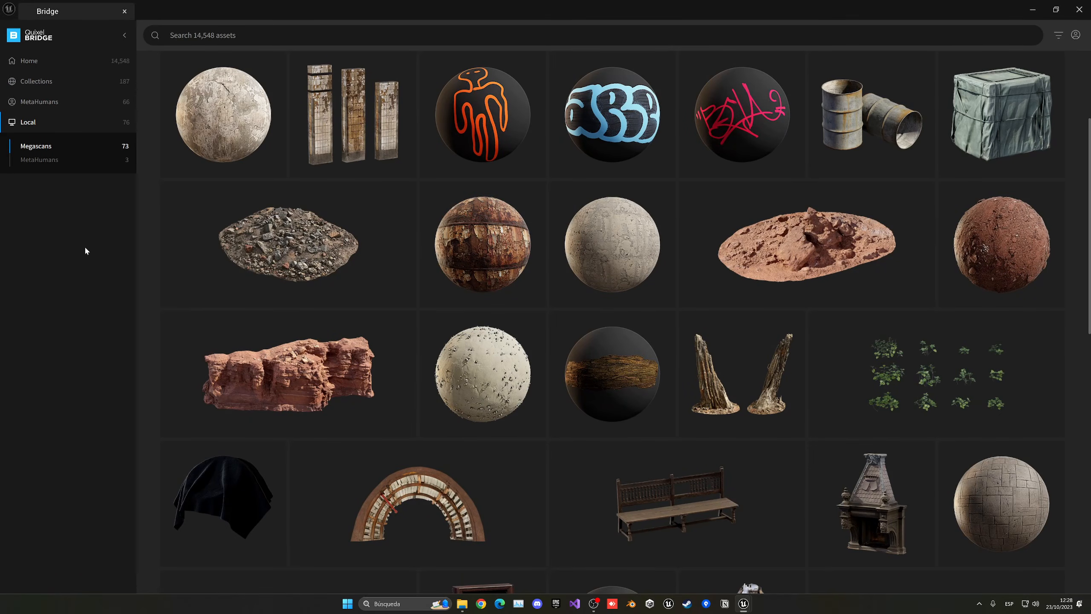
{"action": "left_click", "coordinate": [609, 248]}
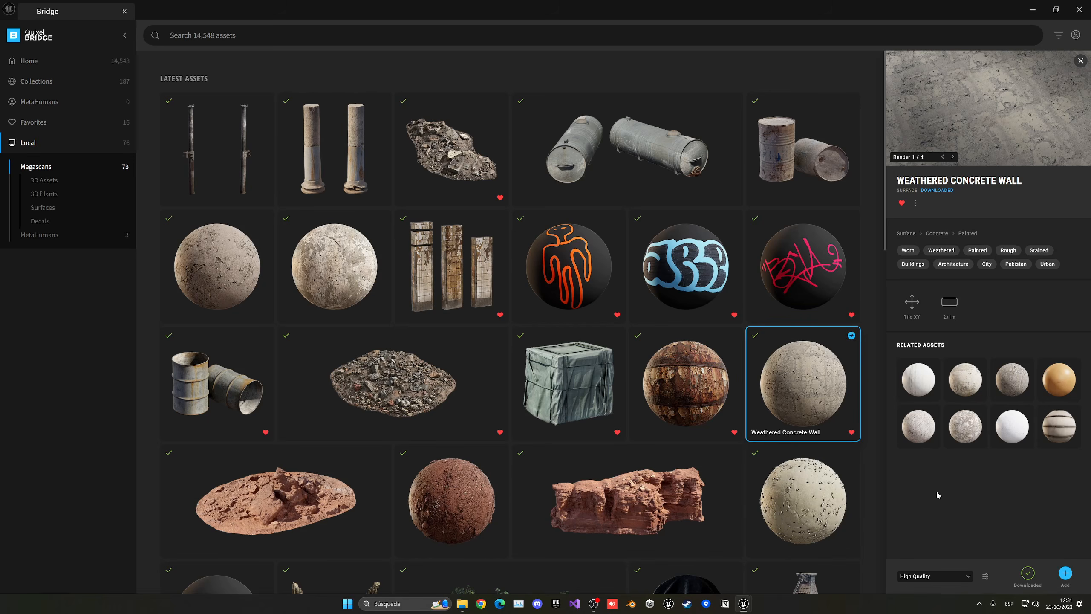
{"action": "left_click", "coordinate": [1031, 11]}
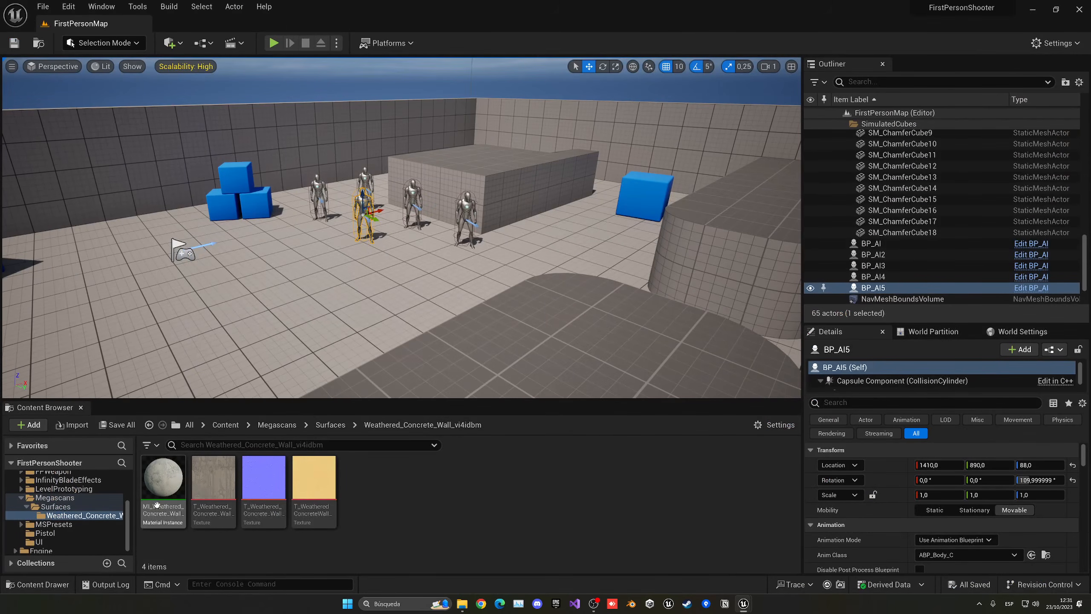
Step: Switch back to Quixel Bridge and add the Rusty Boat Hull surface to the project
{"action": "mouse_move", "coordinate": [743, 603]}
{"action": "left_click", "coordinate": [767, 587]}
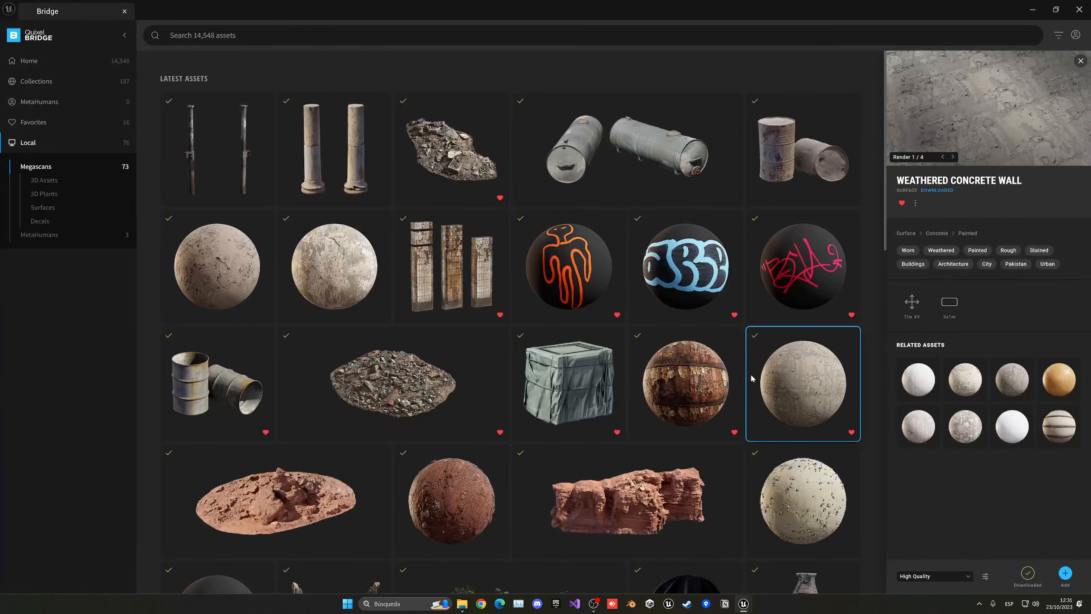
{"action": "left_click", "coordinate": [679, 378]}
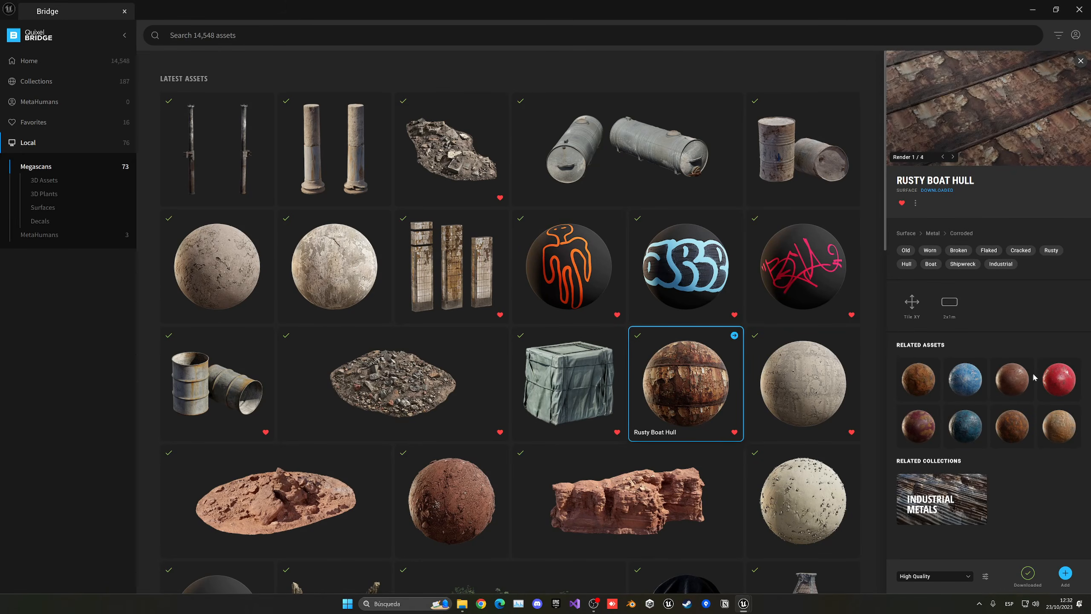
{"action": "left_click", "coordinate": [1068, 575]}
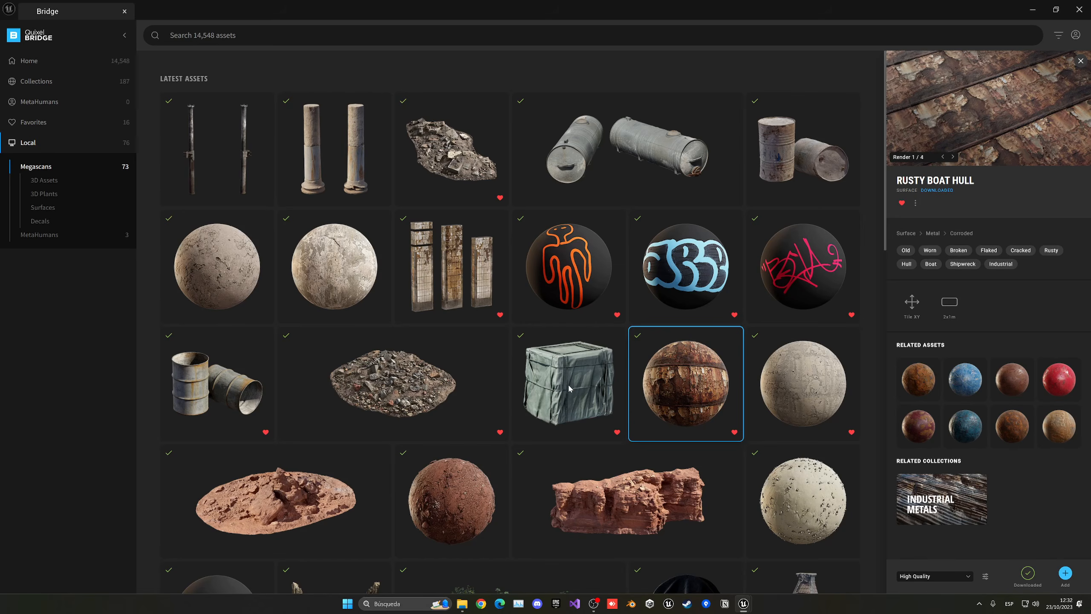
Step: Pick the Tarped Crate, Cement Rubble and Rusty Metal Barrel 3D assets from the local Megascans for import
{"action": "mouse_move", "coordinate": [569, 388]}
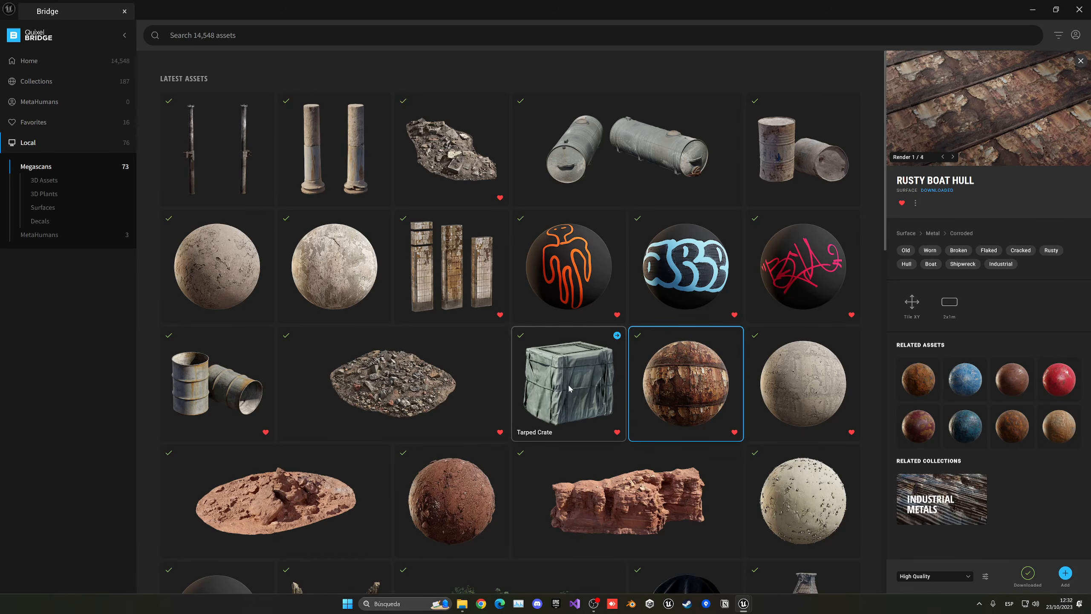
{"action": "left_click", "coordinate": [569, 389]}
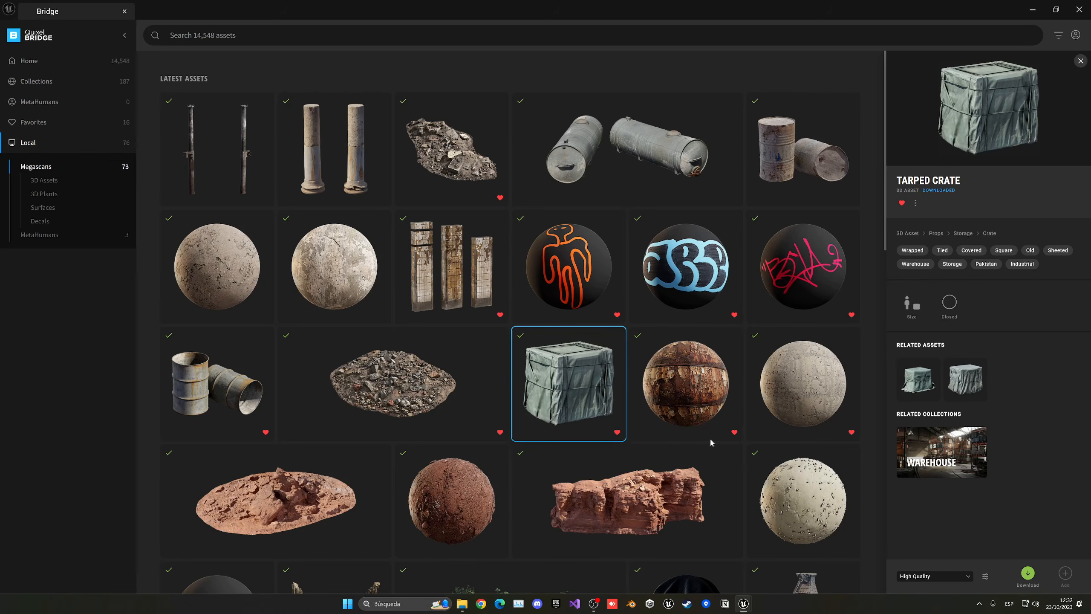
{"action": "left_click", "coordinate": [436, 391]}
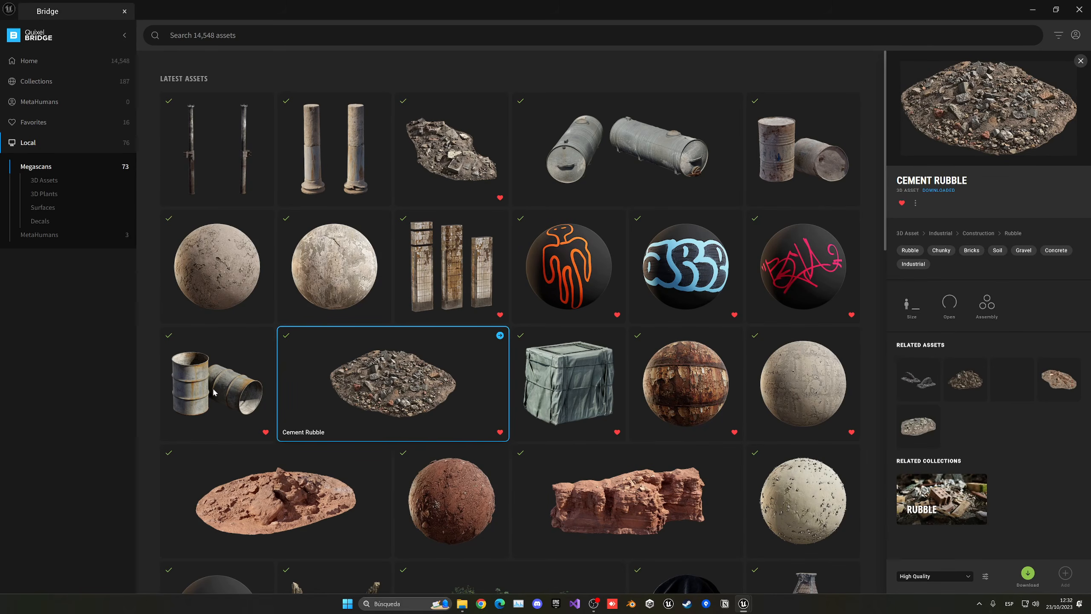
{"action": "mouse_move", "coordinate": [221, 403]}
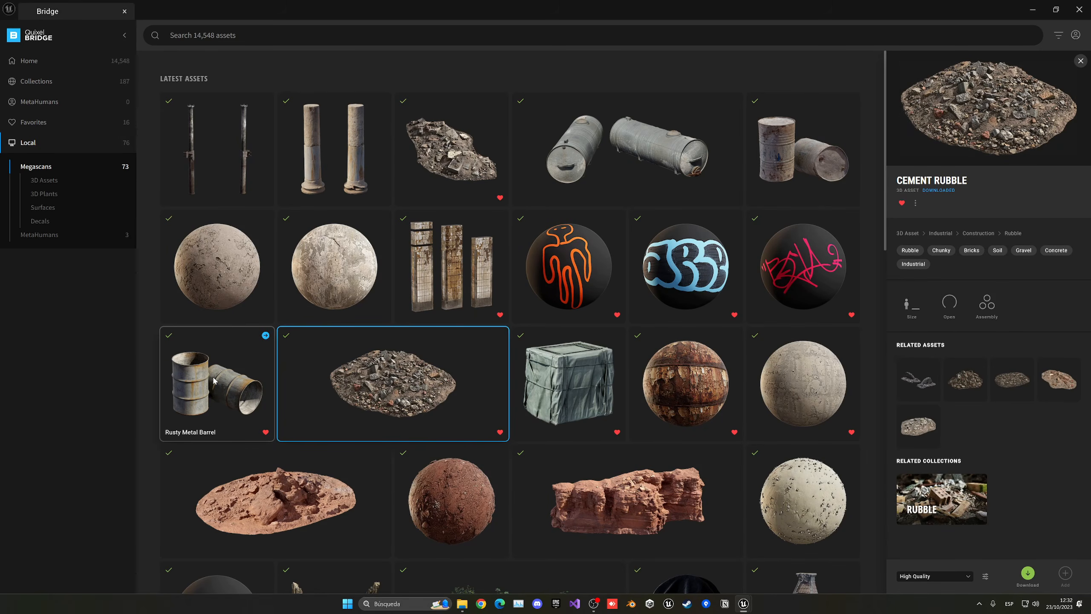
{"action": "left_click", "coordinate": [215, 380]}
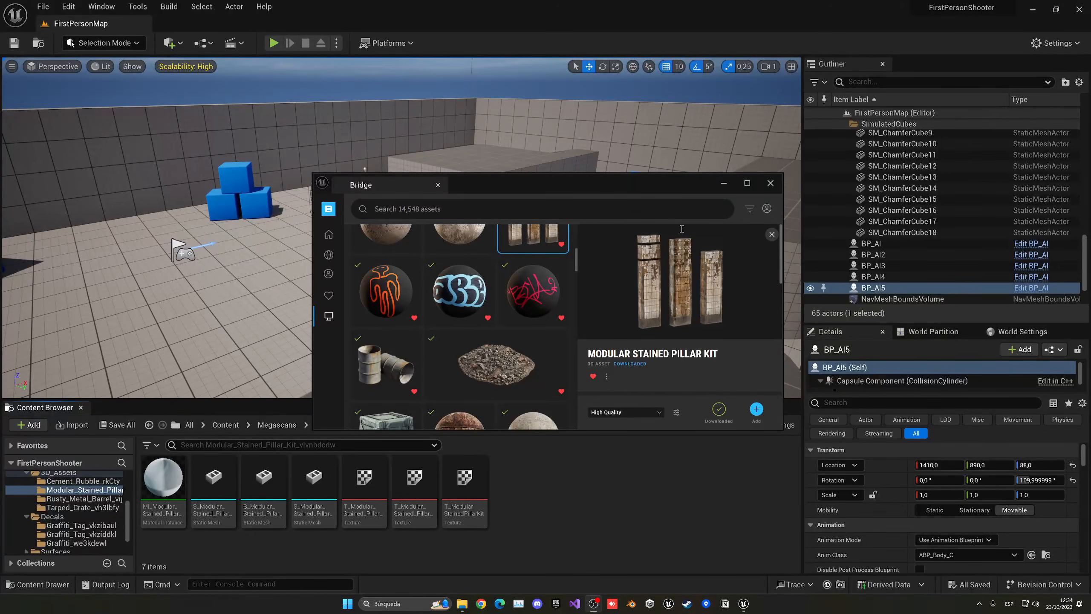
Step: Close Quixel Bridge and browse to the project's Megascans content folder in the level editor
{"action": "left_click", "coordinate": [764, 185]}
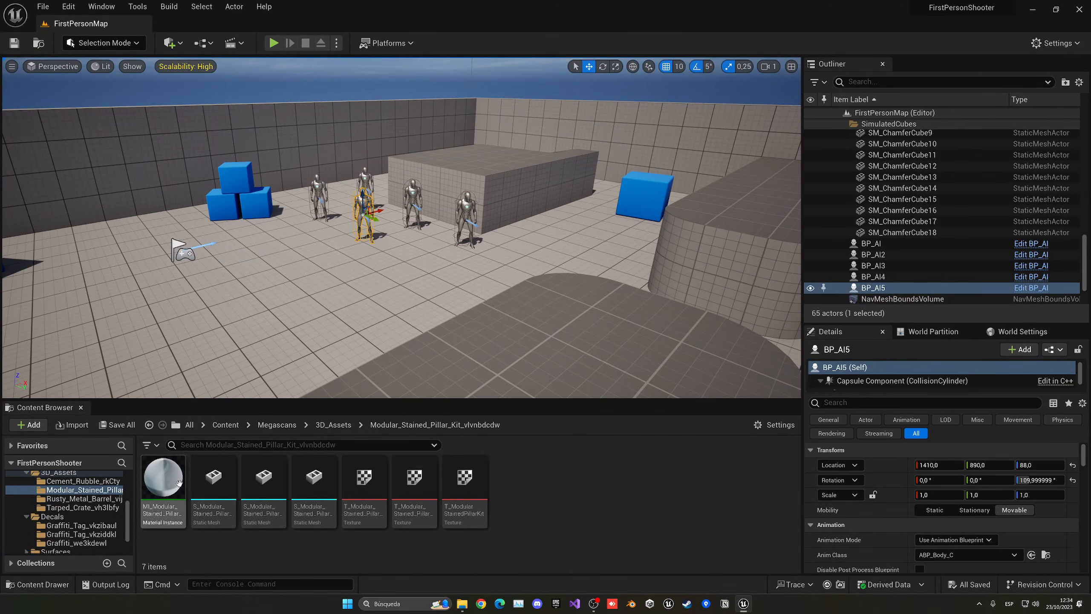
{"action": "right_click_drag", "start_coordinate": [385, 305], "coordinate": [391, 312]}
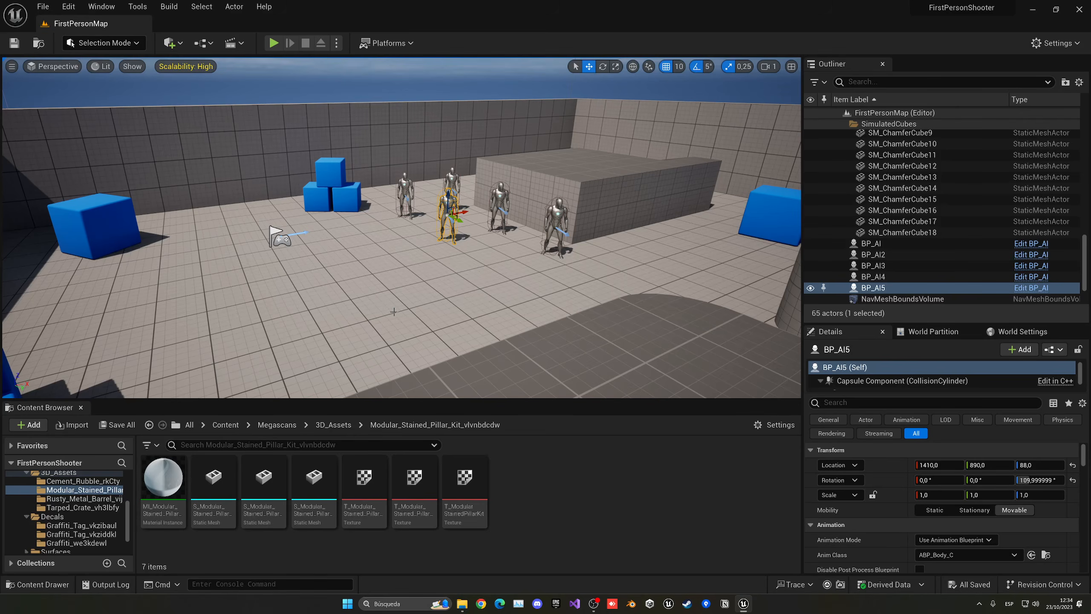
{"action": "left_click", "coordinate": [287, 425]}
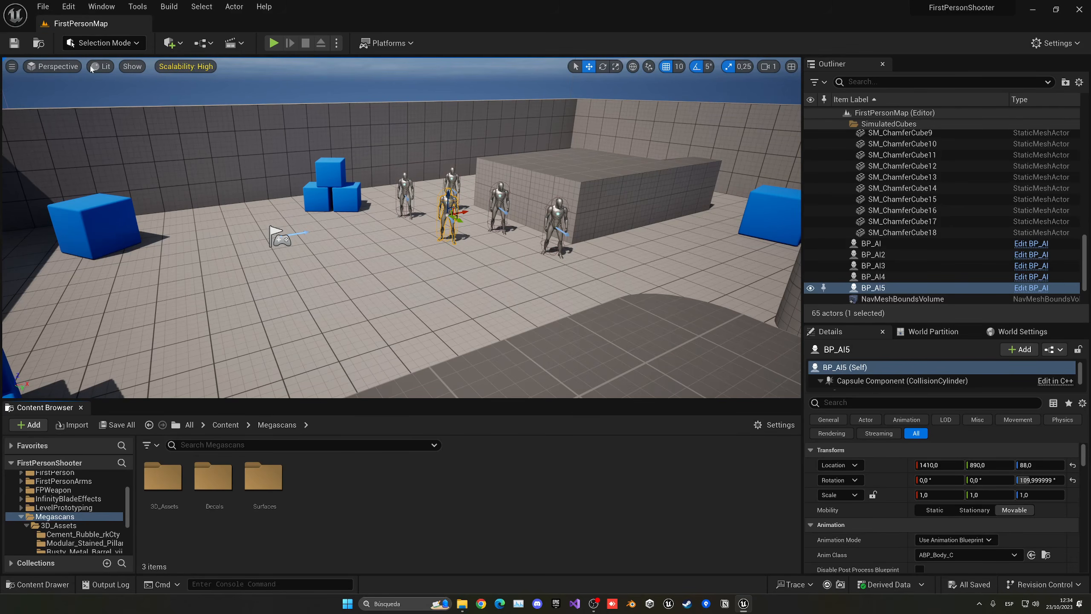
Step: Create a new level from the Basic template
{"action": "left_click", "coordinate": [43, 6]}
{"action": "left_click", "coordinate": [63, 36]}
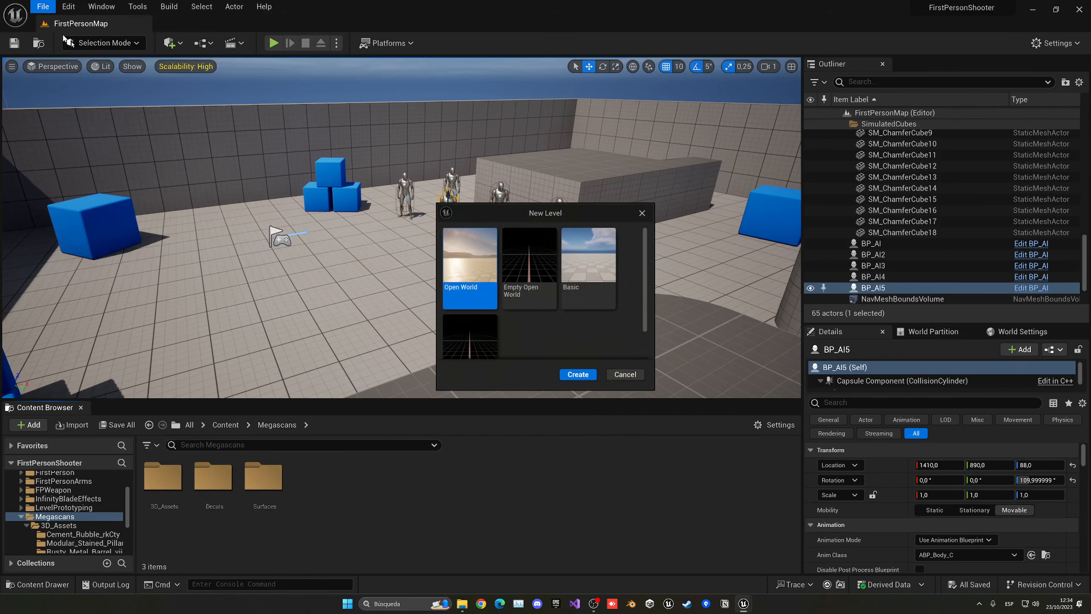
{"action": "left_click", "coordinate": [563, 283]}
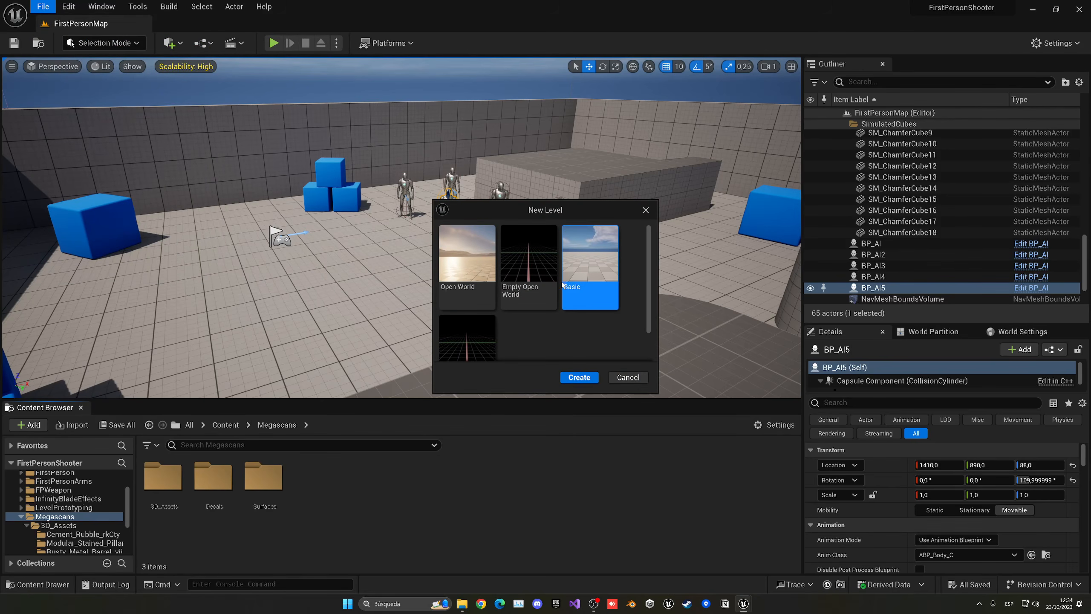
{"action": "left_click", "coordinate": [578, 377]}
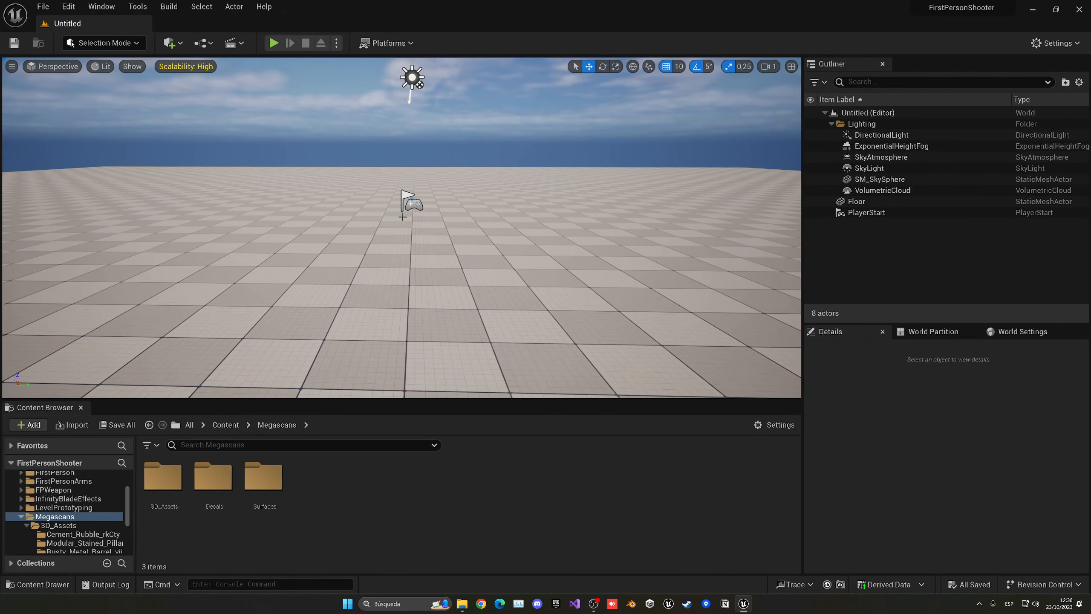
Step: Apply the Weathered Concrete Wall material instance from Megascans/Surfaces to the level's Floor
{"action": "left_click", "coordinate": [403, 217]}
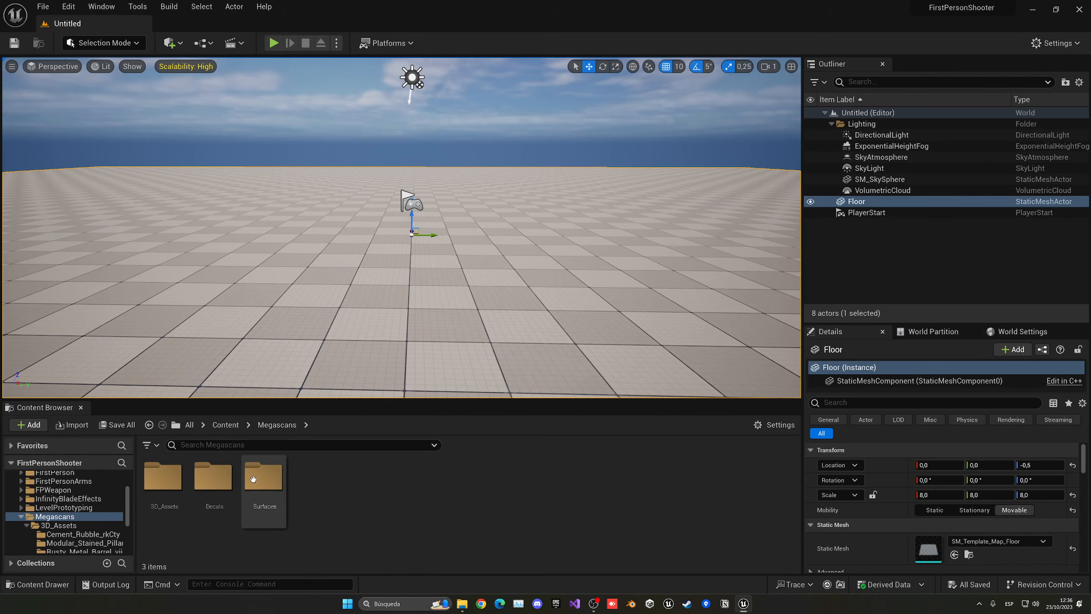
{"action": "double_click", "coordinate": [164, 481]}
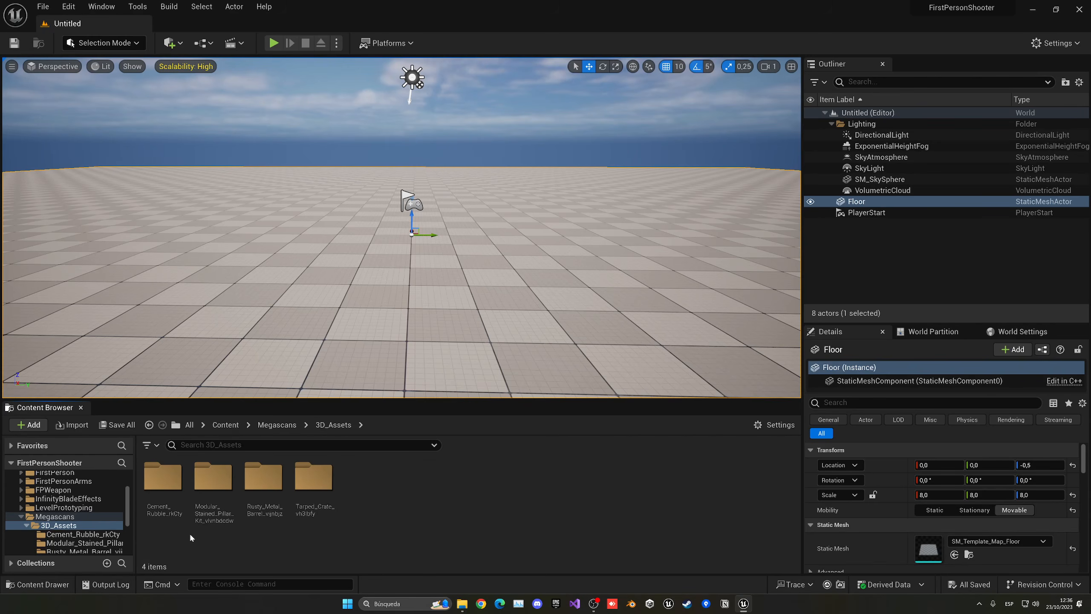
{"action": "left_click", "coordinate": [277, 425]}
{"action": "double_click", "coordinate": [255, 490]}
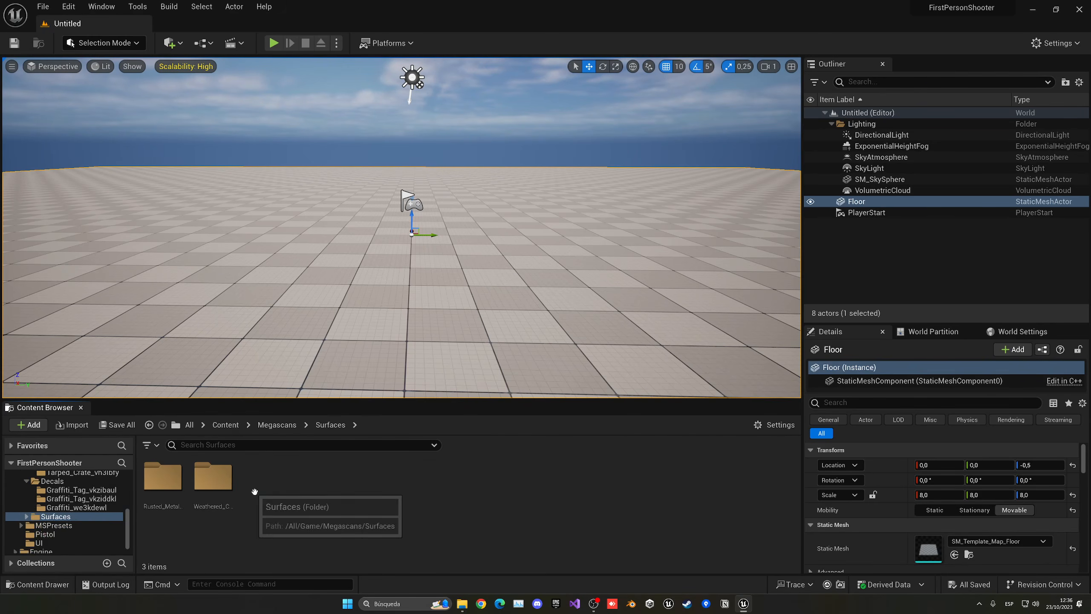
{"action": "double_click", "coordinate": [213, 476]}
{"action": "left_click_drag", "start_coordinate": [163, 477], "coordinate": [320, 303]}
{"action": "right_click_drag", "start_coordinate": [373, 263], "coordinate": [463, 179]}
{"action": "key", "text": "e"}
{"action": "key", "text": "a"}
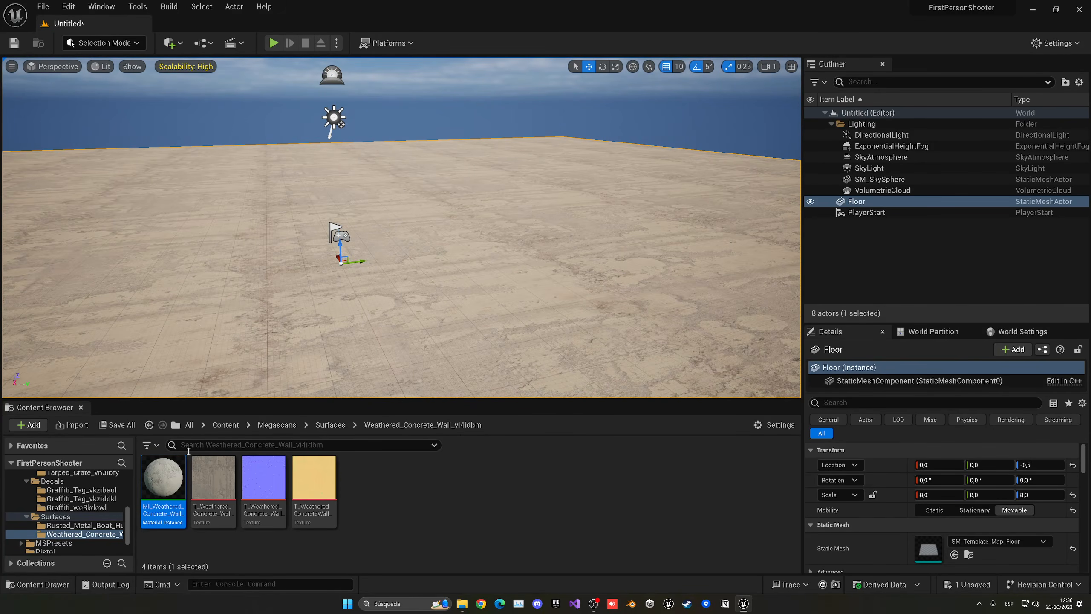
Step: Override Tiling/Offset in the Weathered Concrete Wall material instance with Tiling X and Tiling Y of 0.5, and close its editor
{"action": "double_click", "coordinate": [179, 471]}
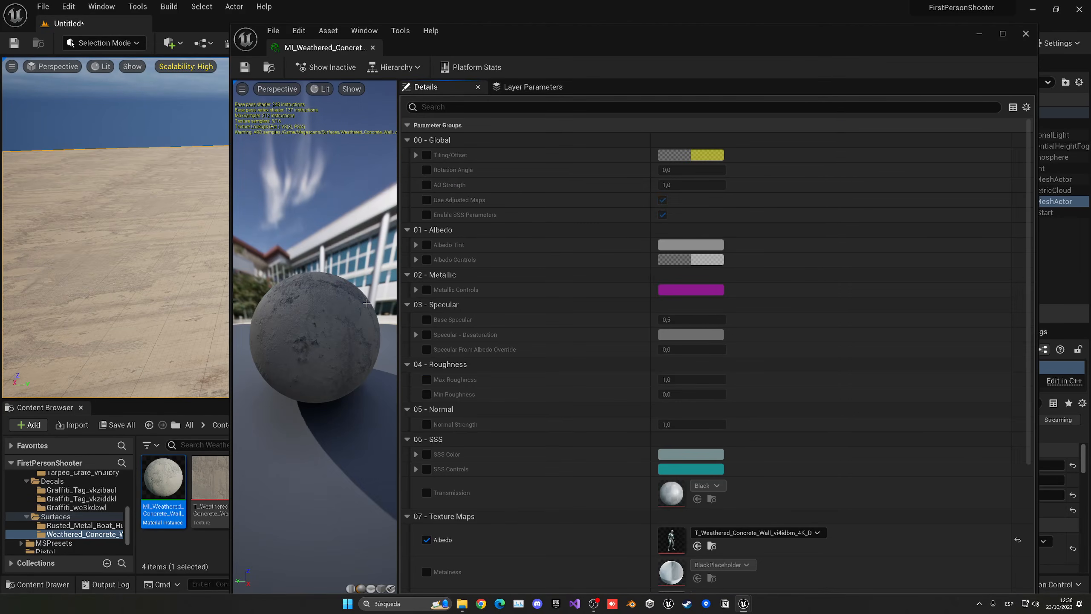
{"action": "left_click", "coordinate": [426, 155]}
{"action": "left_click", "coordinate": [416, 155]}
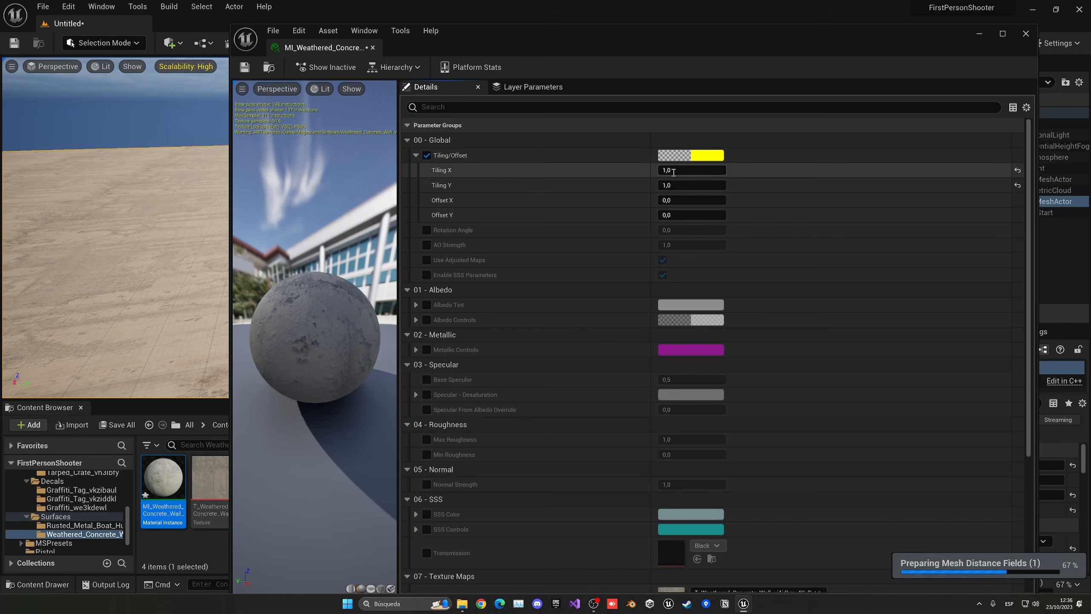
{"action": "left_click", "coordinate": [674, 172]}
{"action": "type", "text": ".5"}
{"action": "key", "text": "Tab"}
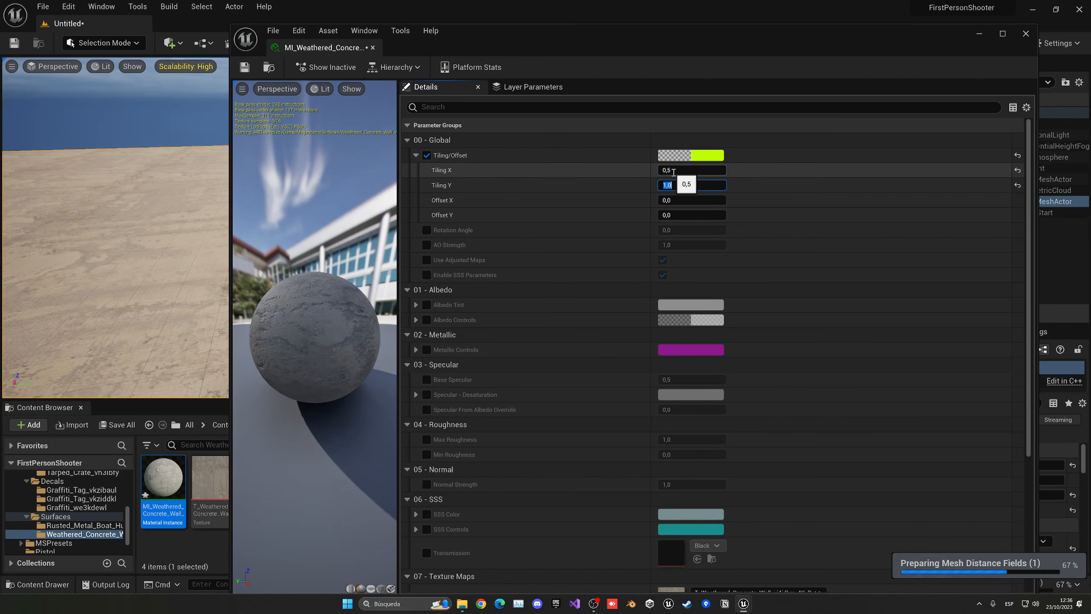
{"action": "type", "text": ".5"}
{"action": "key", "text": "Return"}
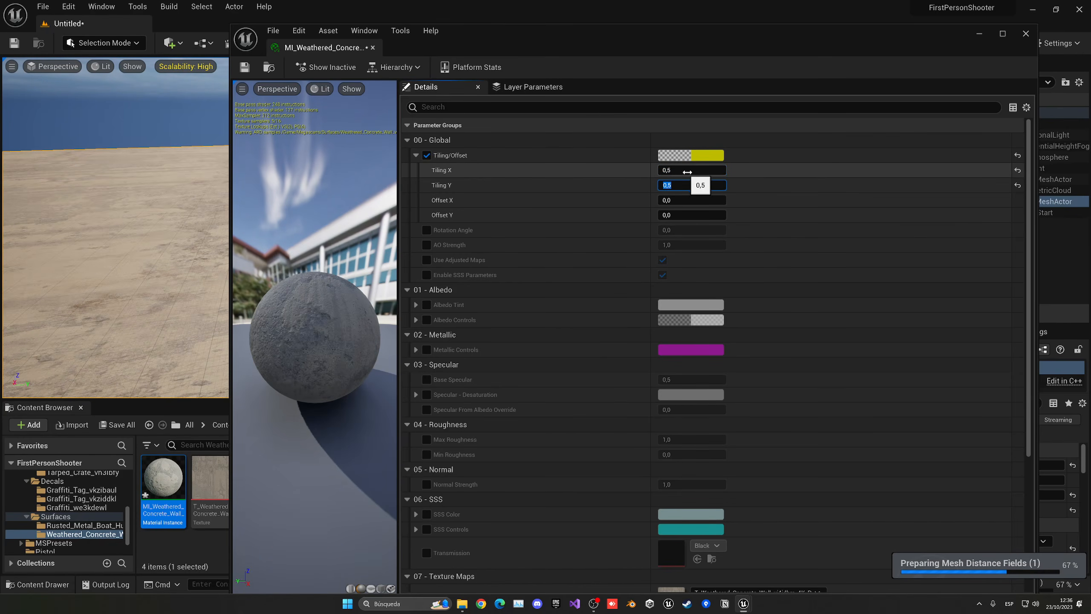
{"action": "left_click", "coordinate": [373, 48]}
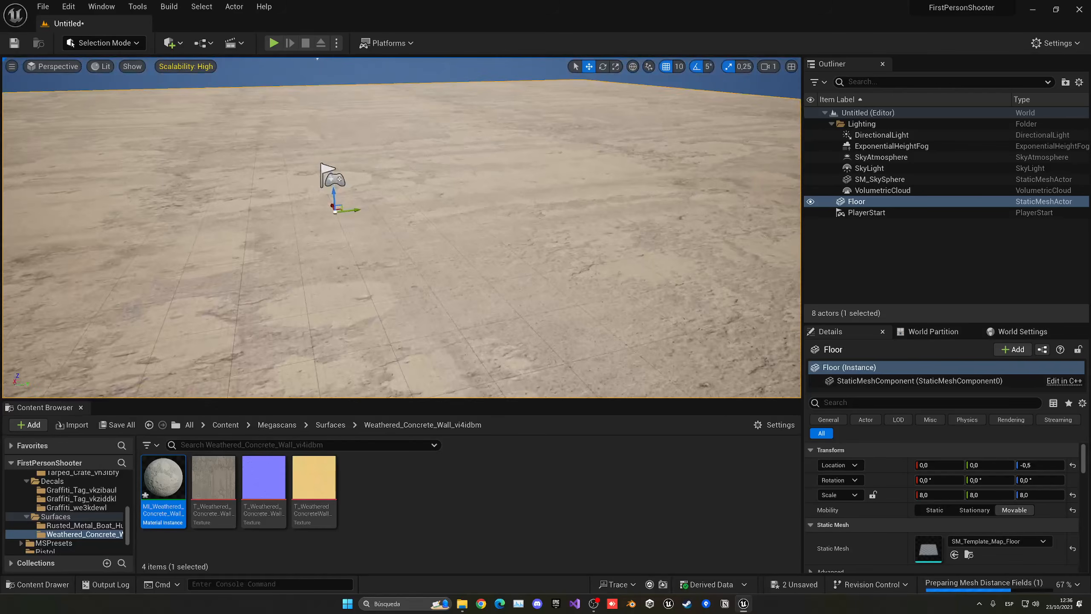
{"action": "right_click_drag", "start_coordinate": [406, 216], "coordinate": [386, 198]}
Step: Return to the Content folder, place a Cube shape near the player start, and lower it to Z 50
{"action": "left_click", "coordinate": [231, 424]}
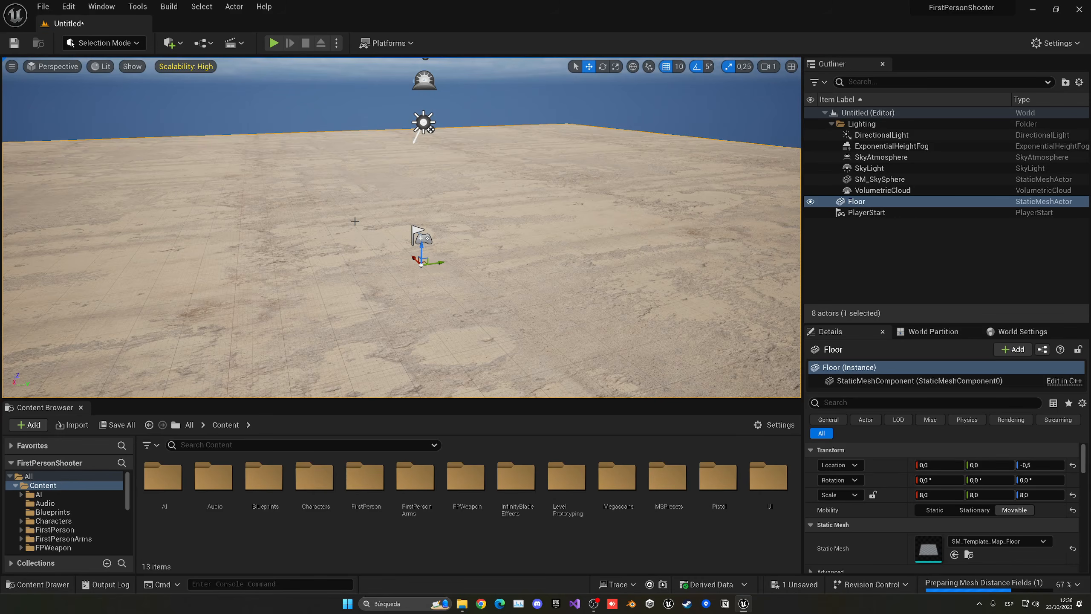
{"action": "left_click", "coordinate": [170, 43]}
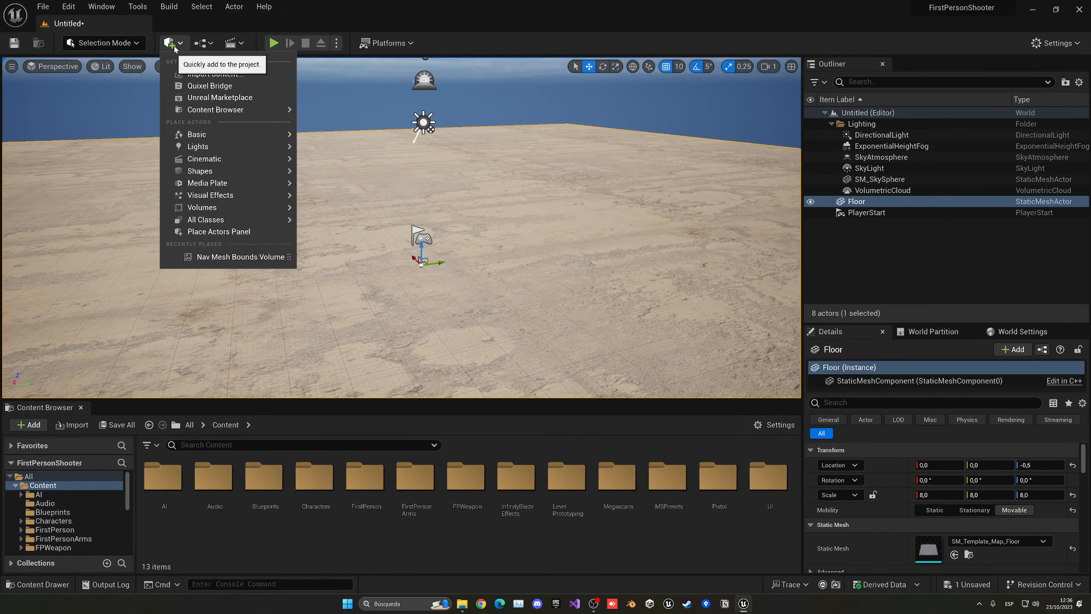
{"action": "mouse_move", "coordinate": [200, 171]}
{"action": "left_click_drag", "start_coordinate": [318, 176], "coordinate": [482, 236]}
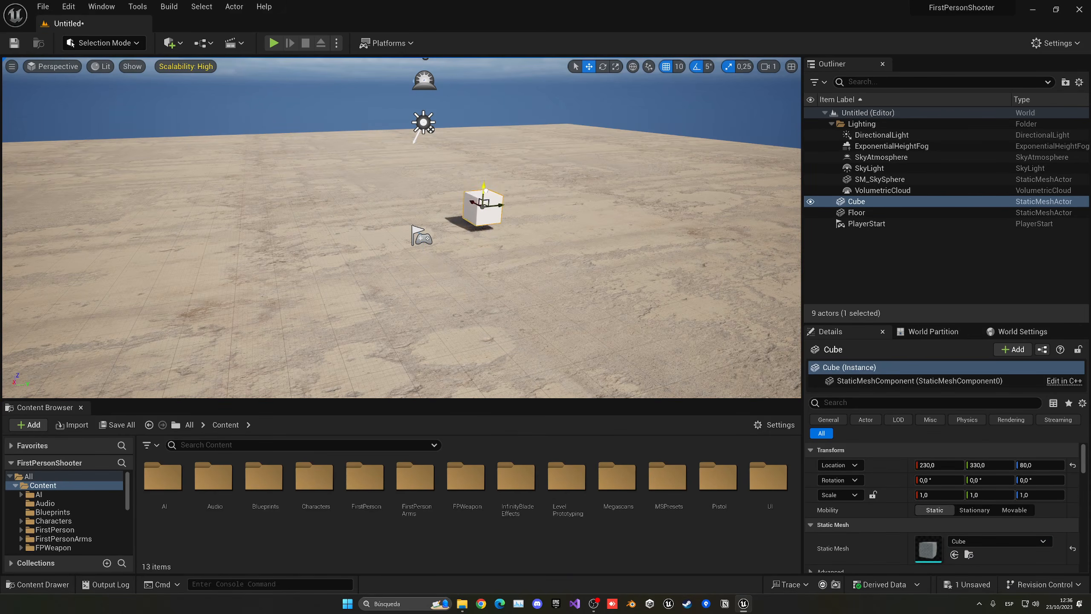
{"action": "left_click_drag", "start_coordinate": [485, 190], "coordinate": [485, 200]}
{"action": "key", "text": "a"}
{"action": "right_click_drag", "start_coordinate": [471, 231], "coordinate": [597, 235]}
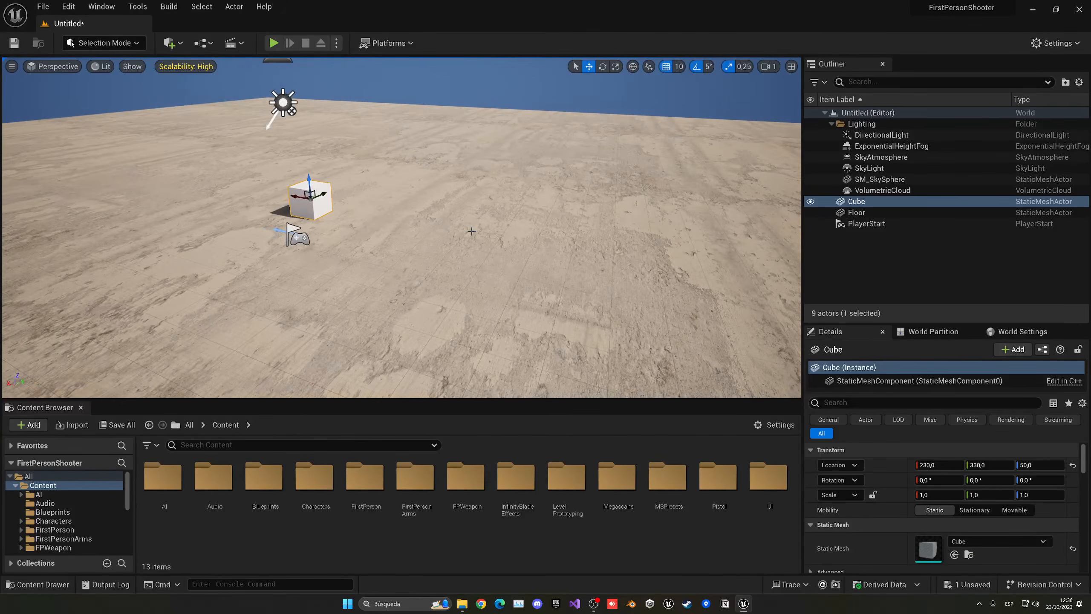
Step: Set the cube's scale to 5 on X and 5 on Z
{"action": "left_click_drag", "start_coordinate": [936, 495], "coordinate": [948, 498]}
{"action": "left_click", "coordinate": [947, 497]}
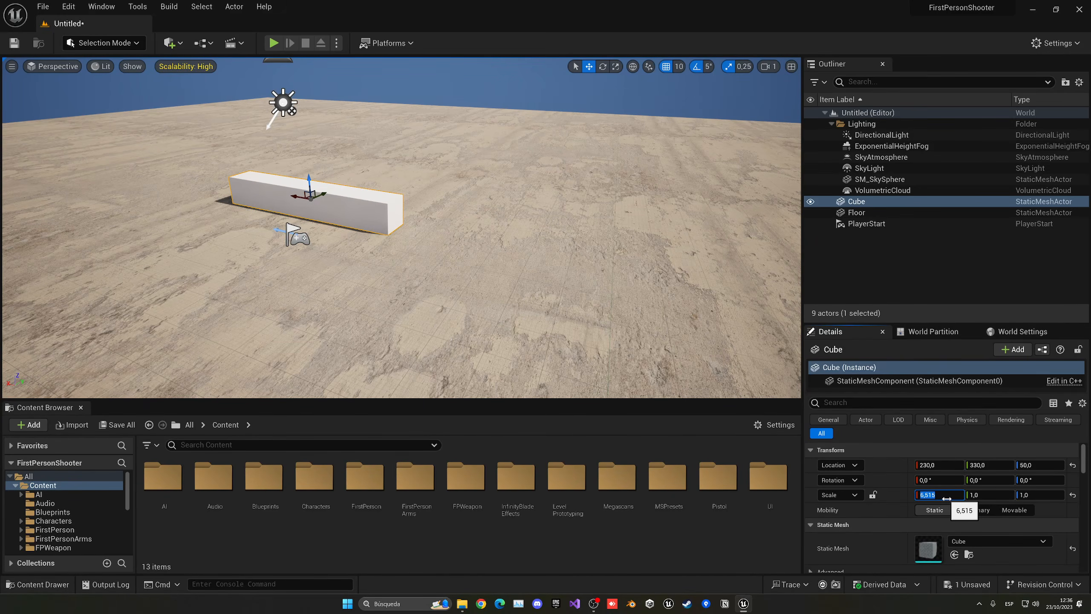
{"action": "type", "text": "5"}
{"action": "key", "text": "Return"}
{"action": "left_click", "coordinate": [1047, 497]}
{"action": "type", "text": "5"}
{"action": "key", "text": "Return"}
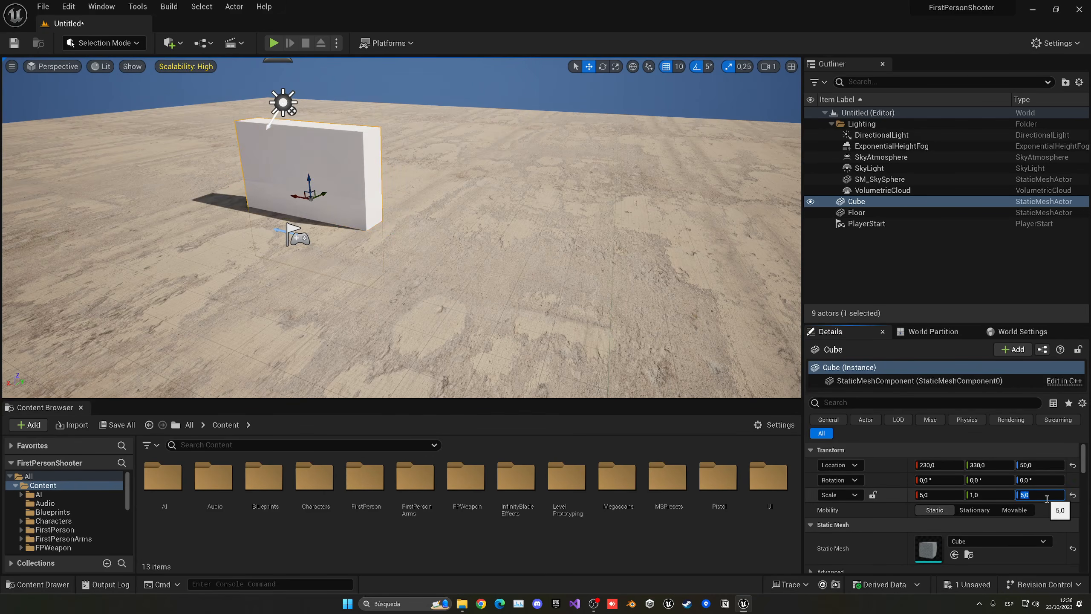
Step: Move the cube to Y 670, Z 250 and set its Y scale to 0.5 to form a thin wall
{"action": "left_click_drag", "start_coordinate": [307, 178], "coordinate": [311, 115]}
{"action": "right_click_drag", "start_coordinate": [370, 171], "coordinate": [352, 142]}
{"action": "left_click_drag", "start_coordinate": [342, 166], "coordinate": [388, 153]}
{"action": "left_click", "coordinate": [984, 495]}
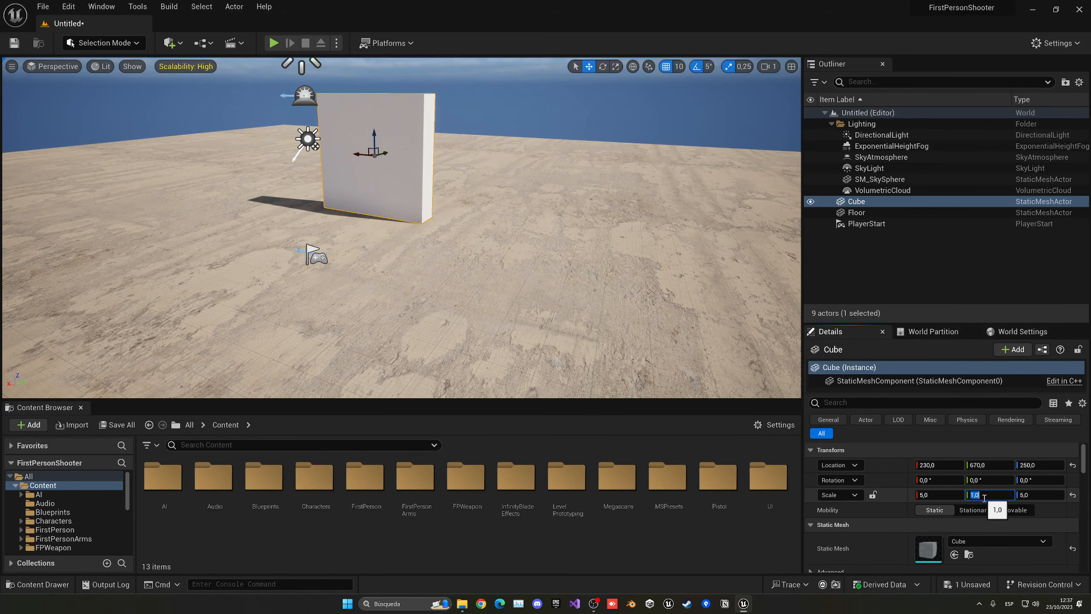
{"action": "type", "text": ".5"}
{"action": "key", "text": "Return"}
Step: Play-test the level to judge the wall's size from the first-person view, and stop the session
{"action": "right_click_drag", "start_coordinate": [628, 226], "coordinate": [468, 198]}
{"action": "key", "text": "w"}
{"action": "left_click", "coordinate": [273, 43]}
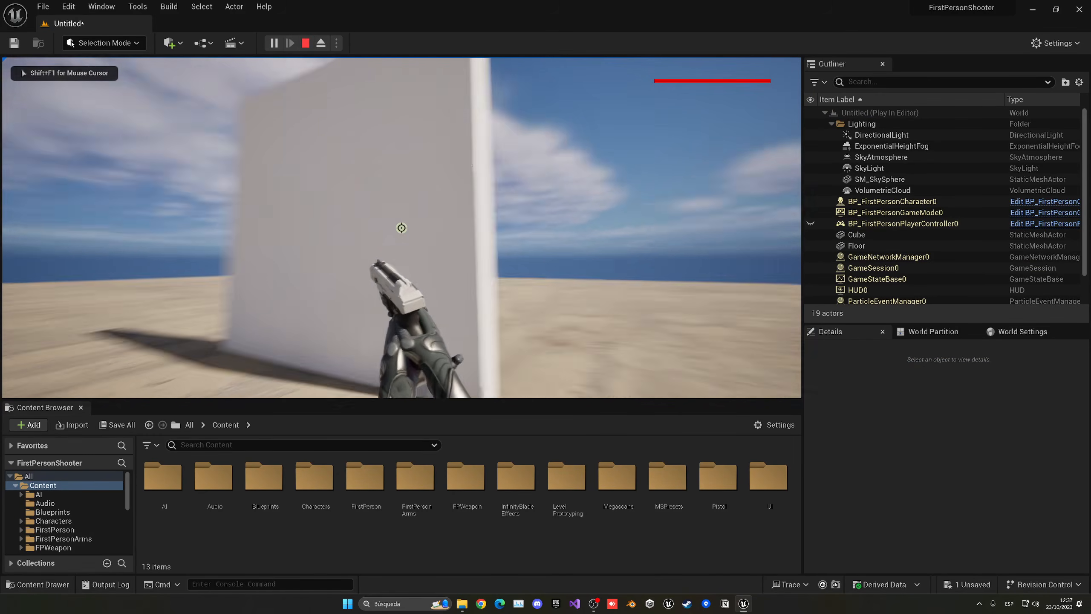
{"action": "key", "text": "Escape"}
{"action": "right_click_drag", "start_coordinate": [601, 206], "coordinate": [602, 212]}
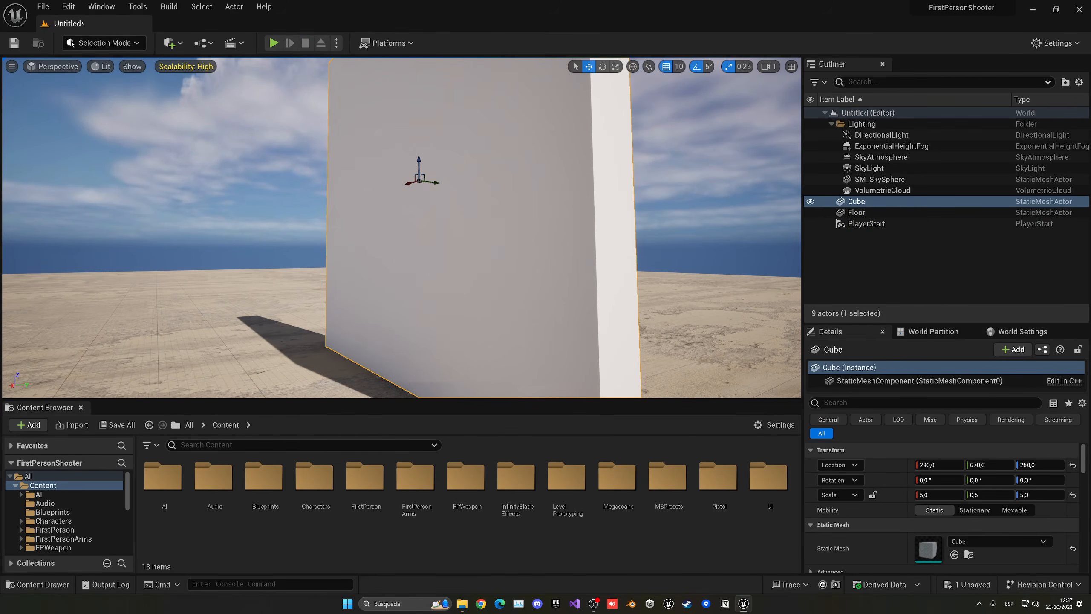
Step: Set the wall cube's scale to 4 on X and 4 on Z, and lower it to Z 210
{"action": "left_click", "coordinate": [954, 498]}
{"action": "type", "text": "4"}
{"action": "key", "text": "Return"}
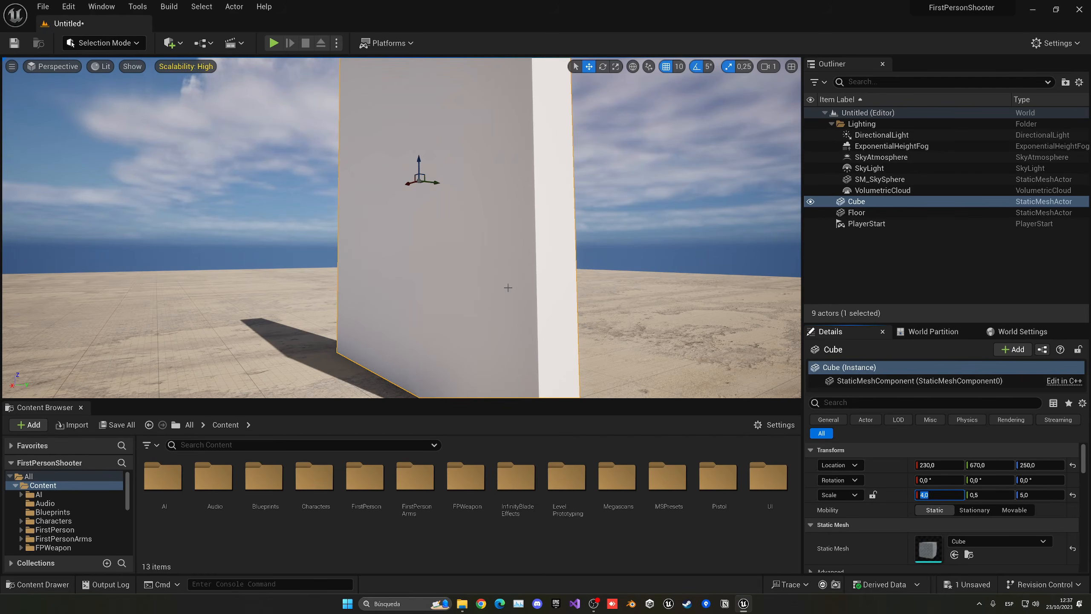
{"action": "left_click", "coordinate": [1032, 495]}
{"action": "type", "text": "4"}
{"action": "key", "text": "Return"}
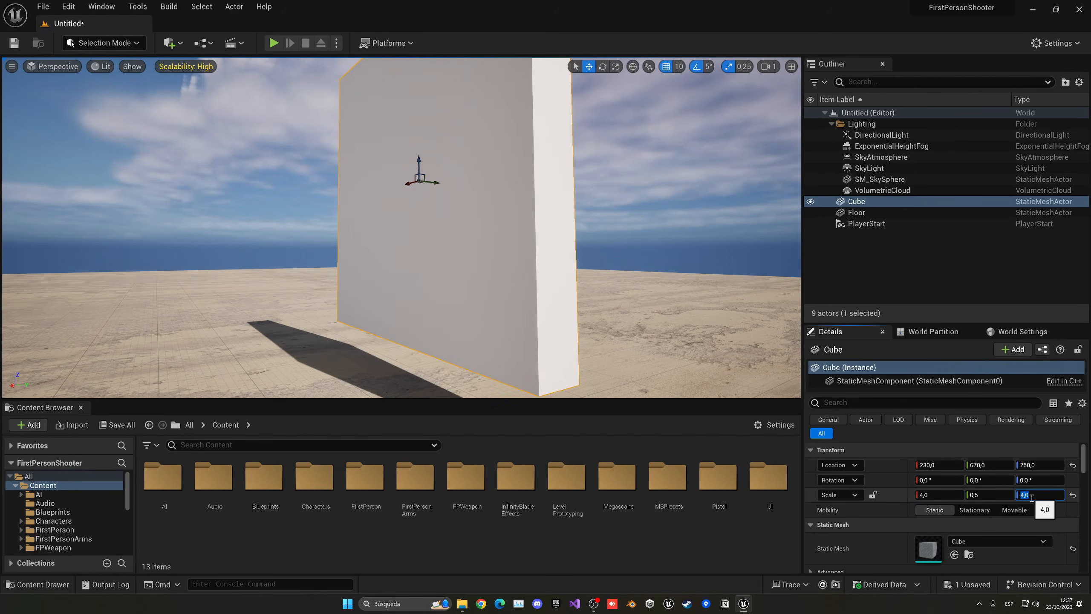
{"action": "left_click_drag", "start_coordinate": [420, 165], "coordinate": [421, 197]}
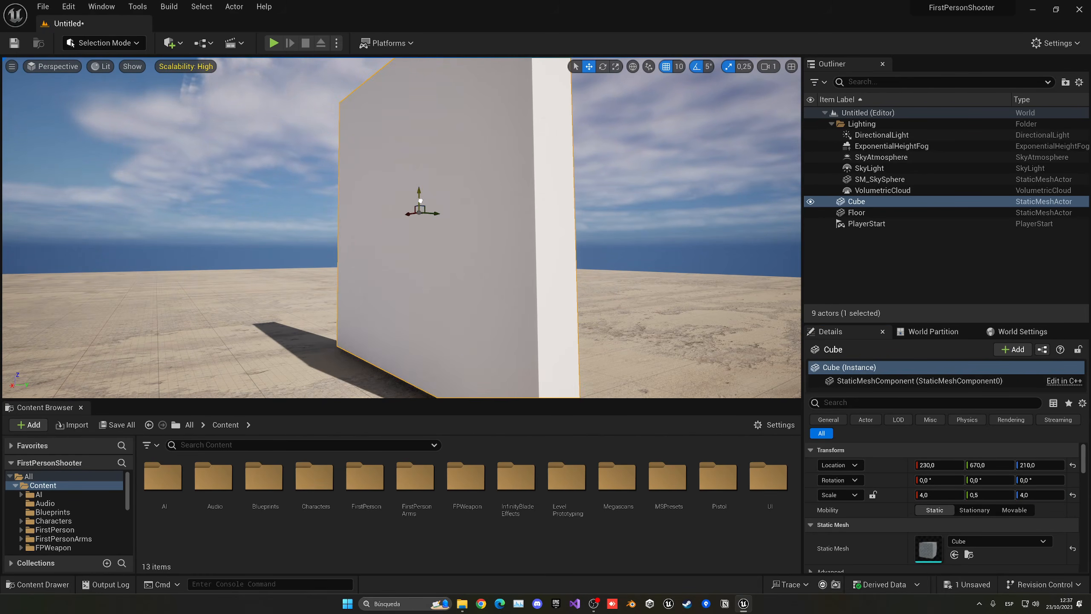
Step: Play-test the resized wall briefly, stop the session, and lower the wall to Z 200
{"action": "left_click", "coordinate": [273, 43]}
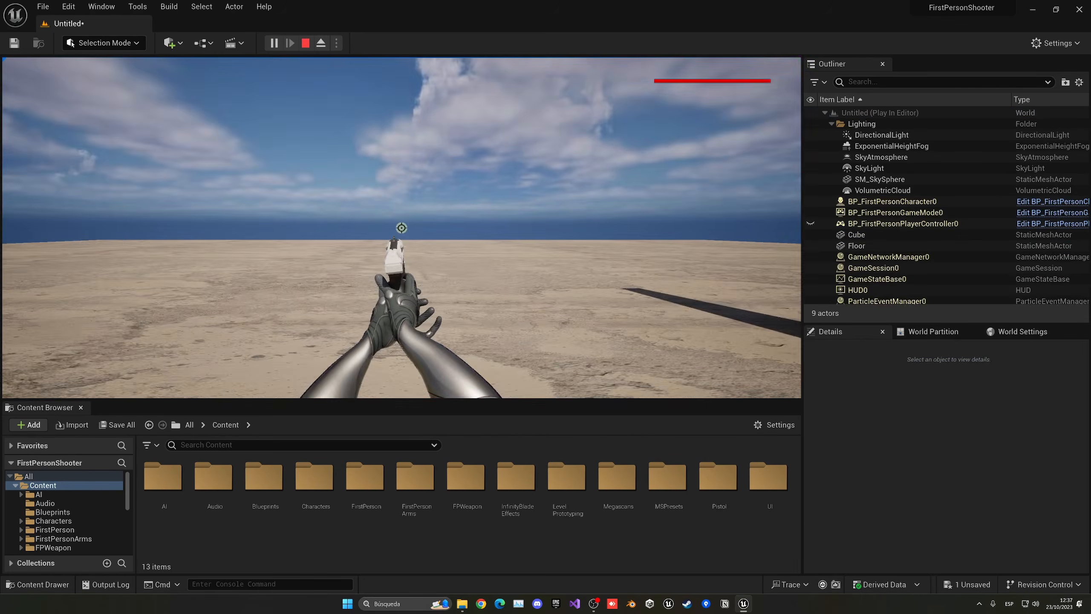
{"action": "key", "text": "Escape"}
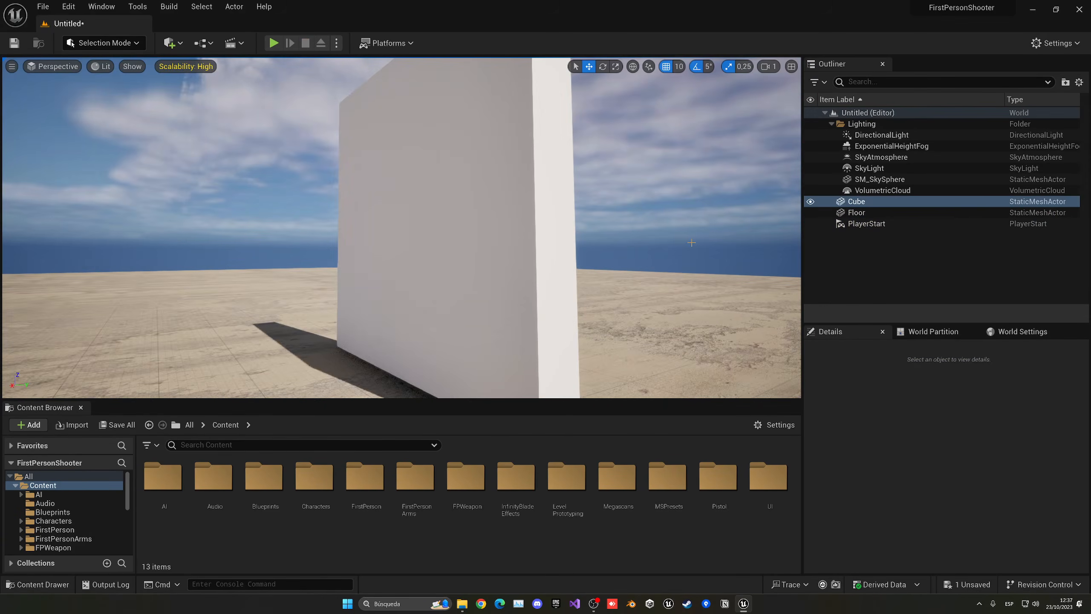
{"action": "left_click_drag", "start_coordinate": [384, 184], "coordinate": [385, 190]}
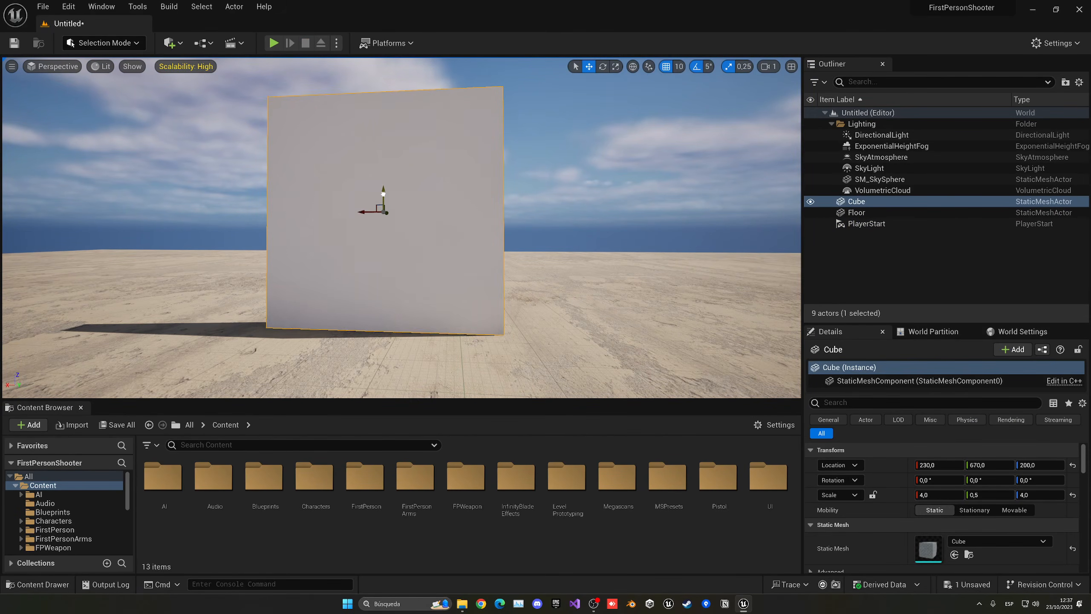
Step: Apply the weathered concrete wall material instance from the Megascans surfaces to the wall cube
{"action": "right_click_drag", "start_coordinate": [384, 190], "coordinate": [386, 236]}
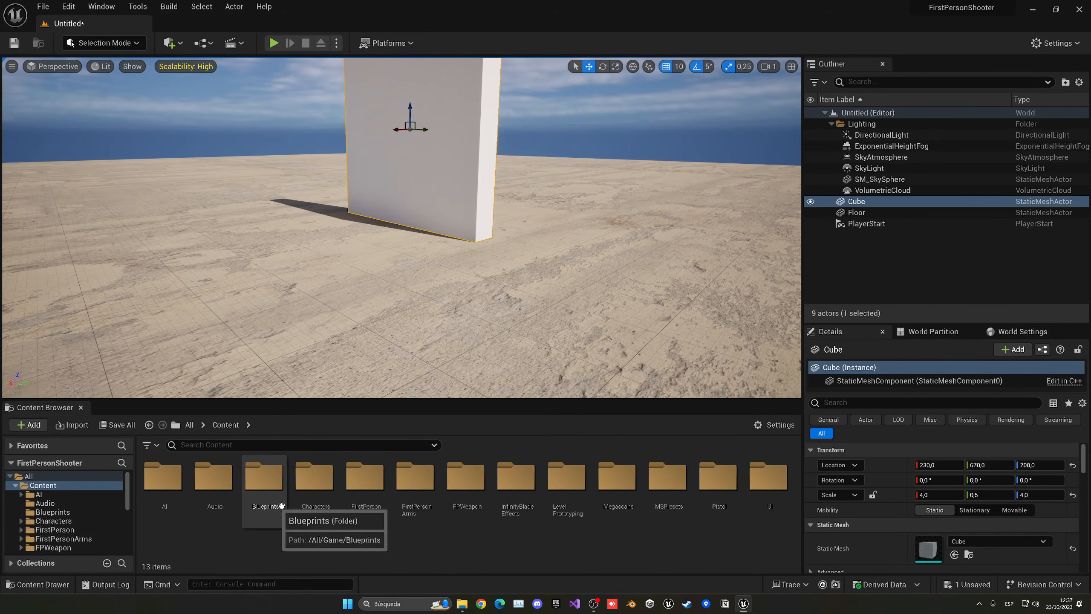
{"action": "double_click", "coordinate": [618, 482]}
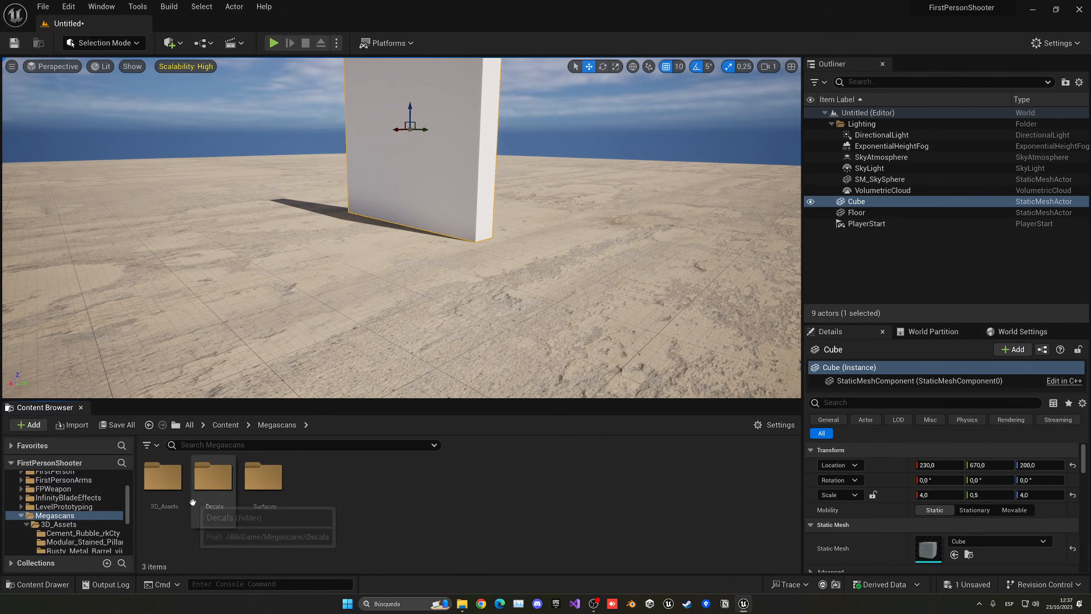
{"action": "double_click", "coordinate": [263, 490]}
{"action": "double_click", "coordinate": [193, 509]}
{"action": "left_click_drag", "start_coordinate": [163, 477], "coordinate": [399, 202]}
Step: Widen the concrete wall by setting its X scale to 7
{"action": "right_click_drag", "start_coordinate": [400, 202], "coordinate": [435, 190]}
{"action": "key", "text": "r"}
{"action": "left_click_drag", "start_coordinate": [435, 190], "coordinate": [416, 192]}
{"action": "key", "text": "w"}
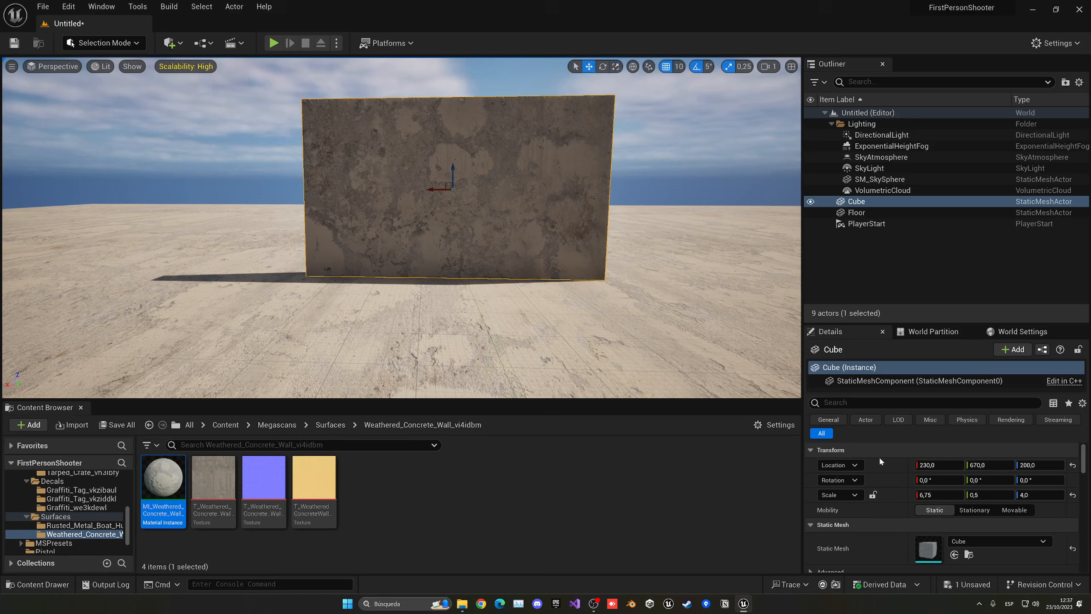
{"action": "left_click", "coordinate": [924, 494]}
{"action": "type", "text": "7"}
{"action": "key", "text": "Return"}
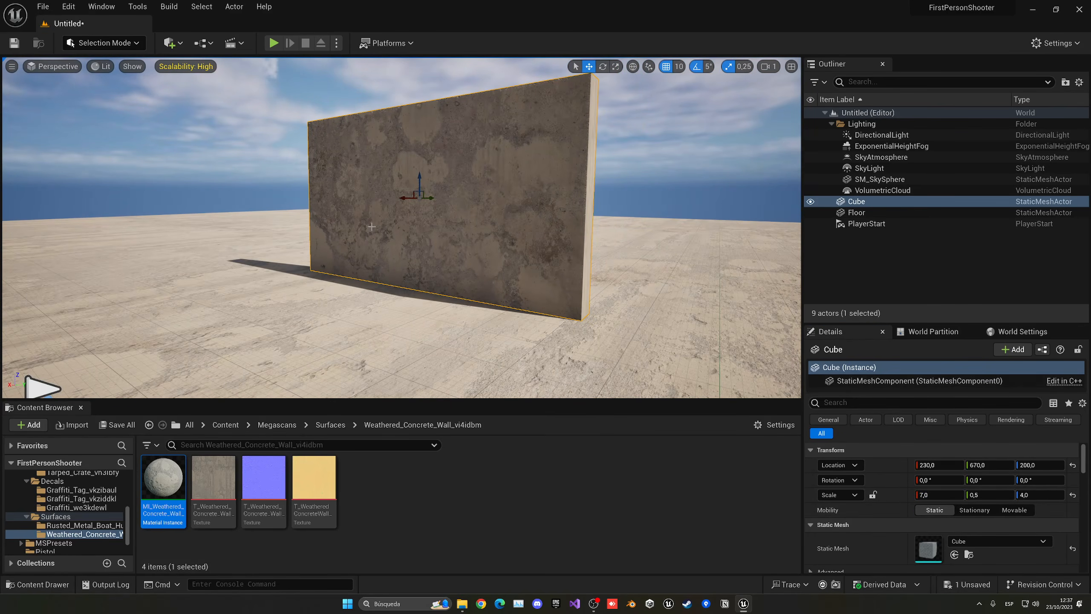
Step: Rotate the wall -90 degrees about Z and move it to X -210, Y 540 beside the player start
{"action": "right_click_drag", "start_coordinate": [384, 233], "coordinate": [384, 233]}
{"action": "right_click_drag", "start_coordinate": [417, 231], "coordinate": [417, 231]}
{"action": "key", "text": "s"}
{"action": "key", "text": "a"}
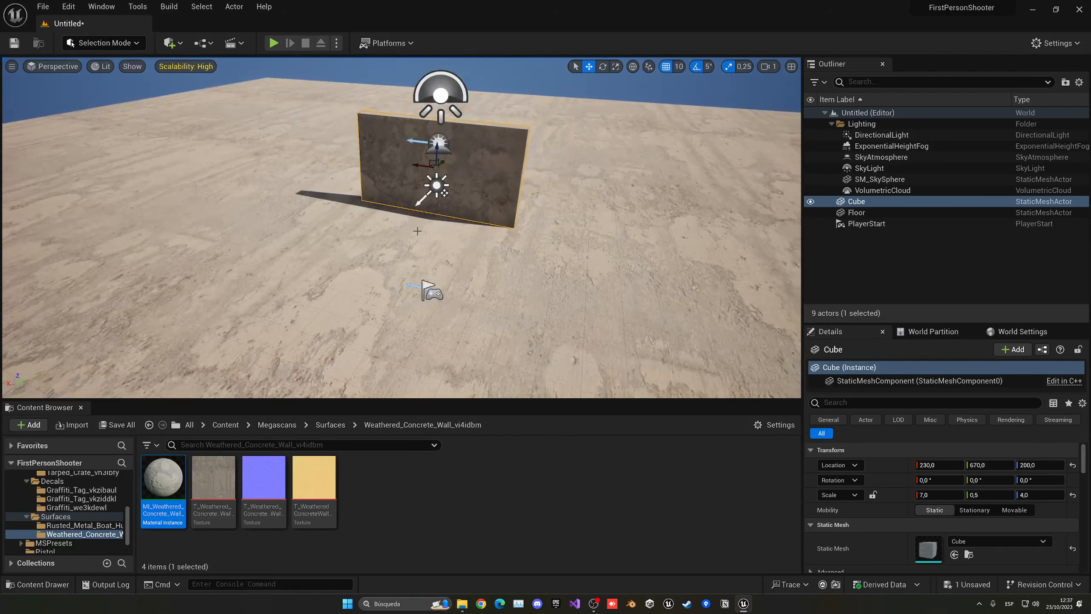
{"action": "key", "text": "d"}
{"action": "right_click_drag", "start_coordinate": [478, 180], "coordinate": [478, 180]}
{"action": "left_click_drag", "start_coordinate": [499, 152], "coordinate": [432, 151]}
{"action": "right_click_drag", "start_coordinate": [432, 152], "coordinate": [432, 152]}
{"action": "key", "text": "a"}
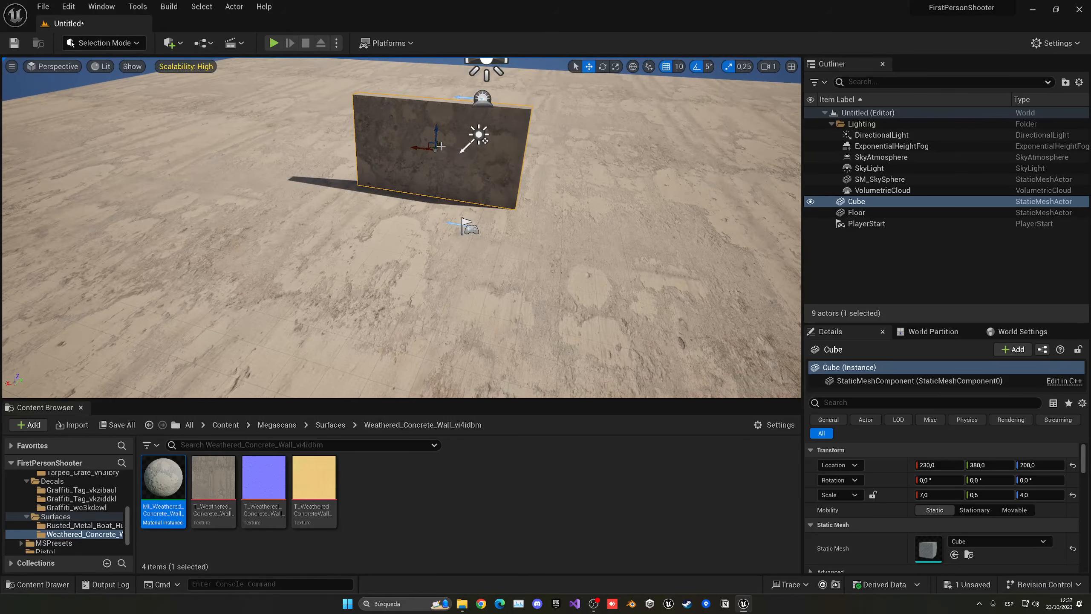
{"action": "left_click_drag", "start_coordinate": [423, 148], "coordinate": [542, 162]}
{"action": "key", "text": "e"}
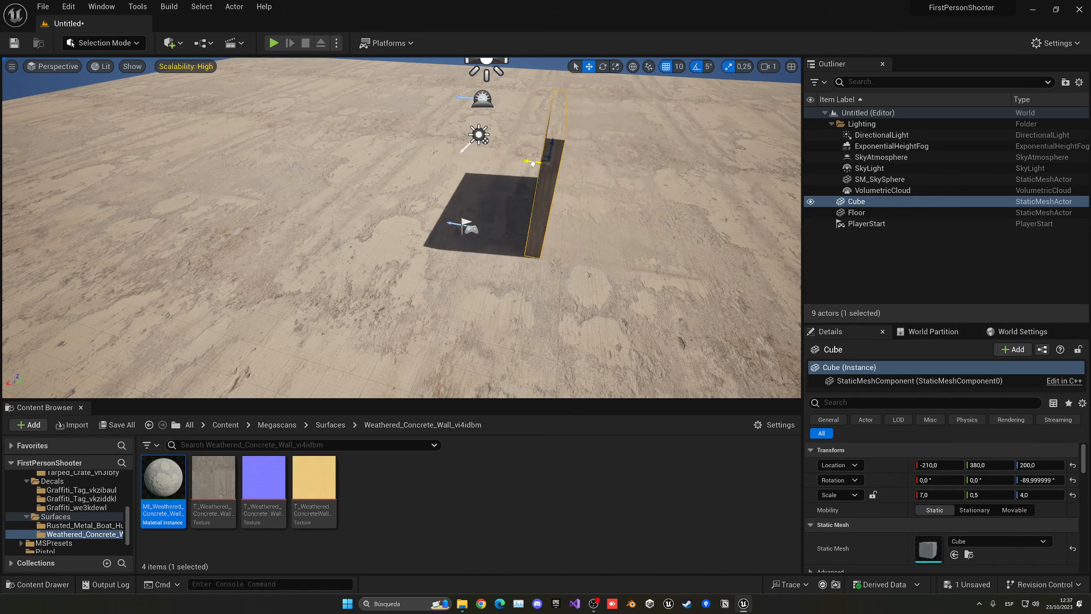
{"action": "right_click_drag", "start_coordinate": [519, 177], "coordinate": [519, 177]}
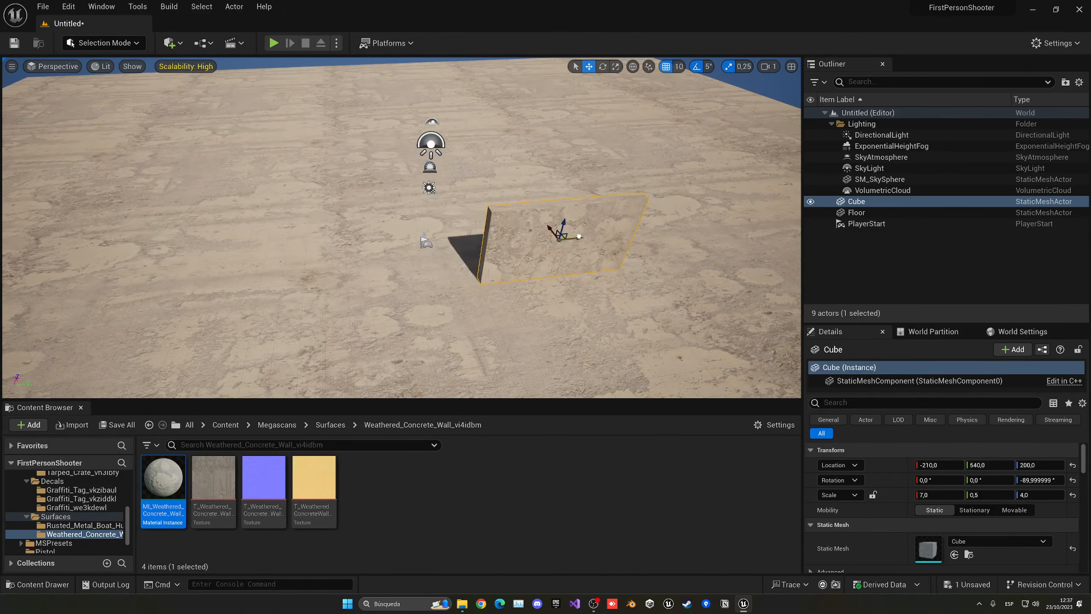
Step: Copy the wall to Y -490 across the opening, and place another copy at X 160, Y -850 with a Z rotation of -5 degrees
{"action": "left_click_drag", "start_coordinate": [585, 235], "coordinate": [346, 245], "text": "alt"}
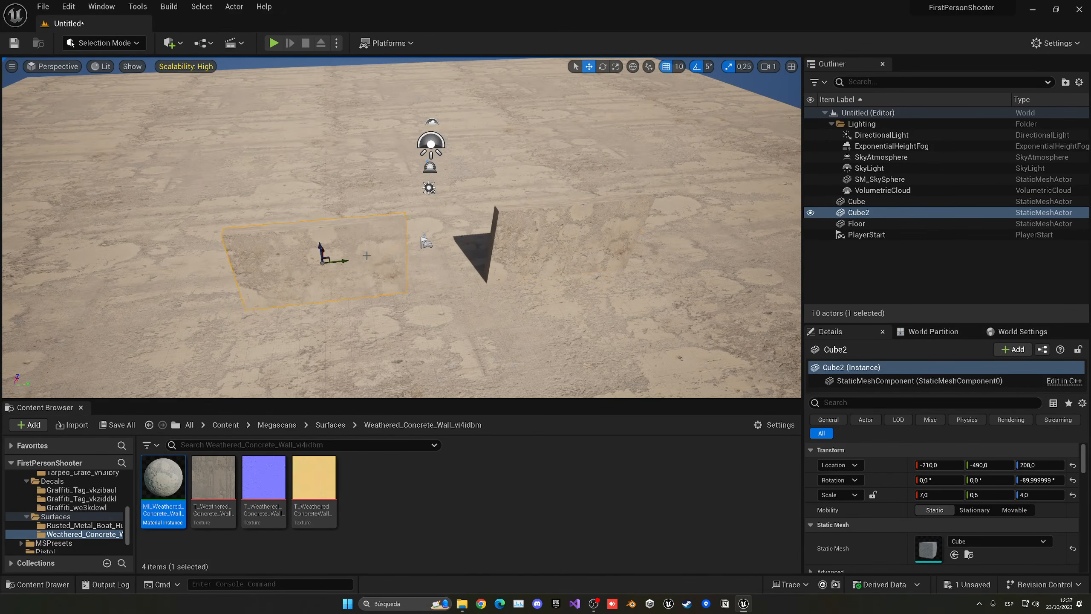
{"action": "right_click_drag", "start_coordinate": [342, 264], "coordinate": [405, 259]}
{"action": "left_click_drag", "start_coordinate": [396, 246], "coordinate": [302, 260], "text": "alt"}
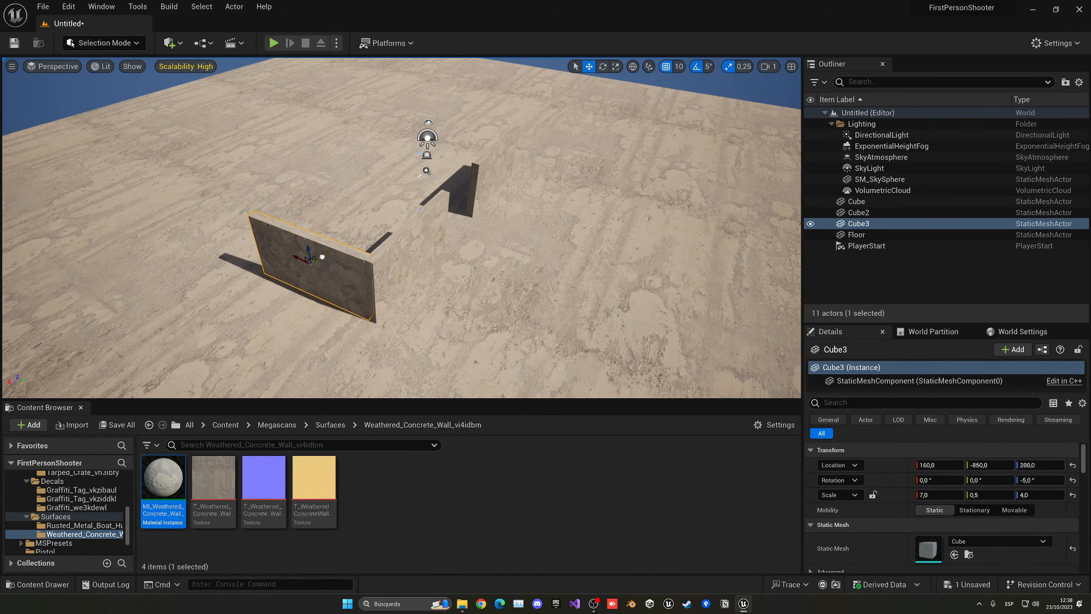
{"action": "right_click_drag", "start_coordinate": [323, 257], "coordinate": [311, 269]}
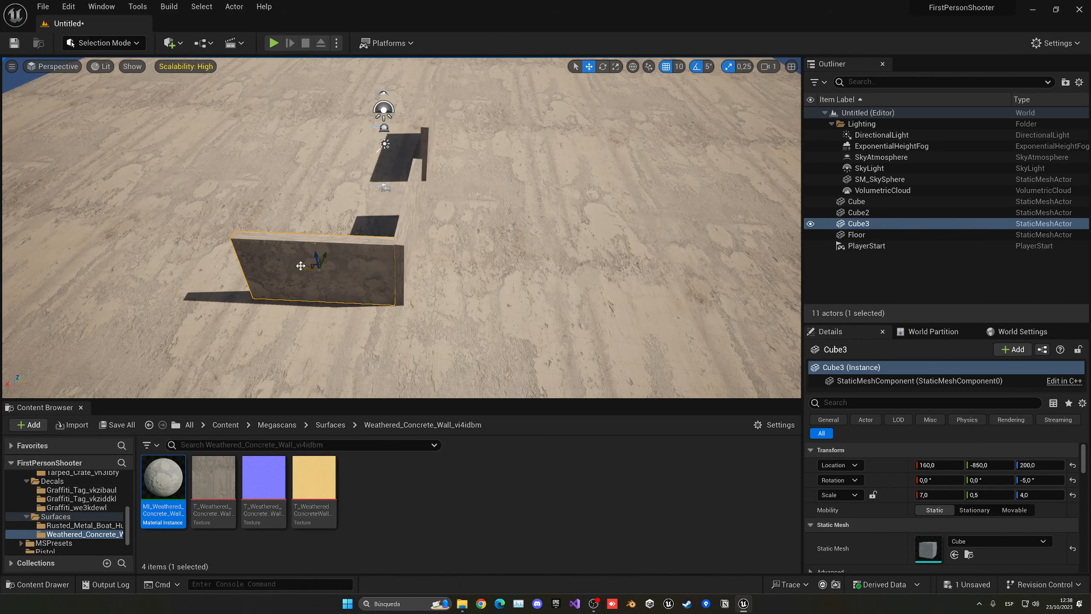
{"action": "left_click_drag", "start_coordinate": [301, 265], "coordinate": [134, 266], "text": "alt"}
{"action": "mouse_move", "coordinate": [135, 266]}
{"action": "right_mouse_down"}
{"action": "mouse_move", "coordinate": [108, 266]}
{"action": "mouse_move", "coordinate": [124, 254]}
{"action": "right_mouse_up"}
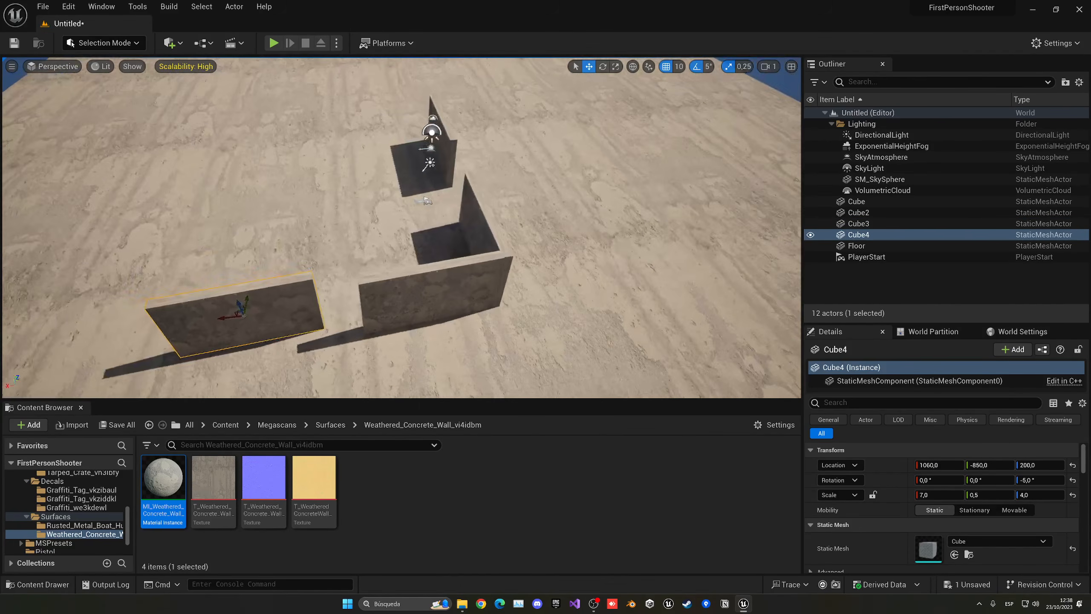
{"action": "key", "text": "ctrl+z"}
{"action": "right_click_drag", "start_coordinate": [419, 299], "coordinate": [386, 297]}
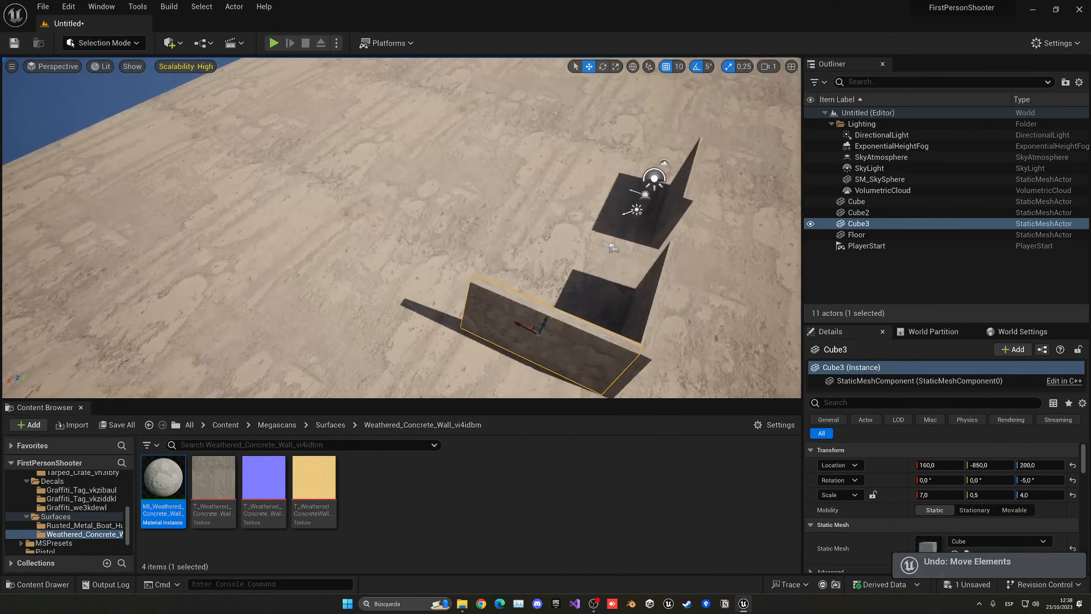
{"action": "left_click_drag", "start_coordinate": [527, 320], "coordinate": [378, 292], "text": "alt"}
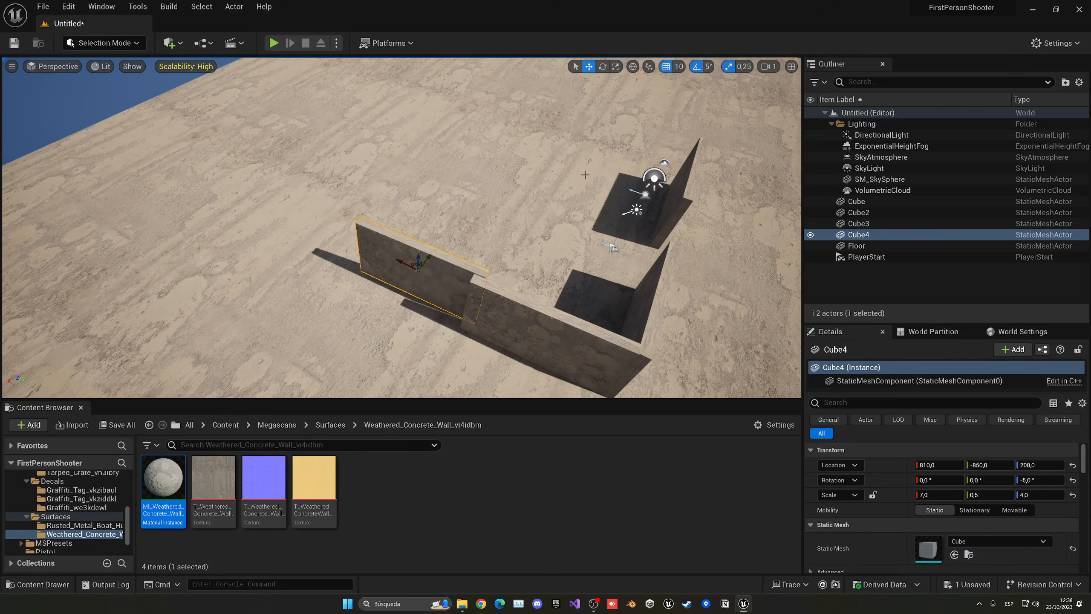
{"action": "key", "text": "ctrl+z"}
Step: Extend the angled side wall with two end-to-end copies along its local X axis, the last at about X 1595, Y -976
{"action": "right_click_drag", "start_coordinate": [623, 100], "coordinate": [474, 248]}
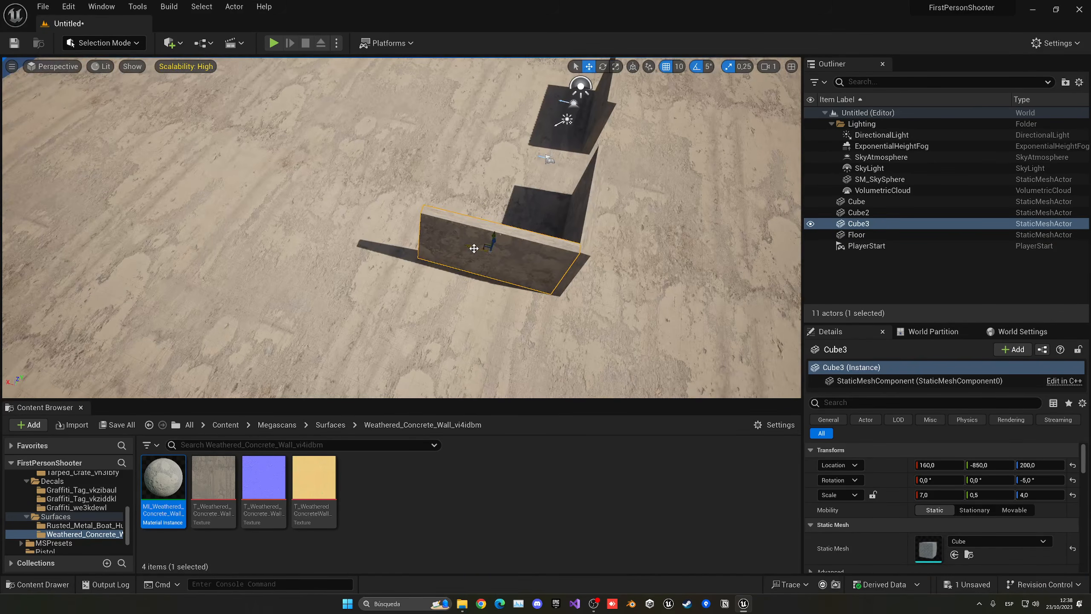
{"action": "left_click_drag", "start_coordinate": [473, 247], "coordinate": [200, 201], "text": "alt"}
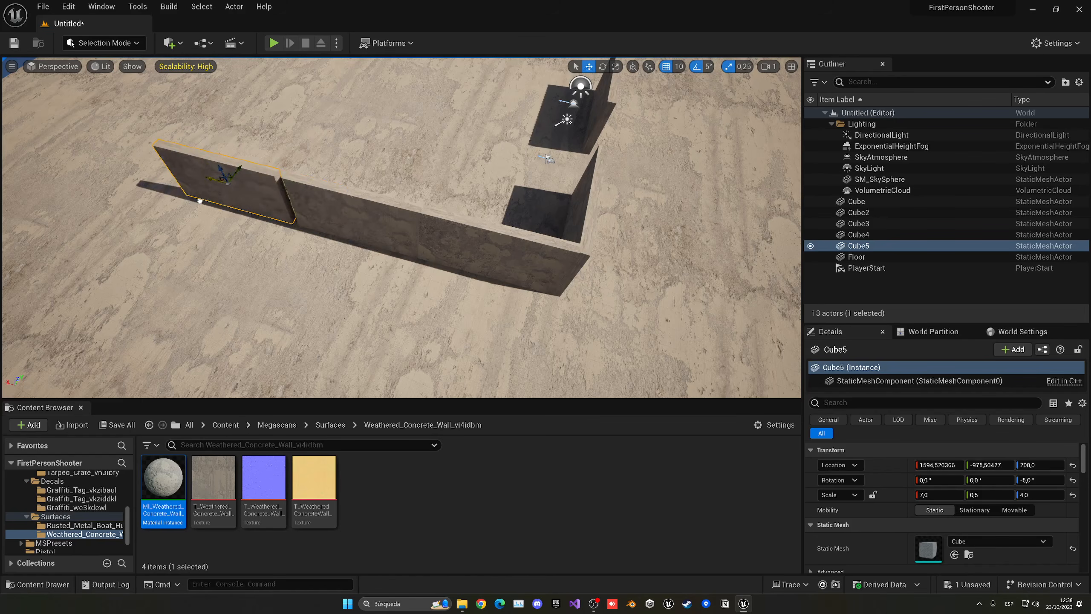
{"action": "right_click_drag", "start_coordinate": [317, 226], "coordinate": [330, 261]}
Step: Shift the first front wall to Y 590 and add a copy in line with it at Y 1290
{"action": "left_click", "coordinate": [270, 255]}
{"action": "left_click", "coordinate": [368, 273]}
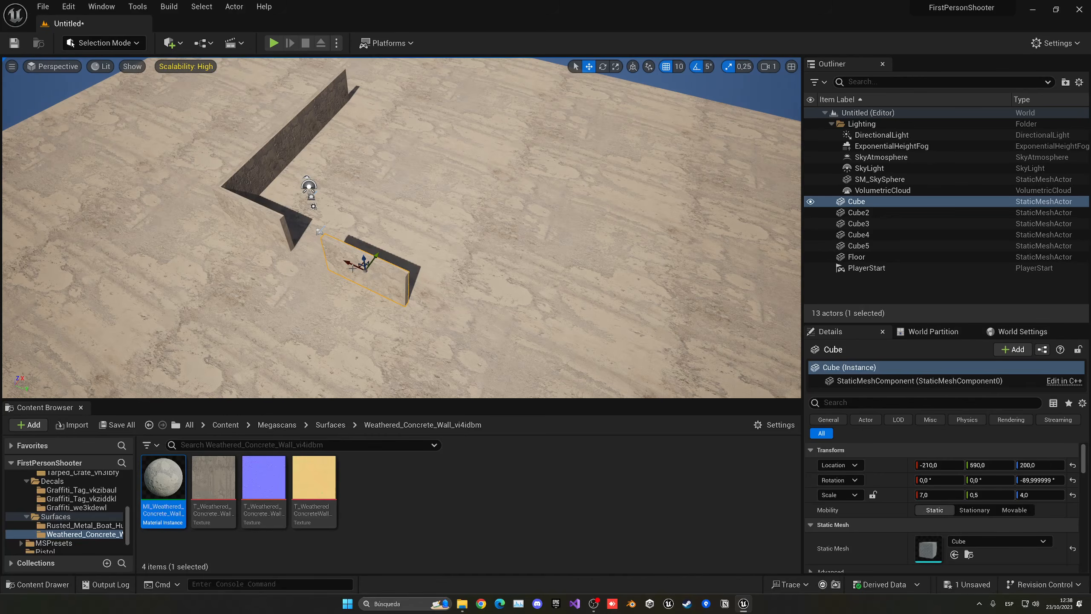
{"action": "left_click_drag", "start_coordinate": [352, 268], "coordinate": [412, 282], "text": "alt"}
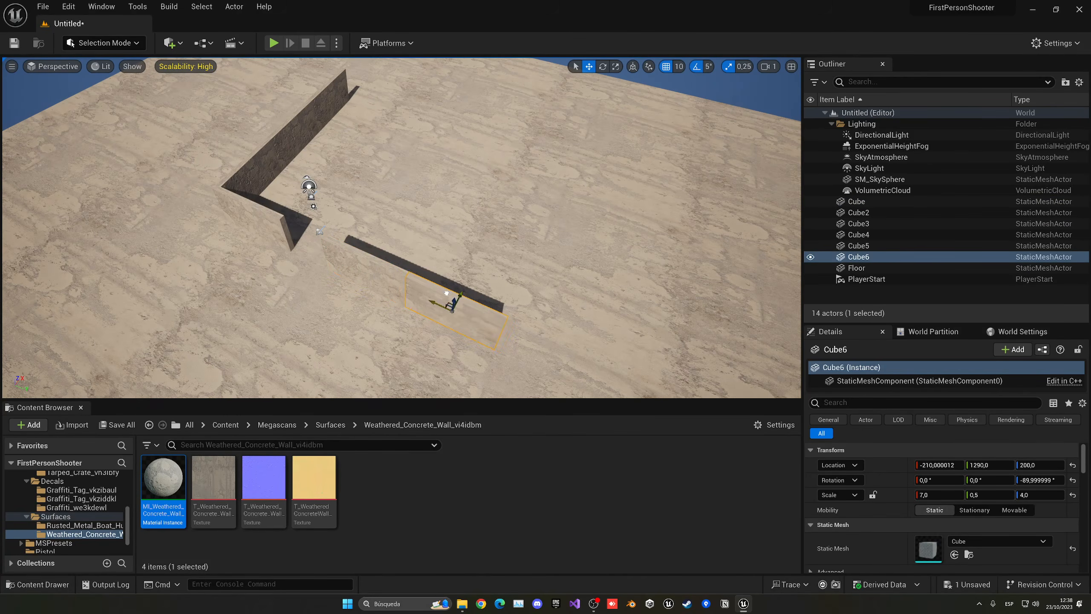
Step: Duplicate the three angled side walls together and align the copies with the far end of the front wall to enclose the opposite side
{"action": "right_click_drag", "start_coordinate": [409, 280], "coordinate": [431, 280]}
{"action": "left_click", "coordinate": [236, 172]}
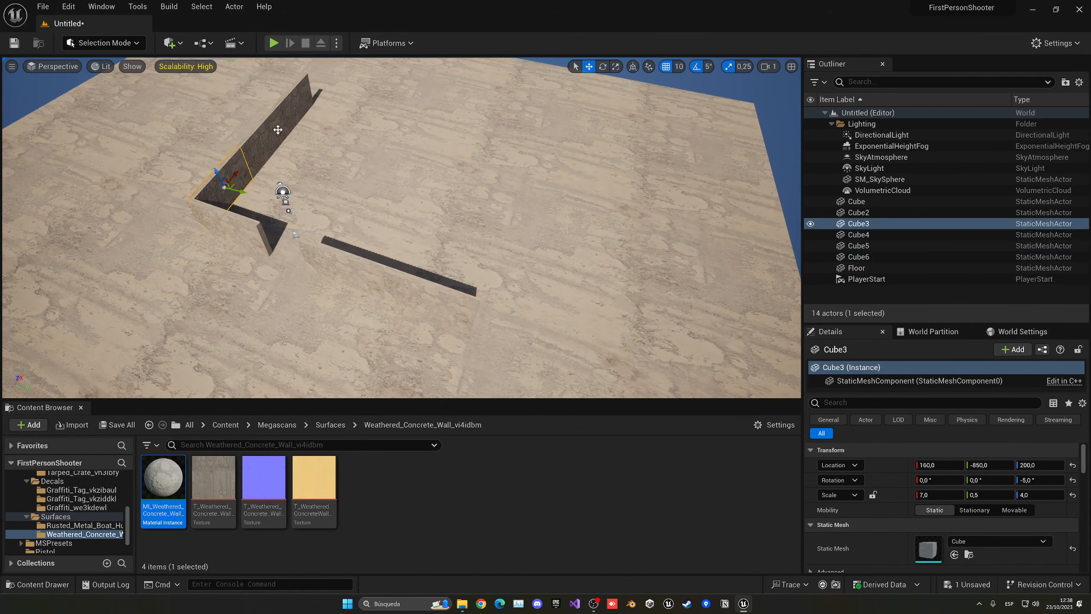
{"action": "left_click", "coordinate": [278, 130], "text": "ctrl"}
{"action": "left_click", "coordinate": [299, 126], "text": "ctrl"}
{"action": "left_click_drag", "start_coordinate": [313, 108], "coordinate": [540, 165], "text": "alt"}
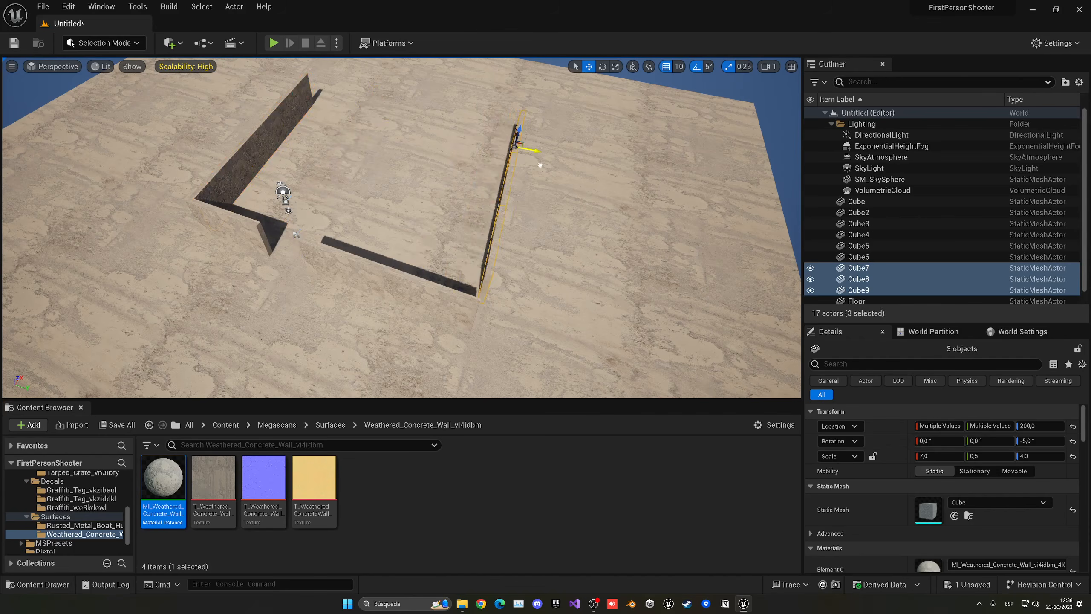
{"action": "right_click_drag", "start_coordinate": [540, 166], "coordinate": [488, 175]}
{"action": "key", "text": "d"}
{"action": "scroll", "coordinate": [514, 171], "scroll_direction": "up", "scroll_amount": 1}
{"action": "left_click_drag", "start_coordinate": [484, 174], "coordinate": [464, 177]}
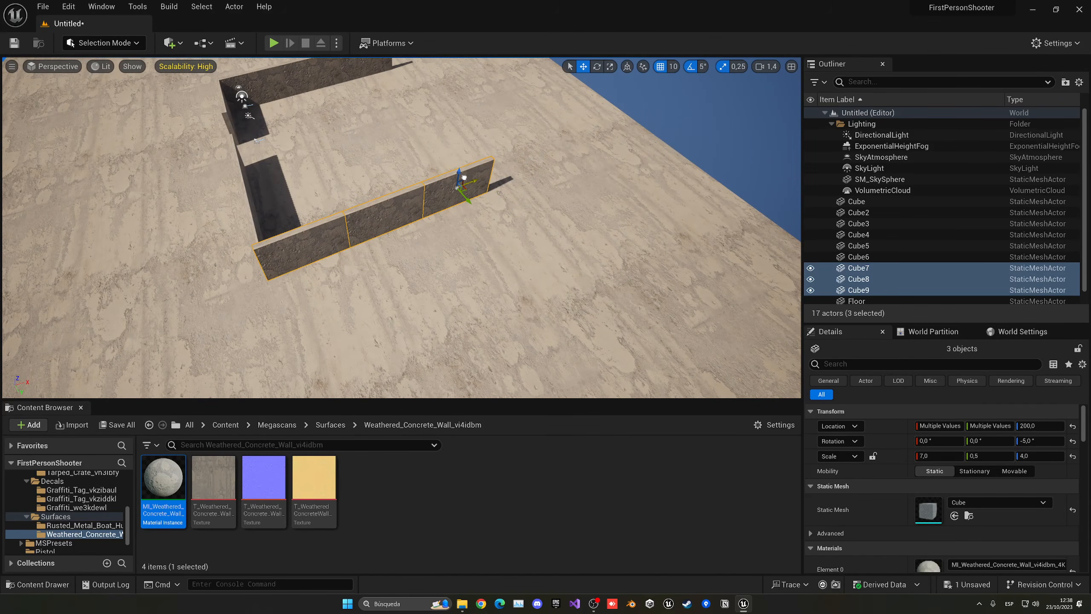
Step: Select the floor, lock its scale ratio and set its scale to 4 on all axes
{"action": "left_click", "coordinate": [361, 200]}
{"action": "key", "text": "w"}
{"action": "right_click_drag", "start_coordinate": [360, 200], "coordinate": [301, 241]}
{"action": "key", "text": "s"}
{"action": "left_click", "coordinate": [300, 241]}
{"action": "left_click", "coordinate": [353, 205]}
{"action": "key", "text": "s"}
{"action": "right_click_drag", "start_coordinate": [353, 205], "coordinate": [351, 207]}
{"action": "scroll", "coordinate": [352, 208], "scroll_direction": "up", "scroll_amount": 3}
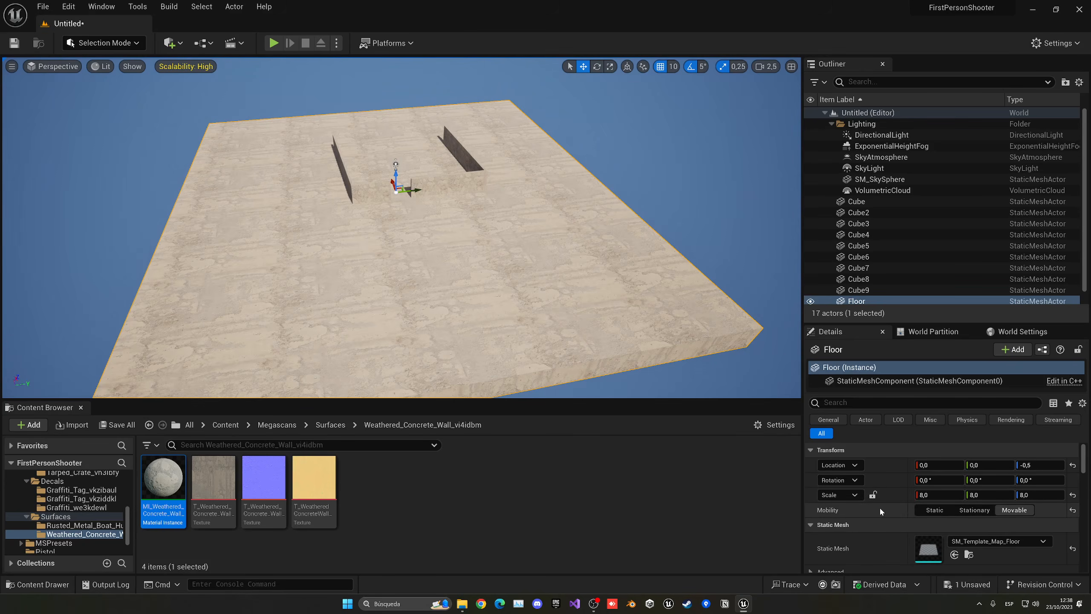
{"action": "type", "text": "4"}
{"action": "key", "text": "Return"}
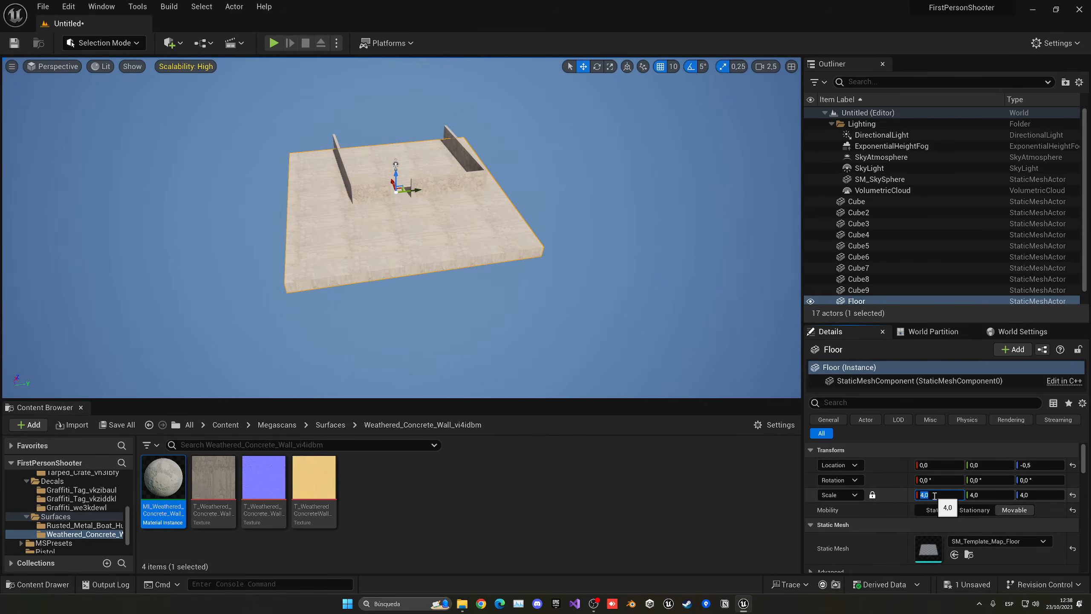
Step: Move the floor to X 1050, Y 330 and set its uniform scale to 5
{"action": "left_click_drag", "start_coordinate": [387, 182], "coordinate": [413, 162]}
{"action": "left_click", "coordinate": [928, 495]}
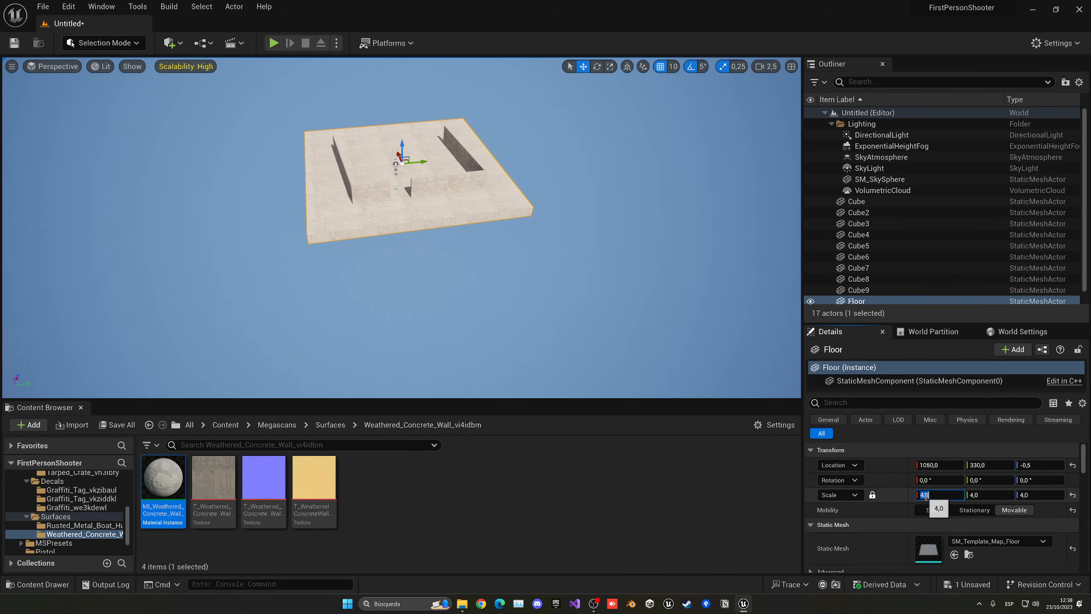
{"action": "type", "text": "5"}
{"action": "key", "text": "Return"}
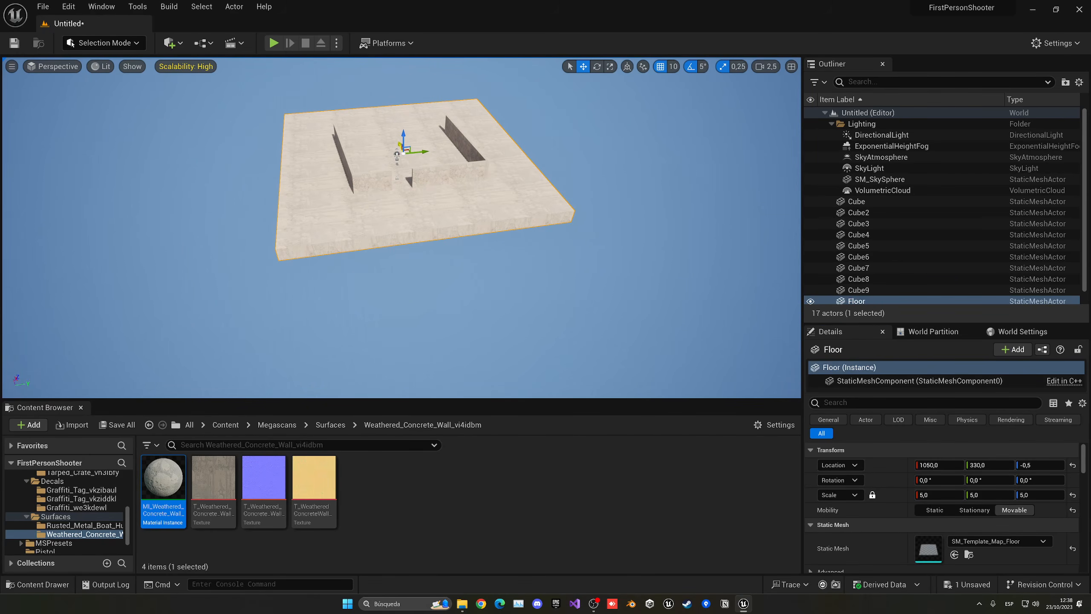
Step: Move the floor along X to 1900 so it extends beneath the walled corridor
{"action": "left_click_drag", "start_coordinate": [400, 145], "coordinate": [395, 126]}
{"action": "key", "text": "w"}
{"action": "mouse_move", "coordinate": [410, 139]}
{"action": "right_mouse_down"}
{"action": "mouse_move", "coordinate": [411, 75]}
{"action": "mouse_move", "coordinate": [410, 141]}
{"action": "right_mouse_up"}
{"action": "key", "text": "w"}
{"action": "key", "text": "s"}
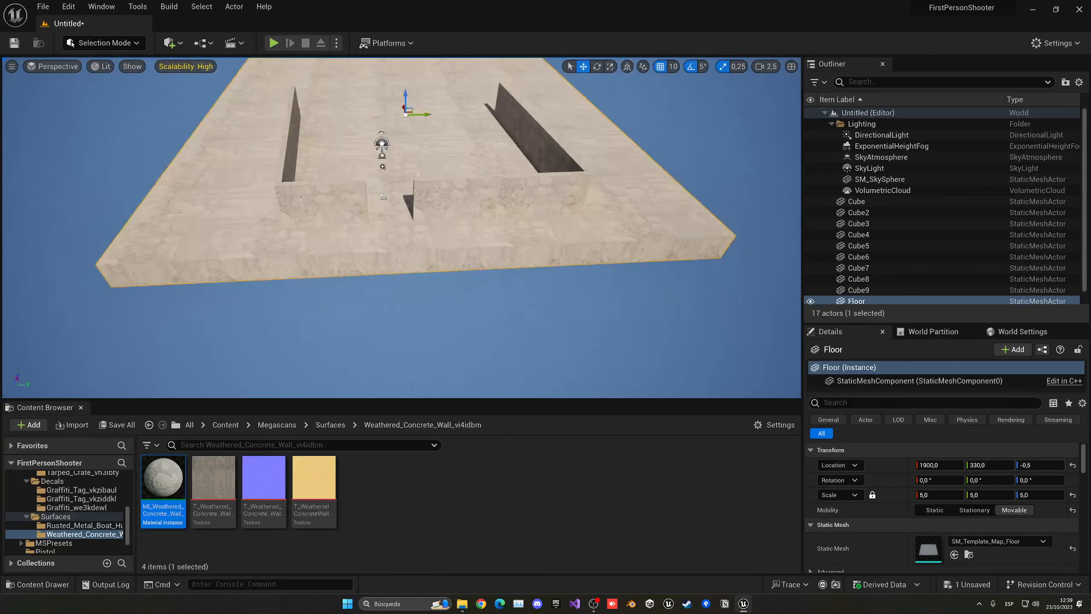
{"action": "right_click_drag", "start_coordinate": [322, 178], "coordinate": [322, 182]}
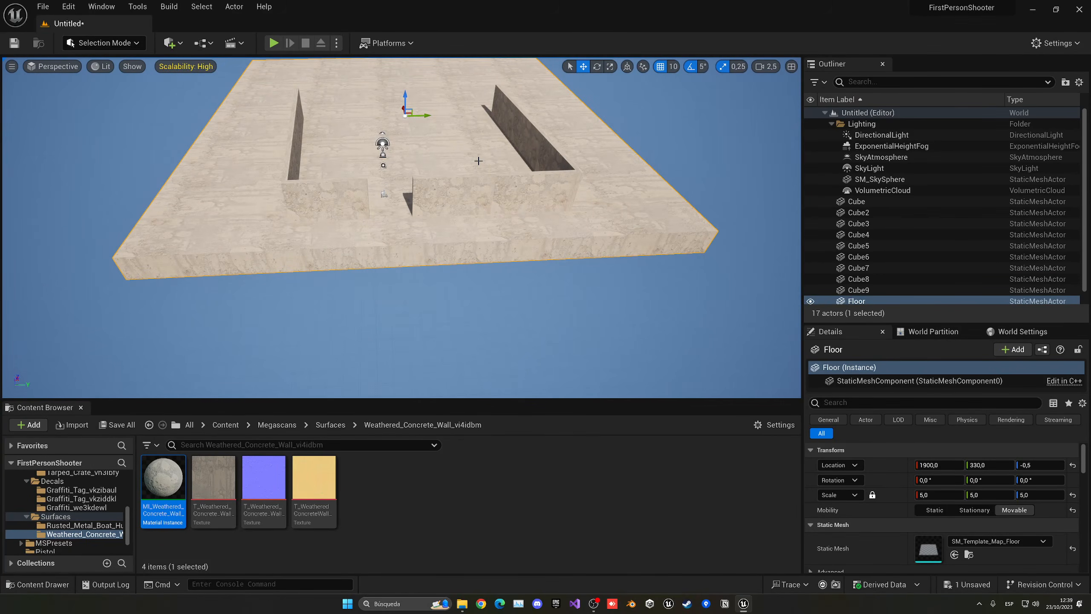
Step: Save the level as Map in the FirstPerson/Maps folder
{"action": "key", "text": "w"}
{"action": "right_click_drag", "start_coordinate": [375, 140], "coordinate": [375, 113]}
{"action": "key", "text": "ctrl+s"}
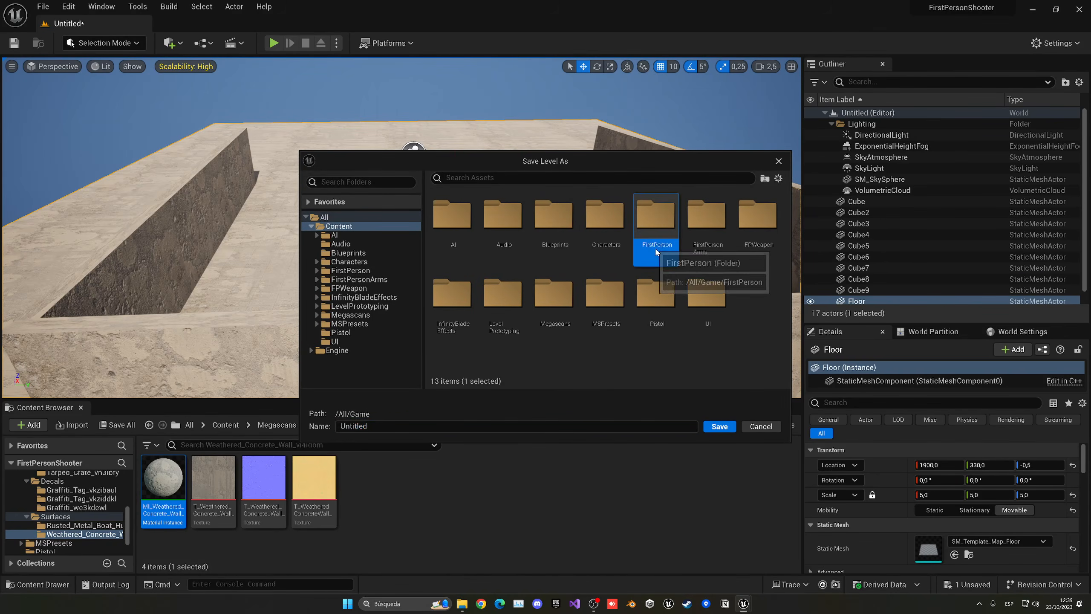
{"action": "double_click", "coordinate": [648, 234]}
{"action": "double_click", "coordinate": [543, 240]}
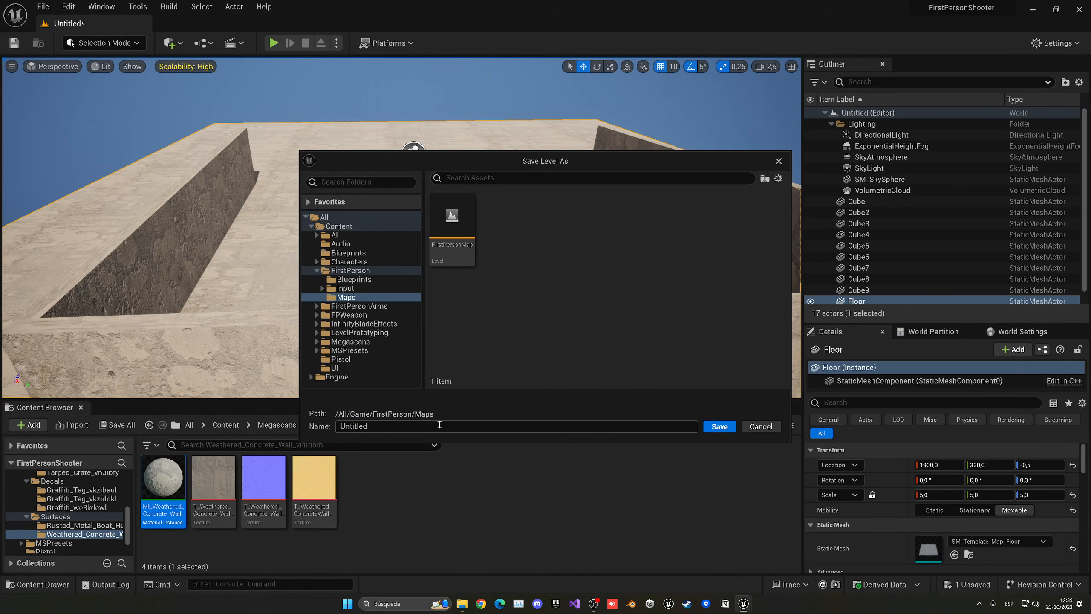
{"action": "left_click_drag", "start_coordinate": [378, 426], "coordinate": [327, 424]}
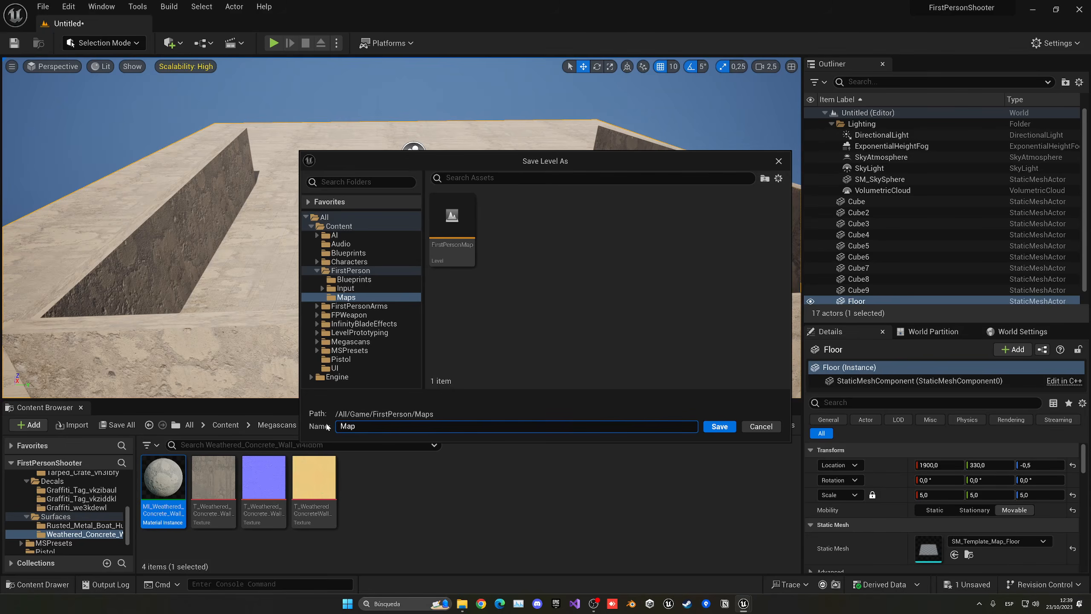
{"action": "key", "text": "Return"}
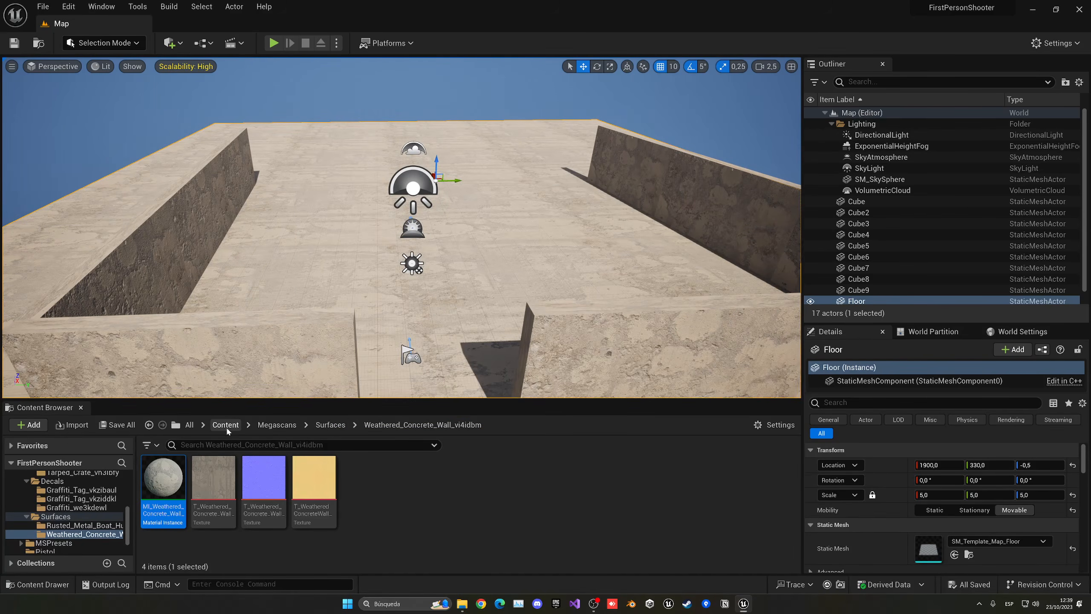
Step: Duplicate the floor and raise the copy to Z 649.5 above the walls
{"action": "key", "text": "f"}
{"action": "key", "text": "ctrl+d"}
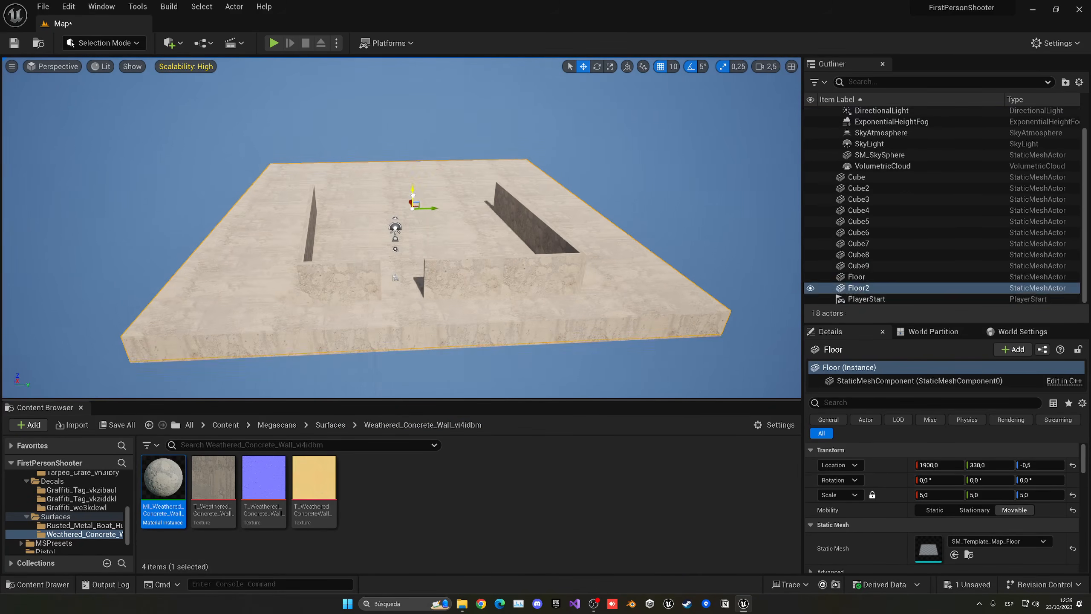
{"action": "left_click_drag", "start_coordinate": [413, 195], "coordinate": [413, 151]}
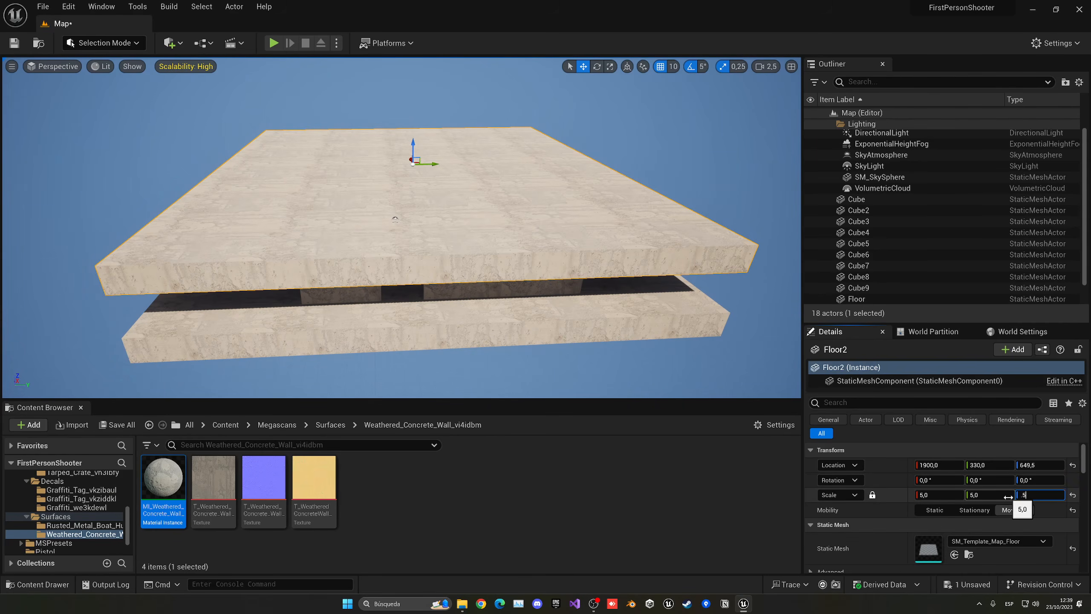
{"action": "type", "text": ".5"}
{"action": "key", "text": "Return"}
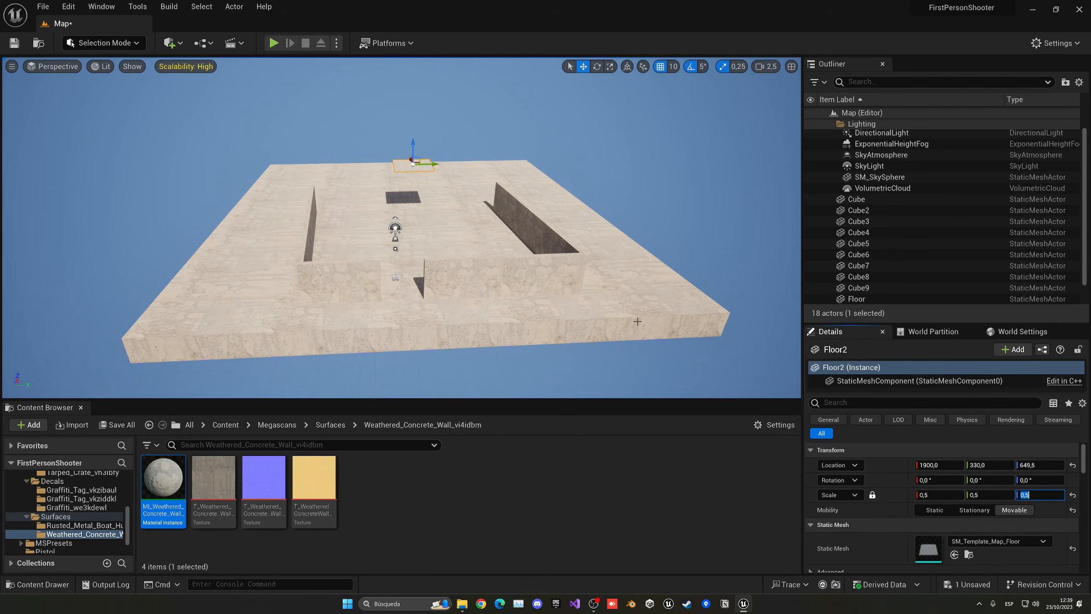
{"action": "key", "text": "ctrl+z"}
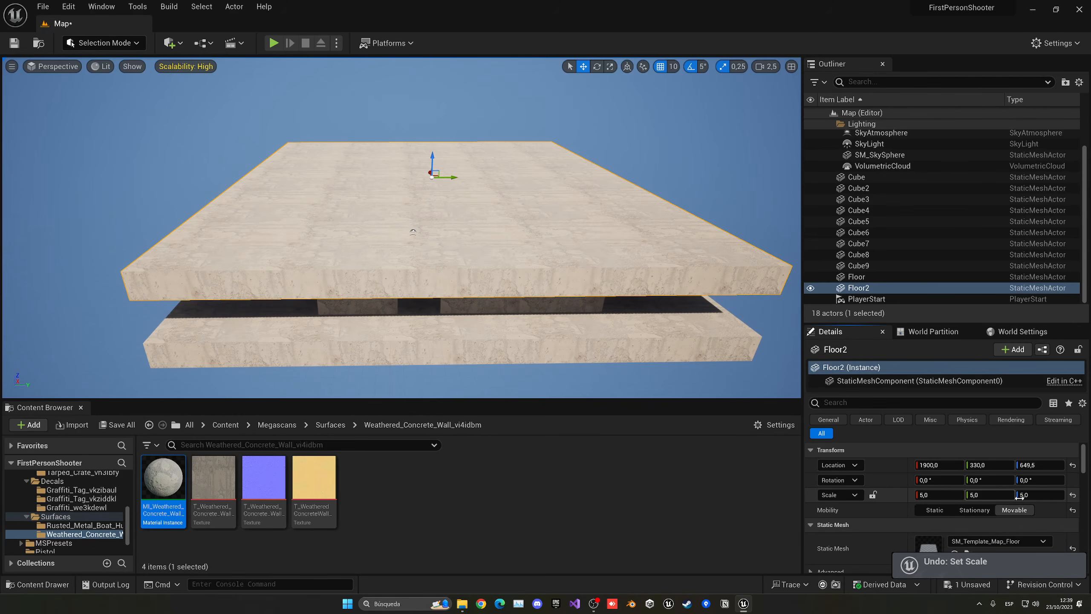
Step: Set the raised floor copy's Z scale to 1 and lower it to Z 429.5 so it roofs the walls
{"action": "type", "text": "0,5"}
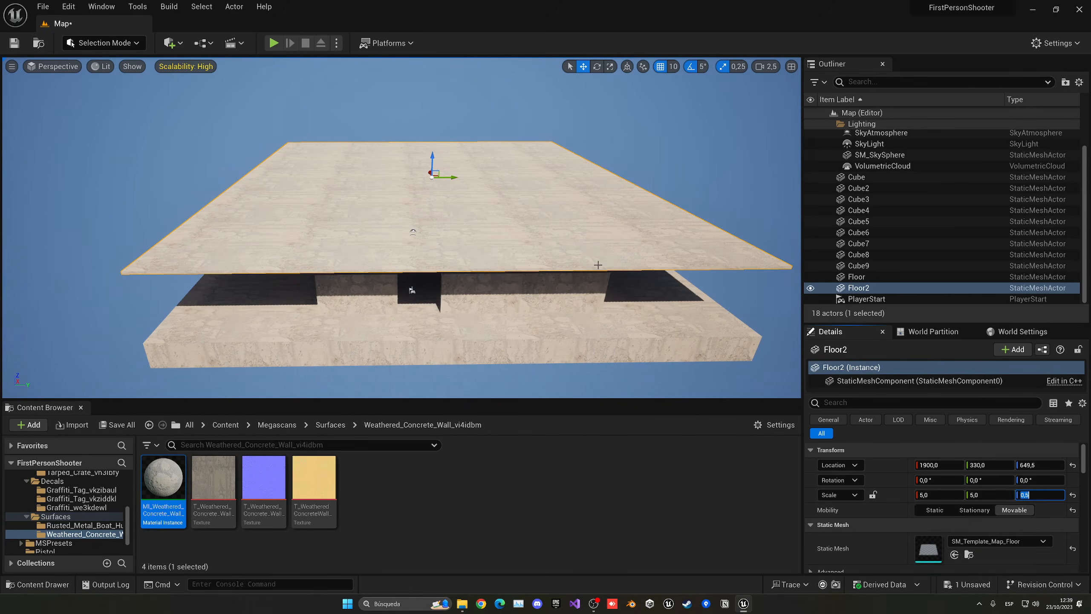
{"action": "key", "text": "Return"}
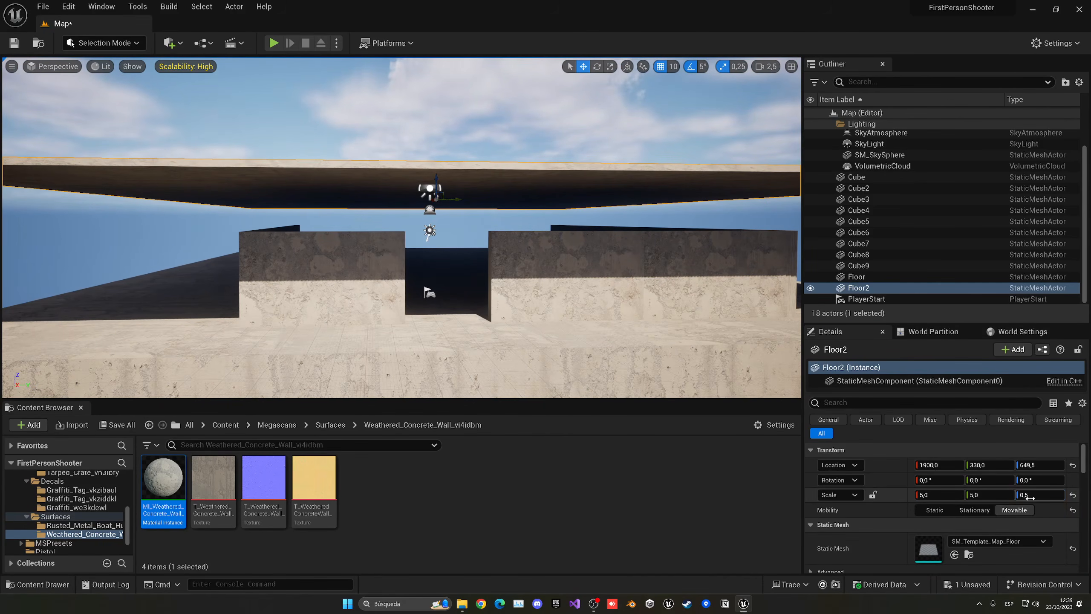
{"action": "key", "text": "Return"}
{"action": "left_click_drag", "start_coordinate": [440, 177], "coordinate": [472, 234]}
{"action": "key", "text": "w"}
{"action": "right_click_drag", "start_coordinate": [472, 233], "coordinate": [504, 254]}
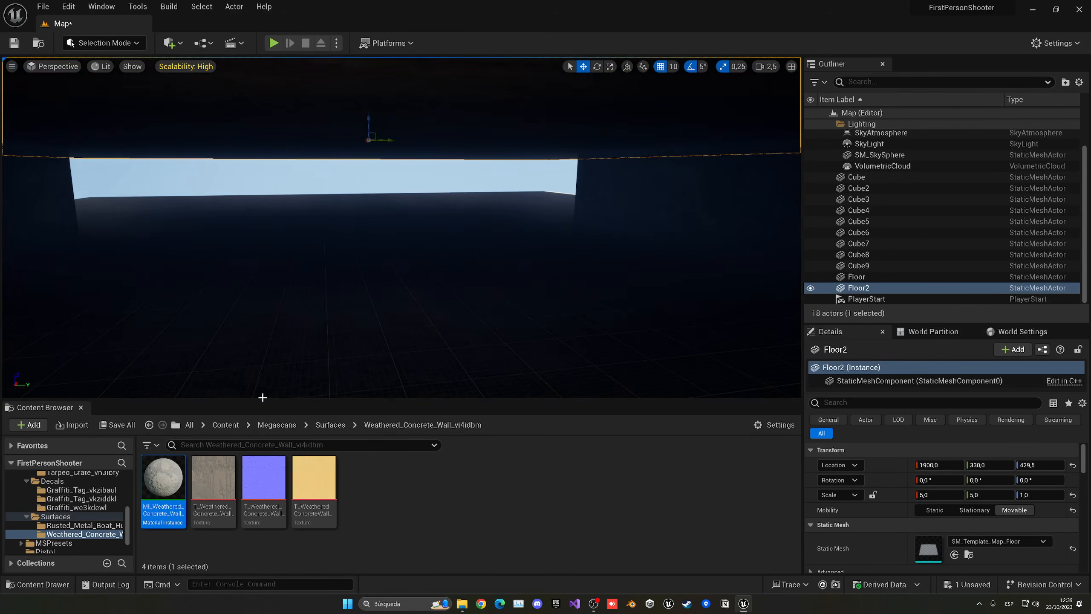
Step: Apply the Rusted_Metal_Boat_Hull material instance from the Megascans Surfaces folder to the roof slab
{"action": "left_click", "coordinate": [277, 424]}
{"action": "double_click", "coordinate": [244, 488]}
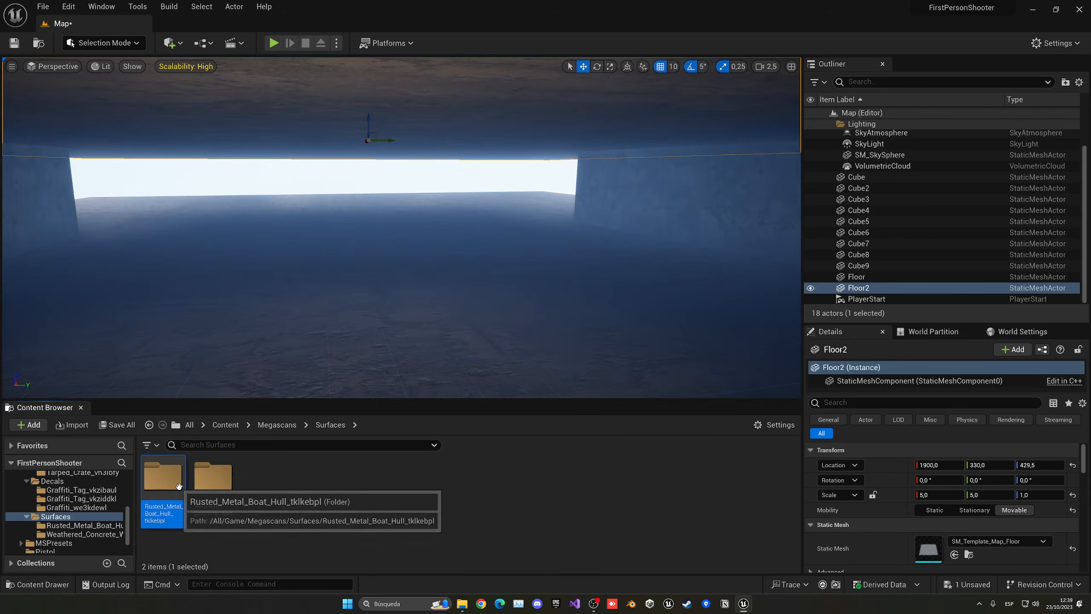
{"action": "double_click", "coordinate": [163, 477]}
{"action": "left_click_drag", "start_coordinate": [163, 477], "coordinate": [319, 96]}
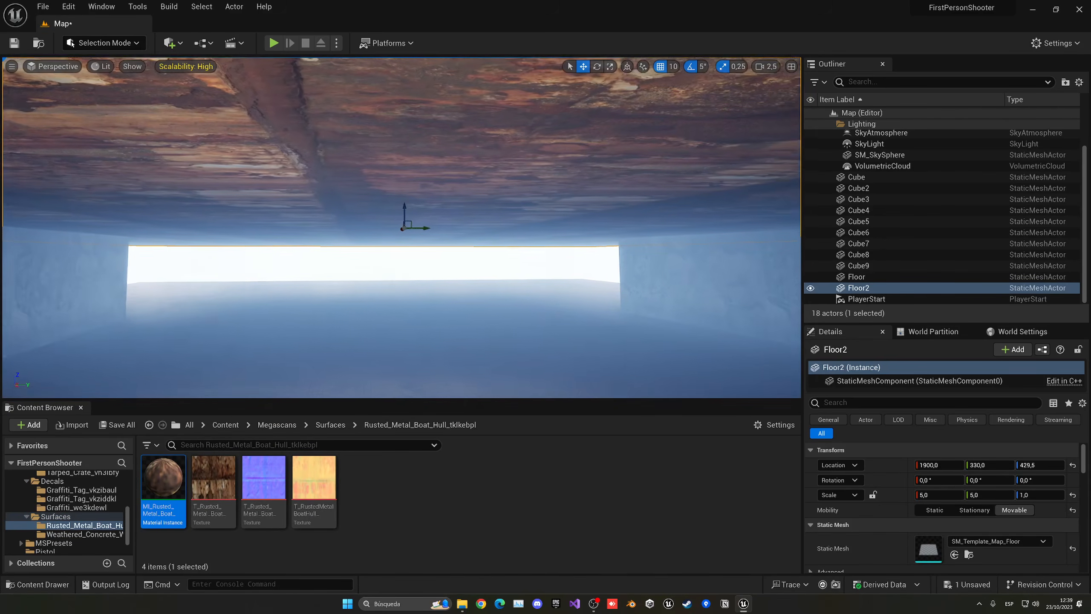
Step: Enable the Tiling/Offset override on the rusted metal material instance and set Tiling X to 0.3 and Tiling Y to 0.4
{"action": "double_click", "coordinate": [163, 477]}
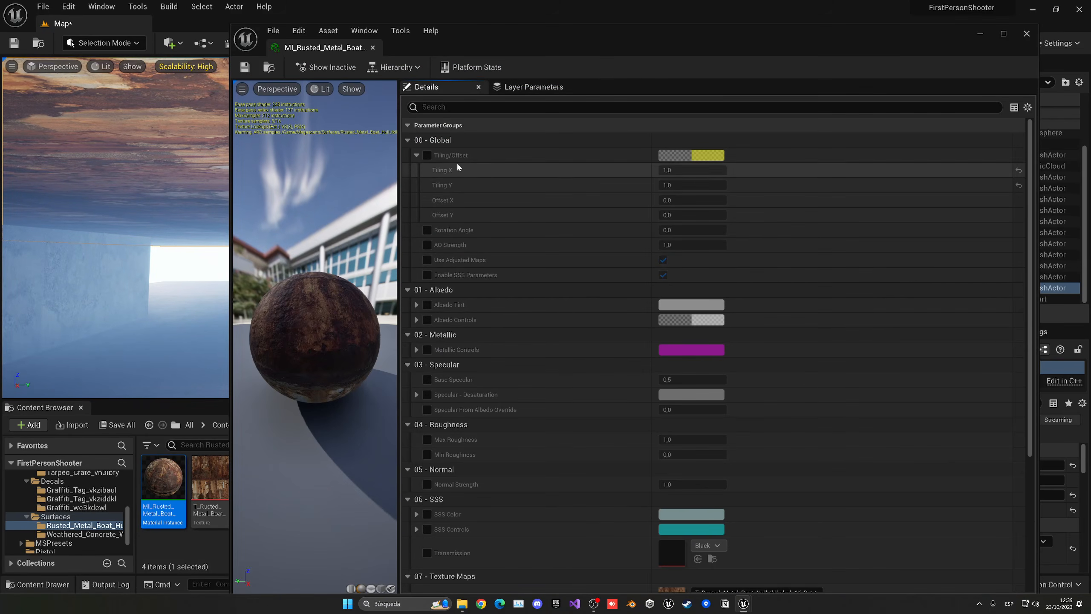
{"action": "left_click", "coordinate": [427, 155]}
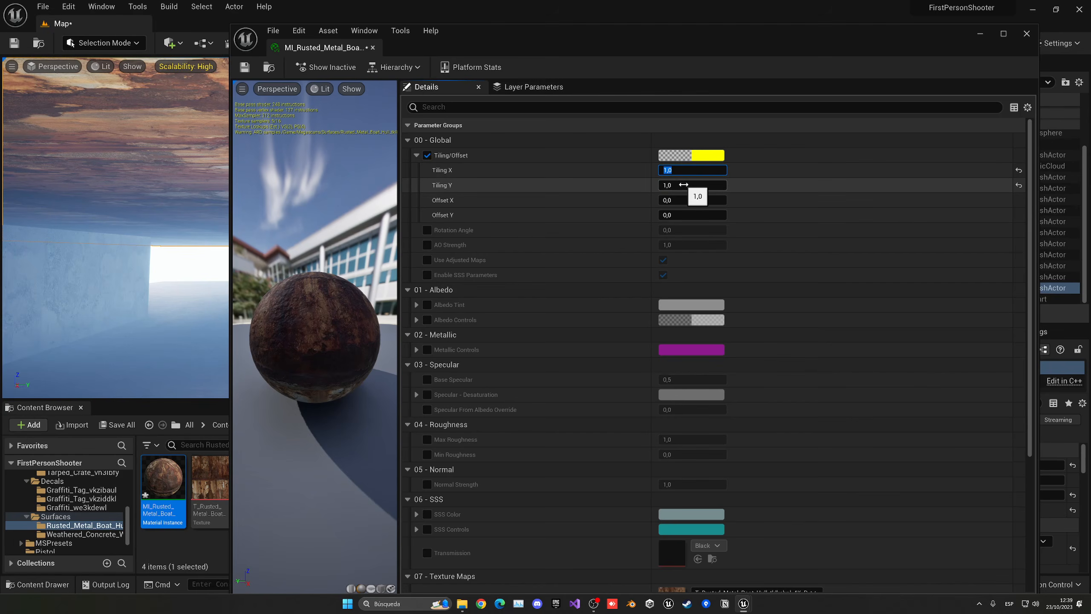
{"action": "key", "text": "BackSpace"}
{"action": "type", "text": "3"}
{"action": "key", "text": "Return"}
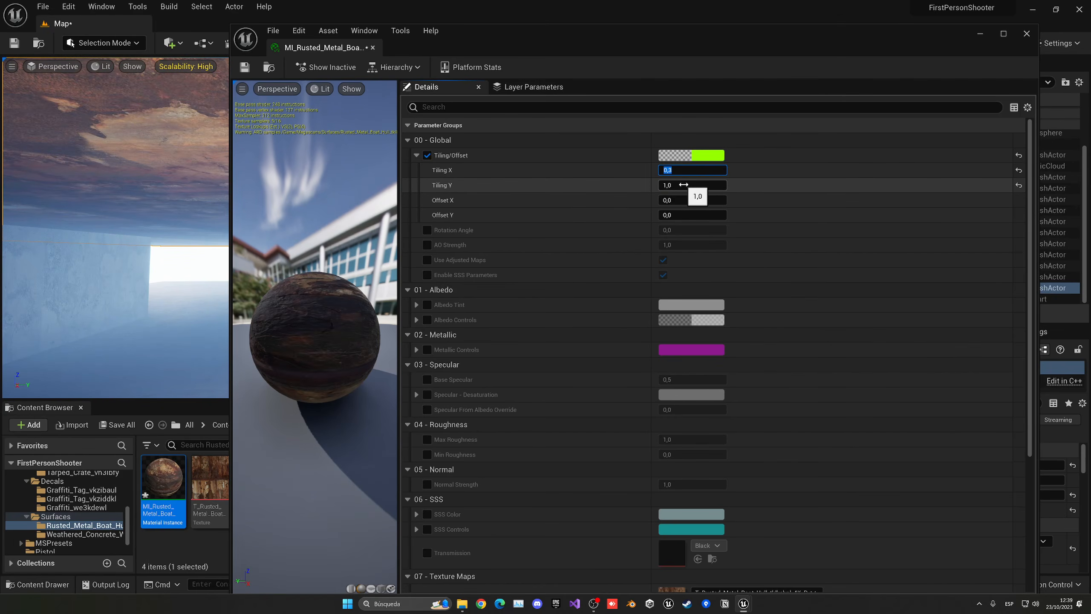
{"action": "type", "text": ".4"}
{"action": "key", "text": "Return"}
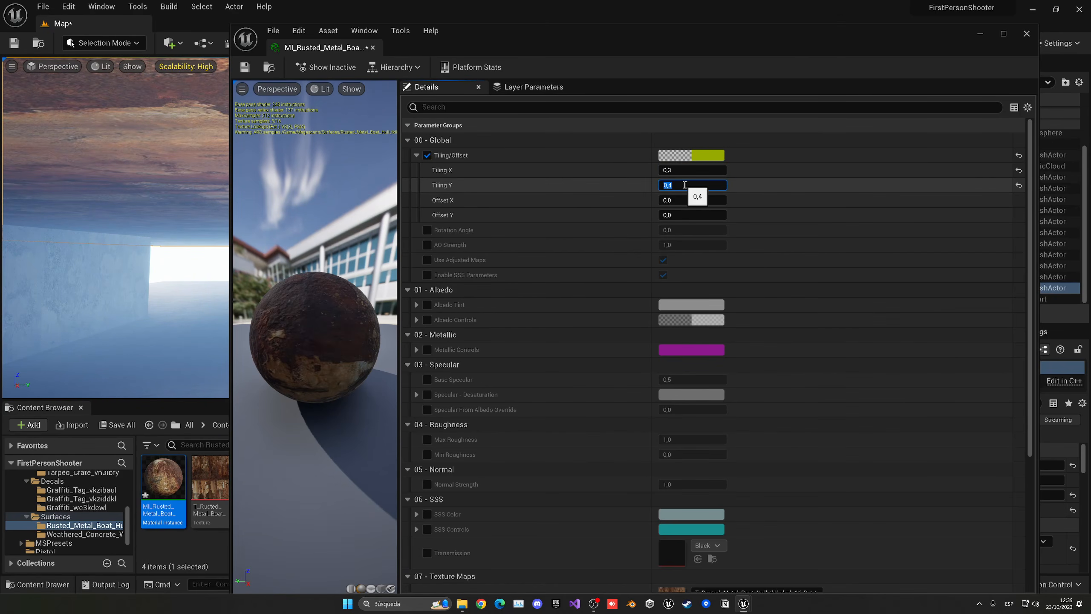
Step: Set both Tiling X and Tiling Y of the rusted metal material to 2 and close its editor
{"action": "left_click", "coordinate": [683, 171]}
{"action": "type", "text": "2"}
{"action": "left_click", "coordinate": [668, 185]}
{"action": "type", "text": "2"}
{"action": "left_click", "coordinate": [655, 192]}
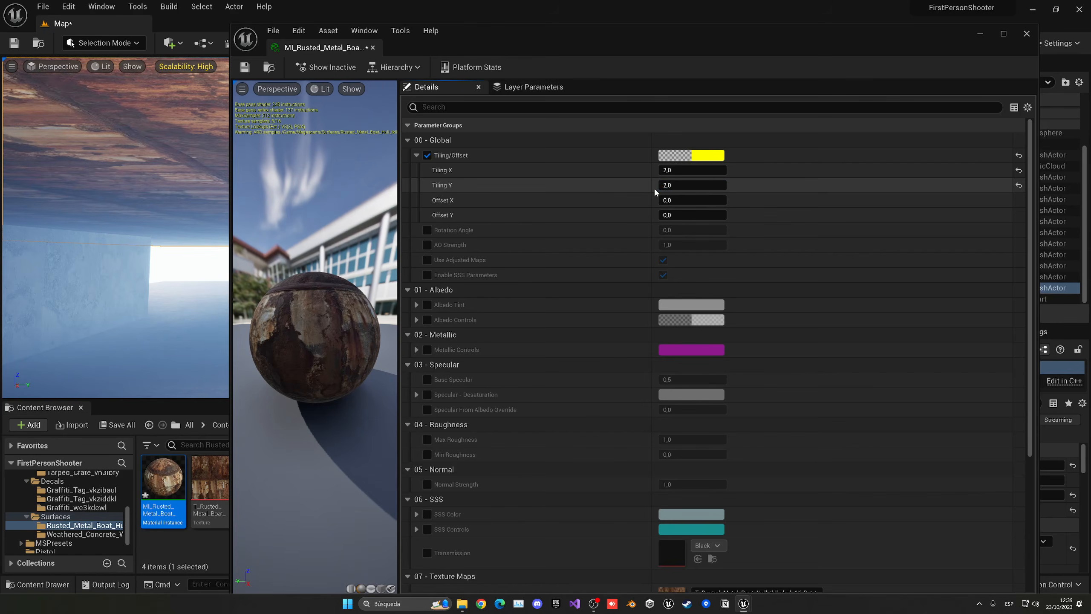
{"action": "middle_click", "coordinate": [292, 53]}
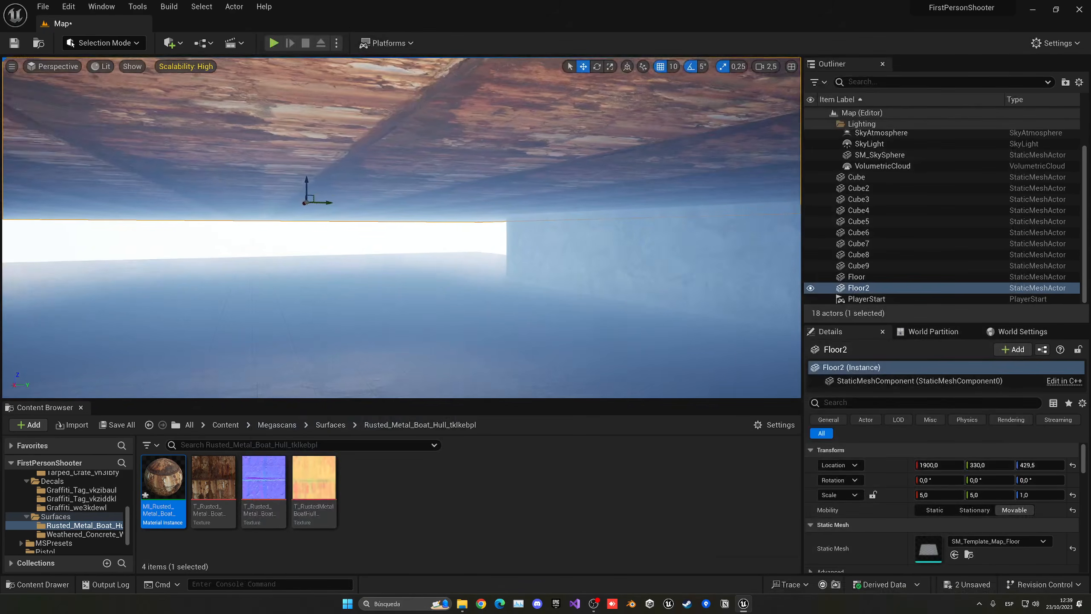
Step: Save all changes and briefly play-test the roofed level
{"action": "key", "text": "ctrl+shift+s"}
{"action": "right_click_drag", "start_coordinate": [326, 195], "coordinate": [292, 223]}
{"action": "key", "text": "s"}
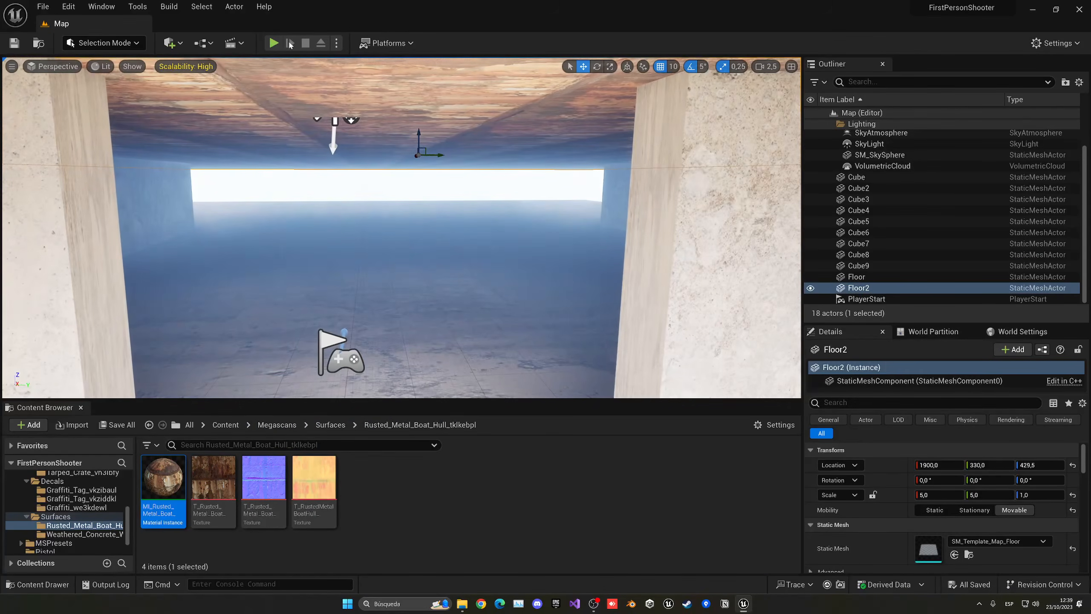
{"action": "left_click", "coordinate": [278, 44]}
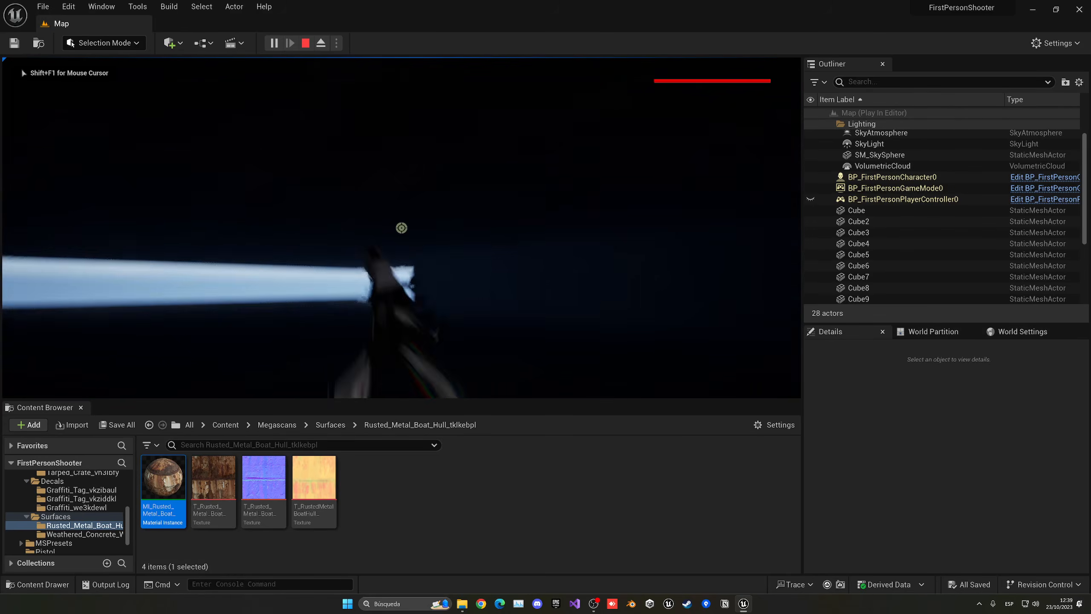
{"action": "key", "text": "Escape"}
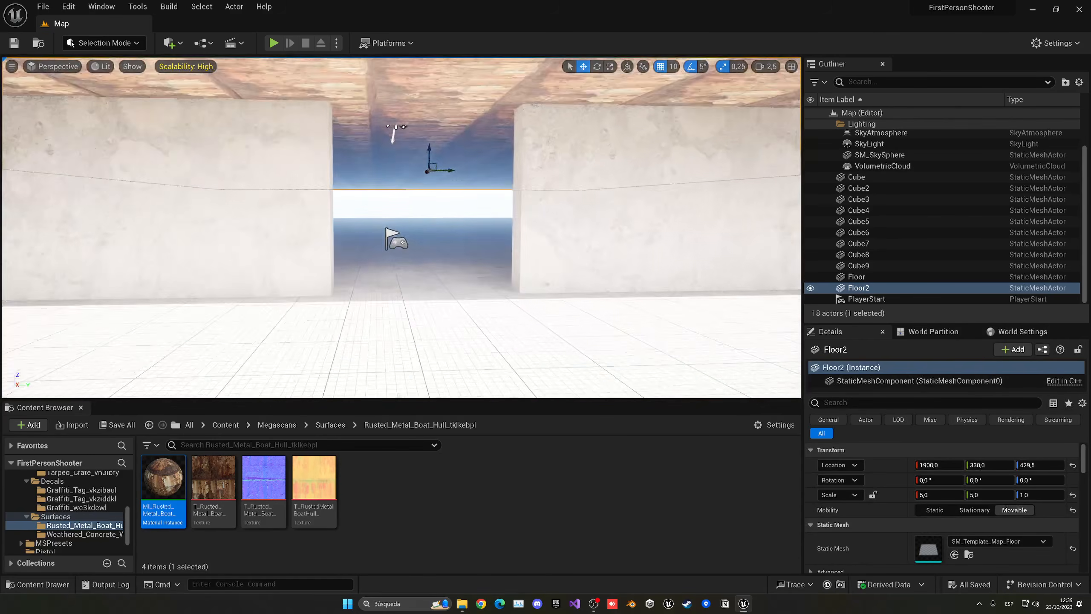
Step: Switch the viewport inside the roofed structure to the Unlit view mode
{"action": "key", "text": "e"}
{"action": "mouse_move", "coordinate": [426, 180]}
{"action": "right_mouse_down"}
{"action": "mouse_move", "coordinate": [425, 266]}
{"action": "mouse_move", "coordinate": [426, 181]}
{"action": "right_mouse_up"}
{"action": "key", "text": "w"}
{"action": "key", "text": "s"}
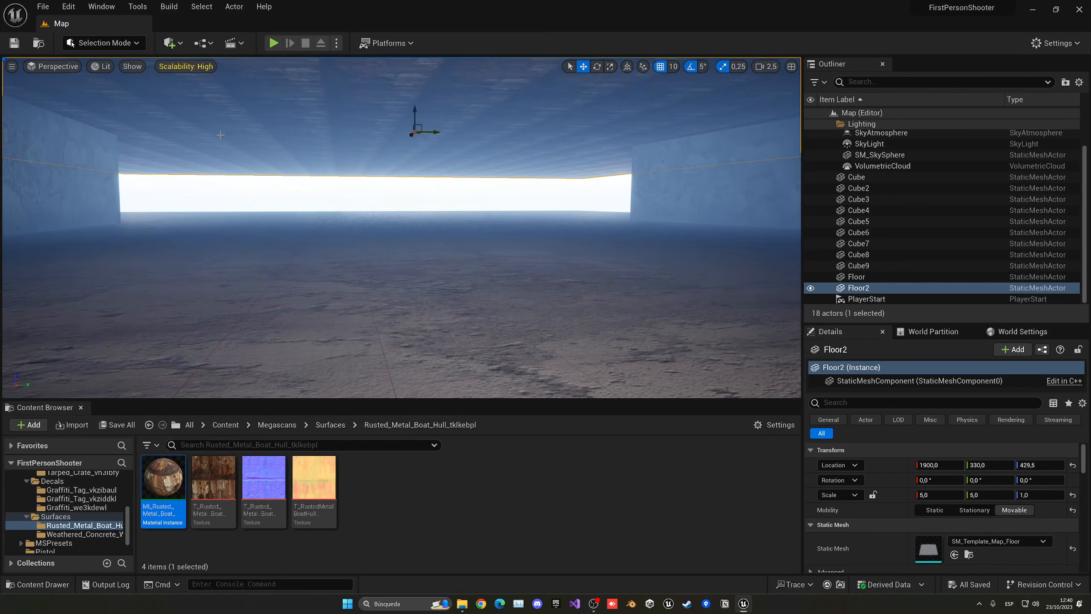
{"action": "left_click", "coordinate": [99, 67]}
{"action": "left_click", "coordinate": [126, 110]}
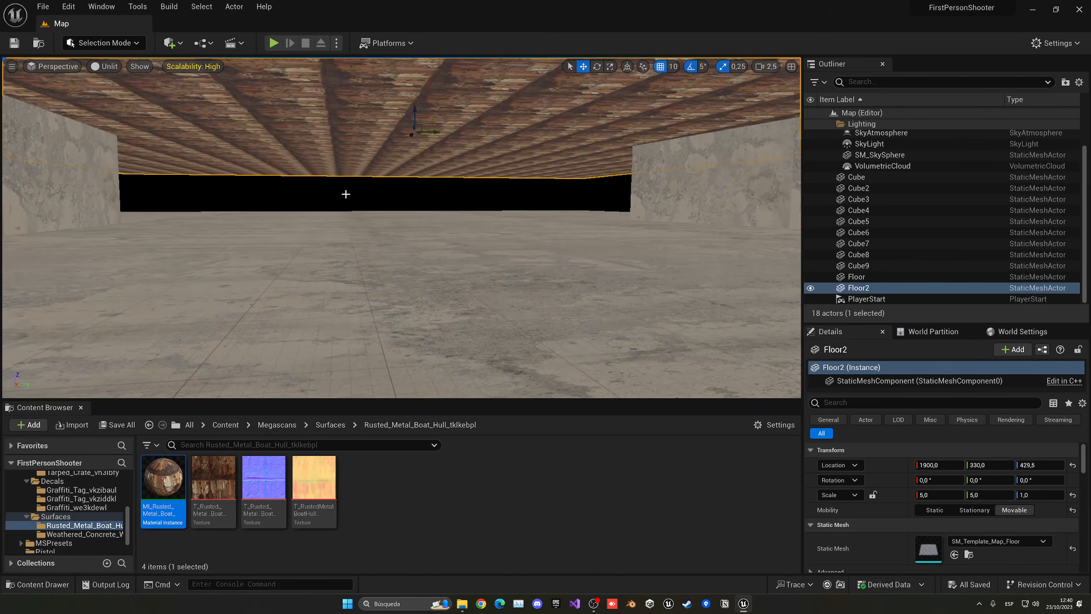
{"action": "key", "text": "e"}
{"action": "right_click_drag", "start_coordinate": [345, 195], "coordinate": [346, 217]}
{"action": "key", "text": "q"}
{"action": "key", "text": "w"}
{"action": "right_click_drag", "start_coordinate": [560, 239], "coordinate": [645, 214]}
{"action": "left_click", "coordinate": [560, 202]}
{"action": "left_click", "coordinate": [559, 189]}
{"action": "right_click_drag", "start_coordinate": [560, 189], "coordinate": [622, 202]}
{"action": "left_click", "coordinate": [469, 129], "text": "shift"}
{"action": "left_click", "coordinate": [402, 128], "text": "shift"}
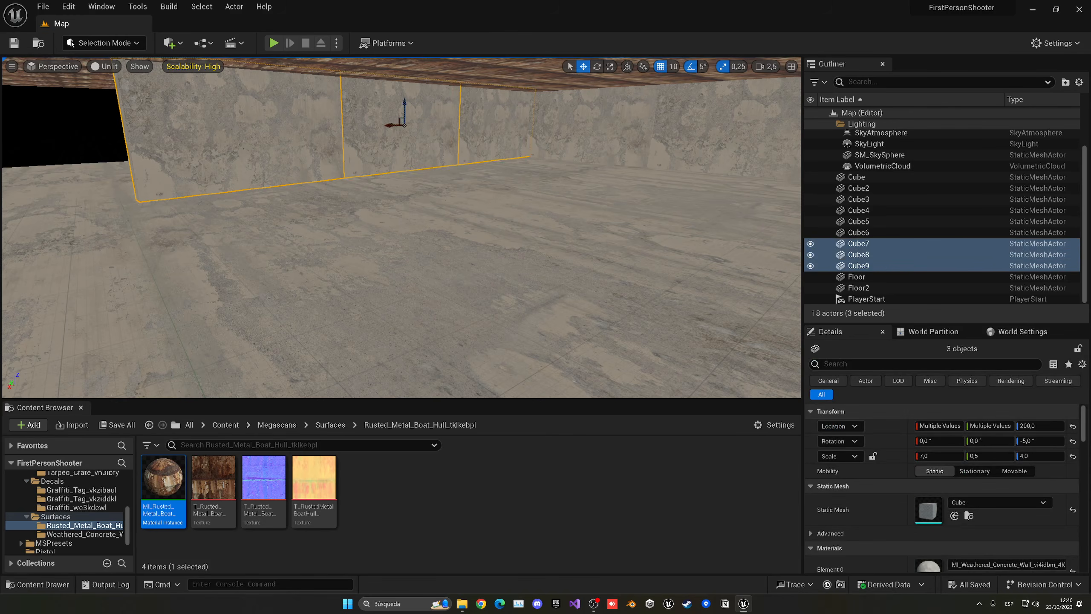
{"action": "key", "text": "e"}
{"action": "right_click_drag", "start_coordinate": [402, 128], "coordinate": [361, 120]}
{"action": "key", "text": "q"}
Step: Duplicate a side wall segment and turn the copy to a Z rotation of -95° at about X 2218, Y 1449
{"action": "left_click", "coordinate": [469, 165]}
{"action": "right_click_drag", "start_coordinate": [468, 165], "coordinate": [539, 157]}
{"action": "key", "text": "e"}
{"action": "key", "text": "q"}
{"action": "scroll", "coordinate": [400, 164], "scroll_direction": "down", "scroll_amount": 3}
{"action": "key", "text": "e"}
{"action": "key", "text": "d"}
{"action": "left_click_drag", "start_coordinate": [426, 152], "coordinate": [423, 152], "text": "alt"}
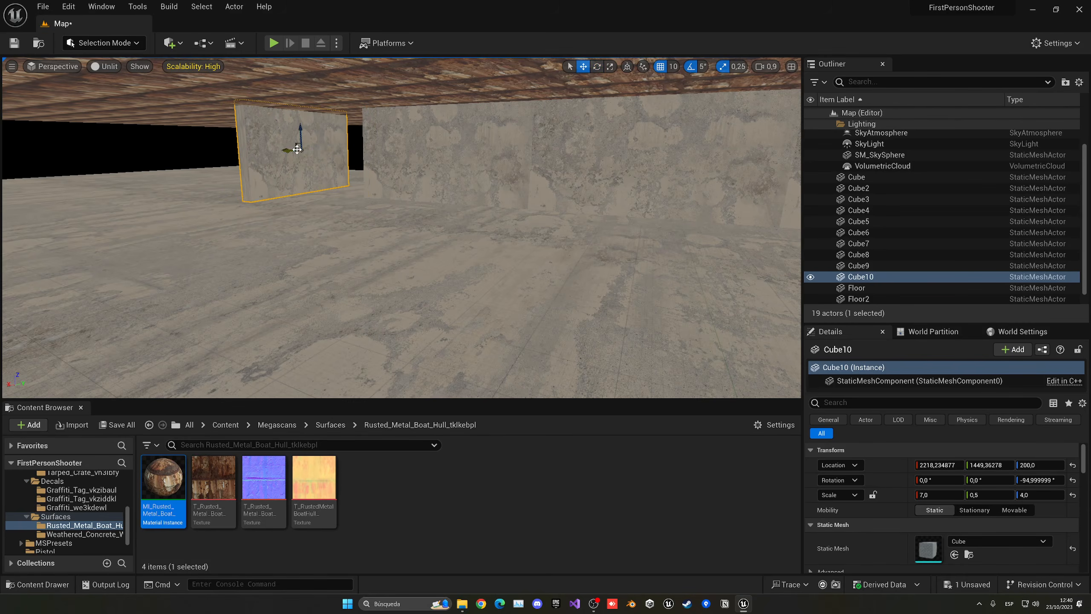
{"action": "right_click_drag", "start_coordinate": [288, 150], "coordinate": [380, 149]}
{"action": "key", "text": "a"}
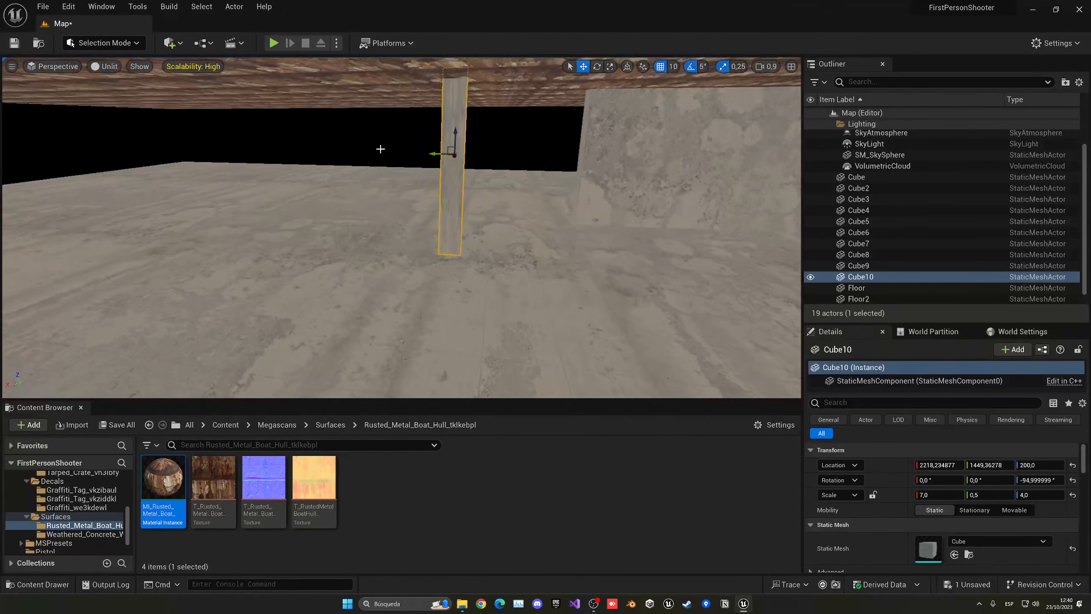
Step: Reposition the rotated wall copy so it continues the enclosure from the end of the existing side wall
{"action": "left_click_drag", "start_coordinate": [488, 154], "coordinate": [566, 158]}
{"action": "key", "text": "d"}
{"action": "right_click_drag", "start_coordinate": [566, 158], "coordinate": [543, 155]}
{"action": "left_click_drag", "start_coordinate": [480, 147], "coordinate": [421, 170]}
{"action": "key", "text": "s"}
{"action": "mouse_move", "coordinate": [422, 171]}
{"action": "right_mouse_down"}
{"action": "mouse_move", "coordinate": [411, 171]}
{"action": "mouse_move", "coordinate": [430, 181]}
{"action": "mouse_move", "coordinate": [422, 172]}
{"action": "right_mouse_up"}
{"action": "key", "text": "s"}
{"action": "key", "text": "q"}
Step: Duplicate the rotated wall and place the copy at about X 1779, Y 444
{"action": "left_click_drag", "start_coordinate": [480, 181], "coordinate": [408, 182], "text": "alt"}
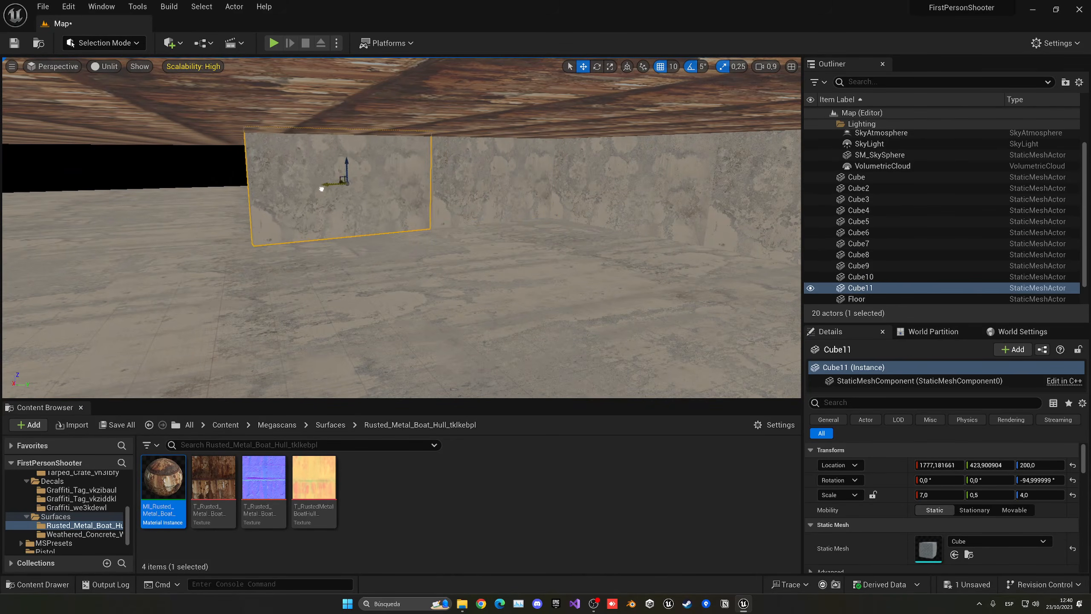
{"action": "left_click_drag", "start_coordinate": [321, 189], "coordinate": [320, 188], "text": "alt"}
{"action": "right_click_drag", "start_coordinate": [326, 188], "coordinate": [306, 202]}
{"action": "key", "text": "w"}
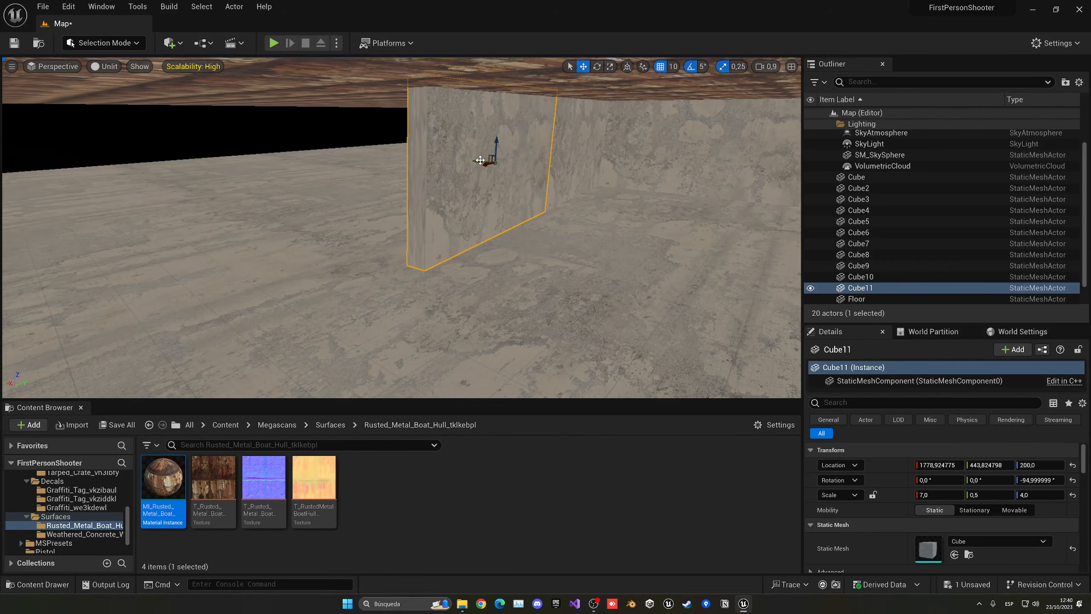
Step: Duplicate that wall again, turn the copy to a Z rotation of -5° and place it at about X 2099, Y 85
{"action": "left_click_drag", "start_coordinate": [480, 159], "coordinate": [386, 155], "text": "alt"}
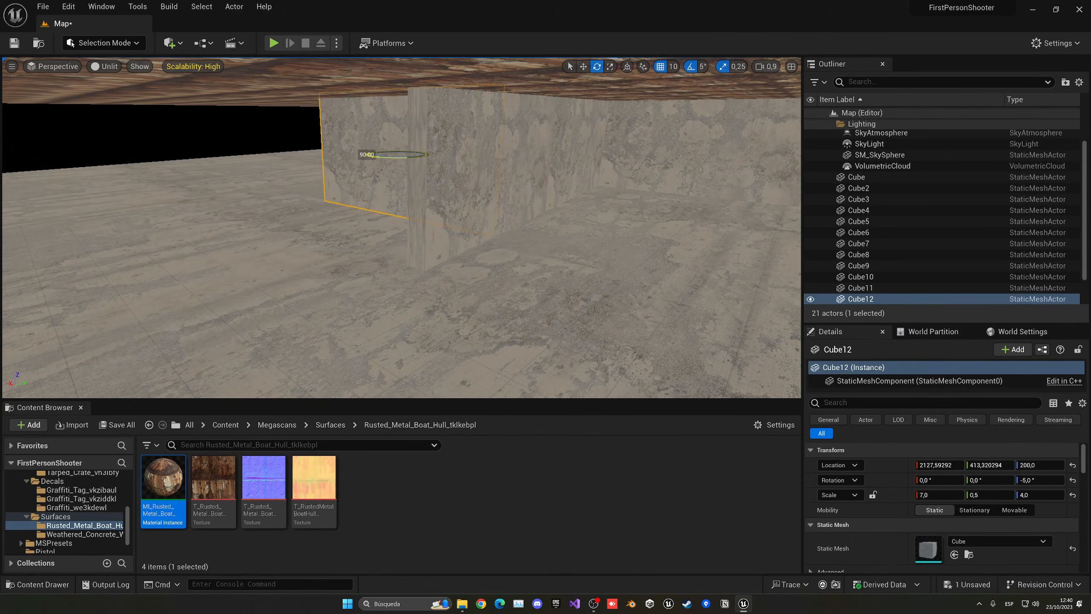
{"action": "left_click_drag", "start_coordinate": [396, 155], "coordinate": [334, 158]}
{"action": "right_click_drag", "start_coordinate": [334, 159], "coordinate": [206, 164]}
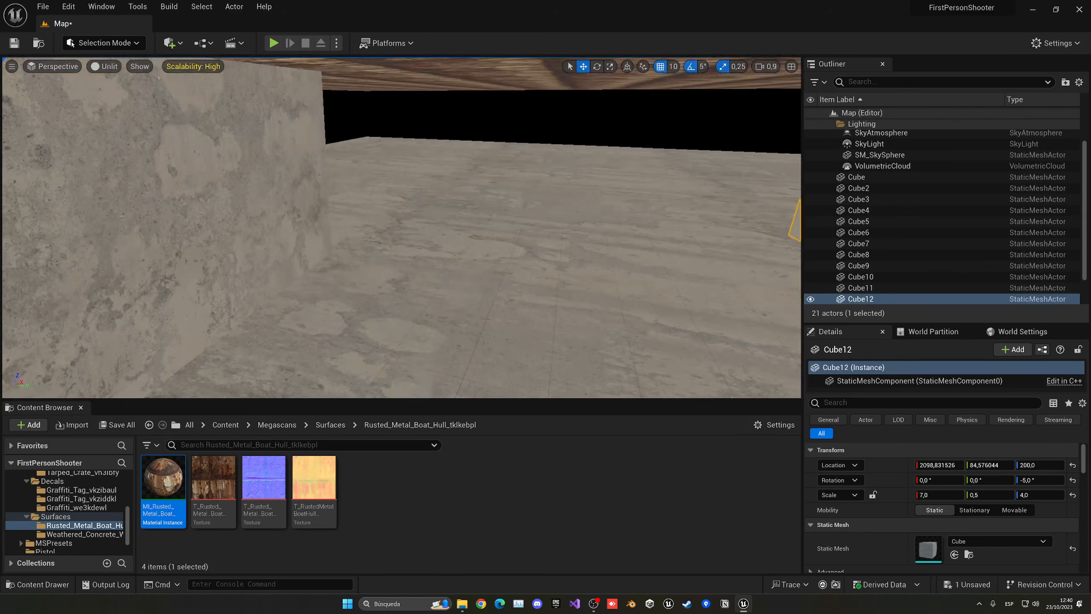
Step: Duplicate the wall segment at the opposite side of the room and turn the copy to a Z rotation of -95°
{"action": "left_click", "coordinate": [301, 172]}
{"action": "right_click_drag", "start_coordinate": [301, 172], "coordinate": [260, 153]}
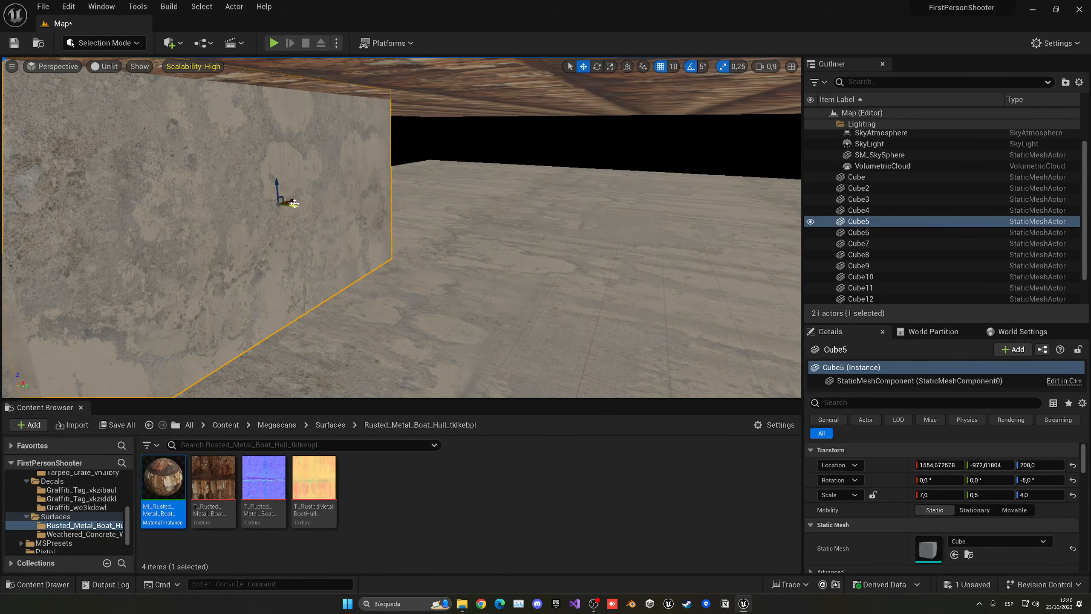
{"action": "left_click_drag", "start_coordinate": [294, 203], "coordinate": [399, 166], "text": "alt"}
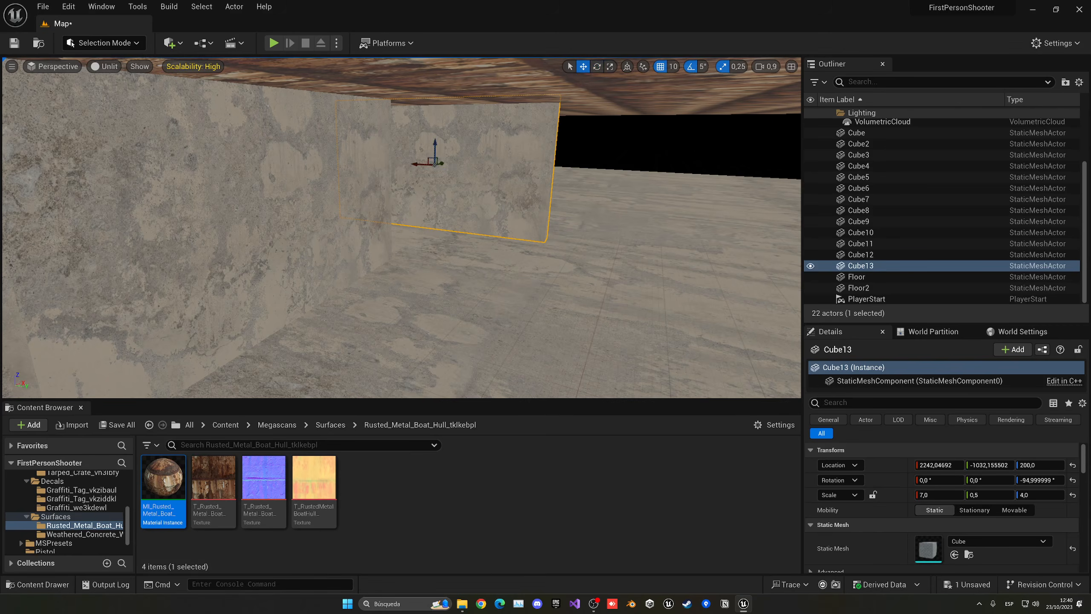
Step: Rotate the new opposite-side wall to -90° about Z and fit it at about X 1923, Y -1334
{"action": "right_click_drag", "start_coordinate": [400, 166], "coordinate": [271, 167]}
{"action": "left_click_drag", "start_coordinate": [490, 177], "coordinate": [331, 168]}
{"action": "key", "text": "w"}
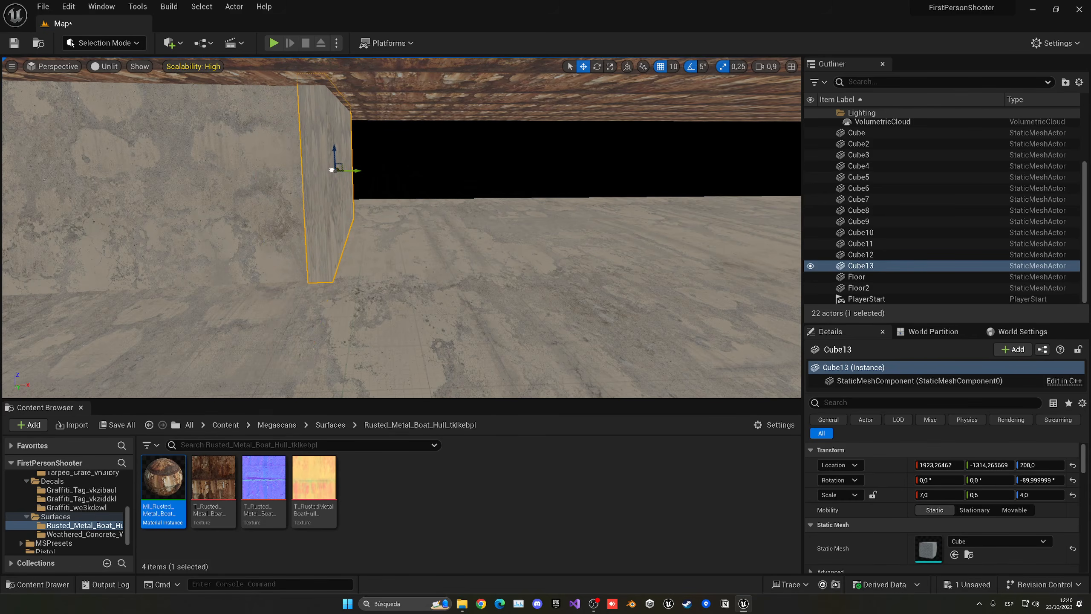
{"action": "right_click_drag", "start_coordinate": [333, 170], "coordinate": [258, 165]}
{"action": "left_click_drag", "start_coordinate": [256, 165], "coordinate": [239, 164]}
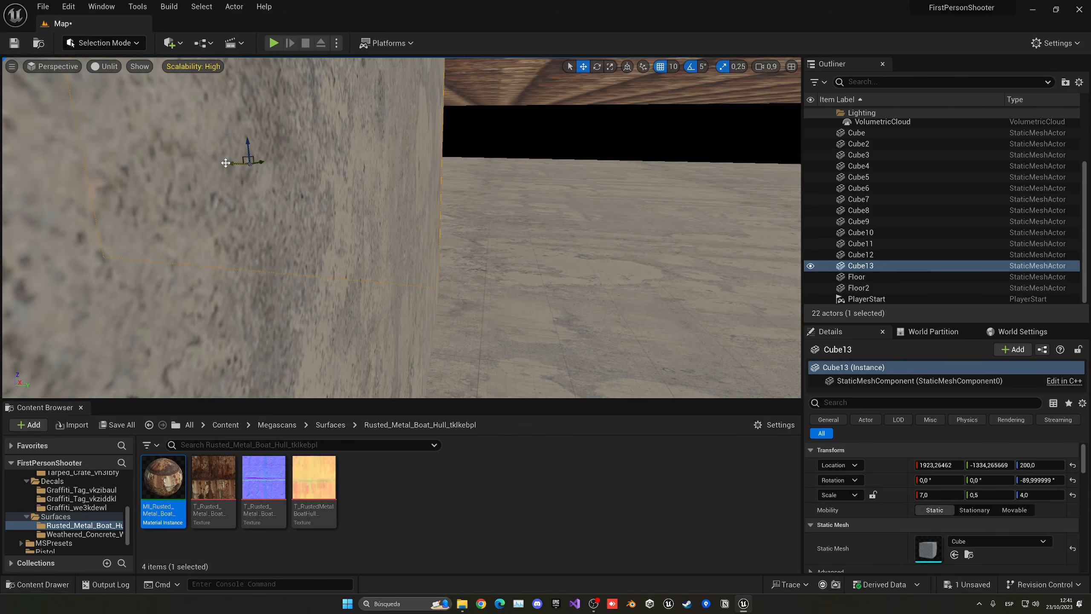
{"action": "right_click_drag", "start_coordinate": [239, 163], "coordinate": [238, 163]}
Step: Extend the -5° wall with two end-to-end copies, at about X 2796, Y 24 and X 3474, Y -36
{"action": "right_click_drag", "start_coordinate": [528, 206], "coordinate": [678, 207]}
{"action": "left_click", "coordinate": [602, 206]}
{"action": "left_click_drag", "start_coordinate": [479, 152], "coordinate": [163, 151], "text": "alt"}
{"action": "right_click_drag", "start_coordinate": [163, 152], "coordinate": [108, 151]}
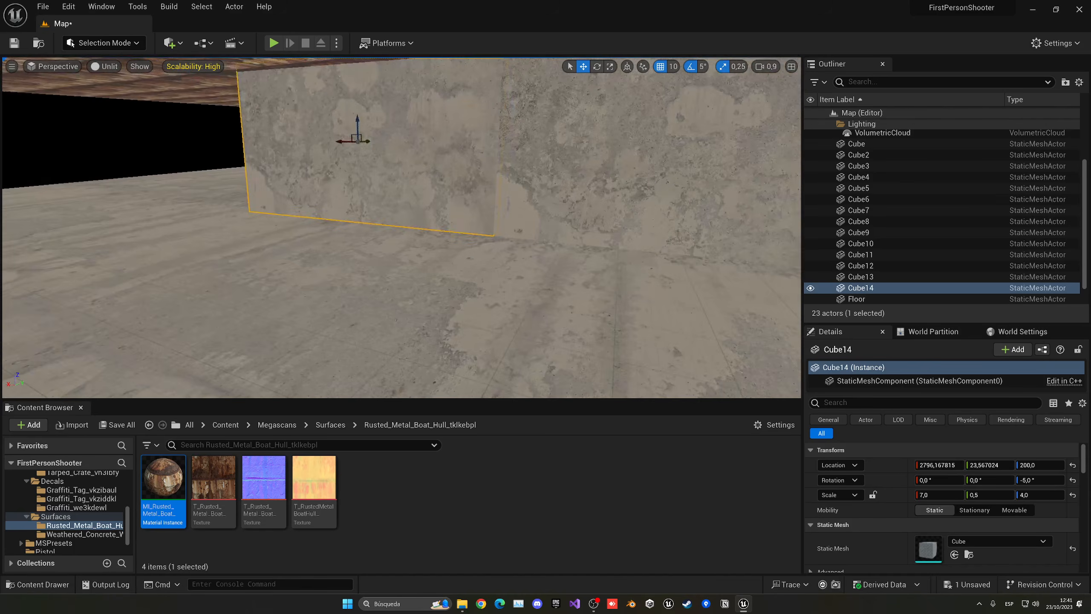
{"action": "left_click_drag", "start_coordinate": [349, 127], "coordinate": [163, 145], "text": "alt"}
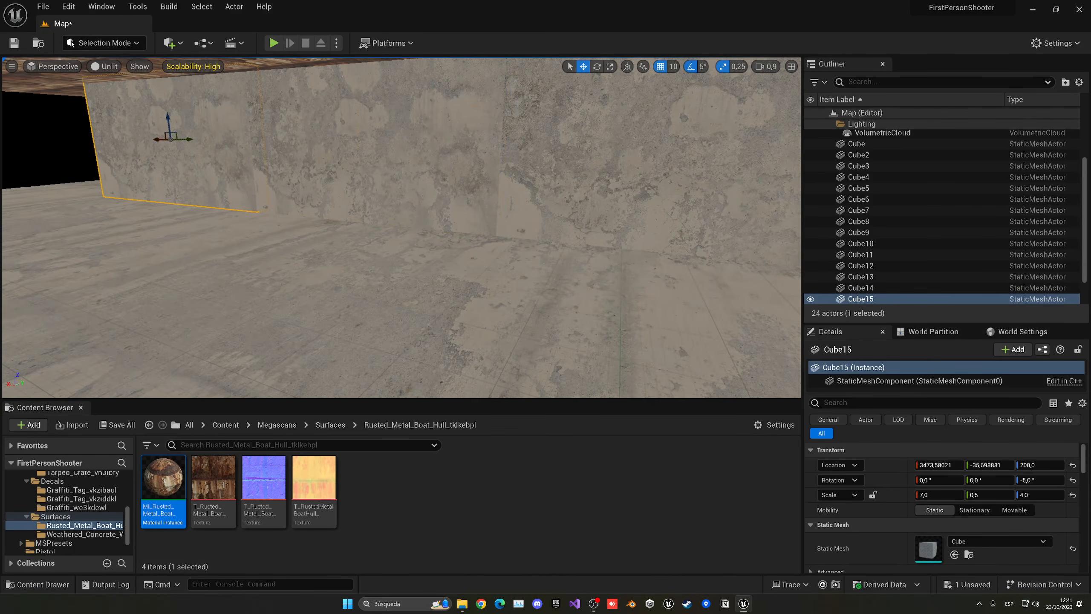
Step: Duplicate the last wall segment and turn the copy to -90° as a corner at about X 3446, Y -354
{"action": "right_click_drag", "start_coordinate": [292, 156], "coordinate": [238, 156]}
{"action": "left_click_drag", "start_coordinate": [411, 127], "coordinate": [231, 130], "text": "alt"}
{"action": "key", "text": "e"}
{"action": "key", "text": "w"}
{"action": "right_click_drag", "start_coordinate": [230, 130], "coordinate": [164, 131]}
{"action": "key", "text": "s"}
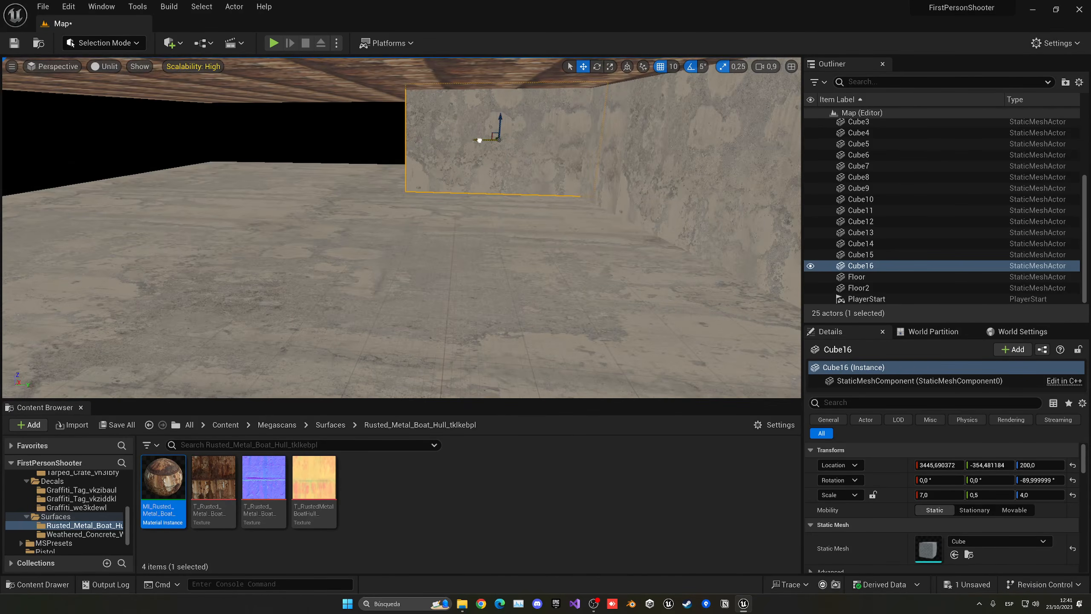
Step: Extend the corner wall with two end-to-end copies along Y, at about Y -1054 and Y -1754
{"action": "left_click_drag", "start_coordinate": [480, 140], "coordinate": [302, 134], "text": "alt"}
{"action": "right_click_drag", "start_coordinate": [302, 135], "coordinate": [240, 134]}
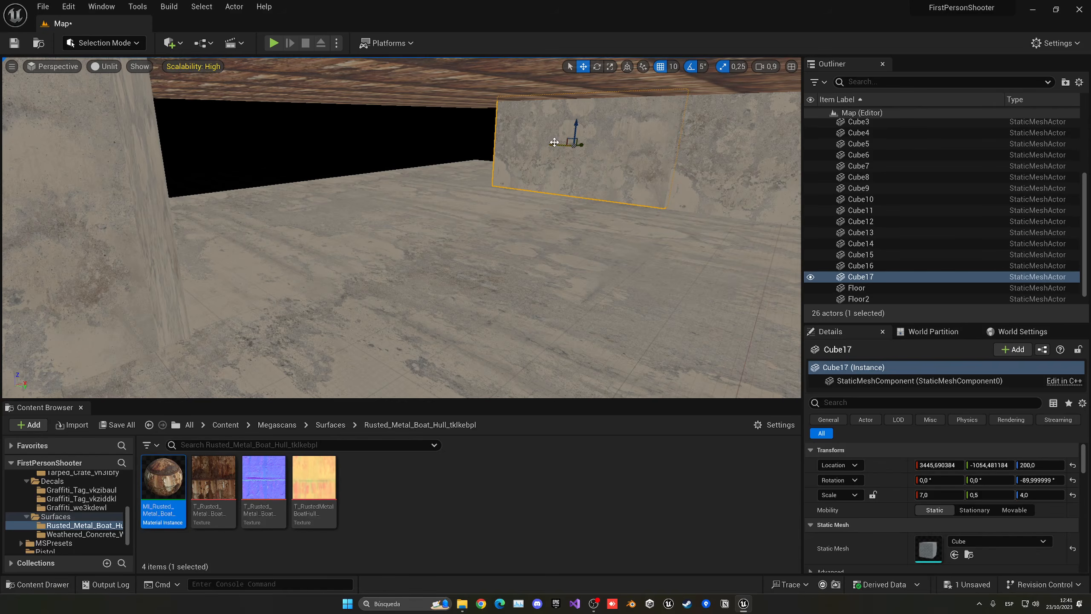
{"action": "left_click_drag", "start_coordinate": [554, 142], "coordinate": [440, 144], "text": "alt"}
{"action": "right_click_drag", "start_coordinate": [443, 144], "coordinate": [417, 150]}
{"action": "key", "text": "w"}
{"action": "left_click_drag", "start_coordinate": [544, 140], "coordinate": [526, 140]}
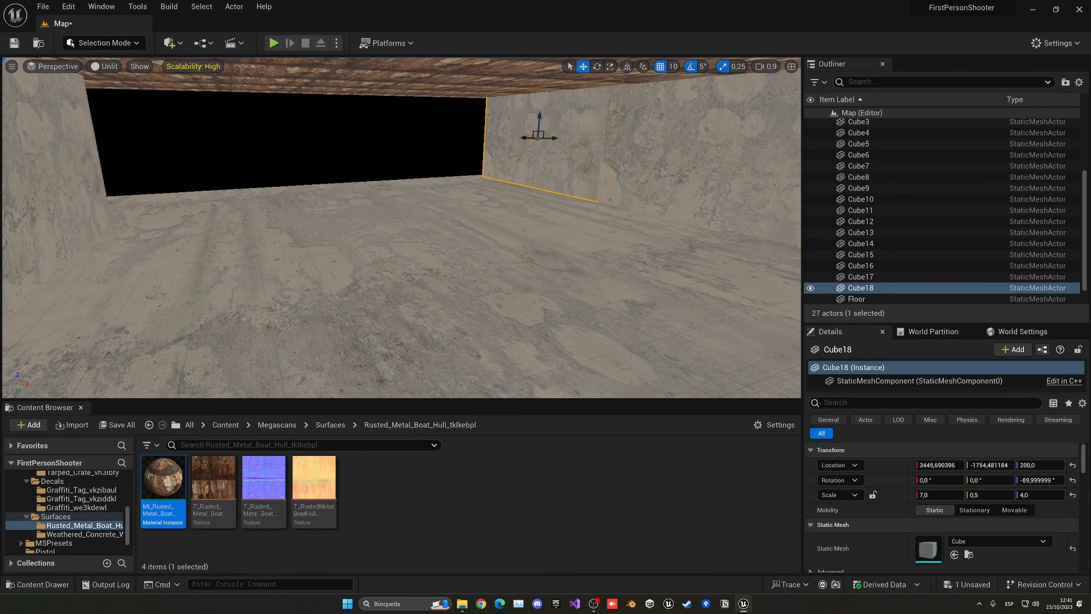
Step: Close the far end with three duplicated wall segments, the last rotated to -175° at about X 2130, Y -1849
{"action": "right_click_drag", "start_coordinate": [581, 177], "coordinate": [538, 177]}
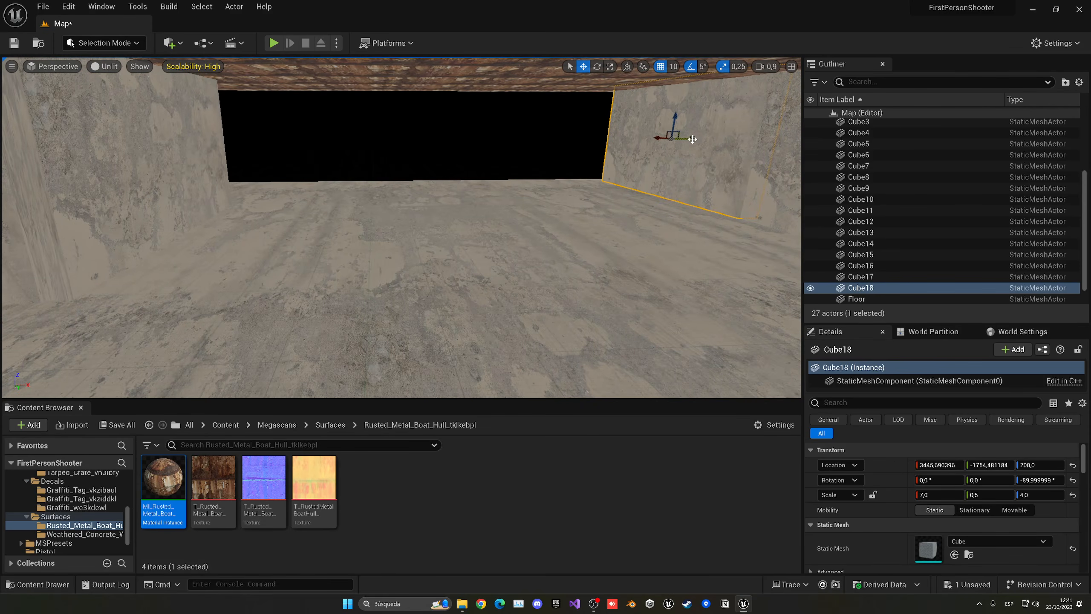
{"action": "left_click_drag", "start_coordinate": [692, 139], "coordinate": [279, 142], "text": "alt"}
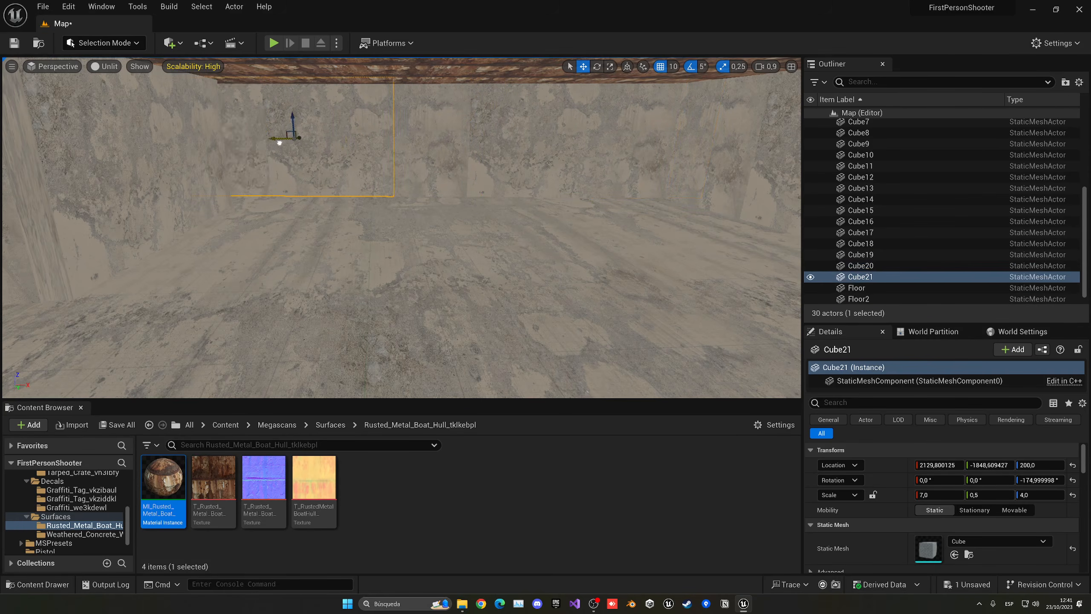
Step: Stretch the -90° wall segment near X 1923 to an X scale of 8.25, centred at about Y -1414, and save the level
{"action": "right_click_drag", "start_coordinate": [301, 171], "coordinate": [207, 171]}
{"action": "left_click", "coordinate": [206, 171]}
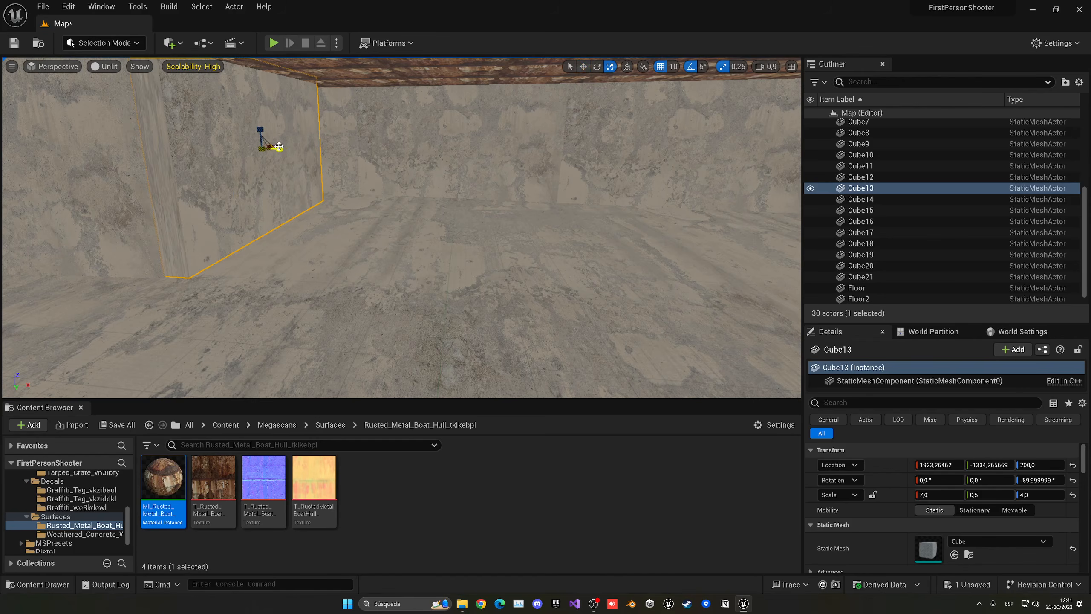
{"action": "mouse_move", "coordinate": [273, 145]}
{"action": "left_mouse_down"}
{"action": "mouse_move", "coordinate": [262, 146]}
{"action": "mouse_move", "coordinate": [292, 143]}
{"action": "left_mouse_up"}
{"action": "right_click_drag", "start_coordinate": [292, 143], "coordinate": [99, 144]}
{"action": "key", "text": "ctrl+s"}
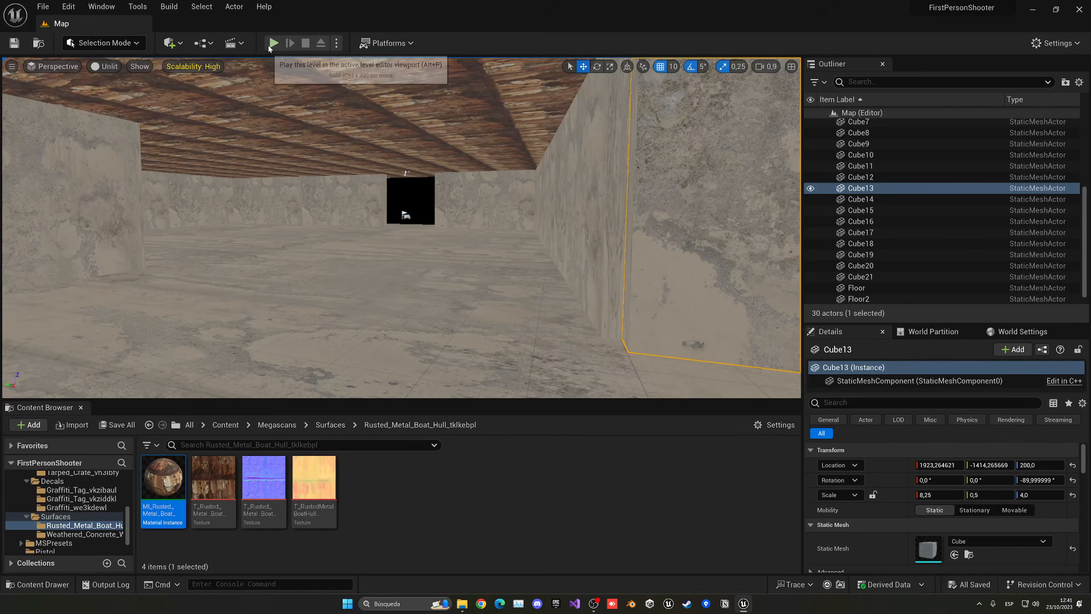
Step: Play-test the level briefly, walking through the enclosed room to examine its lighting
{"action": "left_click", "coordinate": [273, 43]}
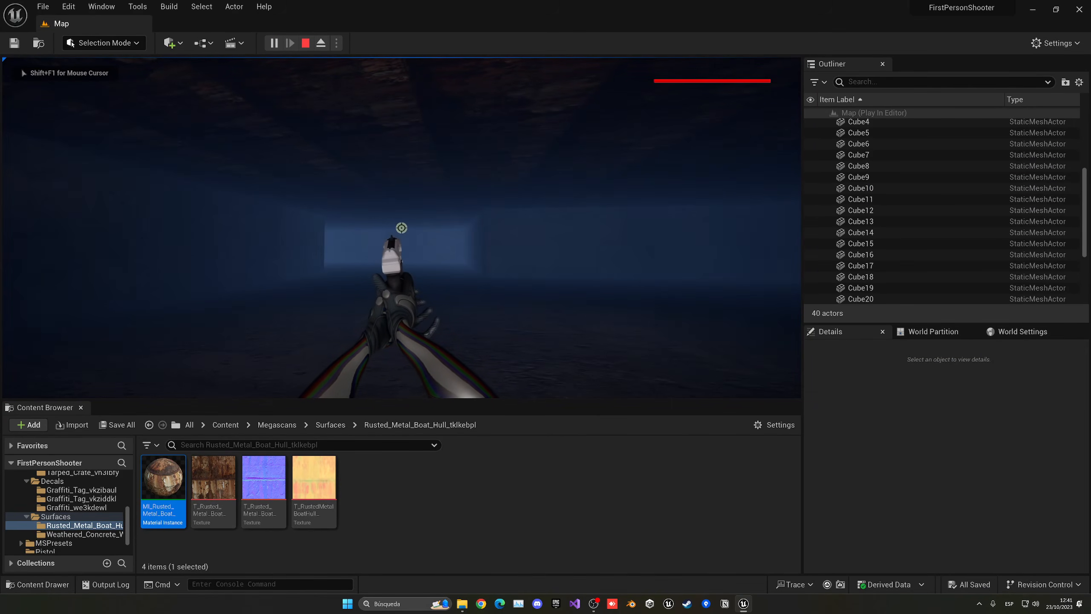
{"action": "key", "text": "w"}
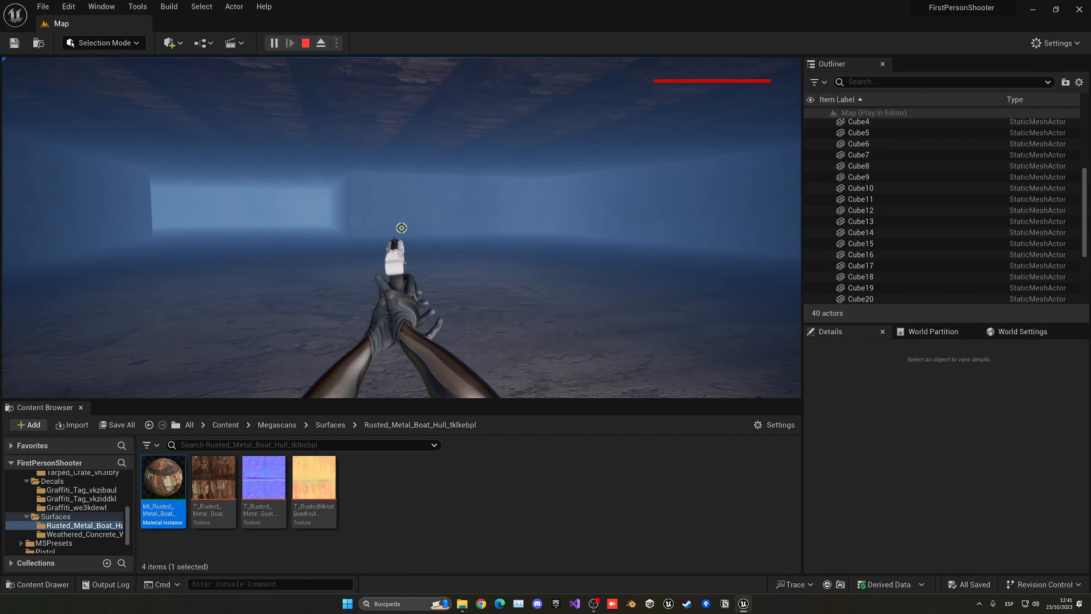
{"action": "key", "text": "Escape"}
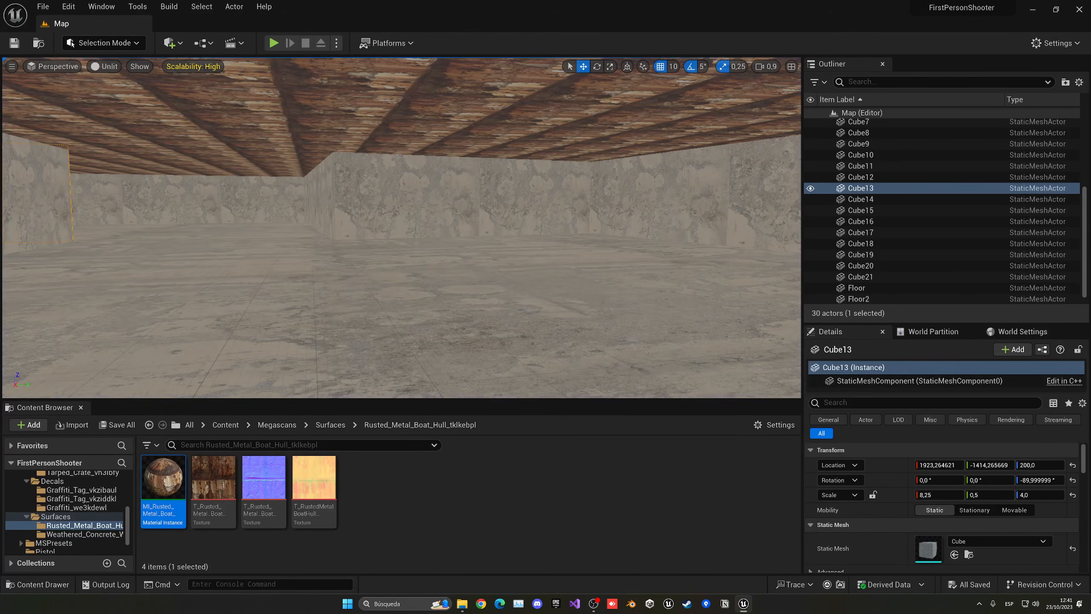
Step: Switch the viewport shading from Unlit to Lit
{"action": "right_click_drag", "start_coordinate": [585, 121], "coordinate": [573, 128]}
{"action": "left_click", "coordinate": [585, 120]}
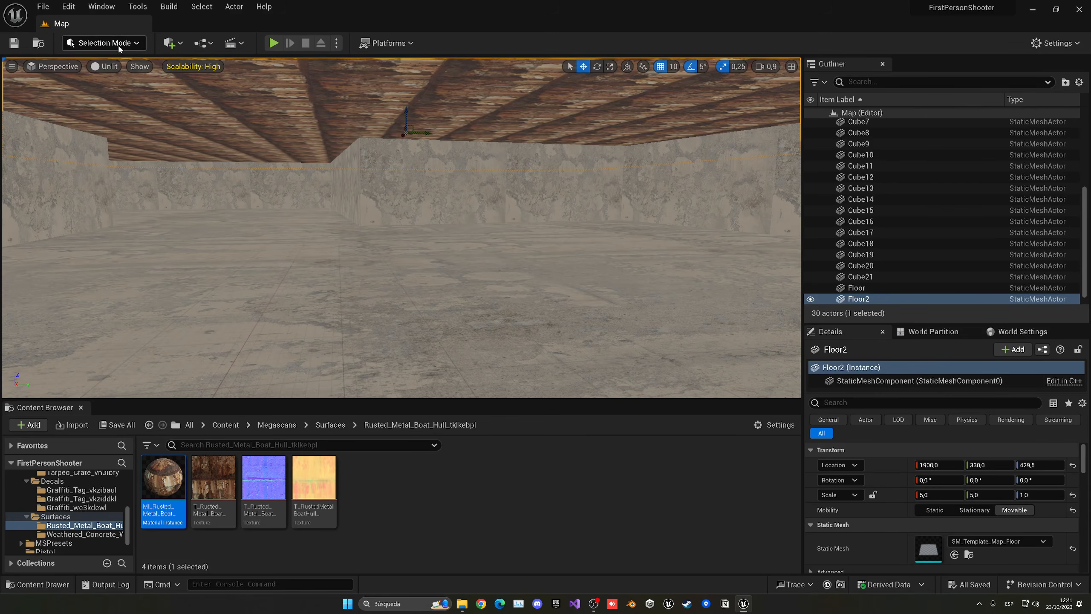
{"action": "left_click", "coordinate": [104, 66]}
{"action": "left_click", "coordinate": [110, 77]}
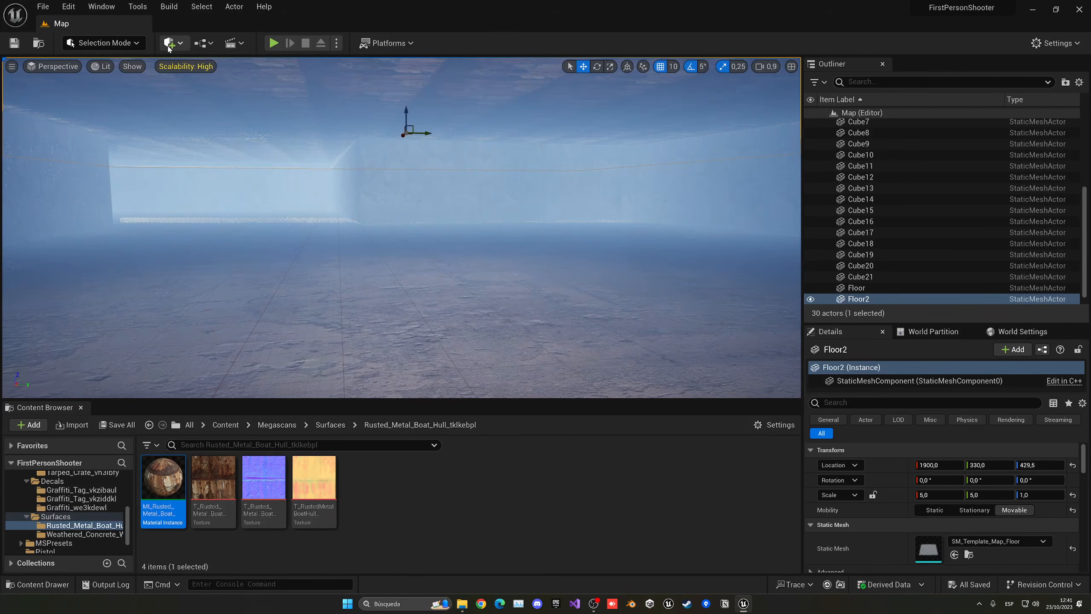
Step: Place a Post Process Volume inside the room and enable its Infinite Extent (Unbound) option
{"action": "left_click", "coordinate": [168, 46]}
{"action": "mouse_move", "coordinate": [213, 198]}
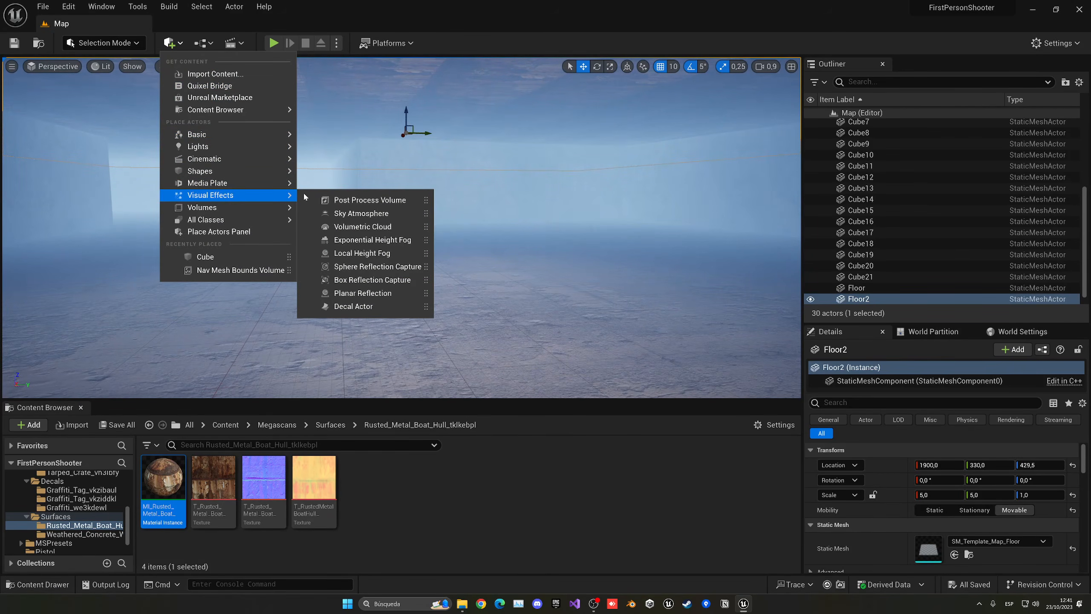
{"action": "left_click_drag", "start_coordinate": [369, 200], "coordinate": [482, 265]}
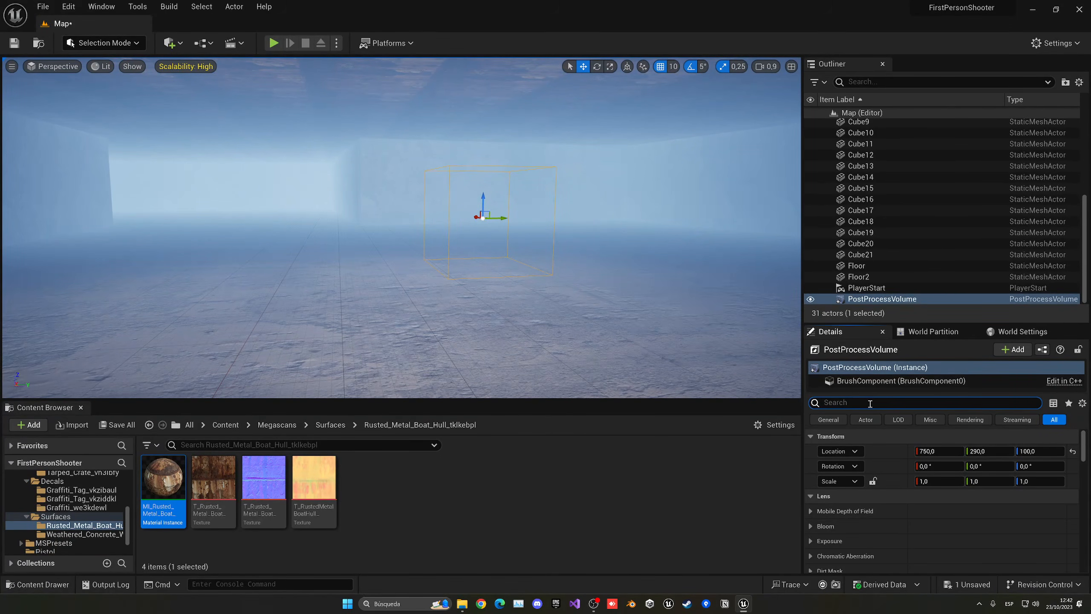
{"action": "type", "text": "f"}
{"action": "left_click", "coordinate": [920, 496]}
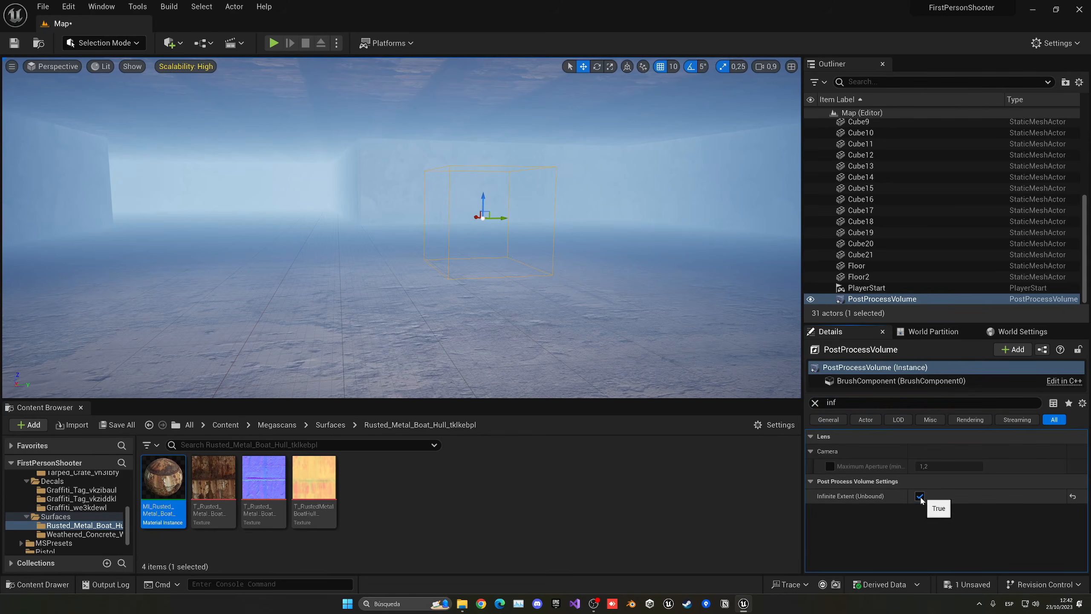
{"action": "left_click", "coordinate": [816, 403]}
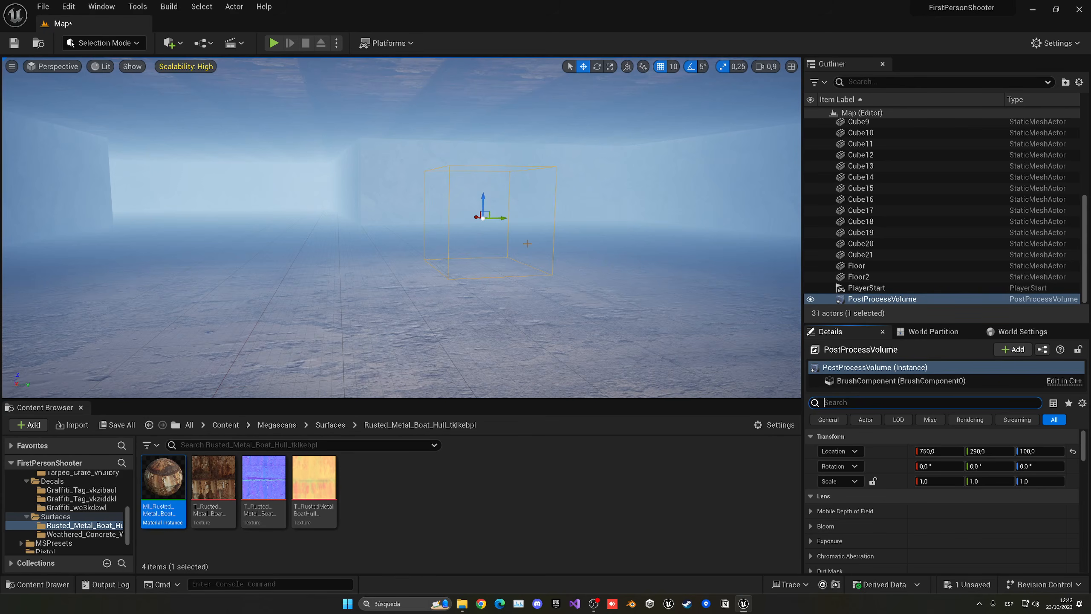
Step: Override the volume's exposure limits, setting both Min EV100 and Max EV100 to 1
{"action": "left_click", "coordinate": [816, 541]}
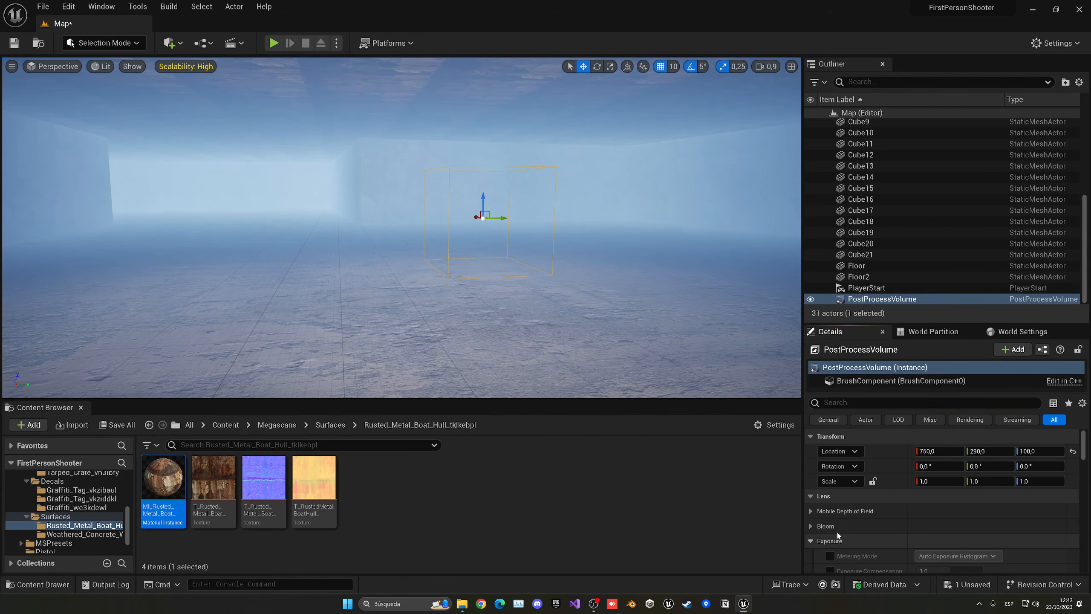
{"action": "scroll", "coordinate": [865, 495], "scroll_direction": "down", "scroll_amount": 5}
{"action": "left_click", "coordinate": [831, 453]}
{"action": "left_click", "coordinate": [830, 467]}
{"action": "left_click", "coordinate": [930, 452]}
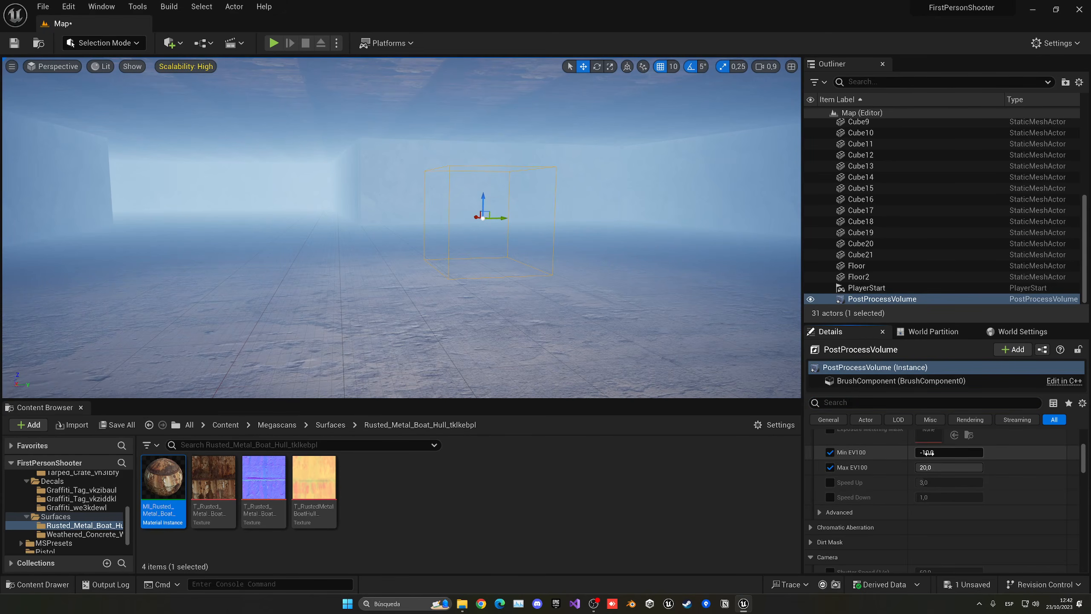
{"action": "type", "text": "1"}
{"action": "left_click", "coordinate": [932, 467]}
{"action": "type", "text": "1"}
{"action": "key", "text": "Return"}
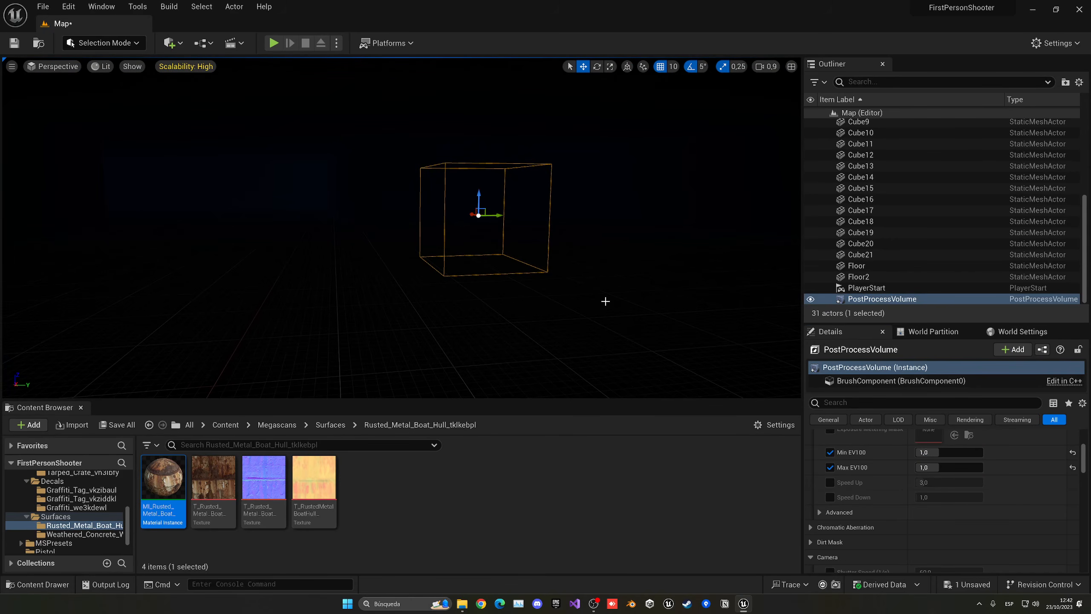
Step: Lower the volume's Min EV100 and Max EV100 to 0.3
{"action": "scroll", "coordinate": [895, 163], "scroll_direction": "up", "scroll_amount": 5}
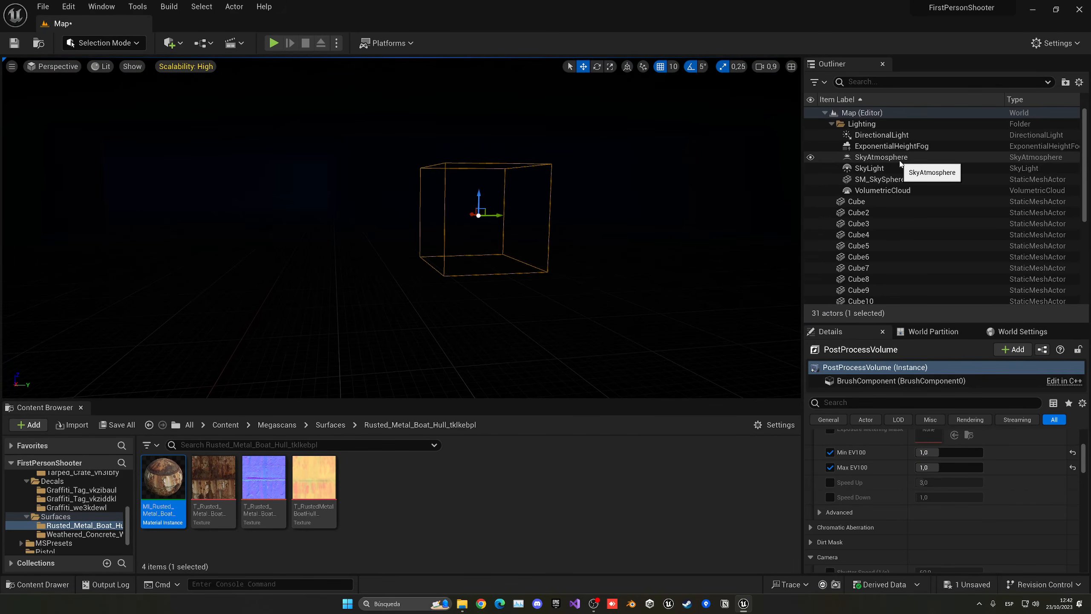
{"action": "left_click", "coordinate": [932, 453]}
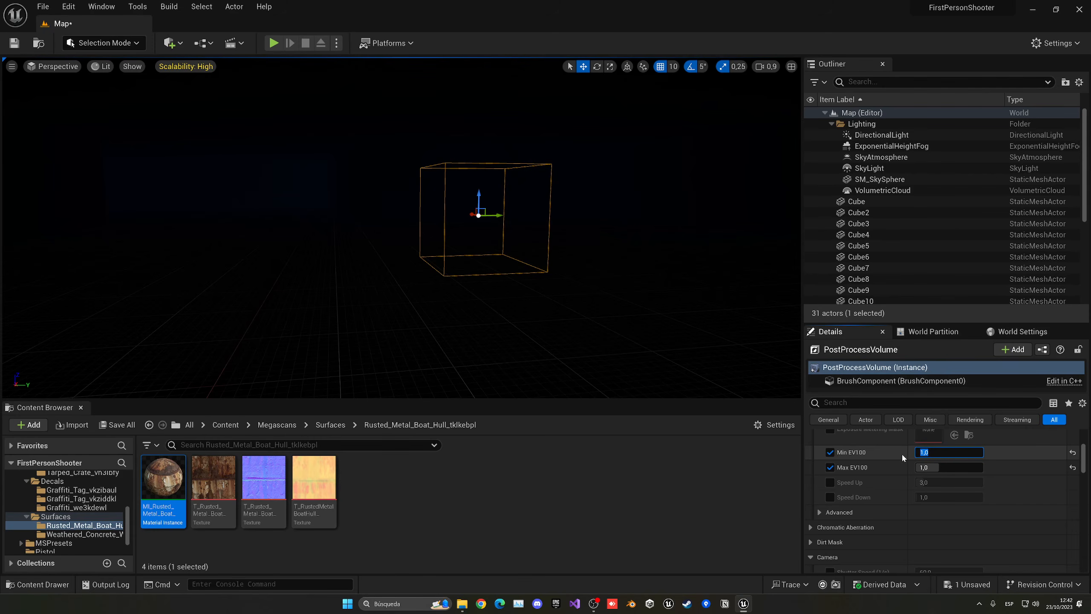
{"action": "type", "text": ",3"}
{"action": "key", "text": "Tab"}
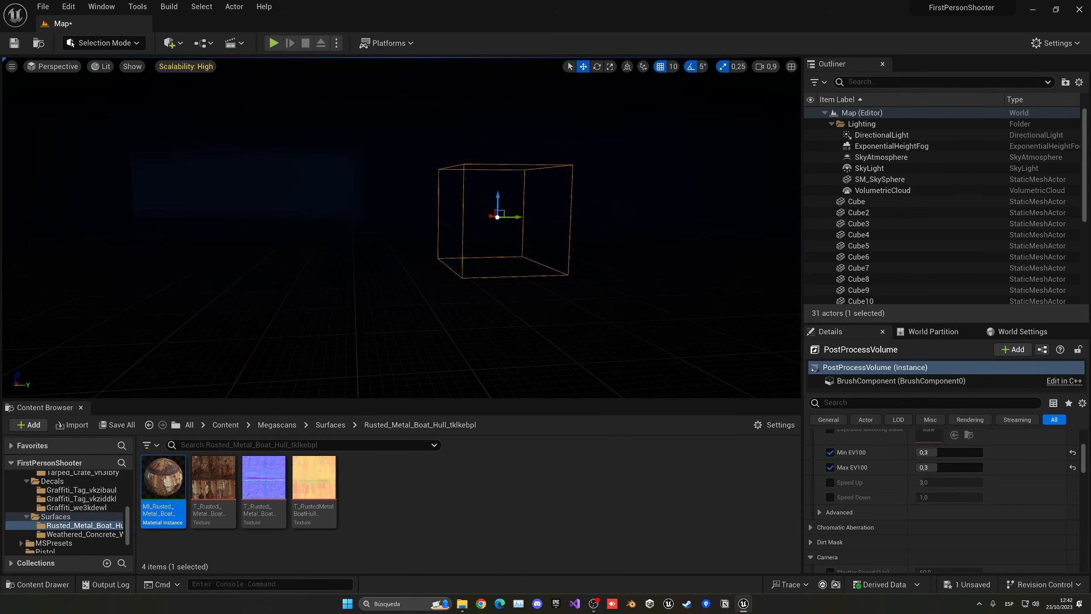
Step: Enable Volumetric Fog on the level's ExponentialHeightFog actor
{"action": "double_click", "coordinate": [881, 135]}
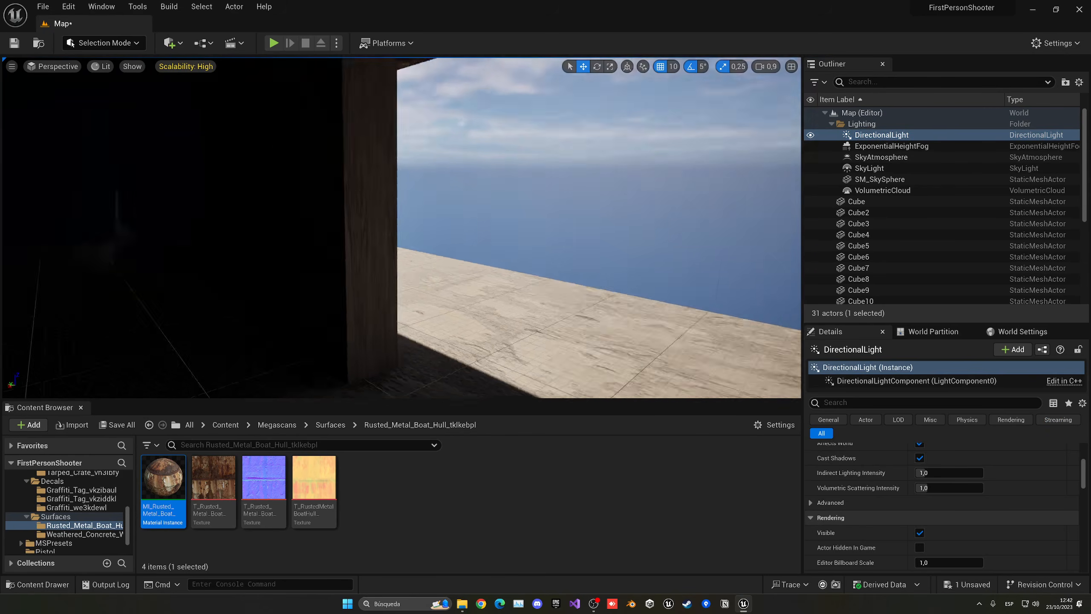
{"action": "left_click", "coordinate": [831, 146]}
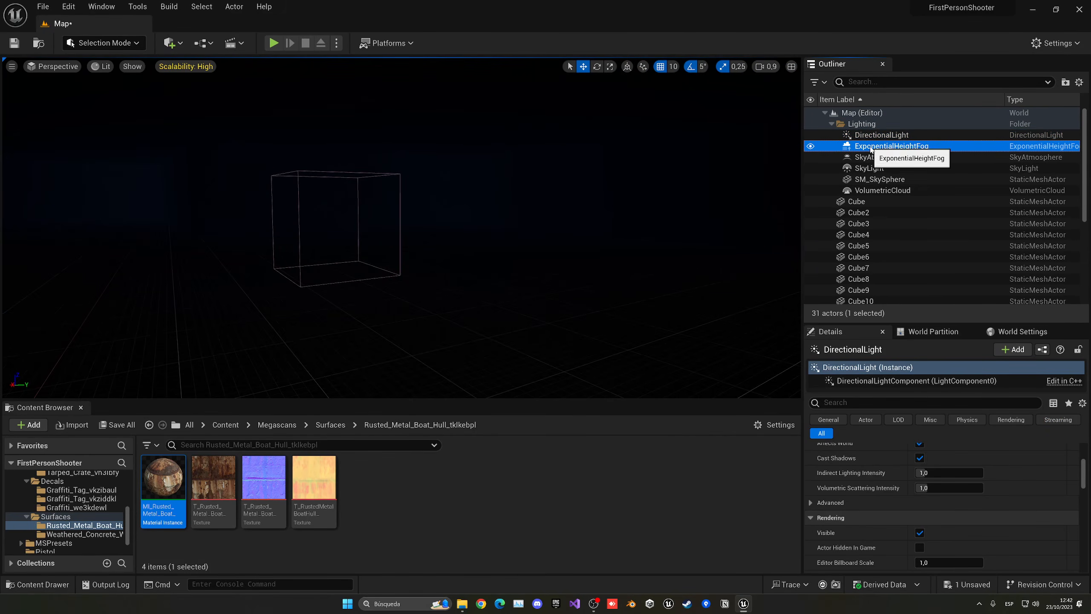
{"action": "scroll", "coordinate": [859, 493], "scroll_direction": "down", "scroll_amount": 3}
{"action": "left_click", "coordinate": [920, 529]}
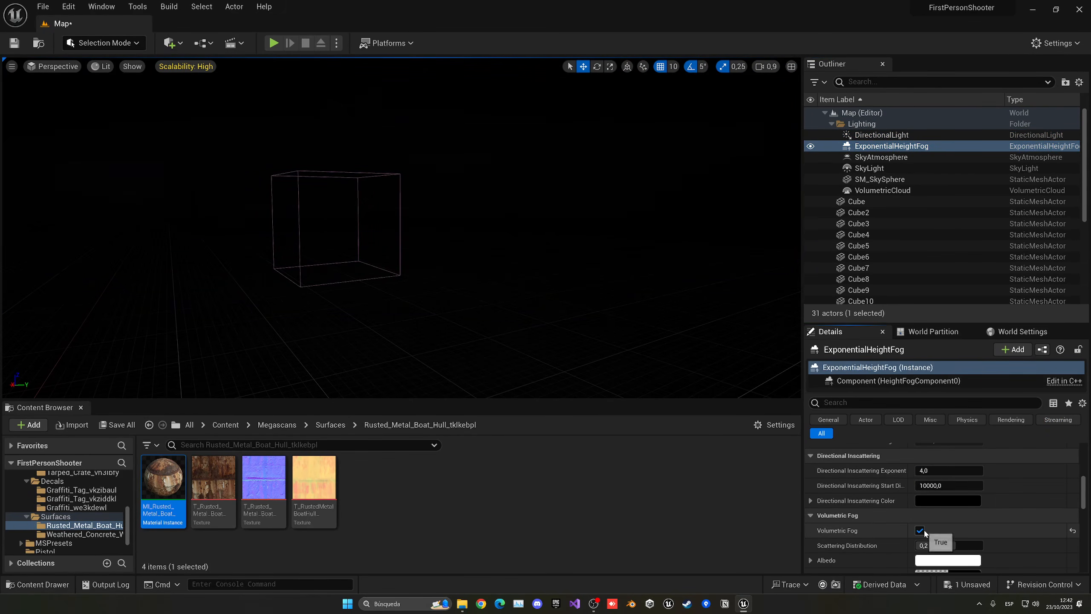
Step: Return the viewport shading to Unlit
{"action": "key", "text": "e"}
{"action": "right_click_drag", "start_coordinate": [229, 91], "coordinate": [223, 92]}
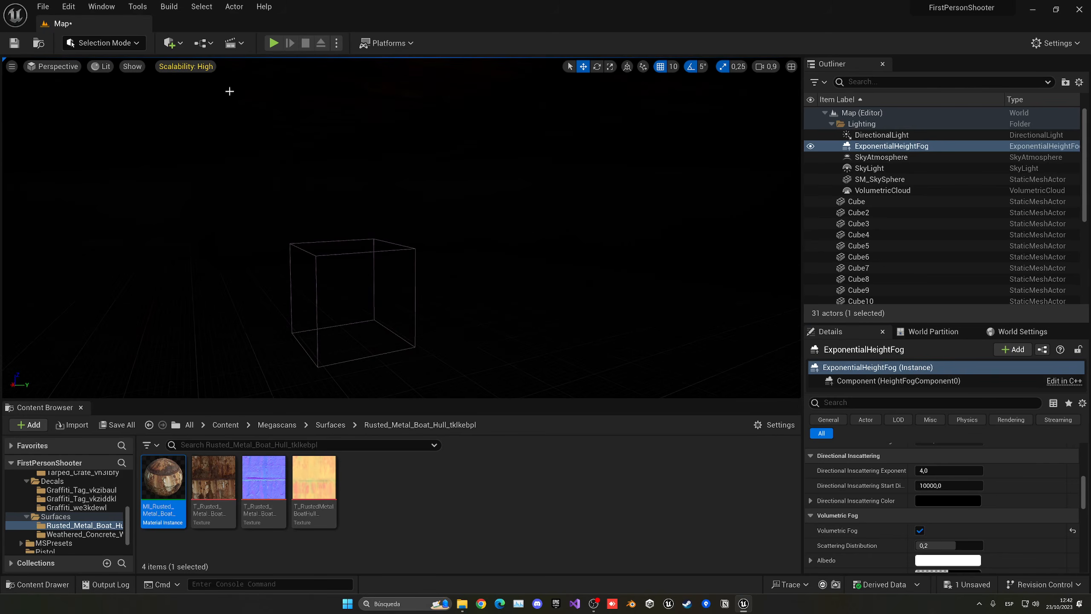
{"action": "left_click", "coordinate": [95, 68]}
{"action": "left_click", "coordinate": [123, 110]}
Step: Slide the roof panel sideways along Y and place a duplicate on the other side, leaving a narrow gap between them
{"action": "left_click", "coordinate": [335, 118]}
{"action": "key", "text": "e"}
{"action": "right_click_drag", "start_coordinate": [335, 118], "coordinate": [333, 187]}
{"action": "key", "text": "w"}
{"action": "right_click_drag", "start_coordinate": [504, 267], "coordinate": [482, 256]}
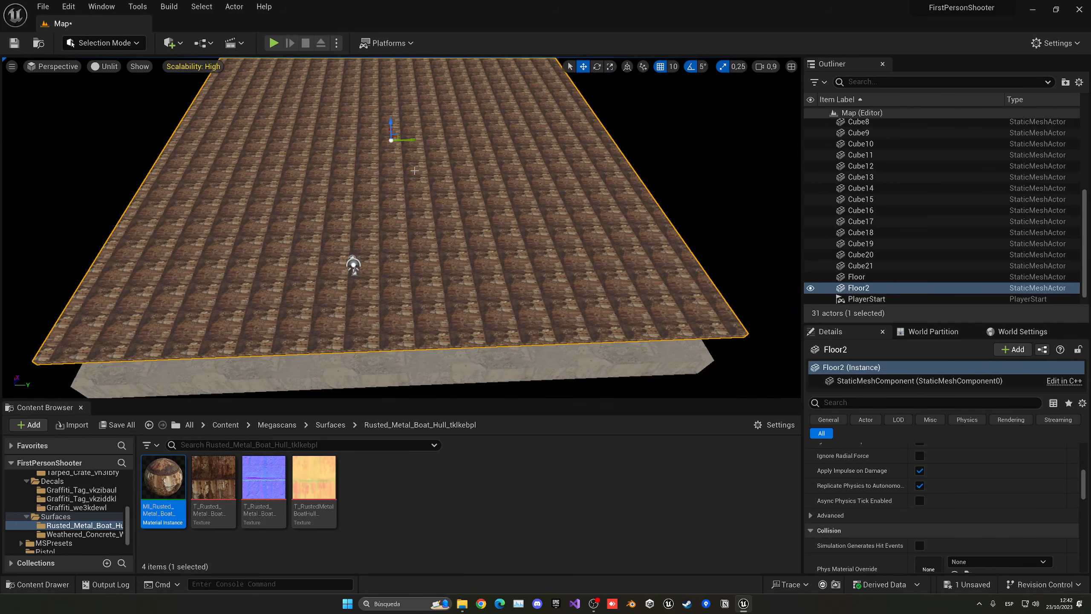
{"action": "left_click_drag", "start_coordinate": [411, 140], "coordinate": [248, 143]}
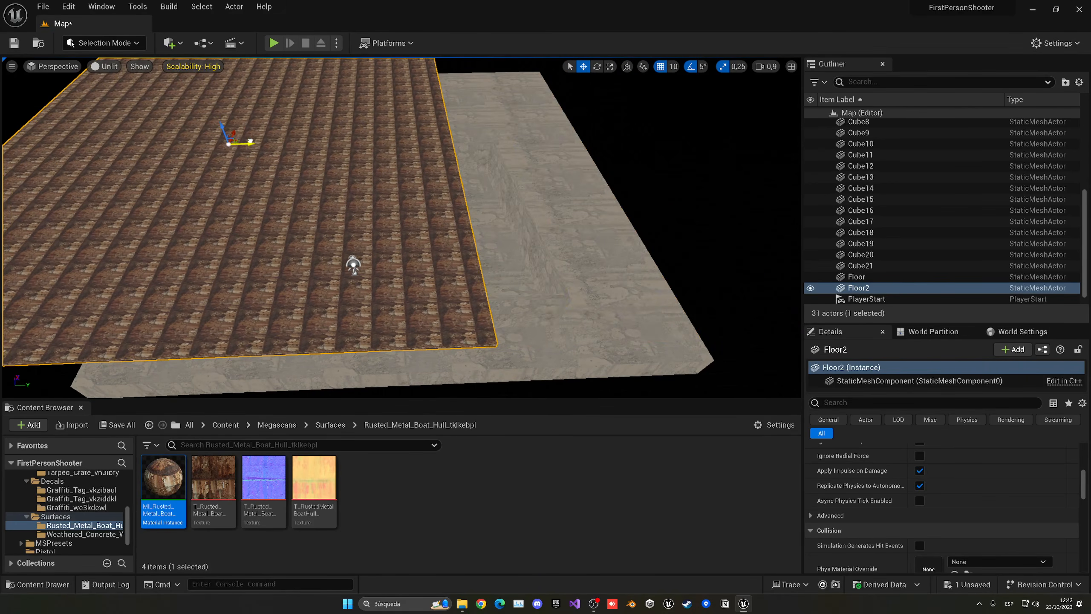
{"action": "key", "text": "d"}
{"action": "right_click_drag", "start_coordinate": [252, 127], "coordinate": [240, 130]}
{"action": "left_click_drag", "start_coordinate": [182, 112], "coordinate": [696, 119]}
Step: Duplicate a roof panel over the gap and shrink the copy along Y into a narrow strip
{"action": "key", "text": "s"}
{"action": "mouse_move", "coordinate": [635, 146]}
{"action": "right_mouse_down"}
{"action": "mouse_move", "coordinate": [644, 140]}
{"action": "mouse_move", "coordinate": [635, 147]}
{"action": "right_mouse_up"}
{"action": "left_click_drag", "start_coordinate": [621, 150], "coordinate": [430, 309], "text": "alt"}
{"action": "right_click_drag", "start_coordinate": [431, 309], "coordinate": [441, 373]}
{"action": "key", "text": "r"}
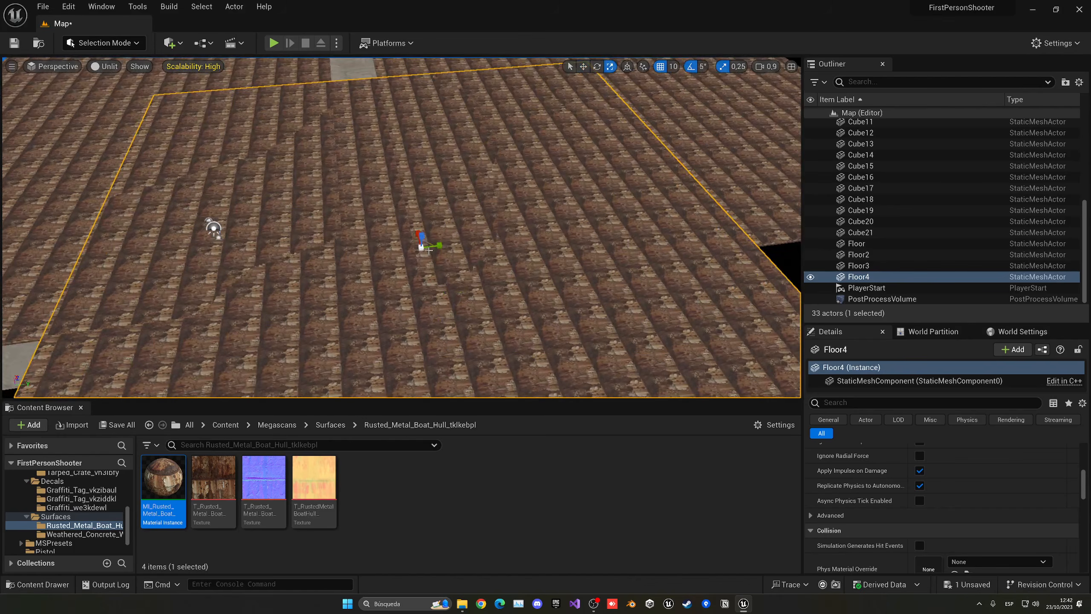
{"action": "left_click_drag", "start_coordinate": [439, 245], "coordinate": [396, 244]}
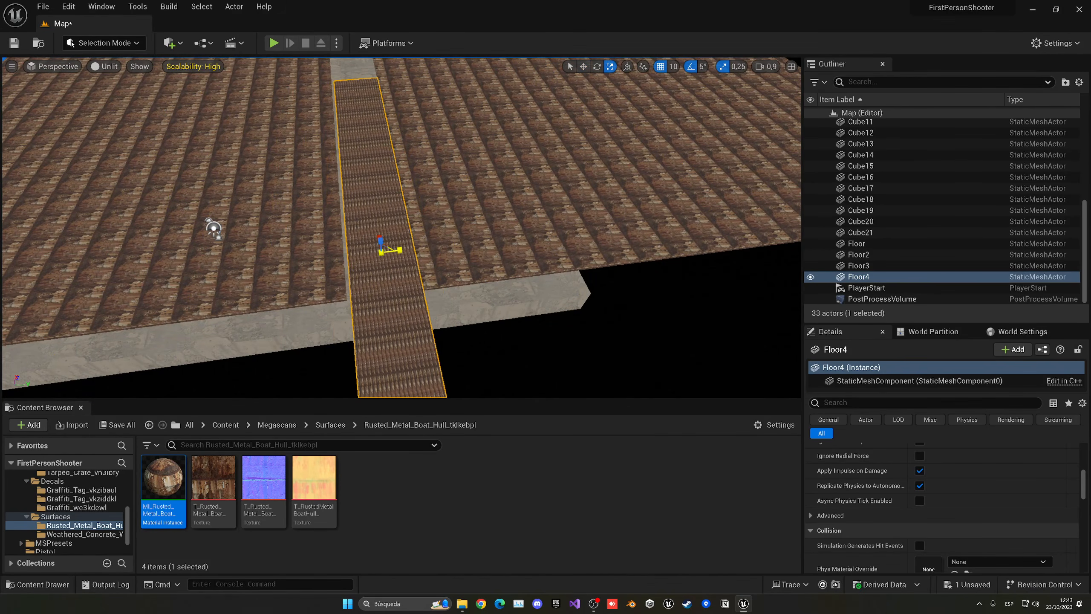
Step: Try to adjust the narrow roof strip's position from inside the room, and delete the strip
{"action": "key", "text": "w"}
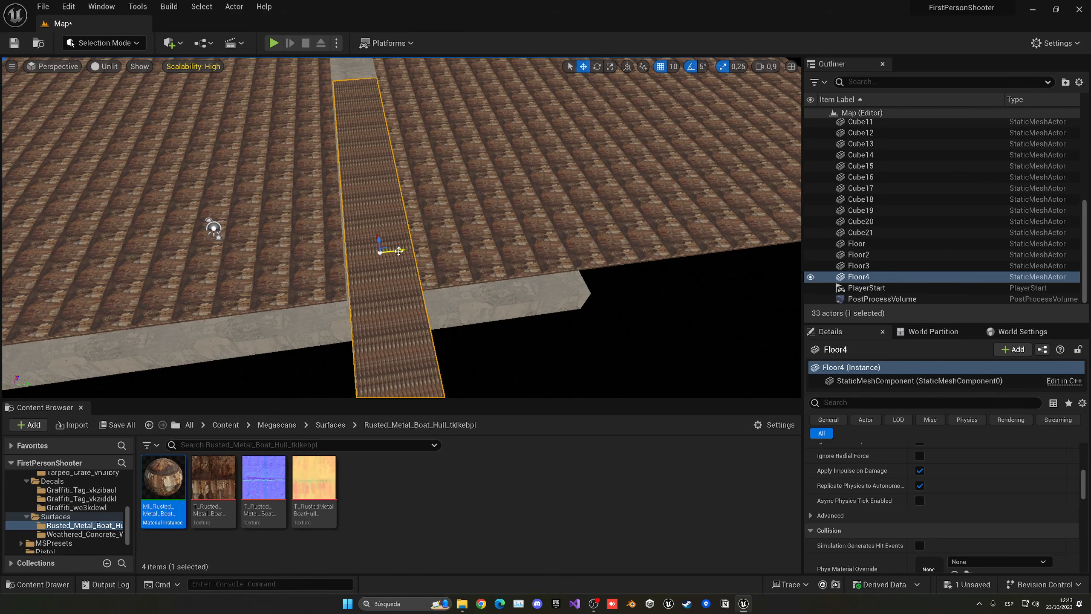
{"action": "right_click_drag", "start_coordinate": [400, 249], "coordinate": [502, 233]}
{"action": "key", "text": "a"}
{"action": "scroll", "coordinate": [477, 251], "scroll_direction": "up", "scroll_amount": 4}
{"action": "key", "text": "w"}
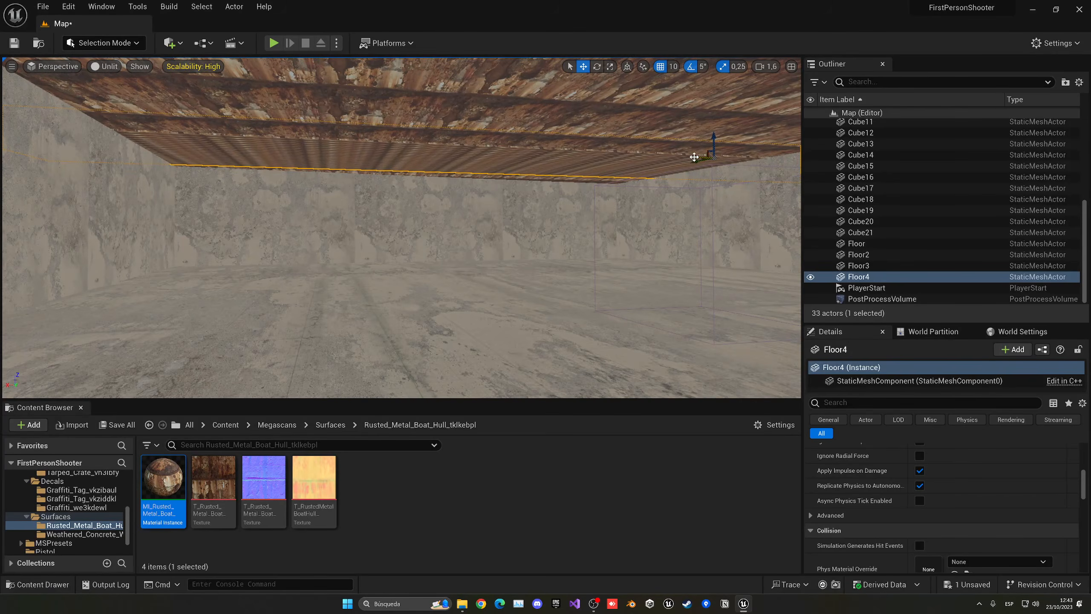
{"action": "left_click_drag", "start_coordinate": [694, 157], "coordinate": [801, 159]}
{"action": "right_click_drag", "start_coordinate": [730, 180], "coordinate": [765, 173]}
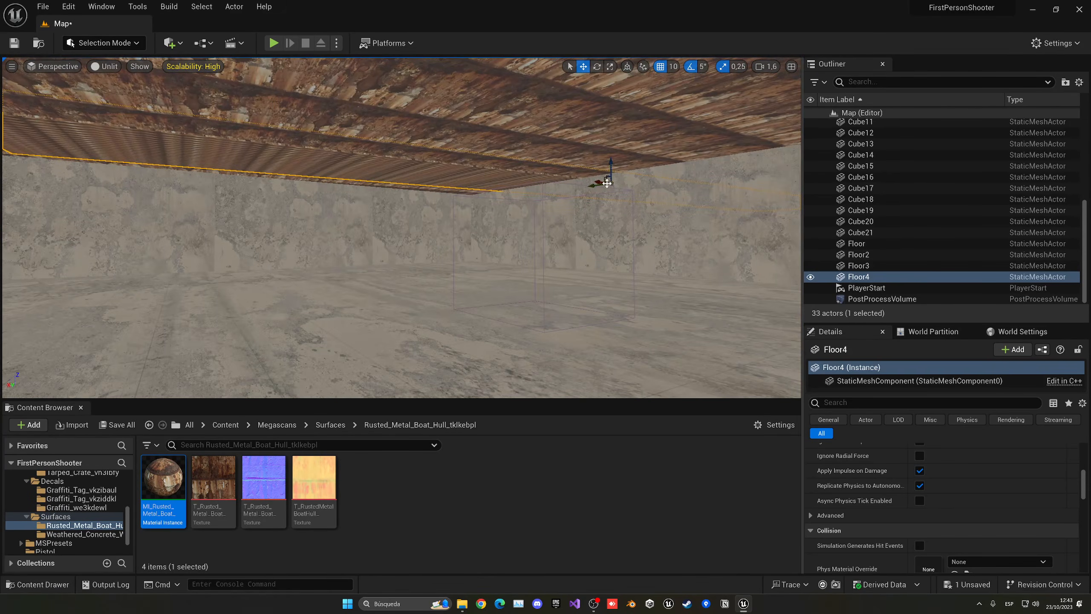
{"action": "left_click_drag", "start_coordinate": [601, 182], "coordinate": [604, 187]}
{"action": "key", "text": "e"}
{"action": "right_click_drag", "start_coordinate": [604, 187], "coordinate": [532, 239]}
{"action": "scroll", "coordinate": [275, 193], "scroll_direction": "down", "scroll_amount": 5}
{"action": "key", "text": "Delete"}
Step: Duplicate the first roof panel at full size across the gap and shift the copy along X to uncover part of the gap
{"action": "left_click", "coordinate": [275, 193]}
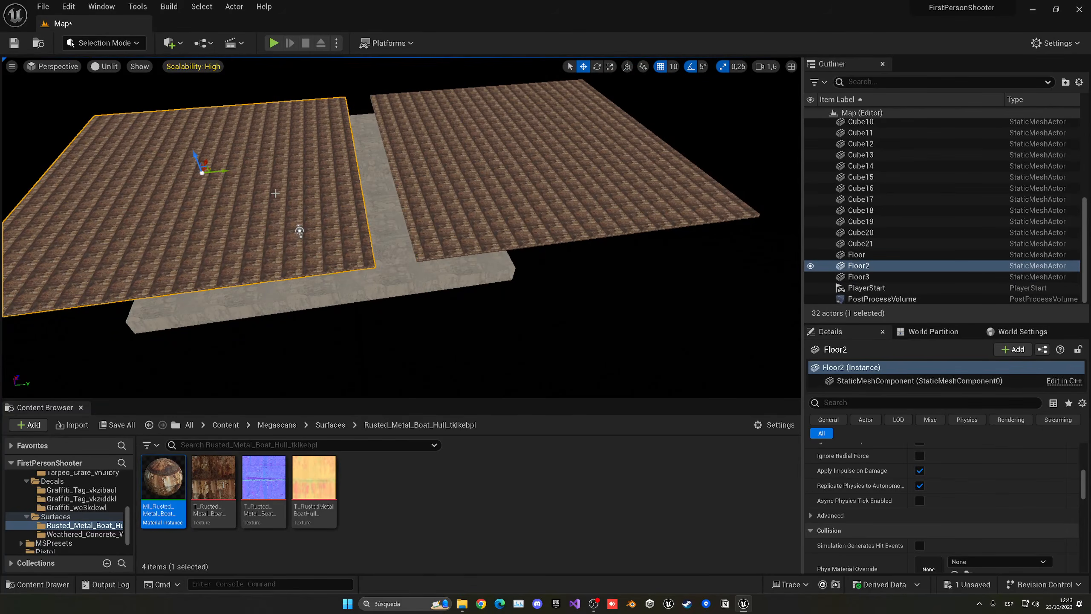
{"action": "left_click_drag", "start_coordinate": [223, 170], "coordinate": [393, 163], "text": "alt"}
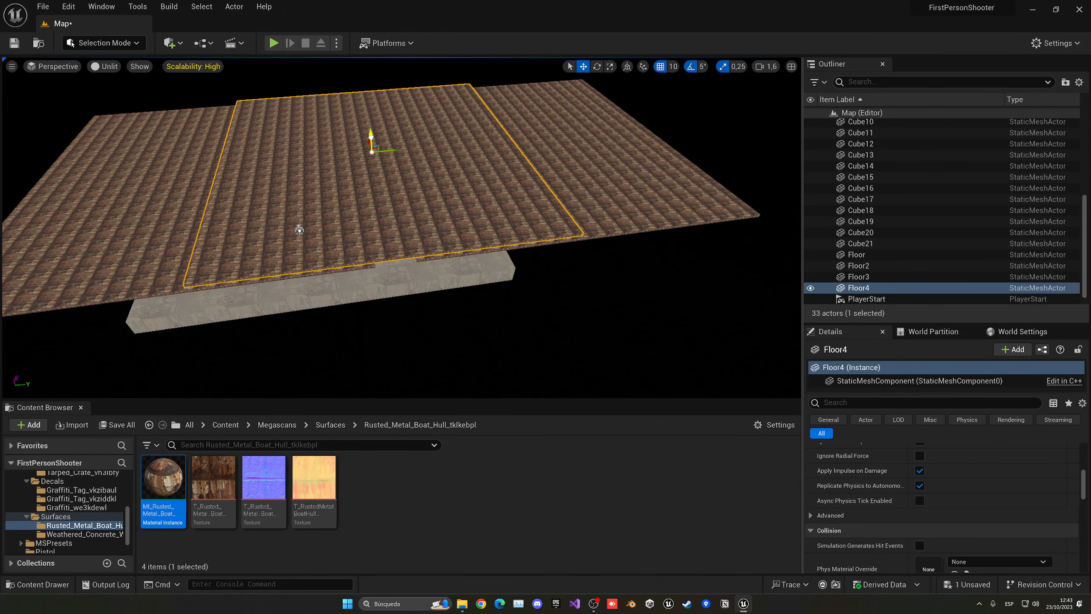
{"action": "right_click_drag", "start_coordinate": [398, 150], "coordinate": [380, 151]}
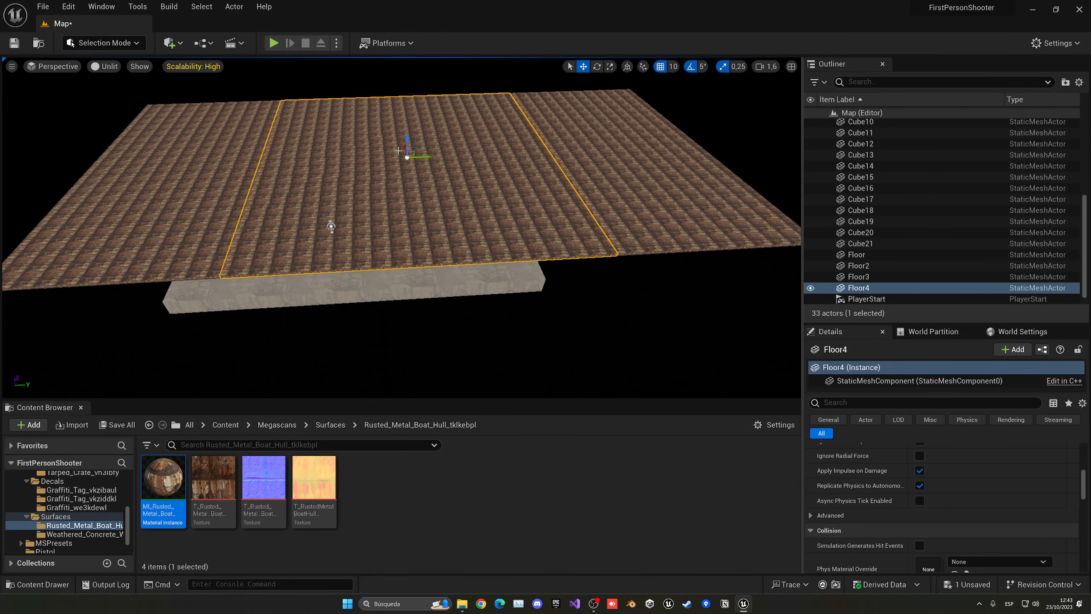
{"action": "left_click_drag", "start_coordinate": [402, 148], "coordinate": [441, 258]}
{"action": "right_click_drag", "start_coordinate": [440, 257], "coordinate": [610, 267]}
{"action": "scroll", "coordinate": [468, 263], "scroll_direction": "up", "scroll_amount": 2}
{"action": "key", "text": "w"}
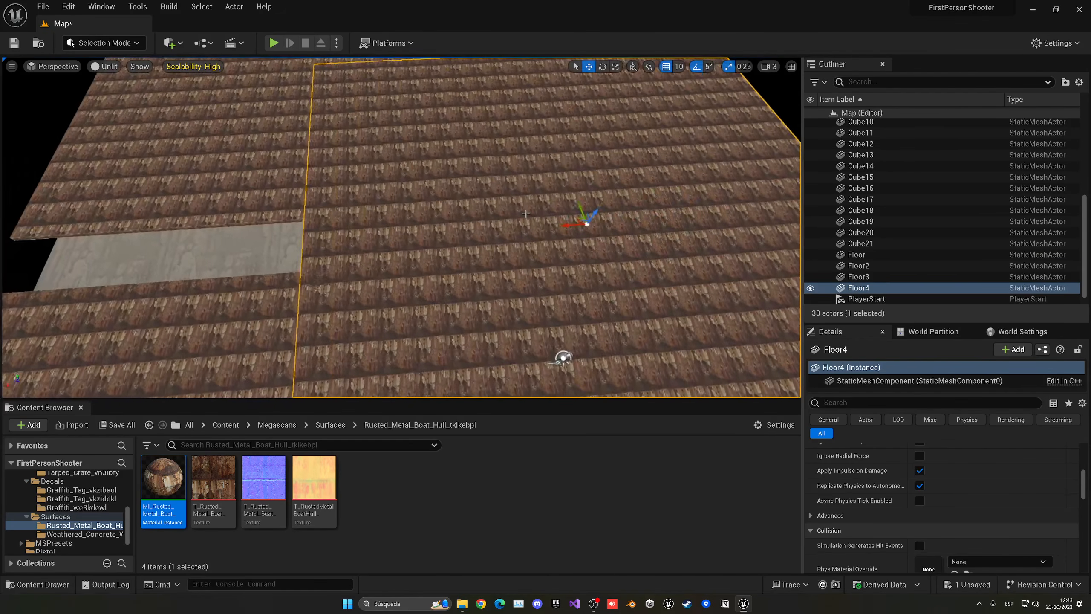
{"action": "left_click_drag", "start_coordinate": [571, 223], "coordinate": [675, 219]}
Step: Duplicate the middle roof panel along X over the other end of the gap, leaving an opening between the two copies
{"action": "right_click_drag", "start_coordinate": [675, 218], "coordinate": [644, 218]}
{"action": "key", "text": "s"}
{"action": "key", "text": "s"}
{"action": "left_click_drag", "start_coordinate": [596, 235], "coordinate": [142, 242], "text": "alt"}
Step: Switch the viewport to Lit and re-aim the directional light so sunlight falls through the roof opening into the room
{"action": "key", "text": "w"}
{"action": "right_click_drag", "start_coordinate": [143, 242], "coordinate": [215, 178]}
{"action": "key", "text": "w"}
{"action": "left_click", "coordinate": [100, 67]}
{"action": "left_click", "coordinate": [115, 98]}
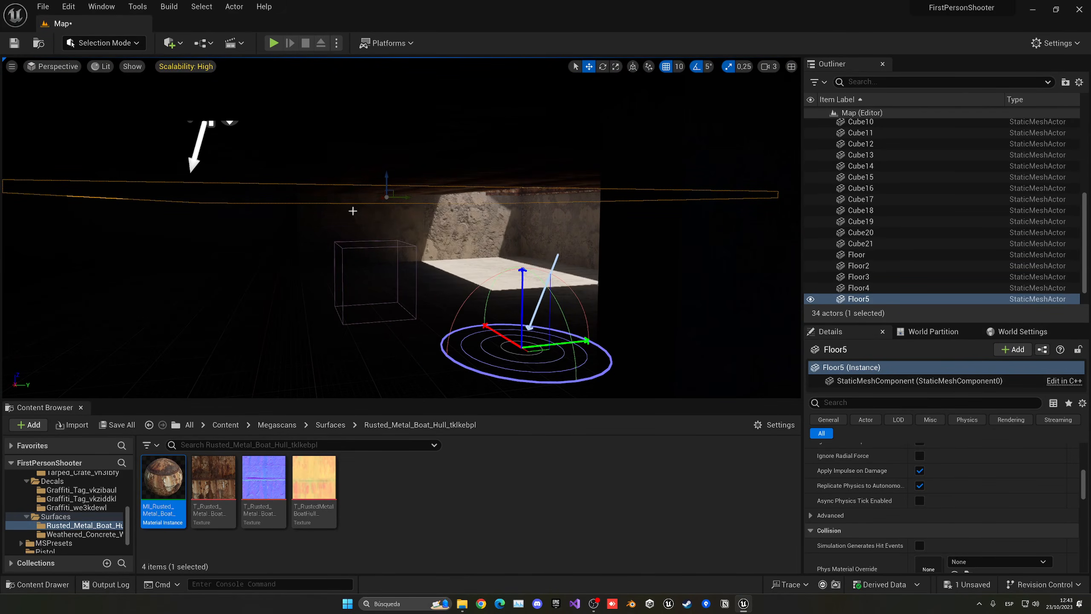
{"action": "key", "text": "ctrl+l"}
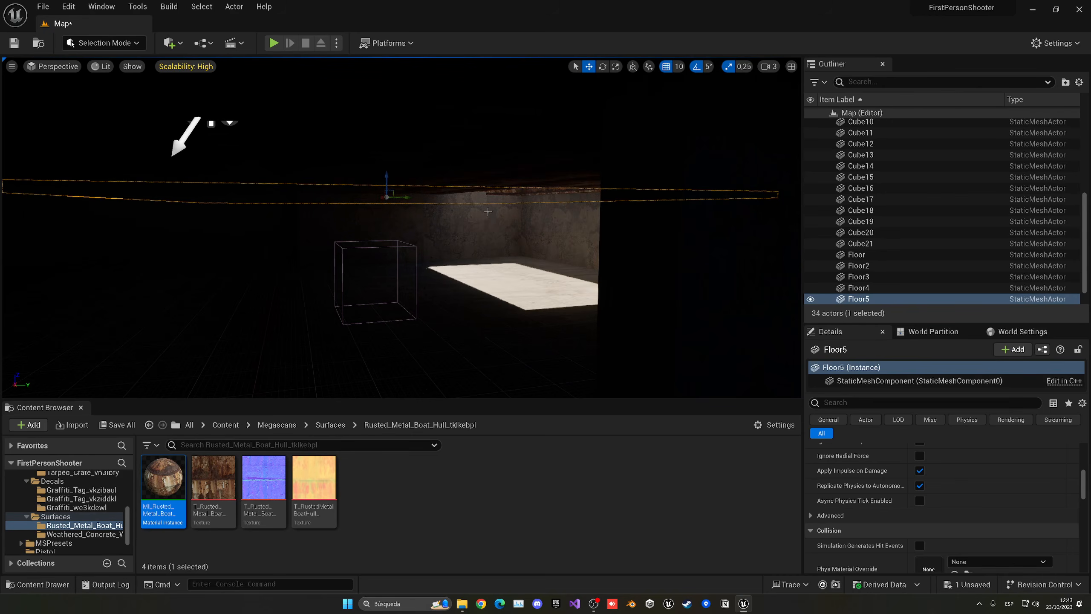
{"action": "key", "text": "ctrl+l"}
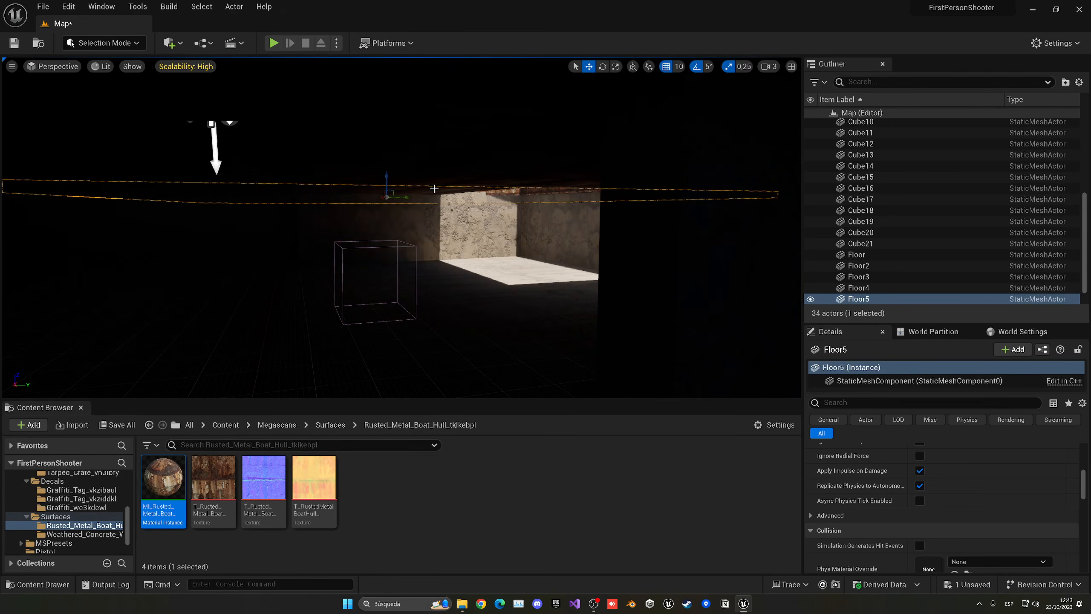
Step: Re-aim the directional light so the sunlight from the roof opening falls fully on the room's floor, and save the map
{"action": "key", "text": "ctrl+l"}
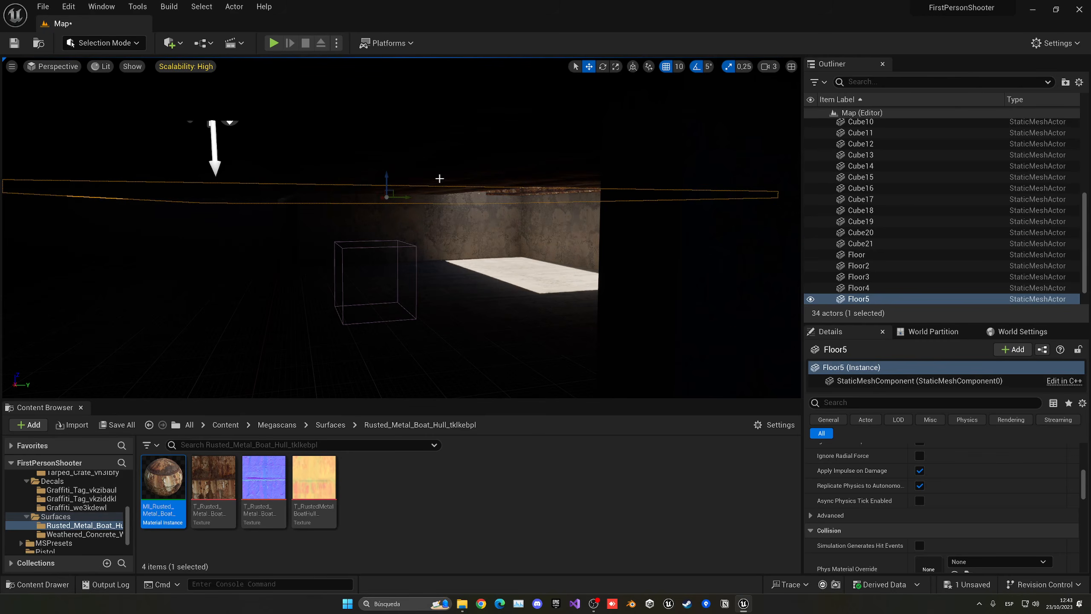
{"action": "key", "text": "ctrl+l"}
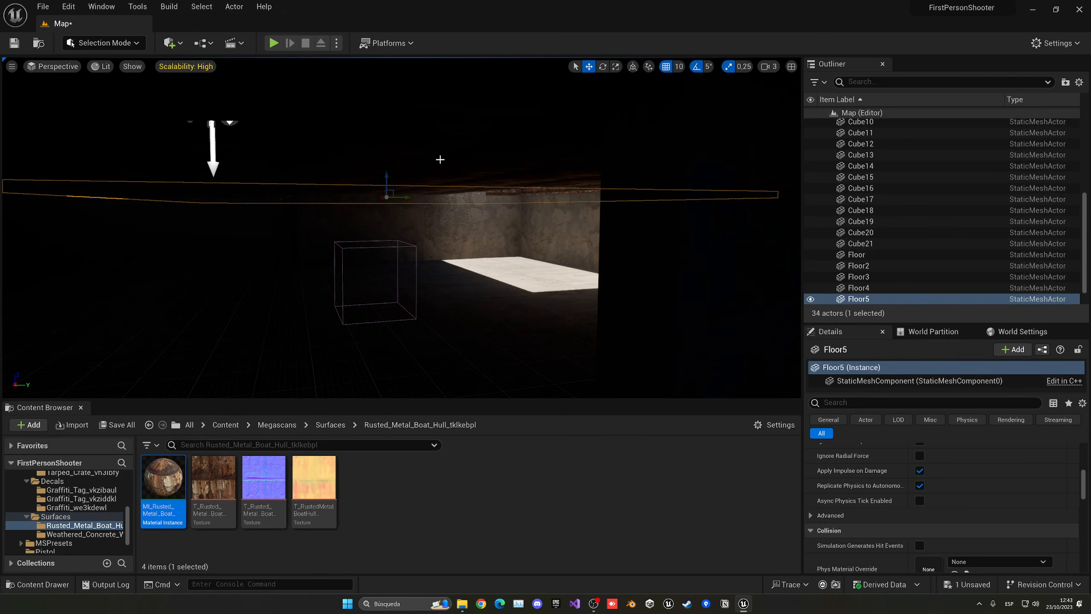
{"action": "key", "text": "w"}
{"action": "right_click_drag", "start_coordinate": [434, 155], "coordinate": [438, 175]}
{"action": "key", "text": "s"}
{"action": "key", "text": "ctrl+s"}
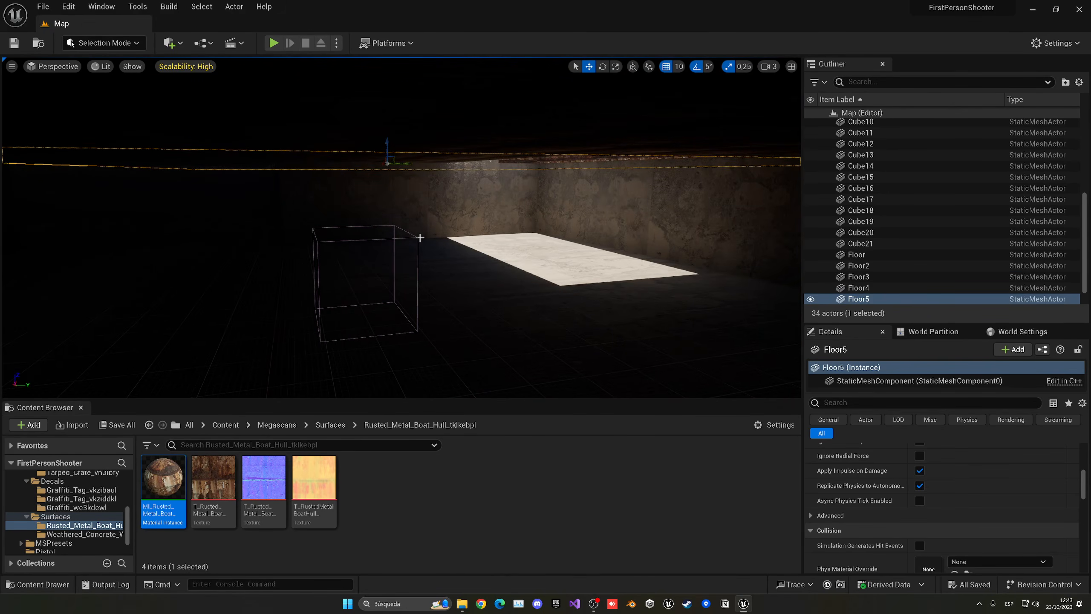
Step: Inspect the directional light's settings and the roof opening, and play-test the level briefly to check the sunlight
{"action": "scroll", "coordinate": [924, 244], "scroll_direction": "up", "scroll_amount": 6}
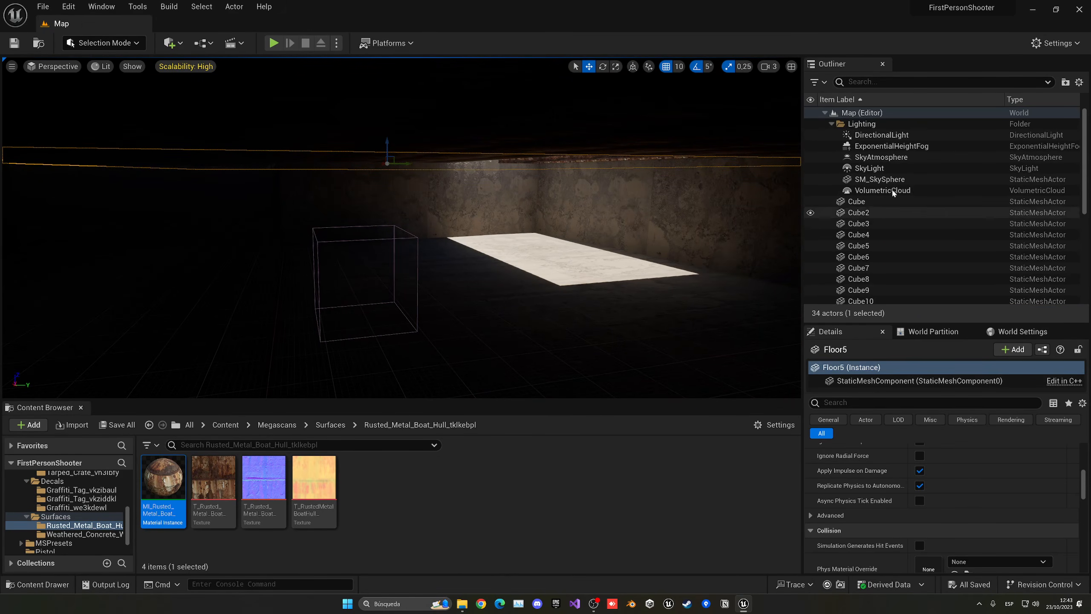
{"action": "left_click", "coordinate": [881, 136]}
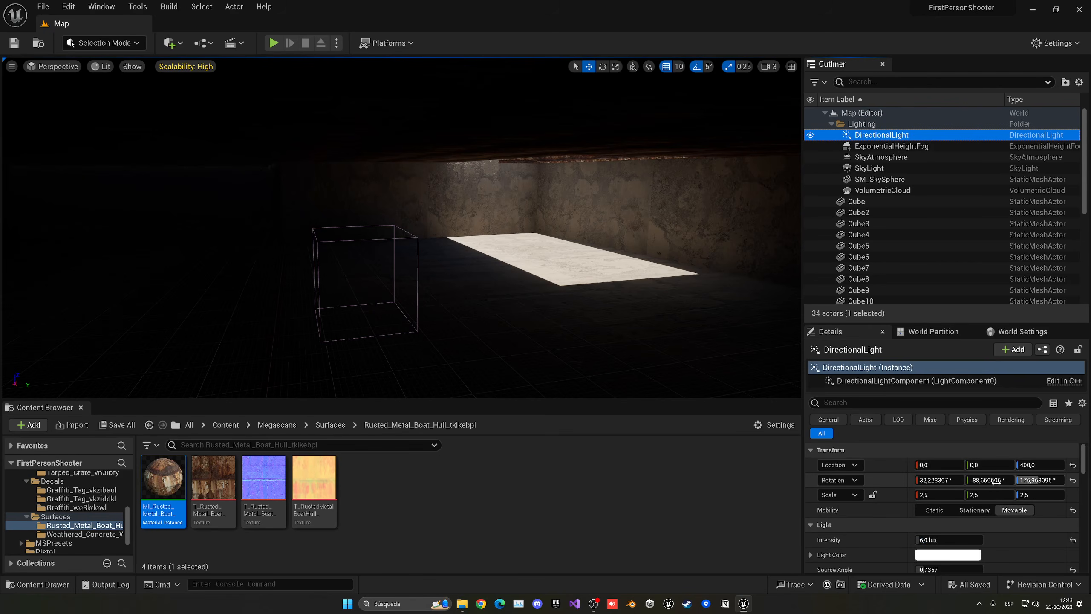
{"action": "right_click_drag", "start_coordinate": [621, 222], "coordinate": [639, 206]}
{"action": "key", "text": "w"}
{"action": "key", "text": "s"}
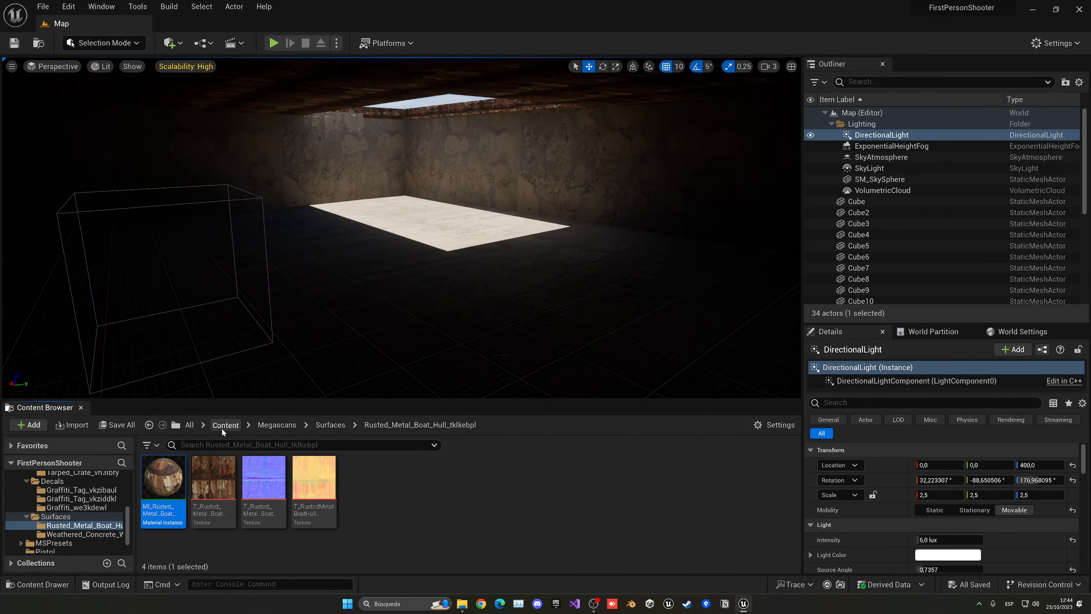
{"action": "left_click", "coordinate": [224, 425]}
{"action": "left_click", "coordinate": [273, 43]}
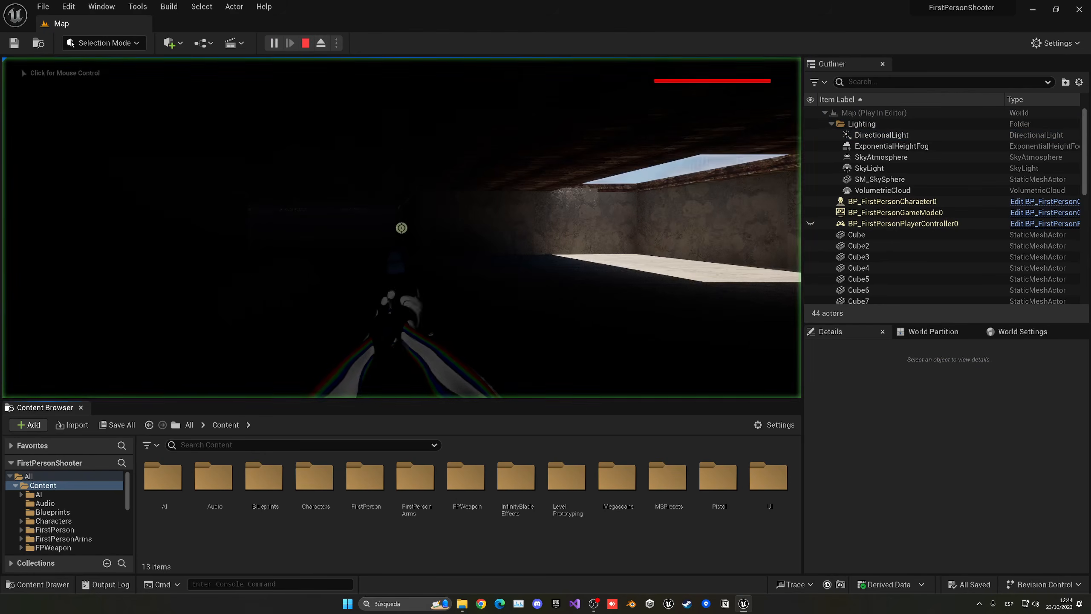
{"action": "key", "text": "Escape"}
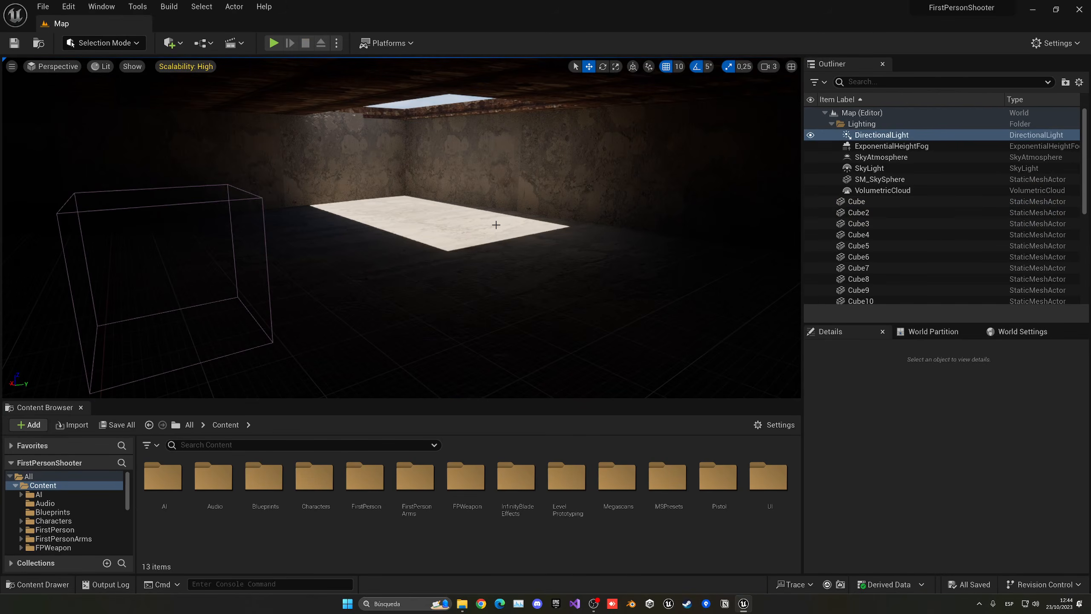
Step: Open the BP_FirstPersonCharacter blueprint from the FirstPerson Blueprints folder and show its 3D component view
{"action": "left_click", "coordinate": [318, 495]}
{"action": "double_click", "coordinate": [325, 506]}
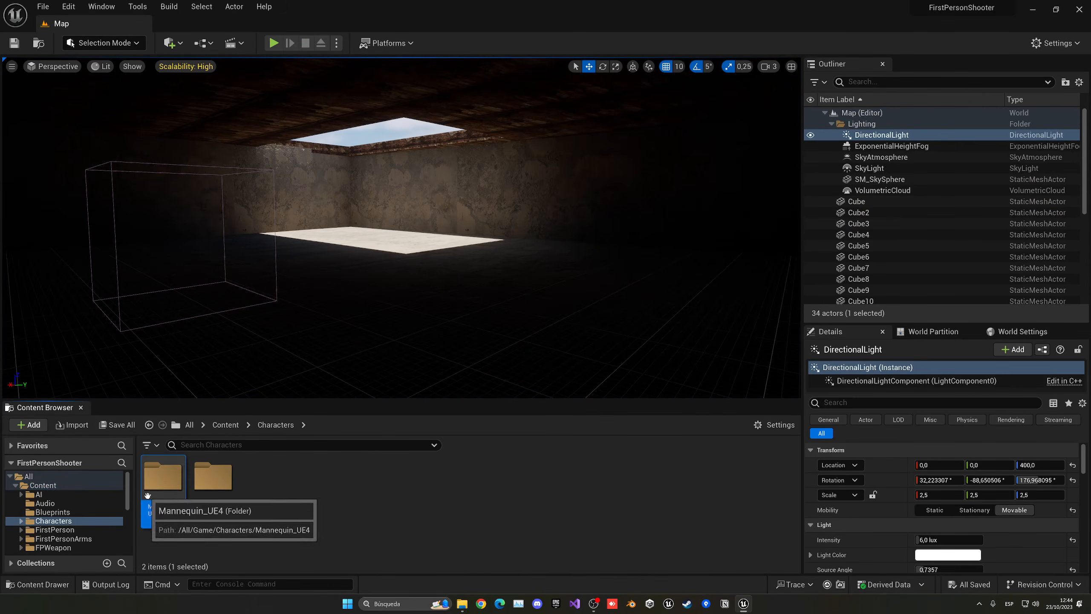
{"action": "left_click", "coordinate": [224, 424]}
{"action": "left_click", "coordinate": [365, 477]}
{"action": "double_click", "coordinate": [365, 477]}
{"action": "left_click", "coordinate": [168, 479]}
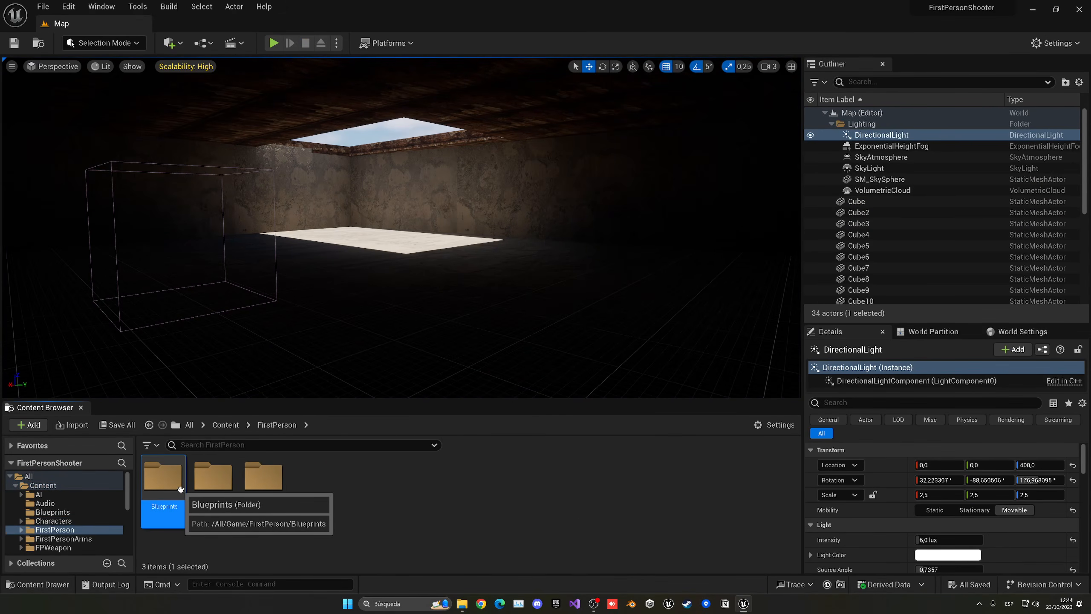
{"action": "double_click", "coordinate": [168, 479]}
{"action": "left_click", "coordinate": [179, 490]}
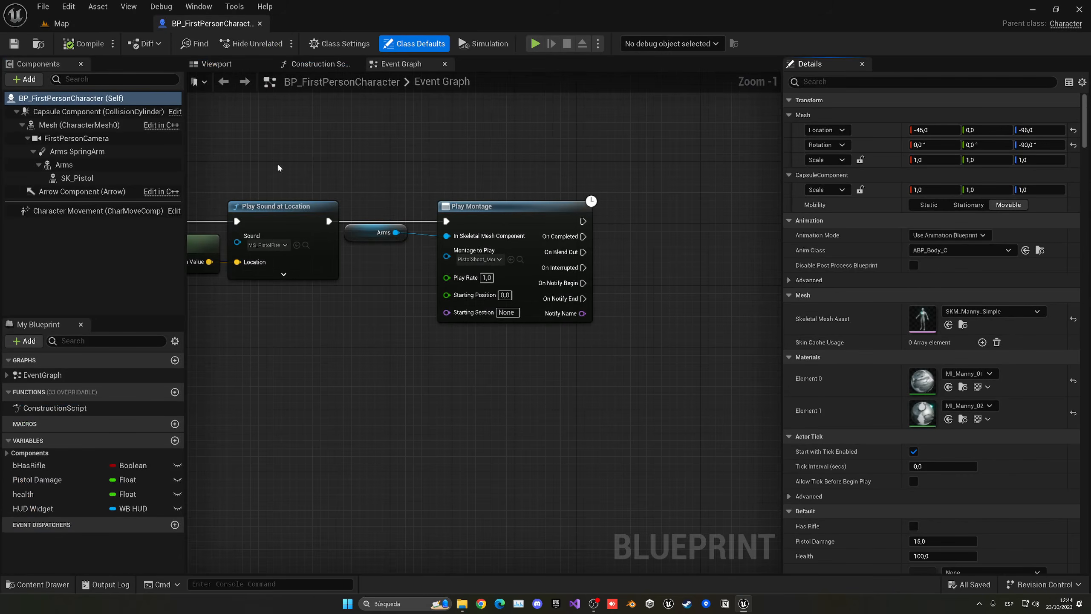
{"action": "left_click", "coordinate": [216, 64]}
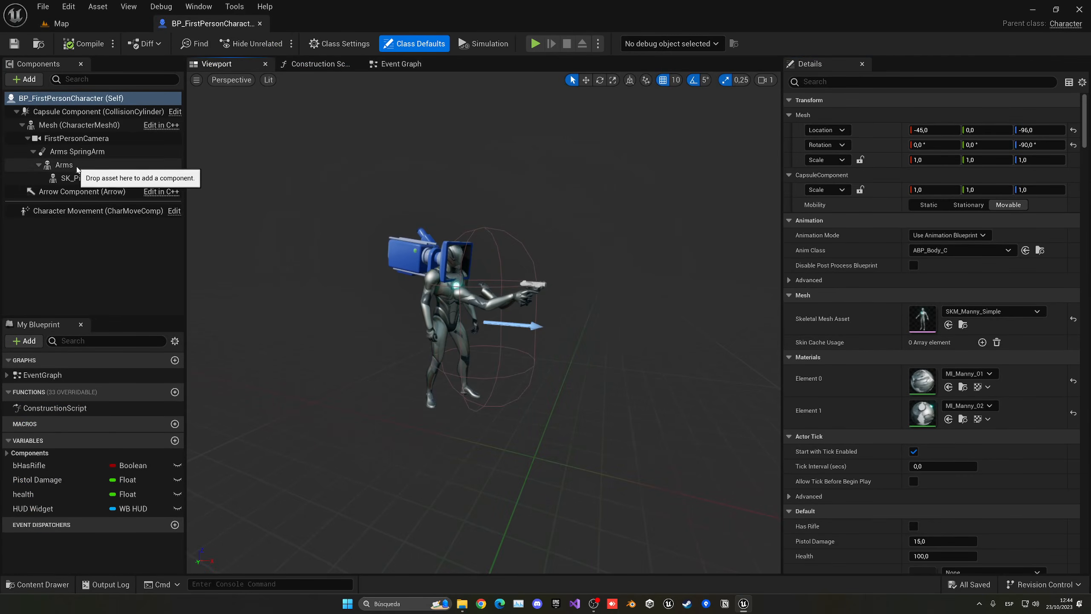
Step: Add a Spot Light component named Flashlight under SK_Pistol
{"action": "left_click", "coordinate": [73, 139]}
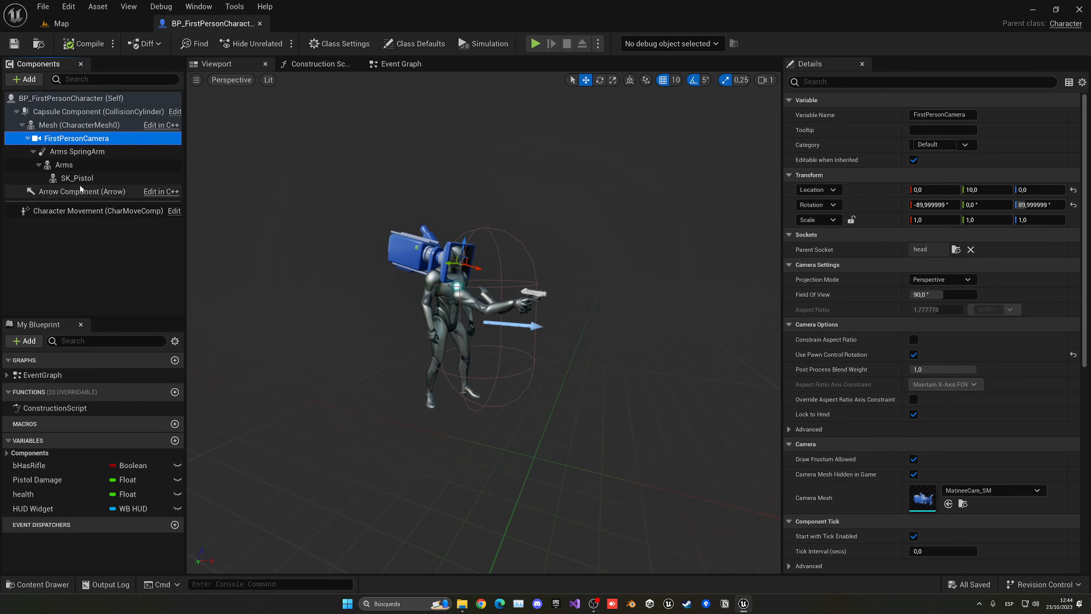
{"action": "left_click", "coordinate": [81, 191]}
{"action": "double_click", "coordinate": [77, 177]}
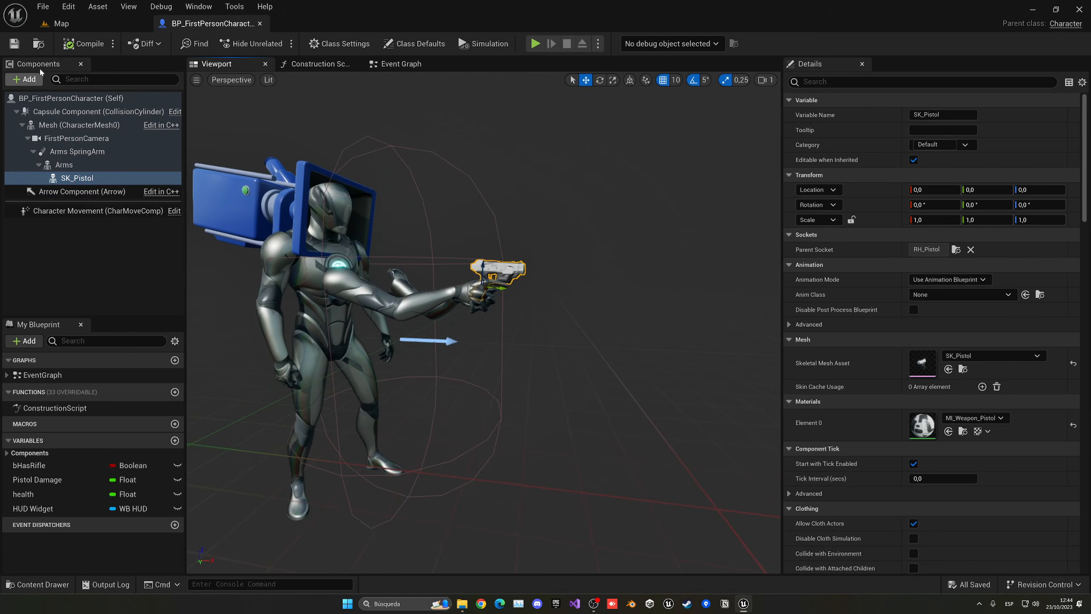
{"action": "left_click", "coordinate": [27, 79]}
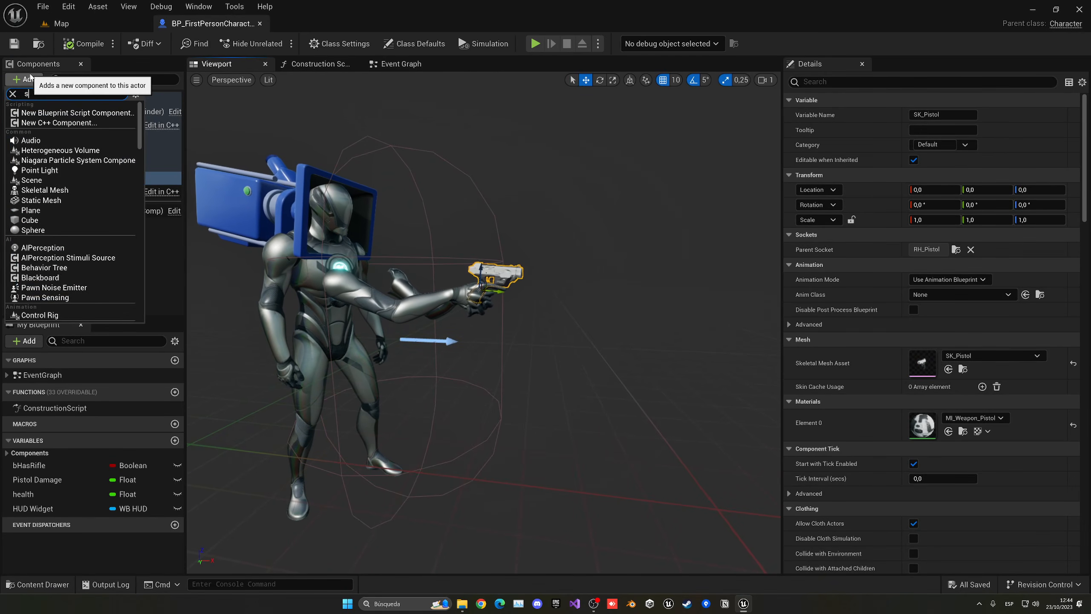
{"action": "type", "text": "spot"}
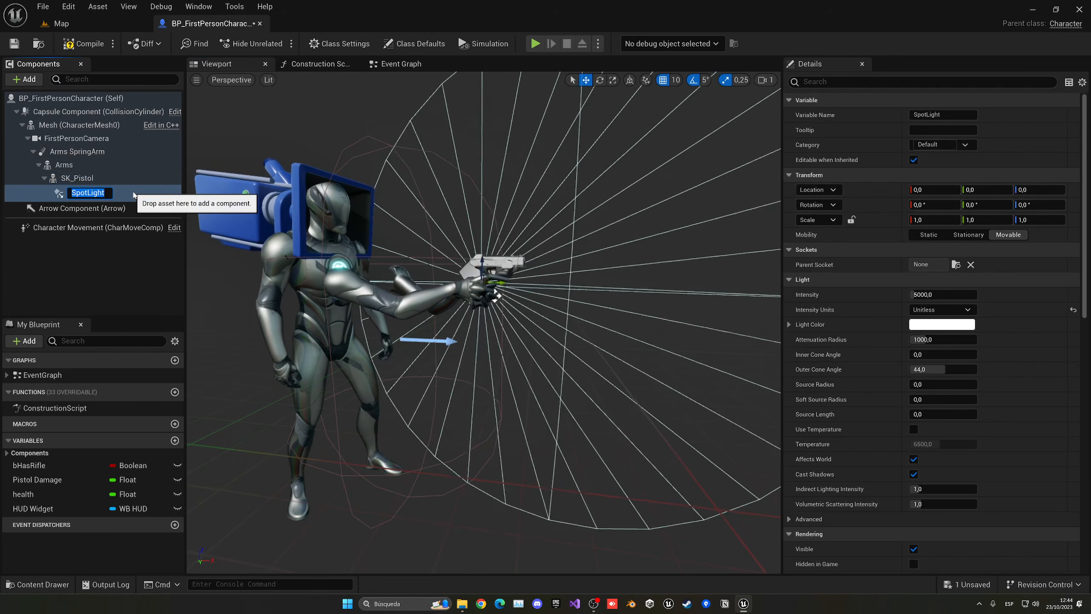
{"action": "type", "text": "Flashlight"}
{"action": "key", "text": "Return"}
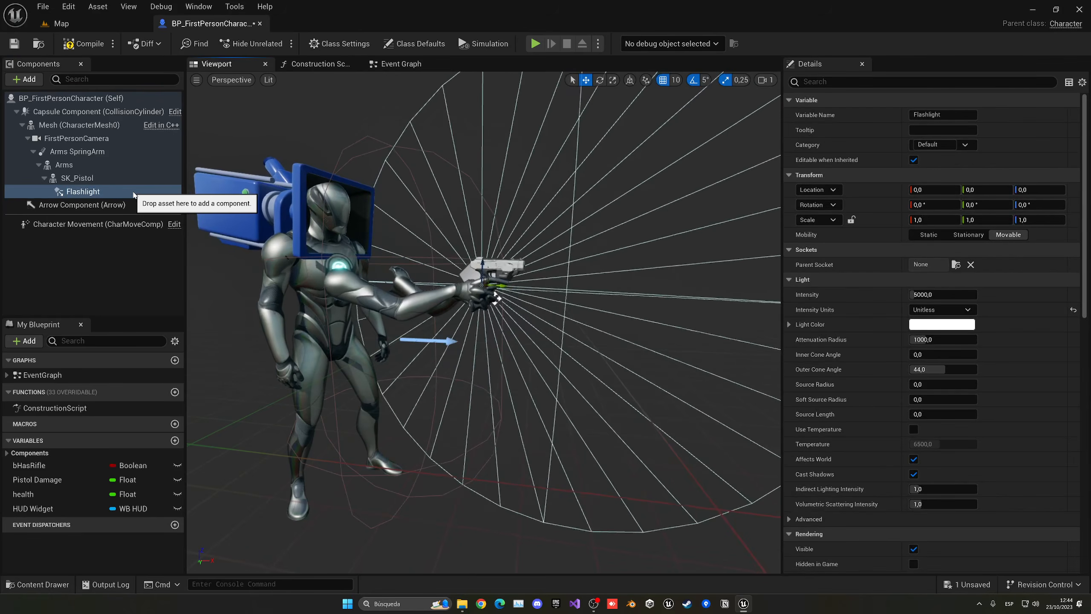
Step: Attach the Flashlight to the pistol's Muzzle socket and compile the character blueprint
{"action": "left_click", "coordinate": [956, 264]}
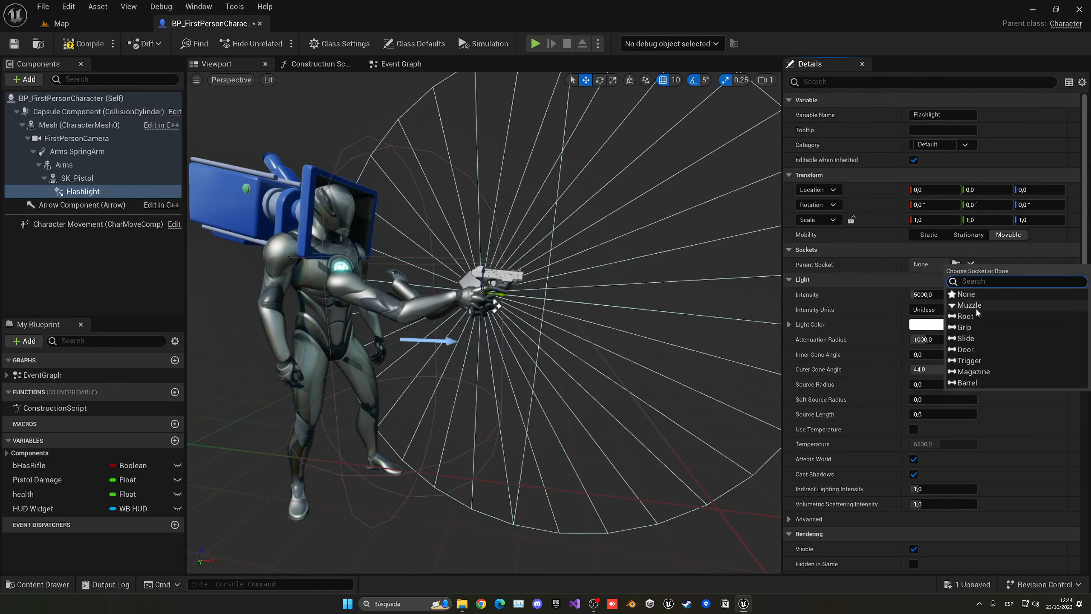
{"action": "left_click", "coordinate": [969, 305]}
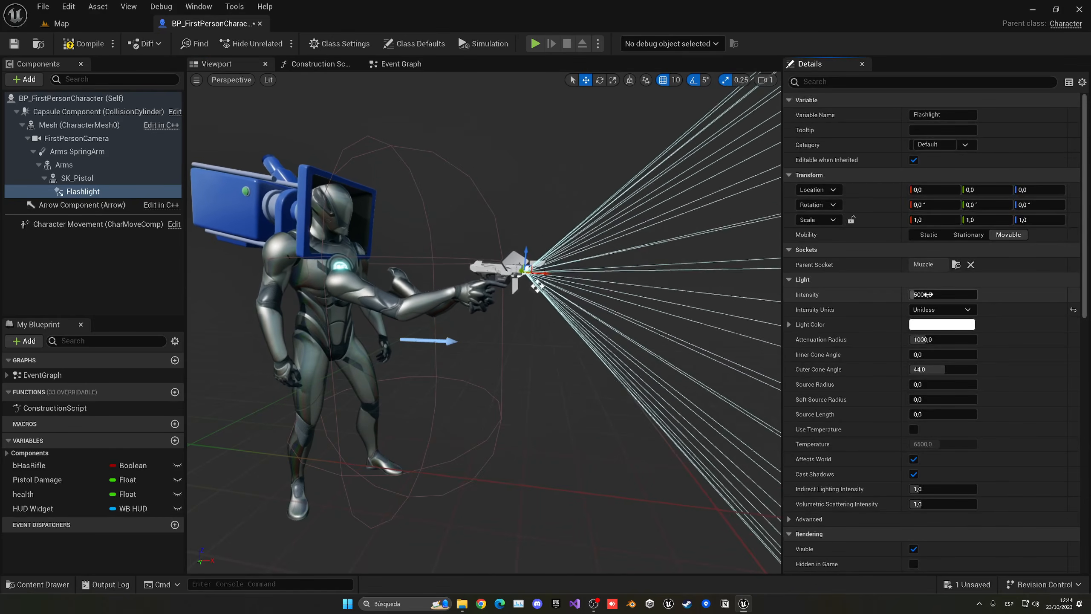
{"action": "left_click", "coordinate": [88, 43]}
Step: Play-test the flashlight in the level, firing the pistol once, and save everything
{"action": "left_click", "coordinate": [61, 23]}
{"action": "left_click", "coordinate": [270, 42]}
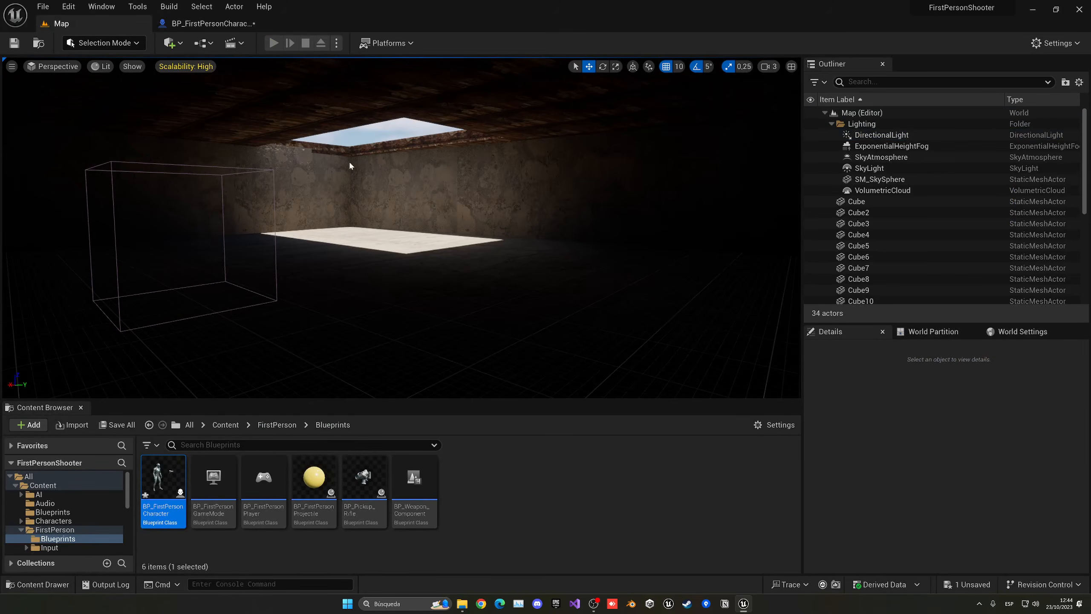
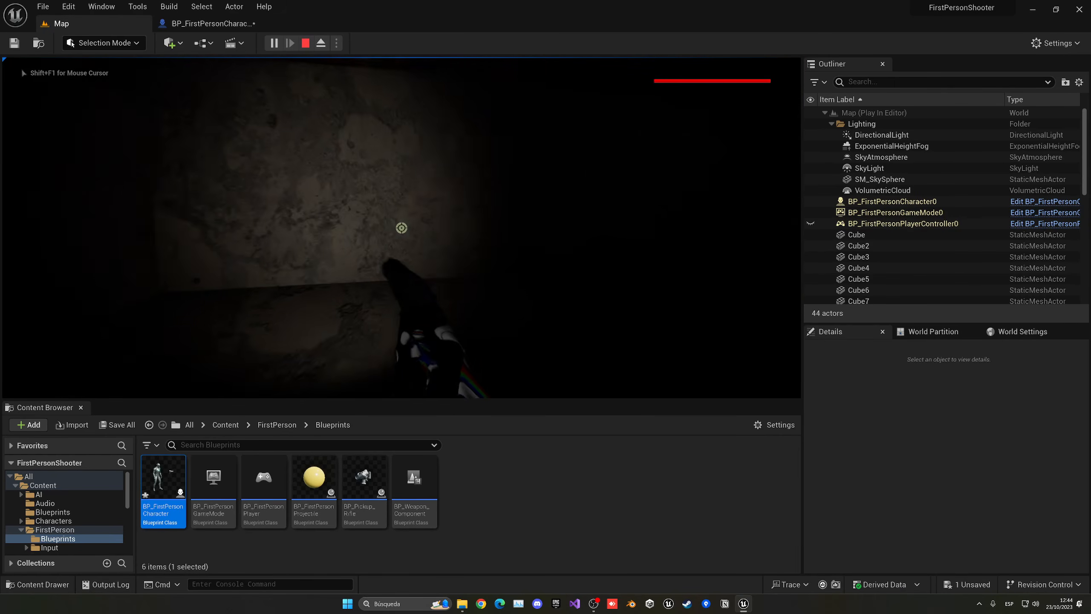
{"action": "left_click", "coordinate": [401, 228]}
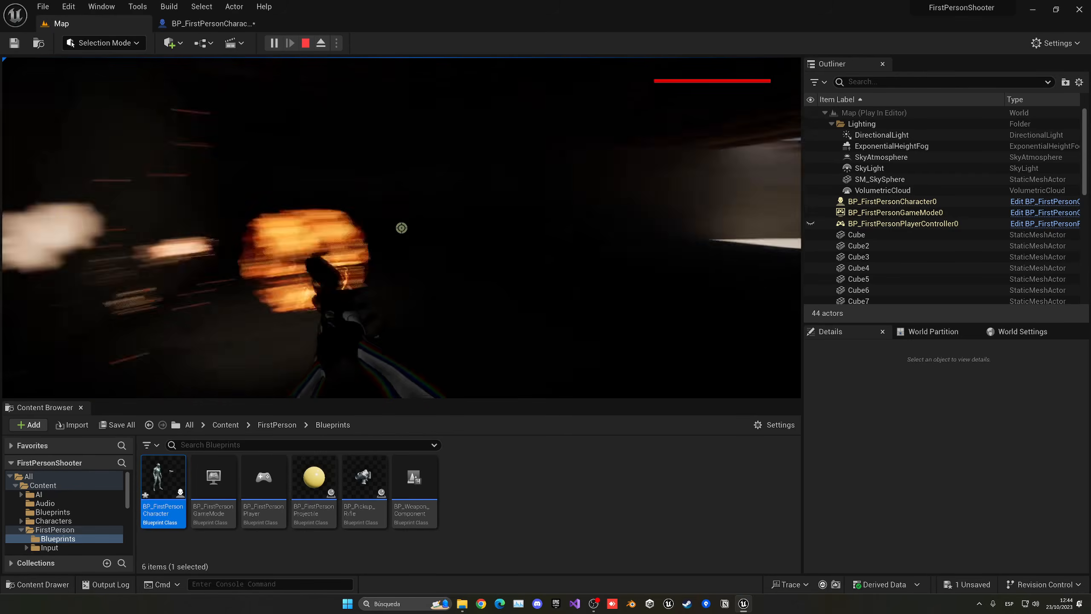
{"action": "key", "text": "Escape"}
{"action": "key", "text": "ctrl+shift+s"}
Step: Set the directional light's intensity to 12 lux and save the map
{"action": "right_click_drag", "start_coordinate": [601, 217], "coordinate": [786, 217]}
{"action": "left_click", "coordinate": [872, 135]}
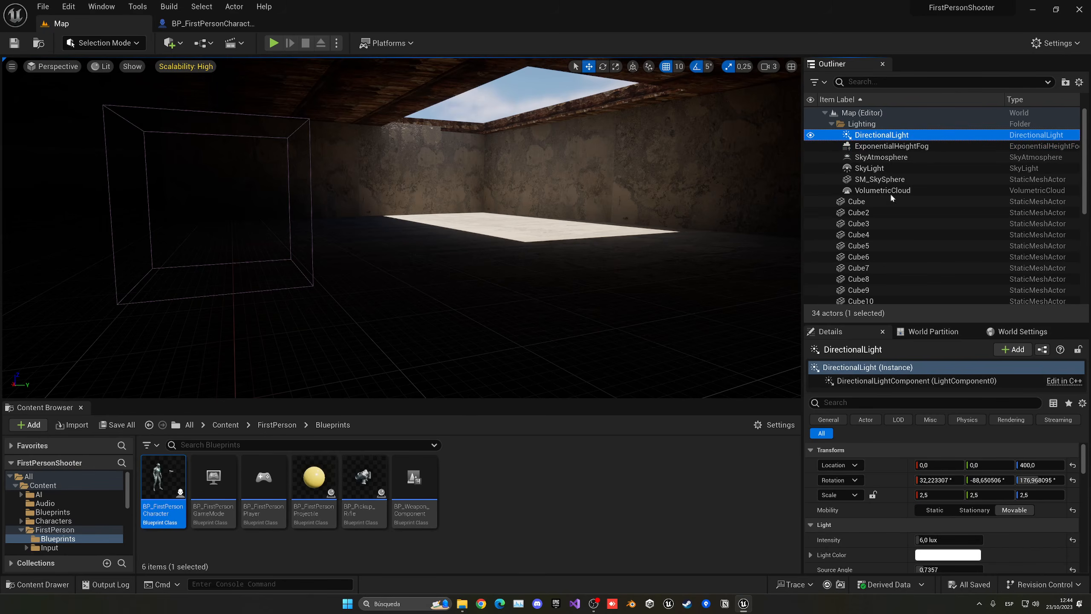
{"action": "left_click_drag", "start_coordinate": [932, 540], "coordinate": [938, 540]}
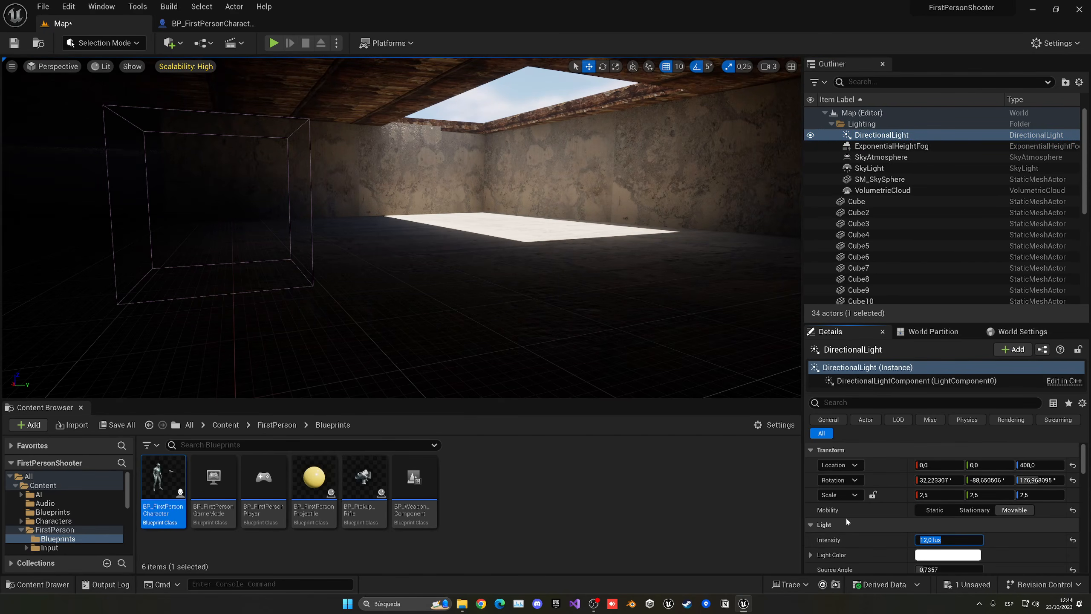
{"action": "key", "text": "s"}
{"action": "right_click_drag", "start_coordinate": [444, 165], "coordinate": [389, 164]}
{"action": "key", "text": "ctrl+s"}
Step: Frame the wall cube in the dark area and switch the viewport to Unlit
{"action": "left_click", "coordinate": [390, 172]}
{"action": "key", "text": "f"}
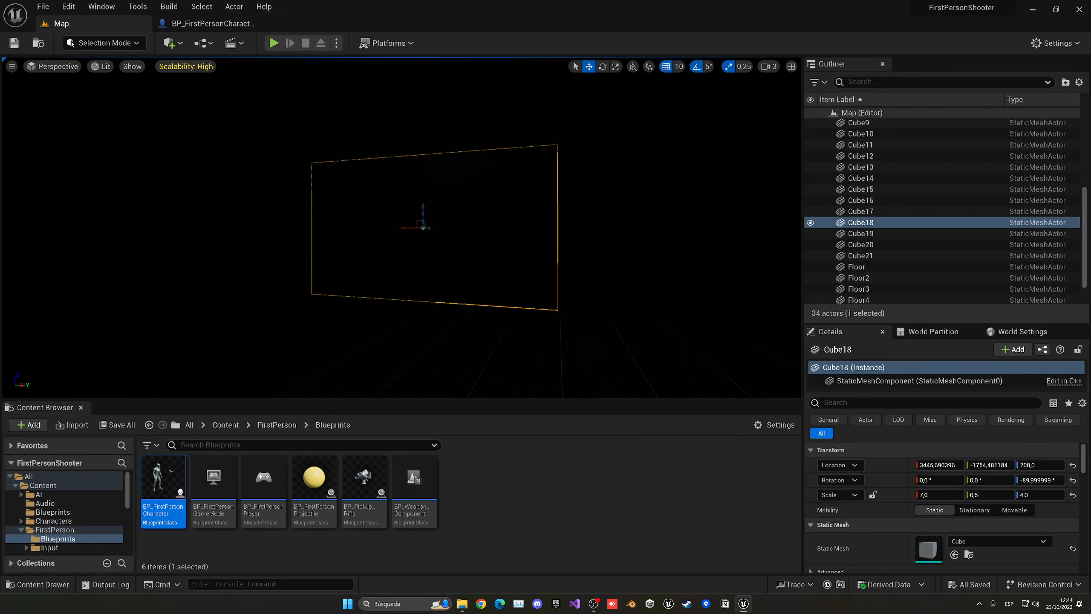
{"action": "left_click", "coordinate": [100, 66]}
{"action": "left_click", "coordinate": [134, 108]}
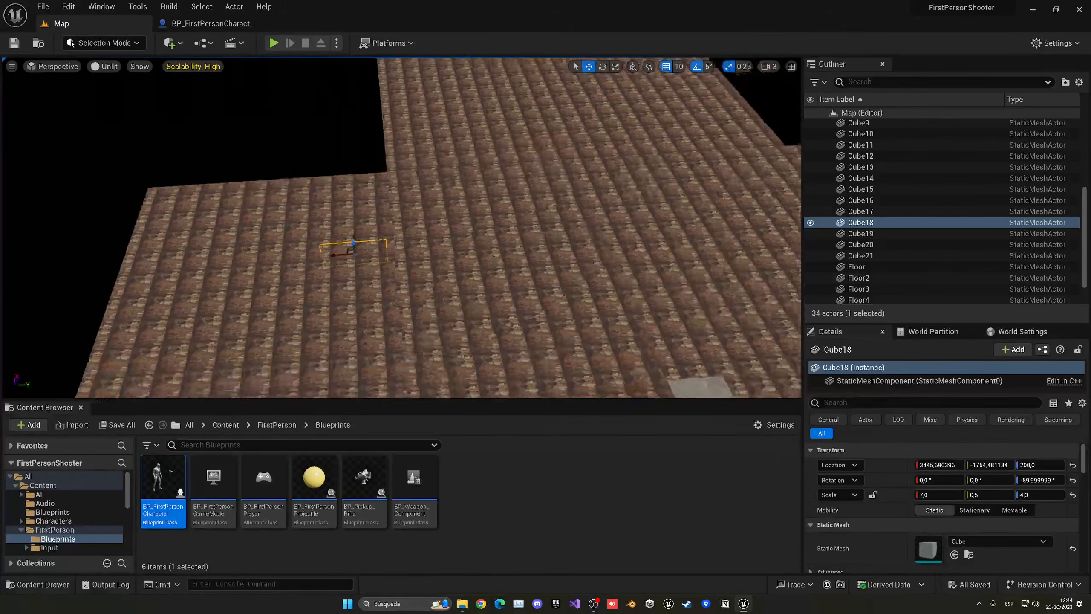
Step: Try shifting the Floor2 roof panel along Y, and undo the move
{"action": "right_click_drag", "start_coordinate": [411, 223], "coordinate": [419, 288]}
{"action": "left_click", "coordinate": [412, 223]}
{"action": "key", "text": "s"}
{"action": "left_click_drag", "start_coordinate": [405, 227], "coordinate": [239, 225]}
{"action": "key", "text": "ctrl+z"}
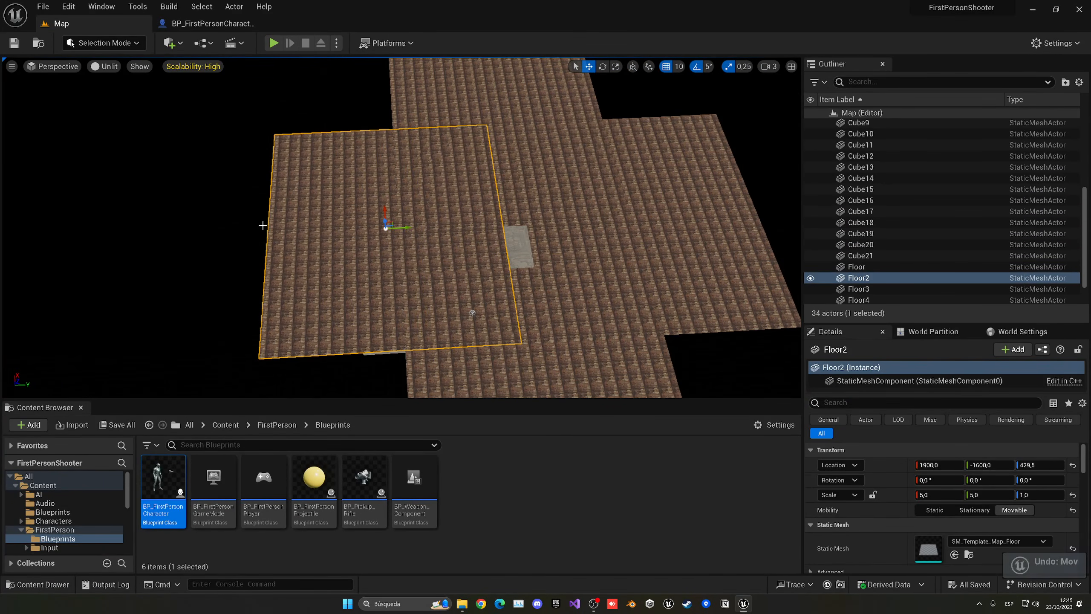
Step: Shift the Floor5 roof panel along Y to about 3370
{"action": "left_click", "coordinate": [449, 159]}
{"action": "key", "text": "d"}
{"action": "right_click_drag", "start_coordinate": [449, 159], "coordinate": [419, 142]}
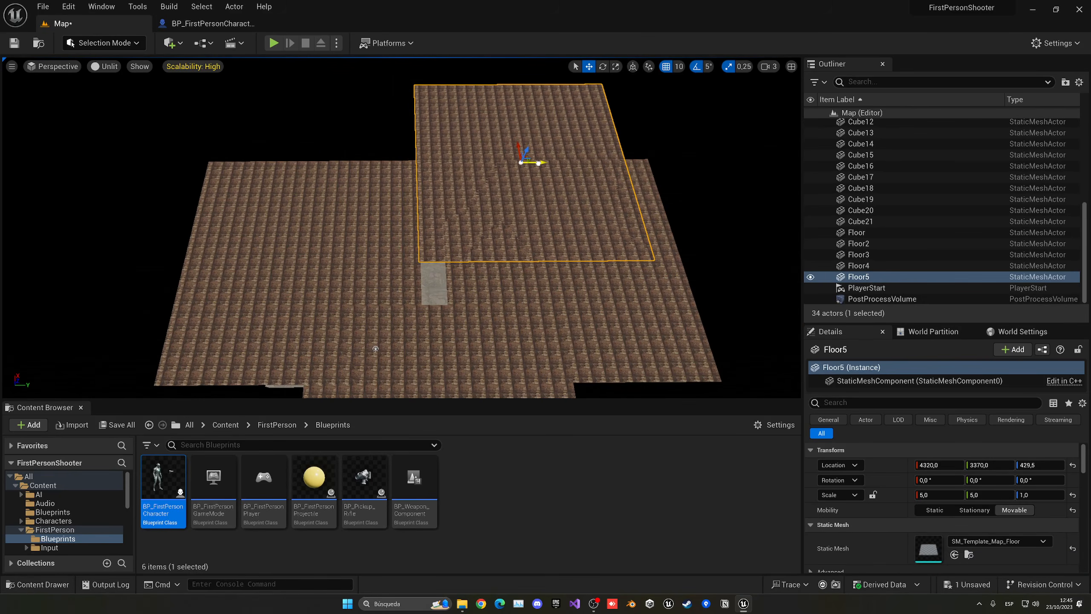
{"action": "key", "text": "d"}
{"action": "right_click_drag", "start_coordinate": [538, 163], "coordinate": [486, 163]}
Step: Slide the Floor2 roof panel along X to about 240 to open up the roof, and play-test the new light opening
{"action": "left_click", "coordinate": [324, 214]}
{"action": "right_click_drag", "start_coordinate": [324, 214], "coordinate": [253, 210]}
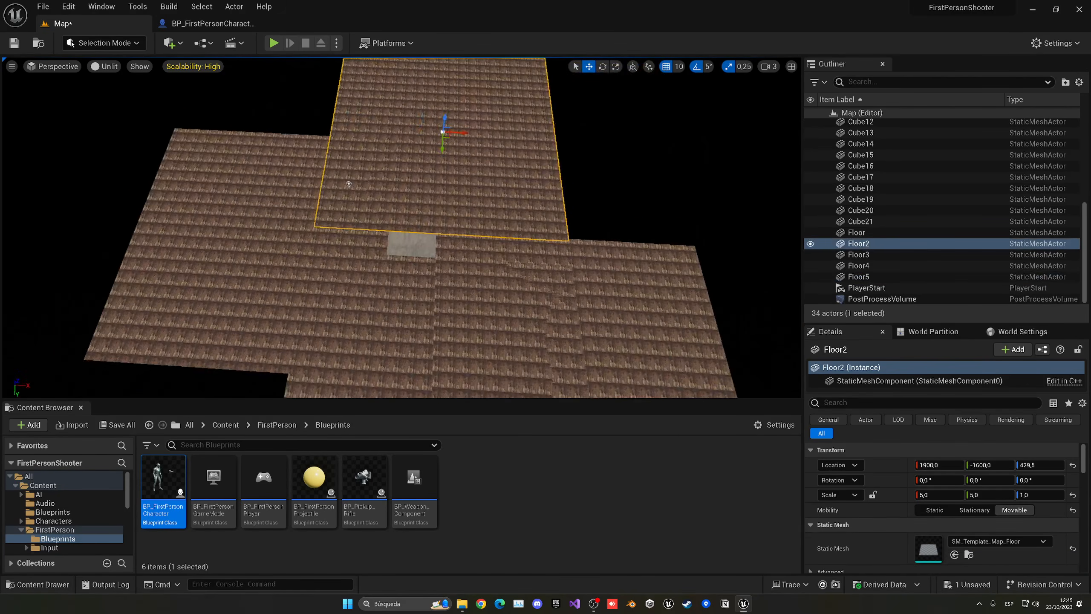
{"action": "key", "text": "w"}
{"action": "key", "text": "d"}
{"action": "mouse_move", "coordinate": [389, 193]}
{"action": "right_mouse_down"}
{"action": "mouse_move", "coordinate": [411, 167]}
{"action": "mouse_move", "coordinate": [388, 193]}
{"action": "right_mouse_up"}
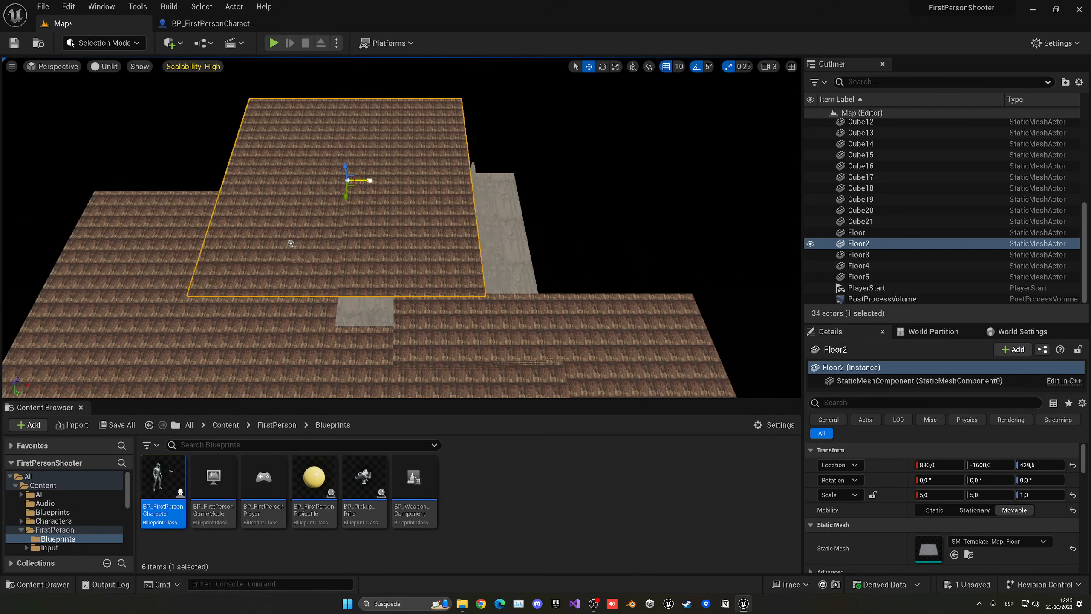
{"action": "left_click_drag", "start_coordinate": [338, 182], "coordinate": [360, 182]}
{"action": "key", "text": "d"}
{"action": "right_click_drag", "start_coordinate": [359, 182], "coordinate": [228, 198]}
{"action": "key", "text": "w"}
{"action": "key", "text": "q"}
{"action": "key", "text": "d"}
{"action": "key", "text": "e"}
{"action": "key", "text": "s"}
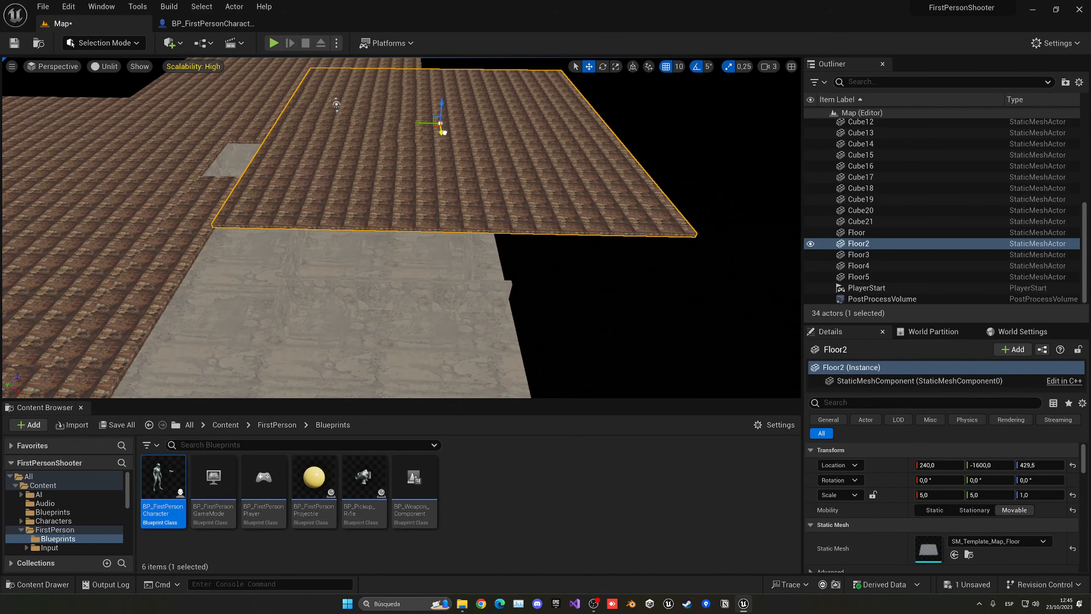
{"action": "left_click", "coordinate": [273, 43]}
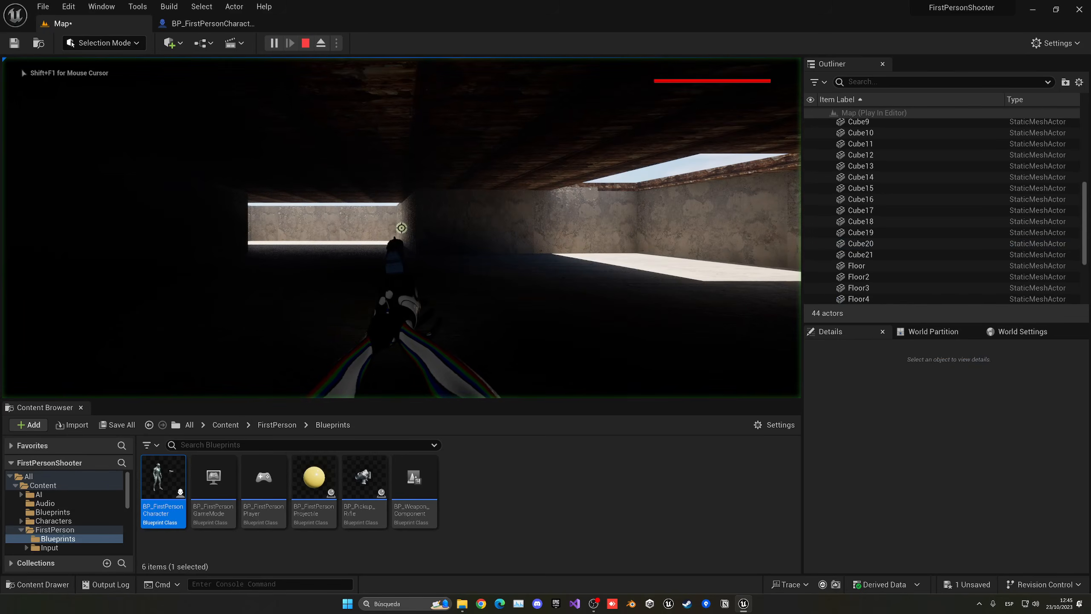
{"action": "key", "text": "Escape"}
Step: Duplicate the Floor2 roof panel along X to about 5970, leaving a narrow strip open between the panels
{"action": "key", "text": "e"}
{"action": "right_click_drag", "start_coordinate": [393, 167], "coordinate": [394, 241]}
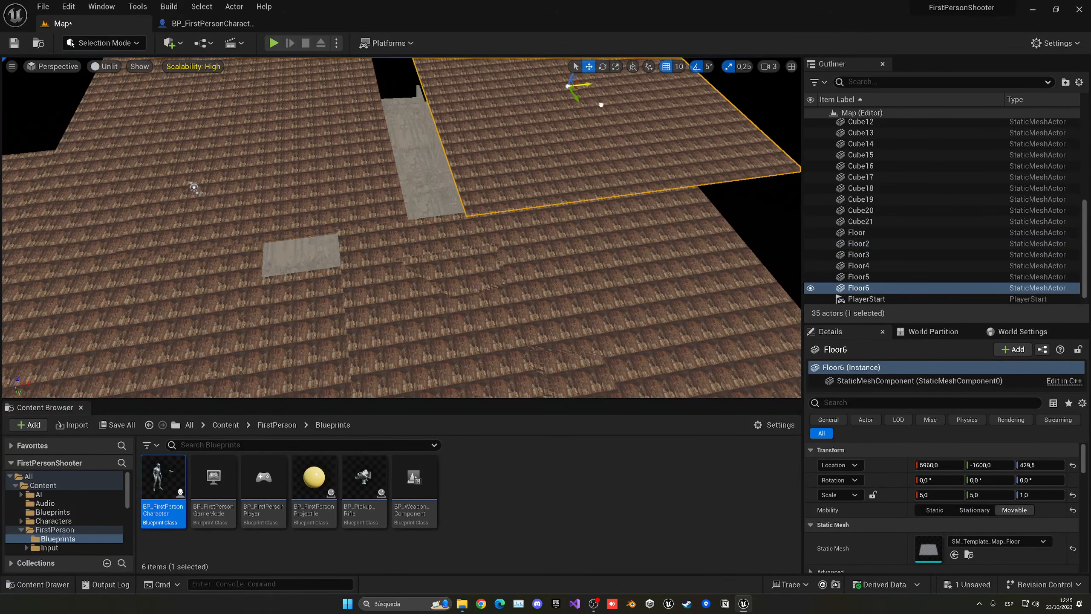
{"action": "left_click_drag", "start_coordinate": [623, 103], "coordinate": [619, 104]}
{"action": "right_click_drag", "start_coordinate": [619, 104], "coordinate": [623, 137]}
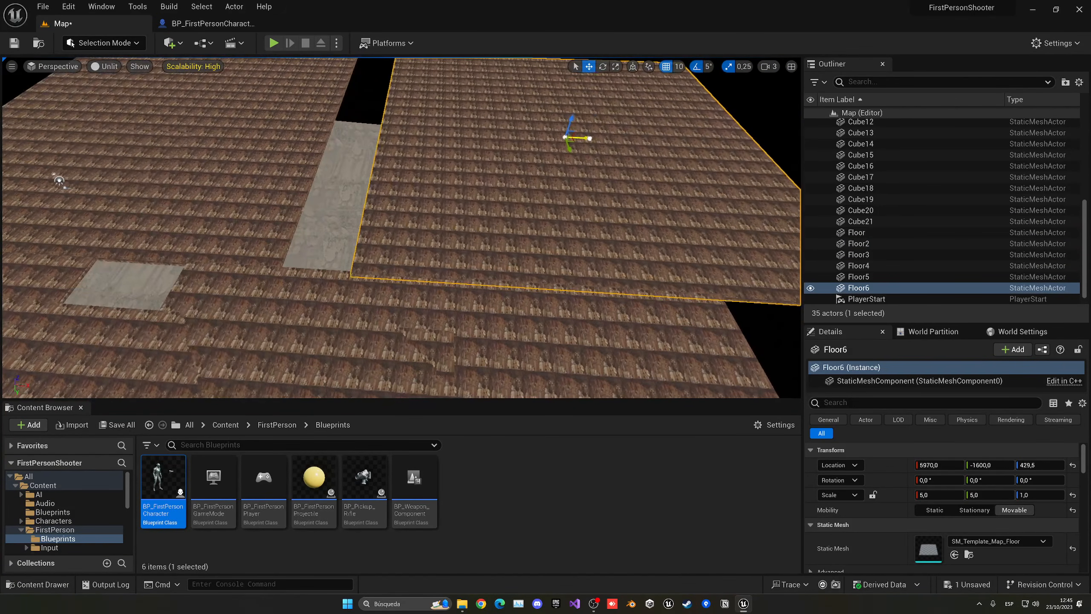
Step: Fine-tune the new panel along X and place another roof panel copy at X 3460, Y -3790 over the uncovered end
{"action": "left_click_drag", "start_coordinate": [582, 138], "coordinate": [575, 138]}
{"action": "key", "text": "e"}
{"action": "right_click_drag", "start_coordinate": [576, 139], "coordinate": [529, 236]}
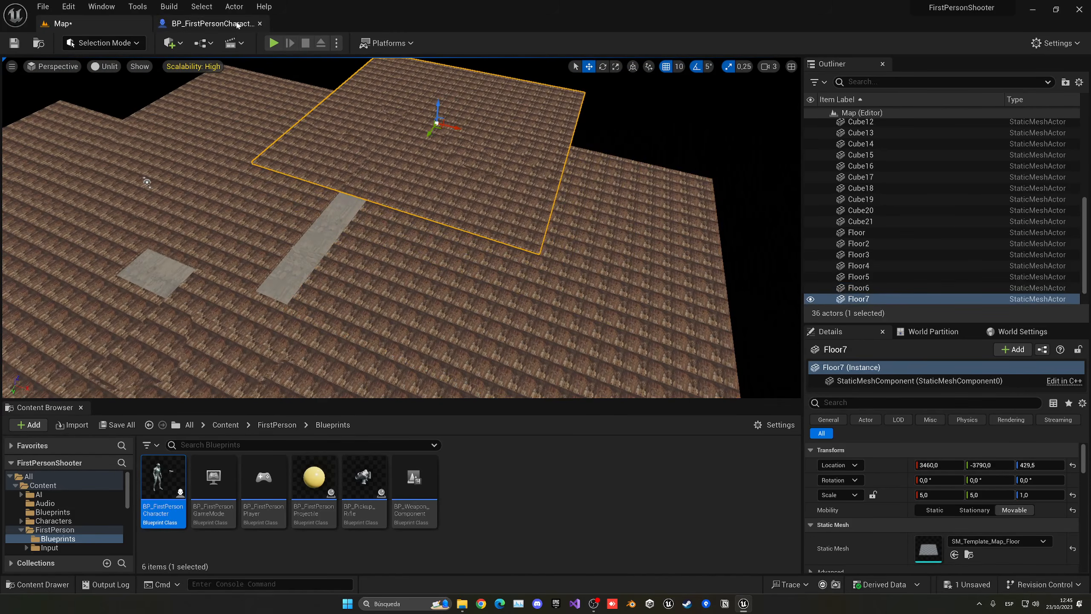
Step: Play-test the level to check the light coming through the roof openings
{"action": "left_click", "coordinate": [273, 43]}
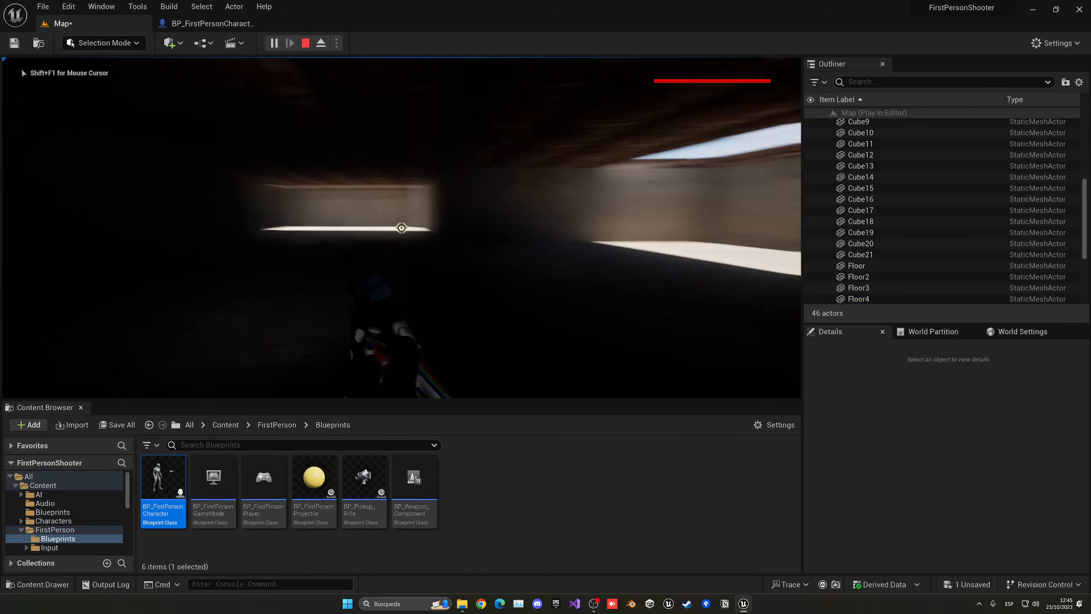
{"action": "key", "text": "w"}
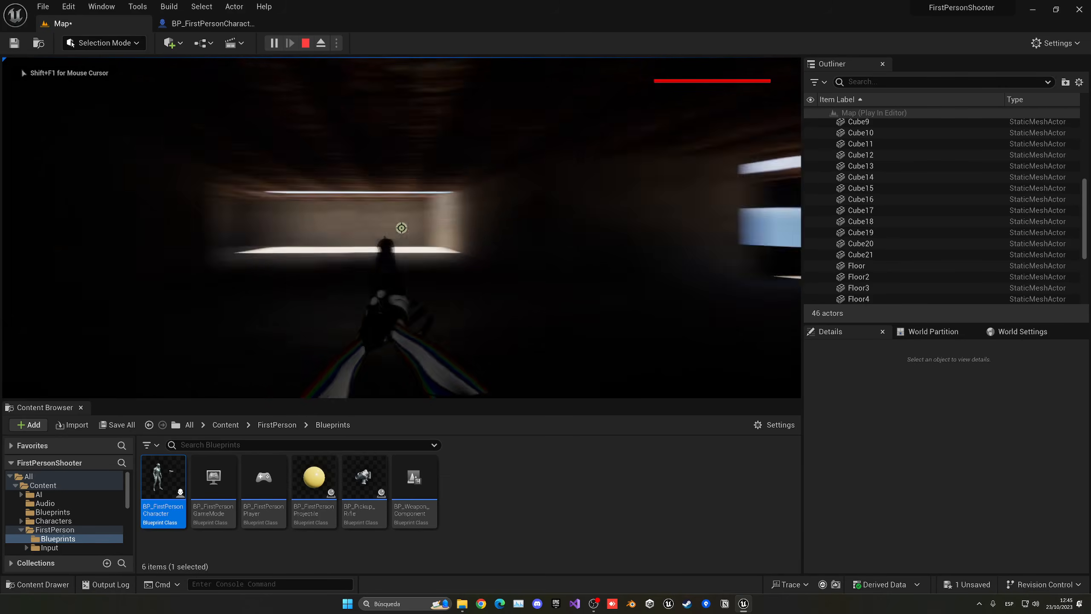
{"action": "key", "text": "shift+F1"}
{"action": "key", "text": "Escape"}
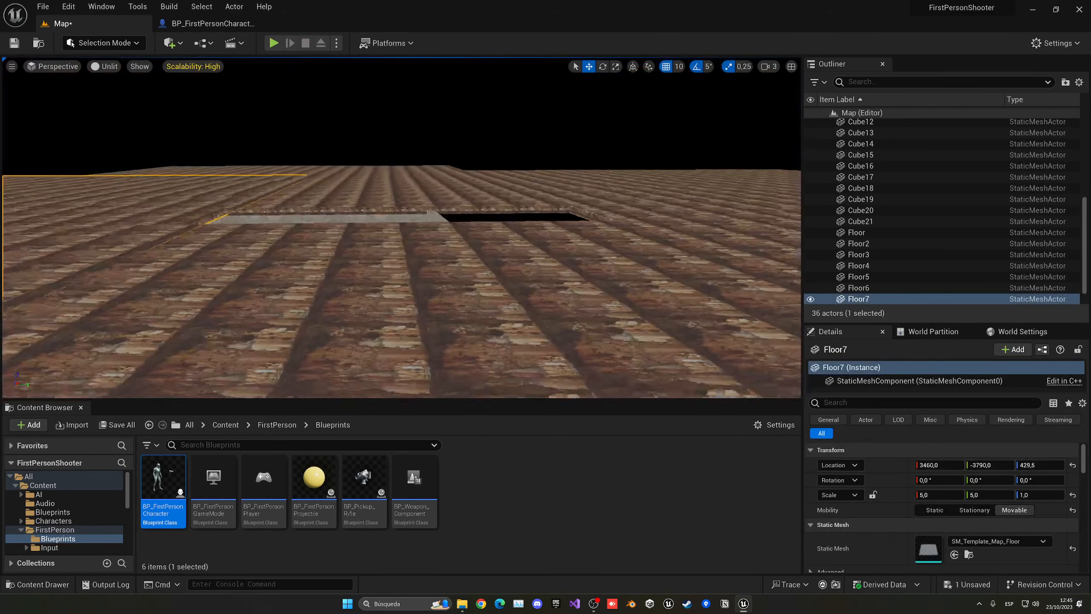
Step: Duplicate the two wall blocks at the roof opening up to Z 590, and copy the raised pair sideways to extend the wall above the roof
{"action": "left_click", "coordinate": [419, 210]}
{"action": "left_click", "coordinate": [391, 234]}
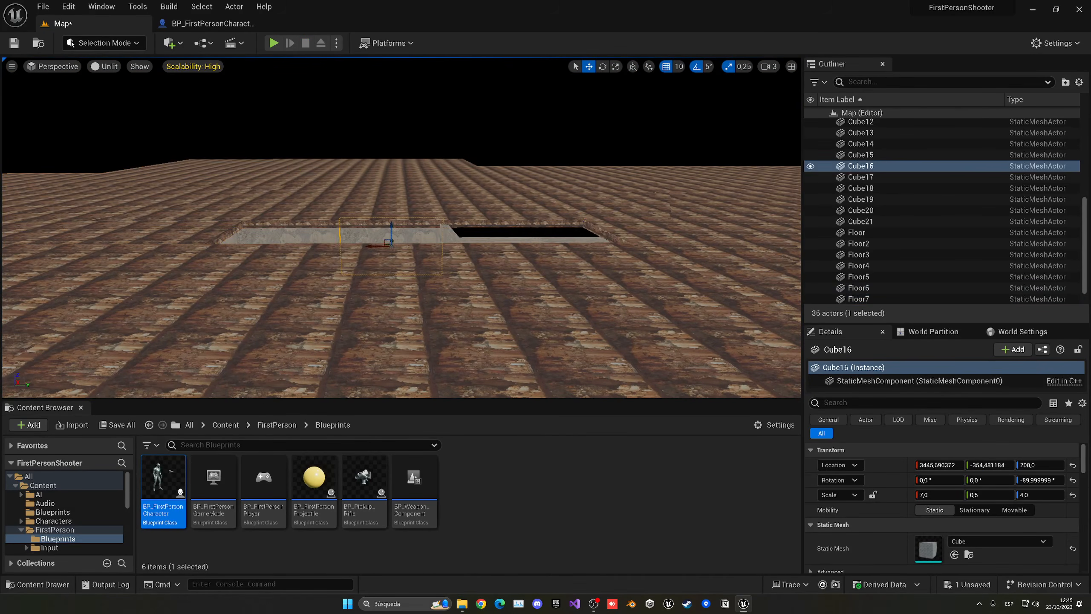
{"action": "key", "text": "s"}
{"action": "right_click_drag", "start_coordinate": [391, 234], "coordinate": [374, 243]}
{"action": "left_click", "coordinate": [407, 213]}
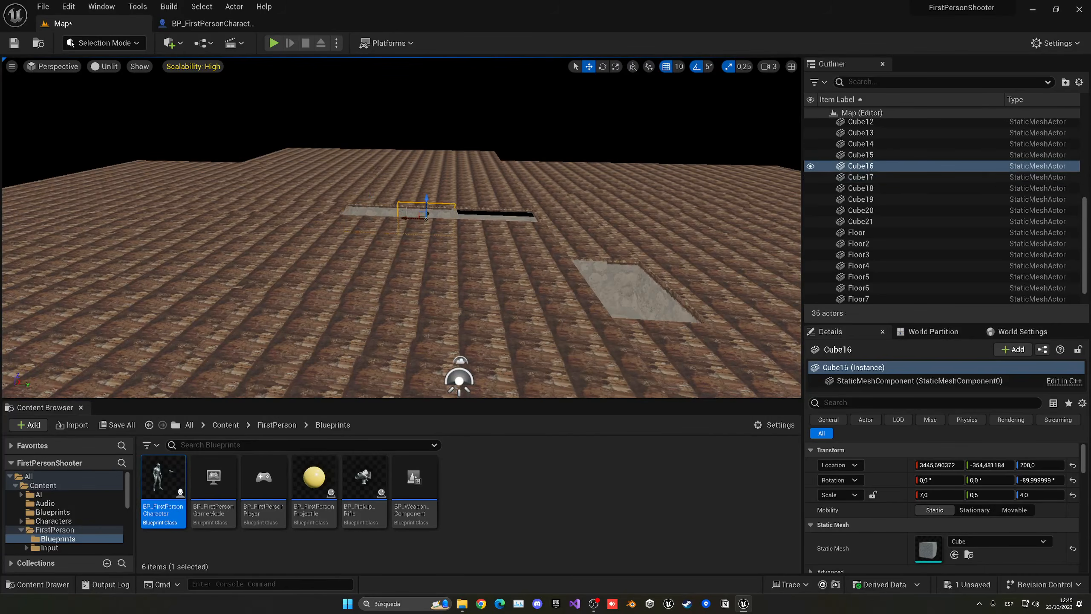
{"action": "left_click", "coordinate": [425, 210], "text": "ctrl"}
{"action": "left_click_drag", "start_coordinate": [425, 203], "coordinate": [427, 166], "text": "alt"}
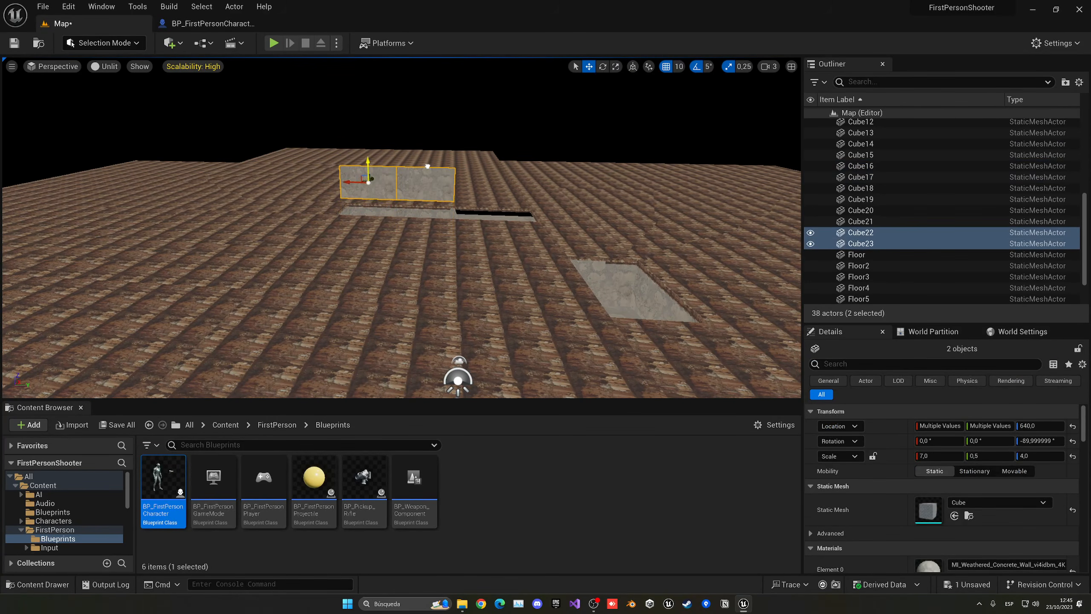
{"action": "key", "text": "w"}
{"action": "right_click_drag", "start_coordinate": [427, 171], "coordinate": [436, 187]}
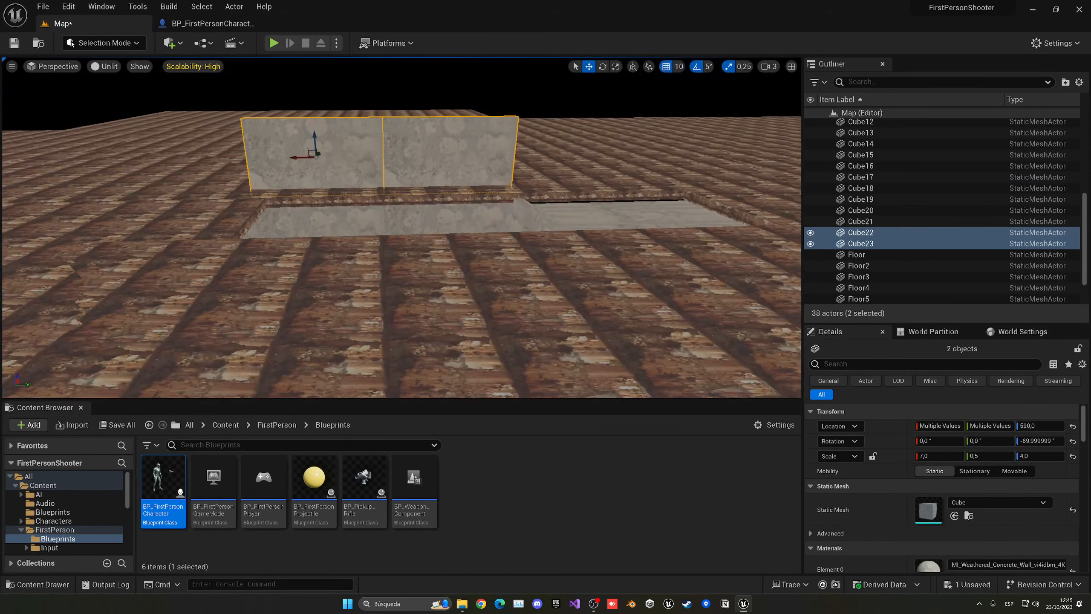
{"action": "left_click_drag", "start_coordinate": [293, 156], "coordinate": [527, 168], "text": "alt"}
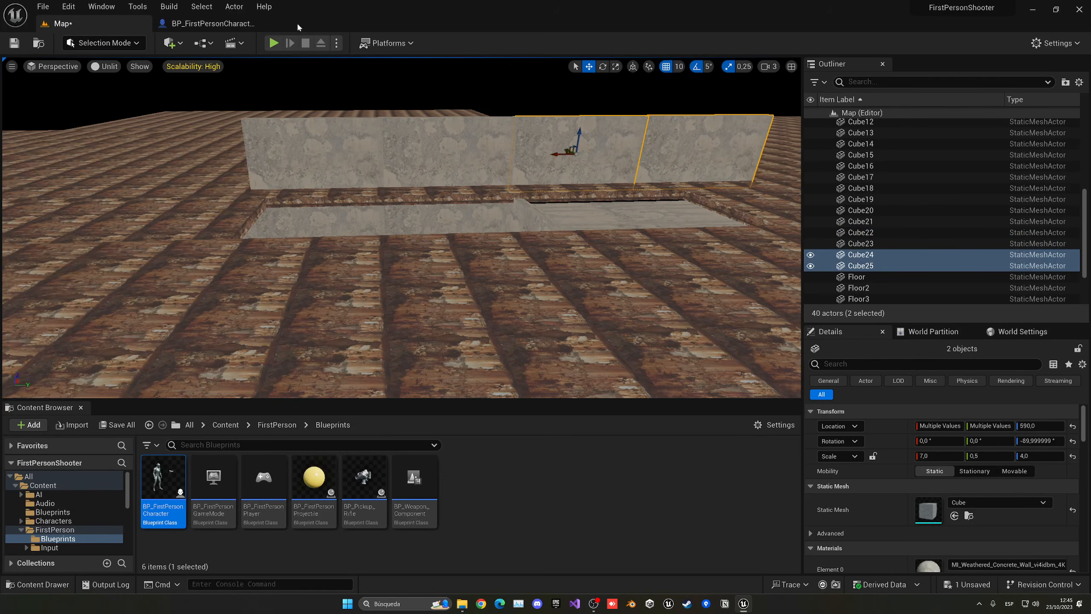
Step: Play-test the level with the raised wall blocks in place and save the map
{"action": "left_click", "coordinate": [274, 43]}
{"action": "key", "text": "w"}
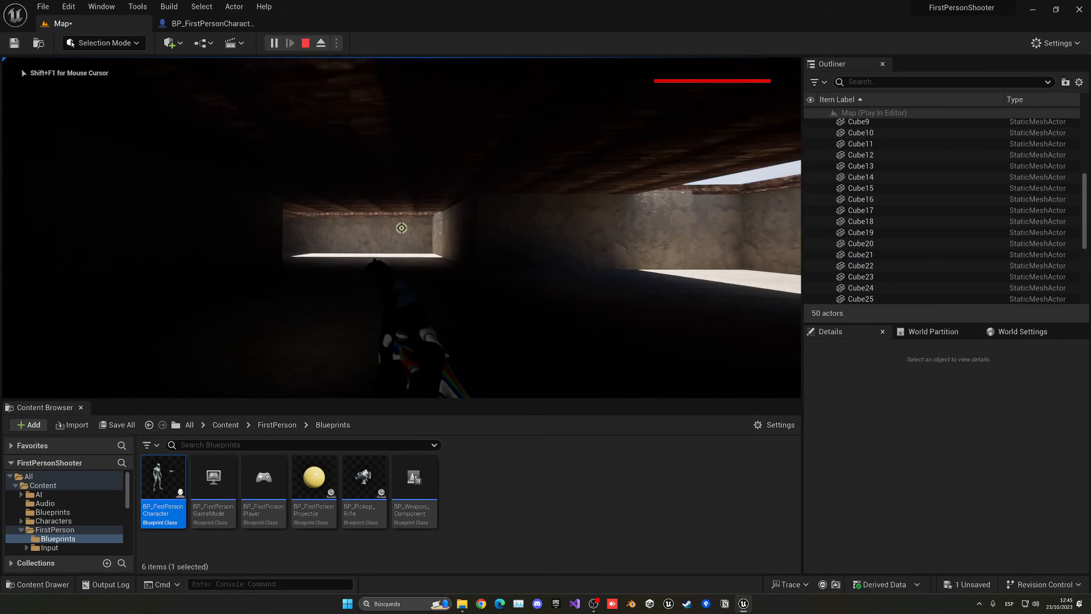
{"action": "key", "text": "w"}
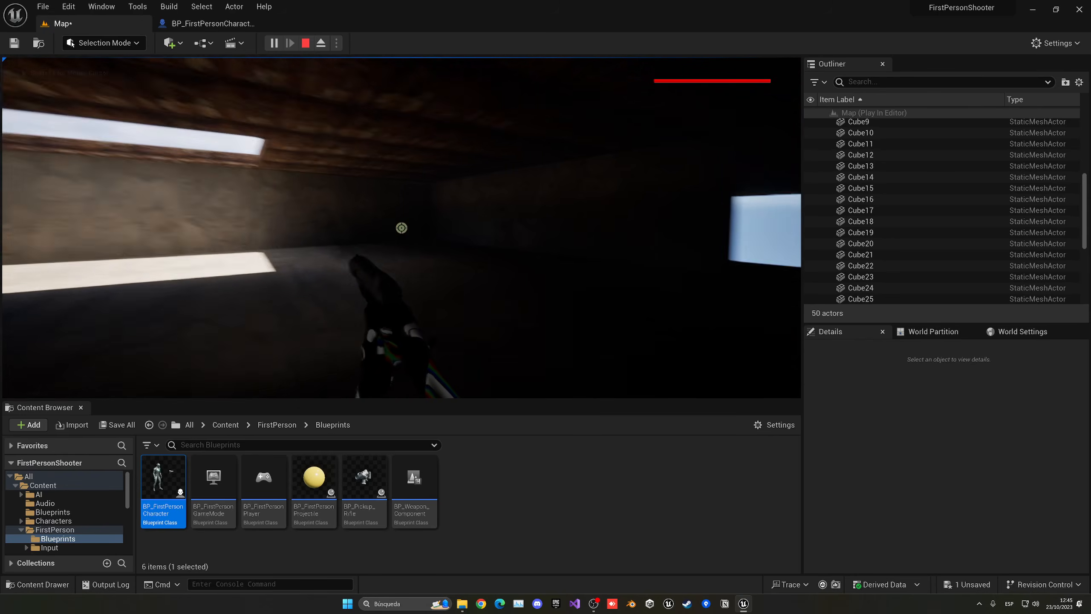
{"action": "key", "text": "Escape"}
{"action": "key", "text": "ctrl+s"}
Step: Add a Spot Light inside the walled room at about X 190, Y 1200, Z 330
{"action": "right_click_drag", "start_coordinate": [333, 112], "coordinate": [292, 112]}
{"action": "left_click", "coordinate": [171, 43]}
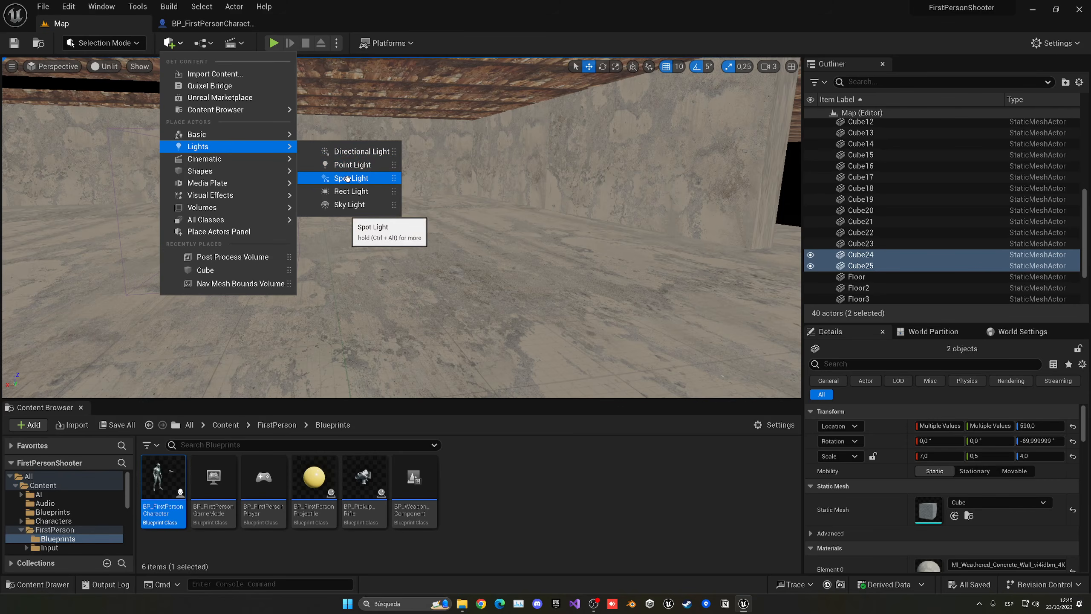
{"action": "left_click", "coordinate": [350, 178]}
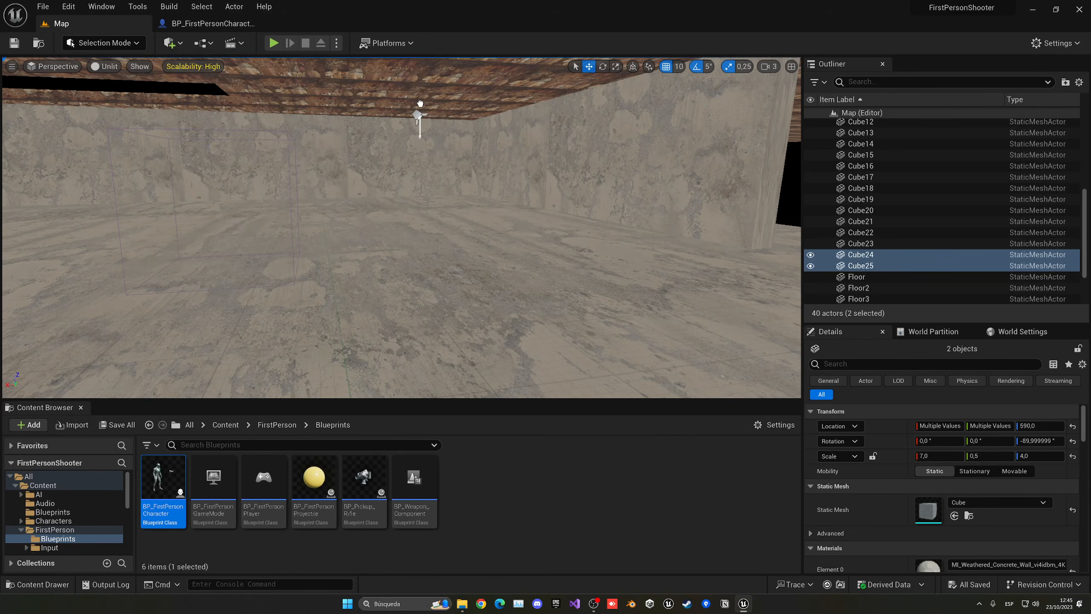
{"action": "left_click_drag", "start_coordinate": [424, 107], "coordinate": [423, 107]}
{"action": "right_click_drag", "start_coordinate": [423, 108], "coordinate": [506, 112]}
{"action": "key", "text": "f"}
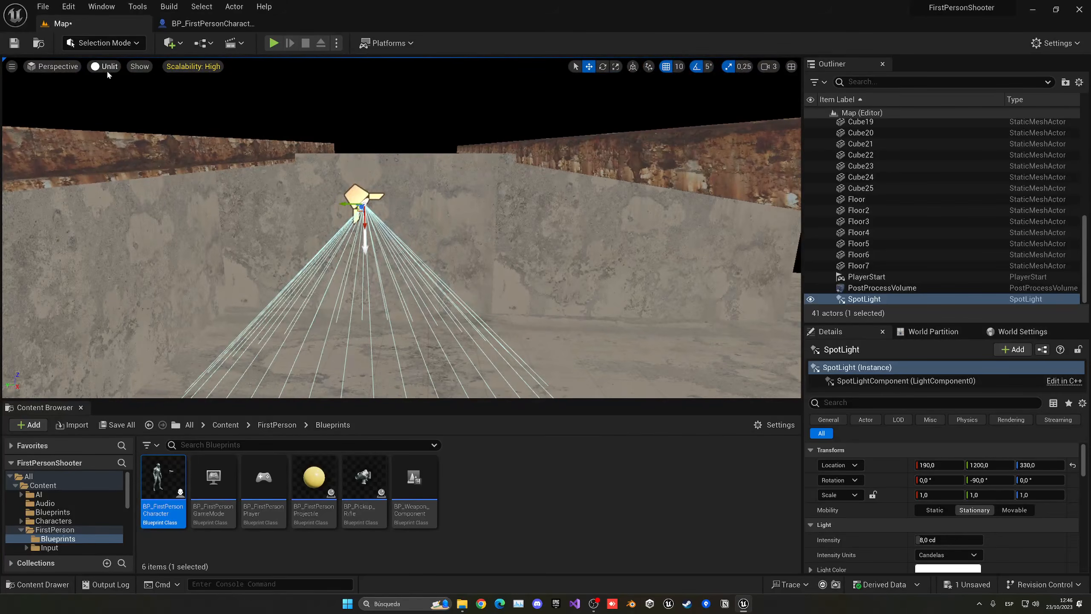
Step: Switch the viewport to Lit shading and move the spot light to Y 1150, Z 360 near the ceiling
{"action": "left_click", "coordinate": [105, 66]}
{"action": "left_click", "coordinate": [134, 100]}
{"action": "right_click_drag", "start_coordinate": [361, 193], "coordinate": [298, 169]}
{"action": "scroll", "coordinate": [361, 197], "scroll_direction": "down", "scroll_amount": 3}
{"action": "left_click_drag", "start_coordinate": [325, 133], "coordinate": [350, 133]}
{"action": "right_click_drag", "start_coordinate": [350, 133], "coordinate": [307, 134]}
{"action": "left_click_drag", "start_coordinate": [407, 165], "coordinate": [407, 152]}
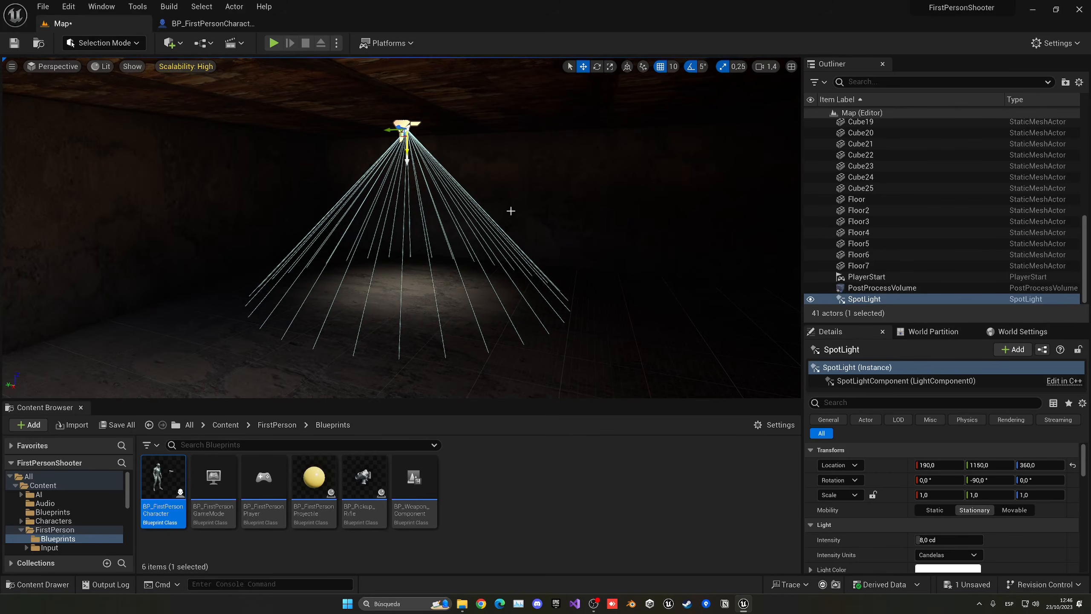
Step: Set the spot light's inner cone angle to about 27.25 and its attenuation radius to about 529
{"action": "scroll", "coordinate": [889, 497], "scroll_direction": "down", "scroll_amount": 5}
{"action": "mouse_move", "coordinate": [923, 494]}
{"action": "left_mouse_down"}
{"action": "mouse_move", "coordinate": [936, 495]}
{"action": "mouse_move", "coordinate": [921, 479]}
{"action": "left_mouse_up"}
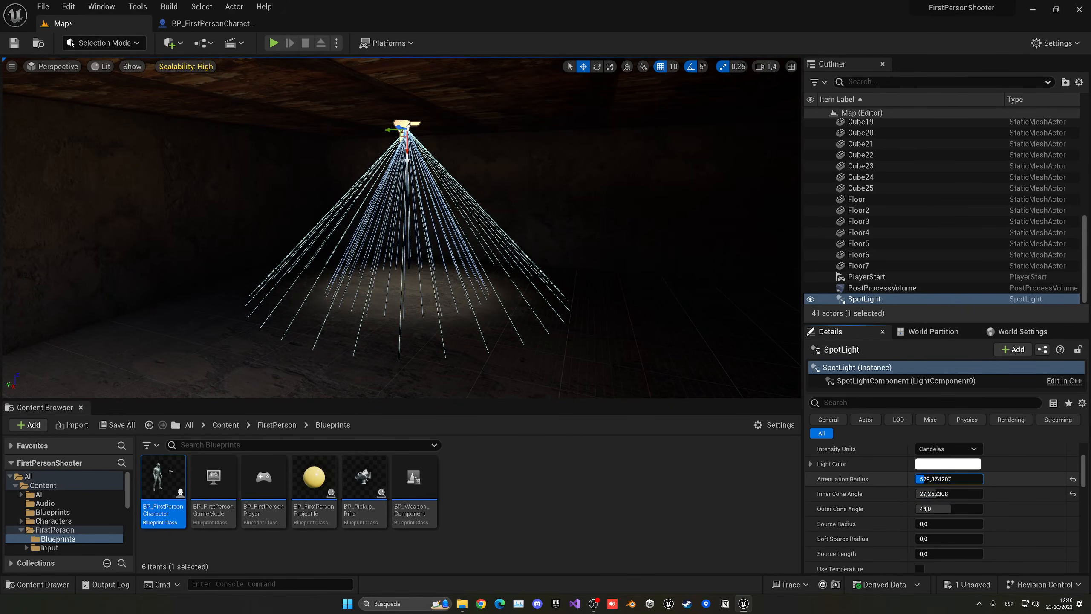
Step: Raise the spotlight slightly toward the ceiling and change its light colour to a very pale pink
{"action": "left_click_drag", "start_coordinate": [406, 149], "coordinate": [405, 145]}
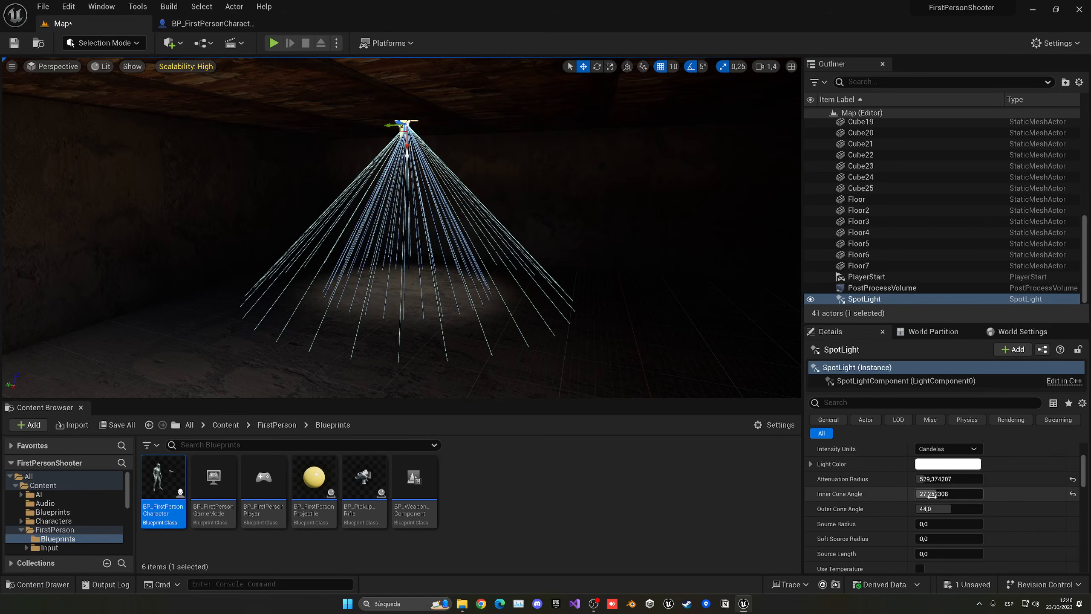
{"action": "left_click", "coordinate": [936, 465]}
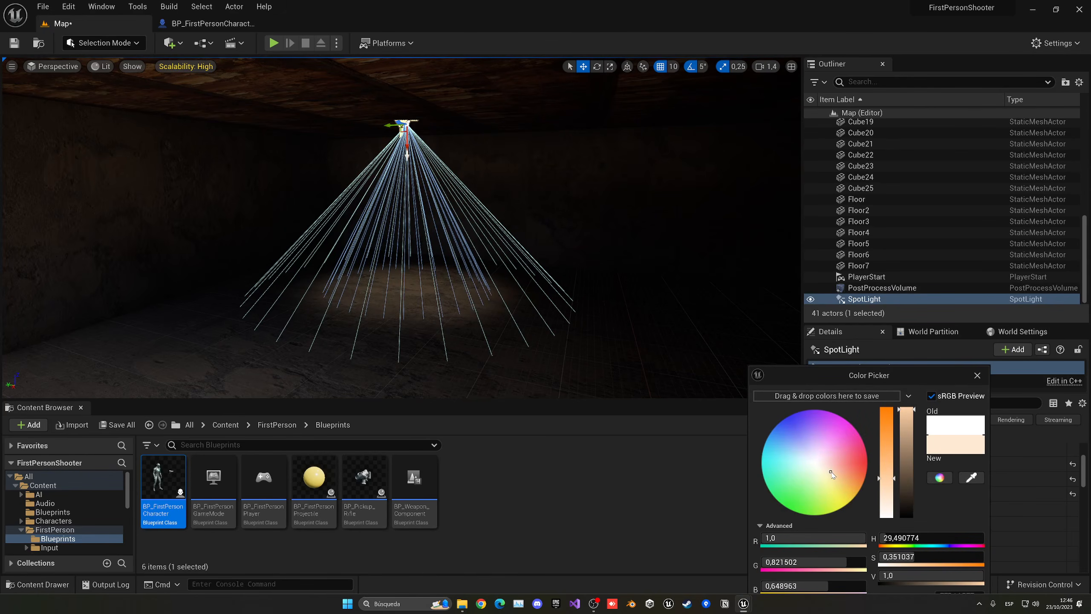
{"action": "right_click_drag", "start_coordinate": [508, 299], "coordinate": [318, 299]}
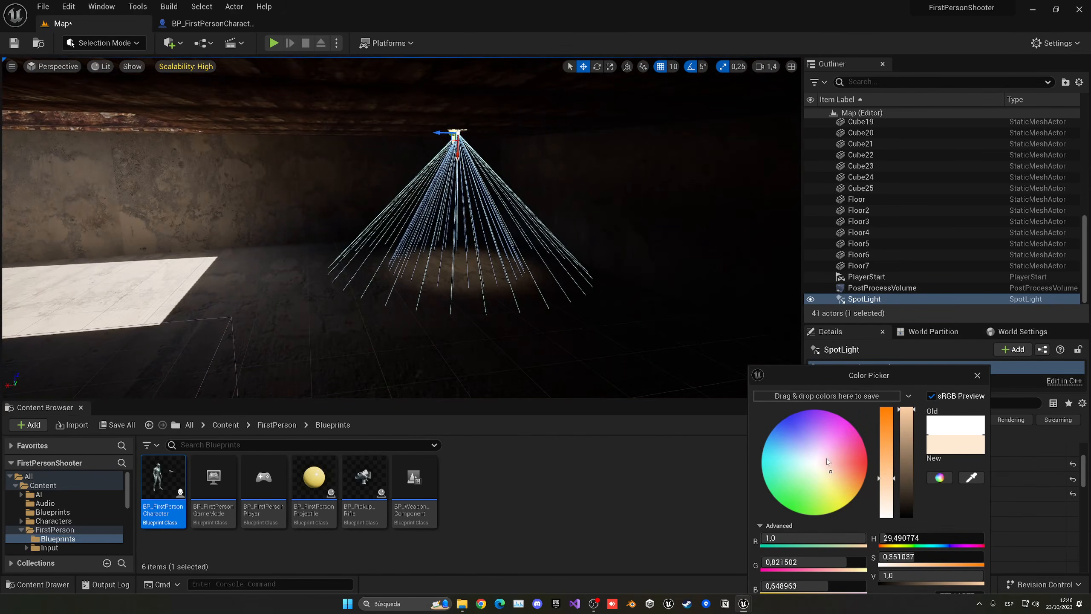
{"action": "right_click_drag", "start_coordinate": [708, 367], "coordinate": [703, 378]}
Step: Duplicate the spotlight twice along the ceiling, position the second copy over the dark area, and clear the selection
{"action": "left_click_drag", "start_coordinate": [451, 109], "coordinate": [200, 127], "text": "alt"}
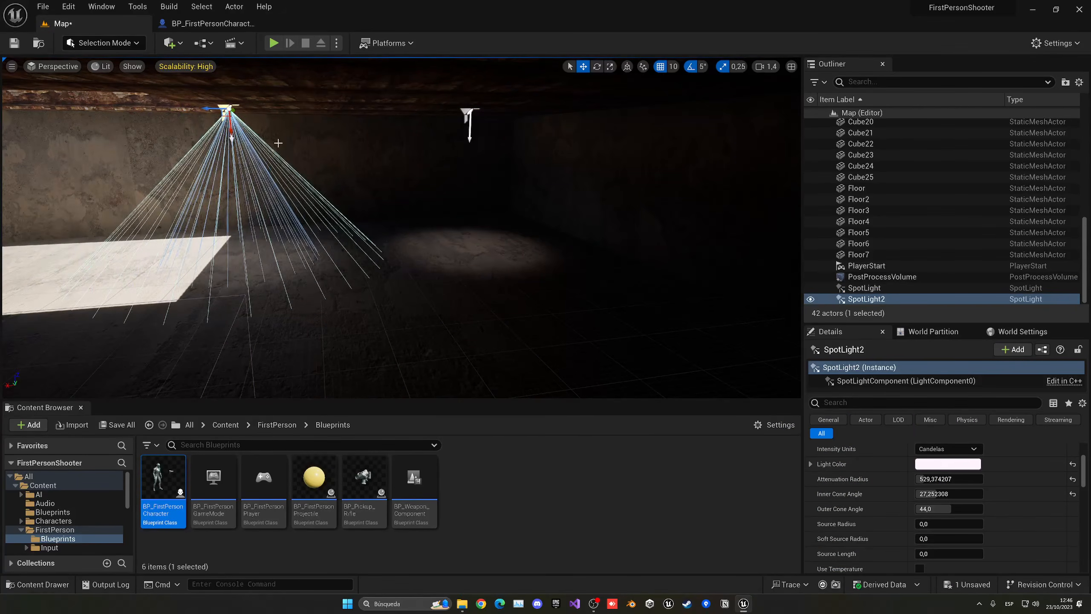
{"action": "right_click_drag", "start_coordinate": [529, 132], "coordinate": [284, 131]}
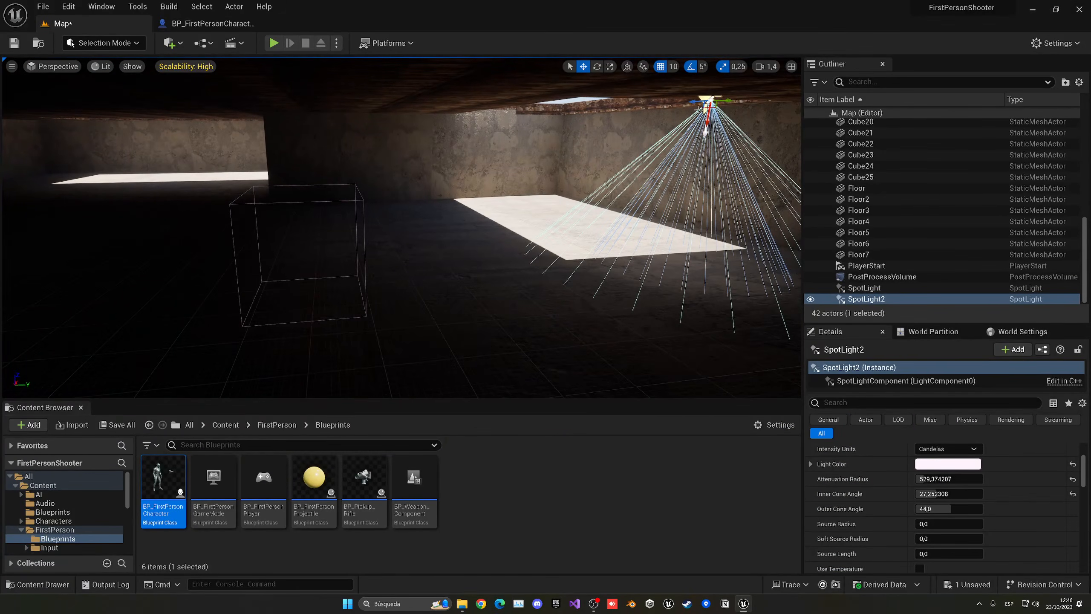
{"action": "left_click_drag", "start_coordinate": [726, 103], "coordinate": [171, 105], "text": "alt"}
{"action": "right_click_drag", "start_coordinate": [328, 139], "coordinate": [268, 139]}
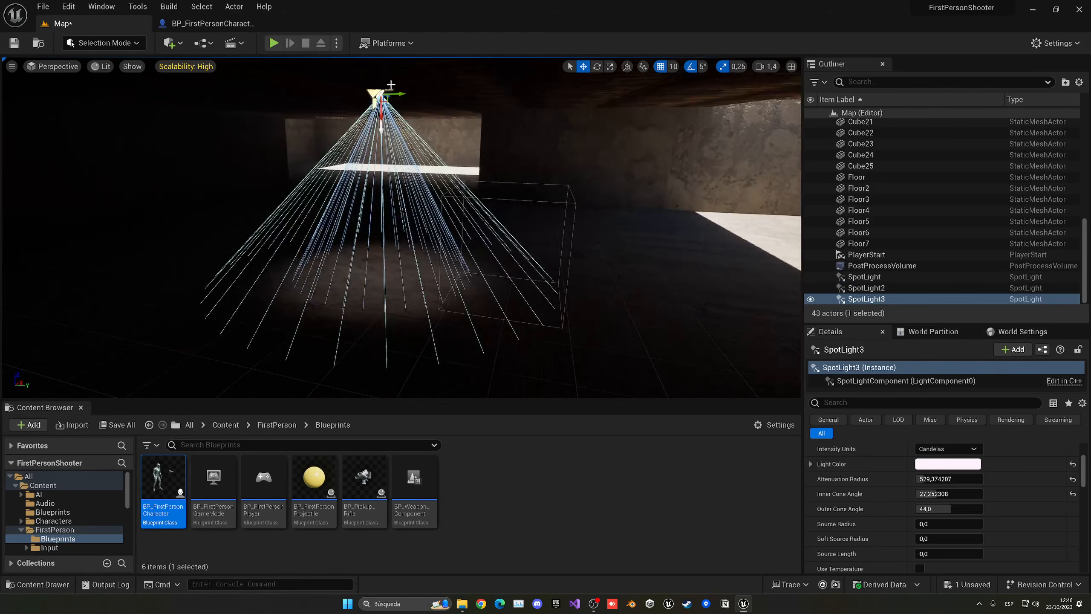
{"action": "left_click_drag", "start_coordinate": [399, 93], "coordinate": [326, 108]}
{"action": "key", "text": "Escape"}
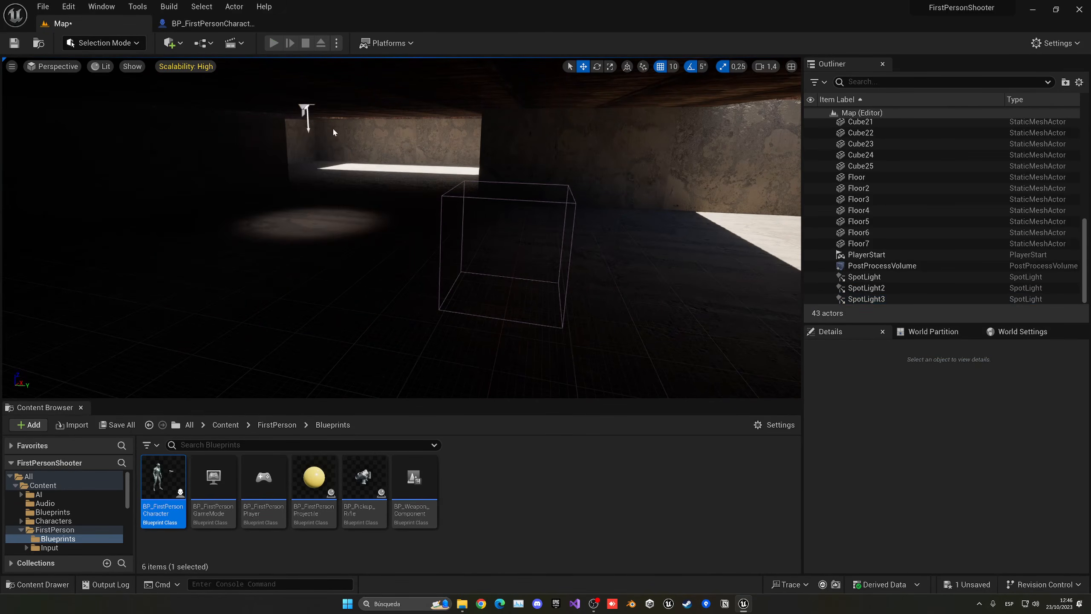
Step: Play-test the level with the three spotlights, inspect the dark corner of the room, and save the map
{"action": "key", "text": "alt+p"}
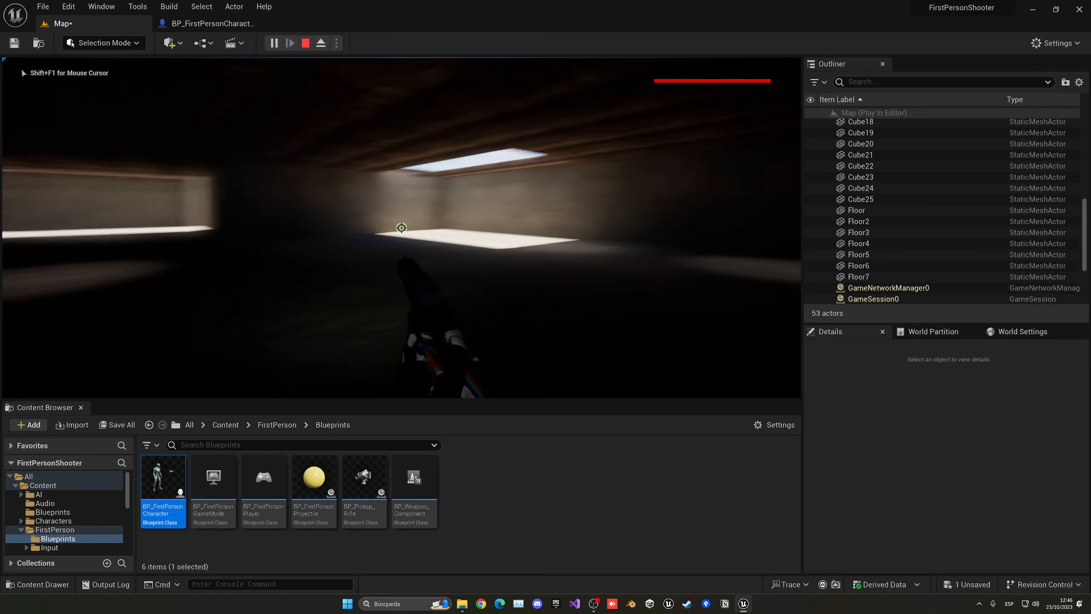
{"action": "key", "text": "Escape"}
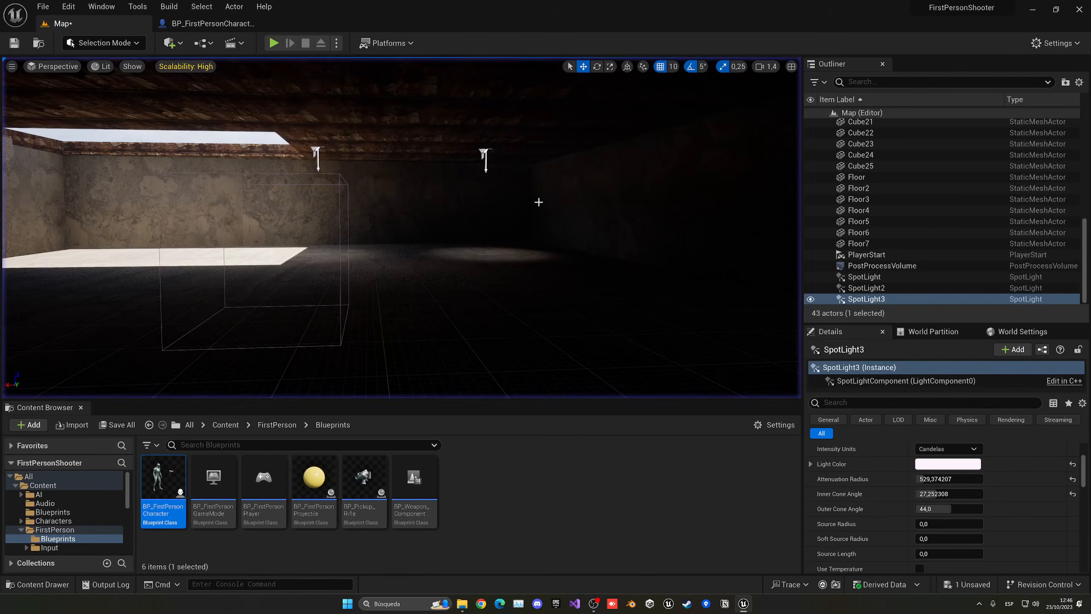
{"action": "right_click_drag", "start_coordinate": [539, 201], "coordinate": [669, 204]}
{"action": "right_click_drag", "start_coordinate": [299, 209], "coordinate": [389, 181]}
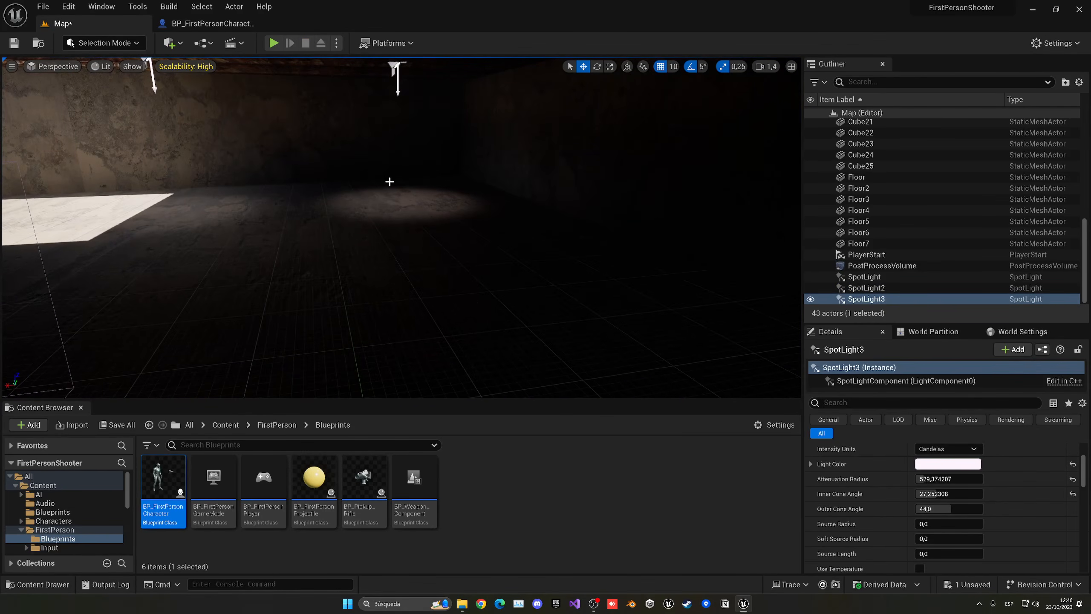
{"action": "key", "text": "ctrl+s"}
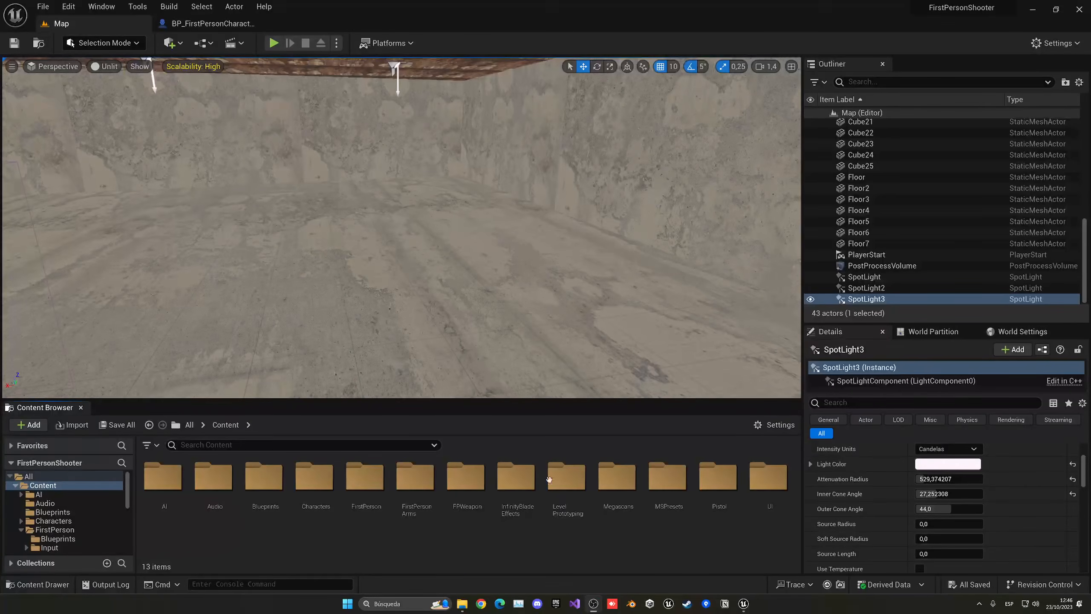
Step: Place the S_Cement_Rubble static mesh from Megascans 3D_Assets on the floor near the room's corner
{"action": "double_click", "coordinate": [614, 490]}
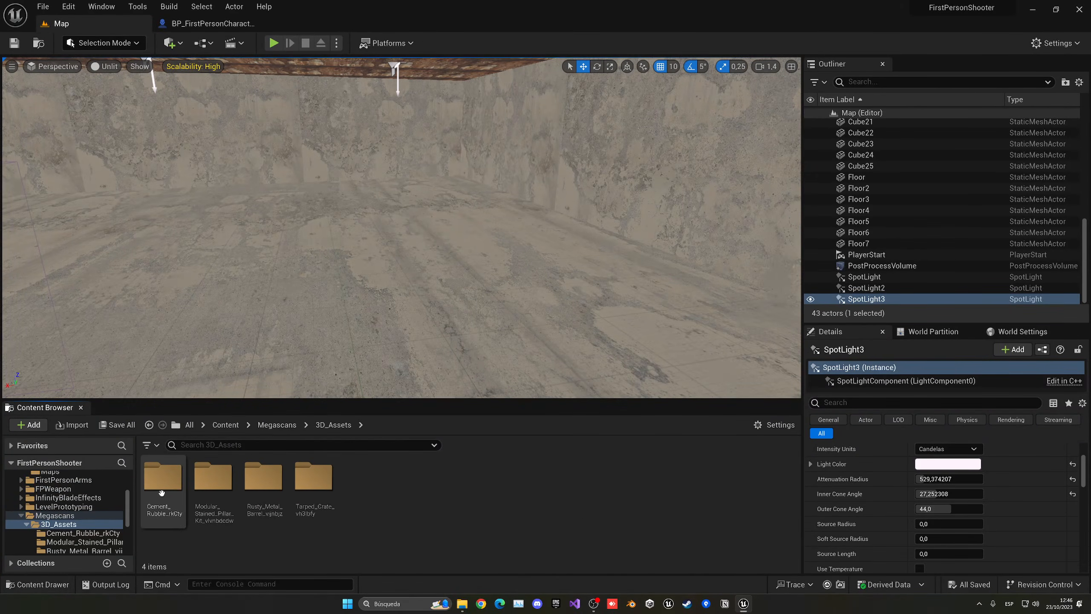
{"action": "double_click", "coordinate": [174, 509]}
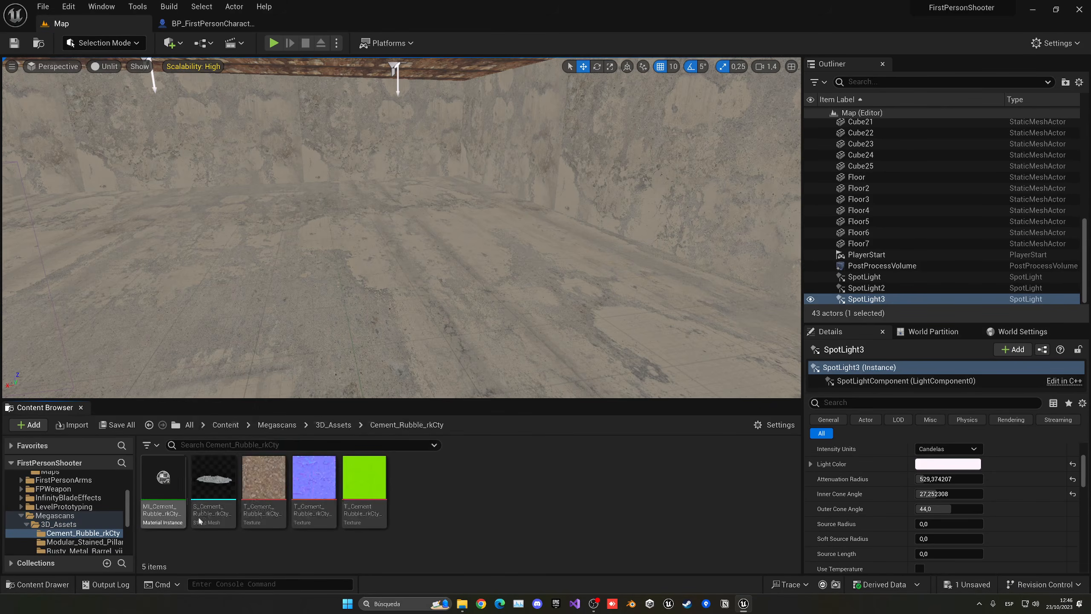
{"action": "right_click_drag", "start_coordinate": [258, 301], "coordinate": [301, 279]}
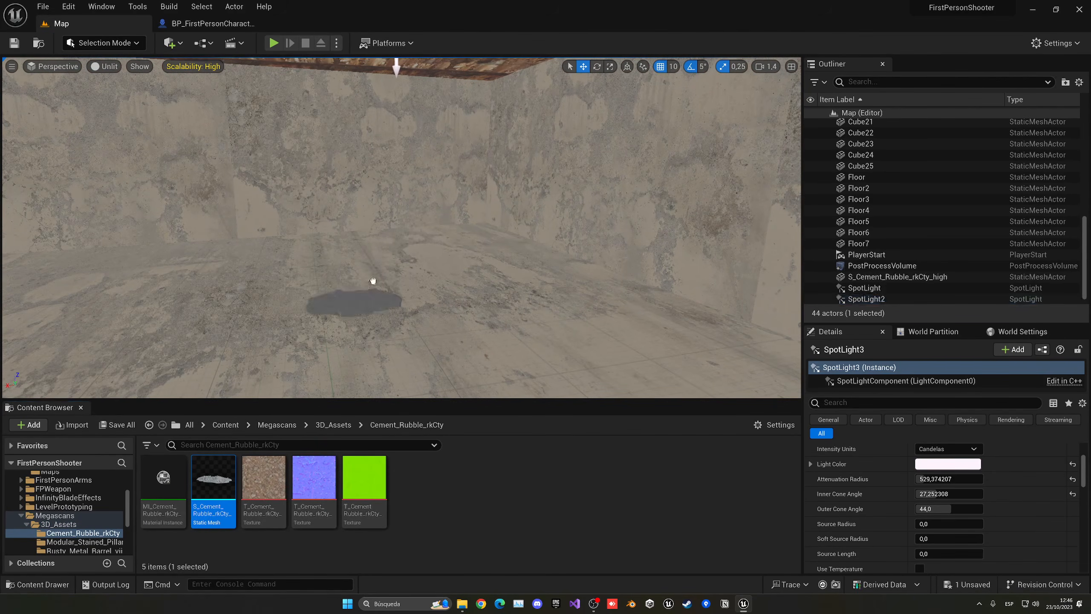
{"action": "left_click_drag", "start_coordinate": [452, 234], "coordinate": [452, 234]}
Step: Scale the cement rubble mesh uniformly to 3
{"action": "right_click_drag", "start_coordinate": [452, 234], "coordinate": [474, 238]}
{"action": "key", "text": "w"}
{"action": "scroll", "coordinate": [950, 464], "scroll_direction": "up", "scroll_amount": 4}
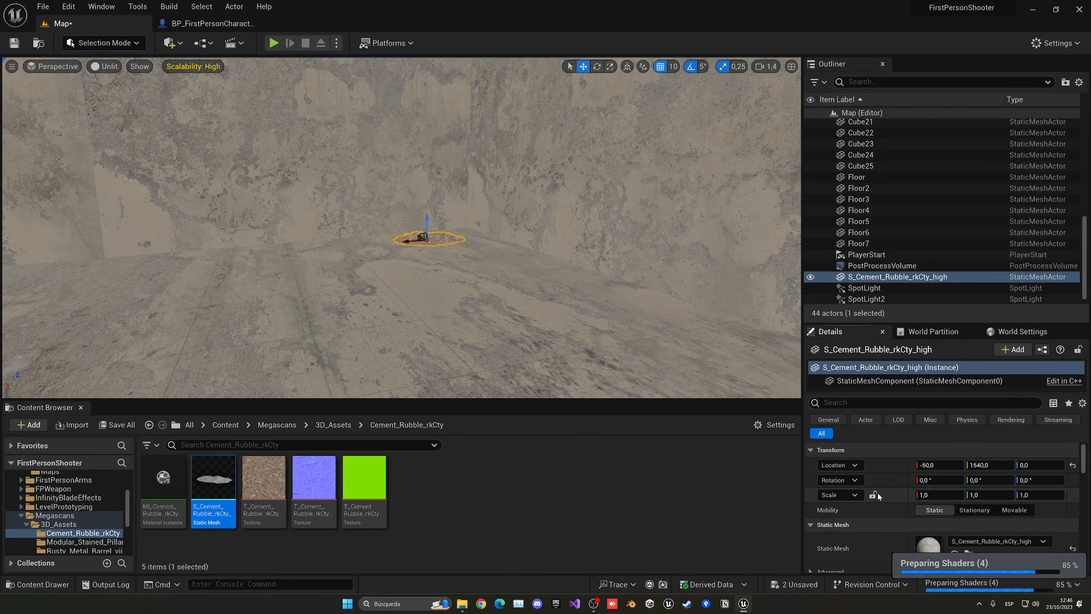
{"action": "type", "text": "3"}
{"action": "key", "text": "Return"}
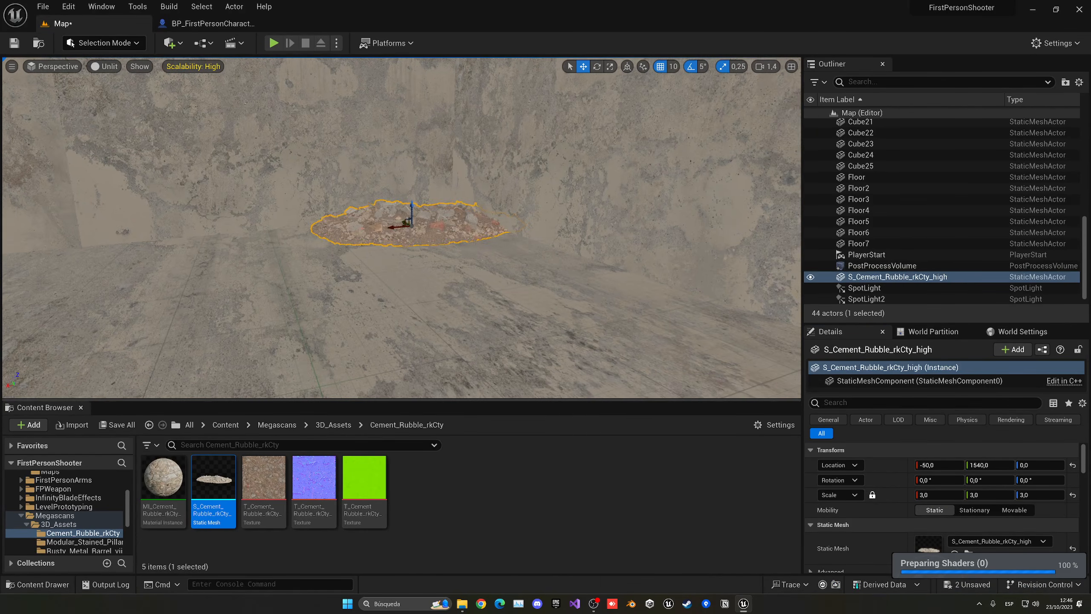
{"action": "scroll", "coordinate": [429, 241], "scroll_direction": "up", "scroll_amount": 4}
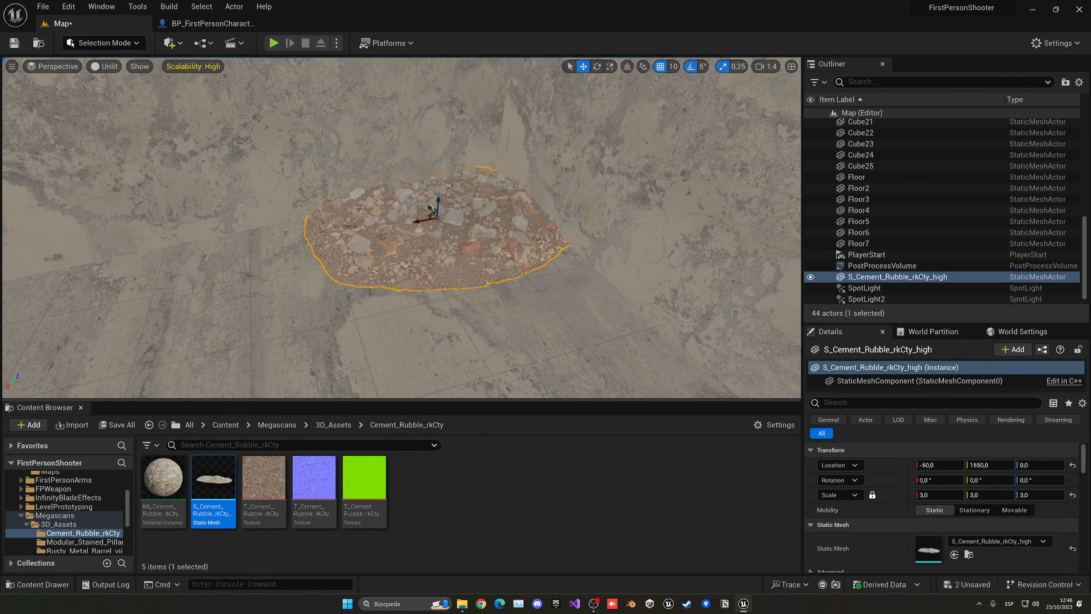
Step: Duplicate the rubble beside the first piece along the wall and rotate the copy 180° about Z
{"action": "left_click_drag", "start_coordinate": [434, 215], "coordinate": [149, 221]}
{"action": "right_click_drag", "start_coordinate": [148, 222], "coordinate": [341, 239]}
{"action": "key", "text": "e"}
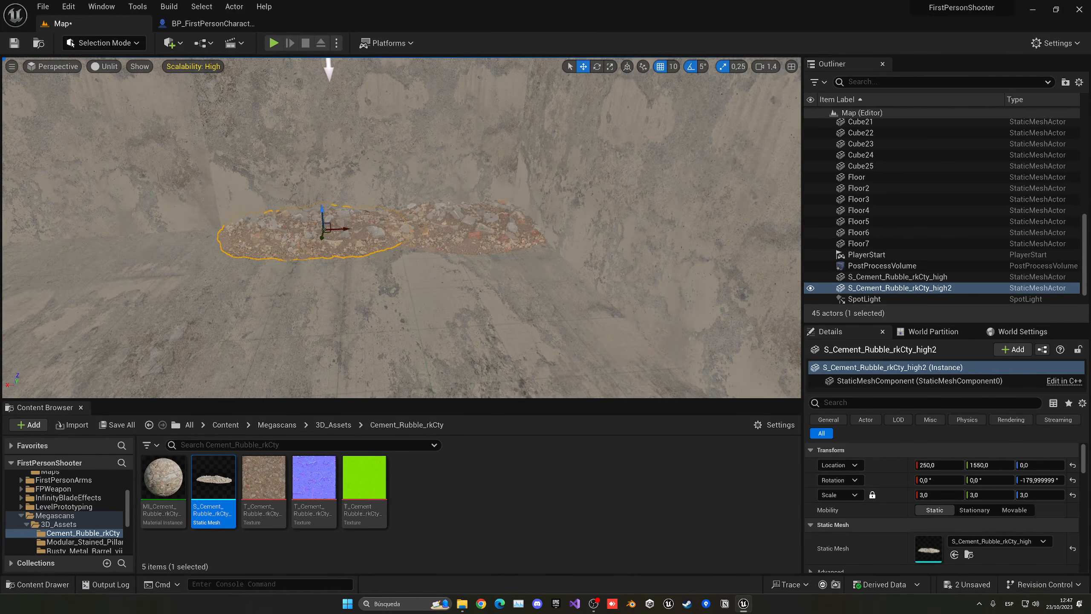
Step: Select both rubble pieces and duplicate the pair three times to extend the row along the wall
{"action": "left_click", "coordinate": [375, 239], "text": "ctrl"}
{"action": "left_click_drag", "start_coordinate": [402, 226], "coordinate": [158, 217], "text": "alt"}
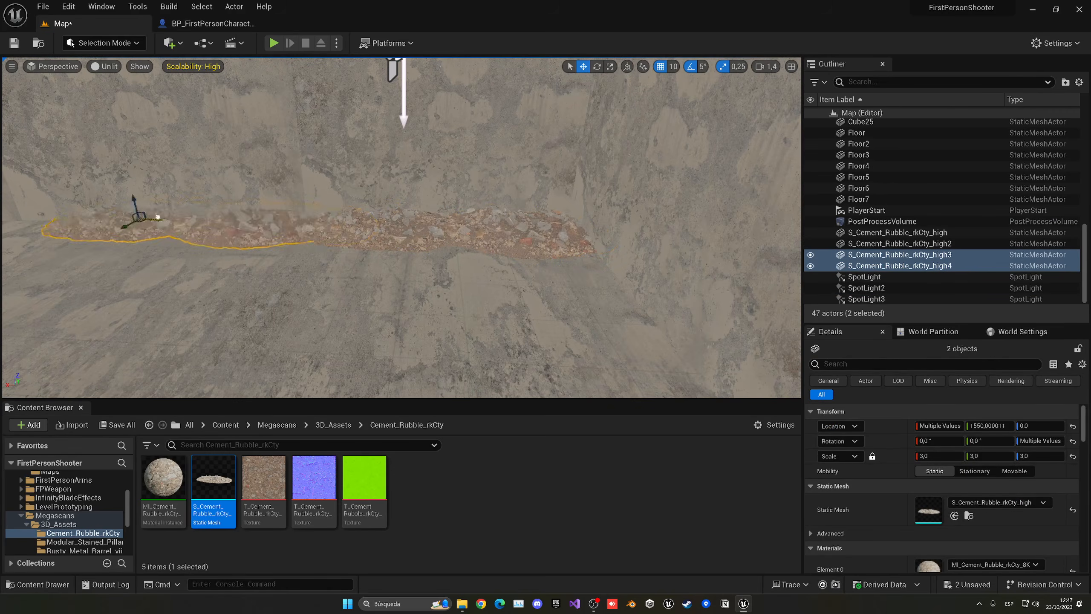
{"action": "right_click_drag", "start_coordinate": [174, 220], "coordinate": [371, 241]}
{"action": "left_click_drag", "start_coordinate": [388, 240], "coordinate": [381, 240], "text": "alt"}
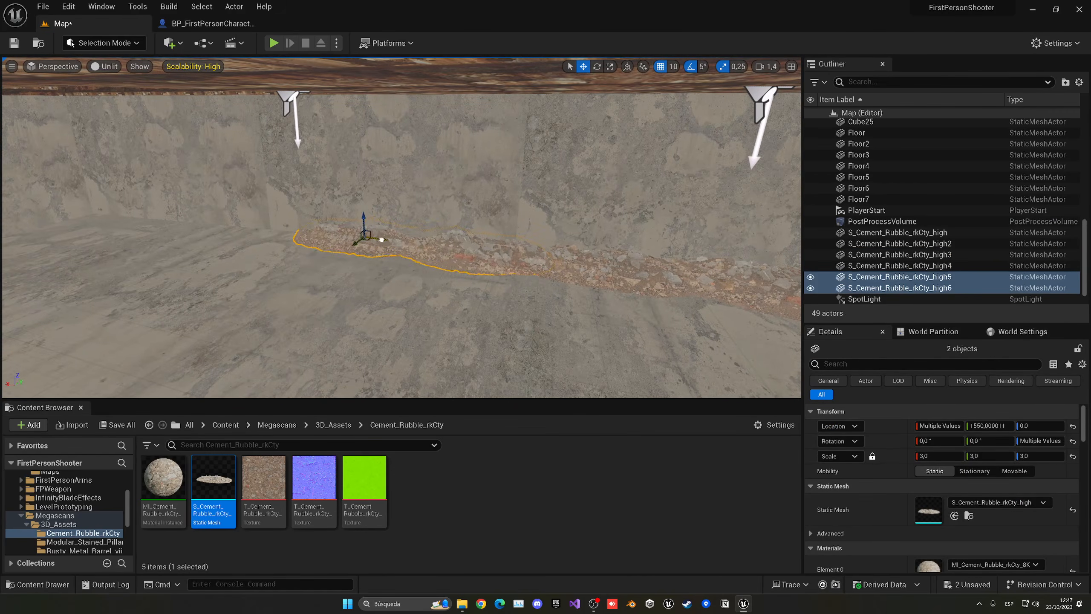
{"action": "left_click_drag", "start_coordinate": [223, 217], "coordinate": [198, 213], "text": "alt"}
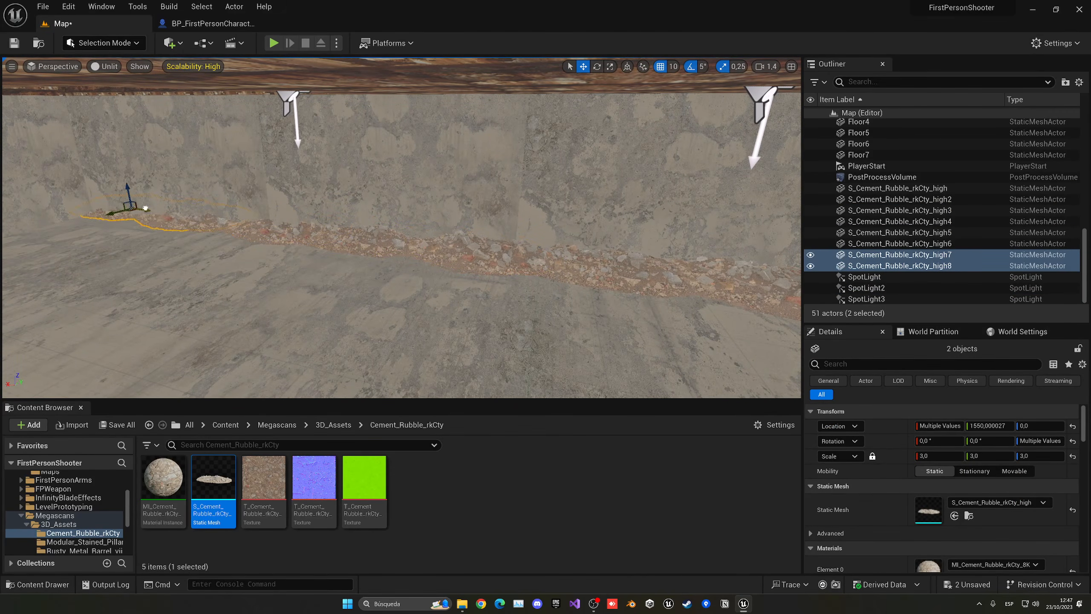
{"action": "right_click_drag", "start_coordinate": [167, 217], "coordinate": [301, 228]}
Step: Duplicate the two rubble pieces nearest the corner and rotate the copied pair about Z to follow the adjacent wall
{"action": "left_click", "coordinate": [232, 241]}
{"action": "left_click", "coordinate": [317, 226], "text": "ctrl"}
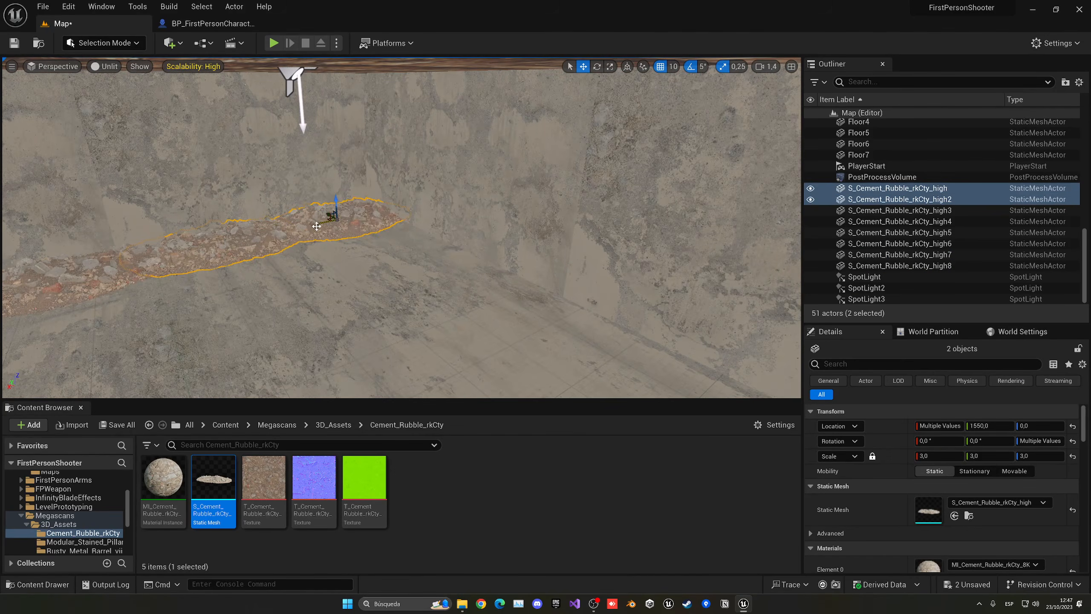
{"action": "left_click_drag", "start_coordinate": [327, 216], "coordinate": [375, 244], "text": "alt"}
{"action": "right_click_drag", "start_coordinate": [375, 245], "coordinate": [494, 378]}
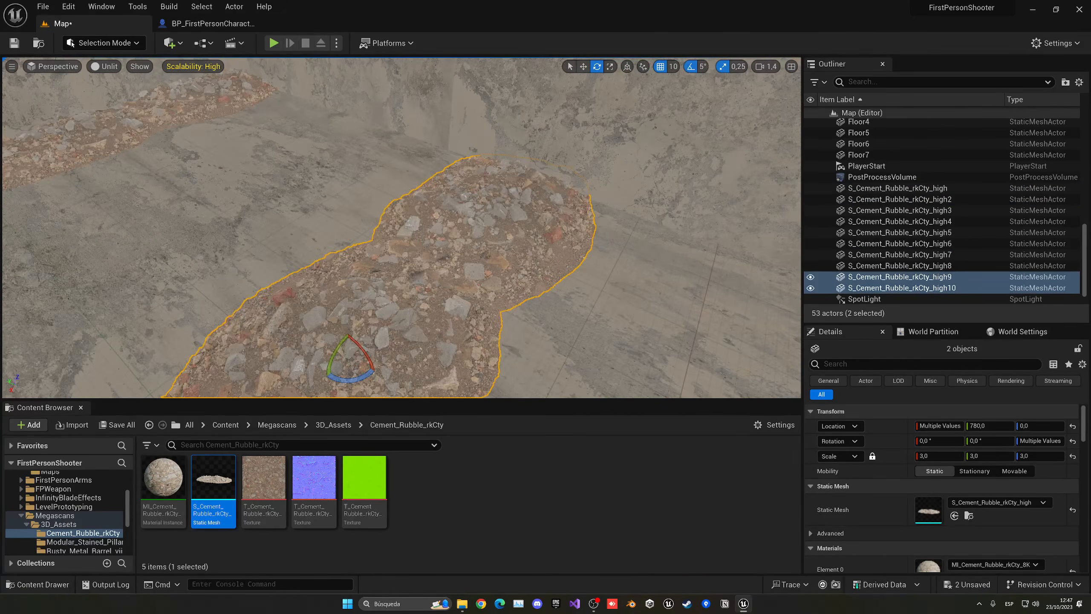
{"action": "left_click_drag", "start_coordinate": [349, 380], "coordinate": [309, 380]}
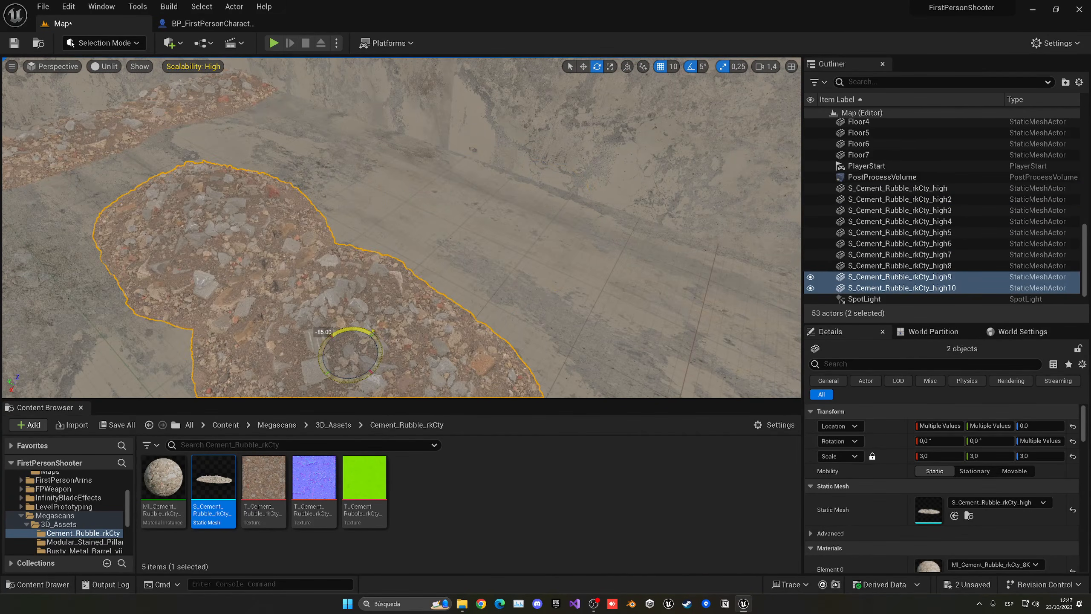
Step: Move the rotated rubble pair against the adjacent wall and duplicate it once farther along that wall
{"action": "left_click_drag", "start_coordinate": [356, 347], "coordinate": [784, 291]}
{"action": "key", "text": "e"}
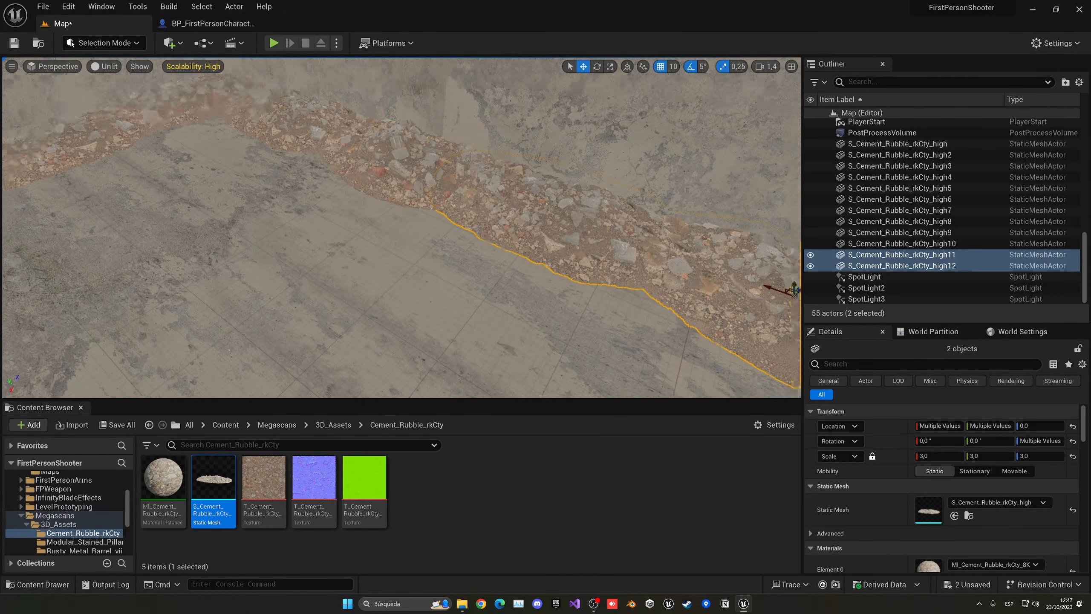
{"action": "right_click_drag", "start_coordinate": [783, 291], "coordinate": [277, 215]}
{"action": "left_click", "coordinate": [533, 327]}
{"action": "right_click_drag", "start_coordinate": [533, 327], "coordinate": [477, 264]}
{"action": "left_click", "coordinate": [489, 274]}
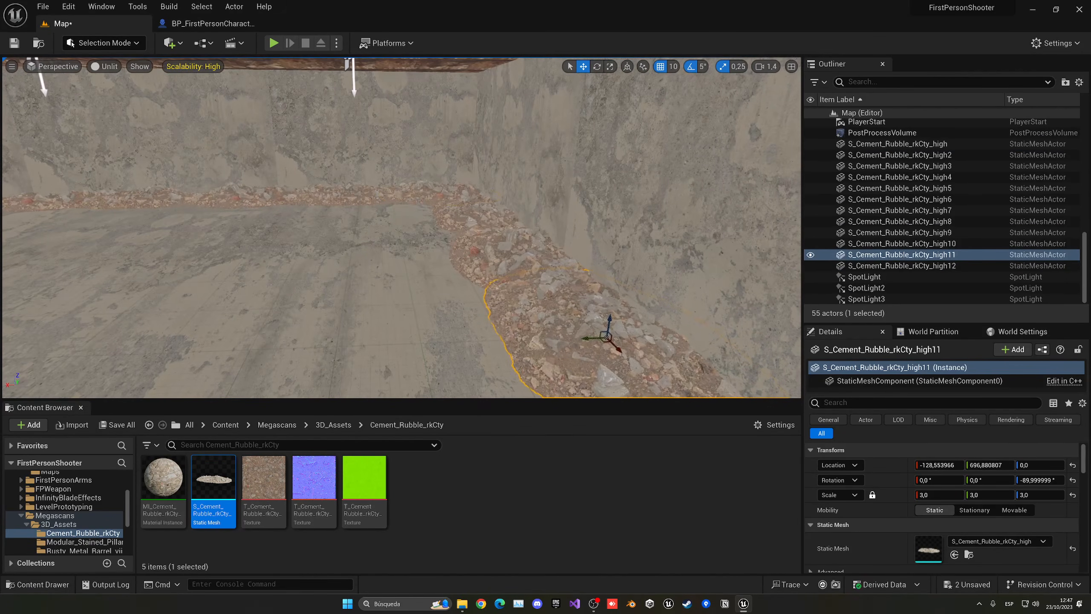
Step: Duplicate the corner rubble toward the room, flatten the copy to a Z scale of 1.75, and add more overlapping flattened copies
{"action": "left_click", "coordinate": [430, 192]}
{"action": "mouse_move", "coordinate": [431, 191]}
{"action": "right_mouse_down"}
{"action": "mouse_move", "coordinate": [403, 166]}
{"action": "mouse_move", "coordinate": [441, 204]}
{"action": "right_mouse_up"}
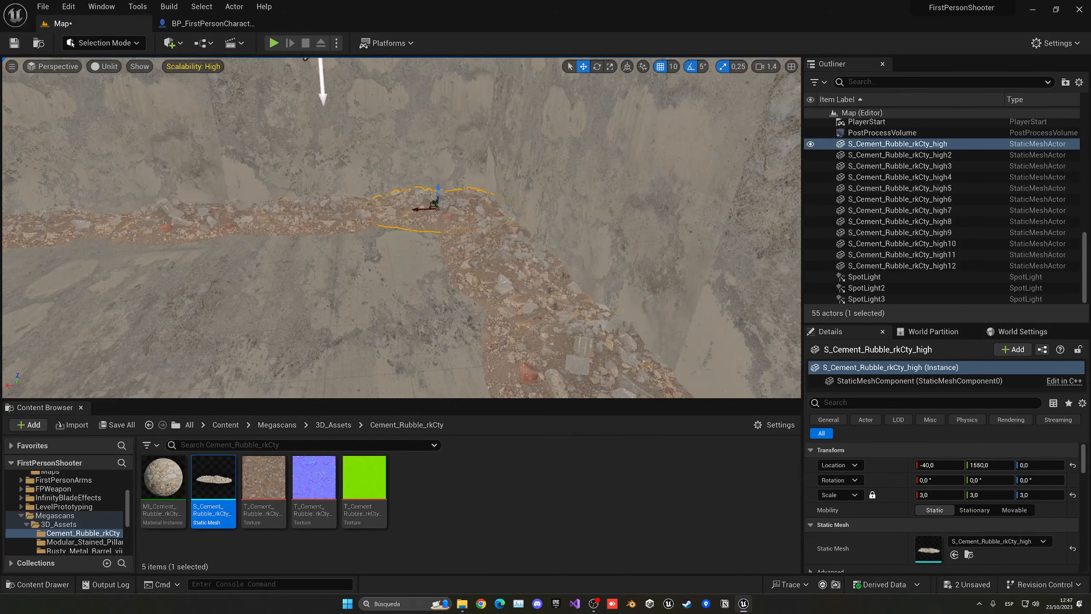
{"action": "left_click_drag", "start_coordinate": [432, 199], "coordinate": [448, 226], "text": "alt"}
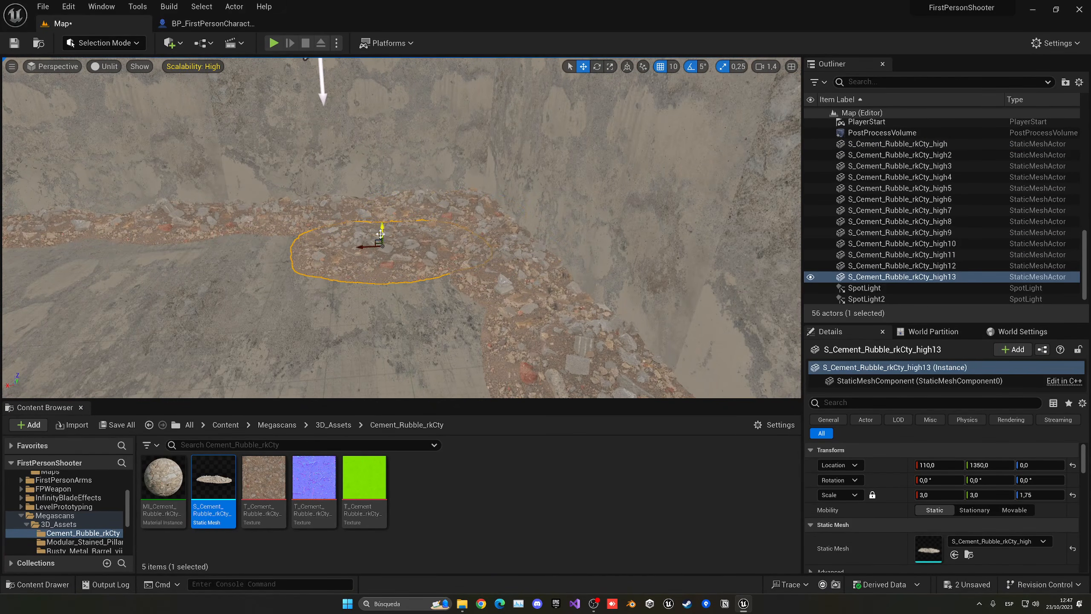
{"action": "left_click_drag", "start_coordinate": [357, 249], "coordinate": [494, 173], "text": "alt"}
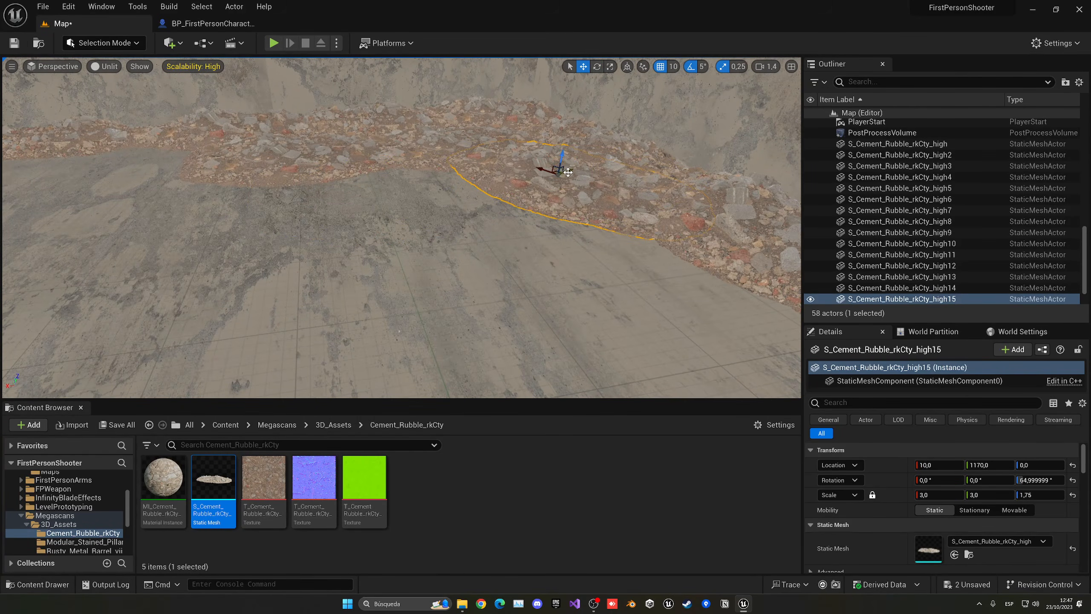
Step: Duplicate the last flattened rubble piece farther out on the floor and rotate the copy to 30° about Z
{"action": "left_click_drag", "start_coordinate": [568, 171], "coordinate": [390, 232], "text": "alt"}
{"action": "key", "text": "e"}
{"action": "left_click_drag", "start_coordinate": [177, 282], "coordinate": [156, 268]}
{"action": "key", "text": "w"}
Step: Try raising the newest rubble copy to a height of 30 and undo the move
{"action": "left_click_drag", "start_coordinate": [158, 264], "coordinate": [156, 208]}
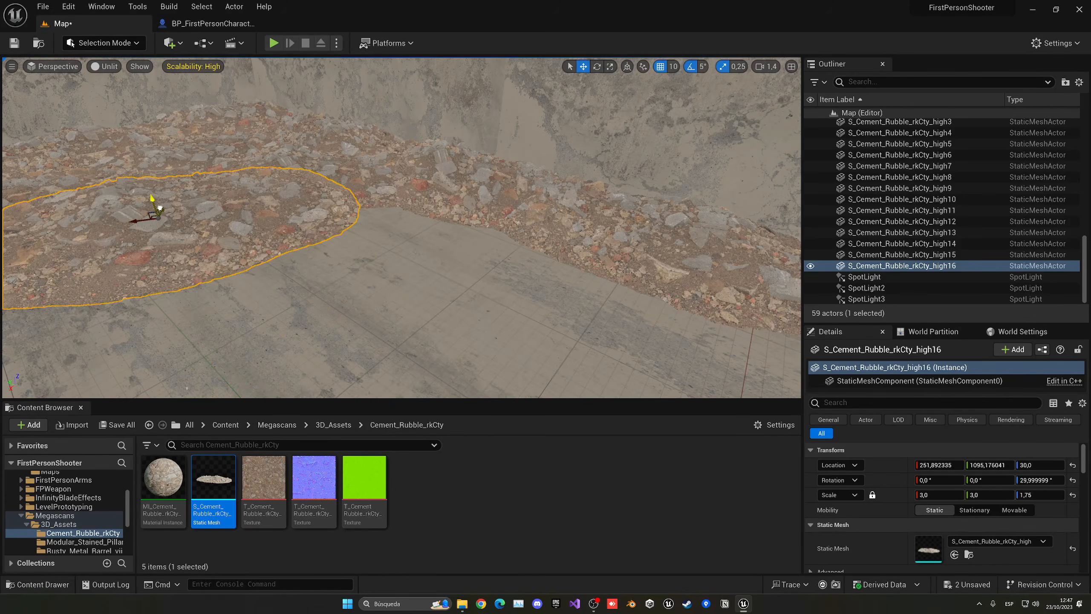
{"action": "right_click_drag", "start_coordinate": [156, 207], "coordinate": [114, 185]}
{"action": "key", "text": "ctrl+z"}
Step: Play-test the level, walk up to the rubble piles, stop the session, and save the map
{"action": "right_click_drag", "start_coordinate": [402, 228], "coordinate": [443, 275]}
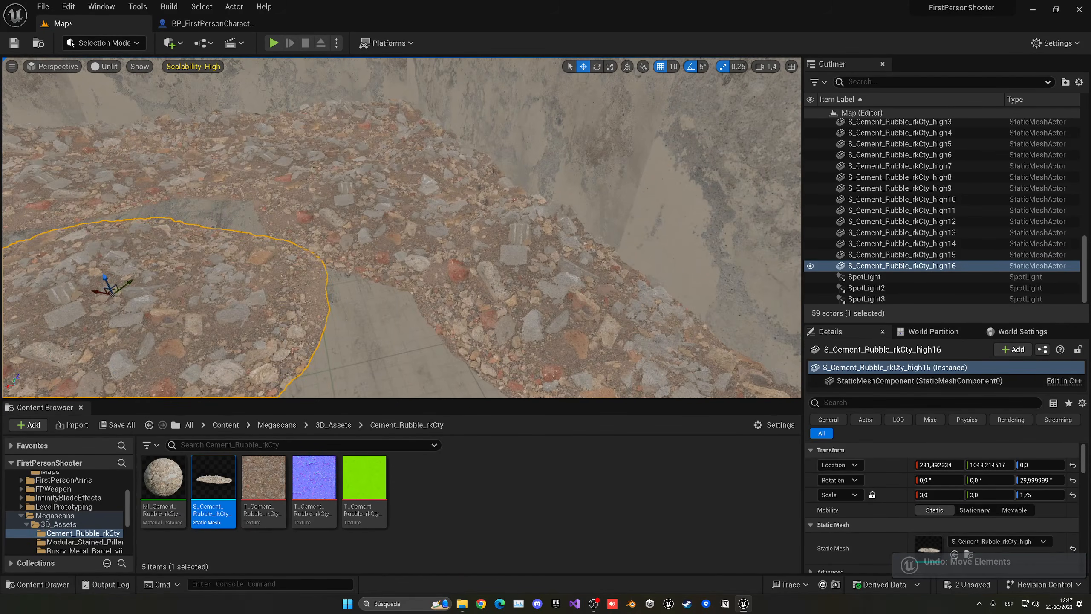
{"action": "key", "text": "alt+p"}
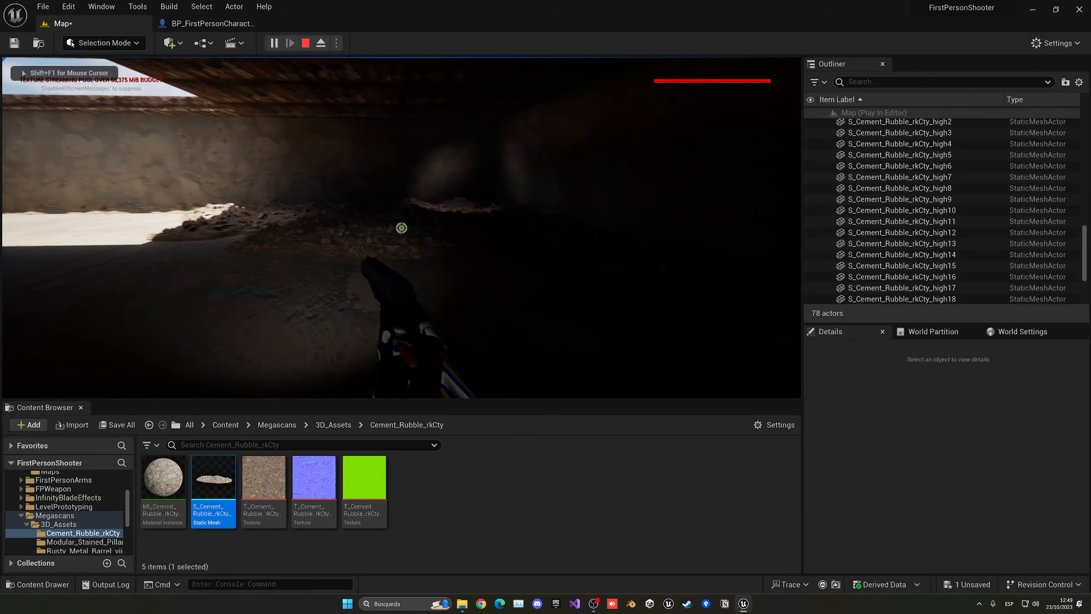
{"action": "key", "text": "w"}
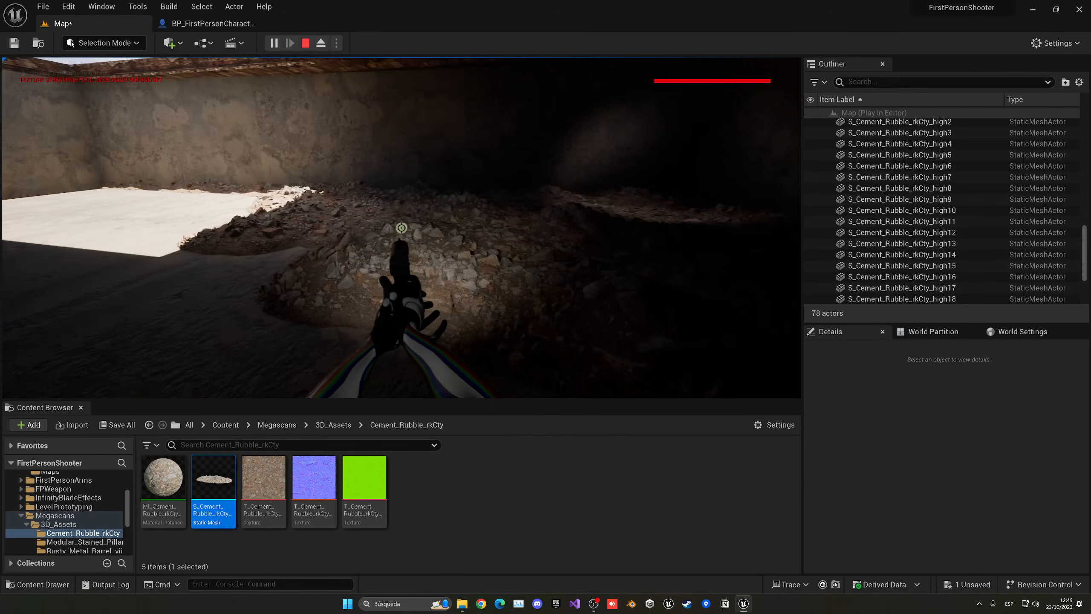
{"action": "key", "text": "w"}
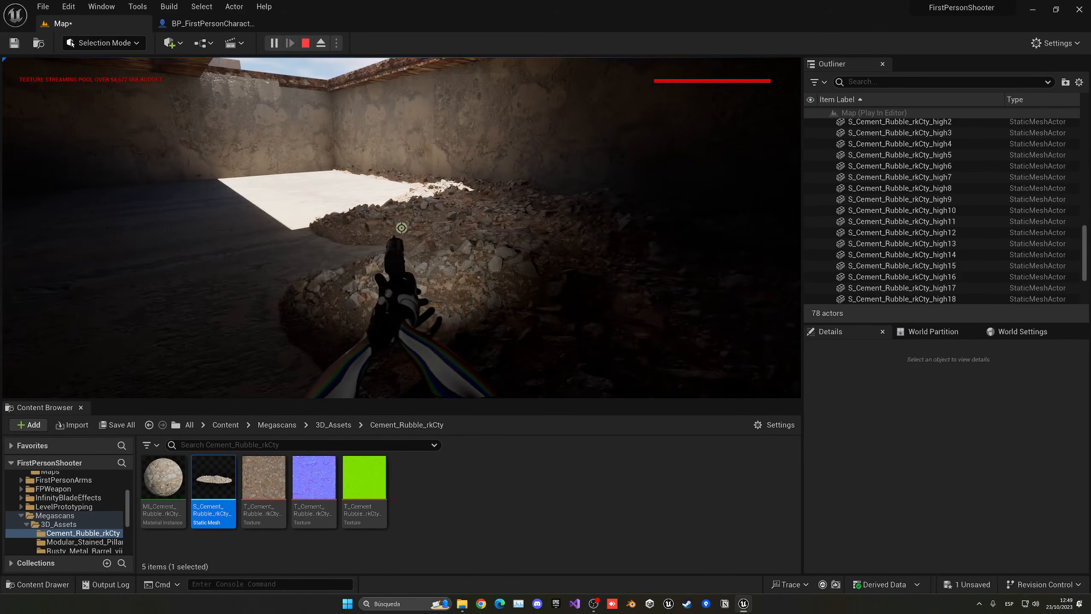
{"action": "key", "text": "Escape"}
{"action": "key", "text": "ctrl+s"}
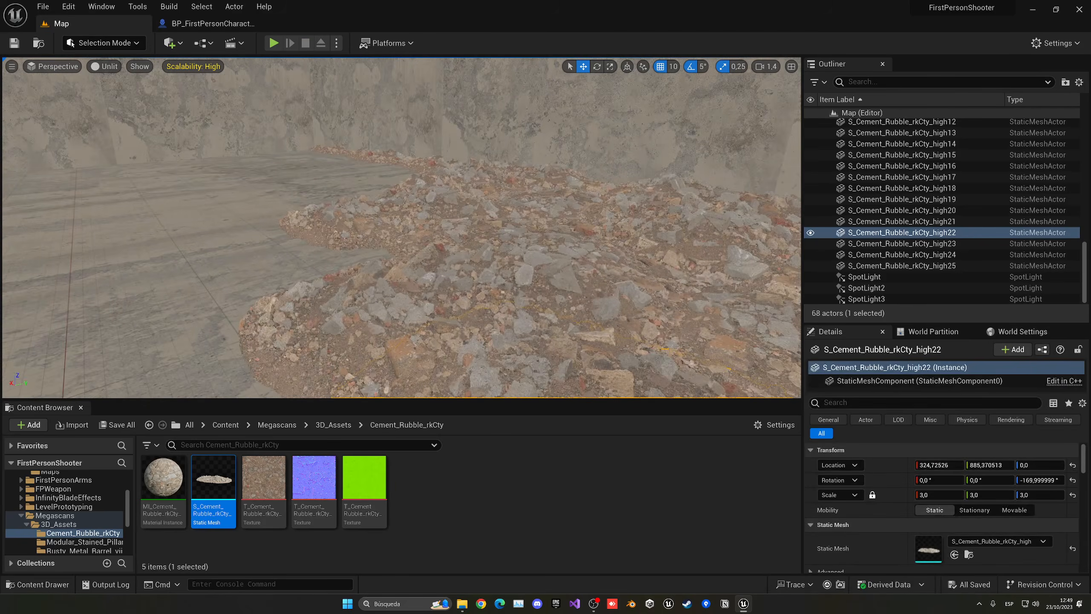
Step: Select five rubble pieces in the existing pile together and duplicate them to the bare floor along the back wall toward the opposite corner
{"action": "right_click_drag", "start_coordinate": [222, 322], "coordinate": [275, 267]}
{"action": "key", "text": "s"}
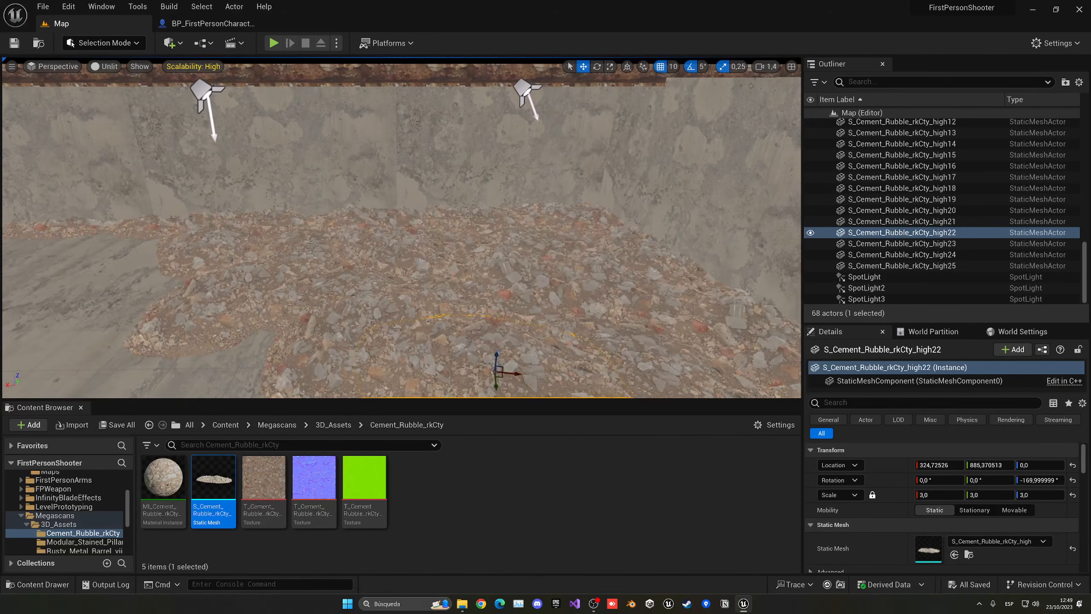
{"action": "left_click", "coordinate": [394, 247]}
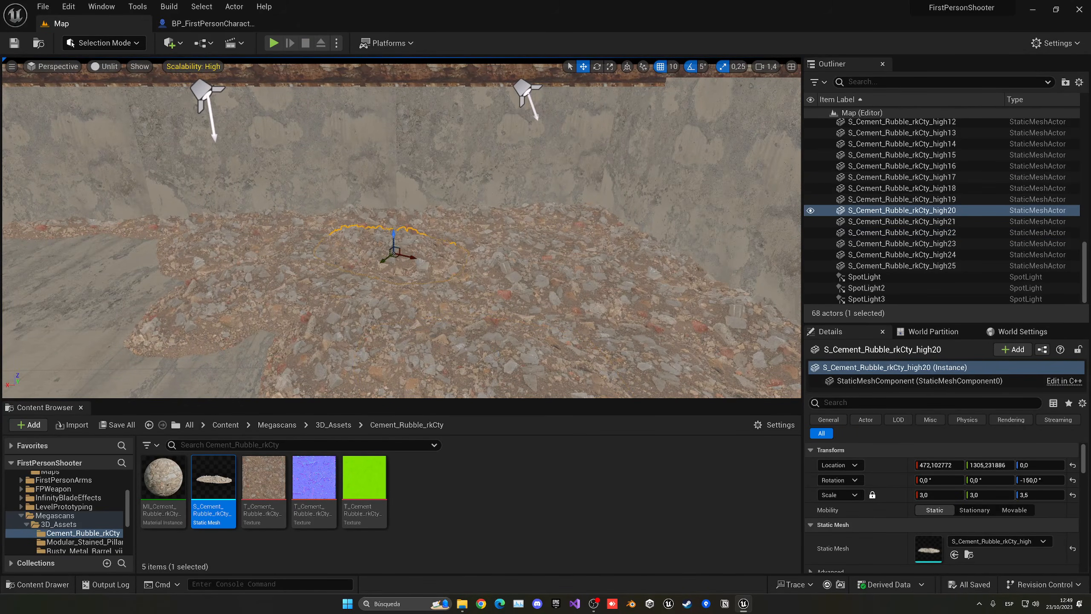
{"action": "left_click", "coordinate": [503, 273], "text": "shift"}
{"action": "left_click", "coordinate": [518, 244], "text": "shift"}
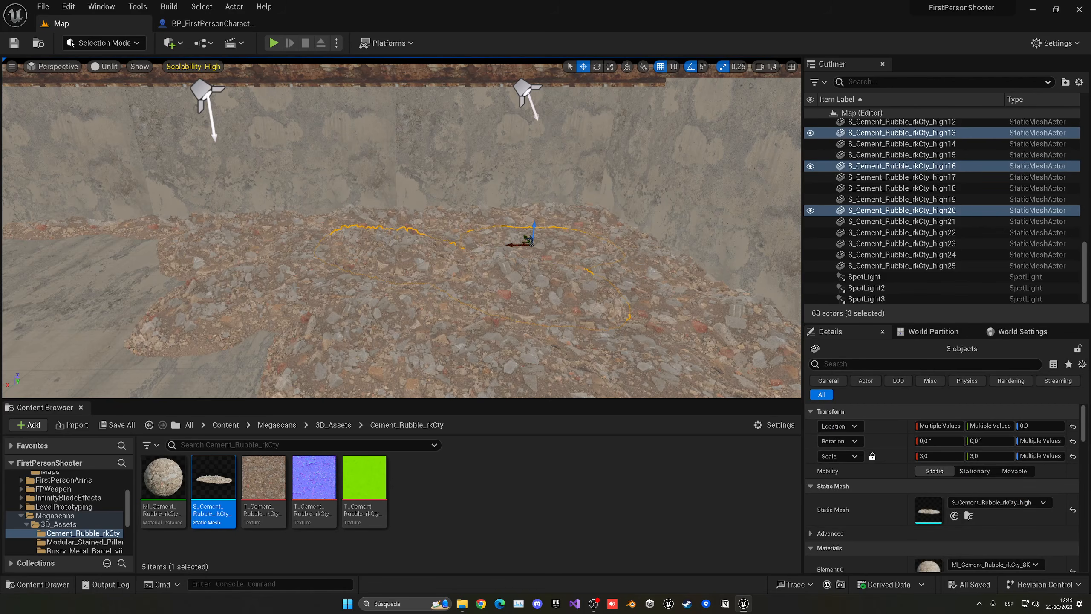
{"action": "left_click", "coordinate": [369, 295], "text": "shift"}
{"action": "left_click", "coordinate": [499, 296], "text": "shift"}
{"action": "right_click_drag", "start_coordinate": [556, 257], "coordinate": [531, 300]}
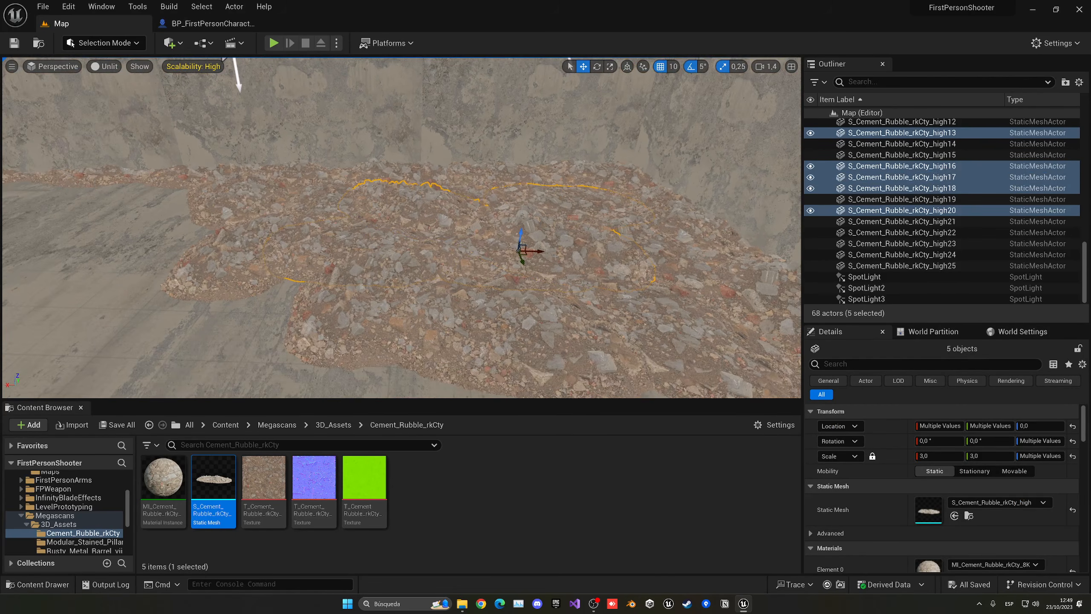
{"action": "left_click_drag", "start_coordinate": [535, 252], "coordinate": [272, 129], "text": "alt"}
{"action": "key", "text": "f"}
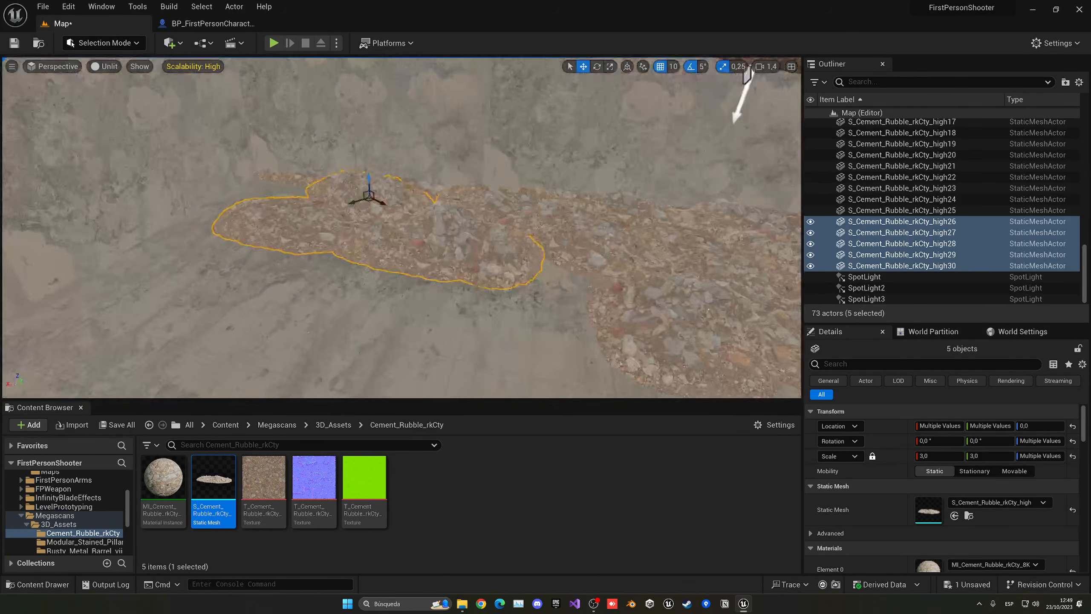
Step: Duplicate the large rubble piece at the near end of the copied group to fill the gap beside the original pile
{"action": "left_click", "coordinate": [474, 260]}
{"action": "right_click_drag", "start_coordinate": [475, 260], "coordinate": [537, 297]}
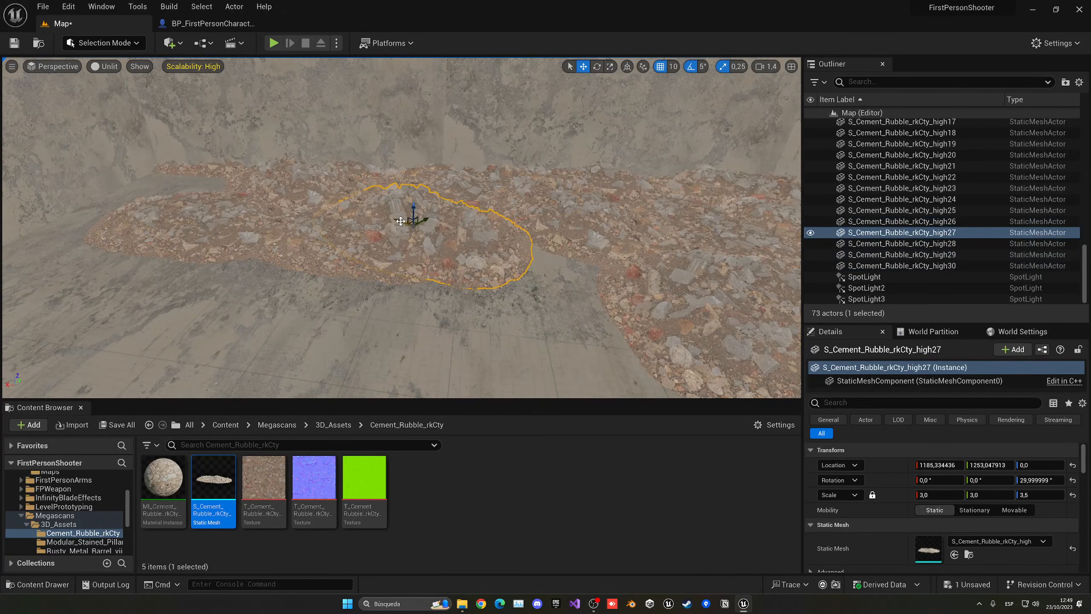
{"action": "left_click_drag", "start_coordinate": [400, 221], "coordinate": [556, 268], "text": "alt"}
{"action": "right_click_drag", "start_coordinate": [555, 268], "coordinate": [429, 268]}
Step: Place several overlapping copies of the flattened rubble piece with Z scale 1.75 along the new pile's outer and front edges
{"action": "left_click", "coordinate": [301, 209]}
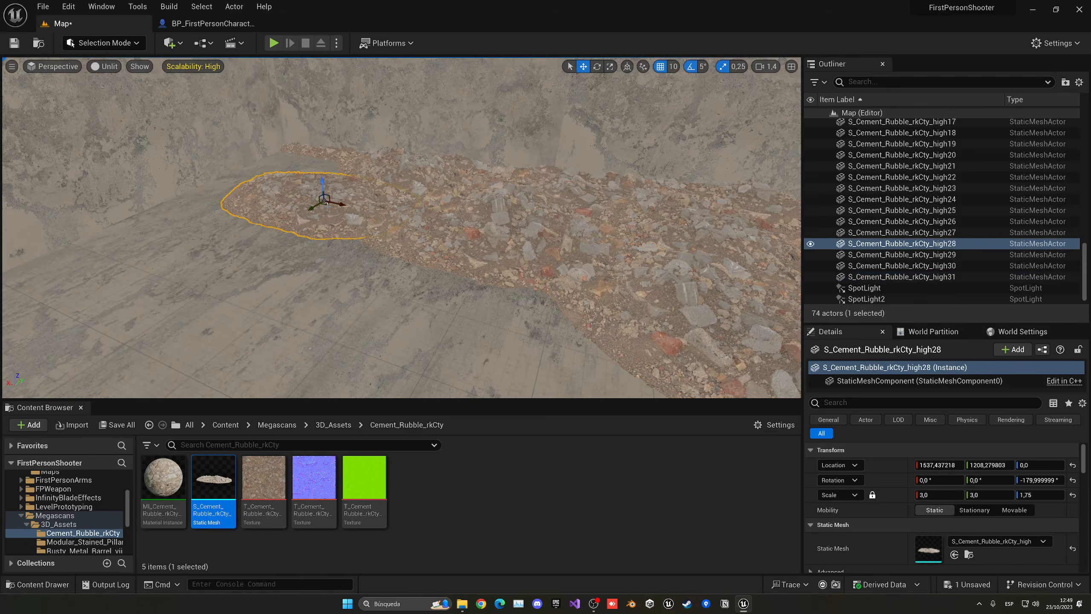
{"action": "left_click_drag", "start_coordinate": [326, 203], "coordinate": [358, 234]}
{"action": "right_click_drag", "start_coordinate": [358, 234], "coordinate": [335, 281]}
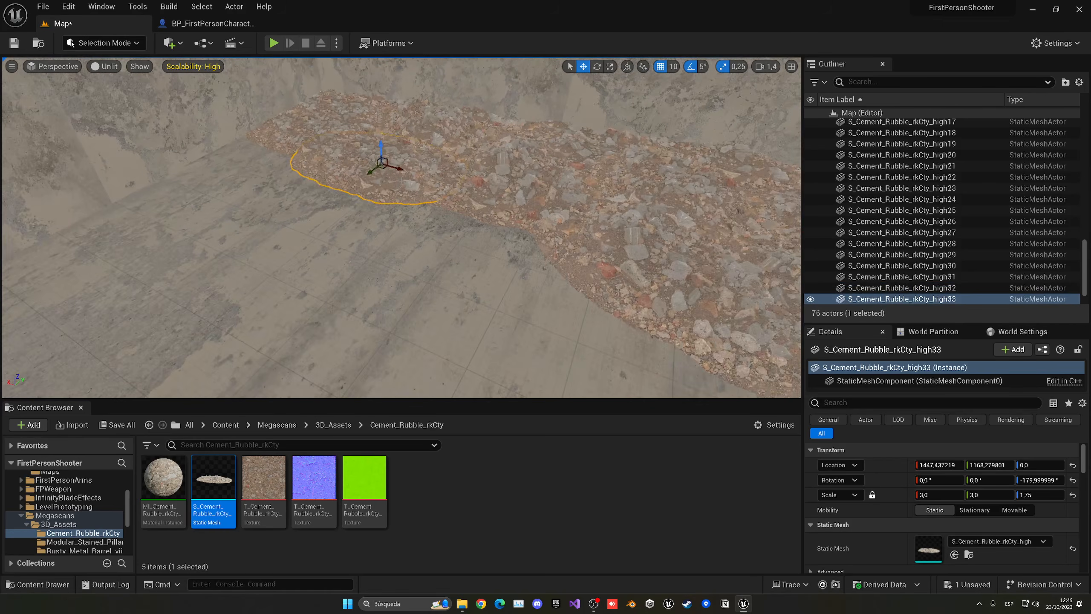
{"action": "left_click_drag", "start_coordinate": [383, 169], "coordinate": [519, 263], "text": "alt"}
{"action": "right_click_drag", "start_coordinate": [519, 263], "coordinate": [539, 240]}
{"action": "left_click", "coordinate": [528, 267]}
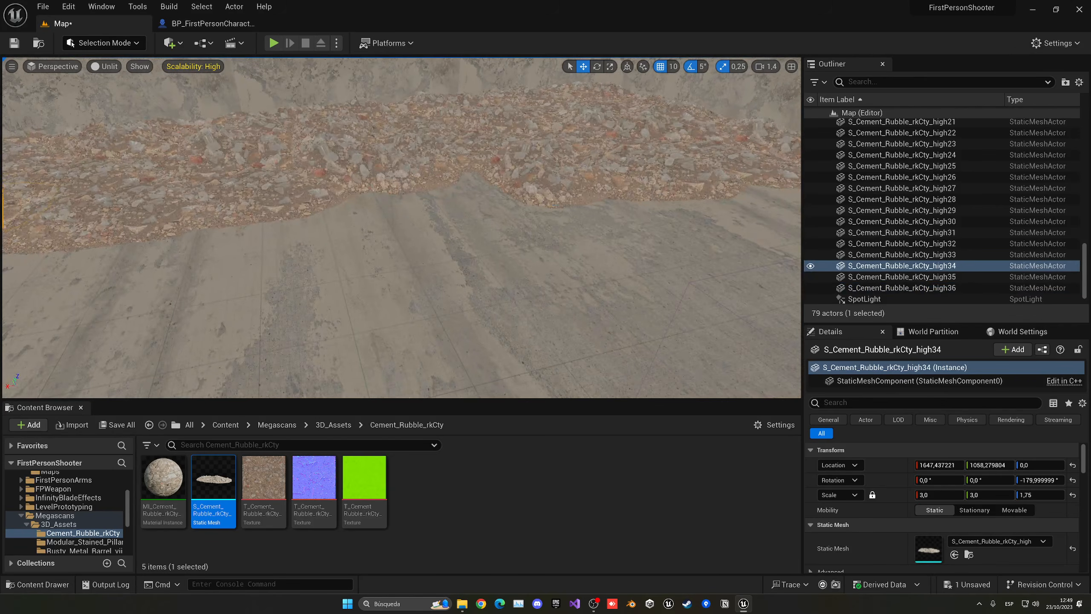
Step: Duplicate a rubble piece from the front edge and move the copy to the far corner end, about X 1674, Y 1037
{"action": "left_click", "coordinate": [541, 170]}
{"action": "left_click_drag", "start_coordinate": [530, 161], "coordinate": [156, 217], "text": "alt"}
{"action": "right_click_drag", "start_coordinate": [155, 217], "coordinate": [129, 217]}
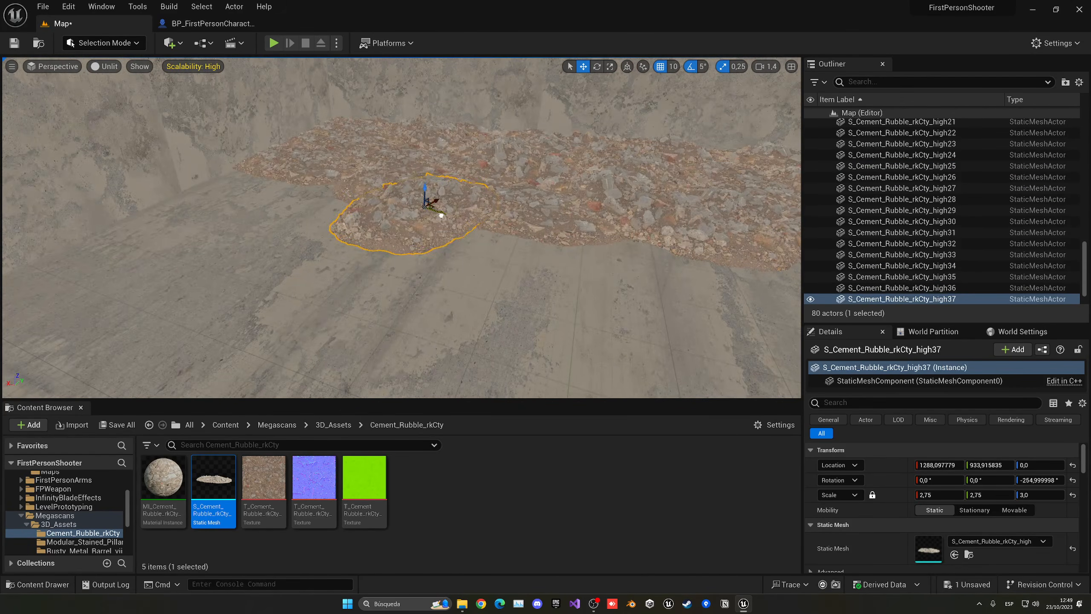
{"action": "left_click_drag", "start_coordinate": [441, 215], "coordinate": [312, 196]}
Step: Switch the view to Lit, duplicate a flattened front-edge piece into the shaded corner end, and rotate the copy to -235° about Z
{"action": "left_click", "coordinate": [102, 66]}
{"action": "left_click", "coordinate": [112, 78]}
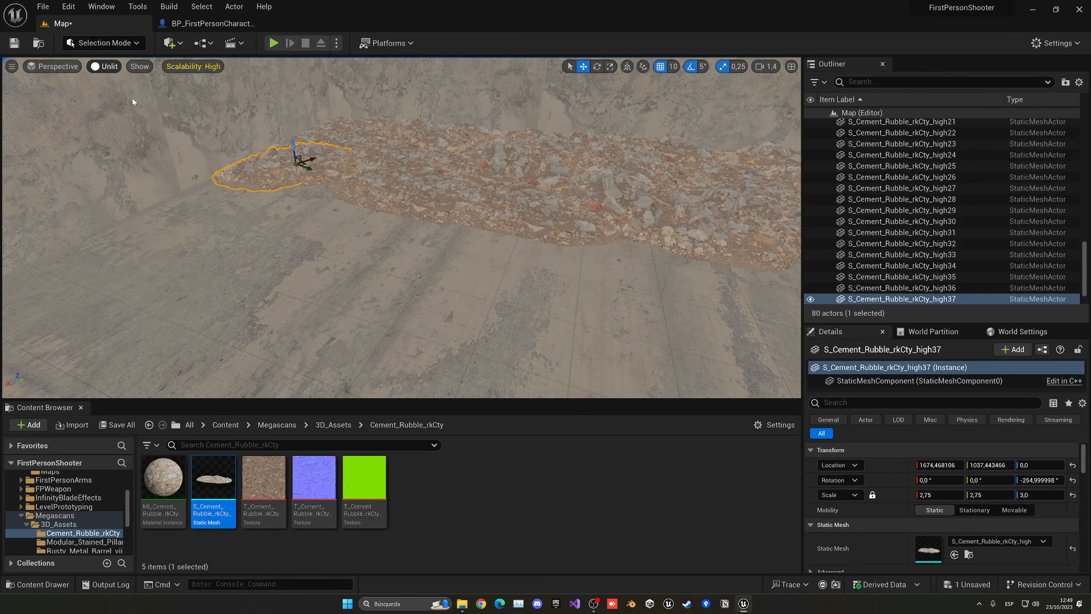
{"action": "left_click_drag", "start_coordinate": [341, 203], "coordinate": [262, 219]}
{"action": "right_click_drag", "start_coordinate": [262, 219], "coordinate": [438, 219]}
{"action": "left_click", "coordinate": [266, 262]}
{"action": "right_click_drag", "start_coordinate": [266, 262], "coordinate": [232, 258]}
{"action": "right_click_drag", "start_coordinate": [383, 253], "coordinate": [349, 256]}
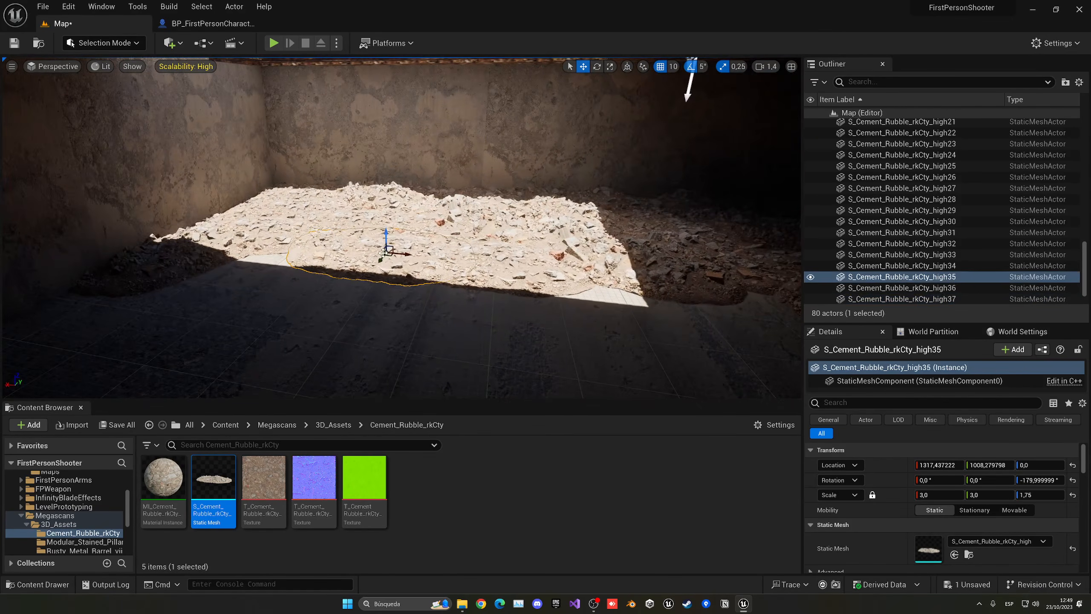
{"action": "left_click_drag", "start_coordinate": [389, 255], "coordinate": [255, 277], "text": "alt"}
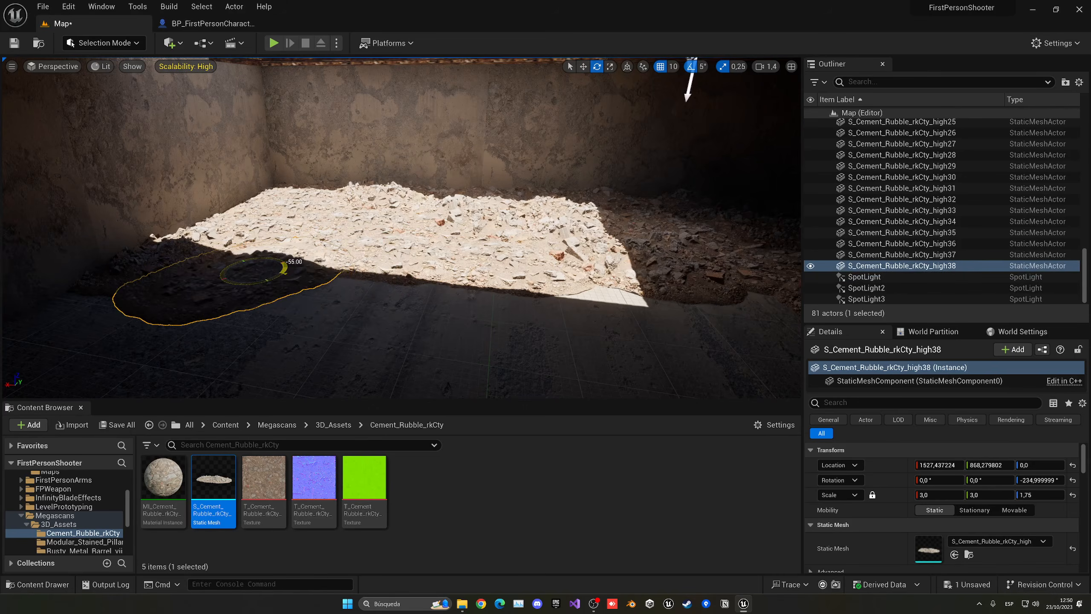
{"action": "key", "text": "w"}
Step: Vary the heights of individual rubble pieces across the sunlit pile with Z scales of 2.0, 2.5, 3.75, 2.75, 3.0 and 2.25
{"action": "left_click", "coordinate": [266, 215]}
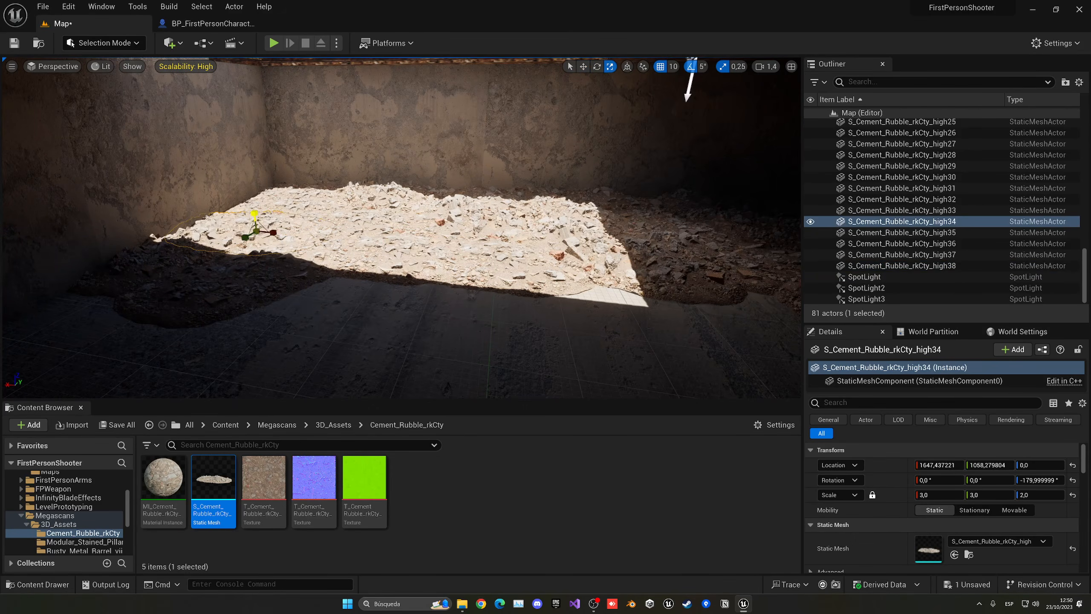
{"action": "left_click", "coordinate": [285, 206]}
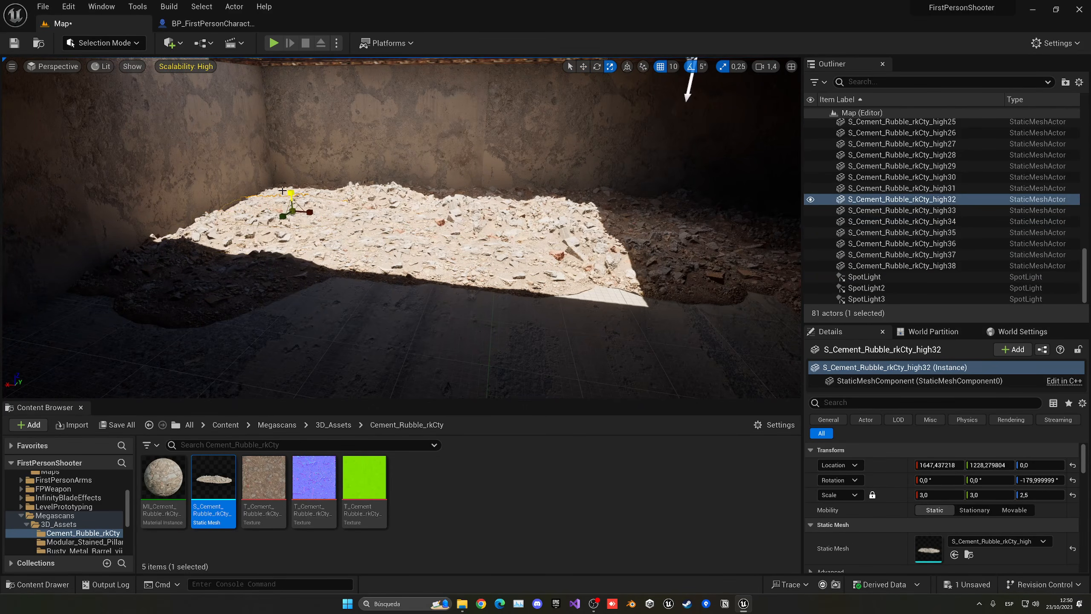
{"action": "left_click", "coordinate": [303, 181]}
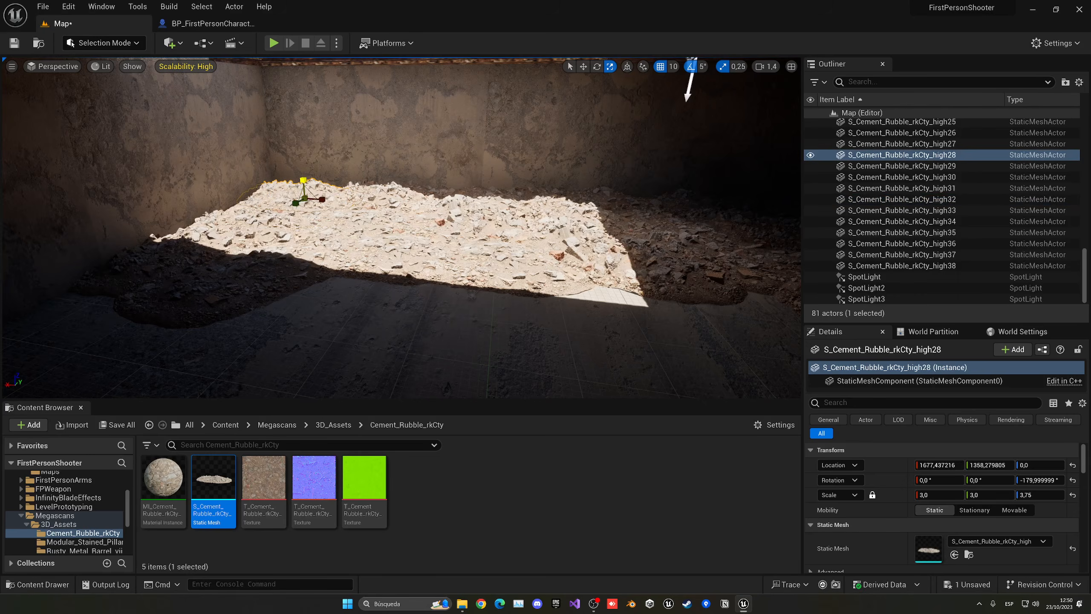
{"action": "left_click", "coordinate": [353, 222]}
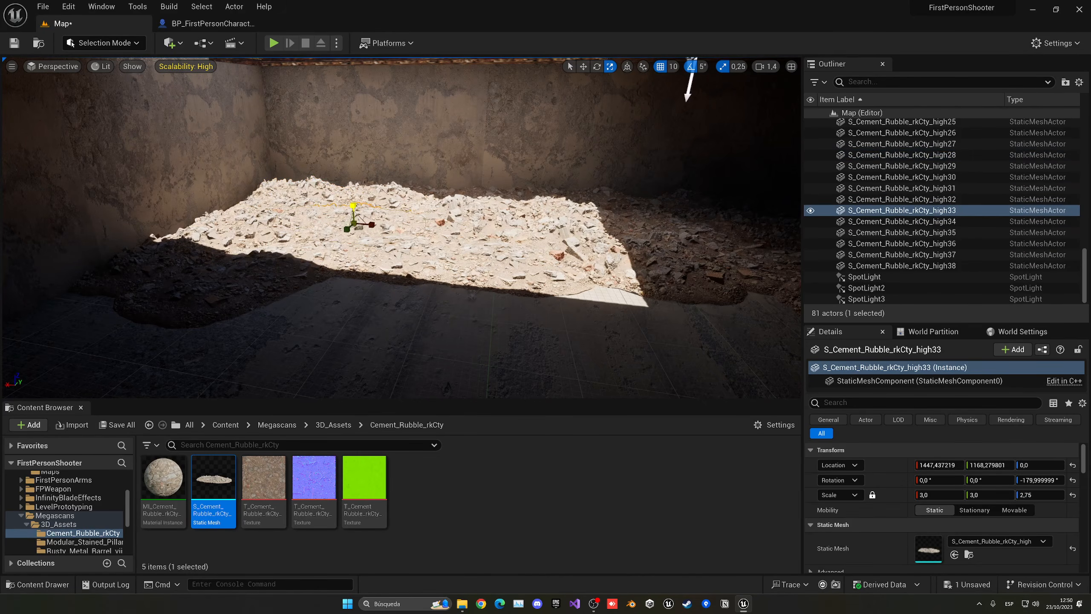
{"action": "left_click", "coordinate": [463, 251]}
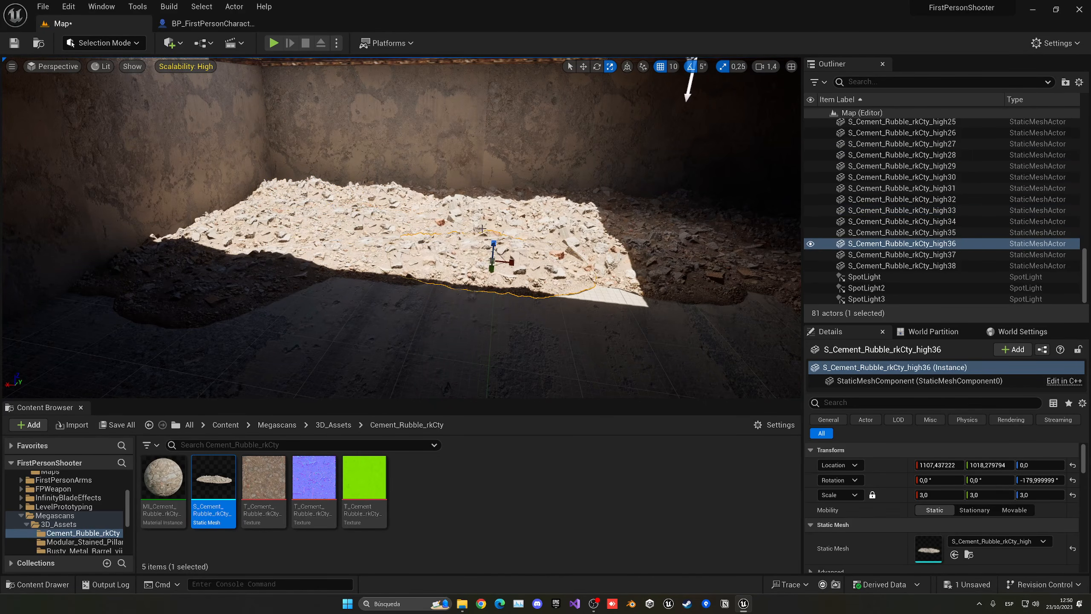
{"action": "left_click", "coordinate": [483, 214]}
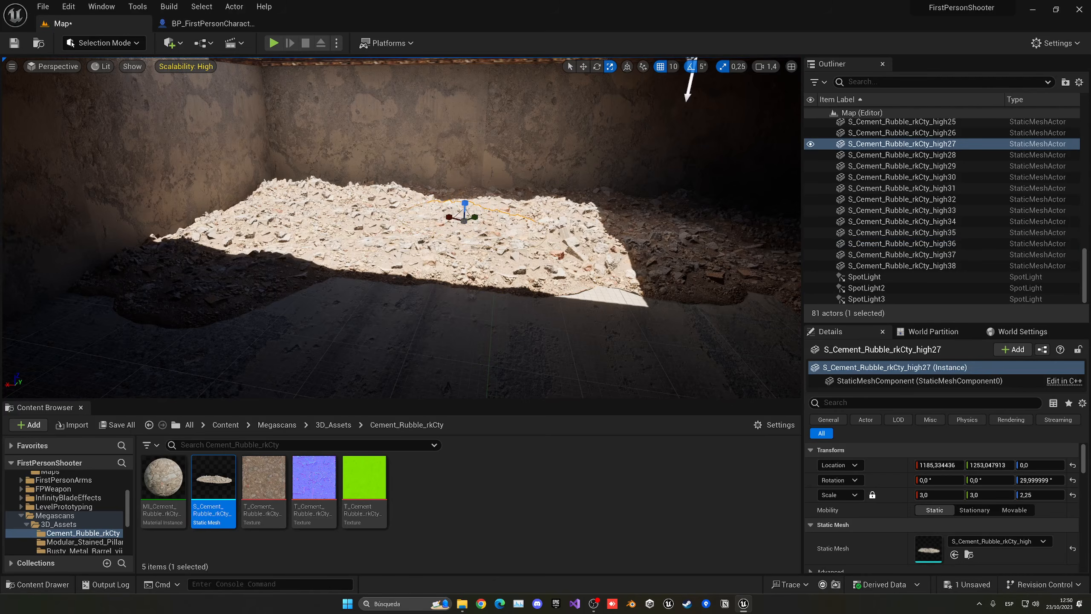
{"action": "left_click", "coordinate": [384, 181]}
{"action": "left_click", "coordinate": [403, 171]}
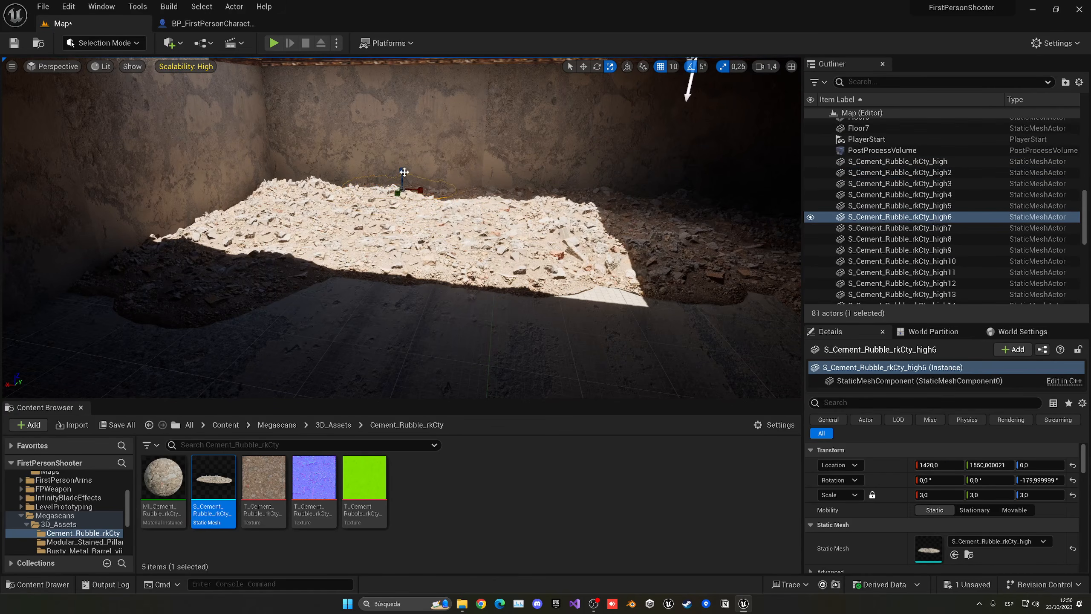
Step: Duplicate flattened rubble to the pile's shaded front edge, sinking the copy to height -10 and rotating it to -155° about Z
{"action": "left_click", "coordinate": [431, 244]}
{"action": "right_click_drag", "start_coordinate": [431, 245], "coordinate": [382, 253]}
{"action": "left_click", "coordinate": [363, 213]}
{"action": "right_click_drag", "start_coordinate": [364, 213], "coordinate": [387, 232]}
{"action": "left_click_drag", "start_coordinate": [351, 202], "coordinate": [429, 236], "text": "alt"}
{"action": "right_click_drag", "start_coordinate": [415, 208], "coordinate": [433, 217]}
{"action": "left_click_drag", "start_coordinate": [409, 205], "coordinate": [480, 294]}
{"action": "key", "text": "e"}
{"action": "right_click_drag", "start_coordinate": [480, 294], "coordinate": [507, 294]}
{"action": "left_click_drag", "start_coordinate": [404, 293], "coordinate": [415, 252]}
{"action": "key", "text": "w"}
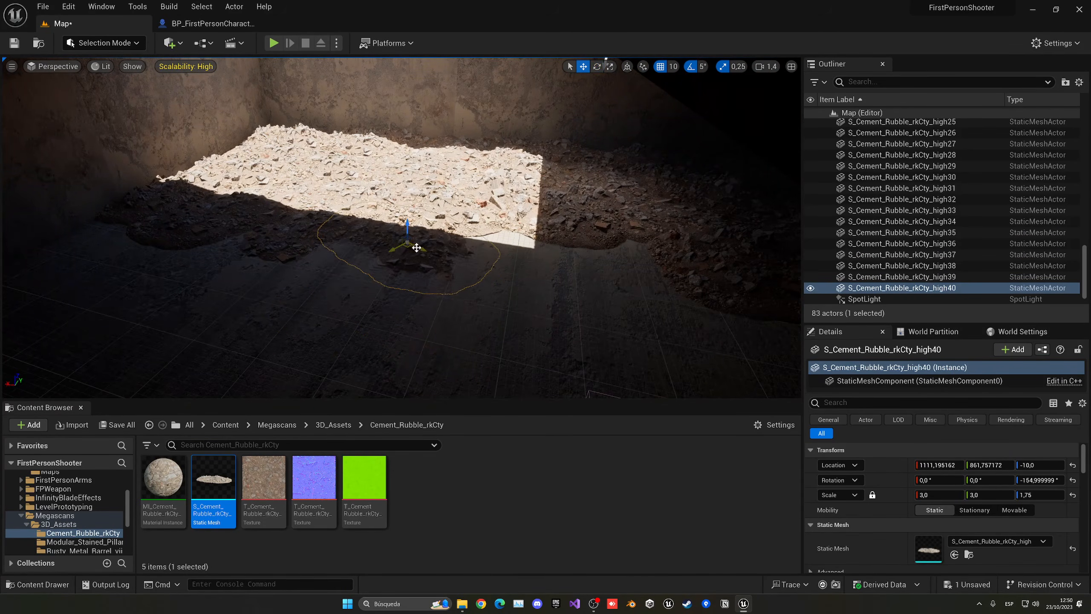
Step: Extend the front edge with more copies of the sunken rubble into the dark area, rotating the last one to -160° about Z
{"action": "right_click_drag", "start_coordinate": [377, 232], "coordinate": [446, 253]}
{"action": "left_click_drag", "start_coordinate": [349, 230], "coordinate": [581, 235], "text": "alt"}
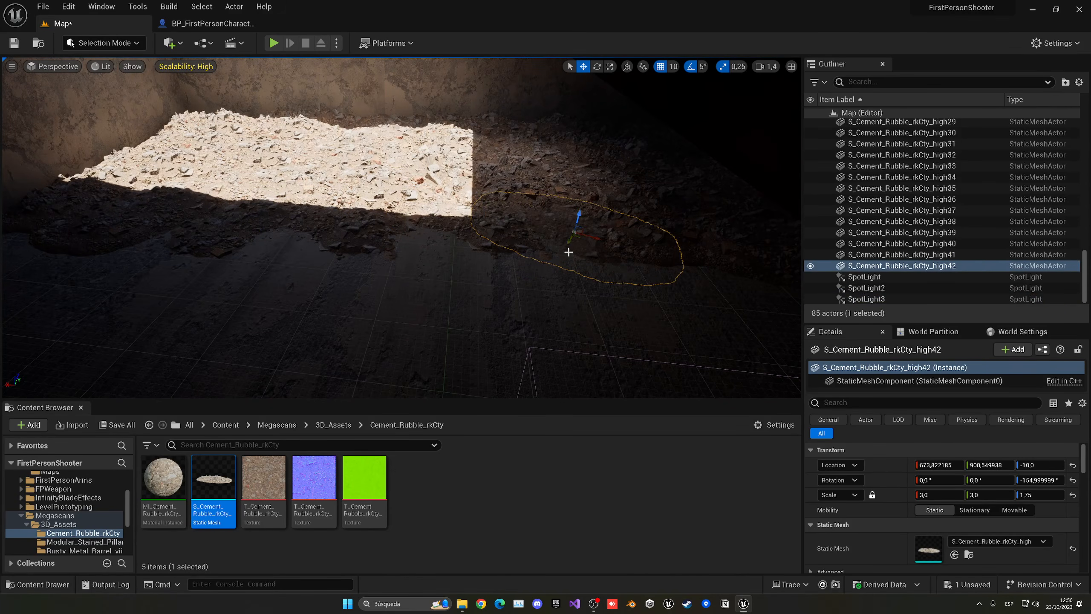
{"action": "right_click_drag", "start_coordinate": [568, 253], "coordinate": [556, 279]}
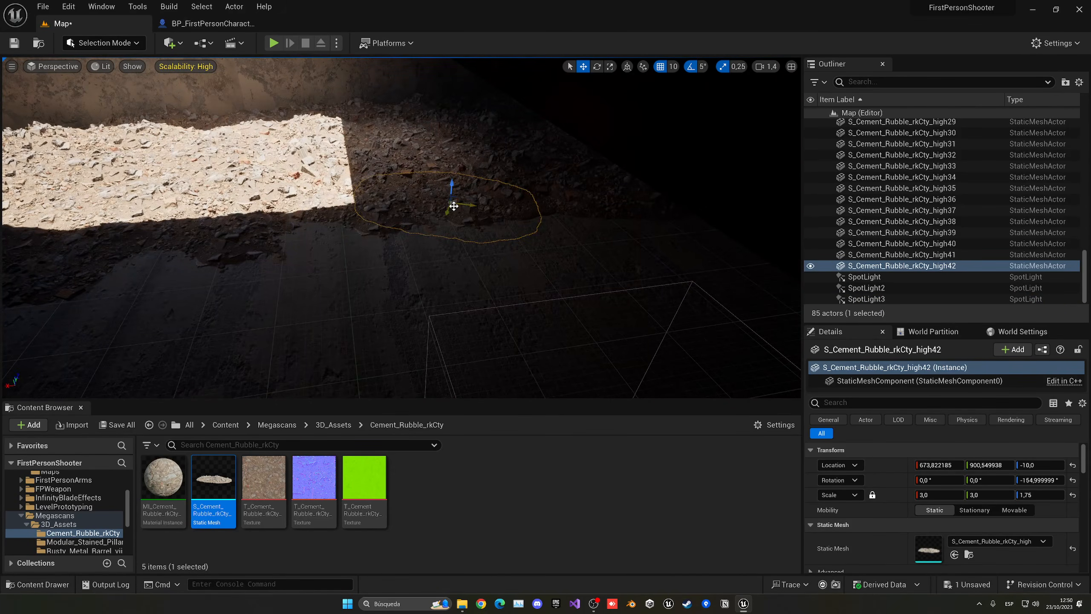
{"action": "left_click_drag", "start_coordinate": [454, 207], "coordinate": [558, 237], "text": "alt"}
{"action": "right_click_drag", "start_coordinate": [590, 238], "coordinate": [623, 219]}
{"action": "key", "text": "w"}
Step: Switch the view to Unlit and continue the front edge with two more rubble copies, at about X 270, Y 710 and X 74, Y 692
{"action": "left_click", "coordinate": [101, 66]}
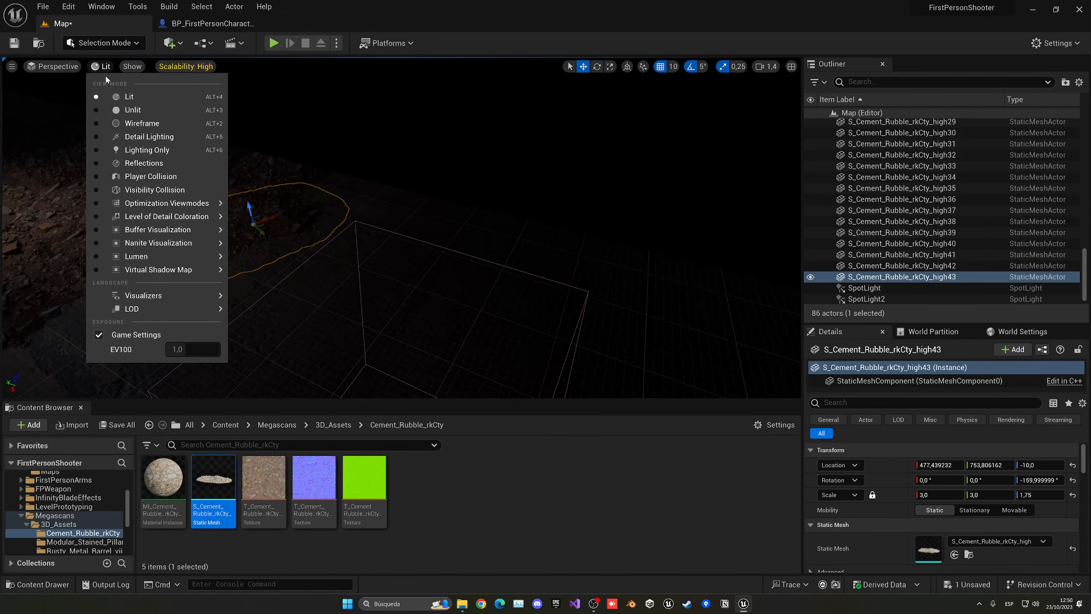
{"action": "left_click", "coordinate": [128, 107]}
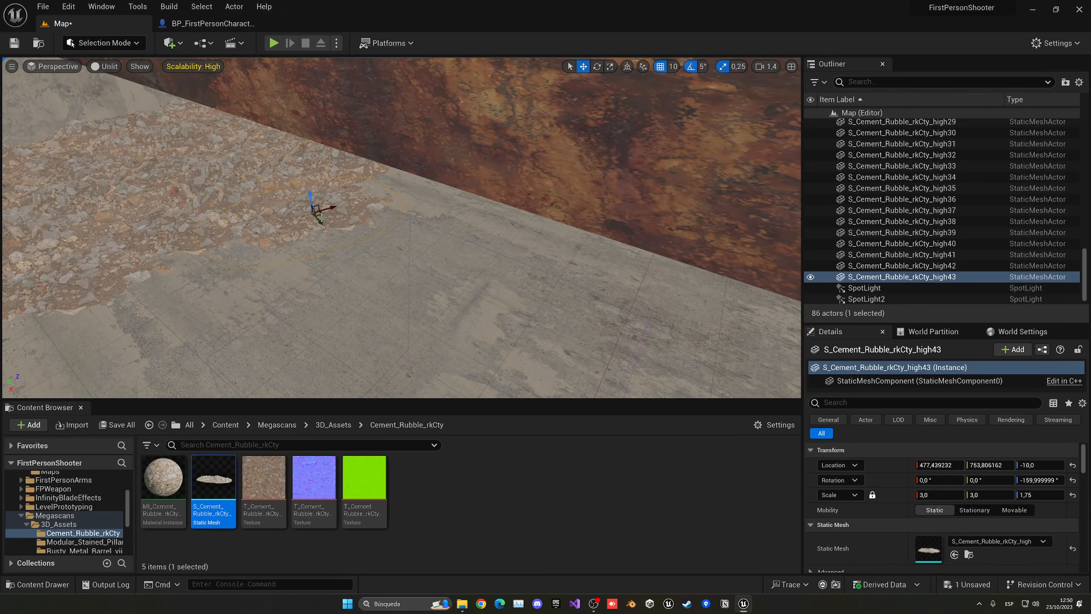
{"action": "left_click_drag", "start_coordinate": [318, 216], "coordinate": [323, 214], "text": "alt"}
{"action": "left_click_drag", "start_coordinate": [400, 185], "coordinate": [405, 183]}
{"action": "right_click_drag", "start_coordinate": [405, 183], "coordinate": [283, 189]}
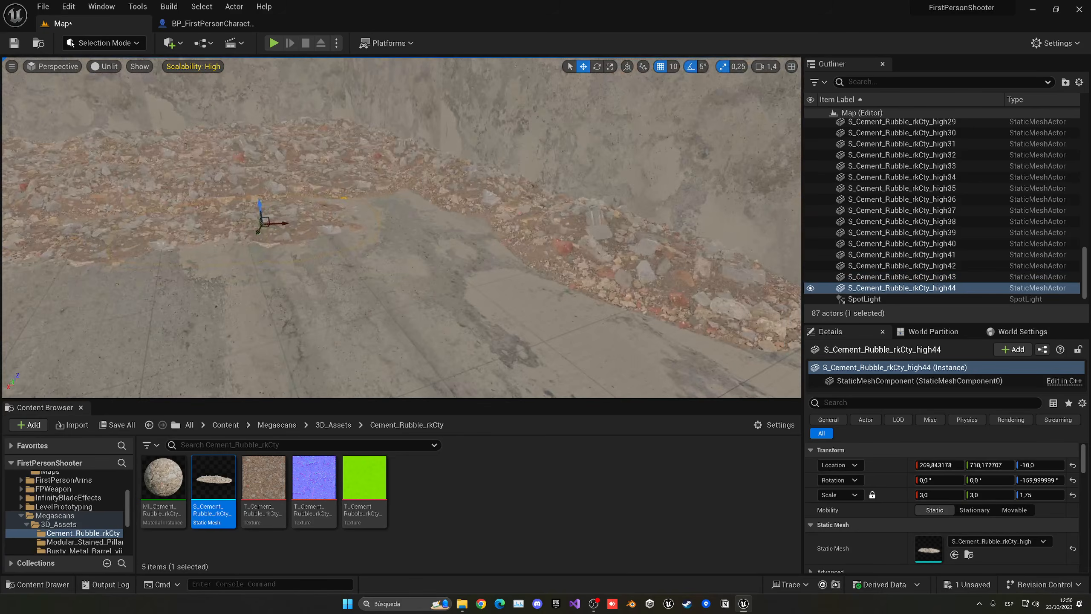
{"action": "left_click_drag", "start_coordinate": [266, 226], "coordinate": [384, 215], "text": "alt"}
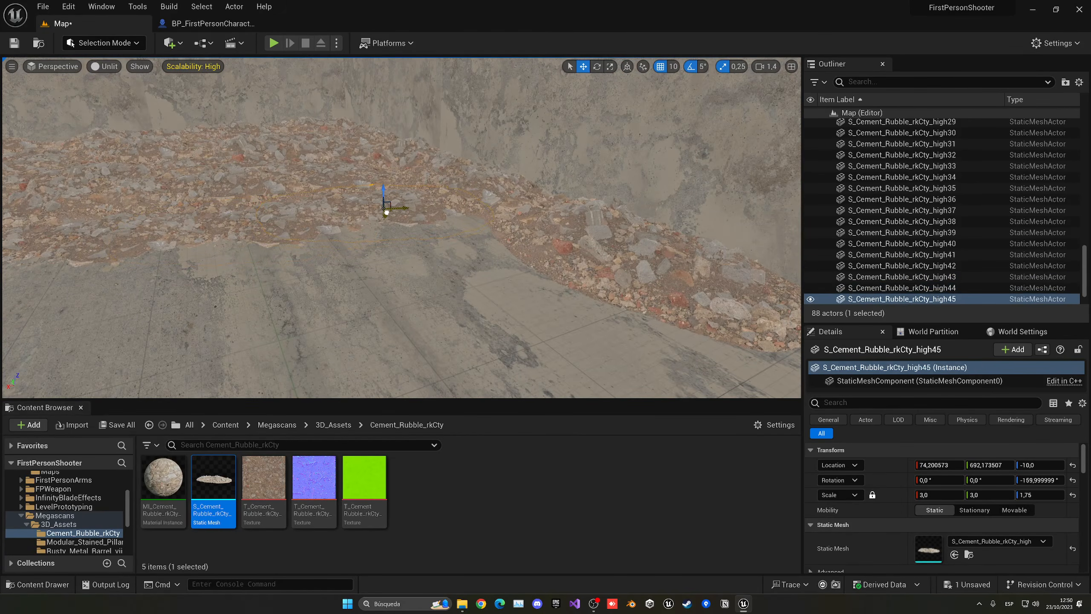
Step: Save the map, play-test the level to check the rubble, and stop the session
{"action": "right_click_drag", "start_coordinate": [386, 212], "coordinate": [275, 202]}
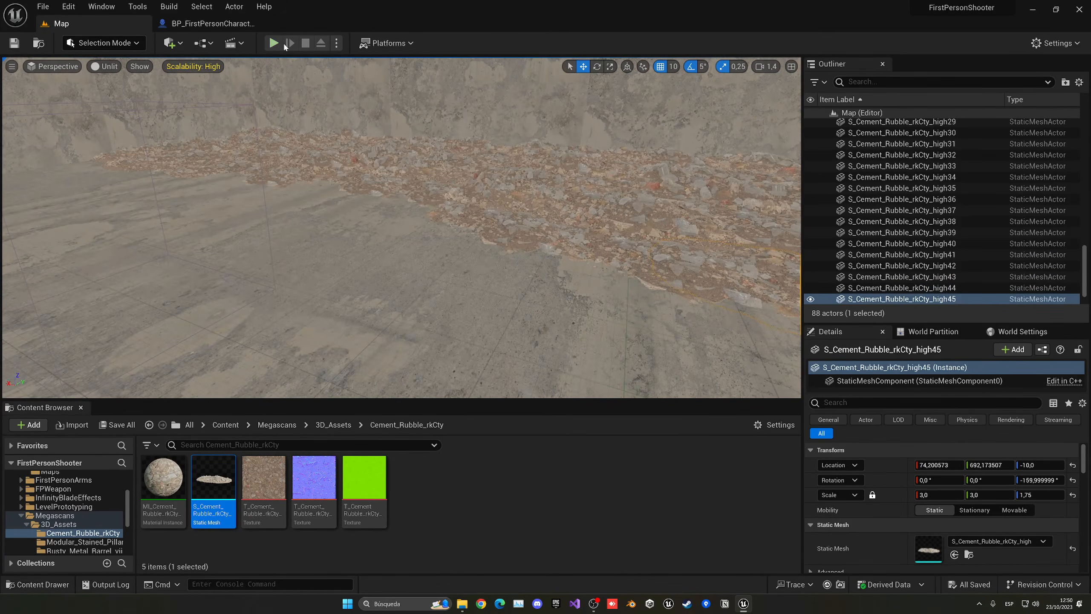
{"action": "left_click", "coordinate": [274, 44]}
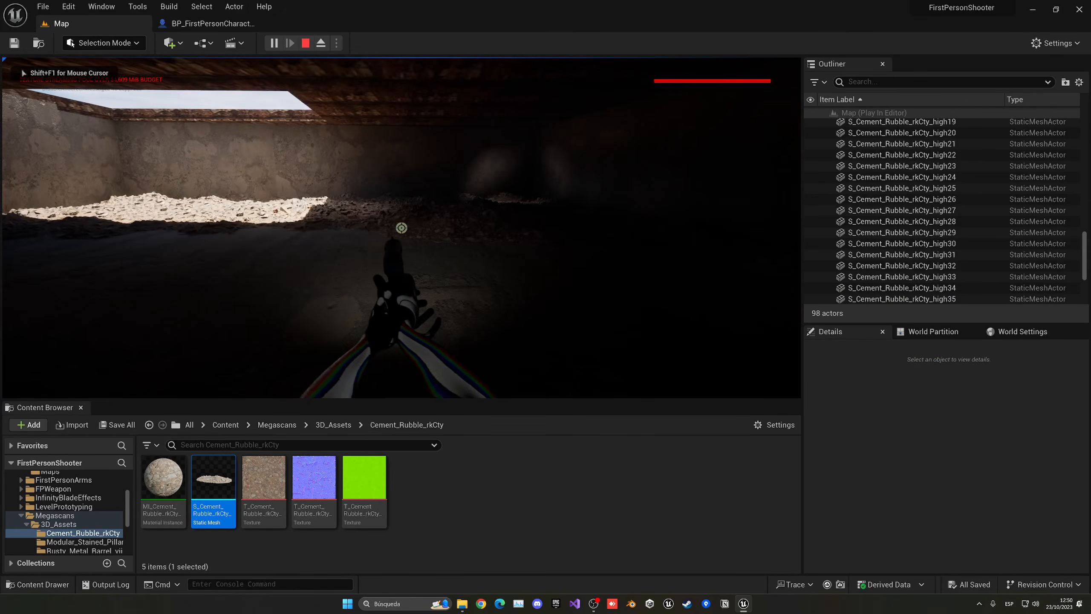
{"action": "key", "text": "Escape"}
Step: Open the Modular_Stained_Pillar_Kit asset folder within 3D_Assets
{"action": "left_click", "coordinate": [332, 425]}
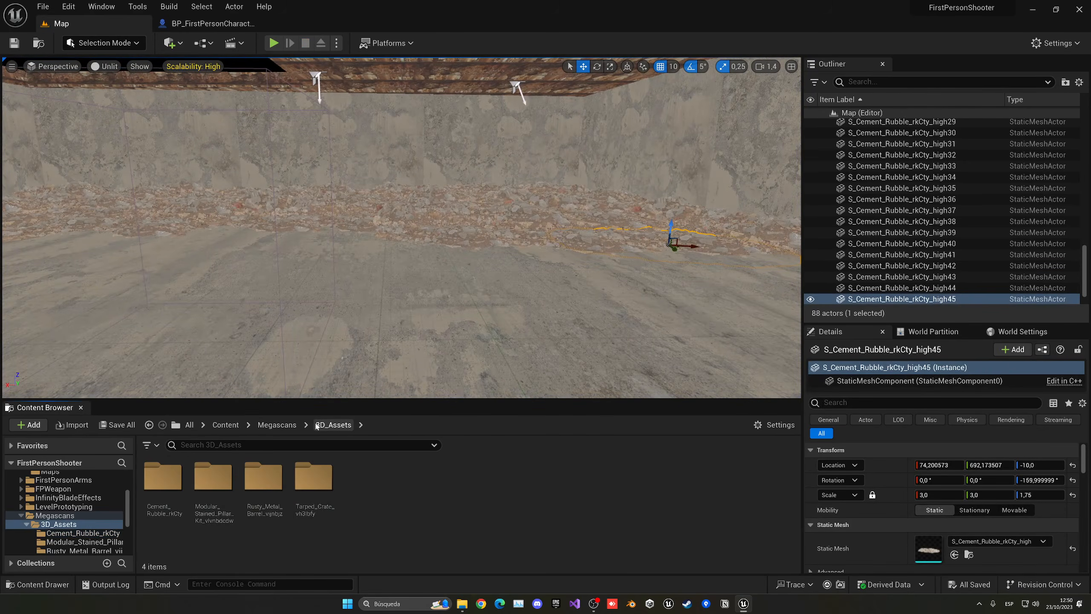
{"action": "left_click", "coordinate": [314, 490]}
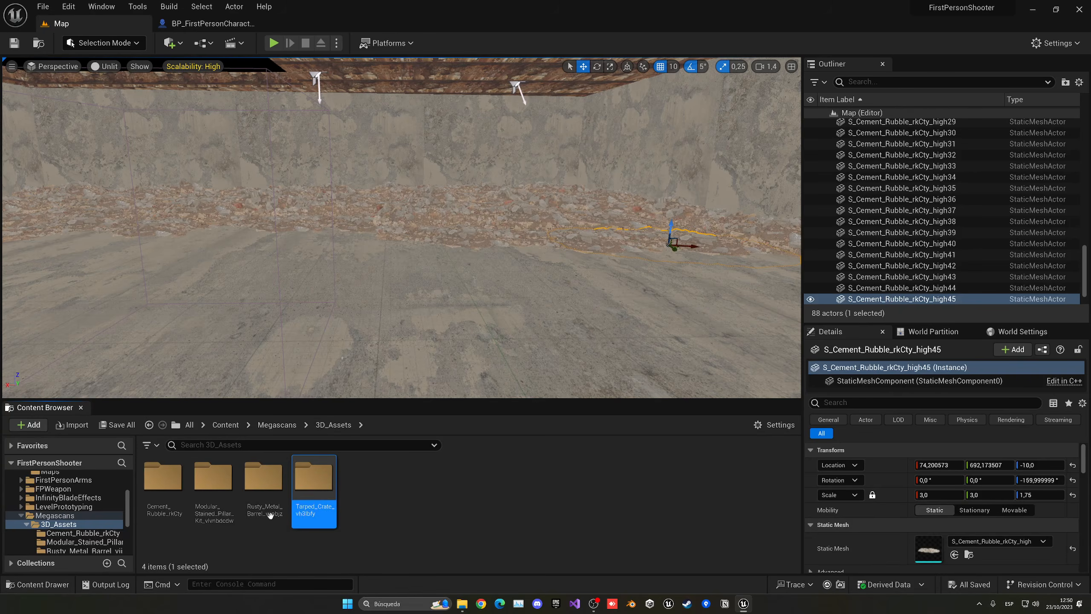
{"action": "left_click", "coordinate": [224, 504]}
{"action": "double_click", "coordinate": [225, 503]}
Step: Try the Var2 stained pillar block as a column stretched to a Z scale of 5 and lowered to height -10, and delete it
{"action": "left_click_drag", "start_coordinate": [253, 498], "coordinate": [318, 169]}
{"action": "right_click_drag", "start_coordinate": [317, 168], "coordinate": [430, 174]}
{"action": "key", "text": "r"}
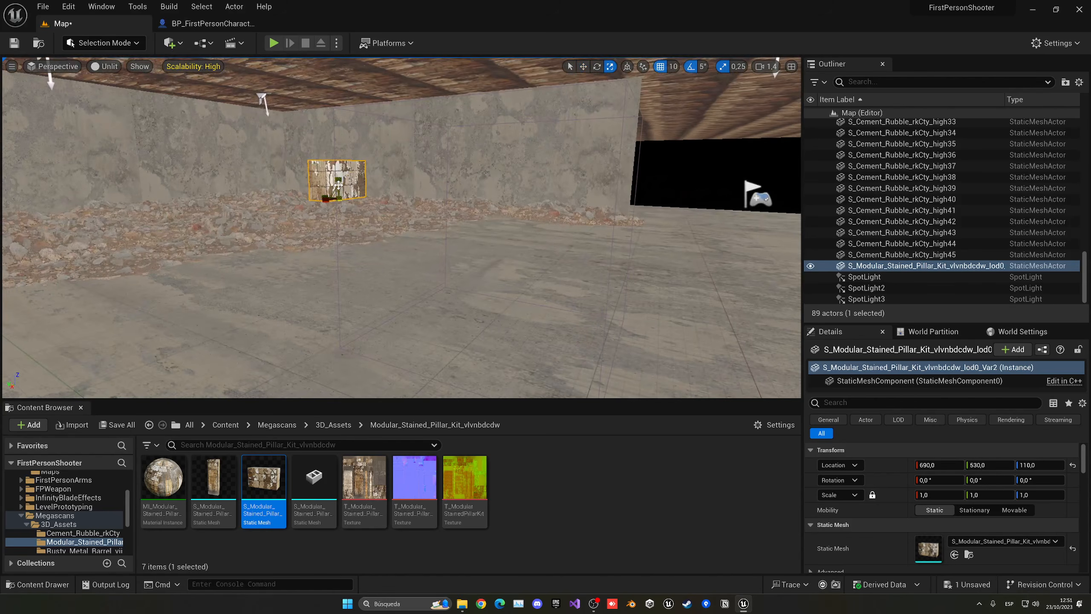
{"action": "left_click_drag", "start_coordinate": [338, 180], "coordinate": [338, 109]}
{"action": "left_click_drag", "start_coordinate": [340, 195], "coordinate": [339, 274]}
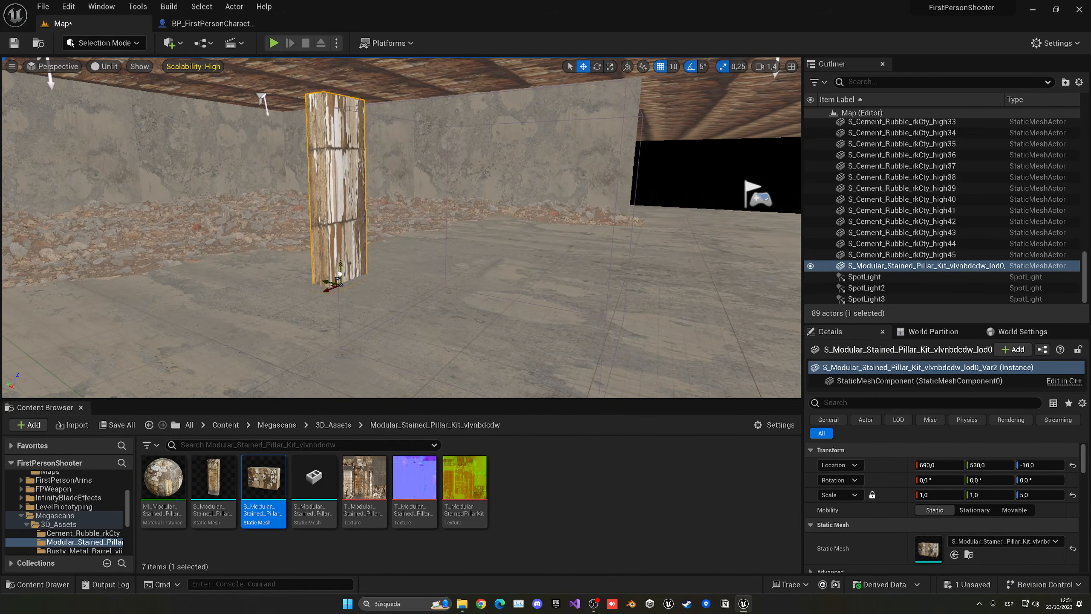
{"action": "key", "text": "Delete"}
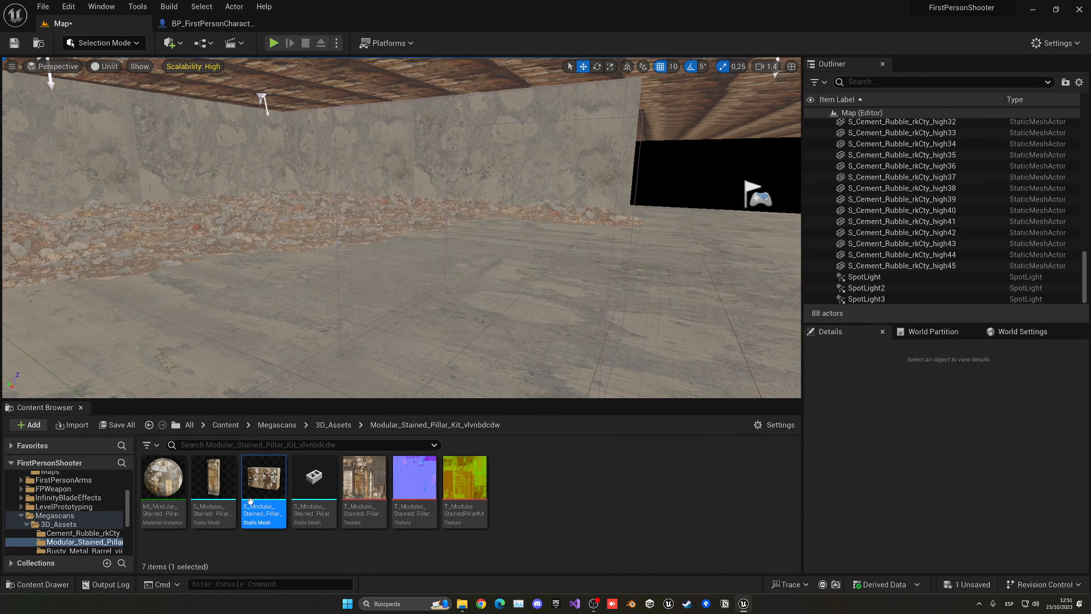
Step: Place the tall Var1 stained pillar on the floor at X 650, Y 610 and stretch it to a Z scale of 1.5
{"action": "left_click_drag", "start_coordinate": [213, 477], "coordinate": [318, 227]}
{"action": "key", "text": "w"}
{"action": "right_click_drag", "start_coordinate": [319, 247], "coordinate": [240, 234]}
{"action": "key", "text": "w"}
{"action": "key", "text": "r"}
{"action": "mouse_move", "coordinate": [347, 350]}
{"action": "left_mouse_down"}
{"action": "mouse_move", "coordinate": [348, 334]}
{"action": "mouse_move", "coordinate": [348, 347]}
{"action": "left_mouse_up"}
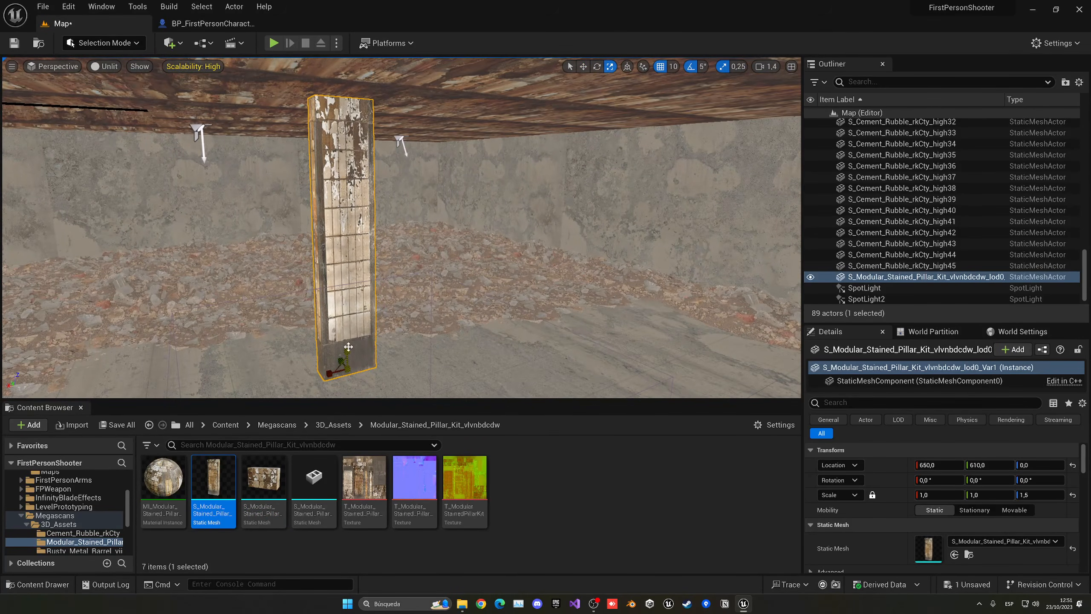
Step: Enlarge the stained pillar proportionally to a scale of 1.041667, 1.041667, 1.5625
{"action": "left_click_drag", "start_coordinate": [1031, 495], "coordinate": [1036, 494]}
{"action": "key", "text": "w"}
{"action": "right_click_drag", "start_coordinate": [473, 223], "coordinate": [477, 267]}
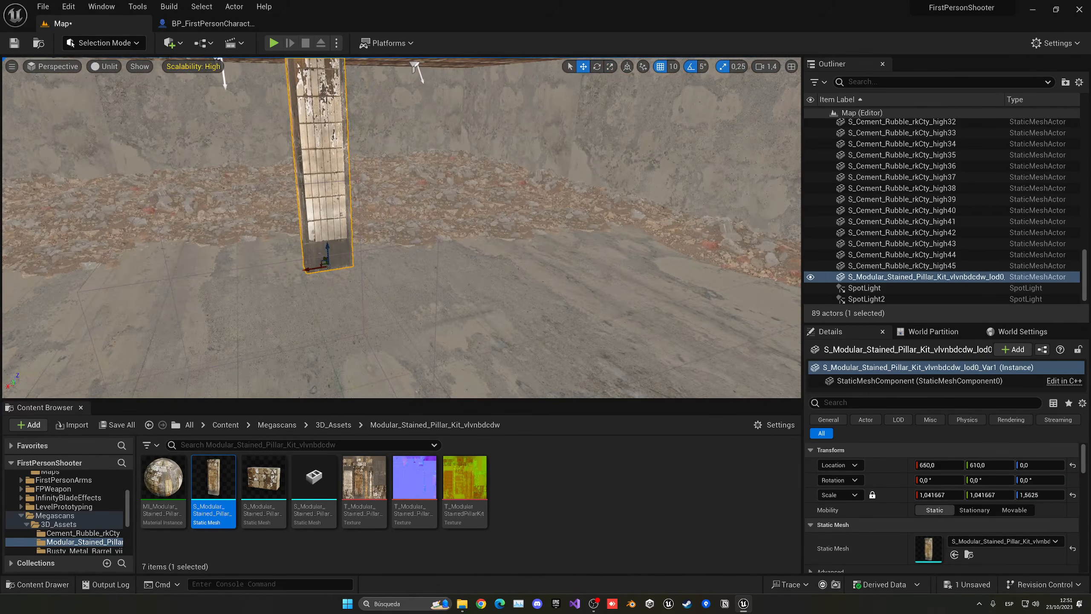
Step: Duplicate the pillar twice, placing the copies at X 1060, Y 610 and at X 1150, Y 1230
{"action": "left_click_drag", "start_coordinate": [310, 268], "coordinate": [30, 313], "text": "alt"}
{"action": "right_click_drag", "start_coordinate": [294, 279], "coordinate": [236, 275]}
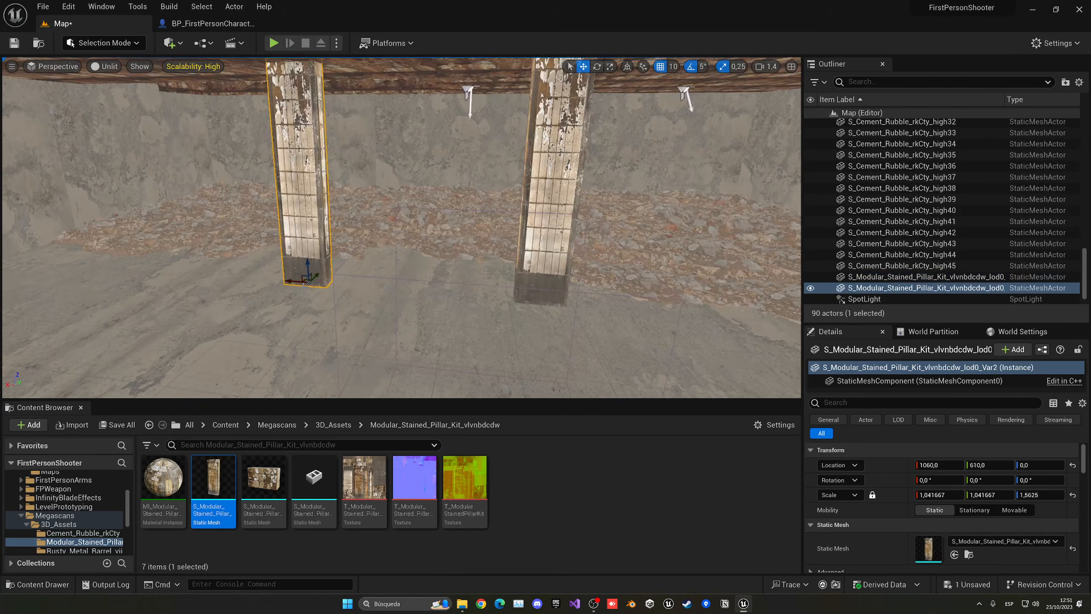
{"action": "left_click_drag", "start_coordinate": [295, 280], "coordinate": [359, 204]}
{"action": "right_click_drag", "start_coordinate": [360, 205], "coordinate": [404, 256]}
{"action": "key", "text": "d"}
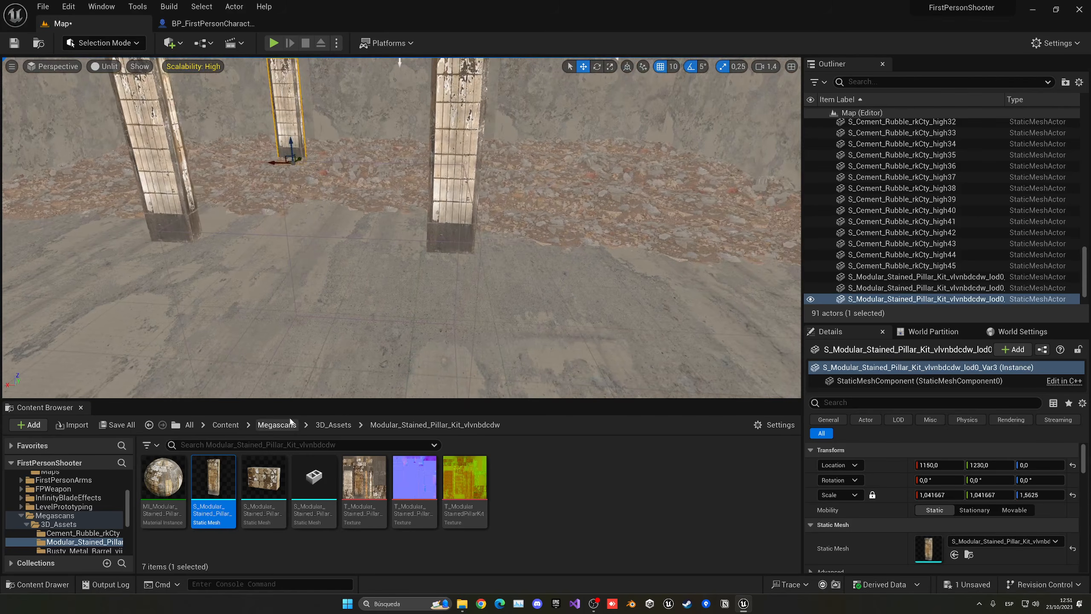
Step: Open the Rusty_Metal_Barrel asset folder within 3D_Assets and place the barrel mesh on the floor beside the first pillar
{"action": "left_click", "coordinate": [333, 425]}
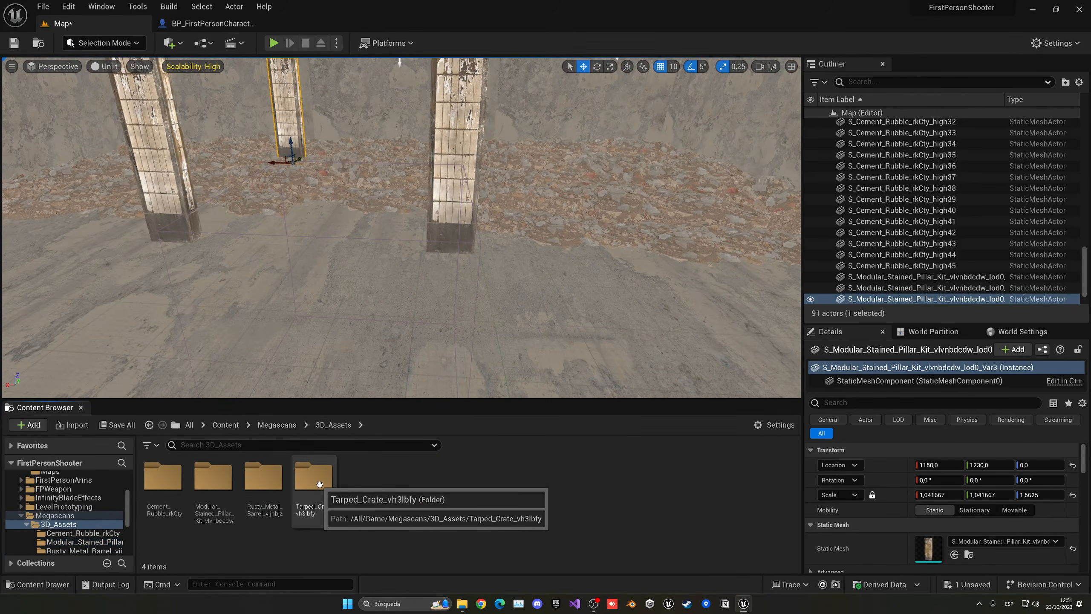
{"action": "double_click", "coordinate": [263, 477]}
{"action": "left_click_drag", "start_coordinate": [213, 477], "coordinate": [421, 280]}
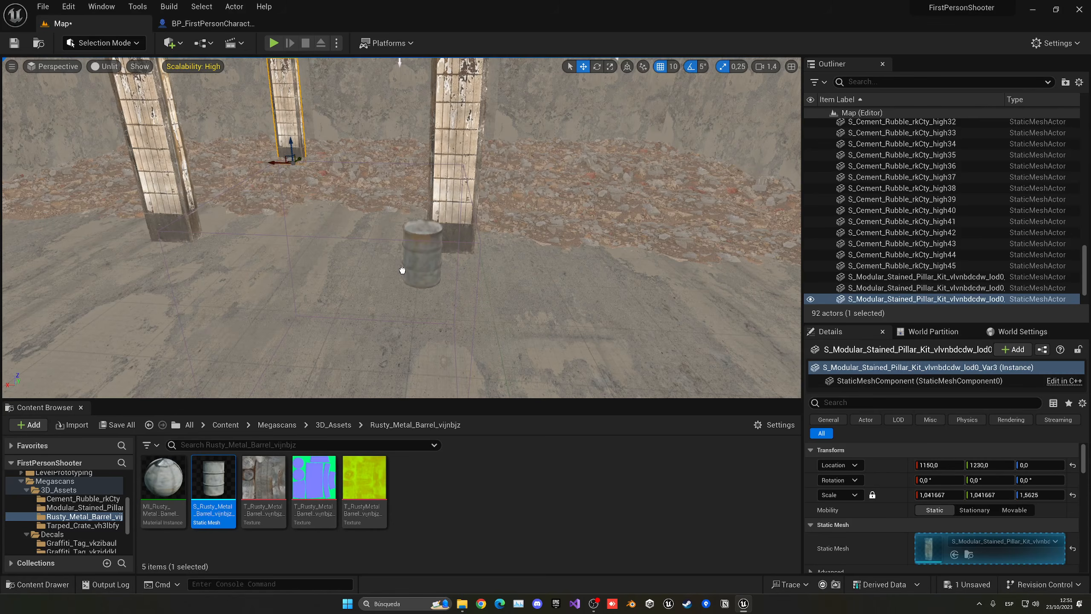
Step: Duplicate the barrel to X 670, Y 520, undo its height shift, and set the copy's uniform scale to 0.7
{"action": "left_click_drag", "start_coordinate": [402, 270], "coordinate": [427, 273]}
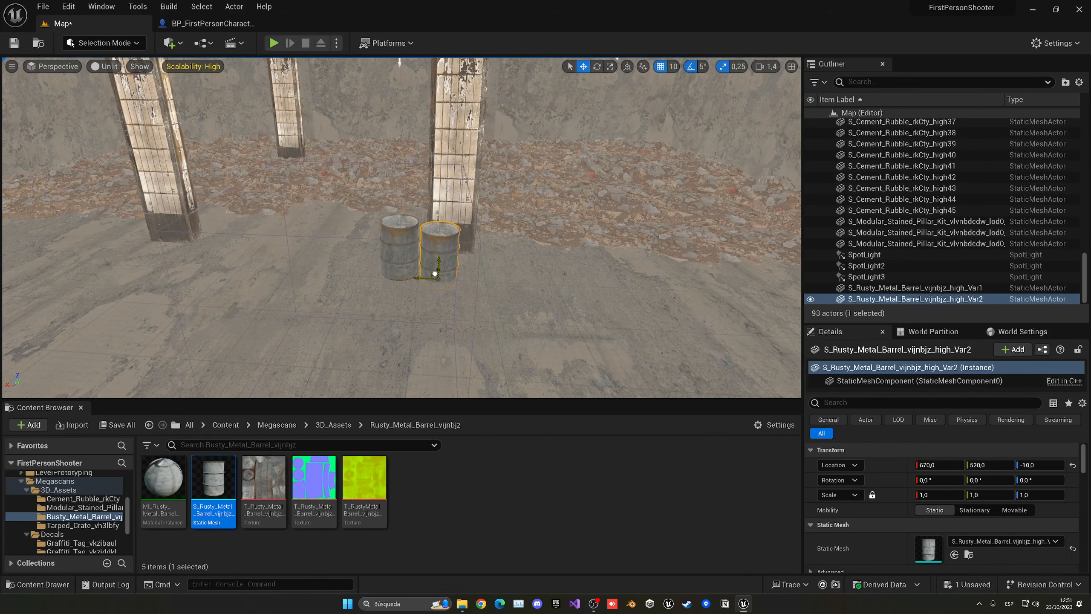
{"action": "key", "text": "ctrl+z"}
{"action": "right_click_drag", "start_coordinate": [444, 278], "coordinate": [419, 301]}
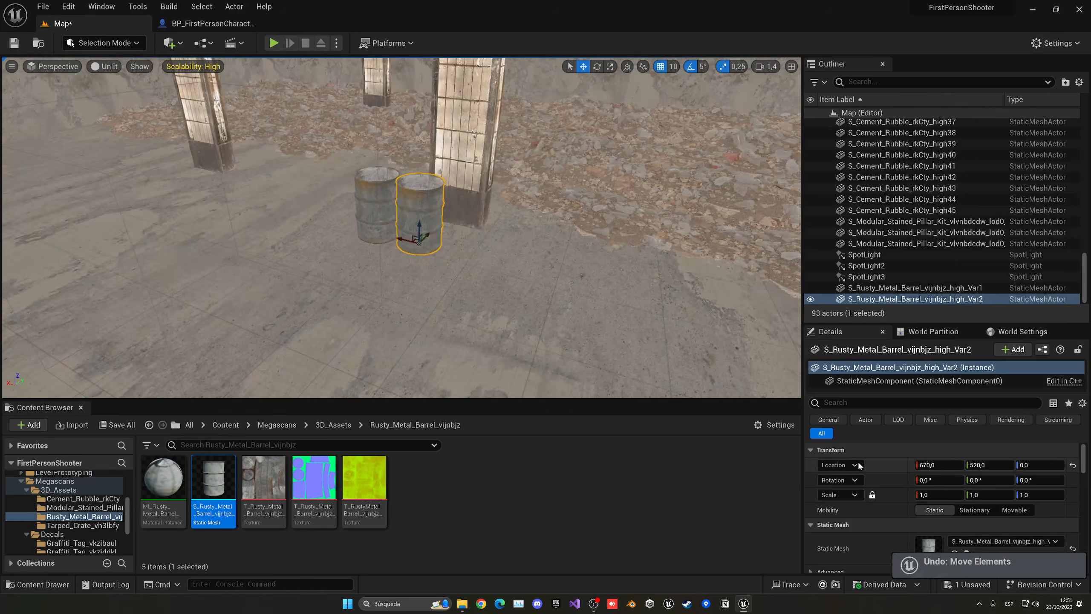
{"action": "key", "text": "Return"}
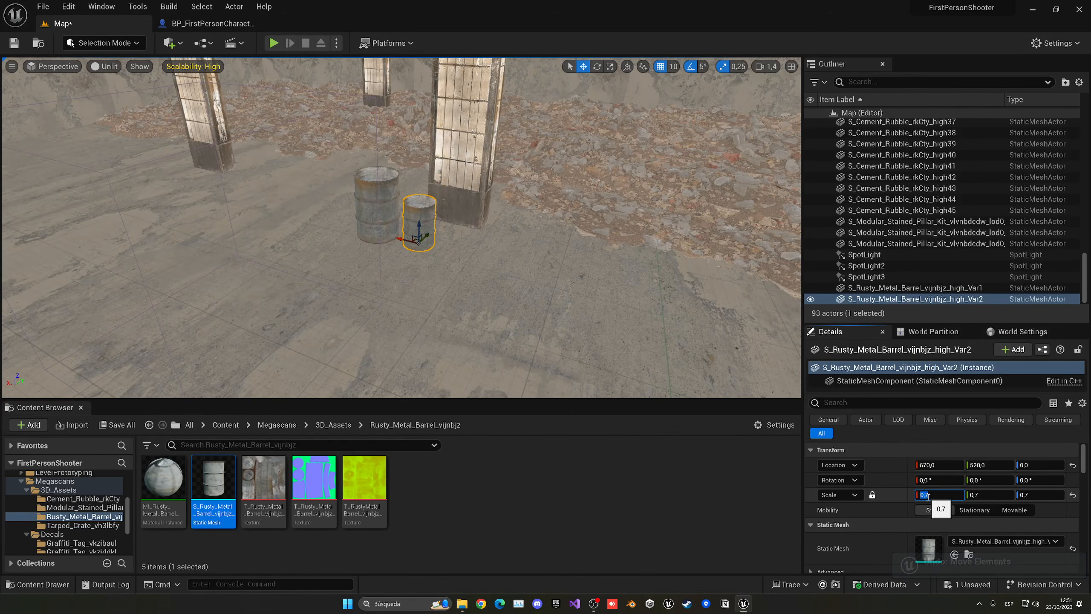
{"action": "right_click_drag", "start_coordinate": [473, 266], "coordinate": [416, 260]}
{"action": "left_click_drag", "start_coordinate": [491, 273], "coordinate": [467, 298]}
Step: Duplicate a barrel to X 580, Y 540 on the pillar's other side and set its uniform scale to 1.2
{"action": "left_click", "coordinate": [423, 249]}
{"action": "left_click_drag", "start_coordinate": [410, 258], "coordinate": [582, 297], "text": "alt"}
{"action": "left_click", "coordinate": [939, 490]}
{"action": "type", "text": "1"}
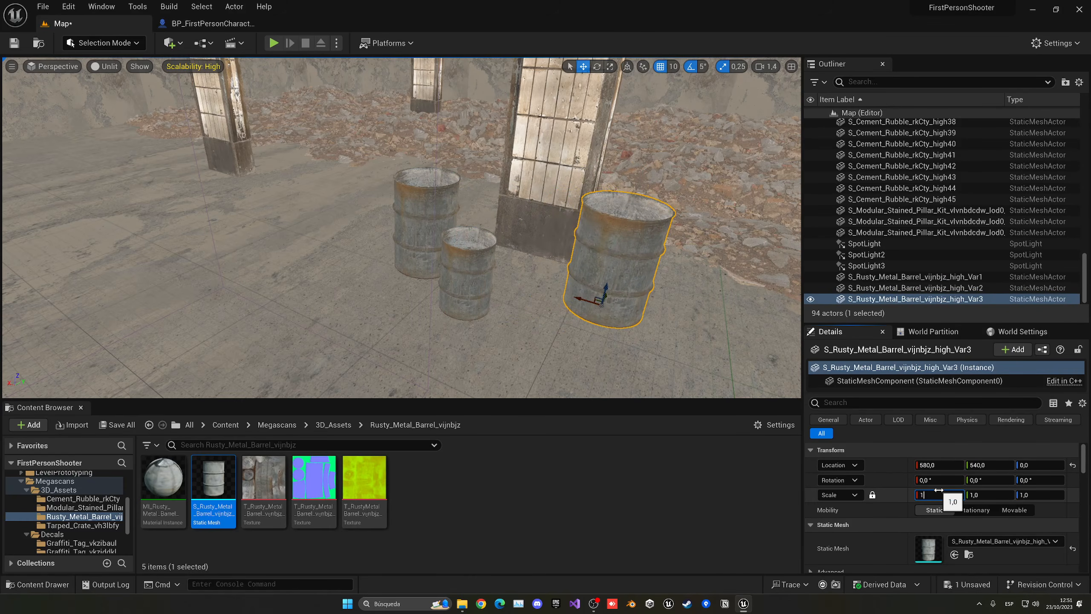
{"action": "type", "text": ",2"}
{"action": "key", "text": "Return"}
{"action": "right_click_drag", "start_coordinate": [562, 301], "coordinate": [606, 302]}
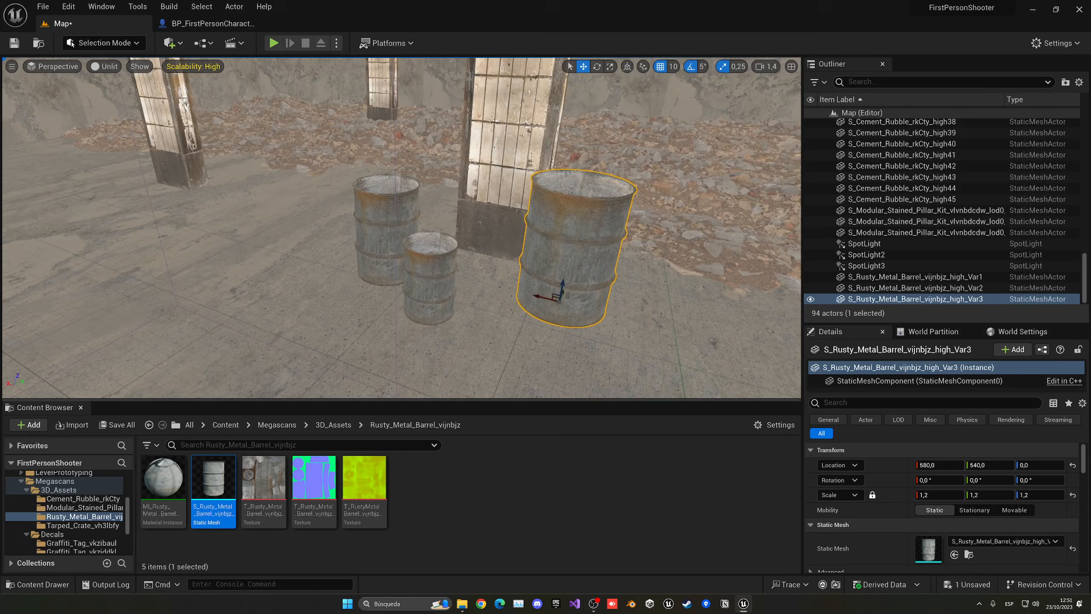
Step: Duplicate the group of three rusty barrels over to the second pillar
{"action": "left_click", "coordinate": [372, 234], "text": "ctrl"}
{"action": "left_click", "coordinate": [430, 303], "text": "ctrl"}
{"action": "left_click_drag", "start_coordinate": [421, 305], "coordinate": [183, 202], "text": "alt"}
{"action": "right_click_drag", "start_coordinate": [182, 202], "coordinate": [107, 171]}
{"action": "key", "text": "w"}
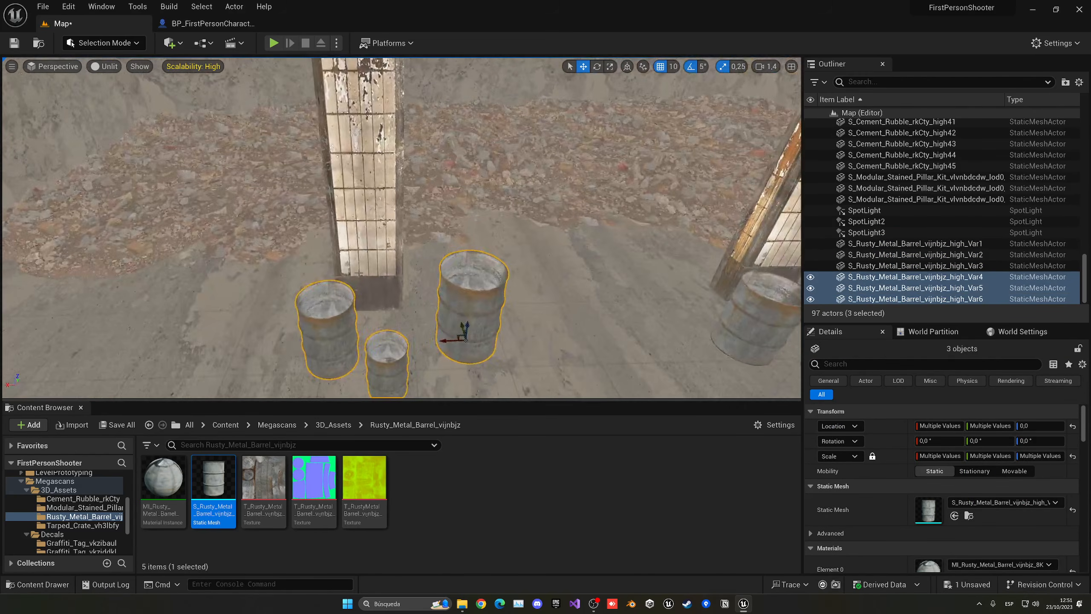
Step: Rearrange the duplicated barrels around the second pillar, placing the smallest one at X 1110, Y 530
{"action": "left_click", "coordinate": [455, 294]}
{"action": "right_click_drag", "start_coordinate": [455, 294], "coordinate": [456, 344]}
{"action": "left_click_drag", "start_coordinate": [451, 278], "coordinate": [426, 235]}
{"action": "left_click", "coordinate": [326, 287]}
{"action": "left_click", "coordinate": [390, 310]}
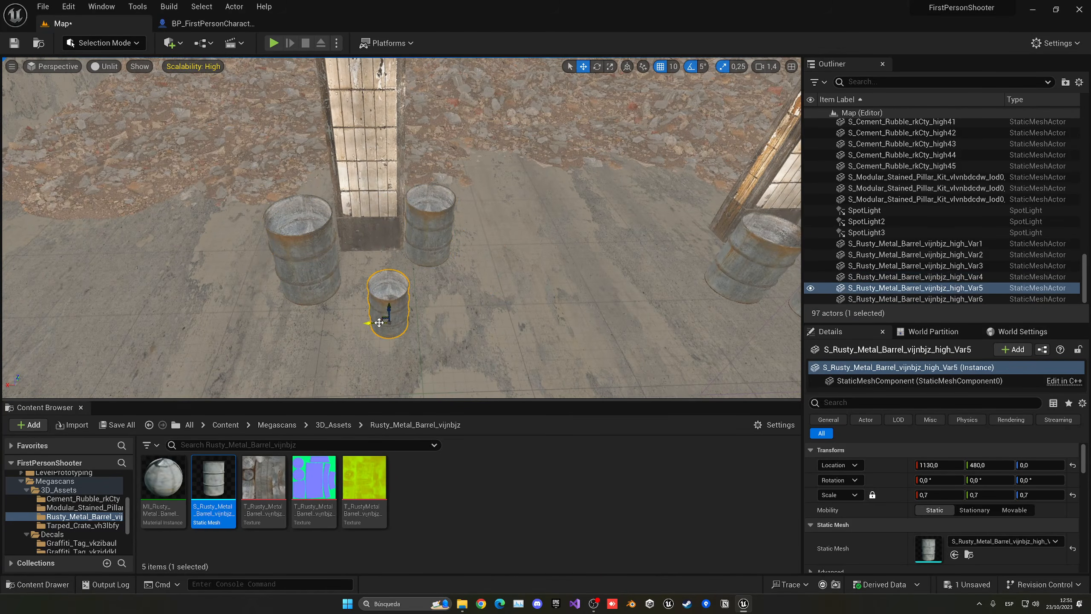
{"action": "right_click_drag", "start_coordinate": [402, 322], "coordinate": [487, 295]}
{"action": "left_click_drag", "start_coordinate": [487, 295], "coordinate": [464, 260]}
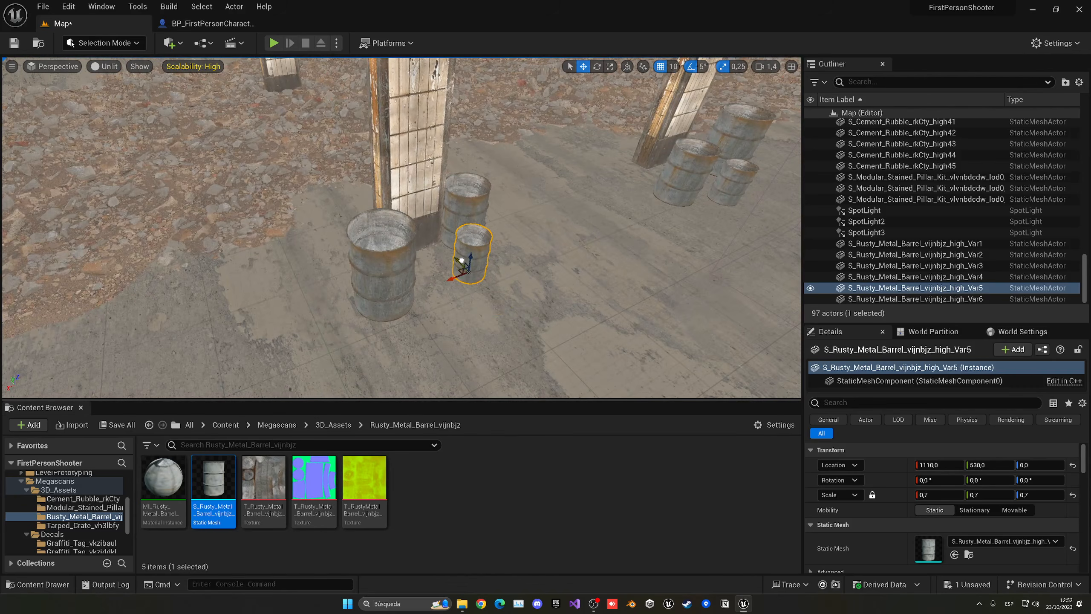
Step: Save the map, play-test the level to check the barrels, and stop the session
{"action": "right_click_drag", "start_coordinate": [464, 261], "coordinate": [559, 261]}
{"action": "left_click", "coordinate": [273, 43]}
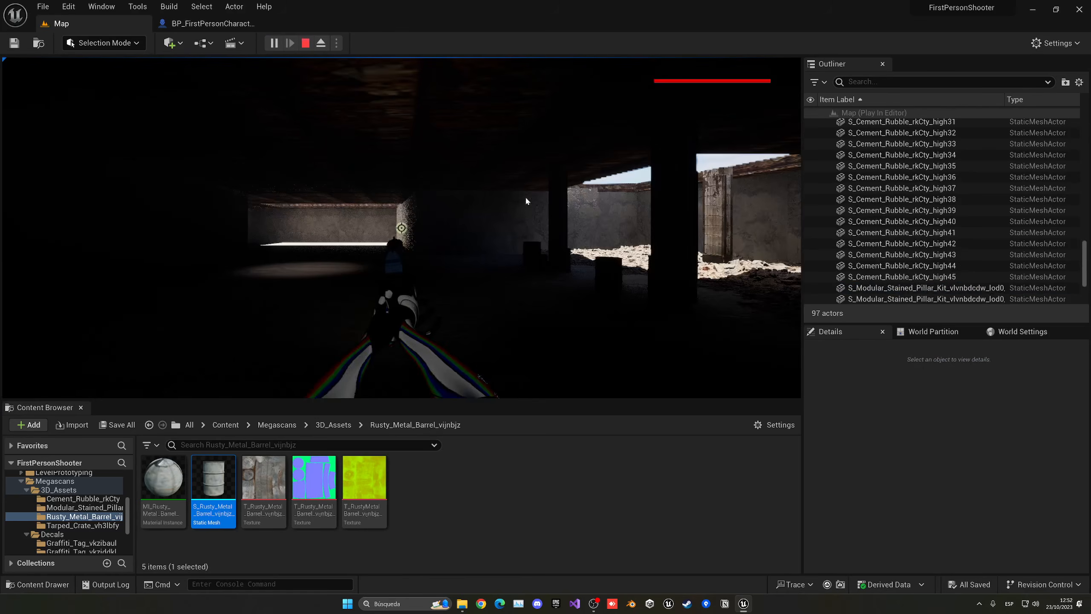
{"action": "key", "text": "w"}
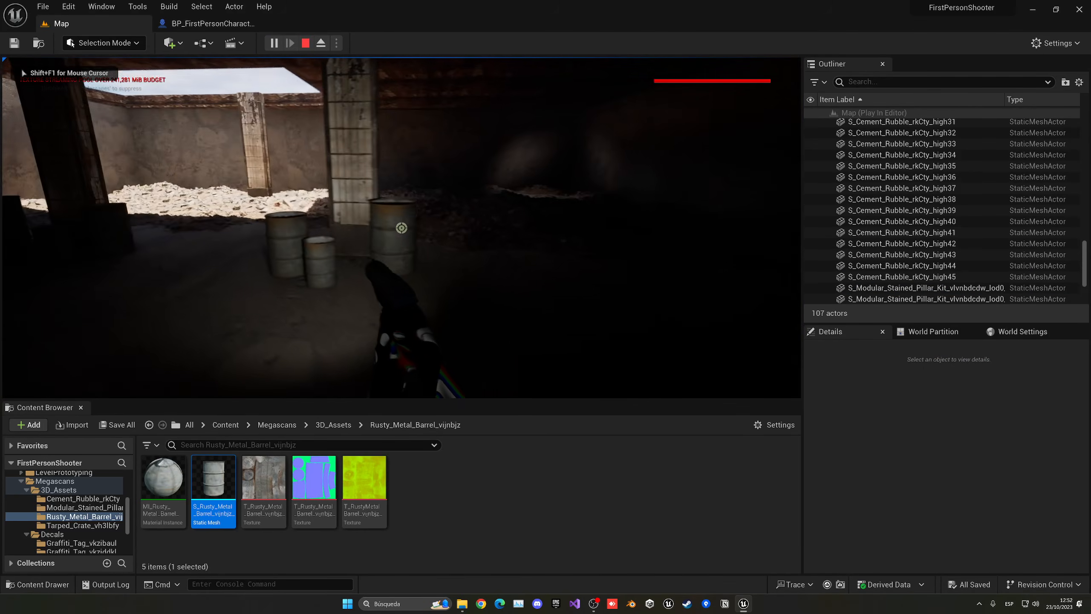
{"action": "key", "text": "Escape"}
Step: Open the Tarped_Crate asset folder and place two crates beside the barrel groups, the second at X 1300, Y 530
{"action": "left_click", "coordinate": [333, 425]}
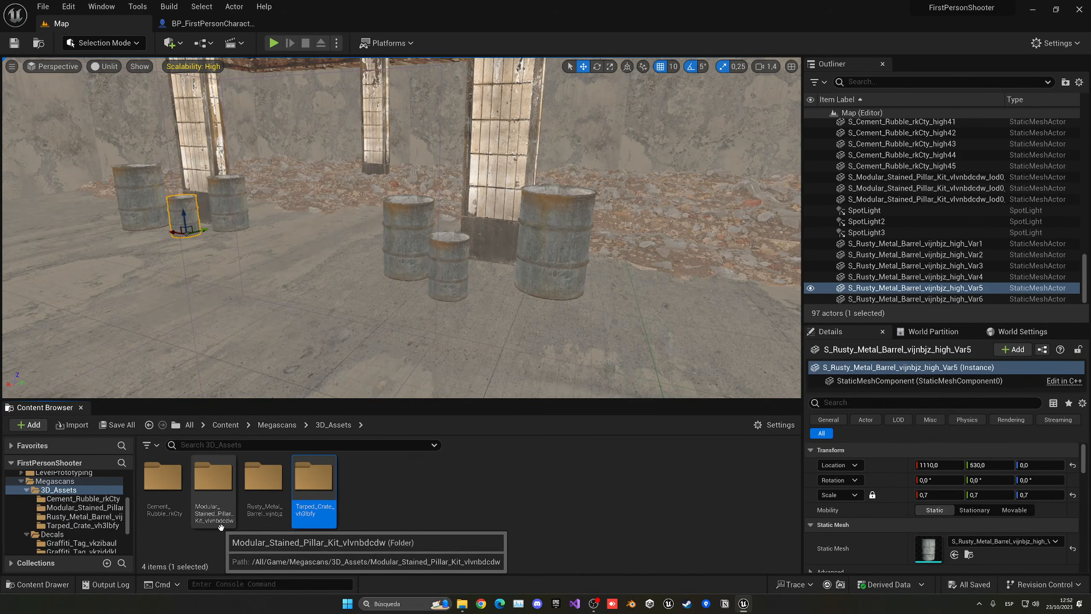
{"action": "double_click", "coordinate": [295, 521]}
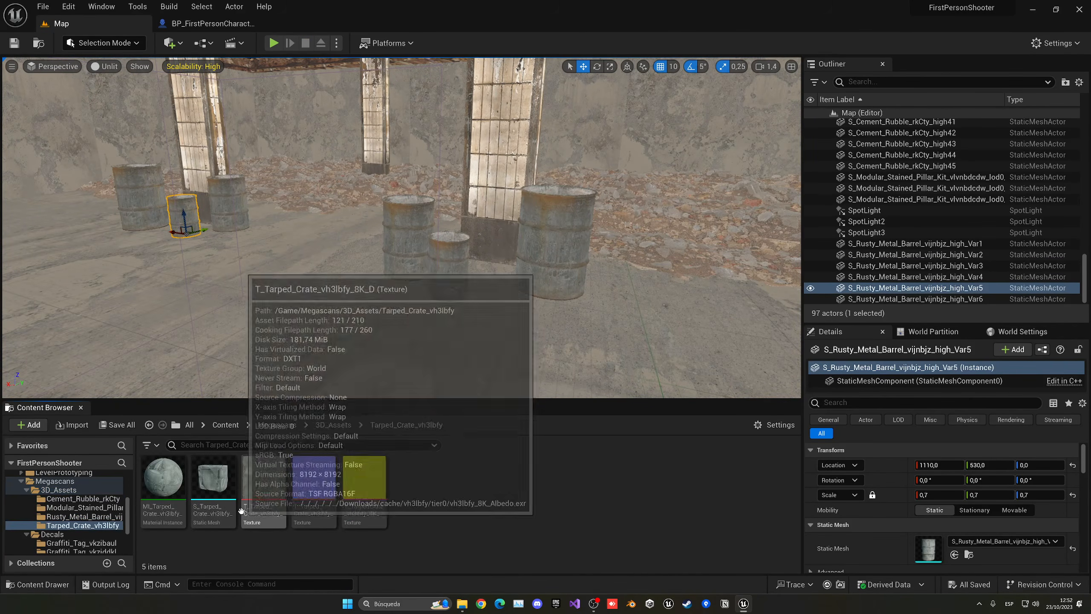
{"action": "left_click_drag", "start_coordinate": [214, 477], "coordinate": [96, 187]}
{"action": "right_click_drag", "start_coordinate": [97, 187], "coordinate": [301, 198]}
{"action": "right_click_drag", "start_coordinate": [172, 301], "coordinate": [129, 240]}
{"action": "scroll", "coordinate": [401, 227], "scroll_direction": "down", "scroll_amount": 5}
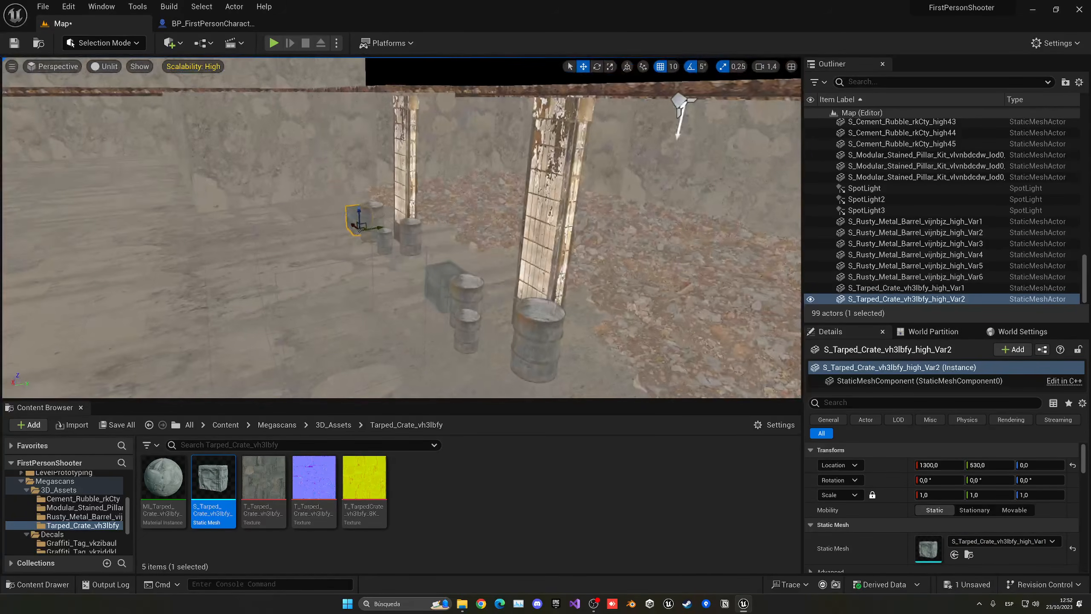
Step: Save the map, play-test the level to check the tarped crates, and stop the session
{"action": "key", "text": "ctrl+s"}
{"action": "left_click", "coordinate": [274, 43]}
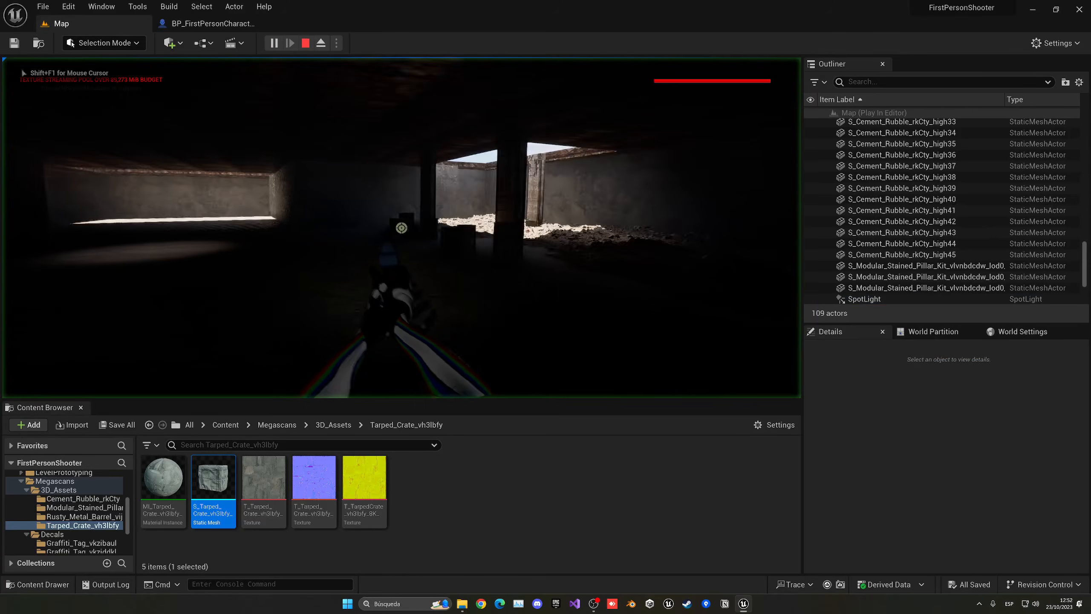
{"action": "key", "text": "Escape"}
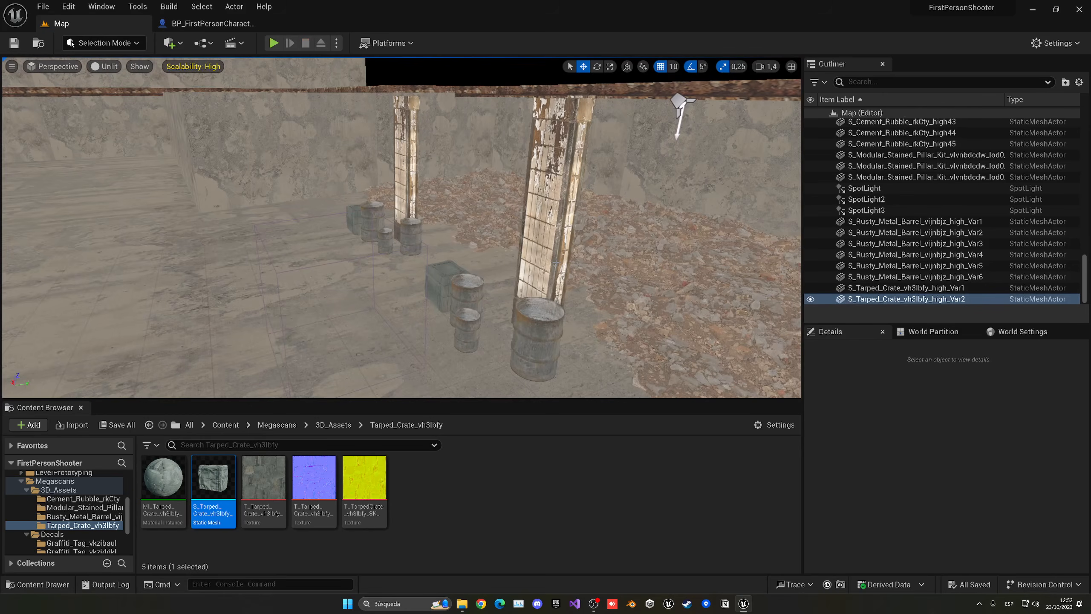
Step: Delete the spot light hanging from the corridor ceiling
{"action": "right_click_drag", "start_coordinate": [363, 129], "coordinate": [363, 158]}
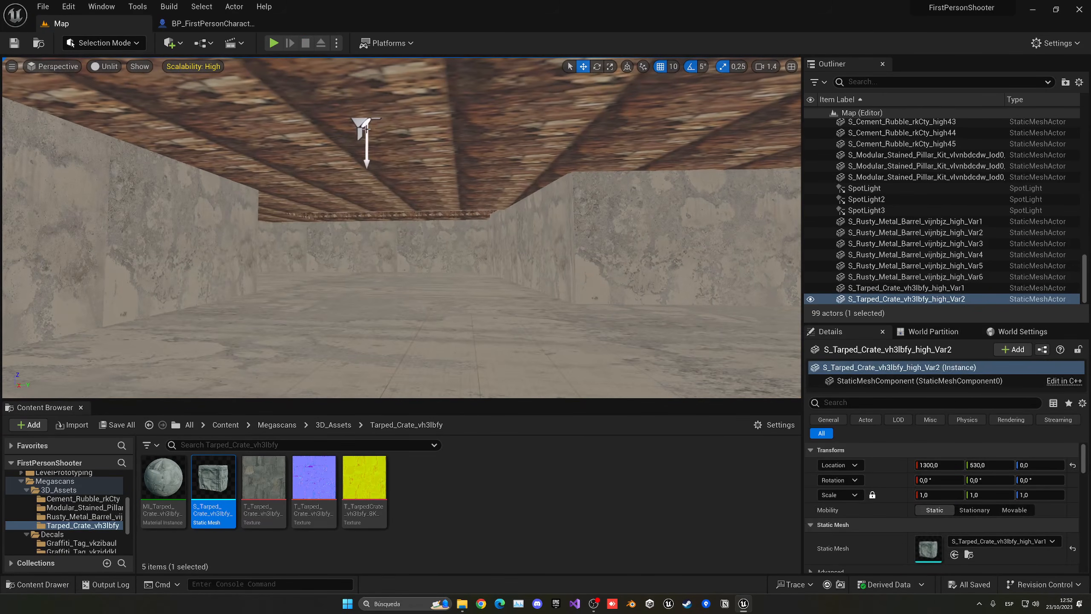
{"action": "left_click", "coordinate": [363, 125]}
{"action": "key", "text": "Delete"}
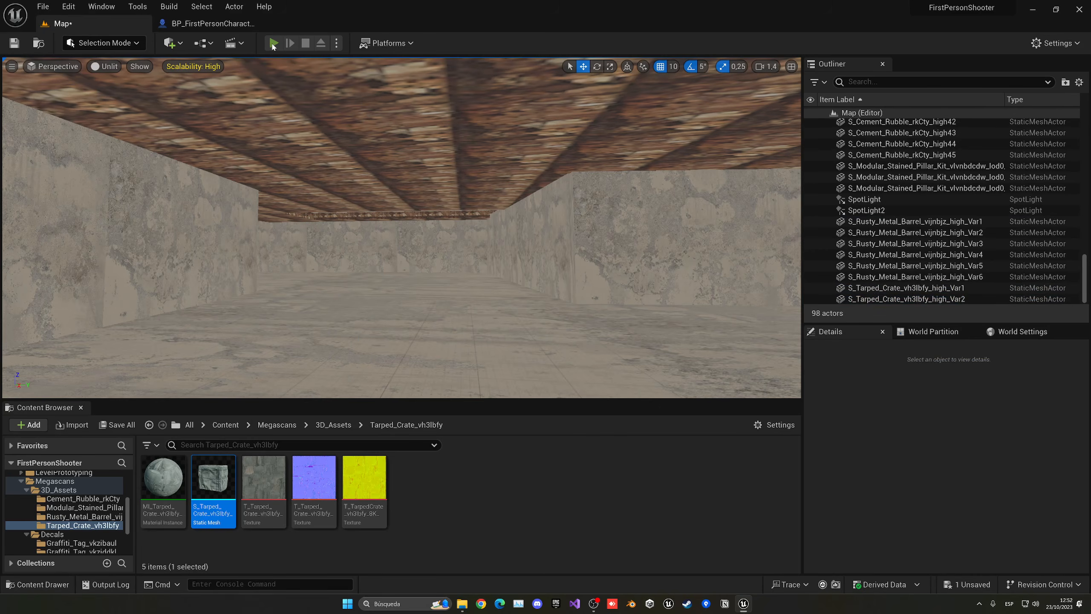
Step: Play-test the level to check the darkness without the corridor spot light, and stop the session
{"action": "left_click", "coordinate": [273, 43]}
{"action": "key", "text": "w"}
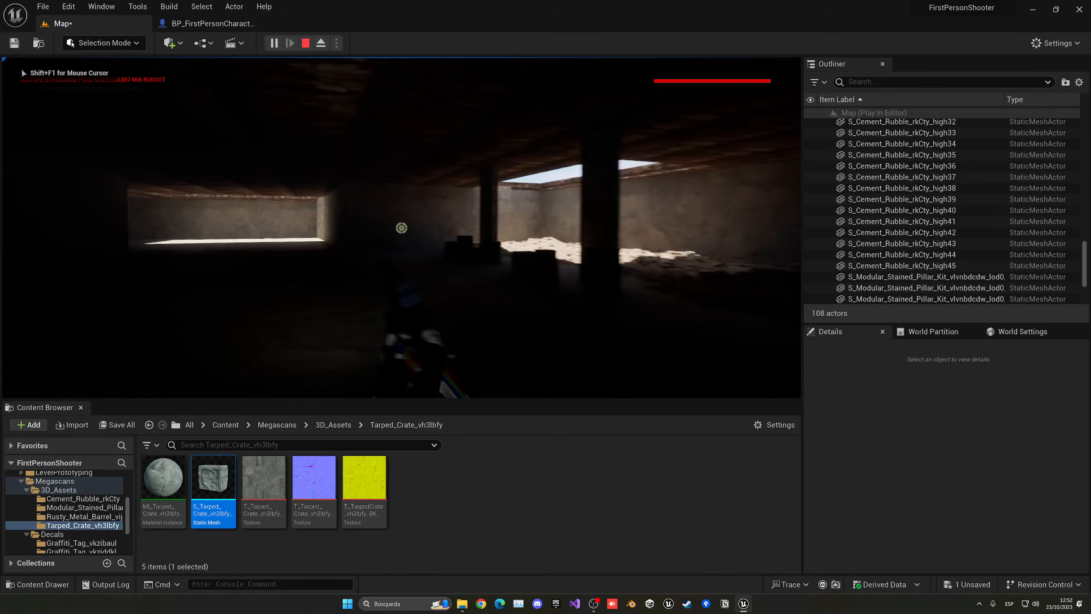
{"action": "key", "text": "Escape"}
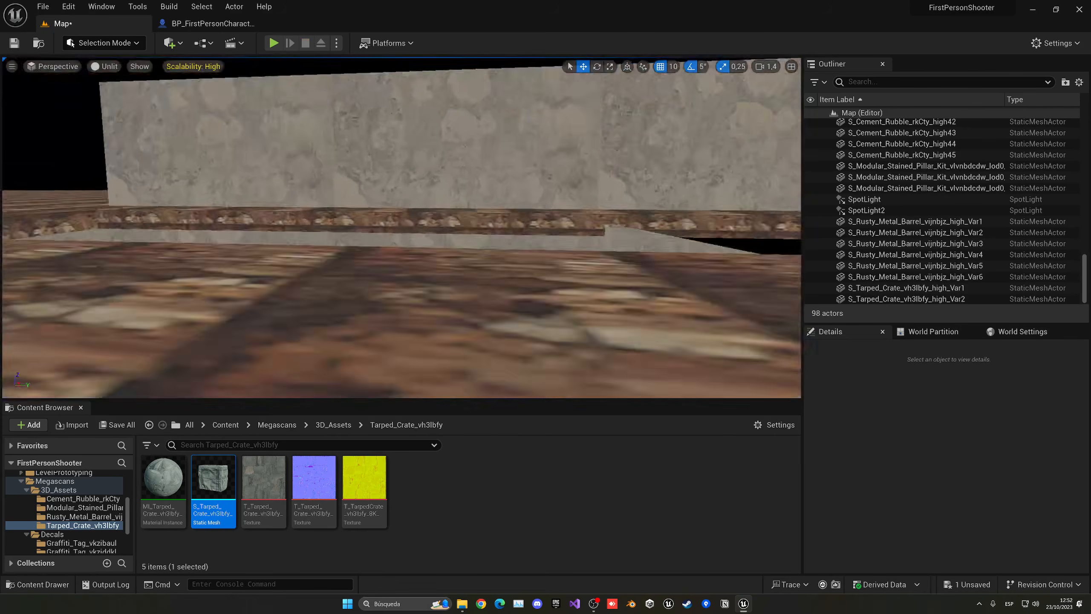
Step: Duplicate a wall block above the roof to about X 2665.69, Y -354.48, Z 590
{"action": "left_click", "coordinate": [494, 172]}
{"action": "key", "text": "s"}
{"action": "right_click_drag", "start_coordinate": [494, 171], "coordinate": [318, 181]}
{"action": "right_click_drag", "start_coordinate": [456, 183], "coordinate": [457, 183]}
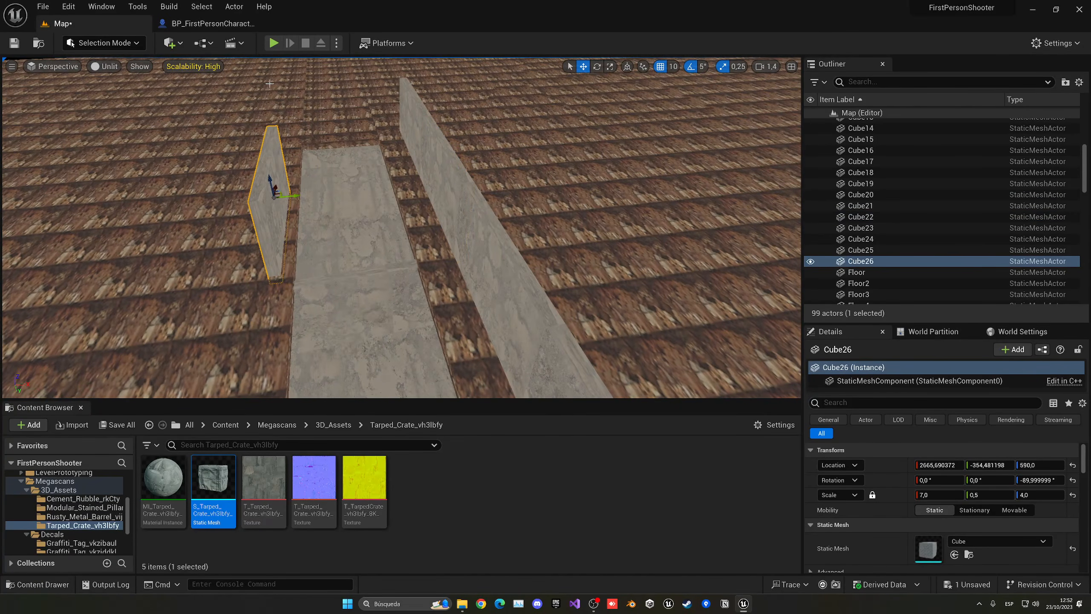
Step: Play-test the level to check the light with the added roof wall, and stop the session
{"action": "left_click", "coordinate": [273, 42]}
{"action": "key", "text": "w"}
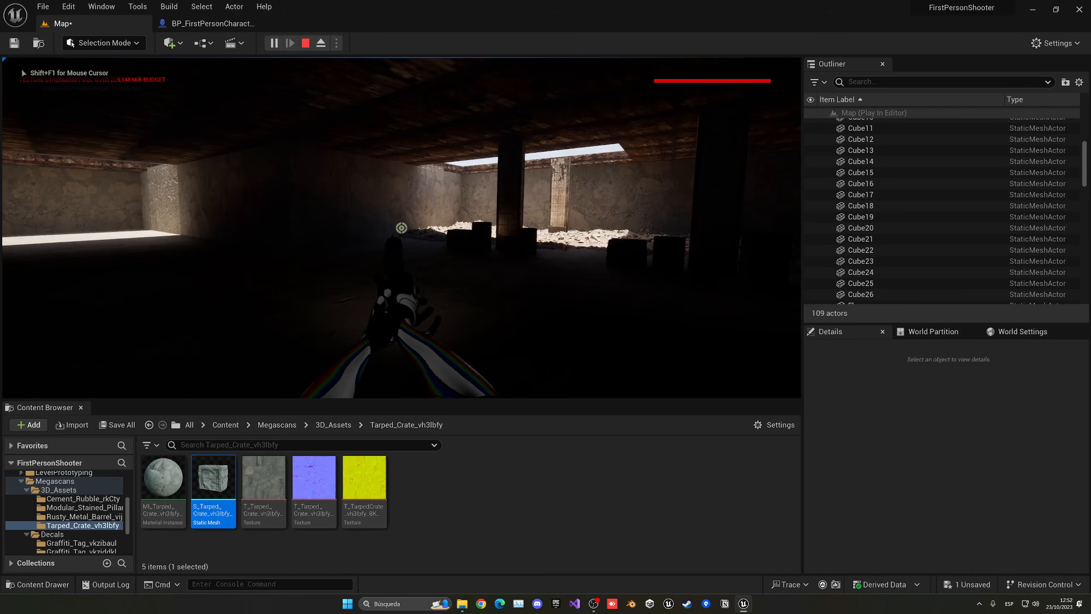
{"action": "key", "text": "Escape"}
{"action": "key", "text": "e"}
{"action": "mouse_move", "coordinate": [514, 232]}
{"action": "right_mouse_down"}
{"action": "mouse_move", "coordinate": [498, 232]}
{"action": "mouse_move", "coordinate": [514, 232]}
{"action": "right_mouse_up"}
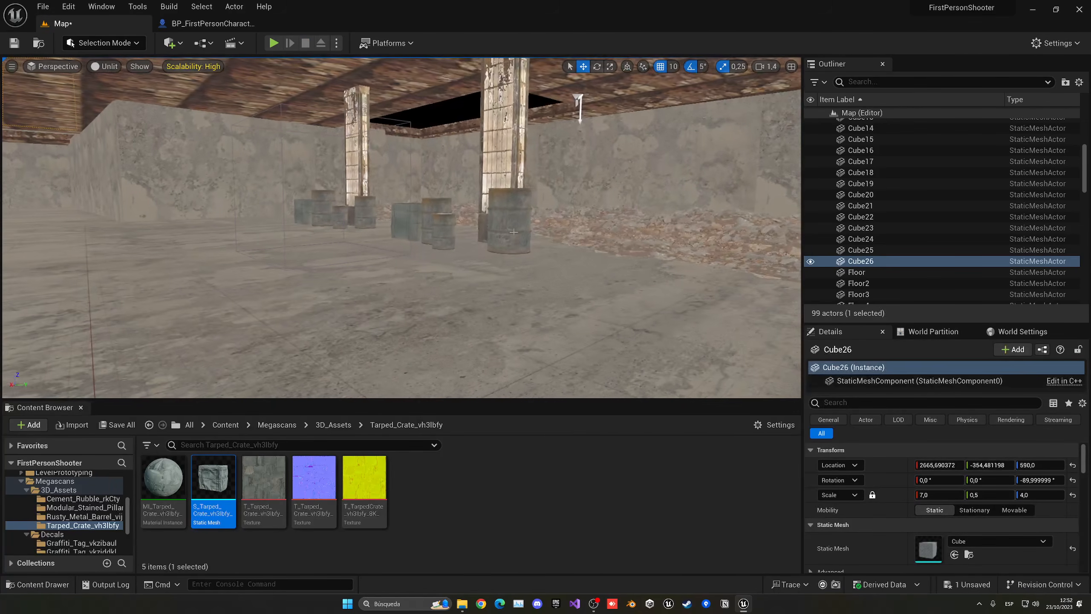
Step: Switch the viewport to Lit mode and undo the accidental atmosphere light rotation
{"action": "left_click", "coordinate": [129, 97]}
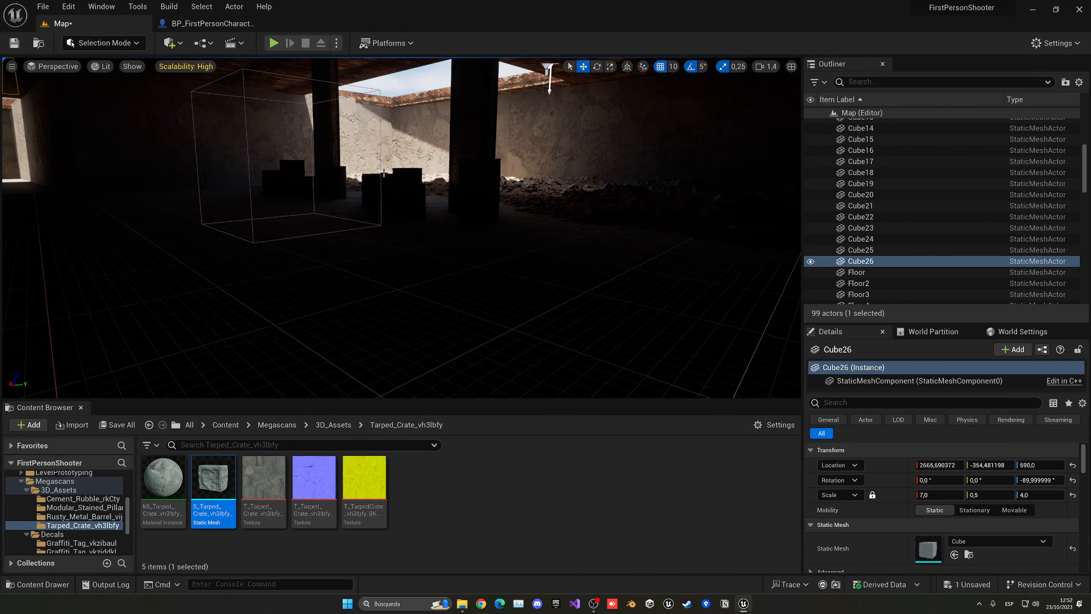
{"action": "key", "text": "d"}
{"action": "right_click_drag", "start_coordinate": [384, 174], "coordinate": [337, 173]}
{"action": "key", "text": "Escape"}
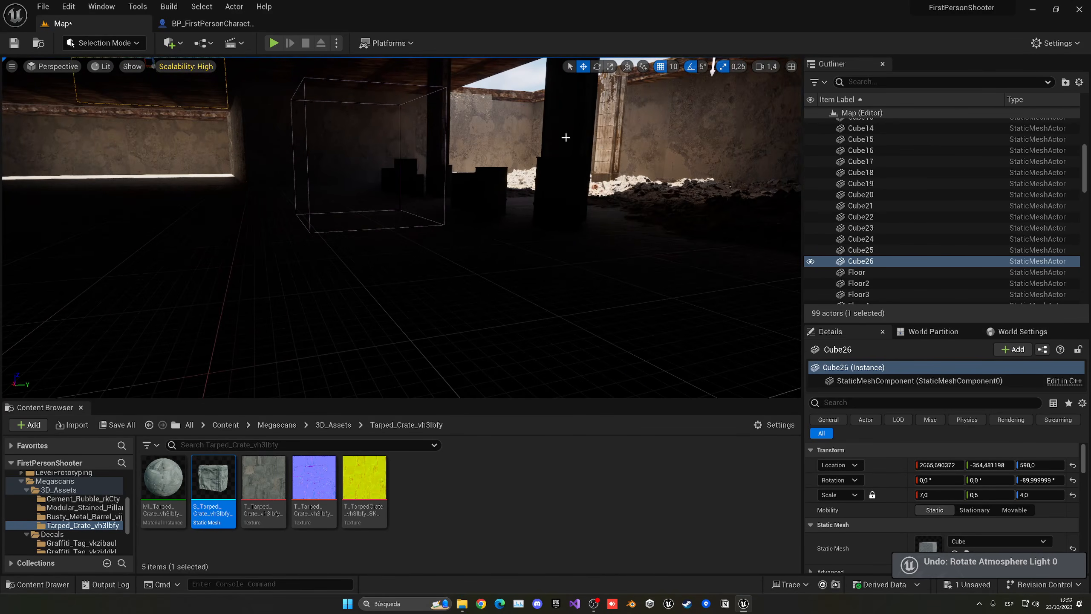
Step: Rotate the DirectionalLight to a Y rotation of 245.839454° and save the map
{"action": "right_click_drag", "start_coordinate": [566, 137], "coordinate": [554, 189]}
{"action": "key", "text": "w"}
{"action": "key", "text": "s"}
{"action": "key", "text": "e"}
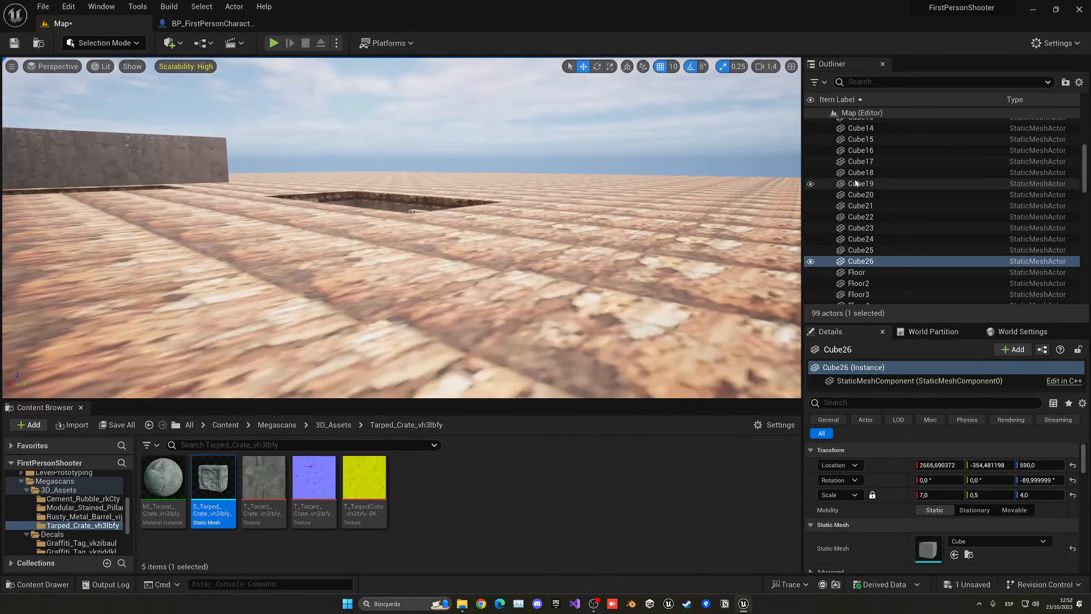
{"action": "scroll", "coordinate": [856, 183], "scroll_direction": "up", "scroll_amount": 8}
{"action": "double_click", "coordinate": [881, 134]}
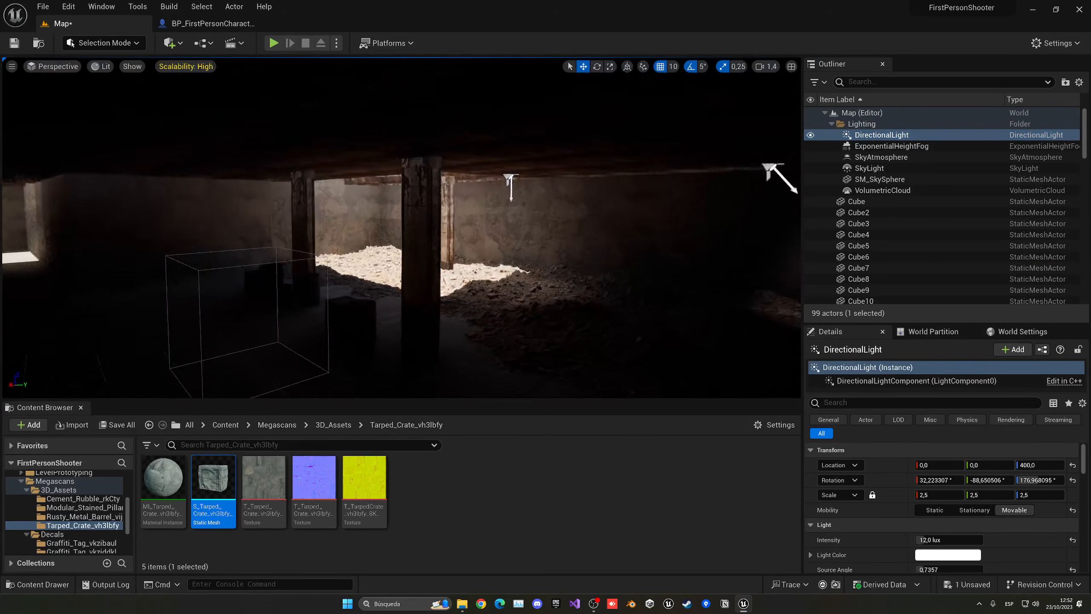
{"action": "key", "text": "e"}
{"action": "right_click_drag", "start_coordinate": [402, 228], "coordinate": [405, 253]}
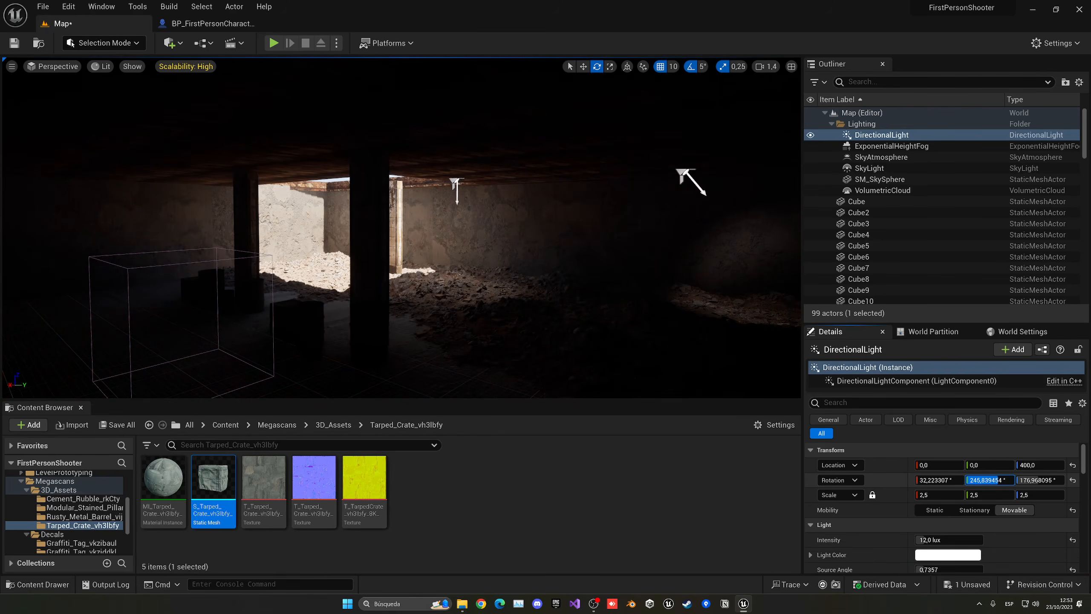
{"action": "key", "text": "ctrl+s"}
Step: Add a Nav Mesh Bounds Volume at about X 960, Y -120, Z 0 and scale it to 50 on all axes
{"action": "right_click_drag", "start_coordinate": [519, 339], "coordinate": [430, 340]}
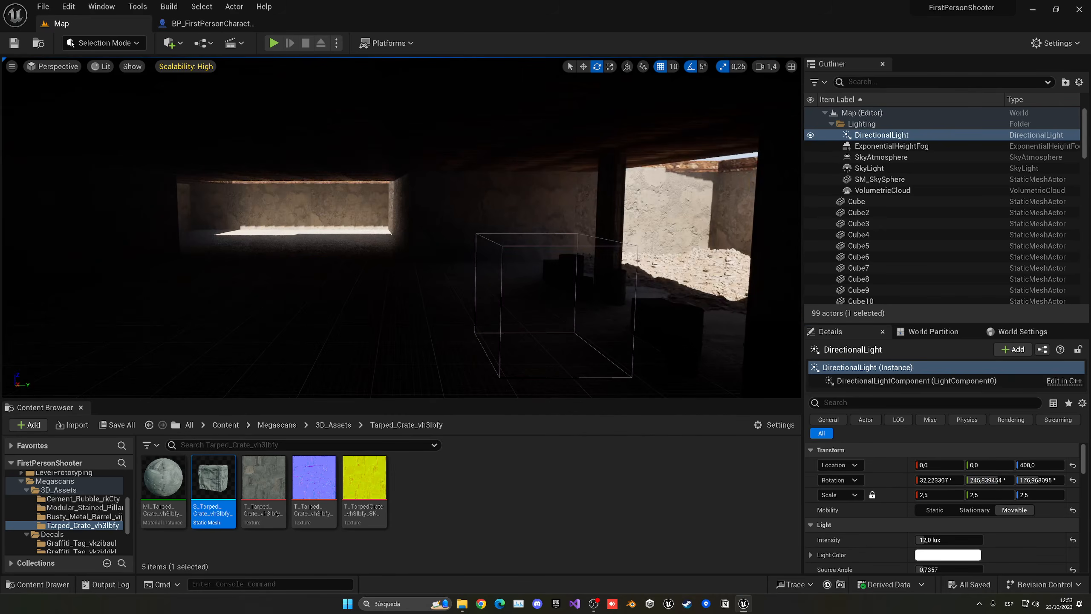
{"action": "right_click_drag", "start_coordinate": [444, 235], "coordinate": [218, 366]}
{"action": "left_click", "coordinate": [220, 426]}
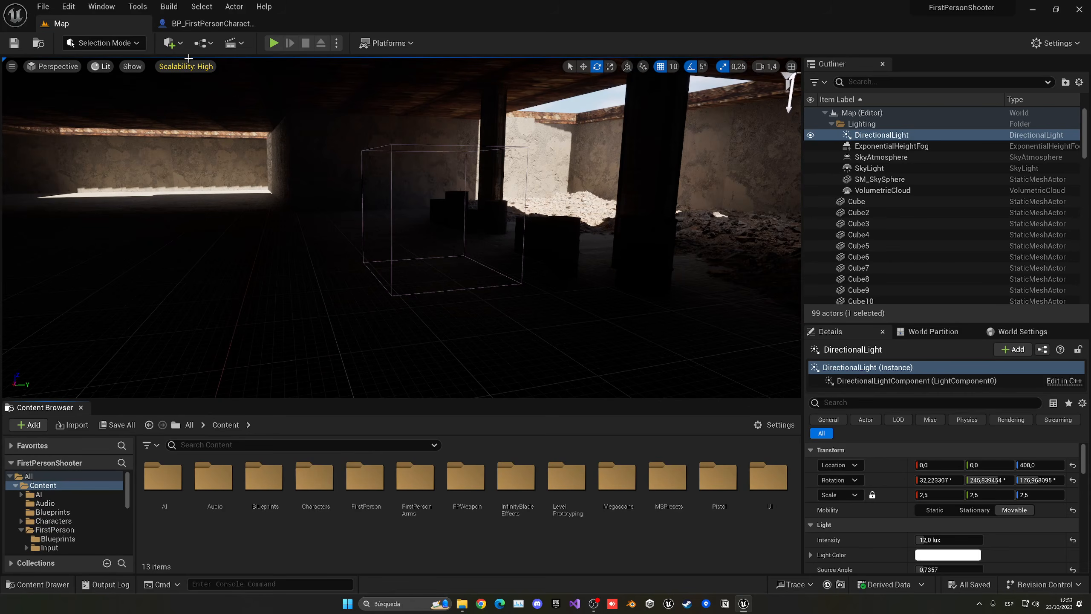
{"action": "left_click", "coordinate": [174, 43]}
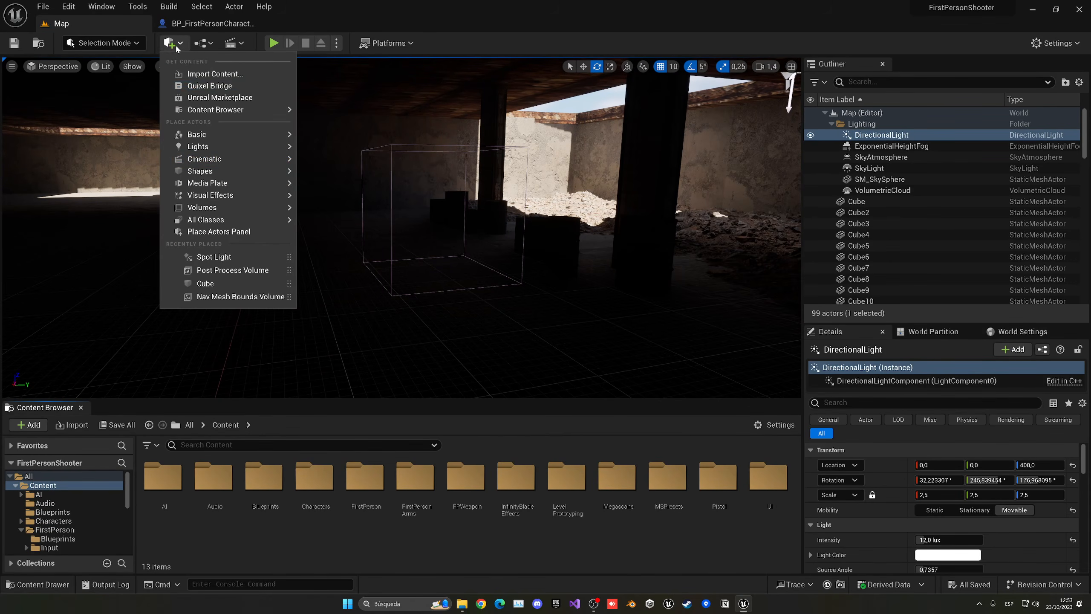
{"action": "mouse_move", "coordinate": [207, 208]}
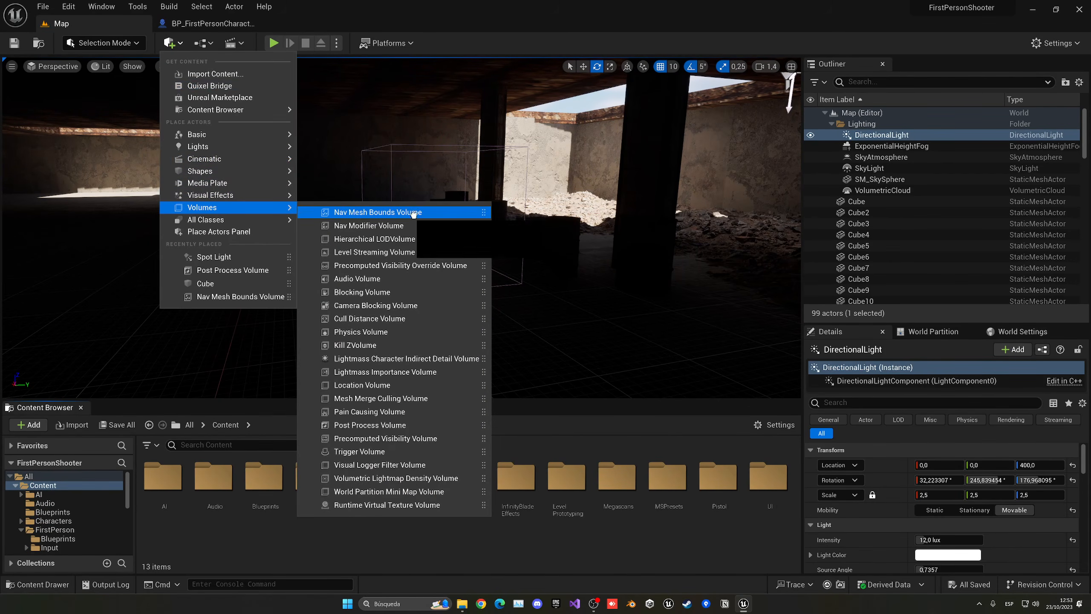
{"action": "left_click_drag", "start_coordinate": [413, 215], "coordinate": [191, 257]}
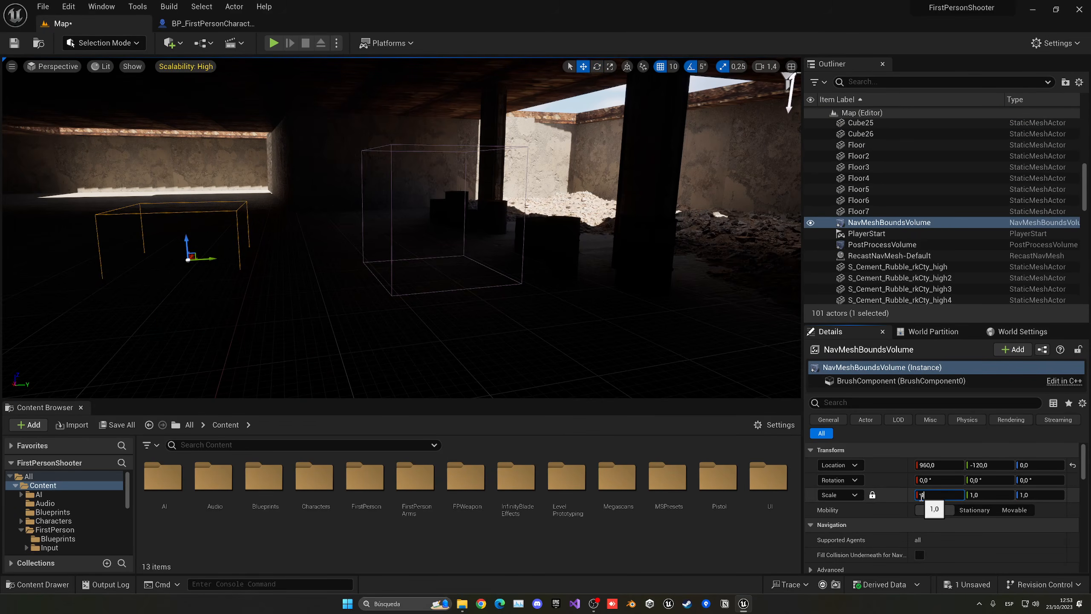
{"action": "key", "text": "Return"}
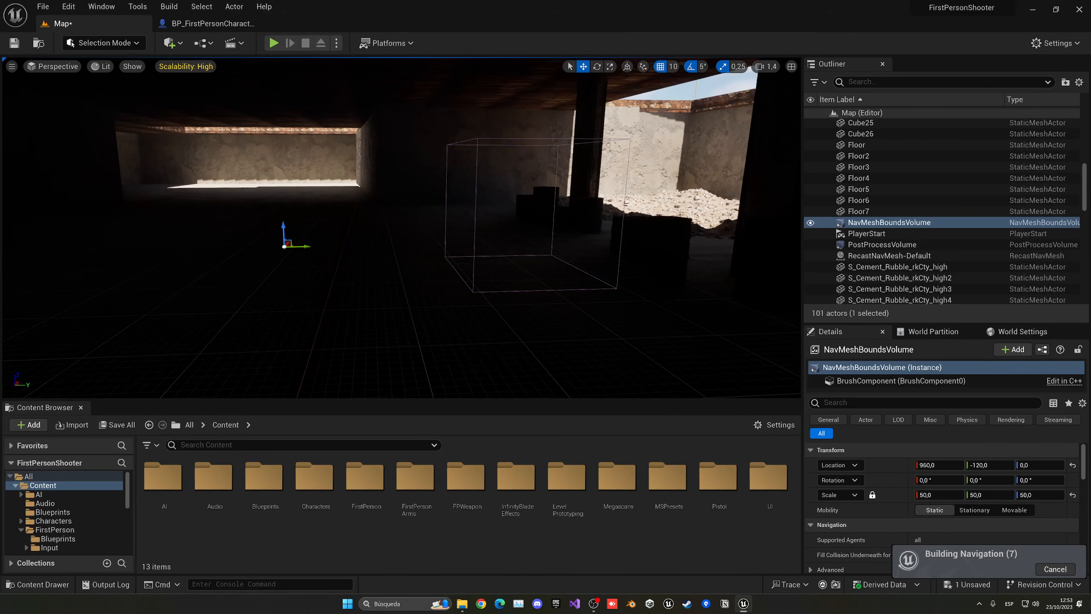
{"action": "key", "text": "p"}
{"action": "key", "text": "p"}
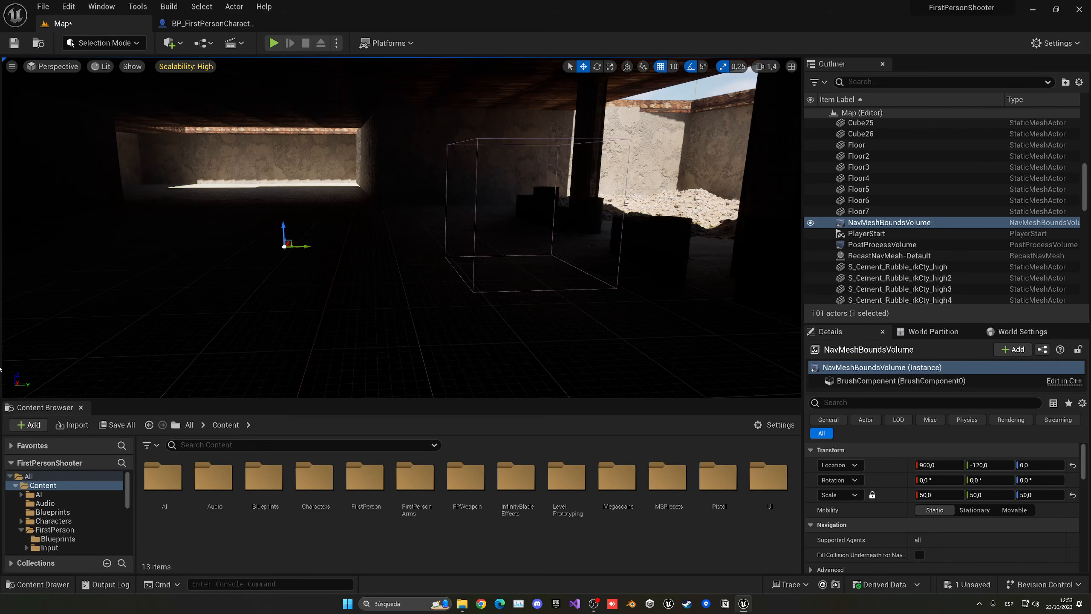
Step: Place the BP_AI character from the AI folder at about X 1200, Y -220, Z 88 and play-test the level with it
{"action": "double_click", "coordinate": [162, 487]}
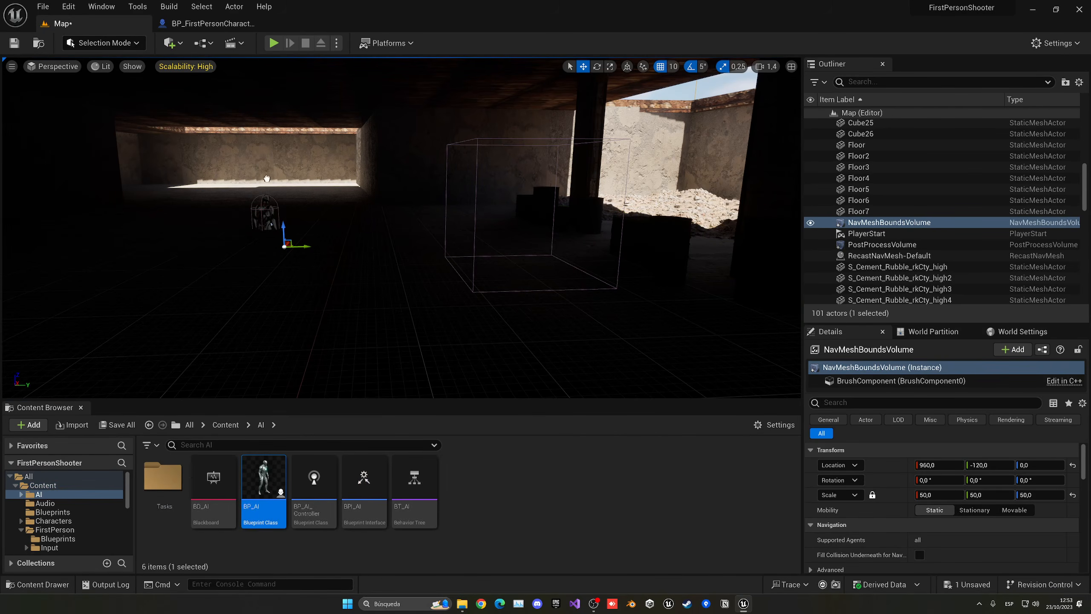
{"action": "left_click_drag", "start_coordinate": [266, 178], "coordinate": [266, 180]}
{"action": "left_click", "coordinate": [273, 42]}
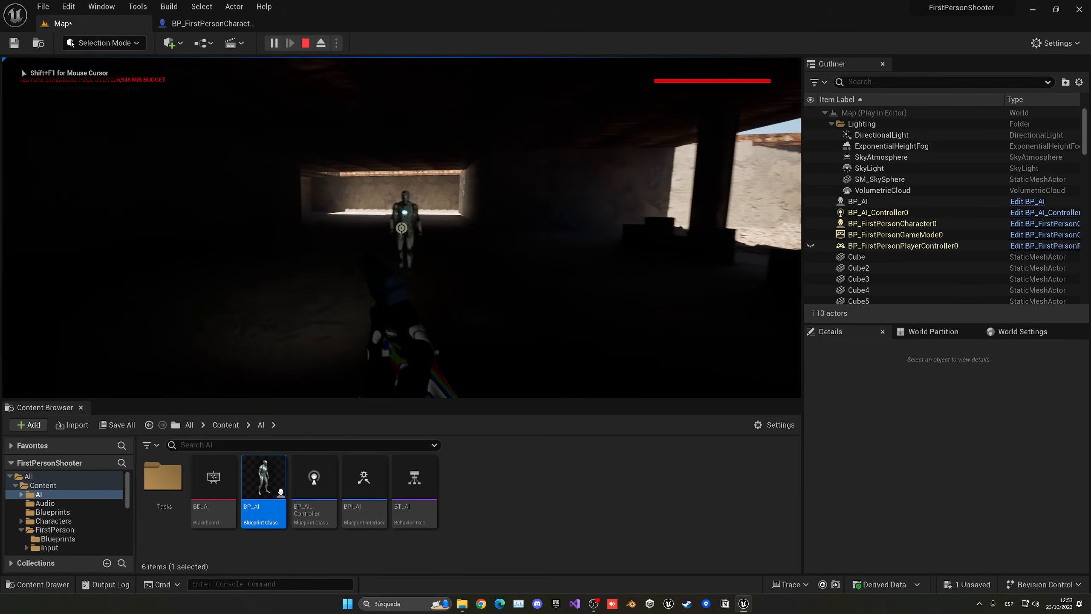
{"action": "left_click", "coordinate": [401, 228]}
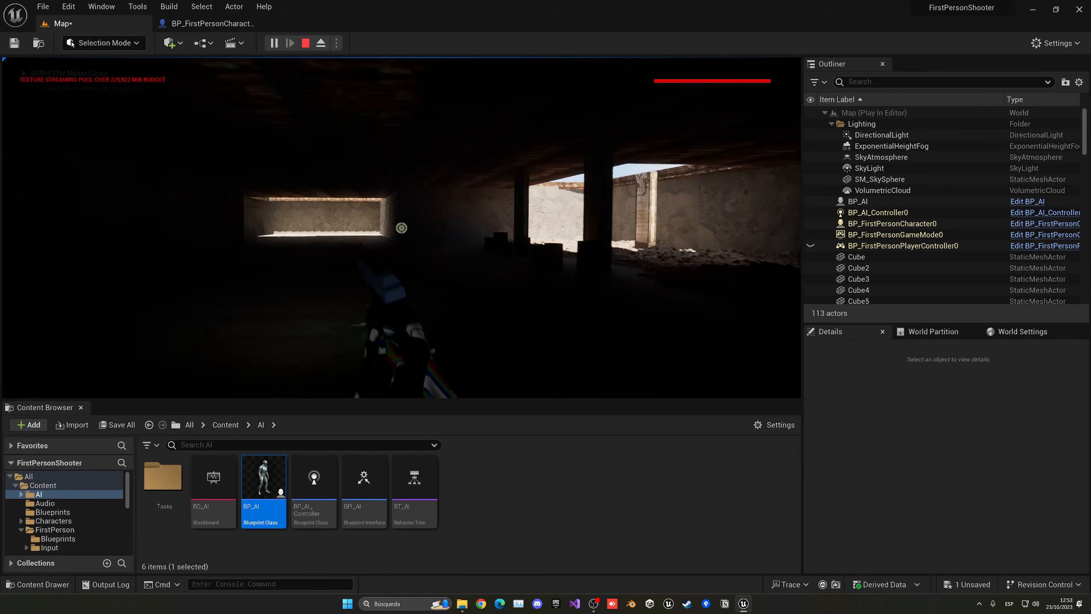
{"action": "key", "text": "w"}
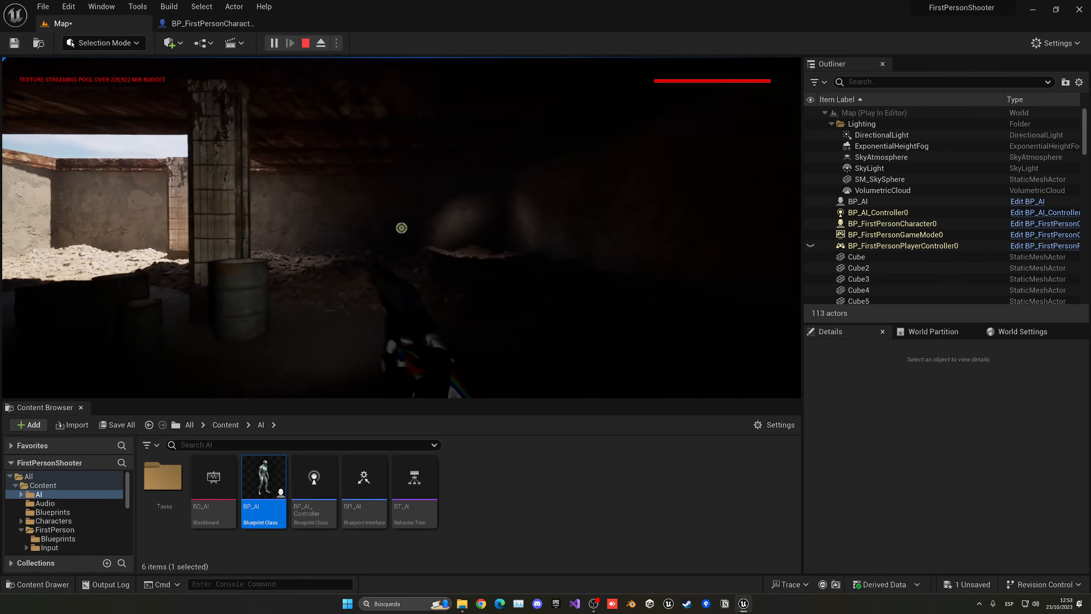
{"action": "key", "text": "Escape"}
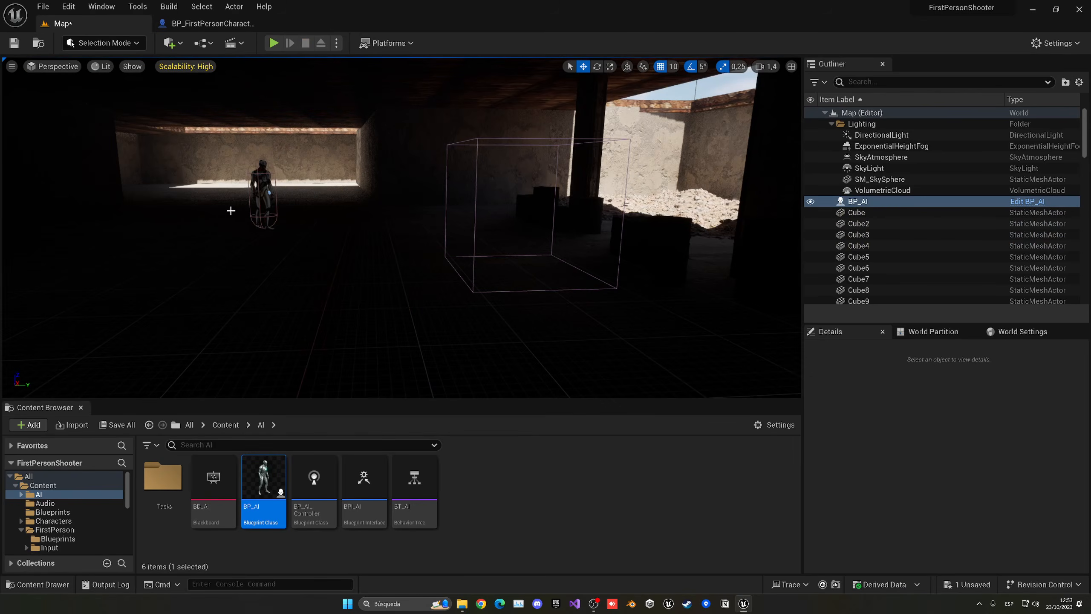
Step: Play-test the level, walking through the dark rooms to inspect the rubble, crates, barrels and lighting, and end the session
{"action": "right_click_drag", "start_coordinate": [294, 148], "coordinate": [257, 175]}
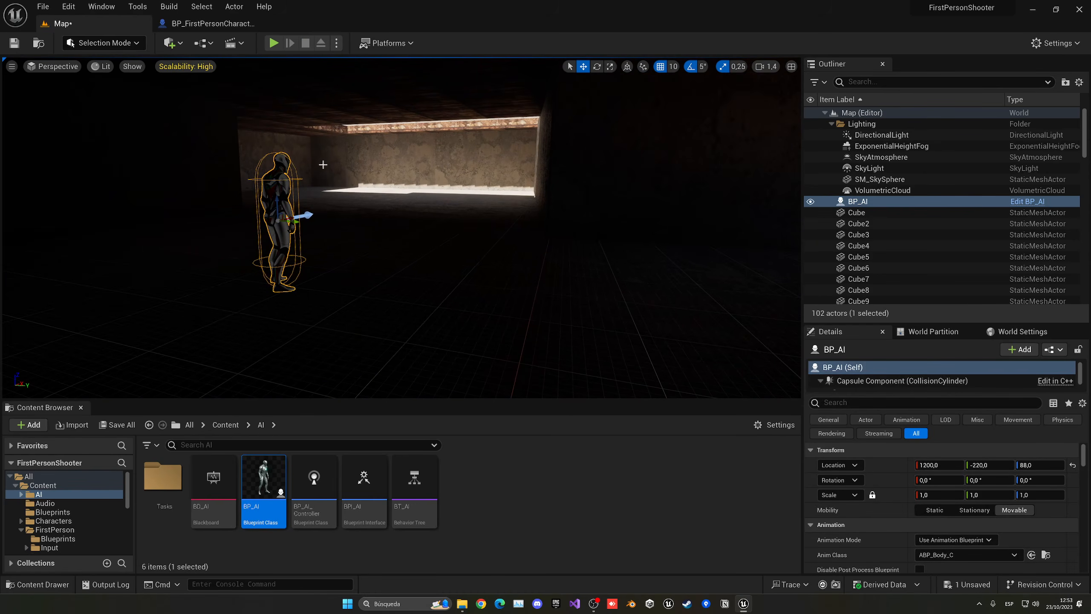
{"action": "right_click_drag", "start_coordinate": [400, 205], "coordinate": [421, 216]}
{"action": "right_click_drag", "start_coordinate": [154, 199], "coordinate": [376, 156]}
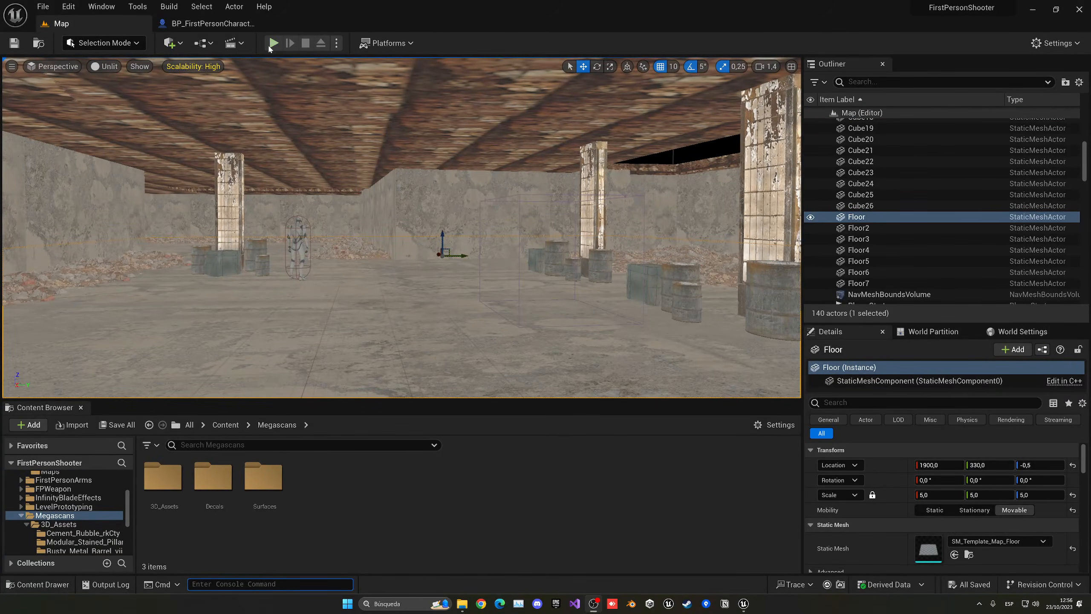
{"action": "left_click", "coordinate": [270, 44]}
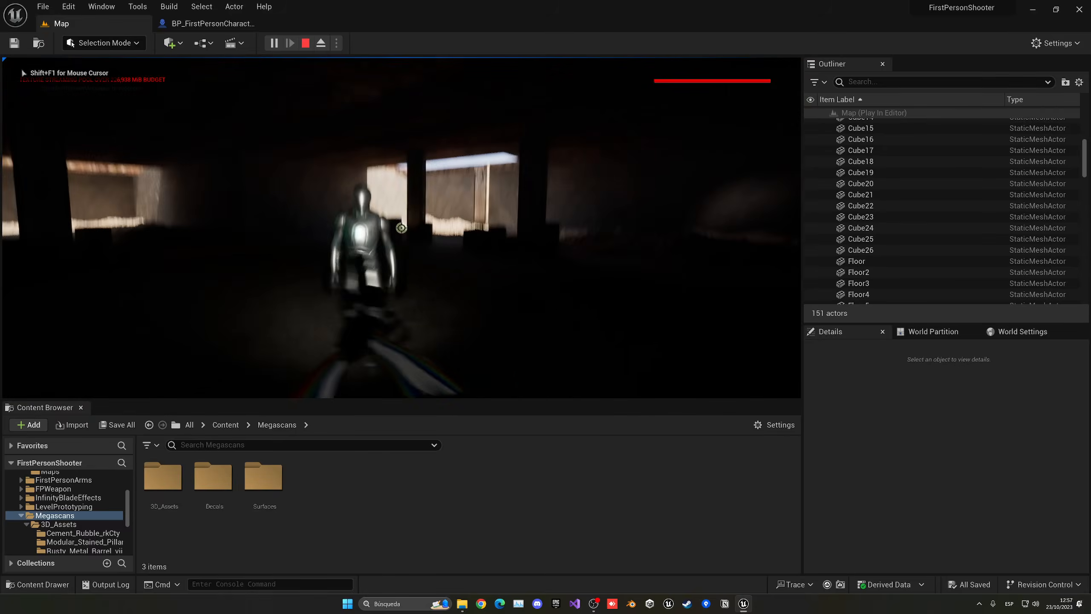
{"action": "left_click", "coordinate": [401, 228]}
{"action": "key", "text": "w"}
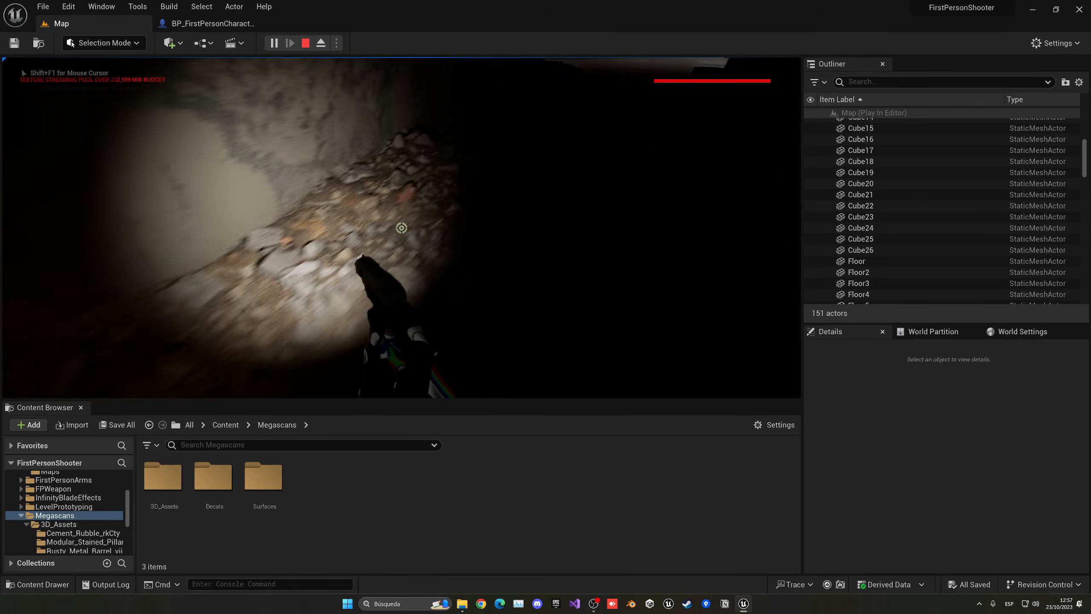
{"action": "key", "text": "w"}
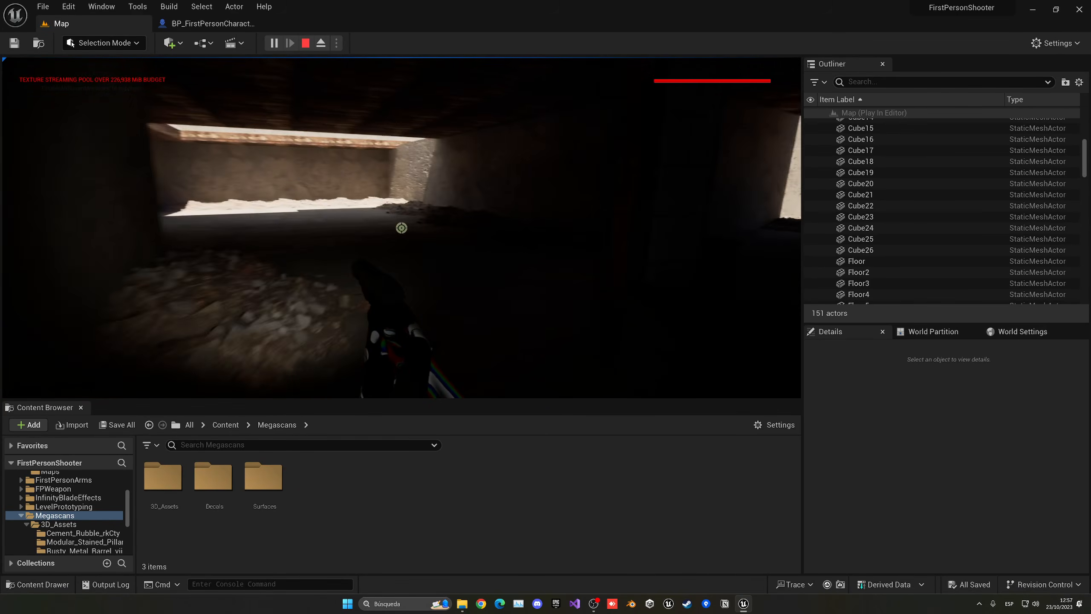
{"action": "key", "text": "w"}
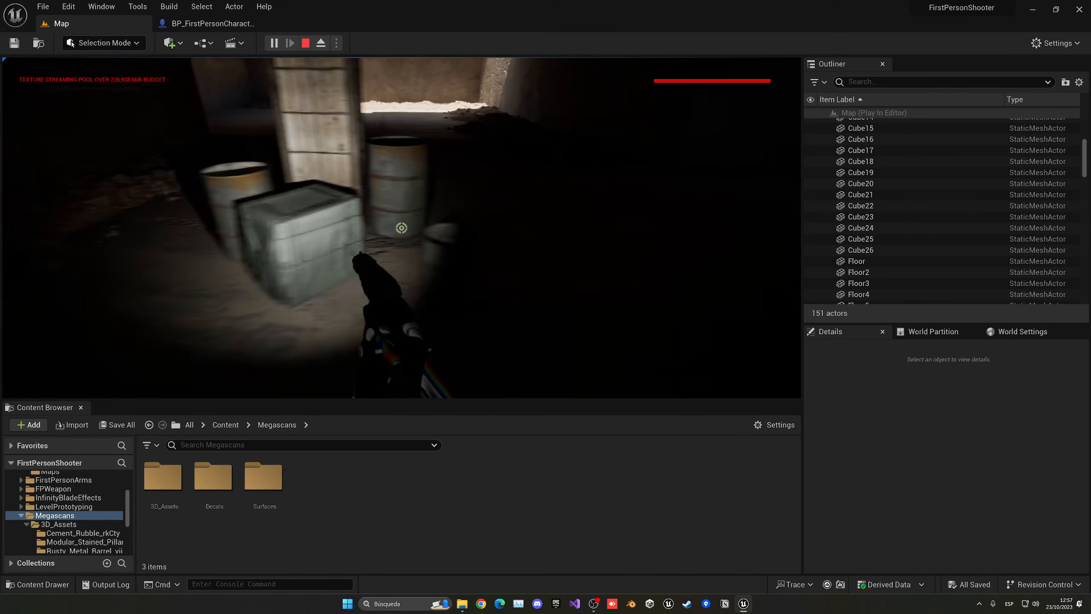
{"action": "key", "text": "w"}
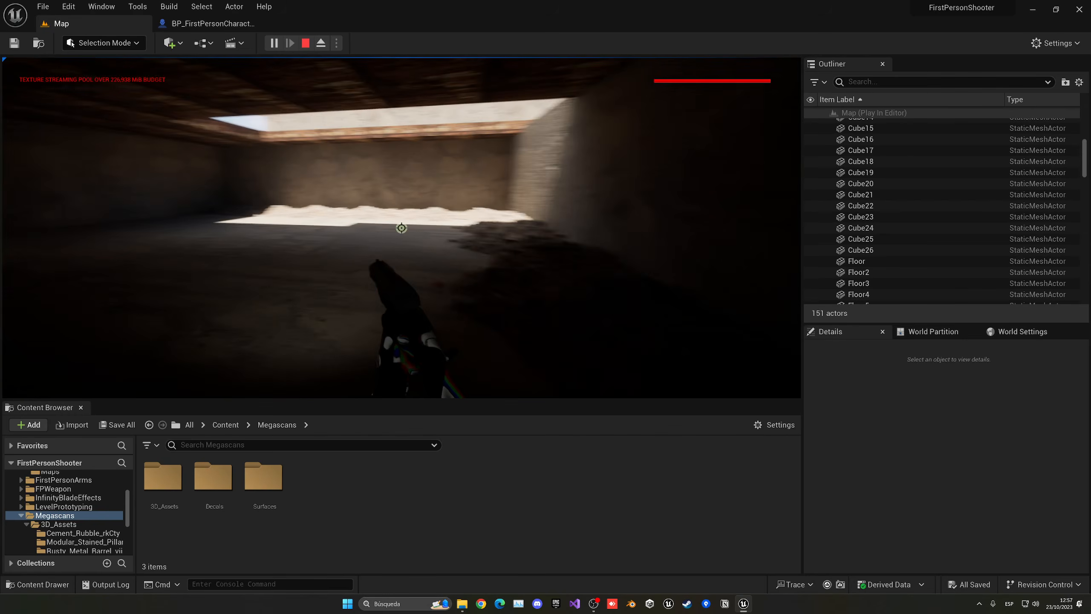
{"action": "key", "text": "w"}
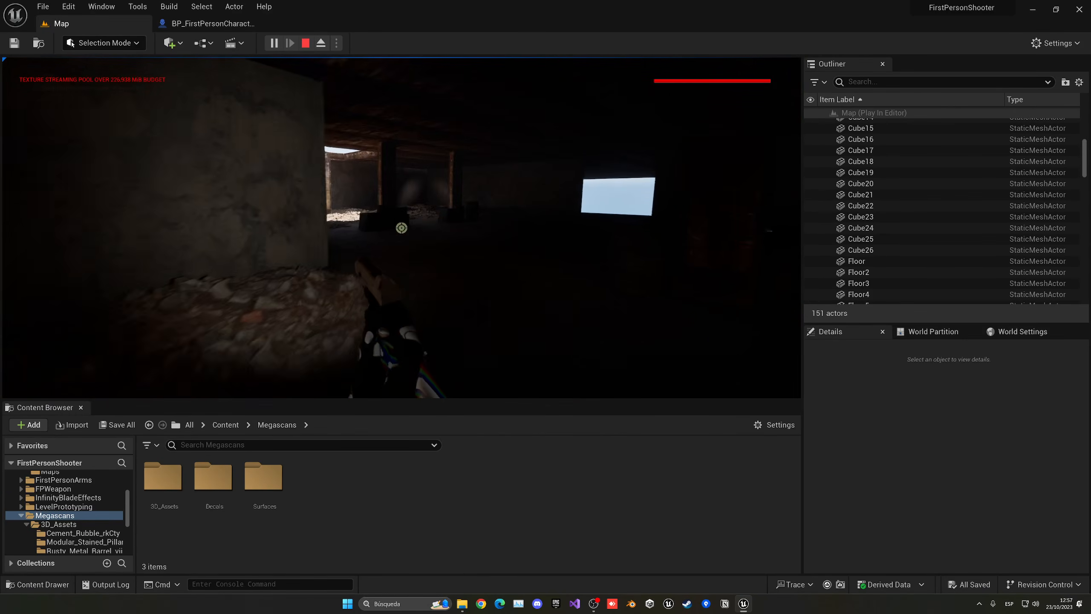
{"action": "key", "text": "w"}
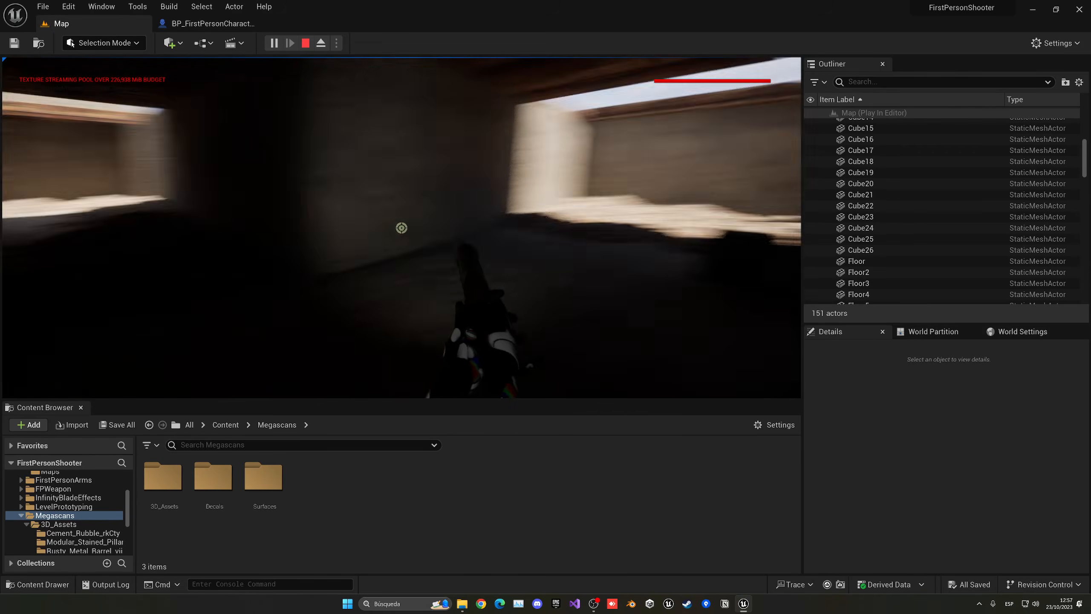
{"action": "key", "text": "w"}
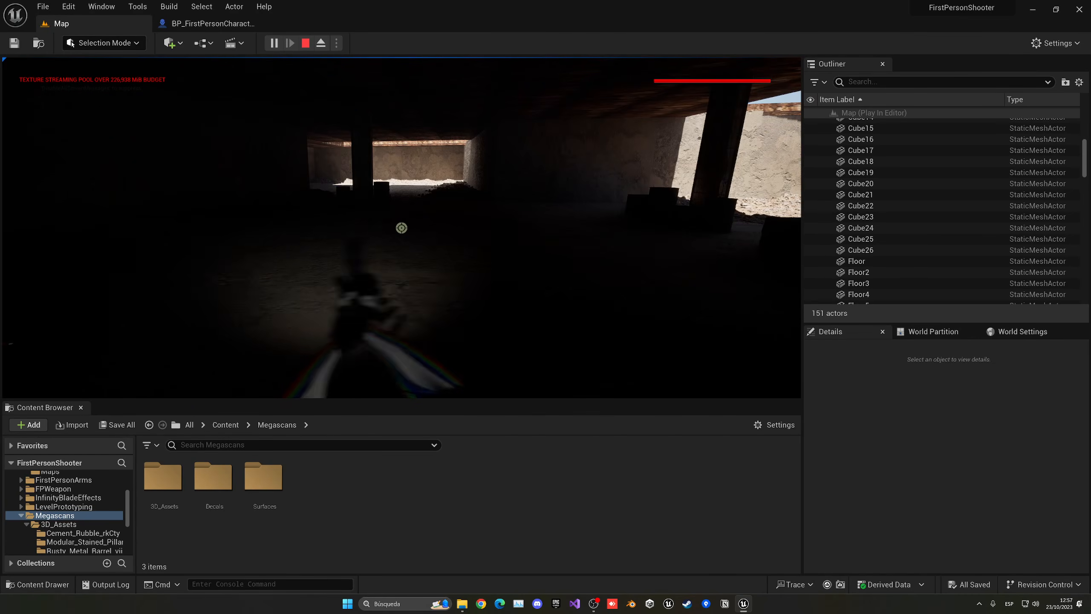
{"action": "key", "text": "Escape"}
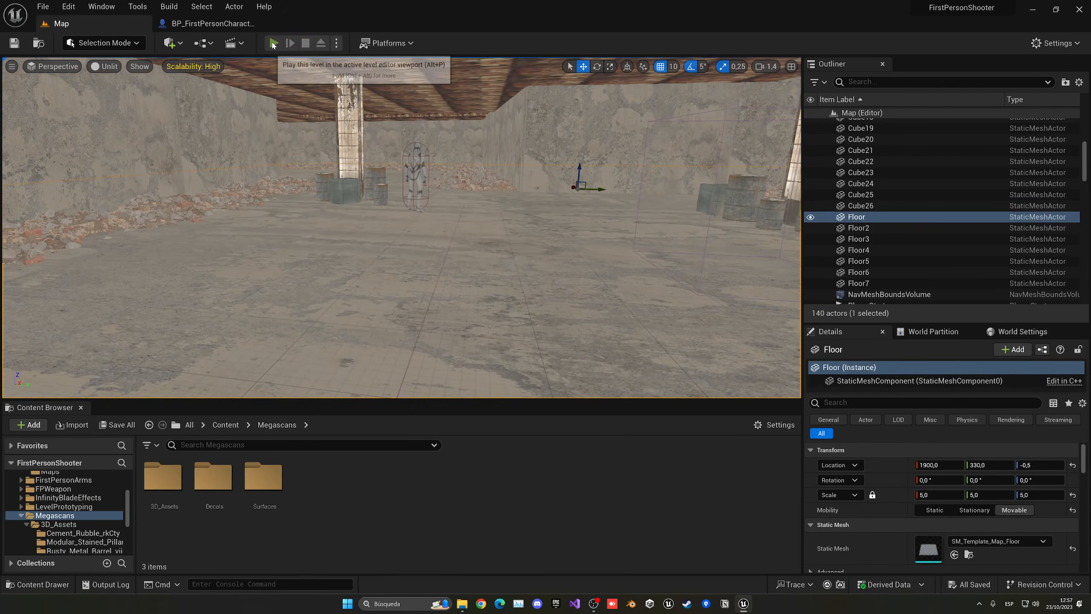
Step: Play-test the level again briefly, stop the session and switch the viewport to Lit mode
{"action": "left_click", "coordinate": [273, 44]}
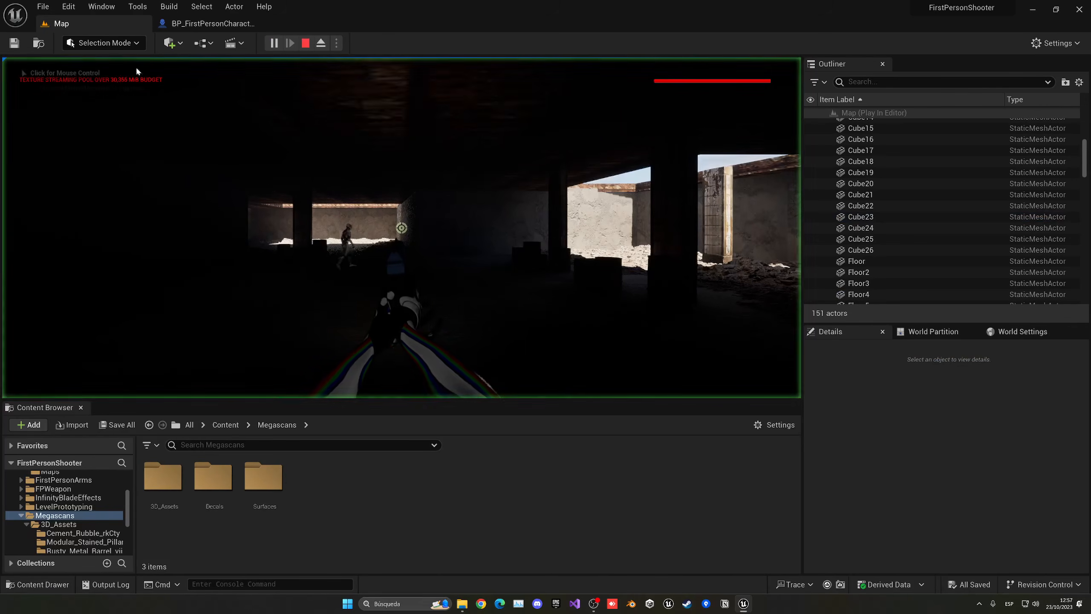
{"action": "left_click", "coordinate": [202, 200]}
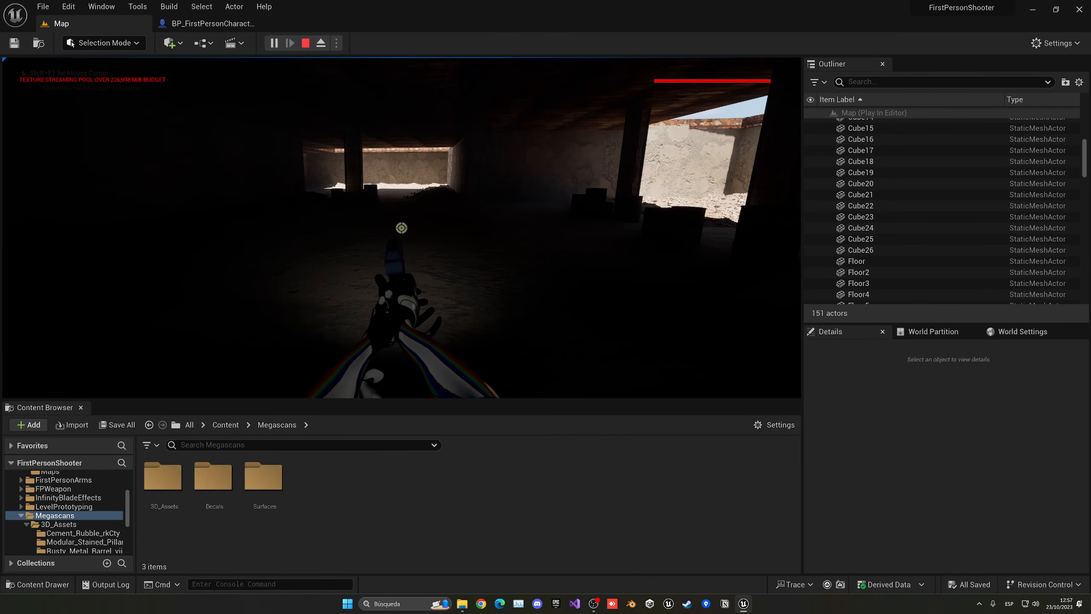
{"action": "key", "text": "Escape"}
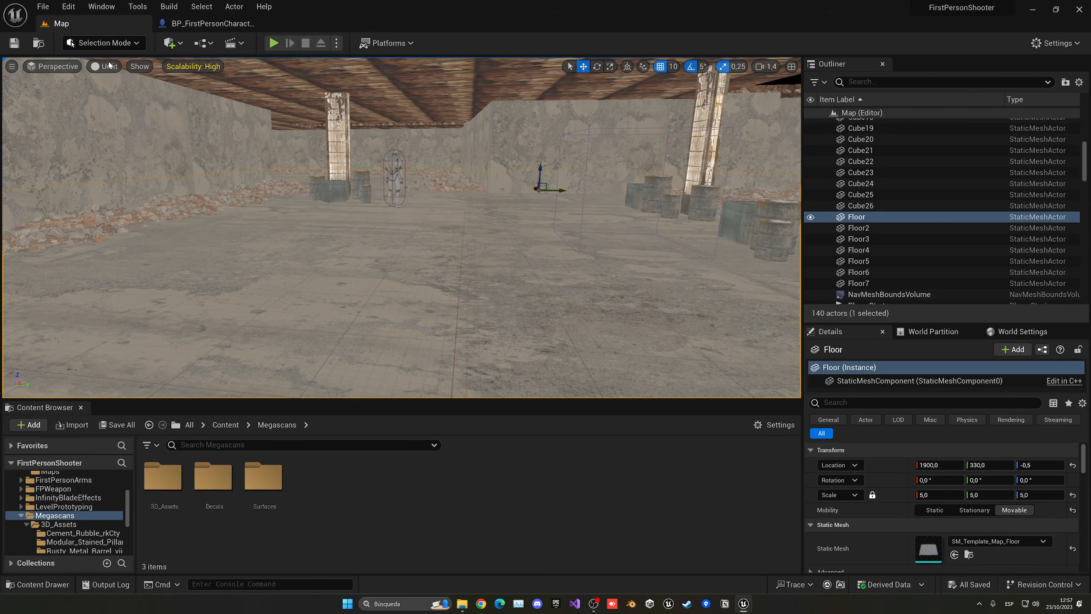
{"action": "left_click", "coordinate": [108, 65]}
{"action": "left_click", "coordinate": [171, 102]}
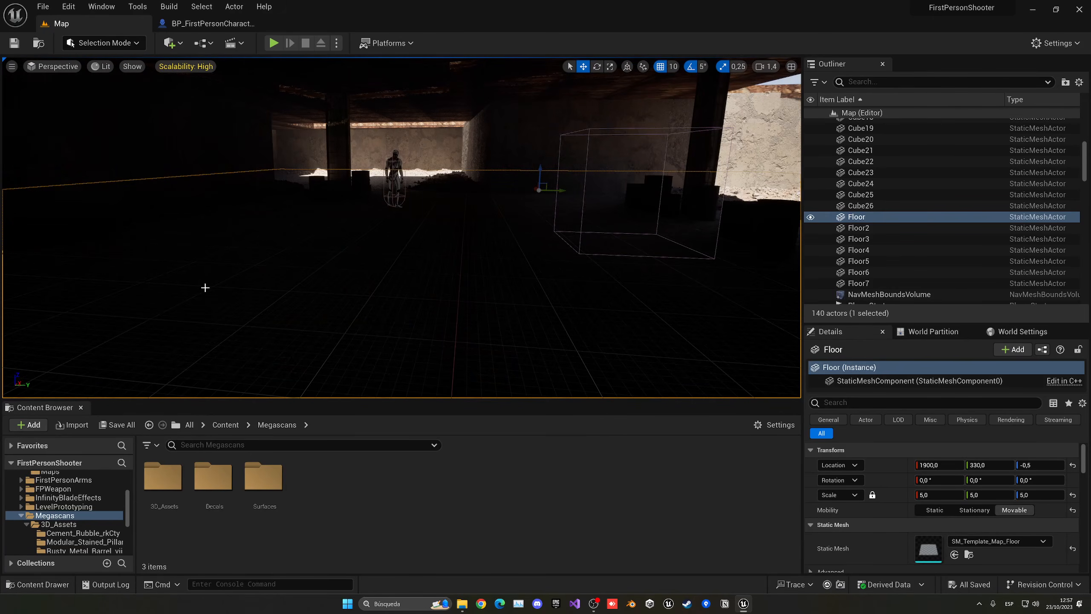
Step: Set the texture streaming pool size with the r.Streaming.PoolSize console command and run the level to check the on-screen warning
{"action": "type", "text": "r"}
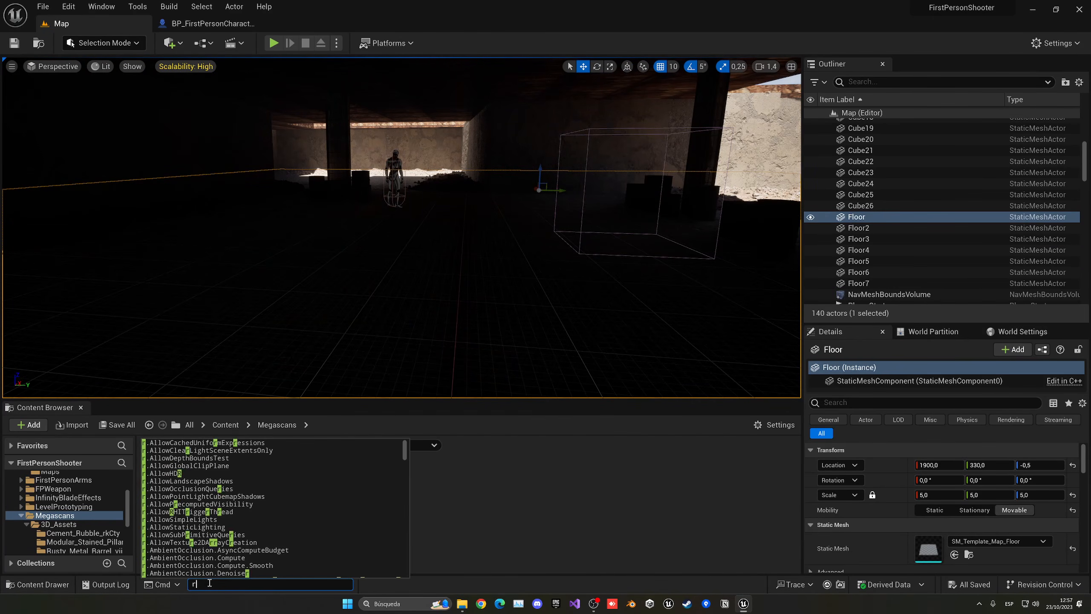
{"action": "type", "text": ".st"}
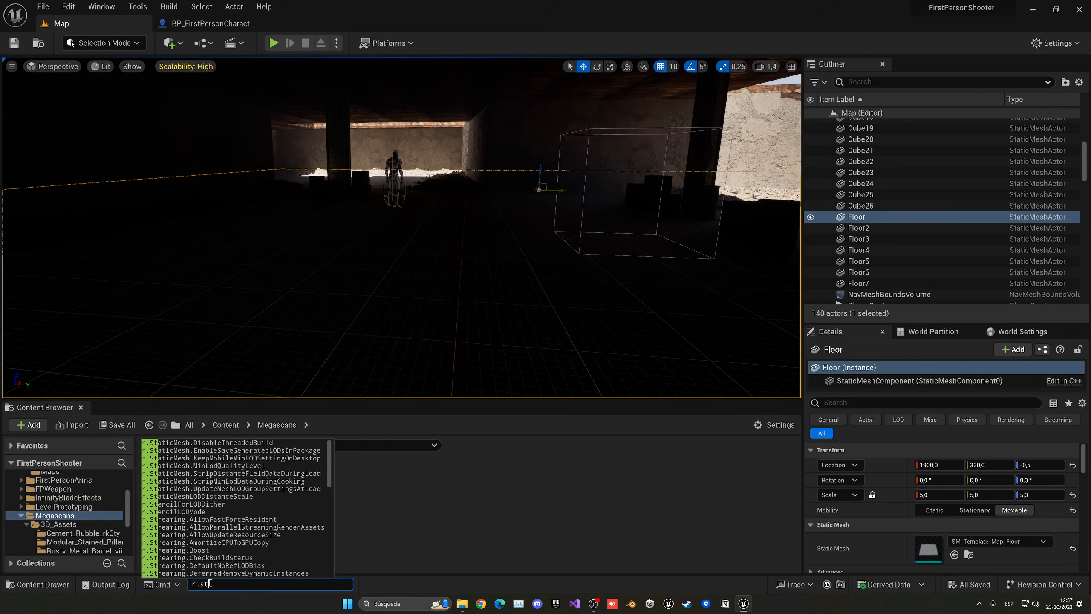
{"action": "type", "text": "reaming.poolSize"}
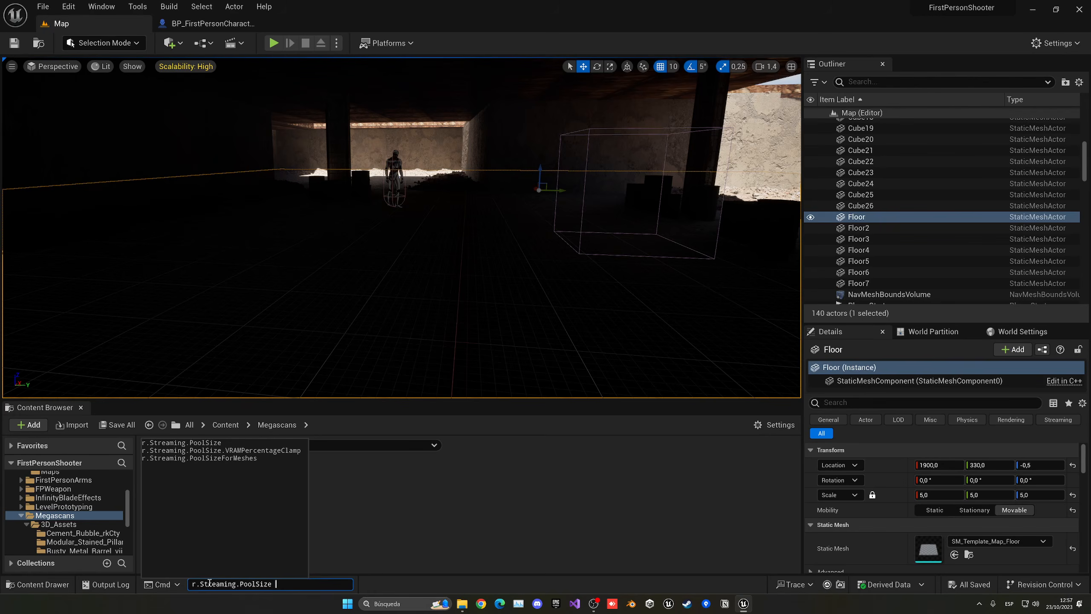
{"action": "type", "text": "7"}
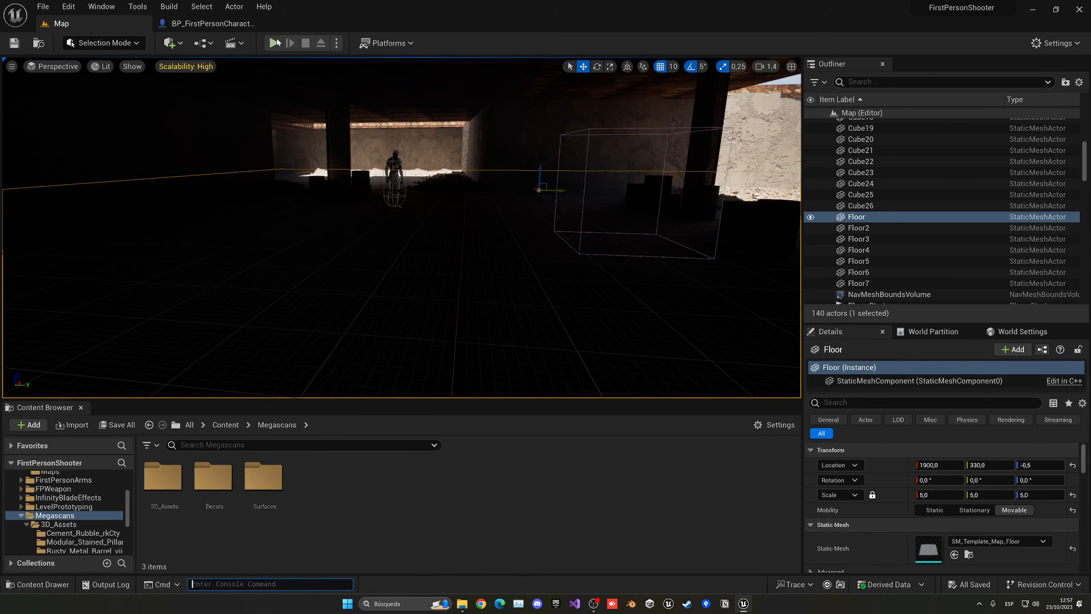
{"action": "left_click", "coordinate": [274, 43]}
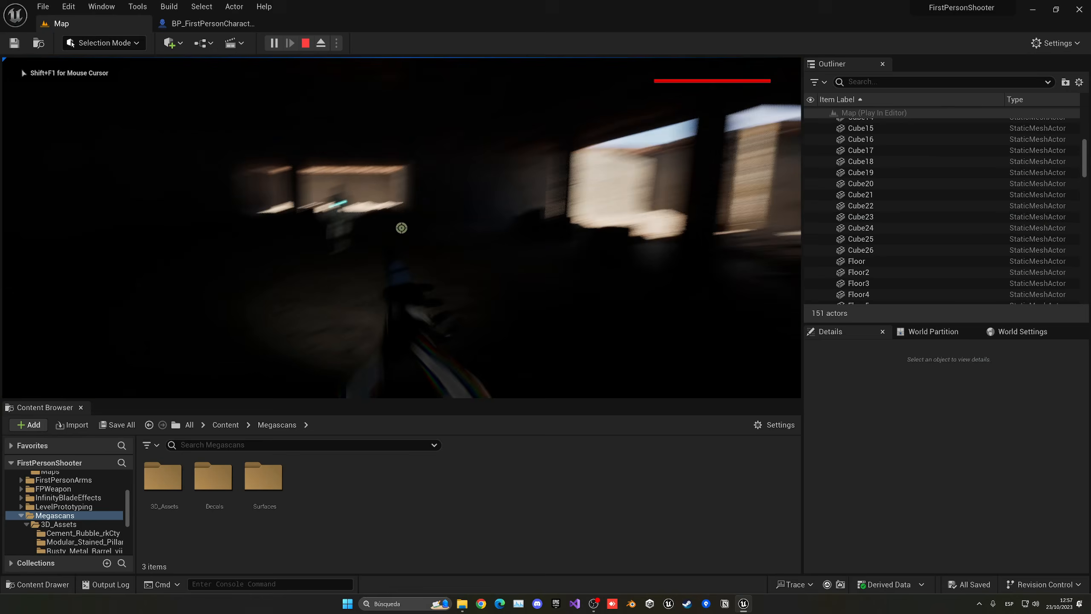
{"action": "key", "text": "Escape"}
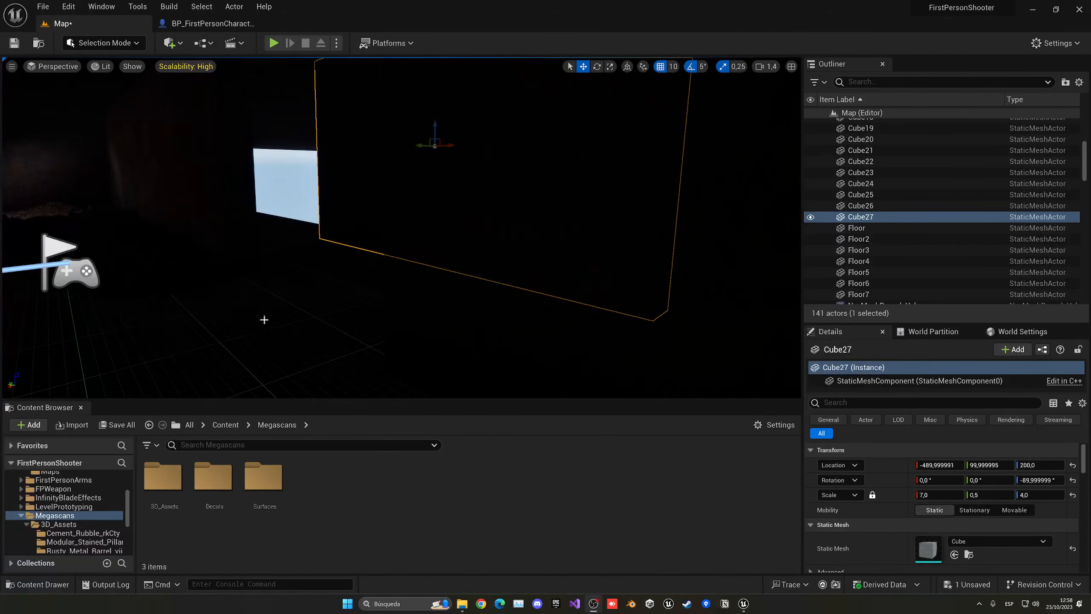
Step: Switch the viewport to Unlit mode and move the wall block Cube27 to X -459.999991
{"action": "right_click_drag", "start_coordinate": [264, 319], "coordinate": [118, 133]}
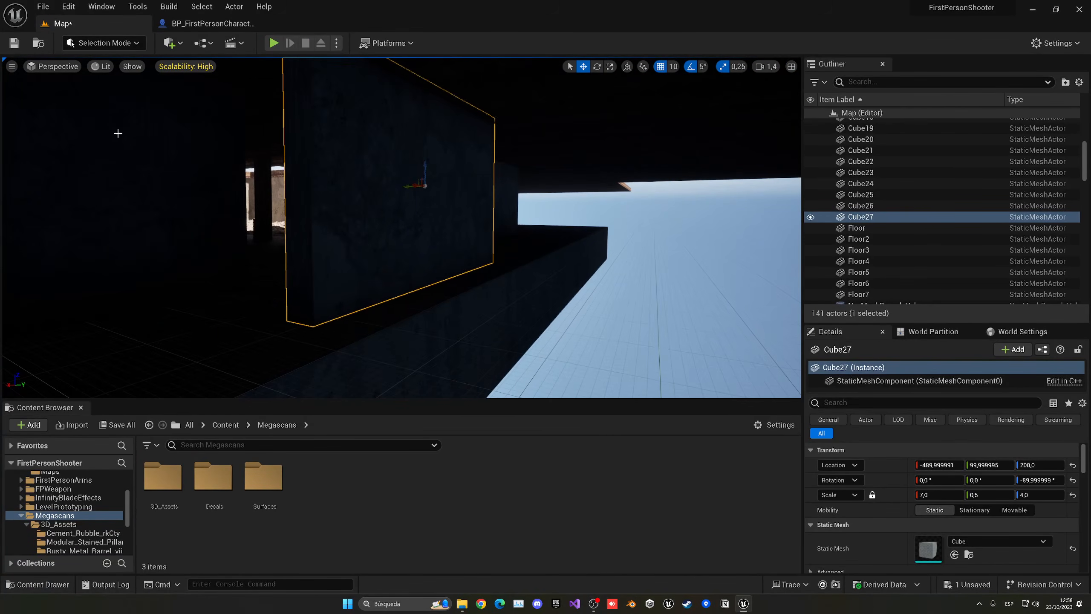
{"action": "left_click", "coordinate": [106, 66]}
{"action": "left_click", "coordinate": [128, 108]}
{"action": "right_click_drag", "start_coordinate": [426, 146], "coordinate": [426, 146]}
{"action": "mouse_move", "coordinate": [518, 165]}
{"action": "left_mouse_down"}
{"action": "mouse_move", "coordinate": [494, 165]}
{"action": "mouse_move", "coordinate": [505, 165]}
{"action": "left_mouse_up"}
{"action": "right_click_drag", "start_coordinate": [505, 165], "coordinate": [504, 165]}
{"action": "key", "text": "r"}
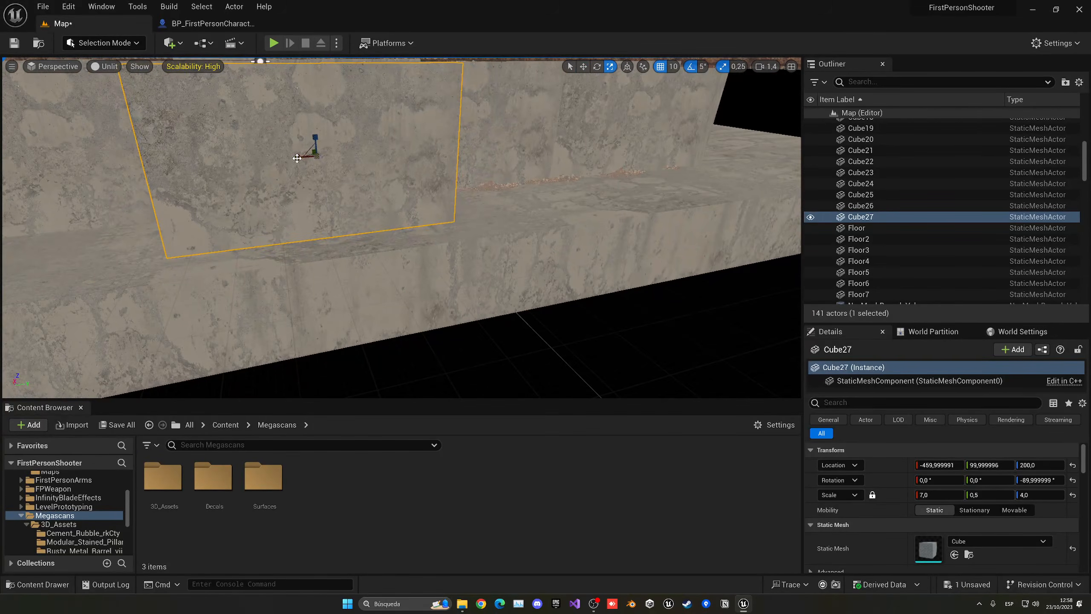
Step: Stretch the wall block Cube27 to an X scale of 17.75 so that it spans behind the doorway
{"action": "left_click_drag", "start_coordinate": [296, 159], "coordinate": [193, 165]}
{"action": "key", "text": "w"}
{"action": "right_click_drag", "start_coordinate": [297, 158], "coordinate": [297, 158]}
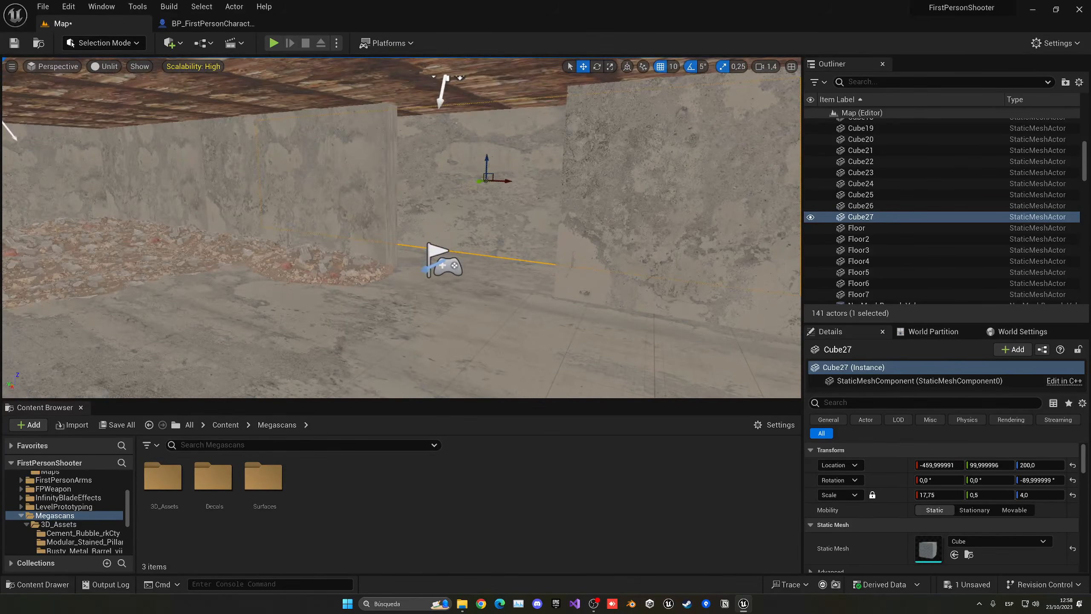
Step: Search the material assets for "black" and assign M_BlackBackground to Element 0 of Cube27
{"action": "left_click", "coordinate": [236, 424]}
{"action": "right_click", "coordinate": [575, 550]}
{"action": "right_click_drag", "start_coordinate": [546, 326], "coordinate": [546, 327]}
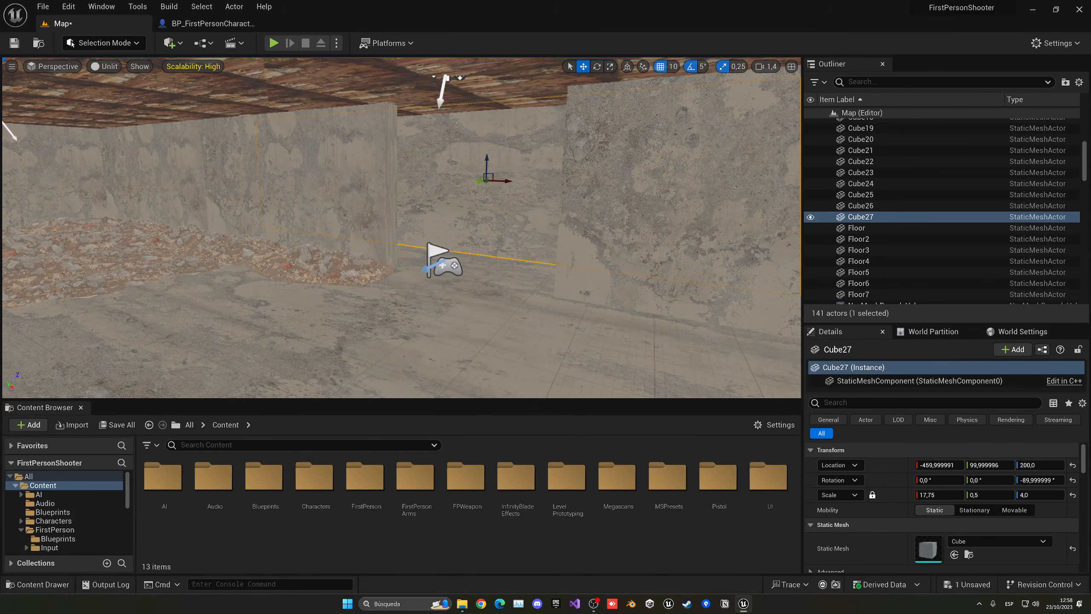
{"action": "scroll", "coordinate": [959, 525], "scroll_direction": "down", "scroll_amount": 3}
{"action": "left_click", "coordinate": [970, 531]}
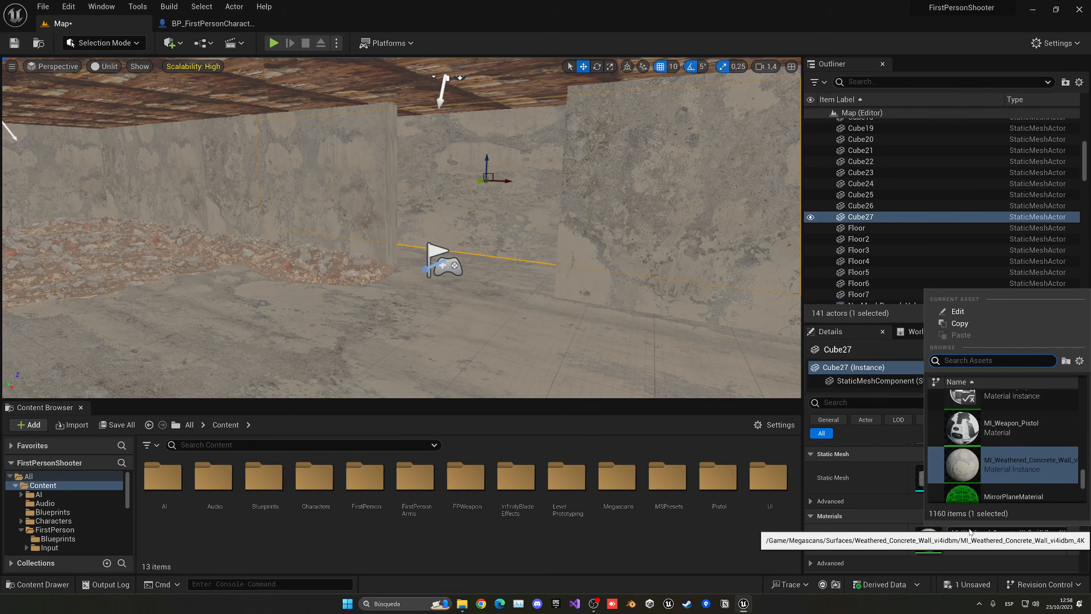
{"action": "type", "text": "black"}
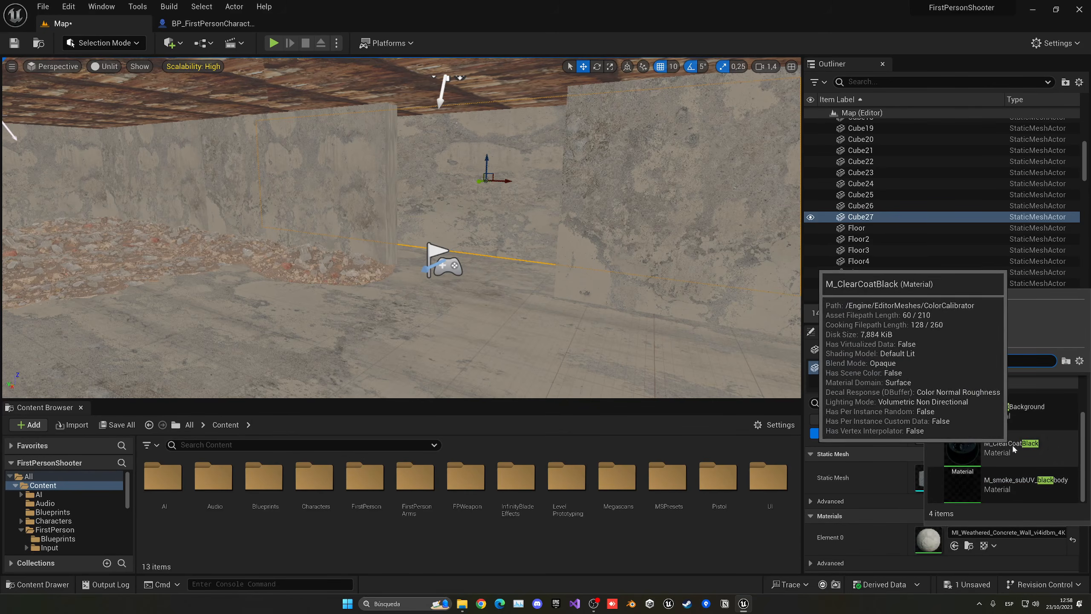
{"action": "left_click", "coordinate": [1014, 443]}
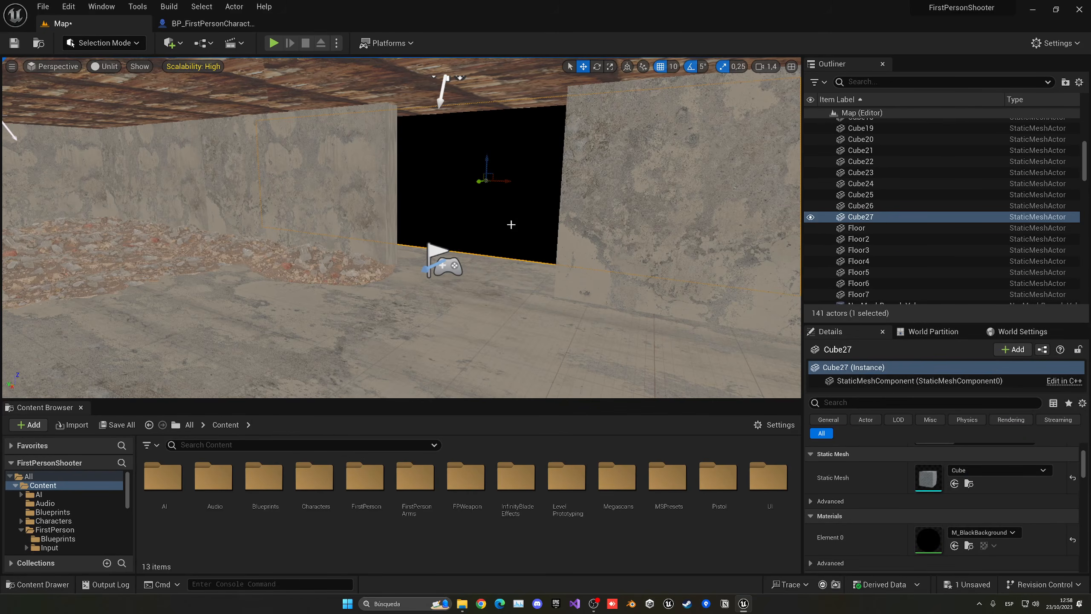
Step: Play-test the level, advancing on the enemy and shooting it
{"action": "right_click_drag", "start_coordinate": [401, 227], "coordinate": [425, 227]}
{"action": "left_click", "coordinate": [274, 43]}
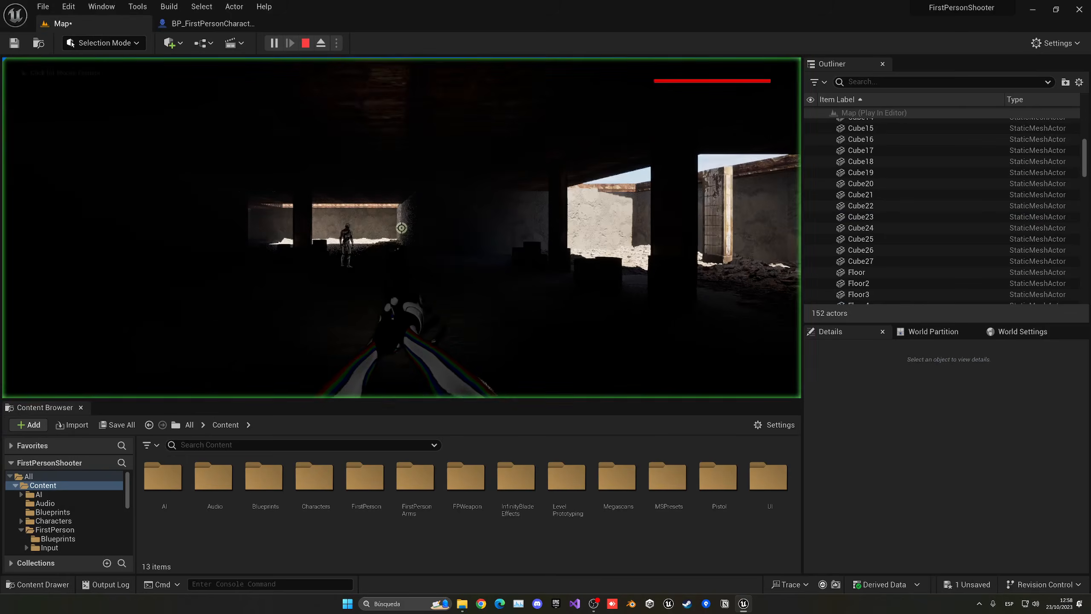
{"action": "key", "text": "w"}
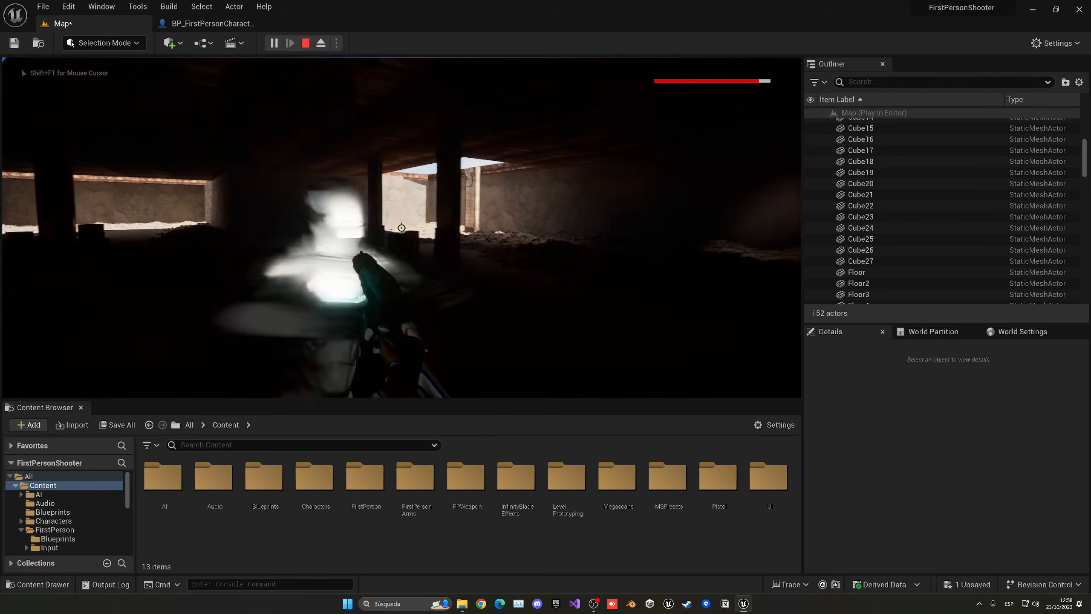
{"action": "left_click", "coordinate": [401, 227]}
{"action": "left_click", "coordinate": [401, 227]}
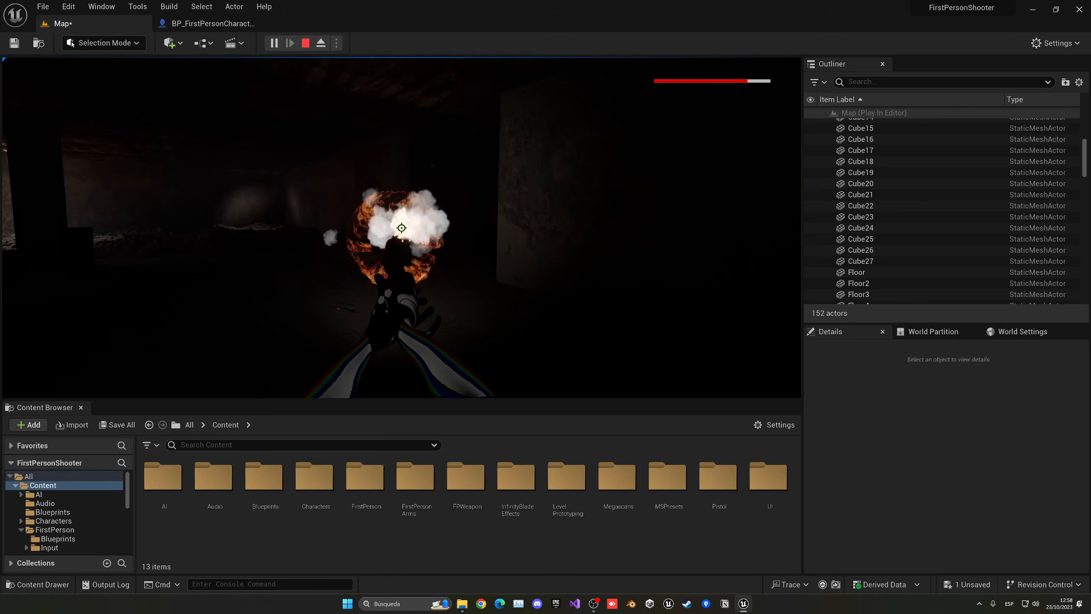
{"action": "key", "text": "w"}
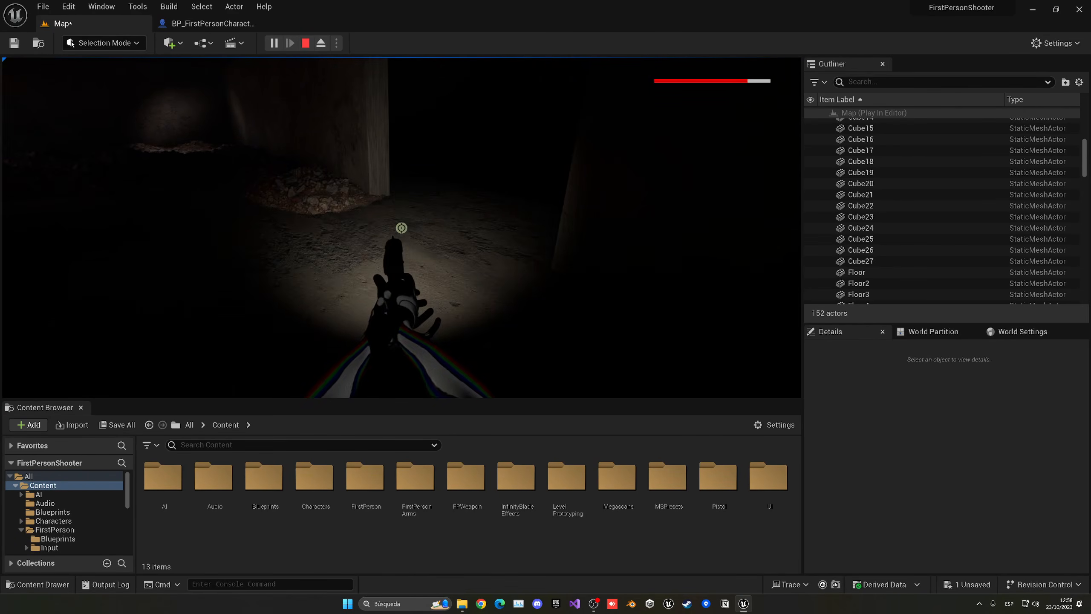
Step: Walk through the dark rooms to check the walls, rubble, barrels and lighting, end the play-test and save the map
{"action": "key", "text": "w"}
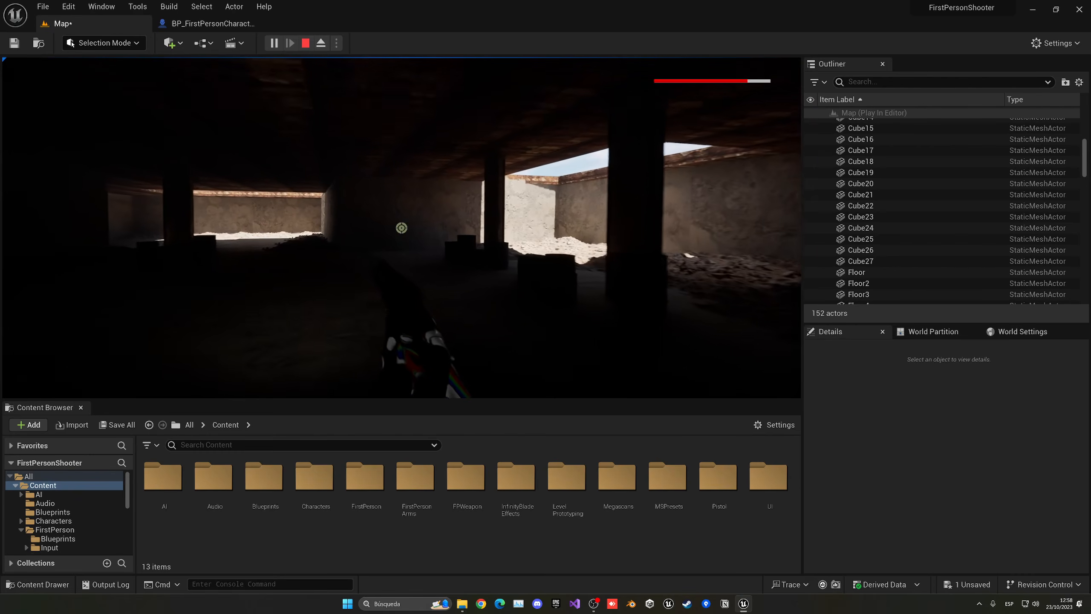
{"action": "key", "text": "w"}
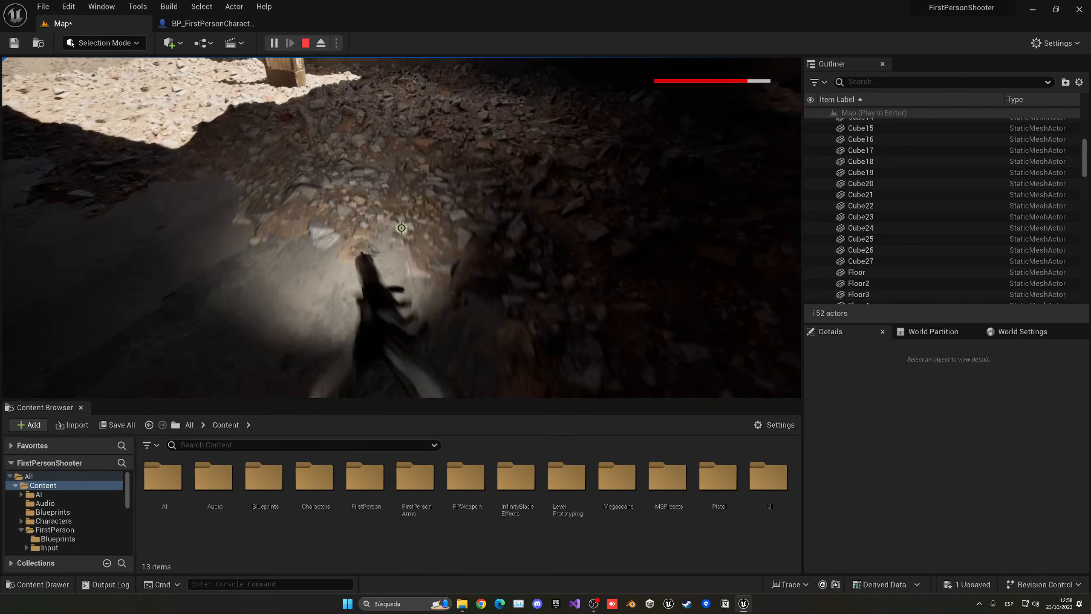
{"action": "key", "text": "w"}
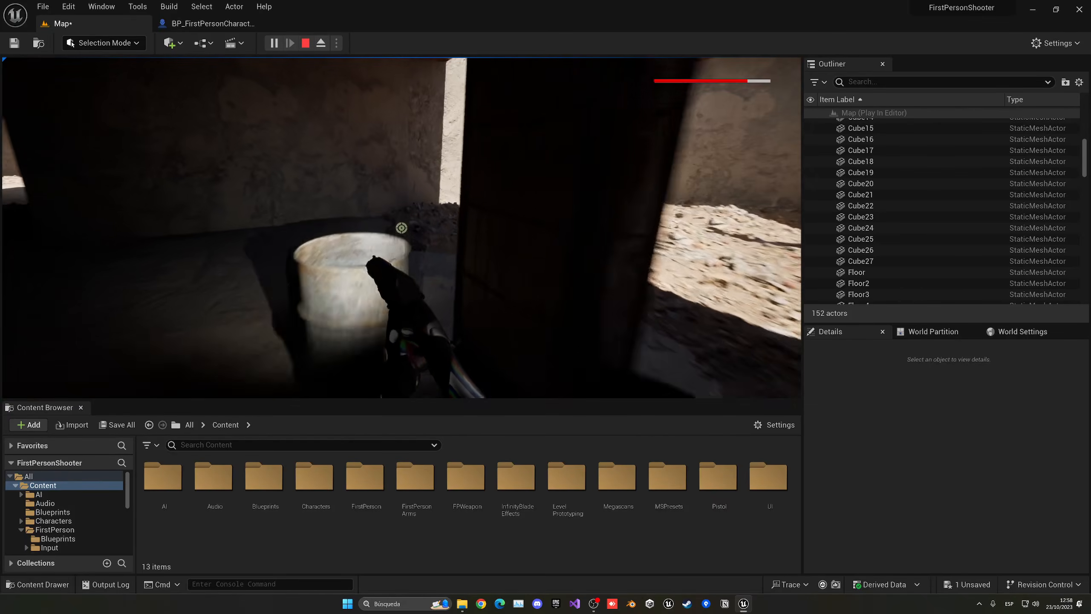
{"action": "key", "text": "w"}
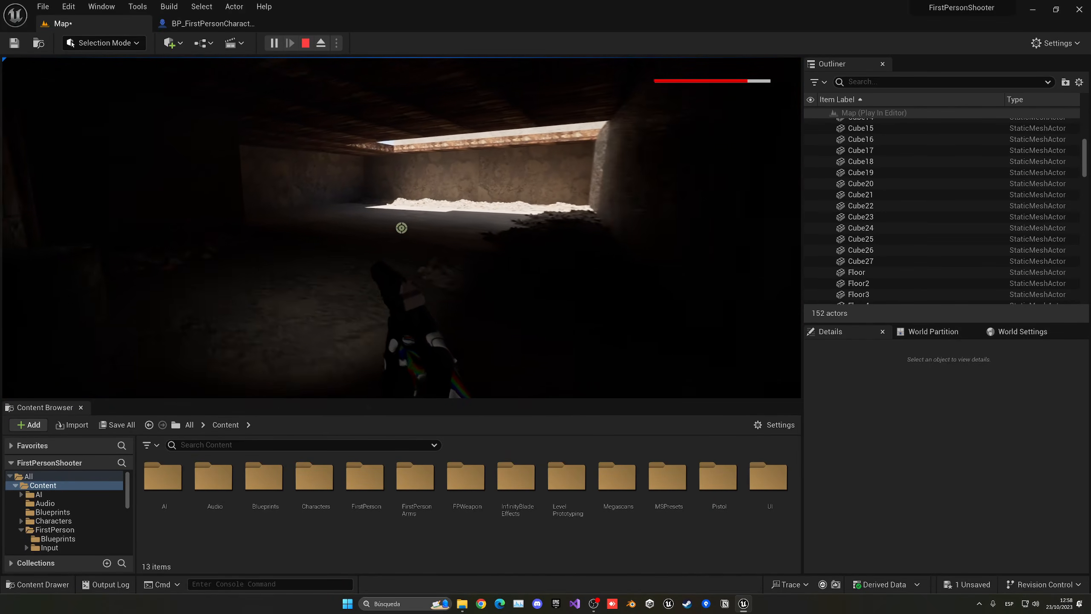
{"action": "key", "text": "w"}
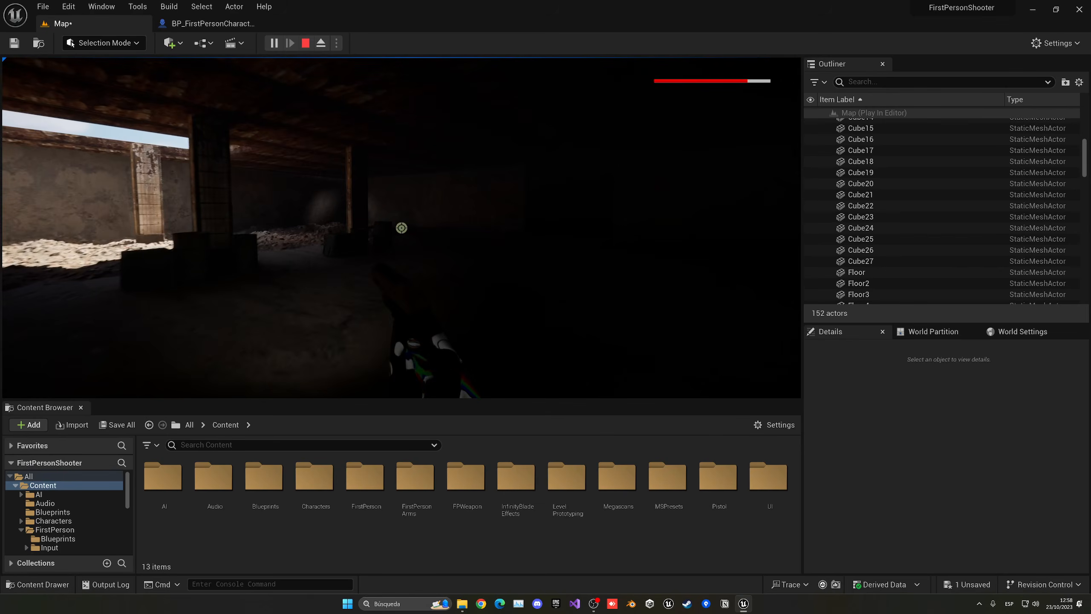
{"action": "key", "text": "w"}
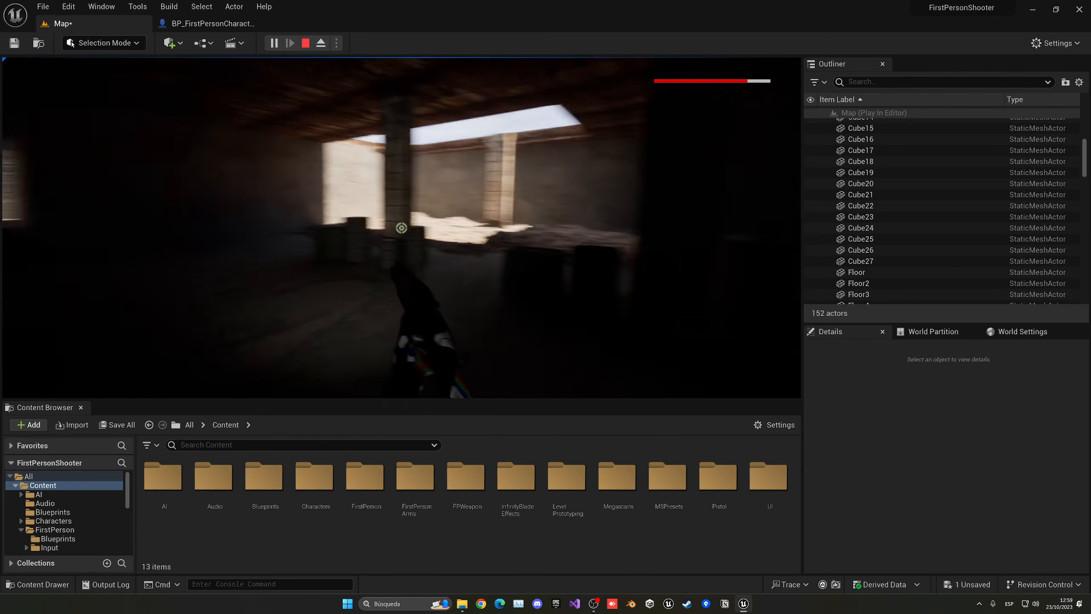
{"action": "key", "text": "w"}
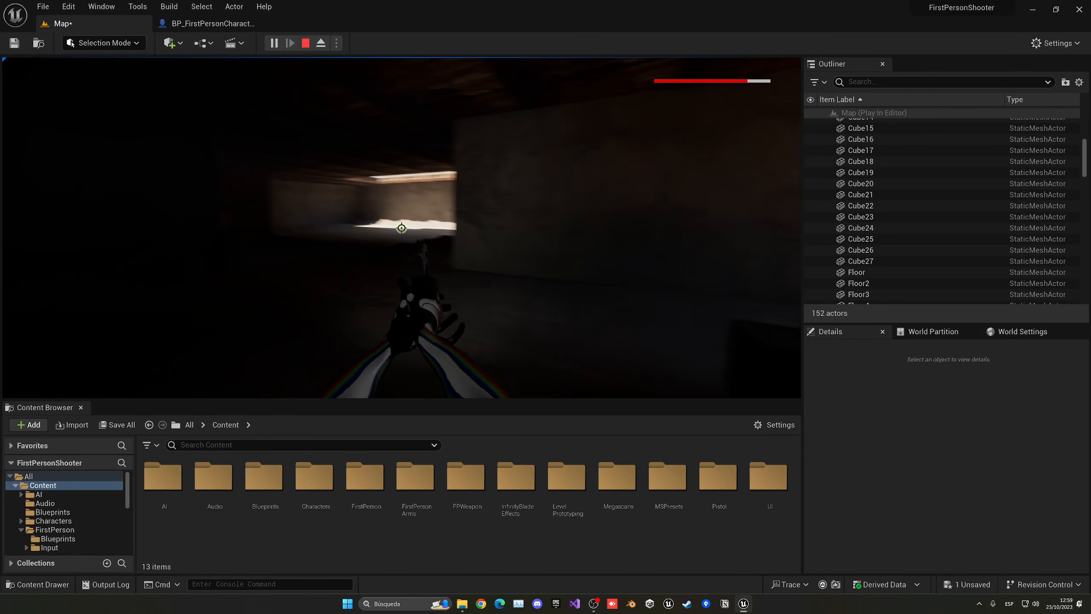
{"action": "key", "text": "w"}
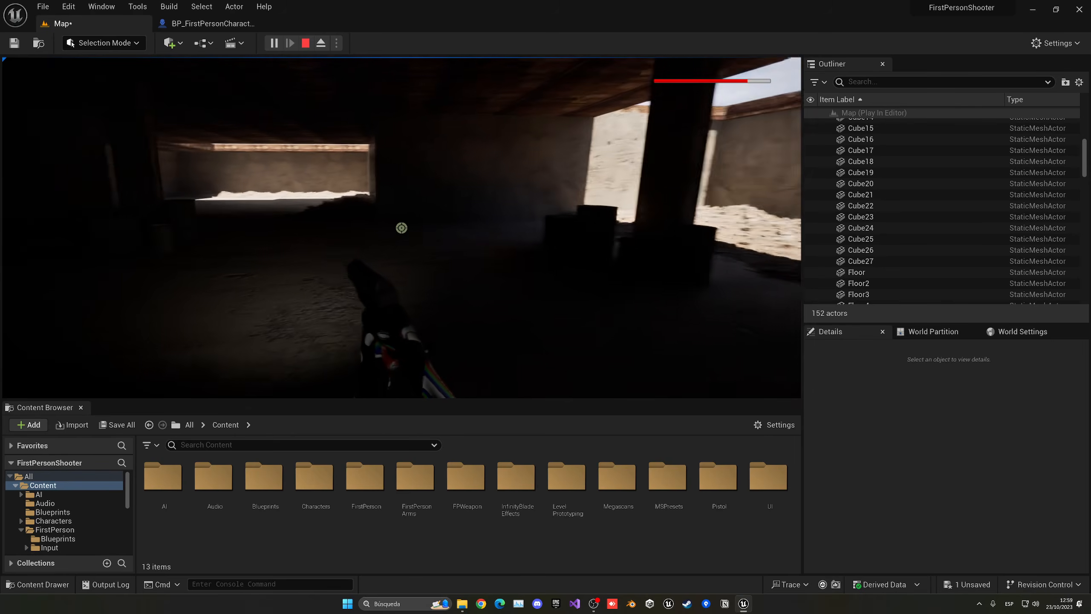
{"action": "key", "text": "w"}
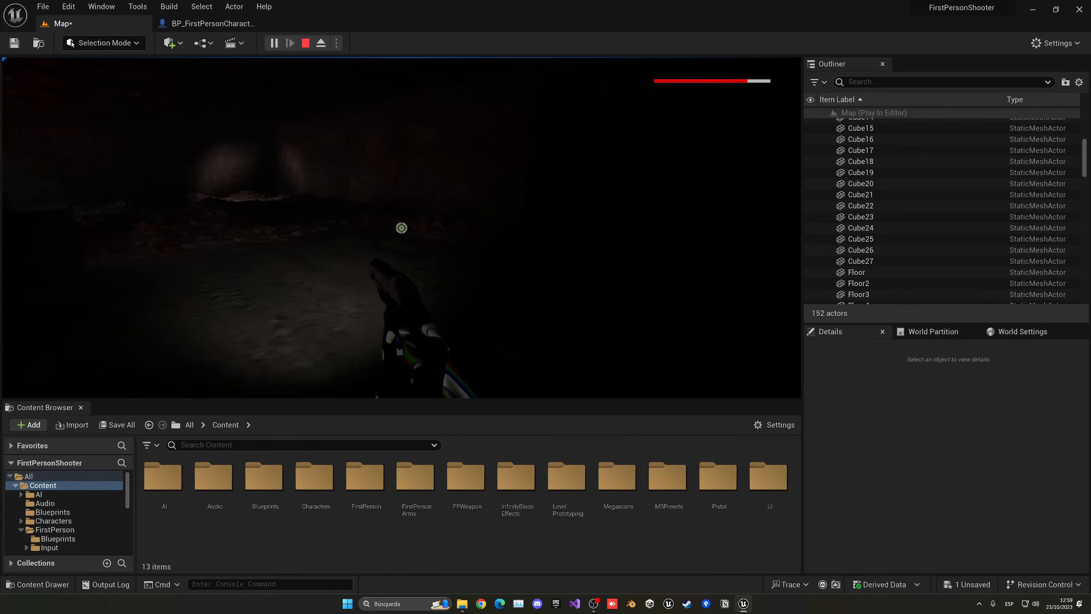
{"action": "key", "text": "w"}
{"action": "key", "text": "Escape"}
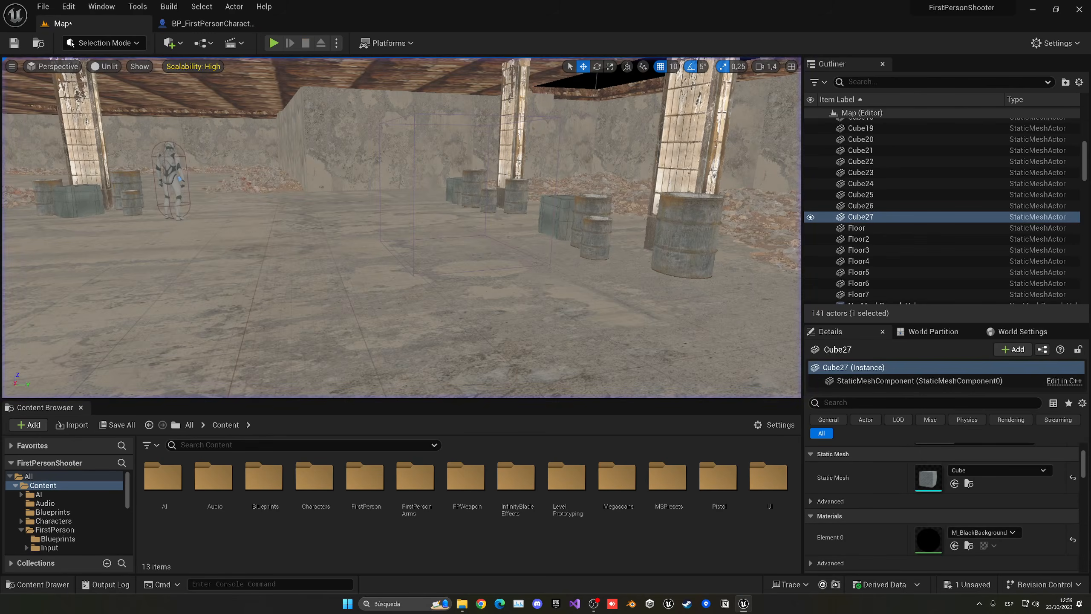
{"action": "key", "text": "ctrl+s"}
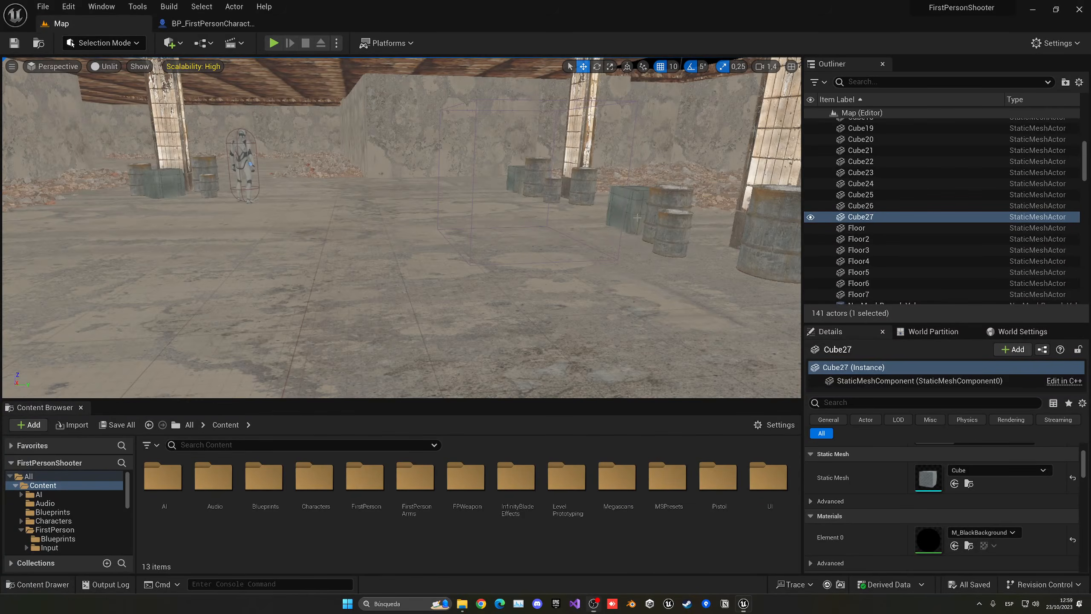
Step: Add a box simplified collision to the rusty metal barrel's static mesh, save it and close its editor
{"action": "right_click_drag", "start_coordinate": [637, 217], "coordinate": [704, 222]}
{"action": "left_click", "coordinate": [461, 186]}
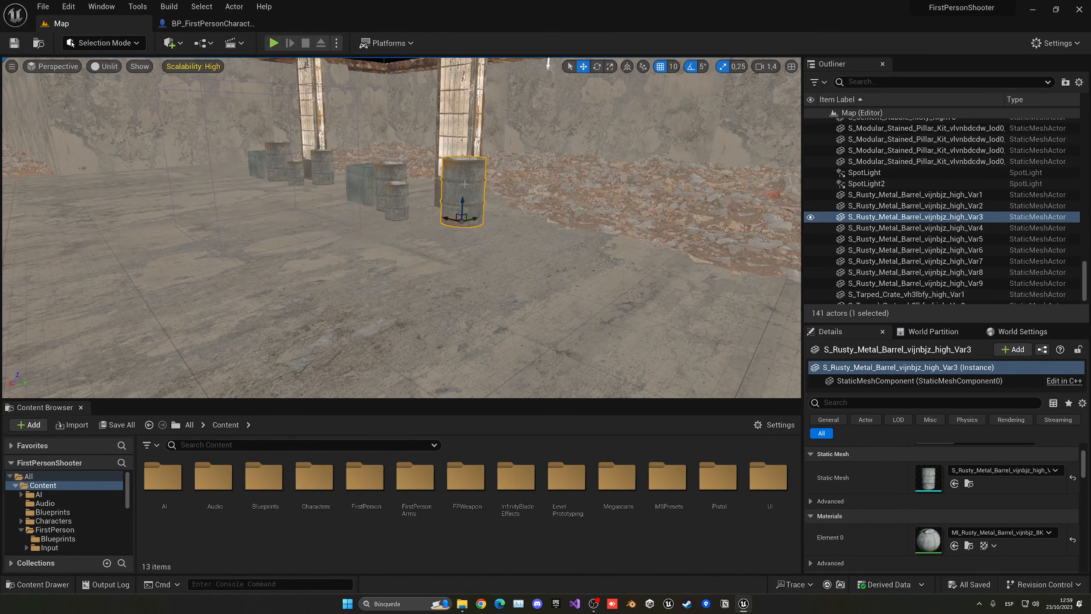
{"action": "key", "text": "ctrl+e"}
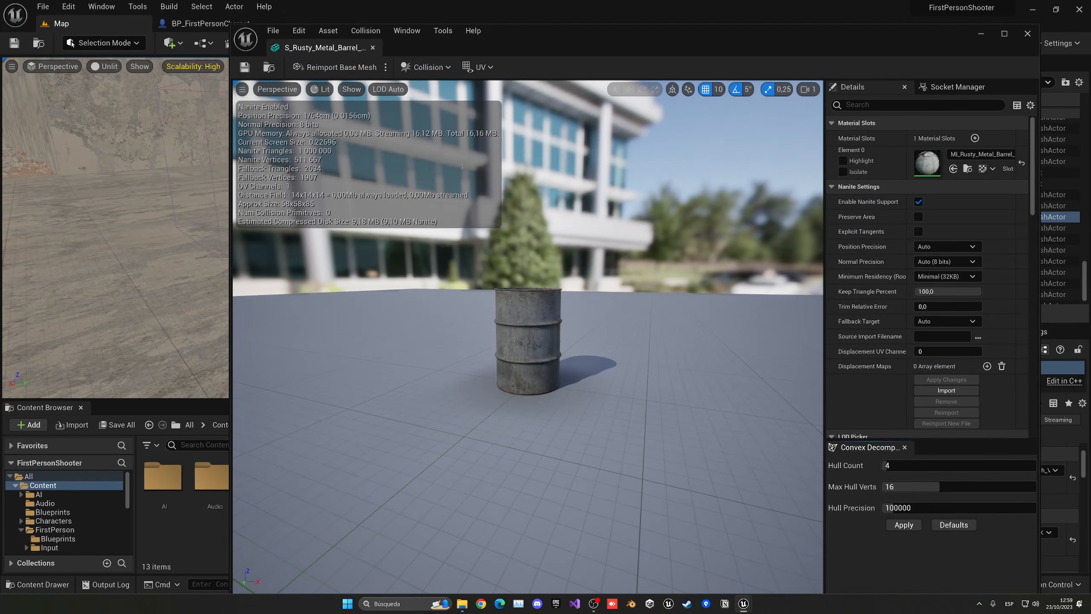
{"action": "left_click_drag", "start_coordinate": [351, 48], "coordinate": [373, 25]}
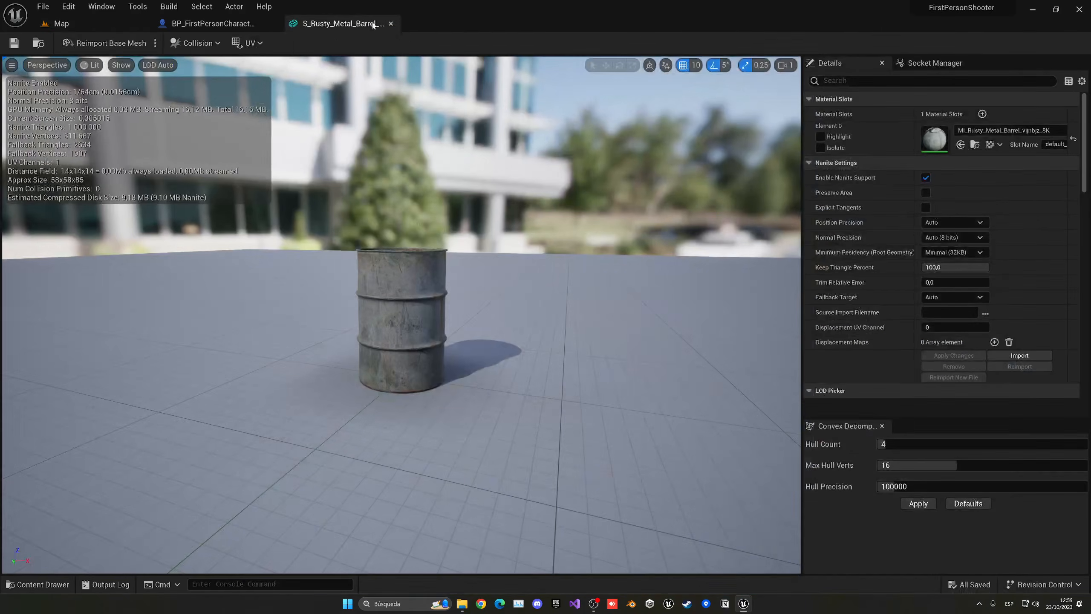
{"action": "left_click", "coordinate": [211, 43]}
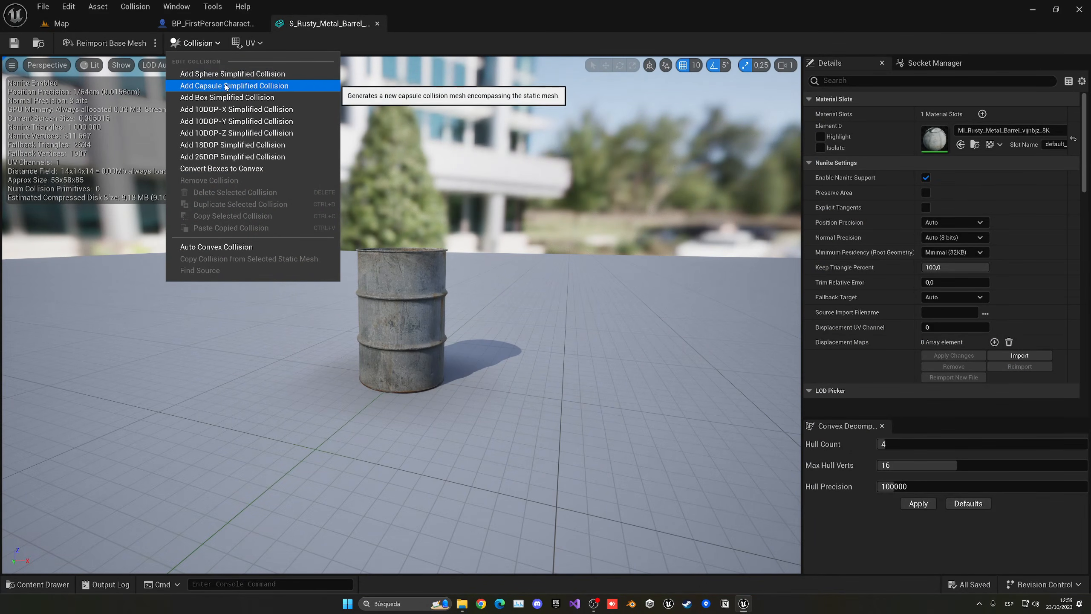
{"action": "left_click", "coordinate": [227, 97]}
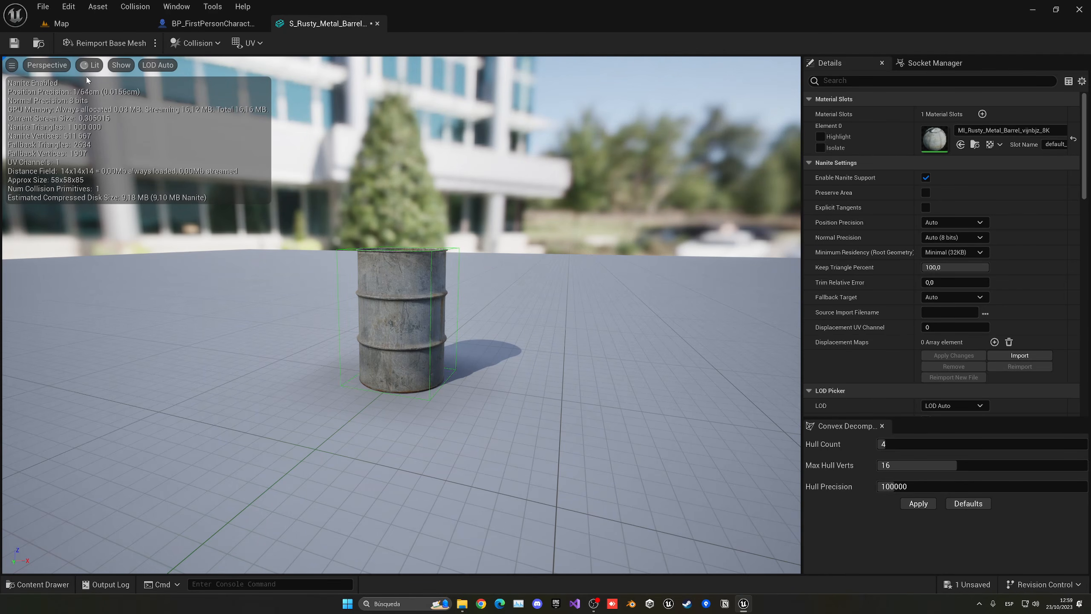
{"action": "left_click", "coordinate": [14, 43]}
{"action": "left_click", "coordinate": [378, 23]}
Step: Add a box simplified collision to the modular stained pillar's static mesh, save it and close its editor
{"action": "left_click", "coordinate": [447, 140]}
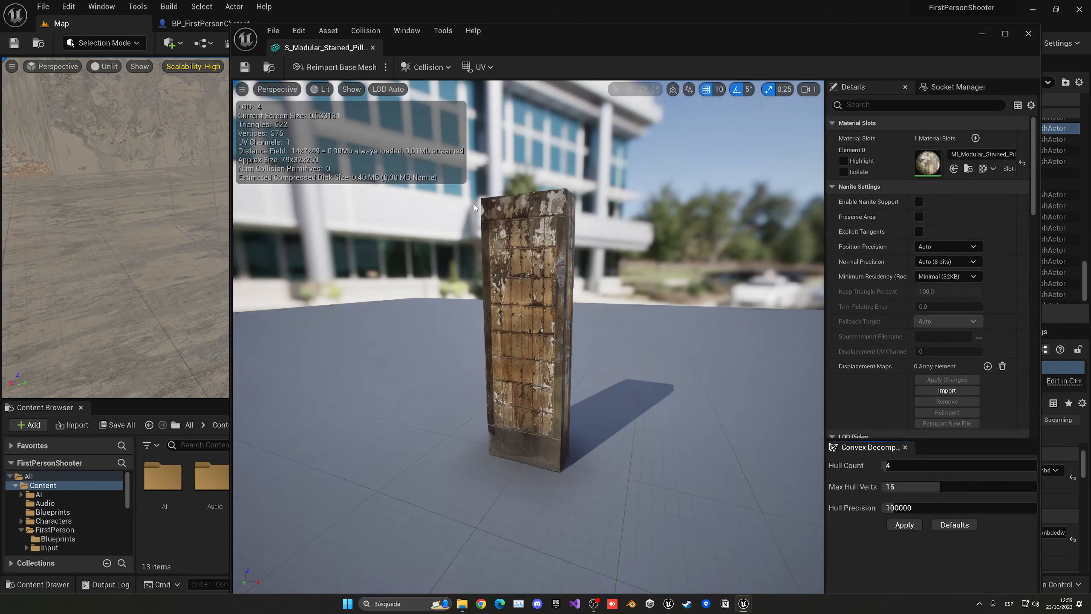
{"action": "left_click", "coordinate": [426, 67]}
{"action": "left_click", "coordinate": [446, 134]}
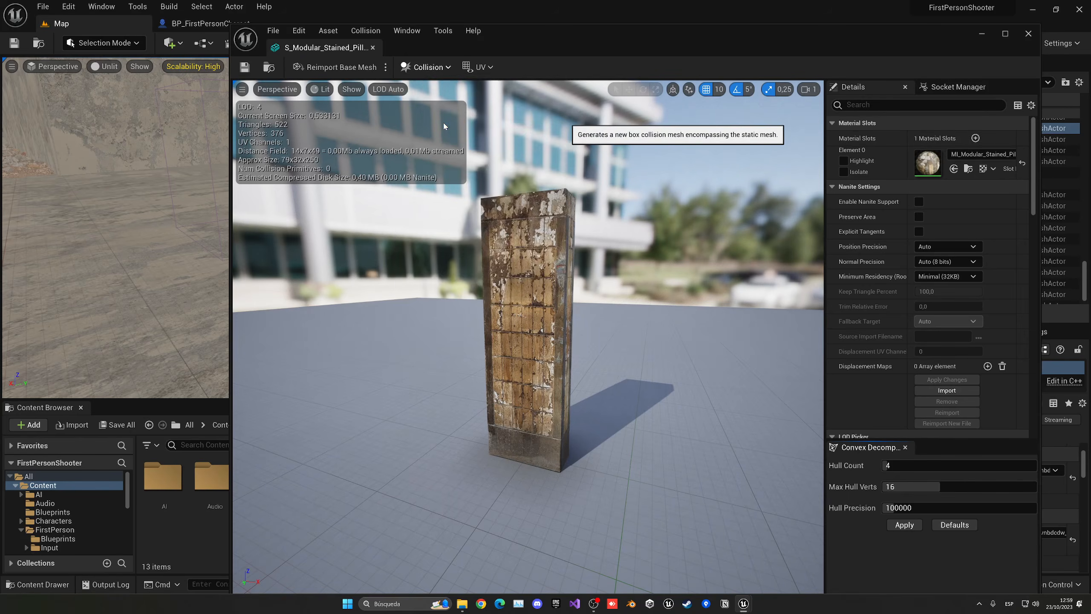
{"action": "middle_click", "coordinate": [308, 51]}
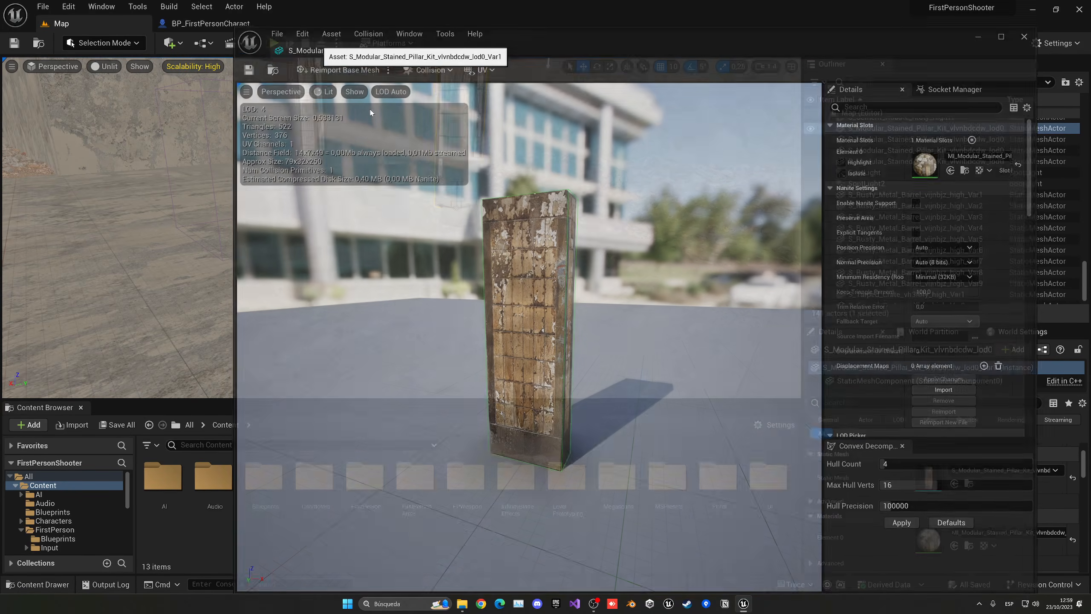
Step: Add a box simplified collision to the tarped crate's static mesh, save it and close its editor
{"action": "left_click", "coordinate": [366, 180]}
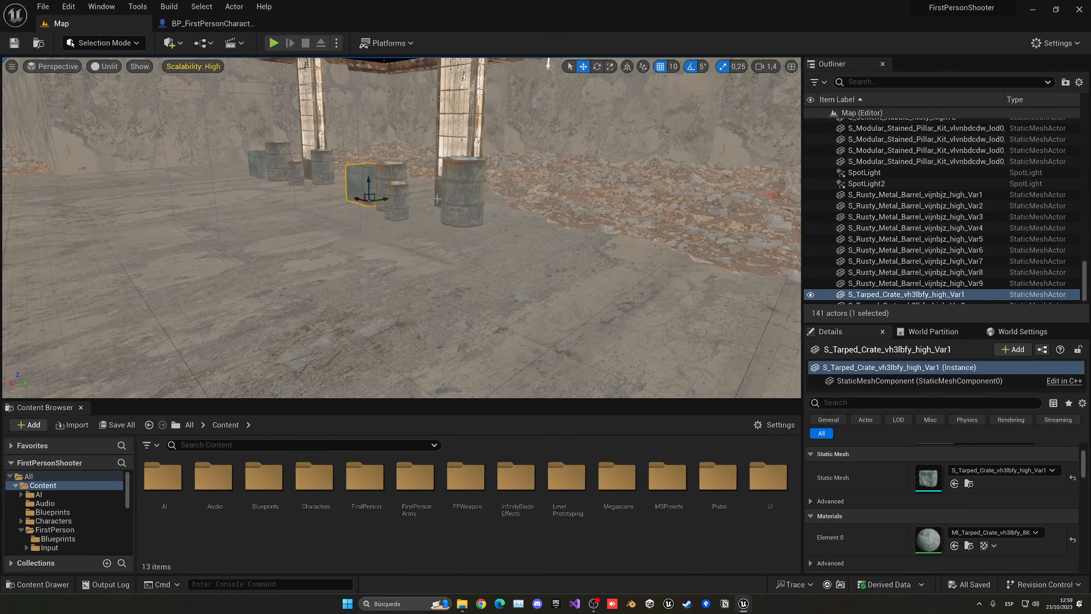
{"action": "key", "text": "ctrl+e"}
{"action": "left_click", "coordinate": [425, 66]}
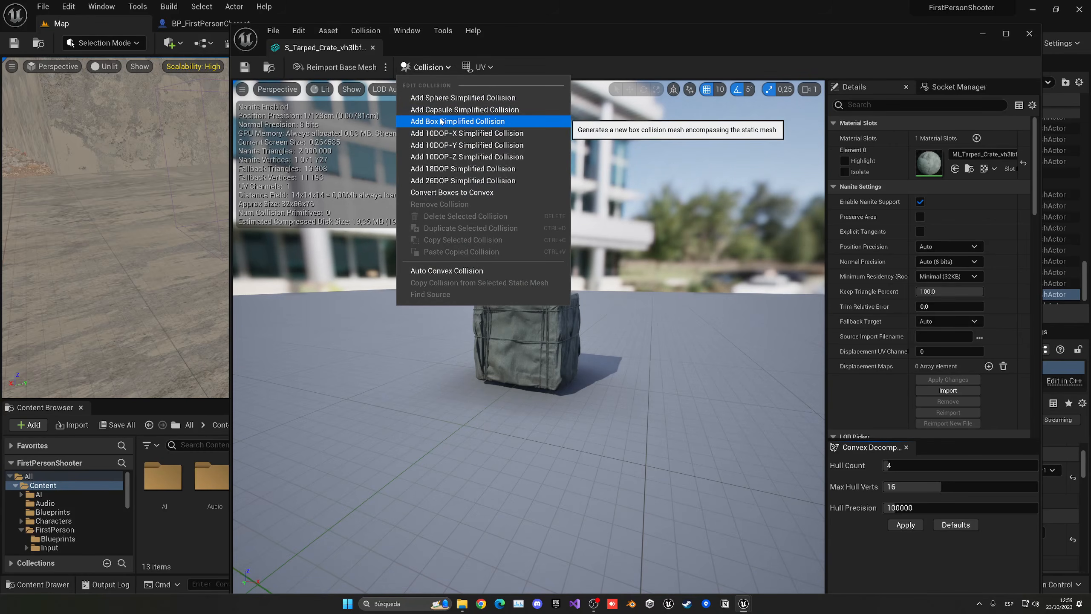
{"action": "left_click", "coordinate": [462, 117]}
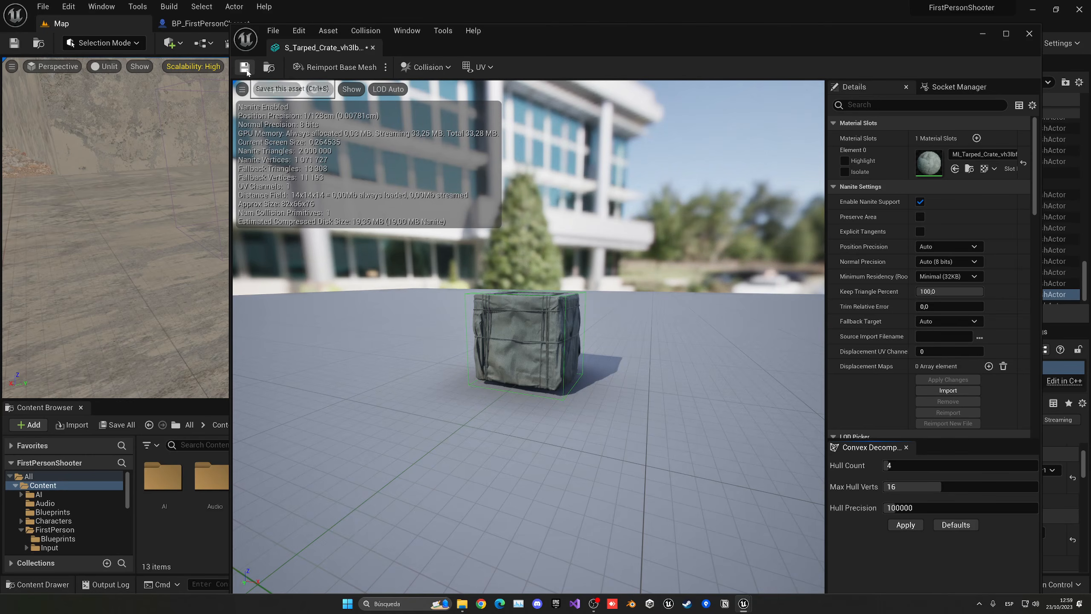
{"action": "left_click", "coordinate": [246, 69]}
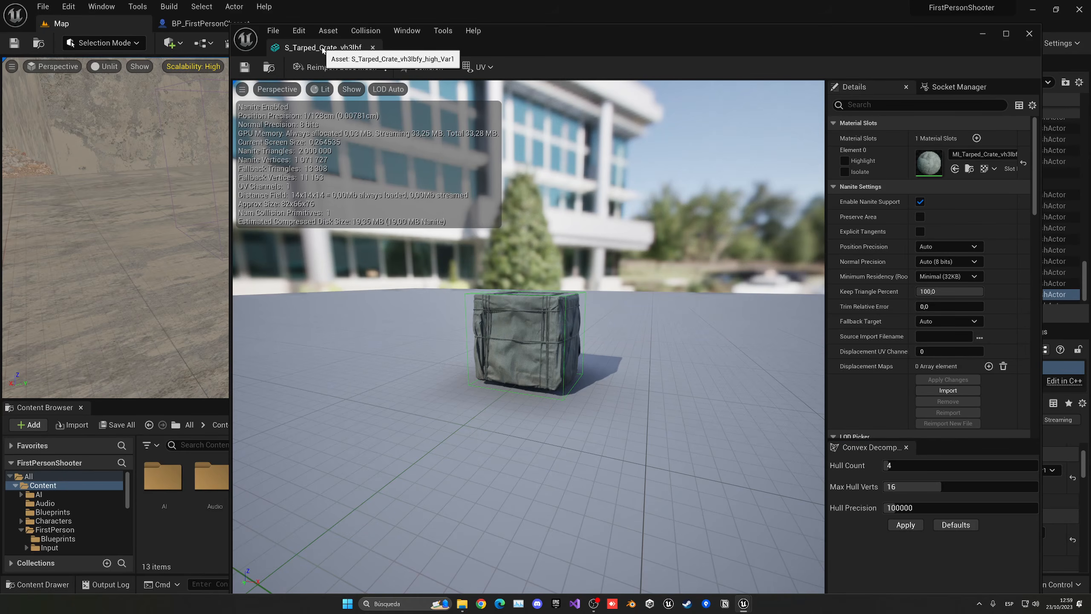
{"action": "left_click", "coordinate": [372, 47]}
{"action": "left_click", "coordinate": [696, 202]}
{"action": "right_click_drag", "start_coordinate": [696, 202], "coordinate": [348, 176]}
{"action": "key", "text": "w"}
{"action": "key", "text": "s"}
{"action": "key", "text": "w"}
{"action": "key", "text": "s"}
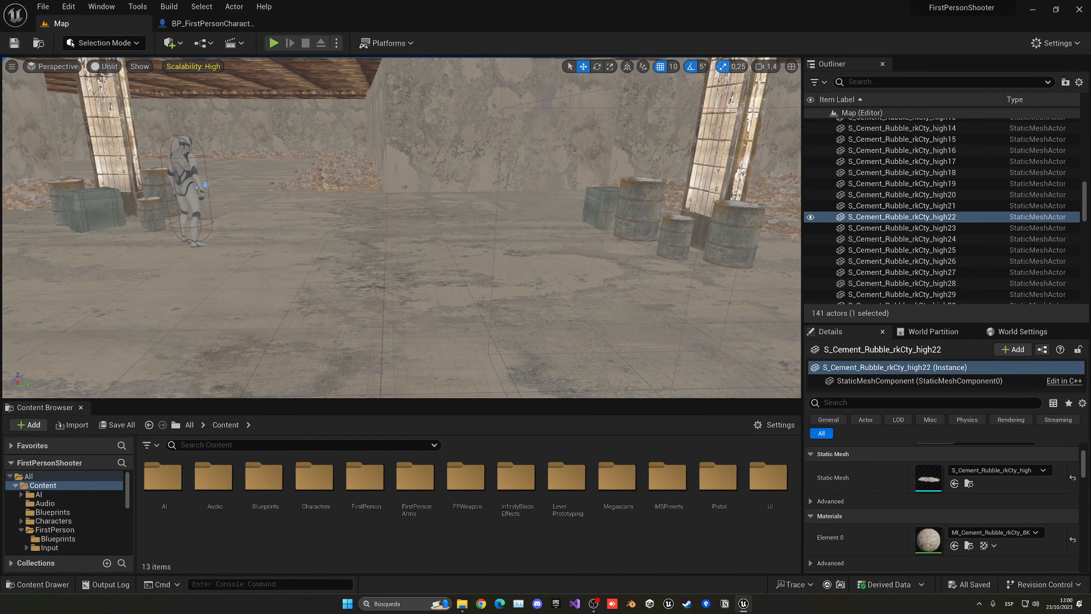
Step: Open the WB_HUD widget blueprint from the UI folder and select DamageImage in its hierarchy
{"action": "double_click", "coordinate": [768, 476]}
{"action": "left_click", "coordinate": [171, 473]}
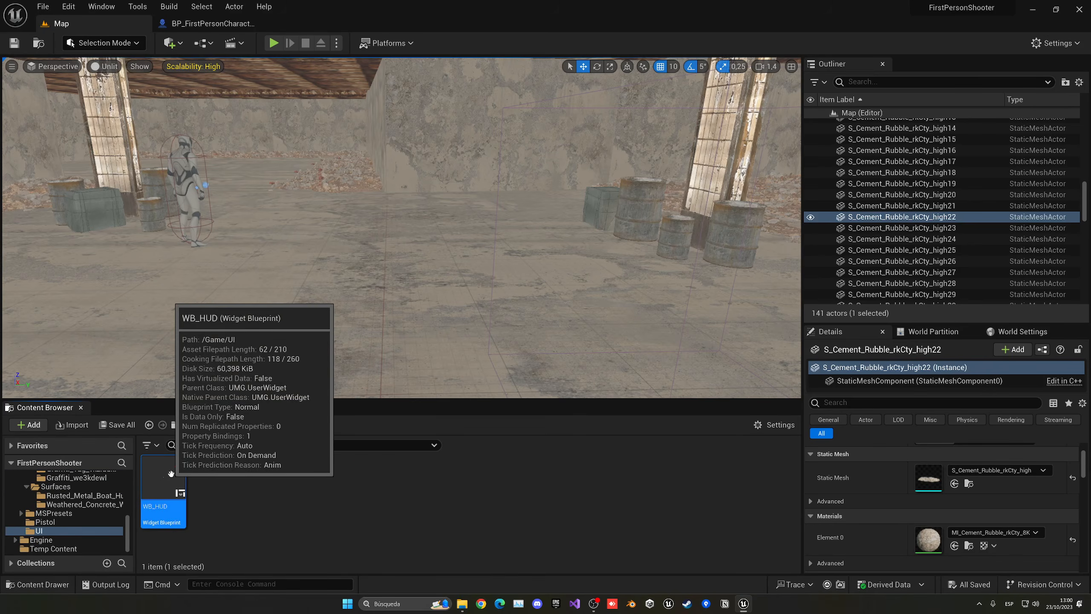
{"action": "double_click", "coordinate": [170, 473]}
{"action": "left_click", "coordinate": [65, 390]}
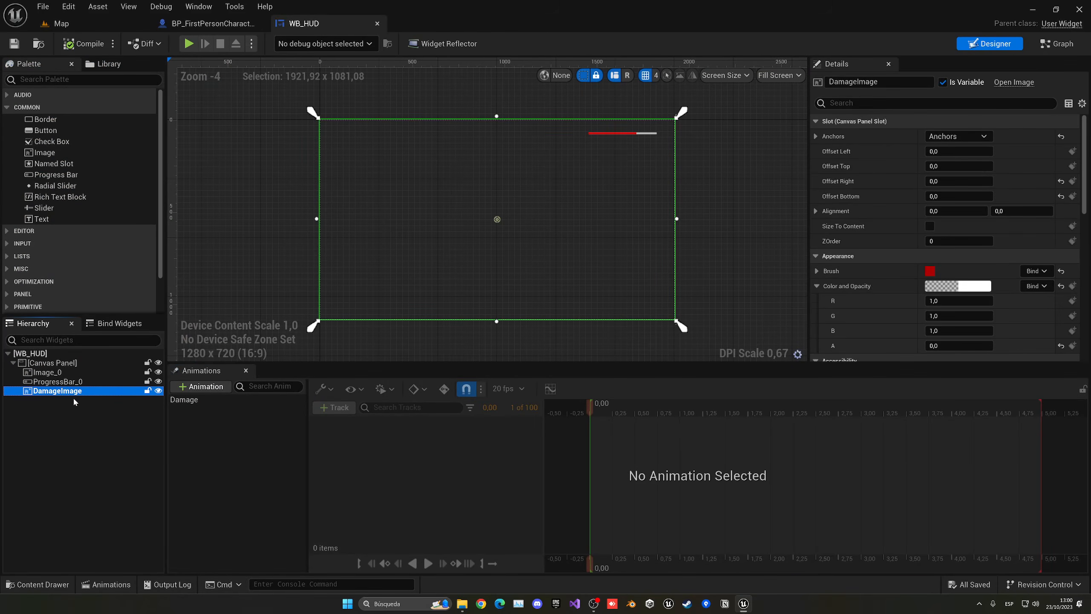
Step: Duplicate DamageImage in the widget hierarchy and rename the copy FadeImage
{"action": "key", "text": "ctrl+d"}
{"action": "double_click", "coordinate": [56, 401]}
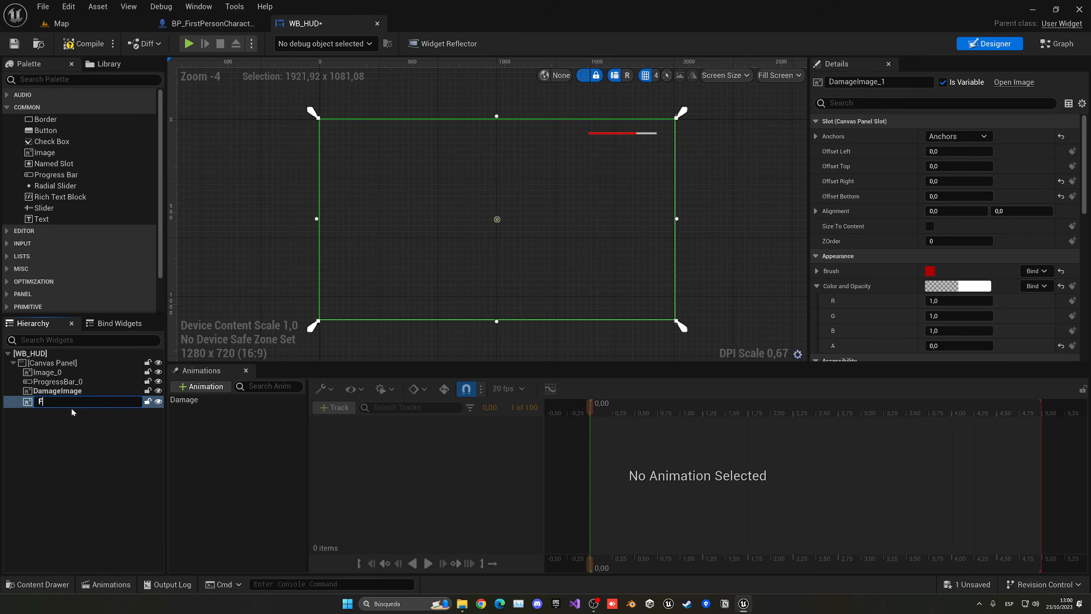
{"action": "type", "text": "FadeImage"}
{"action": "key", "text": "Return"}
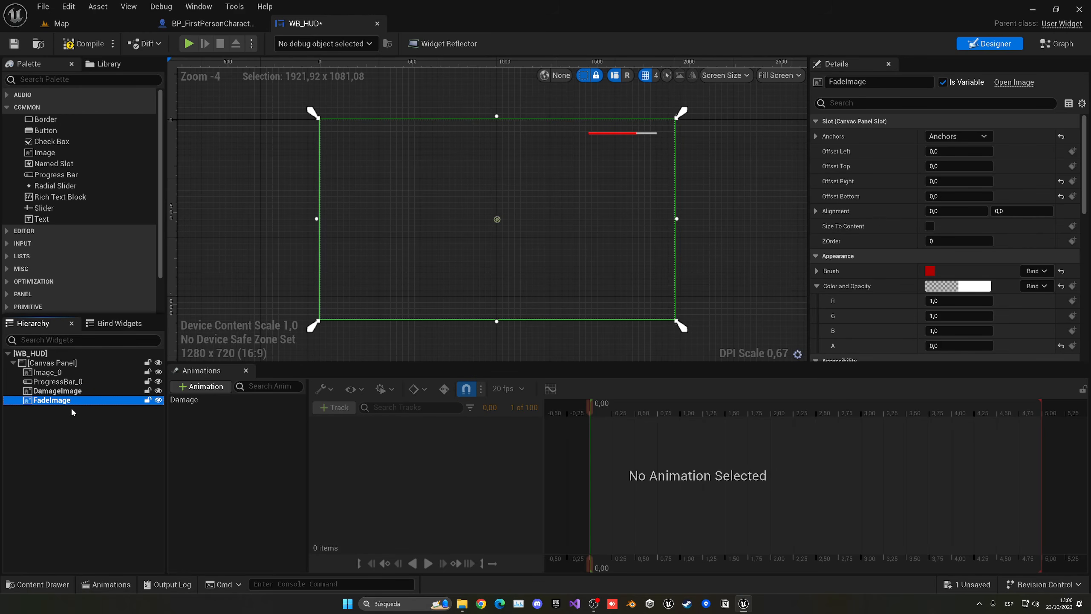
Step: Set FadeImage's brush tint to black
{"action": "left_click", "coordinate": [828, 277]}
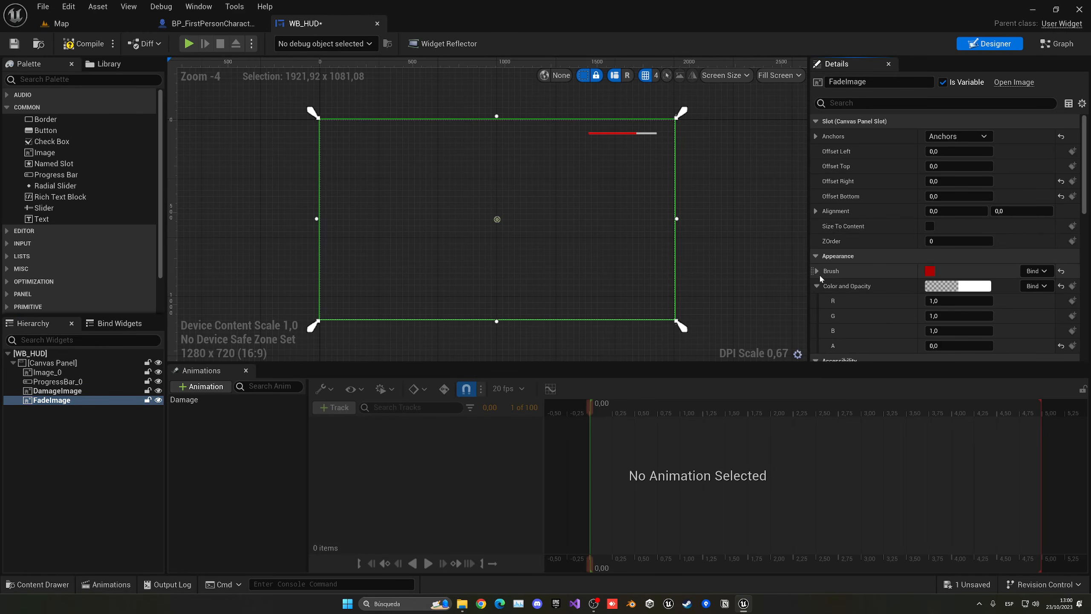
{"action": "left_click", "coordinate": [817, 272]}
{"action": "left_click", "coordinate": [975, 331]}
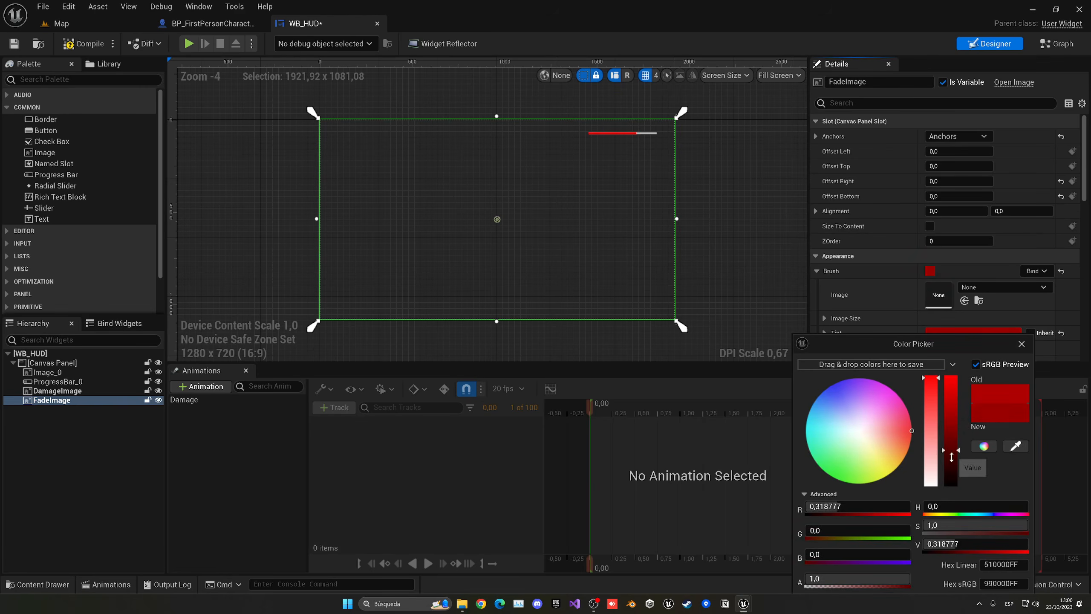
{"action": "left_click_drag", "start_coordinate": [951, 457], "coordinate": [958, 513]}
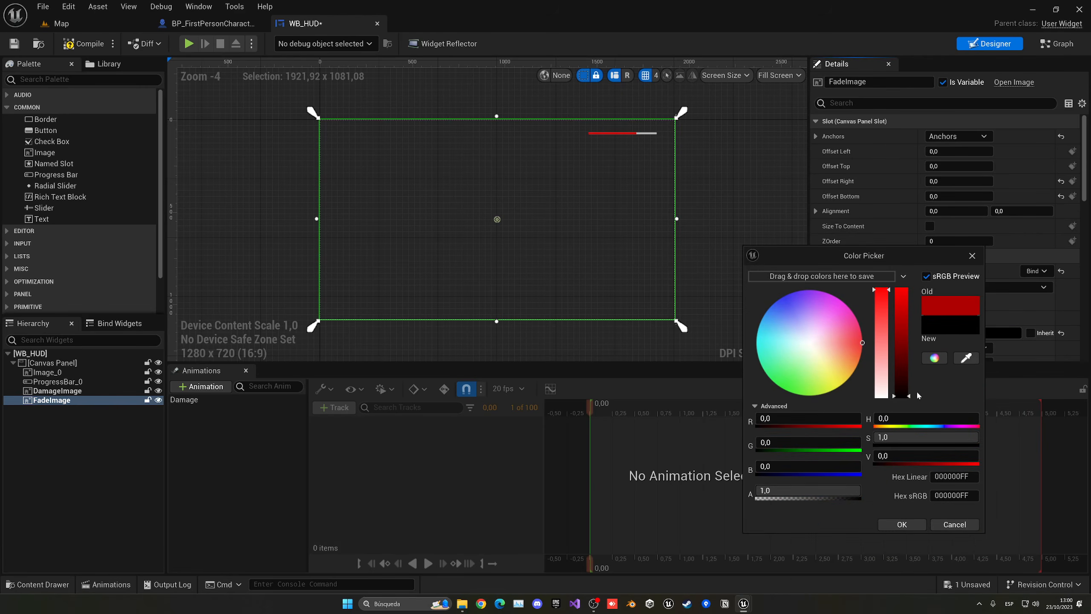
{"action": "left_click", "coordinate": [919, 524]}
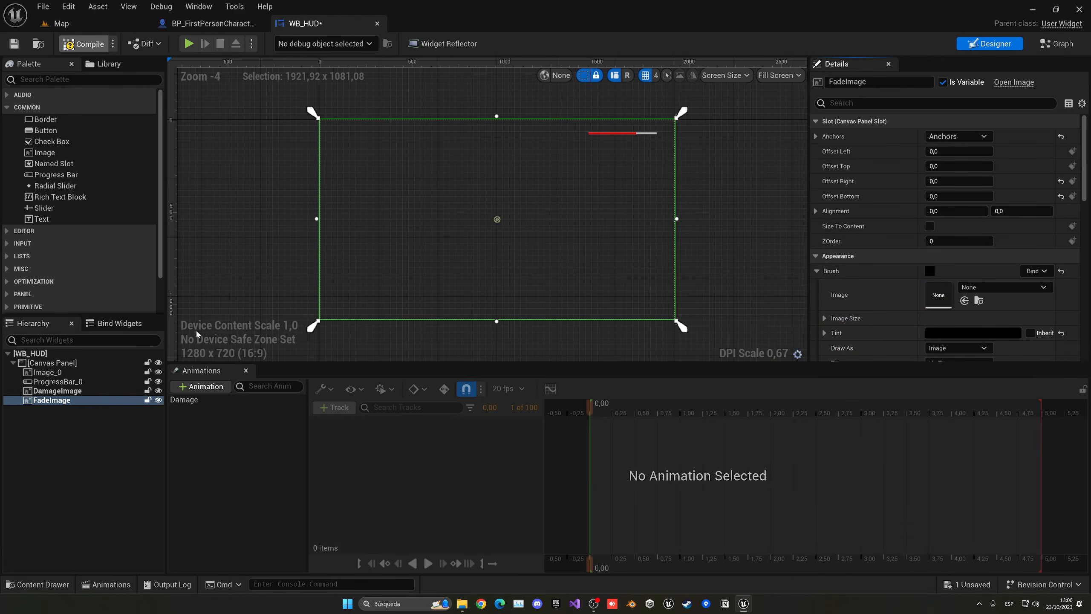
Step: Create a widget animation named Fade and select it for editing
{"action": "left_click", "coordinate": [184, 399]}
{"action": "left_click", "coordinate": [201, 386]}
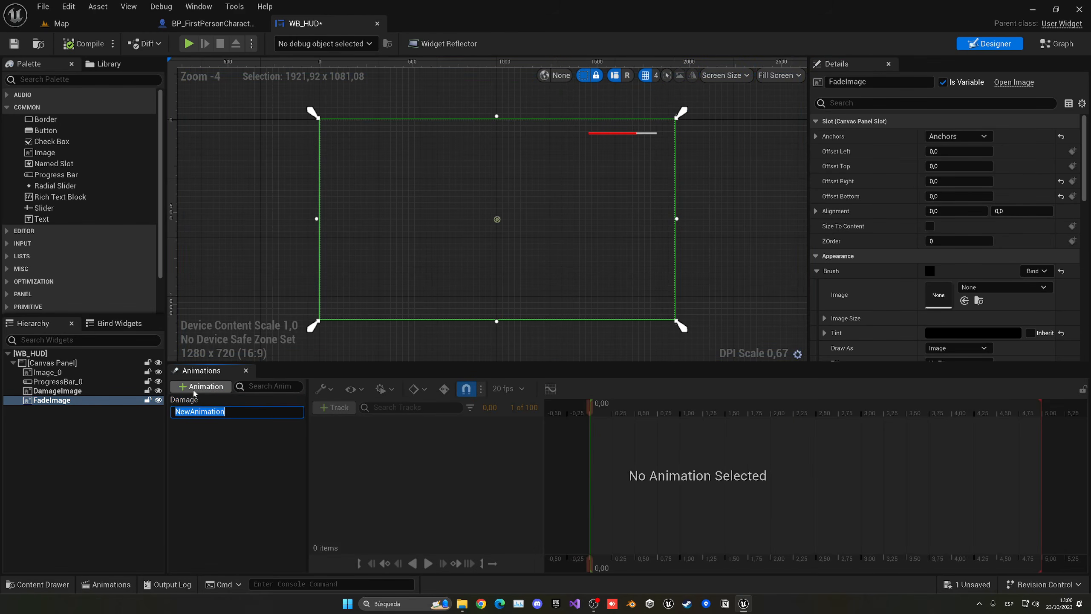
{"action": "type", "text": "Fa"}
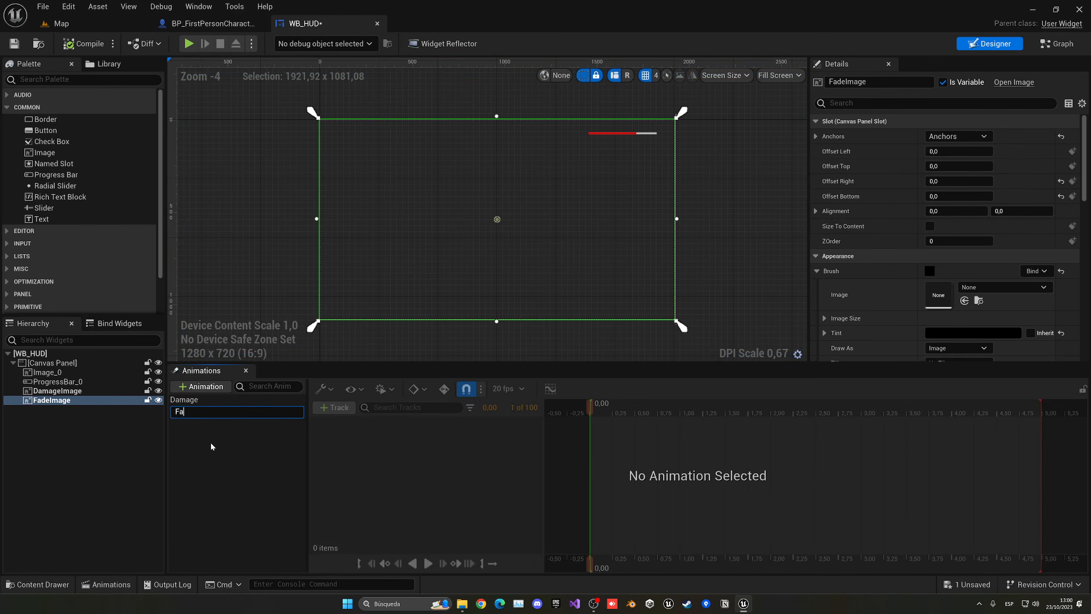
{"action": "type", "text": "de"}
{"action": "left_click", "coordinate": [213, 412]}
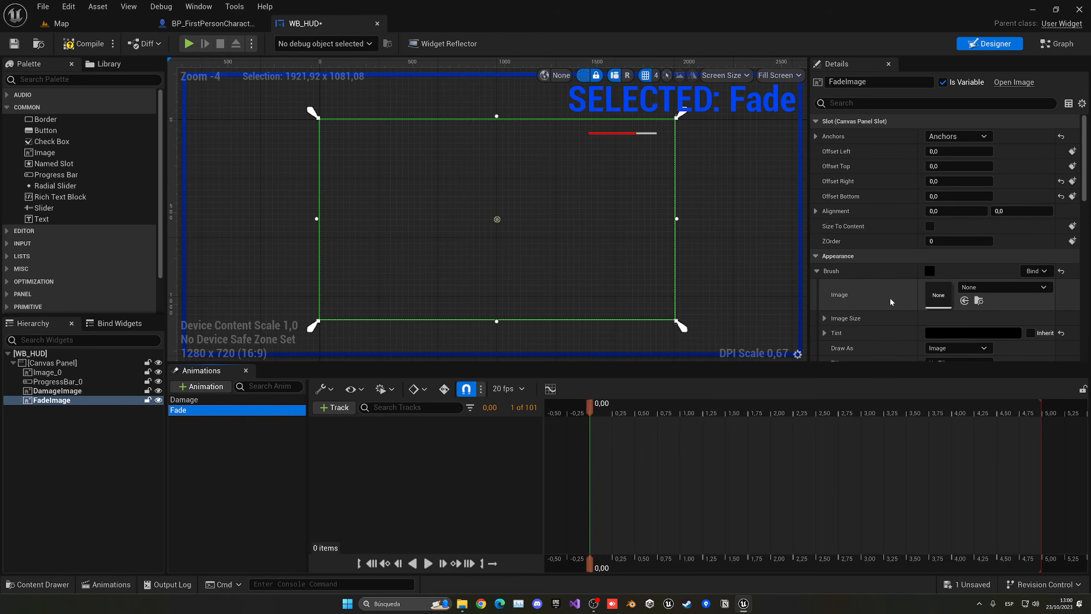
Step: Keyframe FadeImage's Color and Opacity in the Fade animation with alpha 0 at 0,00 and alpha 1 at 0,50
{"action": "scroll", "coordinate": [890, 297], "scroll_direction": "down", "scroll_amount": 3}
{"action": "scroll", "coordinate": [958, 318], "scroll_direction": "down", "scroll_amount": 2}
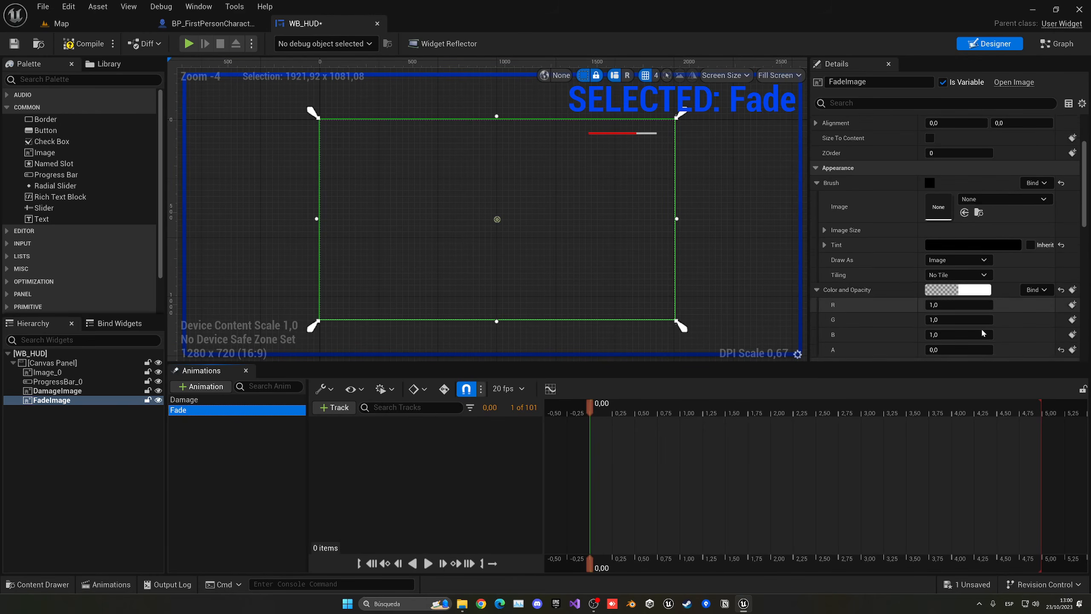
{"action": "left_click", "coordinate": [1072, 332]}
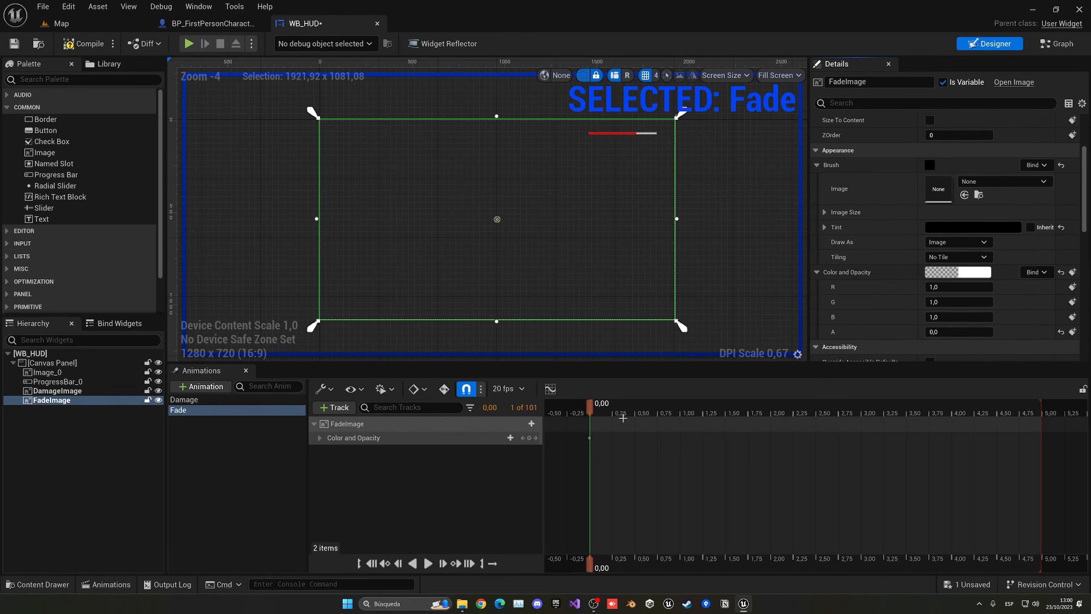
{"action": "left_click_drag", "start_coordinate": [615, 415], "coordinate": [635, 414]}
{"action": "key", "text": "Return"}
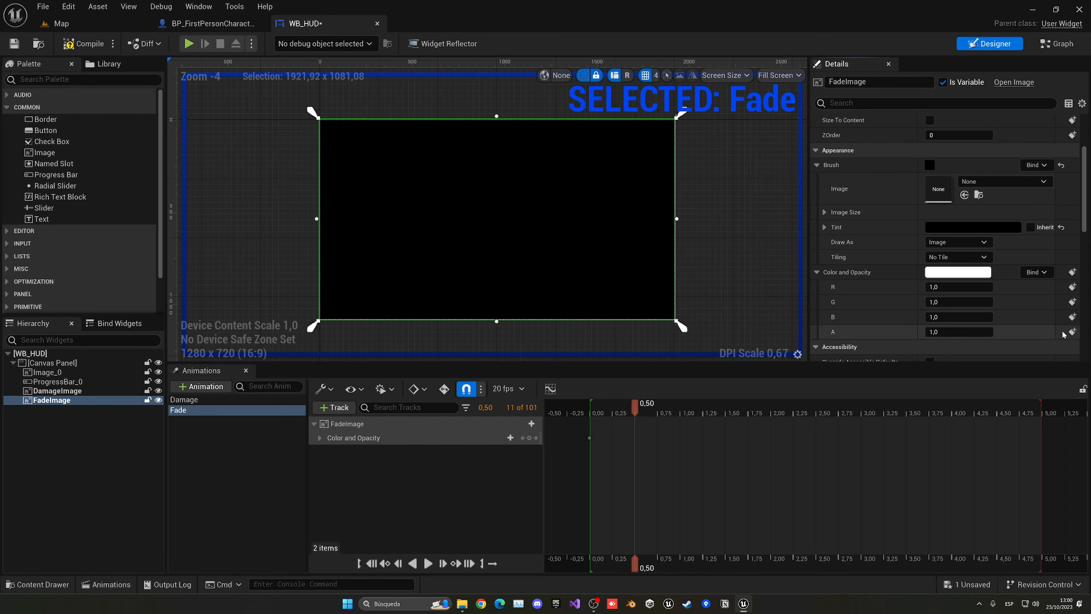
{"action": "left_click", "coordinate": [1072, 332]}
Step: Add a Color and Opacity keyframe with alpha 1 at 1,50 and play back the Fade animation
{"action": "left_click", "coordinate": [591, 415]}
{"action": "left_click_drag", "start_coordinate": [593, 419], "coordinate": [725, 411]}
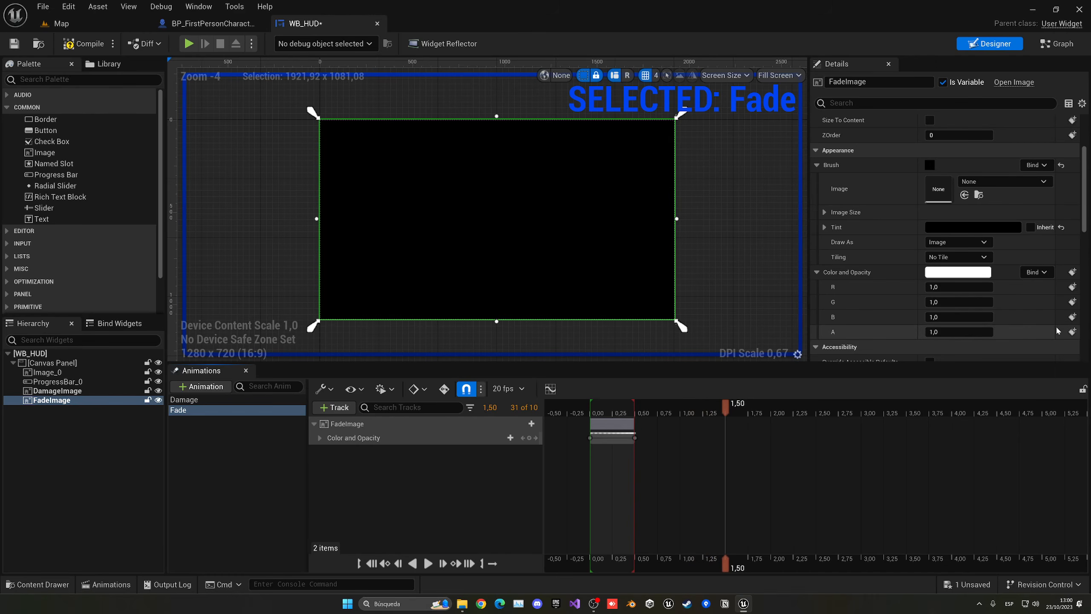
{"action": "left_click", "coordinate": [1072, 332]}
{"action": "left_click", "coordinate": [604, 415]}
{"action": "key", "text": "space"}
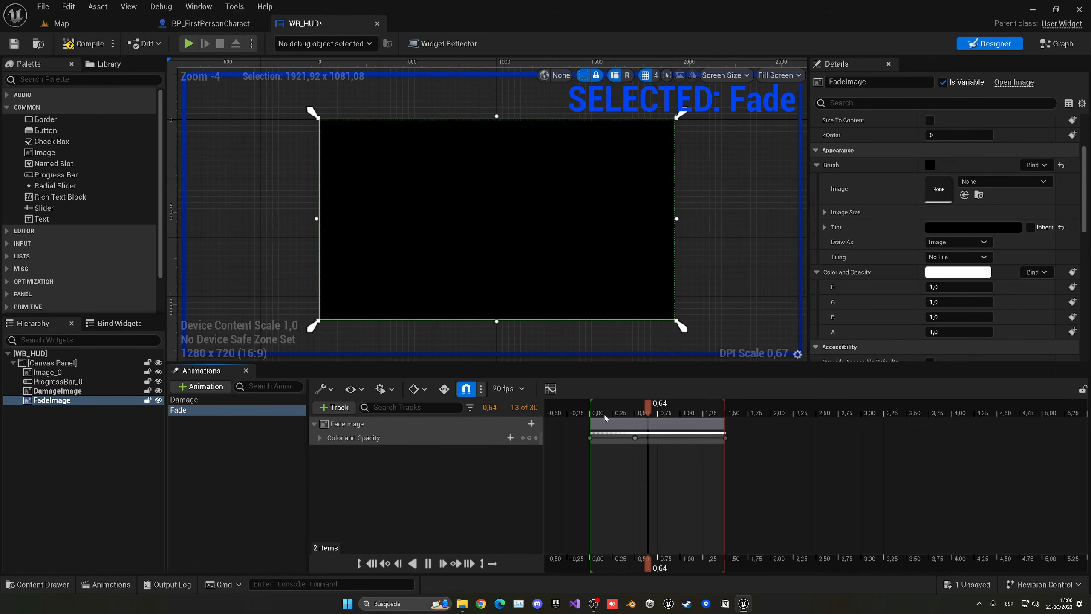
Step: Compile and save the widget, deselect the Fade animation and set FadeImage's base alpha to 0
{"action": "left_click", "coordinate": [84, 48]}
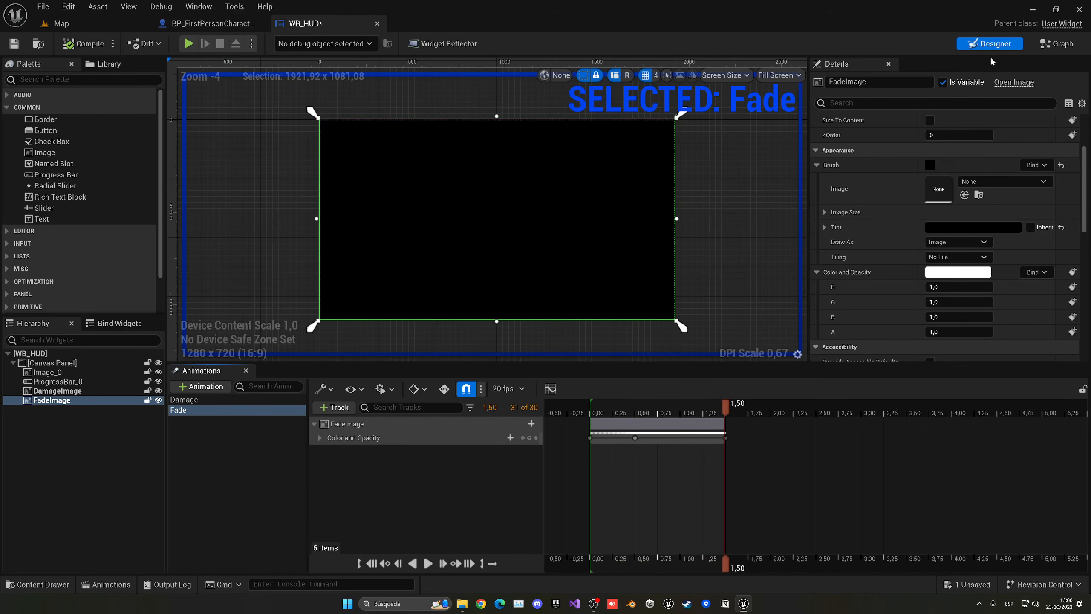
{"action": "left_click", "coordinate": [204, 460]}
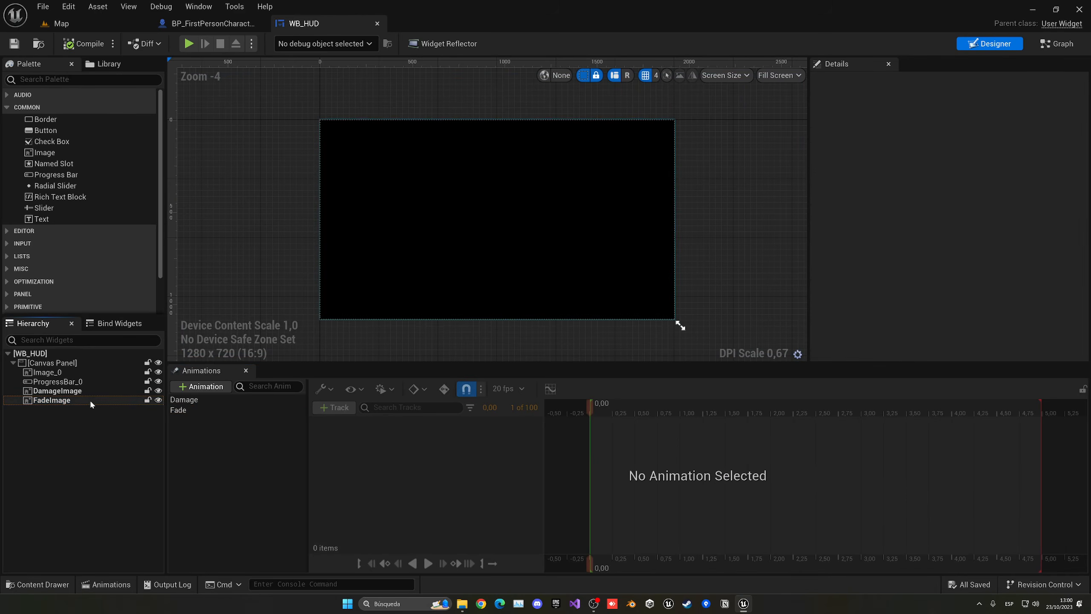
{"action": "left_click", "coordinate": [83, 390]}
{"action": "left_click", "coordinate": [77, 400]}
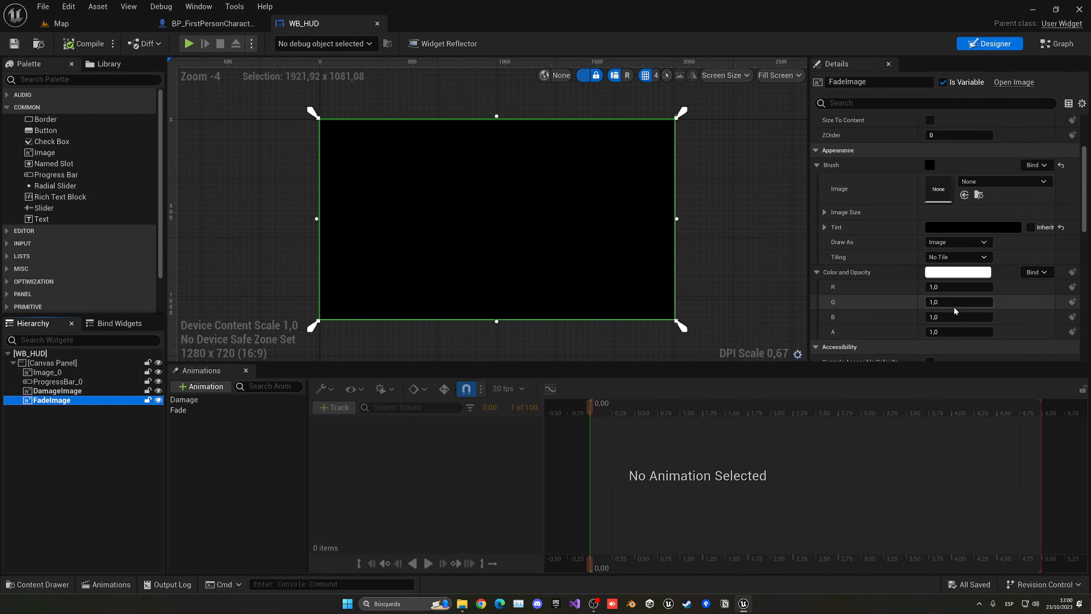
{"action": "type", "text": "0"}
{"action": "key", "text": "Return"}
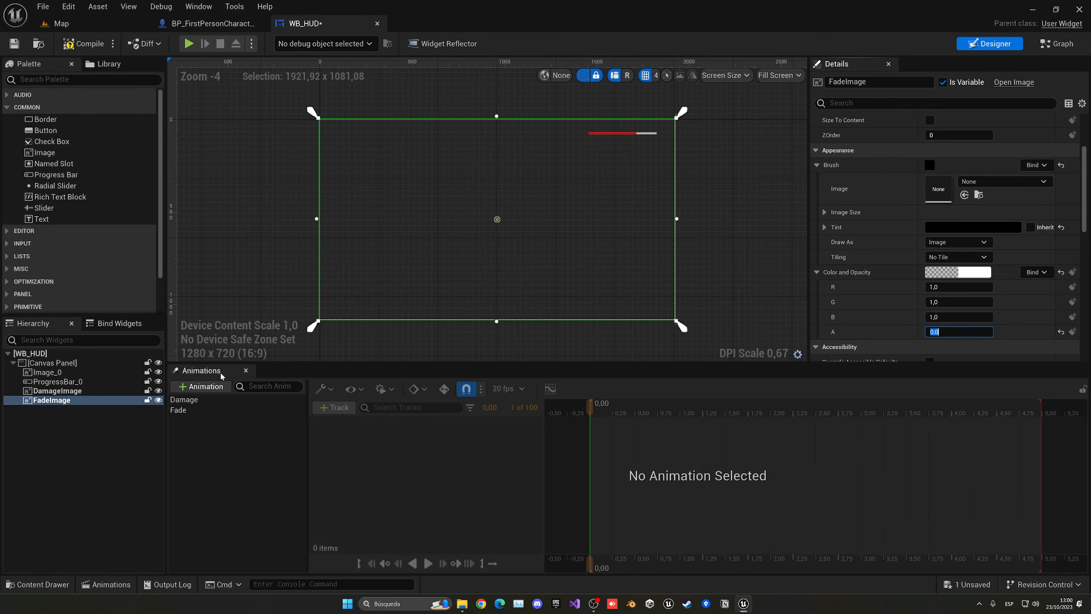
{"action": "left_click", "coordinate": [146, 450]}
{"action": "left_click", "coordinate": [86, 400]}
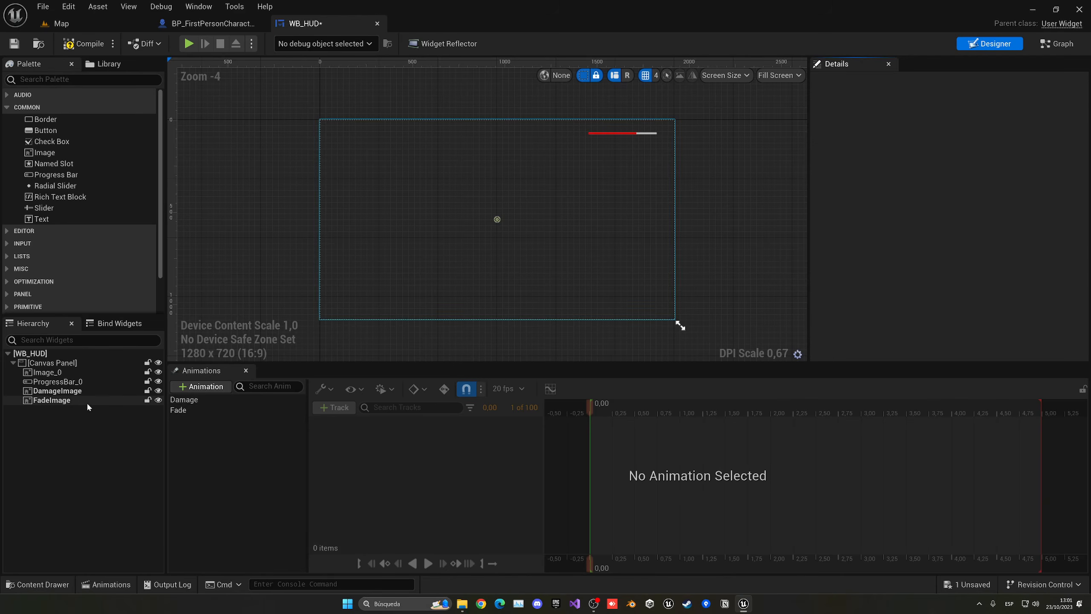
Step: Add a custom event named Fade Animation below the Damage UI nodes in the widget's event graph
{"action": "left_click", "coordinate": [1056, 44]}
{"action": "right_click_drag", "start_coordinate": [640, 309], "coordinate": [596, 292]}
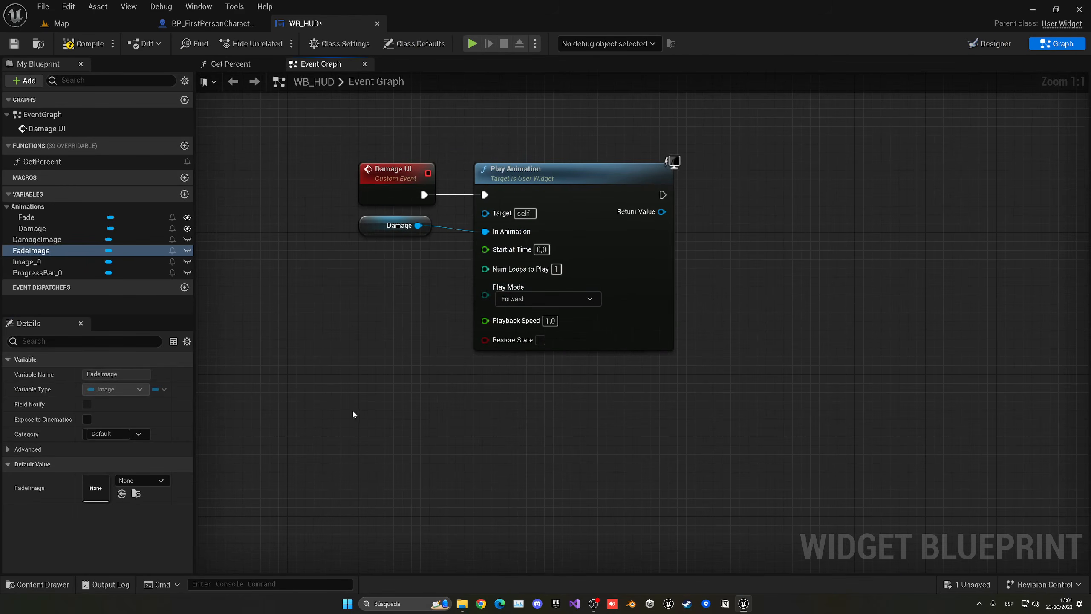
{"action": "right_click", "coordinate": [343, 445]}
{"action": "left_click", "coordinate": [342, 444]}
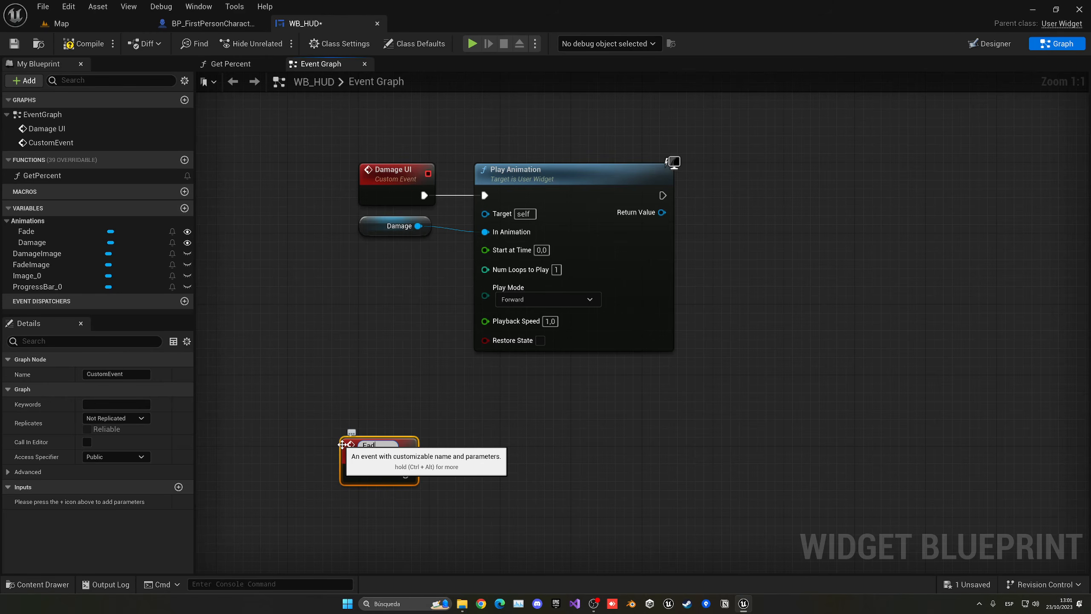
{"action": "left_click", "coordinate": [371, 445]}
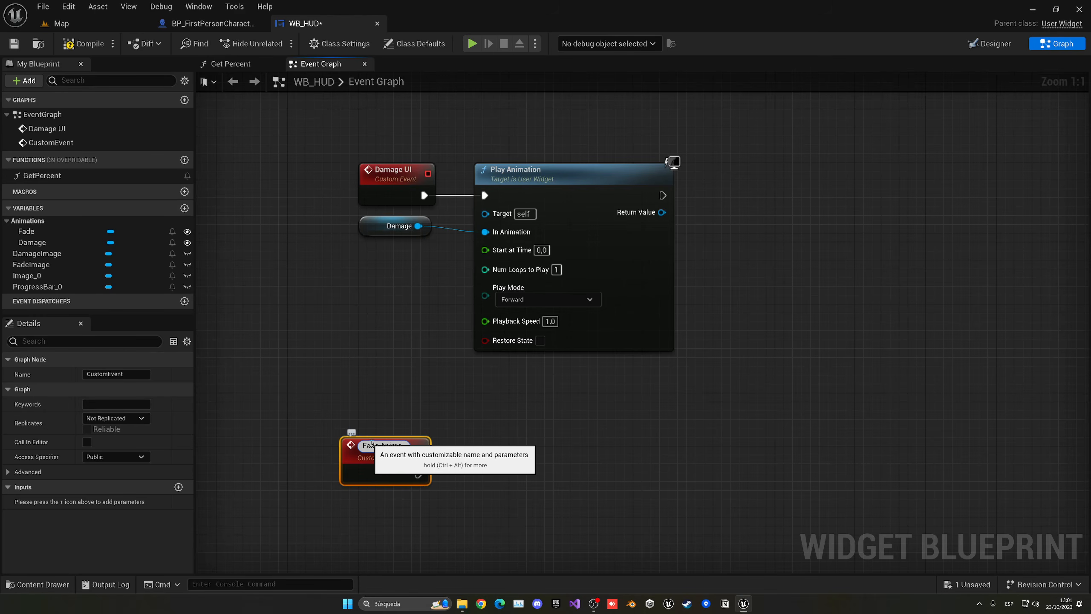
{"action": "type", "text": "Fade Animation"}
{"action": "key", "text": "Return"}
{"action": "left_click_drag", "start_coordinate": [380, 455], "coordinate": [395, 457]}
Step: Have the Fade Animation event run a Play Animation node with Fade as its animation, and compile the widget
{"action": "right_click_drag", "start_coordinate": [435, 460], "coordinate": [380, 282]}
{"action": "left_click", "coordinate": [37, 244]}
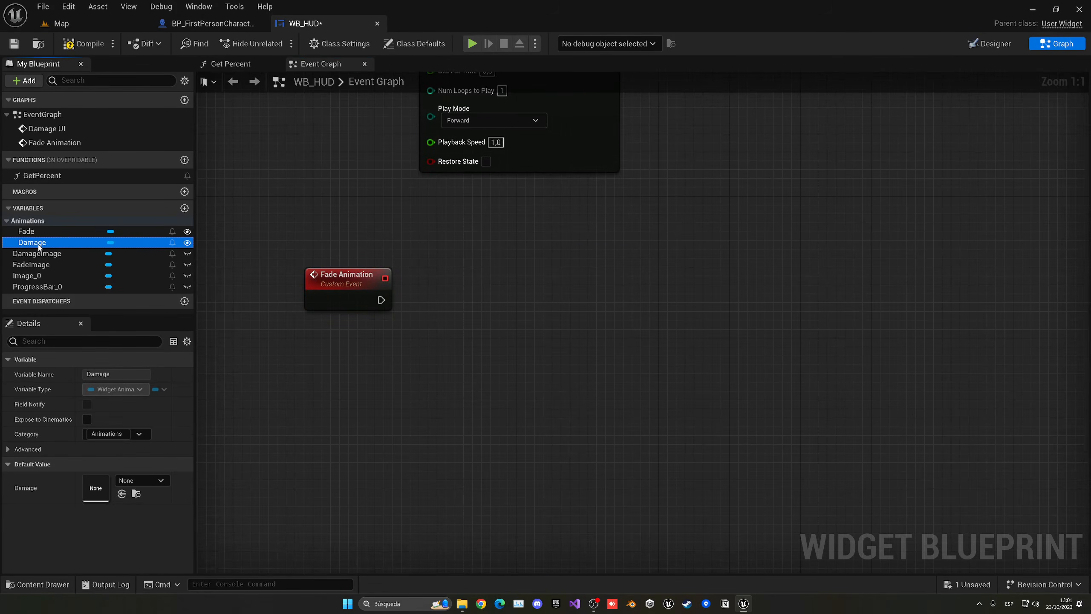
{"action": "left_click_drag", "start_coordinate": [38, 232], "coordinate": [454, 302]}
{"action": "left_click", "coordinate": [346, 358]}
{"action": "type", "text": "play anima"}
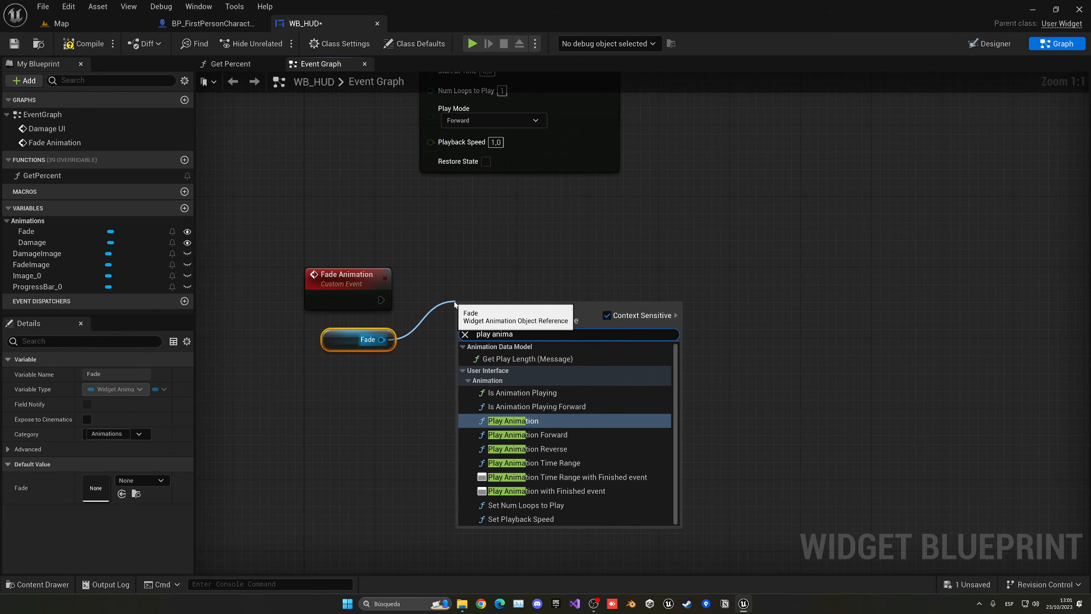
{"action": "left_click", "coordinate": [537, 421]}
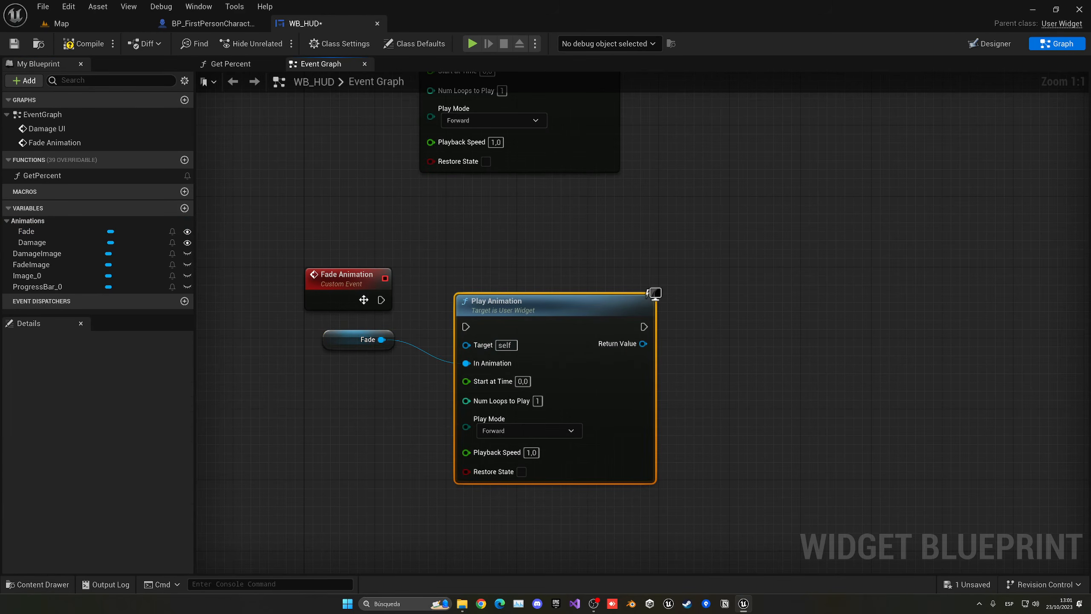
{"action": "left_click_drag", "start_coordinate": [456, 332], "coordinate": [467, 299]}
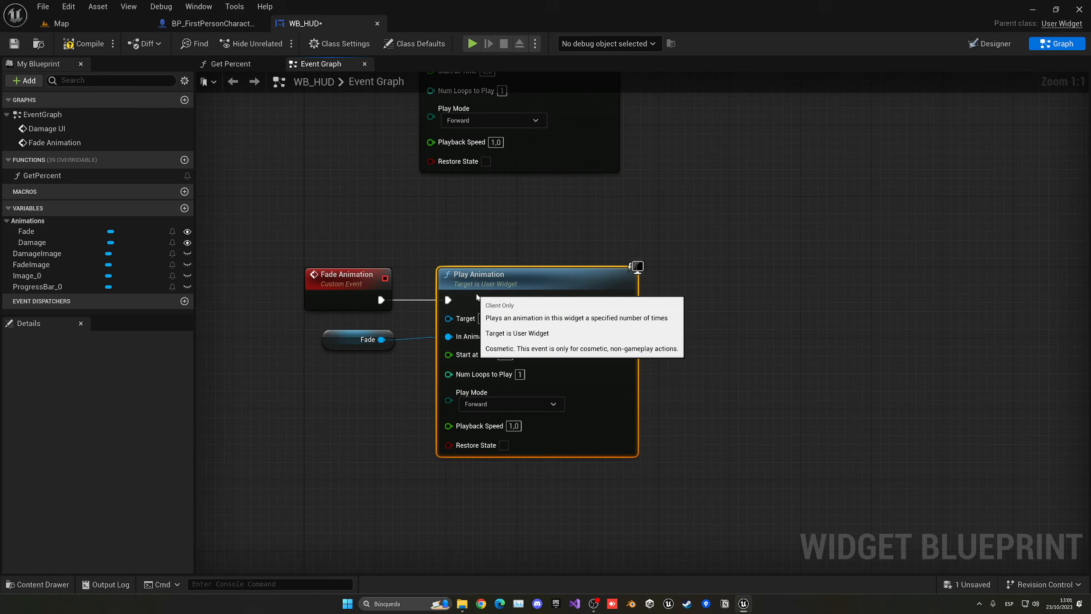
{"action": "left_click", "coordinate": [85, 48]}
Step: Open the BP_FirstPersonCharacter event graph and locate the Disable Input node in the damage logic
{"action": "left_click", "coordinate": [210, 23]}
{"action": "left_click", "coordinate": [400, 64]}
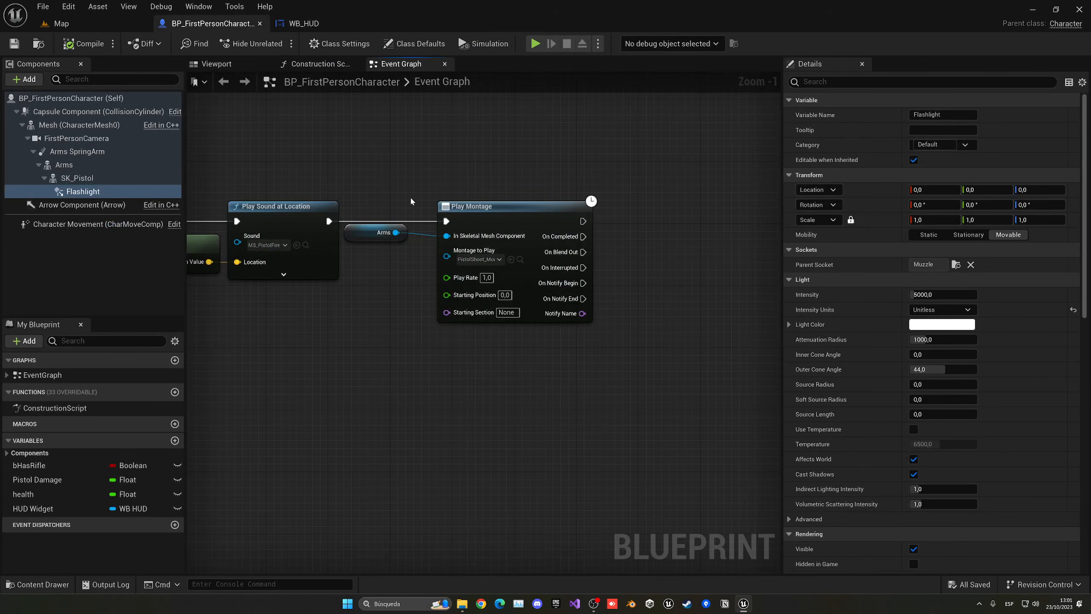
{"action": "right_click_drag", "start_coordinate": [645, 234], "coordinate": [667, 208]}
{"action": "right_click_drag", "start_coordinate": [482, 258], "coordinate": [591, 184]}
{"action": "scroll", "coordinate": [608, 323], "scroll_direction": "down", "scroll_amount": 4}
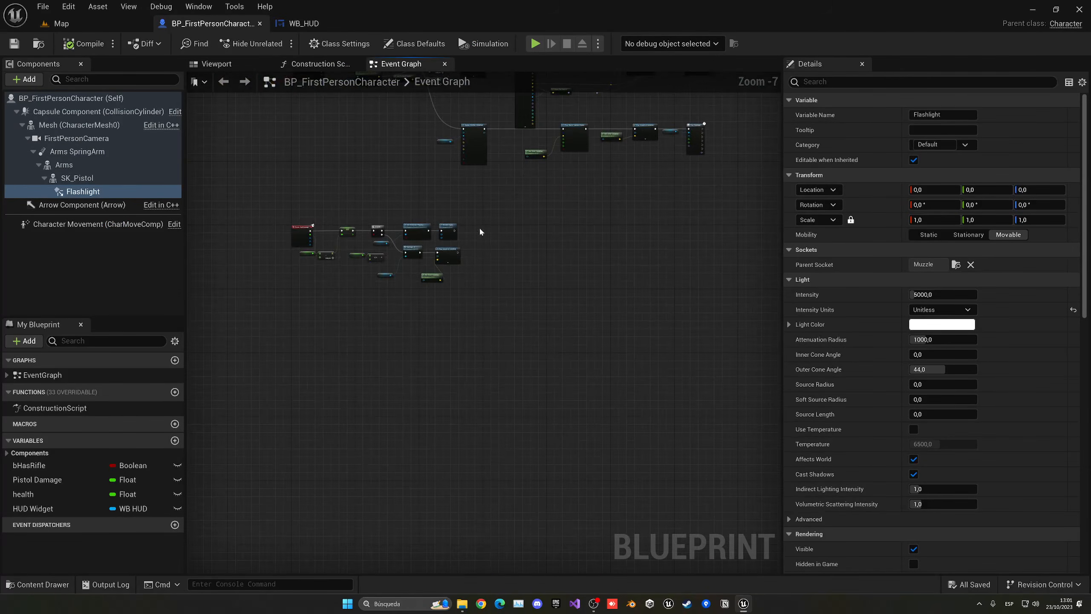
{"action": "scroll", "coordinate": [465, 230], "scroll_direction": "up", "scroll_amount": 4}
{"action": "right_click_drag", "start_coordinate": [455, 280], "coordinate": [576, 264]}
{"action": "right_click_drag", "start_coordinate": [343, 204], "coordinate": [259, 215]}
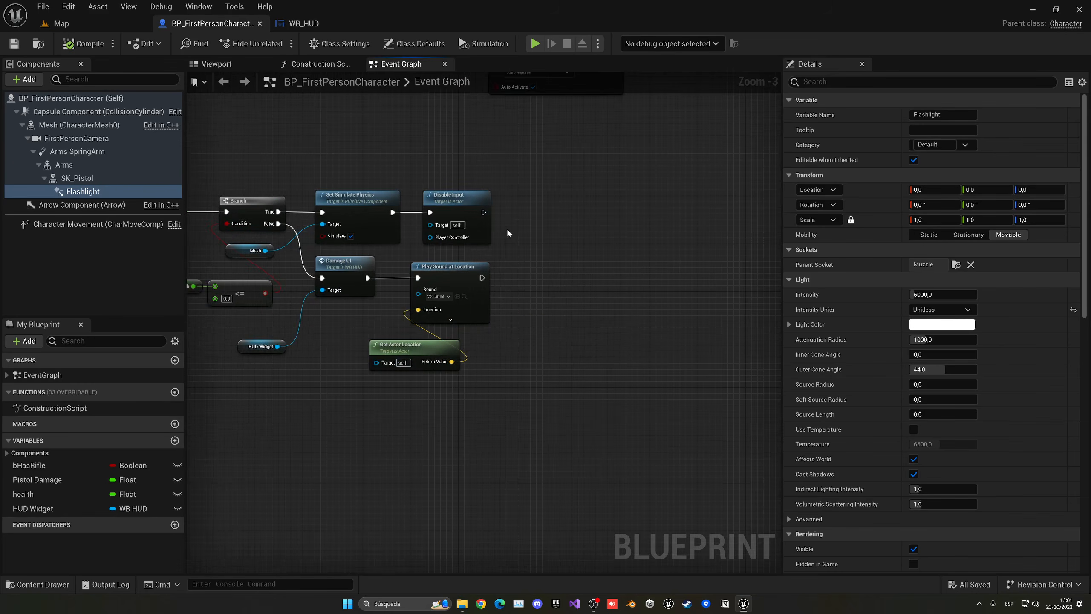
{"action": "scroll", "coordinate": [488, 213], "scroll_direction": "up", "scroll_amount": 2}
{"action": "right_click_drag", "start_coordinate": [488, 213], "coordinate": [566, 246]}
Step: Call Fade Animation on the HUD Widget variable after the Disable Input node and save the character blueprint
{"action": "left_click_drag", "start_coordinate": [54, 508], "coordinate": [598, 224]}
{"action": "left_click", "coordinate": [535, 199]}
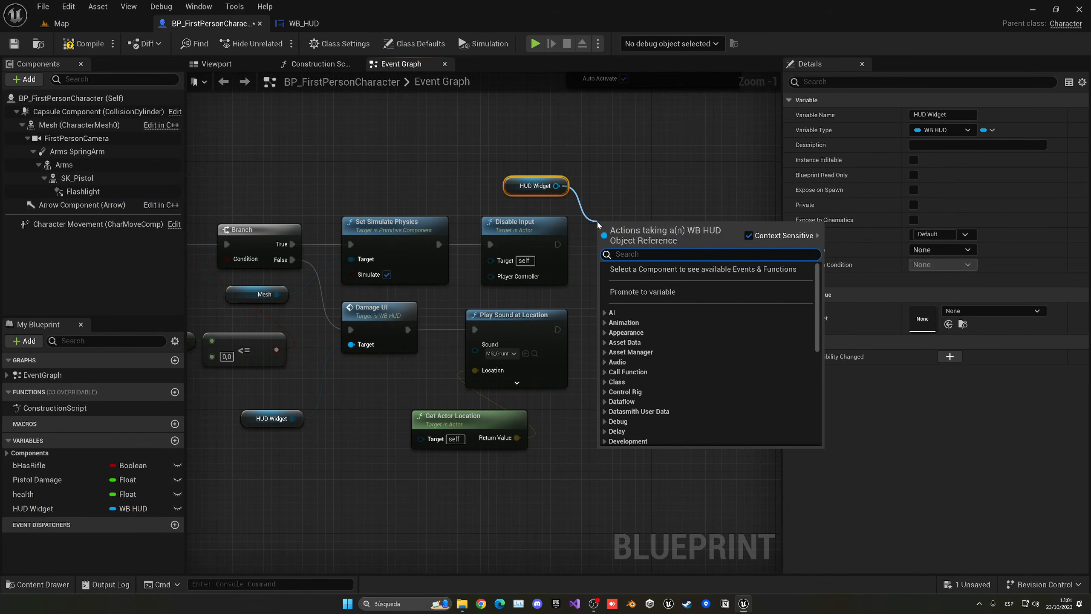
{"action": "type", "text": "fade"}
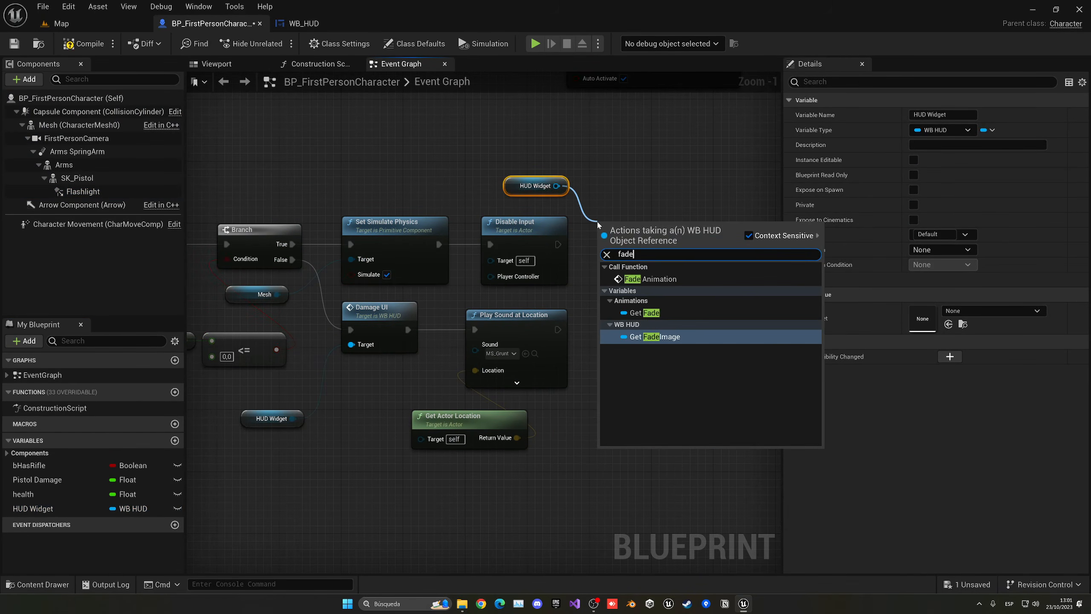
{"action": "left_click", "coordinate": [650, 278]}
{"action": "left_click_drag", "start_coordinate": [557, 244], "coordinate": [606, 244]}
{"action": "right_click_drag", "start_coordinate": [637, 251], "coordinate": [494, 256]}
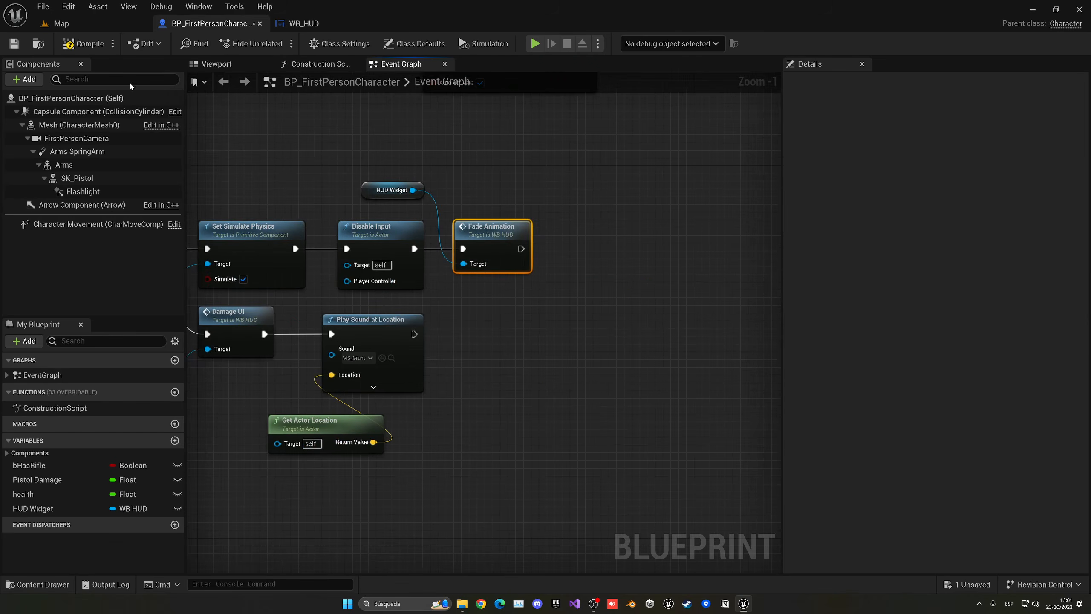
{"action": "key", "text": "ctrl+s"}
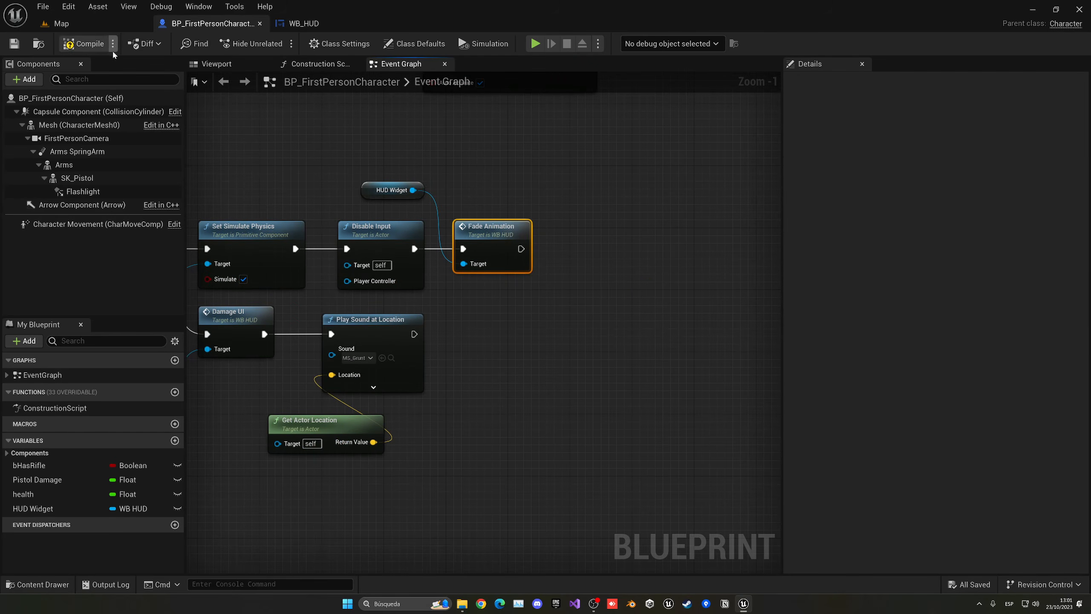
Step: Check the length of the HUD widget's Fade animation, then add a 1,48-second Delay after Fade Animation in the character's event graph
{"action": "left_click", "coordinate": [321, 22]}
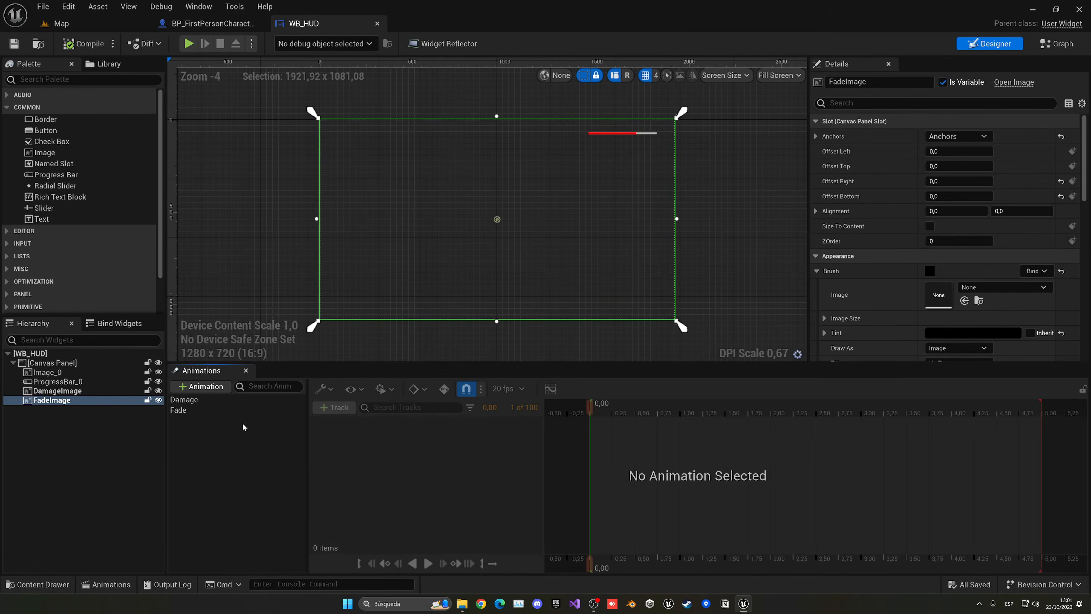
{"action": "left_click", "coordinate": [232, 410]}
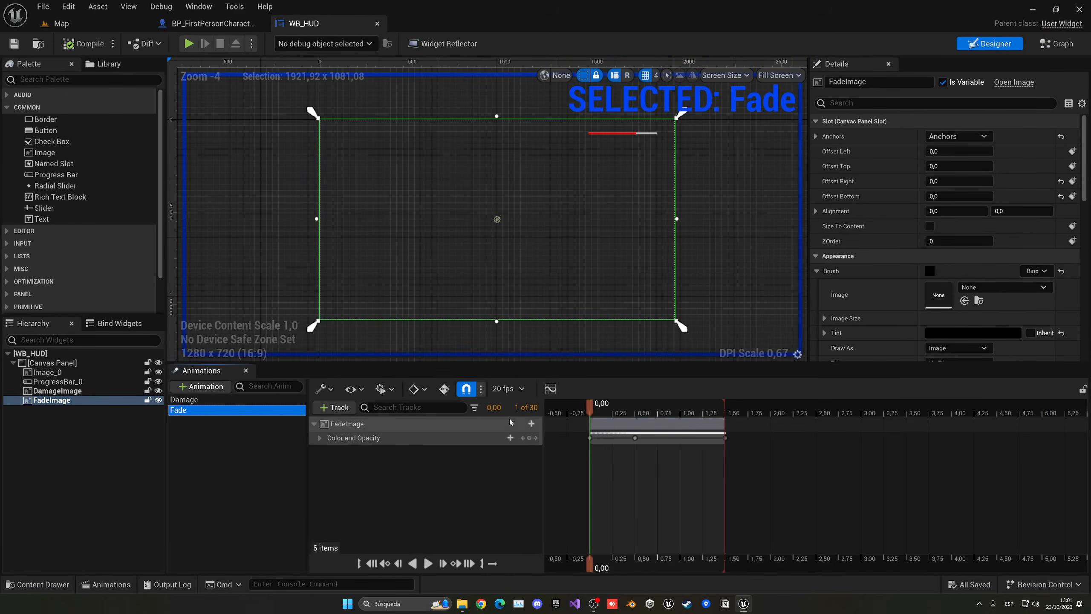
{"action": "left_click_drag", "start_coordinate": [590, 404], "coordinate": [722, 409]}
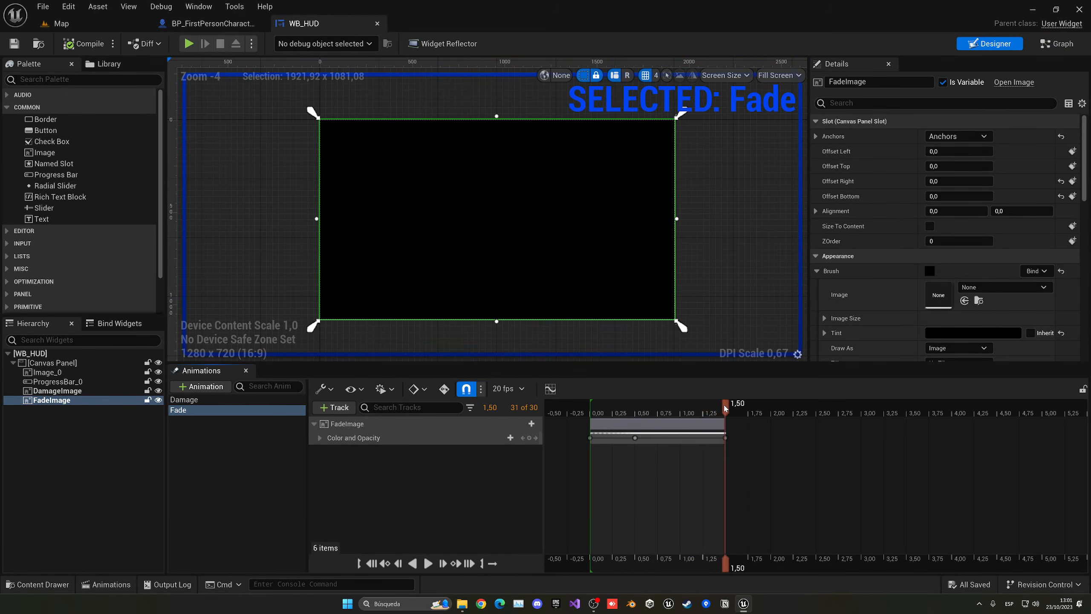
{"action": "left_click", "coordinate": [211, 23]}
{"action": "left_click_drag", "start_coordinate": [521, 249], "coordinate": [564, 248]}
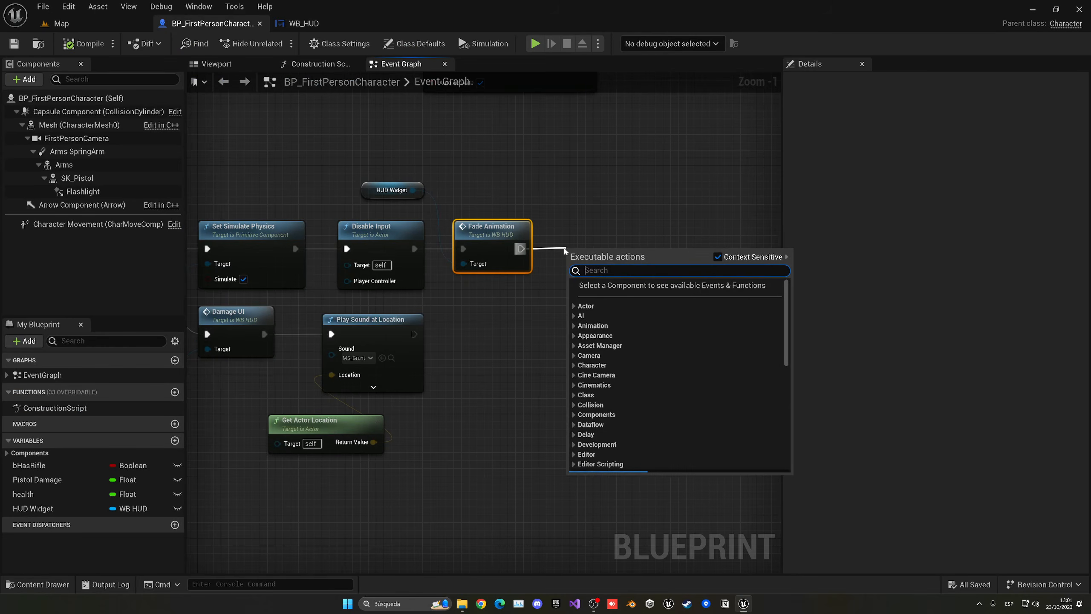
{"action": "type", "text": "delay"}
{"action": "key", "text": "Return"}
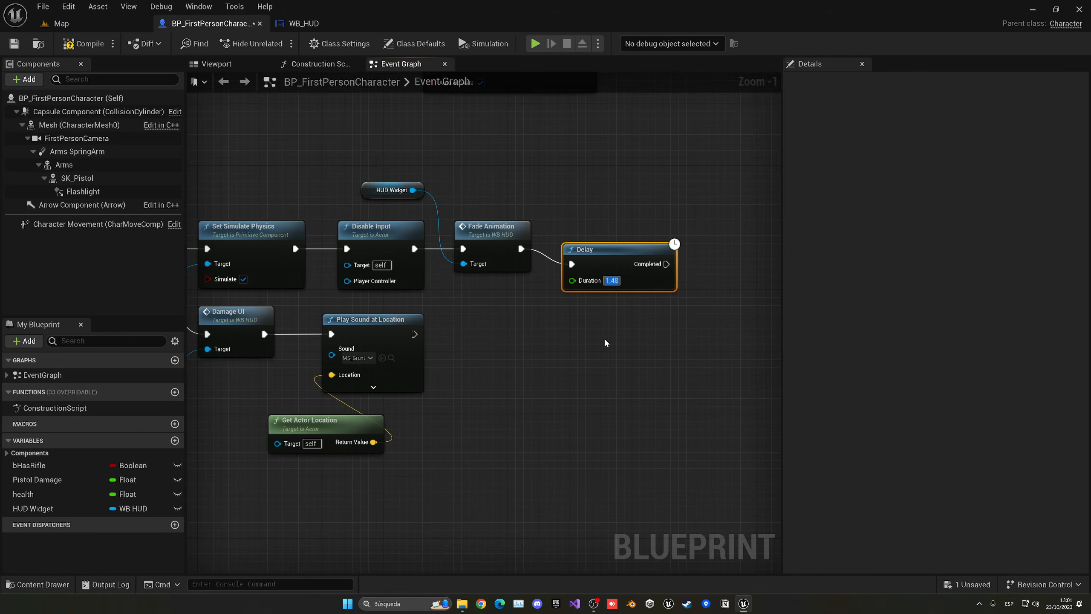
{"action": "left_click_drag", "start_coordinate": [616, 264], "coordinate": [615, 250]}
Step: Add an Open Level (by Name) node with Level Name Map after the Delay, then compile and save the character blueprint
{"action": "right_click_drag", "start_coordinate": [637, 269], "coordinate": [473, 290]}
{"action": "left_click_drag", "start_coordinate": [501, 269], "coordinate": [549, 255]}
{"action": "type", "text": "open level"}
{"action": "key", "text": "Return"}
{"action": "left_click", "coordinate": [603, 286]}
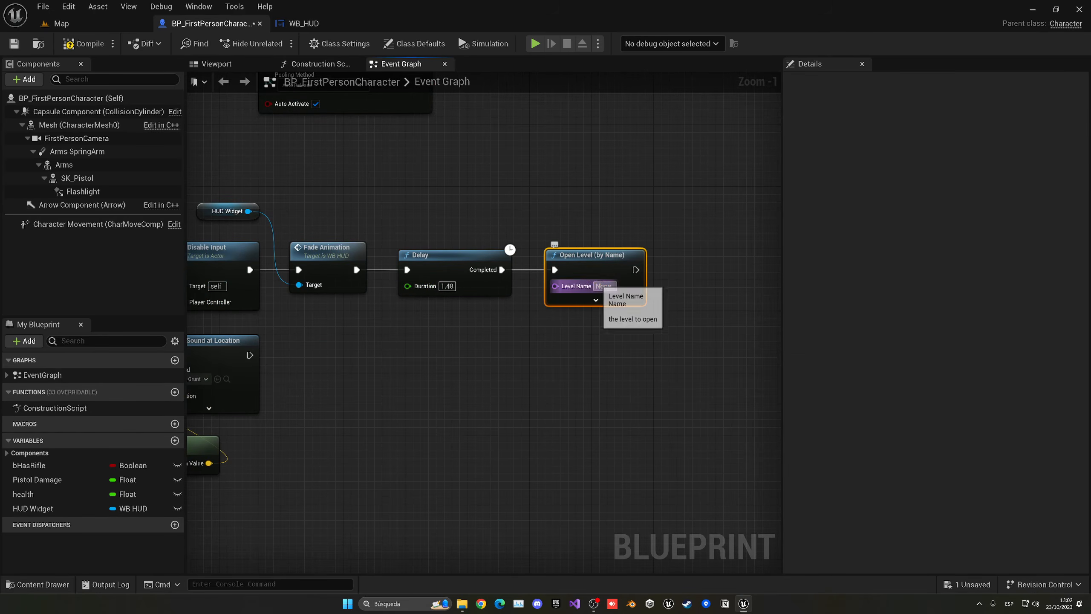
{"action": "left_click", "coordinate": [586, 332]}
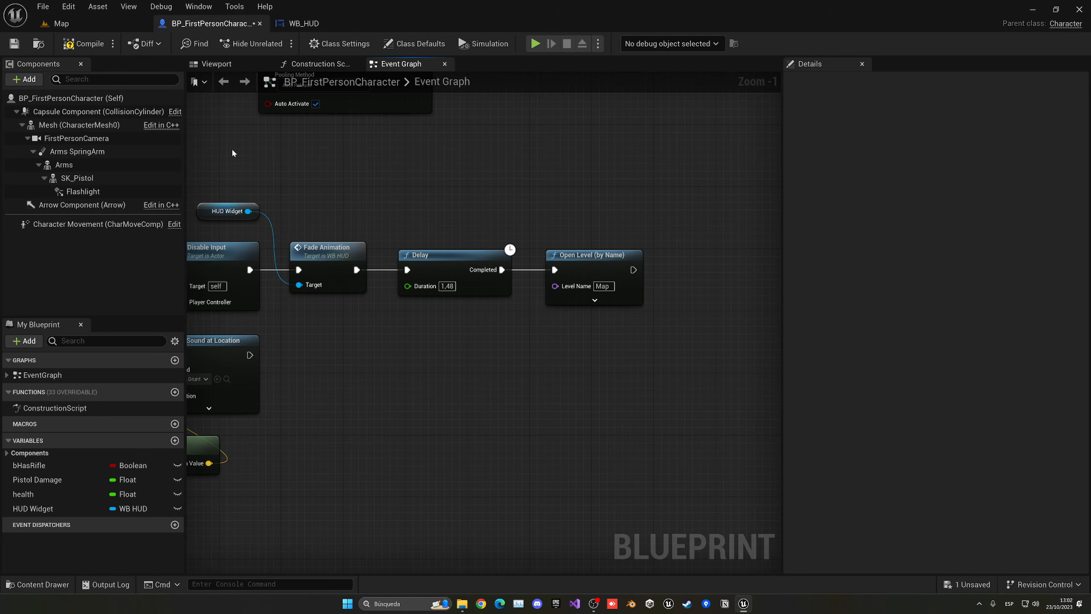
{"action": "left_click", "coordinate": [83, 43]}
{"action": "key", "text": "ctrl+s"}
Step: Playtest the Map level to check the fade-out and level restart on player death, then stop the session
{"action": "left_click", "coordinate": [111, 28]}
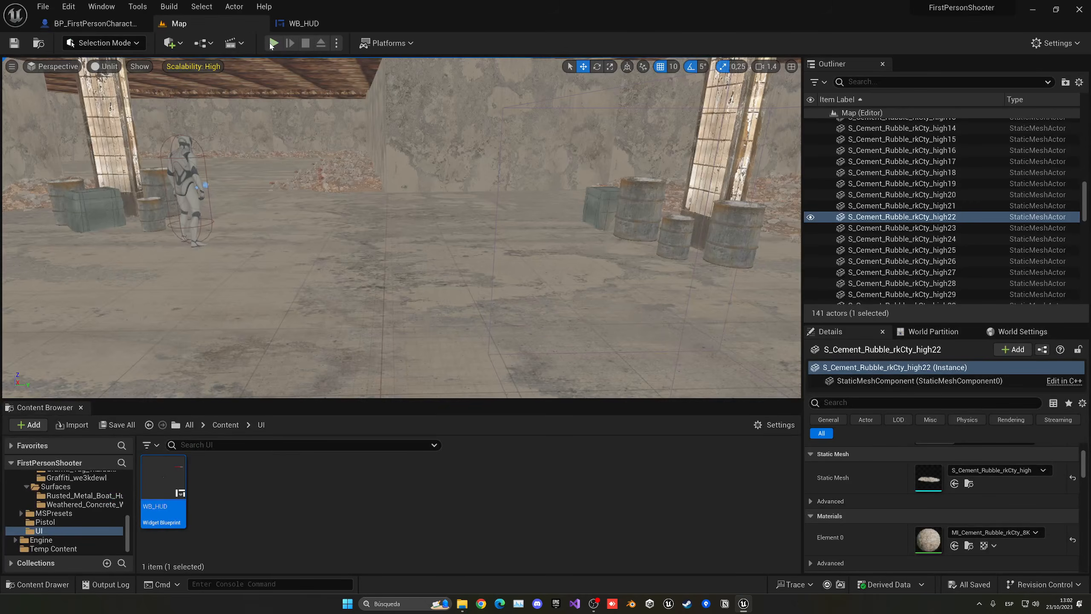
{"action": "left_click", "coordinate": [274, 43]}
{"action": "key", "text": "w"}
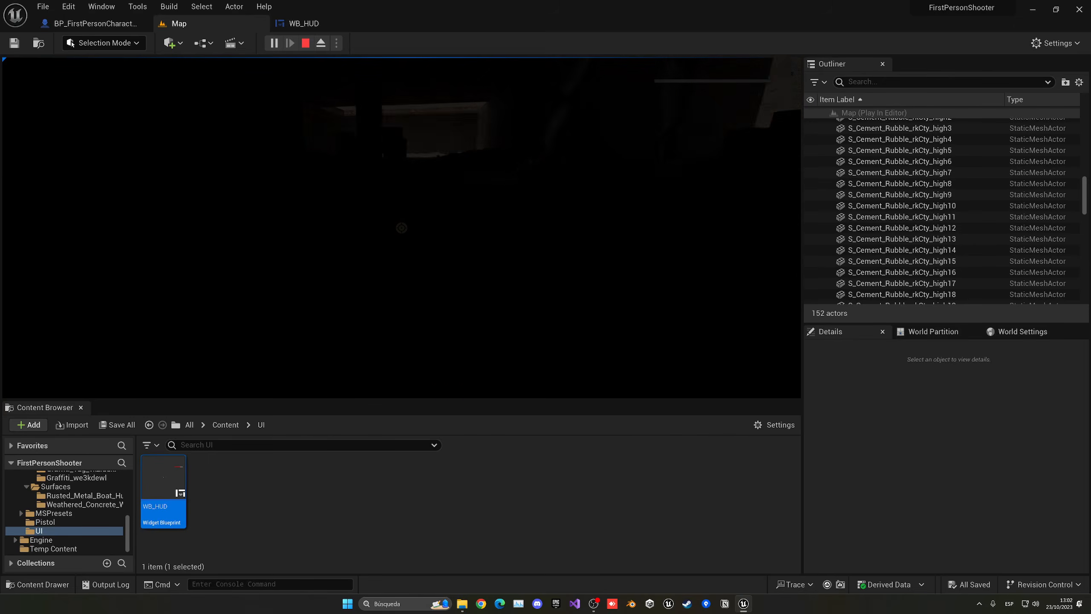
{"action": "key", "text": "Escape"}
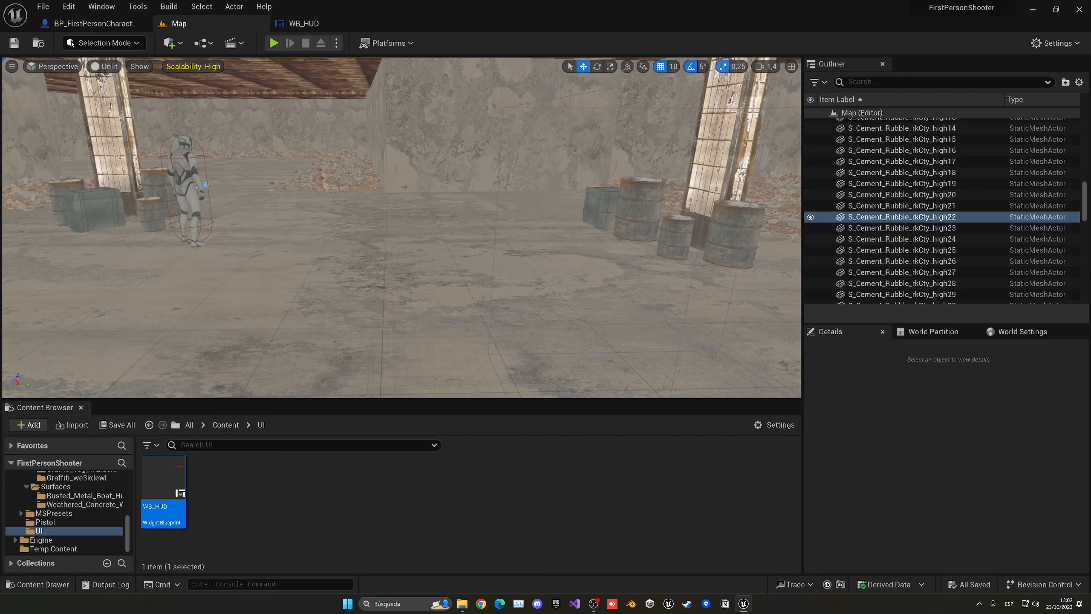
Step: Add a Do Once node to the Branch's True output in the BP_FirstPersonCharacter damage logic
{"action": "left_click_drag", "start_coordinate": [160, 24], "coordinate": [68, 24]}
{"action": "left_click", "coordinate": [192, 27]}
{"action": "right_click_drag", "start_coordinate": [350, 180], "coordinate": [730, 194]}
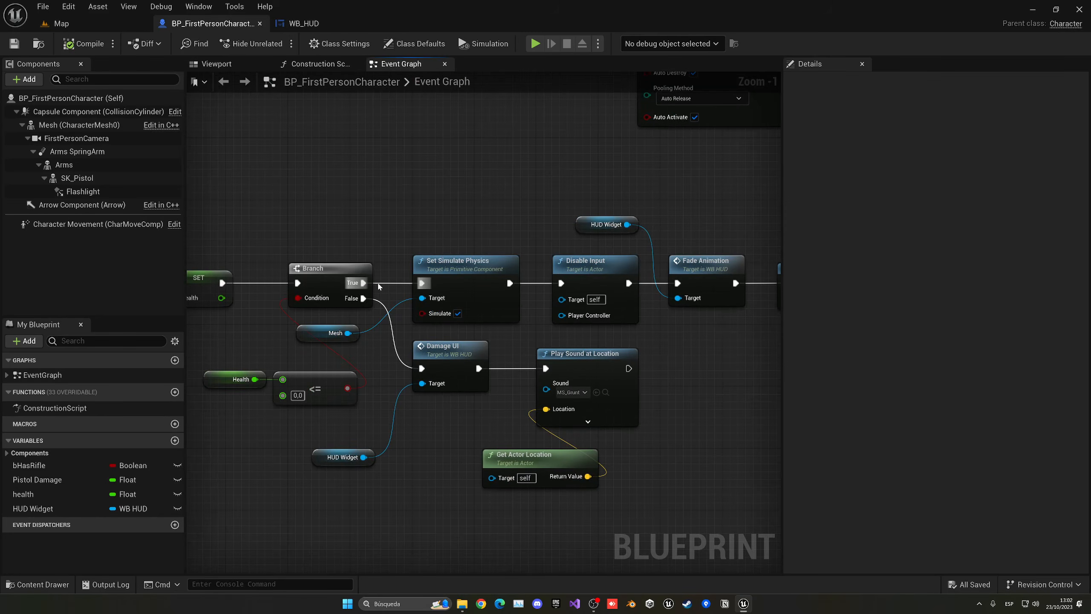
{"action": "left_click_drag", "start_coordinate": [363, 283], "coordinate": [398, 233]}
{"action": "type", "text": "do once"}
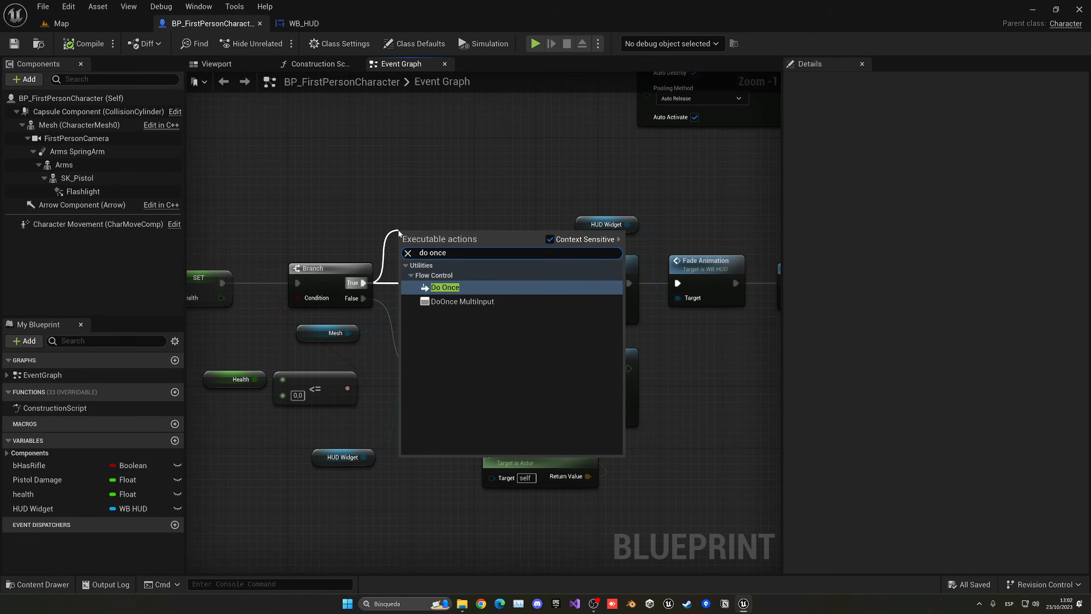
{"action": "key", "text": "Return"}
Step: Shift the death-sequence nodes further along and align the Do Once node between the Branch and Set Simulate Physics
{"action": "scroll", "coordinate": [275, 168], "scroll_direction": "down", "scroll_amount": 3}
{"action": "left_click_drag", "start_coordinate": [423, 185], "coordinate": [687, 262]}
{"action": "left_click_drag", "start_coordinate": [396, 232], "coordinate": [489, 232]}
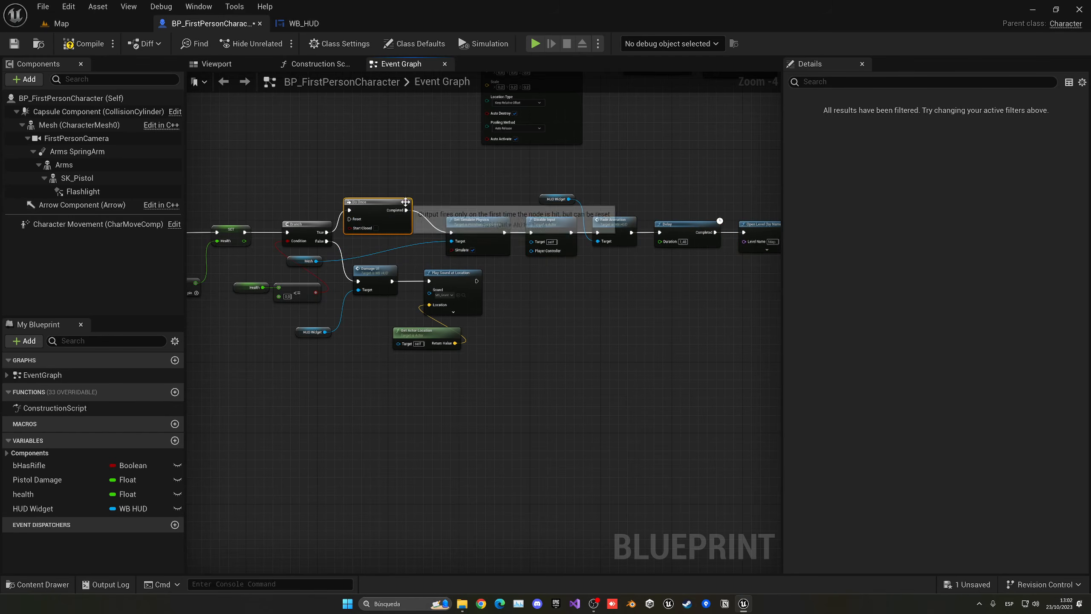
{"action": "left_click", "coordinate": [381, 233]}
{"action": "left_click_drag", "start_coordinate": [377, 232], "coordinate": [377, 227]}
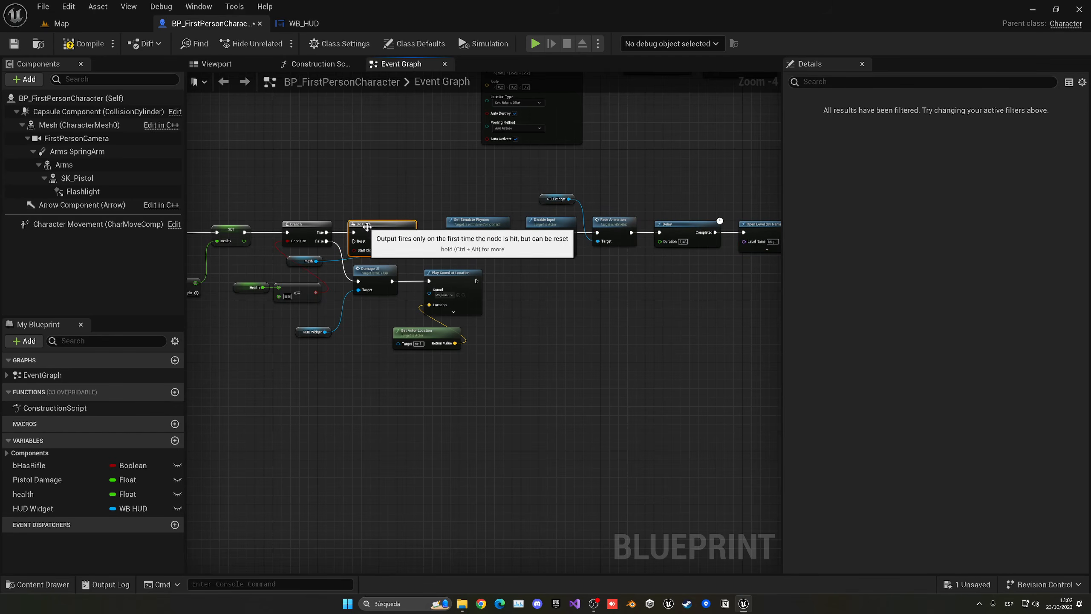
{"action": "right_click_drag", "start_coordinate": [645, 252], "coordinate": [553, 257]}
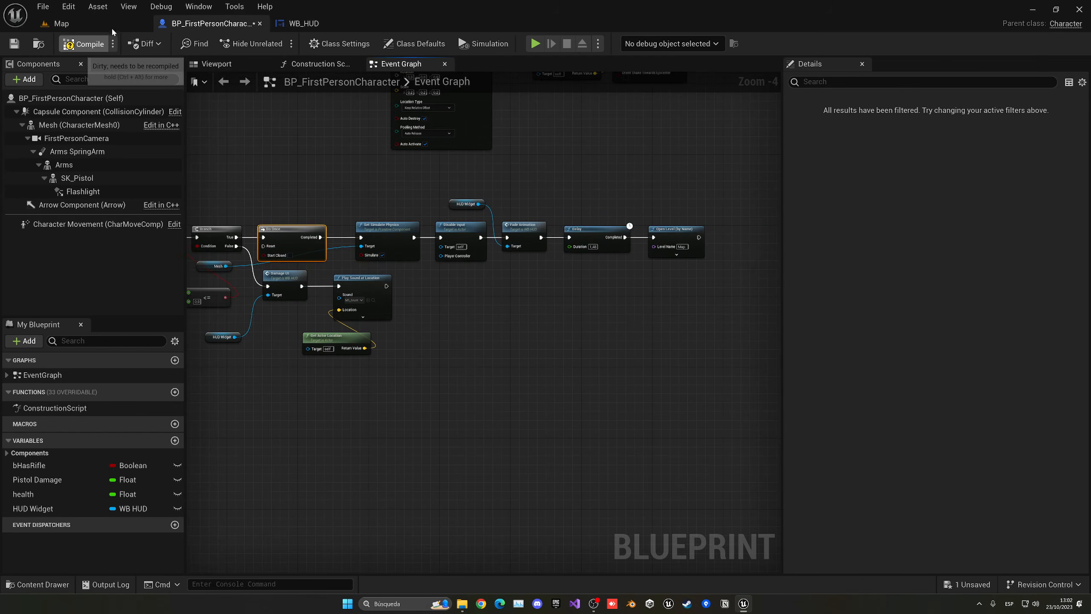
Step: Playtest the Map level to check the death sequence with Do Once, then stop and go to the project's Content folder
{"action": "left_click", "coordinate": [61, 23]}
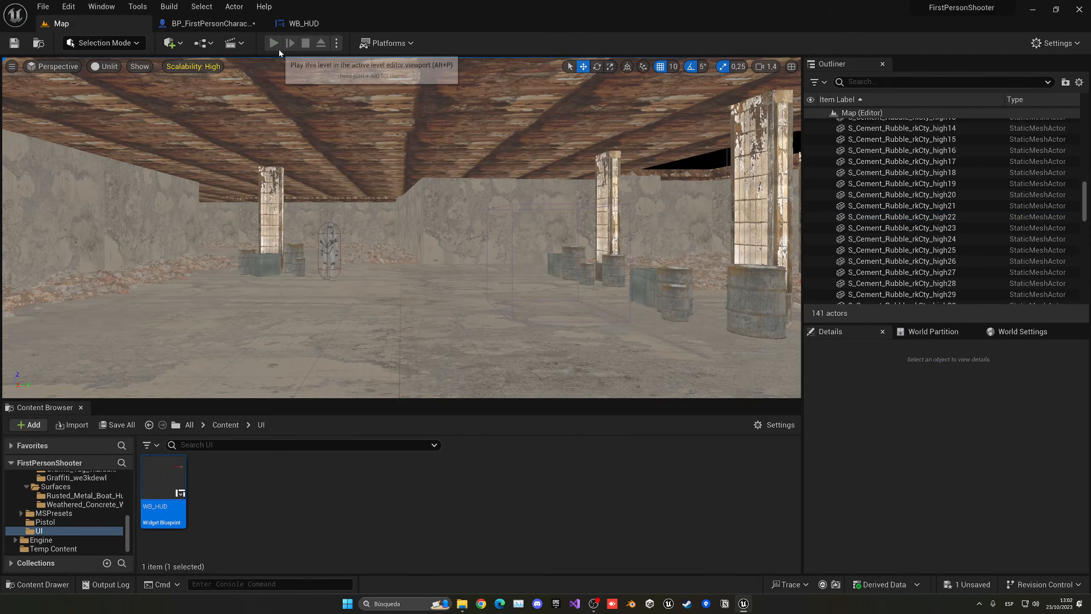
{"action": "left_click", "coordinate": [274, 43]}
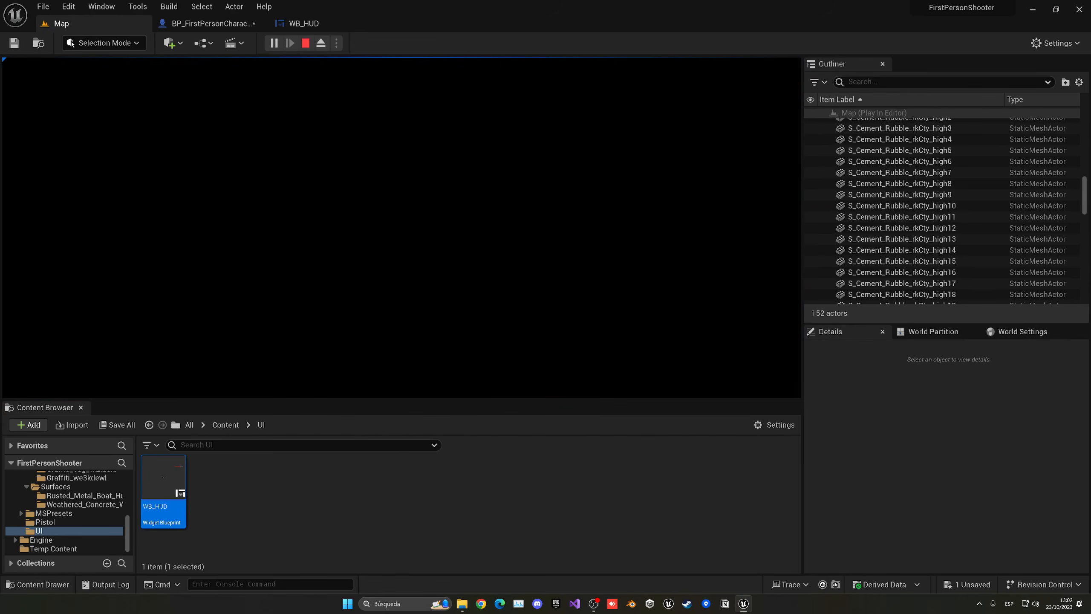
{"action": "key", "text": "Escape"}
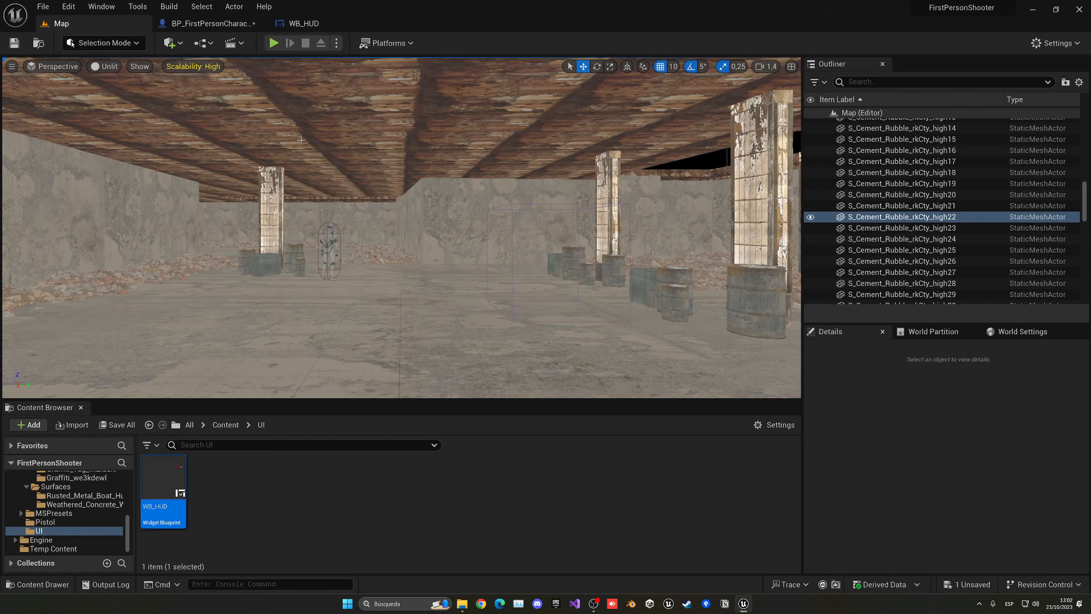
{"action": "left_click", "coordinate": [225, 424]}
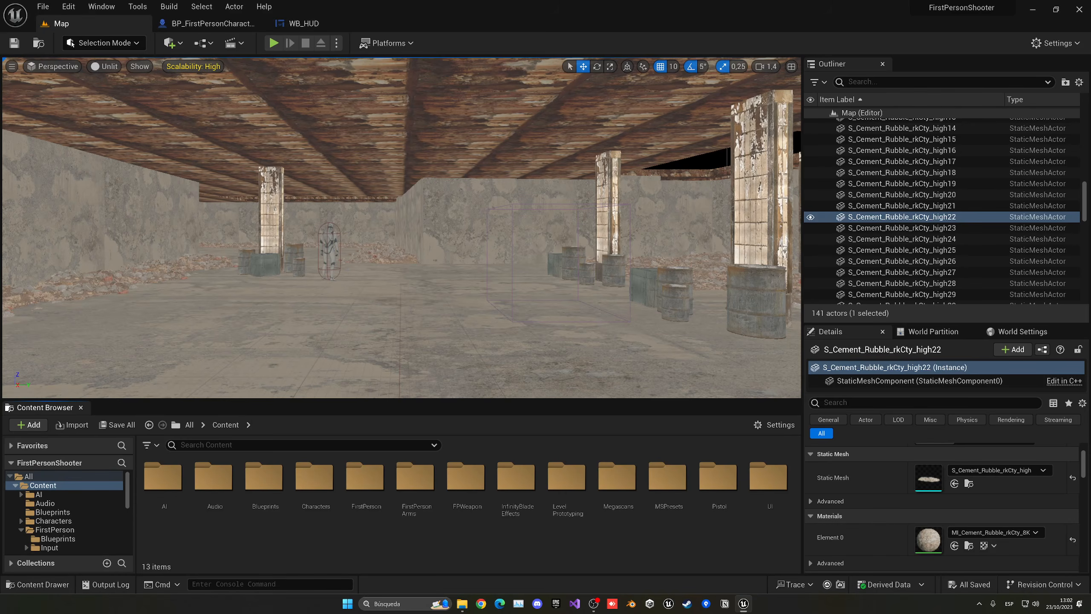
Step: Set the Field Of View of the FirstPersonCamera component in BP_FirstPersonCharacter to 120,0°
{"action": "left_click", "coordinate": [213, 23]}
{"action": "left_click", "coordinate": [246, 65]}
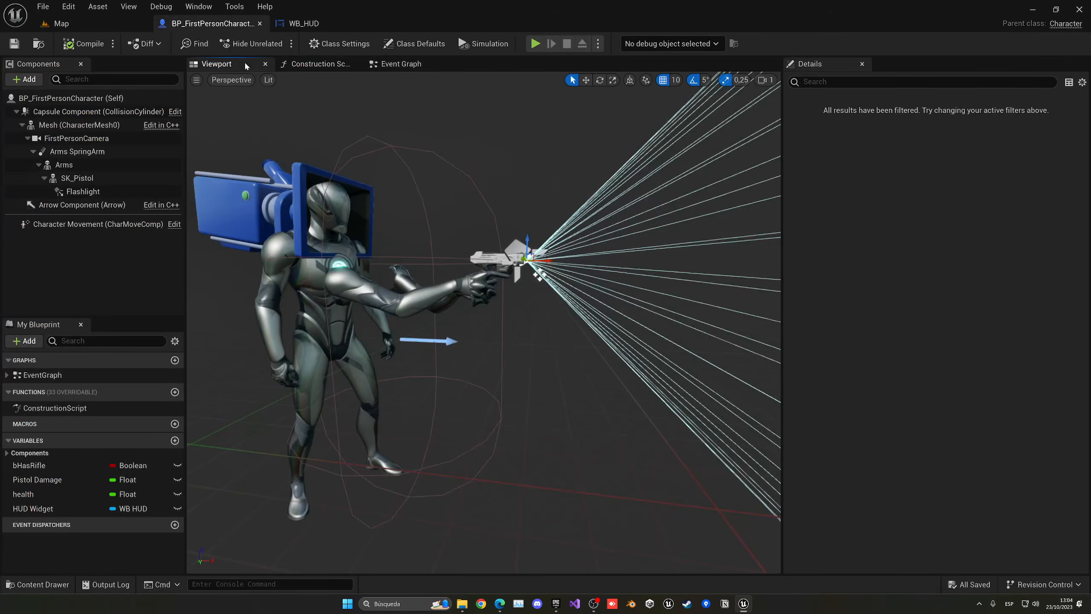
{"action": "left_click", "coordinate": [76, 138]}
{"action": "left_click", "coordinate": [940, 294]}
{"action": "type", "text": "120,0"}
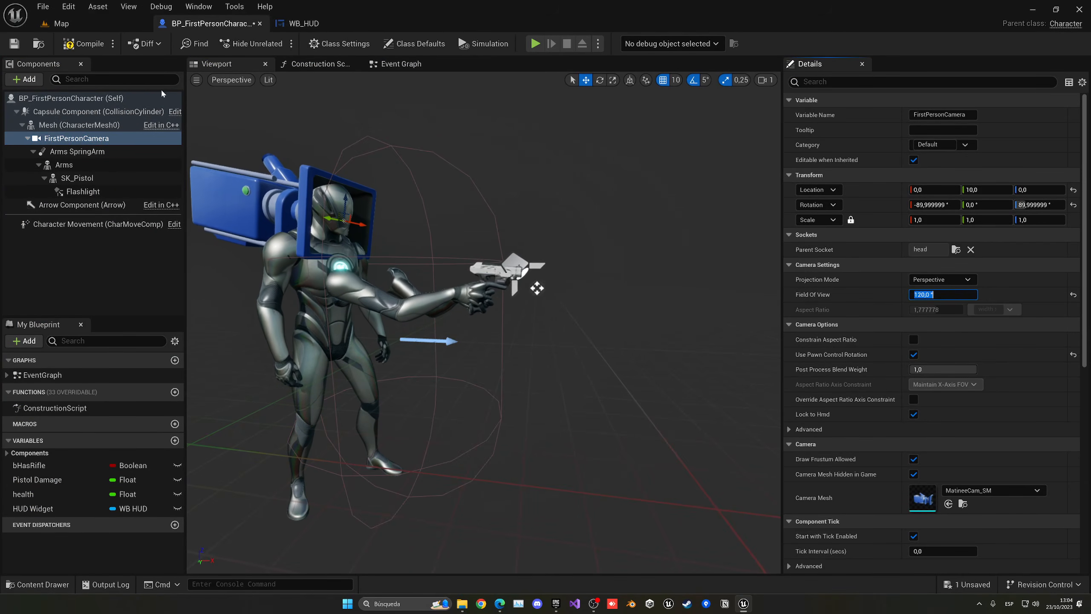
Step: Playtest the Map level to judge the 120° camera field of view, then stop the session
{"action": "left_click", "coordinate": [103, 27]}
{"action": "left_click", "coordinate": [272, 43]}
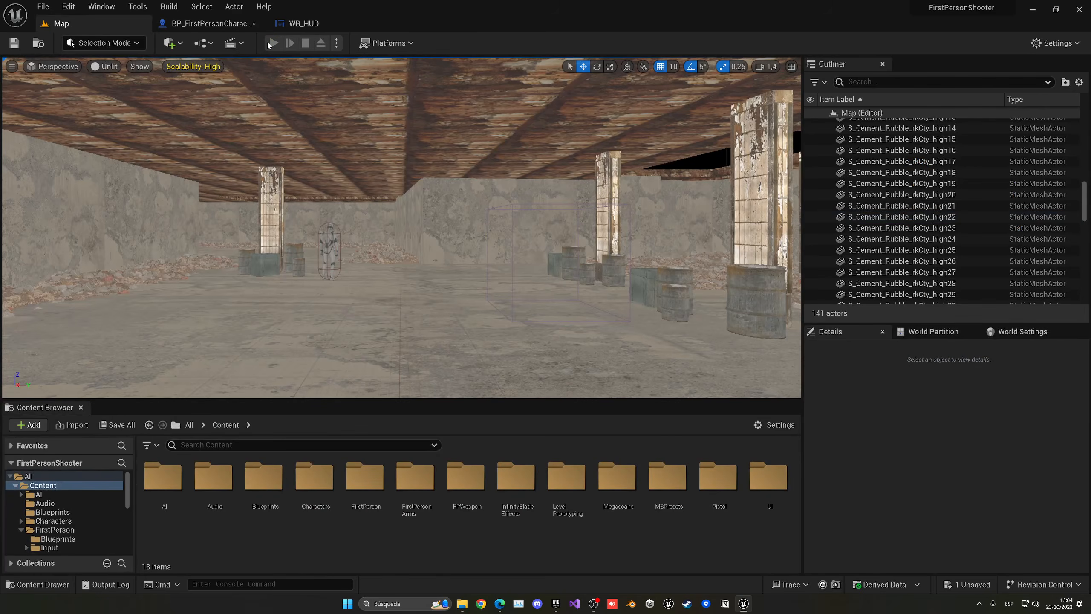
{"action": "key", "text": "w"}
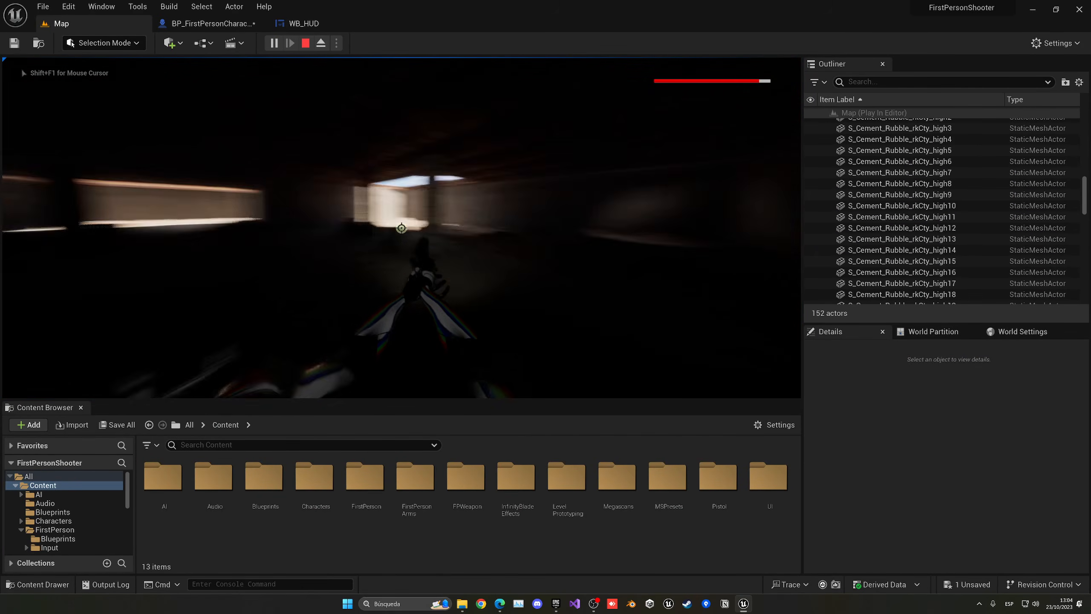
{"action": "key", "text": "Escape"}
Step: Set the FirstPersonCamera's Field Of View to 110° in the character blueprint
{"action": "left_click", "coordinate": [210, 23]}
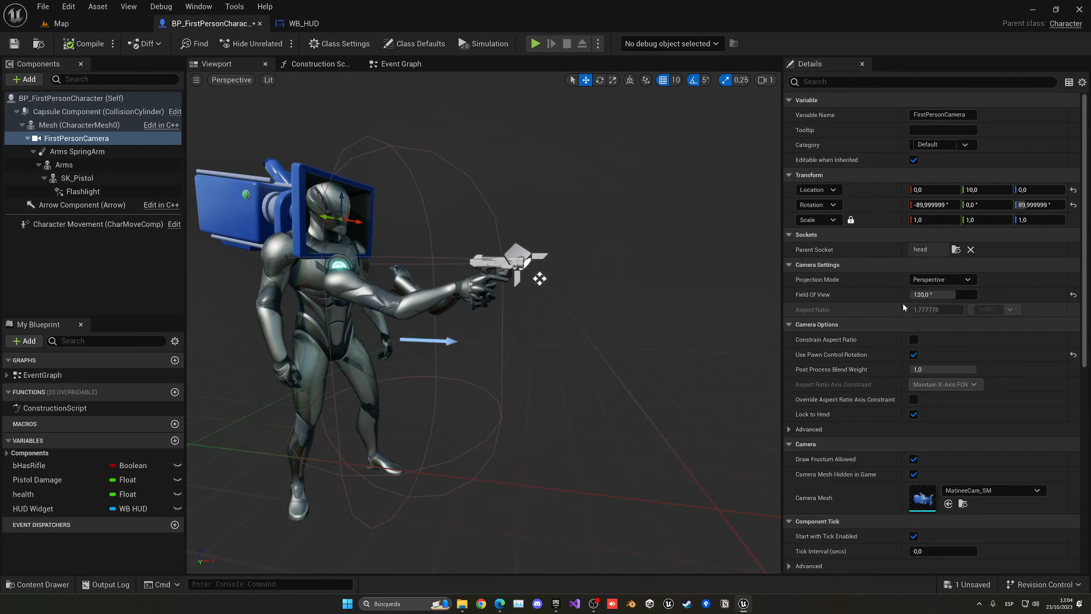
{"action": "left_click", "coordinate": [937, 294]}
{"action": "type", "text": "1"}
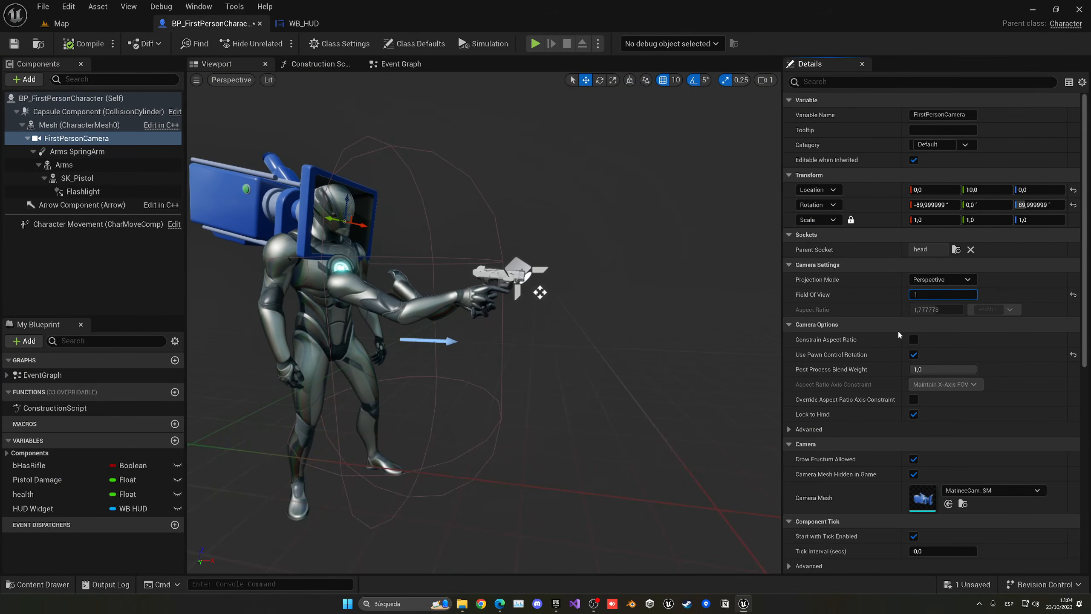
{"action": "type", "text": "05"}
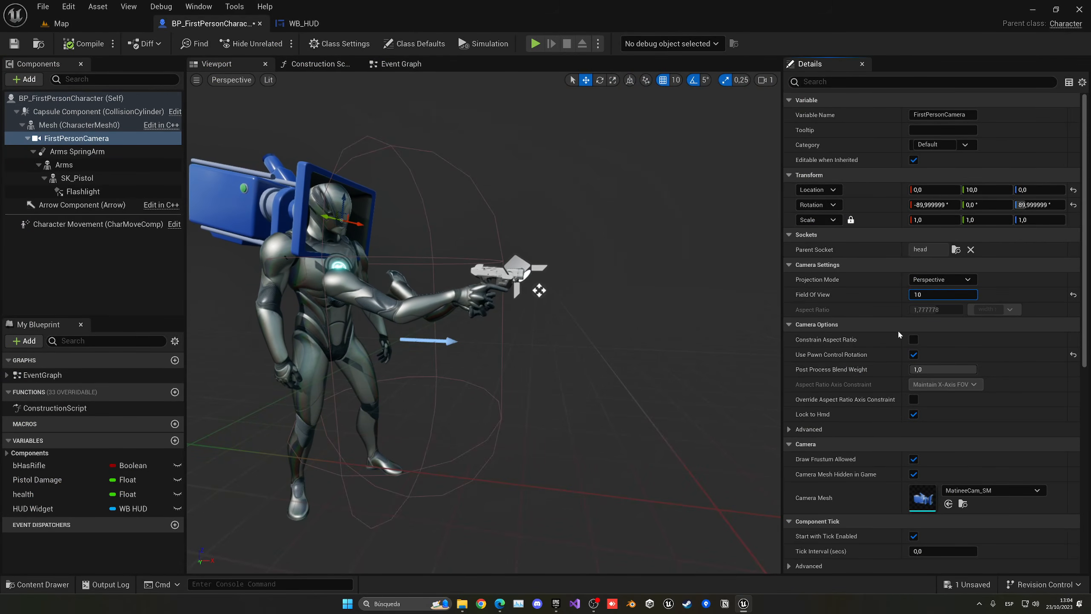
{"action": "key", "text": "Return"}
{"action": "type", "text": "110"}
{"action": "key", "text": "Return"}
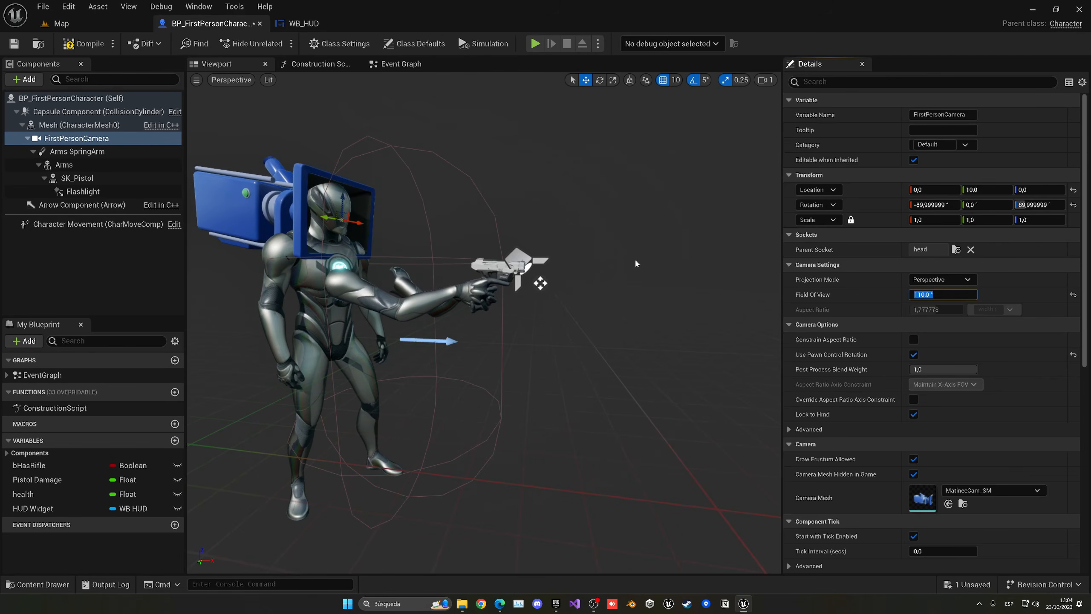
Step: Playtest the Map level by moving and shooting to judge the 110° field of view, then stop the session
{"action": "left_click", "coordinate": [103, 25]}
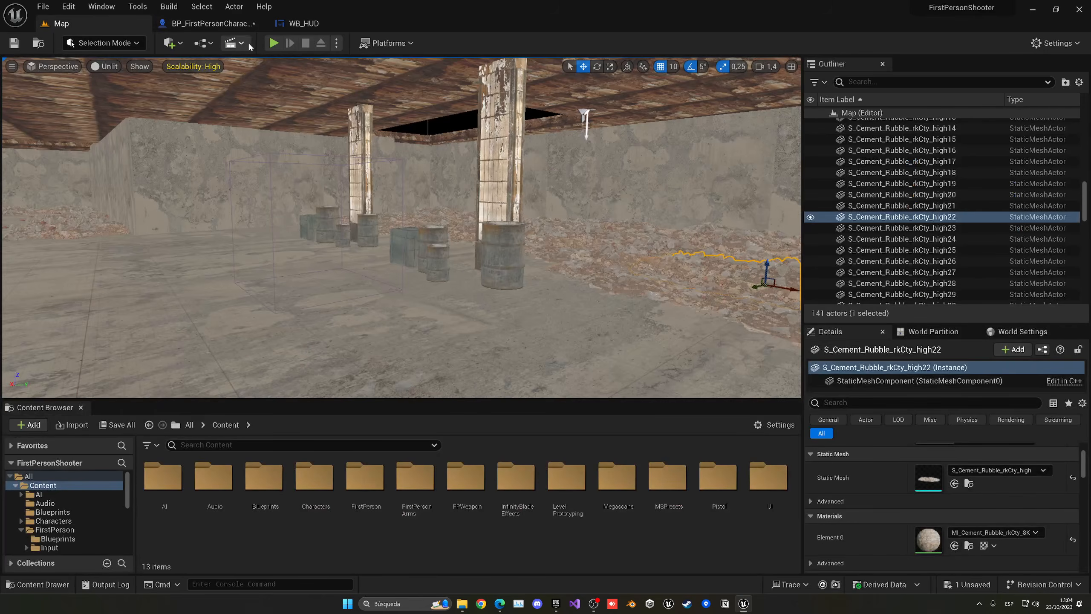
{"action": "left_click", "coordinate": [273, 43]}
{"action": "key", "text": "w"}
{"action": "left_click", "coordinate": [401, 228]}
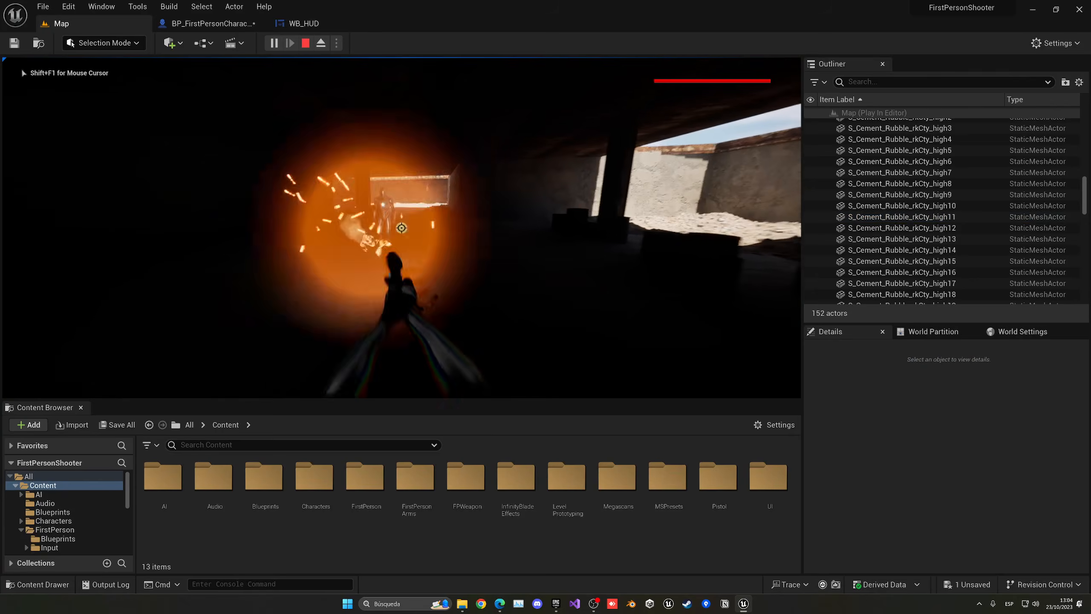
{"action": "left_click", "coordinate": [401, 227]}
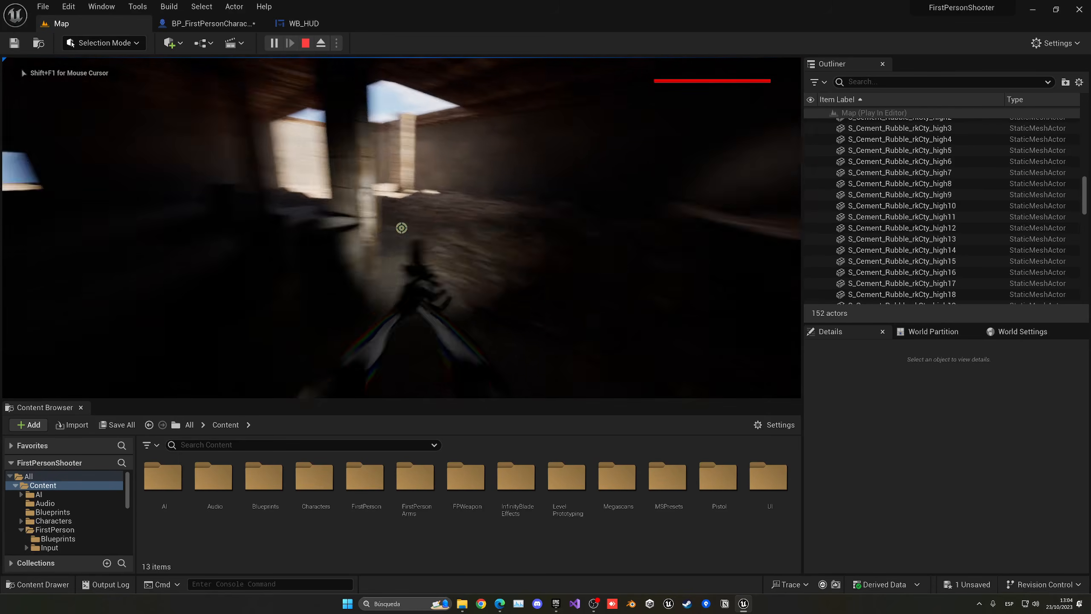
{"action": "key", "text": "Escape"}
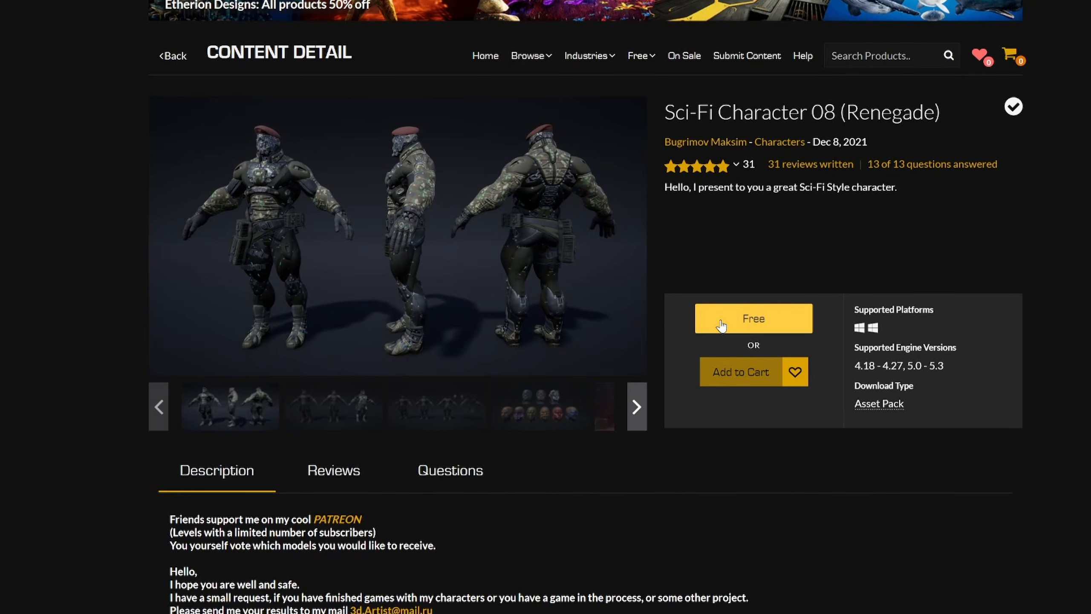
Step: Switch to the Unreal marketplace, get the free Sci-Fi Character 08 (Renegade) asset, and add it to the FirstPersonShooter project
{"action": "left_click", "coordinate": [754, 317]}
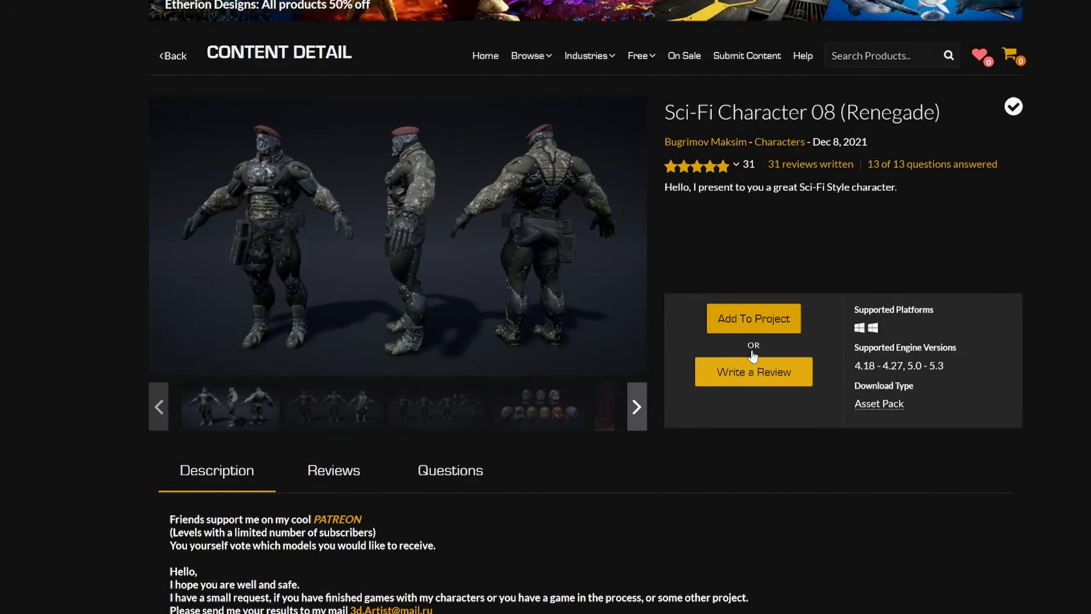
{"action": "left_click", "coordinate": [765, 323]}
{"action": "left_click", "coordinate": [383, 219]}
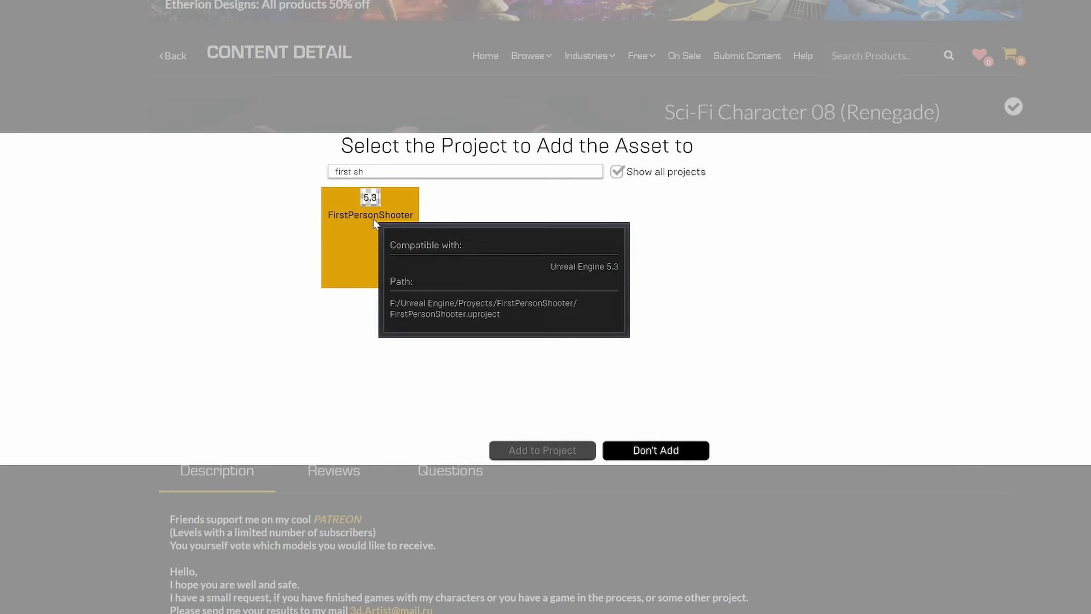
{"action": "left_click", "coordinate": [546, 451]}
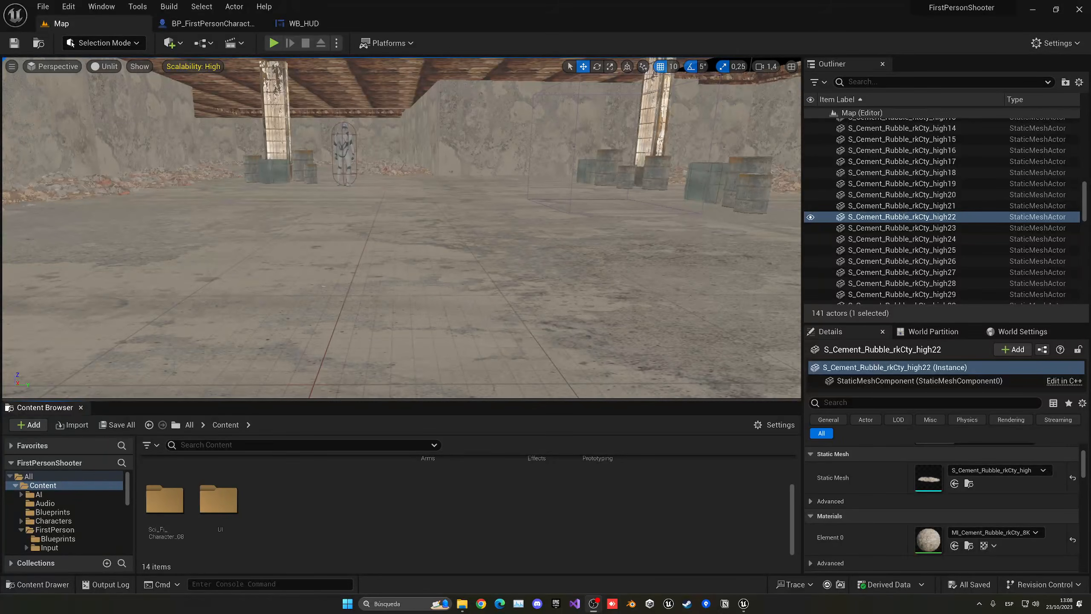
Step: Examine the character meshes in the Sci_Fi_Character_08 asset's Mesh/Character folder
{"action": "double_click", "coordinate": [164, 498]}
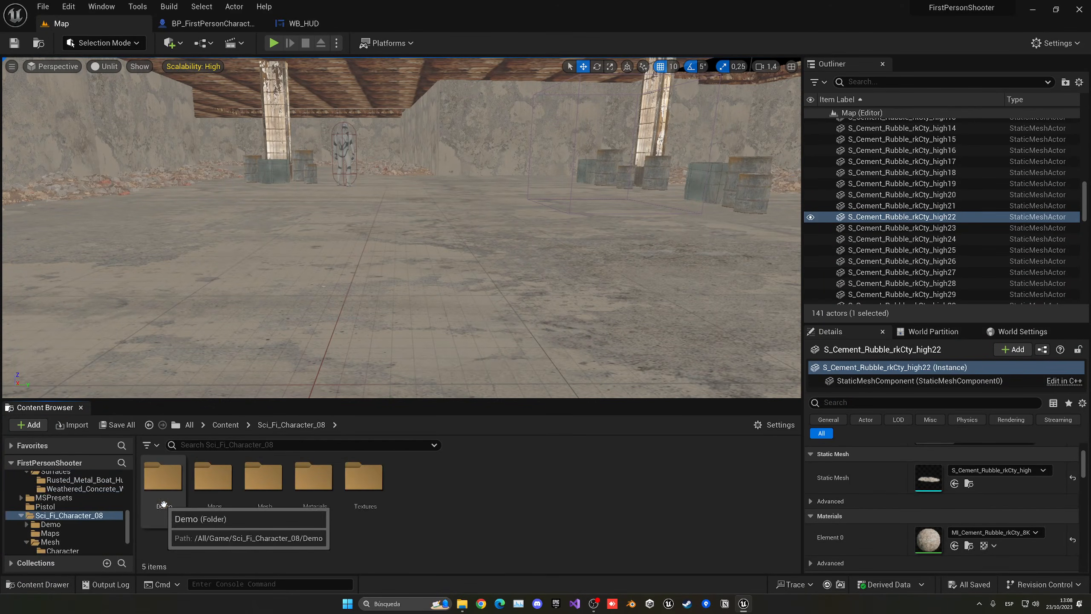
{"action": "double_click", "coordinate": [264, 476]}
{"action": "double_click", "coordinate": [165, 477]}
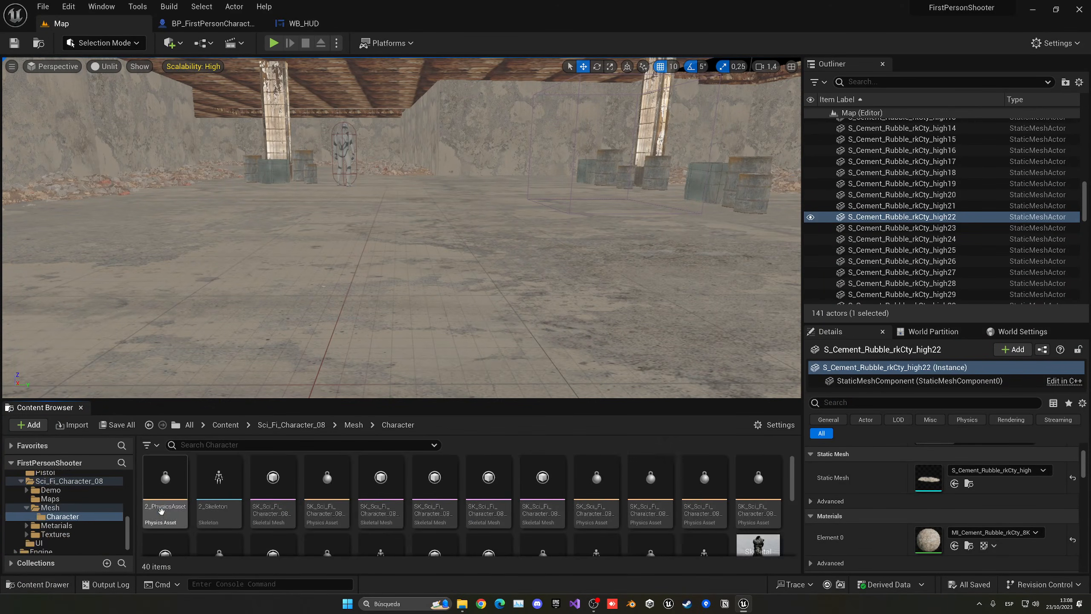
{"action": "scroll", "coordinate": [441, 500], "scroll_direction": "down", "scroll_amount": 2}
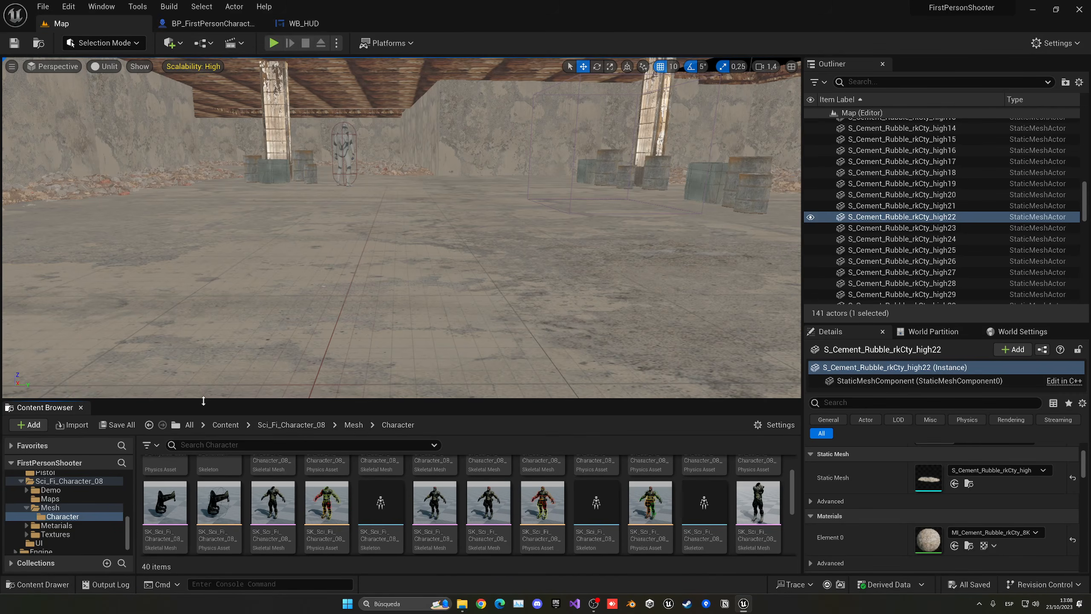
Step: In the BP_AI blueprint from the AI folder, set the Mesh component's skeletal mesh to SK_Sci_Fi_Character_08_Full_01 and inspect the model
{"action": "left_click", "coordinate": [225, 424]}
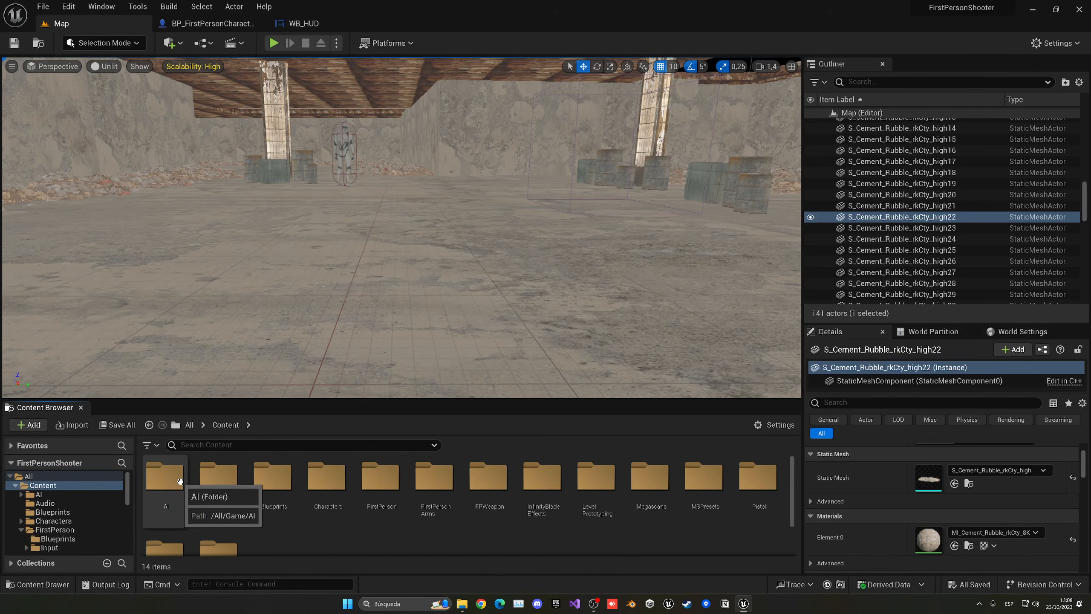
{"action": "double_click", "coordinate": [180, 481]}
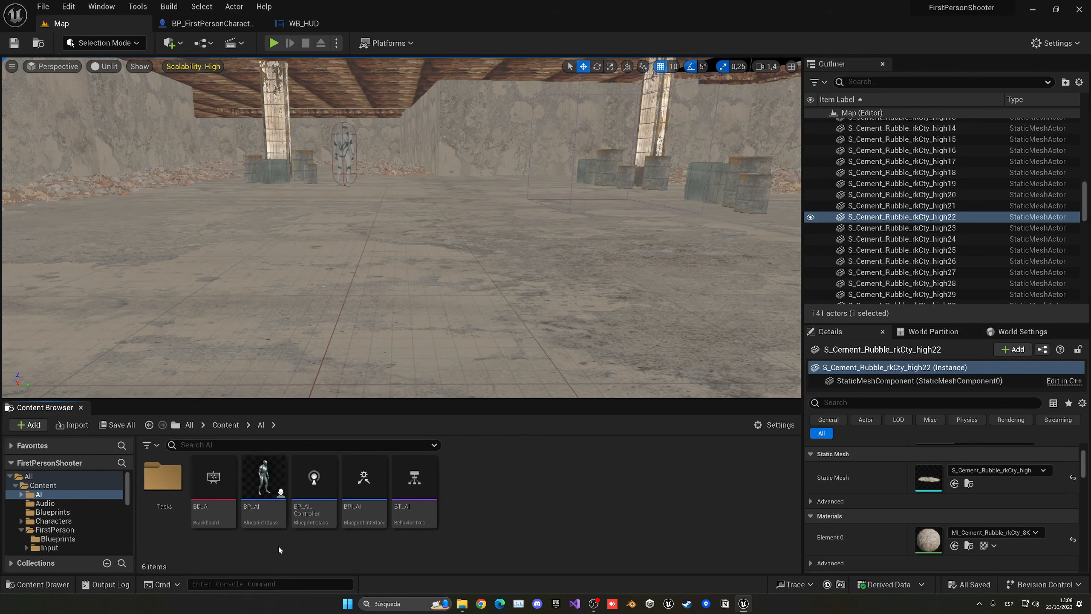
{"action": "double_click", "coordinate": [263, 488]}
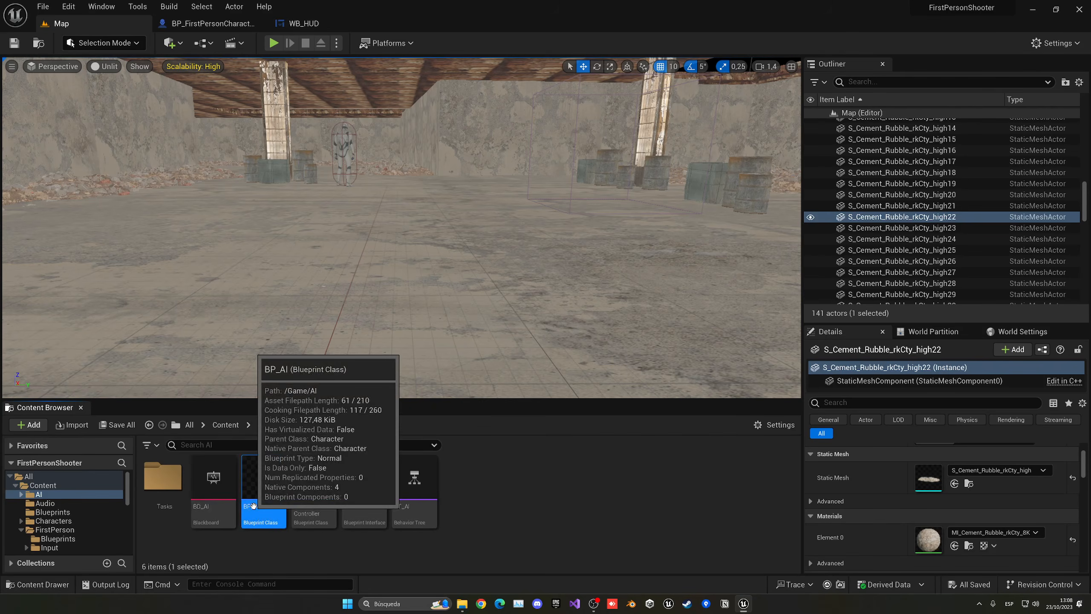
{"action": "left_click", "coordinate": [216, 64]}
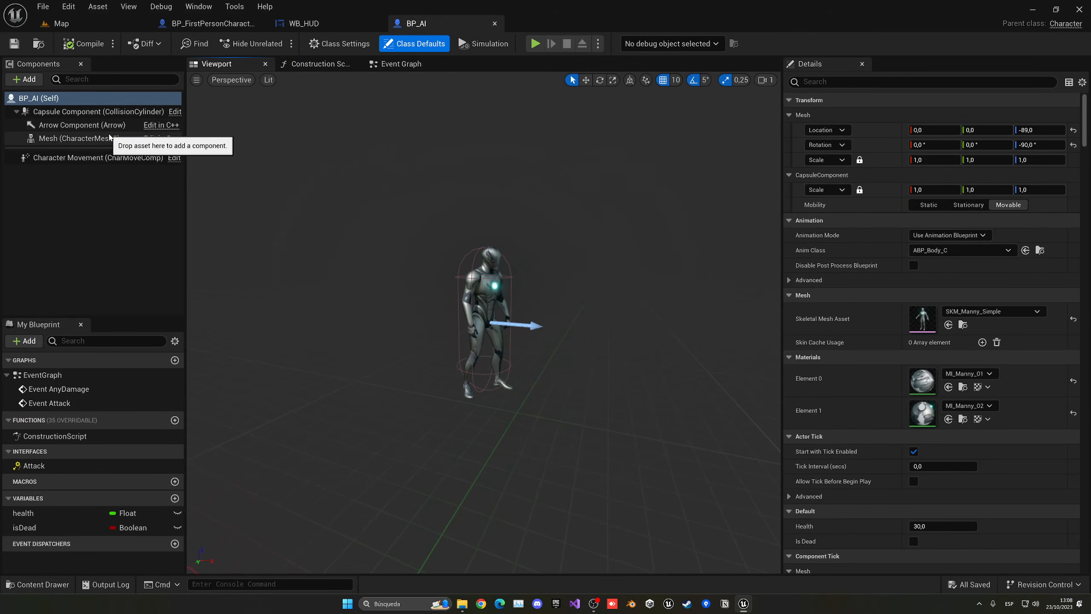
{"action": "left_click", "coordinate": [79, 138]}
{"action": "left_click", "coordinate": [988, 370]}
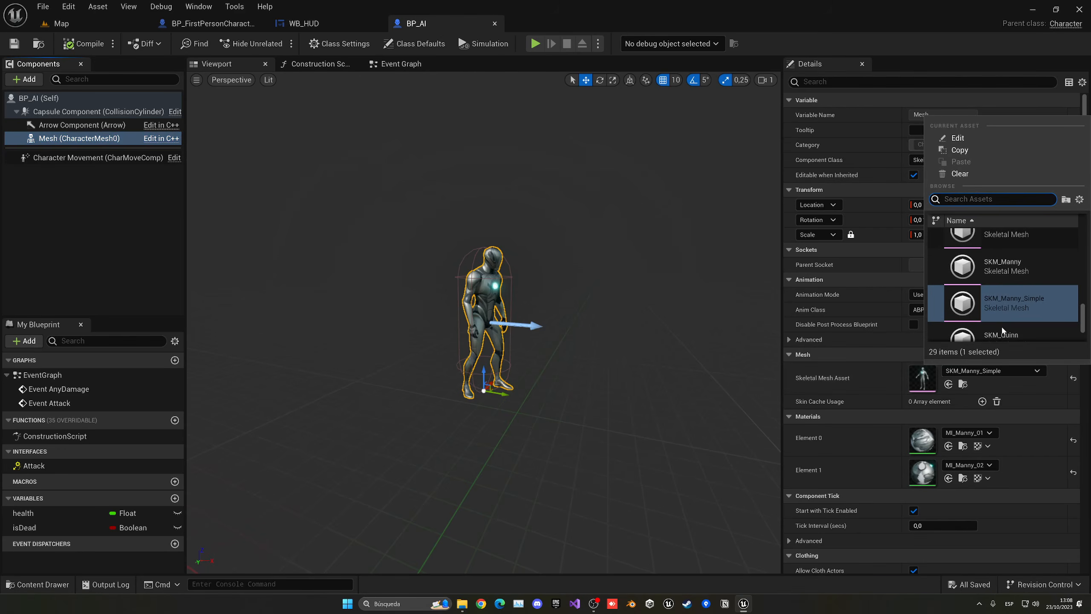
{"action": "scroll", "coordinate": [1012, 284], "scroll_direction": "up", "scroll_amount": 5}
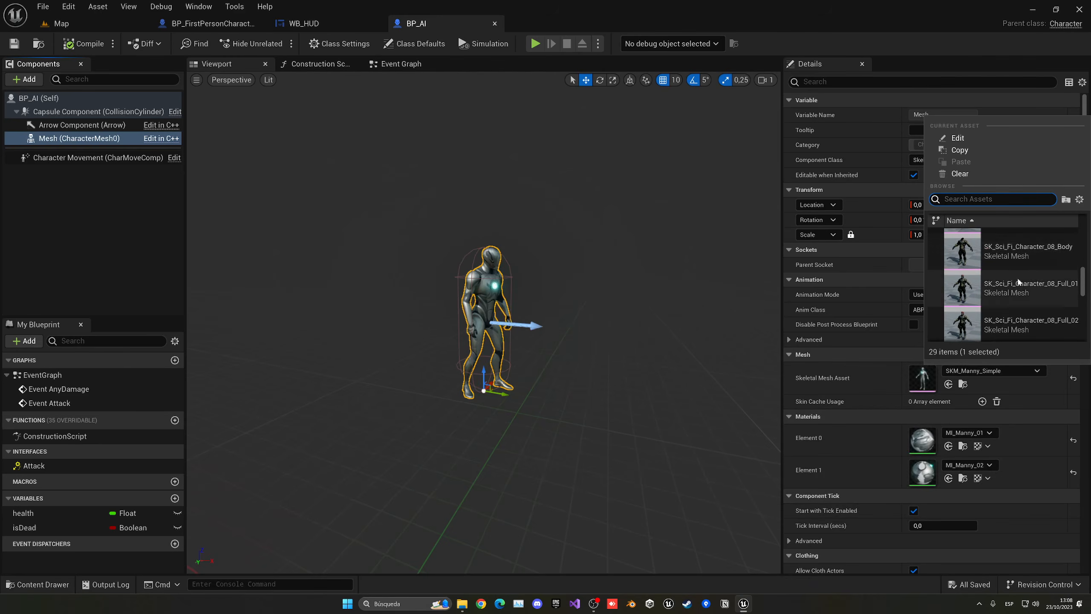
{"action": "left_click", "coordinate": [1018, 292]}
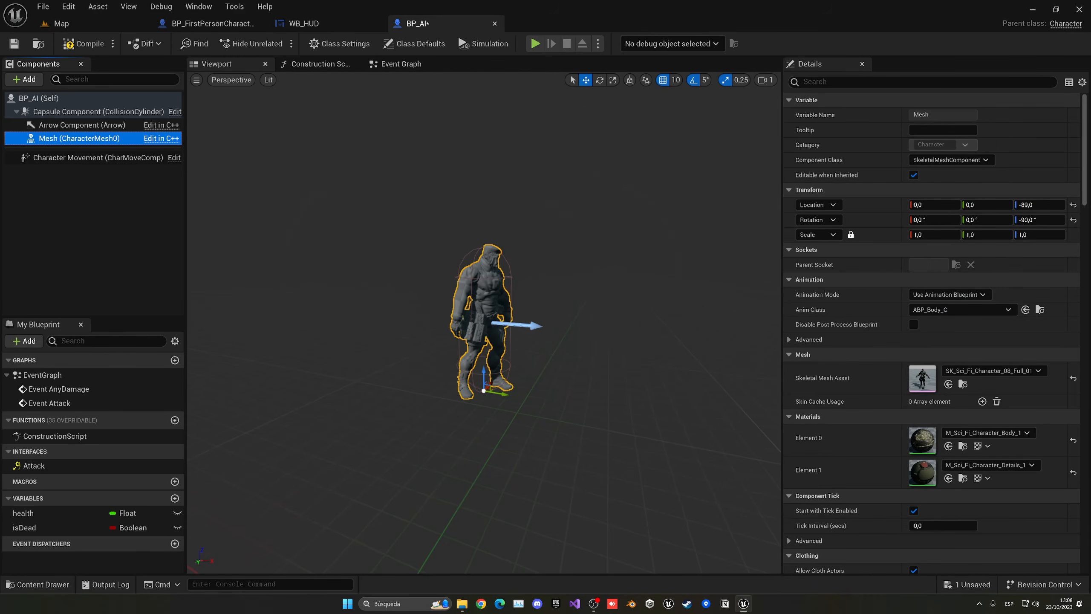
{"action": "right_click_drag", "start_coordinate": [484, 322], "coordinate": [440, 365]}
{"action": "right_click_drag", "start_coordinate": [351, 163], "coordinate": [351, 155]}
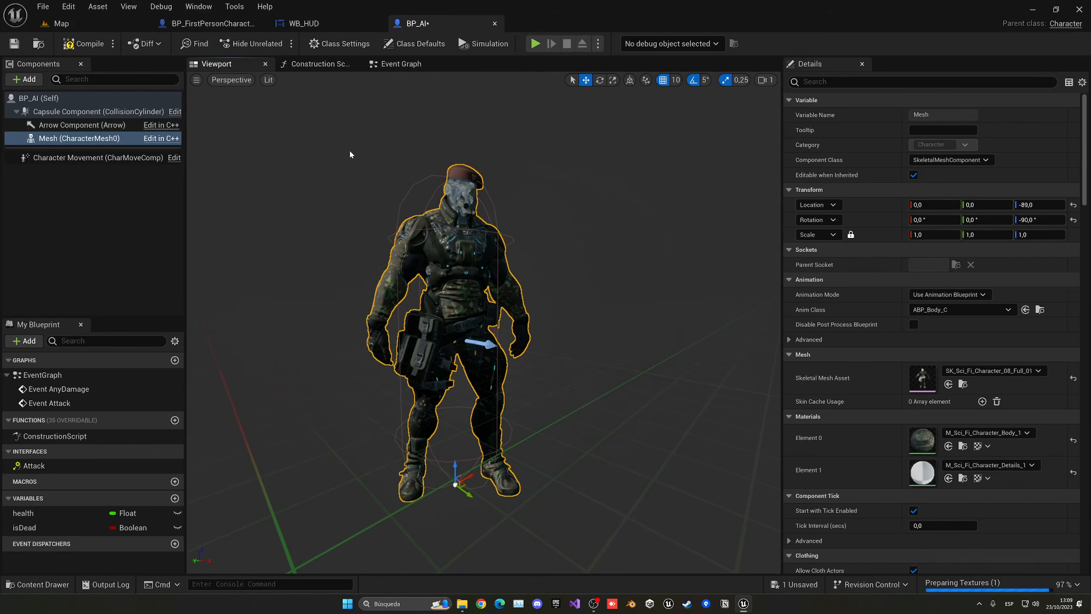
Step: Playtest the Map level by approaching and shooting the enemy to check its new sci-fi character mesh
{"action": "left_click", "coordinate": [94, 22]}
{"action": "left_click", "coordinate": [269, 48]}
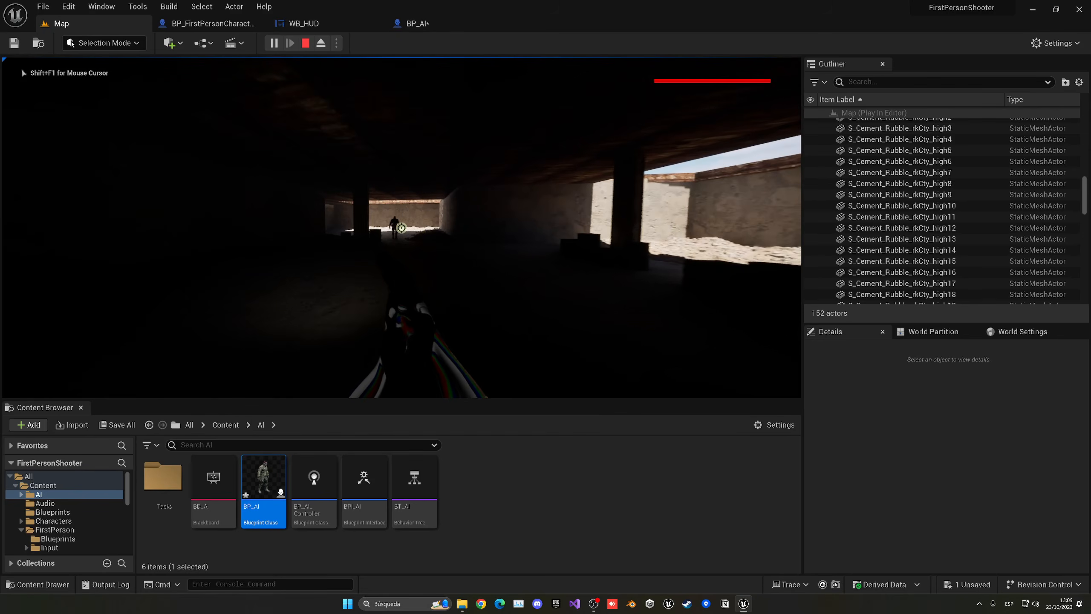
{"action": "key", "text": "w"}
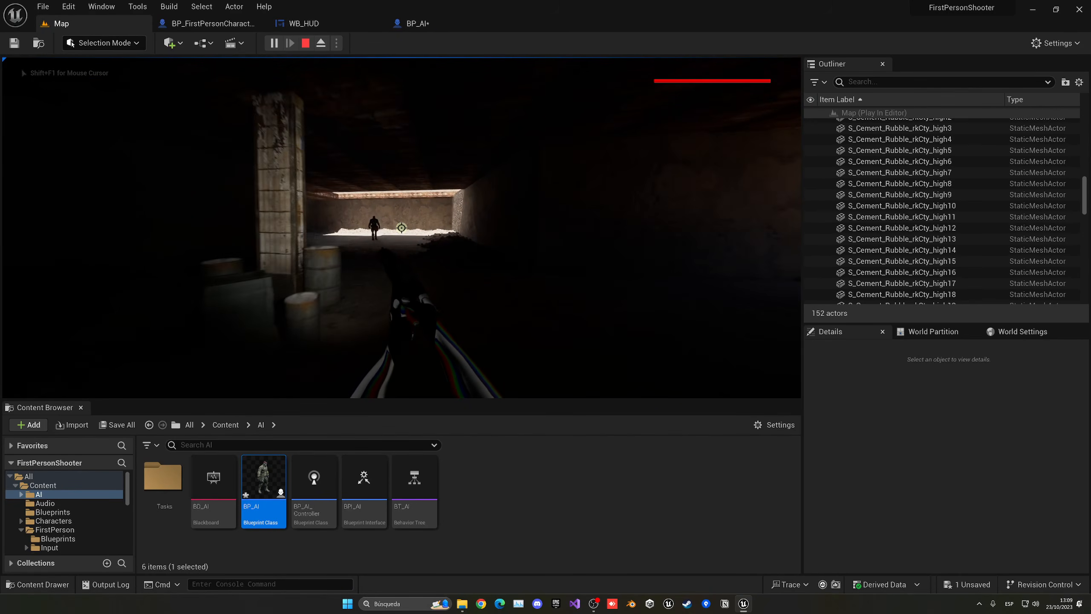
{"action": "key", "text": "w"}
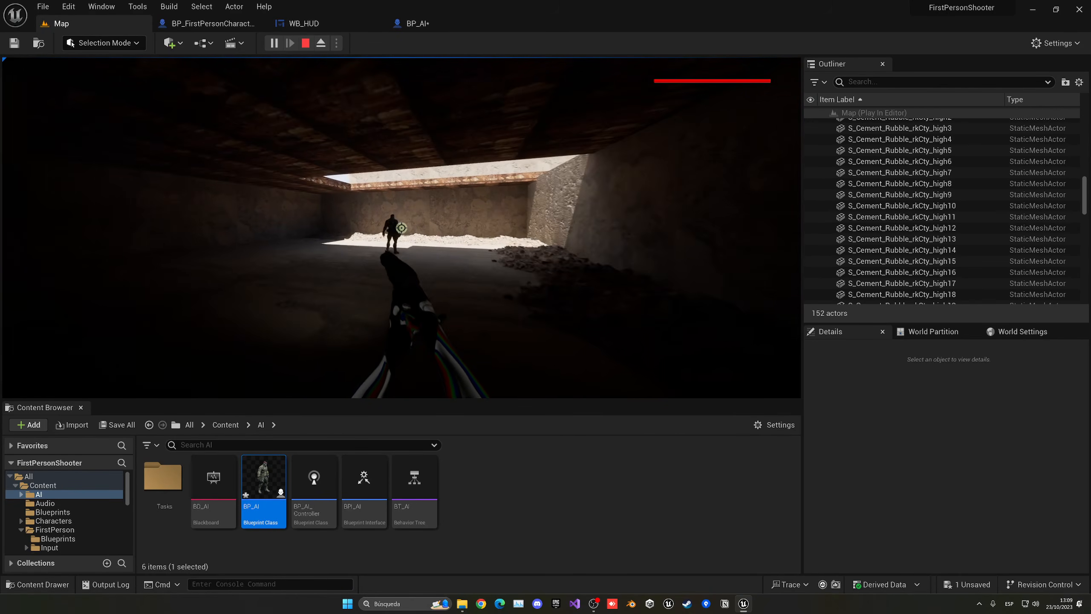
{"action": "key", "text": "w"}
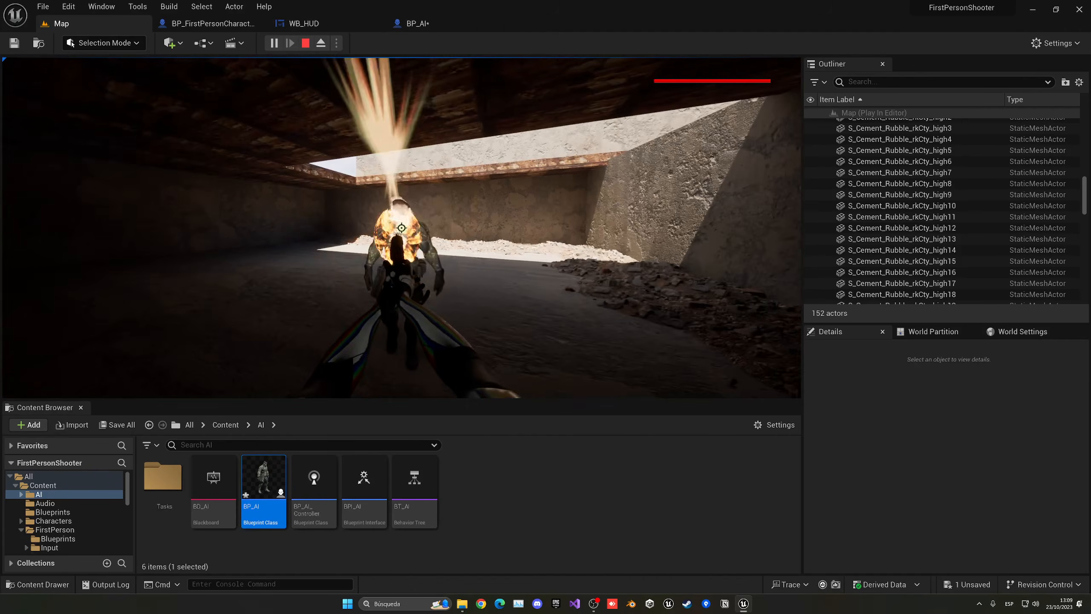
{"action": "left_click", "coordinate": [401, 228]}
{"action": "key", "text": "s"}
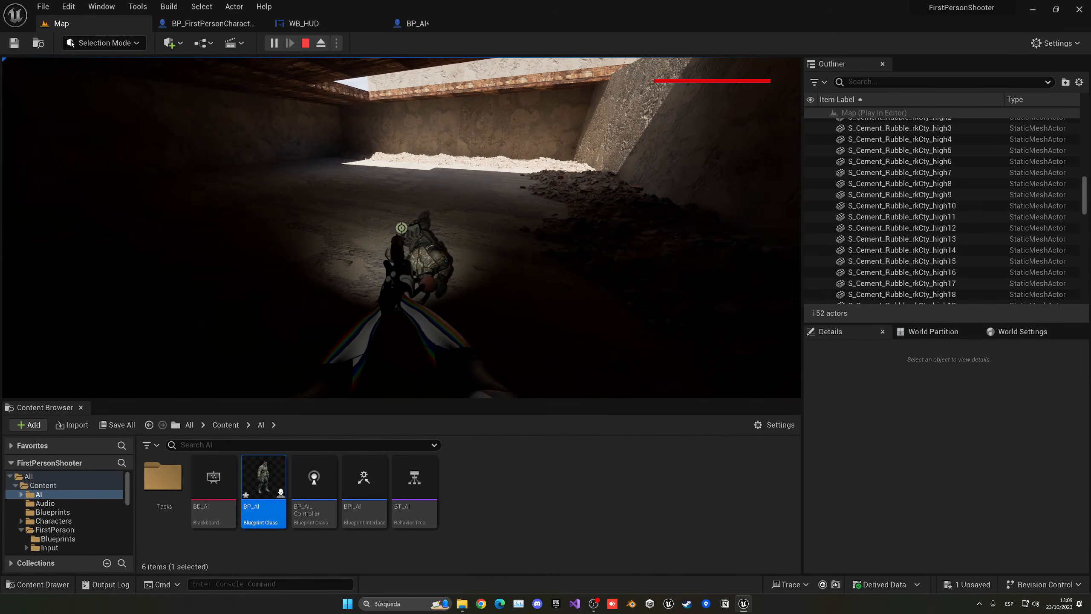
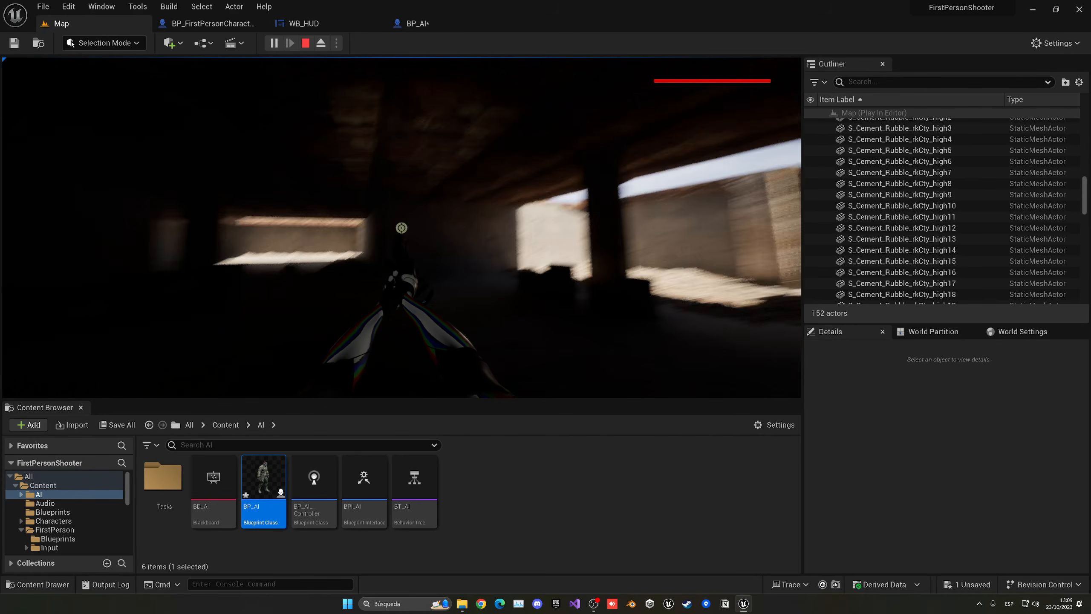
{"action": "key", "text": "w"}
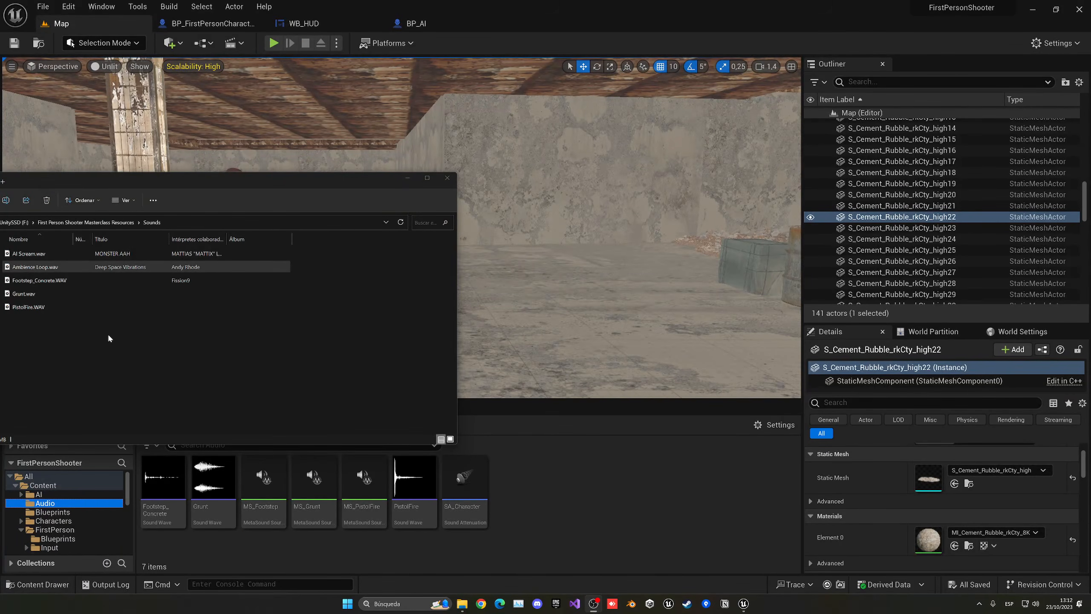
Step: Import AI Scream.wav and Ambience Loop.wav into the Audio folder, and enable and save Looping on the Ambience_Loop sound wave
{"action": "left_click", "coordinate": [30, 254]}
{"action": "left_click", "coordinate": [53, 267], "text": "shift"}
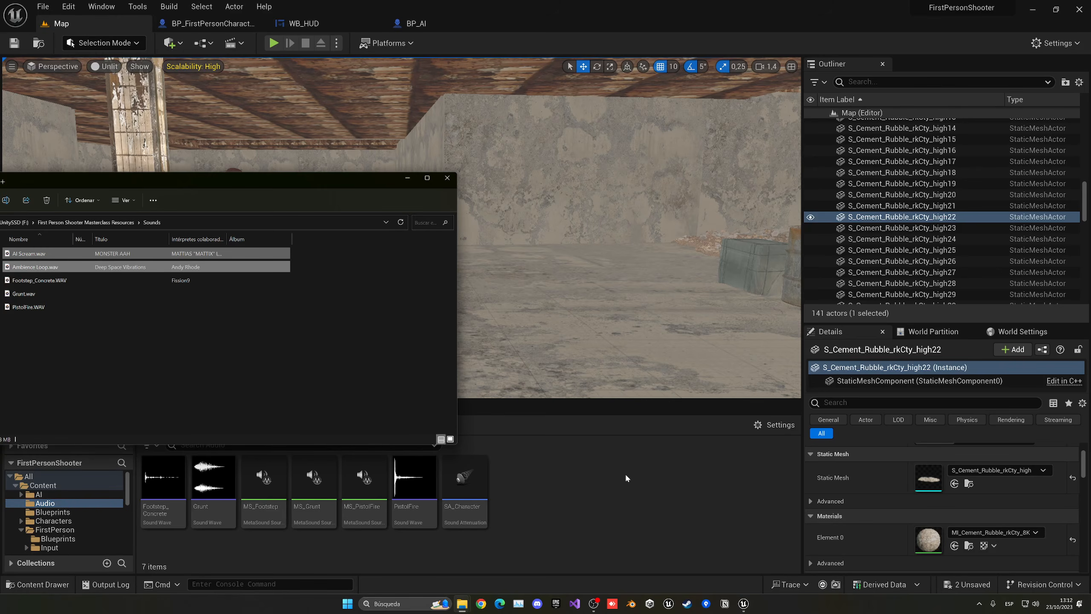
{"action": "left_click", "coordinate": [446, 180]}
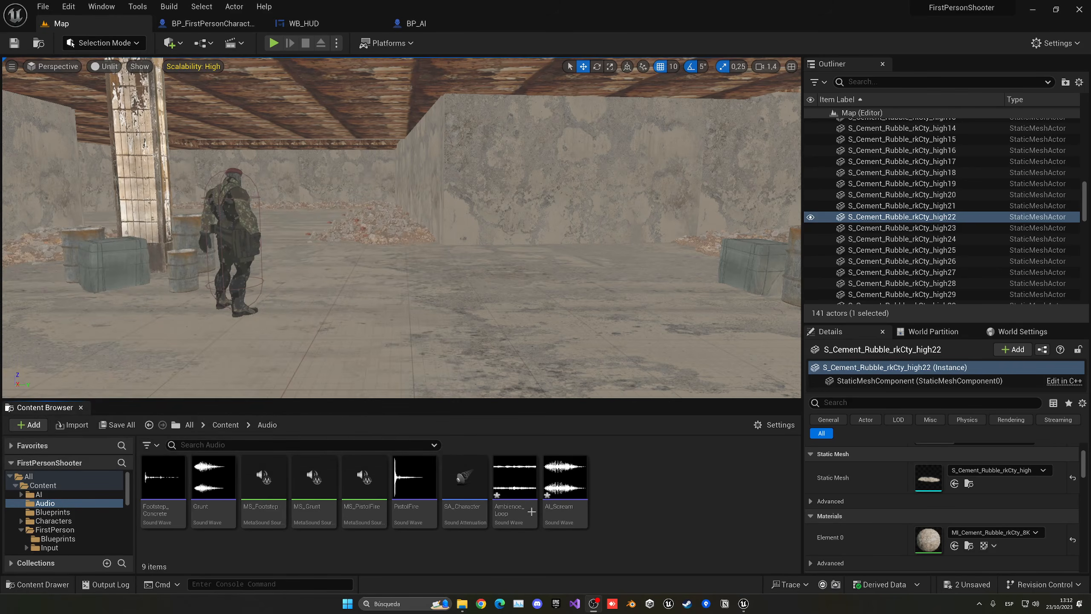
{"action": "double_click", "coordinate": [518, 518]}
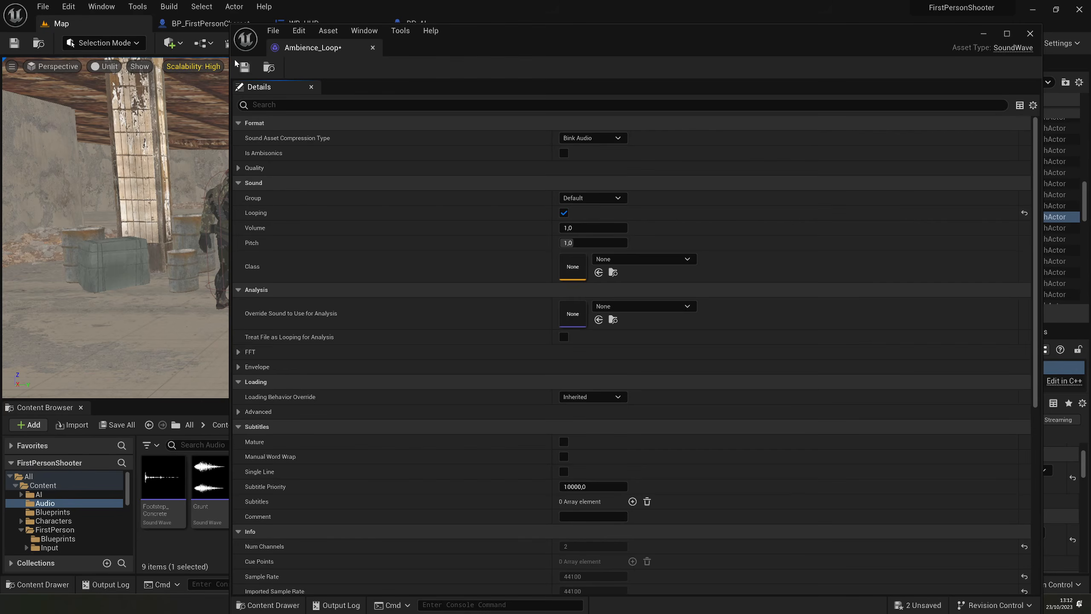
{"action": "middle_click", "coordinate": [314, 48]}
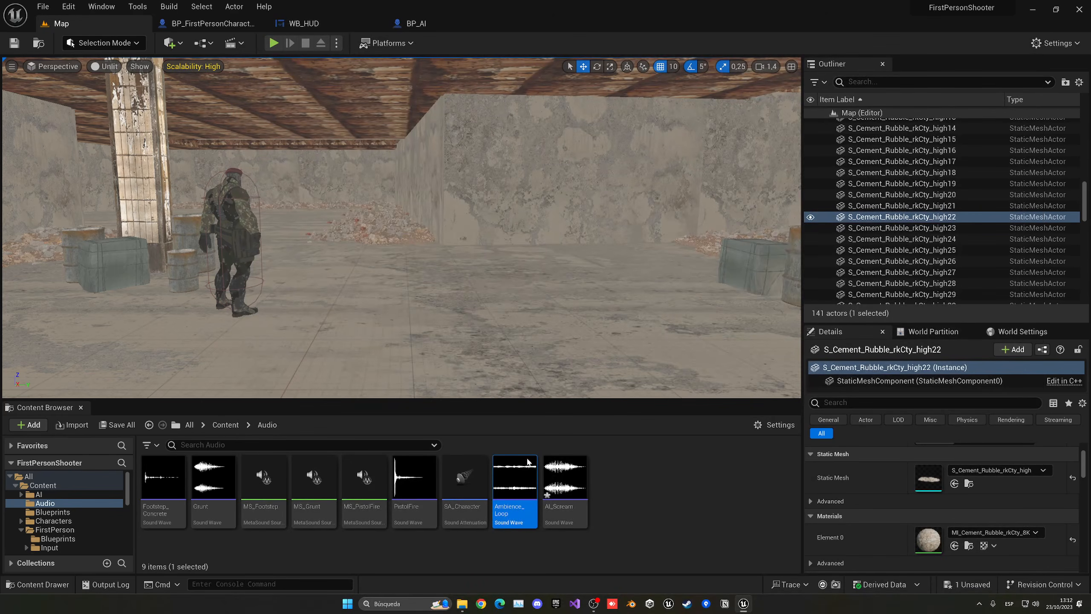
Step: Place the Ambience_Loop sound on the floor of the Map level and briefly playtest the ambience
{"action": "left_click_drag", "start_coordinate": [443, 327], "coordinate": [442, 325]}
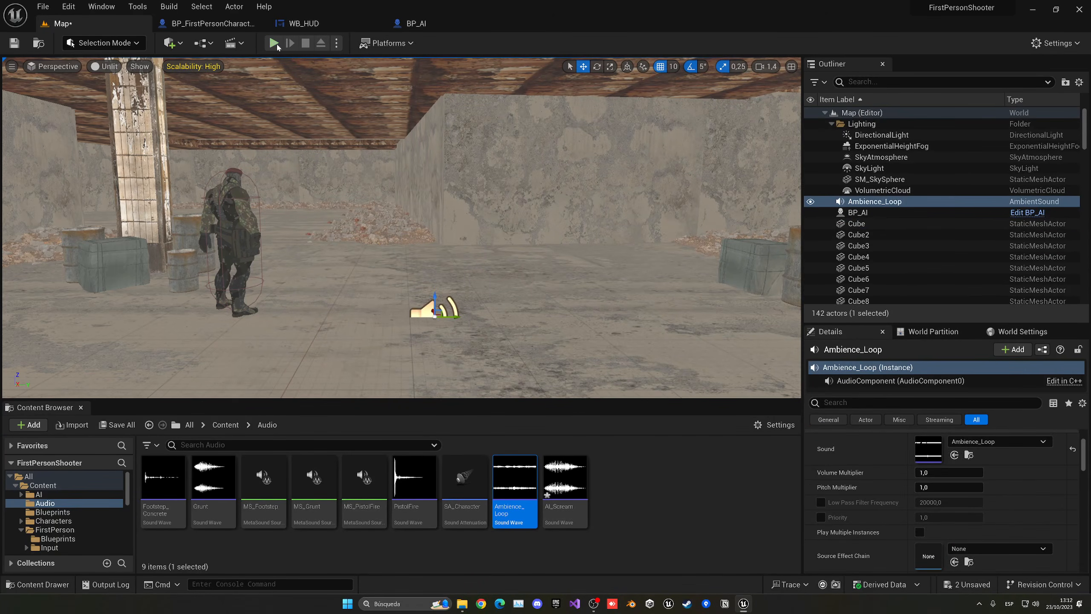
{"action": "left_click", "coordinate": [274, 43]}
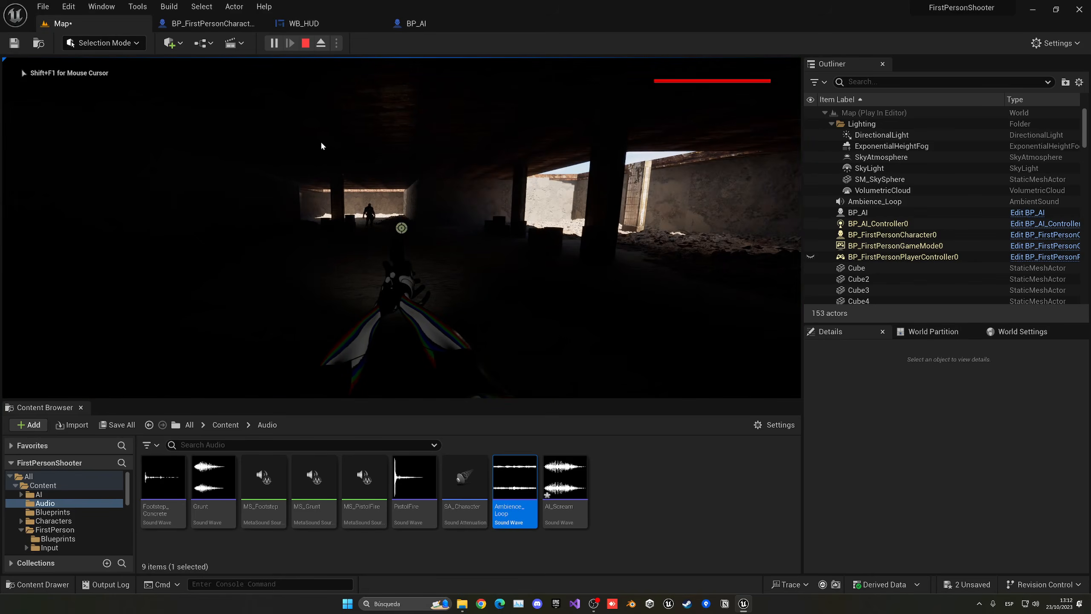
{"action": "key", "text": "Escape"}
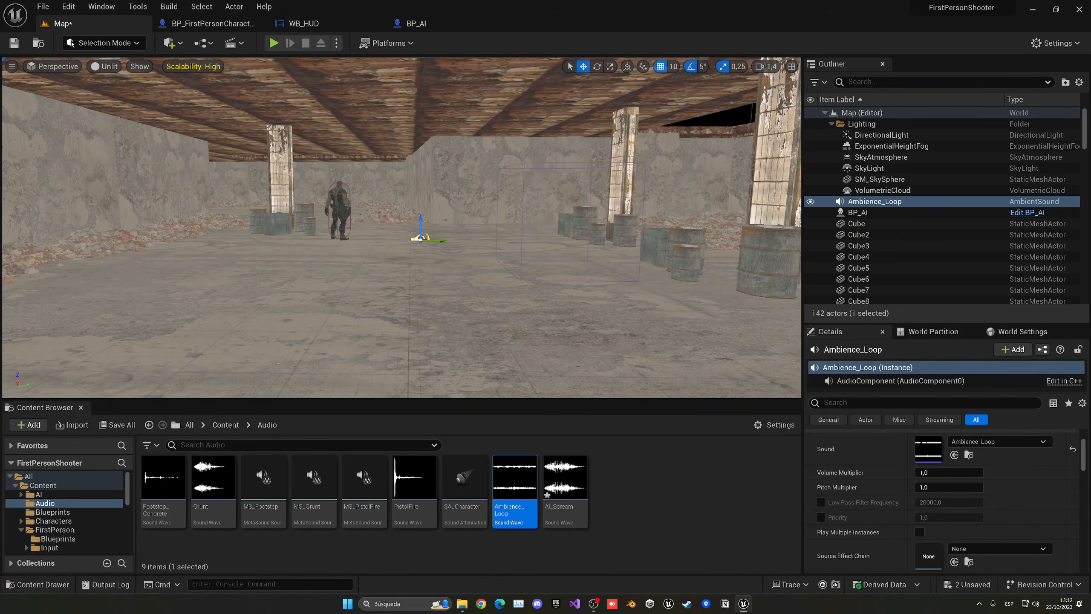
Step: Save the AI_Scream sound wave, and duplicate the MS_Footstep MetaSound as MS_AIScream
{"action": "left_click", "coordinate": [585, 518]}
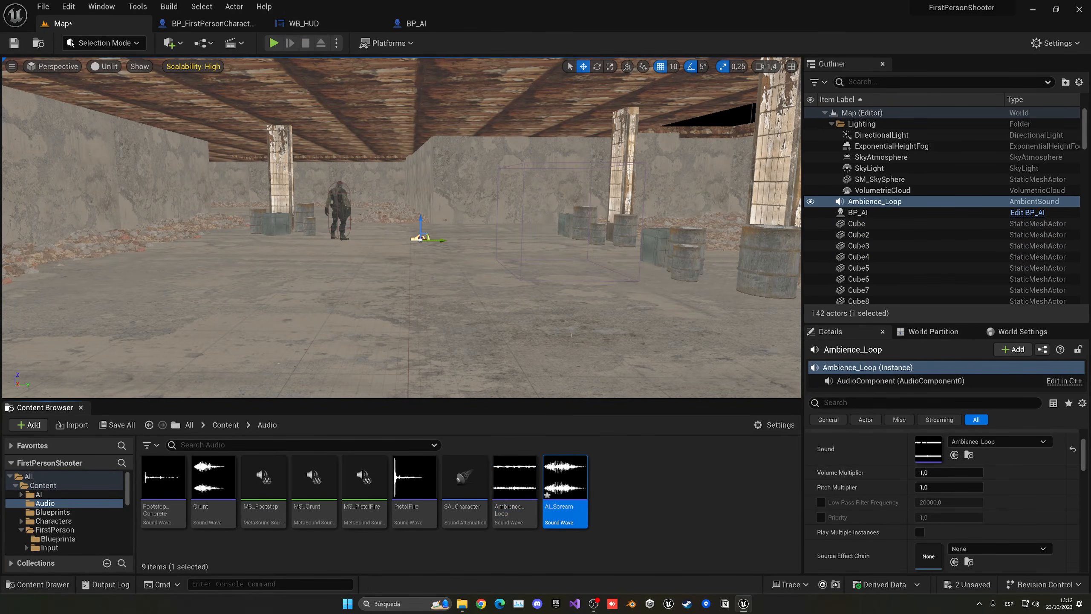
{"action": "key", "text": "ctrl+s"}
{"action": "left_click", "coordinate": [269, 505]}
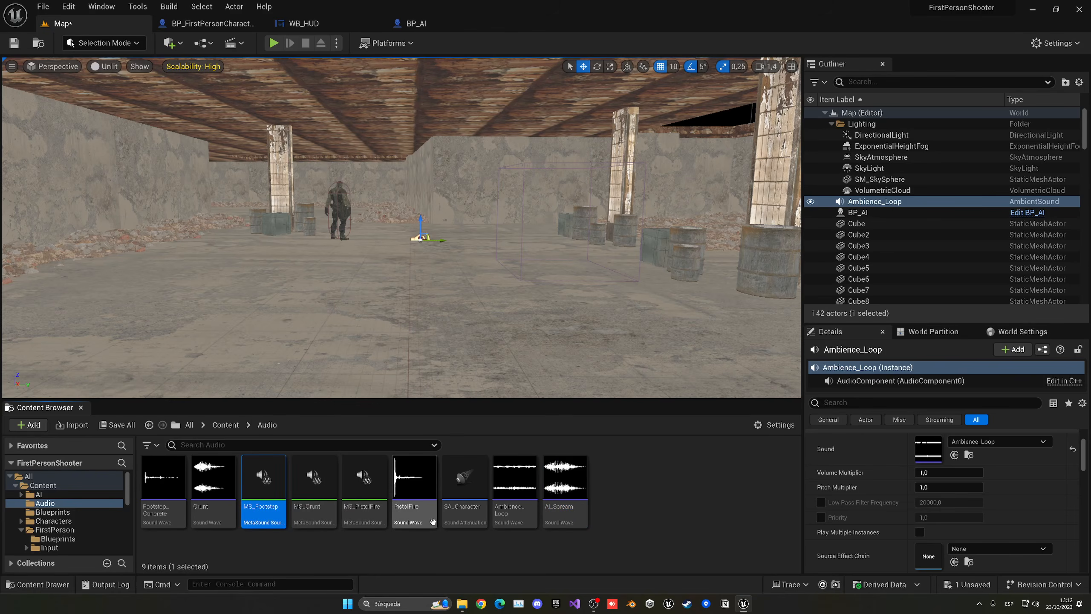
{"action": "key", "text": "ctrl+d"}
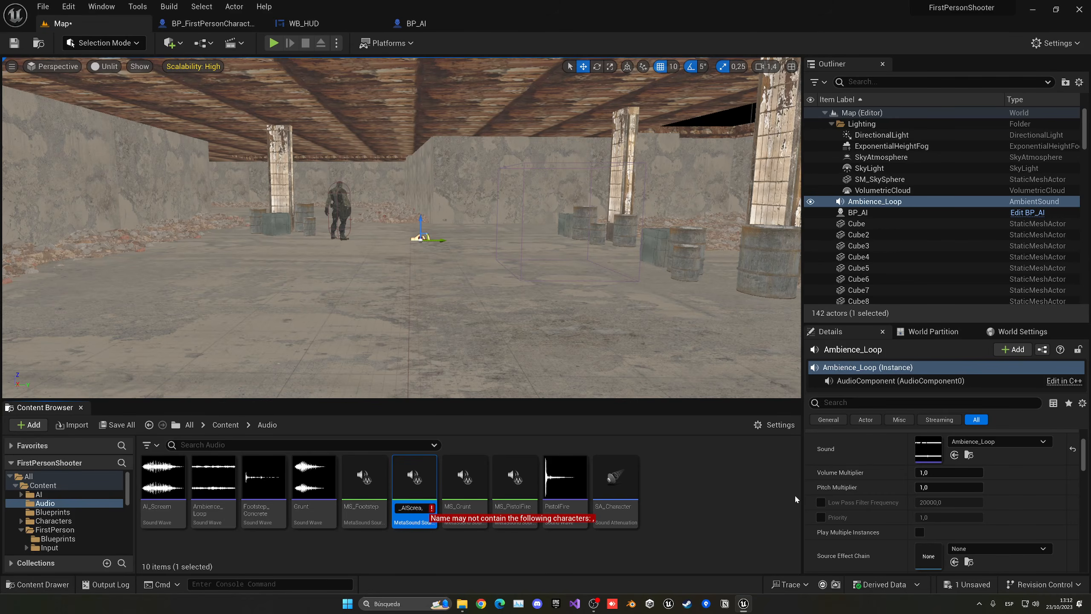
{"action": "key", "text": "Return"}
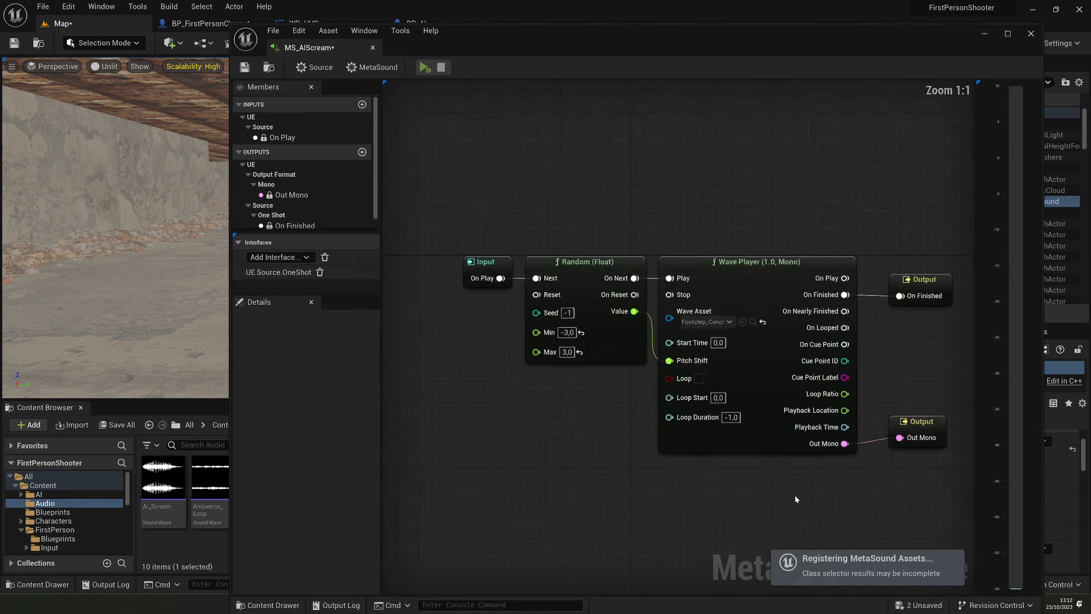
Step: Set the Wave Player's Wave Asset in MS_AIScream to AI_Scream, then save and close the MetaSound
{"action": "left_click", "coordinate": [714, 325]}
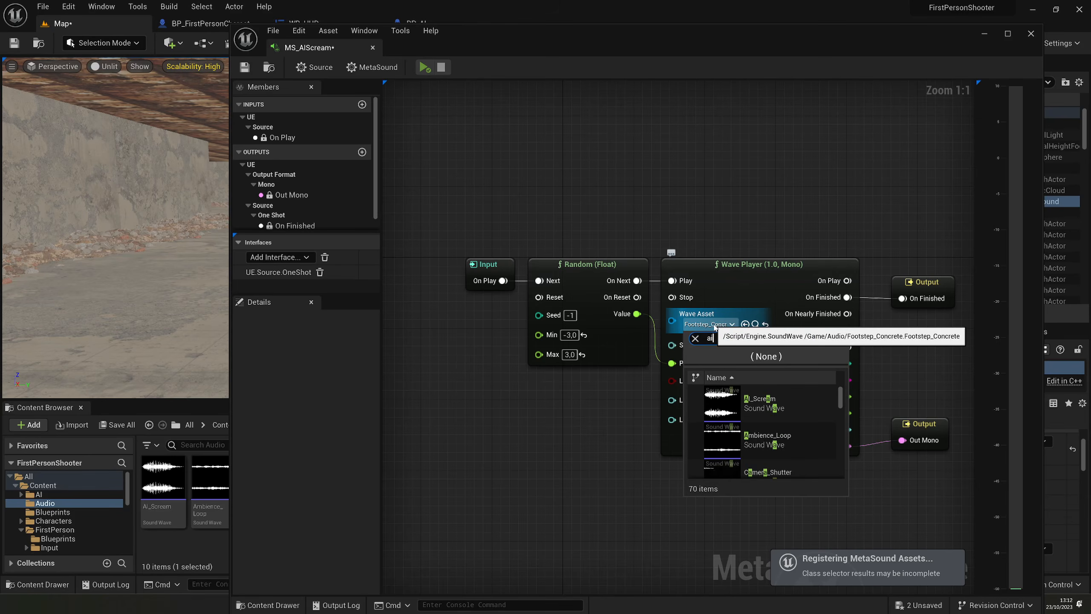
{"action": "left_click", "coordinate": [791, 400]}
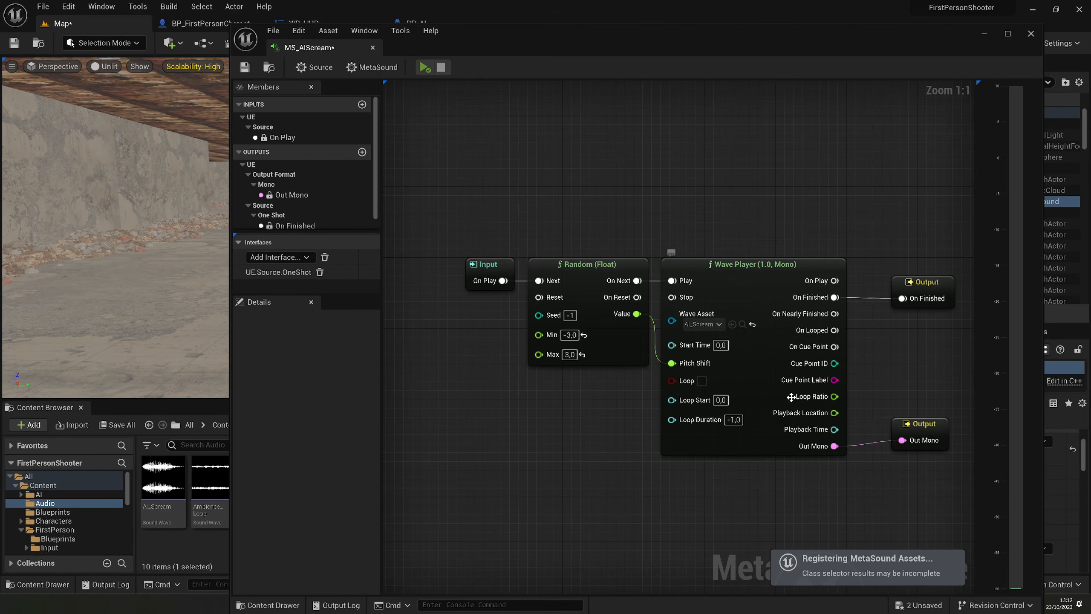
{"action": "middle_click", "coordinate": [306, 51]}
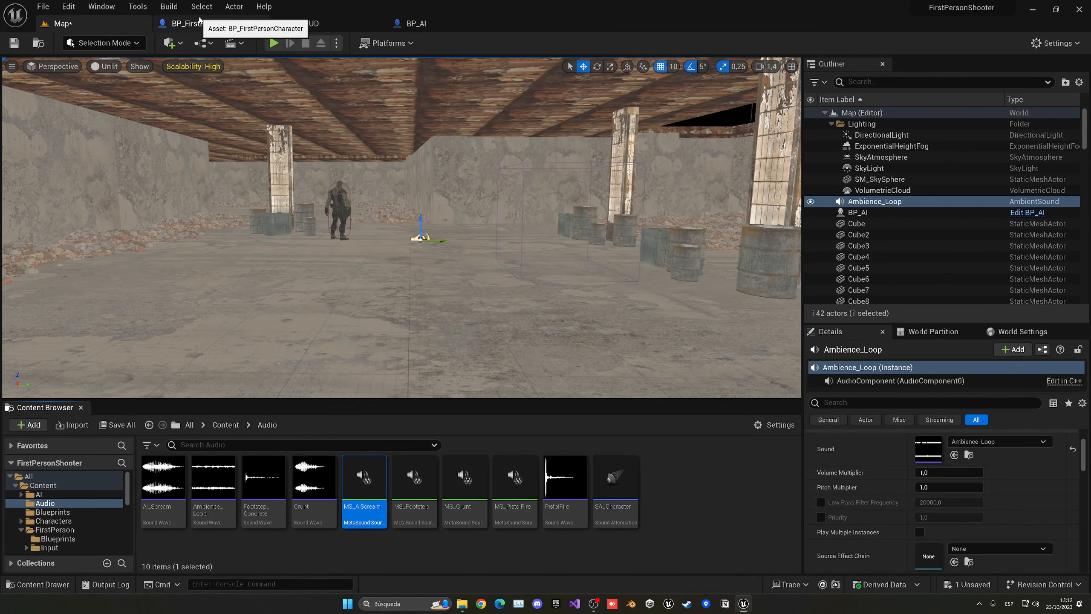
Step: Examine the attack logic in BP_AI's Event Graph
{"action": "left_click", "coordinate": [213, 23]}
{"action": "left_click", "coordinate": [415, 23]}
{"action": "left_click", "coordinate": [414, 68]}
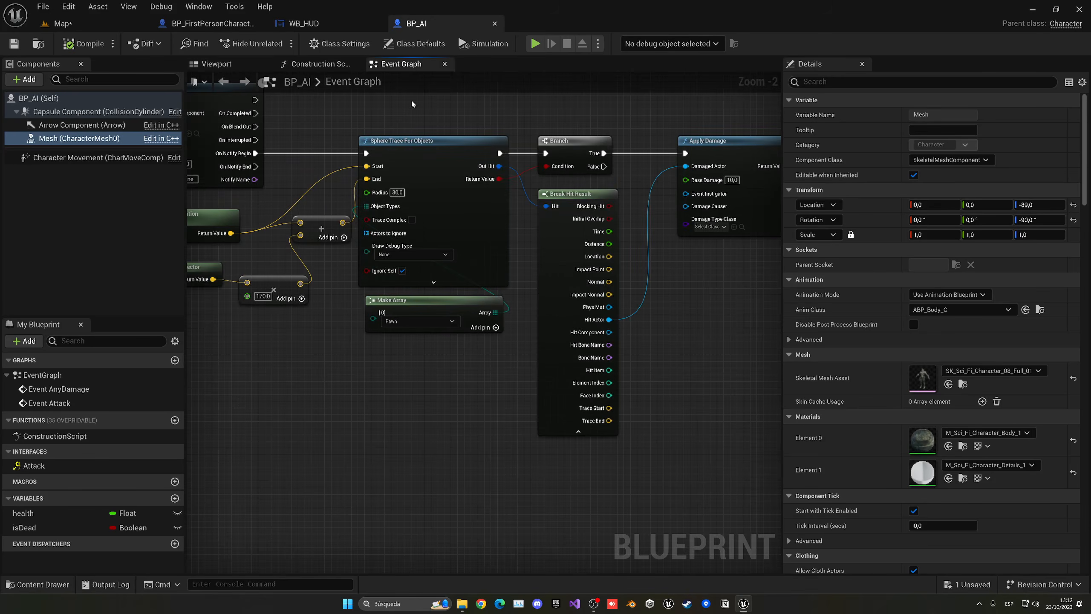
{"action": "scroll", "coordinate": [391, 285], "scroll_direction": "down", "scroll_amount": 5}
{"action": "right_click_drag", "start_coordinate": [390, 285], "coordinate": [429, 229]}
Step: Open the BP_AI_Controller blueprint from the Content/AI folder
{"action": "left_click", "coordinate": [60, 23]}
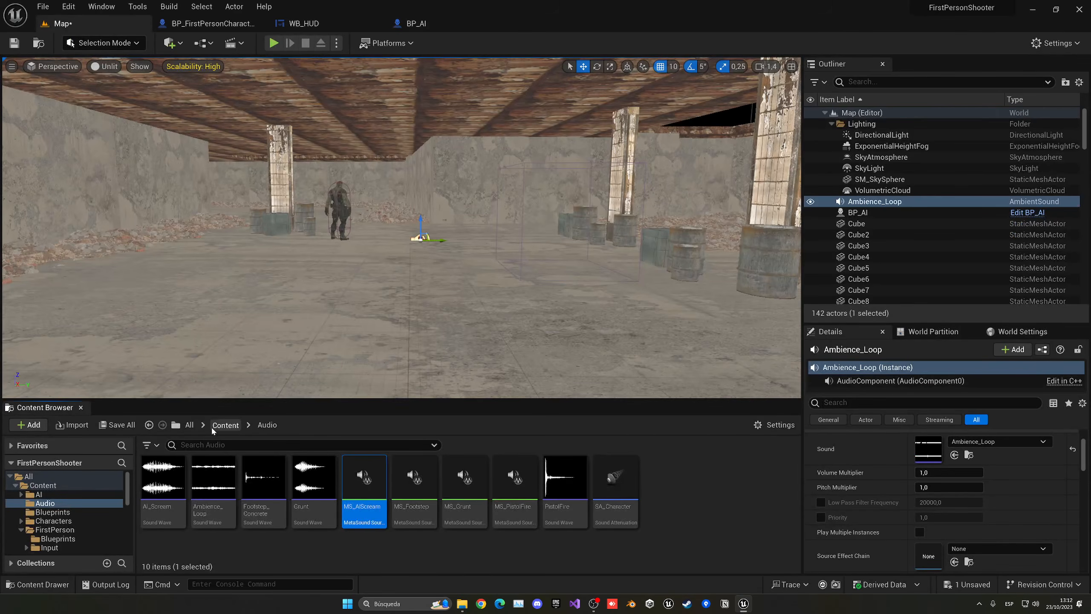
{"action": "left_click", "coordinate": [225, 425]}
{"action": "double_click", "coordinate": [164, 477]}
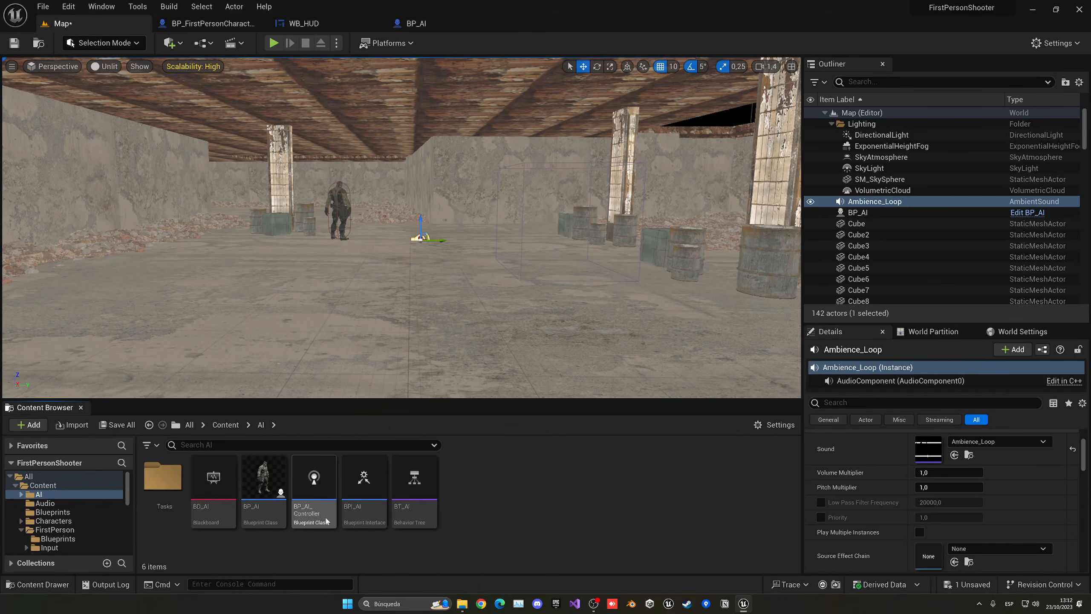
{"action": "left_click", "coordinate": [326, 518]}
{"action": "double_click", "coordinate": [325, 518]}
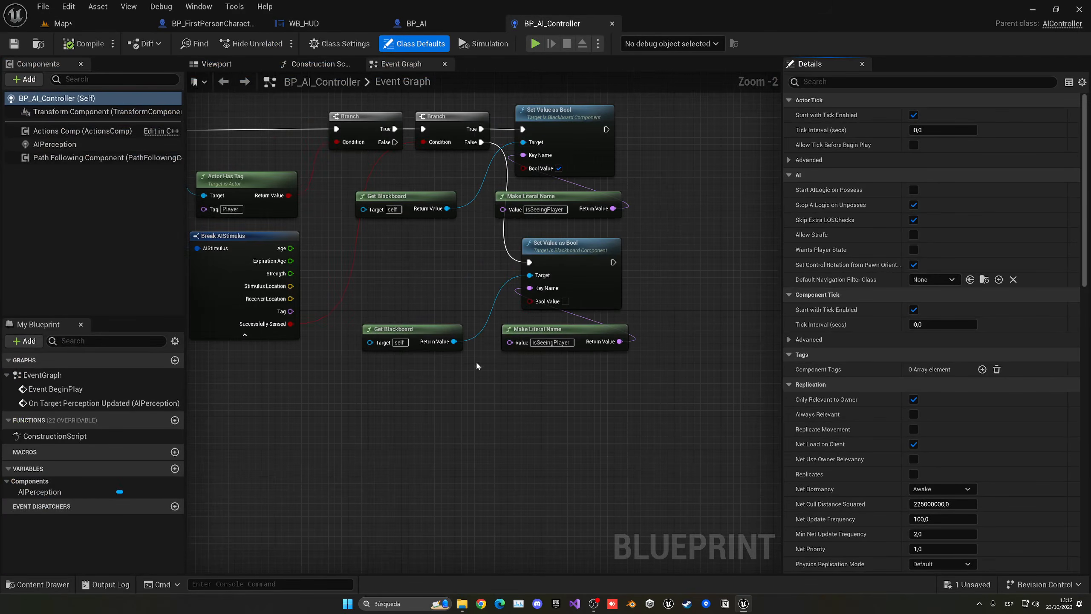
Step: Add a Do Once node after the Set Value as Bool node that sets isSeeingPlayer to true
{"action": "right_click_drag", "start_coordinate": [477, 362], "coordinate": [609, 434]}
{"action": "right_click_drag", "start_coordinate": [526, 255], "coordinate": [281, 306]}
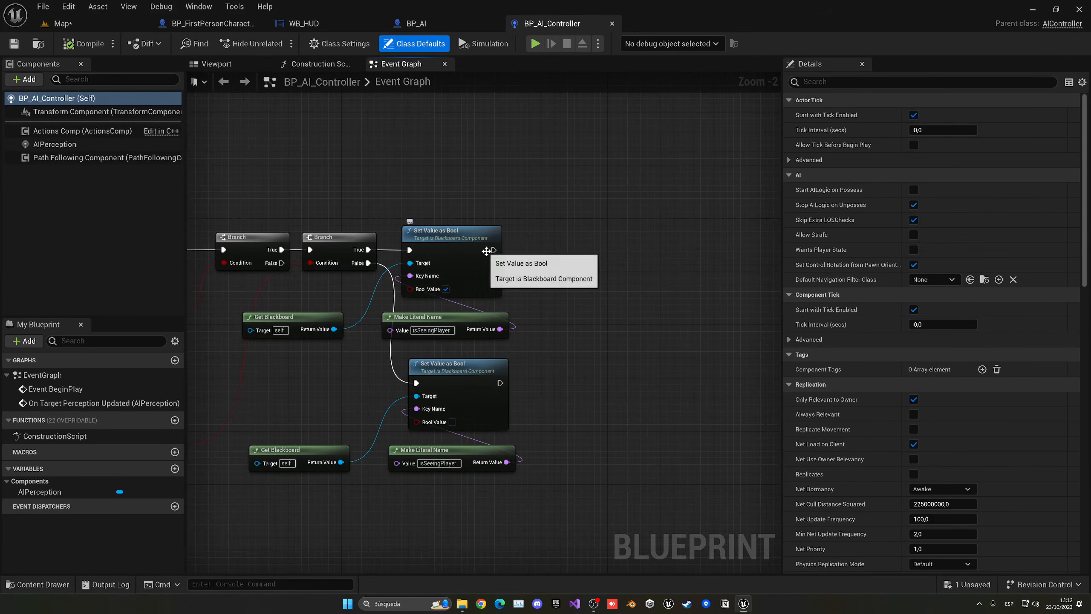
{"action": "left_click_drag", "start_coordinate": [493, 250], "coordinate": [582, 244]}
{"action": "type", "text": "do once"}
{"action": "key", "text": "Return"}
Step: Add a Play Sound at Location node to Do Once's Completed output and set its Sound to MS_AIScream
{"action": "right_click_drag", "start_coordinate": [583, 244], "coordinate": [426, 265]}
{"action": "scroll", "coordinate": [428, 265], "scroll_direction": "up", "scroll_amount": 2}
{"action": "left_click_drag", "start_coordinate": [480, 275], "coordinate": [565, 277]}
{"action": "type", "text": "play sound"}
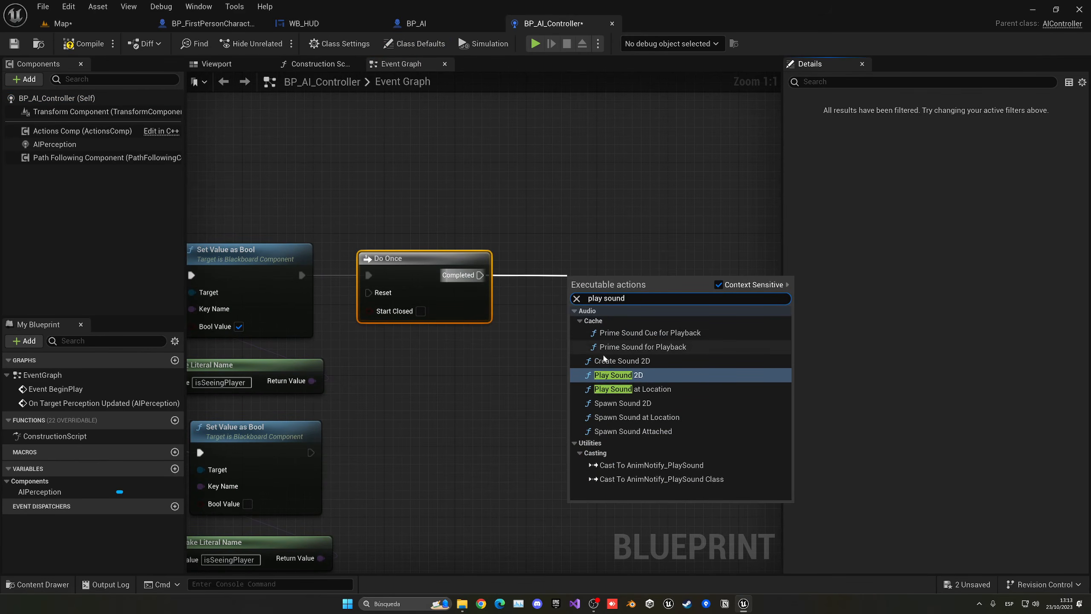
{"action": "left_click", "coordinate": [631, 389]}
{"action": "left_click", "coordinate": [647, 302]}
{"action": "type", "text": "ms"}
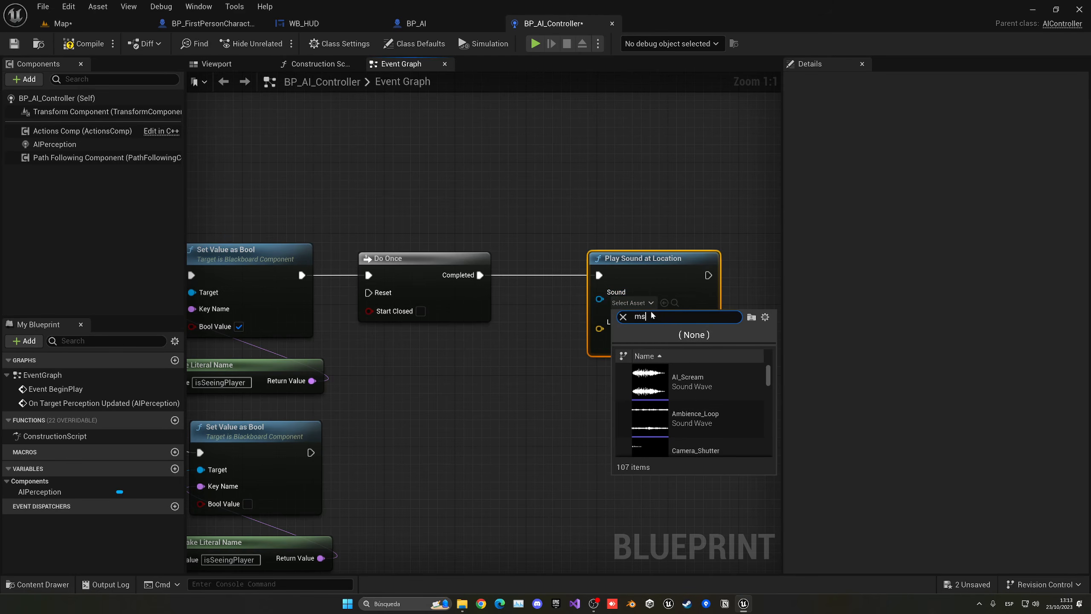
{"action": "type", "text": "_a"}
{"action": "left_click", "coordinate": [722, 381]}
Step: Add a Get Owner node targeting AIPerception below the sound node and align the pair in a straight line
{"action": "right_click_drag", "start_coordinate": [721, 383], "coordinate": [735, 357]}
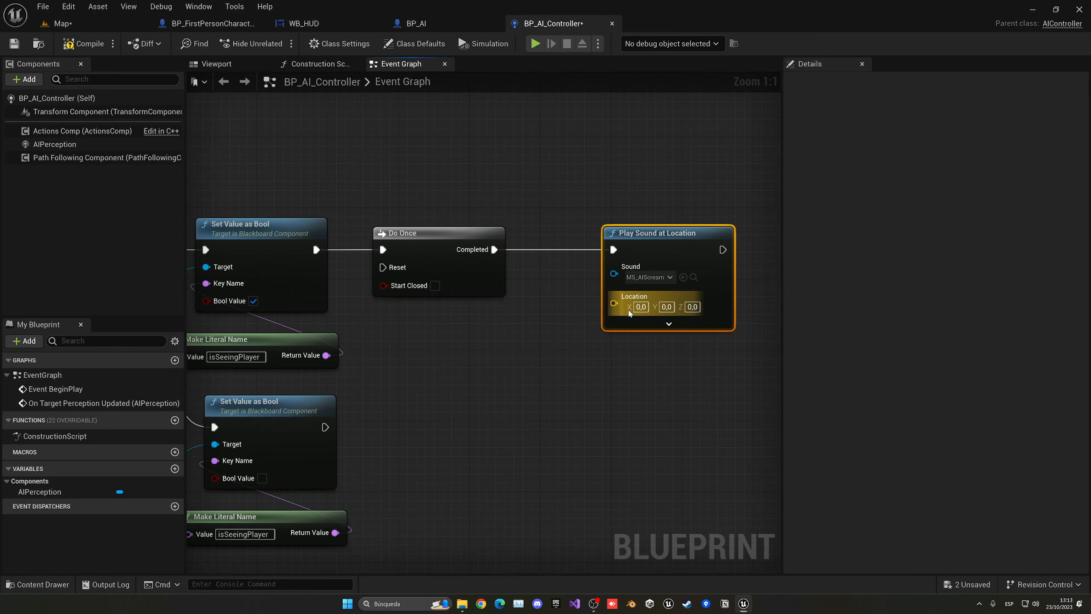
{"action": "left_click_drag", "start_coordinate": [615, 303], "coordinate": [528, 349]}
{"action": "type", "text": "get act"}
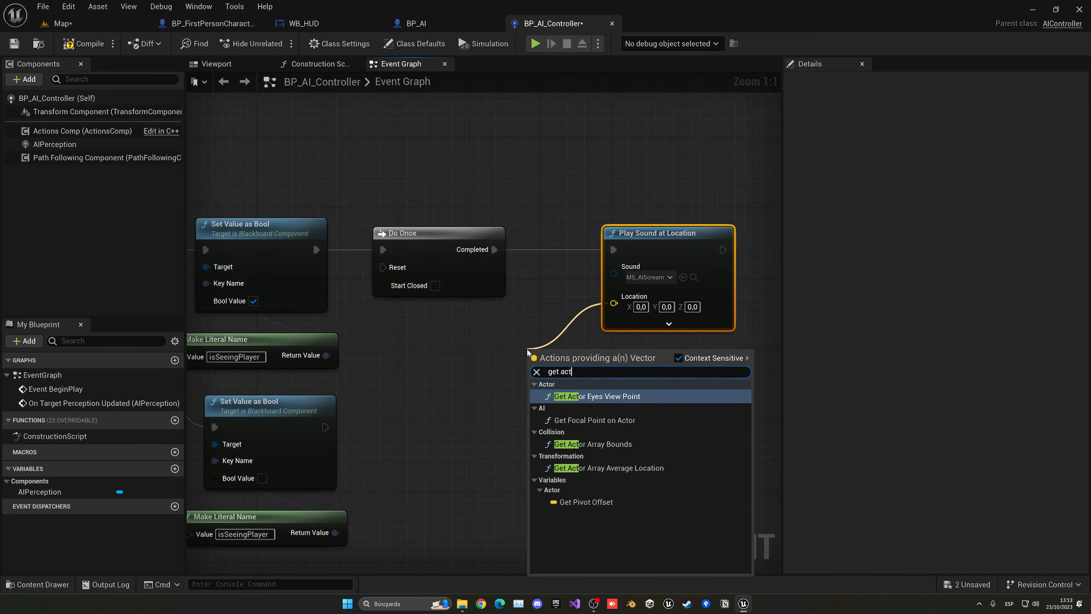
{"action": "right_click", "coordinate": [489, 390]}
{"action": "type", "text": "get owner"}
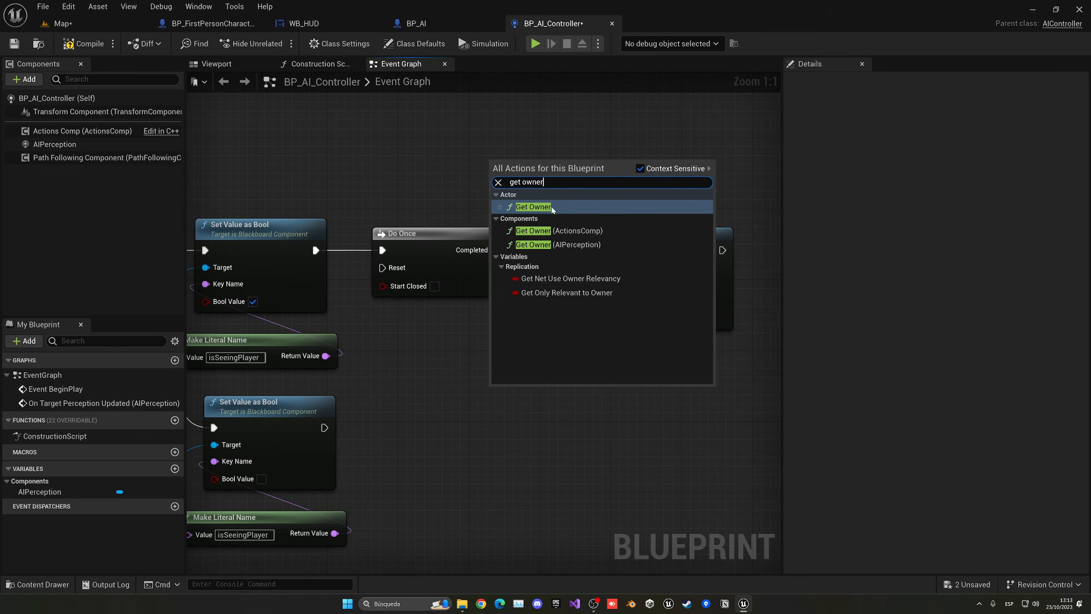
{"action": "left_click", "coordinate": [558, 244]}
{"action": "right_click_drag", "start_coordinate": [574, 393], "coordinate": [457, 325]}
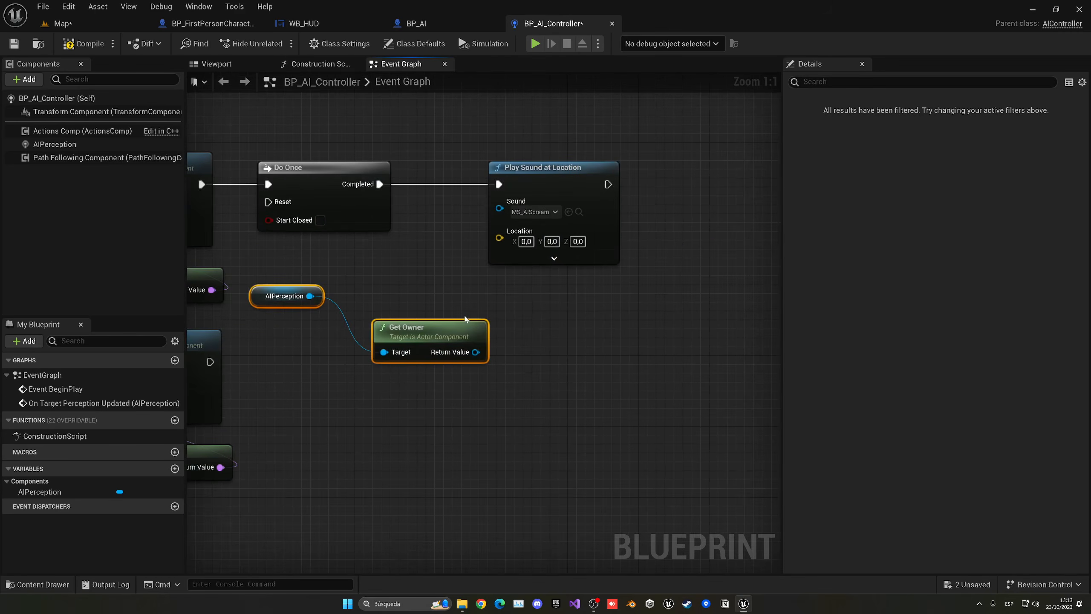
{"action": "left_click", "coordinate": [457, 325]}
{"action": "left_click_drag", "start_coordinate": [457, 326], "coordinate": [437, 283]}
{"action": "left_click_drag", "start_coordinate": [307, 274], "coordinate": [466, 331]}
{"action": "key", "text": "q"}
Step: Add Get Actor Location to Get Owner's return value, straighten the nodes, and connect it to Play Sound at Location's Location input
{"action": "left_click", "coordinate": [413, 359]}
{"action": "type", "text": "get actor loca"}
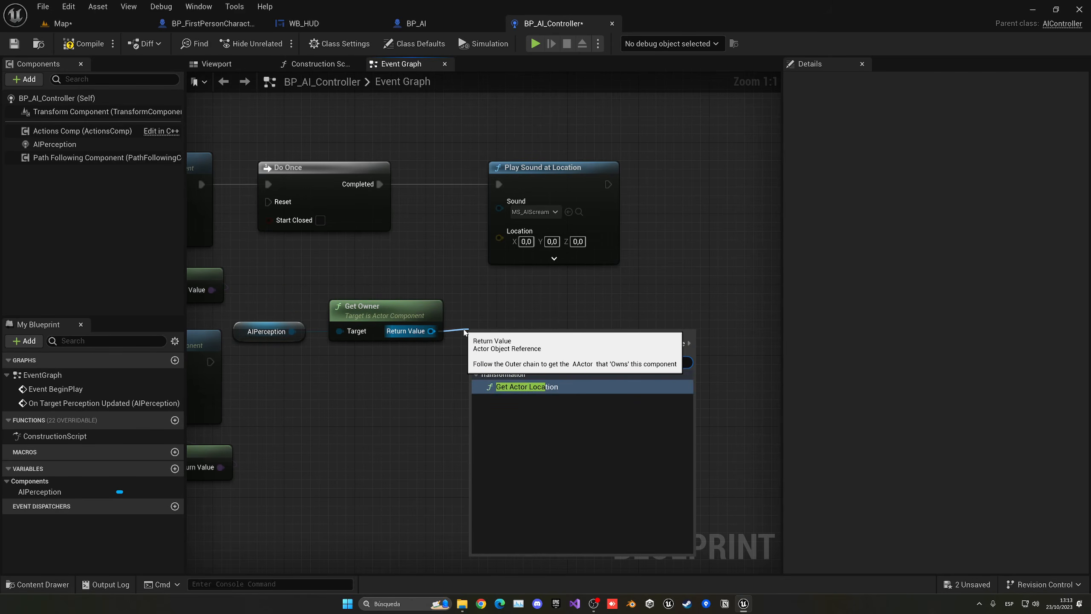
{"action": "key", "text": "Return"}
{"action": "left_click_drag", "start_coordinate": [306, 292], "coordinate": [505, 399]}
{"action": "key", "text": "q"}
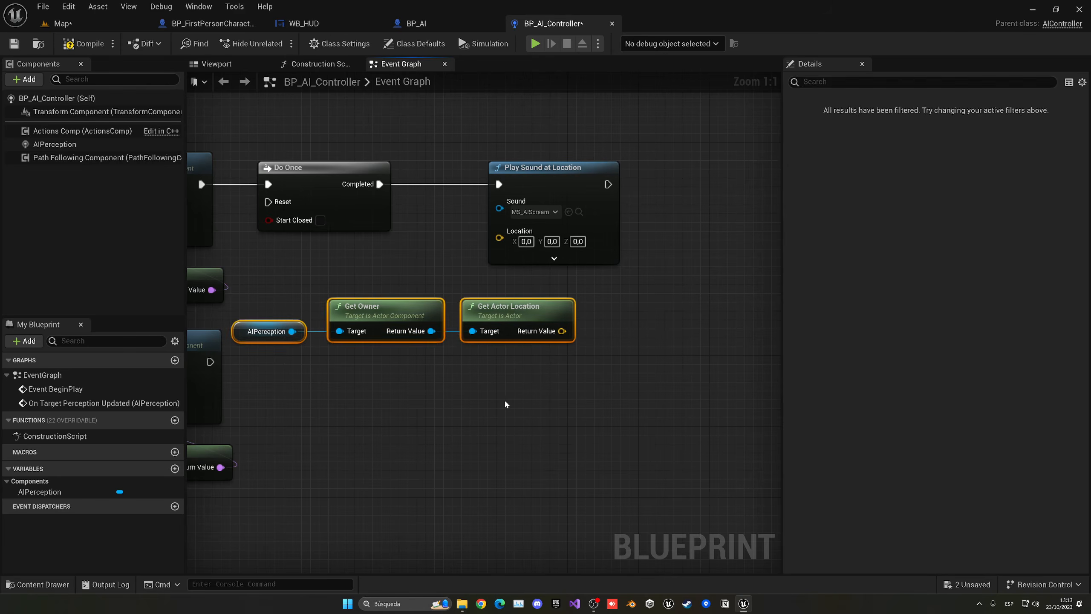
{"action": "left_click", "coordinate": [505, 400]}
{"action": "left_click_drag", "start_coordinate": [558, 336], "coordinate": [499, 237]}
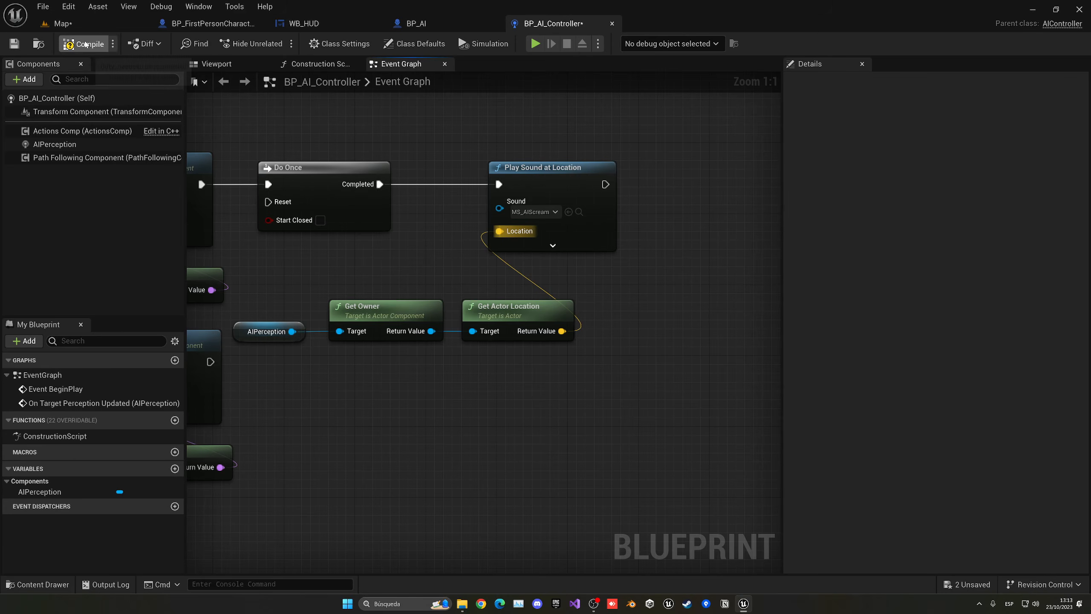
Step: Playtest the Map level to check the AI scream when the enemy sees the player
{"action": "left_click", "coordinate": [98, 24]}
{"action": "left_click", "coordinate": [280, 43]}
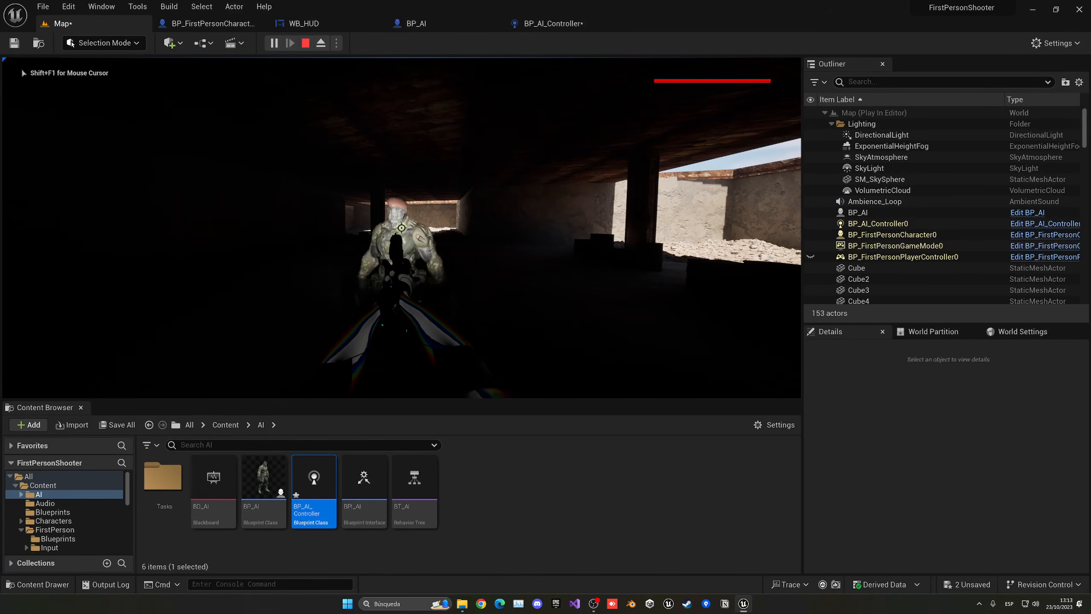
{"action": "key", "text": "Escape"}
Step: Copy the Play Sound at Location and Get Actor Location nodes from BP_AI_Controller and return to BP_AI's Event Graph
{"action": "left_click", "coordinate": [211, 23]}
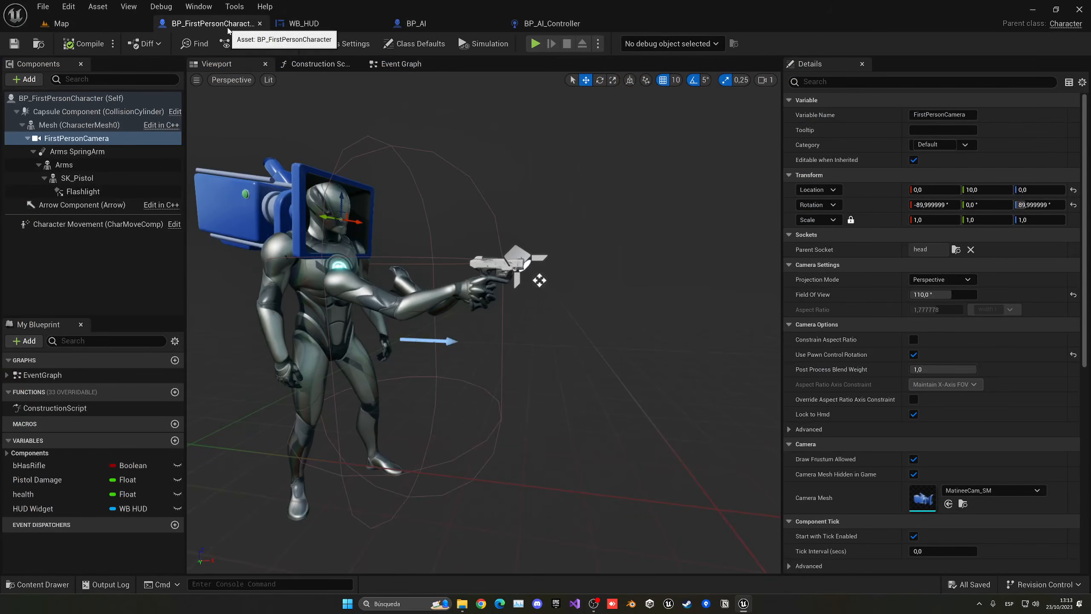
{"action": "left_click", "coordinate": [462, 28]}
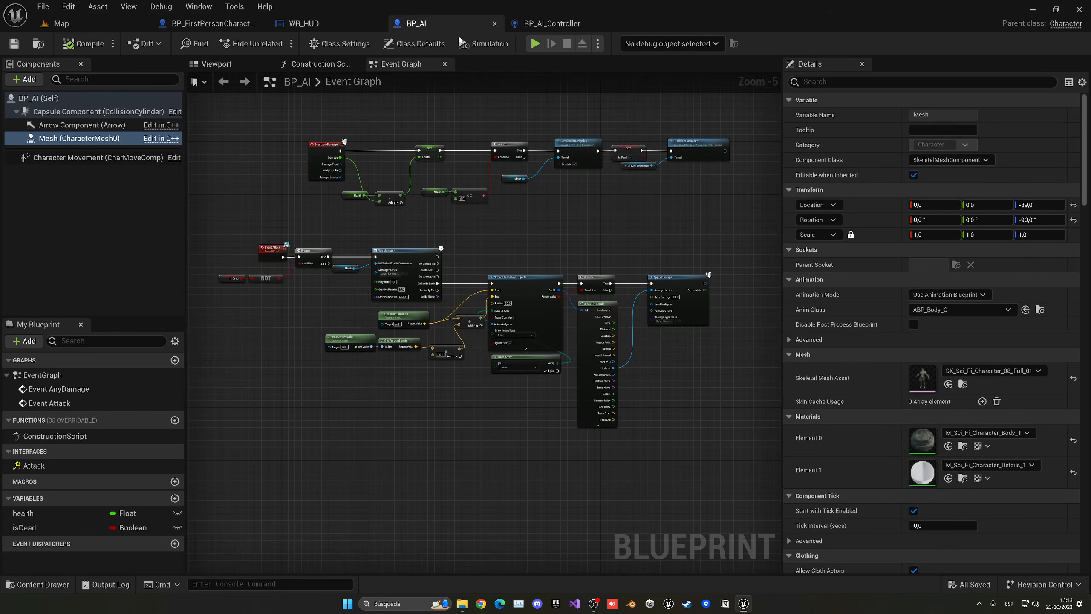
{"action": "right_click_drag", "start_coordinate": [474, 124], "coordinate": [399, 130]}
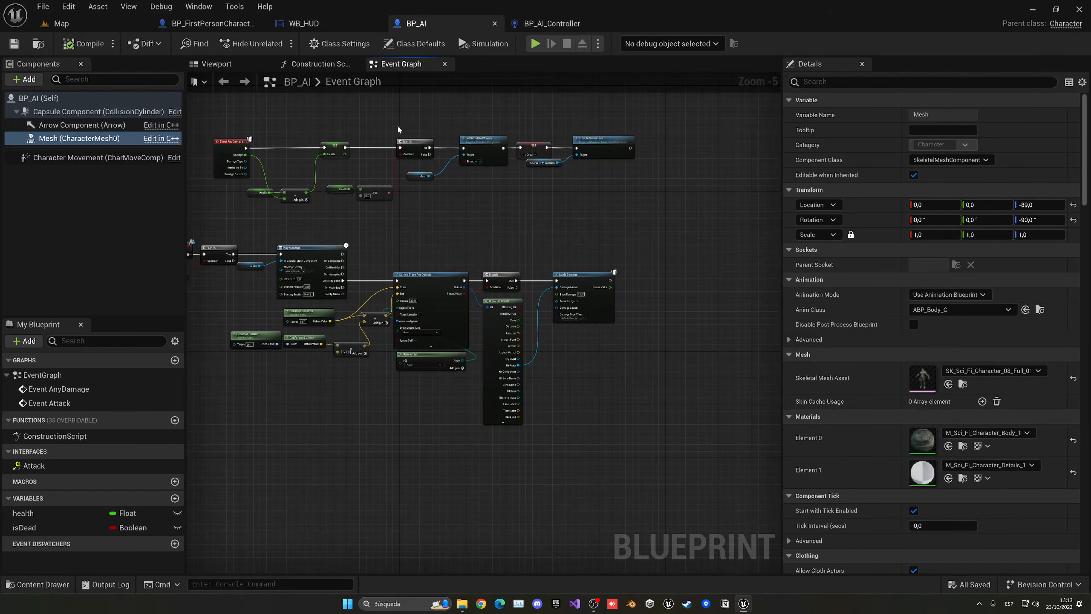
{"action": "left_click", "coordinate": [555, 24]}
{"action": "left_click_drag", "start_coordinate": [451, 149], "coordinate": [605, 308]}
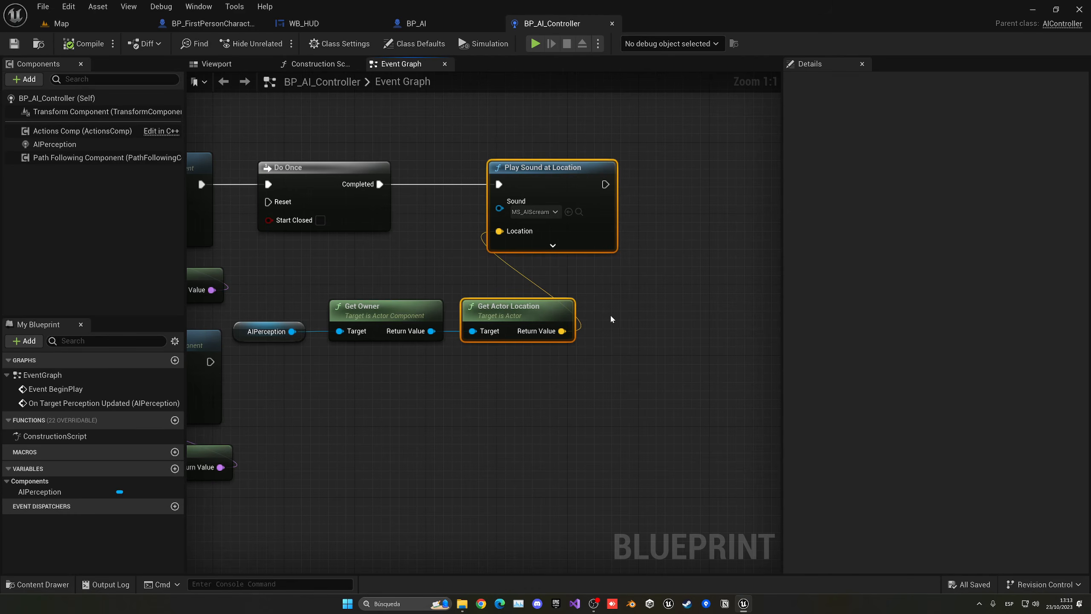
{"action": "left_click", "coordinate": [462, 27]}
Step: Add a Branch node to the main execution output of the attack's Play Montage node
{"action": "right_click_drag", "start_coordinate": [424, 251], "coordinate": [395, 224]}
{"action": "scroll", "coordinate": [496, 267], "scroll_direction": "up", "scroll_amount": 2}
{"action": "left_click_drag", "start_coordinate": [361, 220], "coordinate": [570, 136]}
{"action": "type", "text": "branch"}
{"action": "key", "text": "Return"}
Step: Paste the copied sound and location nodes beside the new Branch and run the sound from its True output
{"action": "left_click", "coordinate": [569, 174]}
{"action": "key", "text": "ctrl+v"}
{"action": "left_click", "coordinate": [632, 176]}
{"action": "scroll", "coordinate": [631, 176], "scroll_direction": "up", "scroll_amount": 2}
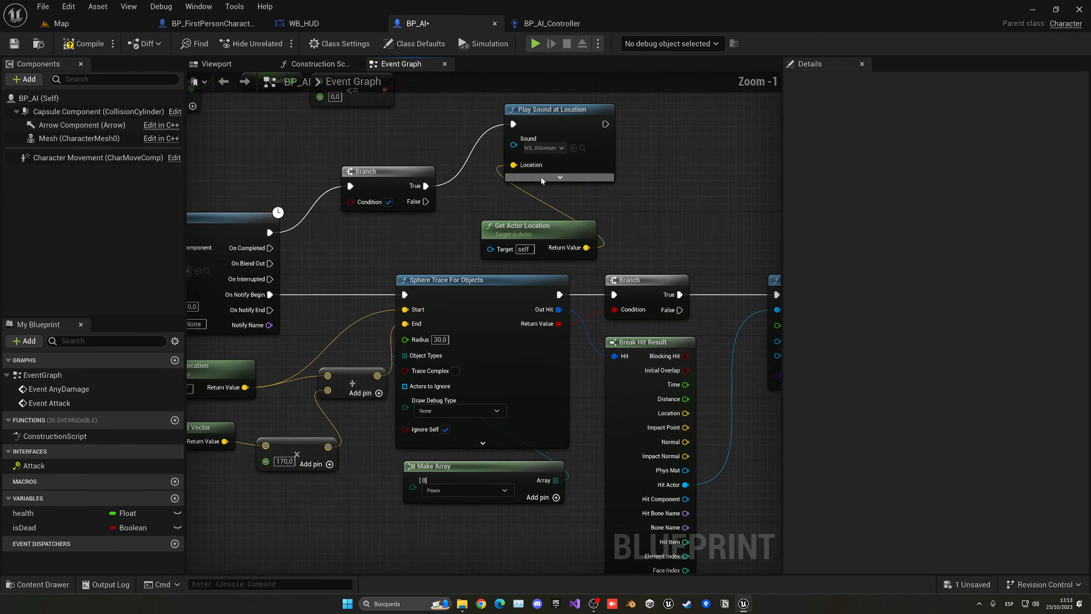
Step: Check the attenuation settings of the MS_AIScream MetaSound source, then close it and return to BP_AI
{"action": "left_click", "coordinate": [92, 26]}
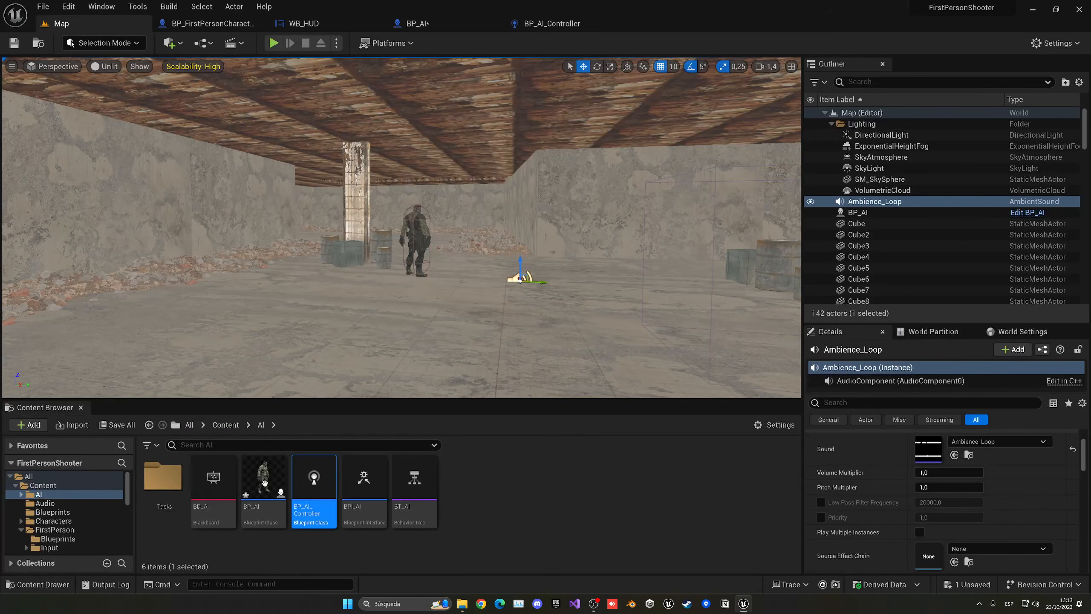
{"action": "left_click", "coordinate": [225, 424]}
{"action": "double_click", "coordinate": [215, 477]}
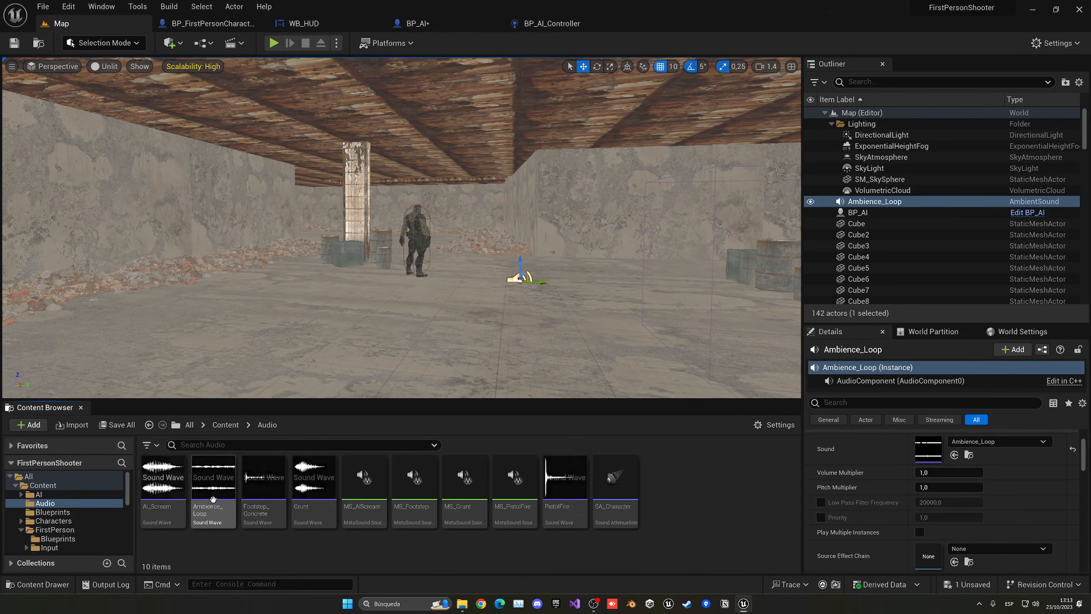
{"action": "double_click", "coordinate": [365, 494]}
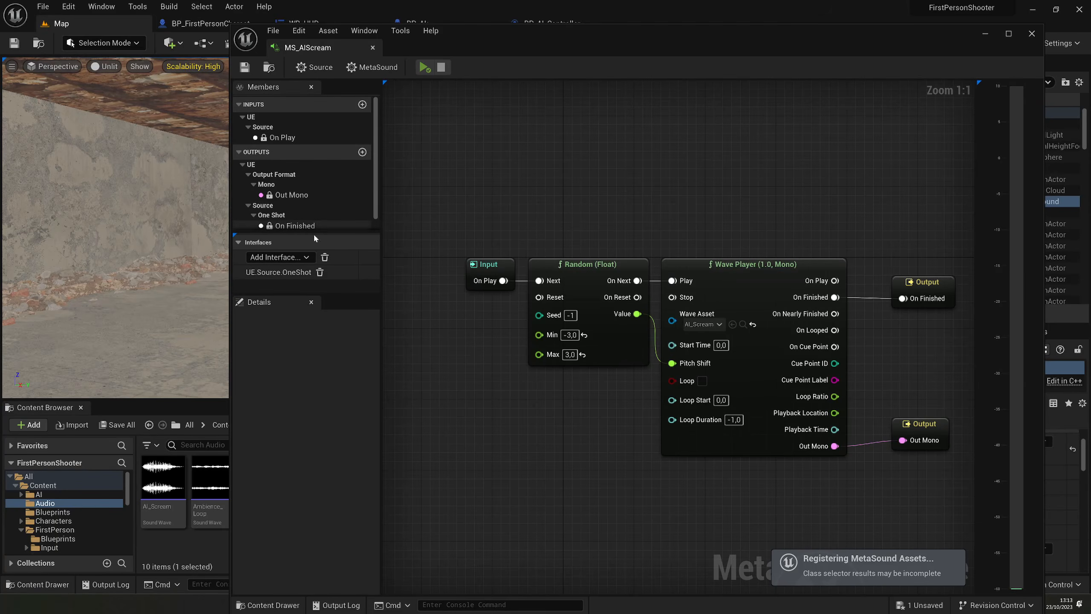
{"action": "left_click", "coordinate": [315, 67]}
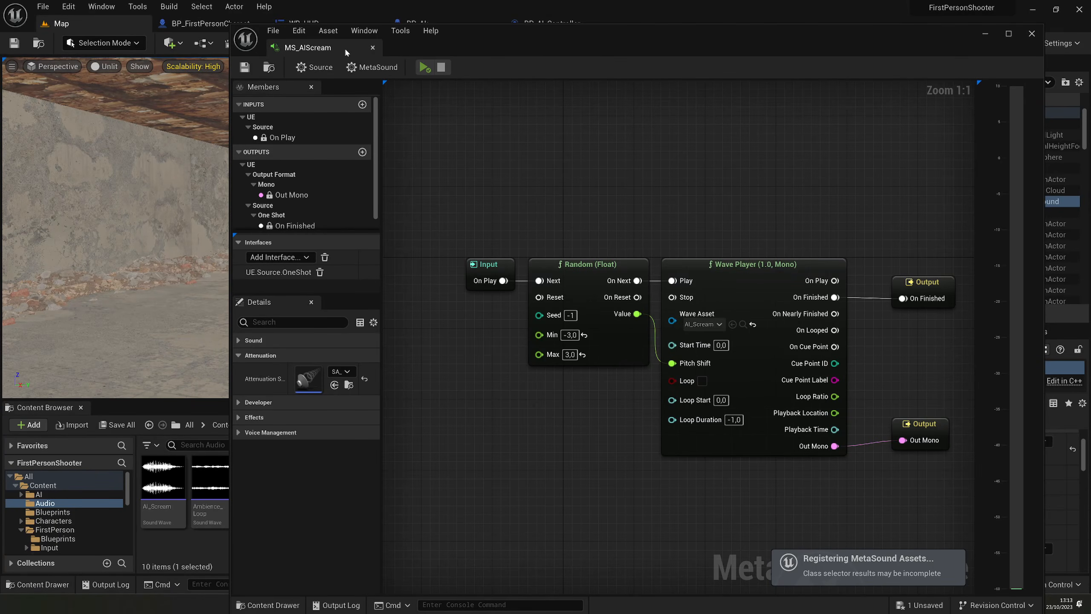
{"action": "left_click", "coordinate": [373, 47]}
{"action": "left_click", "coordinate": [515, 25]}
{"action": "left_click", "coordinate": [455, 25]}
Step: Drive the scream Branch's Condition with a Random Bool node
{"action": "right_click_drag", "start_coordinate": [511, 159], "coordinate": [474, 157]}
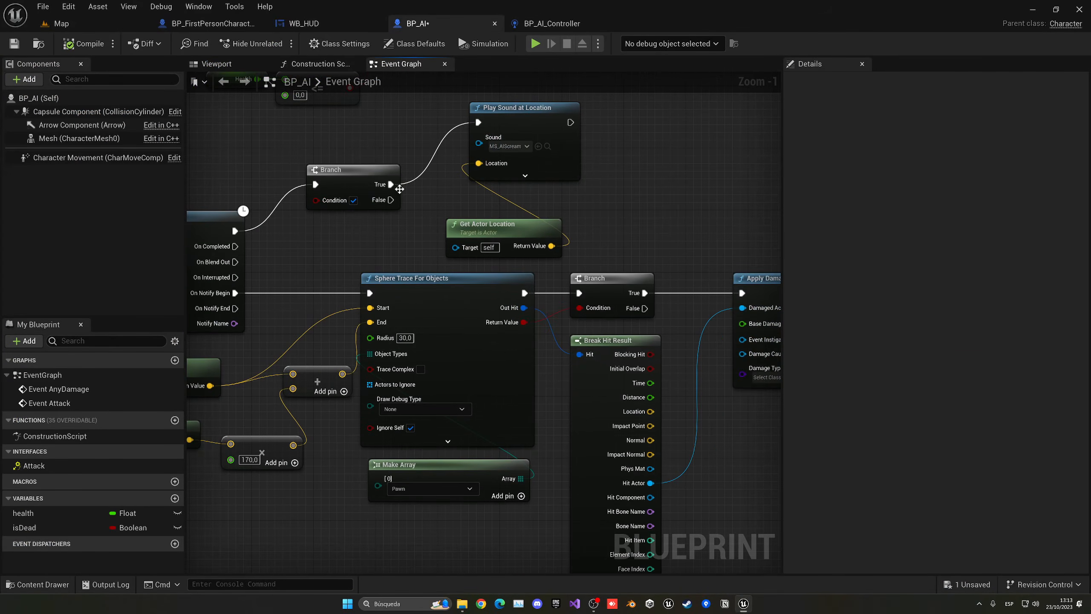
{"action": "left_click_drag", "start_coordinate": [316, 200], "coordinate": [313, 230]}
{"action": "type", "text": "randoim"}
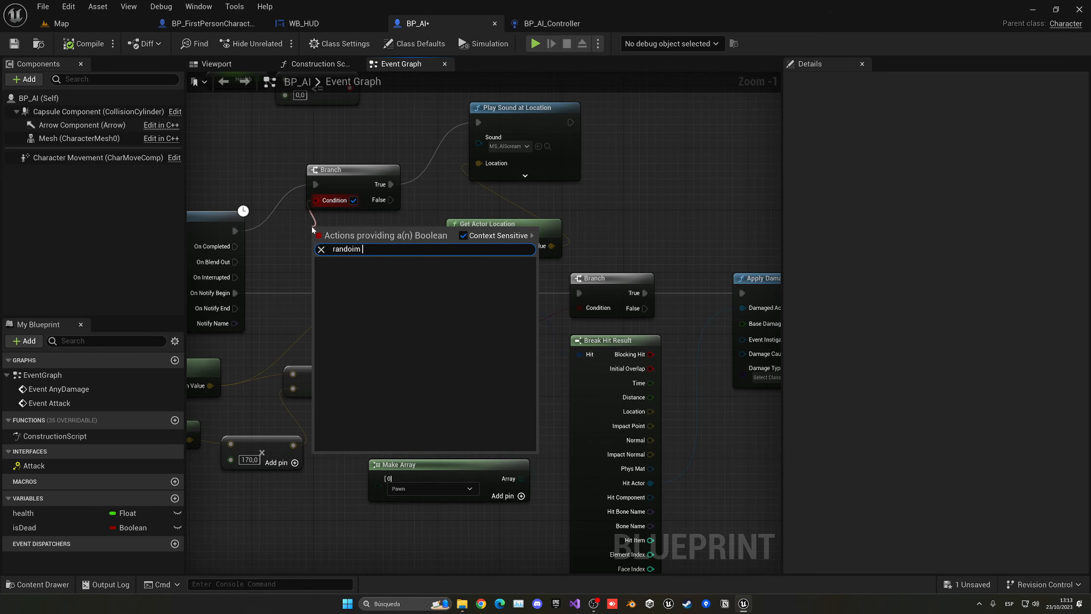
{"action": "key", "text": "BackSpace"}
{"action": "key", "text": "Return"}
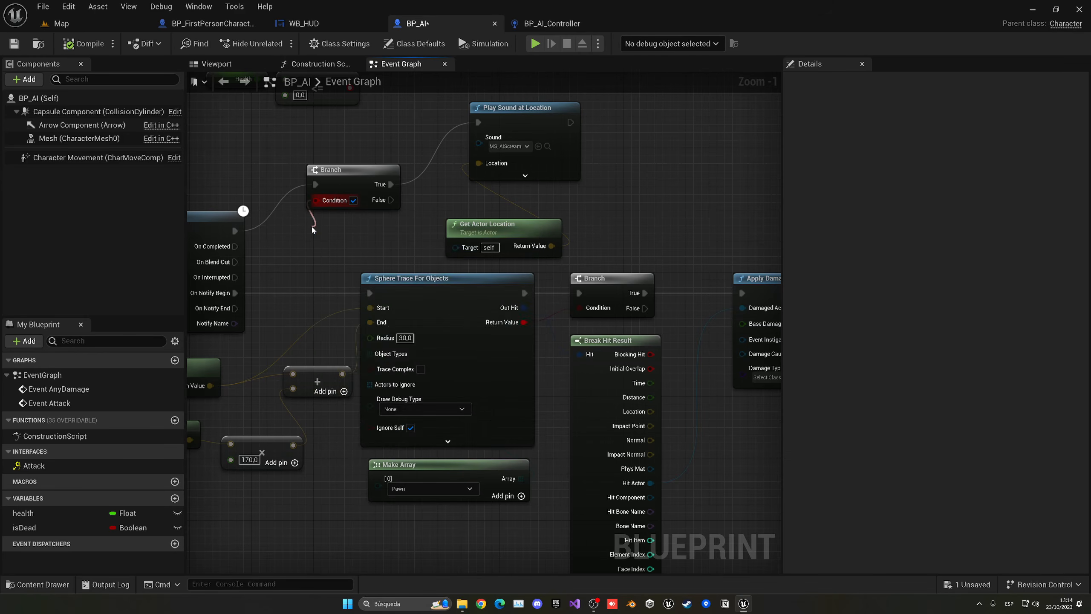
{"action": "right_click_drag", "start_coordinate": [336, 229], "coordinate": [273, 228]}
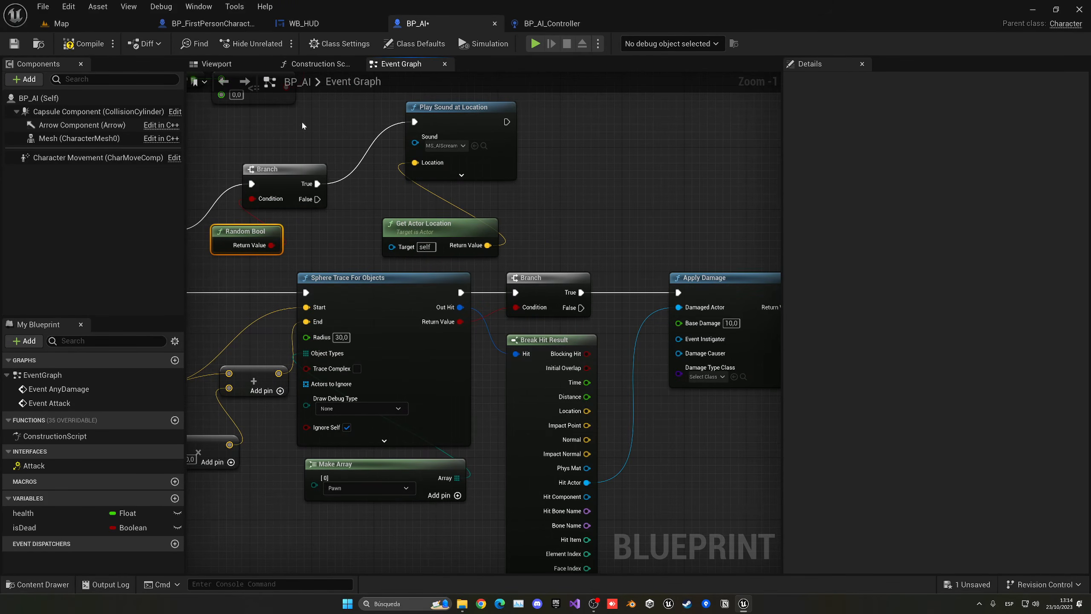
Step: Compile BP_AI and playtest the level, fighting the enemy to check the random attack scream
{"action": "left_click", "coordinate": [86, 45]}
{"action": "left_click", "coordinate": [92, 27]}
{"action": "left_click", "coordinate": [273, 46]}
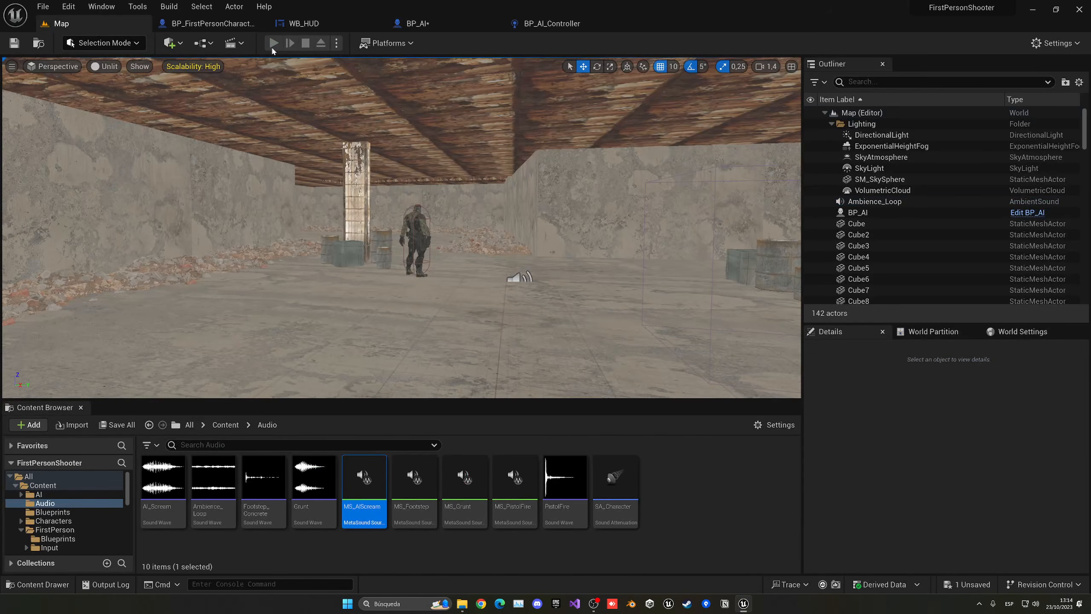
{"action": "key", "text": "w"}
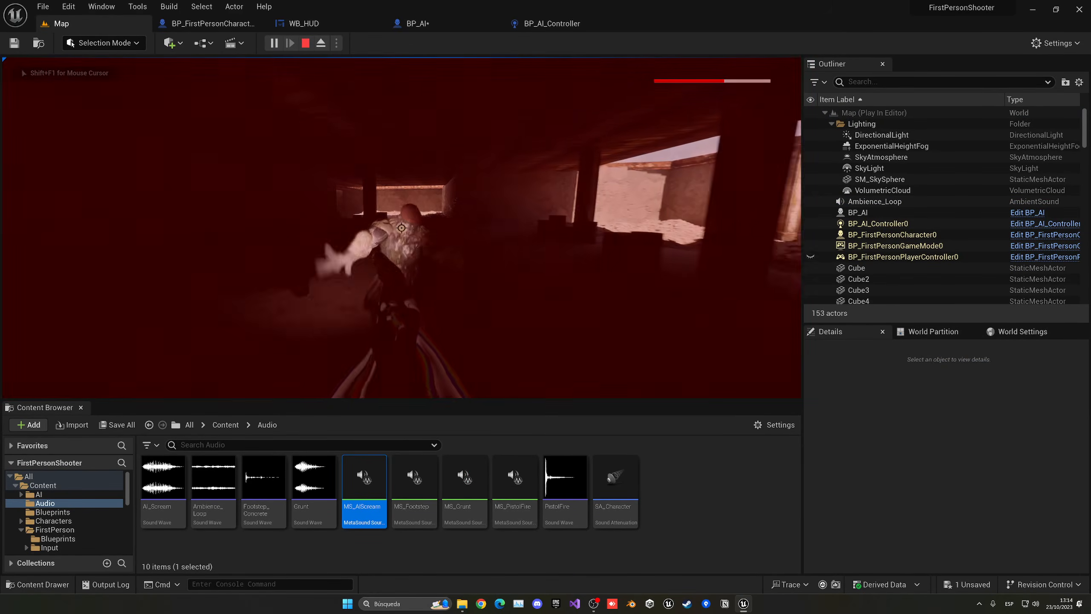
{"action": "left_click", "coordinate": [401, 227]}
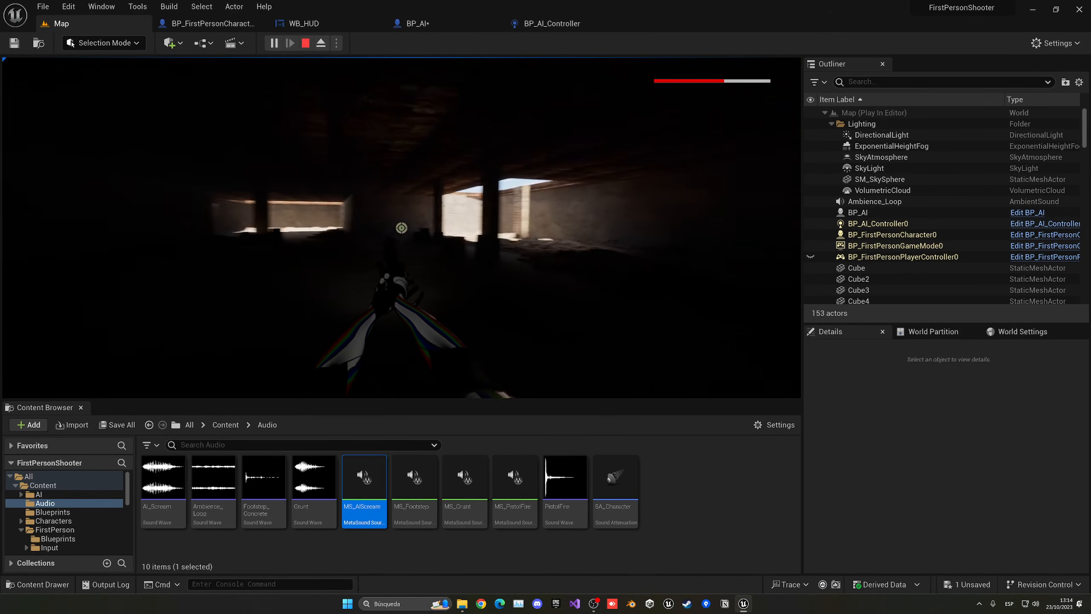
{"action": "key", "text": "w"}
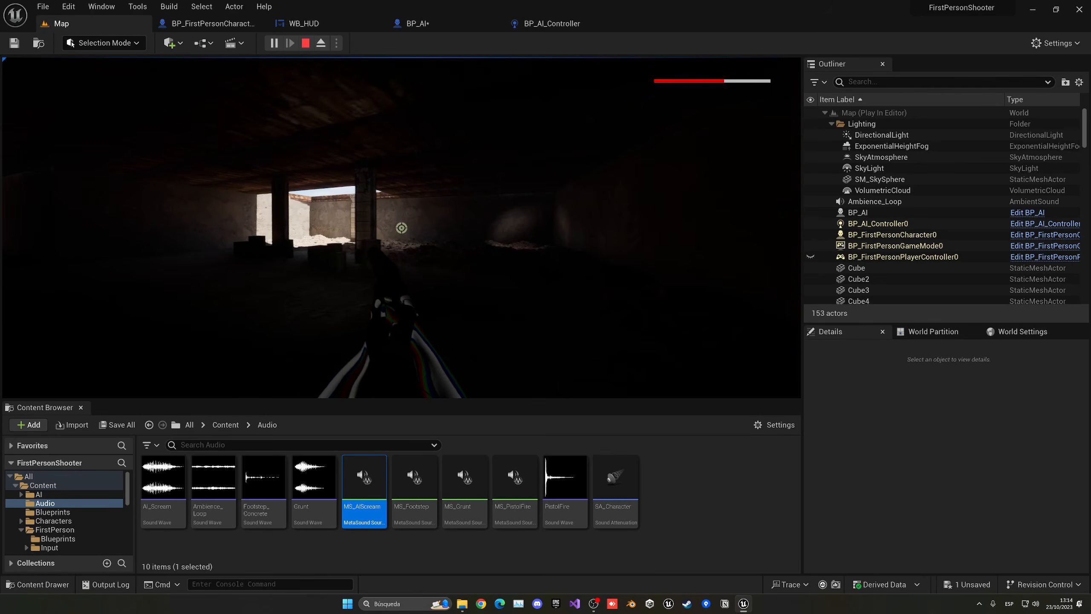
{"action": "key", "text": "Escape"}
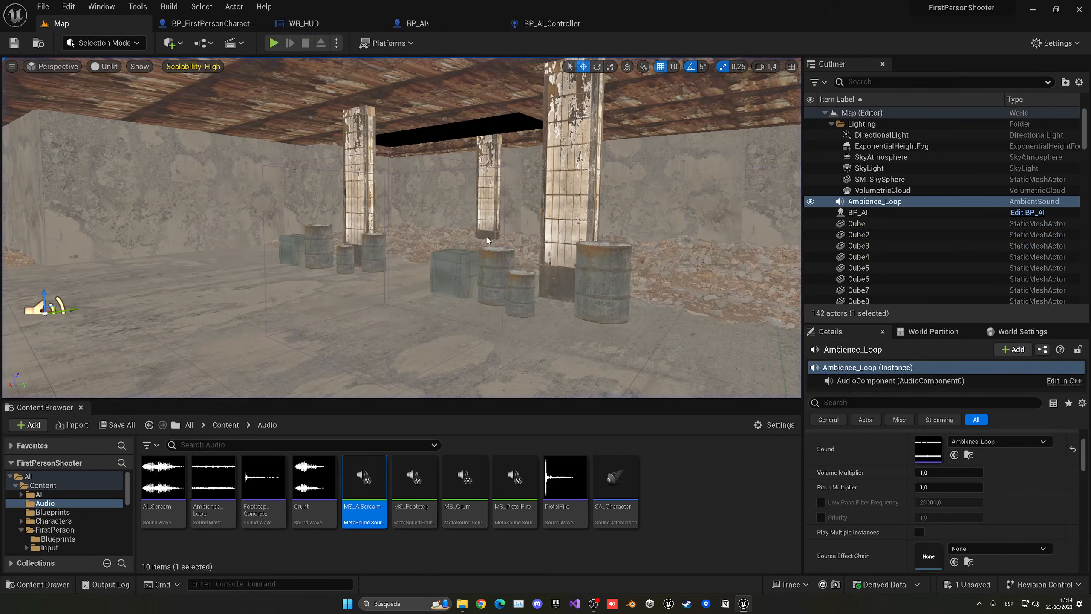
Step: Switch the level viewport to Lit mode and set the ExponentialHeightFog's Fog Density to 0.05
{"action": "left_click", "coordinate": [103, 67]}
{"action": "left_click", "coordinate": [105, 98]}
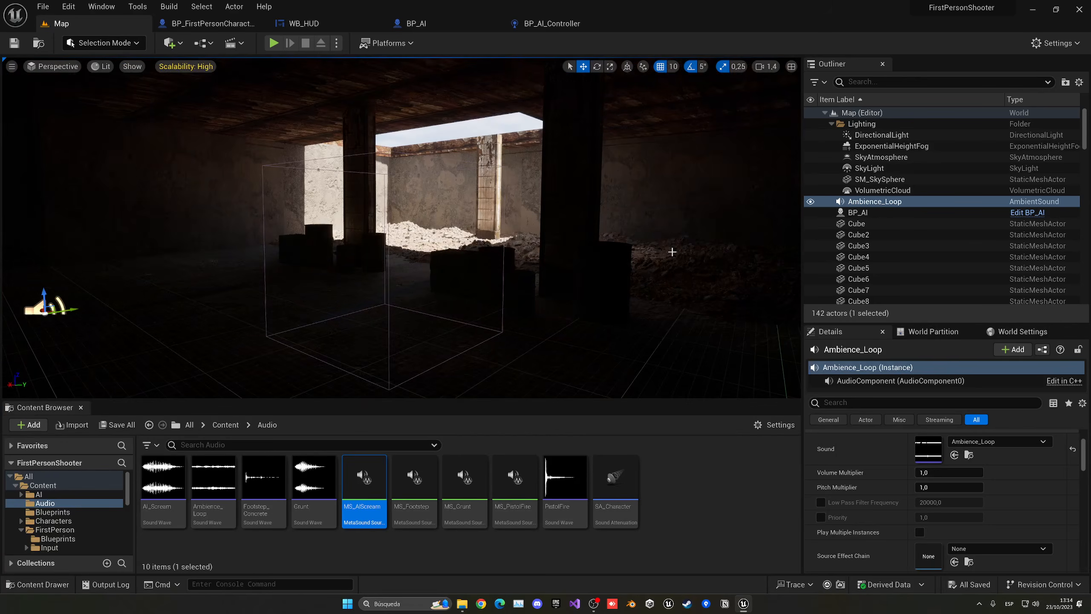
{"action": "left_click", "coordinate": [876, 146]}
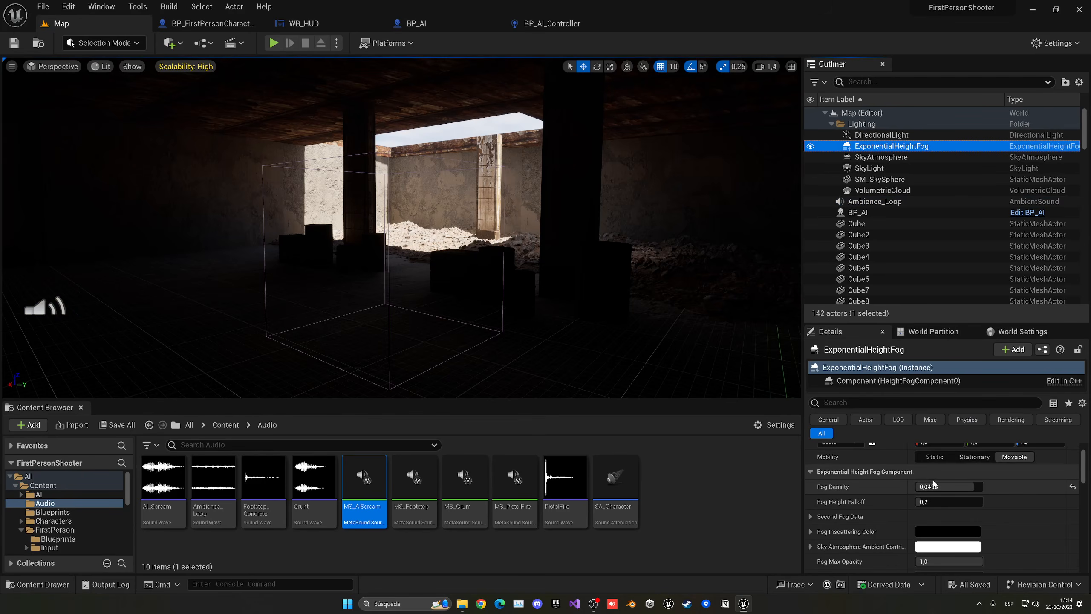
{"action": "left_click_drag", "start_coordinate": [934, 486], "coordinate": [982, 486]}
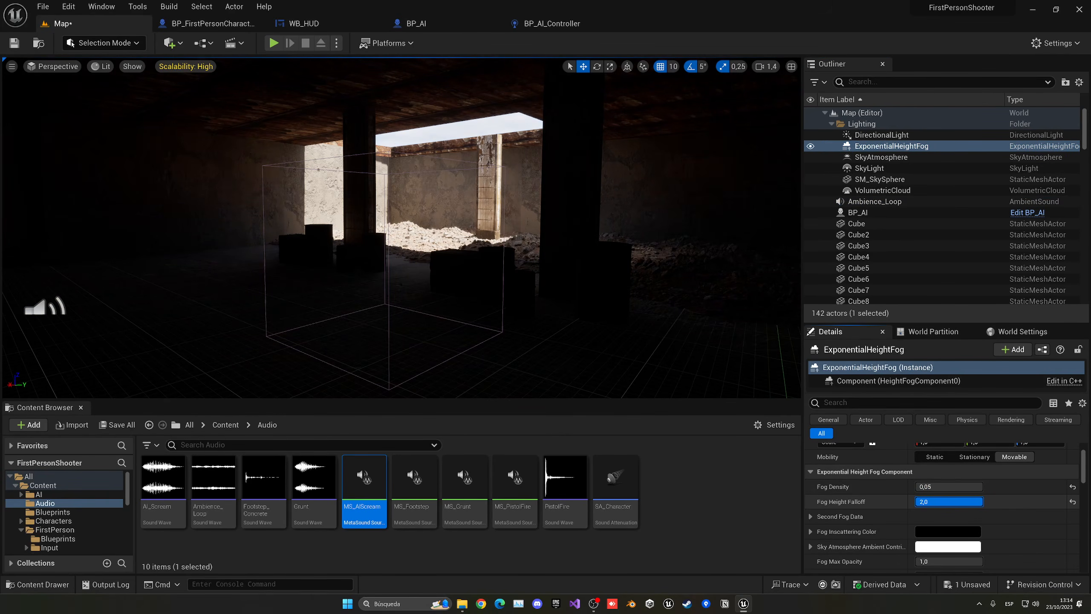
Step: Set the ExponentialHeightFog's volumetric Scattering Distribution to about 0.22 and its Extinction Scale to about 4.77
{"action": "key", "text": "w"}
{"action": "right_click_drag", "start_coordinate": [668, 306], "coordinate": [668, 284]}
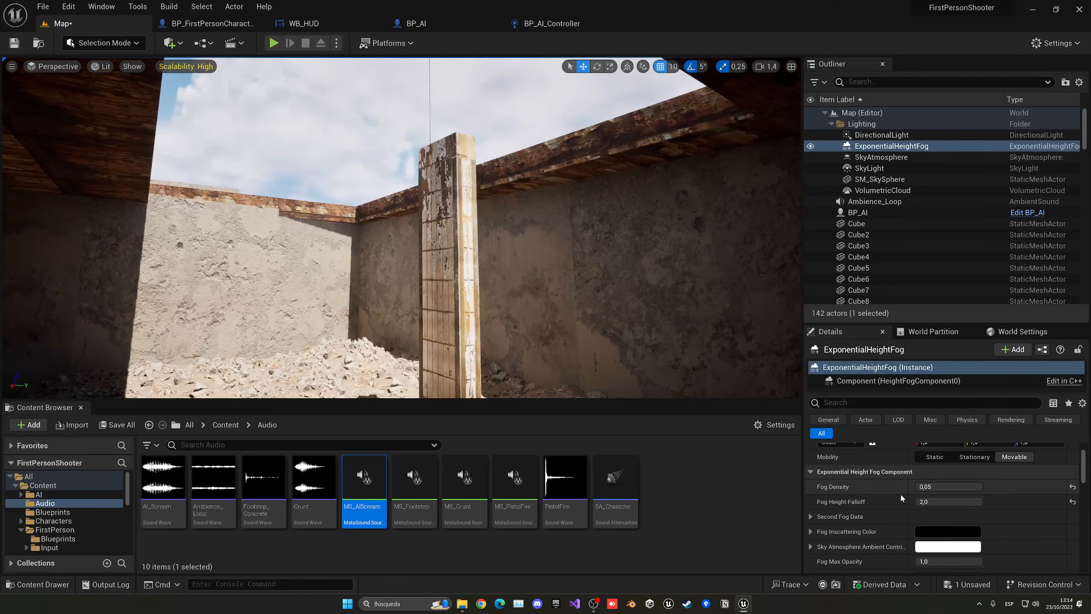
{"action": "mouse_move", "coordinate": [957, 502]}
{"action": "left_mouse_down"}
{"action": "mouse_move", "coordinate": [885, 502]}
{"action": "mouse_move", "coordinate": [958, 502]}
{"action": "left_mouse_up"}
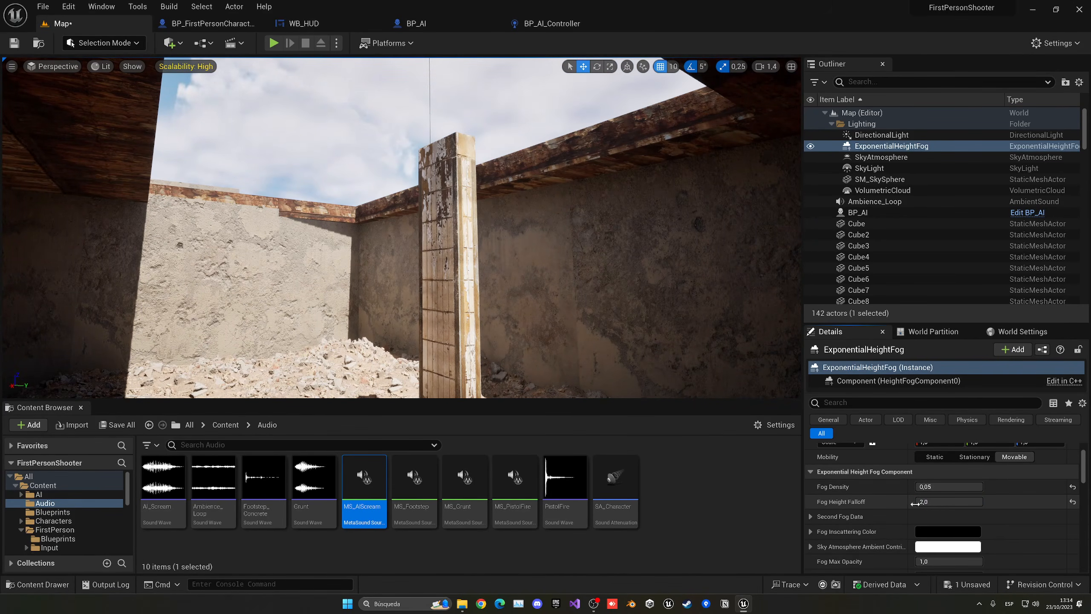
{"action": "scroll", "coordinate": [915, 503], "scroll_direction": "down", "scroll_amount": 10}
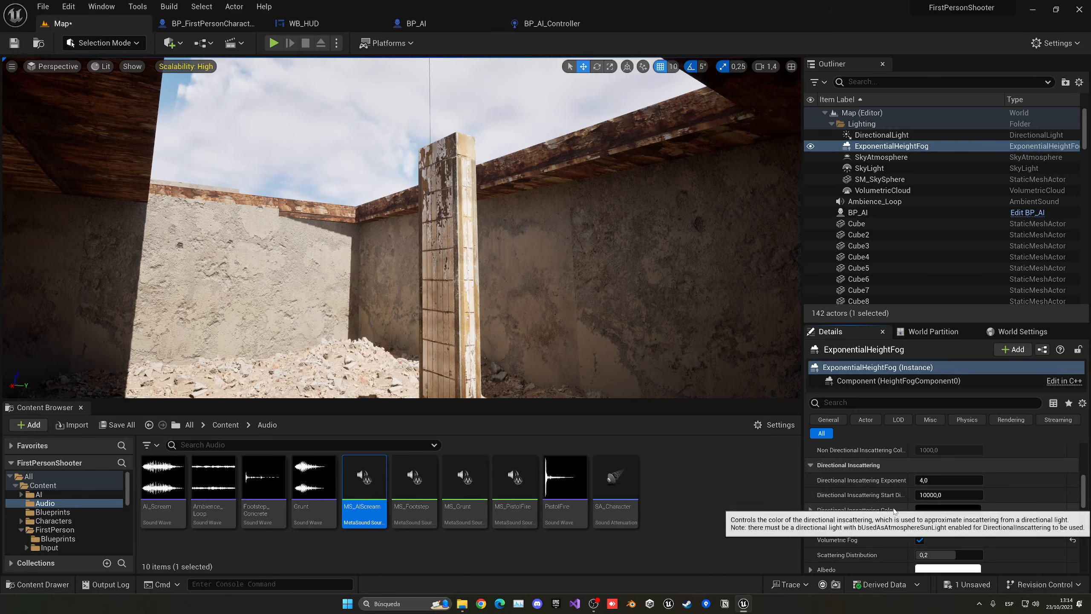
{"action": "scroll", "coordinate": [894, 511], "scroll_direction": "down", "scroll_amount": 3}
{"action": "mouse_move", "coordinate": [936, 484]}
{"action": "left_mouse_down"}
{"action": "mouse_move", "coordinate": [924, 484]}
{"action": "mouse_move", "coordinate": [943, 484]}
{"action": "left_mouse_up"}
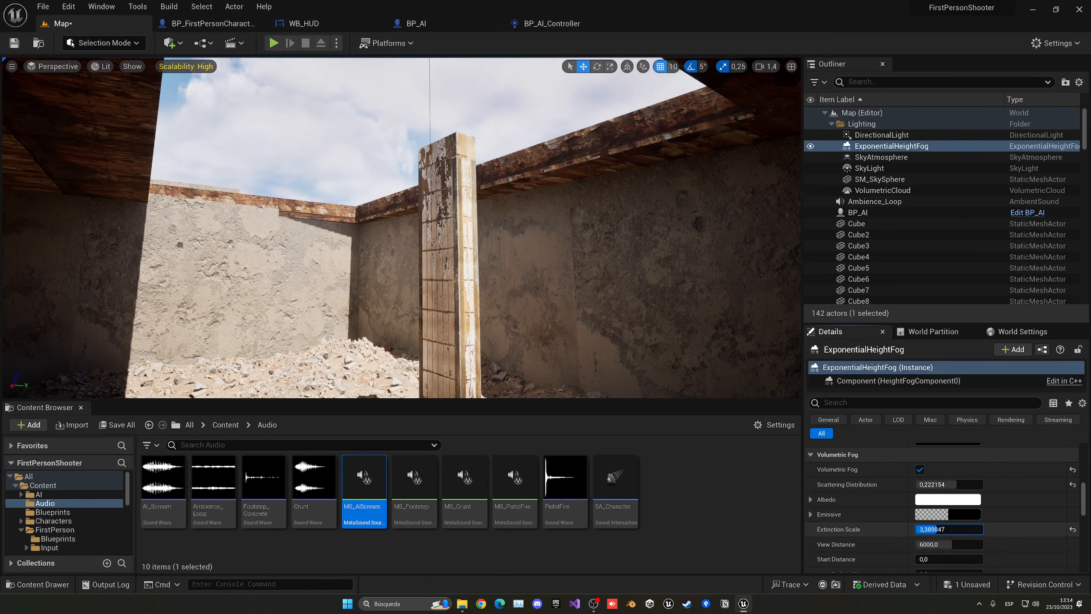
{"action": "key", "text": "s"}
{"action": "mouse_move", "coordinate": [684, 266]}
{"action": "right_mouse_down"}
{"action": "mouse_move", "coordinate": [684, 301]}
{"action": "mouse_move", "coordinate": [672, 288]}
{"action": "mouse_move", "coordinate": [684, 265]}
{"action": "right_mouse_up"}
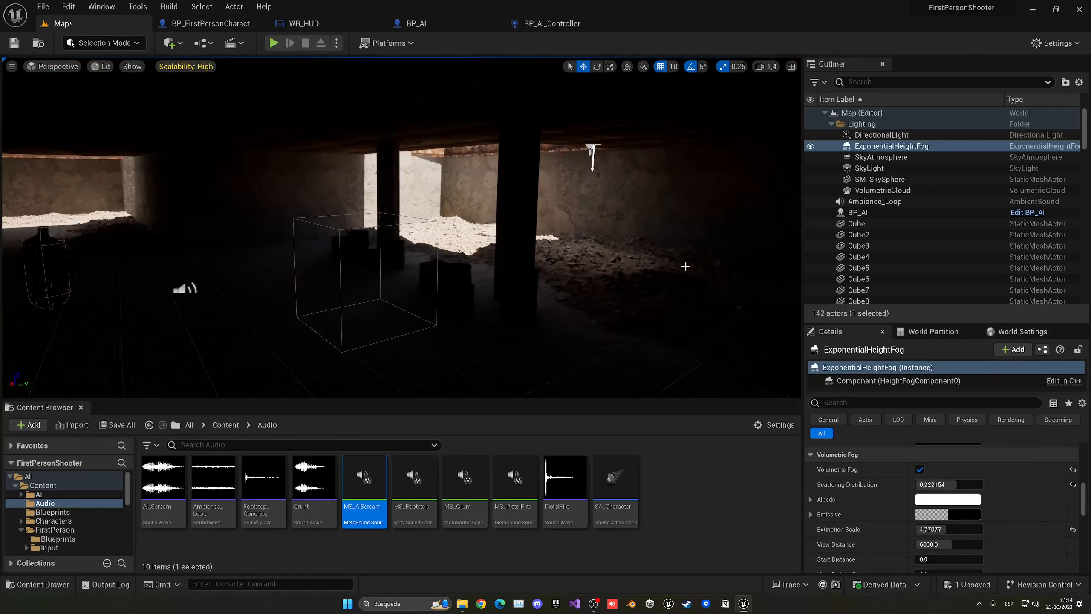
Step: Enable Light Shaft Bloom on the DirectionalLight and set its Bloom Scale to about 1.84
{"action": "left_click", "coordinate": [877, 136]}
{"action": "scroll", "coordinate": [911, 516], "scroll_direction": "down", "scroll_amount": 3}
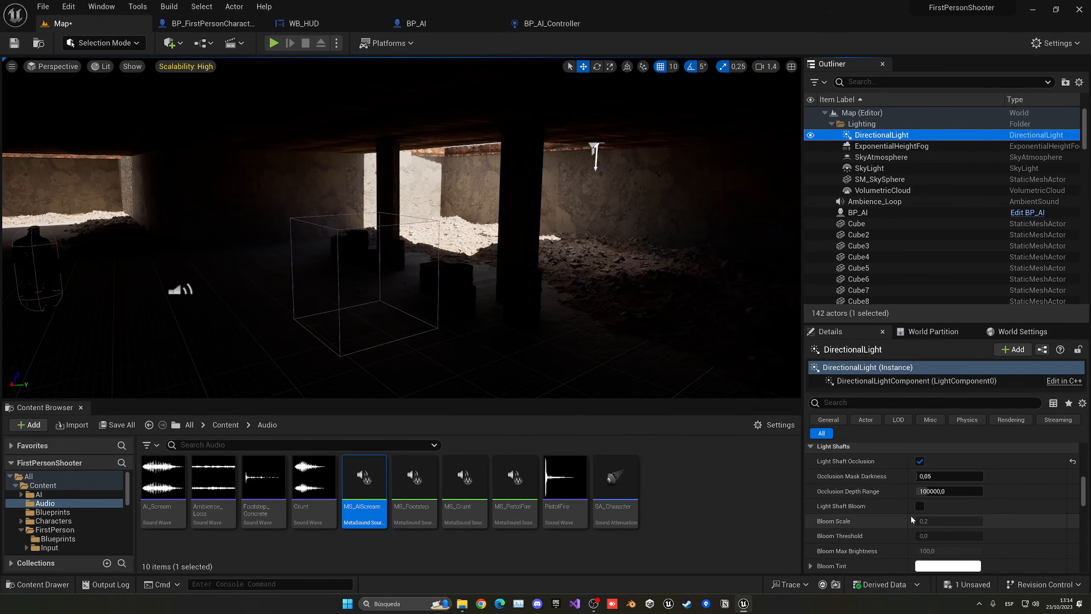
{"action": "left_click", "coordinate": [920, 506]}
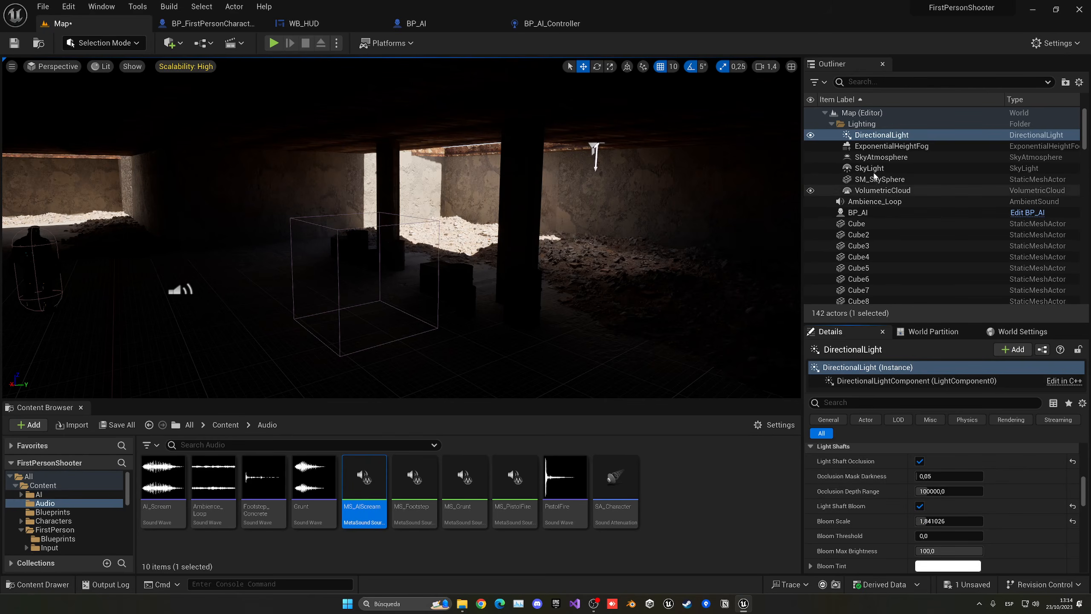
Step: Search the level's actors for "post" and select the PostProcessVolume
{"action": "left_click", "coordinate": [876, 180]}
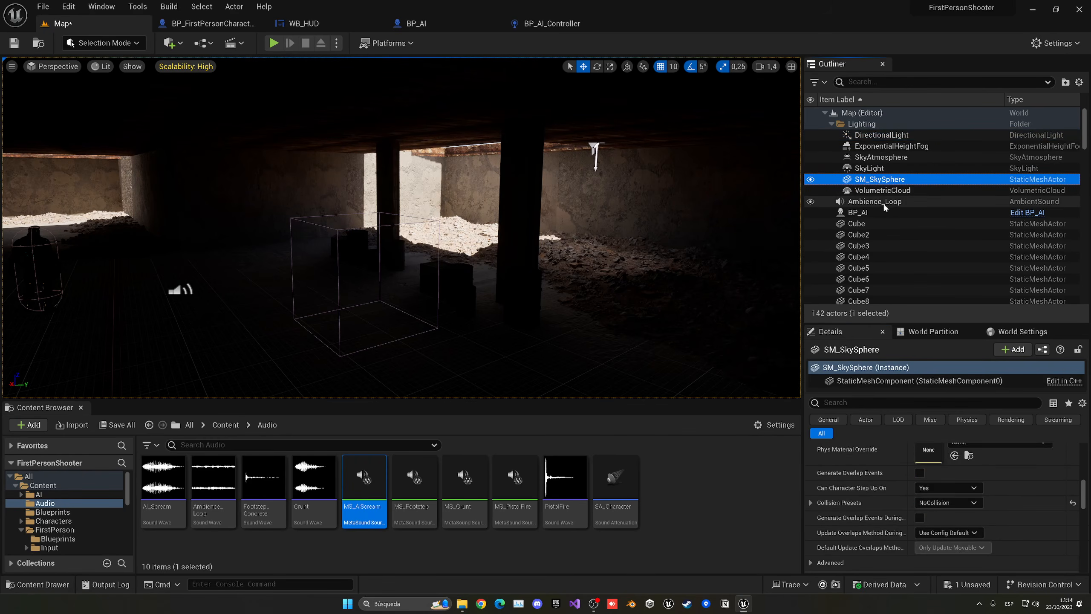
{"action": "scroll", "coordinate": [889, 202], "scroll_direction": "down", "scroll_amount": 3}
{"action": "scroll", "coordinate": [883, 170], "scroll_direction": "up", "scroll_amount": 3}
{"action": "left_click", "coordinate": [884, 82]}
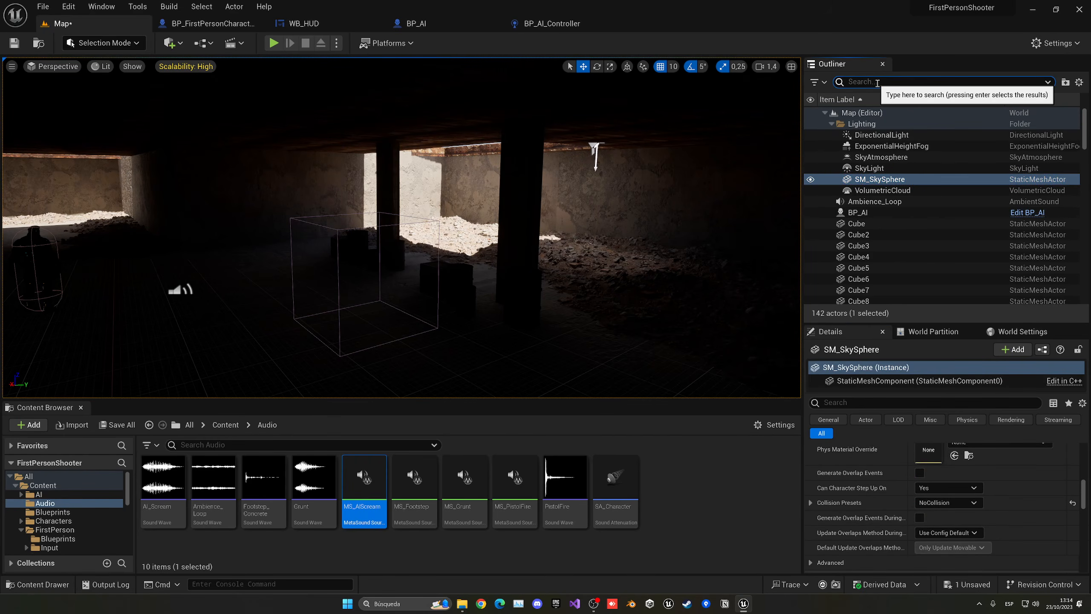
{"action": "type", "text": "post"}
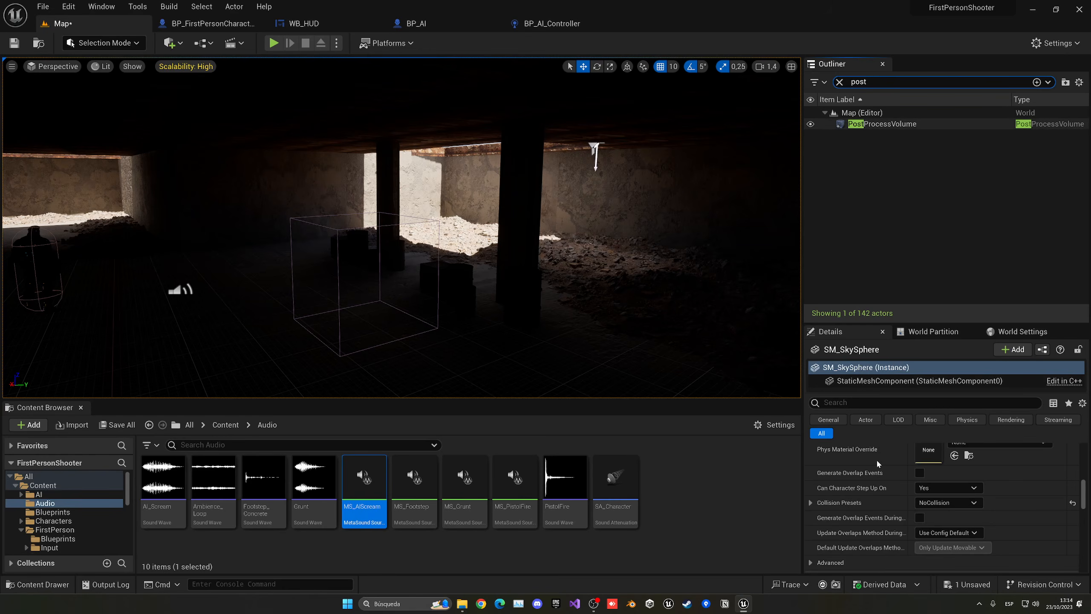
{"action": "key", "text": "Return"}
Step: Enable Chromatic Aberration Intensity on the PostProcessVolume and set it to 0.7
{"action": "scroll", "coordinate": [863, 464], "scroll_direction": "up", "scroll_amount": 7}
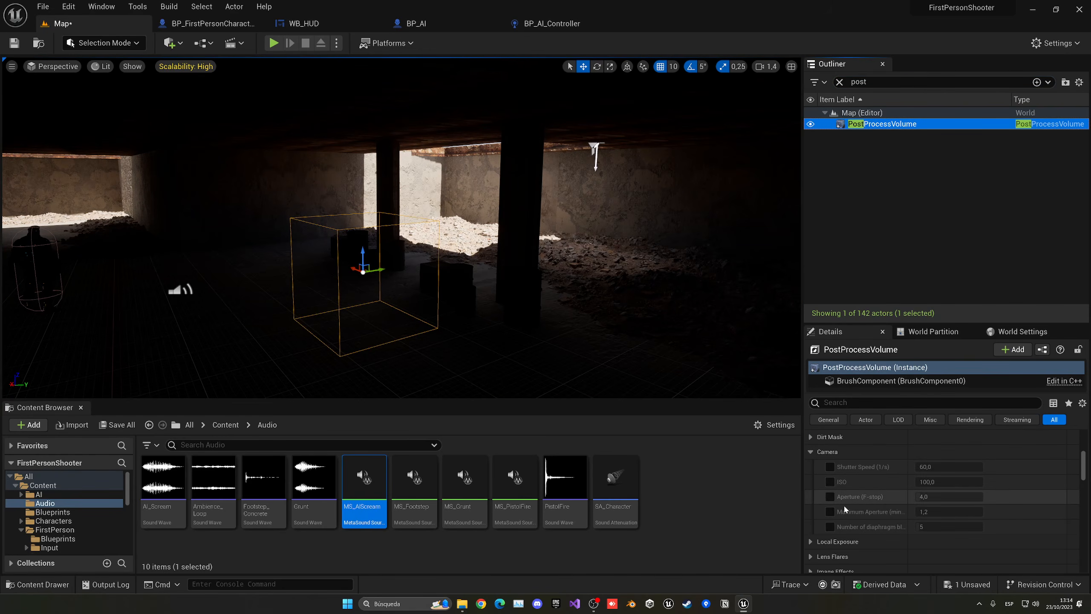
{"action": "scroll", "coordinate": [839, 503], "scroll_direction": "down", "scroll_amount": 4}
{"action": "scroll", "coordinate": [824, 478], "scroll_direction": "up", "scroll_amount": 11}
{"action": "scroll", "coordinate": [825, 475], "scroll_direction": "up", "scroll_amount": 6}
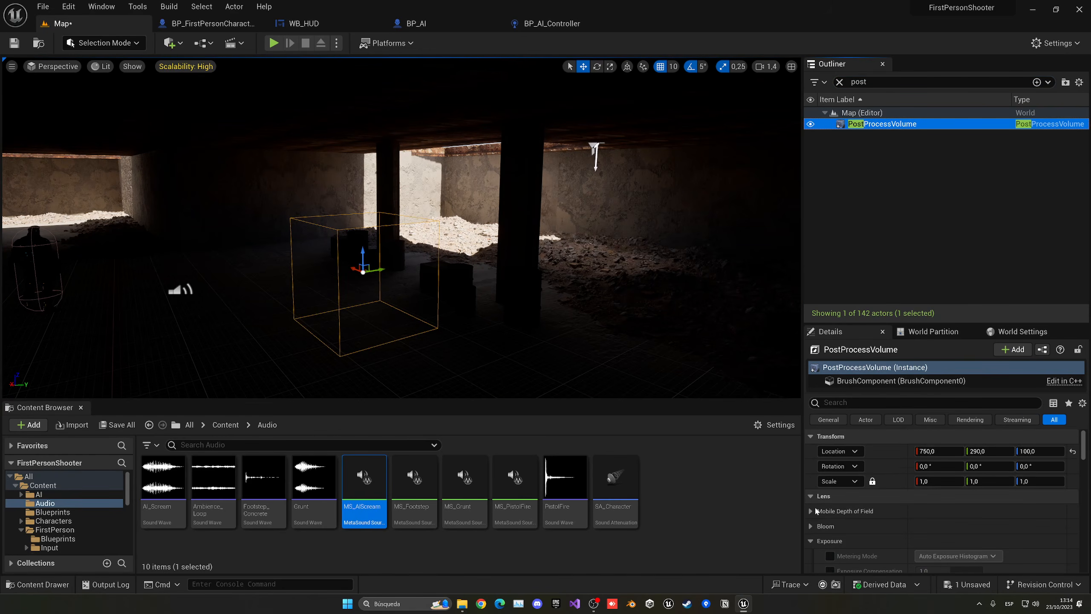
{"action": "left_click", "coordinate": [811, 541]}
{"action": "scroll", "coordinate": [824, 532], "scroll_direction": "down", "scroll_amount": 2}
{"action": "left_click", "coordinate": [818, 515]}
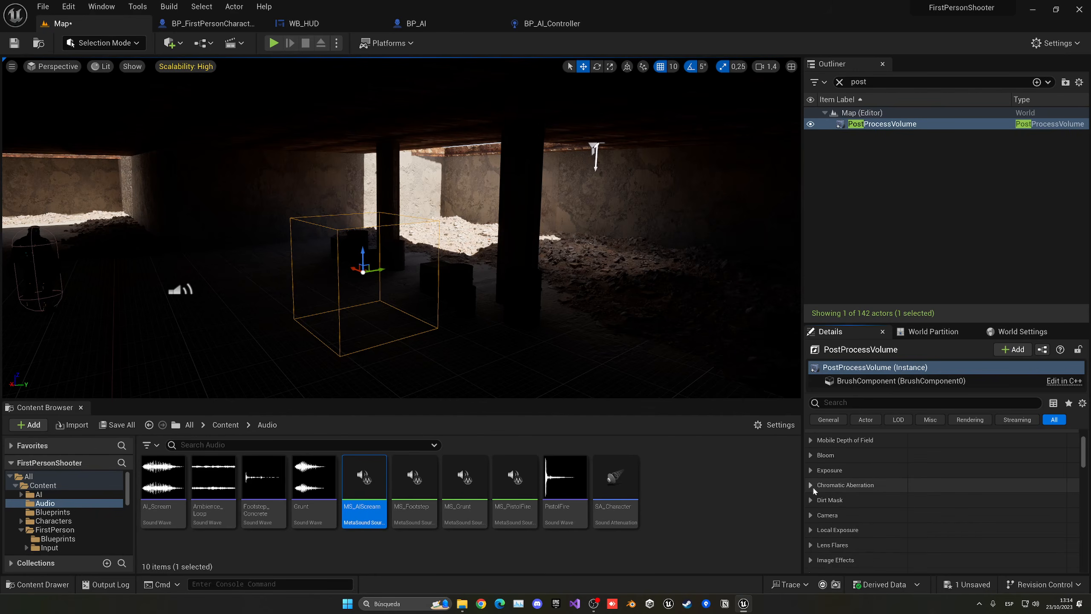
{"action": "left_click", "coordinate": [841, 485]}
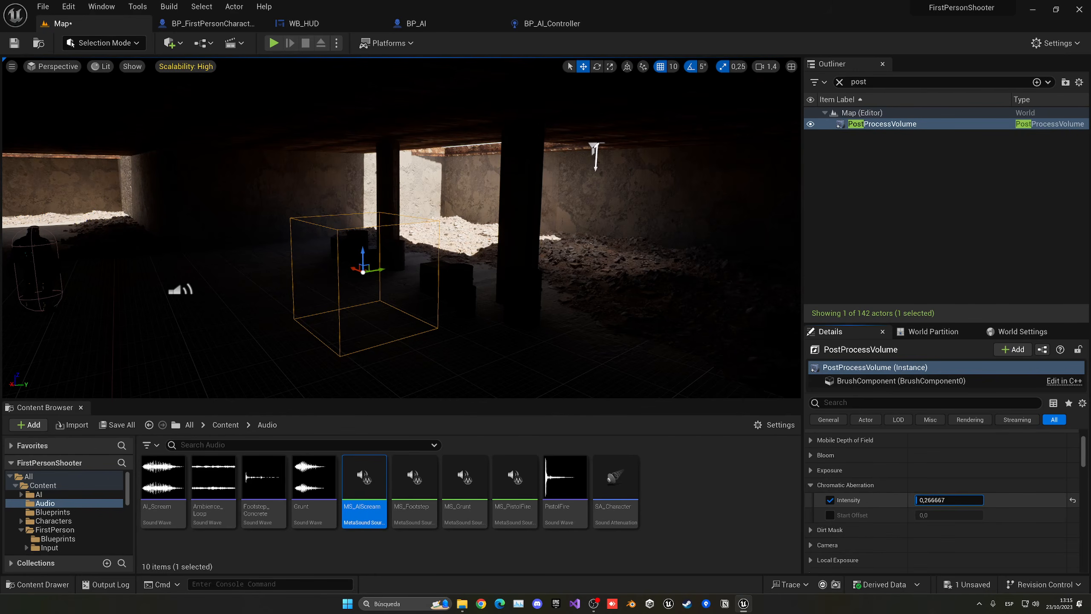
{"action": "left_click_drag", "start_coordinate": [918, 500], "coordinate": [940, 500]}
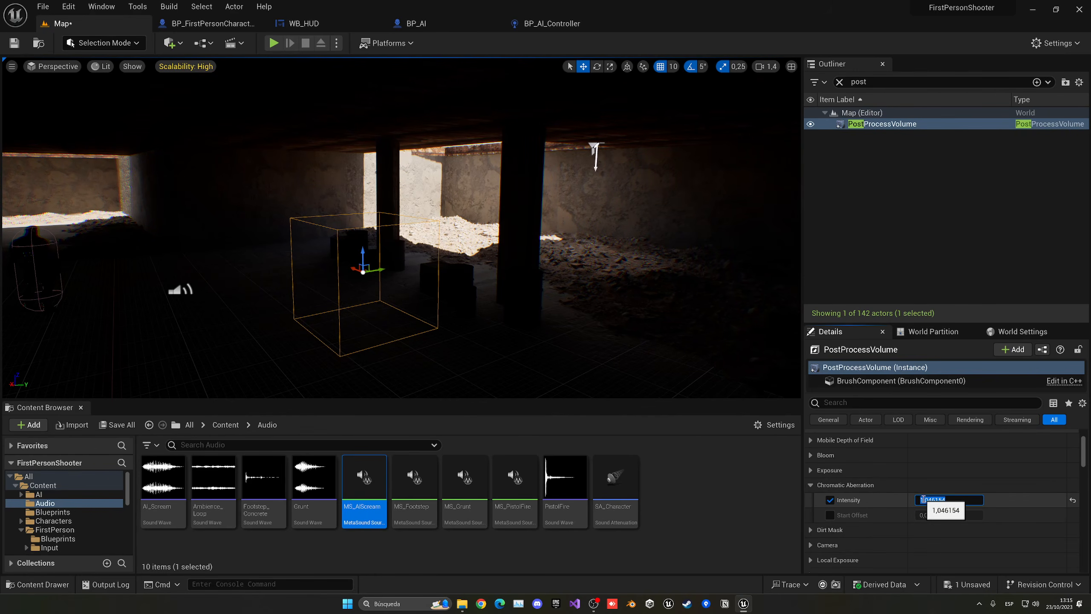
{"action": "key", "text": "Return"}
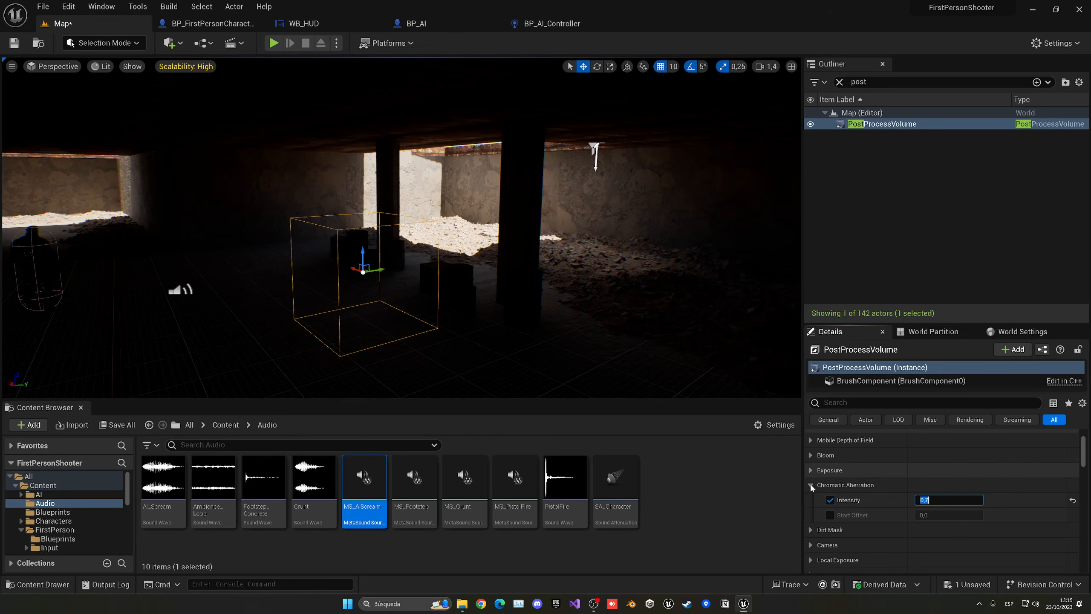
{"action": "left_click", "coordinate": [810, 484]}
Step: Enable the Saturation and Contrast overrides in the PostProcessVolume's Global color grading and set Contrast to 1.1
{"action": "scroll", "coordinate": [811, 486], "scroll_direction": "down", "scroll_amount": 3}
{"action": "scroll", "coordinate": [811, 486], "scroll_direction": "down", "scroll_amount": 2}
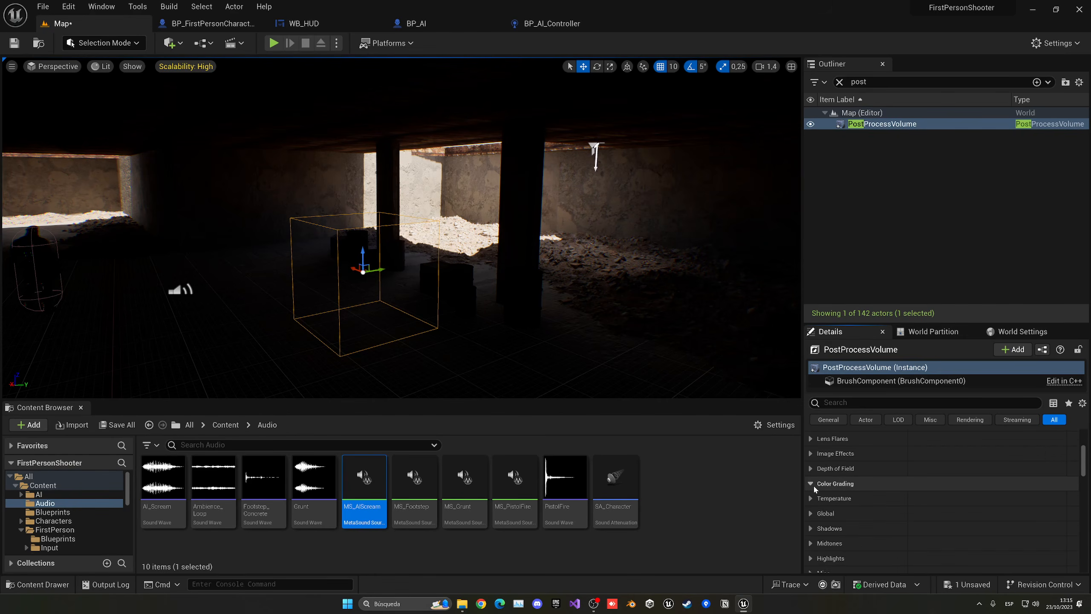
{"action": "left_click", "coordinate": [811, 478]}
{"action": "left_click", "coordinate": [830, 493]}
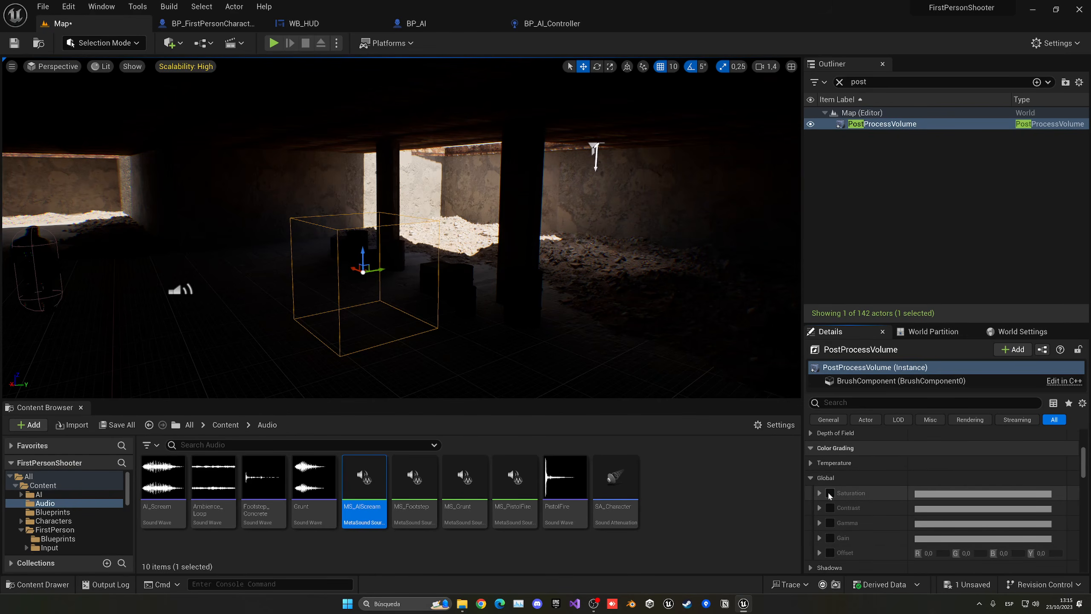
{"action": "left_click", "coordinate": [819, 493]}
{"action": "scroll", "coordinate": [865, 533], "scroll_direction": "down", "scroll_amount": 1}
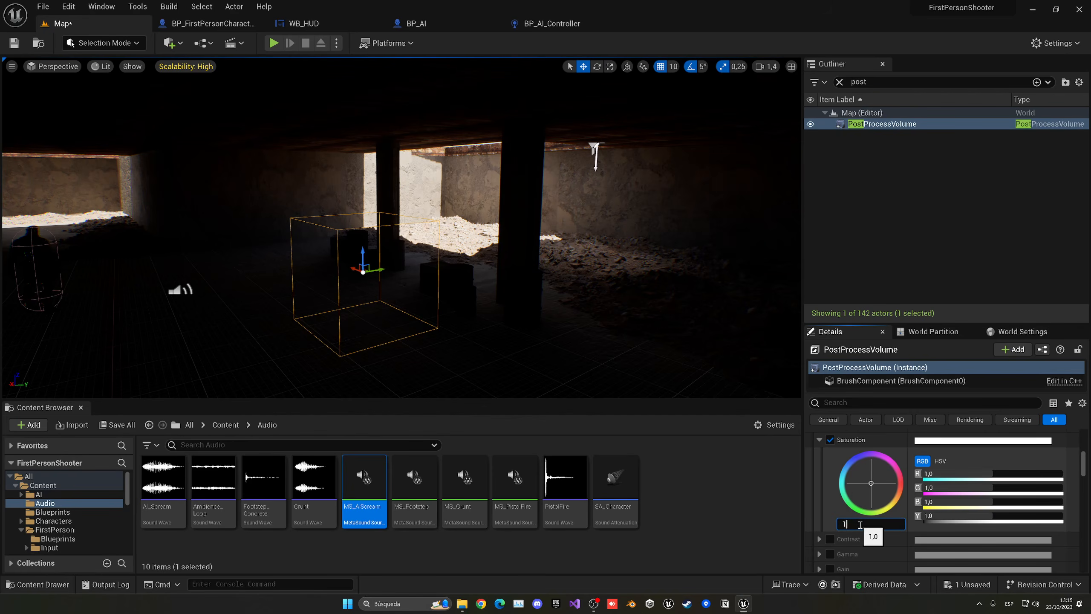
{"action": "left_click", "coordinate": [819, 440]}
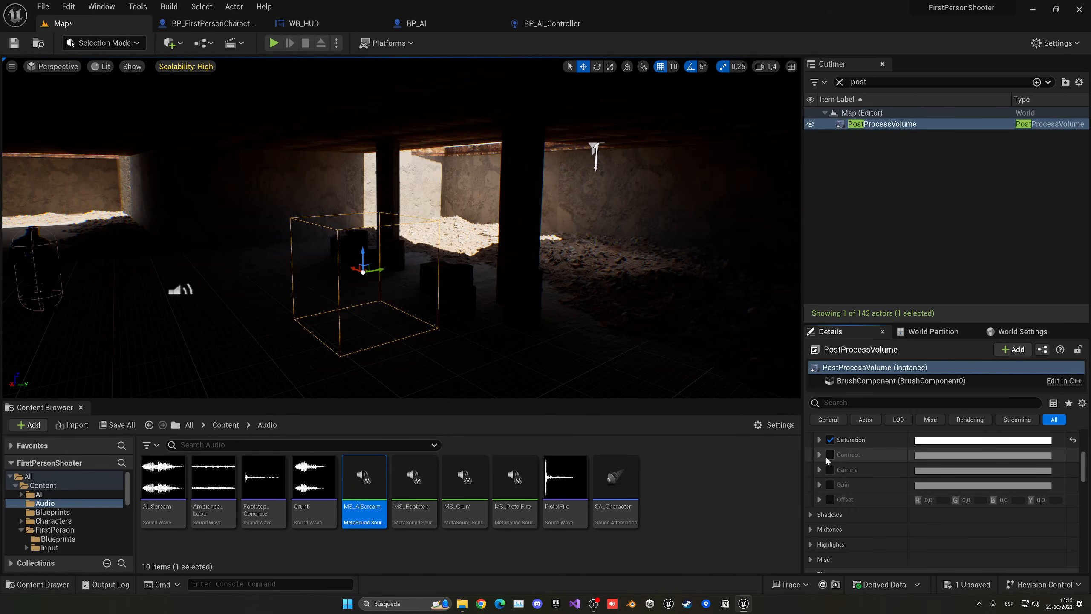
{"action": "left_click", "coordinate": [830, 454]}
{"action": "left_click", "coordinate": [819, 454]}
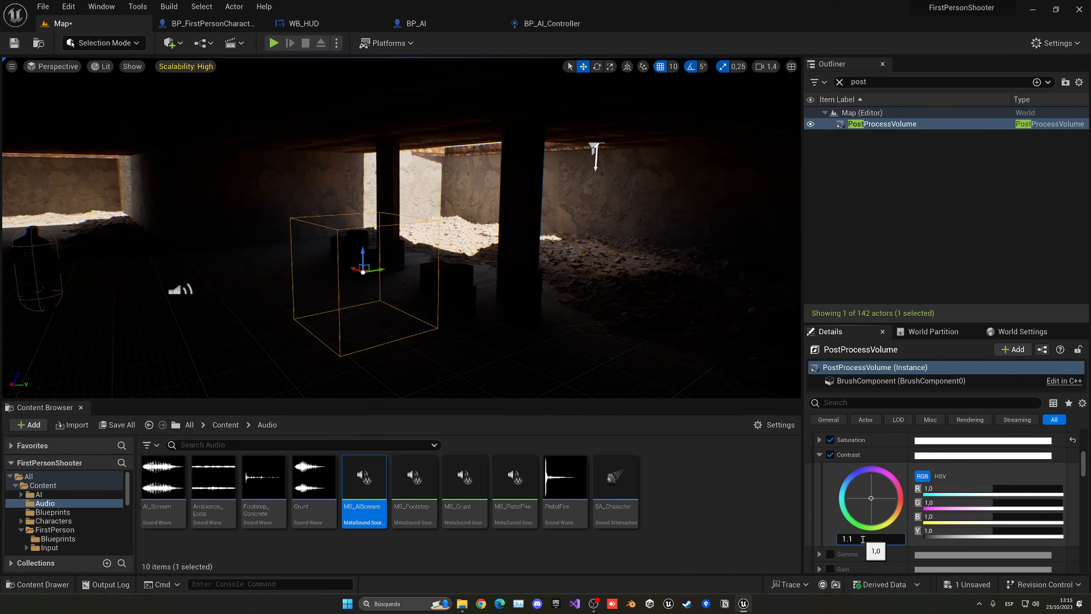
Step: Find the PostProcessVolume's film grain settings, enable Film Grain Intensity and set it to 0.5
{"action": "scroll", "coordinate": [823, 470], "scroll_direction": "down", "scroll_amount": 6}
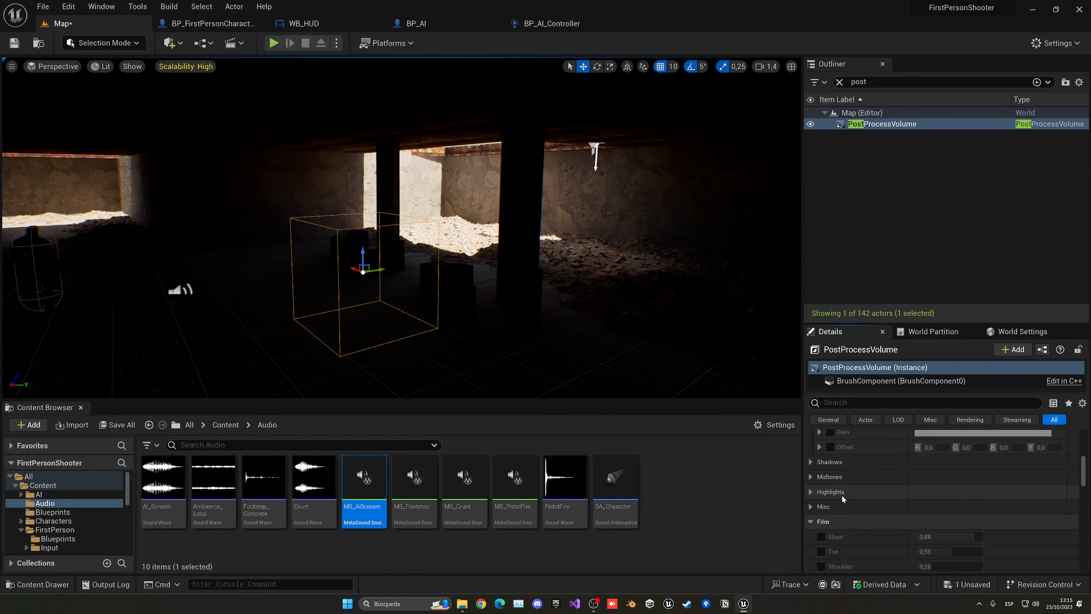
{"action": "scroll", "coordinate": [842, 495], "scroll_direction": "down", "scroll_amount": 1}
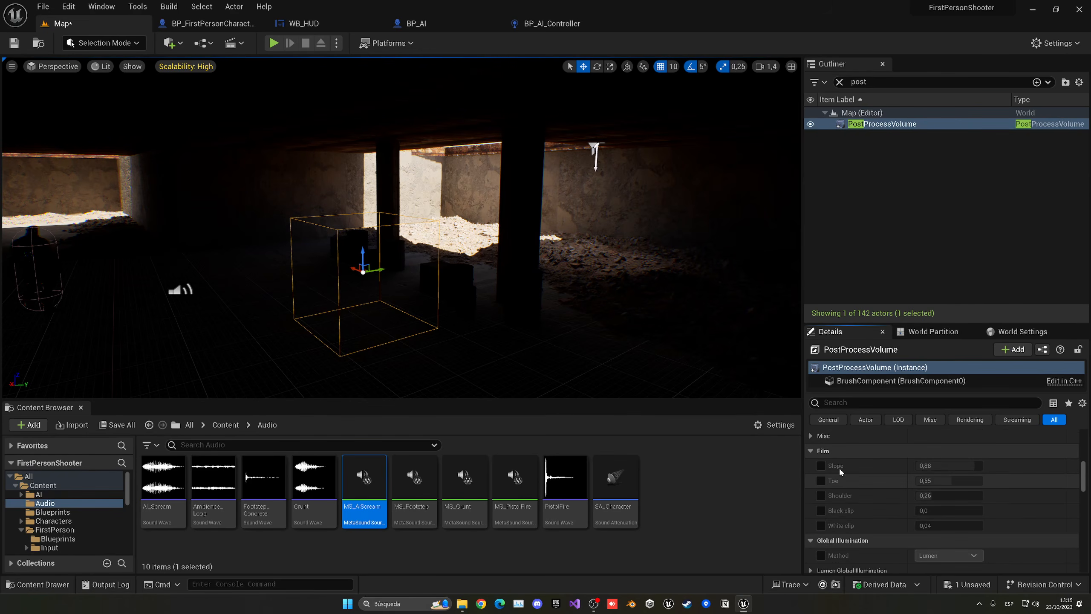
{"action": "scroll", "coordinate": [842, 508], "scroll_direction": "down", "scroll_amount": 2}
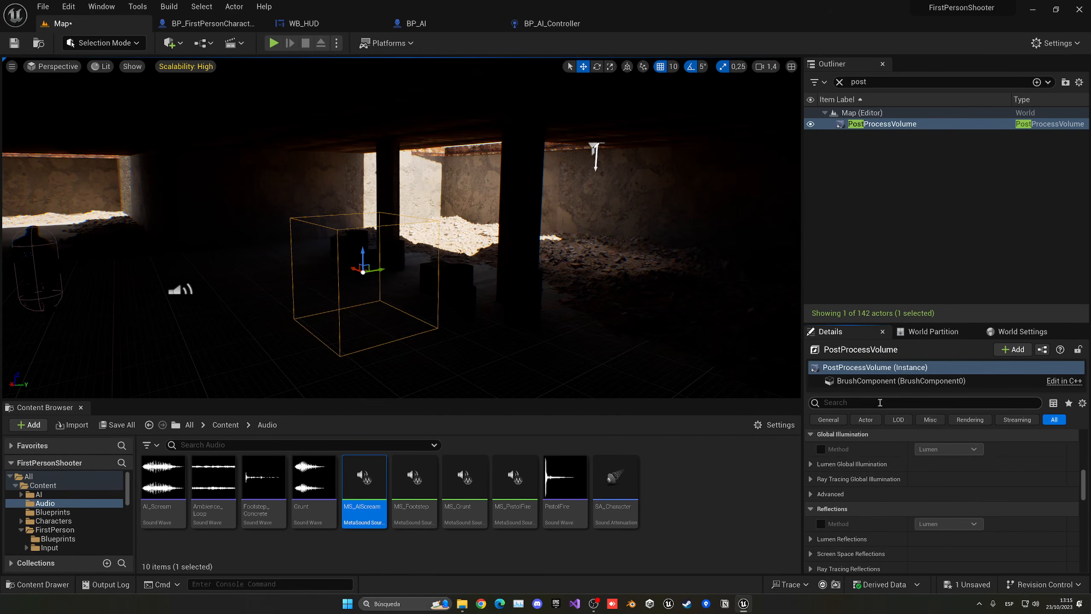
{"action": "type", "text": "gra"}
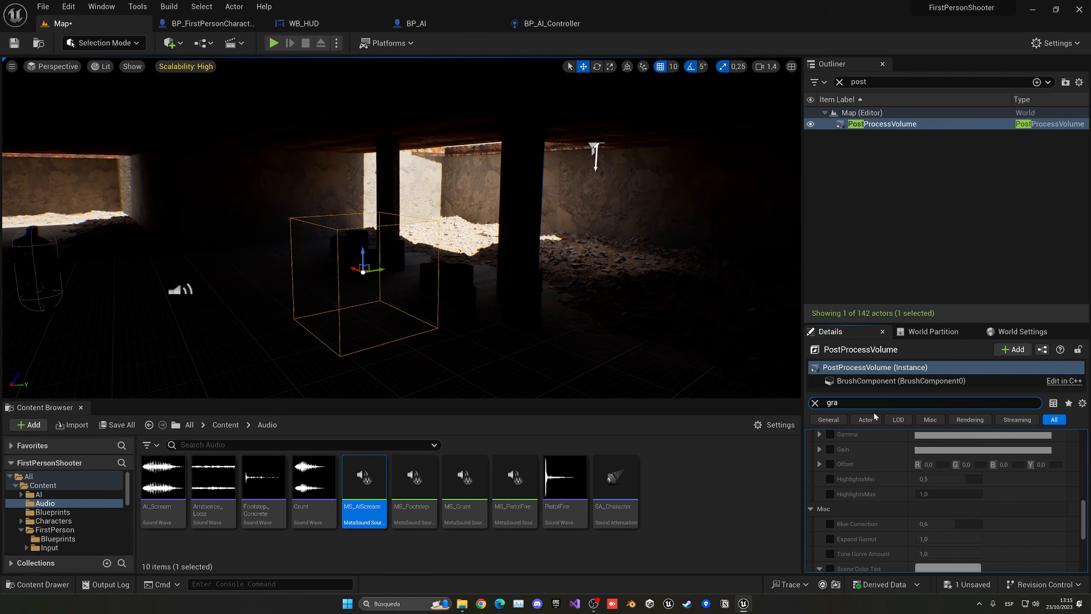
{"action": "type", "text": "in"}
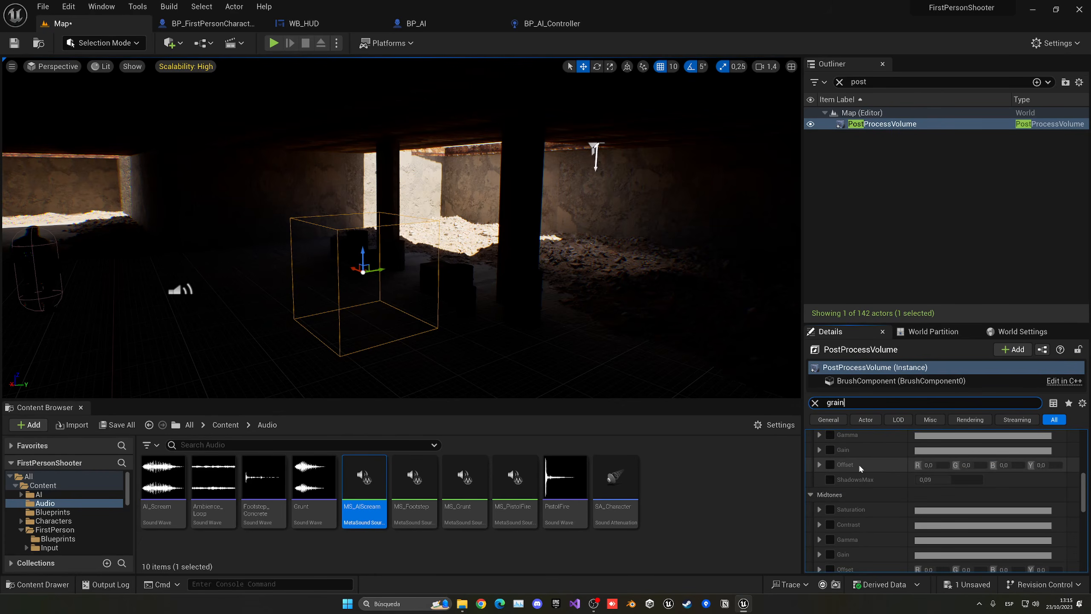
{"action": "scroll", "coordinate": [858, 465], "scroll_direction": "up", "scroll_amount": 1}
{"action": "left_click", "coordinate": [821, 450]}
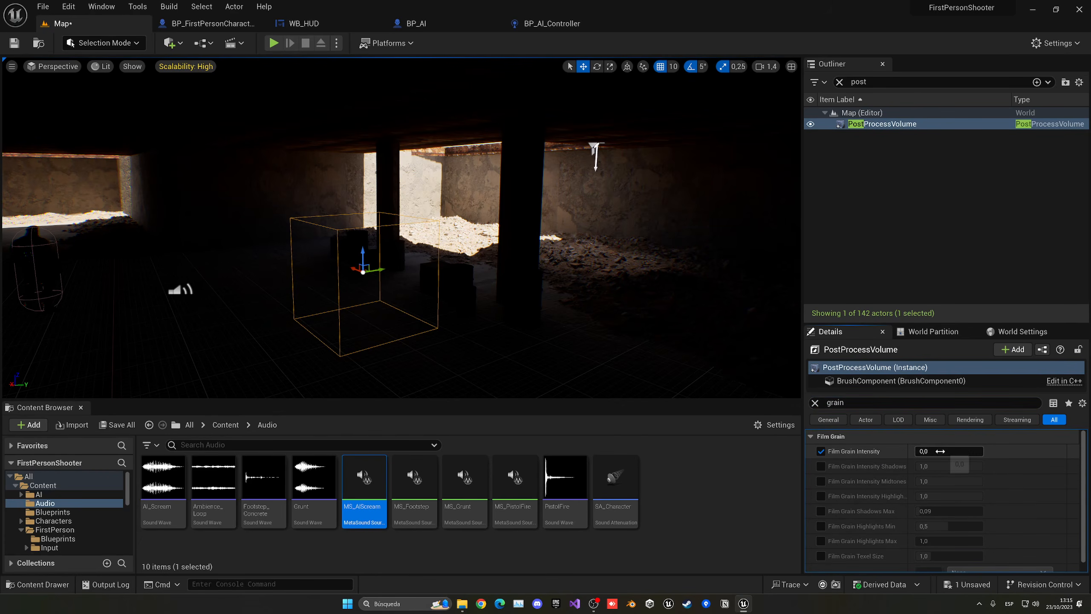
{"action": "left_click", "coordinate": [935, 451]}
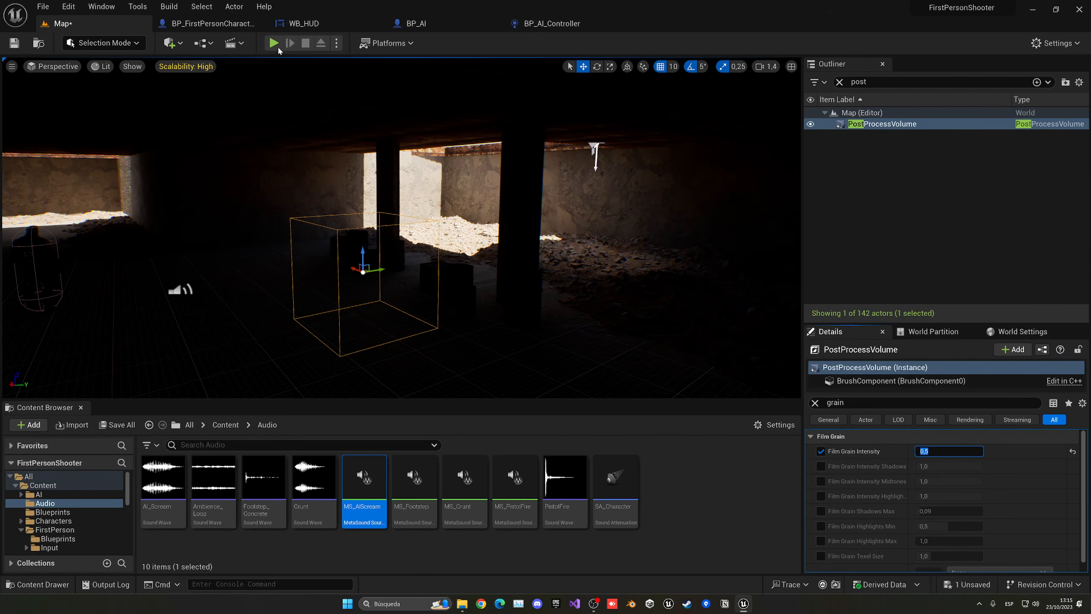
Step: Playtest the level, walking and firing the weapon to check the new look, and save the map
{"action": "left_click", "coordinate": [290, 65]}
{"action": "key", "text": "alt+p"}
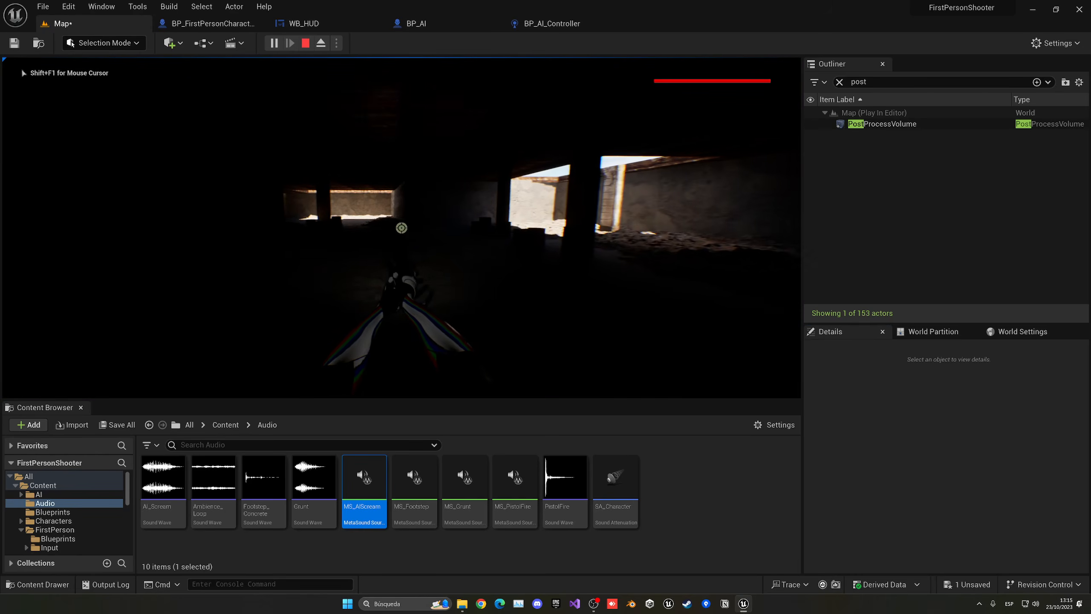
{"action": "key", "text": "w"}
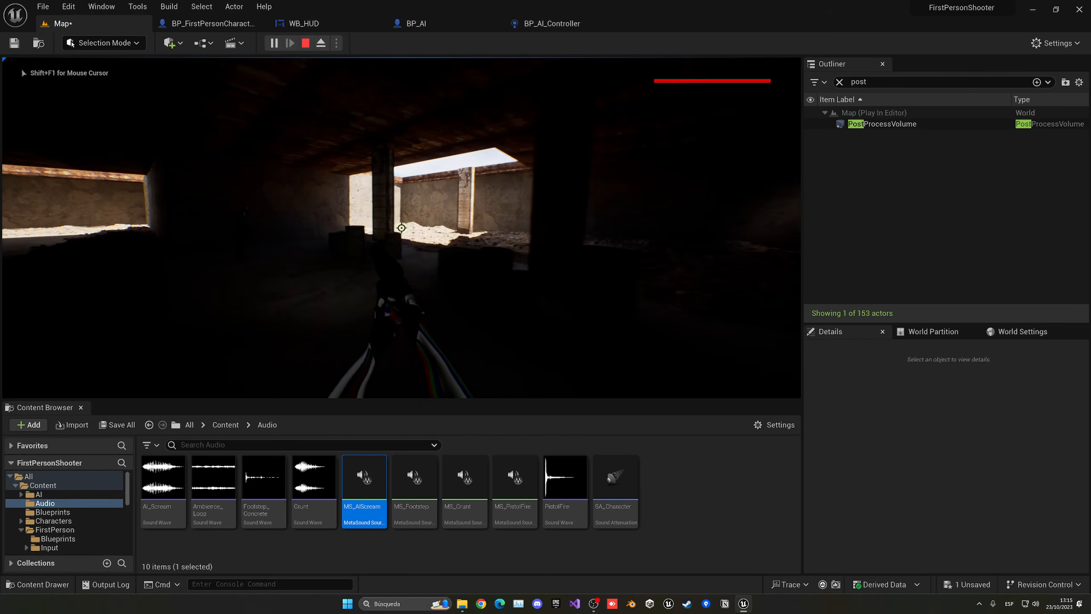
{"action": "left_click", "coordinate": [401, 227]}
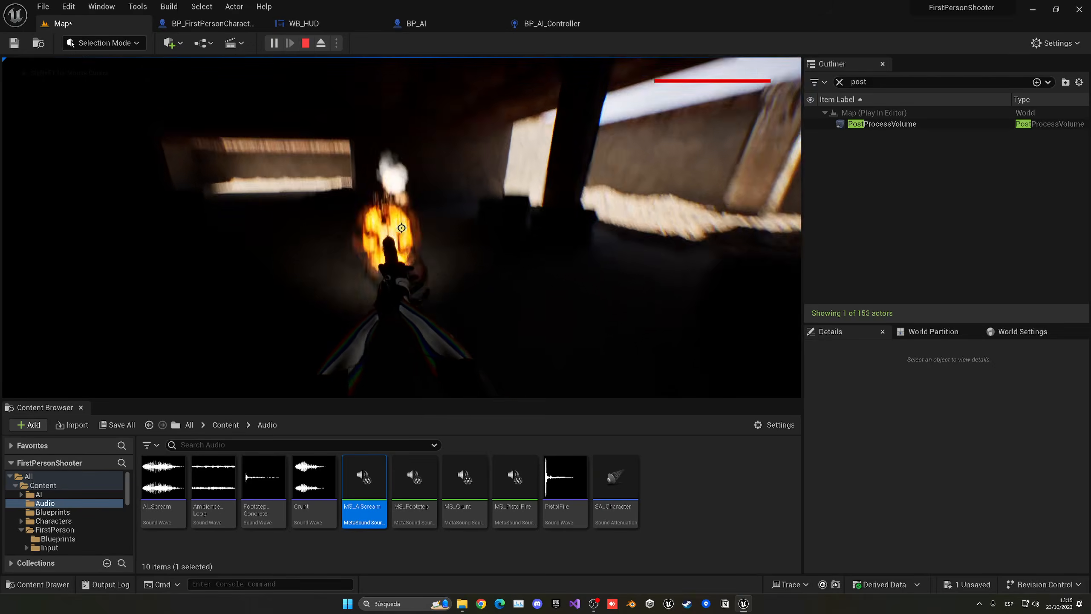
{"action": "key", "text": "Escape"}
{"action": "key", "text": "ctrl+s"}
Step: Close the open Blueprint editors and place two duplicates of the BP_AI enemy elsewhere in the dark hall
{"action": "left_click", "coordinate": [226, 425]}
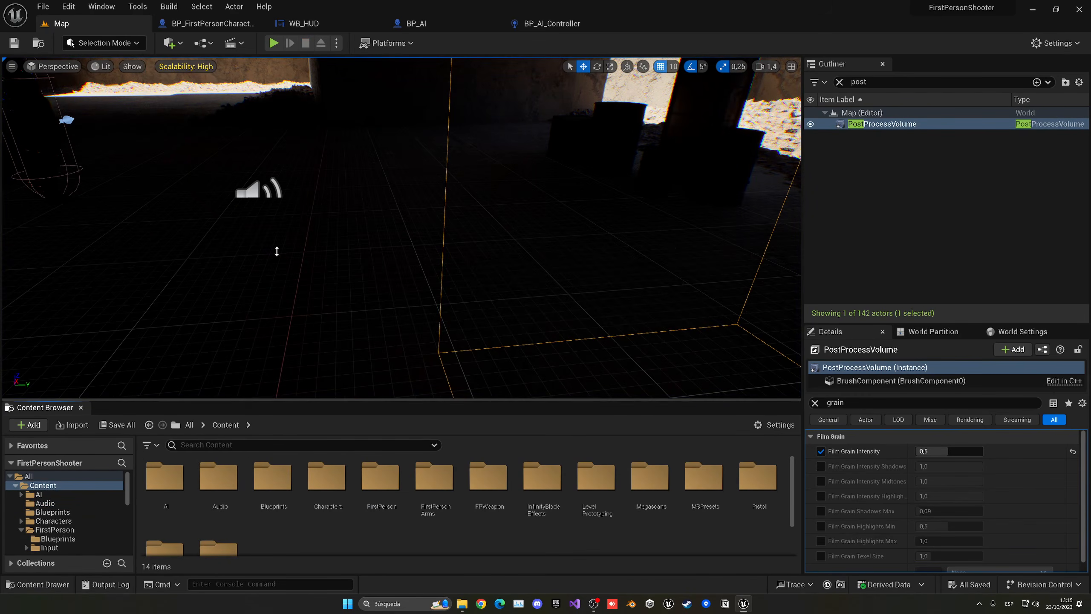
{"action": "right_click_drag", "start_coordinate": [277, 252], "coordinate": [253, 224]}
{"action": "key", "text": "s"}
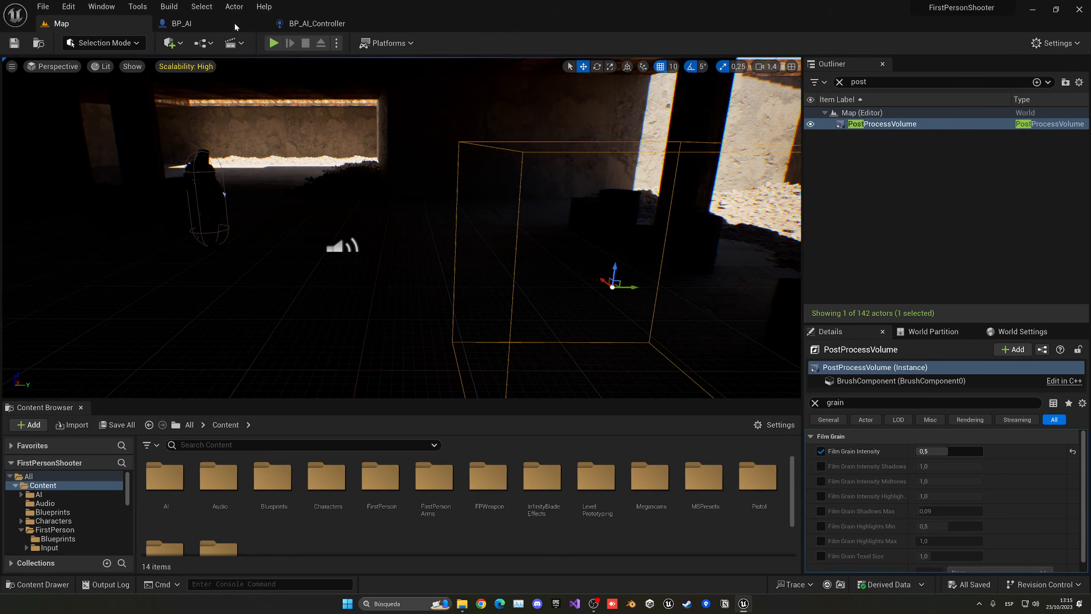
{"action": "left_click", "coordinate": [219, 200]}
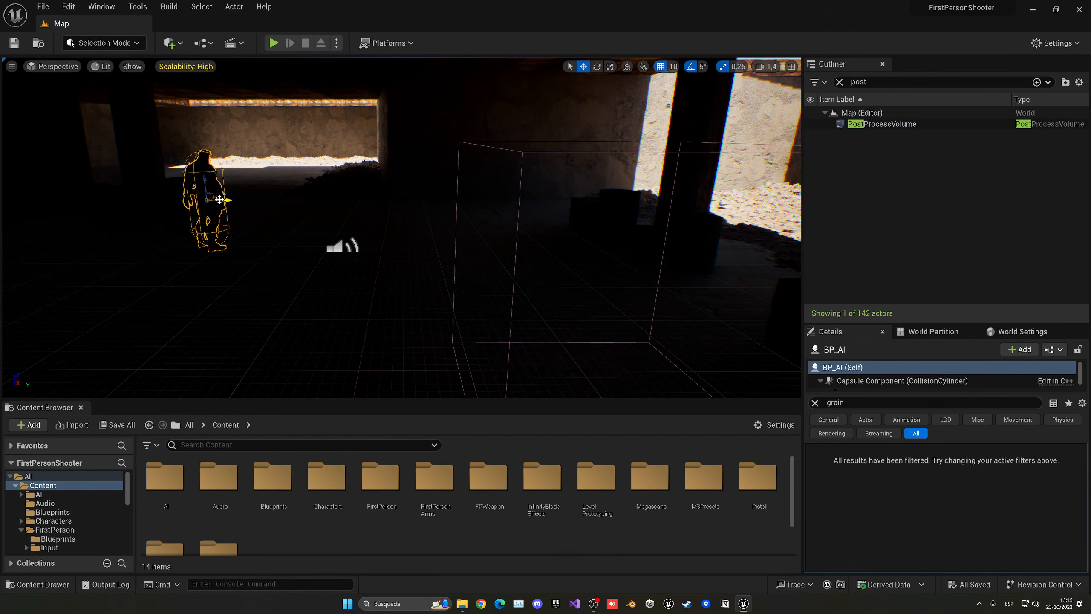
{"action": "left_click_drag", "start_coordinate": [219, 200], "coordinate": [421, 201], "text": "alt"}
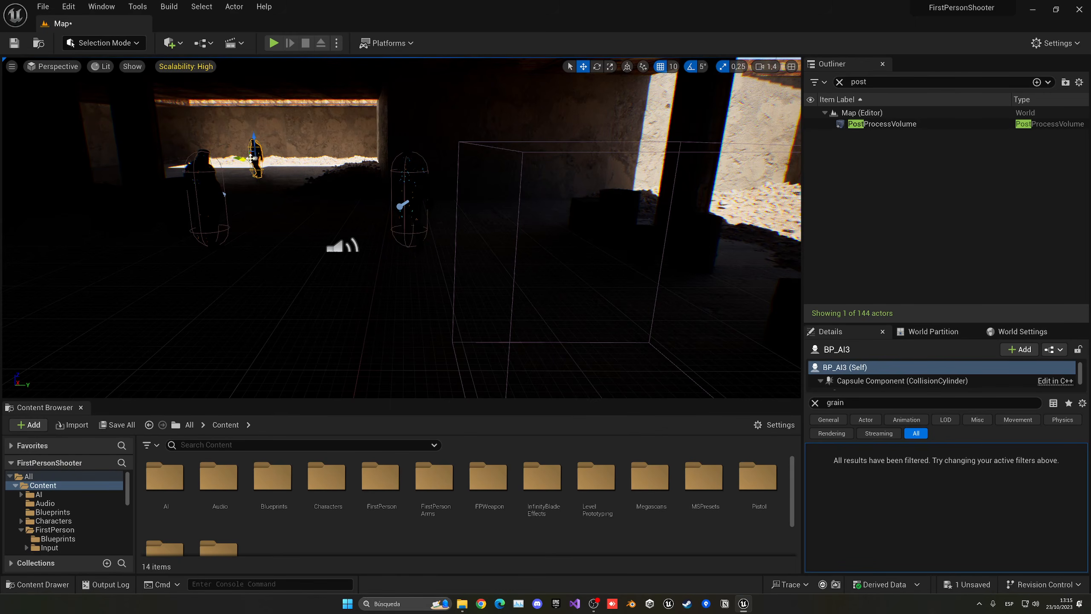
Step: In BP_AI_Controller, set the AIPerception sight config's Sight Radius to 1500 and its peripheral vision half angle to 78 degrees
{"action": "double_click", "coordinate": [168, 481]}
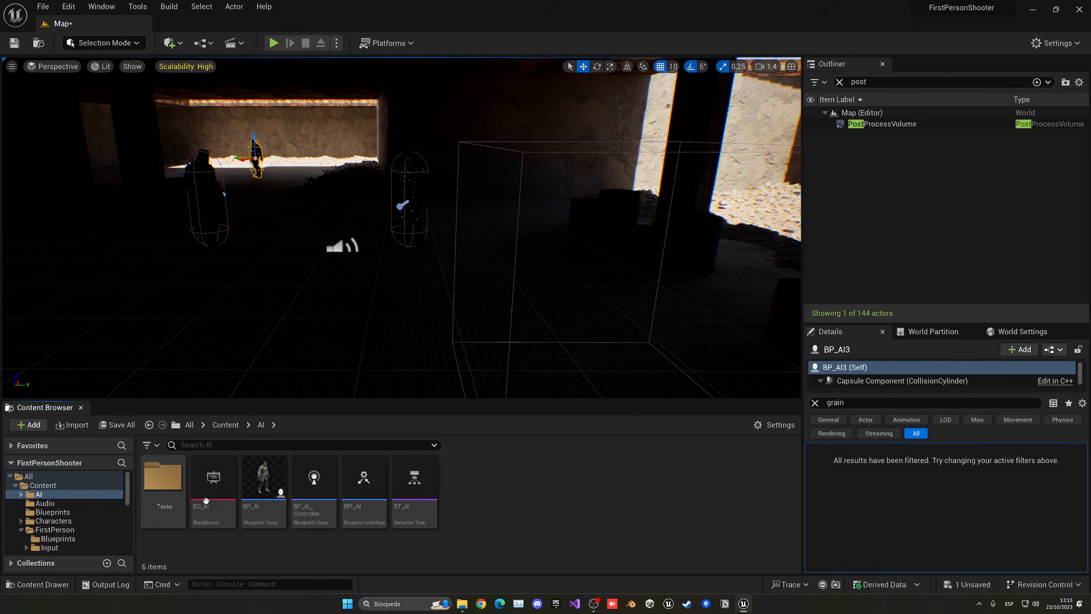
{"action": "double_click", "coordinate": [279, 501]}
{"action": "left_click", "coordinate": [55, 145]}
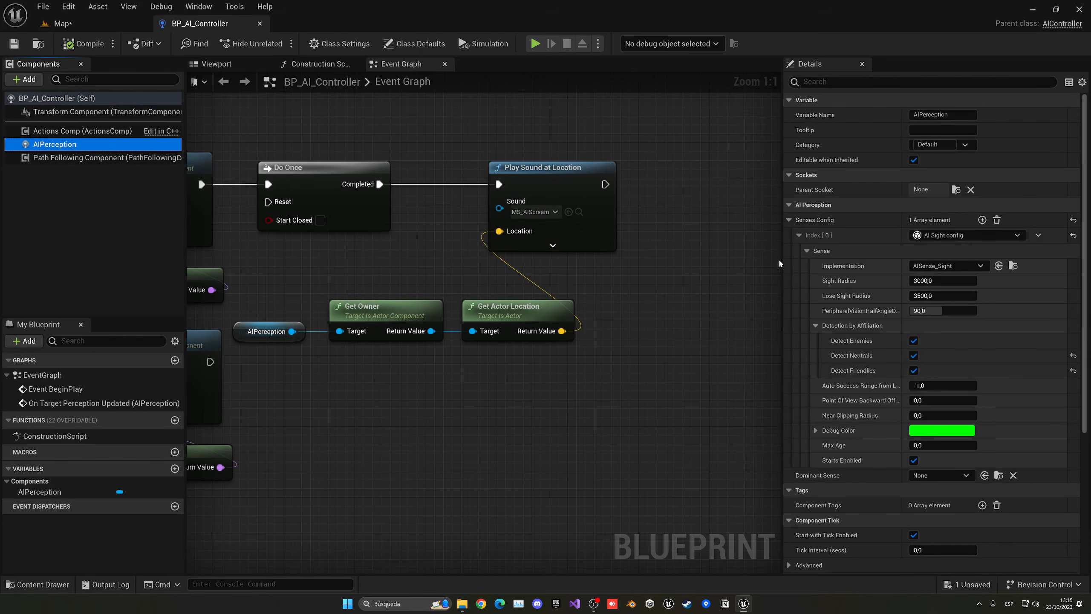
{"action": "left_click", "coordinate": [924, 279]}
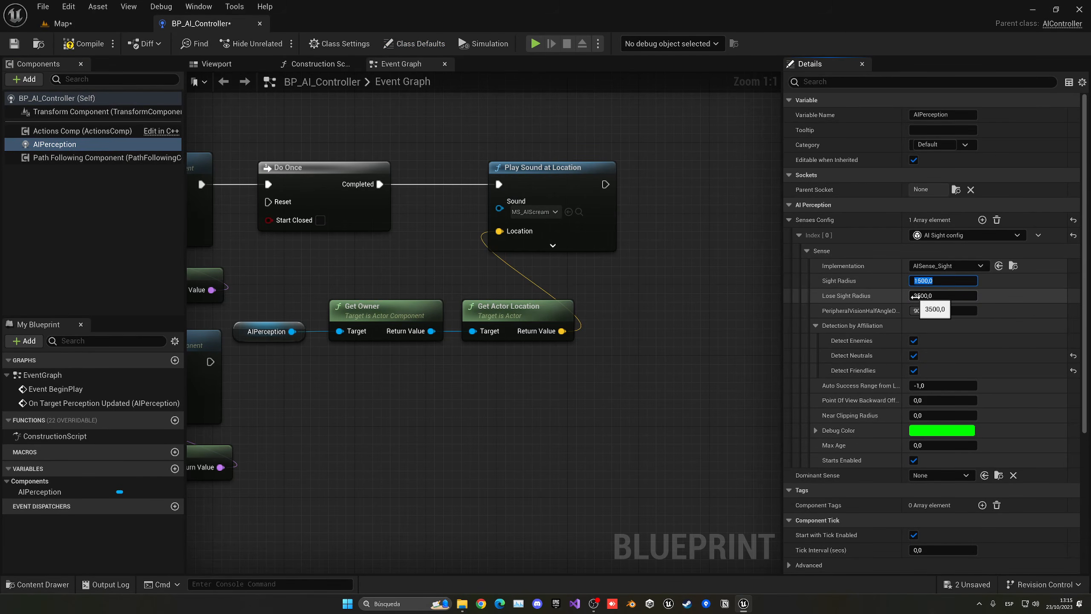
{"action": "left_click", "coordinate": [915, 296]}
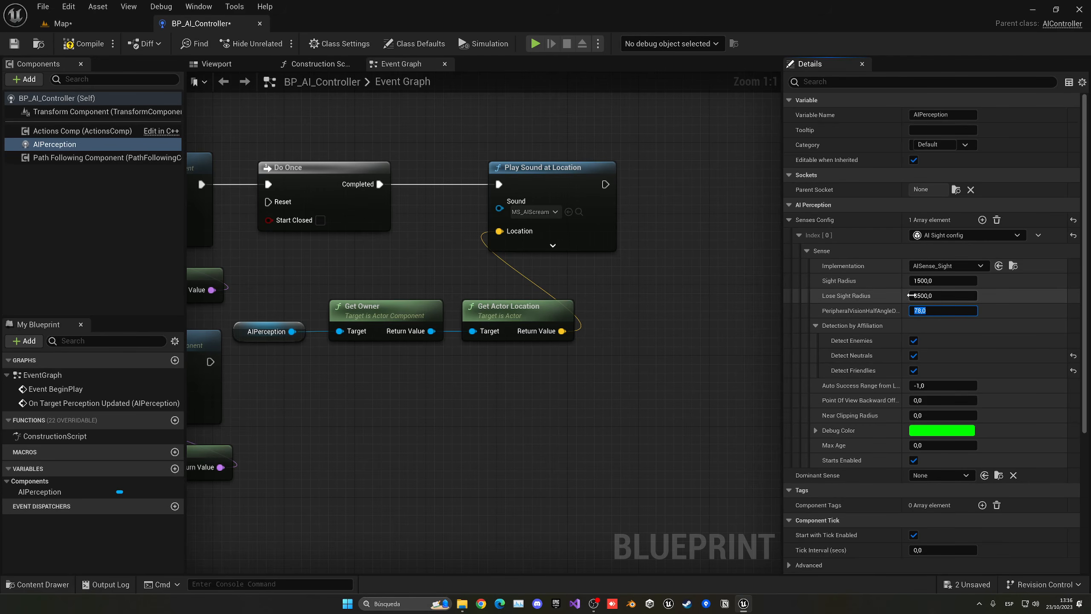
{"action": "left_click", "coordinate": [898, 297]}
Step: Compile BP_AI_Controller, save all modified assets and close its Blueprint editor
{"action": "left_click", "coordinate": [90, 47]}
{"action": "key", "text": "ctrl+shift+s"}
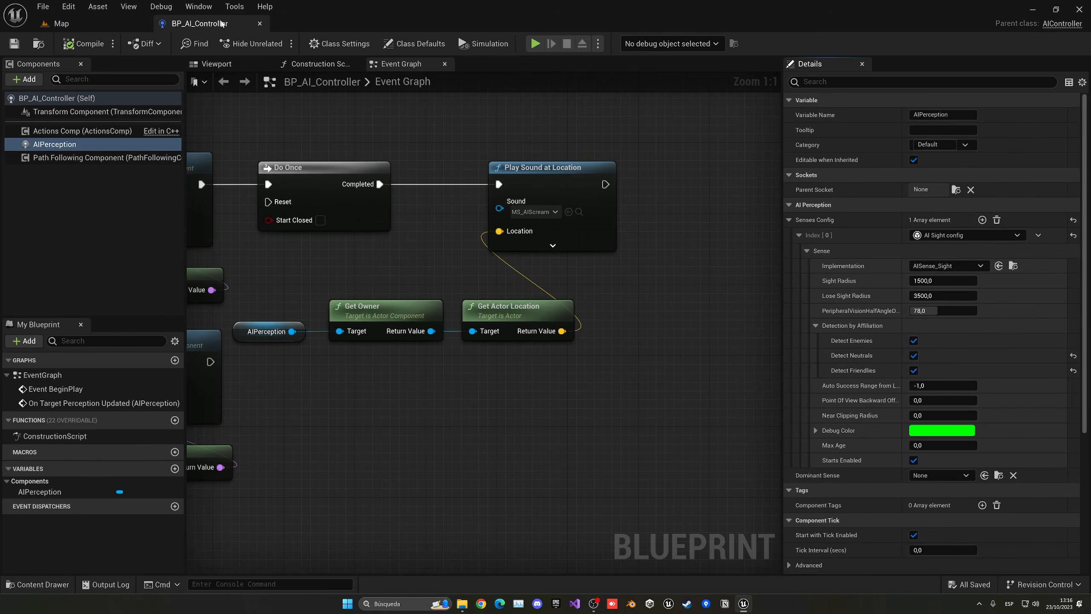
{"action": "left_click", "coordinate": [260, 23]}
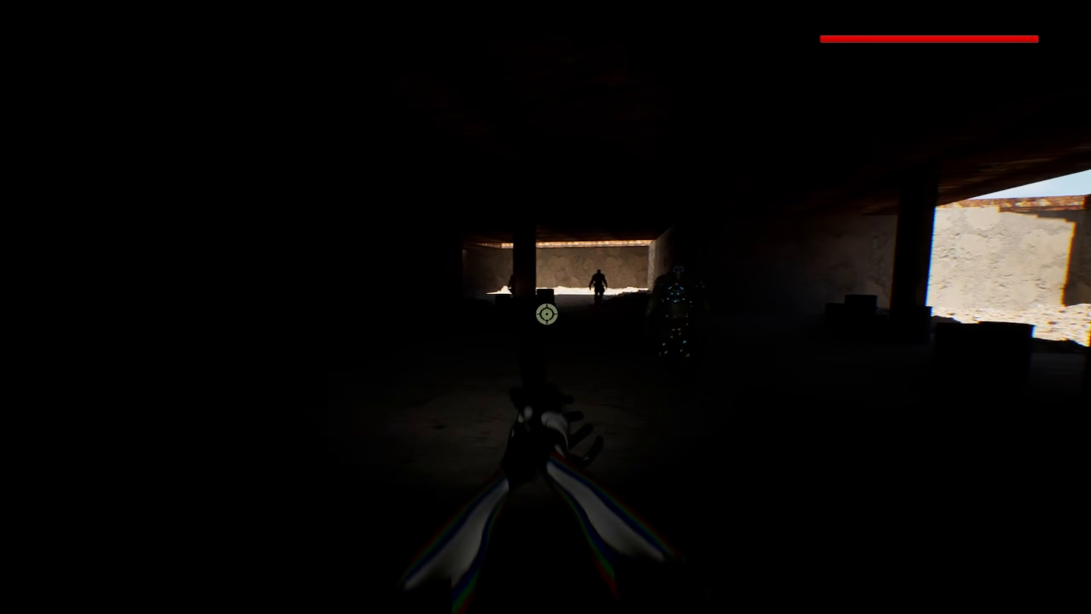
Step: Playtest the level, walking up to the AI enemies and shooting at them to check their detection and attacks
{"action": "key", "text": "w"}
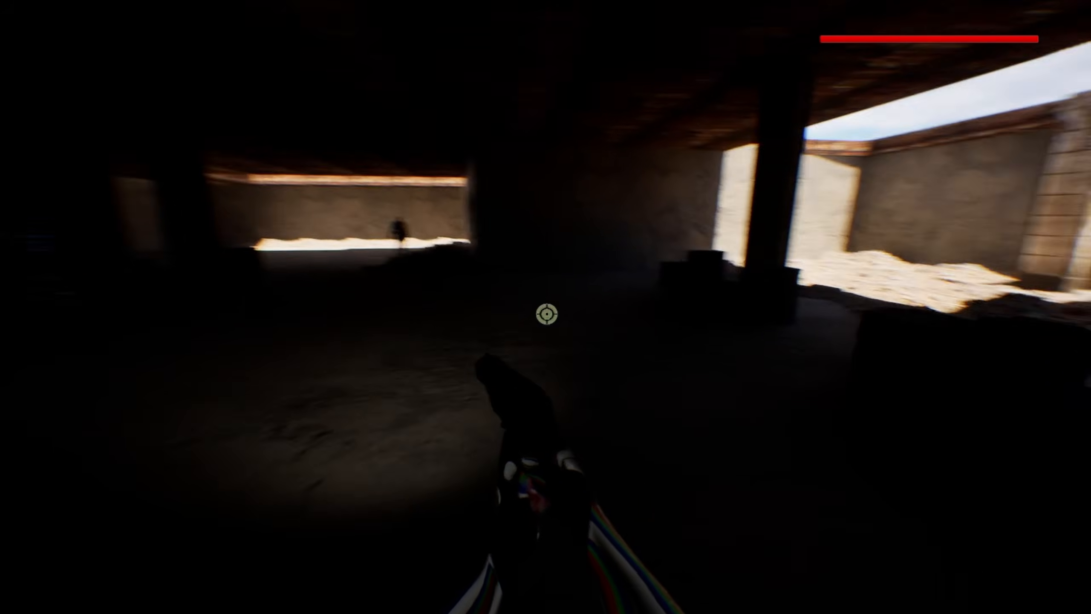
{"action": "key", "text": "w"}
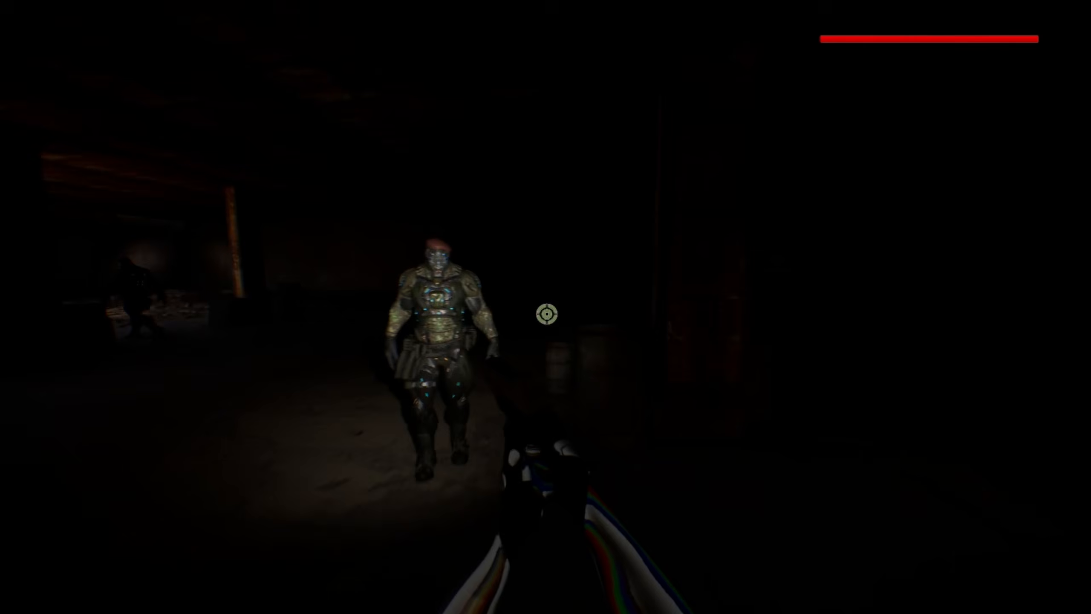
{"action": "left_click", "coordinate": [547, 313]}
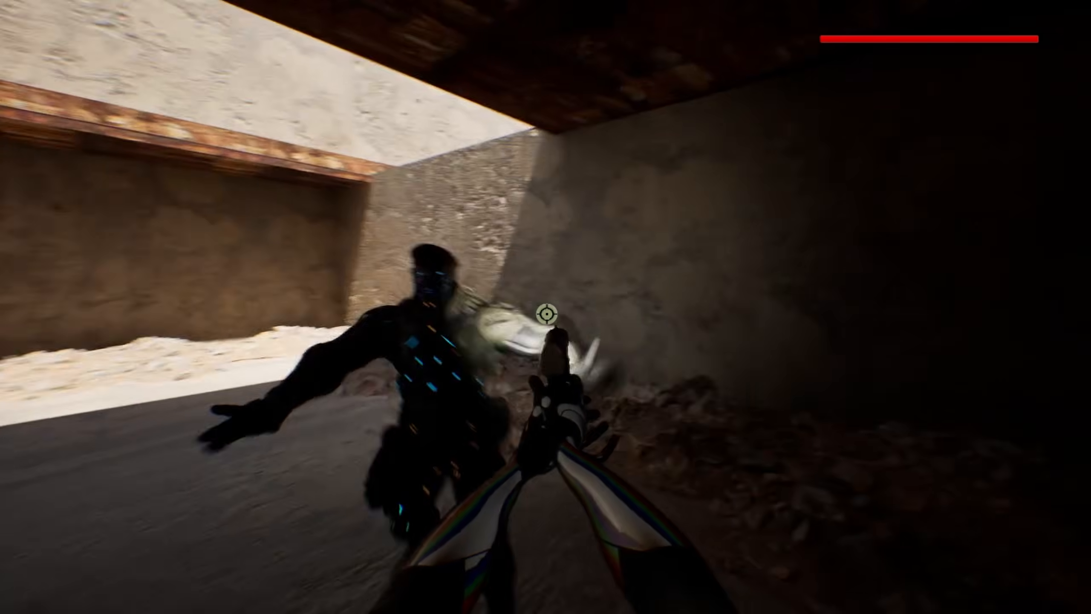
{"action": "left_click", "coordinate": [547, 313]}
{"action": "left_click", "coordinate": [547, 314]}
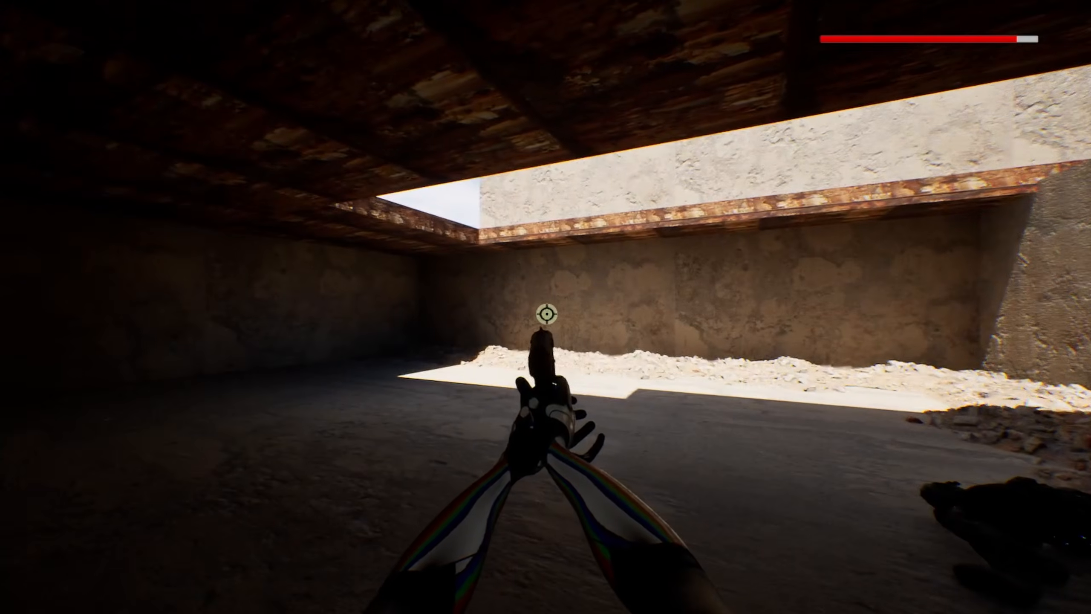
Step: Continue the playtest through the dark hall and rubble areas, examining the lighting and the placement of the enemies
{"action": "key", "text": "w"}
{"action": "key", "text": "w"}
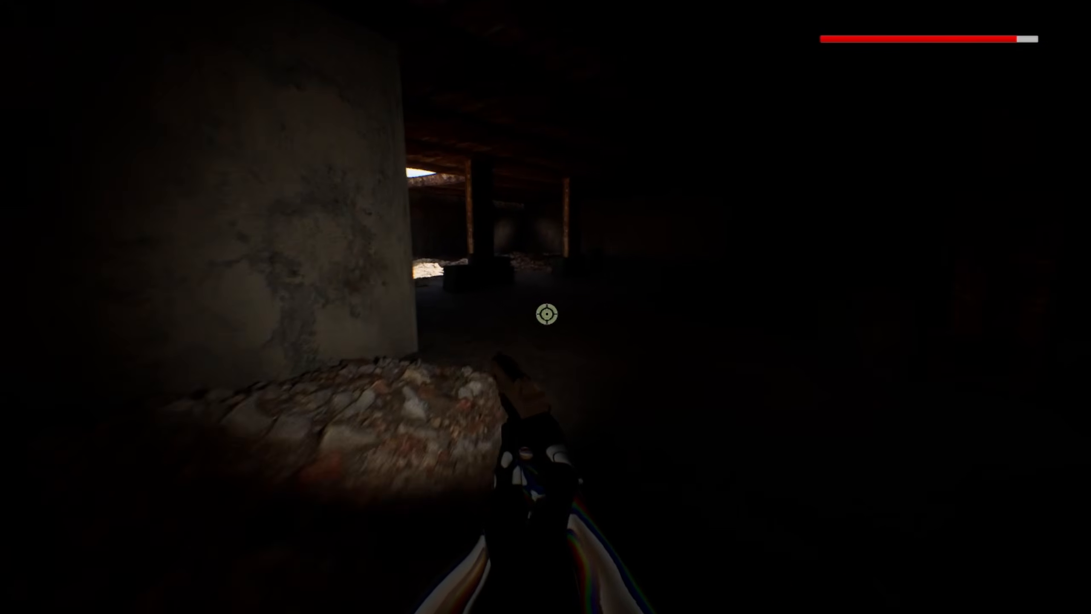
{"action": "key", "text": "w"}
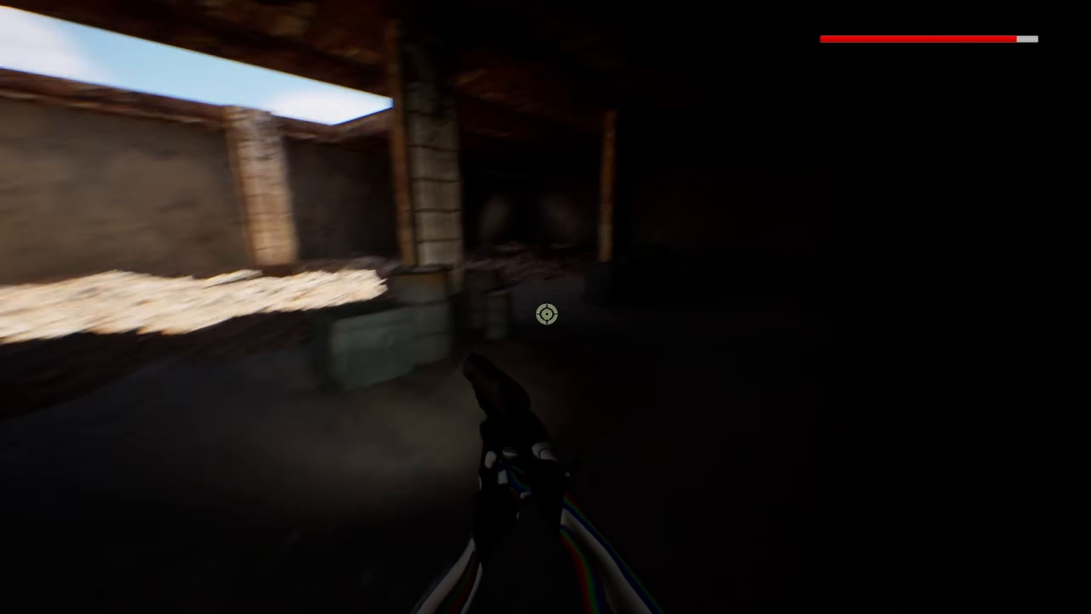
{"action": "key", "text": "w"}
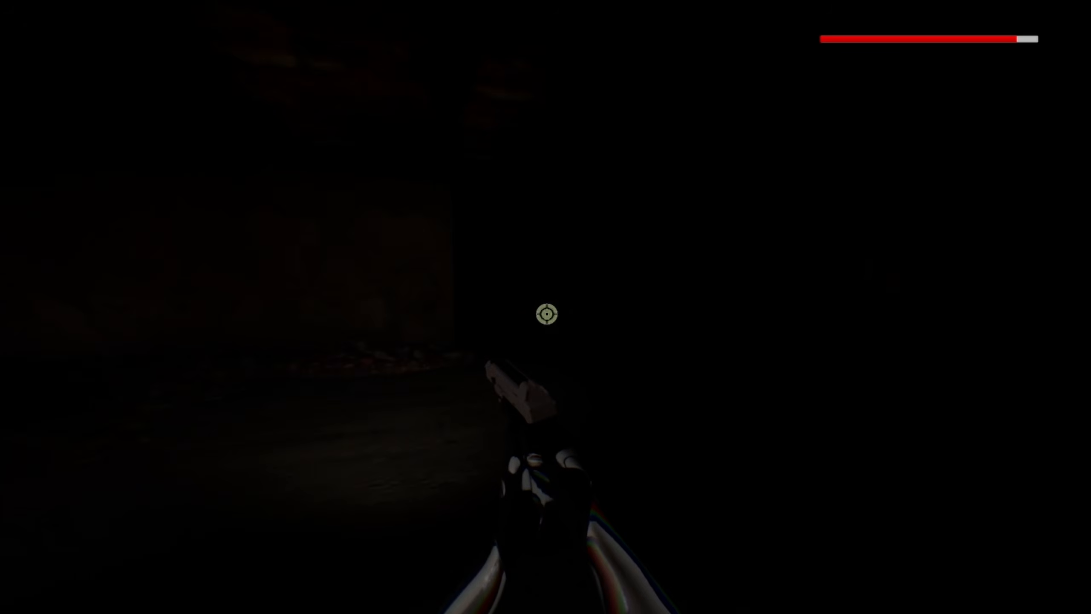
{"action": "key", "text": "w"}
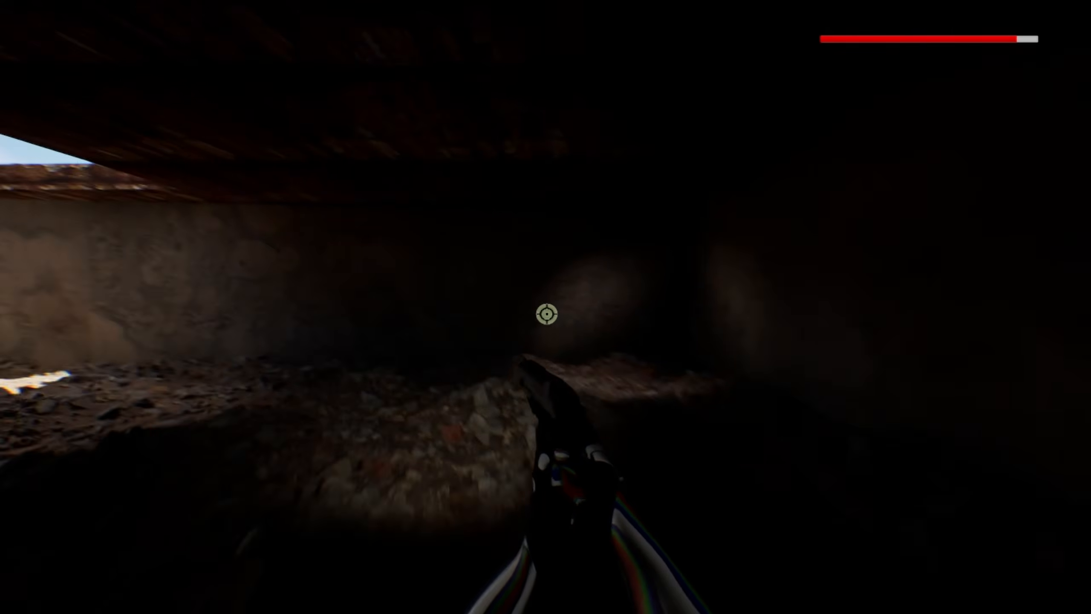
{"action": "key", "text": "w"}
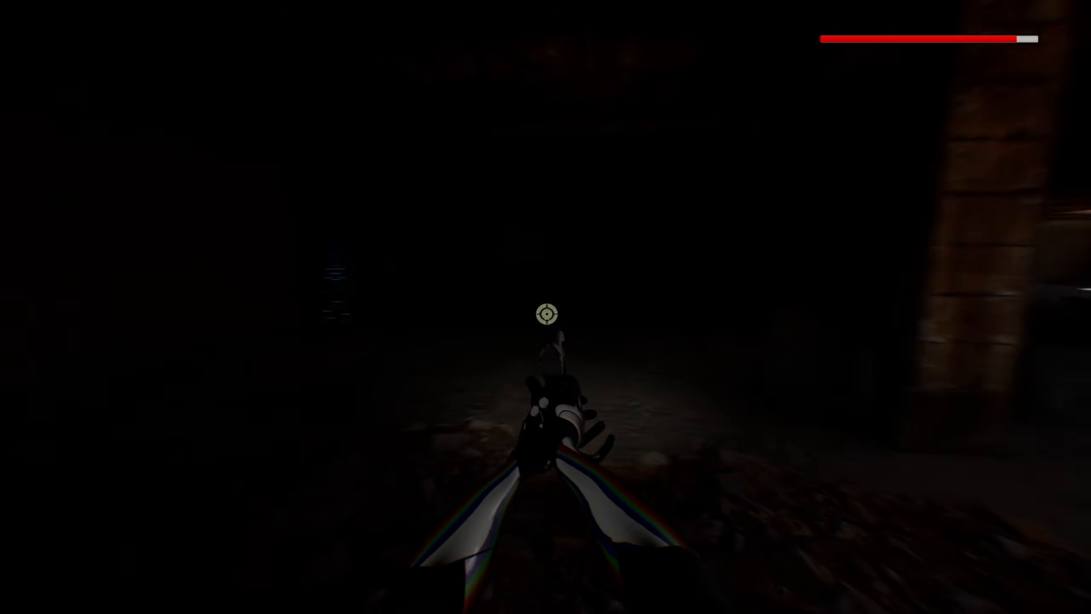
{"action": "key", "text": "w"}
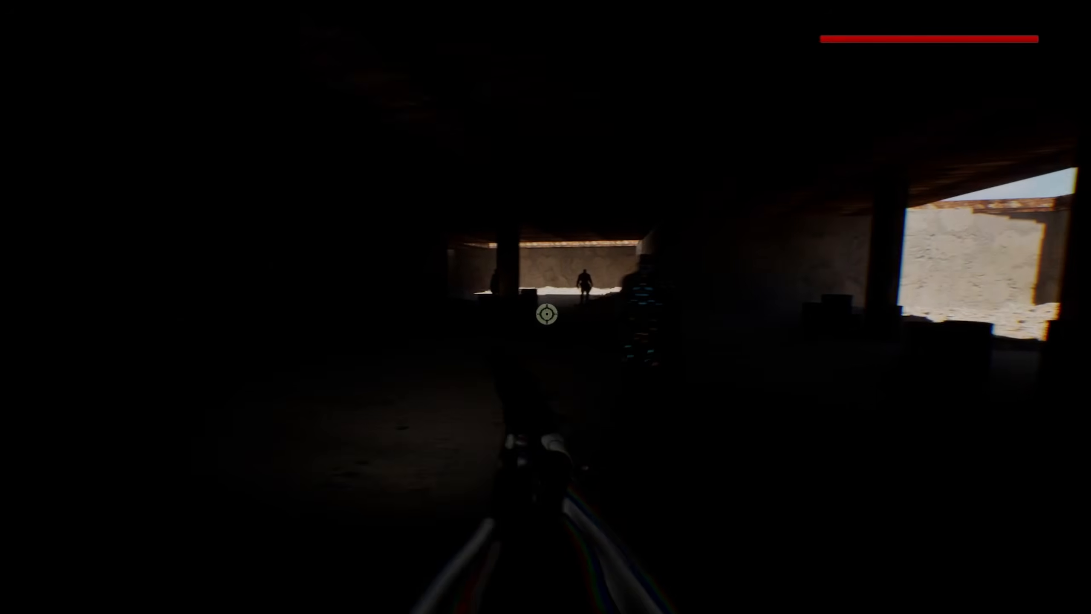
{"action": "key", "text": "w"}
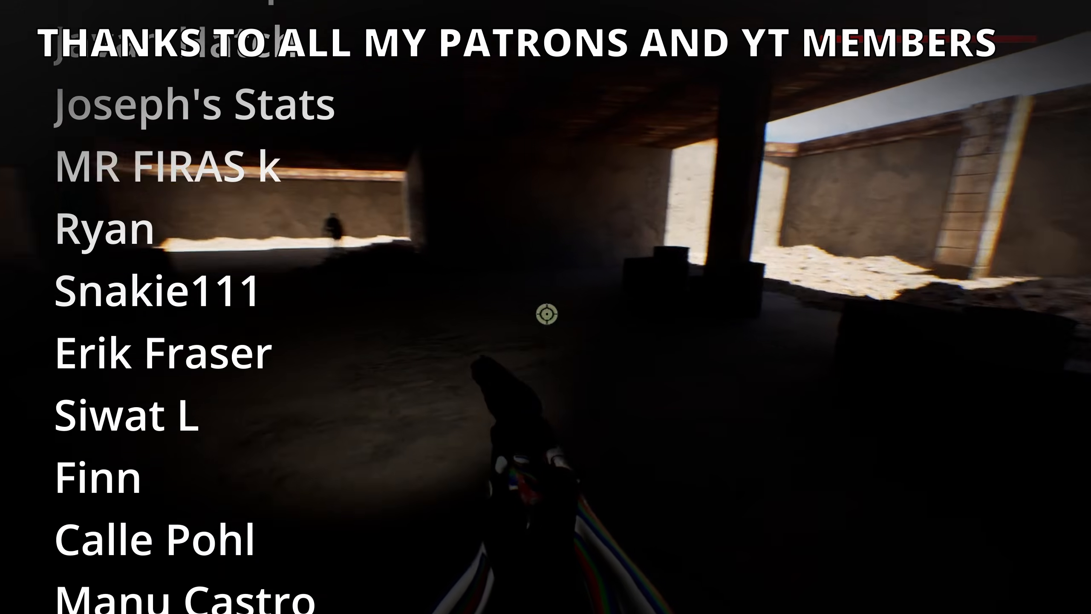